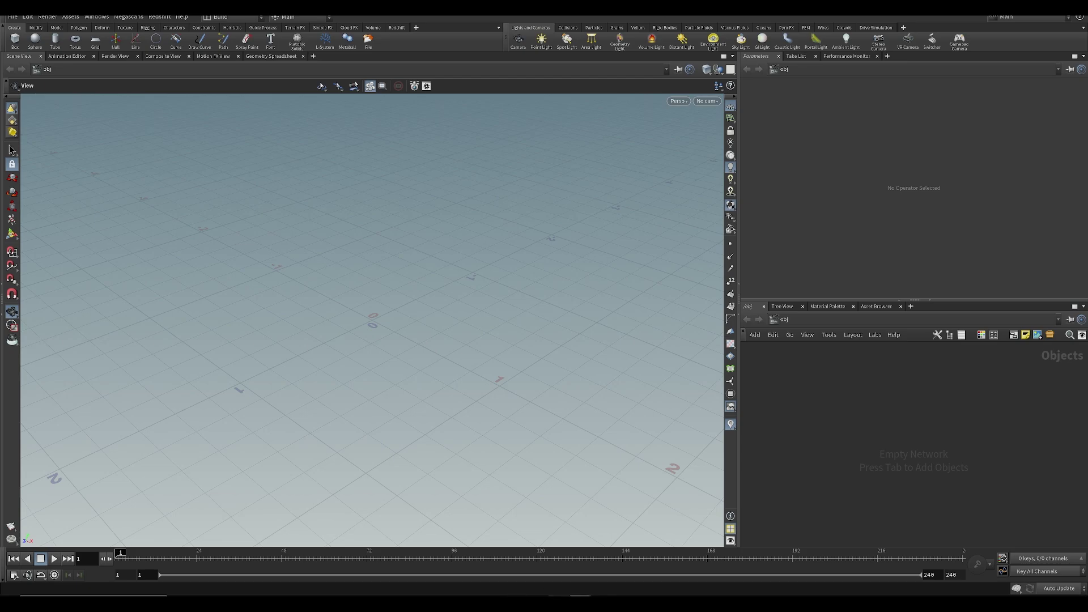
- Look over the open Houdini sessions, review the animatic scene's shot subnetworks, and return to the grass scene
click(361, 574)
drag(349, 254, 329, 320)
drag(334, 272, 340, 340)
mouse_move(579, 602)
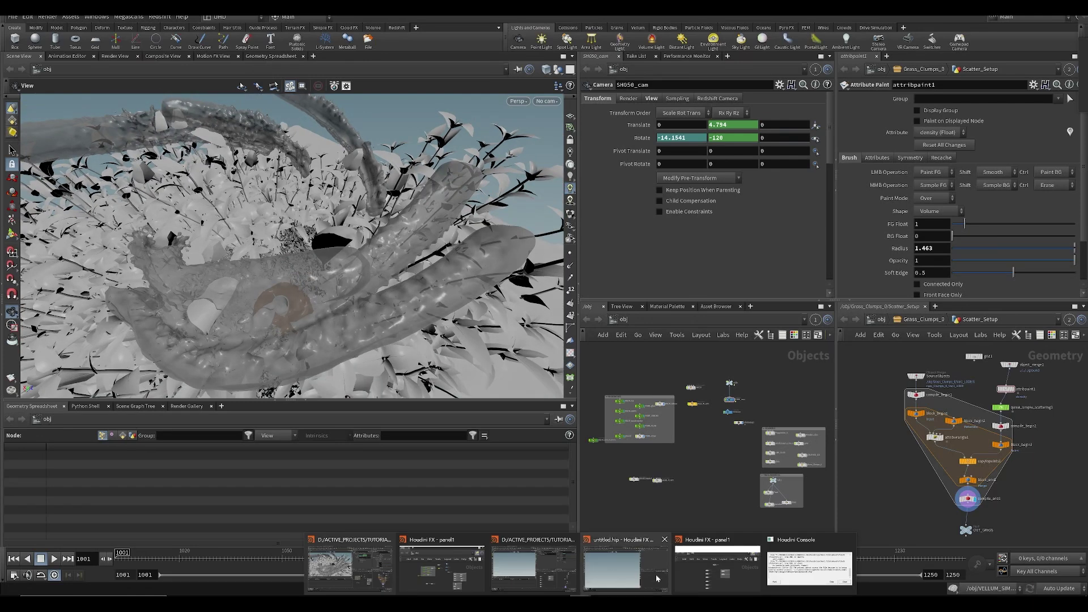
click(623, 569)
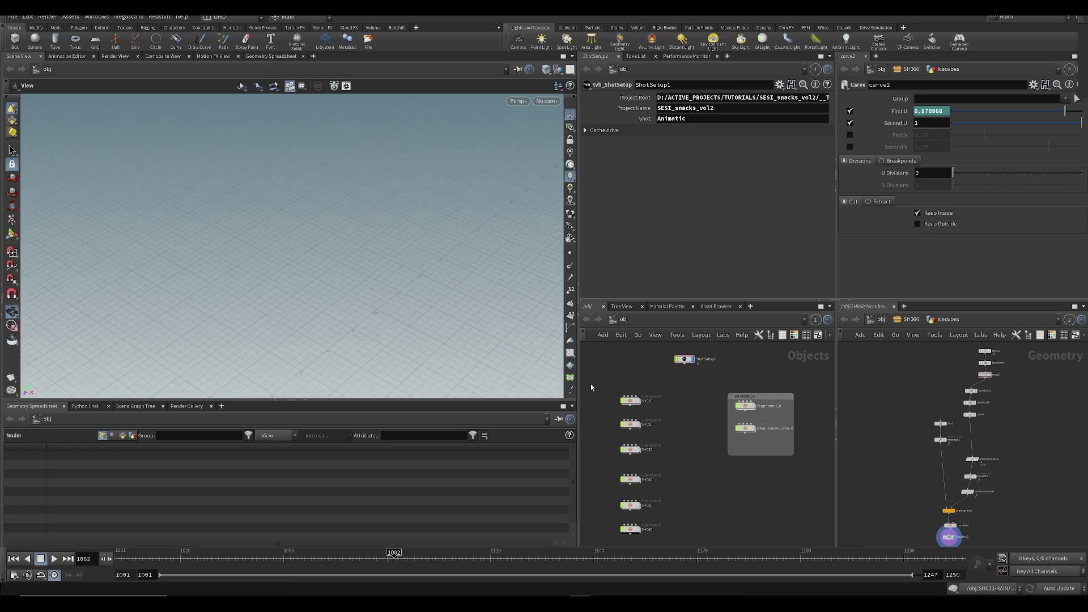
middle_drag(708, 520, 705, 469)
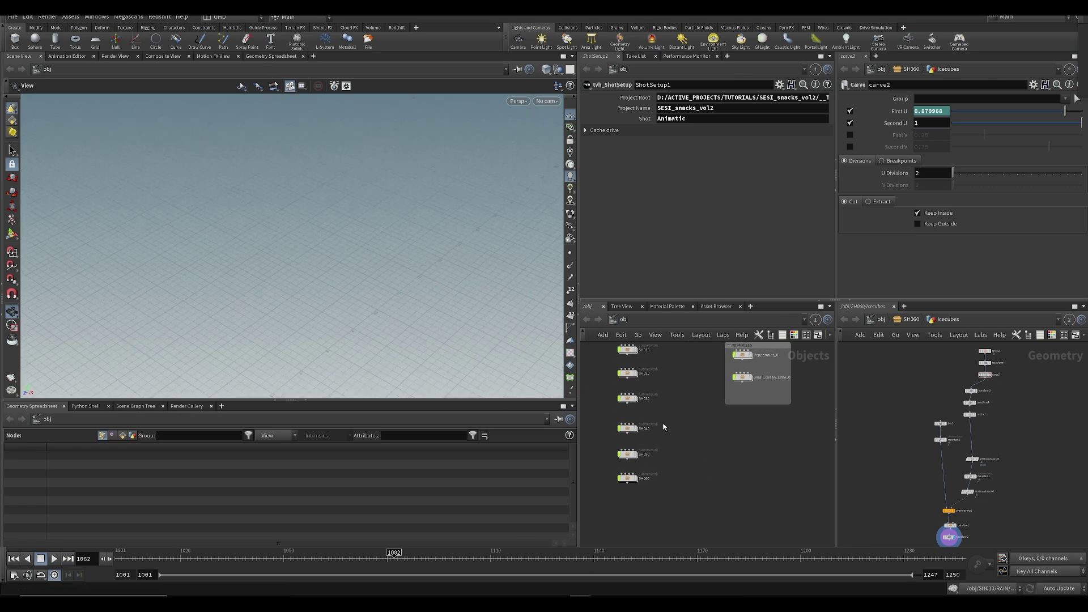
middle_drag(661, 428, 640, 467)
mouse_move(584, 596)
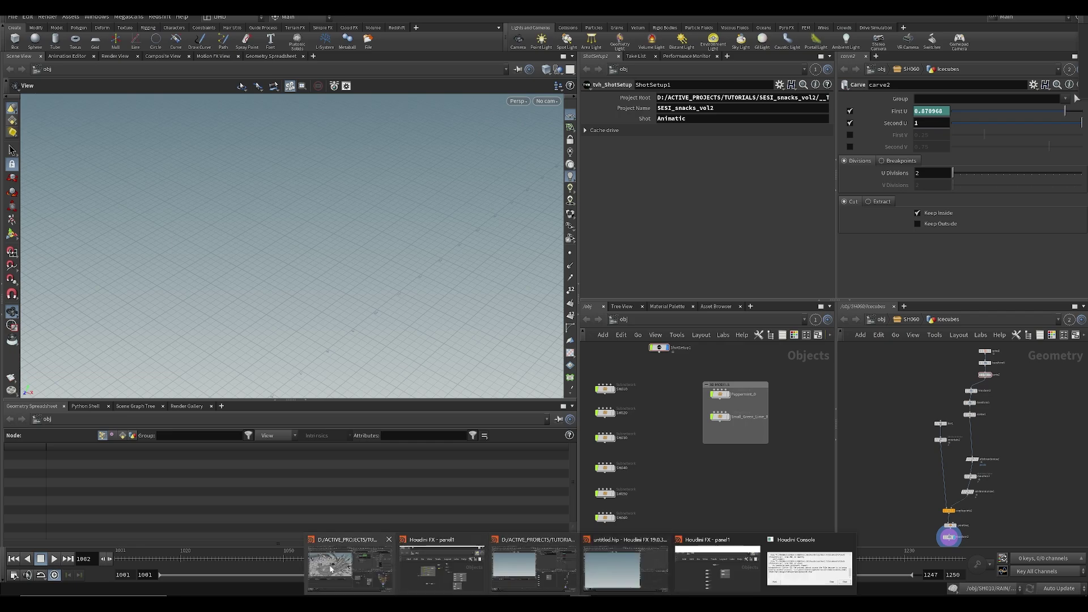
click(349, 566)
- Open the Scatter_Setup geometry network inside the Grass_Clumps_0 subnetwork
drag(278, 251, 401, 289)
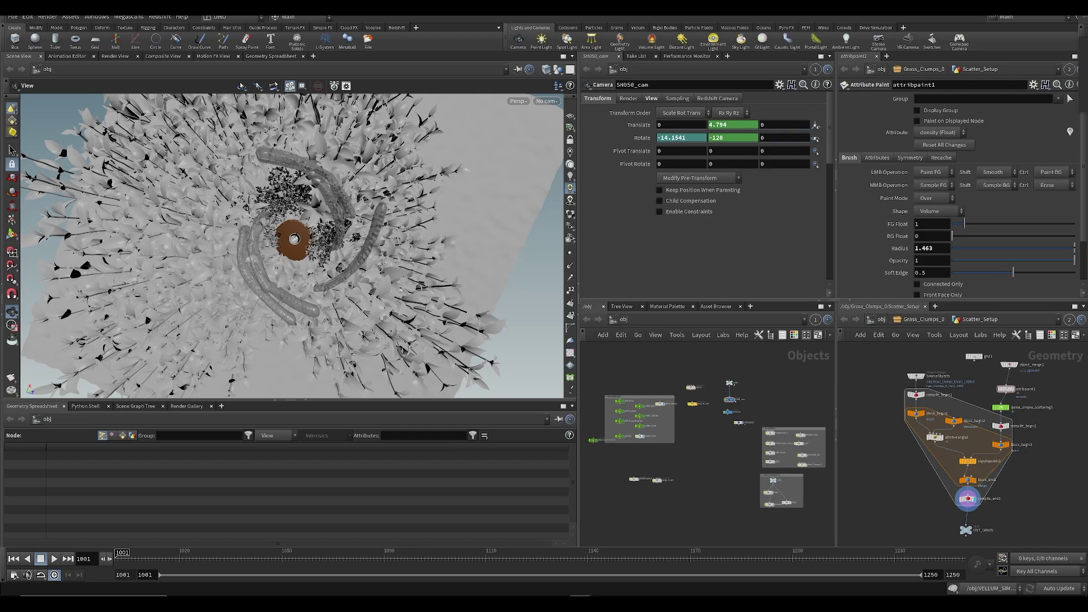
mouse_move(313, 222)
mouse_down()
mouse_move(318, 266)
mouse_move(316, 233)
mouse_move(320, 249)
mouse_move(340, 225)
mouse_move(322, 198)
mouse_move(287, 208)
mouse_move(296, 175)
mouse_move(371, 140)
mouse_up()
drag(149, 233, 301, 340)
scroll(628, 441, up, 5)
scroll(633, 444, up, 3)
middle_drag(770, 471, 584, 424)
middle_drag(695, 458, 561, 401)
middle_drag(742, 455, 593, 415)
double_click(671, 398)
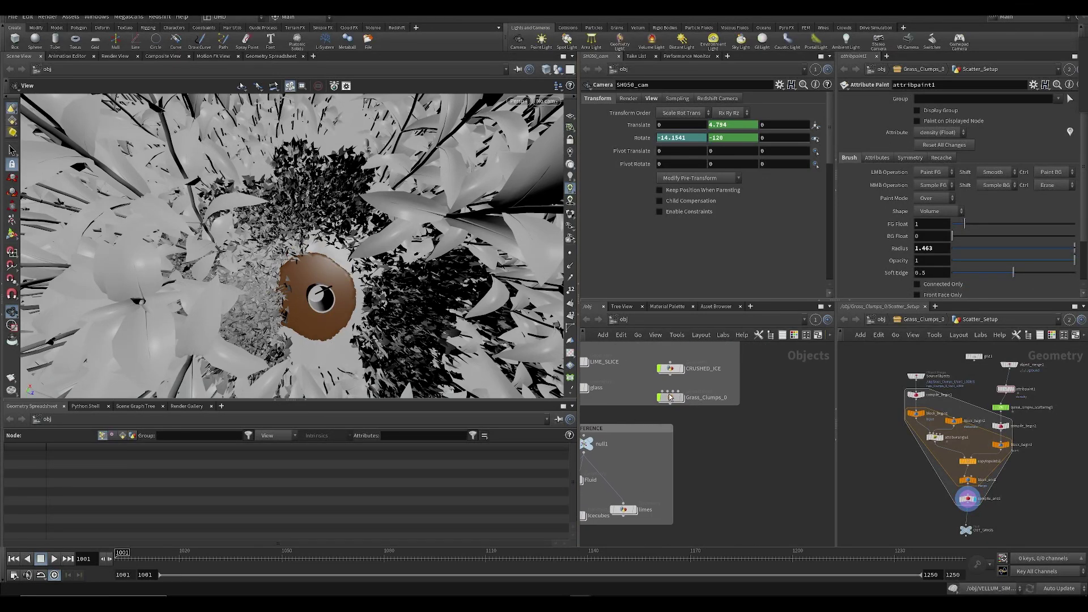
double_click(793, 471)
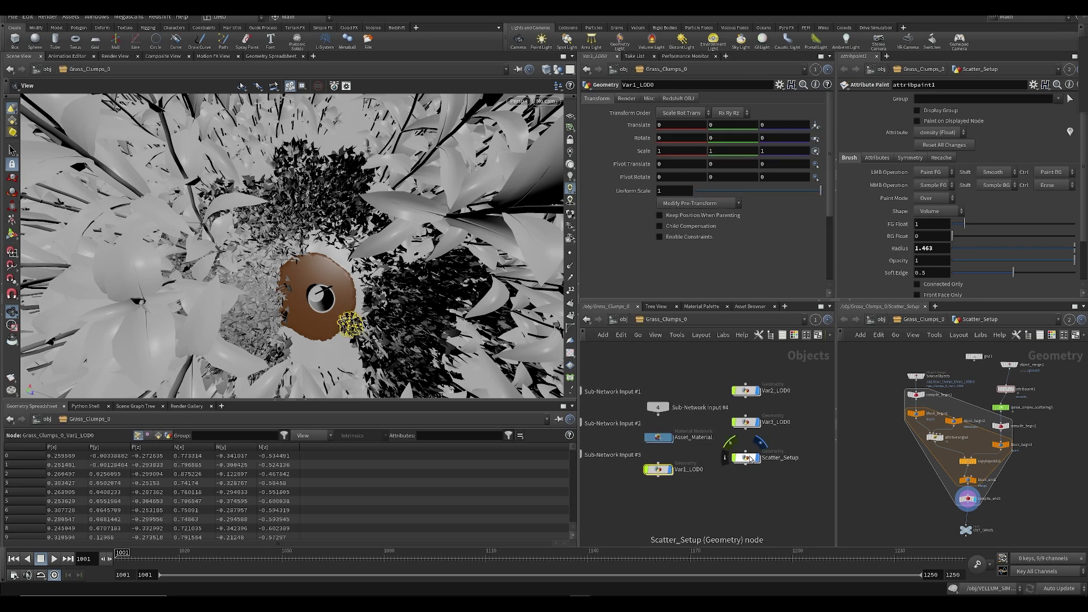
- Set the Transform of object_merge1 to Into This Object and return to the object level
click(752, 367)
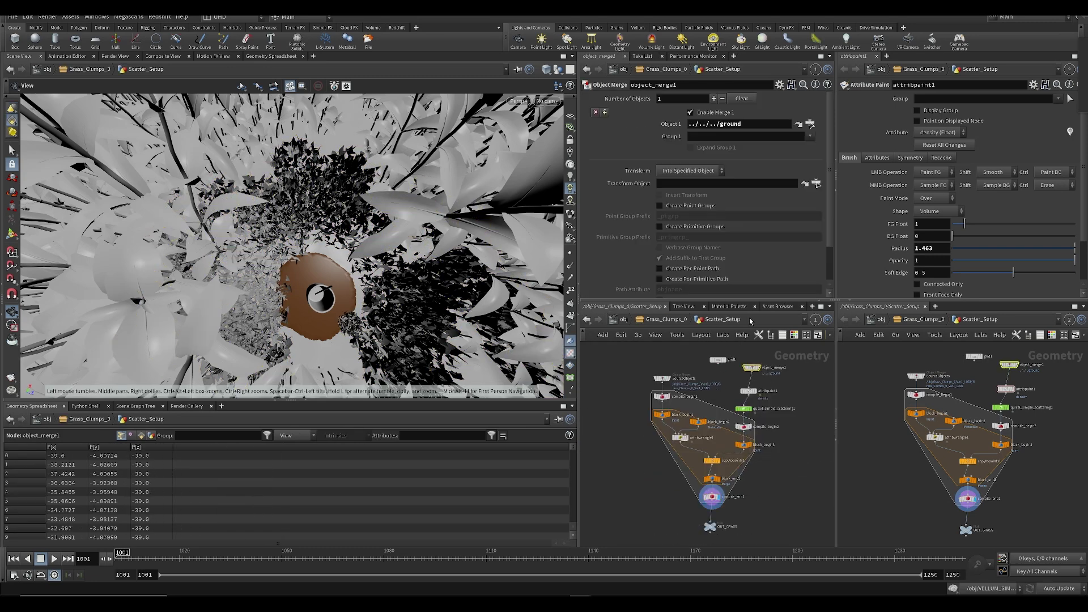
click(687, 171)
click(683, 191)
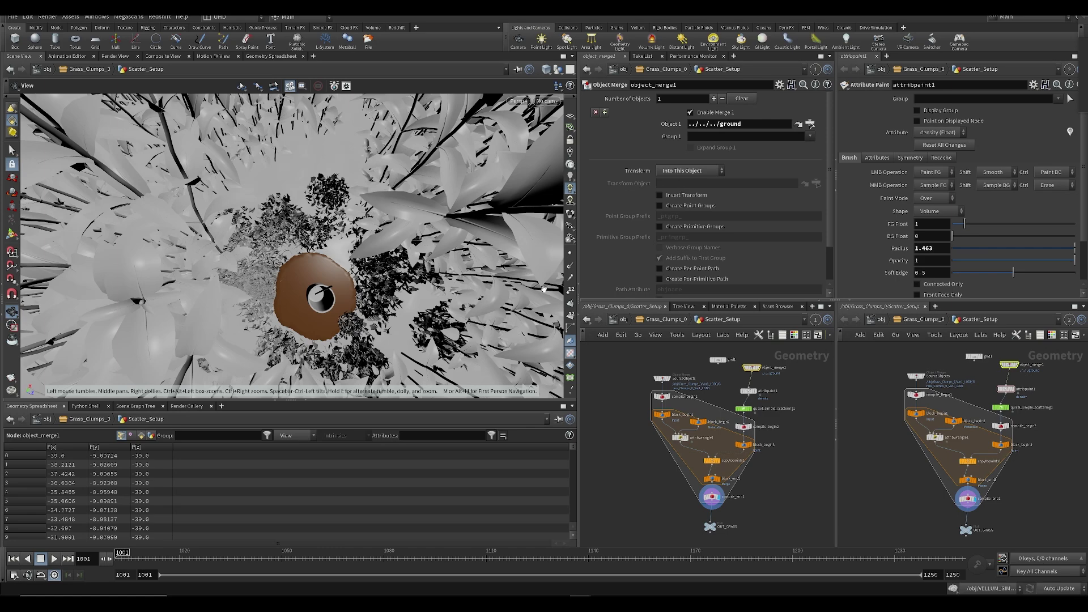
click(623, 320)
click(639, 366)
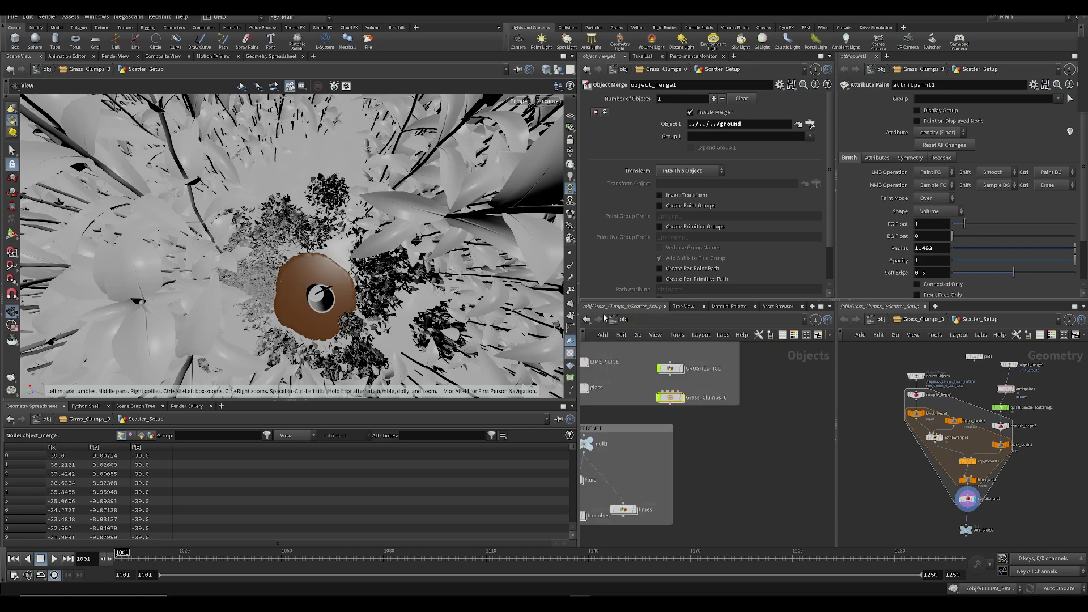
- Look through SH050_cam and check the shot at frame 1050
mouse_move(339, 232)
mouse_down()
mouse_move(317, 238)
mouse_move(340, 249)
mouse_up()
right_drag(340, 249, 317, 283)
drag(351, 306, 498, 109)
click(547, 101)
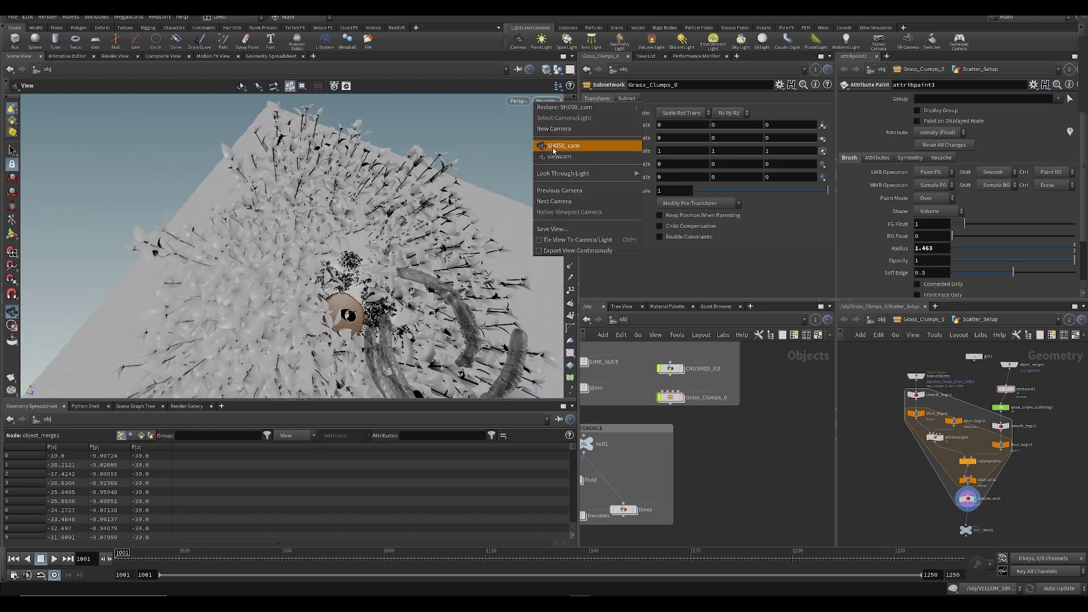
click(584, 148)
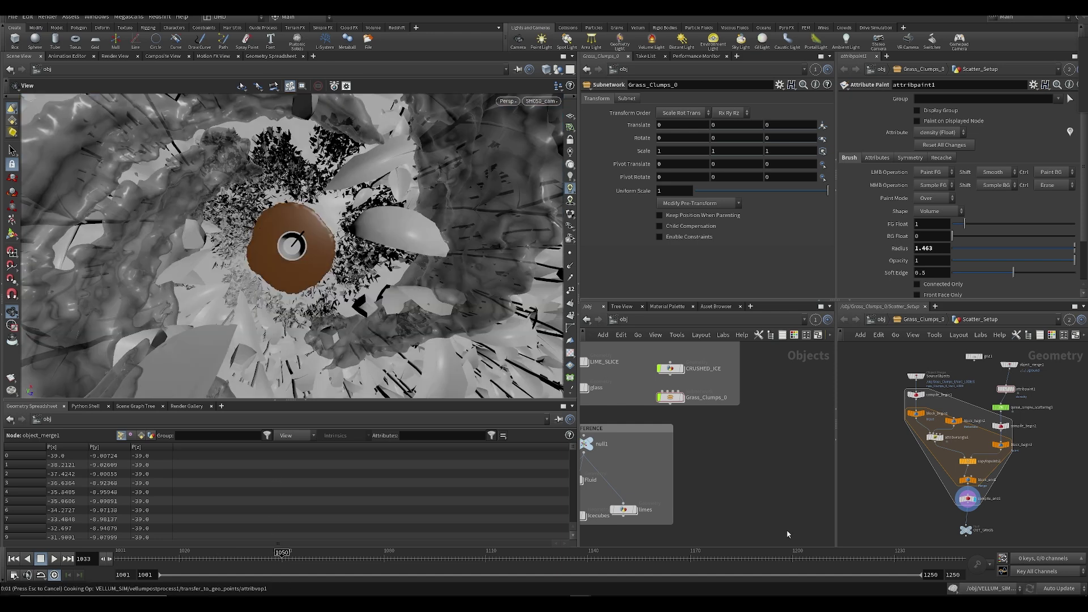
middle_drag(623, 421, 707, 458)
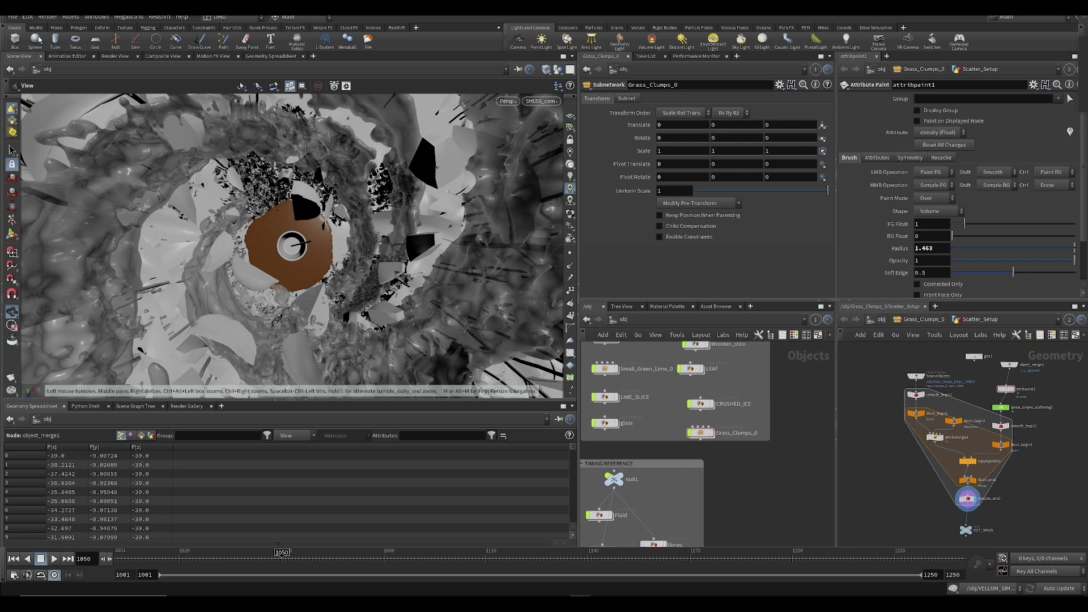
scroll(692, 476, down, 5)
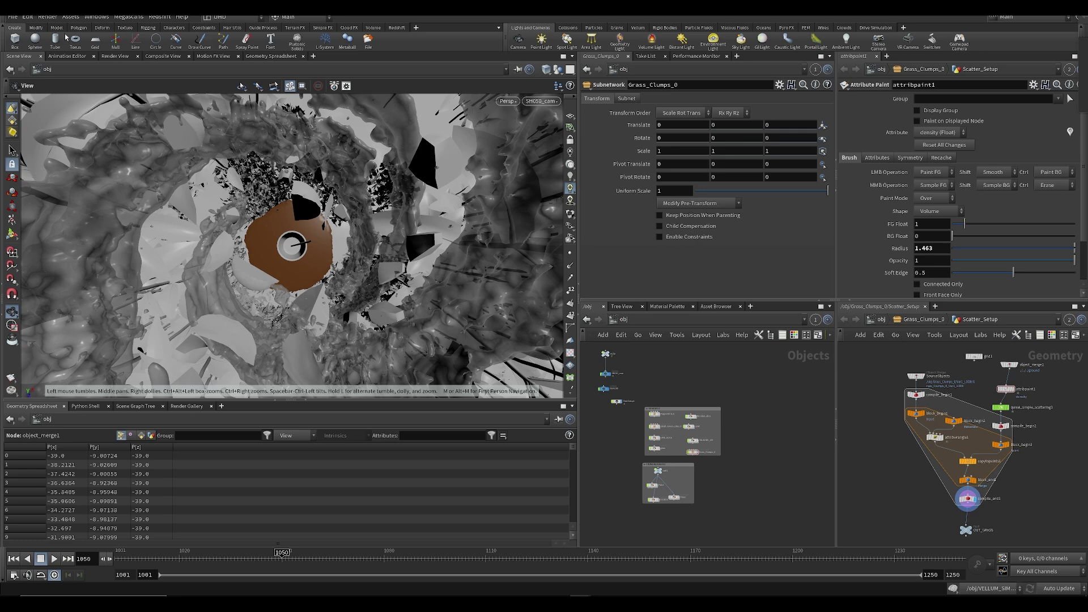
- Save the scene as SESI_snacks_SH60_v001.hip in the new shot's folder
click(9, 17)
click(39, 86)
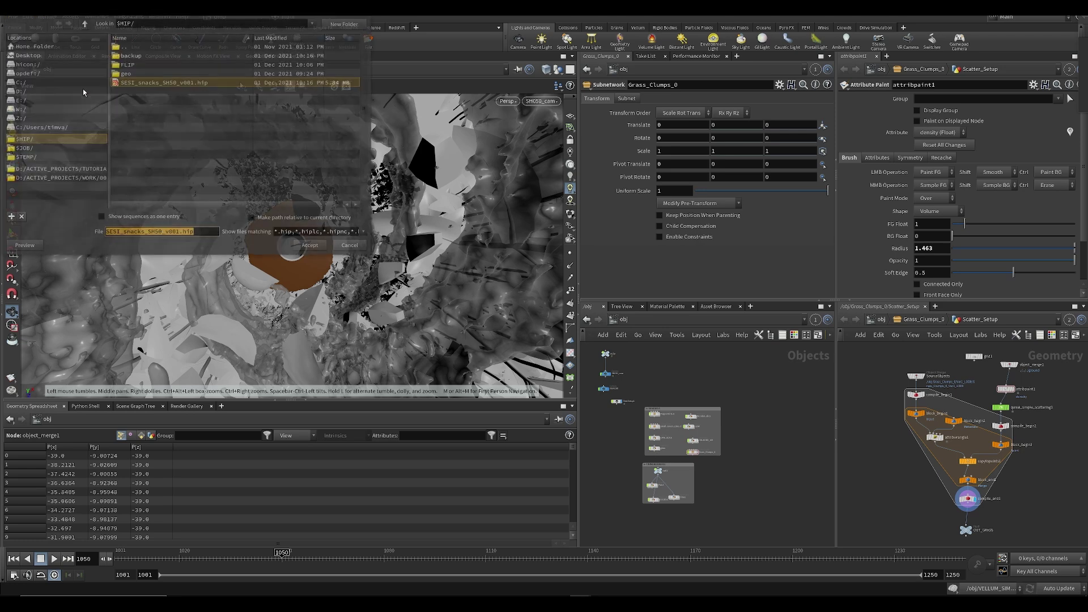
drag(179, 15, 663, 249)
double_click(609, 281)
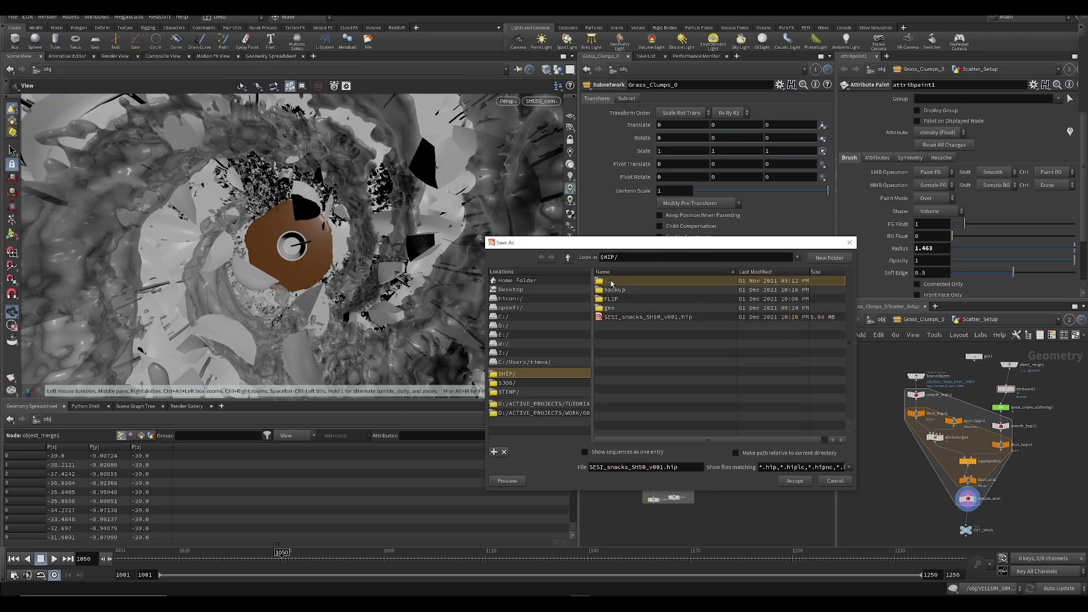
double_click(614, 352)
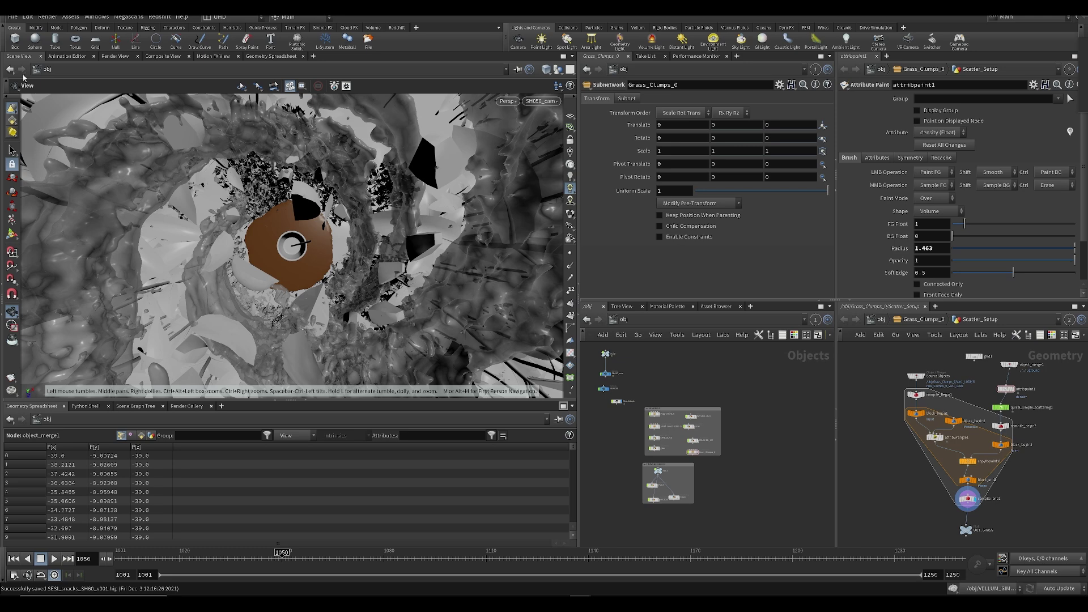
click(12, 16)
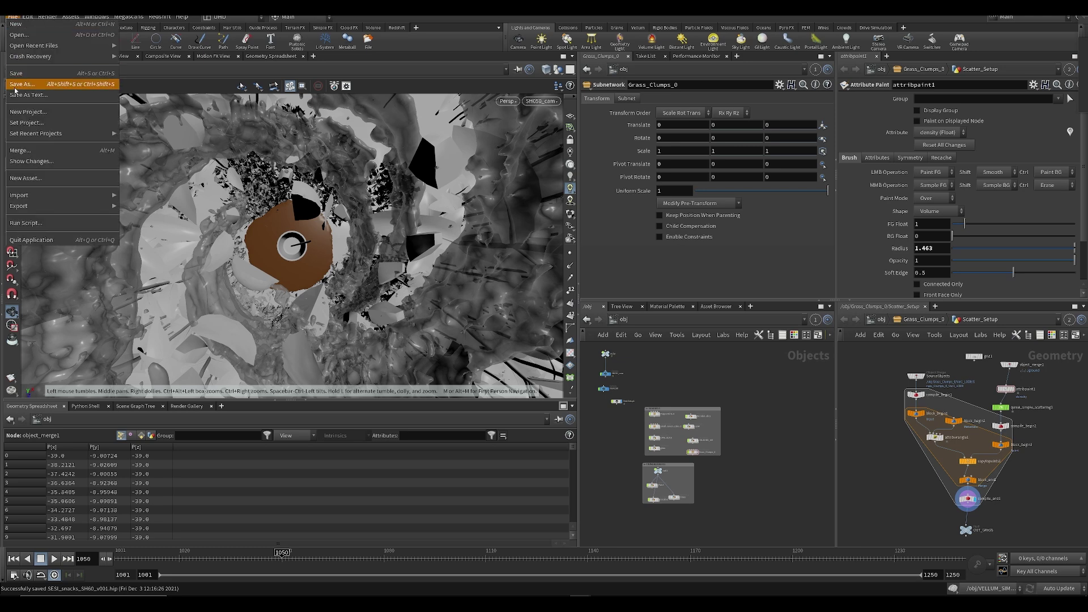
click(32, 116)
click(309, 246)
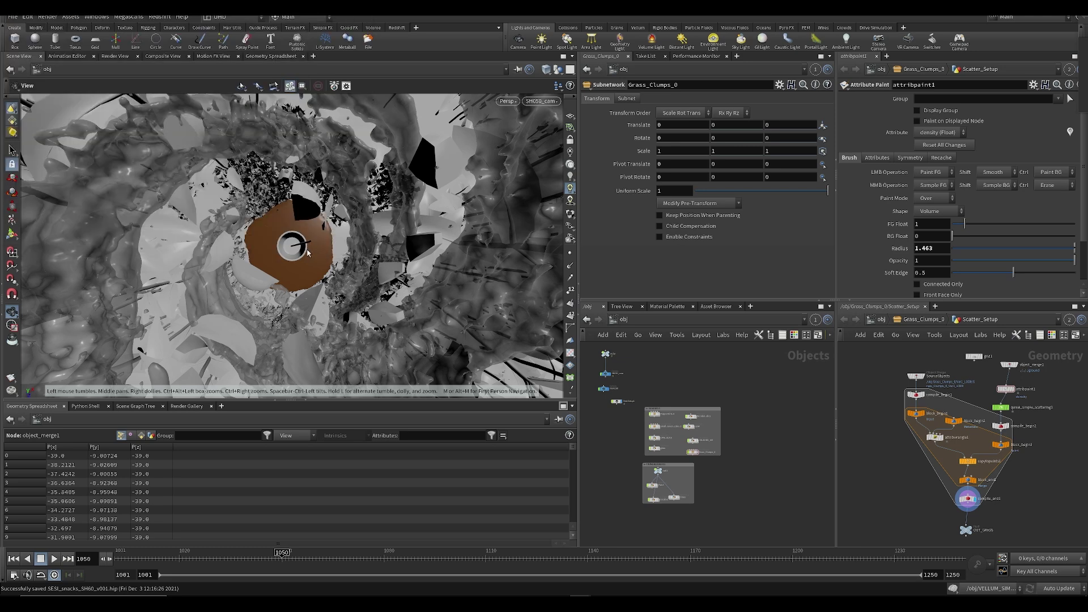
- Switch to the animatic scene's Houdini session and copy its SH060 subnetwork
drag(322, 269, 302, 239)
scroll(295, 231, down, 5)
middle_drag(600, 425, 764, 461)
scroll(634, 442, up, 4)
mouse_move(582, 604)
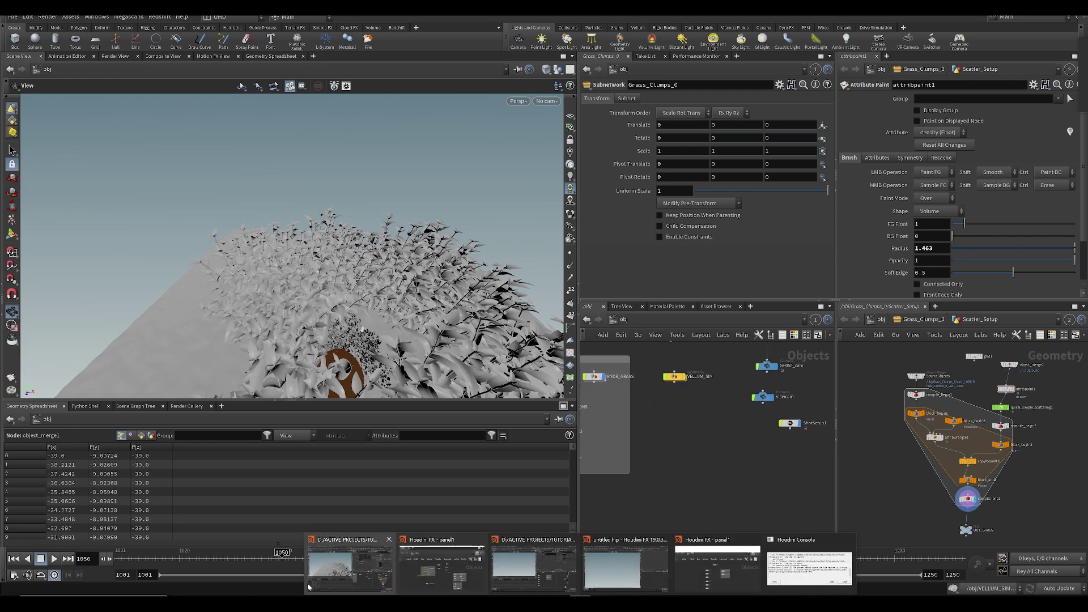
click(350, 569)
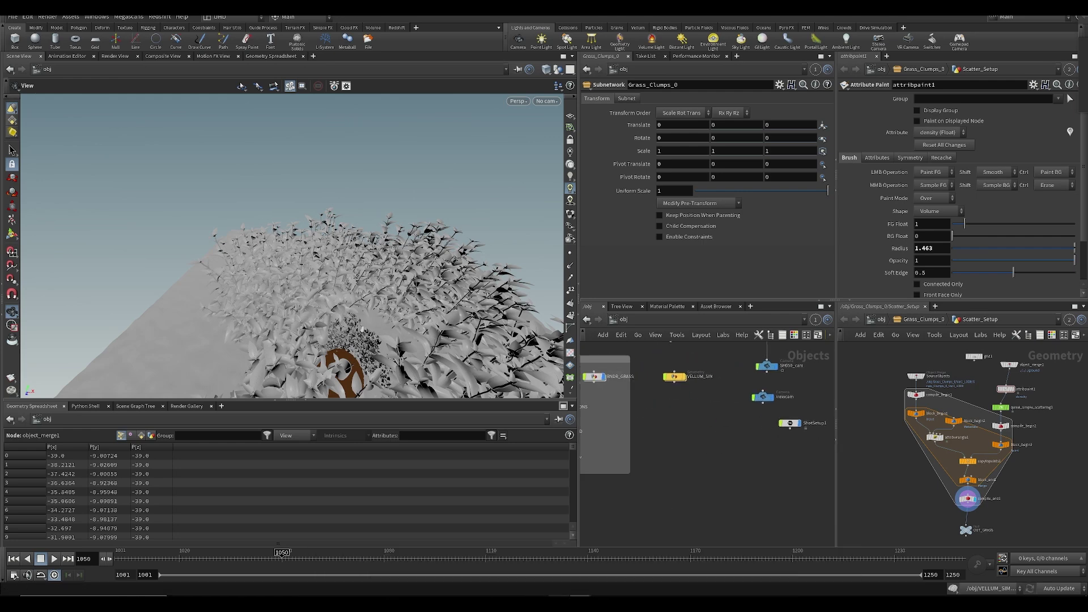
mouse_move(581, 604)
click(523, 566)
middle_drag(645, 526, 676, 506)
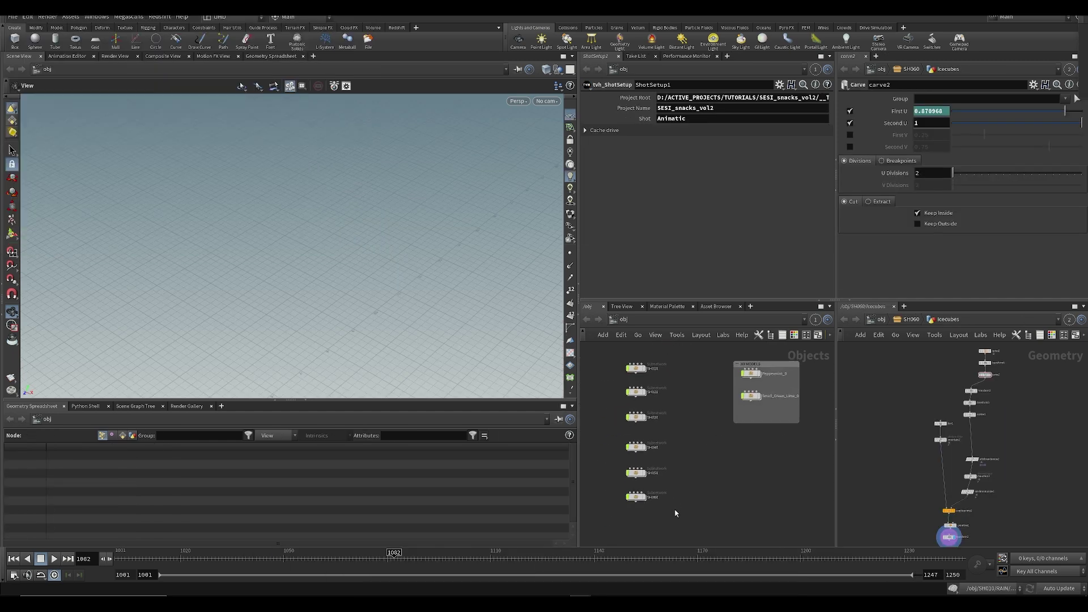
drag(628, 497, 628, 497)
- Switch back to the SESI_snacks_SH60 scene and paste the SH060 subnetwork at the object level
mouse_move(581, 604)
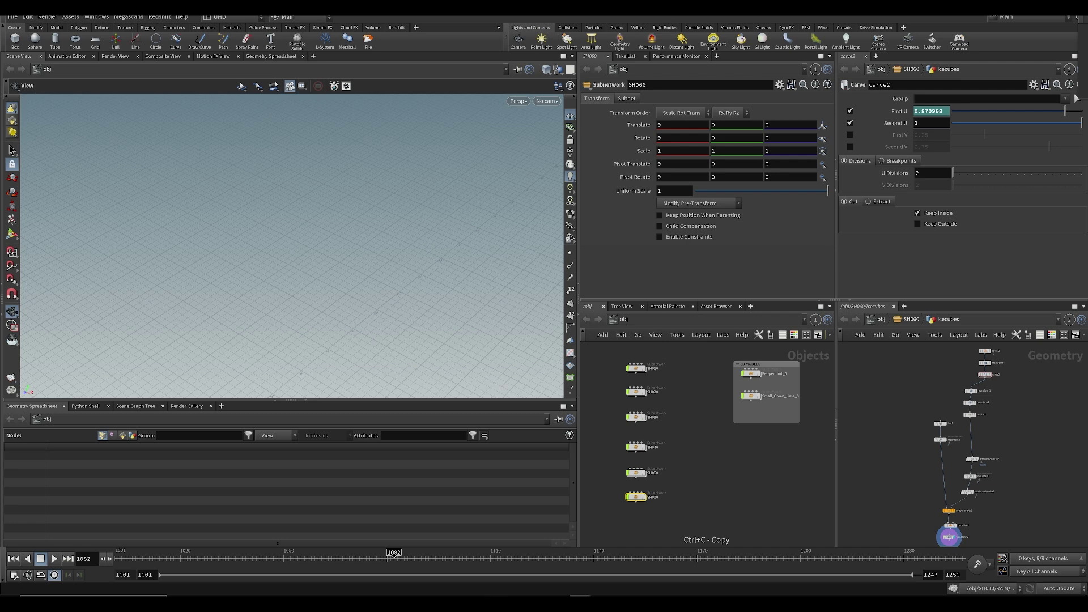
click(376, 562)
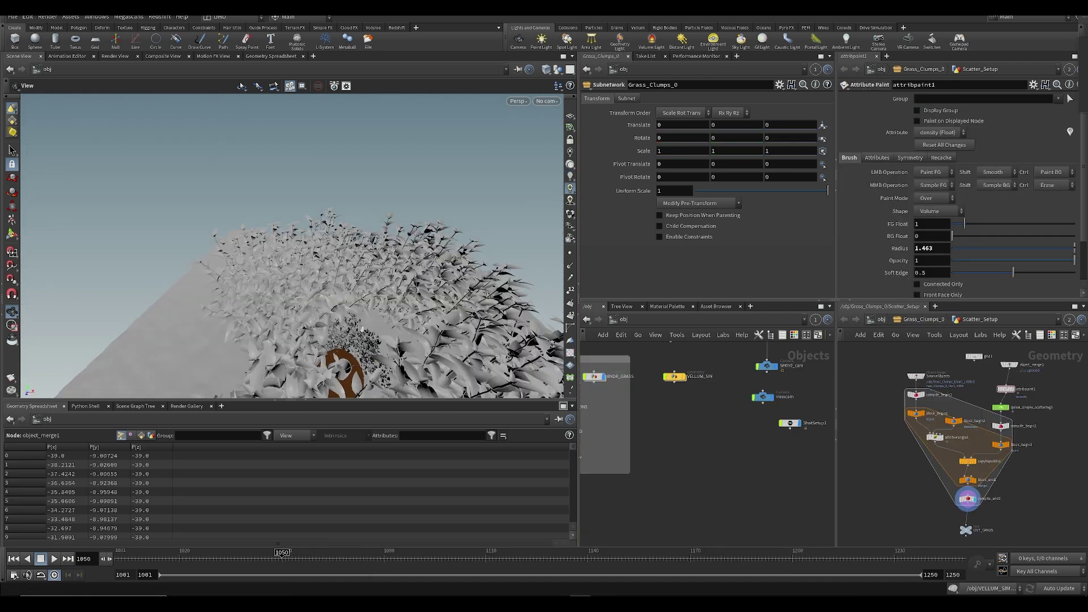
key(ctrl+v)
- Move null2 and cam1 from the SH060 subnetwork to the object level, and delete the old SH050_cam with its null3
middle_drag(648, 432, 692, 447)
double_click(650, 424)
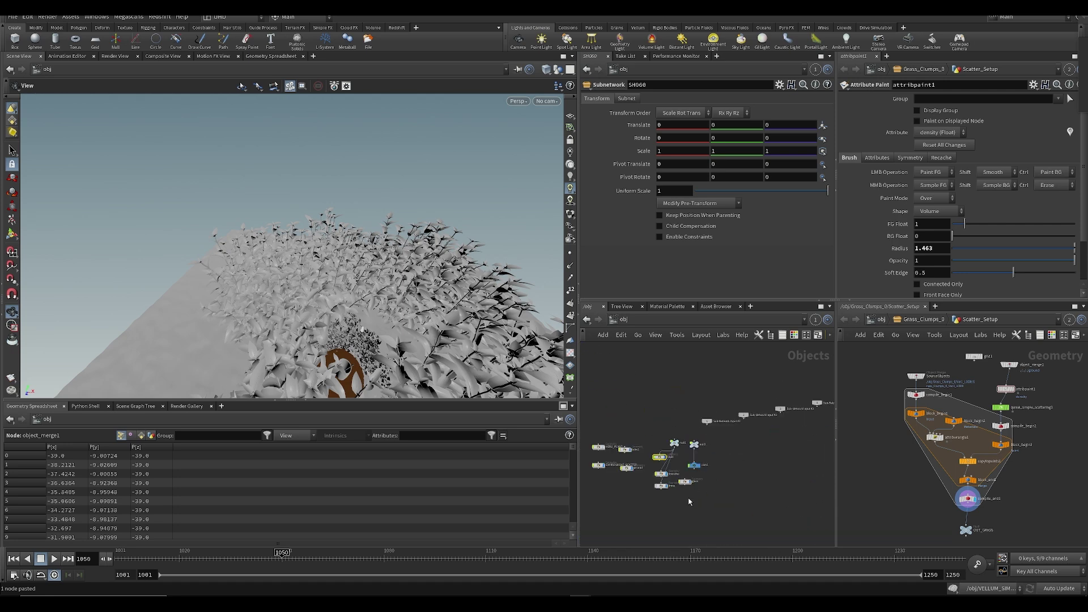
scroll(696, 437, up, 3)
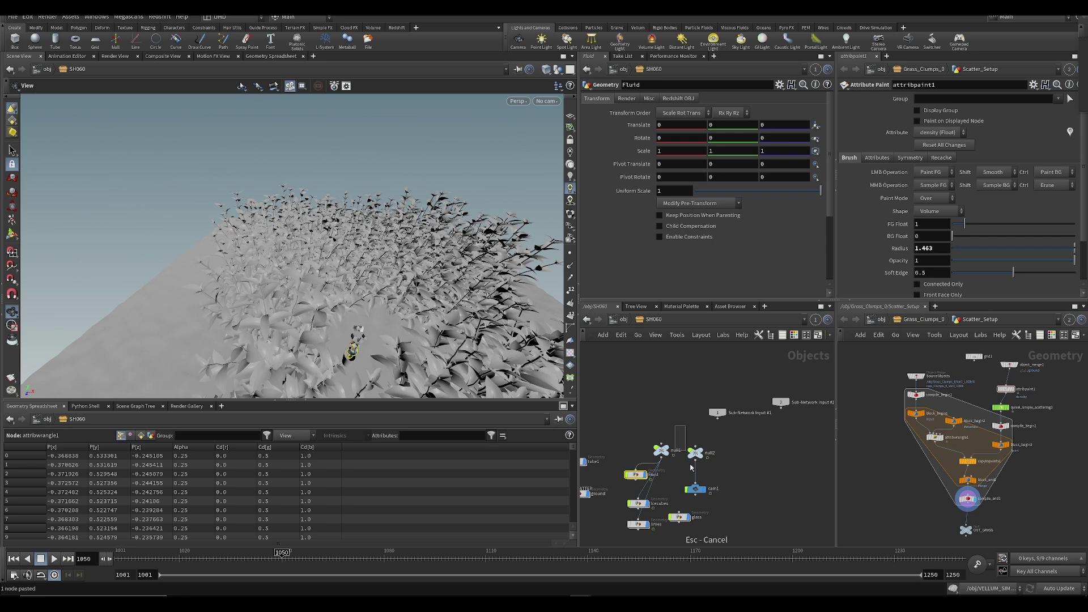
key(ctrl+x)
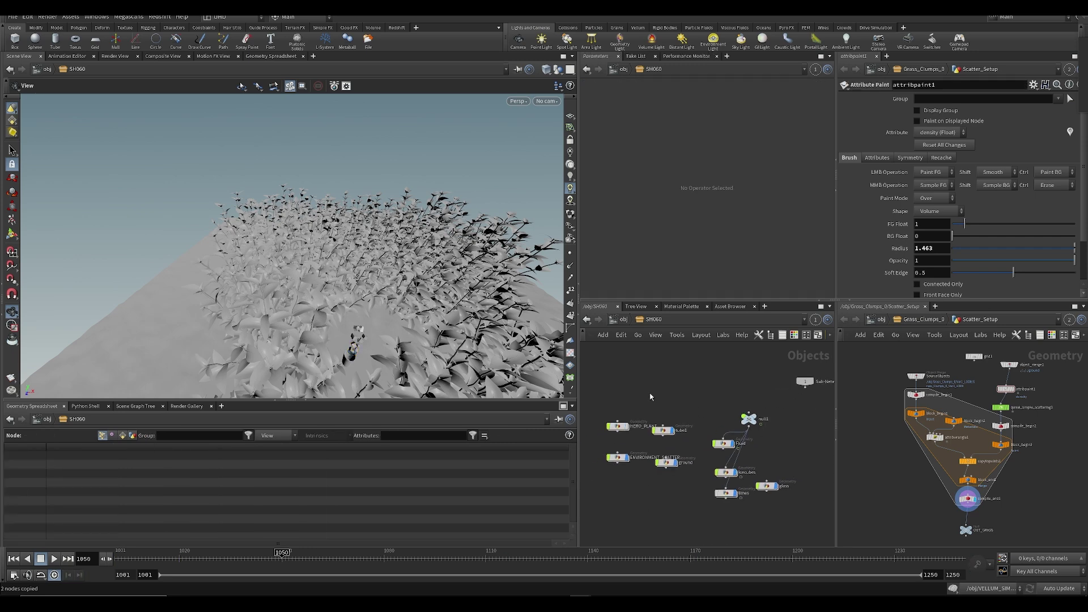
key(u)
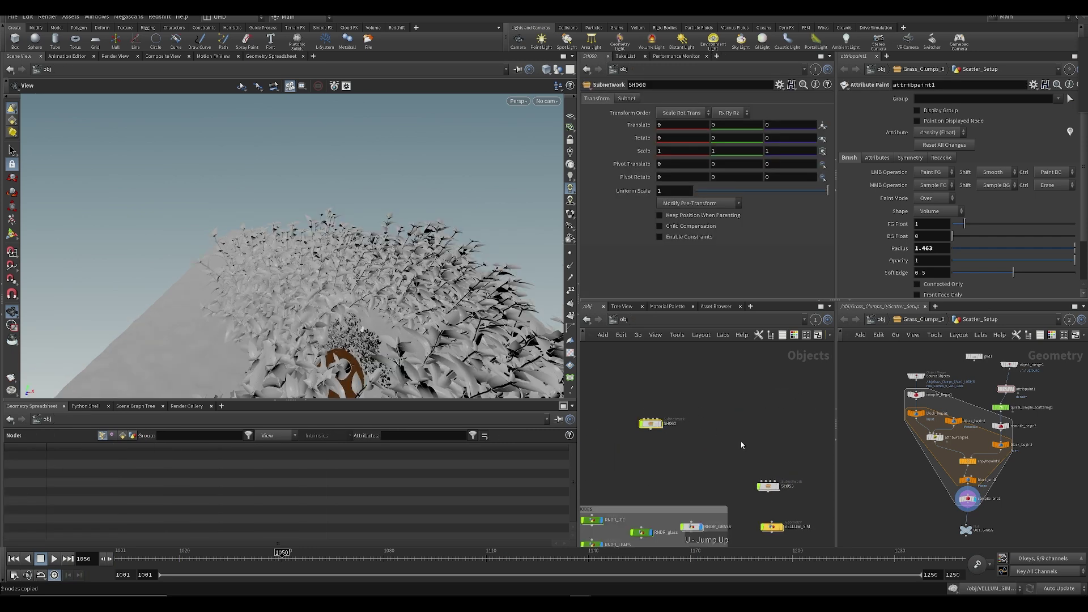
key(ctrl+v)
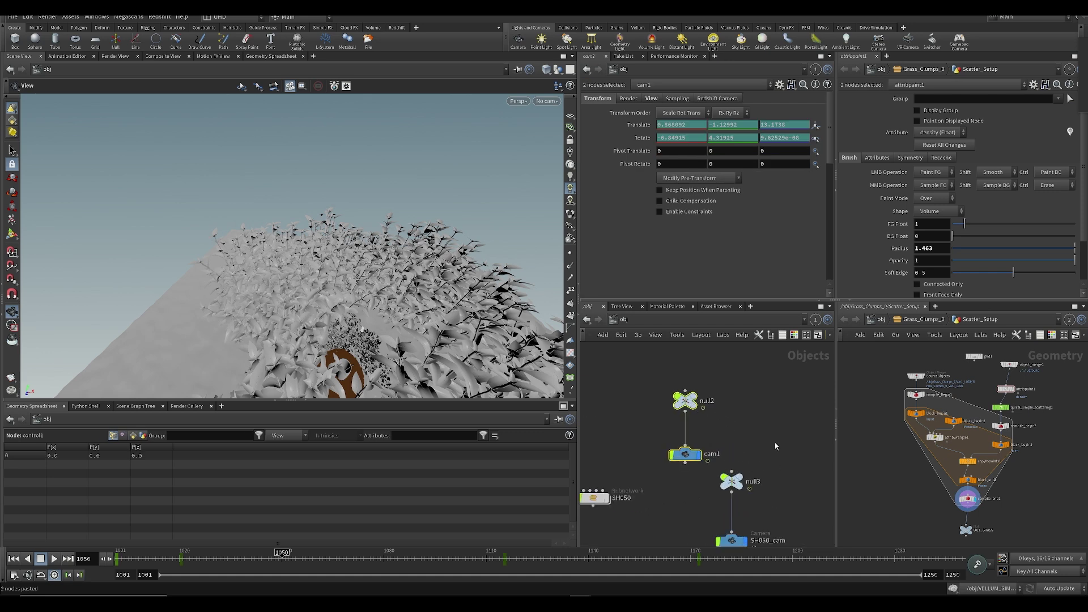
drag(734, 545, 734, 545)
key(Delete)
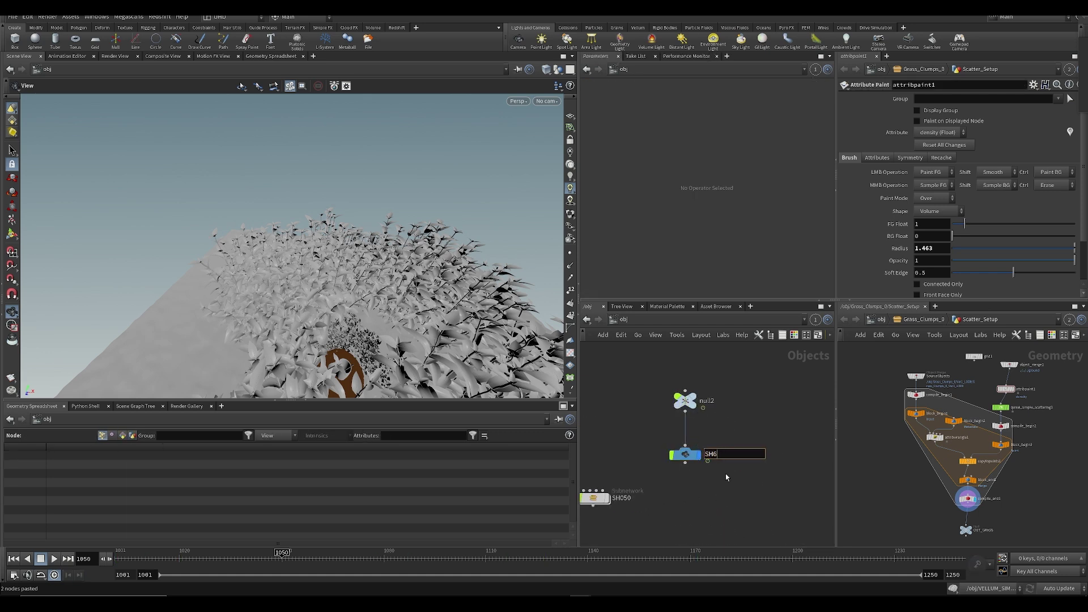
- Rename cam1 to SH060_CAM and save the scene
text(SH060_CAM)
key(Return)
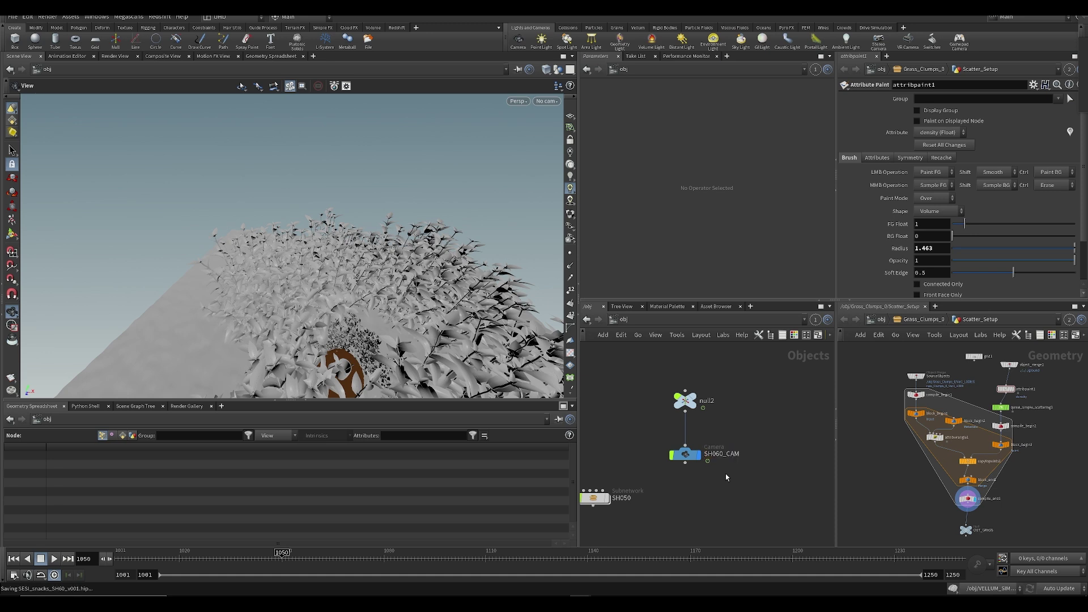
key(ctrl+s)
- Check the null2 parent of the new camera and open the ground object's geometry network
scroll(726, 477, down, 3)
middle_drag(678, 509, 684, 411)
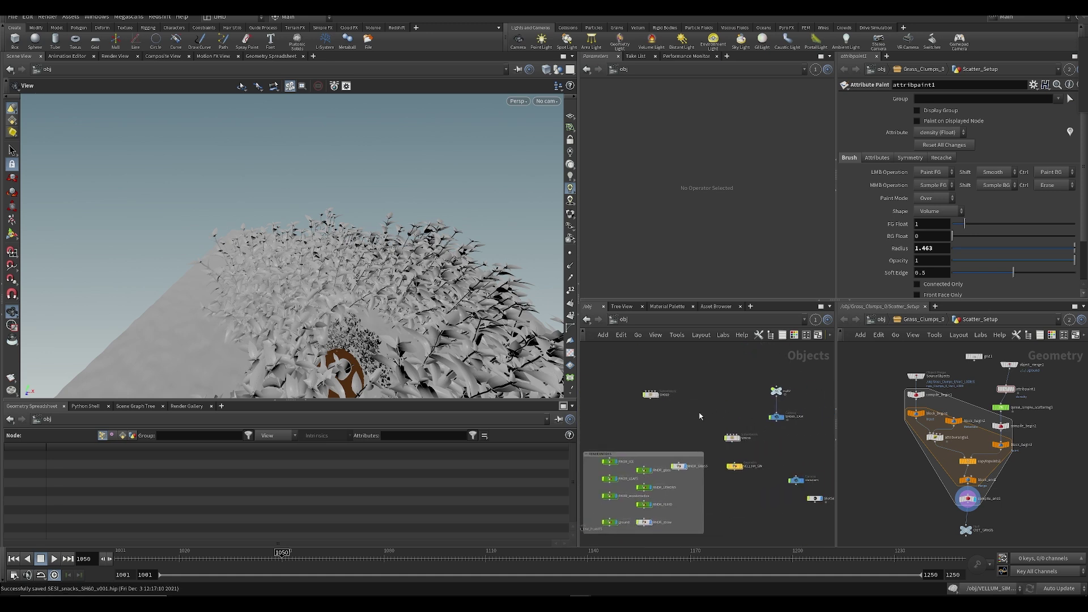
middle_drag(744, 385, 687, 391)
drag(740, 446, 740, 446)
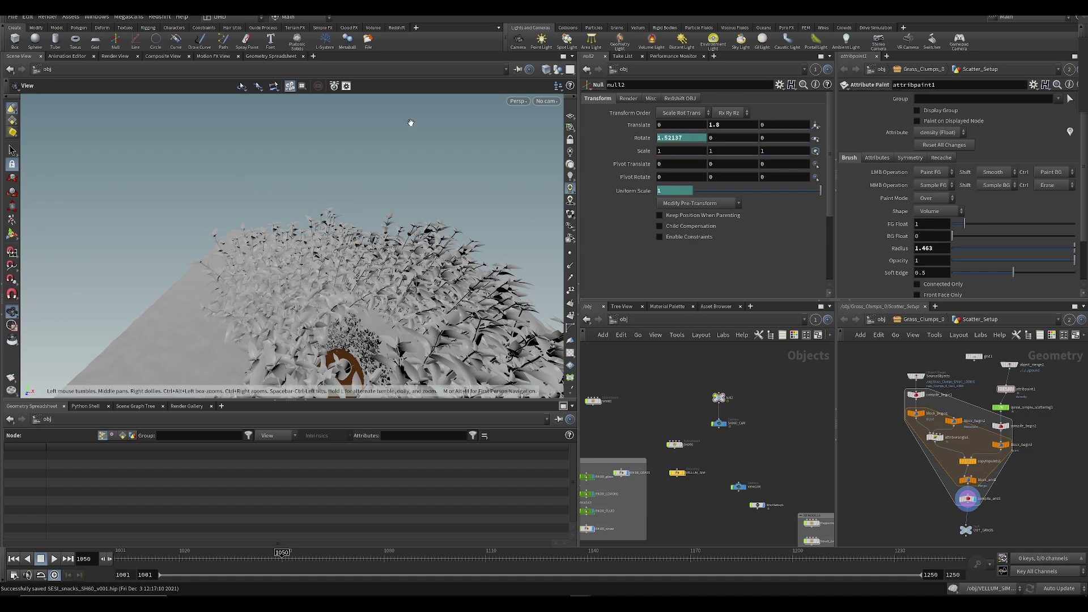
drag(354, 314, 234, 181)
drag(256, 234, 400, 354)
scroll(669, 439, up, 3)
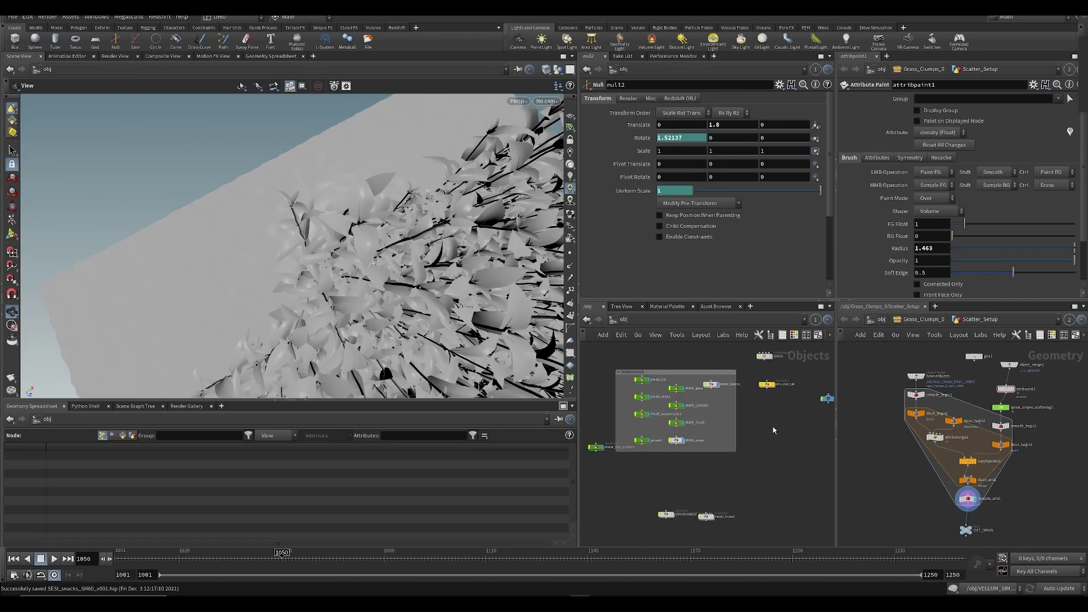
double_click(641, 455)
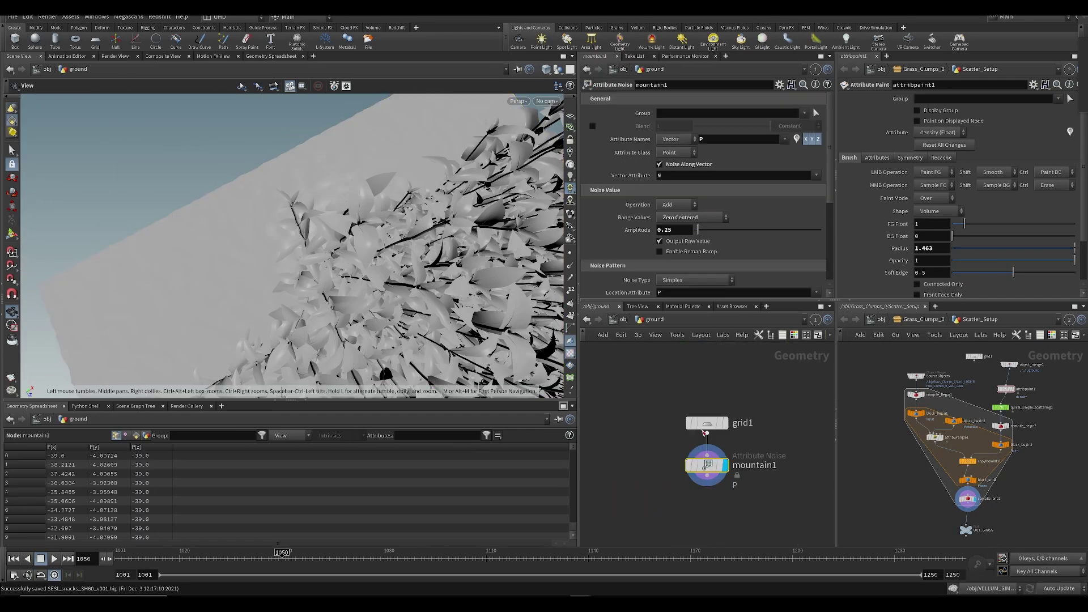
- Return to the object level and reset the ground object's Y translation to 0
key(u)
scroll(341, 218, down, 5)
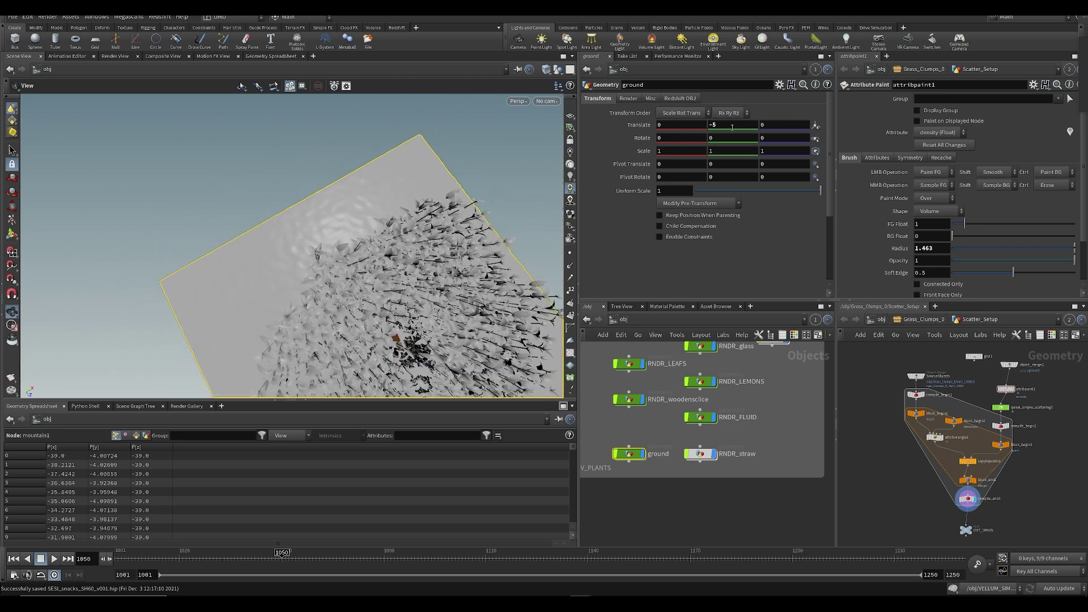
ctrl+middle_click(623, 126)
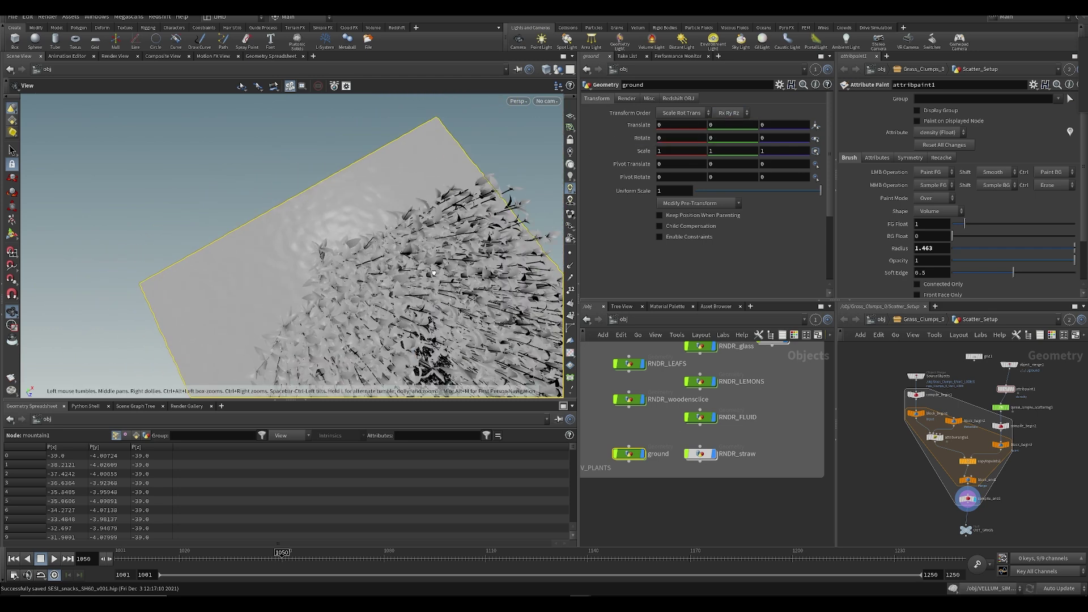
drag(432, 286, 430, 221)
middle_drag(688, 495, 707, 467)
scroll(753, 492, down, 3)
click(773, 513)
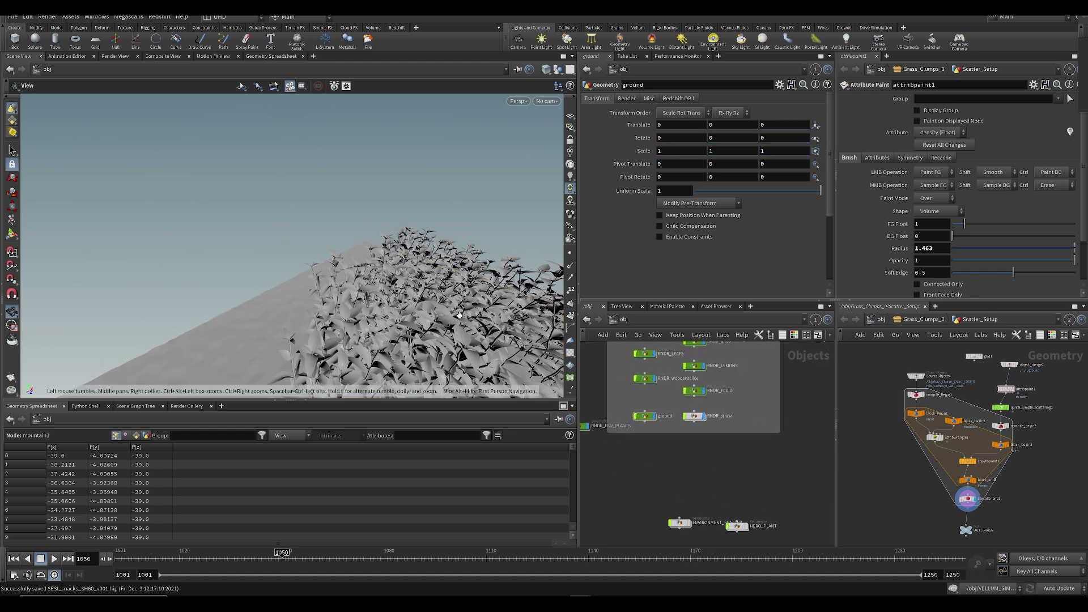
- Open RNDR_ENV_PLANTS and follow its object merge to the source node in ENVIRONMENT_SCATTER
drag(460, 315, 465, 334)
middle_drag(620, 443, 621, 371)
scroll(680, 440, up, 3)
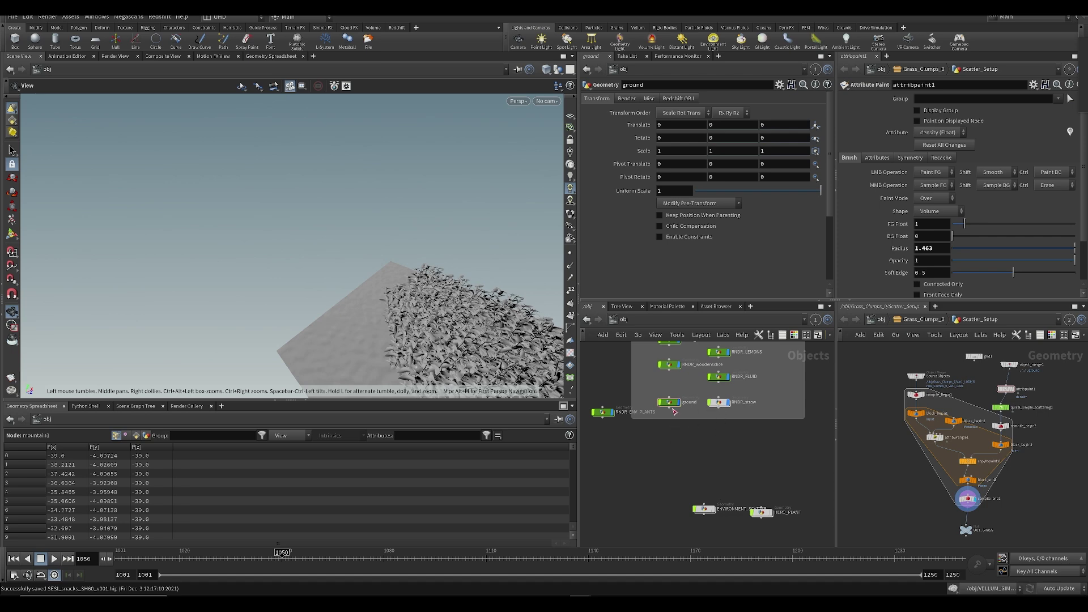
double_click(610, 414)
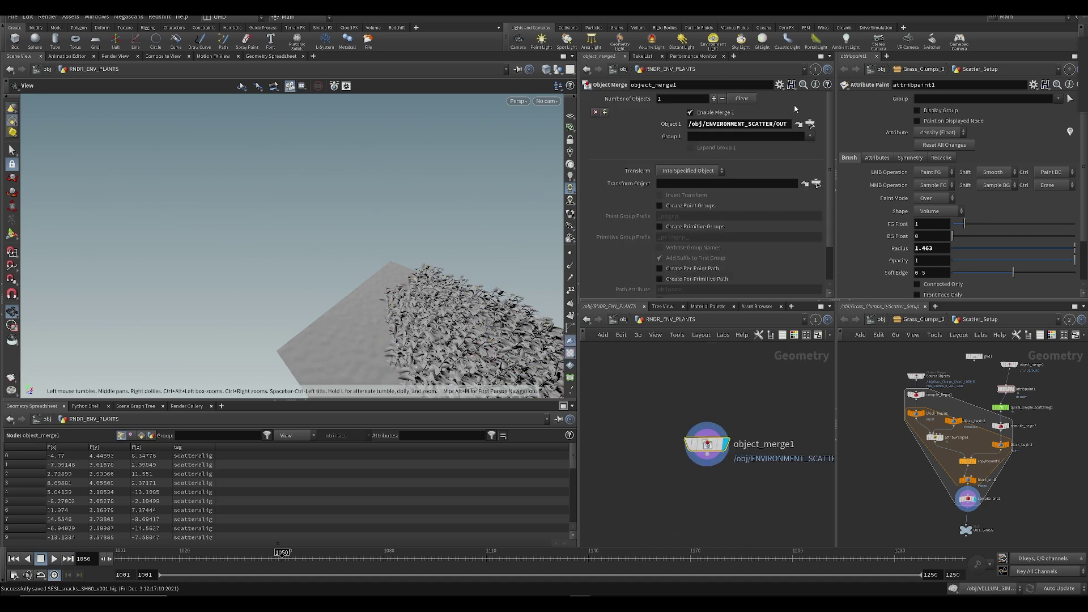
click(800, 123)
scroll(700, 482, up, 3)
middle_drag(698, 482, 665, 320)
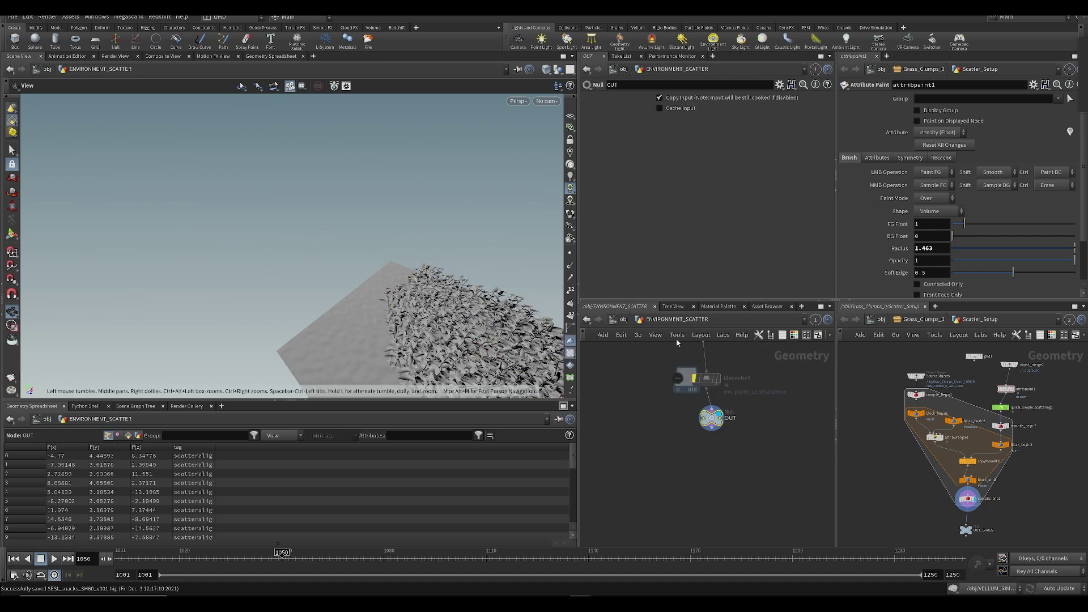
- Return to the object level, look through SH060_CAM and scrub the timeline to frame 1049
middle_drag(449, 307, 257, 157)
drag(257, 156, 397, 295)
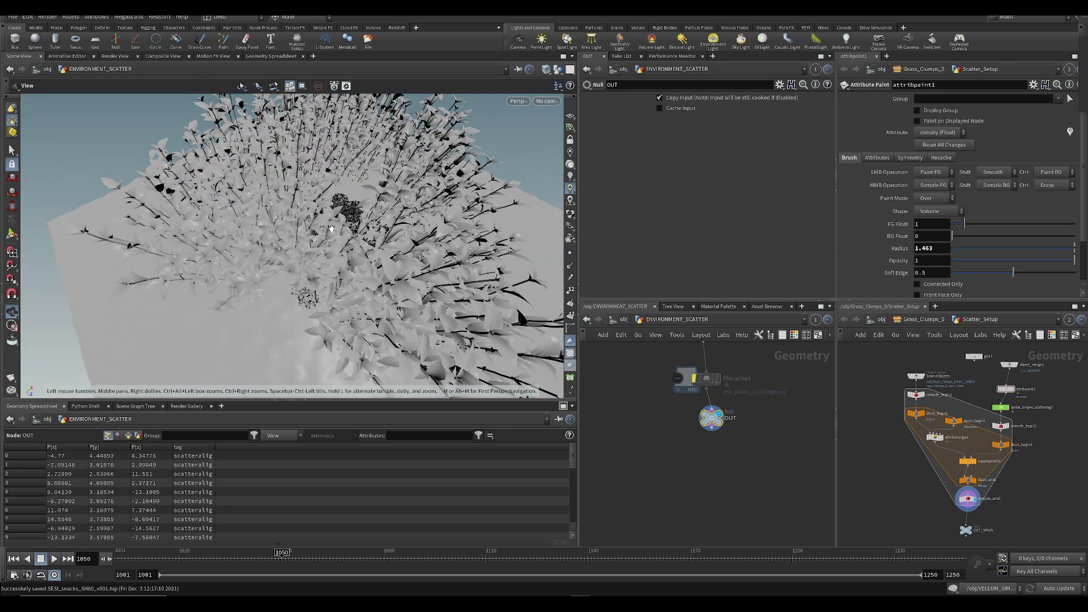
click(623, 320)
click(547, 101)
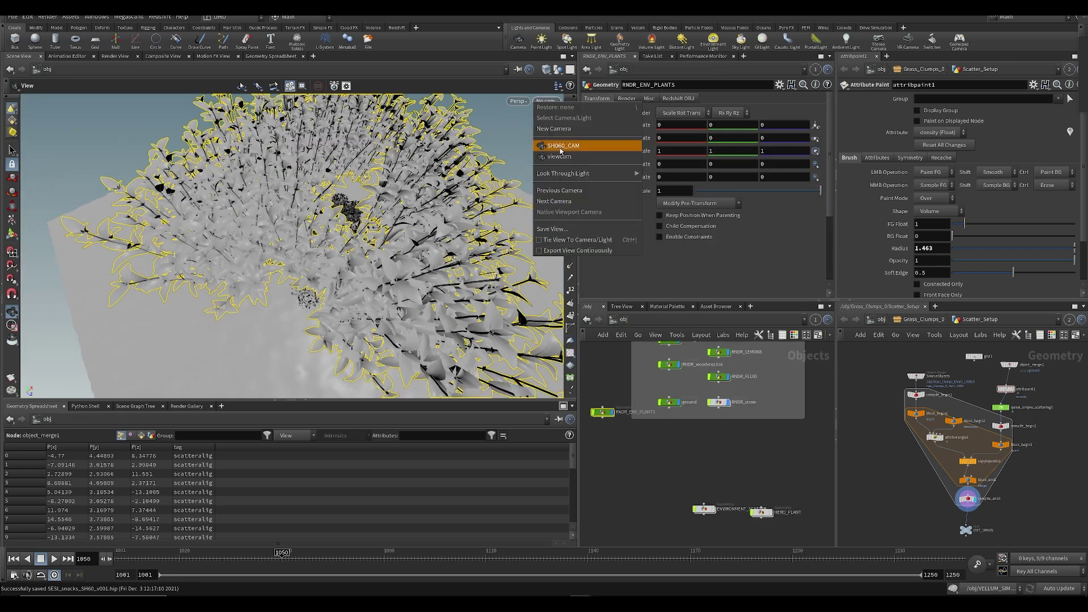
click(559, 148)
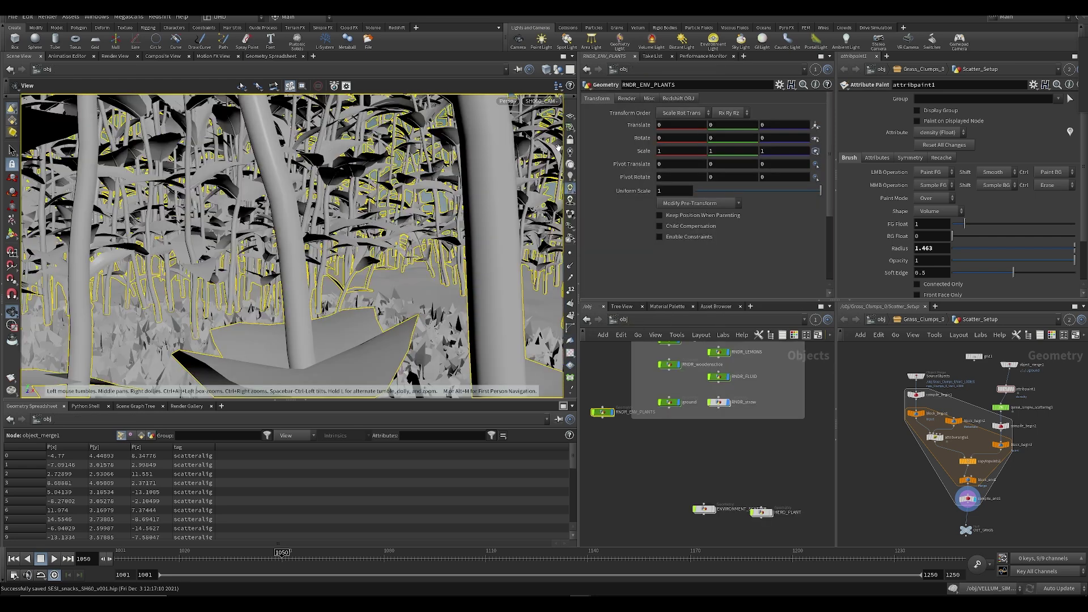
click(706, 456)
drag(605, 413, 599, 395)
drag(163, 557, 279, 557)
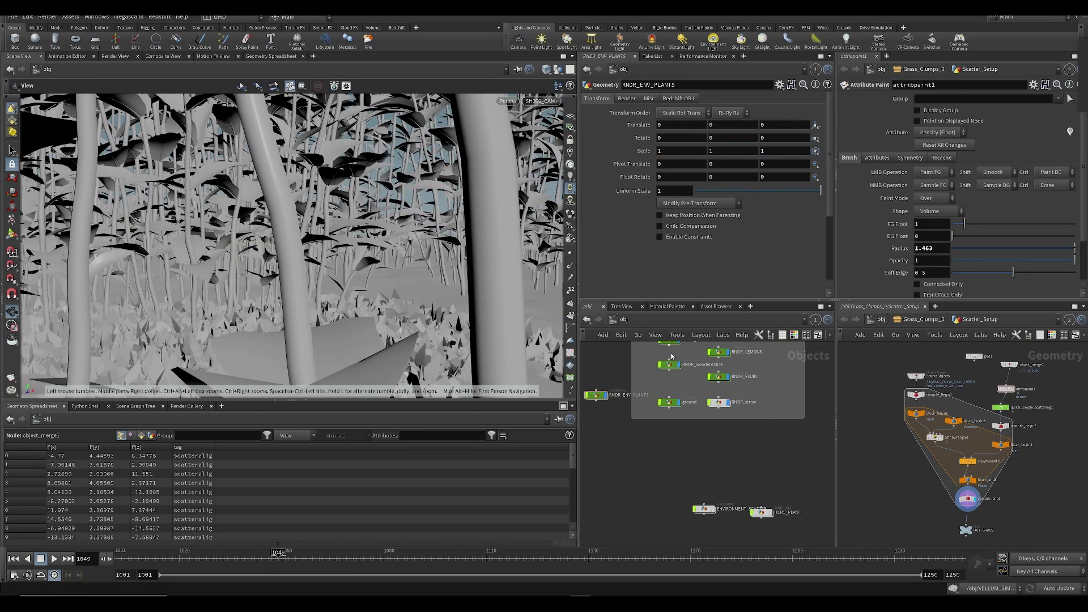
- Open the Scatter_Setup network inside the Grass_Clumps_0 subnetwork
middle_drag(829, 513, 640, 464)
middle_drag(817, 482, 646, 459)
scroll(781, 376, down, 2)
scroll(783, 374, up, 2)
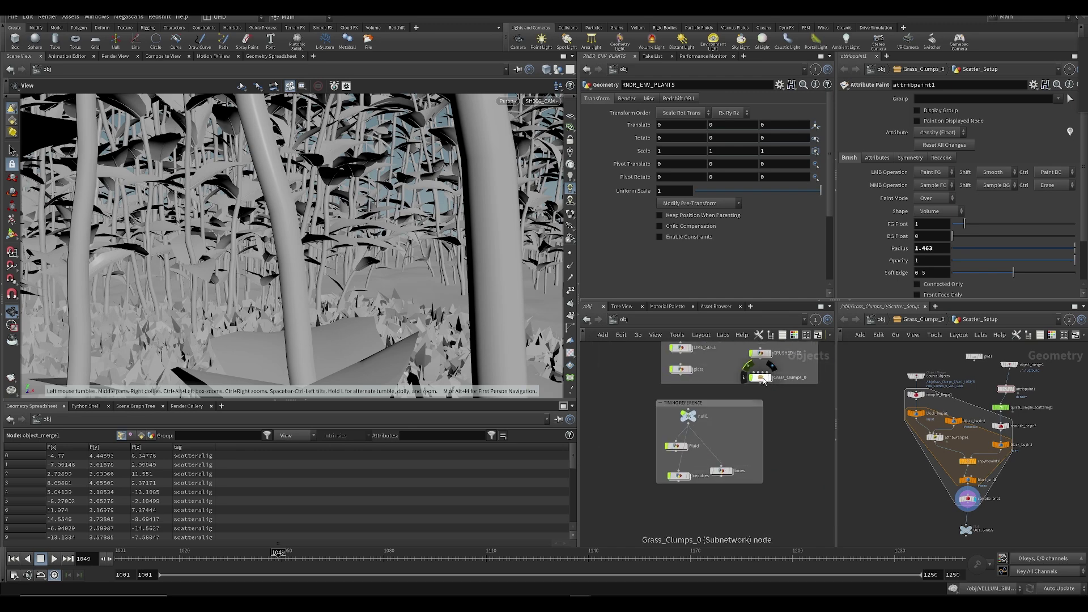
double_click(762, 378)
double_click(747, 458)
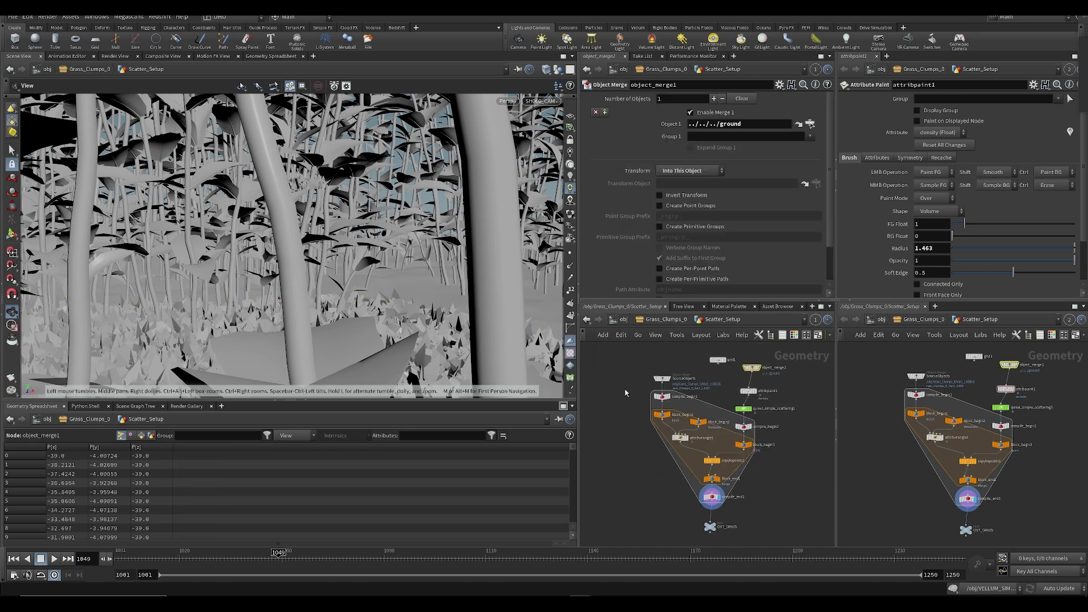
- Set the grass attribpaint1 foreground density to 0 and brush radius to 2.663, and undo the test stroke on the ground
drag(316, 265, 271, 336)
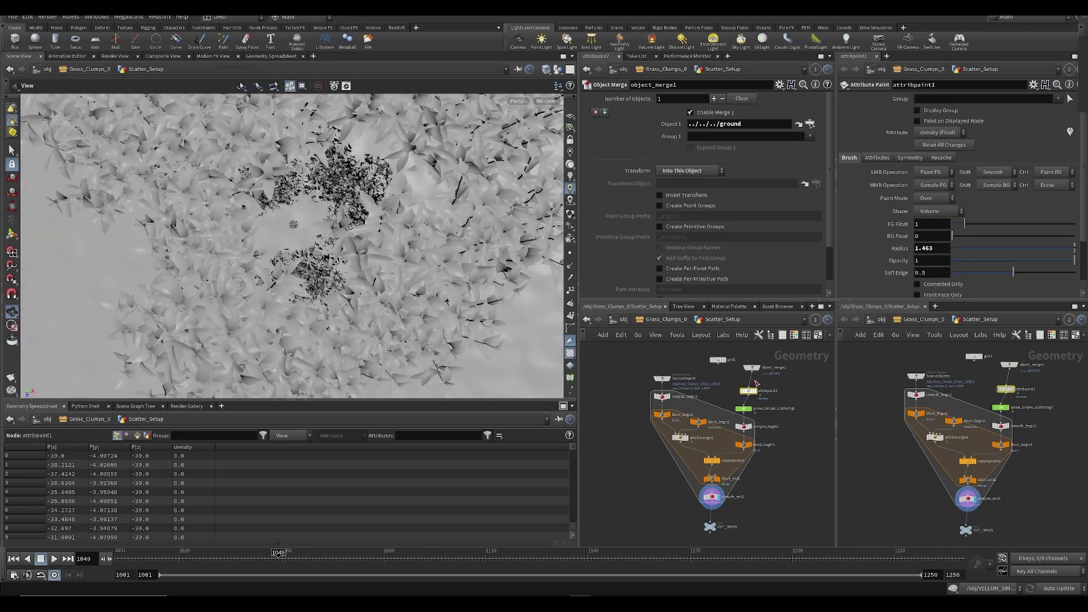
click(749, 390)
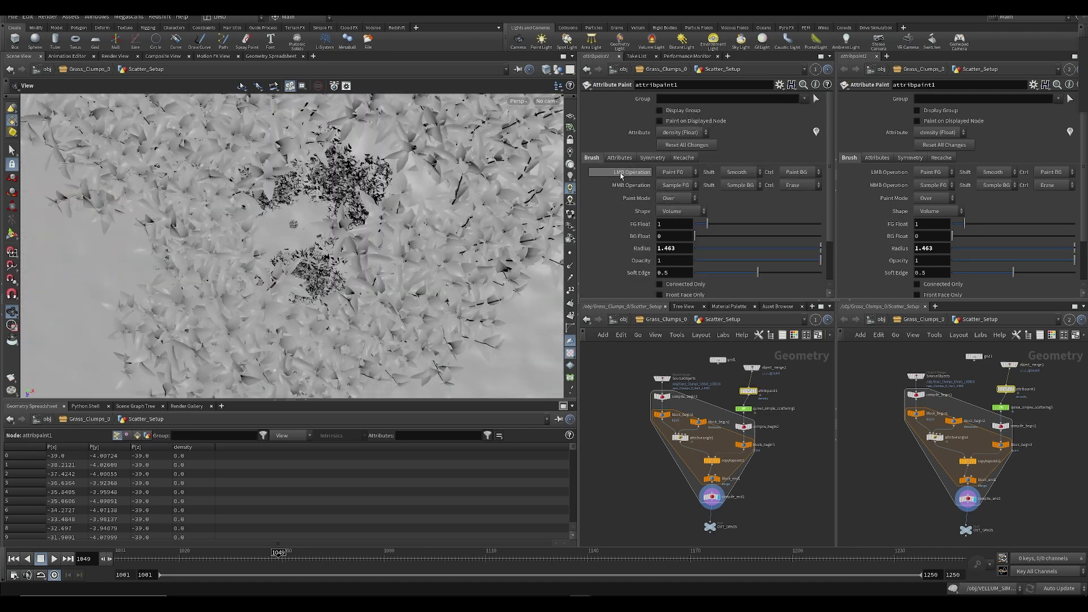
drag(706, 229, 693, 228)
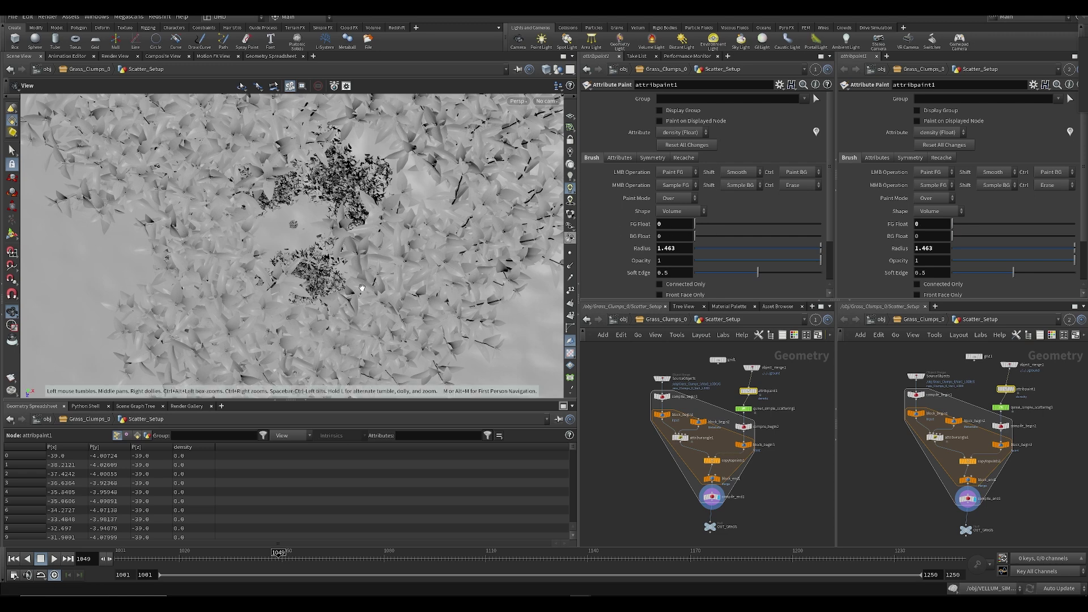
key(Return)
middle_drag(681, 249, 680, 247)
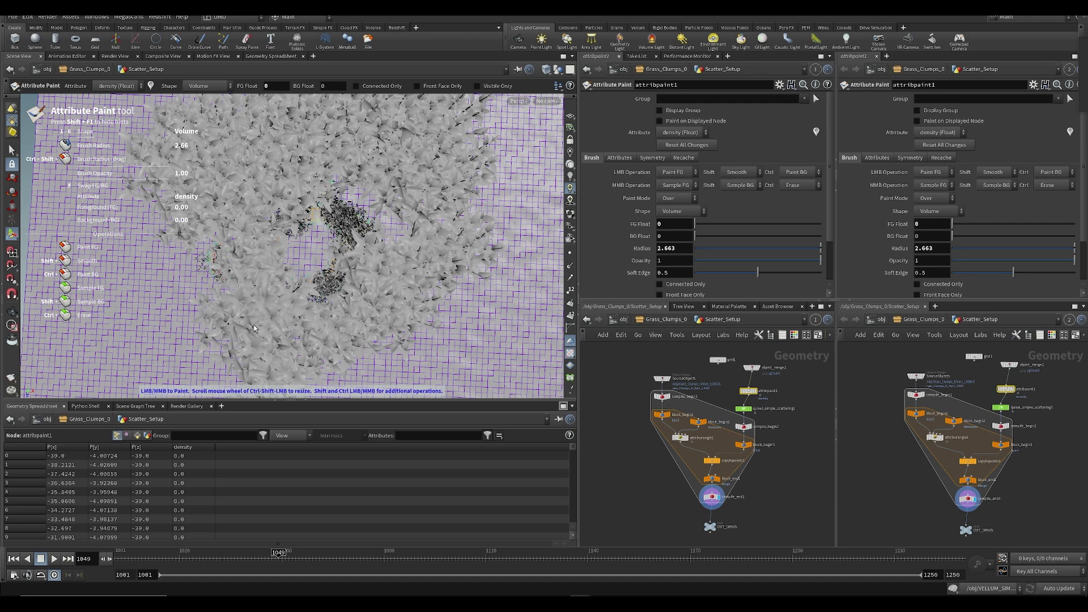
key(ctrl+z)
- Return to the object level, open the ENVIRONMENT_SCATTER network and select its attribpaint1 node
click(656, 321)
click(624, 320)
mouse_move(640, 414)
middle_down()
mouse_move(730, 447)
mouse_move(814, 425)
mouse_move(678, 481)
middle_up()
middle_drag(671, 543, 707, 450)
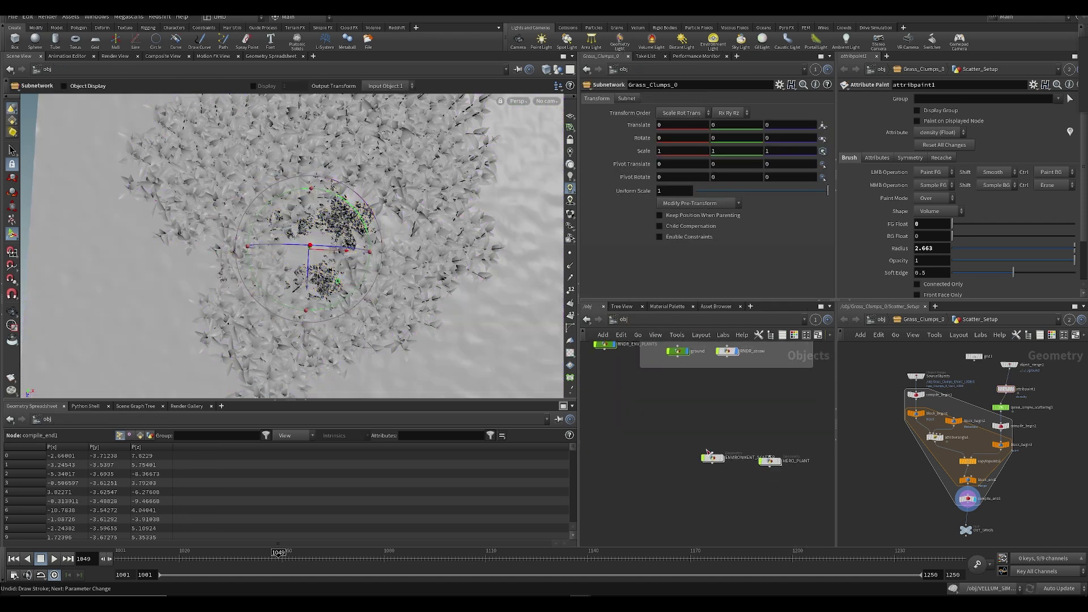
double_click(713, 459)
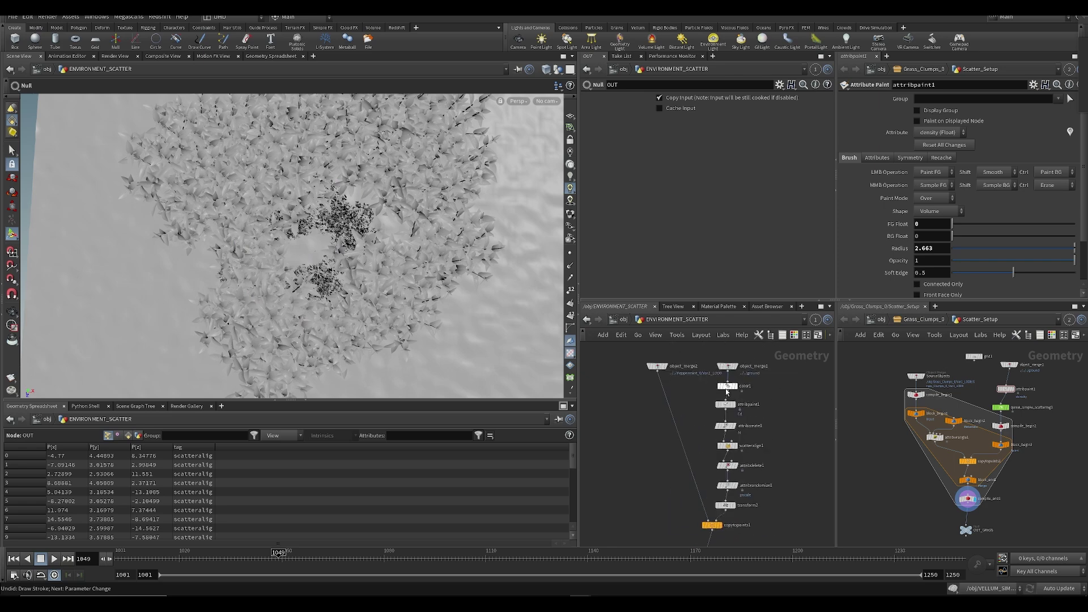
click(726, 405)
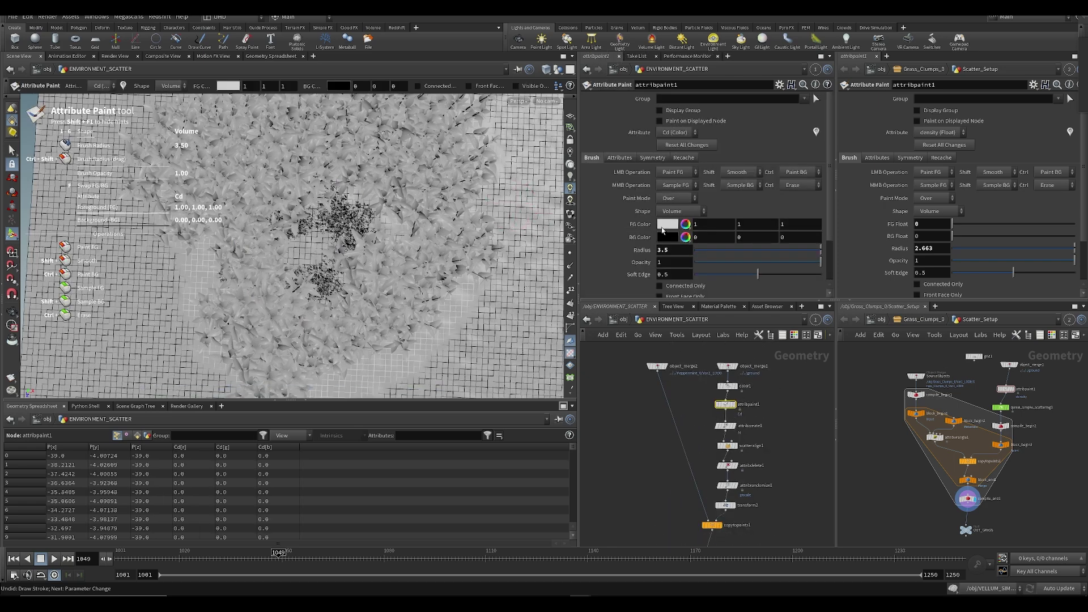
- Set the paint foreground color to black and paint out plants around the lower side of the central clearing
click(662, 225)
click(623, 207)
click(801, 127)
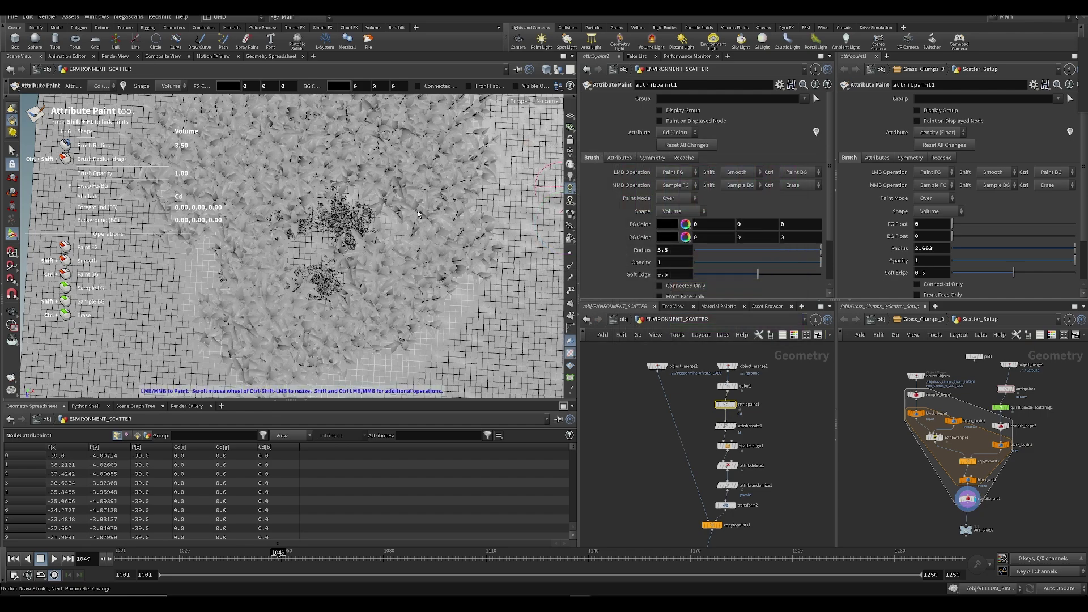
mouse_move(237, 302)
mouse_down()
mouse_move(240, 341)
mouse_move(255, 309)
mouse_move(300, 309)
mouse_move(328, 345)
mouse_up()
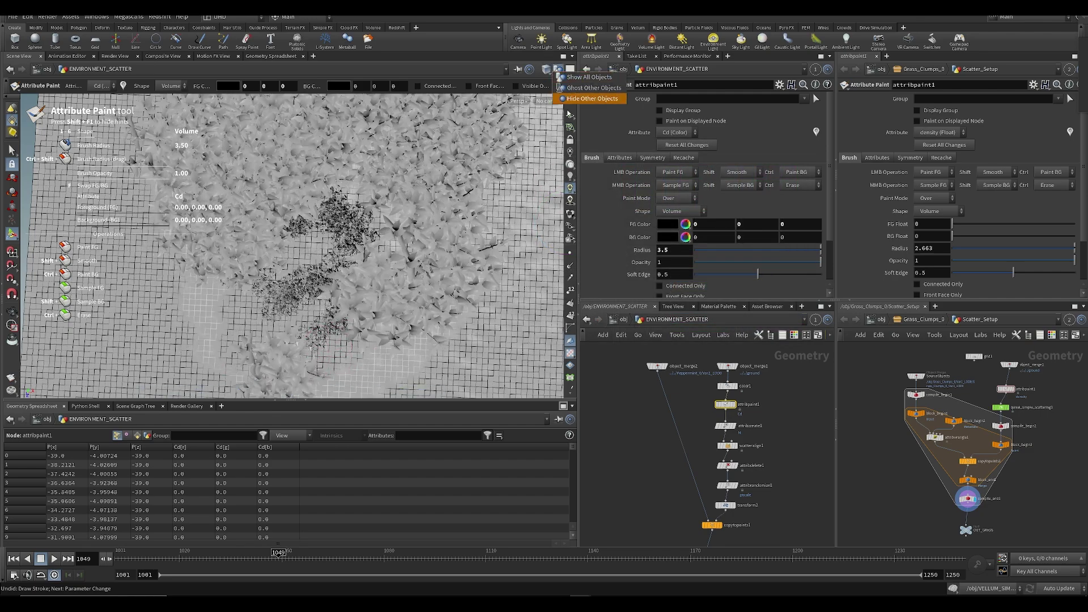
- Hide other objects, paint black over the lower white band of the attribpaint1 mask, and display the OUT node
click(734, 405)
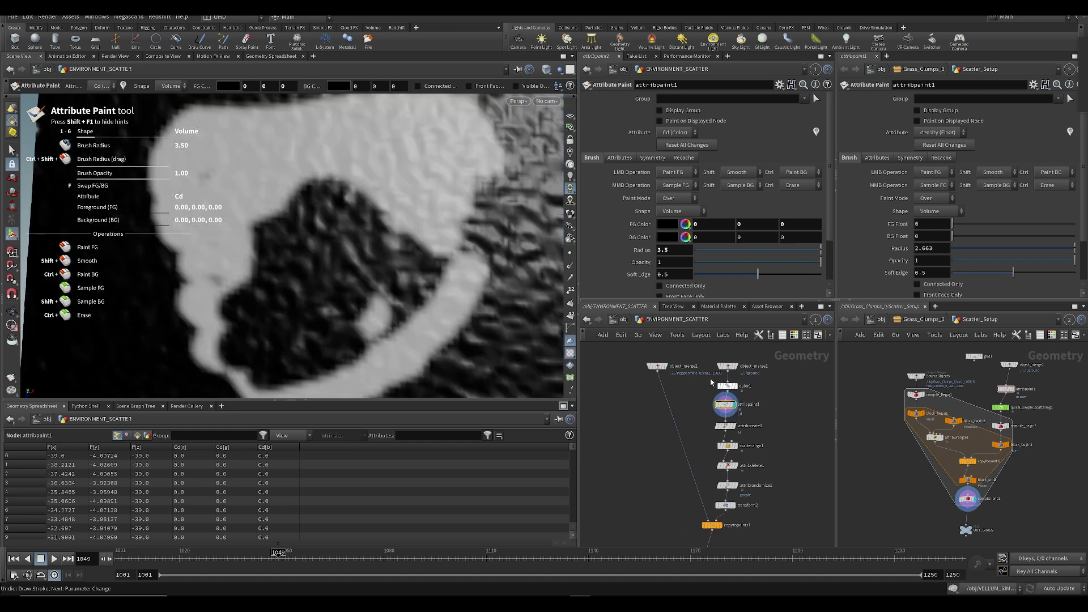
mouse_move(385, 363)
mouse_down()
mouse_move(433, 287)
mouse_move(486, 321)
mouse_move(250, 384)
mouse_move(189, 363)
mouse_move(218, 312)
mouse_move(165, 311)
mouse_move(345, 327)
mouse_move(371, 317)
mouse_move(368, 363)
mouse_up()
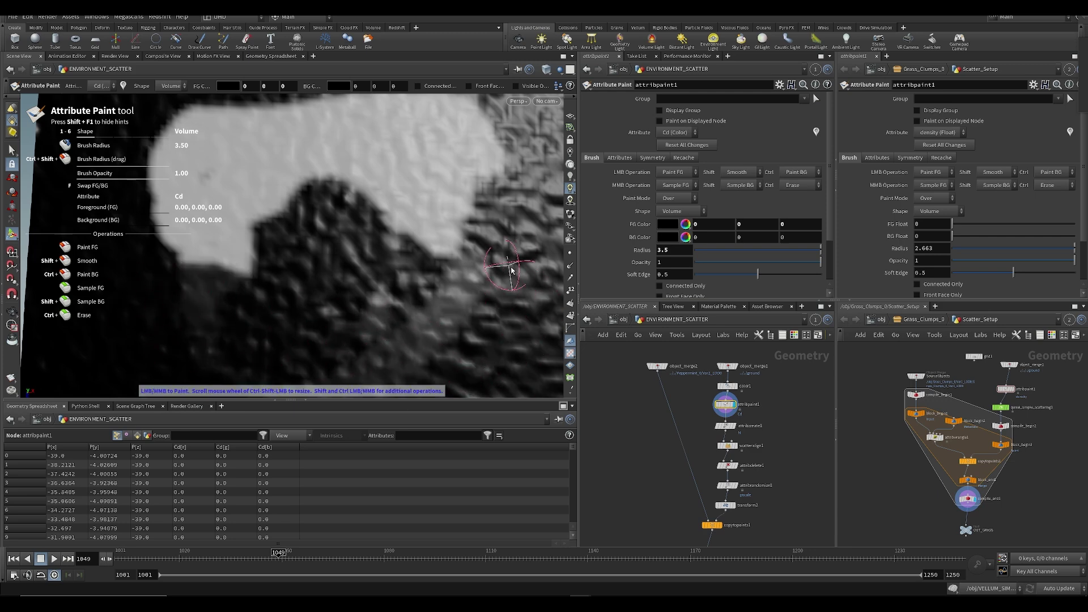
alt+drag(496, 321, 426, 328)
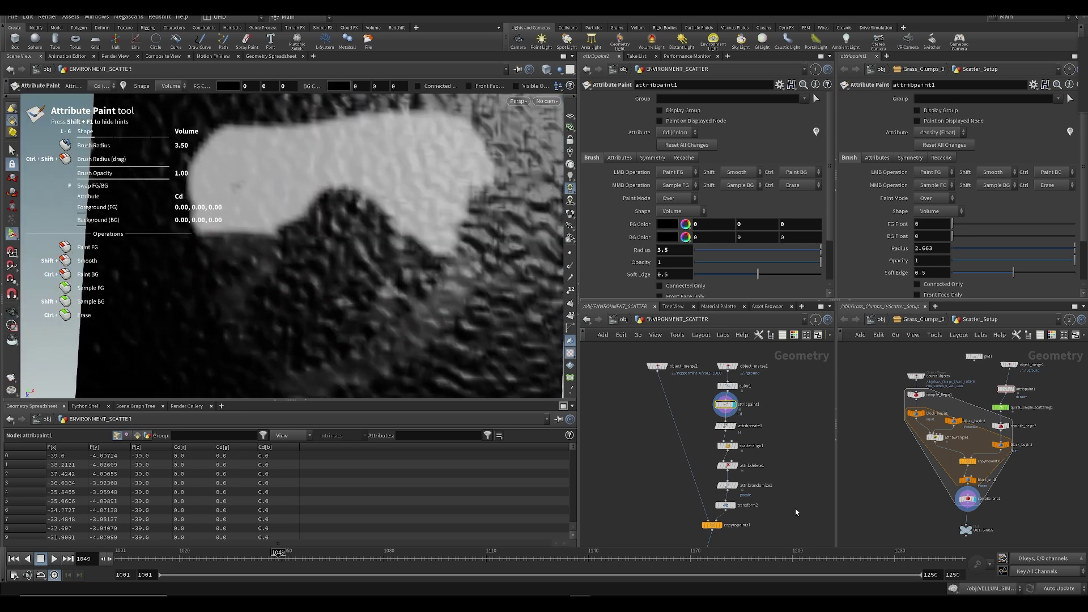
middle_drag(795, 535, 802, 404)
middle_drag(749, 529, 730, 482)
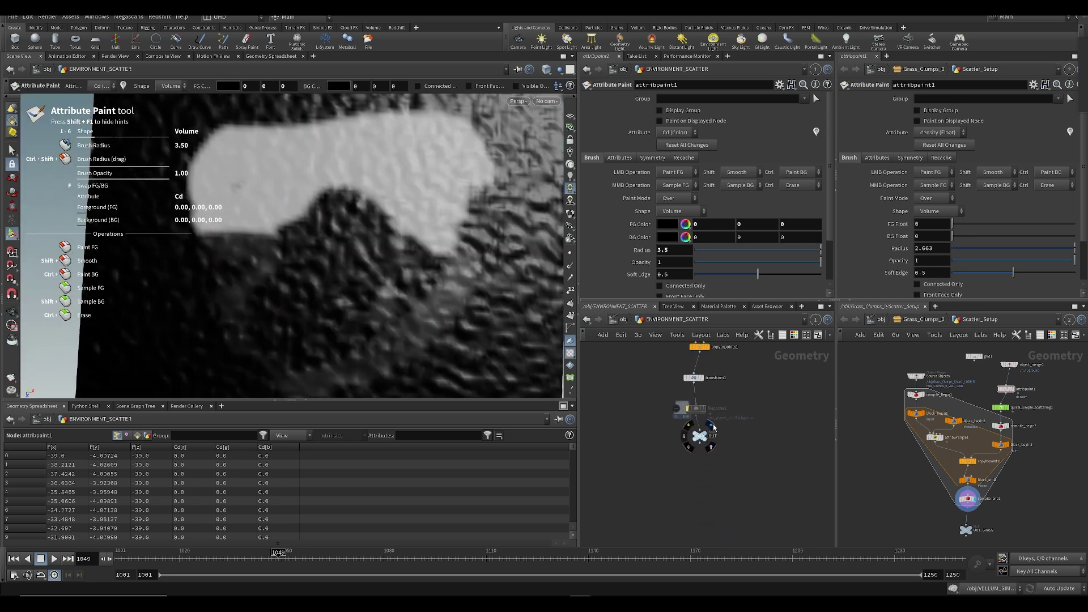
click(713, 427)
- Set the attribpaint1 brush radius to 4.2, paint out the remaining light areas below the main patch, and display OUT
mouse_move(653, 380)
middle_down()
mouse_move(616, 539)
mouse_move(622, 533)
middle_up()
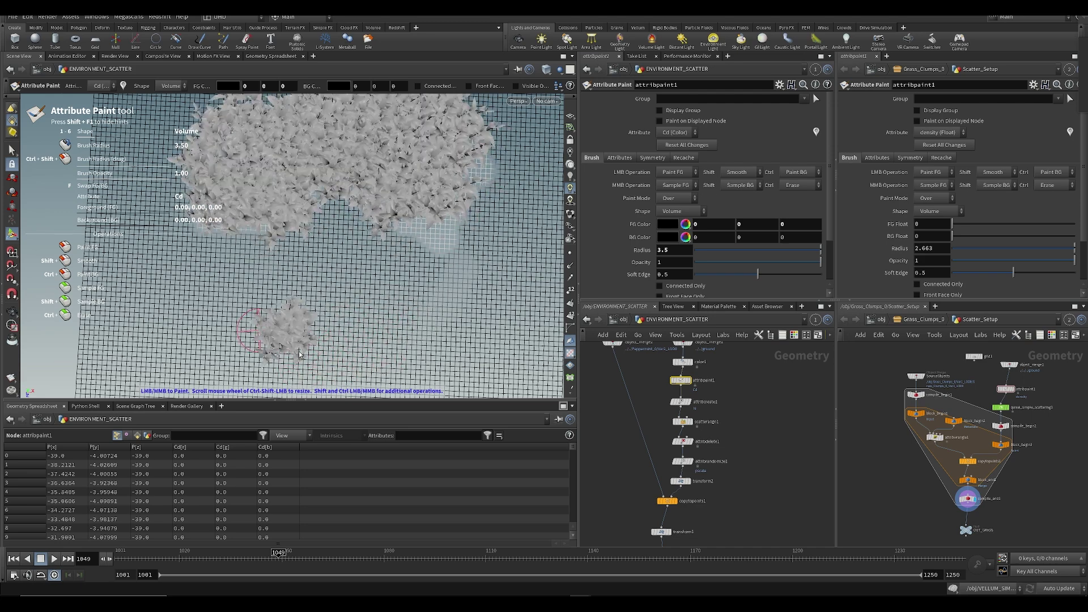
click(695, 371)
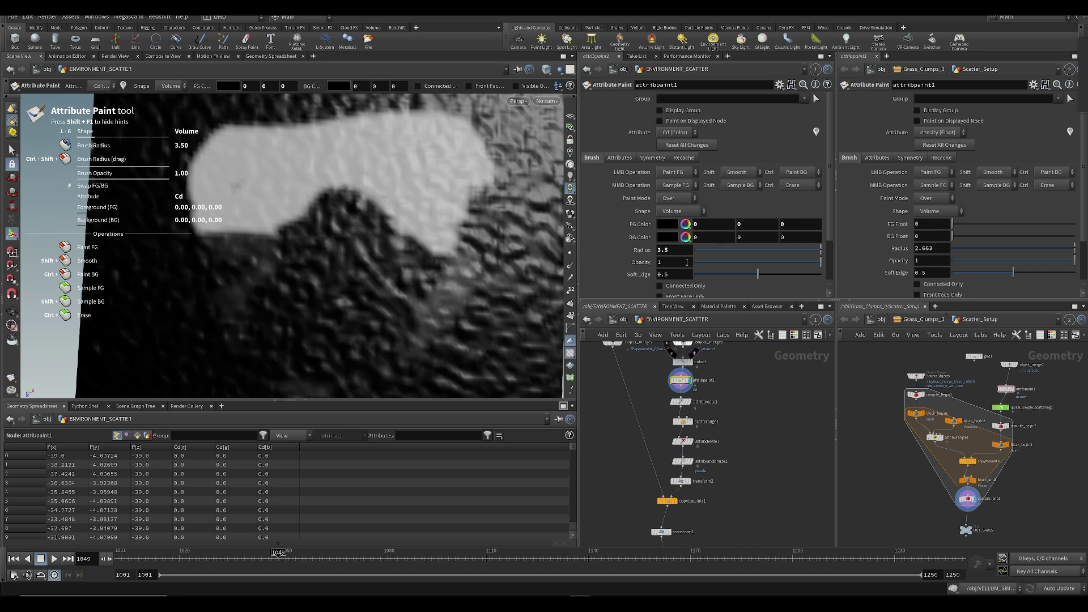
middle_drag(674, 253, 697, 253)
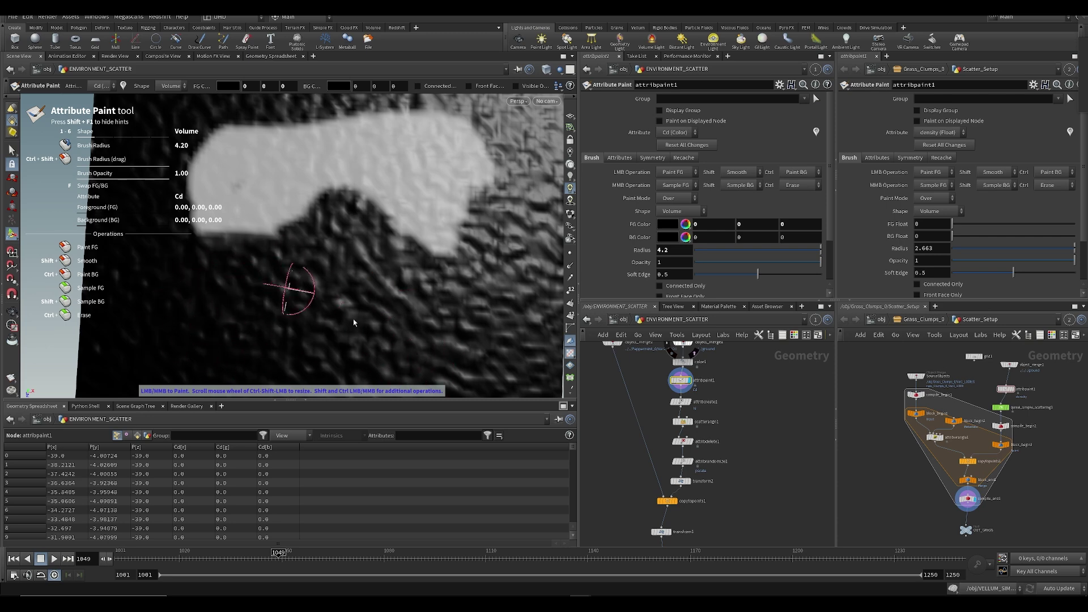
drag(444, 260, 379, 350)
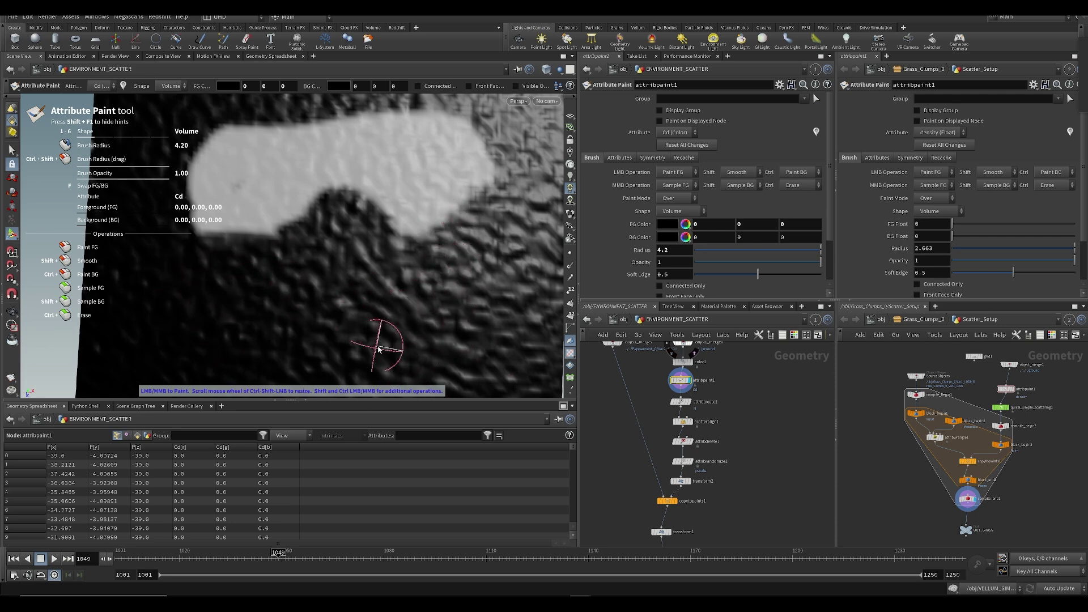
middle_drag(718, 517, 733, 405)
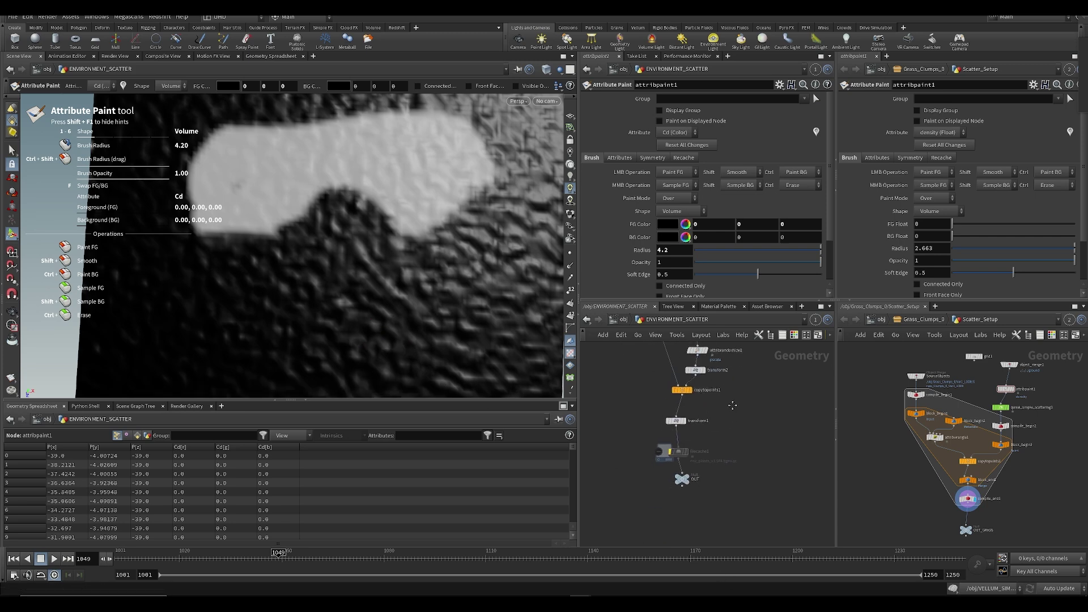
click(692, 479)
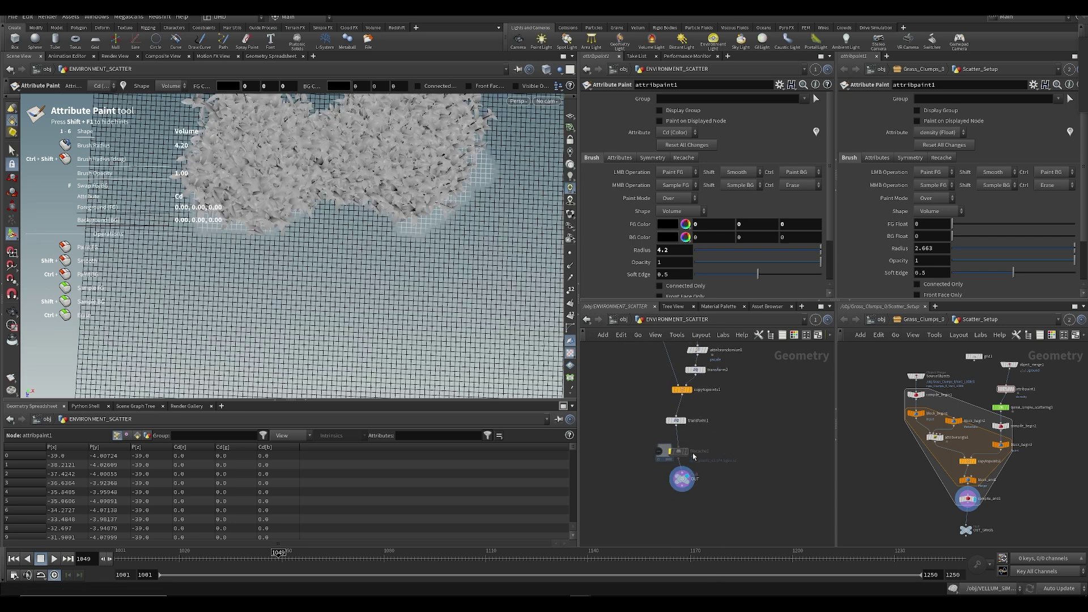
- Look through SH060_CAM and scrub the timeline to frame 1108 to check the plant scatter
click(547, 101)
click(563, 146)
drag(163, 560, 479, 560)
- Remove the transform1 node between copytopoints1 and the file cache in ENVIRONMENT_SCATTER
mouse_move(652, 366)
middle_down()
mouse_move(634, 520)
mouse_move(639, 413)
mouse_move(644, 482)
mouse_move(667, 381)
middle_up()
drag(686, 468, 687, 469)
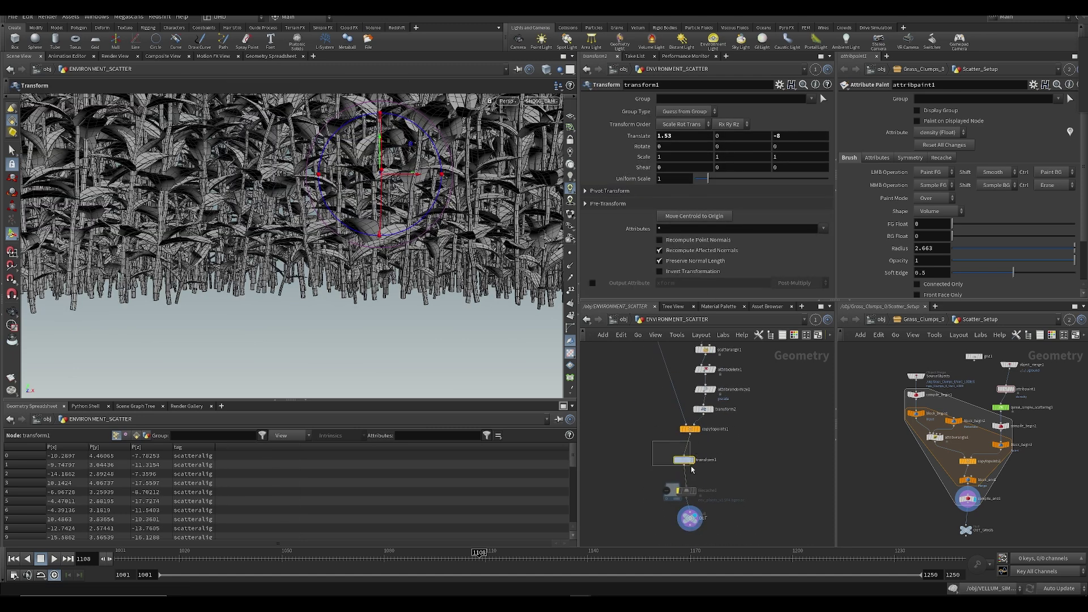
key(ctrl+x)
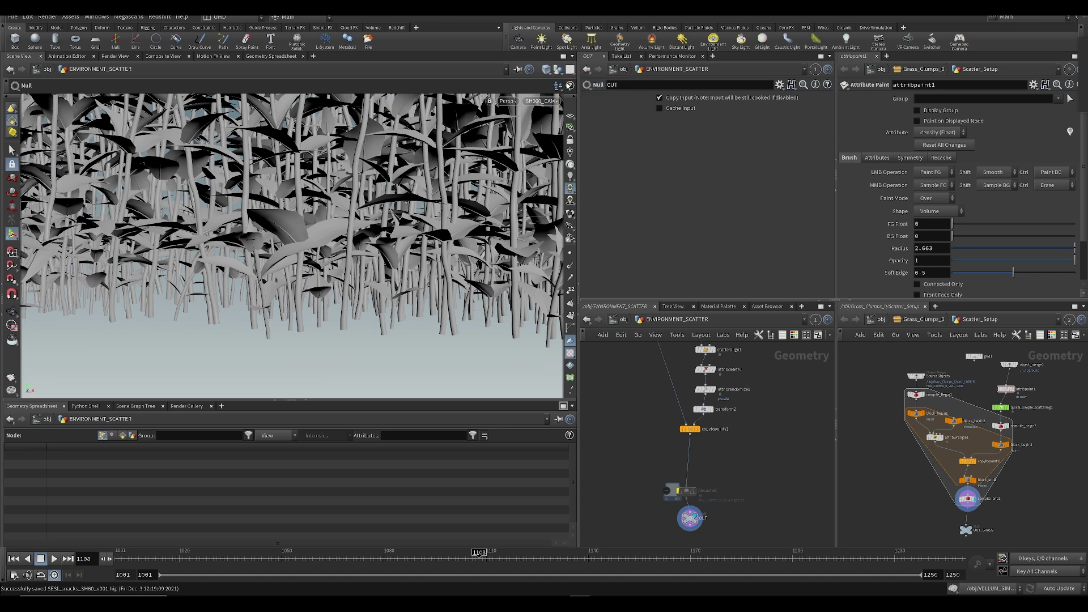
- Show all objects again, return to the object level and save the scene
click(569, 80)
middle_drag(626, 473, 646, 547)
click(619, 318)
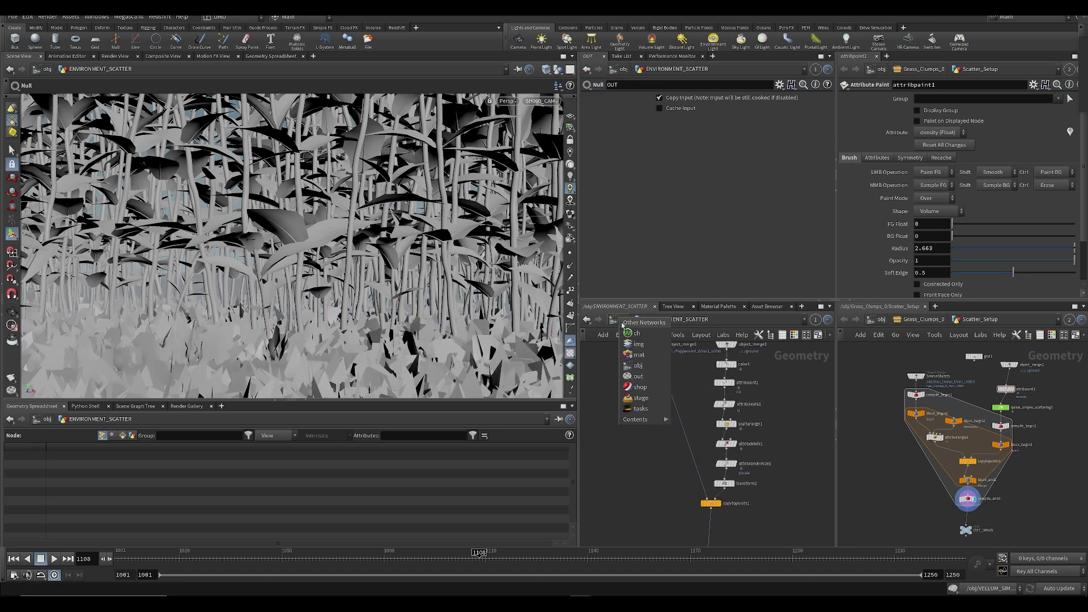
click(638, 366)
key(ctrl+s)
scroll(737, 442, up, 3)
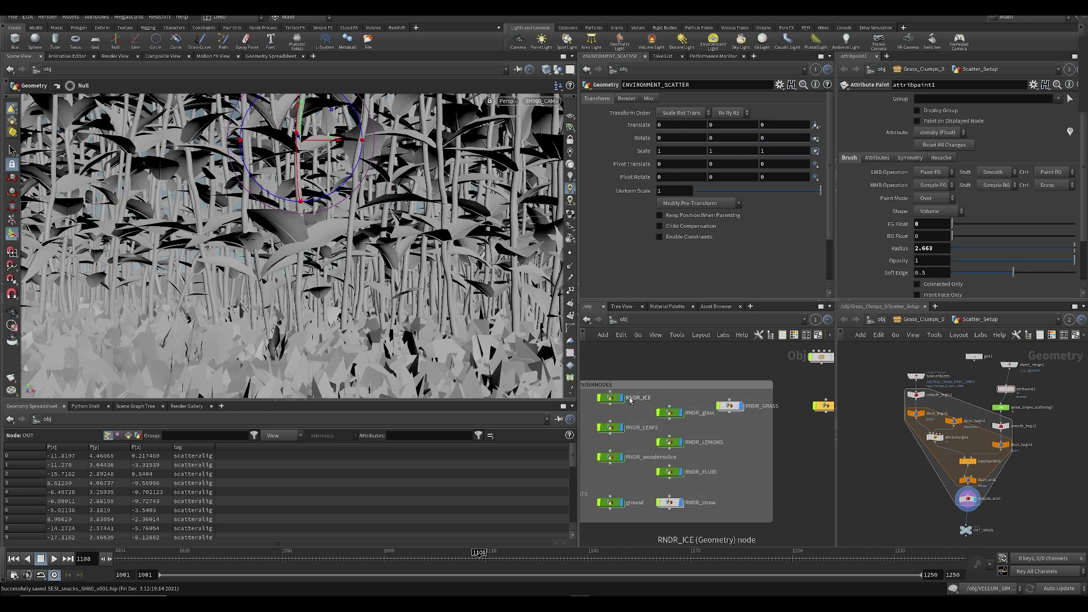
- Scrub to frame 1067 and inspect the object merge inside RNDR_ENV_PLANTS, returning to the object level
middle_drag(689, 460, 704, 376)
drag(202, 558, 339, 561)
middle_drag(608, 473, 680, 467)
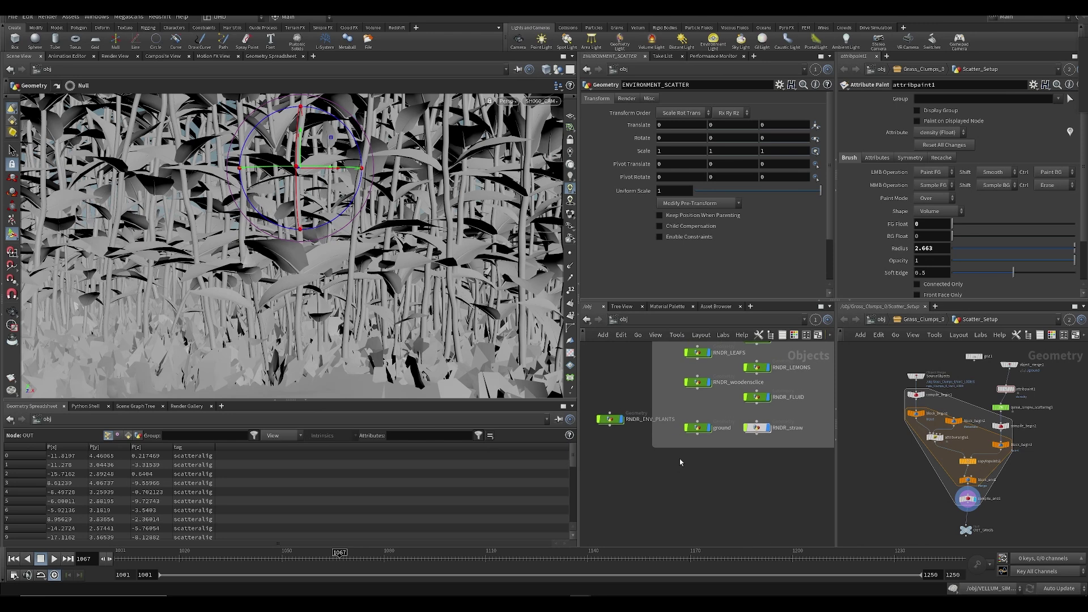
double_click(609, 425)
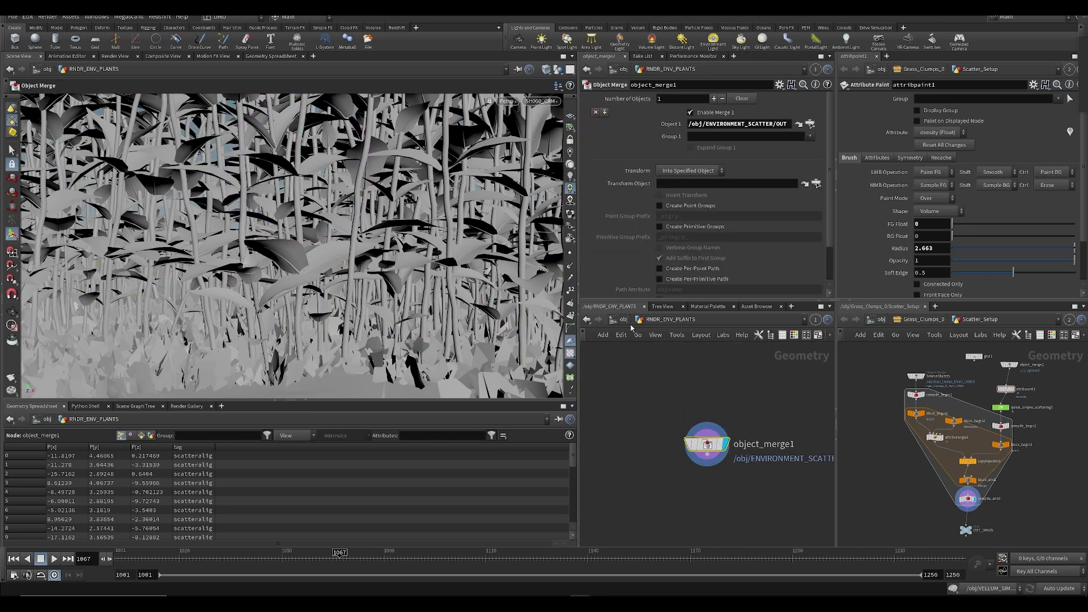
key(u)
middle_drag(743, 482, 748, 362)
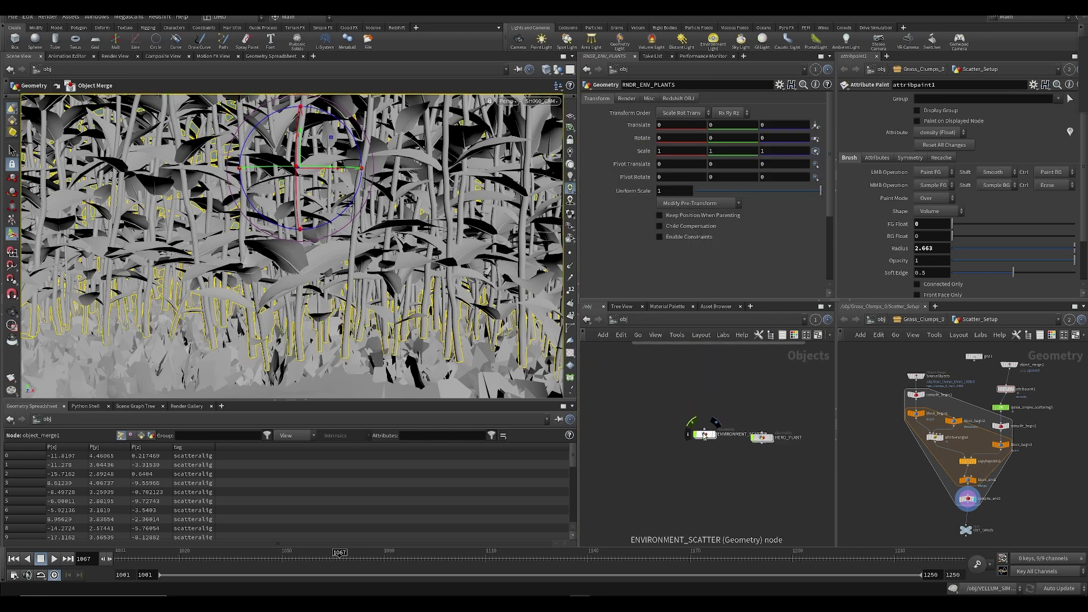
- Open ENVIRONMENT_SCATTER and view the ground brought in by object_merge1 without the other objects
double_click(706, 433)
middle_drag(682, 388, 655, 500)
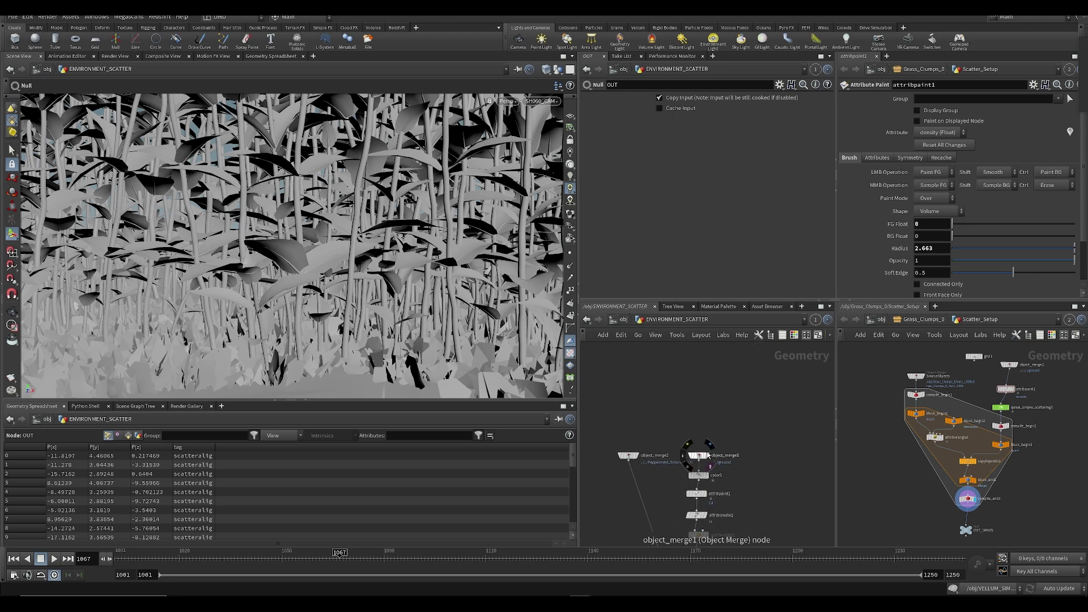
click(701, 455)
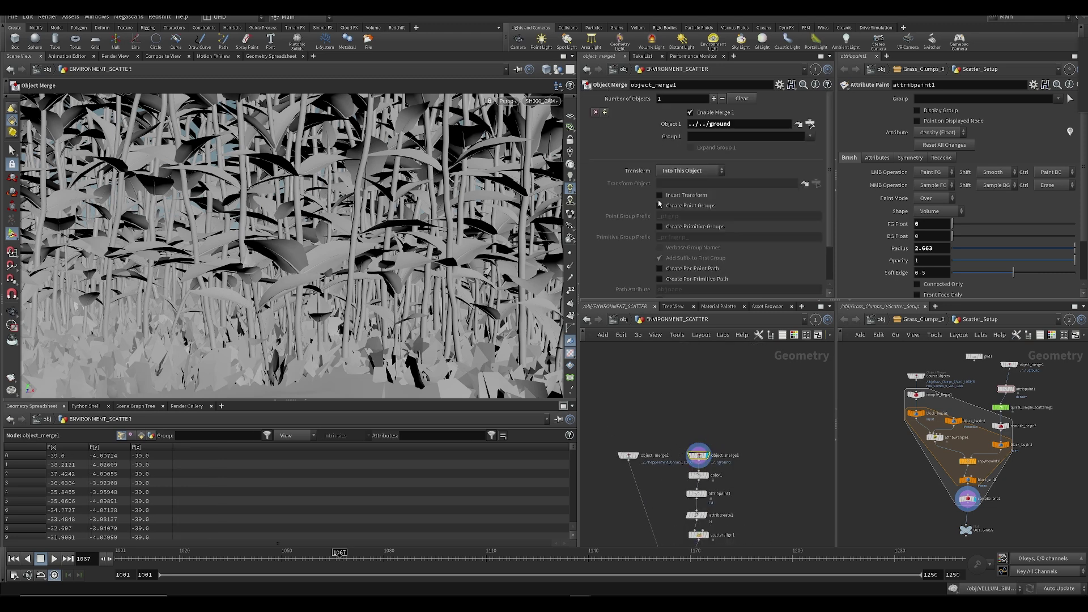
click(570, 100)
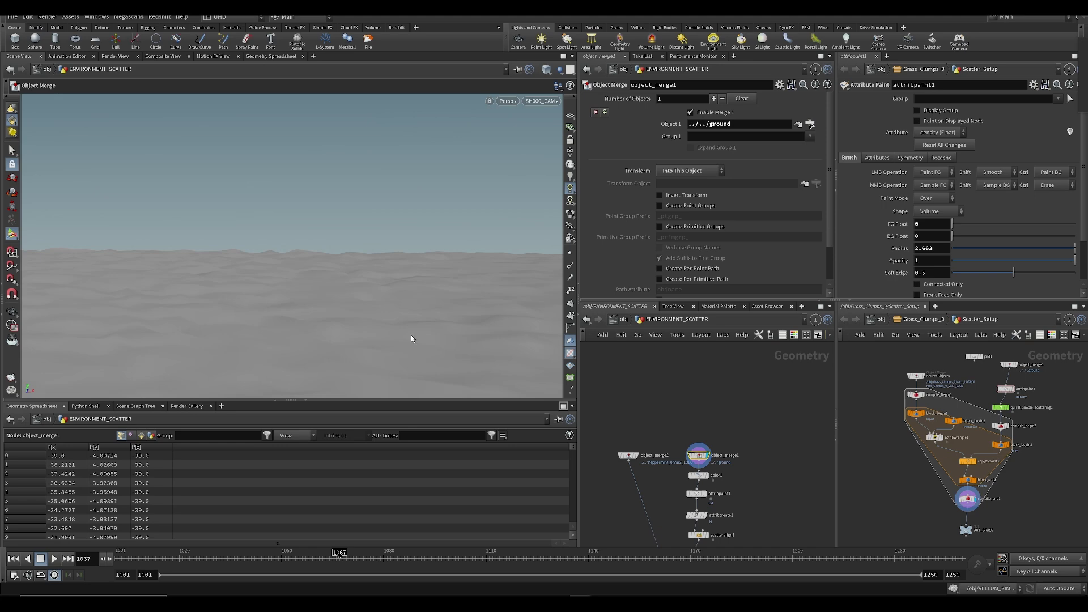
- Delete the transform2 node feeding the copy-to-points node, display OUT with all objects shown, and save the scene at object level
click(652, 447)
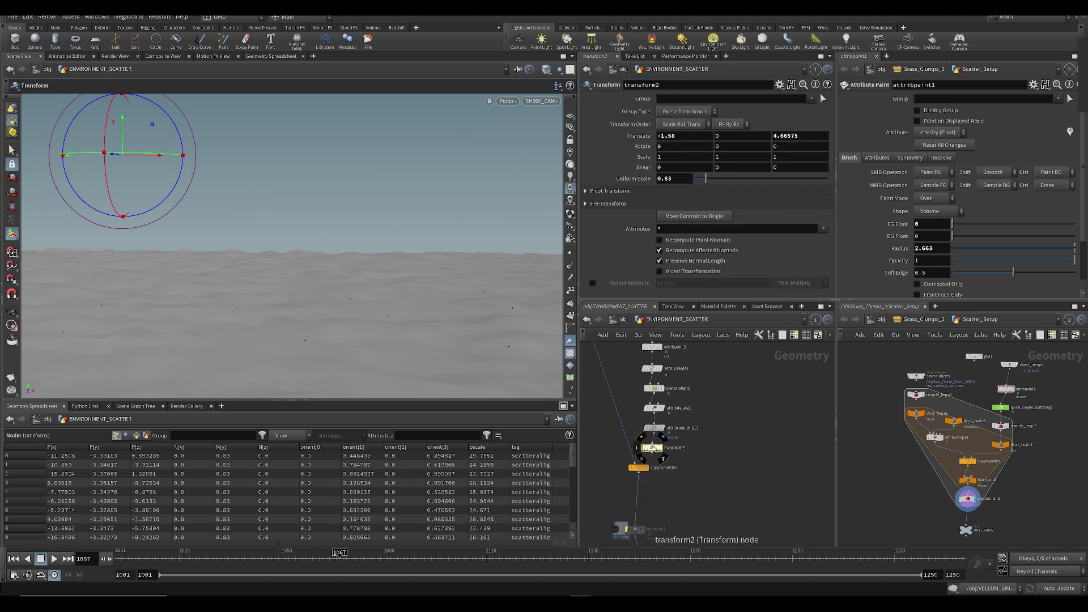
key(Delete)
middle_drag(656, 523, 717, 481)
click(638, 441)
click(558, 69)
click(569, 77)
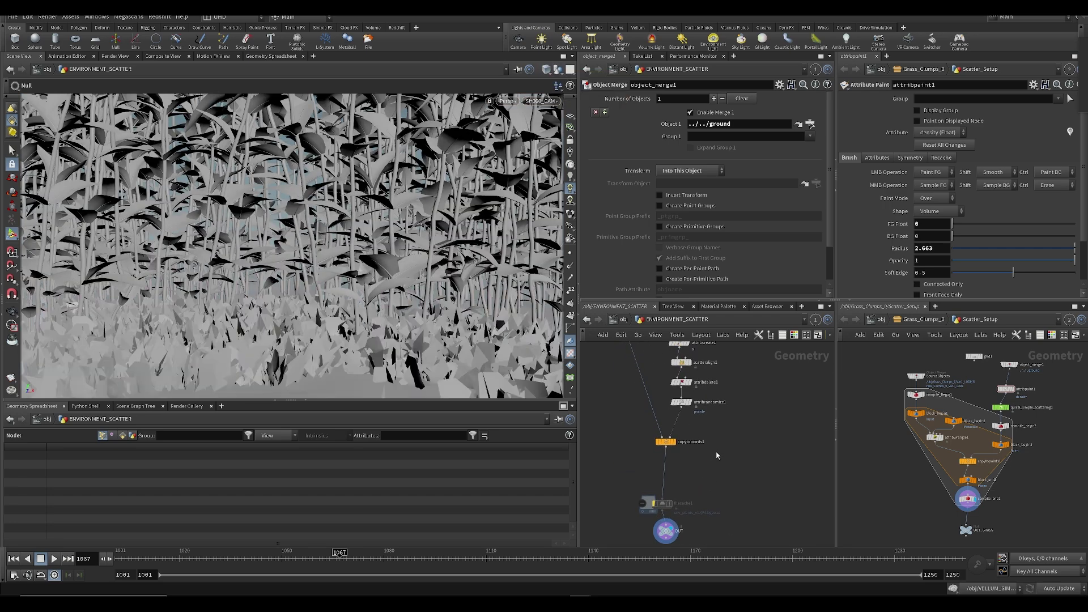
middle_drag(718, 434, 739, 492)
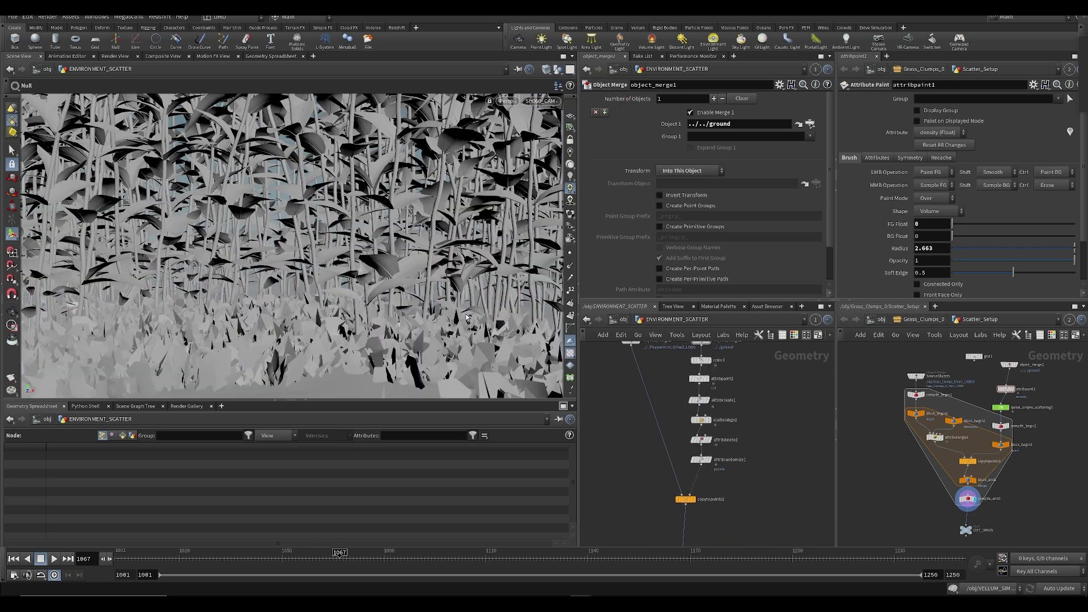
click(623, 319)
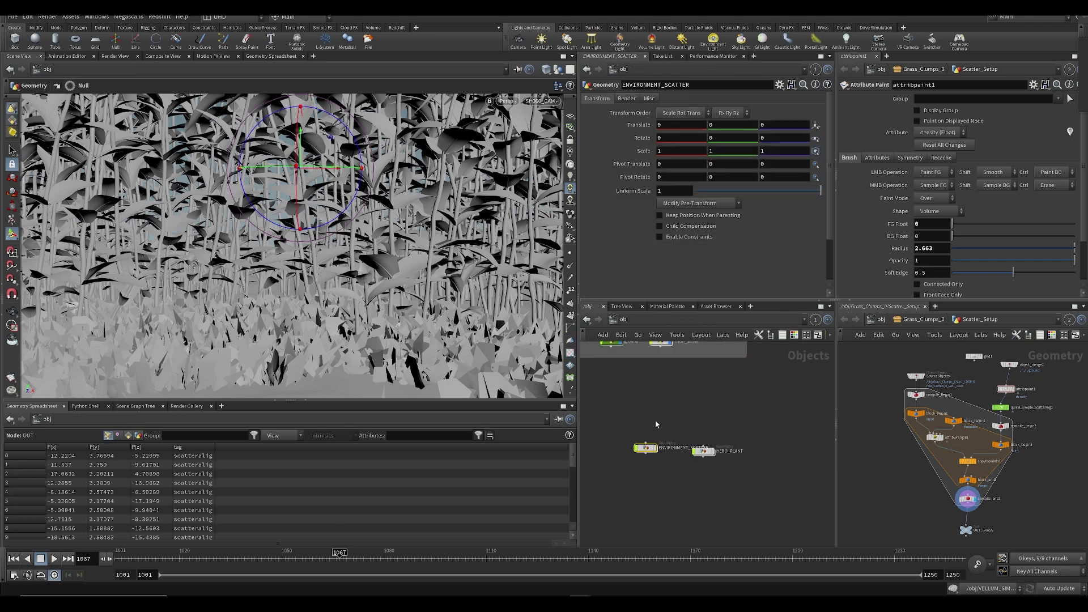
key(ctrl+s)
- Set RNDR_woodenslice's Translate Y to -3.06 and its Uniform Scale to 0.665, using frame 1110 to judge the framing
middle_drag(711, 417, 708, 440)
middle_drag(627, 476, 665, 485)
click(653, 469)
middle_drag(731, 130, 950, 176)
drag(194, 558, 486, 548)
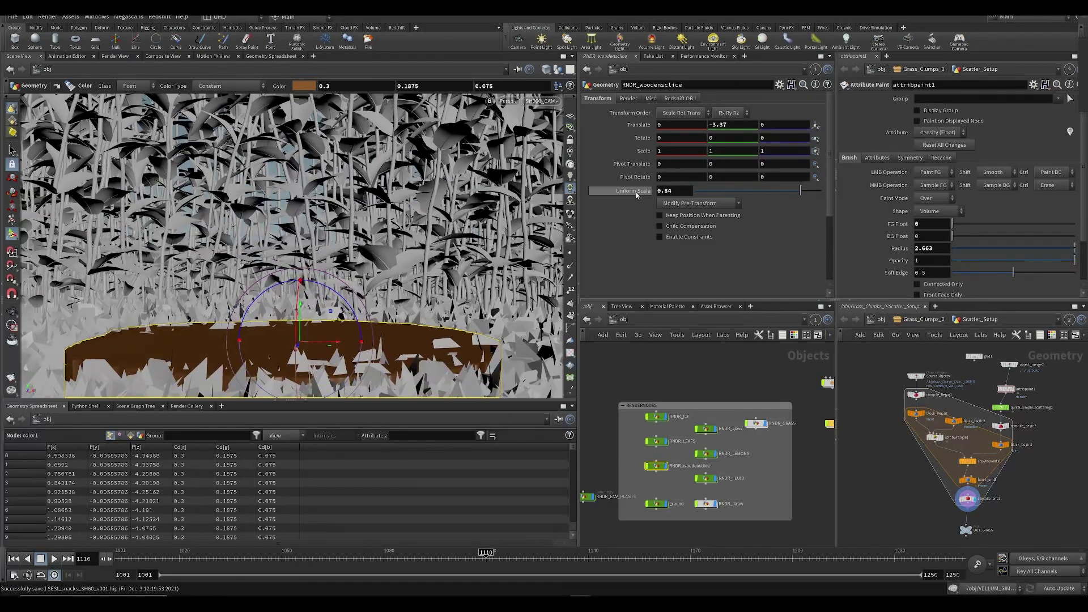
mouse_move(737, 128)
middle_down()
mouse_move(748, 139)
mouse_move(732, 137)
middle_up()
mouse_move(793, 191)
mouse_down()
mouse_move(770, 193)
mouse_move(780, 194)
mouse_up()
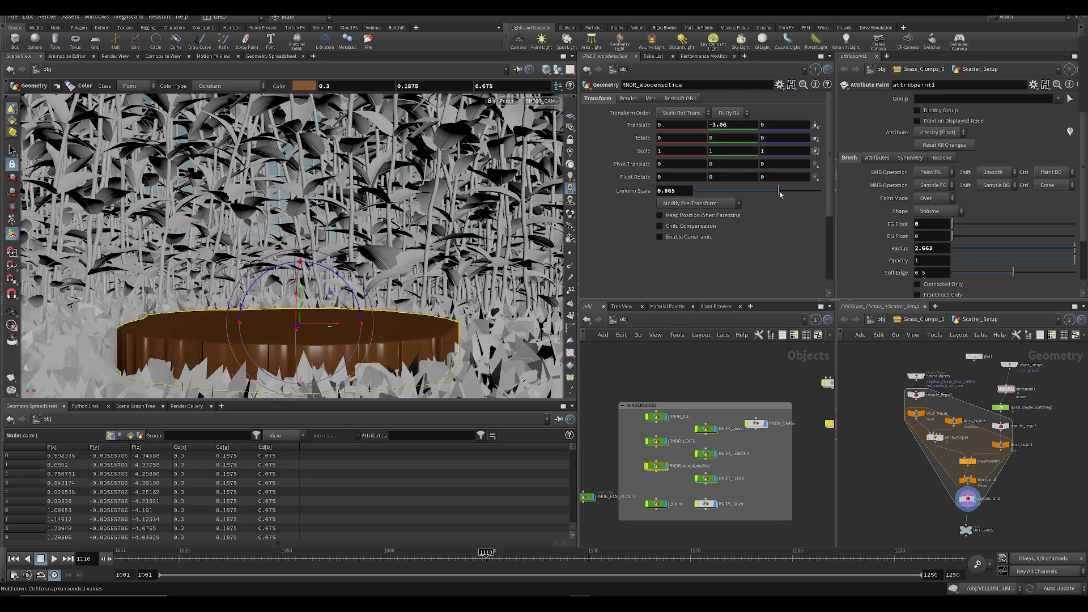
- Scrub and play the shot to check the wooden slice in the camera, save the scene and return to frame 1001
drag(149, 555, 449, 550)
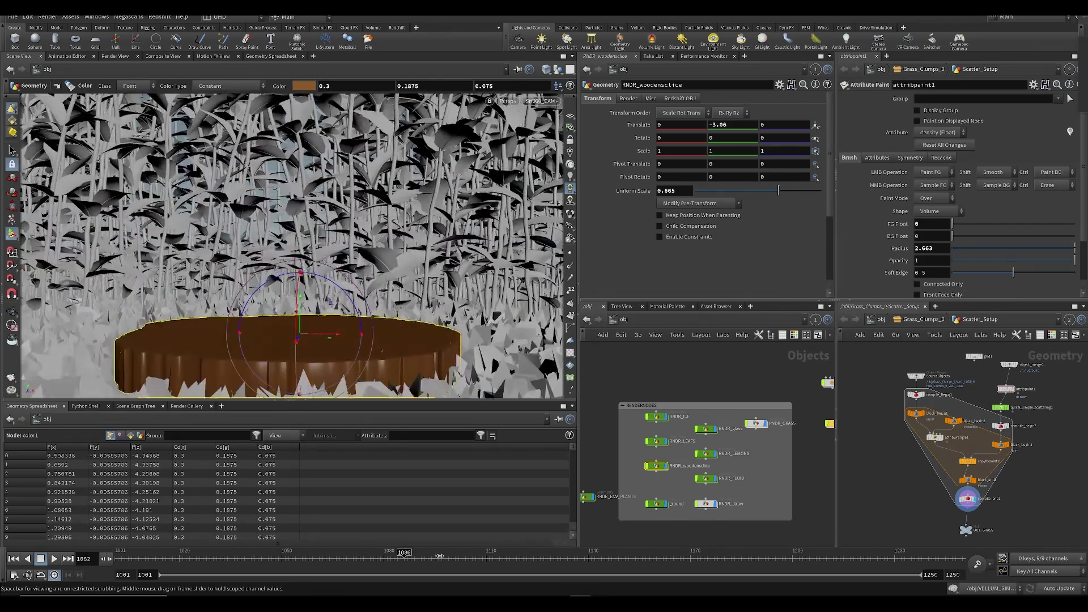
key(Escape)
key(ctrl+s)
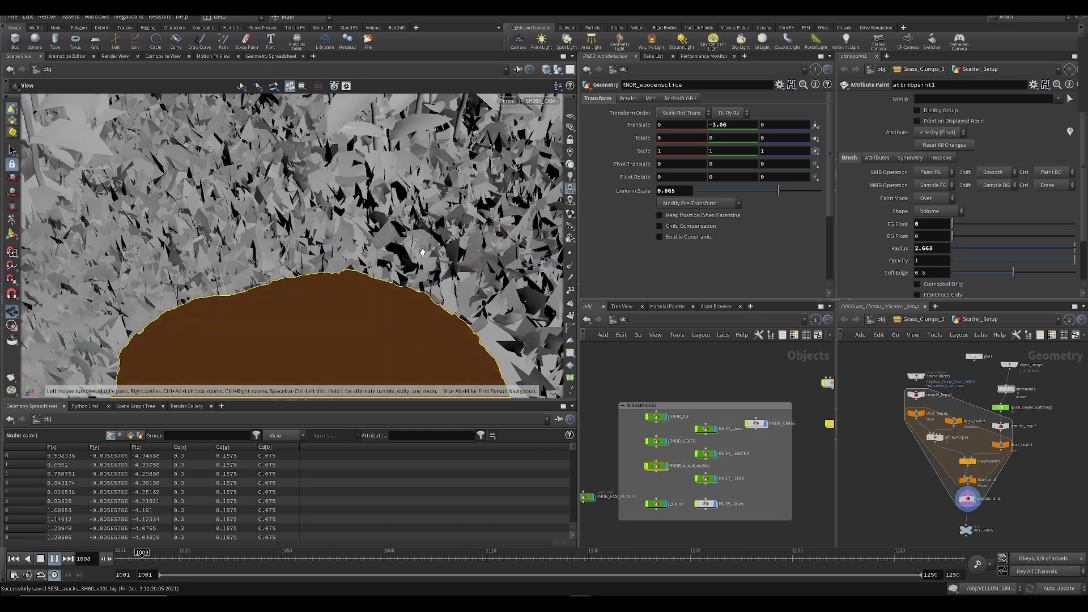
drag(196, 561, 59, 560)
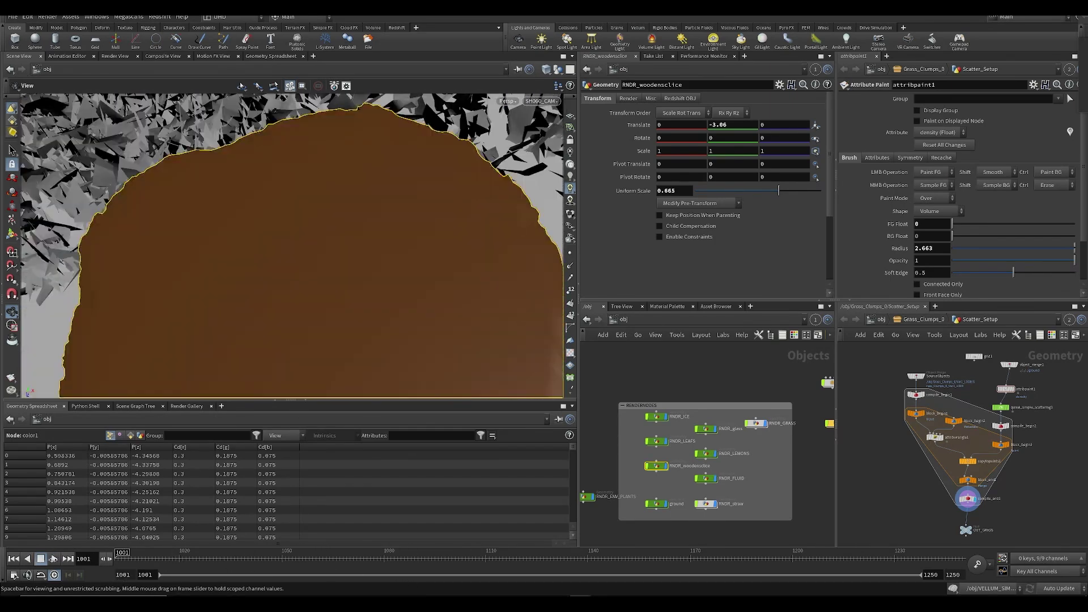
- Set Translate Y of null2, the parent of SH060_CAM, to 4.39 and scrub the shot to check the framing
middle_drag(809, 373, 598, 473)
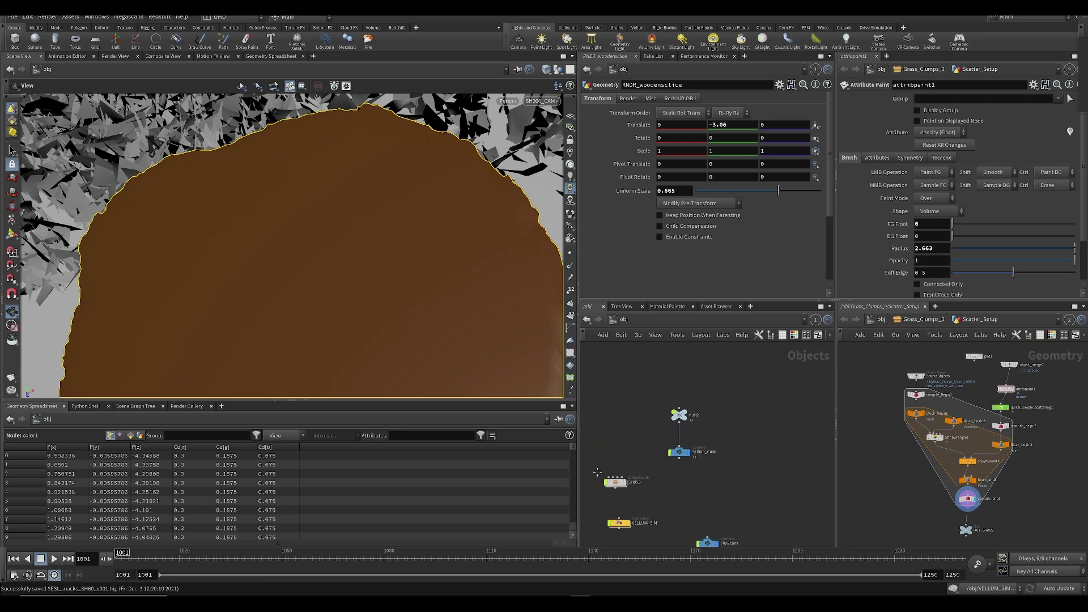
drag(711, 422, 711, 422)
middle_drag(733, 125, 653, 290)
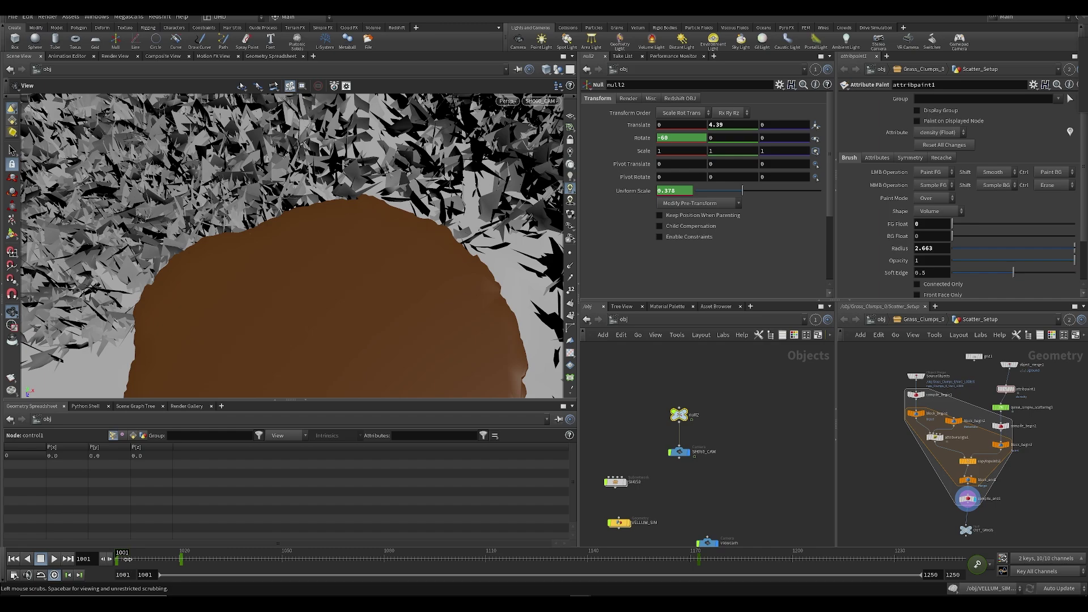
drag(126, 560, 366, 560)
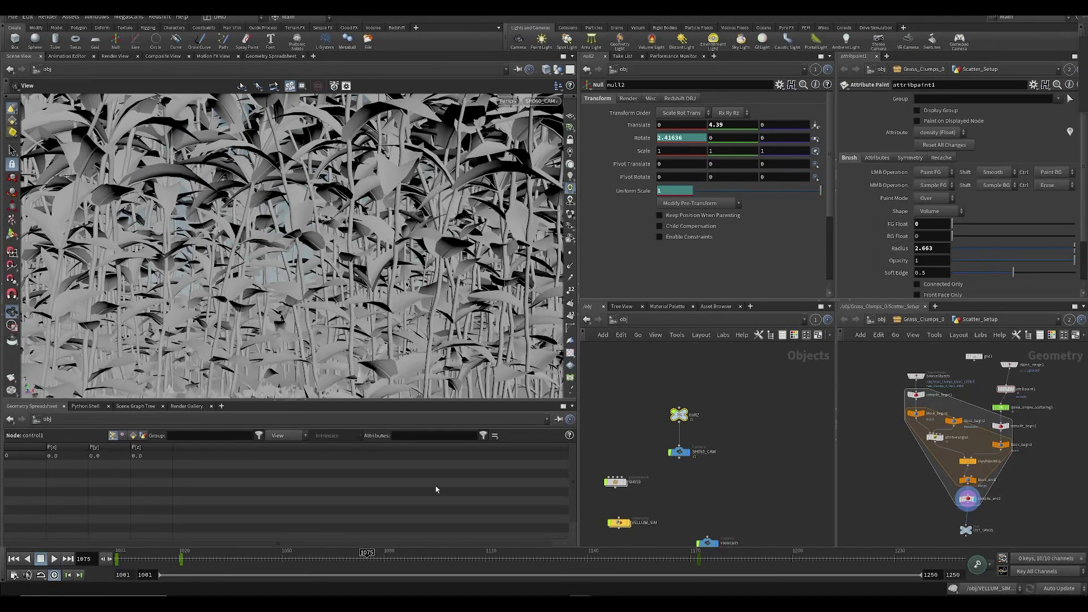
drag(191, 564, 156, 562)
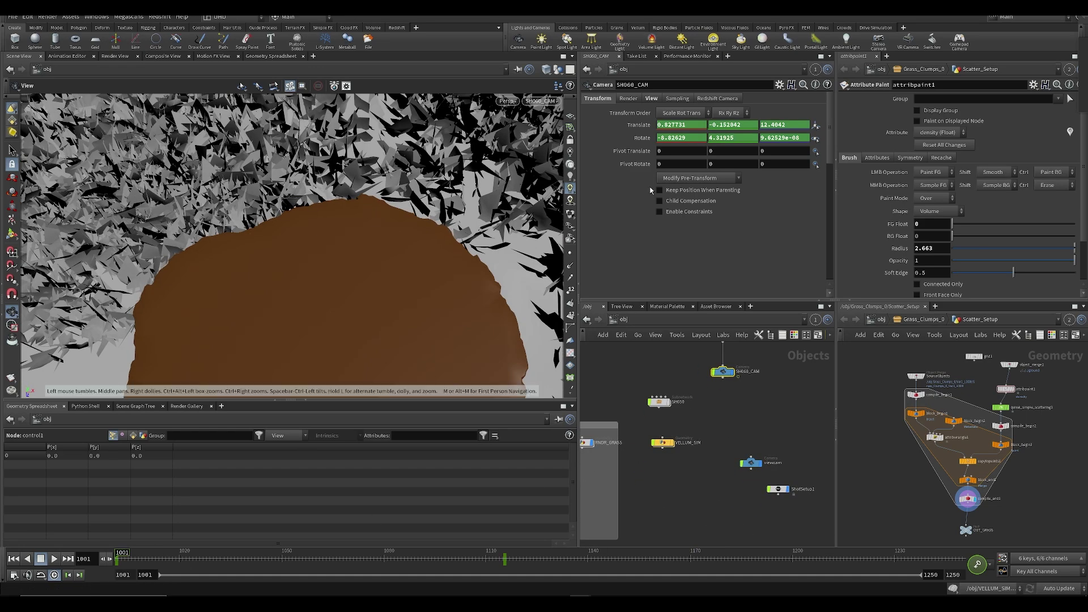
- Try lowering SH060_CAM's Translate Y at the frame 1115 key and play the shot from the start
drag(163, 561, 505, 570)
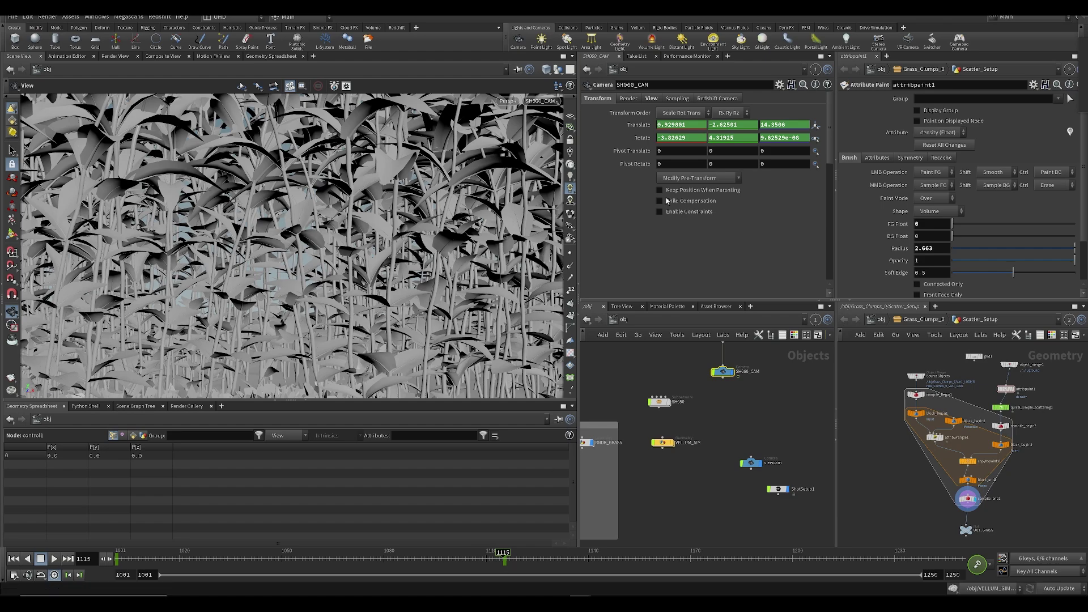
middle_drag(725, 125, 612, 160)
drag(142, 560, 116, 560)
key(Up)
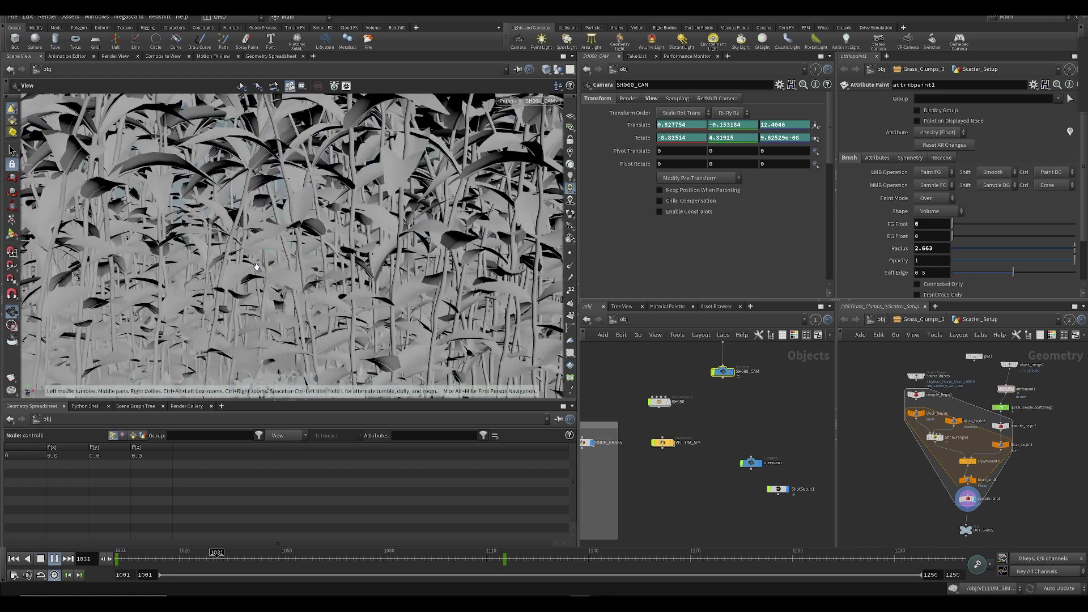
key(Up)
- Try lowering the first key of SH060_CAM's Translate Y curve and steepening its start in the Animation Editor, and play it back
shift+click(732, 128)
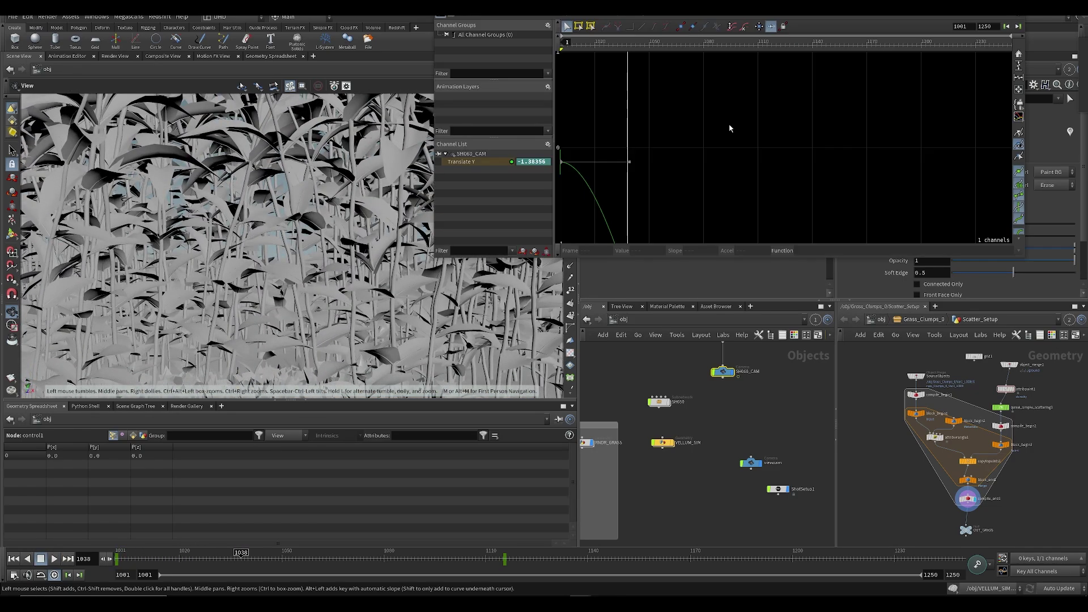
drag(630, 162, 569, 218)
drag(567, 46, 605, 47)
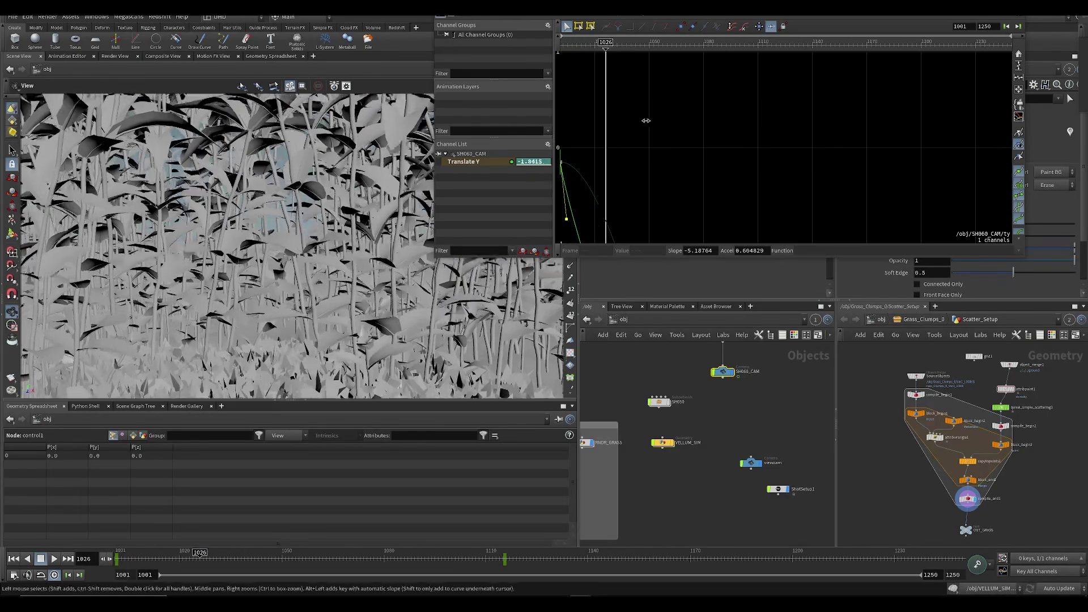
middle_drag(639, 114, 641, 54)
scroll(680, 114, down, 6)
scroll(673, 145, up, 2)
drag(659, 87, 659, 103)
click(647, 49)
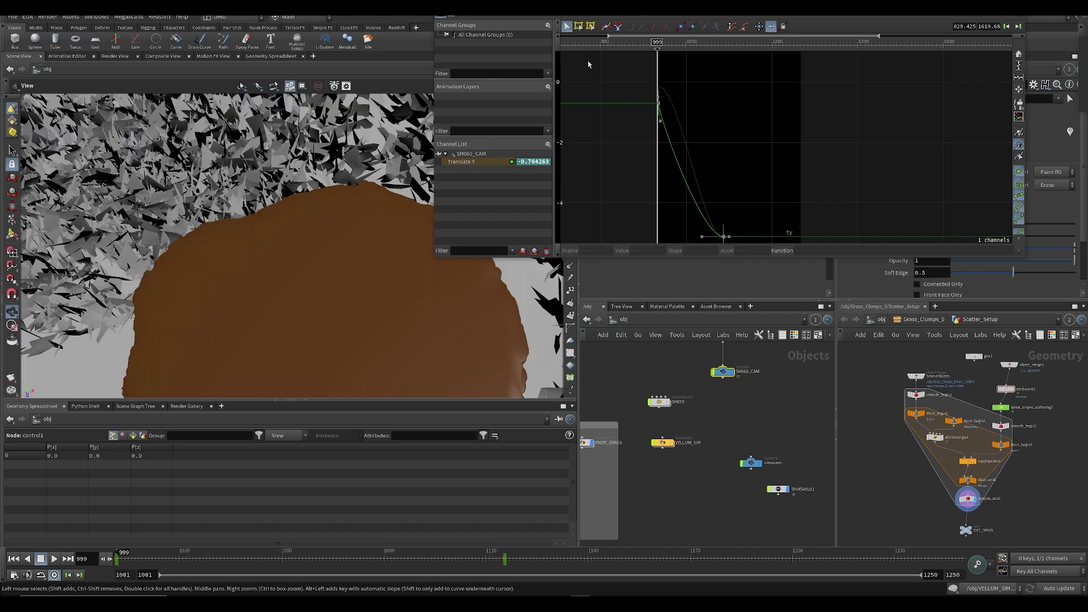
key(Up)
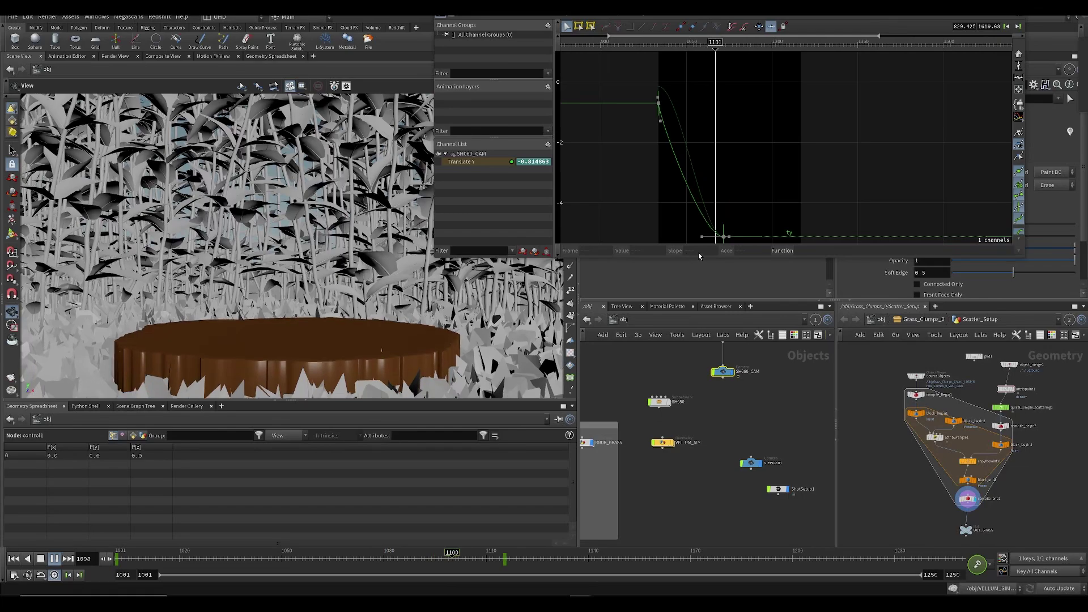
key(Up)
click(666, 45)
drag(666, 48, 679, 49)
- Undo the edits made to SH060_CAM's Translate Y animation
key(ctrl+z)
key(ctrl+z)
key(ctrl+z)
key(ctrl+z)
key(ctrl+z)
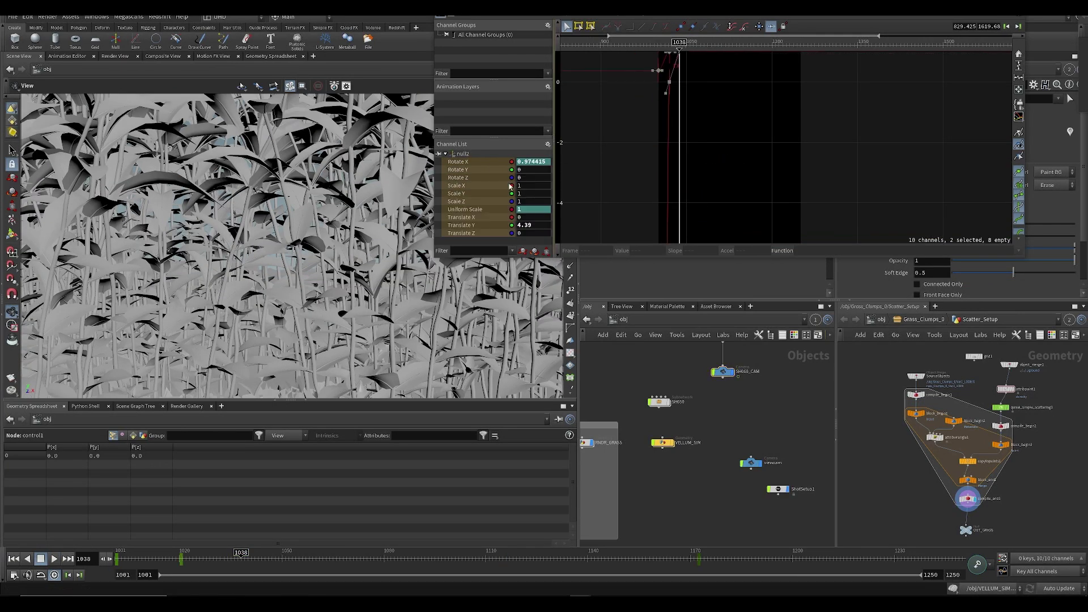
- Isolate SH060_CAM's Translate Y curve in the Animation Editor and lower its frame 1001 key to about -1.011
click(462, 226)
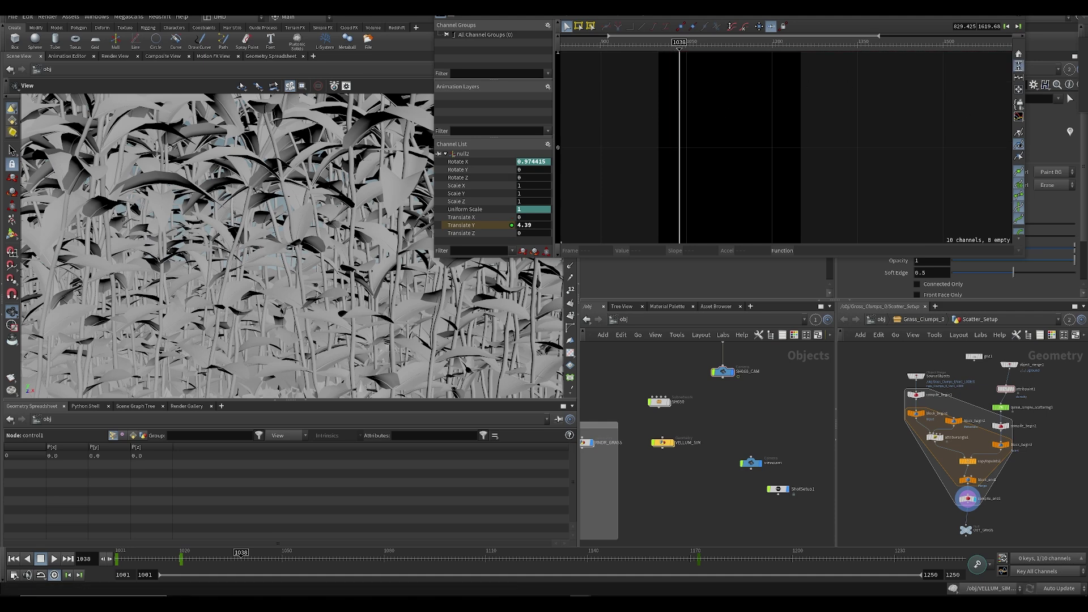
drag(723, 1, 755, 155)
scroll(688, 443, up, 2)
middle_drag(685, 425, 695, 530)
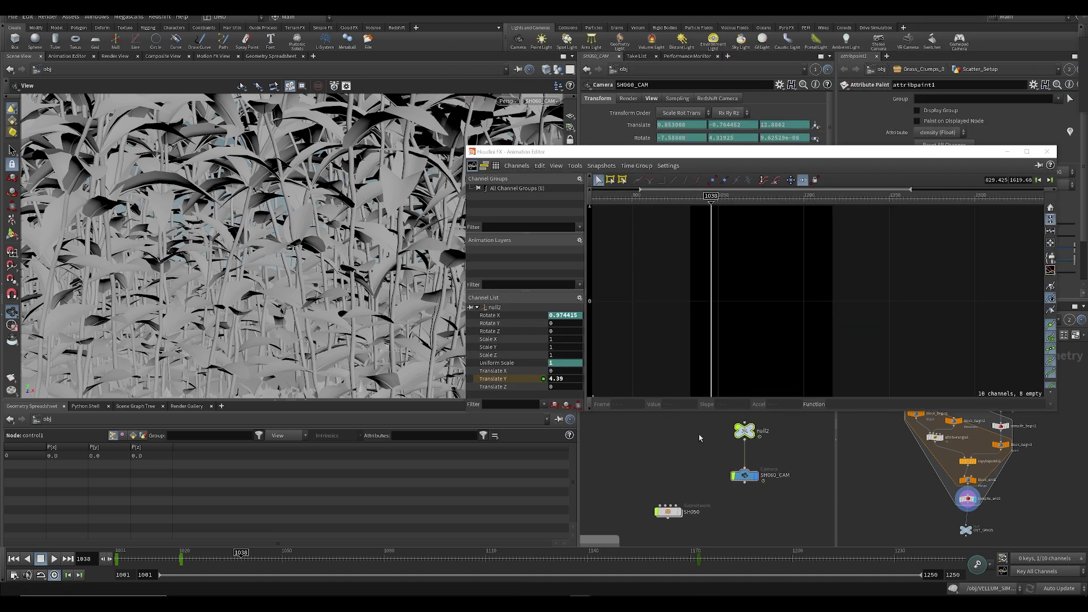
click(743, 431)
drag(137, 559, 33, 549)
click(745, 475)
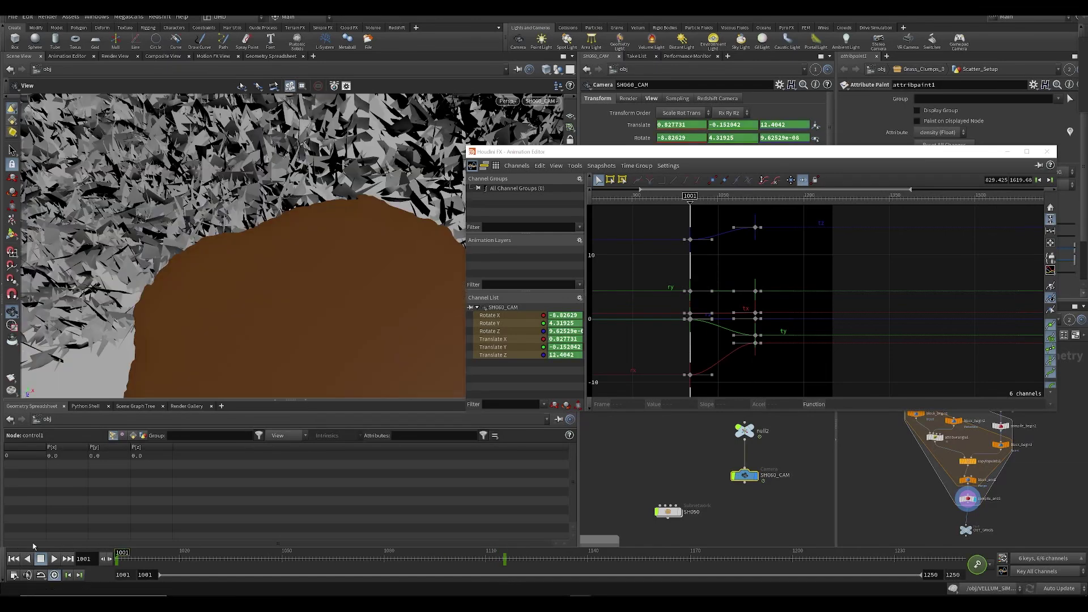
click(493, 347)
drag(691, 227, 691, 278)
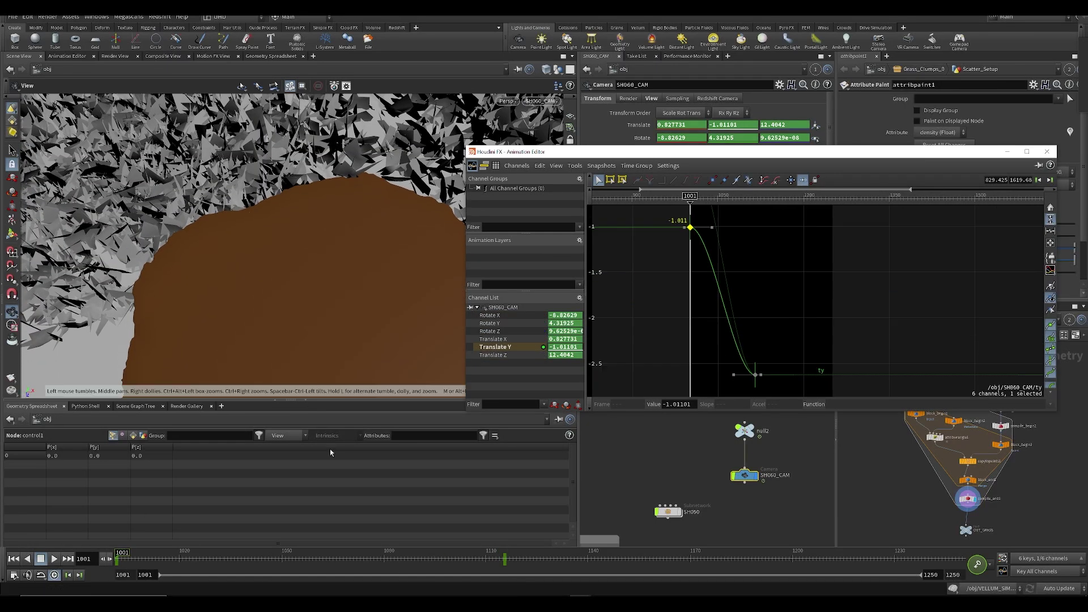
- Lower the frame 1115 key of SH060_CAM's Translate Y curve to about -4.528 and scrub near the start to check it
drag(130, 560, 605, 560)
middle_drag(735, 338, 677, 226)
scroll(677, 226, down, 3)
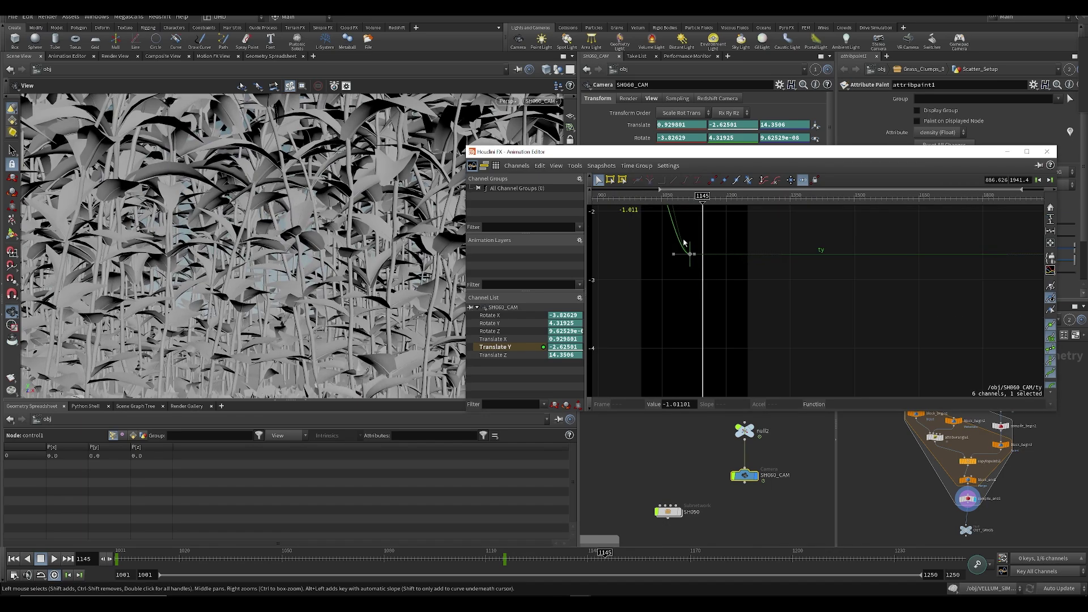
drag(690, 255, 691, 383)
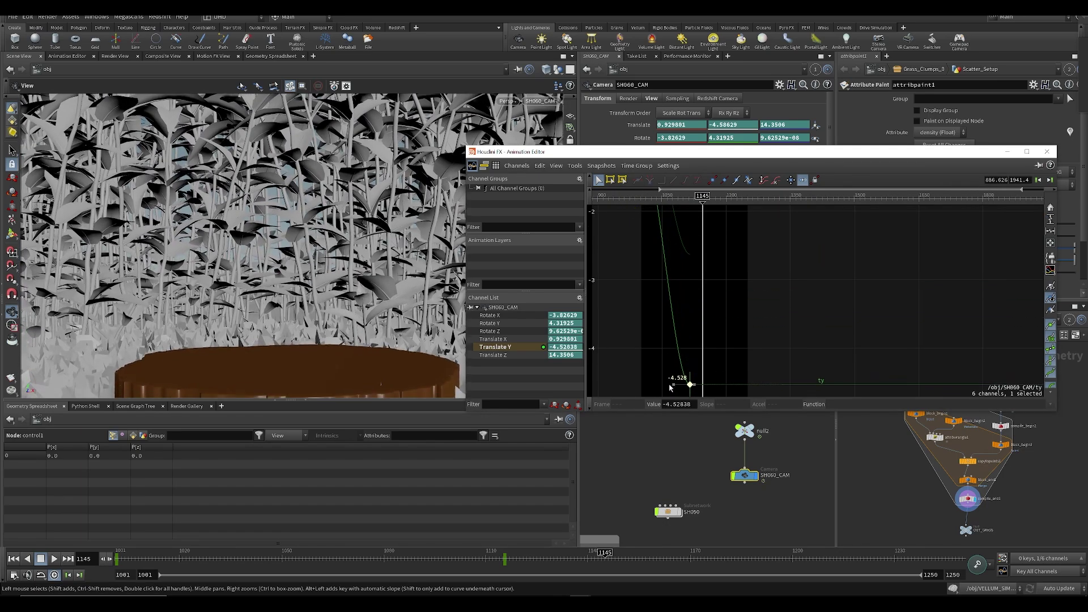
click(653, 197)
mouse_move(652, 201)
mouse_down()
mouse_move(668, 198)
mouse_move(659, 199)
mouse_up()
- Steepen the start of the Translate Y curve with the first key's handle and move its last key to frame 1183
middle_drag(695, 357, 700, 381)
middle_drag(676, 312, 680, 420)
drag(668, 277, 646, 425)
drag(670, 199, 625, 322)
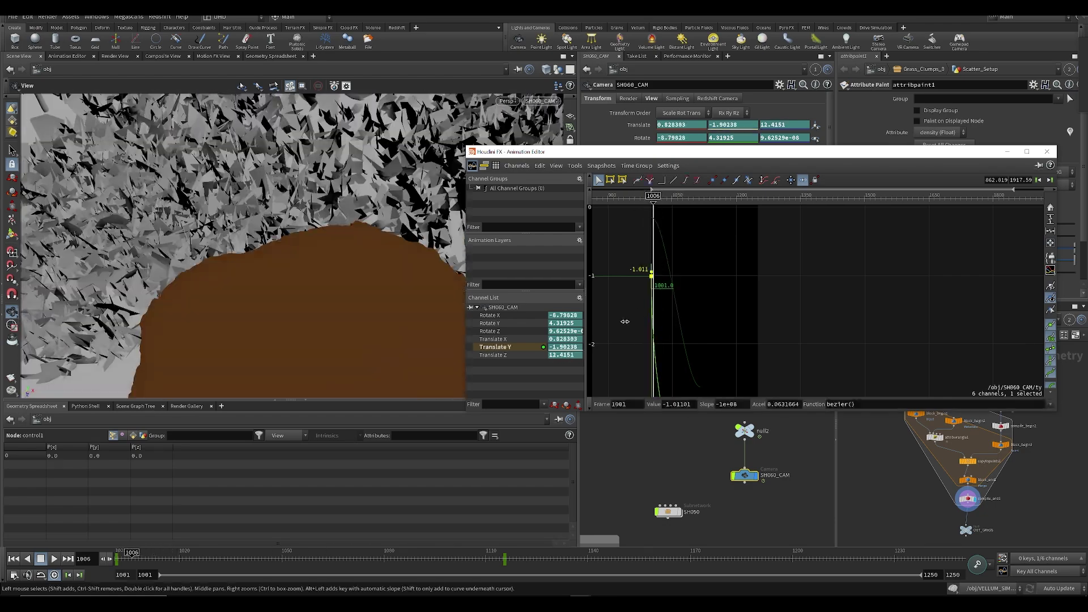
key(Delete)
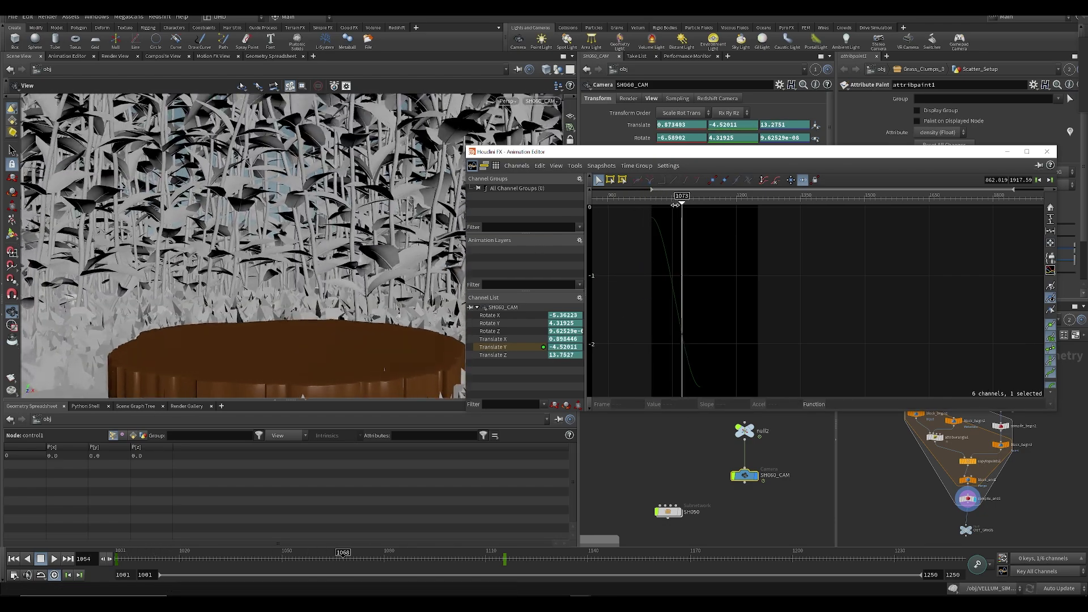
mouse_move(656, 231)
mouse_down()
mouse_move(648, 238)
mouse_move(685, 239)
mouse_move(662, 244)
mouse_up()
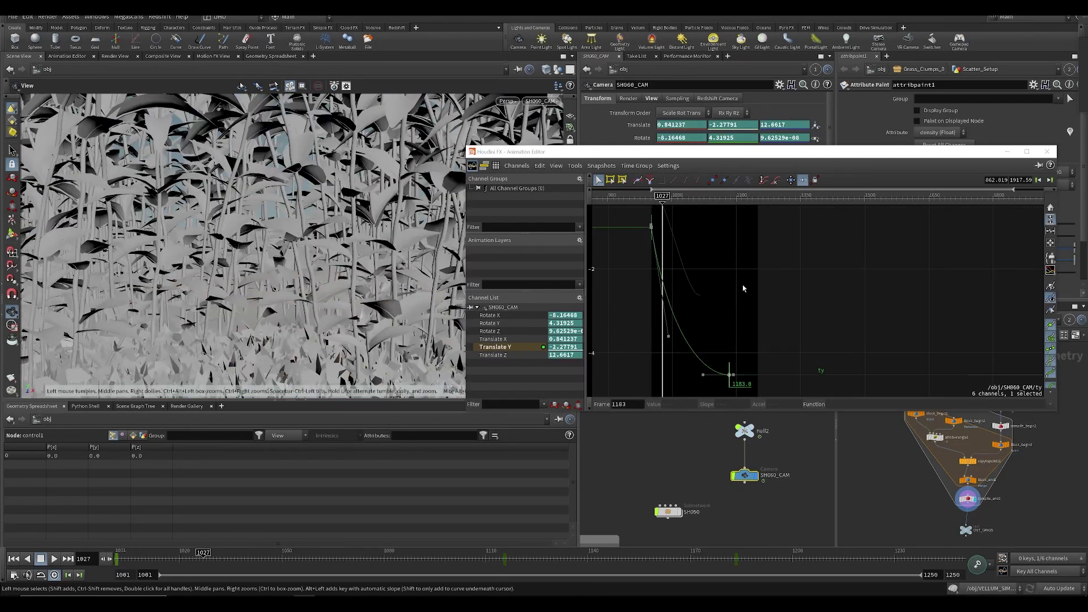
- Move the last key of SH060_CAM's Translate Y curve to a later frame, lengthen the first key's handle and play back the result
drag(731, 384, 758, 361)
drag(673, 360, 687, 342)
drag(663, 238, 632, 238)
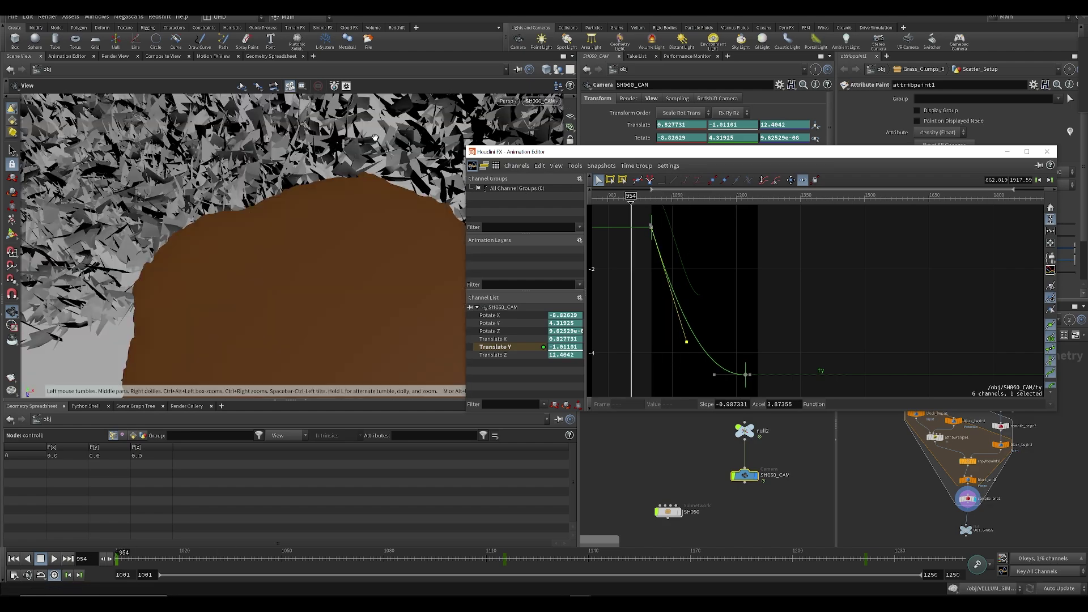
click(692, 536)
key(Up)
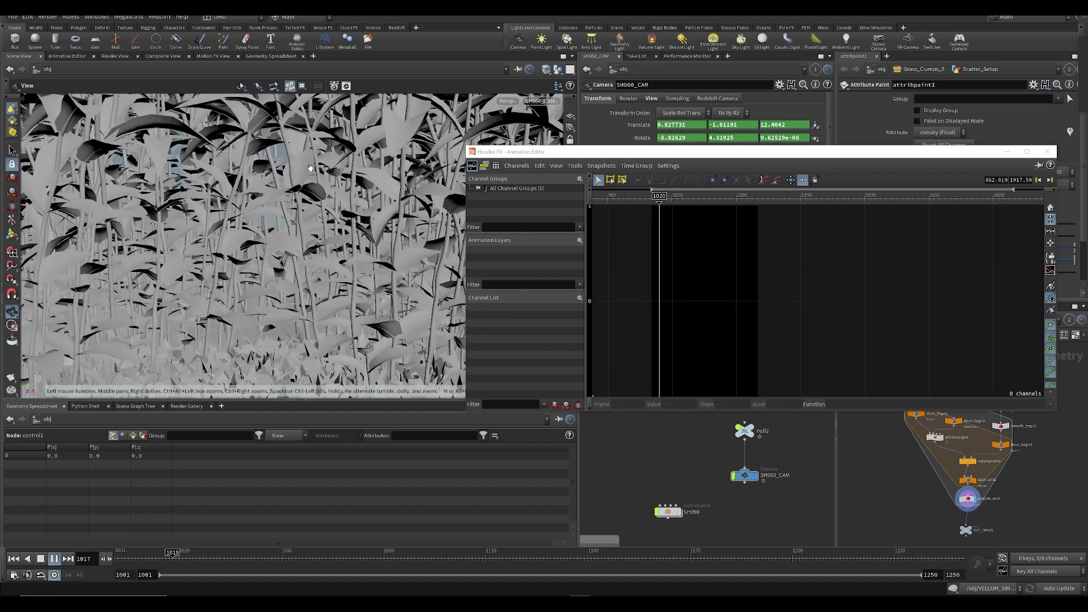
click(1009, 150)
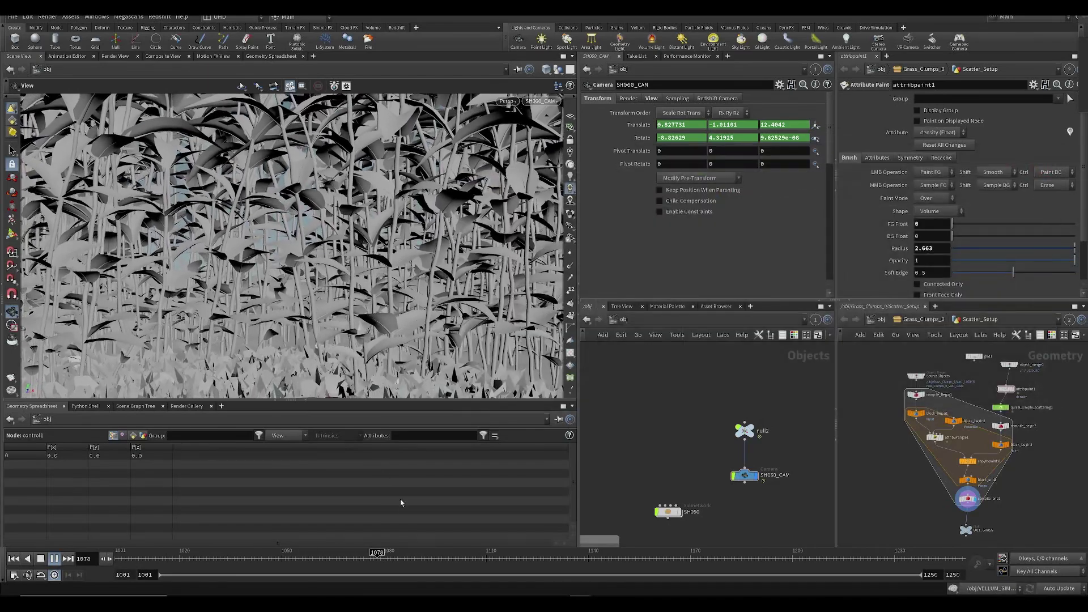
drag(487, 571, 490, 570)
- Save the scene and raise the ground object along its Translate Y axis
middle_drag(623, 481, 718, 391)
scroll(717, 391, down, 2)
key(ctrl+s)
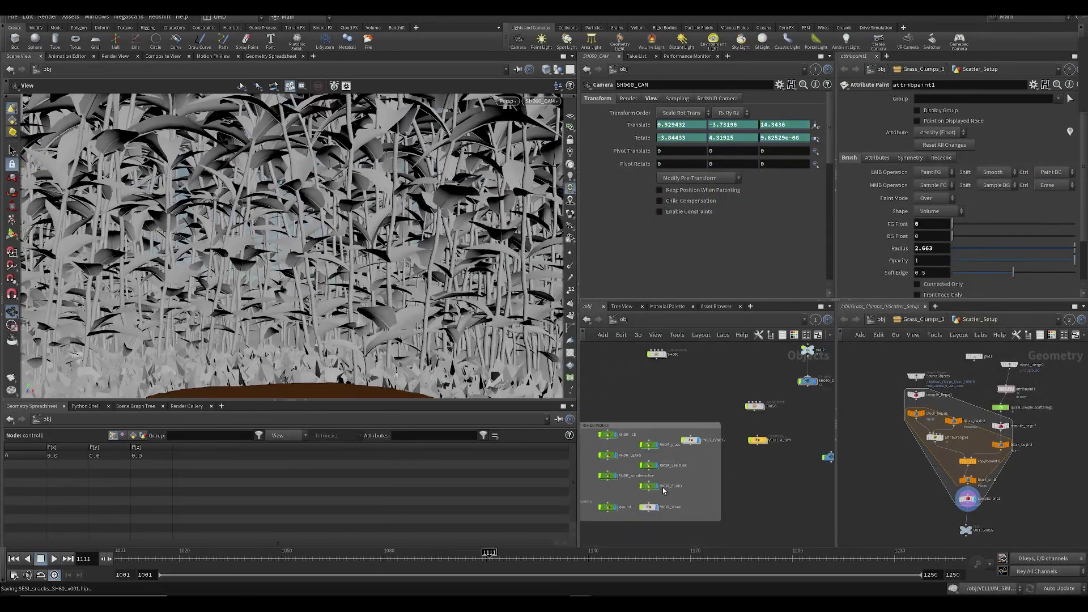
middle_drag(647, 476, 733, 429)
click(713, 465)
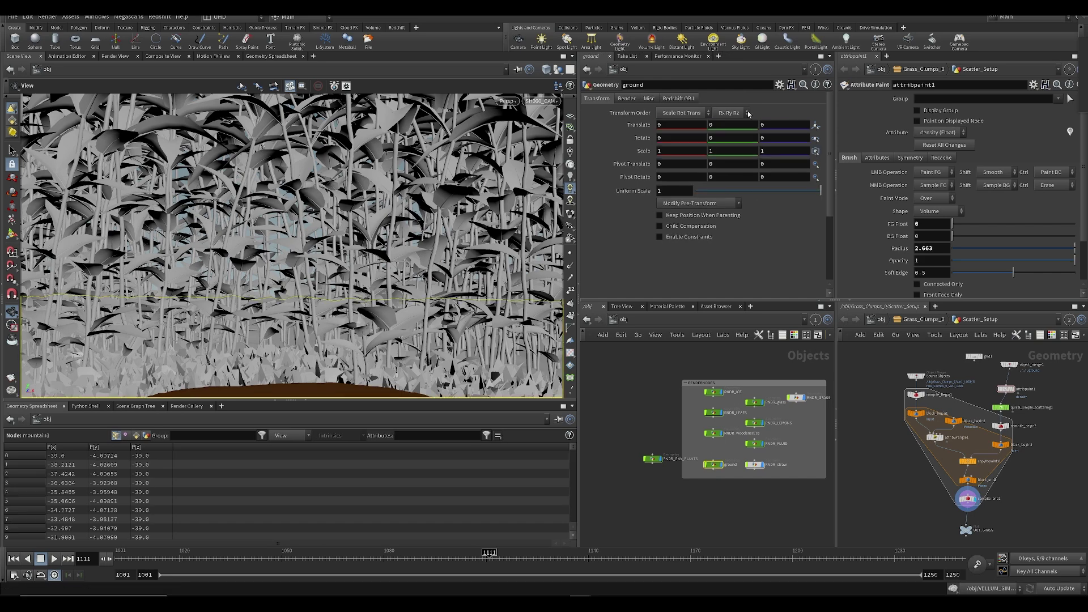
middle_drag(713, 123, 784, 136)
scroll(753, 394, up, 1)
- Select RNDR_woodenslice and scrub the shot to frame 1136 to check how the slice sits in the grass
click(704, 439)
mouse_move(155, 558)
mouse_down()
mouse_move(168, 558)
mouse_move(139, 558)
mouse_up()
click(14, 559)
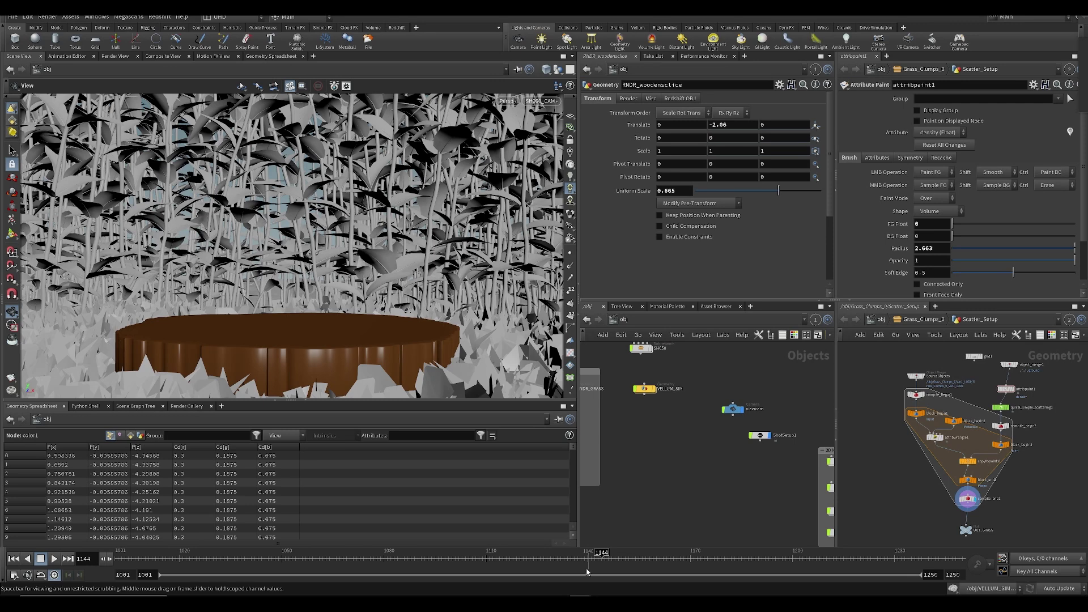
click(574, 560)
- Raise the last key of SH060_CAM's Translate Y curve to about -3.995 and play back the camera move
middle_drag(716, 448, 599, 492)
scroll(602, 488, down, 2)
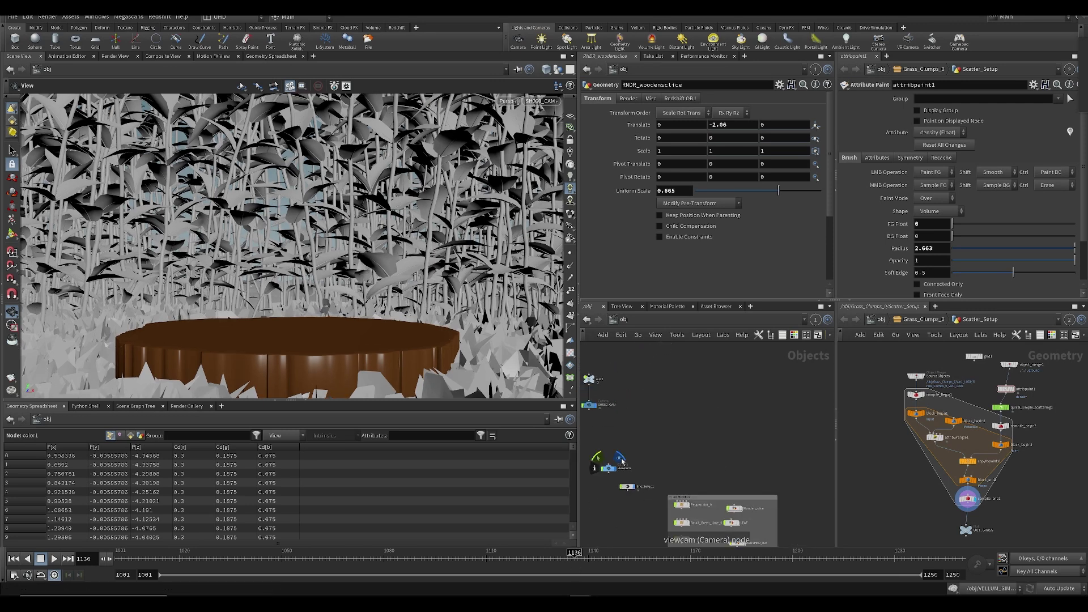
click(590, 406)
shift+click(728, 125)
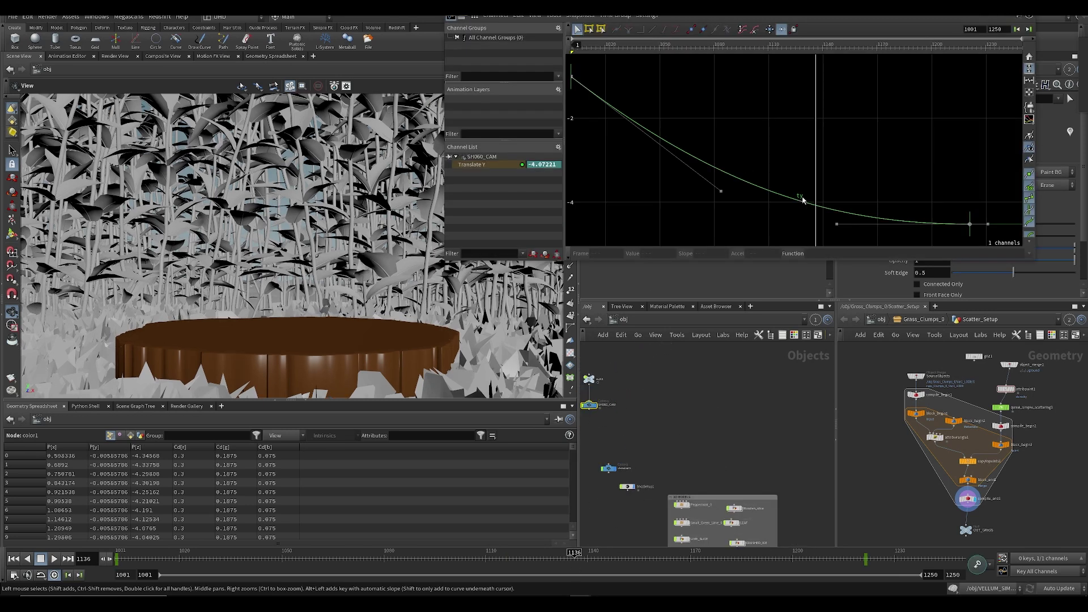
drag(972, 225, 972, 203)
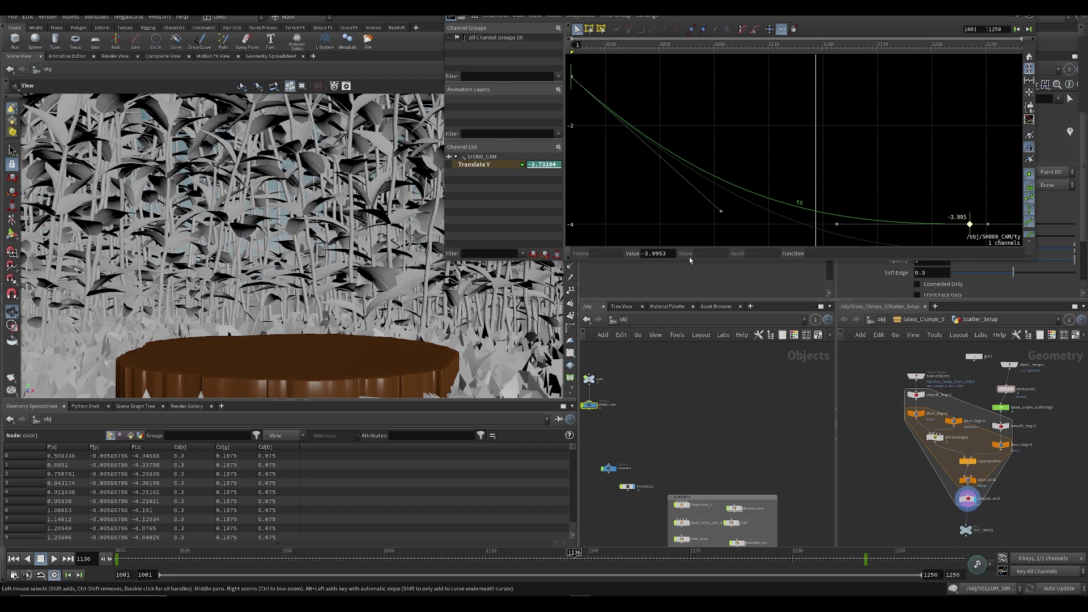
click(117, 560)
key(Up)
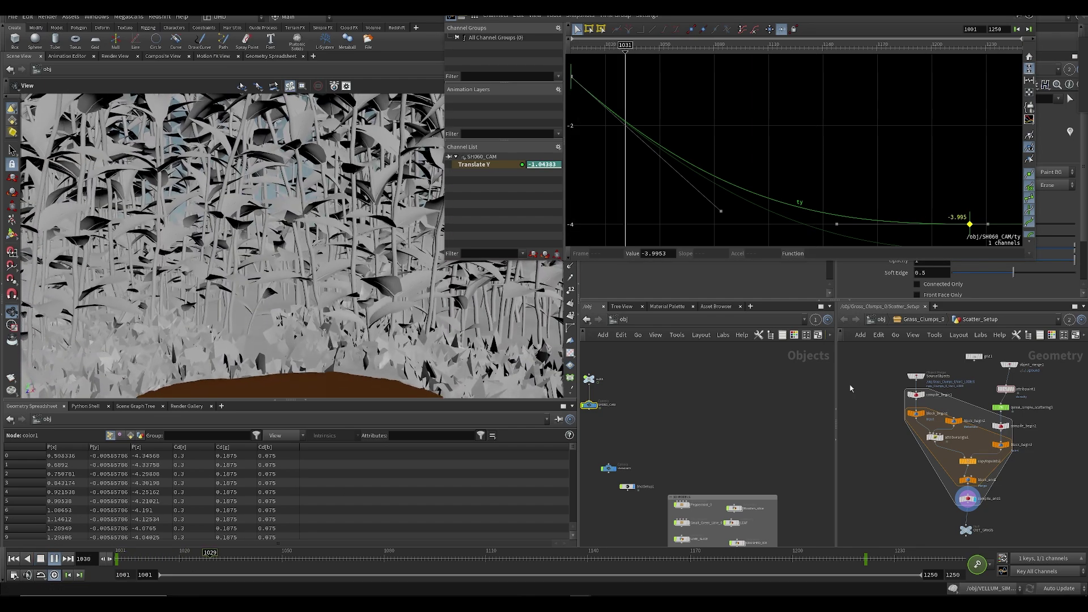
click(812, 407)
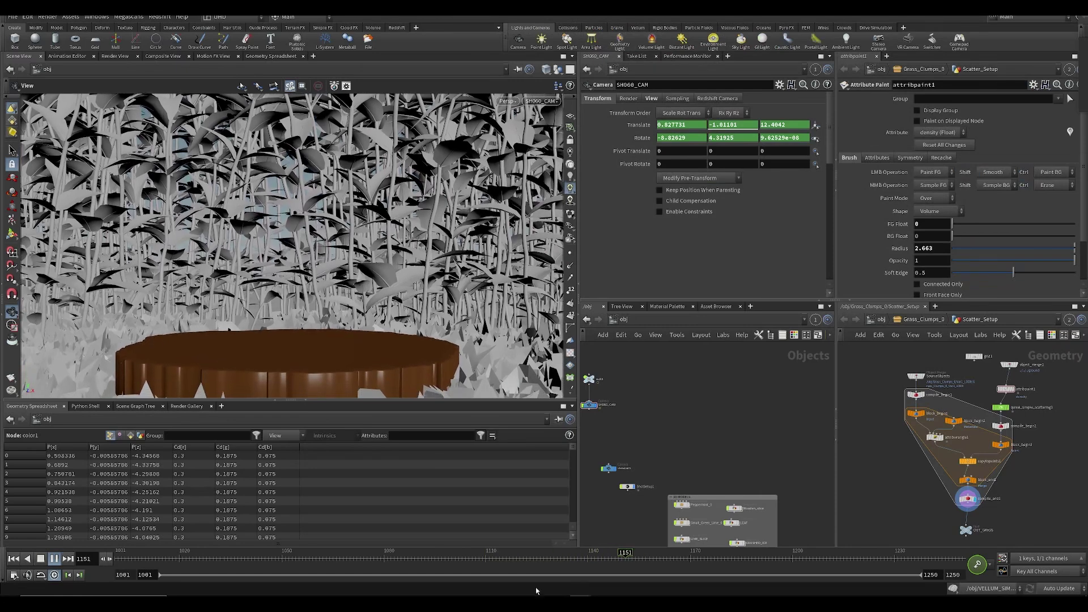
key(ctrl+Up)
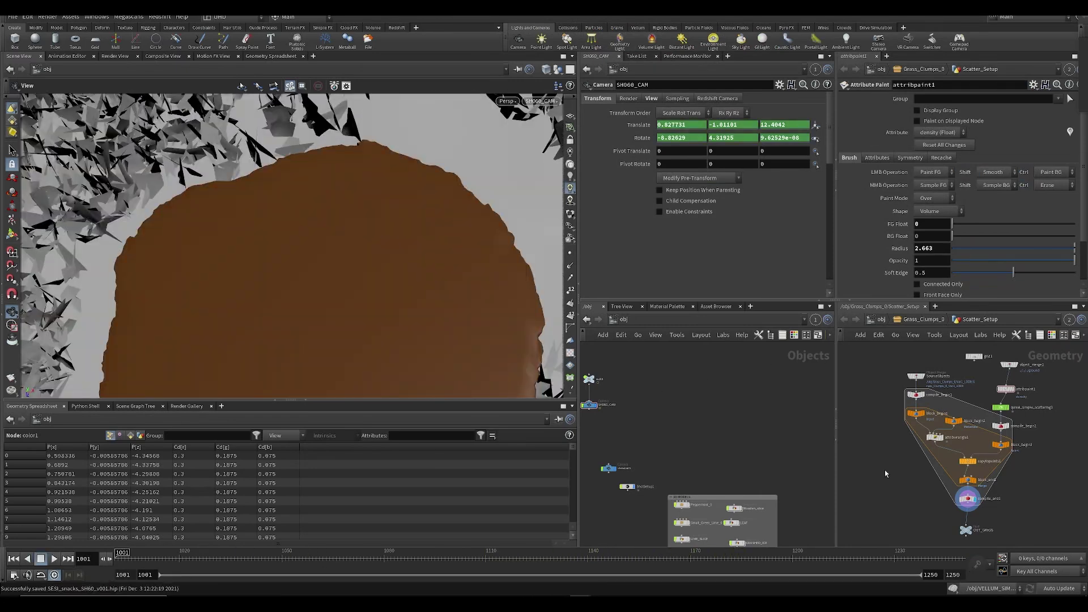
- Scrub to frame 1172 and open the Scatter_Setup network inside the Grass_Clumps_0 subnetwork
middle_drag(665, 415, 820, 430)
scroll(808, 489, down, 1)
drag(334, 558, 697, 558)
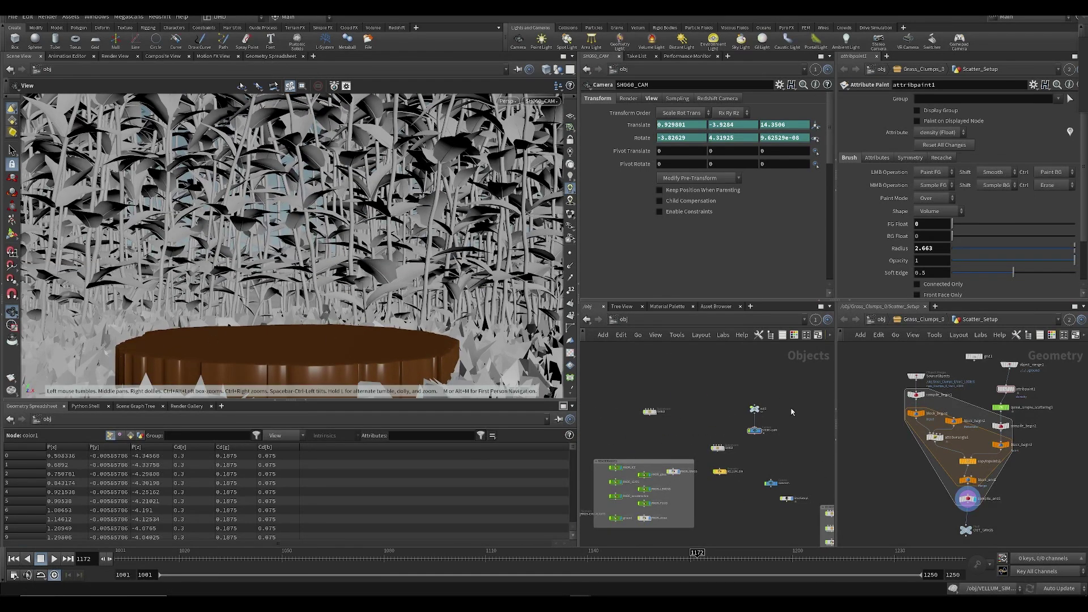
middle_drag(807, 505, 695, 404)
scroll(791, 462, up, 3)
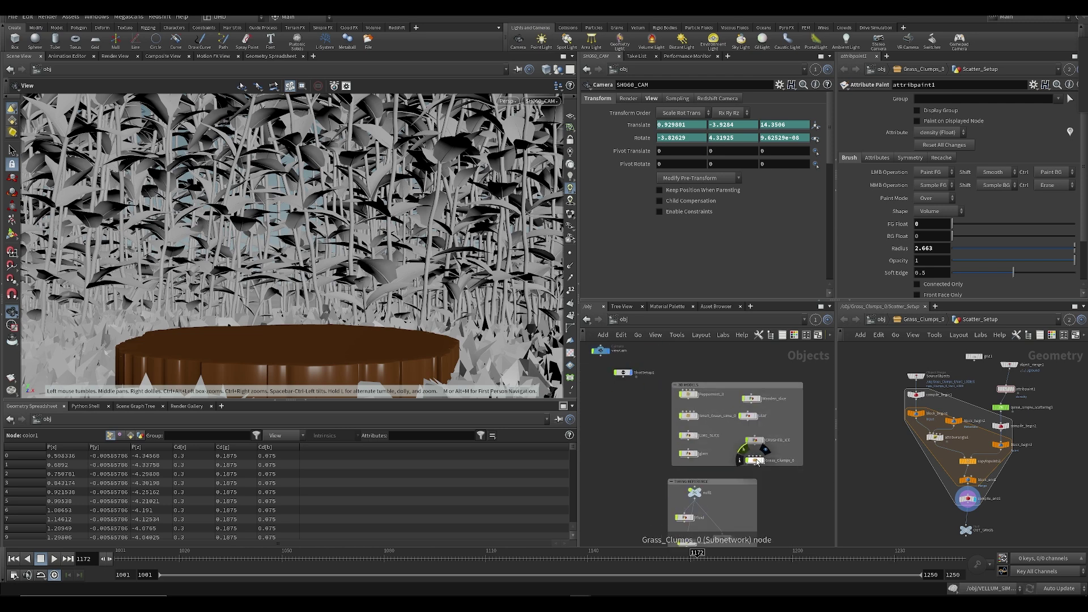
double_click(752, 452)
double_click(746, 457)
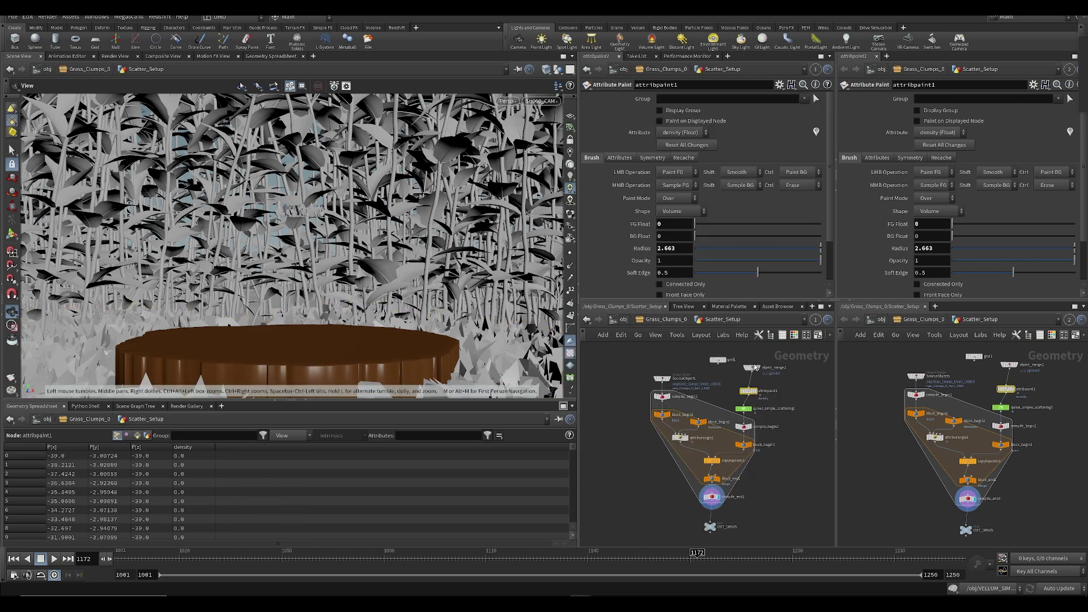
- Set the Overall pScale Multiplier of quixel_simple_scattering1 to 7.35 to enlarge the grass clumps
click(743, 408)
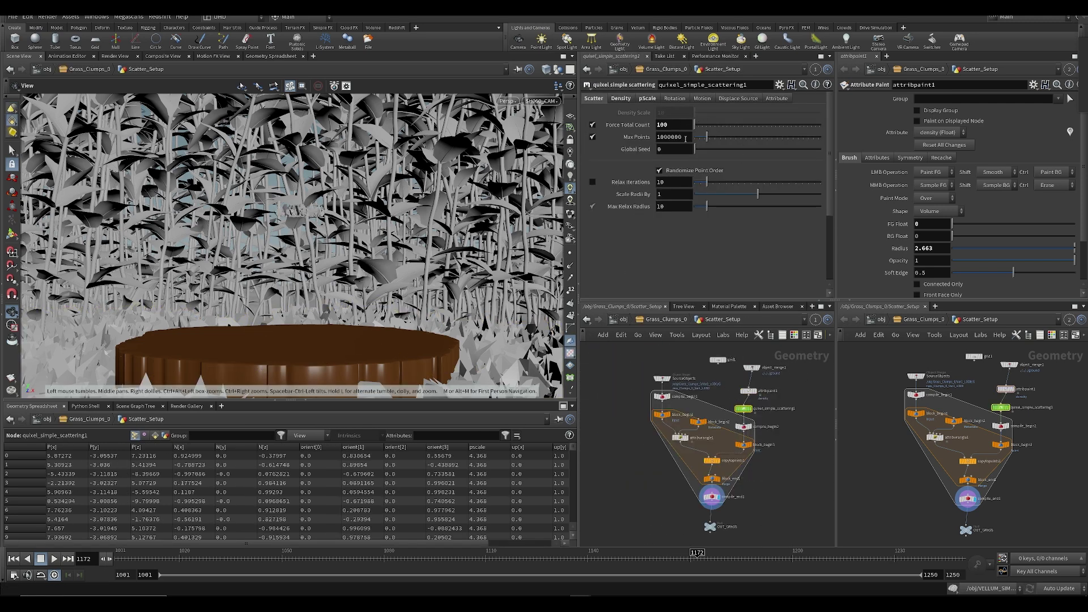
click(621, 98)
click(648, 99)
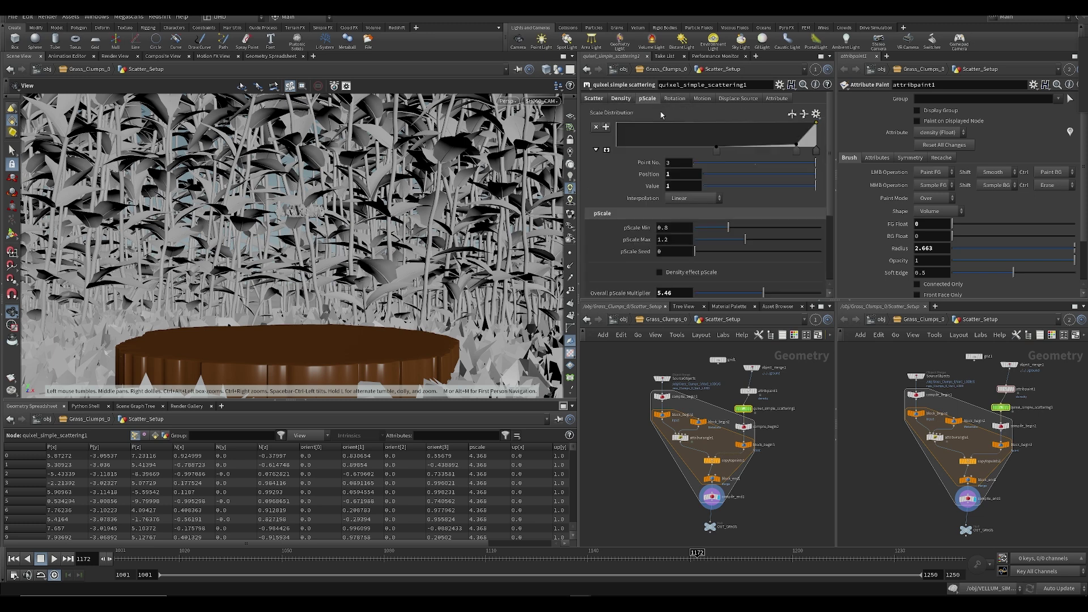
scroll(696, 234, down, 2)
drag(763, 270, 787, 272)
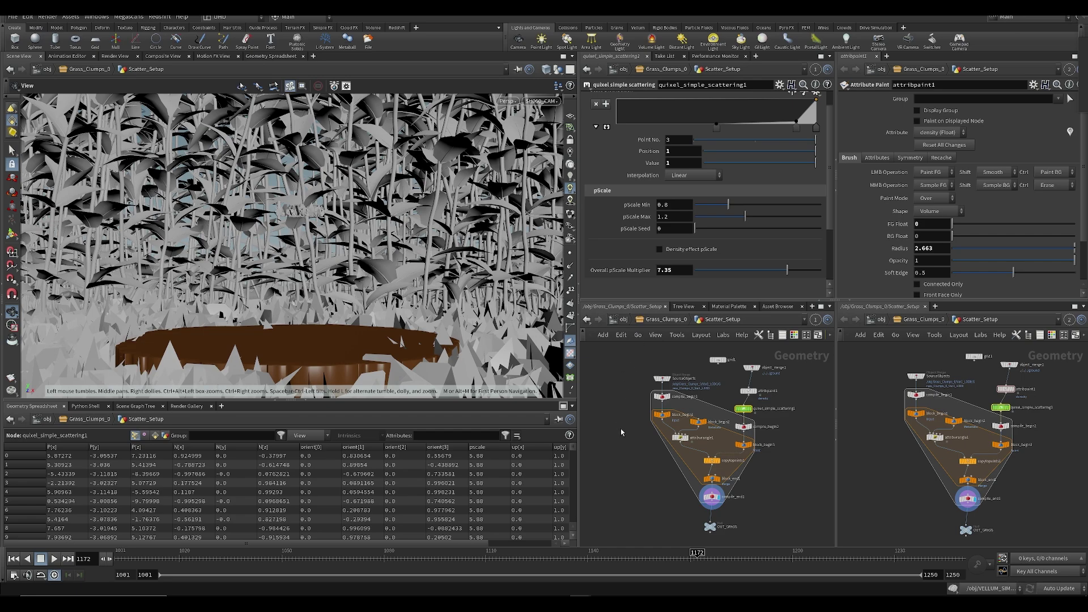
key(Escape)
- Paint the density attribute to 0 around the wooden slice's edge with attribpaint1 to clear the overlapping grass
click(748, 391)
drag(378, 245, 309, 359)
scroll(309, 358, down, 5)
middle_drag(309, 358, 364, 312)
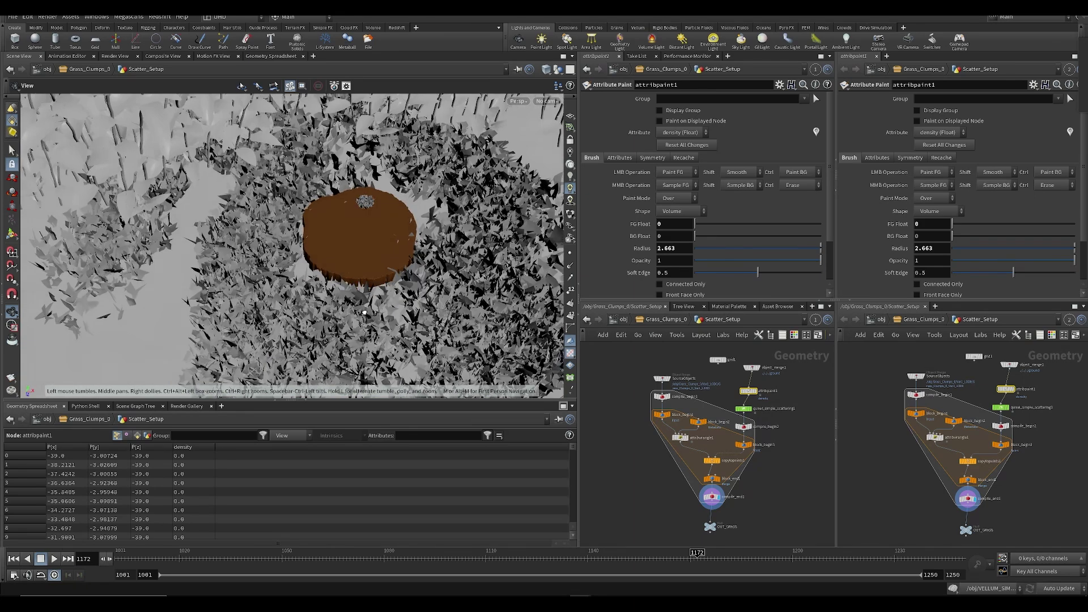
double_click(748, 391)
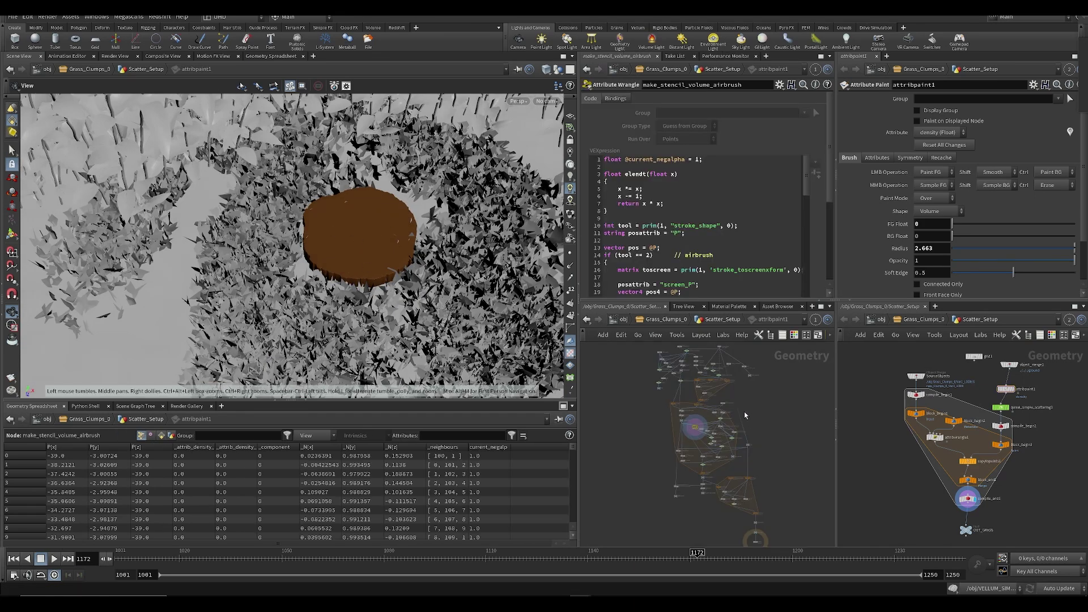
key(u)
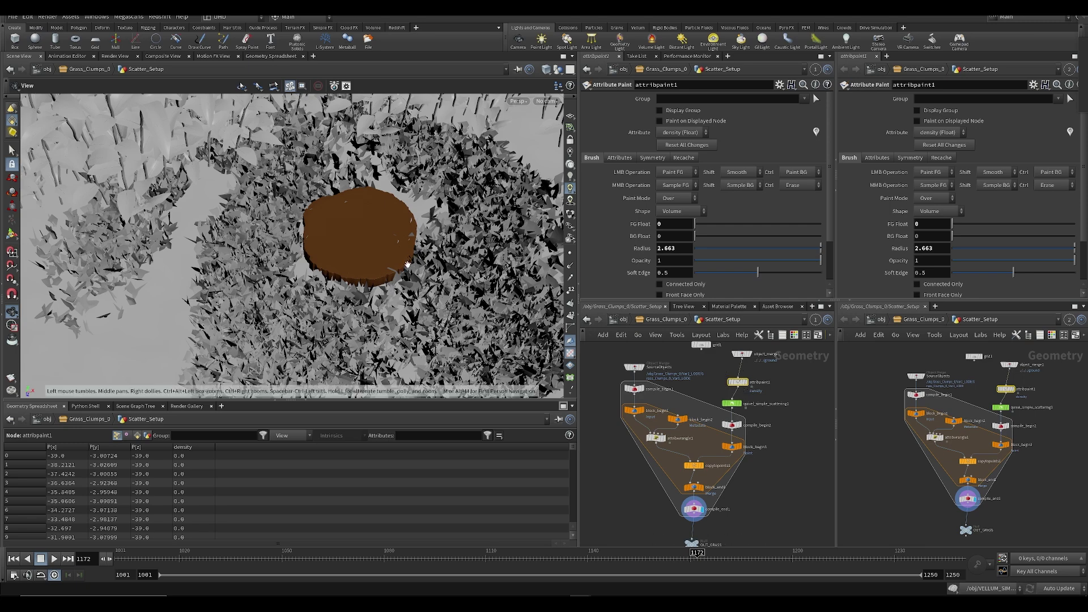
key(Return)
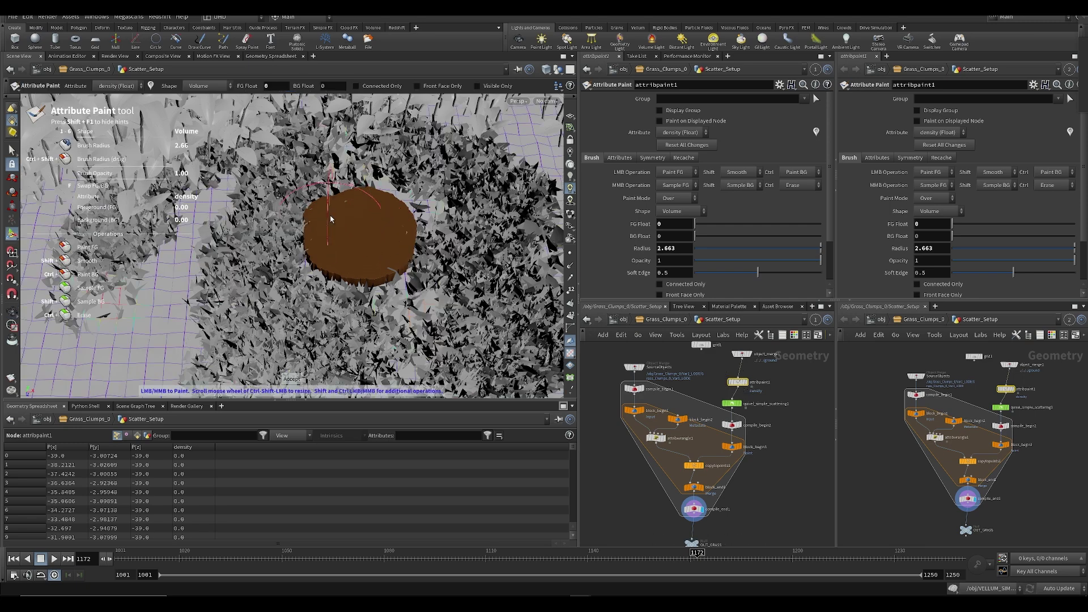
mouse_move(330, 250)
mouse_down()
mouse_move(322, 232)
mouse_move(364, 286)
mouse_up()
drag(487, 251, 401, 269)
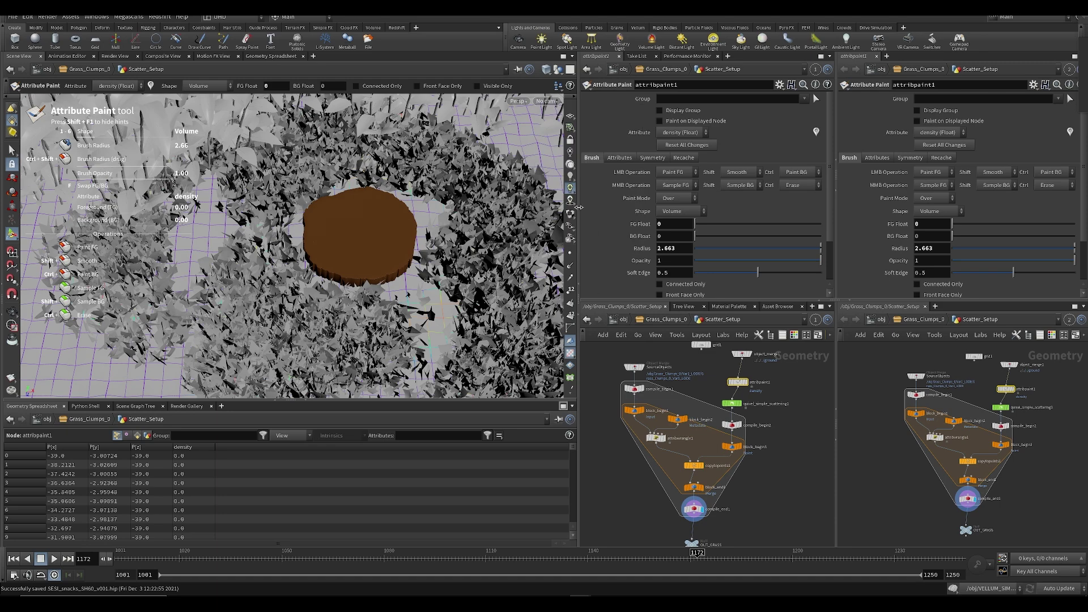
- Look through SH060_CAM, return to the object level and scrub the shot to frame 1127 to check the grass
click(546, 101)
click(590, 152)
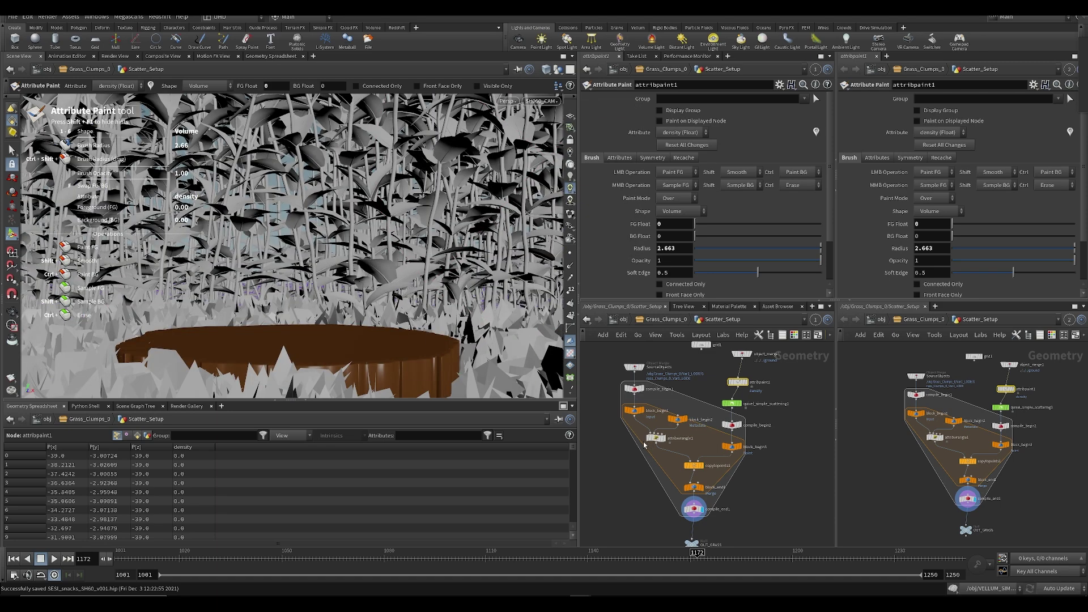
click(618, 319)
drag(133, 563, 438, 559)
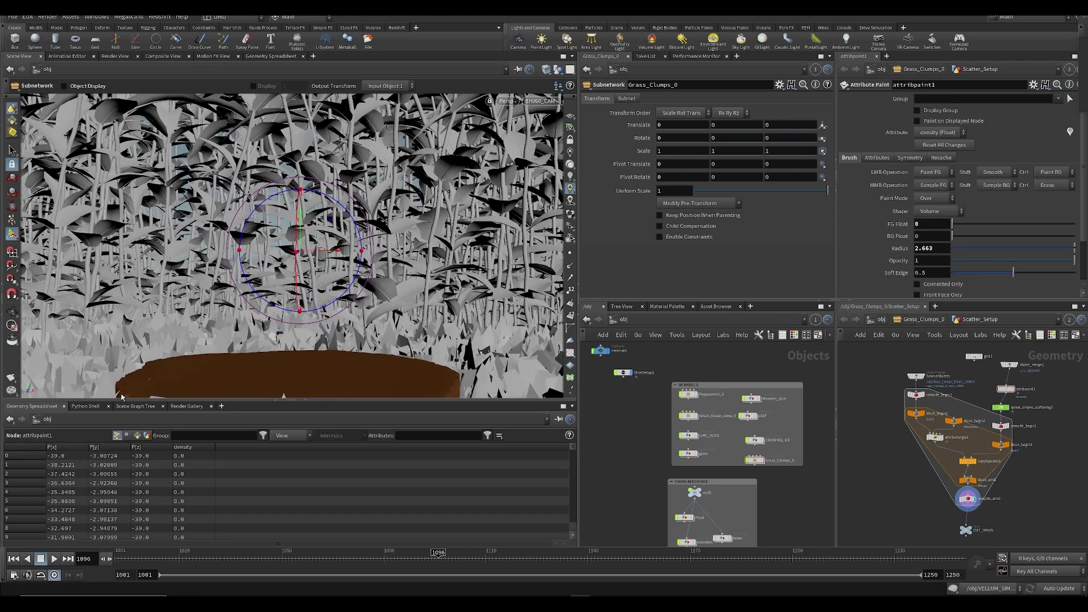
drag(155, 559, 543, 559)
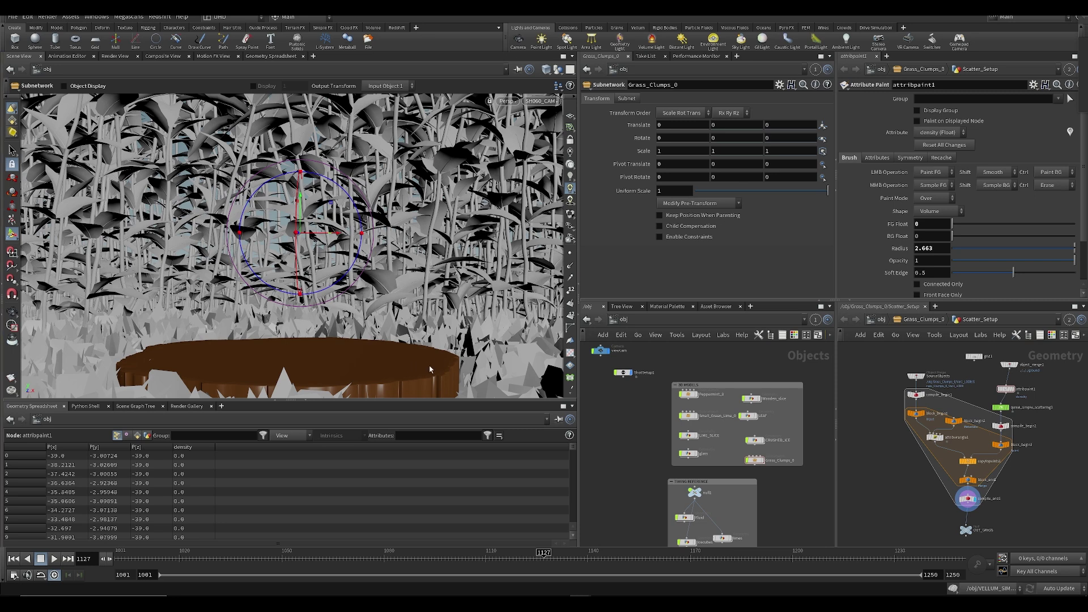
key(Escape)
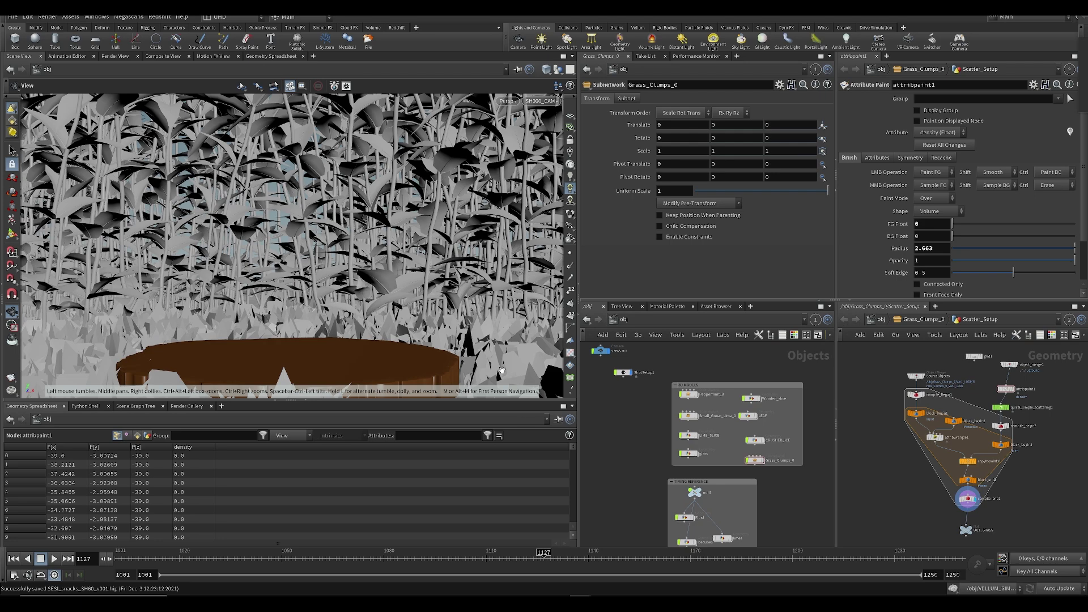
- Save the scene and open the ENVIRONMENT_SCATTER geometry network
middle_drag(624, 495, 716, 392)
middle_drag(680, 476, 641, 479)
scroll(680, 435, down, 2)
scroll(688, 455, up, 4)
middle_drag(736, 438, 667, 447)
scroll(712, 493, down, 3)
middle_drag(734, 534, 648, 458)
scroll(648, 458, up, 4)
scroll(634, 395, down, 4)
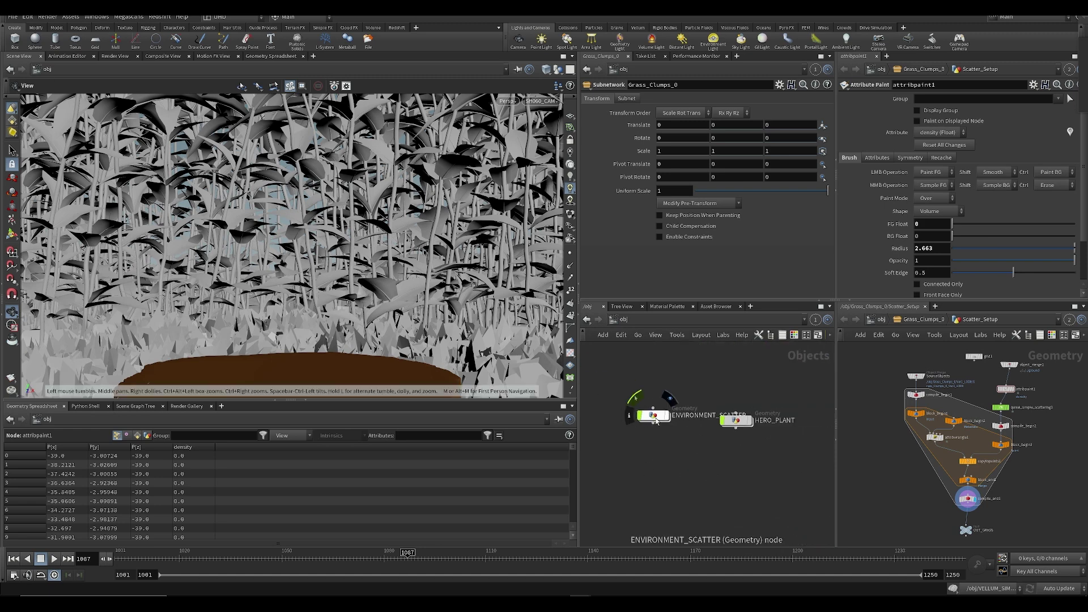
key(ctrl+s)
double_click(676, 437)
- Duplicate the Object Merge that references Peppermint_0/Var2_LOD0 and place the copy beside copytopoints1
middle_drag(673, 400, 612, 307)
middle_drag(712, 374, 785, 514)
click(668, 388)
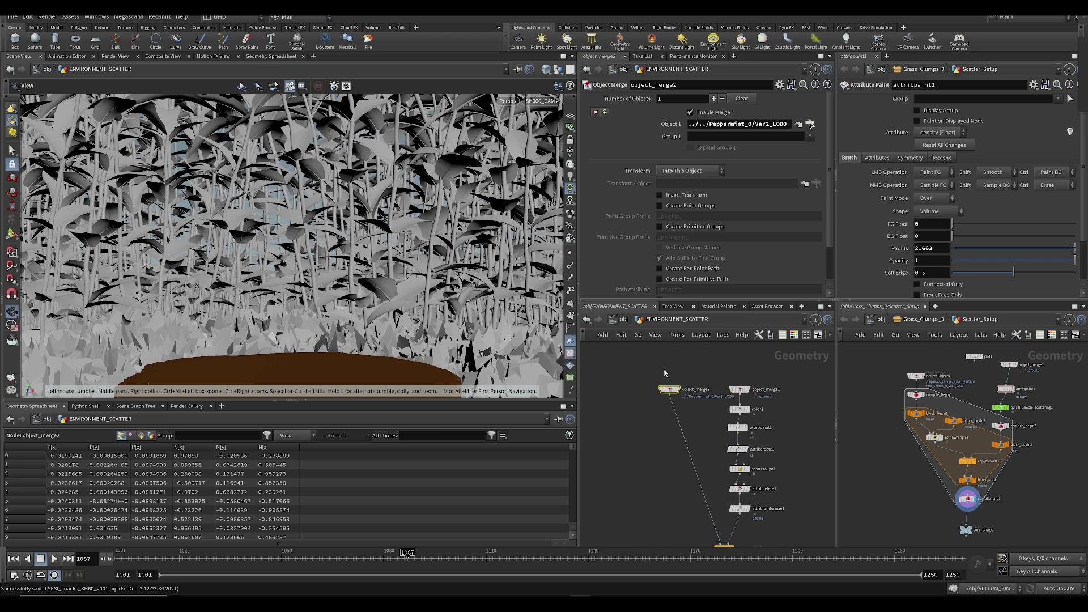
key(ctrl+c)
middle_drag(655, 494, 681, 374)
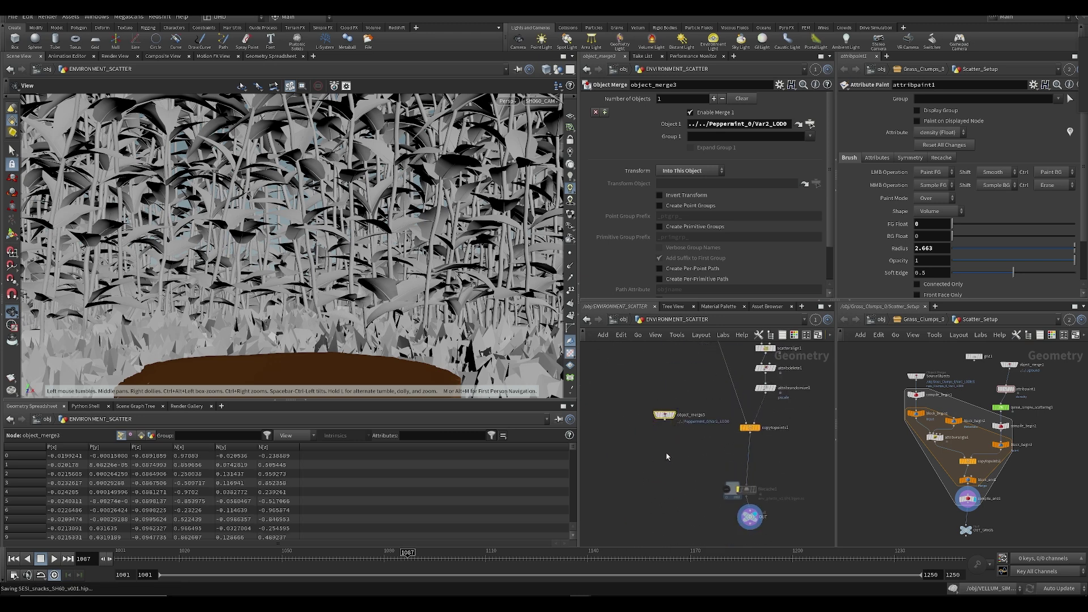
- Insert a Merge node after copytopoints1 and connect the duplicated Peppermint Object Merge to it
key(Tab)
text(merge)
key(Return)
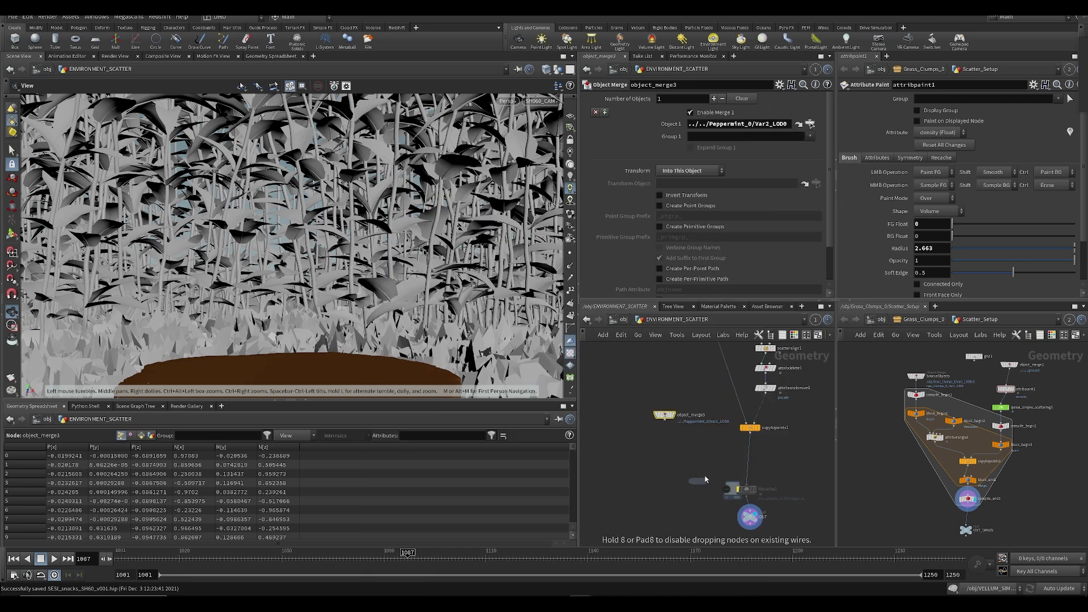
scroll(722, 469, up, 2)
click(754, 456)
drag(632, 401, 749, 448)
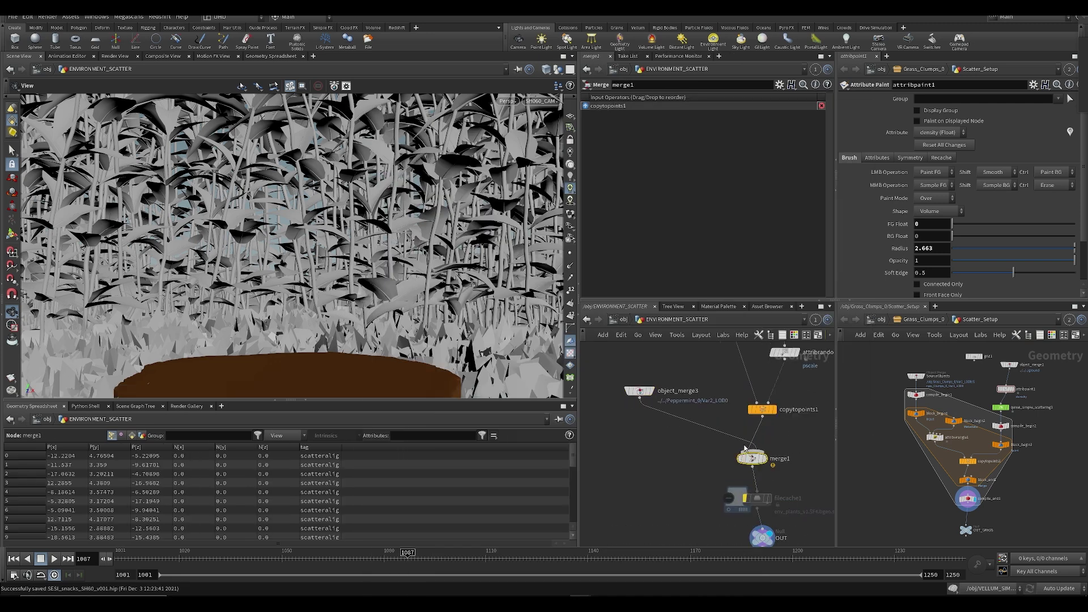
- Insert a Transform node between the duplicated Object Merge and the Merge node, undoing a trial change to its uniform scale
key(Tab)
text(transform)
key(Return)
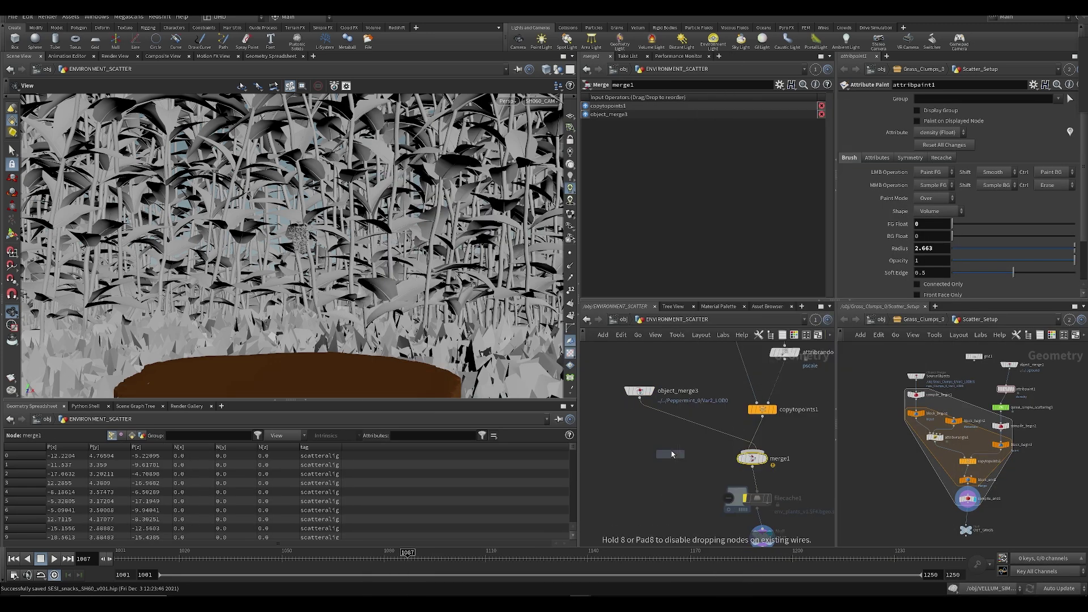
click(657, 452)
drag(659, 453, 676, 421)
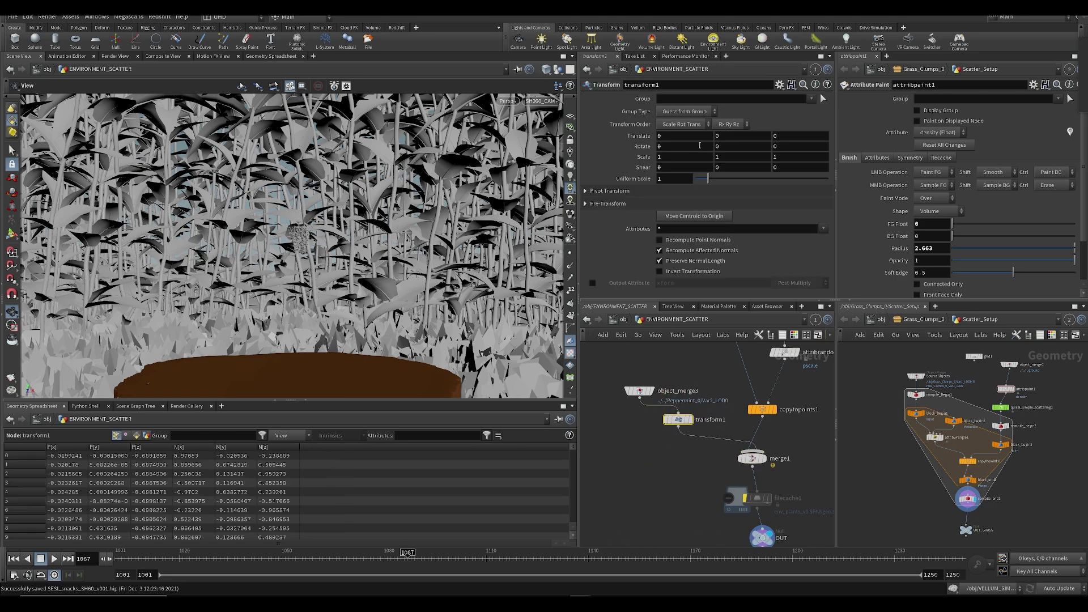
drag(713, 181, 737, 180)
key(ctrl+z)
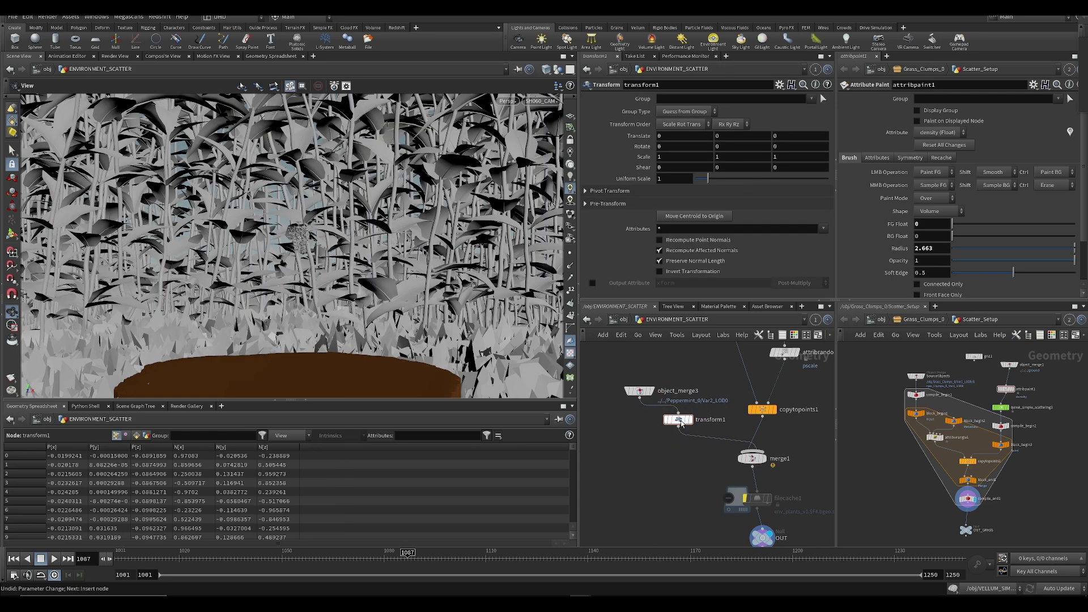
- Display the transform1 result, save the scene, and hide the other objects in the viewport
middle_drag(674, 481, 657, 466)
key(ctrl+s)
mouse_move(669, 405)
key(ctrl+s)
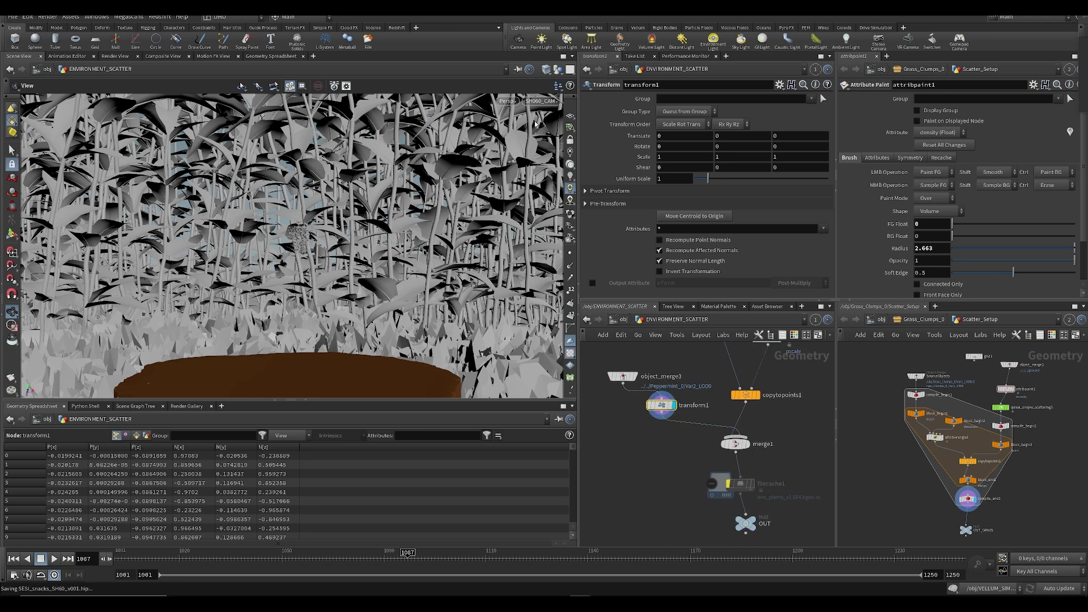
click(518, 71)
click(537, 113)
click(558, 70)
click(565, 104)
- Set transform1's uniform scale to 10.6 and save the scene
middle_drag(649, 450, 651, 471)
drag(708, 178, 828, 181)
key(ctrl+s)
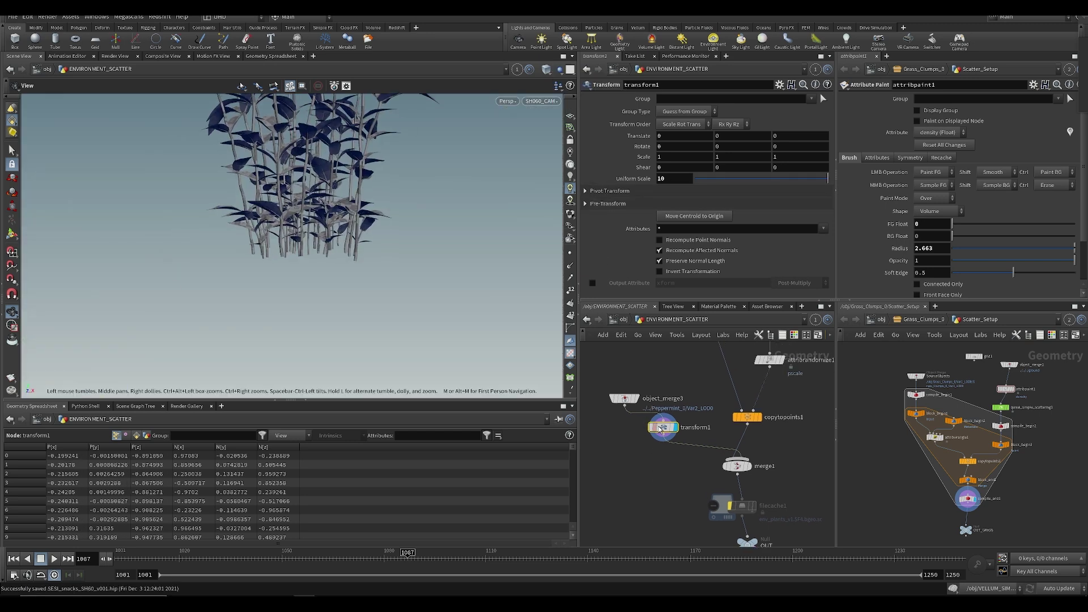
middle_drag(666, 178, 703, 178)
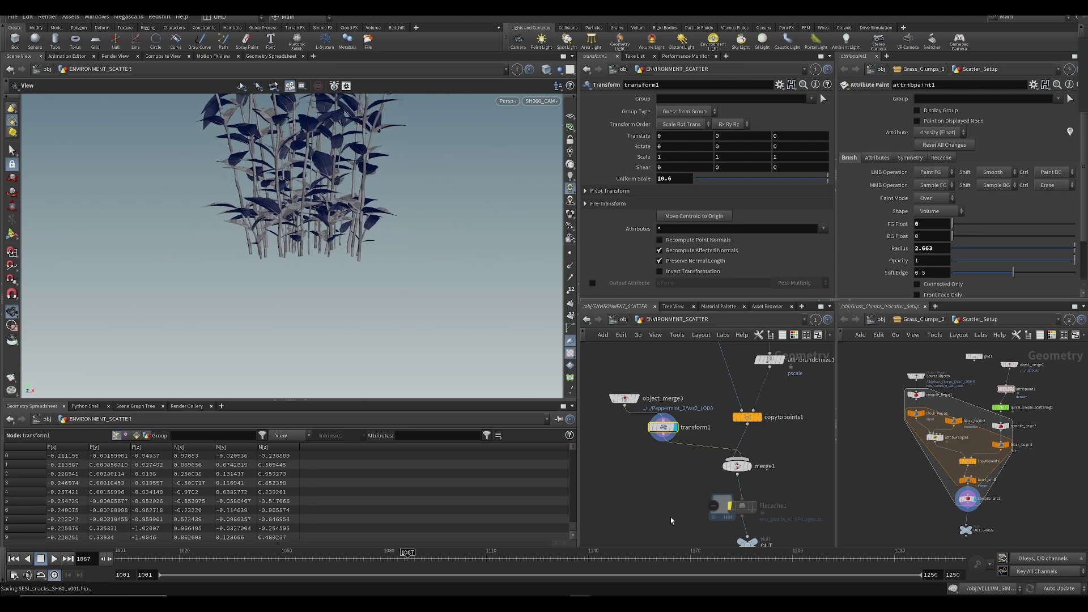
key(ctrl+s)
- Display the OUT node, set transform1's Z translation to 0.4 and uniform scale to 36.6, and save the scene
middle_drag(676, 515, 640, 455)
click(702, 453)
middle_drag(770, 434, 773, 467)
middle_drag(785, 135, 811, 136)
drag(321, 241, 250, 242)
right_drag(250, 243, 233, 284)
middle_drag(233, 284, 233, 309)
middle_drag(677, 184, 703, 170)
key(ctrl+s)
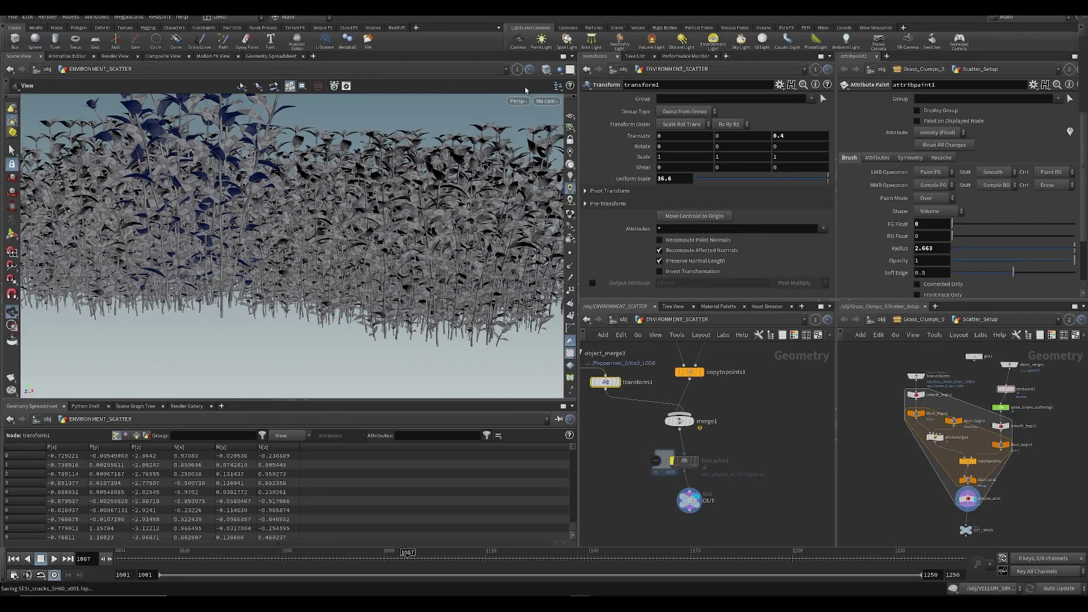
- Look through SH060_CAM, set transform1's translation to 6, -2.93, 2.4, save, and check the plant along the timeline
click(544, 102)
click(544, 102)
click(545, 102)
click(564, 146)
middle_drag(743, 145, 768, 151)
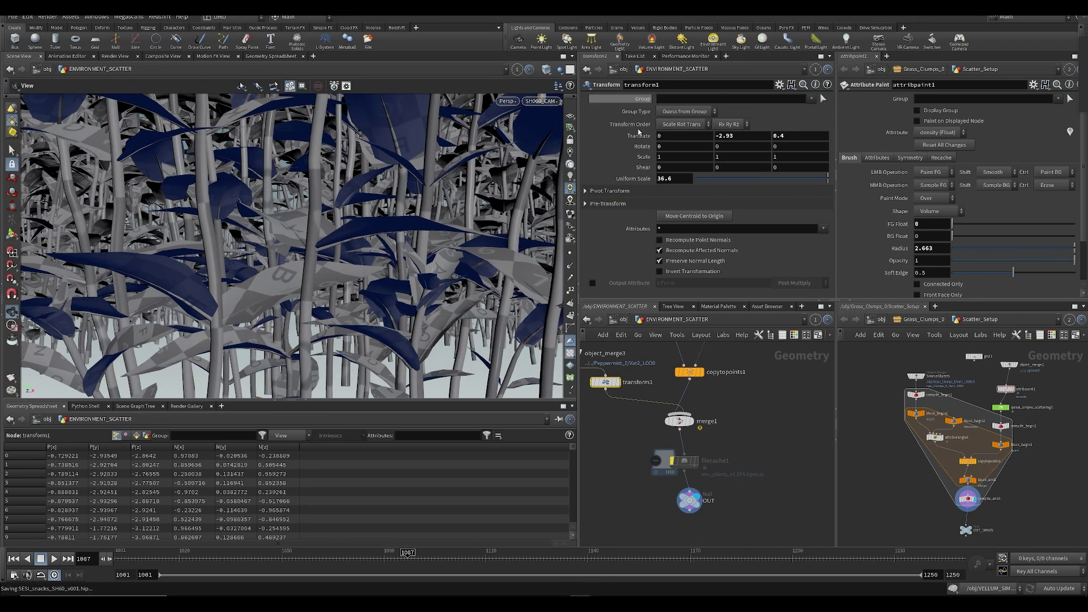
middle_drag(675, 136, 828, 136)
key(ctrl+s)
drag(202, 558, 398, 558)
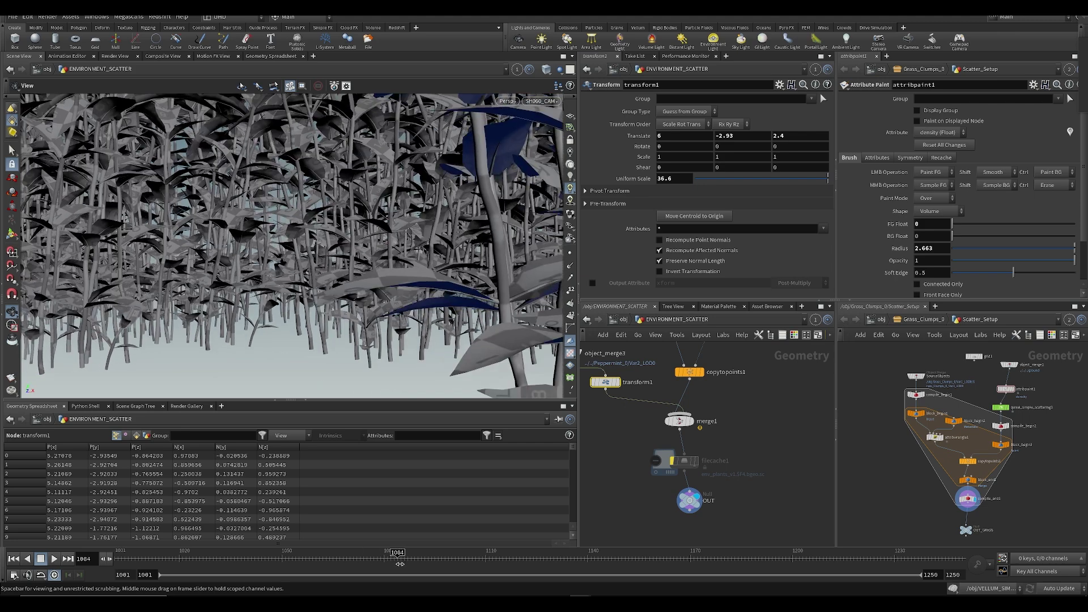
- Set transform1's translation to 4.8, -2.53, 2.9 and its uniform scale to 27.6, and save the scene
mouse_move(800, 135)
middle_down()
mouse_move(940, 145)
mouse_move(797, 135)
middle_up()
middle_drag(678, 177, 652, 137)
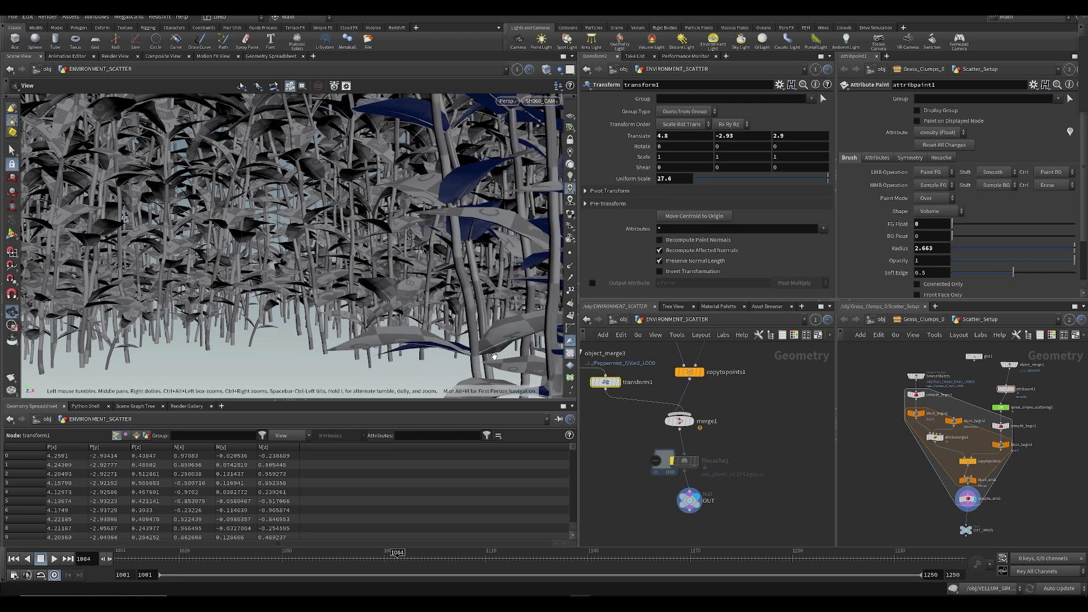
middle_drag(738, 134, 777, 122)
key(ctrl+s)
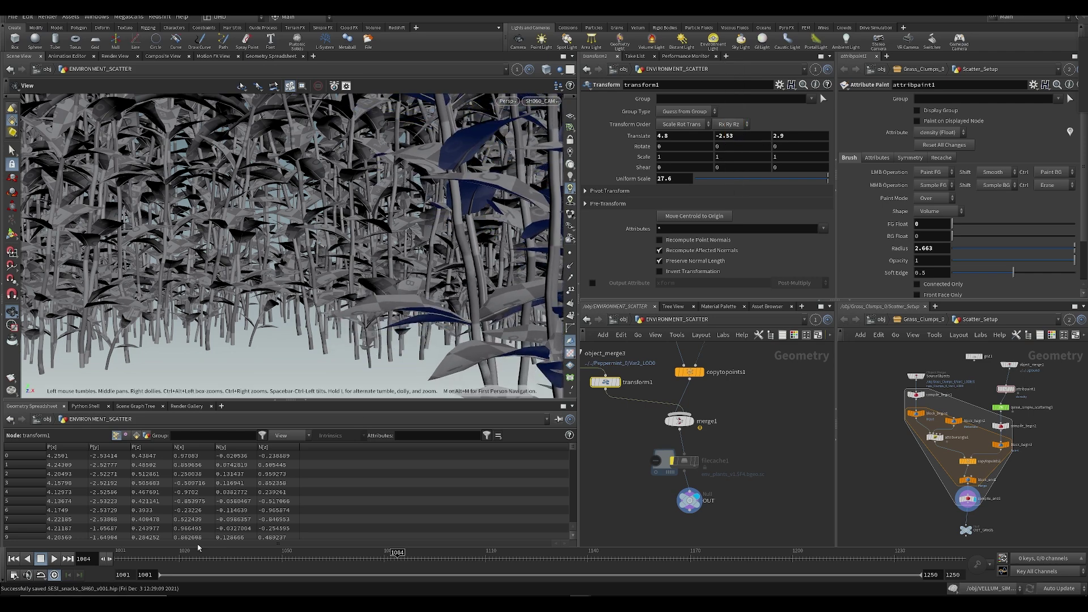
- Show all objects again and set transform1's translation to X 5.02 and Z 6.7, checking it along the timeline
click(297, 553)
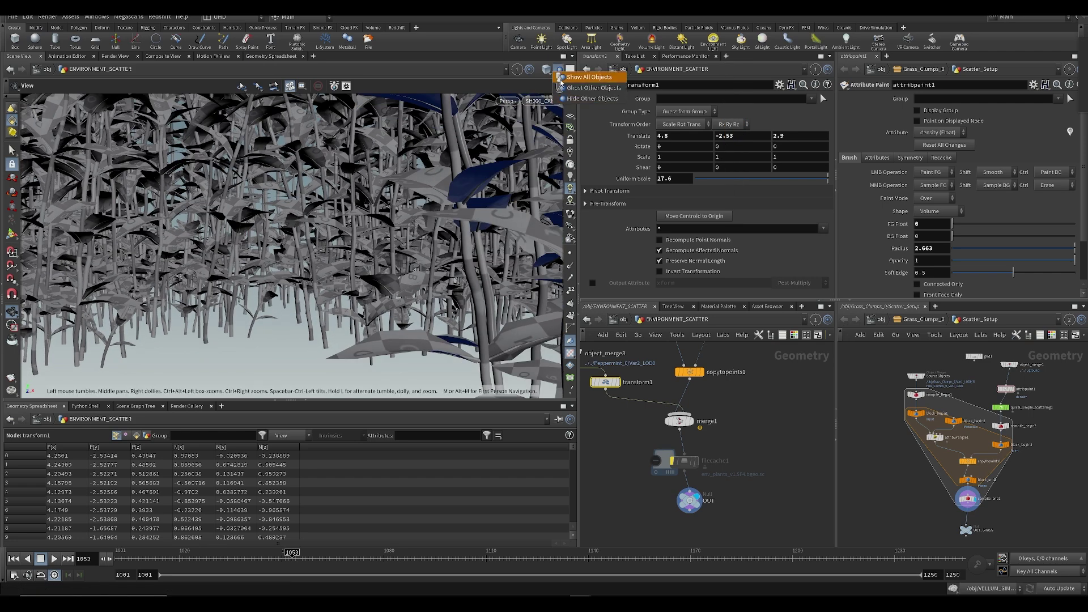
click(559, 68)
drag(174, 556, 388, 557)
middle_drag(800, 136, 907, 143)
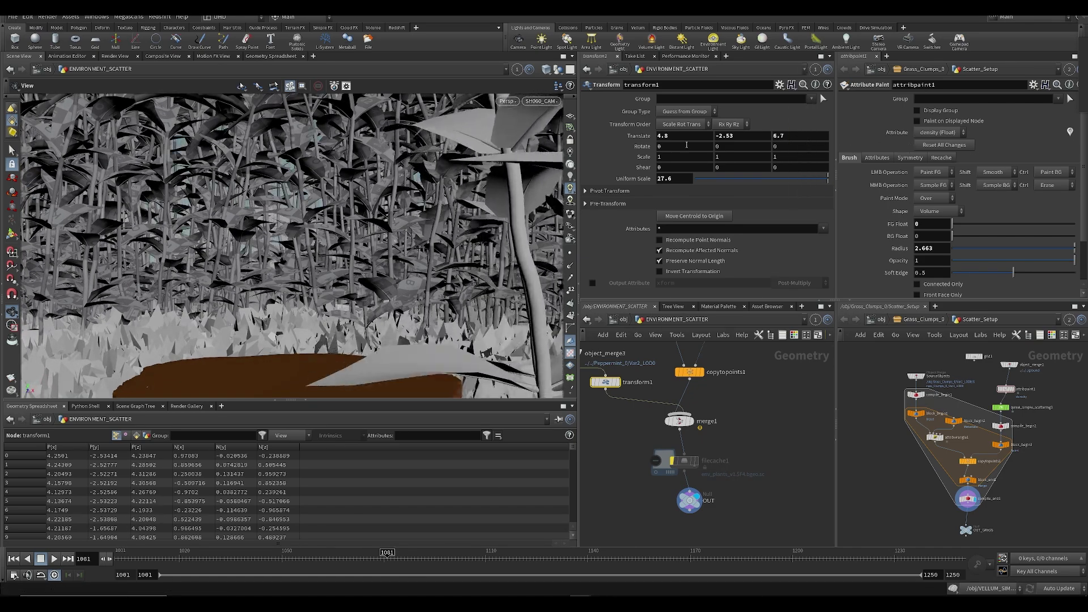
drag(183, 558, 252, 571)
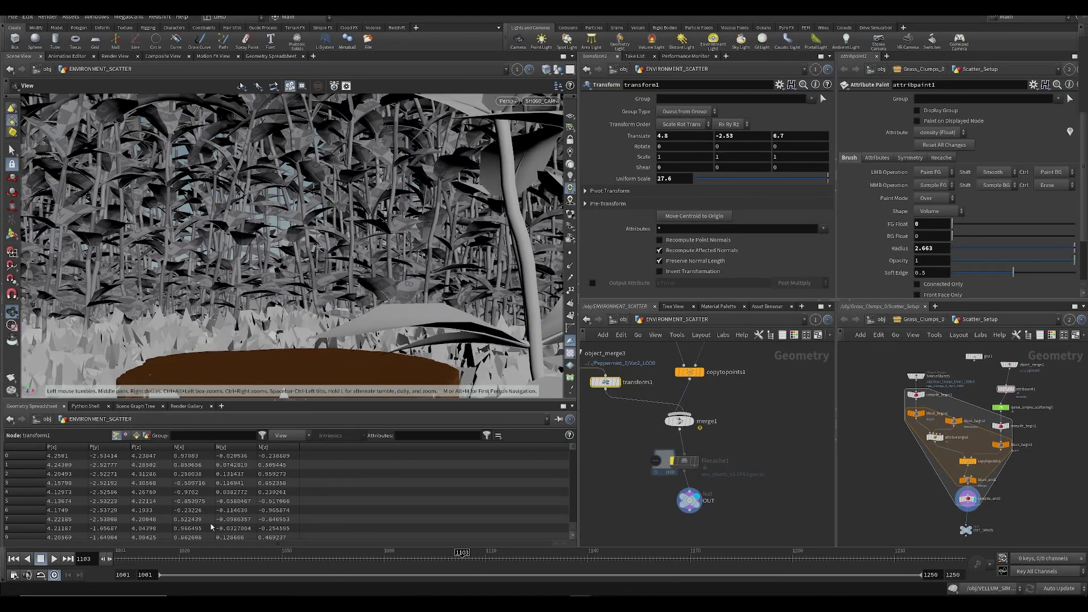
mouse_move(685, 140)
middle_down()
mouse_move(694, 138)
mouse_move(673, 148)
middle_up()
- Duplicate transform1 and wire the copy to the Peppermint Object Merge as a second foreground plant
middle_drag(635, 430, 708, 464)
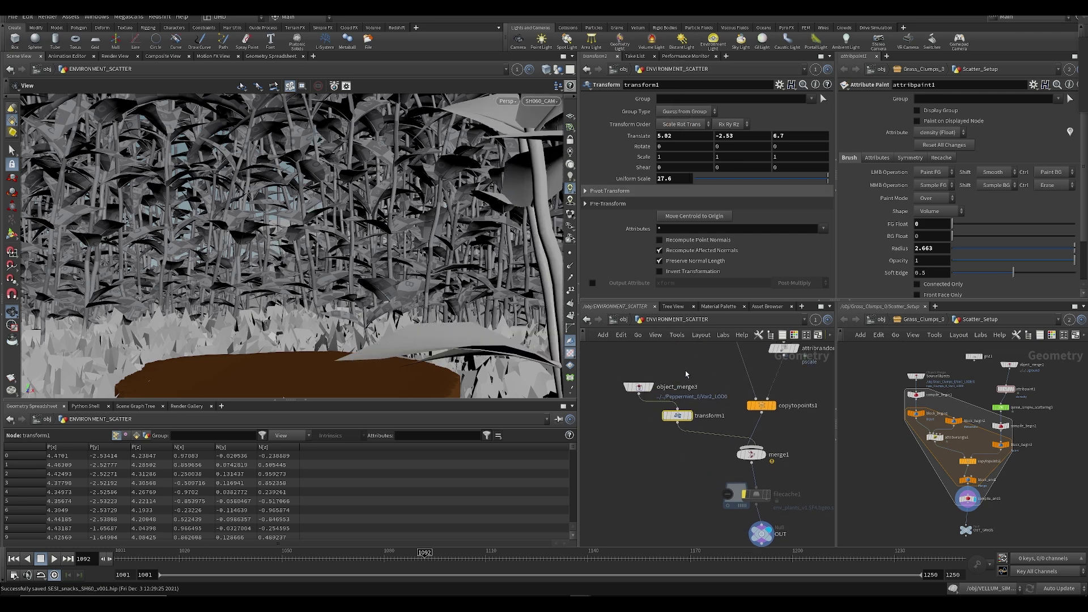
key(ctrl+v)
mouse_move(711, 400)
mouse_down()
mouse_move(656, 422)
mouse_move(701, 387)
mouse_move(706, 403)
mouse_up()
key(Delete)
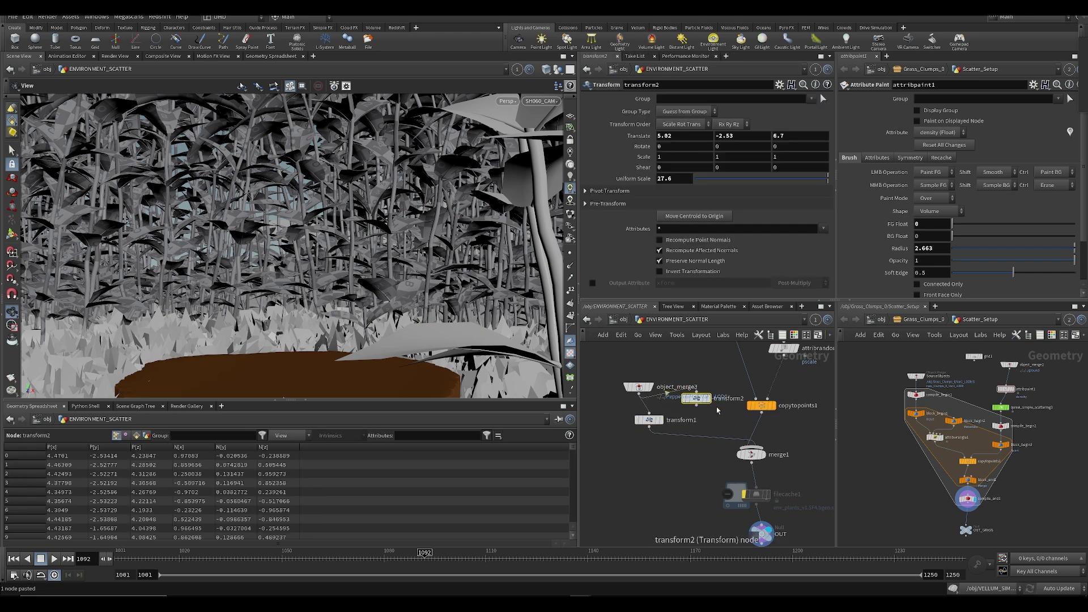
- Offset the duplicated plant toward negative X and adjust its depth, fine-tune transform1's X position, and save the scene
middle_drag(675, 135, 629, 147)
key(ctrl+Up)
key(Up)
key(Up)
key(ctrl+Up)
click(649, 420)
middle_drag(670, 136, 617, 167)
click(696, 399)
middle_drag(784, 136, 839, 74)
key(ctrl+s)
- Set transform1's translation to X 5.37 and Z 8.23 while viewing frame 1124
click(649, 420)
drag(159, 558, 533, 559)
middle_drag(674, 150, 680, 151)
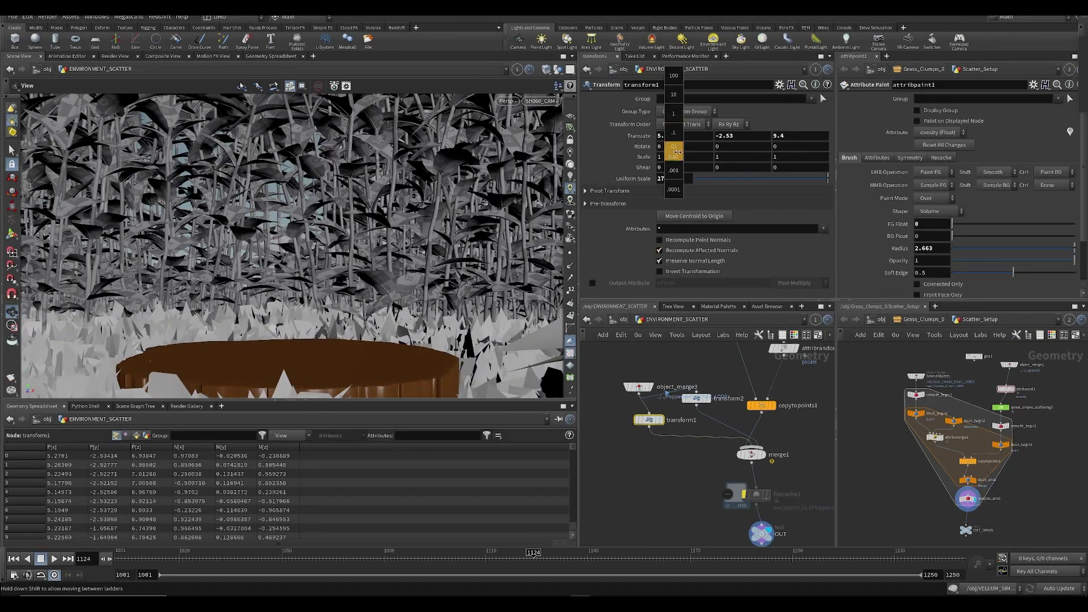
middle_drag(599, 164, 593, 164)
mouse_move(768, 134)
middle_down()
mouse_move(777, 127)
mouse_move(771, 146)
mouse_move(756, 146)
middle_up()
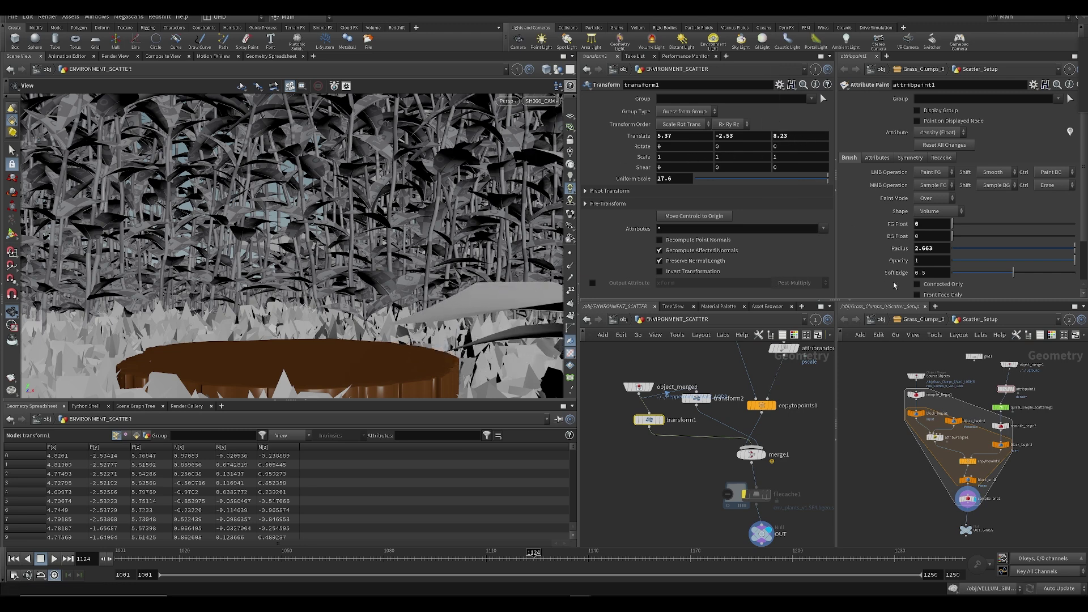
- Set transform2's translation to X -5.68 and Z 3.8, and check the framing at earlier frames
click(696, 398)
middle_drag(676, 139, 796, 133)
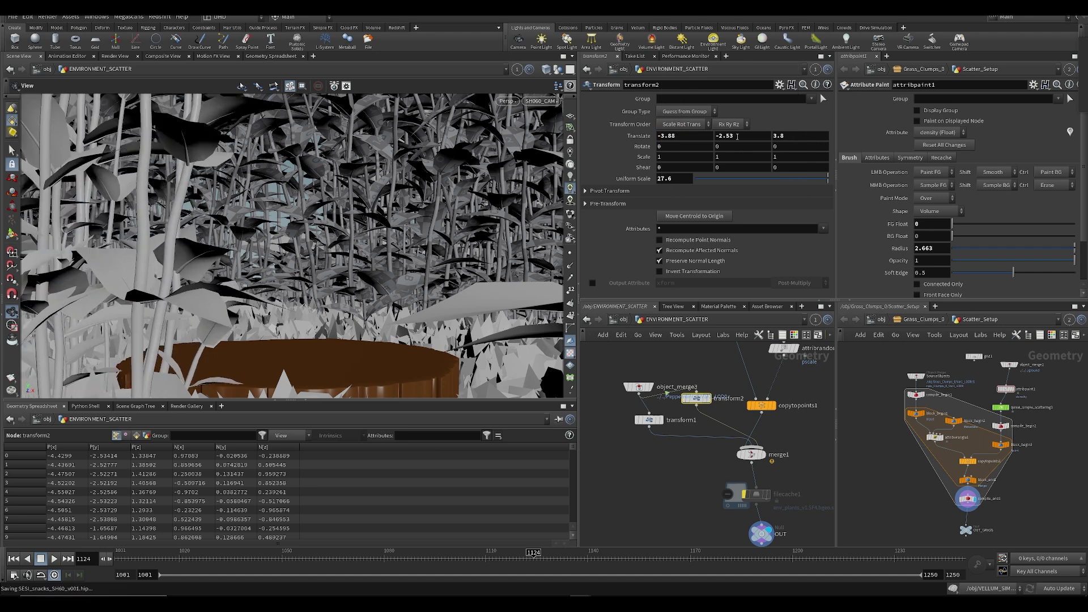
middle_drag(695, 136, 615, 146)
mouse_move(142, 561)
mouse_down()
mouse_move(131, 565)
mouse_move(161, 575)
mouse_up()
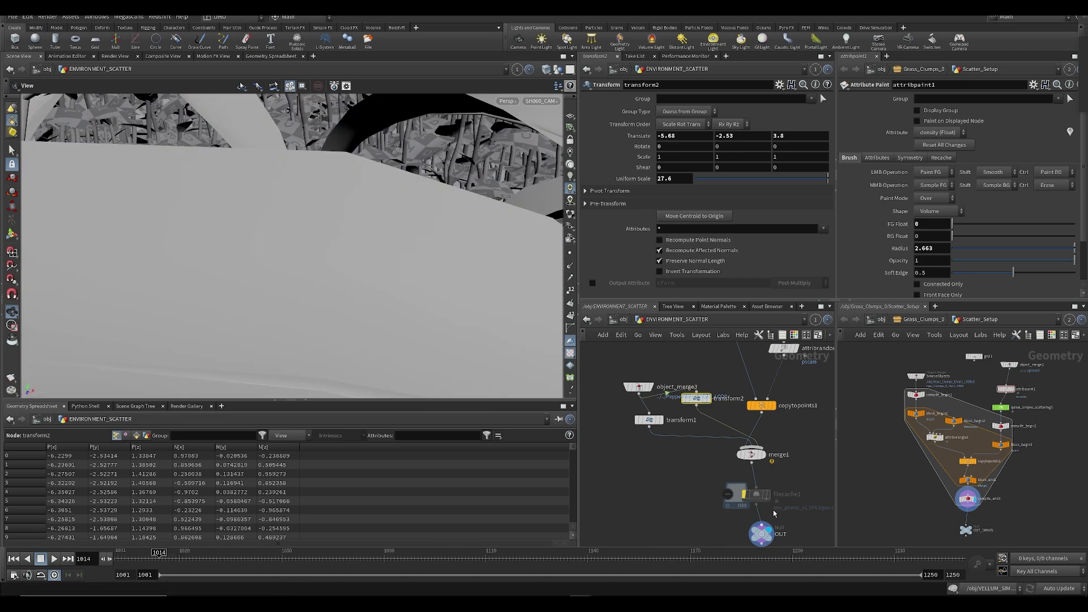
- Set transform1's Z translation to 9.33 and review both foreground plants along the timeline
drag(660, 411, 661, 411)
middle_drag(789, 135, 816, 137)
mouse_move(210, 561)
mouse_down()
mouse_move(230, 567)
mouse_move(123, 589)
mouse_up()
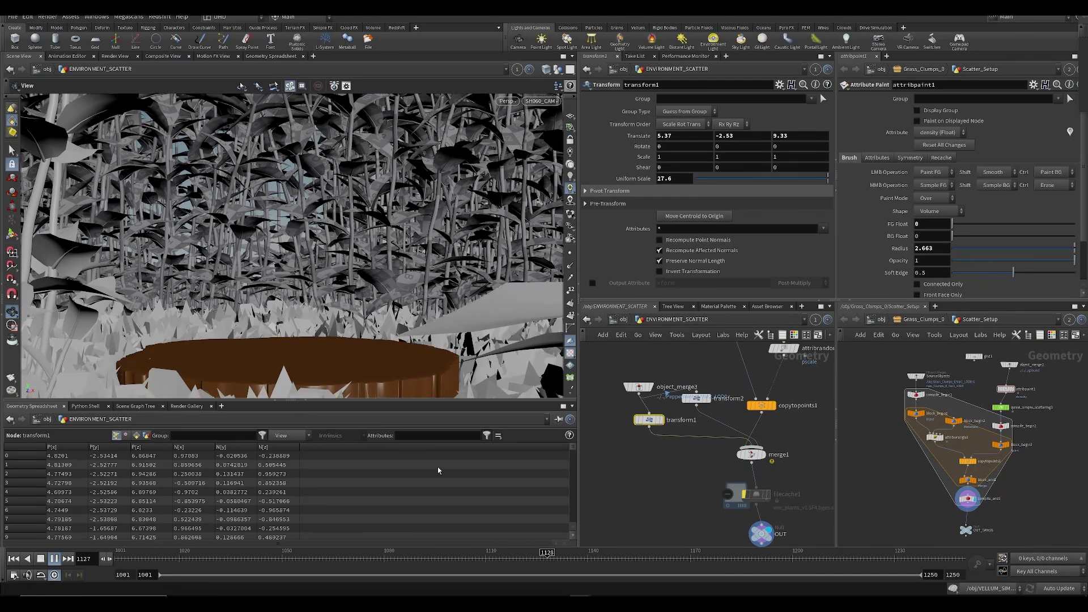
drag(420, 564, 673, 562)
- Return to the object level, save the scene, and select RNDR_glass in the render nodes group
scroll(666, 488, down, 3)
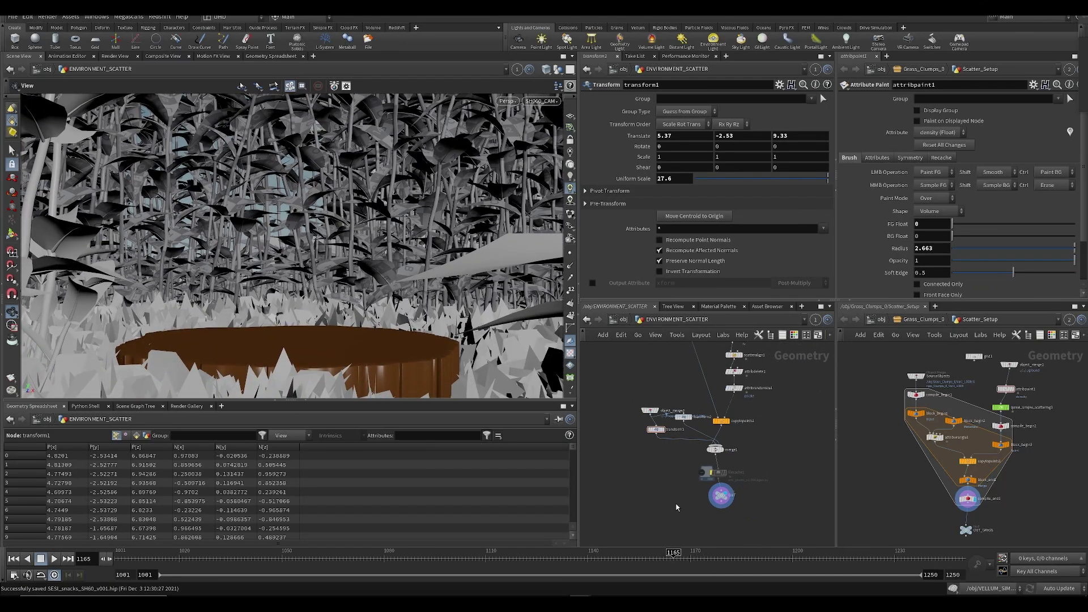
key(u)
middle_drag(683, 413, 656, 491)
scroll(655, 490, down, 3)
scroll(679, 441, up, 3)
middle_drag(679, 441, 799, 471)
click(634, 432)
middle_drag(657, 482, 591, 404)
click(680, 501)
key(ctrl+s)
drag(162, 556, 497, 557)
middle_drag(762, 397, 738, 568)
click(682, 422)
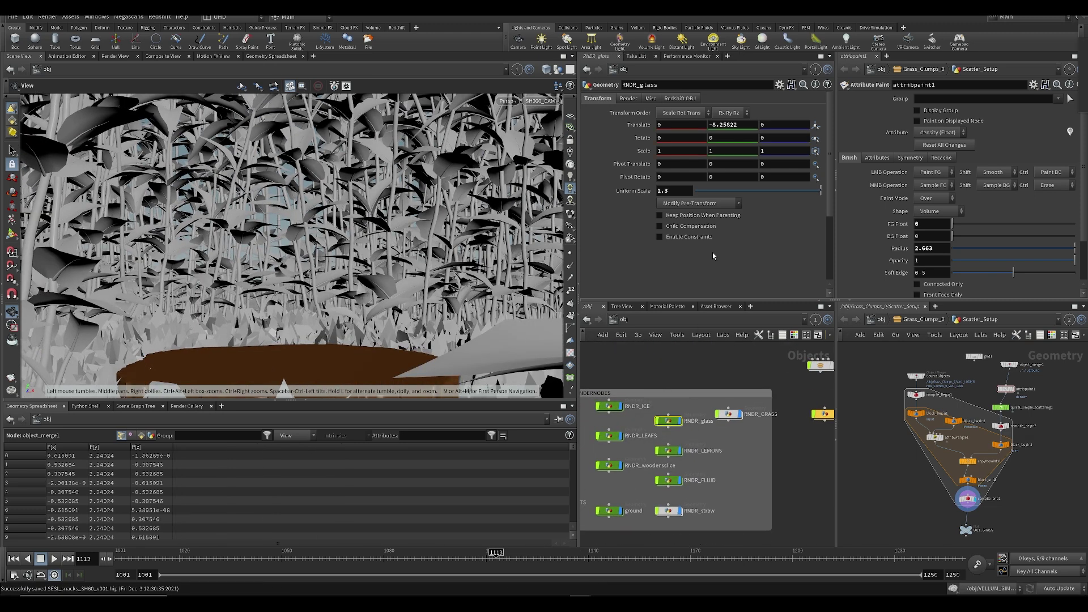
- Set RNDR_glass's Y translation to -2.04822 and uniform scale to 1.04, and play the shot to check it
middle_drag(736, 125, 777, 113)
mouse_move(678, 192)
middle_down()
mouse_move(675, 165)
mouse_move(651, 198)
mouse_move(681, 192)
mouse_move(681, 183)
mouse_move(643, 192)
mouse_move(663, 211)
mouse_move(689, 211)
middle_up()
key(ctrl+z)
middle_drag(732, 124, 389, 171)
drag(169, 562, 116, 561)
key(Up)
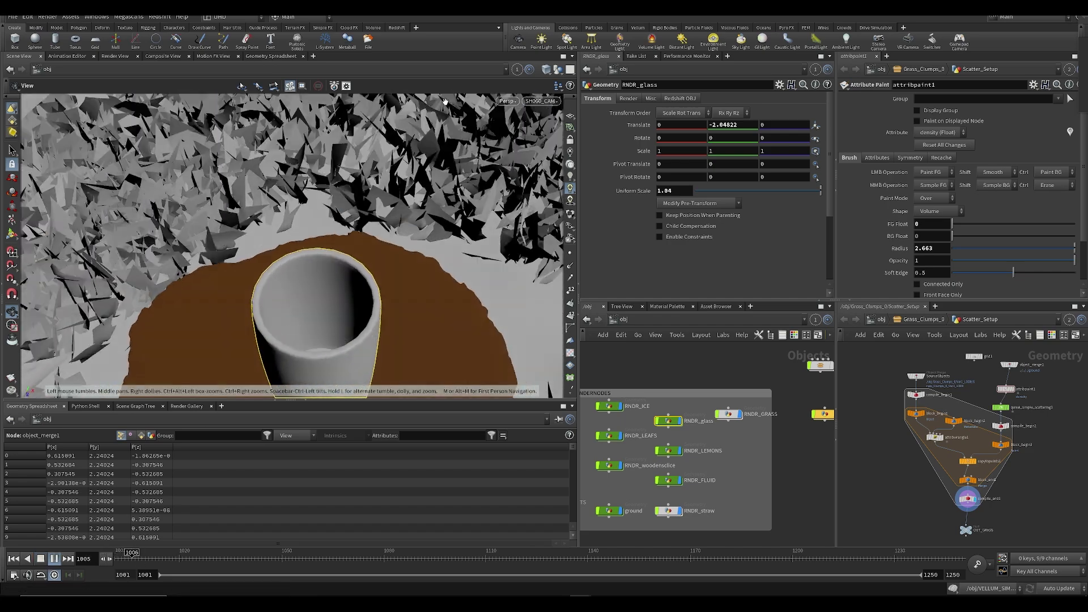
key(Up)
- Set RNDR_straw's Y translation to 0.01335, Y rotation to 225 and uniform scale to 2.1
click(670, 511)
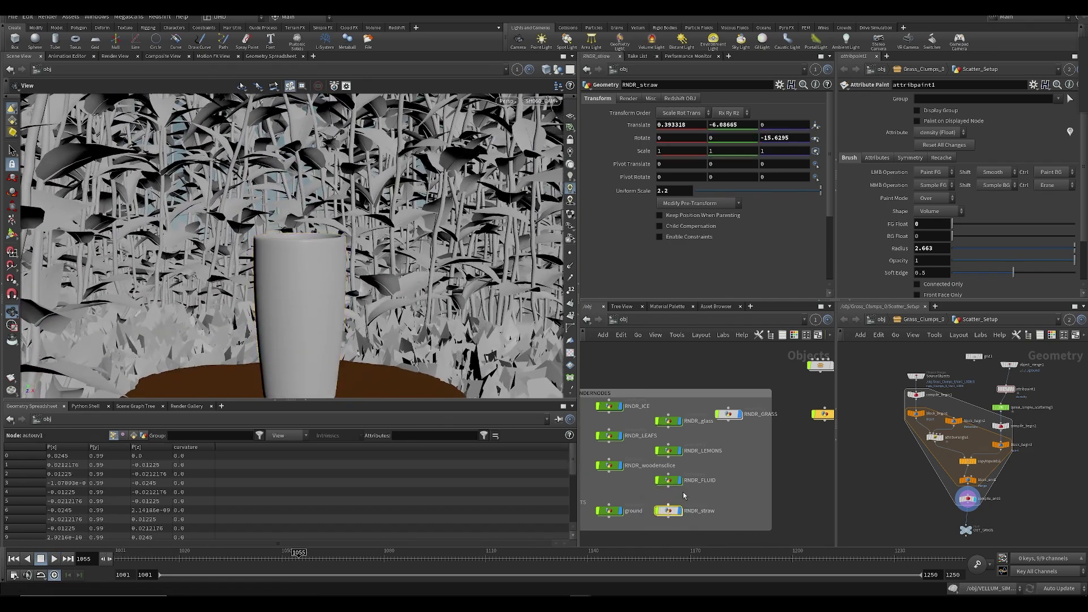
mouse_move(731, 123)
middle_down()
mouse_move(751, 124)
mouse_move(727, 116)
middle_up()
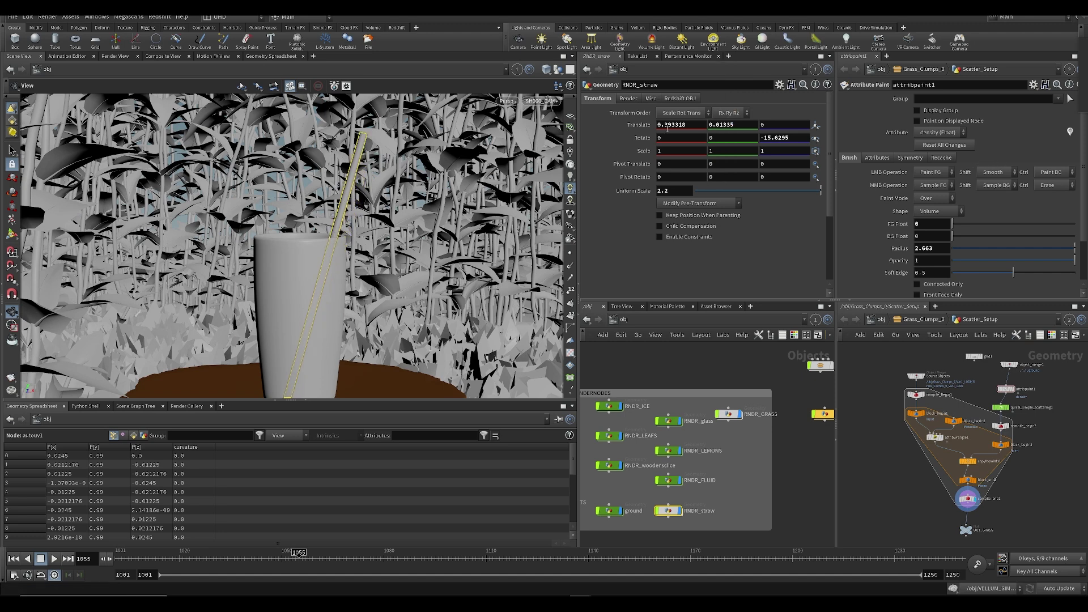
middle_click(678, 190)
middle_drag(680, 186, 669, 202)
middle_drag(721, 138, 753, 145)
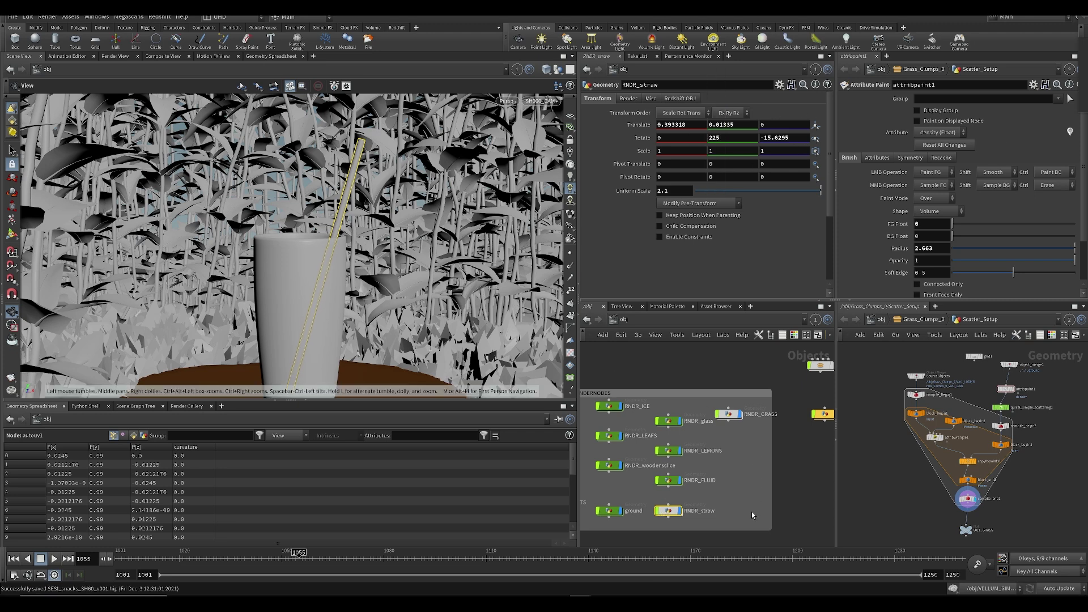
- Set RNDR_straw's translation to X 0.363318 and Y -0.23665, save, and move its node aside within the render nodes group
middle_drag(752, 518, 777, 428)
click(738, 491)
middle_drag(746, 466, 741, 495)
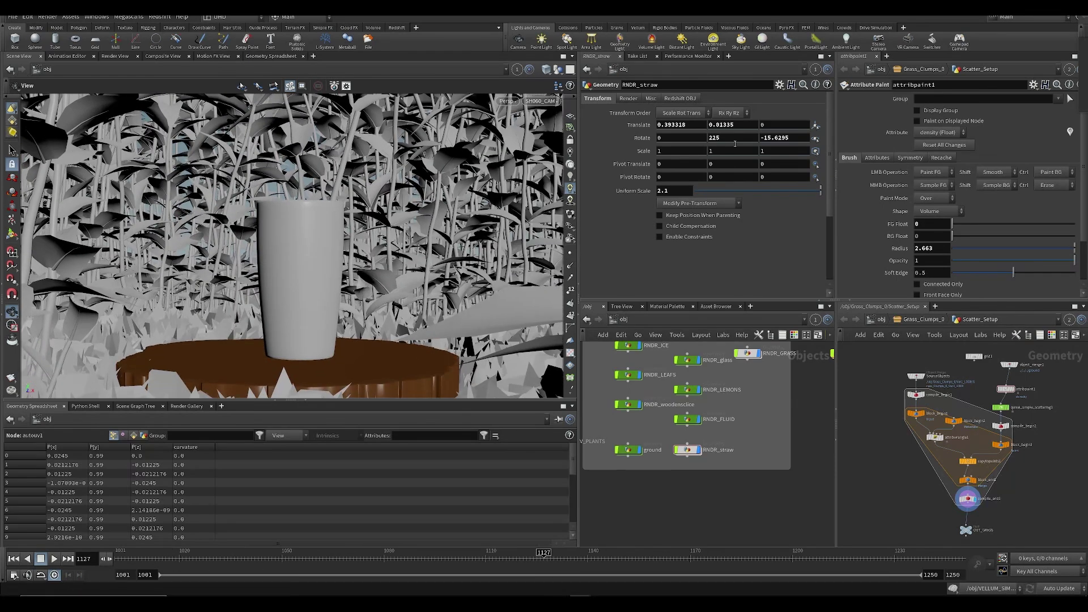
middle_drag(735, 127, 736, 134)
middle_drag(620, 158, 680, 136)
key(ctrl+s)
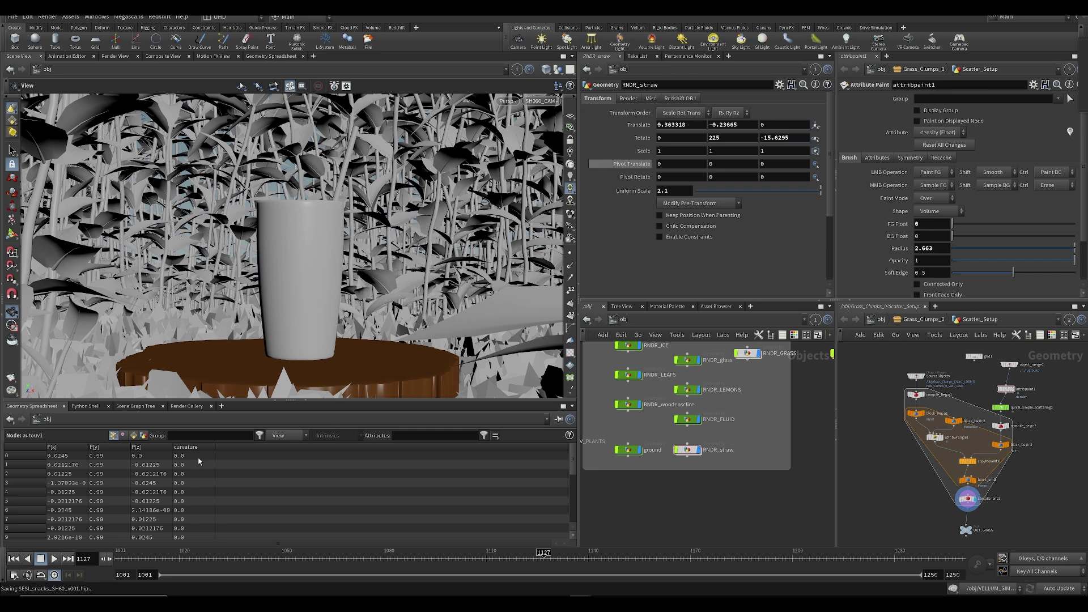
click(688, 452)
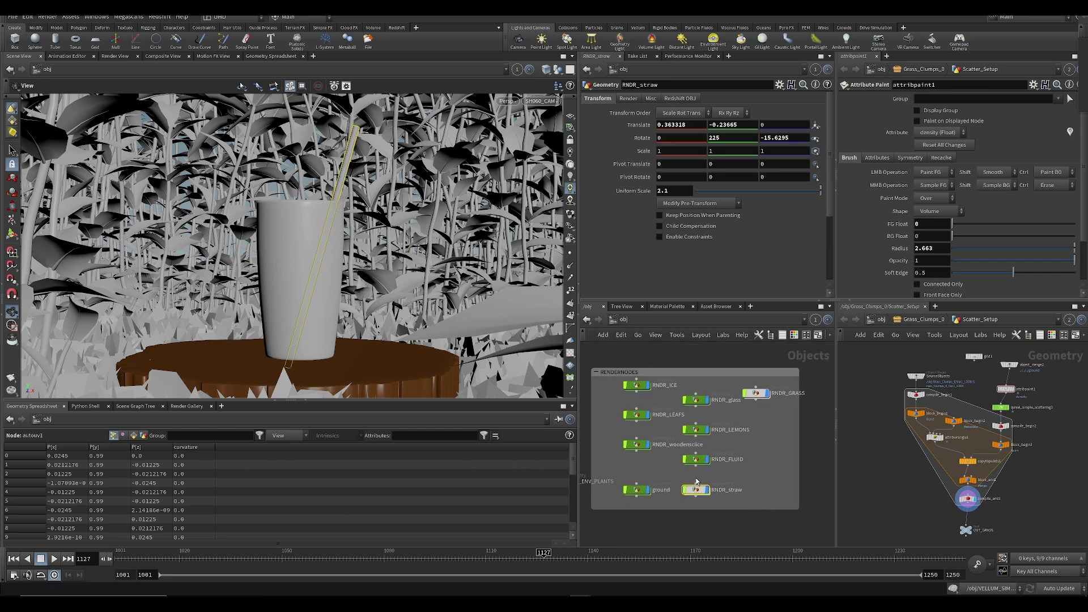
drag(697, 486, 770, 473)
- Try a uniform scale of 0.96 on RNDR_GRASS and undo it
click(756, 393)
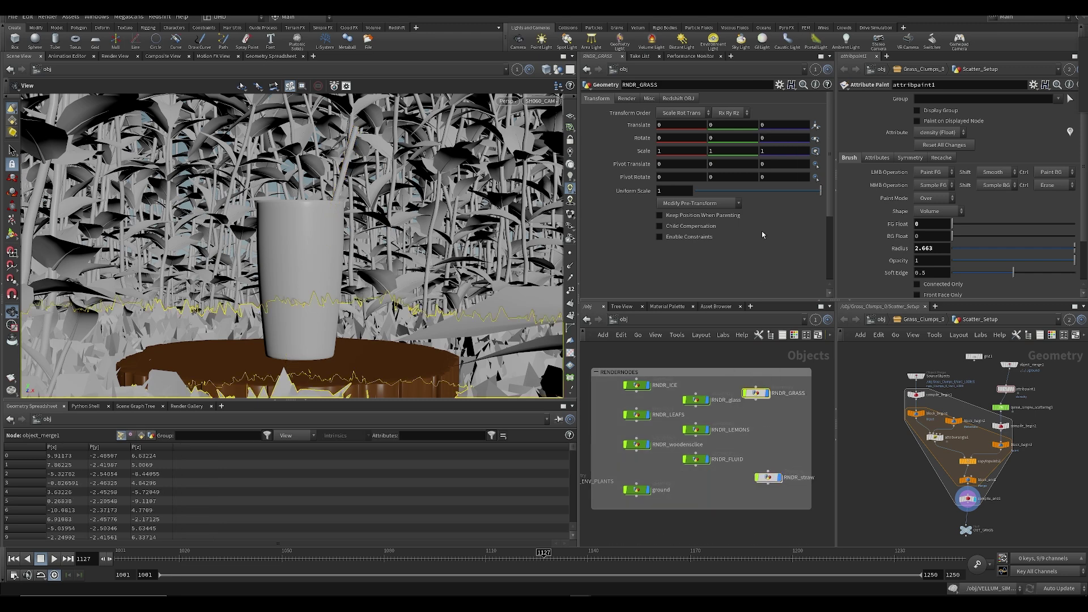
text(0.96)
key(Return)
key(ctrl+z)
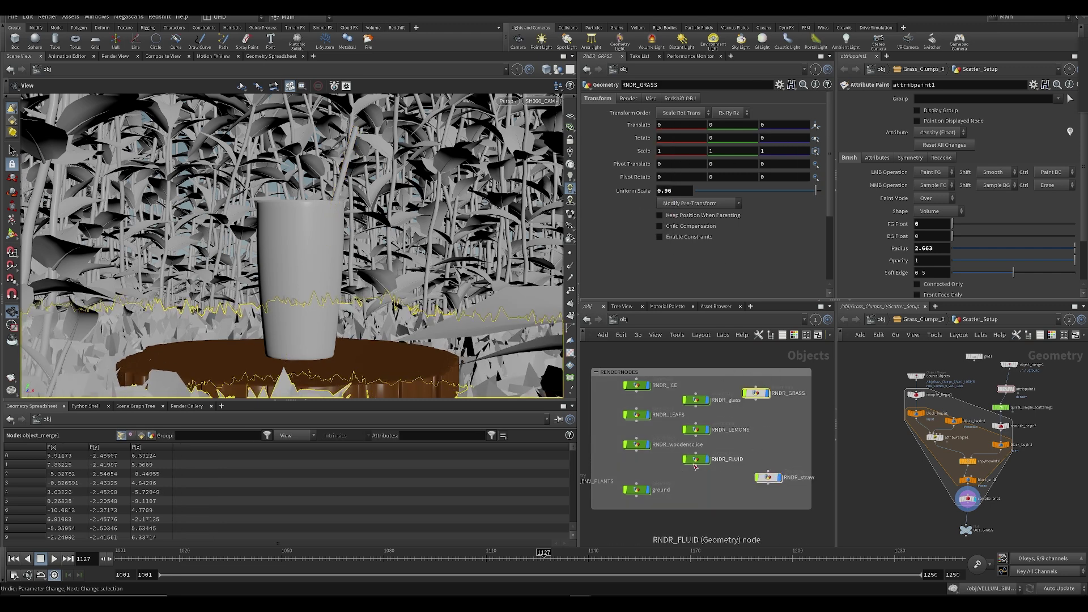
- Set RNDR_glass's uniform scale to 1, save the scene, and undo a trial change to its X translation
scroll(748, 439, down, 2)
click(692, 412)
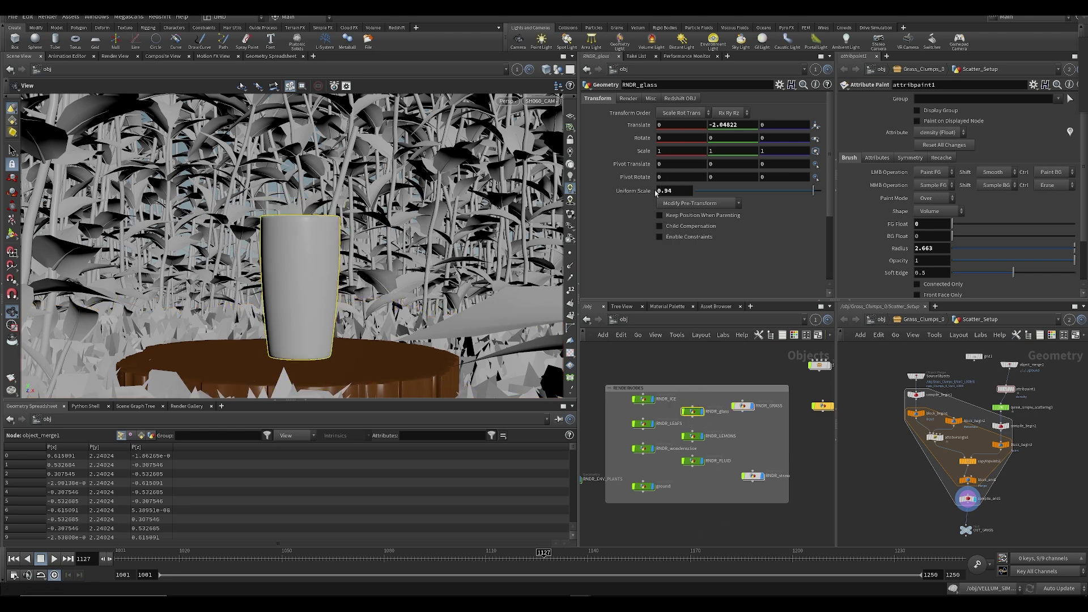
key(ctrl+z)
click(699, 355)
key(ctrl+s)
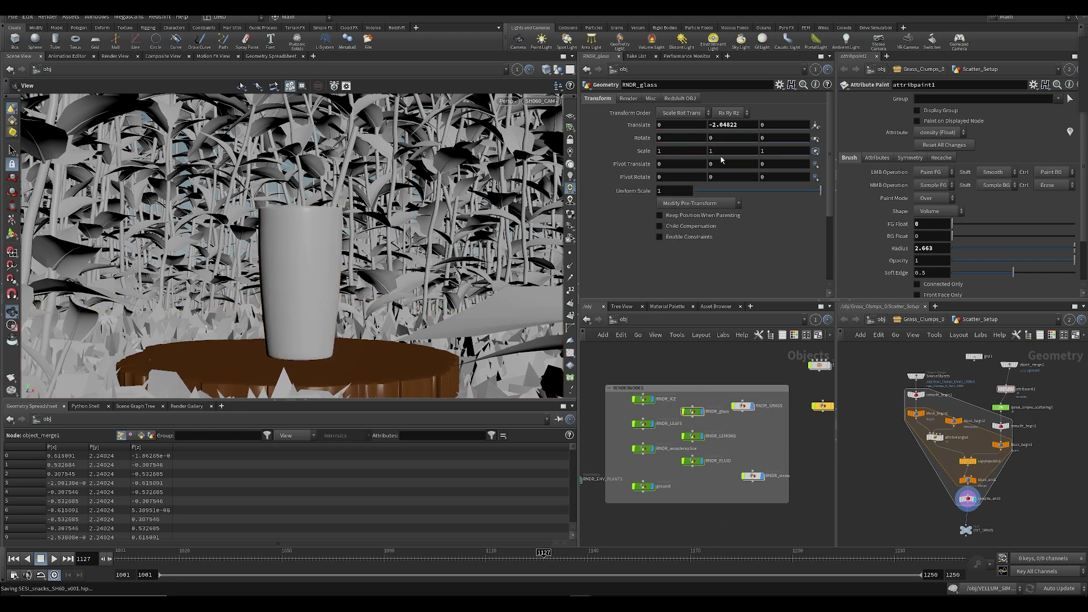
middle_drag(661, 131, 623, 142)
key(ctrl+z)
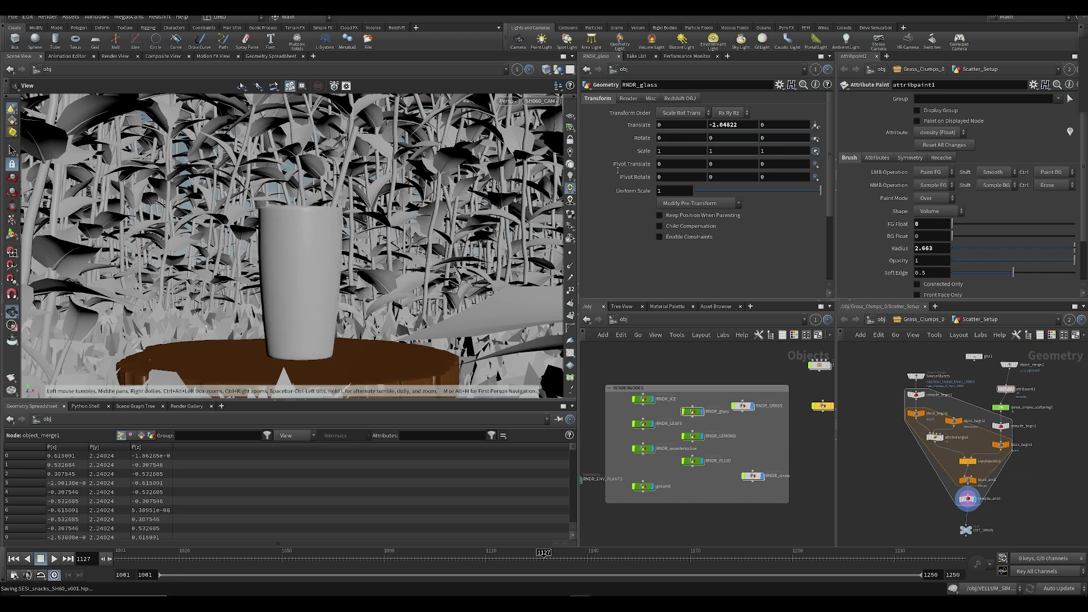
- Set null2's X translation to 0.22, check the glass and table along the timeline, and save the scene
middle_drag(755, 453, 564, 497)
middle_drag(666, 431, 642, 481)
click(669, 391)
middle_drag(674, 129, 705, 139)
drag(159, 562, 545, 563)
middle_drag(649, 480, 834, 424)
scroll(762, 439, down, 2)
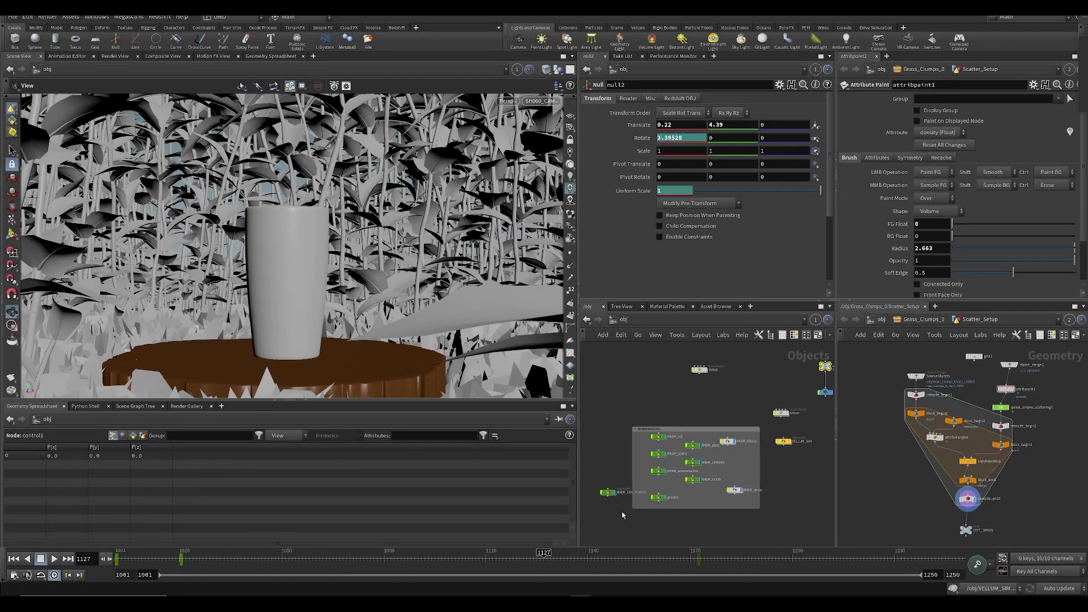
key(ctrl+s)
- Inspect the Object Merge inside RNDR_ENV_PLANTS, return to the object level, and open the ENVIRONMENT_SCATTER network
scroll(630, 517, up, 2)
double_click(604, 488)
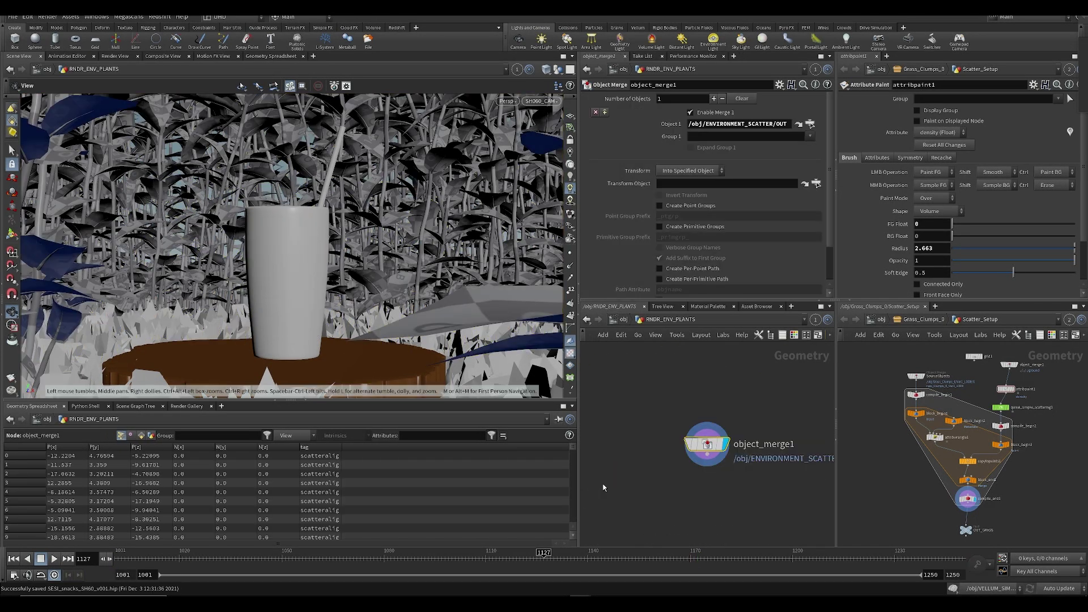
scroll(643, 428, down, 1)
key(u)
scroll(685, 481, down, 2)
middle_drag(706, 530, 695, 433)
double_click(693, 397)
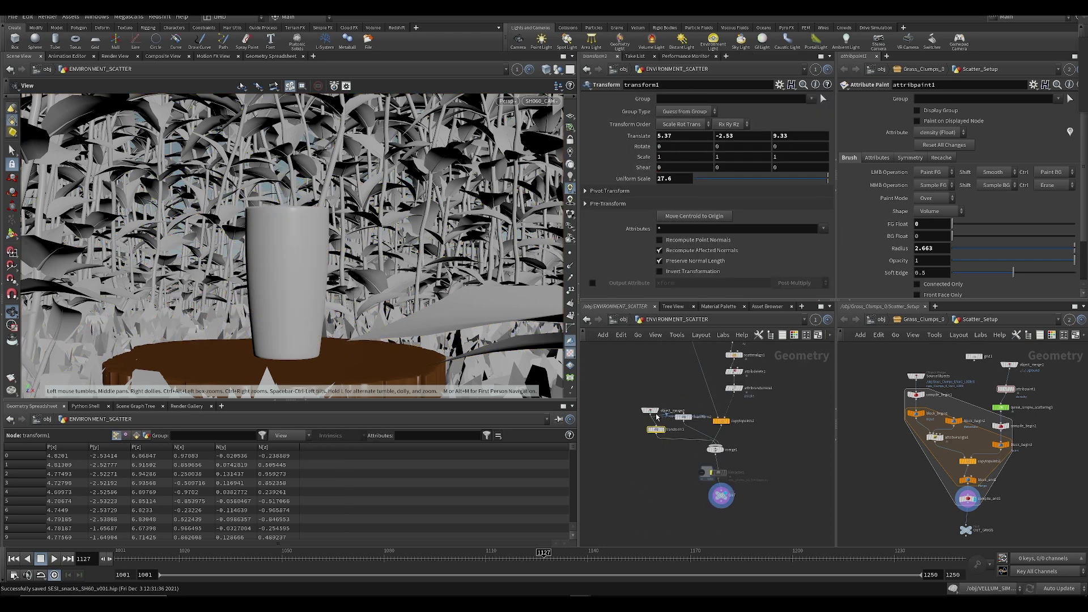
- Set transform1's X translation to 5.52 in ENVIRONMENT_SCATTER and check the foreground plant along the timeline from the object level
middle_drag(660, 136, 683, 149)
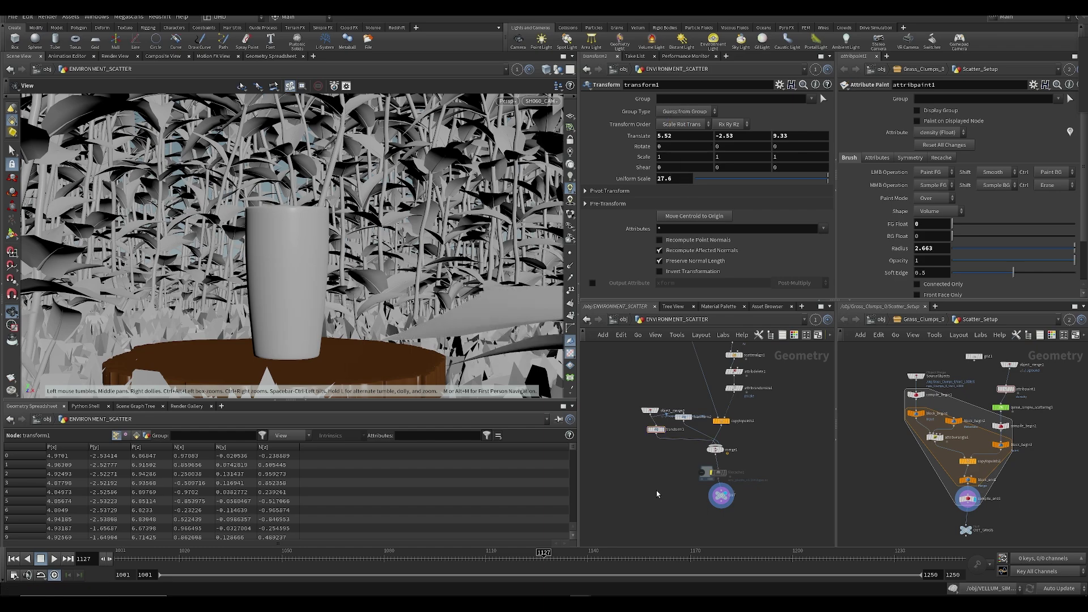
key(u)
key(ctrl+Left)
key(Up)
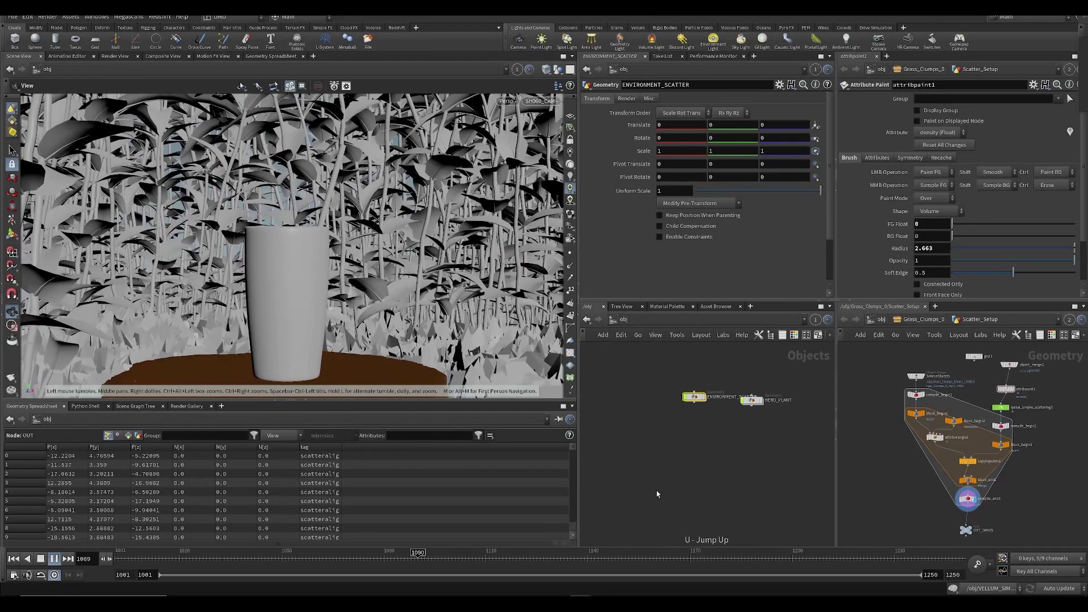
key(Up)
middle_drag(750, 449, 564, 525)
middle_click(572, 504)
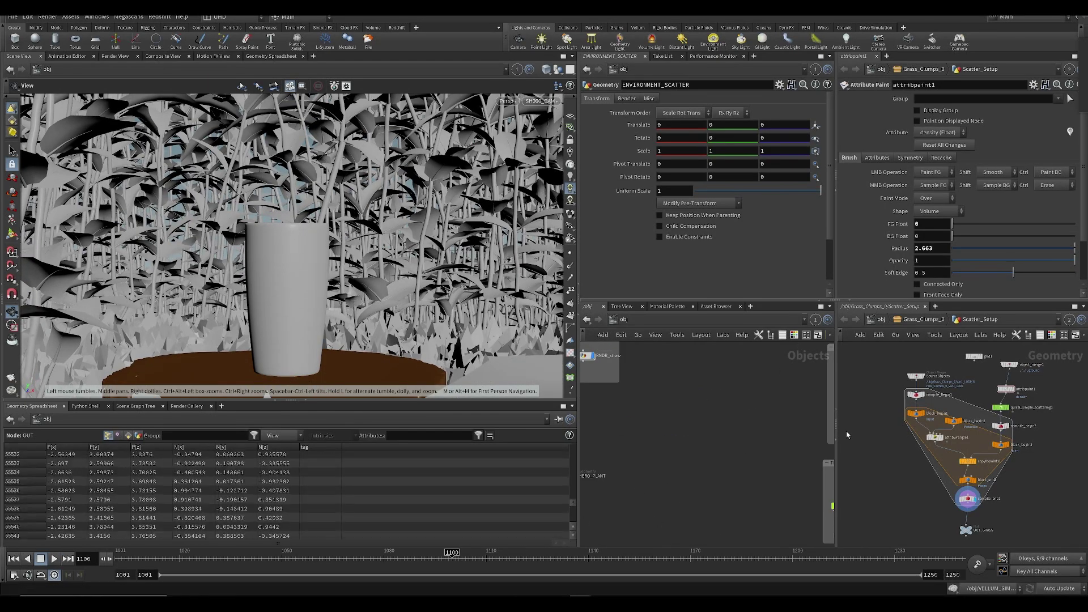
drag(281, 553, 116, 554)
drag(191, 556, 397, 554)
middle_drag(668, 477, 774, 446)
scroll(774, 446, down, 3)
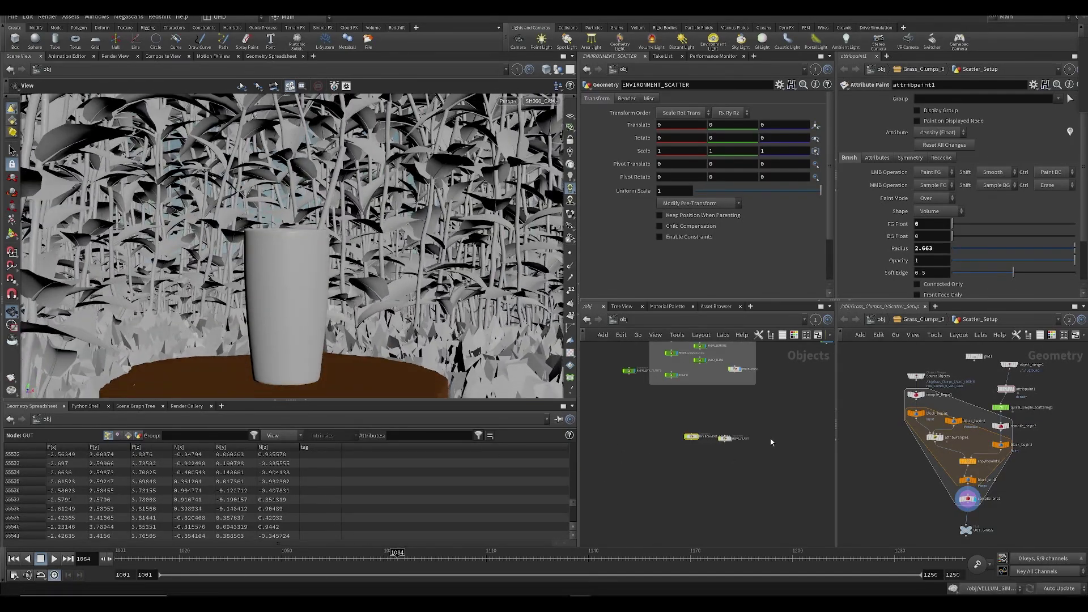
drag(274, 550, 486, 552)
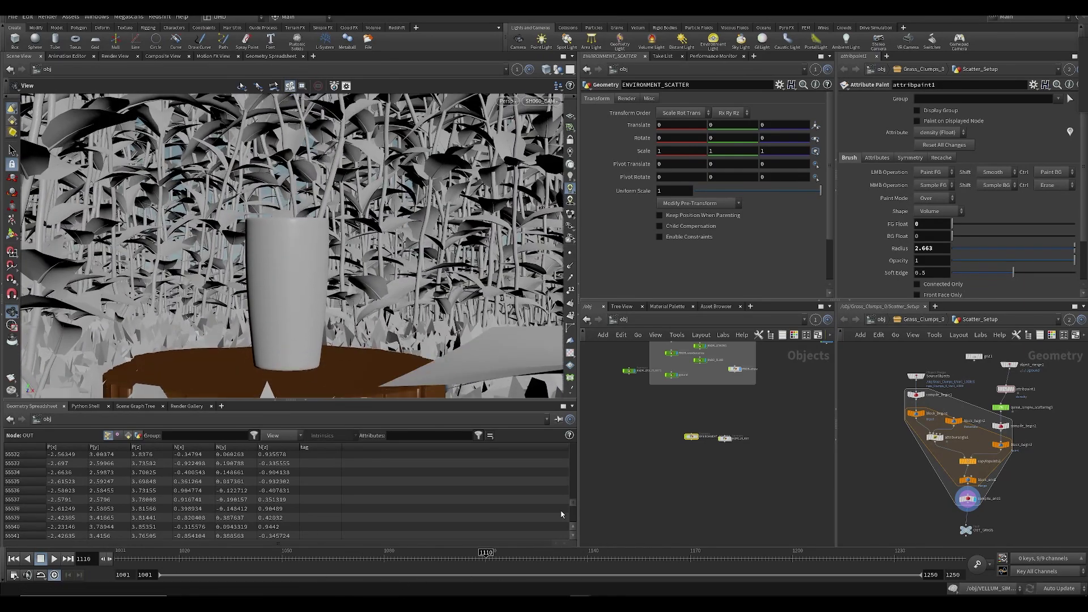
drag(126, 562, 506, 558)
- Open the VELLUM_SIM network and save the scene
middle_drag(761, 348, 721, 440)
scroll(752, 396, up, 3)
double_click(724, 423)
scroll(716, 463, down, 3)
key(ctrl+s)
scroll(724, 398, up, 5)
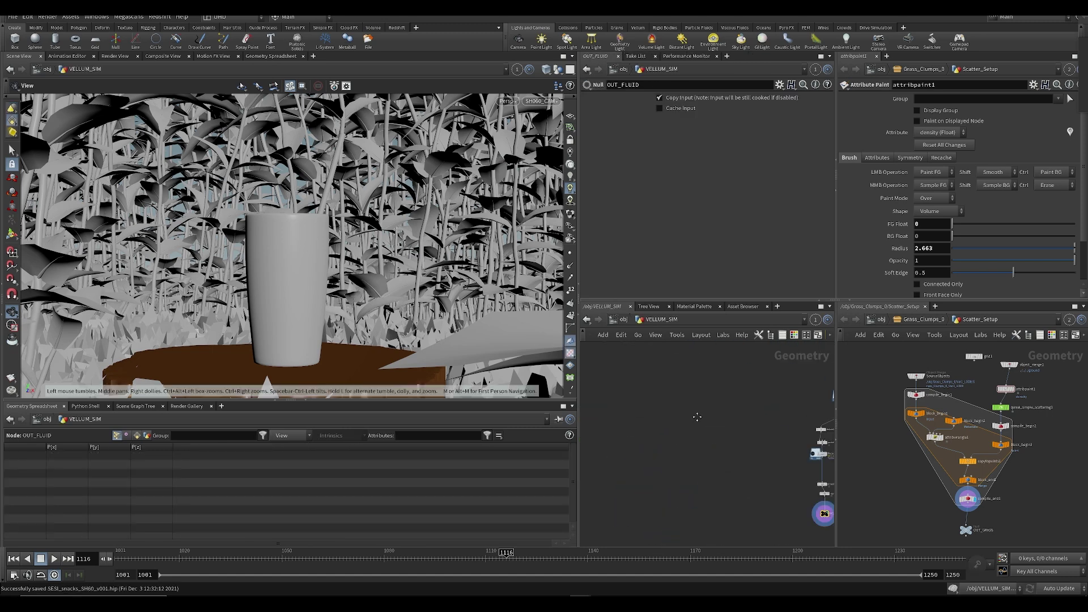
middle_drag(725, 397, 619, 479)
middle_drag(829, 446, 670, 486)
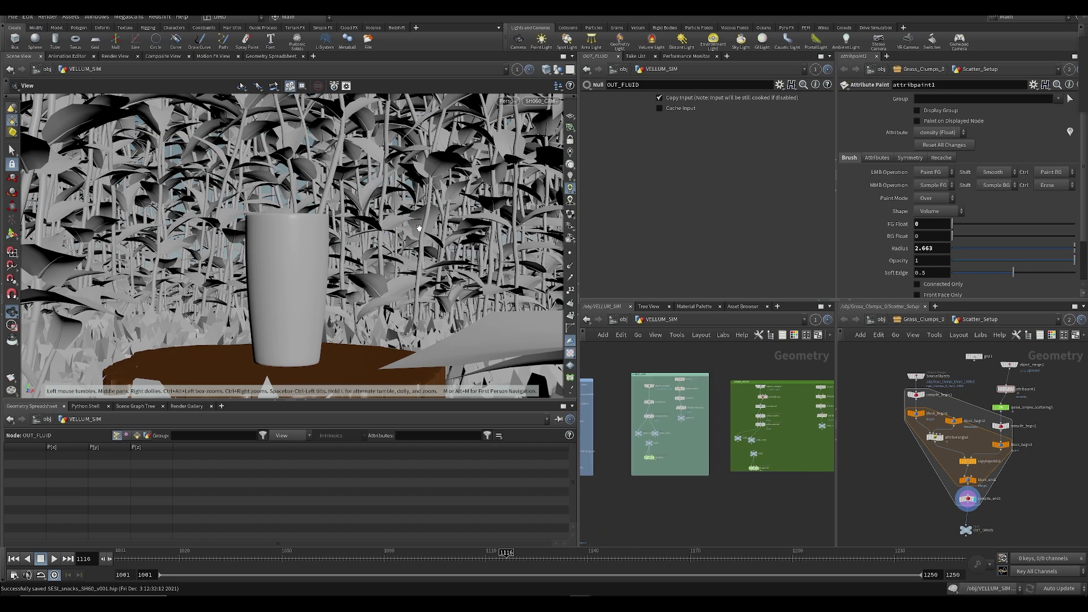
- Examine the glass, table and surrounding plants from outside the shot camera
scroll(325, 175, down, 3)
middle_drag(324, 176, 321, 237)
scroll(321, 237, down, 2)
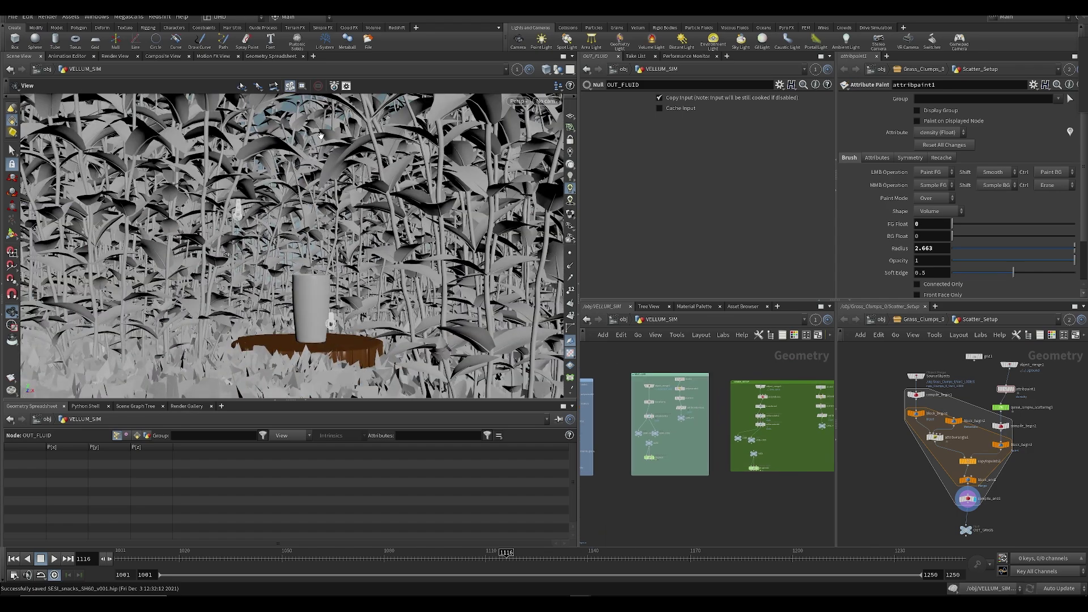
scroll(305, 278, up, 6)
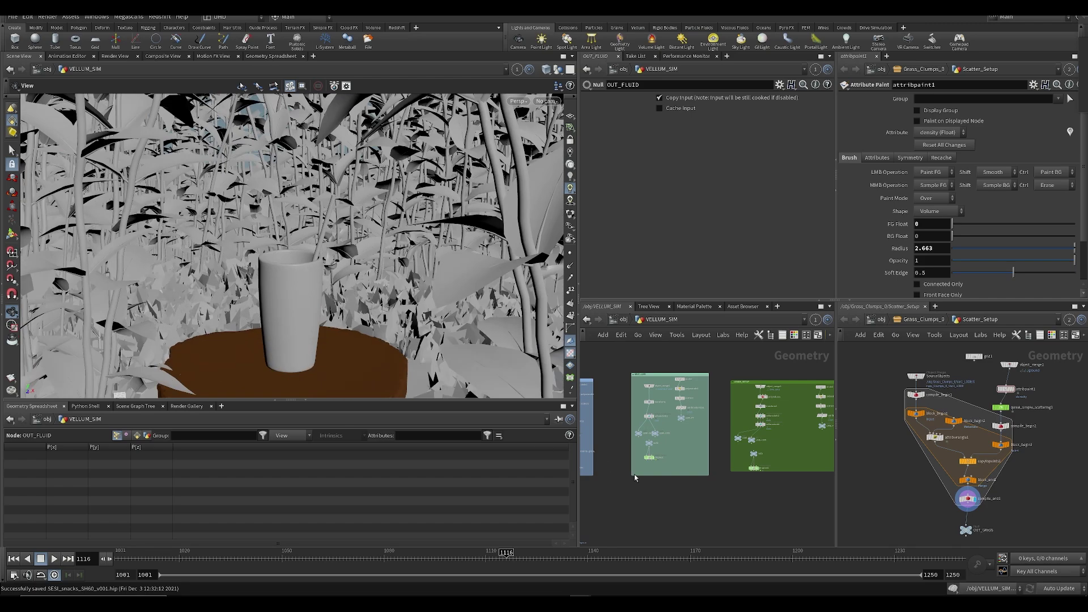
middle_drag(629, 474, 709, 412)
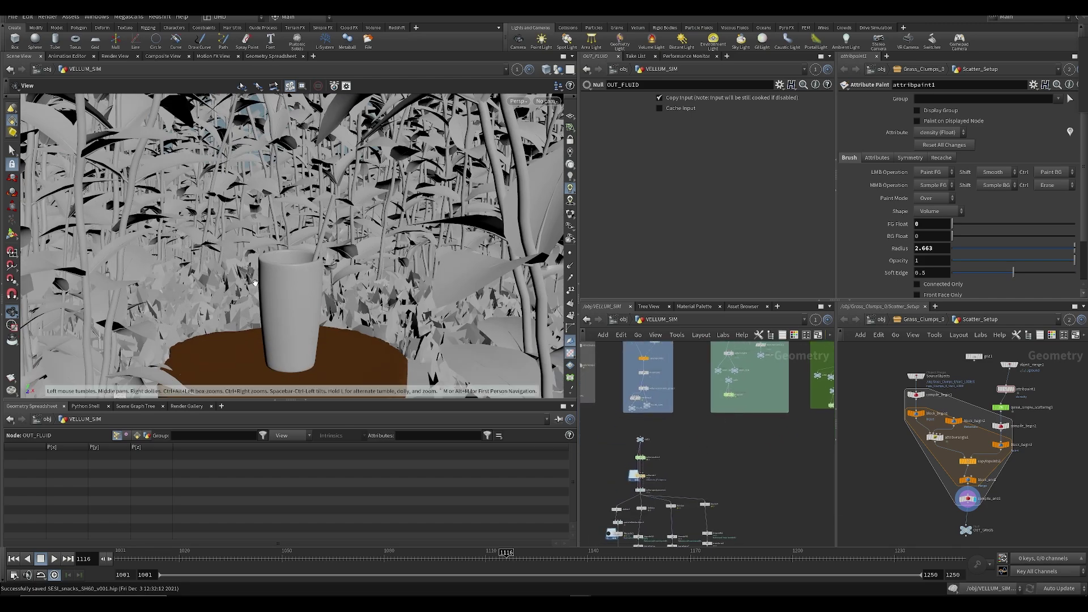
drag(255, 282, 253, 257)
middle_drag(262, 240, 322, 311)
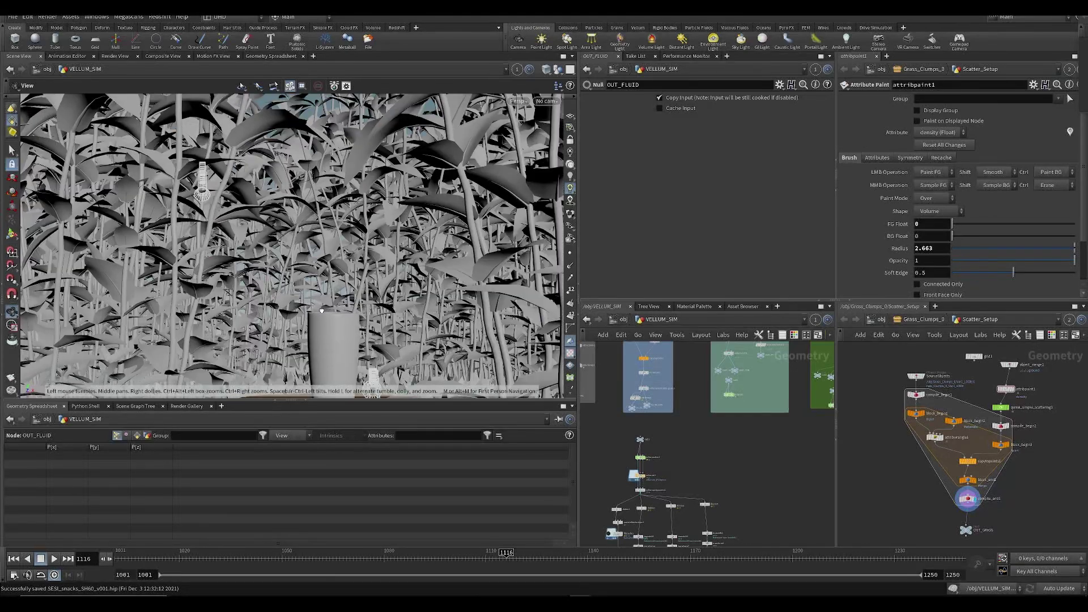
drag(359, 312, 326, 276)
middle_drag(325, 277, 303, 242)
drag(303, 242, 312, 278)
- Place a File node beside the vellum solver chain in VELLUM_SIM and save the scene
middle_drag(695, 440, 742, 366)
scroll(689, 396, up, 4)
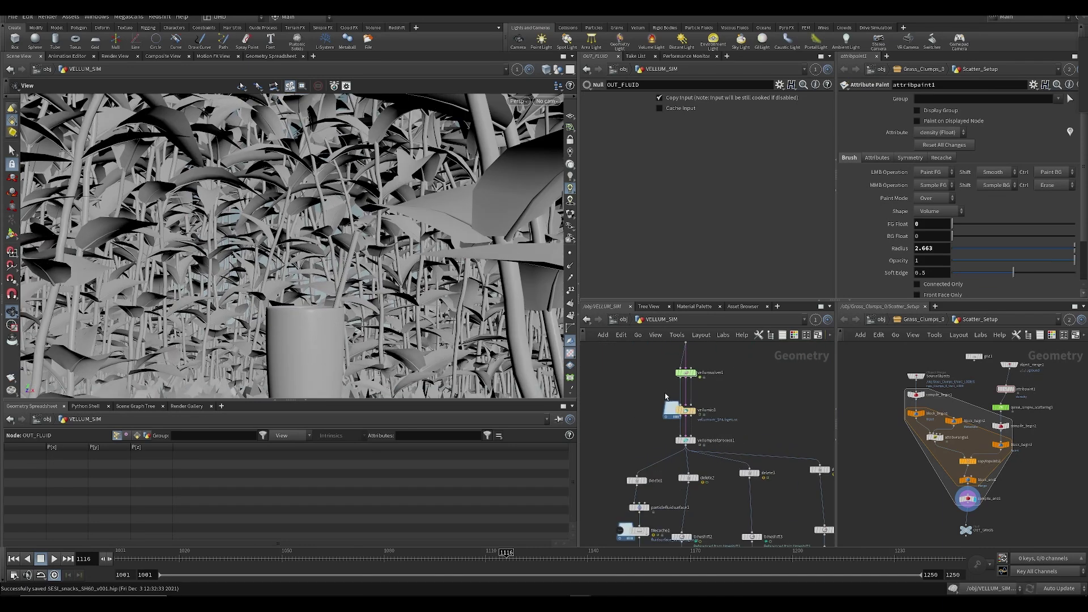
key(Tab)
key(Escape)
click(636, 394)
key(ctrl+s)
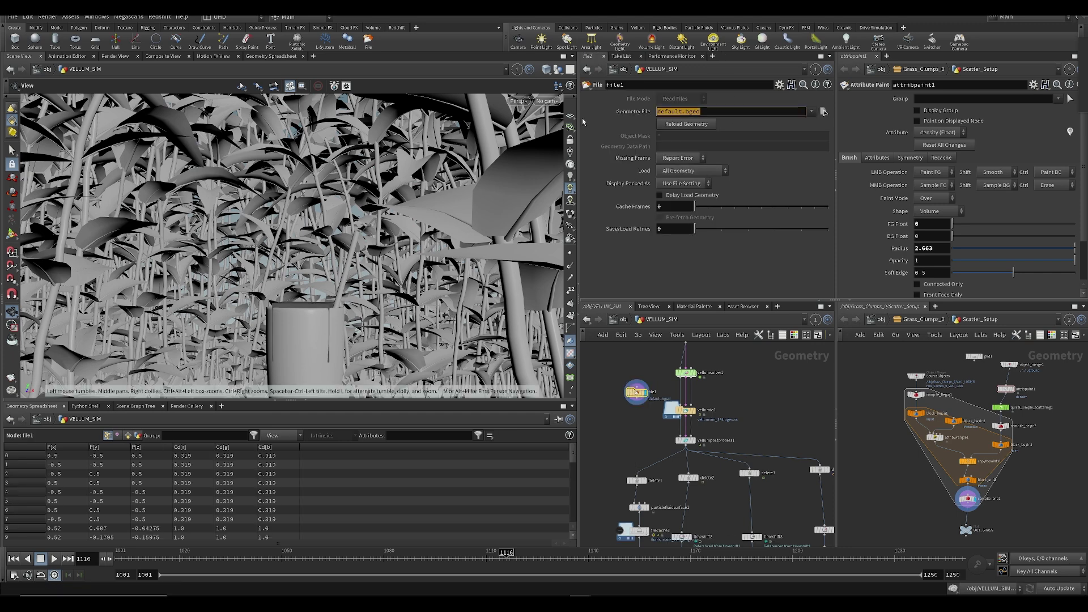
- Point the File node's geometry file to the cached simulation in the SH050 shot's vellumsim/1 folder
text($JOB)
key(Return)
click(823, 112)
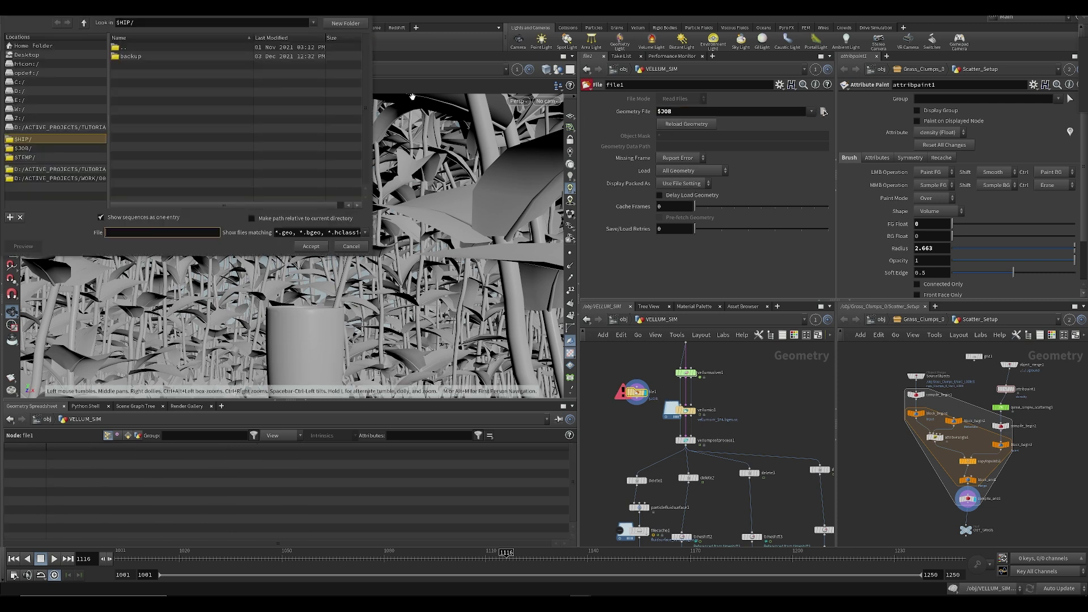
drag(135, 12, 397, 113)
double_click(384, 146)
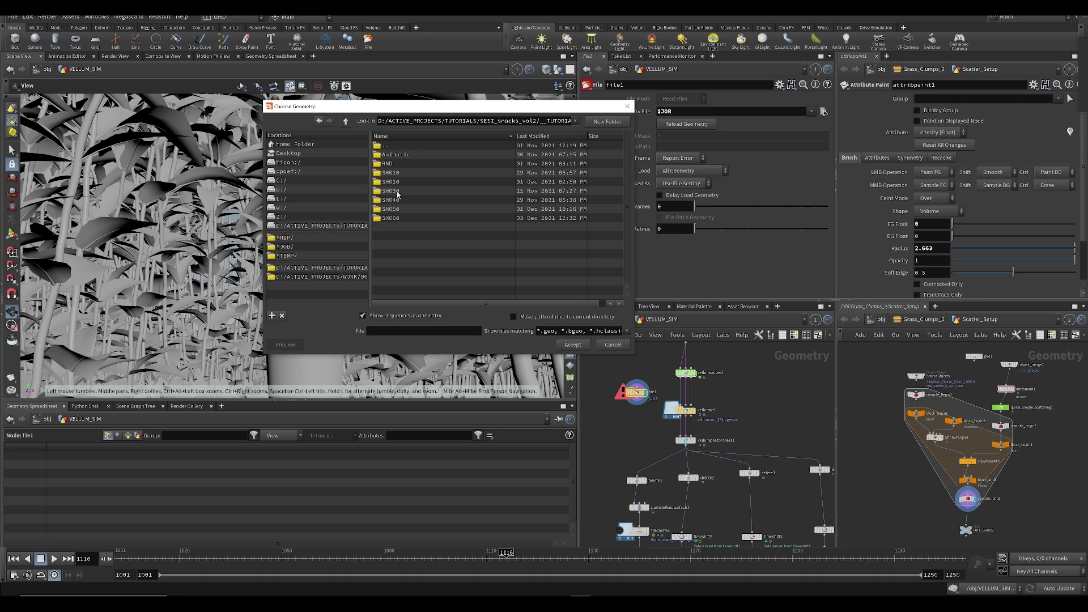
double_click(394, 218)
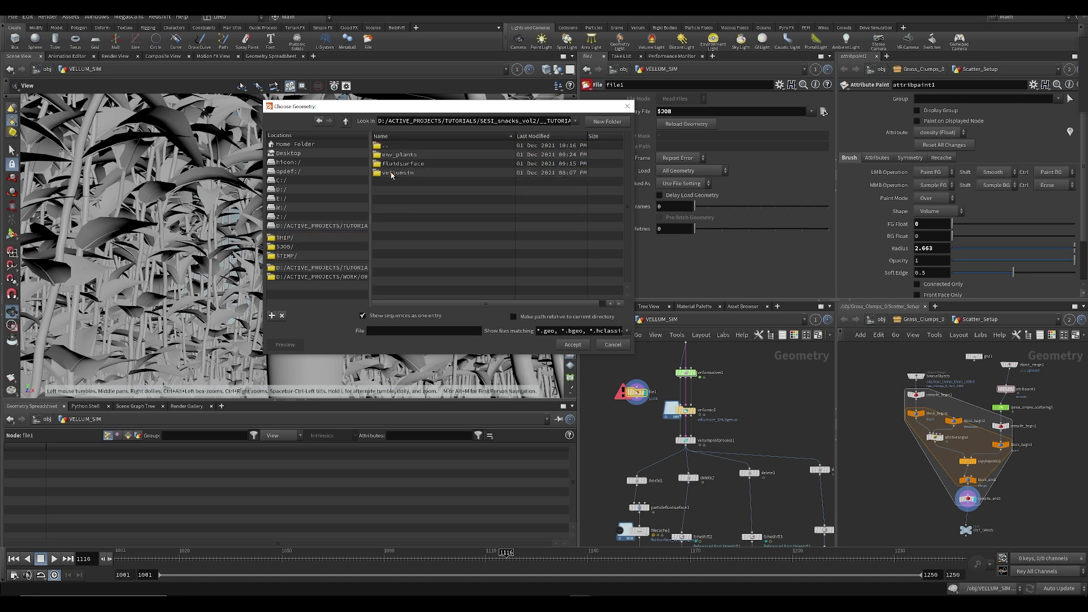
double_click(395, 173)
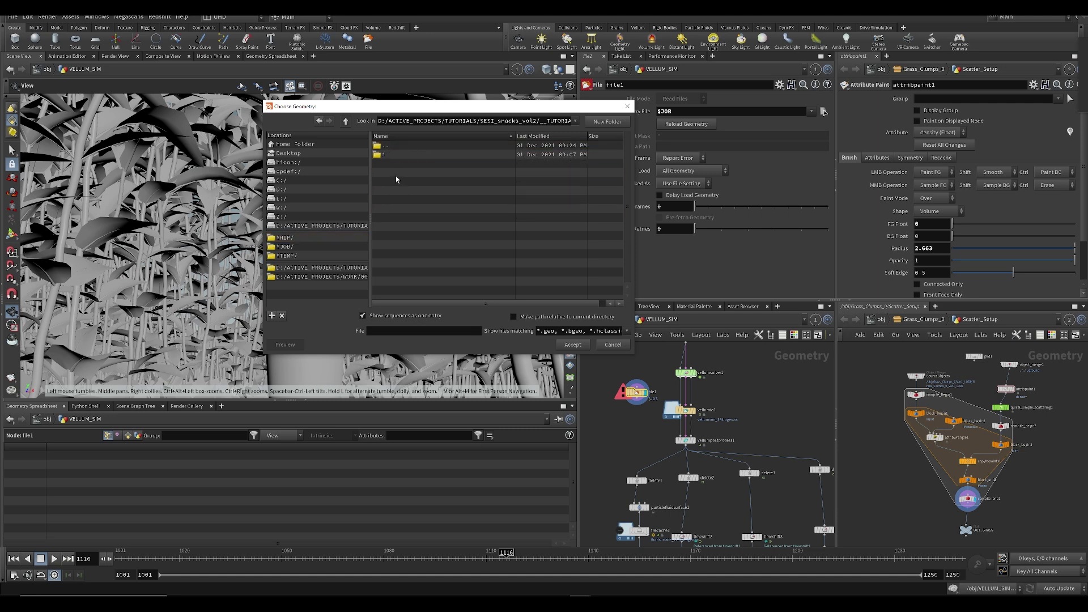
double_click(386, 155)
- Wire a Transform node below file1, undo a trial change to its Y translation, and save the scene
drag(647, 395, 634, 395)
drag(152, 563, 223, 563)
right_click(637, 477)
text(null)
key(Return)
click(633, 434)
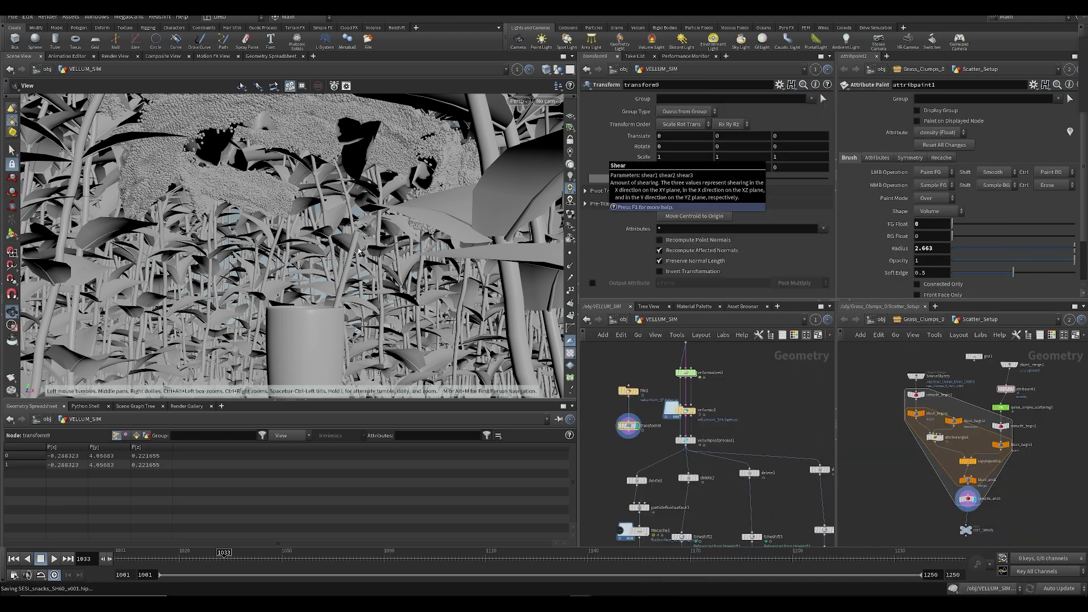
middle_drag(735, 136, 781, 140)
key(ctrl+z)
key(ctrl+s)
- Isolate the cached fluid in the view, undo a trial uniform scale change, and delete the Transform node below file1
drag(340, 207, 300, 250)
right_drag(300, 250, 310, 266)
click(558, 69)
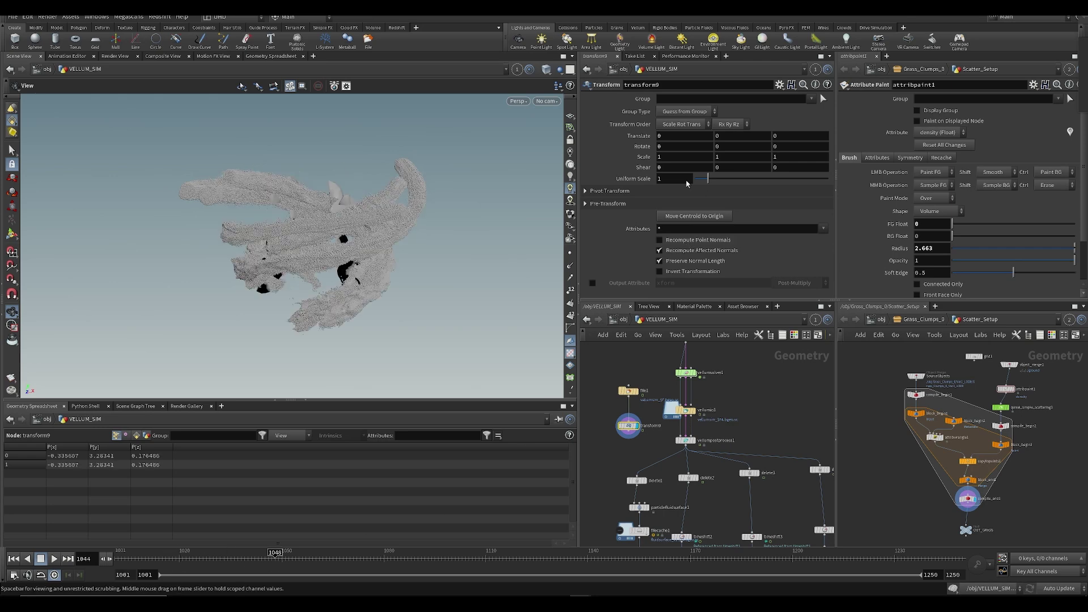
drag(706, 181, 710, 181)
key(ctrl+z)
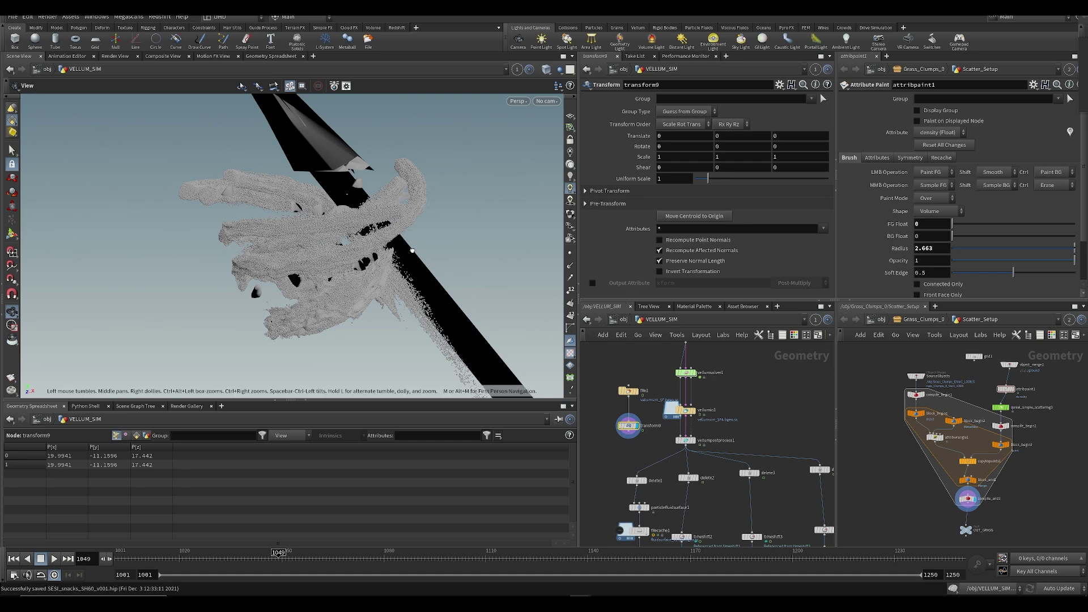
drag(405, 245, 438, 253)
key(Delete)
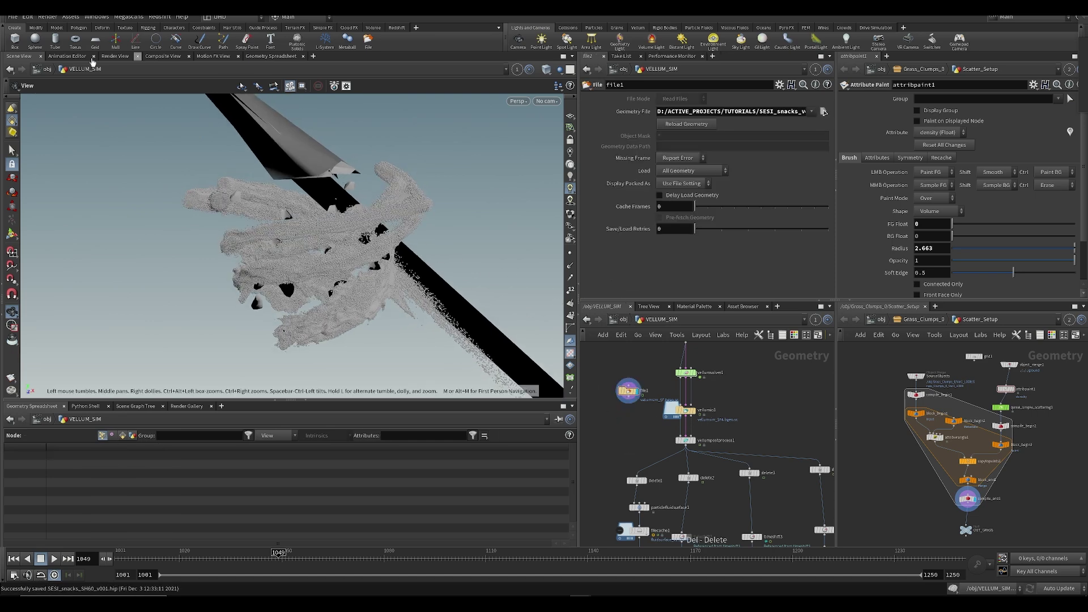
- Close the current Scene View pane and open a new one
click(40, 56)
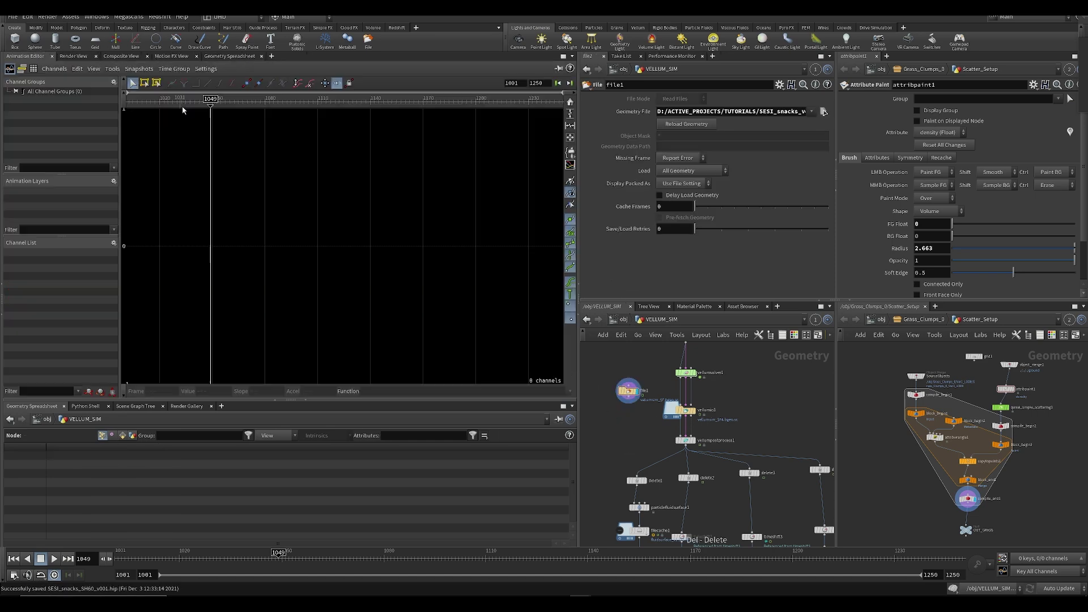
click(271, 57)
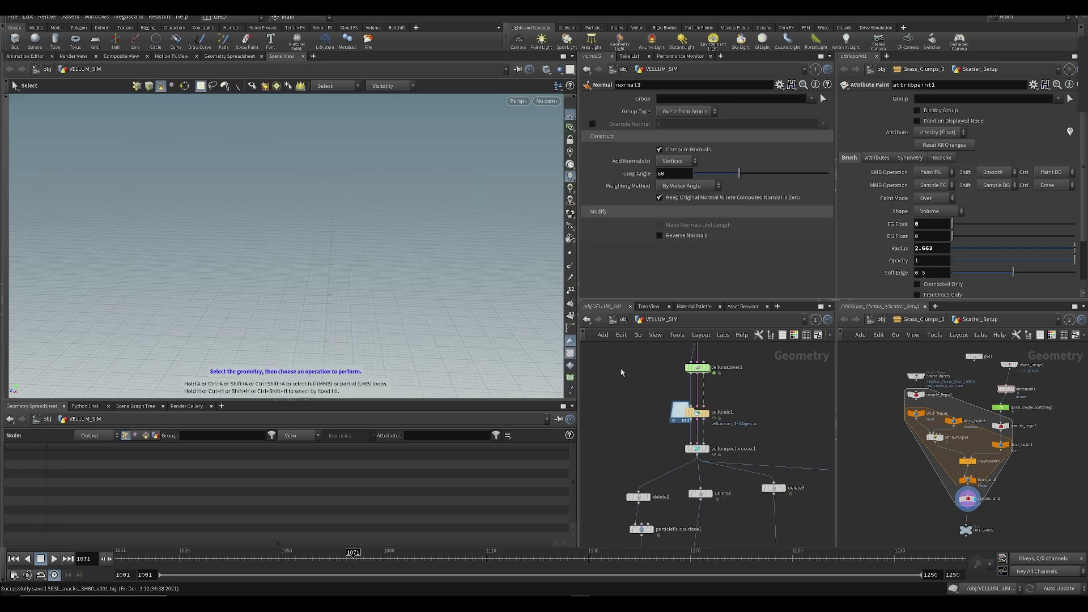
key(Tab)
text(vellu)
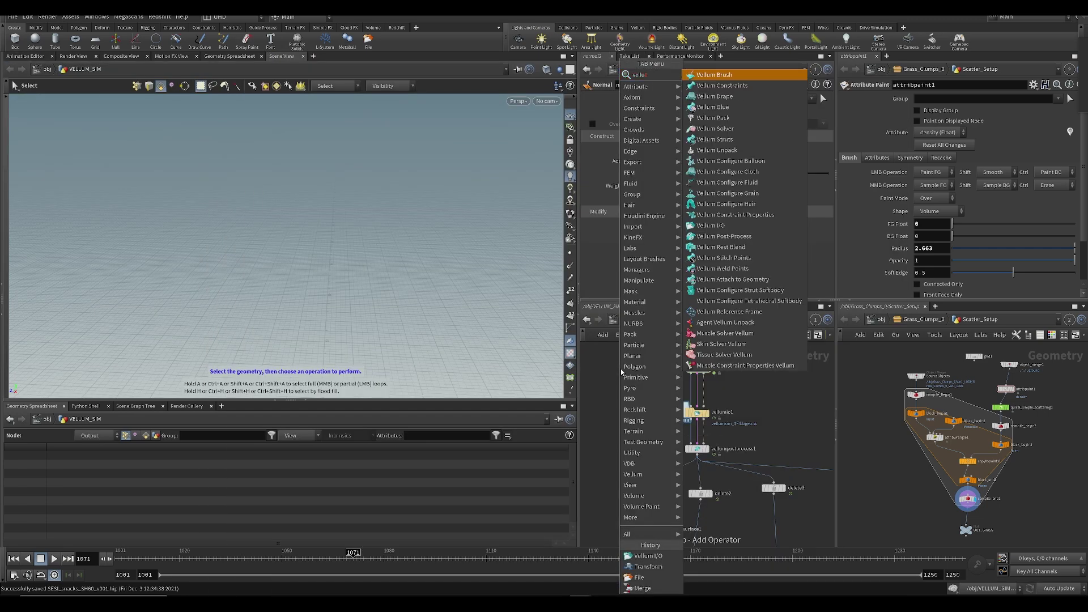
text(m io)
key(Return)
key(Escape)
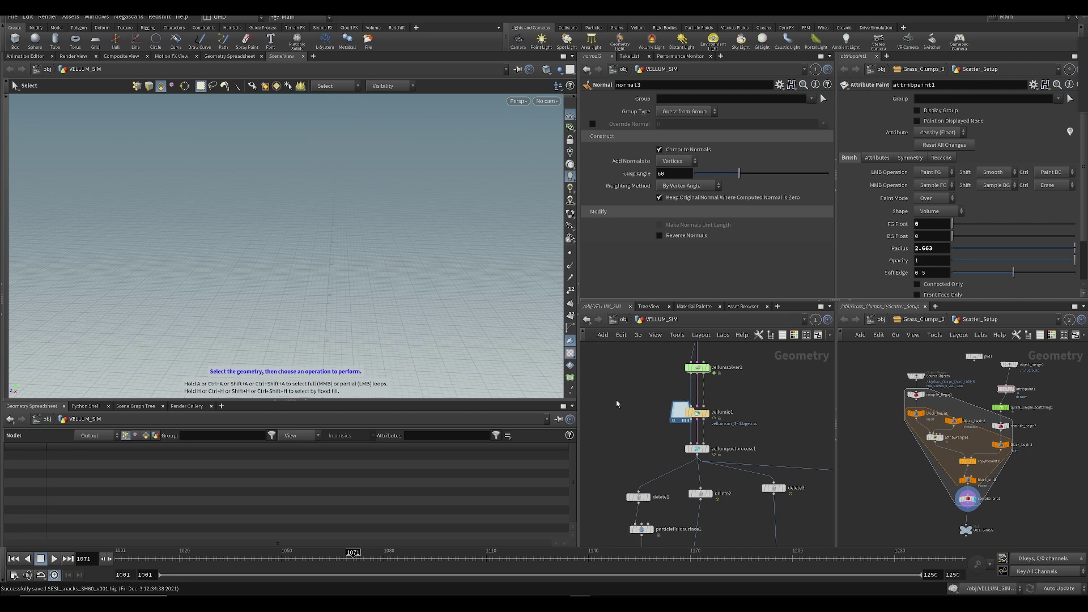
- Duplicate vellumio1 and load the cached simulation from the SH050 shot's geo/vellumsim/1 folder into the copy
key(ctrl+c)
key(ctrl+v)
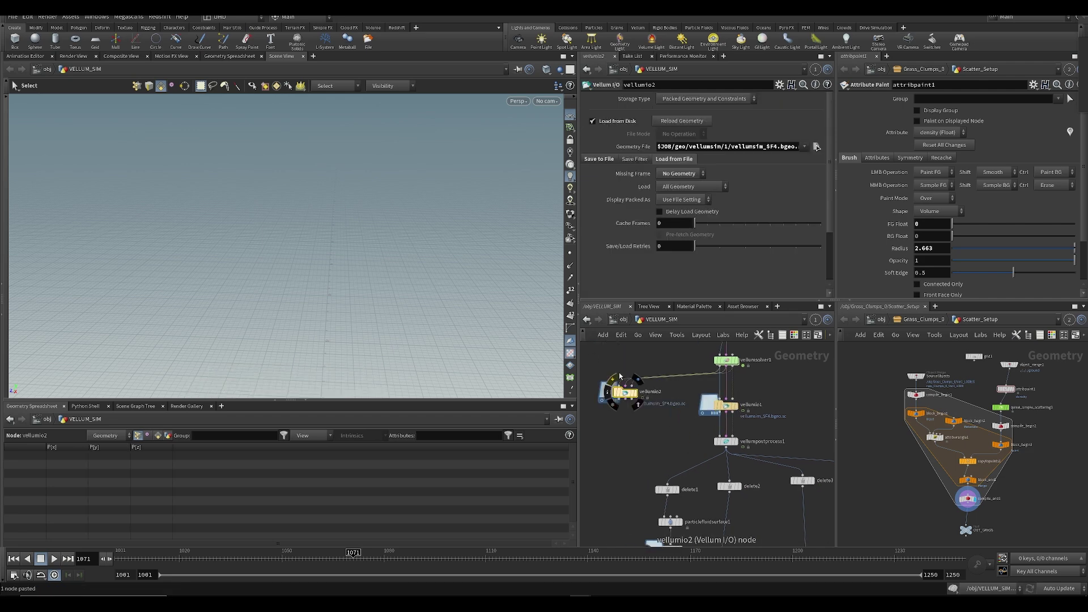
click(817, 147)
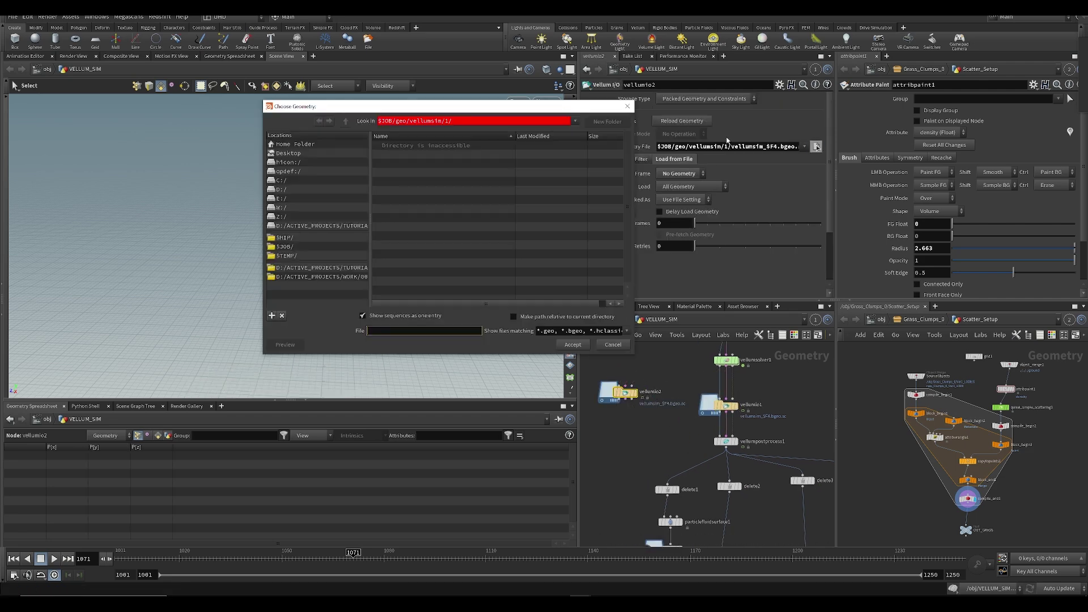
drag(399, 124, 547, 108)
key(BackSpace)
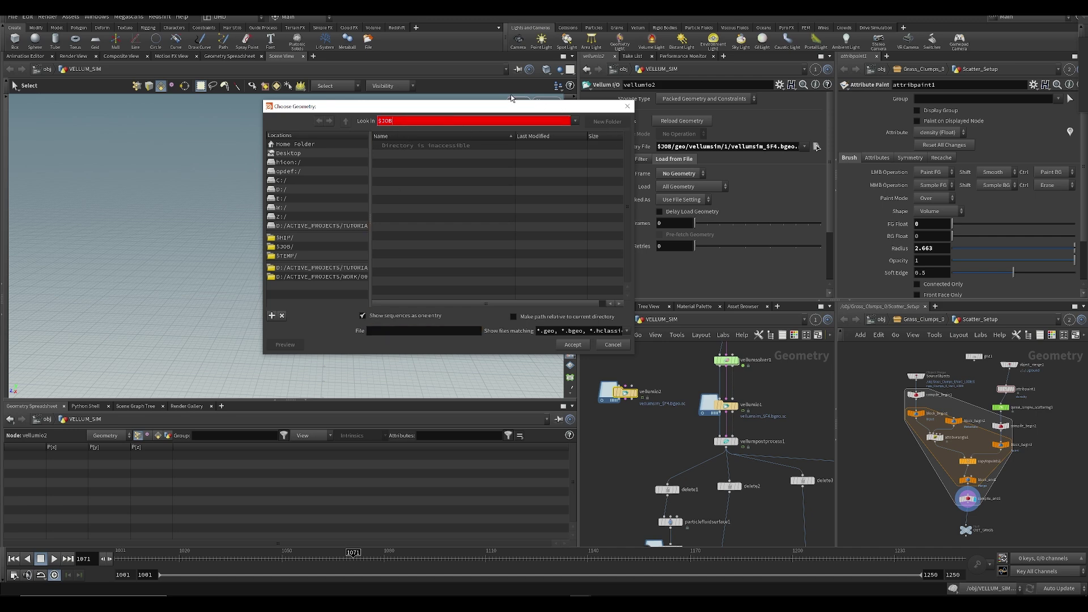
text(/)
double_click(385, 146)
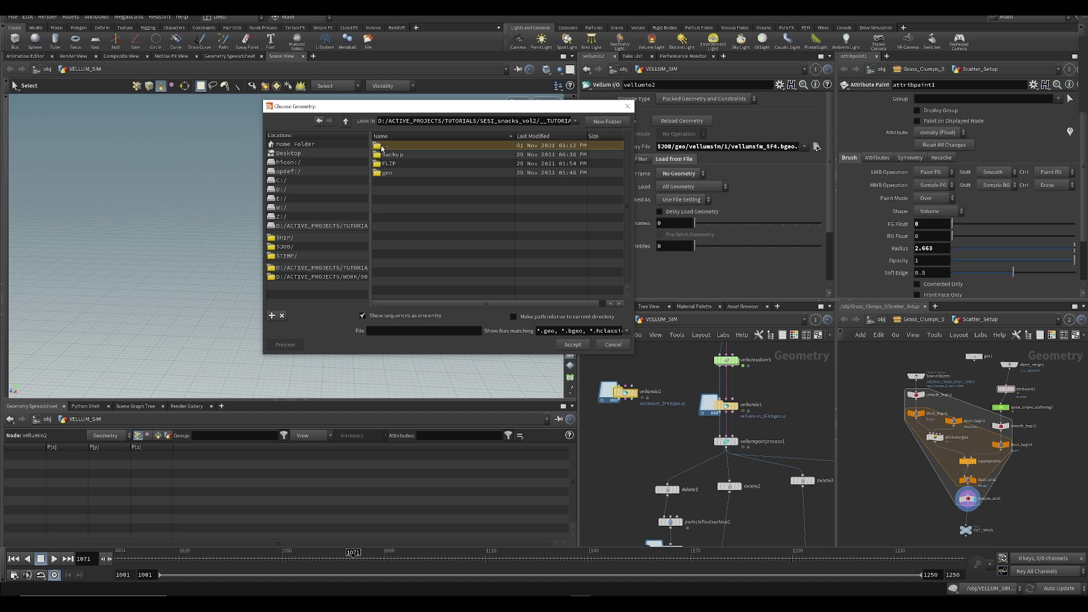
double_click(379, 201)
click(386, 166)
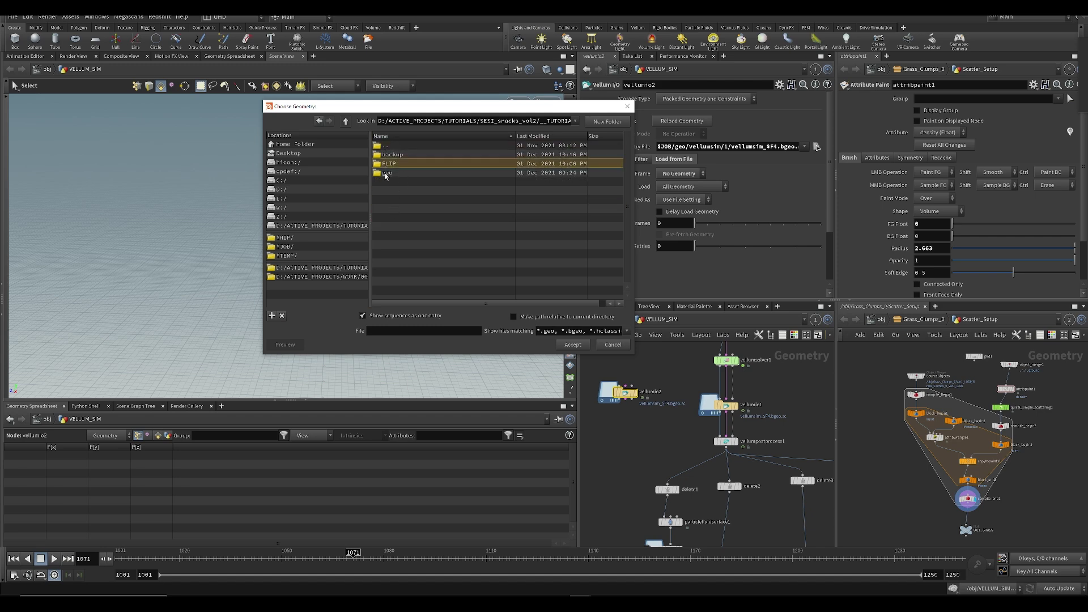
click(390, 175)
double_click(390, 175)
double_click(391, 155)
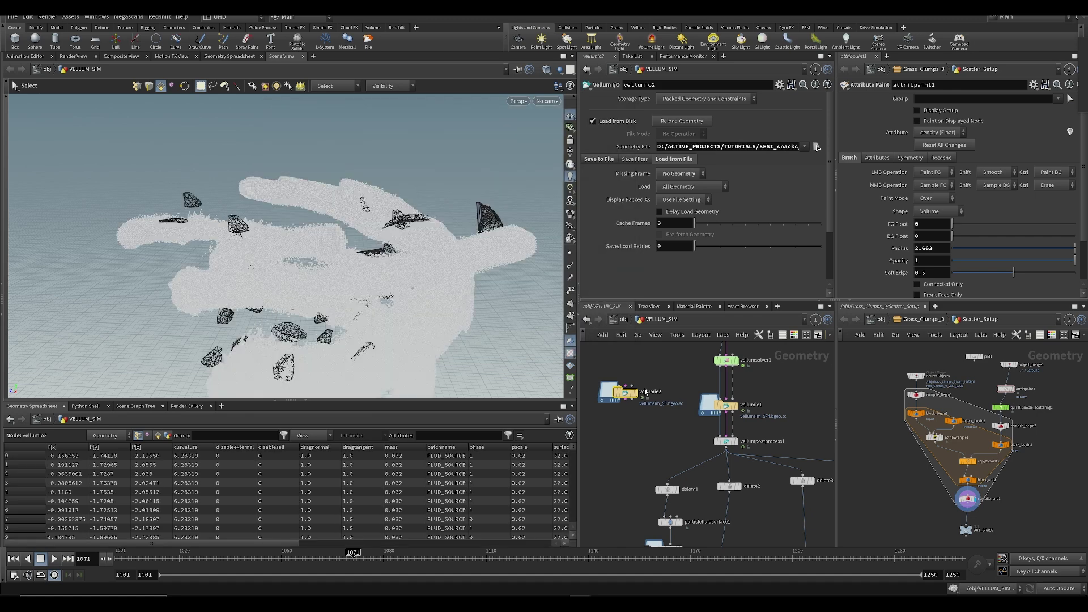
click(640, 424)
key(Tab)
text(null)
key(Return)
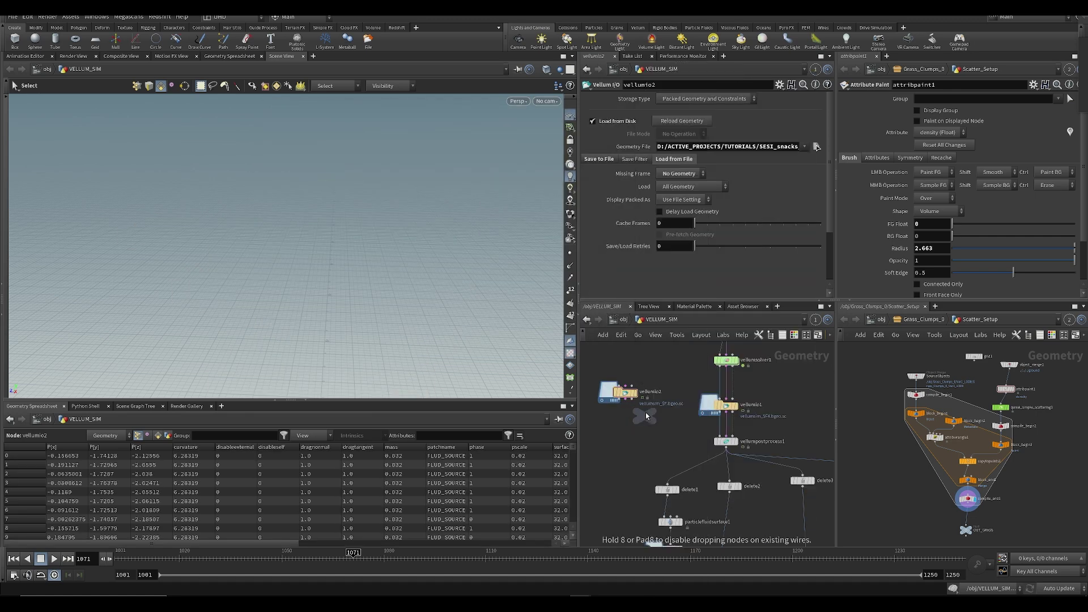
key(Escape)
- Duplicate vellumpostprocess1 and wire the copy below vellumio2
click(724, 442)
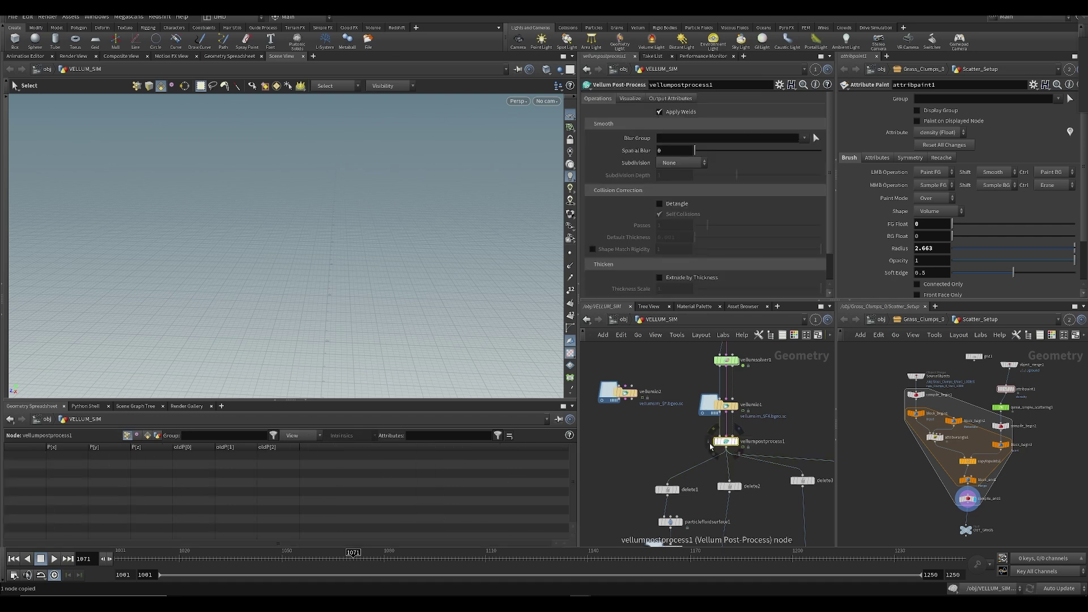
key(ctrl+v)
drag(625, 429, 626, 400)
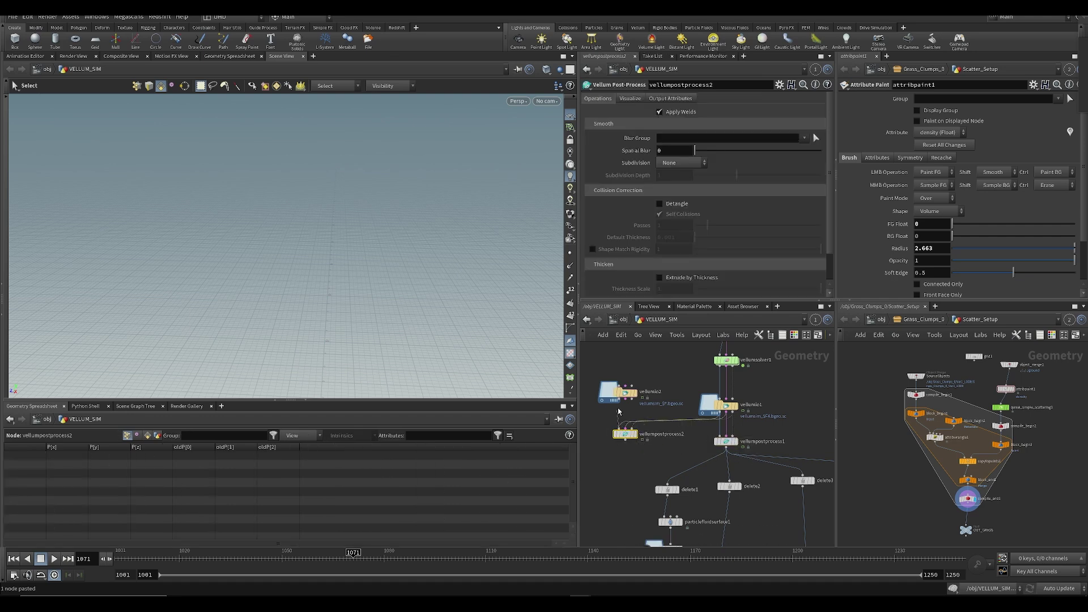
click(626, 400)
click(631, 431)
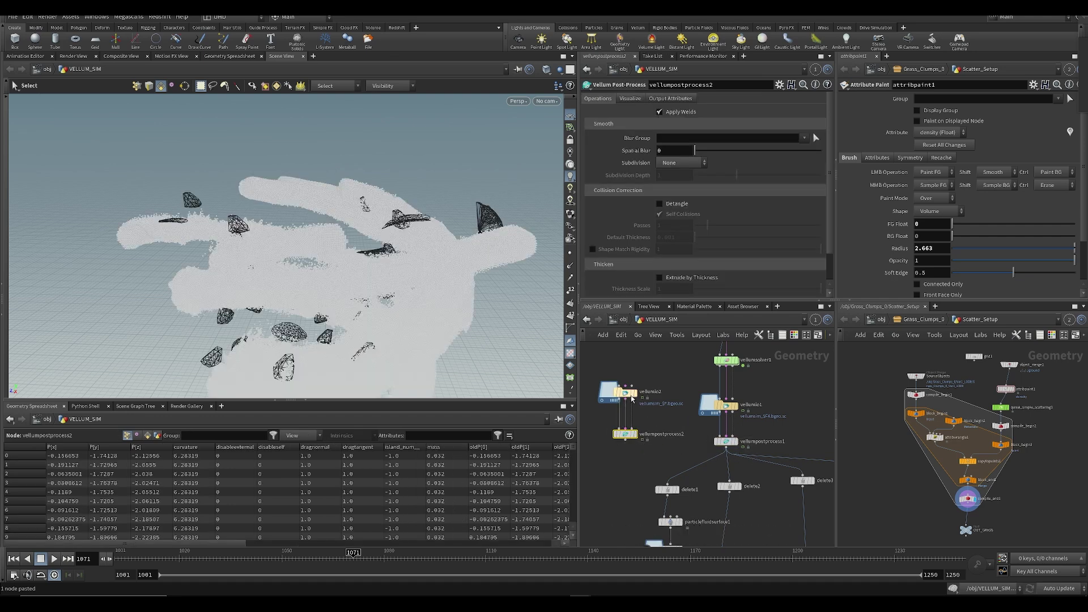
- Add a Transform node below vellumpostprocess2 and display its result
click(632, 429)
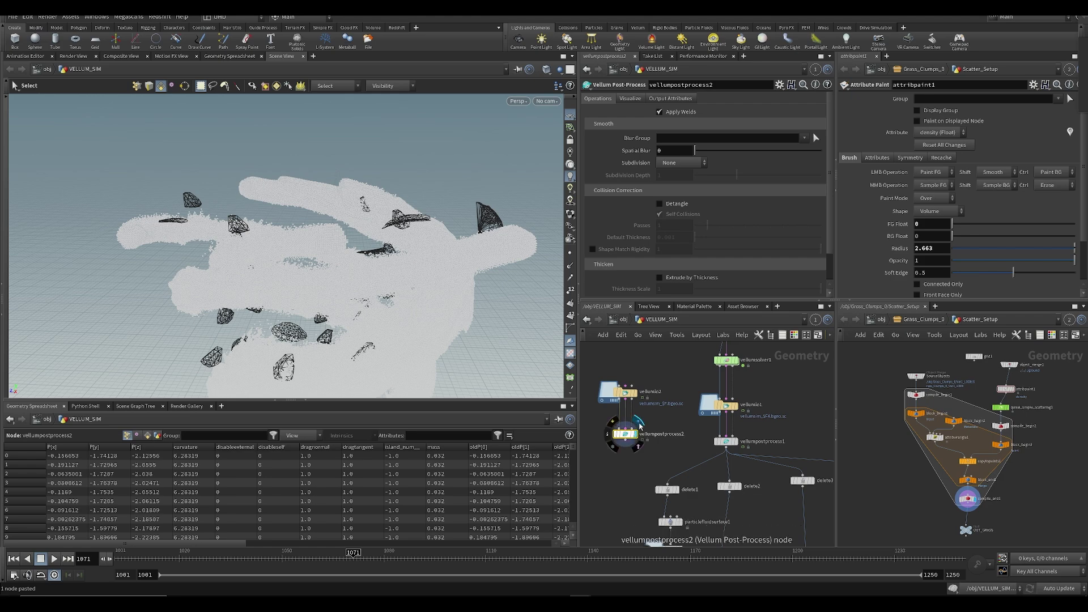
click(636, 433)
shift+drag(627, 435, 624, 406)
key(Tab)
text(transform)
key(Return)
- Undo a trial uniform scale change on the new Transform node and save the scene
drag(707, 179, 705, 178)
key(ctrl+z)
alt+right_drag(345, 223, 352, 315)
alt+middle_drag(352, 315, 325, 238)
alt+right_drag(325, 238, 352, 218)
key(ctrl+s)
scroll(608, 440, down, 4)
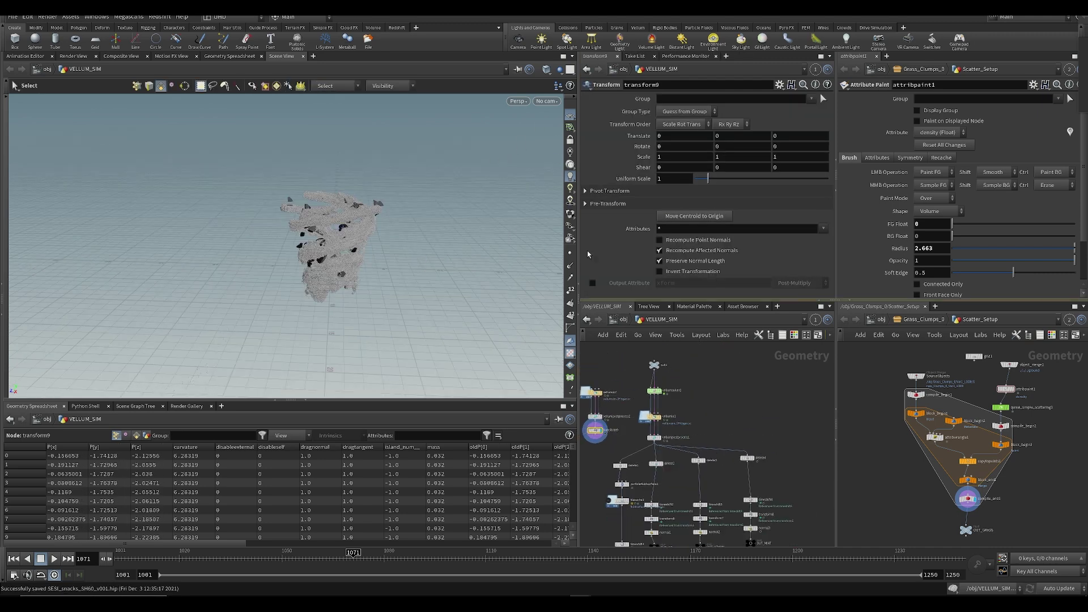
- Show all objects, set the Transform node's Y translation to 2.2 and uniform scale to 0.43, and save the scene
click(559, 70)
click(582, 90)
alt+drag(396, 221, 396, 193)
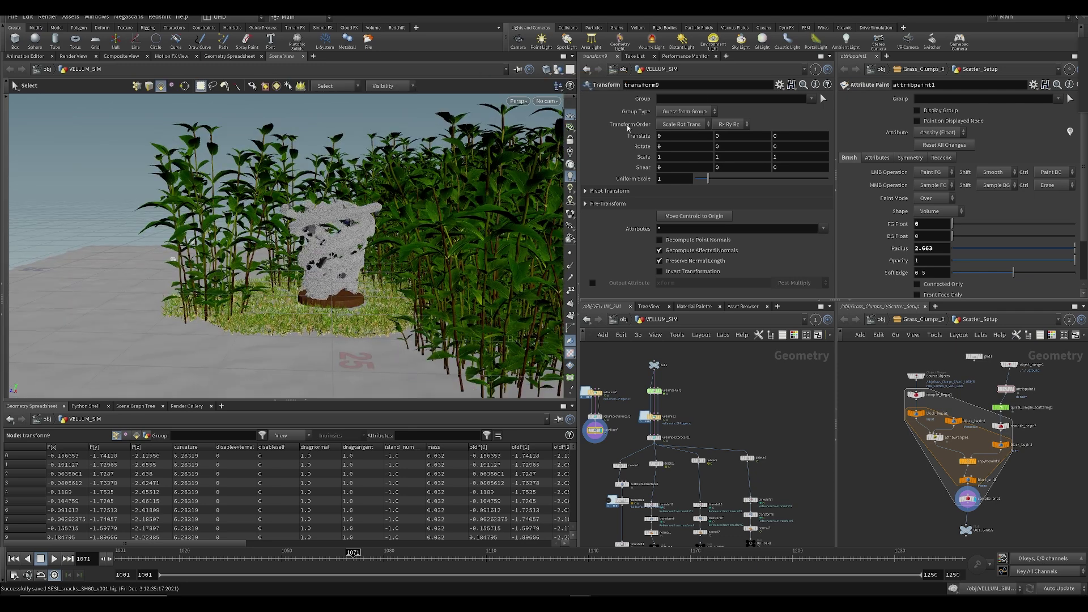
drag(708, 179, 698, 180)
middle_drag(724, 136, 813, 138)
mouse_move(317, 273)
alt+right_down()
mouse_move(318, 240)
mouse_move(324, 260)
alt+right_up()
mouse_move(678, 185)
middle_down()
mouse_move(688, 148)
mouse_move(751, 138)
middle_up()
key(ctrl+s)
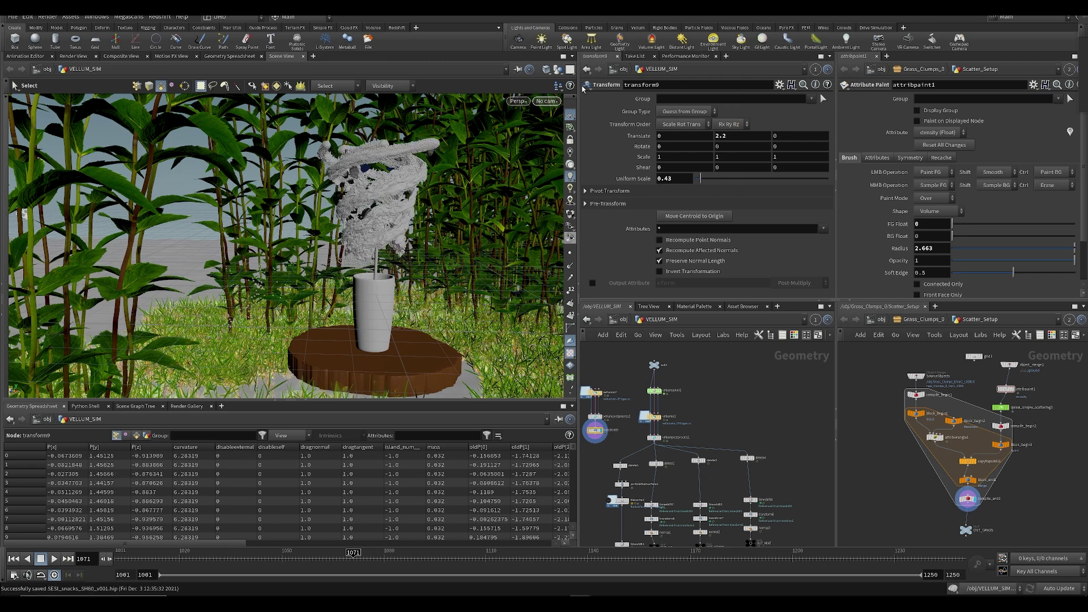
- Toggle a viewport display option while viewing the fluid above the glass, and save the scene
key(Escape)
scroll(474, 183, up, 2)
scroll(474, 182, up, 2)
click(570, 225)
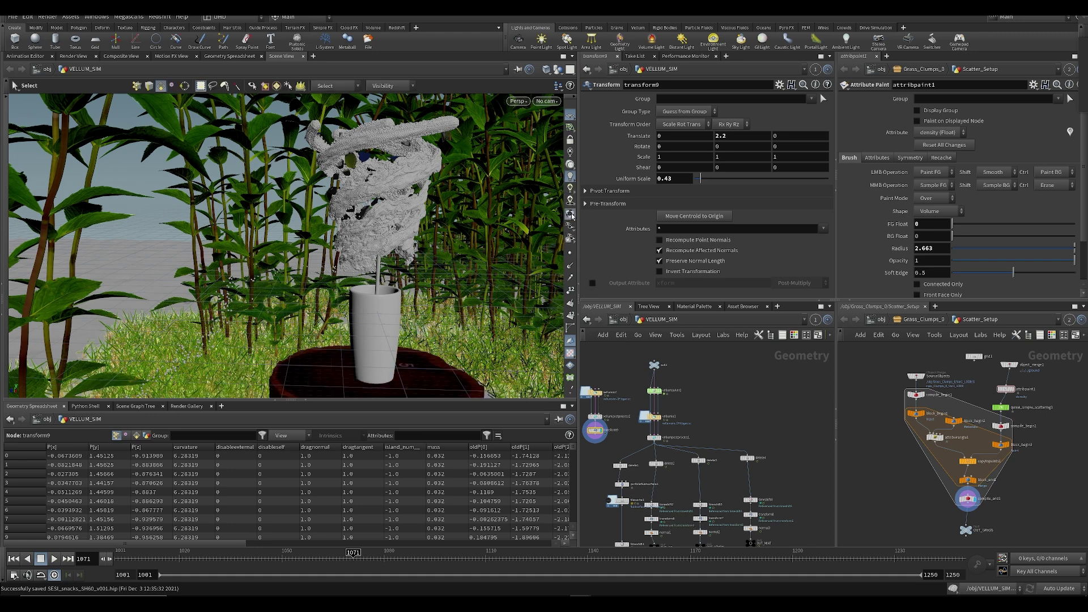
key(ctrl+s)
- Close the Scene View pane, set the update mode to Manual, and open a new Scene View pane
click(302, 59)
click(271, 56)
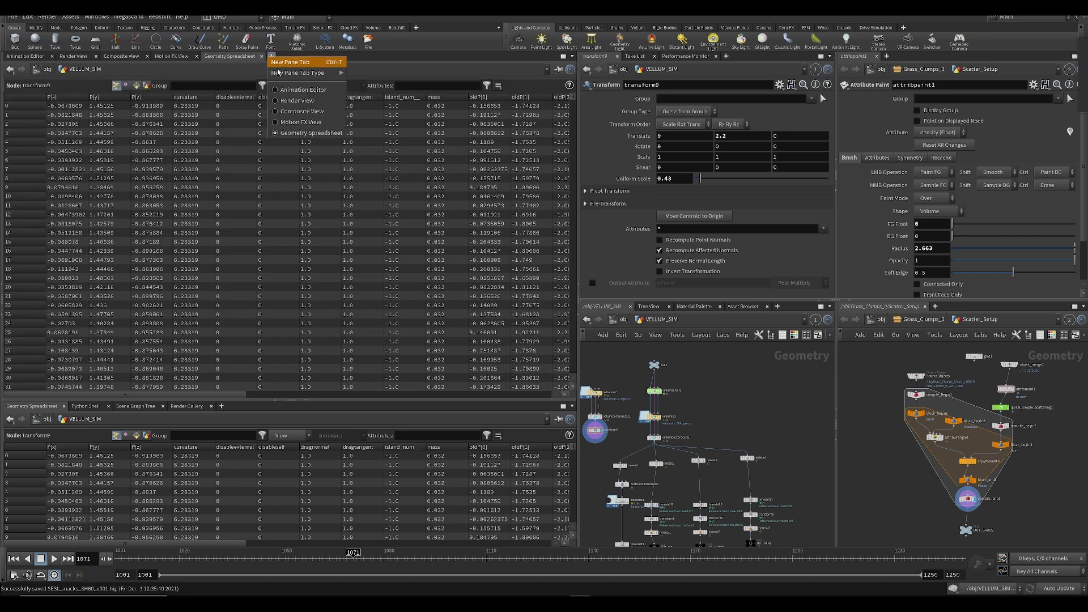
mouse_move(306, 72)
mouse_move(399, 183)
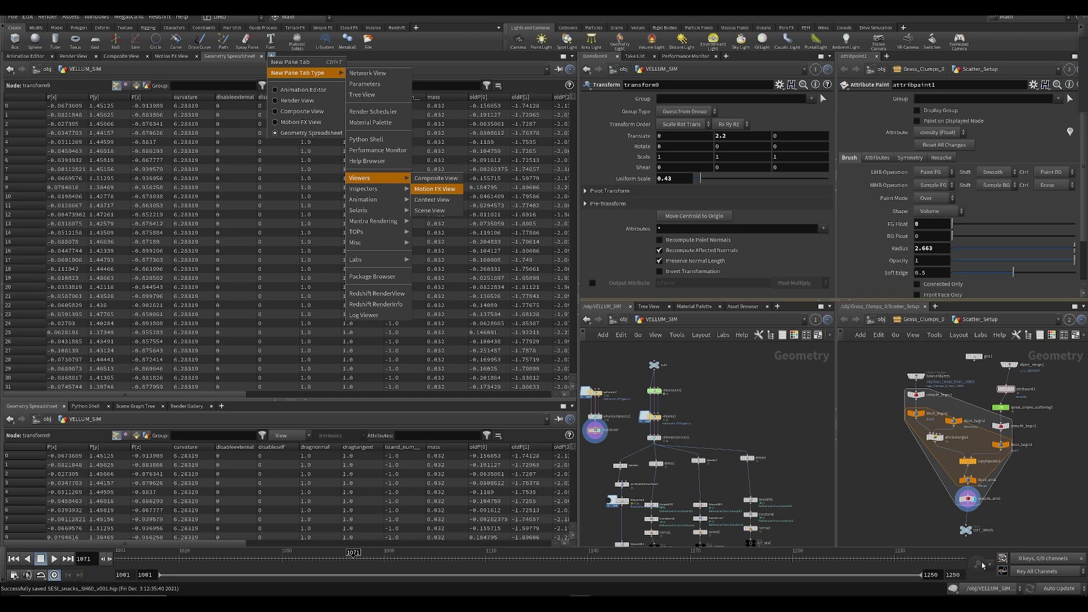
click(1060, 588)
click(1052, 573)
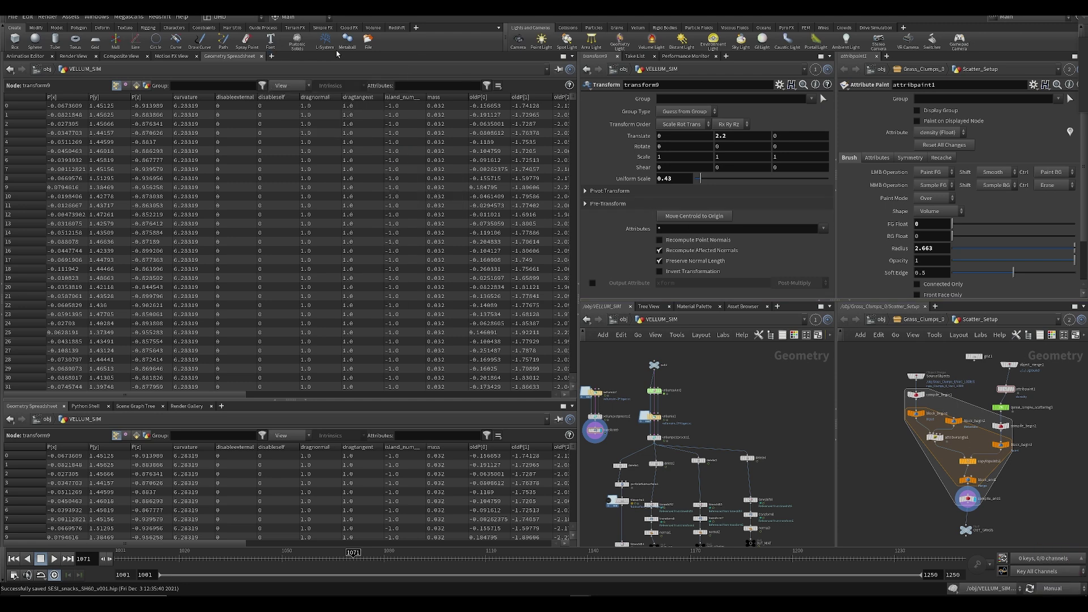
click(272, 57)
mouse_move(317, 72)
mouse_move(379, 230)
mouse_move(369, 178)
click(436, 210)
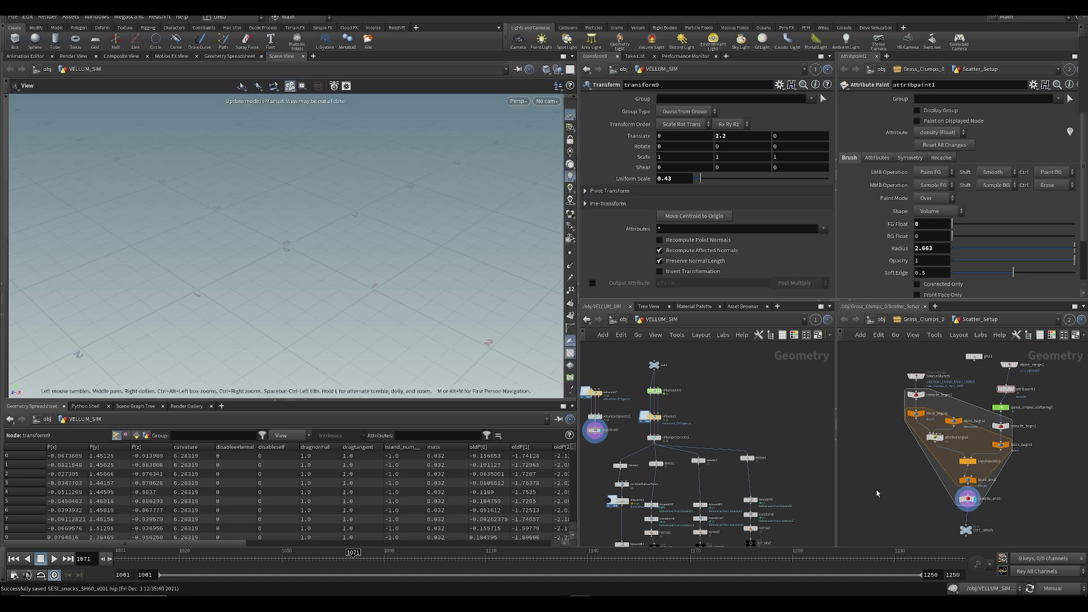
- Set the update mode to Auto Update and show all objects in the new Scene View
click(1052, 588)
click(1054, 552)
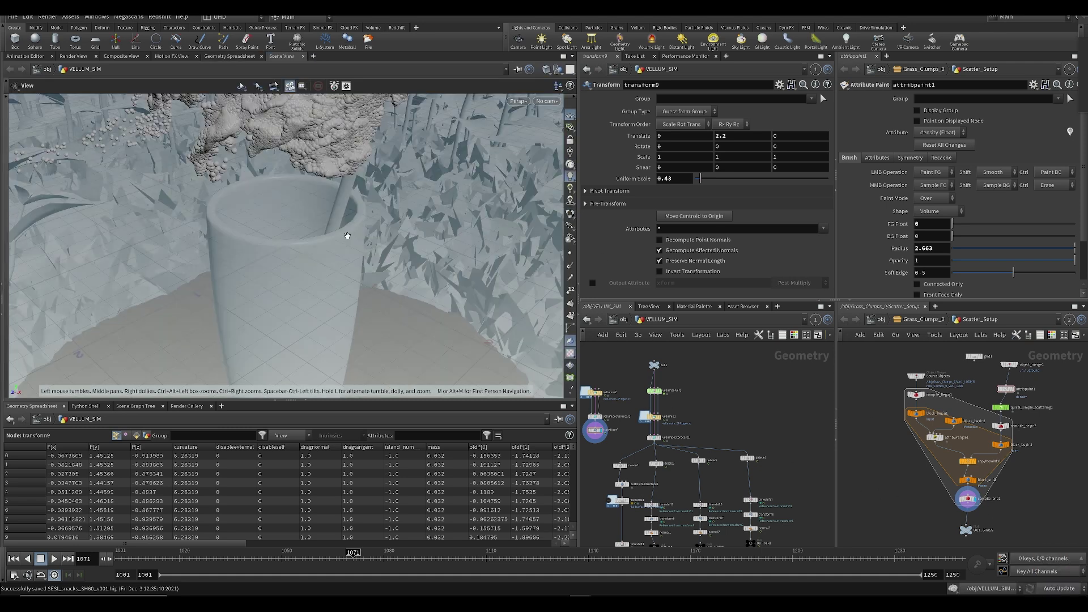
click(558, 69)
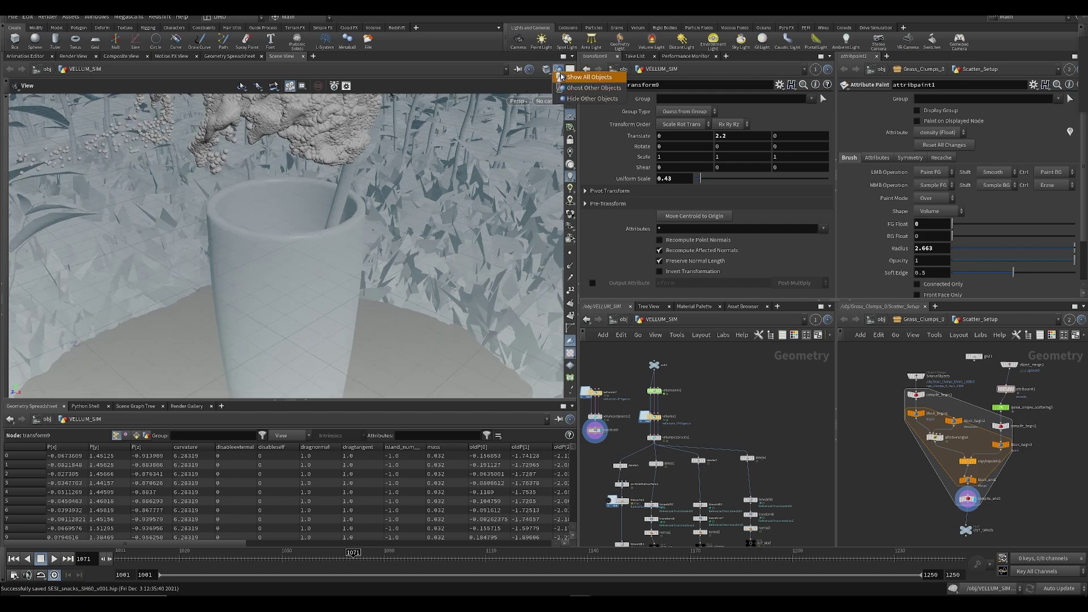
click(561, 77)
- Examine the scaled fluid's placement above the glass and straw from several angles
mouse_move(349, 209)
right_down()
mouse_move(333, 235)
mouse_move(334, 213)
right_up()
mouse_move(335, 214)
mouse_down()
mouse_move(283, 202)
mouse_move(295, 187)
mouse_up()
middle_drag(294, 187, 306, 250)
drag(307, 250, 310, 204)
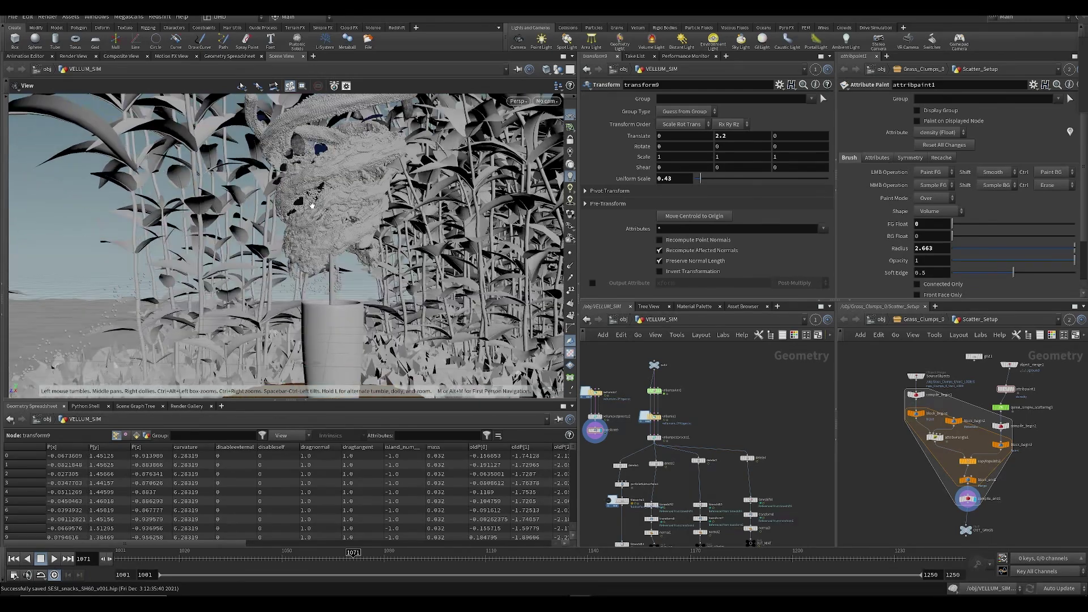
mouse_move(345, 206)
right_down()
mouse_move(335, 192)
mouse_move(356, 220)
right_up()
drag(355, 220, 361, 217)
right_drag(361, 217, 375, 236)
drag(374, 236, 341, 214)
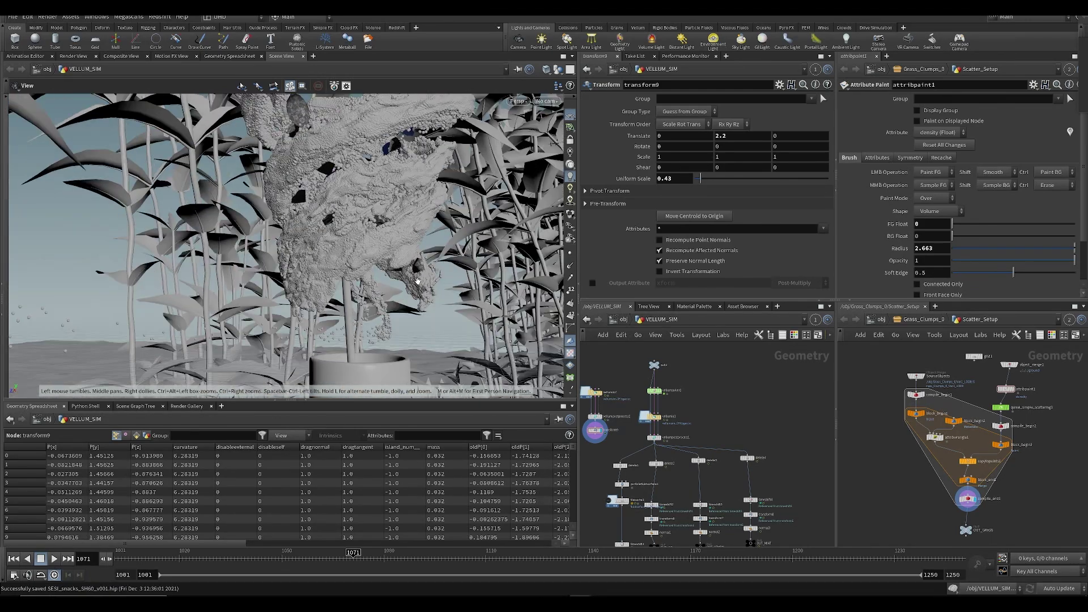
drag(404, 239, 373, 177)
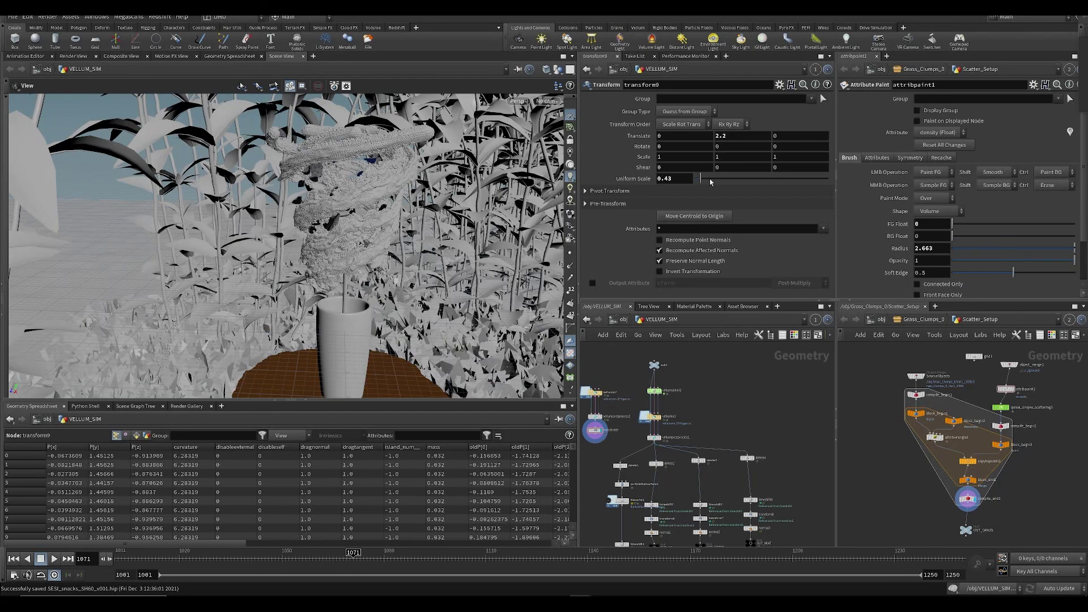
- Try reducing the fluid Transform node's uniform scale to 0.31
middle_drag(675, 179, 660, 194)
key(ctrl+z)
drag(412, 252, 409, 215)
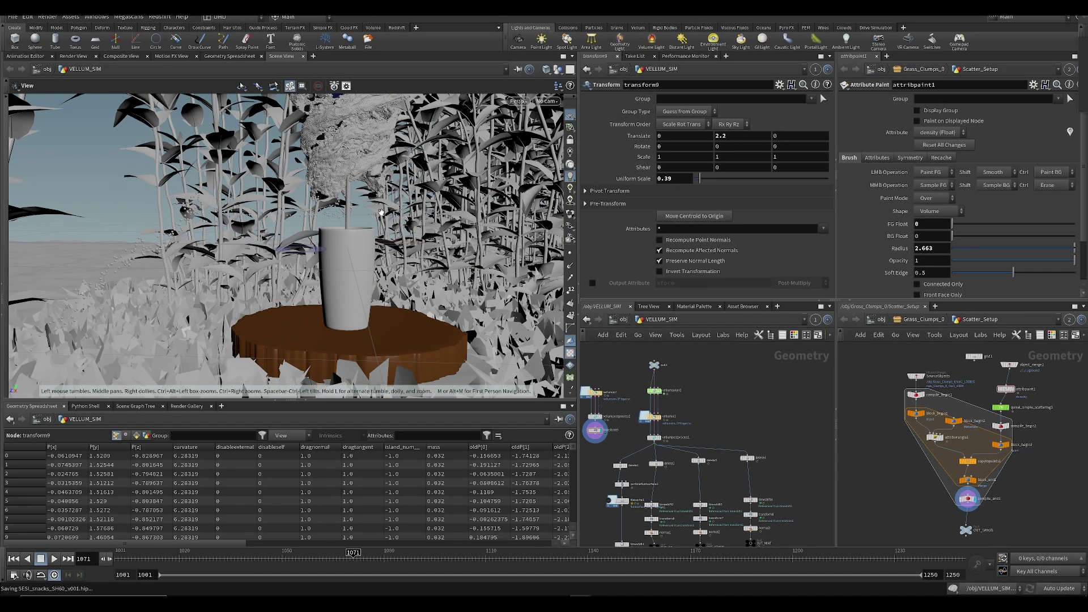
middle_drag(383, 213, 357, 266)
right_drag(357, 265, 344, 254)
middle_drag(685, 182, 650, 187)
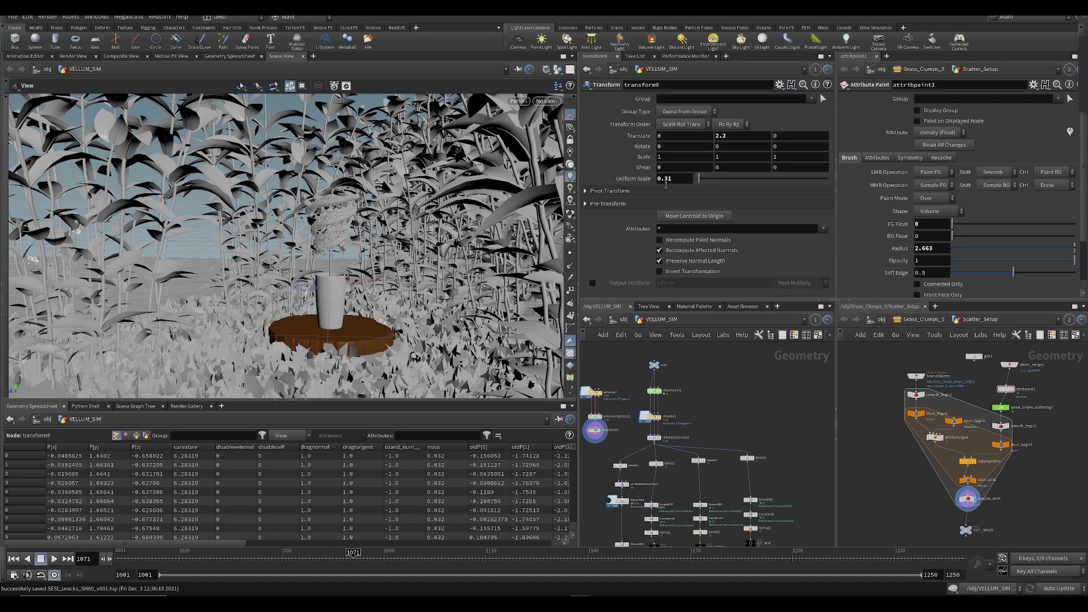
- Reset the Transform node's uniform scale to 1 and save the scene
drag(680, 183, 624, 229)
text(1)
key(Return)
key(ctrl+s)
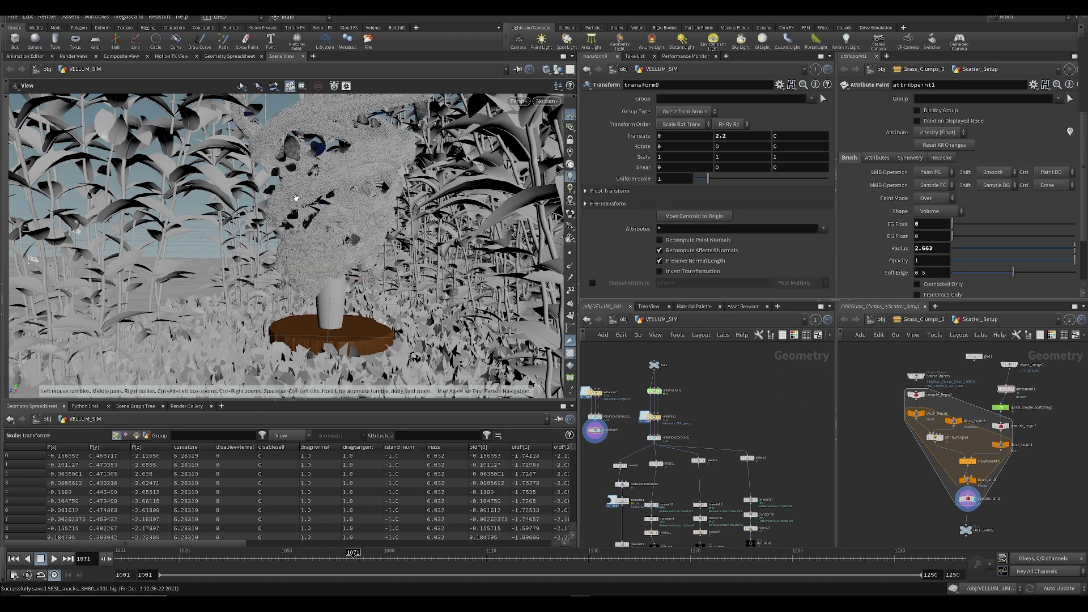
- Compare the full-scale fluid's size and position with the glass and tree stump, viewing them up close and from afar
middle_drag(281, 178, 286, 204)
middle_drag(626, 415, 662, 376)
mouse_move(397, 244)
mouse_down()
mouse_move(396, 301)
mouse_move(395, 251)
mouse_up()
middle_drag(395, 252, 383, 285)
drag(382, 286, 304, 271)
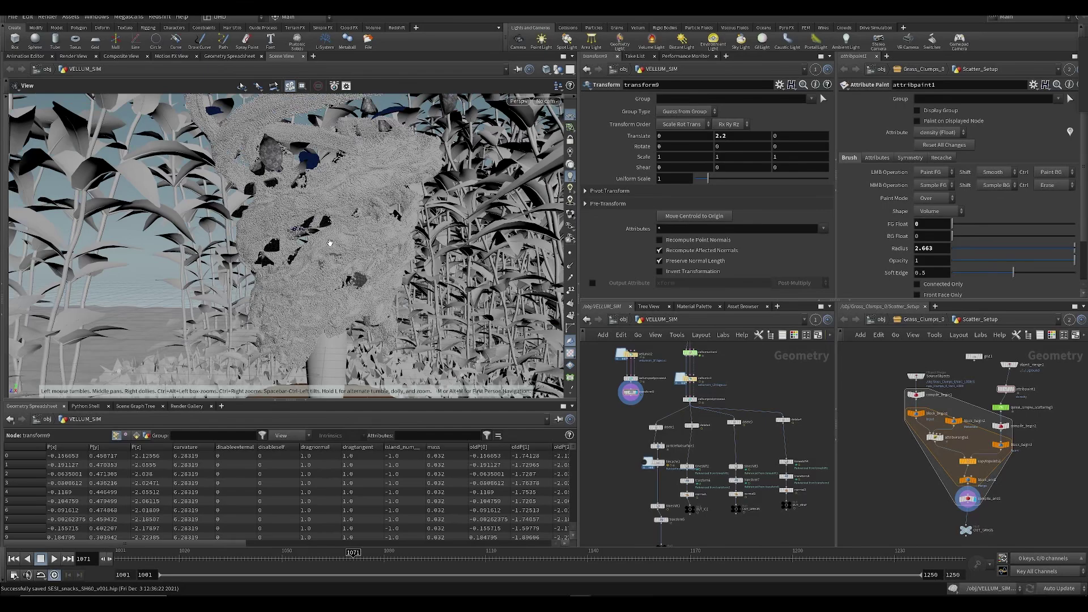
drag(332, 170, 319, 250)
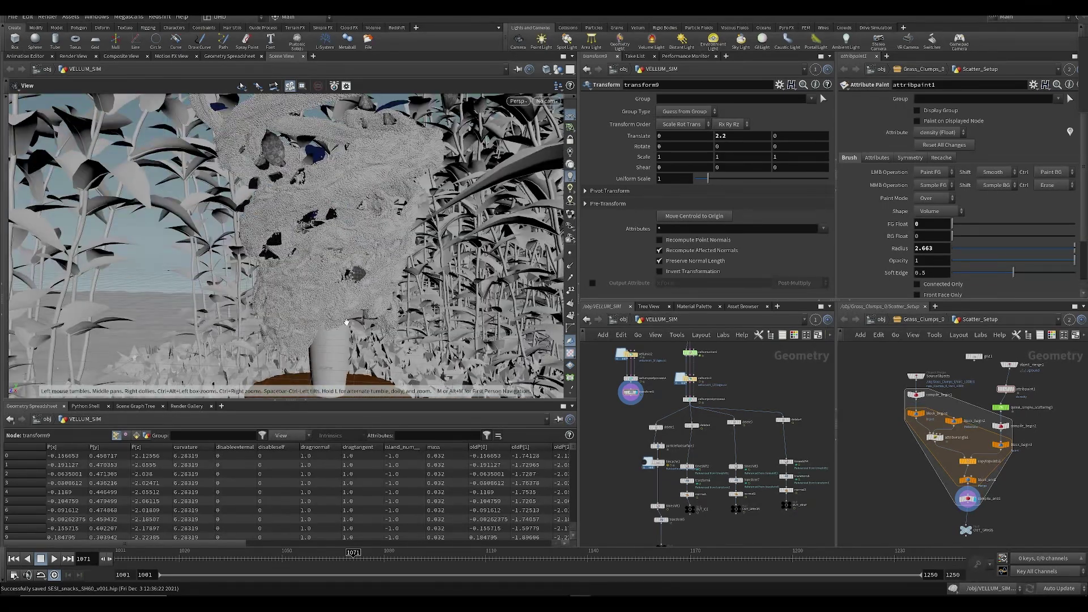
drag(324, 330, 339, 232)
drag(338, 300, 328, 241)
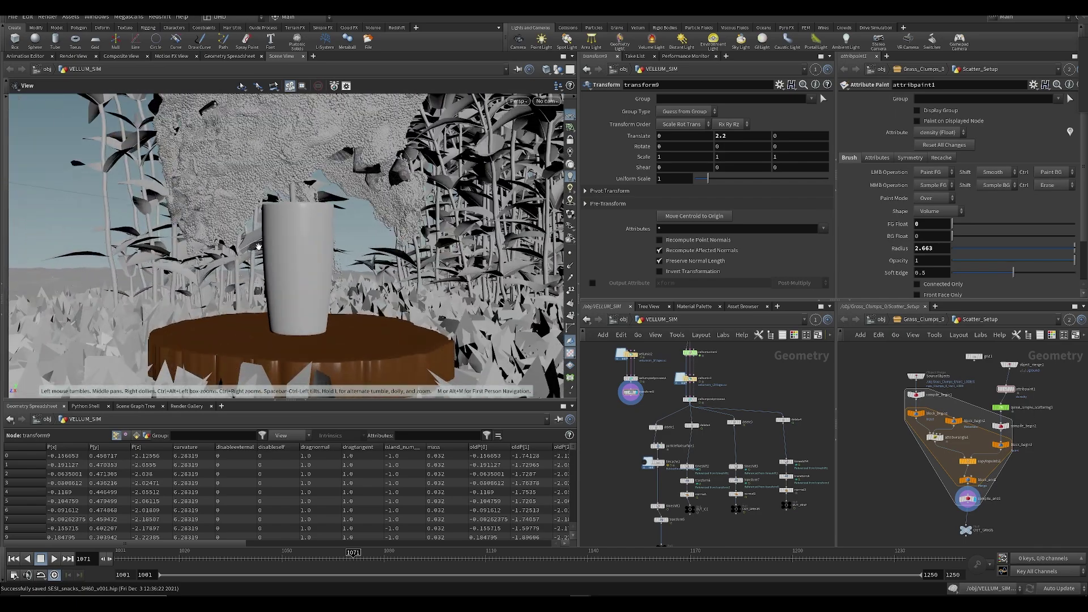
drag(343, 255, 316, 244)
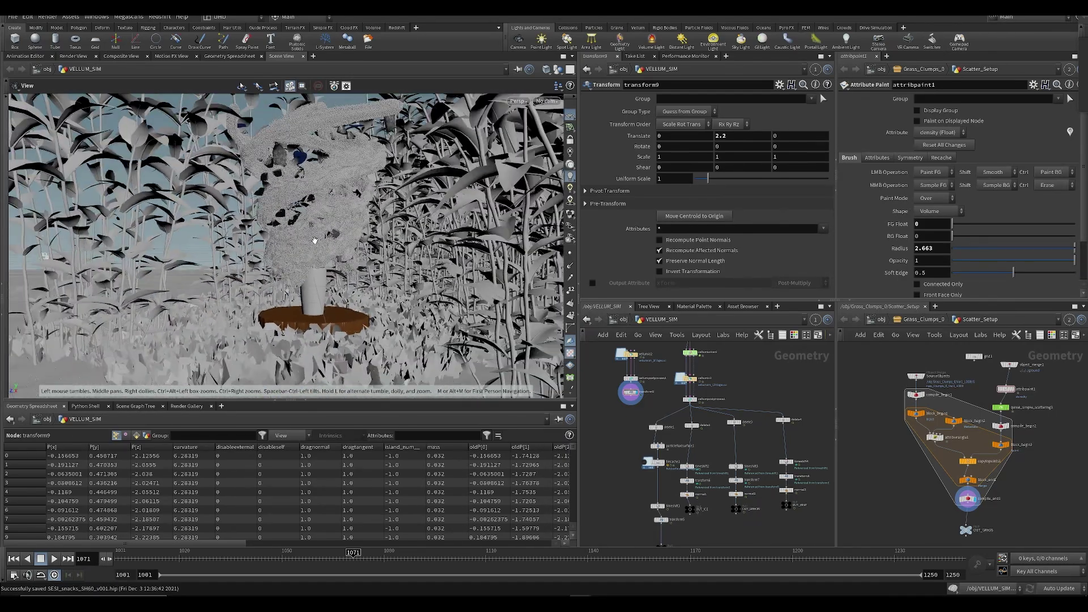
scroll(317, 244, down, 3)
middle_drag(731, 346, 689, 430)
right_drag(303, 228, 293, 190)
drag(293, 190, 303, 217)
scroll(310, 294, up, 6)
mouse_move(320, 296)
middle_down()
mouse_move(317, 219)
mouse_move(319, 282)
middle_up()
scroll(318, 282, down, 3)
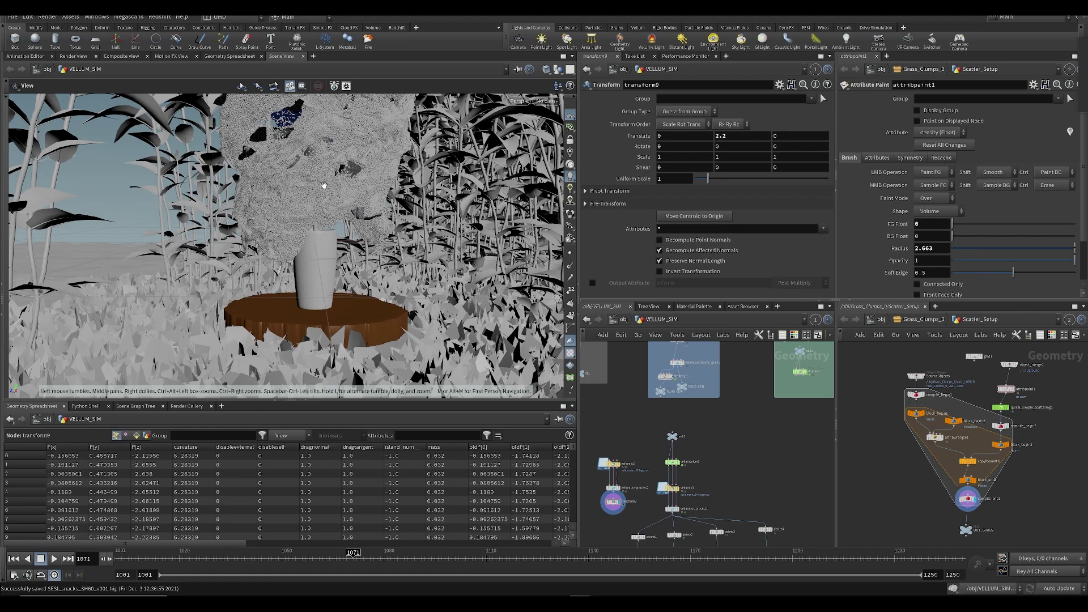
scroll(344, 268, down, 1)
middle_drag(344, 269, 344, 318)
scroll(344, 319, down, 3)
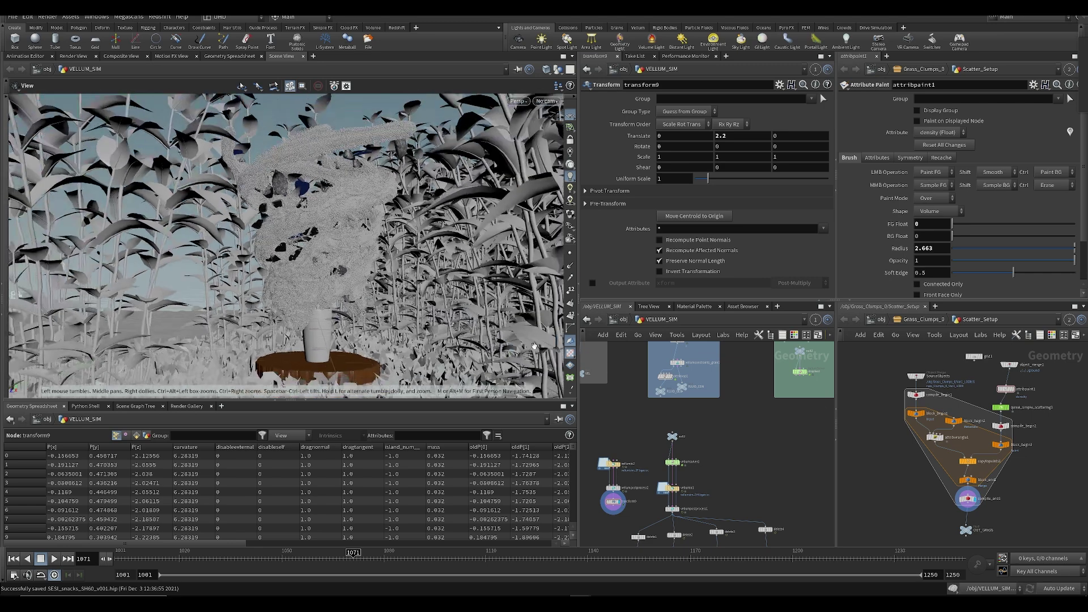
- Return to the object level, select the ground object, and examine the glass on the stump without the fluid
click(614, 321)
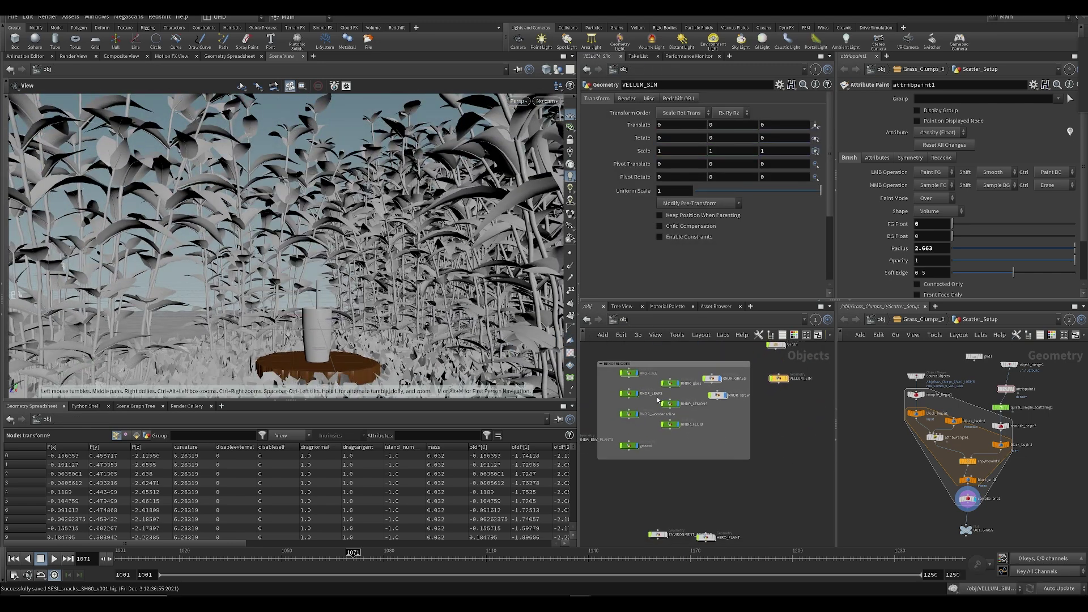
drag(622, 438, 639, 455)
middle_drag(760, 501, 765, 510)
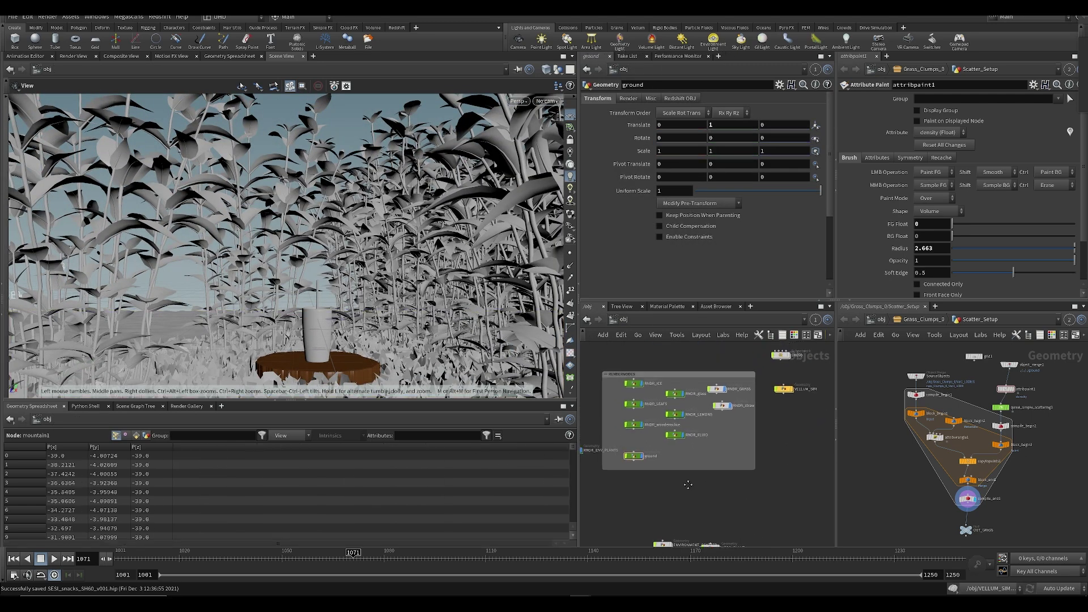
mouse_move(316, 326)
mouse_down()
mouse_move(291, 462)
mouse_move(311, 342)
mouse_up()
middle_drag(693, 463, 701, 462)
drag(289, 332, 308, 310)
scroll(329, 320, up, 5)
middle_drag(308, 309, 298, 232)
drag(297, 232, 309, 258)
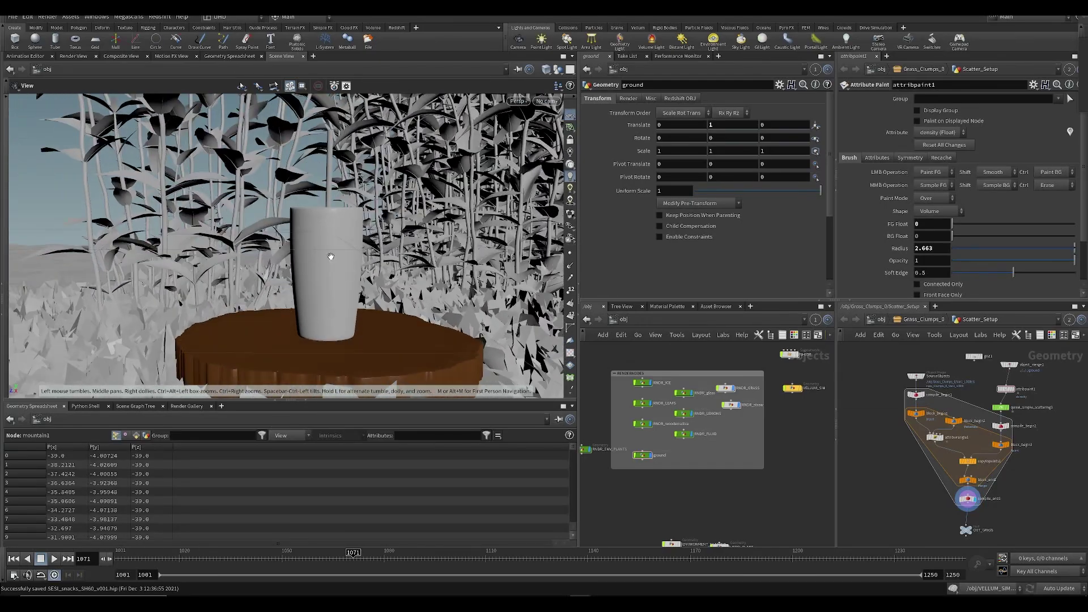
drag(297, 368, 306, 317)
- View the scene through the SH060_CAM camera and enter the VELLUM_SIM network
click(546, 100)
click(558, 146)
middle_drag(722, 525, 717, 520)
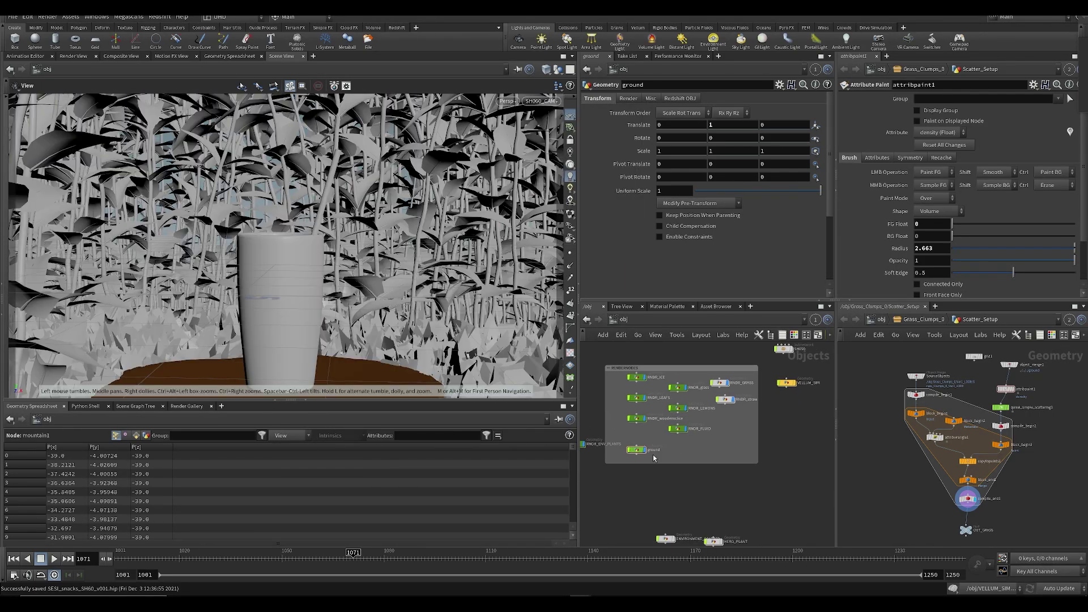
double_click(786, 384)
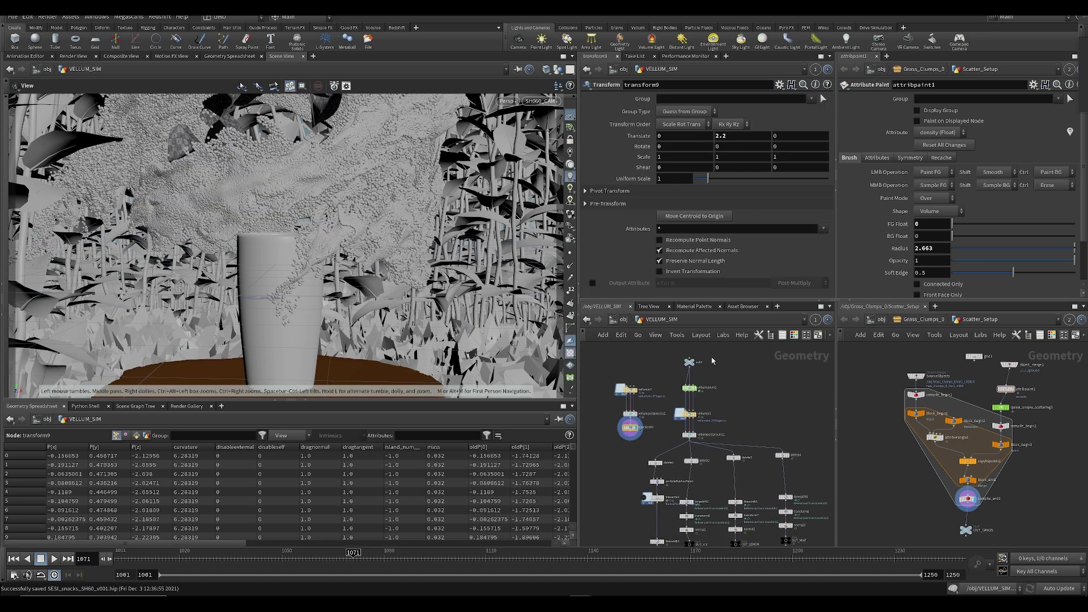
- Set the update mode to Manual and check the popaxisforce1 speed settings inside vellumsolver1's forces network
click(1049, 591)
click(1052, 586)
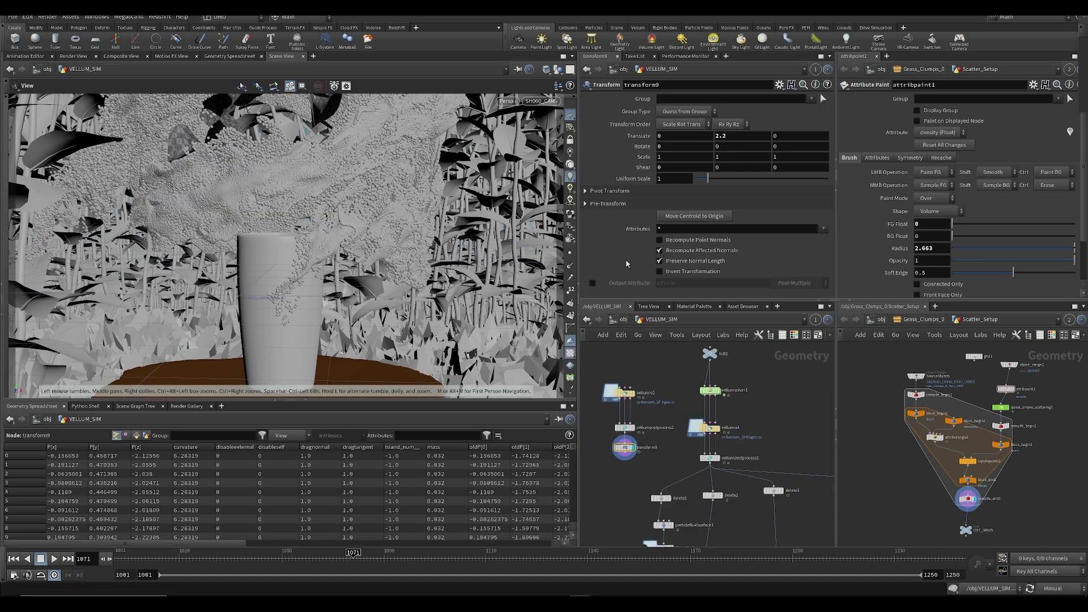
double_click(710, 390)
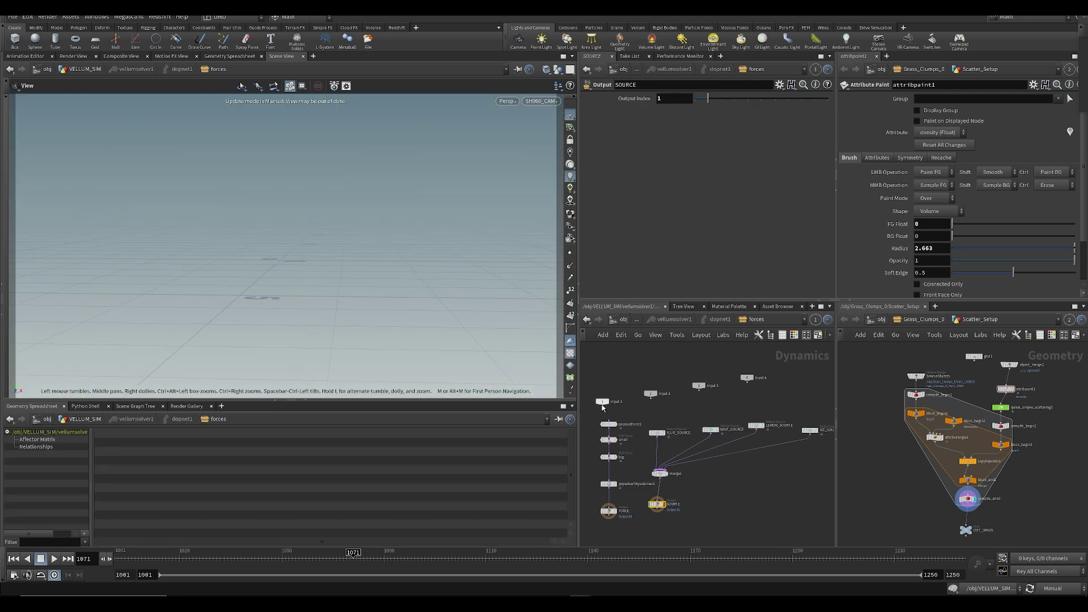
click(609, 425)
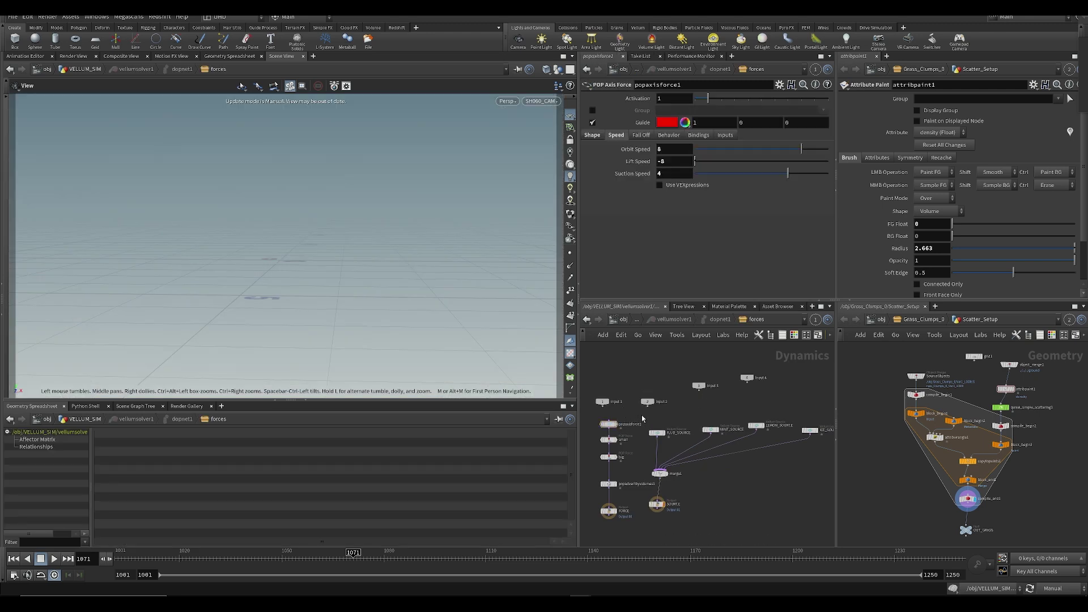
key(u)
- Examine the fluid simulation from several angles with object visibility set to show all, and return to the object level
drag(297, 144, 290, 227)
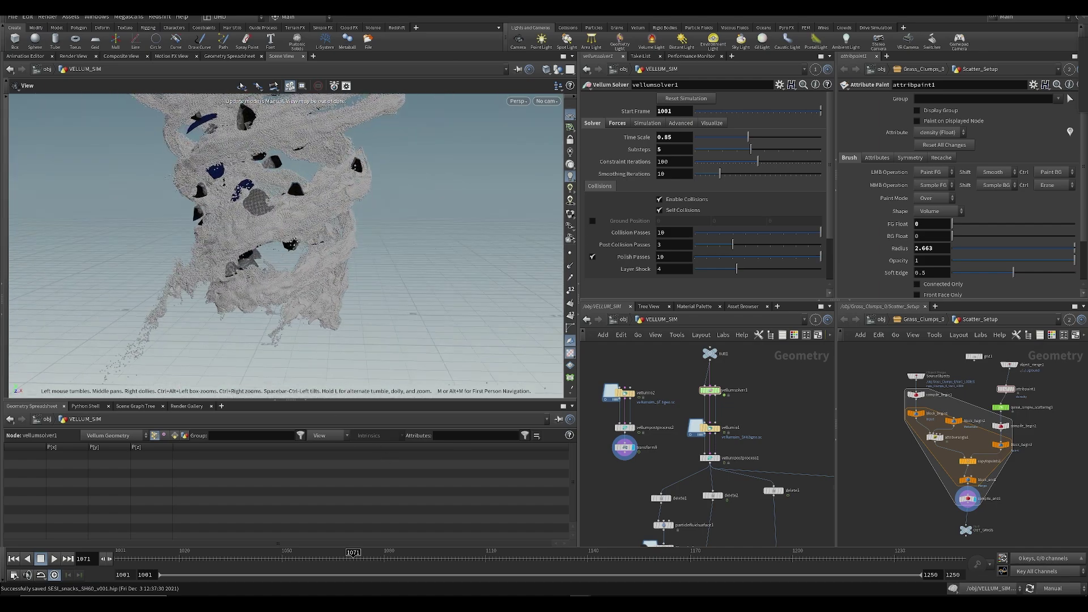
middle_drag(290, 227, 323, 363)
middle_drag(666, 479, 652, 471)
middle_drag(233, 254, 272, 338)
mouse_move(273, 338)
mouse_down()
mouse_move(283, 397)
mouse_move(287, 346)
mouse_up()
middle_drag(658, 397, 671, 472)
click(558, 70)
click(562, 79)
right_drag(283, 335, 318, 359)
middle_drag(317, 359, 305, 248)
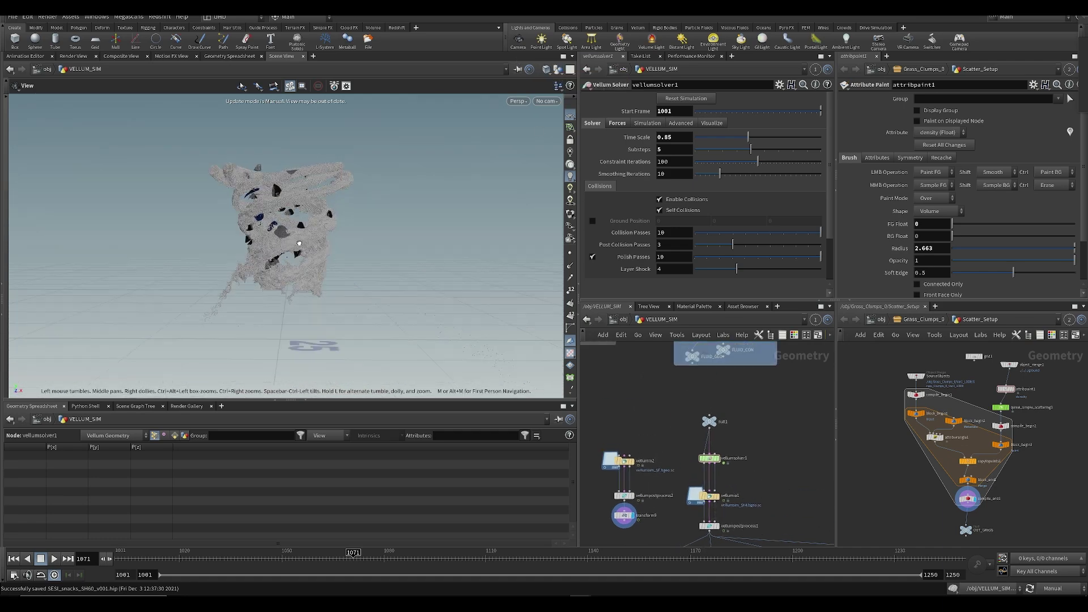
drag(295, 374, 301, 346)
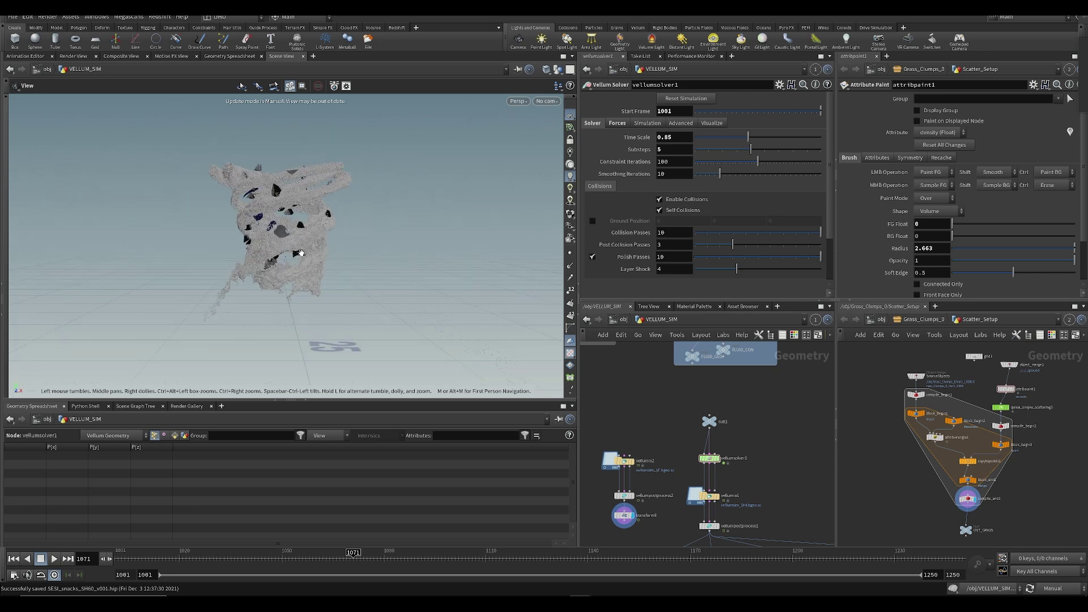
drag(267, 260, 301, 293)
drag(175, 259, 207, 266)
click(626, 320)
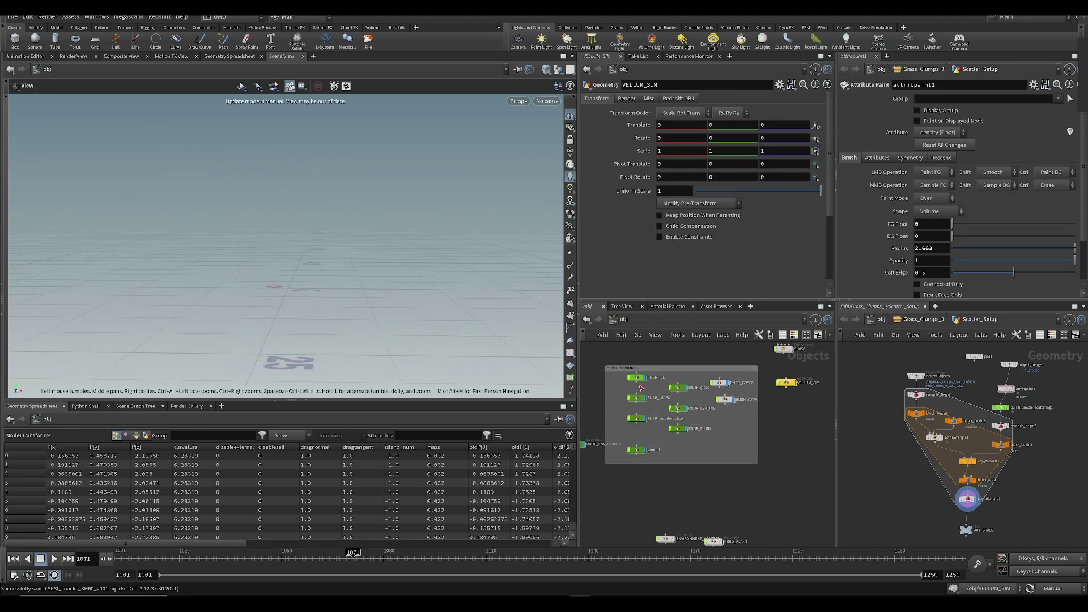
- Enter the VELLUM_SIM network and examine the swirling vellum fluid in the viewport from several angles and distances
double_click(787, 383)
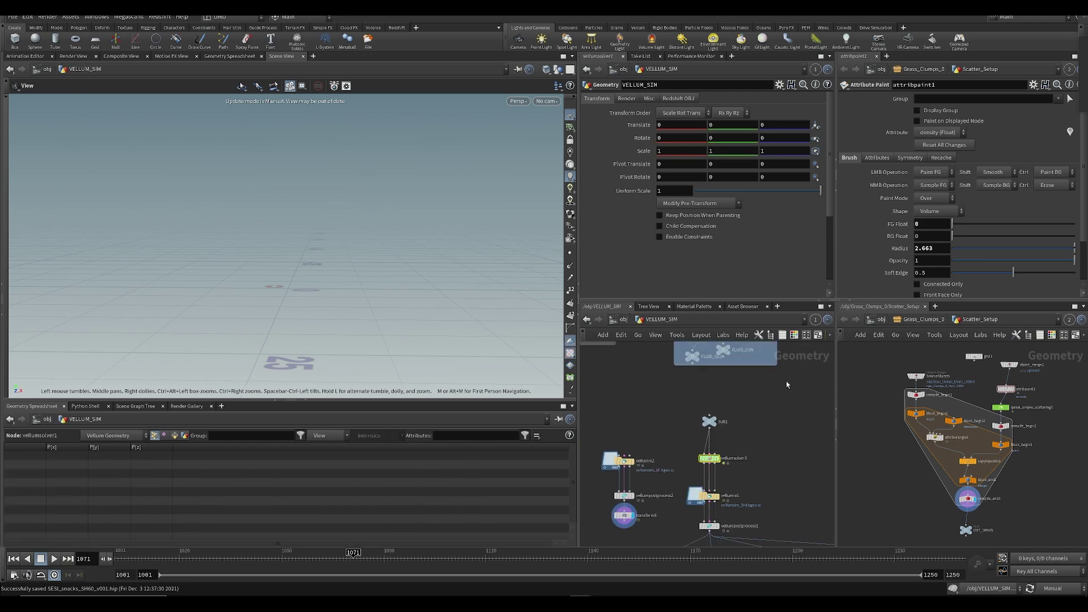
drag(313, 191, 371, 255)
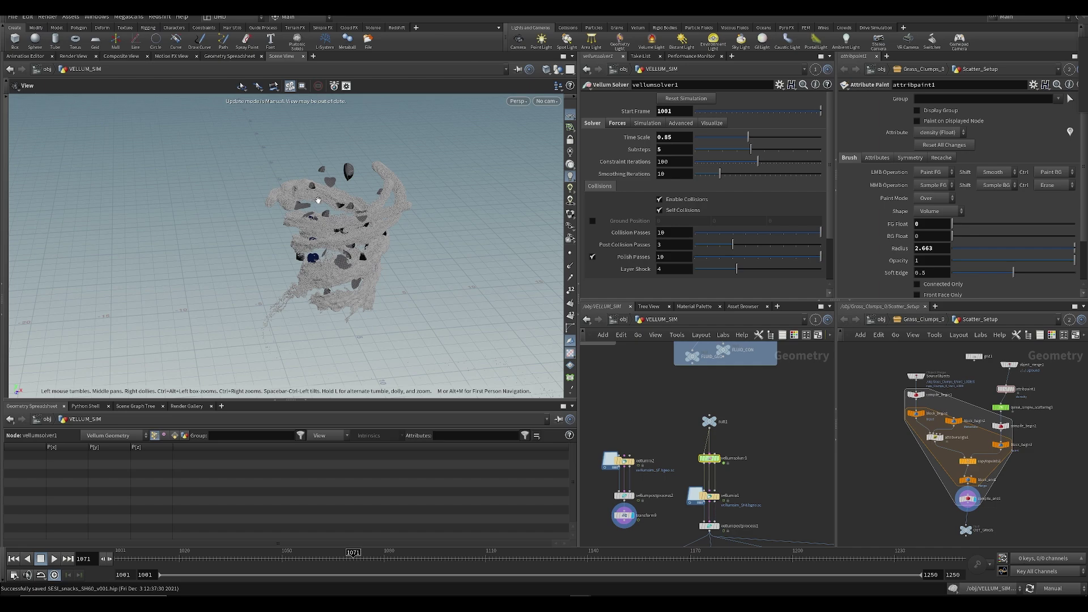
drag(311, 193, 349, 242)
drag(379, 276, 371, 286)
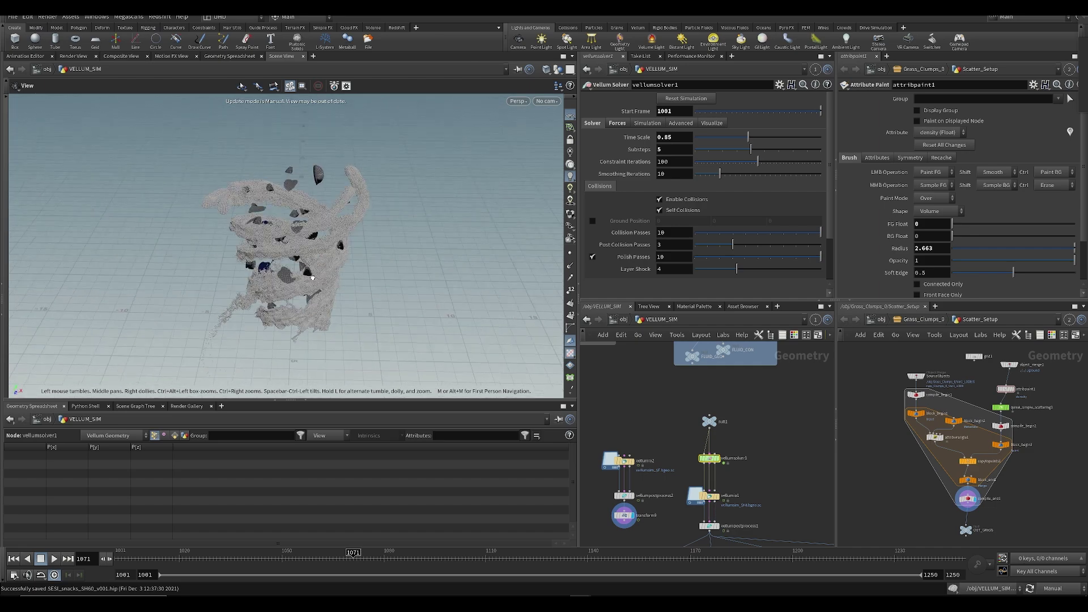
drag(331, 306, 286, 231)
drag(292, 164, 365, 258)
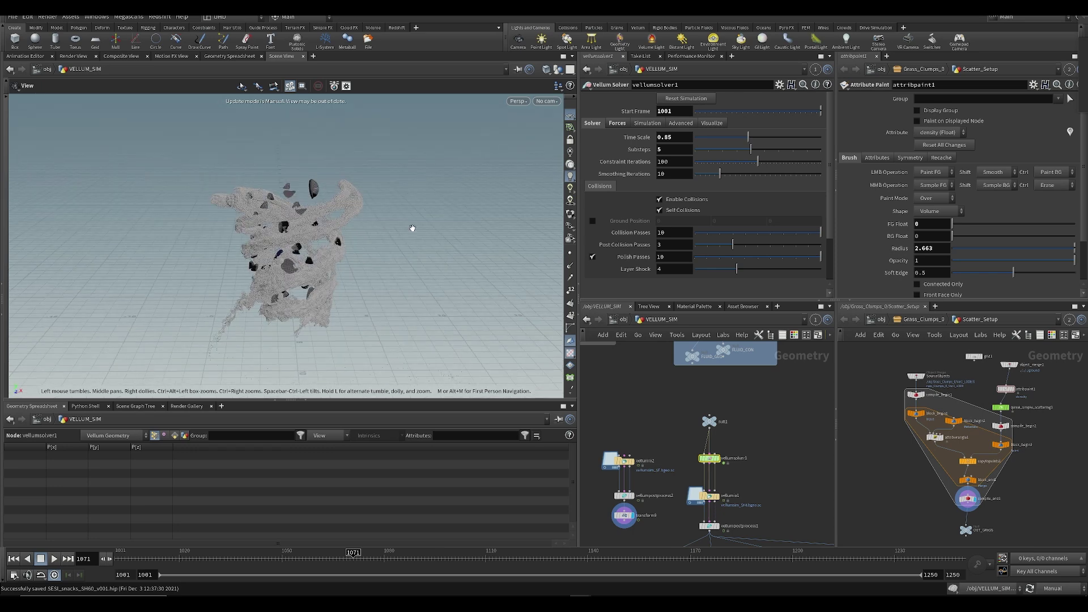
drag(545, 139, 520, 186)
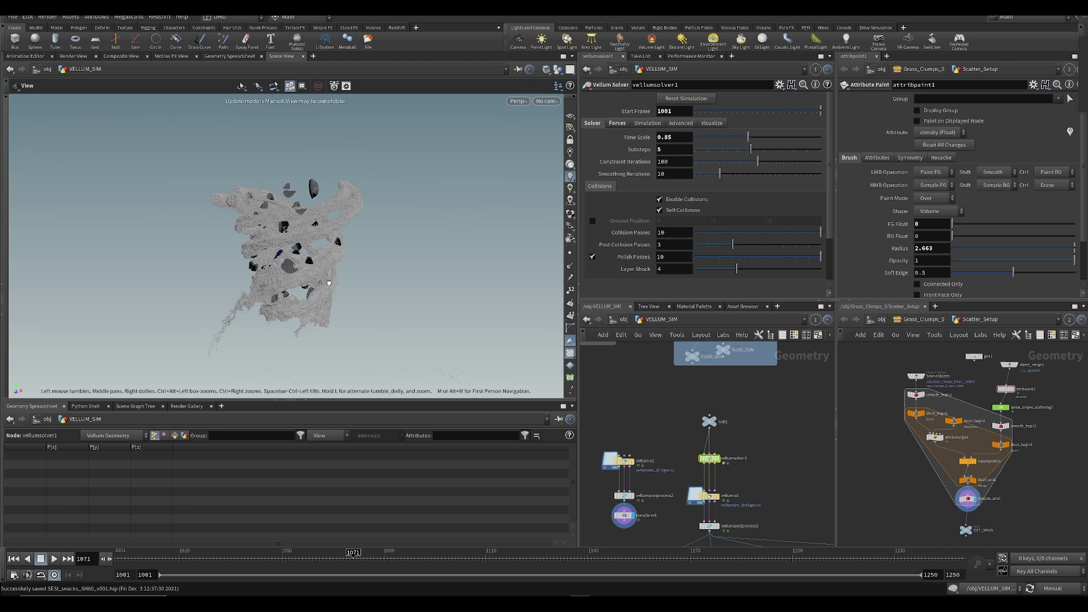
click(570, 115)
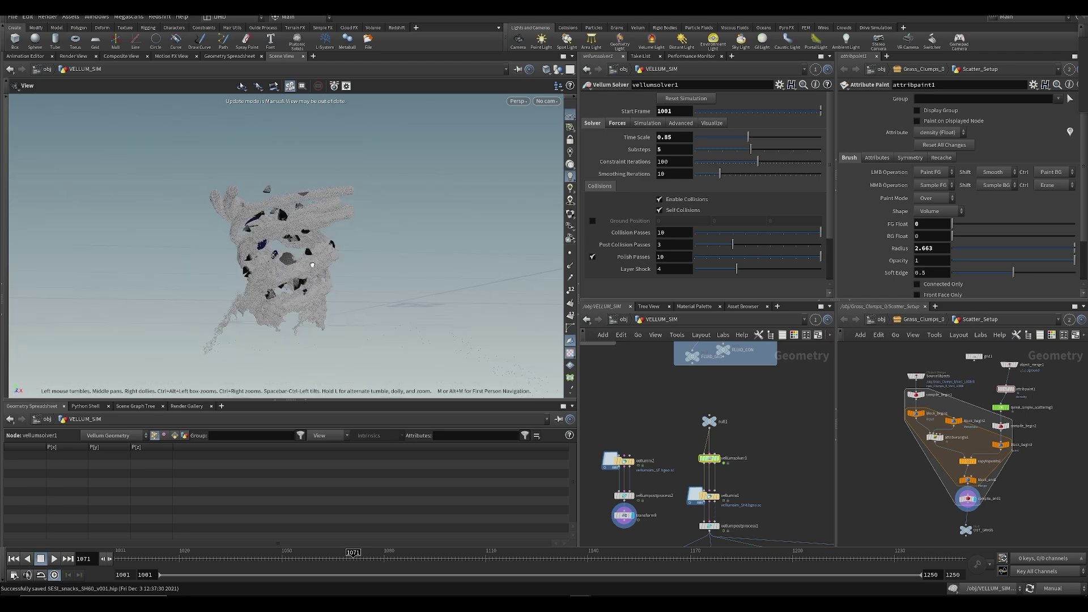
scroll(280, 252, up, 3)
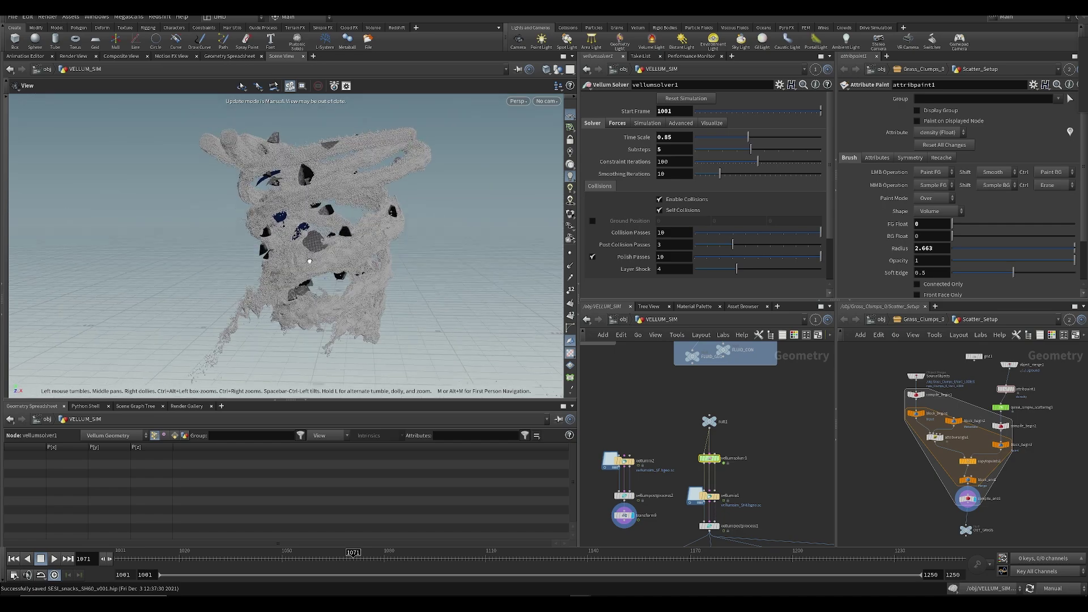
drag(280, 252, 344, 225)
drag(404, 259, 422, 311)
scroll(323, 278, down, 5)
scroll(293, 256, up, 4)
scroll(673, 422, down, 4)
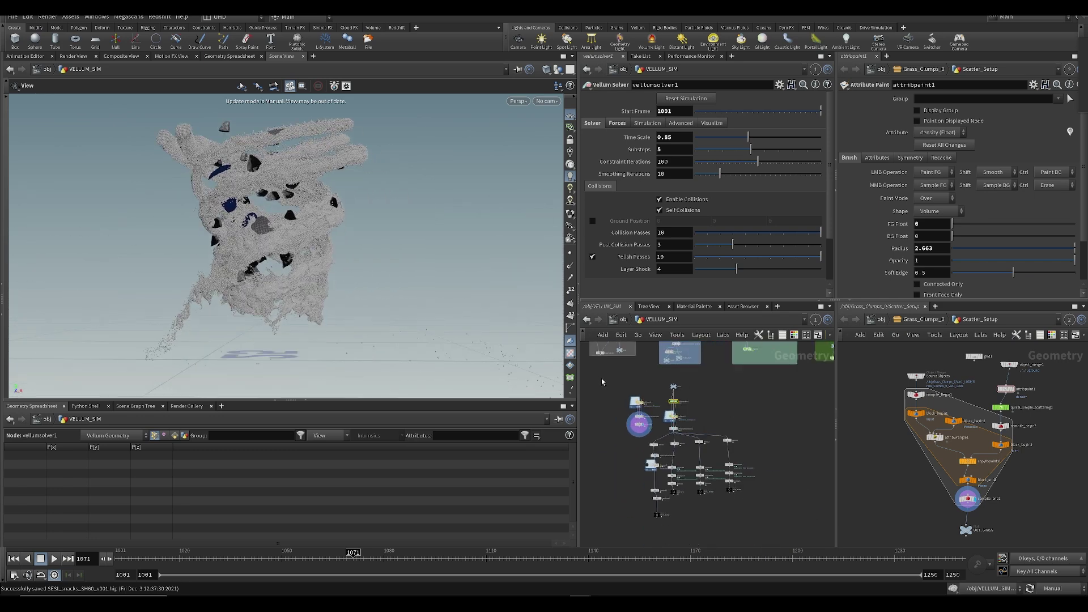
- Select the transform9 node under the cached fluid and switch the update mode to Auto Update
scroll(646, 442, up, 4)
drag(643, 437, 650, 447)
click(806, 485)
middle_drag(806, 486, 744, 438)
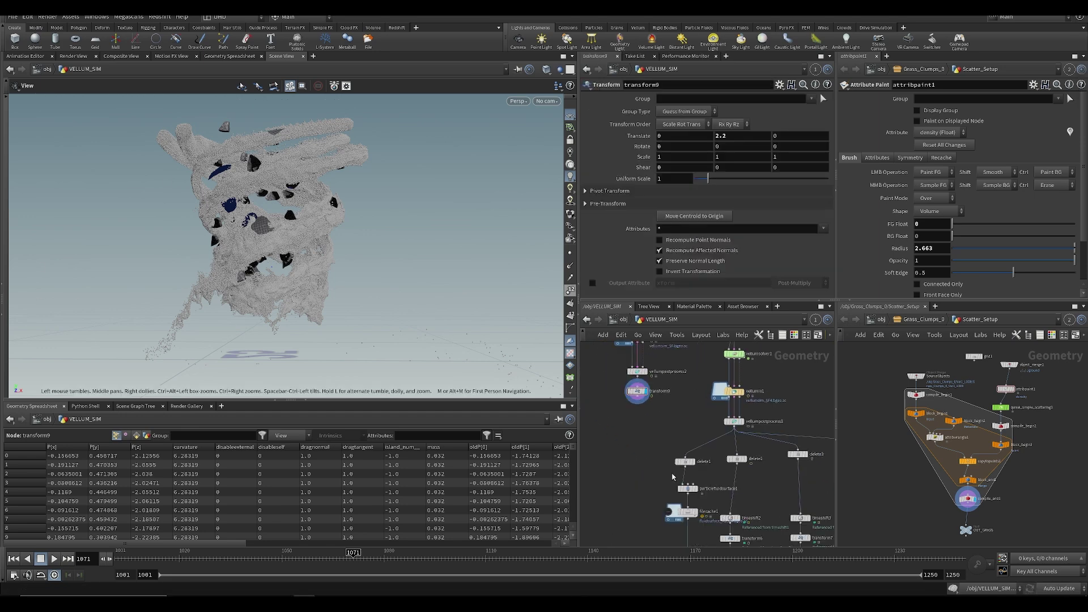
- Add an Object Merge node beside the vellumio2 cache nodes in the VELLUM_SIM network
middle_drag(688, 363, 708, 462)
scroll(685, 422, down, 4)
middle_drag(642, 463, 631, 415)
scroll(659, 424, up, 4)
key(Tab)
text(obj)
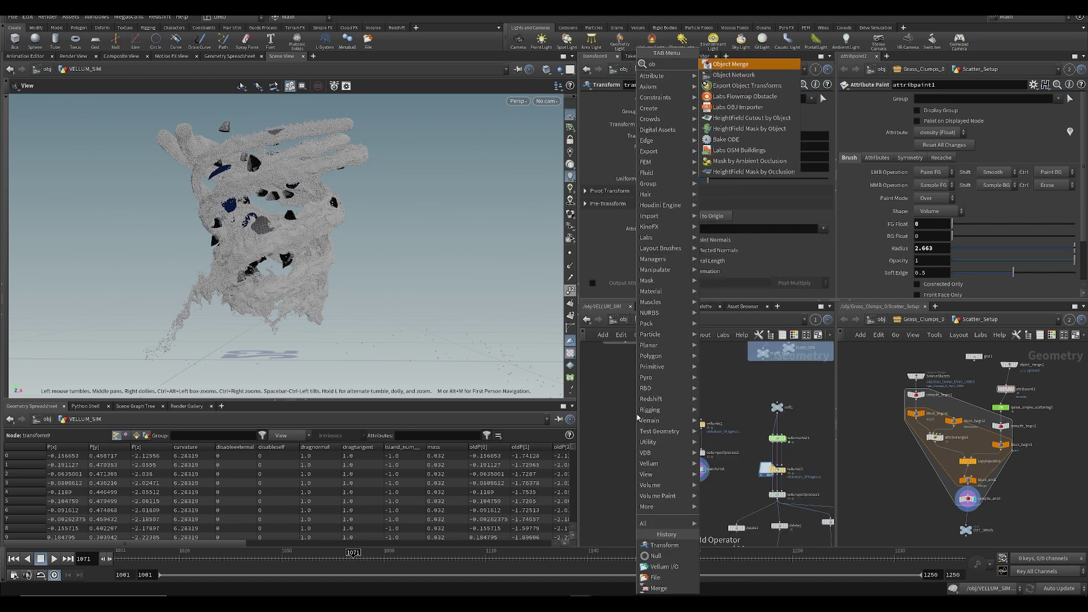
key(Return)
click(637, 417)
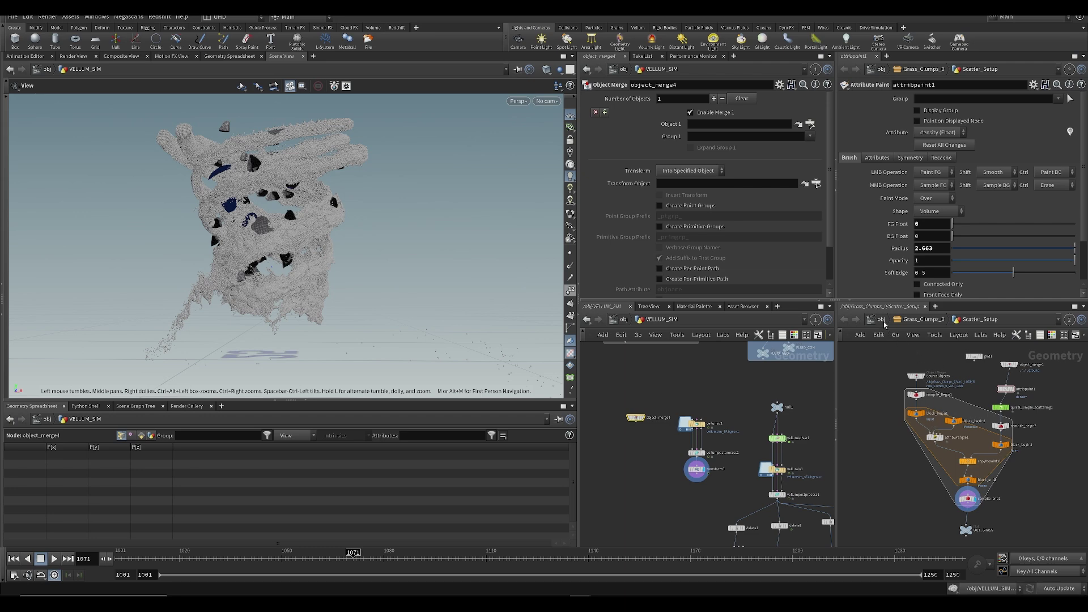
- Show the object level in the second network view, reference ../../glass as Object 1 of object_merge4, and display that node
click(882, 320)
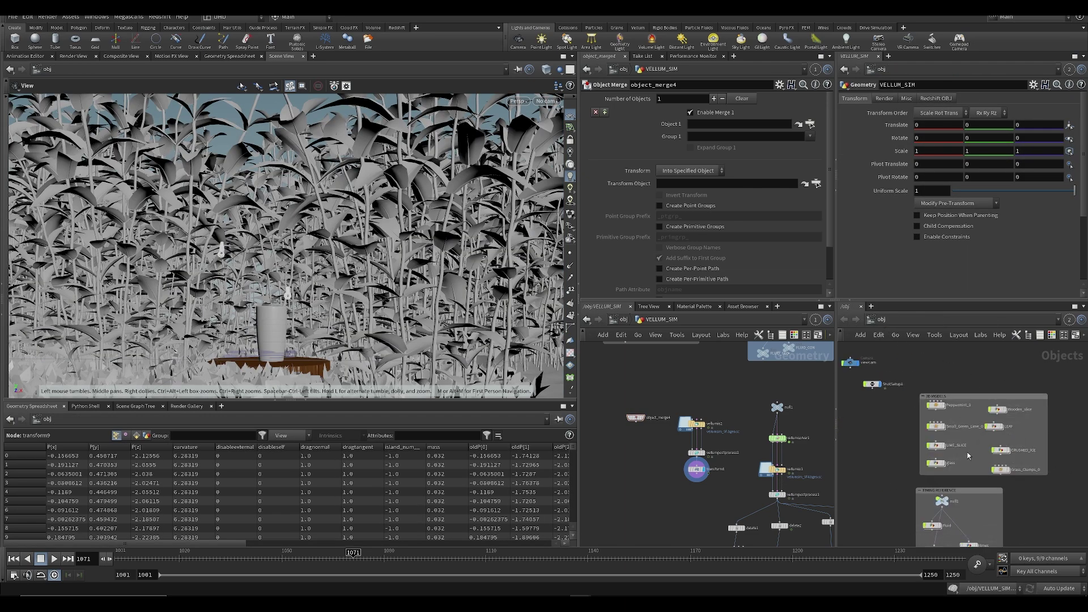
drag(936, 463, 701, 126)
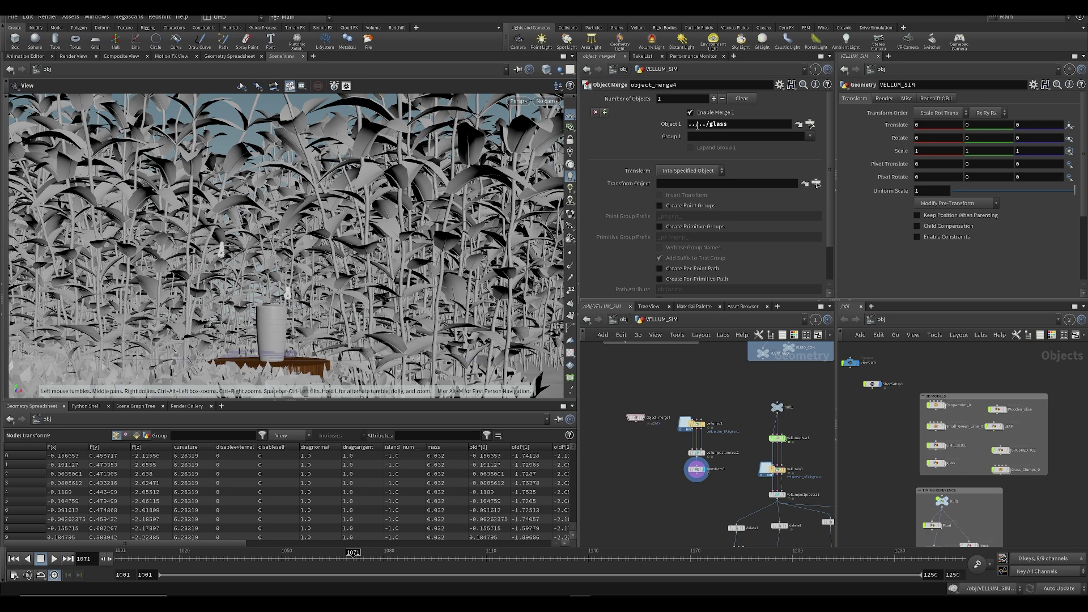
click(643, 418)
- Link the viewport pane to group 1, save the scene, and view the merged glass in the VELLUM_SIM network
click(517, 69)
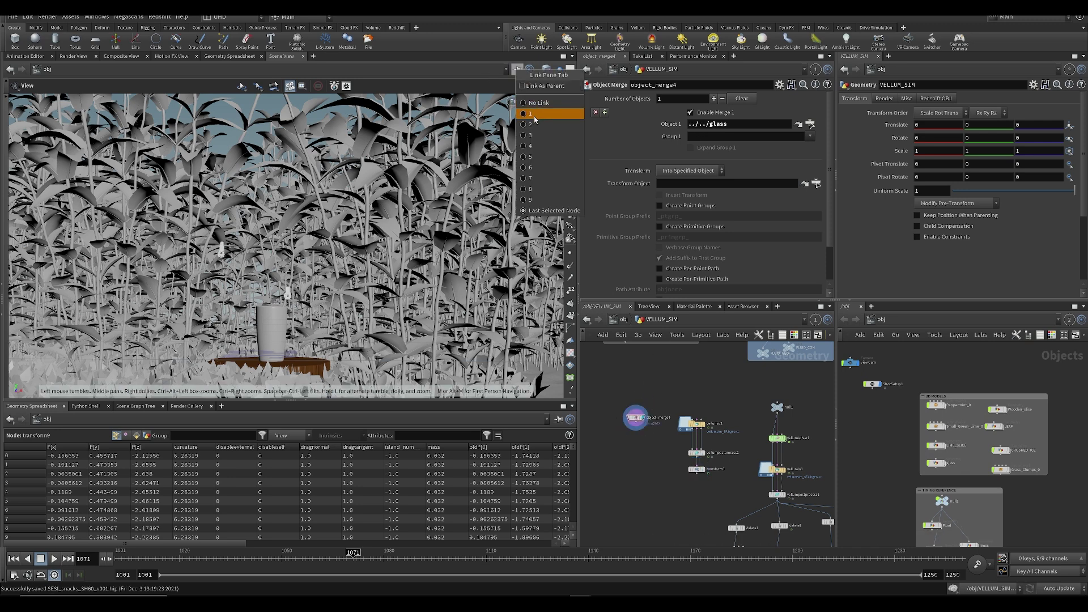
click(554, 96)
key(ctrl+s)
click(606, 471)
alt+drag(378, 306, 338, 333)
alt+right_drag(337, 333, 312, 302)
drag(312, 302, 302, 286)
mouse_move(744, 424)
middle_down()
mouse_move(702, 399)
mouse_move(715, 480)
mouse_move(729, 418)
middle_up()
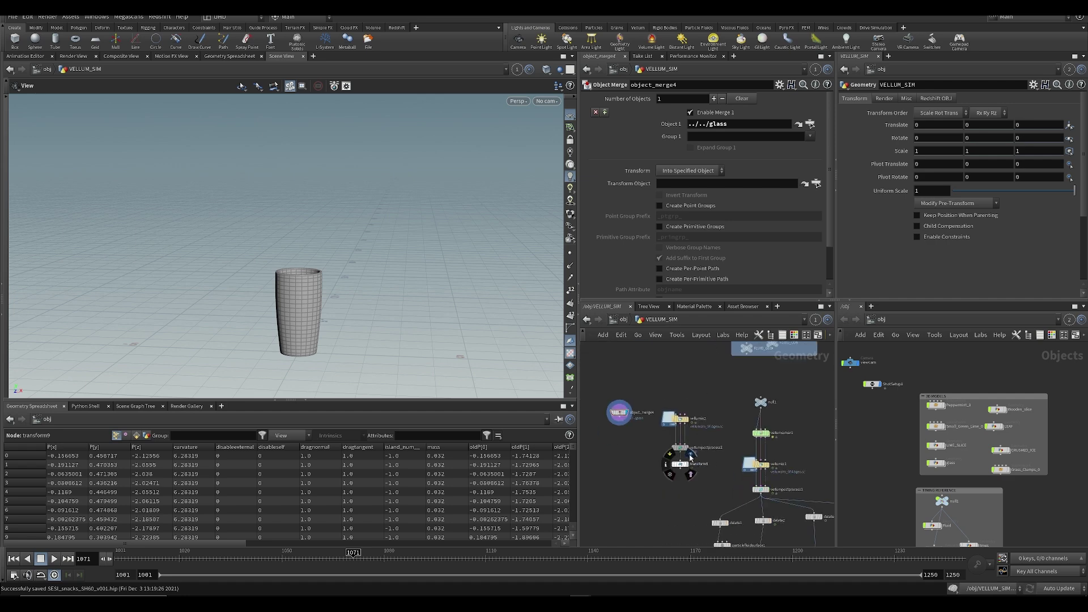
- Display the cached fluid through transform9, raise it to a Y translate of 7.2, and save the scene
mouse_move(762, 416)
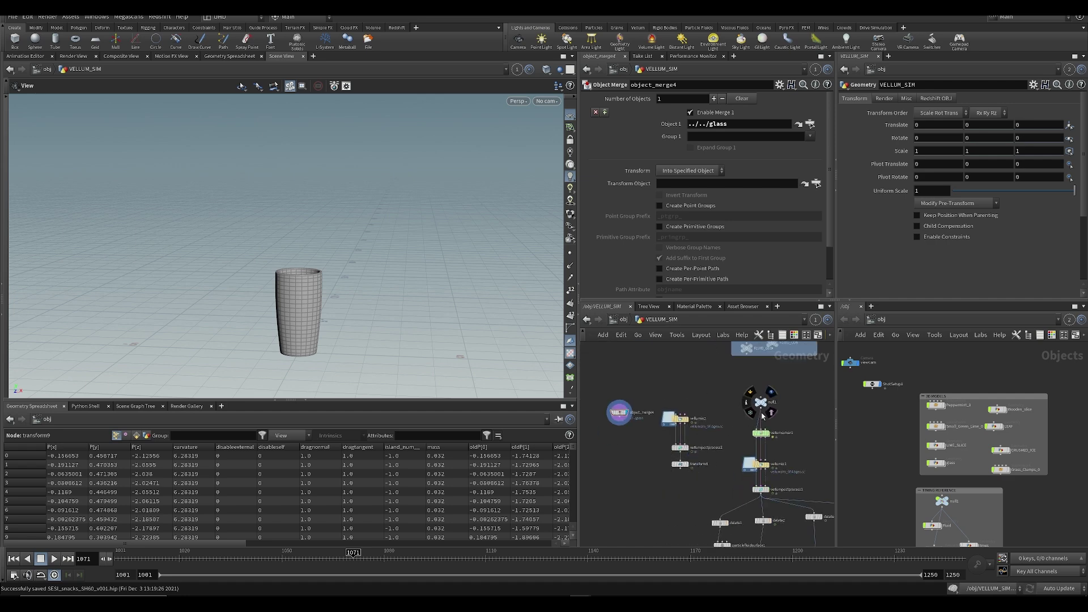
click(687, 449)
scroll(260, 306, down, 5)
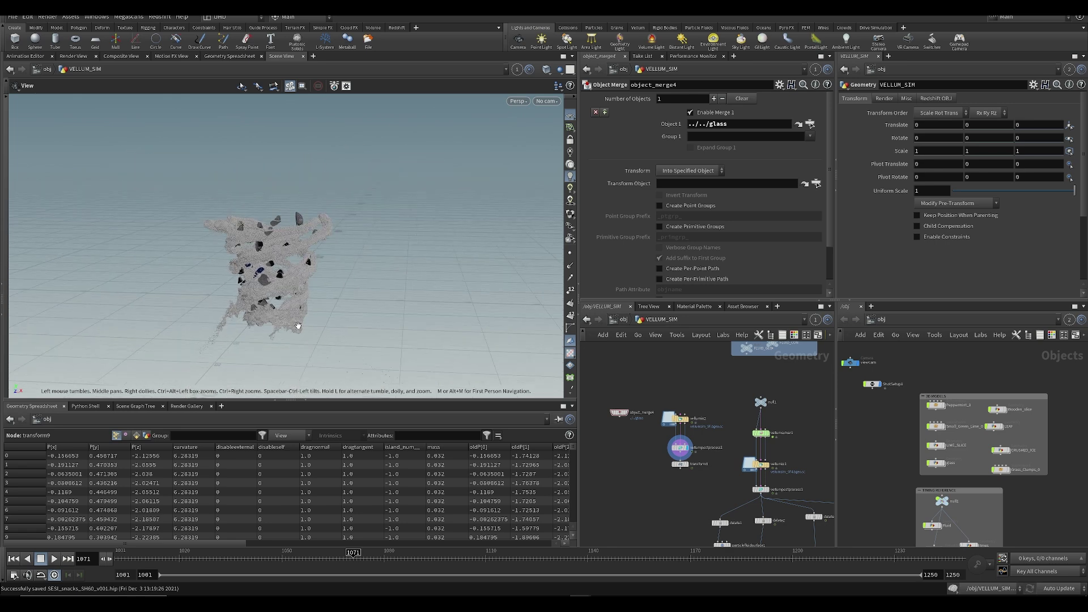
scroll(658, 462, up, 3)
drag(751, 519, 749, 517)
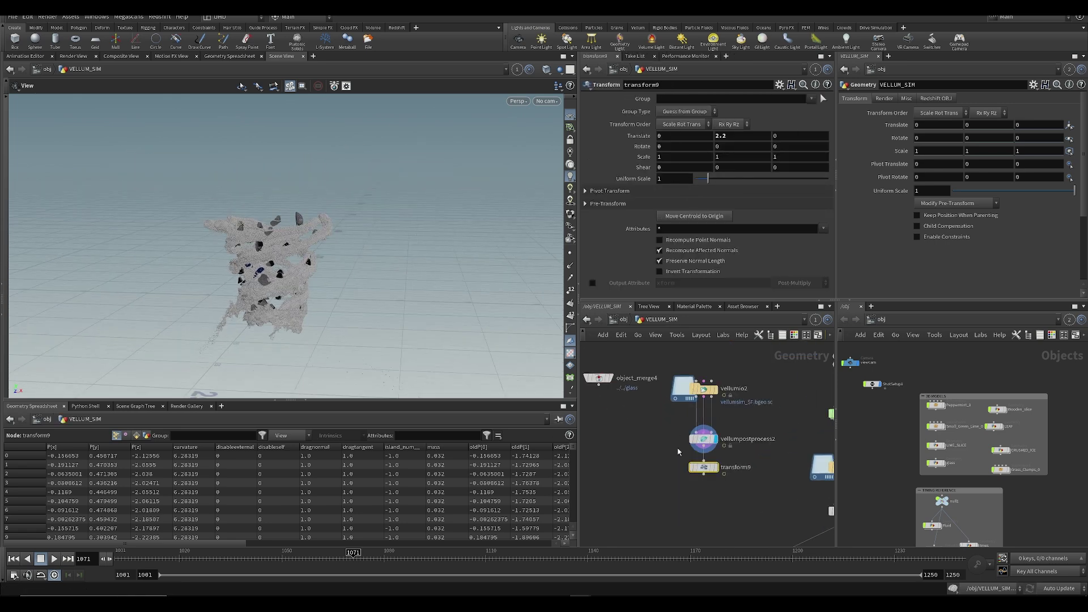
click(716, 467)
drag(286, 332, 287, 283)
key(ctrl+s)
middle_drag(731, 135, 595, 230)
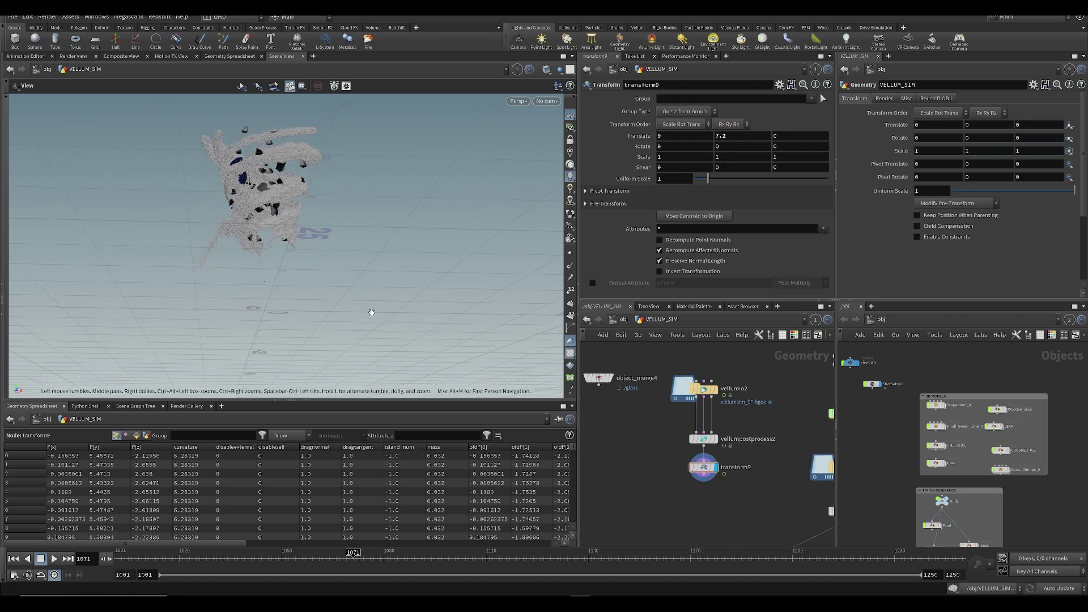
- Append a Transform node to object_merge4, show the glass as a template over the fluid, and save the scene
click(616, 395)
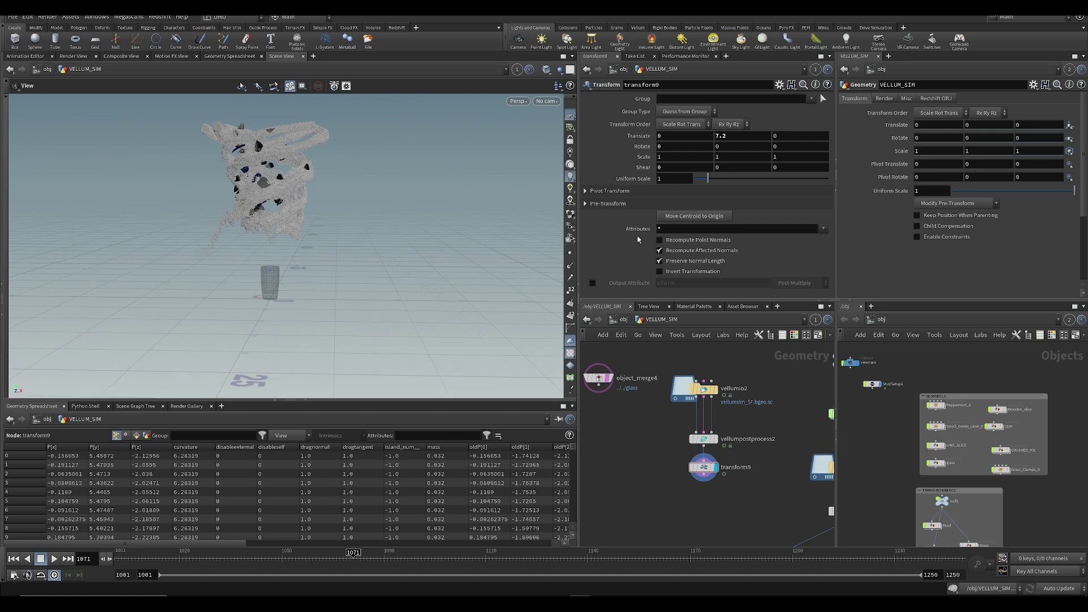
click(595, 383)
key(Tab)
text(trans)
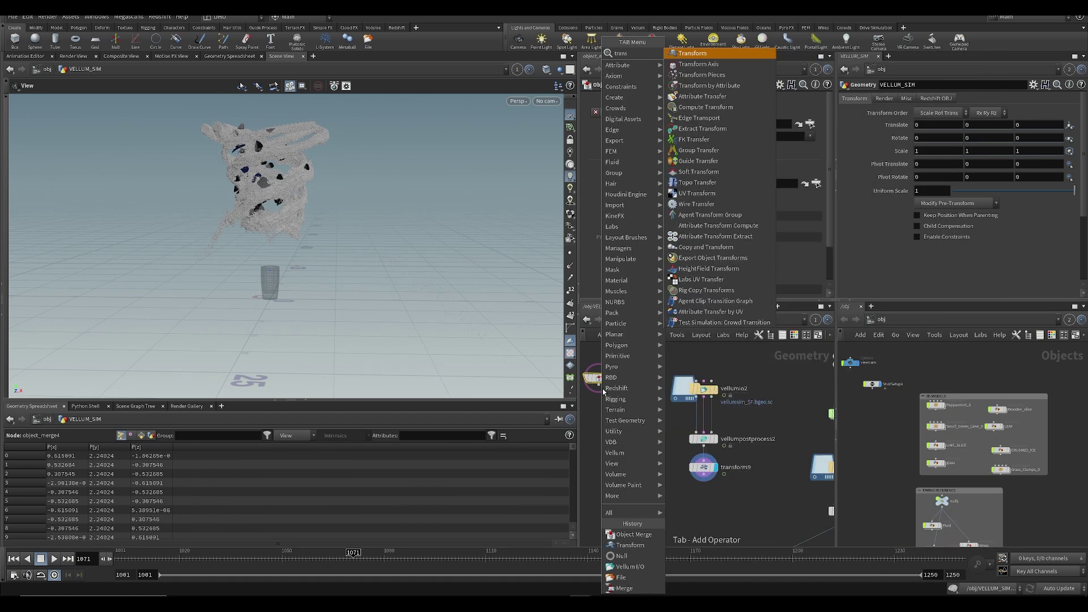
key(Return)
key(Return)
click(610, 406)
key(ctrl+s)
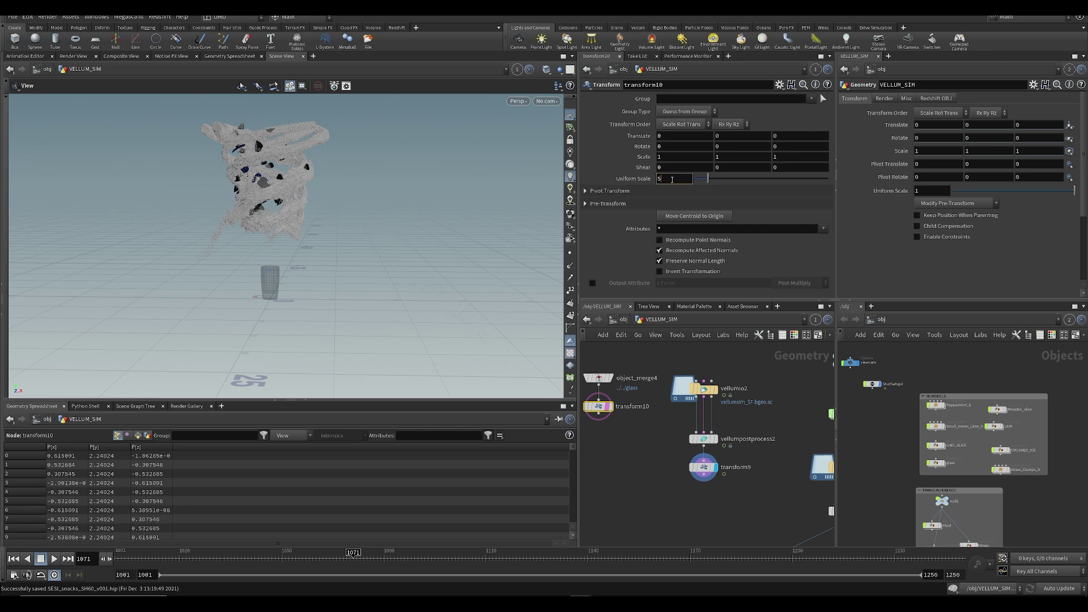
- Try uniform scales of 5 and 4 for the glass in transform10 and compare it with the fluid
click(672, 179)
text(5)
key(Return)
key(ctrl+s)
click(669, 179)
key(Return)
key(ctrl+s)
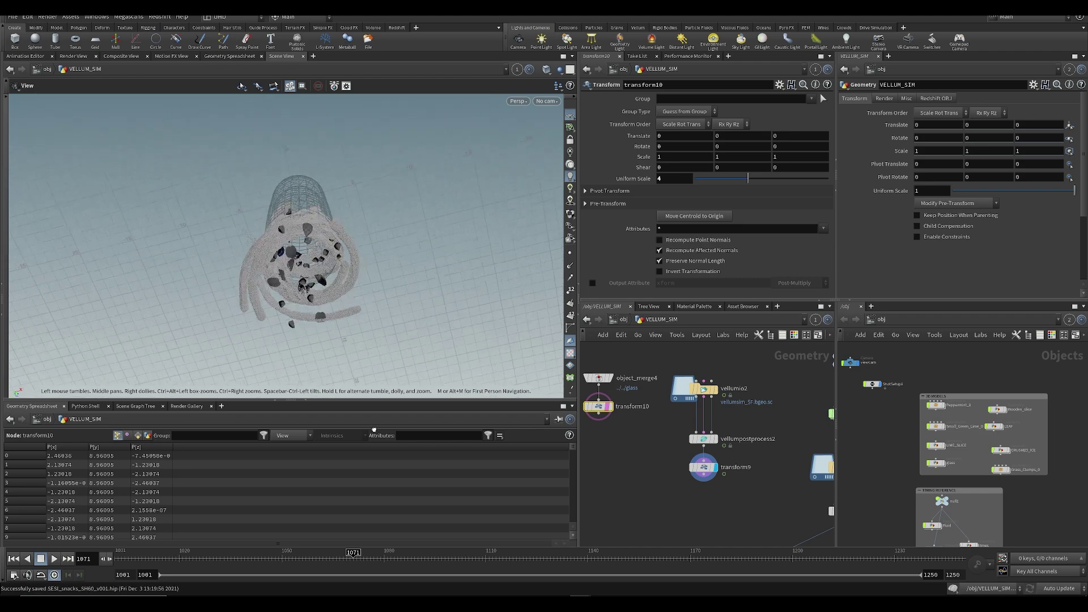
key(ctrl+s)
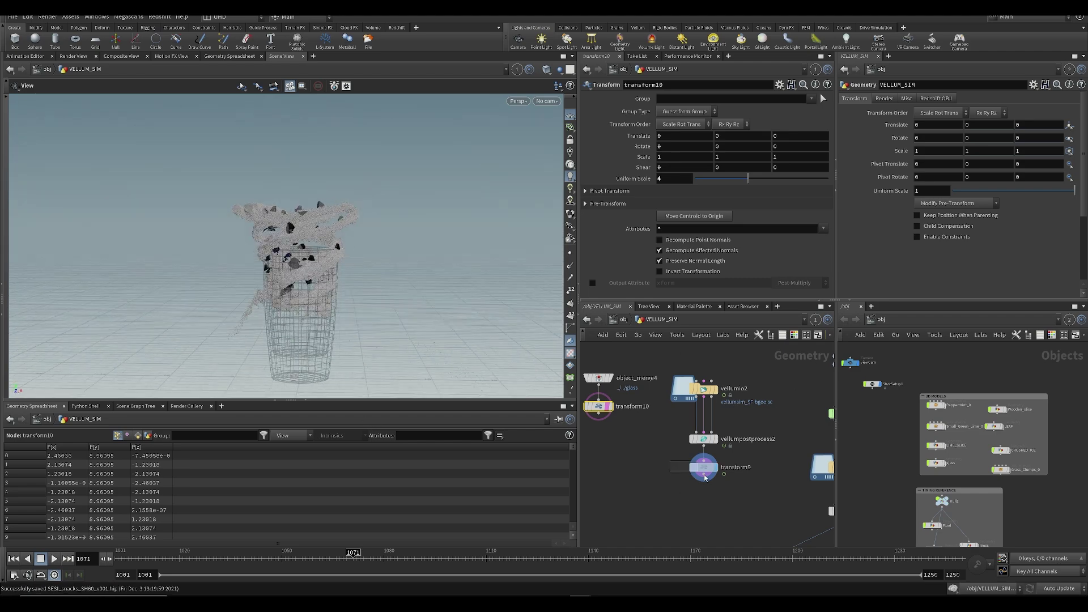
- Check transform9 and the fluid against the glass, and try a uniform scale of 3 in transform10
click(690, 469)
drag(386, 289, 461, 345)
middle_drag(647, 456, 652, 472)
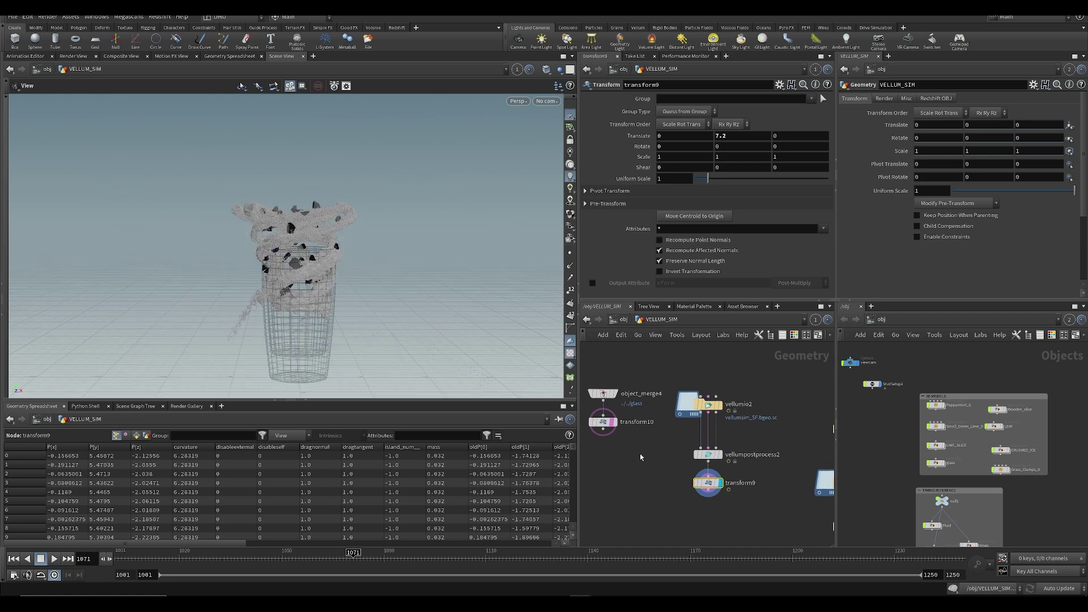
click(609, 422)
scroll(289, 298, up, 6)
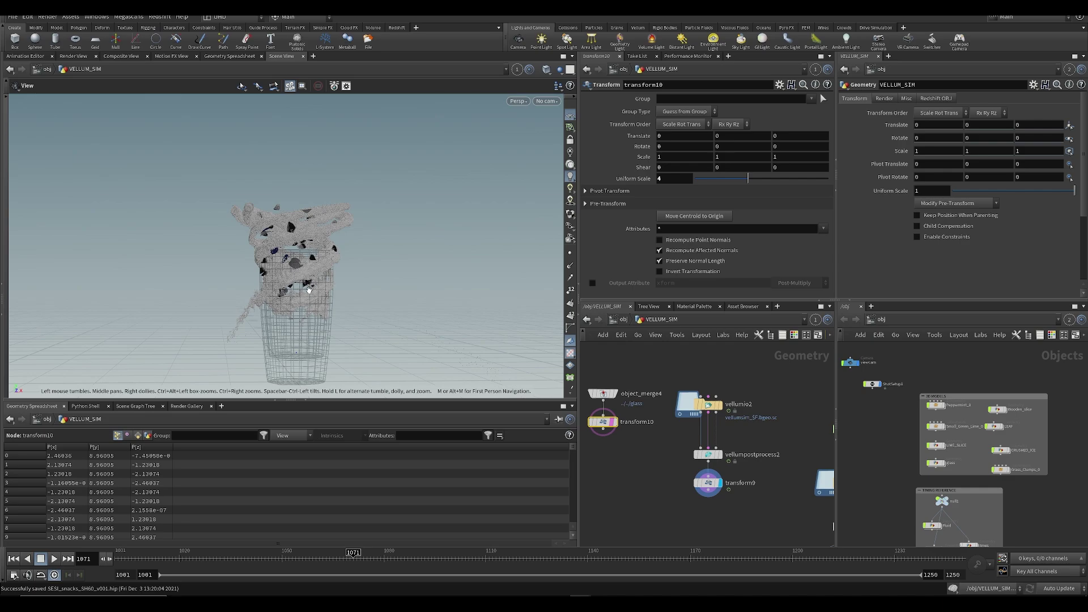
middle_drag(289, 298, 288, 245)
mouse_move(288, 245)
mouse_down()
mouse_move(261, 260)
mouse_move(286, 251)
mouse_up()
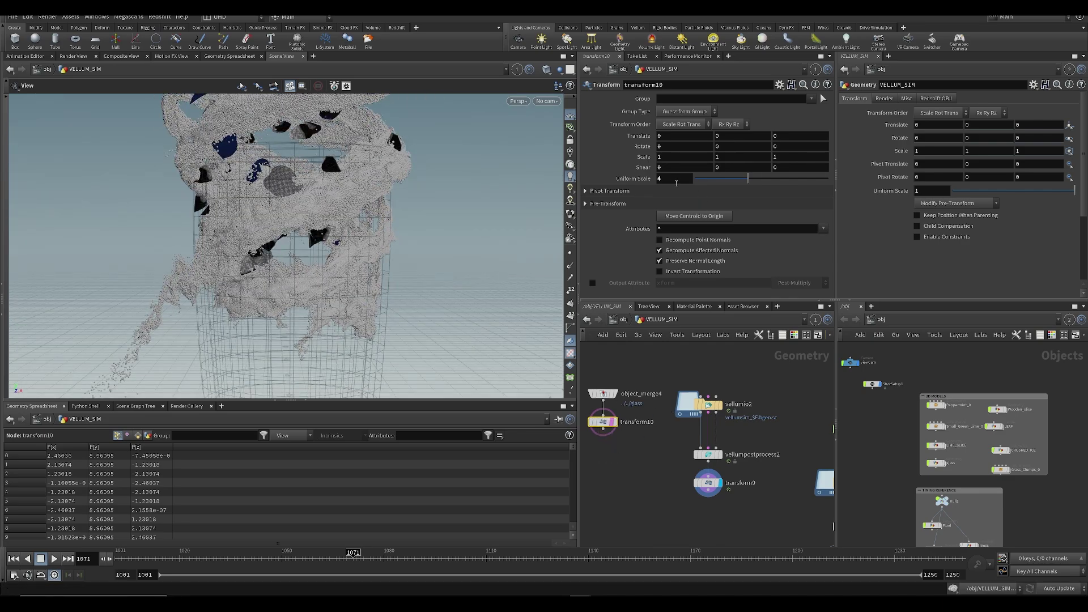
key(Return)
drag(286, 294, 324, 313)
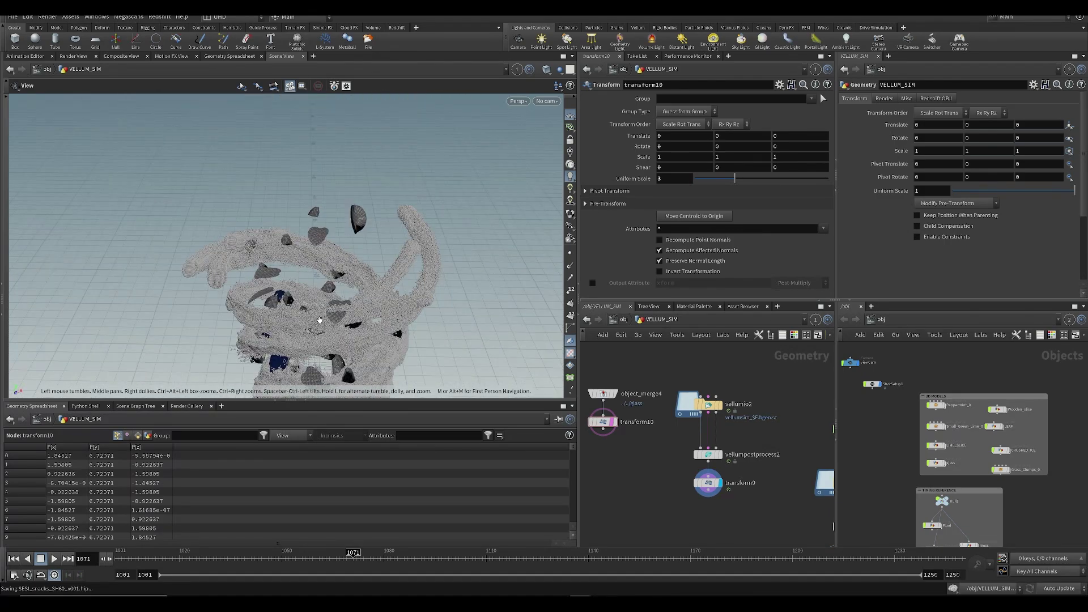
- Try a uniform scale of 2 for the glass in transform10 and save the scene
middle_drag(324, 312, 349, 210)
scroll(350, 209, down, 5)
key(BackSpace)
text(2)
key(Return)
drag(245, 218, 258, 189)
key(ctrl+s)
drag(383, 255, 355, 285)
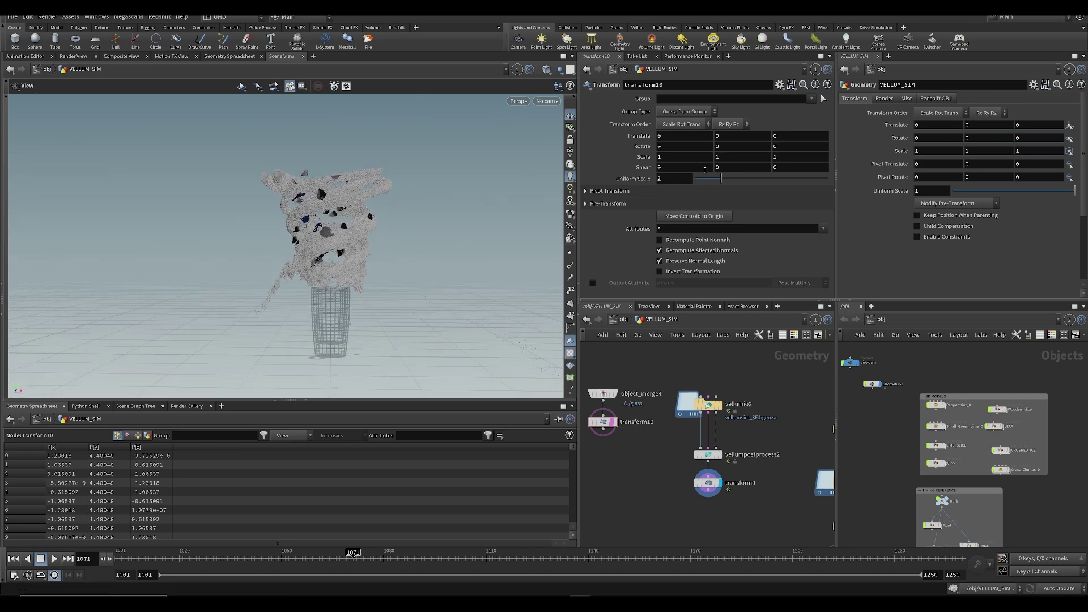
- Set the glass's uniform scale to 2.5 in transform10 and save the scene
key(Return)
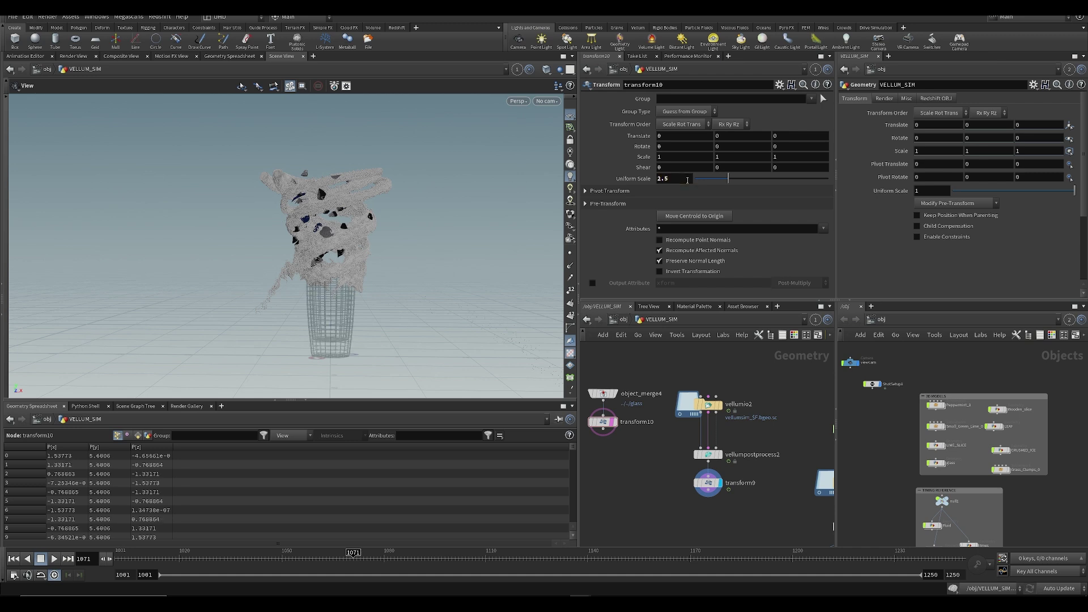
middle_drag(641, 500, 654, 510)
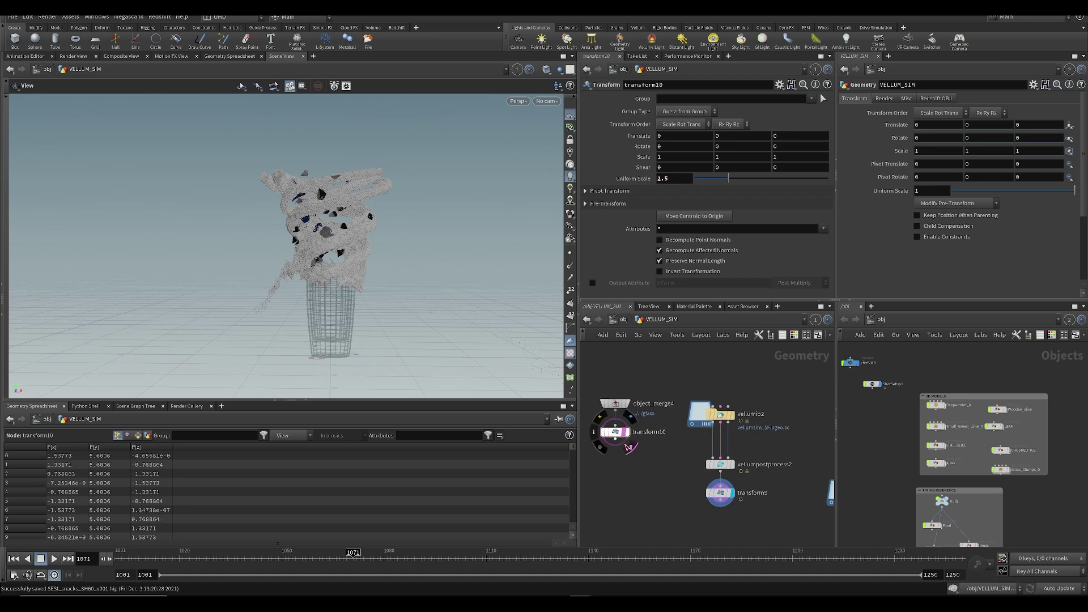
click(622, 432)
middle_drag(619, 468, 619, 441)
key(ctrl+s)
- Examine how the fluid swirl and its chunks sit relative to the scaled glass, from above, close up and from the side
click(623, 402)
drag(408, 296, 440, 286)
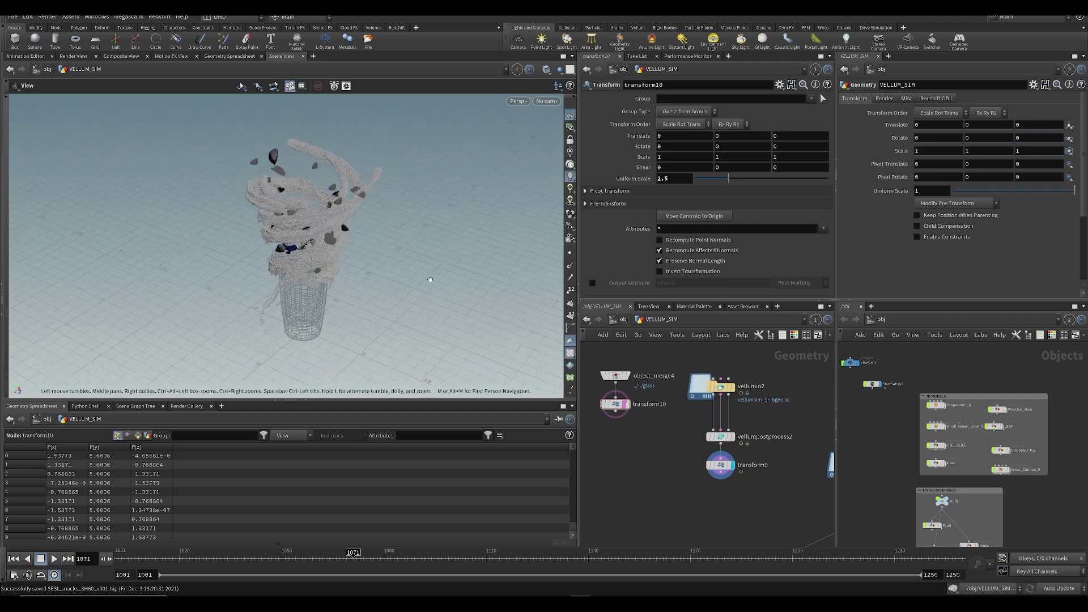
mouse_move(341, 249)
mouse_down()
mouse_move(348, 277)
mouse_move(361, 249)
mouse_up()
scroll(310, 167, up, 2)
drag(303, 165, 357, 210)
scroll(383, 220, up, 2)
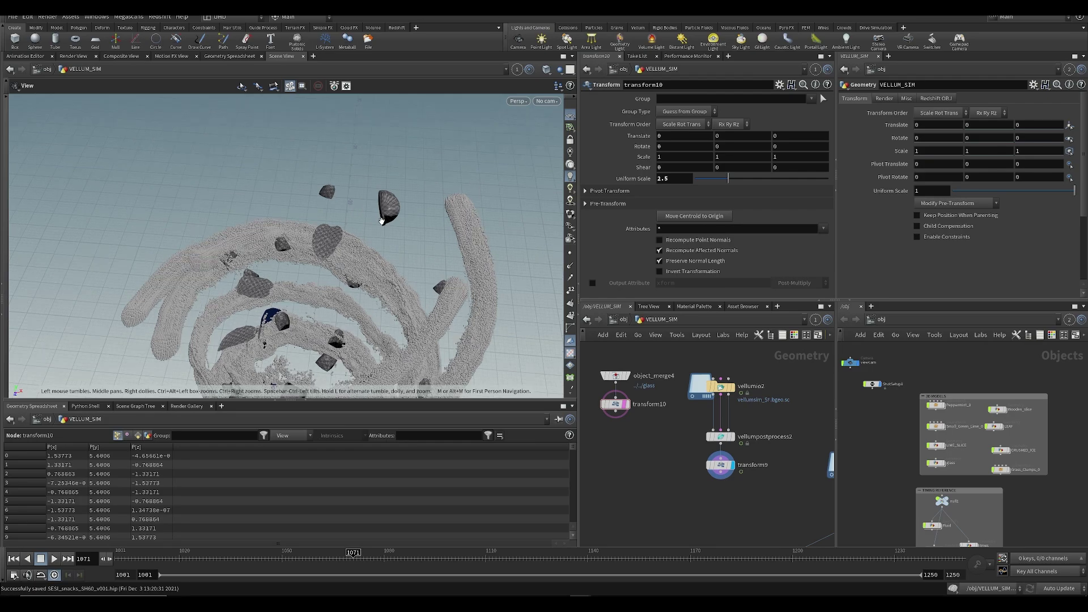
drag(299, 281, 442, 381)
scroll(416, 236, down, 6)
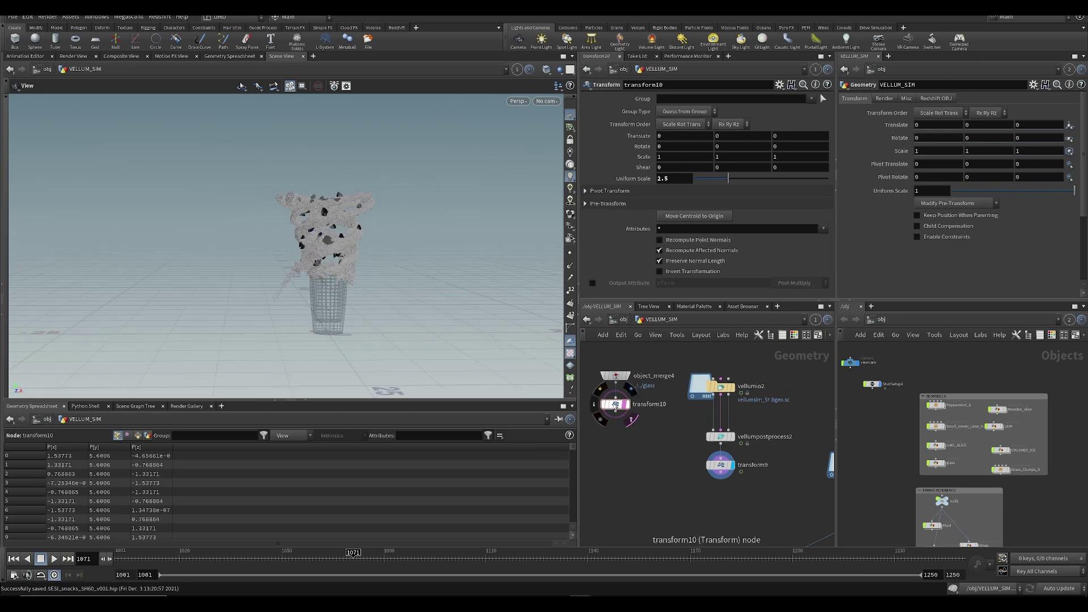
- Move object_merge4 and transform10 together beside the null and vellumsolver1 nodes, and save the scene
scroll(640, 473, down, 2)
scroll(639, 465, down, 3)
middle_drag(656, 420, 686, 427)
scroll(664, 492, up, 3)
scroll(652, 479, down, 3)
drag(617, 408, 781, 454)
key(ctrl+s)
scroll(742, 437, up, 3)
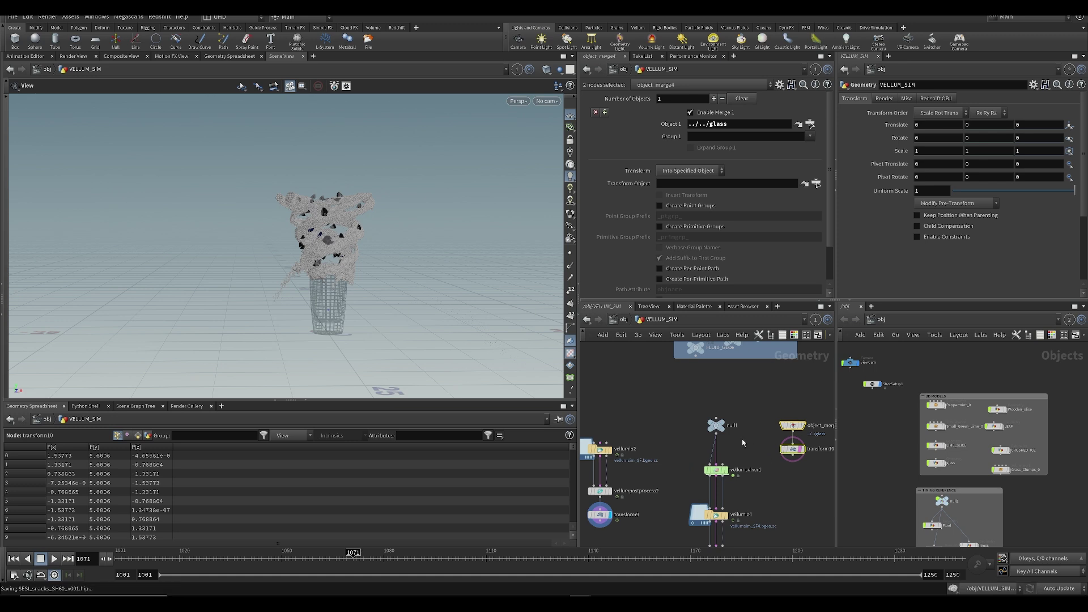
- Wire the scaled glass from transform10 into vellumsolver1 and display the solver at frame 1004
click(753, 423)
drag(671, 427, 734, 426)
middle_drag(709, 406, 696, 429)
drag(699, 389, 735, 418)
click(703, 436)
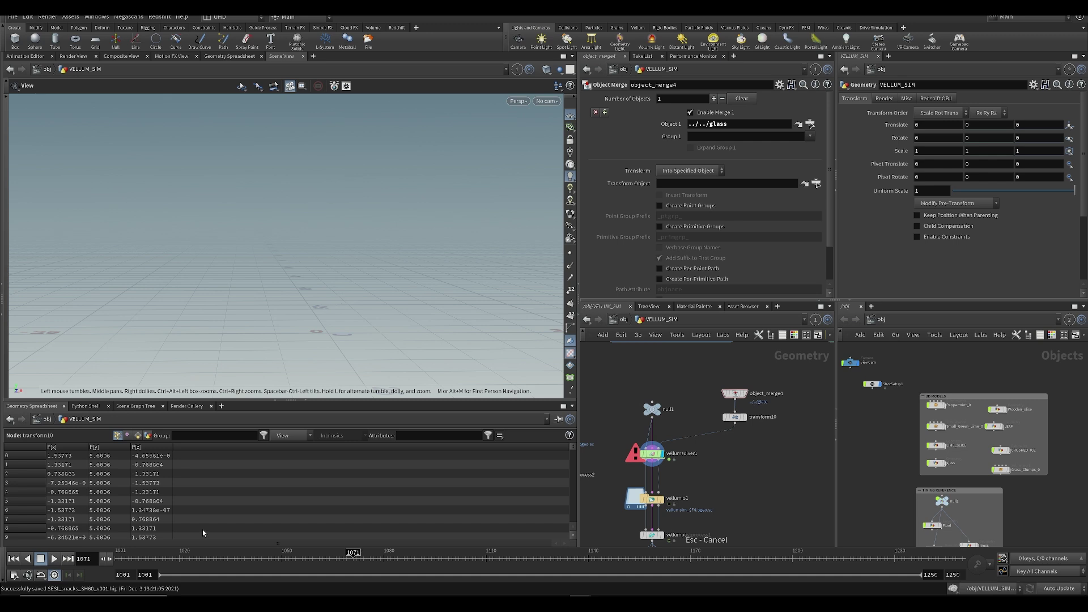
click(122, 558)
mouse_move(651, 454)
mouse_down()
mouse_move(661, 467)
mouse_move(652, 454)
mouse_up()
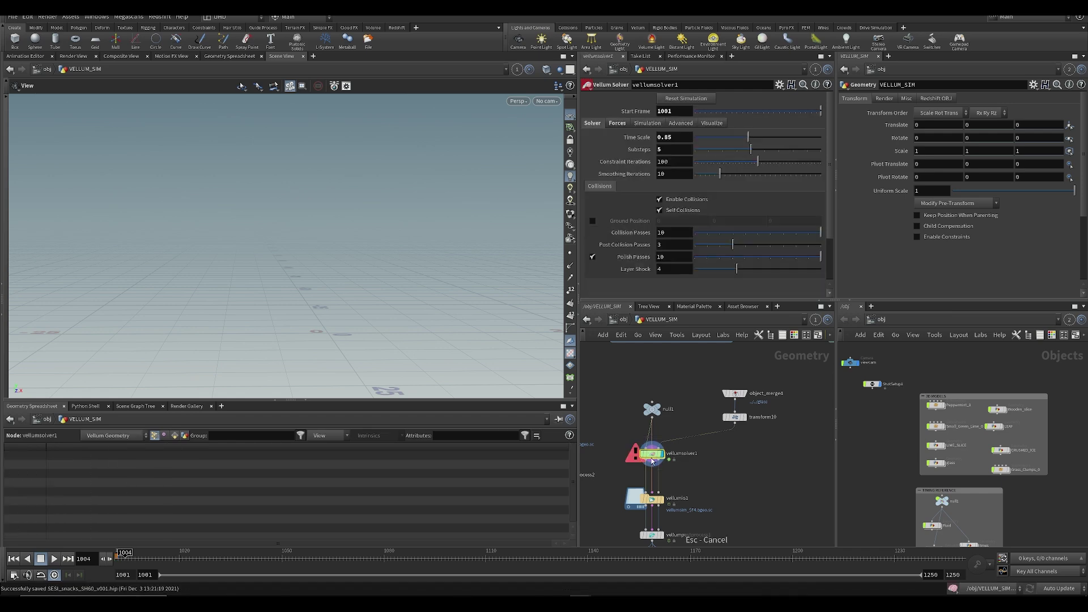
- Add a DOP Network node beside vellumsolver1 and save the scene
key(Tab)
text(dopn)
key(Return)
click(692, 455)
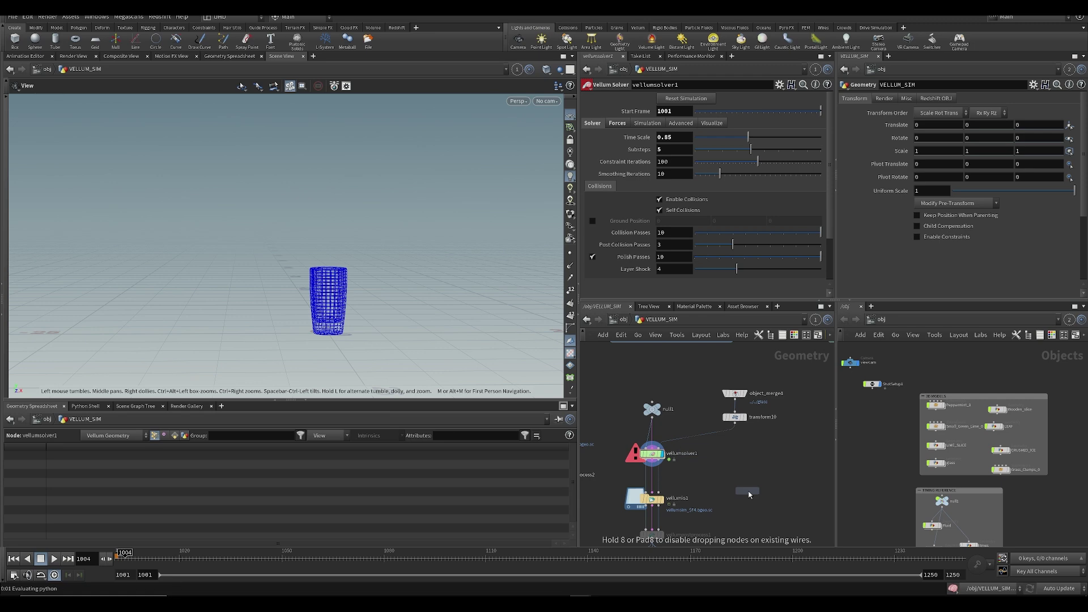
double_click(660, 456)
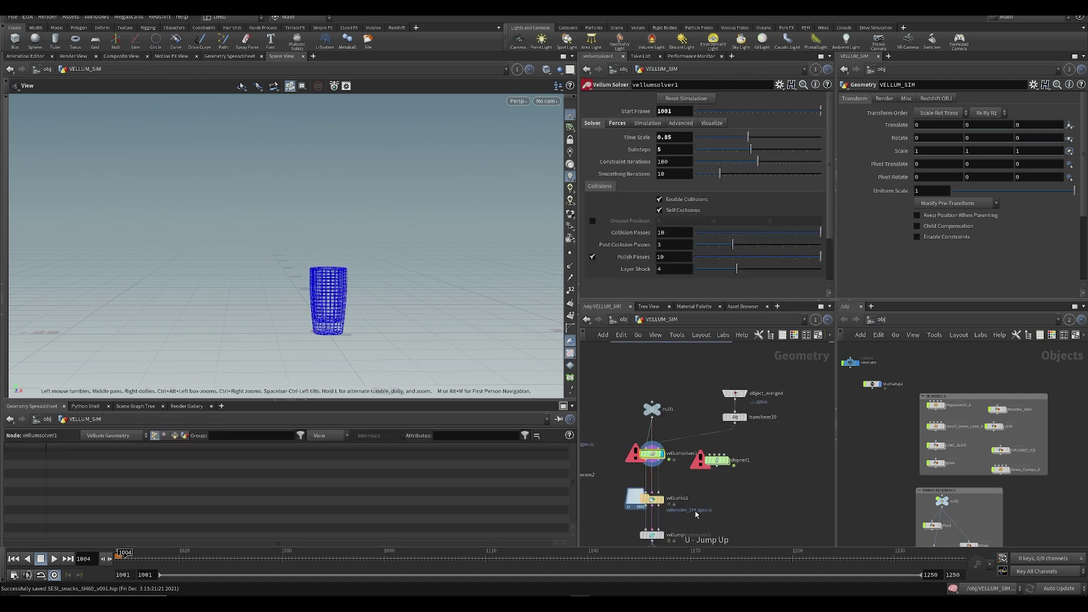
key(ctrl+s)
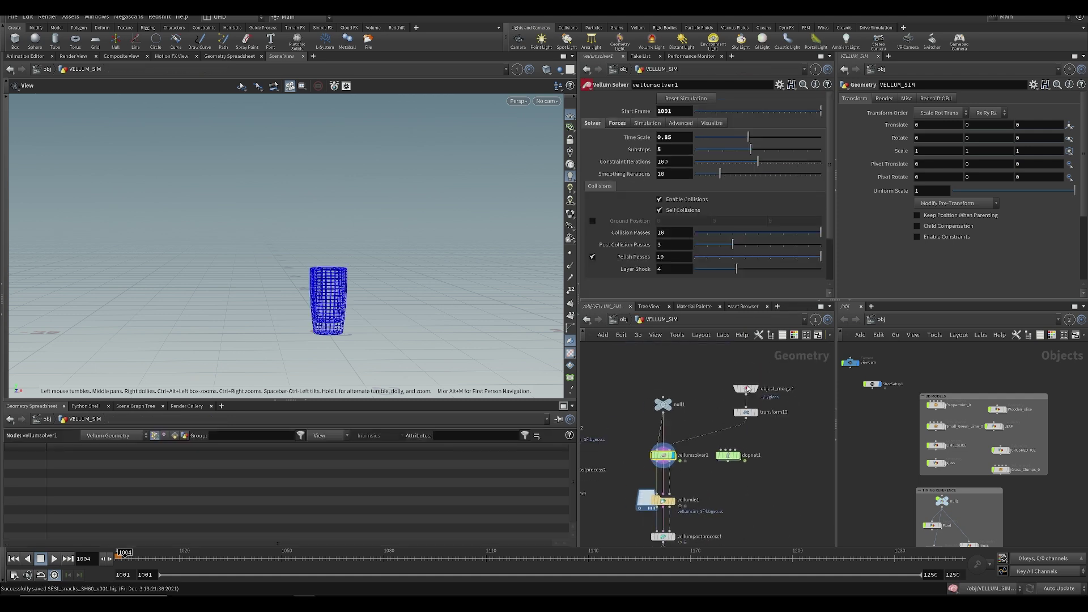
- Inside dopnet1, add a Vellum Solver and connect it to the output node
click(729, 456)
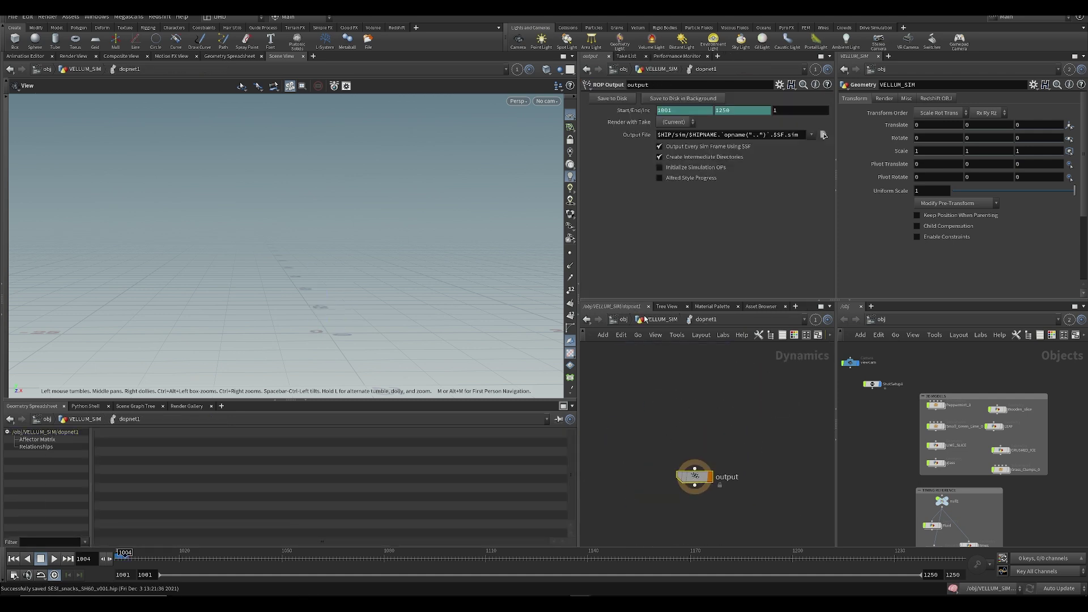
middle_drag(691, 424, 692, 468)
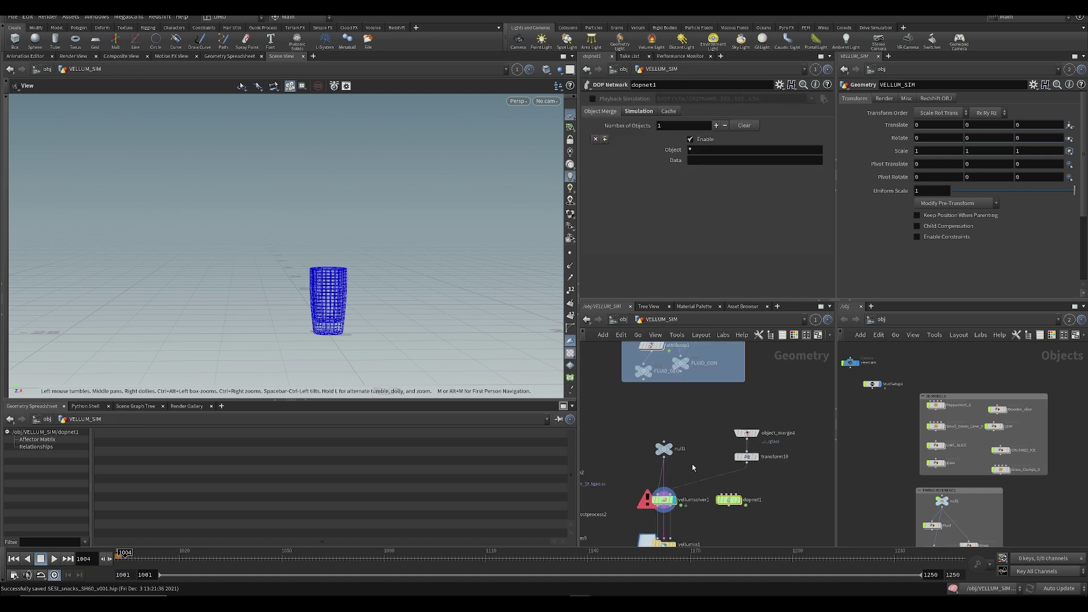
drag(728, 499, 723, 502)
double_click(717, 501)
key(Tab)
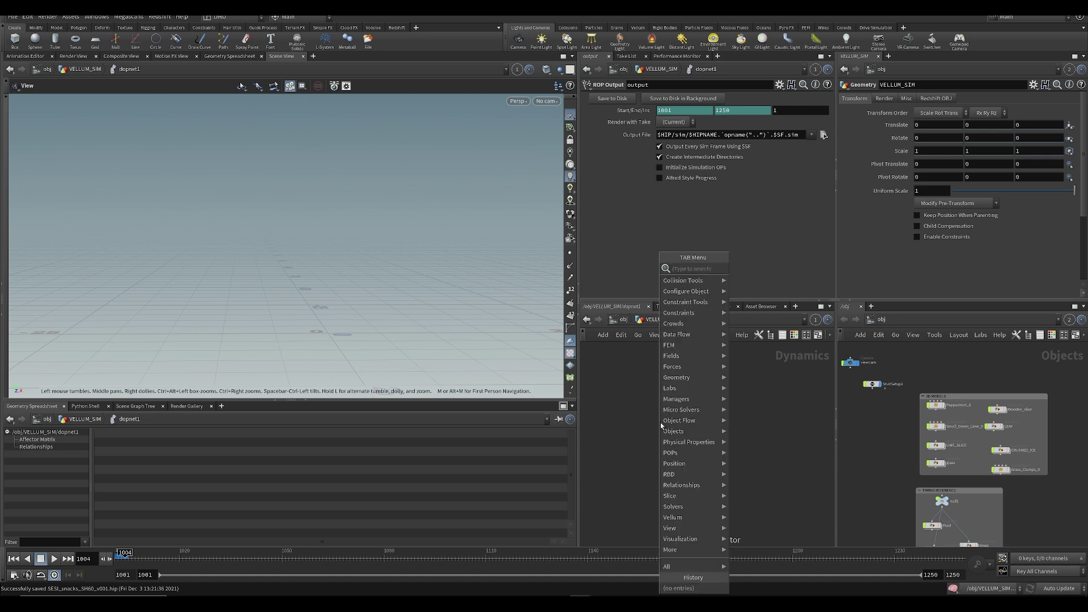
text(vellum, so)
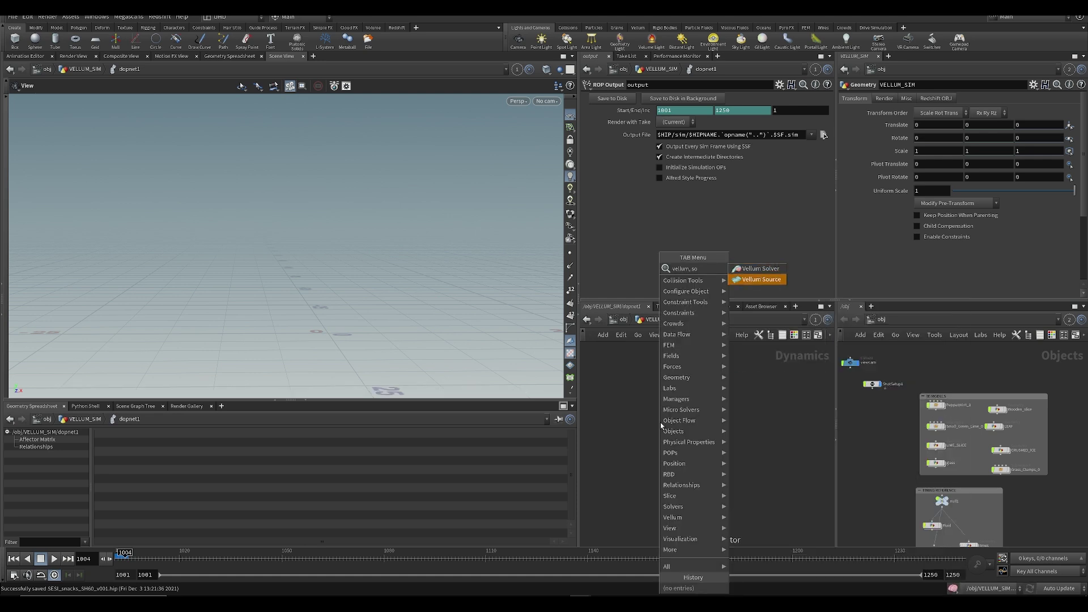
key(Return)
click(692, 447)
click(693, 514)
- Add a Vellum Object in dopnet1 and connect it to the first input of the Vellum Solver
key(Tab)
text(vellum ob)
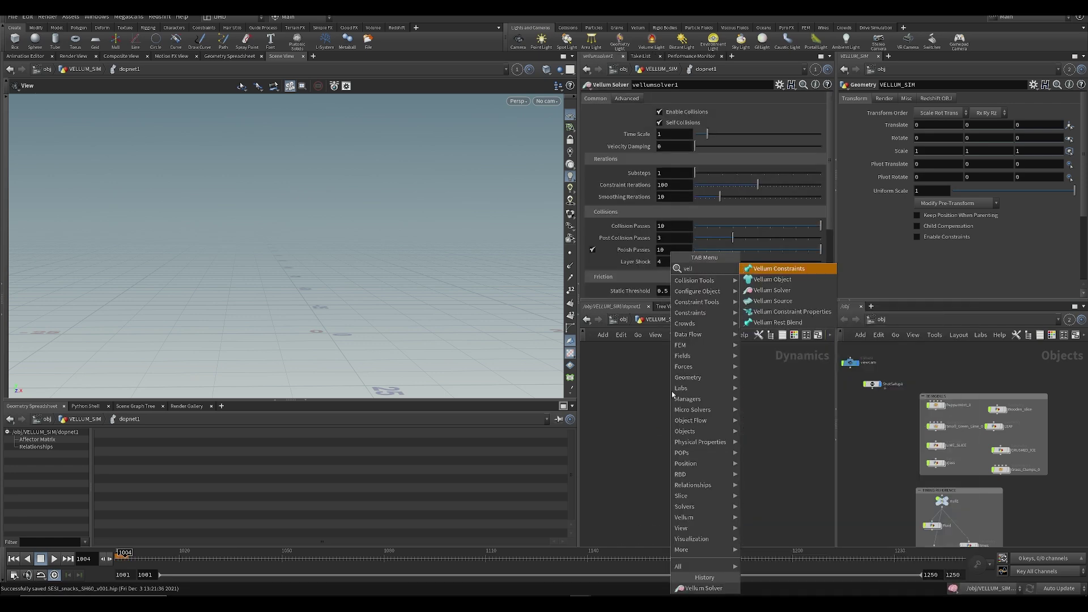
key(Return)
click(672, 391)
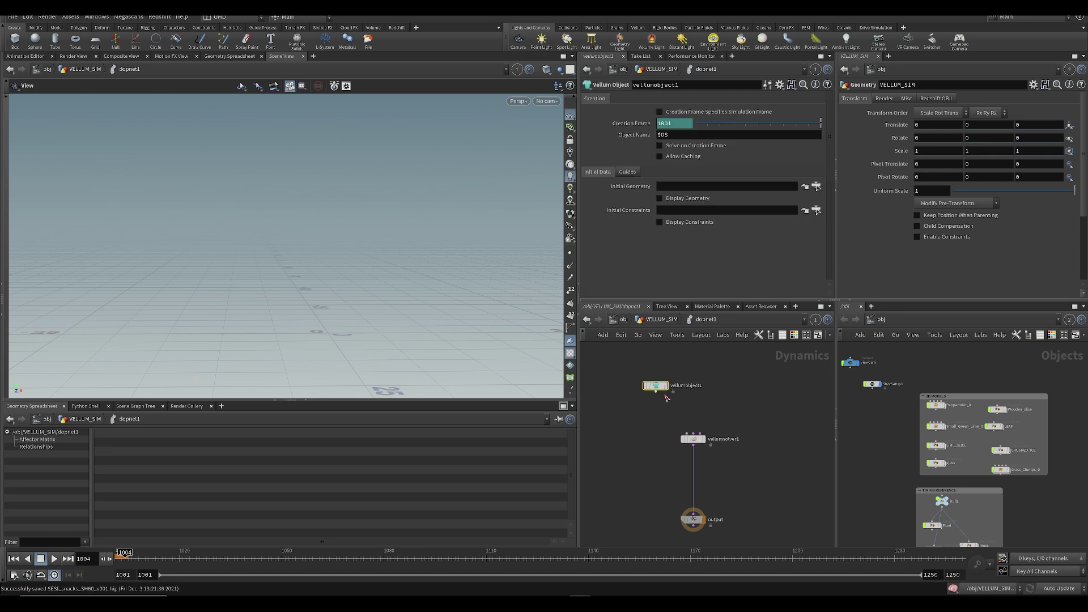
- Open VELLUM_SIM in the second network view, set the update mode to Manual and save the scene
middle_drag(886, 418, 963, 456)
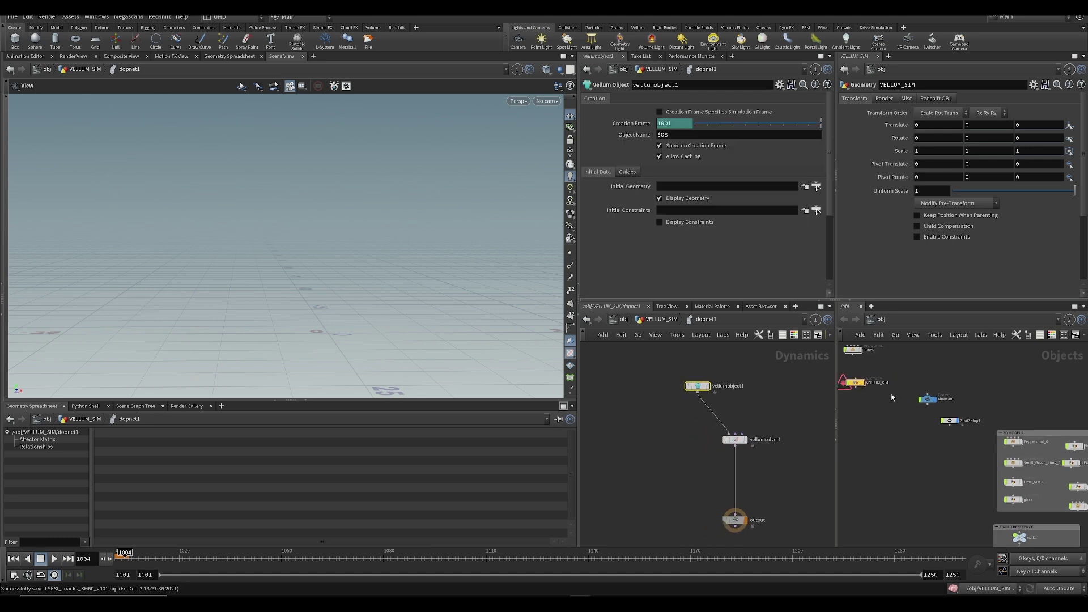
double_click(857, 384)
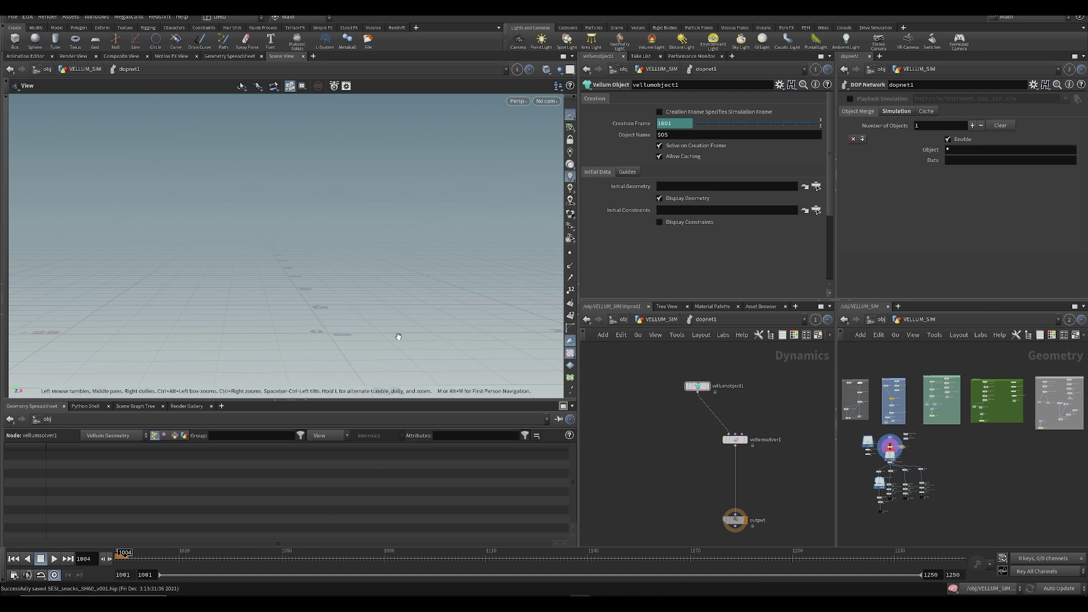
click(1060, 589)
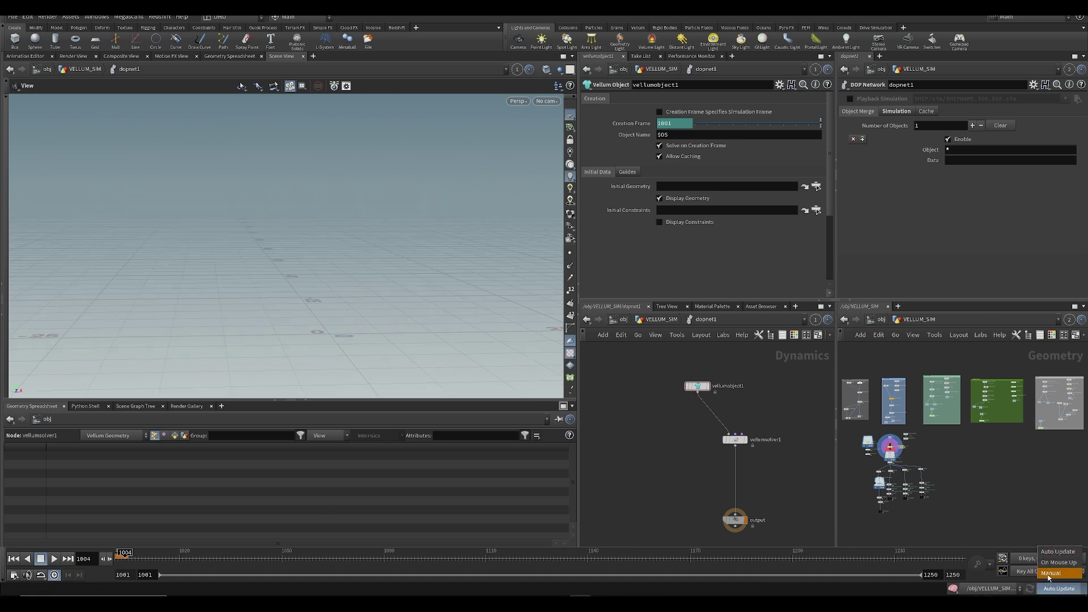
click(1050, 574)
key(ctrl+s)
scroll(893, 476, up, 8)
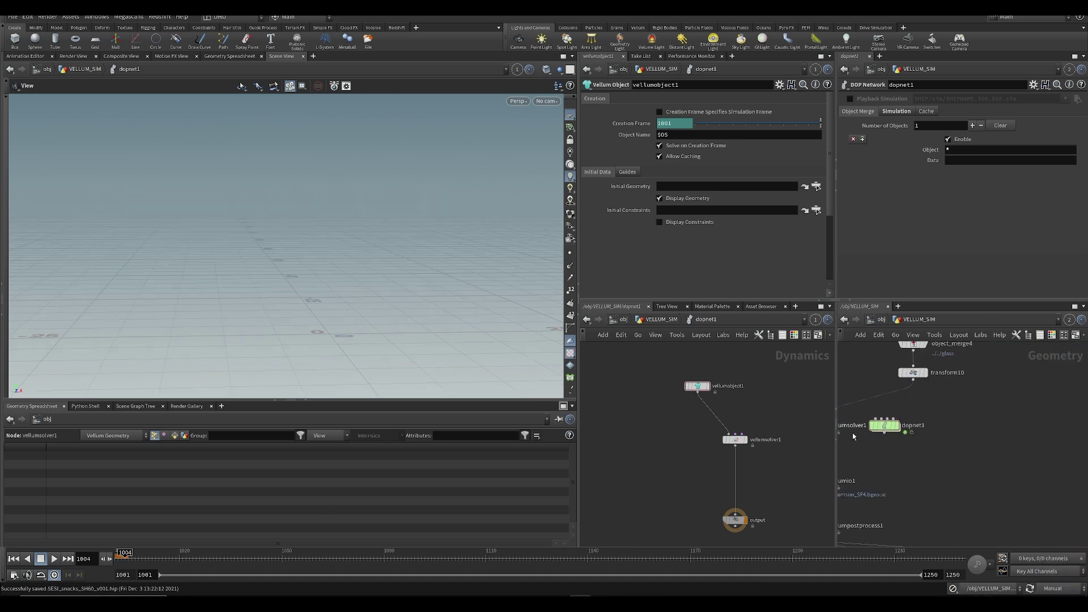
- Open the forces network inside the original vellumsolver1 in the second network view and save the scene
double_click(882, 441)
key(ctrl+s)
scroll(918, 436, down, 3)
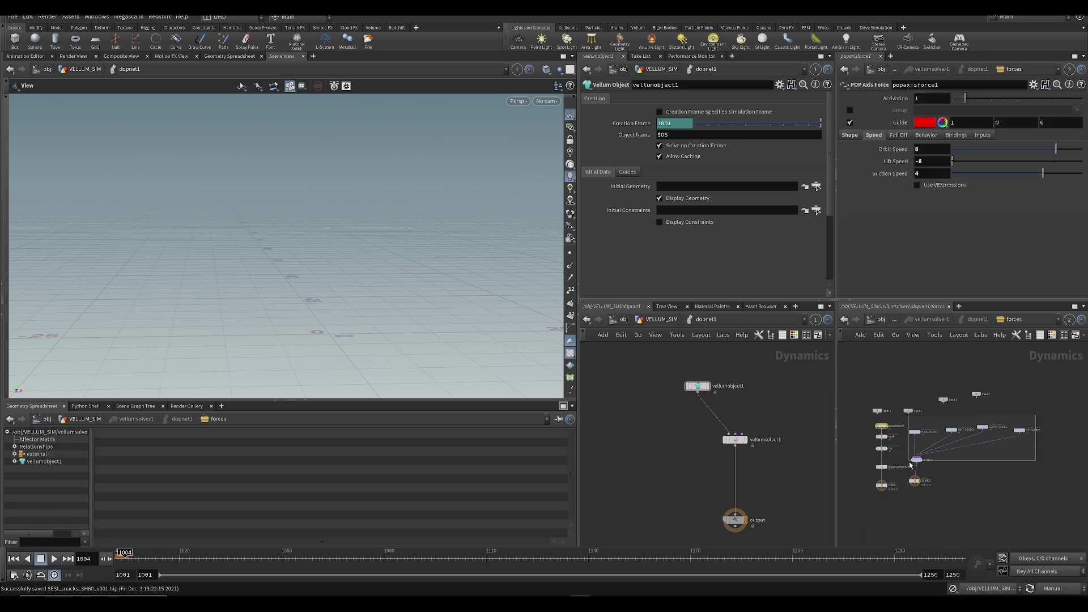
click(914, 432)
key(ctrl+c)
key(ctrl+v)
key(ctrl+z)
- Copy the Vellum source nodes and their merge from the forces network into dopnet1 and connect the merge to its Vellum Solver
drag(1061, 419, 908, 471)
key(ctrl+c)
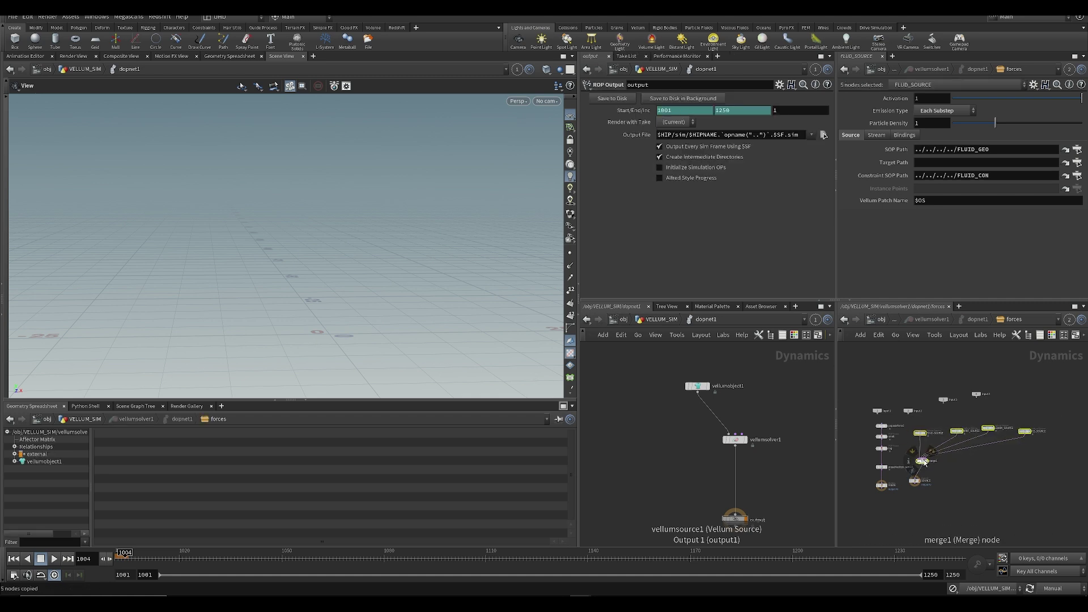
key(ctrl+v)
drag(668, 421, 784, 398)
click(762, 418)
drag(748, 430, 783, 404)
- Copy popaxisforce1, small, big and popadvectbyvolumes1 into dopnet1, connect the chain to the Vellum Solver, and save the scene
scroll(875, 432, up, 3)
drag(850, 405, 902, 499)
key(ctrl+c)
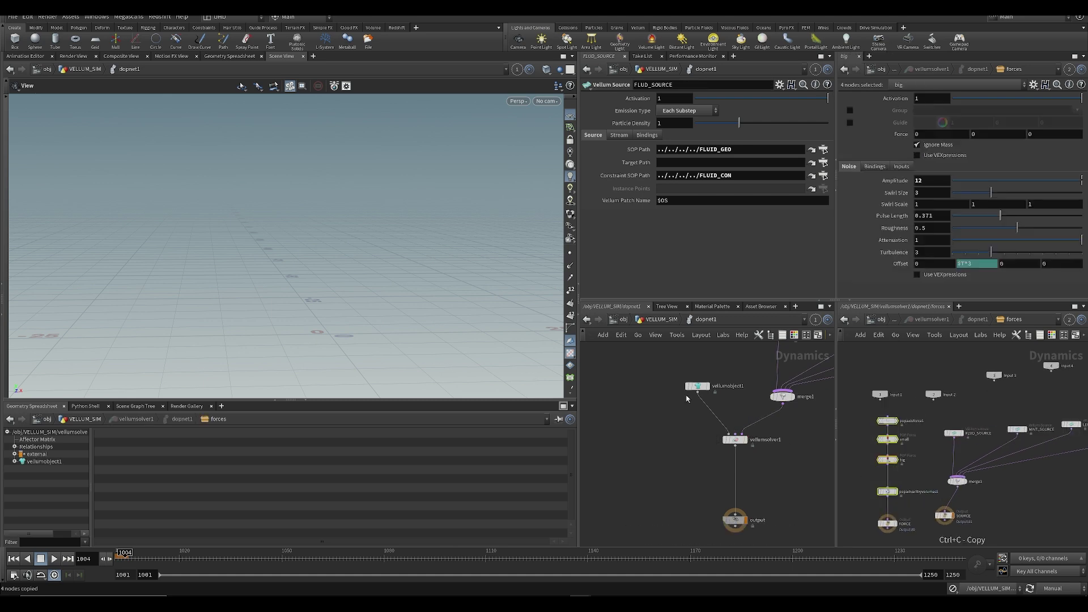
key(ctrl+v)
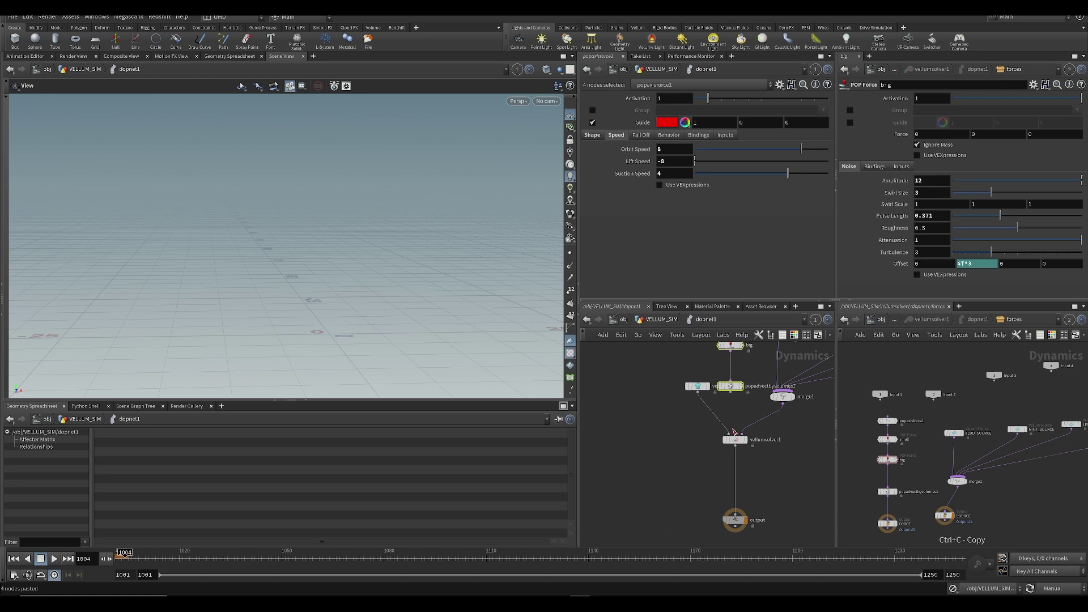
click(661, 445)
key(ctrl+s)
- Compare the original vellumsolver1's force settings with the Common and Advanced settings of the solver in dopnet1, and save the scene
click(860, 321)
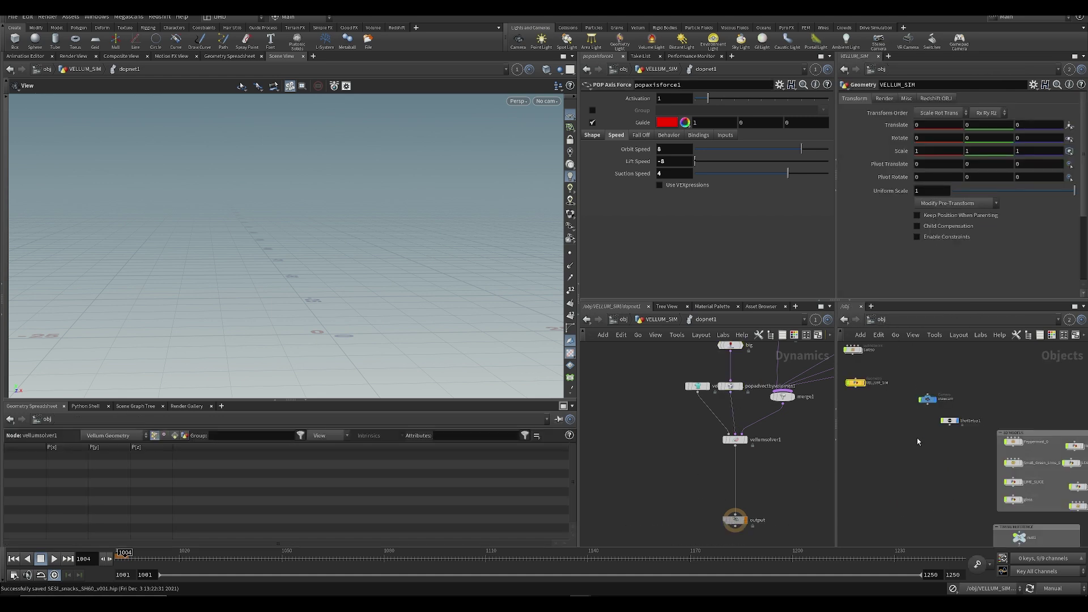
double_click(853, 384)
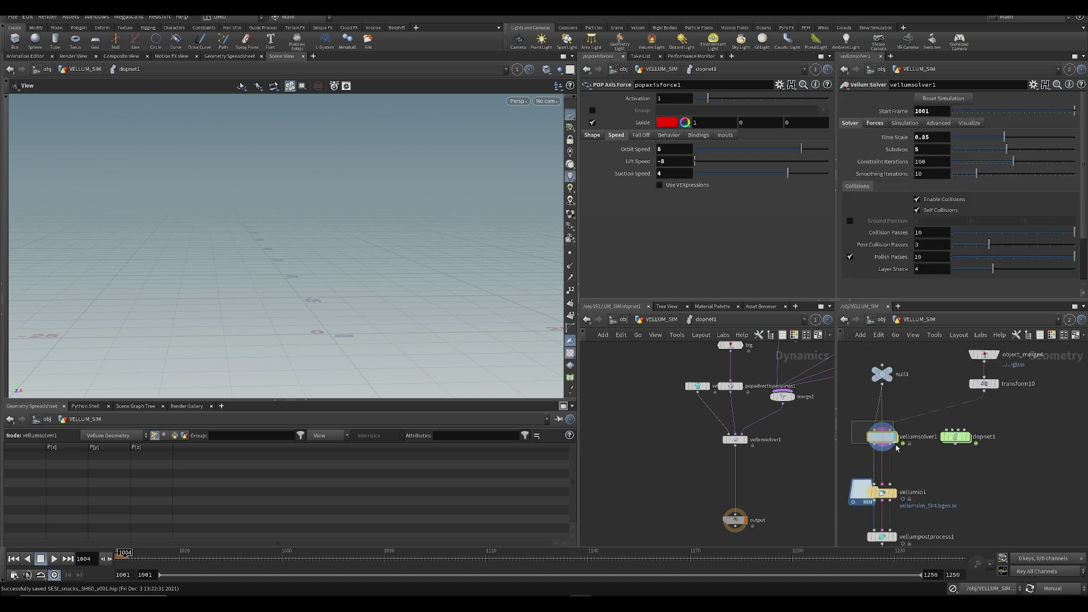
click(883, 124)
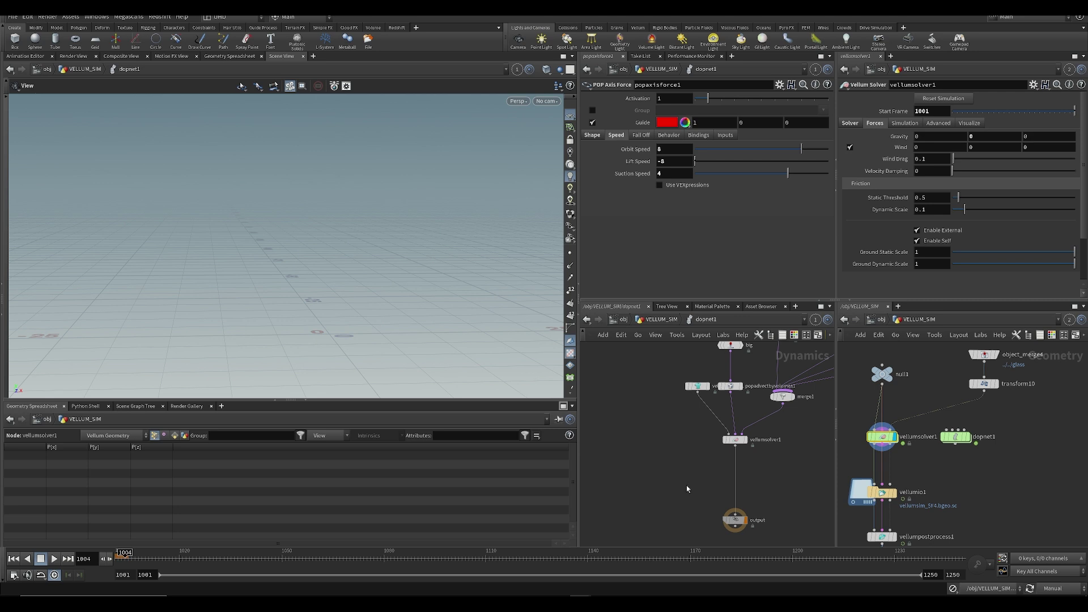
click(735, 440)
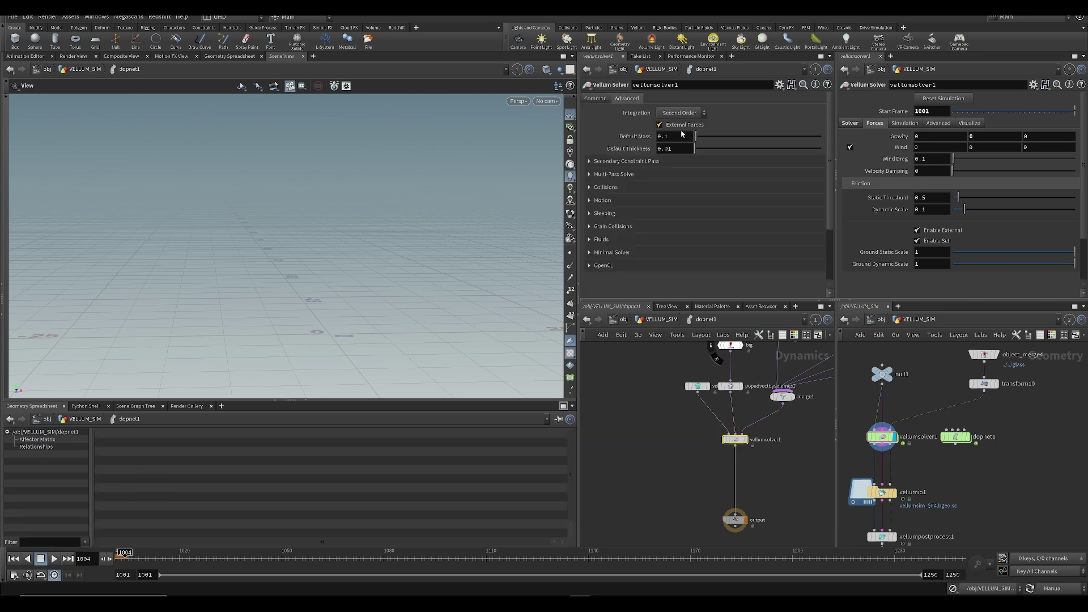
key(ctrl+s)
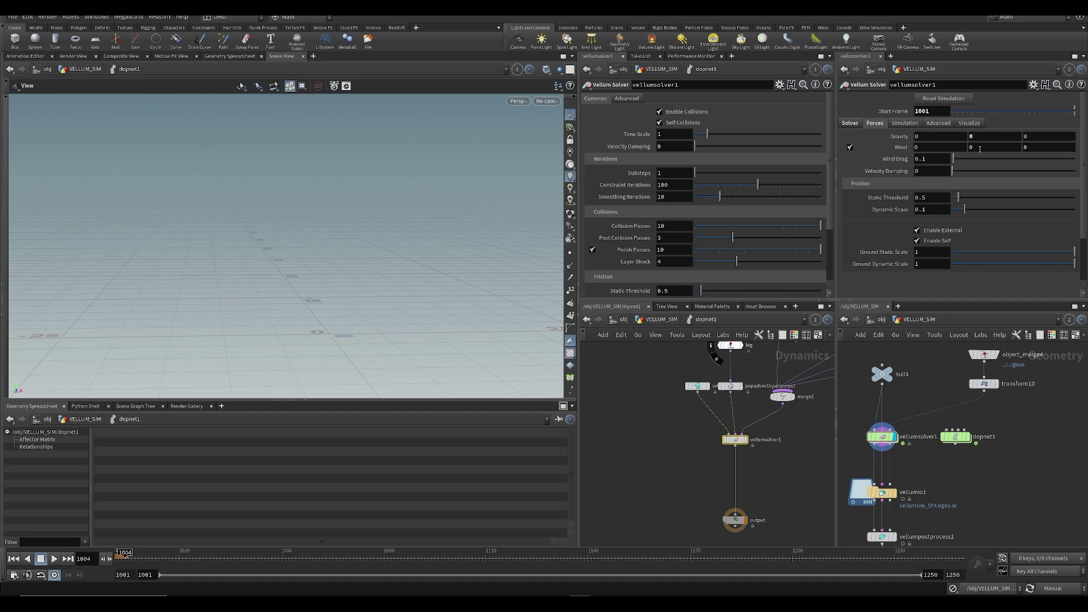
key(ctrl+s)
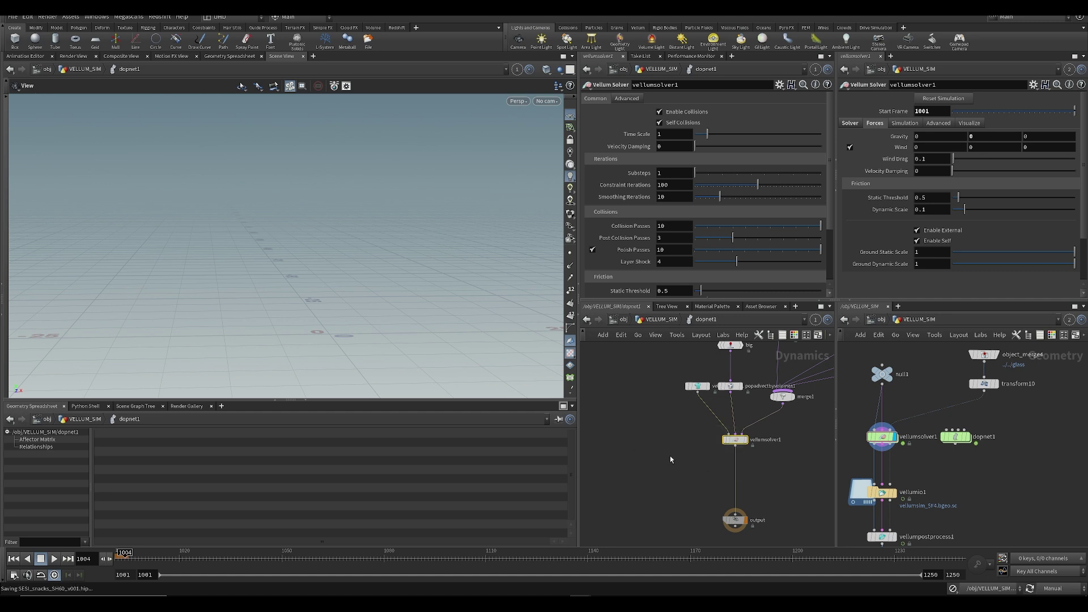
scroll(682, 460, down, 4)
drag(353, 348, 326, 306)
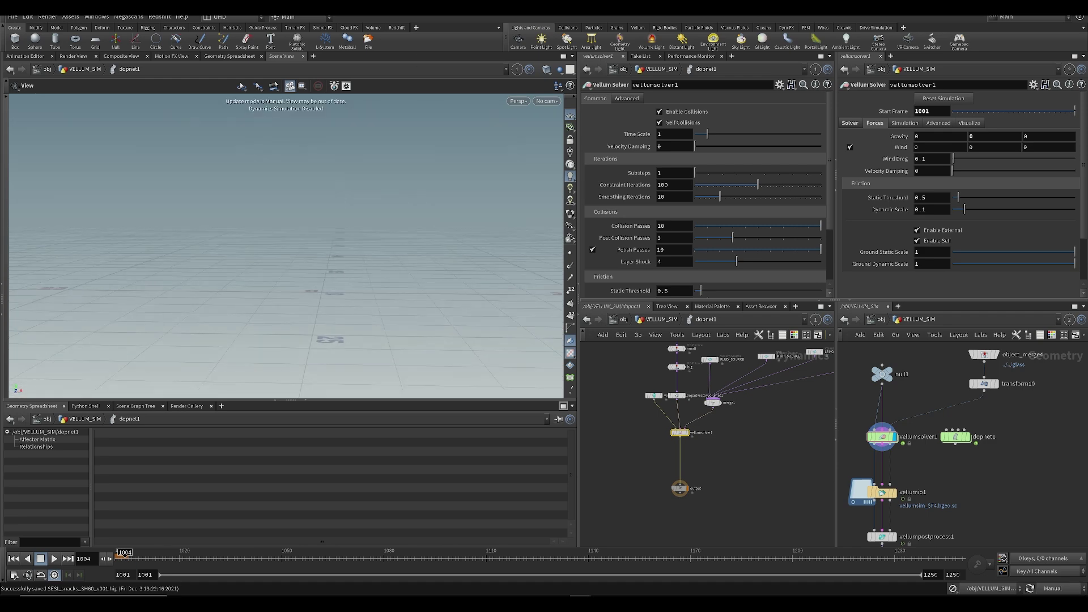
click(640, 335)
click(640, 336)
middle_drag(641, 346, 619, 365)
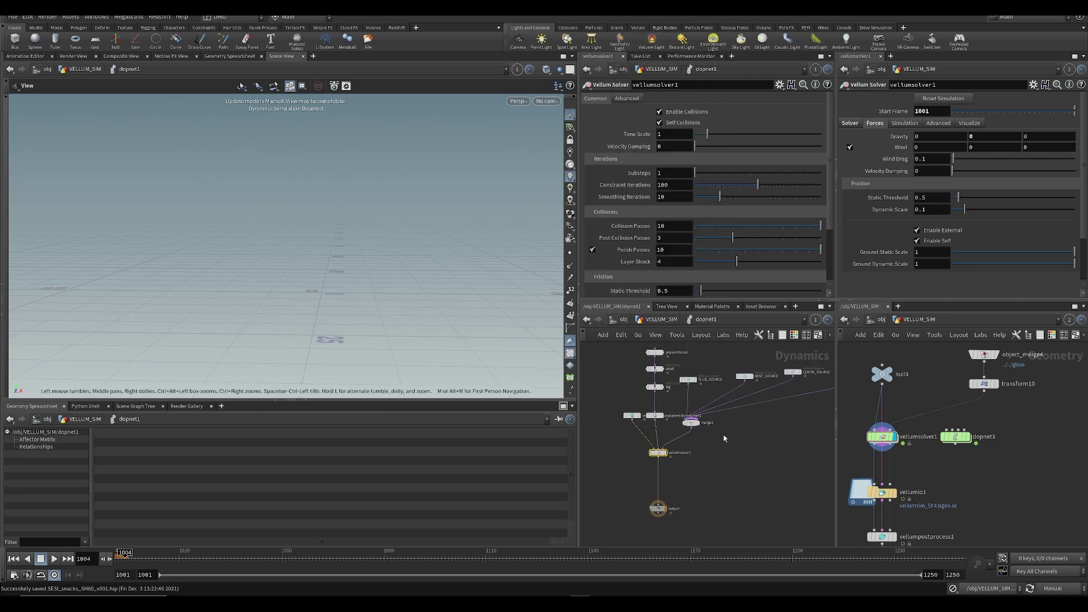
- Return to the VELLUM_SIM network and examine the wireframe glass close up and from several angles
key(u)
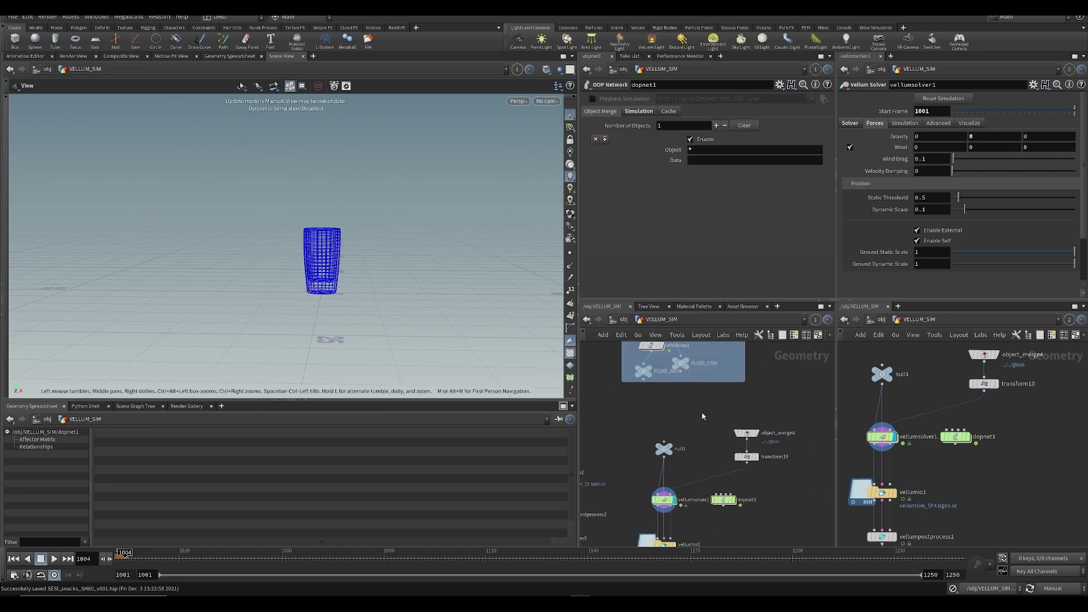
scroll(327, 235, up, 5)
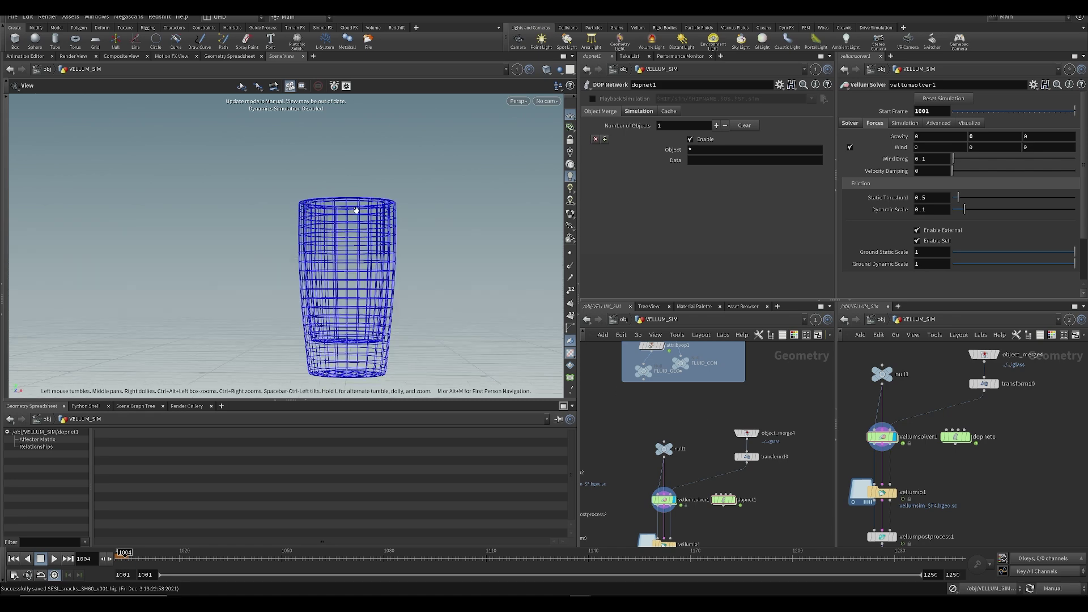
middle_drag(596, 413, 648, 383)
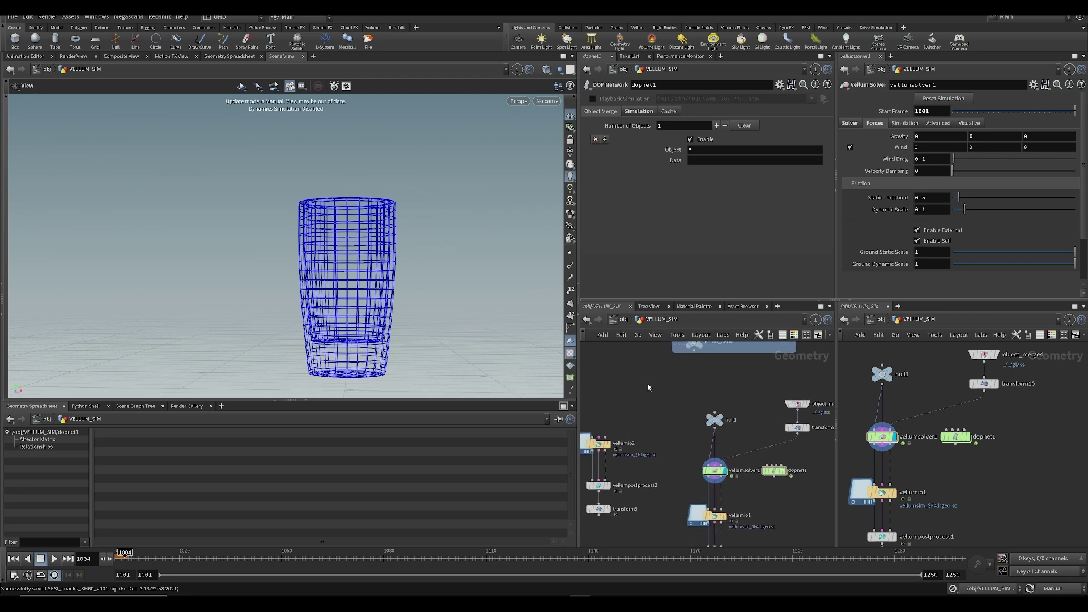
drag(476, 245, 405, 248)
scroll(405, 248, down, 2)
middle_drag(398, 197, 322, 257)
scroll(317, 251, down, 1)
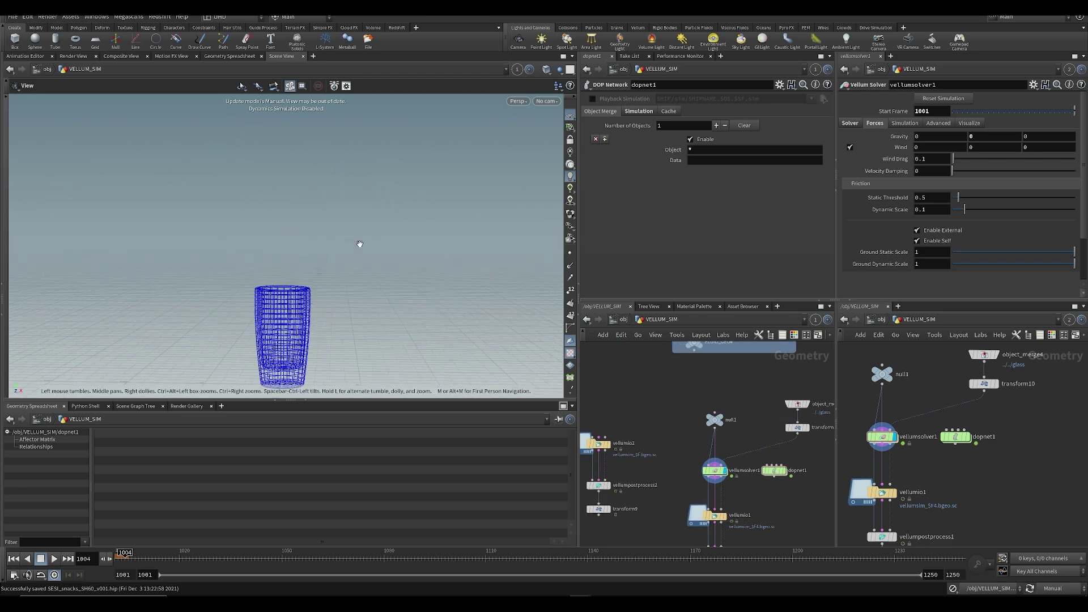
middle_drag(247, 290, 256, 128)
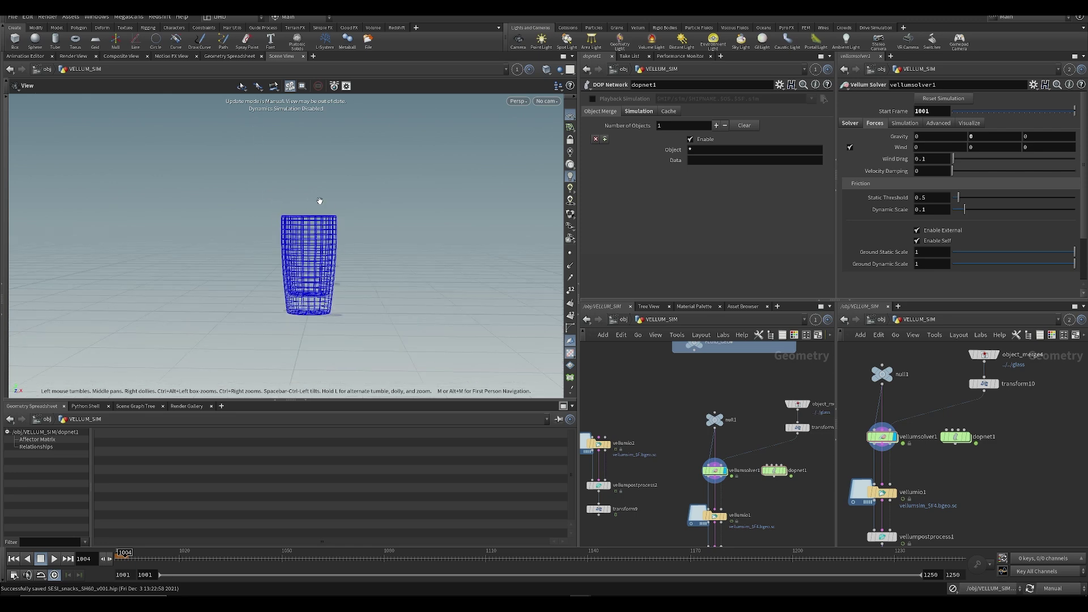
middle_drag(661, 456, 702, 414)
drag(282, 228, 313, 293)
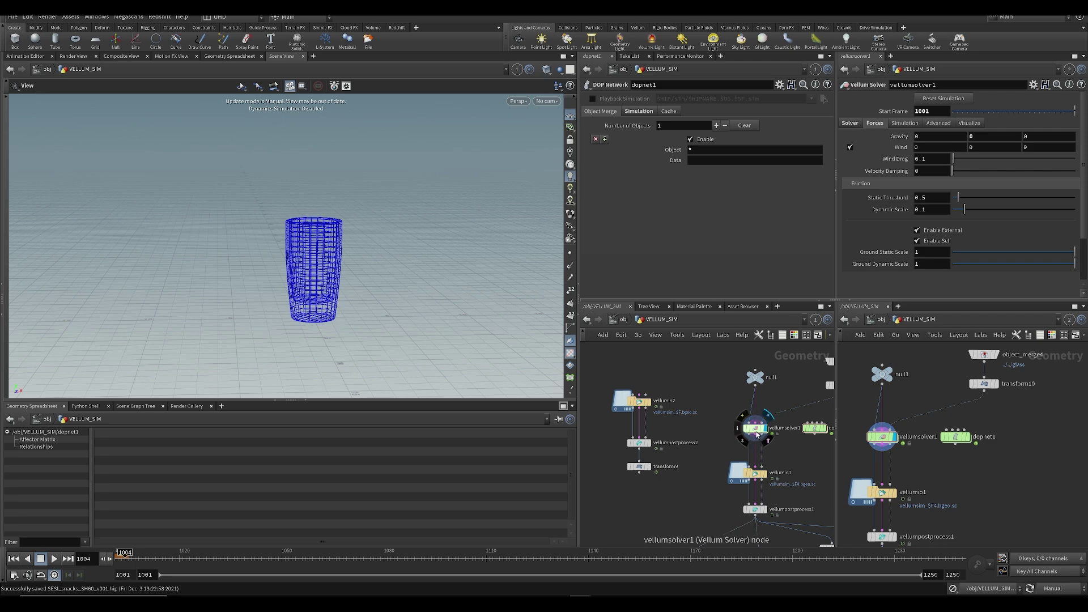
- Inspect the force chain and the merged sources with their FORCE and SOURCE outputs inside the original vellumsolver1
double_click(755, 428)
middle_drag(732, 491, 710, 445)
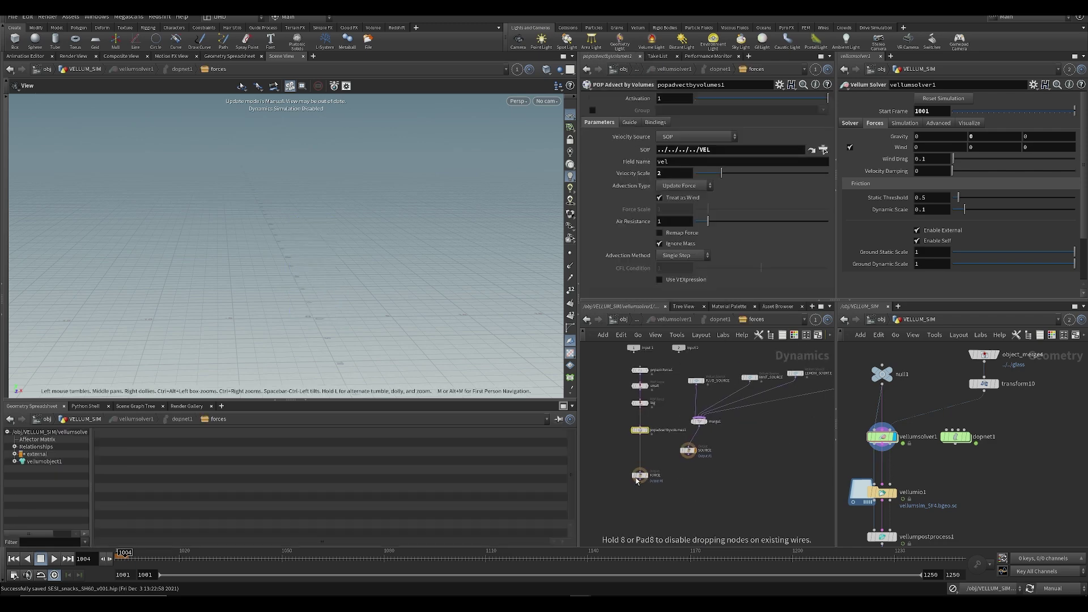
scroll(680, 445, up, 3)
drag(663, 460, 682, 503)
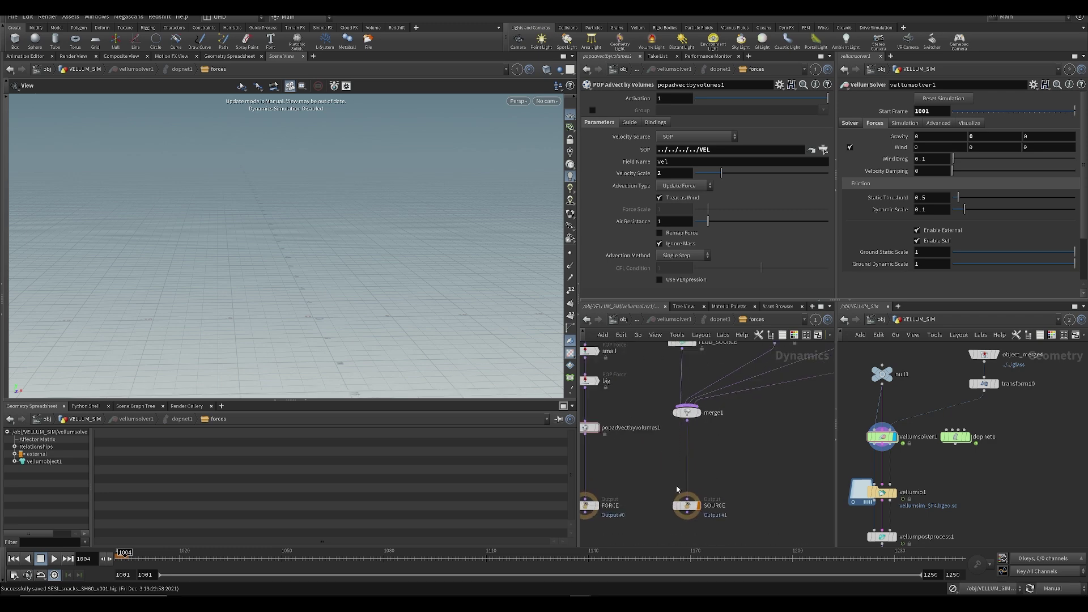
- Show the original vellumsolver1's Solver settings for reference and open dopnet1 inside VELLUM_SIM with its Vellum Solver parameters
middle_drag(694, 502, 817, 471)
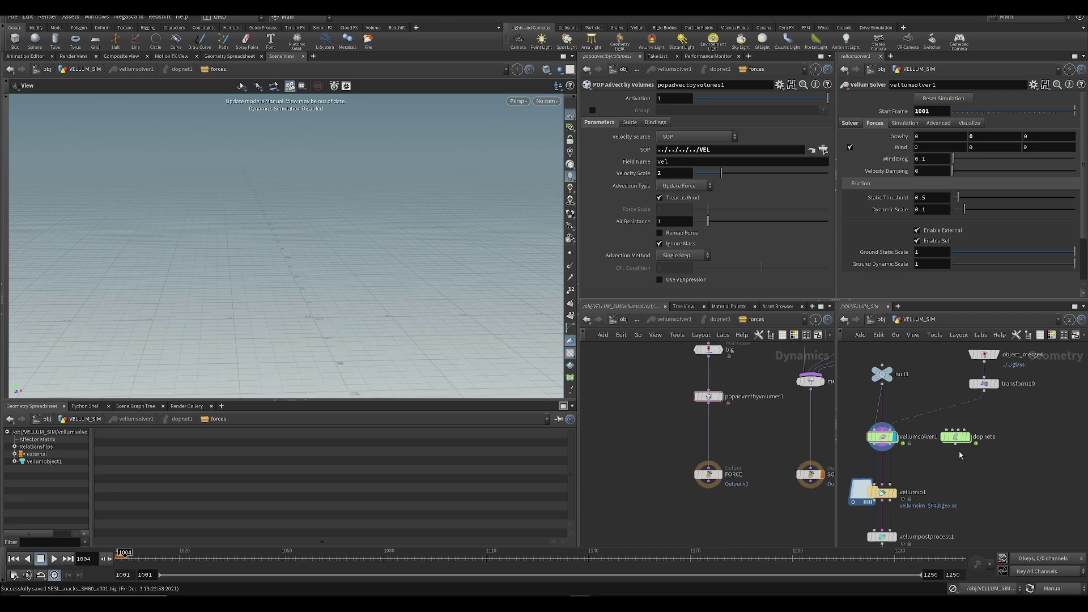
click(852, 124)
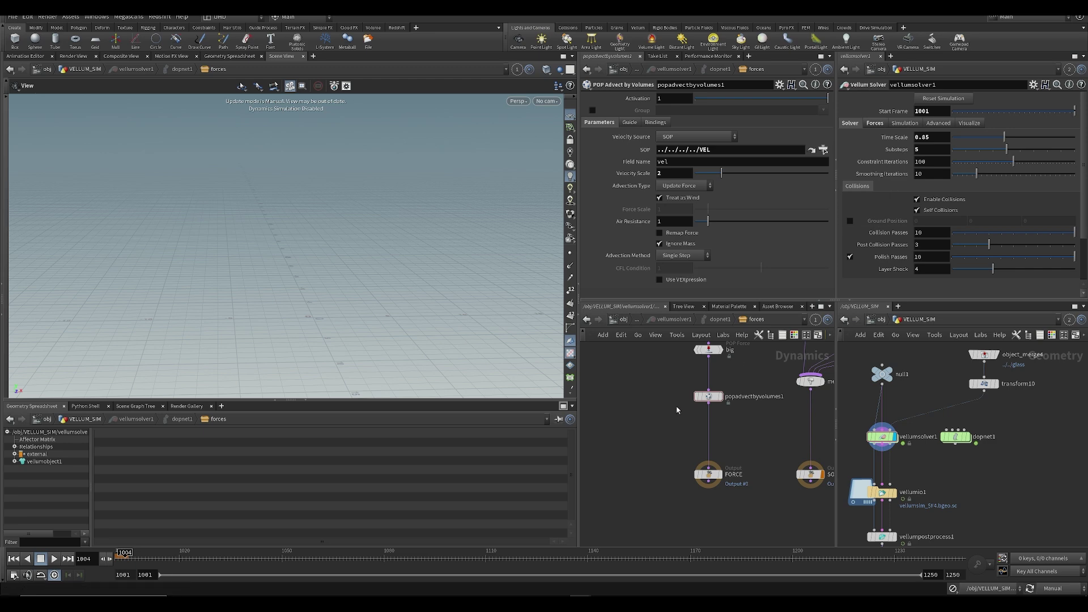
middle_drag(665, 399, 617, 471)
key(u)
key(u)
key(u)
key(u)
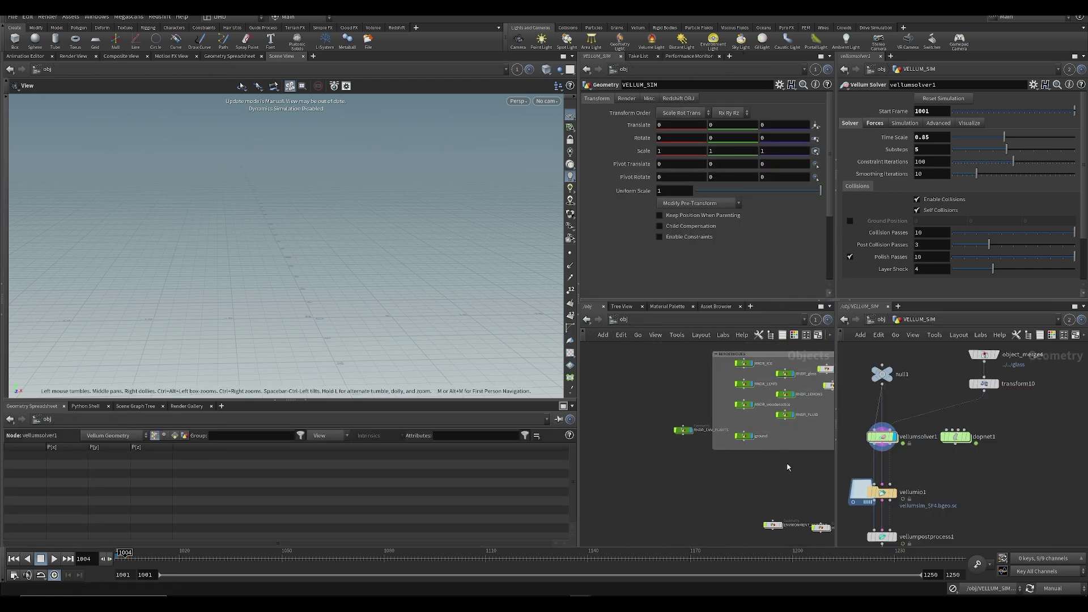
double_click(789, 369)
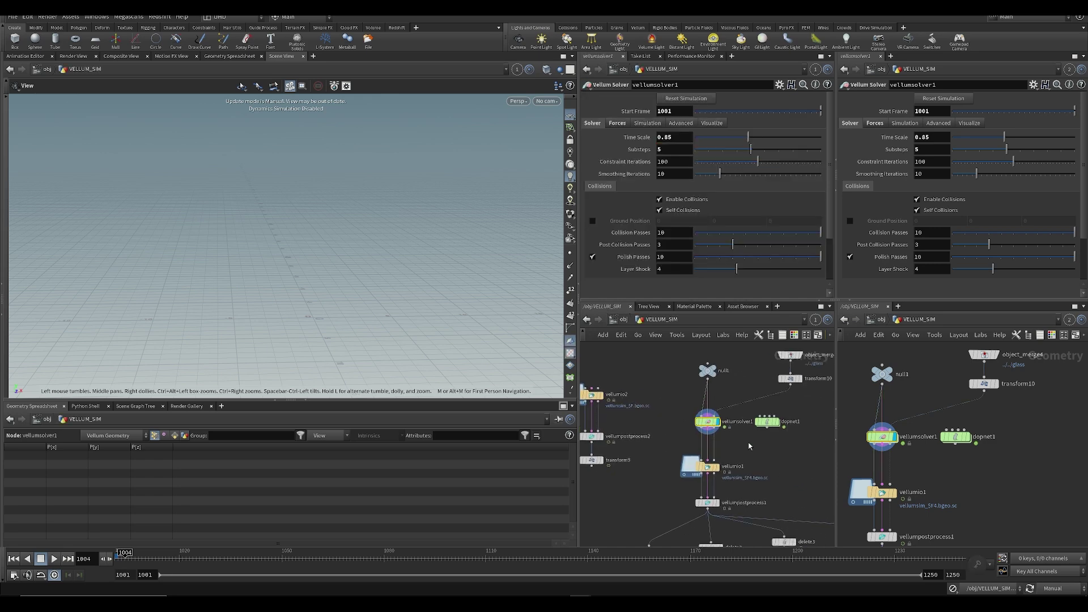
double_click(760, 422)
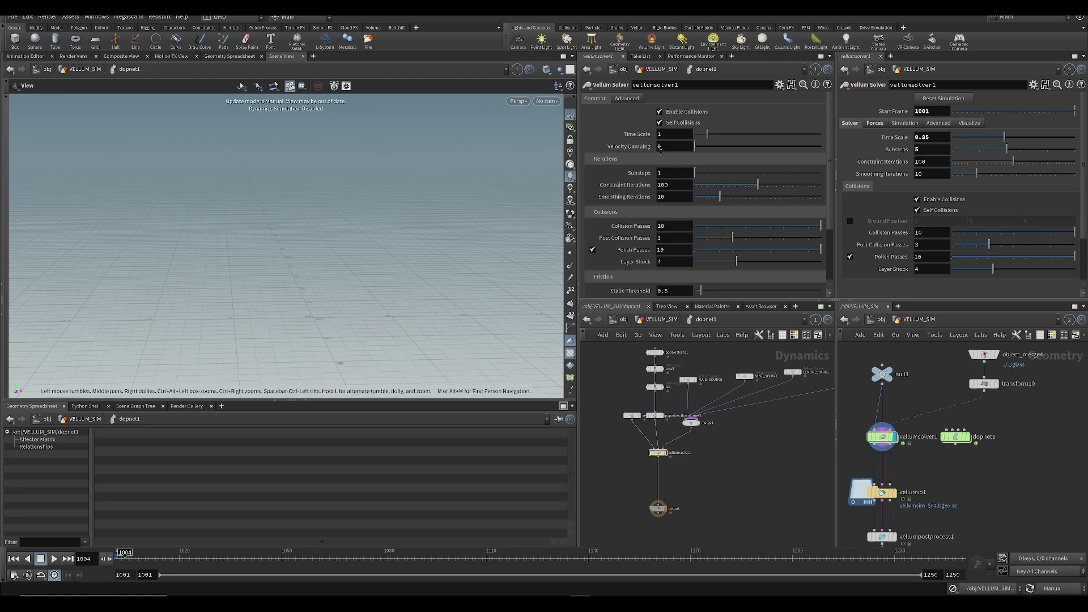
- Set the dopnet1 Vellum Solver's substeps to 5 and constraint iterations to 20, and save the scene
click(660, 172)
key(Return)
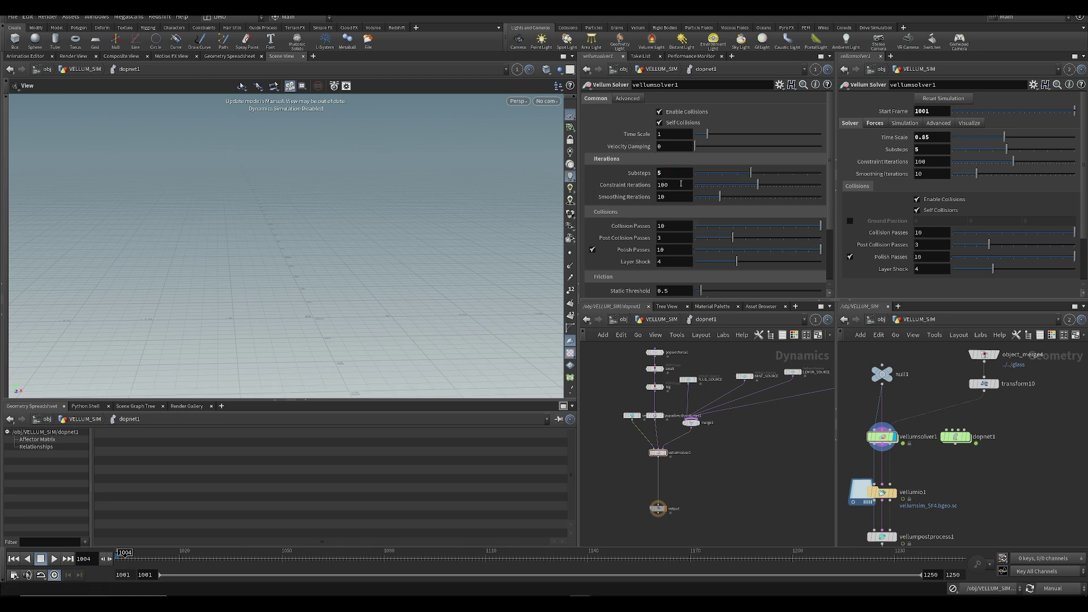
click(686, 187)
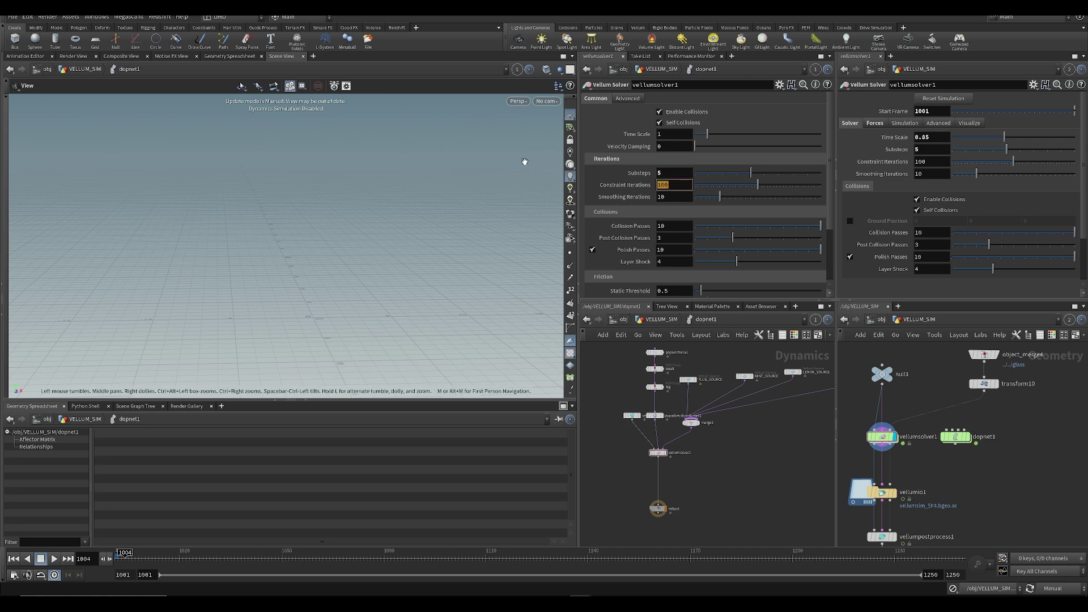
text(20)
key(Return)
key(ctrl+s)
middle_drag(733, 465, 731, 491)
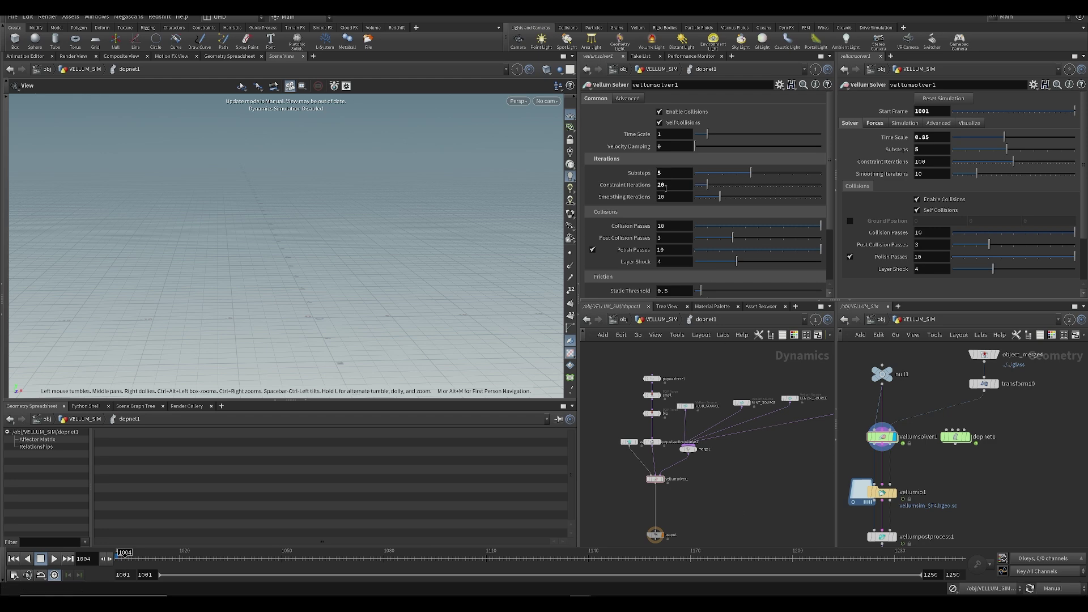
- Set the dopnet1 Vellum Solver's time scale to 0.85, save the scene, and check its Advanced settings
key(Return)
mouse_move(626, 200)
key(ctrl+s)
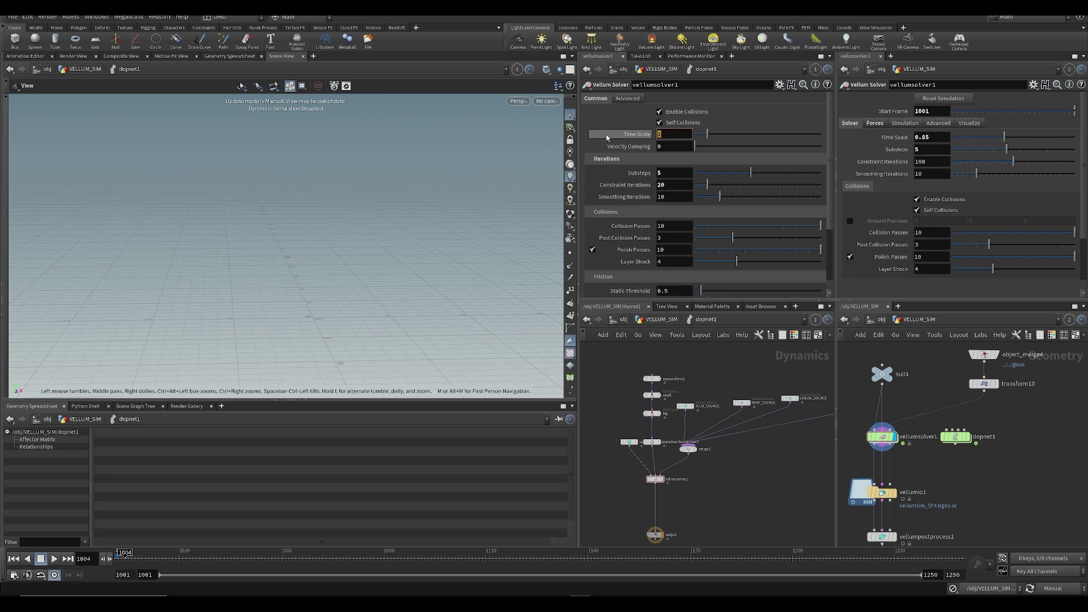
mouse_move(608, 138)
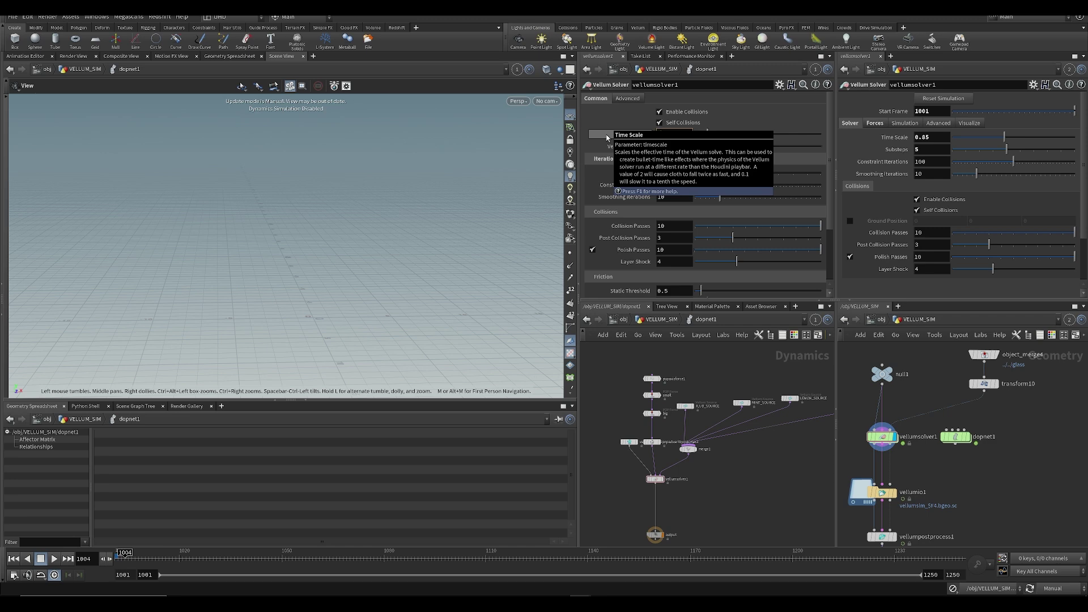
key(ctrl+s)
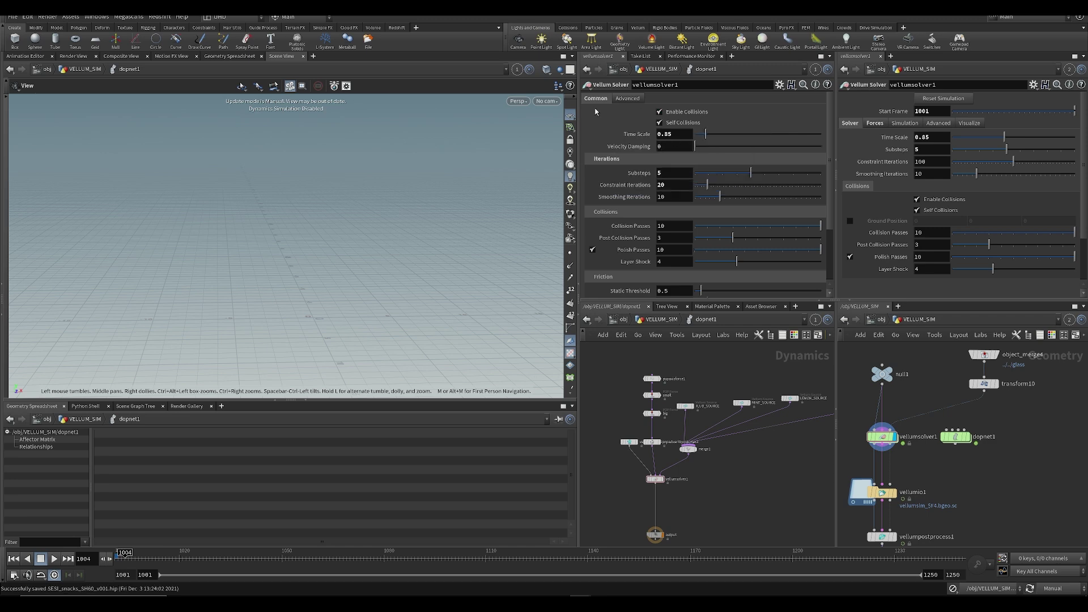
click(625, 101)
click(597, 99)
middle_drag(805, 485, 791, 459)
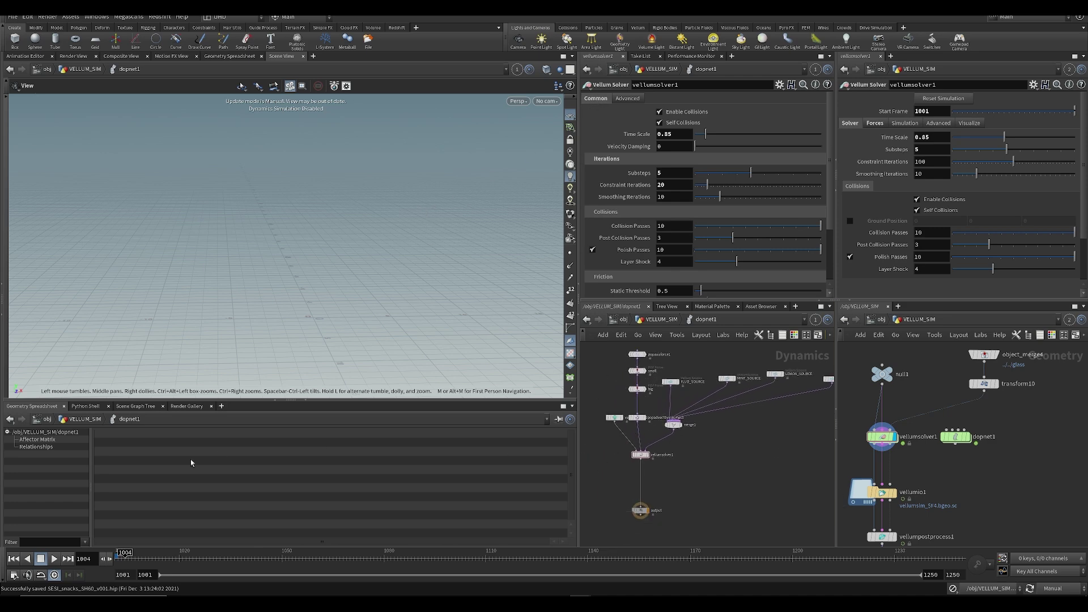
- Save the scene, return to frame 1001, and switch the update mode to Auto Update
click(14, 575)
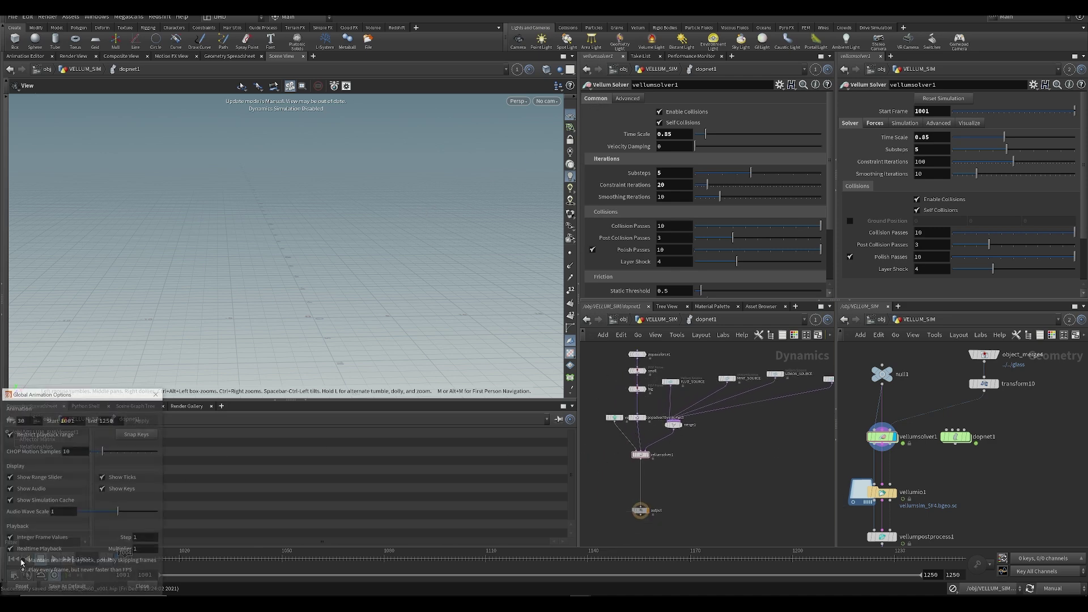
click(156, 393)
middle_drag(1036, 438, 997, 419)
middle_drag(732, 501, 726, 468)
key(ctrl+s)
scroll(727, 467, down, 1)
click(116, 558)
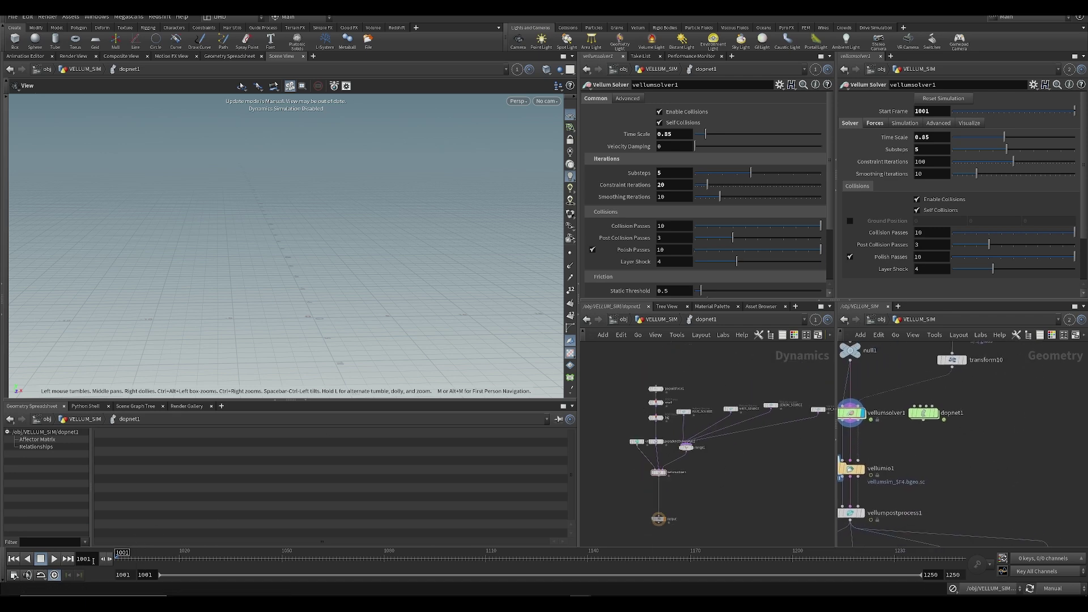
click(1053, 588)
click(1055, 552)
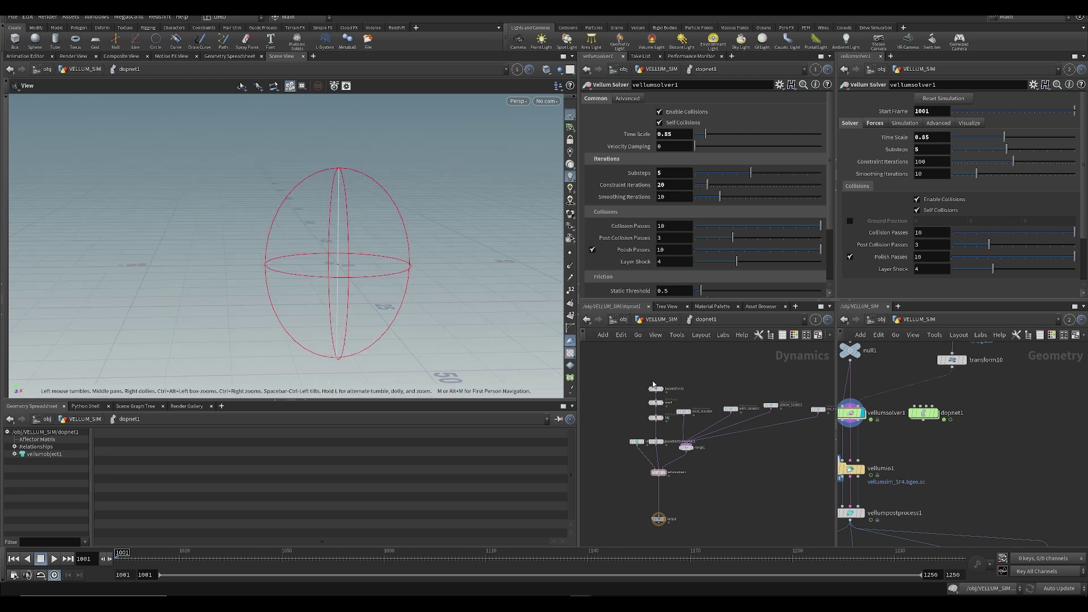
- Inspect the vellumconstraints_grain1 settings in the fluid prep network of VELLUM_SIM
click(662, 319)
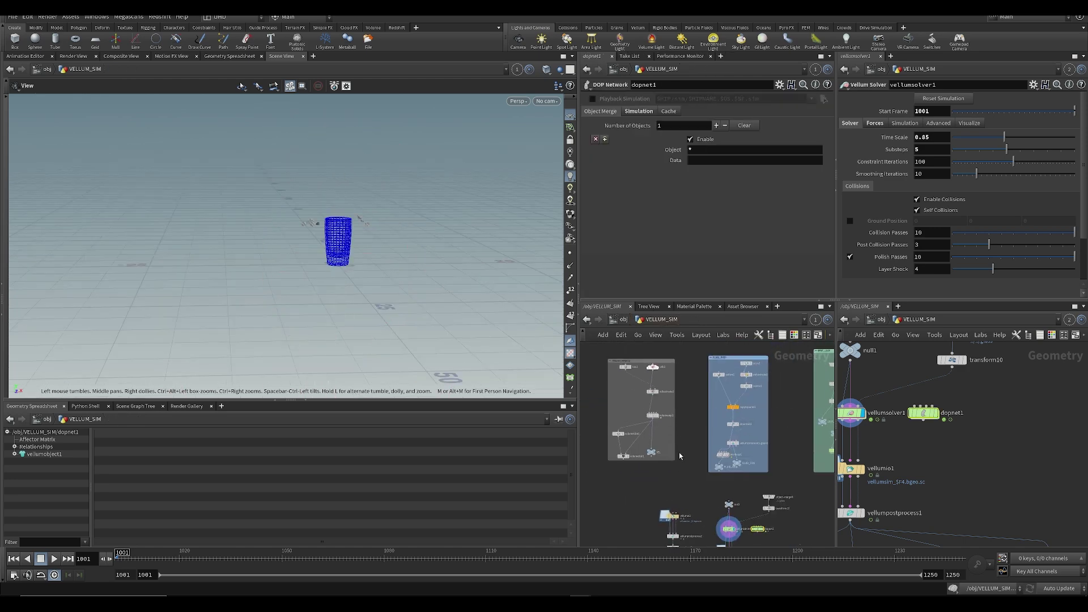
scroll(641, 399, up, 3)
middle_drag(630, 395, 645, 470)
middle_drag(783, 438, 662, 396)
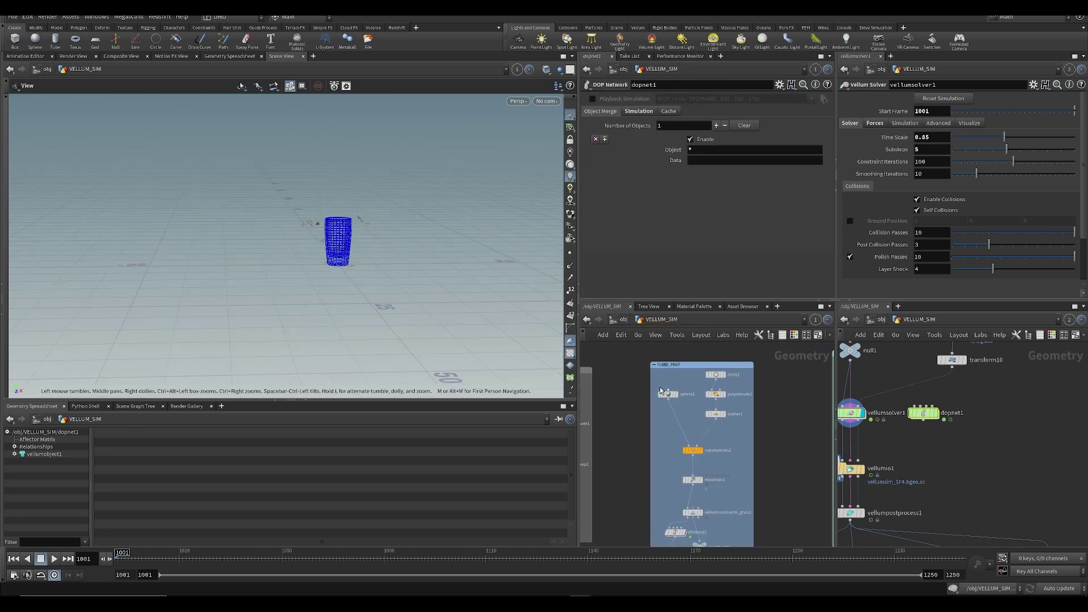
click(668, 405)
click(693, 512)
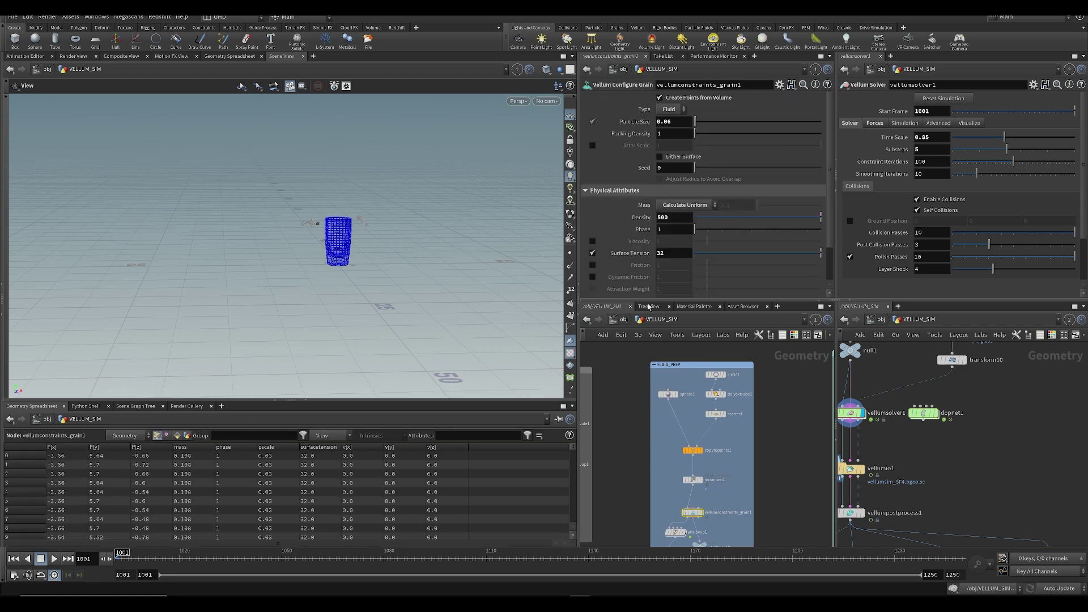
scroll(684, 455, down, 3)
middle_click(684, 454)
middle_drag(740, 526, 729, 327)
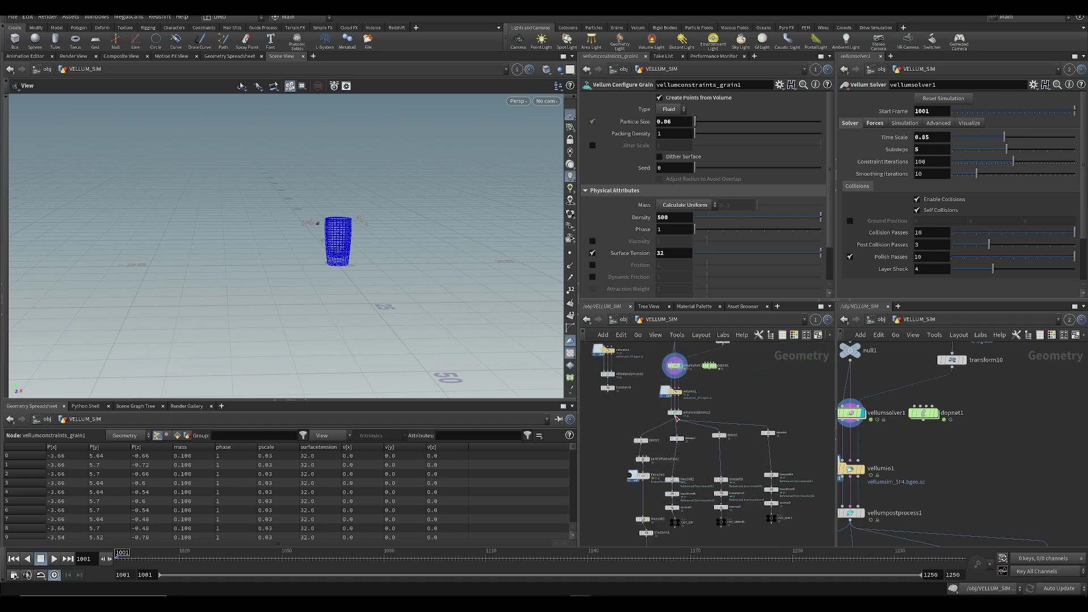
- Play dopnet1's simulation, rewind it to the first frame, and bring up the FLUID_SOURCE parameters
scroll(674, 415, up, 3)
double_click(724, 345)
key(Up)
key(ctrl+Up)
key(ctrl+s)
drag(680, 389, 691, 415)
click(684, 412)
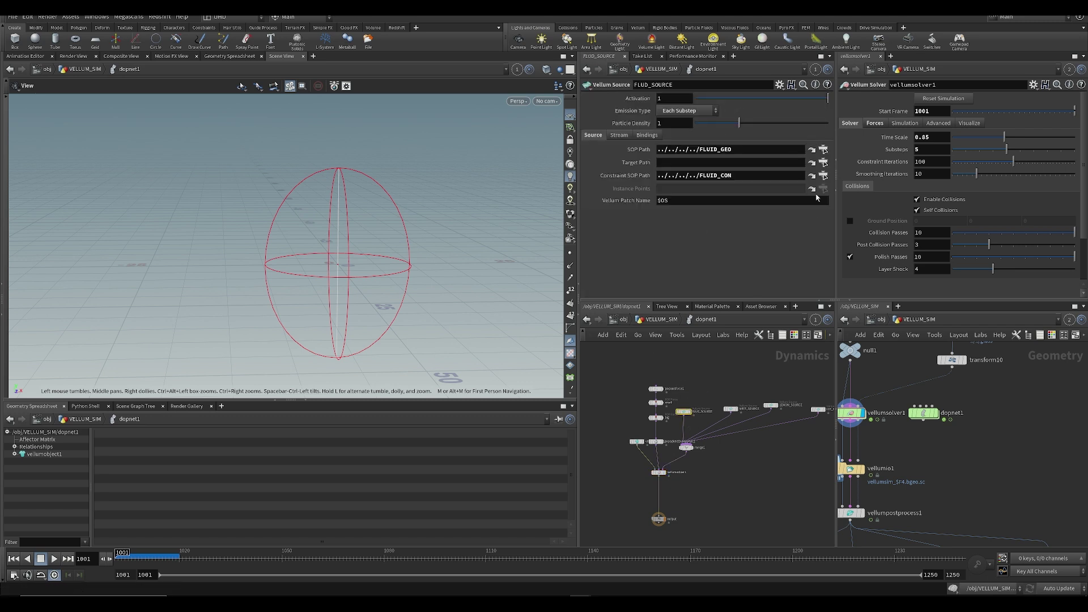
- Save the scene and compare the fluid prep nulls in VELLUM_SIM with the source paths used by FLUID_SOURCE
scroll(1030, 482, down, 5)
key(ctrl+s)
scroll(947, 458, up, 3)
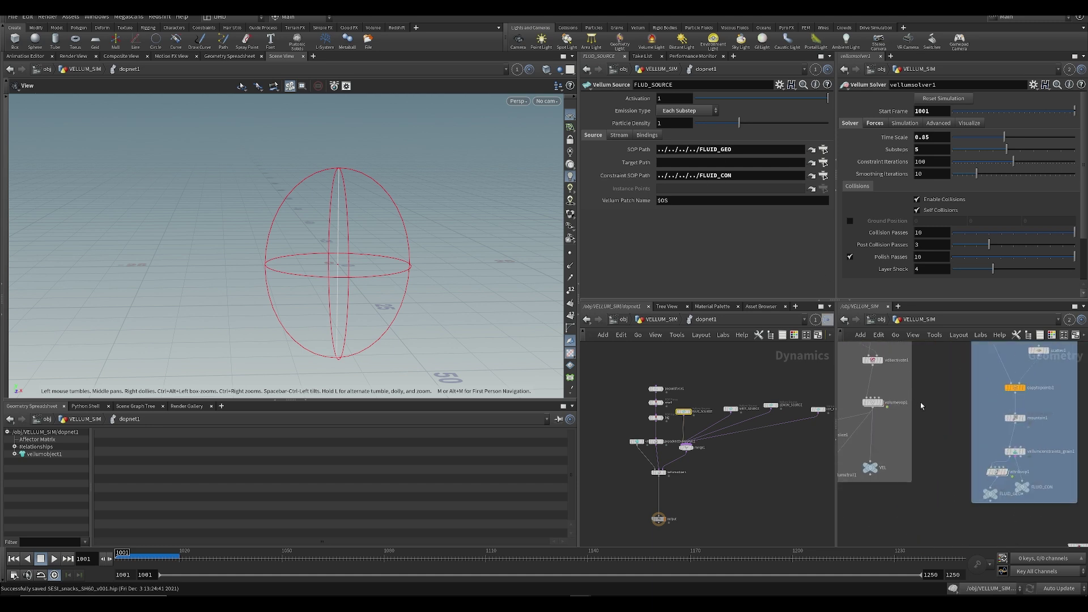
middle_drag(919, 401, 857, 364)
scroll(979, 471, down, 3)
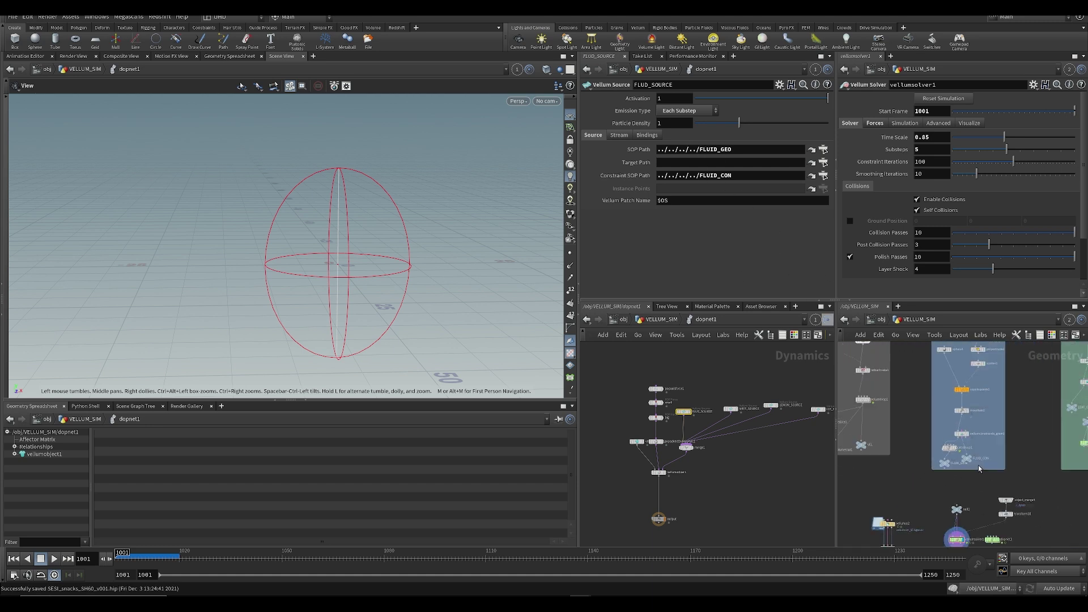
middle_drag(940, 489, 966, 384)
scroll(989, 456, up, 4)
click(967, 420)
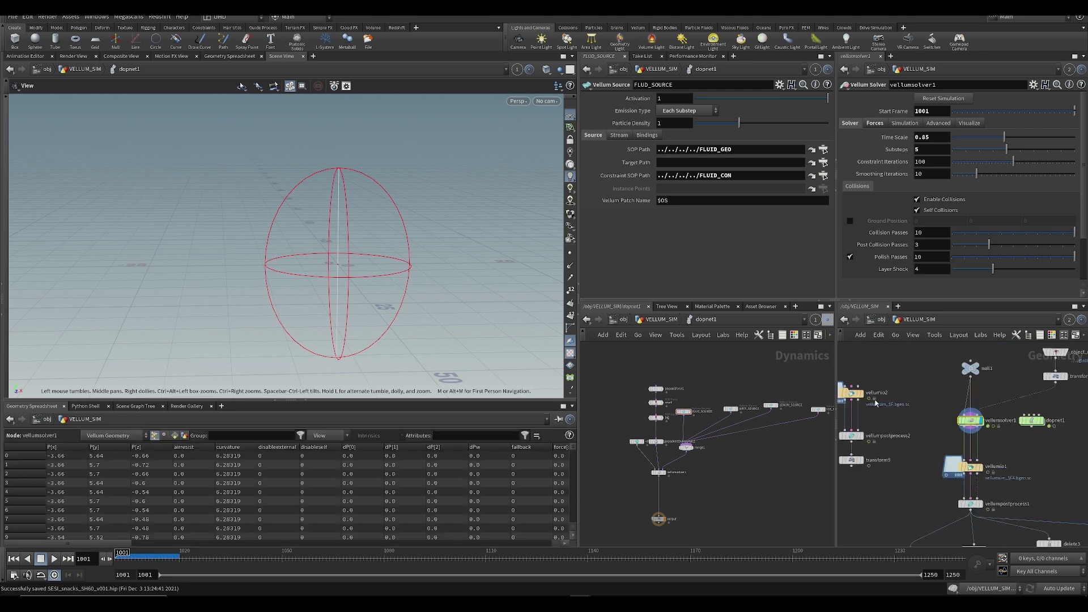
scroll(693, 404, up, 2)
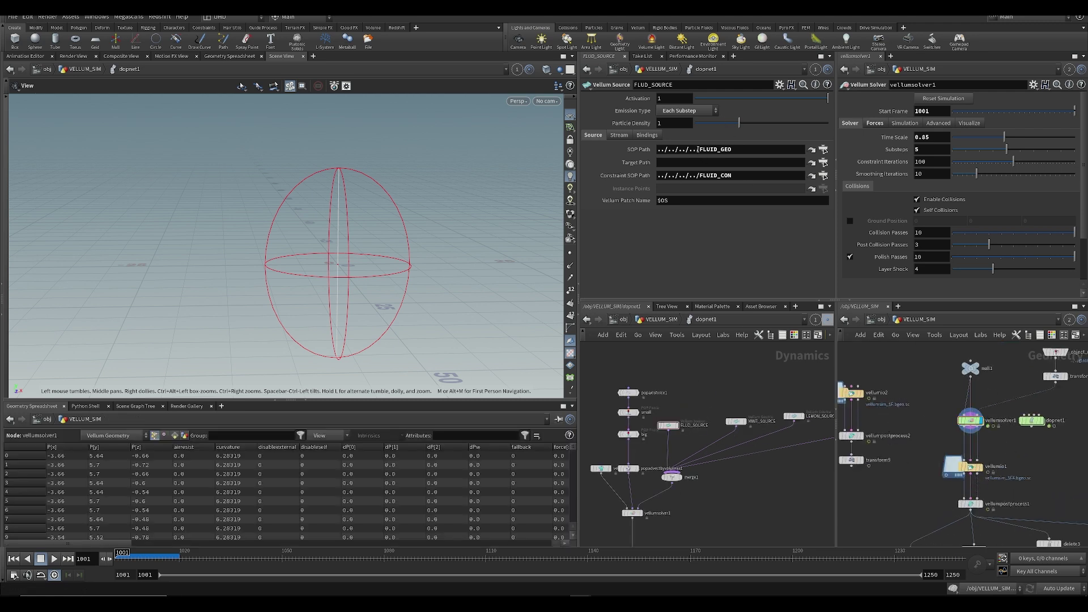
- Reassign FLUID_SOURCE's SOP path to the FLUID_GEO null and bring up the ICE_SOURCE parameters
scroll(933, 431, down, 3)
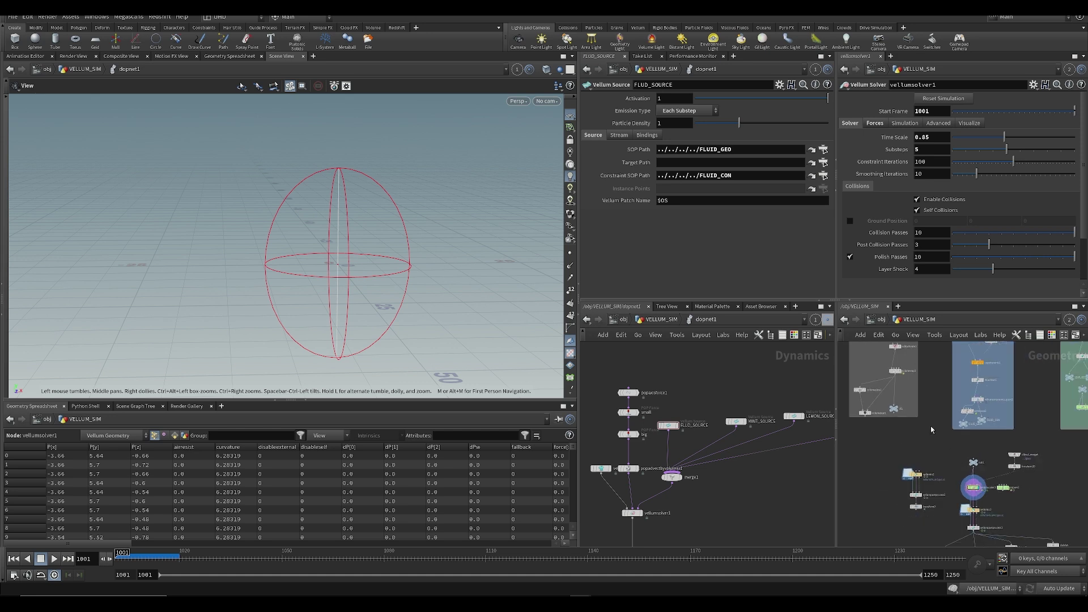
scroll(932, 431, up, 3)
key(ctrl+s)
mouse_move(941, 439)
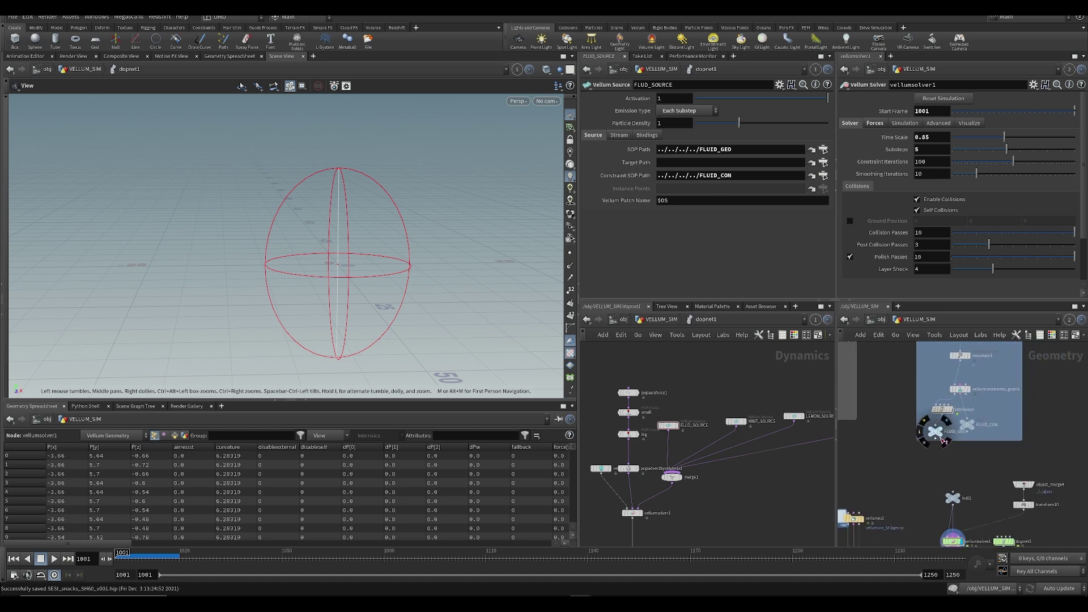
drag(937, 432, 717, 181)
middle_drag(718, 397, 684, 397)
drag(685, 396, 719, 437)
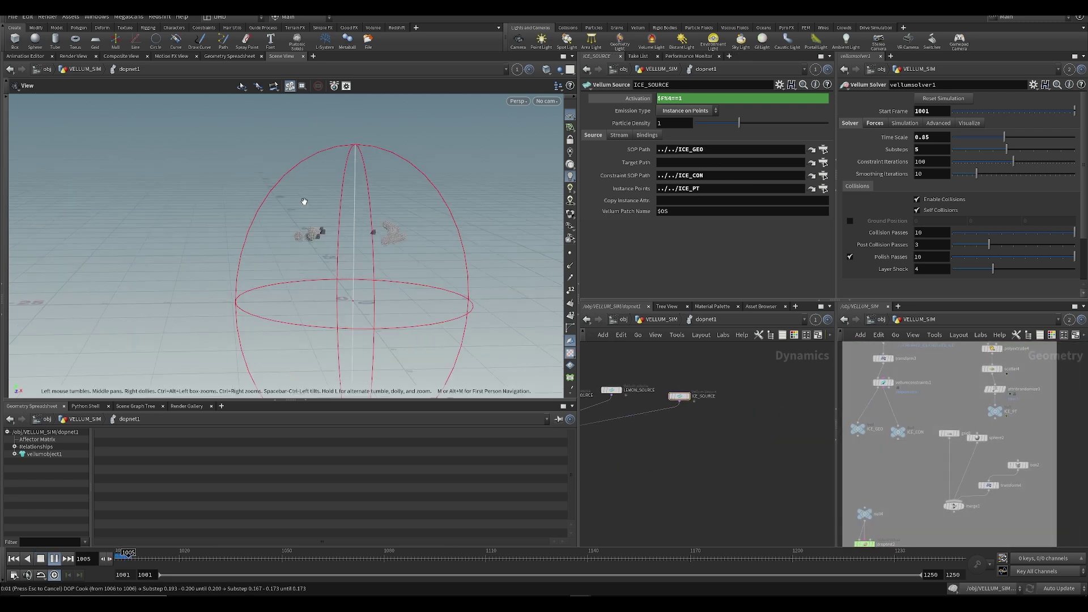
- Rewind the running simulation to frame 1001, view the emitted pieces from above, and save the scene
key(ctrl+Up)
drag(362, 258, 320, 312)
scroll(692, 456, down, 3)
middle_drag(686, 453, 759, 442)
key(ctrl+s)
- Add a Static Object node beside the solver chain in dopnet1
scroll(661, 424, up, 3)
key(Tab)
mouse_move(696, 289)
click(760, 258)
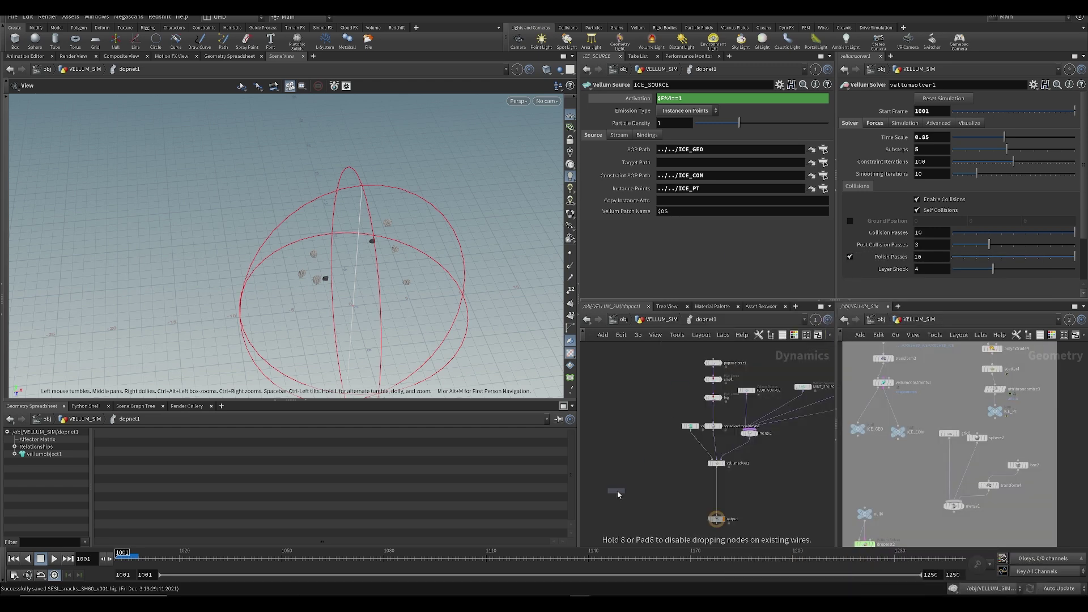
click(644, 433)
middle_drag(651, 424, 686, 472)
- Insert a Merge node between vellumsolver1 and output, connect staticobject1 as its second input, and save the scene
key(Tab)
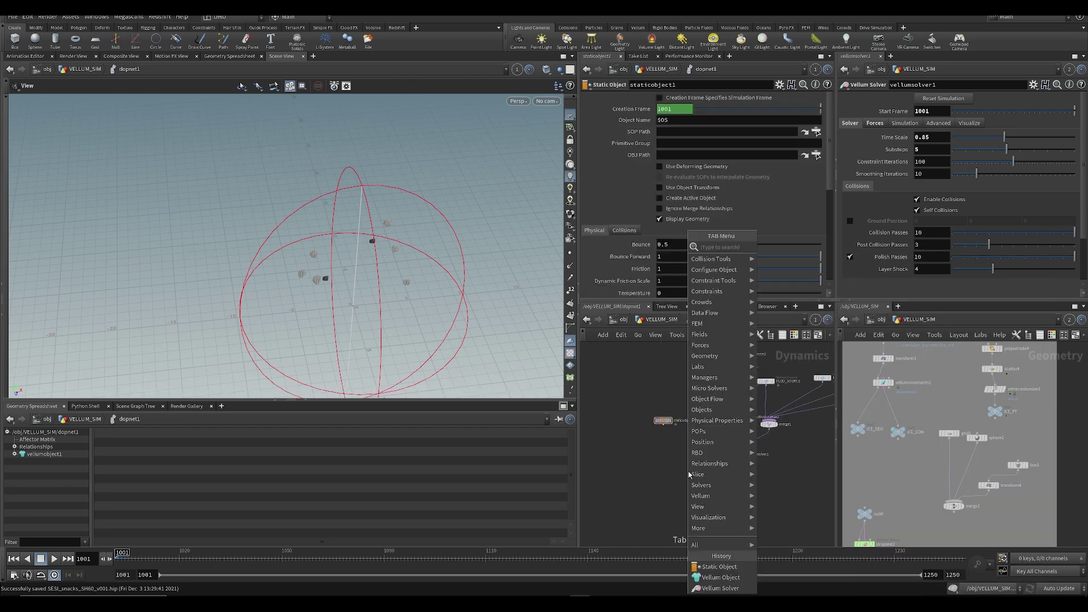
text(merge)
key(Return)
scroll(689, 475, up, 3)
click(704, 489)
drag(712, 491, 773, 509)
drag(644, 390, 764, 501)
scroll(913, 479, down, 5)
key(ctrl+s)
- Link the scene view to pane group 2 so it follows the VELLUM_SIM network
middle_drag(861, 538, 1085, 388)
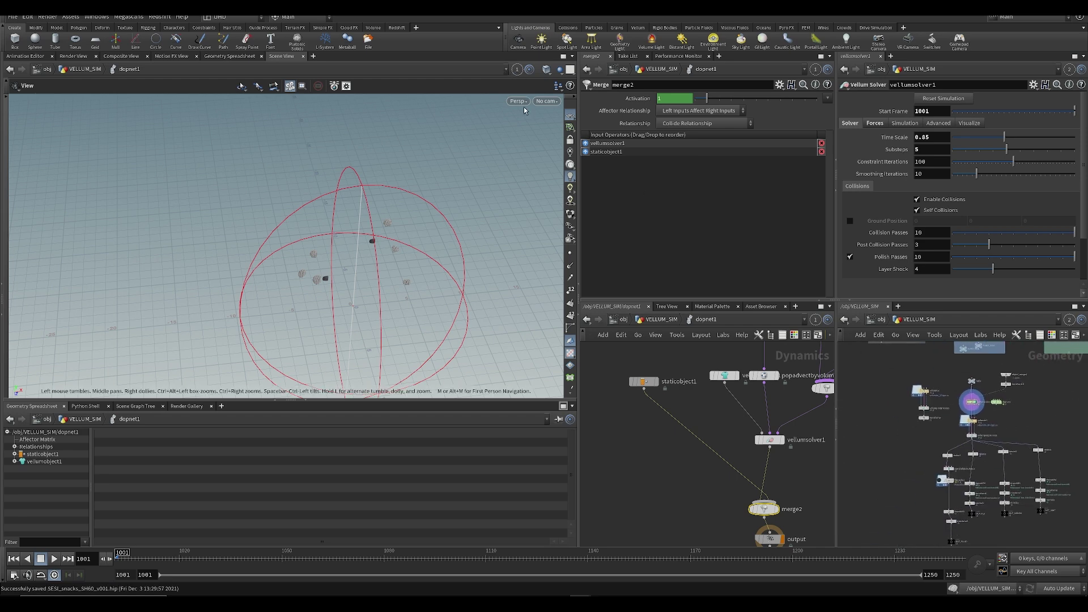
click(516, 69)
click(538, 131)
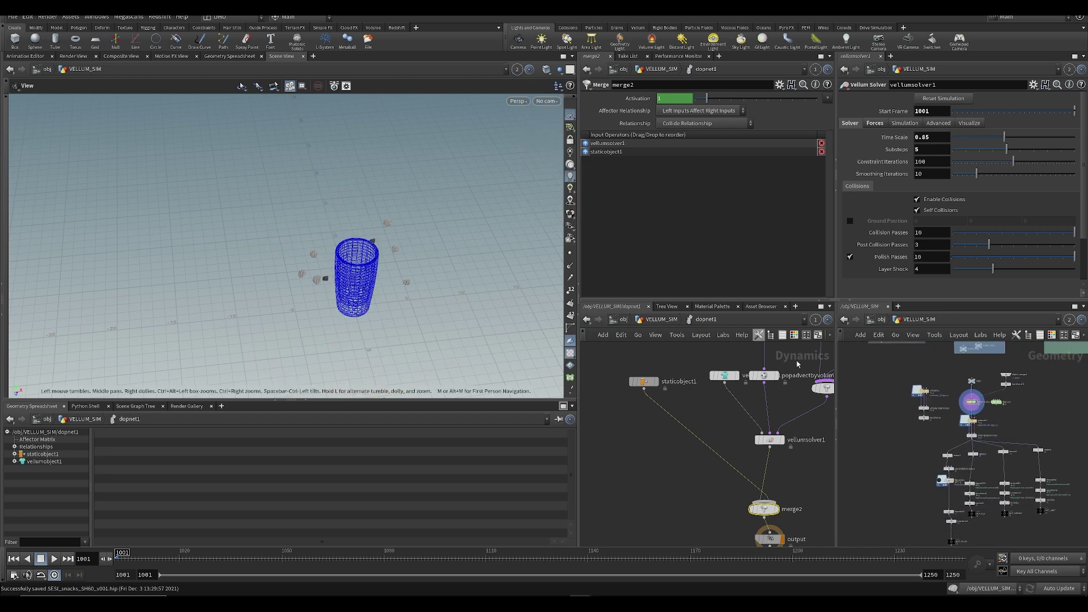
- Add a Null node connected to transform10 in VELLUM_SIM and display its glass geometry
scroll(913, 428, up, 3)
scroll(941, 430, up, 4)
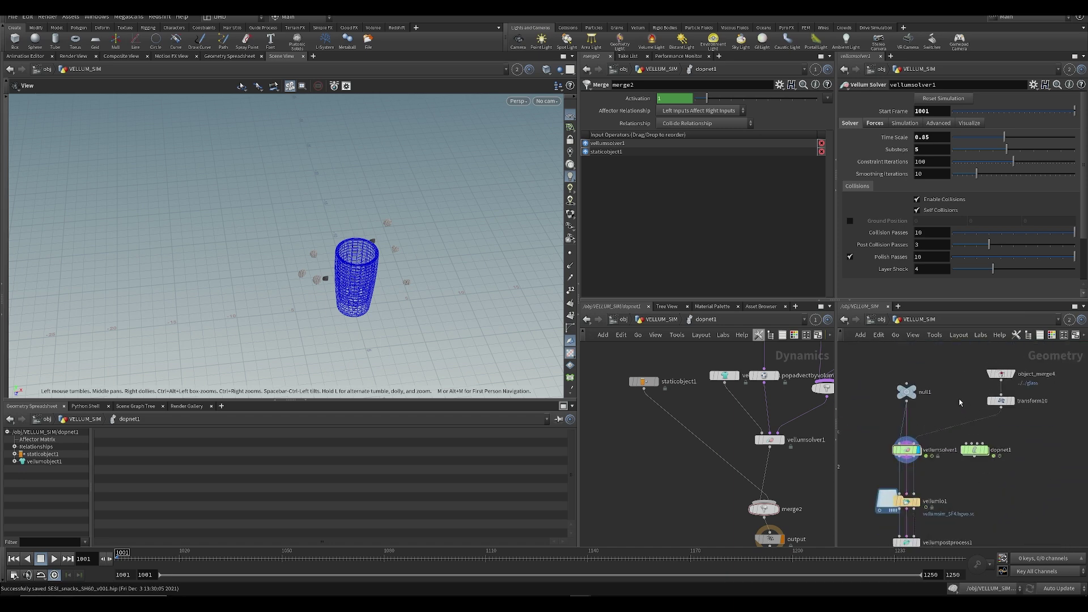
middle_drag(1029, 448, 1005, 440)
key(Tab)
text(null)
key(Return)
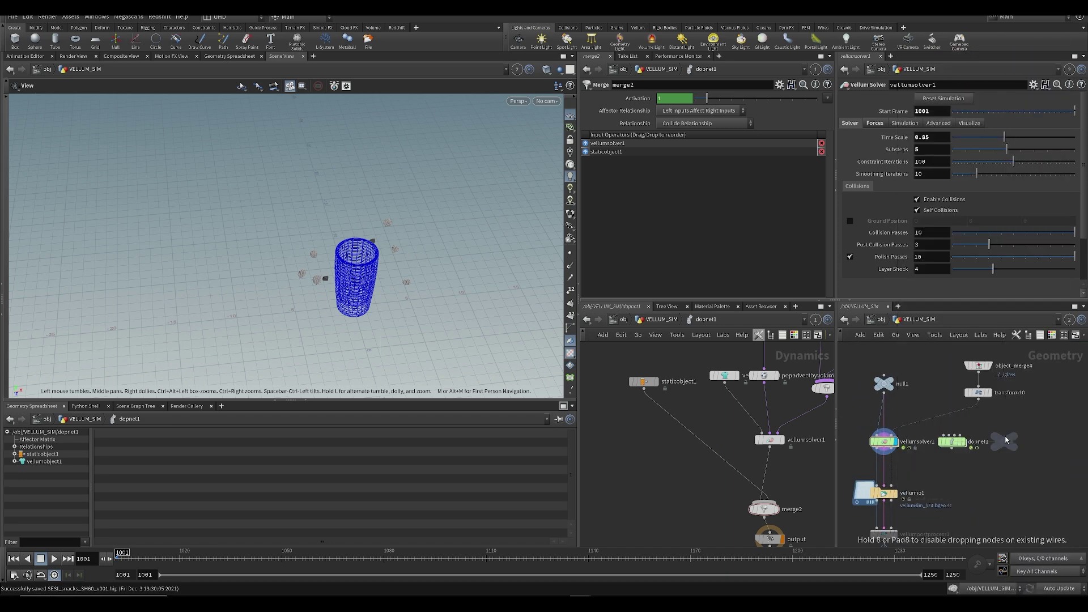
click(1008, 445)
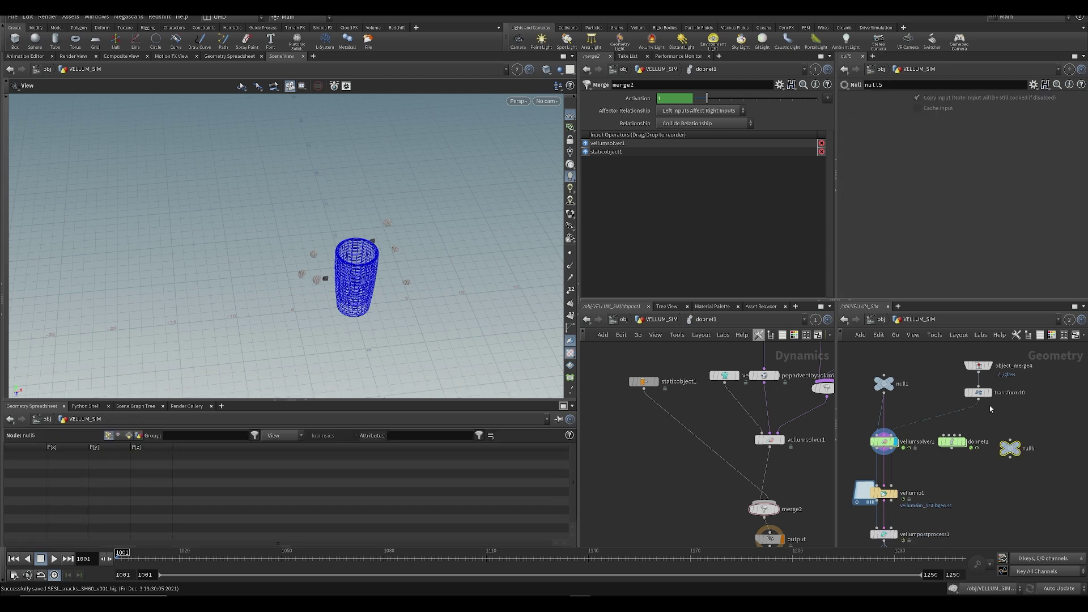
click(1019, 448)
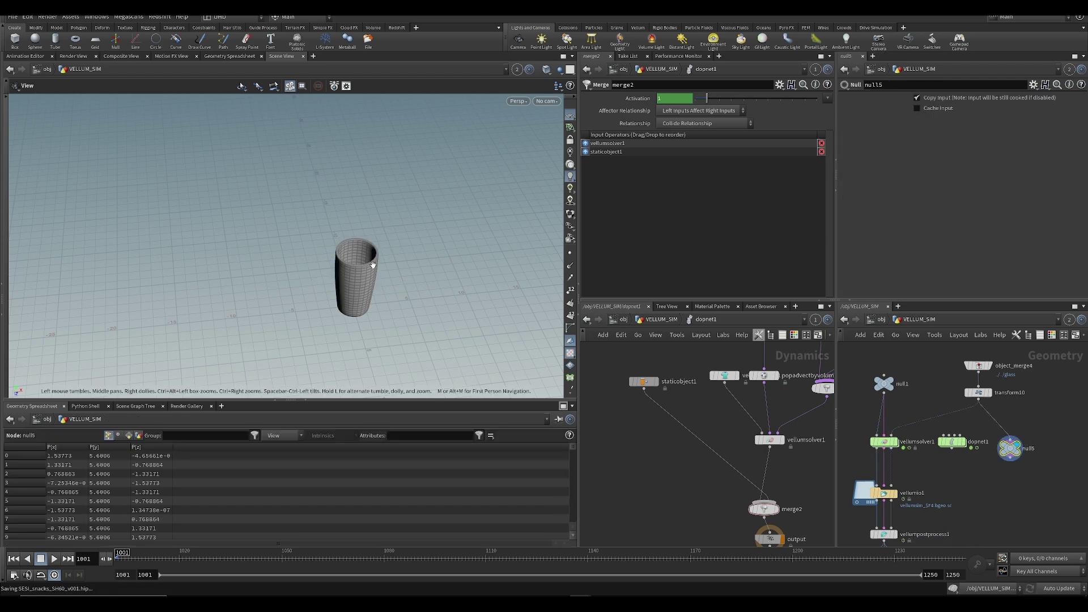
- Examine the scaled glass mesh from above, up close and from the side
scroll(349, 281, up, 5)
middle_drag(351, 243, 330, 236)
drag(331, 236, 340, 355)
middle_drag(336, 199, 332, 295)
scroll(321, 236, up, 5)
drag(381, 280, 389, 147)
scroll(385, 289, down, 5)
drag(385, 289, 287, 267)
scroll(316, 305, down, 4)
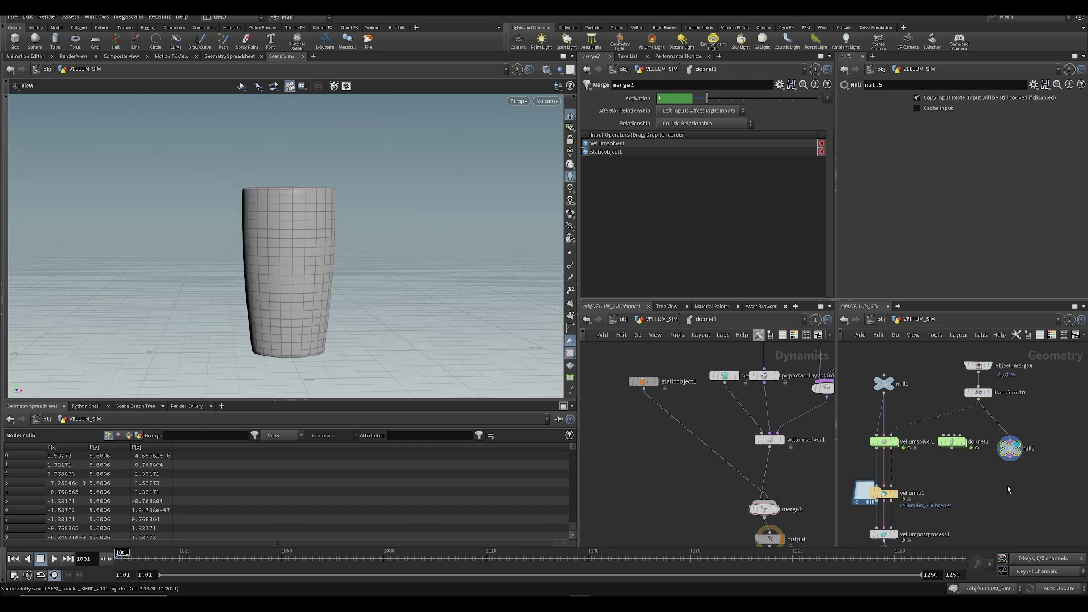
- Rename the null node below transform10 as null and show the staticobject1 parameters in dopnet1
middle_drag(1018, 492, 950, 458)
drag(942, 417, 954, 448)
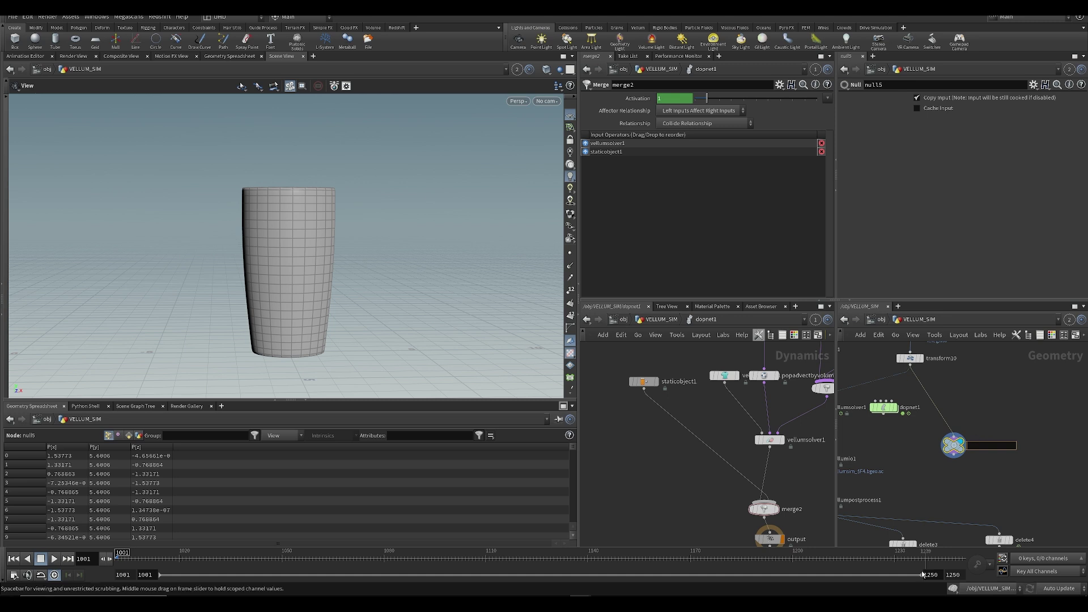
drag(714, 423, 760, 460)
scroll(697, 421, up, 1)
middle_drag(696, 422, 657, 480)
scroll(647, 413, down, 1)
drag(615, 402, 598, 457)
middle_drag(619, 469, 647, 432)
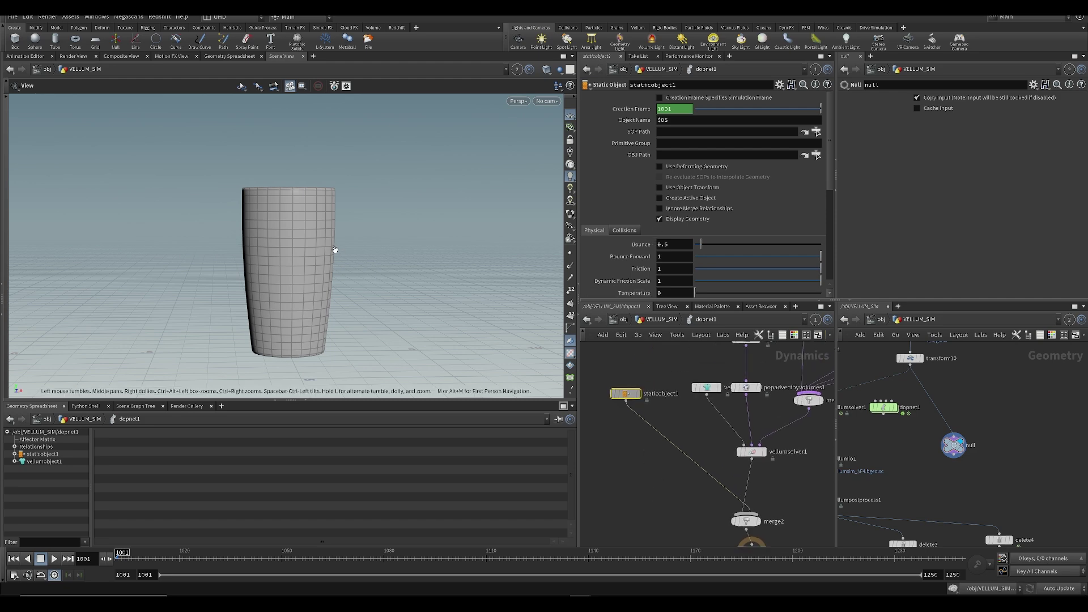
- Inspect the glass mesh's wall thickness, rim and inner base up close
right_drag(353, 257, 343, 261)
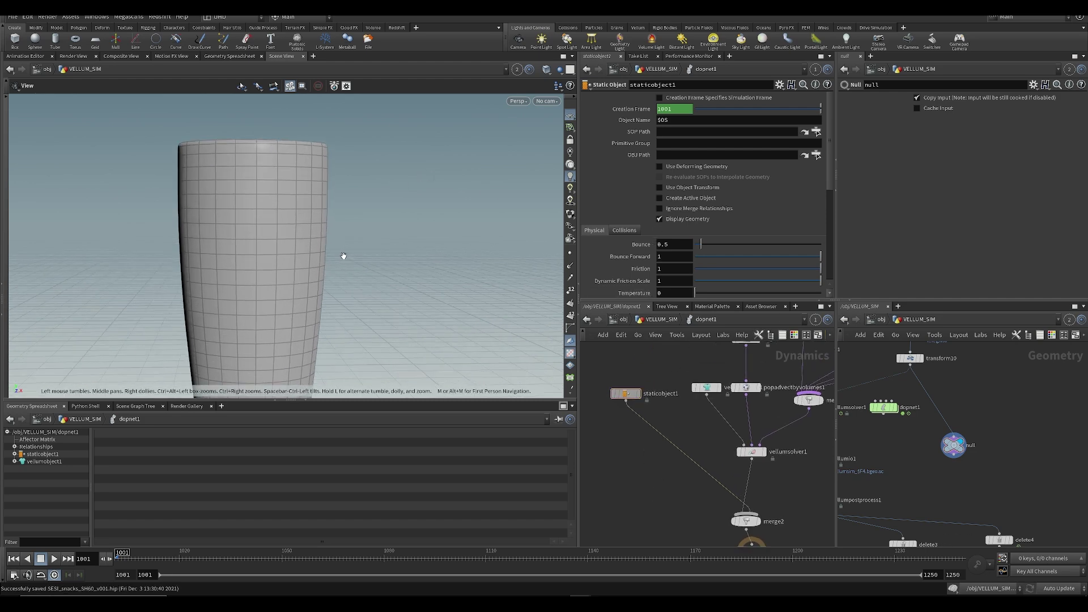
drag(342, 261, 340, 263)
middle_drag(967, 429, 948, 449)
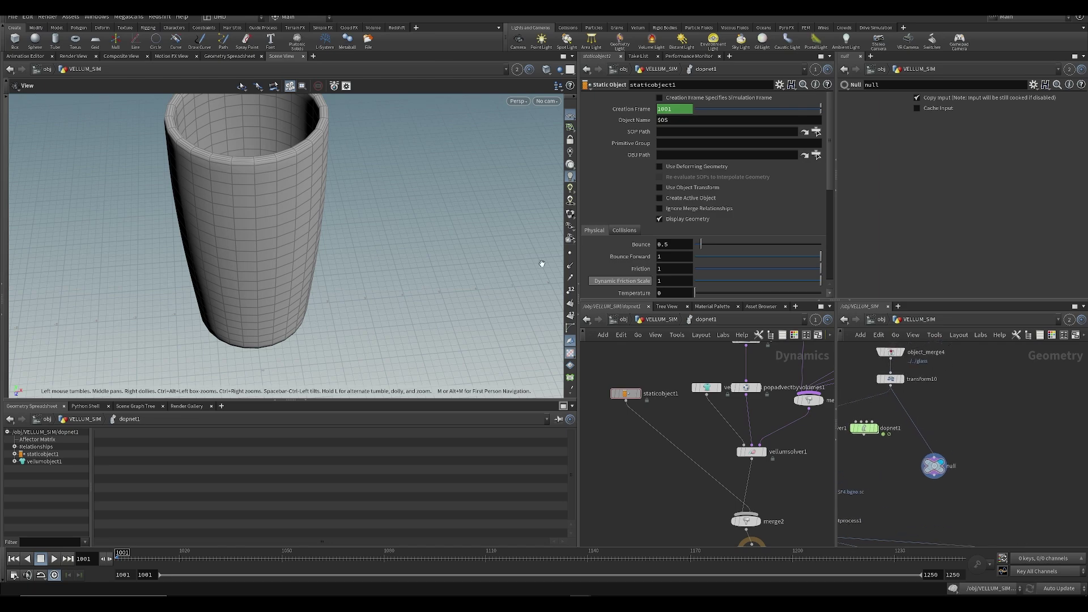
drag(317, 201, 308, 172)
middle_drag(313, 196, 340, 280)
right_drag(341, 280, 339, 220)
drag(338, 219, 359, 293)
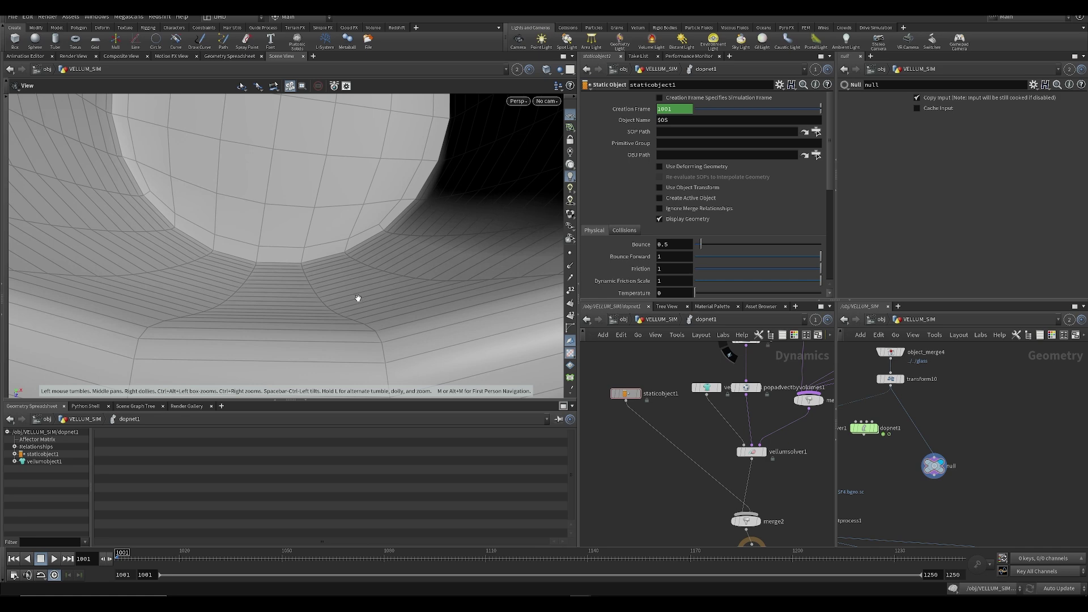
drag(356, 302, 293, 227)
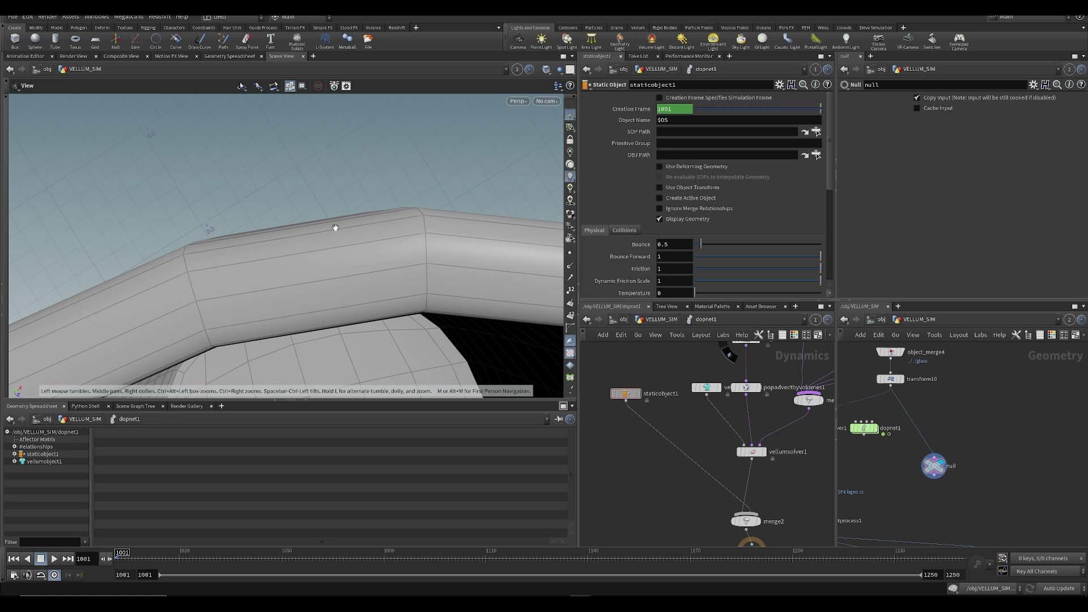
drag(351, 305, 323, 229)
- Search for VDB nodes to add to the glass branch in VELLUM_SIM
key(Tab)
text(vdb)
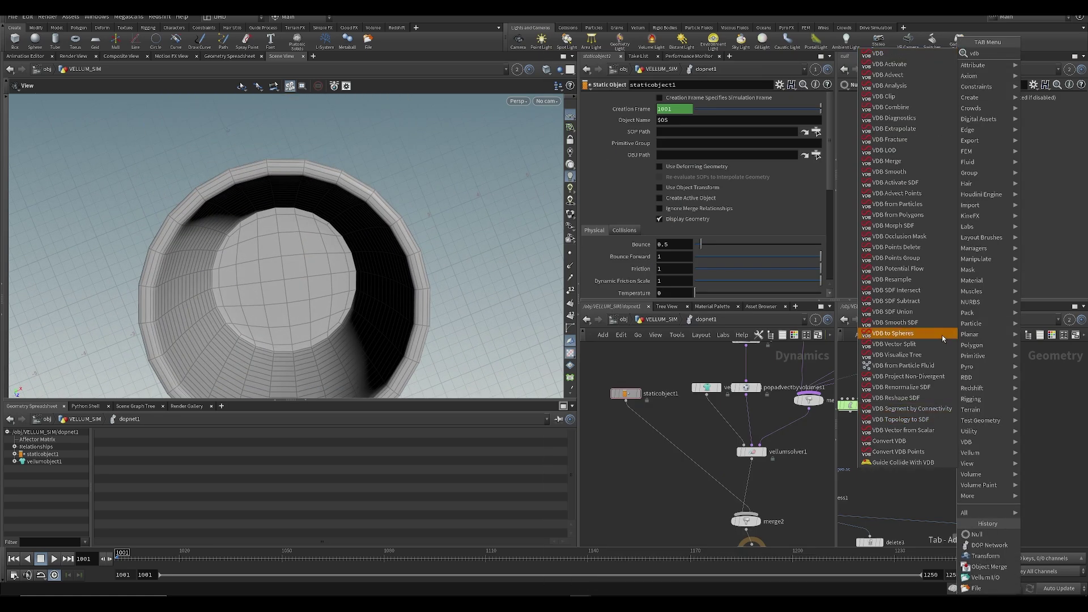
- Add a VDB from Polygons node between transform10 and the null, and display its result
text( from)
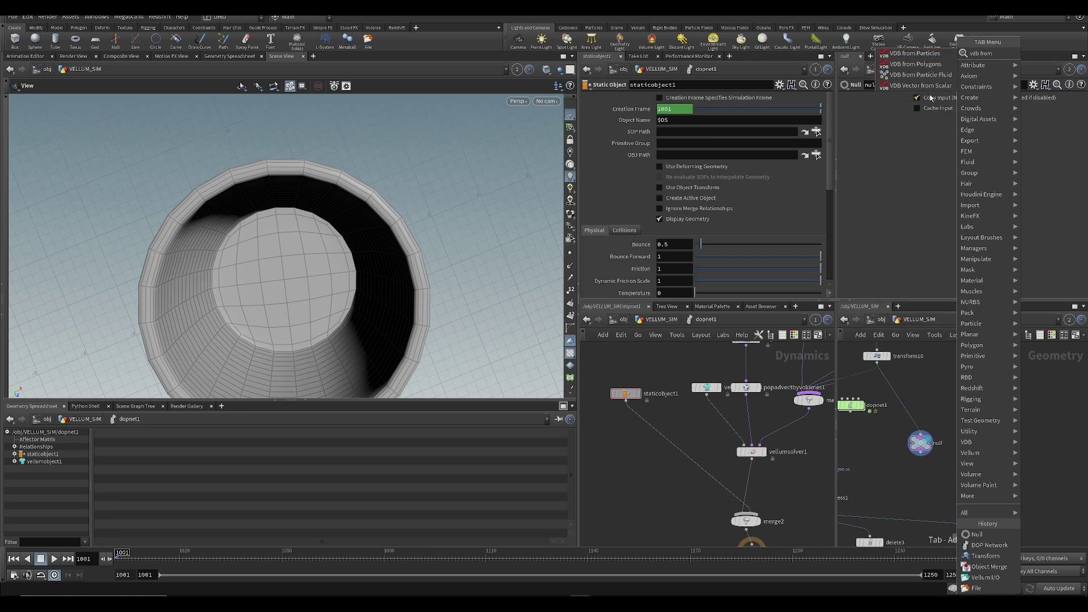
key(Return)
scroll(901, 420, up, 3)
click(910, 397)
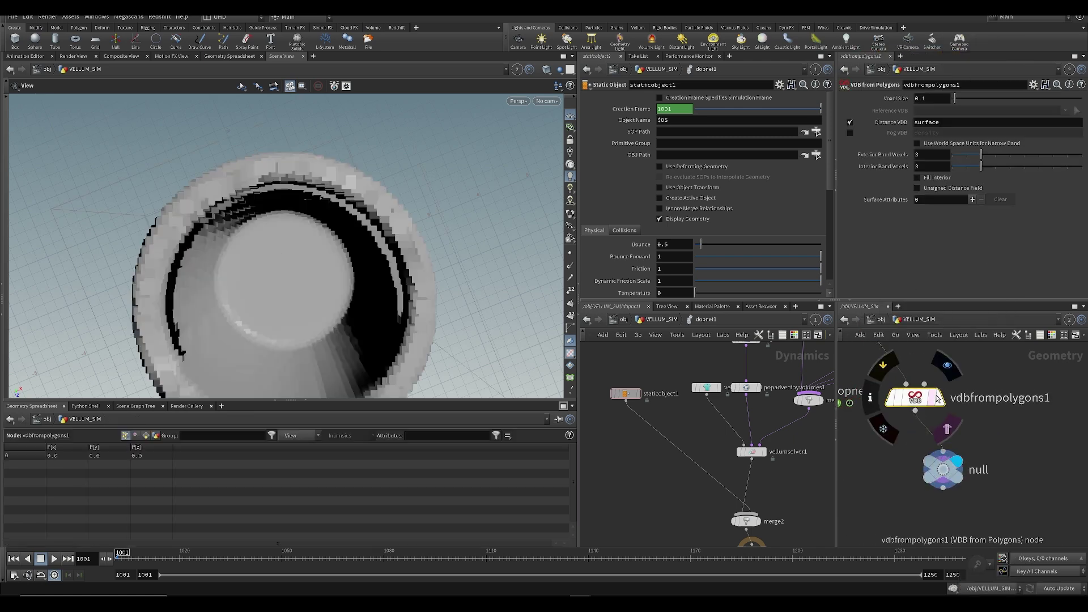
click(948, 368)
key(ctrl+s)
- Examine how closely the VDB preview follows the glass's inner wall and rim at the 0.1 voxel size
alt+right_drag(484, 351, 401, 279)
alt+middle_drag(400, 279, 376, 230)
alt+right_drag(377, 230, 320, 251)
alt+drag(321, 251, 328, 274)
key(ctrl+s)
scroll(346, 265, up, 3)
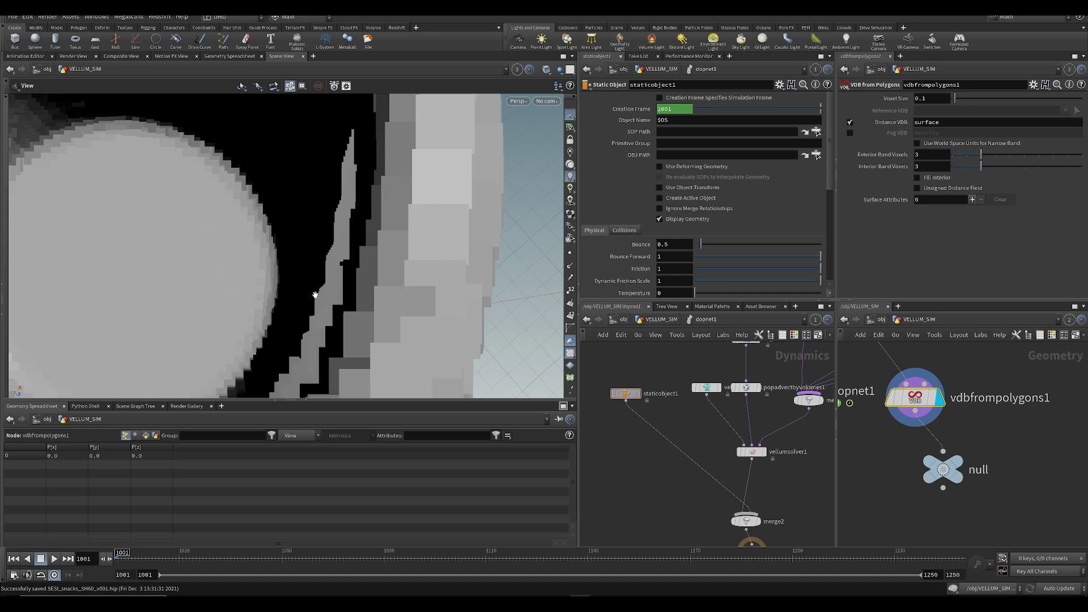
alt+drag(314, 295, 358, 299)
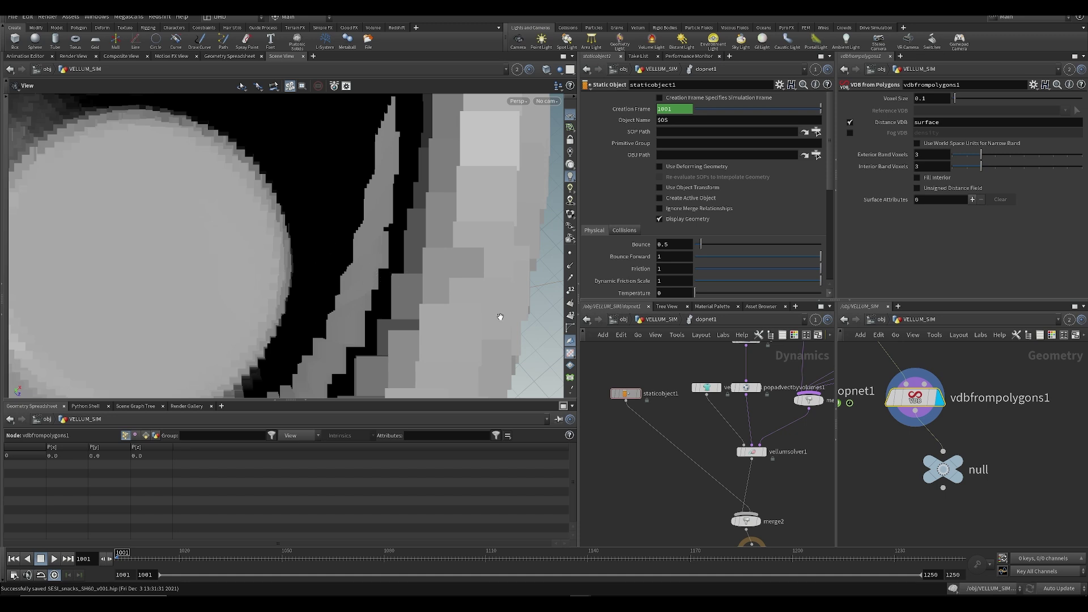
alt+drag(359, 287, 369, 313)
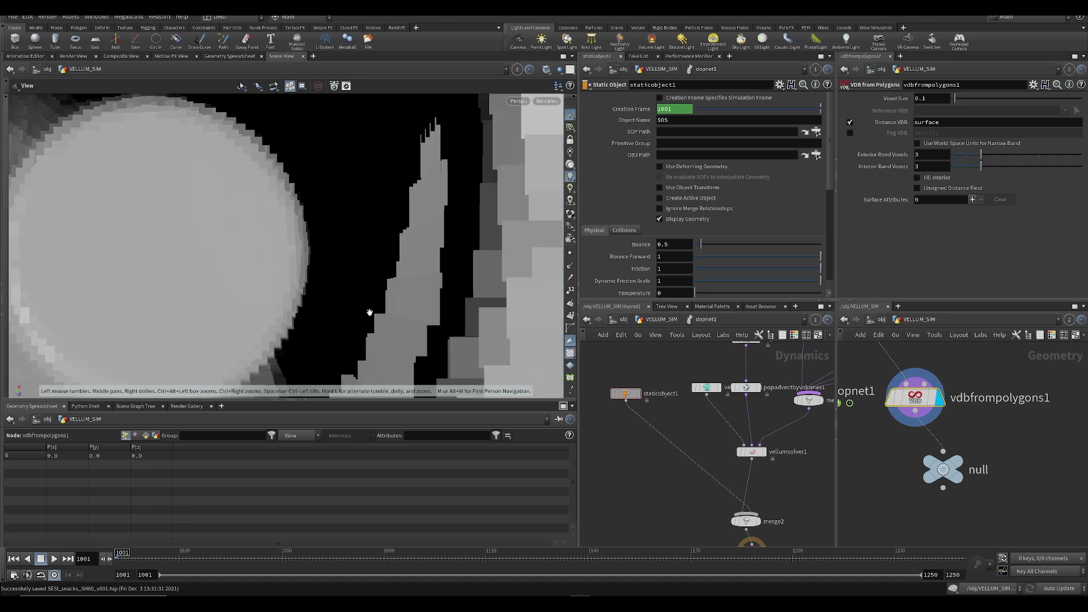
- Replace the VDB from Polygons node with a Collision Source wired between transform10 and the null, with the null renamed GEO and displayed
scroll(928, 438, down, 3)
key(ctrl+x)
key(Tab)
text(coll)
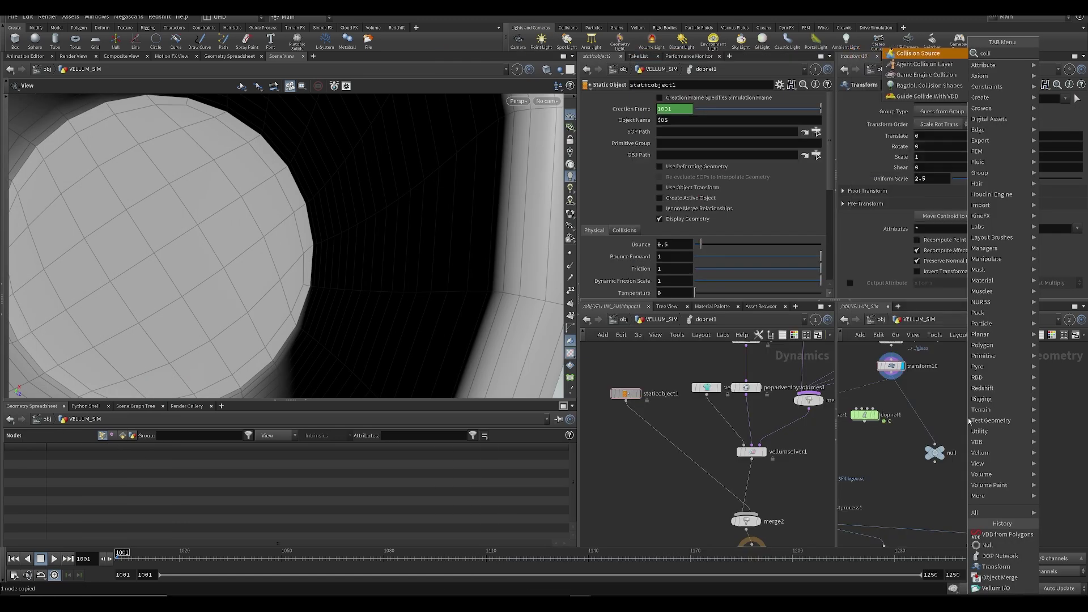
click(918, 53)
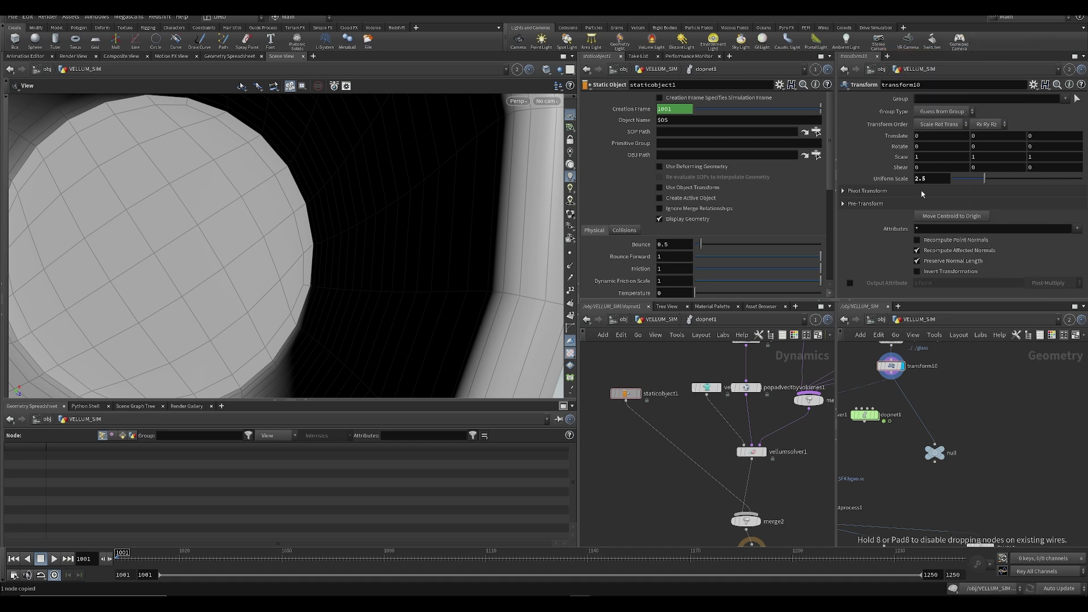
click(921, 411)
drag(919, 412, 929, 409)
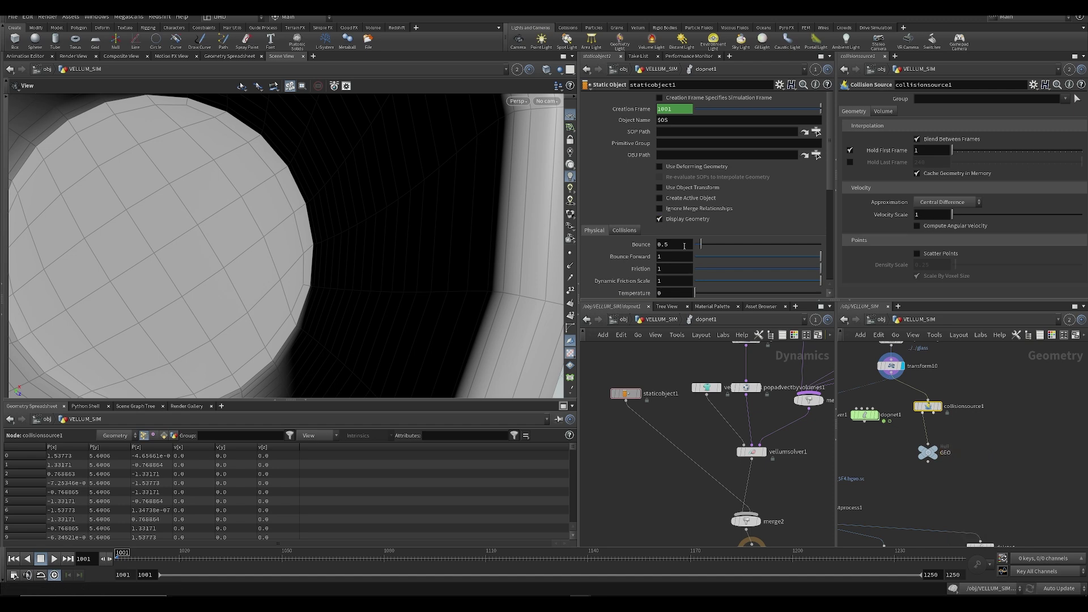
click(936, 448)
scroll(340, 335, down, 4)
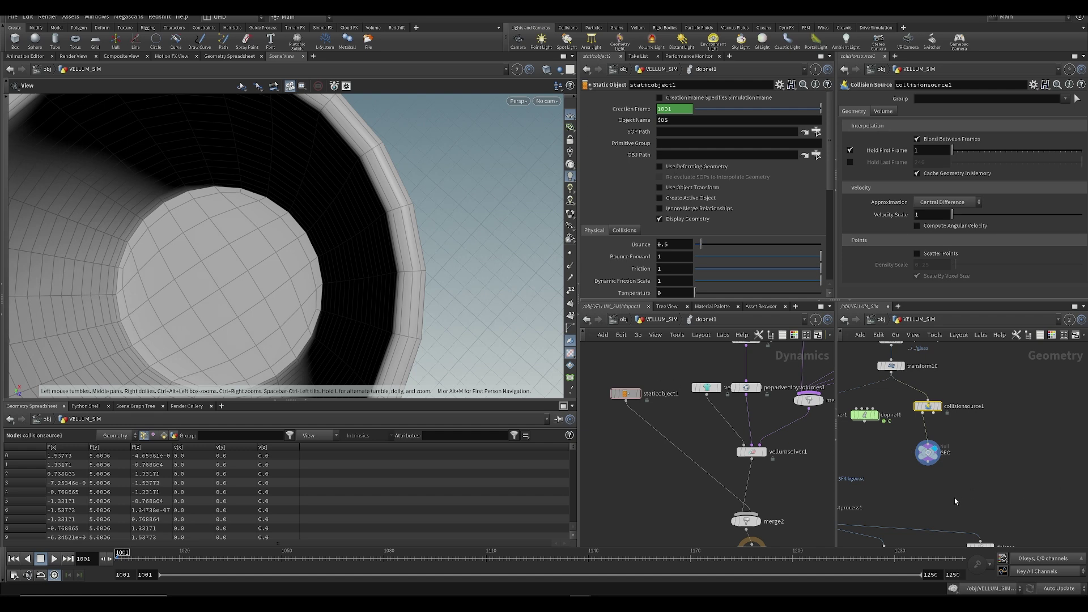
- Duplicate the GEO null, wire the copy to the Collision Source's second output, display it, rename it VDB, and save the scene
alt+drag(927, 457, 957, 461)
drag(933, 413, 958, 448)
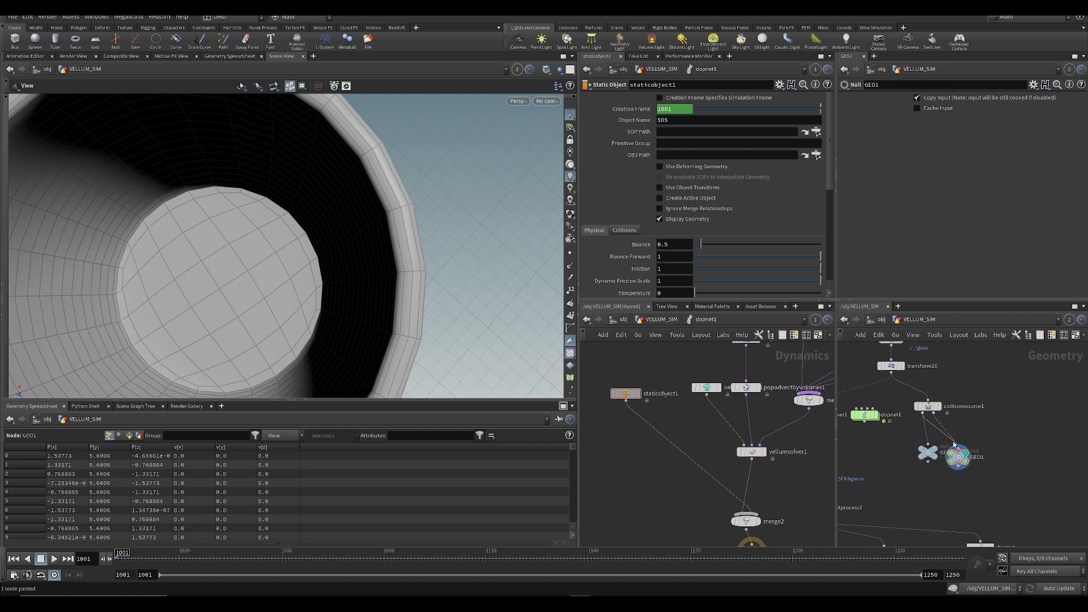
click(966, 453)
double_click(978, 458)
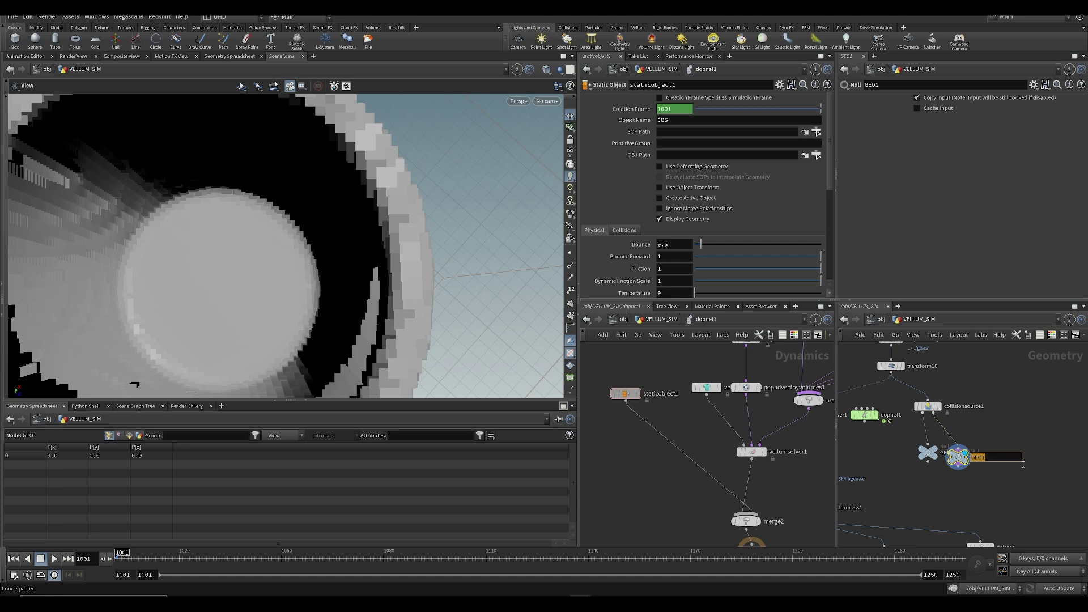
text(VDB)
key(Return)
key(ctrl+s)
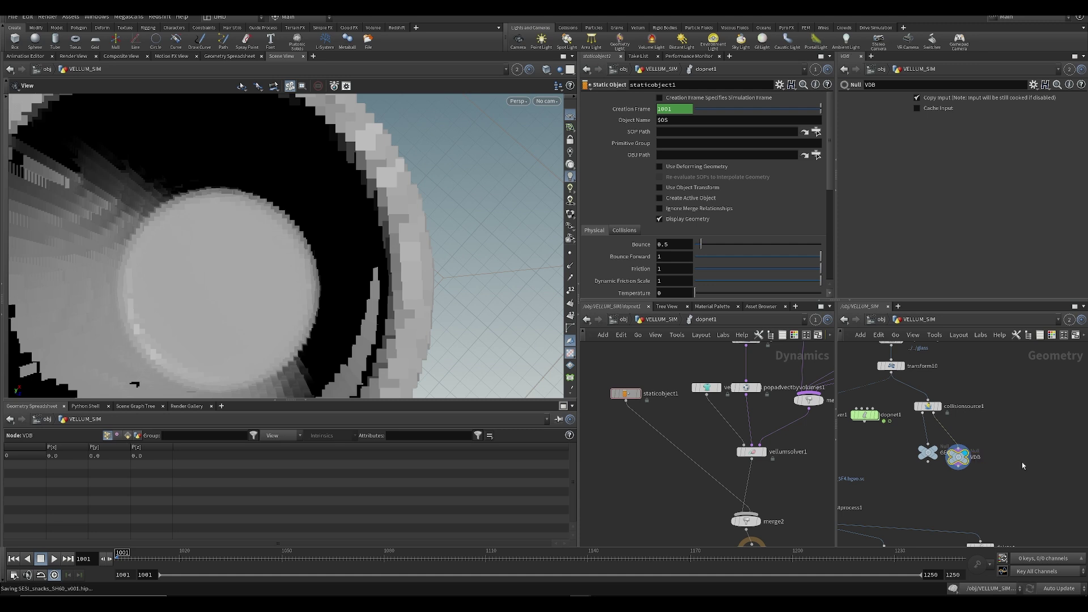
- Try a volume voxel size of 0.02 on the Collision Source, settle on 0.05, and check the resulting glass
click(927, 406)
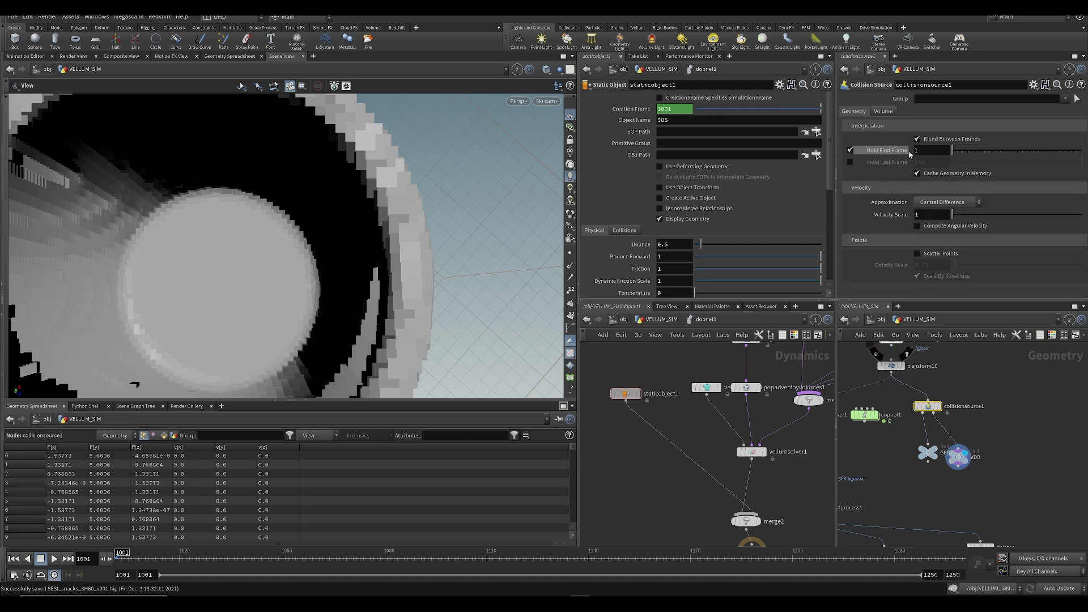
click(878, 112)
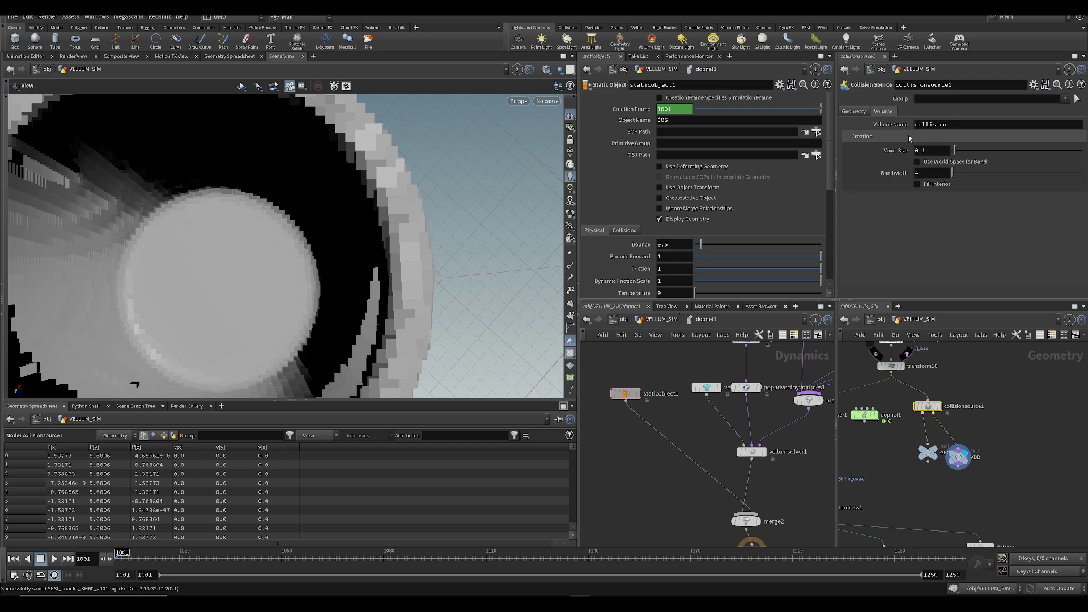
click(937, 152)
text(0.02)
key(Return)
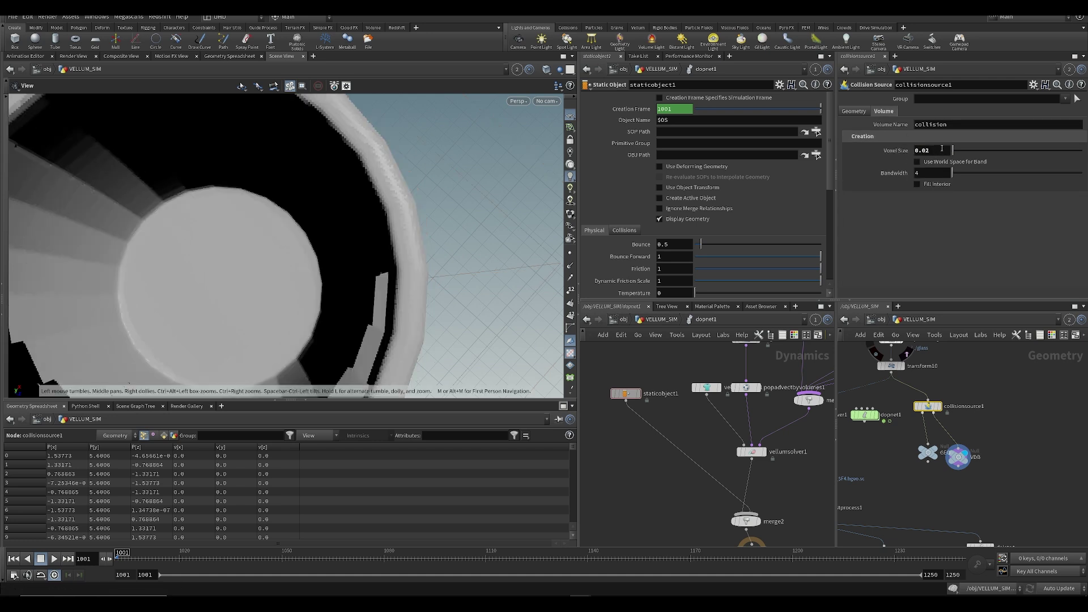
key(Return)
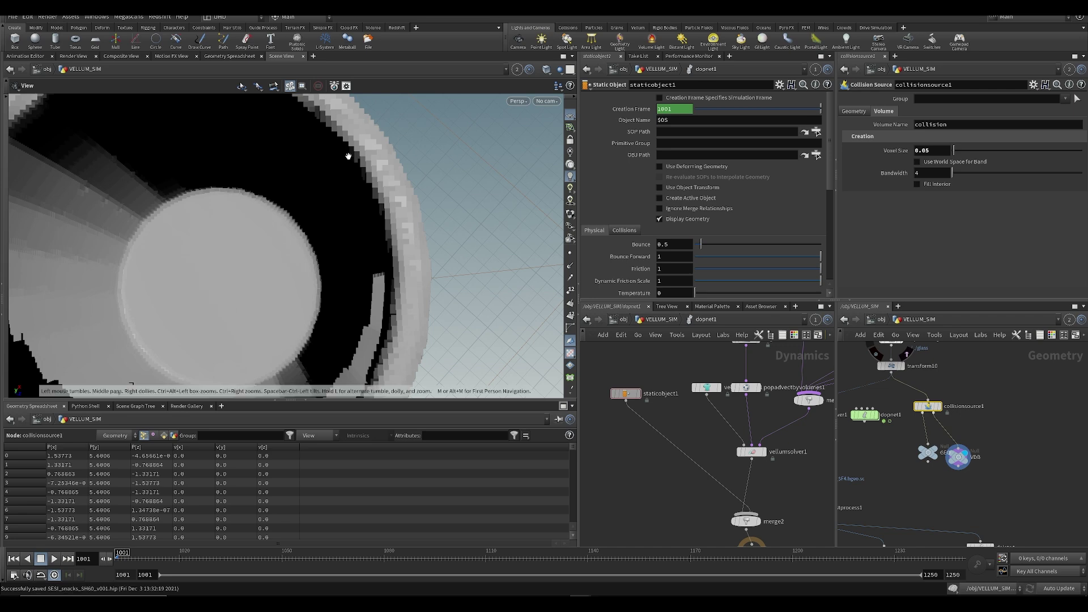
middle_drag(312, 225, 366, 155)
right_drag(367, 155, 347, 316)
drag(348, 316, 240, 284)
middle_drag(241, 284, 230, 292)
- Move the GEO null away from the VDB null and assign GEO as the static object's SOP Path, saving the scene
drag(930, 457, 908, 468)
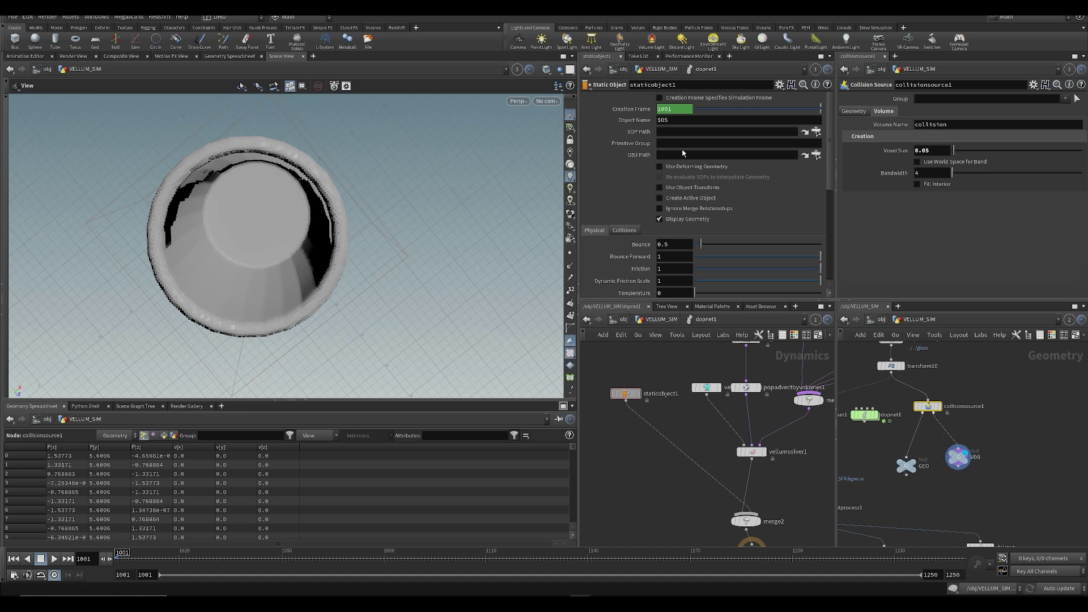
key(ctrl+s)
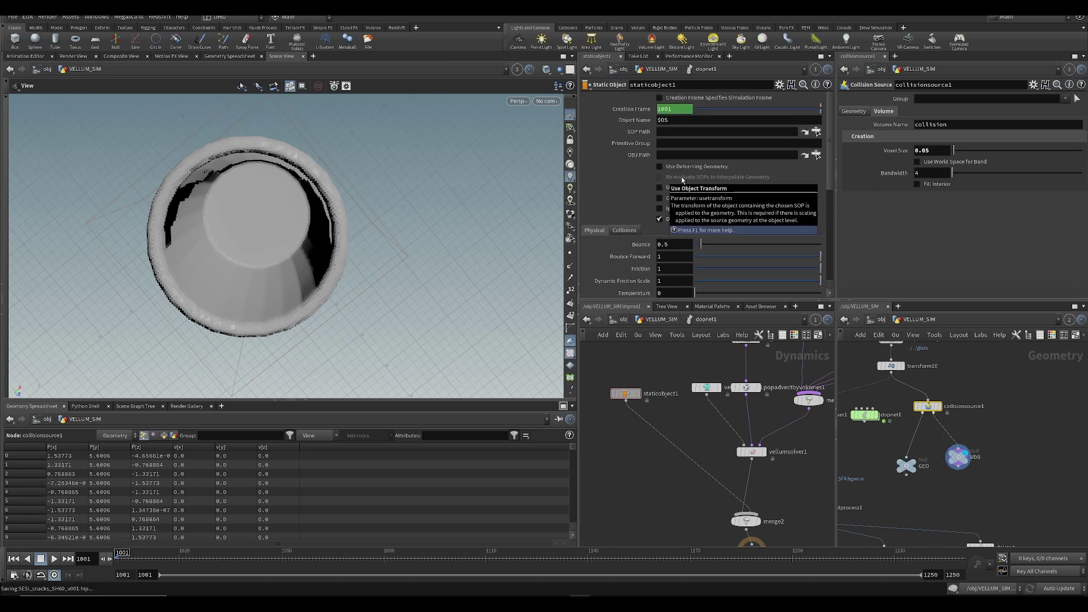
click(625, 230)
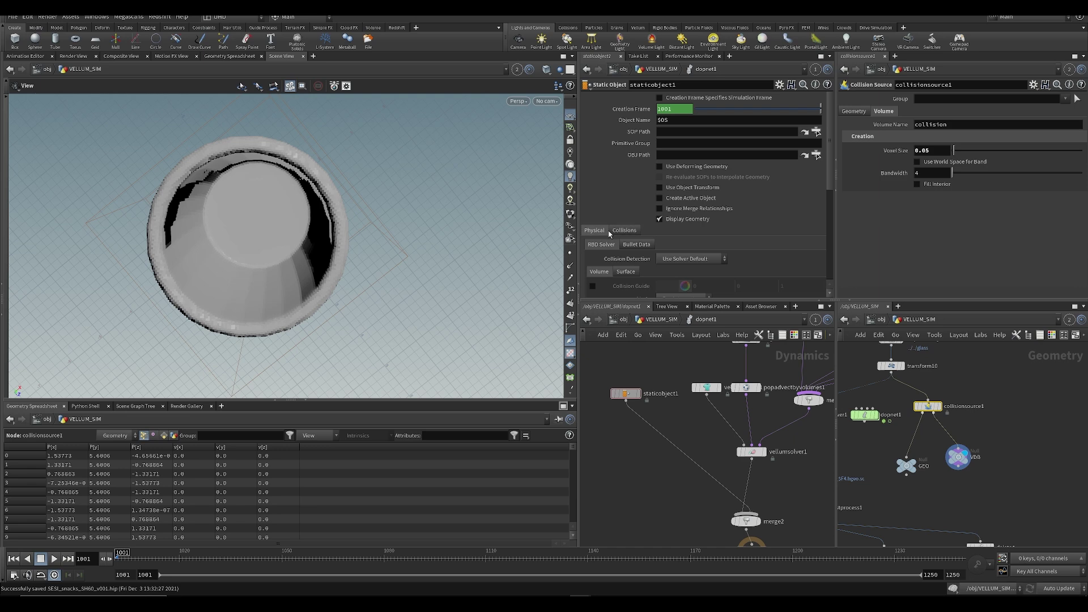
click(604, 231)
drag(906, 475, 670, 134)
key(Escape)
drag(906, 466, 670, 132)
key(ctrl+s)
- Set the static object's RBD Solver collision detection to Use Volume Collisions and show its volume settings
click(614, 232)
scroll(661, 246, down, 5)
click(698, 182)
click(669, 200)
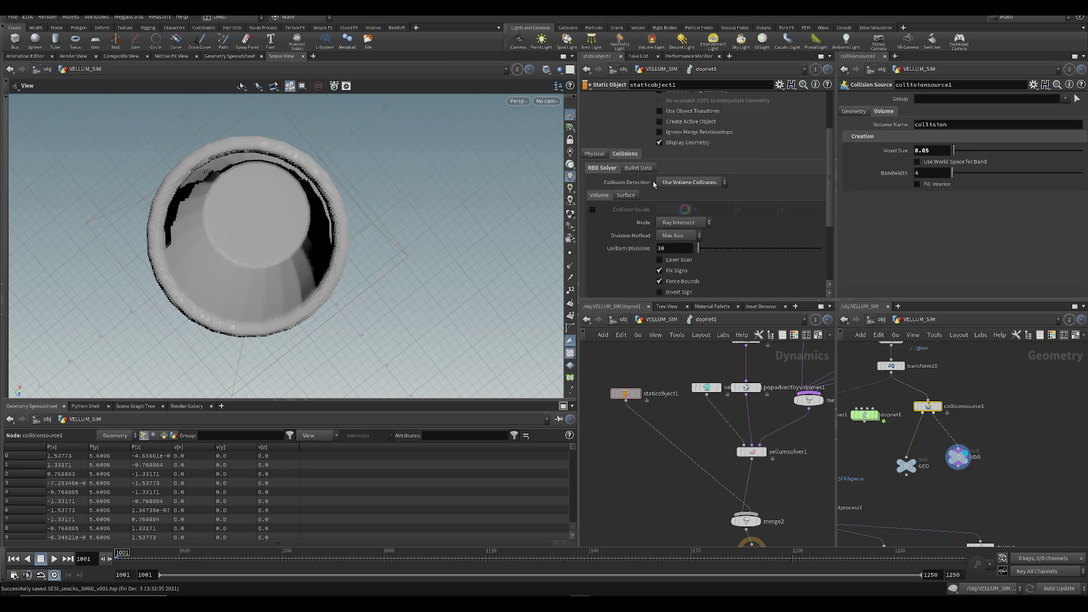
click(683, 183)
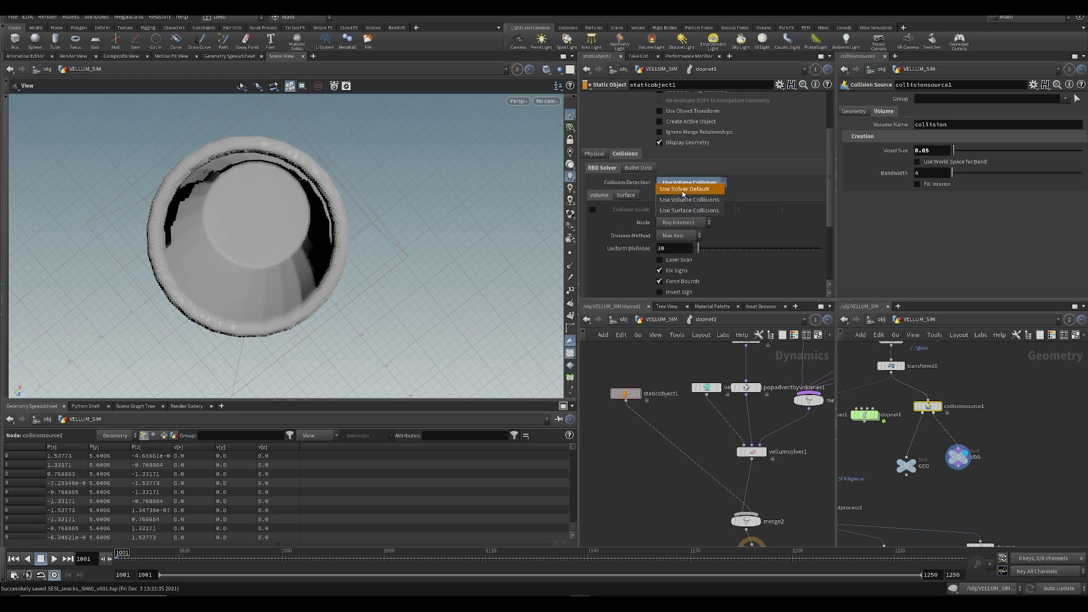
click(626, 195)
scroll(681, 235, down, 3)
click(599, 131)
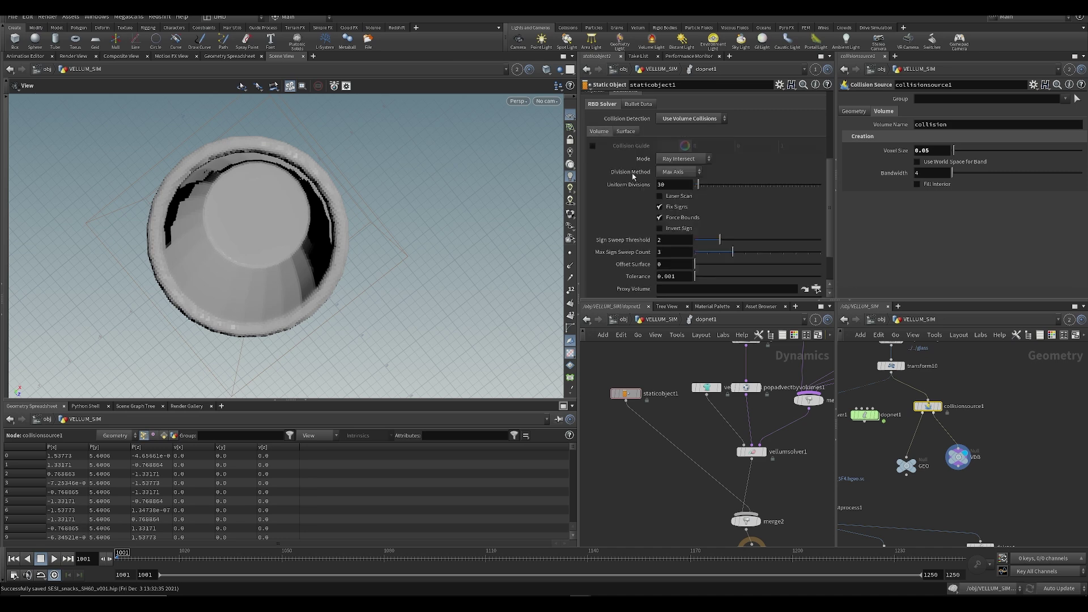
- Set the volume collision mode to Volume Sample with the VDB null as Proxy Volume, and save the scene
click(683, 158)
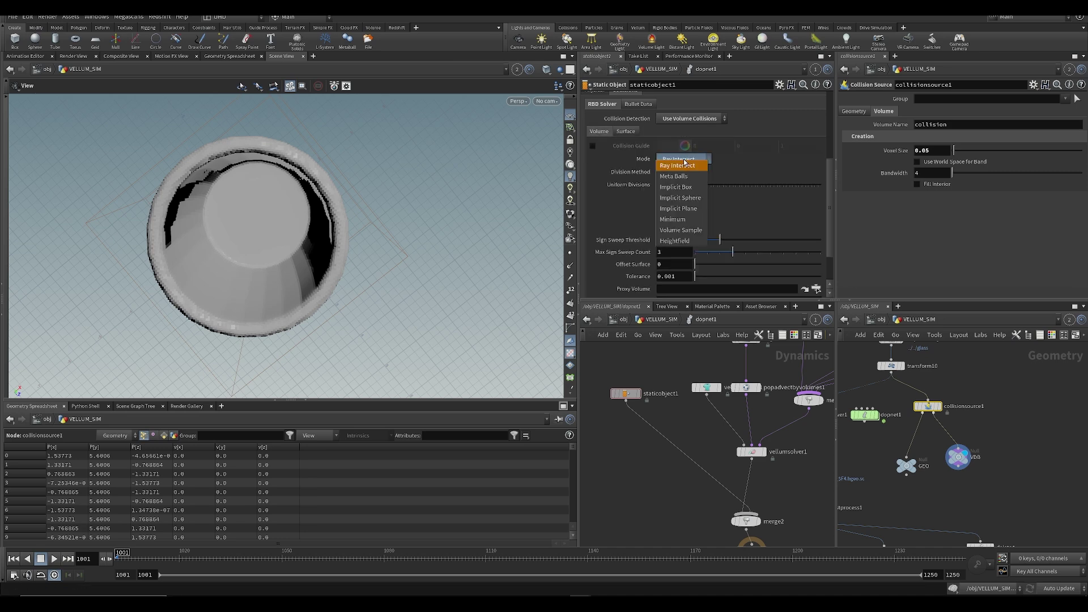
click(680, 230)
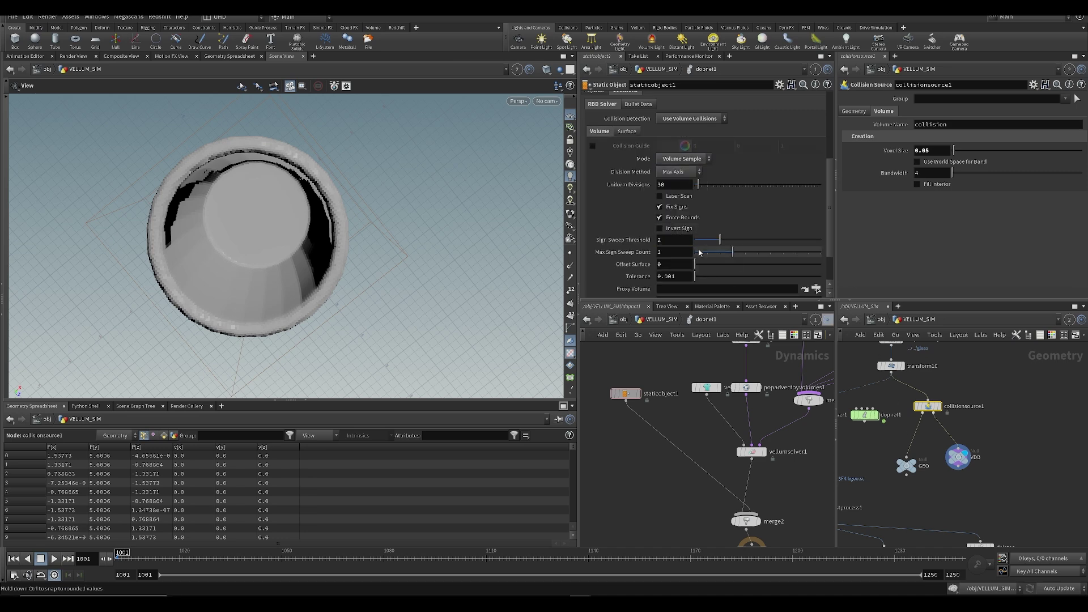
drag(958, 457, 675, 243)
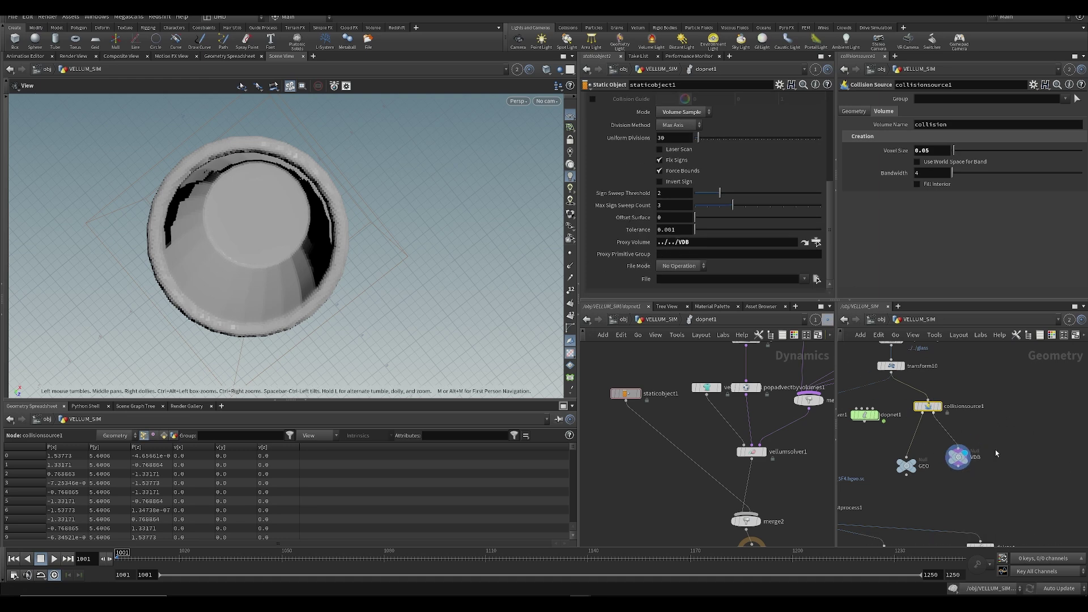
drag(953, 495, 951, 494)
mouse_move(958, 457)
mouse_down()
mouse_move(966, 464)
mouse_move(953, 466)
mouse_up()
drag(272, 255, 292, 181)
key(ctrl+s)
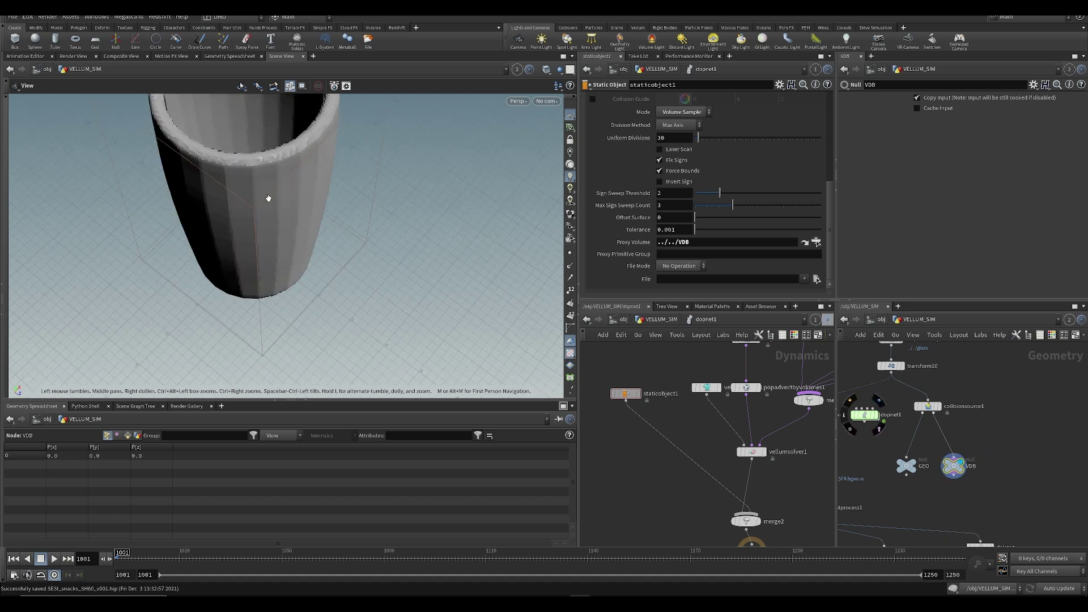
- Examine the collision glass from outside and review the layout of the DOP and geometry networks
scroll(267, 199, down, 3)
middle_drag(295, 199, 347, 253)
scroll(347, 253, down, 3)
drag(347, 253, 462, 263)
key(ctrl+s)
middle_drag(658, 401, 635, 433)
drag(308, 228, 365, 308)
key(ctrl+s)
middle_drag(943, 418, 924, 464)
middle_drag(896, 431, 944, 433)
middle_drag(856, 424, 1001, 381)
middle_drag(935, 362, 906, 386)
middle_drag(760, 422, 664, 480)
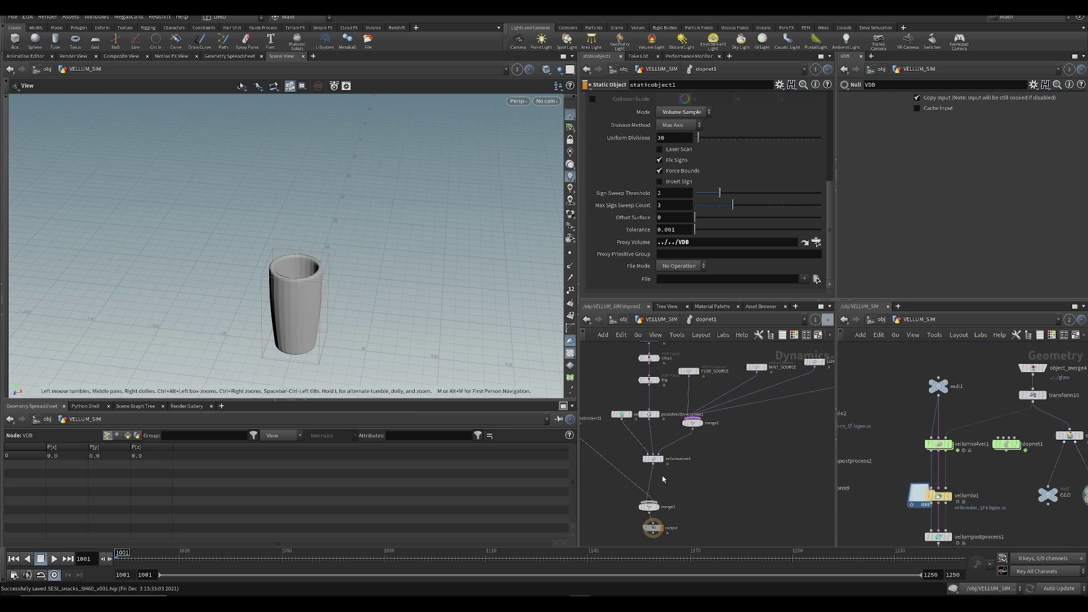
drag(652, 430, 680, 428)
key(ctrl+z)
key(y)
key(ctrl+s)
middle_drag(960, 394, 917, 454)
key(Tab)
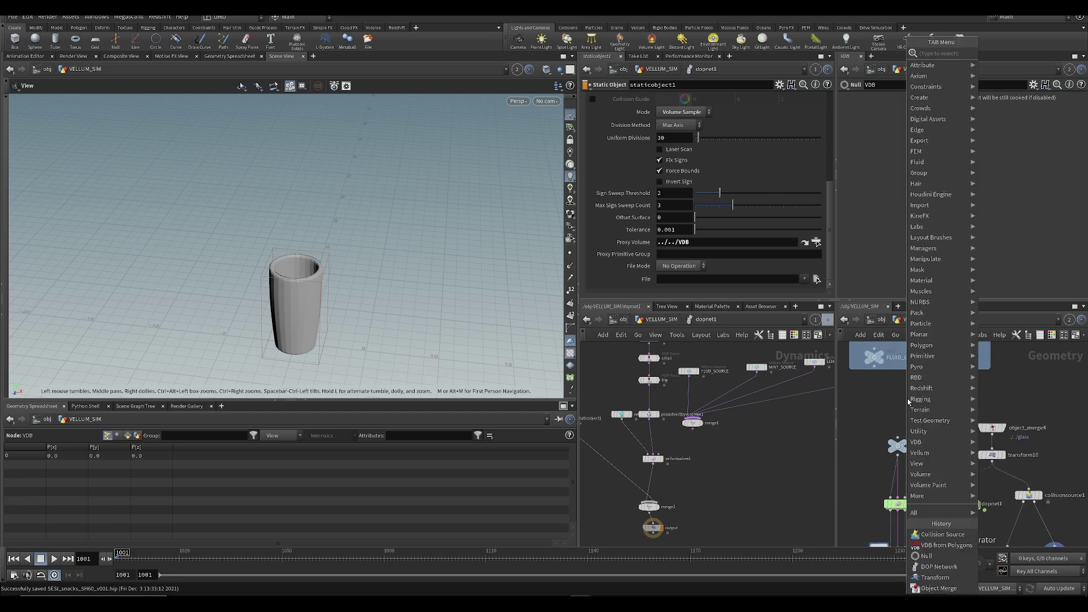
click(892, 396)
- Add a Sphere node in empty space near null1 in the VELLUM_SIM geometry network
scroll(879, 389, down, 3)
middle_drag(870, 402, 887, 410)
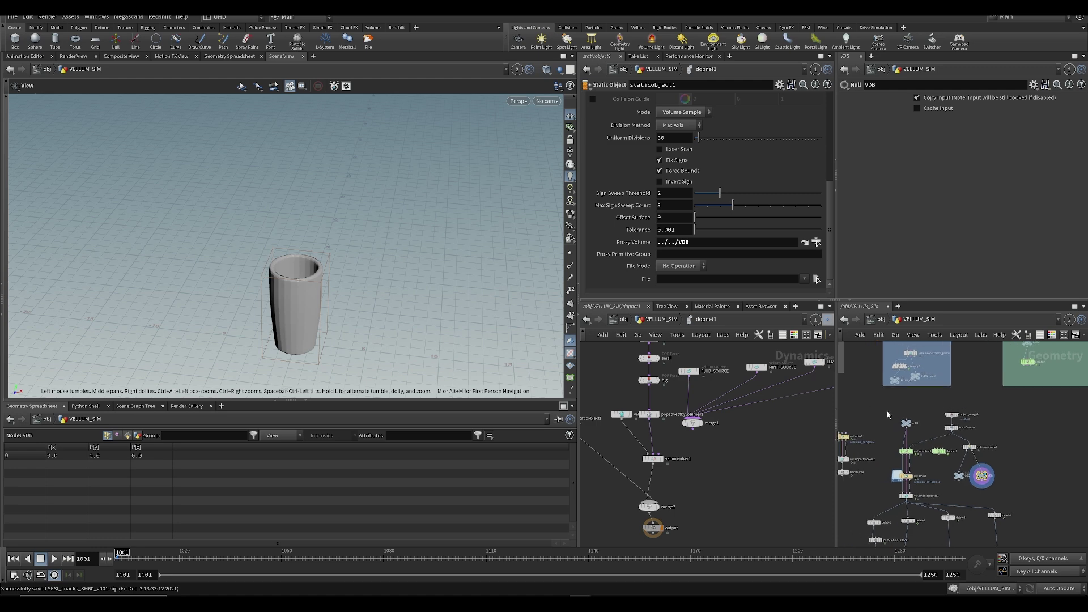
key(Tab)
text(sp)
key(Return)
scroll(904, 412, up, 2)
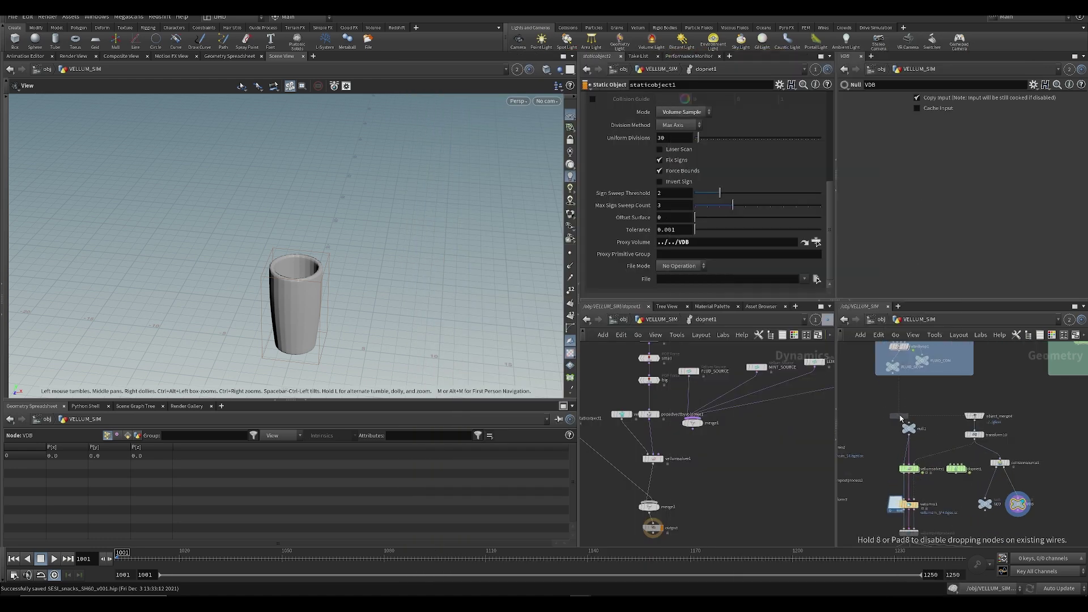
click(870, 412)
drag(816, 450, 808, 450)
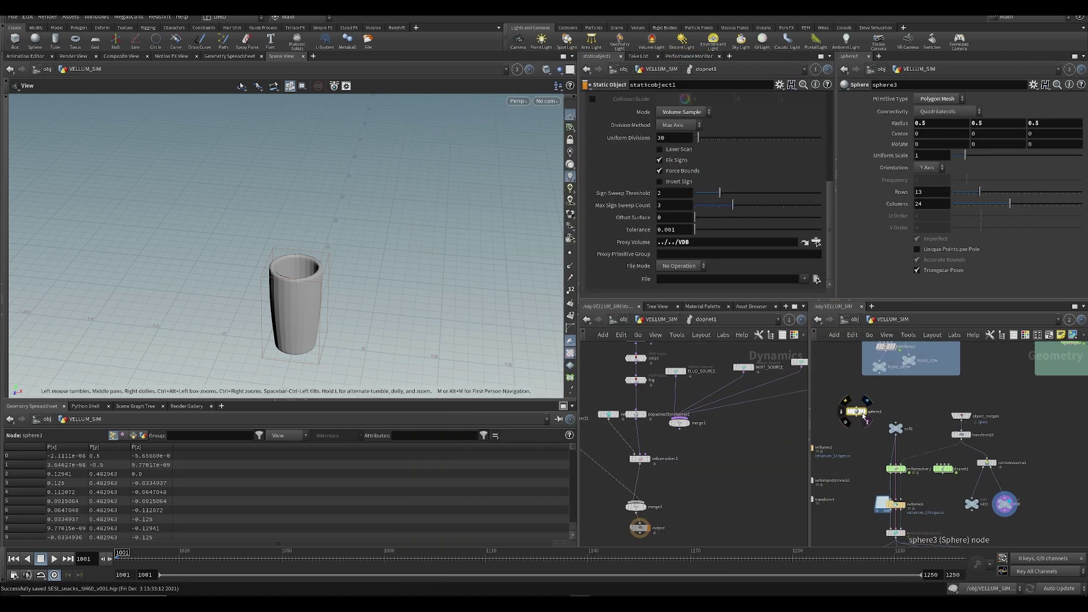
- Display the new sphere, enlarge its uniform scale, and raise its Y center so it sits above the glass
click(864, 411)
key(ctrl+s)
drag(965, 156, 986, 157)
middle_drag(977, 134, 1086, 135)
key(Tab)
text(grains)
key(Return)
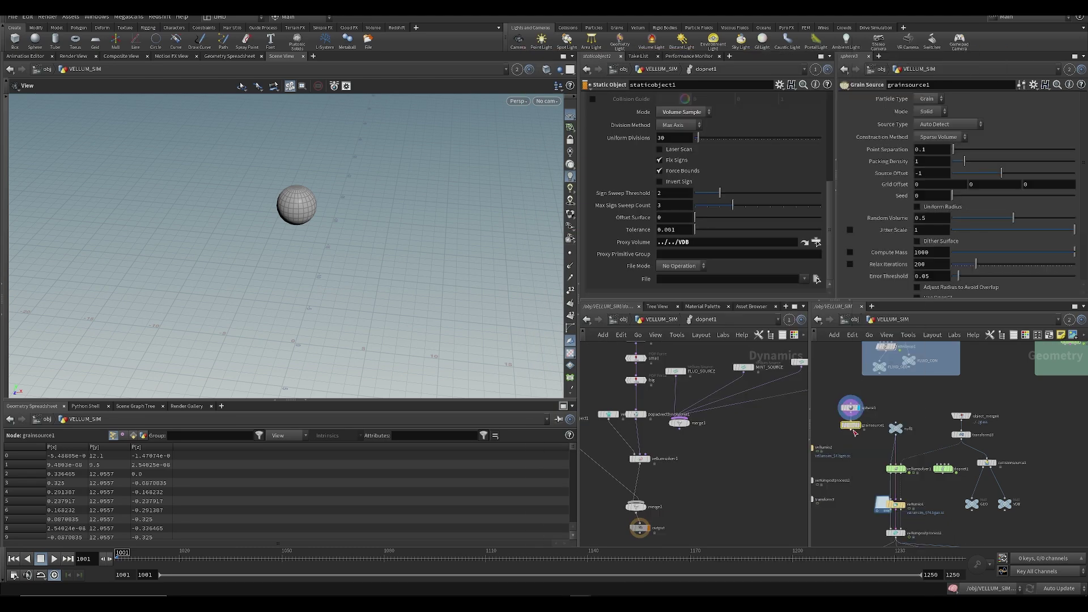
key(ctrl+z)
- Add a Vellum Configure Grain node below sphere3, enable Create Points from Volume, and save the scene
key(Tab)
text(vellu g)
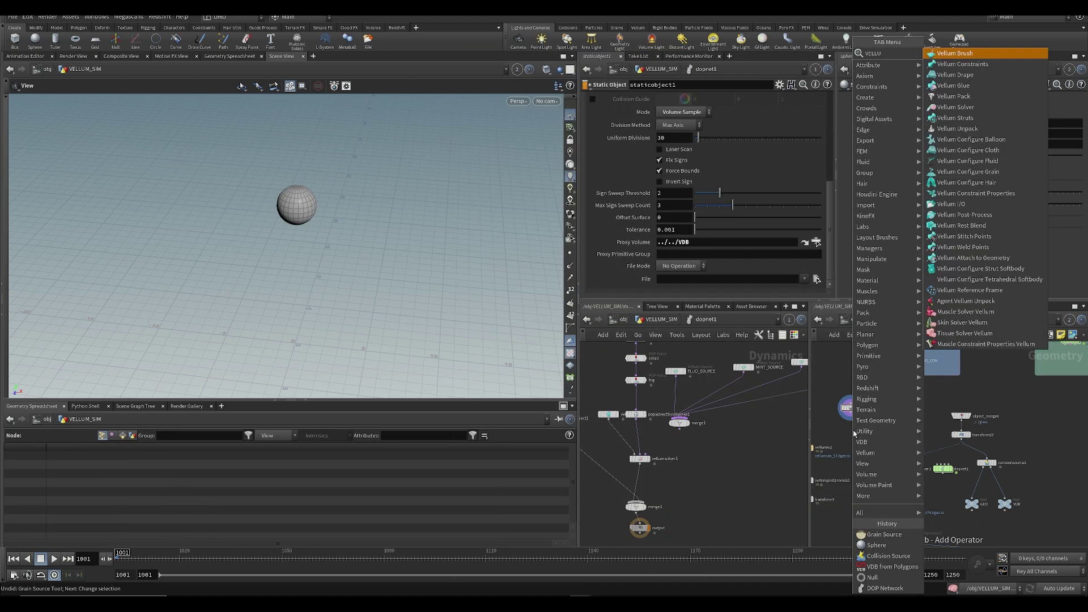
key(Return)
click(854, 434)
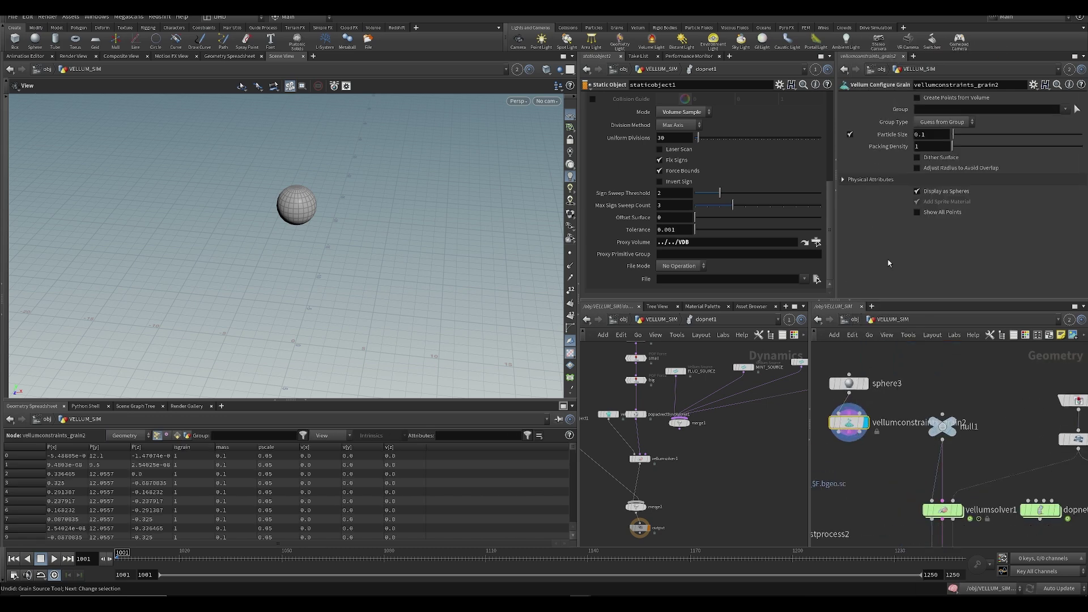
click(937, 97)
key(ctrl+s)
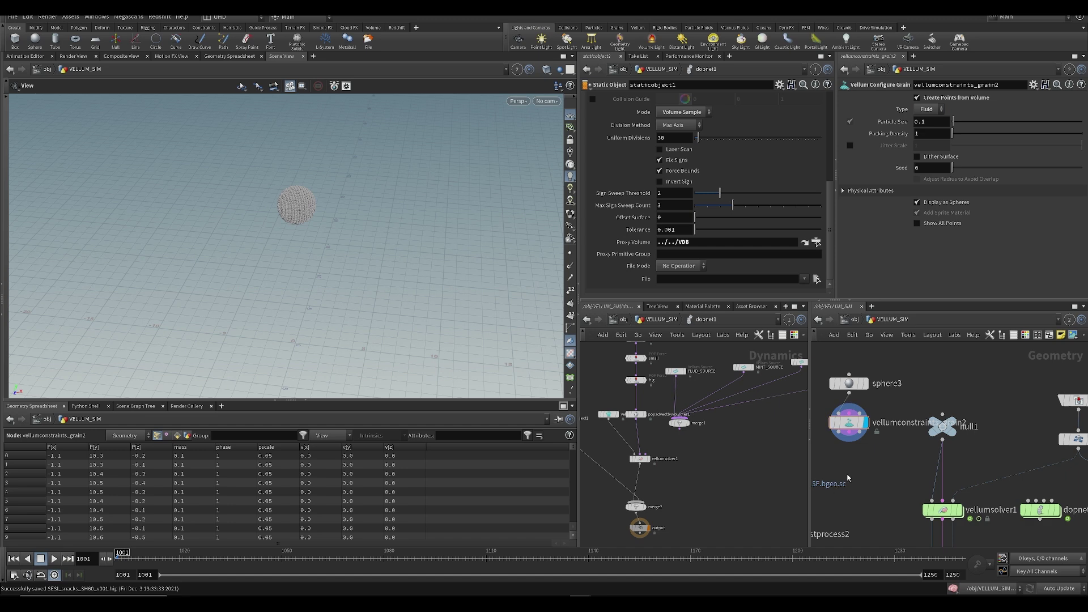
- Add a Null node below vellumconstraints_grain2, connected to its geometry output, and name it geo
key(Tab)
text(nul)
key(Return)
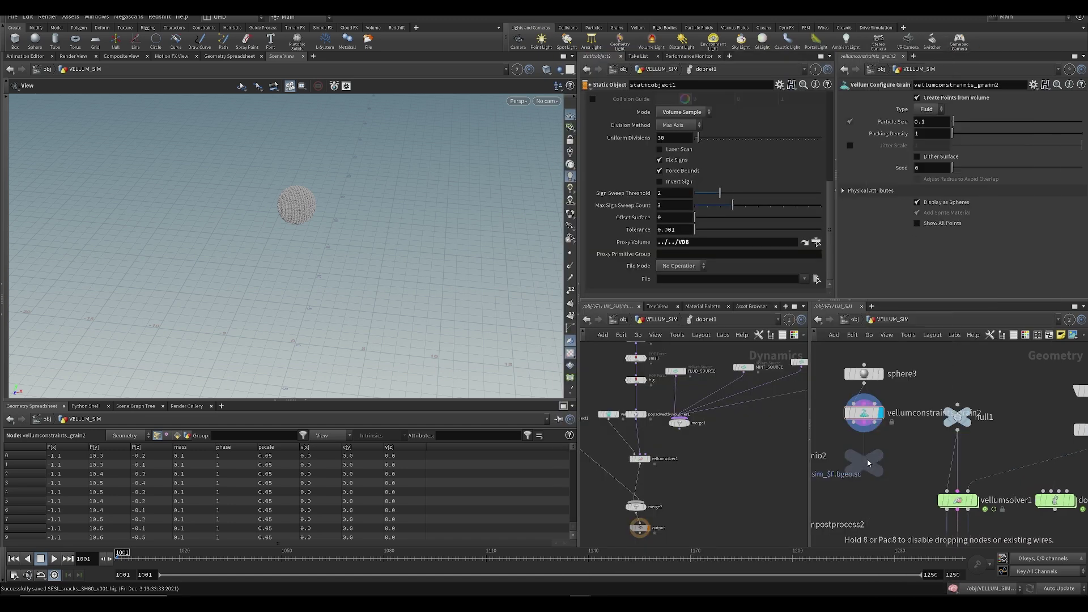
click(842, 464)
double_click(871, 463)
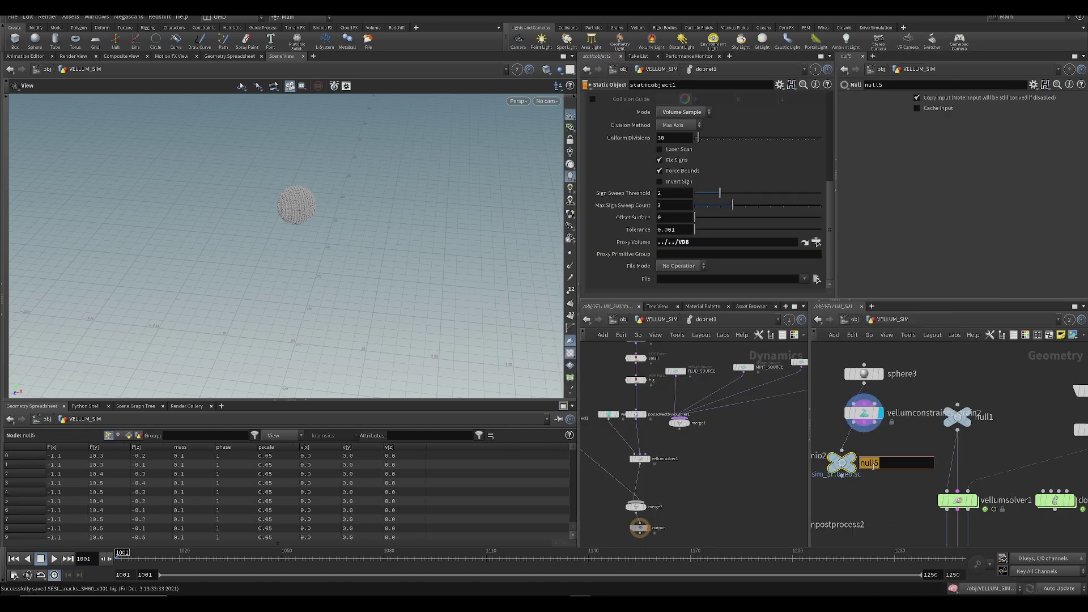
text(geo)
key(Return)
- Duplicate the geo null for the constraint output of vellumconstraints_grain2, name it con, and save the scene
key(ctrl+c)
key(ctrl+v)
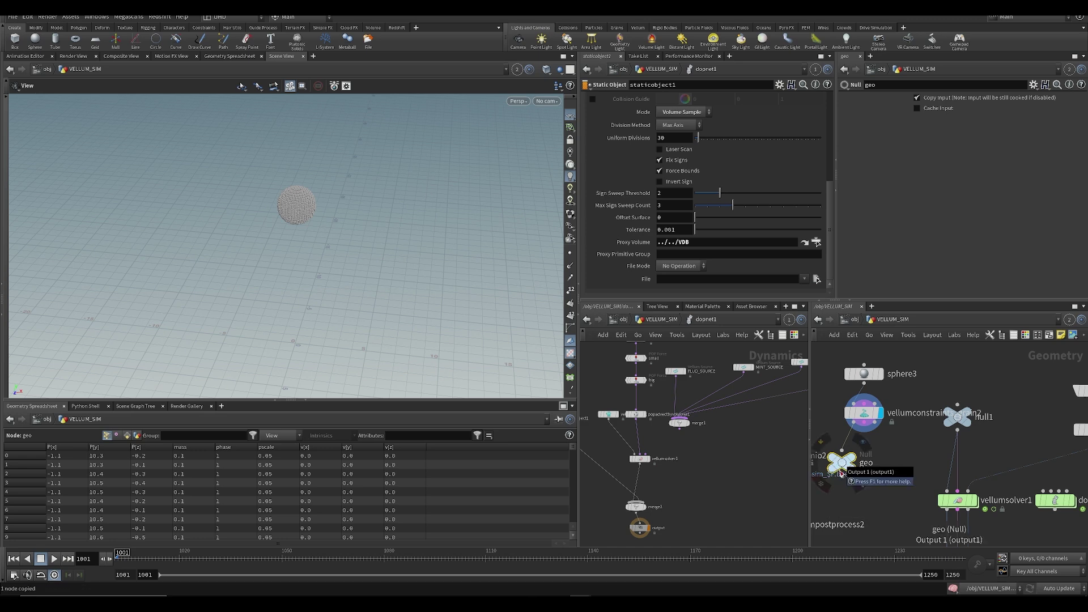
click(880, 468)
double_click(903, 463)
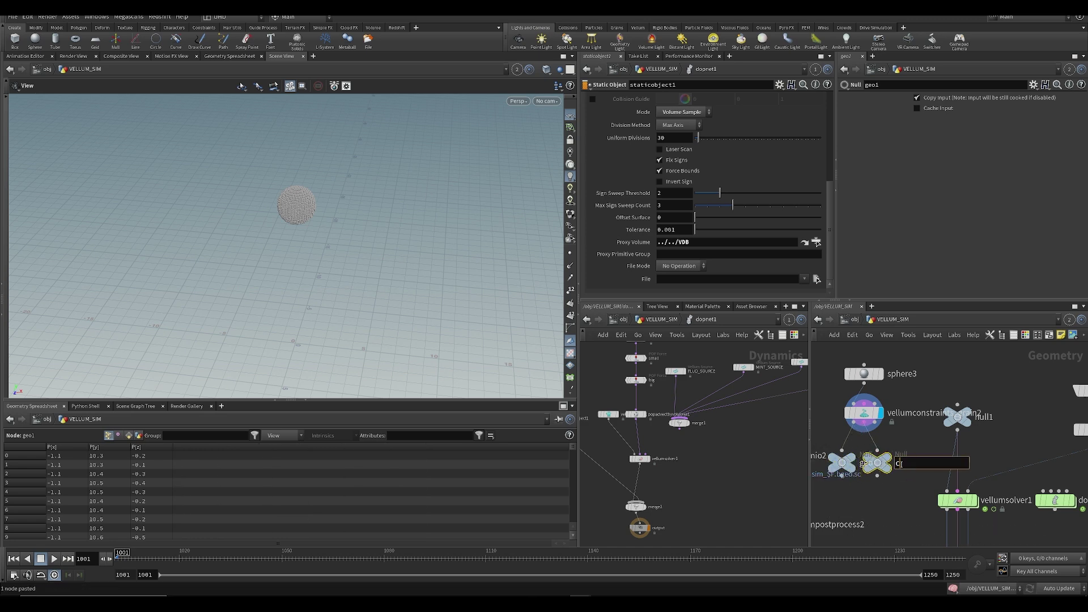
text(con)
key(Return)
key(ctrl+s)
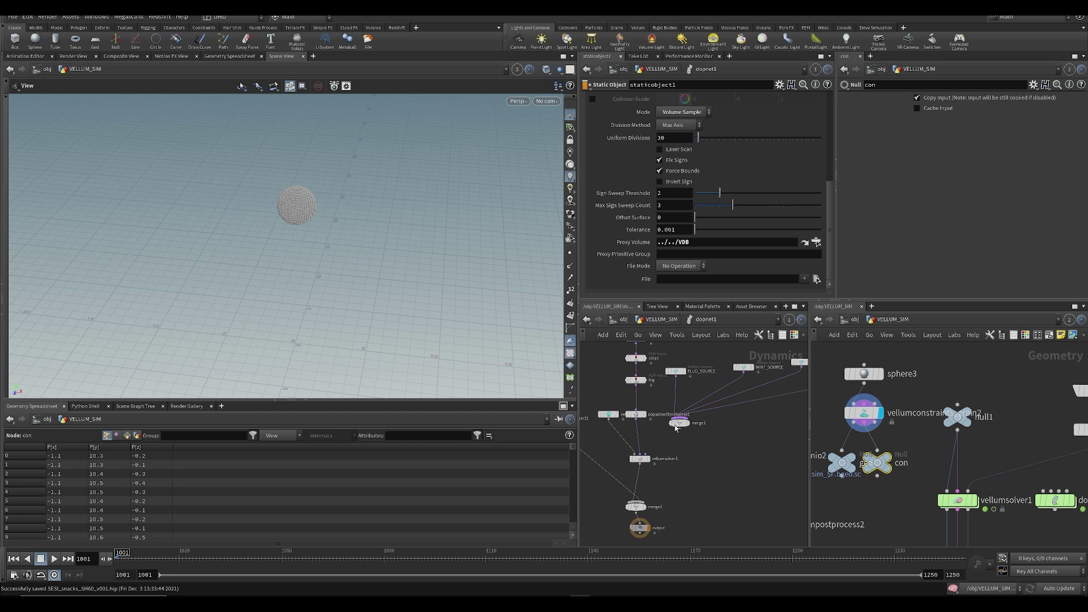
- Add a Vellum Source feeding vellumsolver1 in dopnet1, with SOP Path ../../geo and Constraint SOP Path ../../con
key(Tab)
text(vellu)
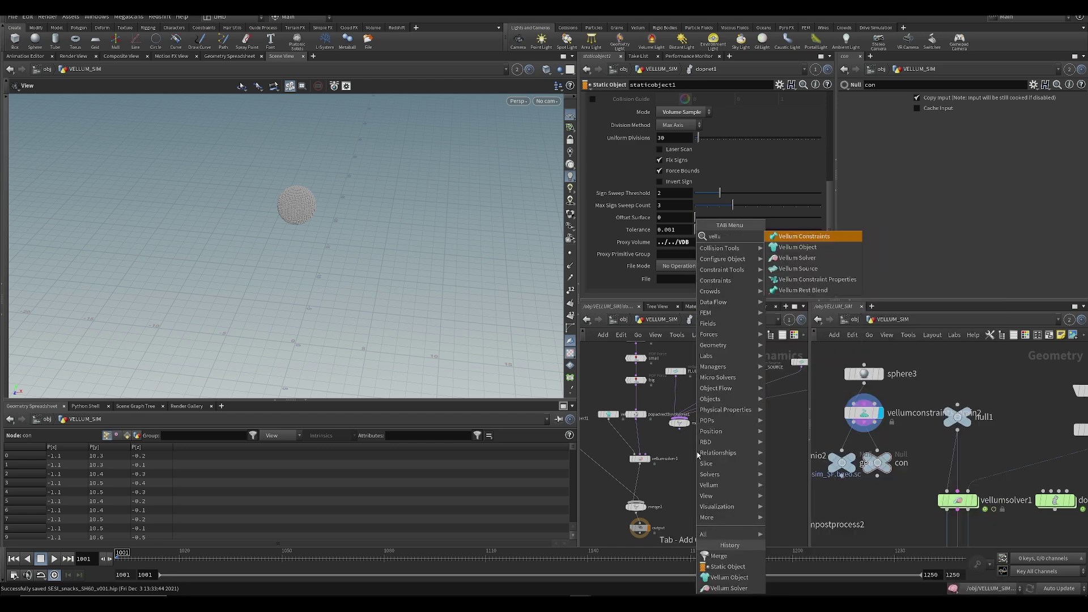
text(m so)
key(Down)
key(Return)
click(699, 455)
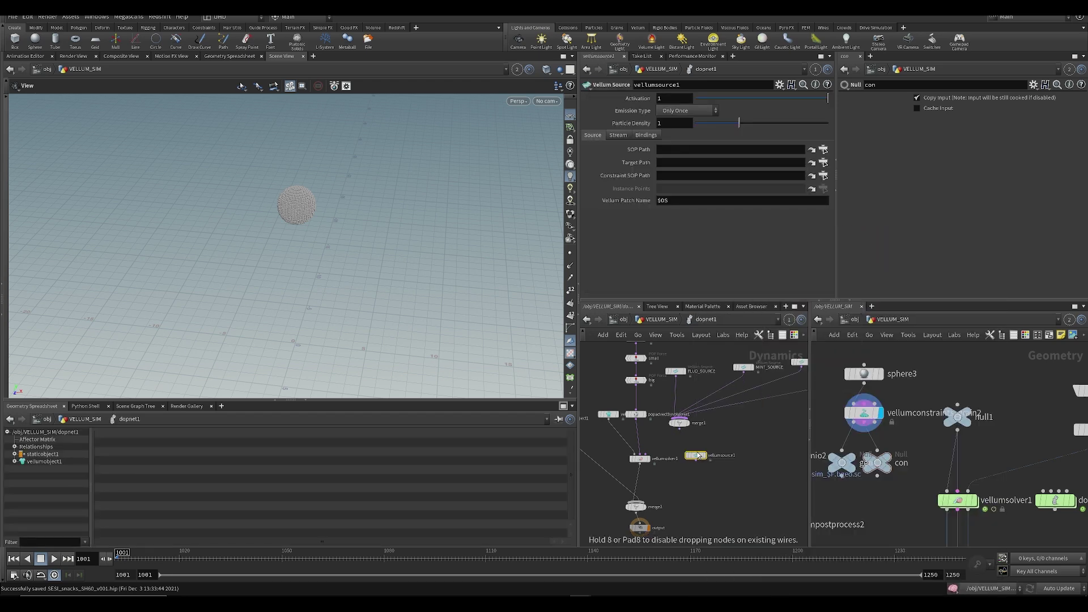
drag(825, 455, 672, 151)
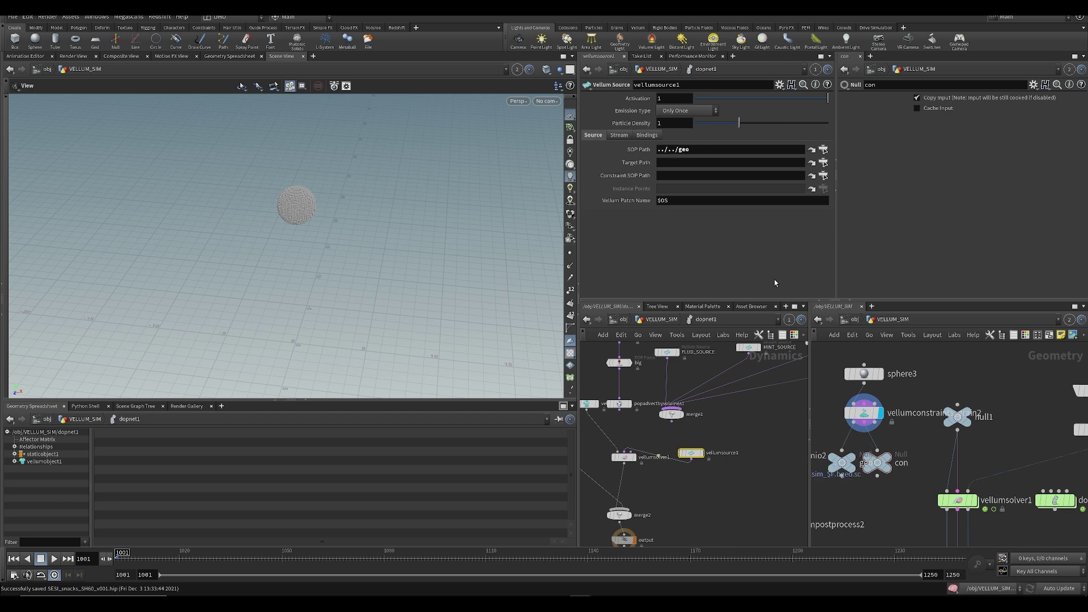
drag(877, 462, 666, 177)
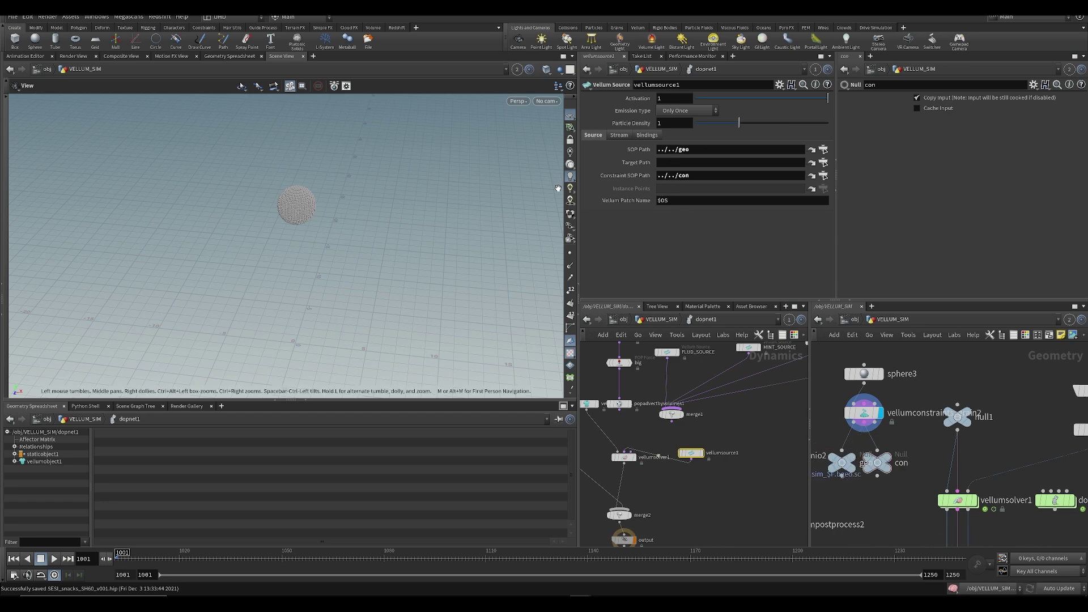
- Link the scene view to the DOP network, return to the first frame, and save the scene
click(517, 68)
click(539, 113)
key(ctrl+s)
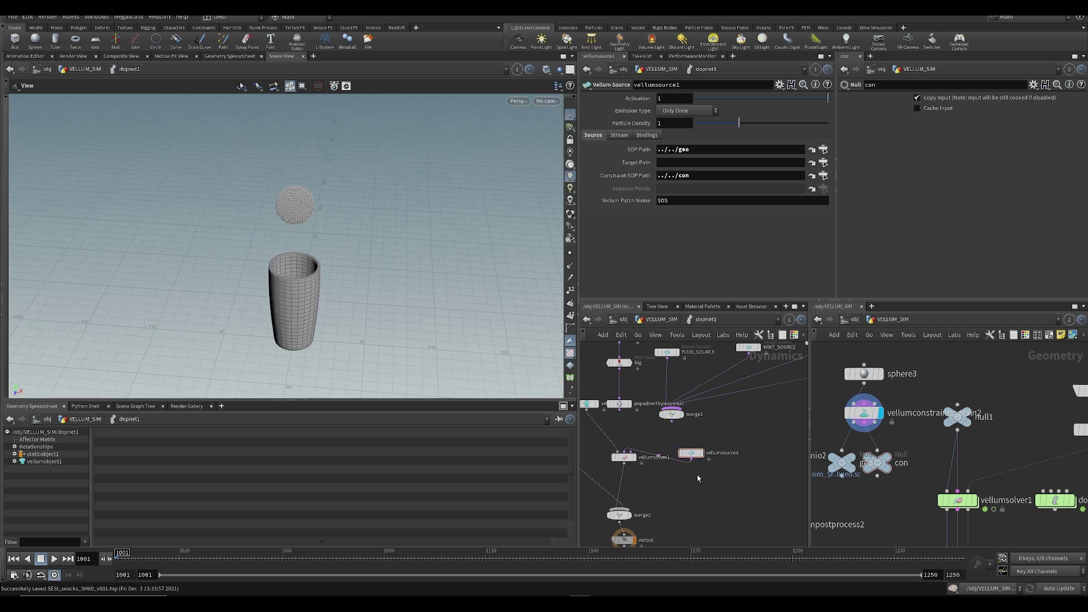
key(ctrl+Up)
key(ctrl+s)
- Move the output node down and insert a Gravity Force node between merge2 and output in dopnet1
middle_drag(666, 530, 697, 493)
scroll(697, 493, up, 1)
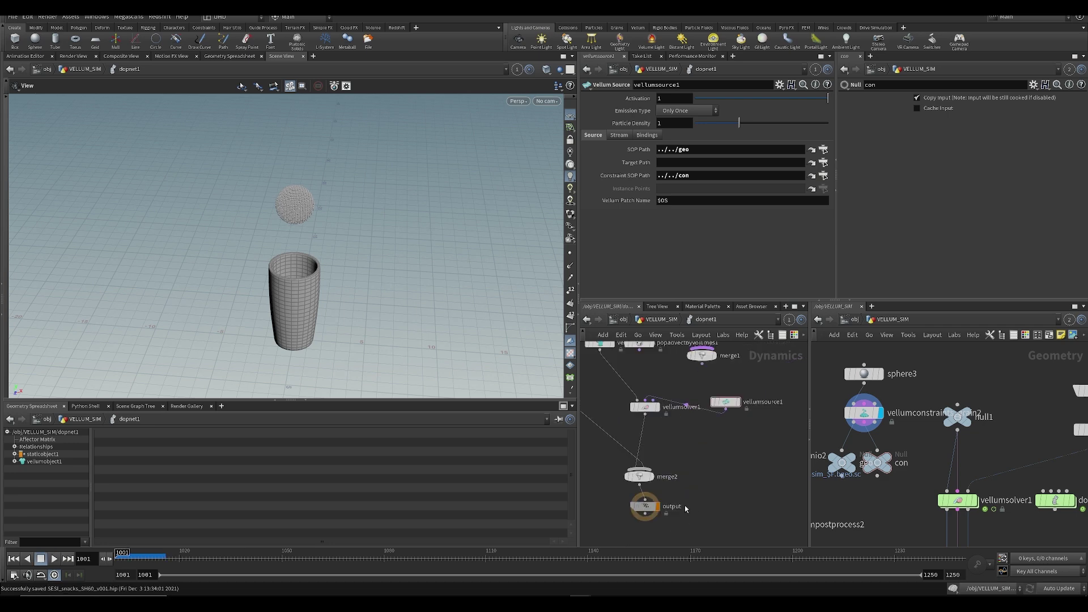
scroll(674, 511, down, 1)
drag(650, 507, 651, 533)
middle_drag(671, 515, 673, 479)
key(Tab)
text(grav)
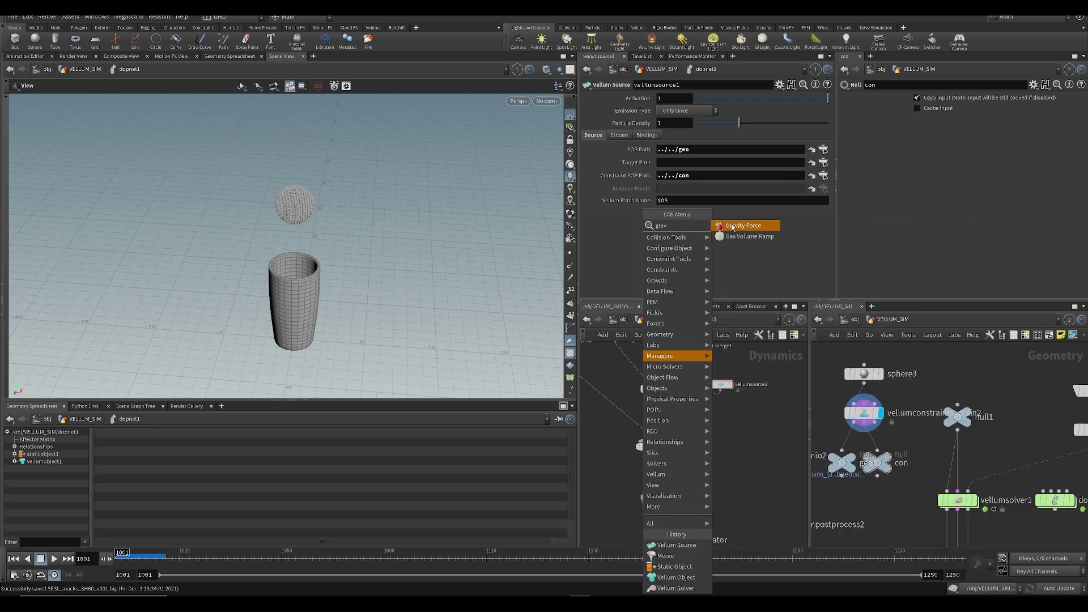
key(Return)
scroll(645, 454, up, 2)
click(633, 474)
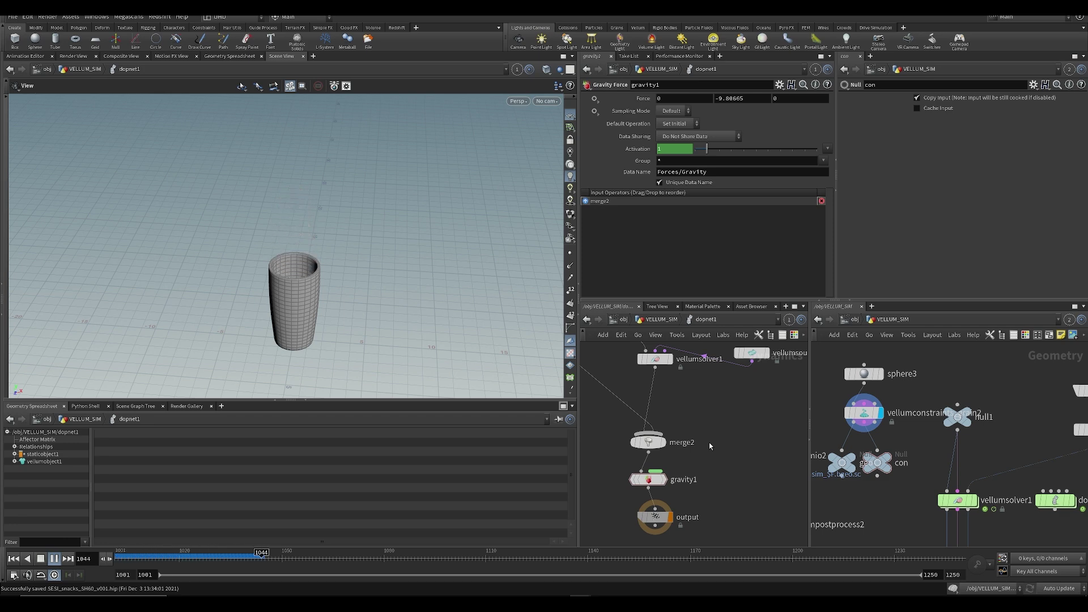
- Place staticobject1 above vellumsolver1 in merge2's input order and save the scene
key(ctrl+Up)
key(ctrl+s)
scroll(659, 413, down, 3)
click(675, 441)
drag(616, 153, 608, 141)
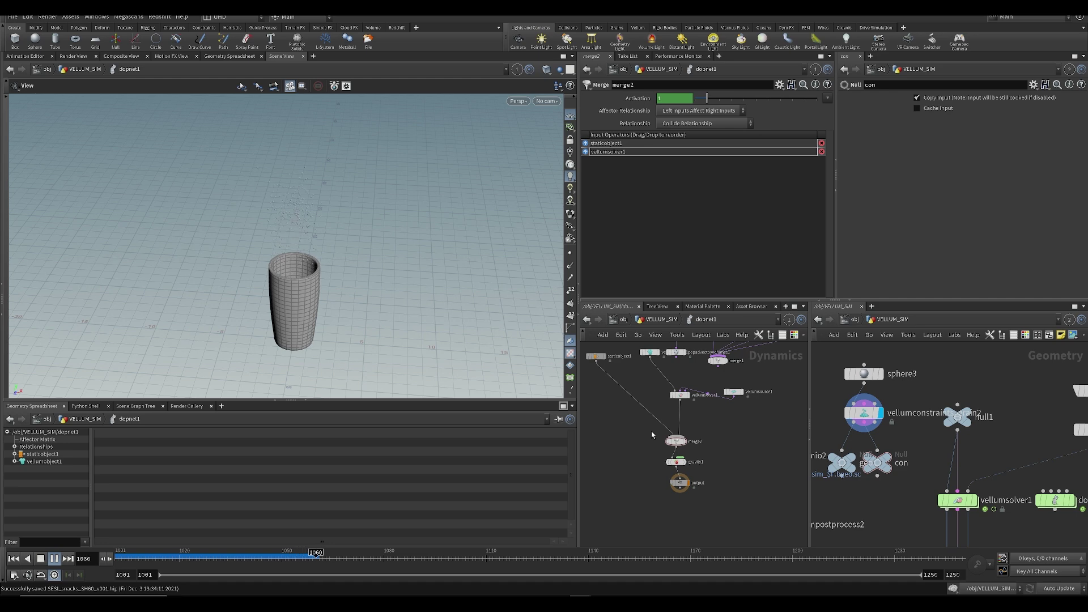
- Replay the simulation from the start and inspect the particles inside the glass from above, up to frame 1050
key(Up)
right_drag(297, 191, 301, 243)
drag(301, 243, 234, 475)
drag(170, 558, 281, 567)
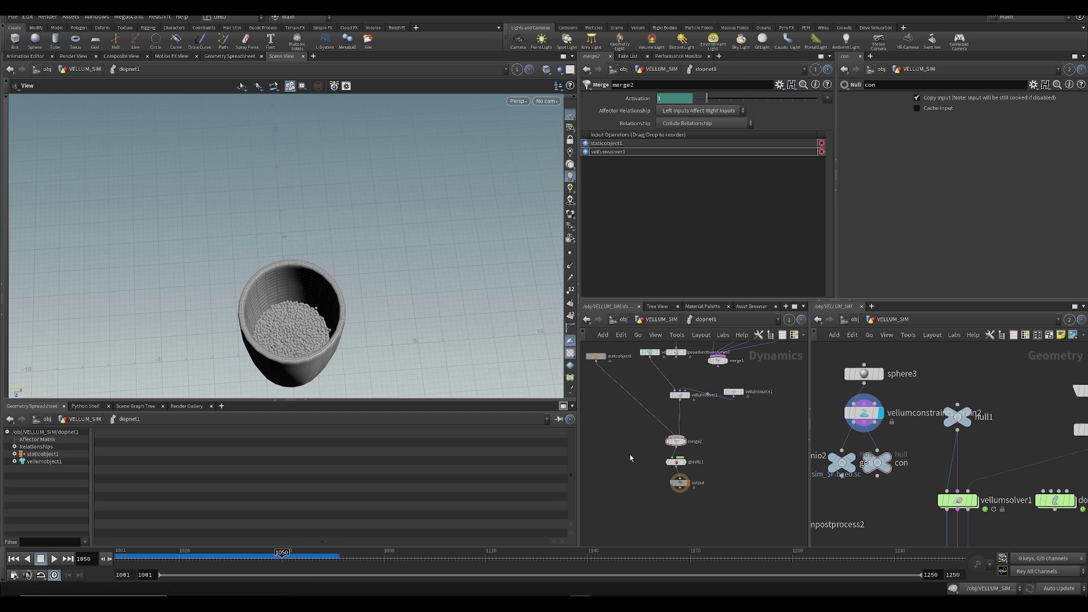
- Delete the test Vellum Source, reconnect merge1 to vellumsolver1, and bypass gravity1
scroll(846, 422, down, 2)
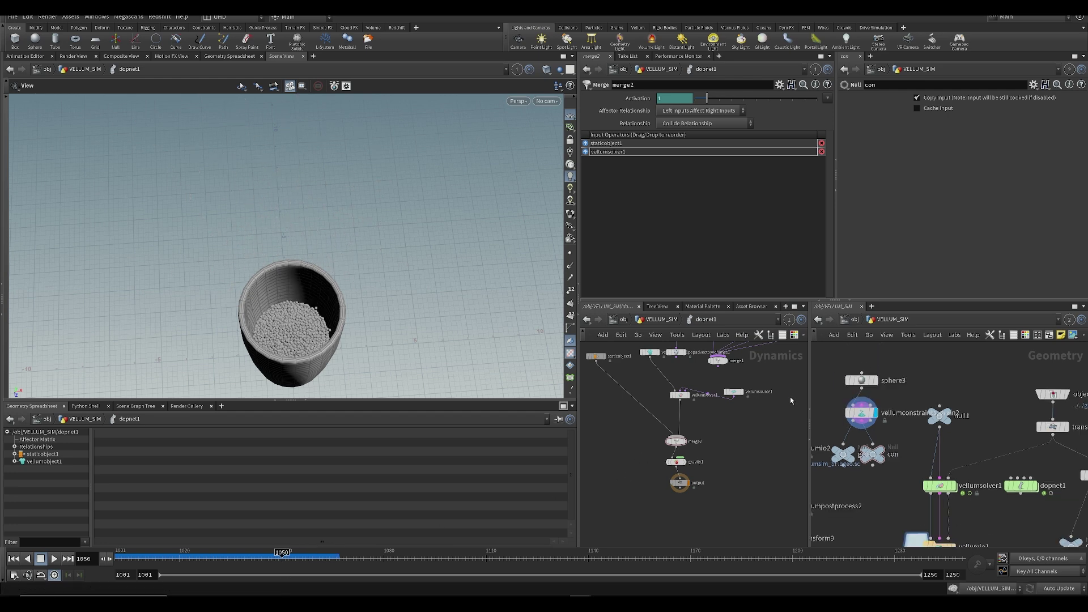
key(Delete)
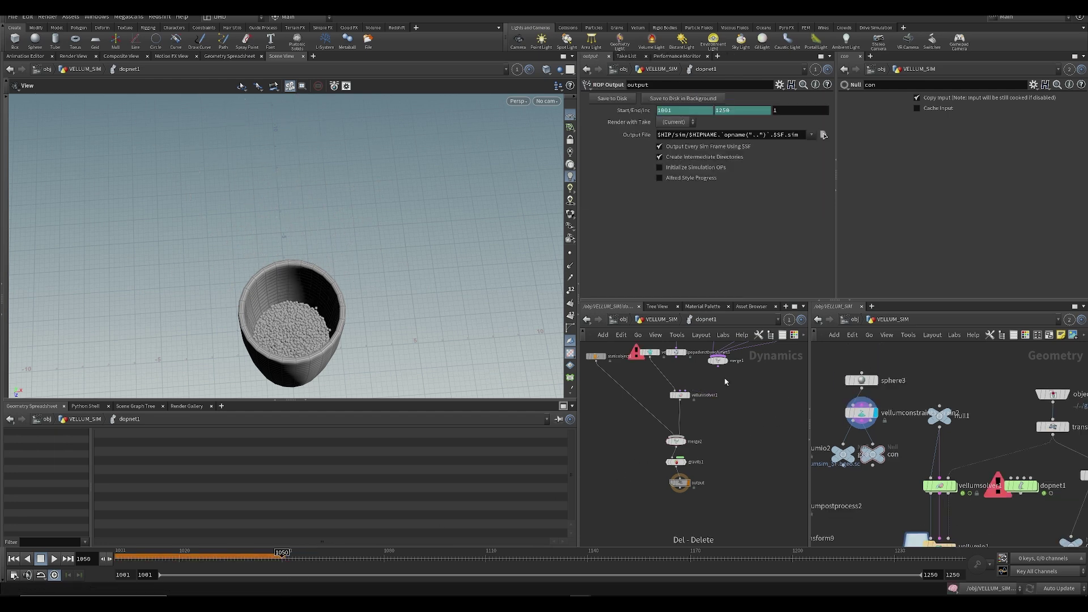
click(685, 395)
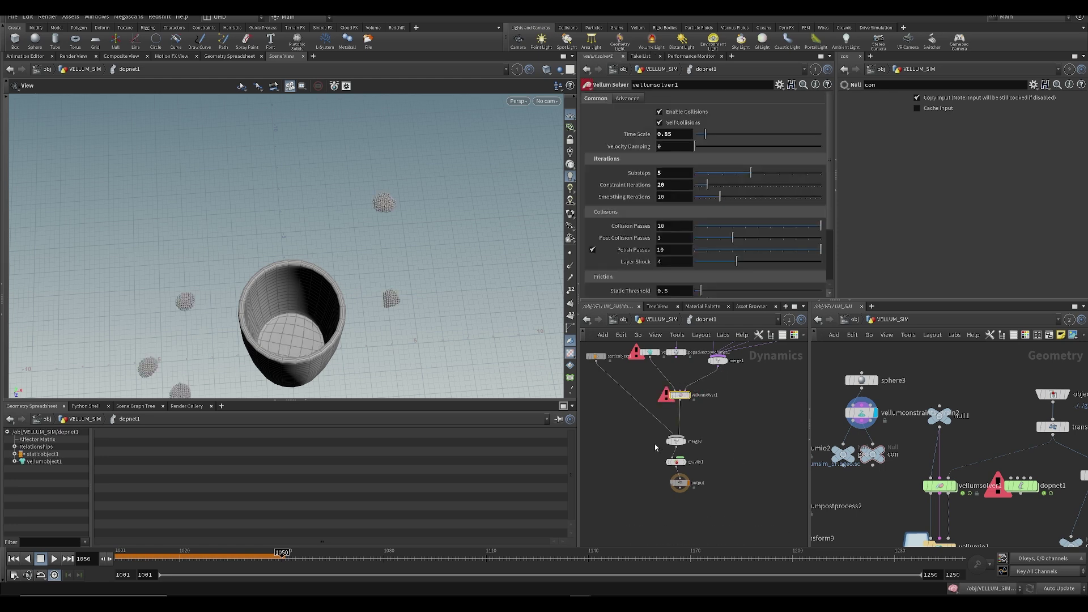
click(666, 454)
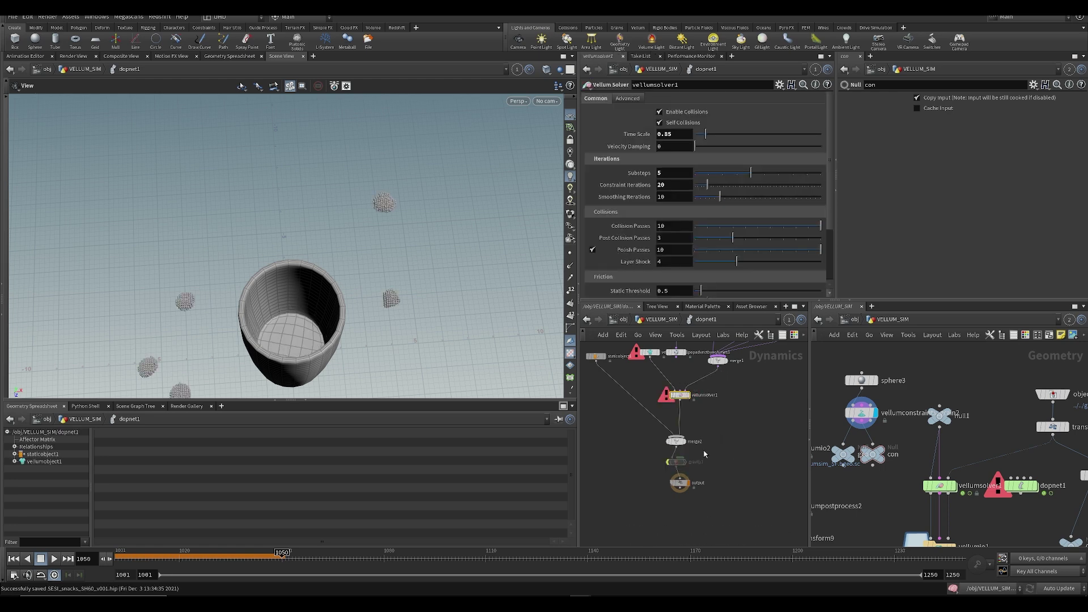
- Return to the first frame, save the scene, and review the glass and surrounding sources from the side
key(ctrl+Up)
scroll(297, 284, down, 6)
drag(313, 301, 304, 227)
key(ctrl+s)
drag(347, 342, 308, 263)
middle_drag(308, 262, 340, 274)
drag(340, 274, 323, 296)
scroll(323, 297, up, 2)
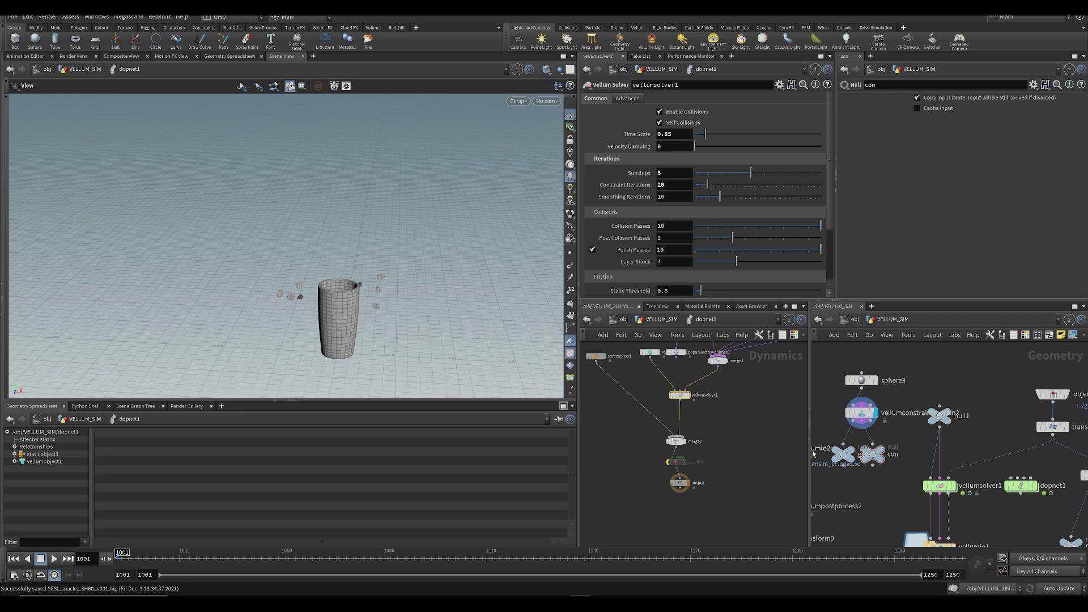
- Return to the VELLUM_SIM geometry network and template the glass's transform node as a viewport reference
scroll(776, 407, down, 5)
click(661, 320)
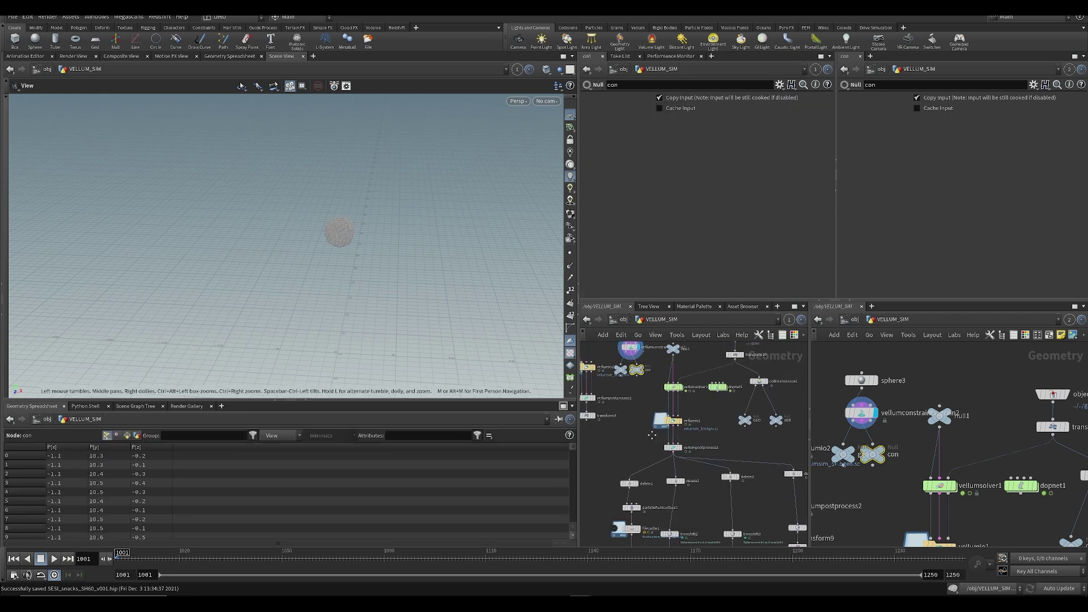
scroll(666, 400, up, 3)
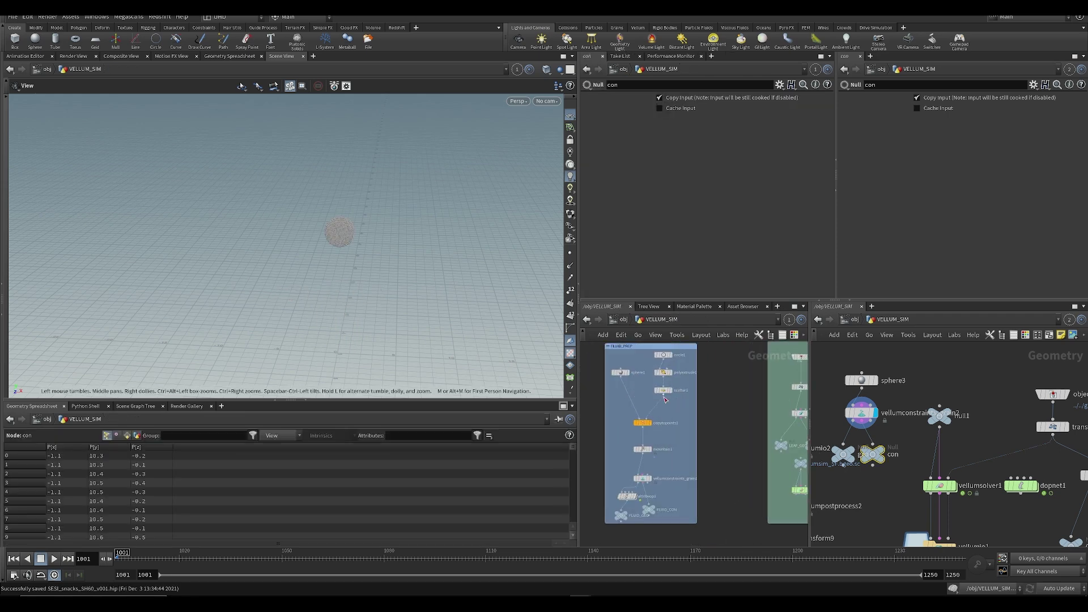
click(668, 356)
middle_drag(726, 439, 644, 391)
scroll(728, 427, down, 3)
scroll(658, 428, up, 3)
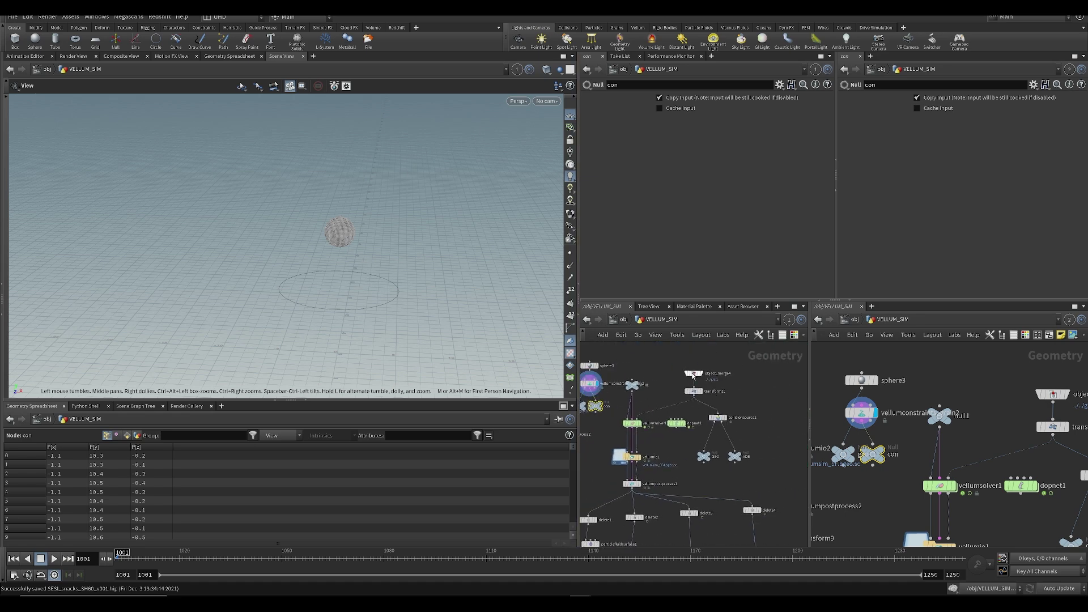
click(703, 401)
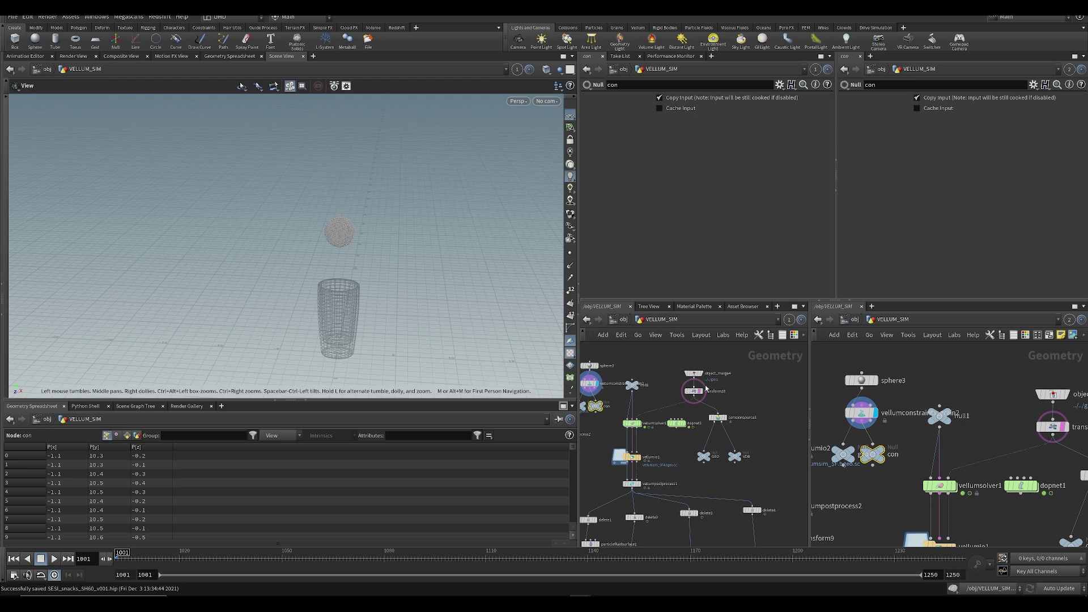
- Copy the Center Y parameter of circle1 in the blue network box
scroll(703, 385, up, 5)
click(679, 355)
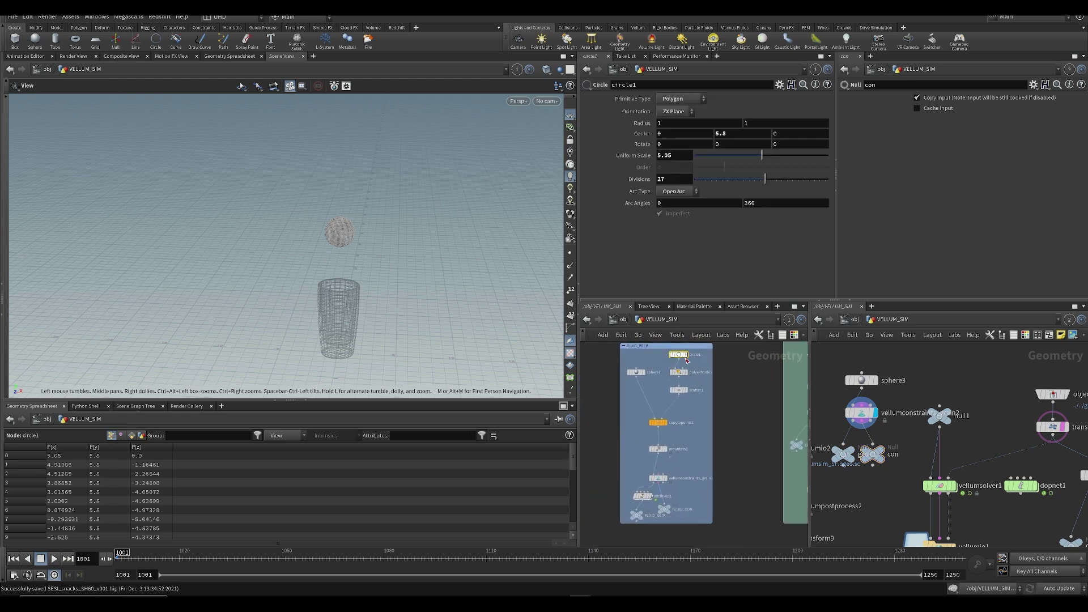
middle_drag(719, 354, 671, 387)
scroll(758, 407, right, 7)
scroll(758, 406, down, 1)
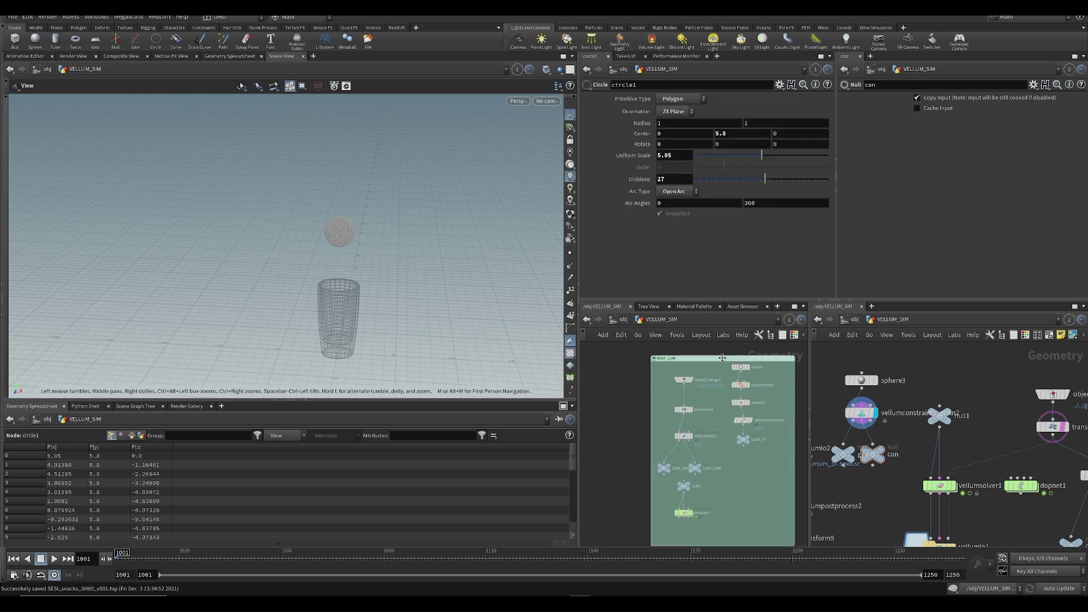
scroll(734, 404, left, 8)
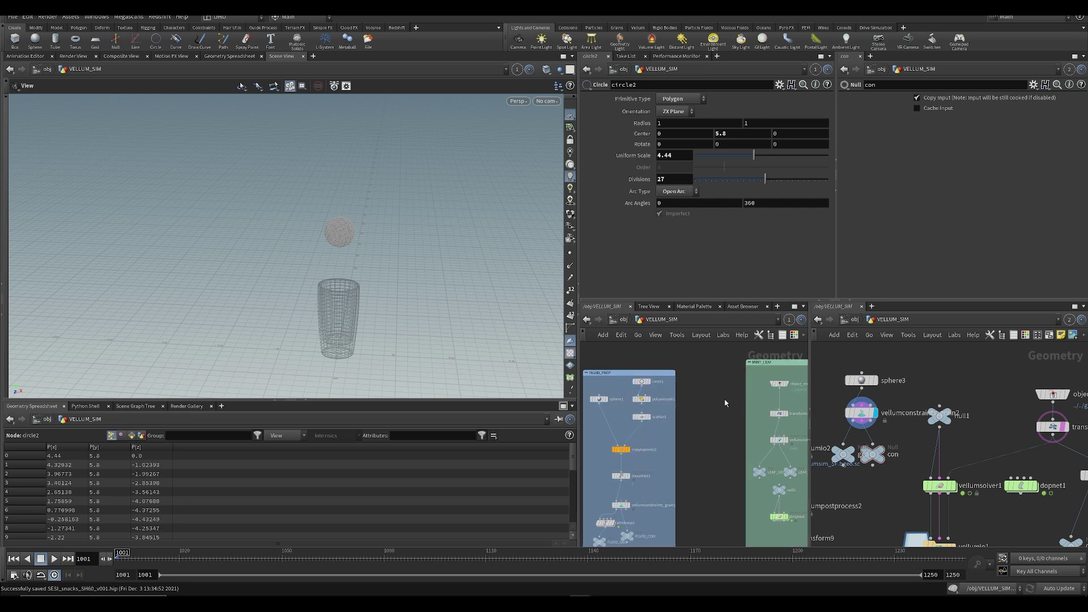
click(637, 384)
right_click(720, 134)
click(744, 207)
- Paste circle1's Center Y as a relative reference into the Center Y of circle2 in the mint network box
middle_drag(741, 384, 579, 419)
click(674, 404)
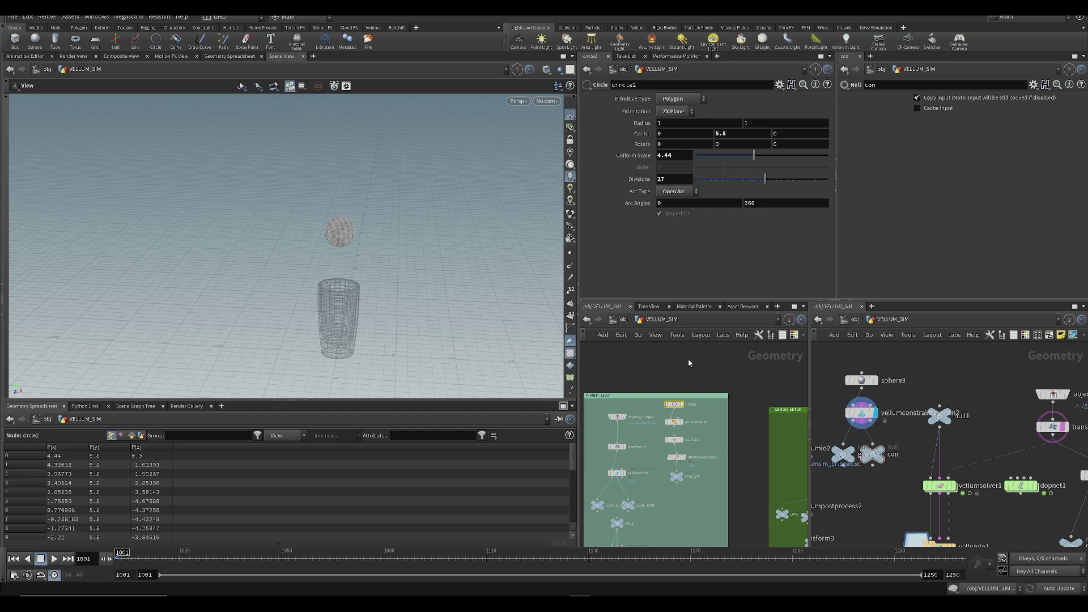
right_click(721, 134)
click(748, 237)
- Link the Center Y of circle3 in the lemon network box to circle1 with a relative reference
scroll(756, 416, right, 12)
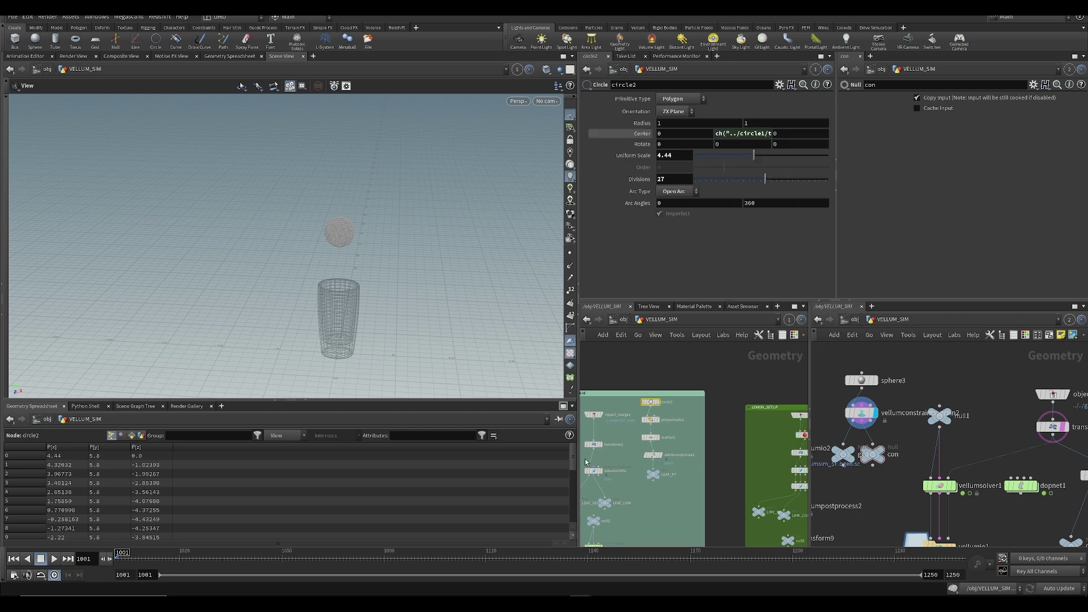
click(785, 411)
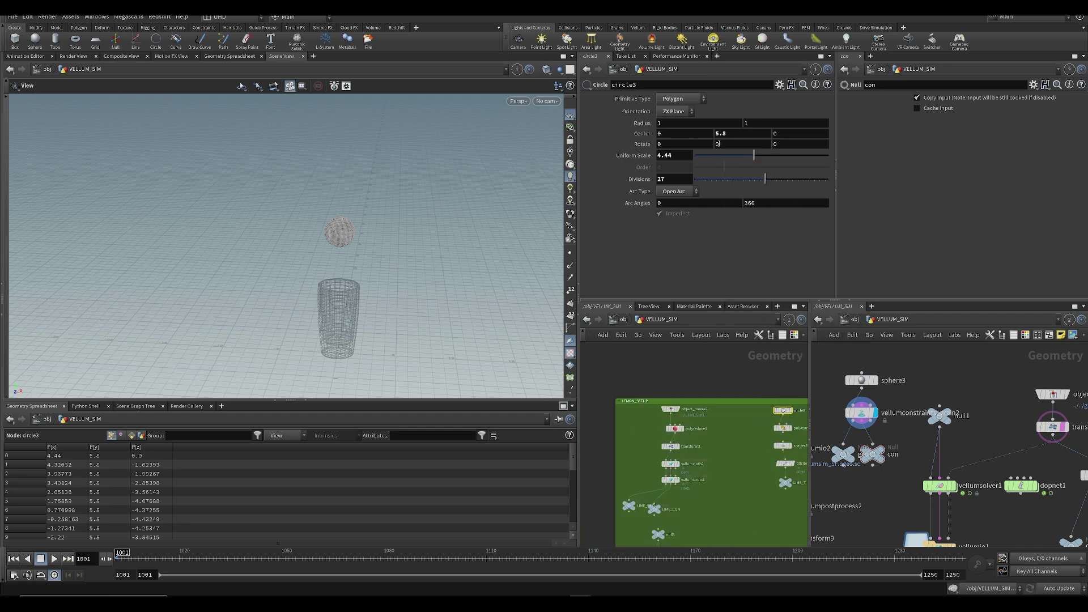
right_click(729, 135)
click(778, 237)
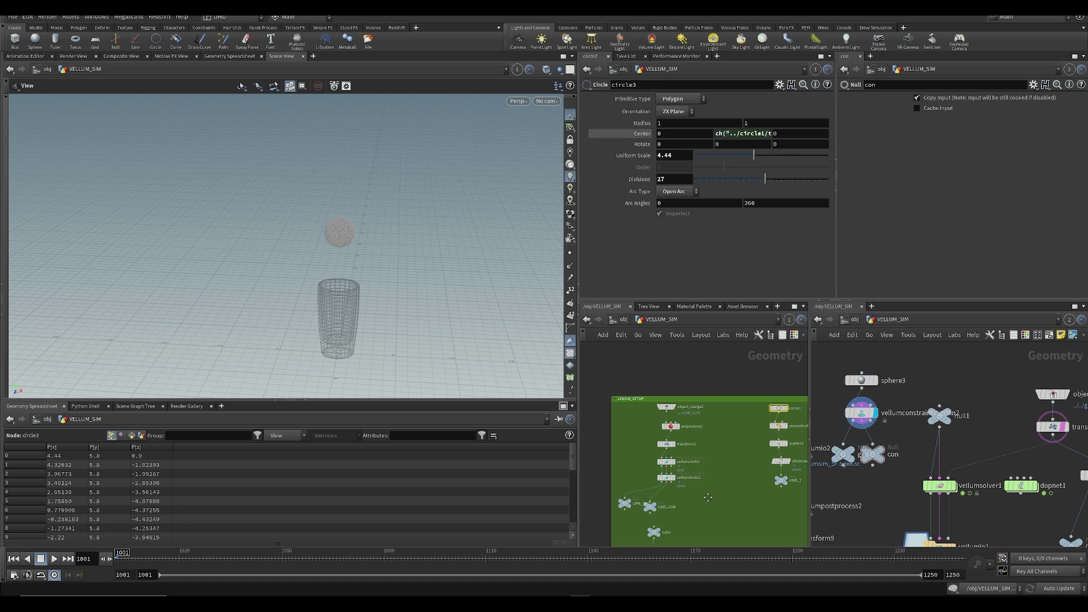
- Link the Center Y of circle4 in the grey network box to circle1 with a relative reference
middle_drag(716, 503, 490, 481)
middle_drag(765, 465, 655, 476)
click(689, 388)
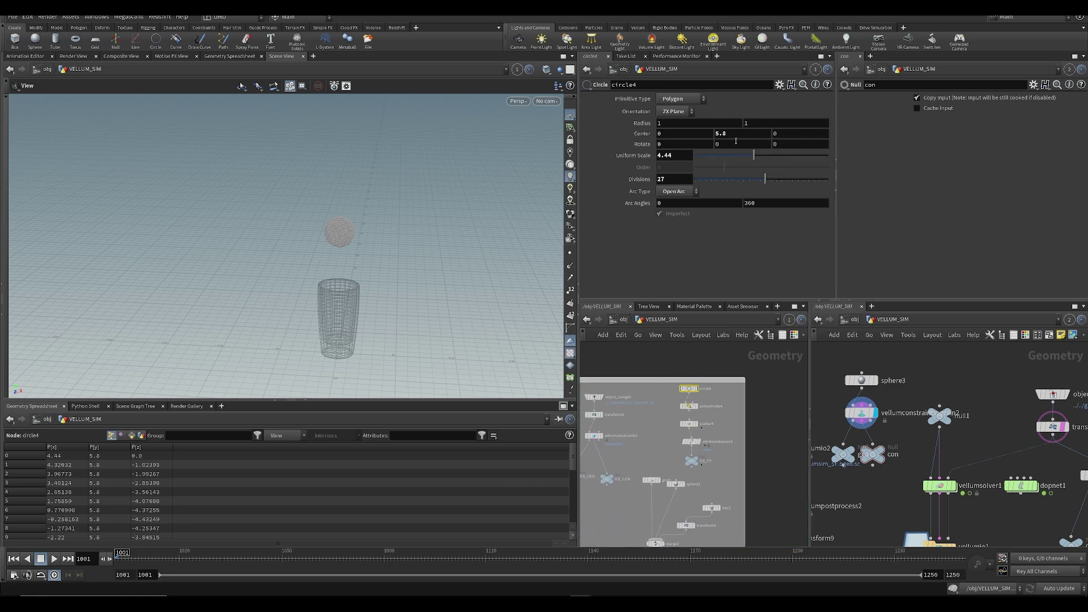
right_click(734, 135)
click(759, 228)
- Save the scene and open the parameters of circle1 in the blue network box
scroll(710, 490, down, 4)
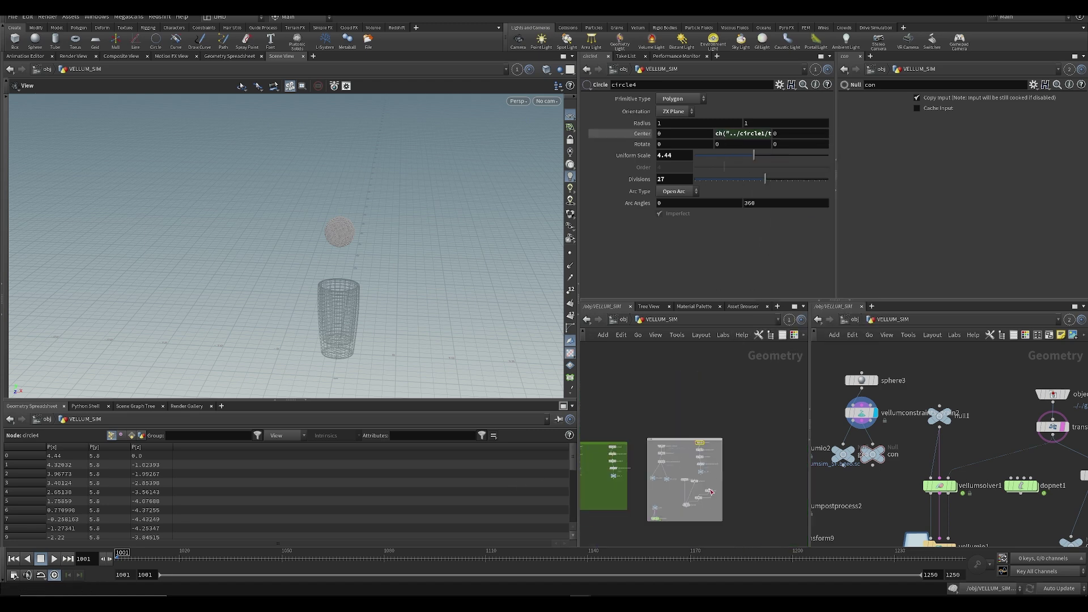
middle_drag(710, 486, 803, 476)
middle_drag(615, 426, 794, 395)
scroll(656, 389, up, 4)
key(ctrl+s)
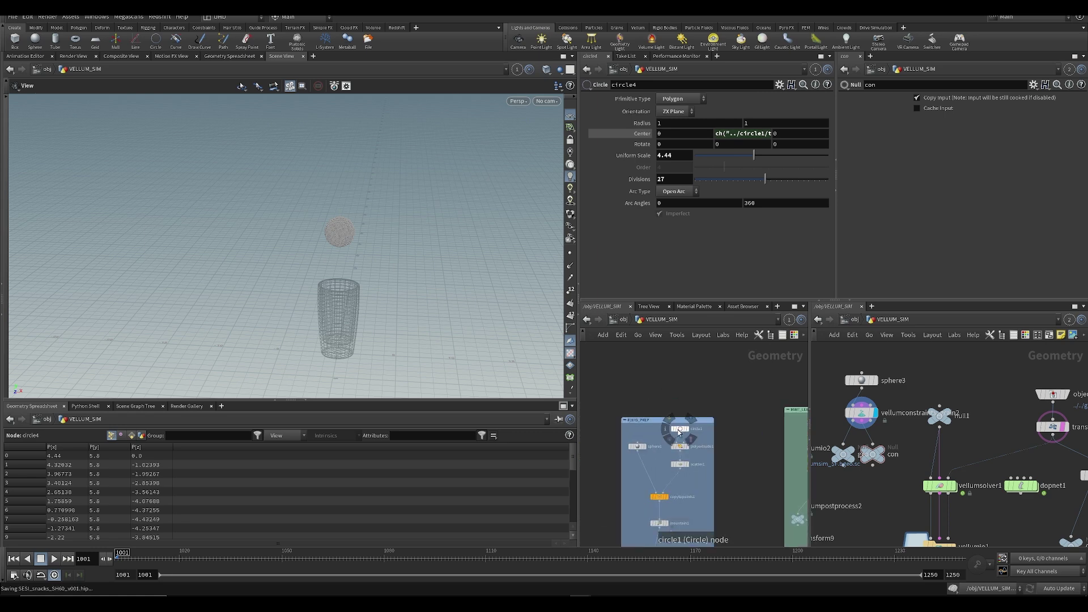
click(679, 433)
scroll(720, 418, down, 4)
middle_drag(598, 439, 598, 404)
scroll(694, 421, up, 3)
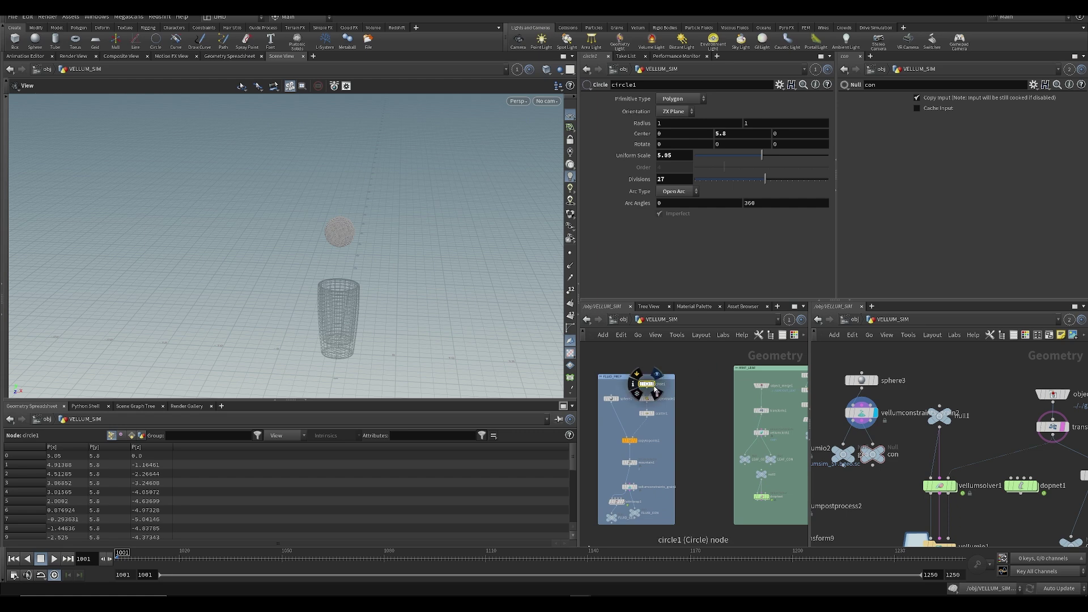
- Display circle1 in the blue network box, set its Uniform Scale to 3.55 and Center Y to 17.2, and save
click(658, 373)
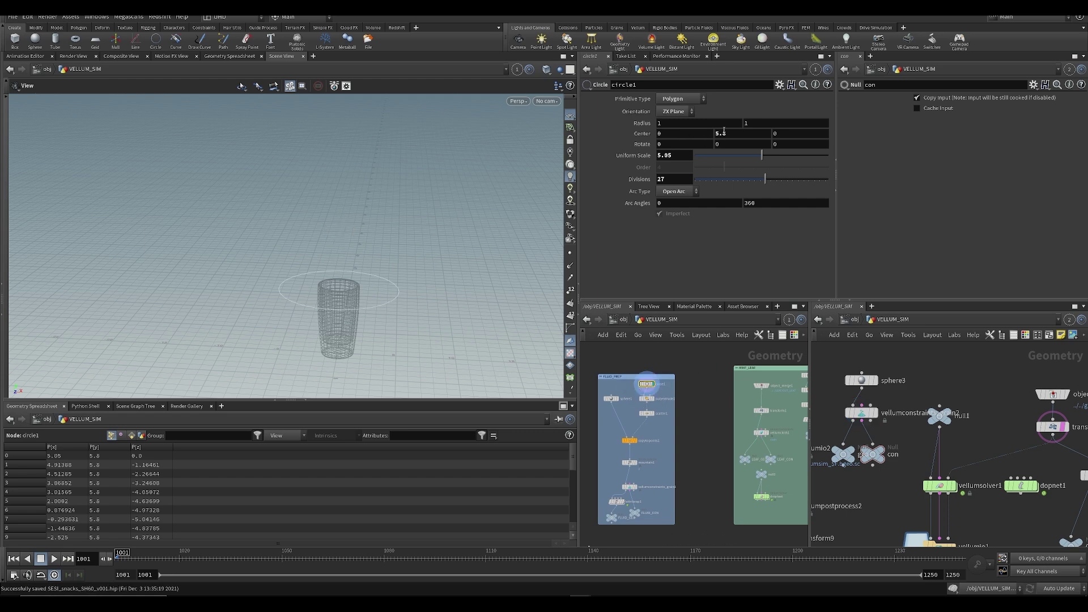
middle_drag(735, 133, 730, 175)
drag(765, 157, 745, 157)
drag(236, 301, 367, 199)
drag(749, 161, 745, 161)
key(ctrl+s)
middle_drag(728, 132, 728, 132)
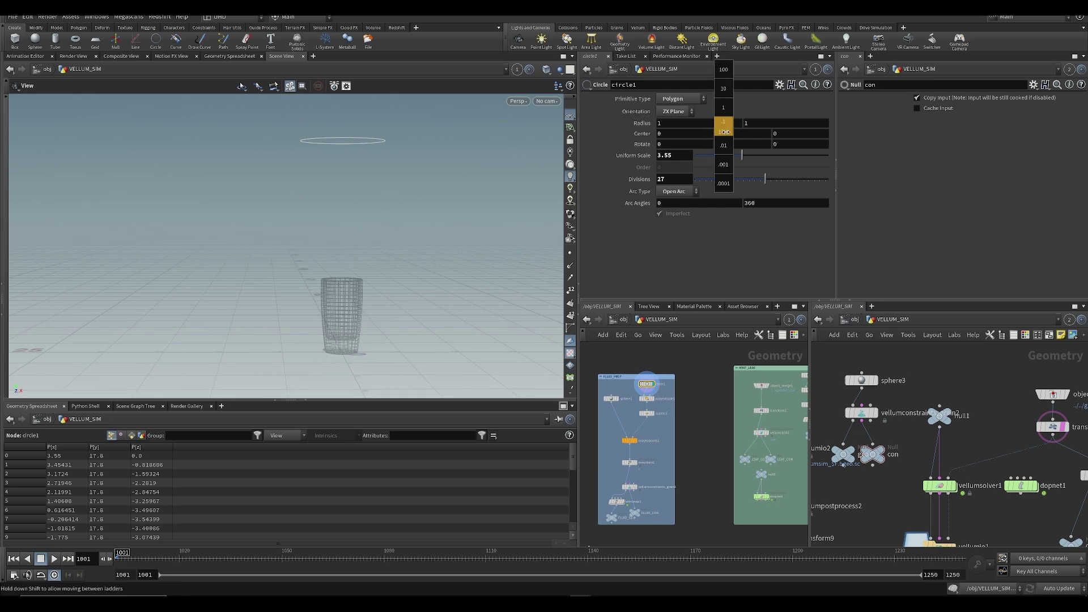
middle_drag(660, 130, 678, 130)
- Check the emitter circle's height above the glass through the SH060_CAM camera and from a free viewpoint
click(546, 101)
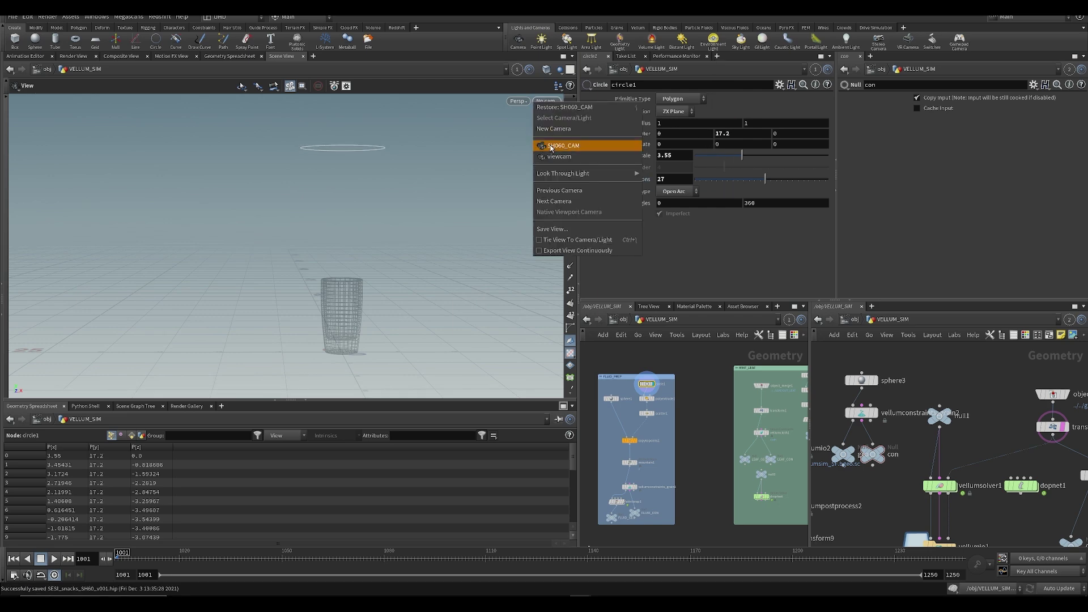
click(551, 145)
mouse_move(122, 558)
mouse_down()
mouse_move(187, 558)
mouse_move(115, 558)
mouse_up()
scroll(296, 225, down, 6)
drag(298, 229, 352, 150)
scroll(693, 463, up, 6)
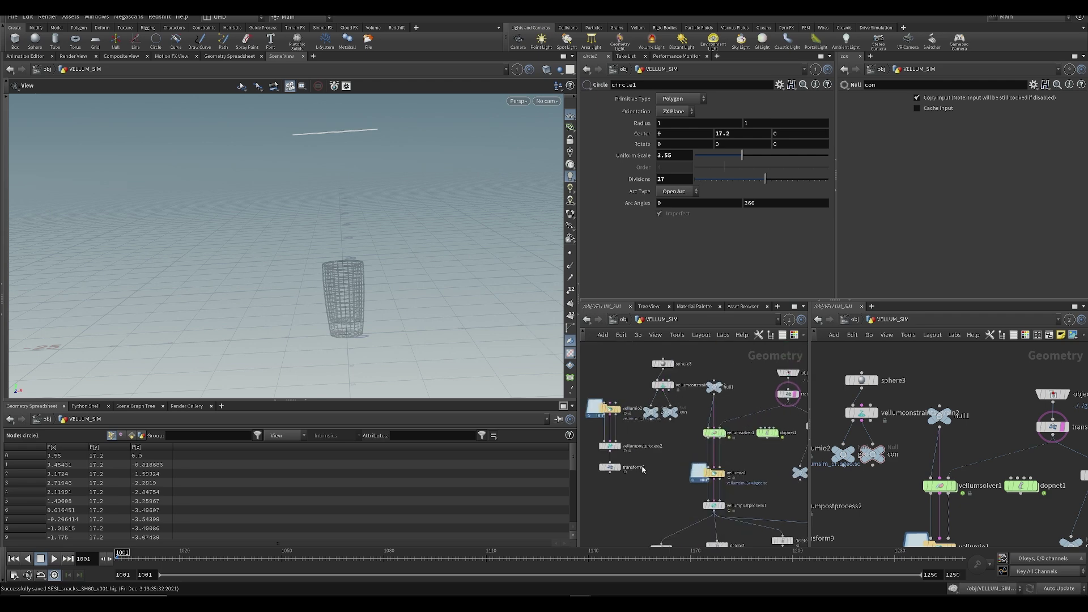
- Set the Uniform Scale of transform1 in the mint network box to 1.7
middle_drag(667, 390, 601, 487)
middle_drag(797, 451, 616, 463)
middle_drag(738, 465, 712, 488)
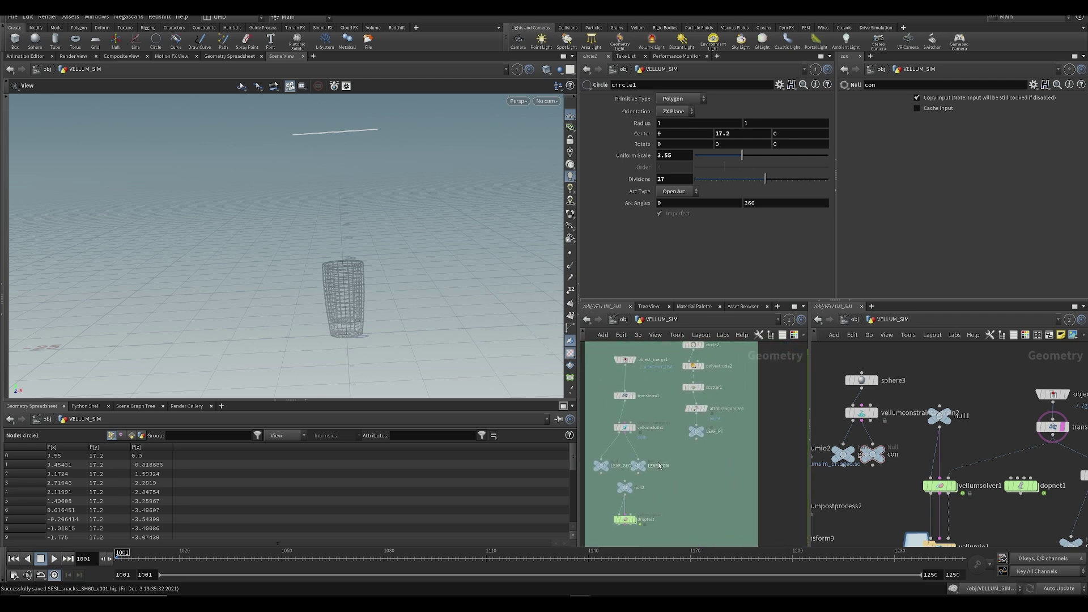
click(627, 396)
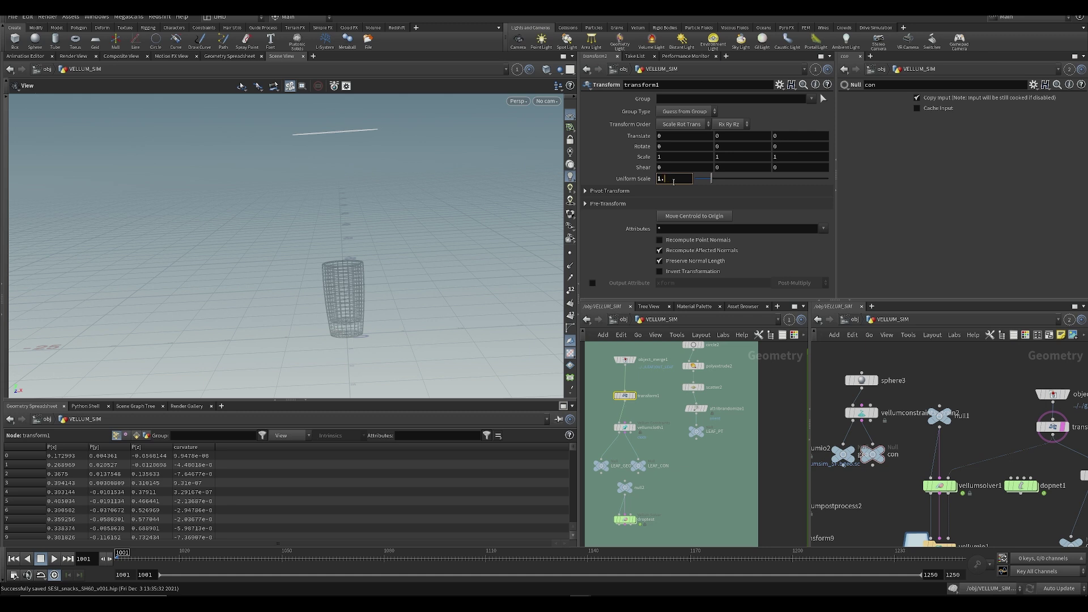
key(Return)
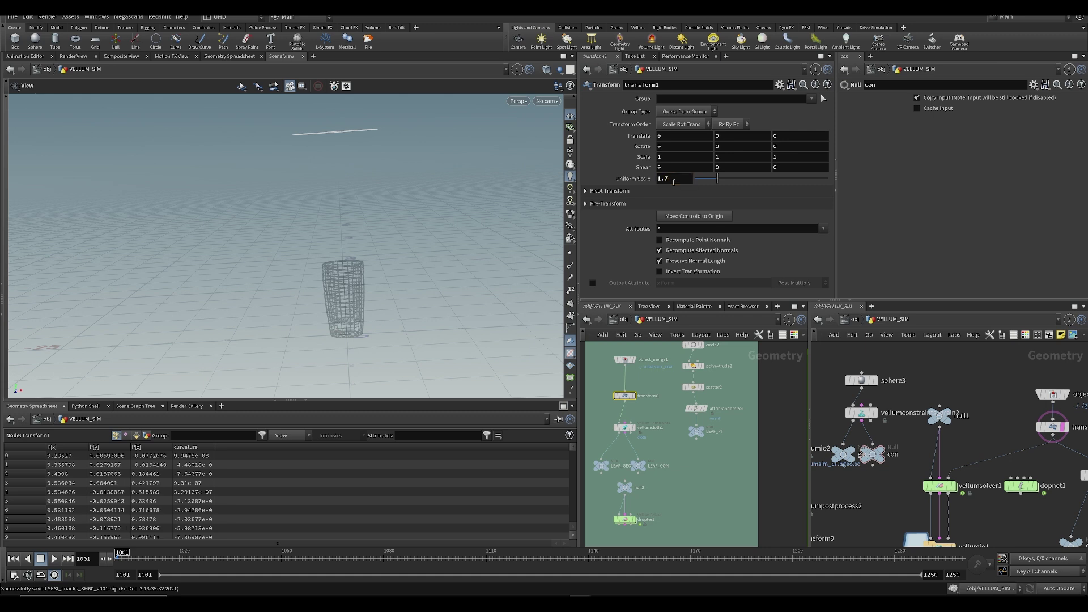
- Set the Uniform Scale of transform2 in the lemon network box to 3.3 and save the scene
scroll(664, 484, down, 3)
middle_drag(753, 433, 680, 418)
scroll(680, 418, up, 2)
drag(691, 420, 741, 429)
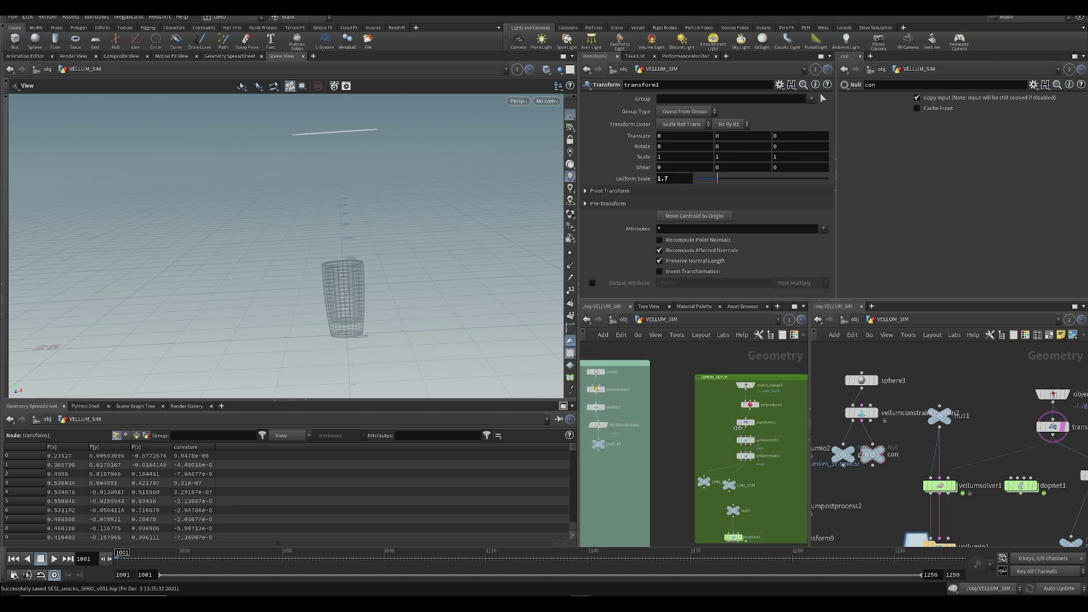
click(745, 421)
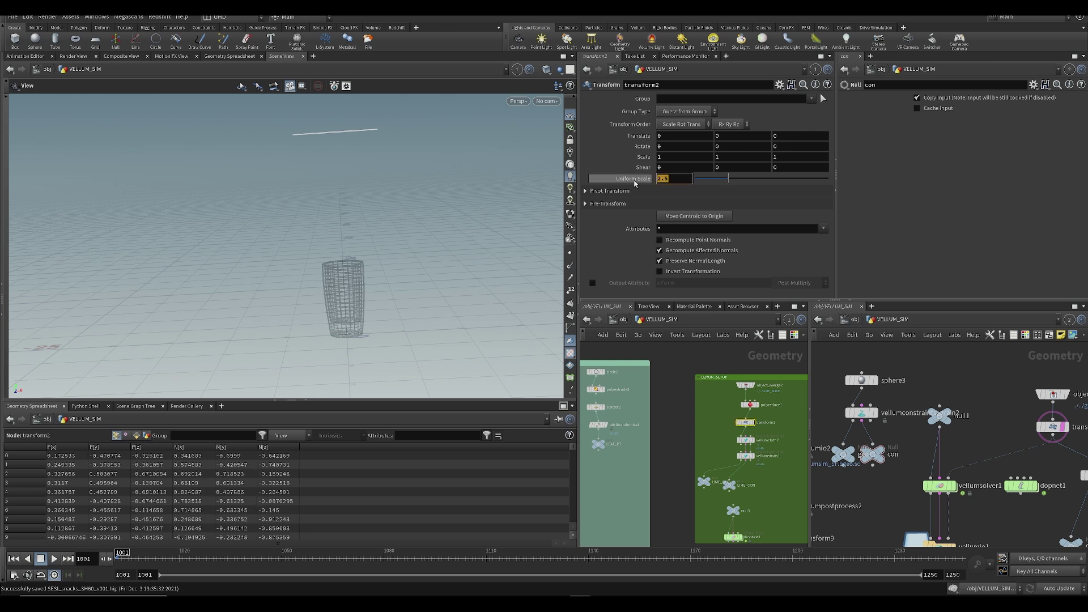
text(3.3)
key(Return)
key(ctrl+s)
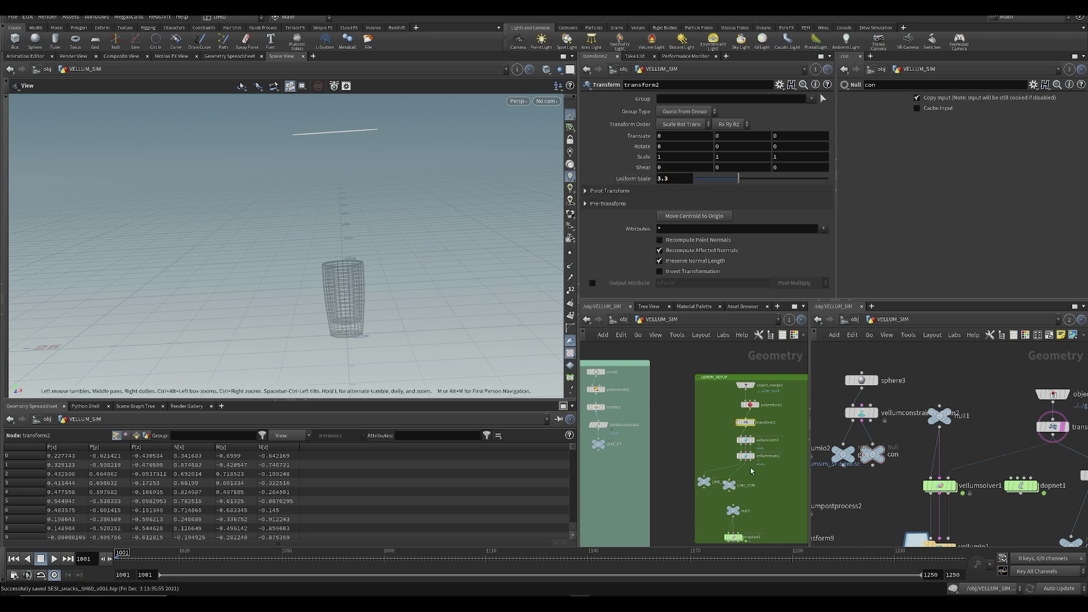
- Adjust the Uniform Scale of the transform node in the grey network box and save the scene
scroll(751, 468, down, 3)
middle_drag(751, 467, 636, 465)
scroll(675, 433, up, 3)
middle_drag(736, 485, 621, 482)
click(706, 427)
key(Return)
key(ctrl+s)
- Save the scene and cut the wires between vellumsolver1 and vellumio1
scroll(655, 413, down, 4)
middle_drag(631, 491, 782, 401)
middle_drag(628, 404, 685, 455)
scroll(682, 425, up, 2)
scroll(680, 405, down, 2)
middle_drag(716, 410, 724, 457)
scroll(651, 454, up, 2)
key(ctrl+s)
scroll(716, 429, up, 1)
key(ctrl+s)
click(640, 438)
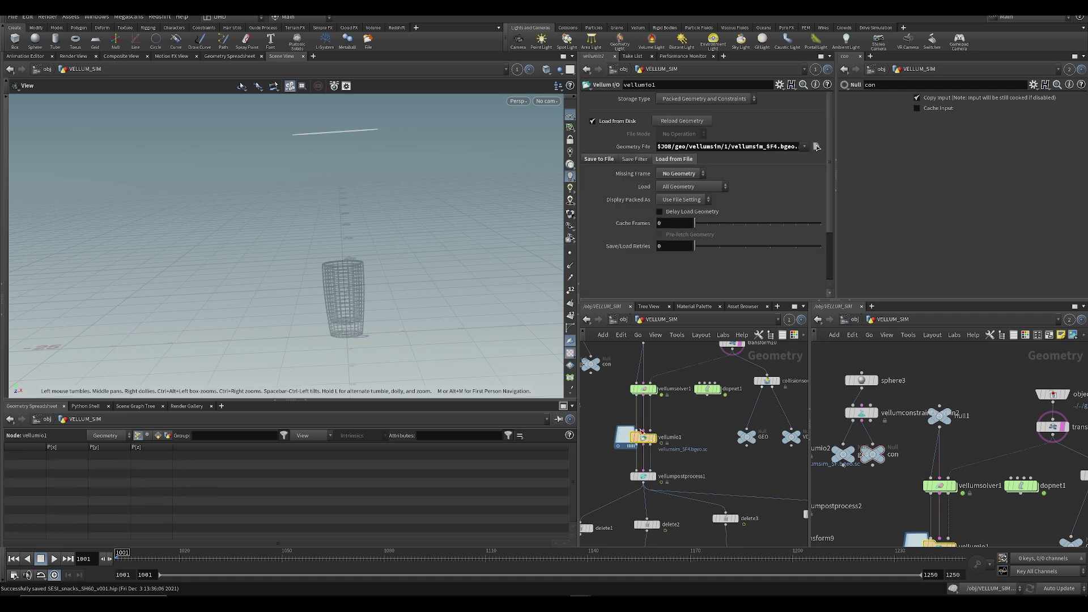
key(y)
drag(612, 409, 635, 412)
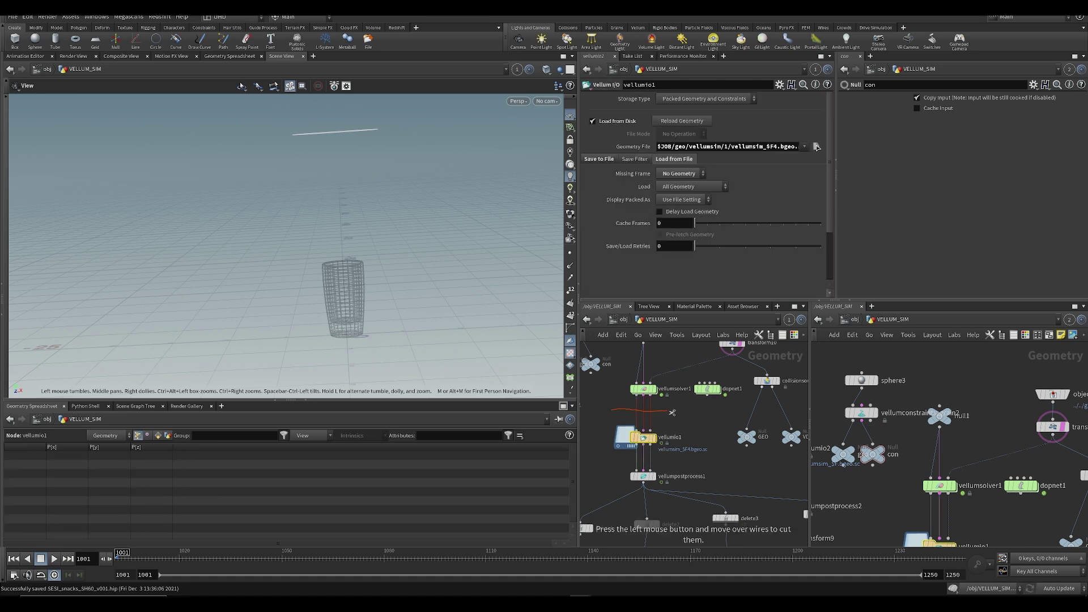
- Move vellumio1 with its downstream nodes further down to make room below vellumsolver1, and save the scene
scroll(646, 437, down, 1)
ctrl+drag(647, 434, 644, 491)
middle_drag(642, 455, 700, 446)
key(ctrl+s)
click(627, 432)
key(ctrl+s)
scroll(711, 417, up, 1)
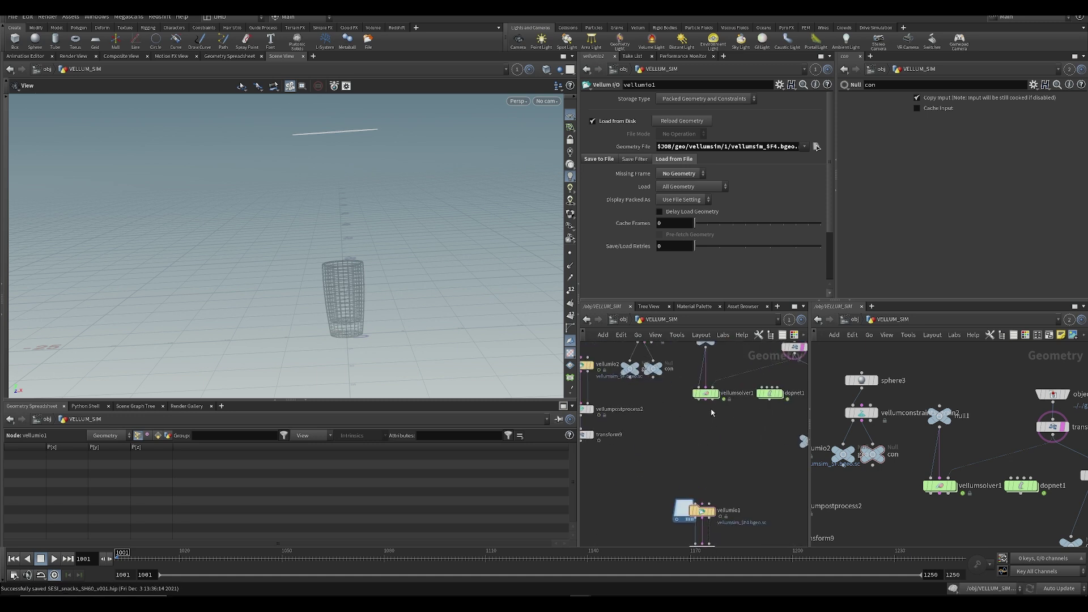
- Place dopnet1 between vellumsolver1 and vellumio1 and rename it SIM_VELLUM
drag(770, 400, 705, 444)
middle_drag(953, 475, 959, 401)
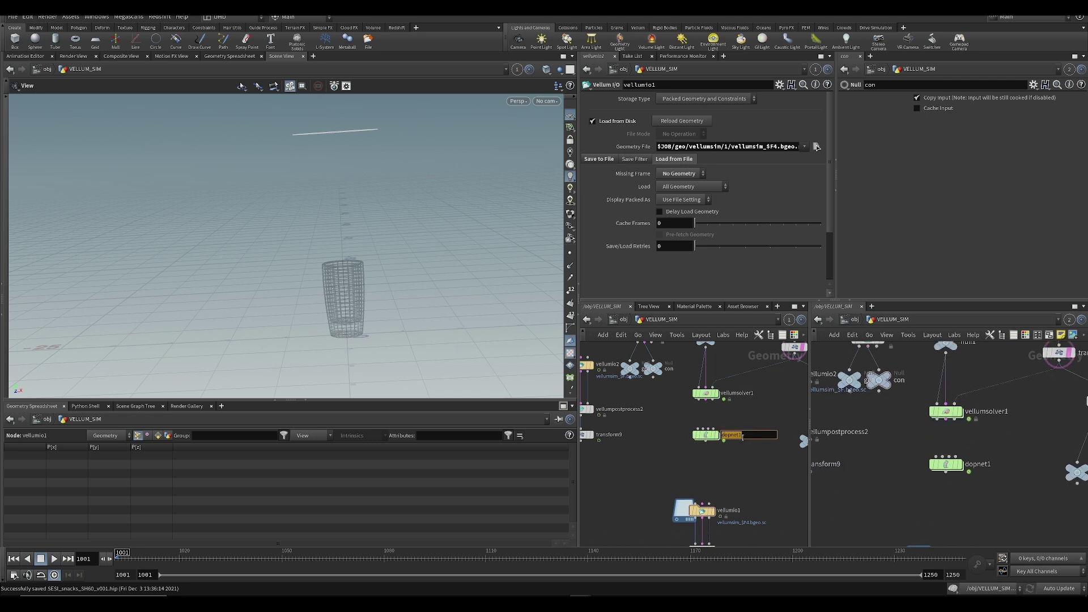
text(M)
key(Return)
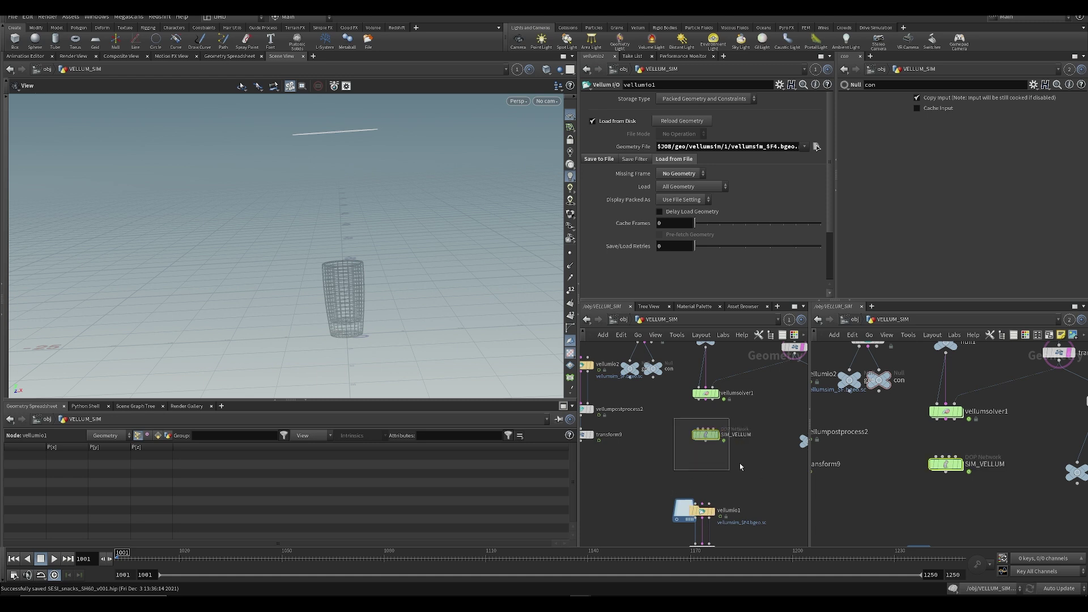
- Colour the SIM_VELLUM node yellow
drag(757, 474, 752, 487)
key(c)
middle_drag(682, 459, 653, 419)
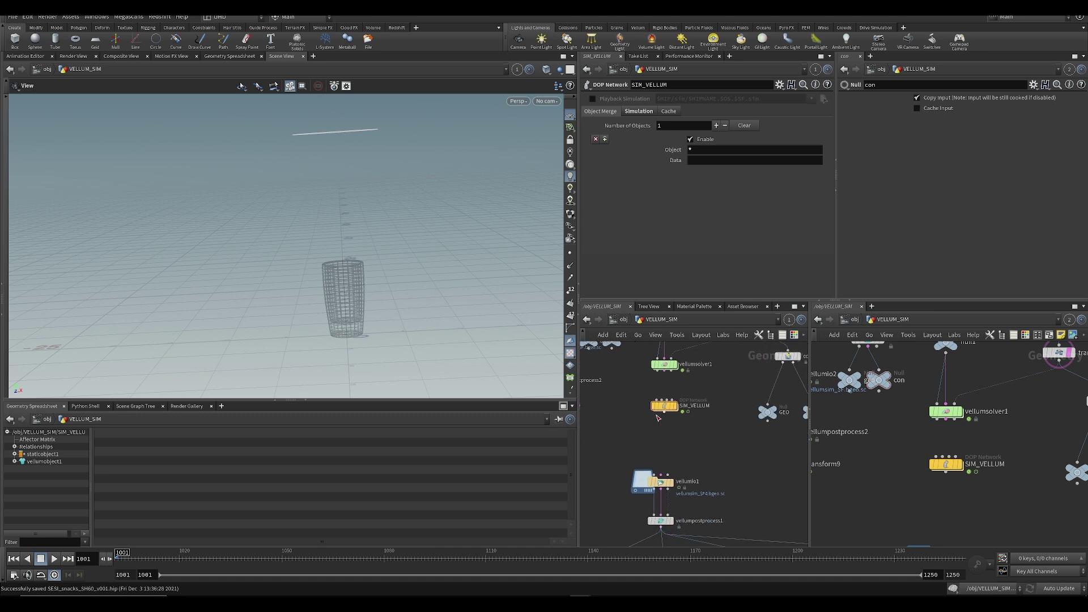
scroll(655, 445, up, 2)
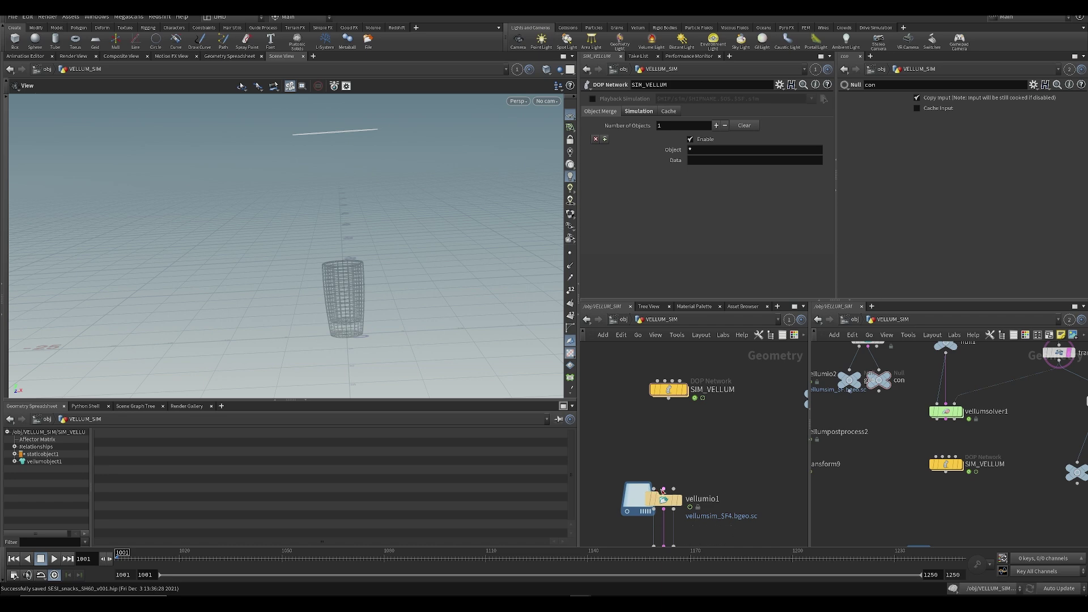
key(Tab)
text(dopio)
key(Return)
click(605, 405)
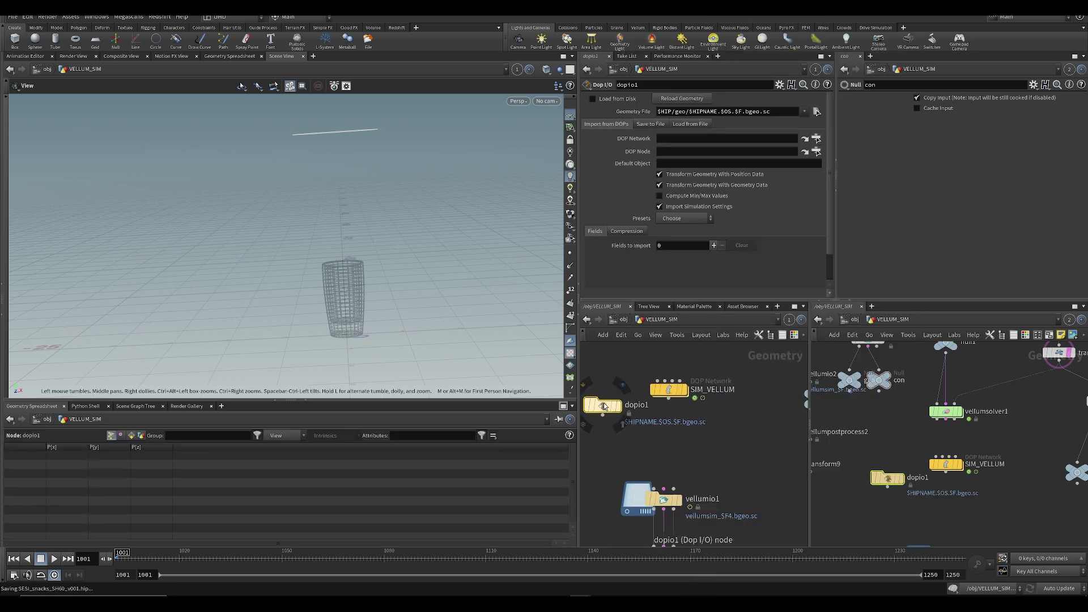
key(ctrl+z)
- Add a Dop I/O node below SIM_VELLUM and connect its output to the first input of vellumio1
key(Tab)
text(dio)
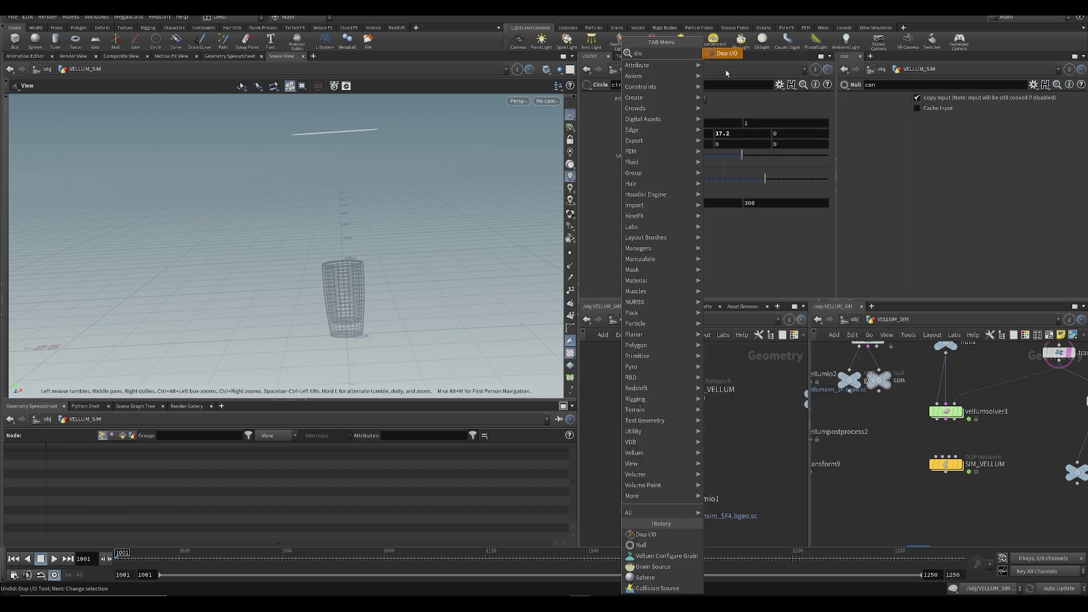
key(Return)
click(642, 422)
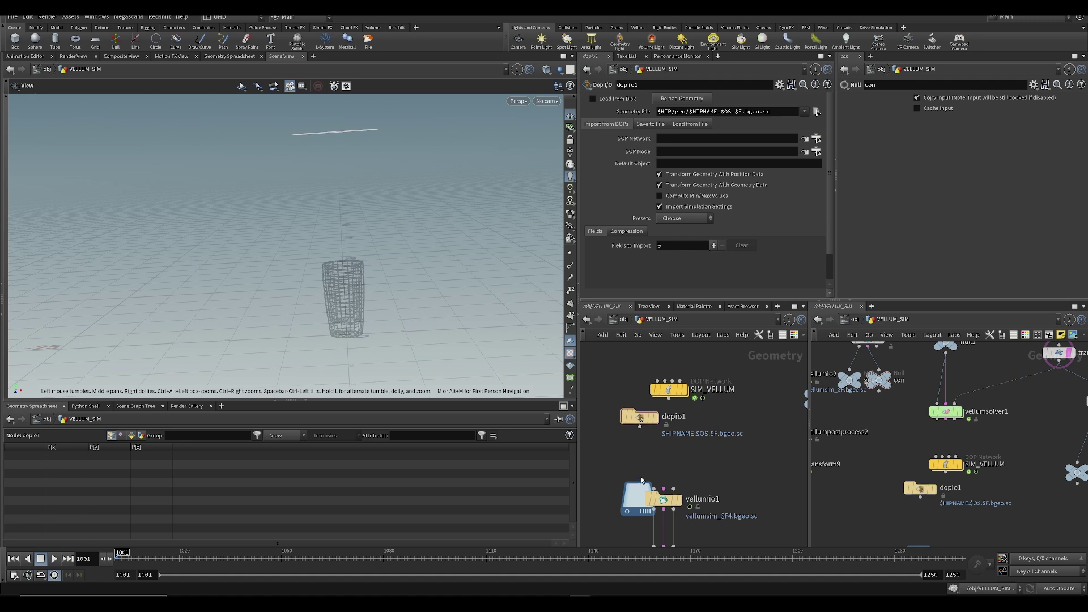
click(652, 487)
- Move the Dop I/O node aside to make room and rename it load_geo
drag(640, 418, 596, 415)
click(632, 414)
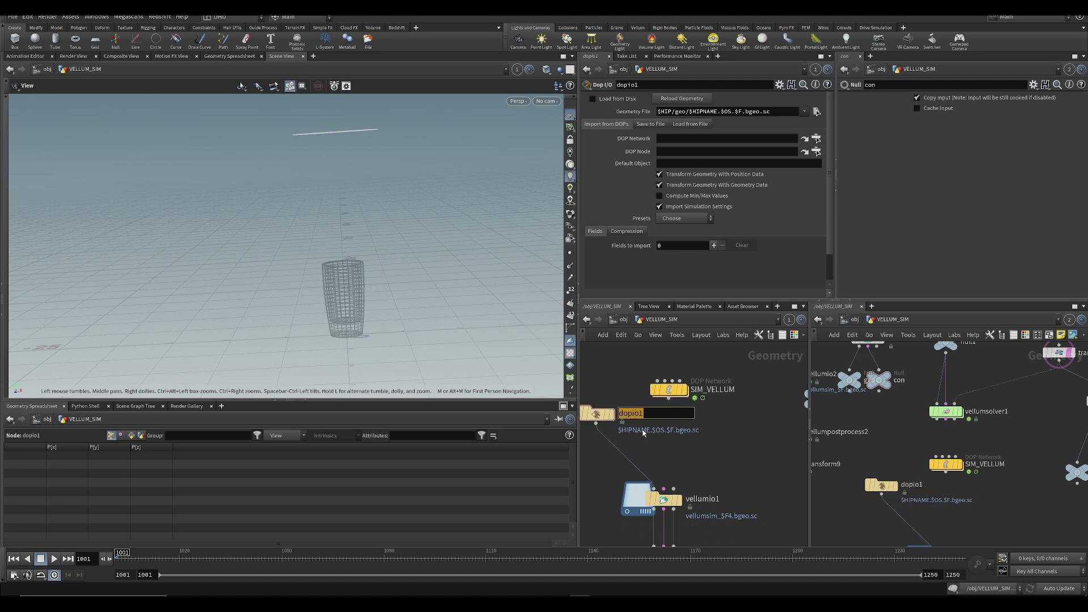
text(load_geo)
key(Return)
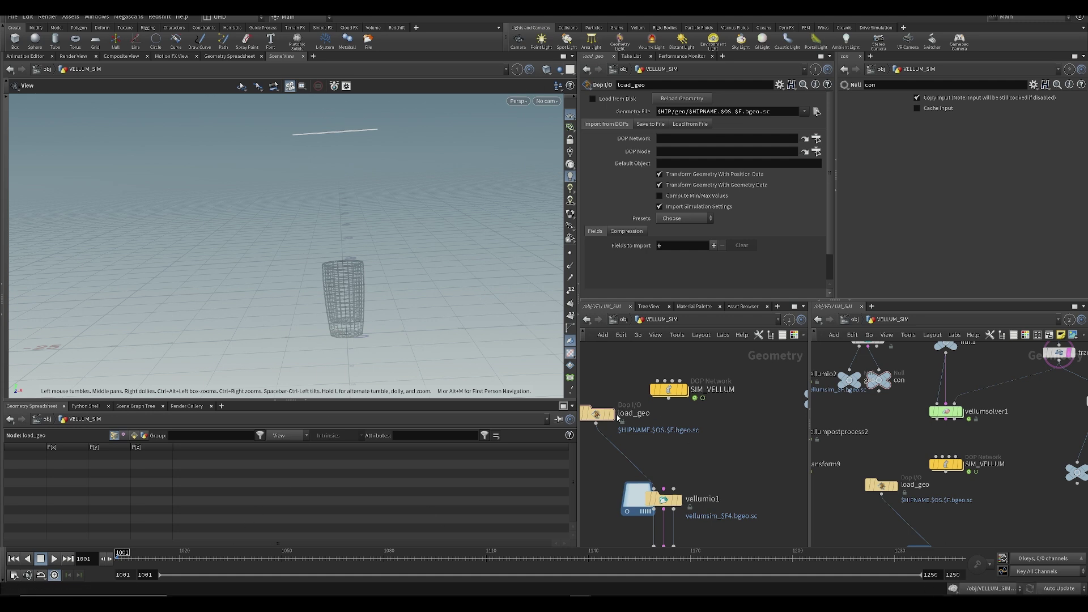
- Display SIM_VELLUM, simulate a few frames and return to frame 1005
click(688, 370)
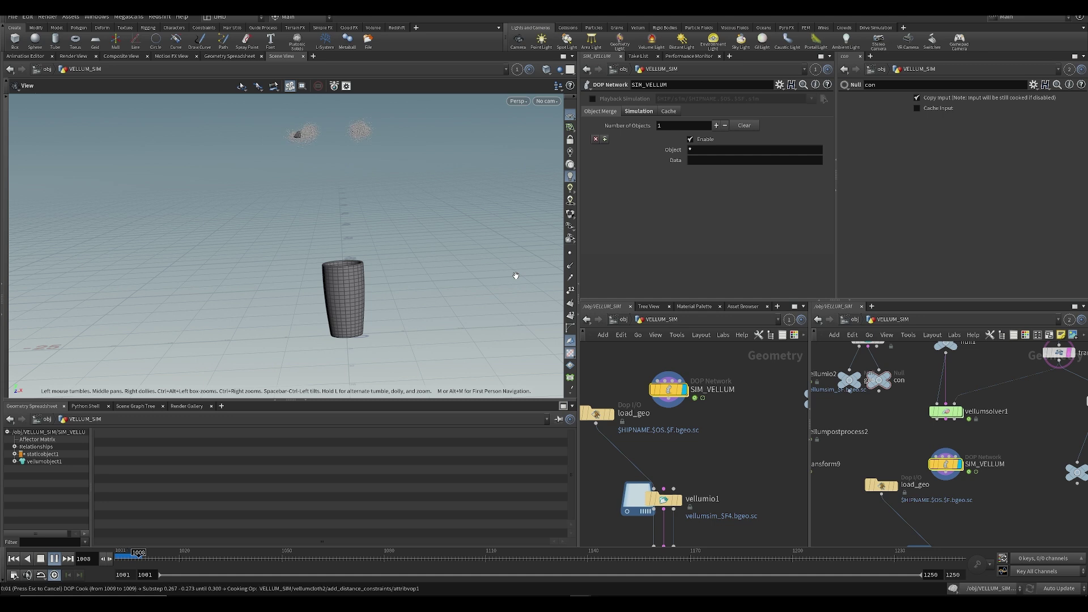
click(128, 557)
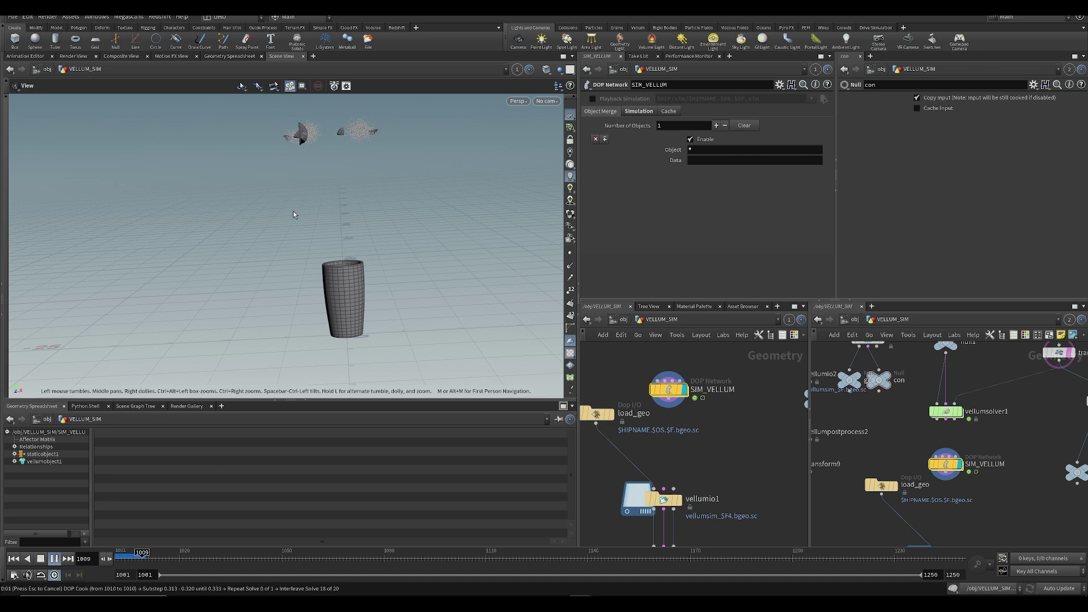
middle_drag(652, 454, 688, 459)
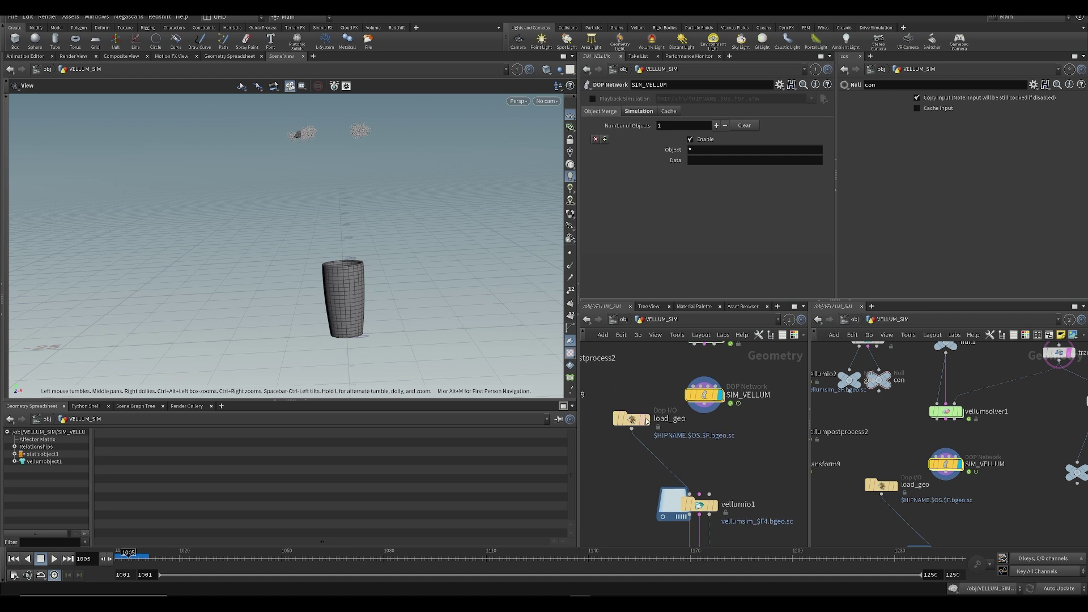
- Set load_geo's DOP Network to ../SIM_VELLUM and its DOP Node to ../SIM_VELLUM/vellumobject1
click(632, 419)
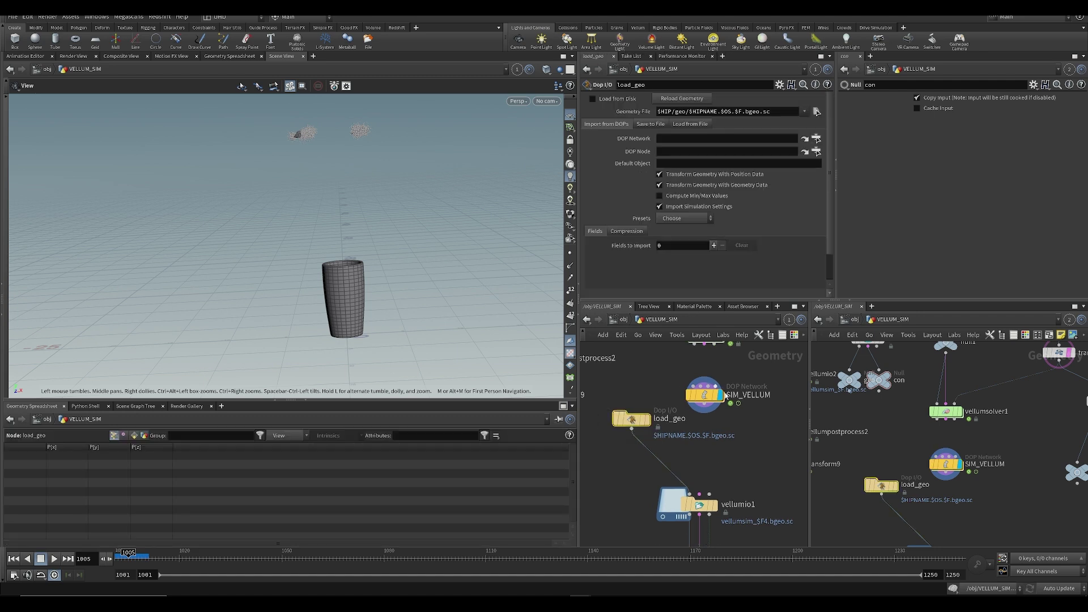
drag(366, 258, 360, 233)
mouse_move(635, 418)
drag(948, 457, 669, 141)
double_click(945, 466)
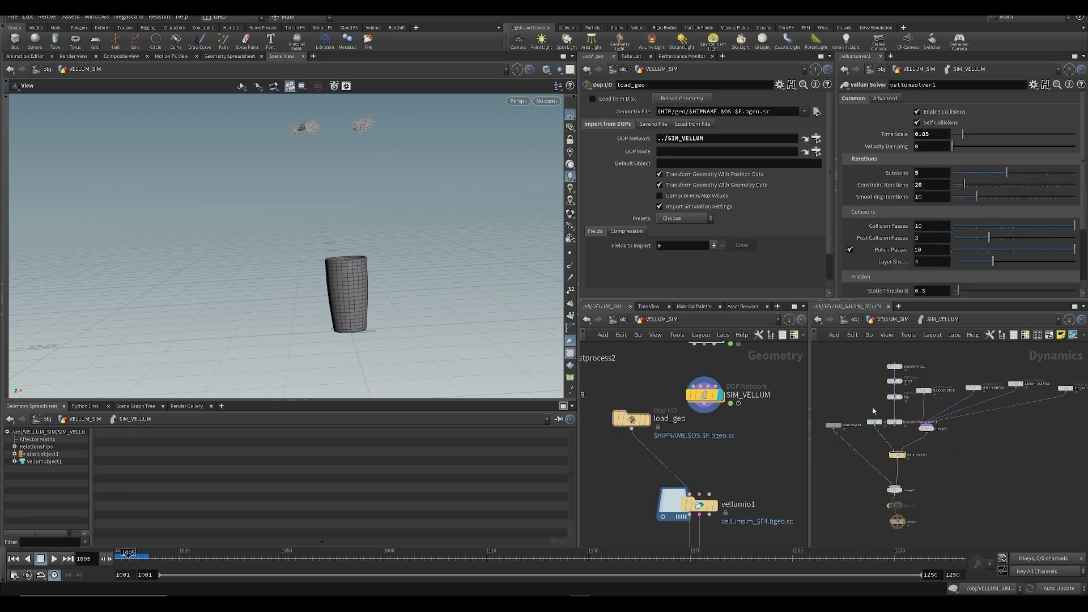
drag(915, 469, 667, 153)
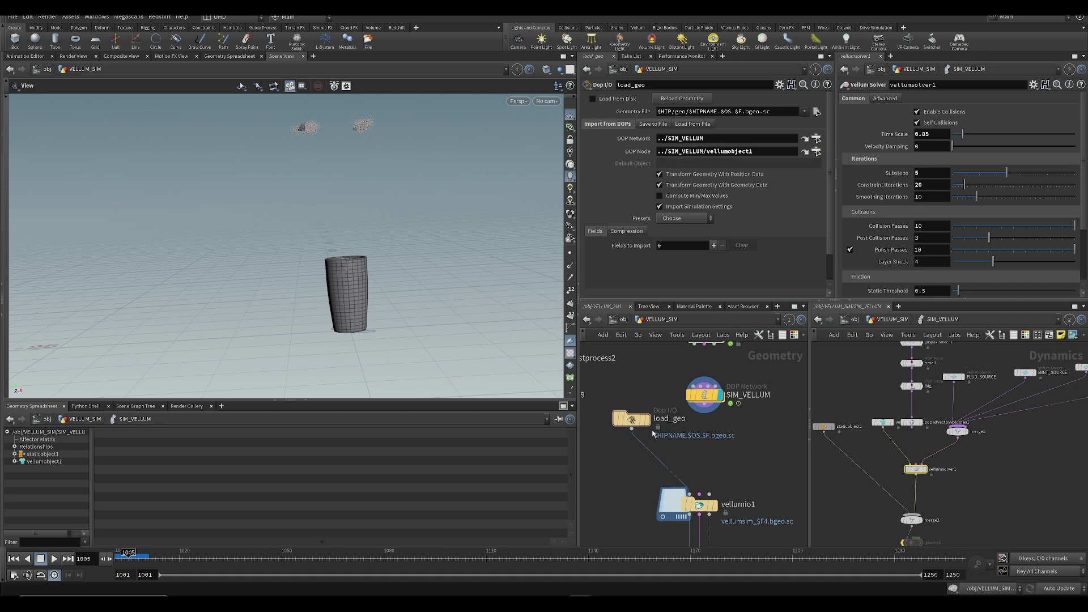
- Display load_geo, apply the Particles preset to import the Geometry field, and save the scene
click(646, 419)
click(675, 221)
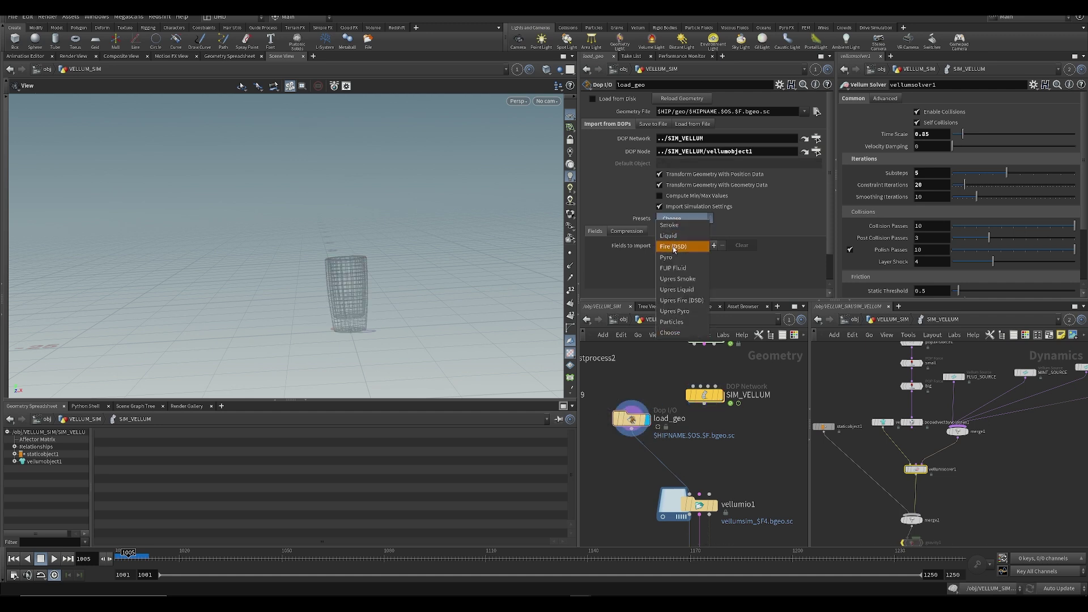
click(675, 323)
key(ctrl+s)
drag(317, 162, 340, 217)
right_drag(340, 217, 357, 212)
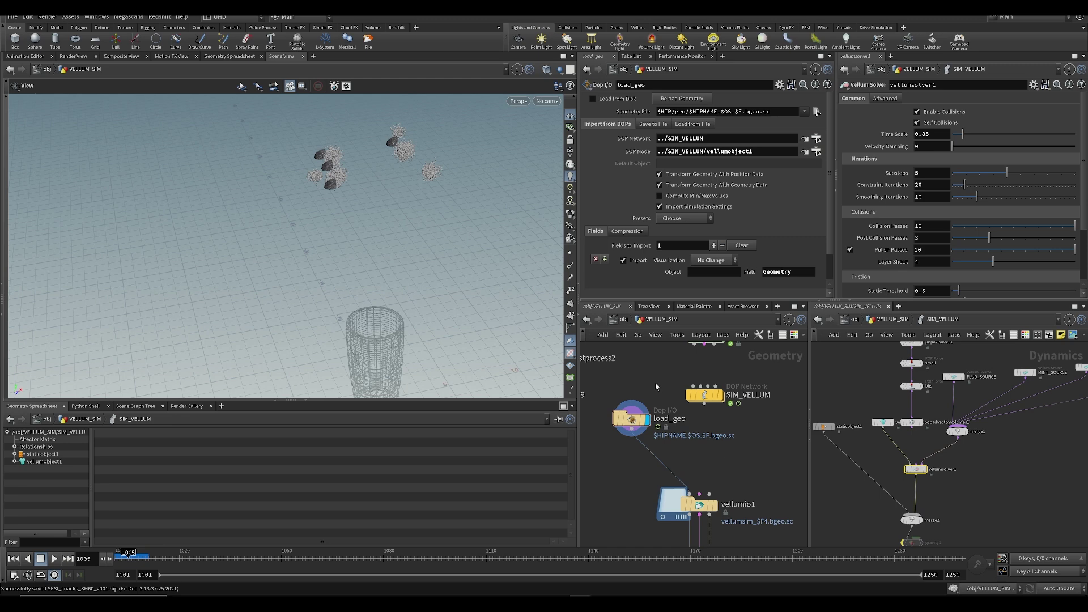
- Duplicate load_geo beside the original and name the copy load_con, moving SIM_VELLUM out of the way
click(635, 418)
drag(691, 391, 733, 363)
alt+drag(633, 421, 800, 429)
text(con)
key(Return)
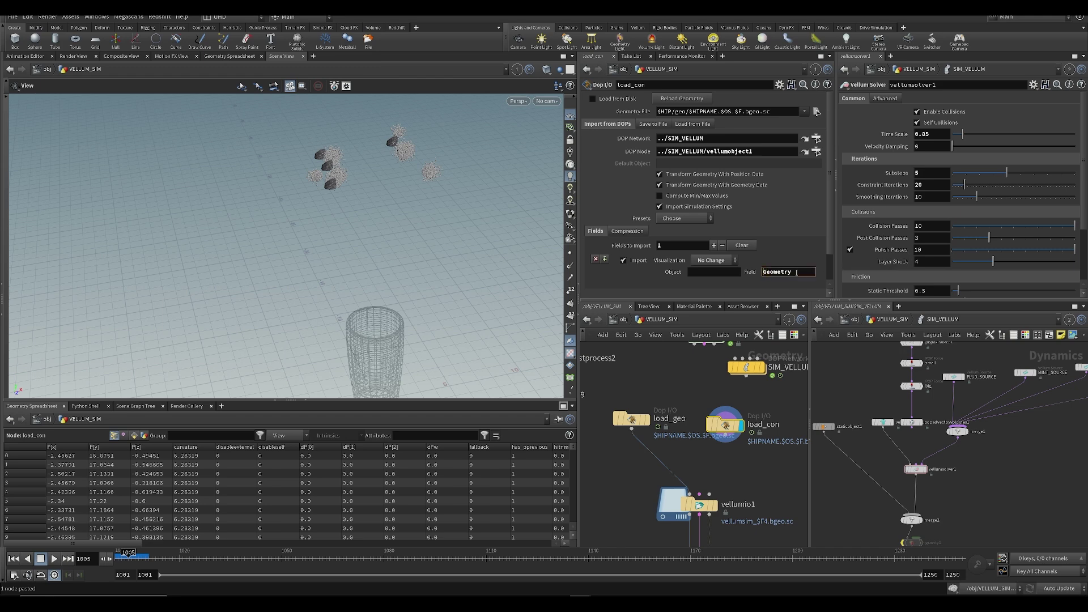
- Change the field imported by load_con to ConstraintGeometry and save the scene
text(int)
key(Return)
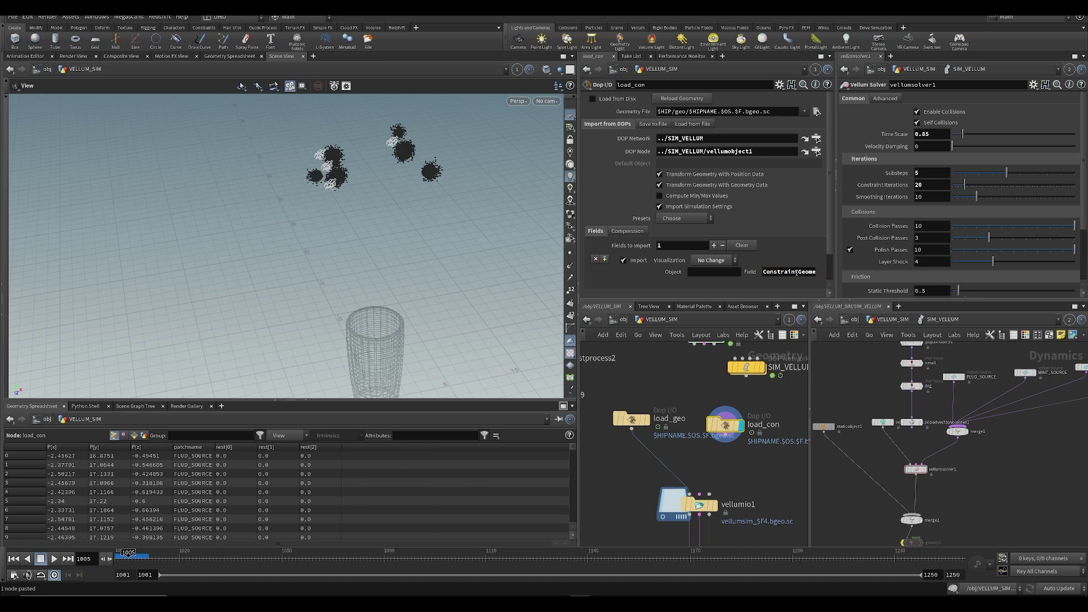
key(ctrl+s)
- Connect load_con to the second input of vellumio1, tidy the node layout and save the scene
click(699, 493)
click(725, 436)
middle_drag(758, 483, 715, 488)
key(ctrl+s)
scroll(715, 488, down, 1)
drag(694, 389, 658, 396)
middle_drag(678, 395, 683, 420)
scroll(684, 420, down, 1)
scroll(684, 420, down, 2)
middle_drag(622, 405, 628, 363)
key(ctrl+s)
scroll(717, 465, up, 3)
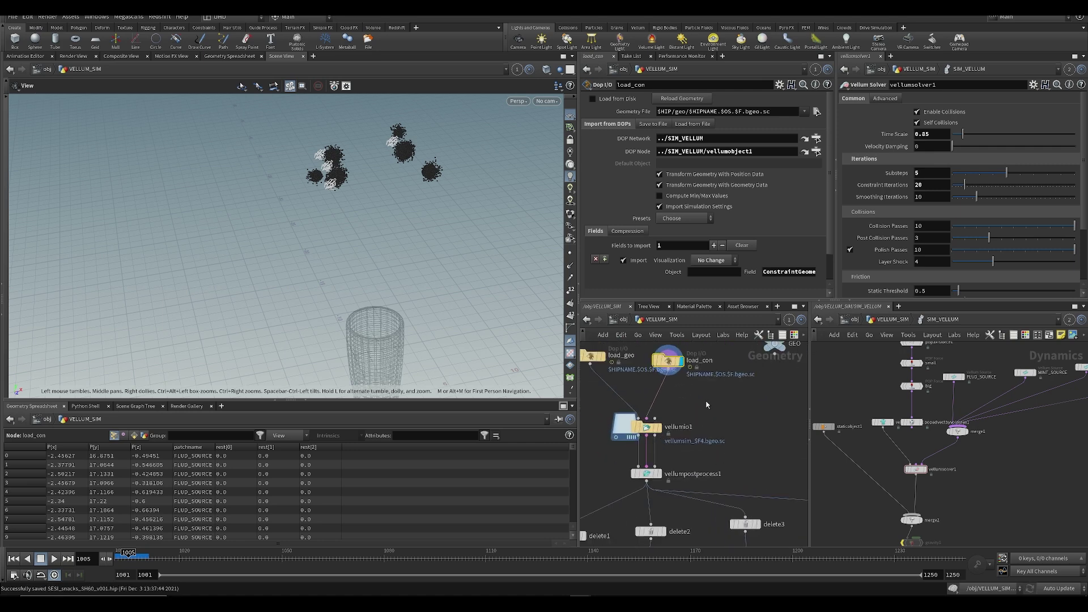
- Open the inside of vellumio1 and examine how its packing and file nodes handle the geometry and constraint inputs
double_click(646, 428)
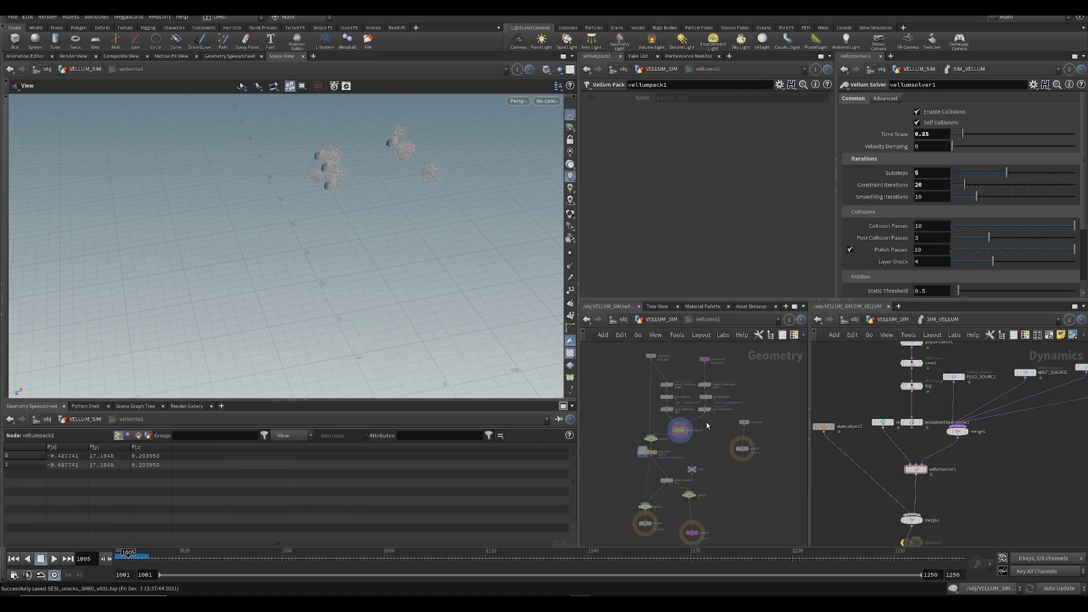
middle_drag(756, 472, 737, 558)
scroll(663, 380, down, 1)
middle_drag(663, 379, 678, 396)
scroll(697, 444, down, 1)
middle_drag(607, 504, 626, 463)
middle_drag(737, 386, 712, 401)
middle_drag(717, 506, 715, 440)
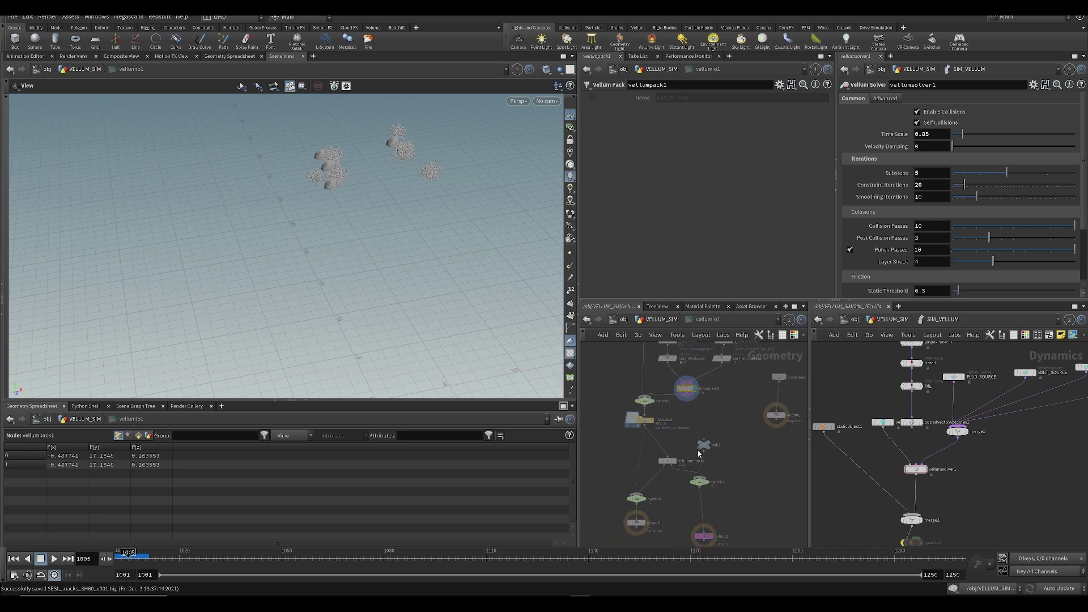
- Leave vellumio1, save the scene and go inside the SIM_VELLUM network
key(u)
key(ctrl+s)
middle_drag(329, 223, 312, 259)
drag(312, 260, 569, 361)
scroll(637, 442, down, 4)
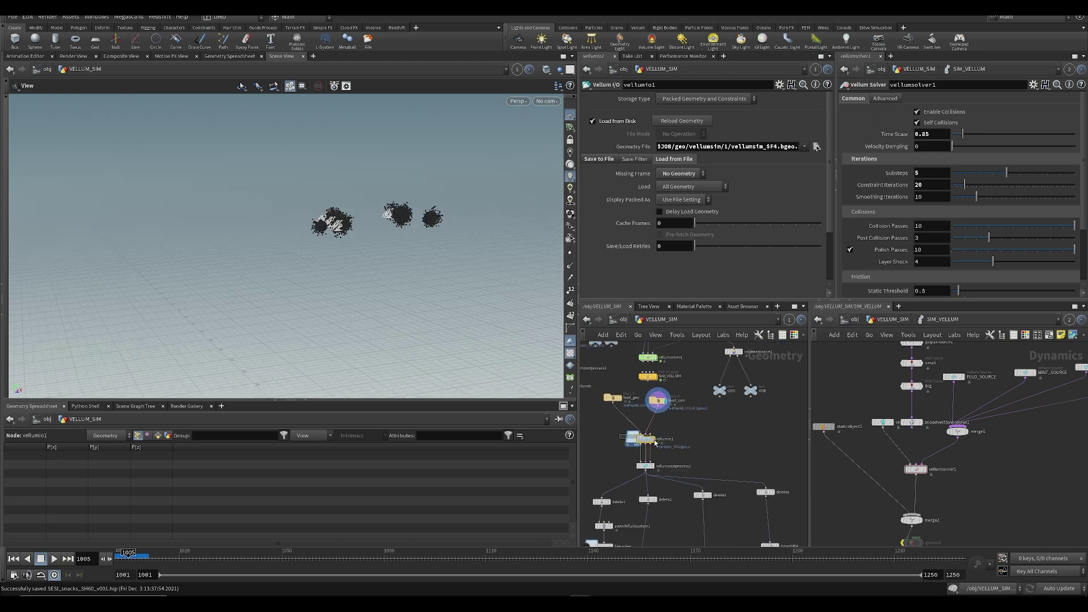
key(ctrl+s)
middle_drag(630, 395, 636, 411)
double_click(650, 391)
key(ctrl+s)
- Raise the sphere shape of popaxisforce1 by setting its Center Y to 12, with the simulation reset to frame 1001
scroll(658, 425, up, 3)
click(692, 446)
click(696, 477)
middle_drag(658, 402, 617, 403)
alt+drag(490, 300, 360, 238)
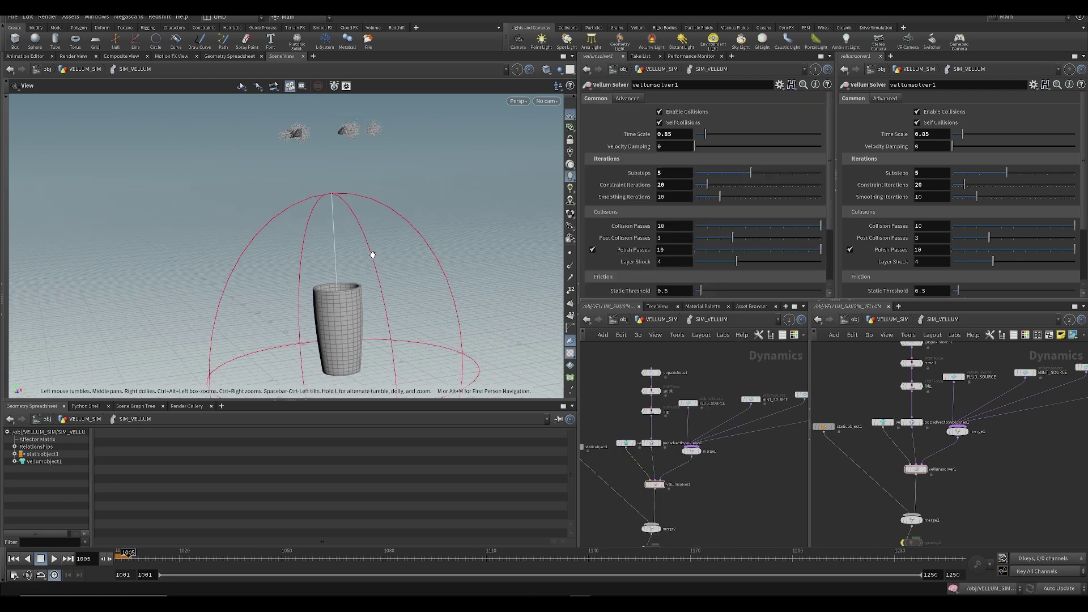
alt+middle_drag(359, 238, 325, 260)
key(ctrl+s)
click(652, 372)
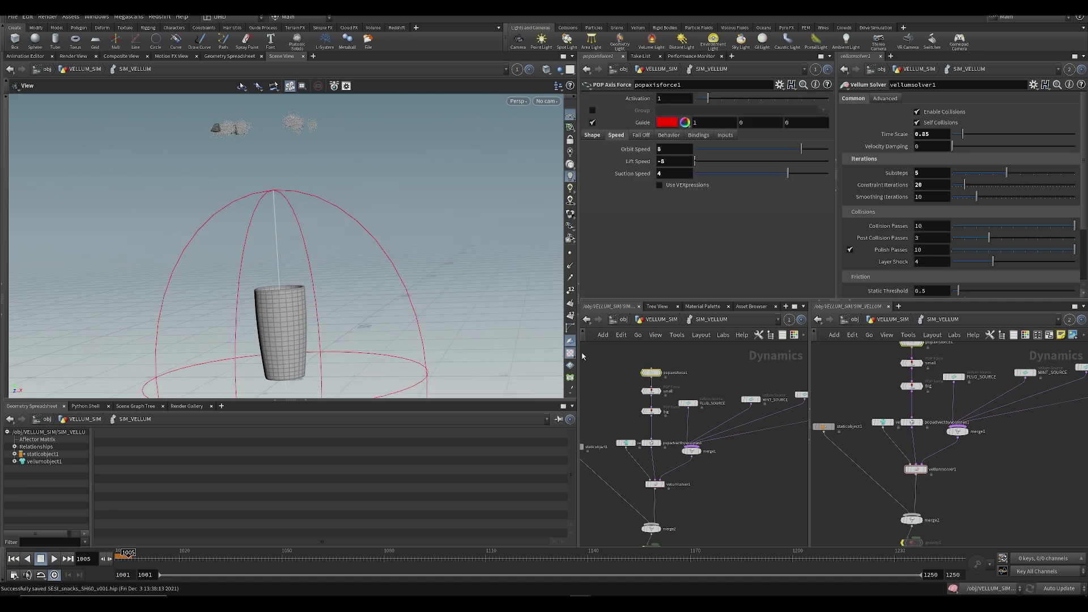
click(602, 136)
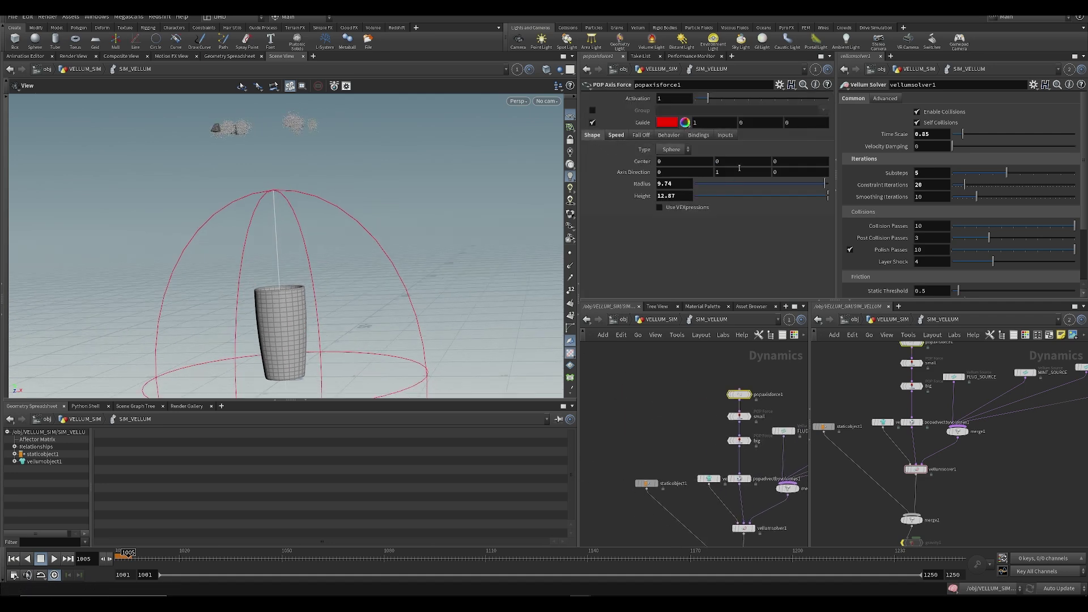
mouse_move(731, 162)
middle_down()
mouse_move(737, 149)
mouse_move(796, 153)
mouse_move(731, 164)
middle_up()
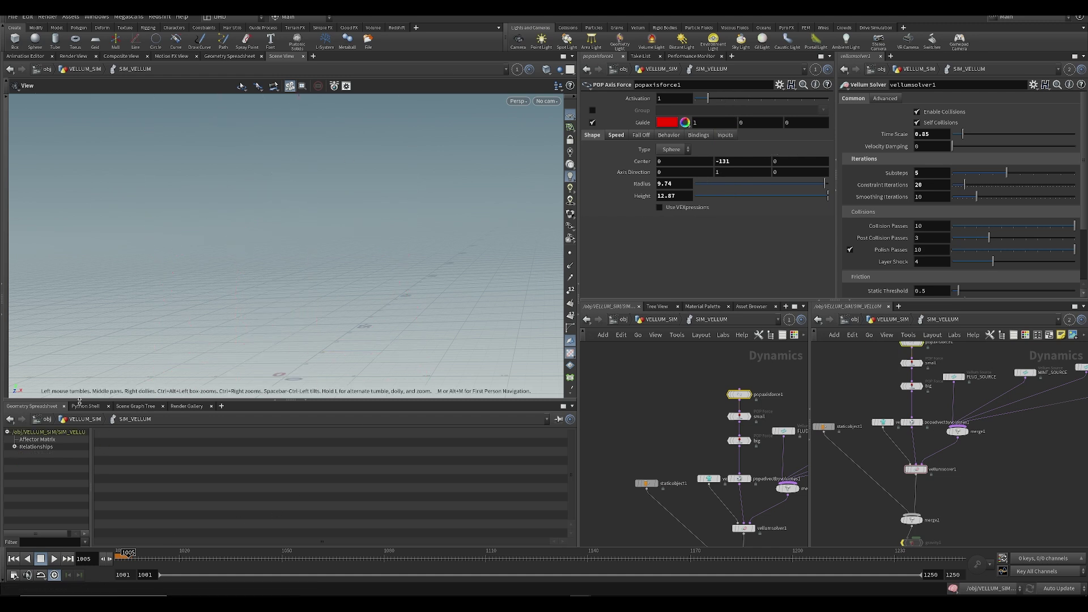
click(110, 560)
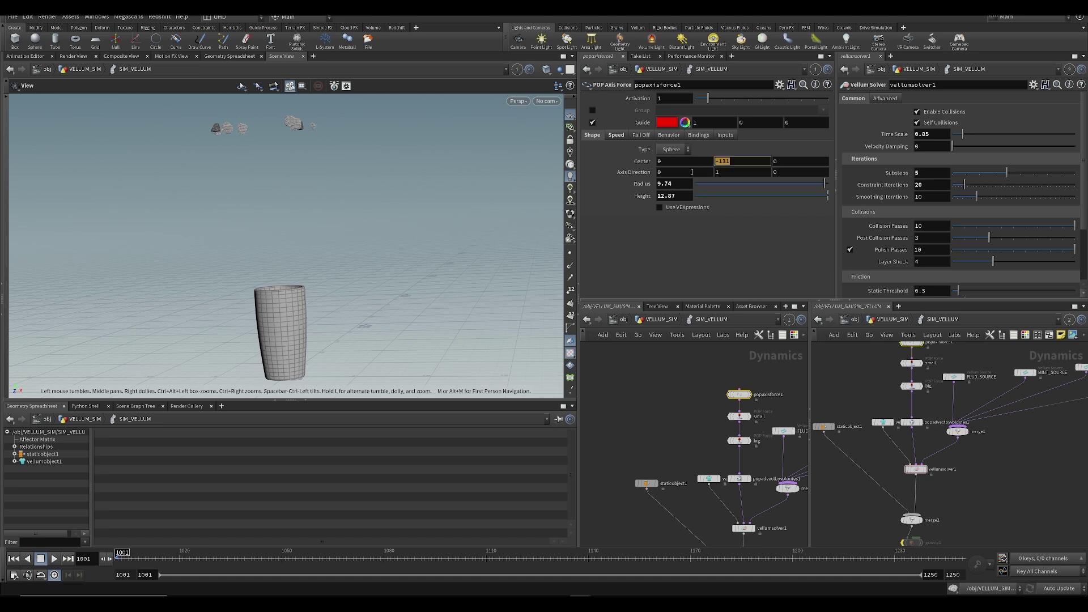
middle_drag(728, 161, 810, 143)
alt+drag(377, 187, 431, 190)
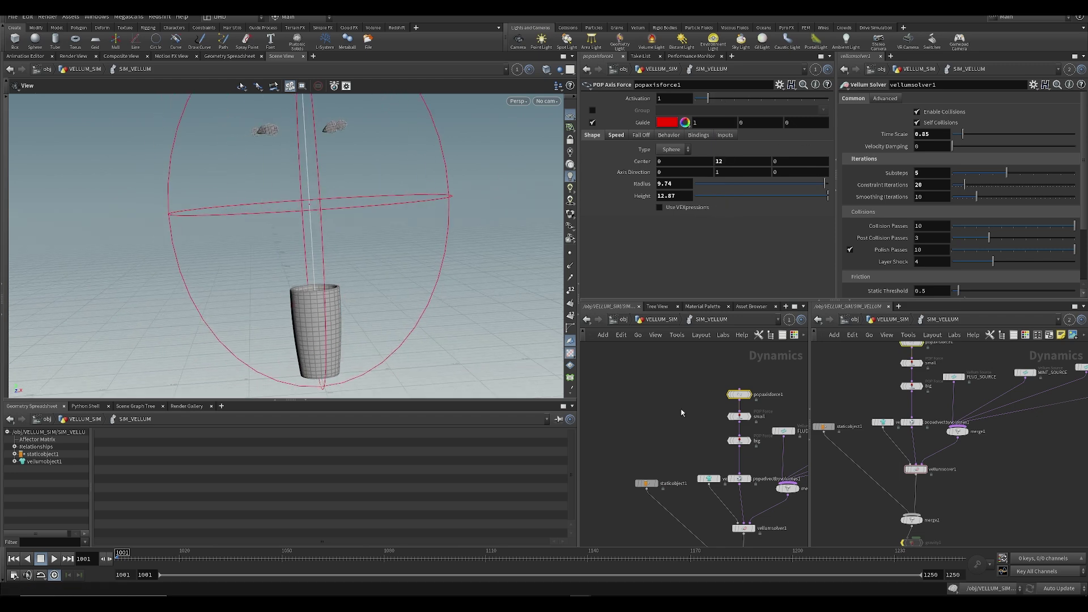
- Check the noise settings of the big POP force and the velocity source settings of popadvectbyvolumes1
middle_drag(670, 408, 616, 379)
click(685, 410)
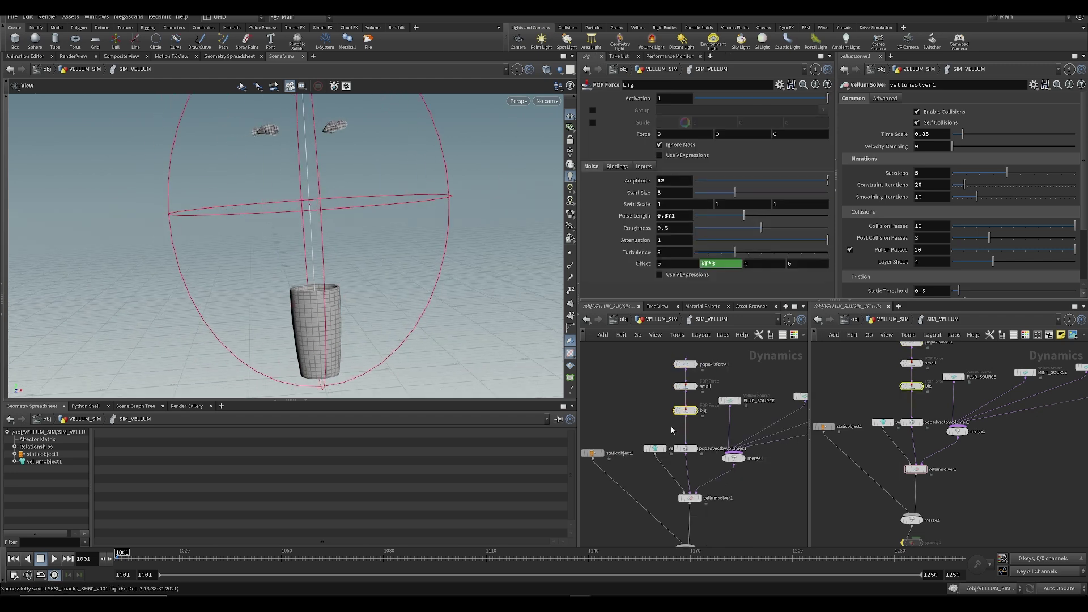
click(676, 449)
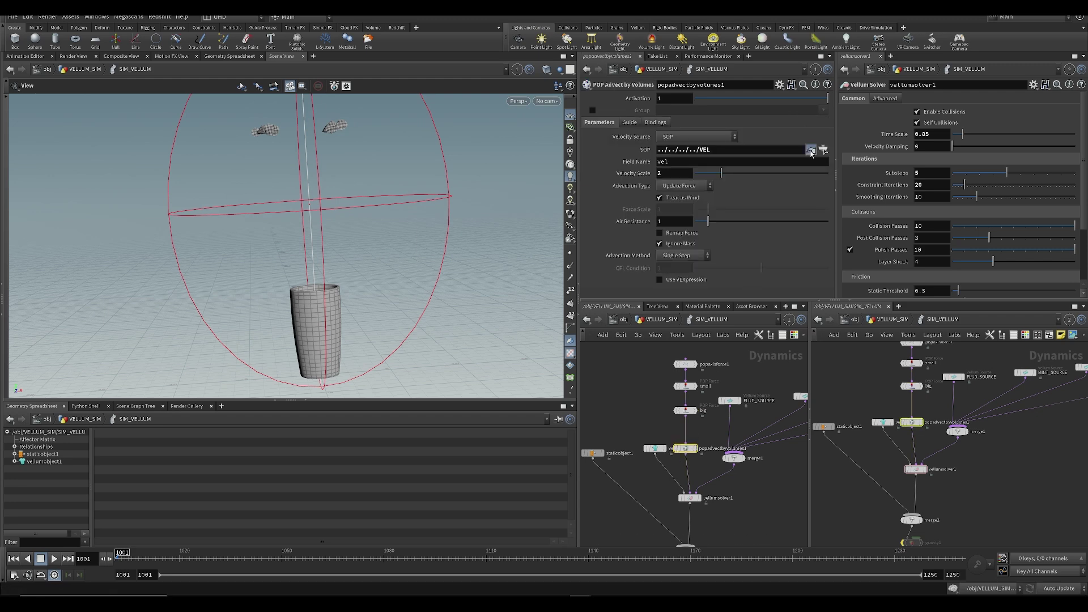
scroll(679, 387, down, 3)
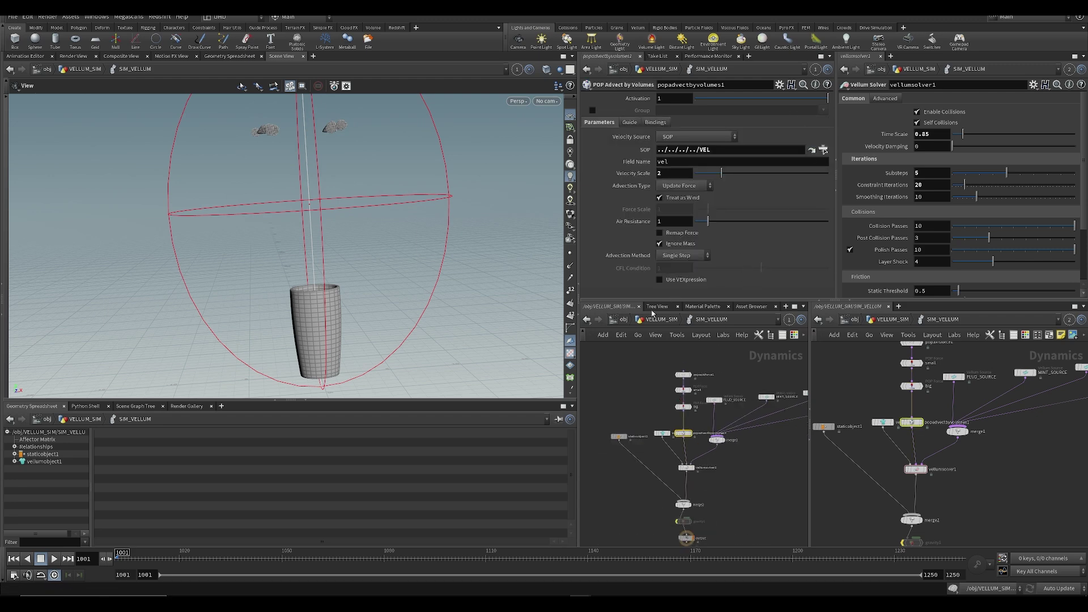
- Display box1 in the velocity group of VELLUM_SIM and raise its Center Y to 6.34485
key(u)
middle_drag(598, 420, 718, 530)
scroll(739, 396, down, 4)
scroll(697, 464, up, 5)
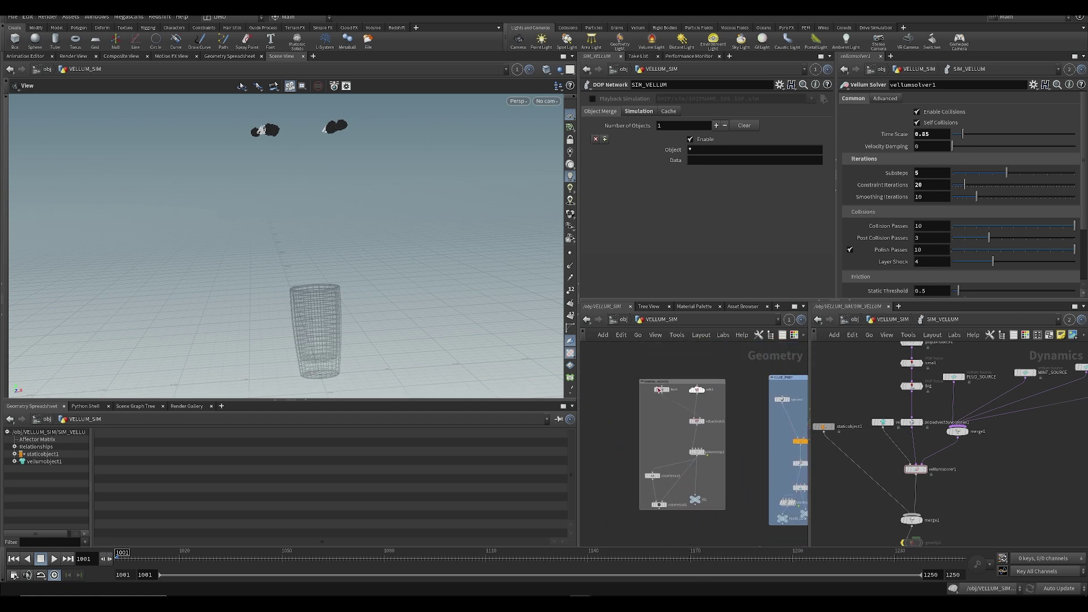
click(663, 392)
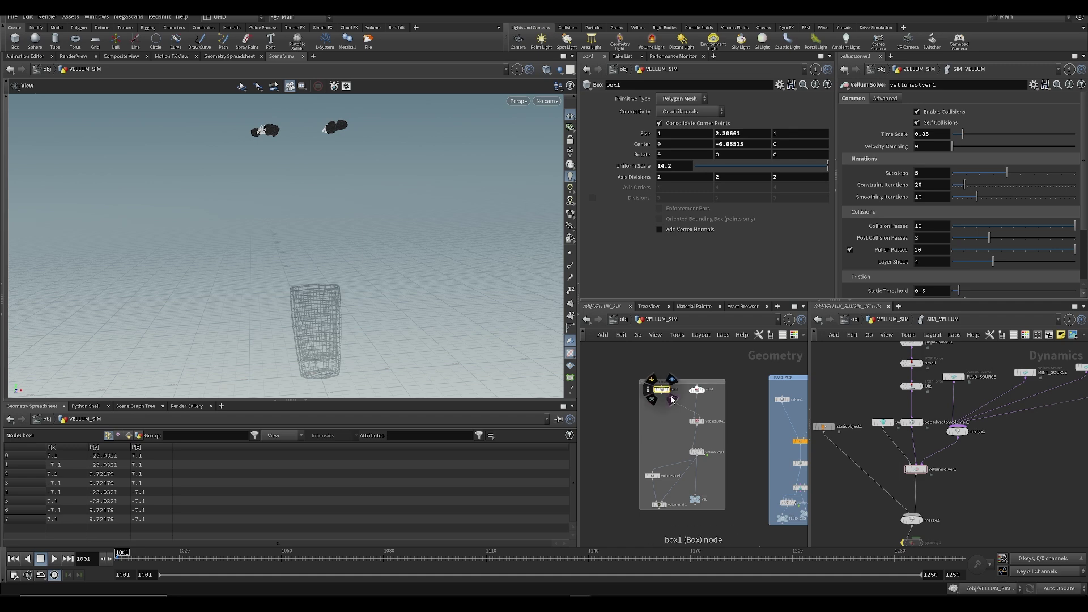
click(672, 400)
middle_drag(744, 144, 771, 116)
drag(412, 317, 431, 306)
right_drag(431, 306, 395, 272)
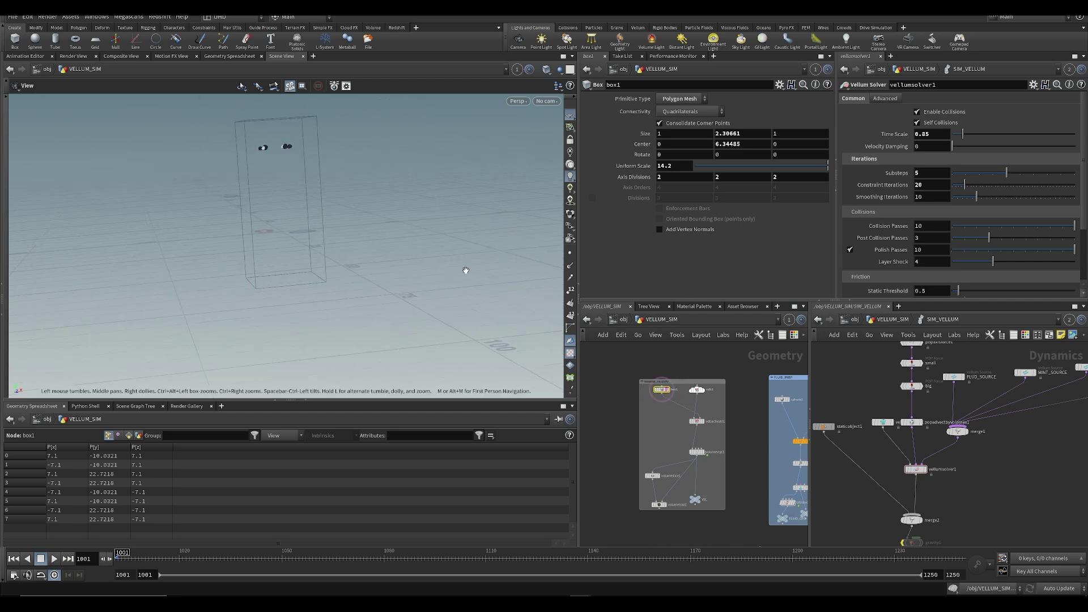
- Shorten box1 from its bottom in the front view to a Y size of 1.62793 and Center Y of 11.1635, and save
key(Return)
drag(303, 285, 325, 272)
key(space+3)
drag(281, 385, 304, 331)
key(ctrl+s)
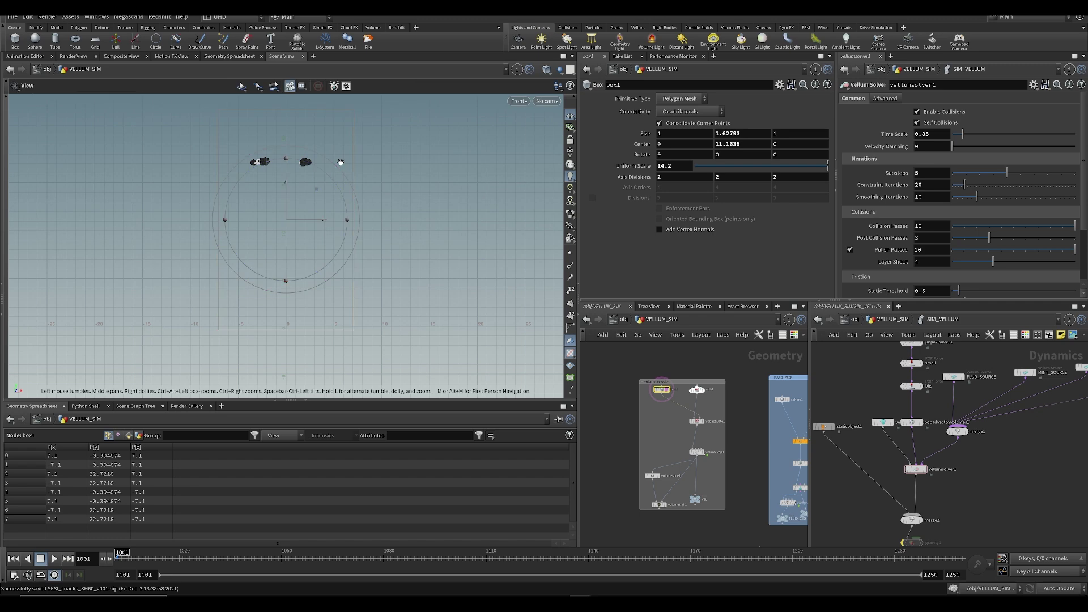
key(space+1)
alt+drag(306, 232, 454, 332)
alt+middle_drag(394, 237, 521, 327)
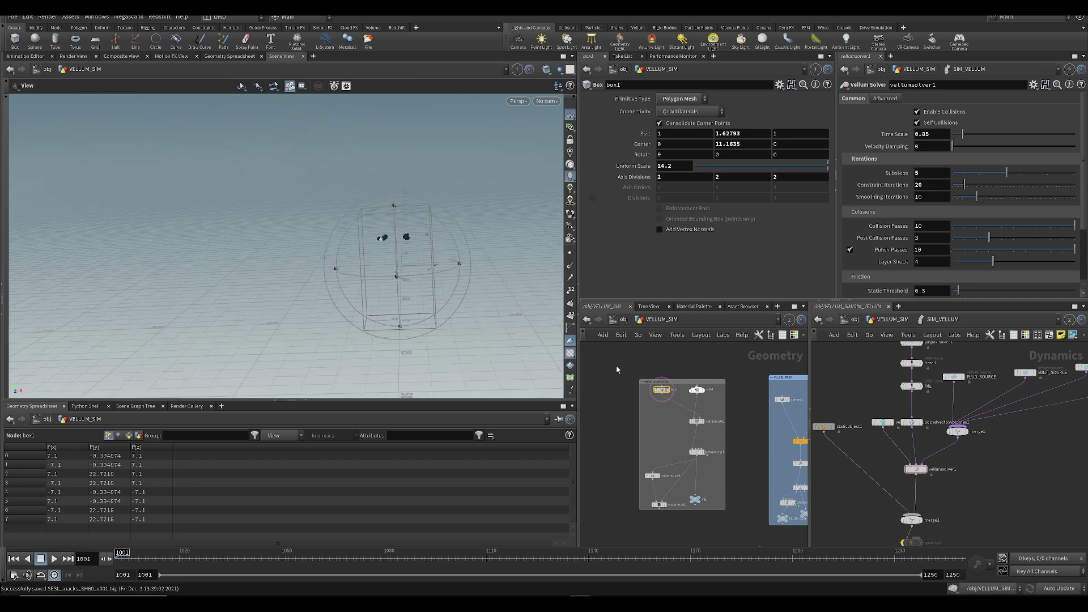
- Display the last visualization node of the velocity group to check the field inside the resized box
mouse_move(705, 495)
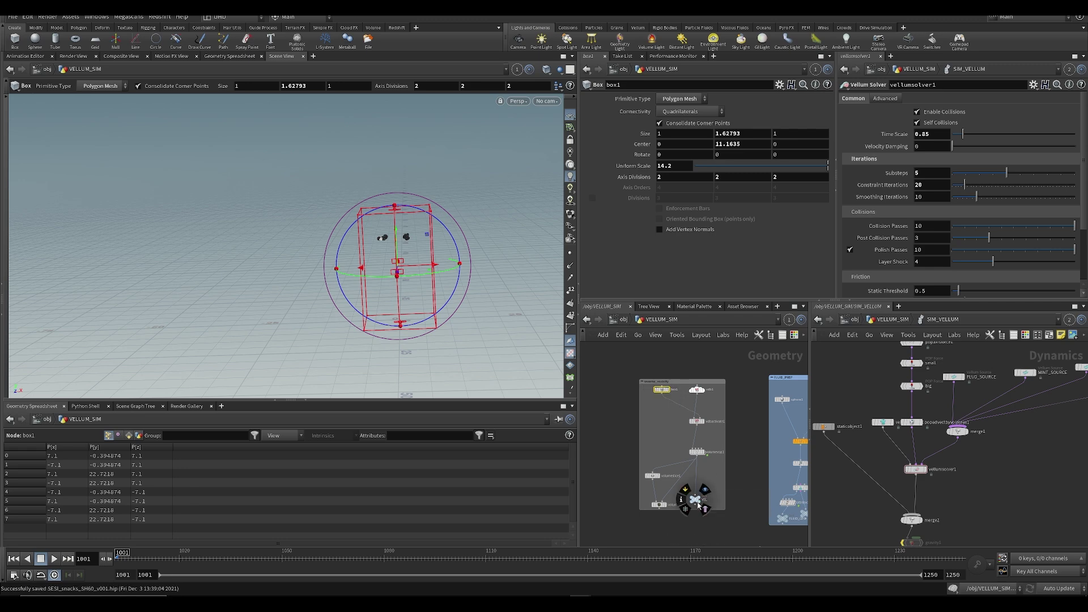
mouse_move(391, 256)
alt+mouse_down()
mouse_move(329, 318)
mouse_move(408, 244)
alt+mouse_up()
click(655, 503)
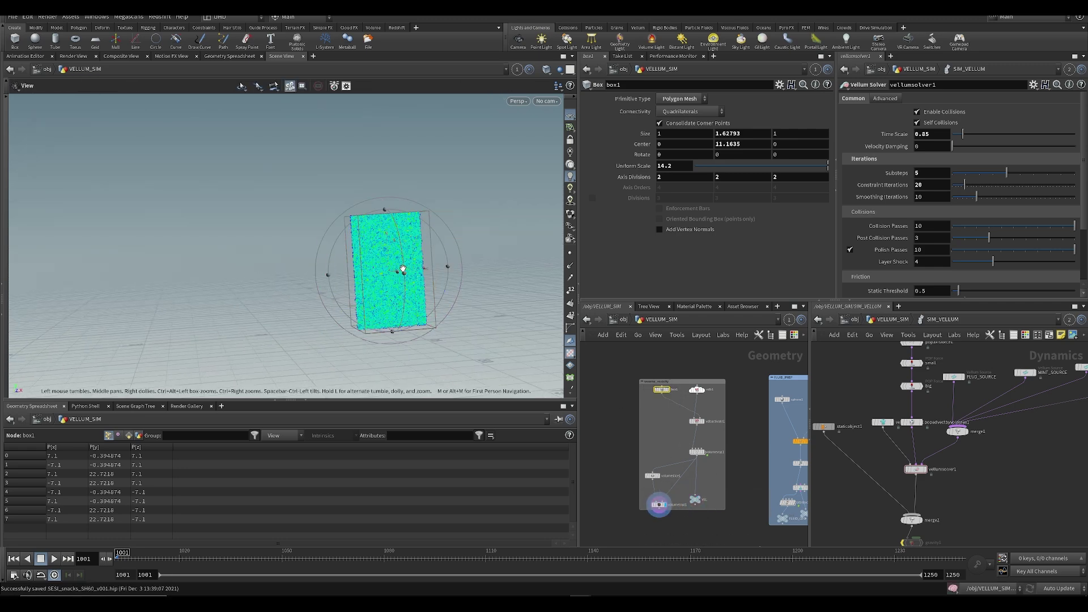
middle_drag(729, 505, 692, 365)
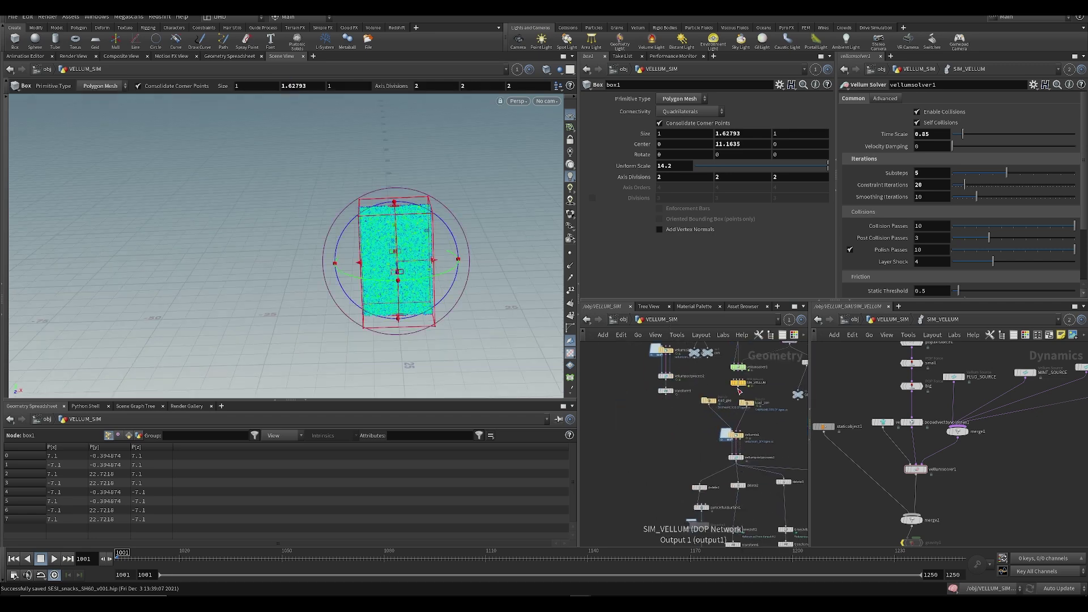
- Relink the SOP path of popadvectbyvolumes1 inside SIM_VELLUM to the VEL null as ../../VEL, and save the scene
double_click(738, 383)
scroll(656, 387, up, 2)
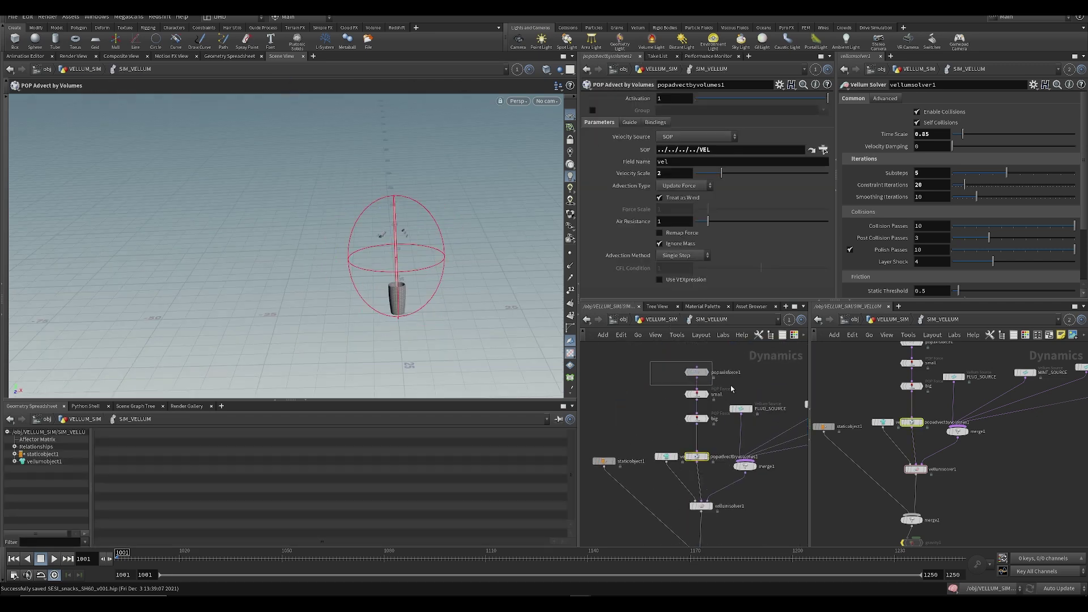
click(697, 372)
key(u)
middle_drag(854, 354, 954, 480)
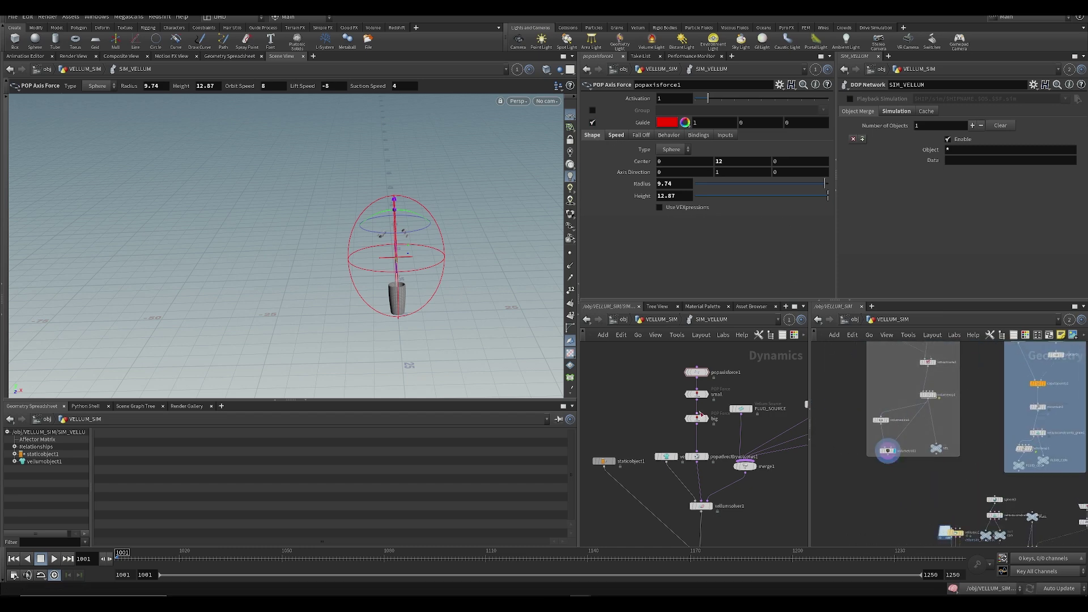
click(696, 457)
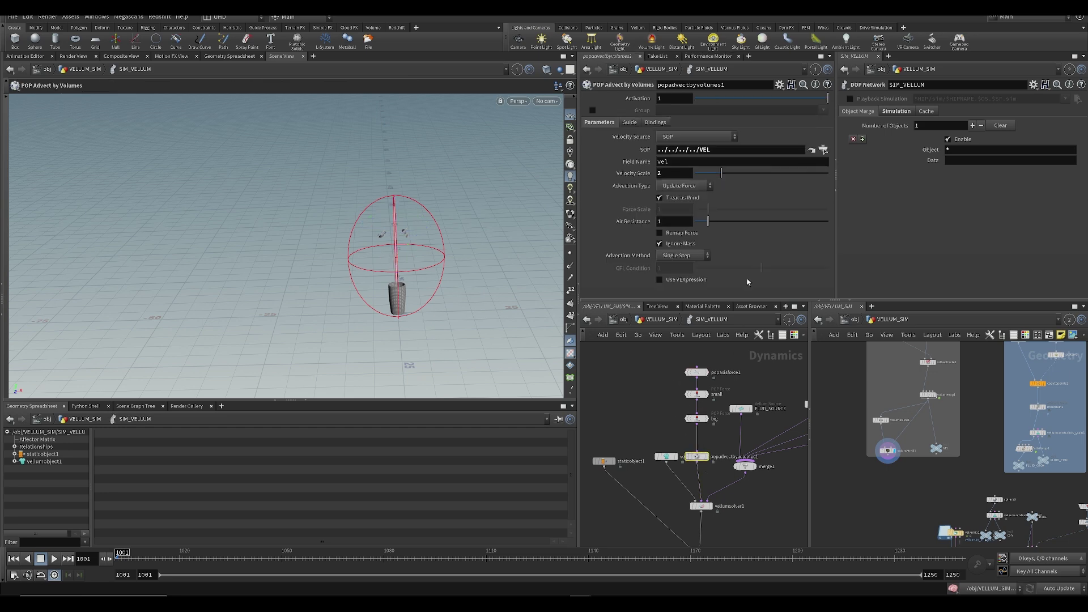
drag(935, 452, 807, 261)
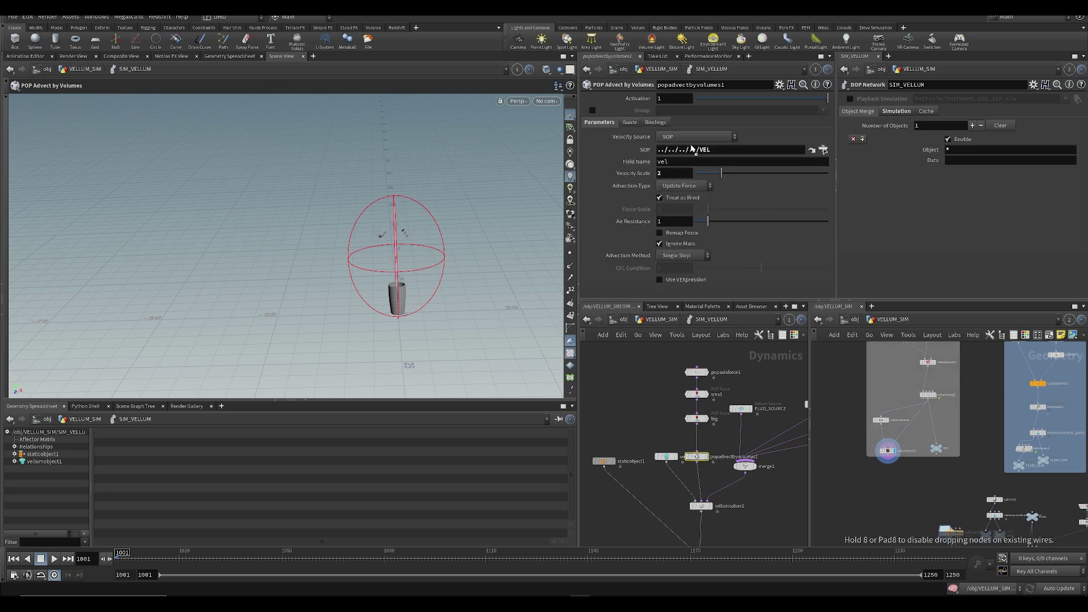
drag(701, 153, 692, 157)
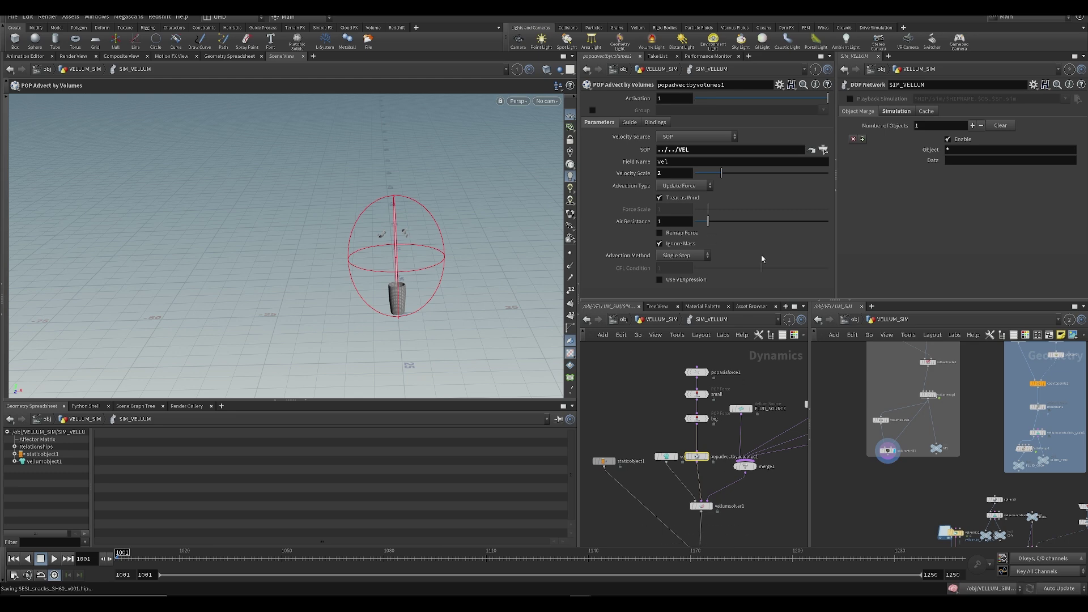
- Examine the glass, the sources and the axis force guide from several angles
alt+drag(411, 301, 384, 255)
alt+right_drag(384, 255, 413, 289)
mouse_move(413, 289)
alt+mouse_down()
mouse_move(416, 357)
mouse_move(420, 301)
alt+mouse_up()
alt+middle_drag(420, 301, 348, 290)
drag(349, 290, 369, 300)
middle_drag(370, 300, 367, 329)
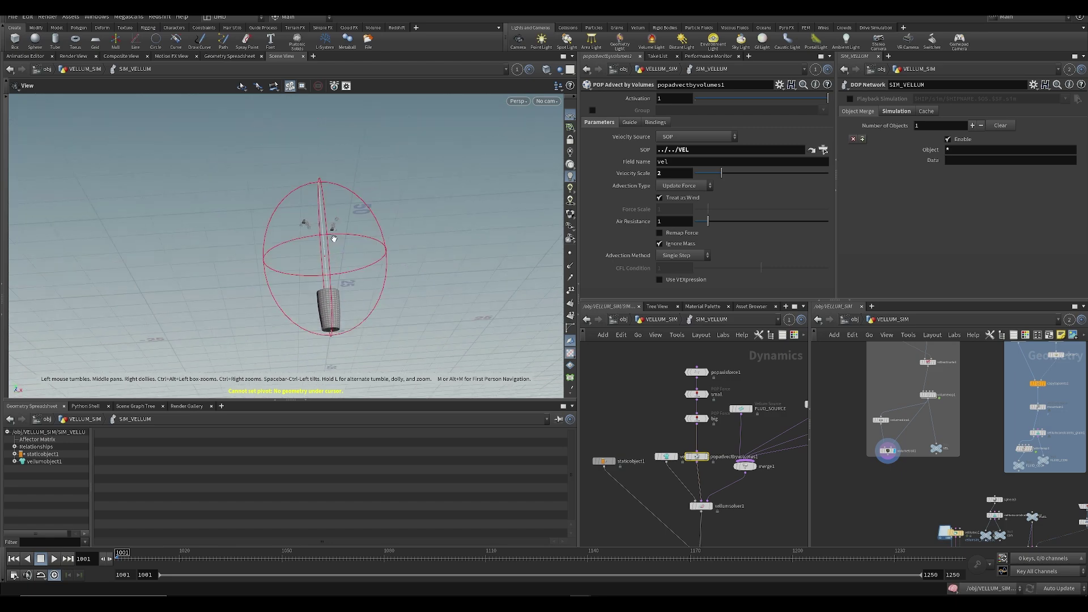
key(Return)
key(Escape)
drag(343, 248, 328, 276)
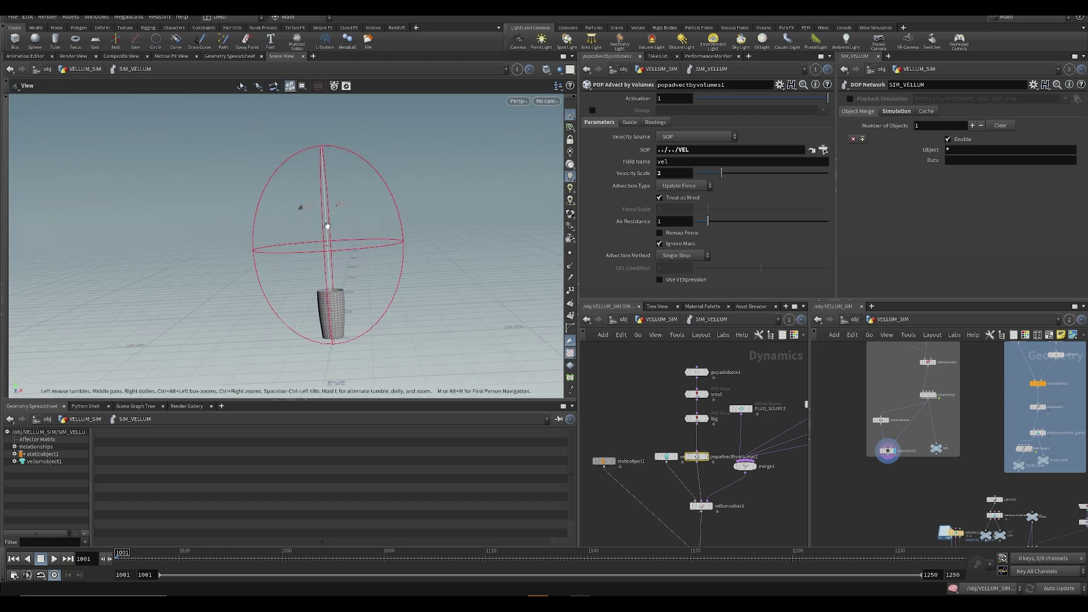
scroll(327, 227, up, 5)
middle_drag(324, 221, 391, 231)
drag(391, 231, 333, 259)
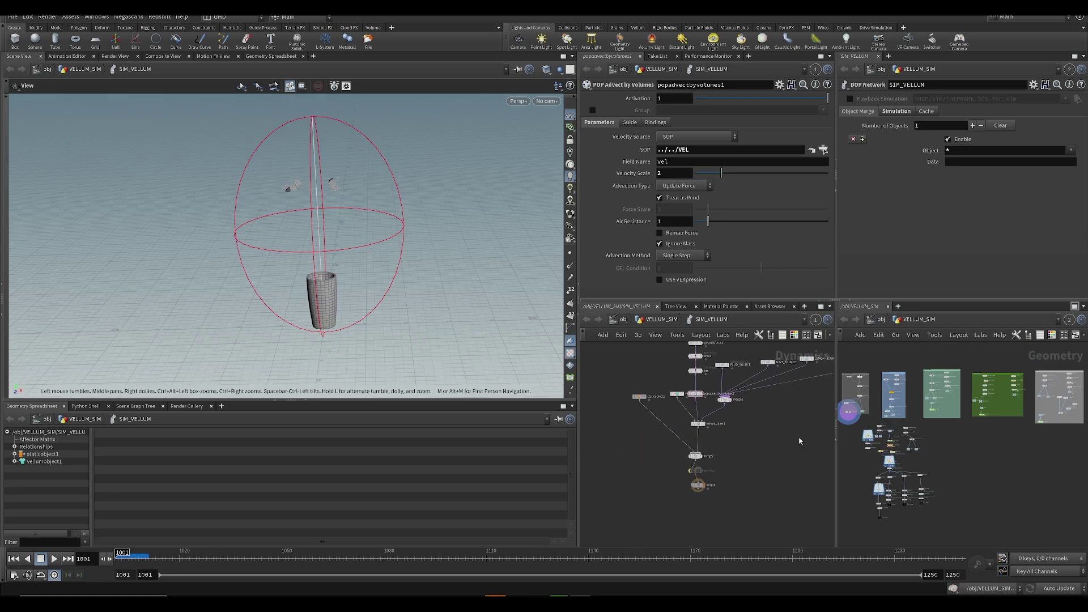
- Cut the MINT_SOURCE, LEMON_SOURCE and ICE_SOURCE wires from the merge, keeping only FLUID_SOURCE connected
middle_drag(771, 422, 744, 446)
scroll(745, 455, down, 2)
scroll(745, 456, up, 3)
drag(352, 200, 397, 238)
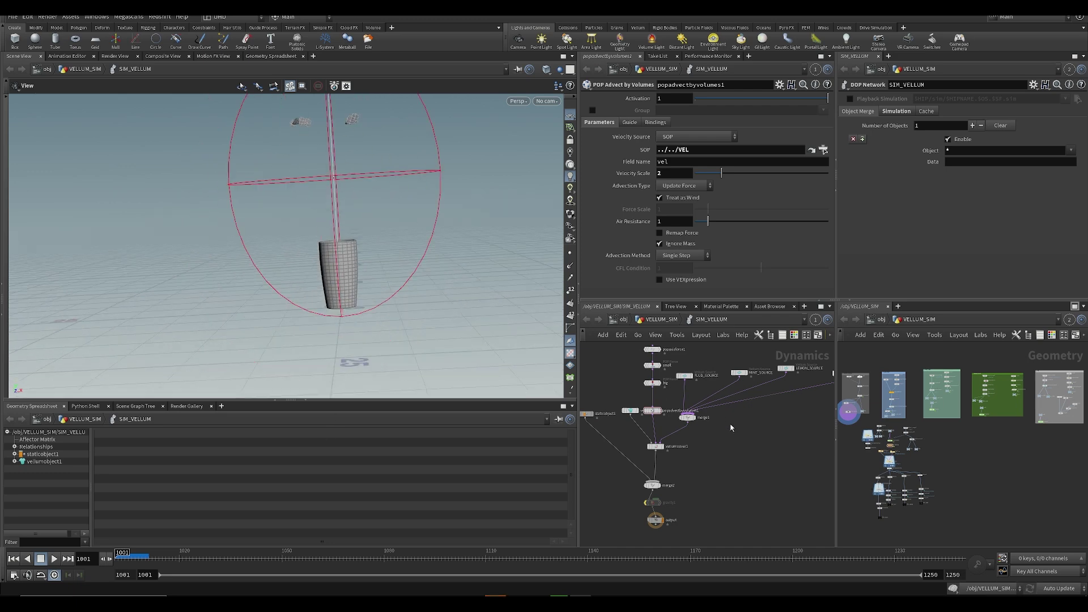
scroll(721, 418, down, 3)
middle_drag(671, 436, 700, 457)
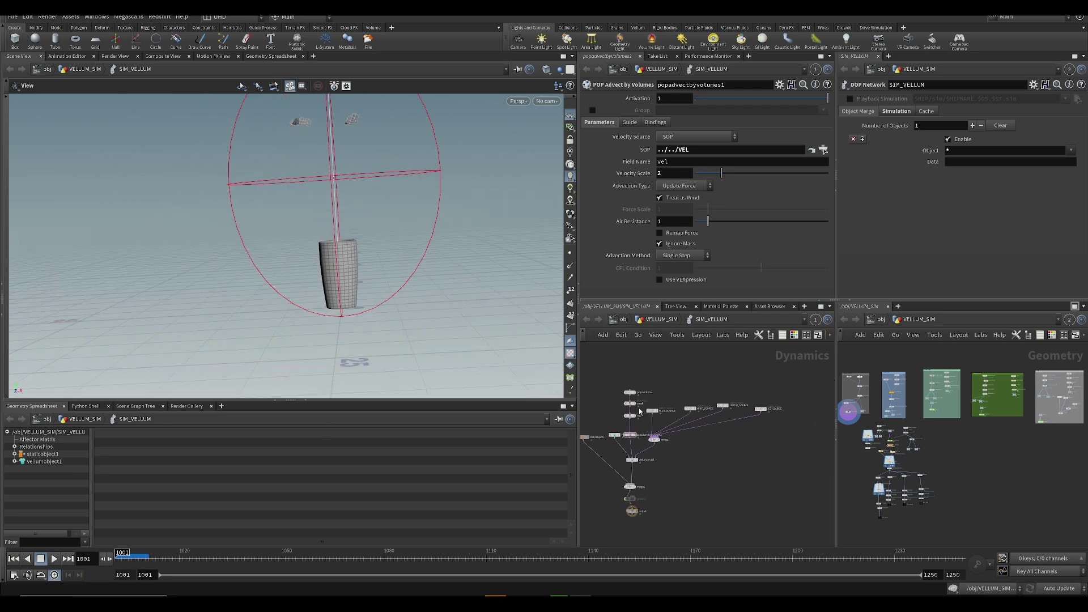
scroll(656, 475, up, 5)
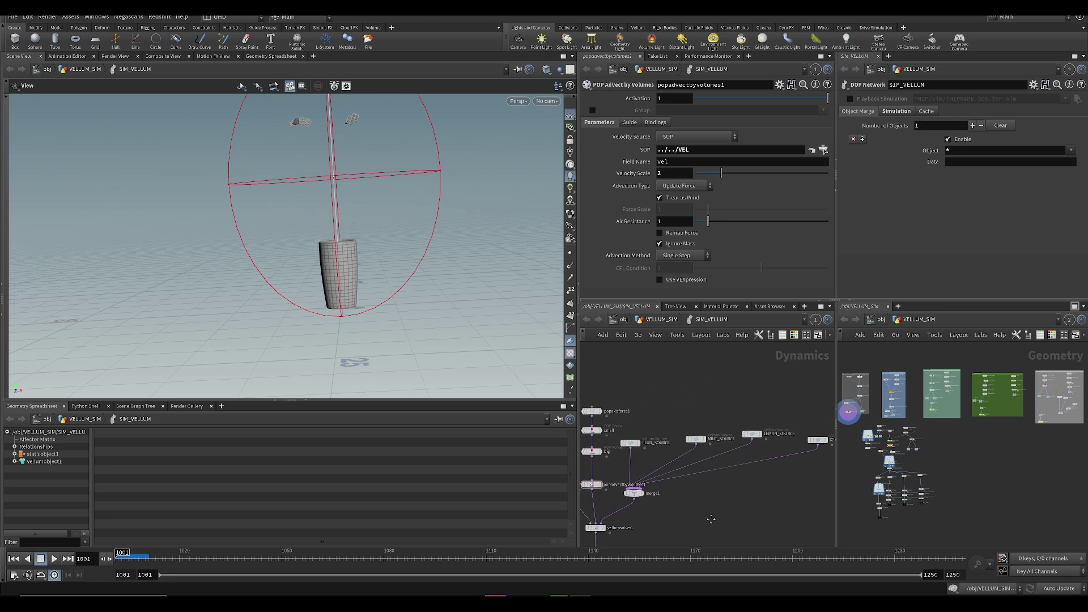
middle_drag(705, 475, 652, 526)
drag(386, 255, 462, 266)
middle_drag(680, 539, 761, 472)
key(y)
drag(762, 497, 713, 376)
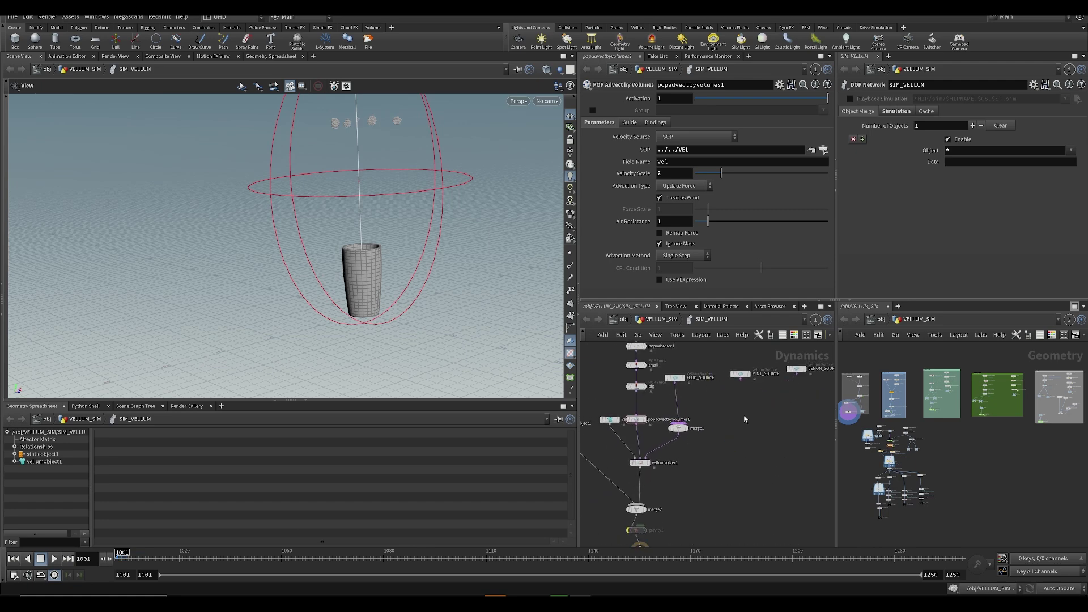
- Set the Particle Size of vellumconstraints_grain1 in the fluid source group to 0.07 and link the viewport back to SIM_VELLUM
drag(366, 233, 351, 227)
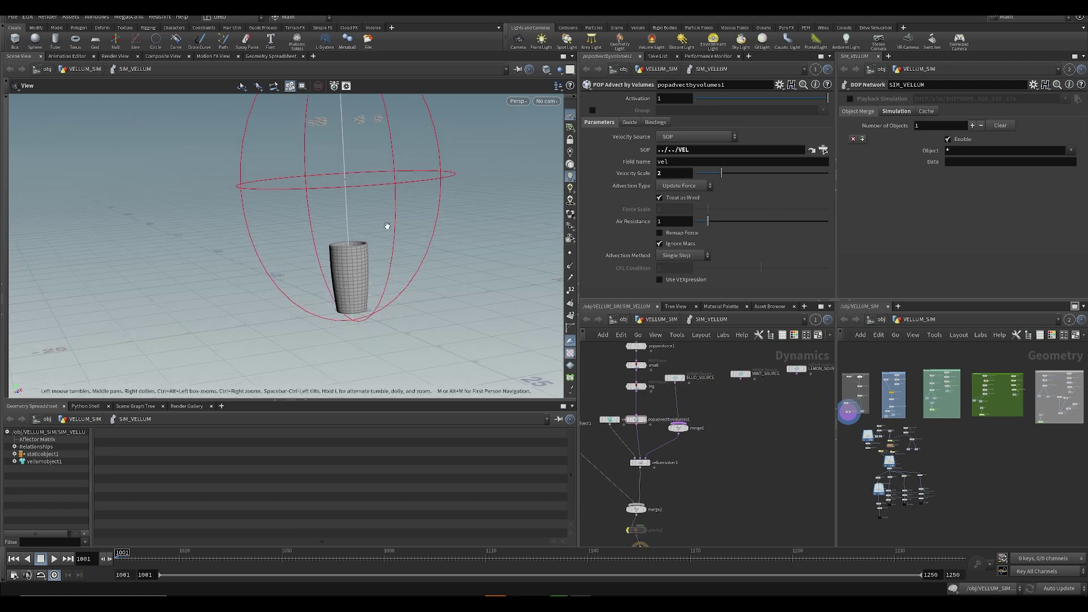
scroll(847, 379, up, 5)
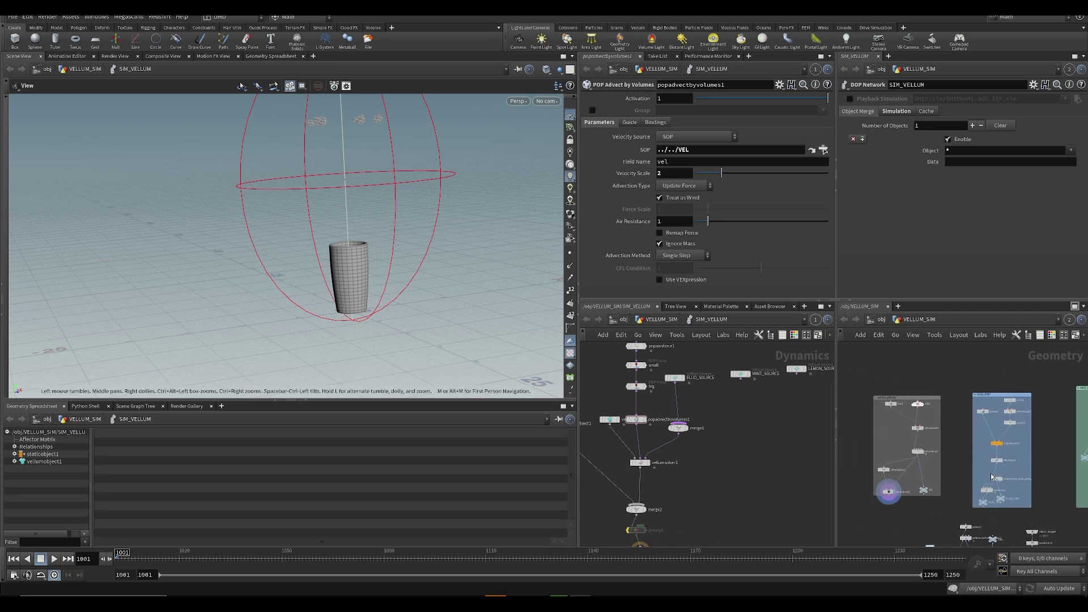
middle_drag(908, 486, 857, 483)
middle_drag(779, 415, 784, 447)
middle_drag(864, 464, 956, 447)
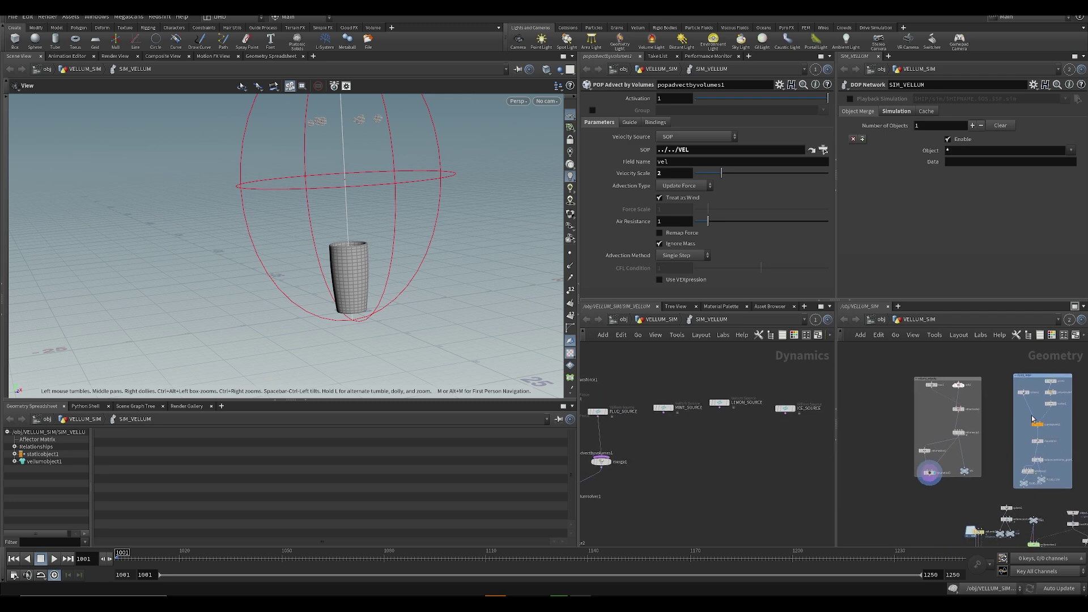
middle_drag(1042, 421, 970, 448)
scroll(957, 470, up, 4)
click(975, 508)
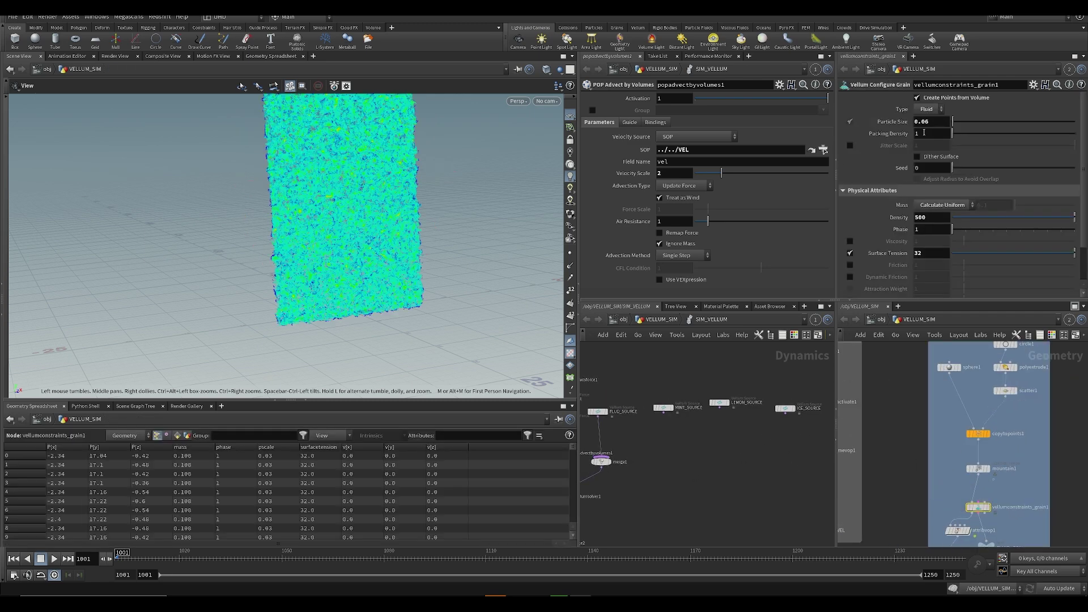
click(940, 122)
key(Return)
click(519, 73)
click(533, 115)
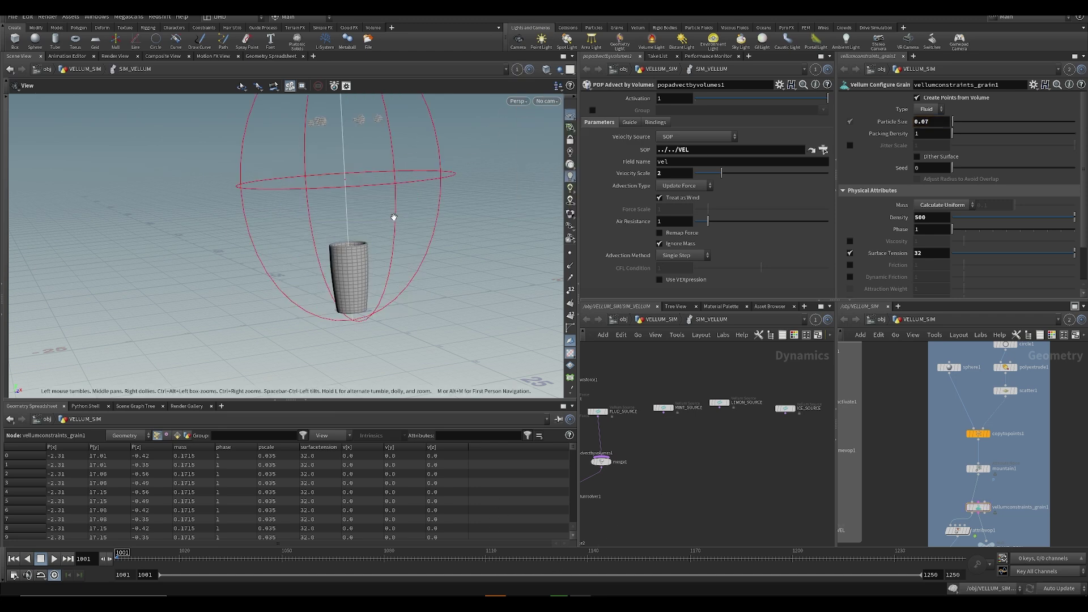
- Set the Particle Size of vellumconstraints_grain1 to 0.08, play the simulation briefly and return to the first frame
drag(399, 216, 362, 264)
scroll(350, 206, up, 2)
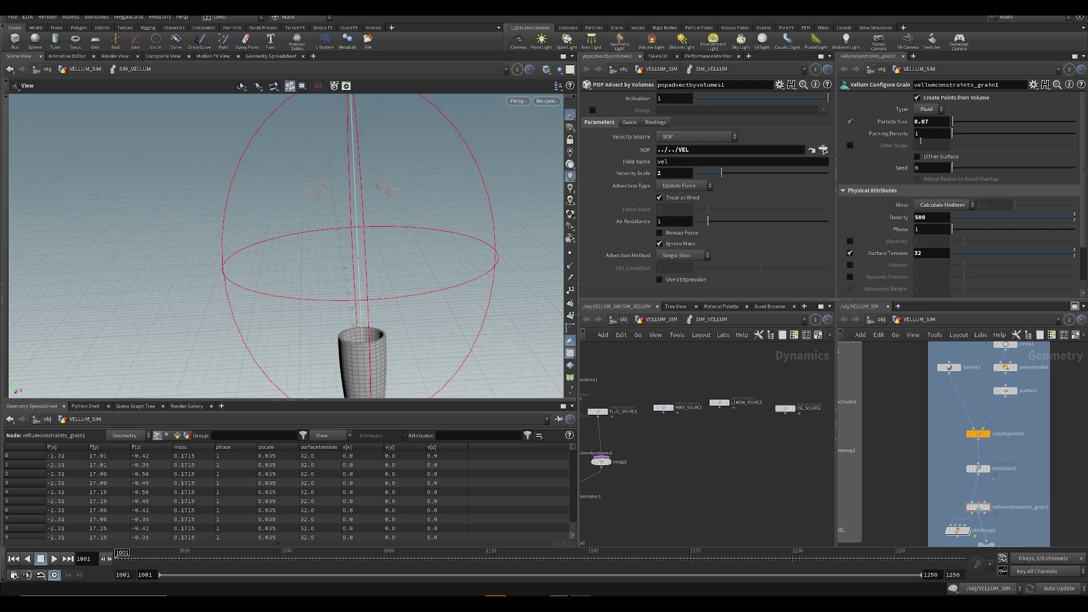
click(930, 122)
key(Return)
drag(334, 289, 357, 243)
key(Up)
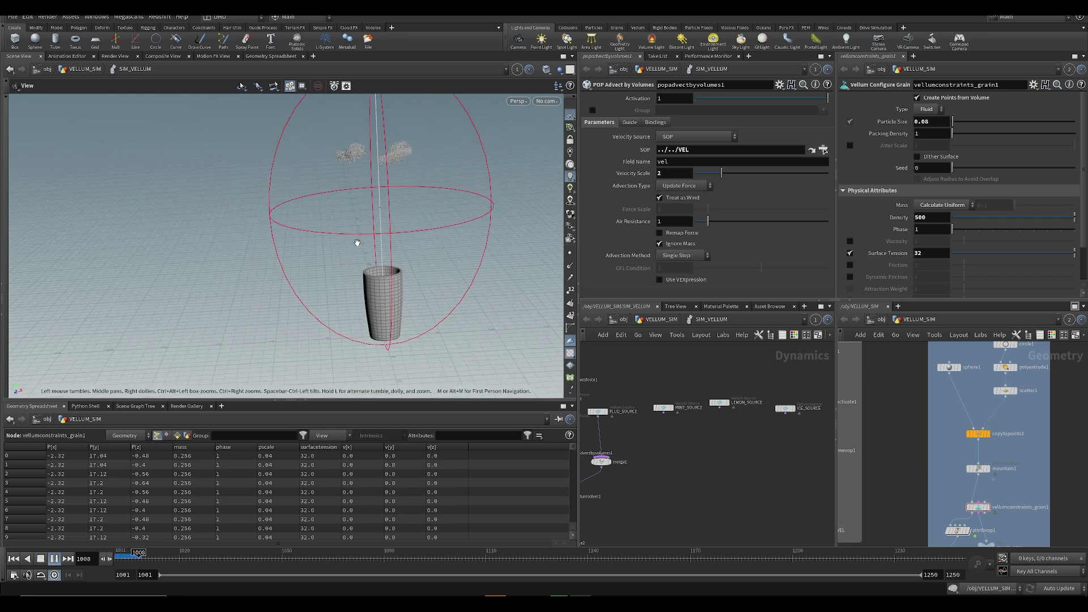
key(Up)
key(ctrl+Up)
- Set the Substeps of vellumsolver1 to 3 and play the fluid simulation
middle_drag(679, 520, 714, 449)
scroll(674, 455, down, 4)
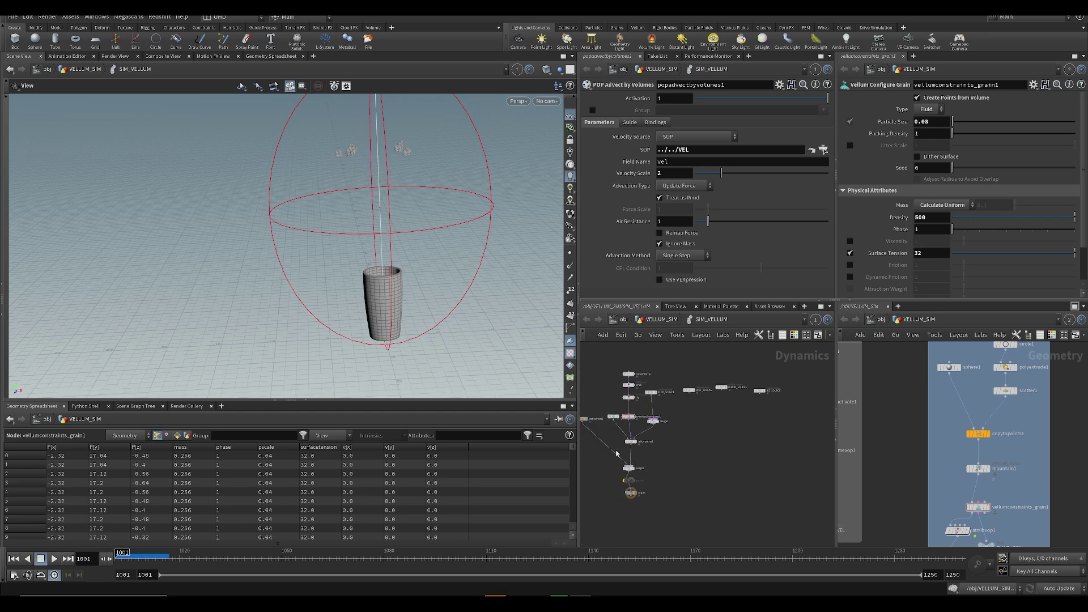
scroll(622, 441, up, 3)
click(634, 439)
click(679, 175)
text(3)
key(Return)
key(Up)
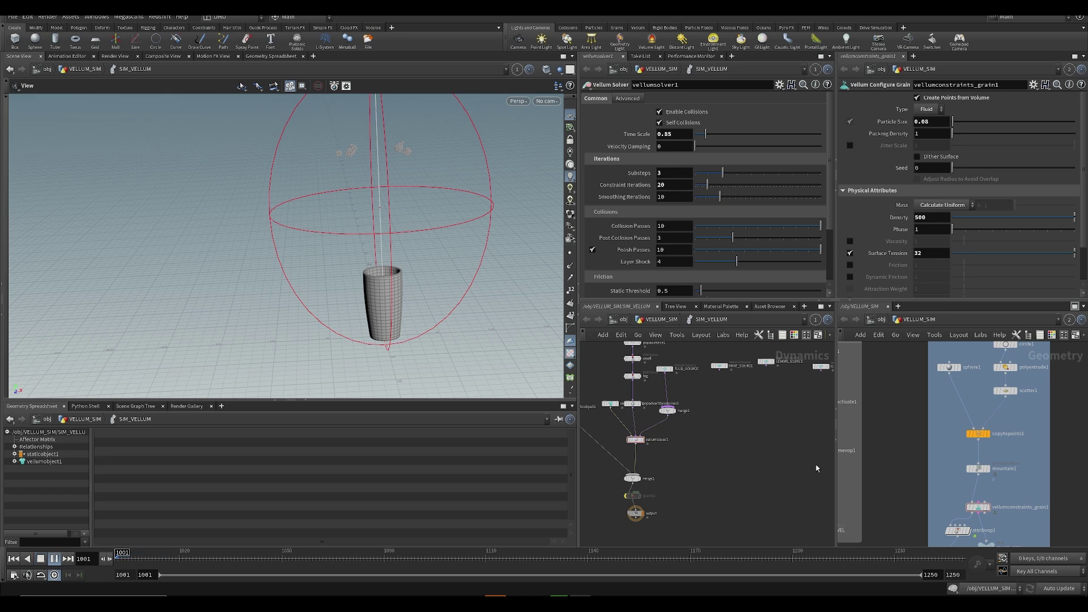
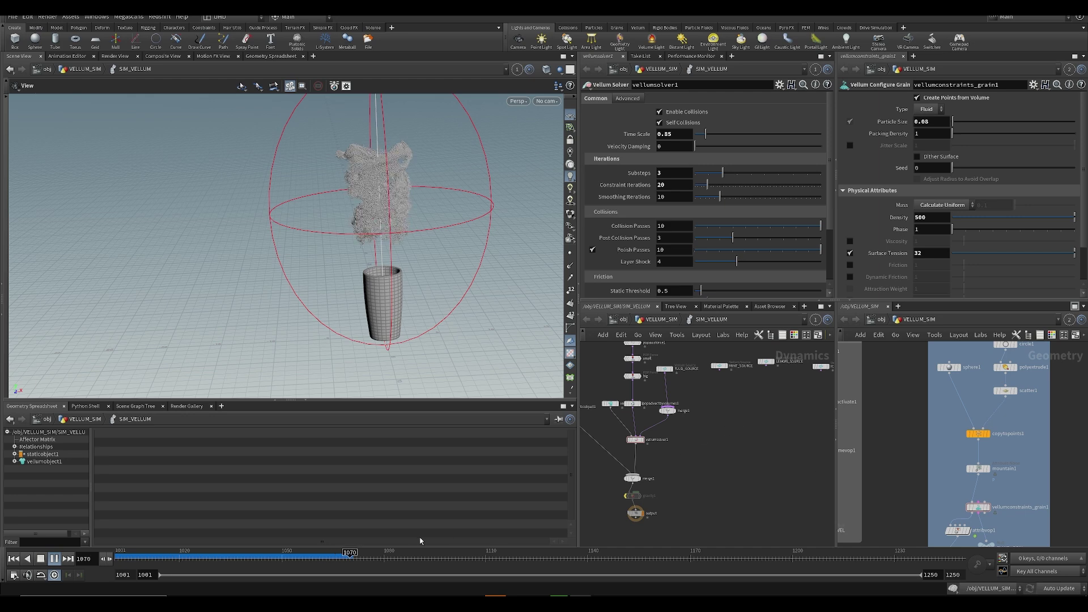
- Examine the falling fluid at frame 1055 from several angles and resume playback
click(300, 560)
alt+drag(318, 266, 434, 165)
alt+drag(216, 165, 268, 131)
middle_drag(268, 131, 381, 240)
drag(381, 240, 350, 272)
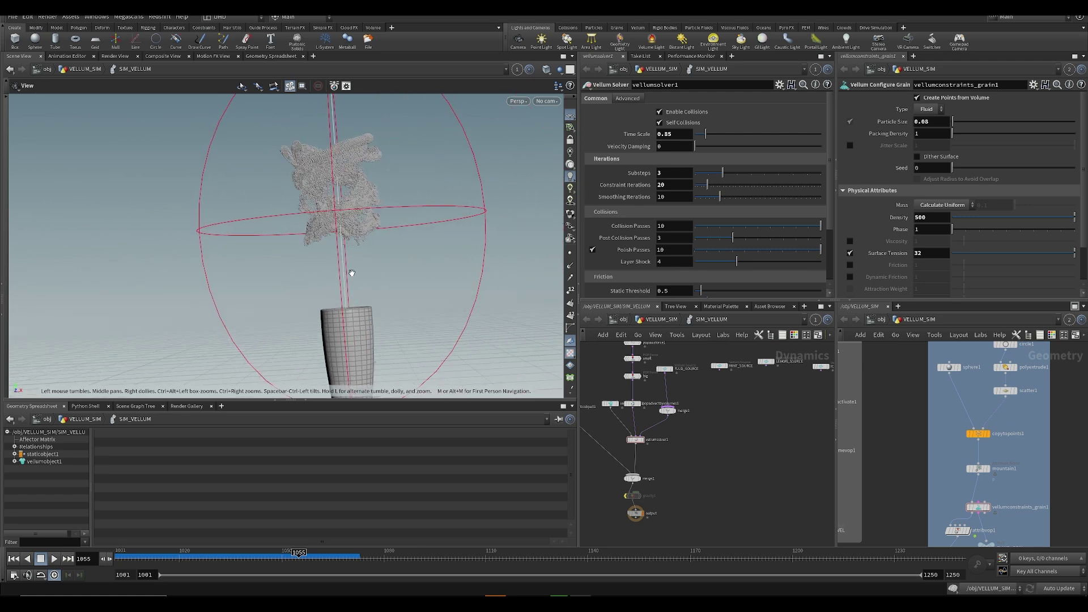
key(Up)
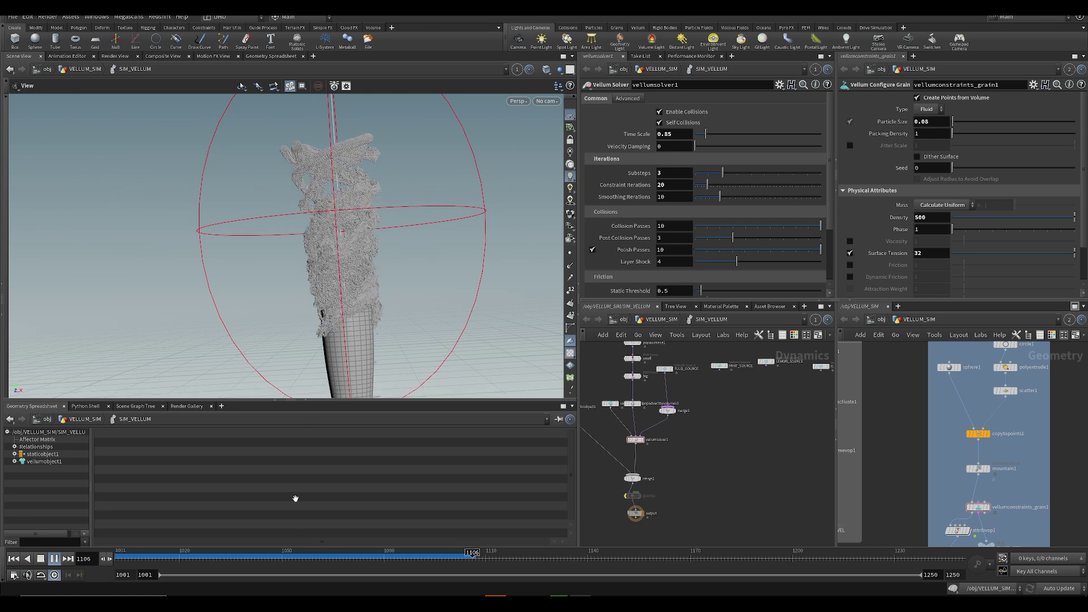
- Return to the first frame, save the scene and check the sources above the glass
drag(291, 560, 117, 558)
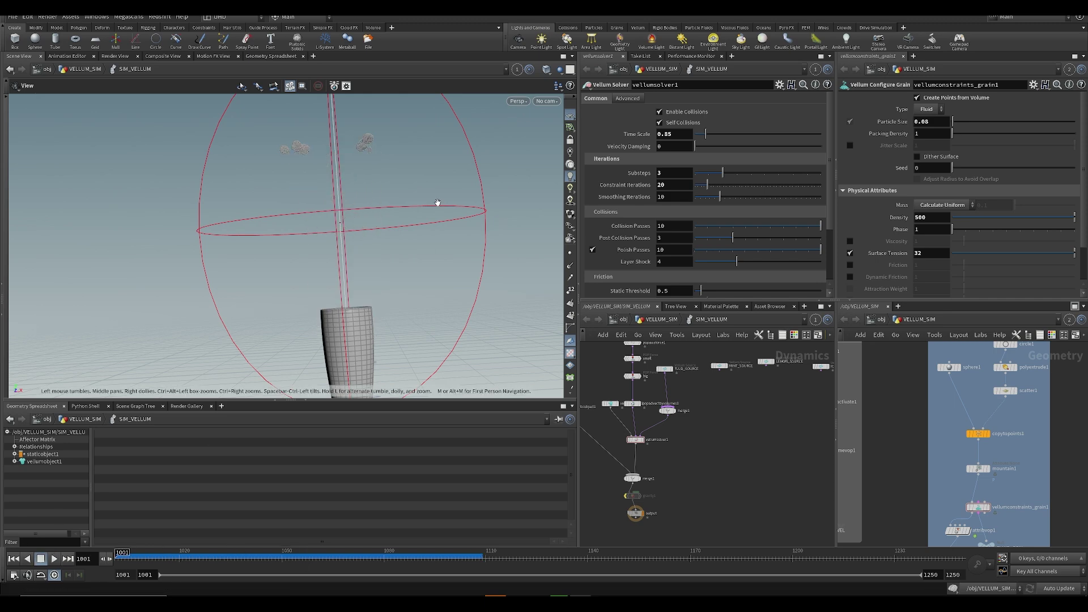
middle_drag(368, 239, 347, 199)
key(ctrl+s)
drag(372, 236, 384, 226)
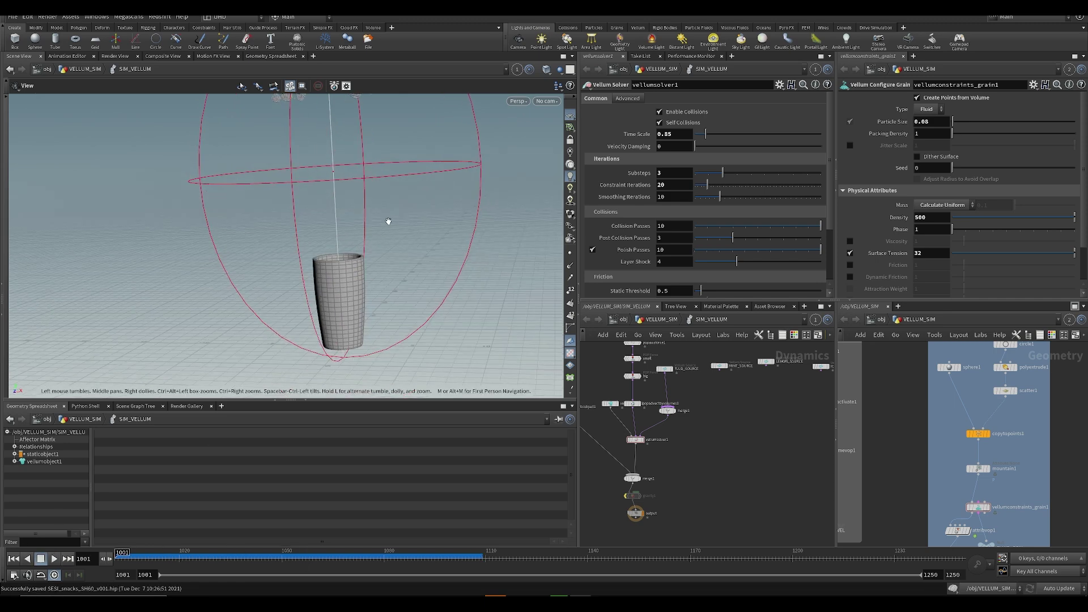
middle_drag(384, 226, 358, 291)
- Set the Suction Speed of popaxisforce1 to 8 and play the simulation briefly
middle_drag(683, 412, 714, 462)
scroll(671, 387, up, 1)
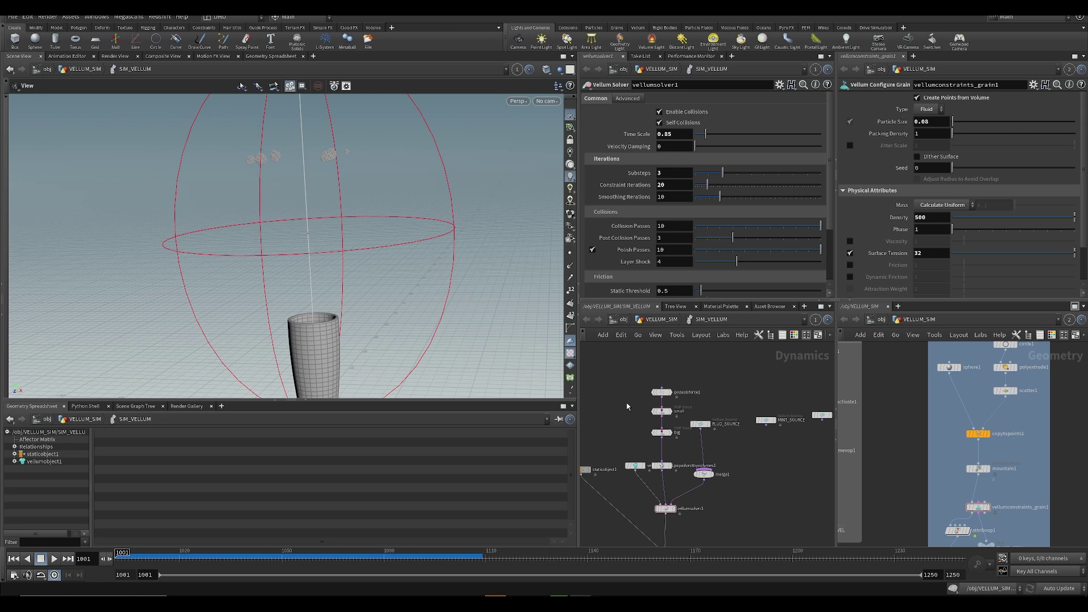
scroll(601, 415, up, 3)
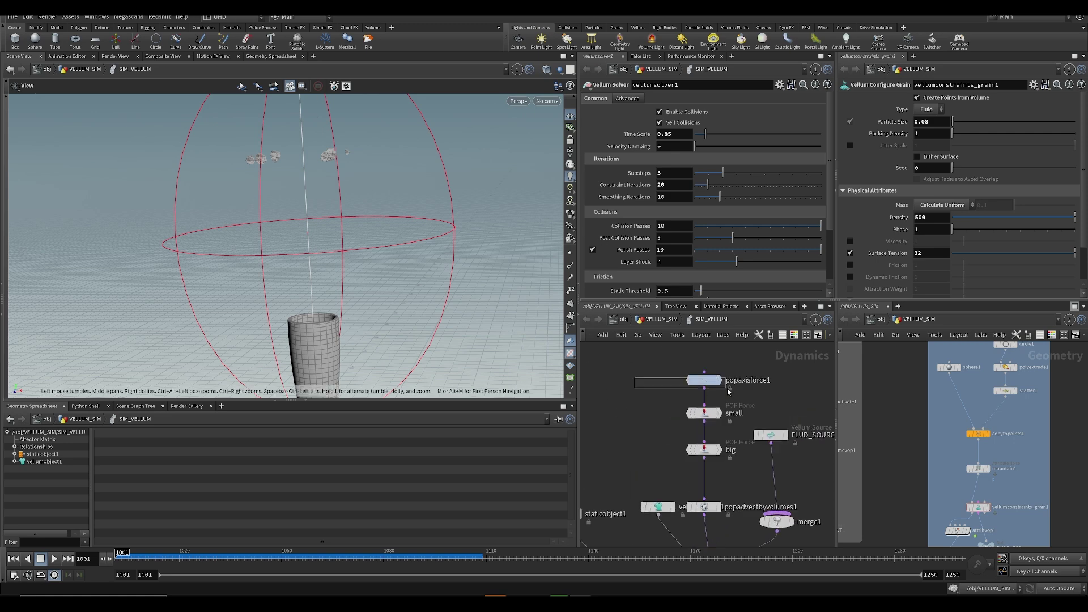
click(705, 380)
click(616, 135)
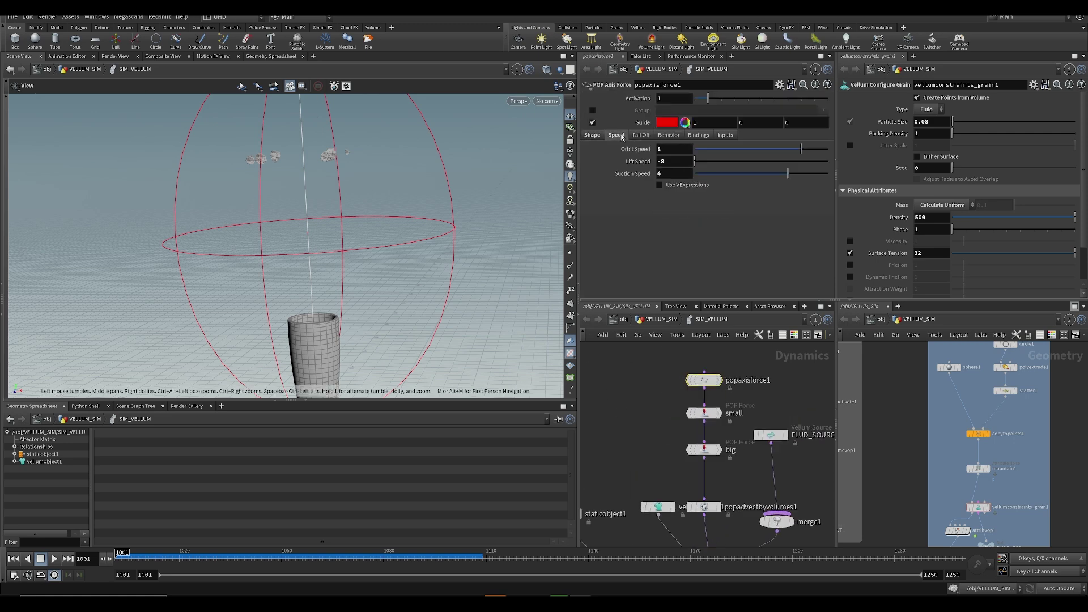
click(680, 174)
text(8)
key(Return)
scroll(442, 136, down, 3)
middle_drag(442, 136, 391, 198)
key(Up)
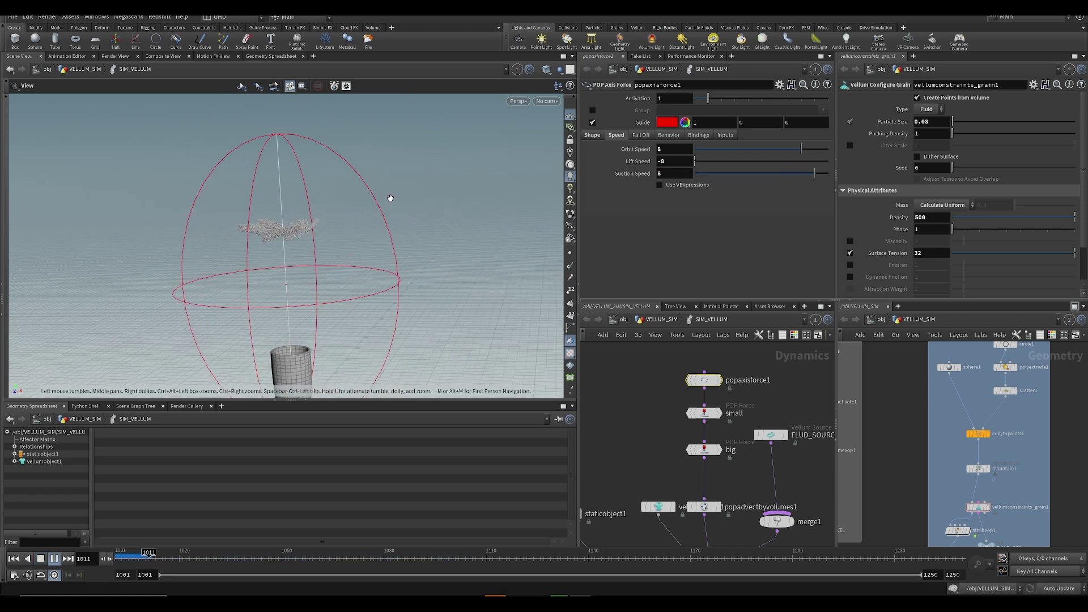
key(Up)
- Undo the last Suction Speed change, return to the first frame and set popaxisforce1's Suction Speed to 5.5
key(ctrl+z)
key(ctrl+Up)
drag(669, 174, 625, 172)
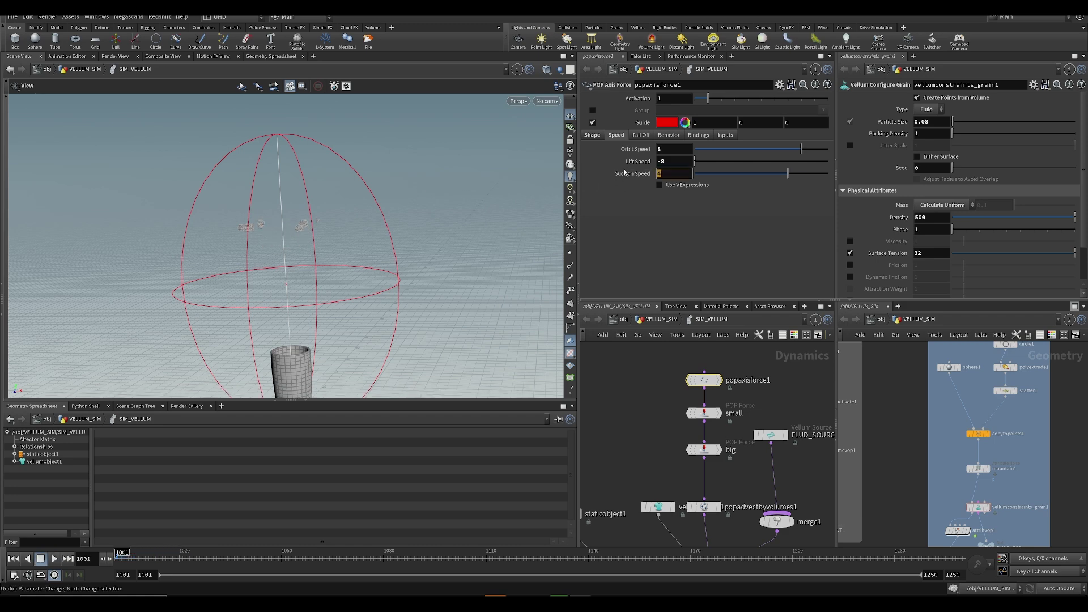
text(5.5)
key(Return)
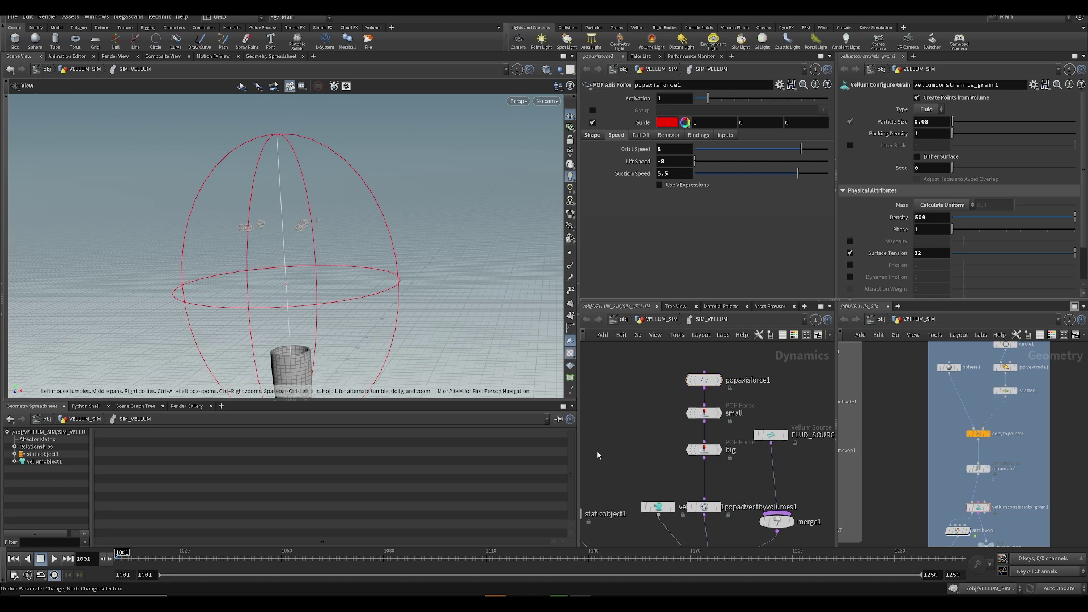
- Set the Substeps of vellumsolver1 to 2 and play the simulation
scroll(630, 470, down, 2)
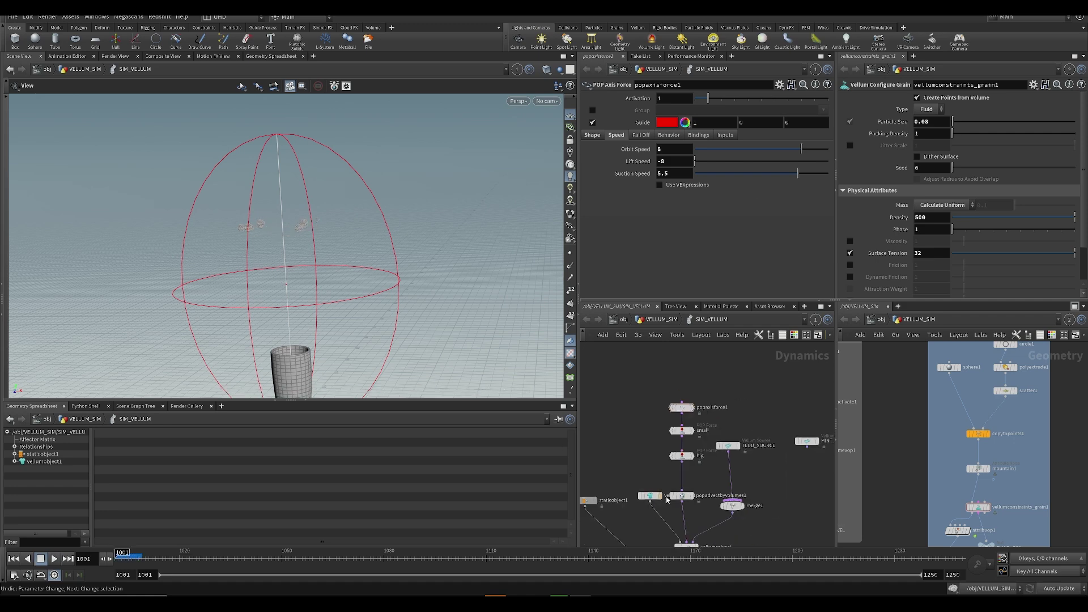
middle_drag(663, 501, 655, 448)
click(678, 495)
text(2)
key(Return)
key(Up)
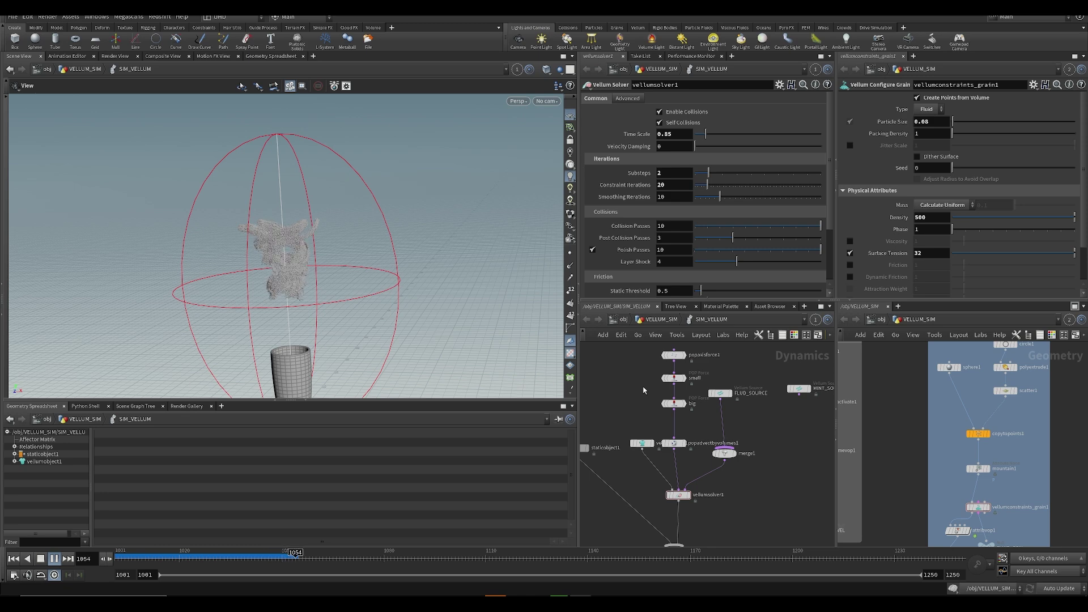
- Examine the fluid stream pouring into the glass from several angles and replay it from frame 1019
drag(380, 289, 312, 252)
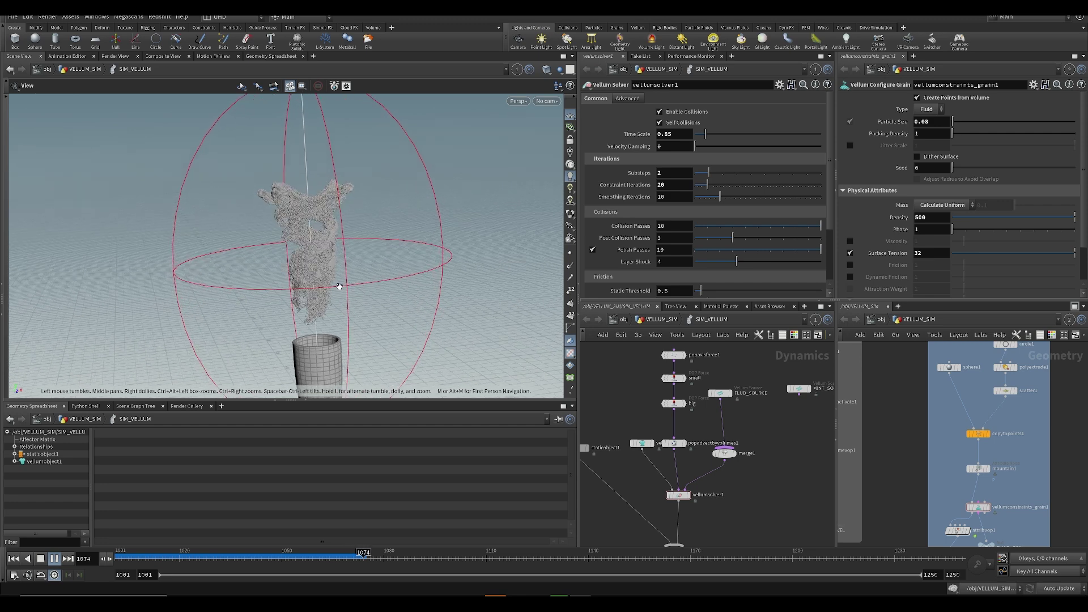
mouse_move(332, 285)
mouse_down()
mouse_move(333, 244)
mouse_move(316, 292)
mouse_up()
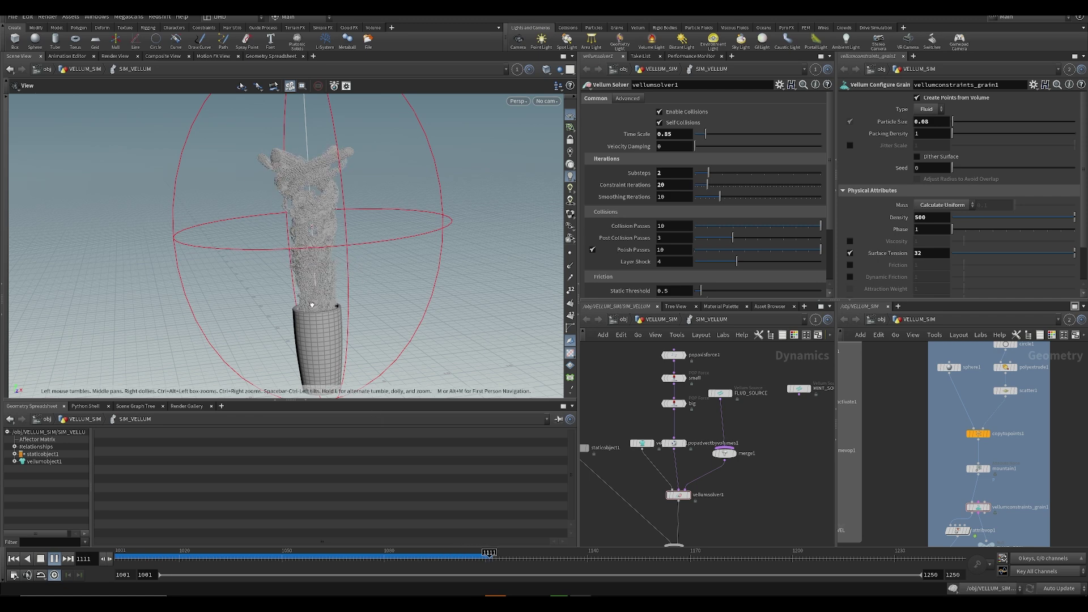
drag(340, 318, 259, 347)
drag(352, 218, 372, 239)
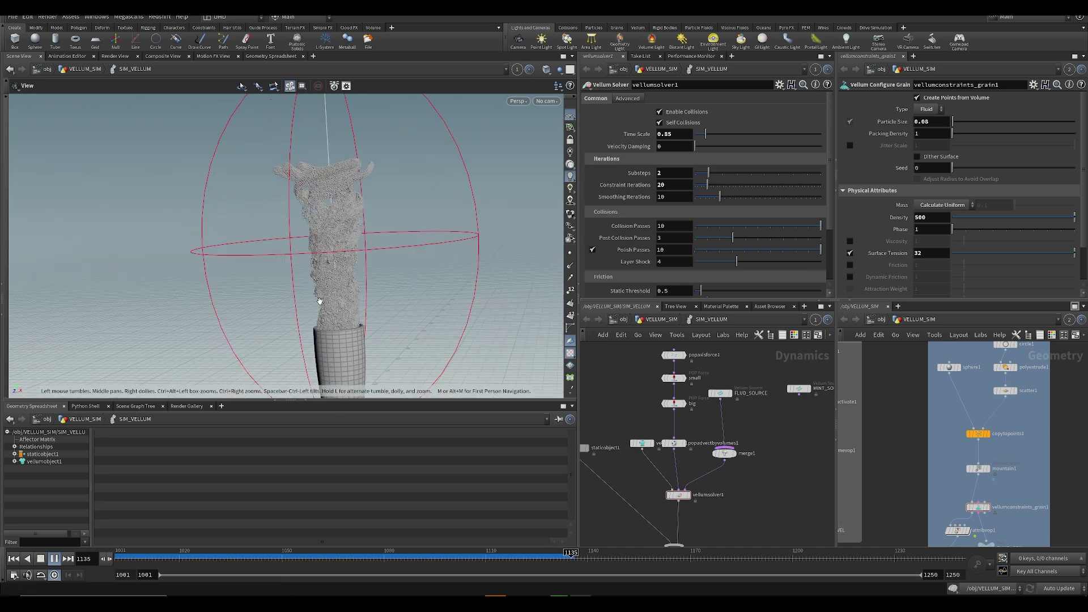
click(238, 558)
drag(241, 557, 175, 557)
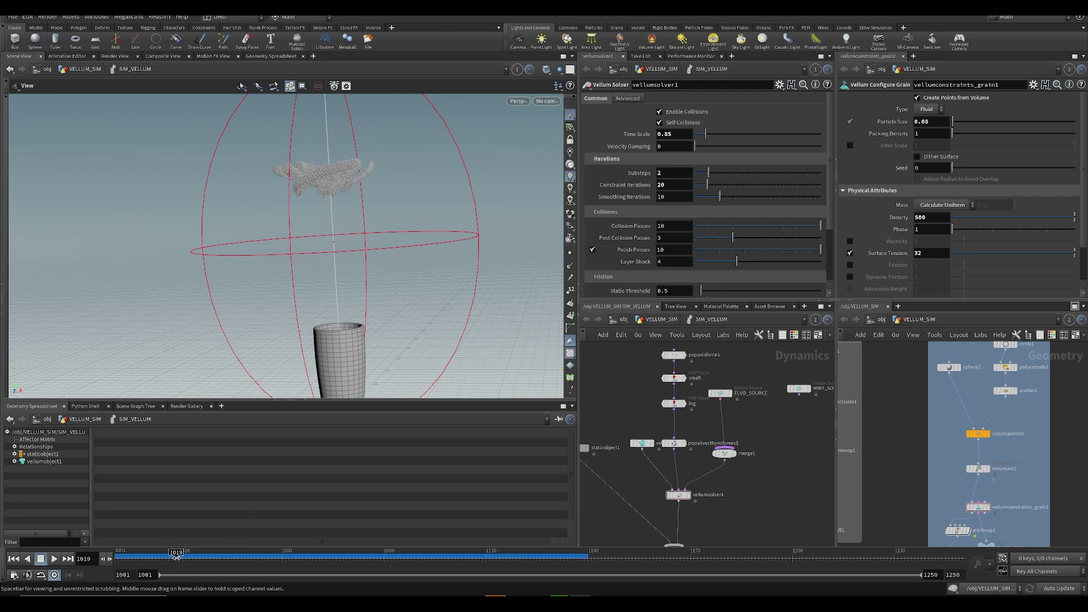
key(Up)
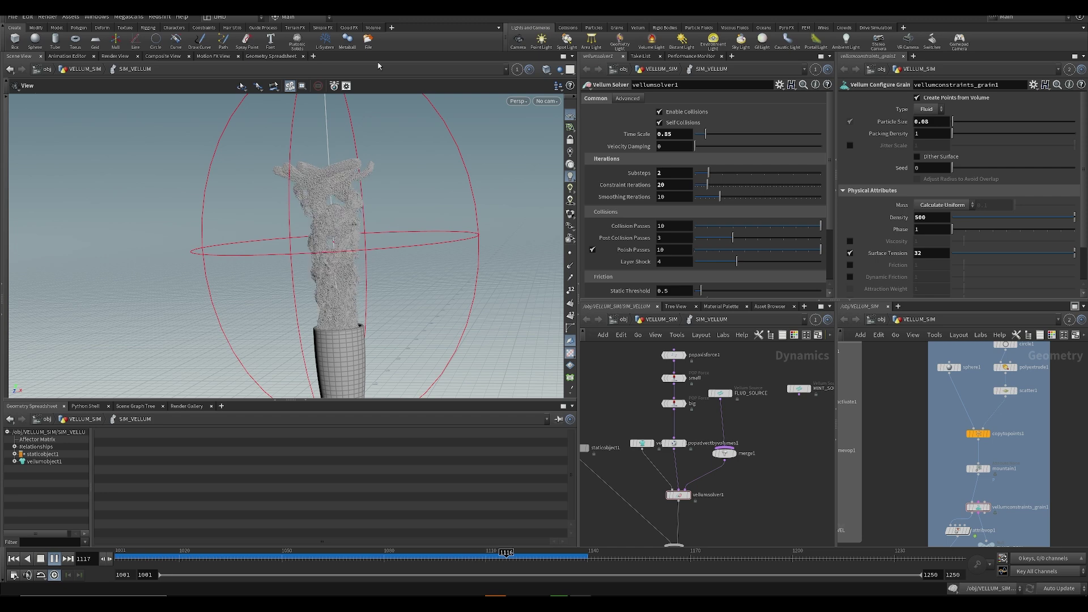
- Save the scene, set the Time Scale of vellumsolver1 to 1 and replay the simulation from the first frame
key(ctrl+s)
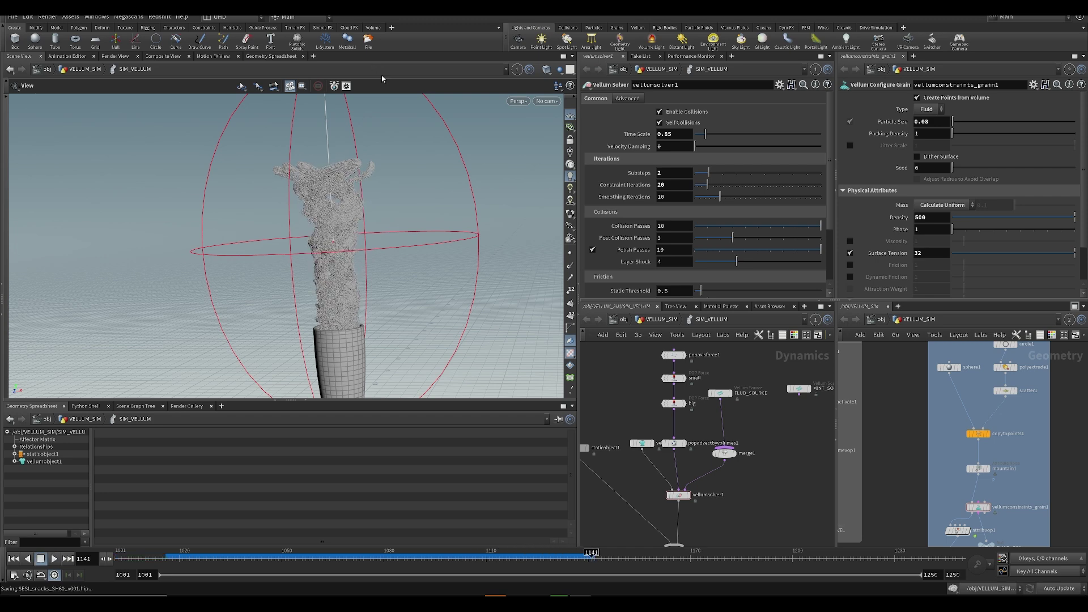
text(1)
key(Return)
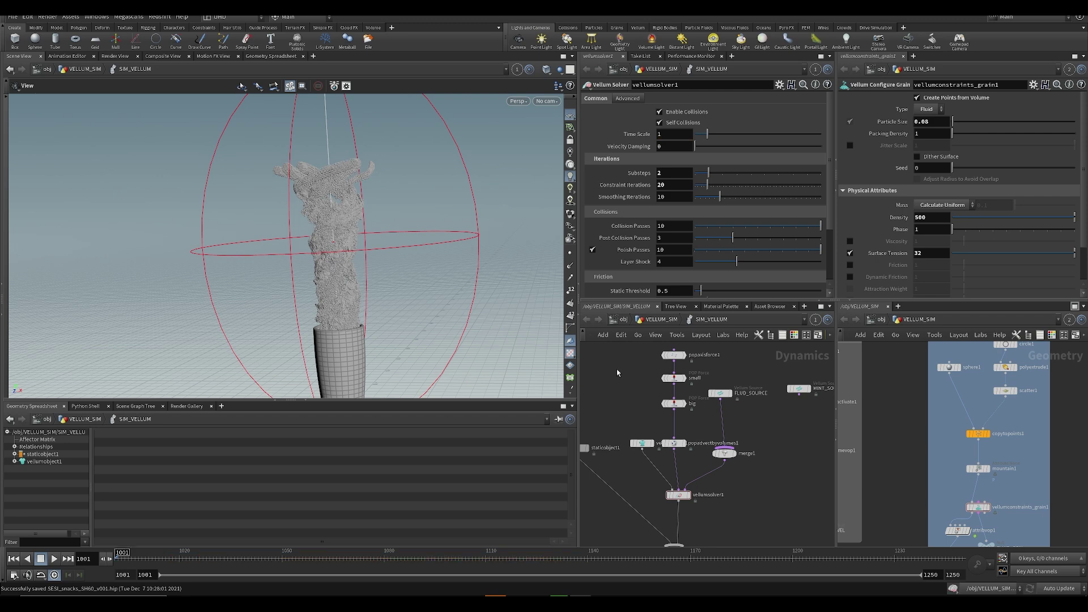
key(ctrl+Up)
key(Up)
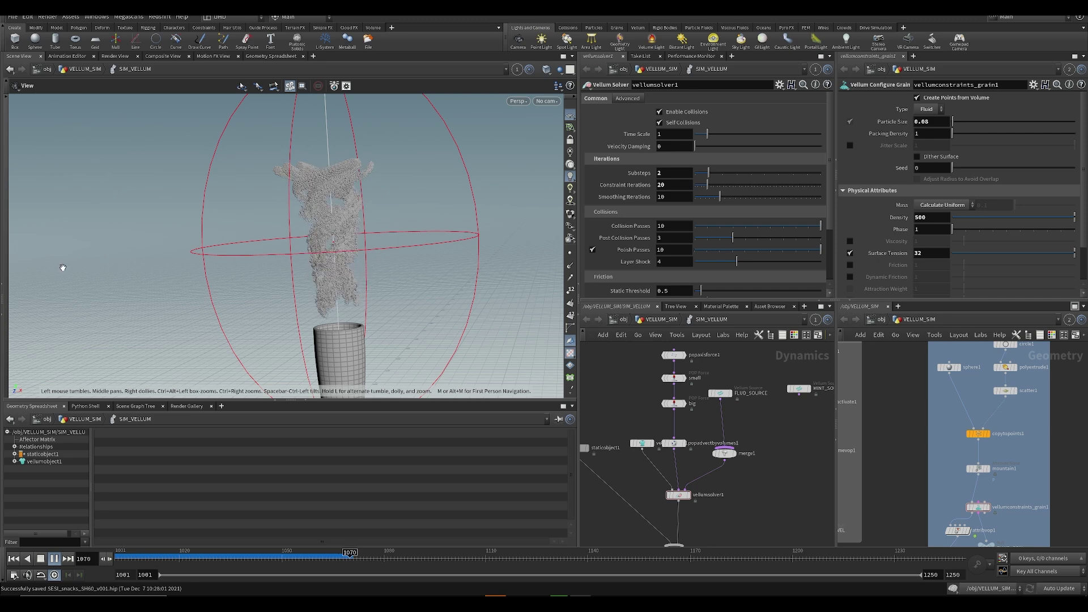
- Examine the fluid around the glass rim from above, playing on from frame 1067
click(340, 557)
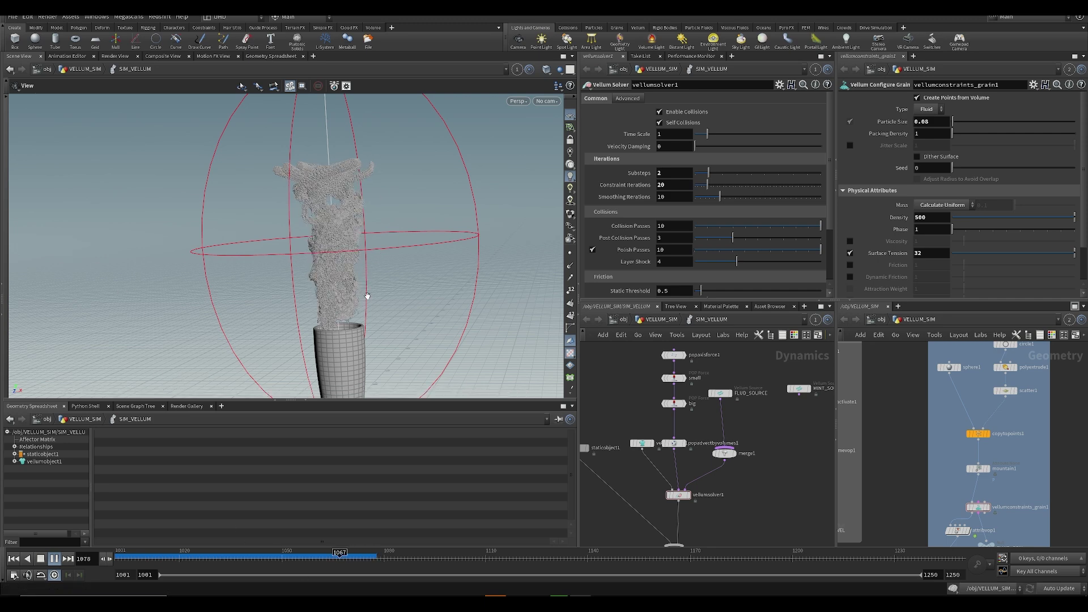
drag(368, 283, 379, 313)
right_drag(379, 314, 325, 318)
drag(325, 318, 338, 350)
key(Up)
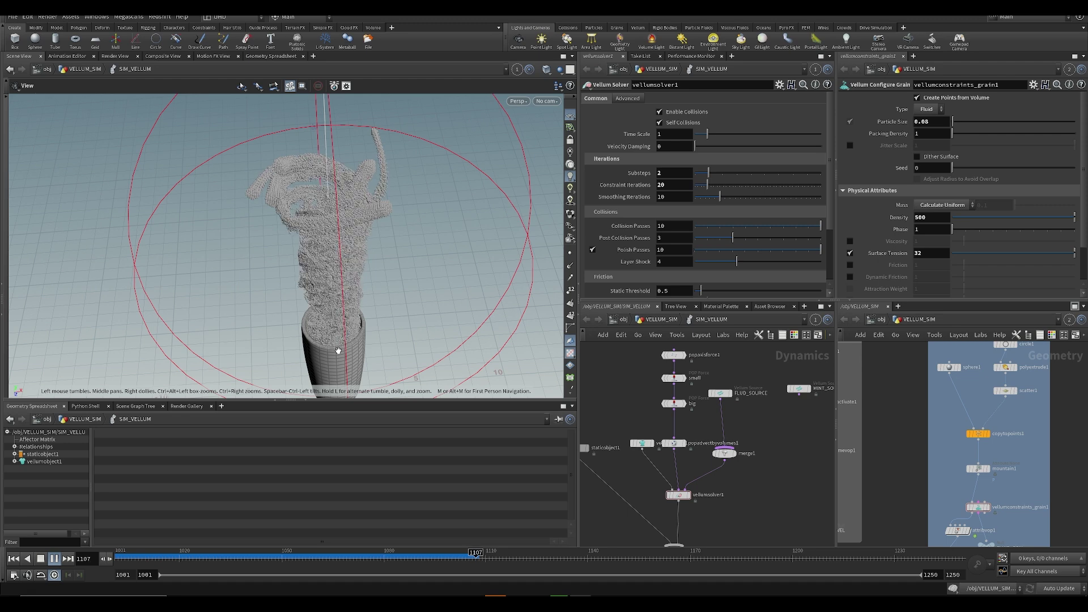
key(Up)
scroll(336, 378, up, 5)
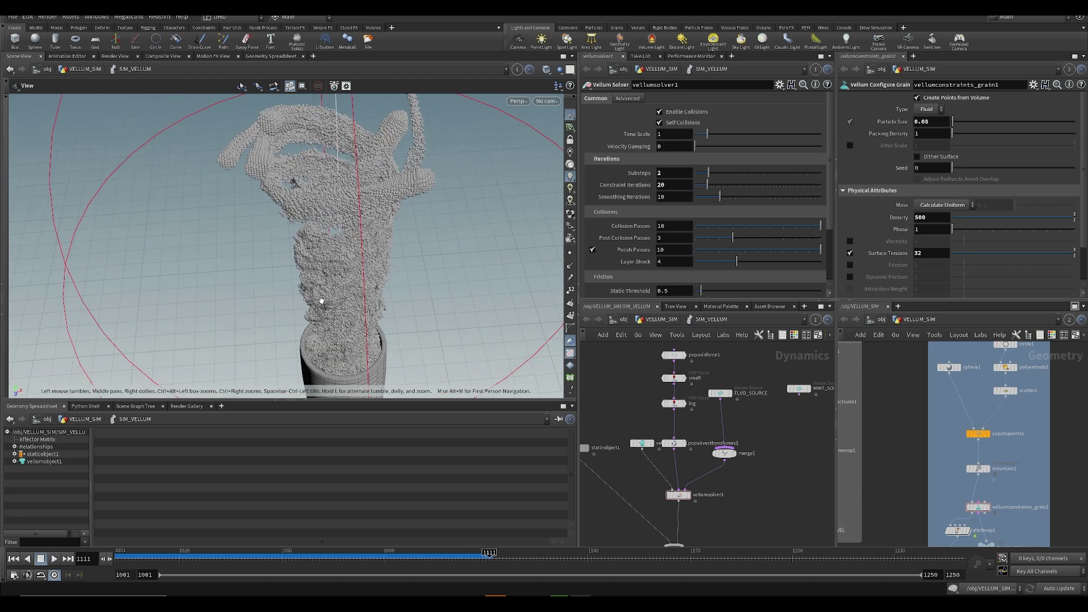
- Switch the viewport to wireframe display and replay the simulation from the first frame
middle_drag(586, 438, 639, 384)
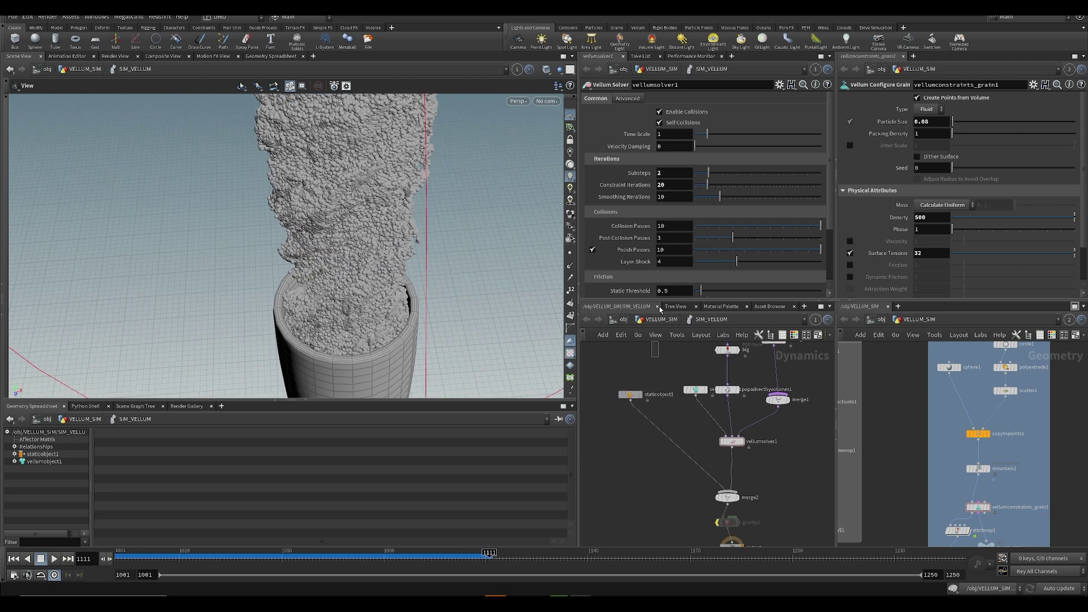
key(w)
drag(422, 345, 362, 257)
key(Up)
key(ctrl+Up)
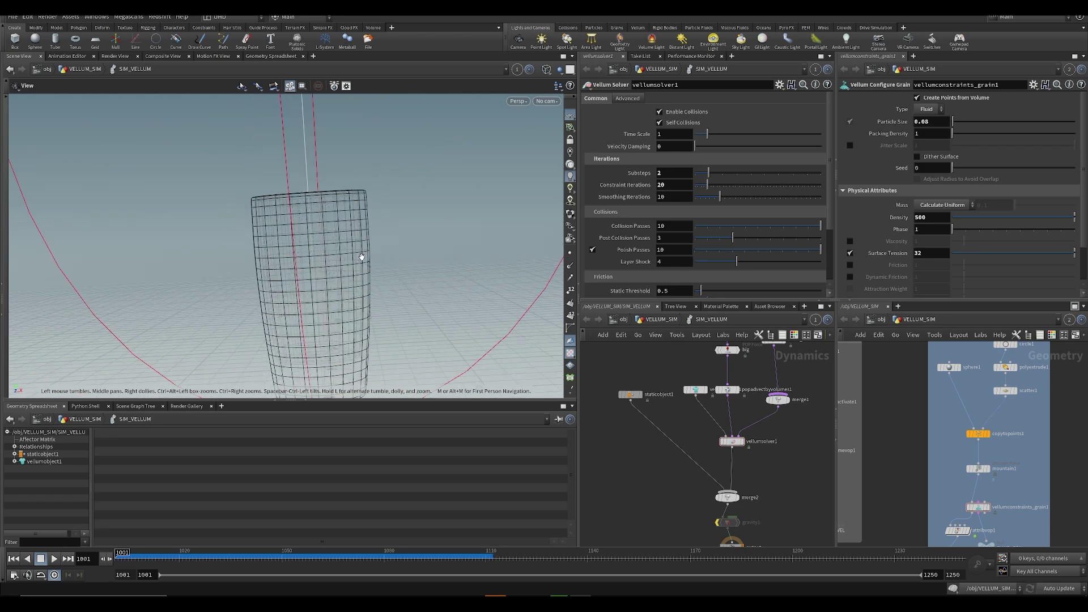
scroll(367, 237, down, 5)
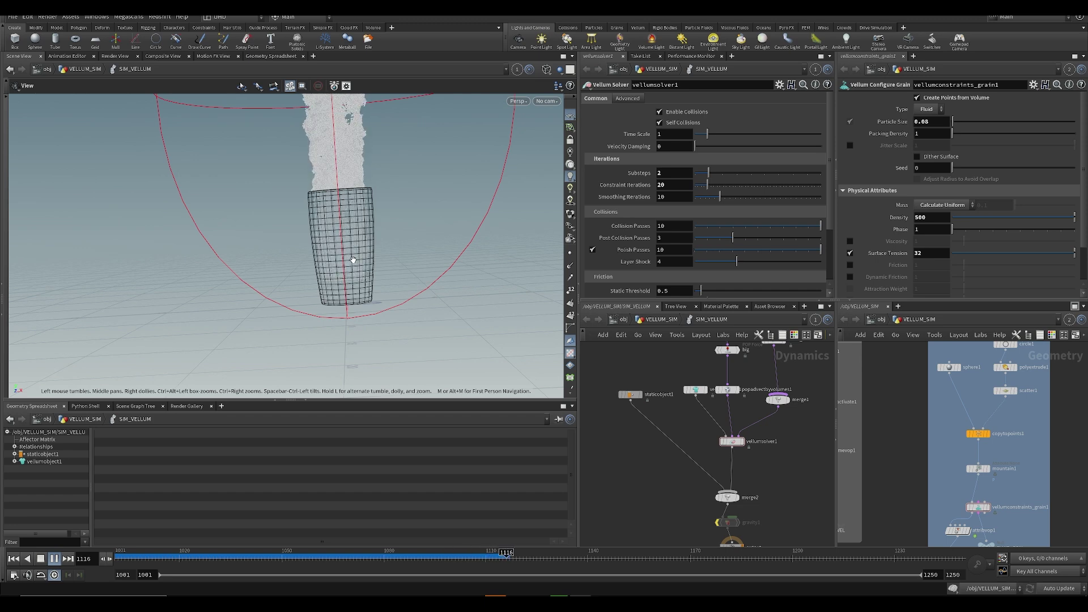
- Examine the fluid inside the wireframe glass from several angles at frames 1107 and 1077
drag(347, 273, 365, 205)
drag(355, 558, 366, 557)
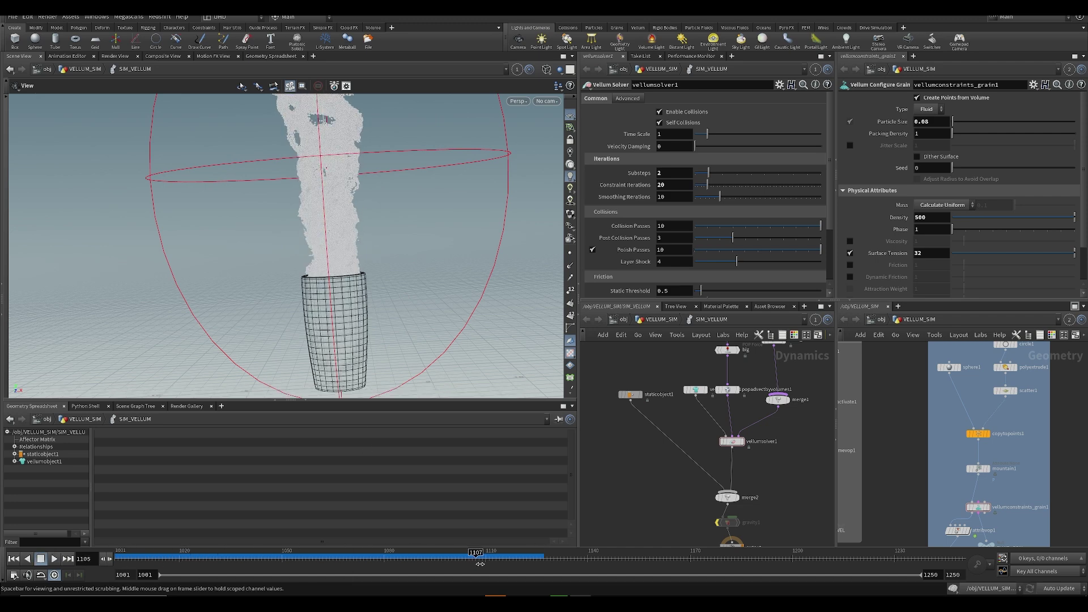
drag(479, 564, 480, 563)
middle_drag(395, 362, 379, 202)
middle_drag(299, 140, 313, 175)
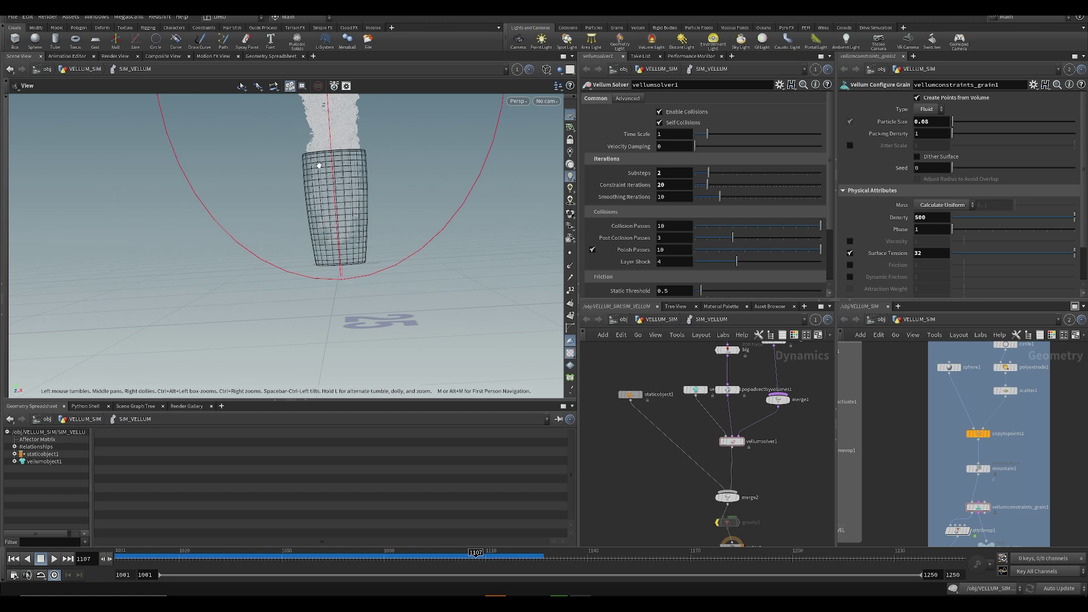
drag(403, 190, 279, 213)
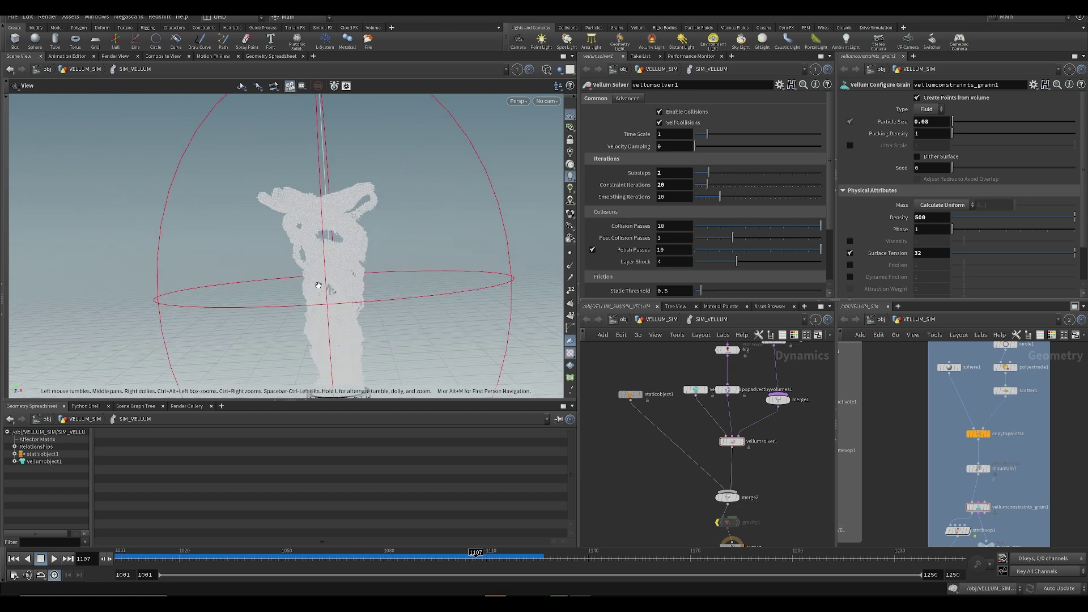
drag(318, 285, 303, 246)
drag(328, 291, 319, 205)
drag(374, 233, 342, 295)
click(373, 558)
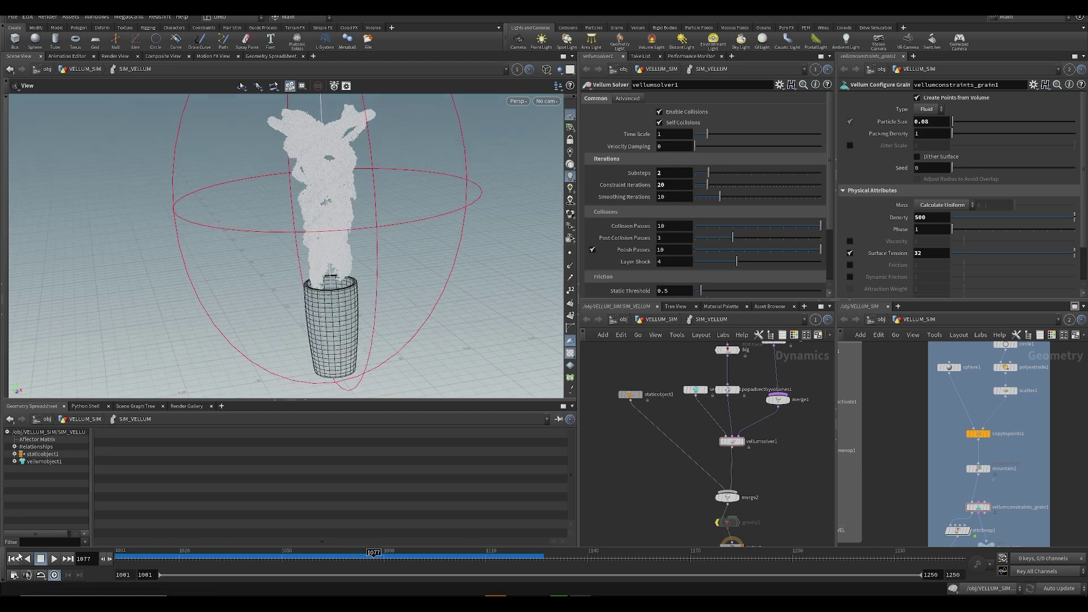
- Play the simulation on from frame 1077 and examine the fluid pouring into the wireframe glass
click(52, 560)
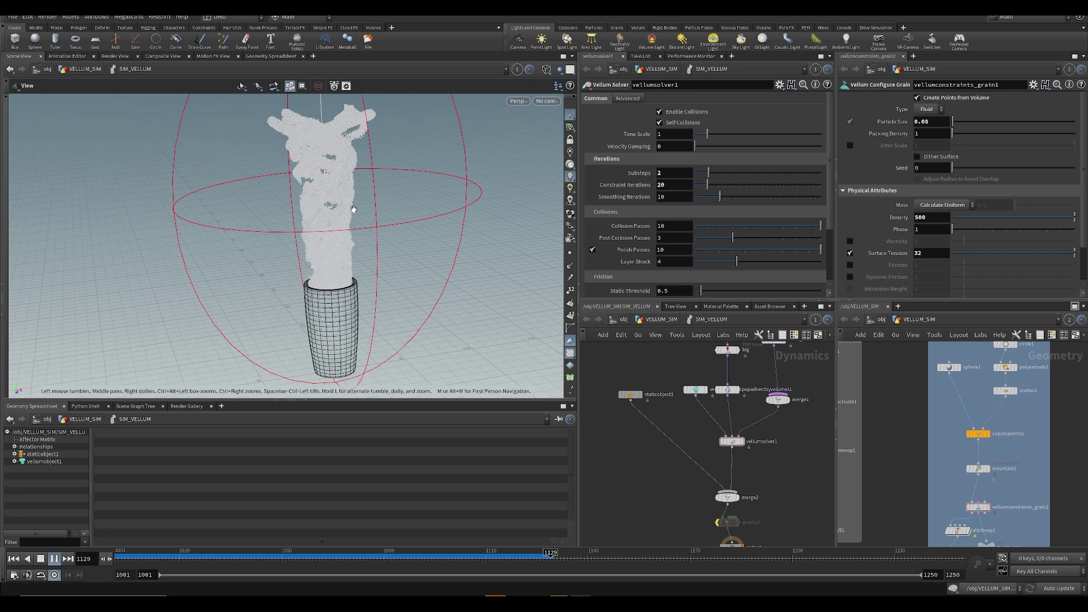
click(375, 560)
drag(267, 558, 265, 558)
drag(342, 263, 290, 250)
middle_drag(291, 250, 271, 230)
mouse_move(271, 230)
right_down()
mouse_move(257, 230)
mouse_move(272, 230)
right_up()
drag(272, 230, 315, 253)
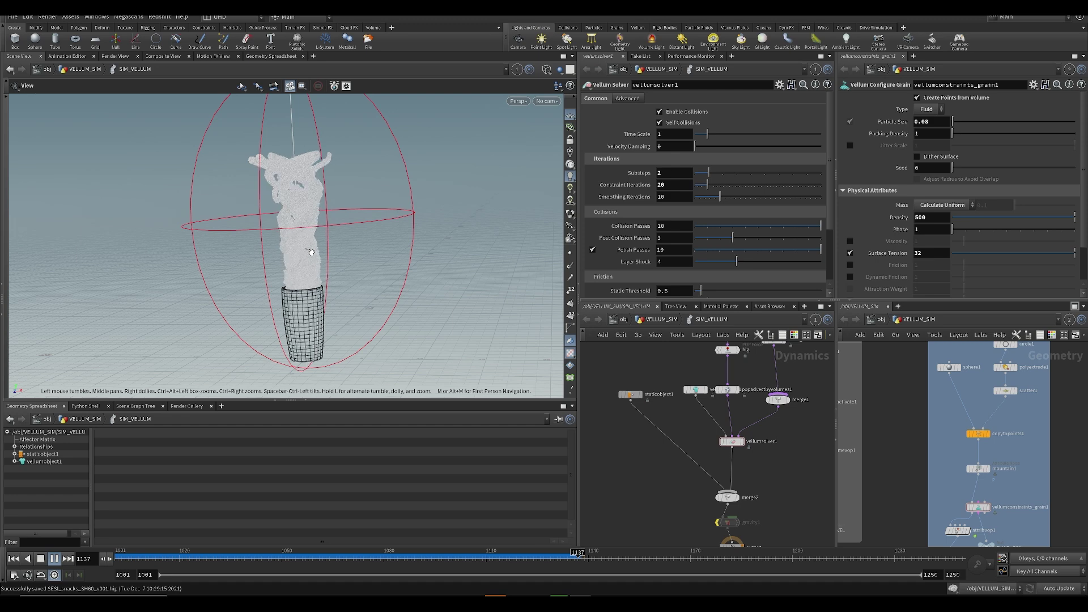
- Set FLUID_SOURCE's Activation to $F<1068, matching the timeline at frame 1068, and save the scene
middle_drag(679, 375, 650, 392)
drag(666, 421, 667, 424)
middle_drag(667, 421, 647, 457)
middle_drag(628, 382, 598, 414)
click(699, 420)
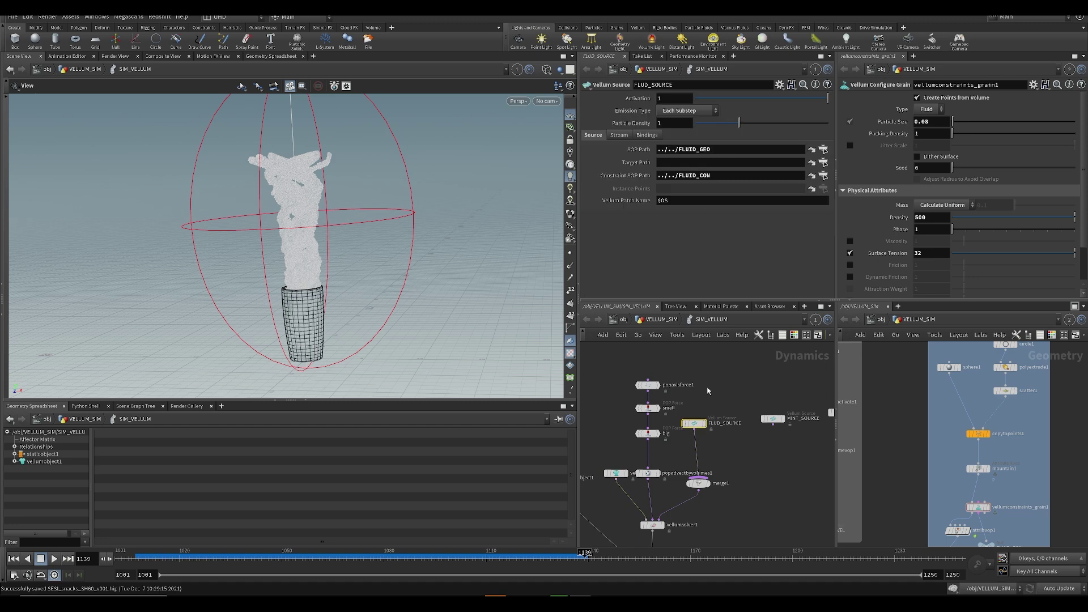
drag(165, 560, 343, 561)
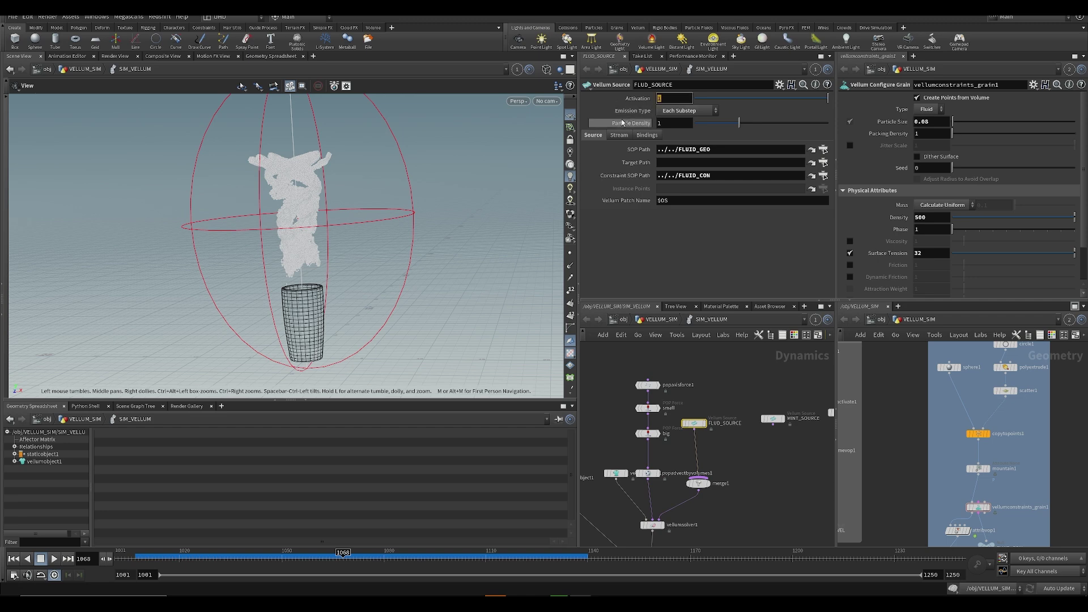
text($F<10)
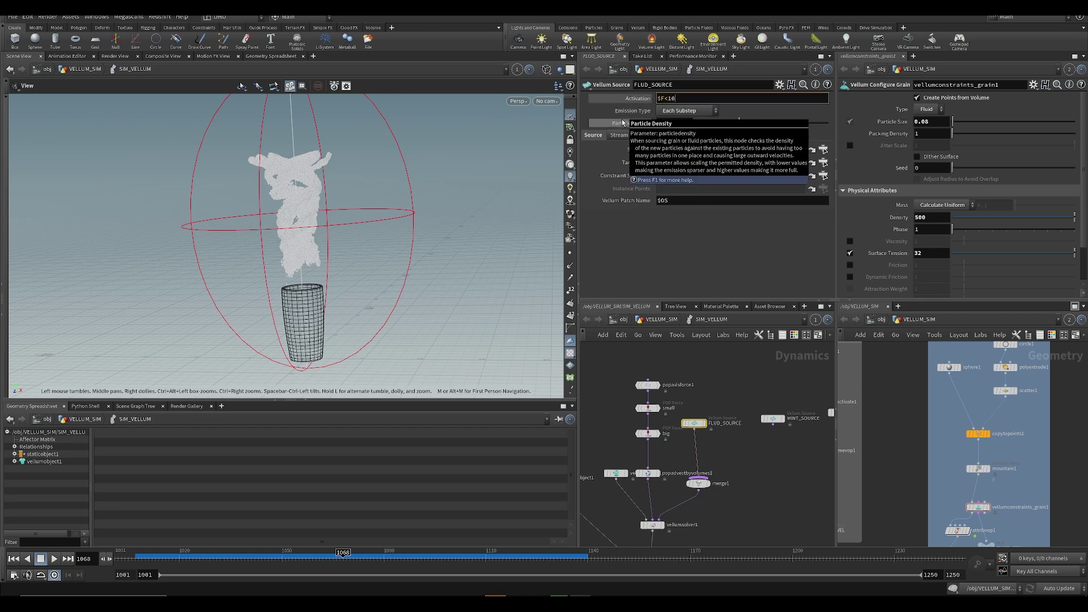
text(60)
key(Return)
key(ctrl+s)
- Examine the fluid stream above the glass at frame 1068 from several angles and inspect the MINT_SOURCE settings
drag(289, 258, 326, 286)
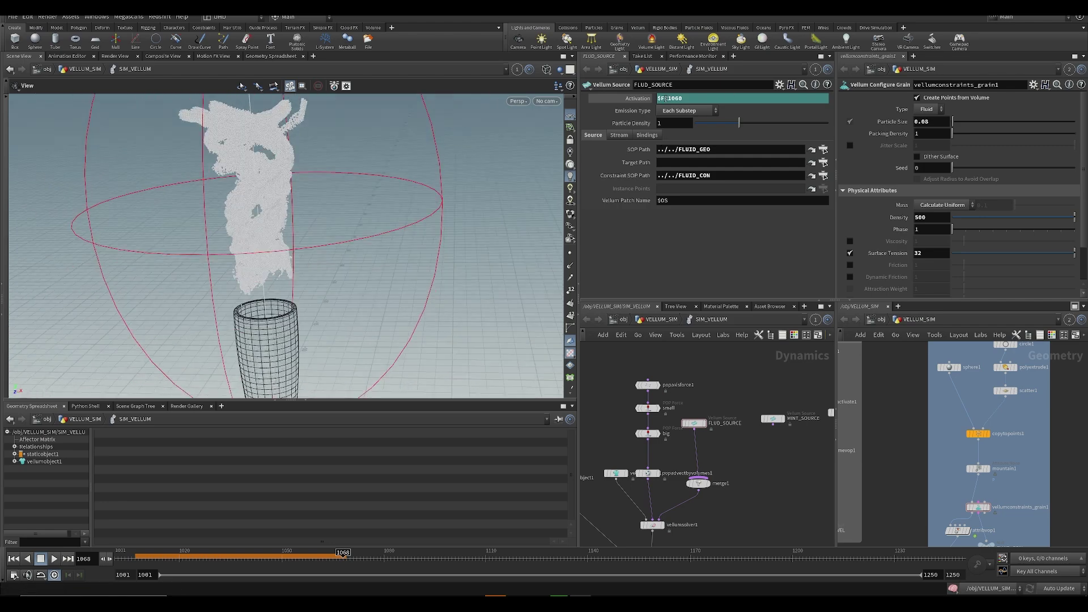
drag(408, 245, 359, 248)
drag(266, 250, 256, 195)
middle_drag(771, 392, 731, 398)
click(598, 412)
mouse_move(356, 312)
mouse_down()
mouse_move(363, 355)
mouse_move(359, 314)
mouse_up()
middle_drag(360, 314, 395, 399)
middle_drag(384, 212, 385, 136)
right_drag(385, 136, 406, 244)
drag(300, 315, 296, 278)
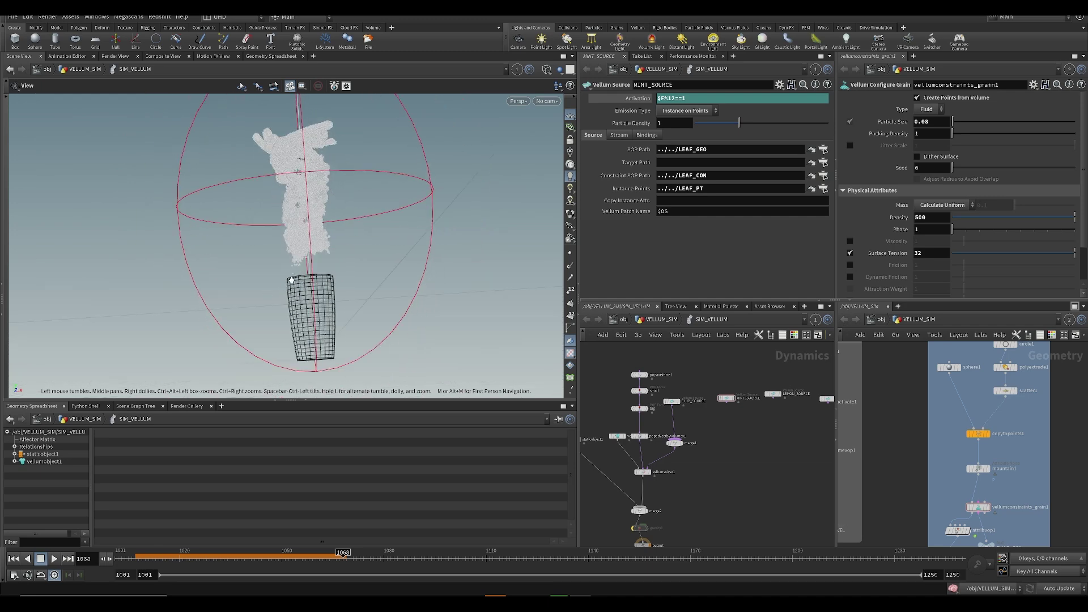
drag(427, 319, 262, 286)
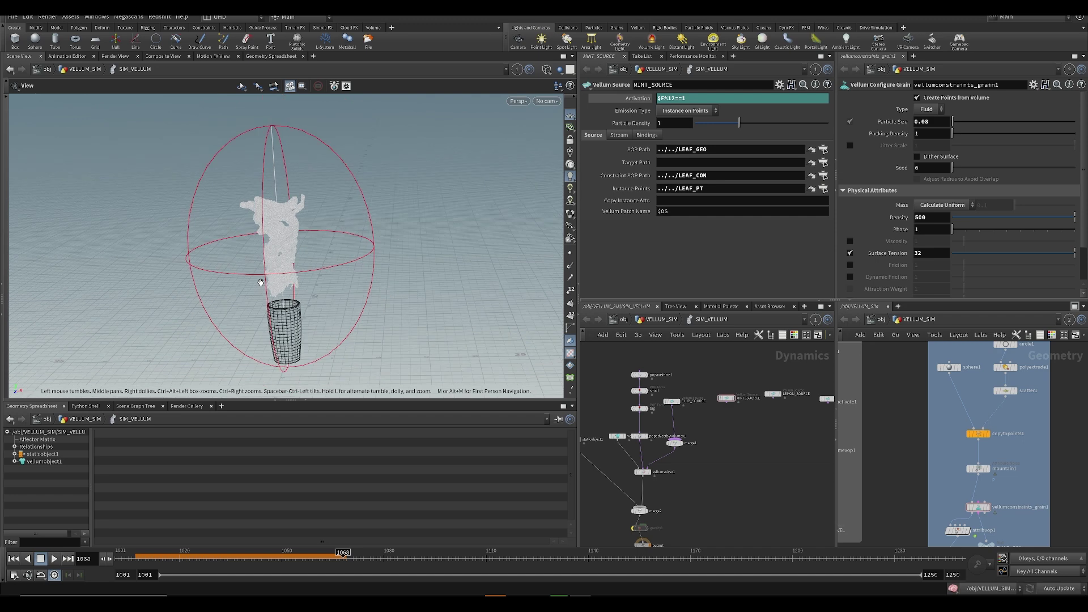
drag(408, 300, 355, 235)
middle_drag(356, 235, 330, 277)
right_drag(328, 277, 298, 273)
drag(298, 274, 310, 262)
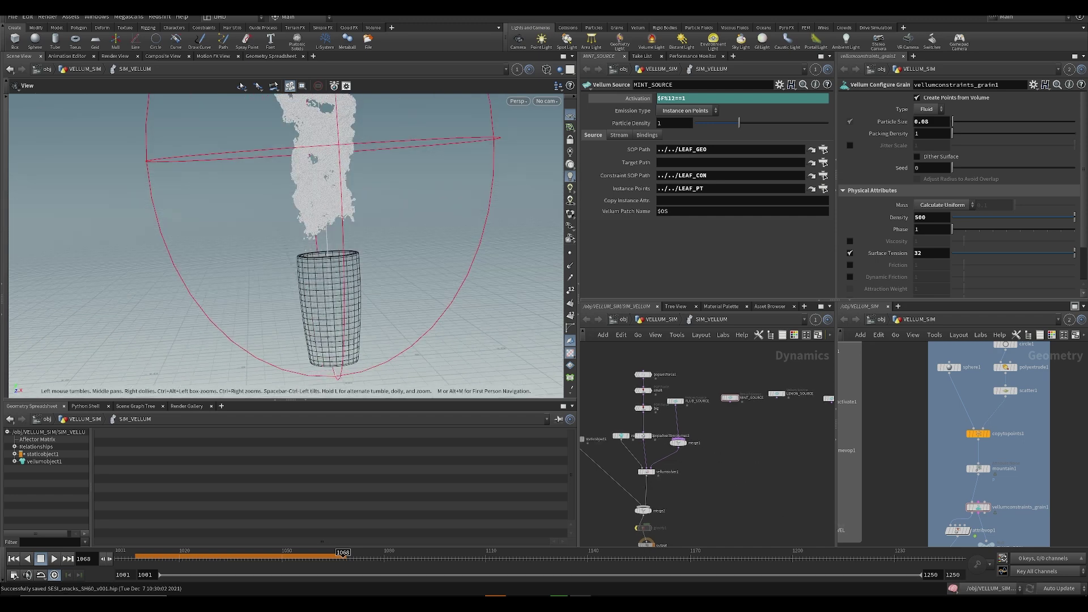
- Inspect the small and big POP Force nodes together with the stream over the glass, and save the scene
middle_drag(723, 469, 795, 473)
middle_drag(734, 386, 694, 384)
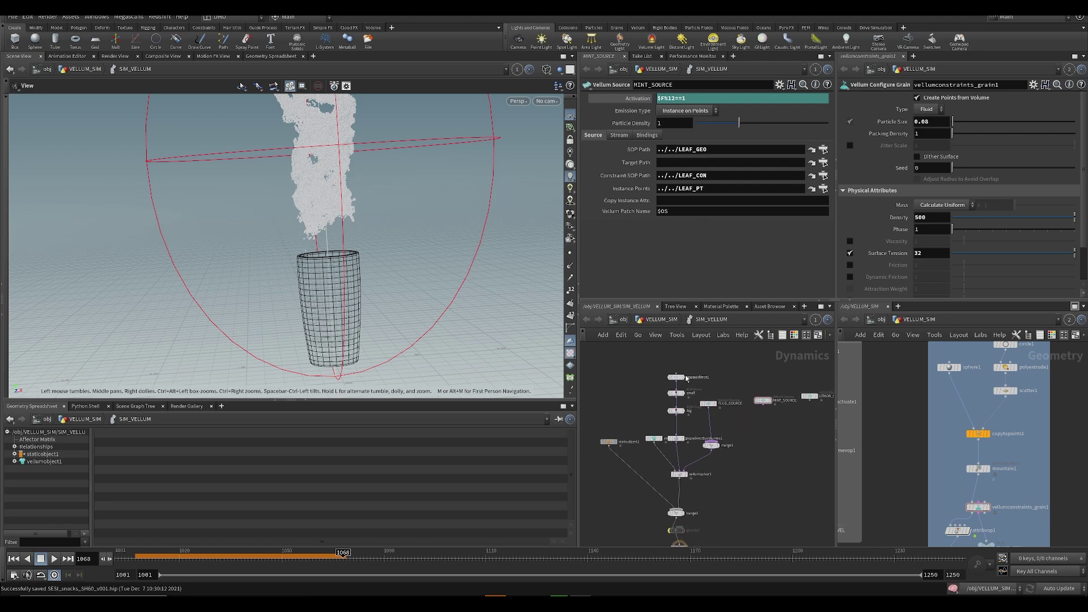
drag(466, 319, 416, 309)
scroll(682, 397, up, 3)
drag(634, 384, 689, 432)
middle_drag(689, 432, 638, 416)
drag(352, 282, 328, 234)
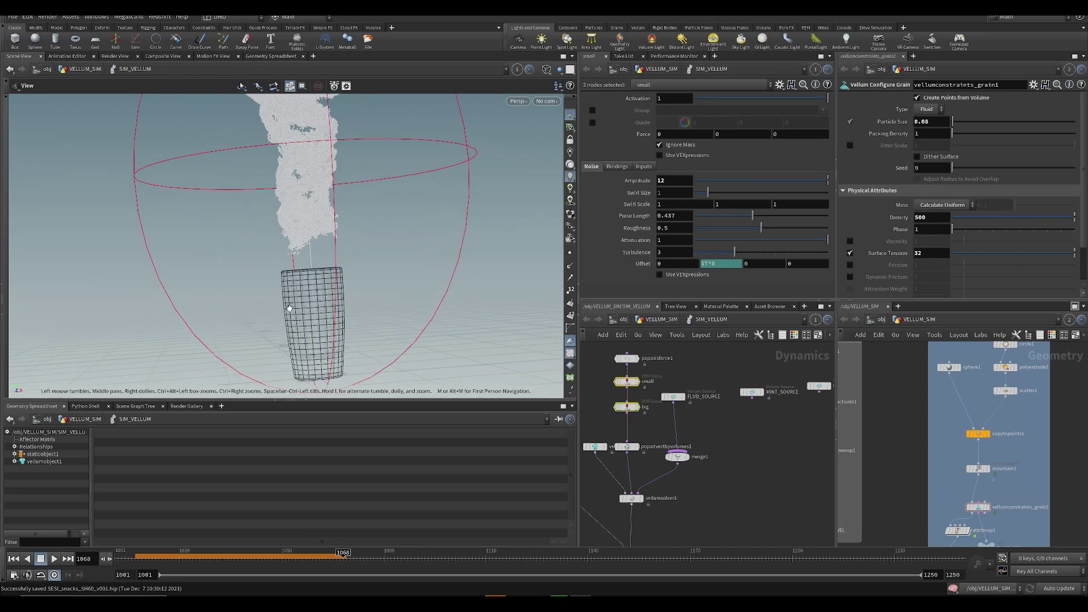
drag(314, 300, 275, 263)
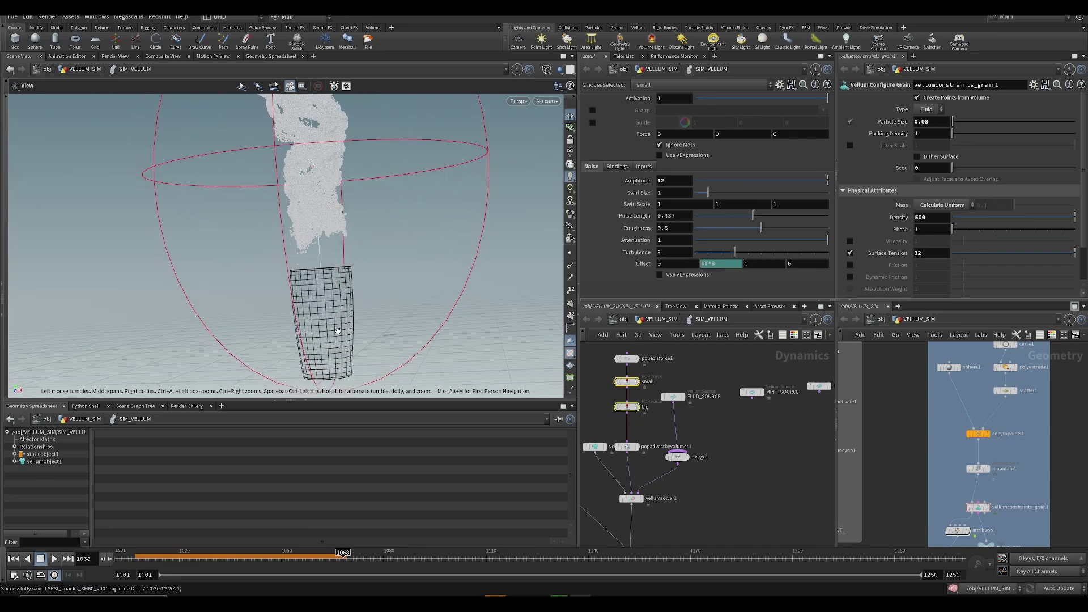
drag(378, 323, 355, 343)
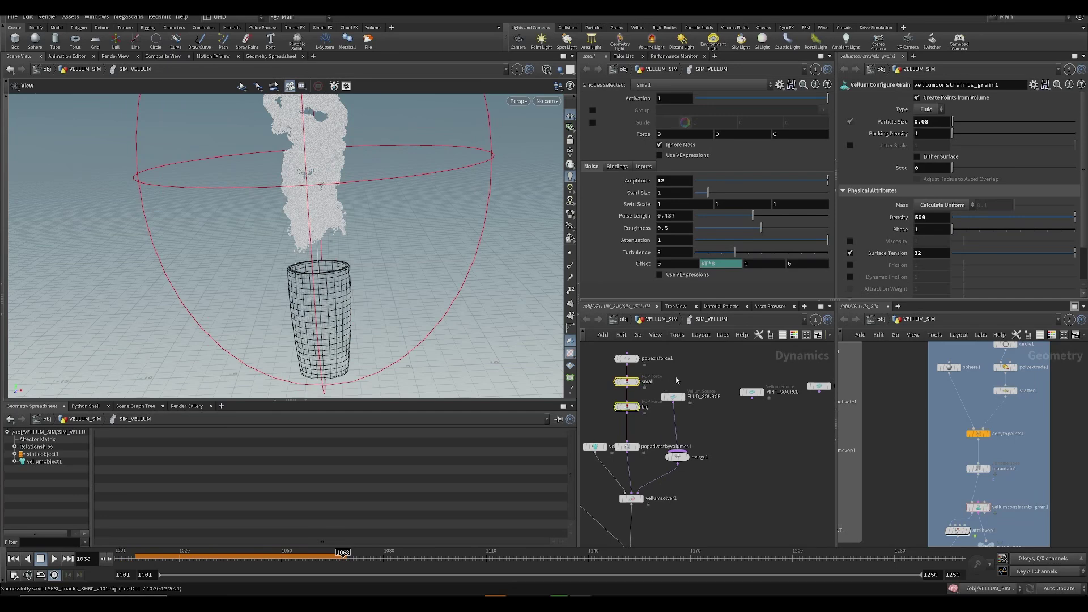
middle_drag(671, 383, 675, 416)
scroll(705, 411, down, 3)
key(ctrl+s)
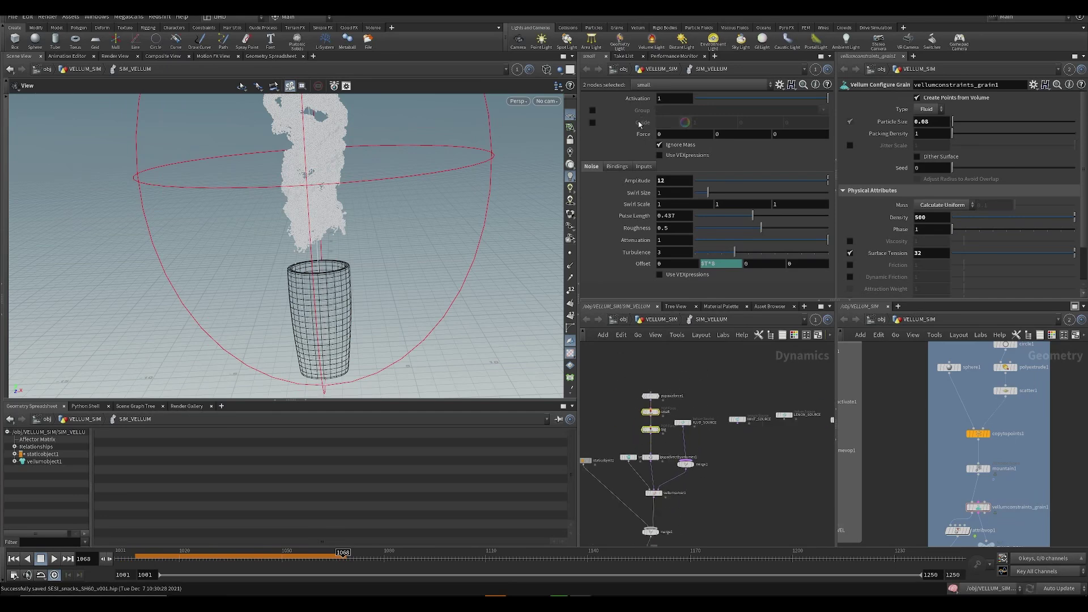
- Go up to the VELLUM_SIM geometry network, undo the displacement of the SIM_VELLUM node and save the scene
key(u)
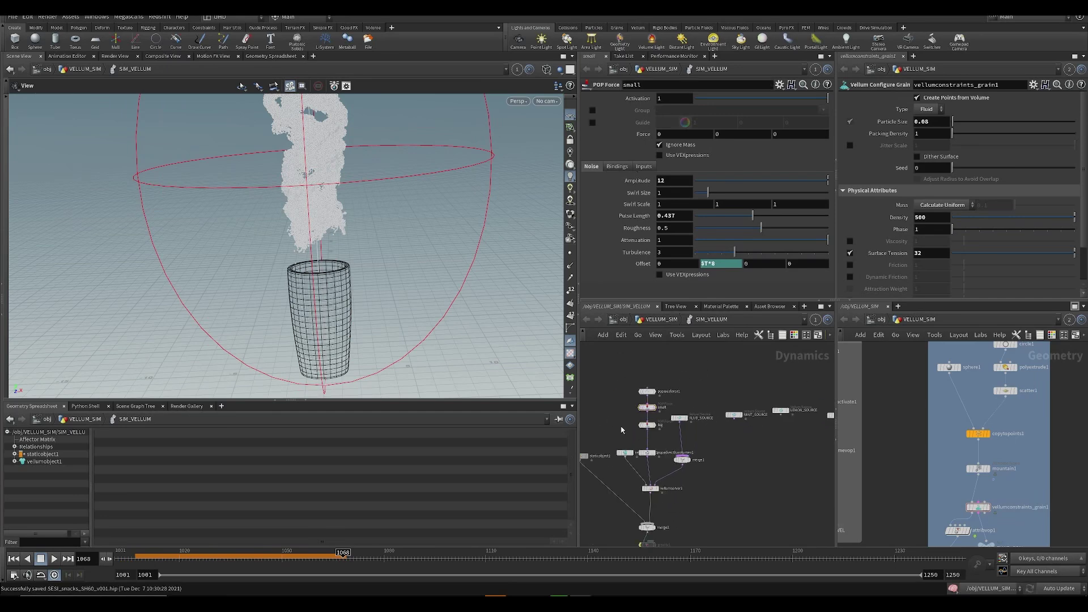
scroll(648, 421, up, 6)
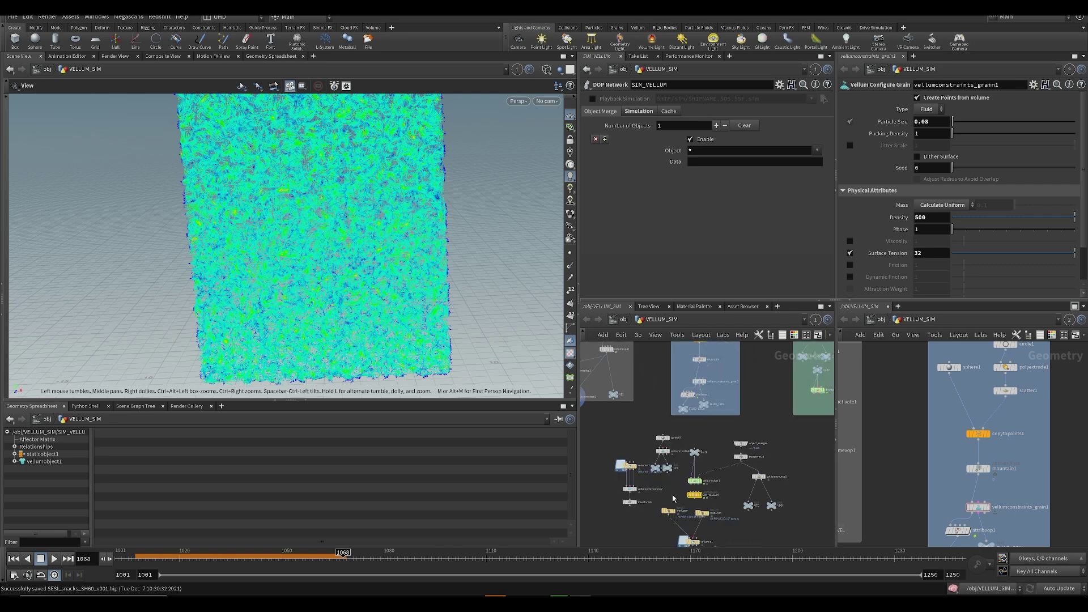
middle_drag(619, 407, 652, 435)
middle_drag(760, 480, 722, 369)
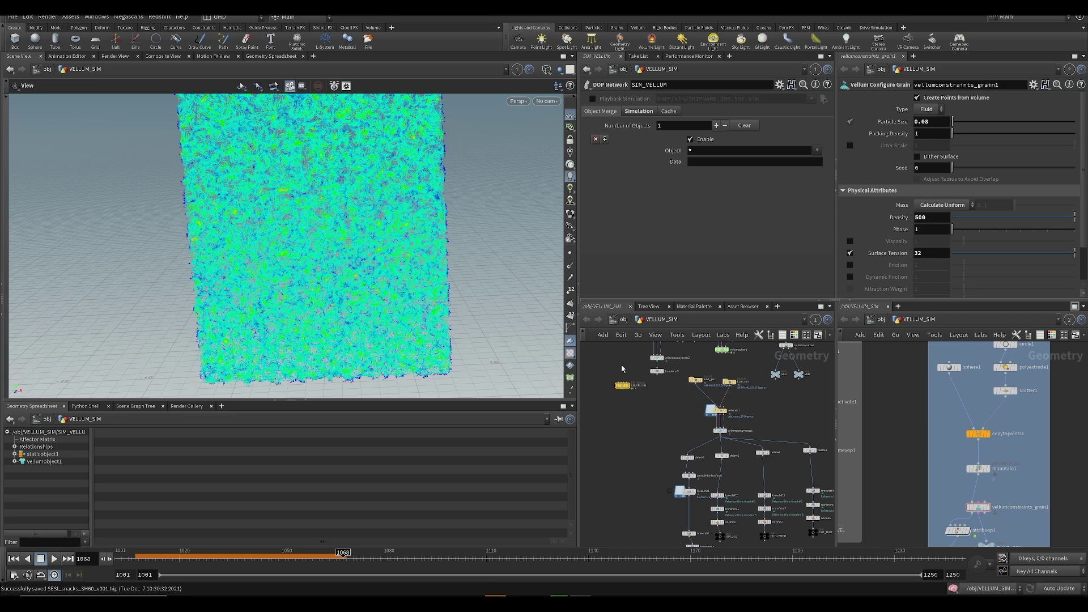
key(ctrl+z)
key(ctrl+s)
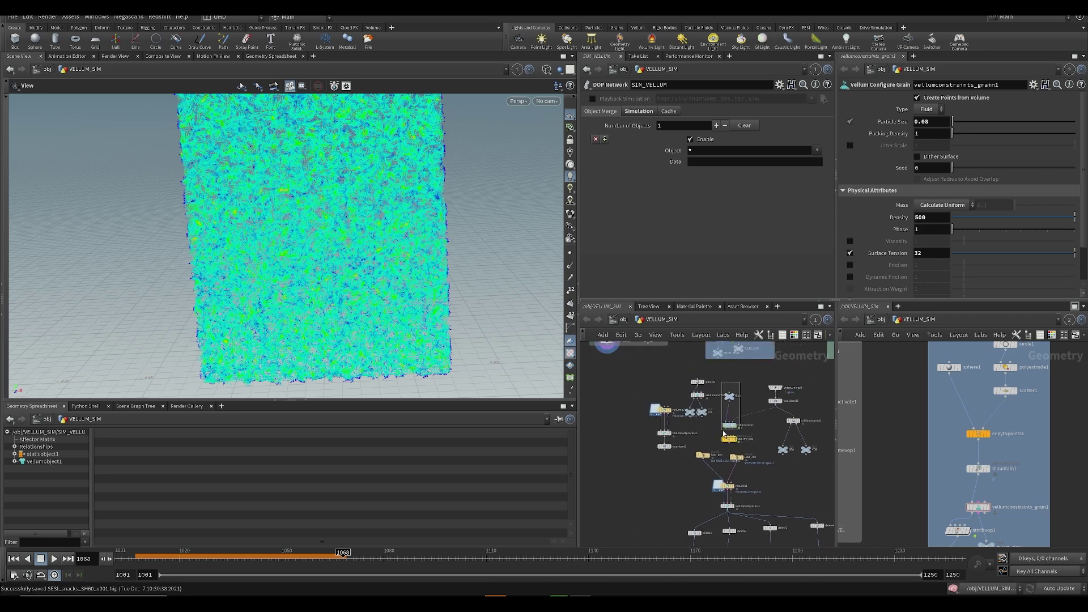
- Move vellumsolver1 and the null above it up, clear of the SIM_VELLUM node
drag(731, 426, 734, 409)
drag(681, 372, 611, 426)
click(716, 414)
scroll(731, 433, up, 3)
scroll(690, 451, down, 6)
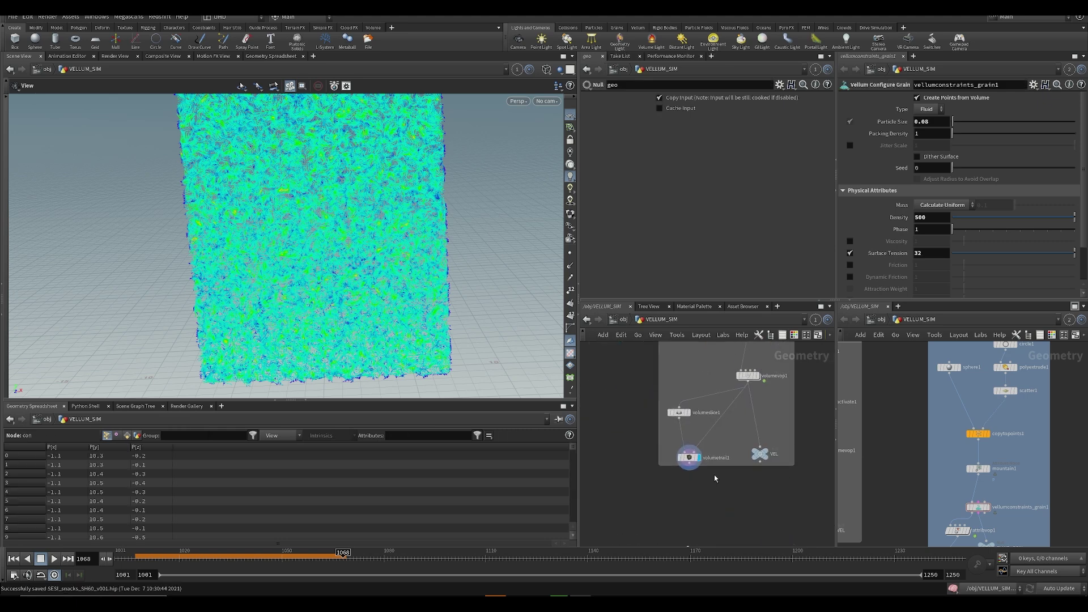
- Display the GEO null under collisionsource1 to show the glass collision geometry
middle_drag(635, 500, 729, 394)
middle_drag(773, 489, 681, 391)
scroll(681, 391, up, 2)
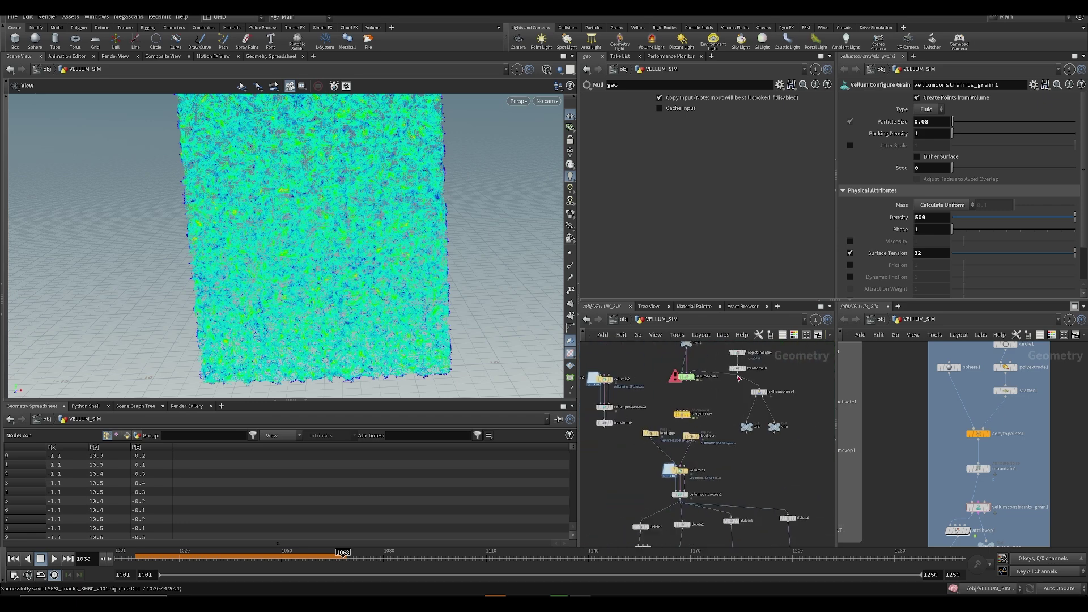
middle_drag(754, 381, 730, 388)
scroll(708, 405, up, 2)
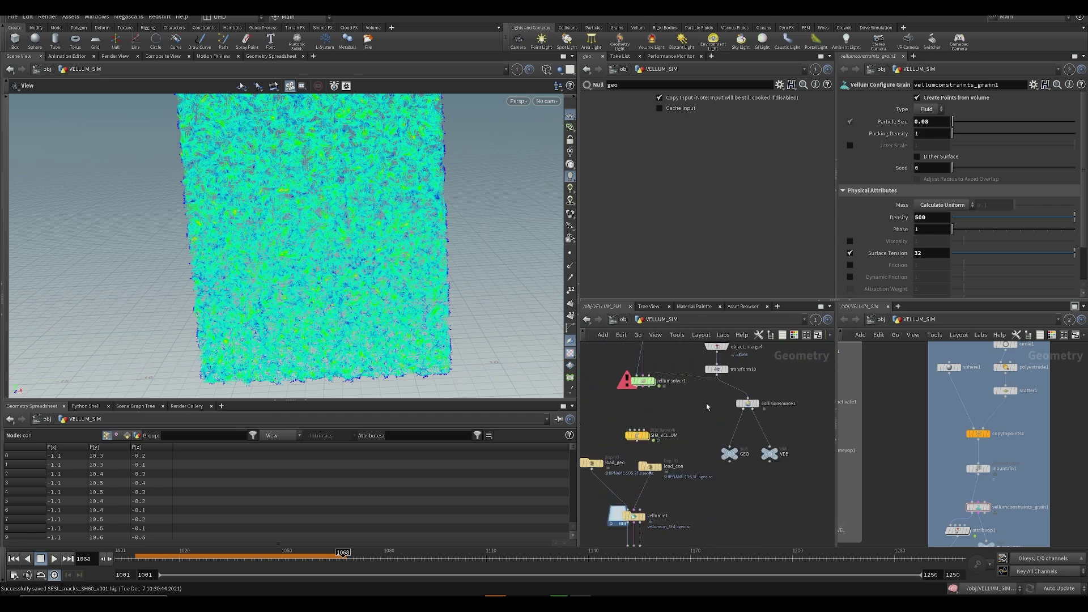
click(727, 449)
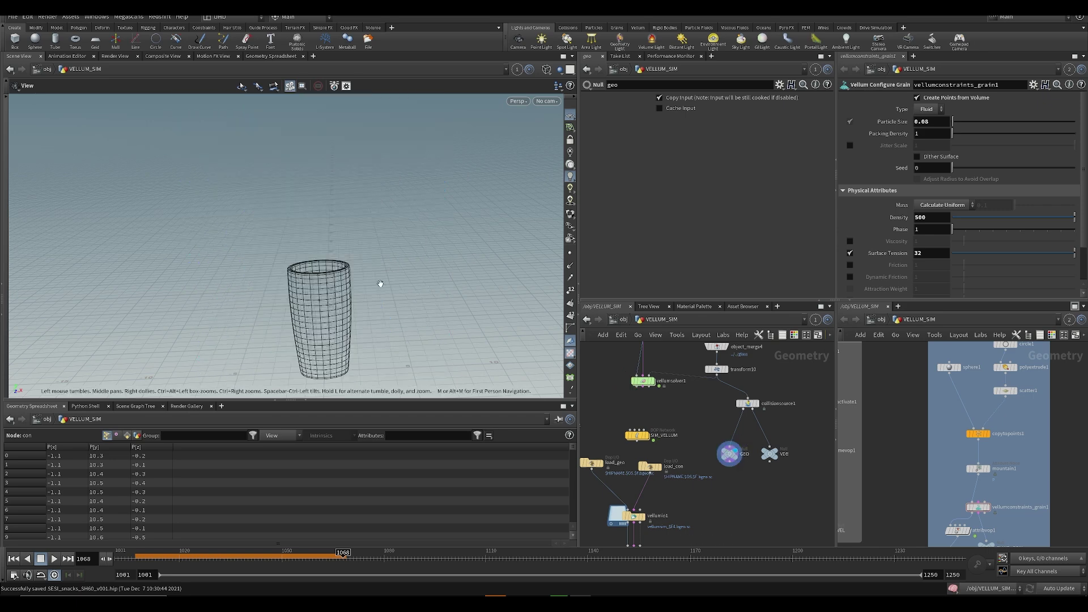
- Add a Null node wired to transform10's output beside collisionsource1 and display it
key(Tab)
text(null)
key(Return)
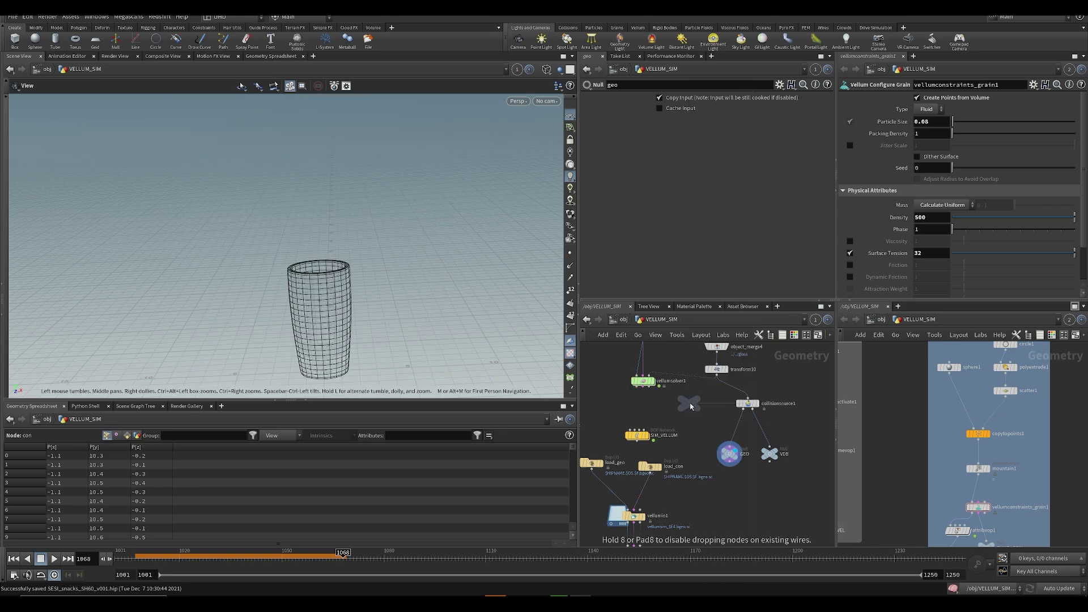
click(702, 429)
click(710, 425)
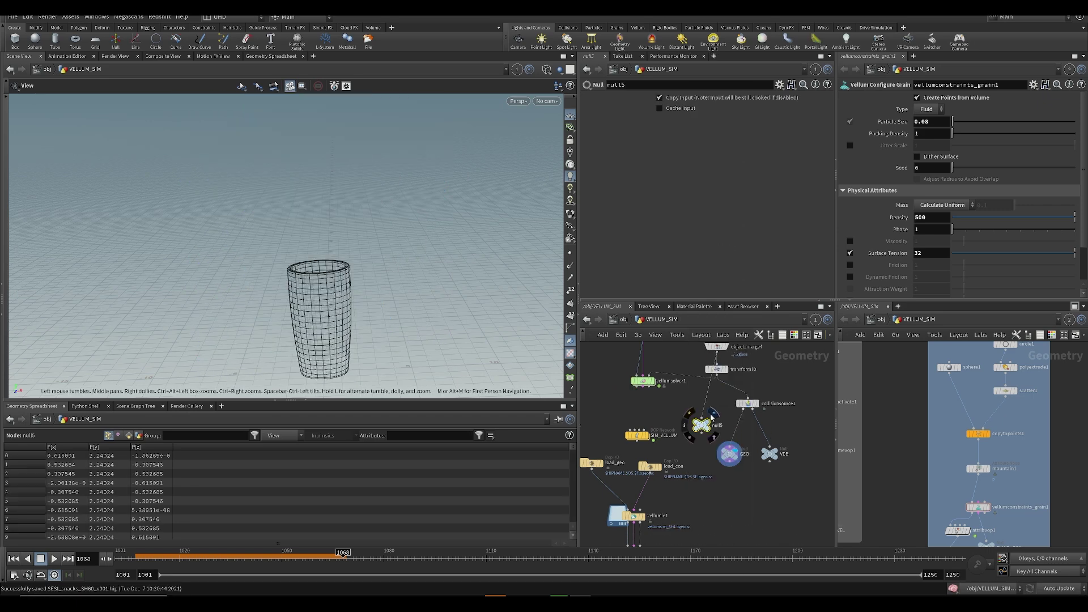
click(717, 376)
click(702, 418)
drag(396, 283, 450, 306)
key(w)
key(w)
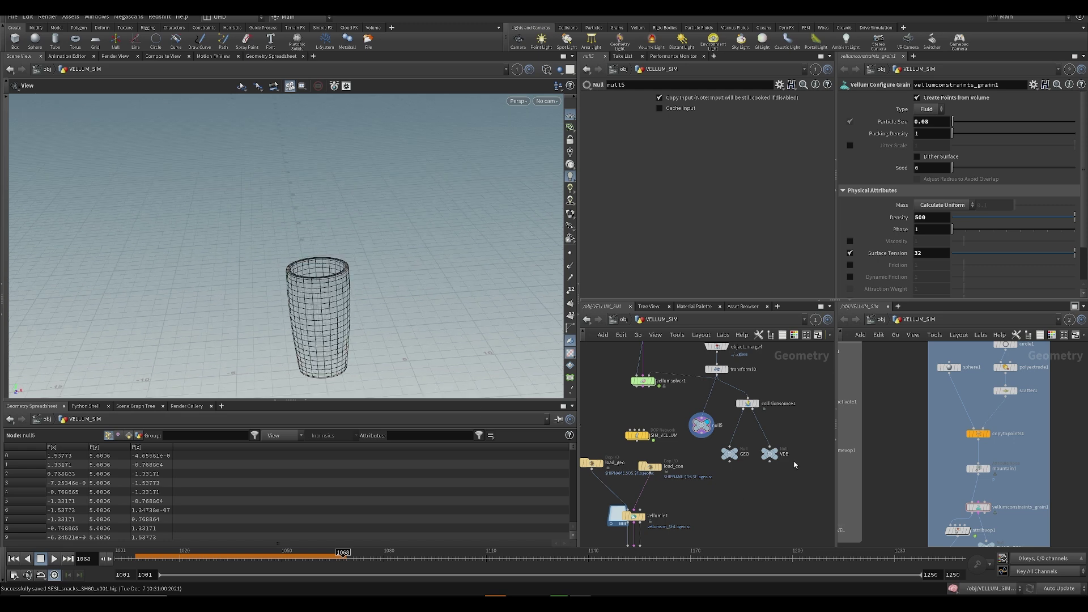
- Insert a Tube node between transform10 and the new null, shown shaded, with End Caps enabled and Rows set to 10
scroll(680, 395, up, 2)
key(Tab)
text(tub)
key(Return)
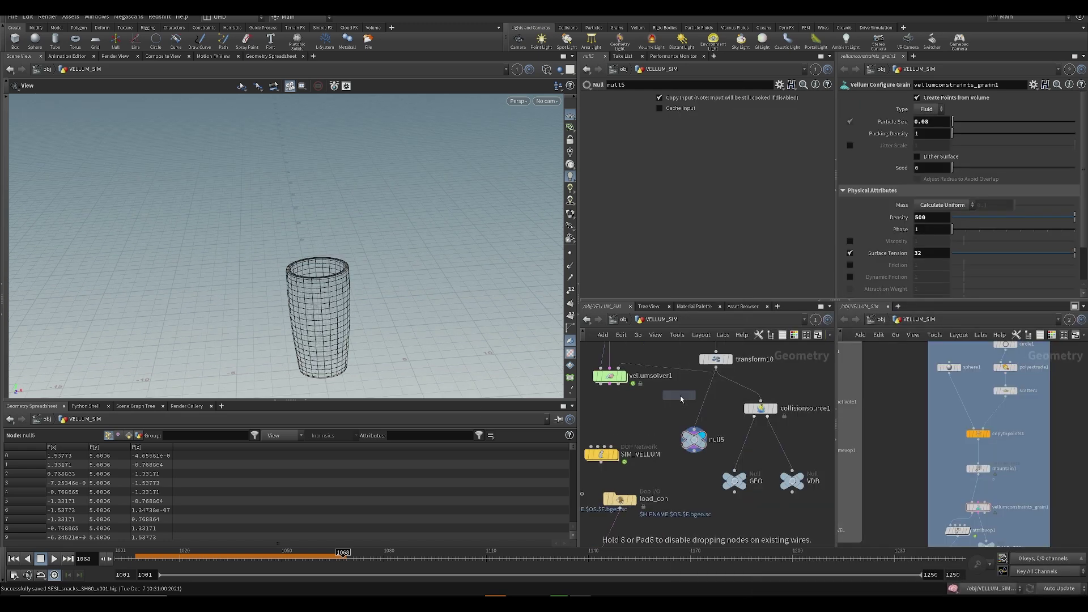
click(700, 396)
click(719, 374)
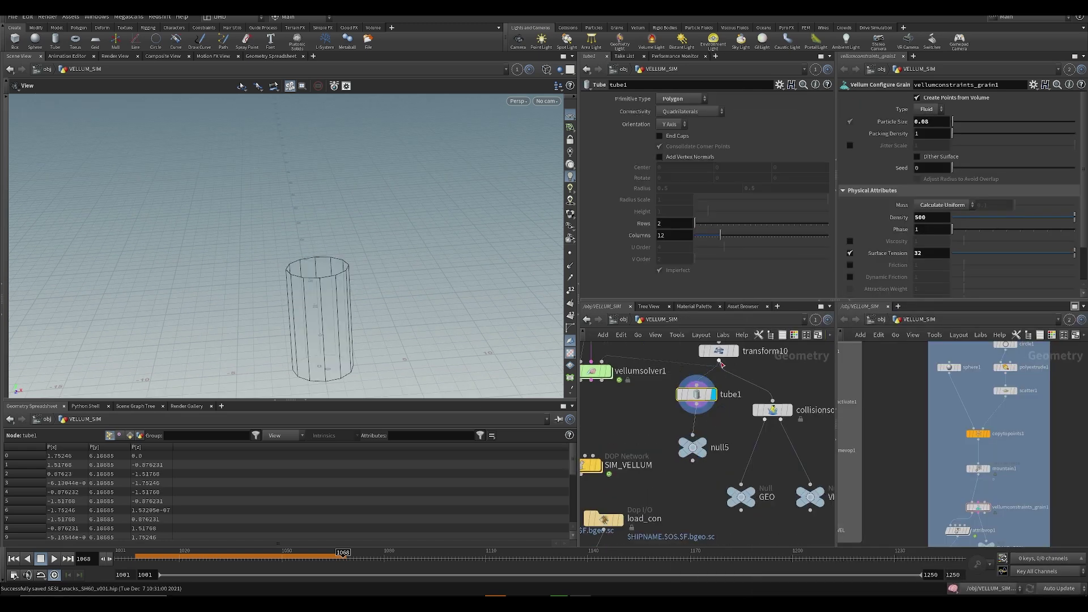
key(w)
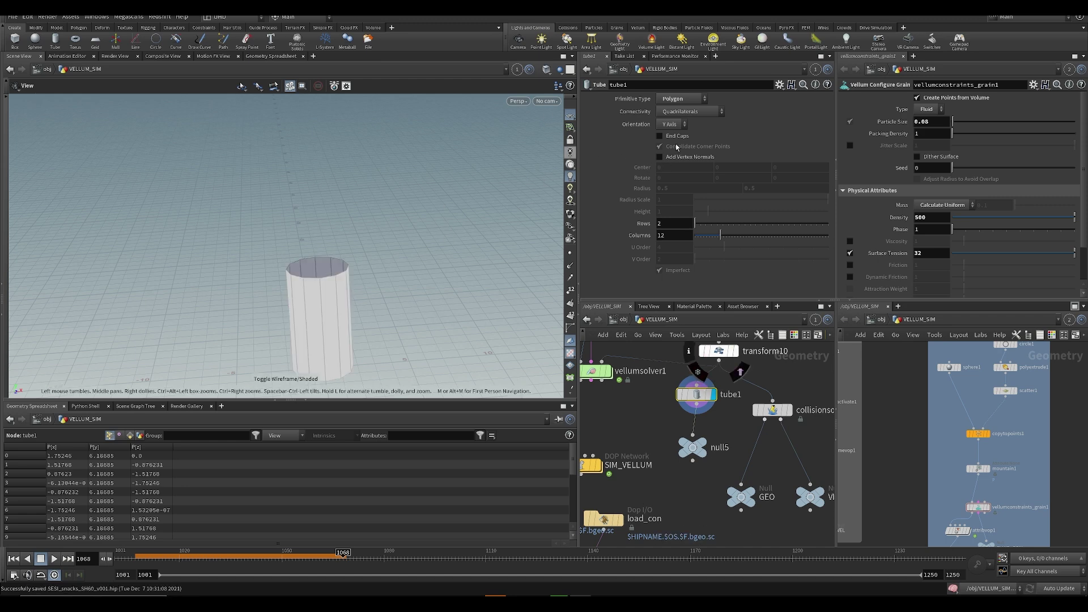
click(660, 136)
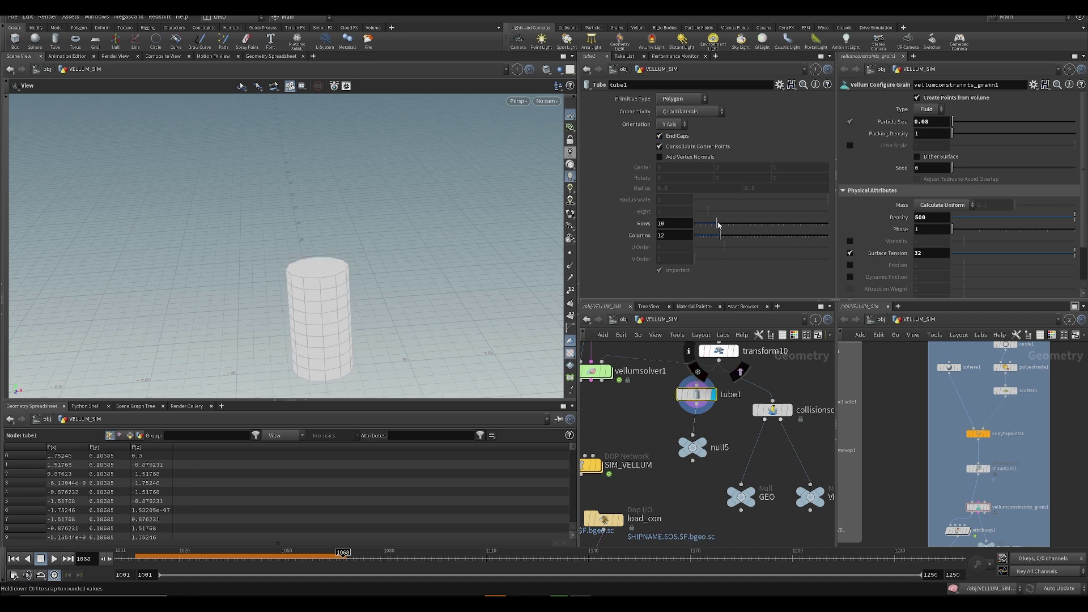
- Insert a Ray node between tube1 and the null, and connect transform10 to its second input
middle_drag(701, 444, 587, 293)
scroll(661, 383, down, 2)
middle_drag(661, 384, 689, 486)
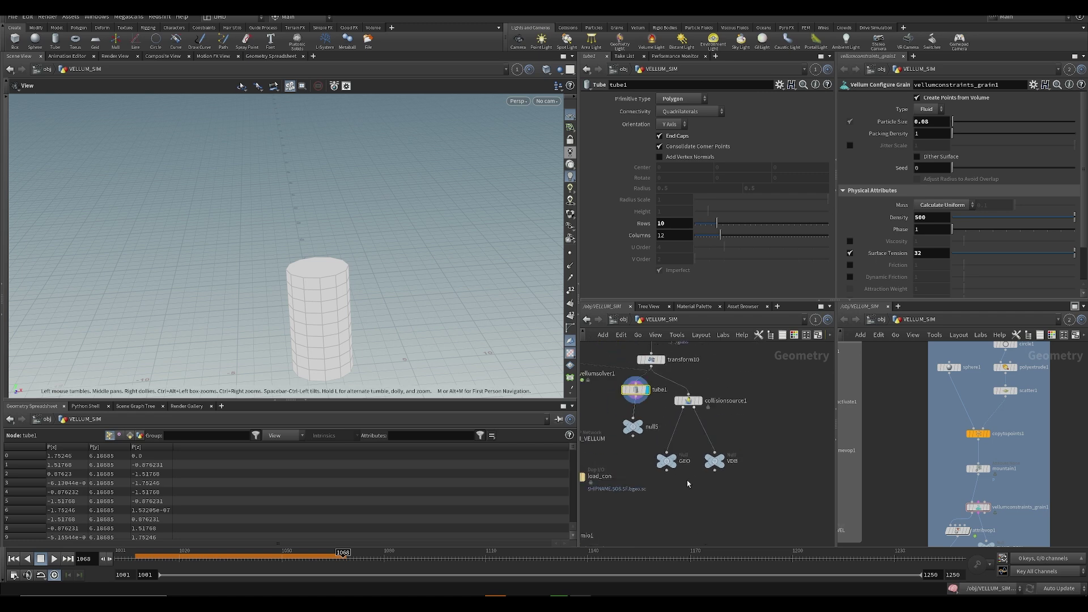
scroll(555, 379, up, 1)
scroll(652, 411, up, 3)
key(Tab)
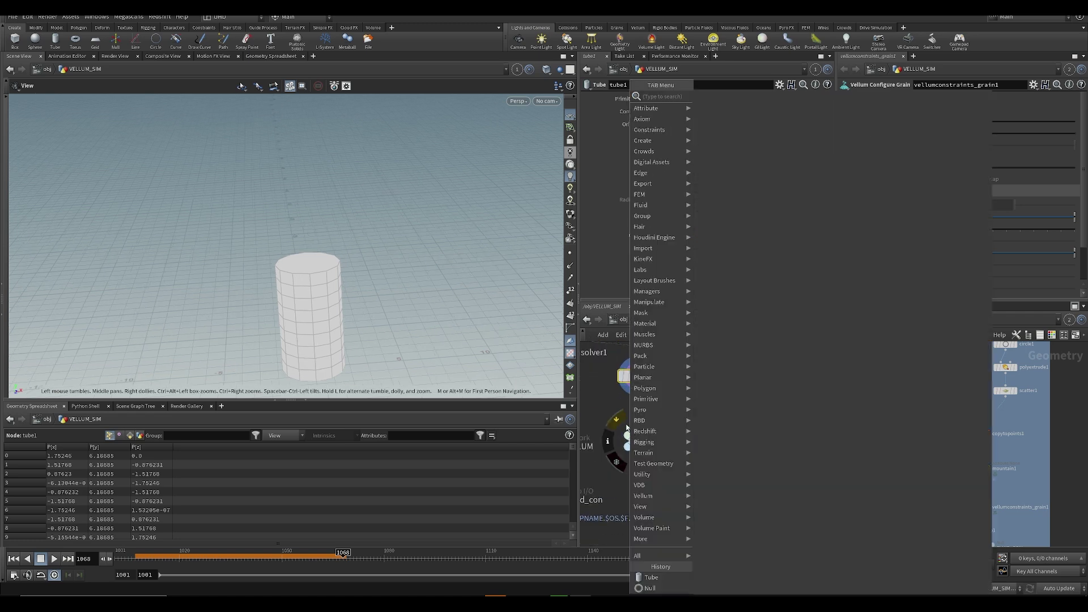
click(650, 588)
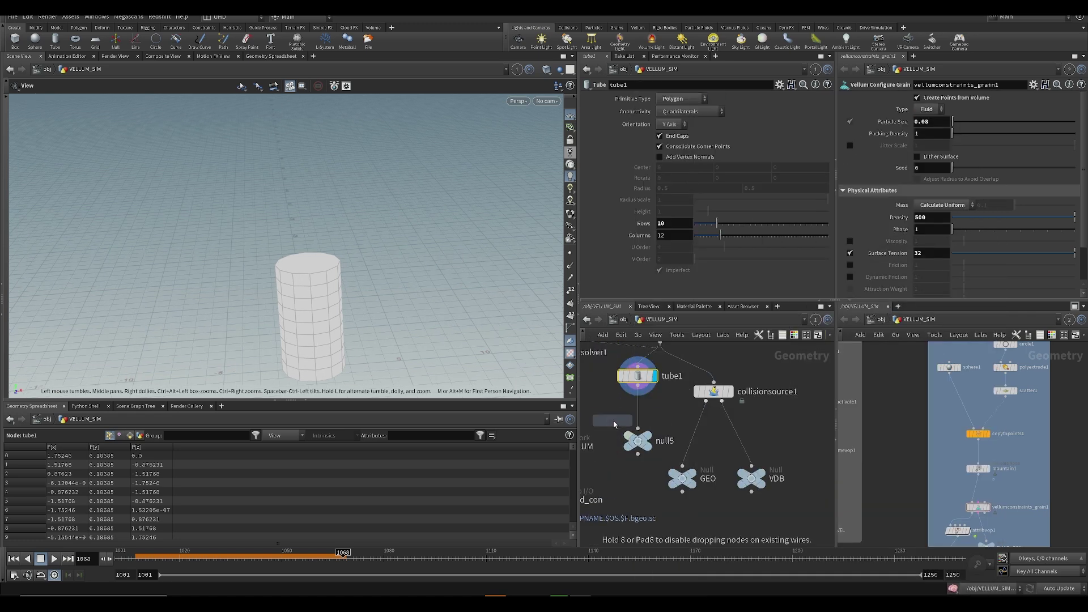
click(637, 399)
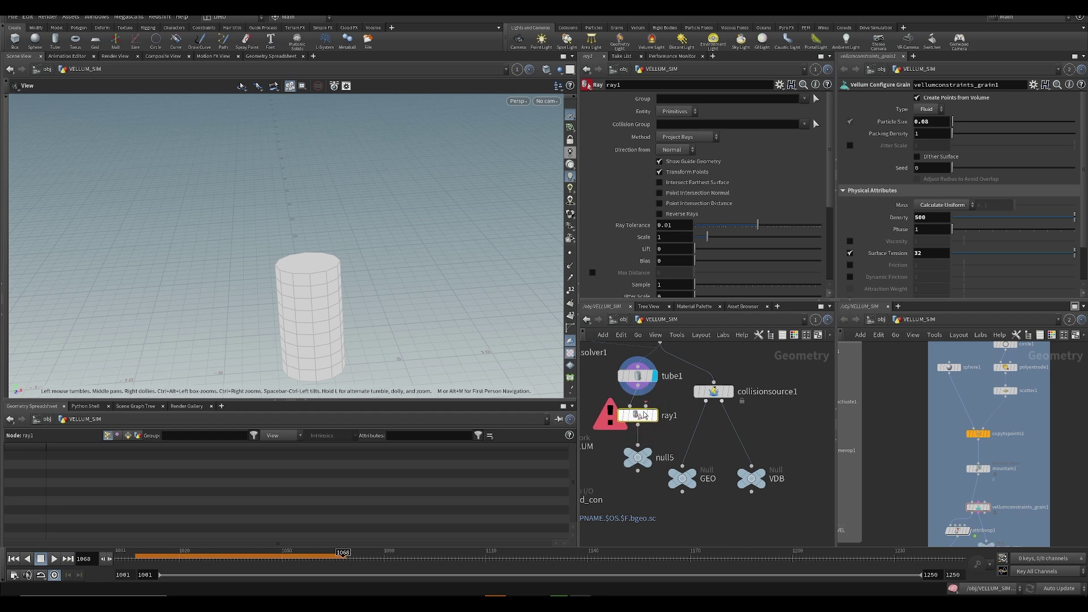
click(646, 404)
middle_drag(657, 374, 659, 413)
click(662, 382)
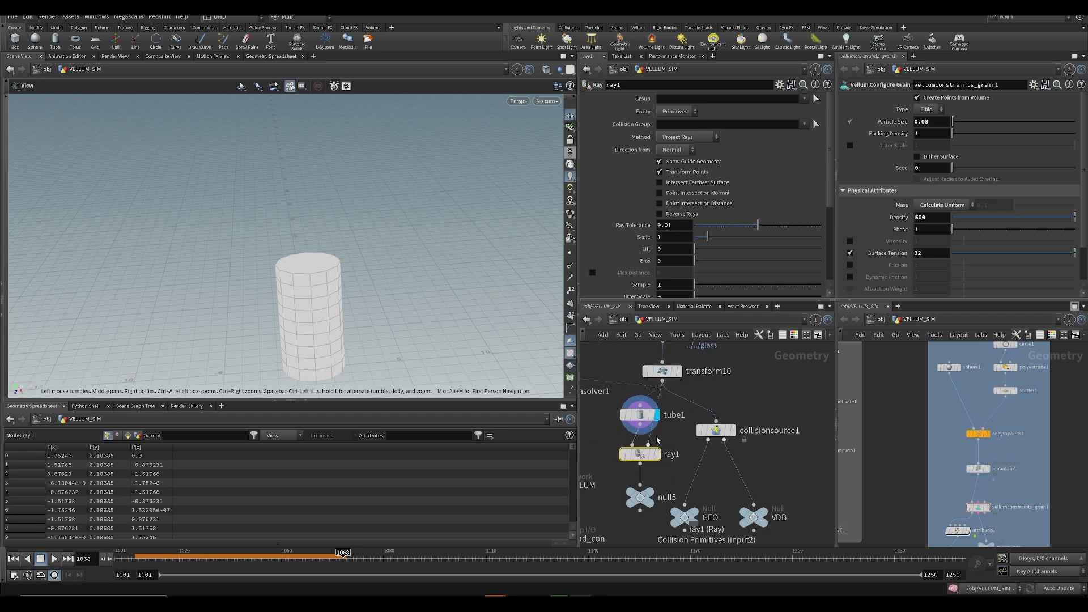
- Set the Ray node's Method to Minimum Distance
click(689, 138)
click(683, 149)
click(682, 138)
click(683, 139)
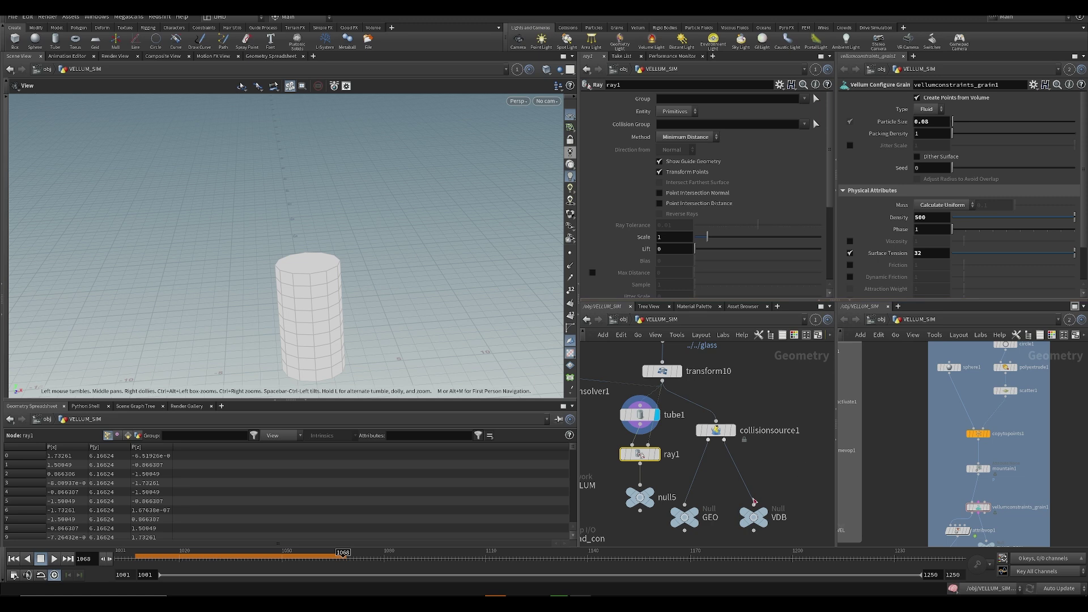
- Display the null5 node below ray1 and save the scene
click(644, 503)
key(ctrl+s)
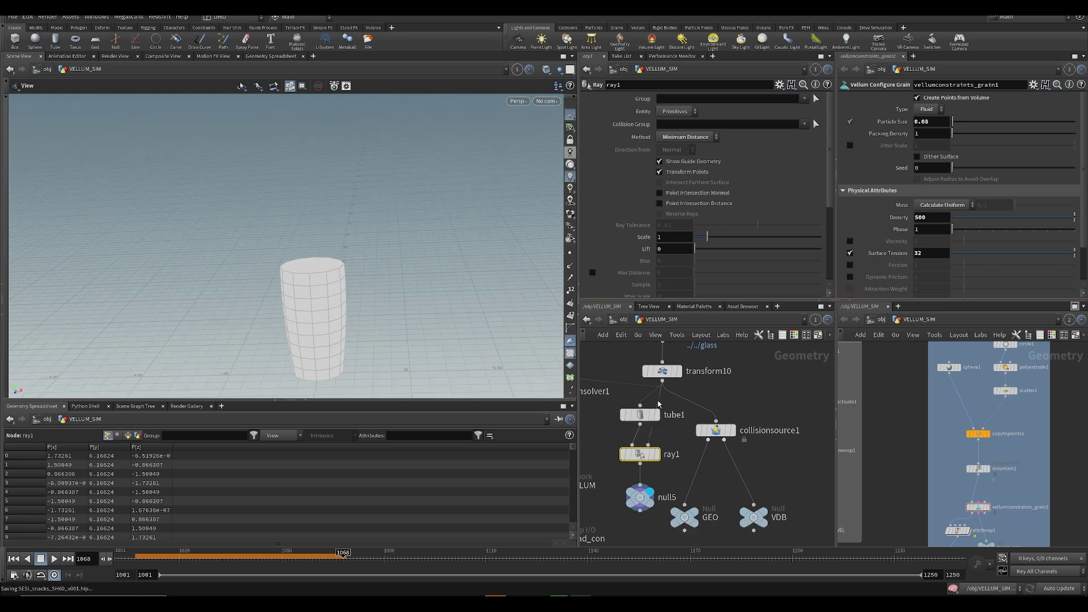
scroll(663, 398, down, 4)
drag(742, 415, 747, 503)
middle_drag(660, 520, 733, 464)
key(ctrl+s)
click(734, 464)
scroll(715, 432, up, 3)
- Insert a VDB from Polygons node between ray1 and null5, and save the scene
drag(715, 429, 720, 451)
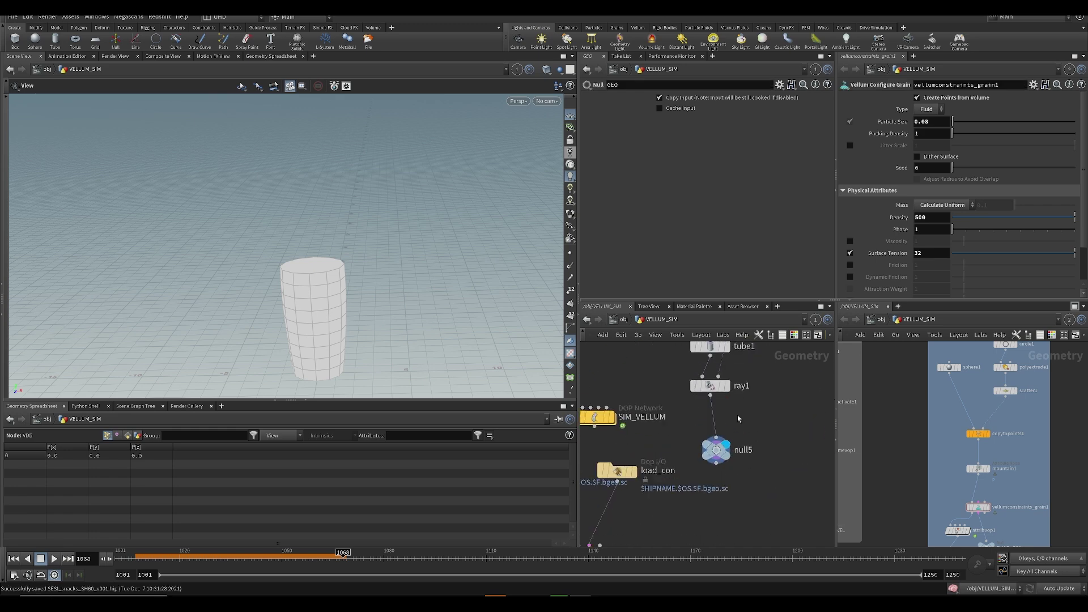
key(Tab)
text(vdb fr)
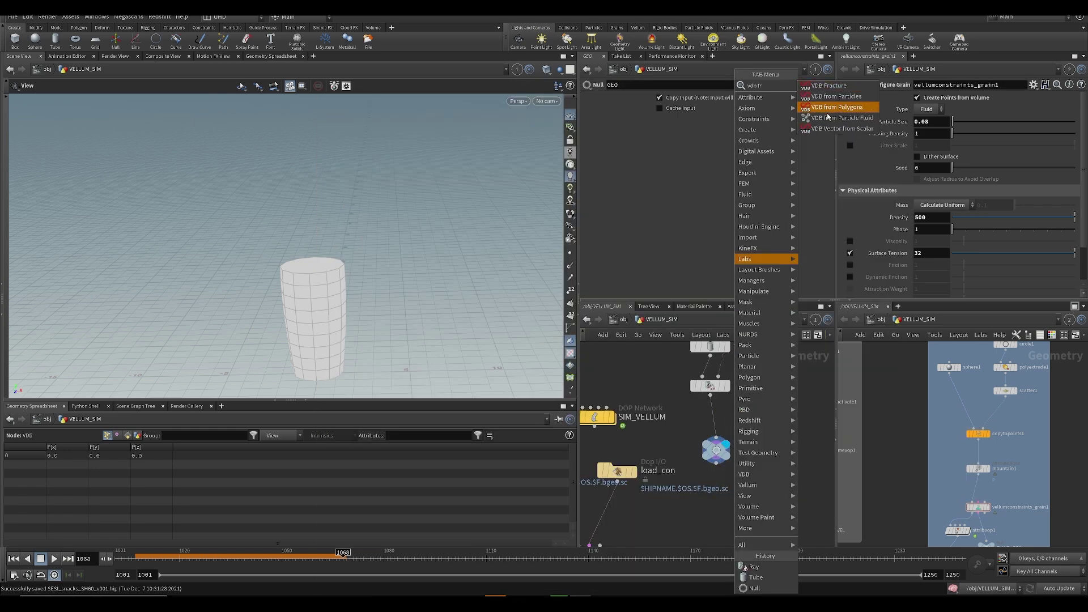
click(833, 108)
click(710, 426)
key(ctrl+s)
- Rename the null5 node to OUT_VDB, wire it into an input of the SIM_VELLUM DOP network, and save
drag(340, 278, 317, 318)
middle_drag(647, 400, 714, 405)
scroll(700, 398, down, 3)
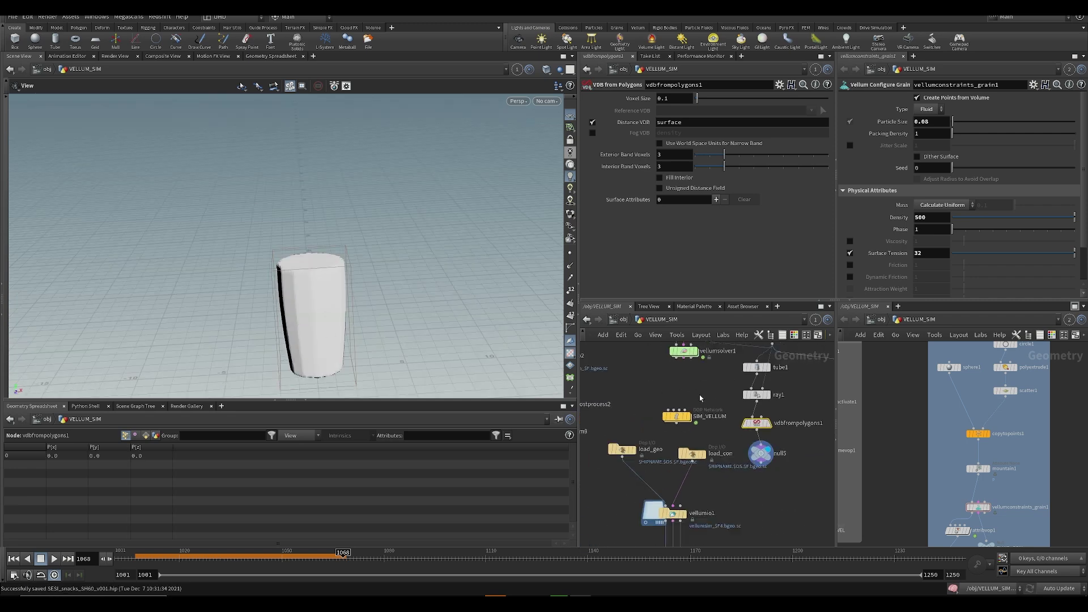
double_click(777, 454)
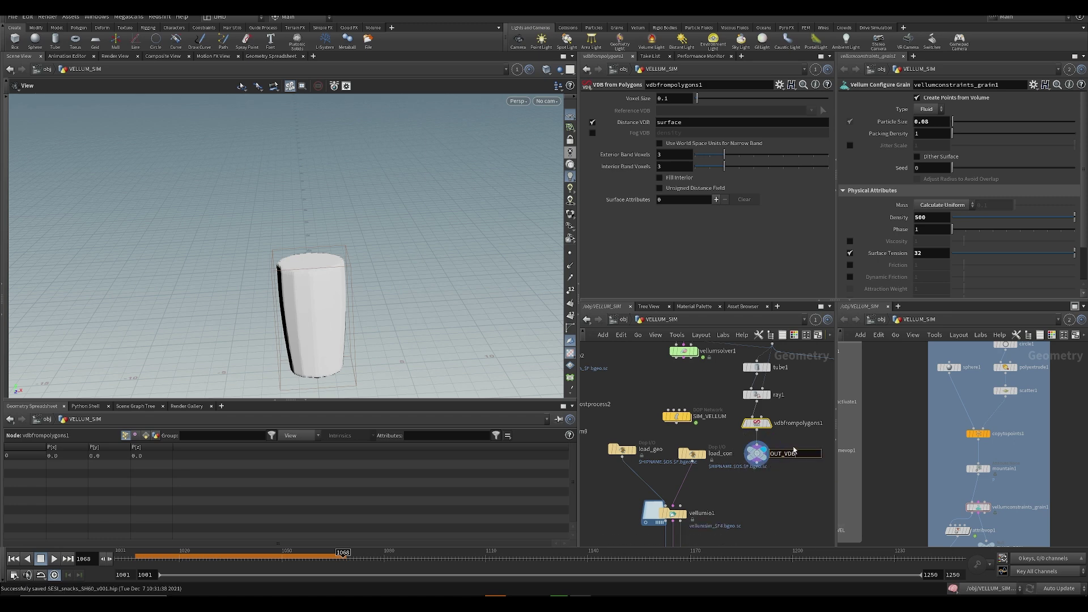
click(679, 411)
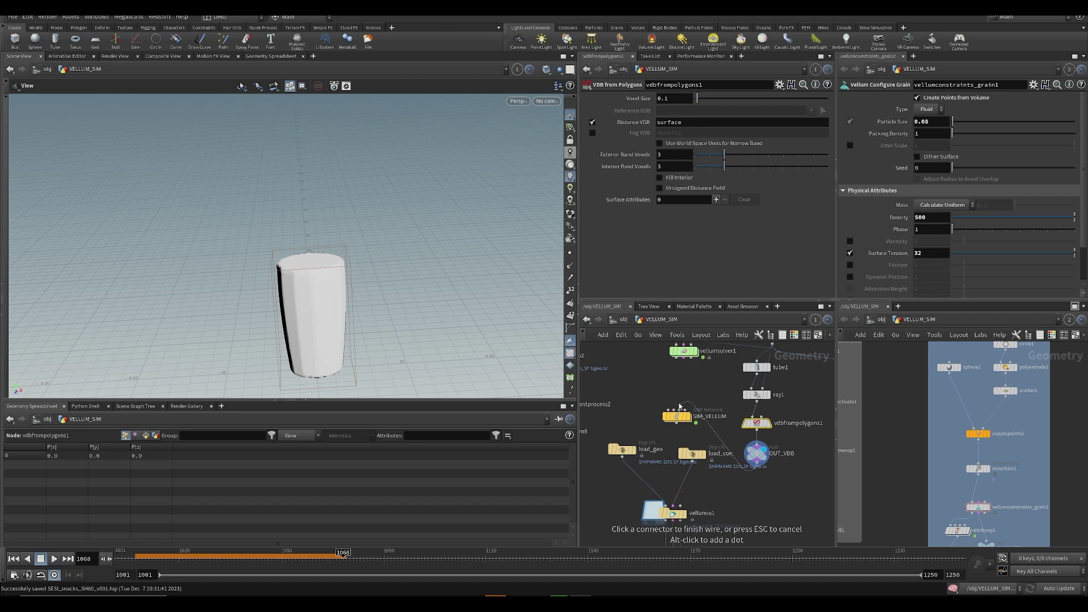
click(667, 407)
shift+drag(759, 456, 772, 402)
key(ctrl+s)
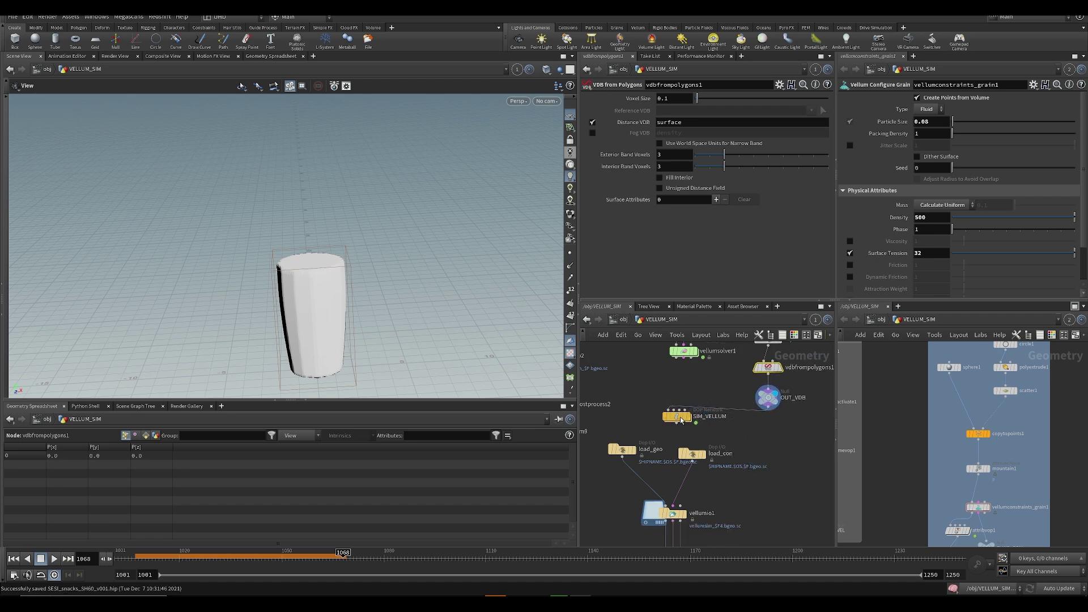
- Enter the SIM_VELLUM network, select popaxisforce1, and save the scene
double_click(677, 416)
scroll(635, 399, up, 2)
click(651, 389)
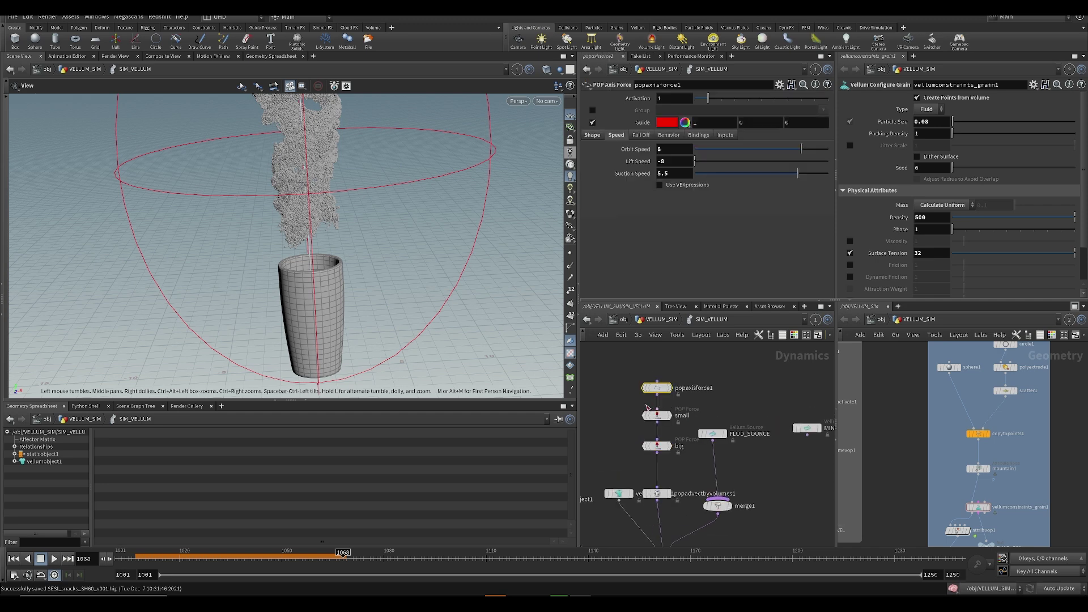
middle_drag(652, 388, 617, 375)
key(ctrl+s)
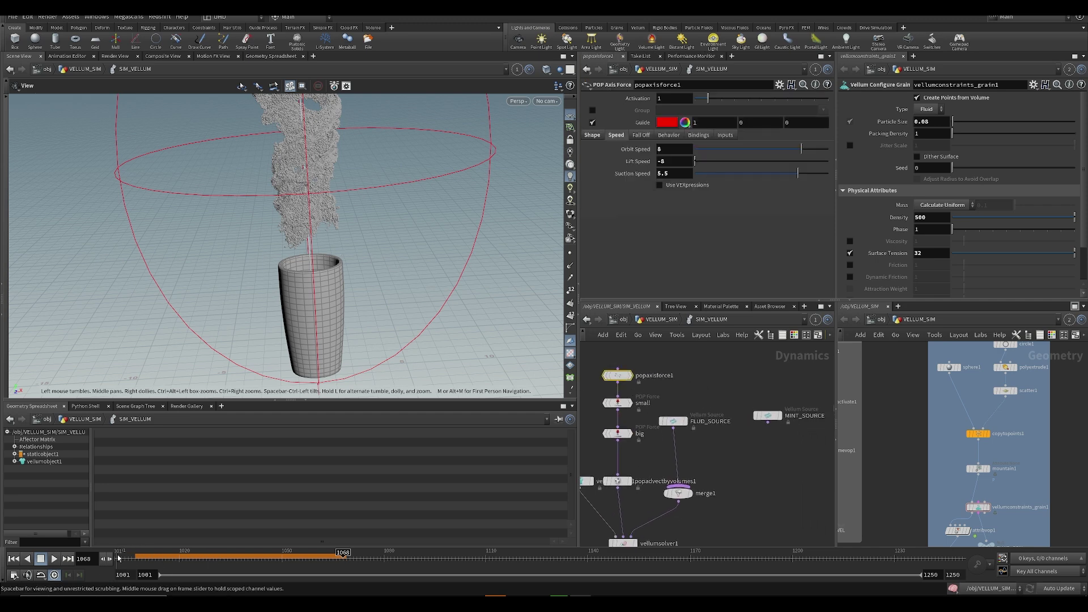
scroll(294, 243, down, 5)
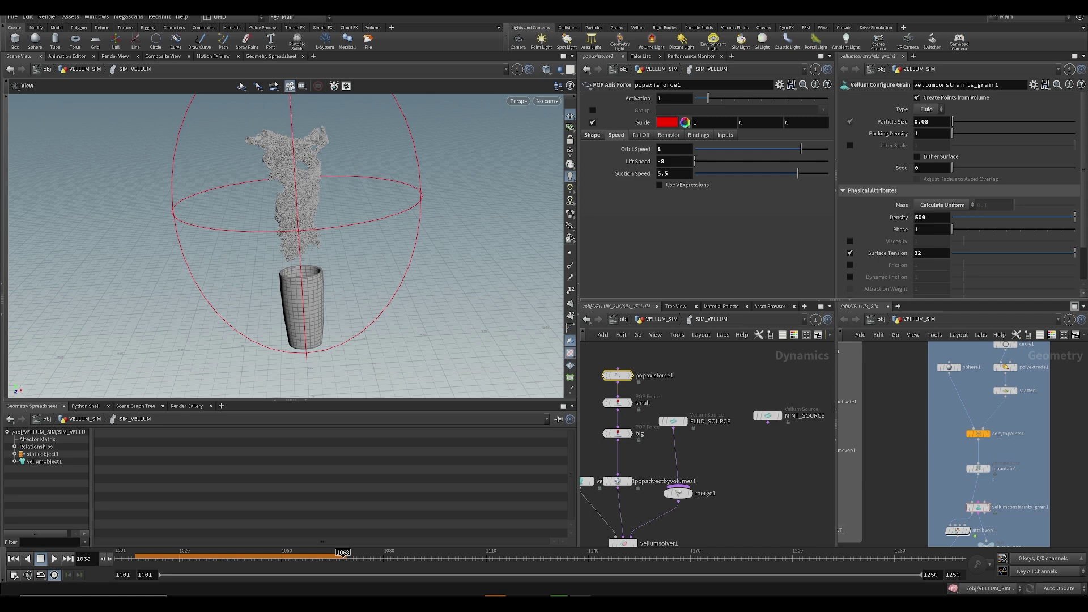
middle_drag(617, 363, 651, 375)
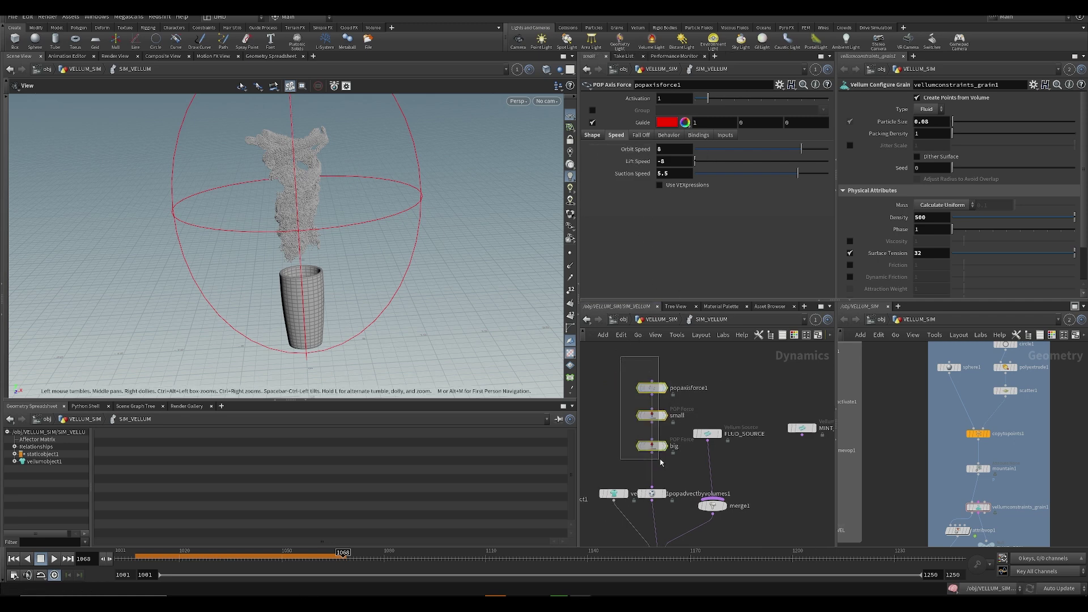
- Examine the source options offered for Input 1 of popaxisforce1
drag(660, 460, 660, 460)
drag(597, 368, 666, 458)
click(620, 384)
click(652, 389)
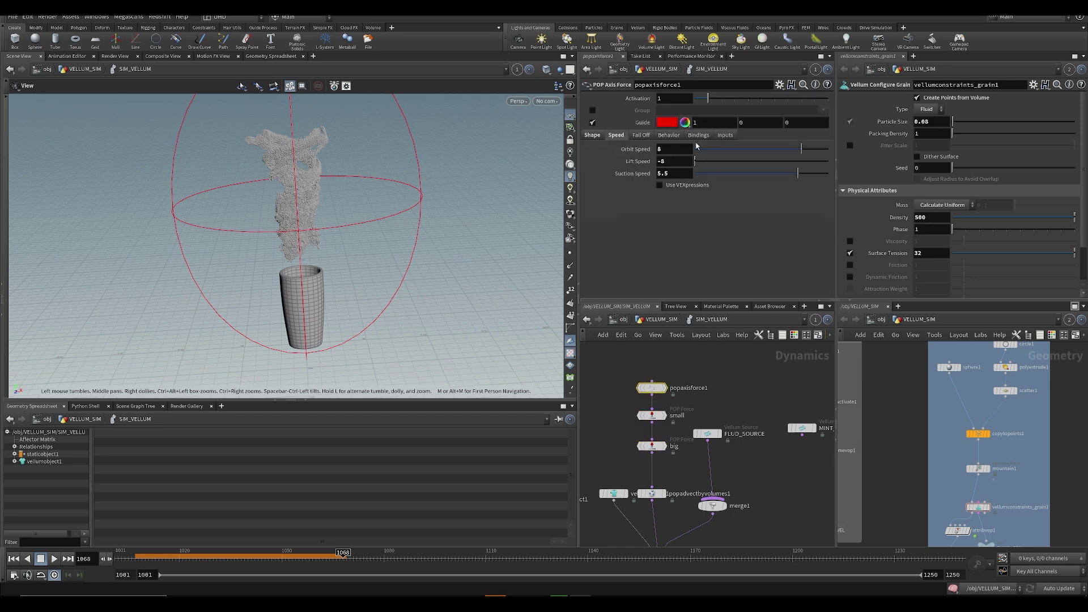
click(721, 135)
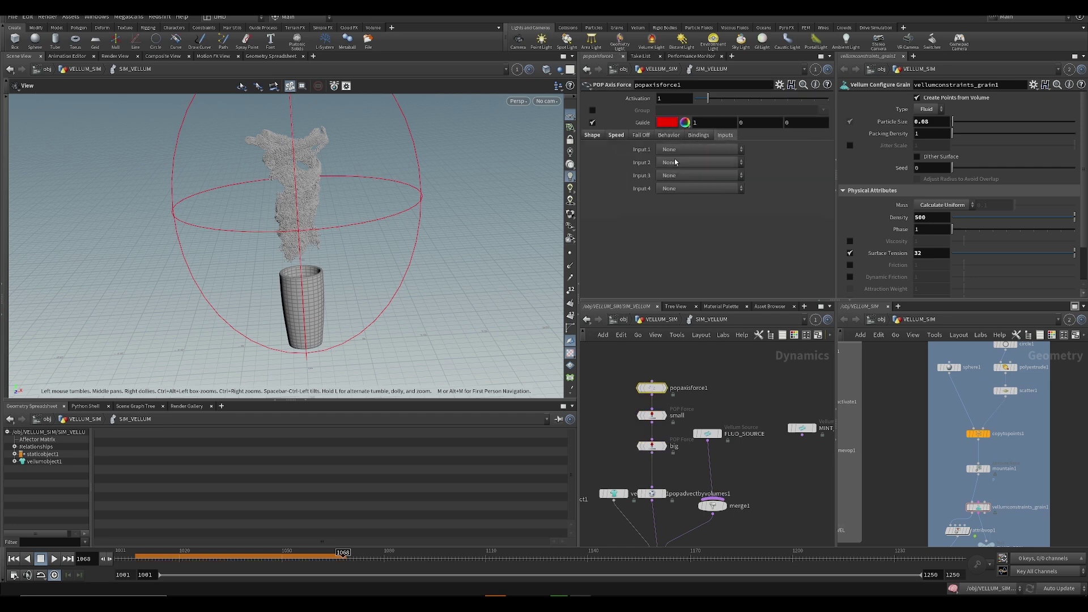
click(678, 150)
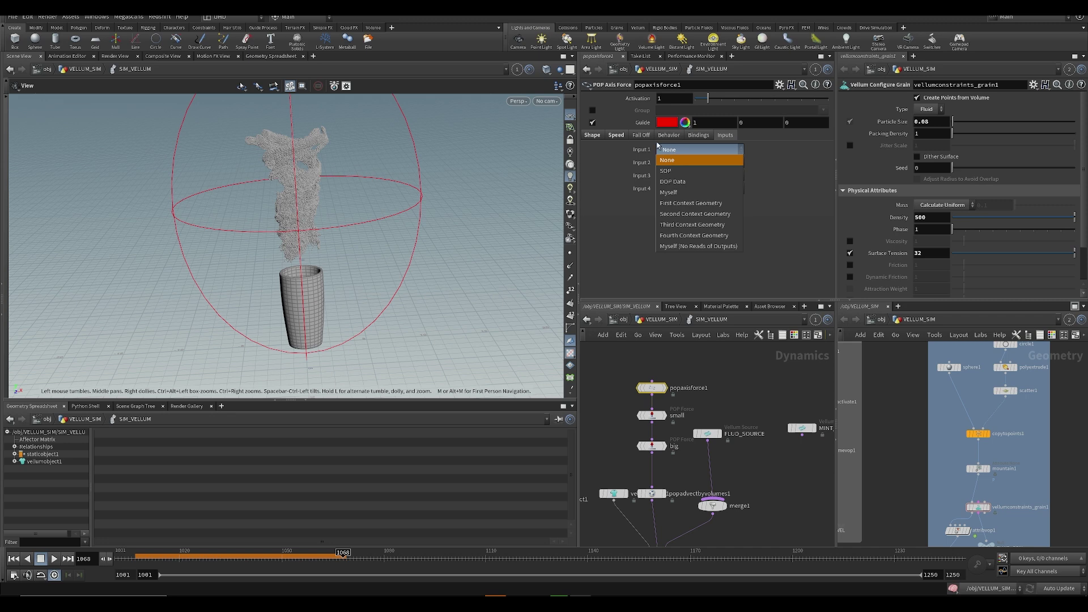
click(590, 147)
scroll(634, 390, down, 3)
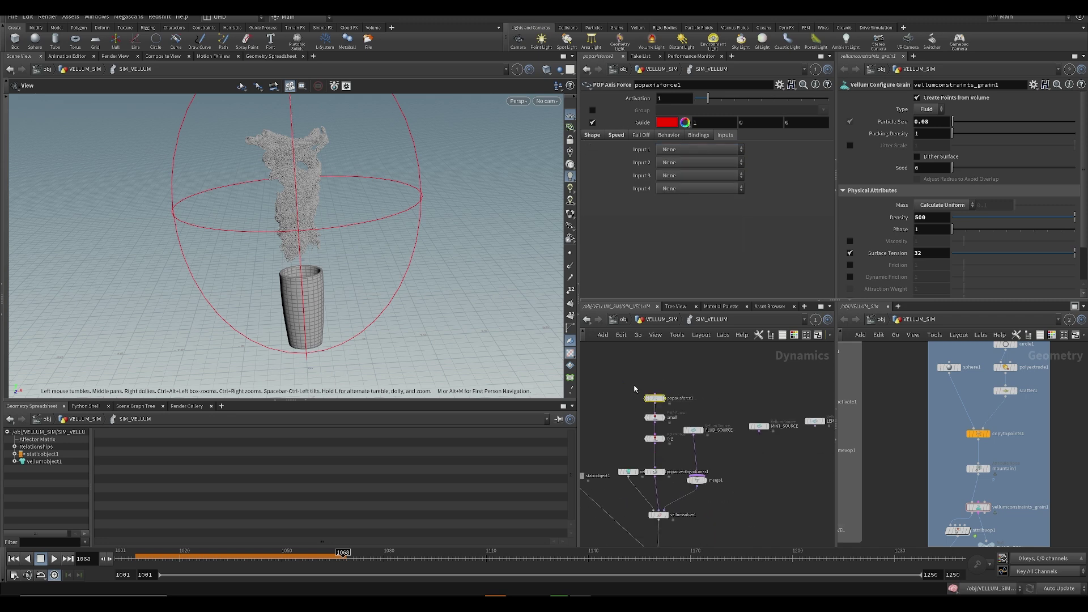
- Disconnect OUT_VDB from SIM_VELLUM in the VELLUM_SIM network, and re-enter the SIM_VELLUM network
key(u)
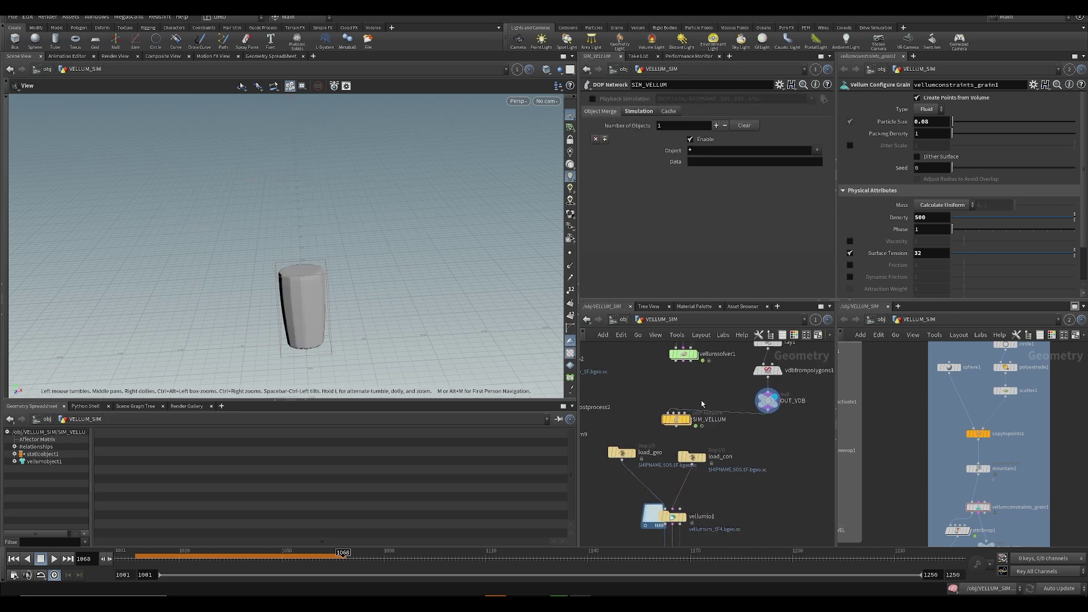
middle_drag(884, 470, 1021, 385)
scroll(1020, 386, down, 3)
middle_drag(1038, 491, 977, 401)
scroll(1005, 412, up, 3)
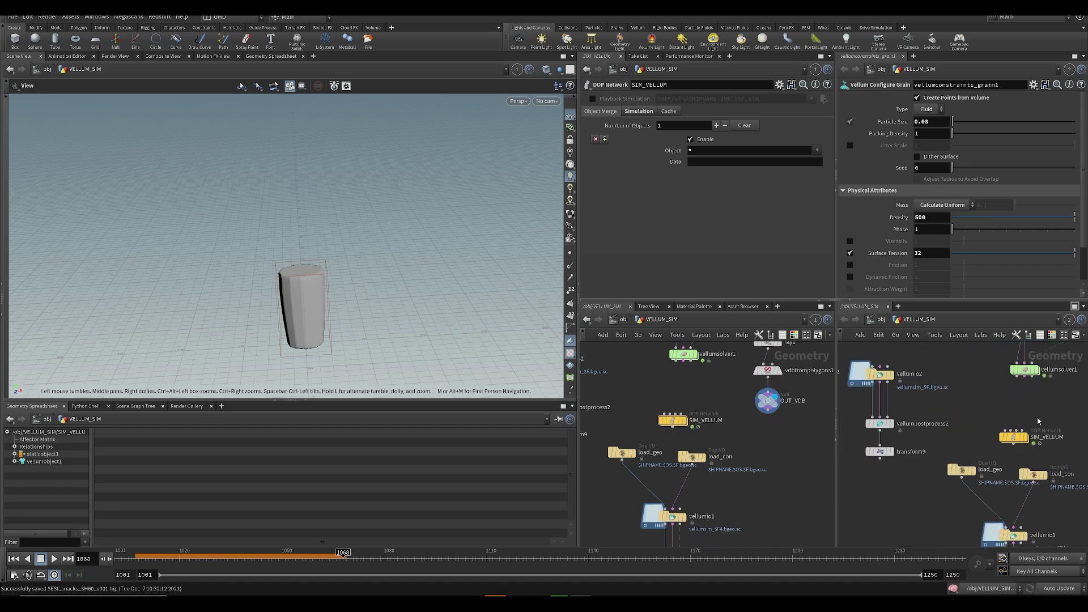
middle_drag(1034, 420, 920, 449)
double_click(672, 420)
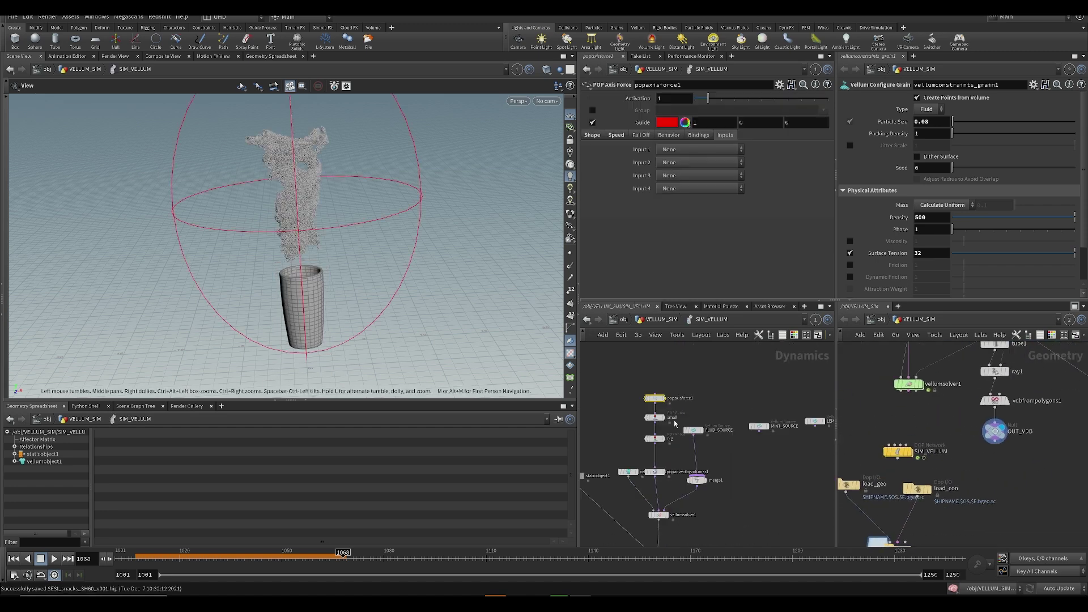
- Examine popaxisforce1's Input 1 source options and its Shape VEXpression, Bindings and Behavior settings
click(674, 150)
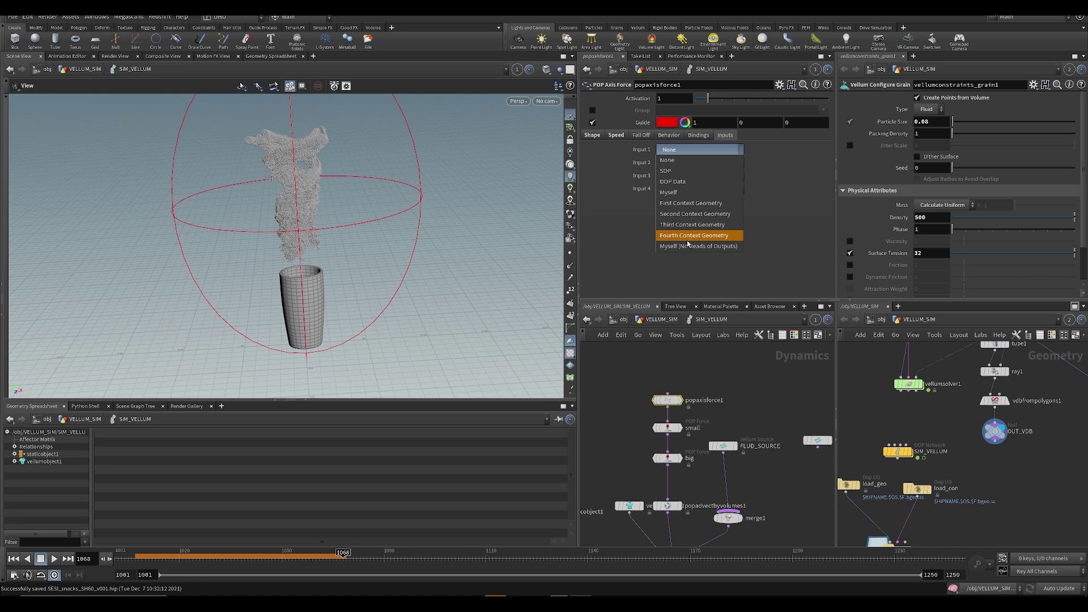
click(624, 233)
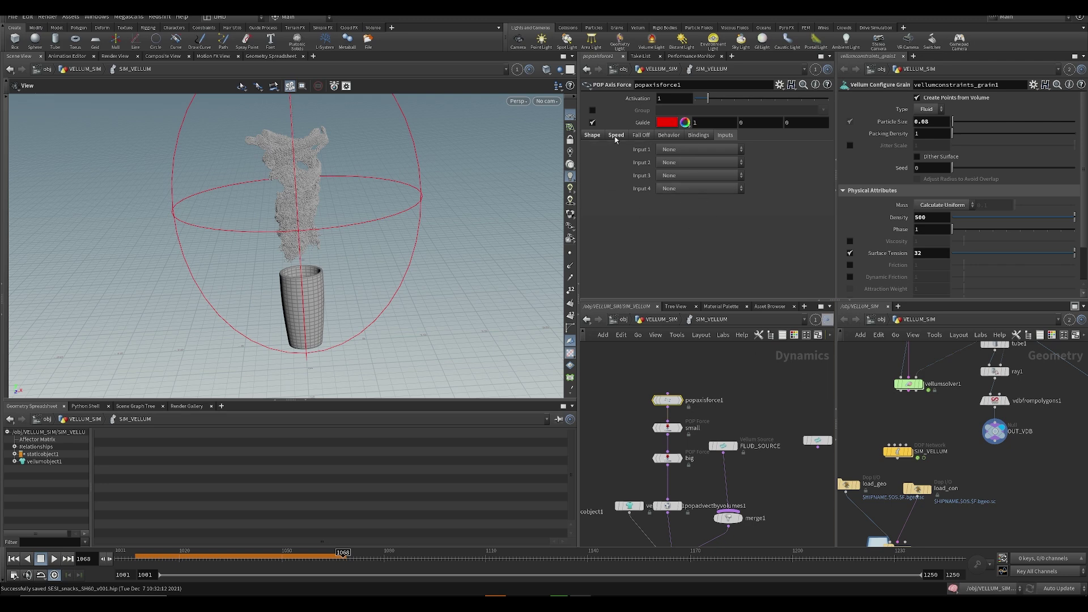
click(593, 136)
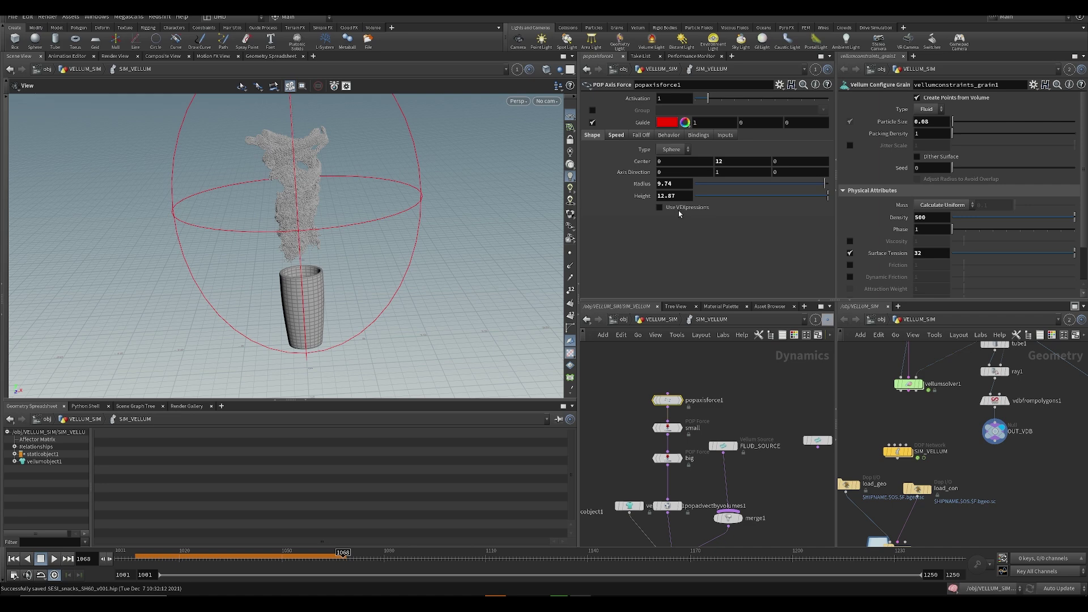
click(671, 208)
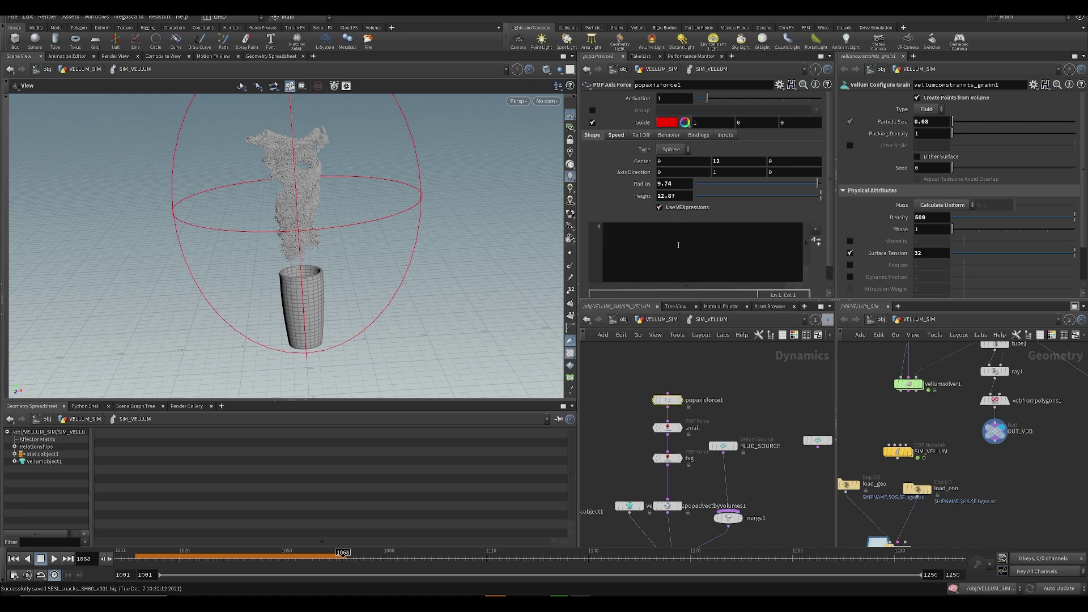
click(660, 208)
click(694, 135)
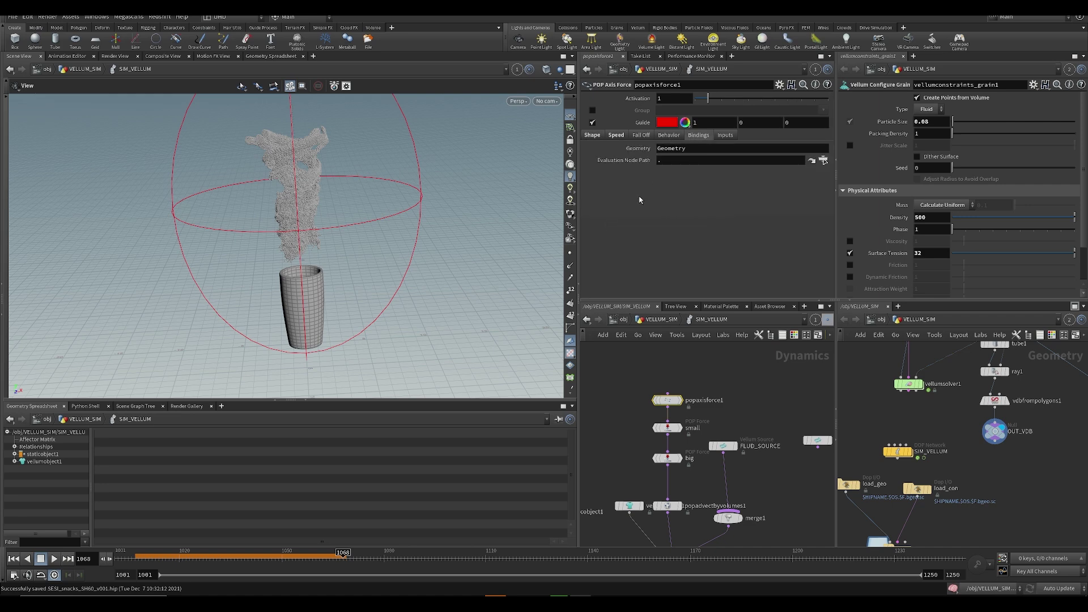
click(666, 137)
click(724, 136)
click(683, 150)
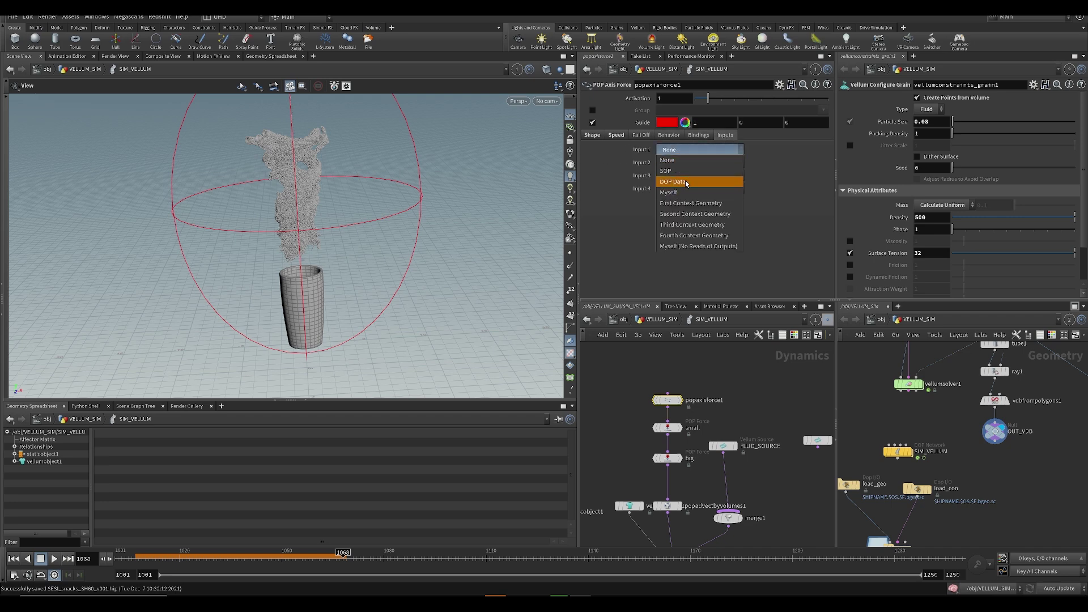
click(601, 160)
- Set popaxisforce1's Input 1 to Myself (No Reads of Outputs) and Input 2 to SOP, and save
click(680, 150)
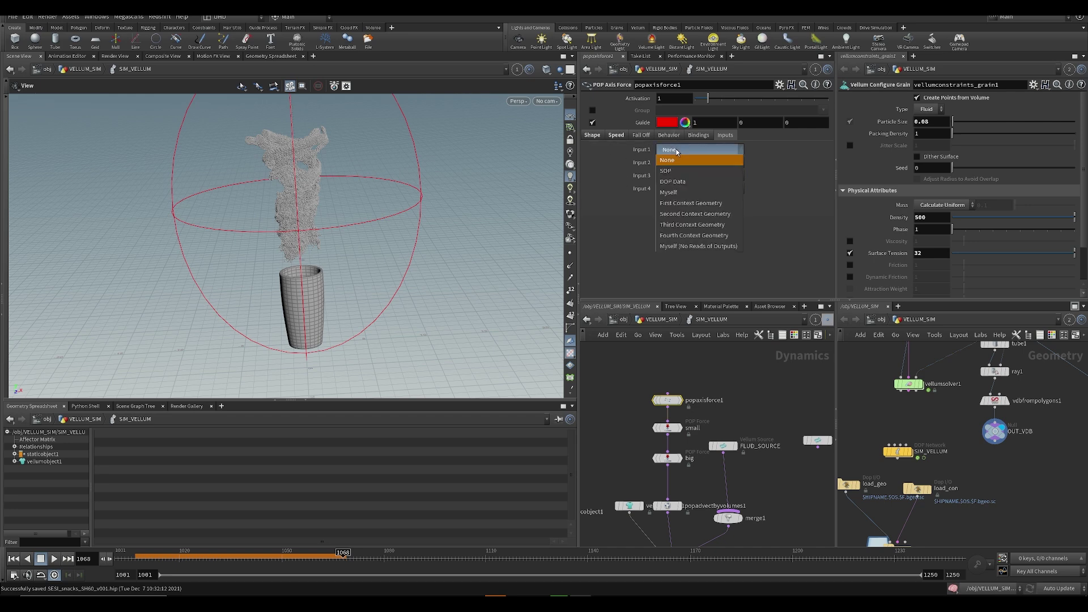
click(679, 247)
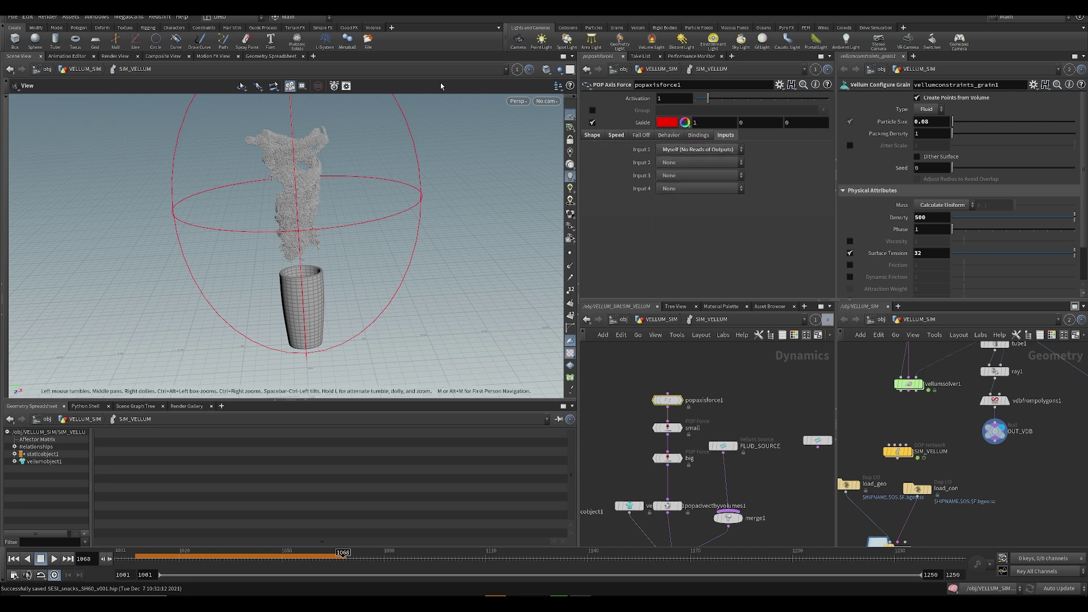
click(685, 163)
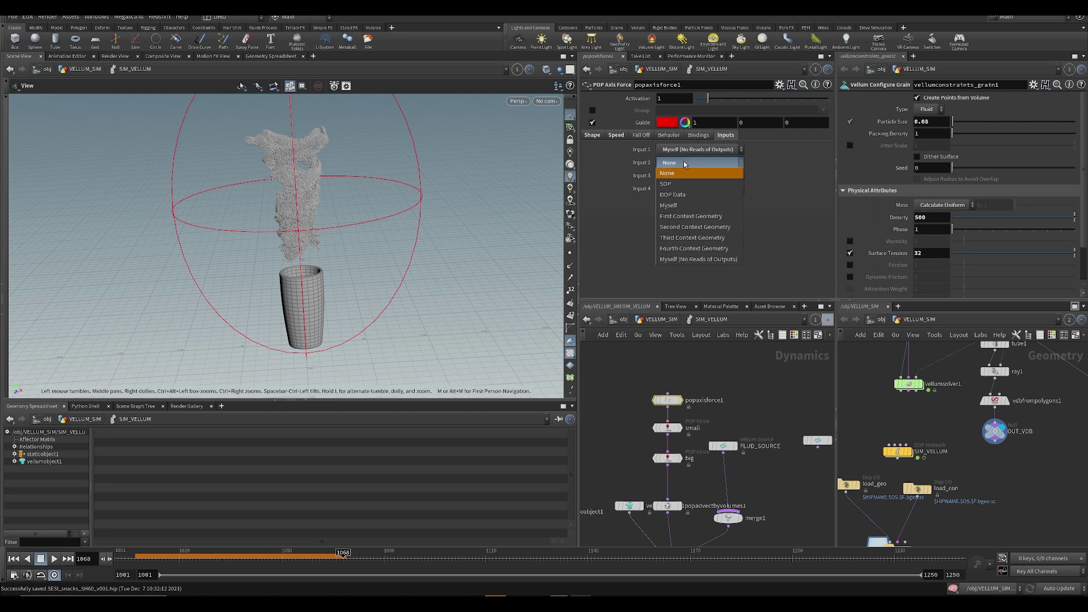
click(666, 183)
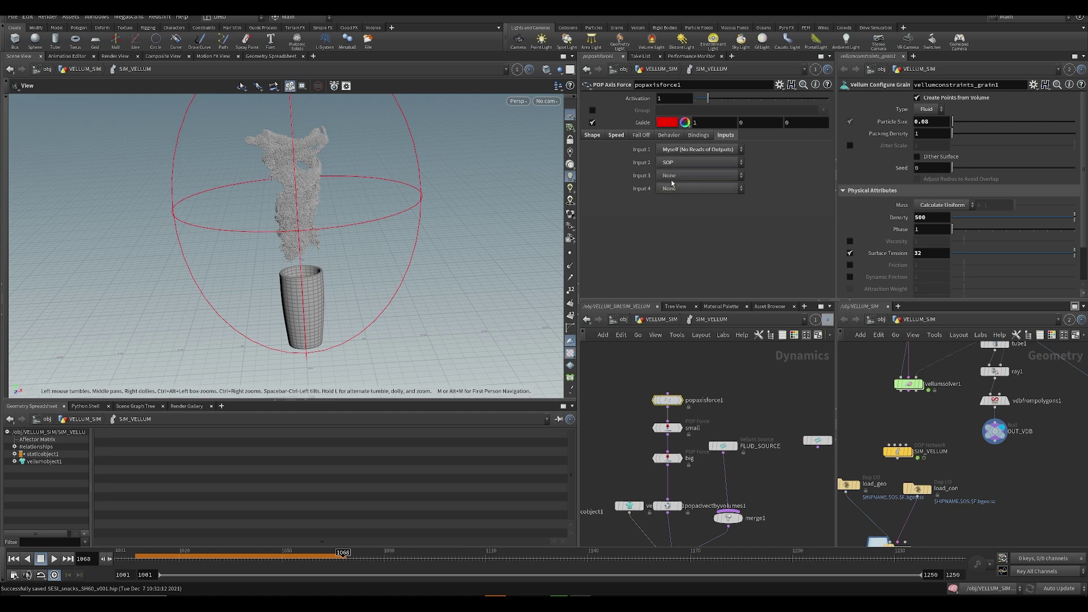
key(ctrl+s)
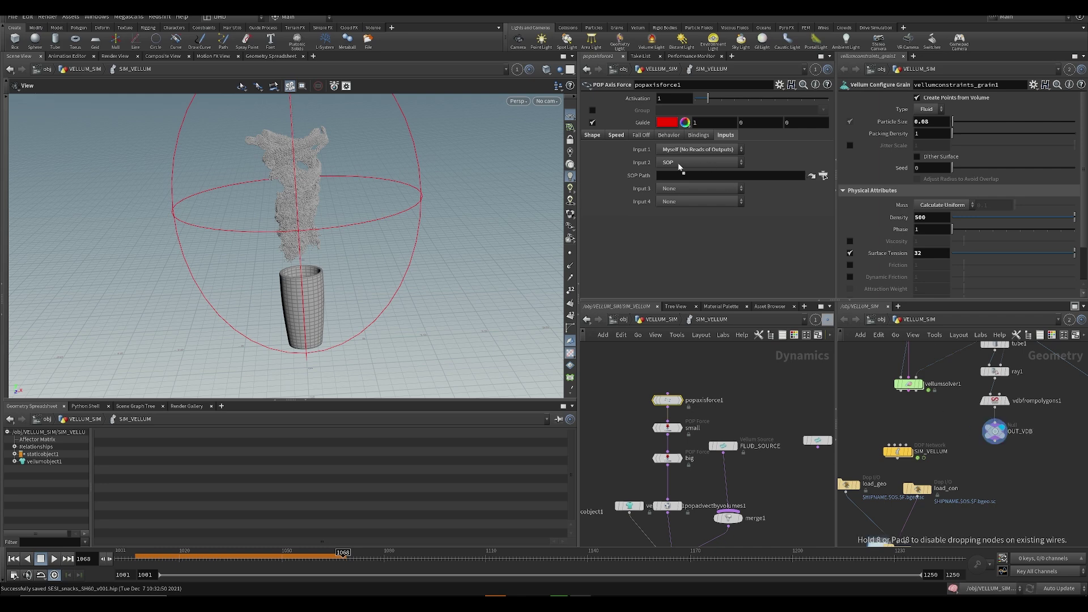
- Set Input 2's SOP Path on popaxisforce1 to ../../OUT_VDB and save the scene
drag(995, 432, 683, 178)
key(ctrl+s)
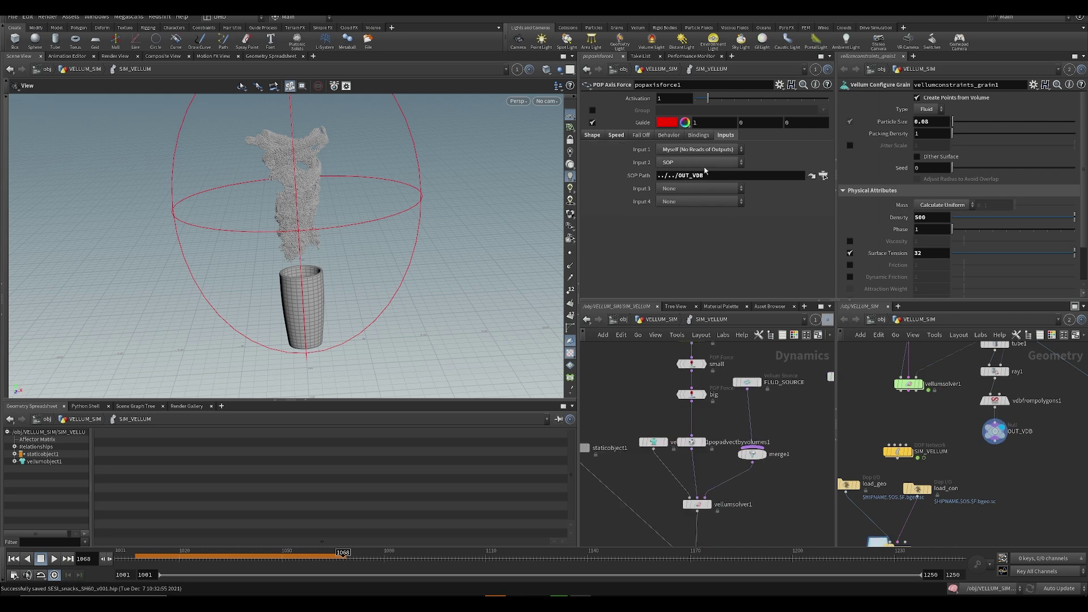
middle_drag(785, 374, 767, 446)
drag(998, 445, 991, 437)
middle_click(990, 434)
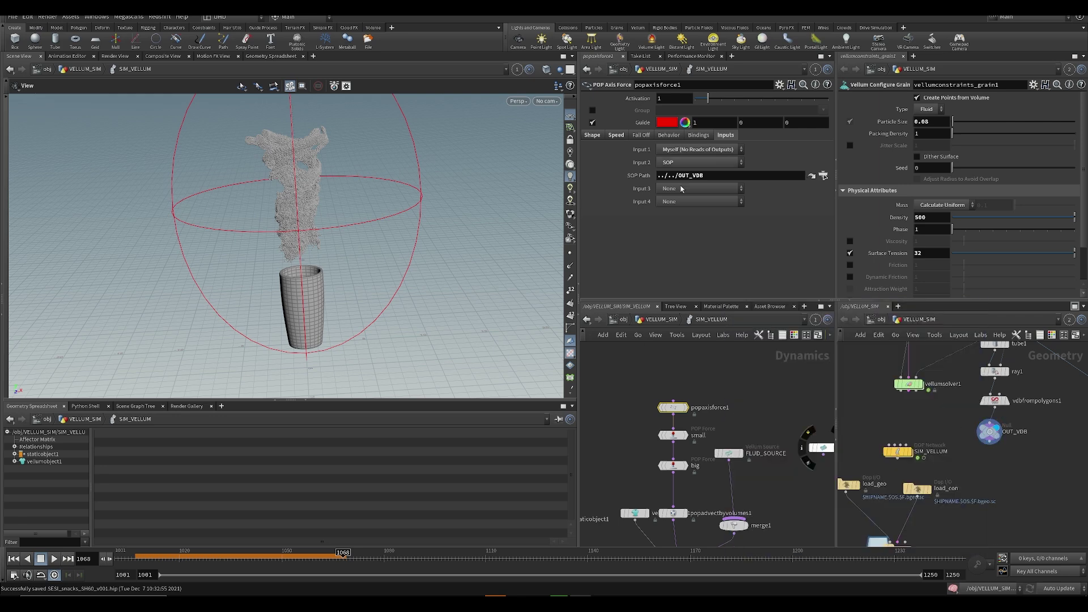
- Enable VEXpressions for popaxisforce1's speeds, begin the line float sample = volumesample(, and open the function's help page
click(616, 136)
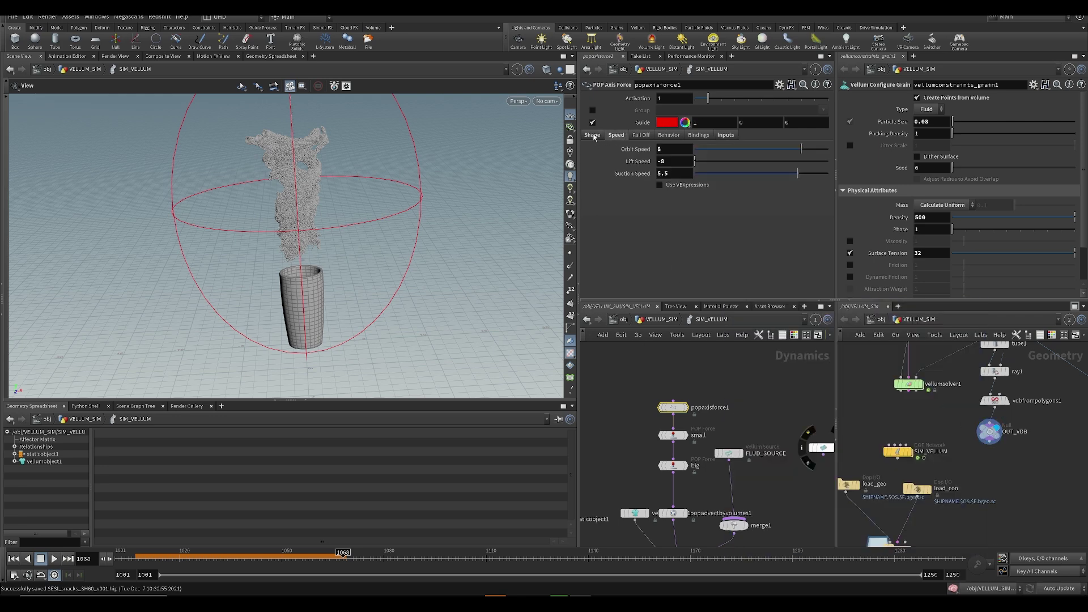
click(684, 186)
text(float sample = voleuumesample()
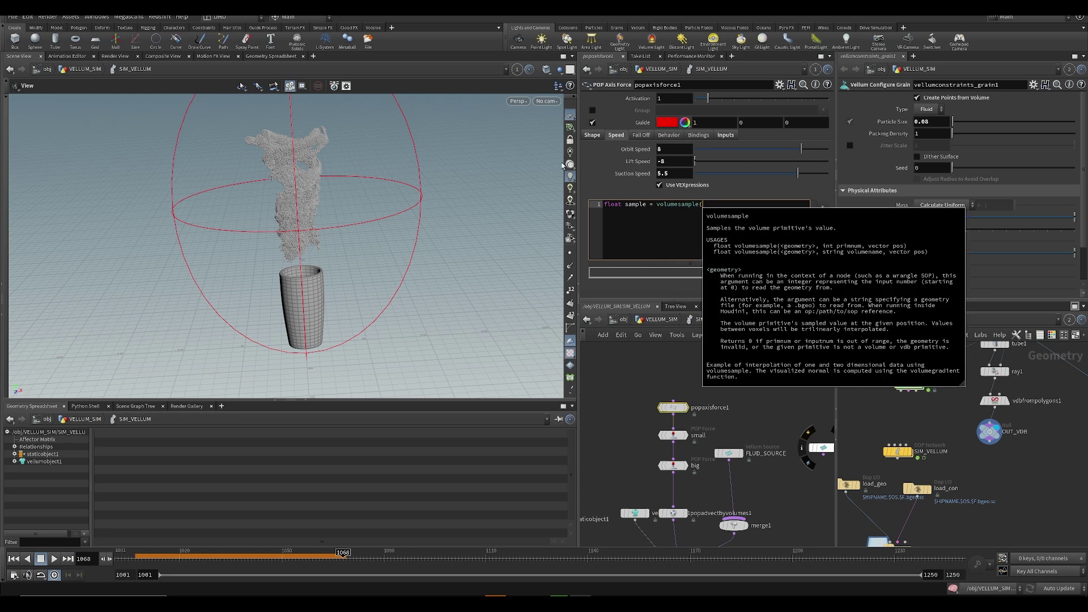
key(Return)
key(F1)
click(716, 204)
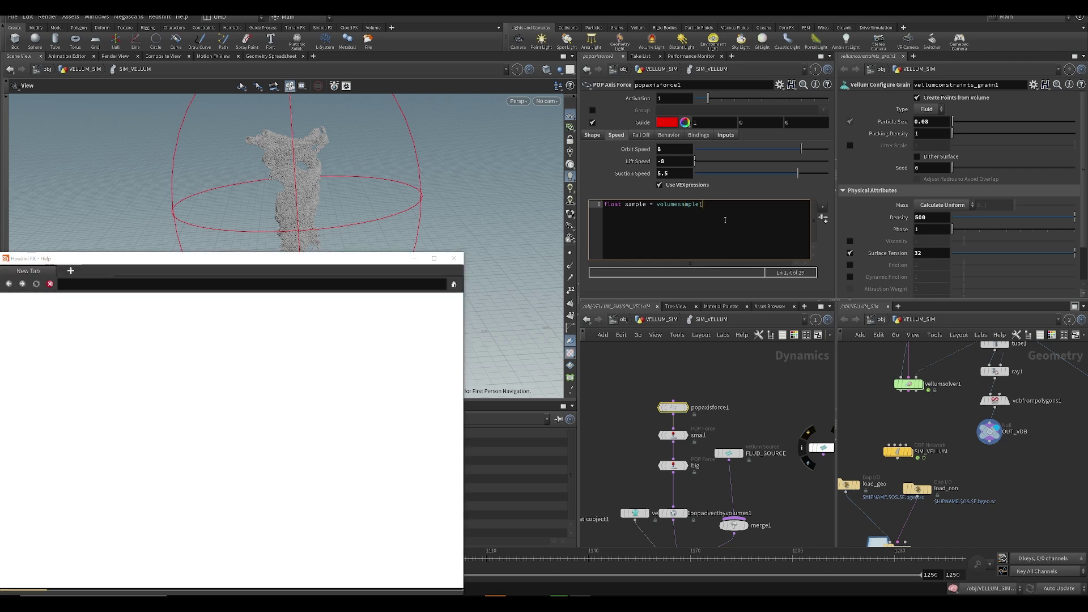
- Complete the expression as float sample = volumesample(0, "surface", @P);, dismiss the help window, and save the scene
text(0, ")
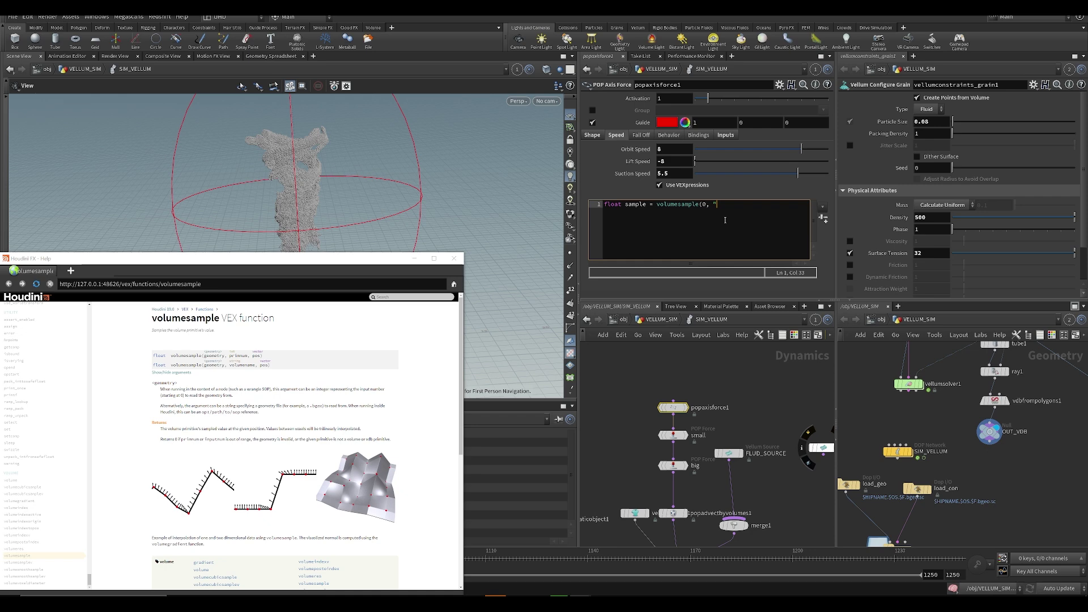
text(v)
key(BackSpace)
text(surface", @P);)
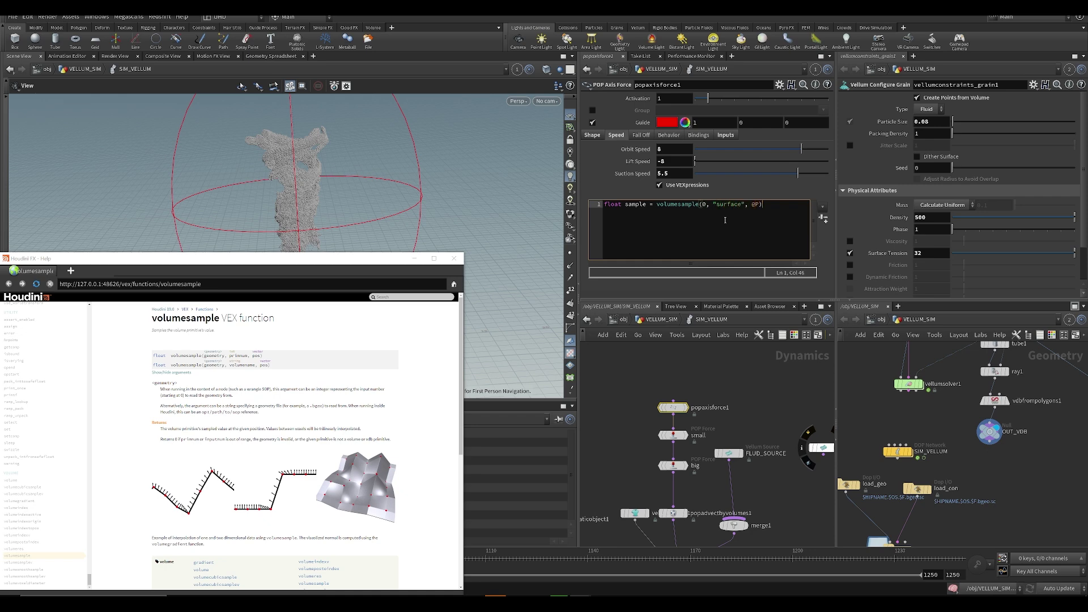
click(414, 260)
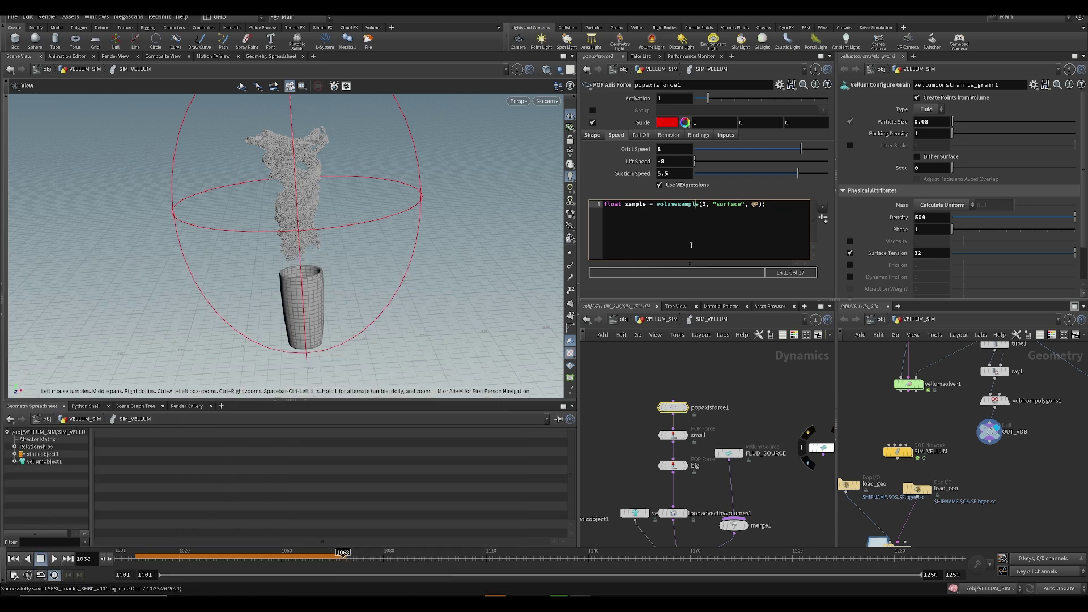
middle_click(678, 405)
key(ctrl+s)
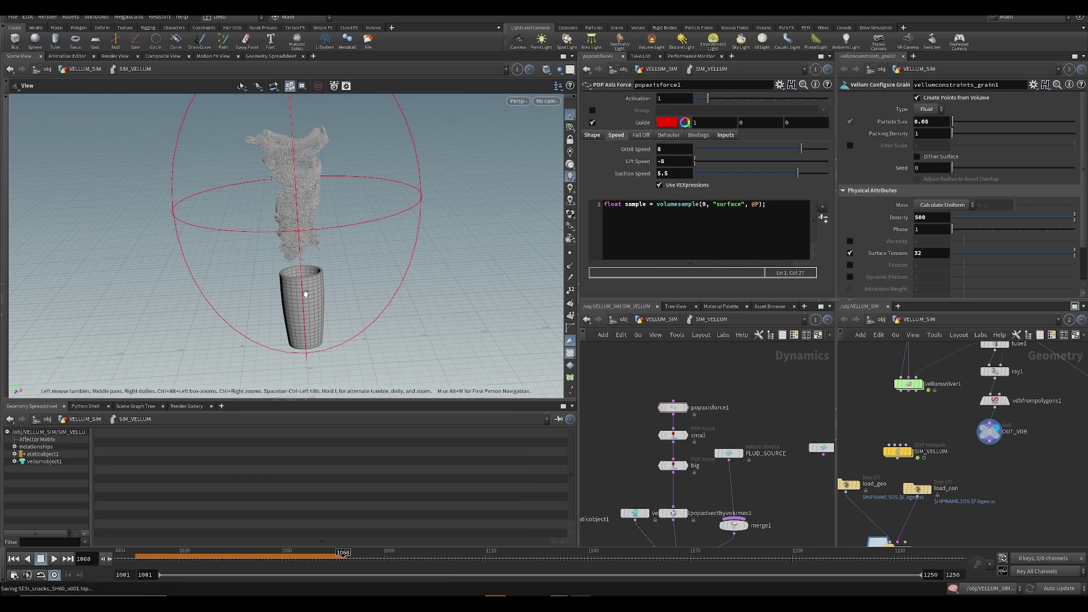
- Show the VELLUM_SIM geometry in the viewport, move OUT_VDB further below vdbfrompolygons1, and save the scene
middle_drag(306, 294, 350, 205)
click(516, 69)
click(531, 119)
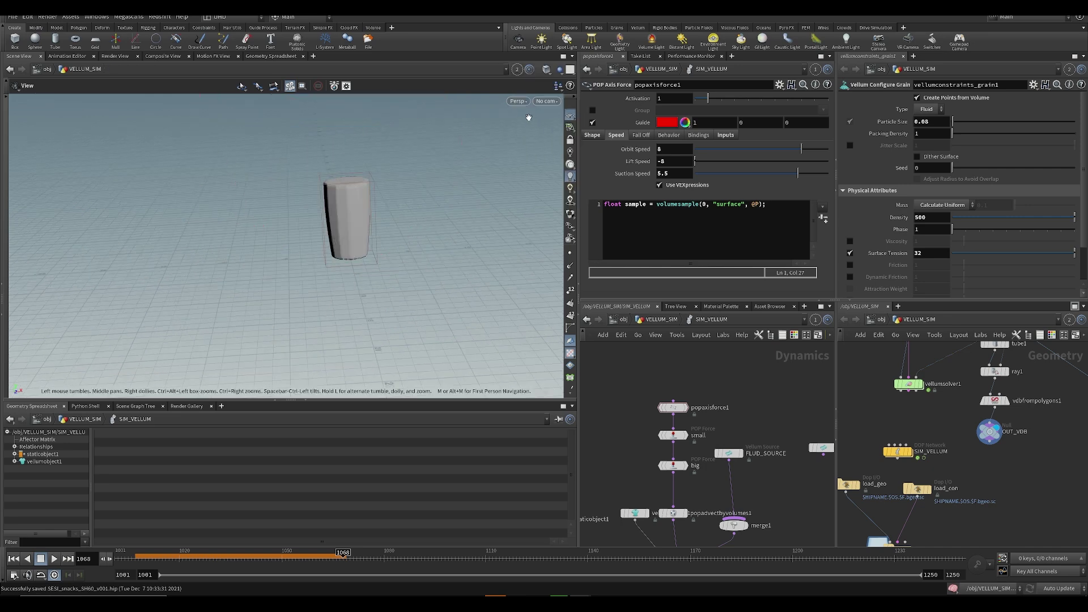
middle_drag(1057, 444, 914, 471)
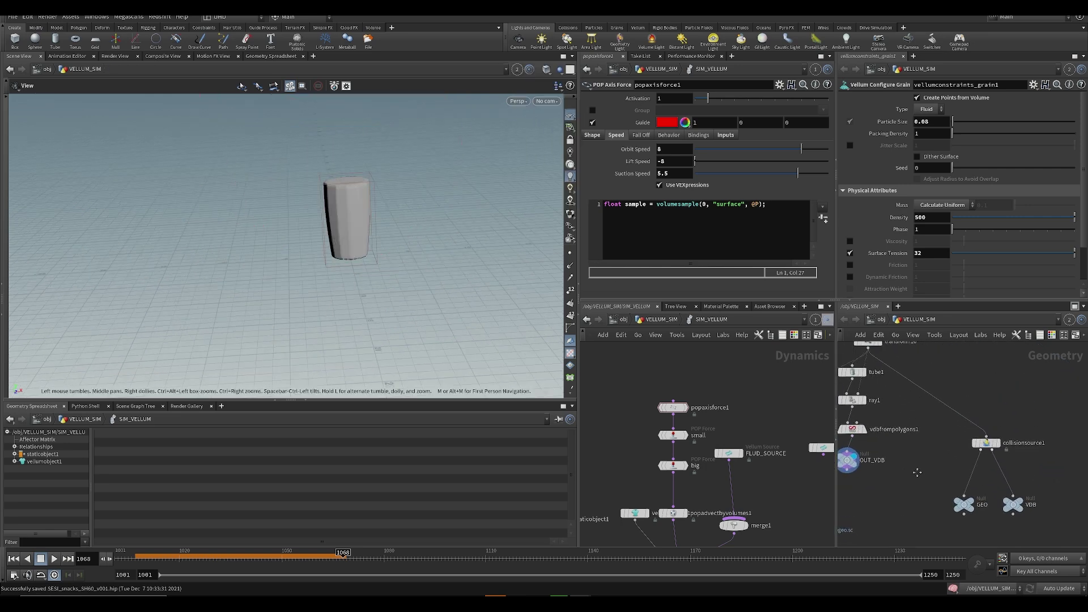
scroll(916, 458, down, 2)
key(ctrl+s)
scroll(867, 461, up, 2)
drag(872, 459, 878, 483)
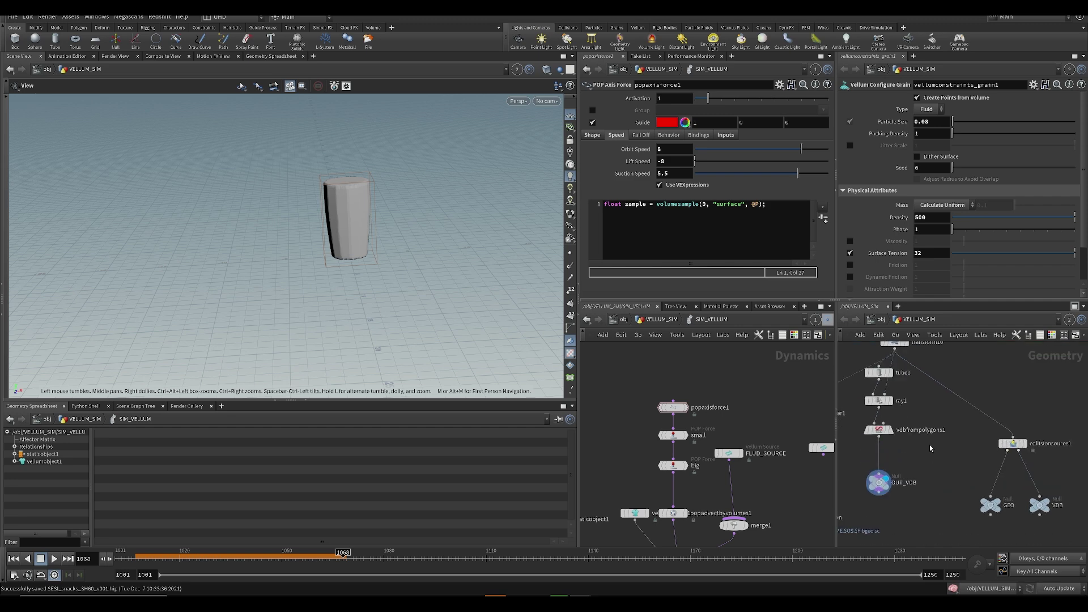
scroll(558, 281, up, 3)
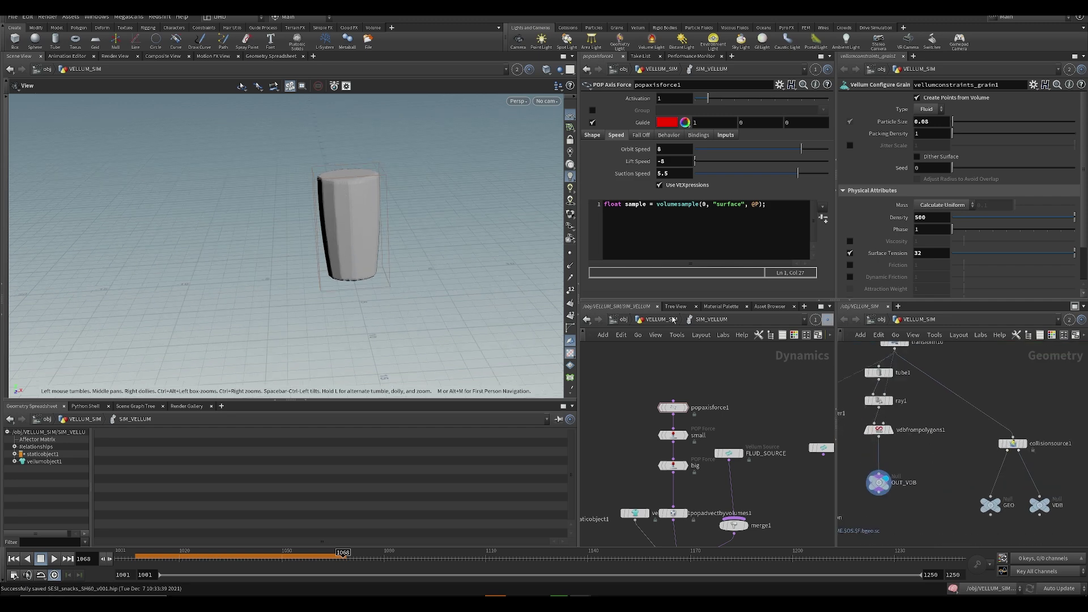
- Duplicate vdbfrompolygons1, display the copy, and make it output the density Fog VDB instead of the Distance VDB
click(878, 429)
key(ctrl+c)
key(ctrl+v)
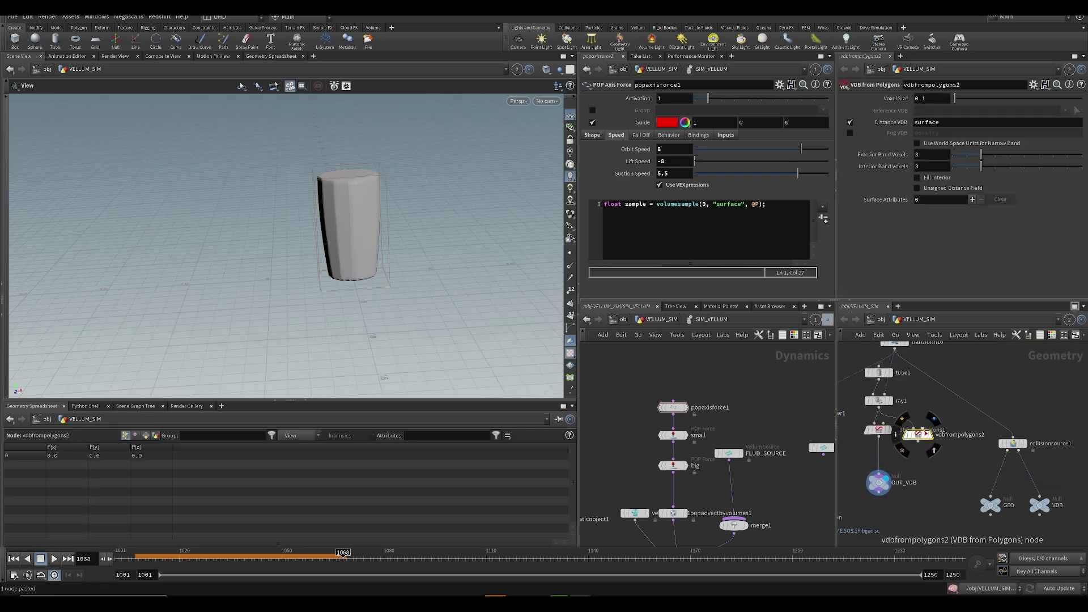
click(928, 438)
key(ctrl+s)
click(850, 133)
click(849, 122)
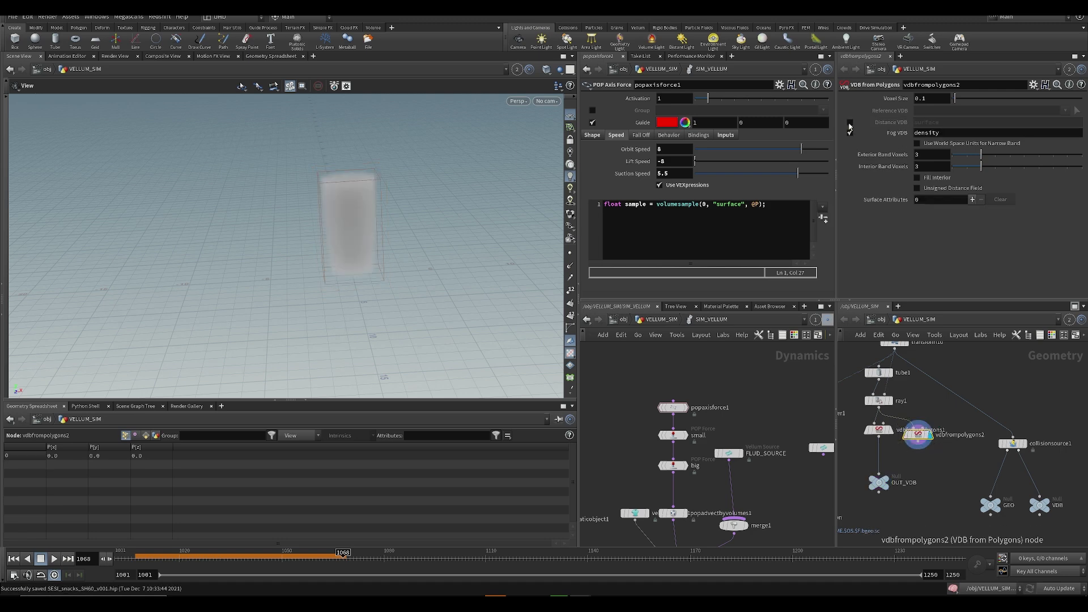
key(Tab)
click(927, 466)
click(929, 464)
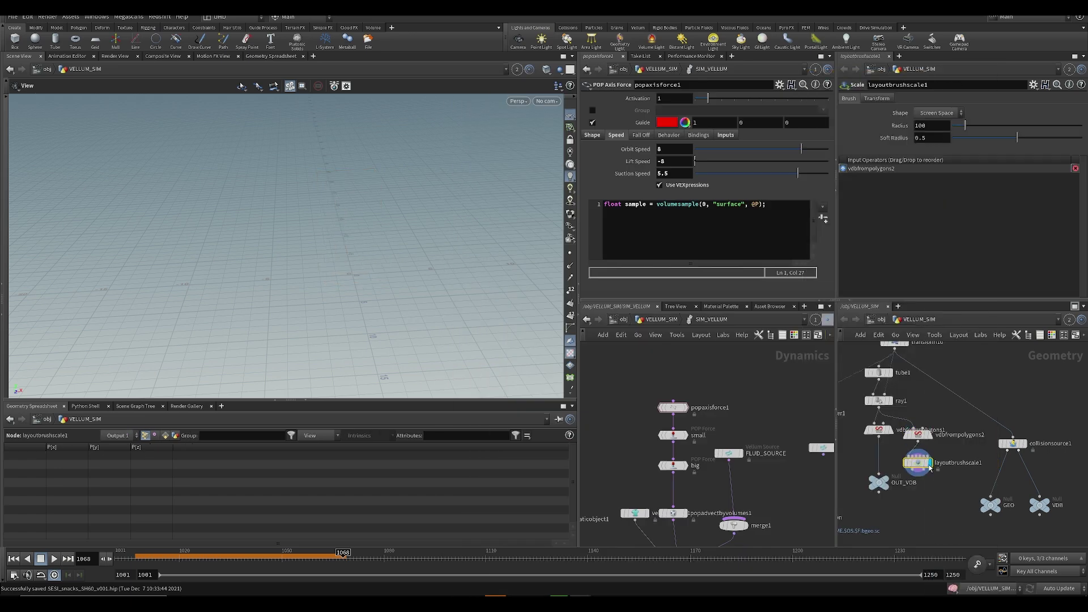
key(ctrl+z)
- Add a Scatter node below vdbfrompolygons2, display its points, and save the scene
key(Tab)
text(sca)
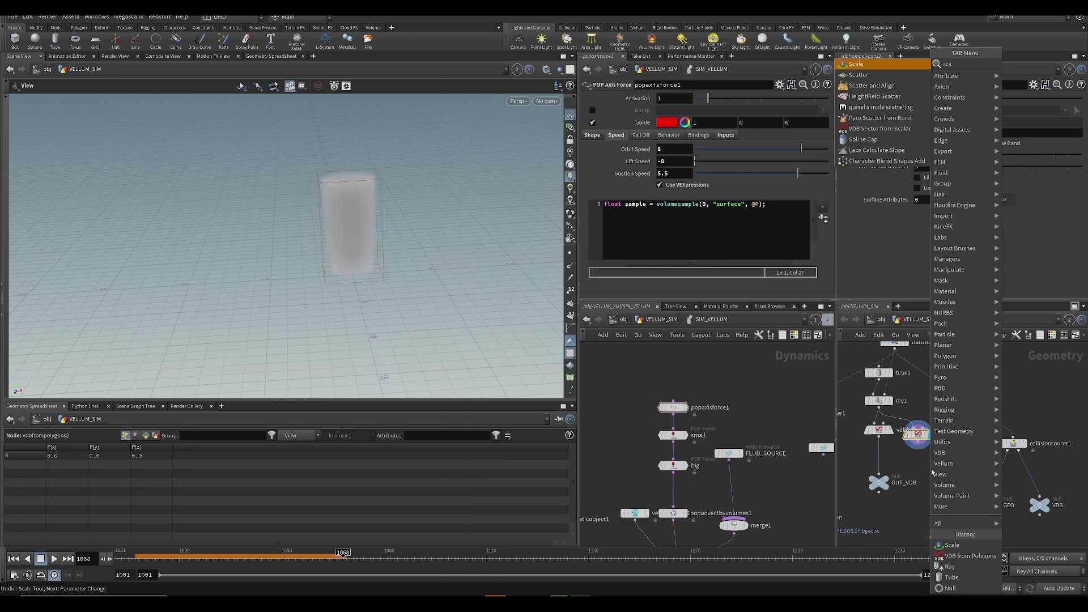
key(Down)
key(Down)
key(Up)
key(Return)
click(930, 468)
key(ctrl+s)
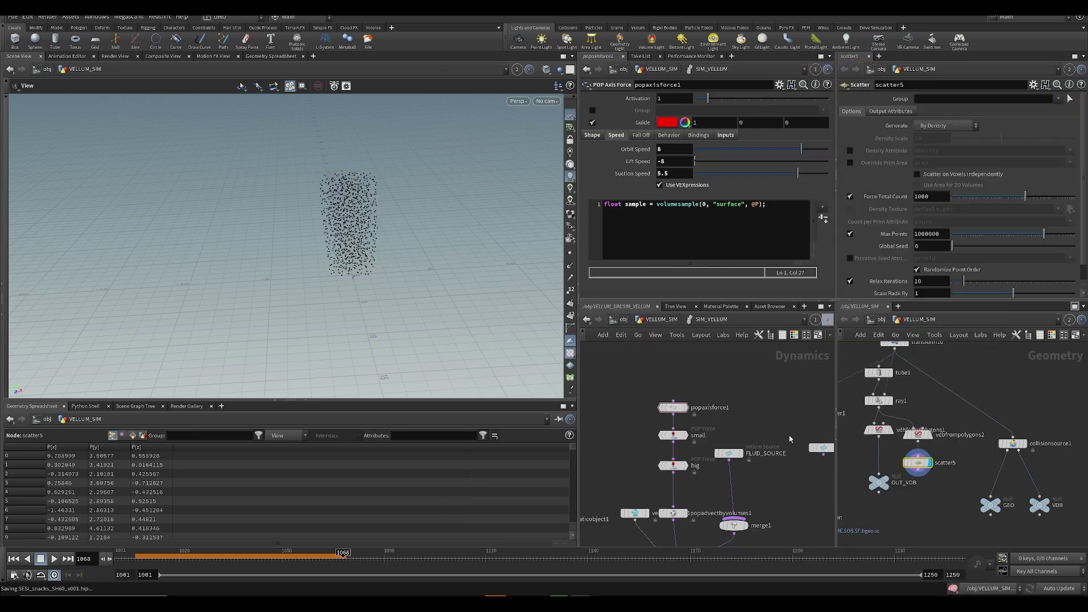
- Copy popaxisforce1's whole speed expression, and add and display an Attribute Wrangle below OUT_VDB and scatter5
click(739, 241)
key(ctrl+a)
click(943, 531)
middle_drag(944, 531, 941, 521)
key(Tab)
text(wr)
key(Return)
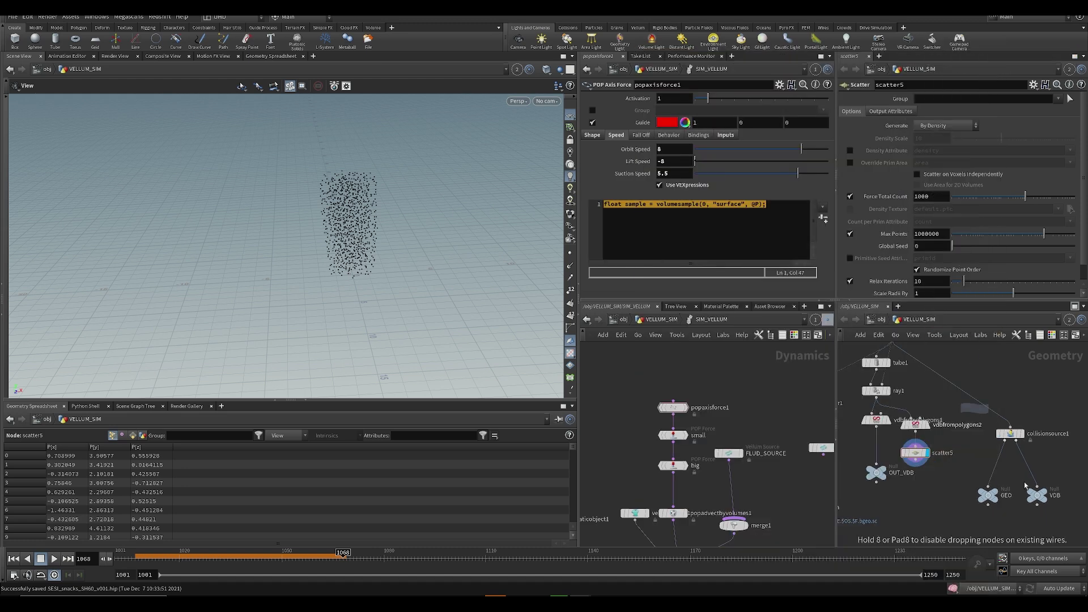
click(901, 507)
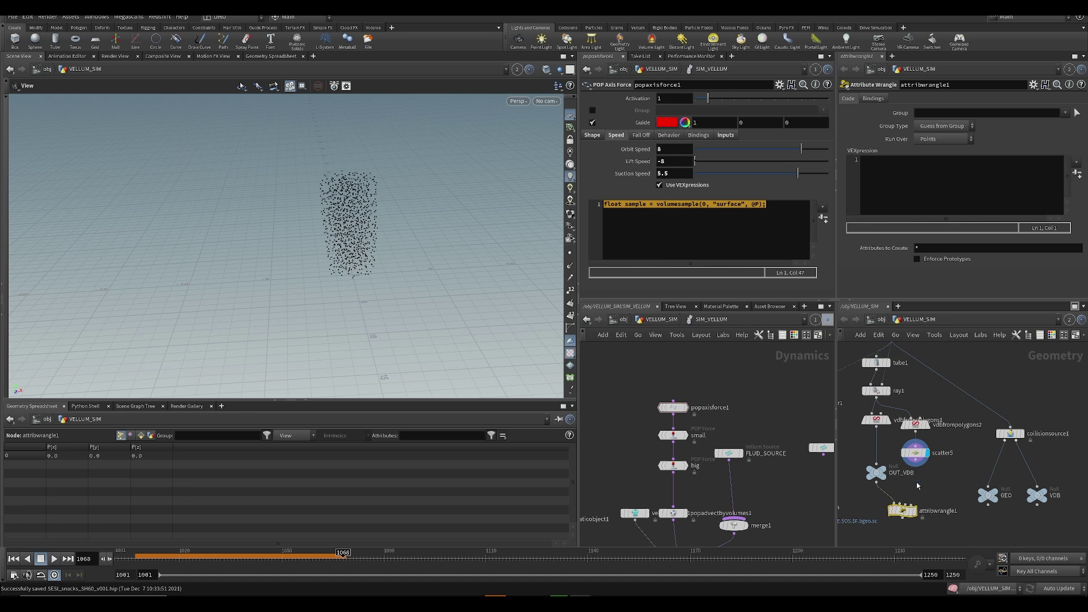
click(913, 510)
click(949, 175)
key(ctrl+v)
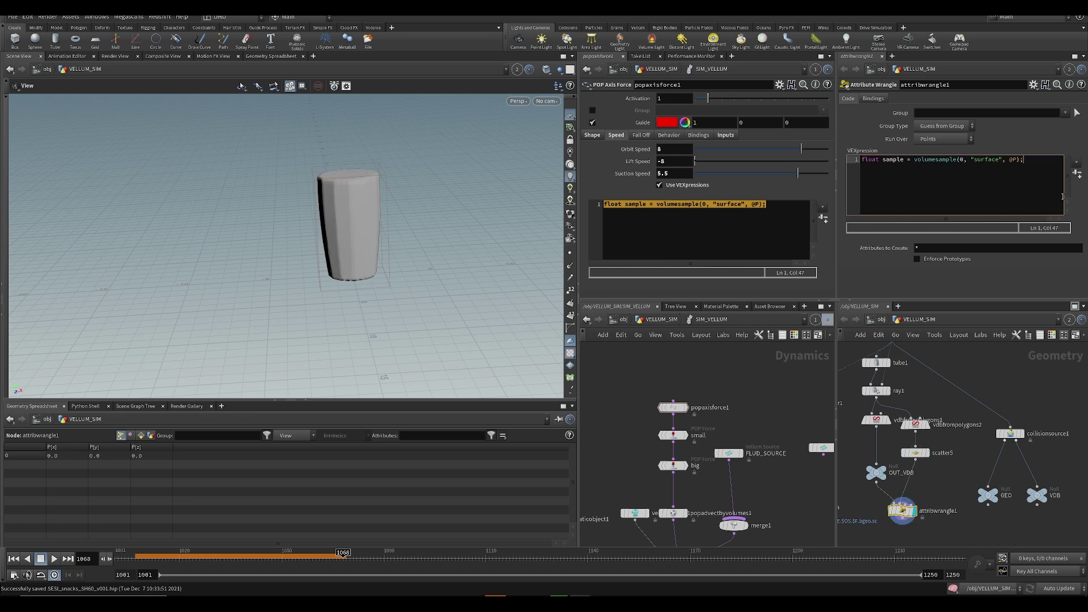
key(Return)
key(Return)
text(if (sample < 0) revmoovepoint(0,@ptnu)
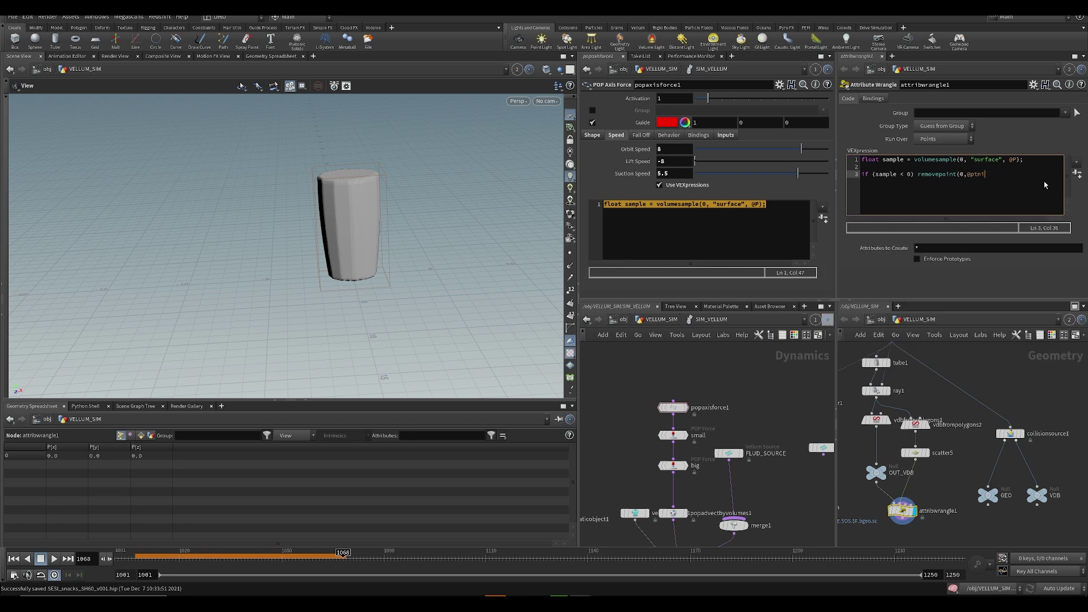
key(ctrl+s)
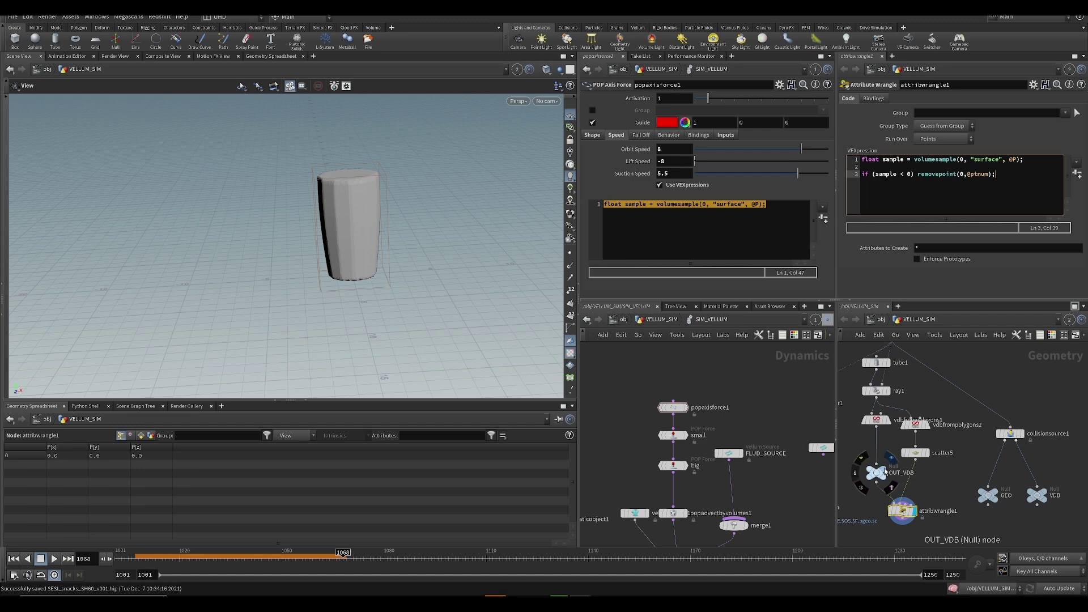
- Compare the viewport results of scatter5, vdbfrompolygons2 and attribwrangle1 to check what the wrangle receives
click(891, 458)
click(929, 441)
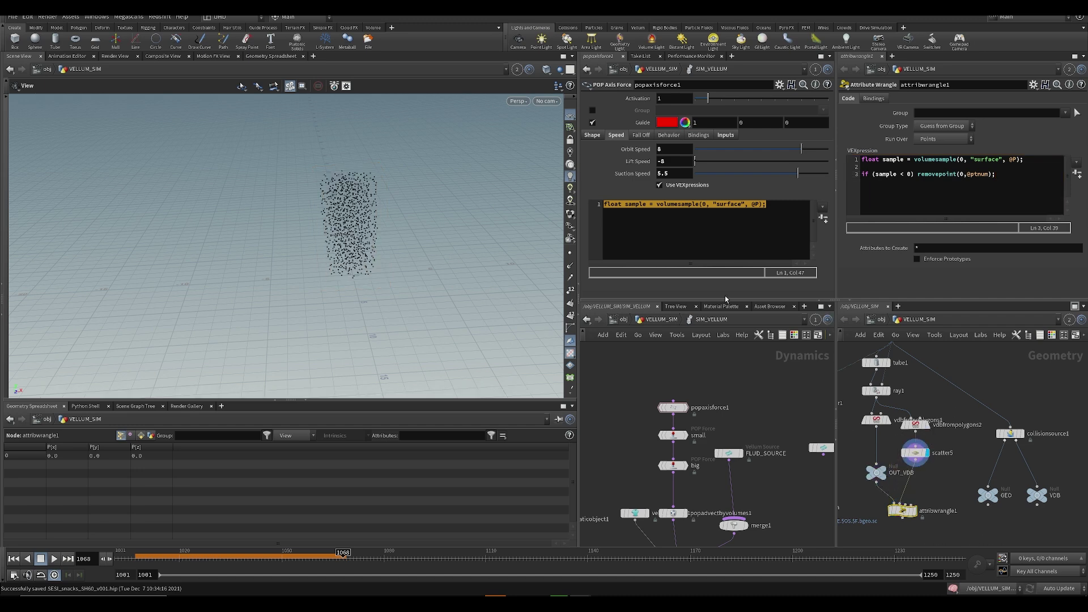
click(930, 411)
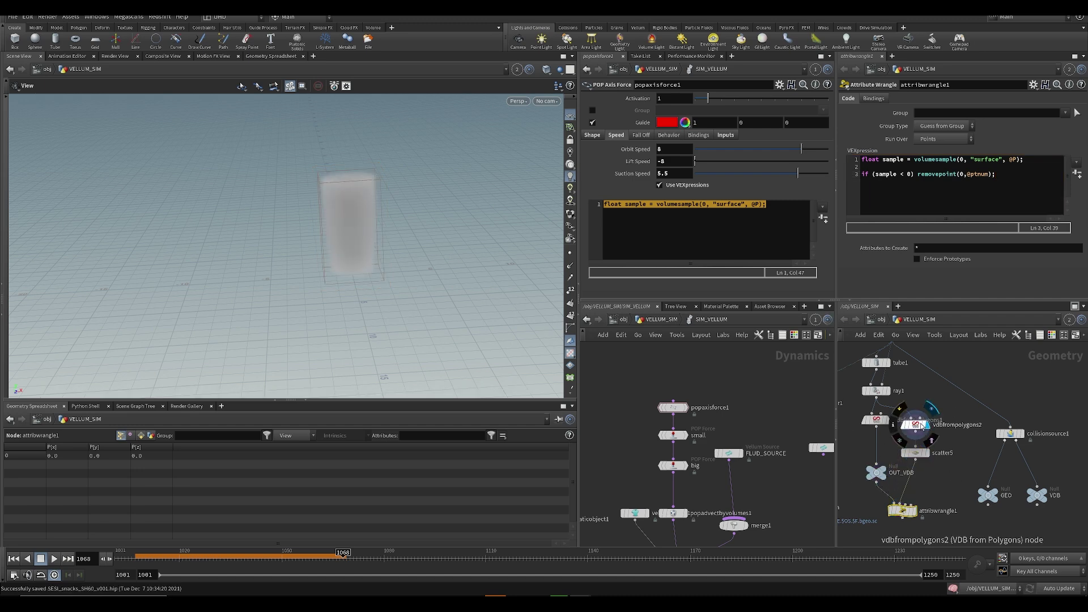
click(915, 423)
middle_drag(919, 399, 912, 393)
key(ctrl+s)
key(Tab)
key(Return)
scroll(907, 399, up, 2)
key(Escape)
middle_drag(926, 523, 900, 457)
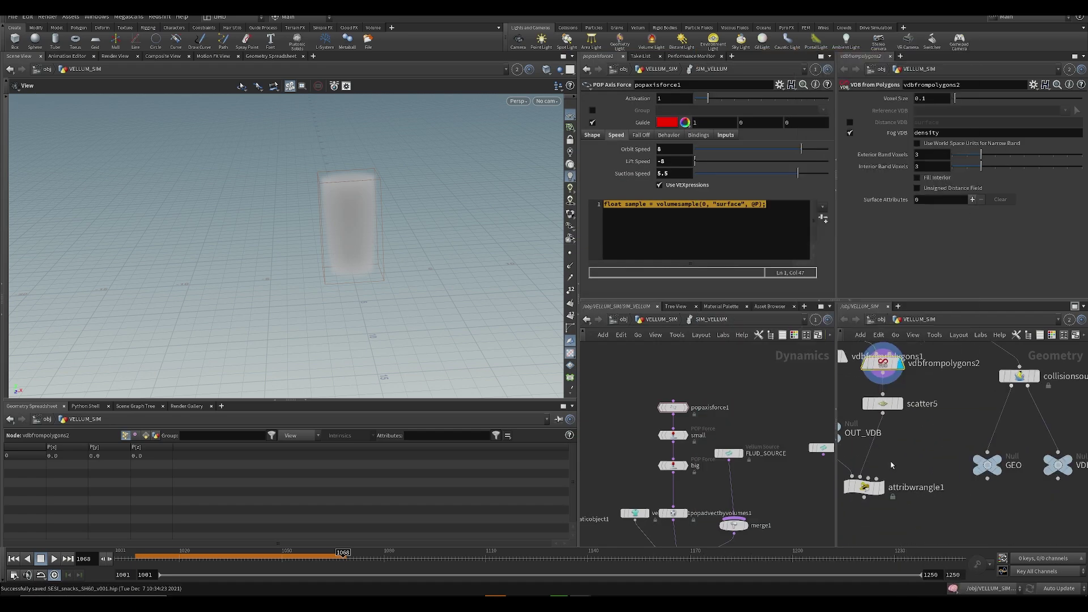
click(886, 467)
click(864, 488)
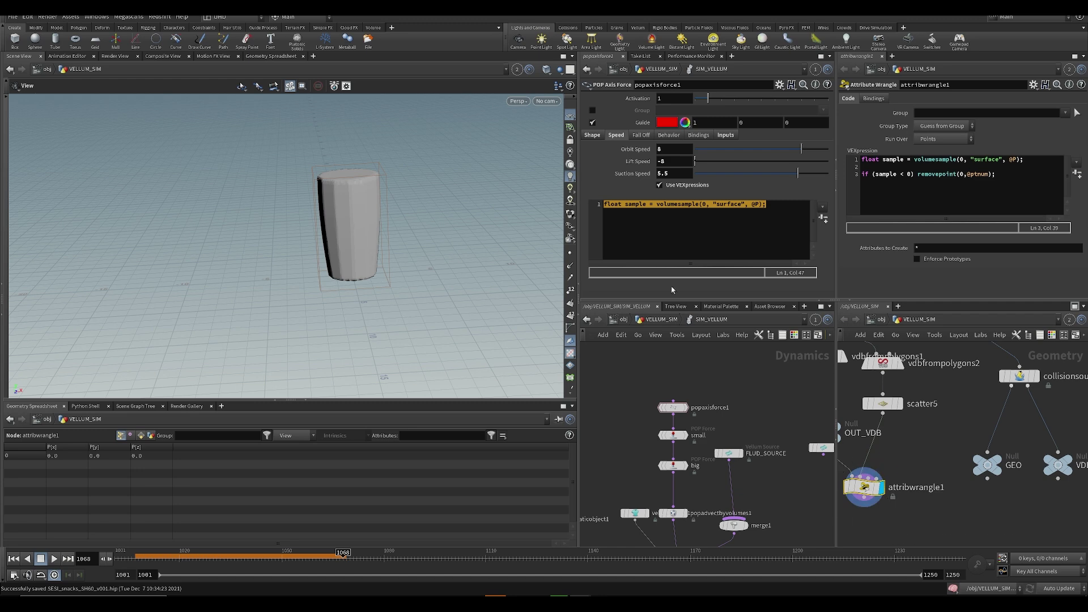
- Rewire attribwrangle1 so scatter5 feeds its first input and OUT_VDB its second input
middle_drag(896, 451, 944, 464)
scroll(944, 465, down, 1)
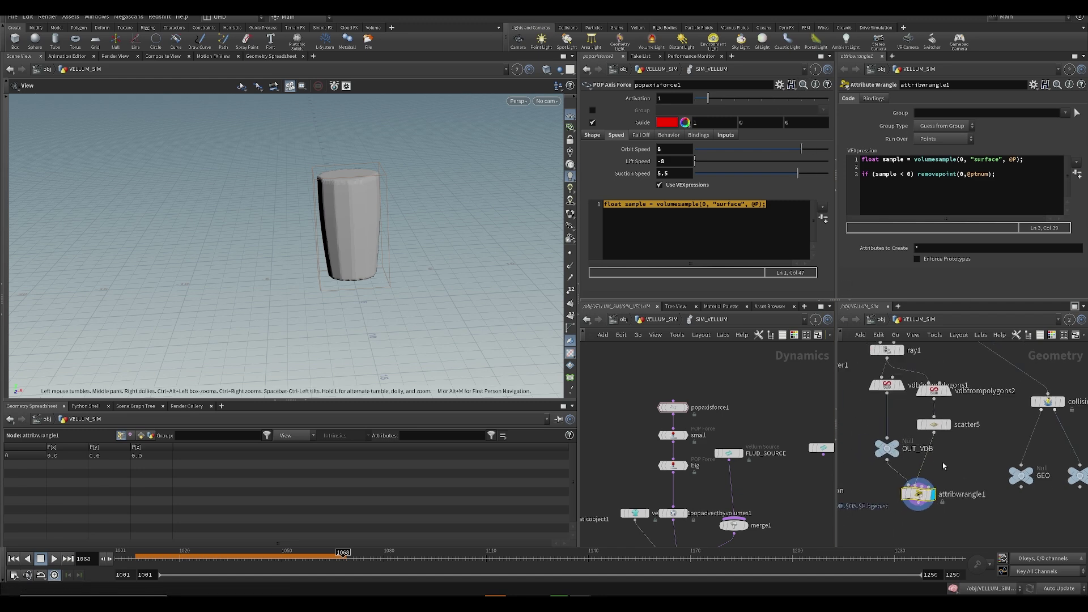
click(933, 432)
click(909, 486)
click(887, 459)
click(886, 459)
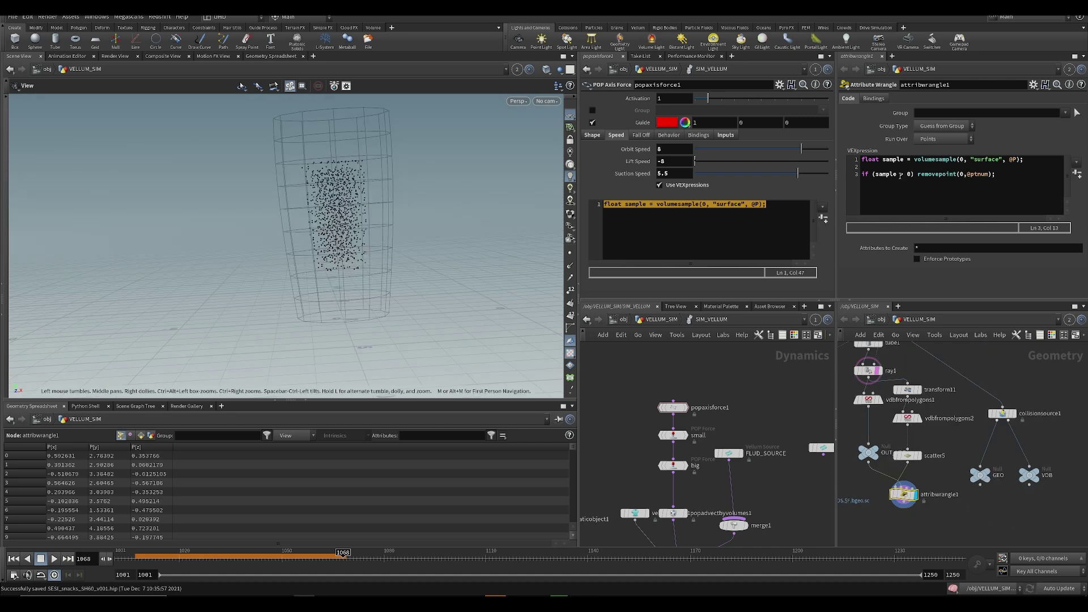
- Set attribwrangle1's condition to sample < 0 and its volumesample input index to 1, and save the scene
click(899, 174)
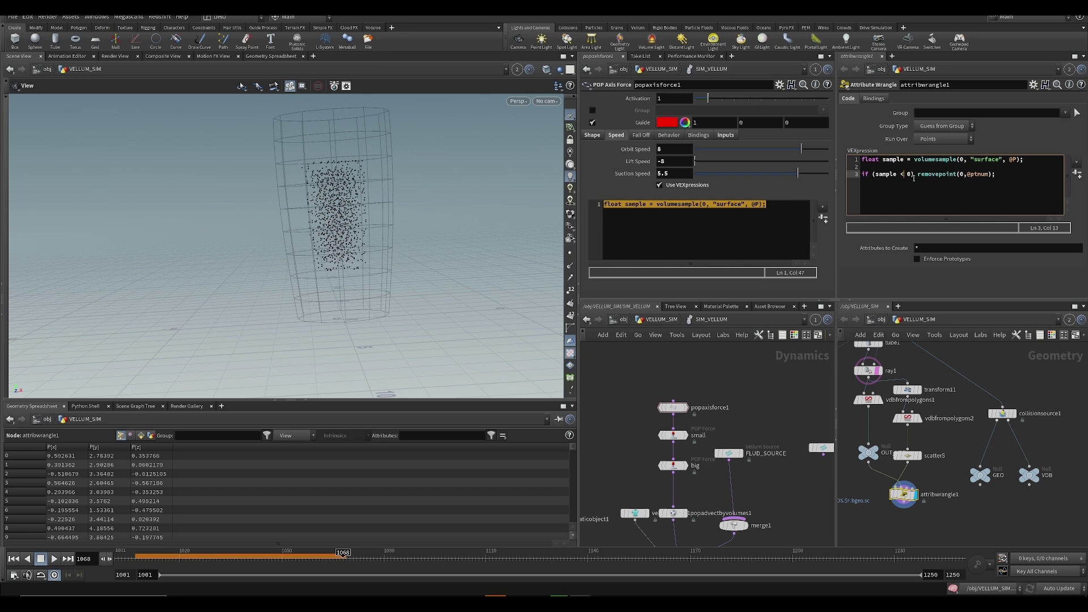
click(962, 160)
text(1)
key(ctrl+s)
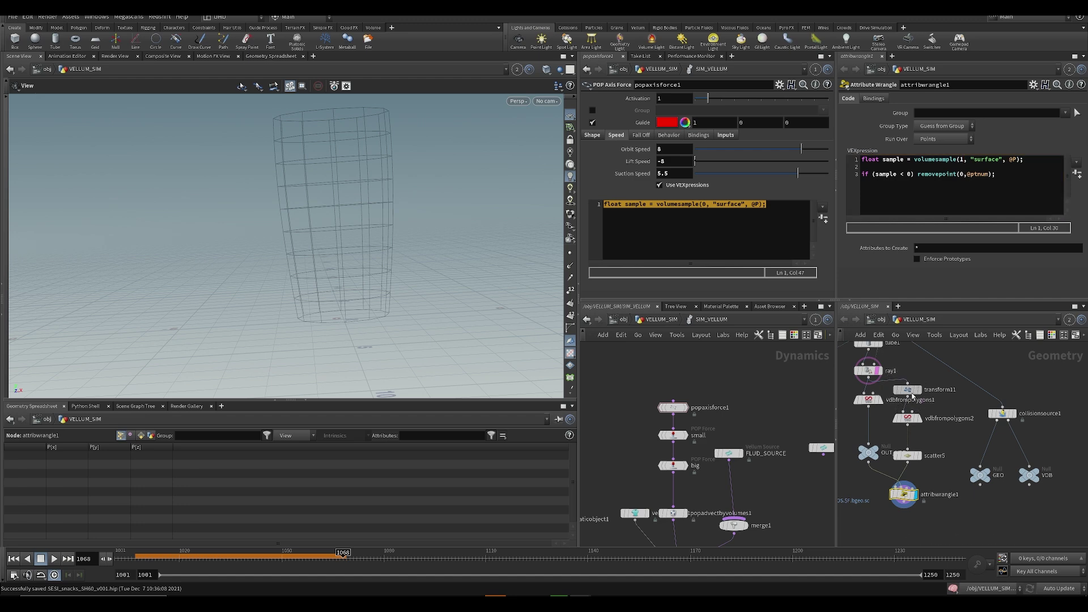
- Set transform11's Uniform Scale to 1.05 and return to attribwrangle1
click(907, 390)
drag(968, 183, 971, 184)
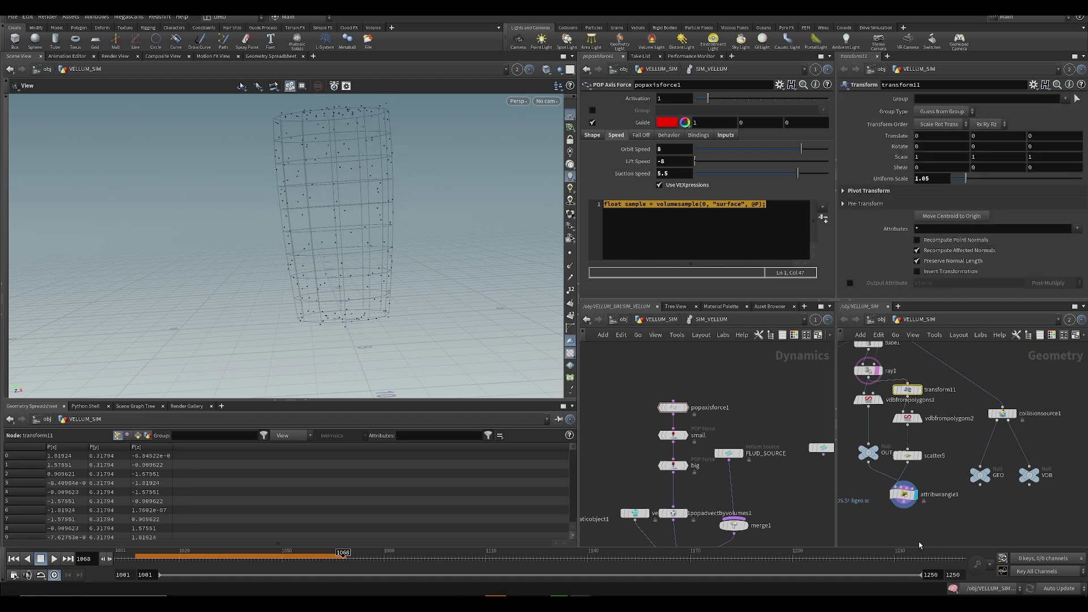
click(904, 494)
scroll(892, 437, down, 3)
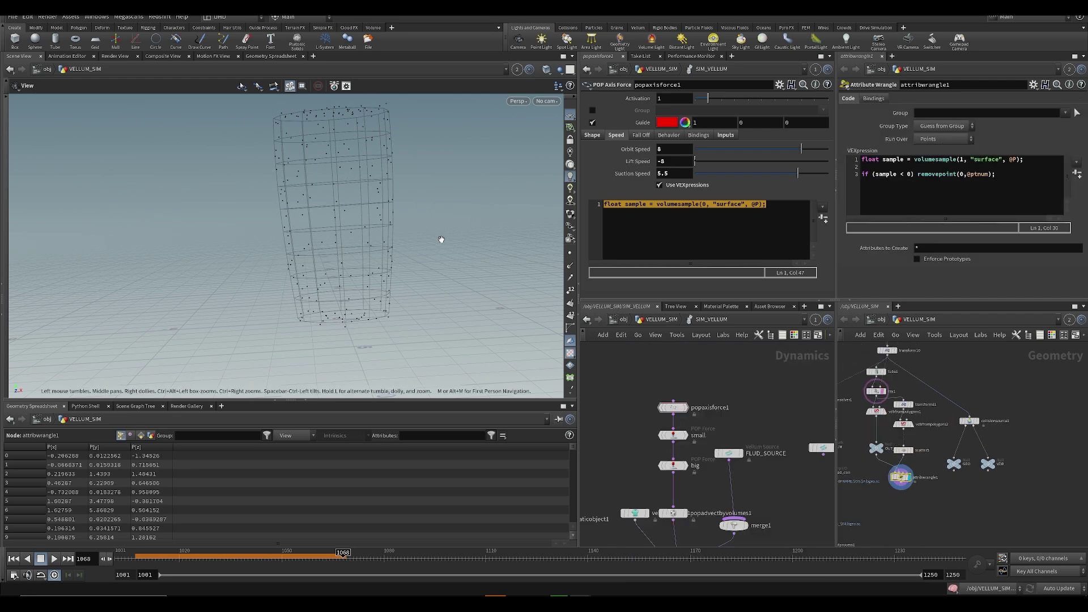
- Inspect the remaining points around the glass, and set the volumesample input index in popaxisforce1's speed expression to 1
middle_drag(698, 422, 645, 413)
click(692, 251)
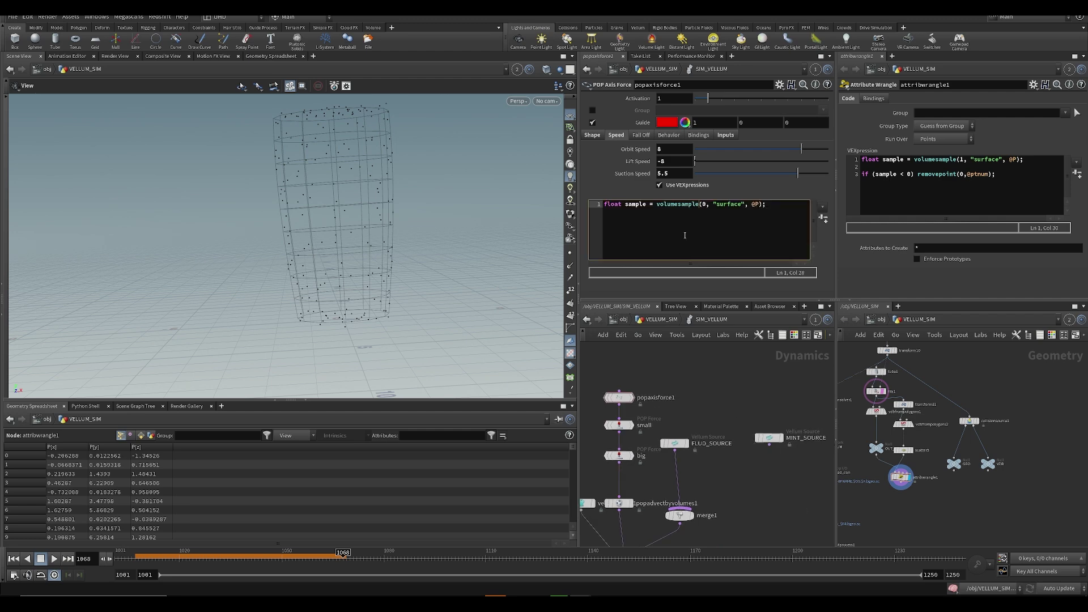
drag(388, 219, 398, 281)
right_drag(398, 275, 396, 238)
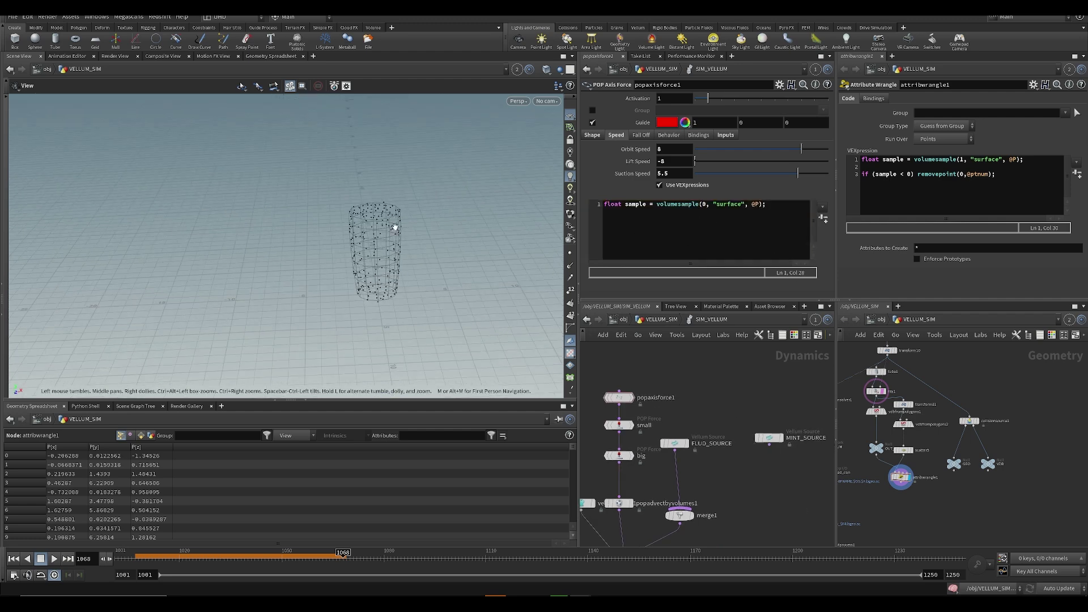
middle_drag(396, 238, 390, 335)
mouse_move(710, 424)
middle_down()
mouse_move(703, 351)
mouse_move(715, 421)
middle_up()
drag(548, 391, 447, 238)
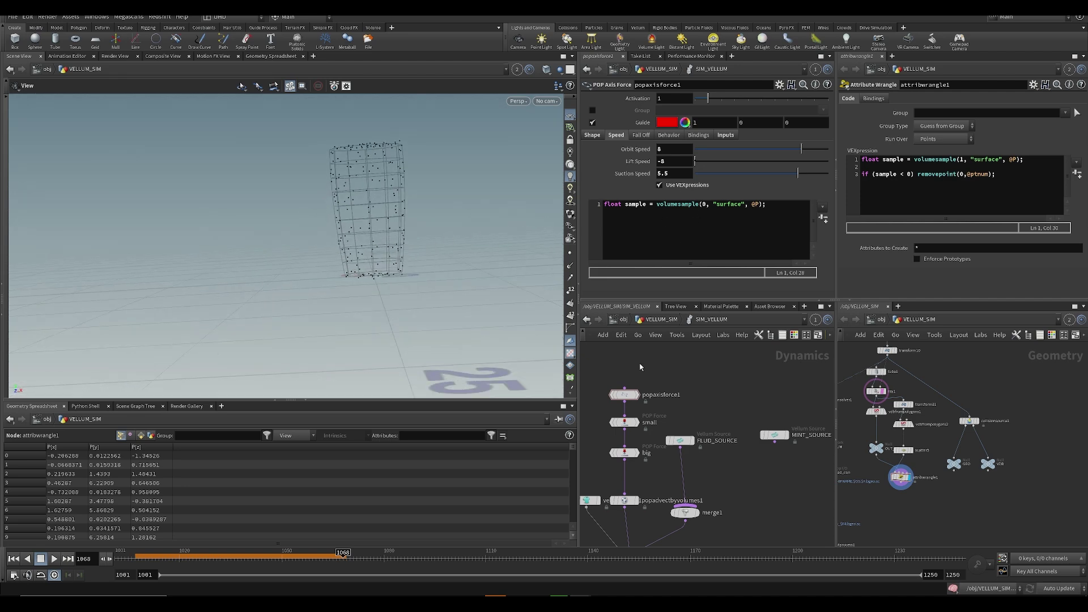
middle_drag(677, 406, 699, 346)
double_click(704, 204)
text(1)
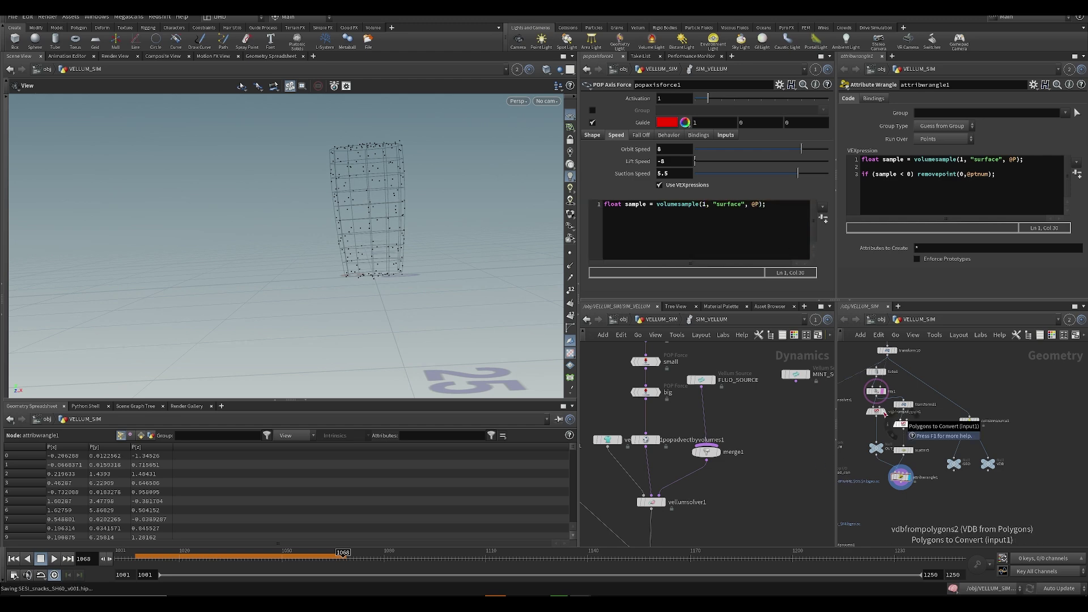
- Save the scene and hide the glass wireframe so that only attribwrangle1's remaining points are displayed
key(ctrl+s)
scroll(881, 384, up, 3)
click(889, 393)
scroll(907, 453, down, 4)
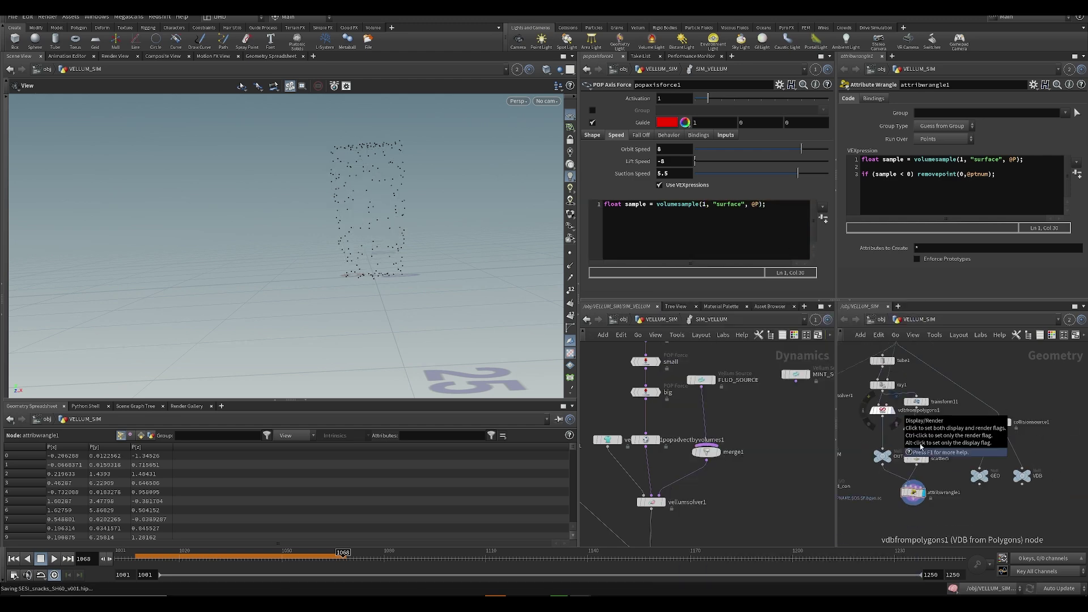
middle_drag(444, 258, 437, 277)
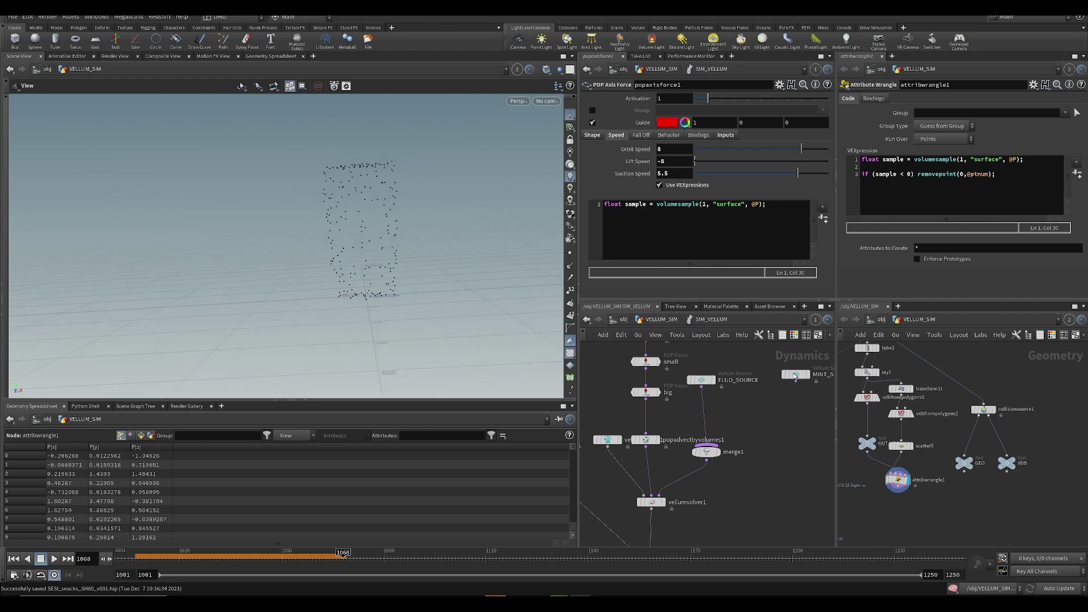
click(911, 467)
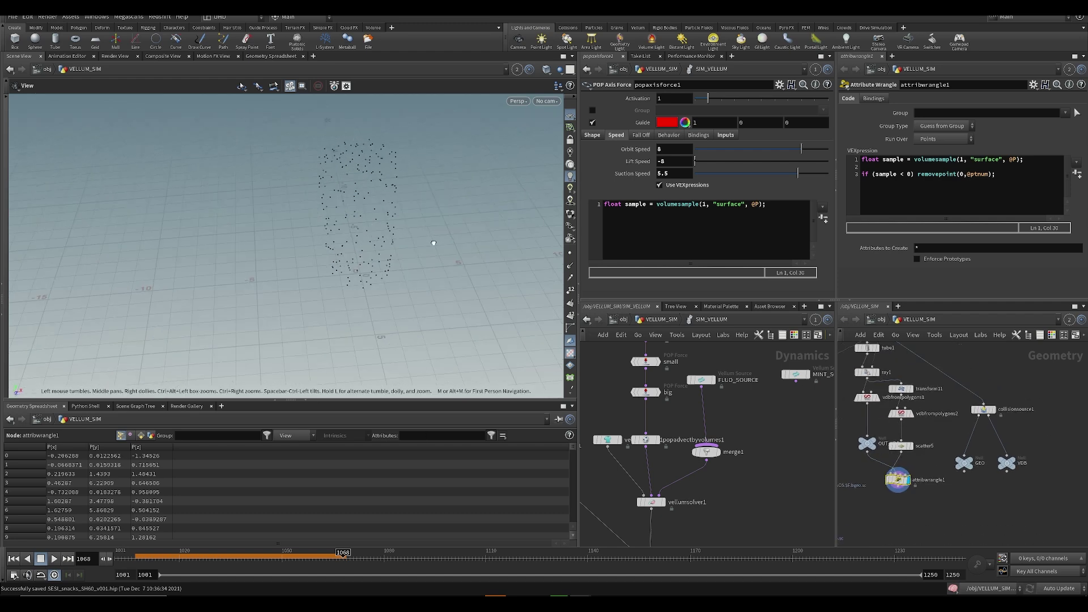
- Add an empty if (sample < 0) { } block below the sample line in popaxisforce1's speed expression and save the scene
click(924, 193)
drag(996, 175, 860, 175)
double_click(652, 204)
key(Return)
key(Return)
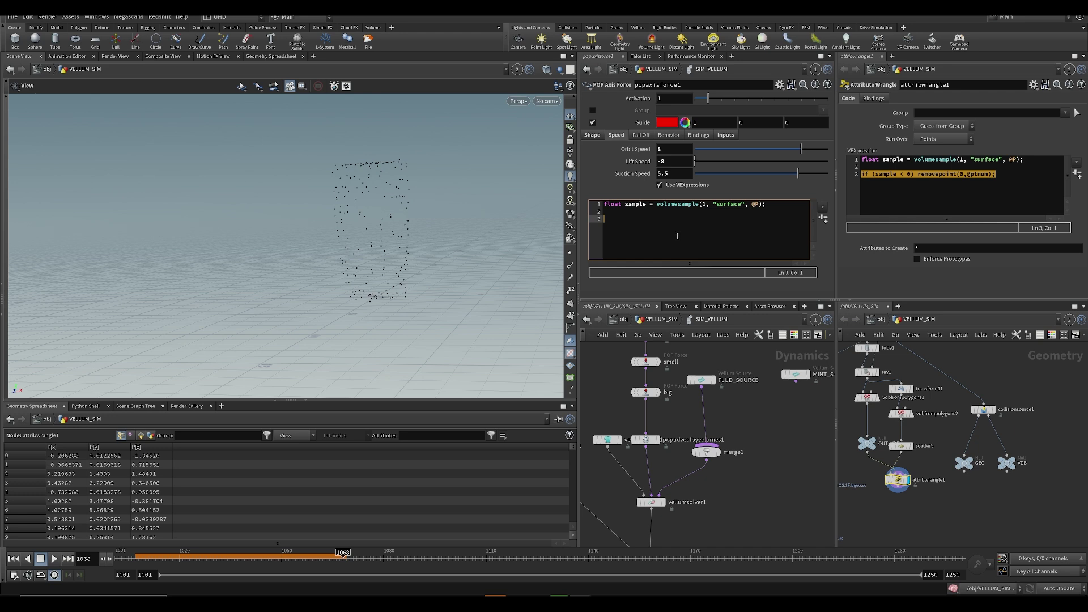
text(mple)
text(< 0) {)
key(Return)
key(Return)
text(})
key(Up)
key(ctrl+s)
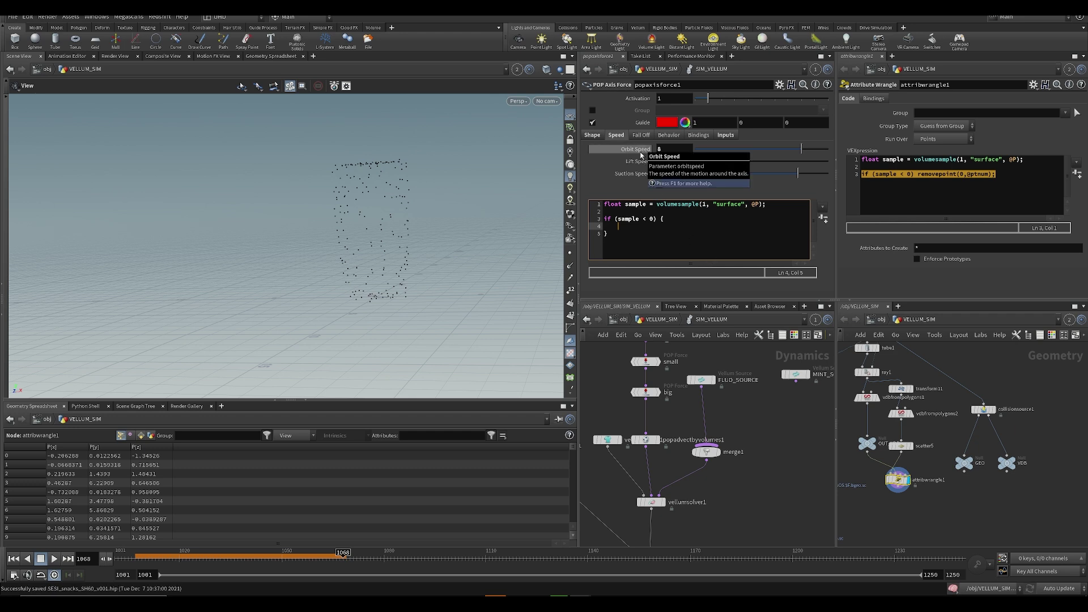
- Inside the if block, assign orbitspeed = 0.5, liftspeed = 0 and suctionspeed = 0.25, and save the scene
click(636, 226)
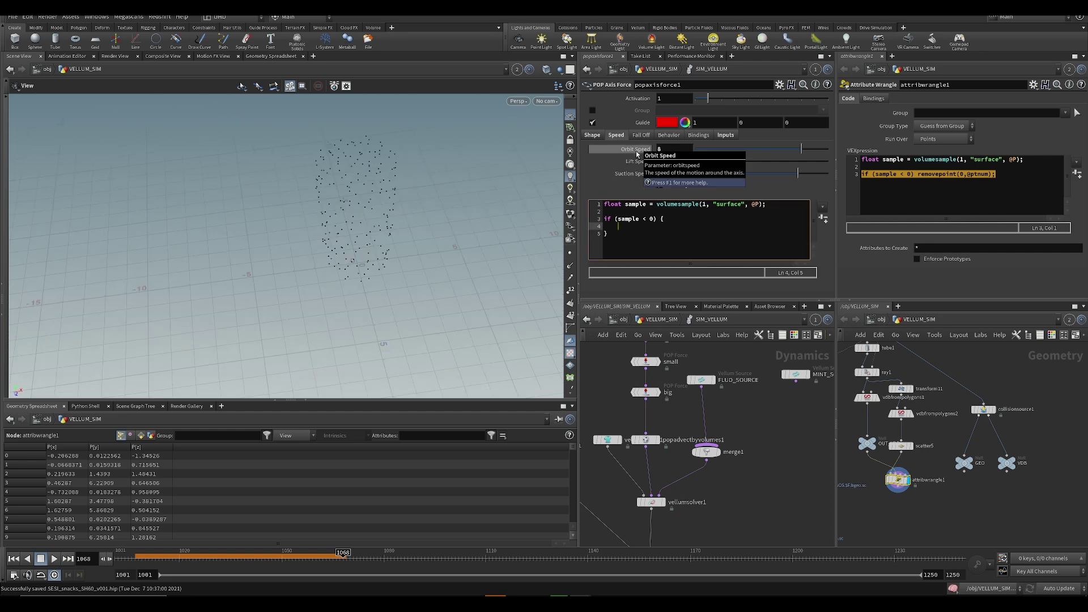
text(orbitsp)
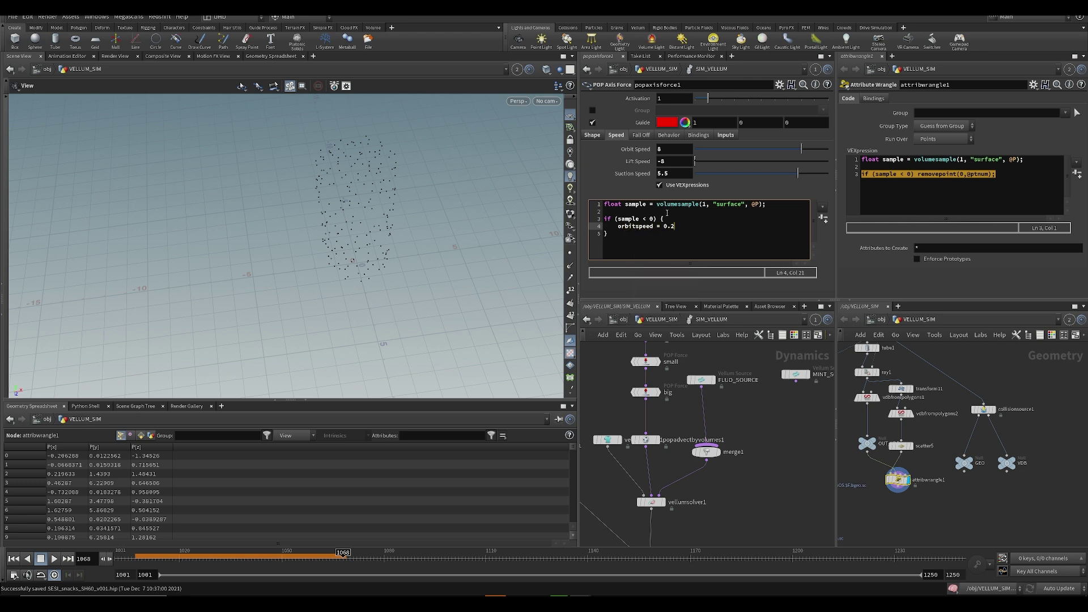
text(eed = 0.5;)
key(ctrl+s)
key(Return)
text(liftspeed = 0;)
key(Return)
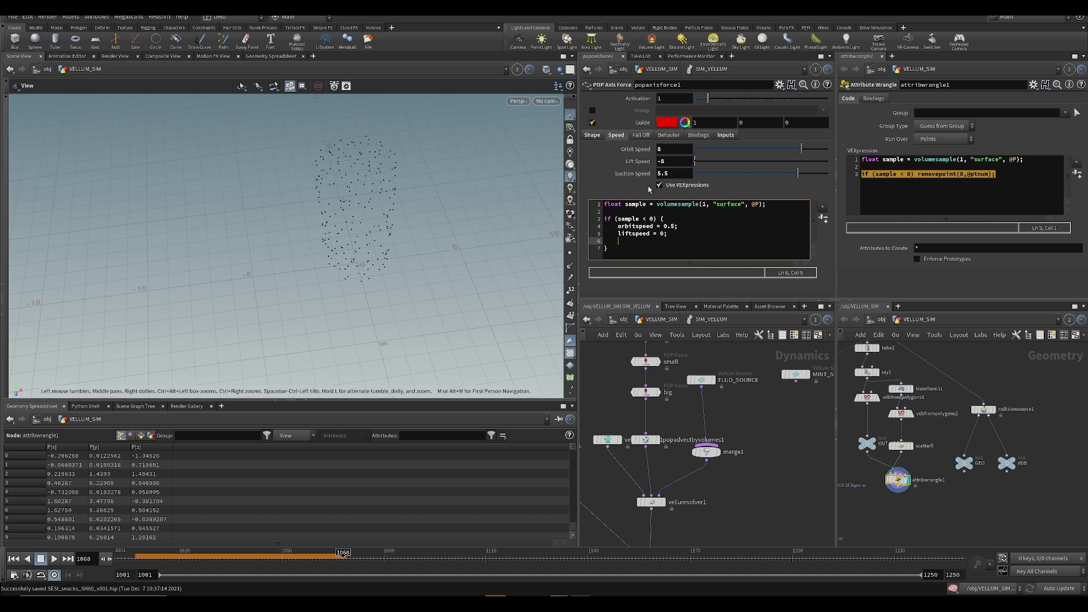
text(suctionspeed = 0.25;)
key(ctrl+s)
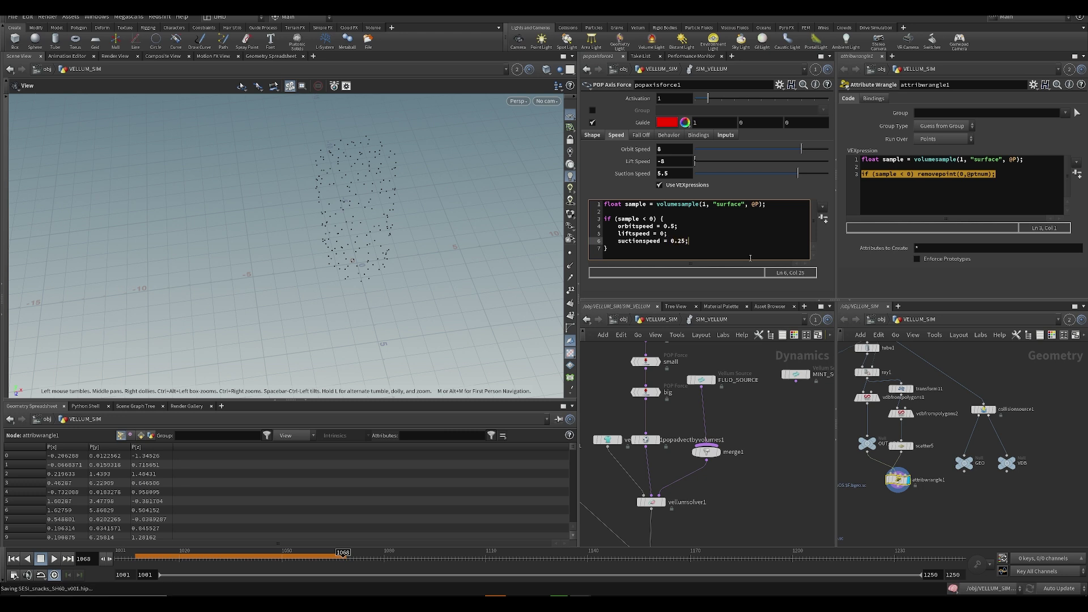
- Examine the glass-shaped points from several angles and check popaxisforce1's shape parameters against its speed settings
drag(448, 288, 500, 219)
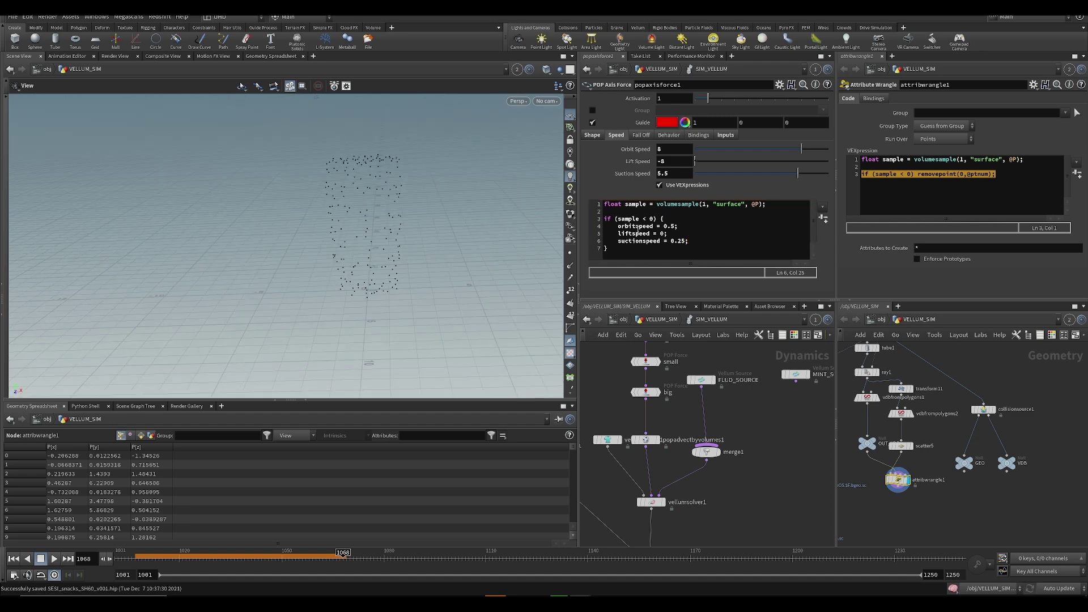
drag(328, 377, 320, 279)
drag(689, 243, 681, 242)
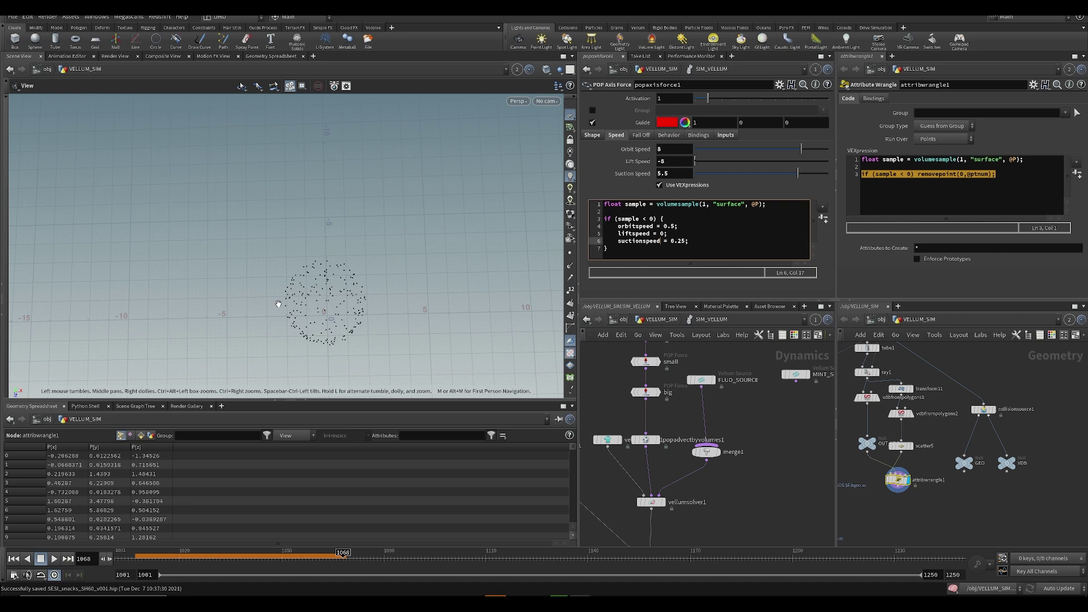
mouse_move(329, 309)
mouse_down()
mouse_move(308, 273)
mouse_move(406, 302)
mouse_move(336, 269)
mouse_move(297, 320)
mouse_move(317, 309)
mouse_up()
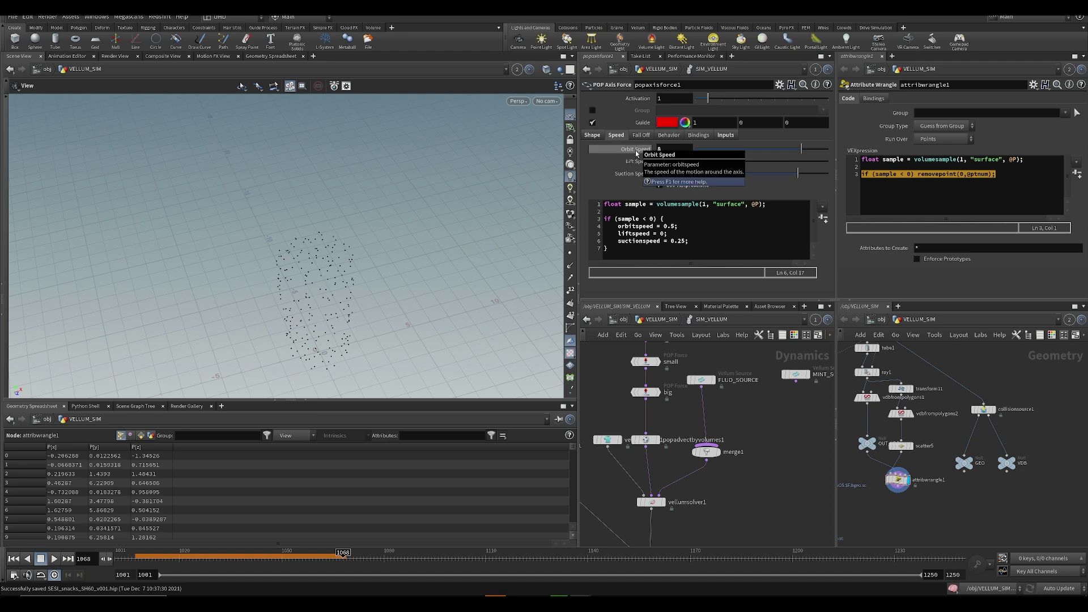
click(592, 135)
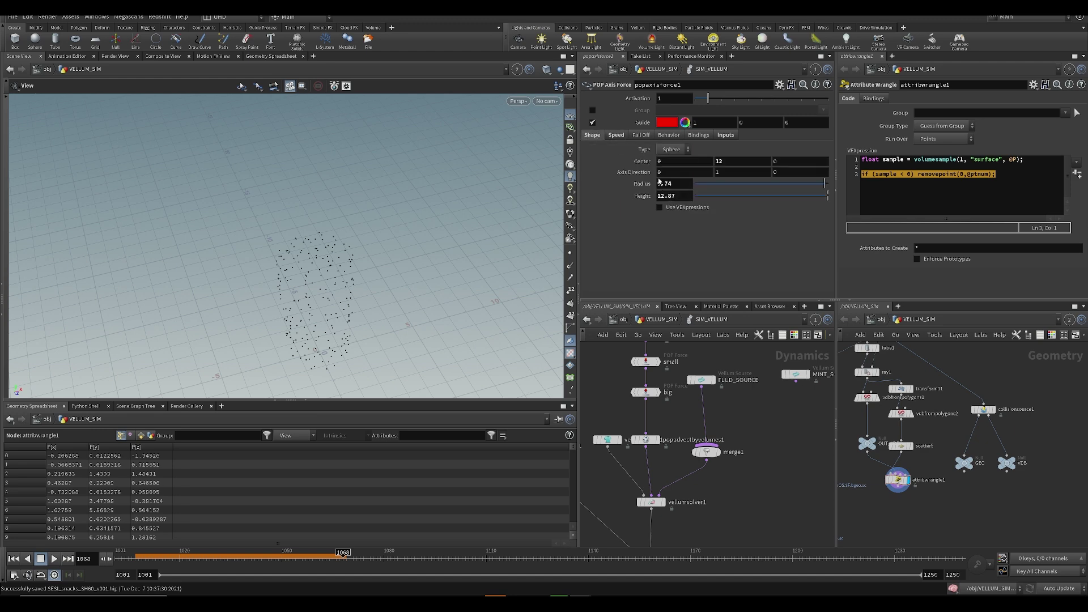
click(616, 135)
- Copy popaxisforce1's whole speed expression into the noise VEXpression of the POP Force named small
scroll(452, 273, down, 3)
middle_drag(649, 363, 646, 402)
key(ctrl+a)
key(ctrl+c)
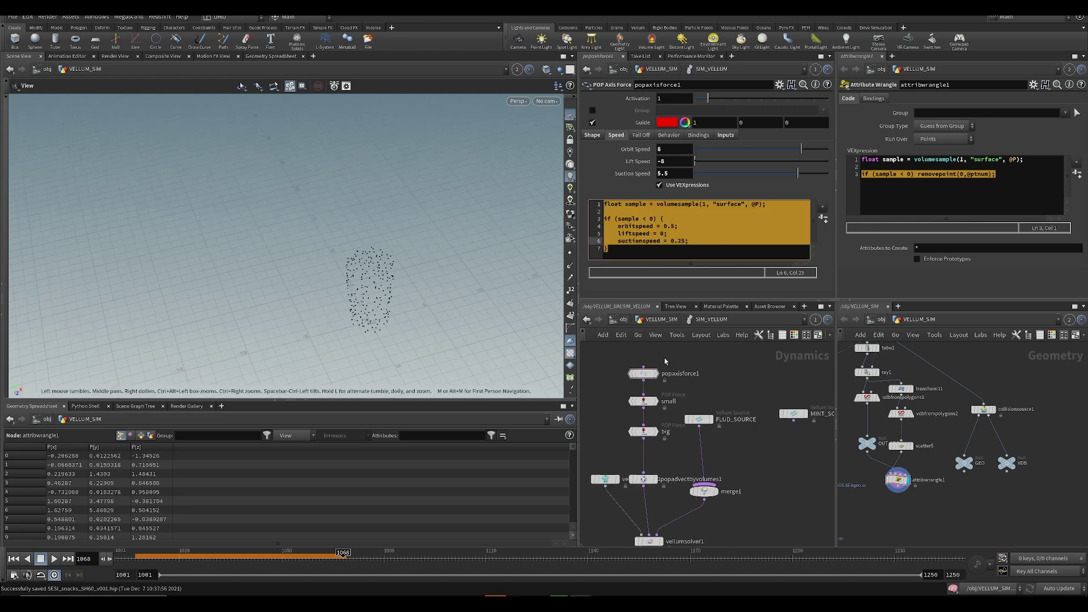
click(643, 401)
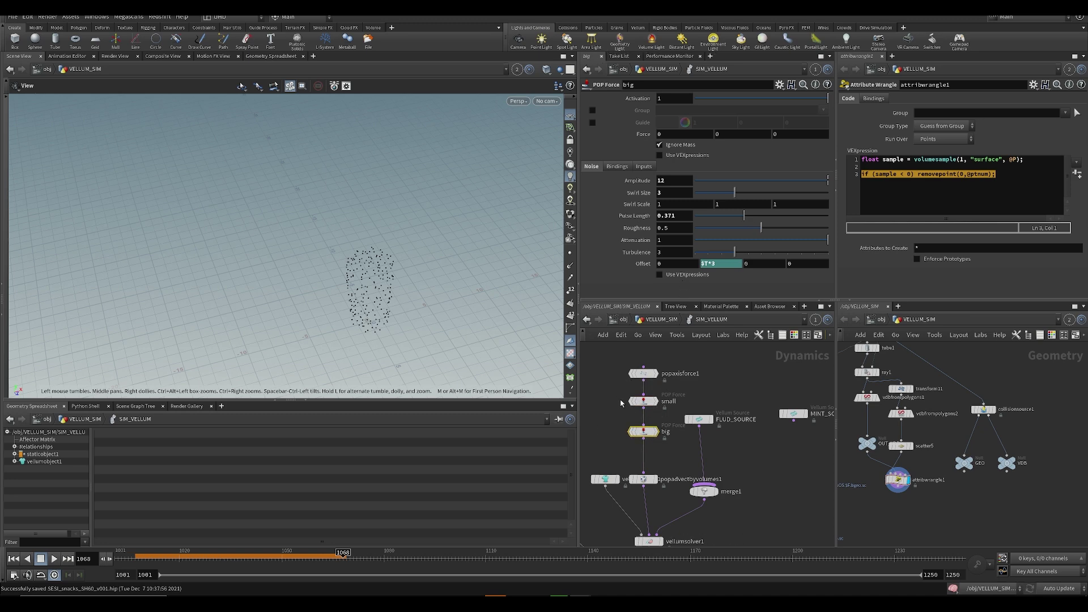
scroll(669, 281, down, 1)
click(669, 281)
key(ctrl+v)
- Replace the three speed assignments in small's noise expression with amp = 0.1;
drag(696, 289, 594, 276)
key(BackSpace)
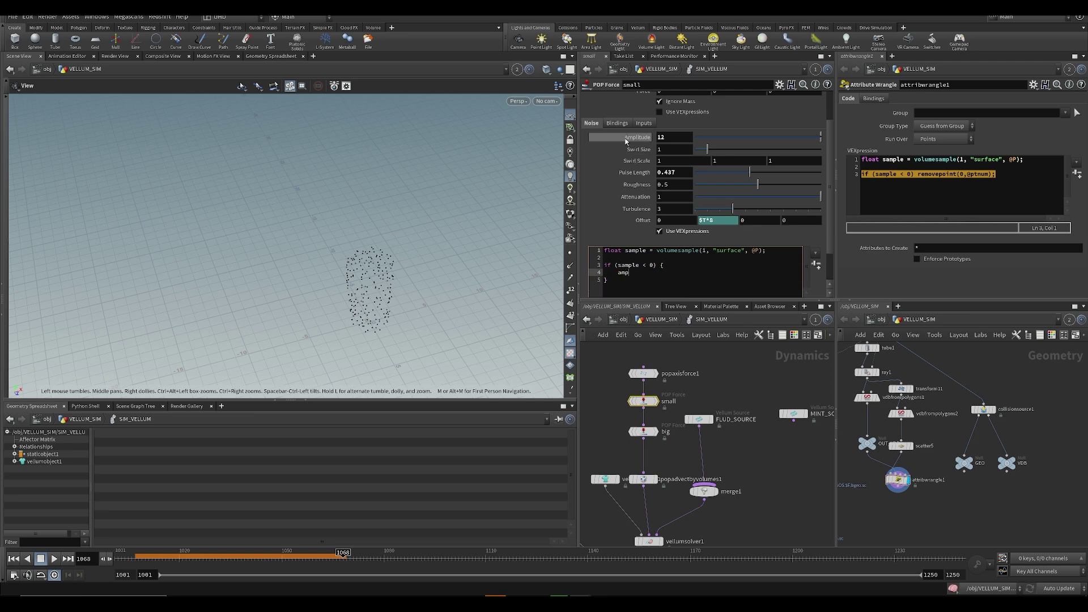
text(amp)
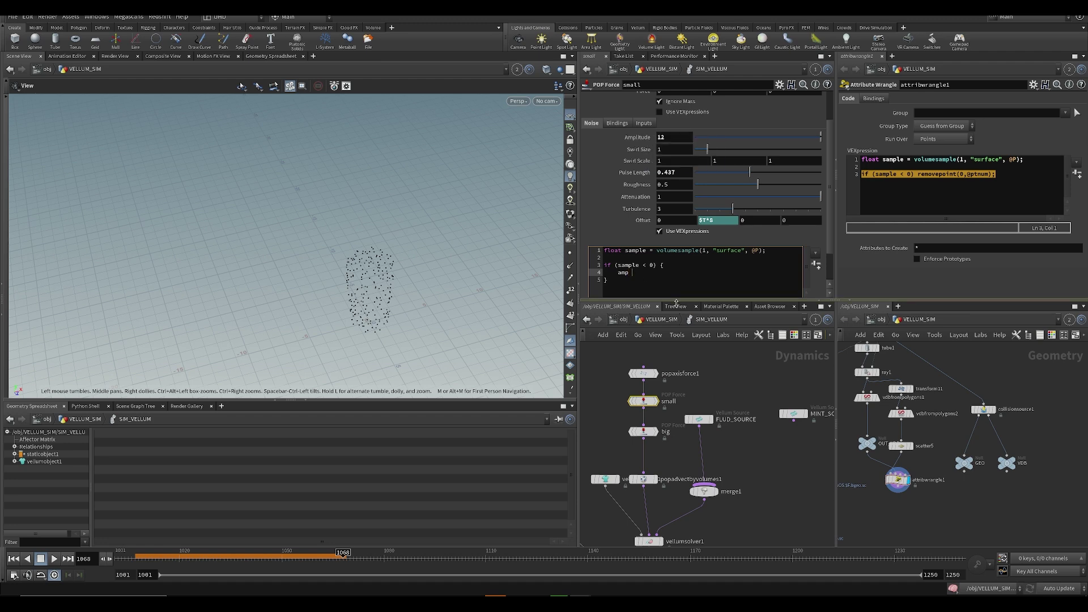
text( = 0.1;)
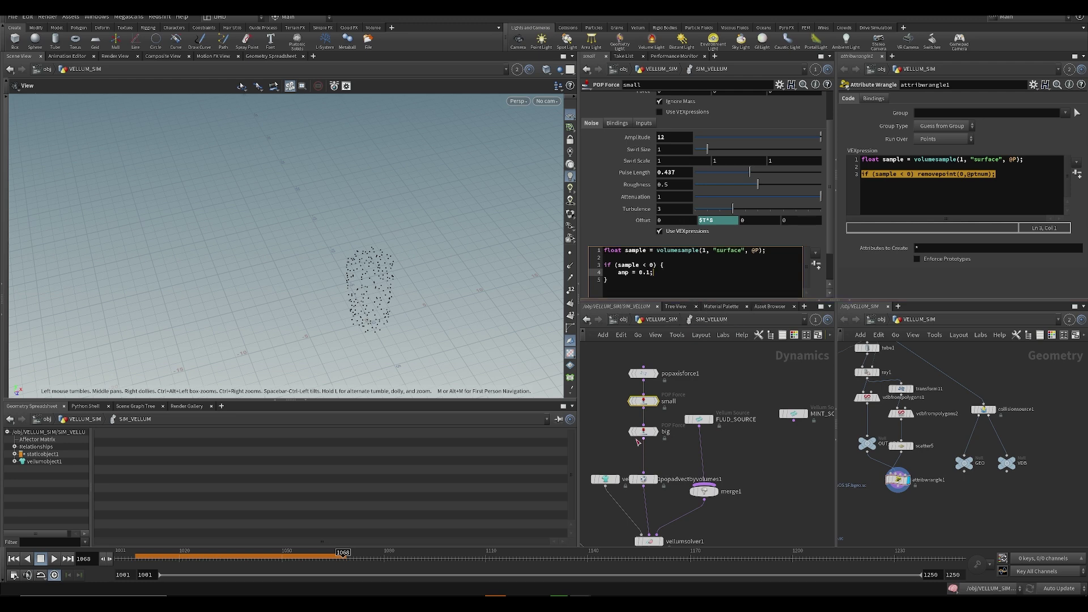
- Enable noise VEXpressions on the POP Force named big, paste small's amp expression into it, and save the scene
click(664, 296)
key(ctrl+a)
key(ctrl+c)
click(643, 431)
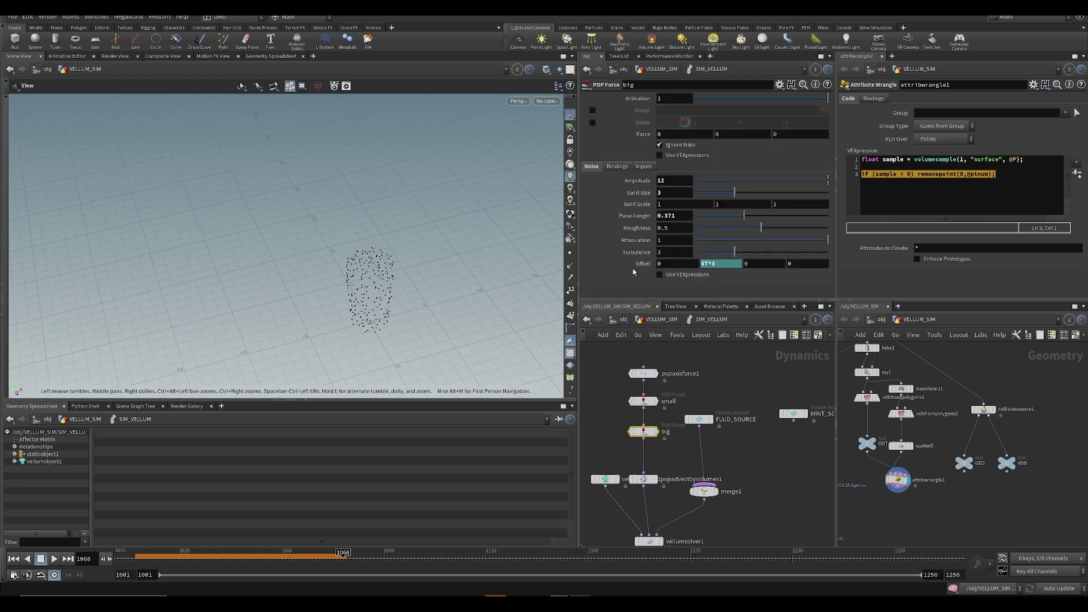
click(660, 274)
scroll(661, 287, down, 1)
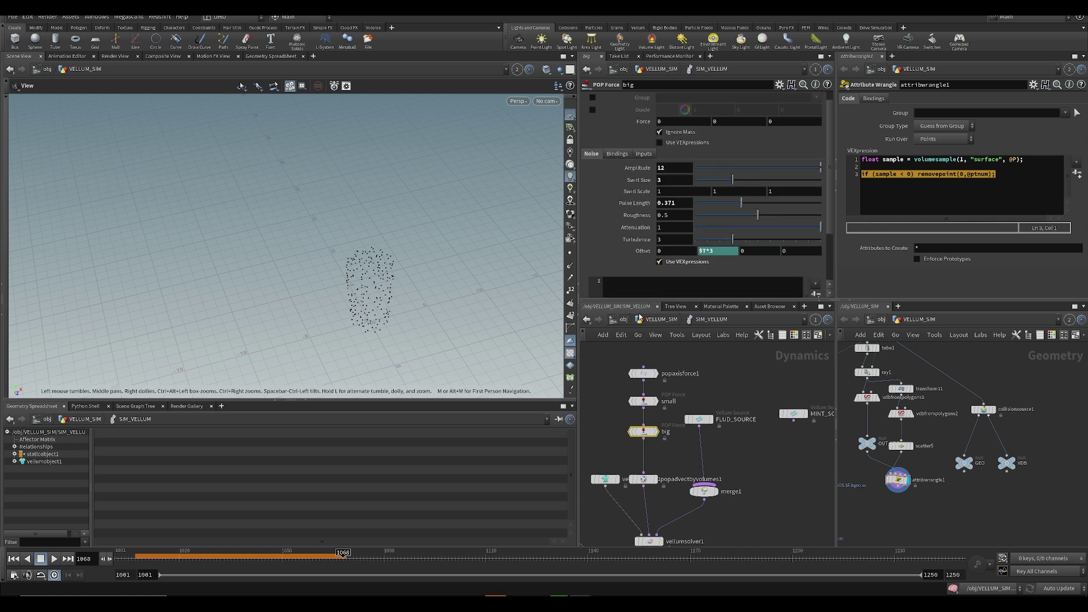
scroll(651, 292, down, 1)
click(651, 292)
key(ctrl+v)
middle_drag(613, 429, 661, 322)
key(ctrl+s)
- Play the simulation from the start and examine how the fluid falls toward the glass
drag(479, 329, 426, 270)
right_drag(426, 270, 412, 279)
drag(412, 280, 439, 308)
key(ctrl+s)
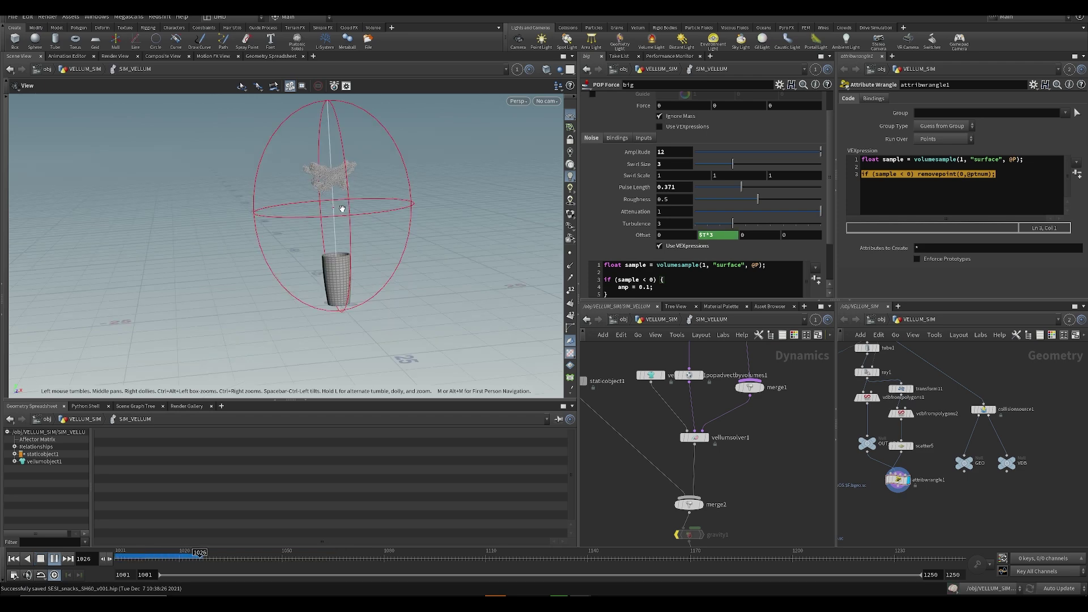
scroll(374, 162, up, 4)
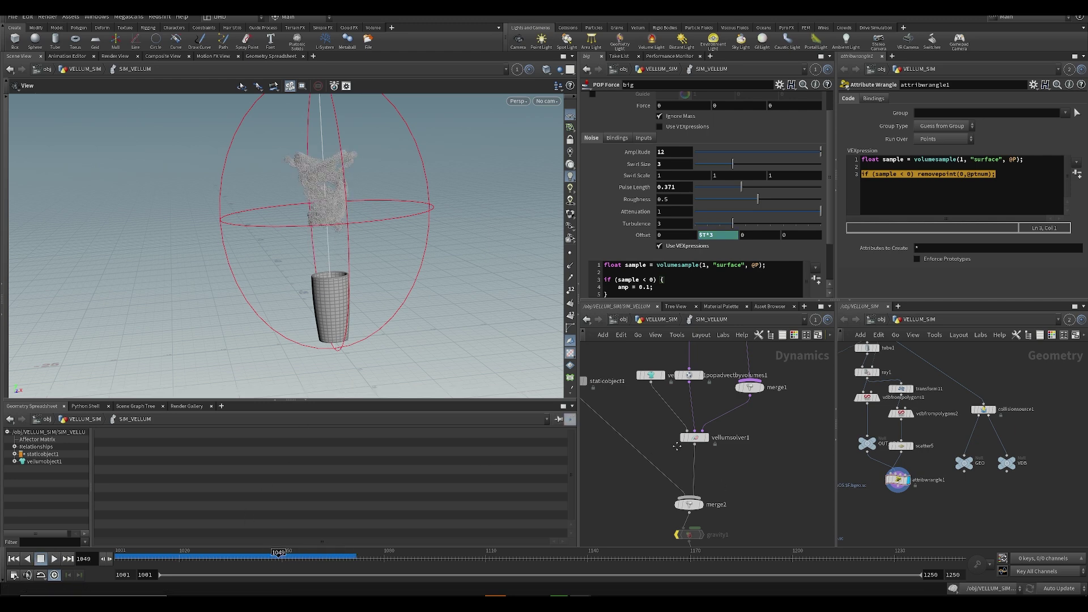
- Turn off Display Geometry on staticobject1 to hide the glass collider in the simulation view
middle_drag(576, 400, 626, 438)
click(622, 419)
click(679, 219)
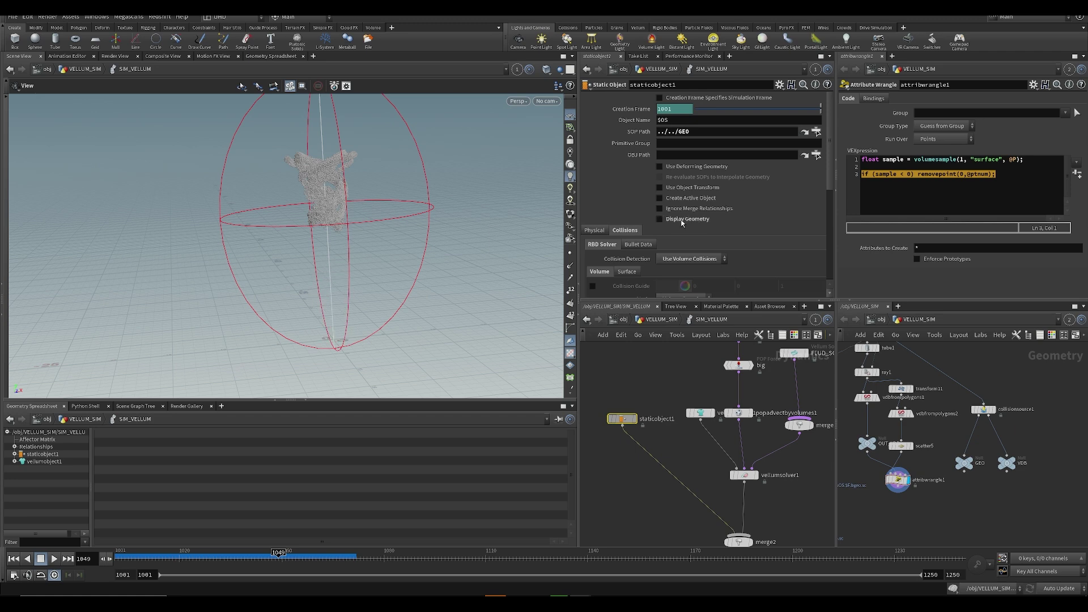
- Continue the simulation and scrub through the cached frames to examine the fluid's motion inside the hidden glass
right_drag(413, 291, 334, 245)
drag(333, 245, 328, 248)
key(Up)
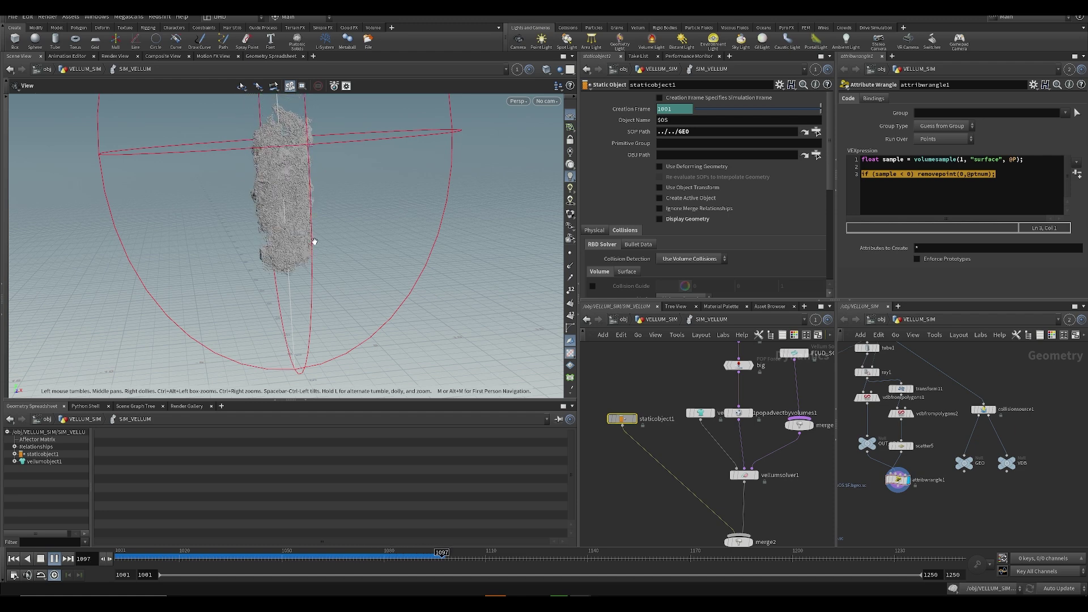
drag(316, 243, 278, 222)
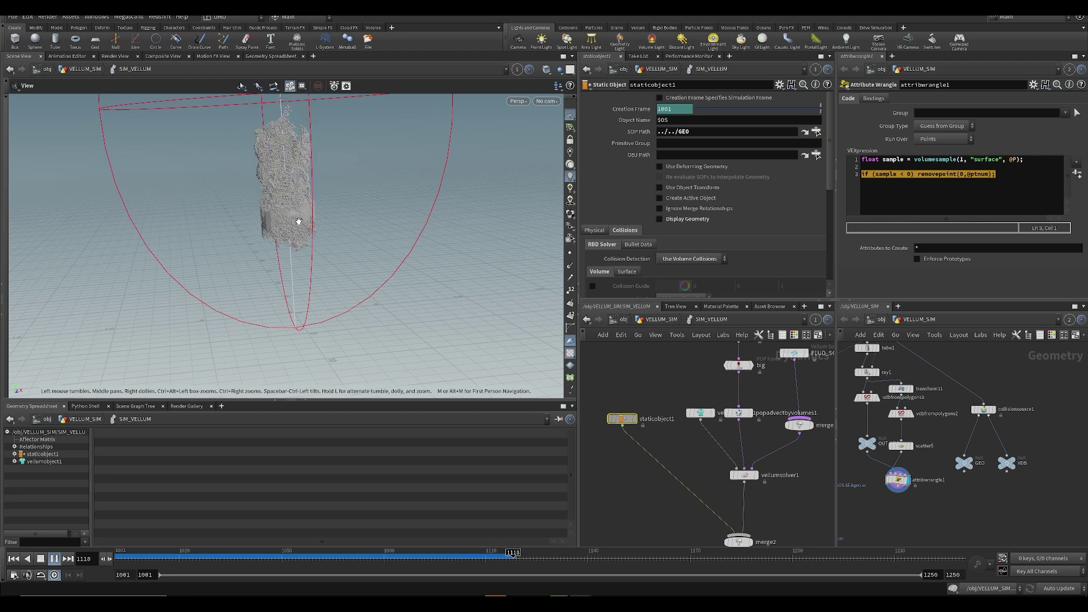
click(371, 561)
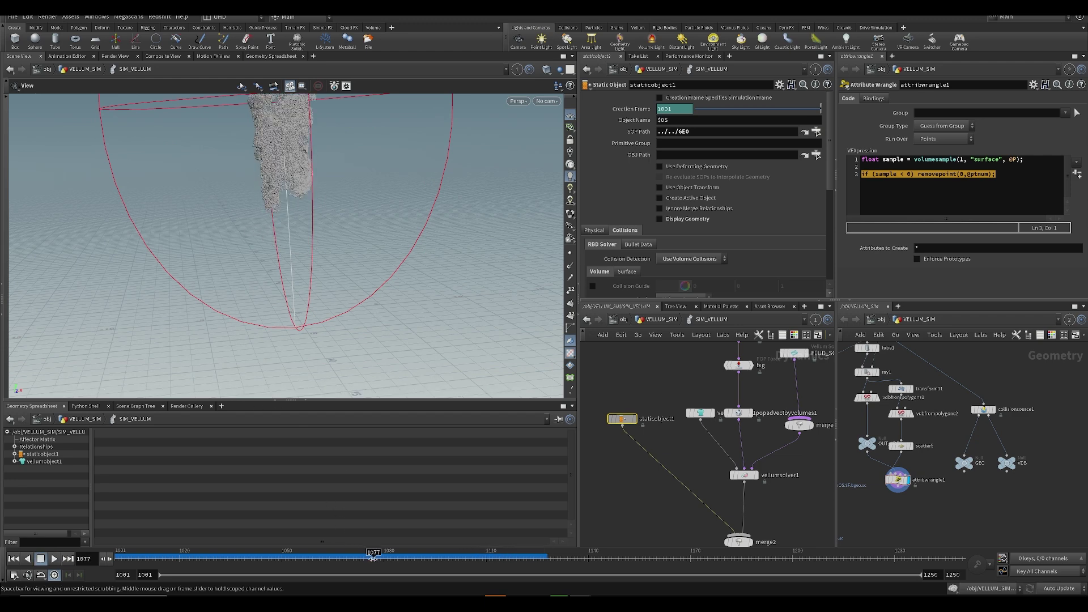
drag(333, 558, 415, 590)
drag(306, 249, 253, 269)
key(ctrl+s)
drag(282, 165, 274, 250)
- Replay the simulation from an early frame and stop at frame 1080 to examine the fluid entering the glass region
middle_drag(676, 391, 583, 477)
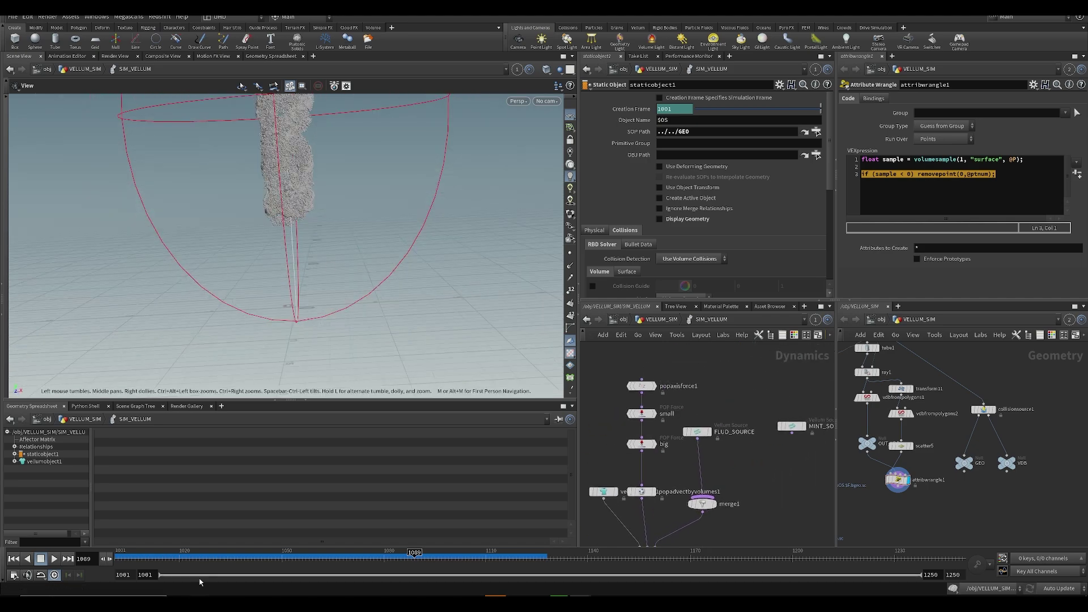
click(206, 556)
key(Up)
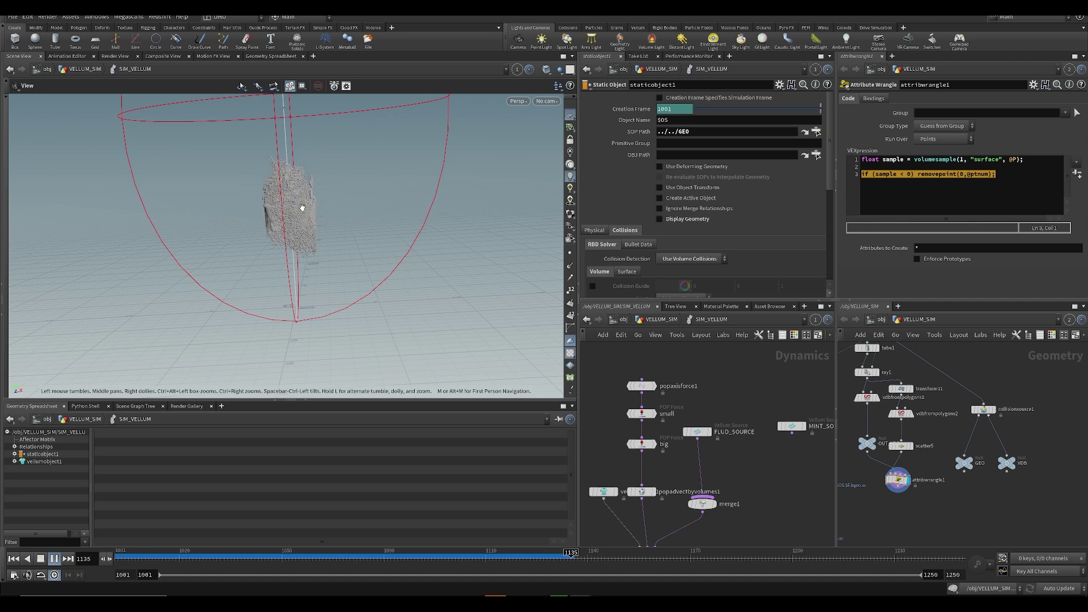
drag(332, 235, 300, 199)
click(383, 559)
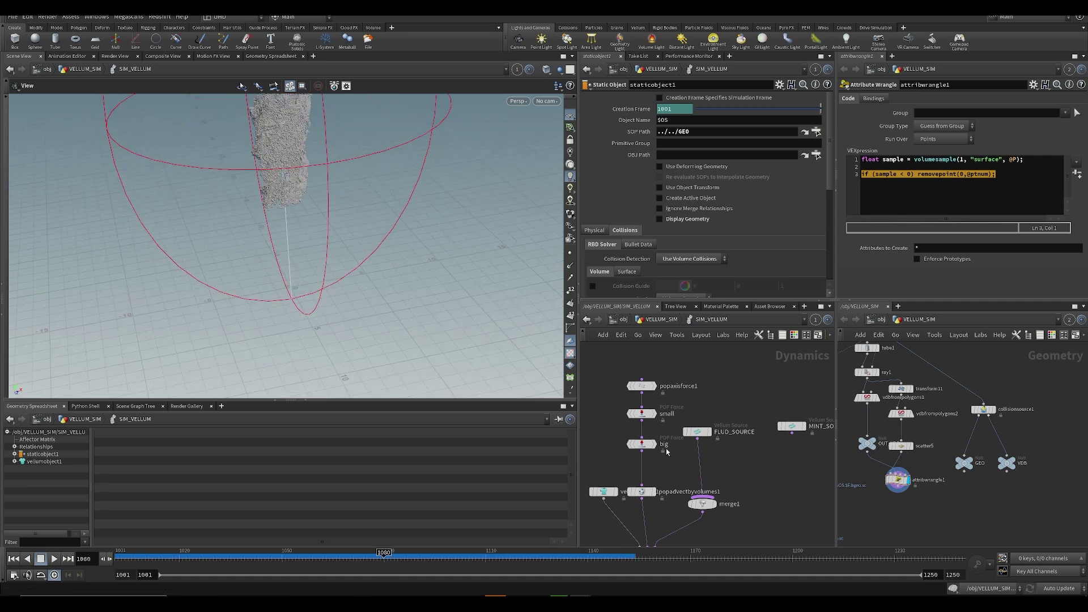
- Comment out the liftspeed line in popaxisforce1's speed expression and save the scene
key(ctrl+shift+s)
key(Escape)
drag(602, 379, 654, 394)
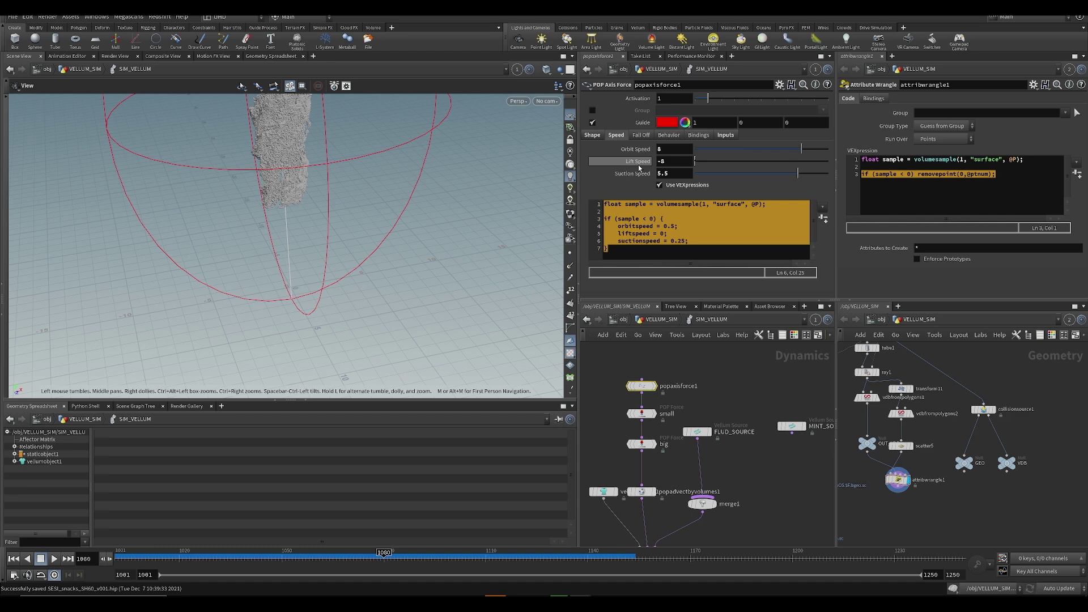
click(628, 233)
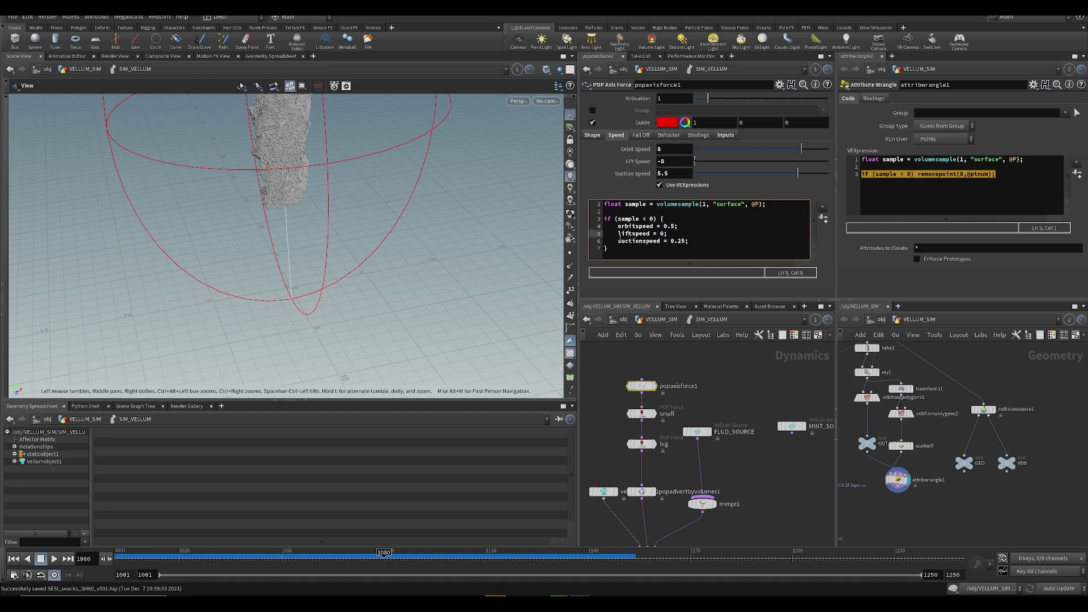
text(//)
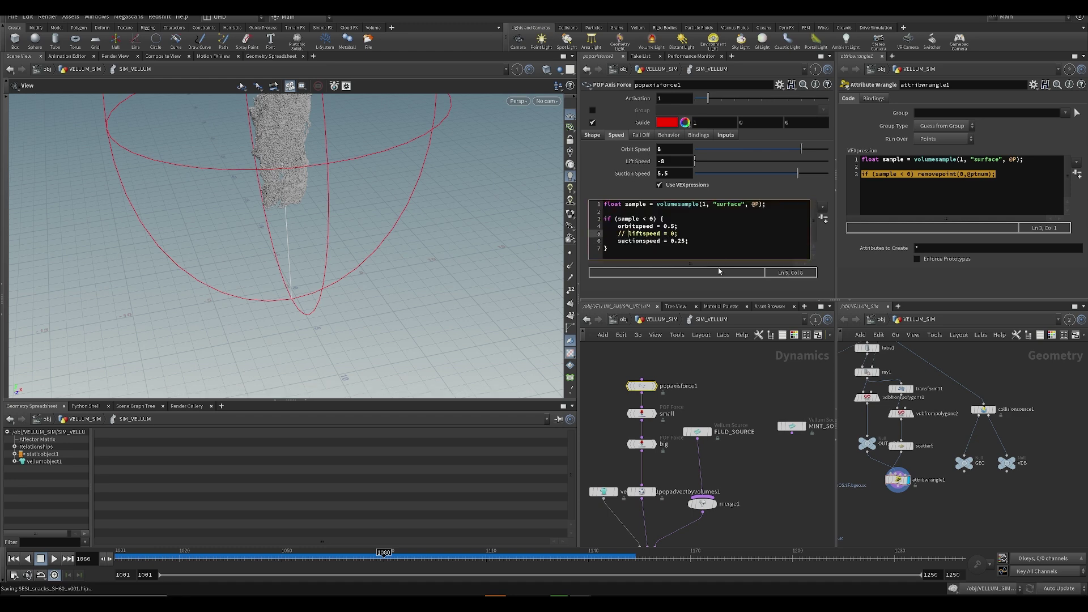
- Resimulate from the first frame to examine how the fluid fills the glass, and save the scene after rewinding to frame 1001
drag(452, 311, 367, 241)
key(ctrl+Up)
key(Up)
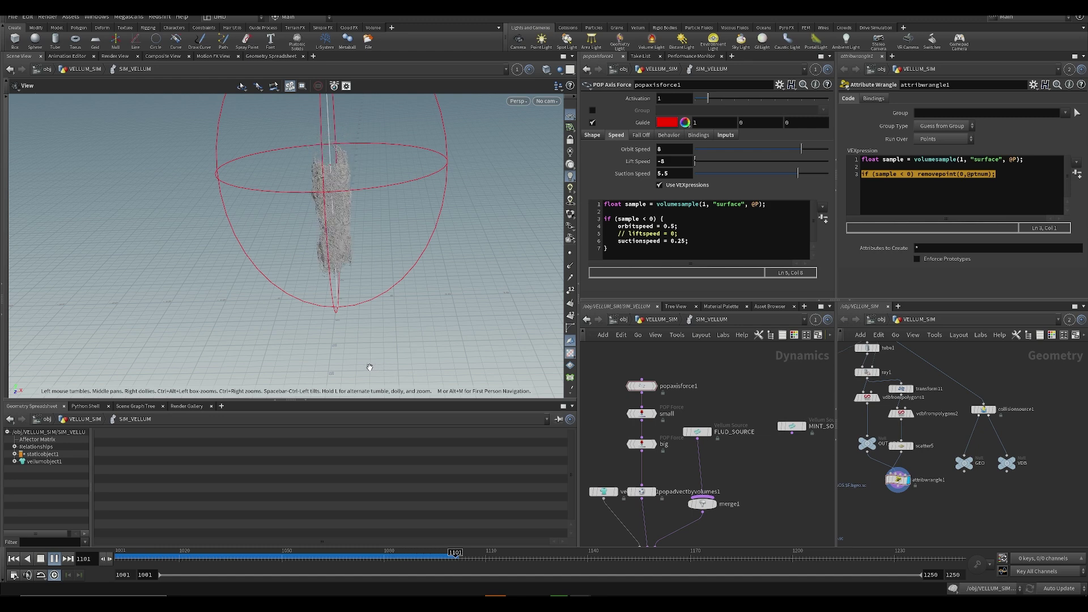
click(352, 556)
middle_drag(287, 290, 307, 171)
drag(306, 171, 325, 175)
middle_drag(326, 175, 275, 306)
key(Up)
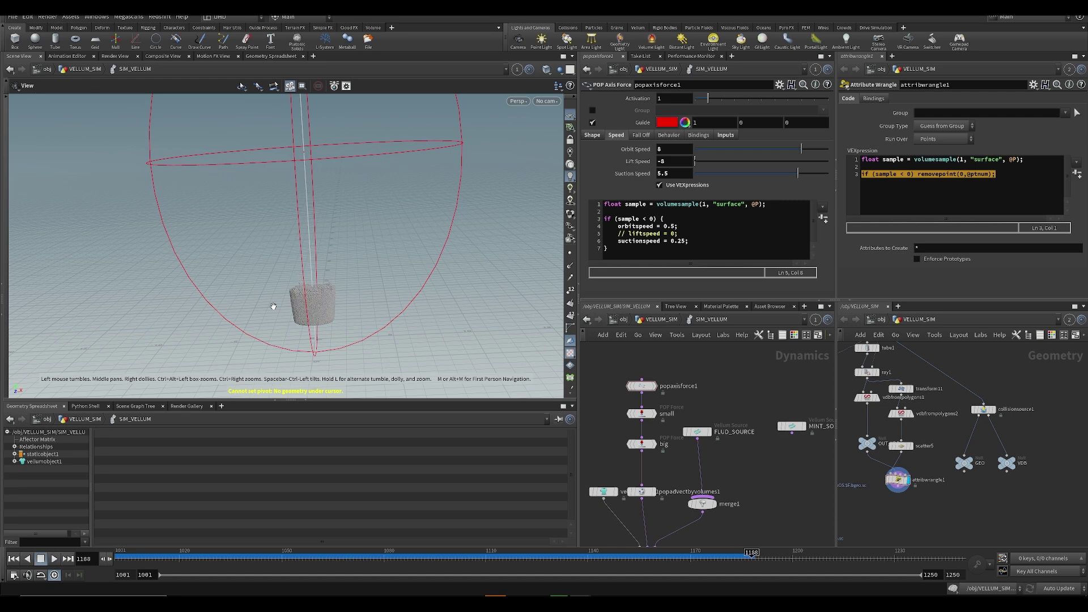
key(ctrl+Up)
key(ctrl+s)
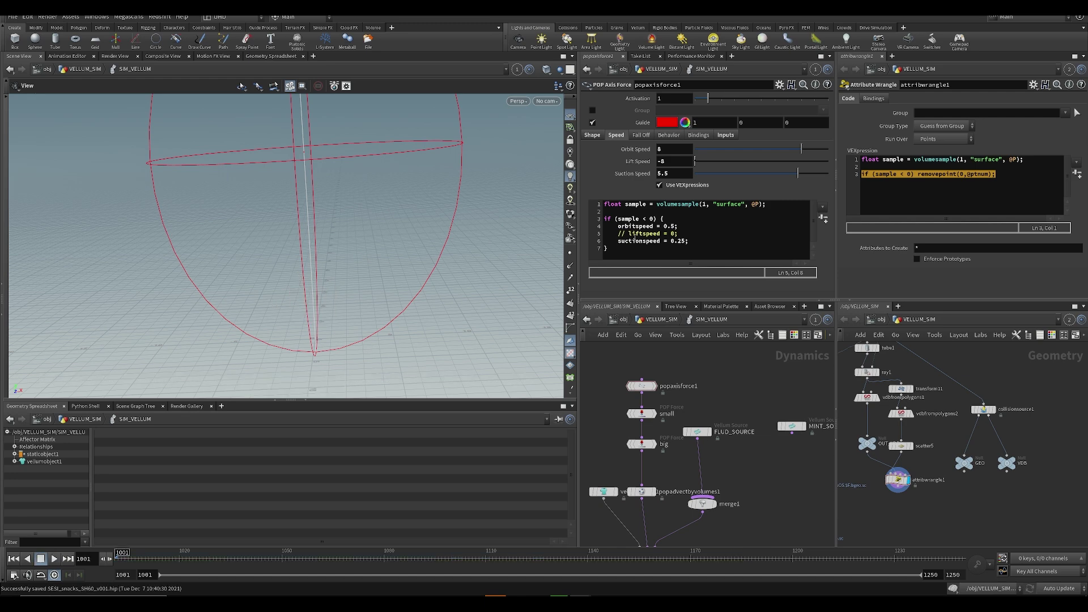
- Uncomment the liftspeed = 0 line in popaxisforce1's speed expression and save the scene
click(630, 233)
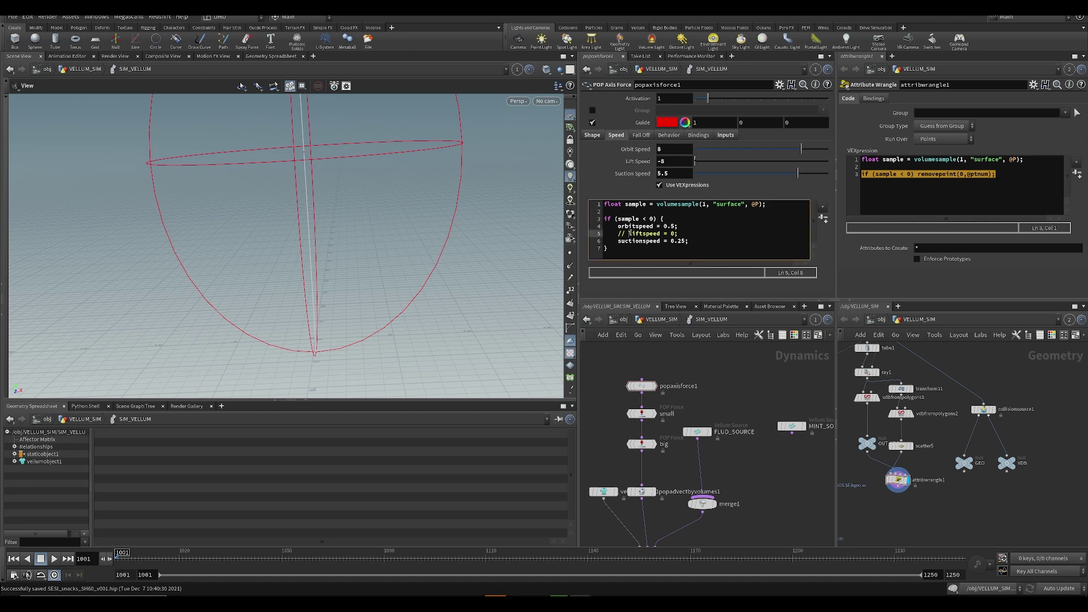
key(BackSpace)
key(BackSpace)
key(BackSpace)
key(ctrl+s)
scroll(606, 463, down, 4)
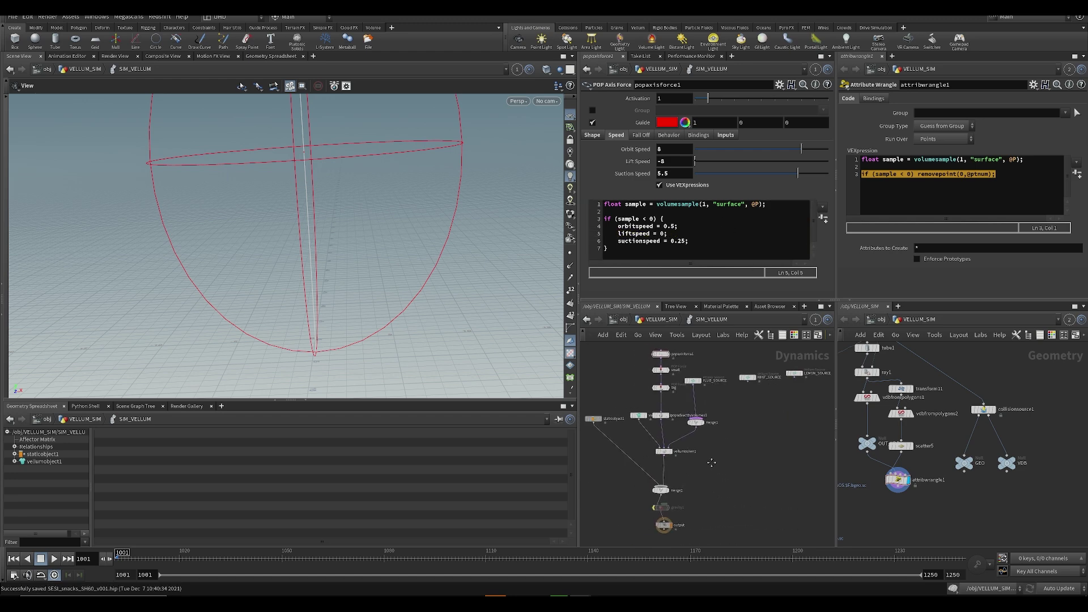
key(ctrl+s)
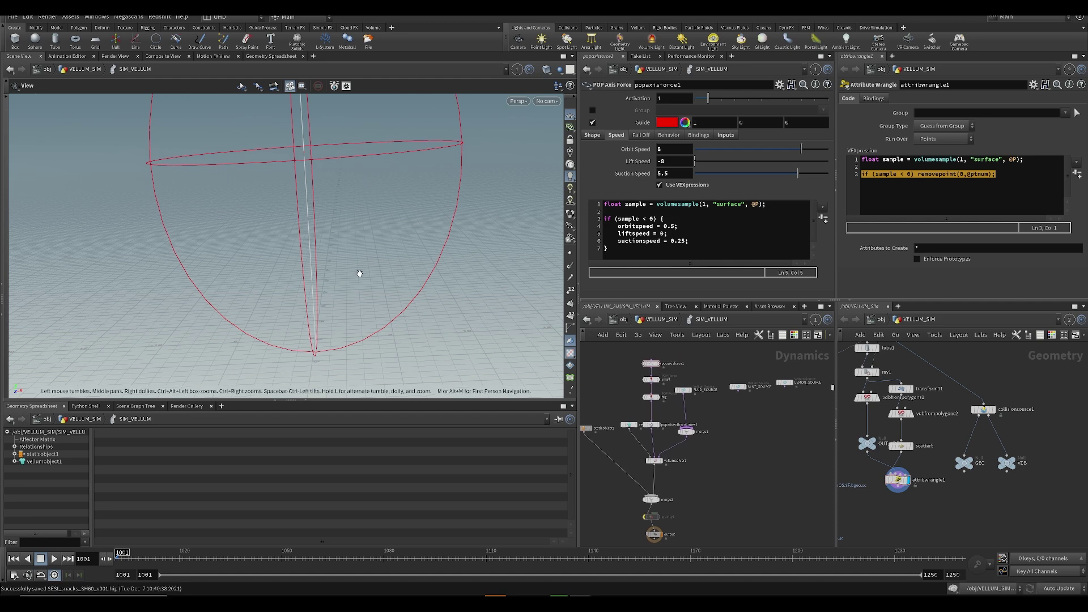
- Enable the force VEXpressions on the small POP force, set its Y force to -9.8, and save the scene
drag(353, 283, 385, 204)
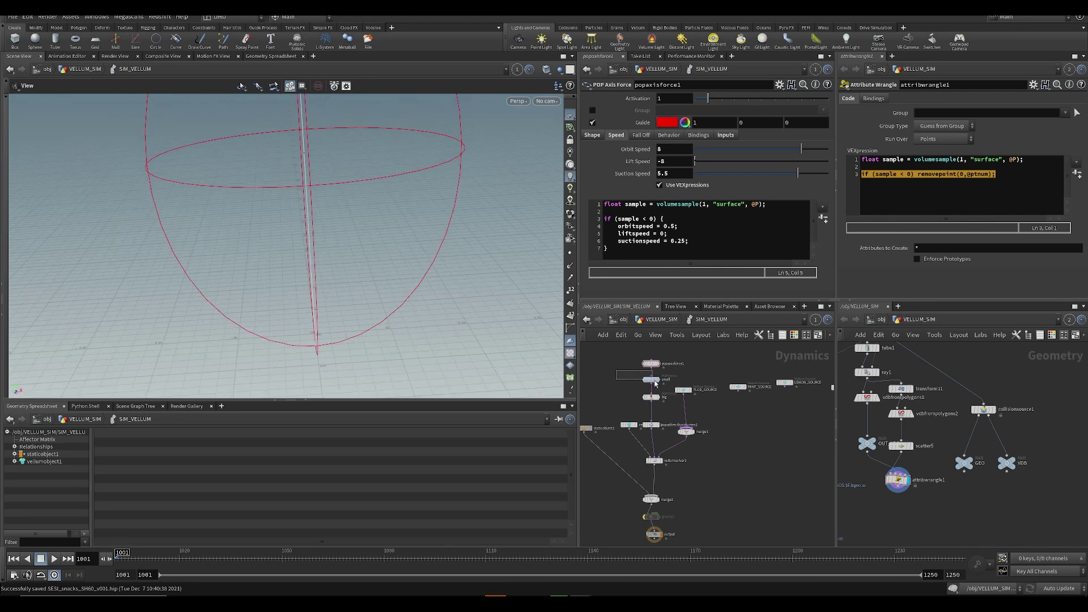
click(650, 379)
scroll(639, 264, down, 1)
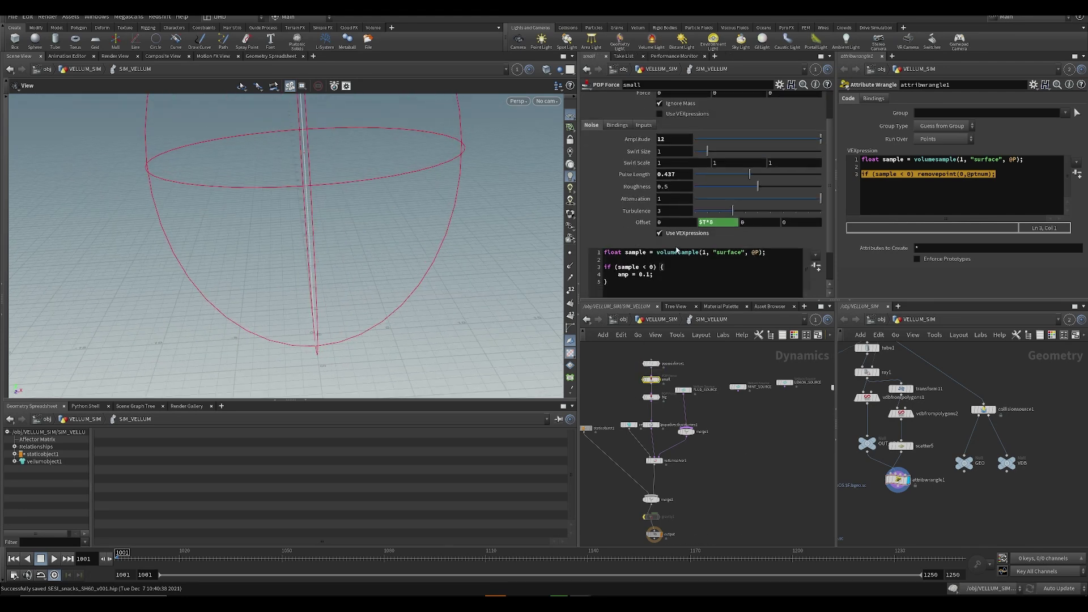
scroll(676, 251, up, 2)
scroll(651, 376, up, 3)
drag(614, 393, 652, 412)
scroll(703, 146, up, 1)
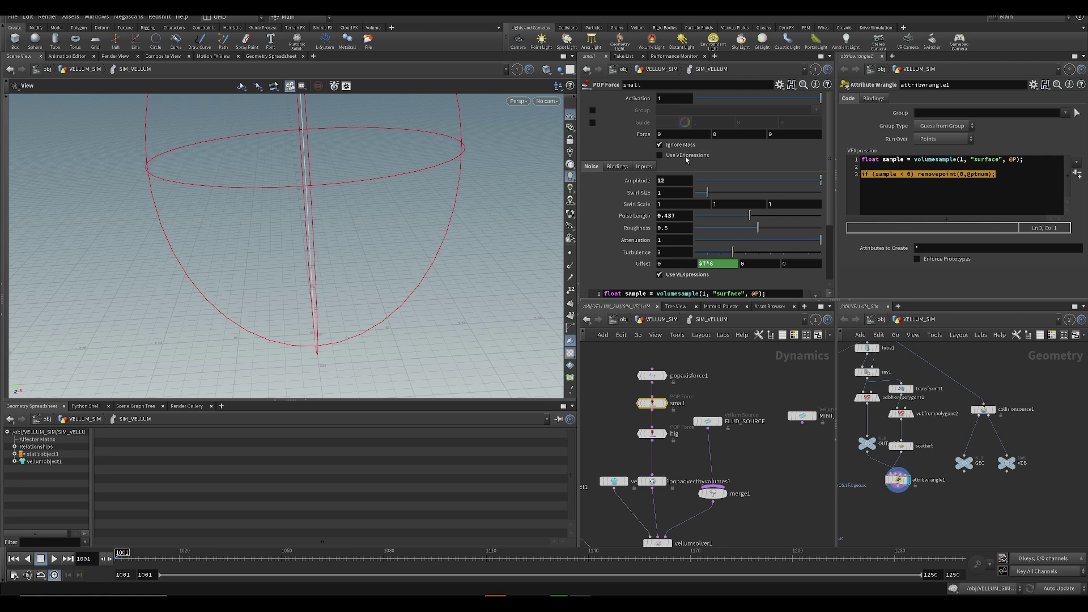
click(660, 155)
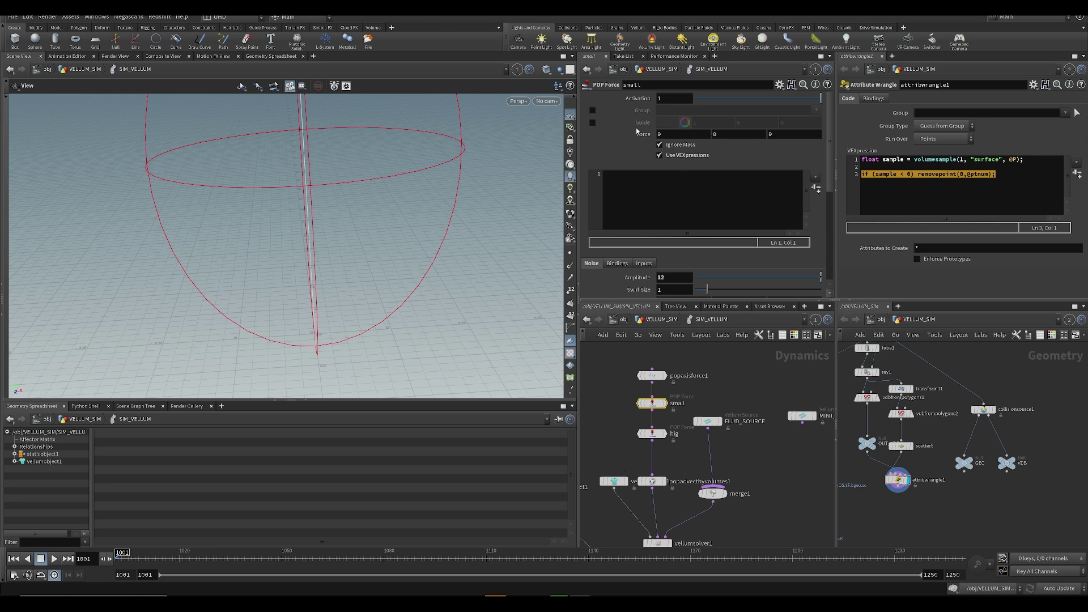
click(722, 135)
text(-9.8)
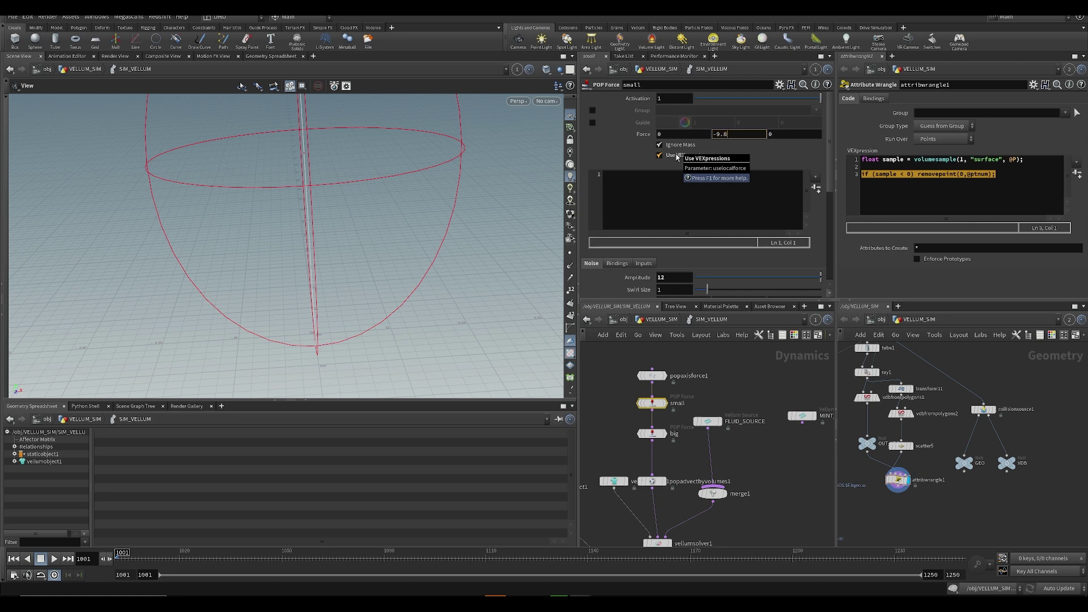
key(Return)
key(ctrl+s)
- Copy popaxisforce1's speed expression into small's force VEXpression and delete the three speed lines inside the if block
mouse_move(650, 448)
middle_down()
mouse_move(618, 404)
mouse_move(634, 443)
middle_up()
click(636, 369)
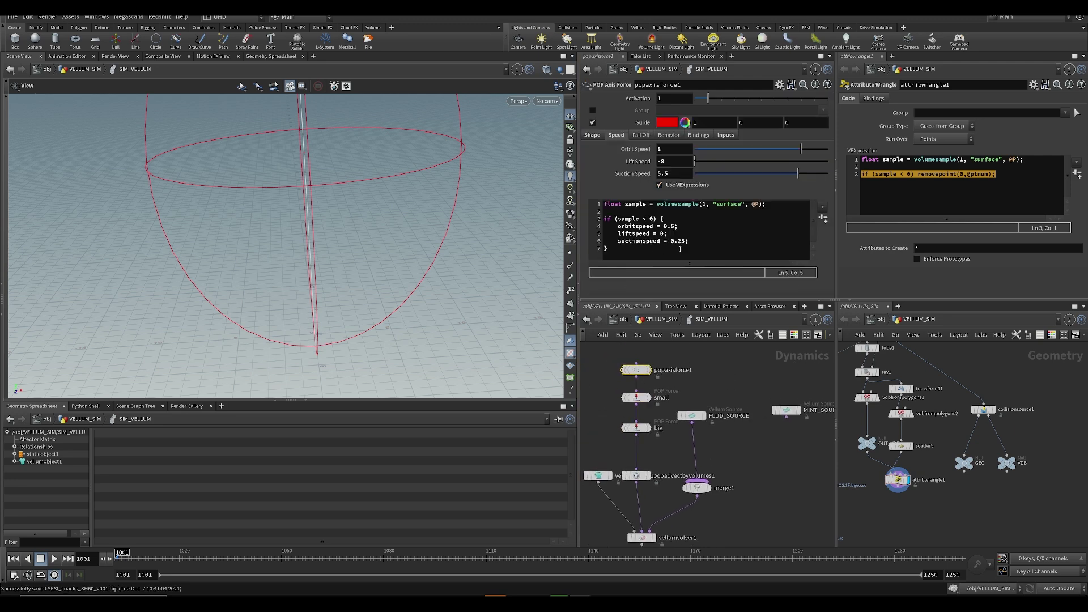
key(ctrl+a)
key(ctrl+c)
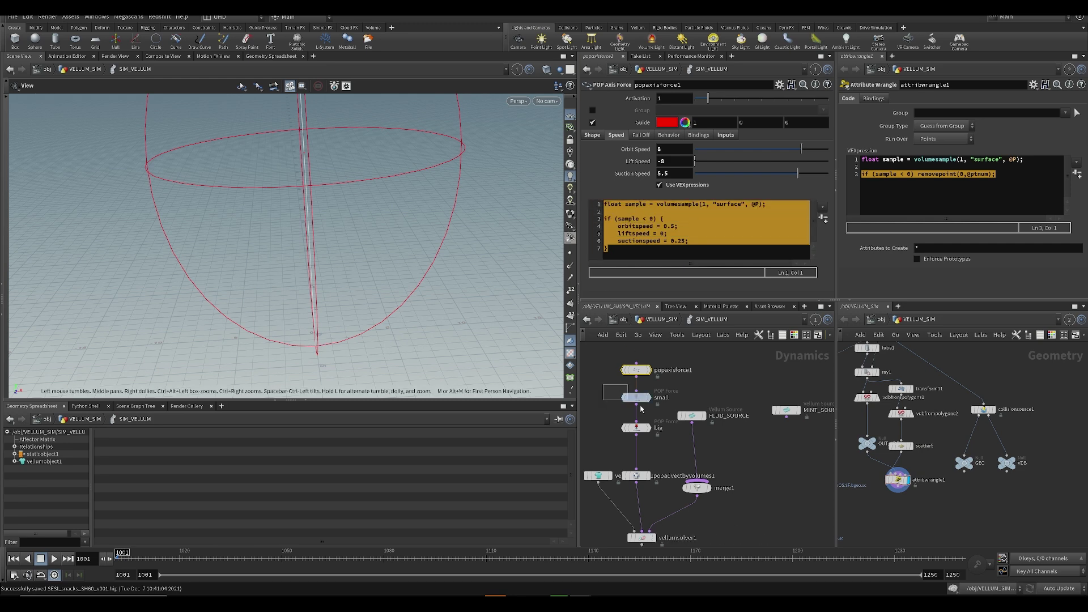
click(636, 397)
click(650, 221)
key(ctrl+v)
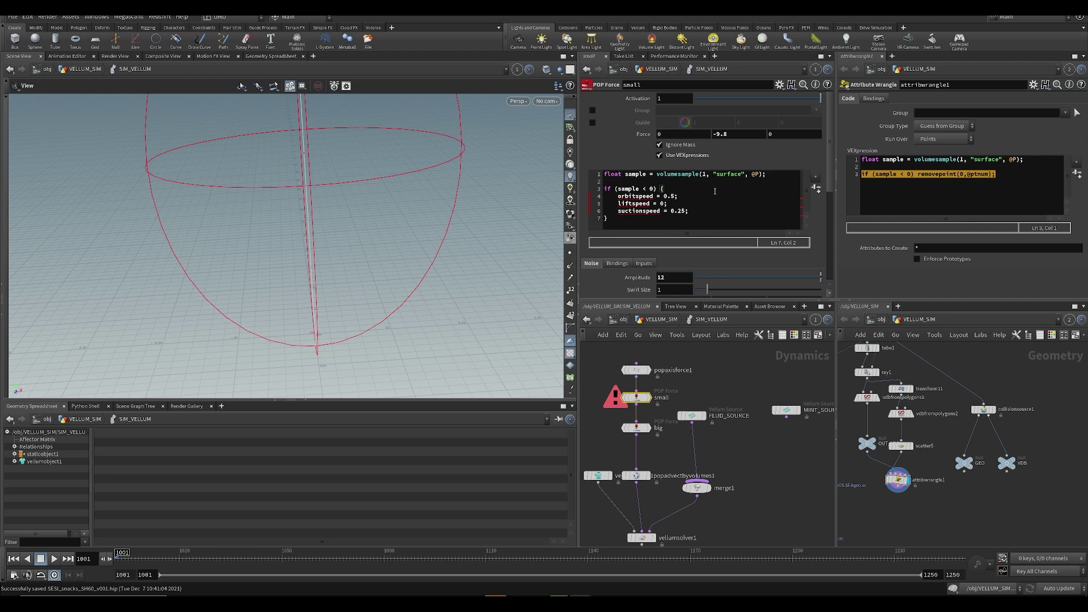
drag(686, 211, 603, 196)
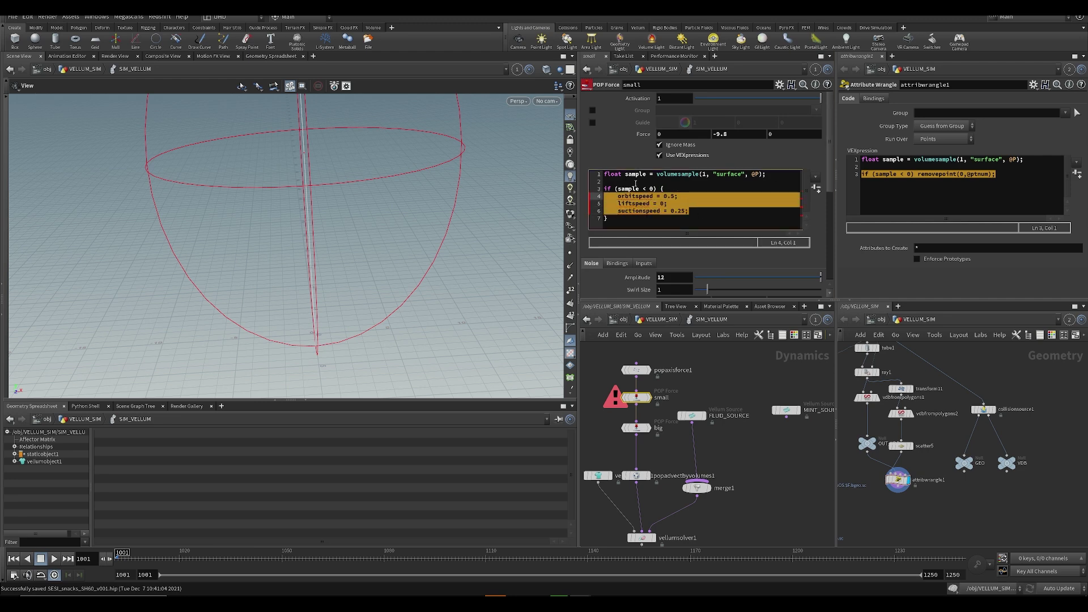
key(BackSpace)
- Reset small's Y force to 0, add force.y = -9.8; inside the if block of its force expression, and save
click(717, 134)
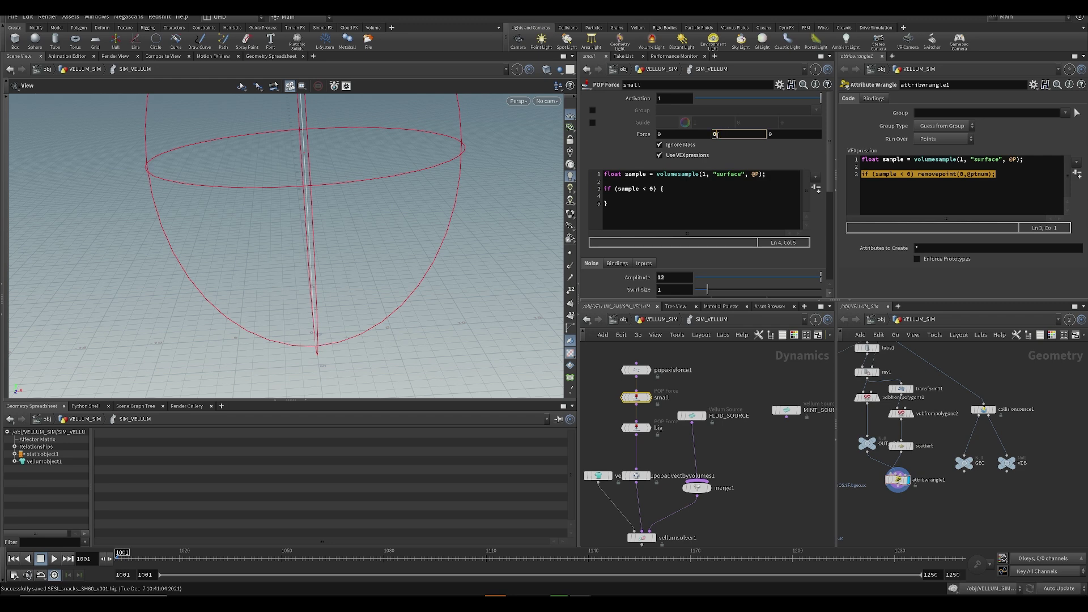
click(648, 202)
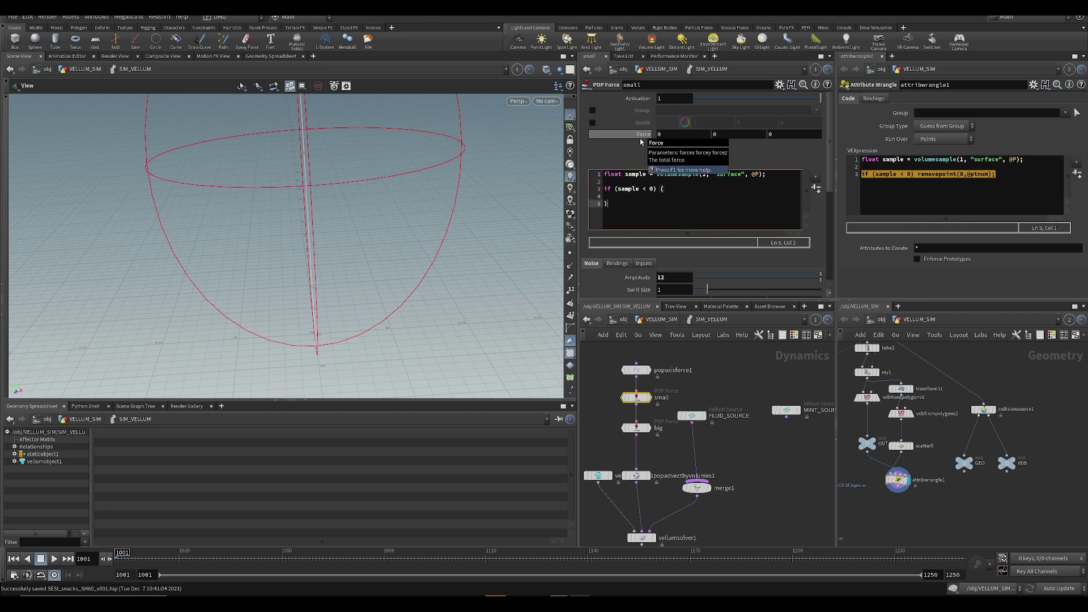
click(631, 190)
click(636, 196)
text(force.y = -9.8;)
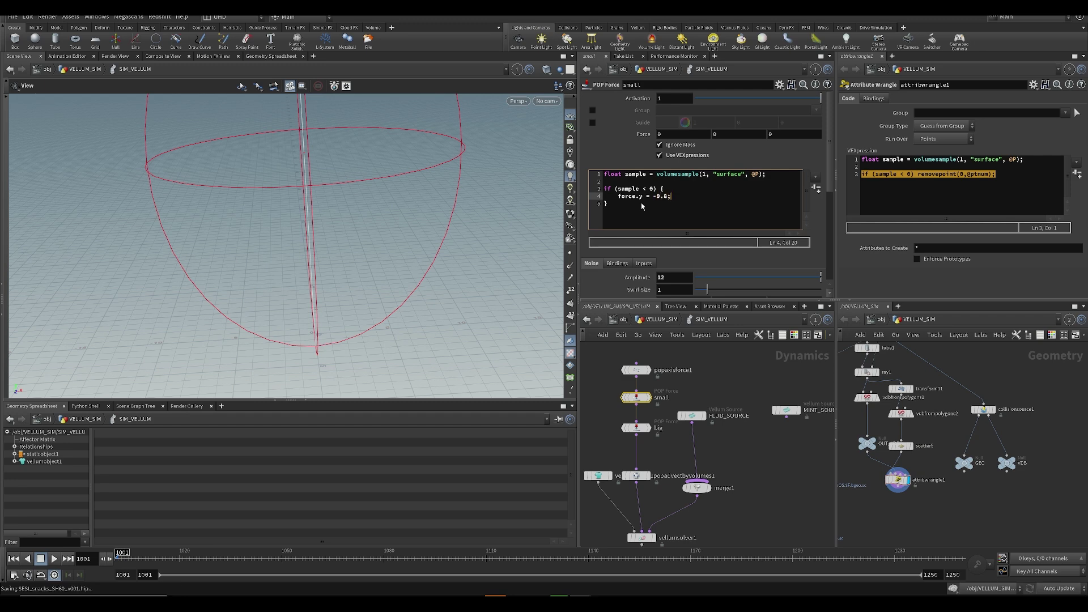
key(ctrl+s)
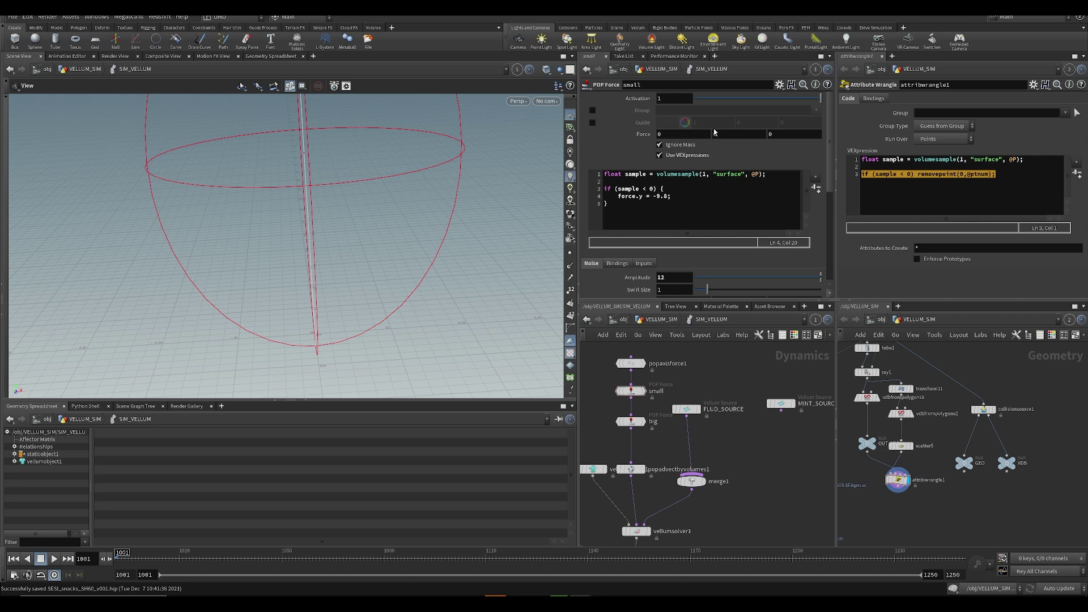
- Change force.y to -20 in small's force expression, simulate to examine the falling fluid, and save the scene
click(664, 196)
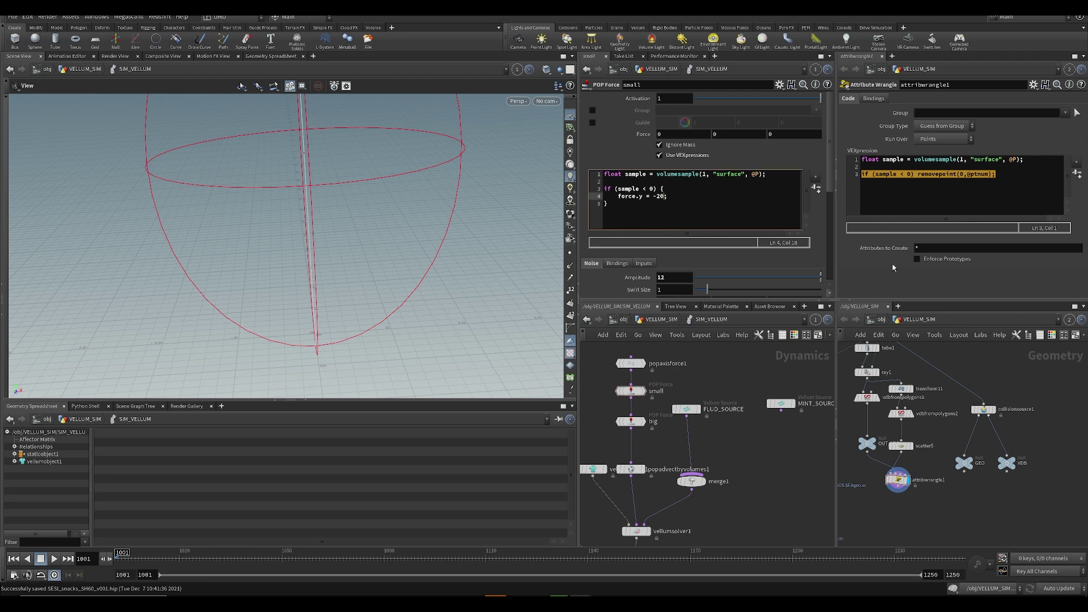
drag(258, 238, 280, 266)
key(Up)
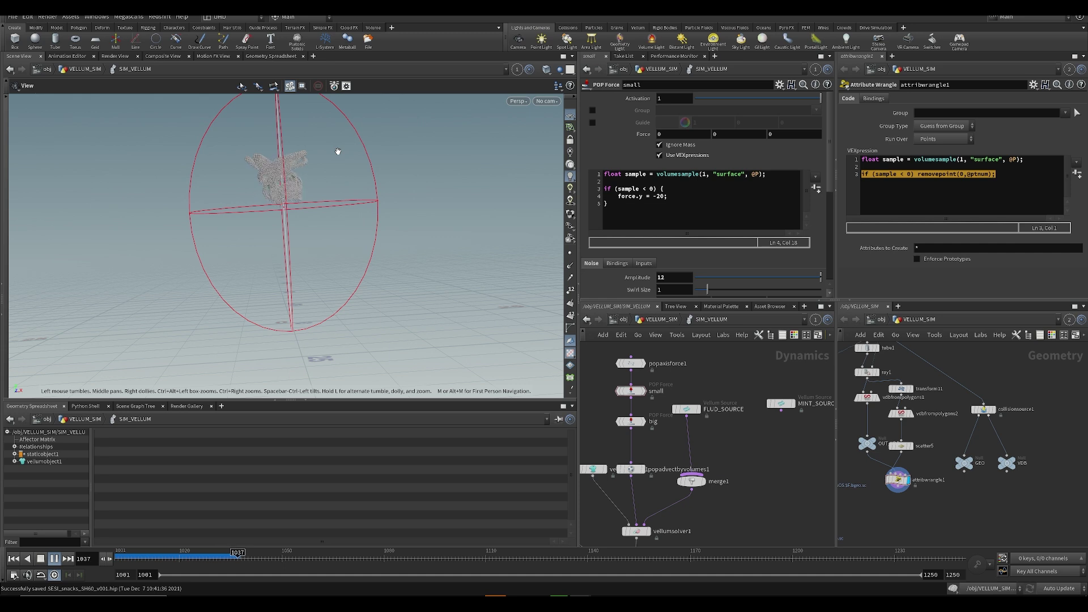
key(ctrl+s)
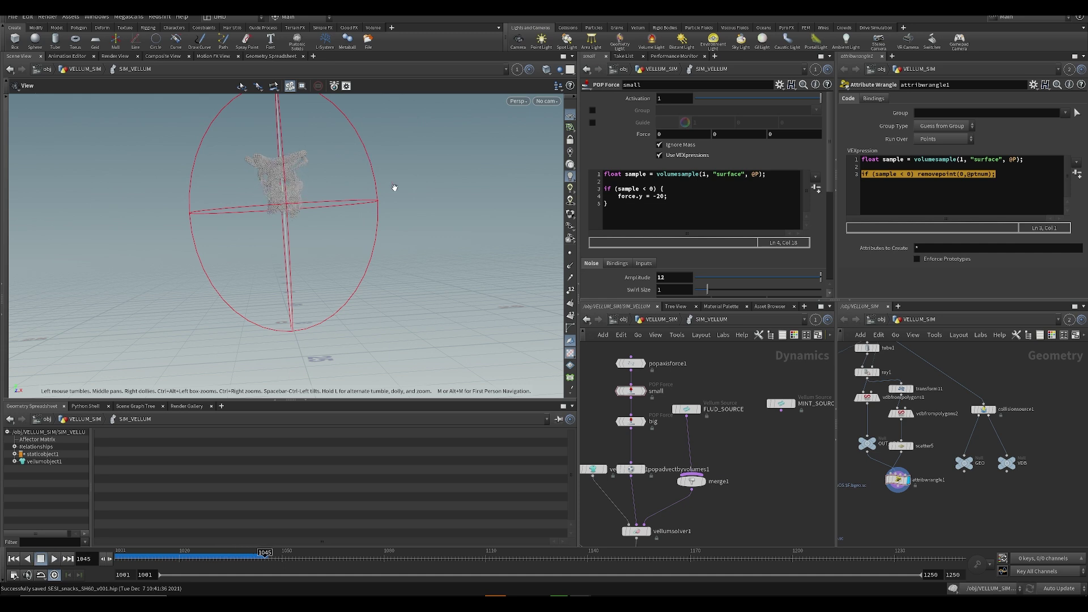
- Set small's Input 1 to Myself (No Reads of Outputs) and Input 2 to SOP with the OUT_VDB node as path
click(644, 263)
scroll(680, 227, down, 2)
click(700, 201)
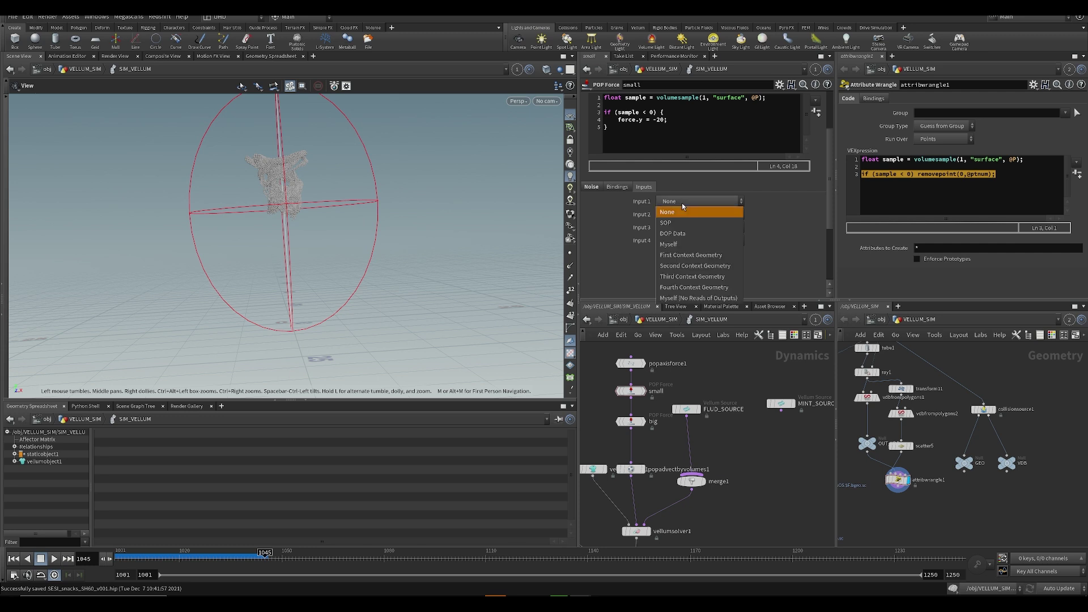
click(692, 299)
click(700, 214)
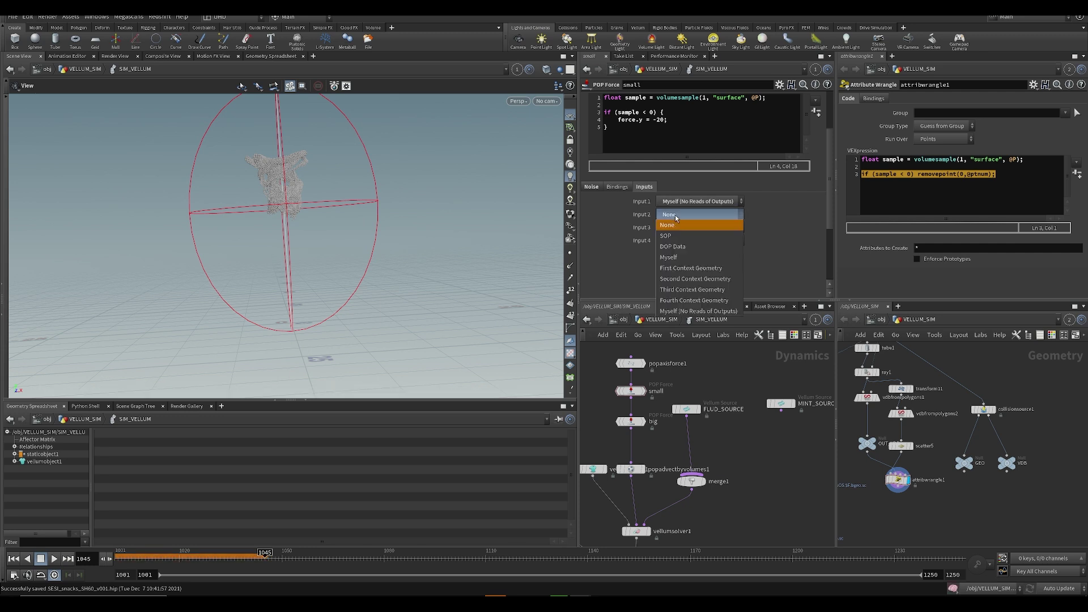
click(681, 225)
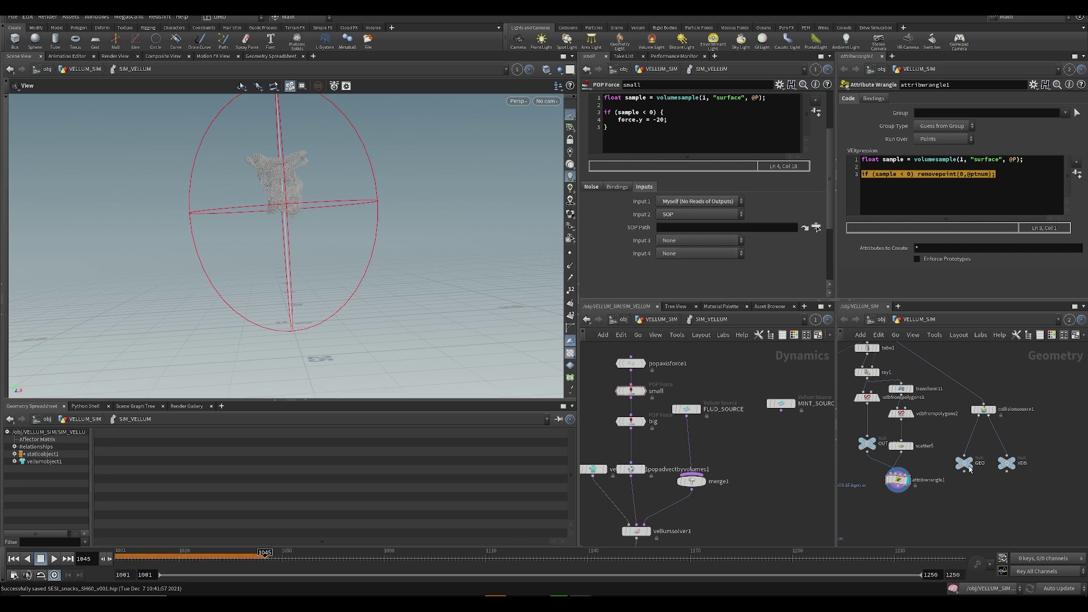
drag(963, 462, 696, 230)
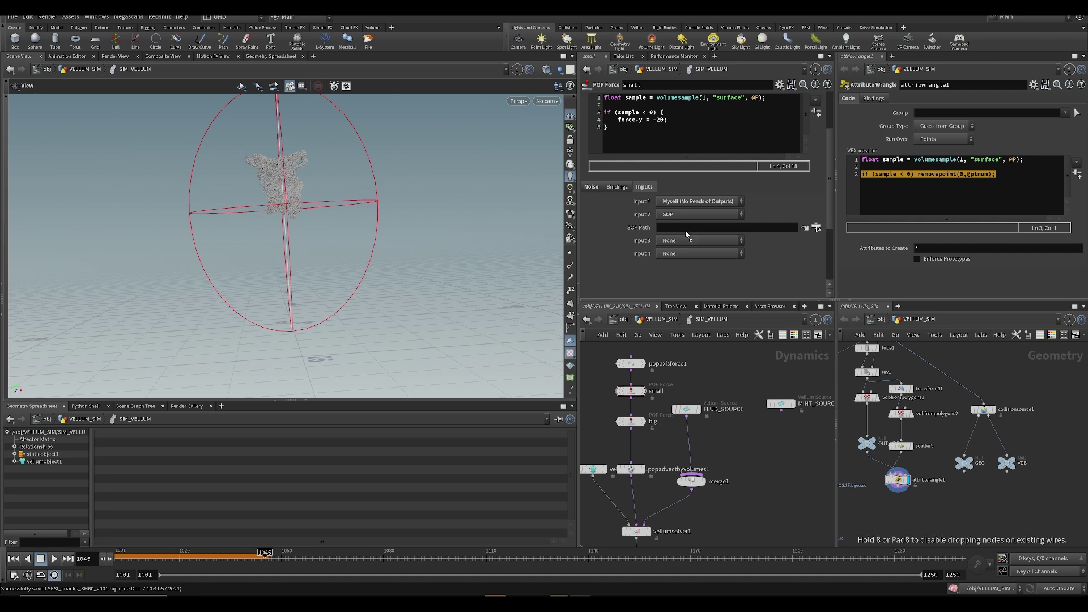
drag(722, 278, 989, 476)
middle_drag(846, 397, 896, 428)
drag(912, 472, 718, 246)
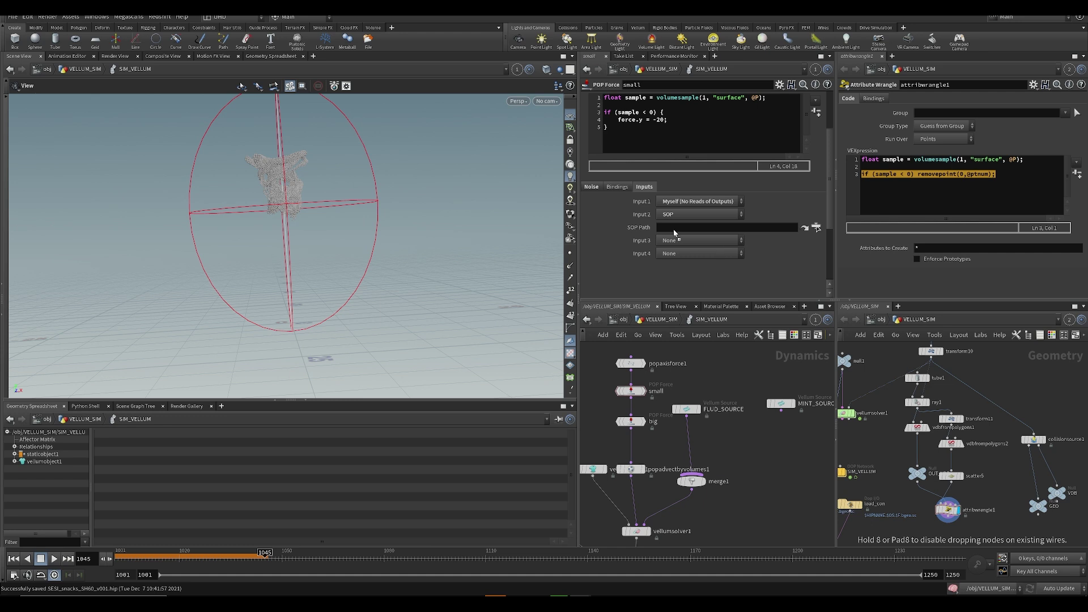
- Set Input 1 of the big POP force to Myself (No Reads of Outputs) and Input 3 to SOP with path ../../OUT_VDB
click(631, 421)
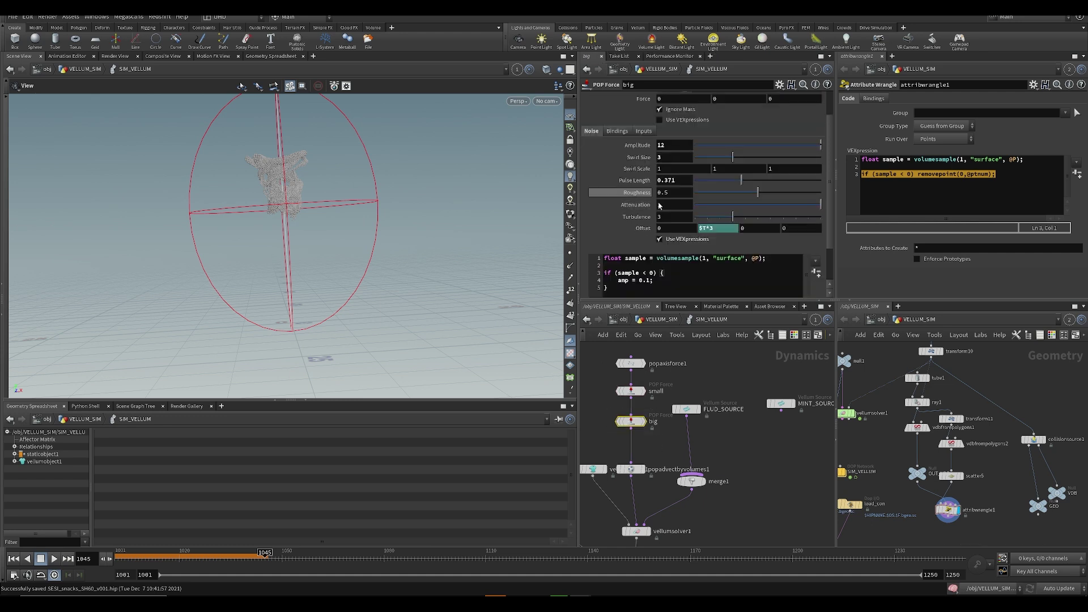
click(643, 131)
click(697, 145)
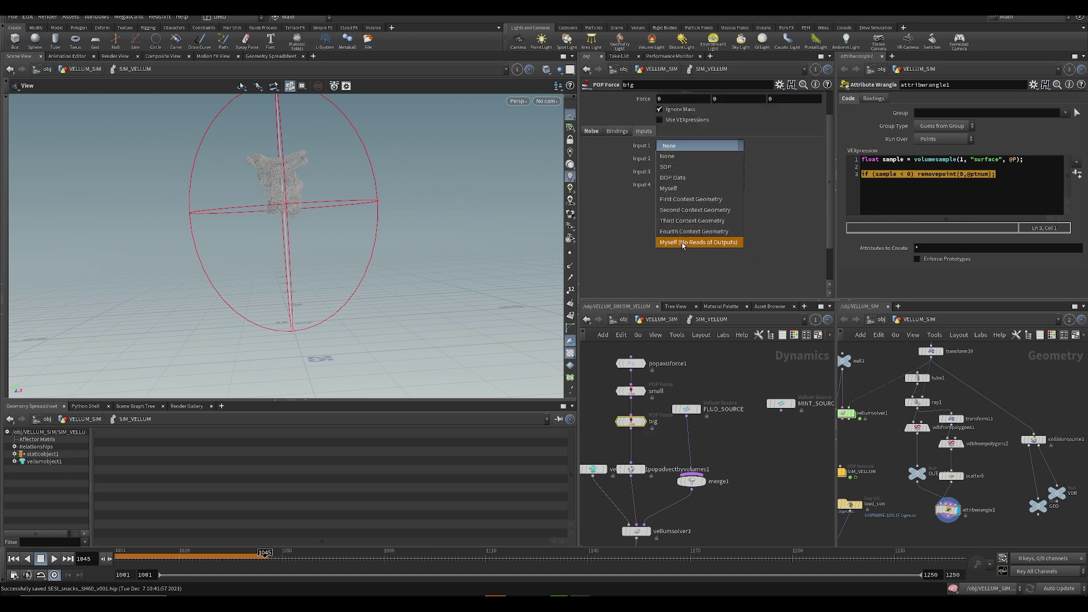
click(682, 243)
click(671, 171)
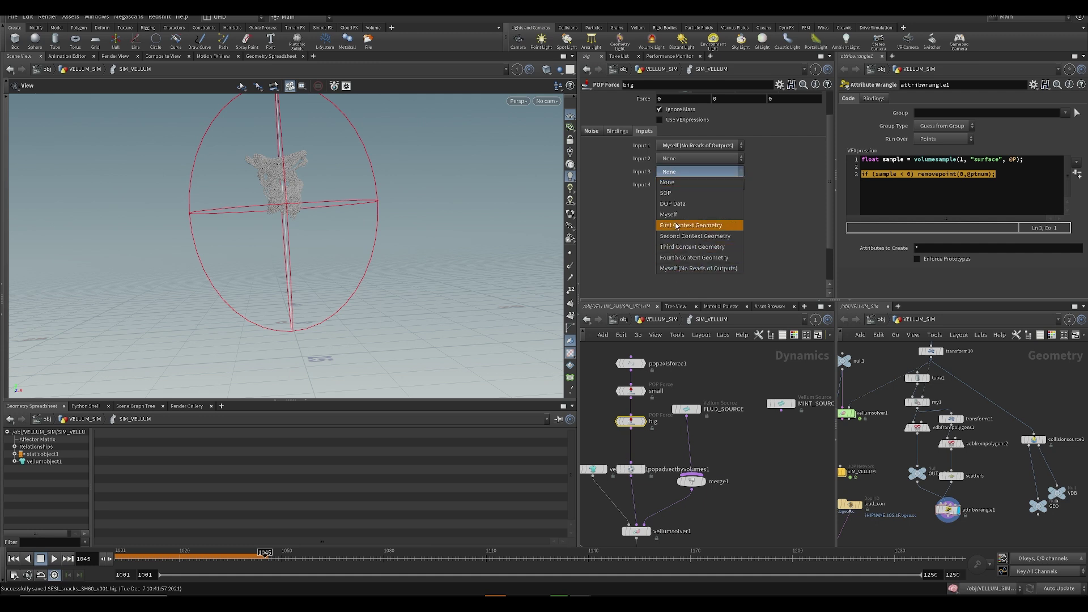
click(666, 193)
drag(919, 481, 713, 229)
drag(666, 187, 669, 187)
click(781, 410)
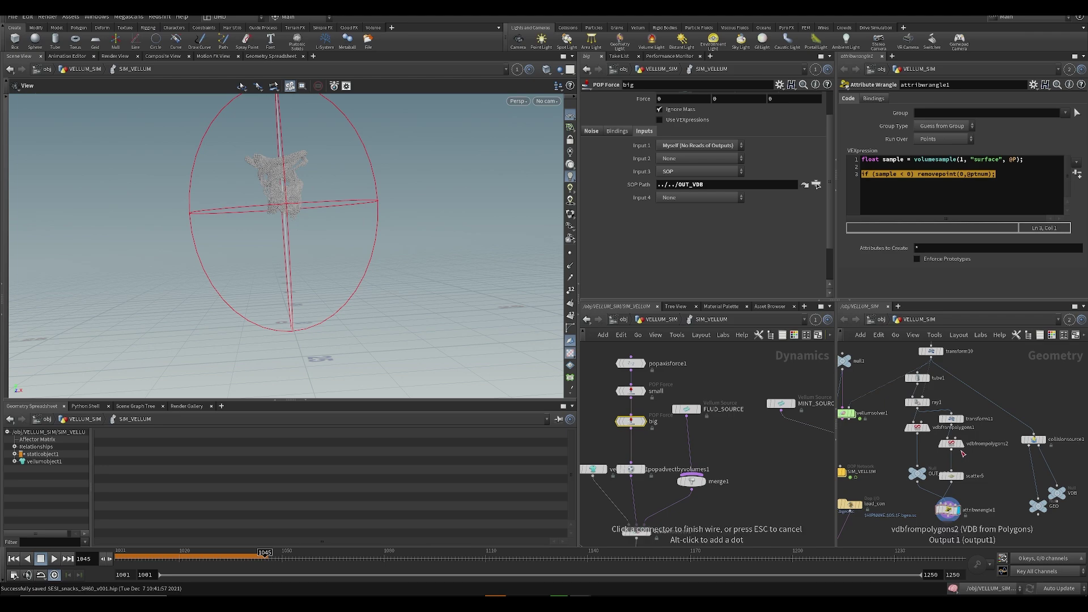
- Resimulate from the first frame and scrub the cached frames to examine how the fluid falls into the glass region
key(ctrl+Up)
key(Up)
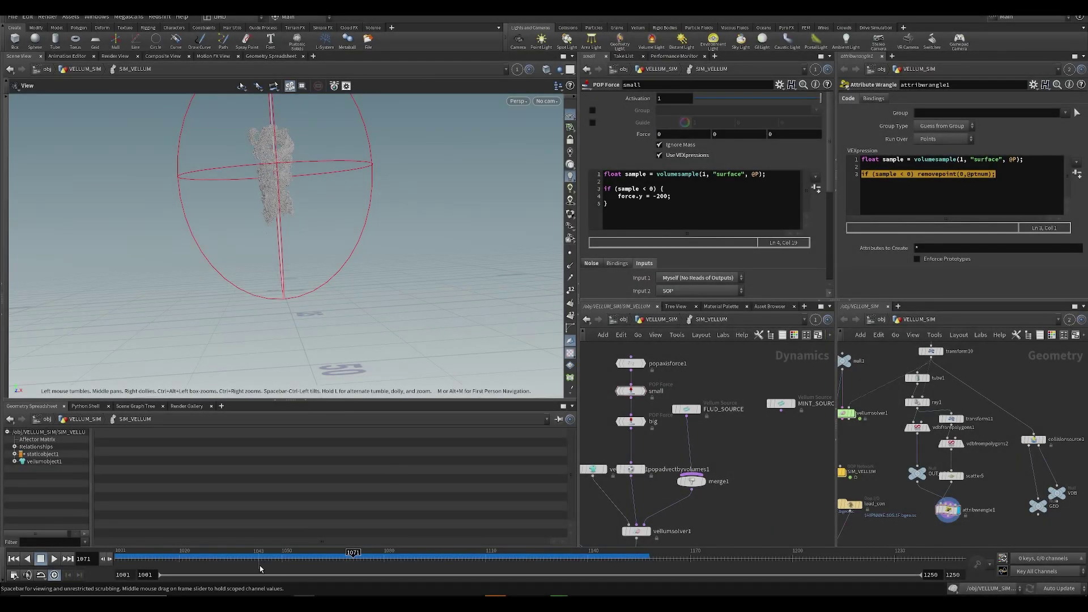
drag(289, 221, 306, 194)
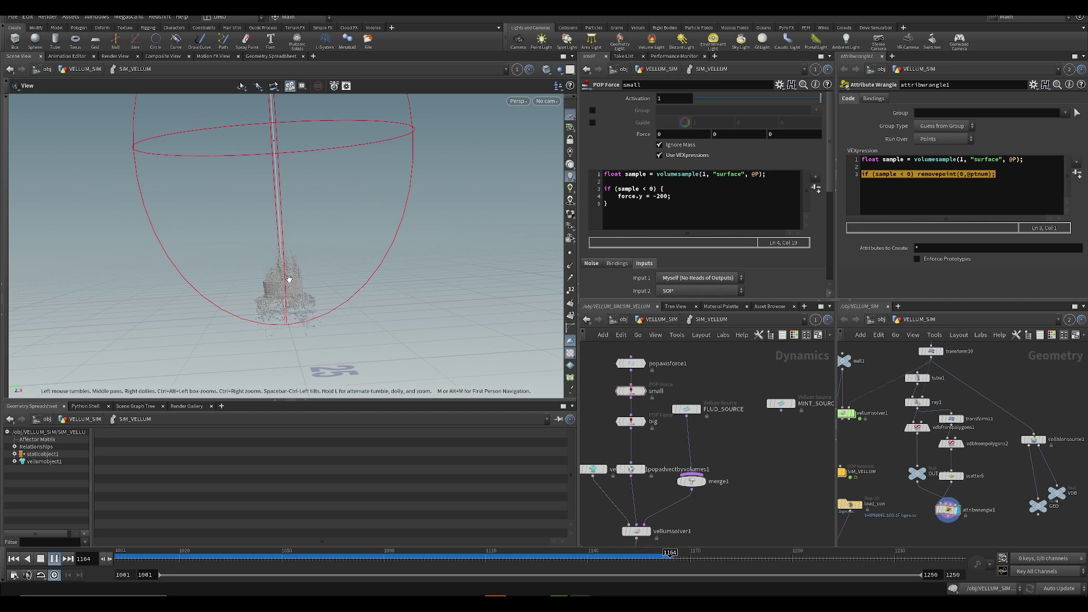
drag(302, 561, 376, 595)
- Set force.y to -25 in small's force expression and save the scene
click(668, 198)
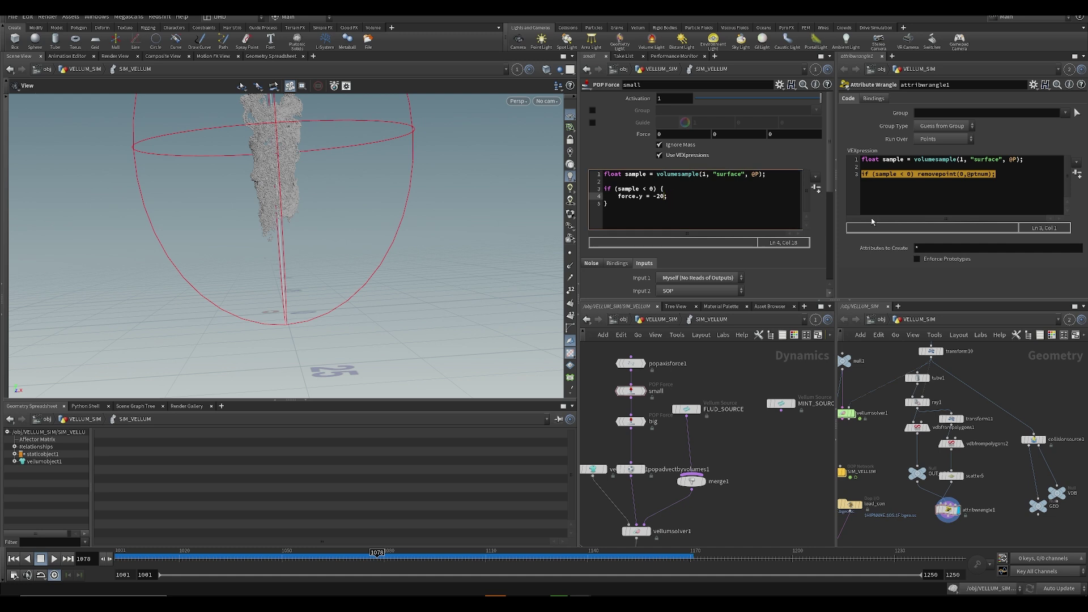
key(BackSpace)
text(5)
key(ctrl+s)
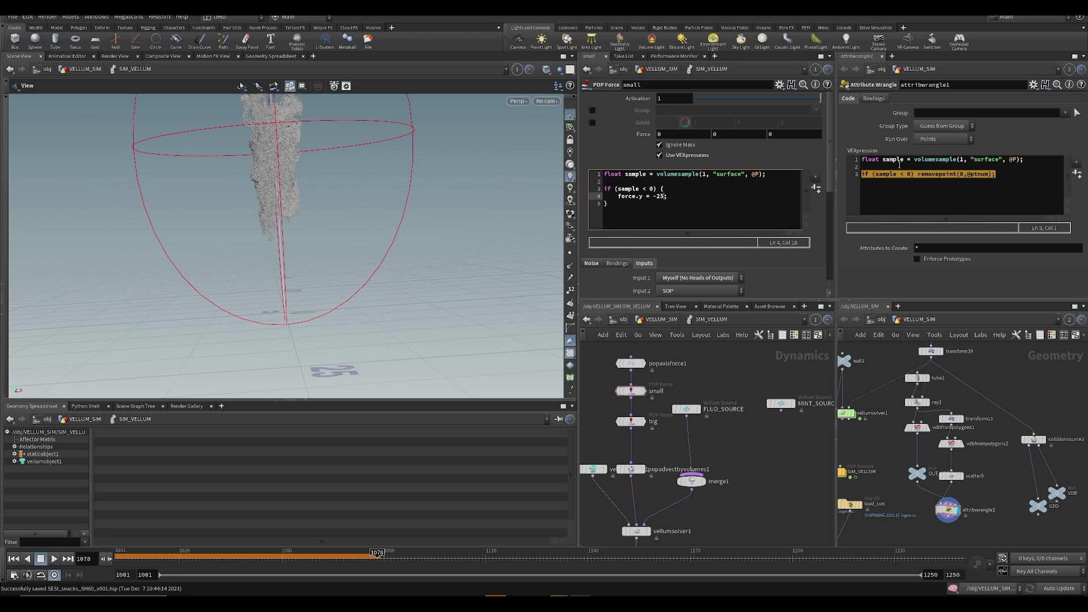
- Set amp to 1 inside the if block of small's noise expression
scroll(584, 192, down, 3)
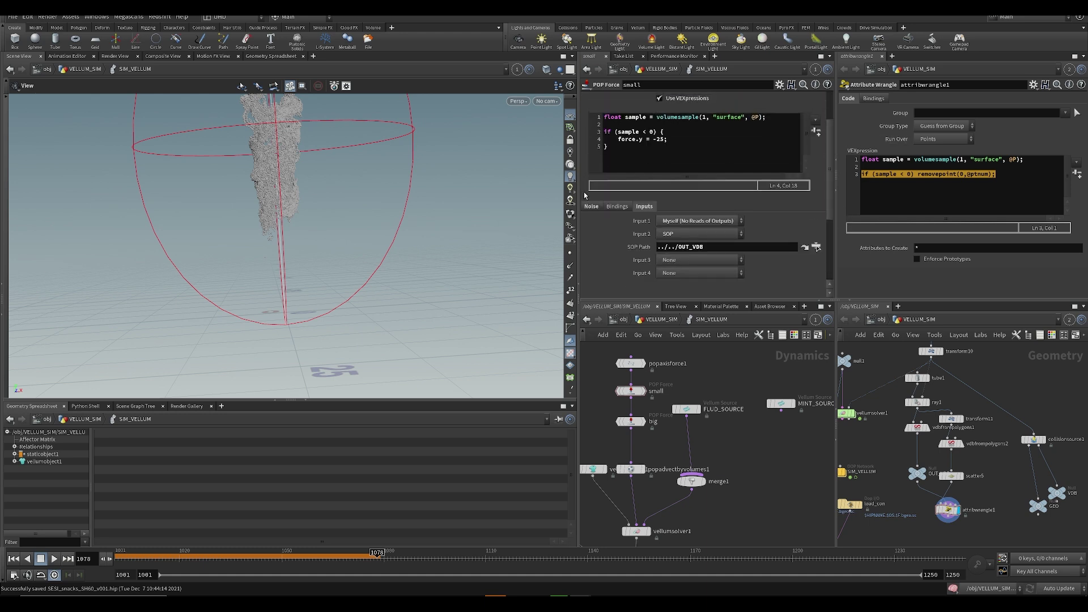
click(592, 208)
scroll(592, 209, down, 5)
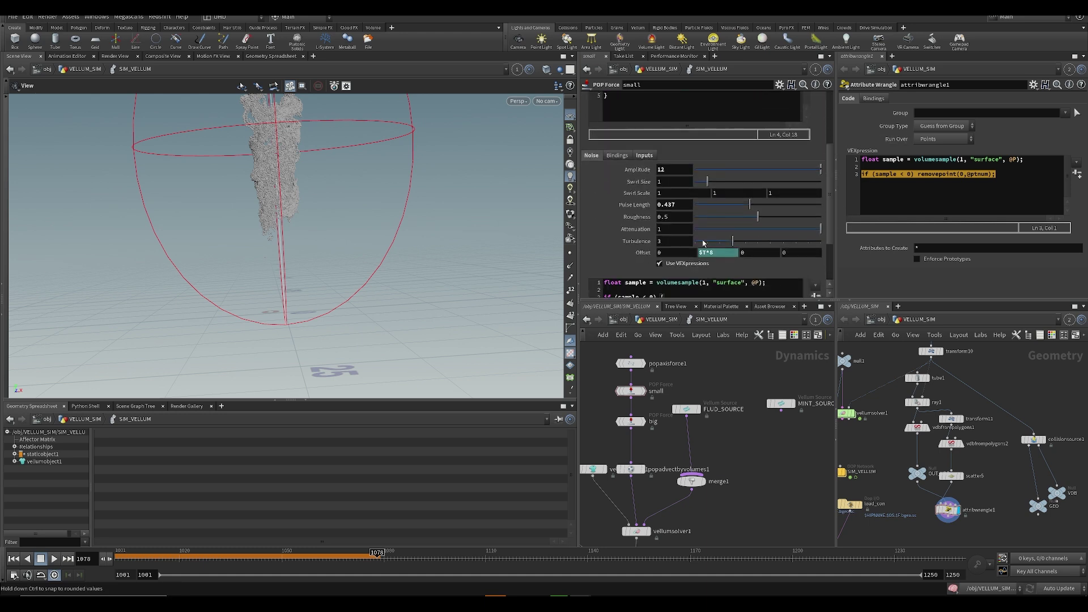
click(648, 269)
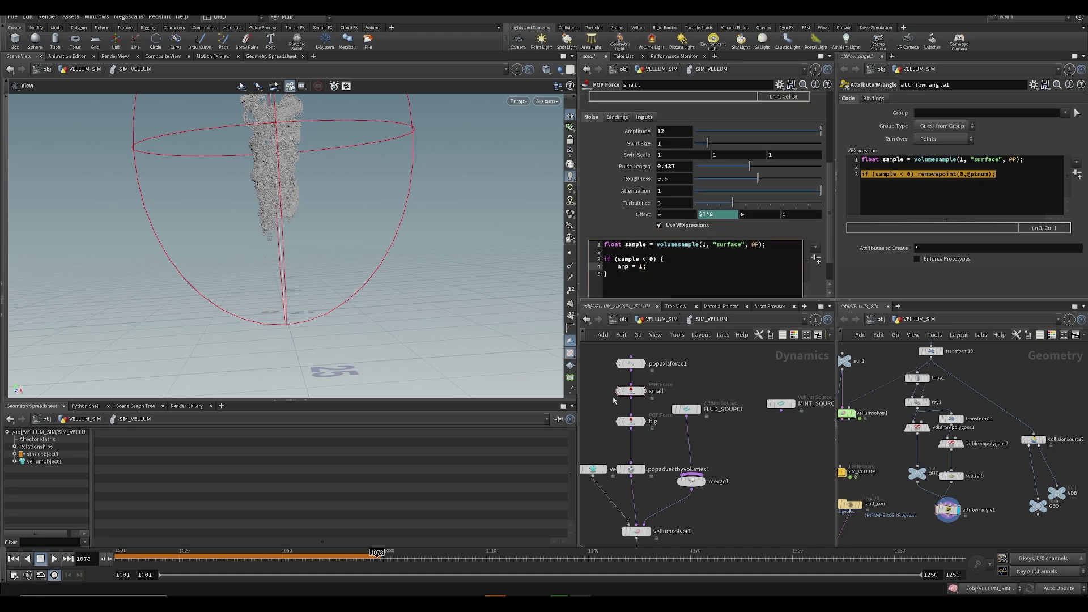
- Set amp to 1 inside the if block of big's noise expression and save the scene
click(631, 422)
click(648, 249)
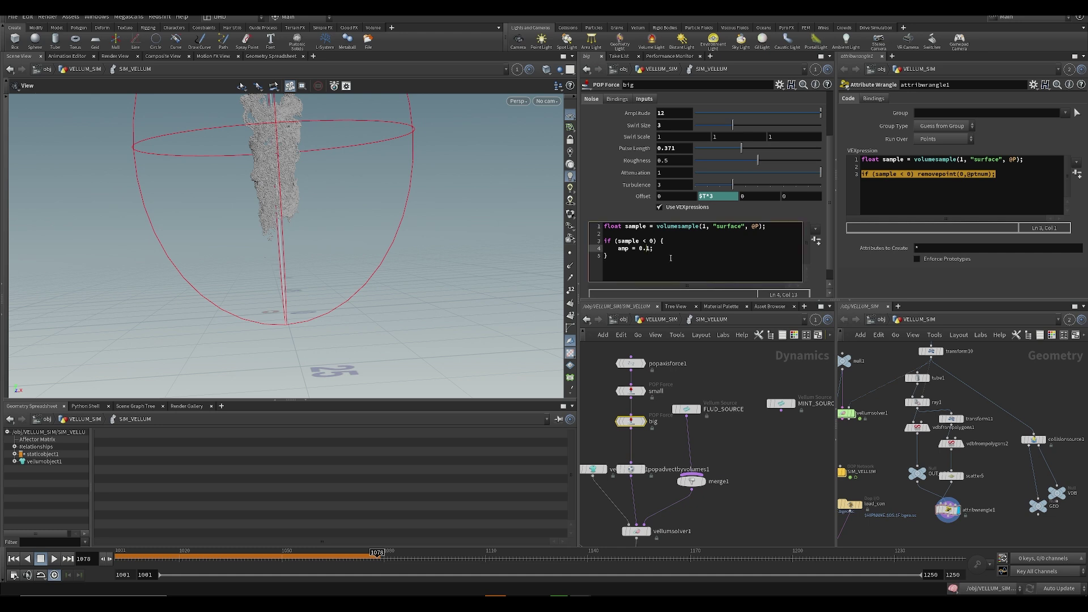
key(ctrl+s)
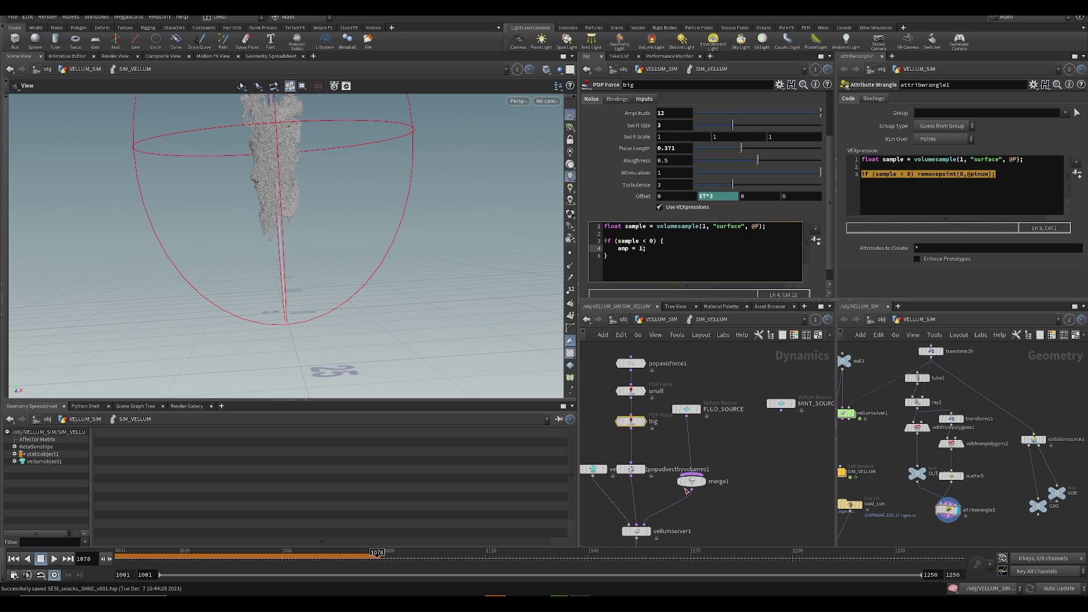
- Resimulate from the first frame and replay the cached frames to examine how the fluid falls and settles in the glass region
scroll(611, 361, down, 3)
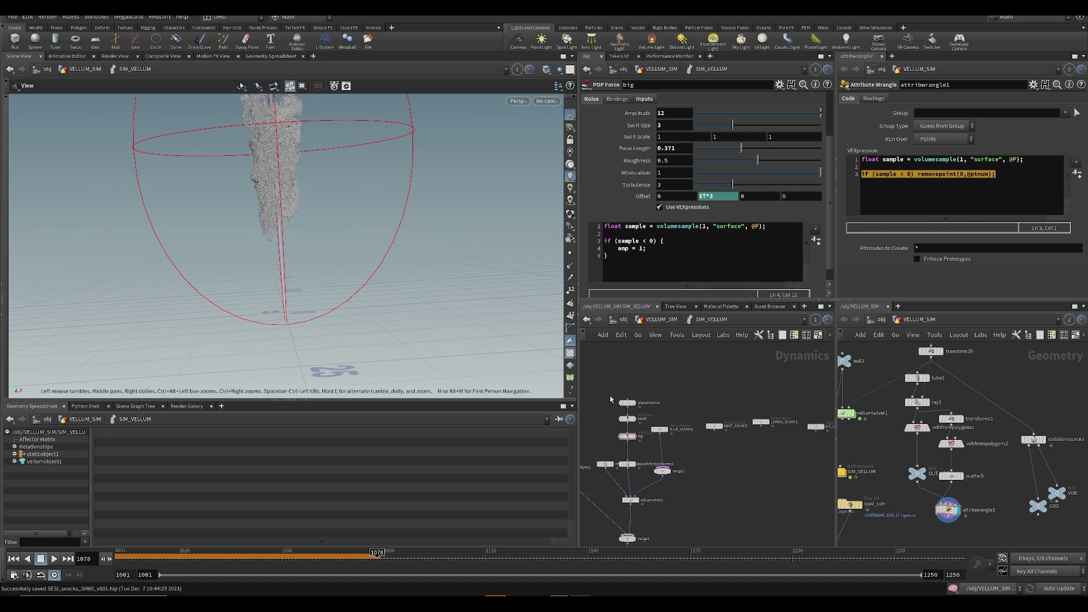
middle_drag(894, 408, 925, 453)
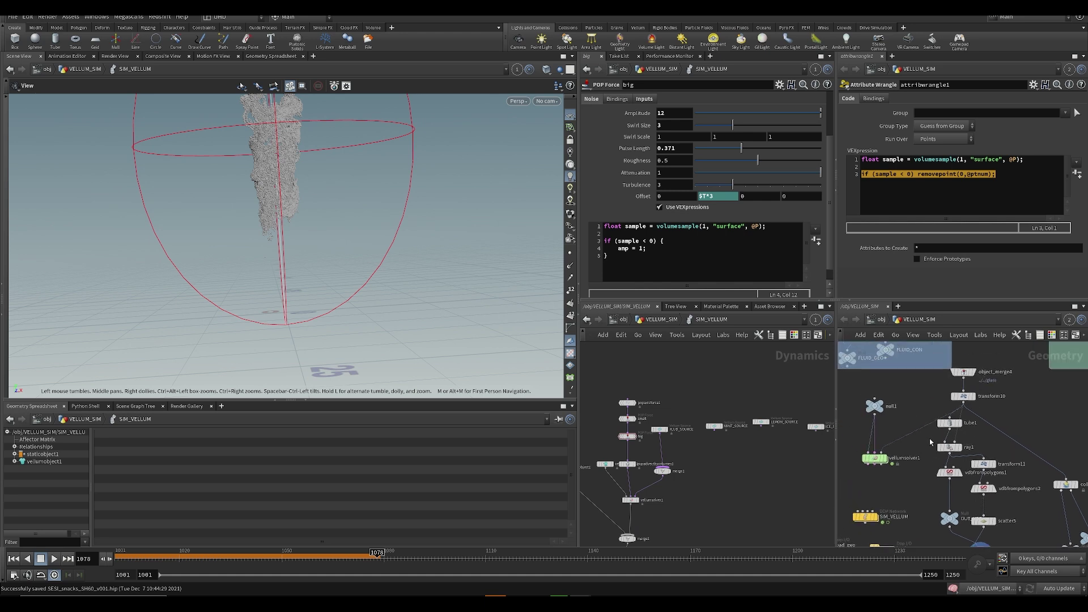
click(117, 560)
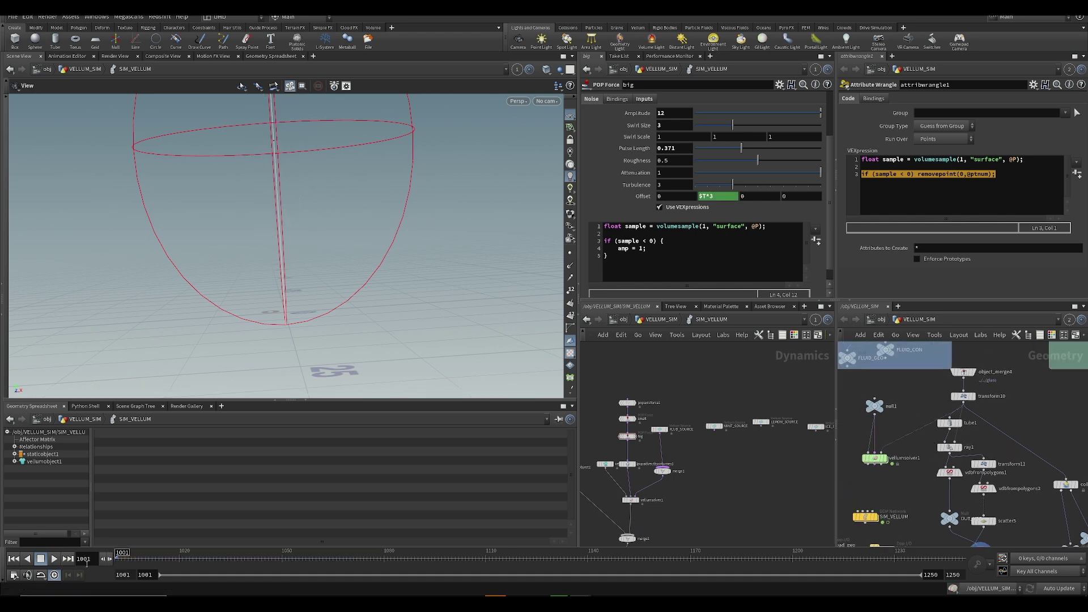
click(54, 559)
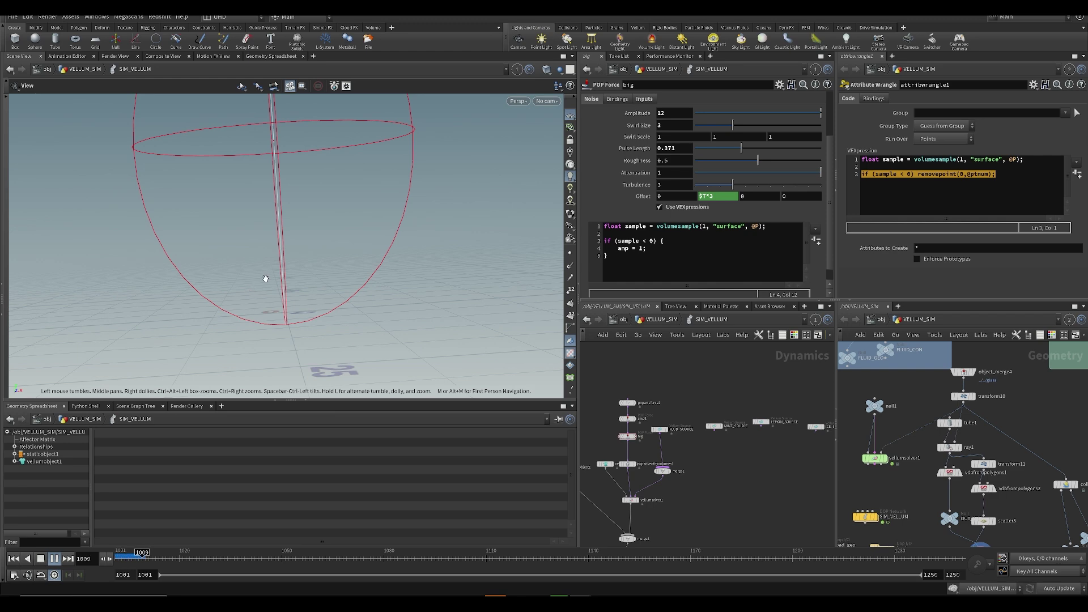
drag(310, 191, 300, 262)
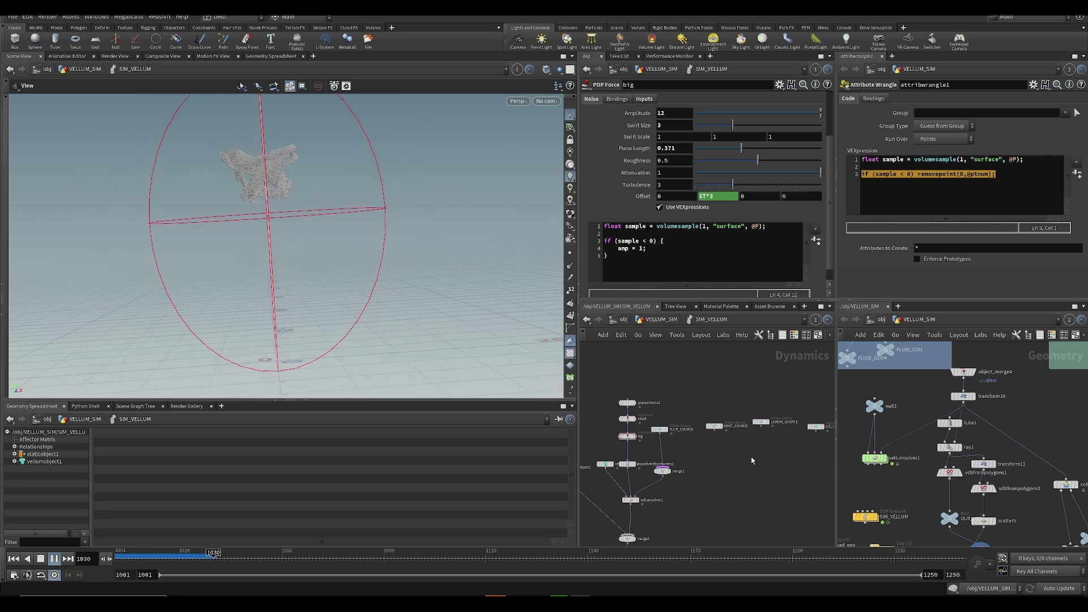
middle_drag(765, 436, 728, 434)
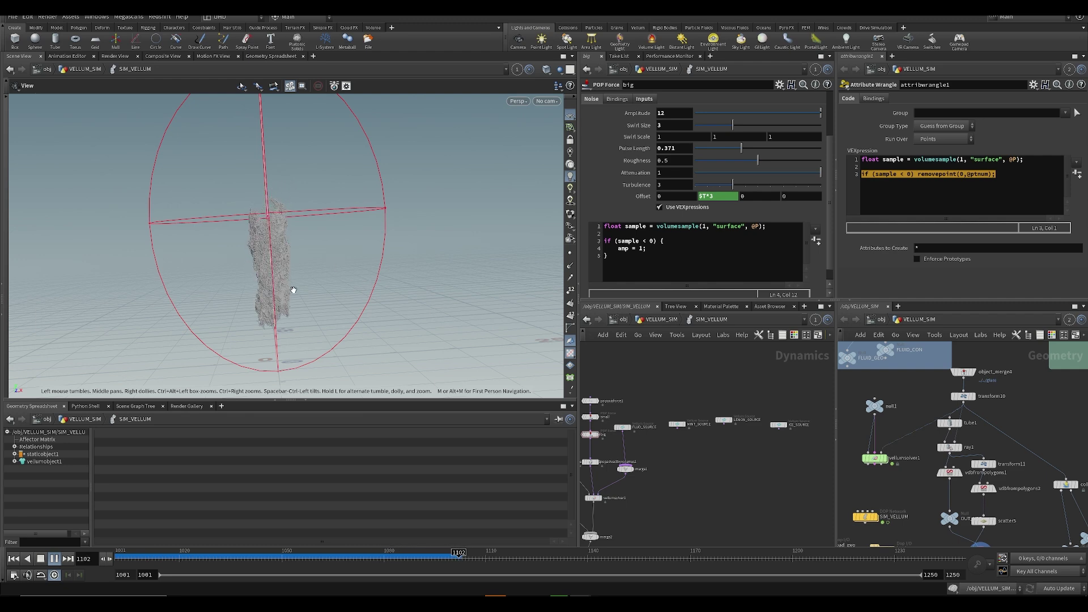
drag(320, 243, 318, 229)
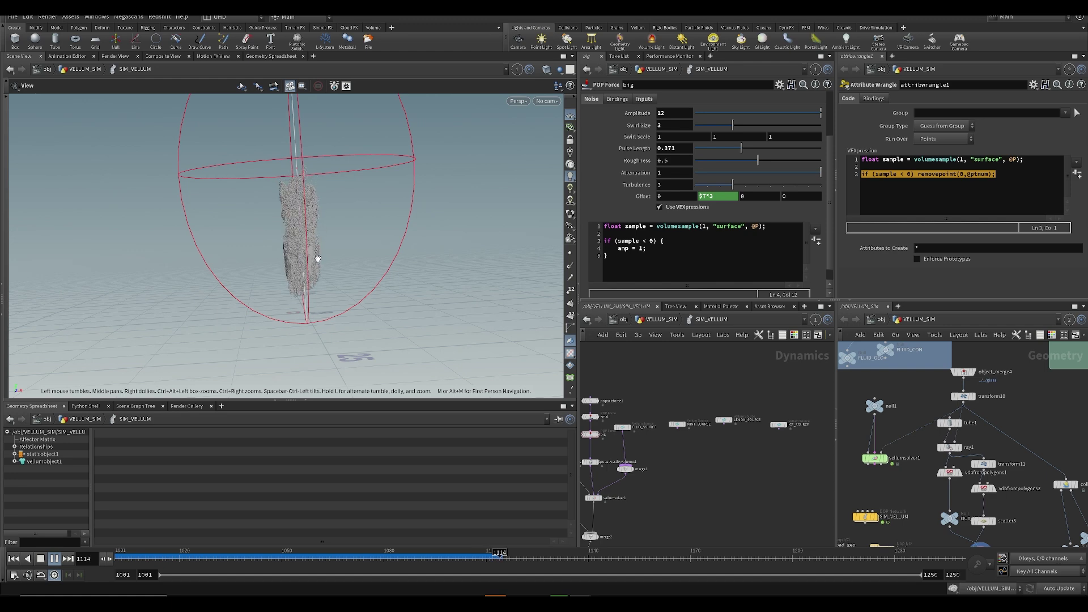
drag(318, 270, 287, 277)
right_drag(289, 296, 311, 278)
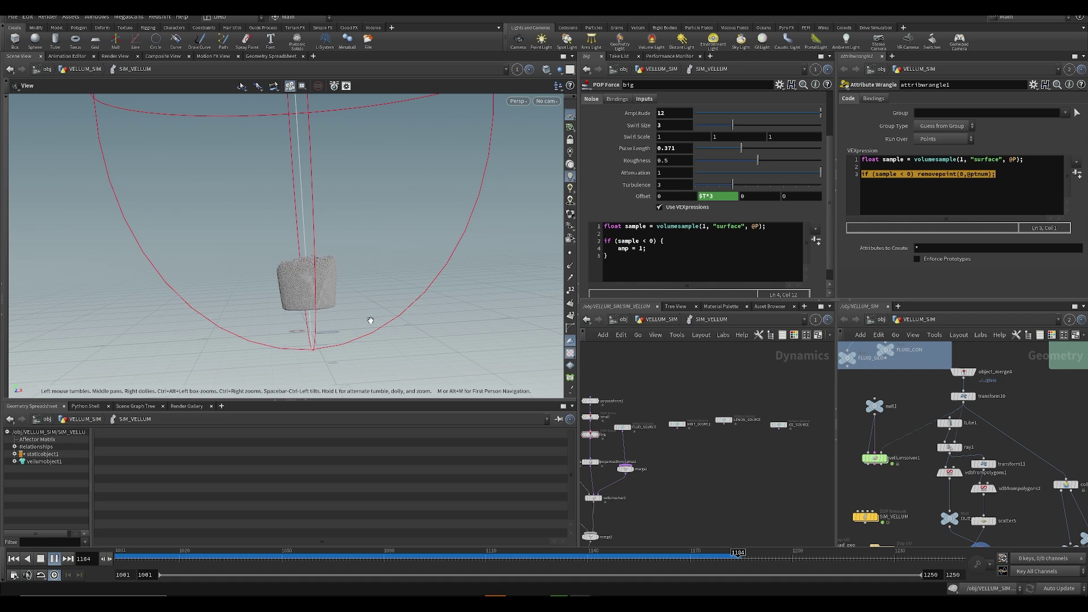
click(450, 561)
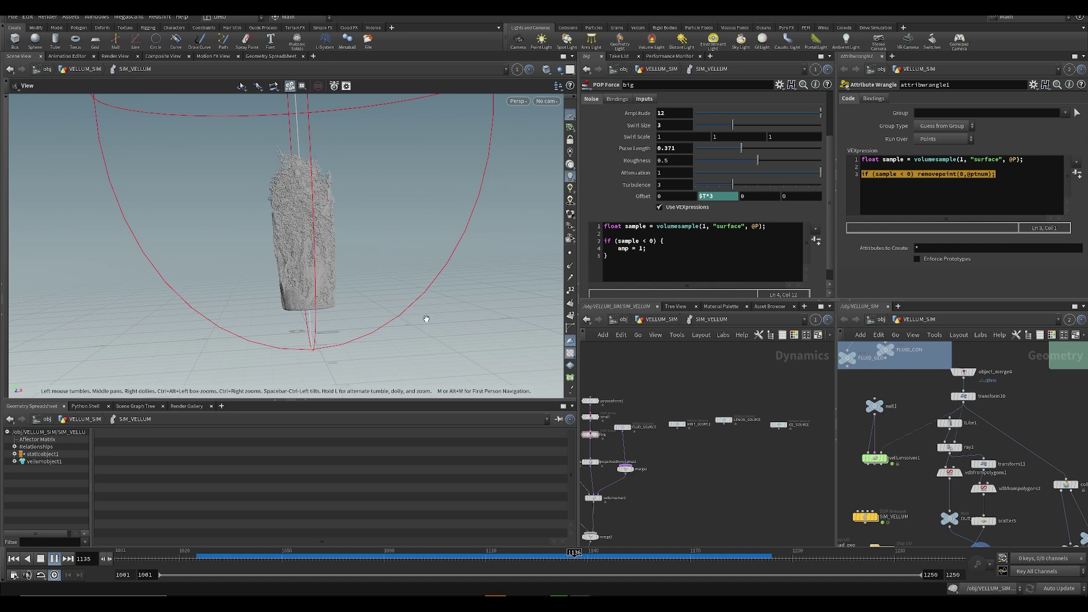
key(Up)
- Select the vellumsolver1 node in the dynamics network to show its solver parameters
middle_drag(664, 502, 759, 420)
drag(664, 403, 703, 435)
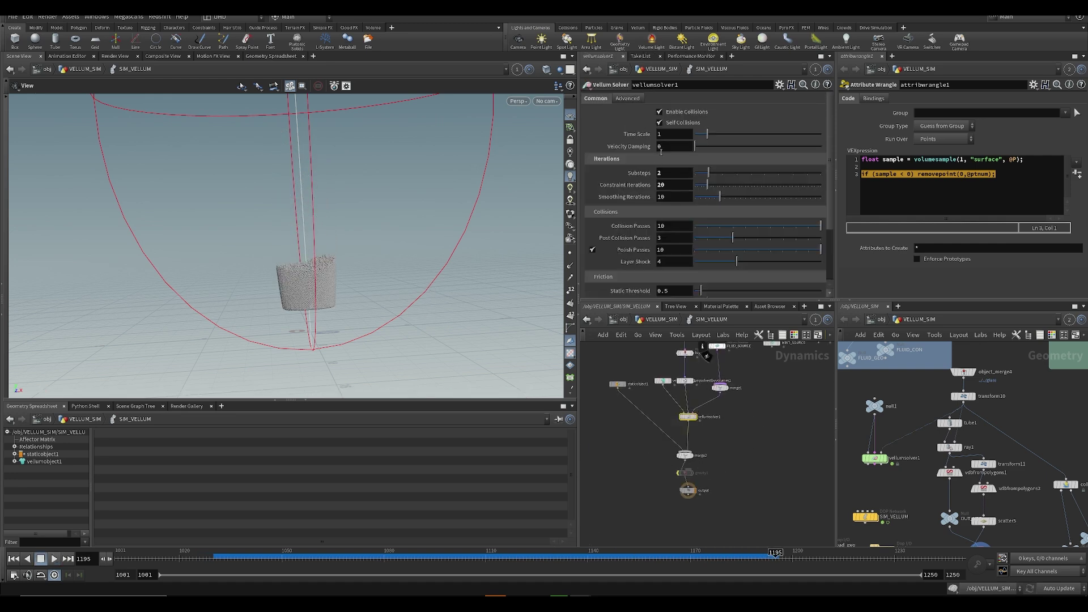
- Set the Vellum solver's time scale to 1.5 and play the simulation from the first frame
click(677, 135)
text(.5)
key(Return)
key(ctrl+Up)
key(Up)
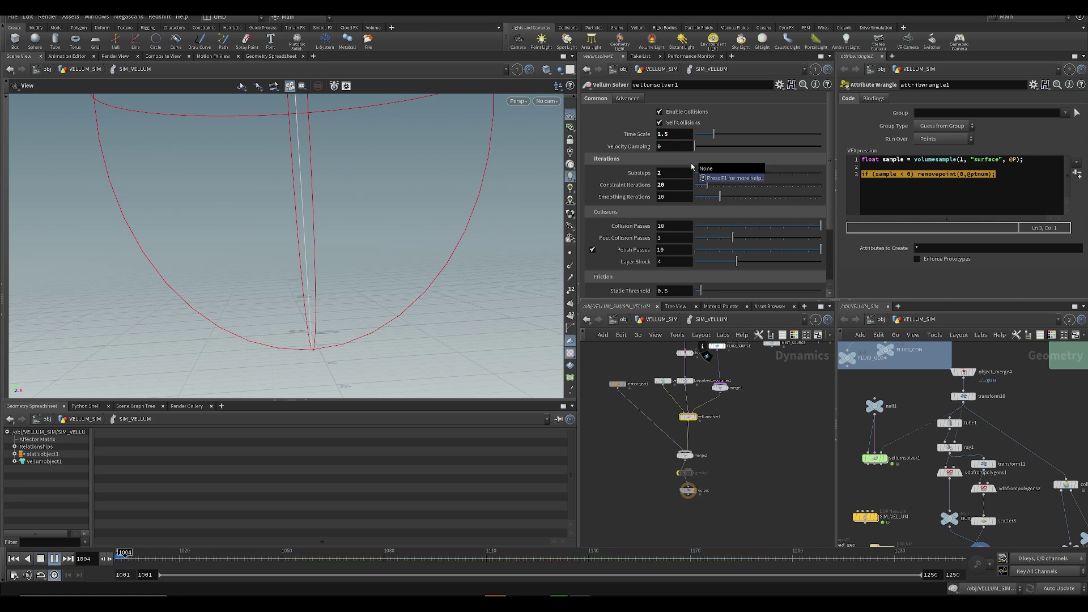
scroll(248, 314, down, 3)
middle_drag(277, 240, 284, 306)
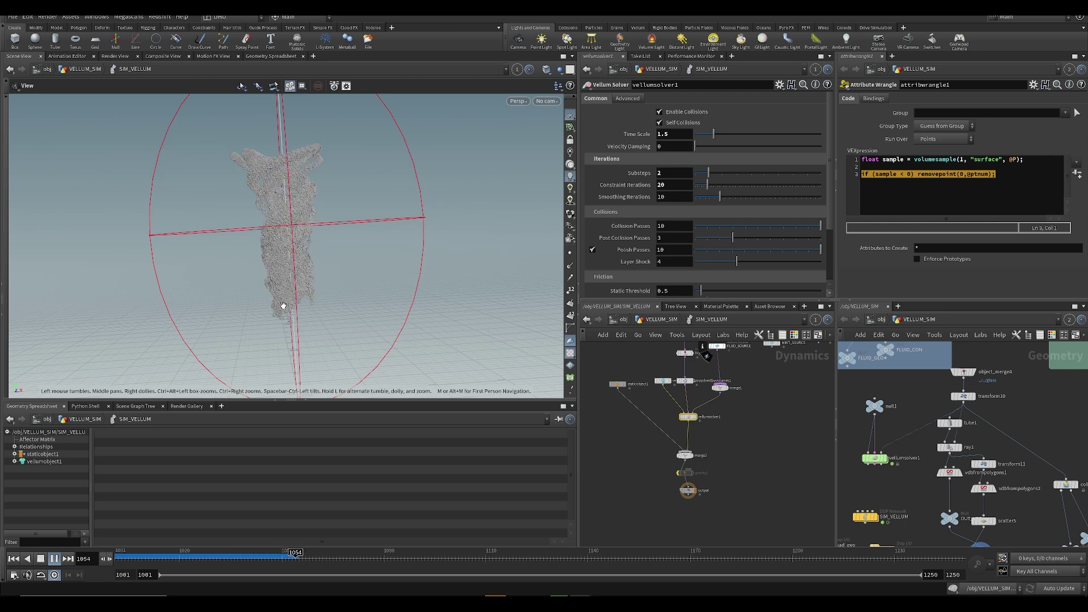
drag(280, 308, 274, 257)
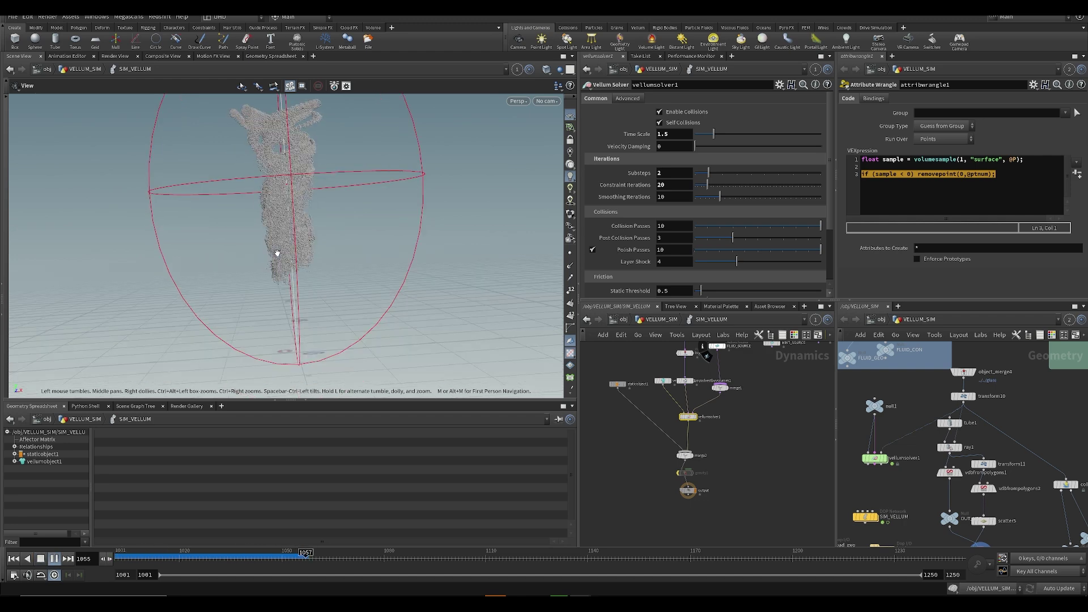
- Change the downward force in the small POP Force's VEXpression to force.y = -50 and rerun the simulation from the start
key(ctrl+Up)
middle_drag(689, 344, 689, 379)
drag(689, 364, 689, 365)
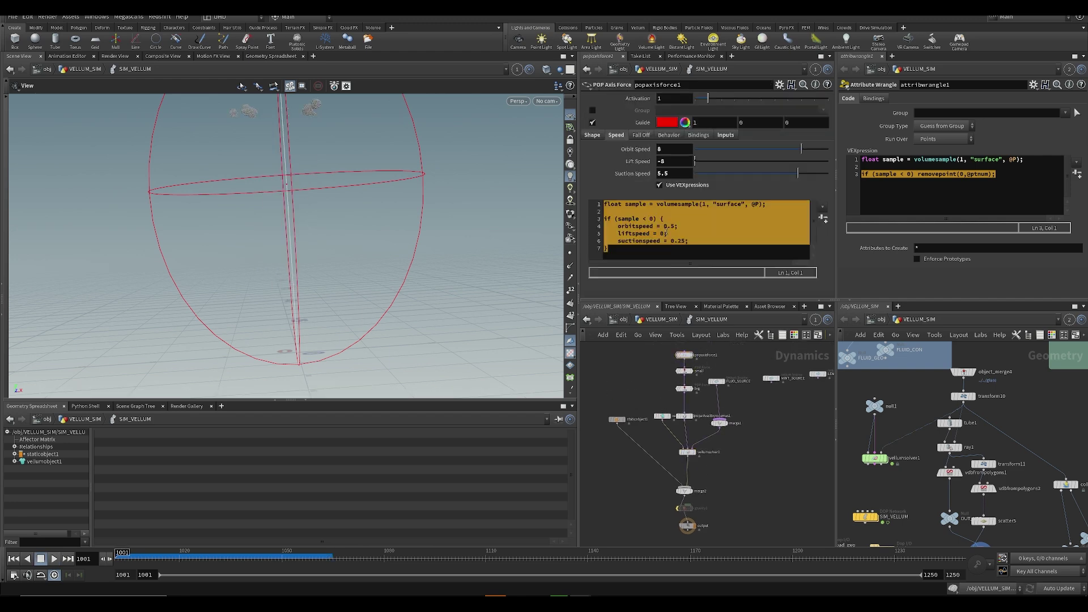
click(685, 388)
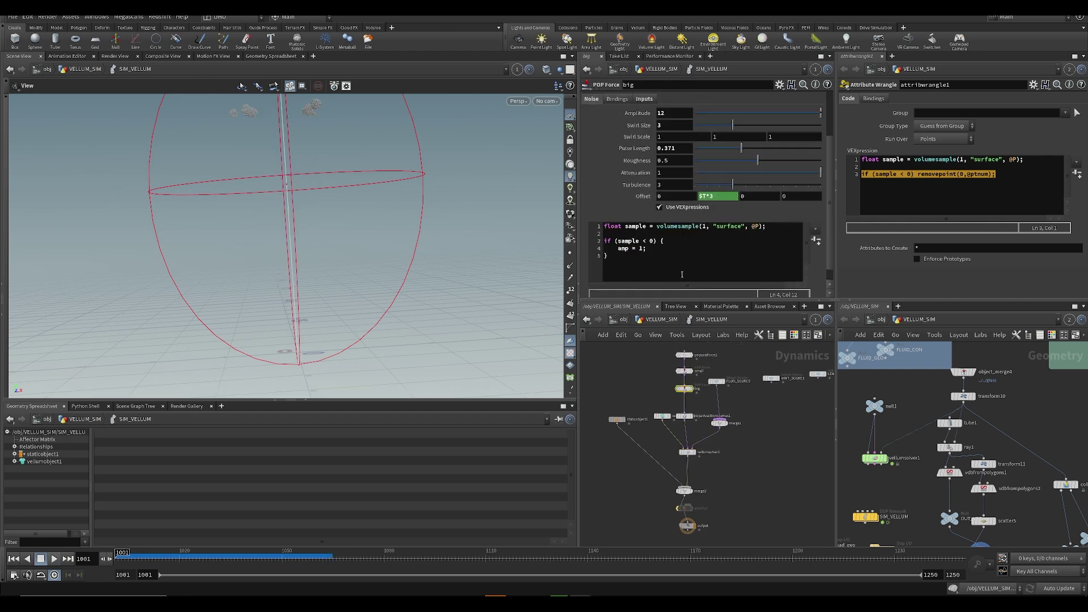
click(685, 371)
scroll(667, 137, down, 3)
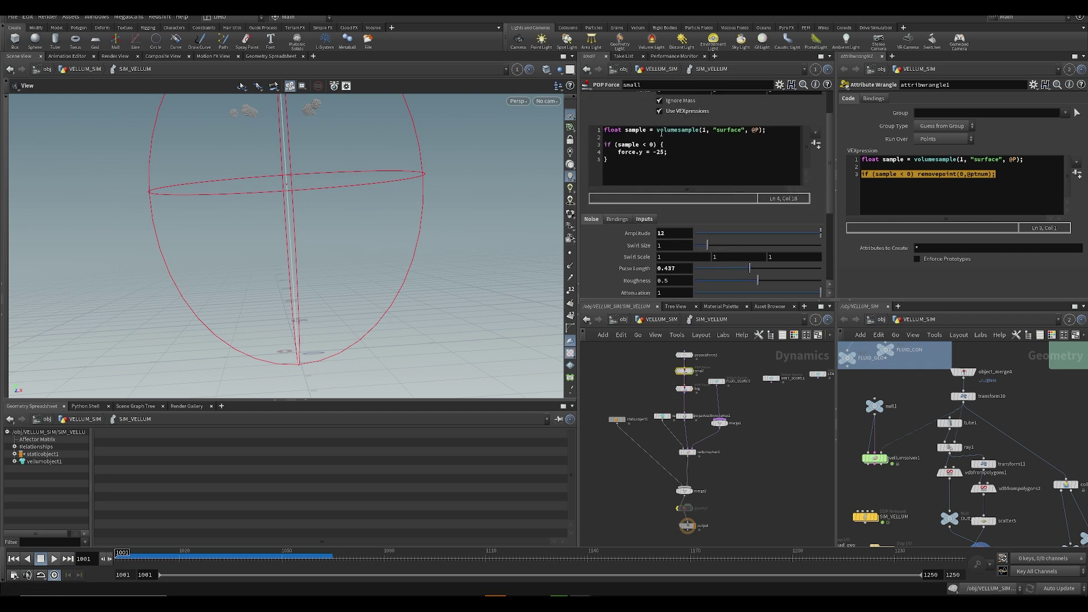
click(660, 152)
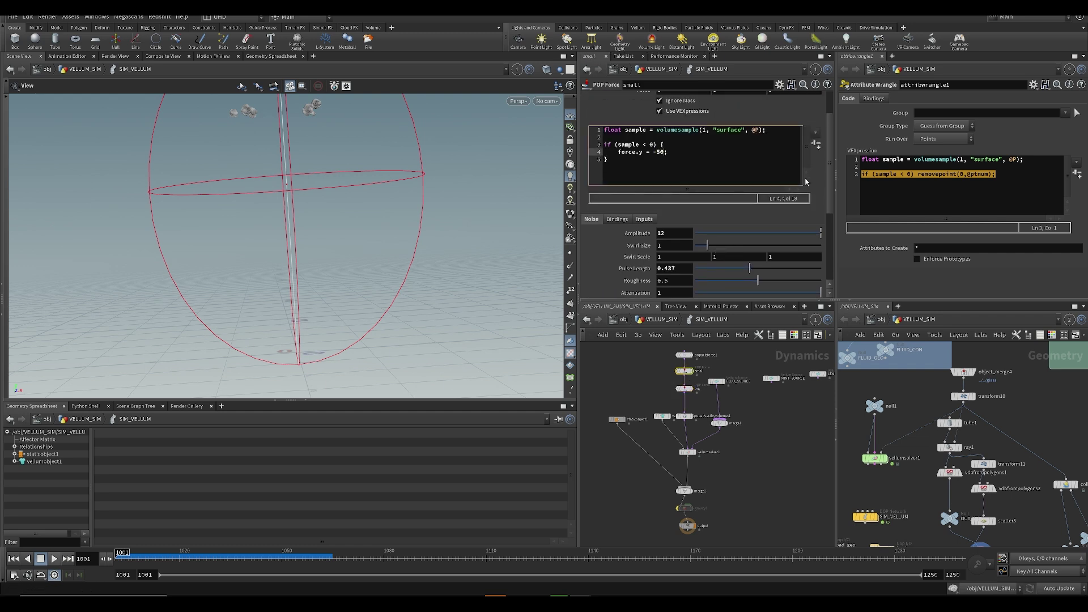
key(ctrl+Return)
click(641, 357)
key(Up)
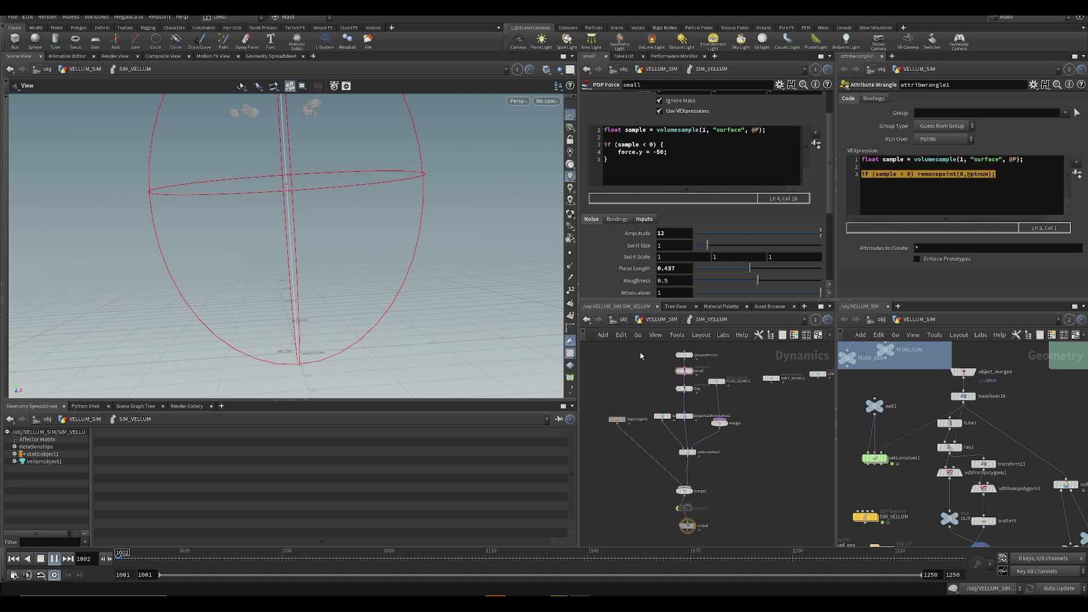
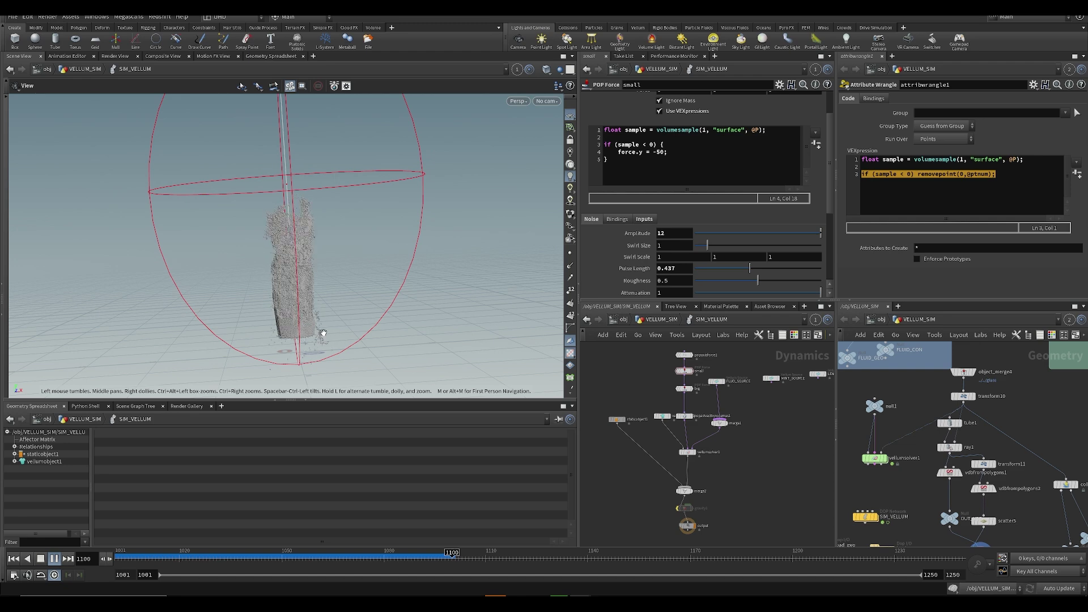
- Scrub and play back the cached frames to examine how the particles fill the glass, including a close-up around frame 1081
click(353, 558)
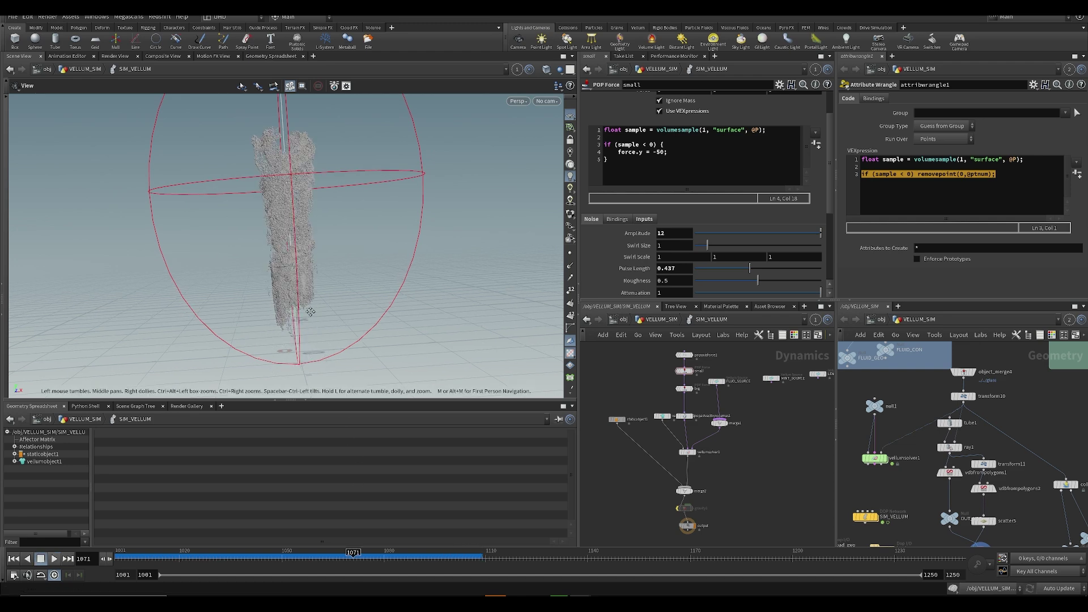
middle_drag(313, 325, 283, 277)
right_drag(283, 278, 231, 253)
middle_drag(230, 252, 238, 288)
key(Up)
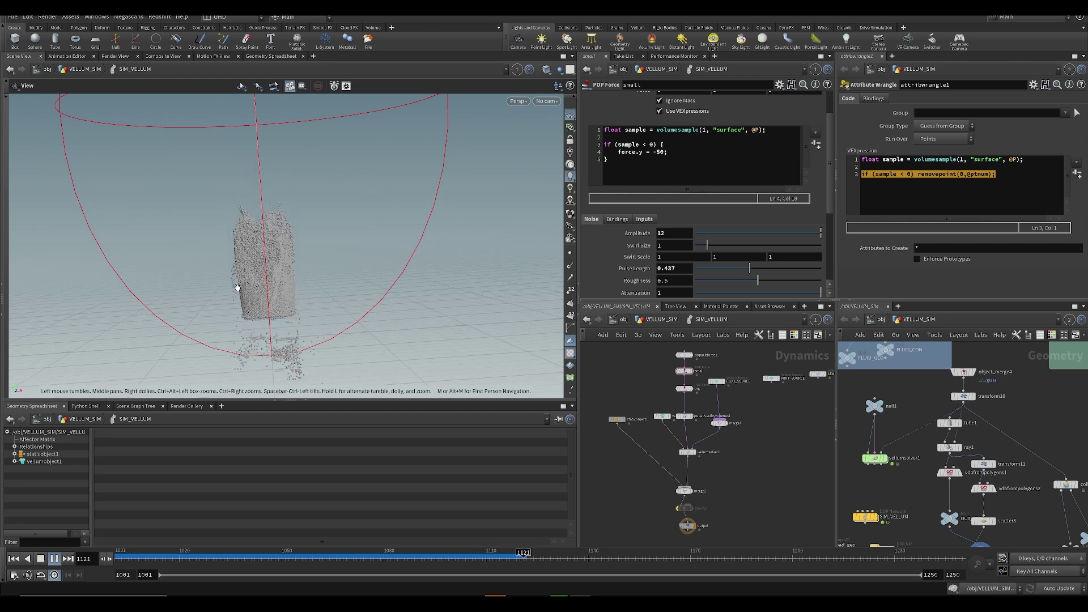
click(166, 557)
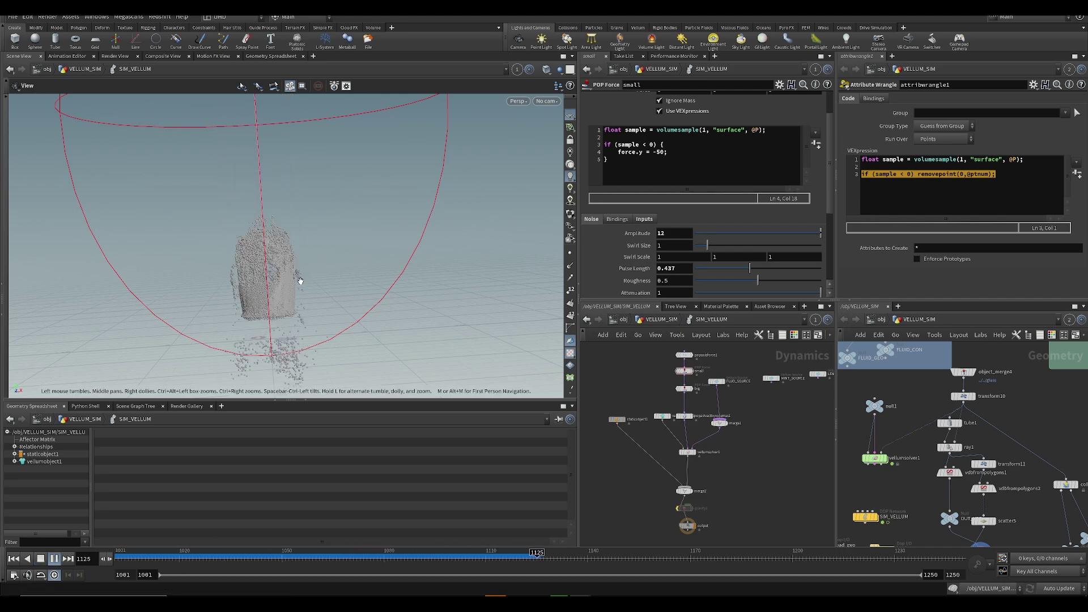
drag(306, 553, 414, 553)
drag(243, 192, 240, 233)
right_drag(240, 233, 152, 222)
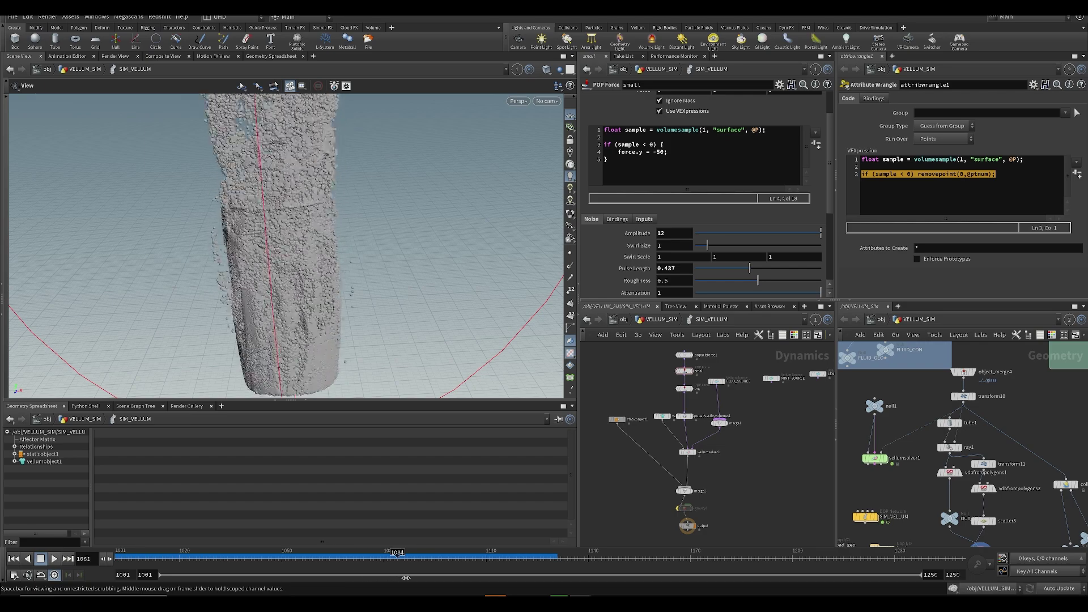
- Save the scene and show the popaxisforce1 settings while checking the lower end of the particle stream
key(ctrl+s)
drag(331, 205, 320, 232)
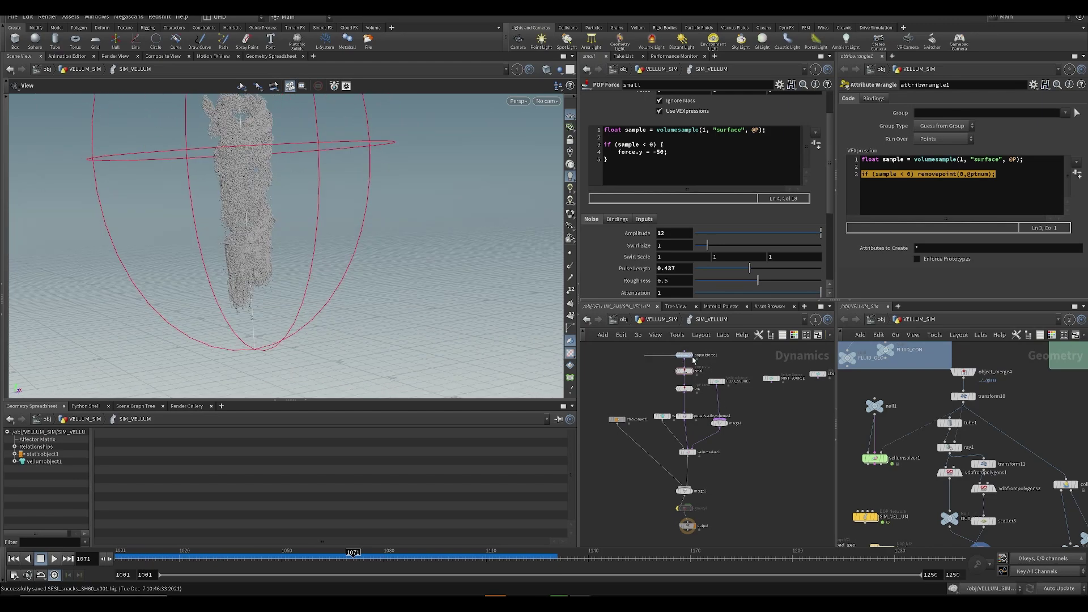
click(688, 356)
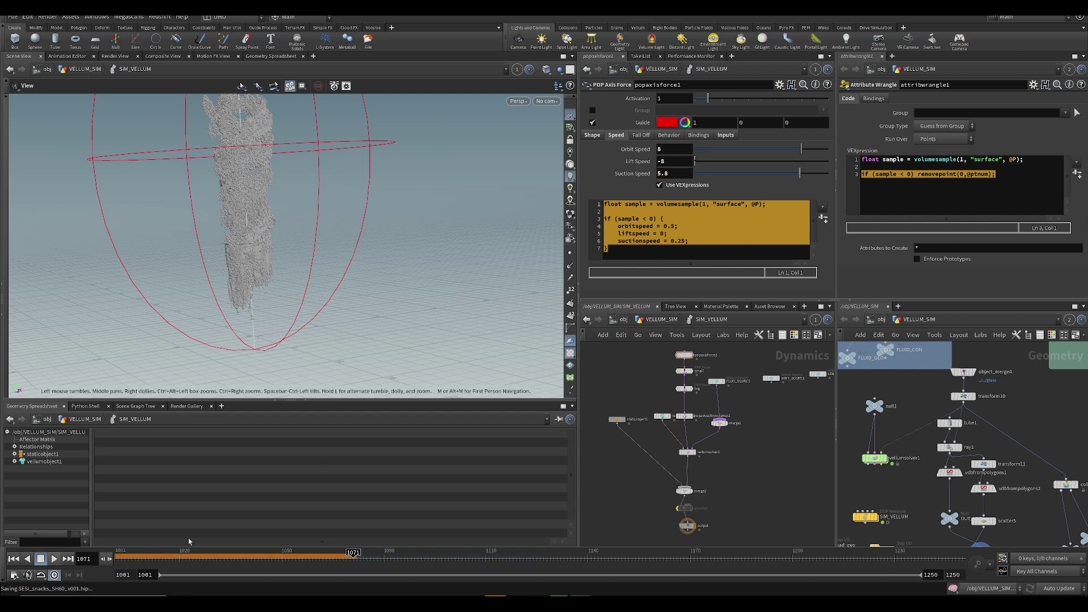
mouse_move(249, 295)
mouse_down()
mouse_move(224, 302)
mouse_move(248, 295)
mouse_up()
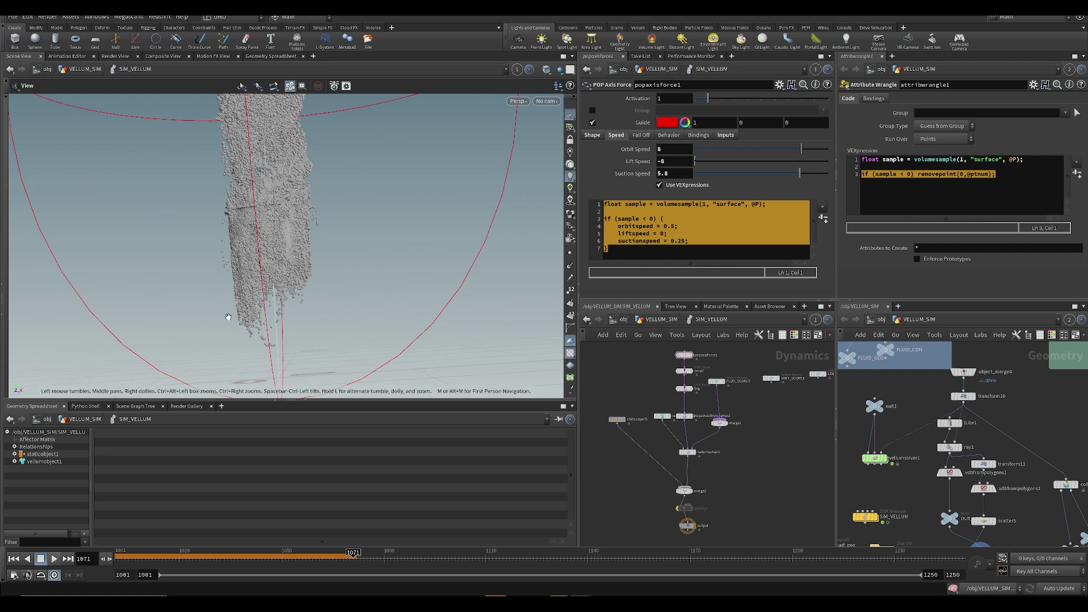
drag(217, 313, 345, 265)
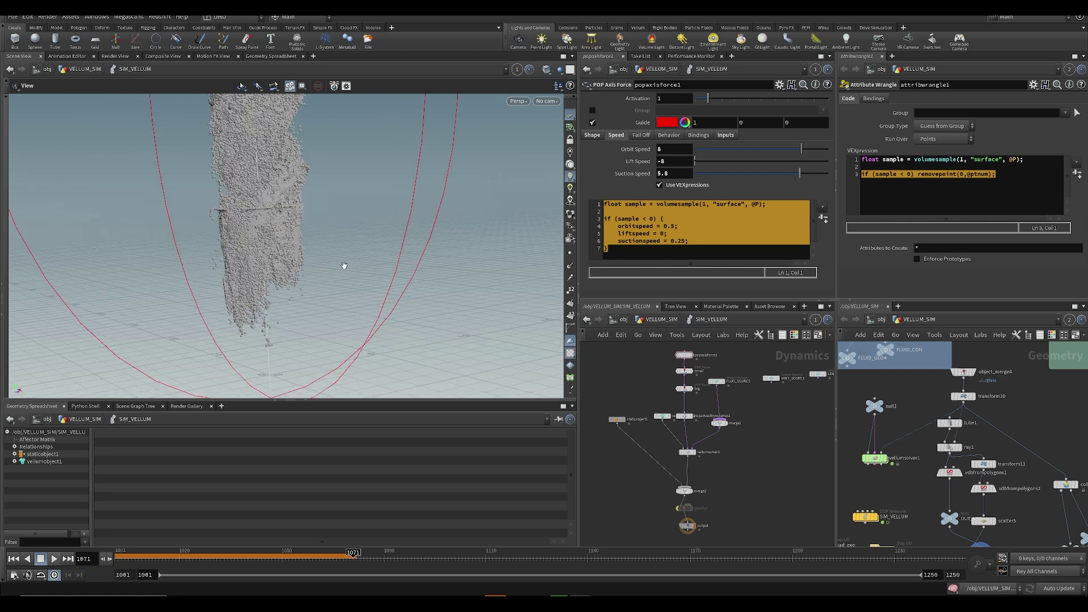
- Switch the viewport to the front view, frame the lower end of the particle stream and save the scene
key(space+2)
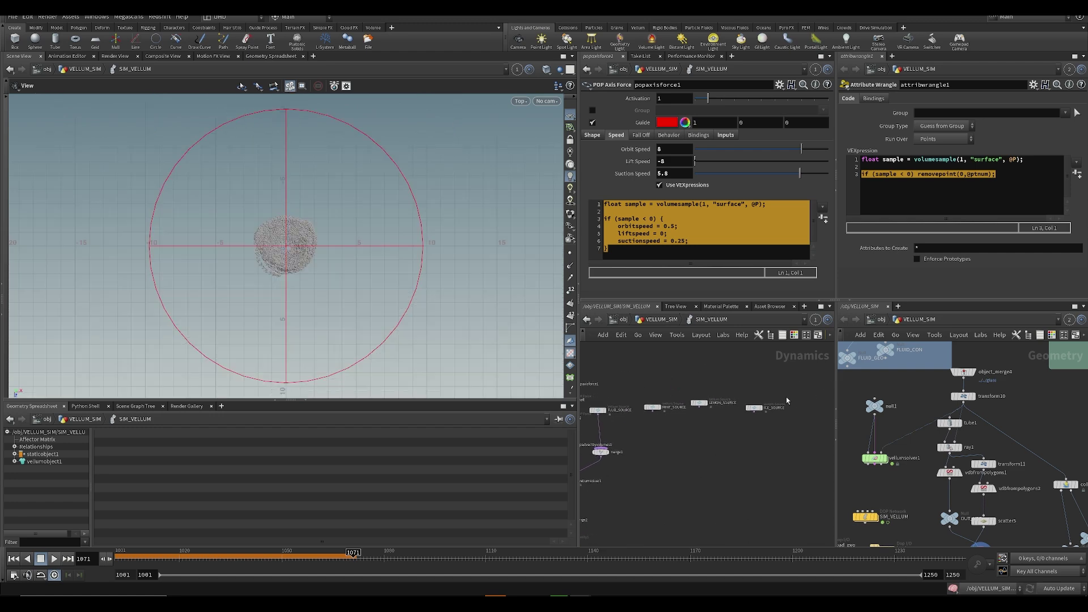
key(space+3)
key(ctrl+s)
middle_drag(386, 288, 289, 252)
right_drag(288, 253, 243, 296)
middle_drag(243, 296, 321, 251)
right_drag(321, 250, 366, 207)
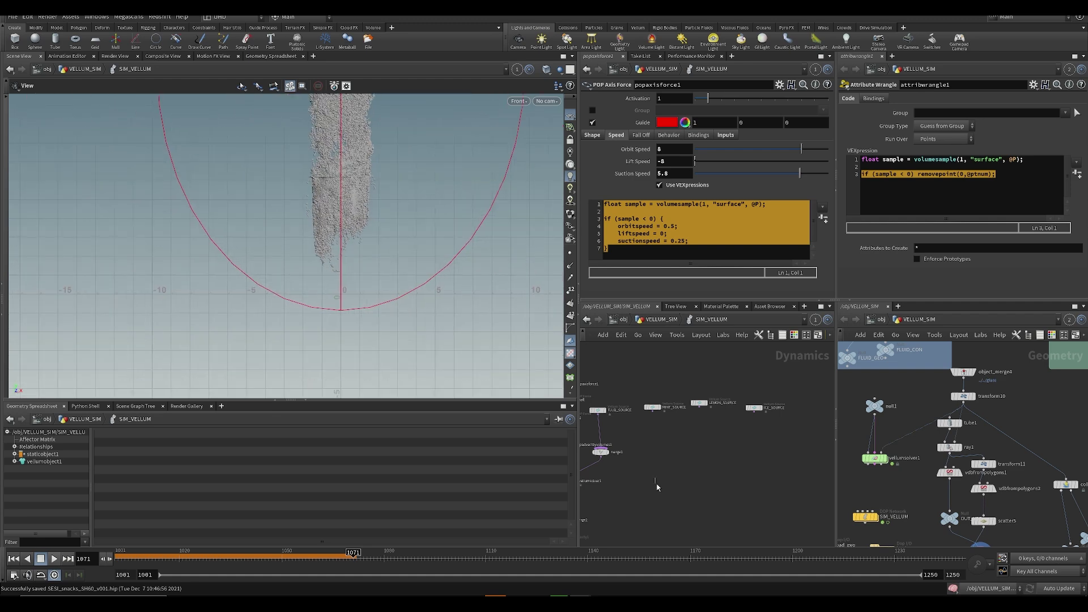
middle_drag(658, 485, 680, 463)
key(ctrl+s)
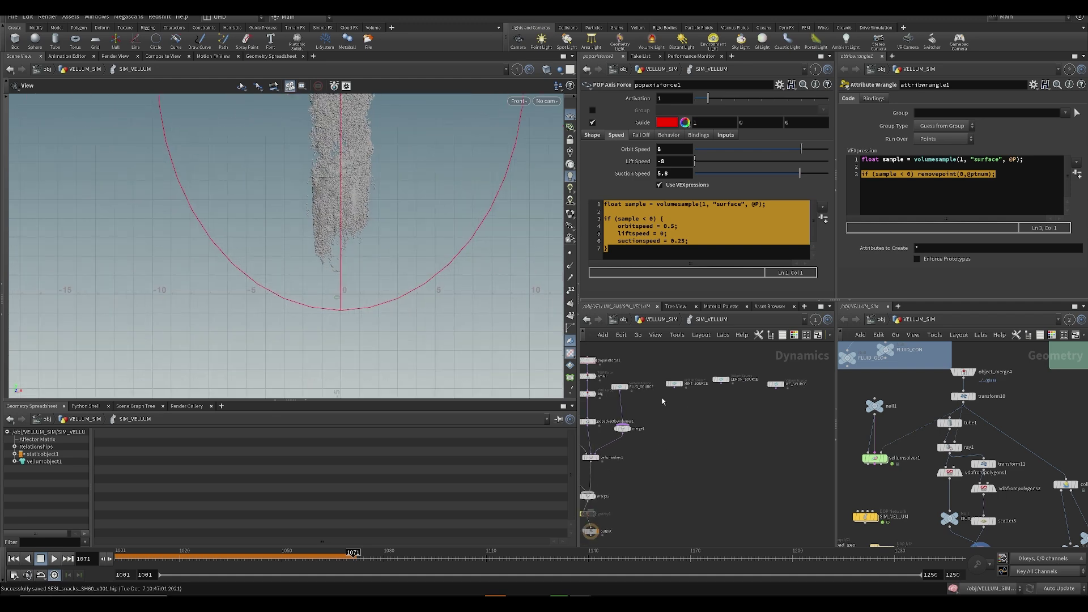
- Return to the VELLUM_SIM geometry network, save, and show the transform10 glass as a template in the viewport
click(661, 319)
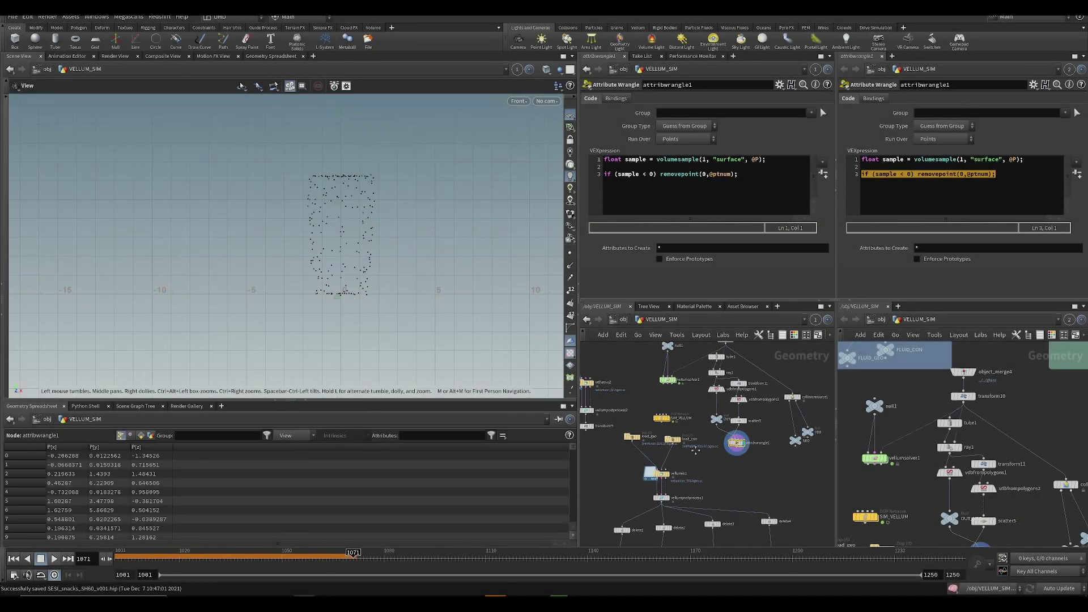
key(ctrl+s)
middle_drag(745, 446, 674, 452)
drag(712, 384, 740, 410)
click(685, 407)
key(ctrl+s)
middle_drag(670, 389, 703, 426)
scroll(611, 405, up, 2)
click(623, 379)
- Add a Curve node beside the glass nodes, display it and activate Bézier drawing in the front view
key(Tab)
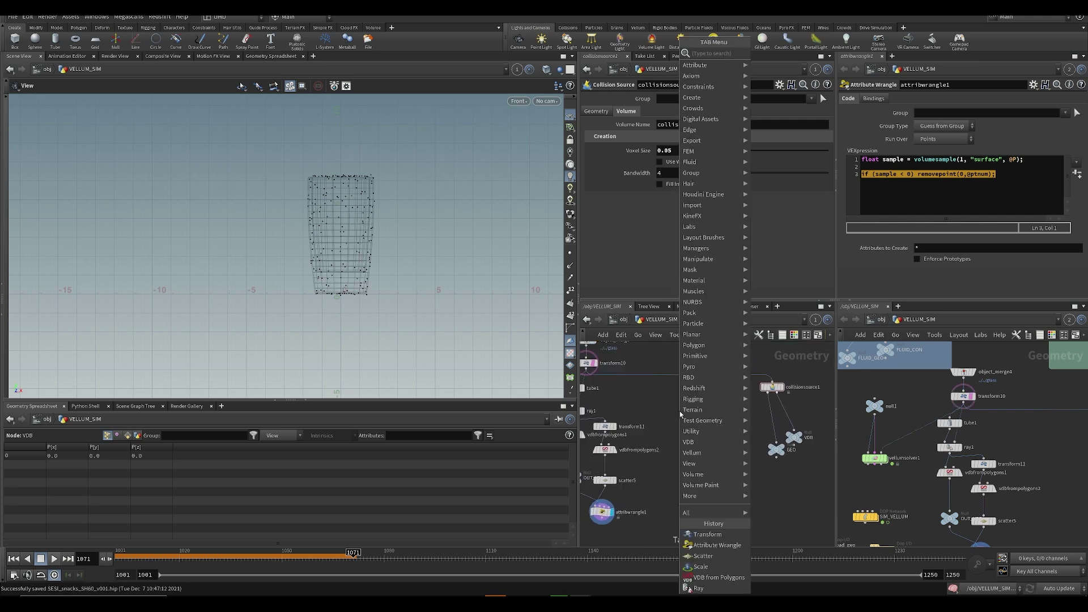
key(Escape)
key(Tab)
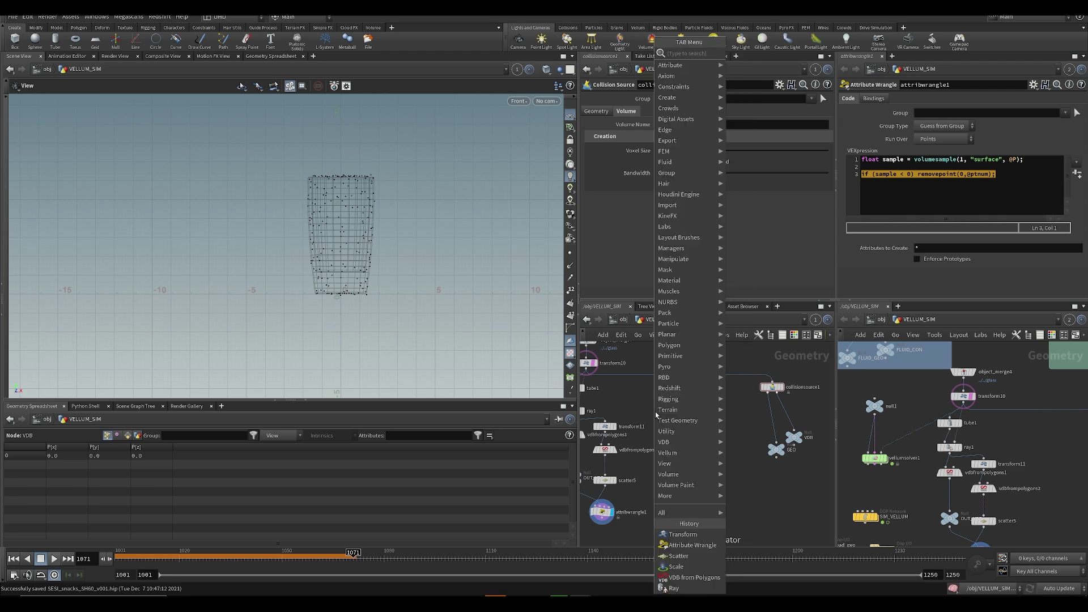
text(cur)
key(Return)
click(658, 413)
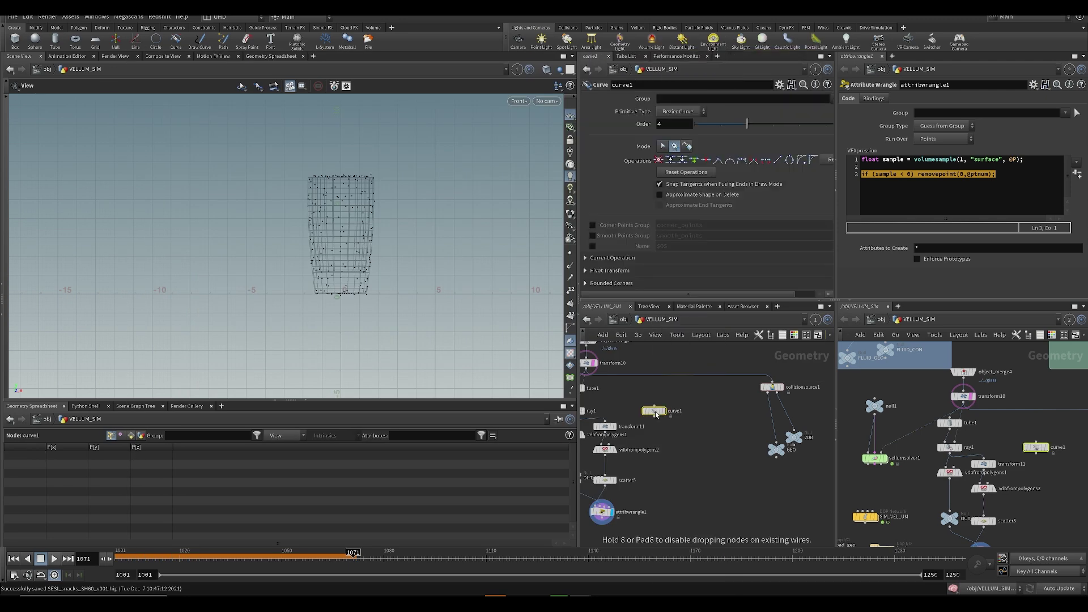
click(664, 411)
key(Return)
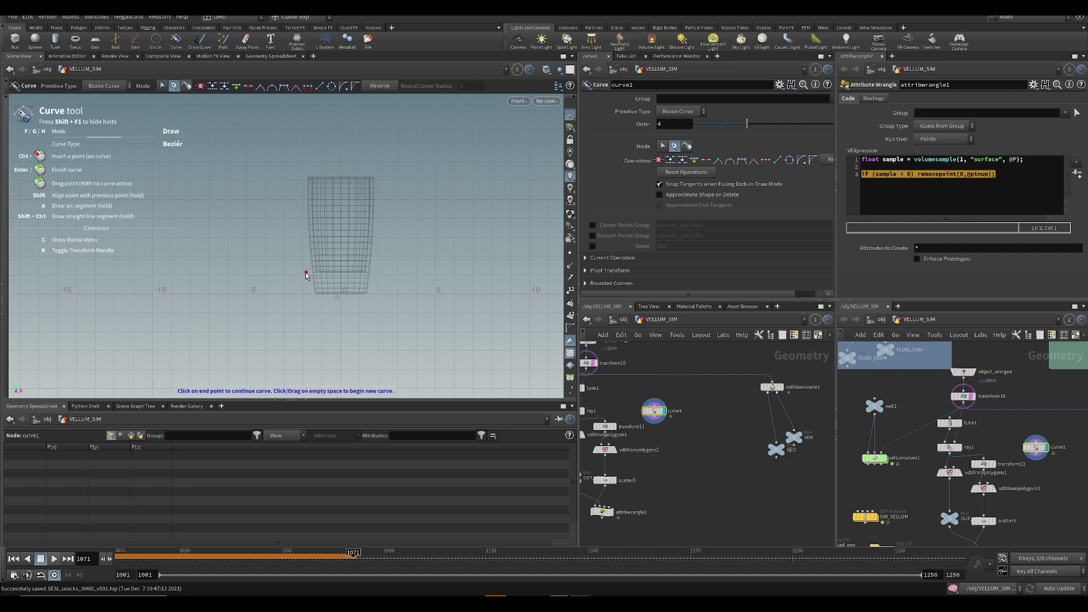
- Draw a Bézier curve along the glass's outer side from about X -1.64, Y 0.07, hooking inward over the rim, and save
click(316, 294)
drag(311, 301, 301, 177)
click(304, 169)
key(ctrl+z)
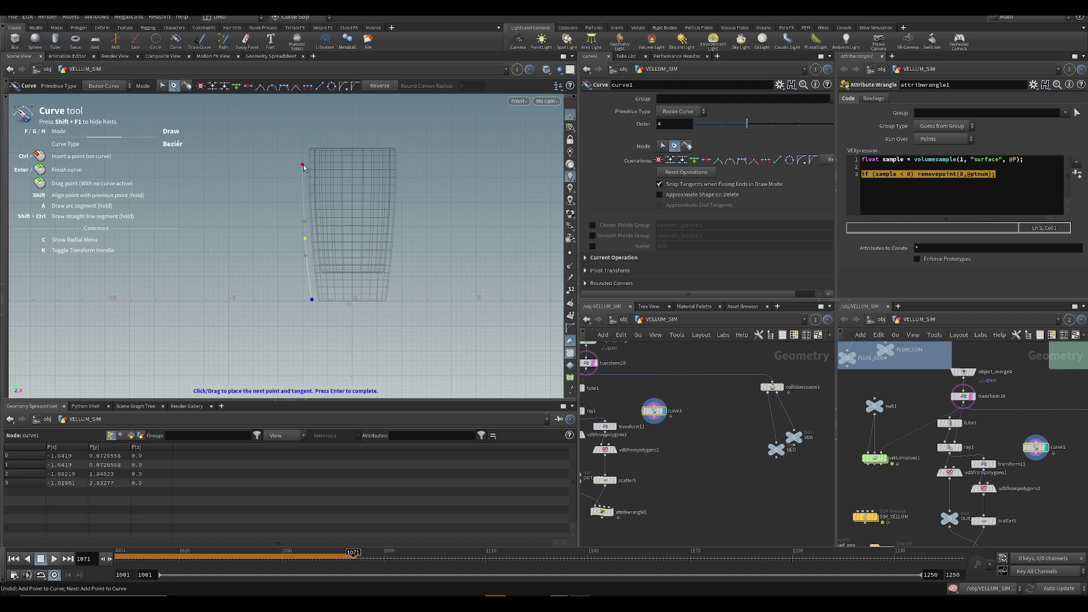
drag(304, 148, 317, 137)
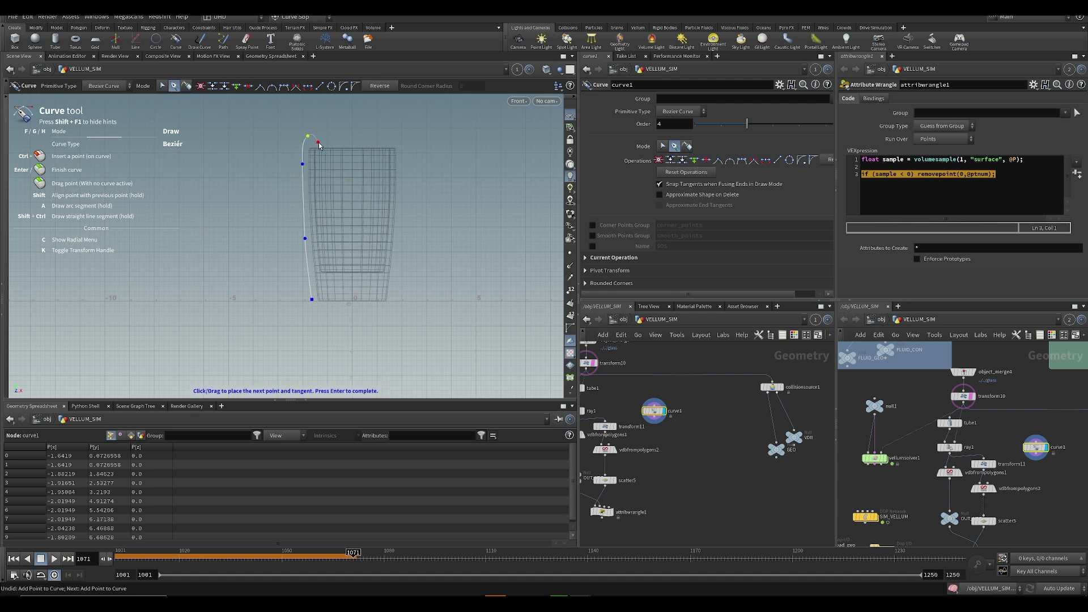
key(Return)
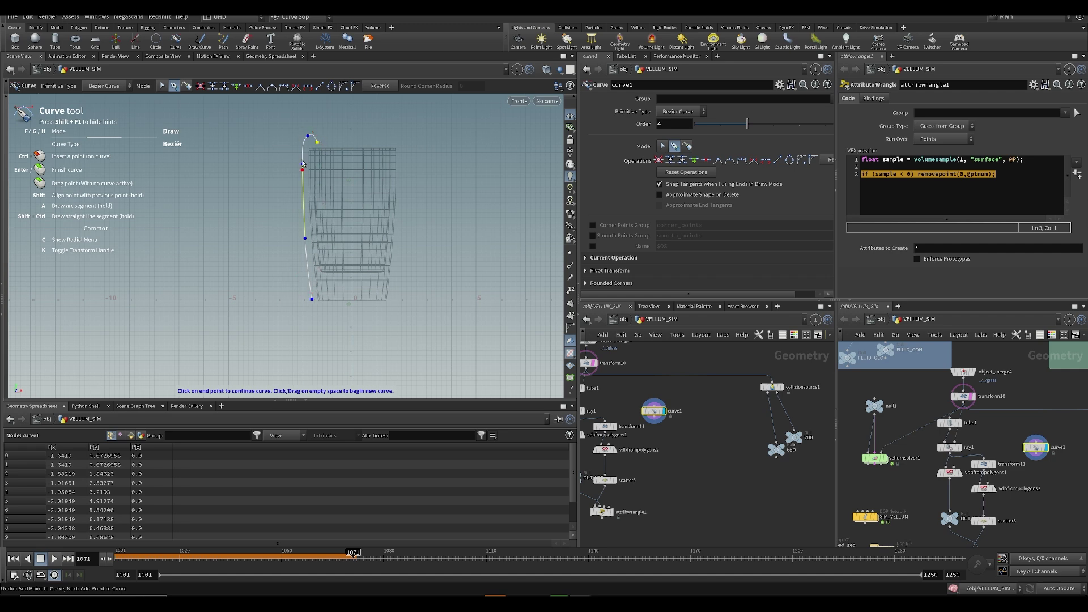
click(656, 464)
key(ctrl+s)
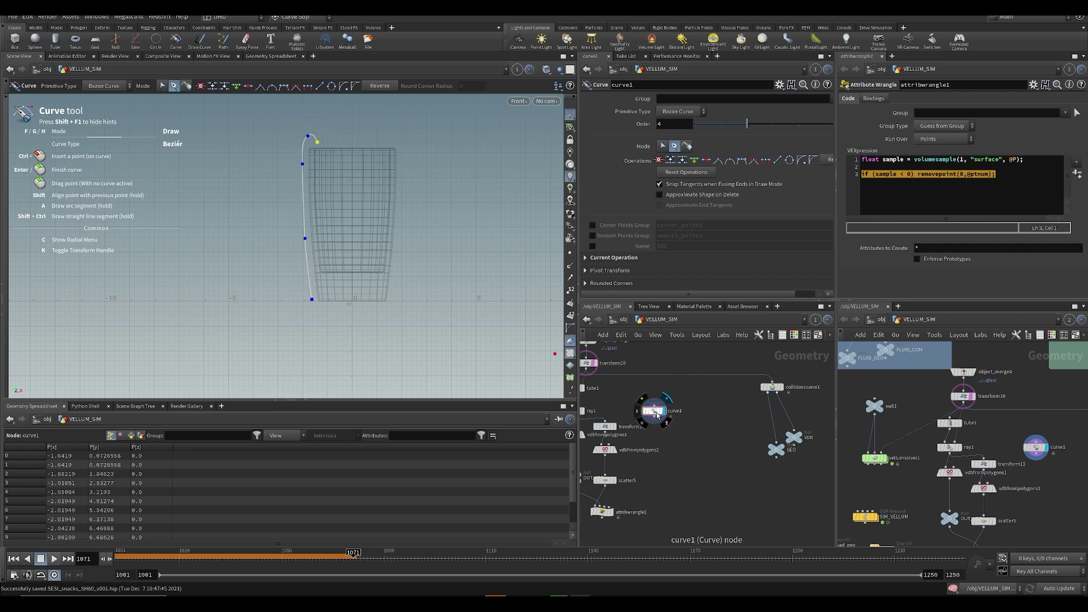
- Add a Copy and Transform node after the curve, display it and save the scene
drag(654, 411, 677, 419)
key(Tab)
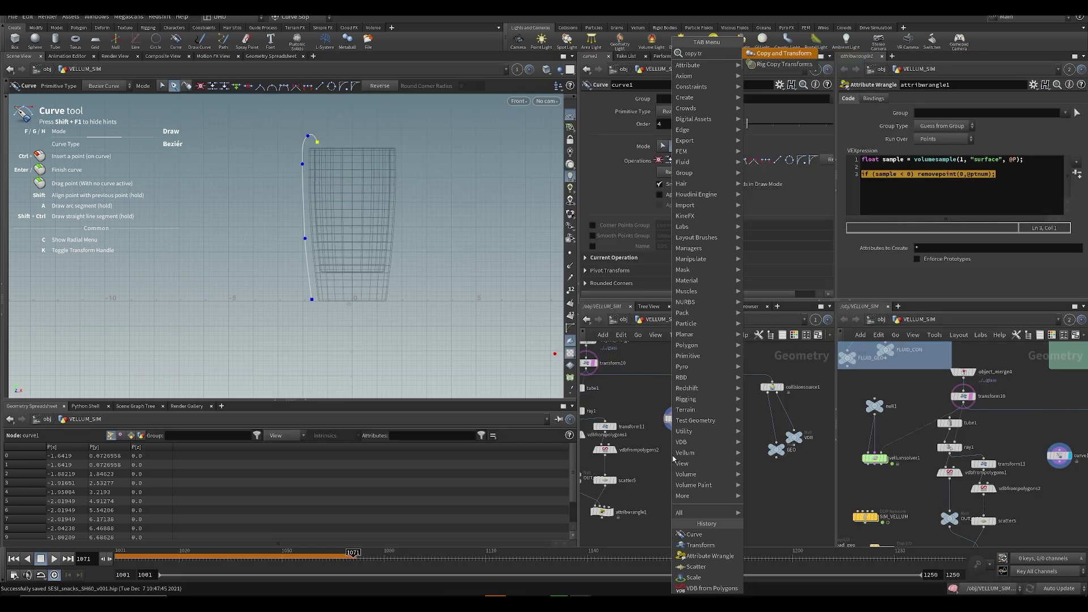
key(Escape)
key(Return)
key(ctrl+s)
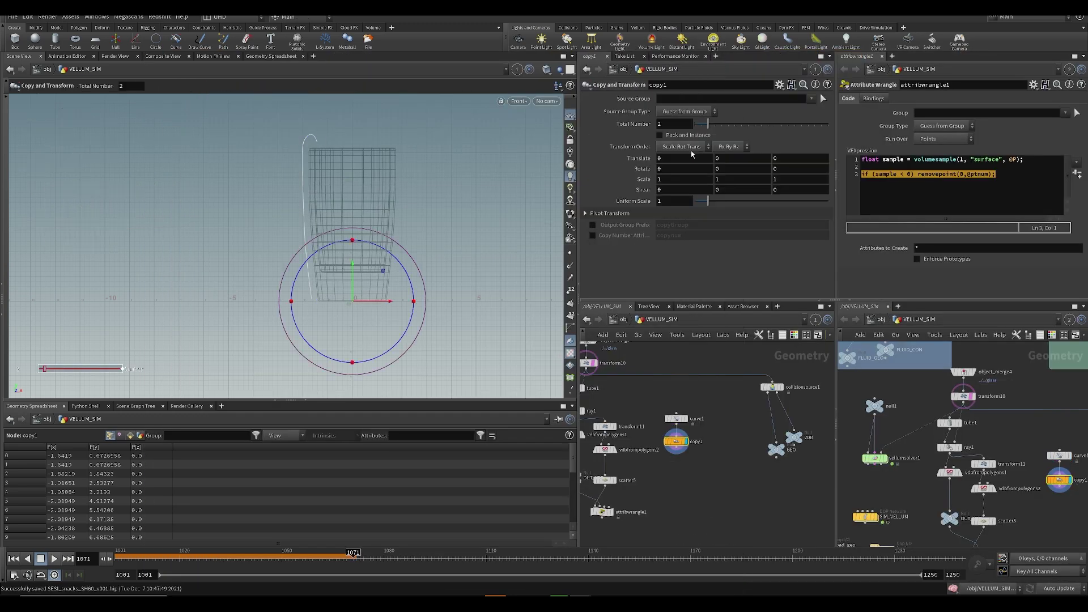
- Set the copy to 20 total copies rotated 17.9 around Y so the curves ring the glass, and save
middle_drag(728, 168, 717, 126)
drag(716, 125, 808, 125)
key(space+1)
alt+drag(369, 207, 425, 230)
drag(801, 126, 761, 125)
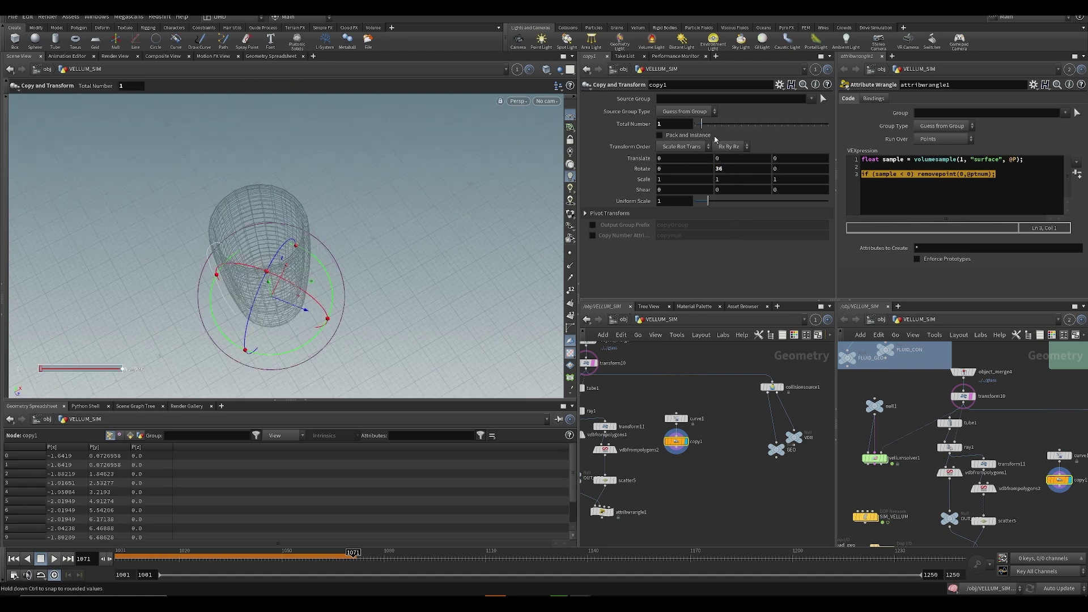
mouse_move(727, 168)
middle_down()
mouse_move(713, 164)
mouse_move(737, 164)
middle_up()
click(808, 124)
middle_drag(671, 127, 687, 128)
alt+drag(318, 221, 194, 279)
middle_drag(676, 125, 675, 147)
key(ctrl+s)
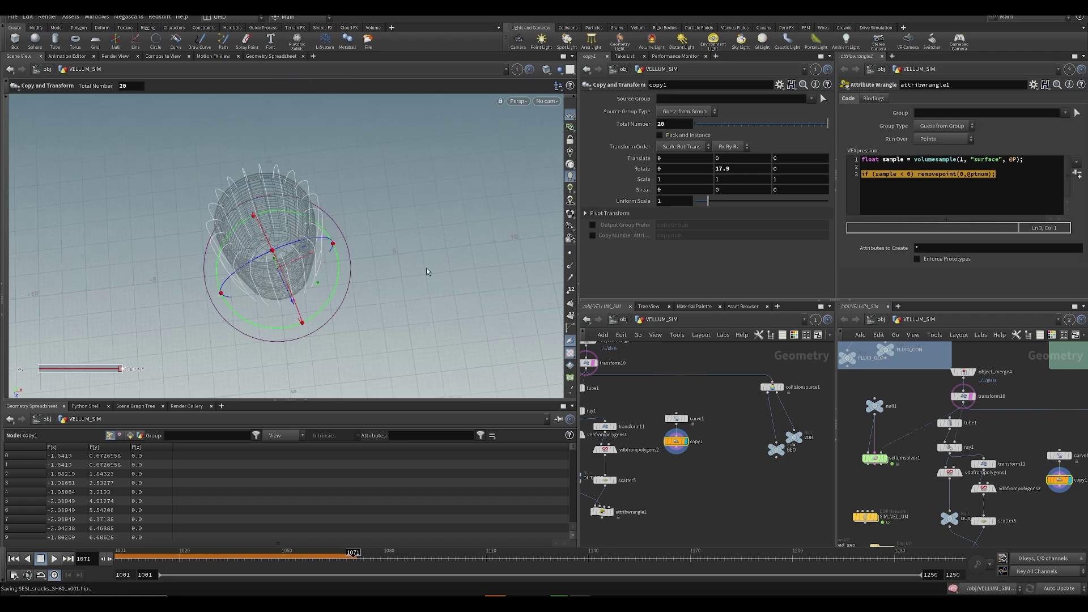
- Add a Null node fed by the Copy and Transform output and name it CURVE
middle_drag(726, 488, 813, 473)
key(Tab)
text(null)
key(Return)
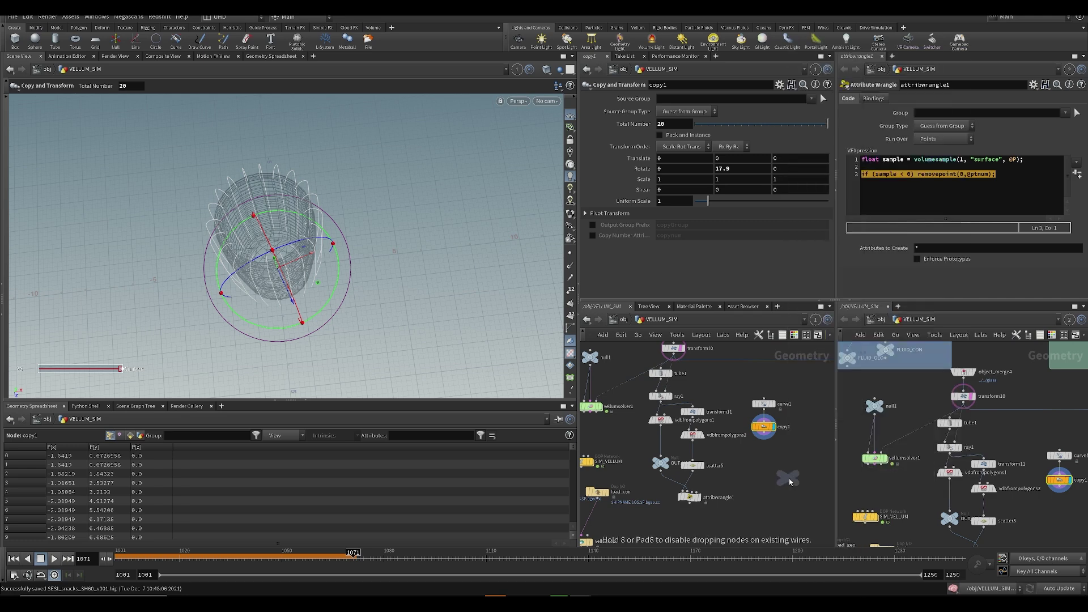
scroll(794, 452, up, 2)
click(756, 470)
drag(753, 431, 756, 463)
double_click(780, 472)
key(Return)
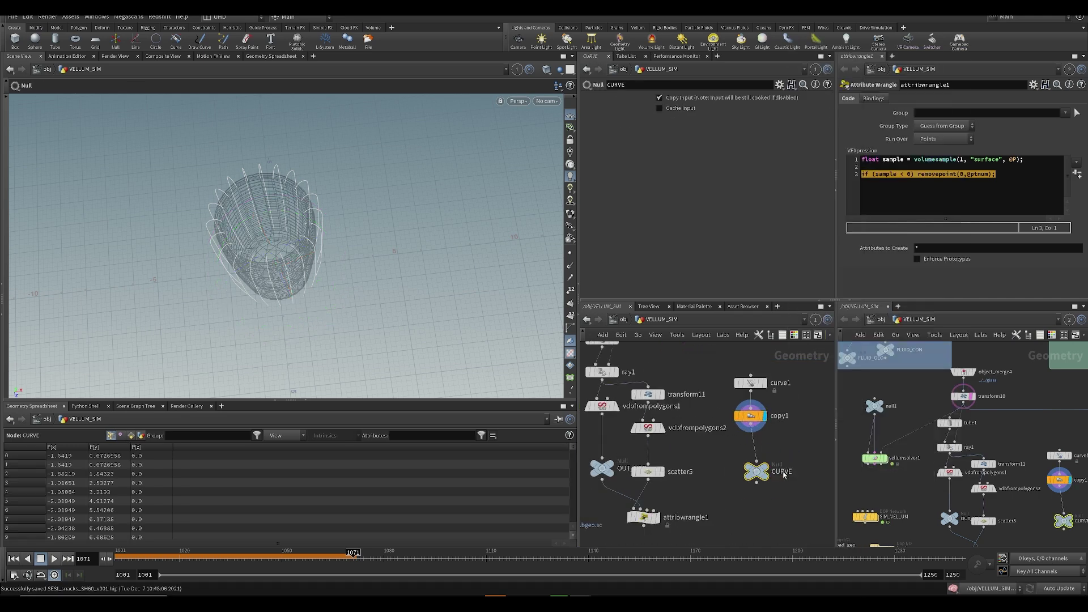
- Inside the SIM_VELLUM network, add a POP Curve Force node wired directly after the big POP Force
click(753, 489)
middle_drag(754, 489, 787, 483)
scroll(780, 485, down, 3)
double_click(621, 484)
scroll(647, 479, up, 5)
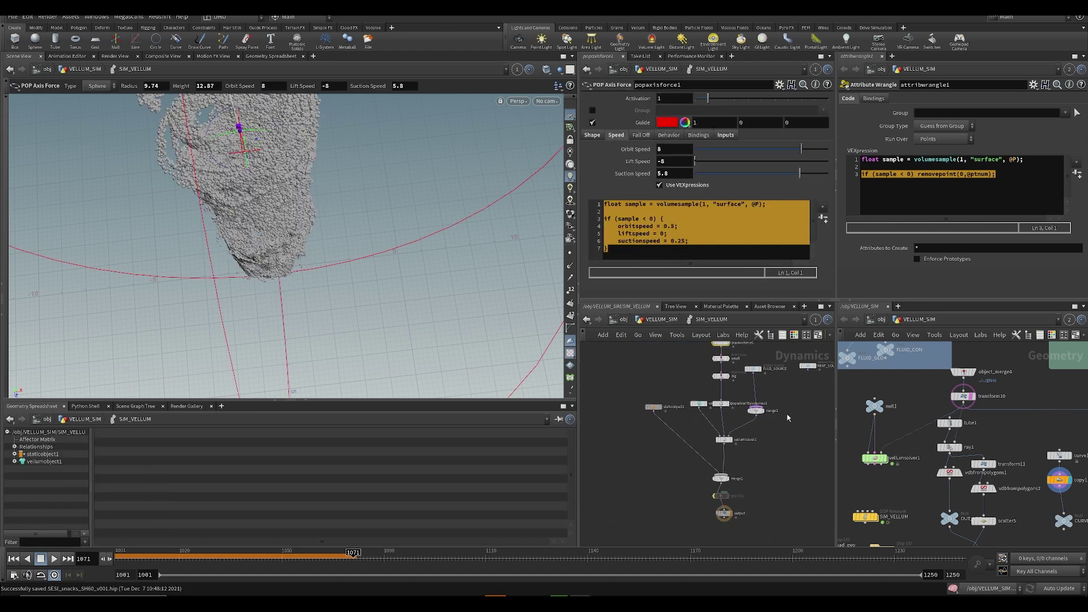
key(Tab)
text(curve)
key(Return)
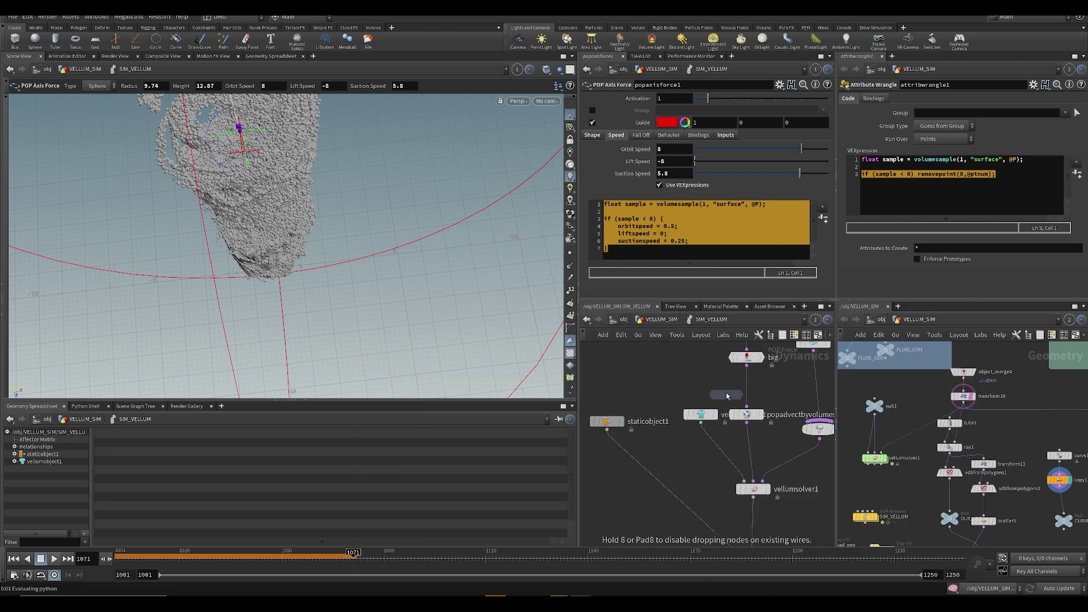
click(708, 387)
drag(701, 387, 749, 390)
alt+drag(195, 231, 219, 216)
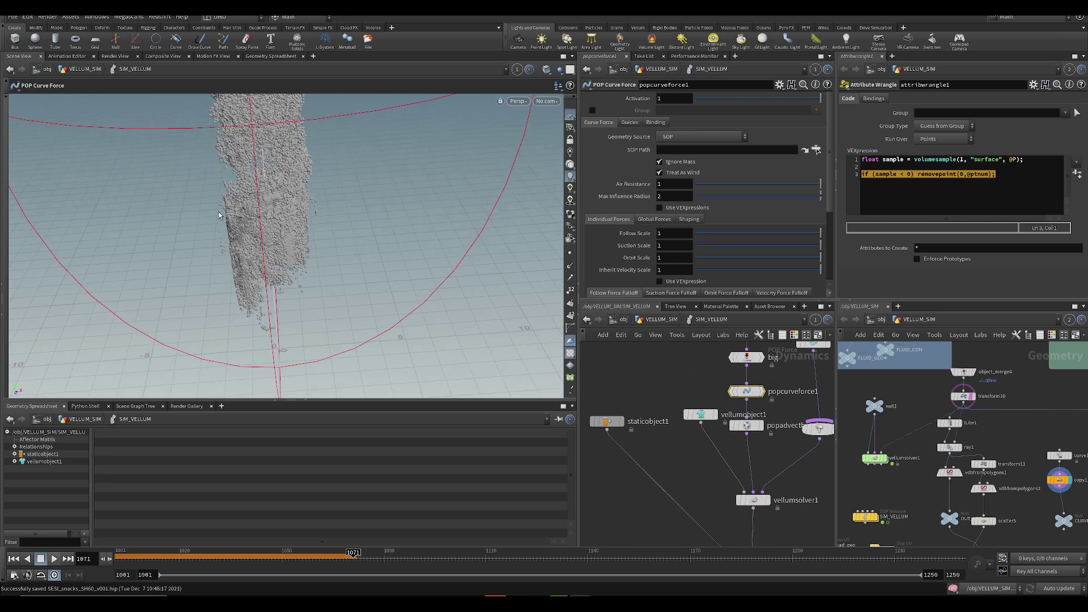
- Rewind to frame 1001, set the curve force's SOP Path to ../../CURVE and save the scene
key(ctrl+Up)
key(ctrl+s)
middle_drag(716, 483, 677, 473)
middle_drag(1061, 516, 1011, 492)
drag(1011, 491, 664, 151)
alt+drag(210, 263, 287, 292)
key(ctrl+s)
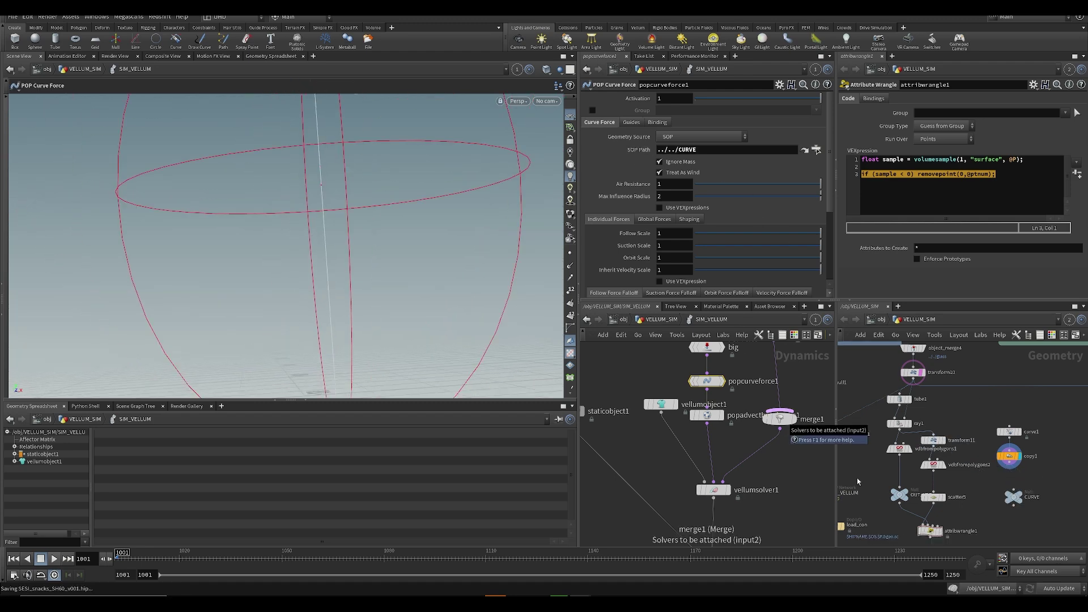
- Turn on Show Guide Geometry for the POP Curve Force and display its guides around the glass curves
middle_drag(704, 397, 663, 441)
alt+right_drag(287, 255, 310, 158)
scroll(312, 162, up, 2)
key(ctrl+s)
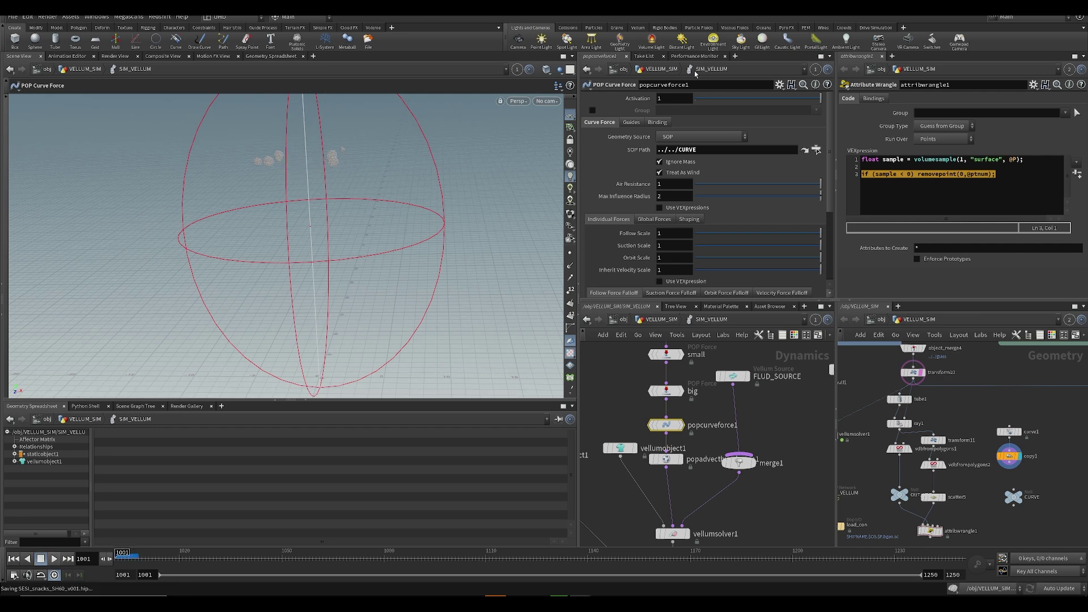
click(631, 123)
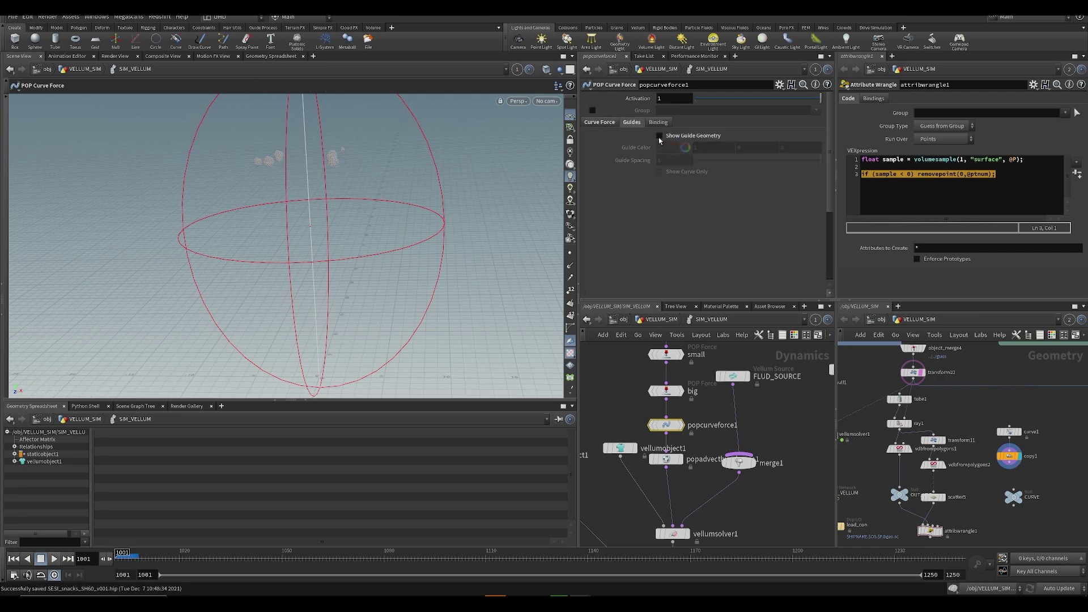
drag(671, 426, 672, 429)
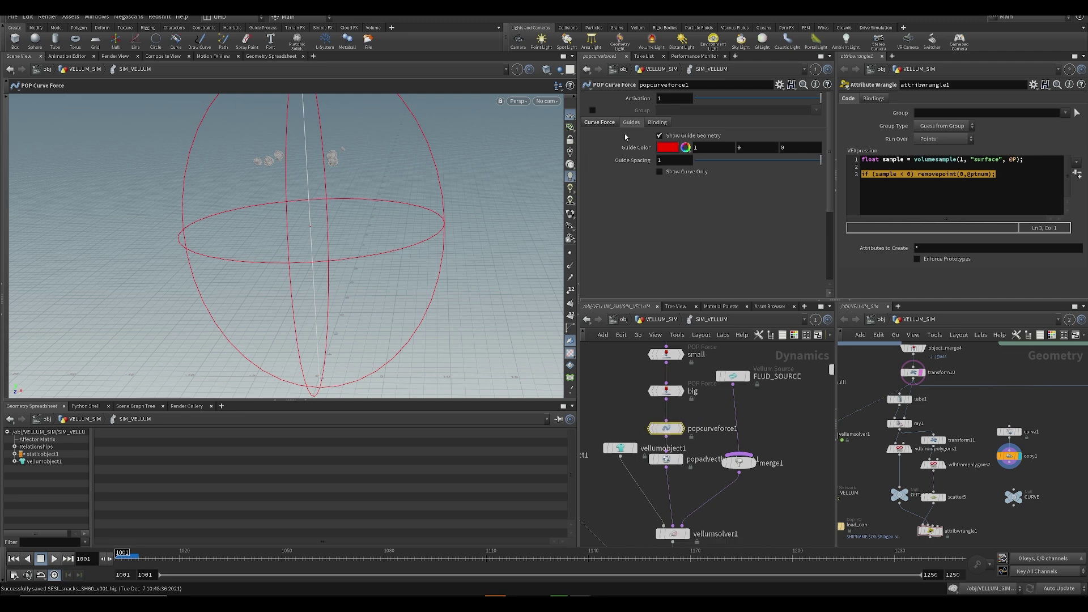
click(599, 123)
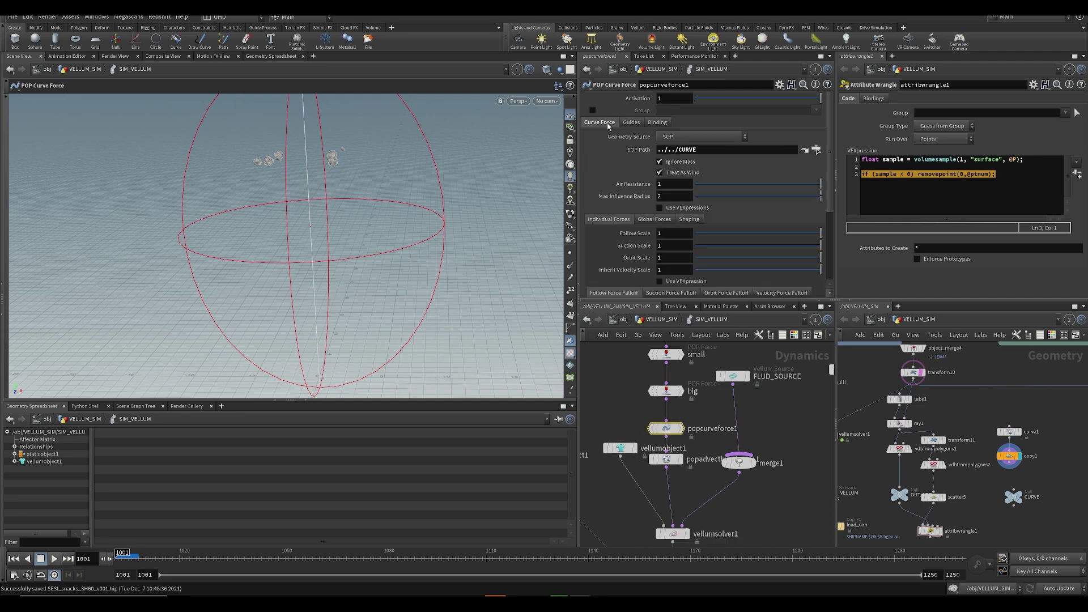
click(1010, 457)
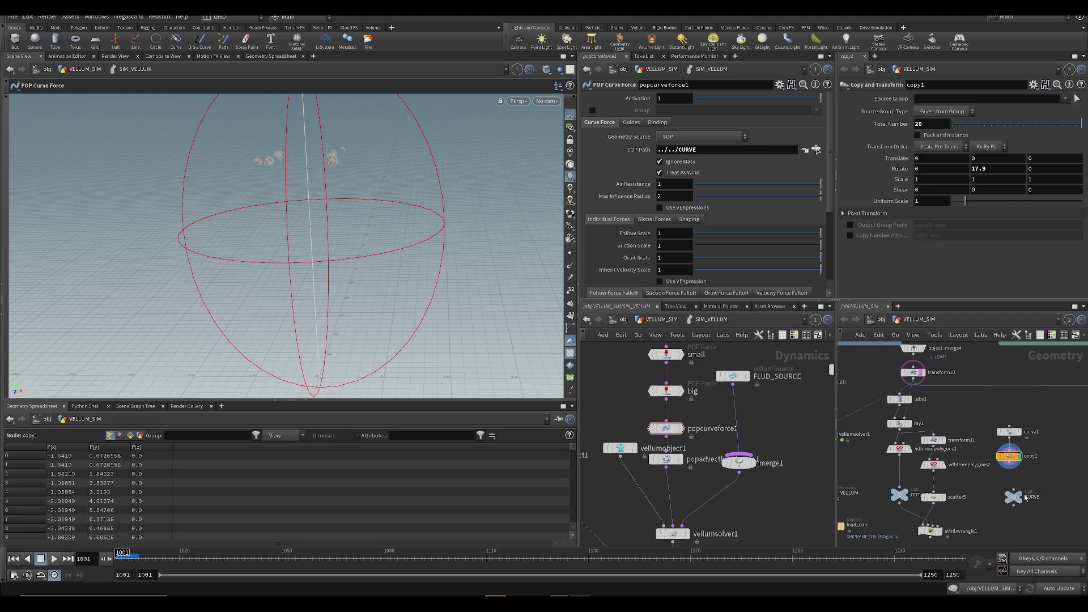
click(1013, 489)
click(1010, 463)
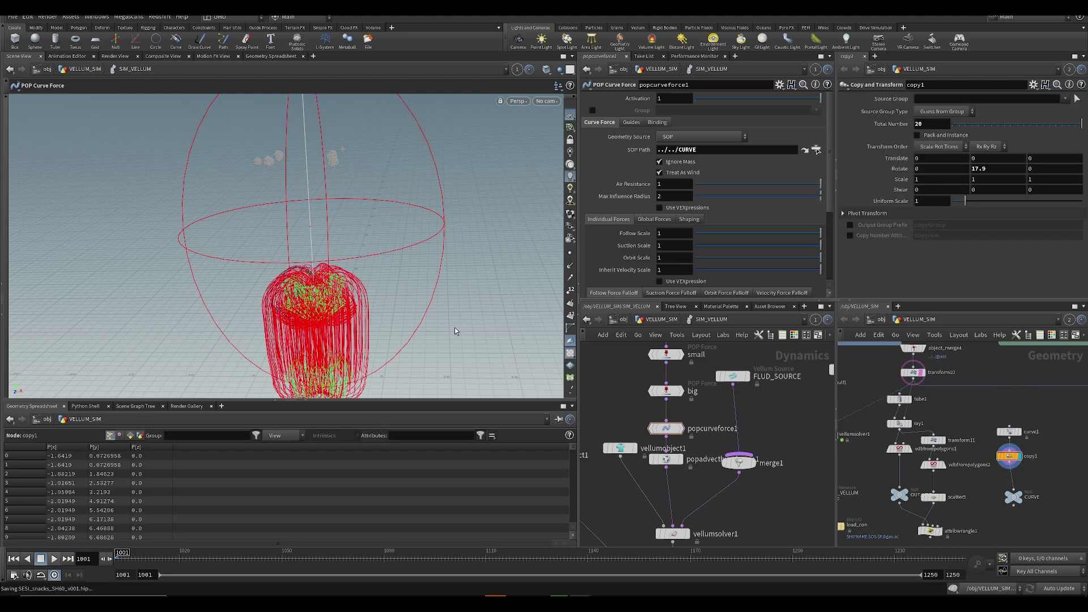
- Set the curve force's Max Influence Radius to 0.229 and save the scene
scroll(470, 340, up, 5)
mouse_move(726, 196)
mouse_down()
mouse_move(711, 196)
mouse_move(724, 196)
mouse_up()
alt+drag(493, 158, 355, 341)
key(ctrl+s)
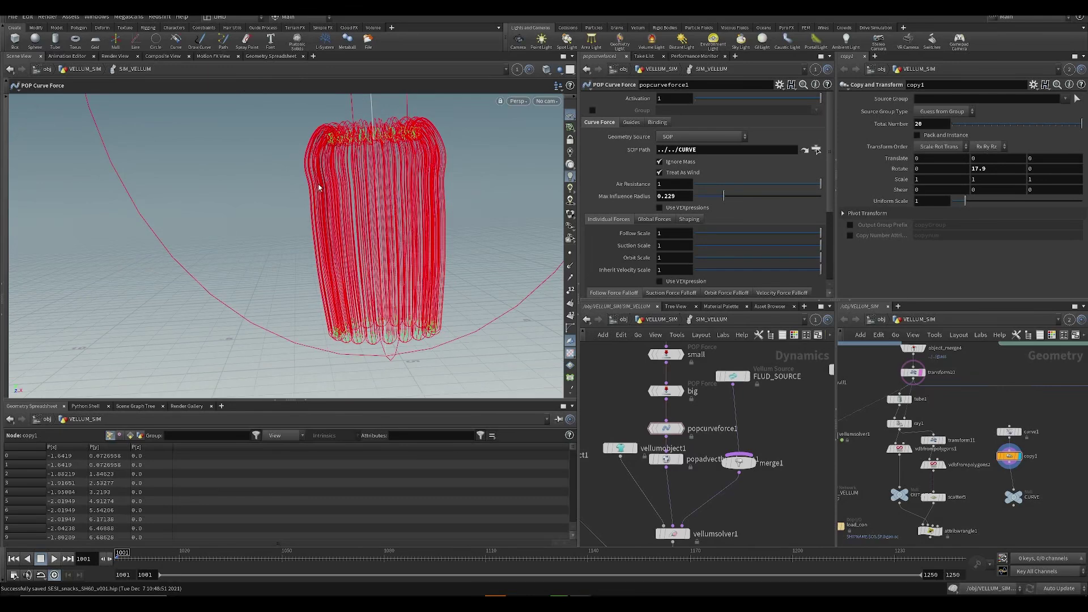
- Reshape the follow and suction falloff ramps to stay at 1 before dropping at the end, with the follow ramp point at position 0.90767
scroll(778, 204, down, 4)
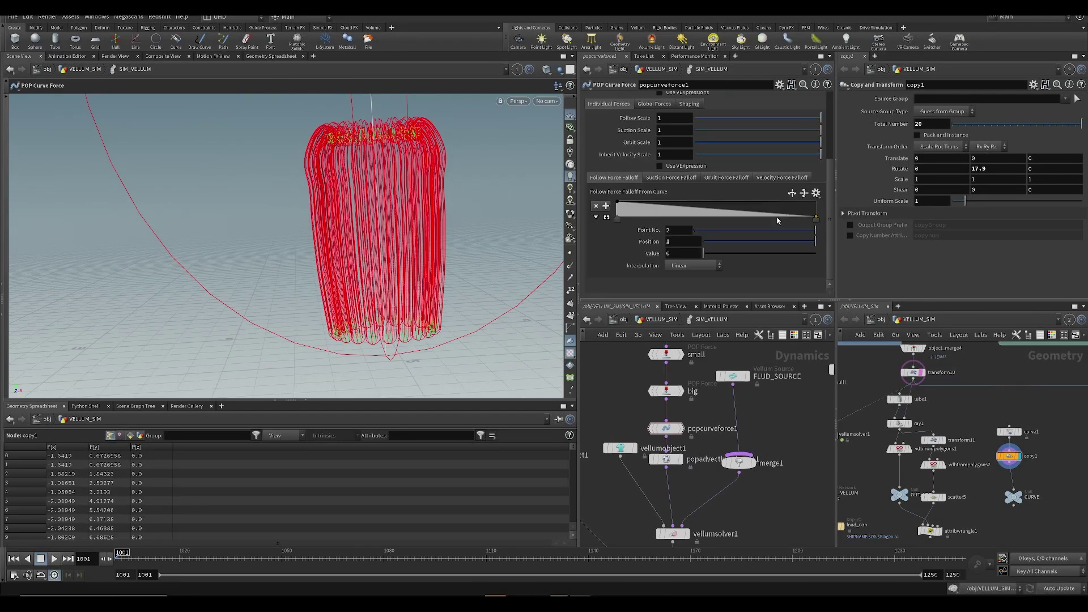
drag(792, 212, 798, 201)
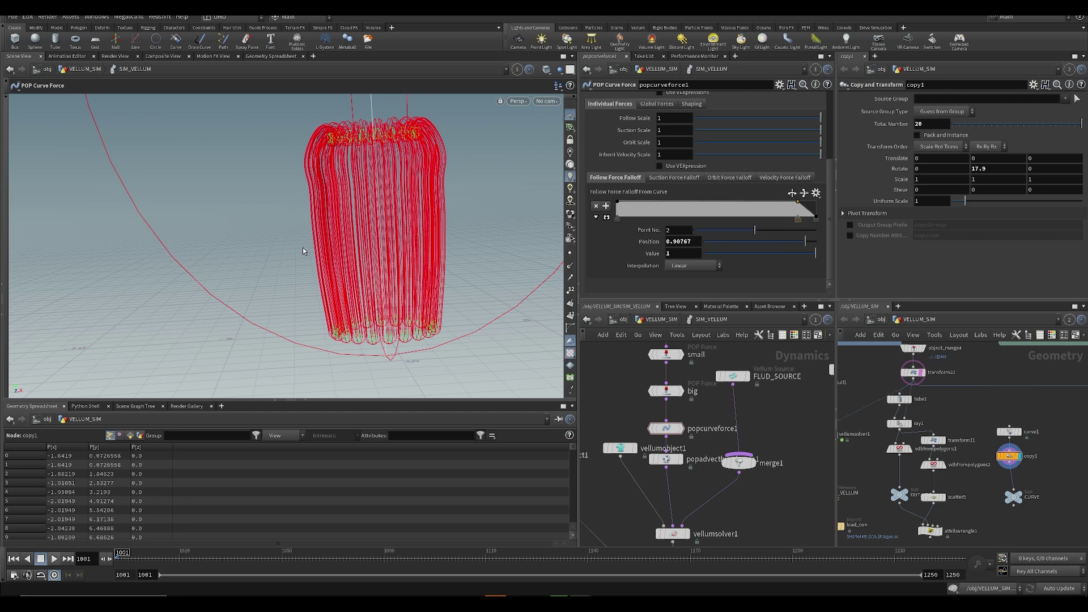
click(674, 178)
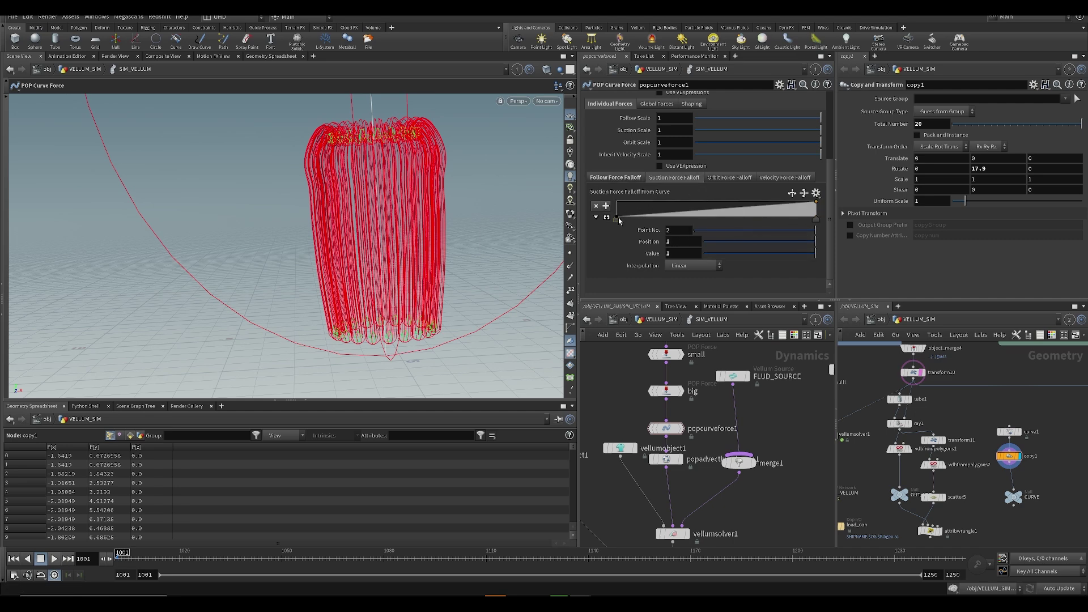
drag(617, 218, 612, 204)
click(789, 202)
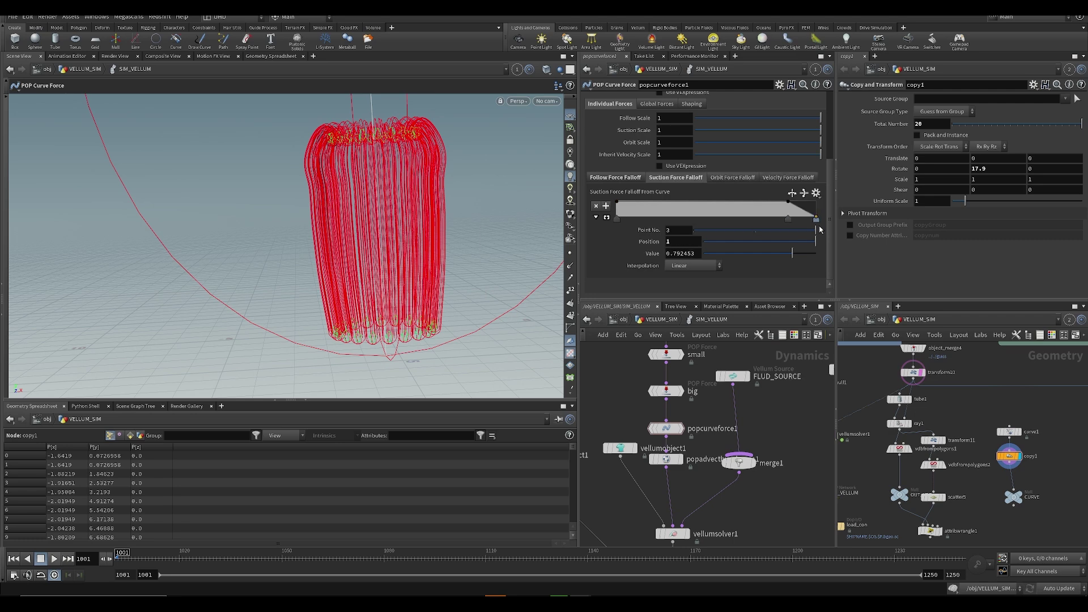
- Set Orbit Scale to 0 and reshape the velocity falloff ramp with a point of value 1 at position 0.856534
click(733, 178)
drag(780, 206, 791, 230)
scroll(704, 178, up, 1)
click(790, 209)
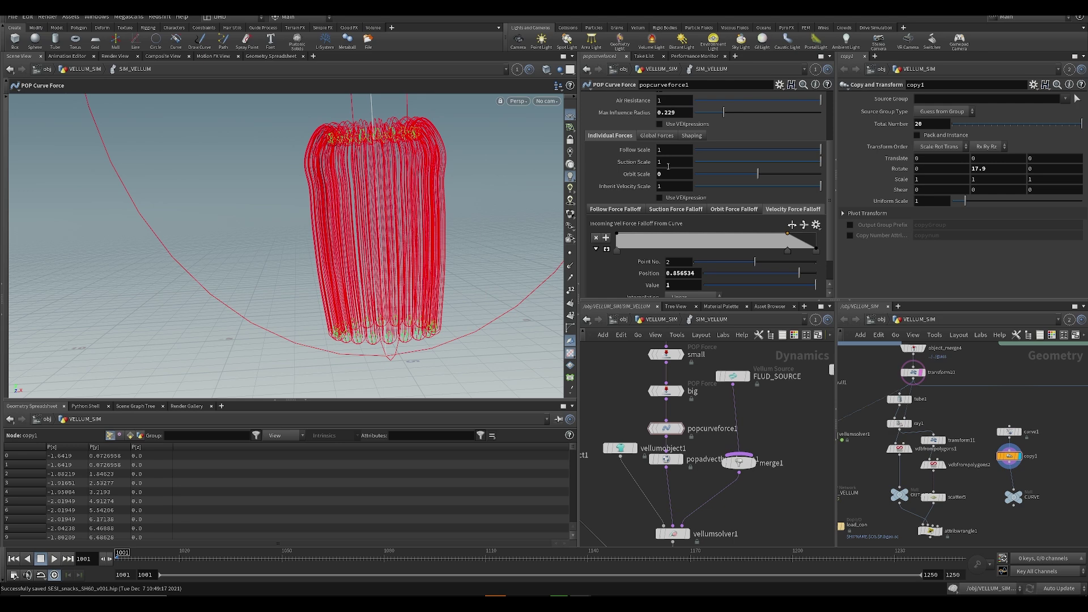
- Set the curve force's Follow Scale and Suction Scale to 3 and save the scene
double_click(667, 150)
text(3)
key(ctrl+s)
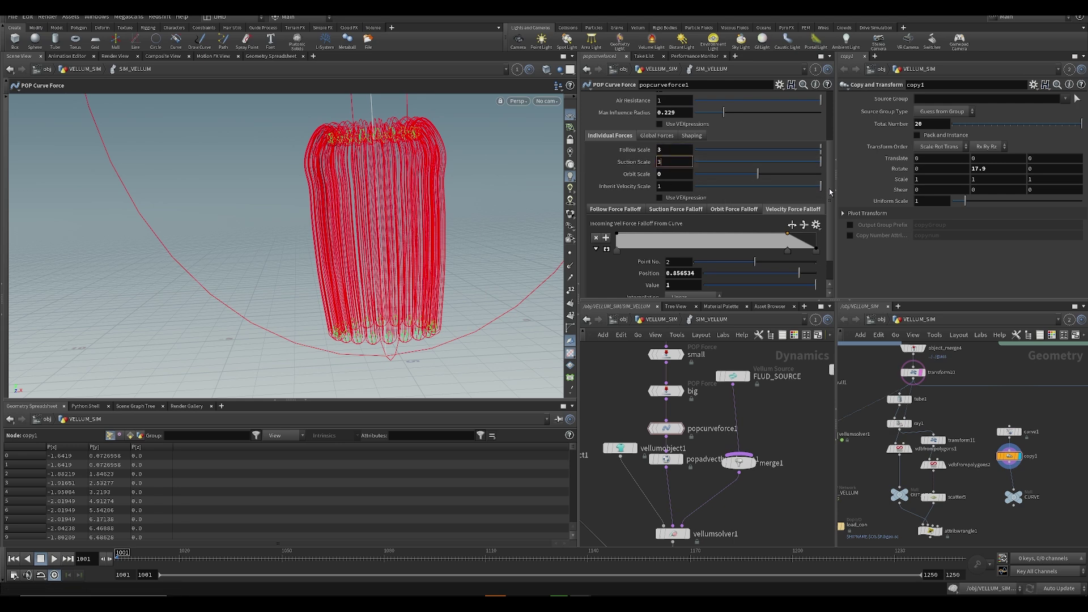
- Turn off Show Guide Geometry for the POP Curve Force
drag(829, 190, 841, 144)
key(Escape)
drag(405, 238, 400, 277)
click(631, 123)
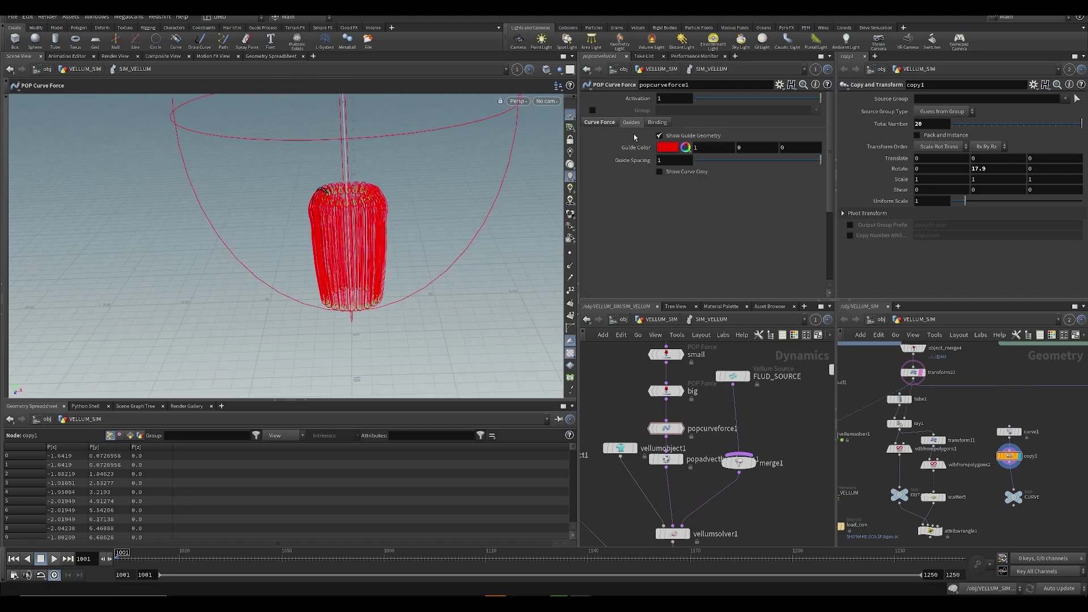
click(659, 135)
alt+drag(385, 232, 361, 234)
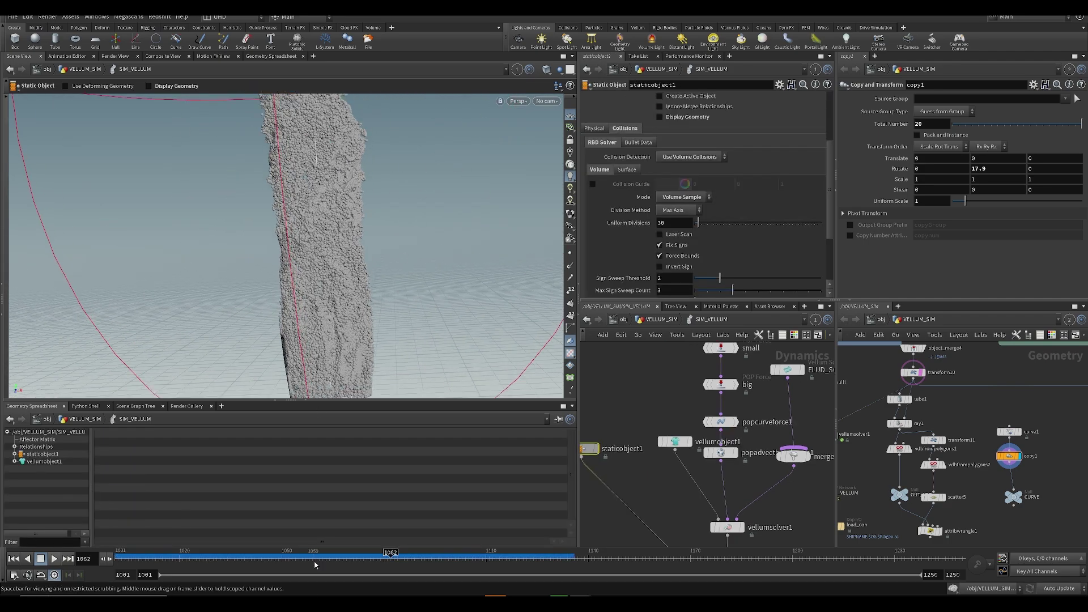
- Scrub and play the simulation up to about frame 1140 to check how the fluid fills the glass, and save
drag(314, 564, 527, 567)
alt+middle_drag(351, 303, 361, 250)
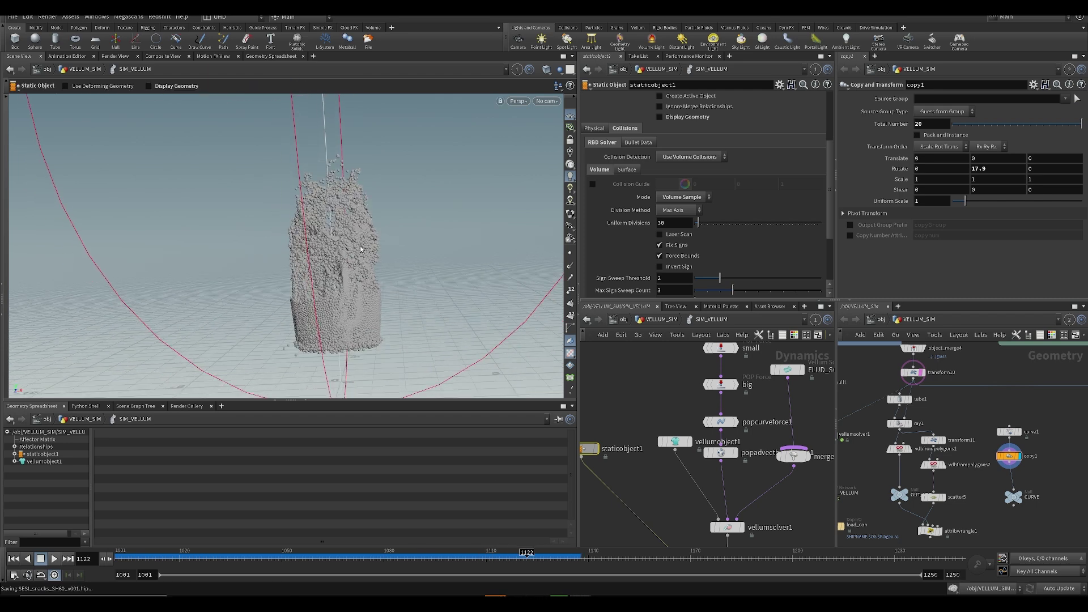
key(Up)
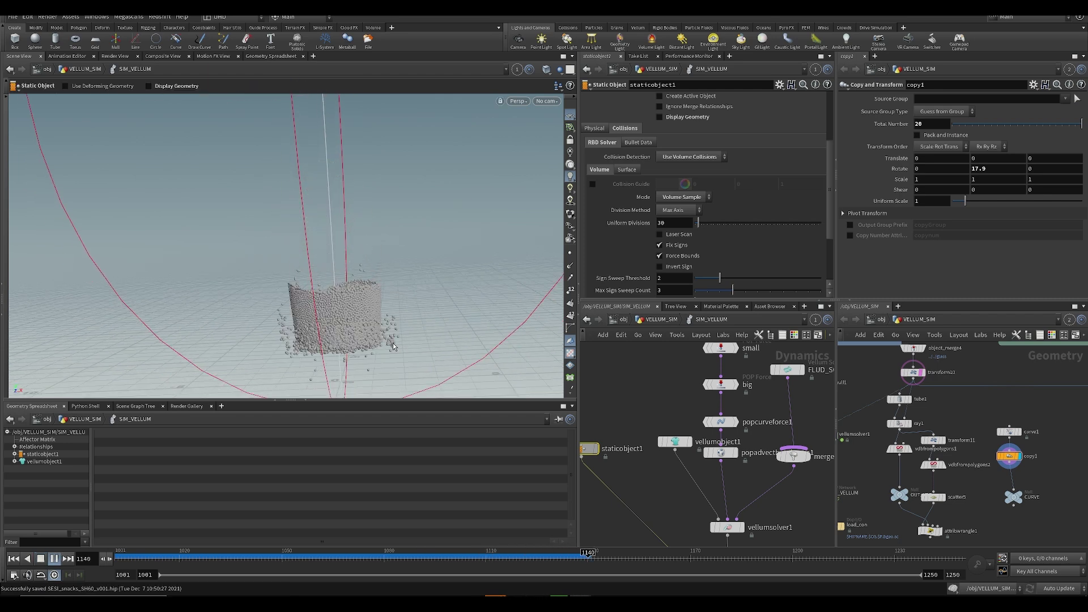
click(489, 567)
drag(500, 572, 503, 572)
middle_drag(986, 420, 1022, 418)
key(ctrl+s)
mouse_move(436, 335)
alt+mouse_down()
mouse_move(408, 367)
mouse_move(449, 344)
alt+mouse_up()
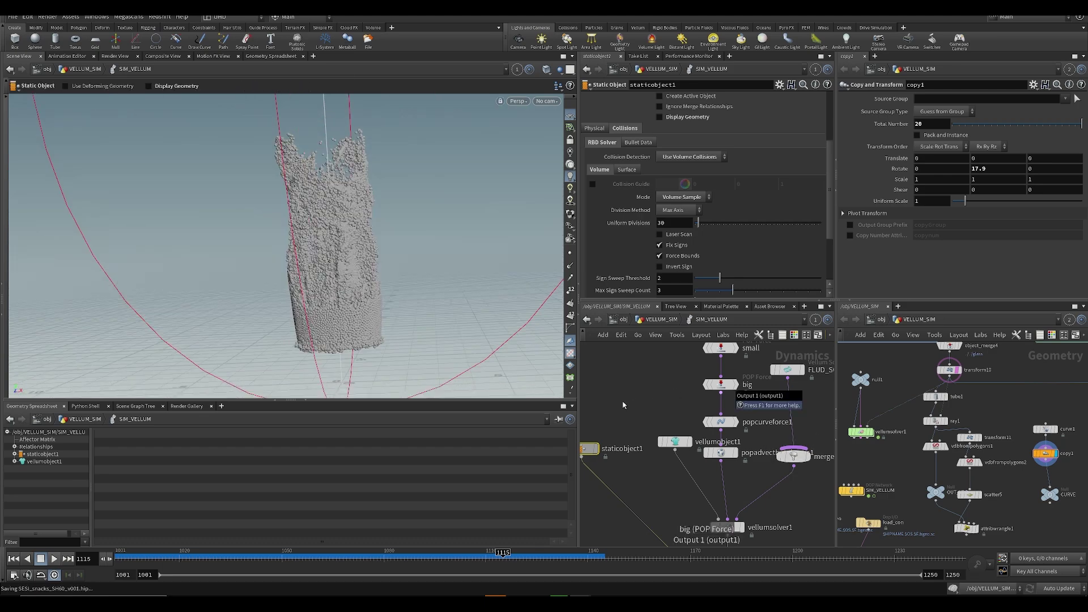
- Examine the static object's collision settings and scrub to frame 1129 to inspect fluid escaping the glass
middle_drag(626, 404, 700, 408)
scroll(670, 168, up, 3)
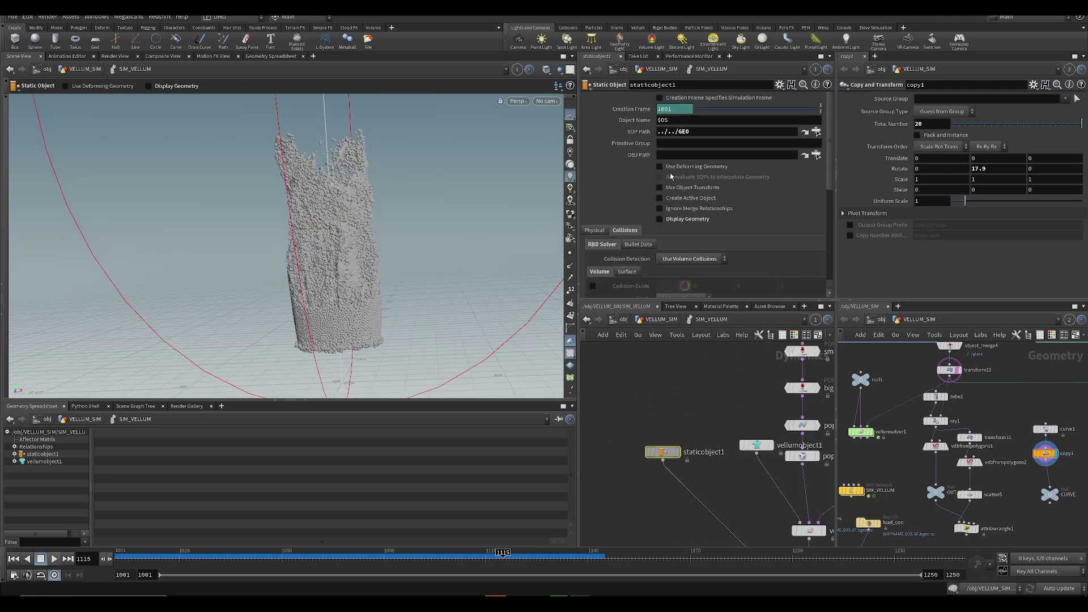
scroll(692, 263, down, 3)
alt+middle_drag(438, 241, 384, 287)
alt+drag(363, 318, 339, 376)
drag(186, 560, 550, 564)
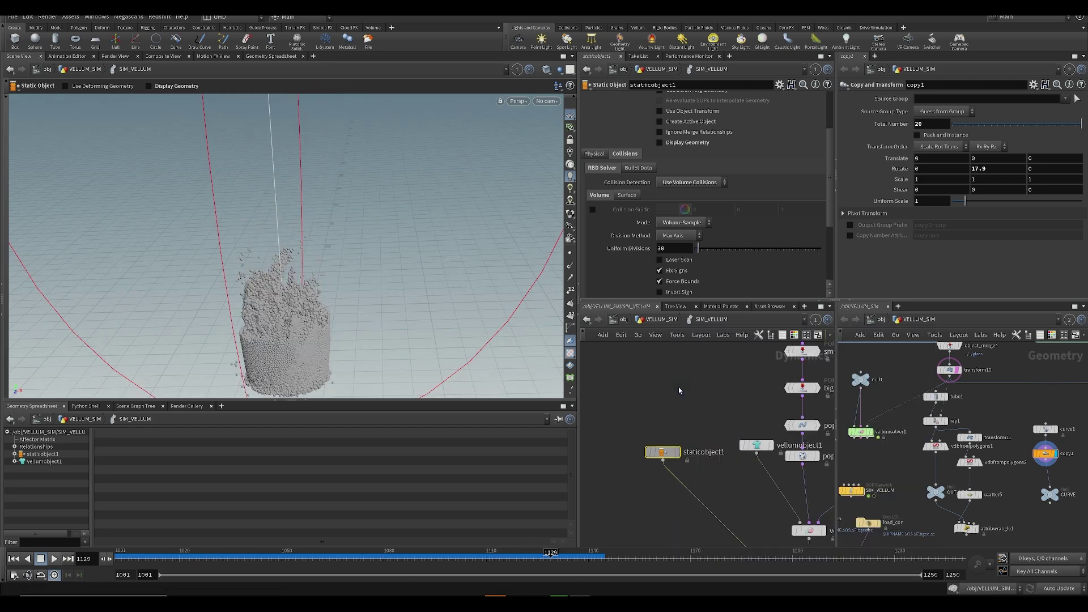
- Duplicate the static object node and place the copy beside the original
scroll(677, 432, down, 3)
scroll(677, 431, up, 5)
key(ctrl+s)
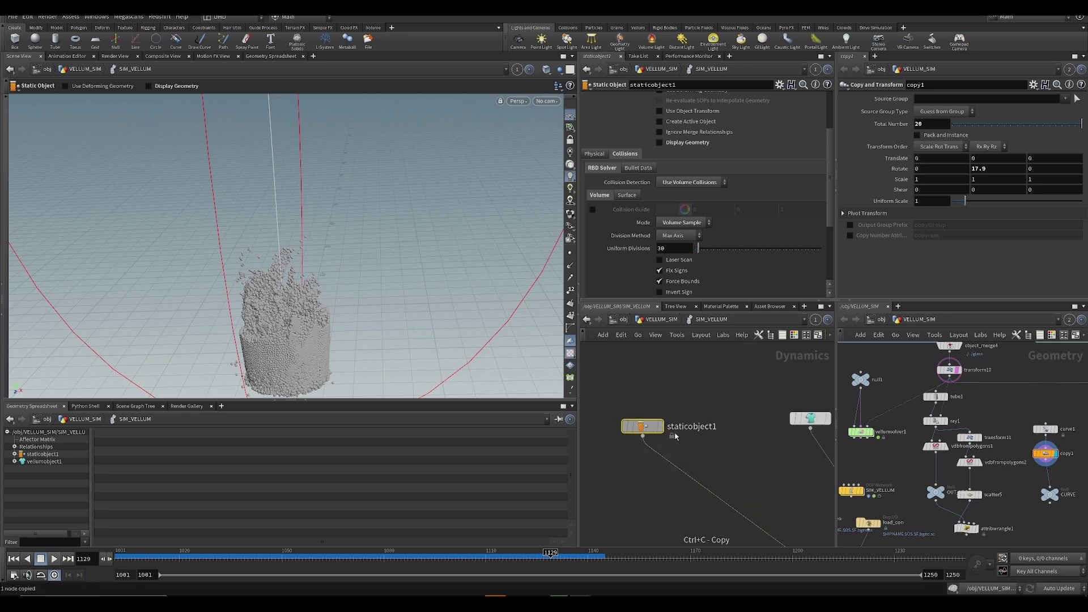
key(ctrl+v)
drag(685, 434, 712, 424)
- Insert a Merge node below the two static objects to combine them
key(Tab)
text(merge)
key(Return)
click(697, 480)
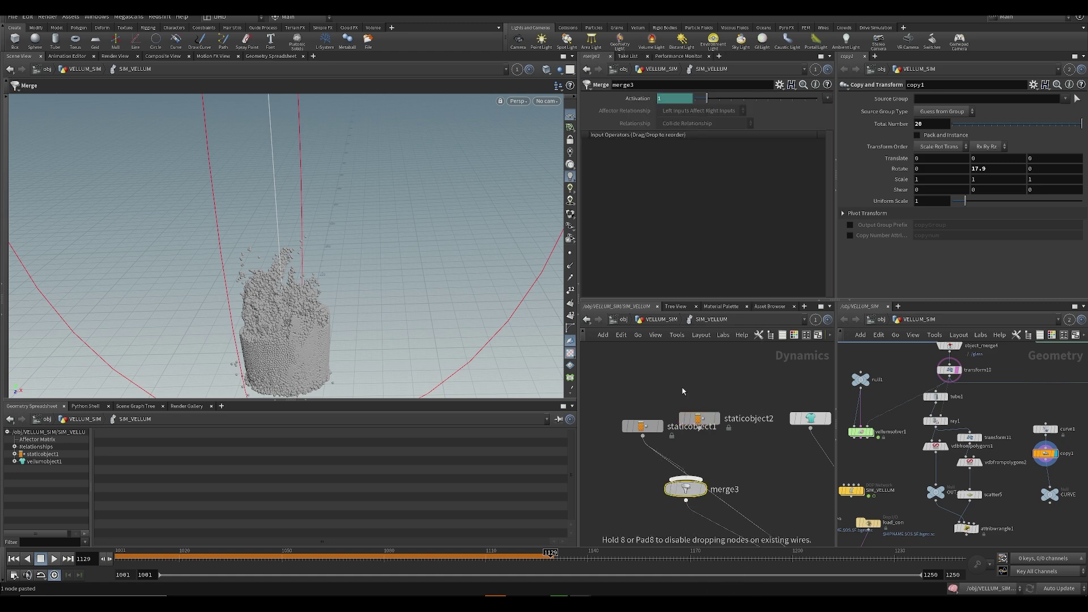
- Set the duplicated static object's Collision Detection to Use Surface Collisions and save the scene
click(699, 418)
key(ctrl+s)
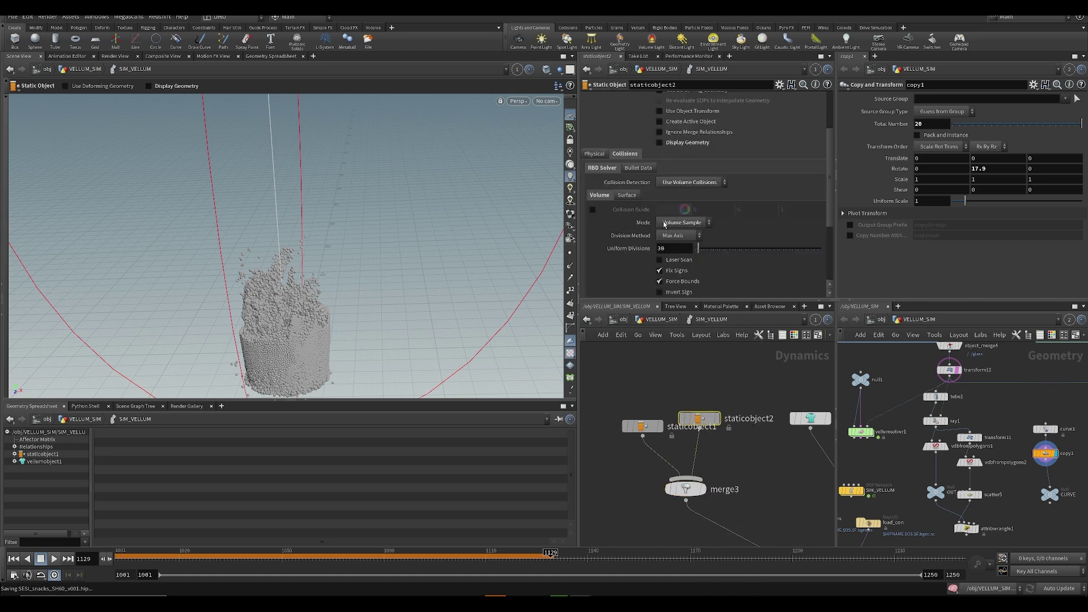
click(705, 176)
click(696, 206)
key(ctrl+s)
scroll(765, 174, up, 3)
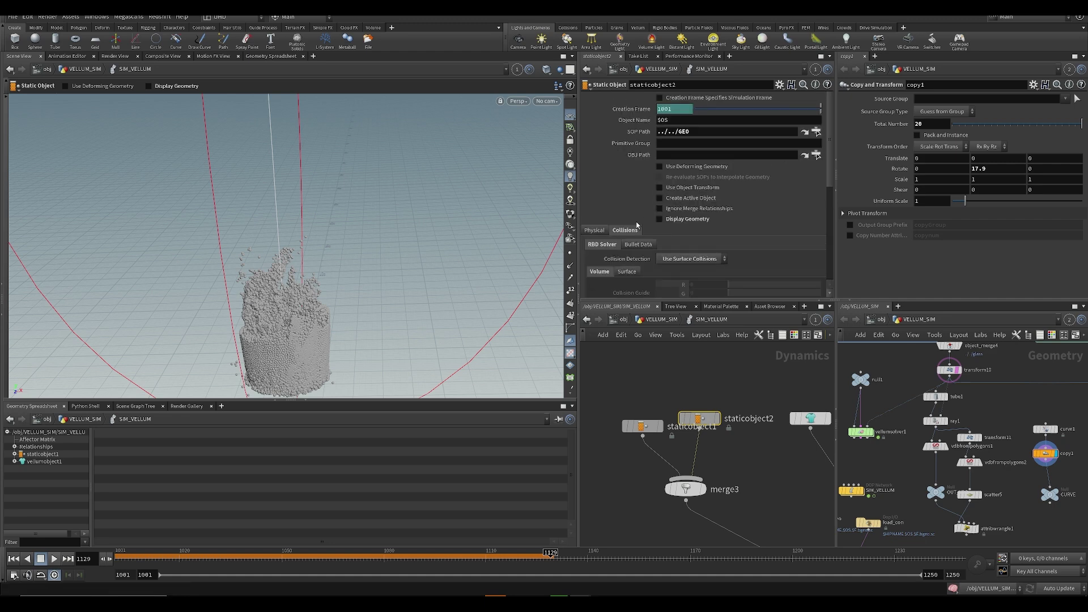
- Restart the simulation from frame 1001 and play it with both static objects colliding
alt+right_drag(327, 299, 318, 274)
key(ctrl+Up)
key(Up)
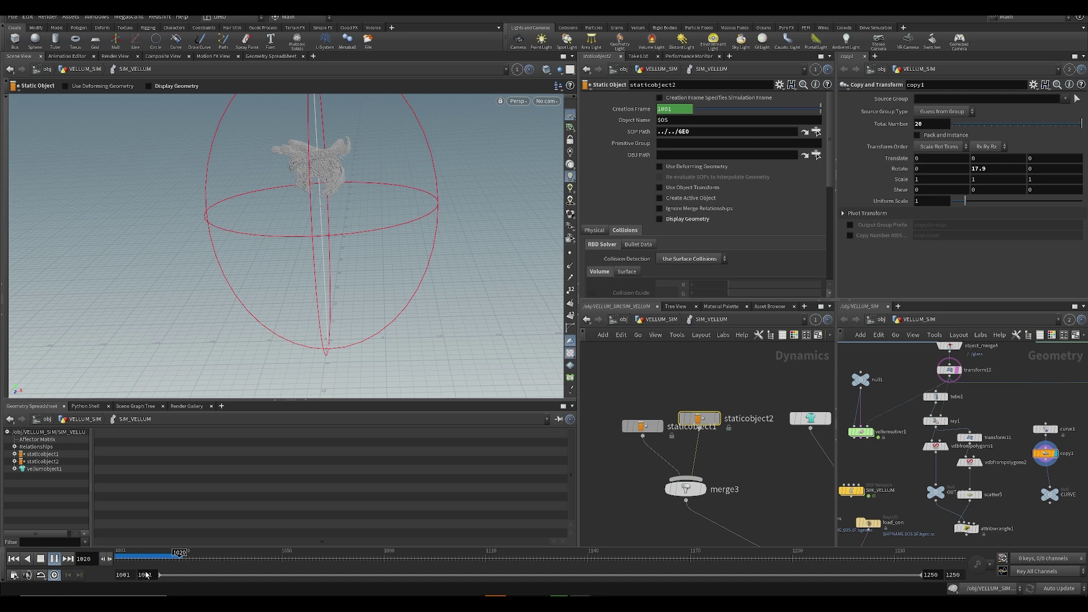
click(115, 558)
middle_drag(1013, 383, 816, 345)
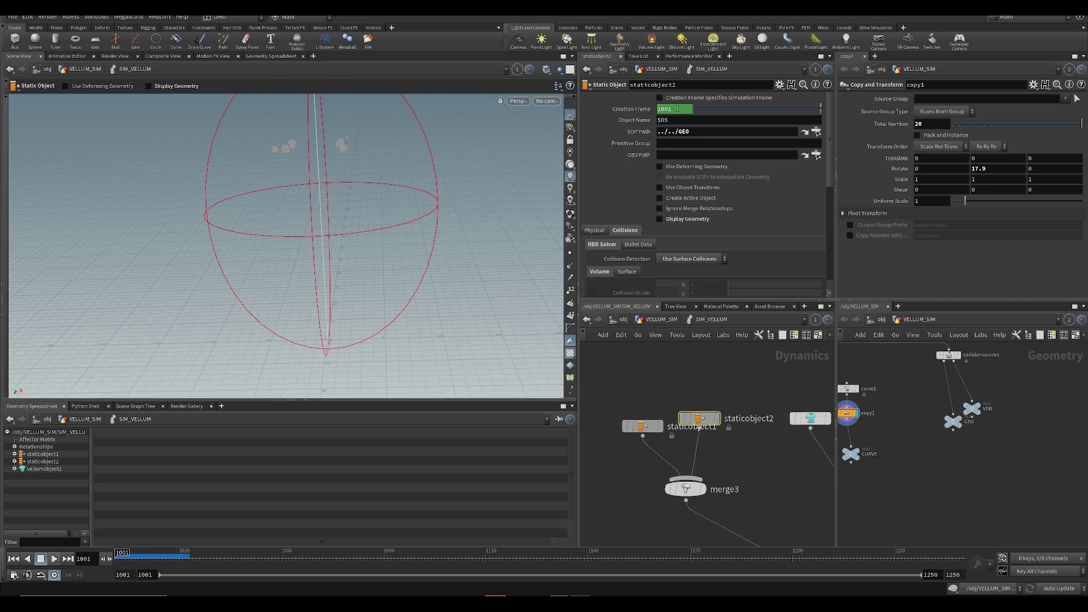
click(685, 223)
click(685, 224)
key(Up)
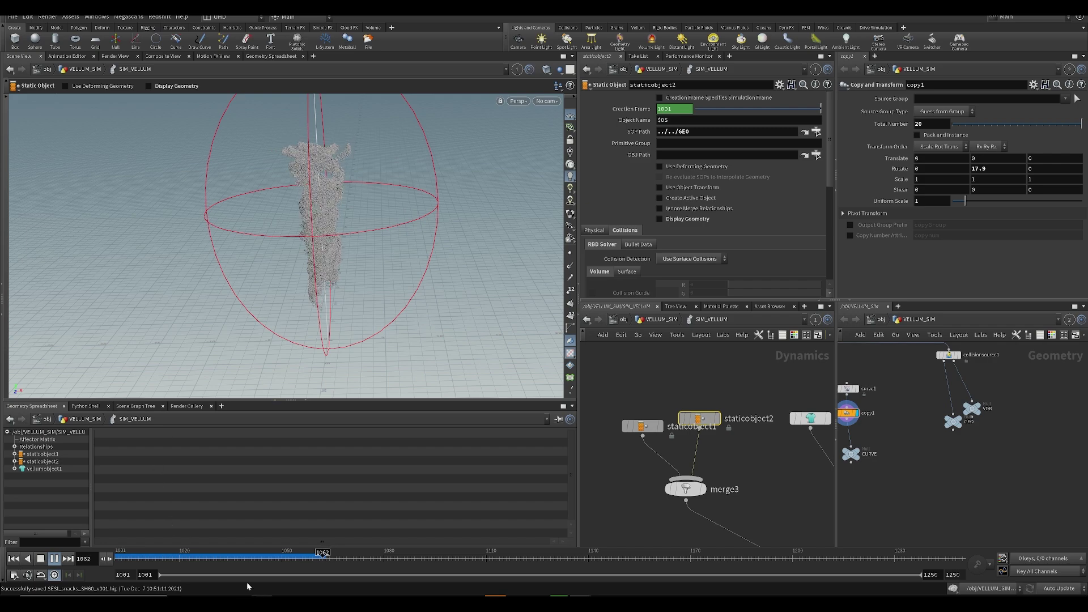
- Examine the falling fluid and the filled glass from several angles, playing through to frame 1149
click(263, 558)
scroll(300, 180, up, 5)
alt+middle_drag(351, 241, 330, 161)
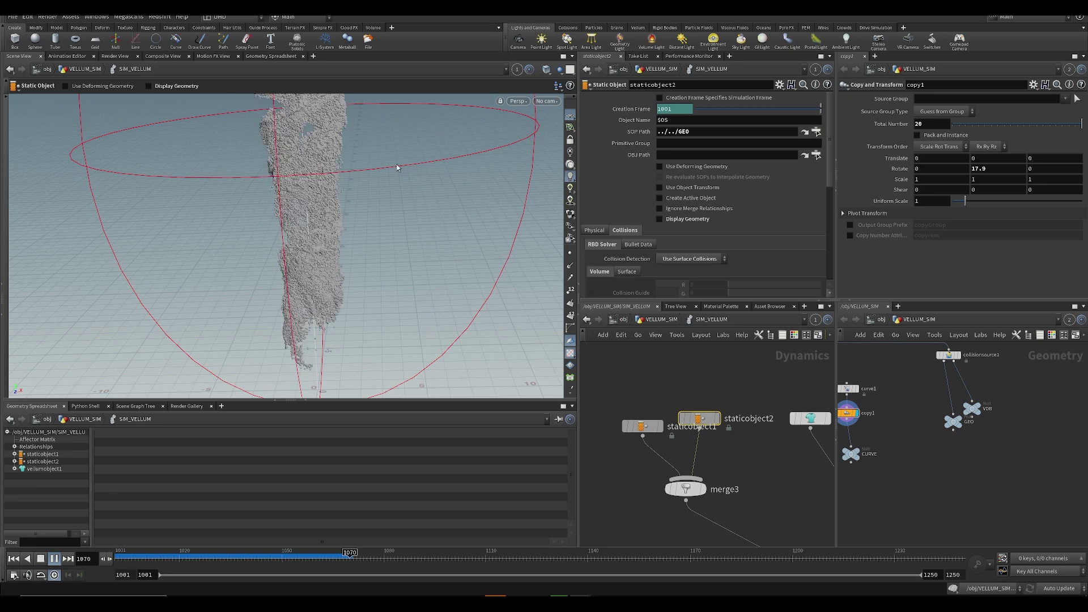
mouse_move(301, 274)
alt+mouse_down()
mouse_move(287, 258)
mouse_move(309, 260)
alt+mouse_up()
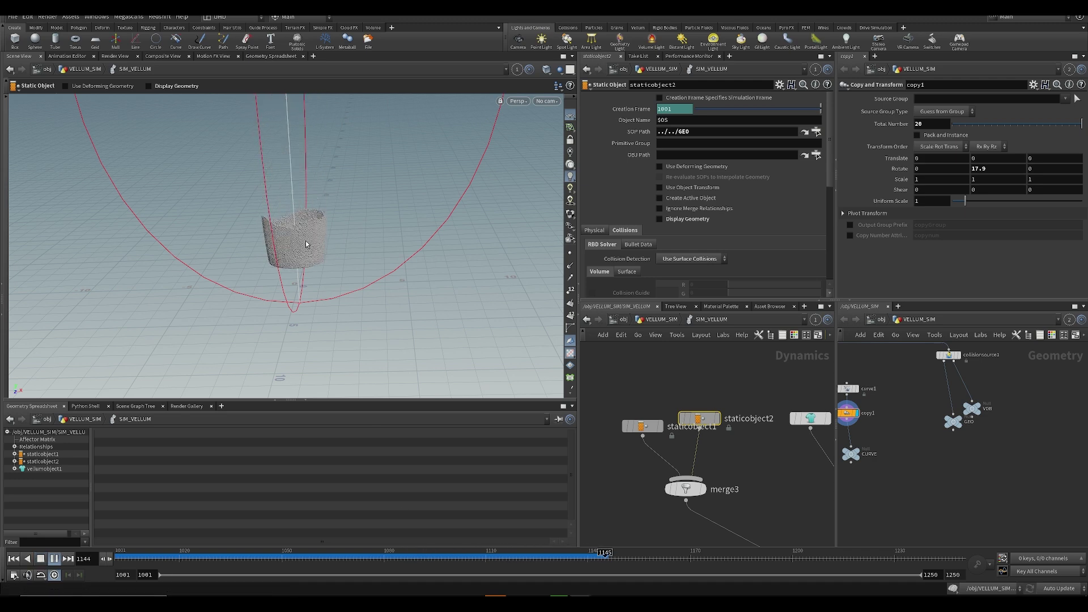
click(479, 559)
alt+drag(369, 309, 361, 258)
key(Up)
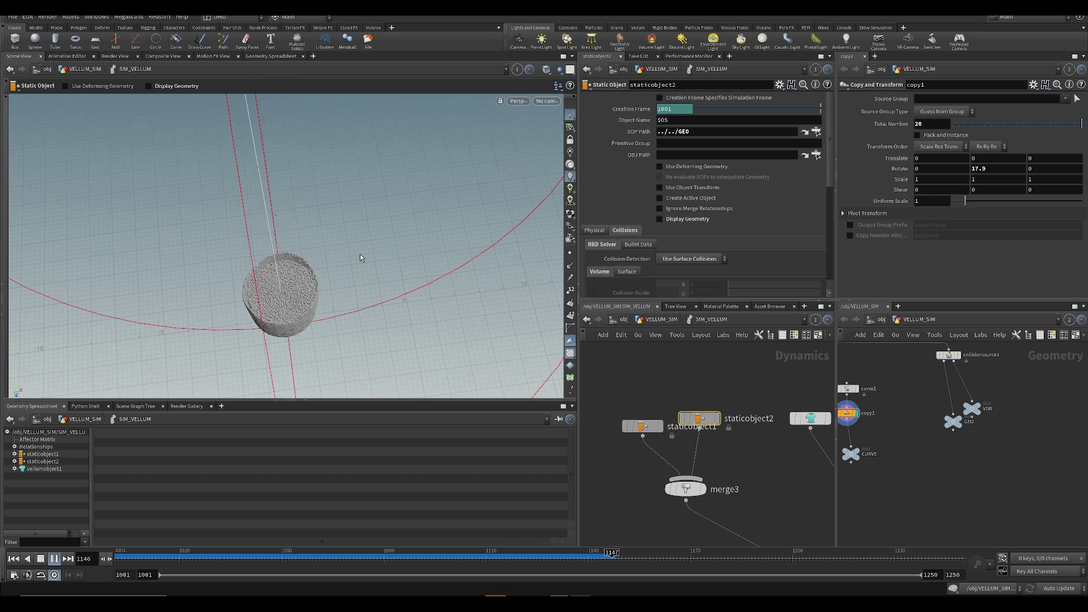
key(Up)
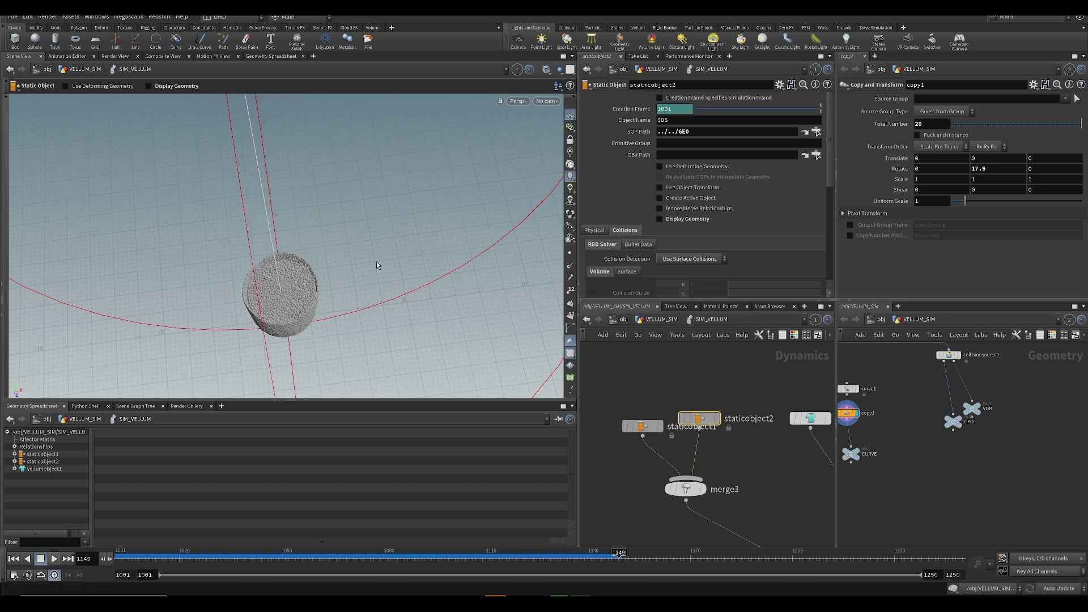
- In popaxisforce1's VEXpression, set orbitspeed and suctionspeed to 0.1 for particles inside the surface, then save the scene
key(ctrl+s)
middle_drag(796, 400, 635, 429)
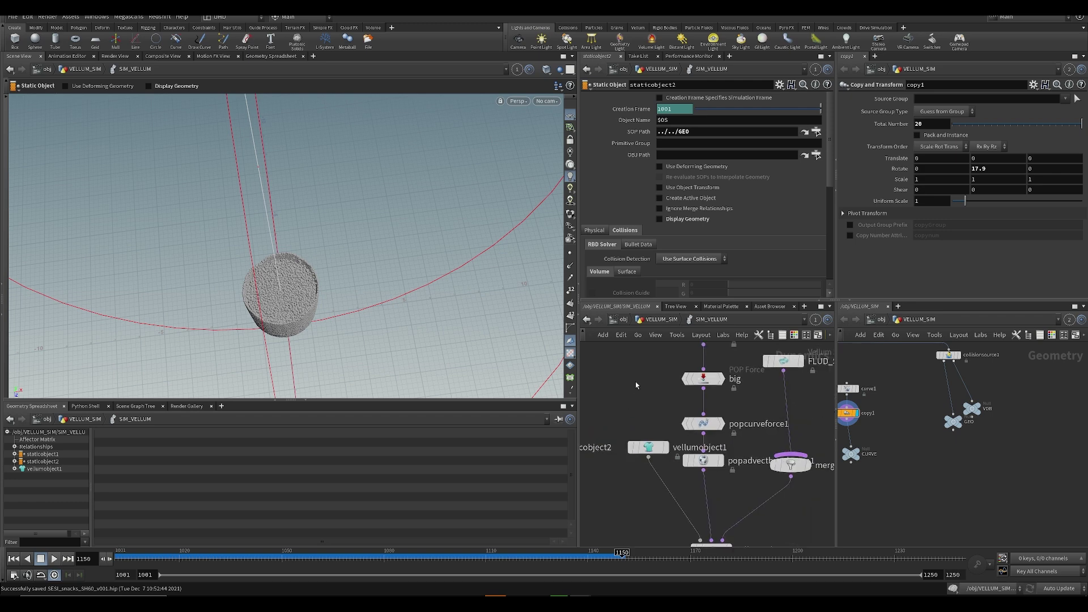
middle_drag(636, 383, 647, 457)
click(715, 369)
click(678, 234)
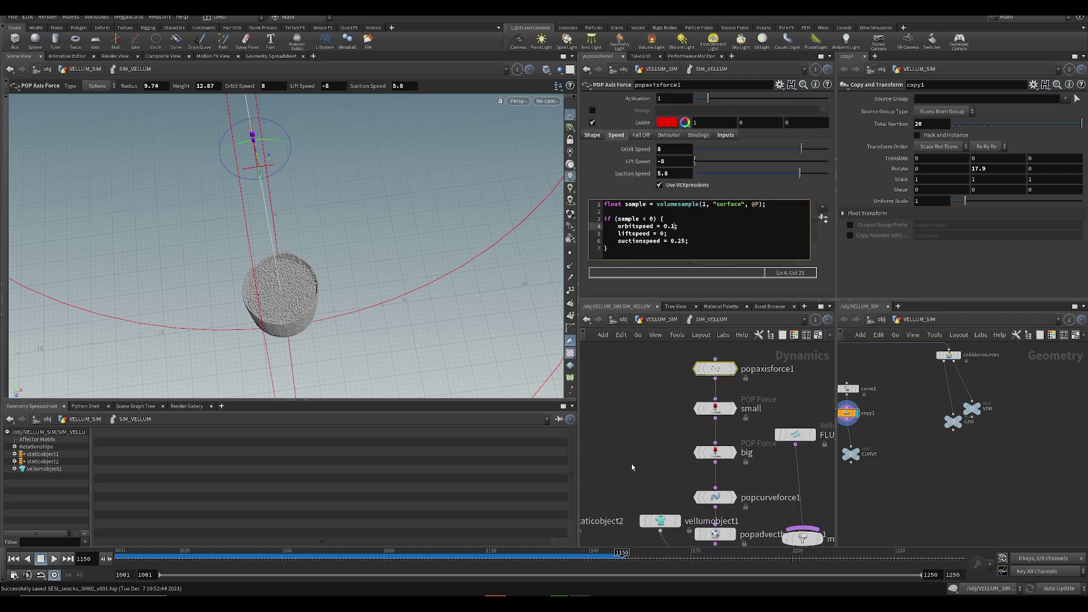
key(ctrl+s)
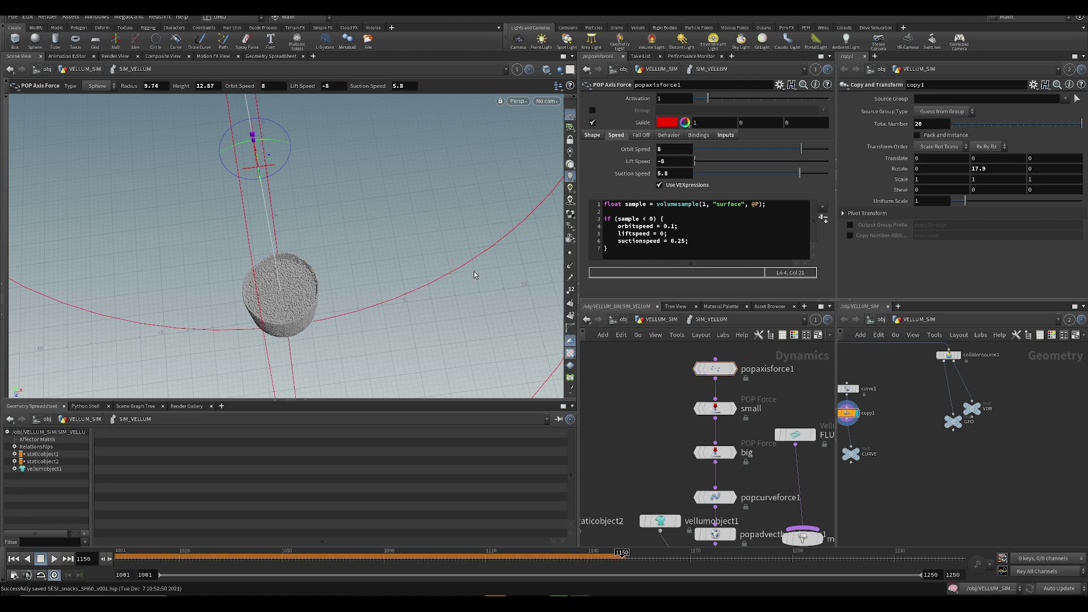
alt+right_drag(479, 274, 418, 277)
alt+drag(417, 277, 399, 202)
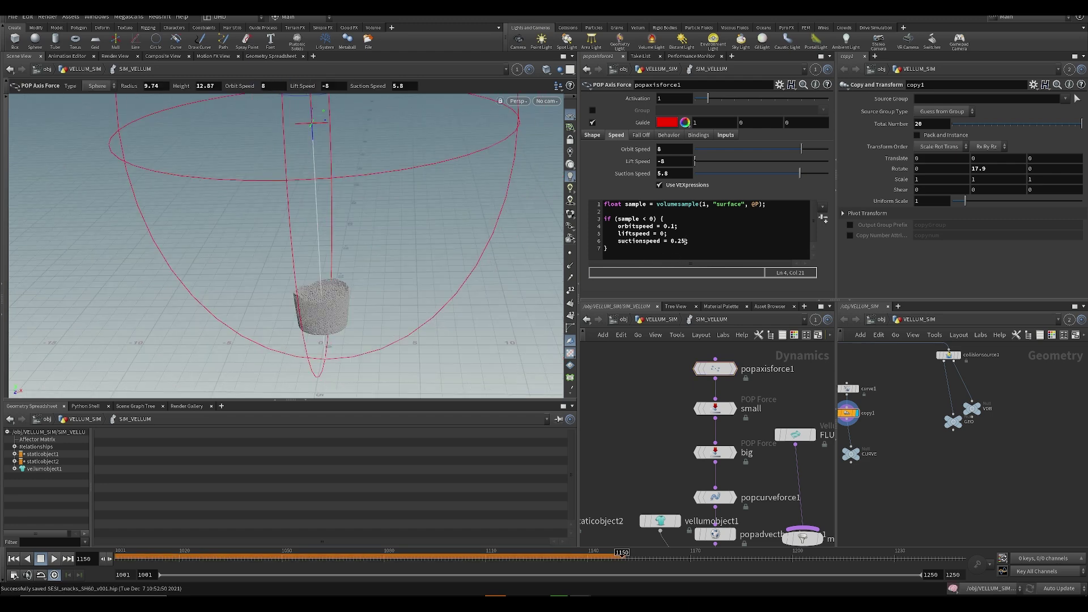
click(683, 243)
key(ctrl+s)
- Wire MINT_SOURCE, LEMON_SOURCE and ICE_SOURCE into merge1 alongside the fluid source
scroll(686, 436, down, 4)
click(678, 433)
click(735, 391)
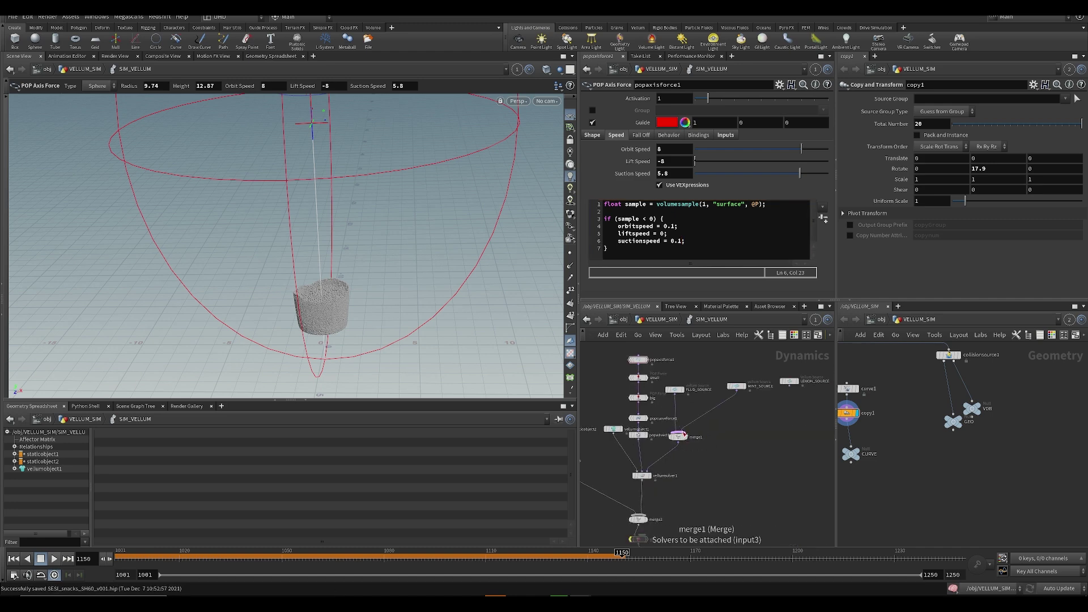
middle_drag(683, 434, 600, 438)
click(670, 435)
click(773, 388)
click(583, 433)
click(748, 391)
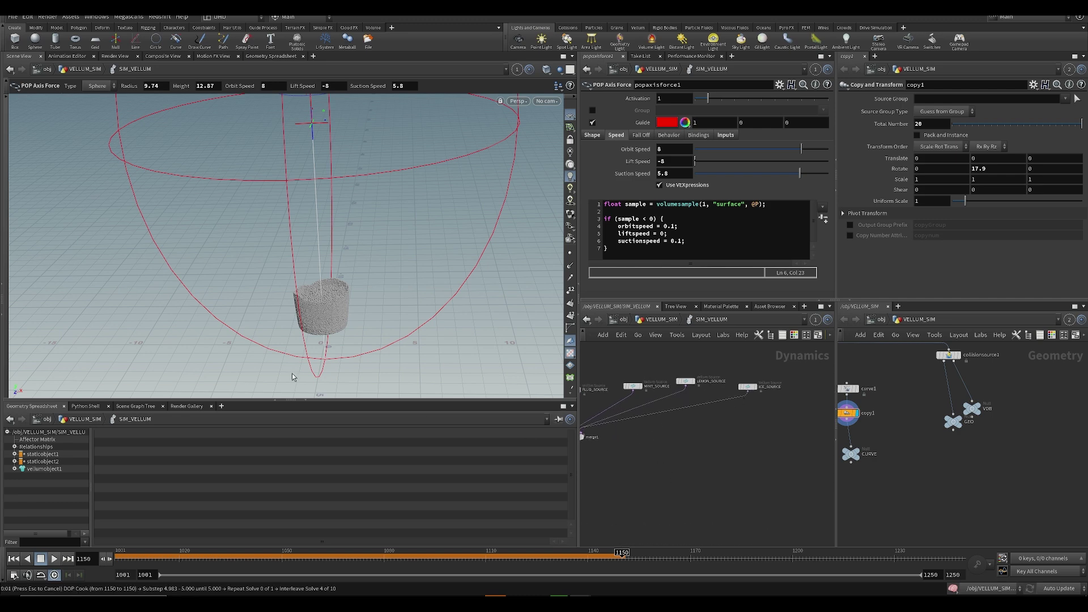
- Reset the simulation to frame 1001, frame the network and save the scene
alt+right_drag(293, 380, 266, 348)
middle_drag(756, 481, 780, 471)
drag(119, 558, 103, 558)
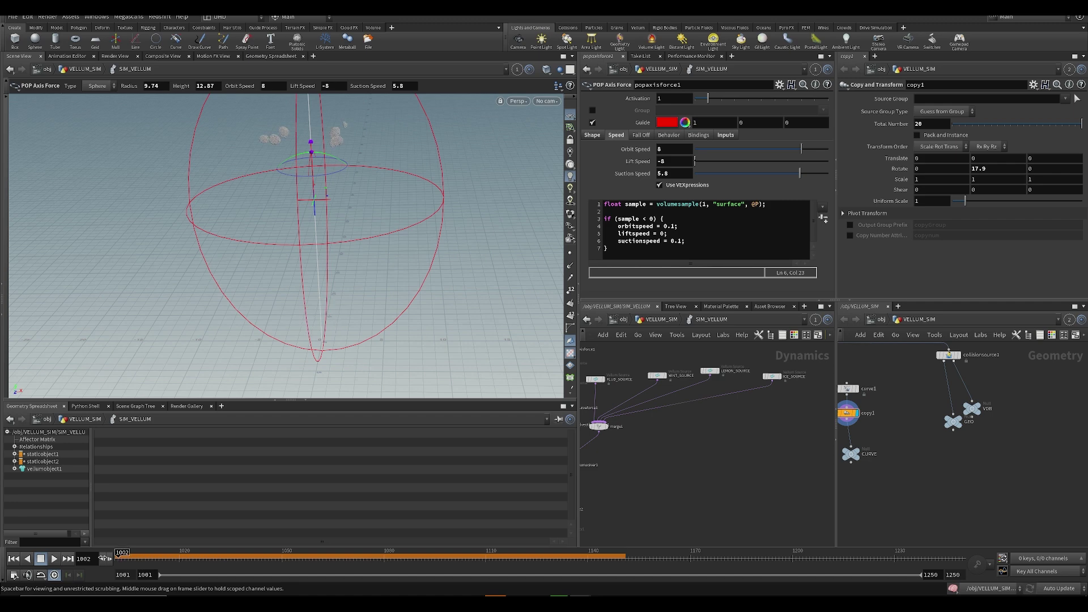
alt+drag(338, 252, 335, 210)
key(ctrl+s)
key(h)
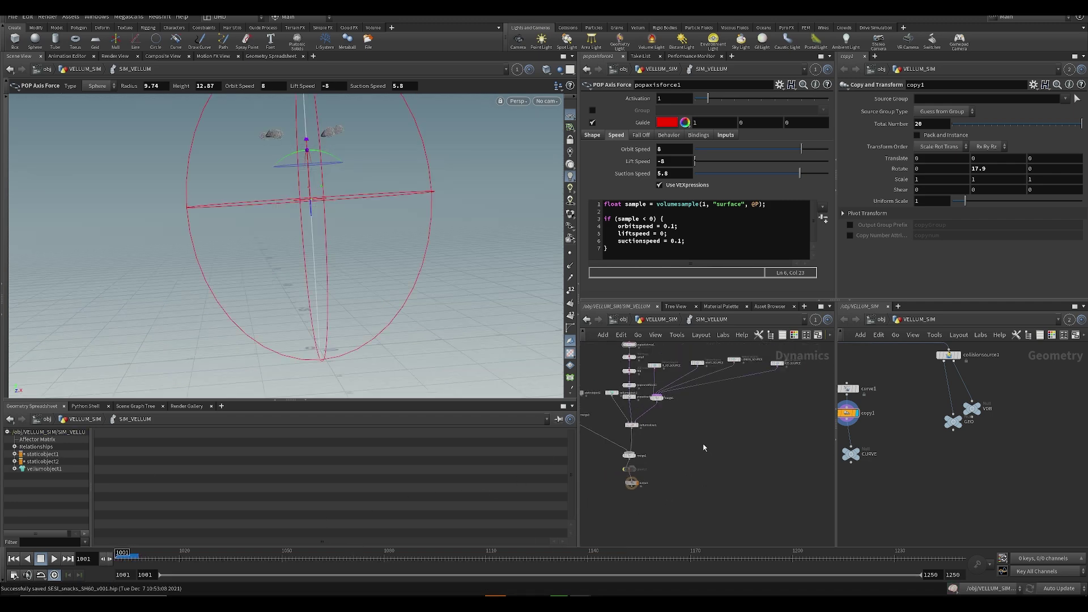
key(u)
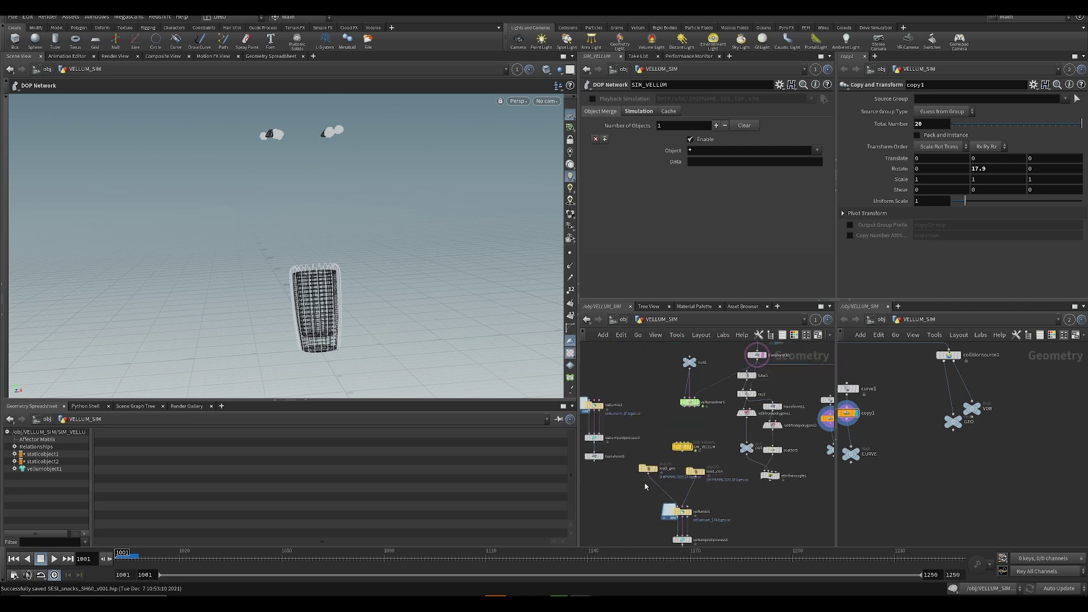
click(712, 517)
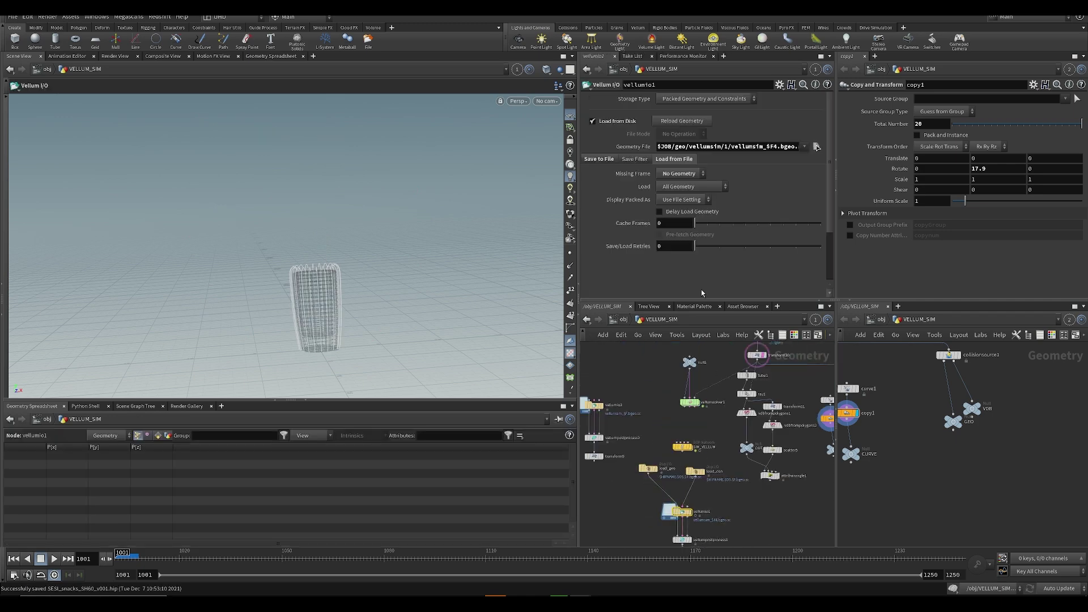
click(600, 159)
click(611, 174)
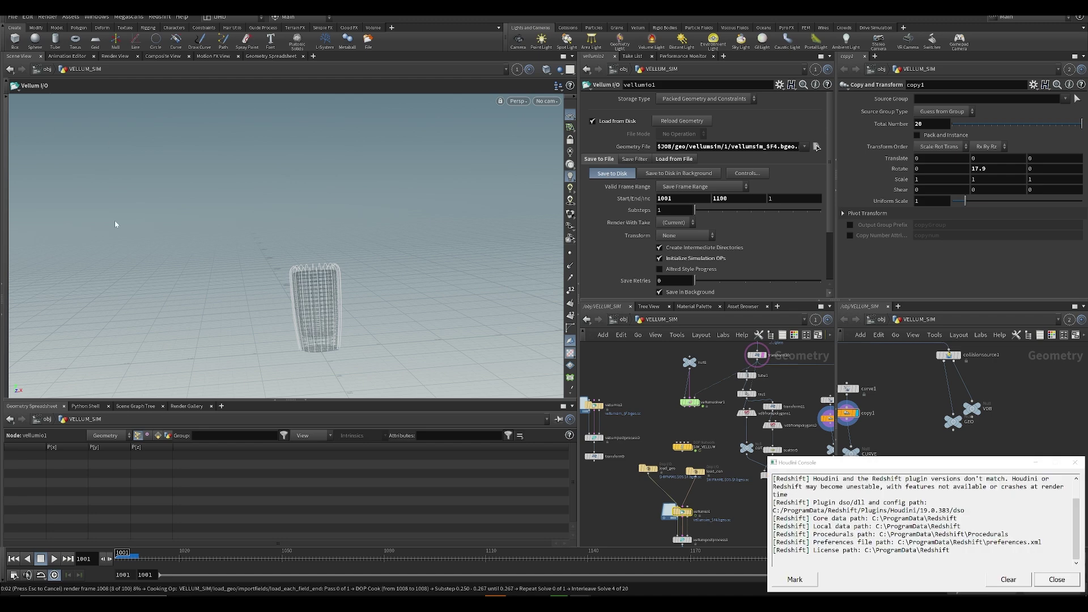
click(1036, 462)
click(623, 602)
click(623, 602)
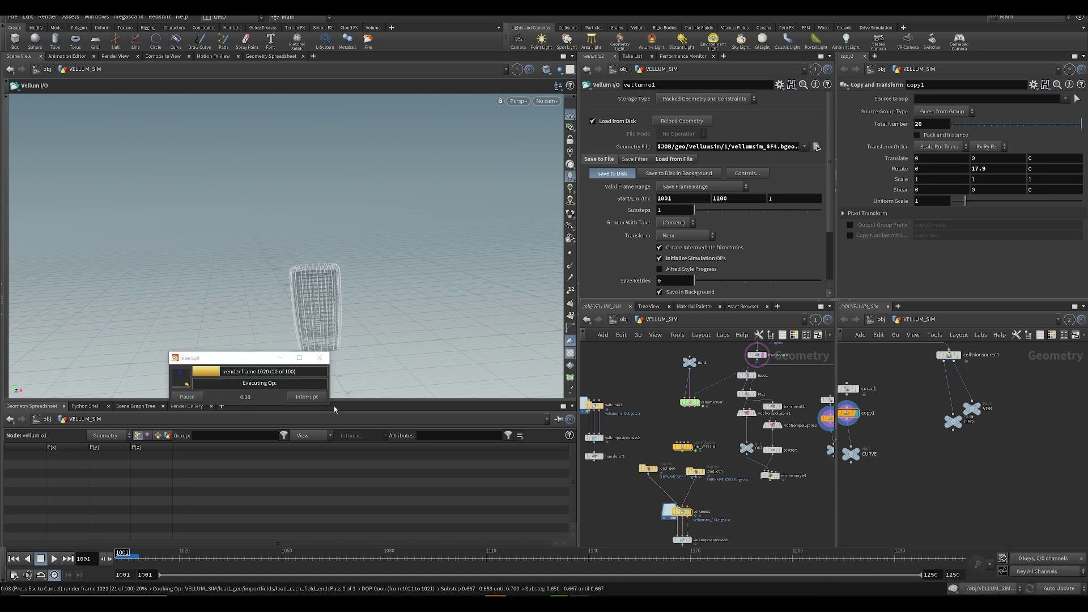
click(306, 398)
click(641, 334)
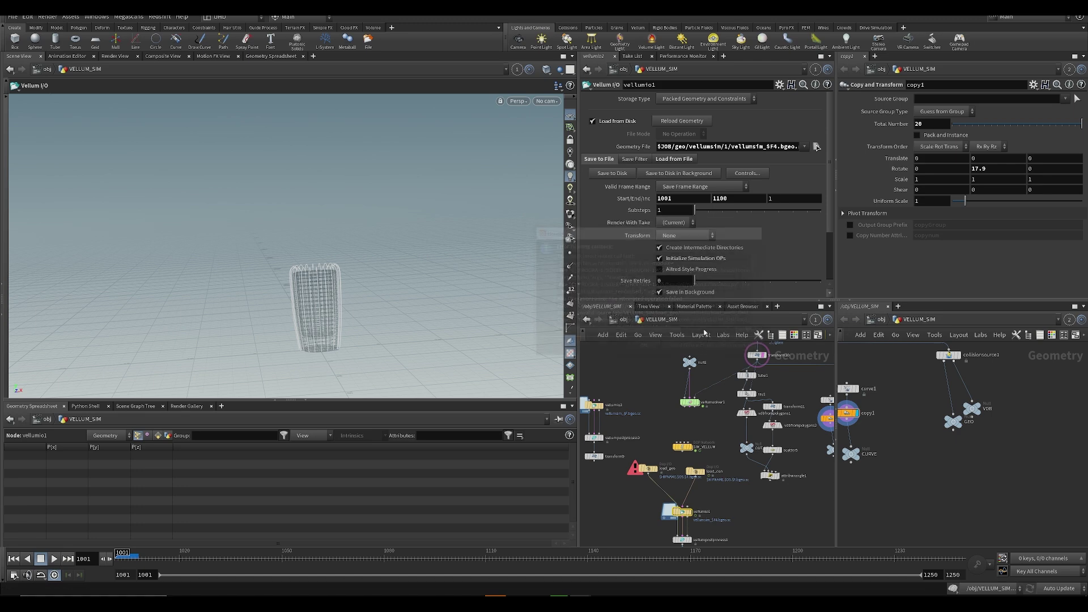
- Set the end frame of the Vellum I/O cache range to 1200
drag(728, 199, 618, 214)
text(1200)
key(Return)
- Enter a value of 4 on vellumsolver1 inside SIM_VELLUM, then return to the Vellum I/O node and save the scene
double_click(684, 448)
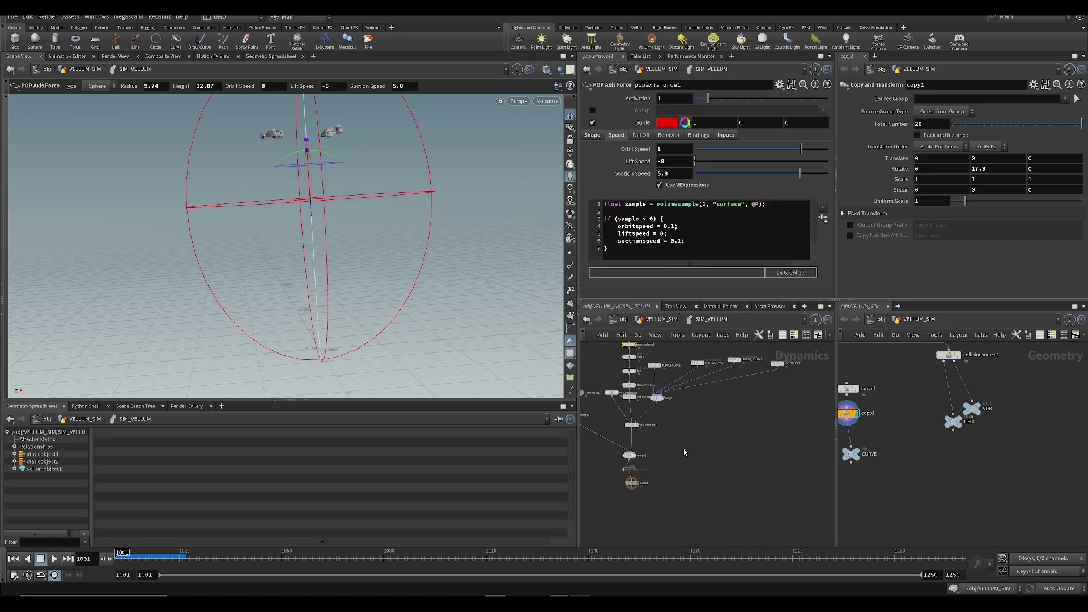
click(632, 425)
text(4)
key(Return)
key(u)
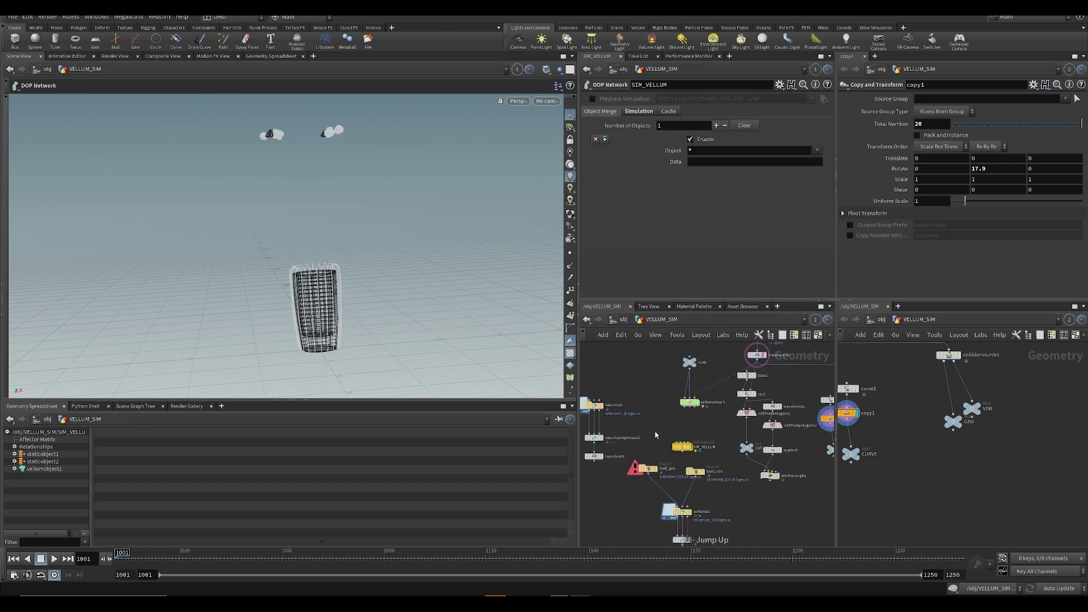
drag(680, 514, 704, 519)
key(ctrl+s)
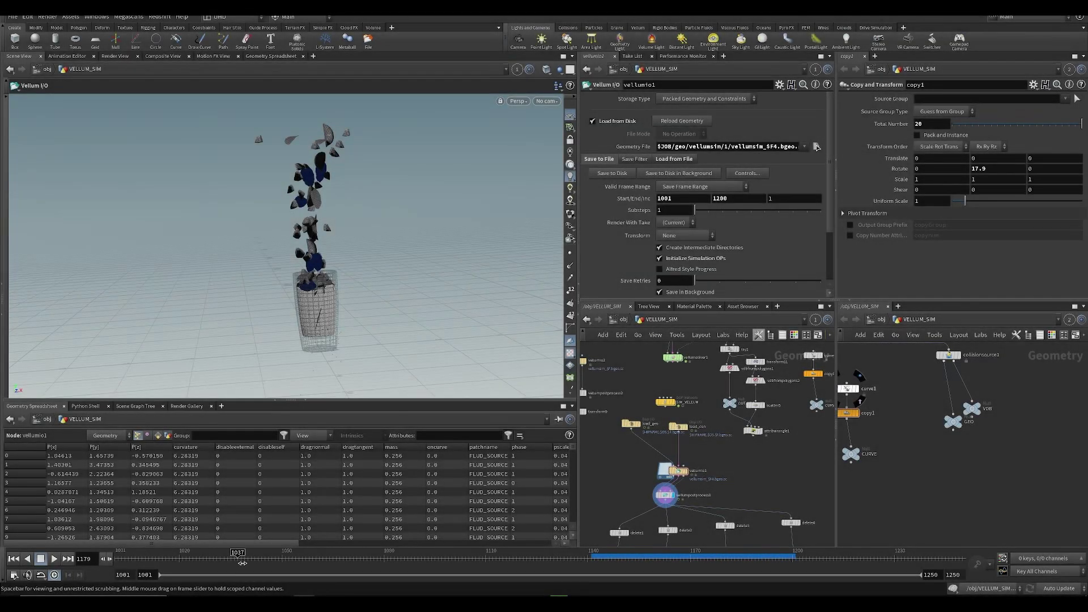
- Play and scrub the cached simulation, examining how the fluid, ice and leaves fall into the glass
drag(609, 595, 598, 593)
alt+right_drag(319, 210, 323, 241)
key(Up)
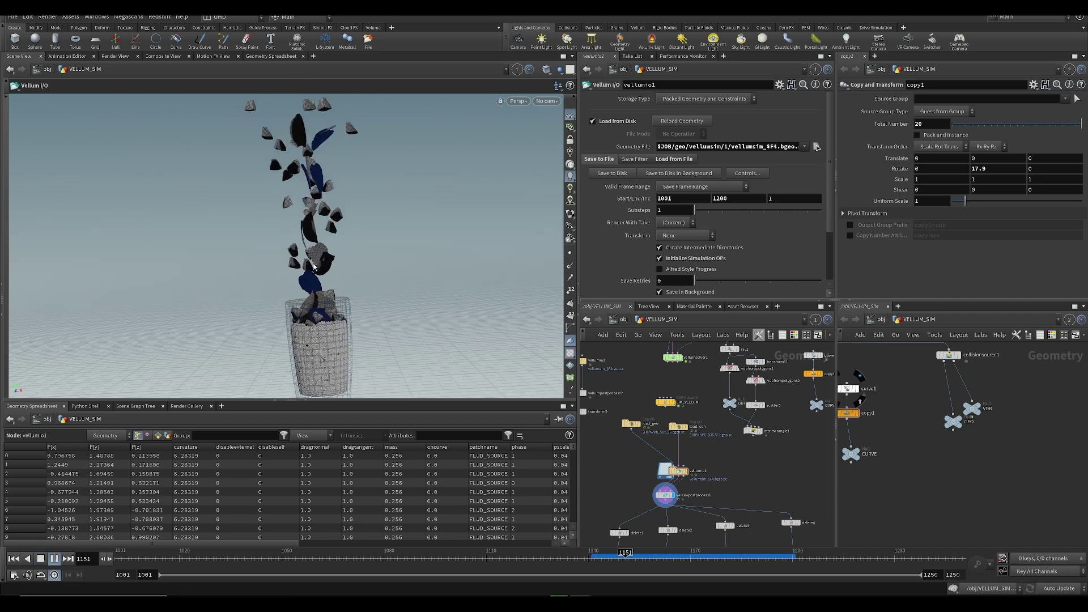
mouse_move(296, 554)
mouse_down()
mouse_move(449, 589)
mouse_move(262, 589)
mouse_move(275, 589)
mouse_move(288, 554)
mouse_move(321, 553)
mouse_move(298, 553)
mouse_up()
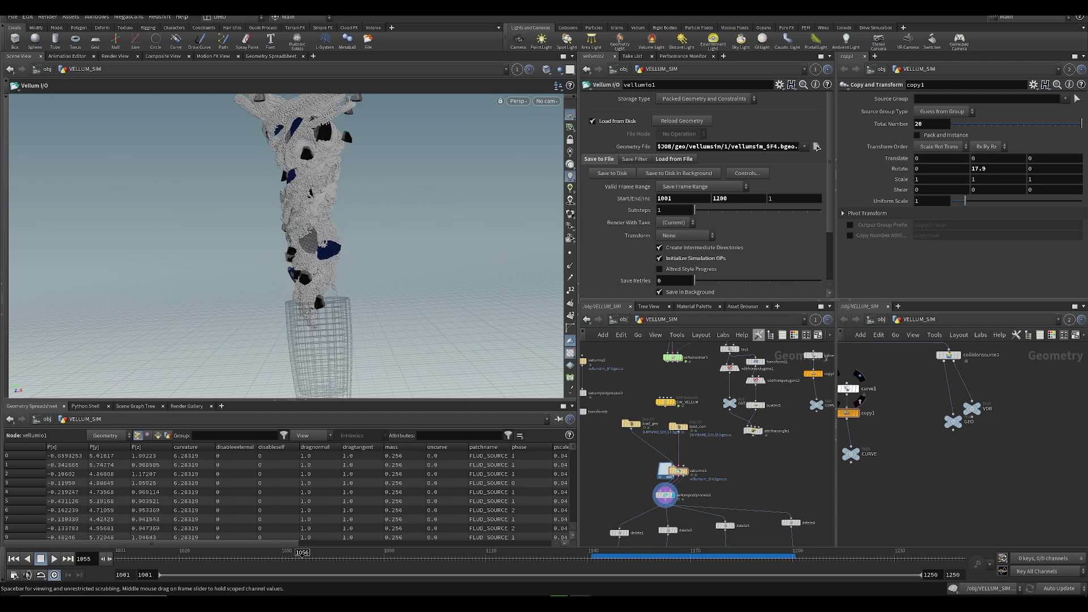
alt+drag(255, 205, 342, 194)
alt+right_drag(343, 195, 198, 444)
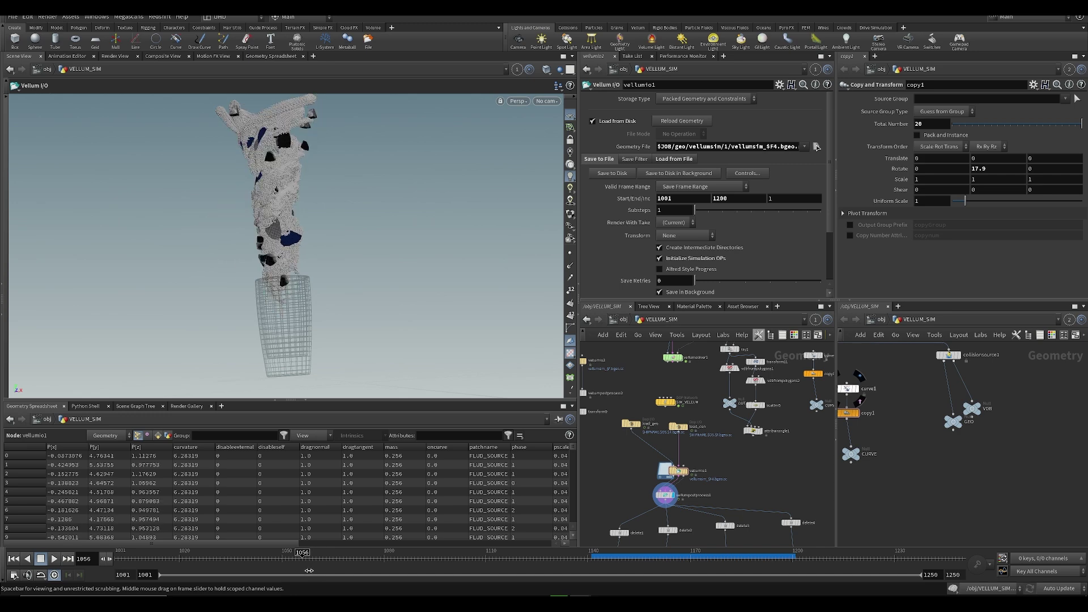
mouse_move(766, 484)
middle_down()
mouse_move(700, 445)
mouse_move(753, 484)
middle_up()
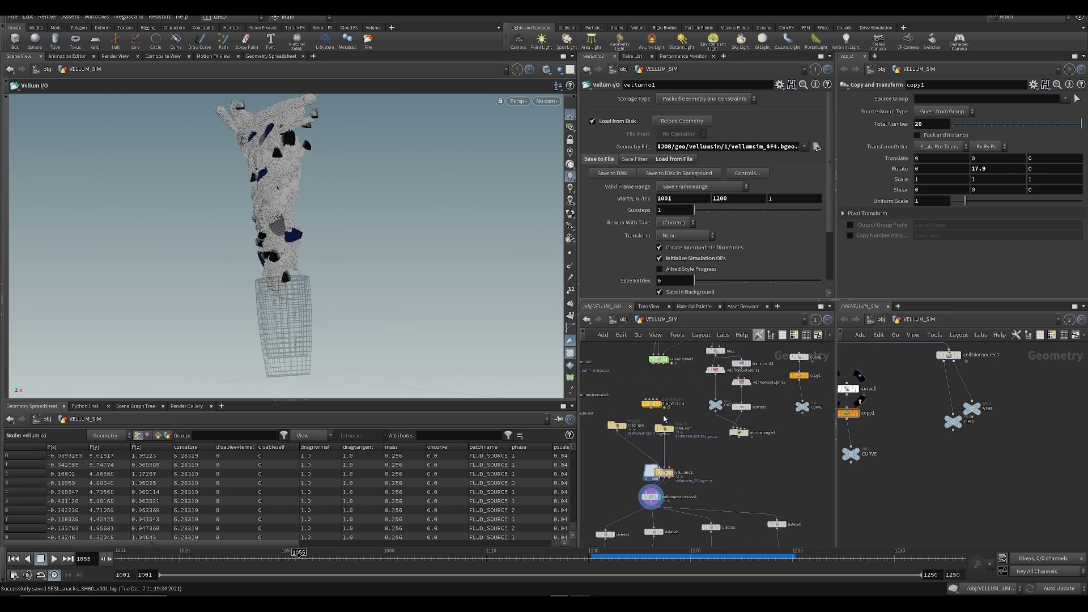
- Step frame by frame around frame 1057 and inspect the solid pieces within the fluid stream from several angles
click(171, 555)
drag(253, 564, 307, 589)
alt+drag(266, 272, 275, 328)
key(Left)
key(Right)
key(Right)
key(Right)
key(Left)
key(Left)
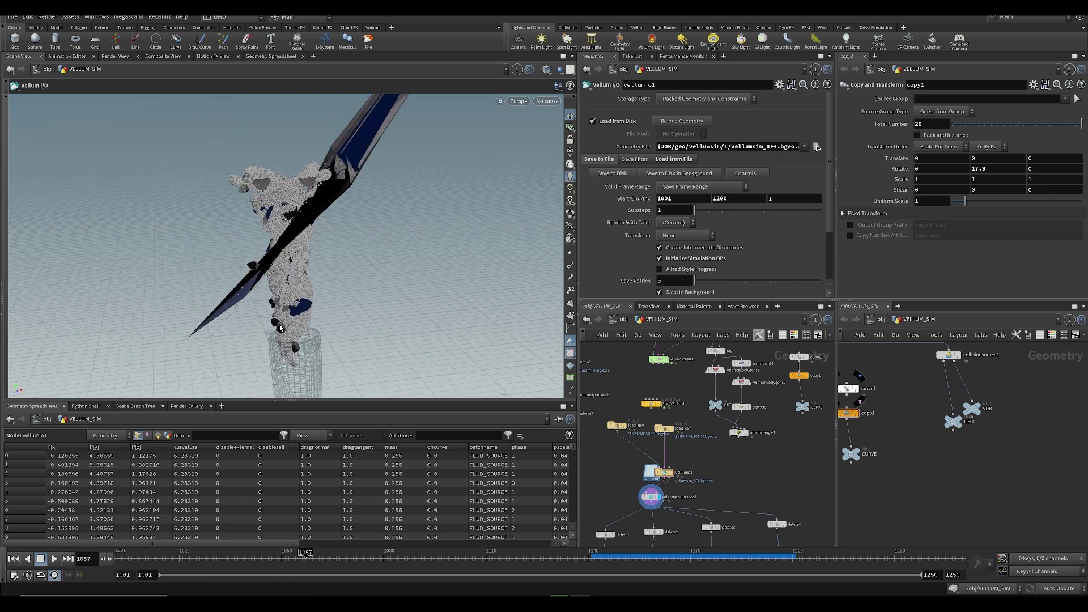
key(Right)
alt+right_drag(258, 157, 376, 233)
alt+drag(375, 233, 297, 243)
alt+middle_drag(296, 243, 453, 334)
- Save the scene and return the timeline to frame 1001
key(ctrl+s)
middle_drag(818, 440, 820, 388)
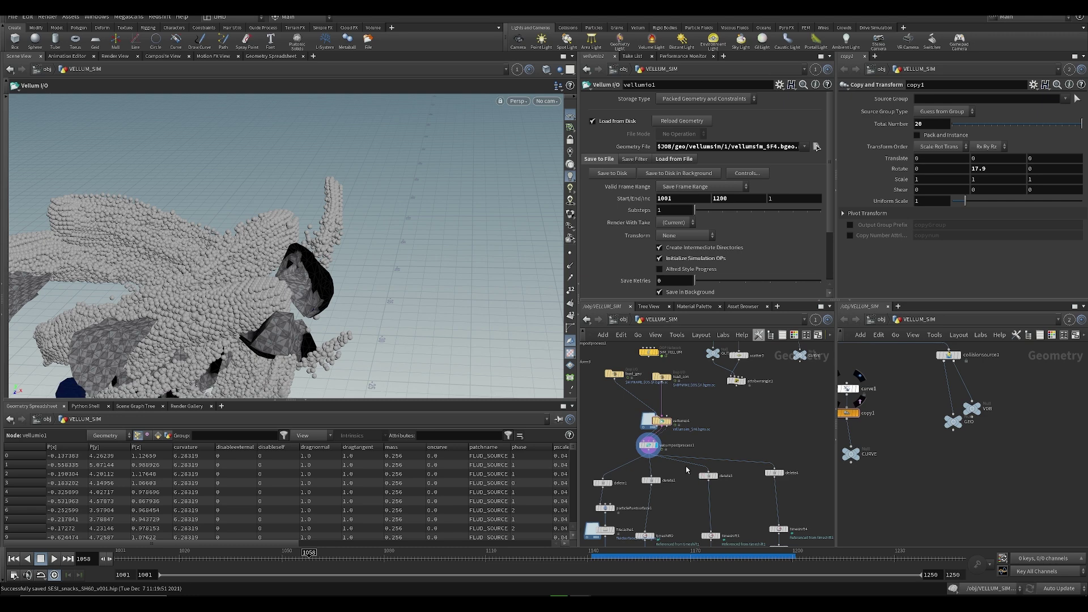
middle_drag(704, 476, 713, 443)
middle_drag(628, 389, 633, 456)
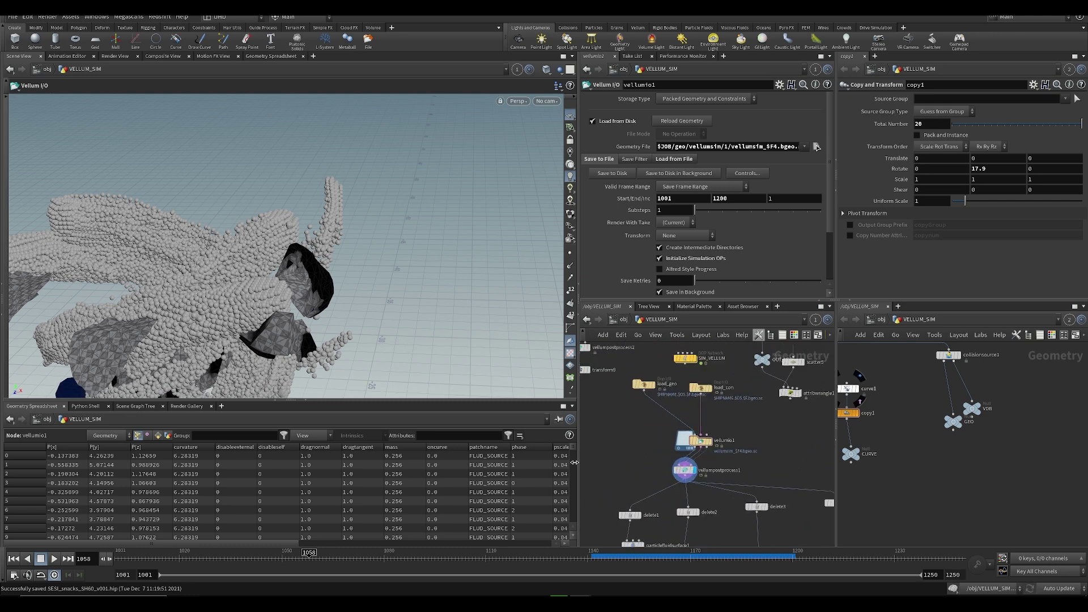
click(117, 559)
alt+right_drag(329, 289, 267, 245)
middle_drag(673, 451, 667, 418)
scroll(668, 369, down, 2)
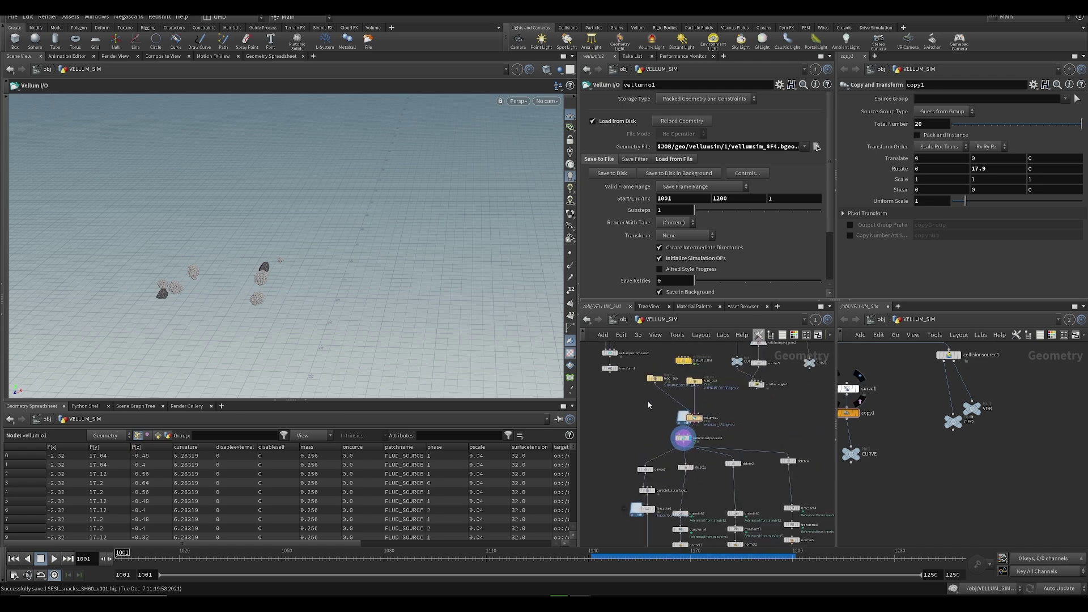
- Inside SIM_VELLUM, insert an Enable Solver node between FLUD_SOURCE and merge1
middle_drag(668, 369, 670, 429)
double_click(689, 415)
middle_drag(823, 457, 770, 529)
scroll(678, 425, up, 3)
click(625, 450)
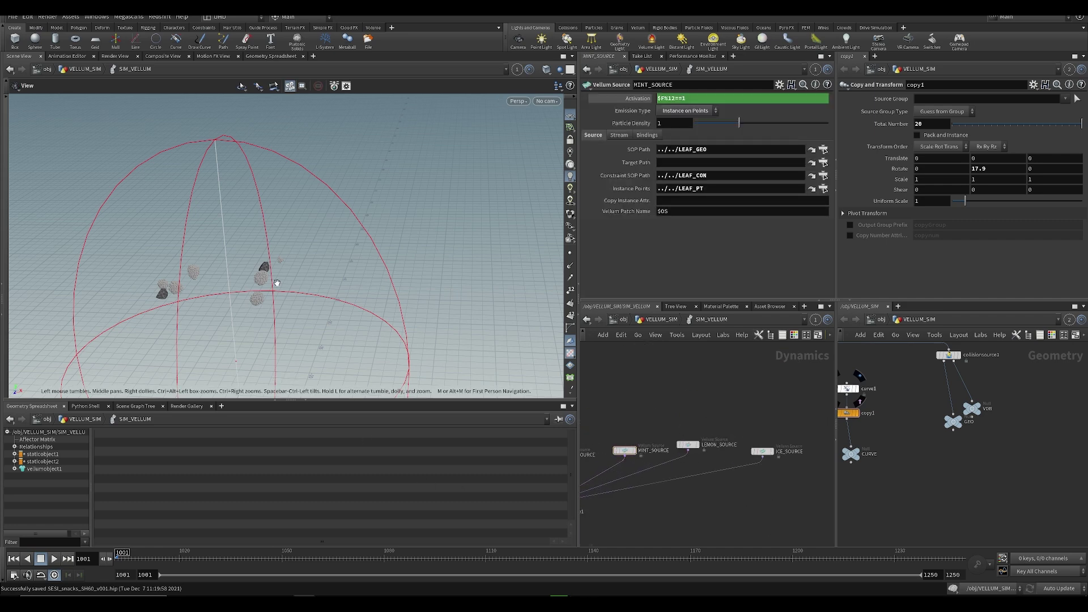
key(Tab)
text(ena)
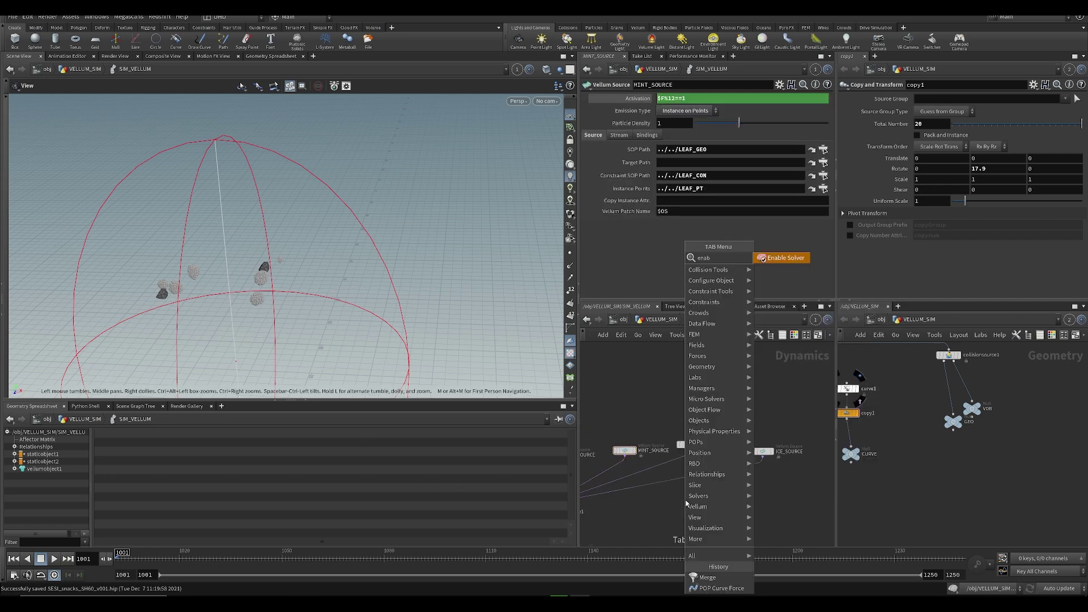
text(b)
click(776, 259)
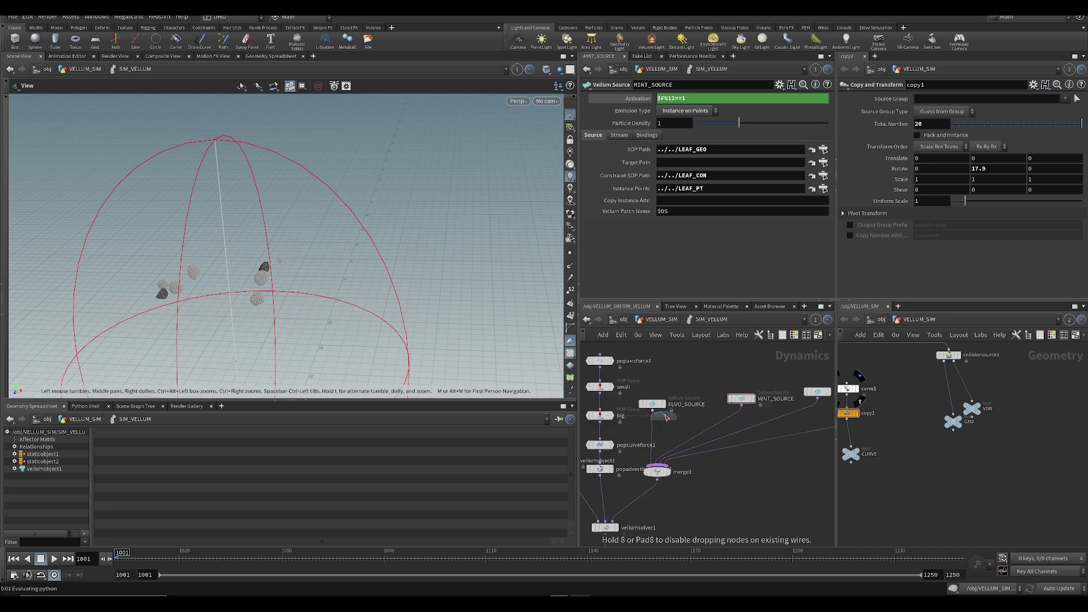
click(656, 440)
drag(654, 440, 648, 439)
drag(649, 401, 633, 382)
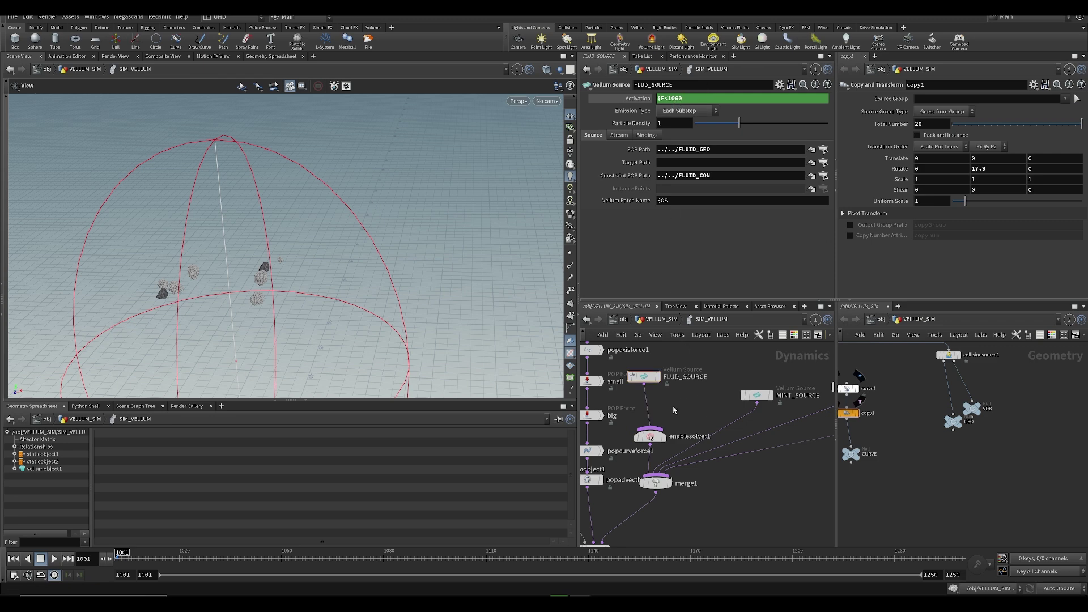
- Set enablesolver1's Enable Solvers parameter to the expression $F<1040
key(Tab)
mouse_move(691, 409)
middle_drag(663, 395, 659, 400)
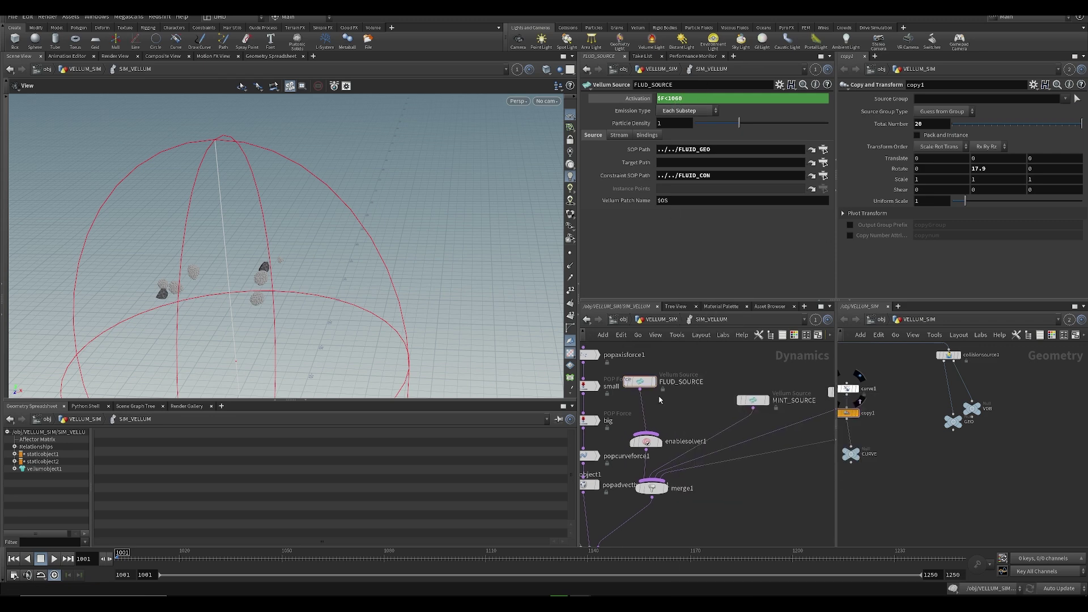
drag(648, 444, 645, 437)
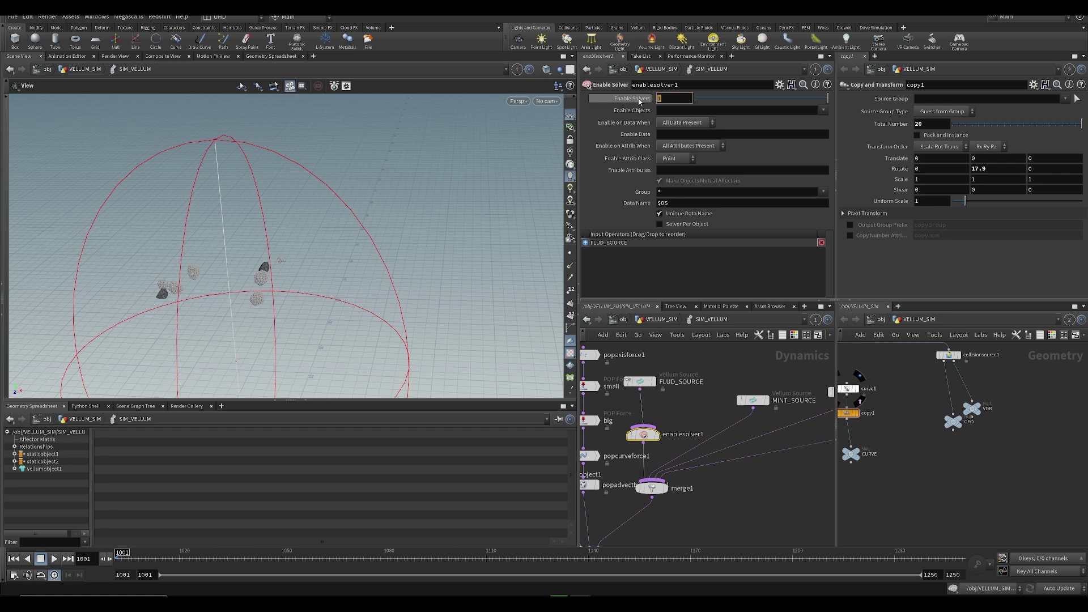
text($F)
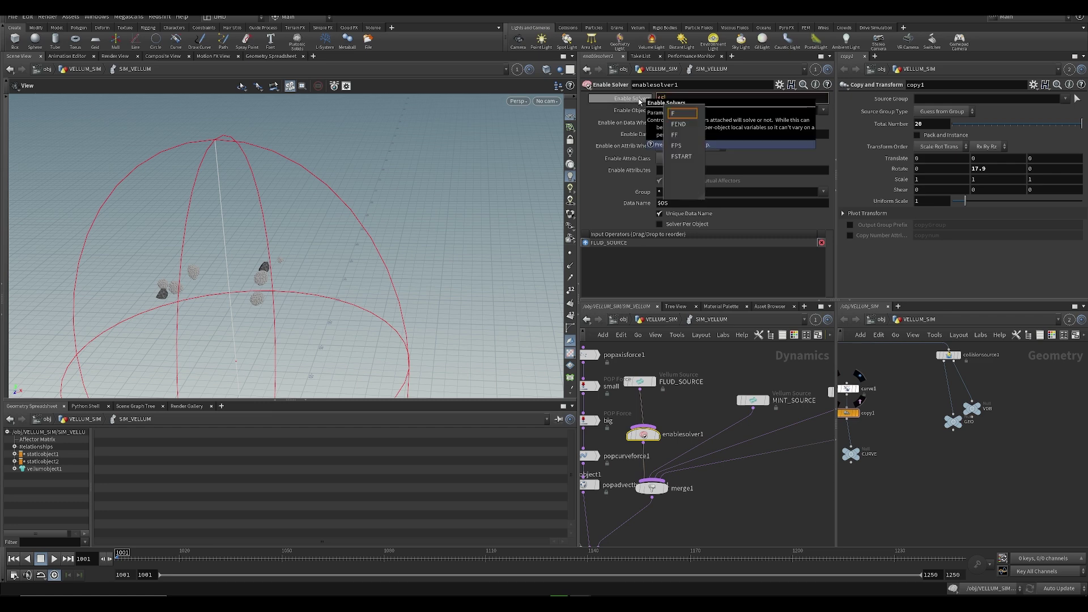
text(<1040)
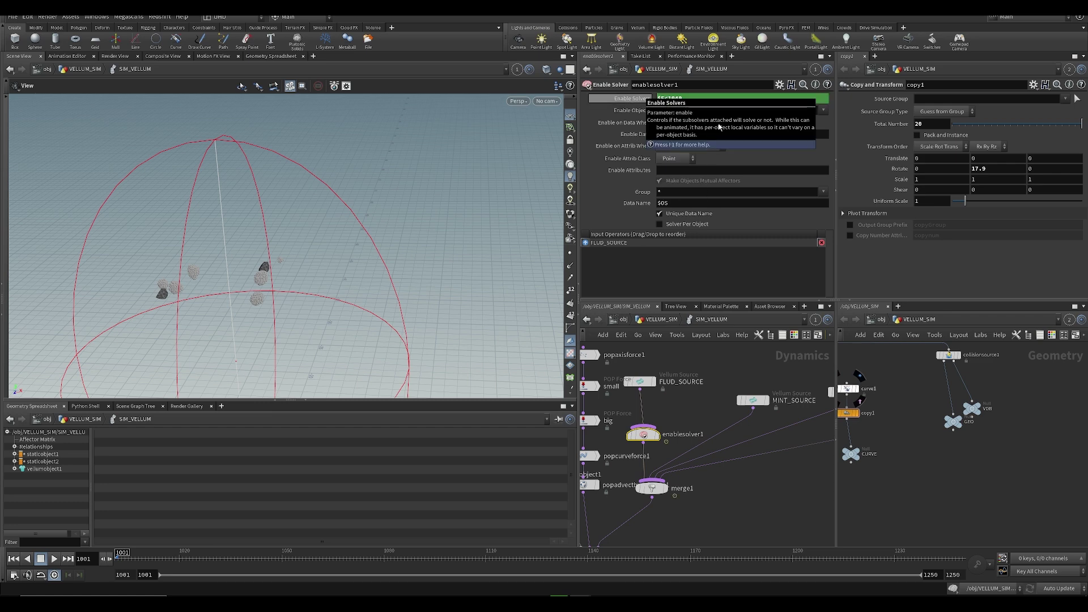
- Insert copies of the Enable Solver node between merge1 and the mint, lemon and ice sources, then save the scene
key(ctrl+v)
drag(707, 435, 701, 410)
key(ctrl+x)
key(ctrl+v)
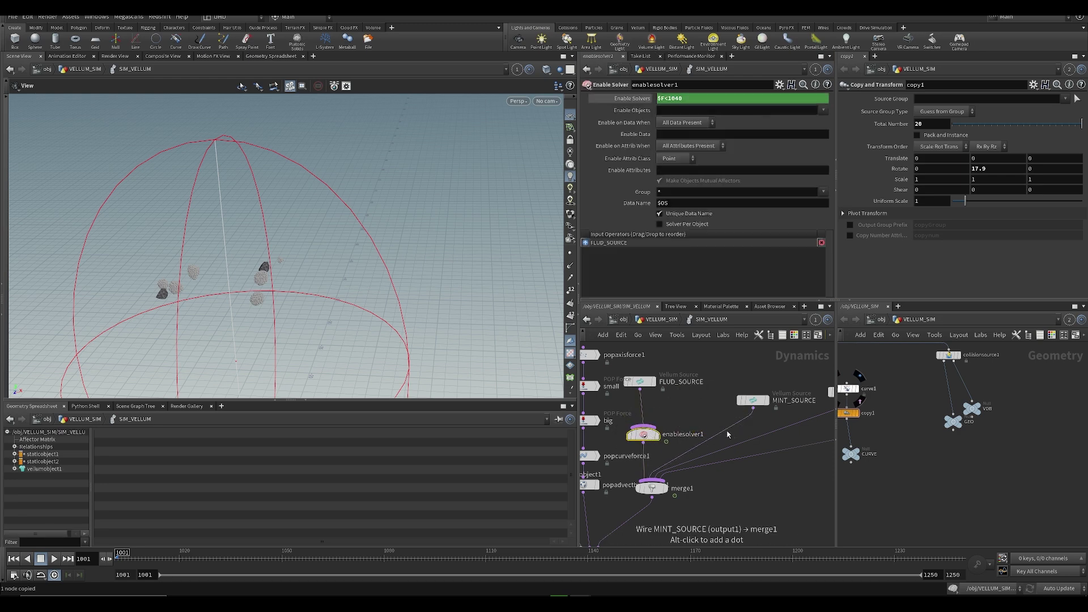
key(ctrl+v)
drag(780, 434, 770, 470)
key(ctrl+v)
scroll(758, 502, down, 3)
middle_drag(760, 510, 786, 457)
key(ctrl+s)
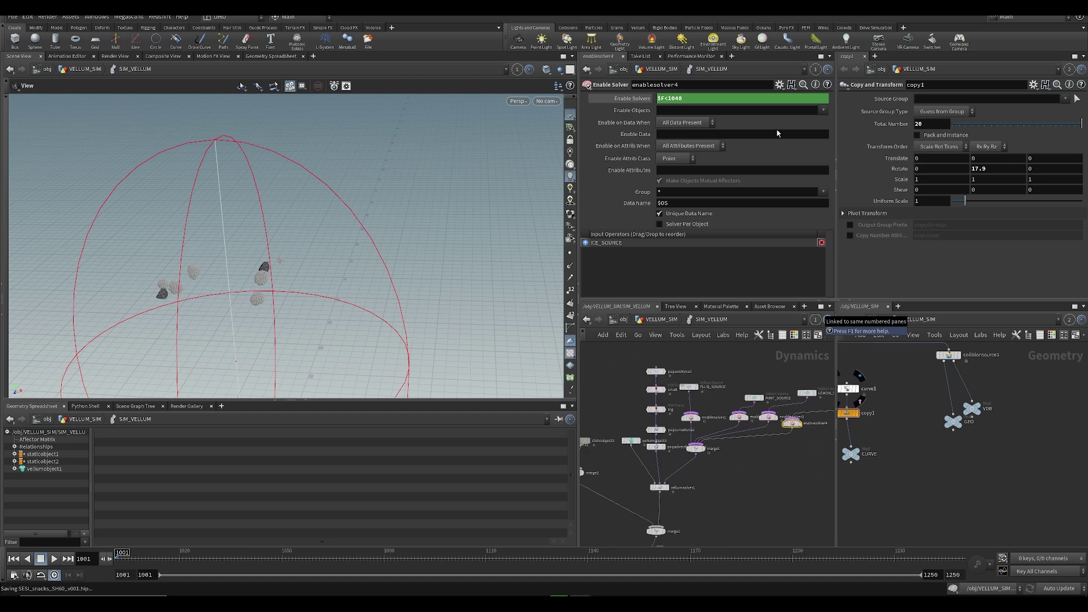
click(633, 98)
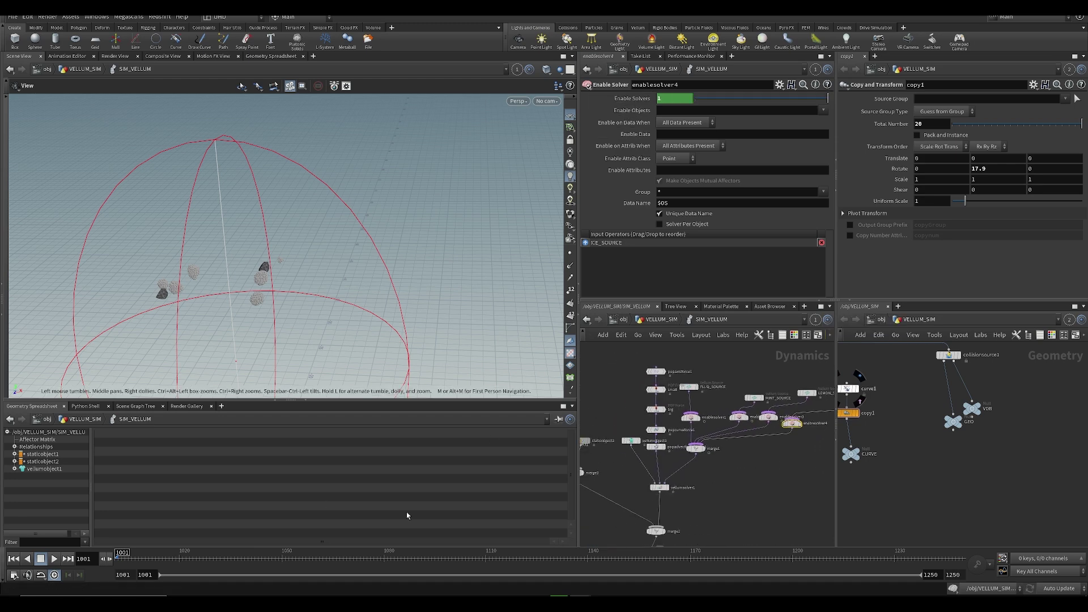
- Scrub the timeline ahead and back to frame 1001, then save the scene
drag(122, 559, 319, 562)
drag(174, 580, 116, 578)
key(ctrl+s)
- Set vellumsolver1's Constraint Iterations to 50
middle_drag(697, 355, 654, 367)
scroll(707, 420, up, 4)
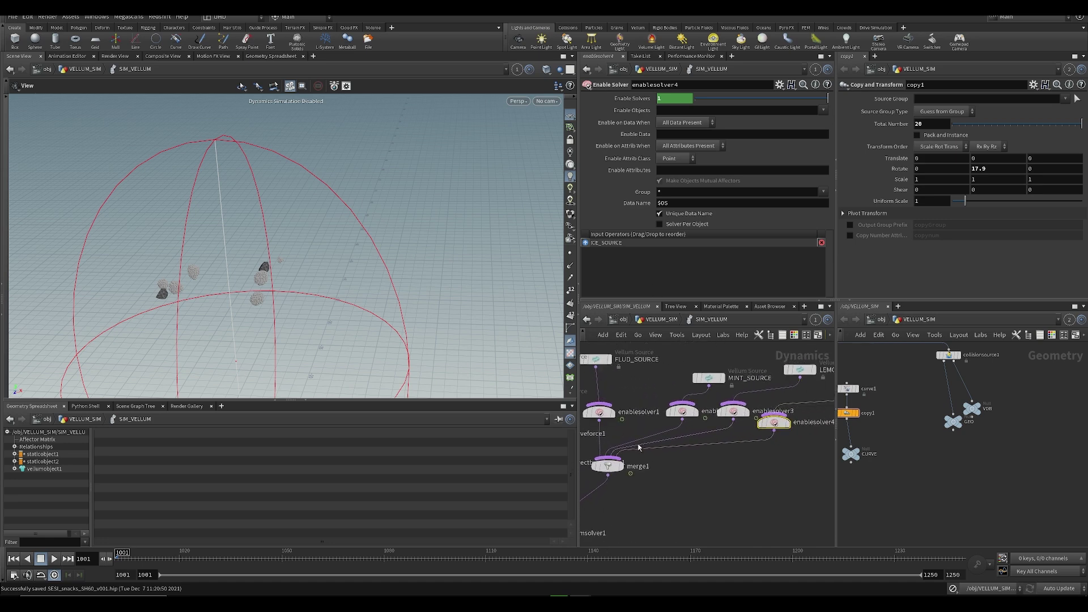
scroll(663, 444, down, 3)
drag(694, 454, 695, 454)
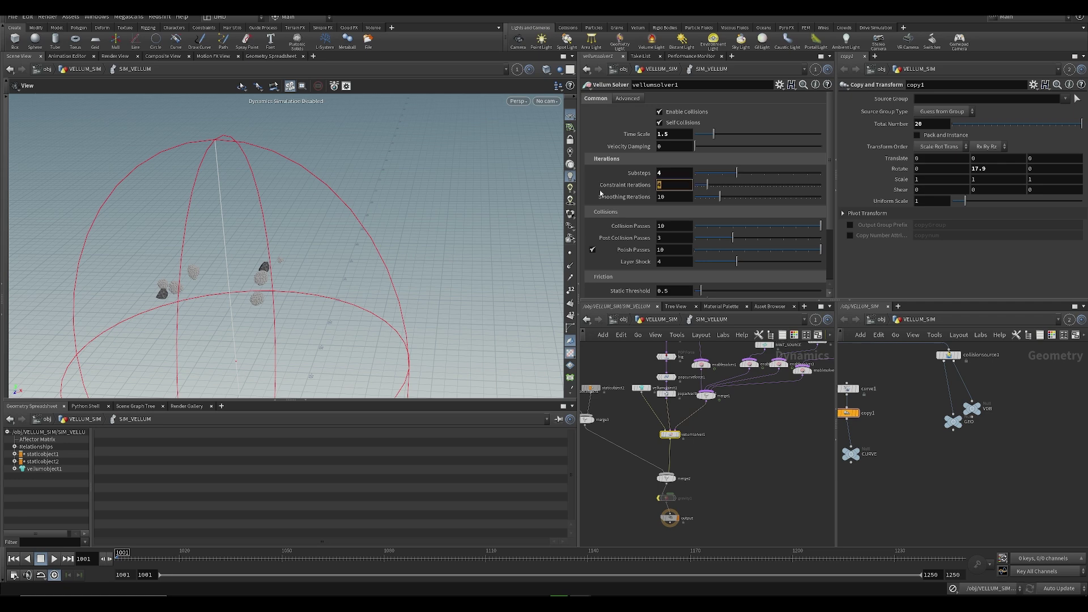
alt+drag(226, 273, 389, 111)
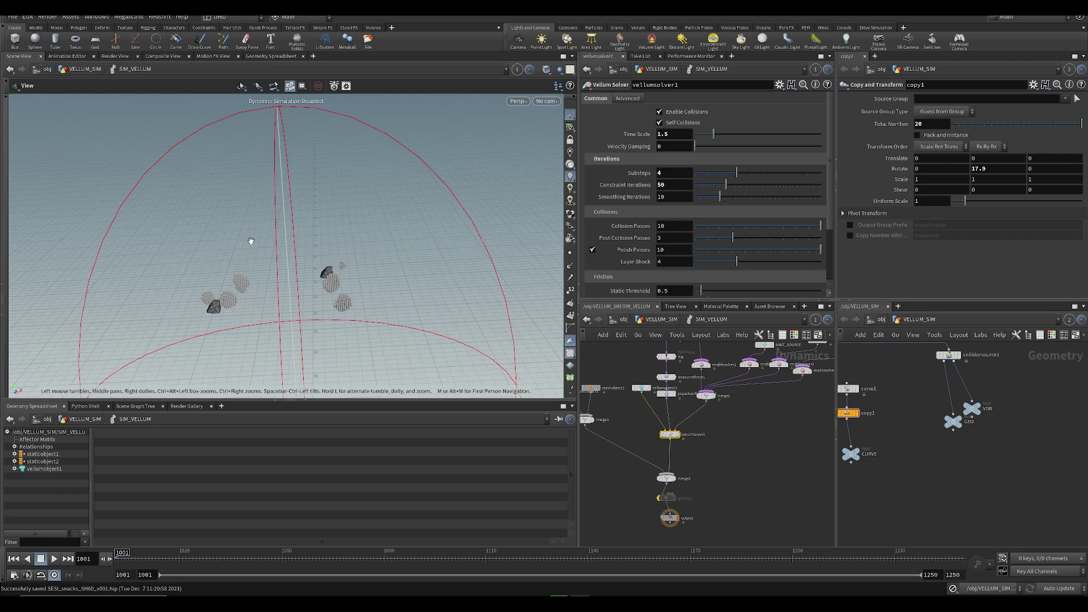
- Go up to the VELLUM_SIM network and play back the vellumpostprocess1 result to examine the pour into the glass, then rewind to frame 1001
key(u)
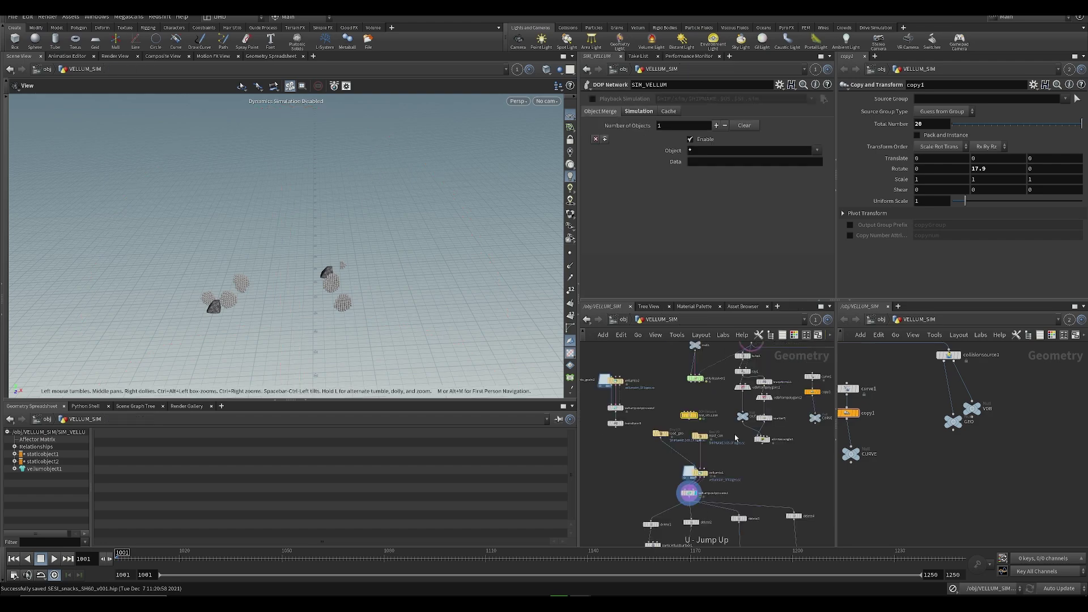
click(691, 493)
click(225, 558)
drag(225, 558, 182, 559)
middle_drag(320, 368, 326, 246)
key(Up)
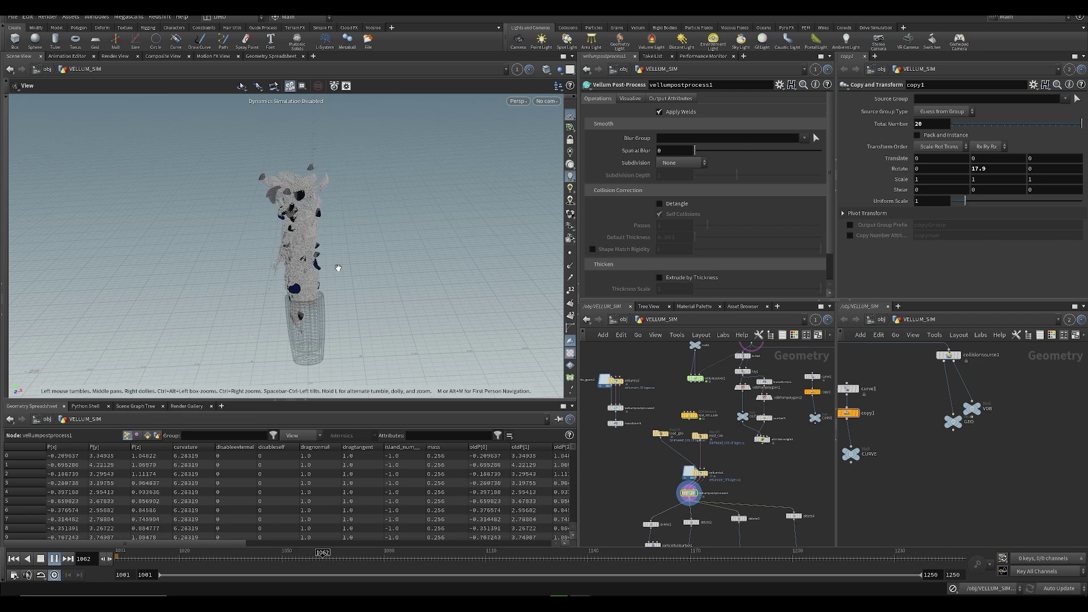
key(ctrl+Up)
scroll(639, 492, up, 3)
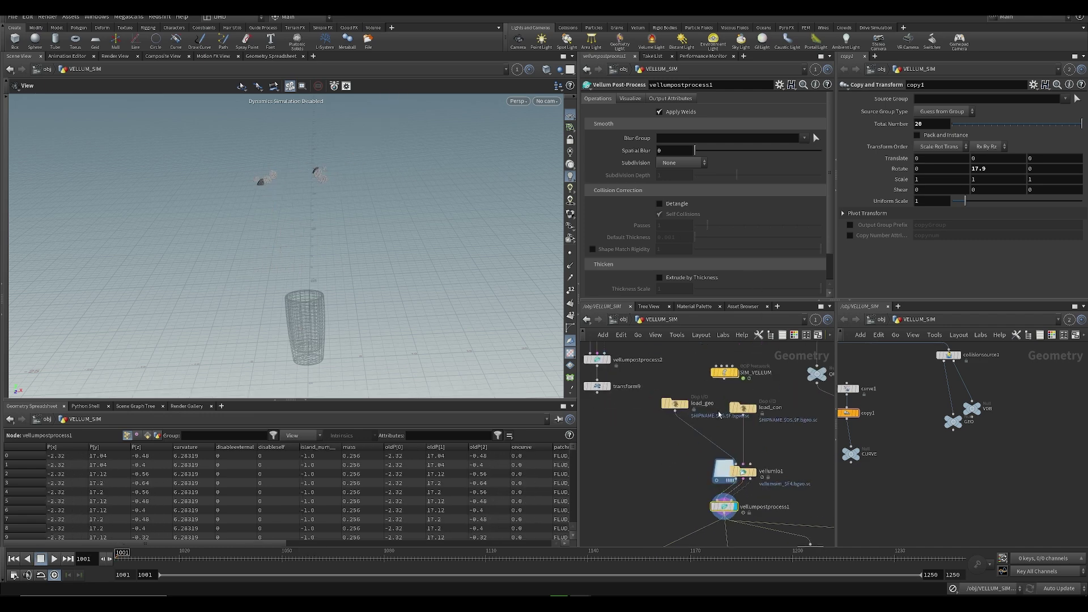
- Save the scene and cache the updated simulation from vellumio1 to disk in the background
middle_drag(673, 391, 627, 382)
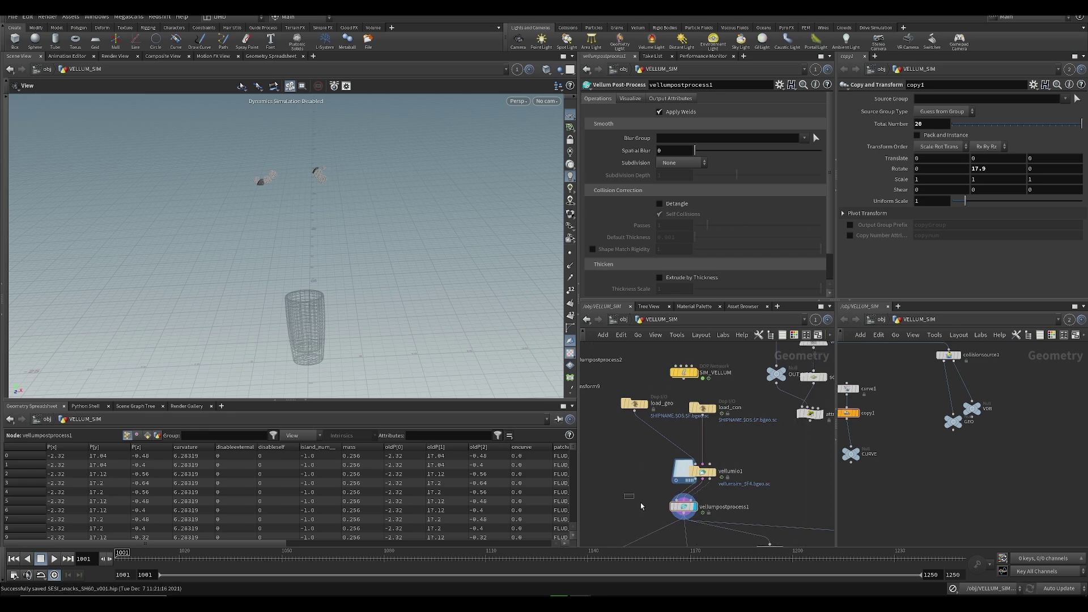
scroll(635, 501, down, 2)
drag(689, 471, 707, 498)
key(ctrl+s)
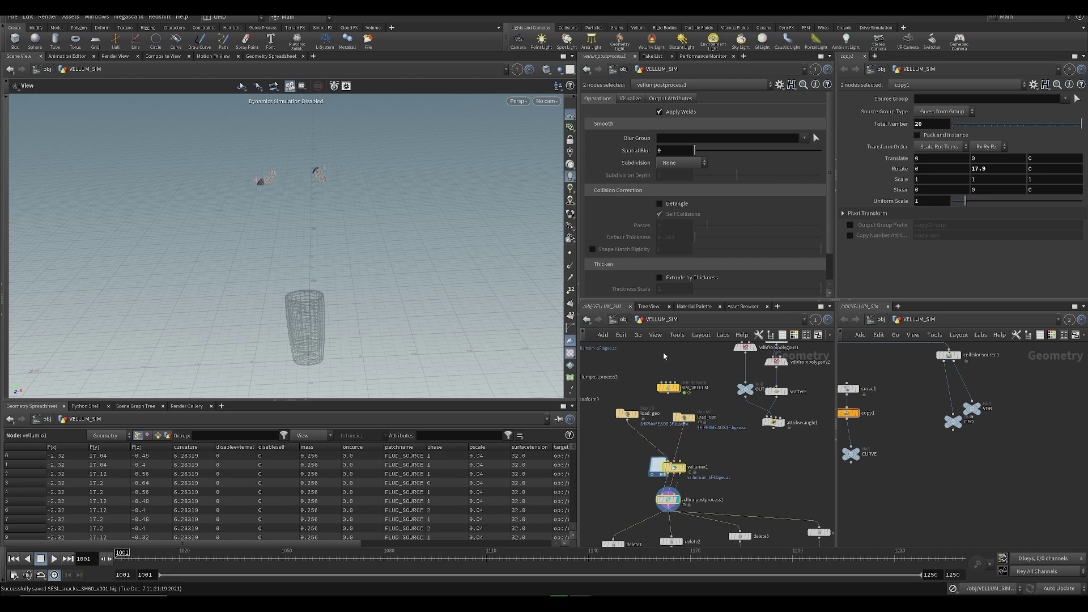
click(685, 470)
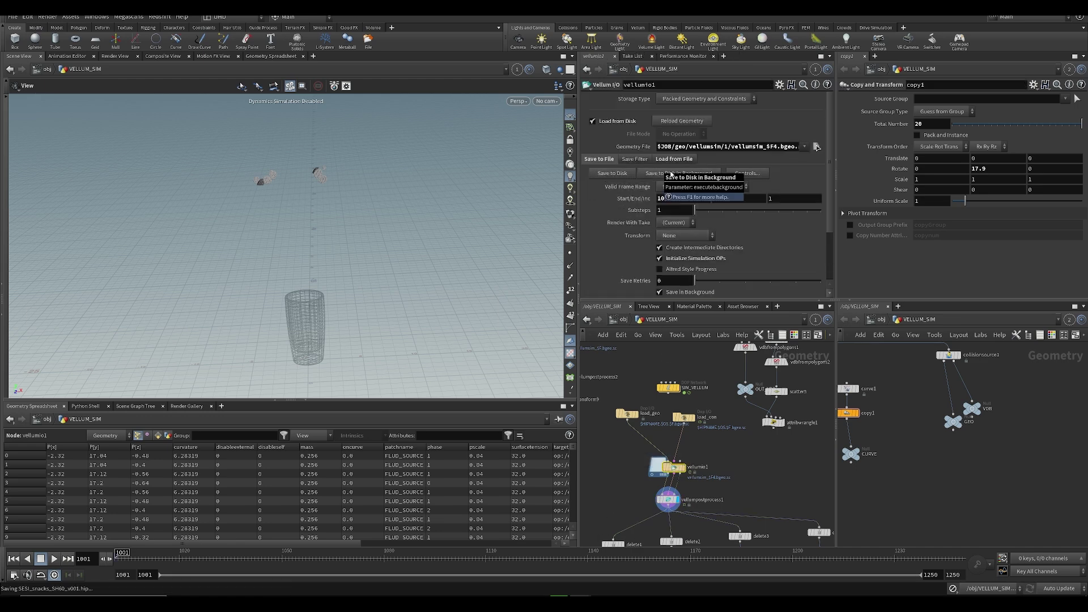
click(658, 175)
click(650, 191)
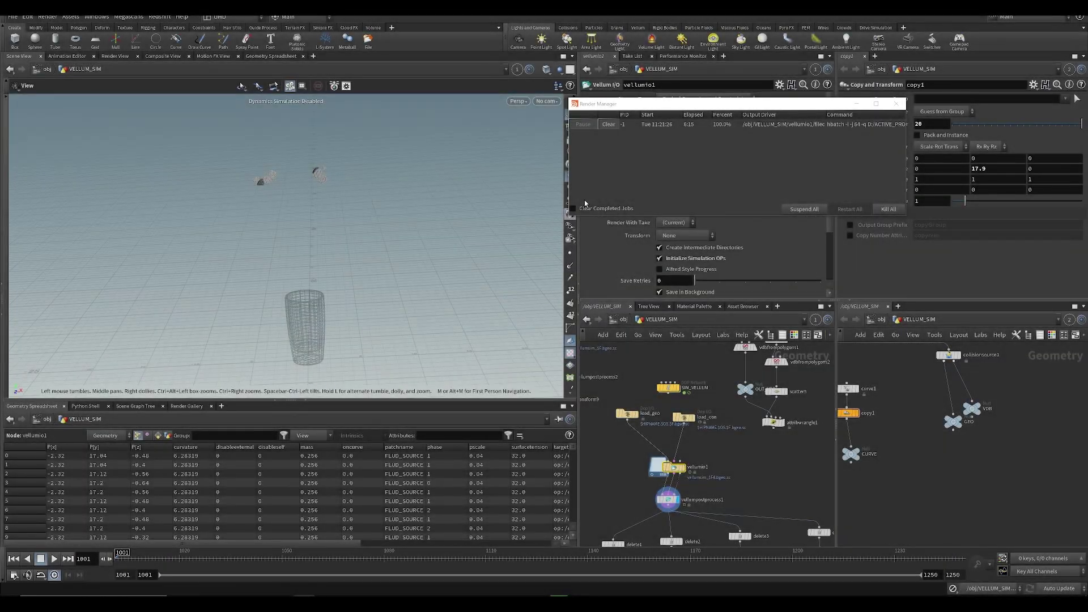
- Scrub and play the newly cached simulation to examine how the glass fills
drag(122, 559, 526, 577)
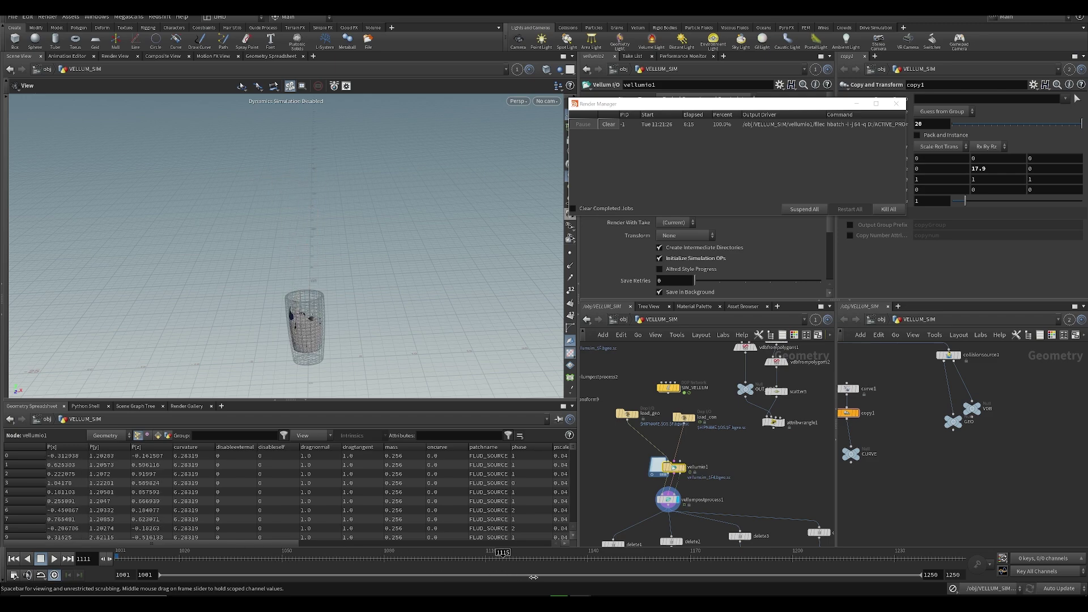
drag(604, 583, 591, 580)
scroll(312, 318, up, 4)
drag(298, 316, 288, 270)
key(ctrl+Up)
key(Up)
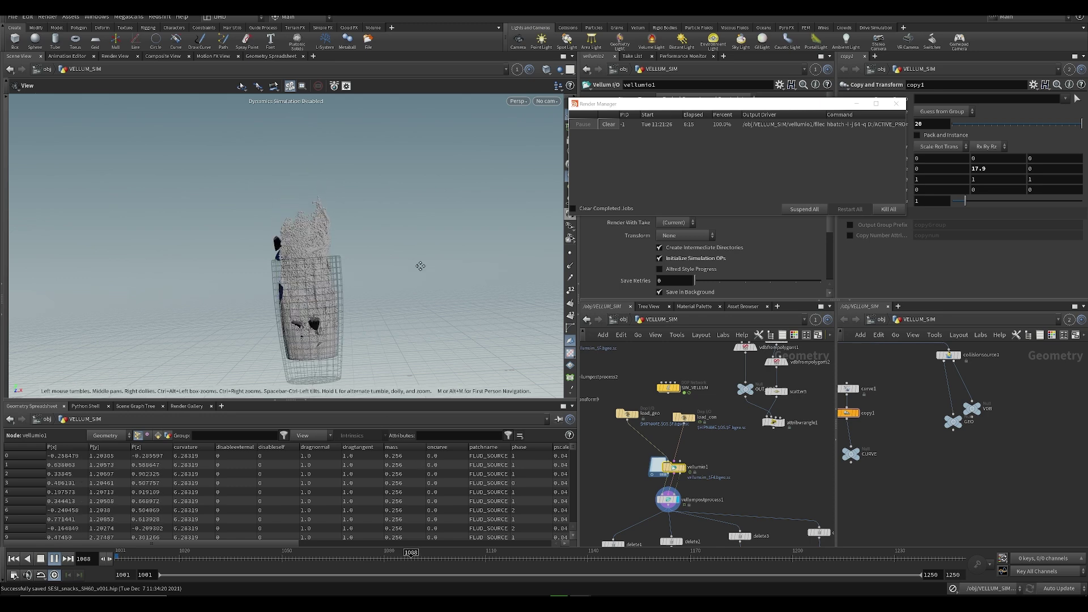
- Stop playback, frame the whole glass in the viewport and render a flipbook of frames 1001 to 1200
click(405, 560)
key(f)
scroll(358, 238, down, 5)
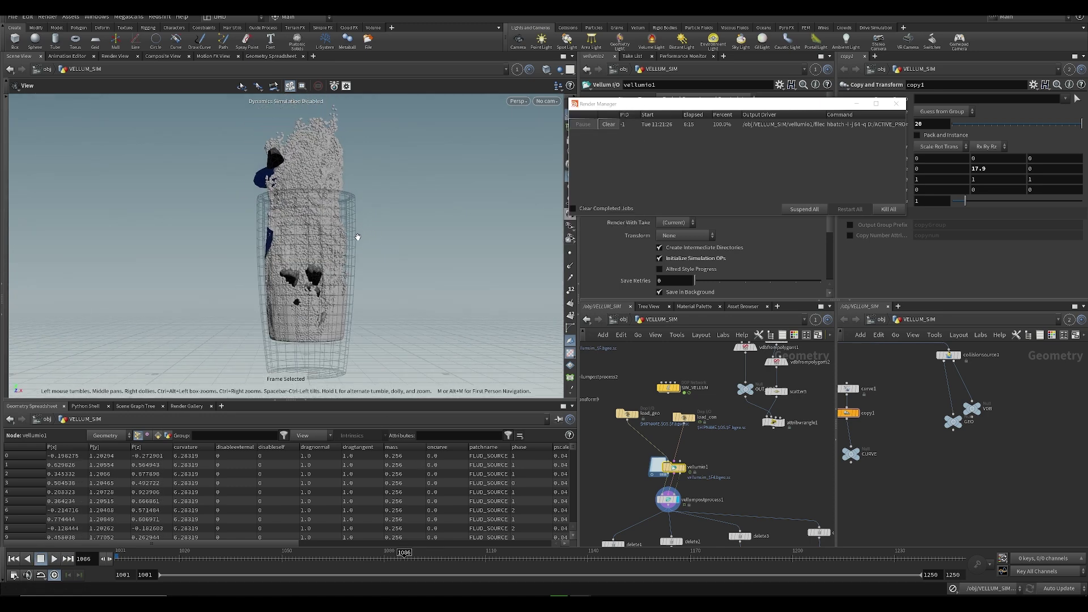
middle_drag(311, 237, 282, 270)
scroll(282, 270, down, 2)
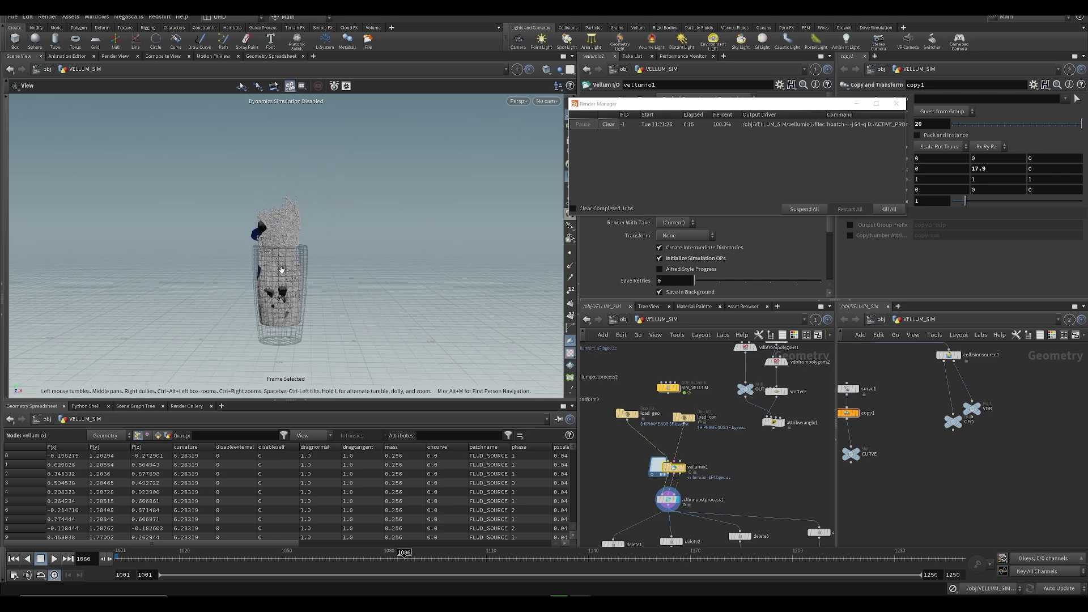
click(6, 387)
click(12, 380)
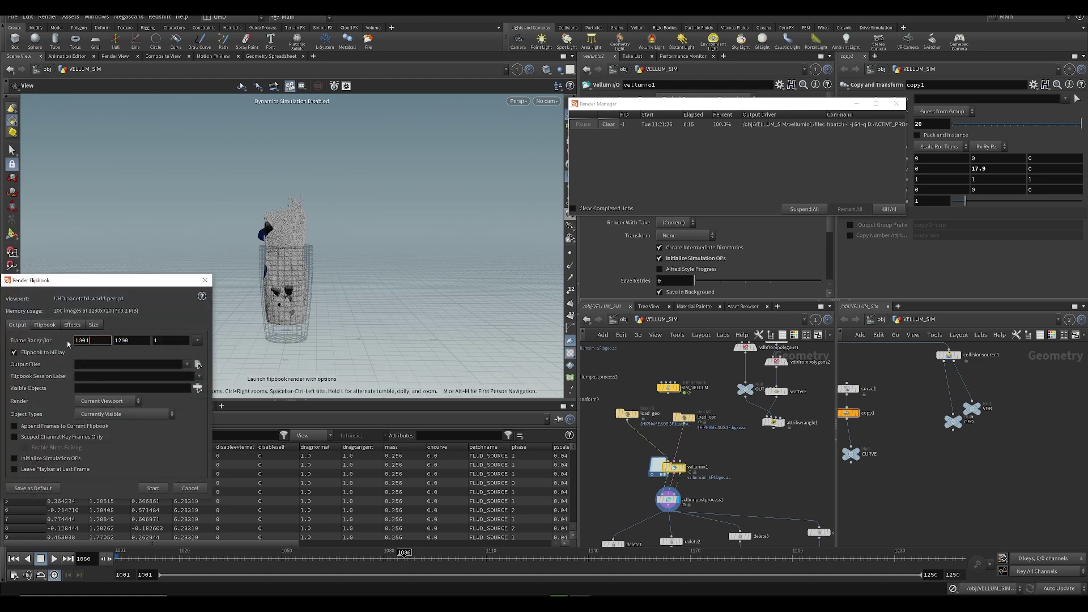
click(152, 490)
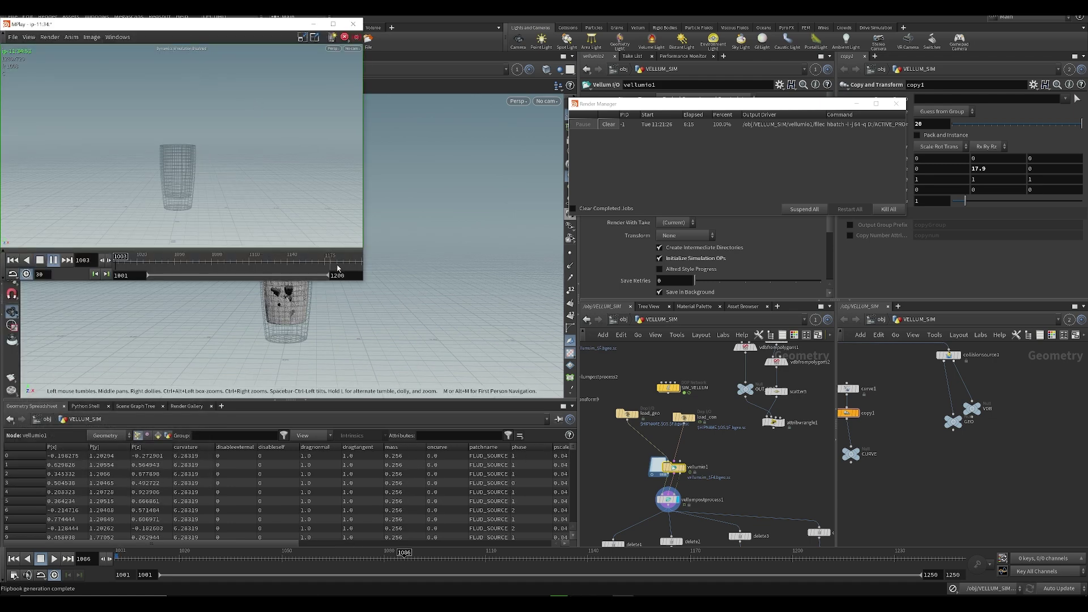
- Enlarge the MPlay window and play the flipbook to review the ingredients falling into the glass
drag(360, 282, 759, 454)
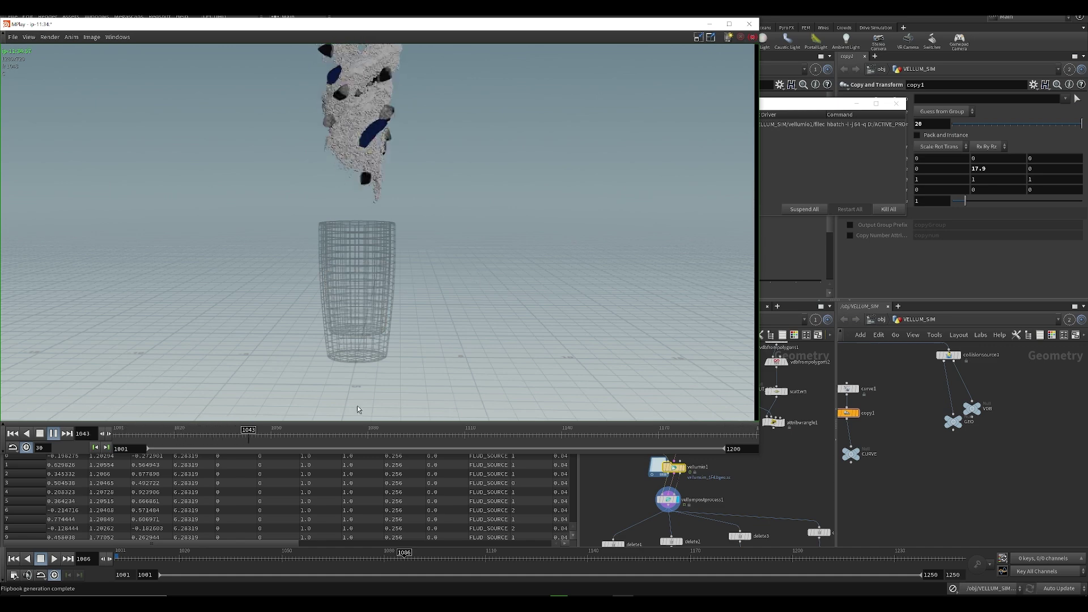
mouse_move(269, 447)
mouse_down()
mouse_move(423, 461)
mouse_move(262, 447)
mouse_up()
drag(169, 435, 335, 473)
scroll(421, 274, up, 3)
scroll(420, 275, down, 6)
key(Up)
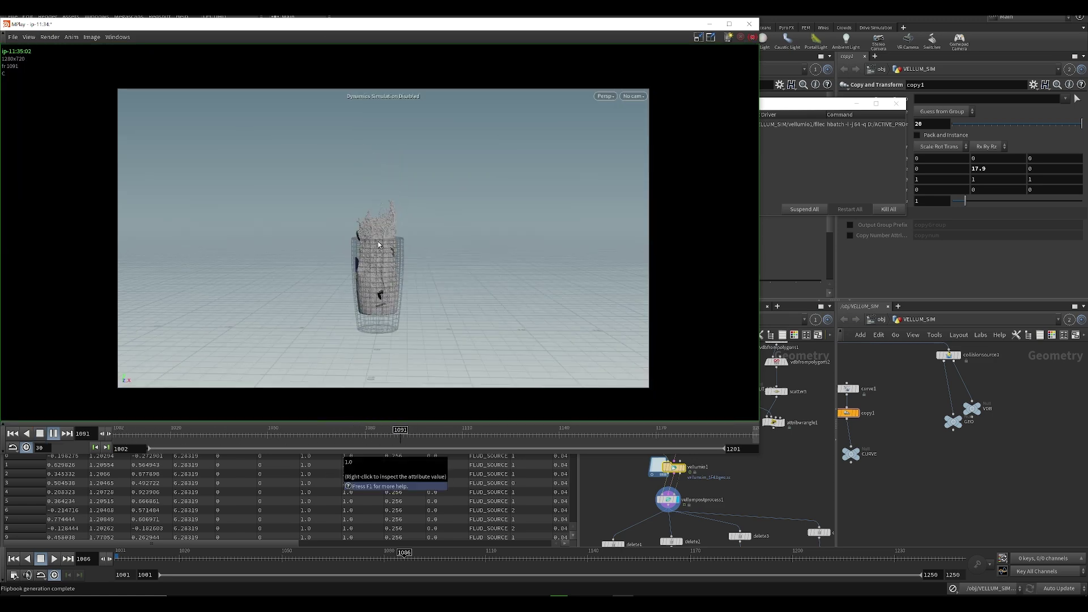
scroll(377, 247, up, 3)
middle_drag(428, 269, 395, 277)
drag(354, 436, 489, 475)
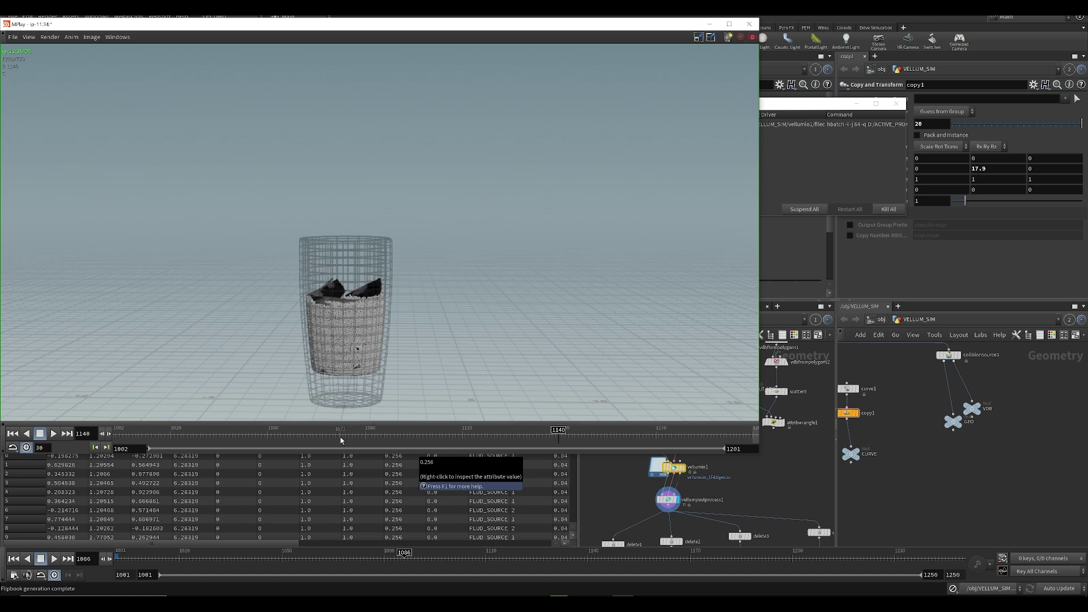
- Scrub the flipbook repeatedly between the pouring and settled frames to examine the fluid level and how the solid pieces float
mouse_move(301, 436)
mouse_down()
mouse_move(418, 434)
mouse_move(286, 434)
mouse_move(306, 434)
mouse_up()
middle_drag(354, 213, 339, 291)
scroll(338, 290, down, 3)
mouse_move(287, 434)
mouse_down()
mouse_move(265, 433)
mouse_move(405, 435)
mouse_up()
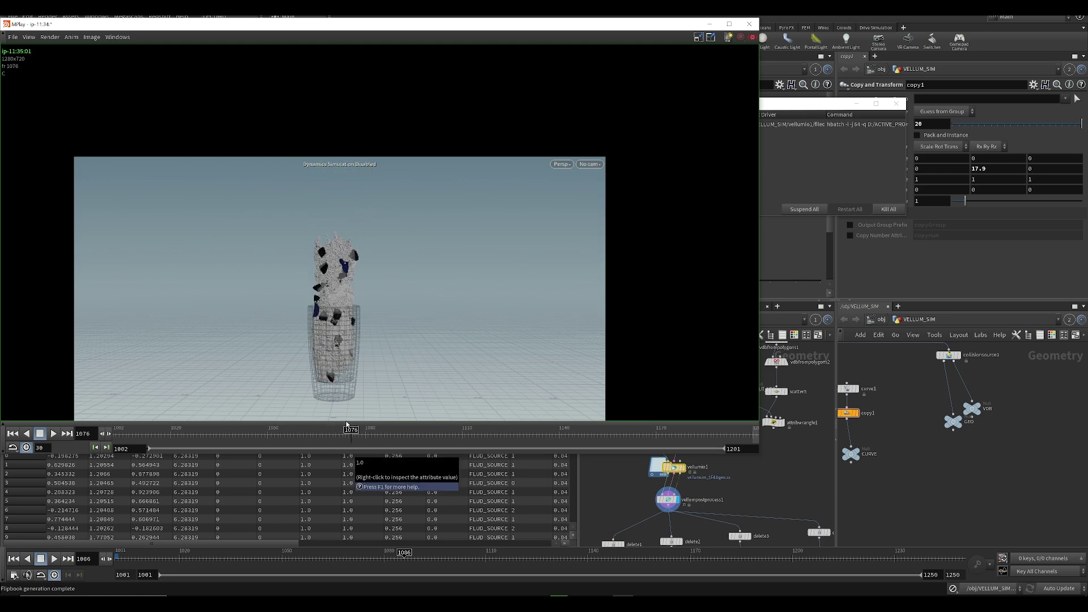
scroll(334, 363, up, 3)
drag(357, 443, 441, 447)
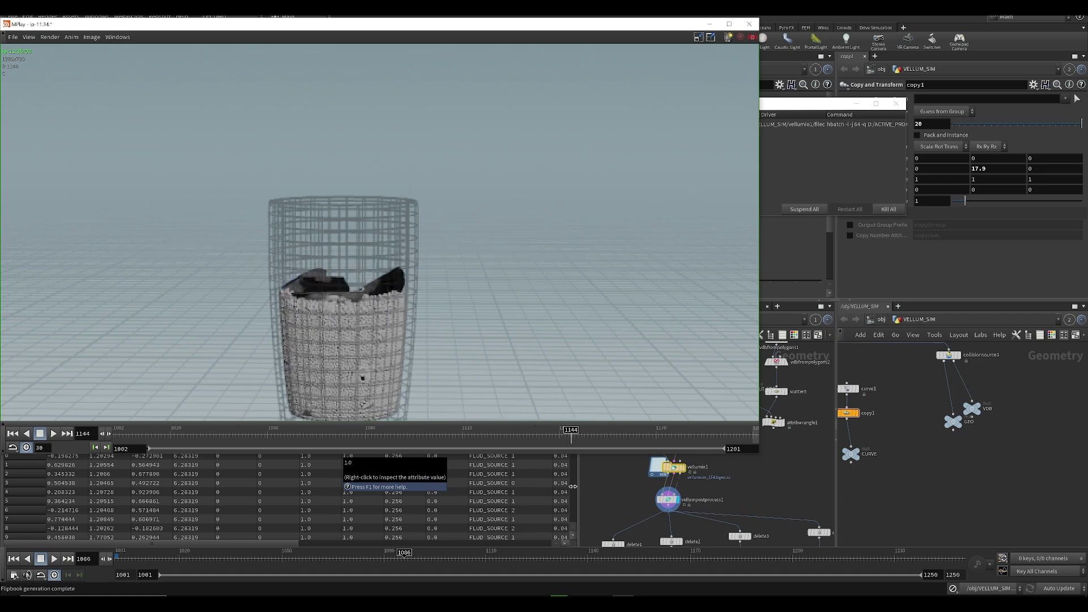
mouse_move(571, 516)
mouse_down()
mouse_move(469, 527)
mouse_move(546, 536)
mouse_up()
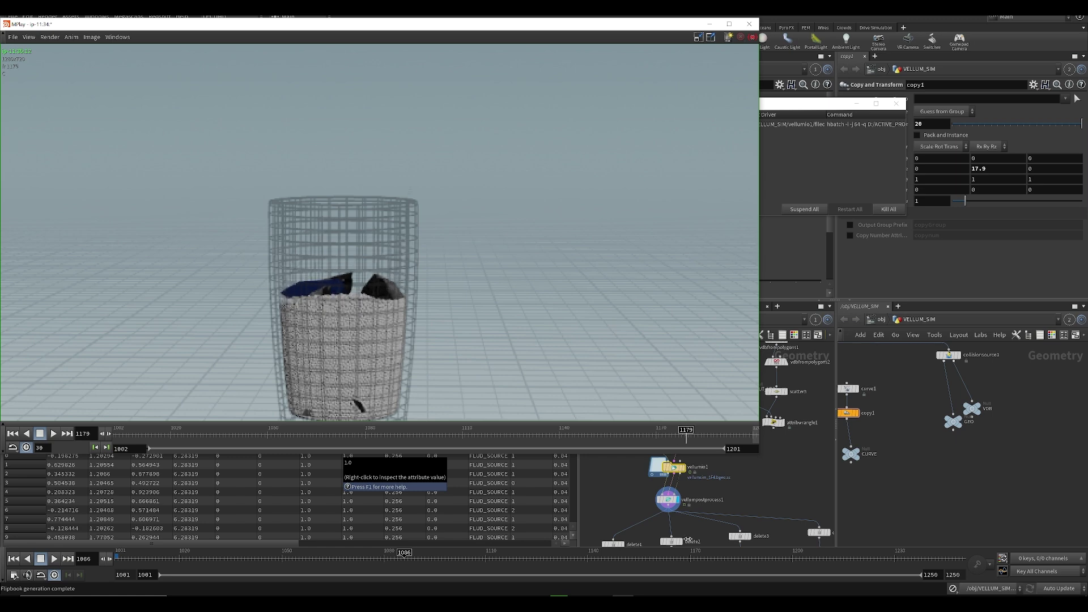
drag(598, 558, 602, 557)
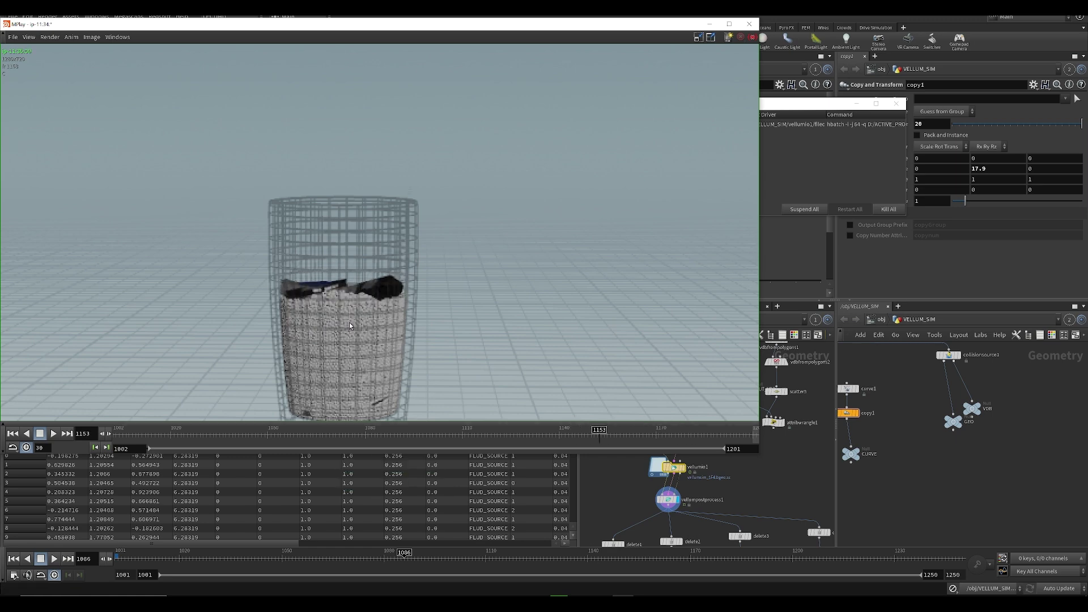
scroll(388, 288, up, 4)
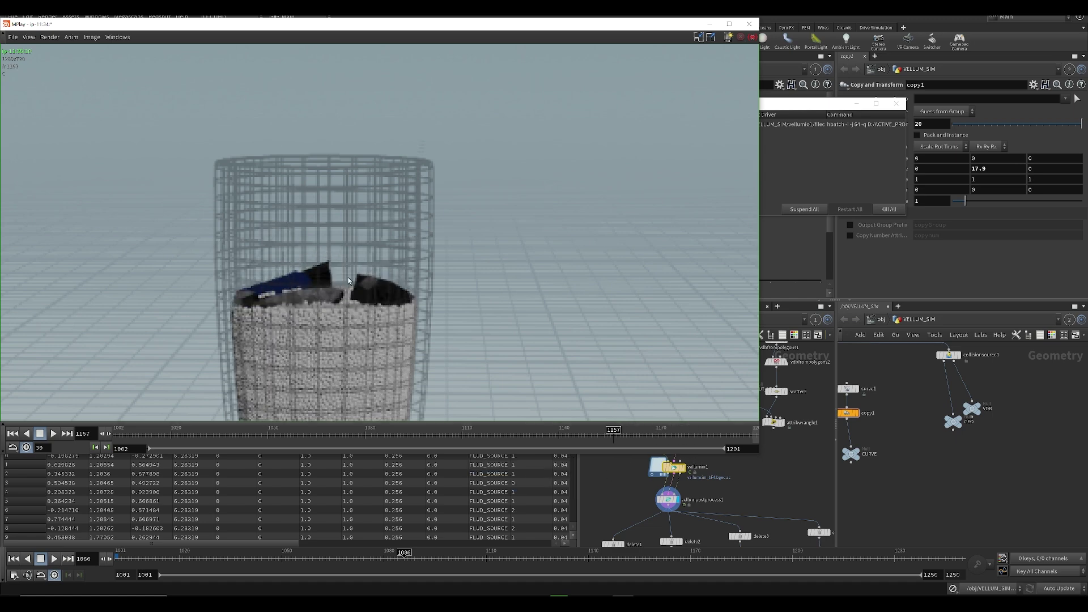
scroll(350, 284, down, 2)
mouse_move(321, 438)
mouse_down()
mouse_move(545, 465)
mouse_move(340, 476)
mouse_move(524, 489)
mouse_up()
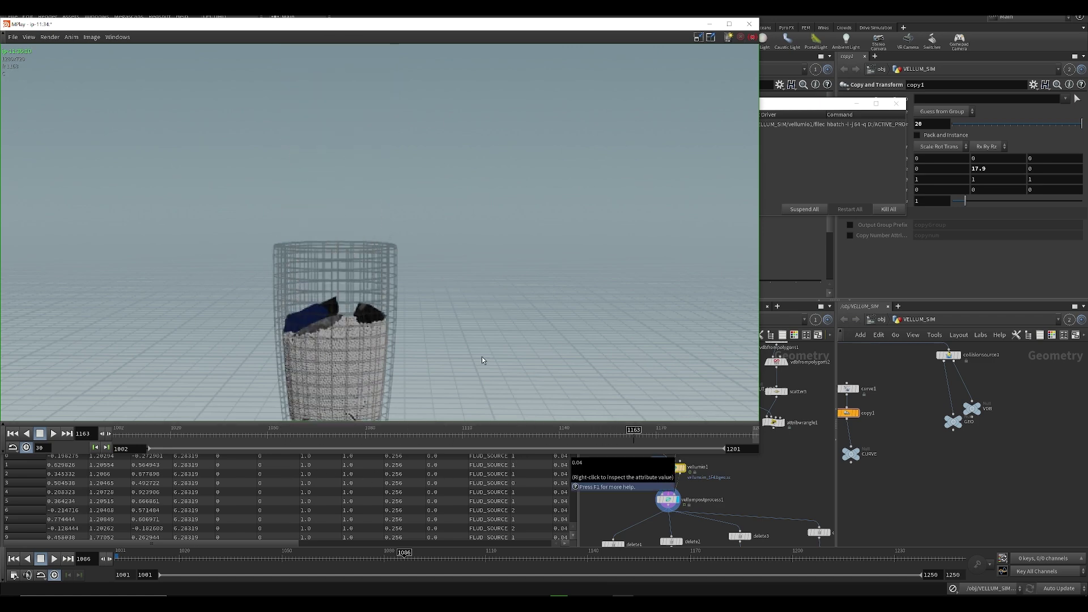
mouse_move(452, 441)
mouse_down()
mouse_move(659, 465)
mouse_move(549, 464)
mouse_up()
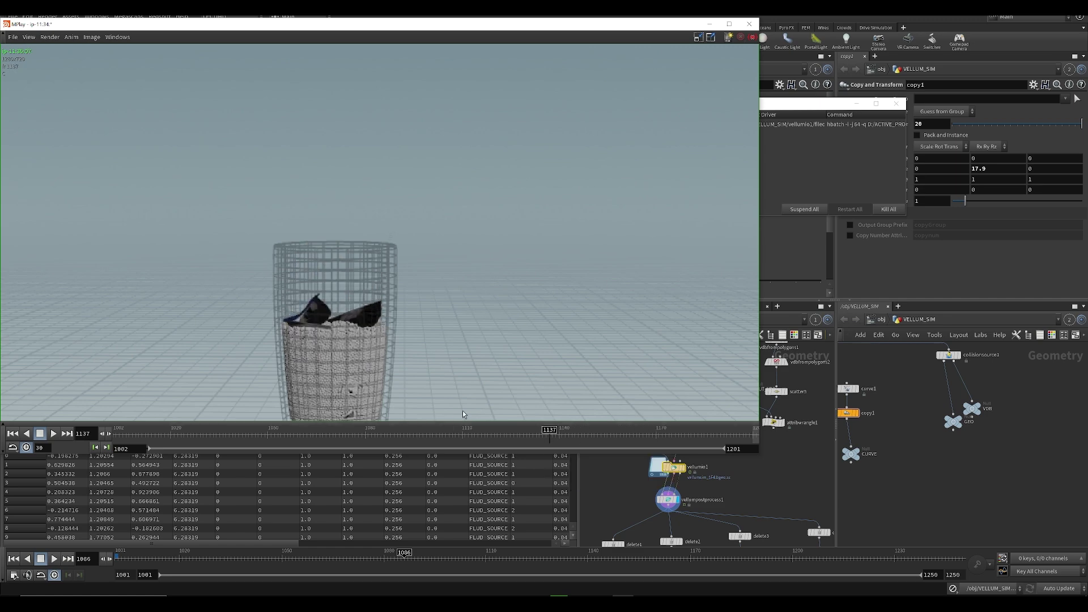
scroll(317, 318, up, 3)
scroll(278, 301, up, 3)
drag(421, 440, 564, 481)
- Switch back to Houdini, enter SIM_VELLUM, minimise the Render Manager and inspect FLUD_SOURCE's Activation expression
click(774, 482)
scroll(788, 465, down, 2)
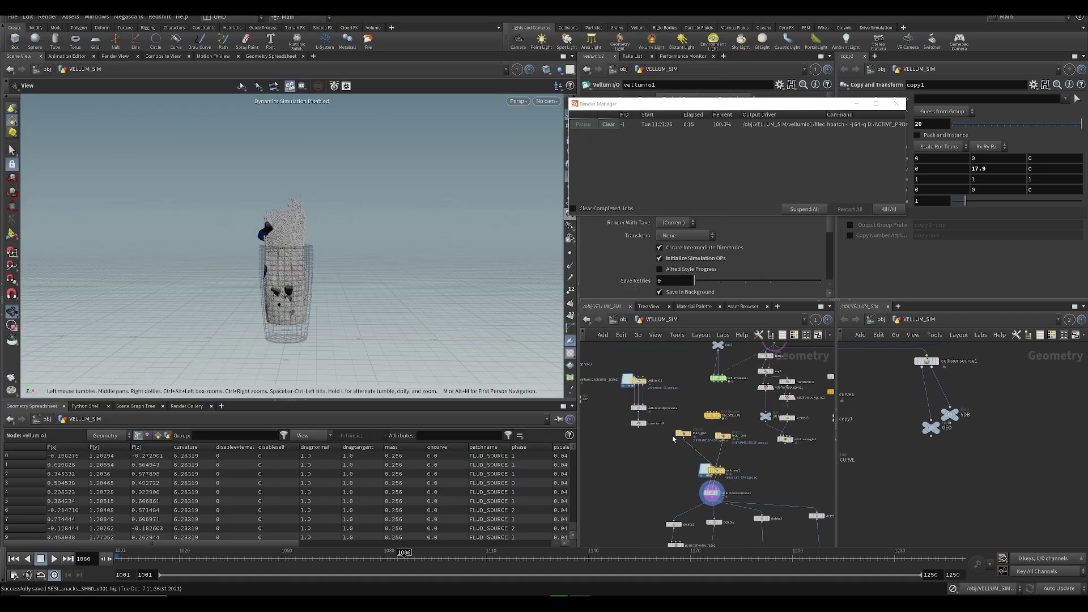
double_click(712, 415)
scroll(668, 424, up, 3)
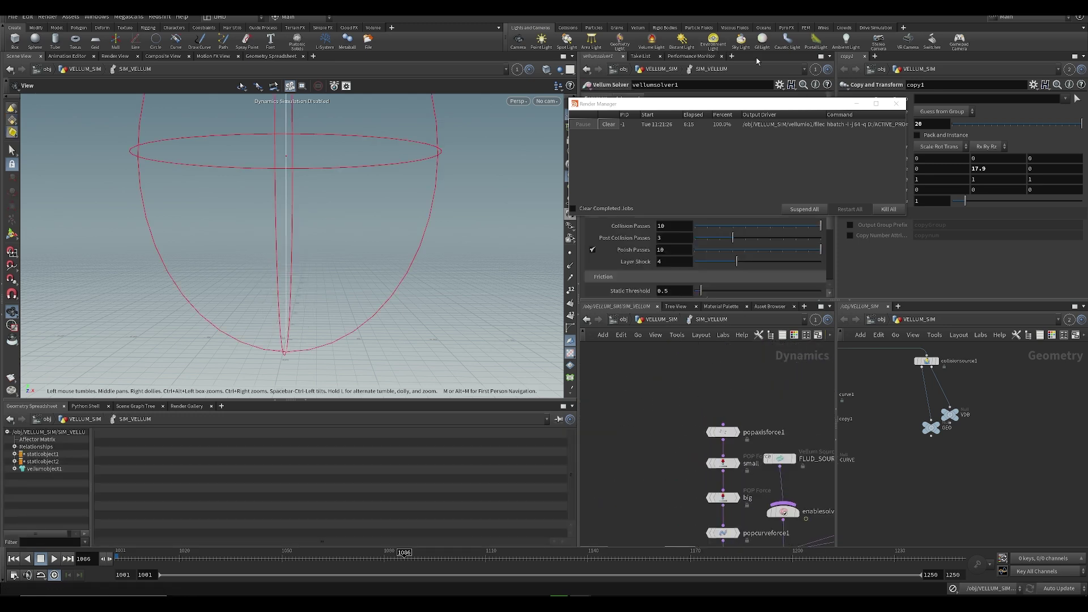
click(858, 104)
scroll(724, 409, down, 3)
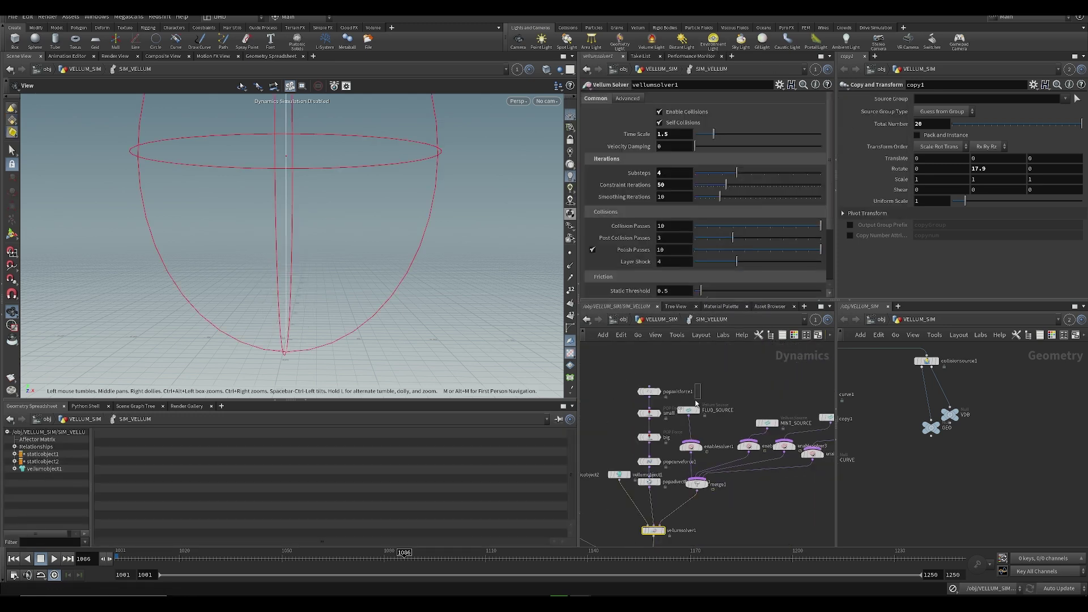
click(688, 409)
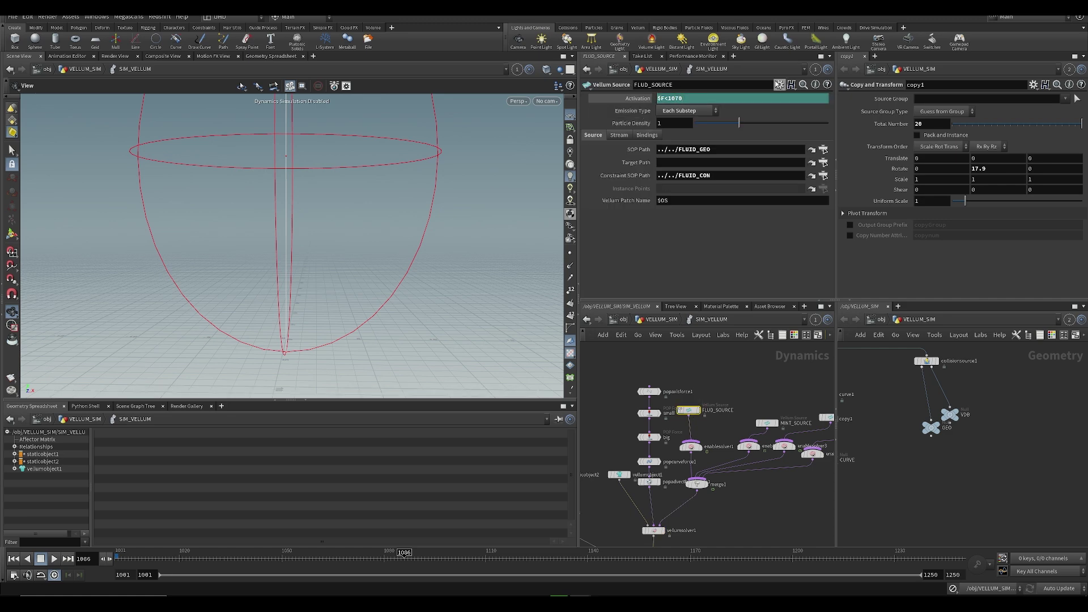
- In the VELLUM_SIM network, set vellumconstraints_grain1's Particle Size to 0.065
click(663, 319)
scroll(655, 403, down, 4)
middle_drag(653, 404, 630, 458)
scroll(627, 376, up, 5)
click(723, 440)
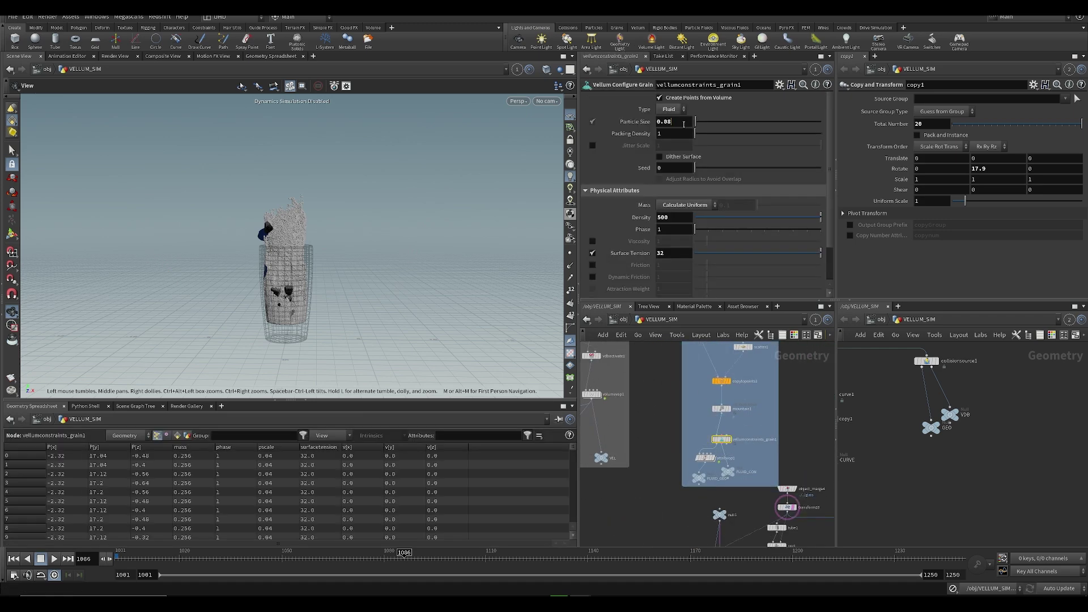
text(0.065)
key(Return)
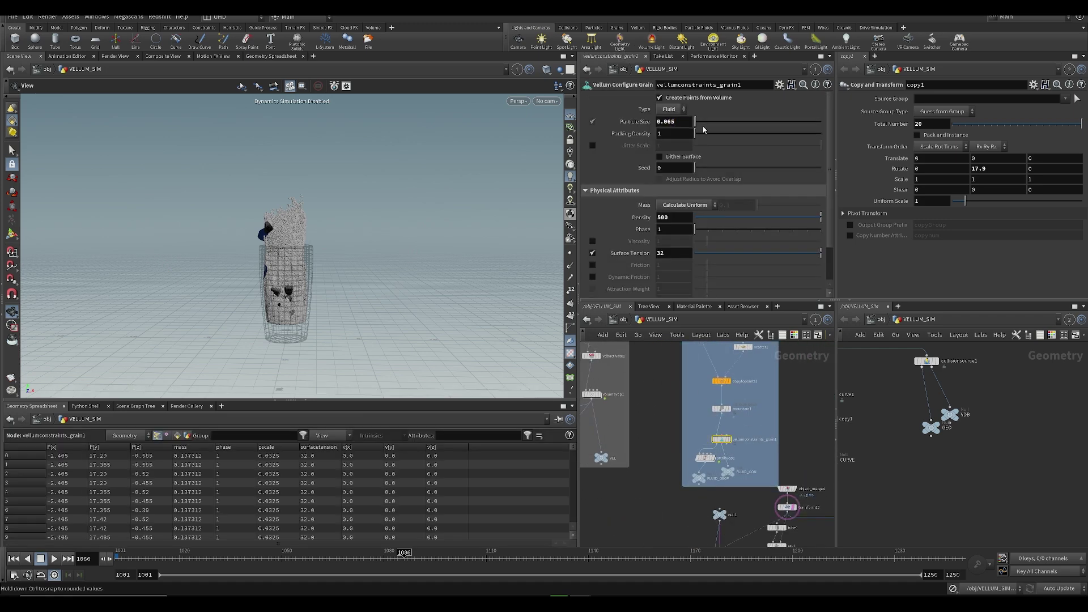
- Set the uniform Mass of vellumcloth2 in the lemon setup to 1
scroll(651, 448, down, 2)
middle_drag(651, 449, 570, 350)
middle_drag(761, 347, 772, 481)
scroll(692, 412, up, 2)
scroll(692, 411, down, 2)
scroll(674, 414, up, 3)
middle_drag(635, 396, 603, 400)
middle_click(760, 452)
middle_drag(796, 478, 619, 450)
middle_drag(726, 462, 645, 439)
click(692, 422)
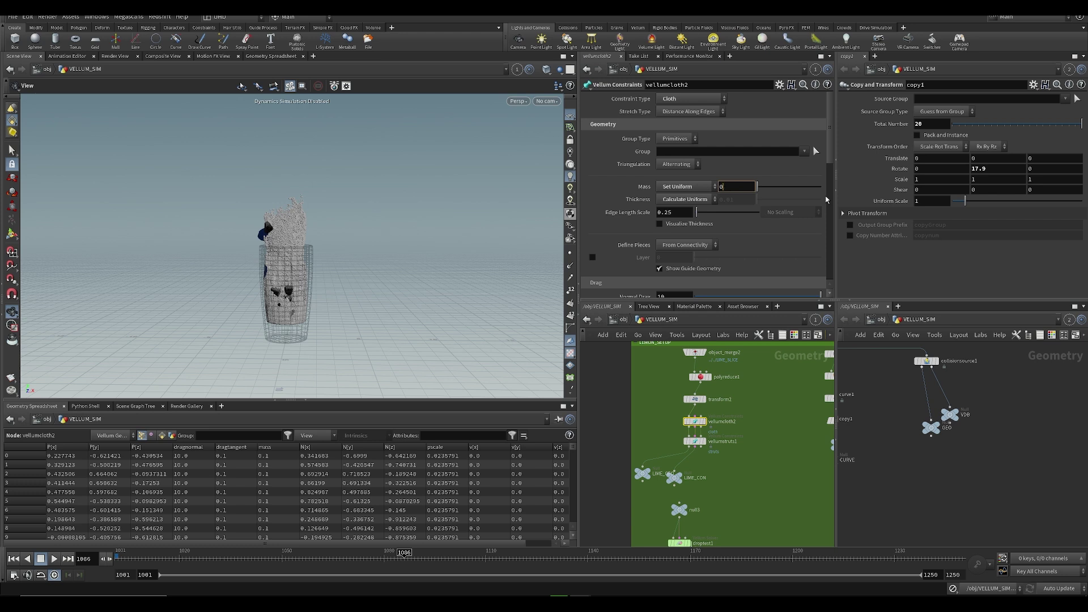
- In the ICE setup, set vellumconstraints1's Mass to Set Uniform with a value of 1
middle_drag(740, 406, 626, 445)
scroll(657, 460, down, 3)
middle_drag(725, 417, 642, 395)
scroll(644, 400, up, 6)
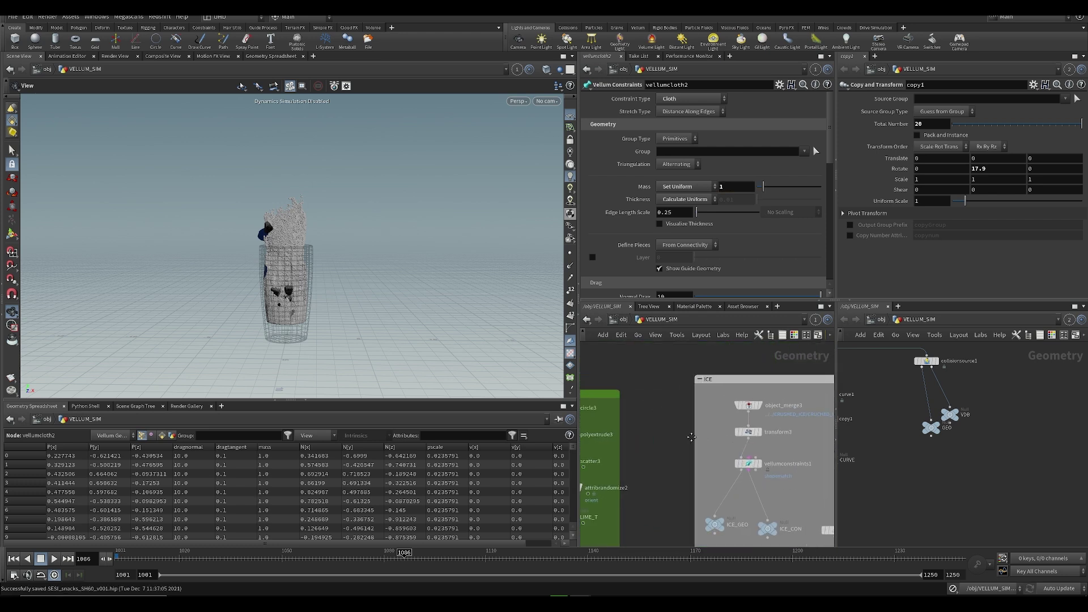
click(627, 440)
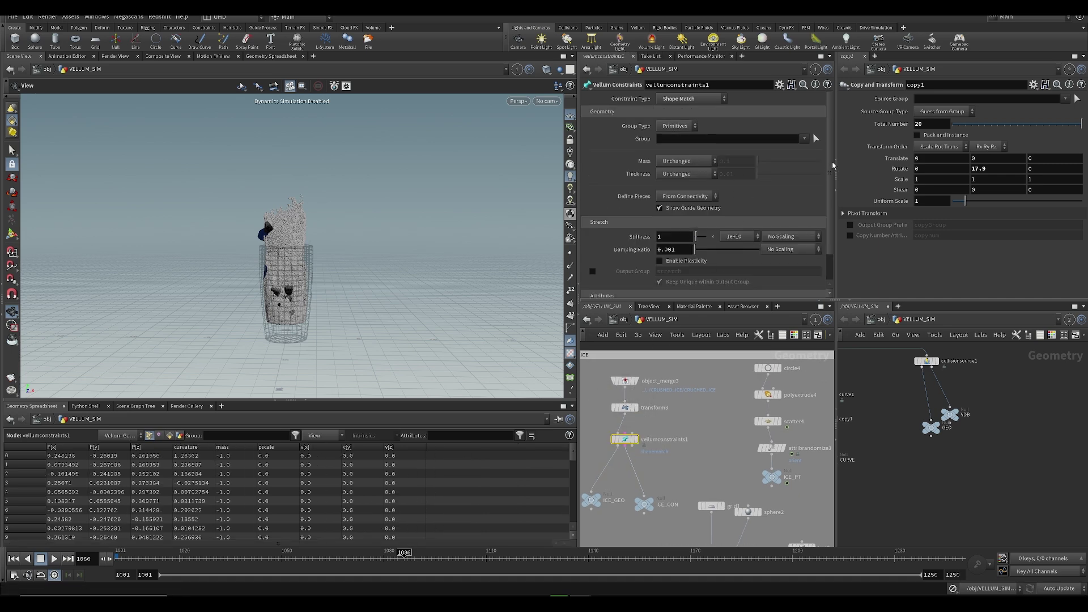
scroll(782, 215, down, 3)
scroll(755, 243, up, 3)
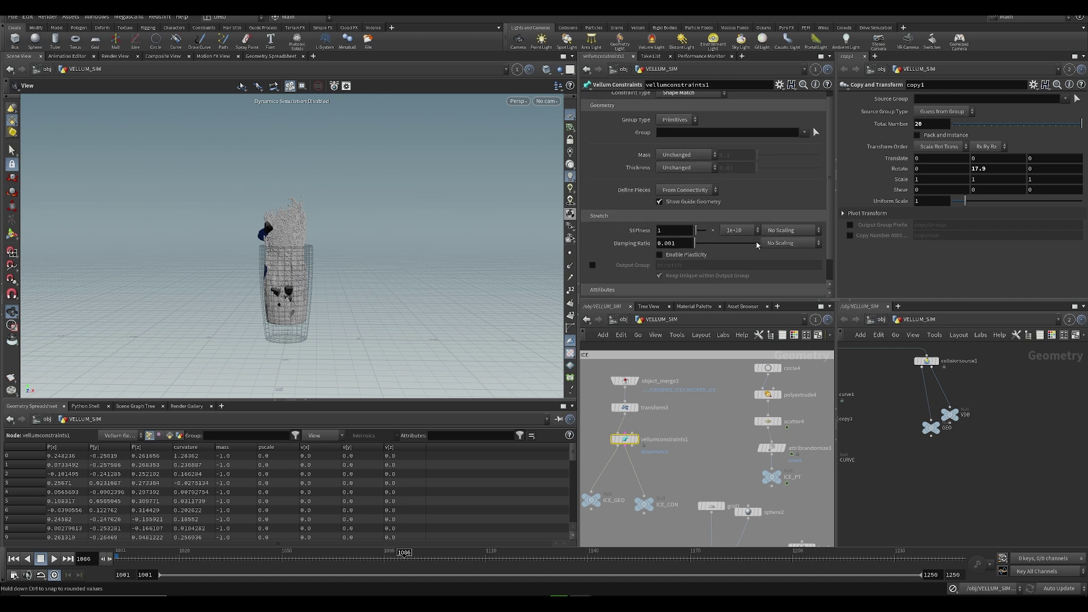
click(675, 159)
click(675, 182)
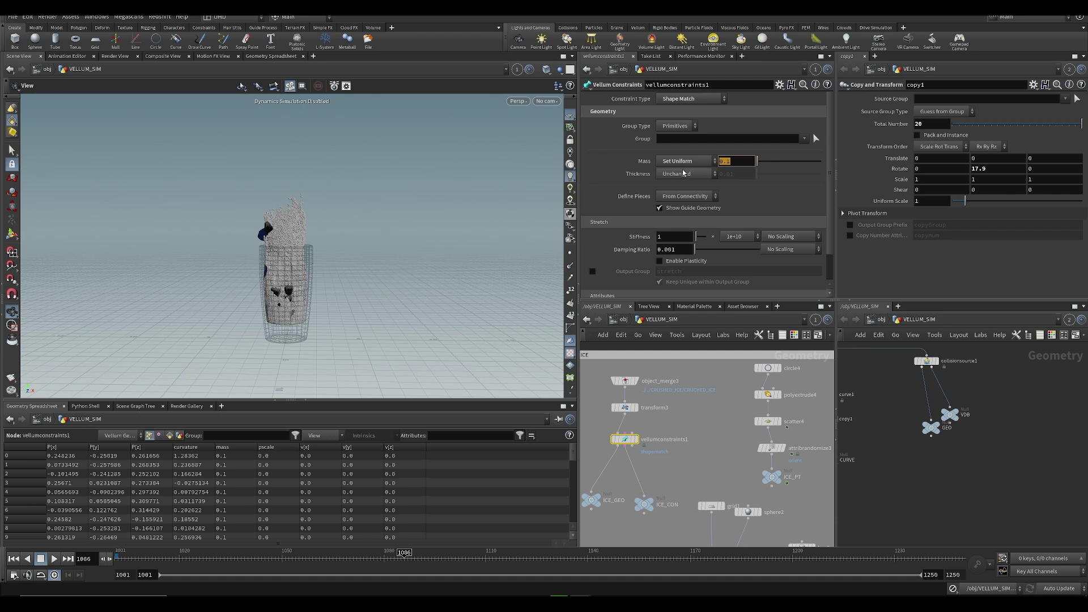
- Inspect the mass and density settings of vellumcloth1 in the MINT_LEAF setup and save the scene
scroll(744, 418, down, 3)
middle_drag(723, 430, 991, 405)
middle_drag(651, 379, 723, 419)
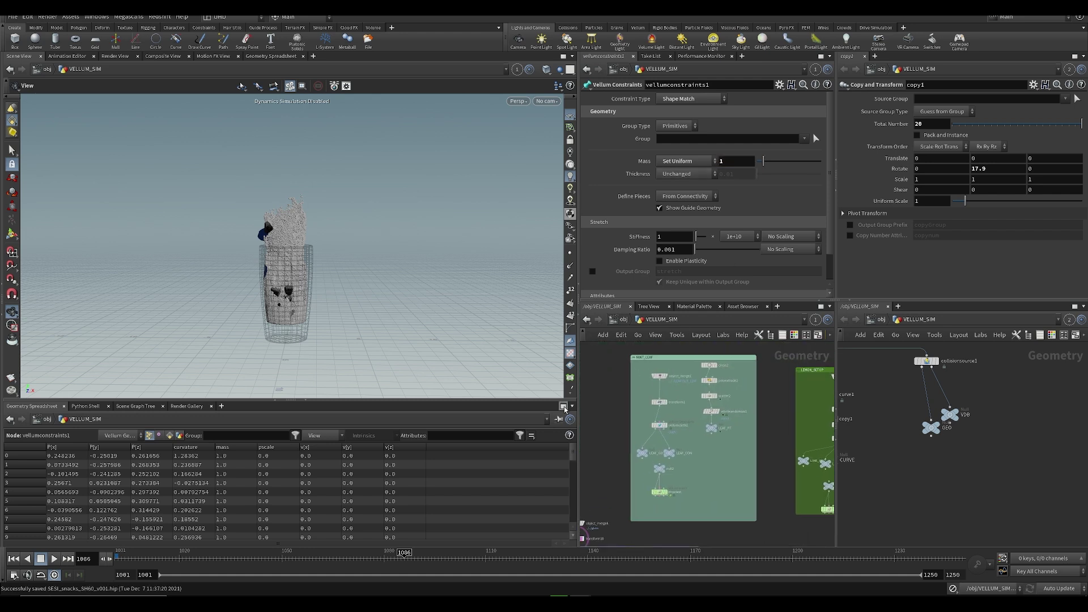
click(654, 425)
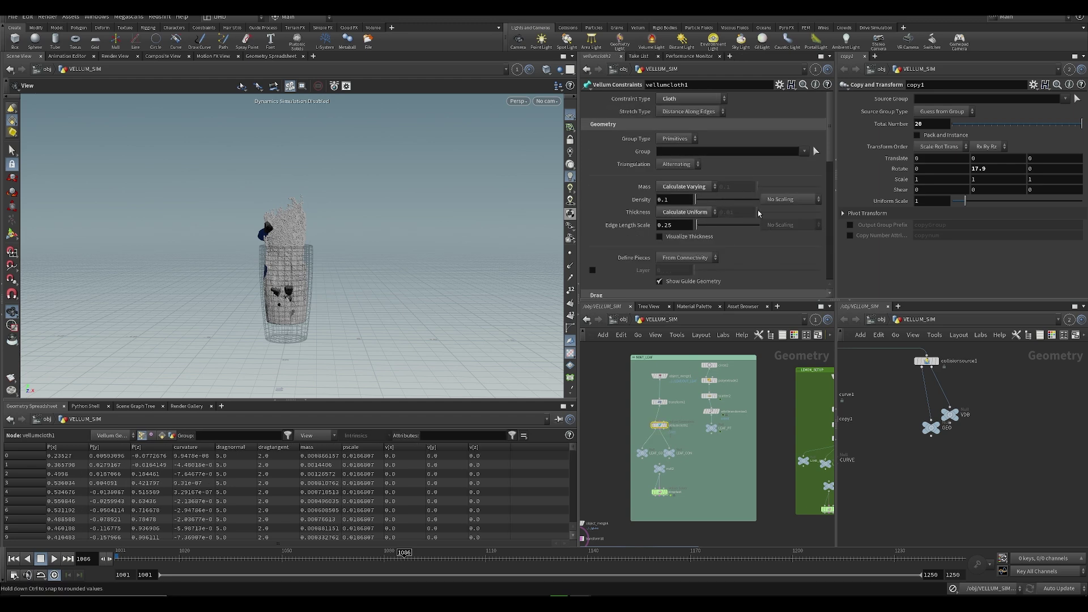
scroll(735, 398, down, 4)
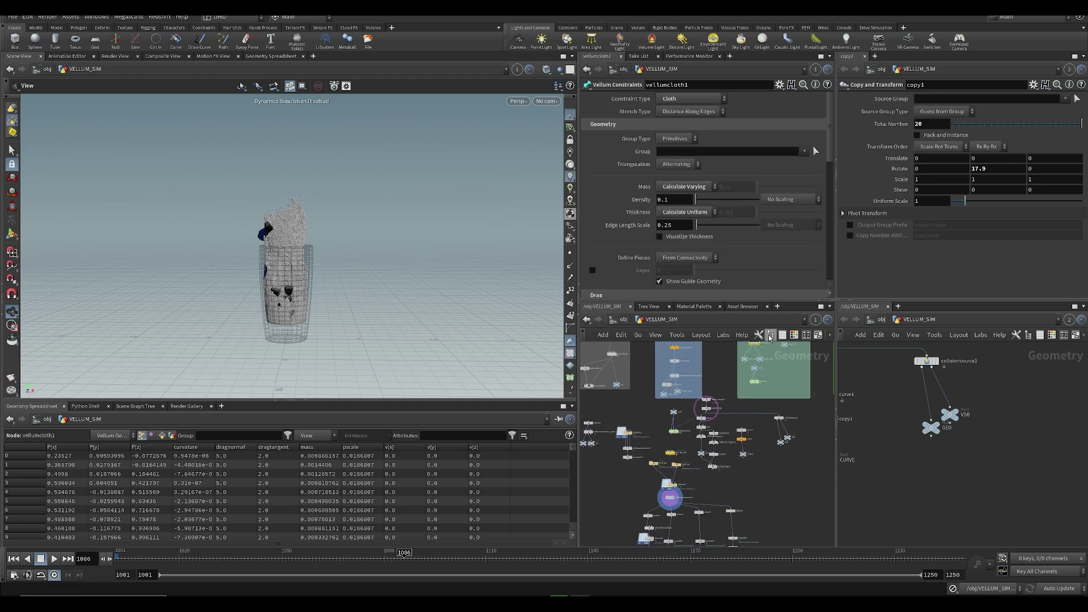
key(ctrl+s)
- Turn off the template display of transform10 to hide the wireframe glass, and save the scene
scroll(703, 412, up, 4)
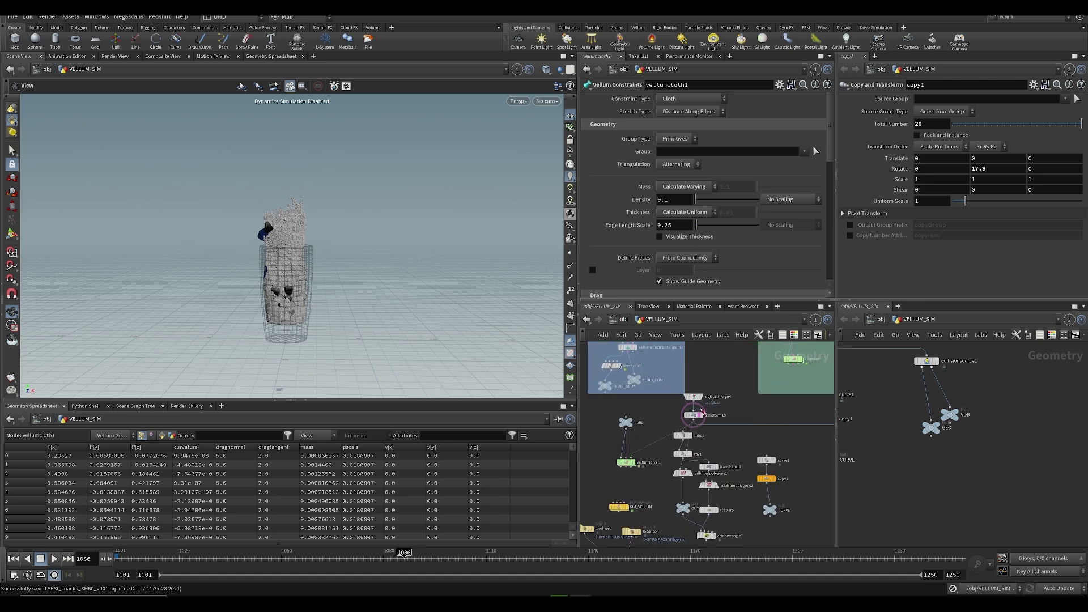
click(703, 426)
middle_drag(704, 426, 758, 379)
key(ctrl+s)
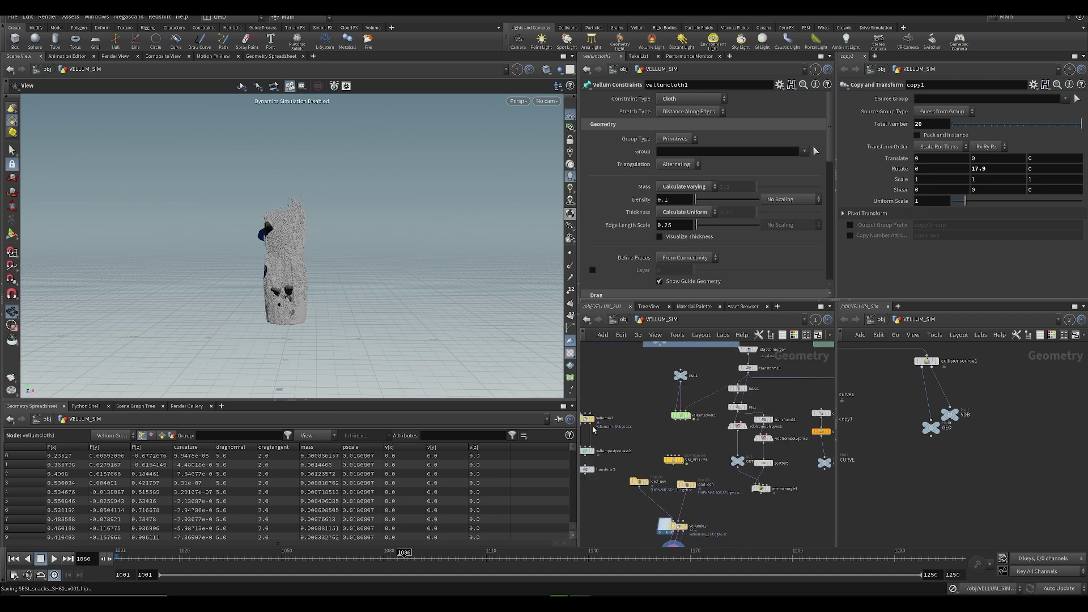
- Bring up the earlier MPlay flipbook to check the settled fluid level, and return to the network around SIM_VELLUM
middle_drag(649, 454, 661, 412)
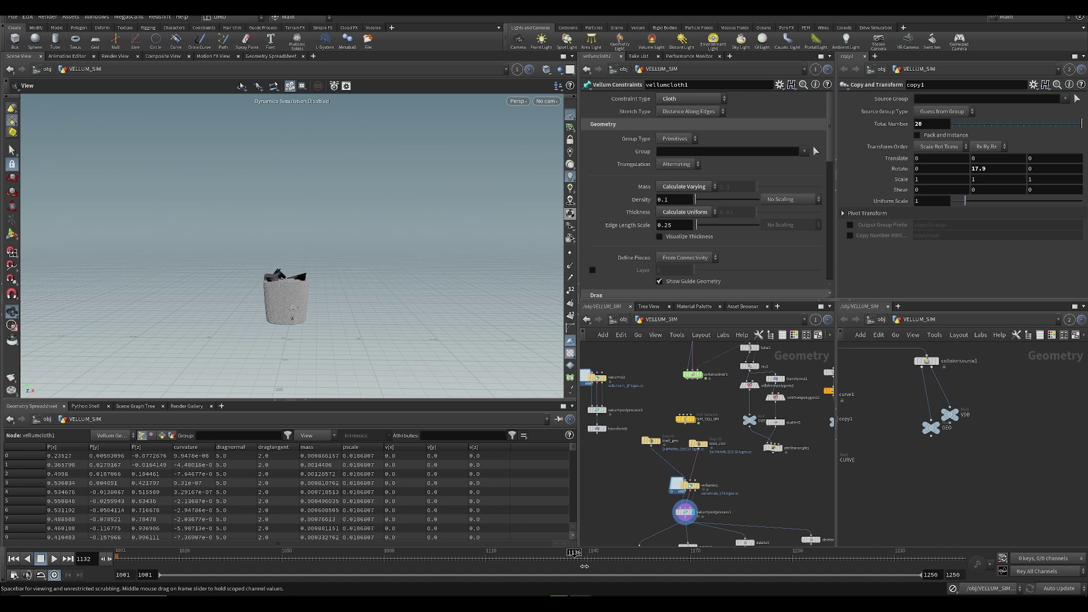
click(622, 602)
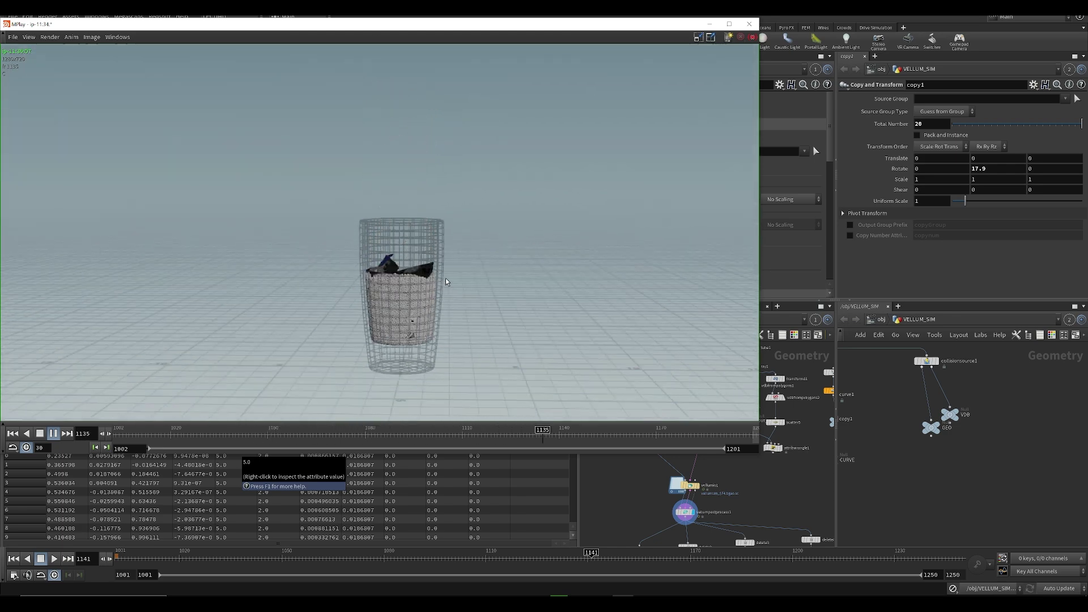
click(780, 493)
middle_drag(780, 495, 747, 500)
middle_drag(637, 400, 703, 558)
middle_drag(680, 400, 656, 484)
middle_drag(685, 441, 680, 142)
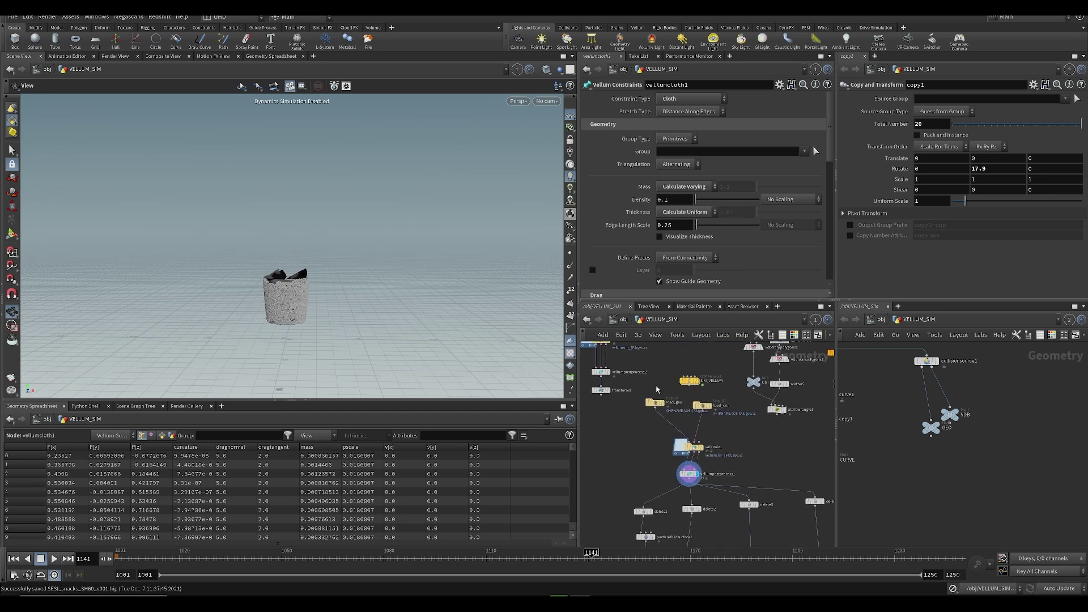
- Enter SIM_VELLUM to check FLUD_SOURCE's Activation expression, return to the VELLUM_SIM network and save the scene
double_click(687, 380)
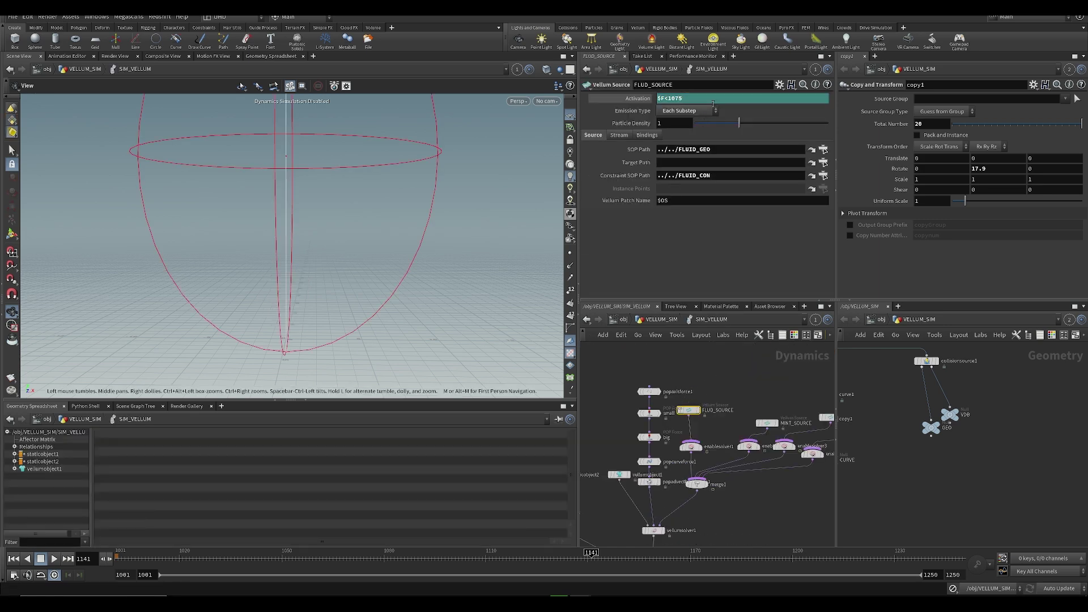
key(ctrl+s)
click(625, 319)
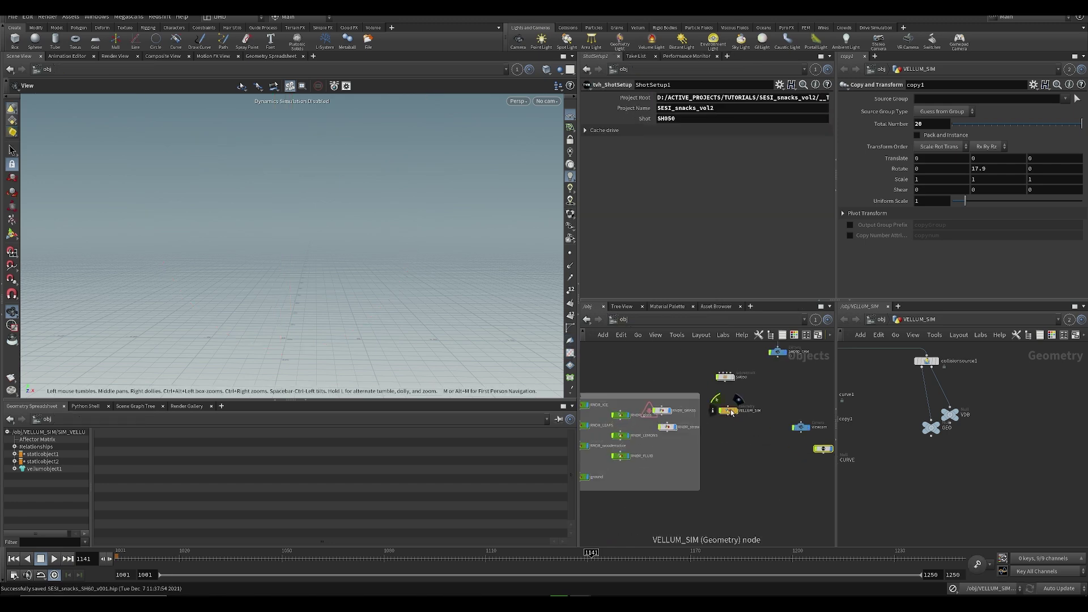
double_click(727, 410)
key(ctrl+s)
- Cache frames 1001 to 1200 of the simulation to disk in the background from vellumio1, and move the Render Manager aside
drag(653, 437, 736, 483)
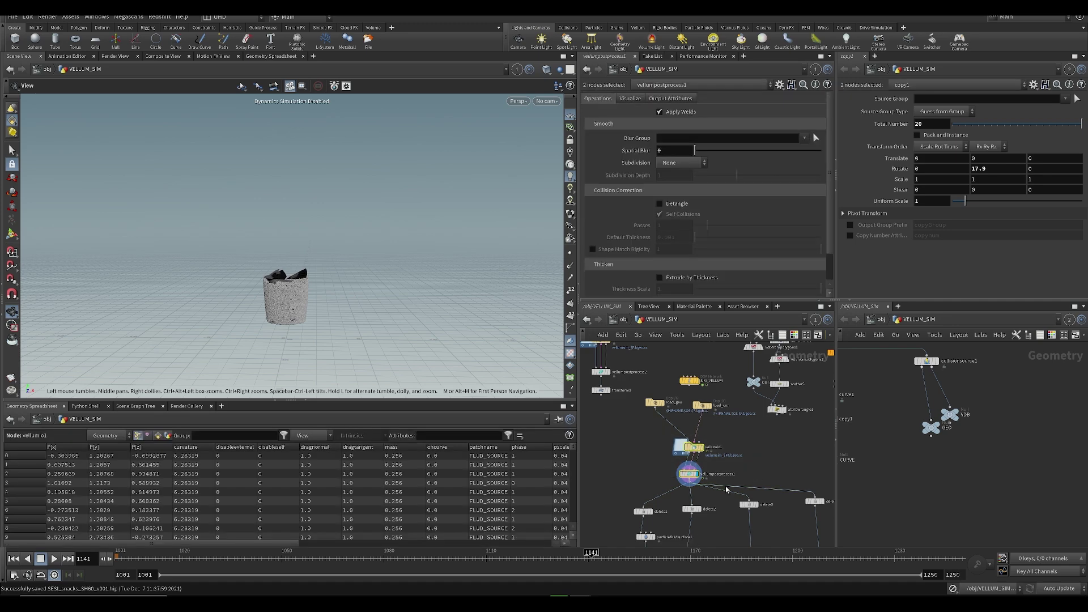
click(684, 447)
key(ctrl+s)
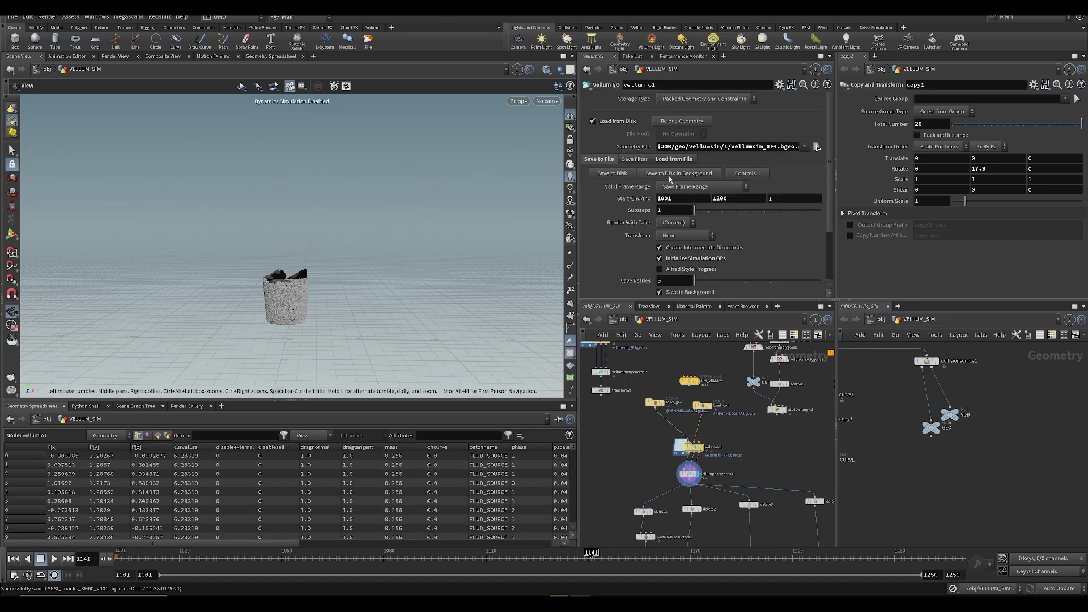
click(669, 174)
drag(402, 171, 651, 162)
middle_drag(631, 461, 613, 418)
middle_drag(675, 434, 649, 473)
drag(643, 439, 641, 440)
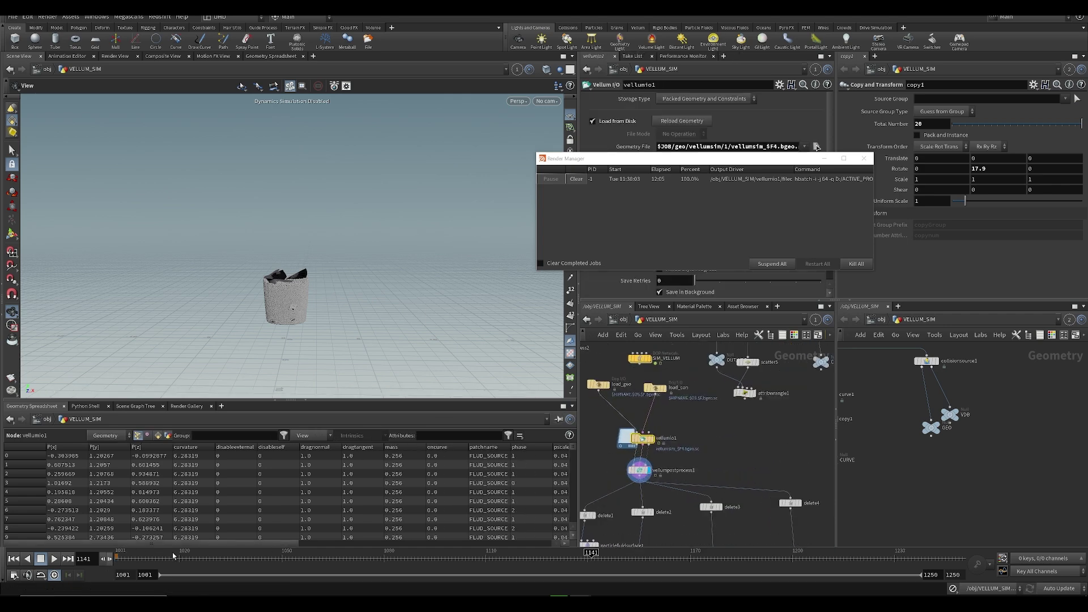
- Scrub the new cache to frame 1098, look through viewcam and frame the whole fluid column
drag(159, 556, 446, 567)
right_drag(312, 231, 340, 272)
click(547, 101)
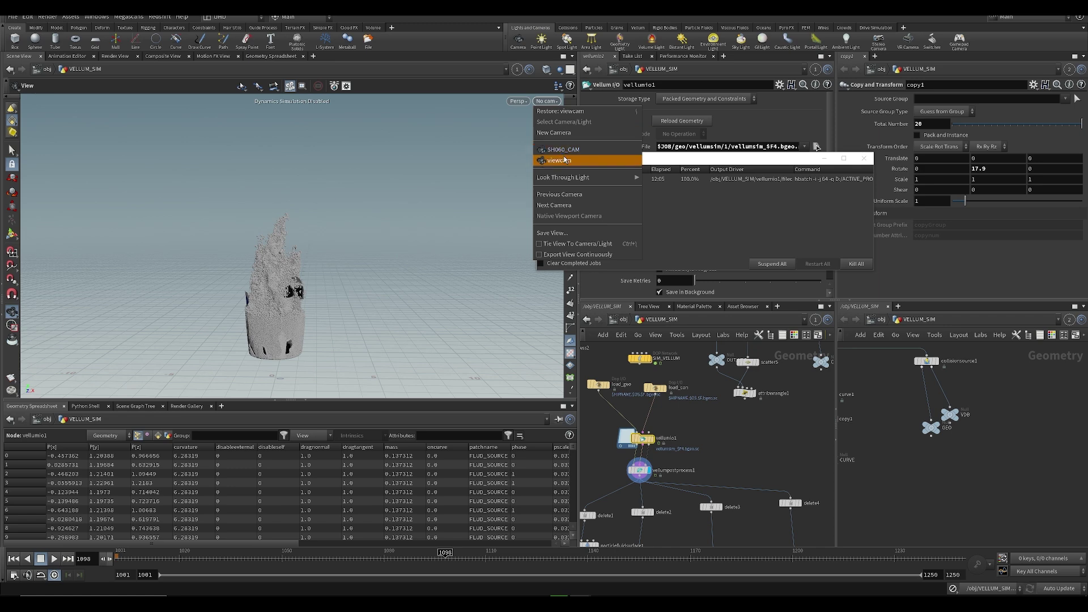
click(561, 160)
click(570, 142)
key(f)
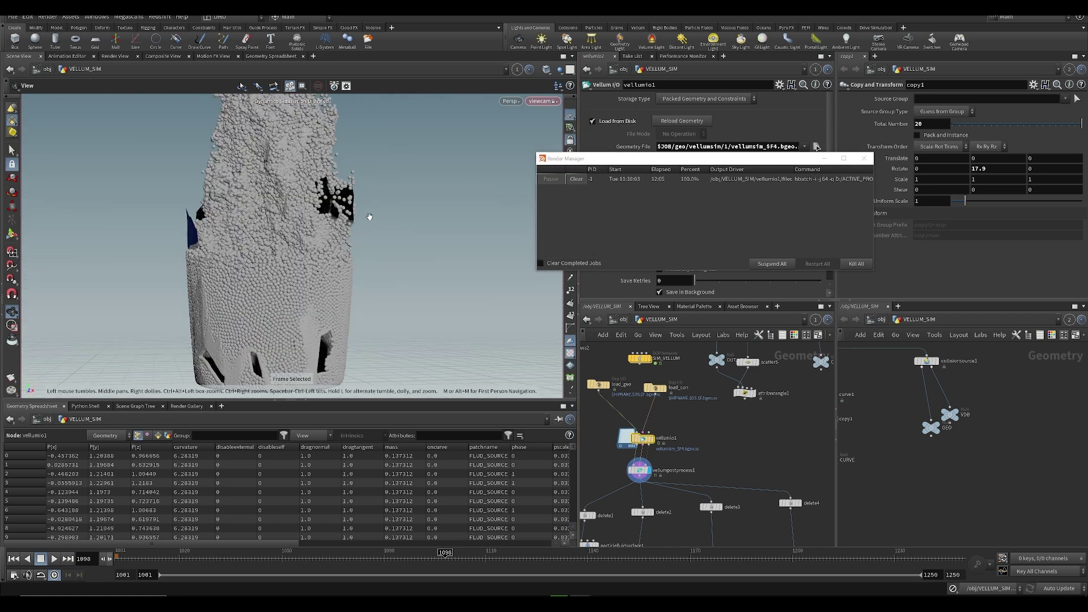
right_drag(314, 260, 273, 285)
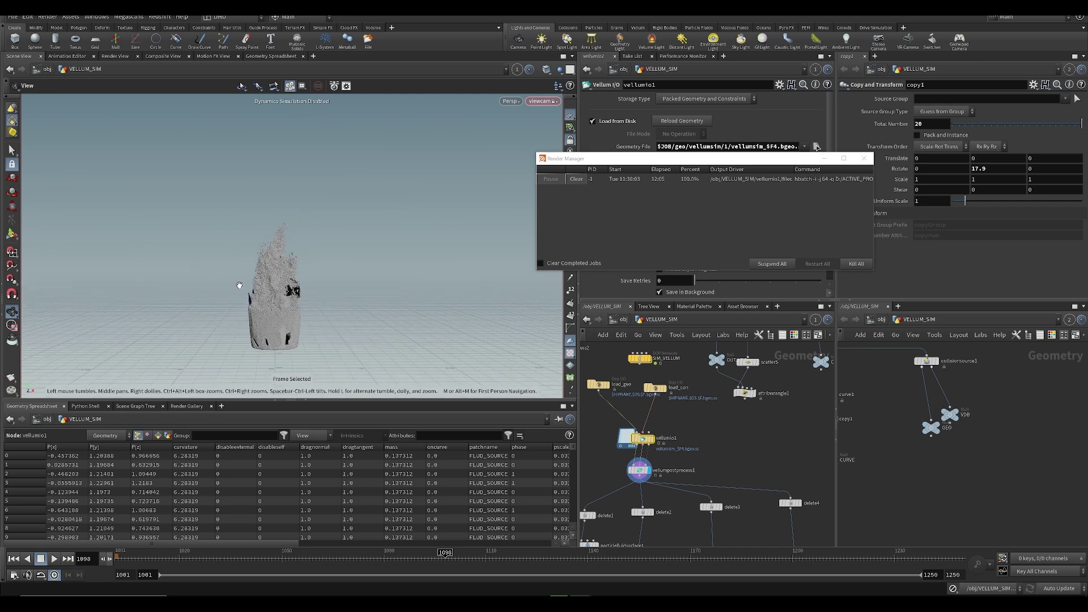
- Generate a flipbook of frames 1001 to 1200, enlarge the MPlay window and watch the fluid fill the glass shape
click(11, 377)
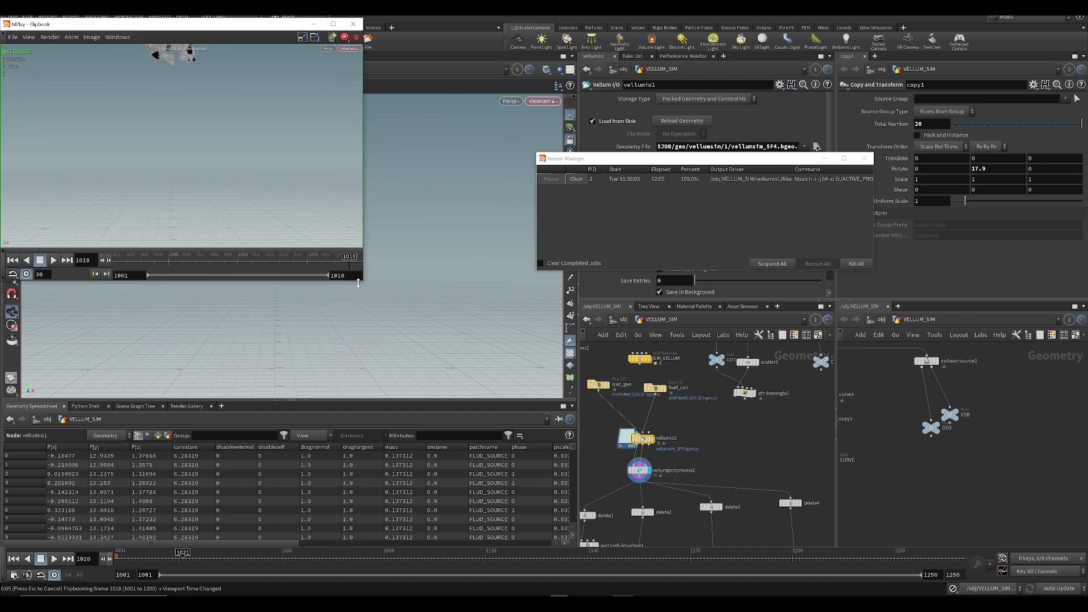
drag(362, 282, 683, 441)
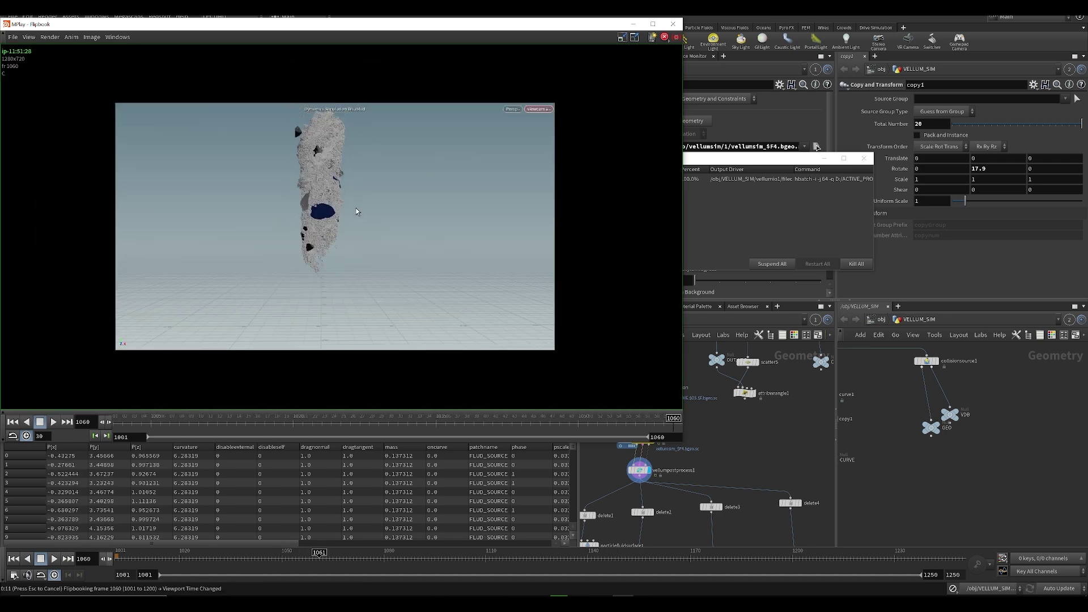
scroll(321, 227, up, 2)
scroll(322, 243, down, 3)
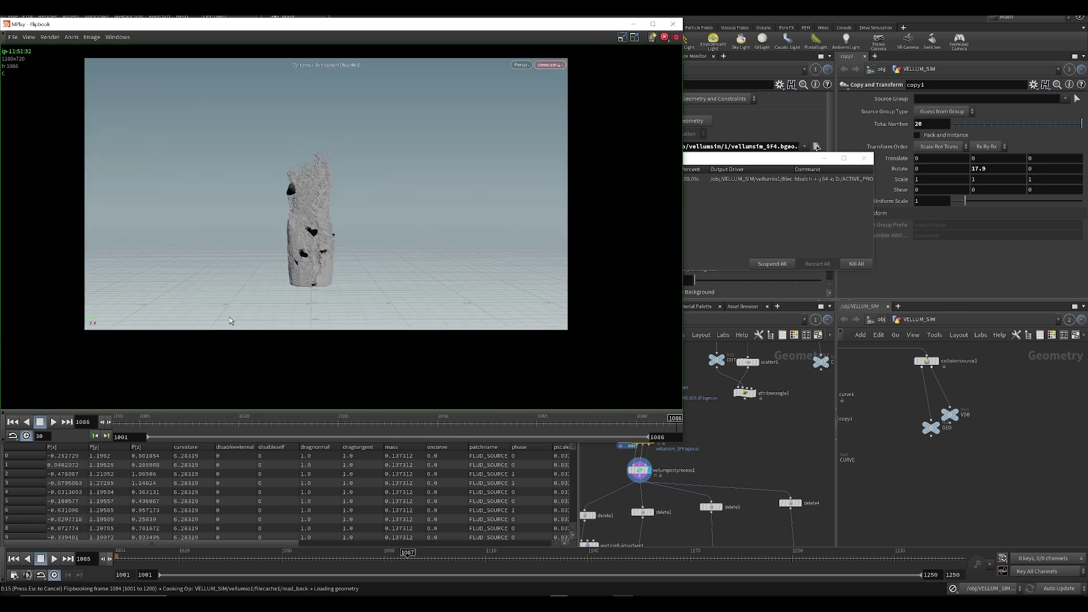
scroll(318, 222, up, 3)
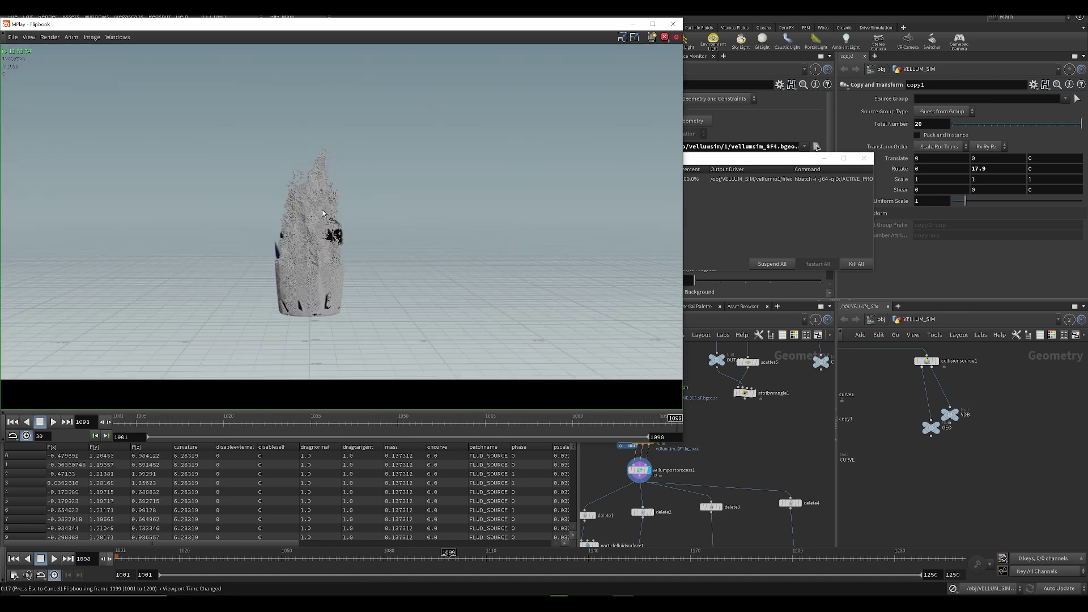
scroll(367, 252, down, 3)
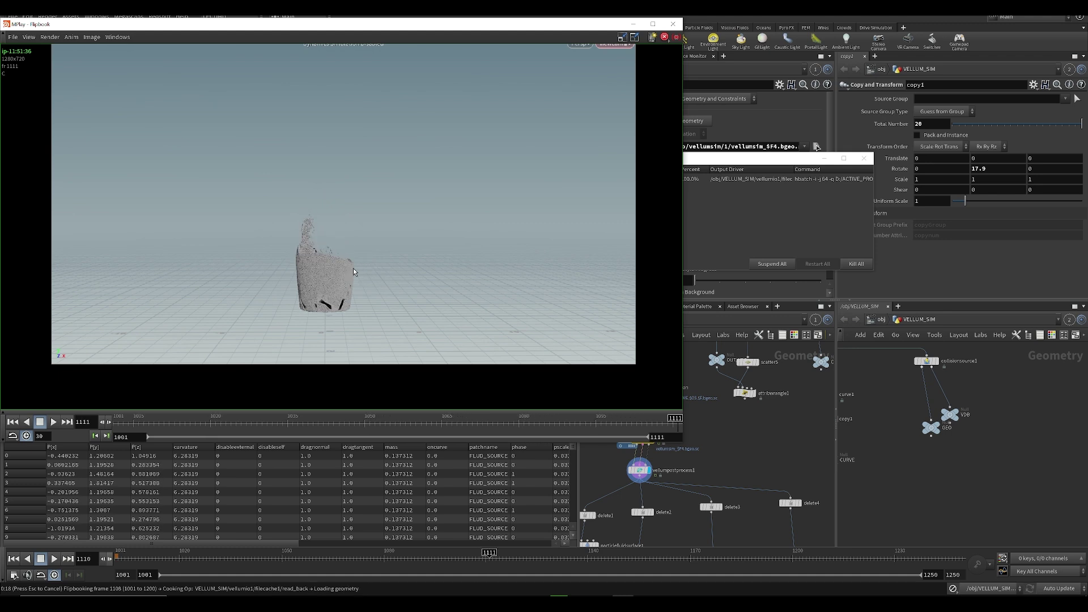
middle_drag(357, 231, 352, 269)
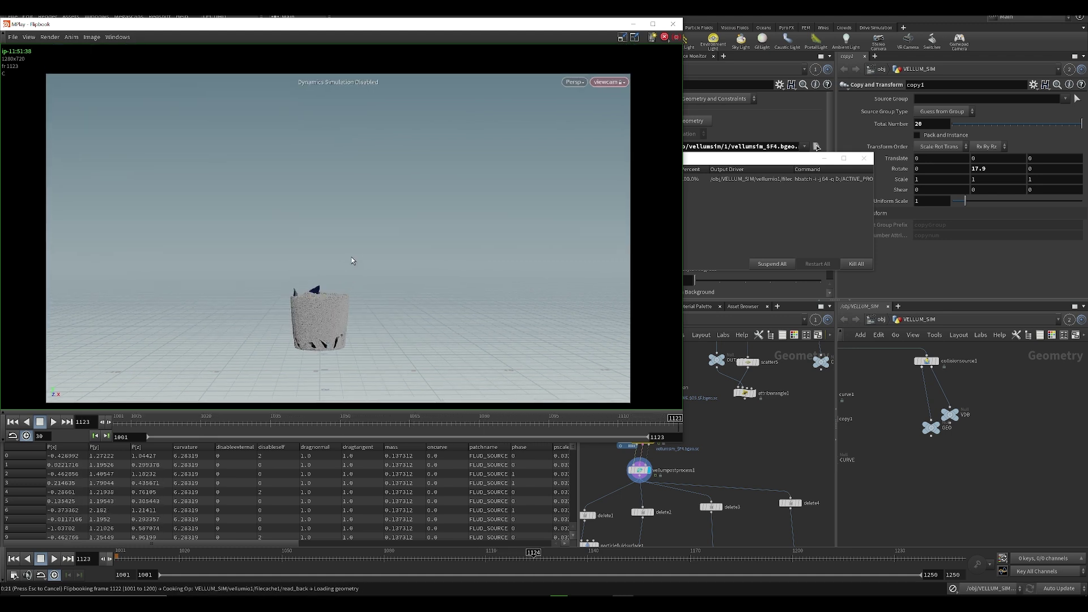
- Play the flipbook, scrub to frame 1171 and examine the leaves at the fluid surface up close
key(Up)
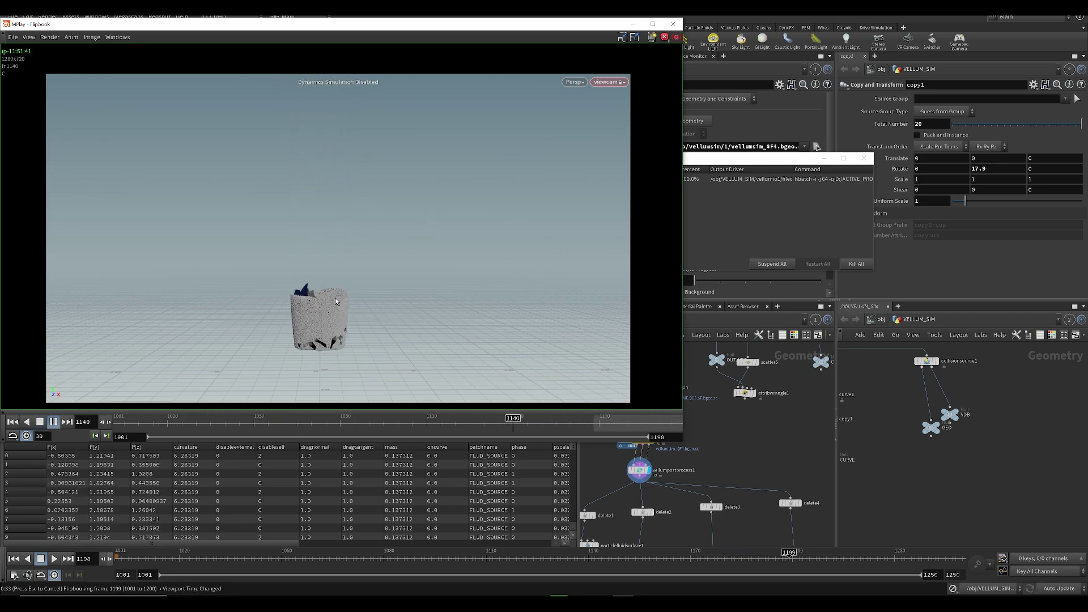
drag(321, 426, 599, 464)
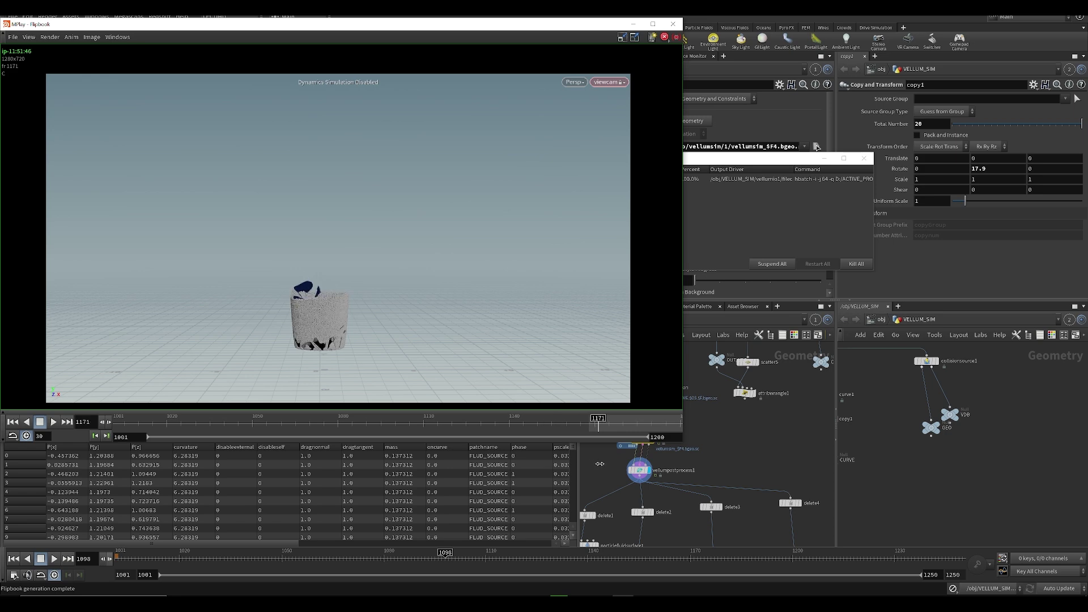
scroll(314, 308, up, 3)
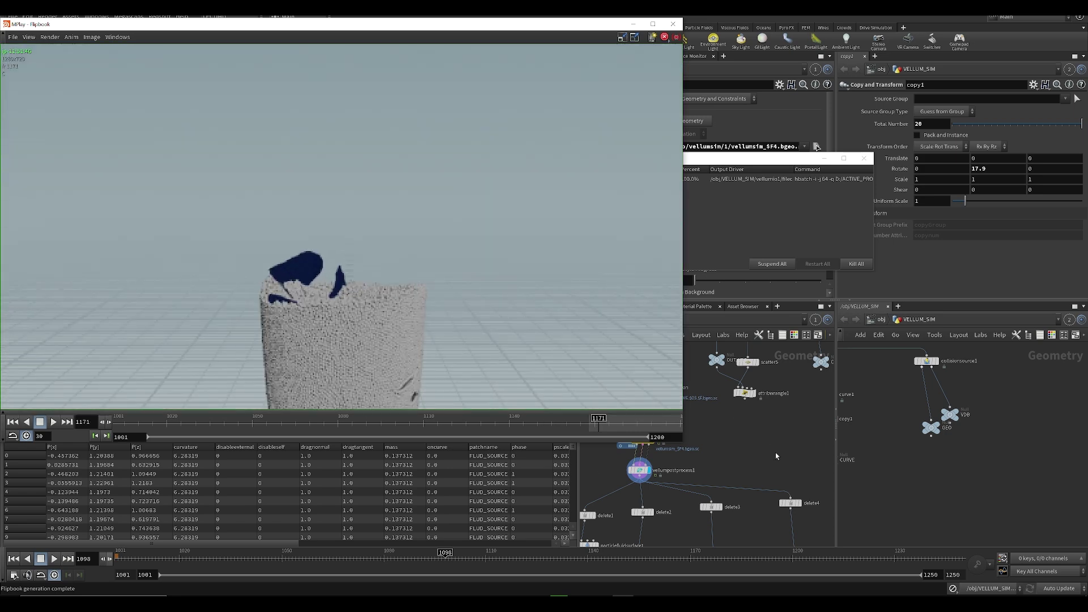
- Return to the VELLUM_SIM network, template transform10 to show the wireframe glass, and go to frame 1132
middle_drag(776, 453, 697, 505)
scroll(697, 505, down, 4)
middle_drag(751, 447, 610, 546)
middle_drag(679, 460, 875, 451)
middle_drag(699, 478, 724, 405)
scroll(725, 404, up, 3)
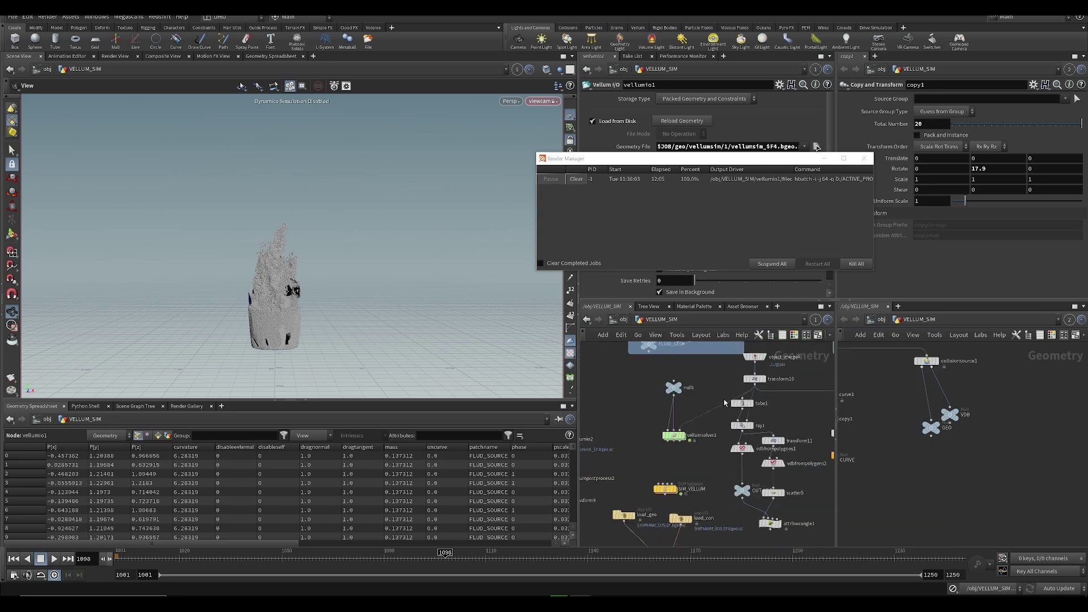
click(761, 378)
middle_drag(792, 369, 638, 475)
click(551, 559)
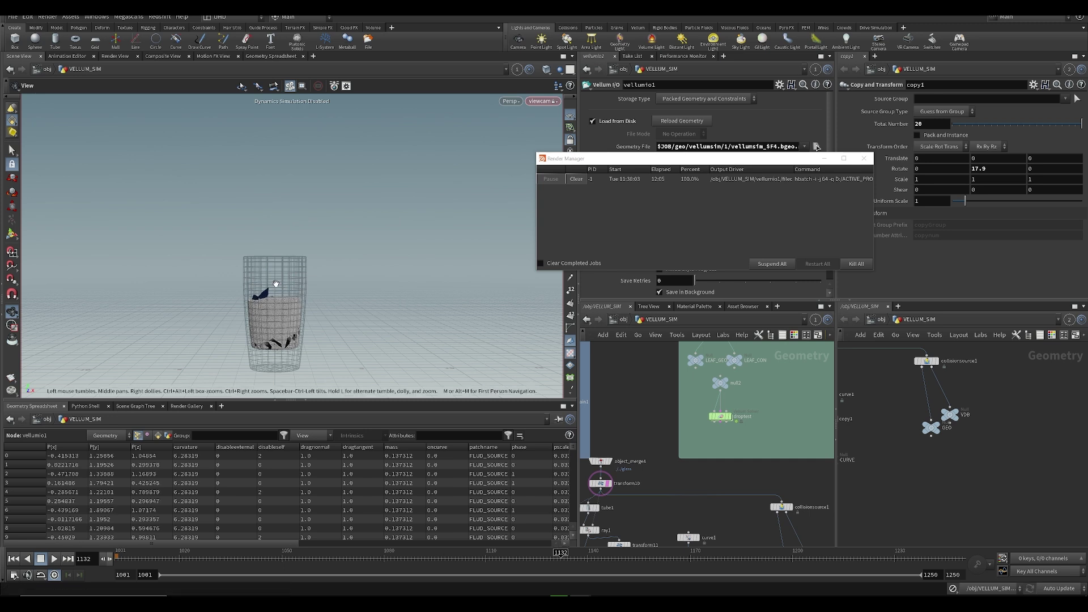
- Move the Render Manager clear of the parameters and inspect the Bend stiffness of vellumcloth1 in the MINT_LEAF setup
middle_drag(751, 409, 662, 476)
scroll(662, 476, down, 5)
scroll(660, 402, up, 5)
mouse_move(665, 425)
middle_down()
mouse_move(681, 434)
mouse_move(667, 433)
middle_up()
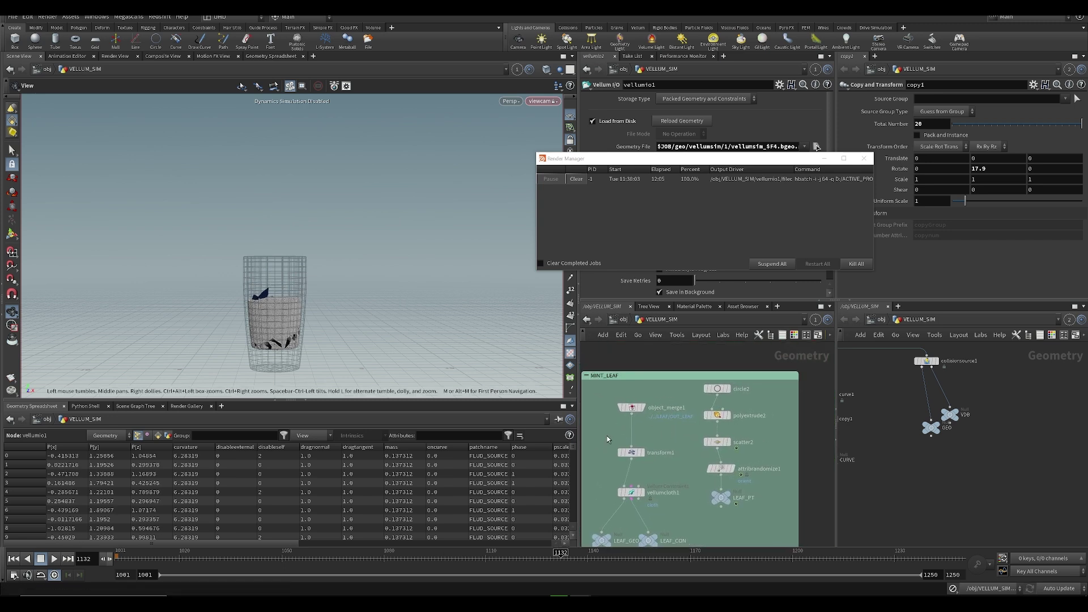
middle_drag(615, 481, 635, 446)
drag(685, 158, 856, 147)
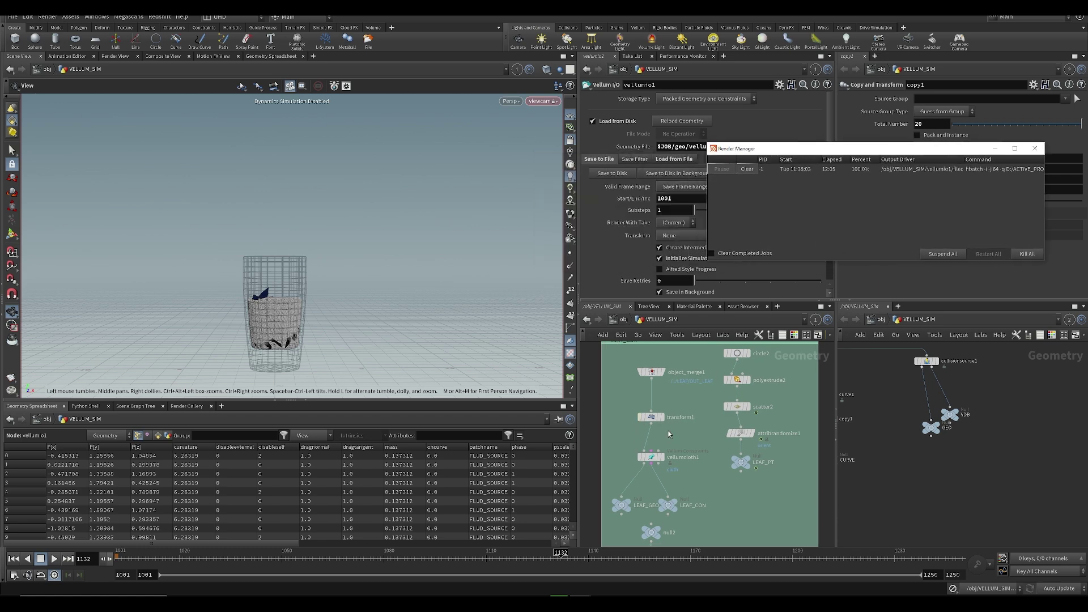
click(651, 457)
drag(770, 151, 869, 157)
scroll(723, 231, down, 15)
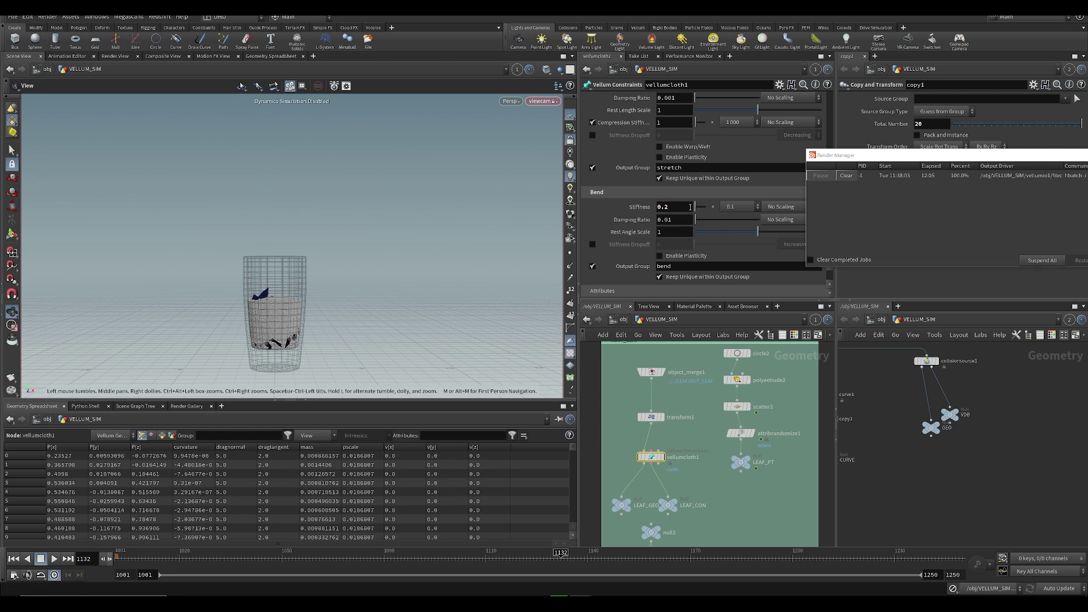
scroll(726, 408, down, 4)
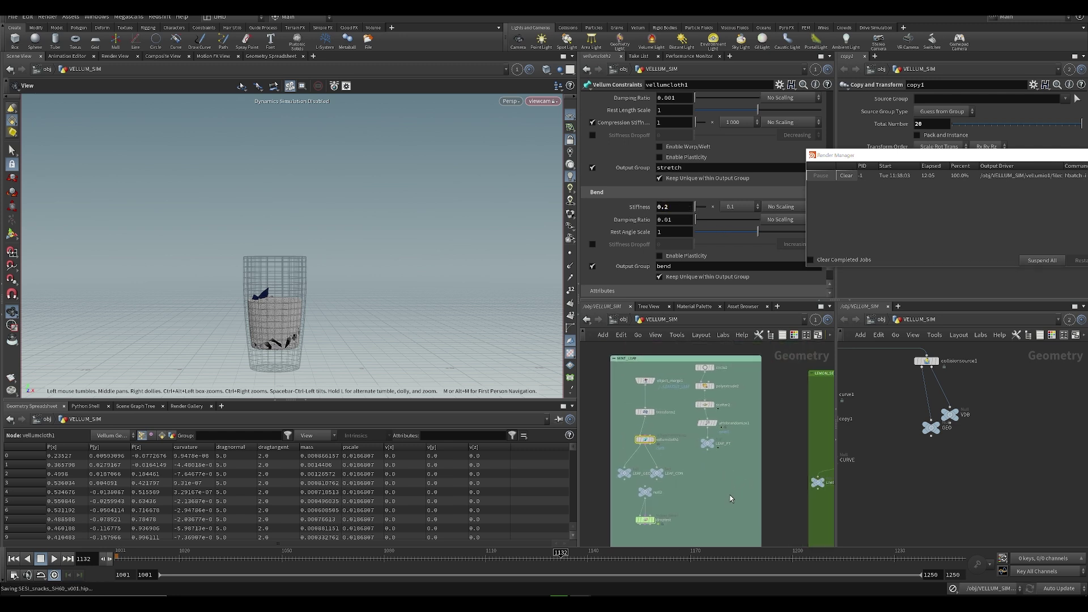
- Set the Density of vellumcloth1 in the MINT_LEAF setup to 0.5
middle_drag(730, 491, 790, 379)
scroll(732, 192, up, 10)
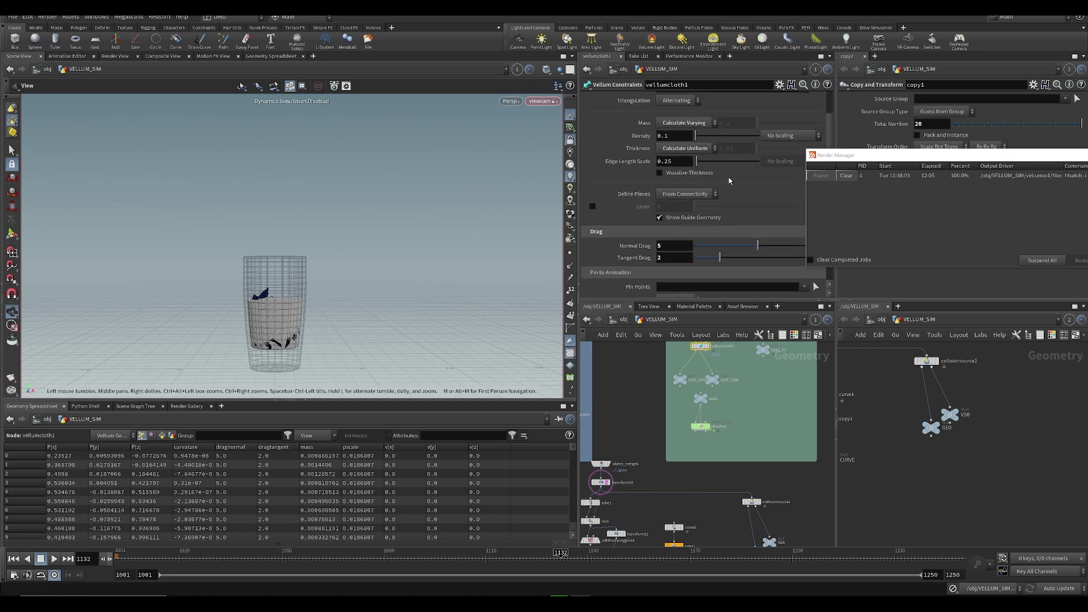
scroll(730, 181, up, 1)
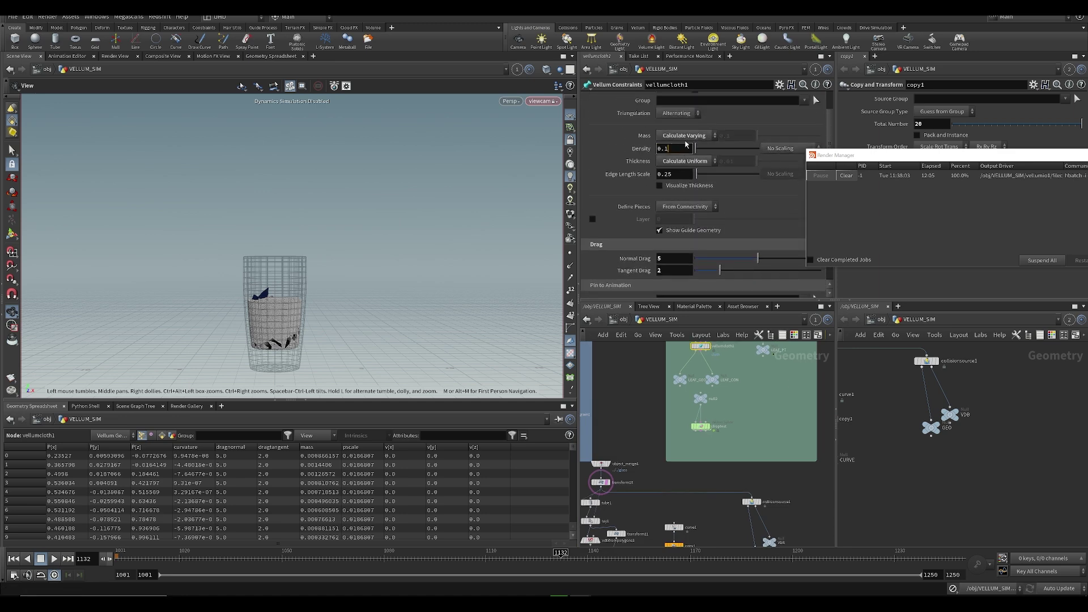
key(Return)
- Set the Force Total Count of scatter4 in the ICE setup to 4
middle_drag(641, 416, 658, 456)
scroll(702, 421, down, 3)
middle_drag(797, 442, 678, 448)
middle_drag(714, 432, 638, 452)
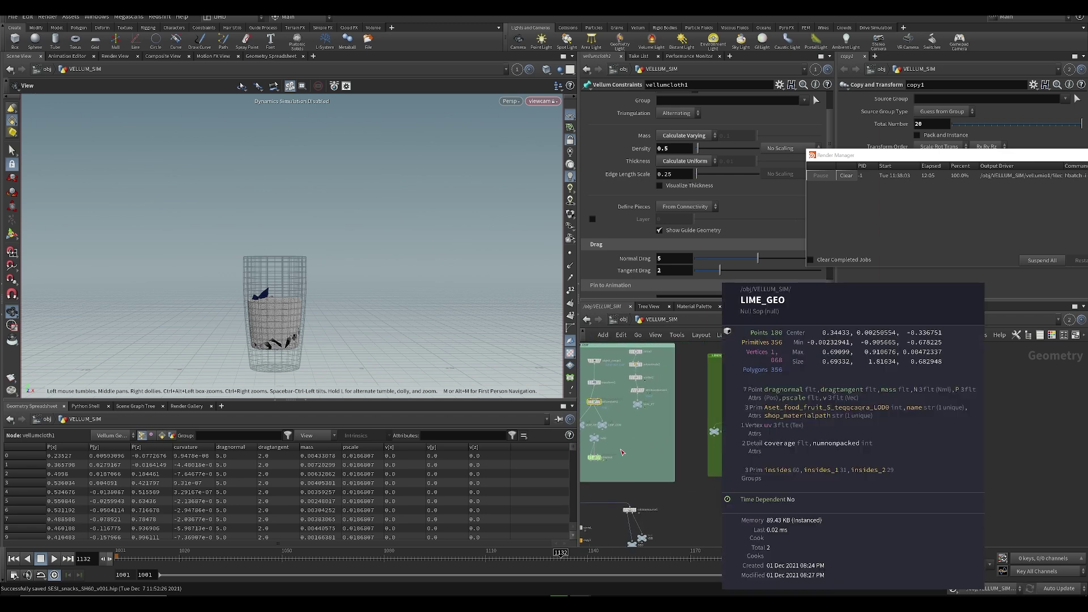
middle_drag(754, 443, 618, 460)
scroll(689, 383, up, 3)
mouse_move(753, 418)
middle_down()
mouse_move(849, 400)
mouse_move(882, 455)
middle_up()
mouse_move(748, 488)
middle_down()
mouse_move(574, 493)
mouse_move(642, 482)
middle_up()
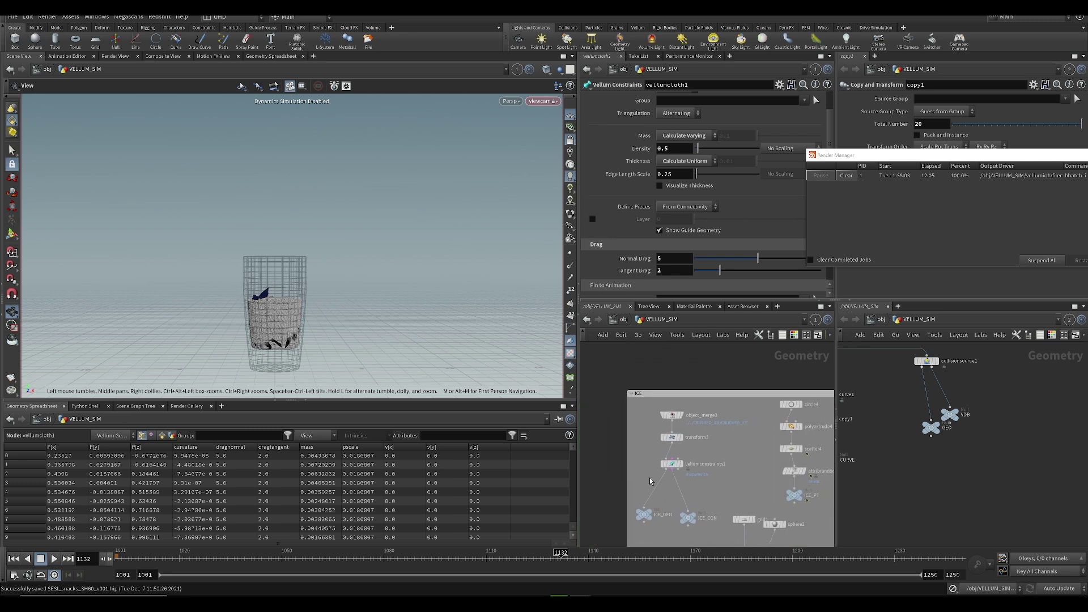
middle_drag(708, 467, 680, 456)
drag(763, 438, 781, 448)
key(ctrl+z)
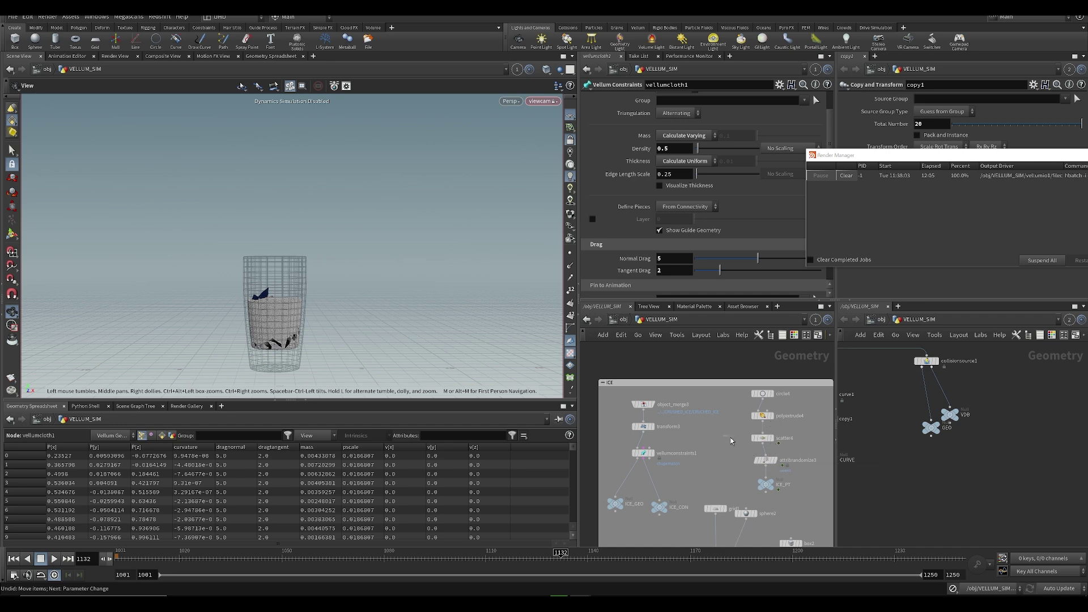
click(763, 438)
text(4)
key(Return)
- Set the Uniform Scale of sphere1 in the fluid setup to 0.8 and save the scene
scroll(789, 447, down, 3)
middle_drag(789, 447, 1001, 440)
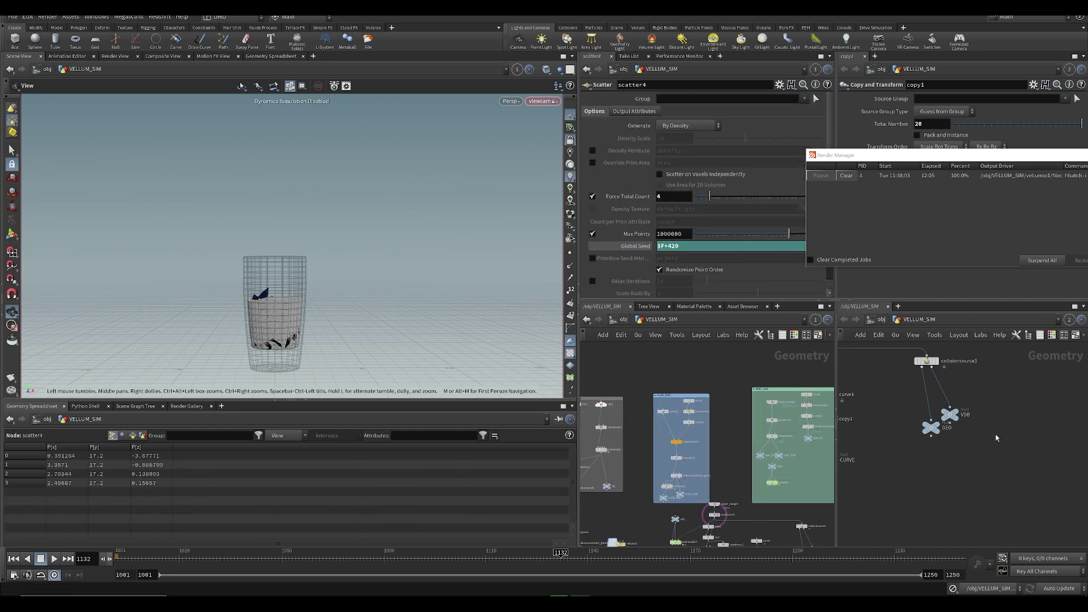
scroll(709, 403, up, 3)
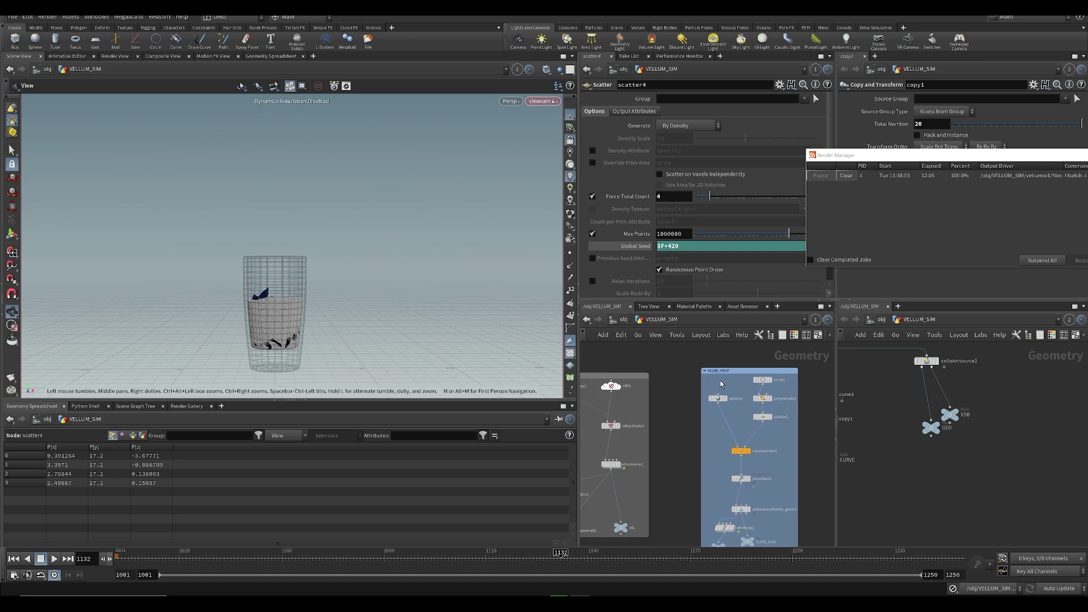
click(718, 398)
double_click(674, 155)
text(0.7)
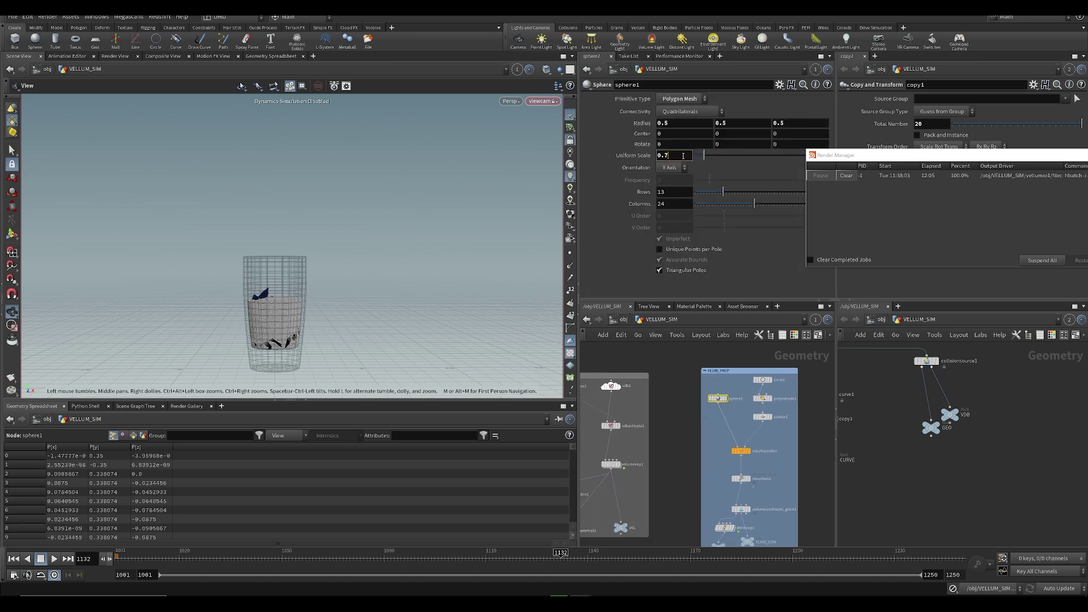
key(Return)
key(ctrl+s)
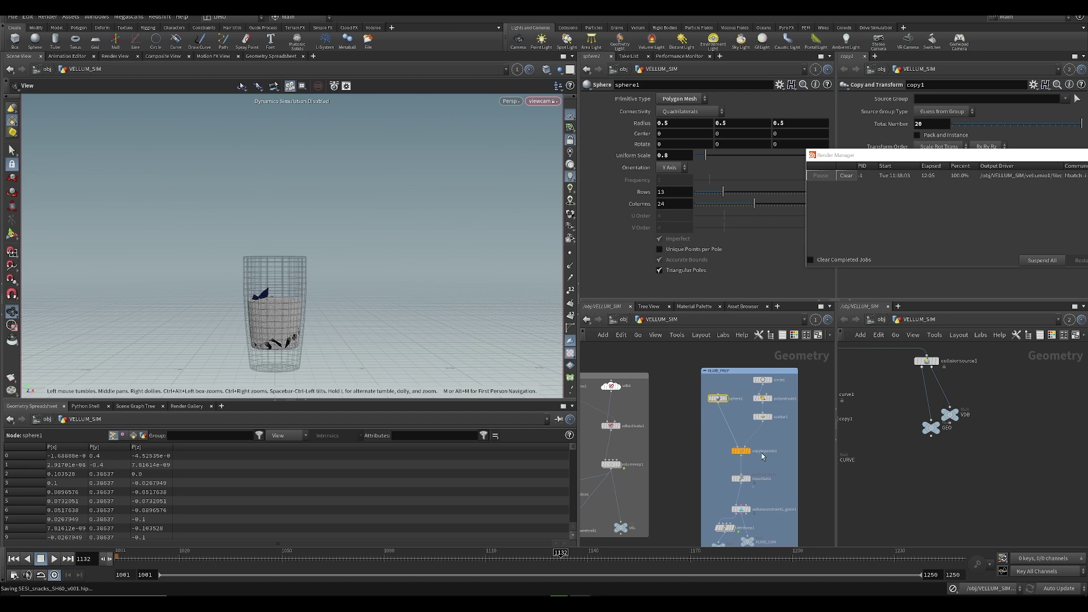
- Inspect the fluid grain constraints and the source nodes in the forces network of vellumsolver1, and return to VELLUM_SIM
middle_drag(687, 450, 666, 410)
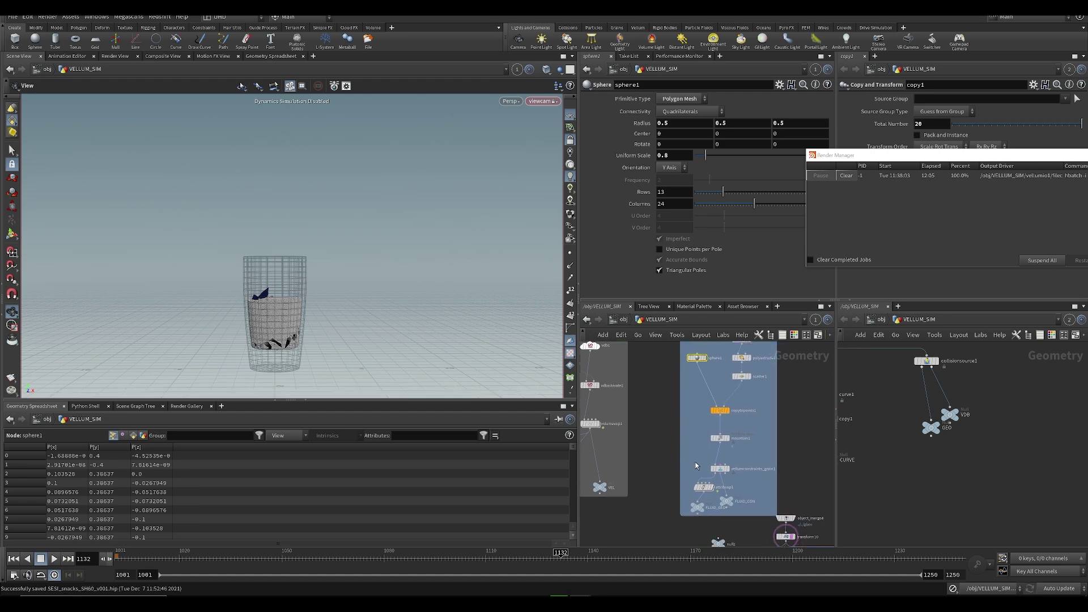
click(720, 469)
middle_drag(701, 469, 707, 435)
scroll(706, 435, down, 3)
middle_drag(732, 538, 680, 443)
double_click(664, 409)
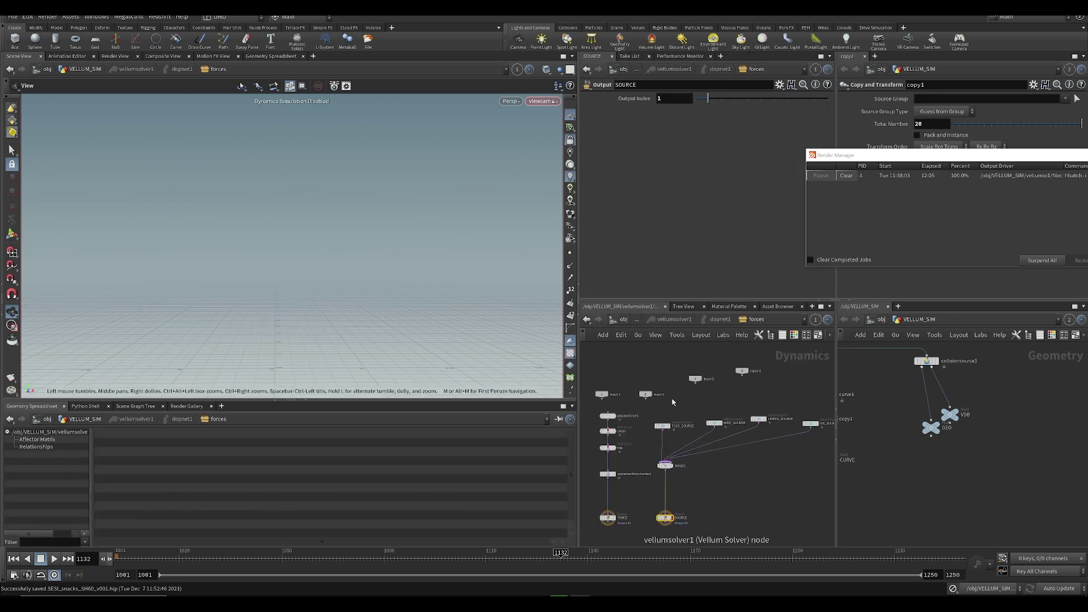
middle_drag(808, 450, 720, 452)
scroll(720, 453, up, 3)
middle_drag(637, 500, 758, 446)
scroll(758, 445, down, 3)
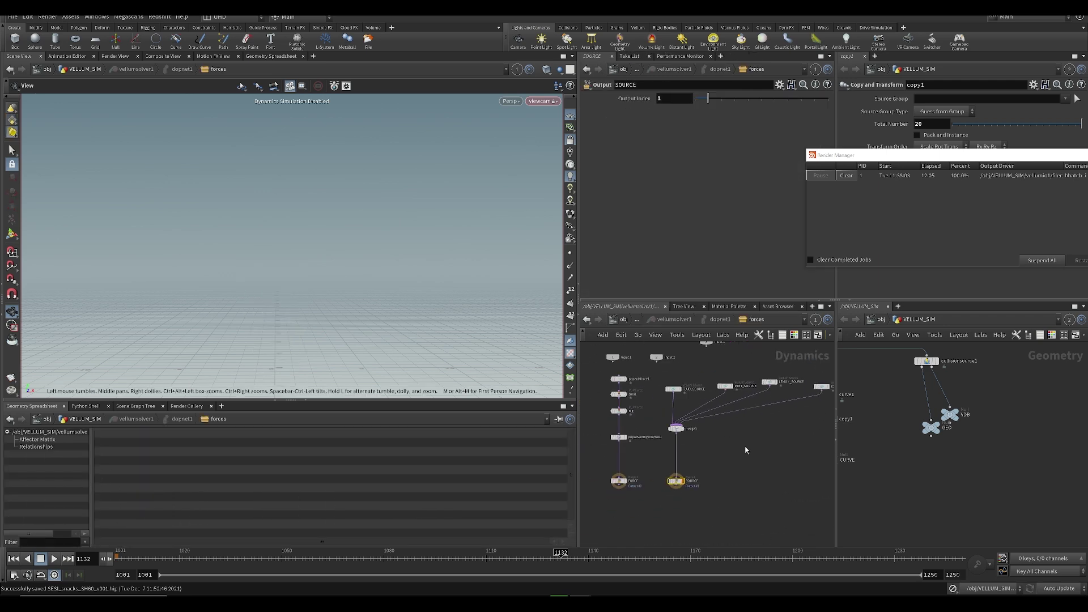
key(u)
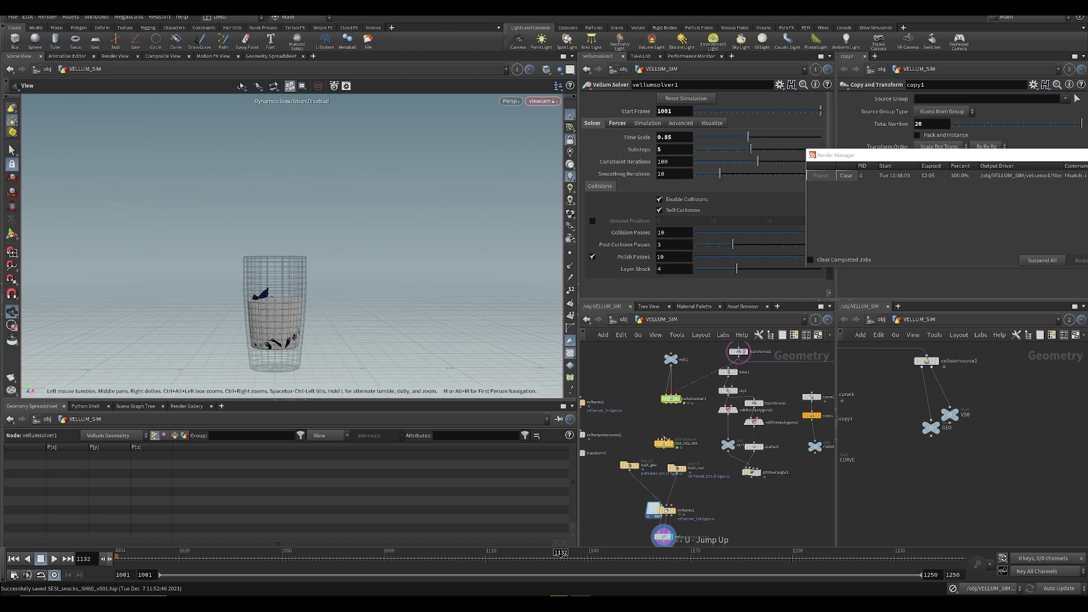
- Open the SIM_VELLUM network and, with the ICE setup shown alongside, set the Force Total Count of scatter4 to 3
double_click(665, 442)
middle_drag(757, 395, 654, 401)
drag(659, 462, 718, 473)
scroll(923, 524, down, 5)
scroll(956, 456, up, 2)
middle_drag(1014, 438, 846, 396)
scroll(957, 454, up, 2)
scroll(926, 441, up, 2)
scroll(960, 430, down, 4)
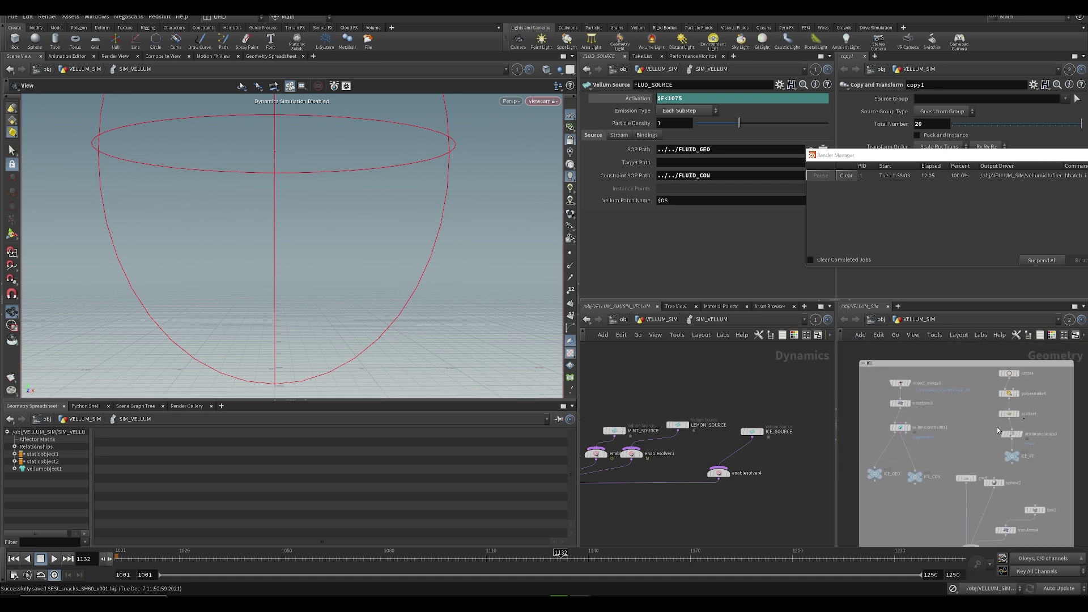
click(974, 421)
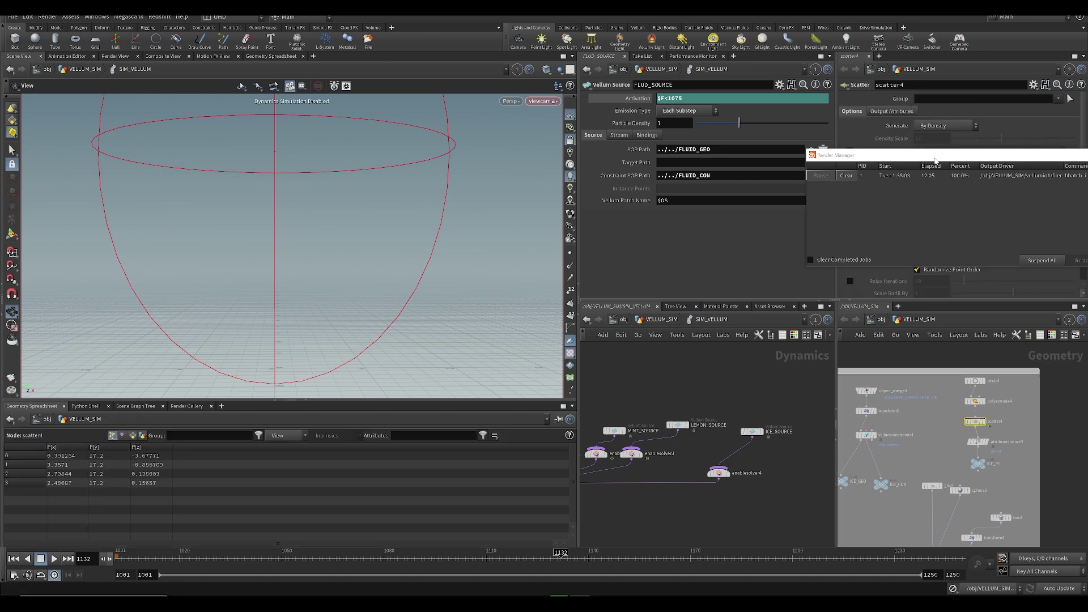
scroll(928, 196, down, 1)
- Set the Enable Solvers expression of enablesolver4, which drives ICE_SOURCE, to $F<1050
middle_drag(673, 491, 697, 482)
drag(702, 450, 778, 507)
click(642, 100)
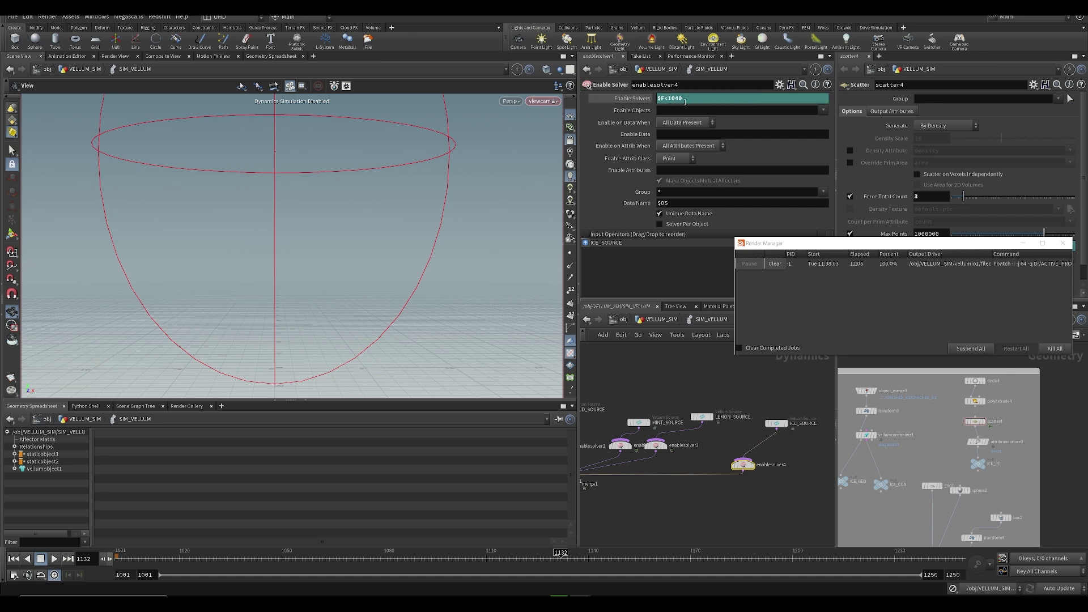
text(0)
- Set the Activation expression of the FLUD_SOURCE Vellum Source to $F<1080
middle_drag(669, 525, 823, 502)
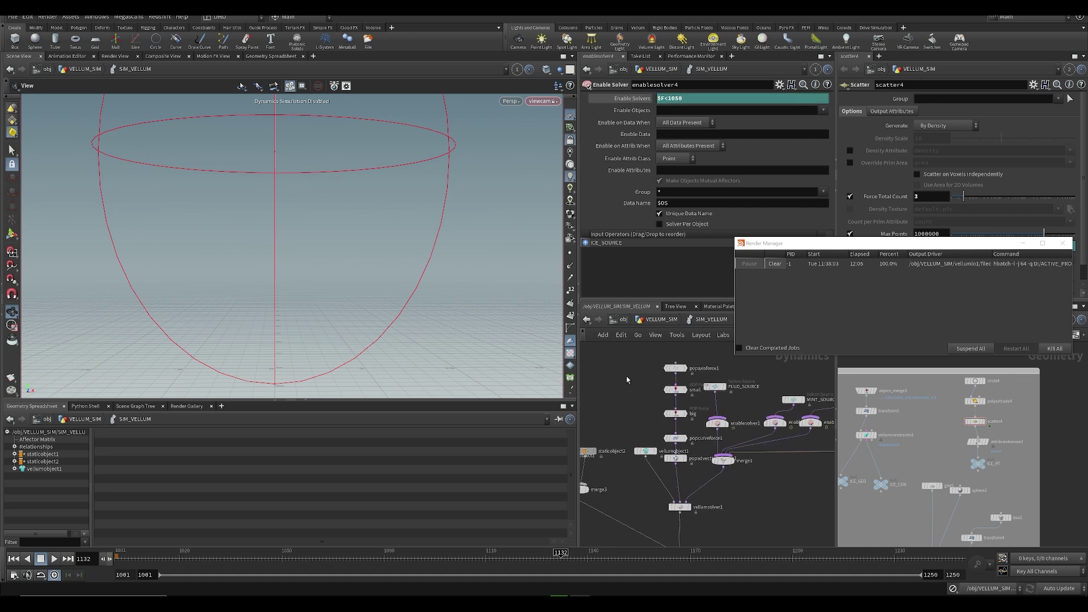
middle_drag(627, 380, 612, 417)
click(699, 422)
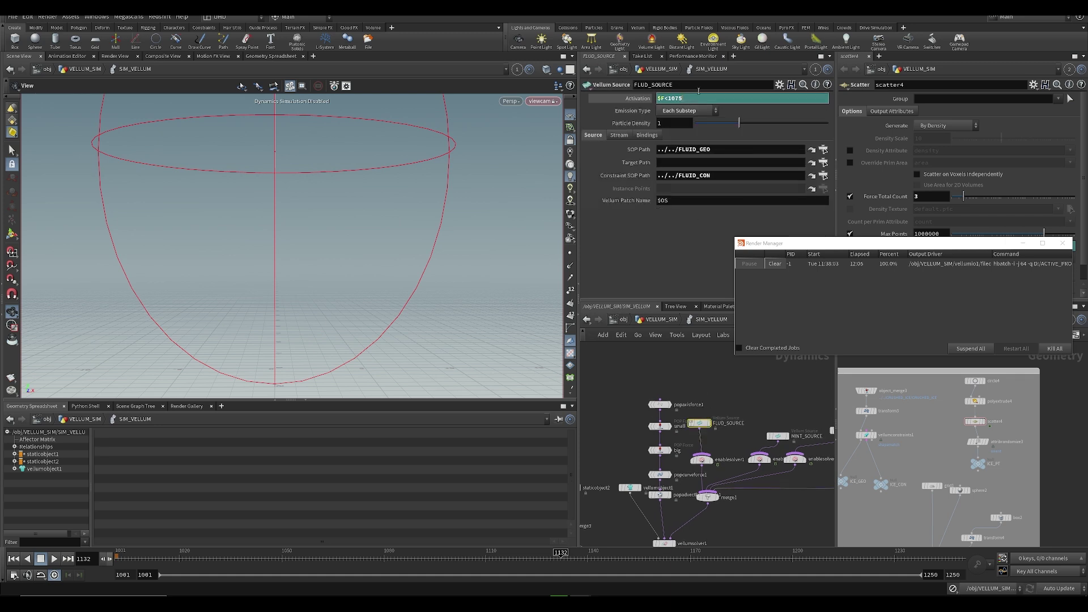
text(85)
text(0)
click(731, 385)
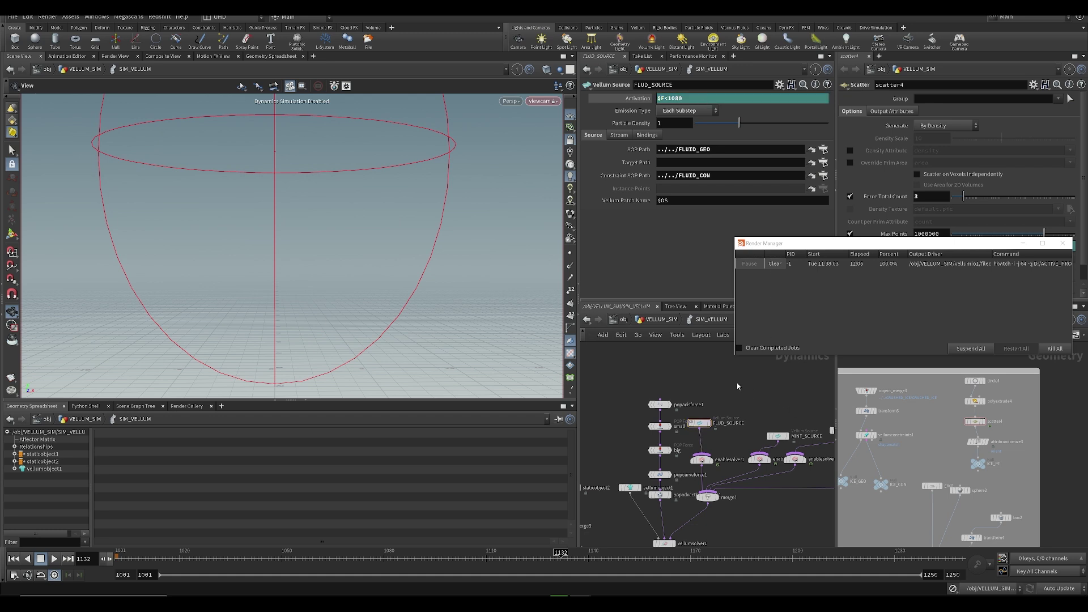
- Return to VELLUM_SIM, set the Force Total Count of scatter1 in the fluid setup to 7, and save the scene
key(u)
middle_drag(690, 420, 650, 427)
middle_drag(720, 394, 610, 441)
middle_drag(661, 400, 749, 433)
click(715, 394)
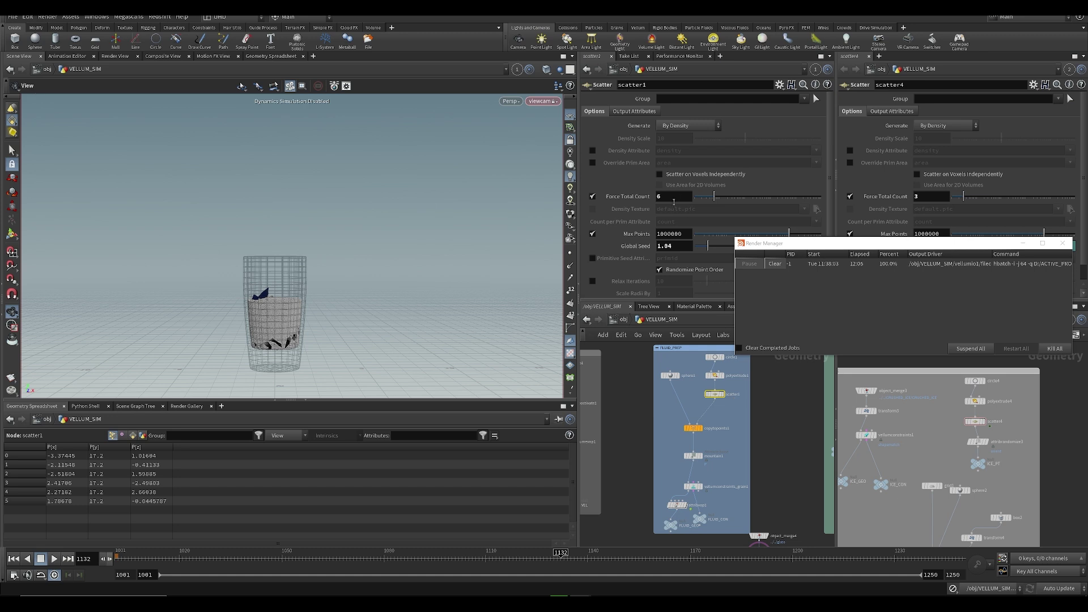
key(Return)
key(ctrl+s)
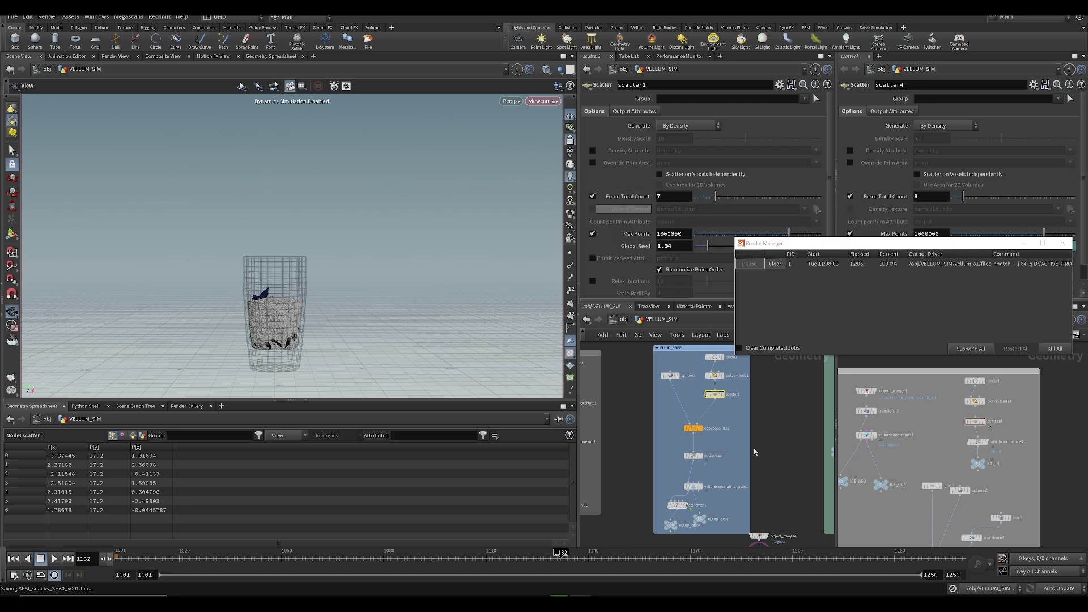
- Turn off the template display of the transform10 glass and save the scene
scroll(704, 446, down, 3)
middle_drag(737, 478, 679, 402)
key(ctrl+s)
scroll(657, 354, up, 3)
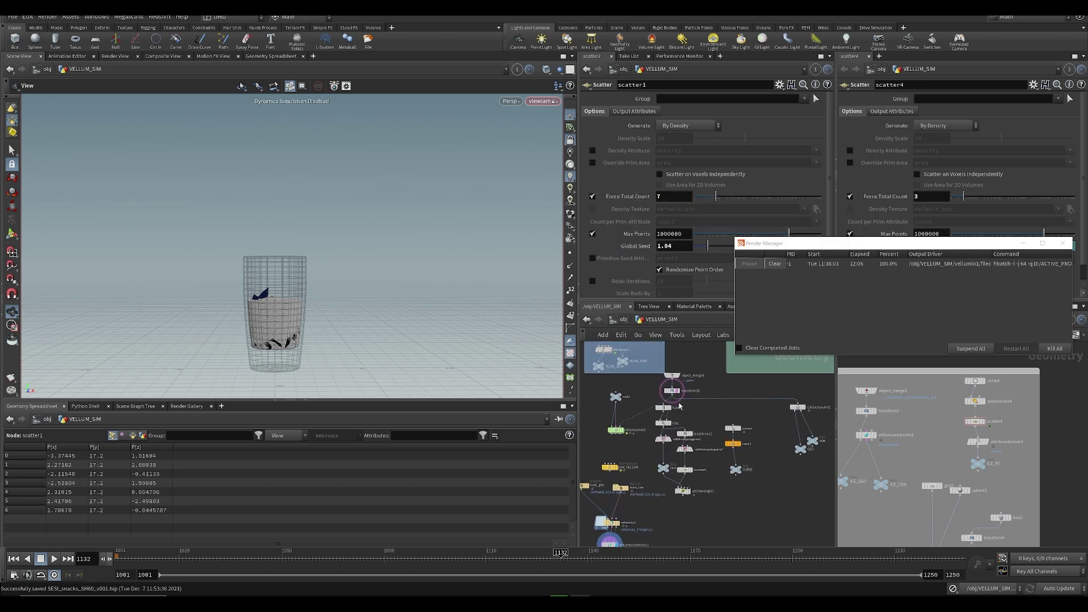
click(684, 402)
middle_drag(685, 495, 749, 449)
key(ctrl+s)
- Select vellumio1, inspect the particle size and physical attributes of vellumconstraints_grain1, and save the scene
drag(647, 474, 716, 487)
middle_drag(720, 492, 701, 530)
key(ctrl+s)
middle_drag(634, 370, 624, 483)
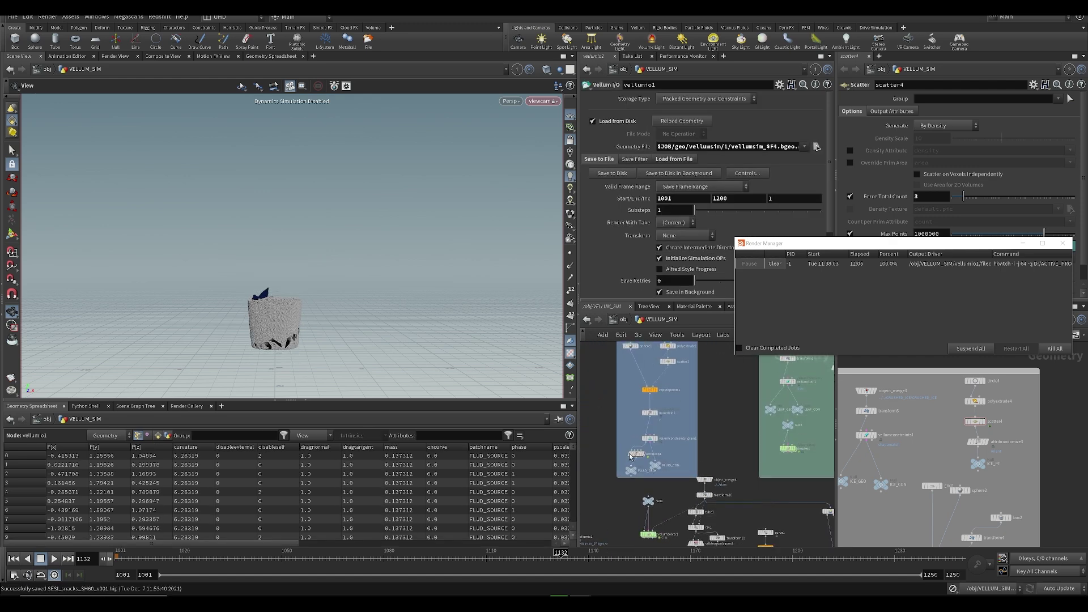
middle_drag(626, 409, 663, 400)
click(687, 429)
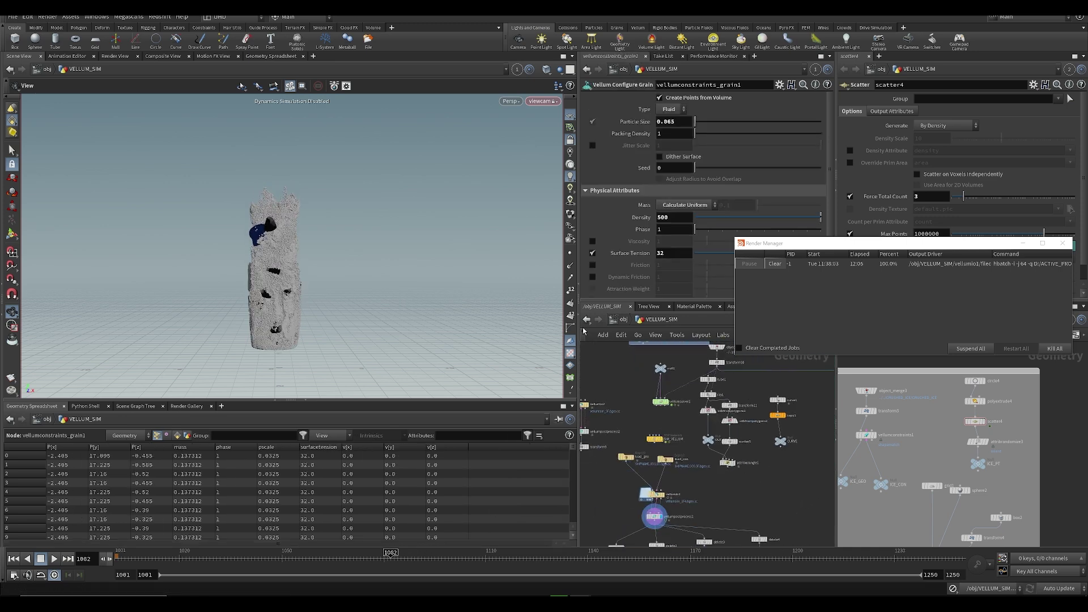
key(ctrl+s)
- Save the vellumio1 simulation to disk in the background for frames 1001 to 1200, erasing and replacing the existing cache
click(649, 495)
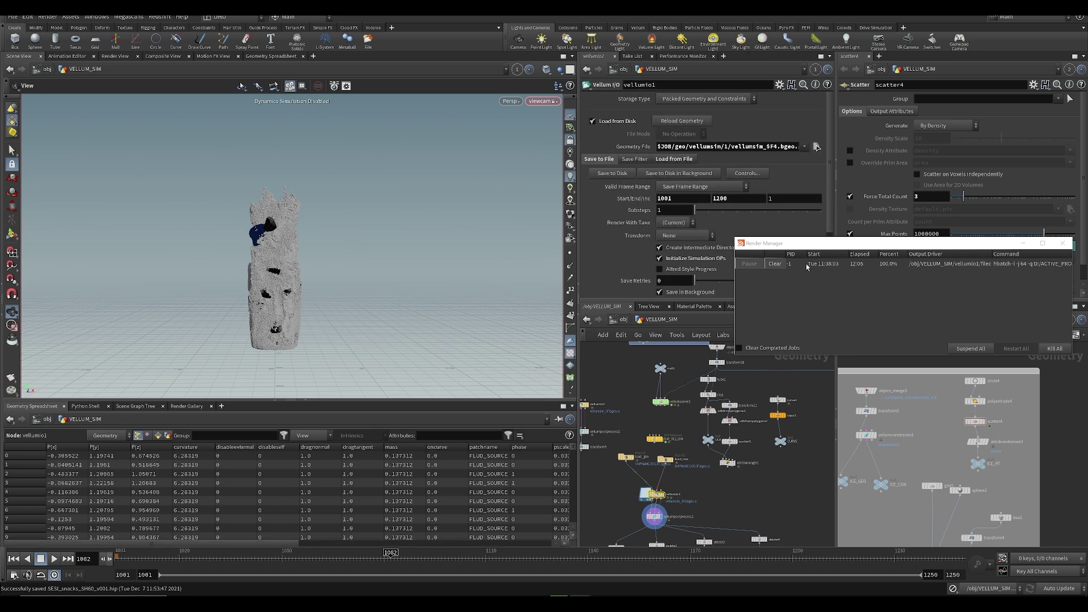
drag(850, 243, 647, 289)
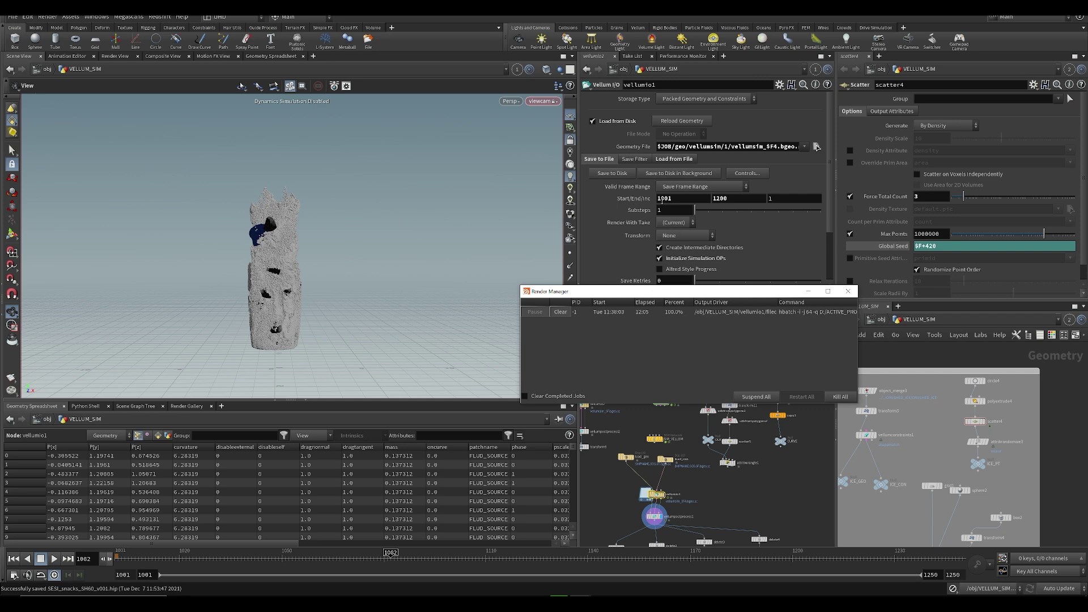
click(677, 174)
click(674, 175)
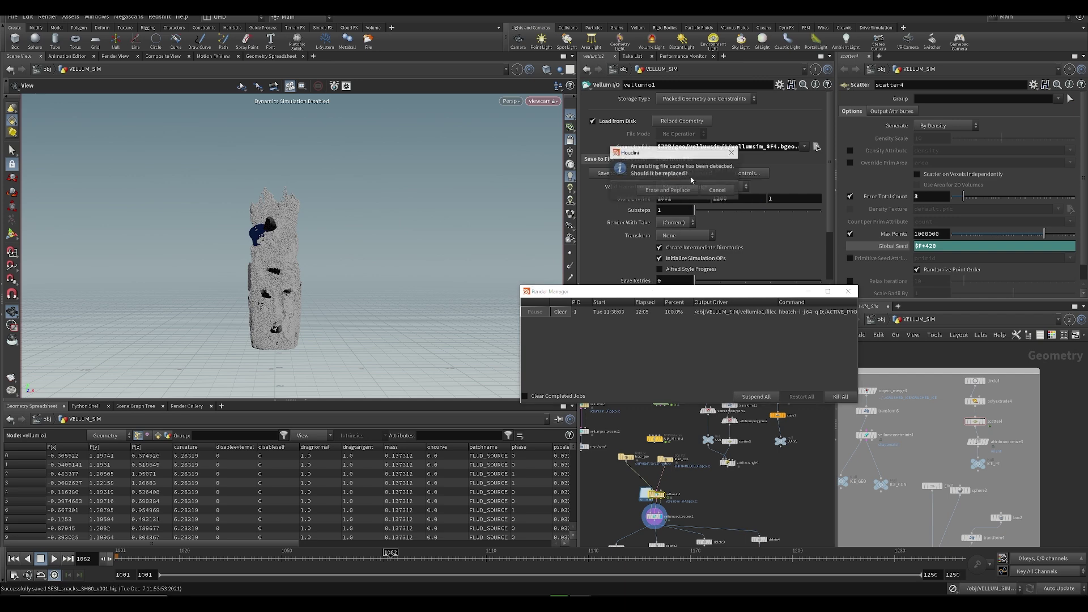
click(667, 193)
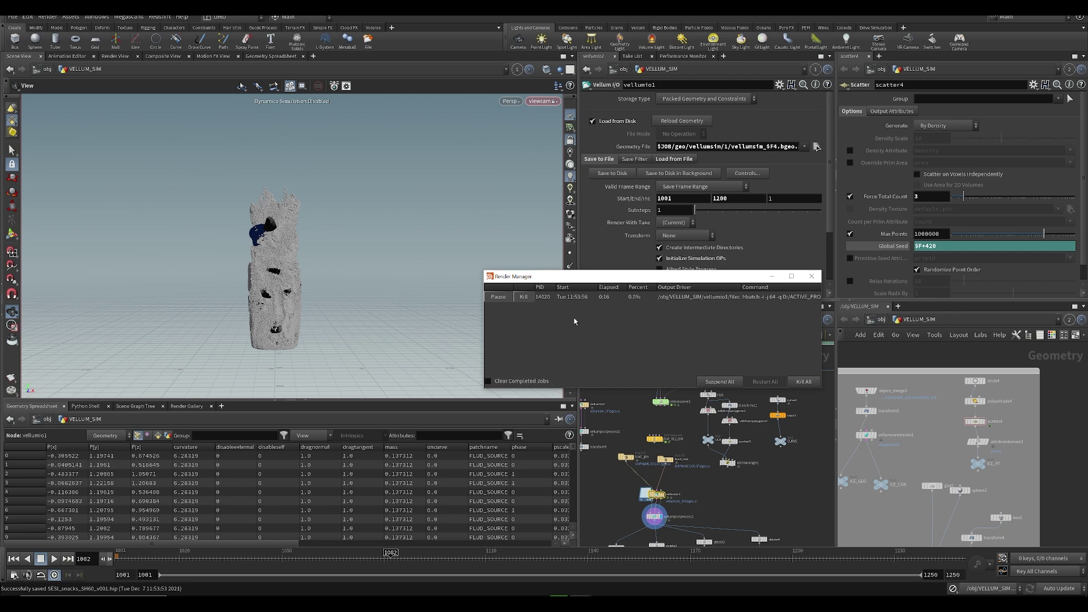
- Enlarge the Render Manager, move it clear of the network, and monitor the vellumio1 cache job
drag(486, 389, 340, 433)
drag(452, 281, 516, 222)
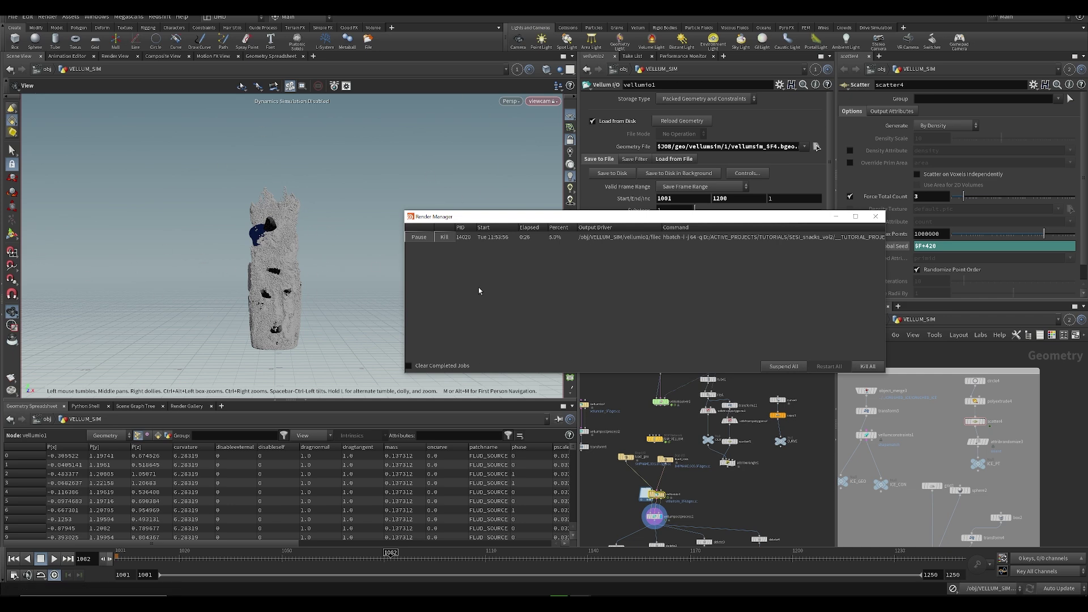
drag(356, 324, 305, 301)
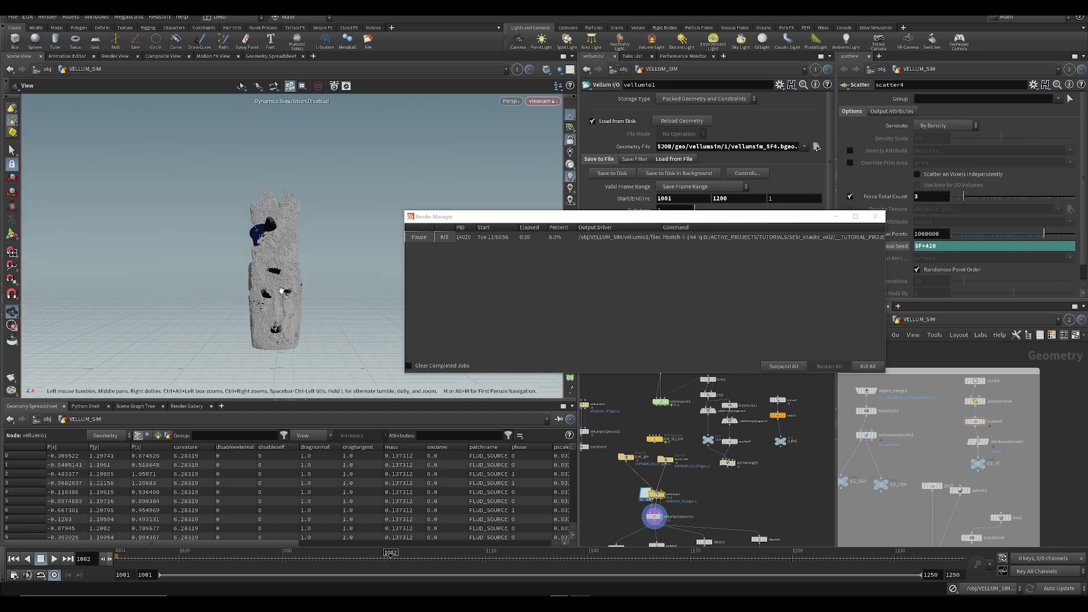
right_drag(304, 301, 236, 311)
mouse_move(238, 312)
middle_down()
mouse_move(253, 311)
mouse_move(231, 313)
middle_up()
drag(491, 217, 502, 144)
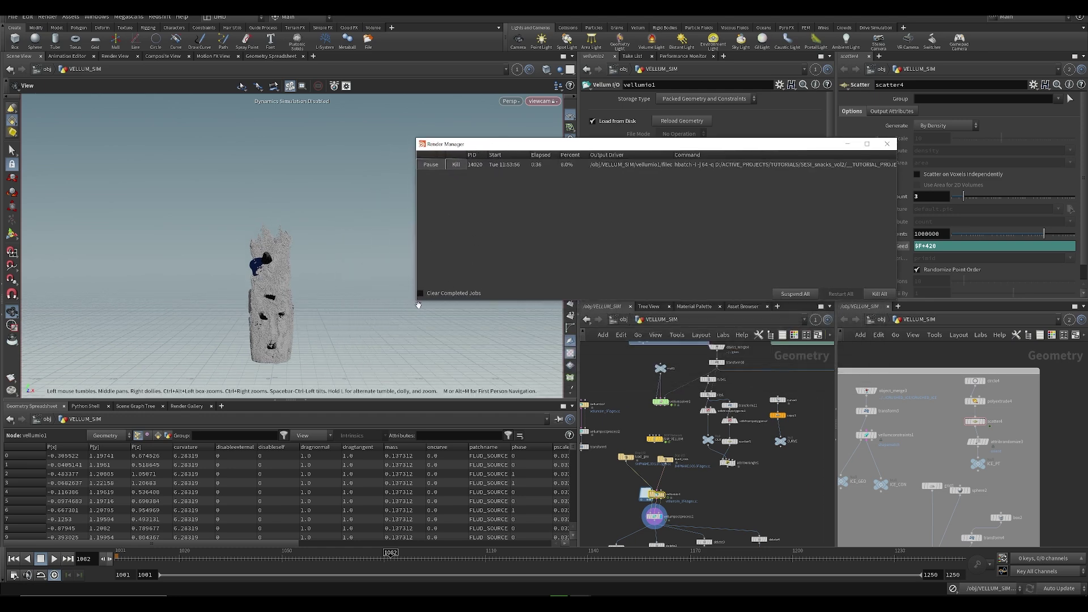
drag(413, 302, 418, 313)
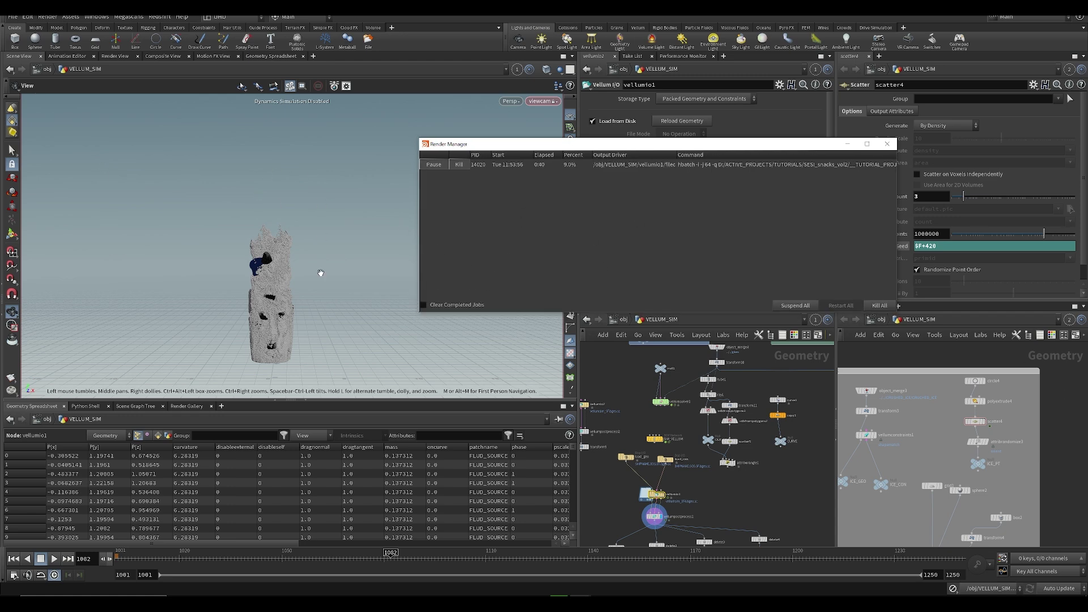
middle_drag(304, 290, 322, 278)
scroll(292, 274, up, 3)
- Scrub the newly cached simulation to about frame 1135 to review the fluid in the viewport
middle_drag(692, 426, 685, 463)
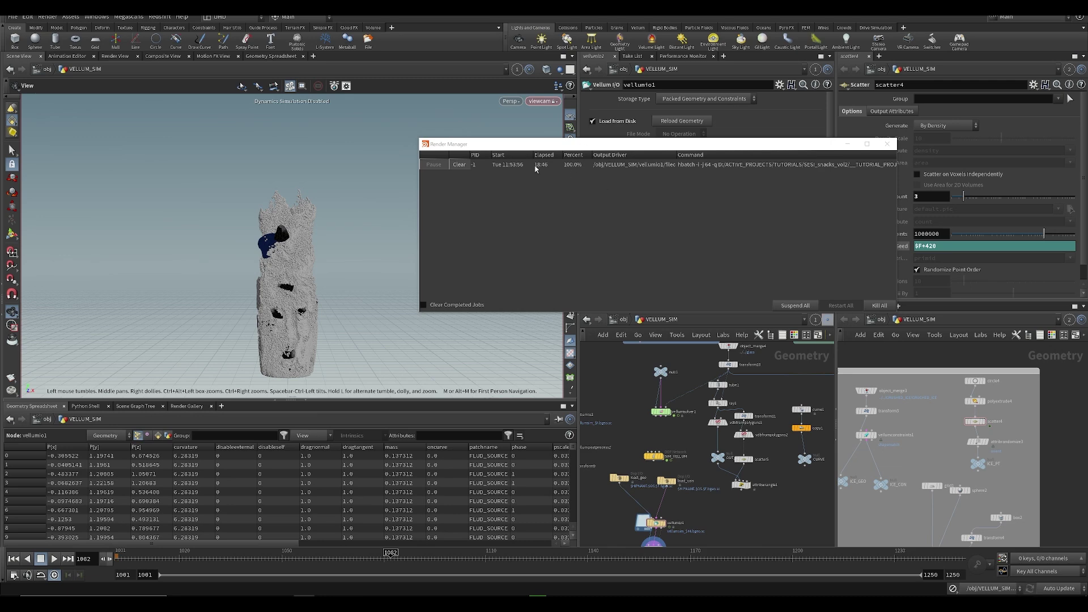
scroll(640, 413, down, 5)
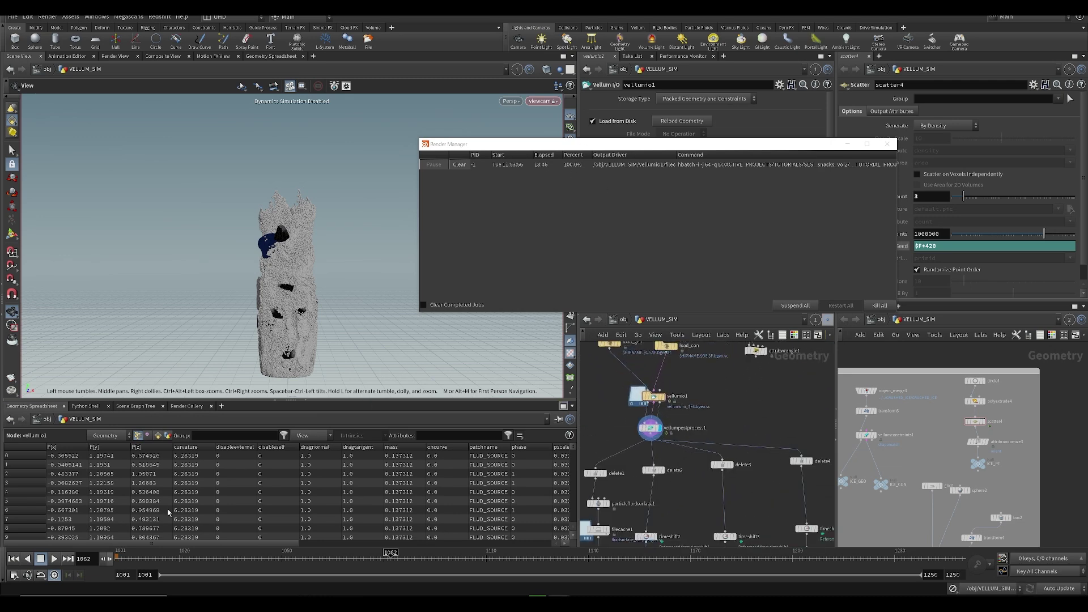
drag(147, 561, 567, 573)
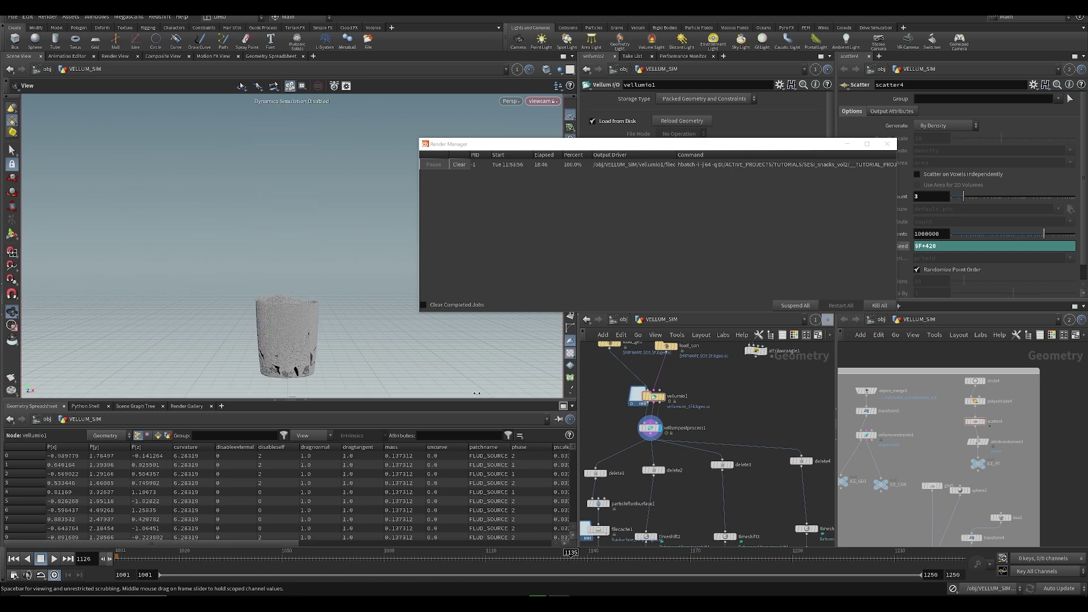
- Display the glass as a wireframe template over the simulation and move the Render Manager clear of the network
middle_drag(772, 405, 730, 507)
scroll(730, 507, down, 3)
scroll(736, 391, up, 2)
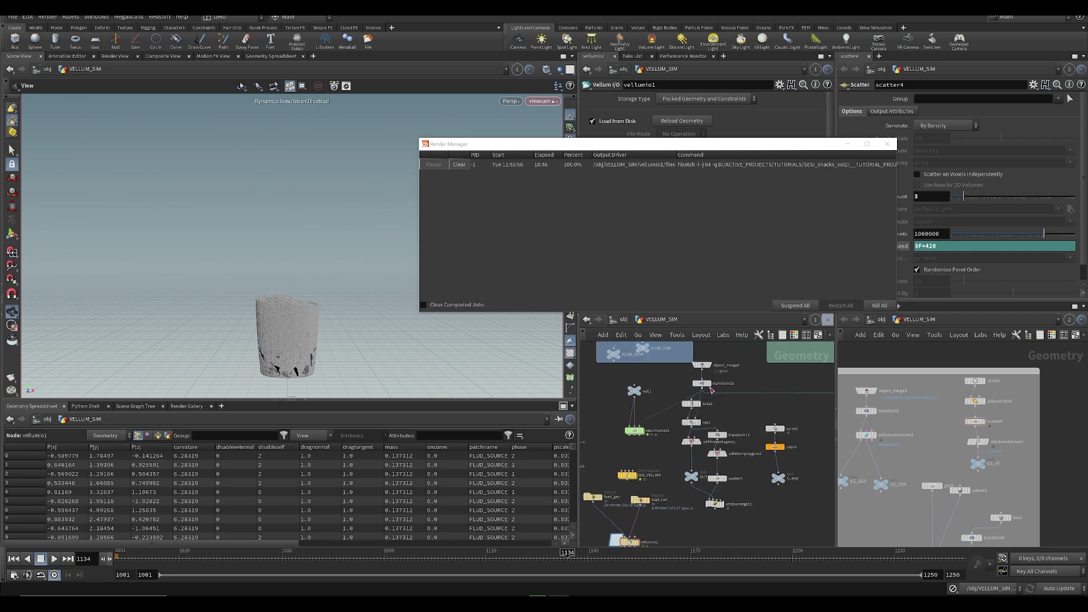
click(713, 394)
drag(510, 144, 779, 113)
drag(325, 305, 321, 308)
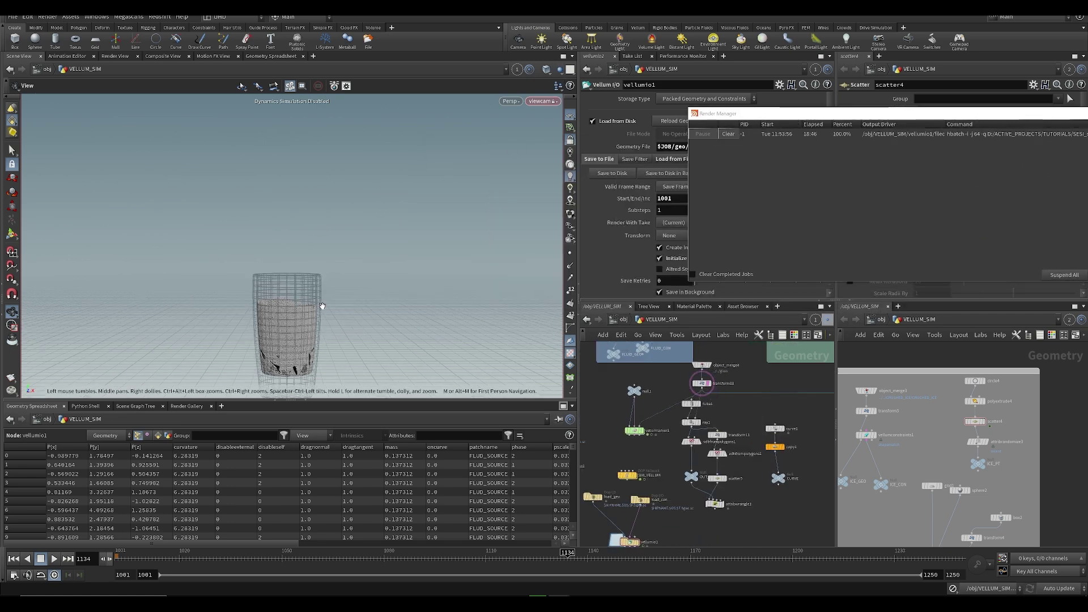
- Frame the whole glass in the viewport and create a flipbook of the simulation for frames 1001 to 1200
middle_drag(321, 308, 301, 314)
right_drag(301, 314, 299, 297)
middle_drag(298, 296, 277, 263)
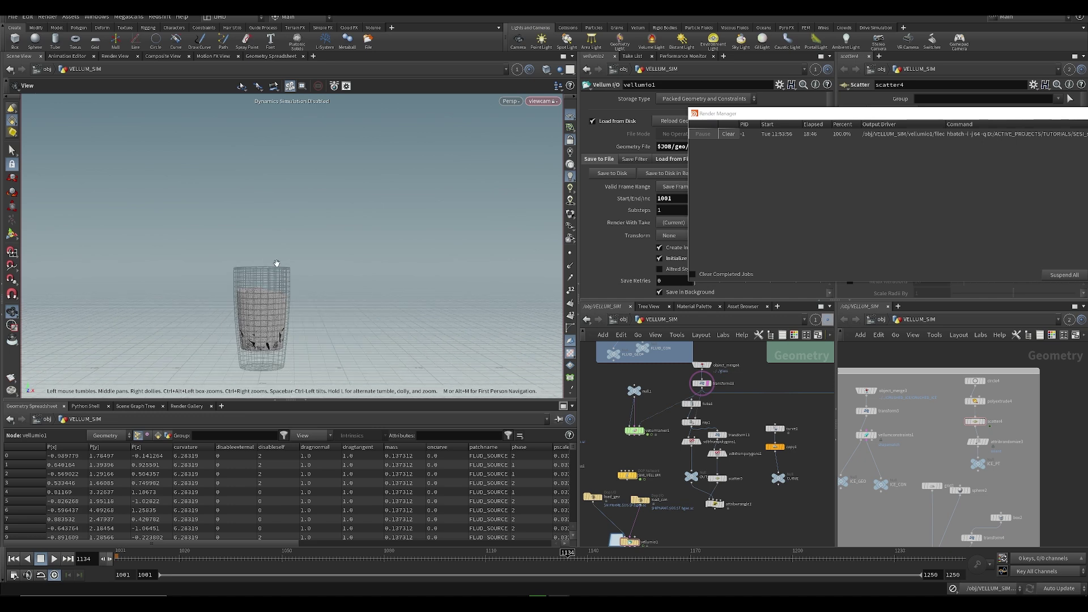
click(12, 377)
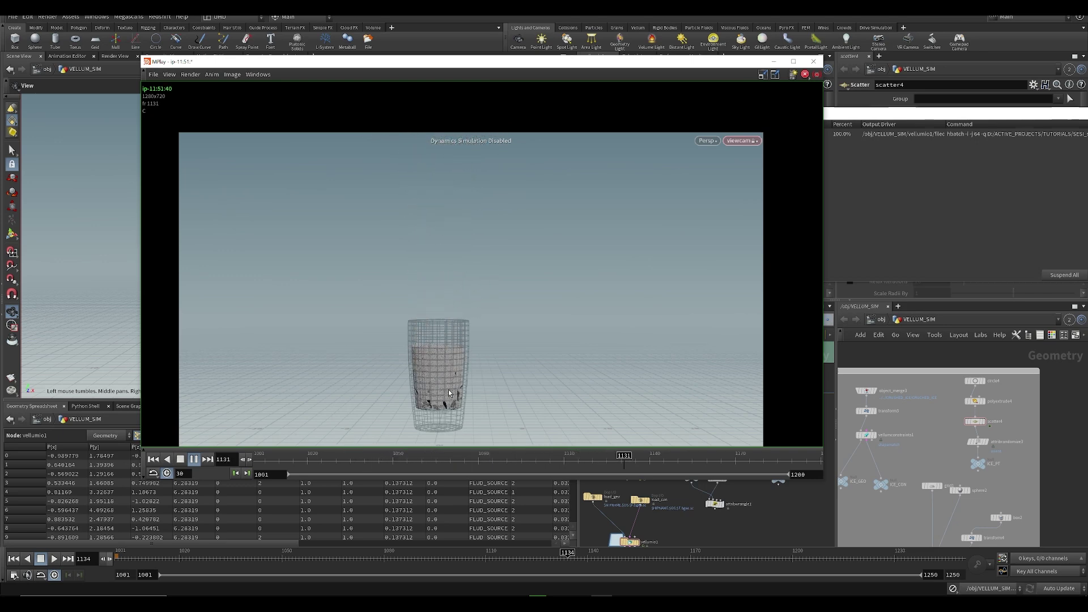
- Play and scrub the flipbook in MPlay, examining closely how the ice, mint and fluid fall into the glass
click(434, 461)
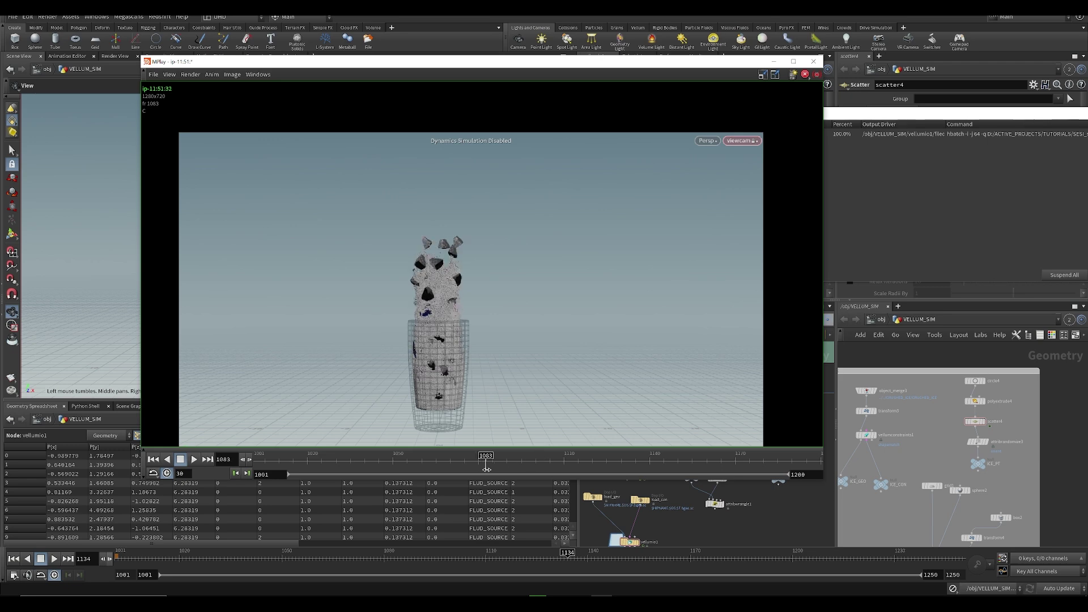
scroll(465, 243, up, 5)
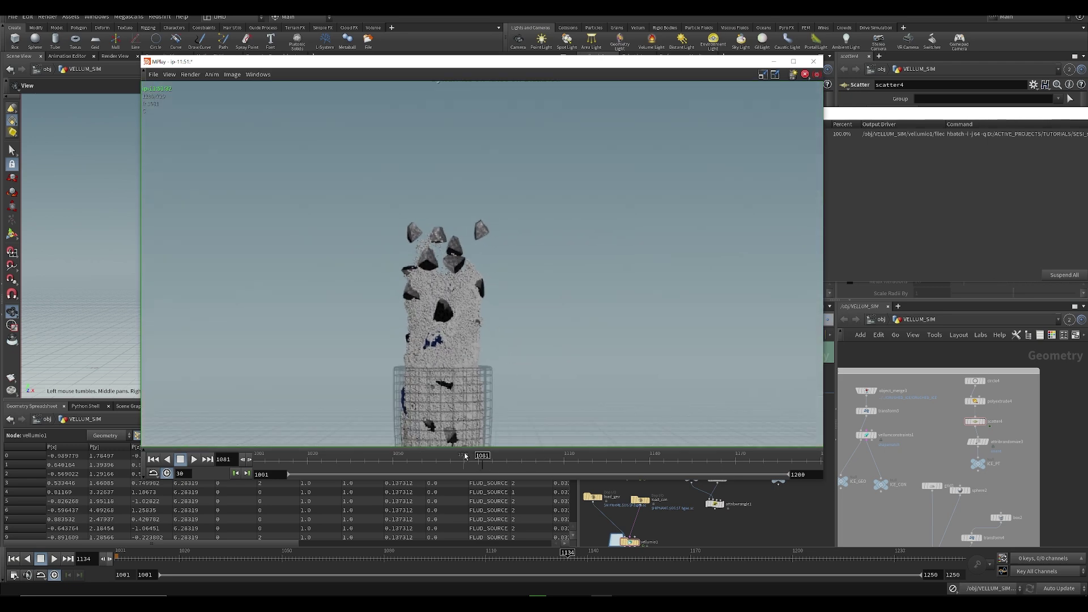
key(Up)
scroll(513, 265, down, 5)
middle_drag(510, 307, 461, 286)
mouse_move(408, 465)
mouse_down()
mouse_move(598, 482)
mouse_move(594, 530)
mouse_move(290, 523)
mouse_move(622, 499)
mouse_move(593, 499)
mouse_up()
scroll(453, 349, up, 5)
middle_drag(386, 298, 469, 232)
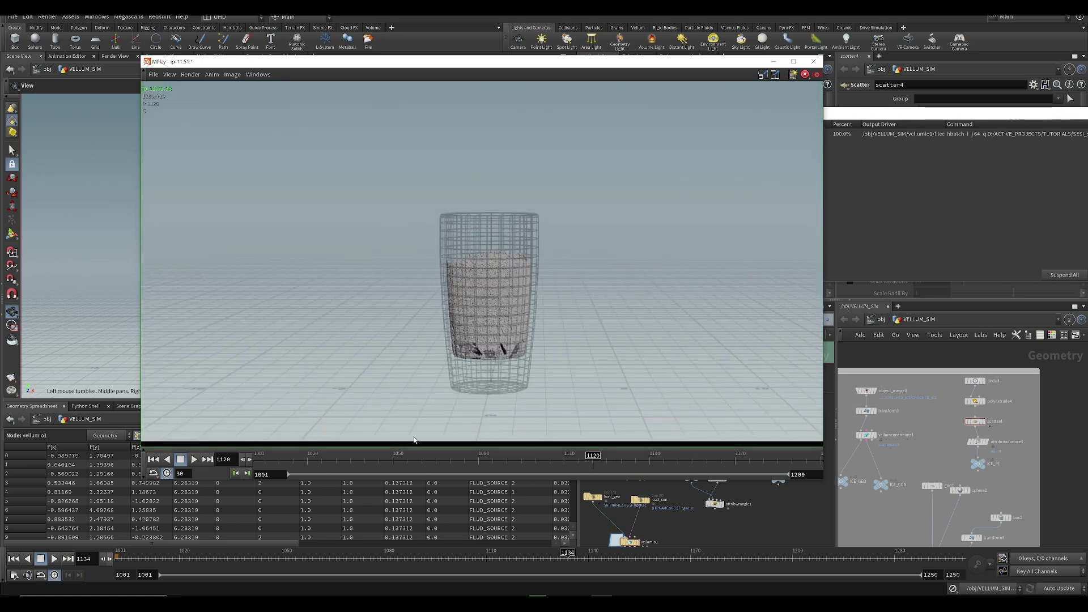
click(430, 456)
key(Up)
middle_drag(578, 254, 491, 304)
scroll(492, 304, down, 3)
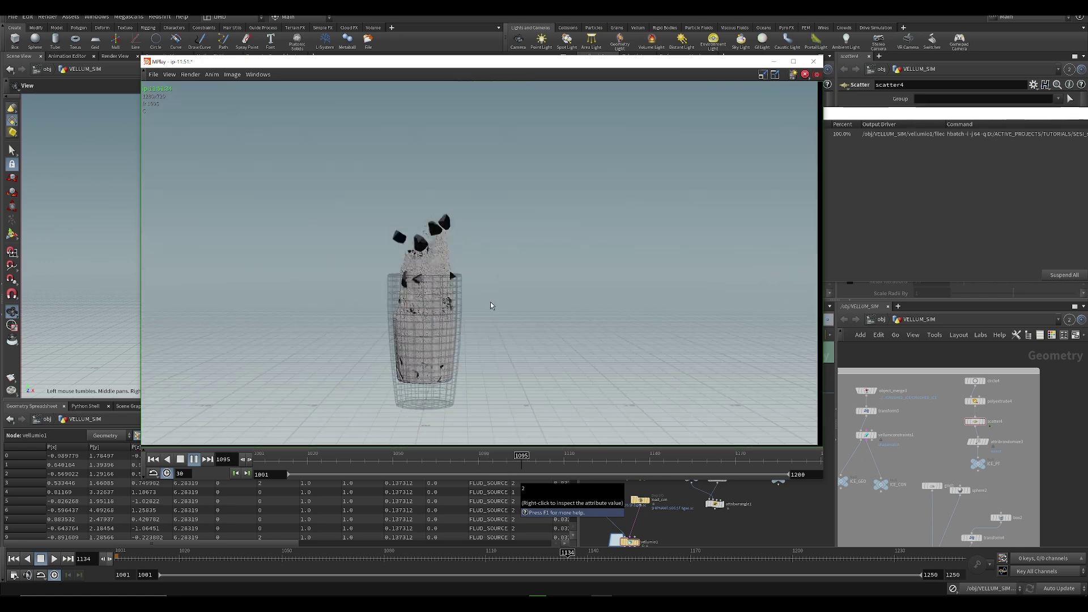
- Save the scene, display the delete1 fluid and the delete2 ice separately, and scrub through the frames around 1100
middle_drag(738, 543, 771, 326)
key(ctrl+s)
scroll(622, 418, up, 2)
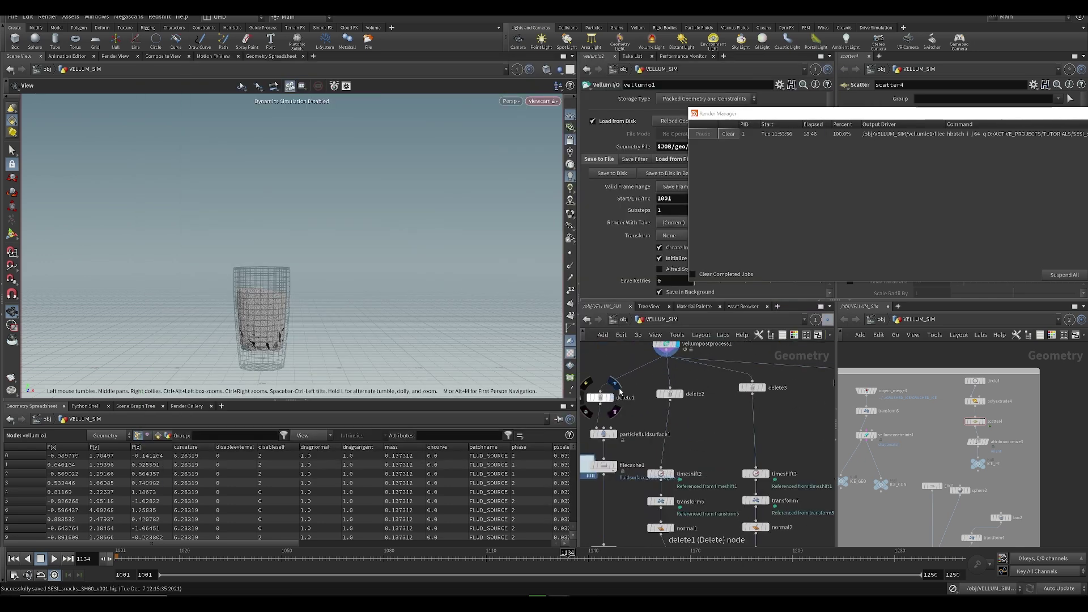
click(610, 397)
drag(164, 558, 377, 559)
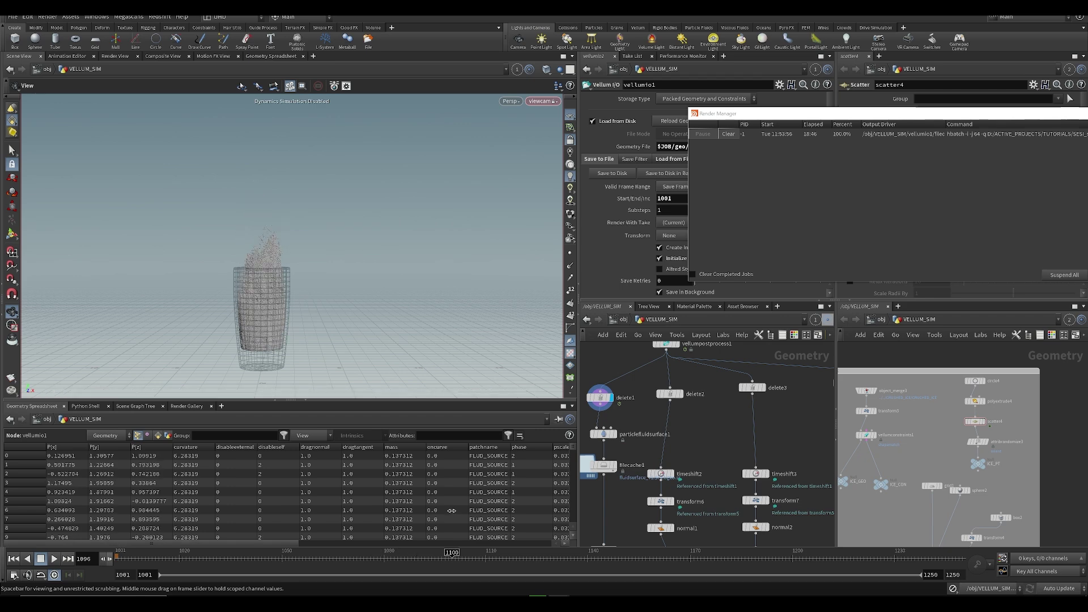
click(645, 420)
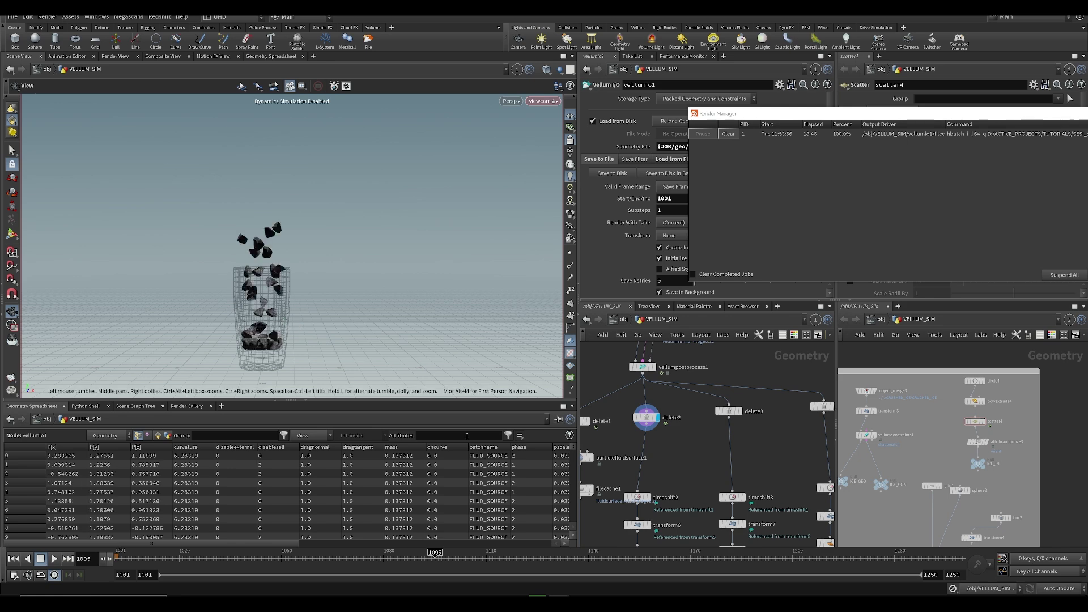
- Set the Force Total Count of scatter4 in the ice group to 4
scroll(747, 433, down, 5)
middle_drag(747, 433, 635, 522)
middle_drag(746, 410, 681, 445)
scroll(680, 444, up, 5)
middle_drag(810, 397, 666, 467)
middle_drag(751, 482, 654, 426)
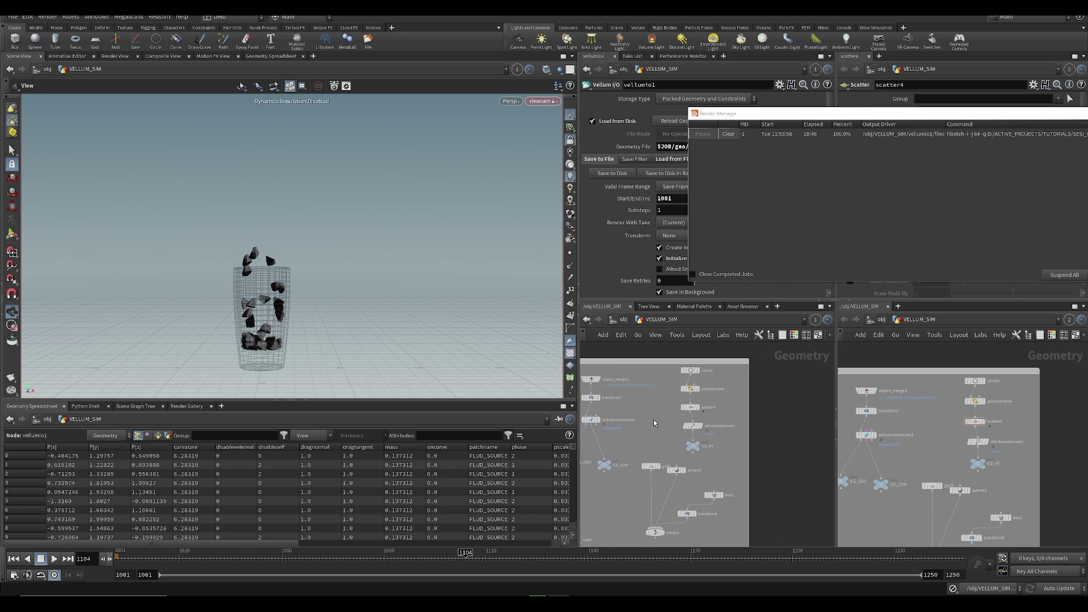
click(685, 408)
text(5)
- Set the Uniform Scale of transform3 in the ice group to 1.25, moving the Render Manager off the parameters
middle_drag(660, 394, 703, 401)
click(633, 405)
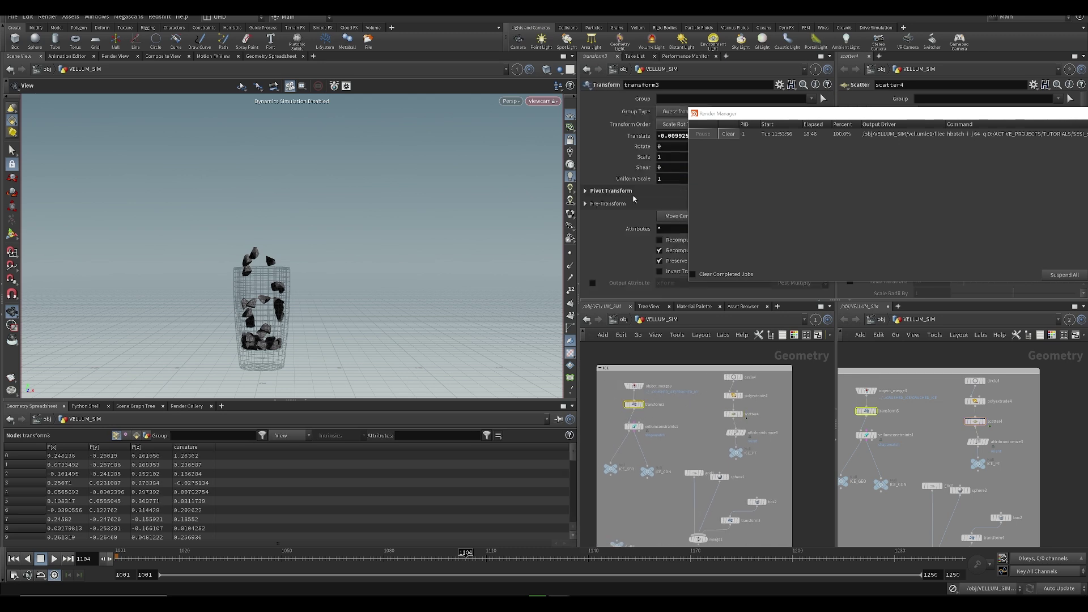
drag(735, 115, 889, 154)
click(689, 176)
text(.25)
key(Return)
- Display the delete3 lemon pieces on their own and scrub to about frame 1103 to check them in the glass
scroll(644, 459, down, 3)
middle_drag(644, 459, 848, 353)
scroll(675, 367, up, 3)
middle_drag(713, 366, 703, 431)
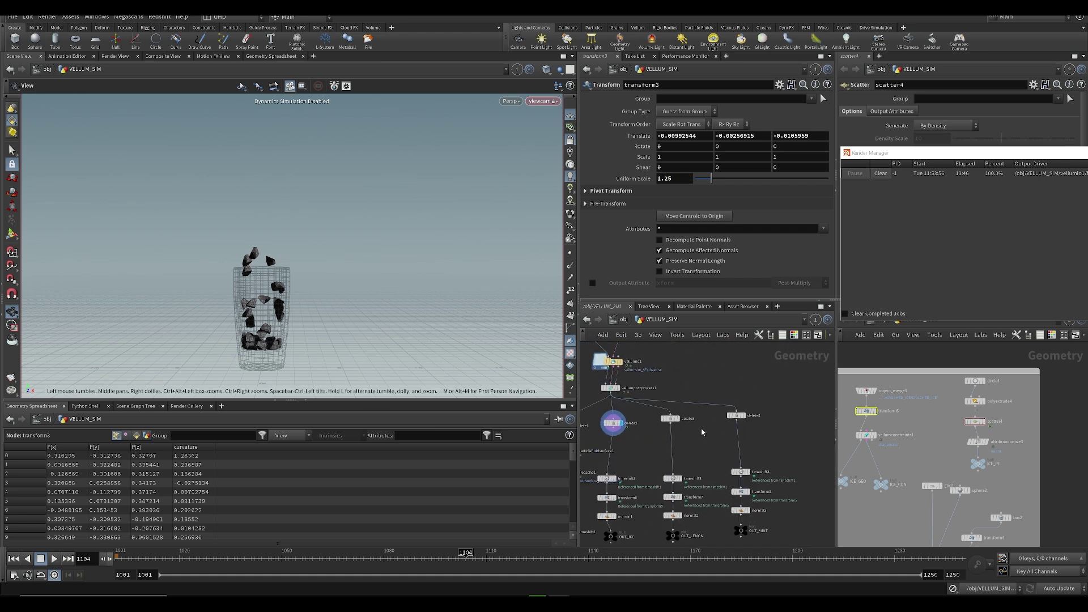
click(676, 419)
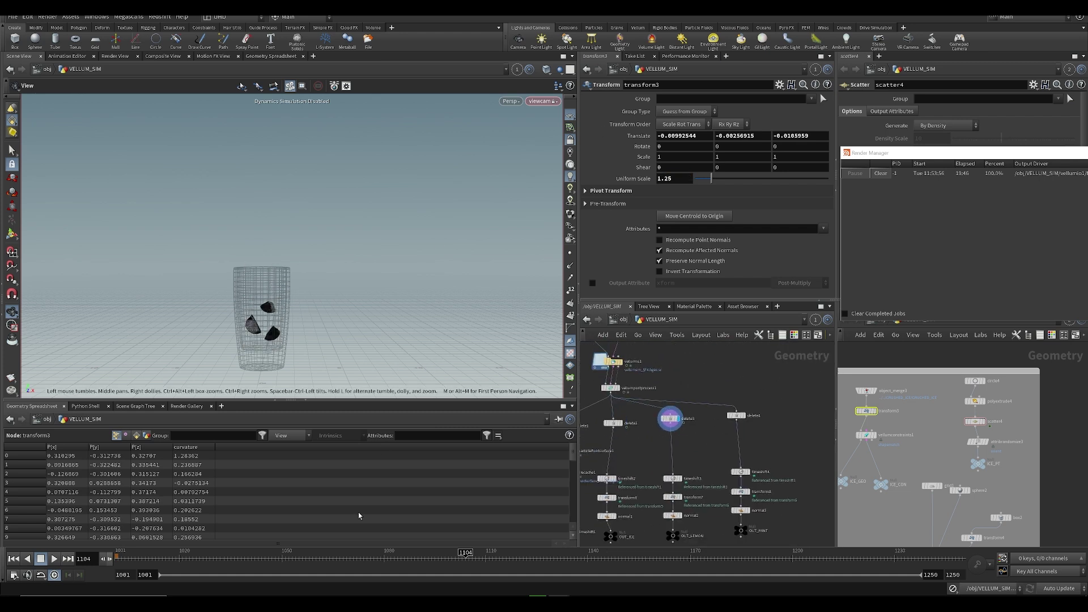
click(244, 554)
drag(427, 570, 463, 570)
- Set the Uniform Scale of transform2 in the lemon setup to 4.2 and save the scene
middle_drag(727, 381, 641, 499)
scroll(748, 437, down, 4)
middle_drag(742, 351, 750, 483)
scroll(666, 430, up, 3)
middle_drag(610, 457, 584, 465)
middle_drag(830, 476, 730, 474)
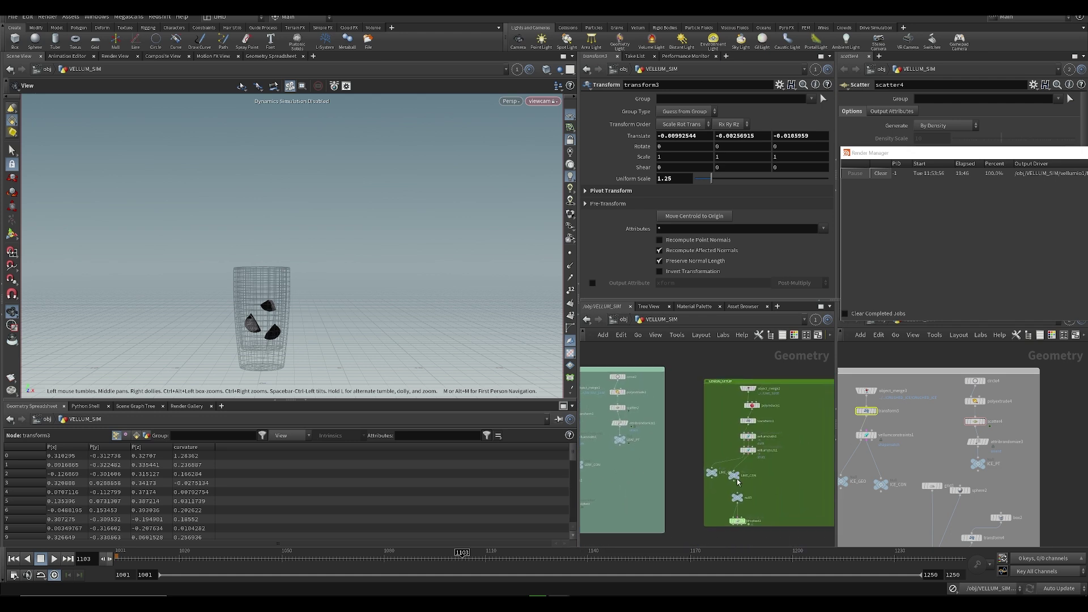
scroll(728, 471, up, 3)
click(754, 395)
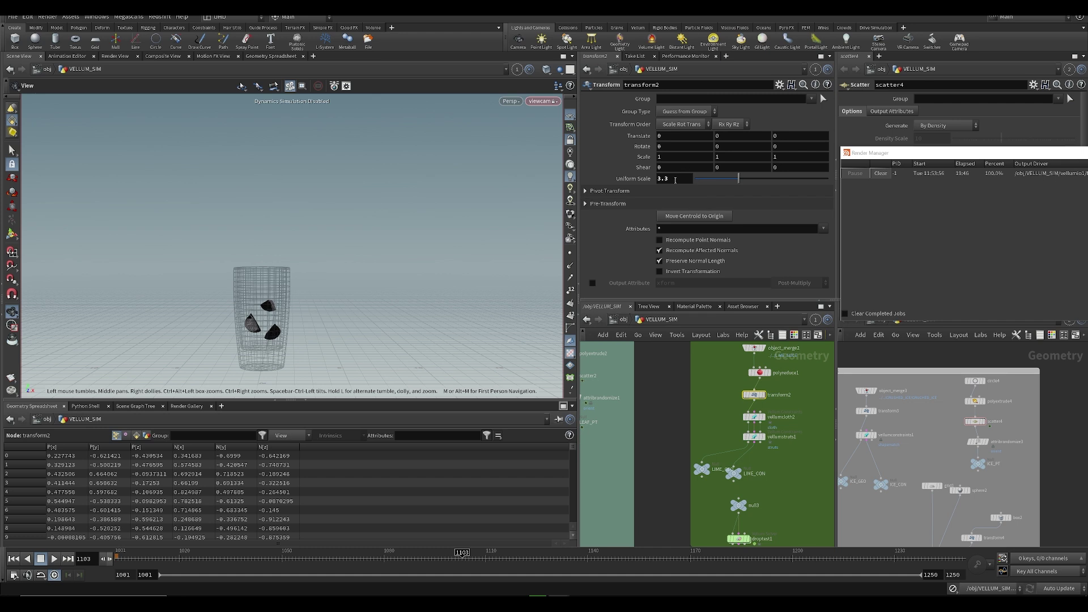
drag(676, 178, 627, 182)
text(4.2)
key(Return)
scroll(749, 399, down, 3)
middle_drag(750, 399, 771, 398)
key(ctrl+s)
- Check the lemon scatter3, set enablesolver3's Enable Solvers expression to $F<1060 inside SIM_VELLUM, return to the geometry network and save
click(826, 395)
middle_drag(665, 430, 748, 422)
middle_drag(623, 470, 785, 364)
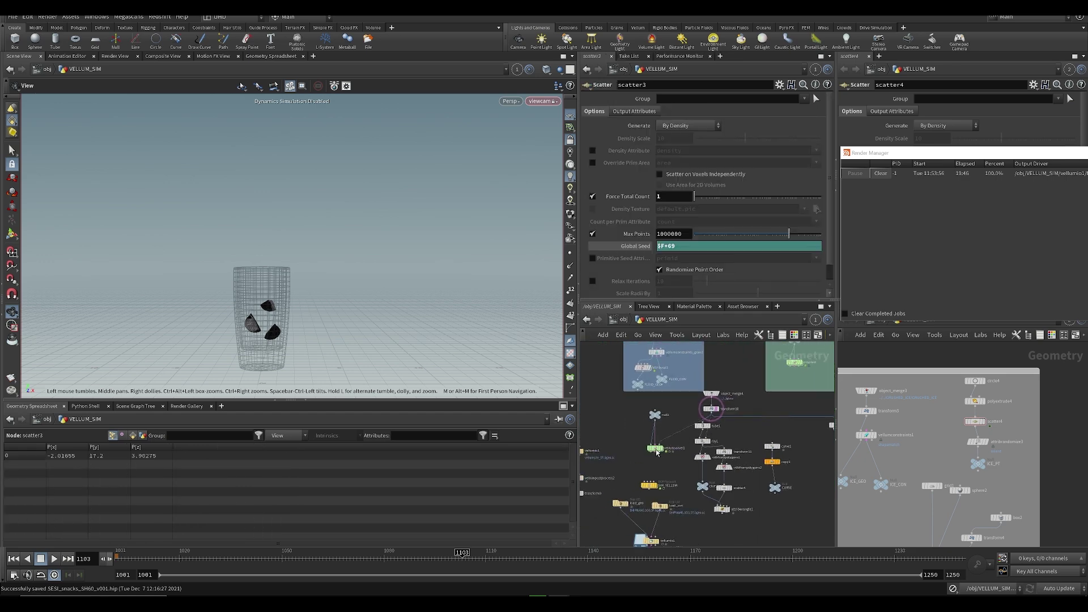
double_click(649, 486)
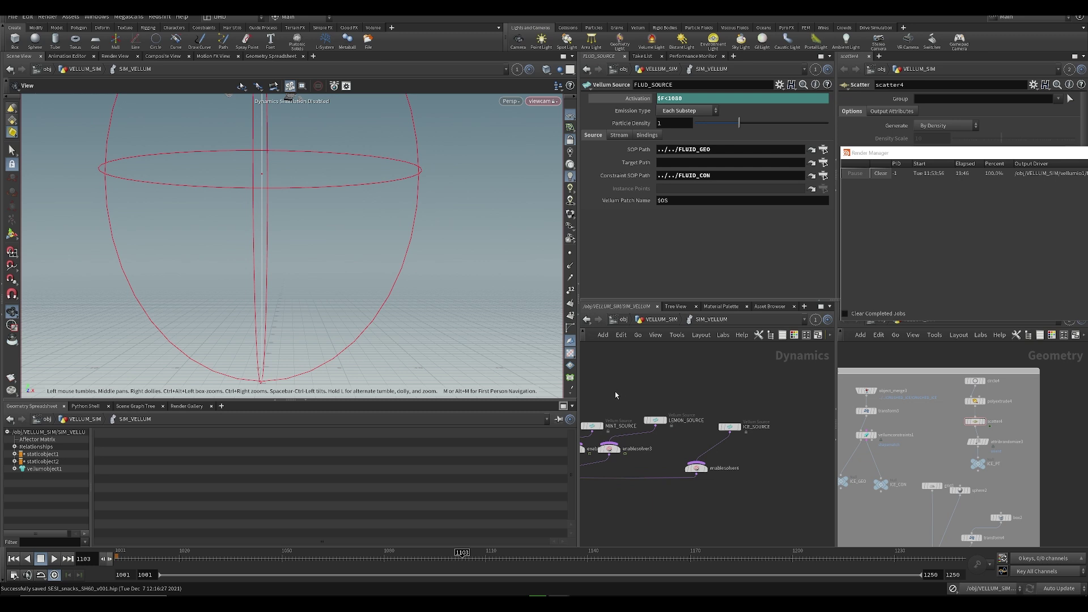
click(610, 449)
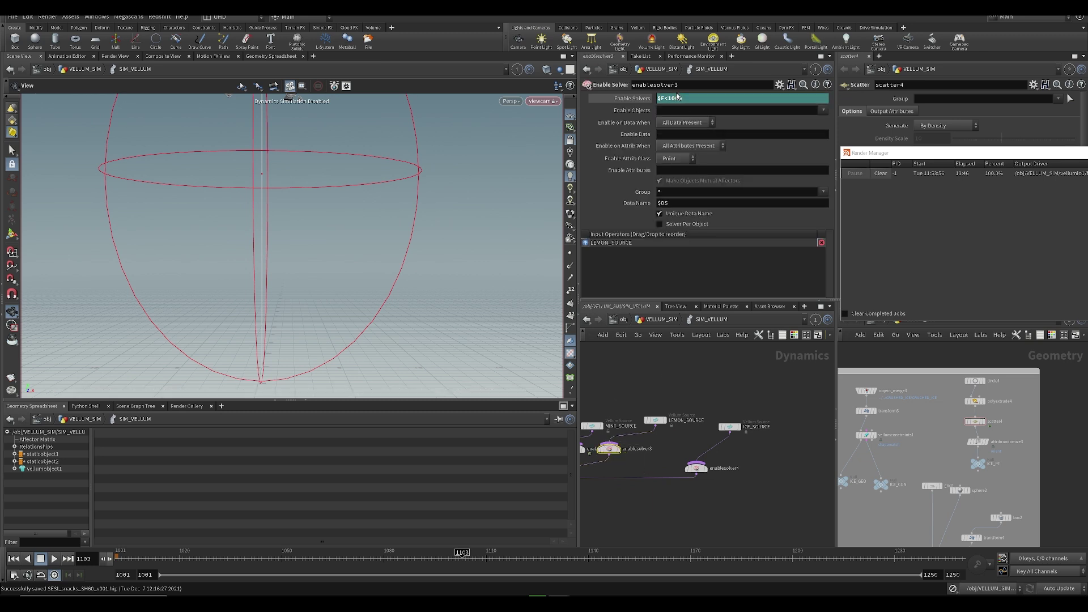
key(u)
key(ctrl+s)
- Display the delete4 mint leaves on their own and examine them from above inside the glass at frame 1145
scroll(698, 440, up, 3)
click(728, 419)
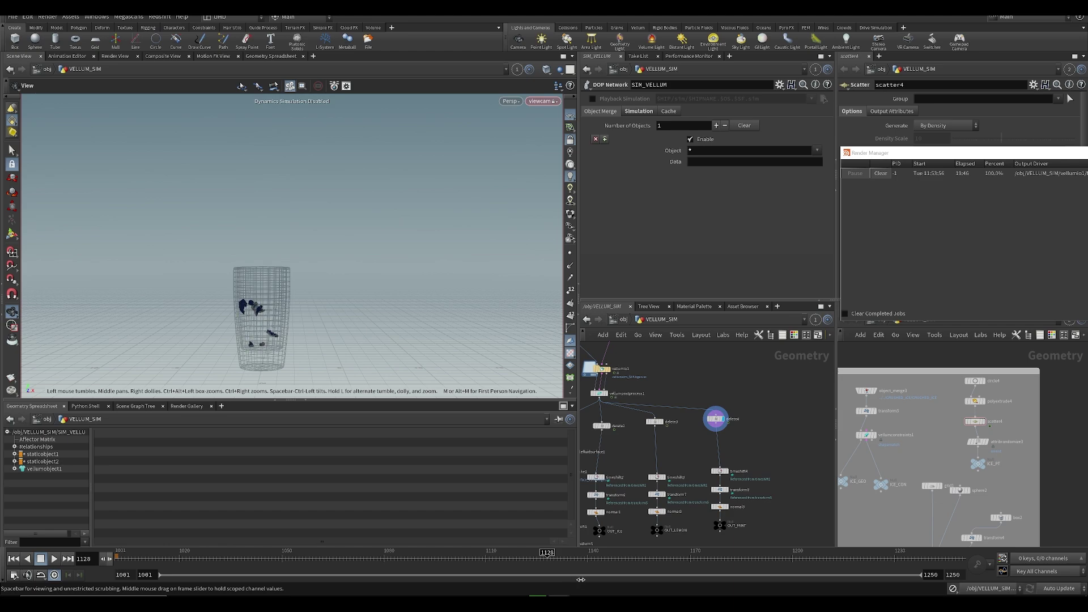
drag(252, 319, 293, 422)
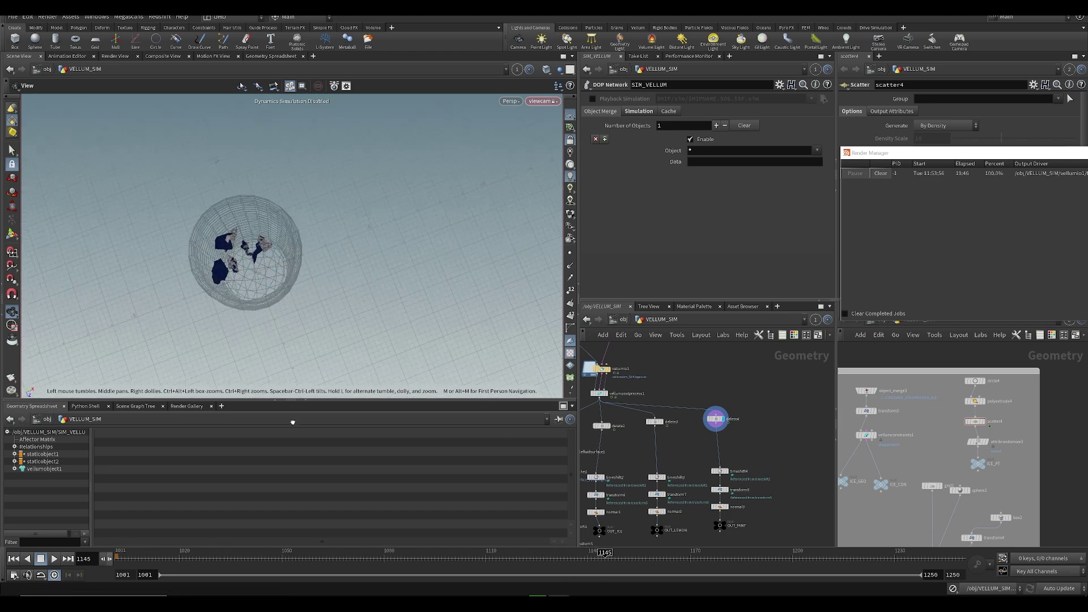
scroll(238, 259, up, 7)
drag(246, 262, 249, 227)
- Select vellumcloth1 in the mint group and bring up its Bend settings
middle_drag(630, 404, 578, 470)
middle_drag(668, 449, 614, 535)
scroll(615, 532, down, 5)
scroll(659, 419, up, 4)
middle_drag(752, 401, 604, 456)
scroll(685, 443, up, 3)
scroll(672, 448, down, 3)
middle_click(659, 472)
middle_drag(678, 477, 837, 465)
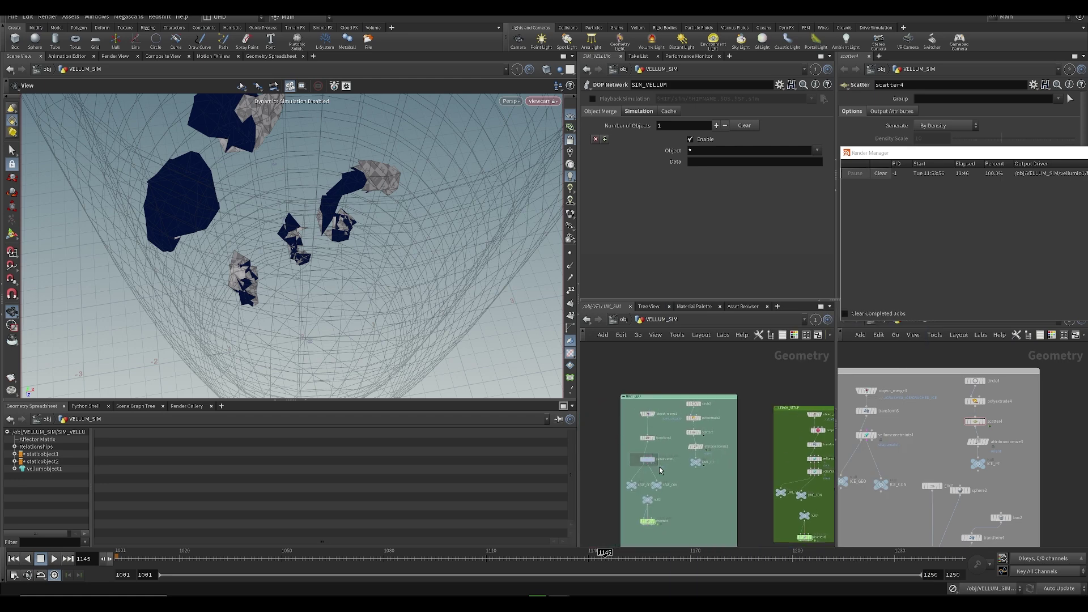
drag(660, 469, 659, 470)
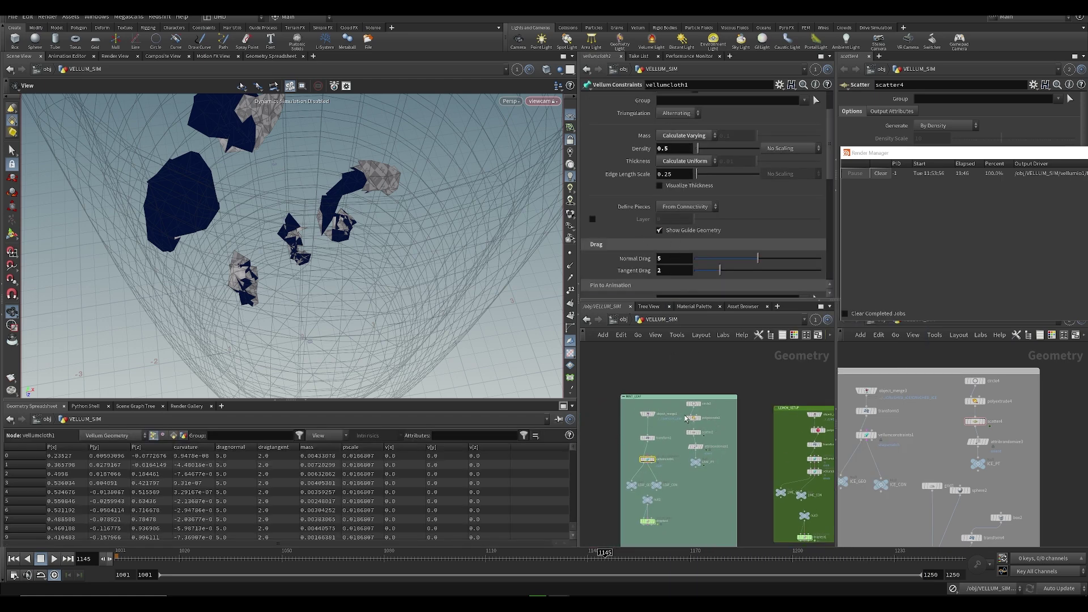
scroll(655, 259, down, 3)
scroll(695, 236, down, 3)
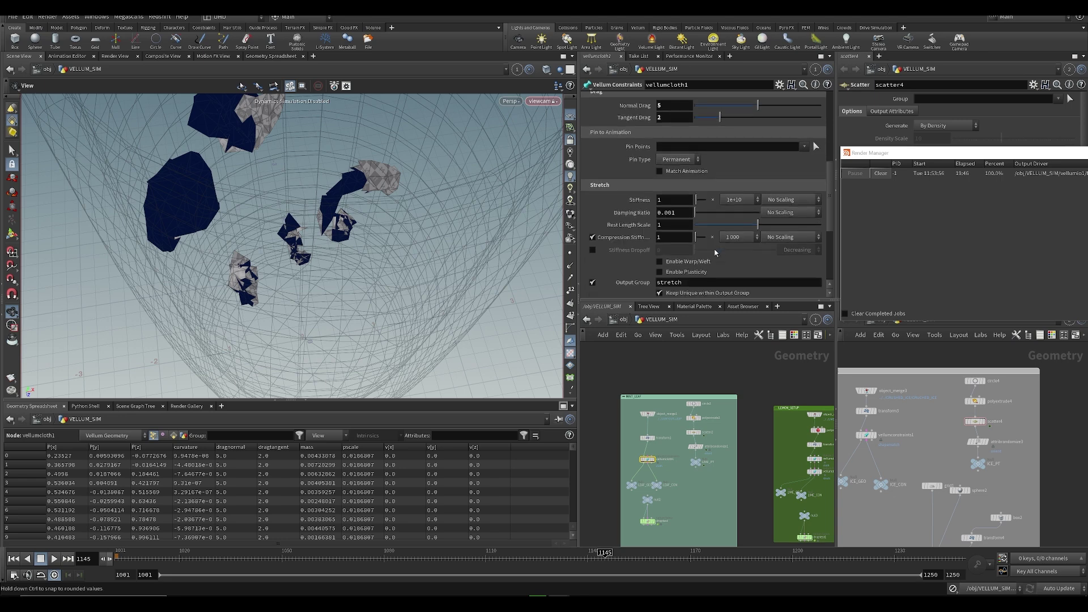
- Set the Bend stiffness of vellumcloth1 to 2
click(681, 270)
key(BackSpace)
key(BackSpace)
key(BackSpace)
text(1)
key(BackSpace)
text(2)
key(Return)
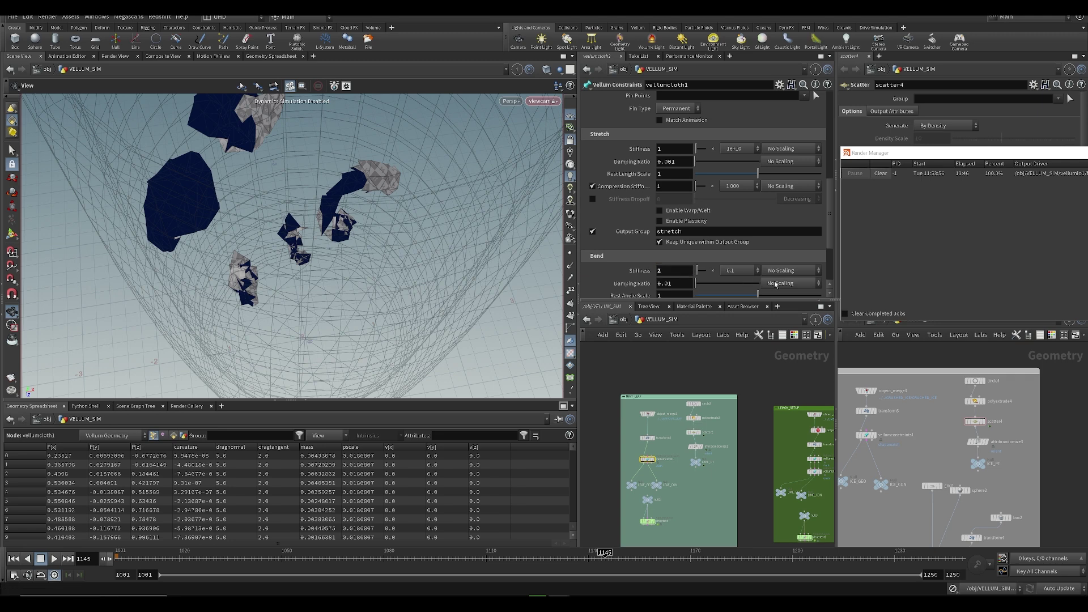
- Set the Bend stiffness of vellumcloth1 to 10 and save the scene
drag(667, 270, 603, 259)
text(10)
key(Return)
key(ctrl+s)
- Enter 9 for the setting of the upper node in the blue fluid source group and save the scene
drag(442, 244, 376, 218)
scroll(376, 217, down, 3)
scroll(678, 378, down, 4)
middle_drag(601, 493, 732, 400)
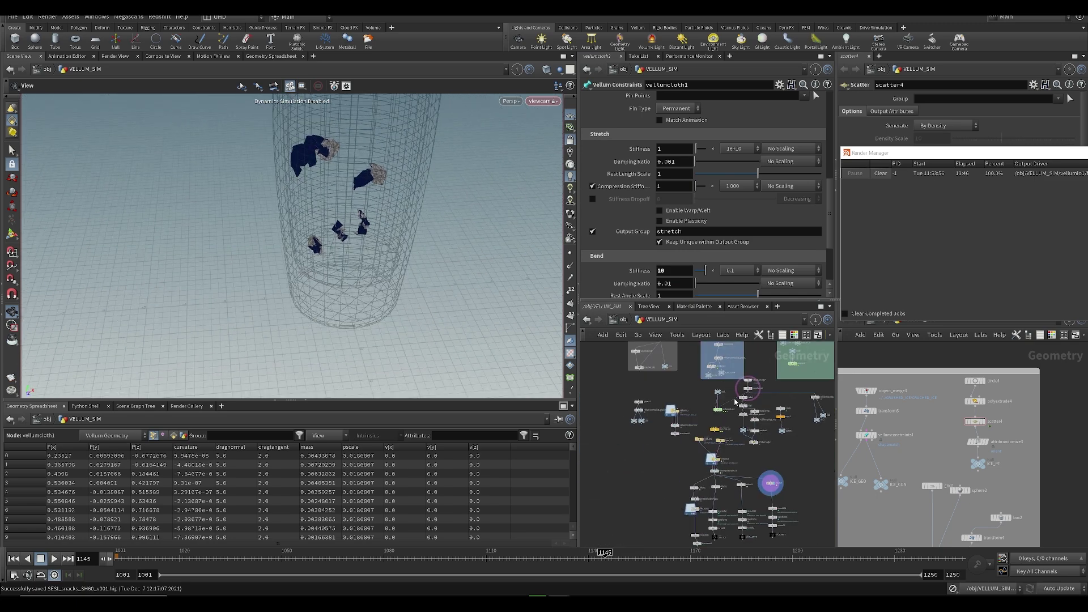
scroll(730, 394, up, 3)
drag(707, 382, 754, 390)
drag(670, 198, 648, 202)
text(9)
key(Return)
key(ctrl+s)
- Inside SIM_VELLUM, set FLUD_SOURCE's Activation expression to $F<1090, save the scene and return to the geometry network
middle_drag(643, 521, 669, 381)
double_click(729, 476)
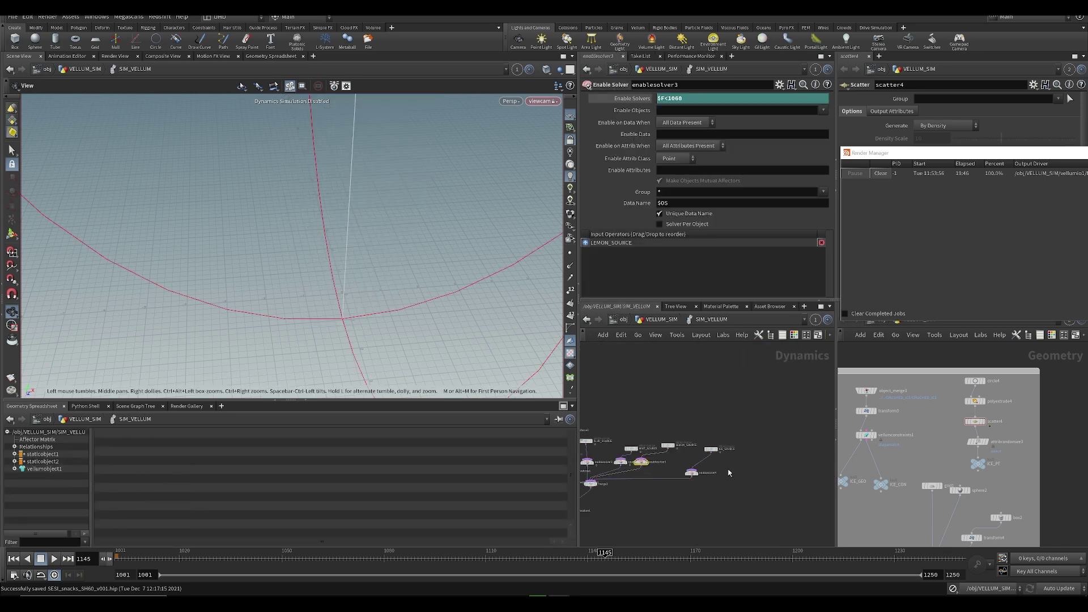
middle_drag(597, 431, 715, 419)
scroll(715, 419, up, 3)
click(703, 436)
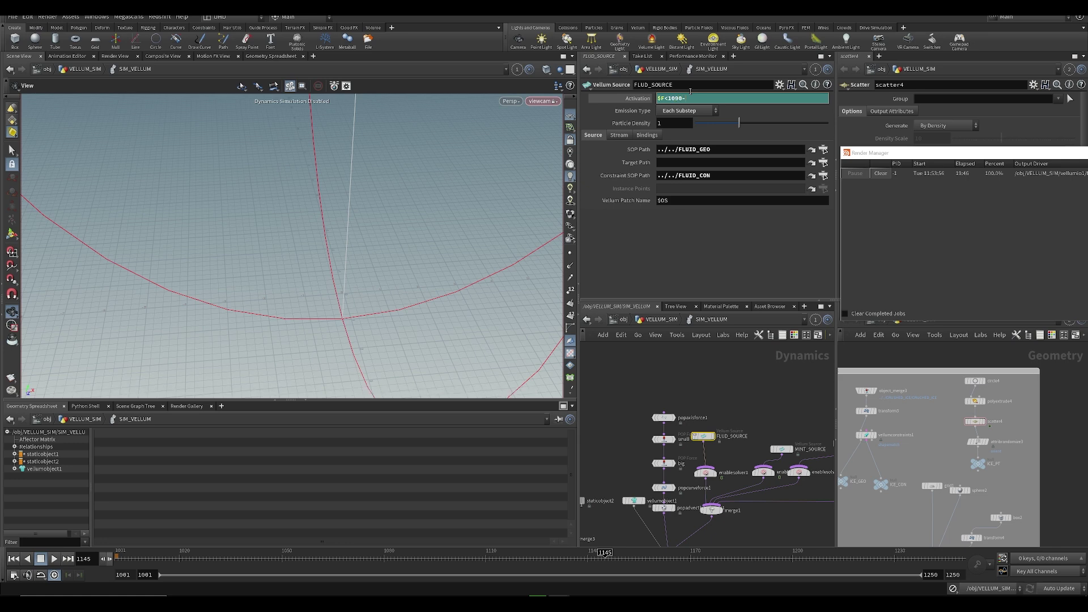
key(ctrl+s)
key(u)
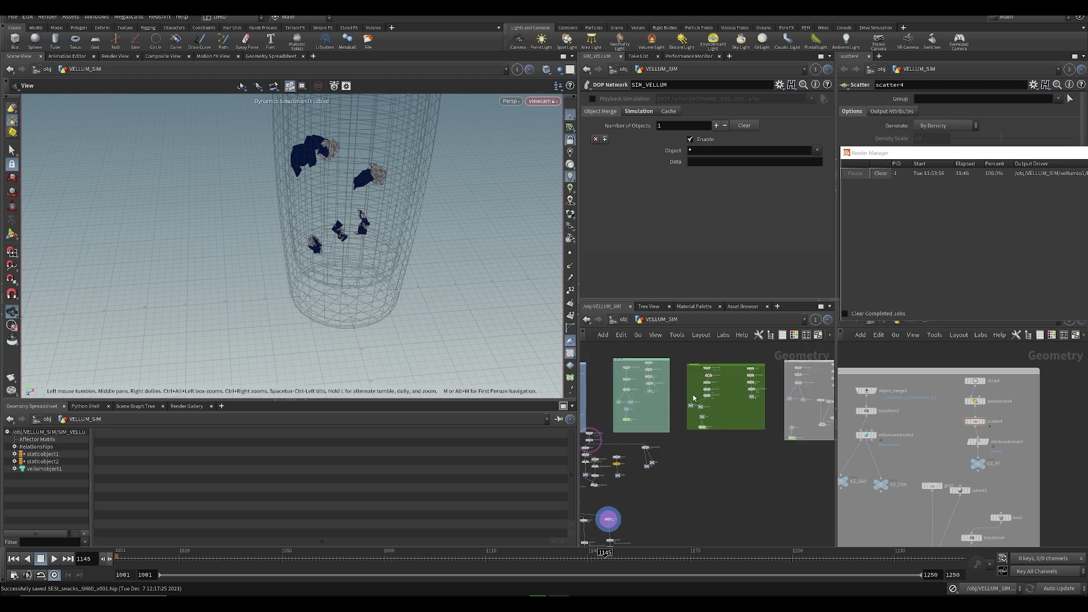
- Set the Uniform Scale of the mint group's transform node to 2 and save the scene
scroll(691, 403, up, 4)
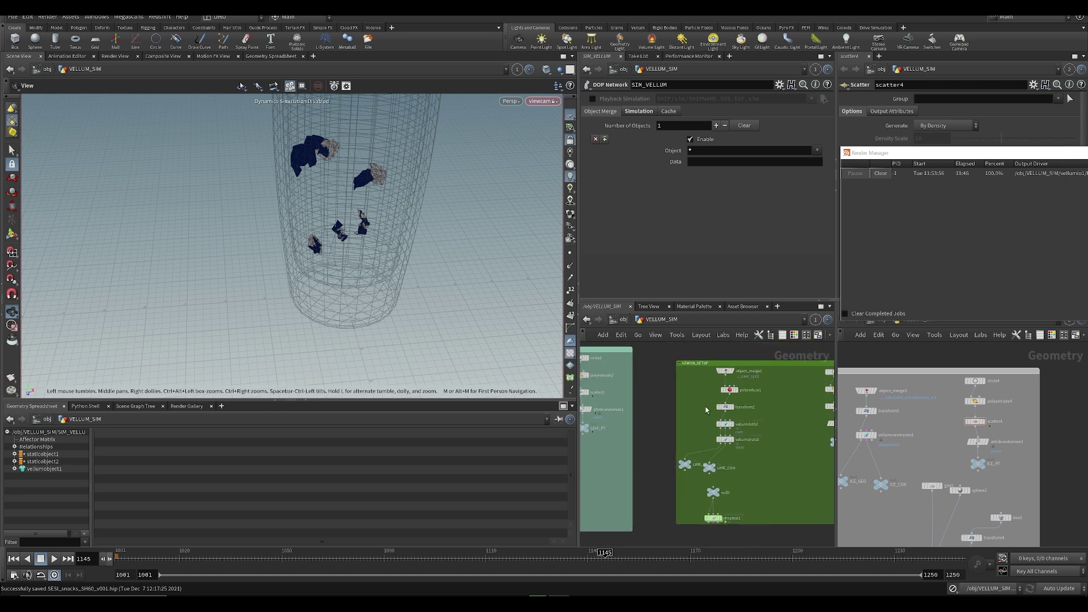
middle_drag(703, 403, 807, 432)
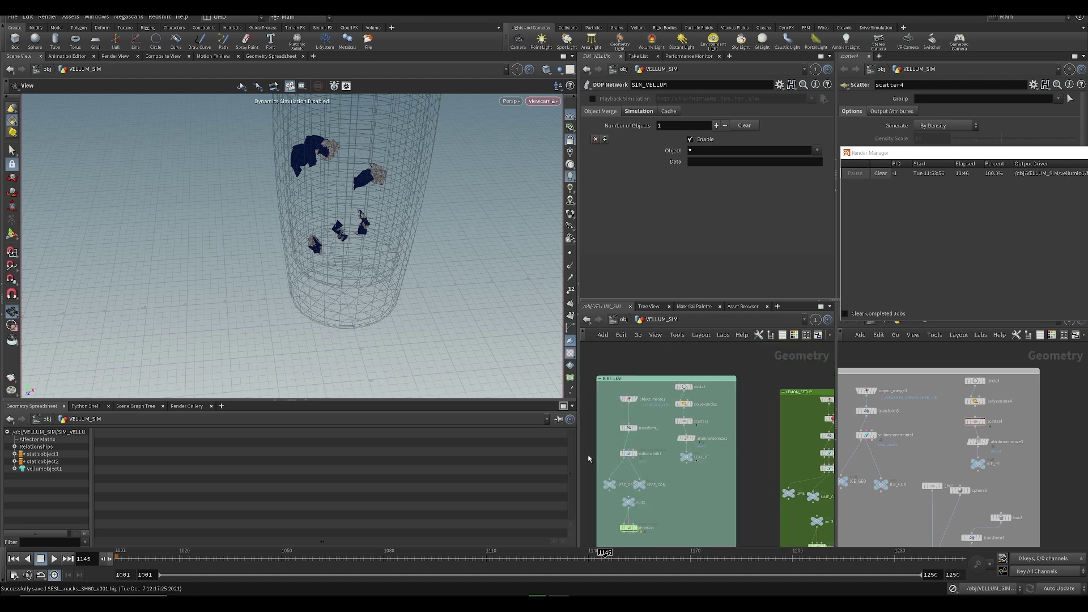
click(621, 430)
drag(688, 179, 656, 179)
text(2)
key(Return)
key(ctrl+s)
- Turn off the wireframe template display of the glass and save the scene
scroll(711, 507, down, 4)
middle_drag(724, 495, 800, 330)
key(ctrl+s)
scroll(740, 367, up, 4)
click(706, 386)
middle_drag(658, 493, 699, 421)
key(ctrl+s)
- Select vellumio1, save the scene, and cache frames 1001 to 1200 to disk in the background with the Render Manager in view
click(680, 426)
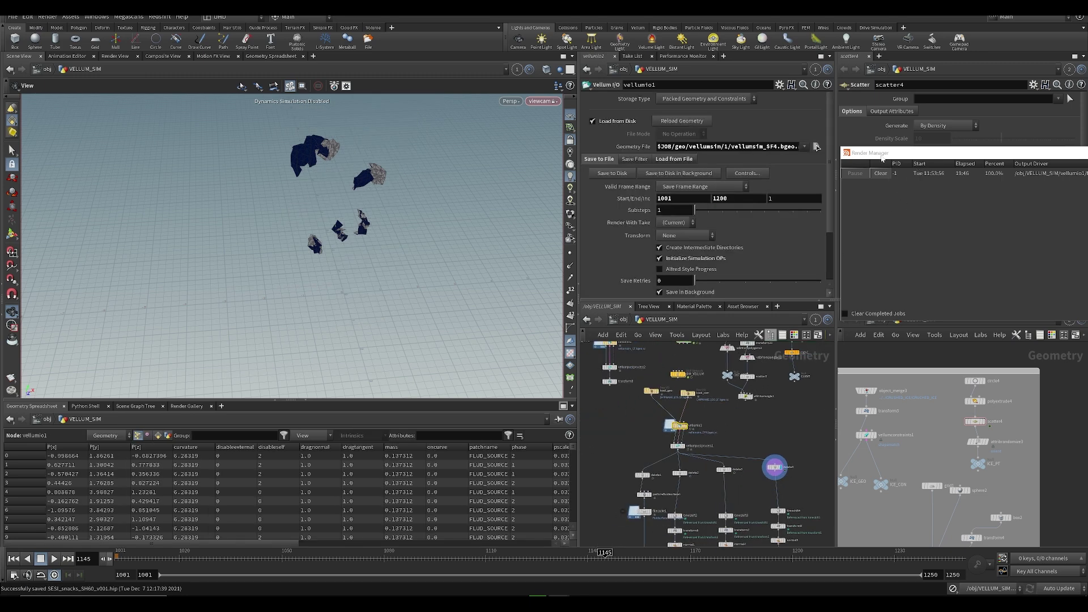
drag(890, 153, 649, 279)
key(ctrl+s)
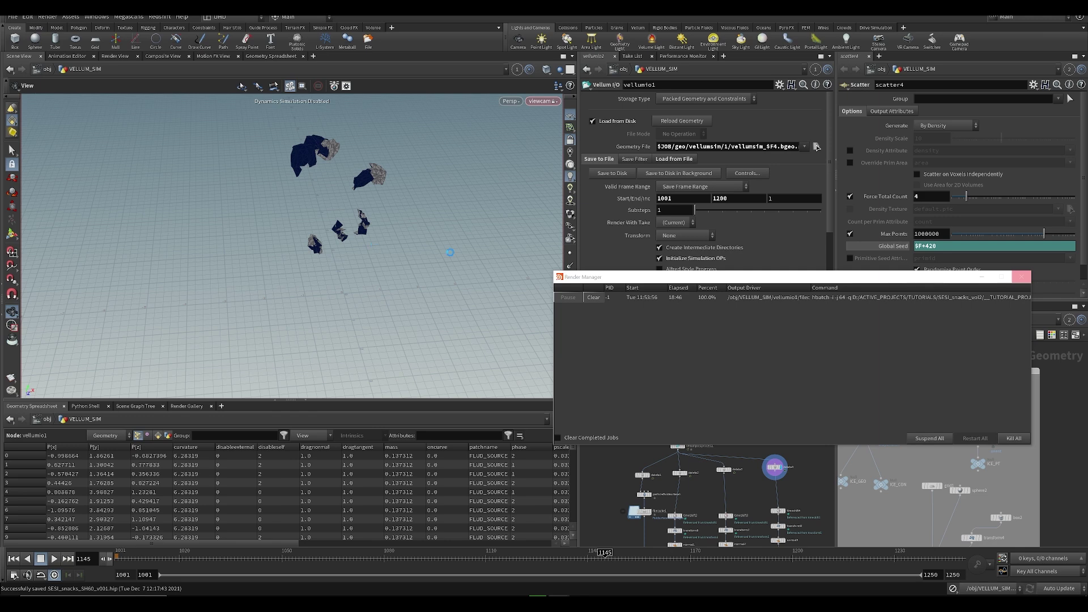
drag(623, 282, 467, 220)
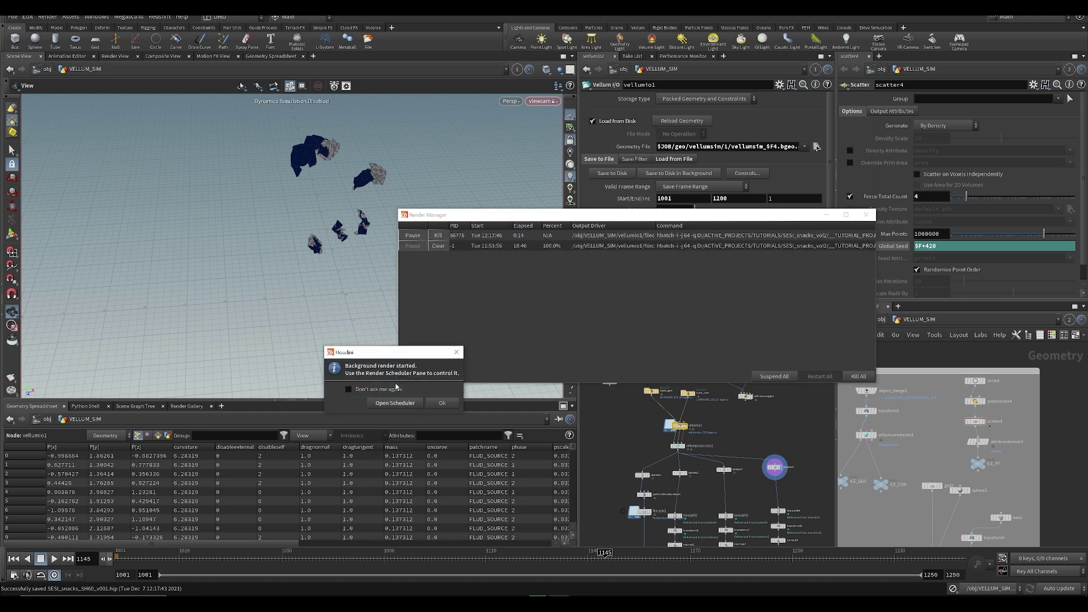
- Open the scheduler for the background cache job and move the Render Manager clear of the viewport
click(390, 404)
drag(465, 215, 540, 288)
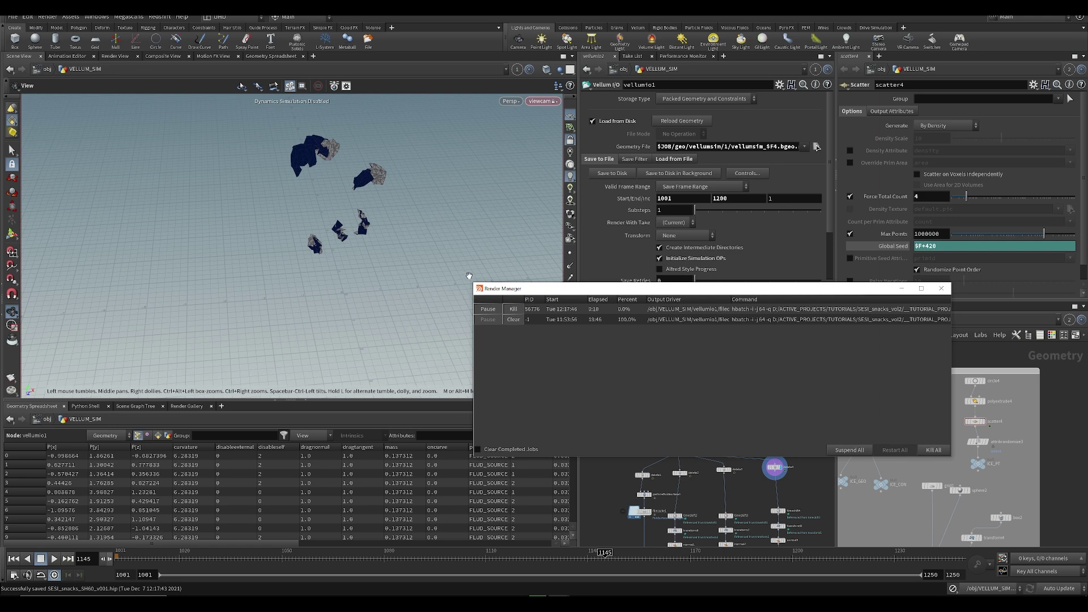
drag(472, 285, 338, 294)
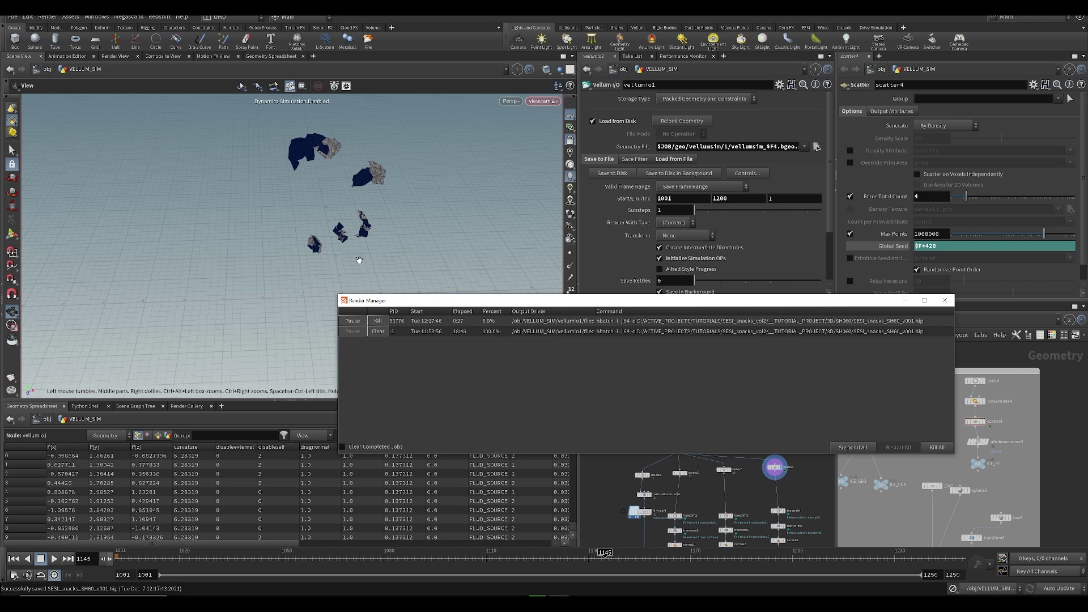
drag(394, 301, 599, 279)
- Scrub the timeline and orbit around the falling mint leaves to examine their motion
right_drag(416, 234, 384, 267)
middle_drag(384, 267, 357, 330)
right_drag(357, 331, 292, 333)
drag(292, 333, 290, 309)
drag(131, 558, 257, 562)
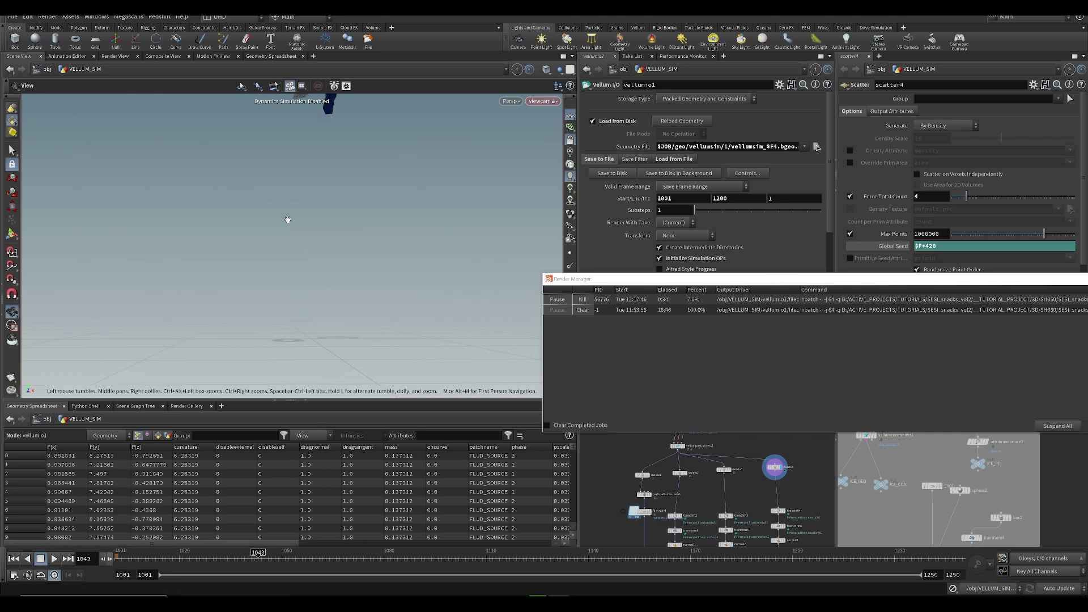
drag(199, 275, 228, 306)
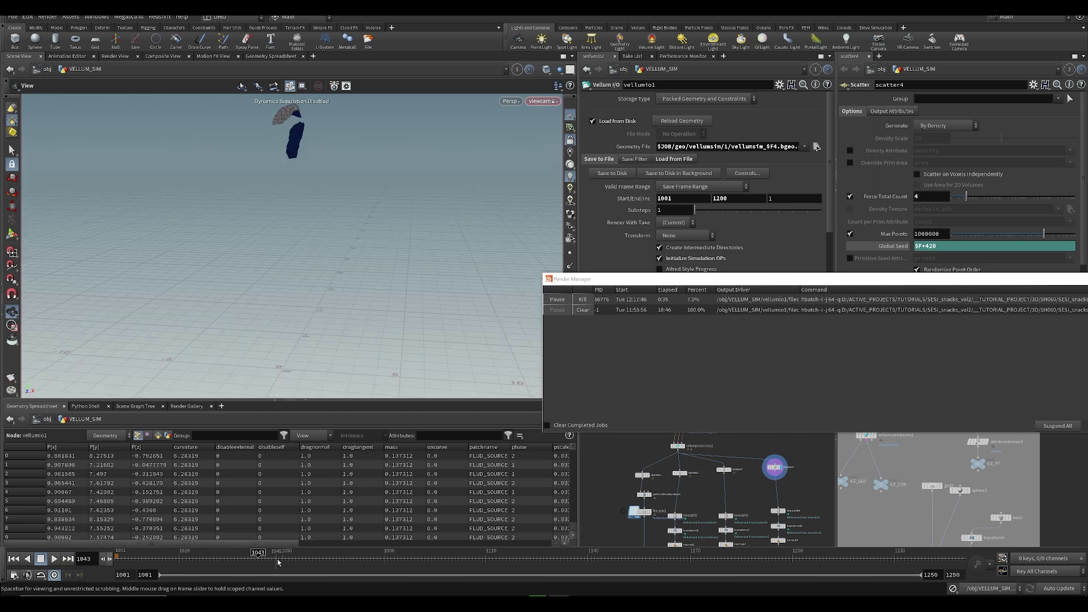
drag(328, 566, 407, 558)
drag(272, 198, 245, 214)
drag(362, 311, 395, 267)
- Display the Vellum post-process node and scrub through to frame 1167 to examine the new cached simulation
drag(731, 281, 542, 224)
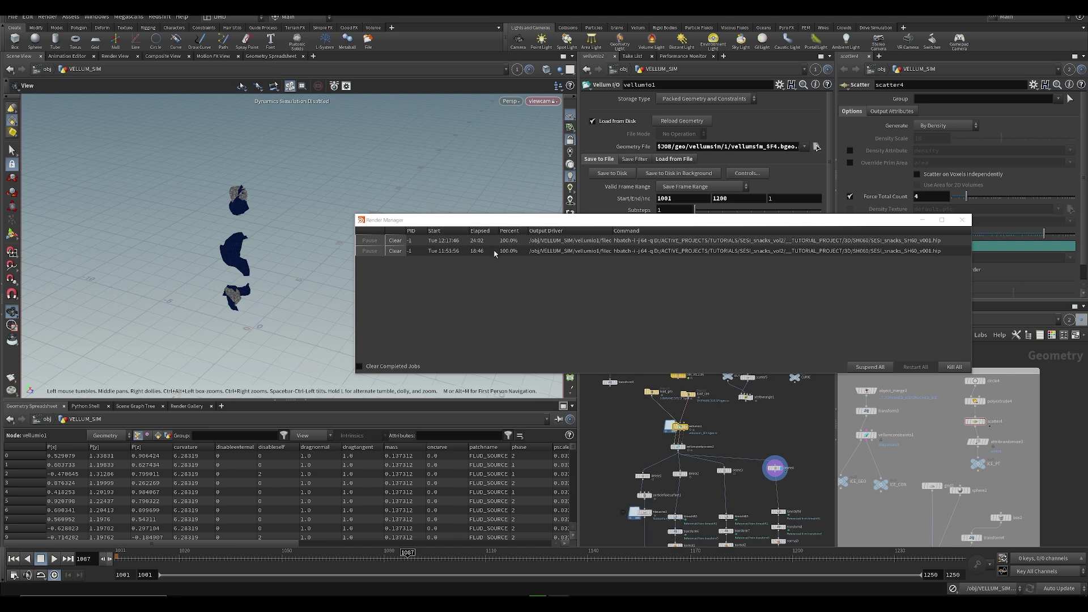
middle_drag(684, 452, 670, 454)
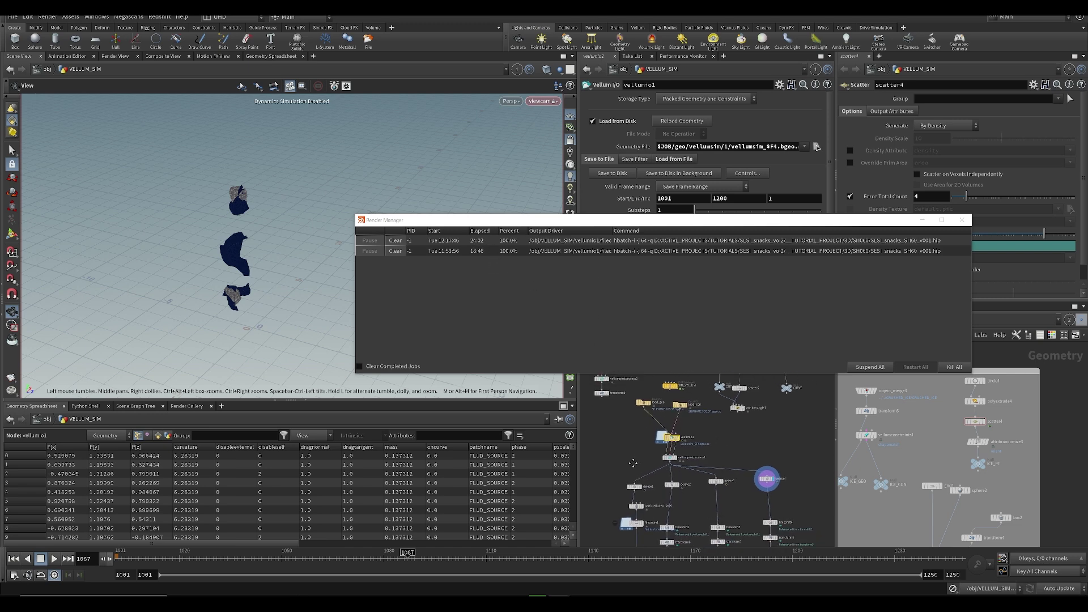
scroll(600, 409, up, 1)
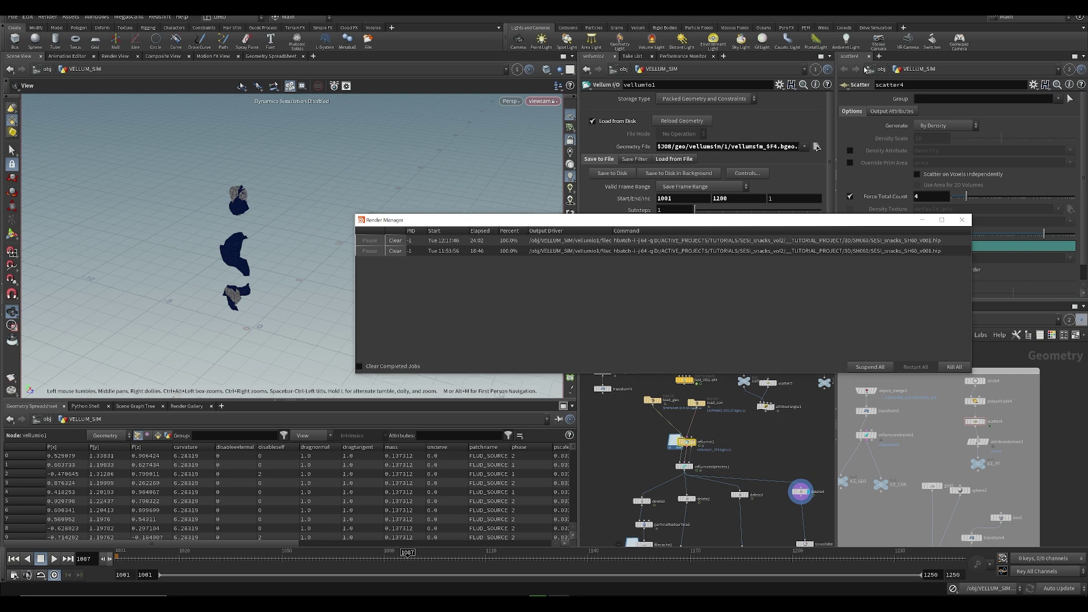
drag(448, 220, 519, 160)
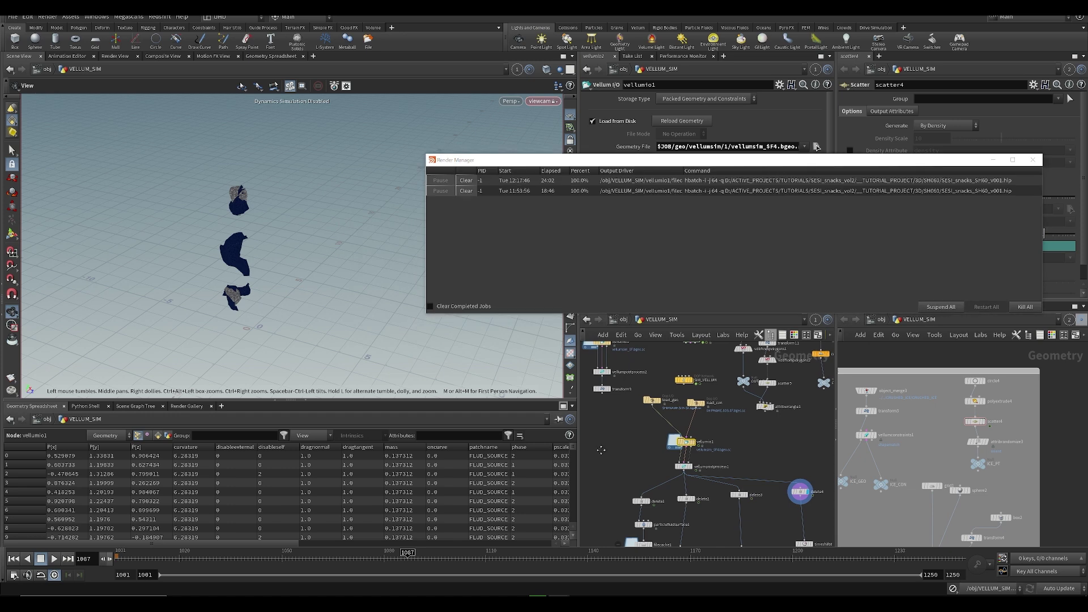
click(666, 444)
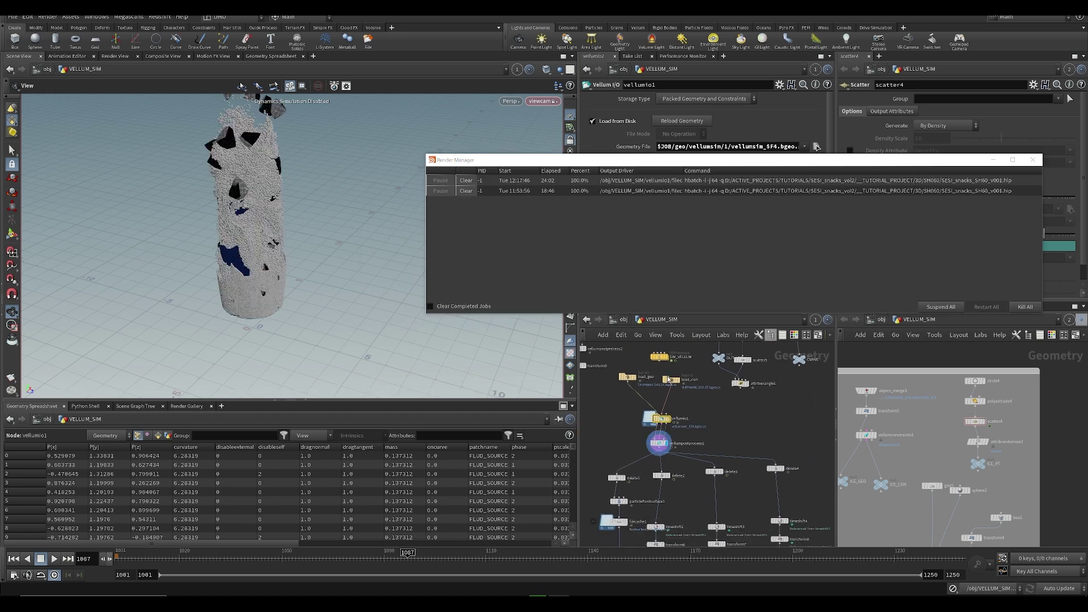
drag(504, 159, 718, 160)
drag(439, 198, 462, 162)
middle_drag(346, 221, 384, 301)
mouse_move(409, 562)
mouse_down()
mouse_move(480, 566)
mouse_move(404, 572)
mouse_up()
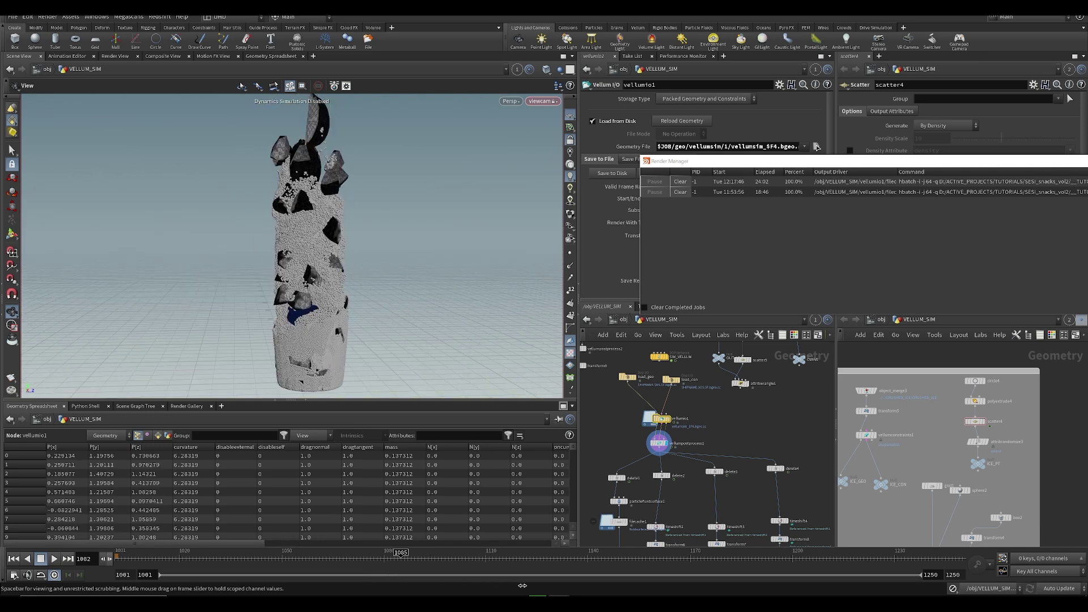
drag(663, 591, 680, 590)
- Turn on the wireframe template display of the glass's transform node and save the scene
middle_drag(756, 424, 741, 499)
middle_drag(726, 355, 716, 434)
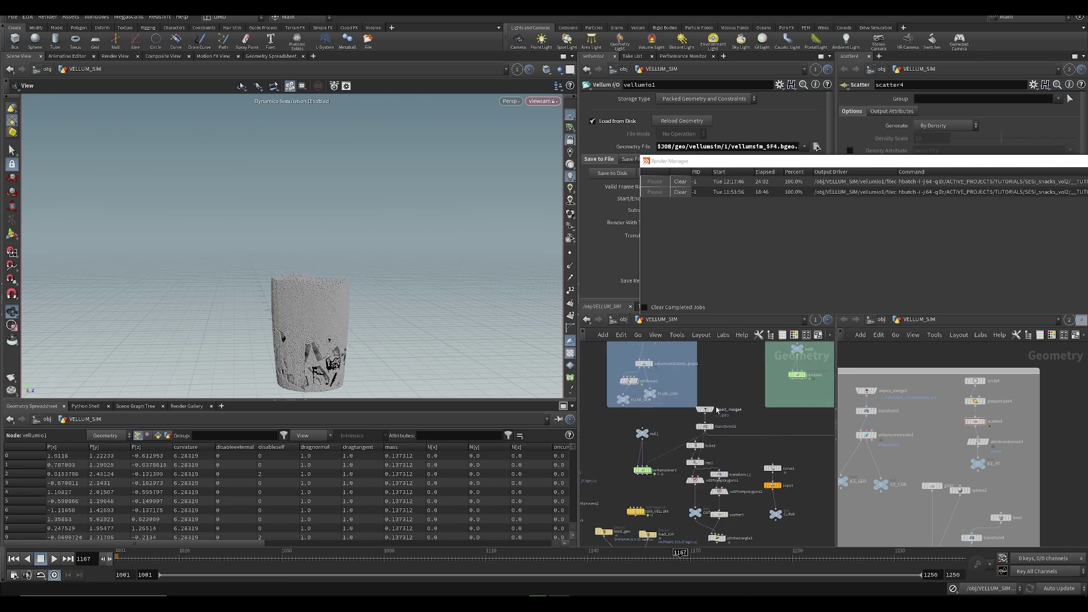
click(716, 435)
key(ctrl+s)
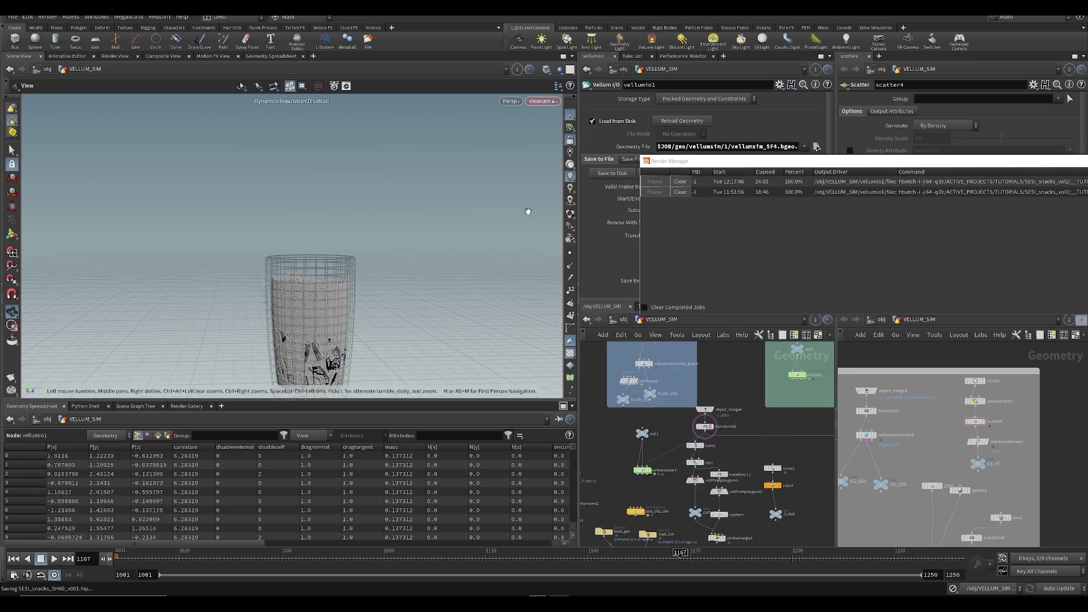
- Scrub the timeline to examine how the fluid, ice and lemon settle inside the glass
drag(383, 220, 290, 262)
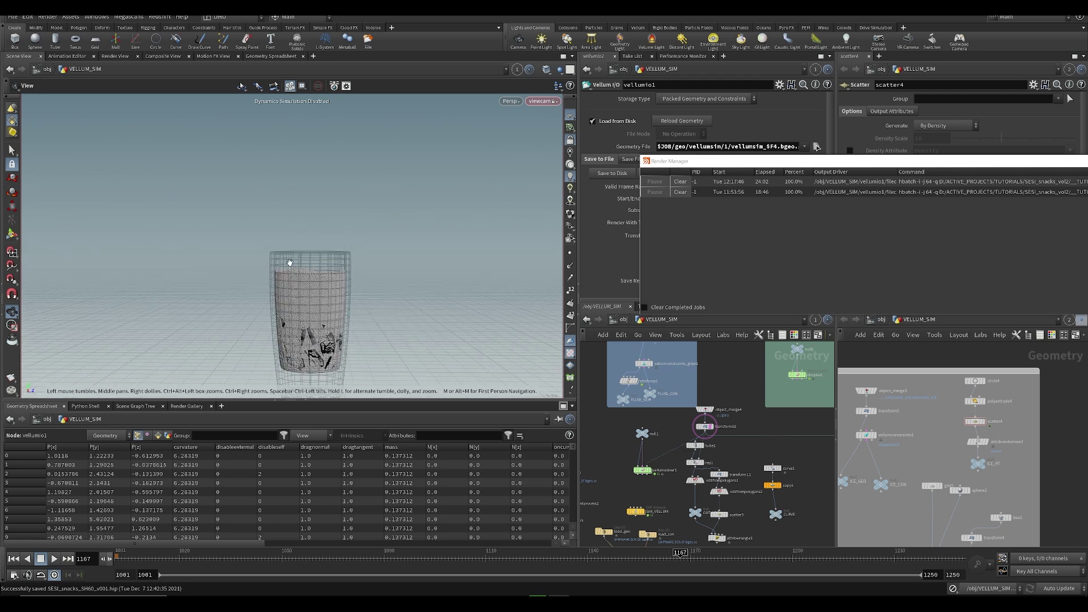
drag(287, 560, 453, 571)
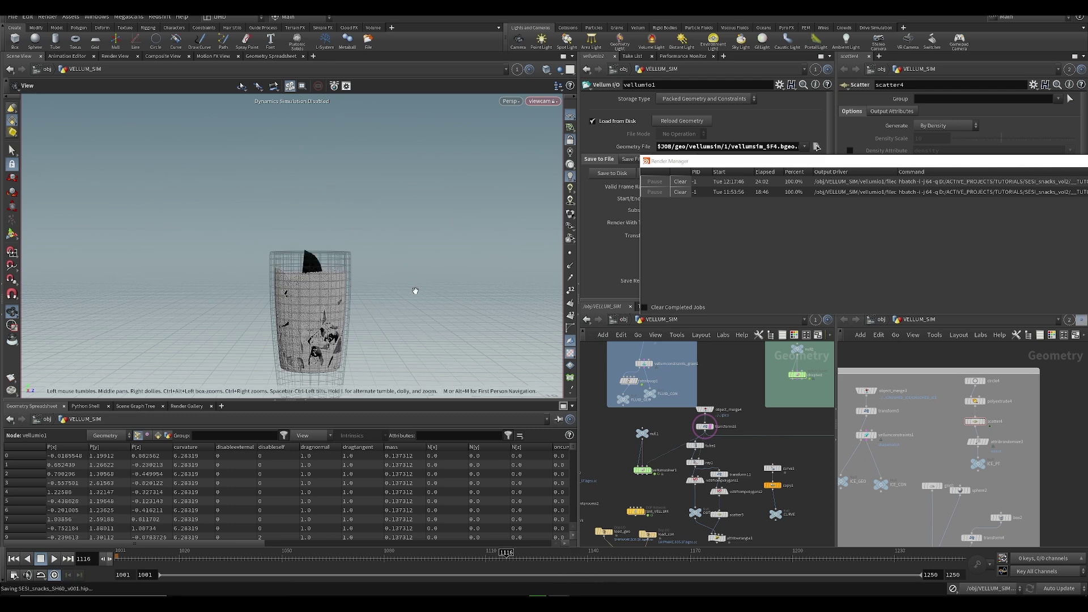
drag(466, 557, 505, 558)
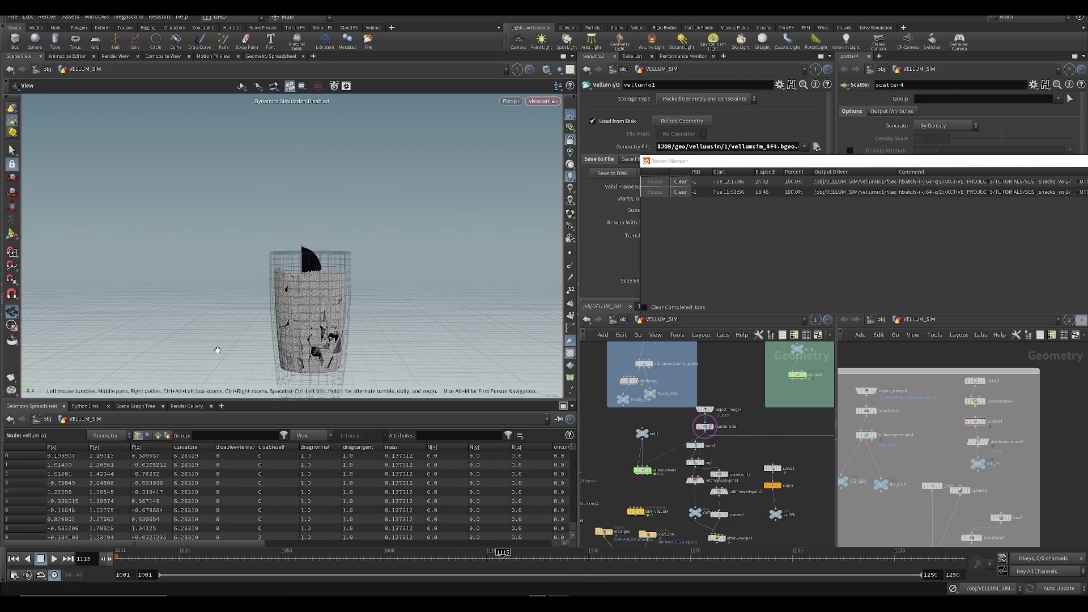
- Frame the whole glass in the viewport and launch a flipbook of frames 1001 to 1200
click(10, 379)
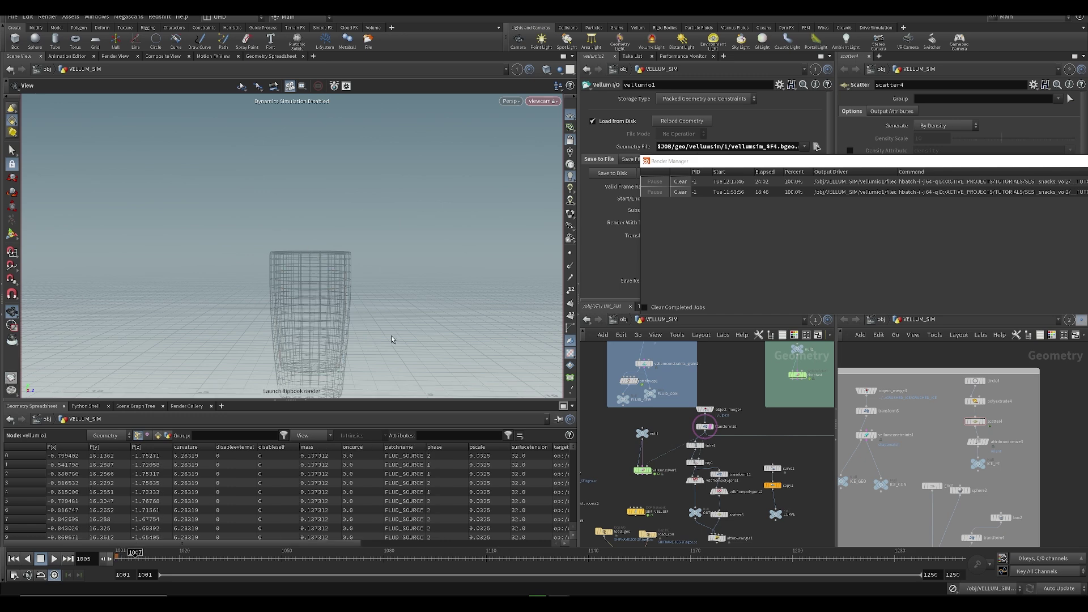
key(Escape)
middle_drag(351, 260, 345, 267)
drag(154, 557, 193, 557)
middle_drag(358, 235, 329, 246)
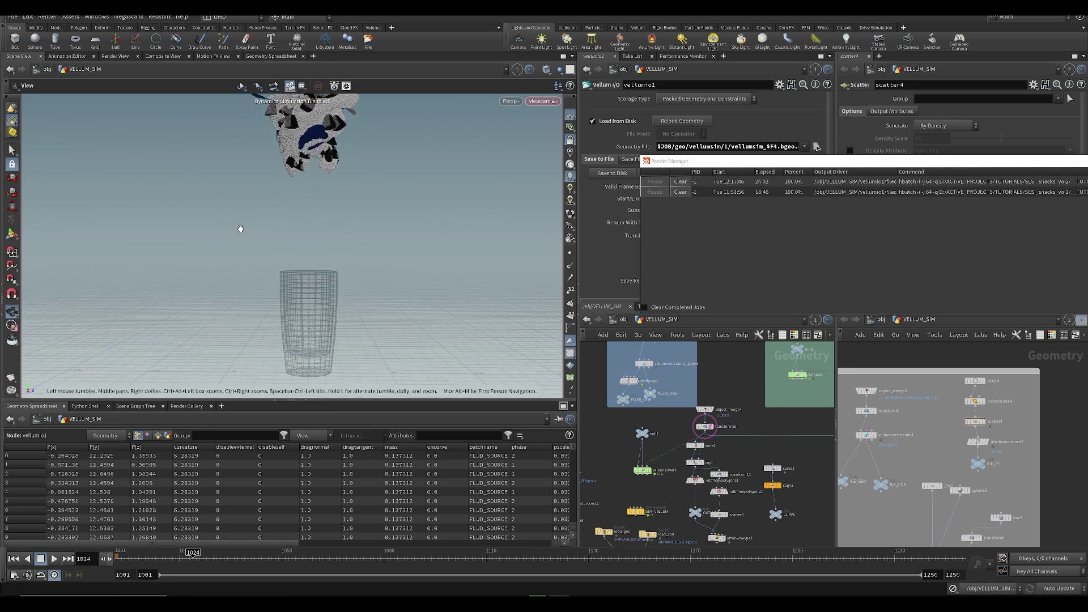
click(14, 378)
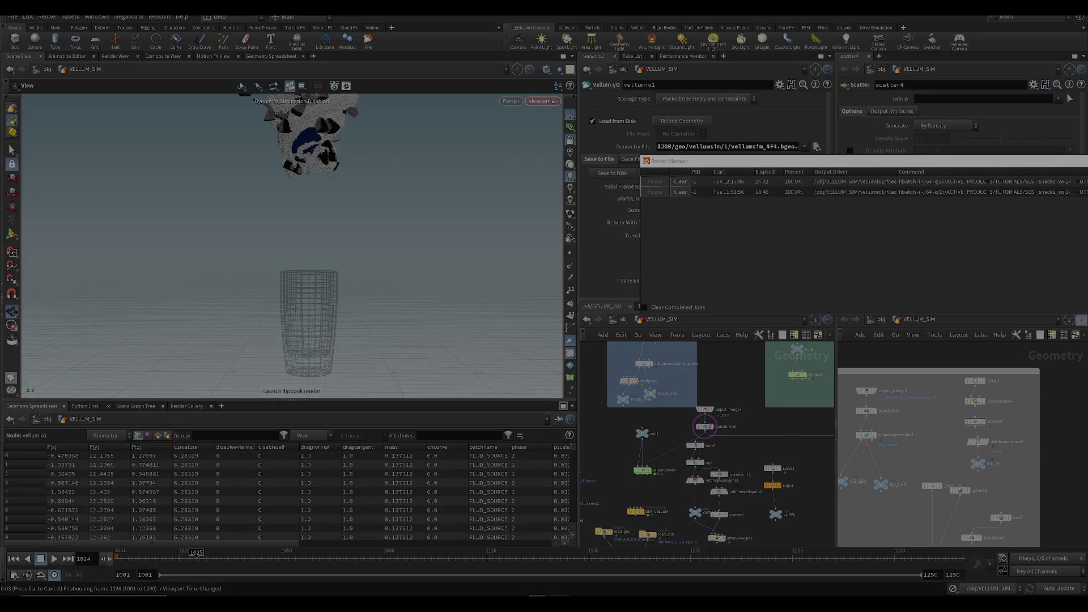
key(Up)
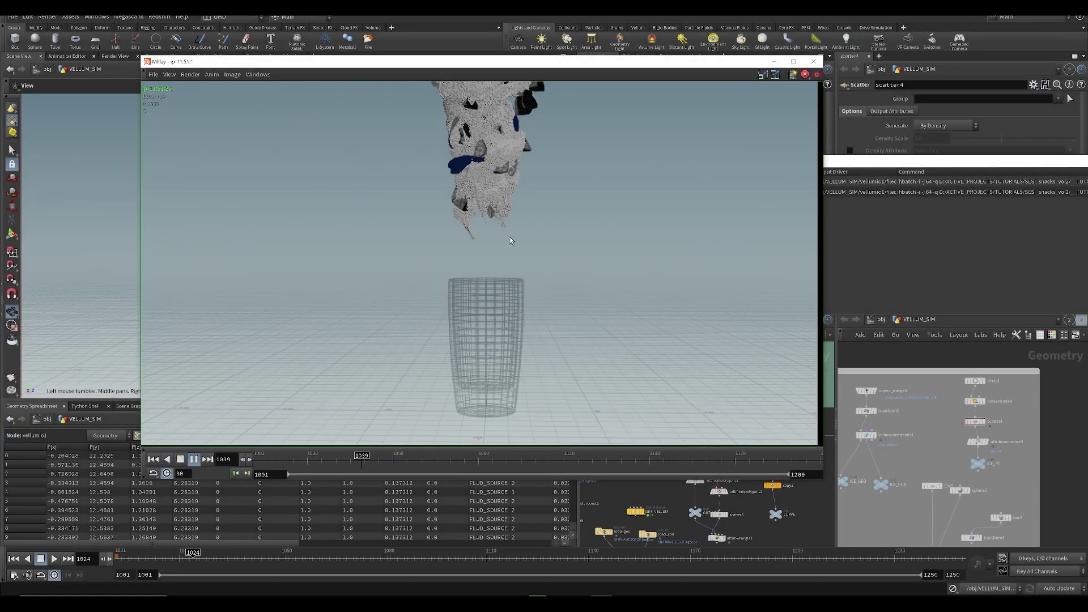
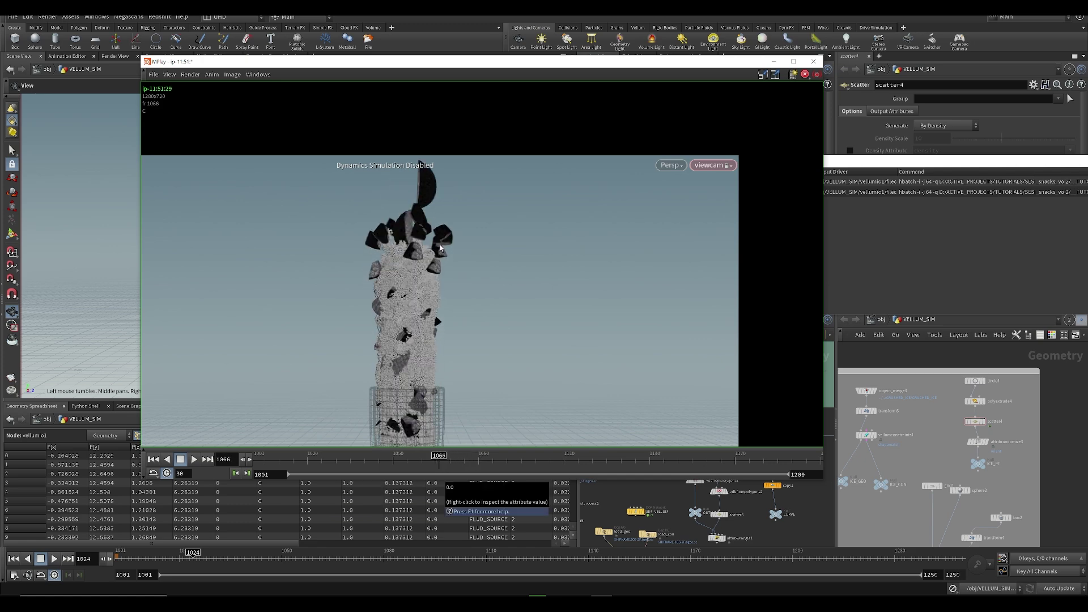
- Scrub the flipbook in MPlay to examine the lemon and ice falling in and the filled glass
scroll(417, 238, up, 2)
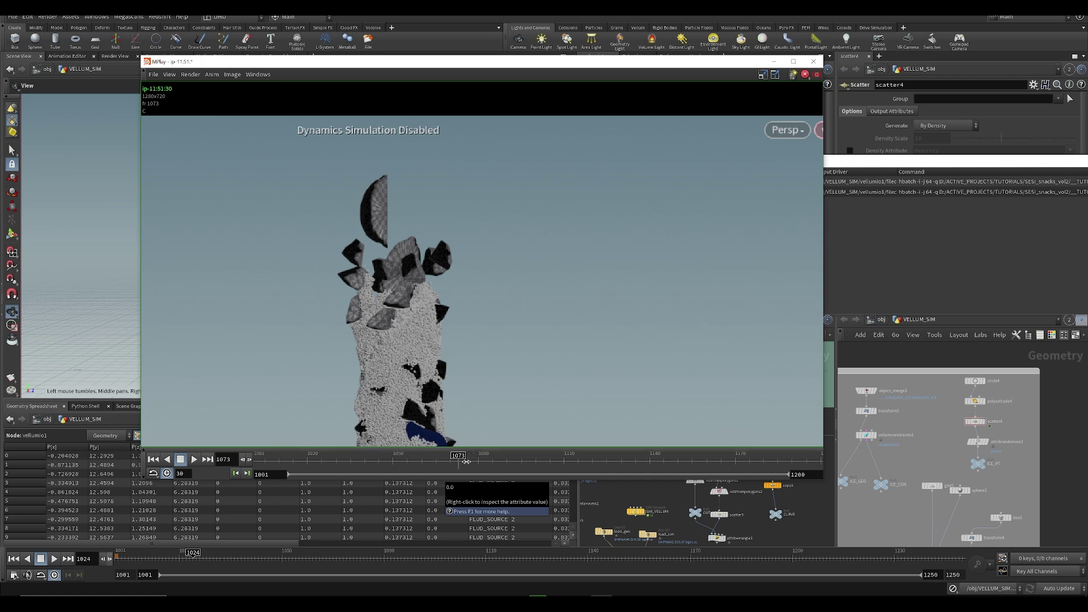
drag(466, 467, 648, 468)
middle_drag(490, 412, 506, 330)
scroll(506, 330, down, 3)
drag(522, 467, 634, 466)
- Display only the ice through the delete2 node and scrub the timeline to examine it in the glass
scroll(797, 514, down, 3)
middle_drag(797, 513, 757, 399)
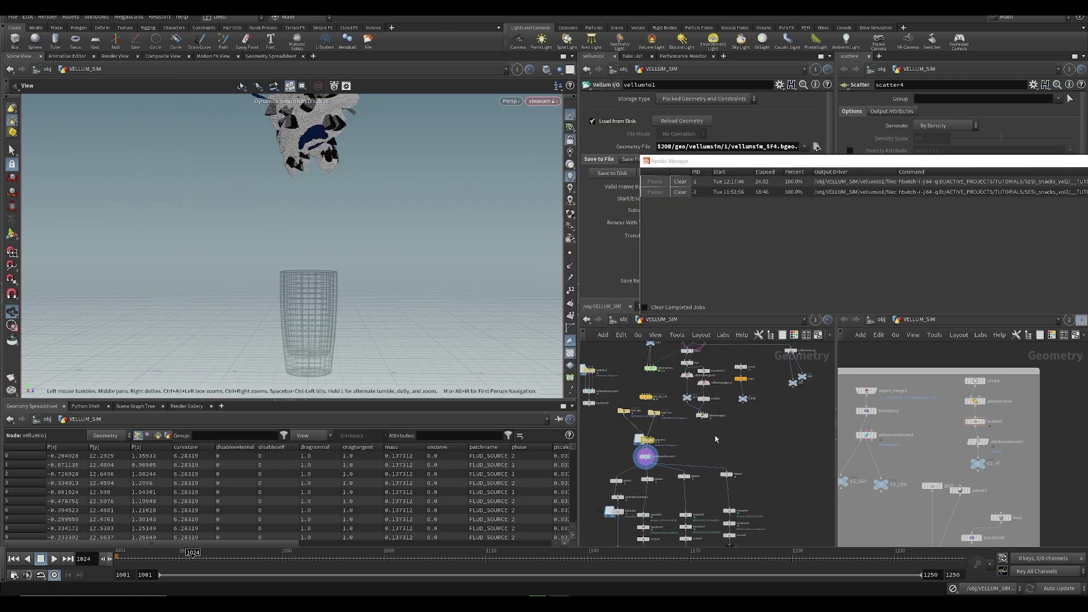
middle_drag(658, 477, 670, 460)
scroll(670, 460, up, 3)
click(662, 459)
drag(466, 559, 574, 569)
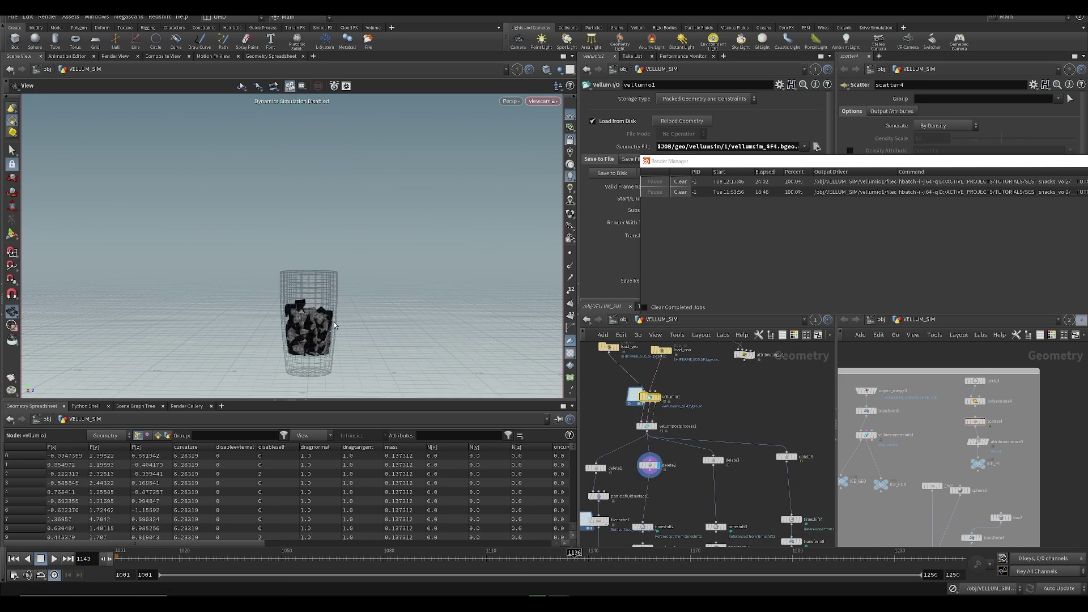
- Display only the lemon slices through the delete3 node and examine their deformation up close
middle_drag(696, 478, 619, 449)
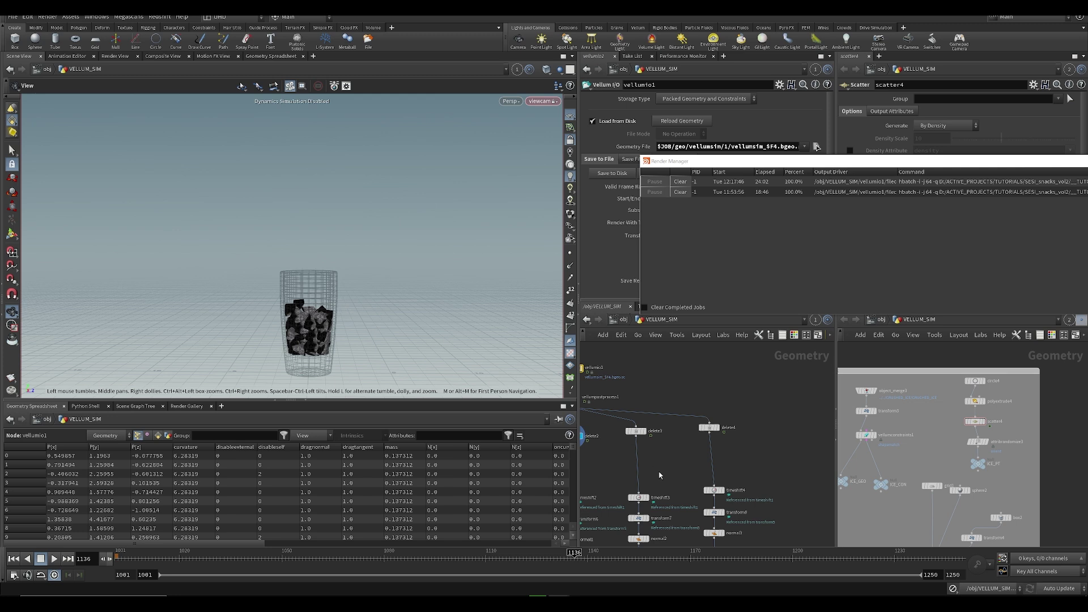
click(648, 424)
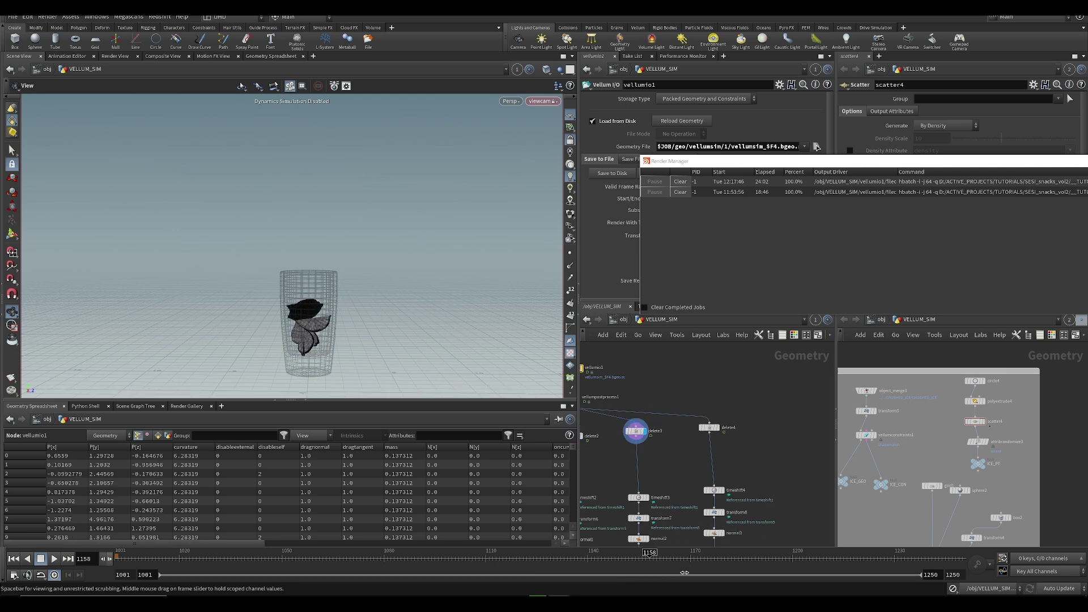
scroll(318, 347, up, 6)
drag(315, 323, 470, 293)
right_drag(250, 322, 362, 334)
mouse_move(318, 320)
mouse_down()
mouse_move(396, 316)
mouse_move(323, 323)
mouse_move(312, 313)
mouse_up()
right_drag(312, 313, 340, 317)
mouse_move(340, 317)
mouse_down()
mouse_move(343, 296)
mouse_move(330, 306)
mouse_move(413, 328)
mouse_move(201, 390)
mouse_move(335, 317)
mouse_up()
- Set the Stretch Stiffness multiplier of vellumstruts1 in the lemon setup to 1e+10
middle_drag(676, 411, 653, 444)
scroll(655, 462, down, 5)
scroll(775, 364, up, 3)
middle_drag(775, 364, 678, 470)
scroll(684, 428, up, 3)
middle_drag(709, 432, 733, 417)
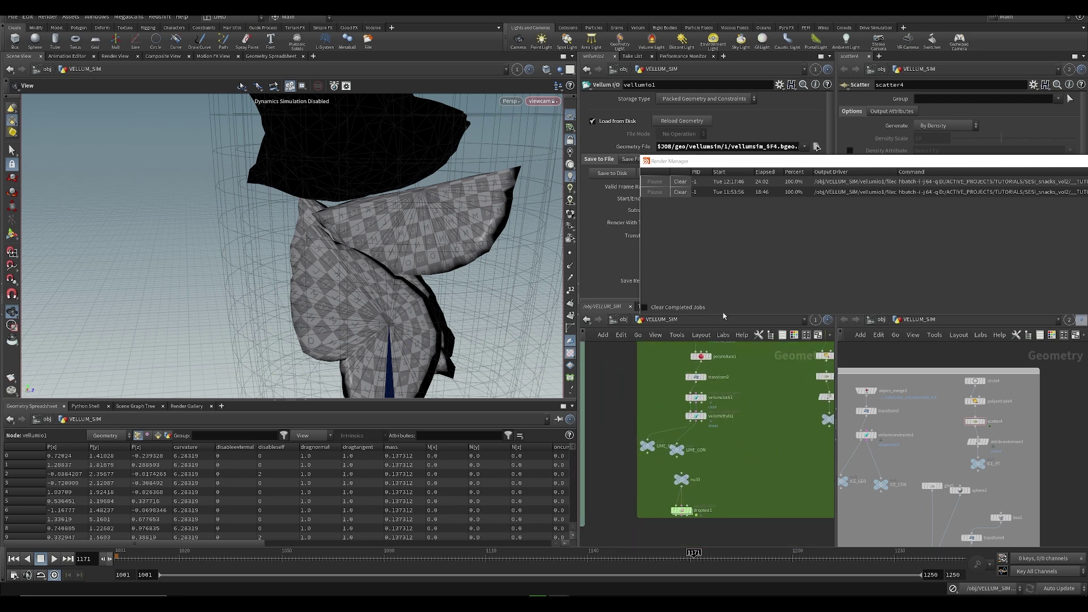
click(720, 154)
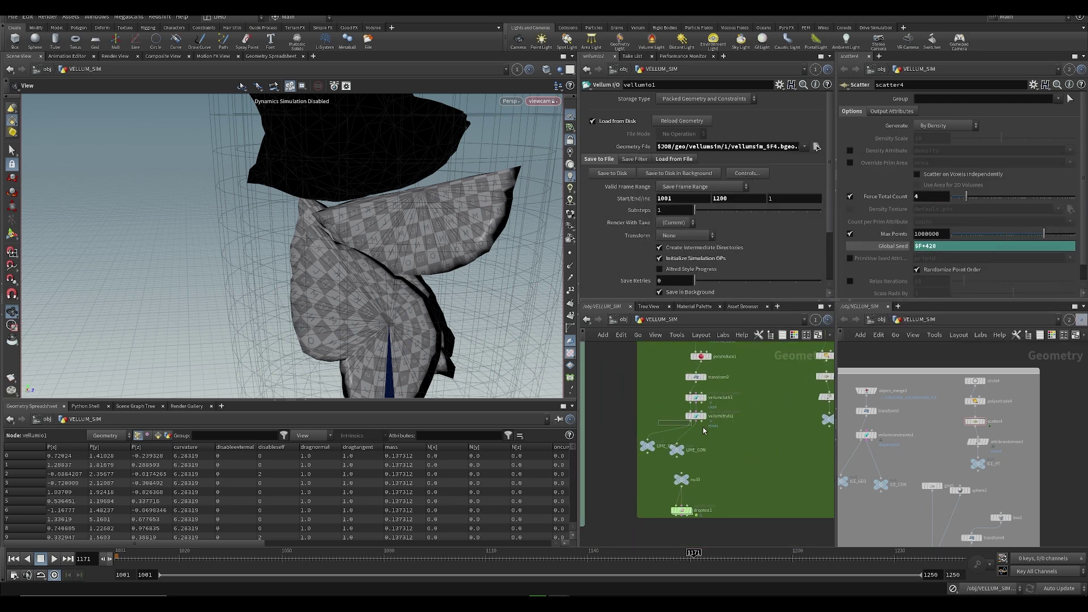
click(695, 416)
scroll(716, 212, down, 3)
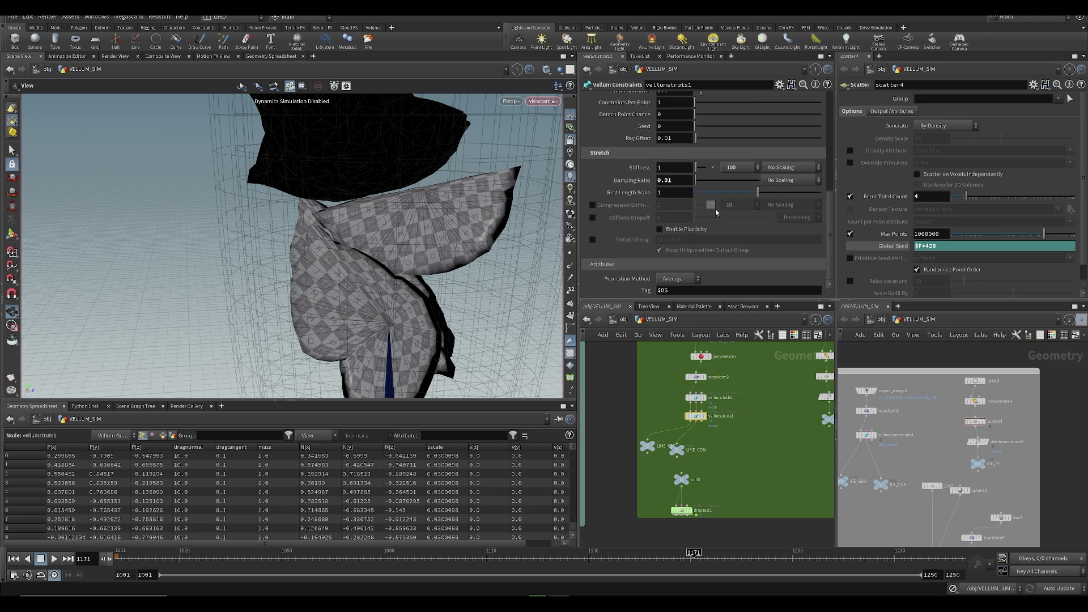
click(737, 169)
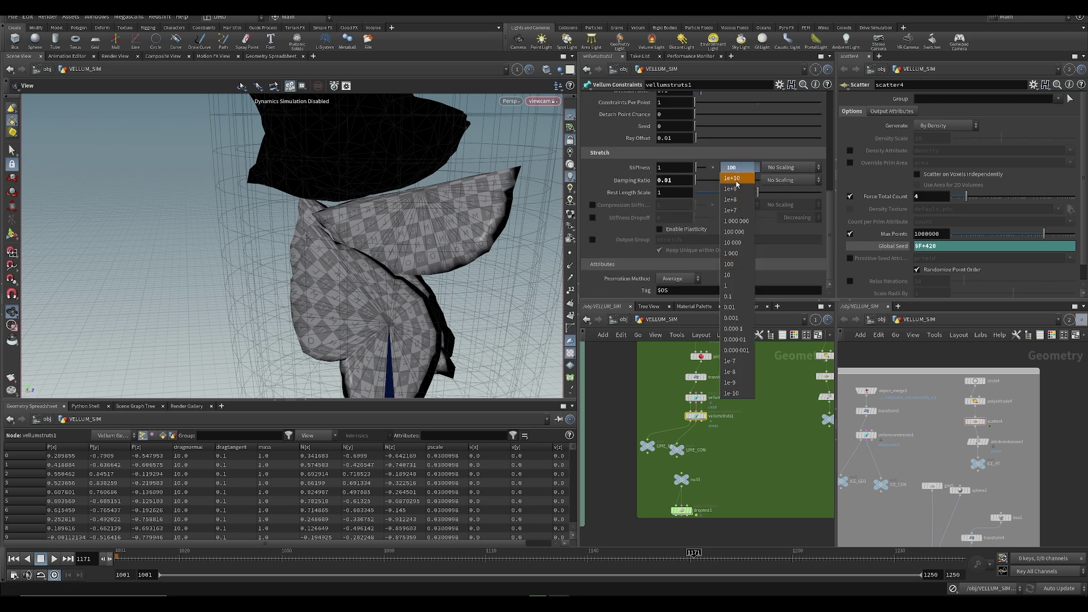
click(733, 178)
- Copy the Shape Match vellumconstraints1 node from the ice setup and save the scene
middle_drag(776, 472, 765, 472)
middle_drag(755, 420, 598, 468)
scroll(692, 476, down, 3)
drag(522, 381, 548, 325)
scroll(712, 426, up, 2)
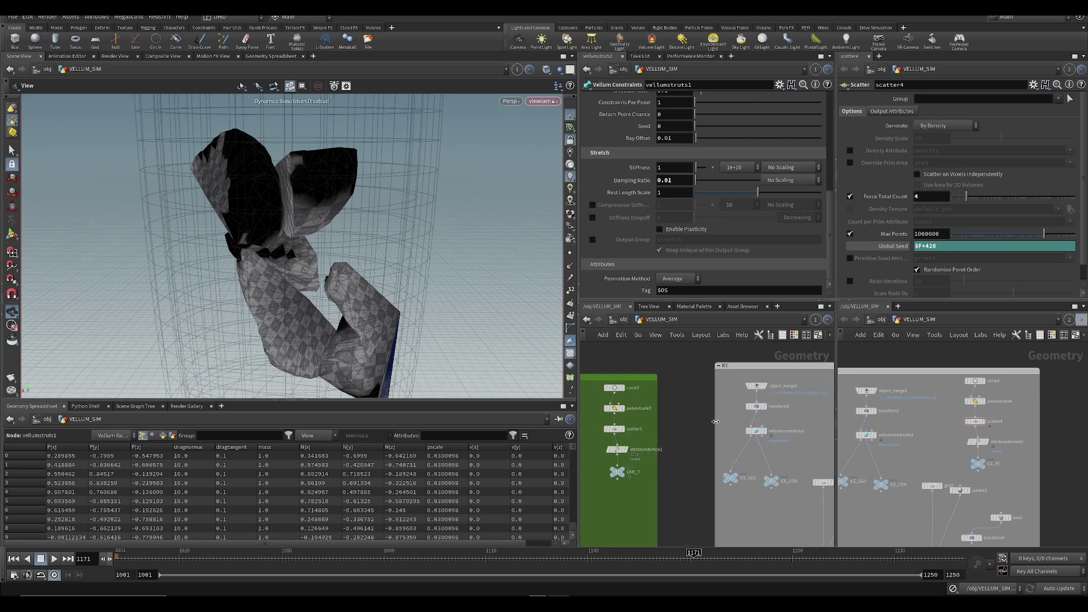
click(756, 432)
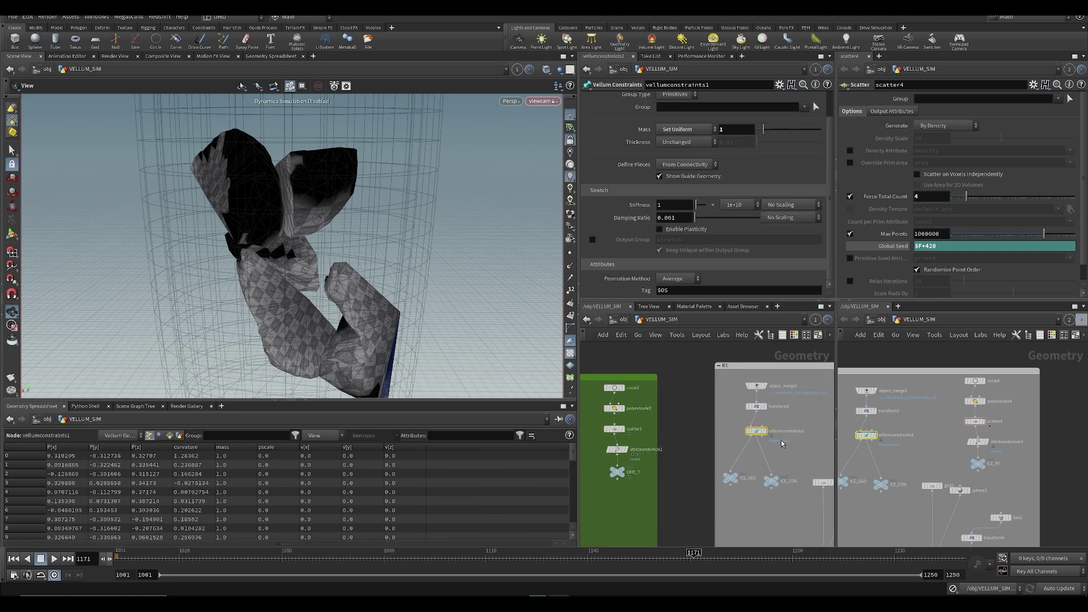
middle_drag(670, 453, 723, 440)
scroll(746, 444, down, 3)
scroll(709, 438, up, 3)
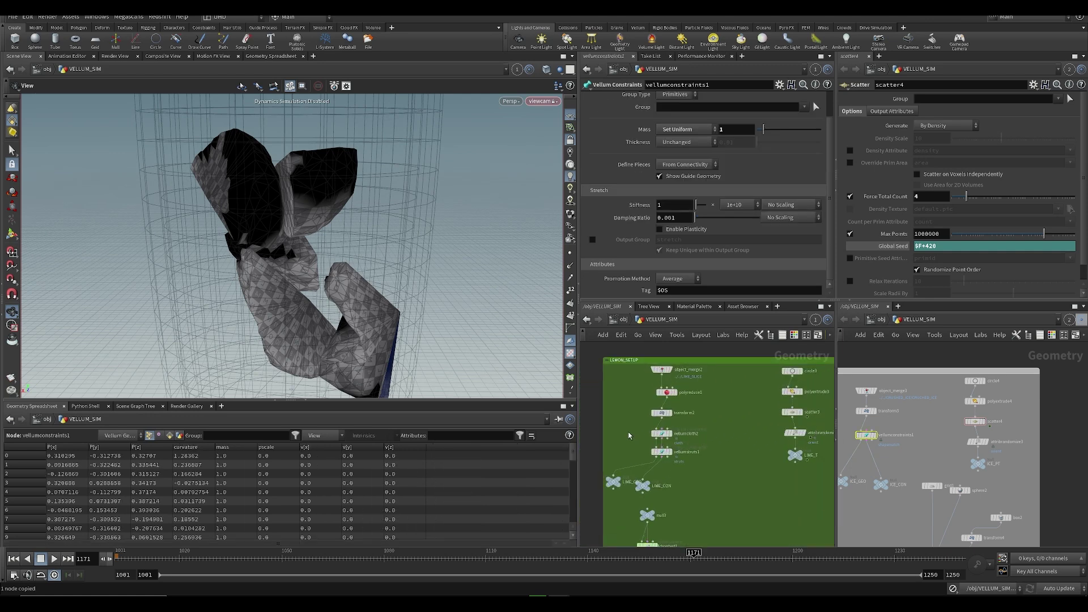
scroll(739, 236, up, 1)
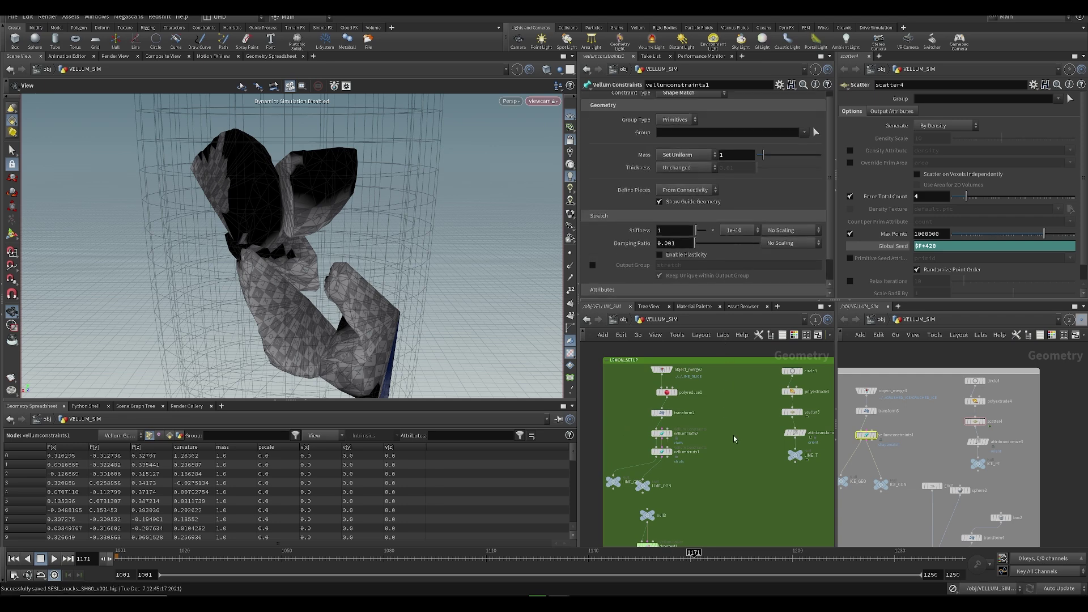
- Review the Stretch and Strut Search settings of vellumstruts1 in the lemon setup and look over the neighbouring setups
key(f)
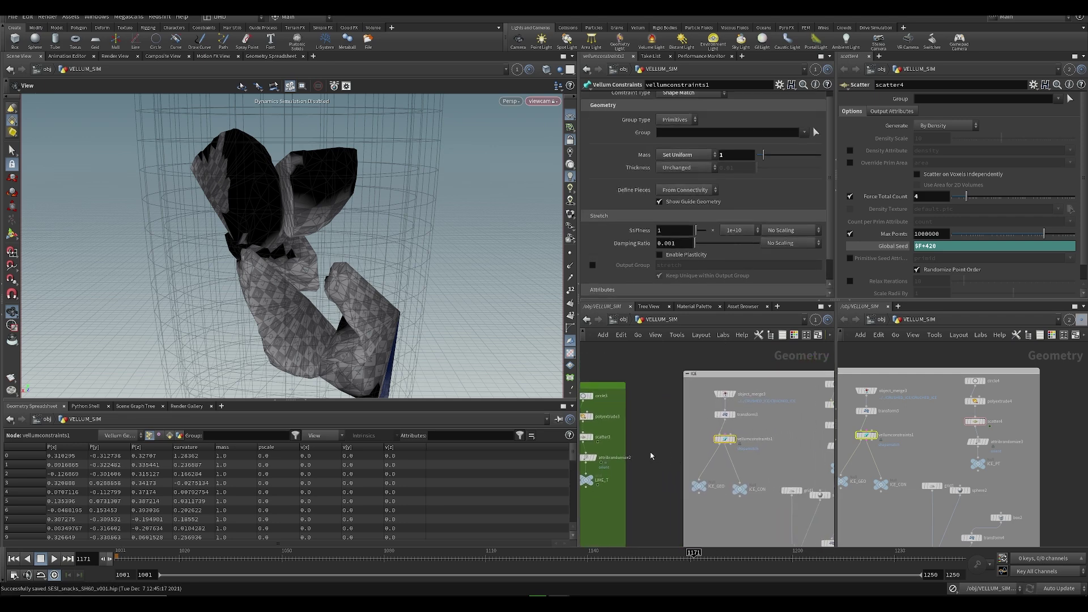
middle_drag(650, 457, 724, 451)
middle_drag(636, 461, 758, 446)
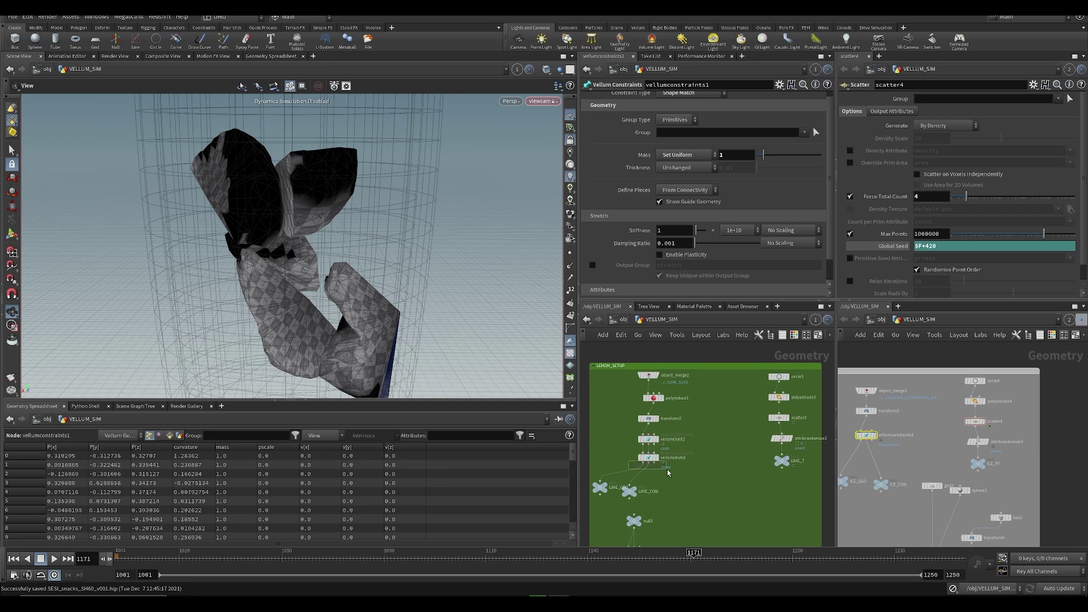
click(644, 460)
scroll(805, 216, down, 2)
scroll(833, 191, down, 1)
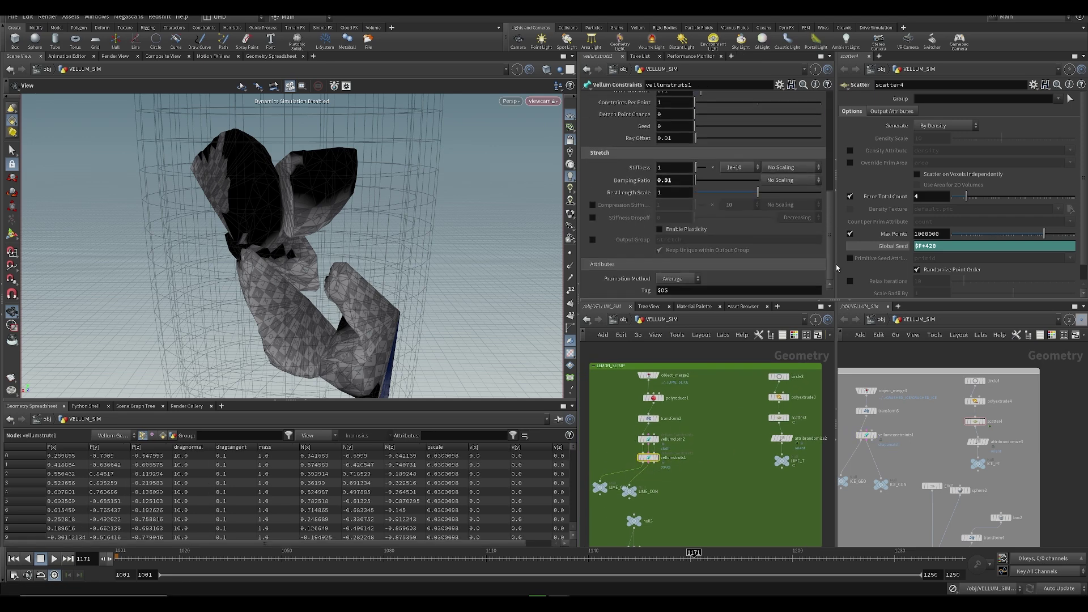
middle_drag(727, 491, 597, 463)
middle_drag(713, 489, 789, 454)
scroll(661, 481, down, 3)
middle_drag(656, 491, 770, 481)
middle_drag(669, 410, 558, 415)
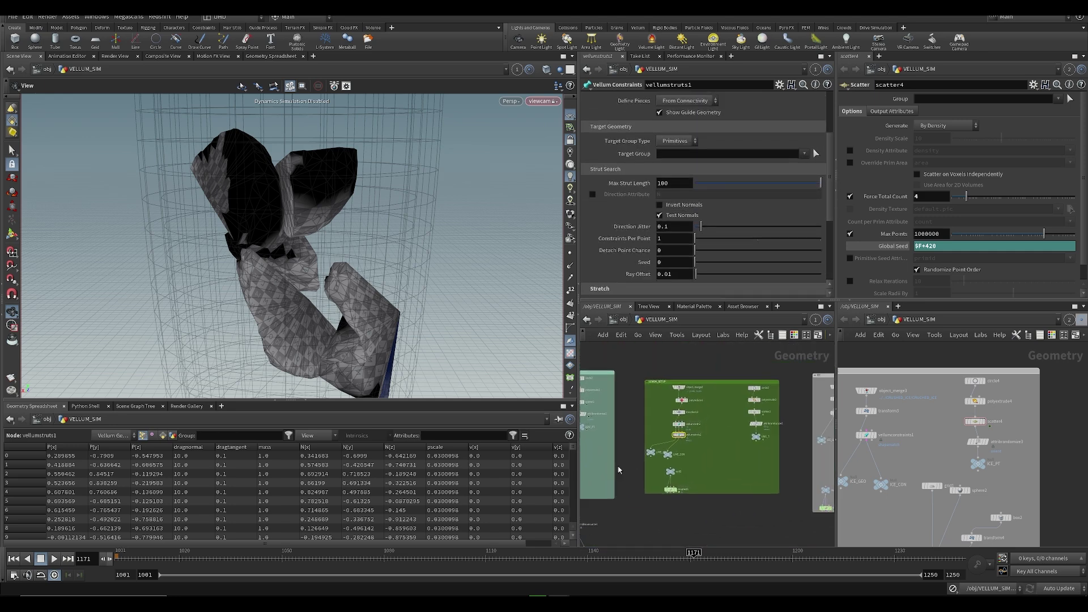
middle_drag(693, 443, 628, 472)
scroll(685, 460, up, 3)
middle_drag(771, 498, 754, 481)
scroll(725, 495, down, 3)
middle_drag(630, 471, 741, 459)
scroll(741, 459, up, 2)
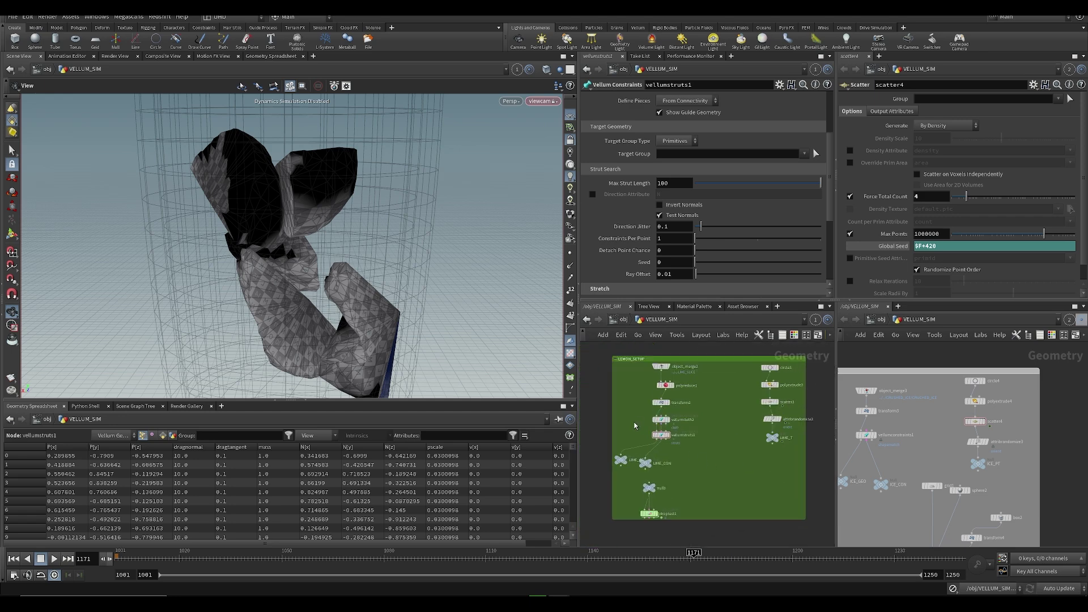
- Compare vellumcloth2 with vellumstruts1 in the lemon setup, set the vellumstruts1 Stretch Stiffness to 100 and save the scene
click(696, 423)
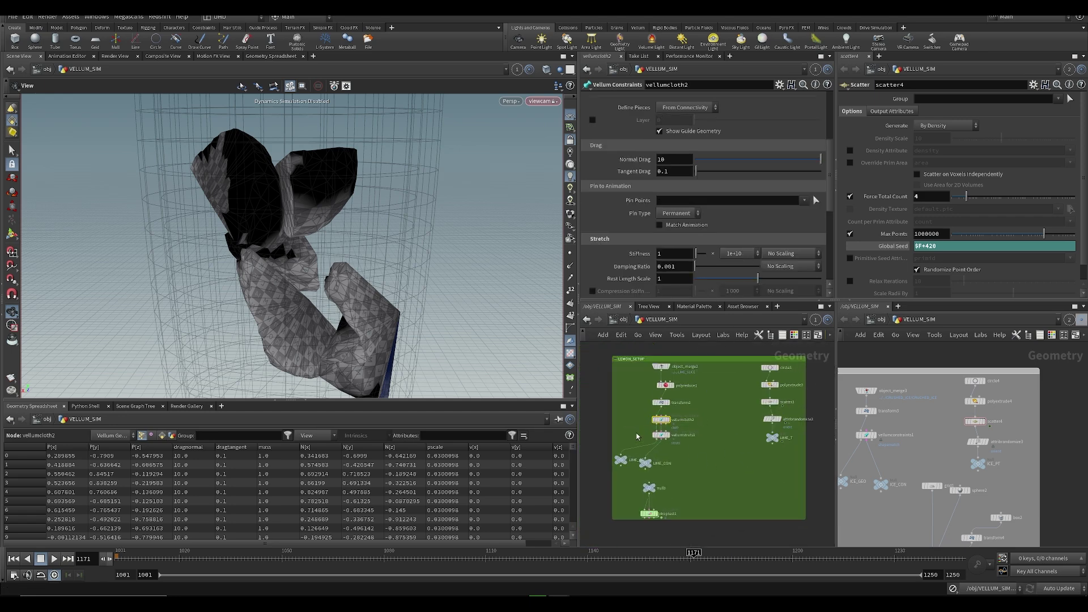
click(681, 437)
scroll(685, 259, down, 2)
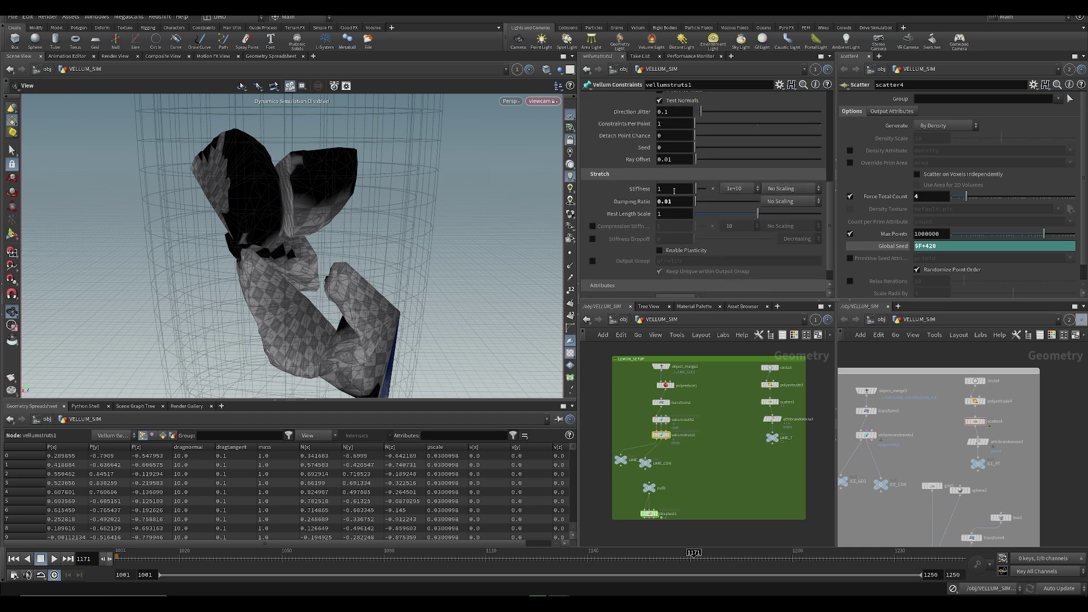
key(ctrl+s)
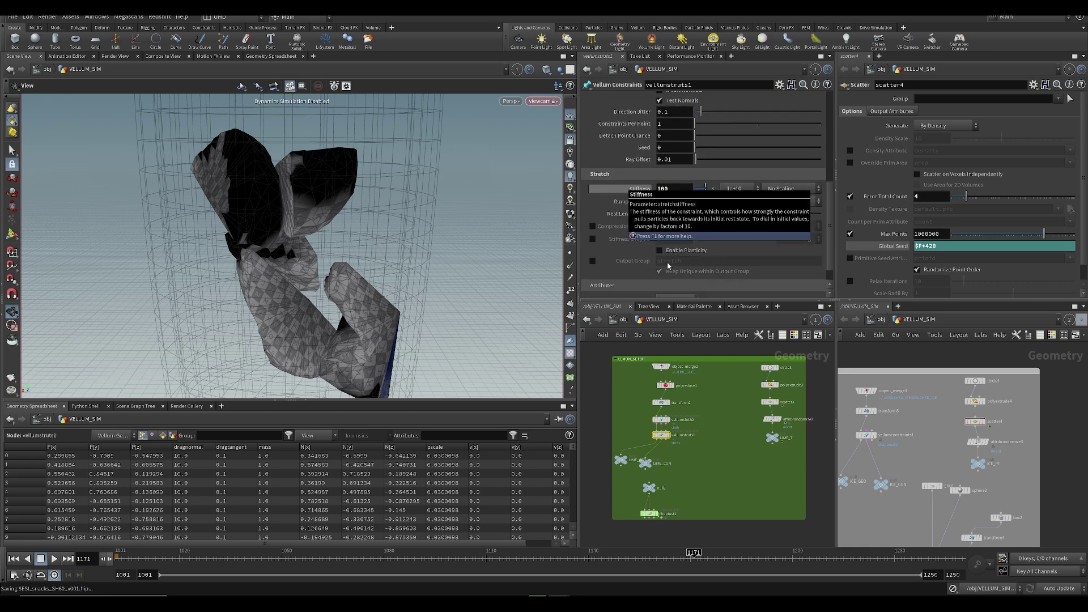
- Display only the mint leaves' output and scrub the timeline to frame 1127 to examine their shape from several angles
scroll(743, 409, down, 2)
middle_drag(674, 539, 742, 407)
middle_drag(692, 430, 748, 478)
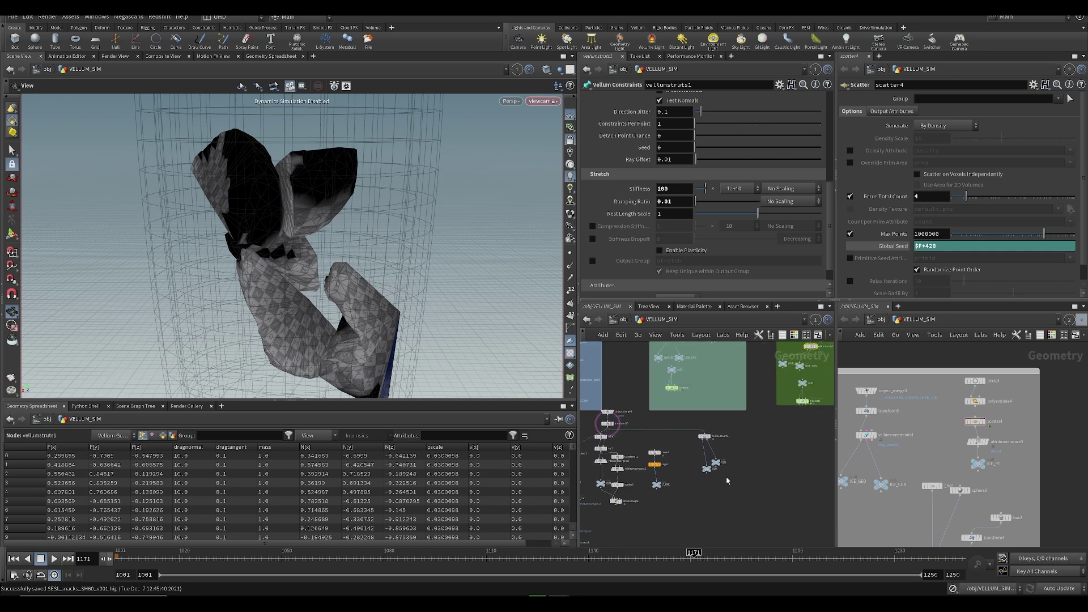
middle_drag(680, 492, 757, 442)
click(695, 390)
scroll(718, 526, up, 2)
middle_drag(718, 526, 712, 362)
drag(340, 559, 546, 560)
drag(379, 297, 248, 297)
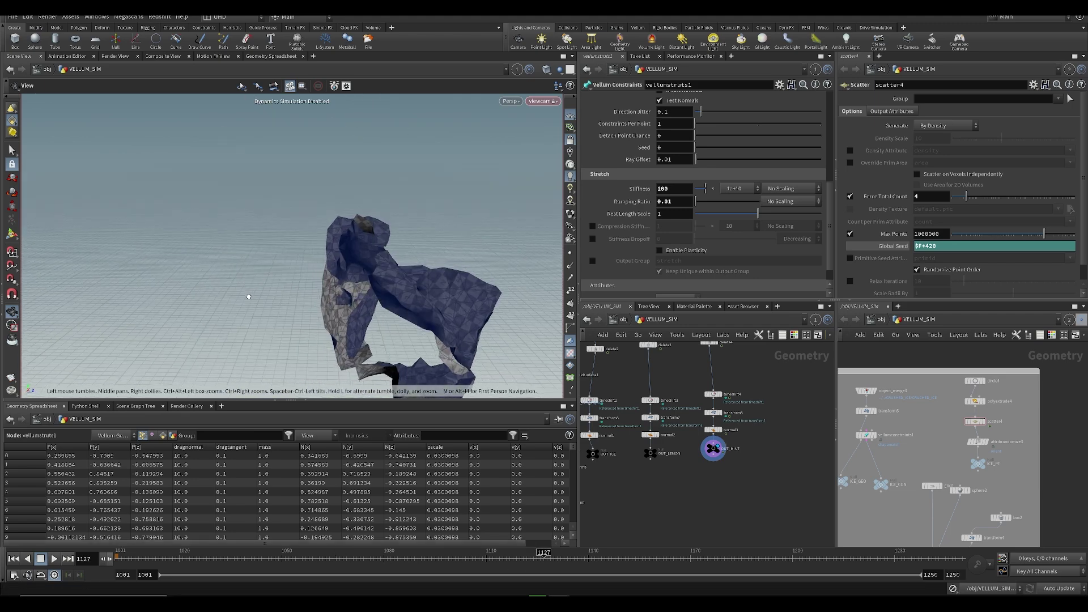
key(ctrl+s)
drag(330, 274, 476, 293)
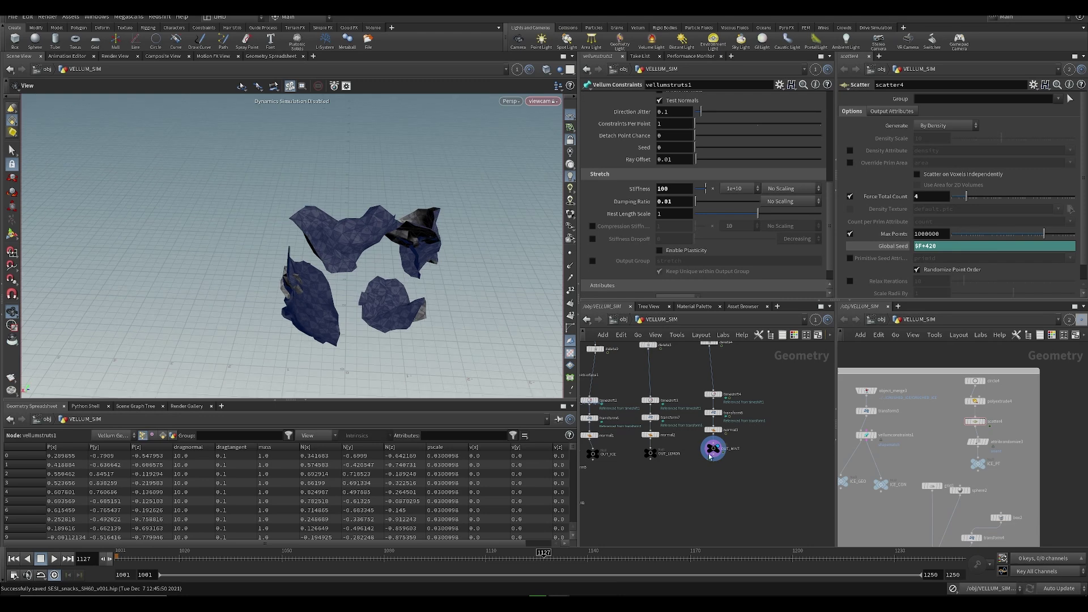
- Set the Bend Stiffness of vellumcloth1 in the mint leaf setup to 5 with a multiplier of 1
middle_click(715, 447)
scroll(648, 501, down, 5)
middle_drag(728, 416, 695, 472)
scroll(733, 400, up, 4)
middle_click(731, 404)
middle_drag(714, 429, 884, 453)
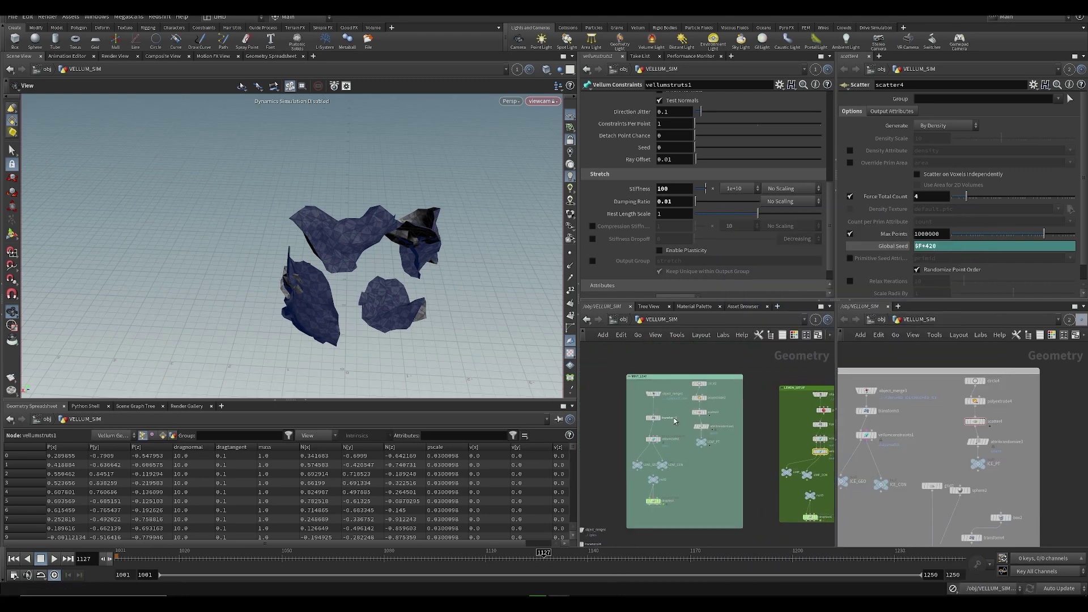
scroll(623, 427, up, 2)
click(650, 445)
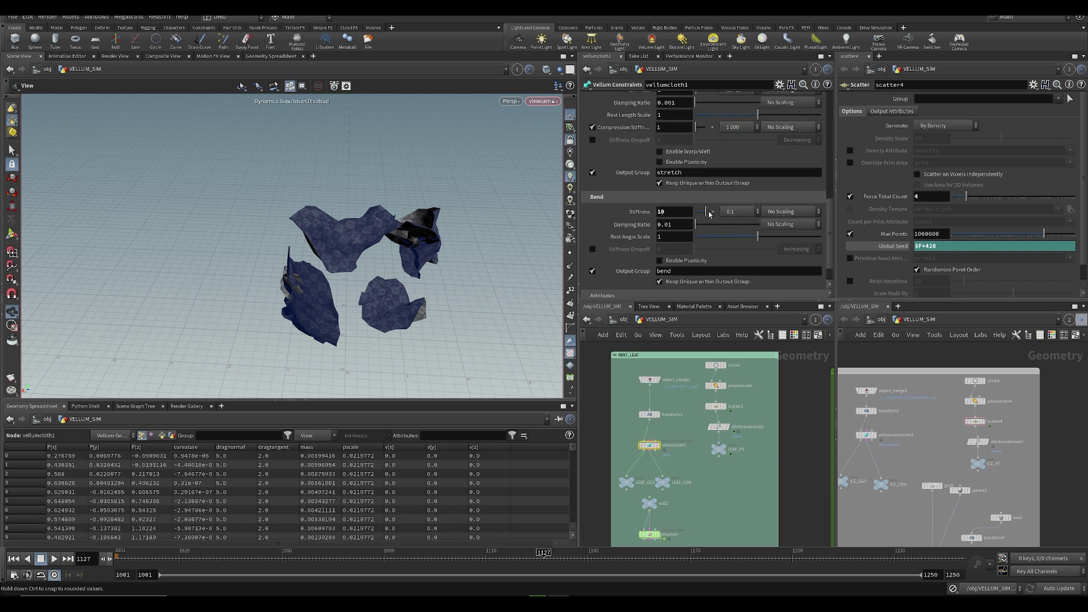
click(734, 218)
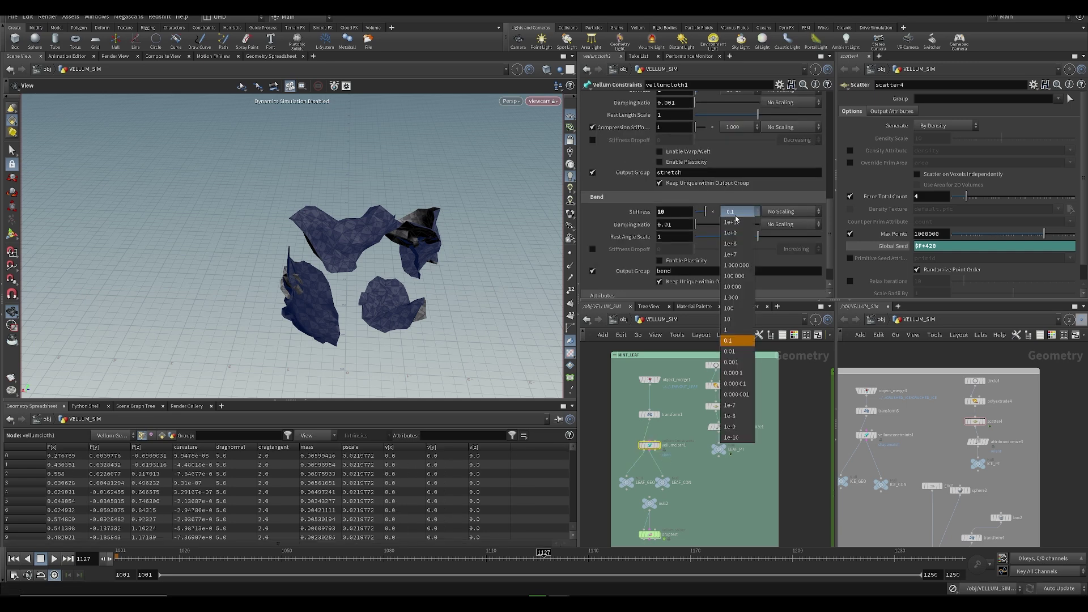
click(731, 330)
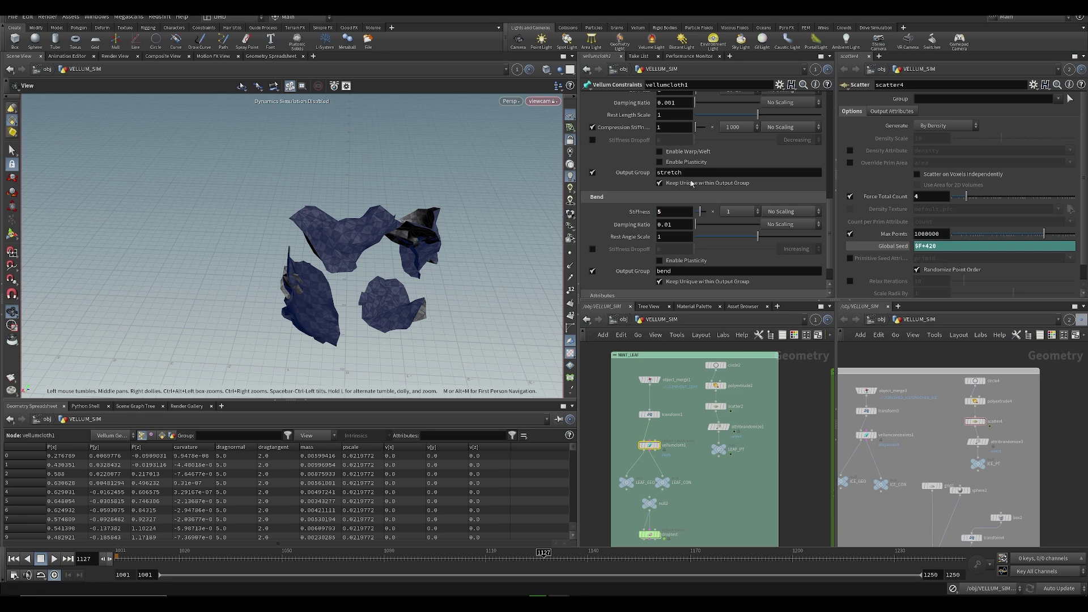
- Set the Activation of FLUID_SOURCE inside the SIM_VELLUM network to $F<1100 and save the scene
scroll(700, 481, down, 4)
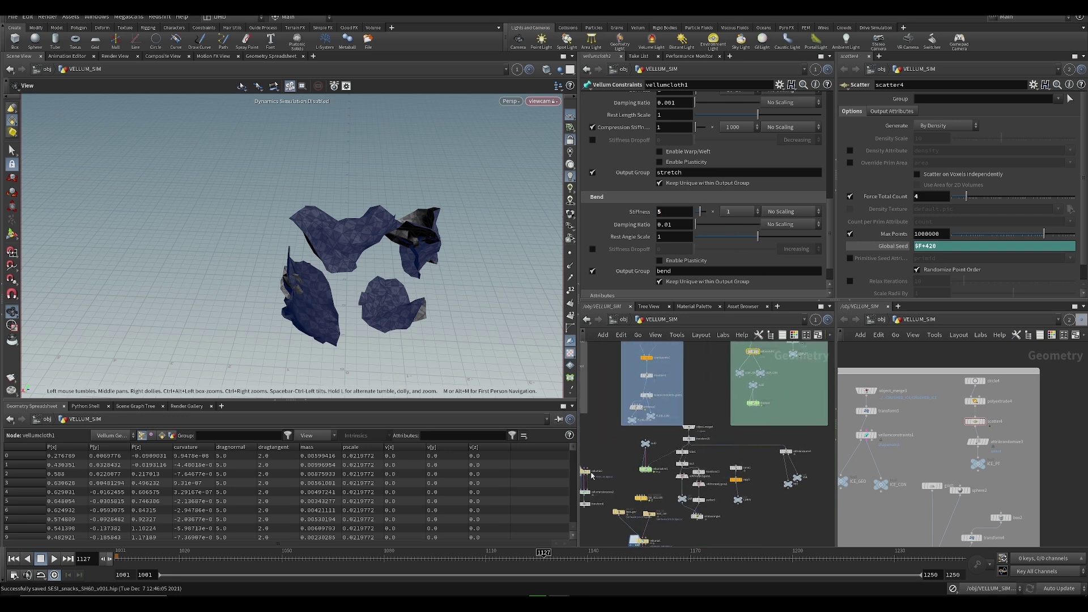
middle_click(682, 499)
middle_drag(666, 501, 686, 417)
double_click(663, 415)
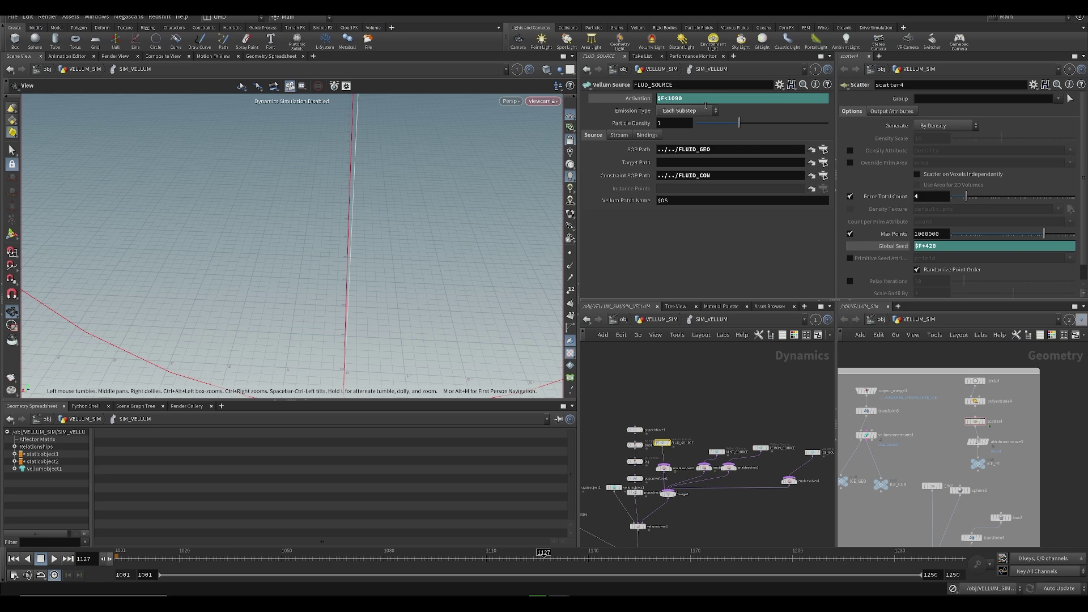
text(0)
key(ctrl+s)
middle_drag(798, 481, 697, 463)
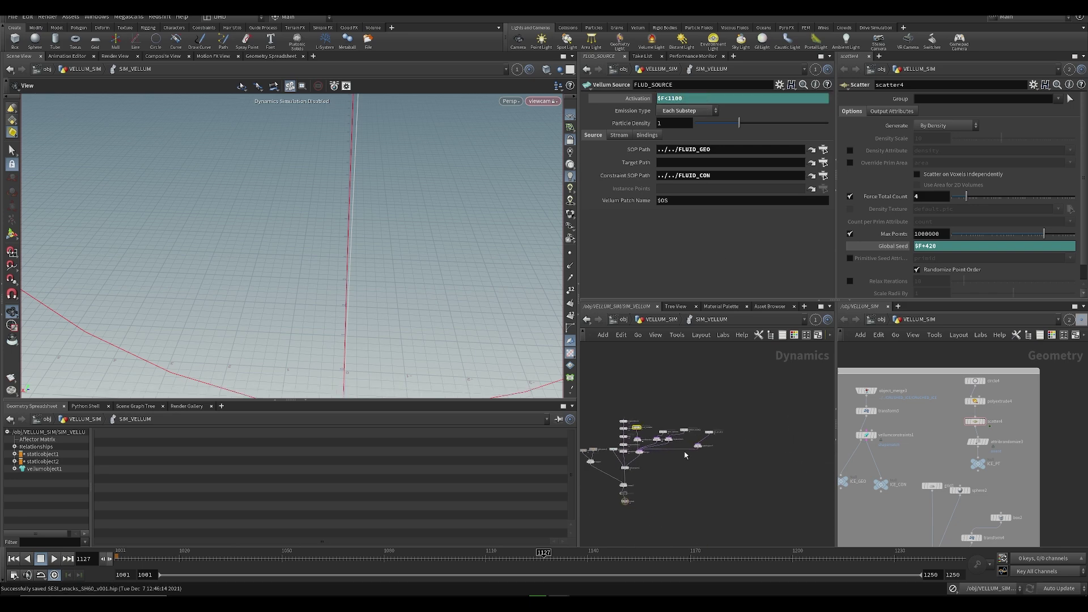
- Check the LEMON_SOURCE Activation expression at frame 1057 and the Enable Solvers expression of enablesolver3
click(685, 462)
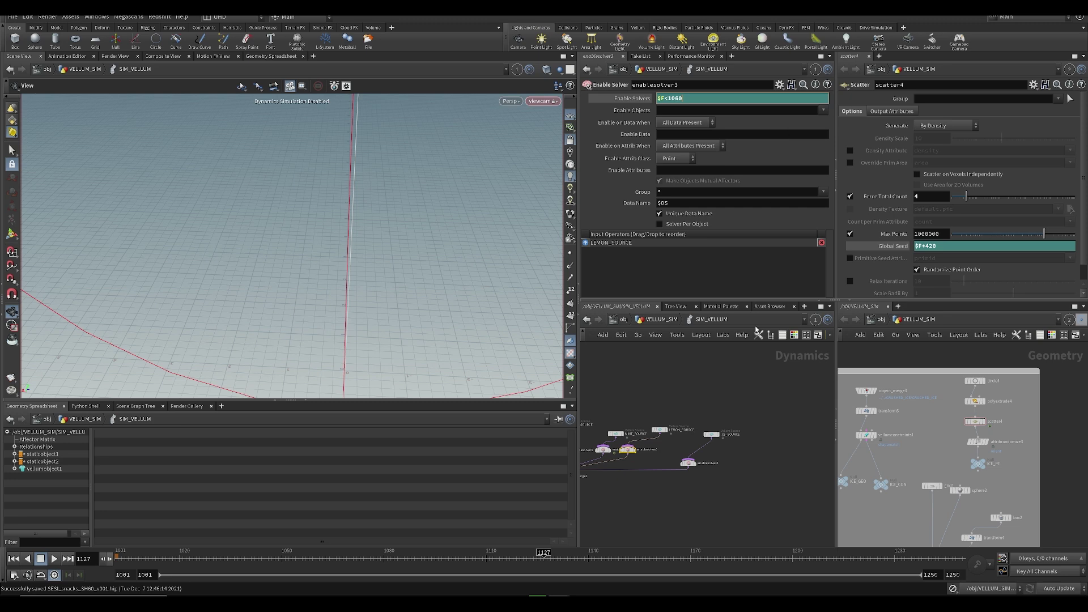
click(687, 463)
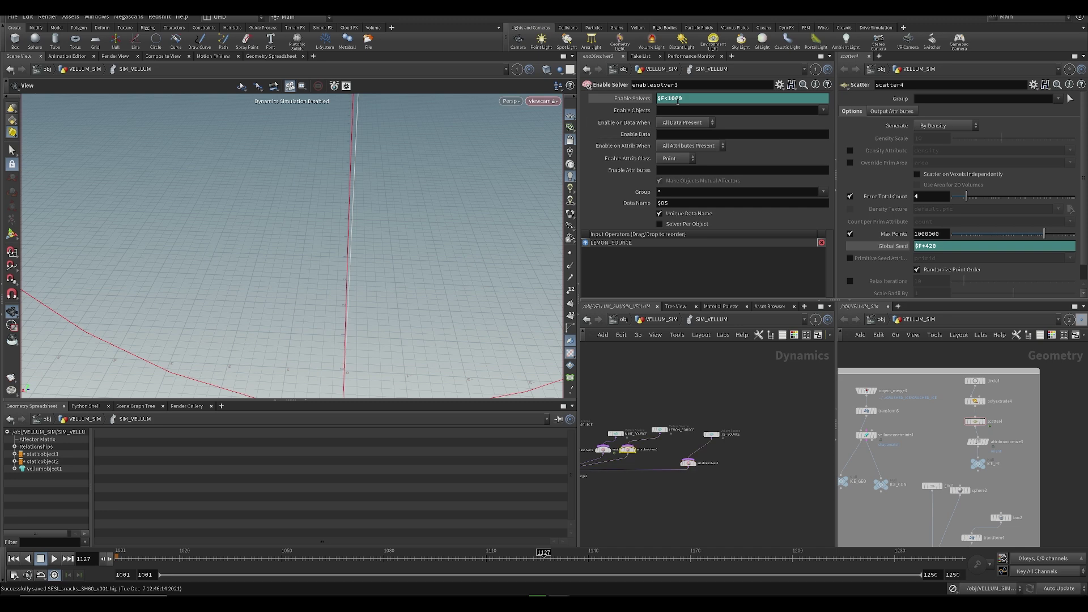
click(660, 430)
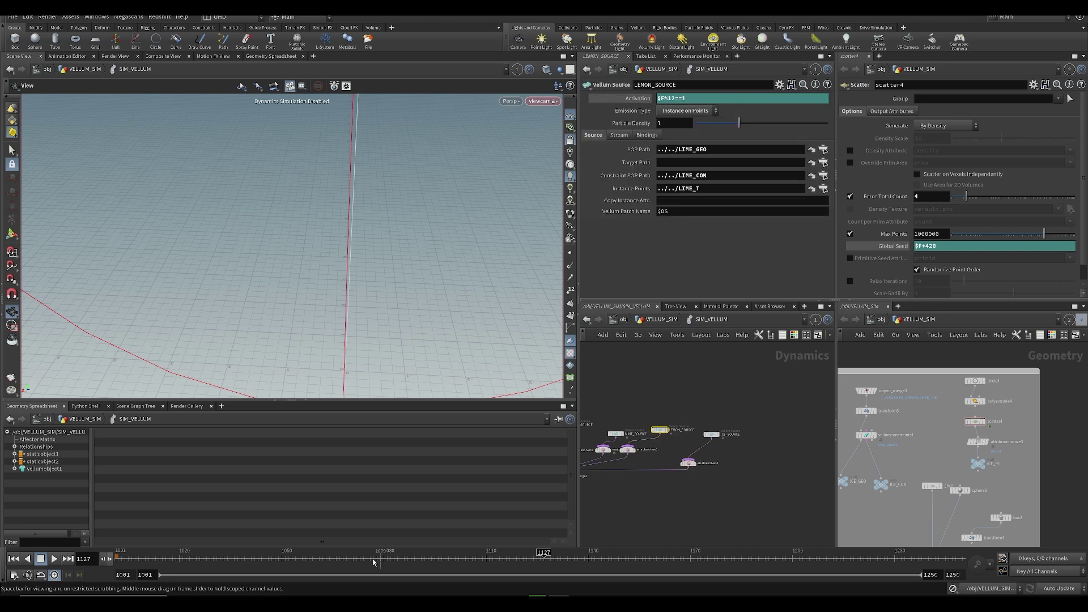
click(638, 101)
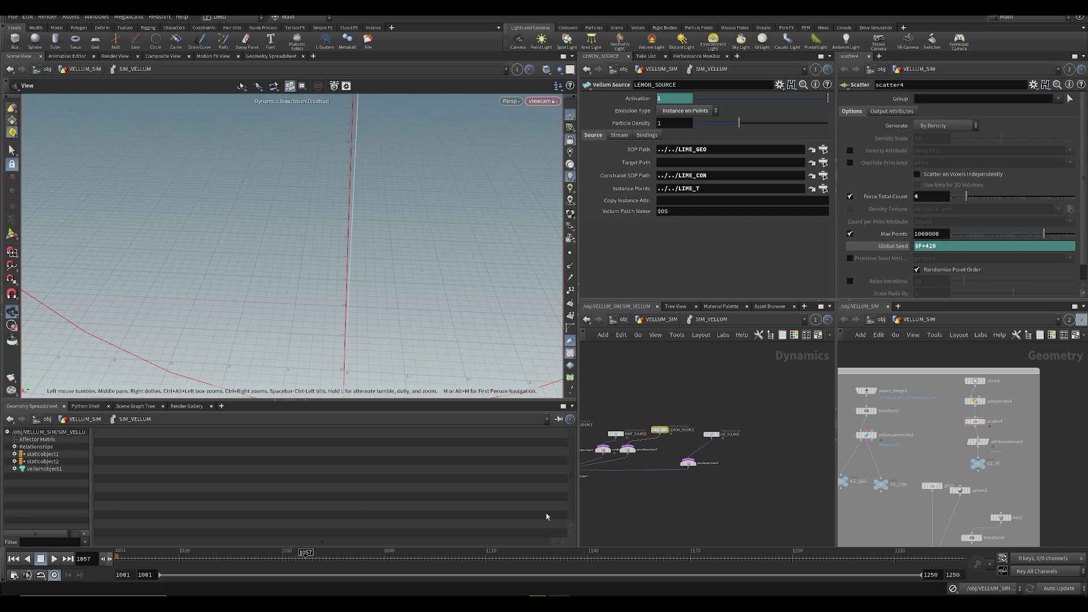
scroll(680, 412, up, 3)
click(587, 475)
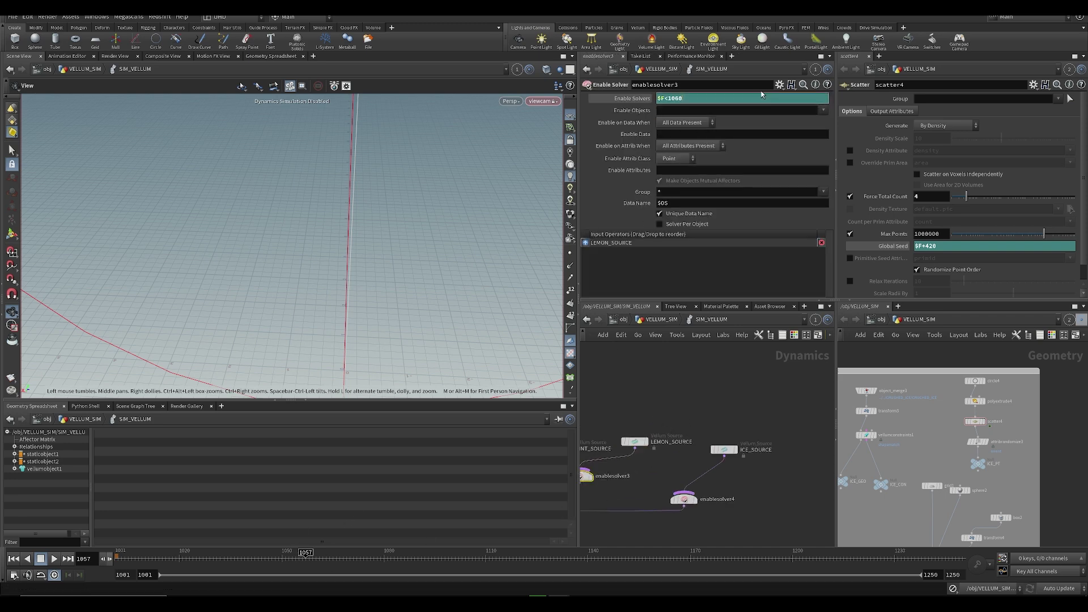
scroll(755, 401, down, 3)
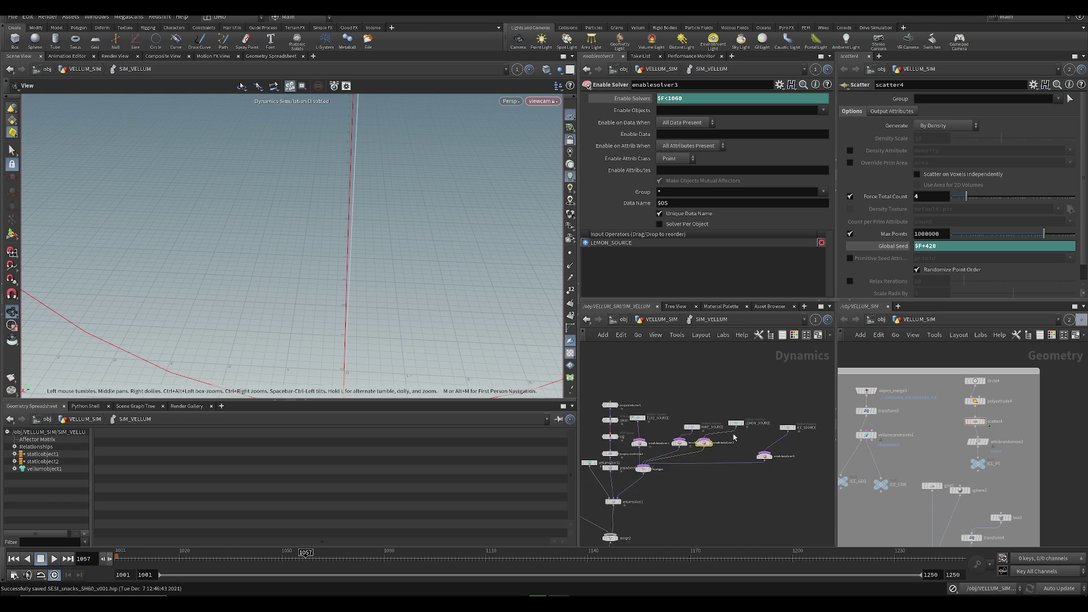
- Set Enable Solvers of the lemon's enablesolver3 to $F<1050, return to the VELLUM_SIM network and save the scene
middle_drag(741, 471, 723, 438)
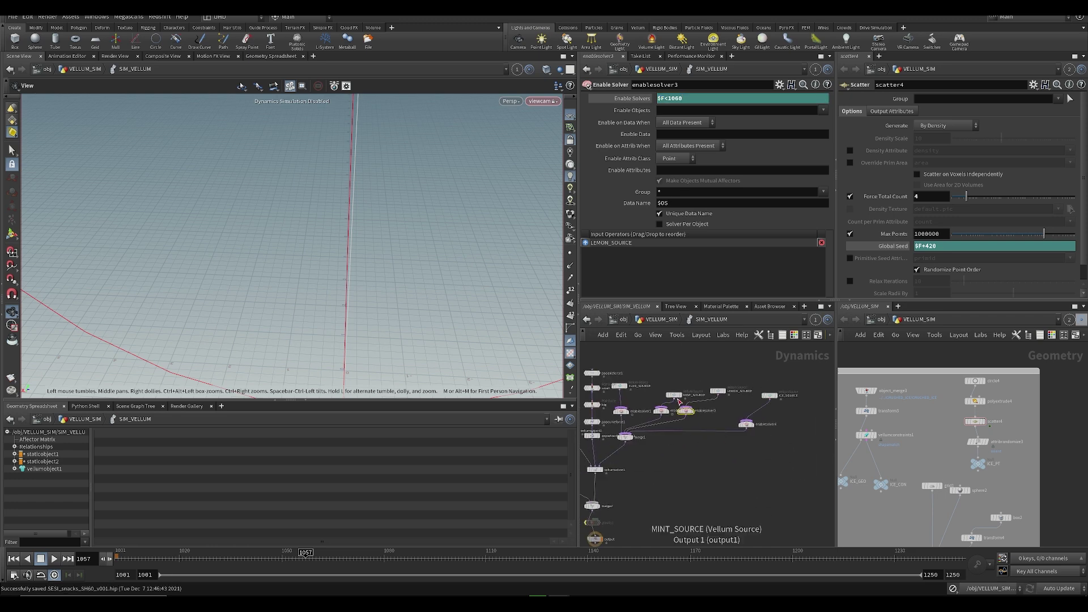
scroll(676, 401, up, 3)
click(679, 99)
text(0)
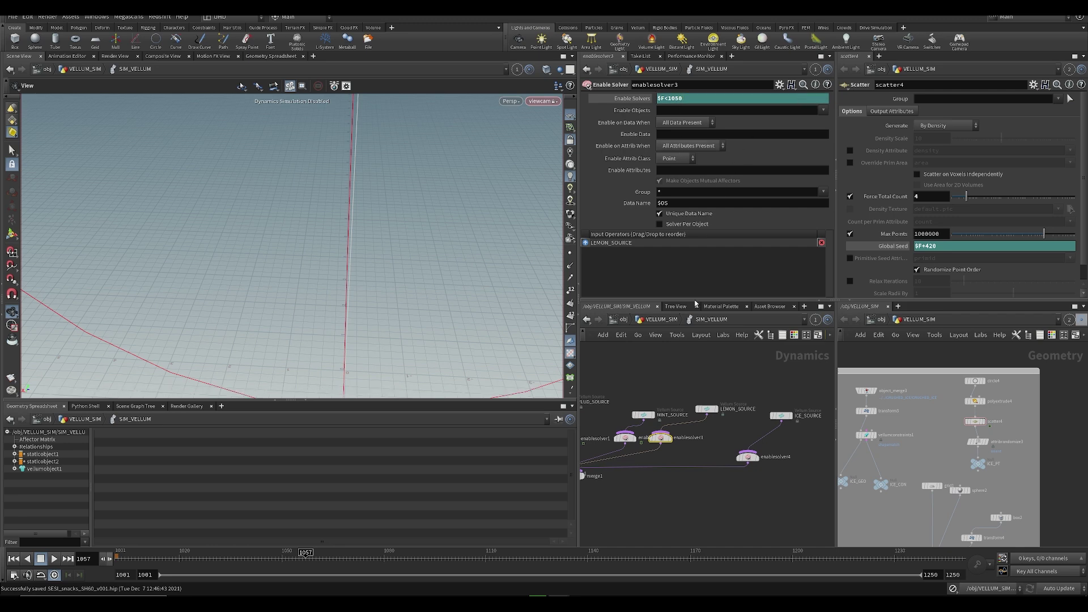
text(u)
middle_drag(713, 481, 557, 572)
key(ctrl+s)
- Set the Uniform Scale of transform2 in the lemon setup to 4.5 and save the scene
middle_drag(751, 435, 786, 472)
scroll(703, 430, up, 2)
drag(695, 448, 693, 446)
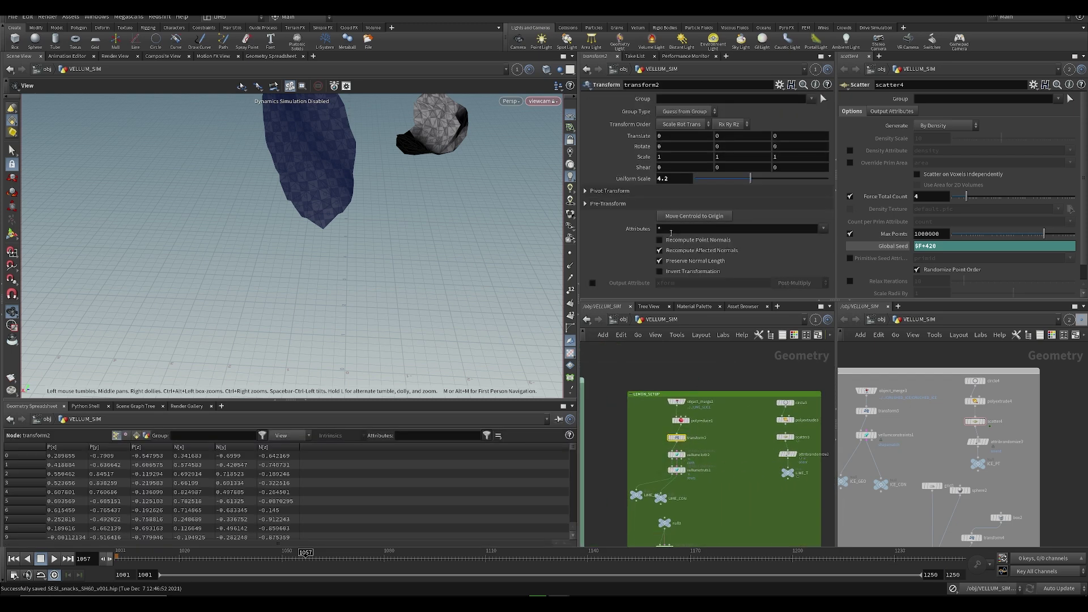
click(685, 178)
text(4.5)
key(Return)
key(ctrl+s)
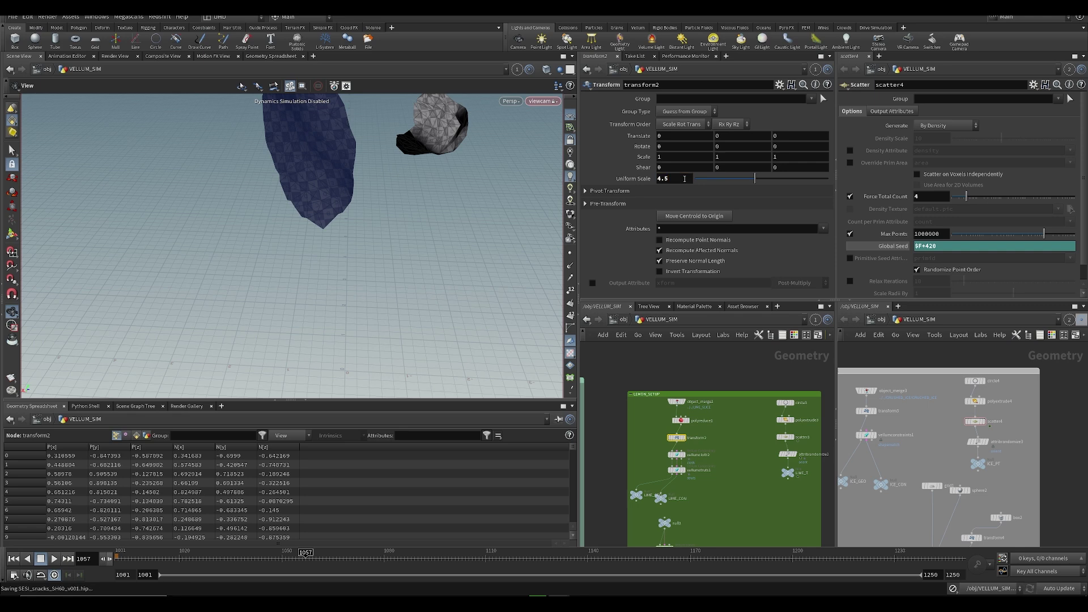
- Switch to MPlay and play and scrub the existing flipbook of the filling glass to review the simulation up close
scroll(765, 454, down, 4)
middle_drag(720, 438, 769, 332)
scroll(626, 431, up, 2)
middle_drag(613, 358, 622, 410)
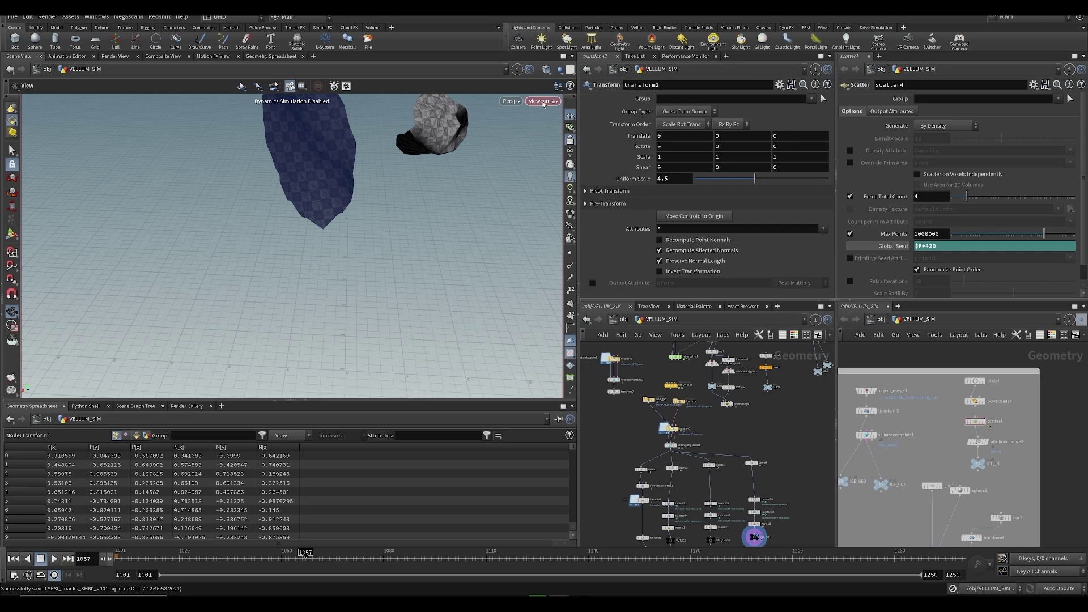
drag(420, 335, 439, 357)
scroll(673, 416, up, 2)
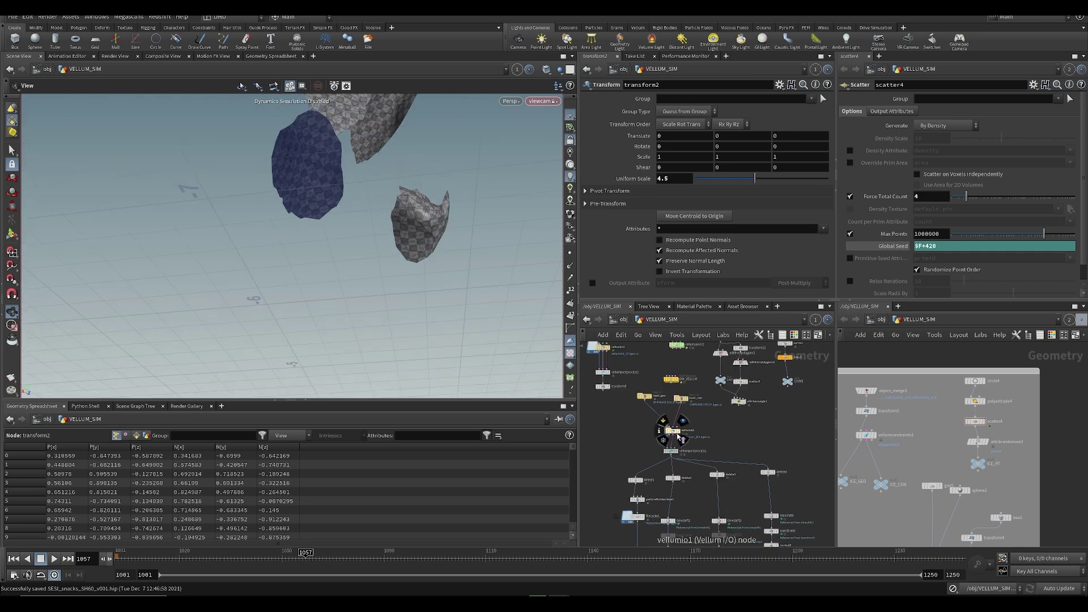
click(605, 597)
scroll(504, 320, down, 8)
middle_drag(507, 333, 495, 292)
scroll(494, 291, up, 4)
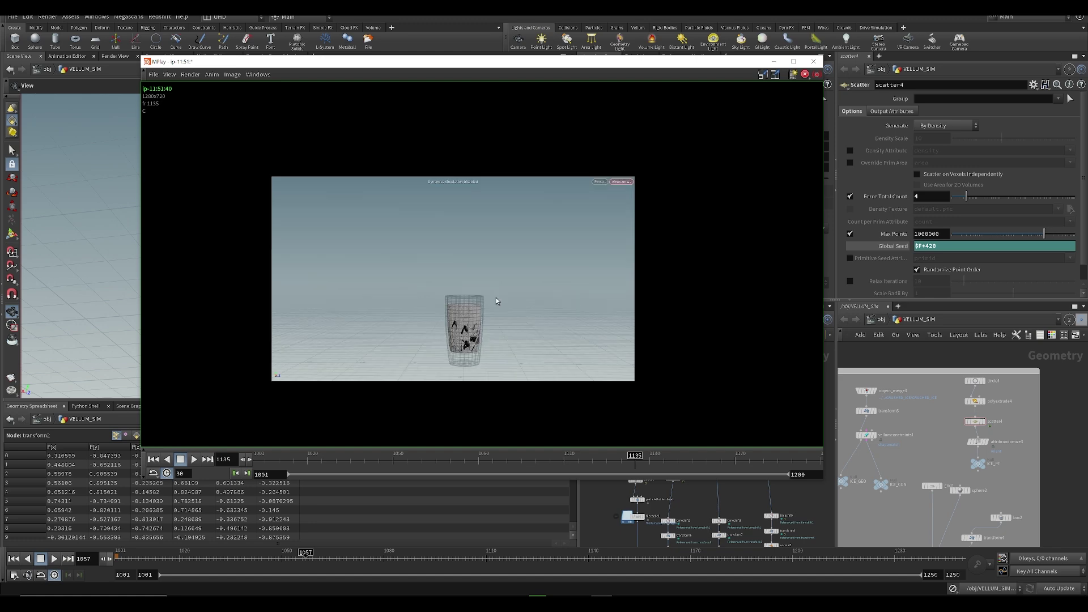
scroll(494, 329, up, 4)
key(Up)
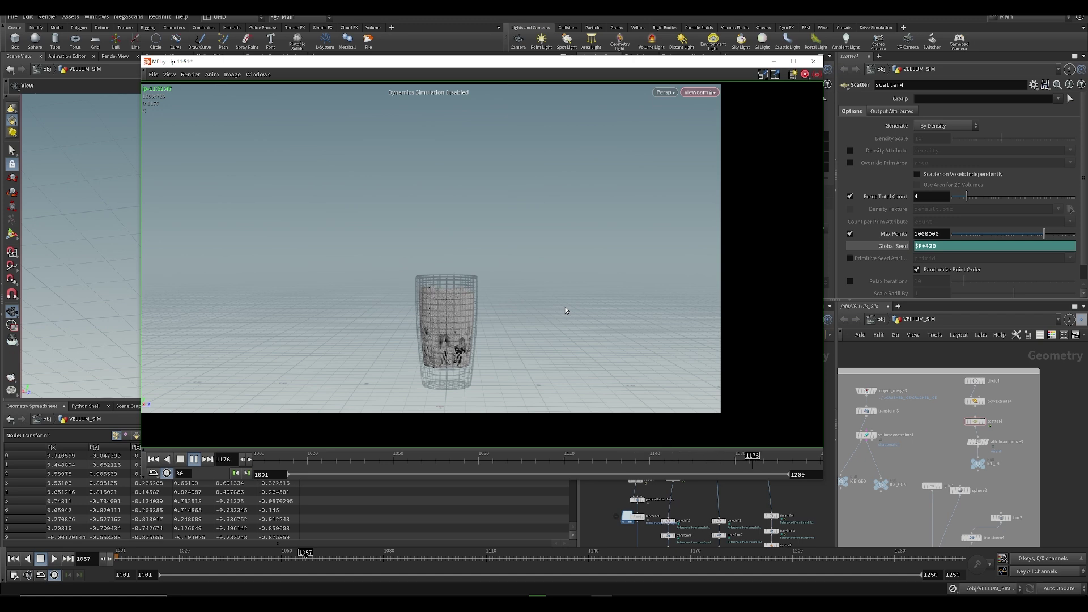
scroll(527, 308, up, 3)
drag(483, 462, 775, 477)
- Return to Houdini, display the full simulation from the node below vellumio1, and play it to examine the liquid surface
click(700, 537)
drag(368, 286, 385, 368)
drag(560, 563, 626, 564)
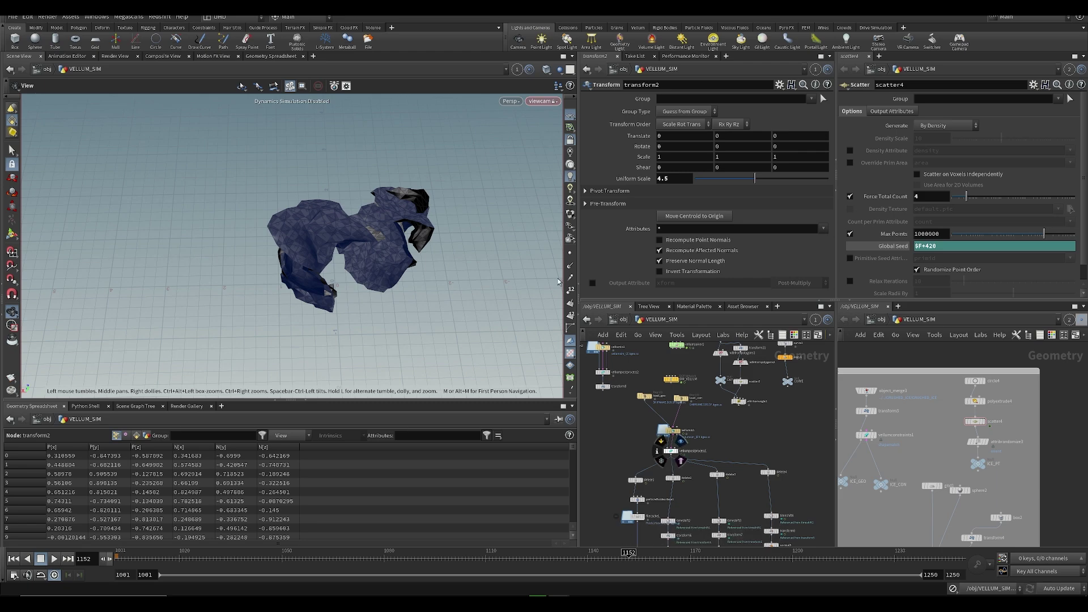
click(678, 451)
drag(361, 356, 365, 215)
key(Up)
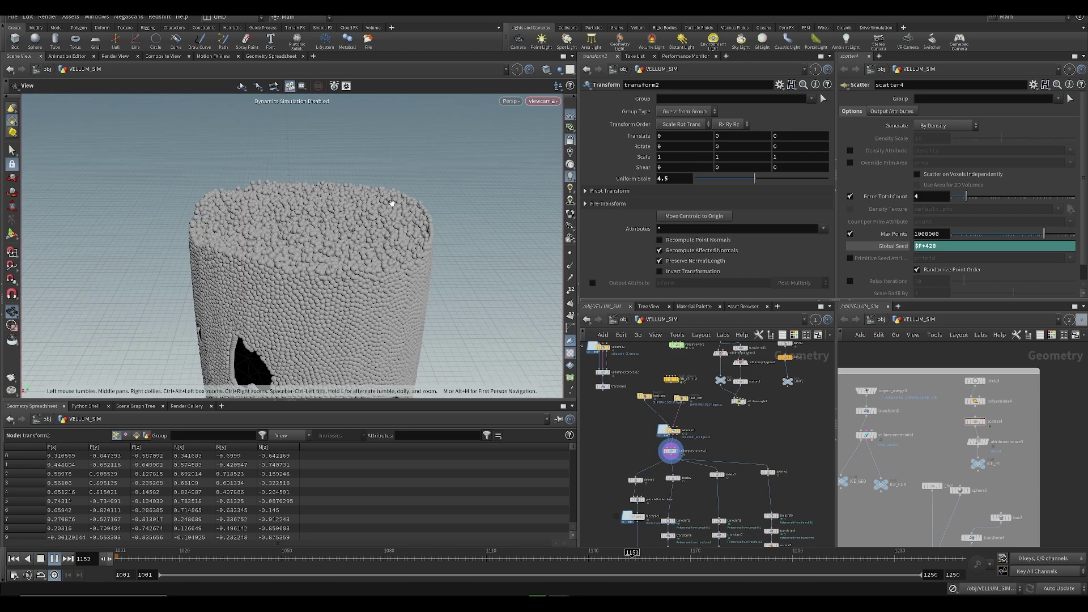
key(Up)
drag(394, 242, 367, 284)
- Save the scene and set the Mass of the ice setup's vellumconstraints1 to 0.2
key(ctrl+s)
middle_drag(768, 420, 648, 500)
middle_drag(783, 388, 574, 518)
scroll(736, 420, up, 3)
middle_drag(822, 371, 649, 406)
drag(665, 411, 703, 431)
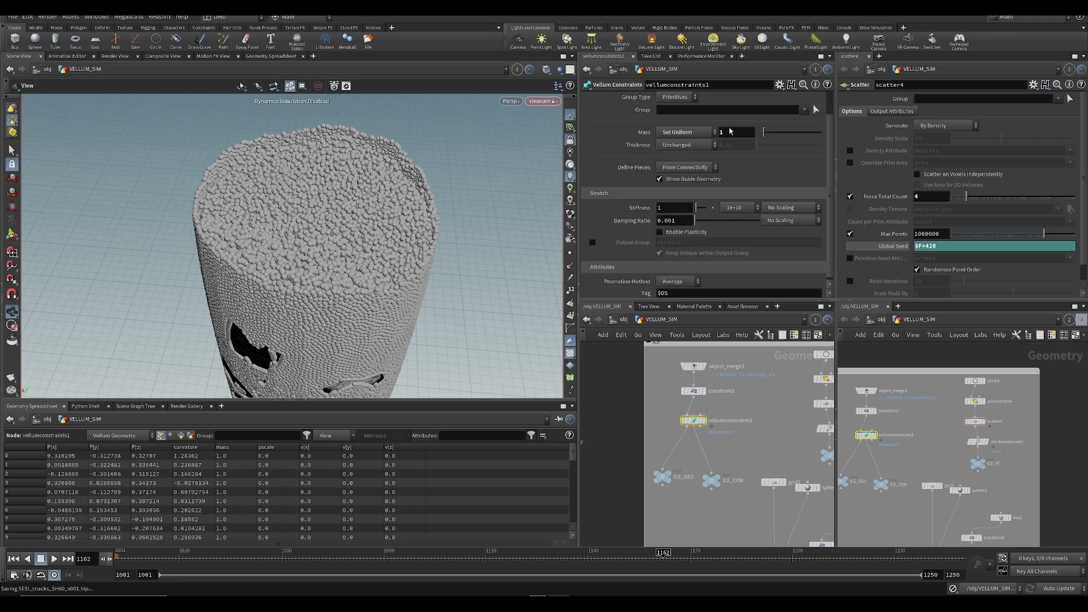
scroll(730, 131, up, 2)
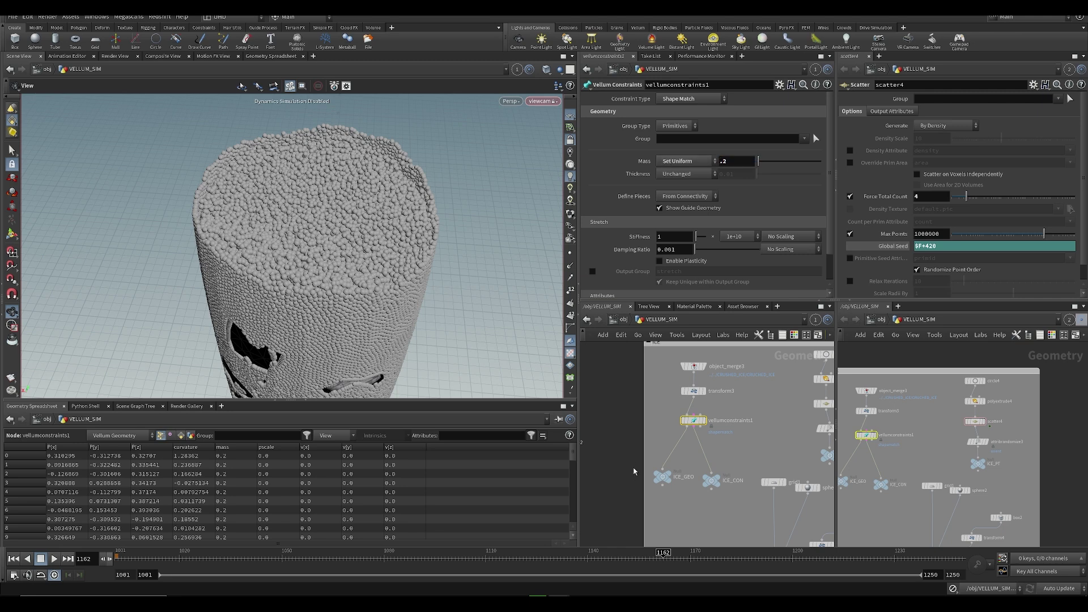
- Select the vellumio1 cache node below SIM_VELLUM and save the scene
scroll(633, 476, down, 5)
middle_drag(641, 460, 853, 357)
scroll(640, 426, up, 3)
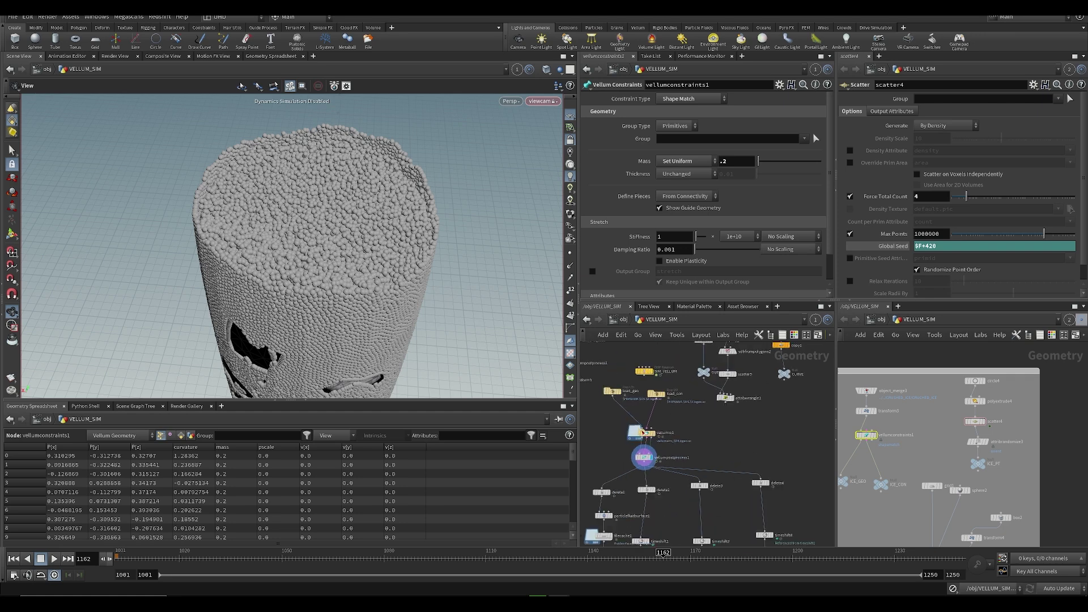
click(637, 433)
middle_drag(702, 433, 717, 406)
key(ctrl+s)
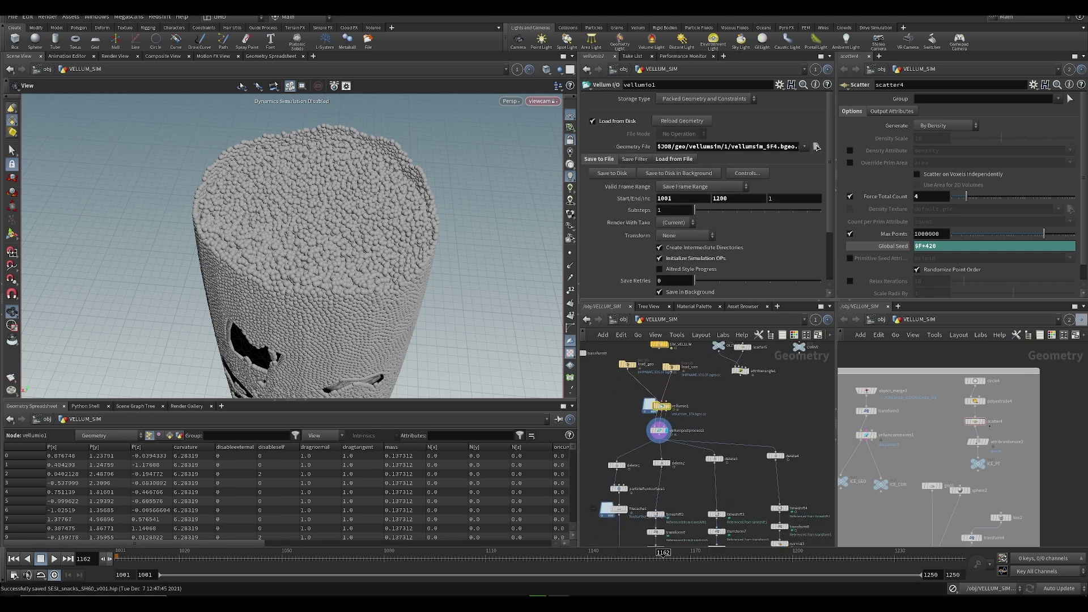
- Open the Render Manager for vellumio1 and start caching the simulation to disk in the background
click(746, 173)
drag(594, 177, 484, 201)
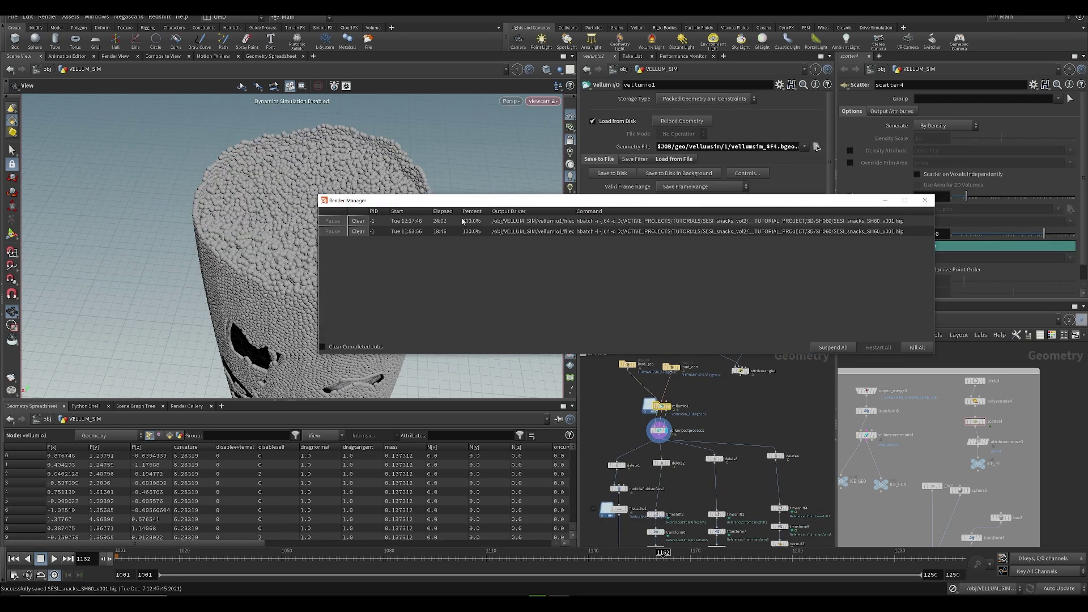
middle_drag(613, 408, 615, 430)
drag(617, 429, 672, 426)
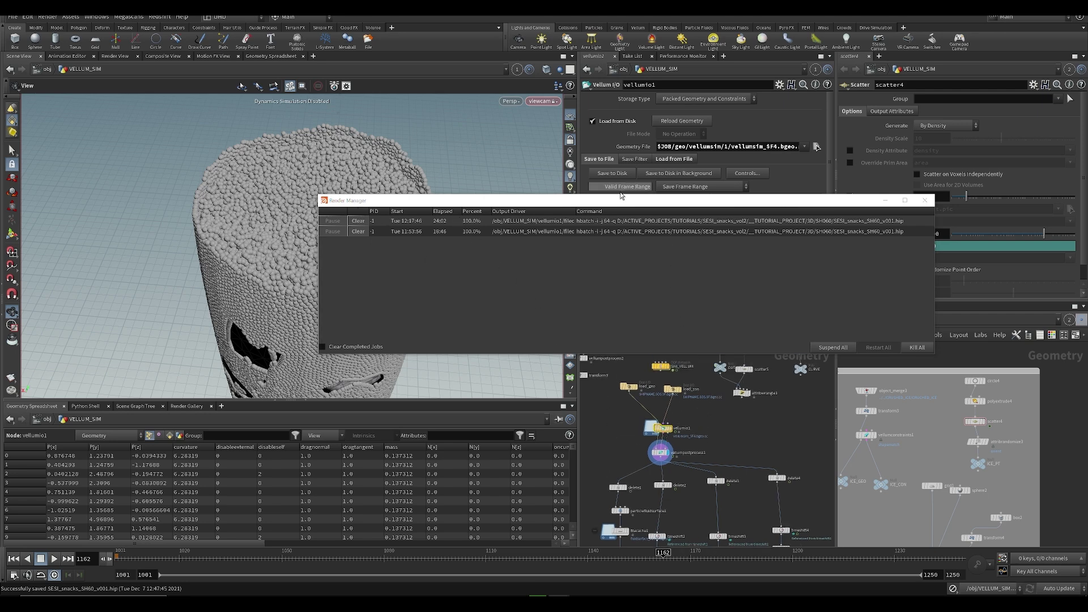
drag(620, 198, 646, 276)
click(680, 176)
click(677, 189)
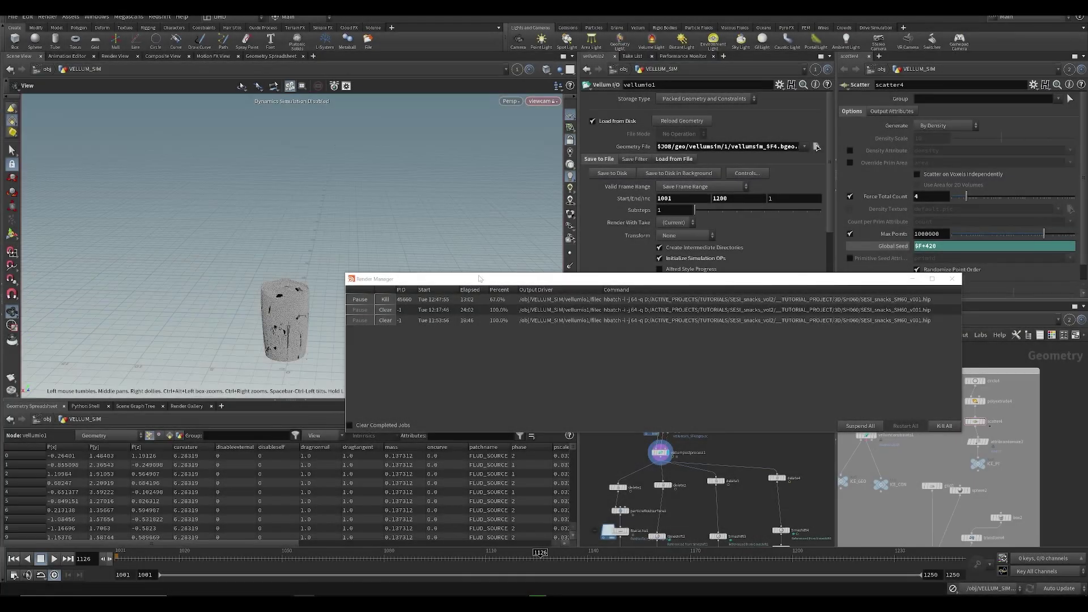
- Pause the running background cache job and show the glass as a template around the simulation
drag(397, 280, 606, 205)
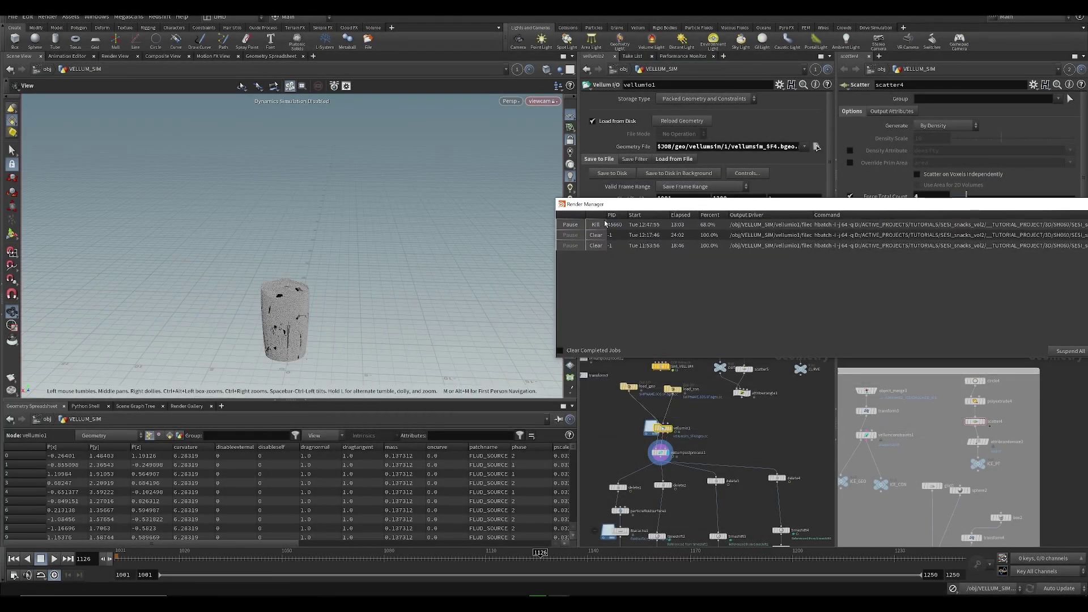
drag(234, 561, 384, 564)
middle_click(661, 453)
scroll(702, 491, up, 1)
middle_drag(753, 416, 716, 545)
click(696, 391)
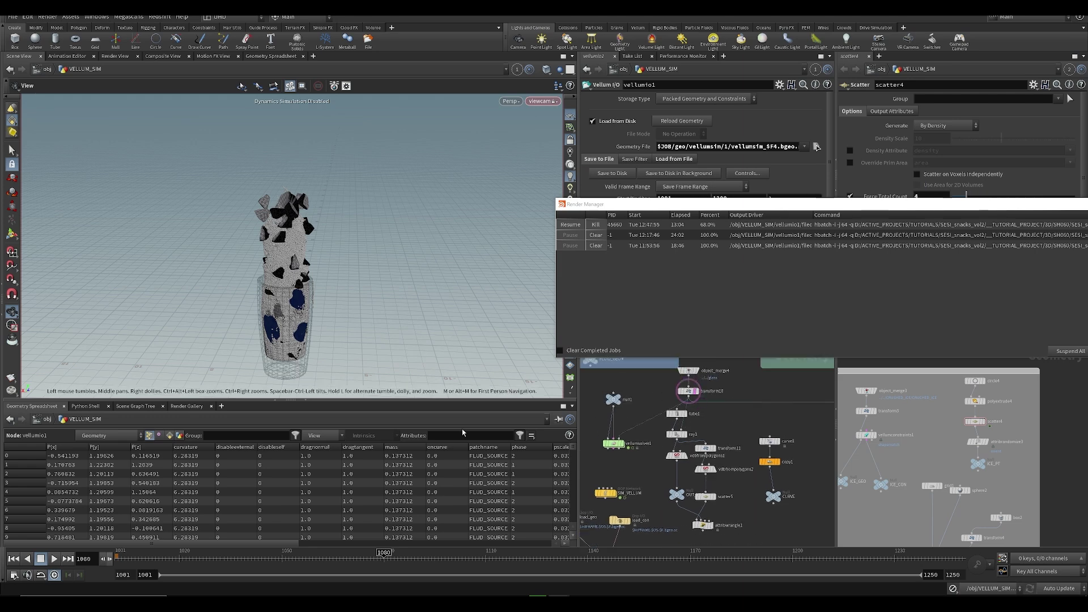
- Scrub the cached frames and examine how the fluid, mint, lemon and ice fill the glass from several angles
drag(576, 564, 536, 572)
drag(369, 308, 375, 280)
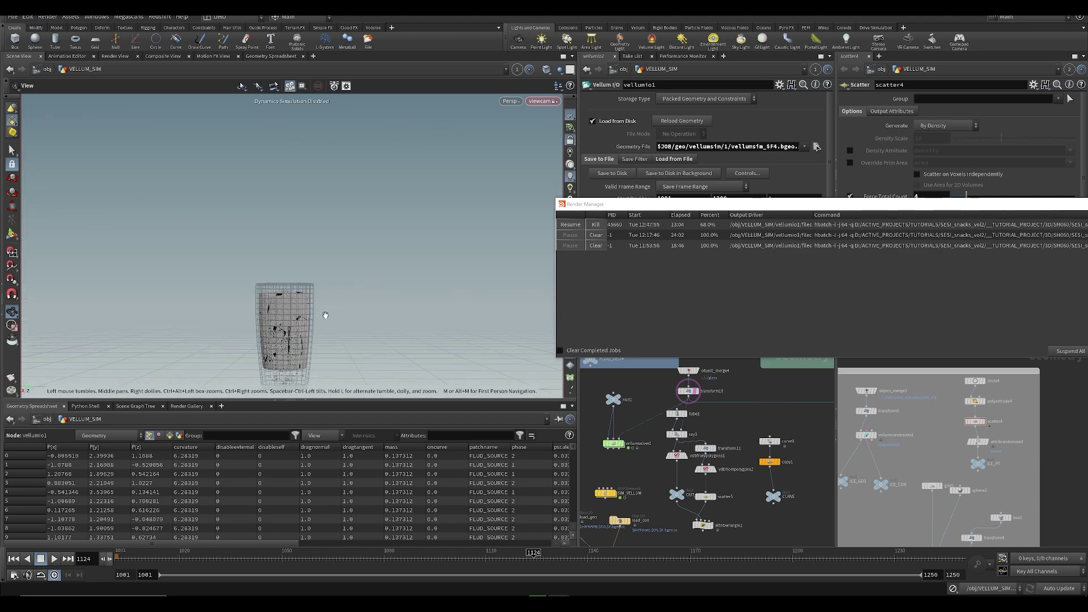
scroll(312, 381, up, 10)
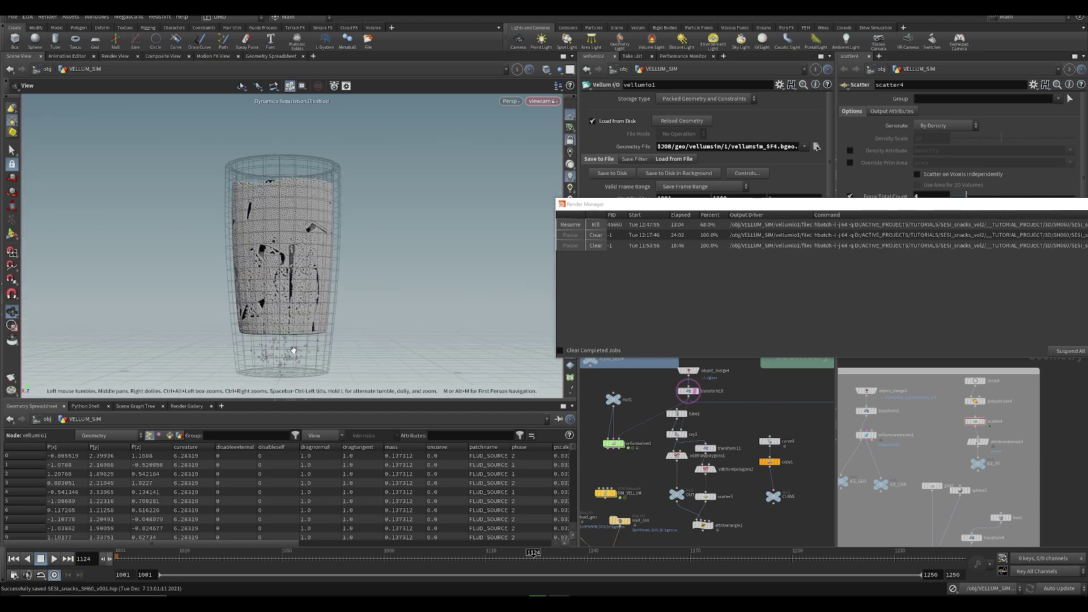
drag(399, 562, 469, 560)
scroll(283, 238, down, 4)
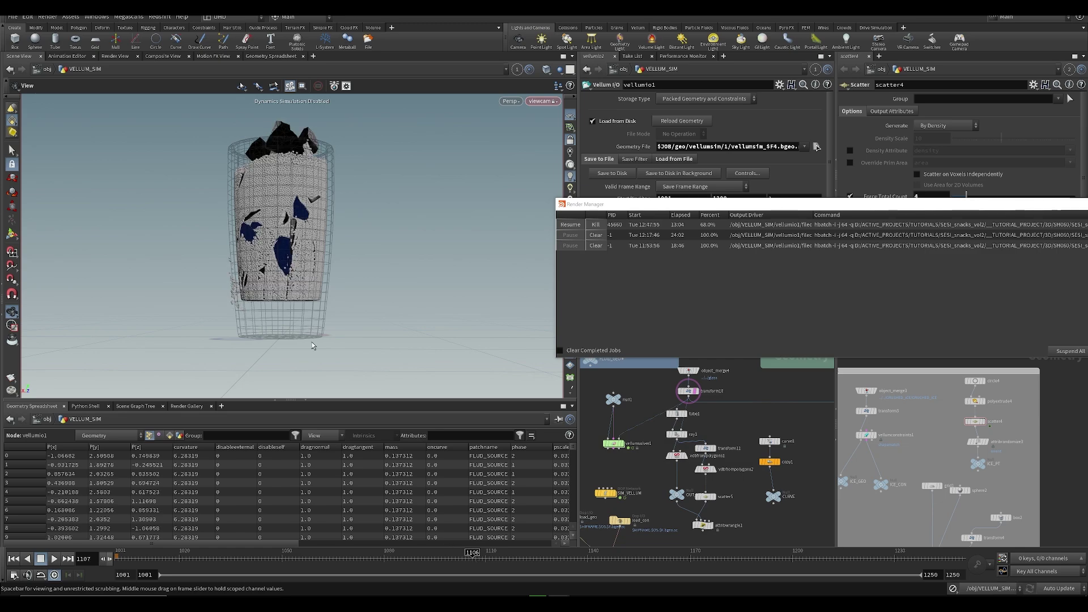
drag(301, 301, 362, 321)
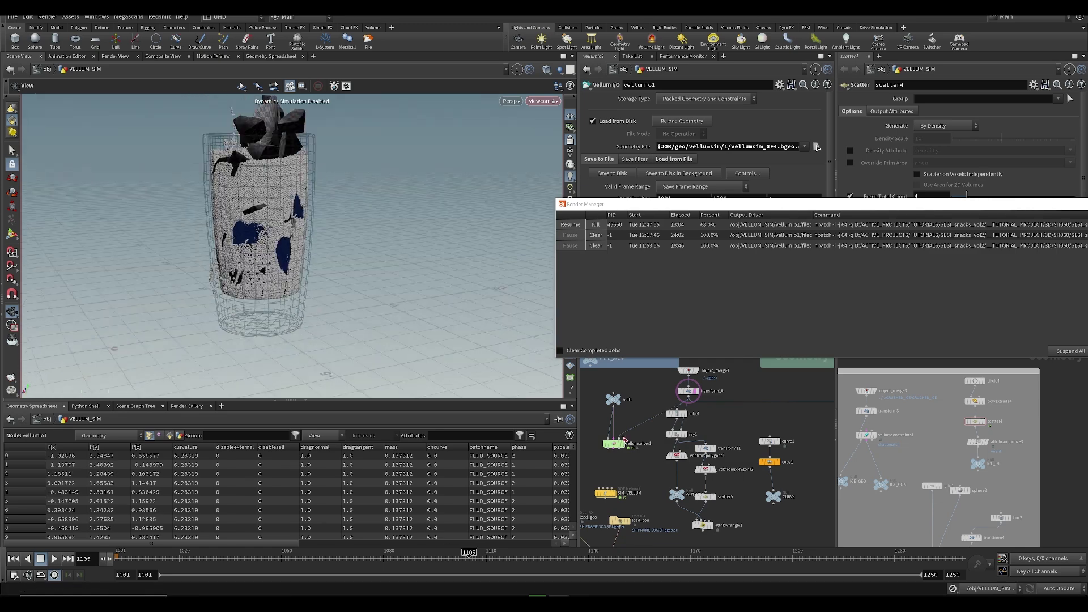
drag(272, 286, 264, 280)
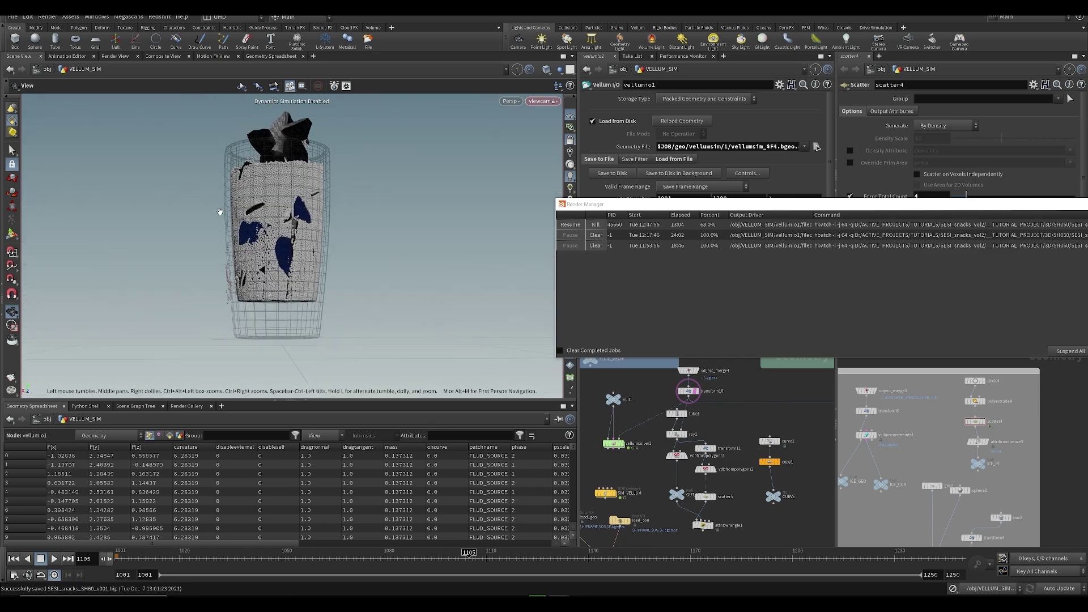
- Inside SIM_VELLUM, set both Follow Scale and Suction Scale of popcurveforce1 to 12, save the scene and return to VELLUM_SIM
double_click(610, 495)
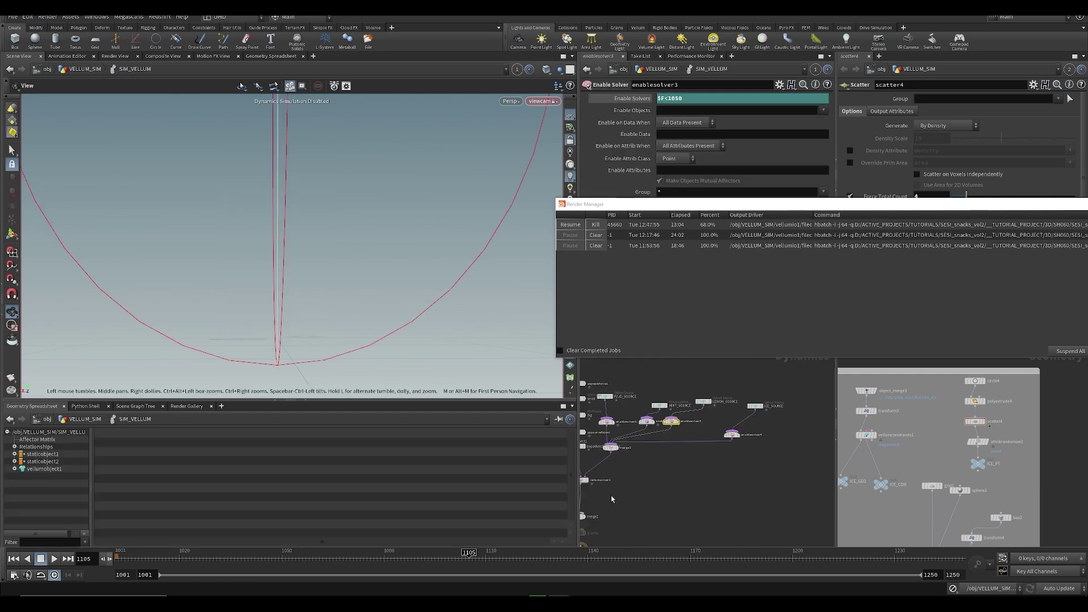
drag(770, 205, 1087, 219)
middle_drag(677, 447, 751, 370)
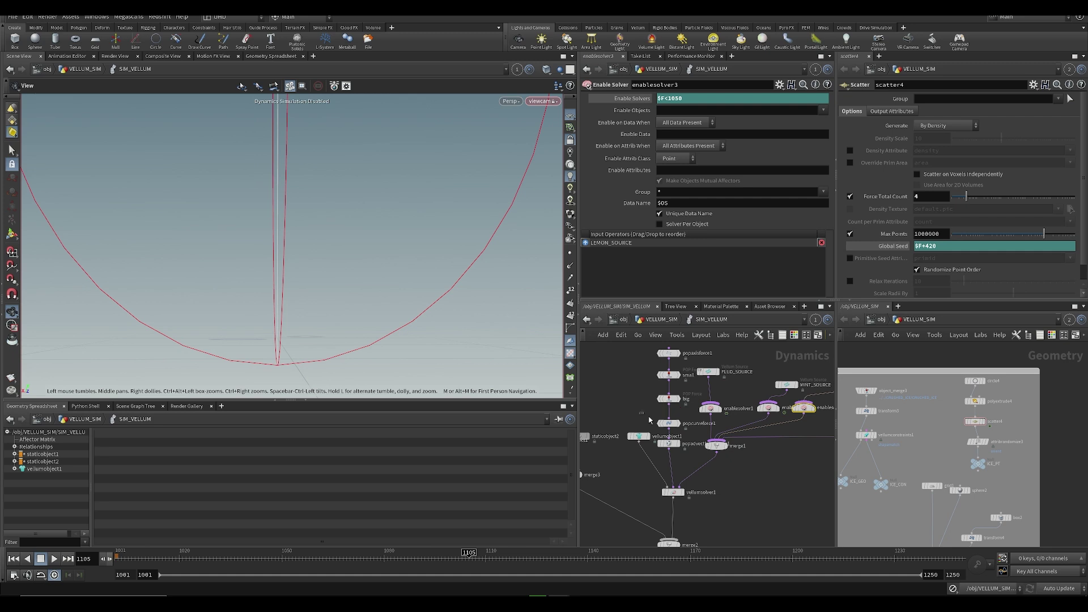
click(669, 423)
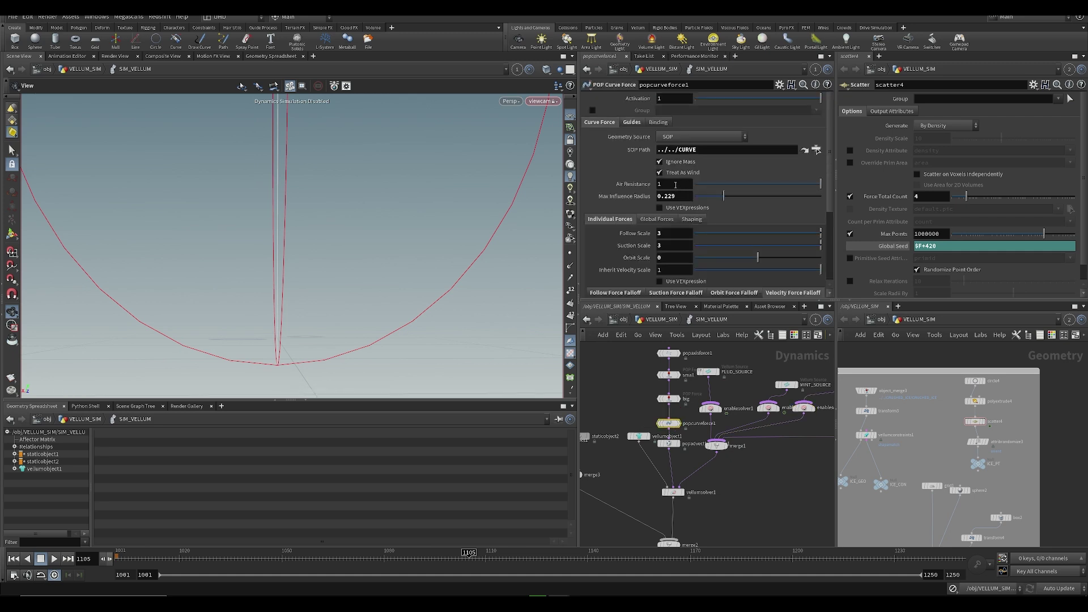
text(12)
key(Tab)
text(12)
key(Return)
key(ctrl+s)
key(u)
key(h)
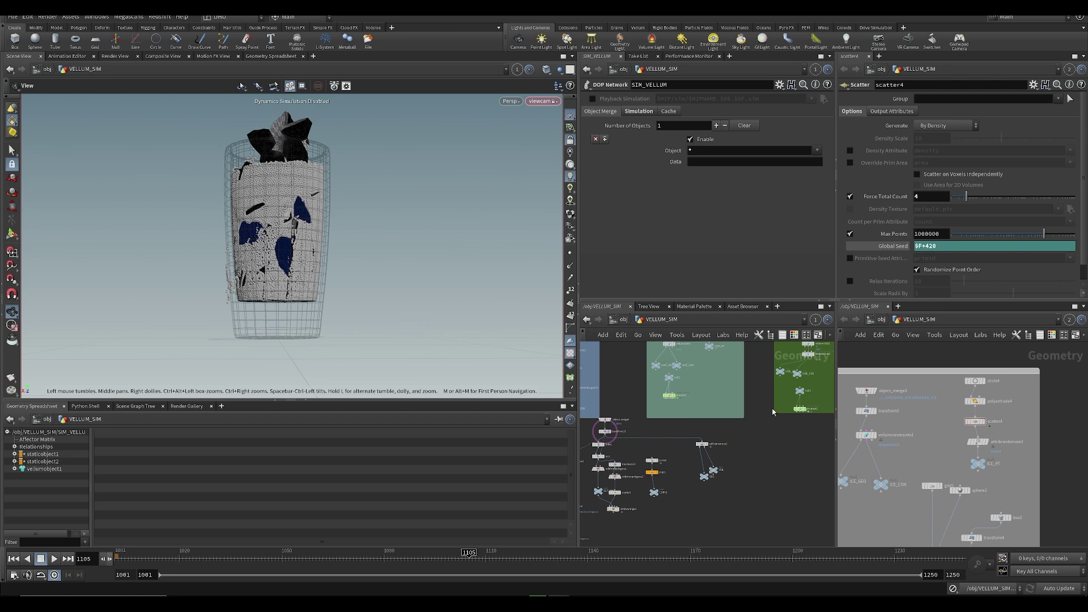
- Display OUT_LEMON on its own and examine the lemon slices inside the glass
middle_drag(716, 454, 775, 375)
scroll(683, 480, up, 2)
middle_drag(682, 481, 732, 400)
middle_drag(783, 491, 769, 433)
mouse_move(743, 466)
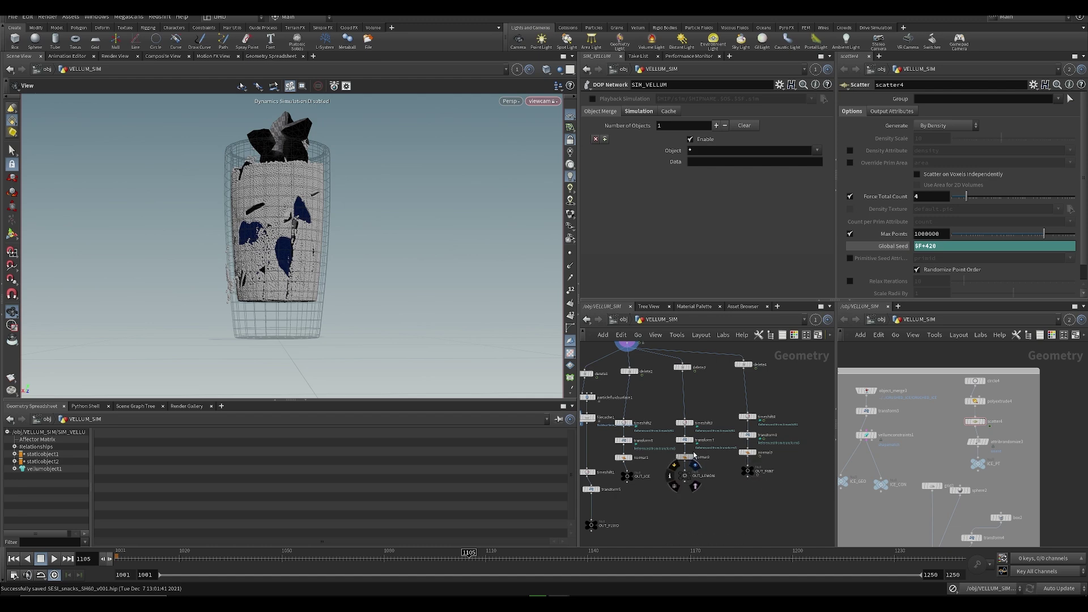
click(696, 466)
drag(375, 283, 333, 295)
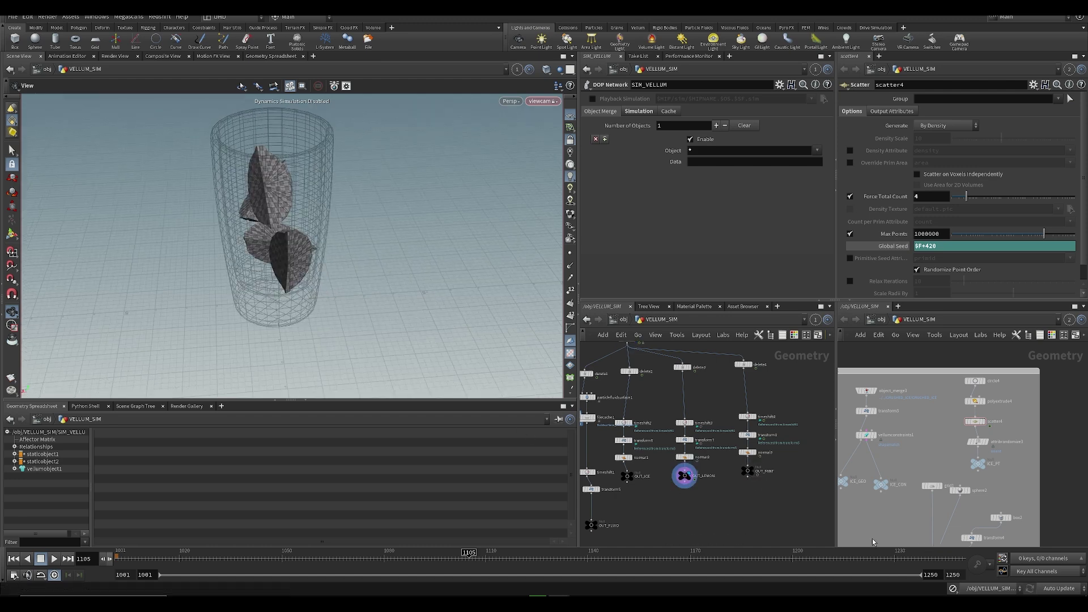
- Set the Uniform Scale of transform2 in the lemon setup to 4.3 and save the scene
middle_drag(778, 476, 646, 573)
middle_drag(731, 351, 678, 561)
middle_drag(766, 375, 665, 444)
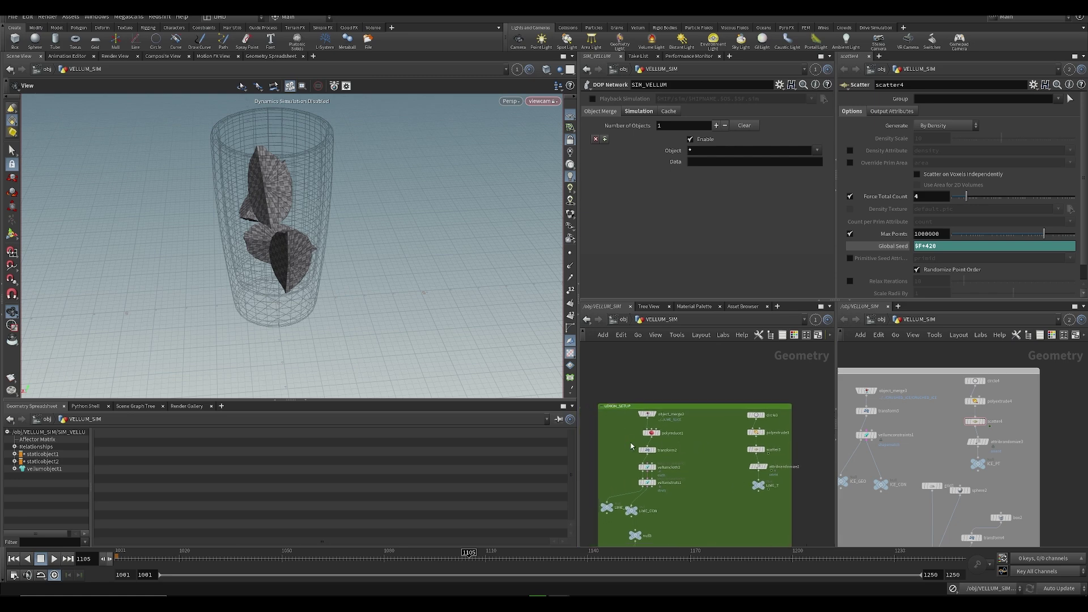
click(646, 450)
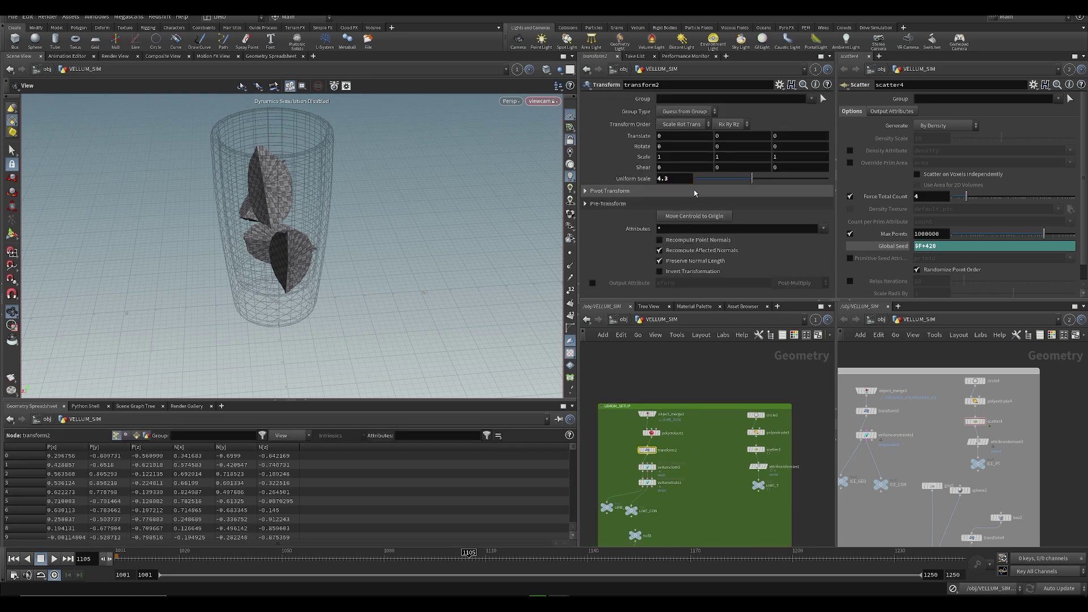
scroll(718, 448, down, 5)
middle_drag(671, 499, 714, 357)
key(ctrl+s)
- Go back to the output branches and examine the ice pieces inside the glass at frame 1127
middle_drag(679, 446, 748, 383)
scroll(702, 358, up, 6)
middle_drag(648, 349, 643, 410)
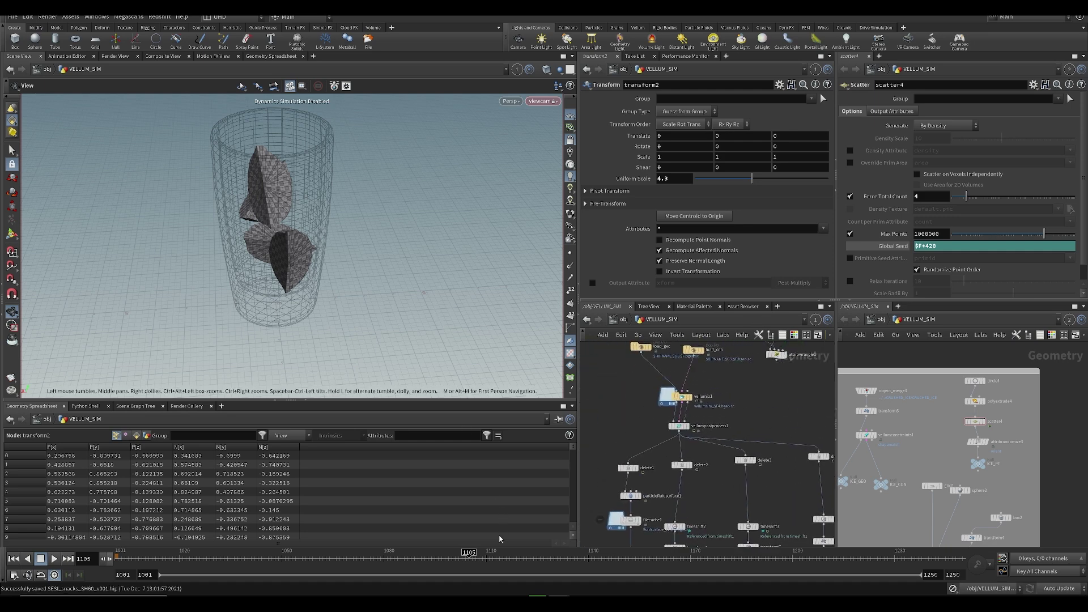
drag(286, 233, 193, 256)
- Enter SIM_VELLUM, kill the paused cache job and dismiss the Render Manager
middle_drag(639, 366, 713, 475)
double_click(774, 429)
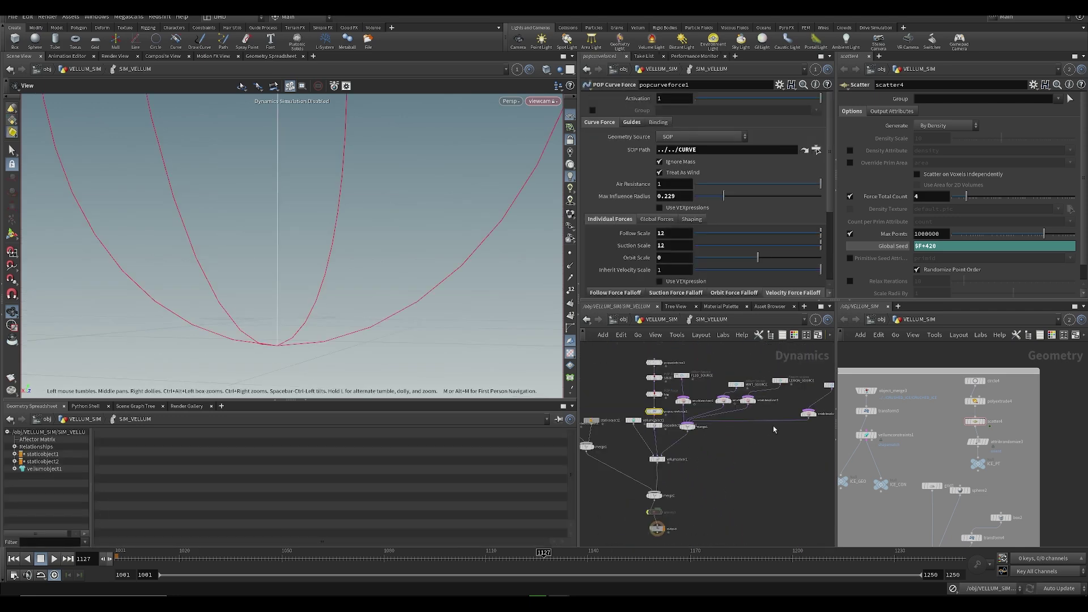
drag(503, 198, 480, 230)
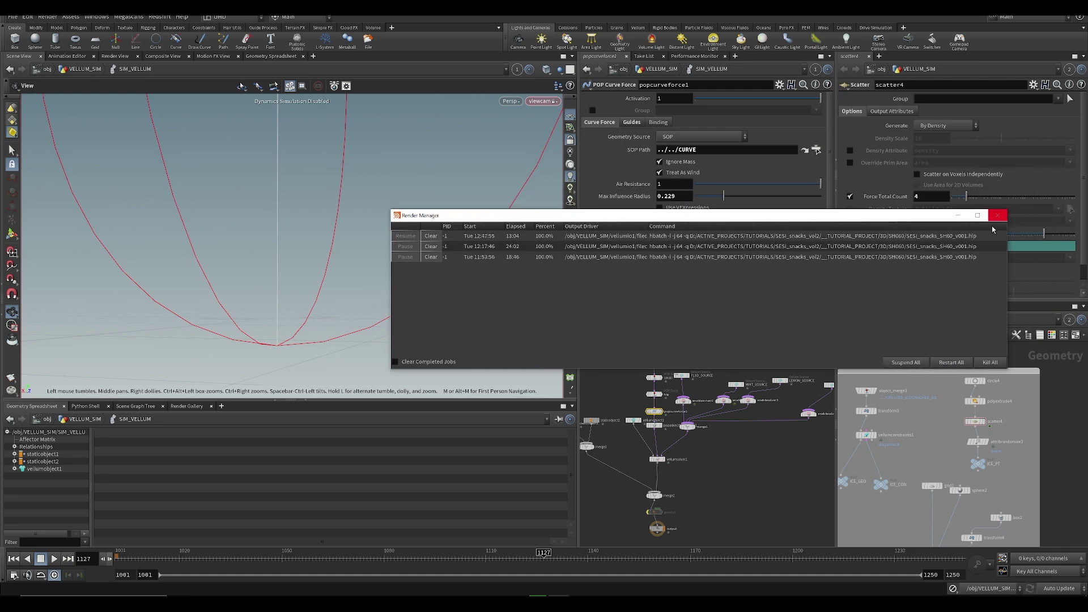
click(957, 216)
- Open the settings of vellumsolver1, return to the VELLUM_SIM network and save the scene
click(657, 459)
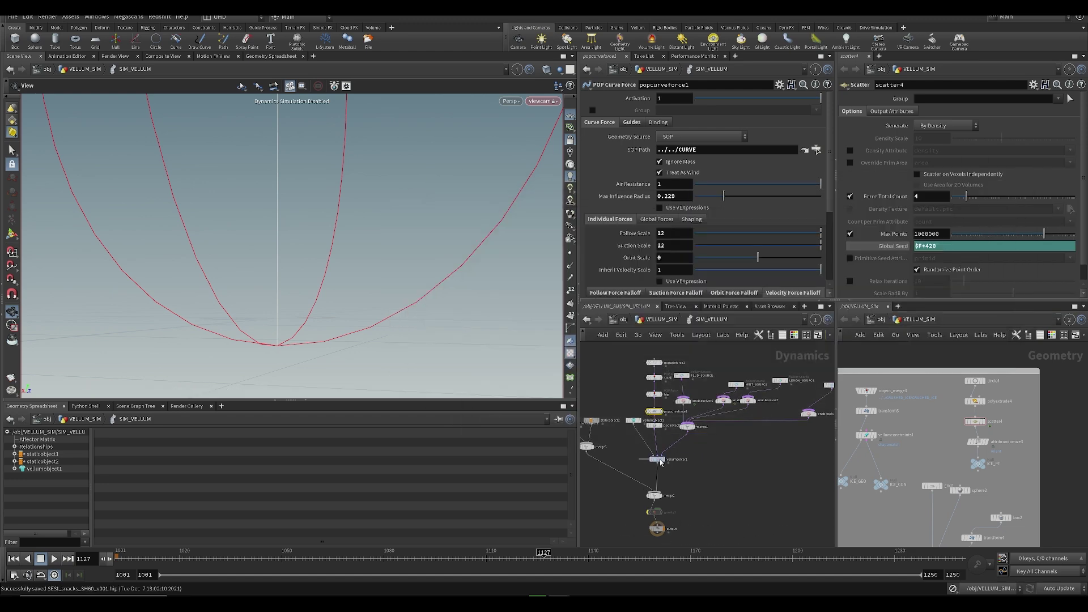
click(771, 513)
middle_drag(772, 512, 667, 434)
key(u)
key(ctrl+s)
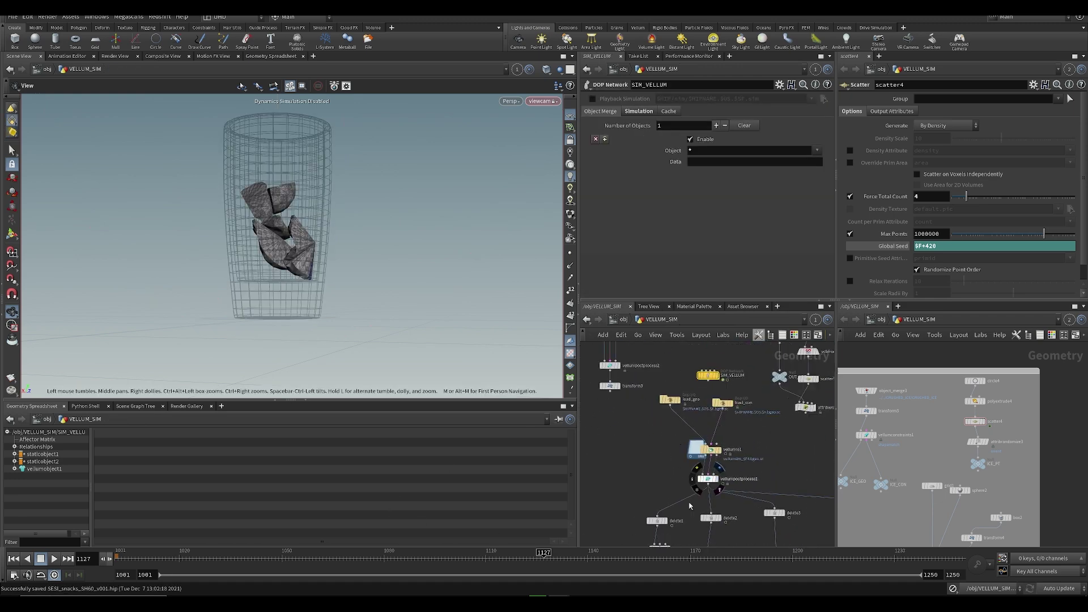
- Display the full simulation from the post-process node below vellumio1 and scrub it to examine the pour and the fill level
click(717, 479)
drag(546, 558, 581, 558)
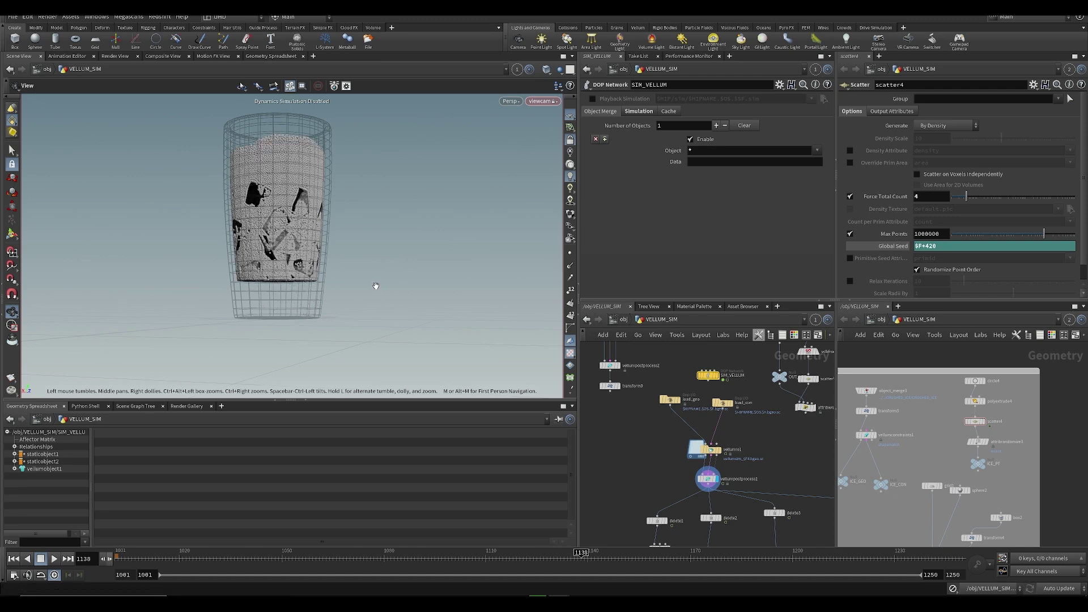
drag(391, 235, 372, 312)
drag(458, 558, 486, 557)
drag(351, 558, 401, 558)
drag(343, 234, 363, 221)
drag(411, 558, 424, 557)
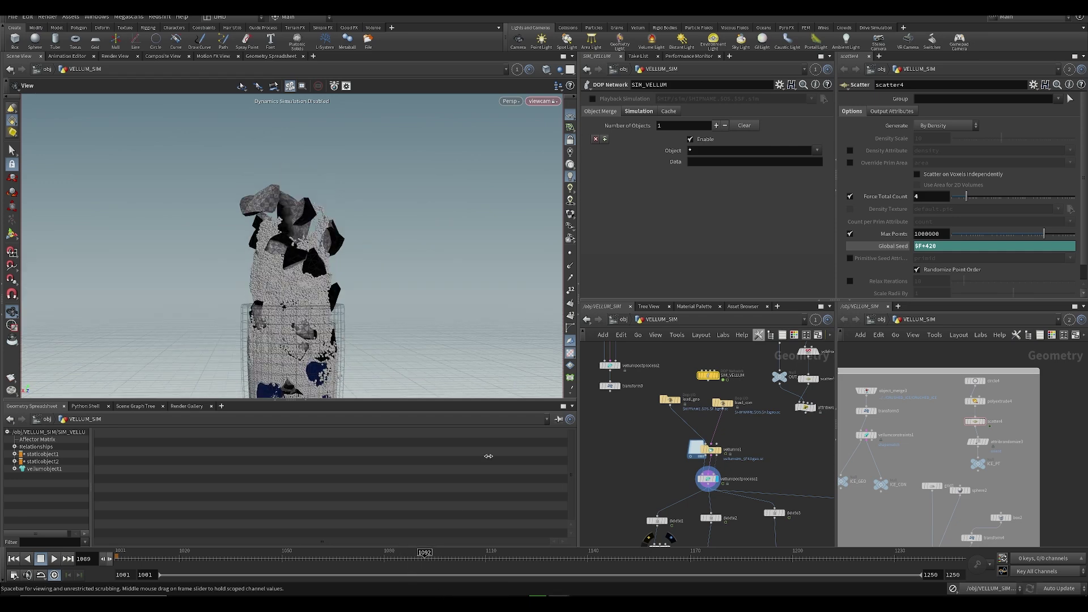
- Inside SIM_VELLUM, review the Enable Solvers expression of the ice's enablesolver4 and save the scene
double_click(708, 375)
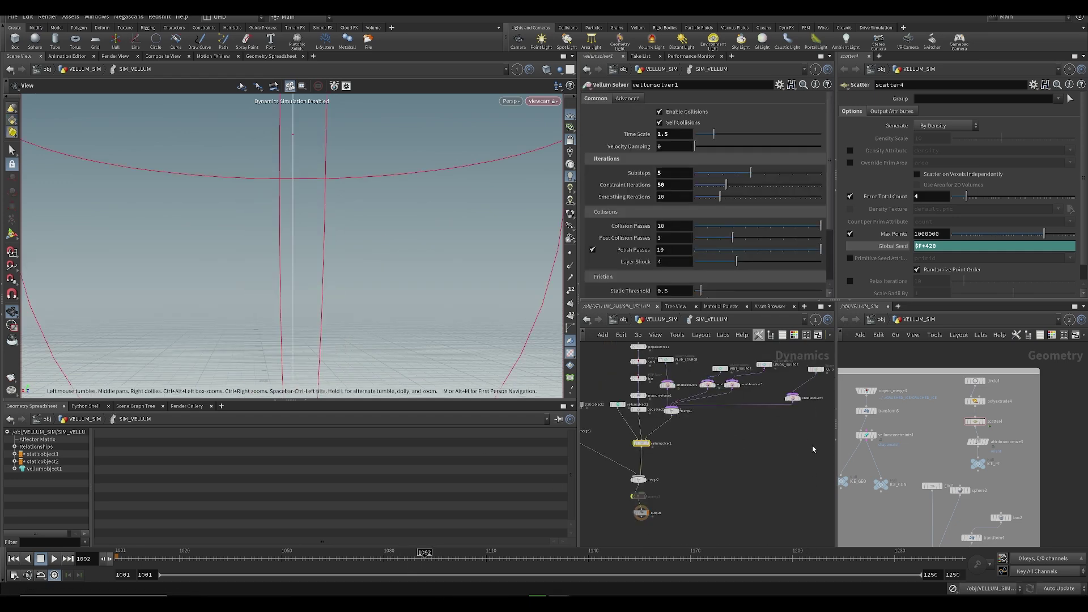
click(692, 427)
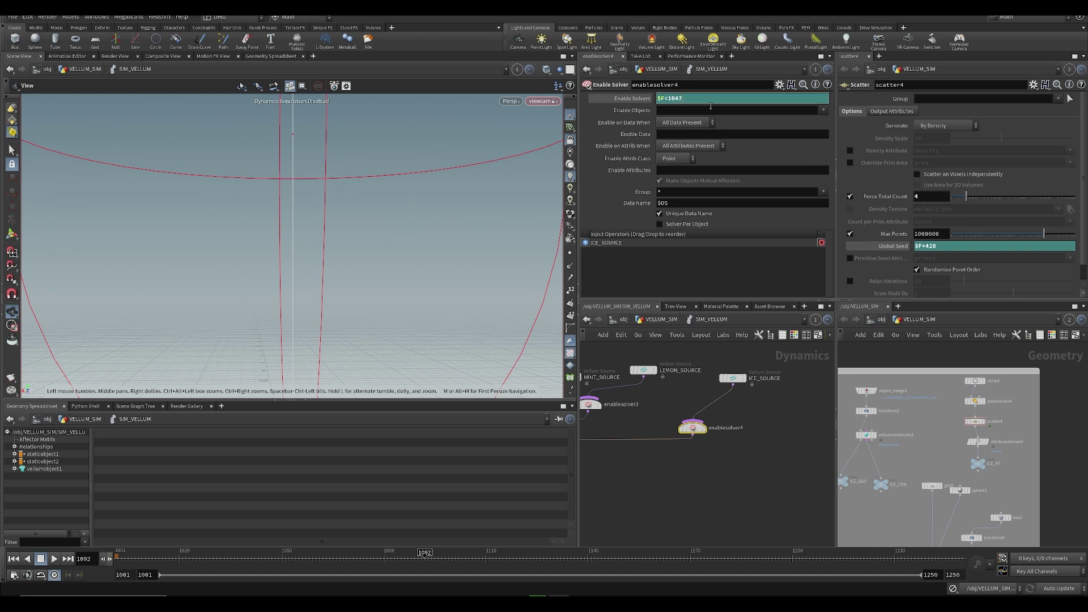
key(ctrl+s)
key(h)
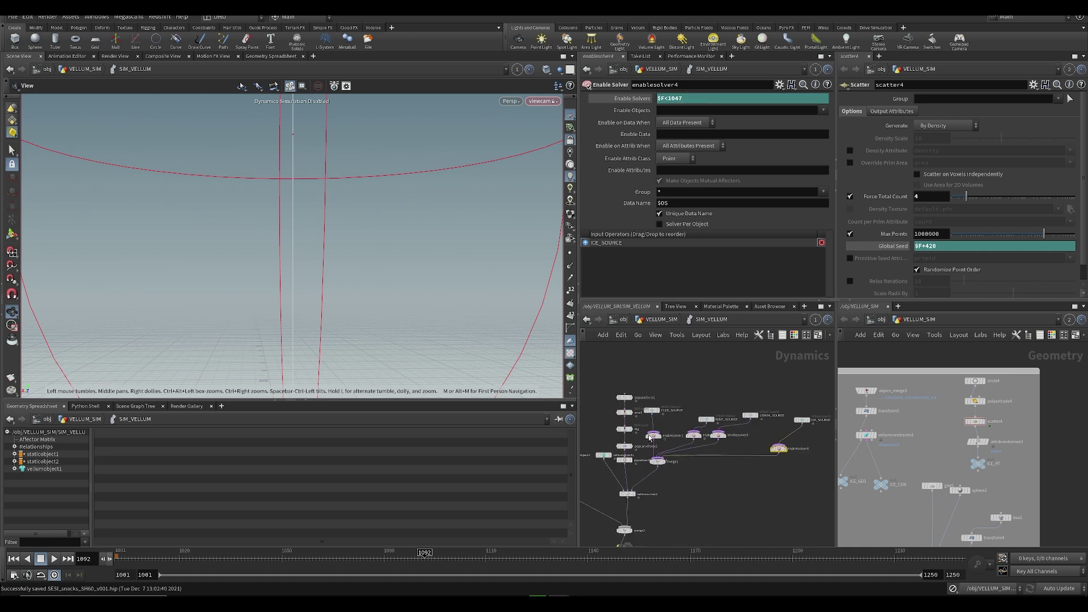
- Set the Activation of the fluid's Vellum Source to $F<1105 and save the scene
click(651, 409)
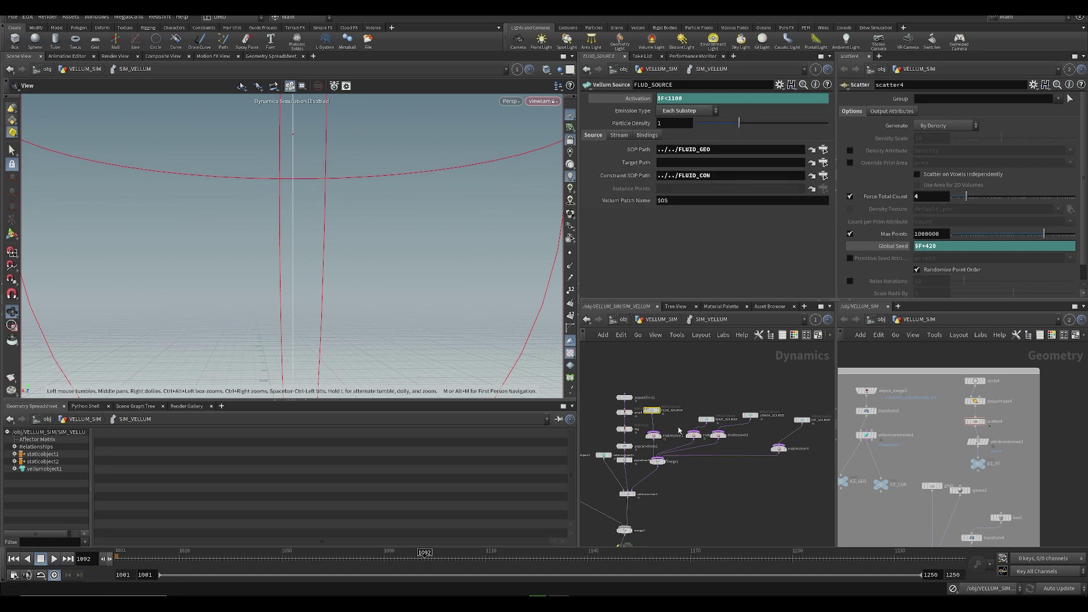
click(689, 98)
key(BackSpace)
text(5)
key(Return)
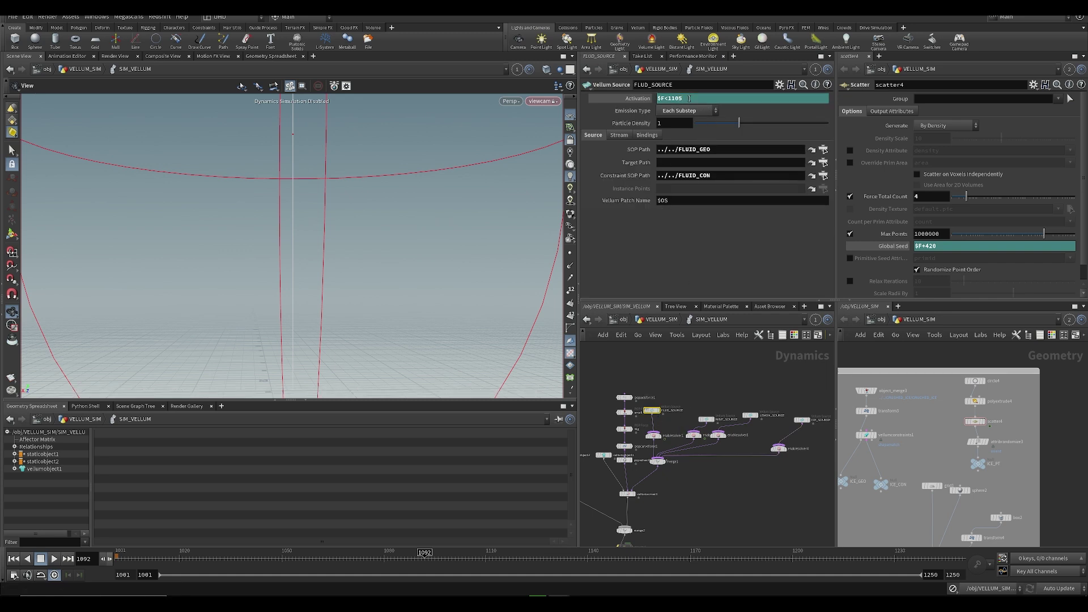
click(692, 497)
middle_drag(692, 509, 689, 477)
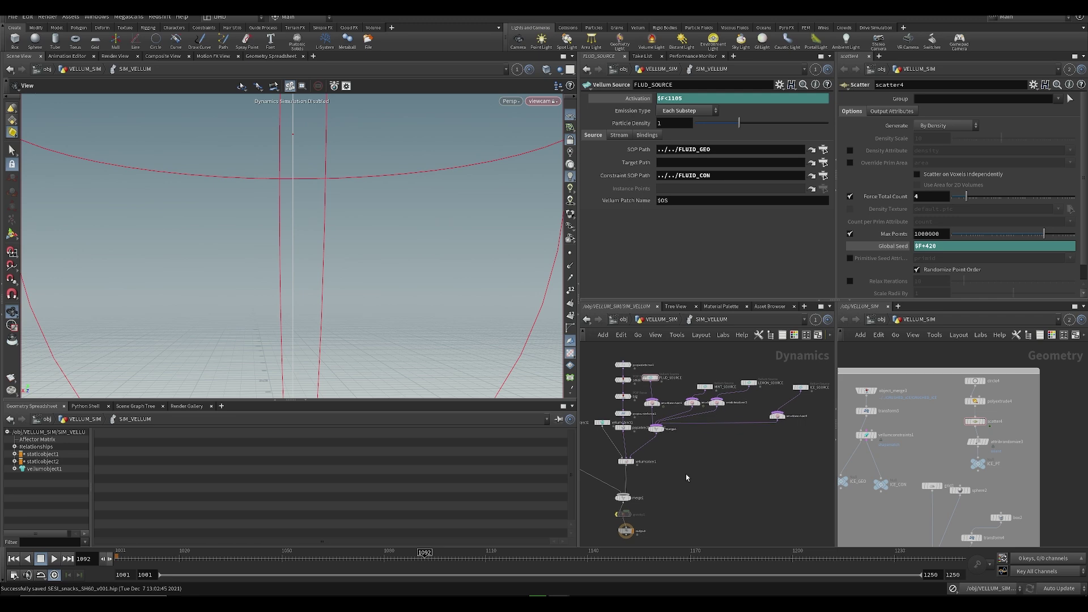
- Return to the VELLUM_SIM network, save the scene and examine how full the glass is at the current frame
key(u)
key(ctrl+s)
scroll(651, 502, up, 3)
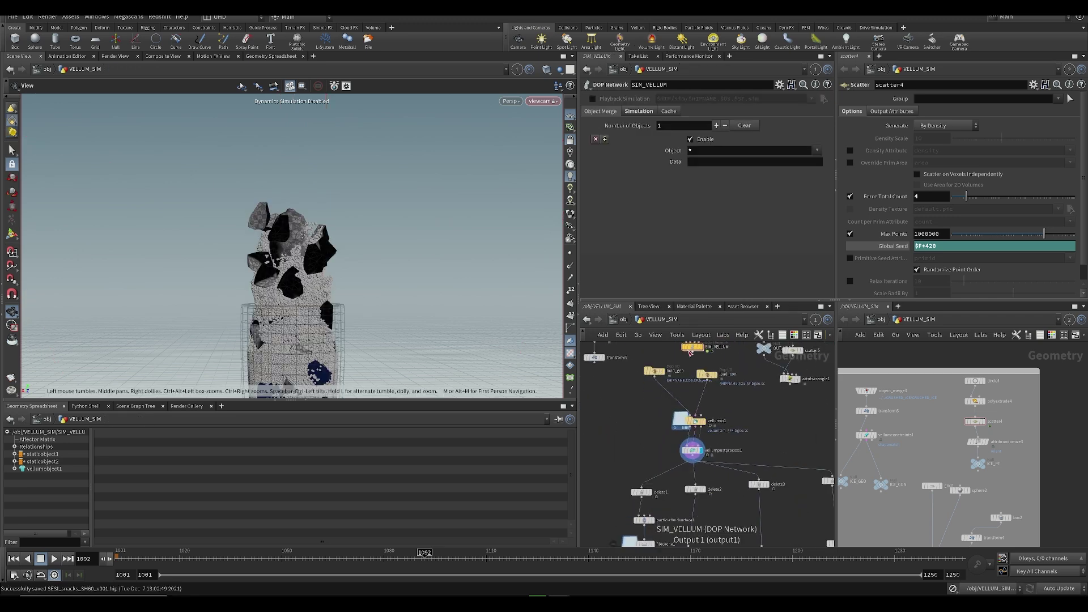
middle_drag(331, 347, 272, 281)
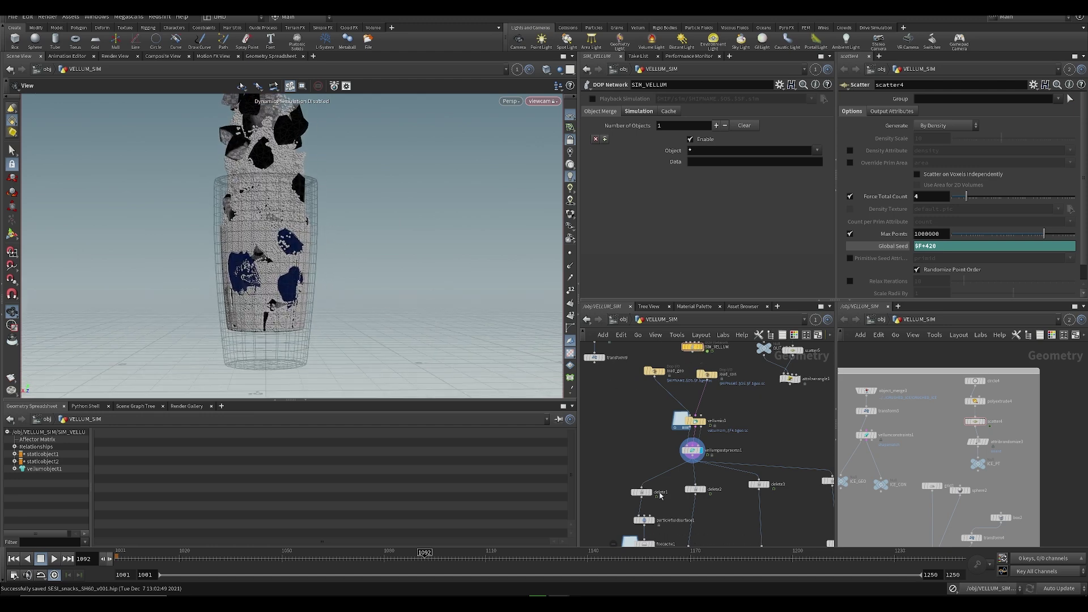
- Inside SIM_VELLUM, set the Activation of the fluid's Vellum Source to $F<1095, return to VELLUM_SIM and save the scene
double_click(691, 347)
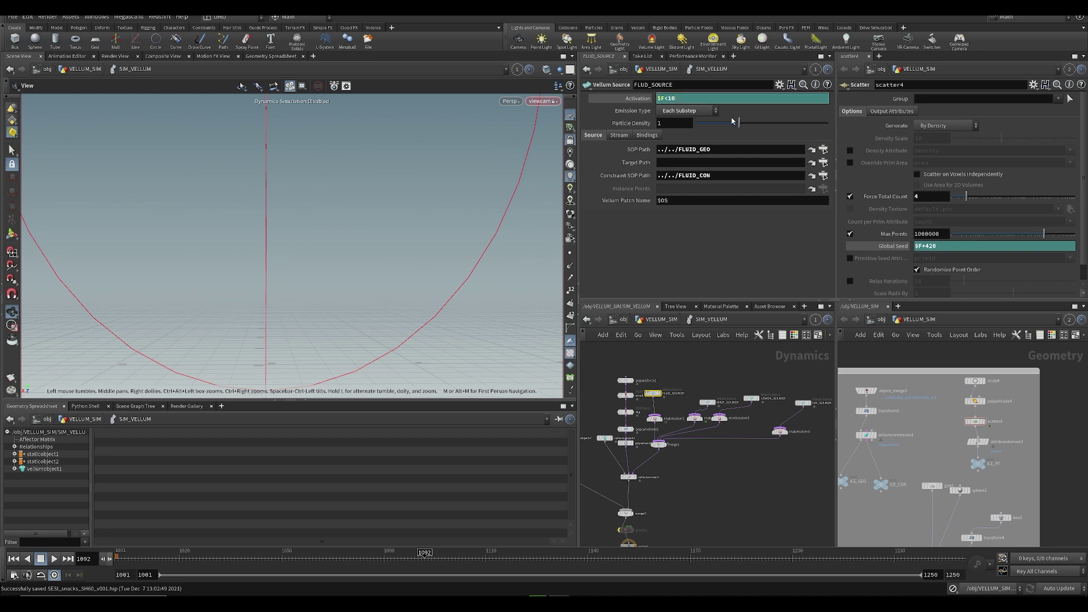
key(BackSpace)
text(5)
key(Return)
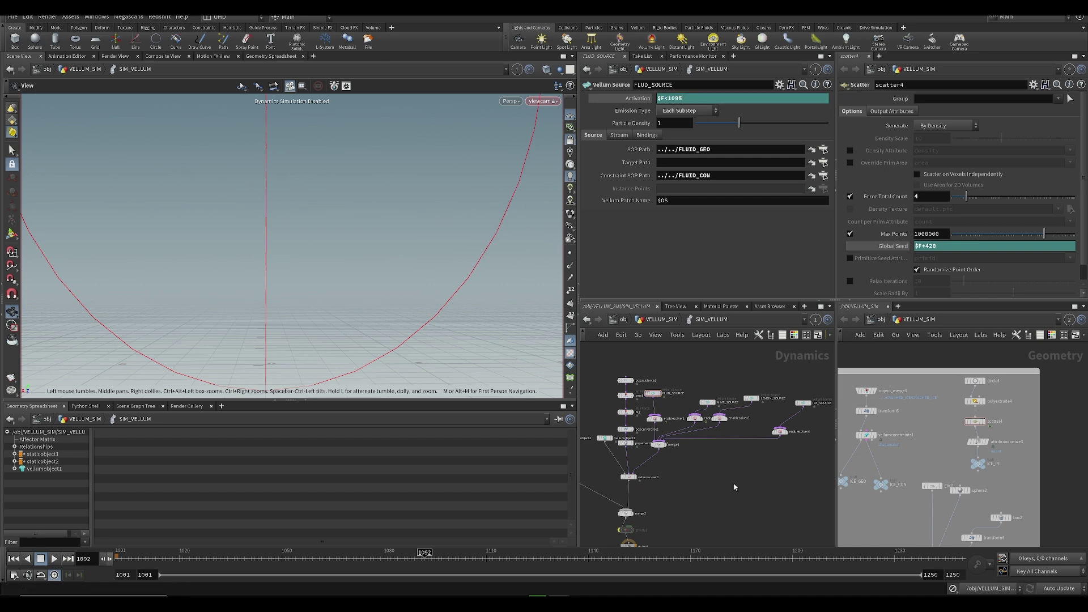
key(u)
key(ctrl+s)
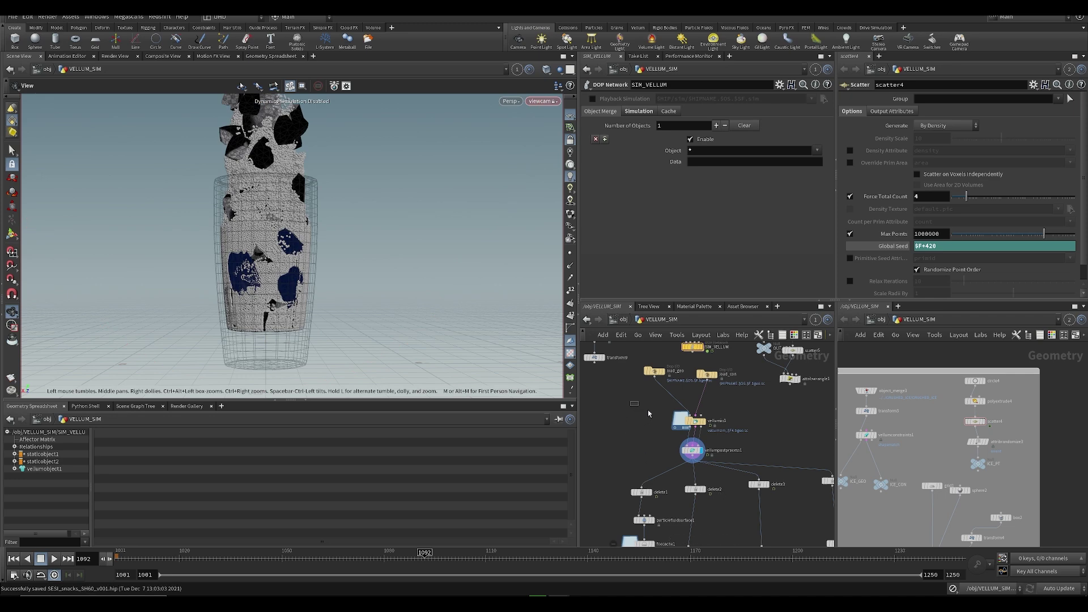
- Start caching the Vellum simulation from vellumio1 to disk in the background
click(695, 421)
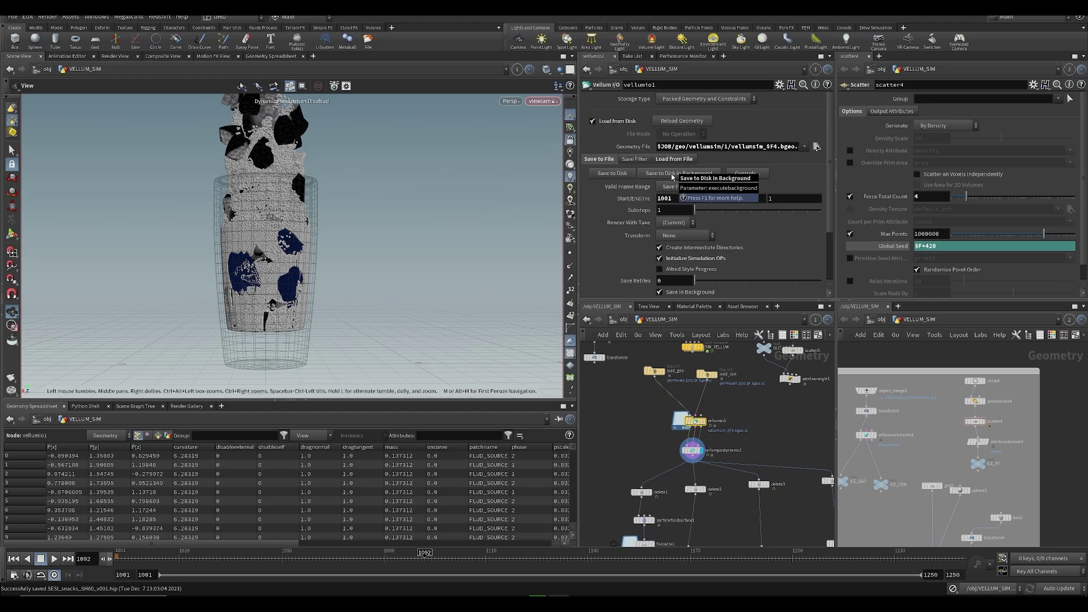
click(664, 175)
click(664, 191)
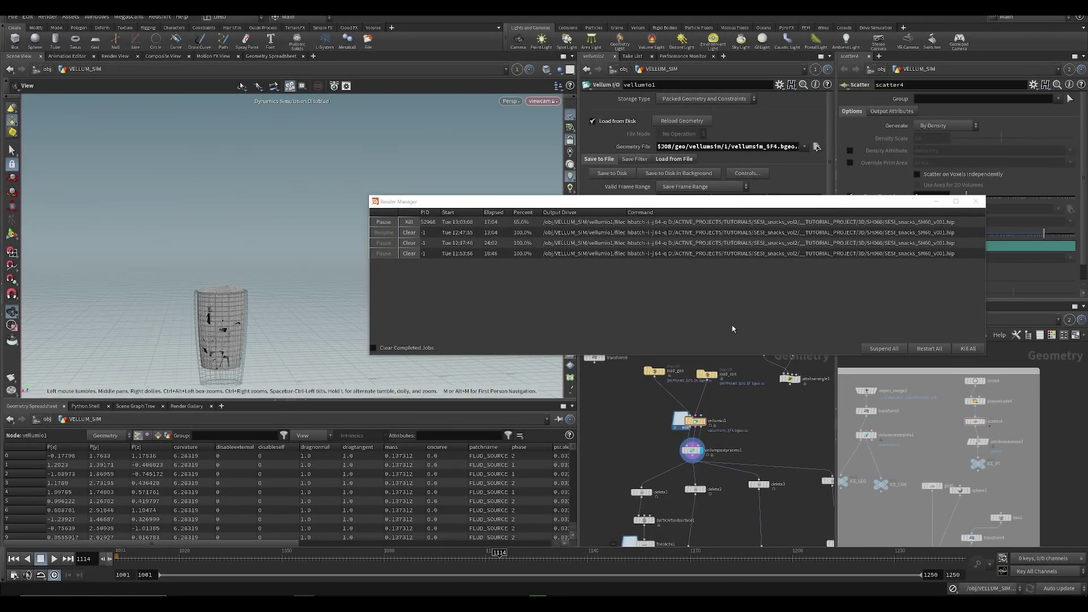
- Scrub the cached simulation to about frame 1118 and examine the fluid's fill level at the glass rim up close
drag(306, 558, 513, 581)
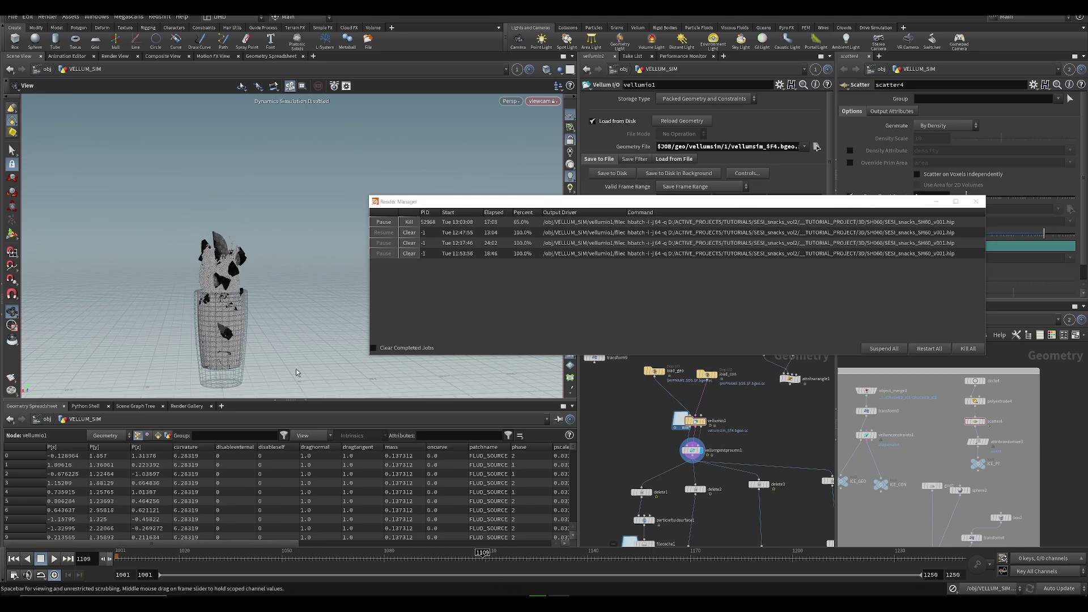
middle_drag(276, 345, 270, 298)
drag(229, 307, 204, 293)
right_drag(204, 293, 219, 279)
middle_drag(219, 279, 222, 316)
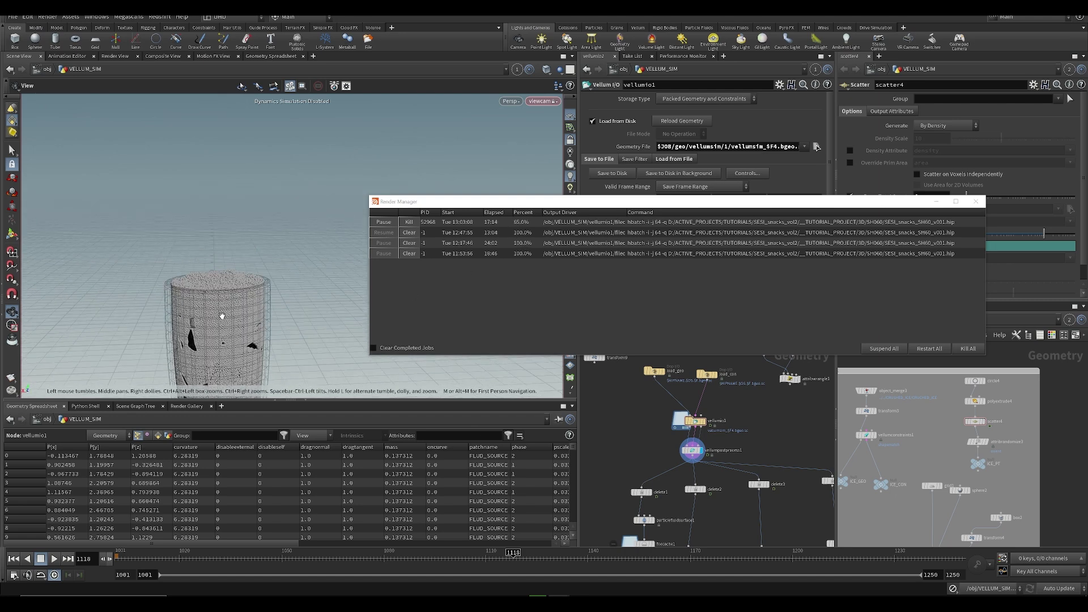
right_drag(226, 312, 341, 385)
- Review the fluid source's Activation expression inside SIM_VELLUM, move the Render Manager out of the way and return to VELLUM_SIM
middle_drag(651, 427, 635, 518)
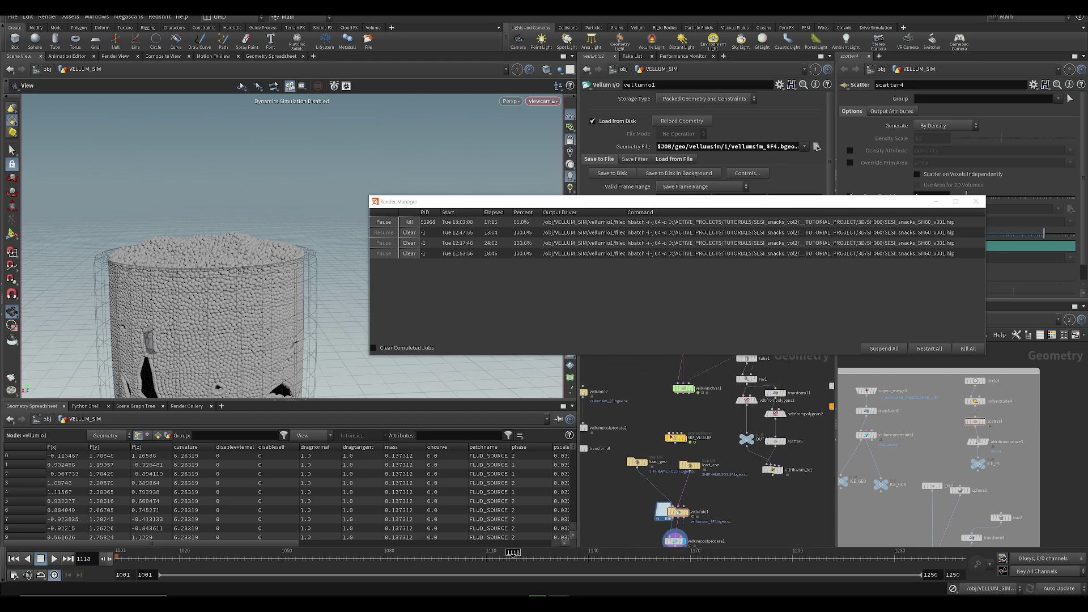
double_click(673, 437)
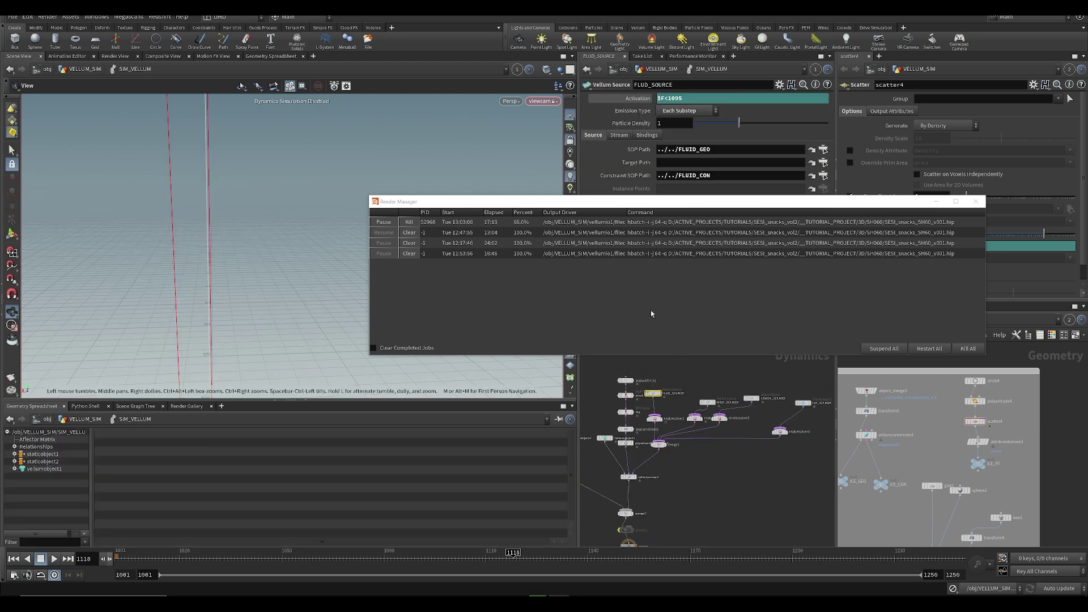
drag(629, 204, 668, 152)
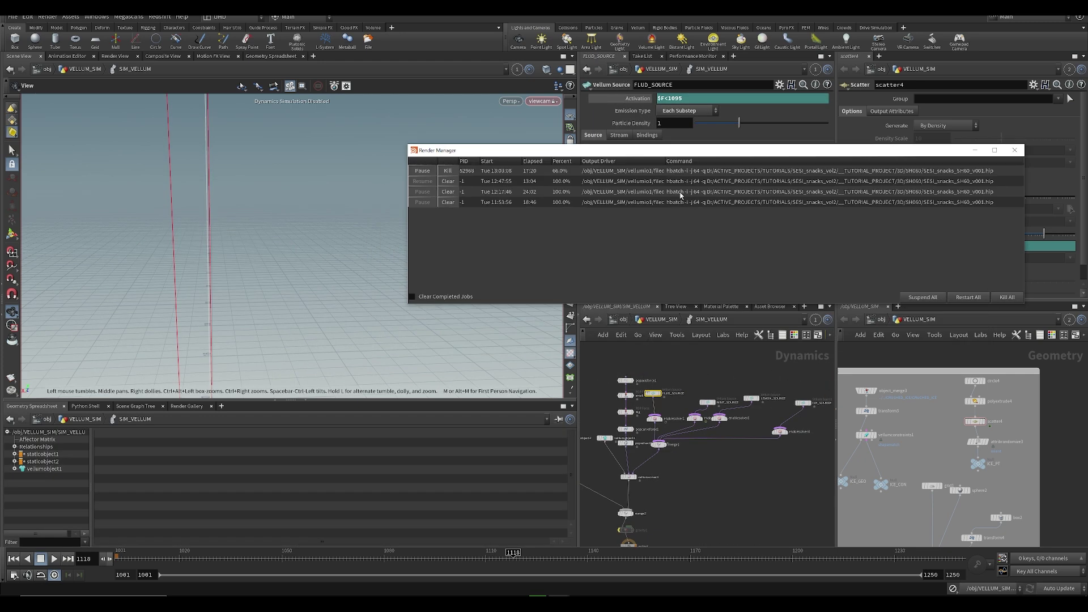
click(666, 321)
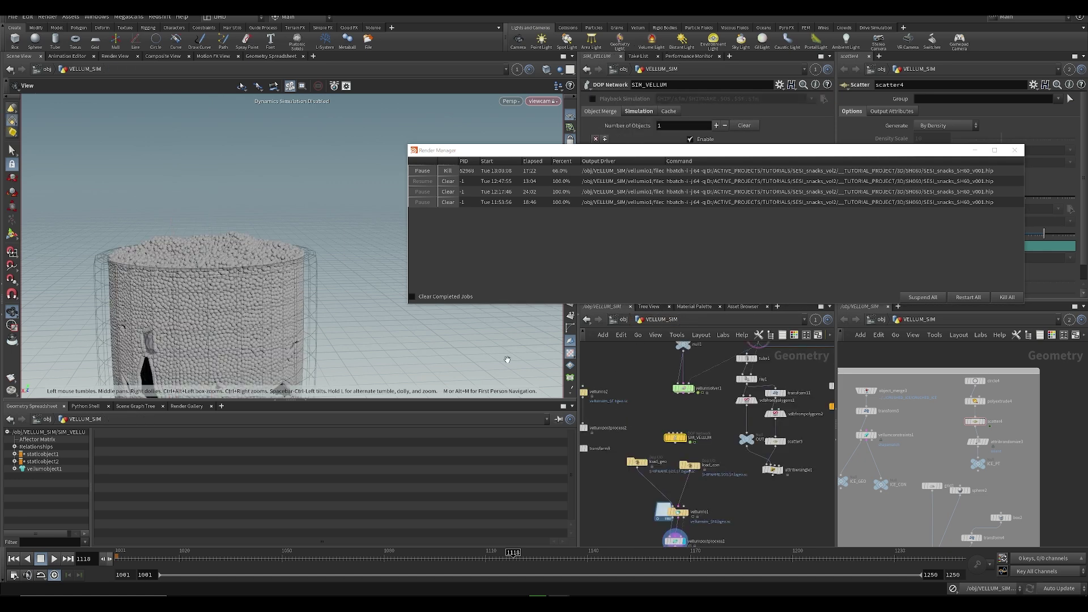
- Scrub the simulation to frame 1126, view the whole glass and save the scene
drag(522, 560, 542, 561)
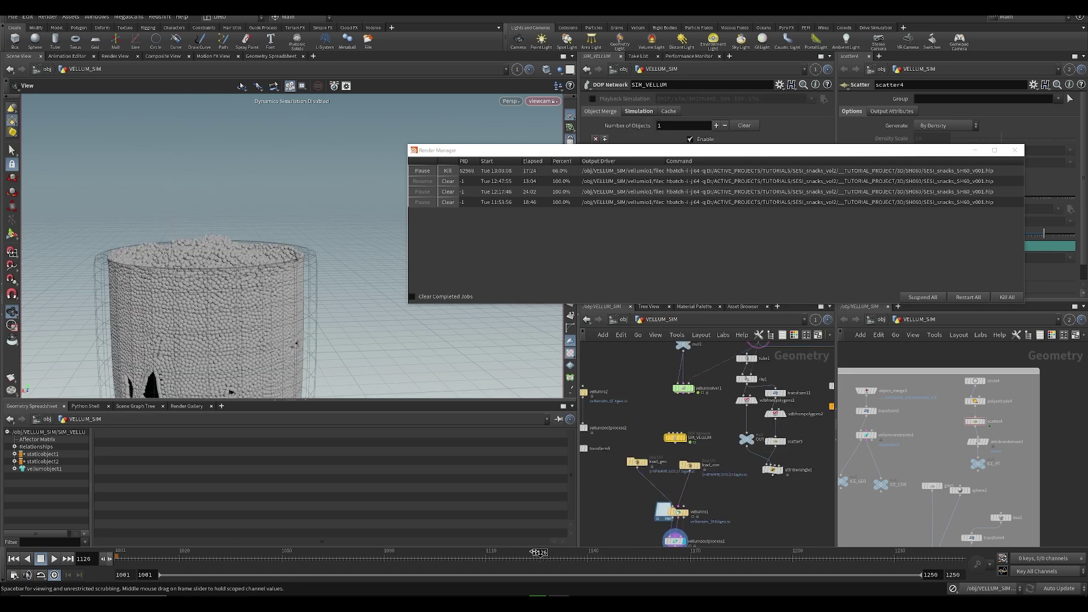
scroll(282, 287, down, 2)
scroll(282, 287, down, 4)
key(ctrl+s)
middle_drag(284, 317, 306, 218)
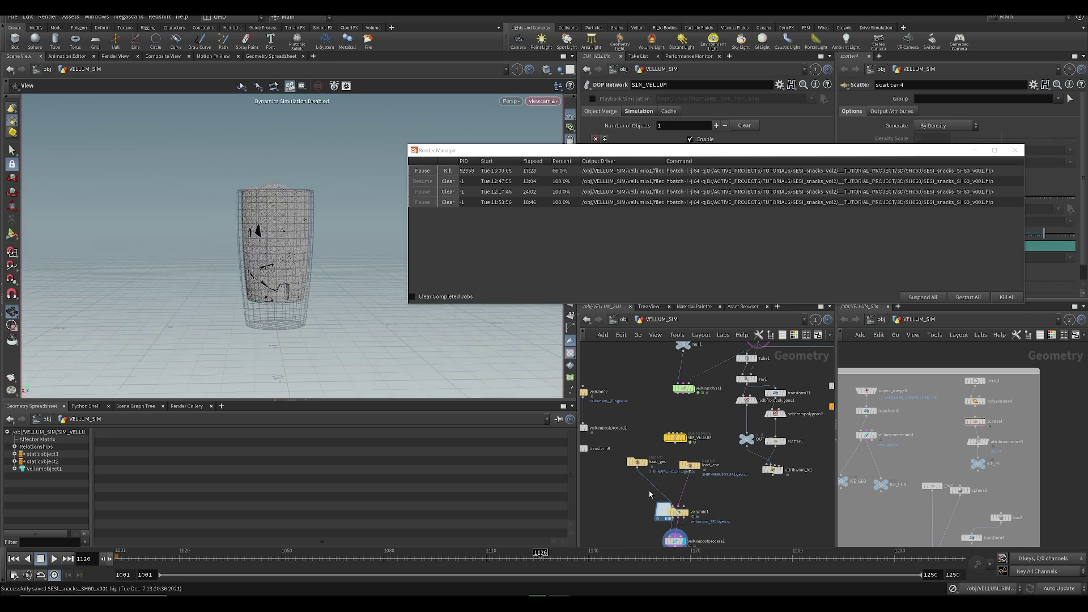
- Set the FLUD_SOURCE activation inside SIM_VELLUM to $F<1080 and stop the running cache job
double_click(676, 437)
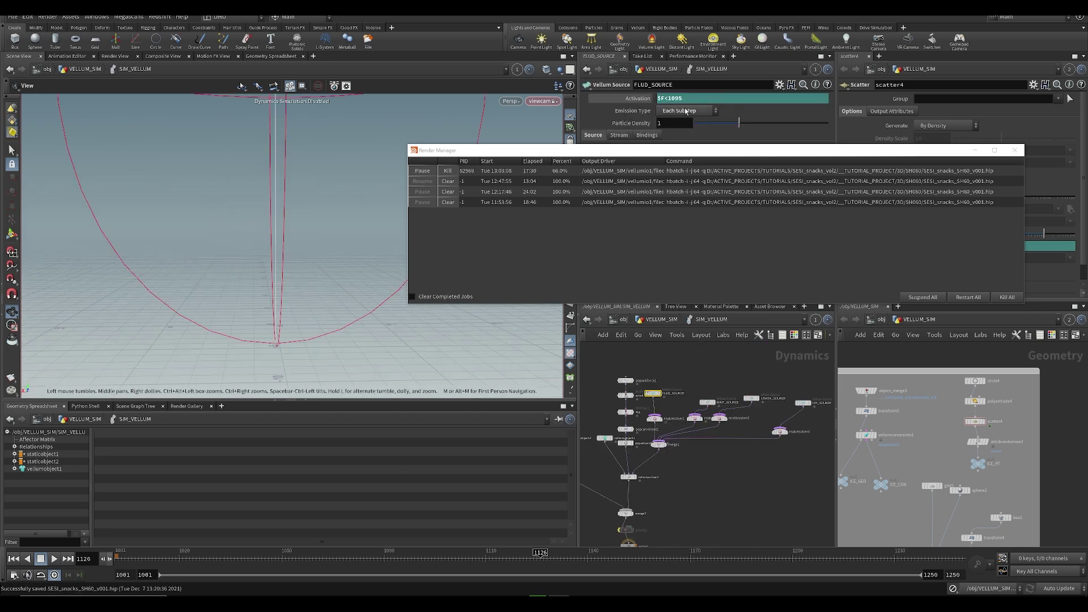
text(80)
click(430, 171)
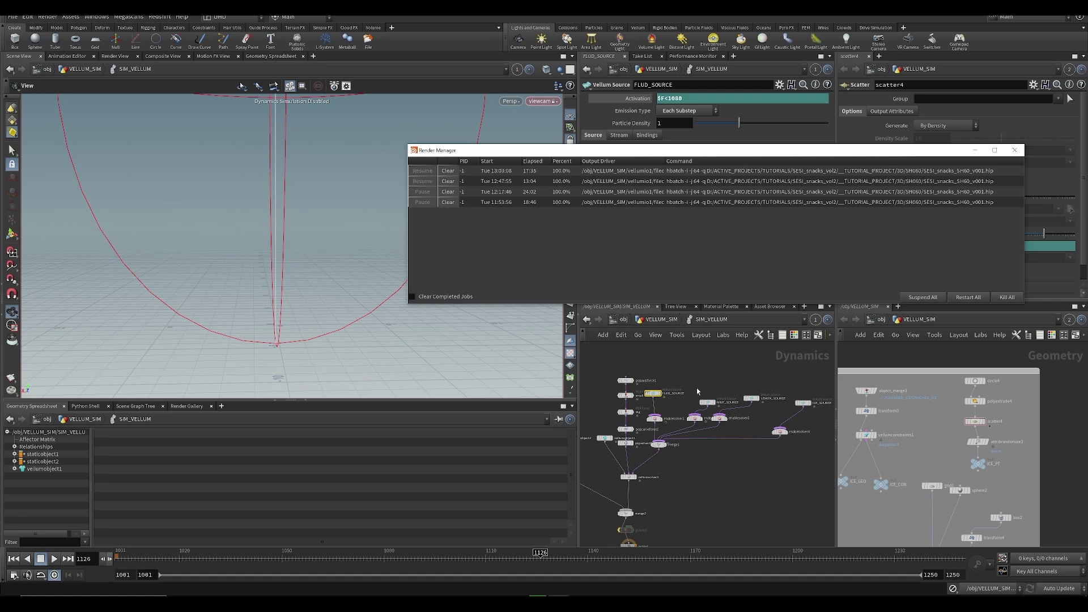
click(705, 401)
key(u)
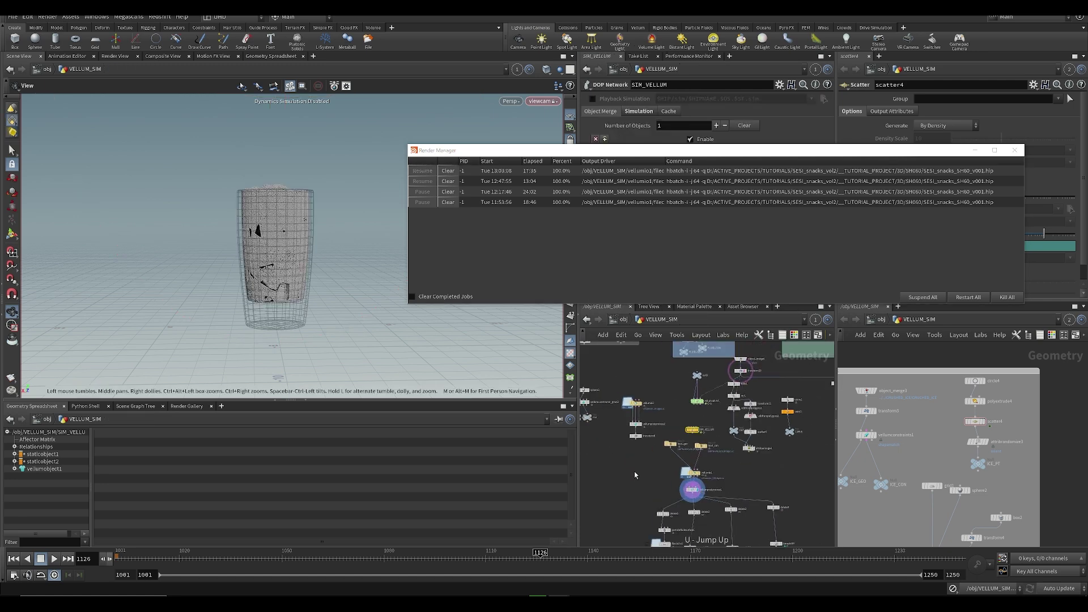
- Display the mint output node and inspect the leaves inside the glass from several angles
middle_drag(767, 483, 725, 404)
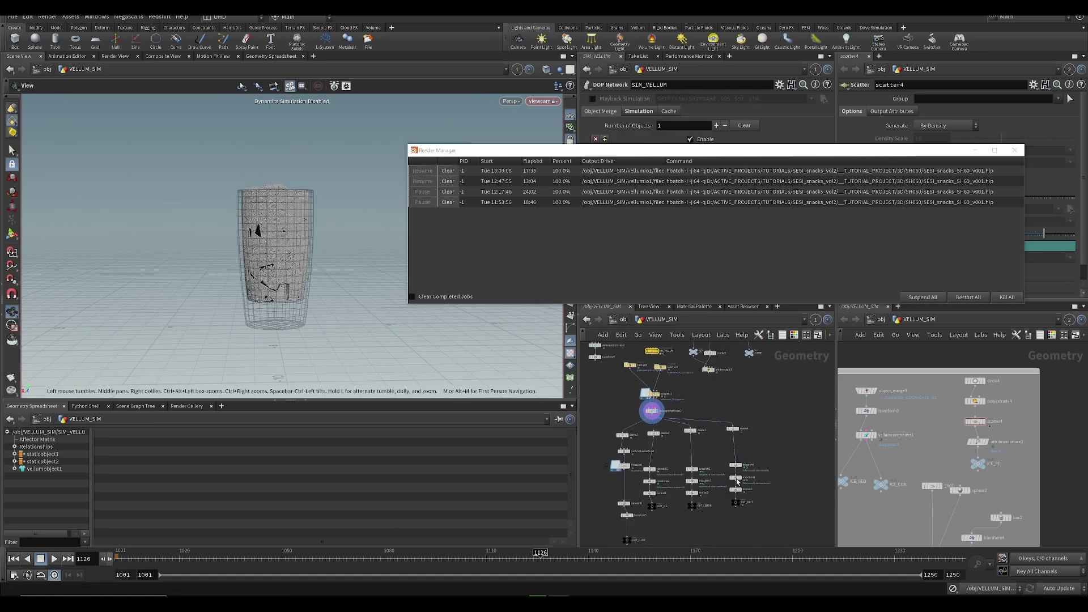
scroll(734, 482, up, 3)
click(747, 506)
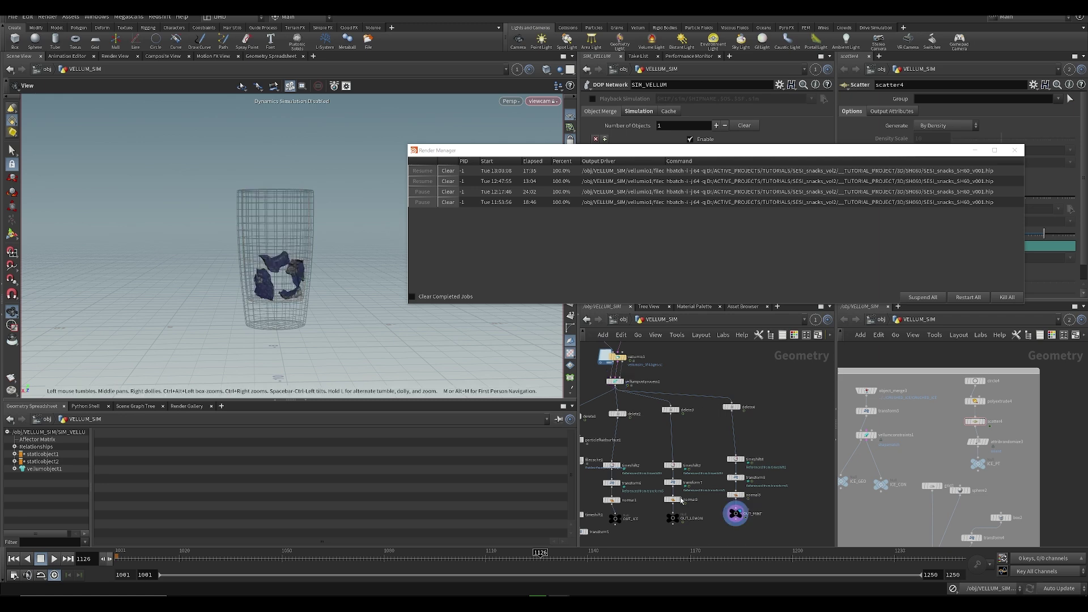
drag(362, 260, 318, 301)
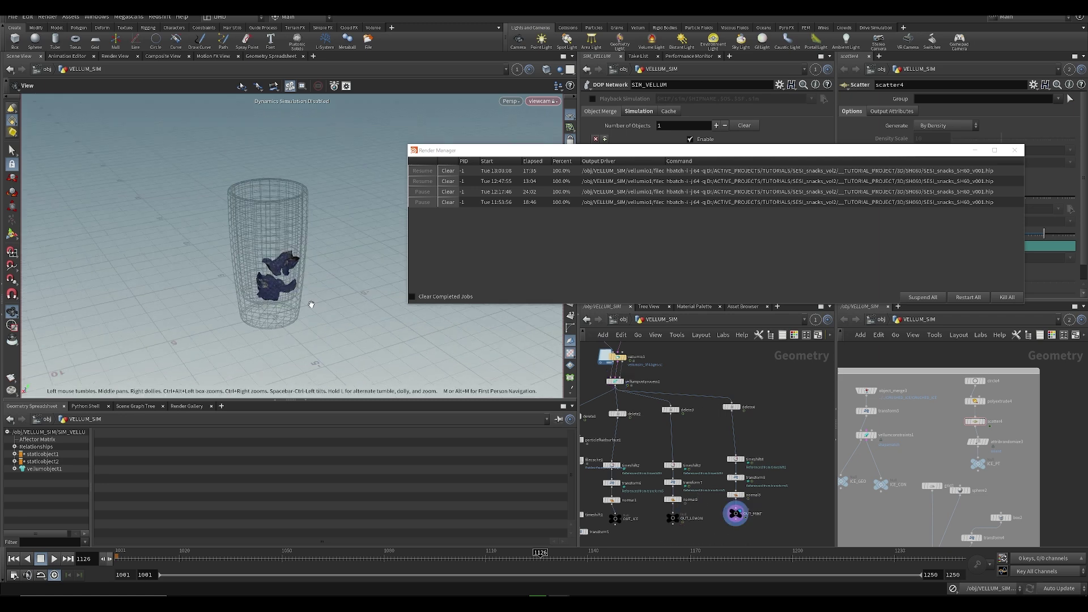
scroll(318, 301, up, 4)
middle_drag(760, 486, 692, 573)
middle_drag(723, 420, 683, 537)
middle_drag(731, 443, 602, 546)
middle_drag(807, 406, 743, 466)
drag(334, 288, 337, 262)
- Set the bend stiffness multiplier to 10 on vellumcloth1 in the mint setup
middle_drag(754, 446, 761, 450)
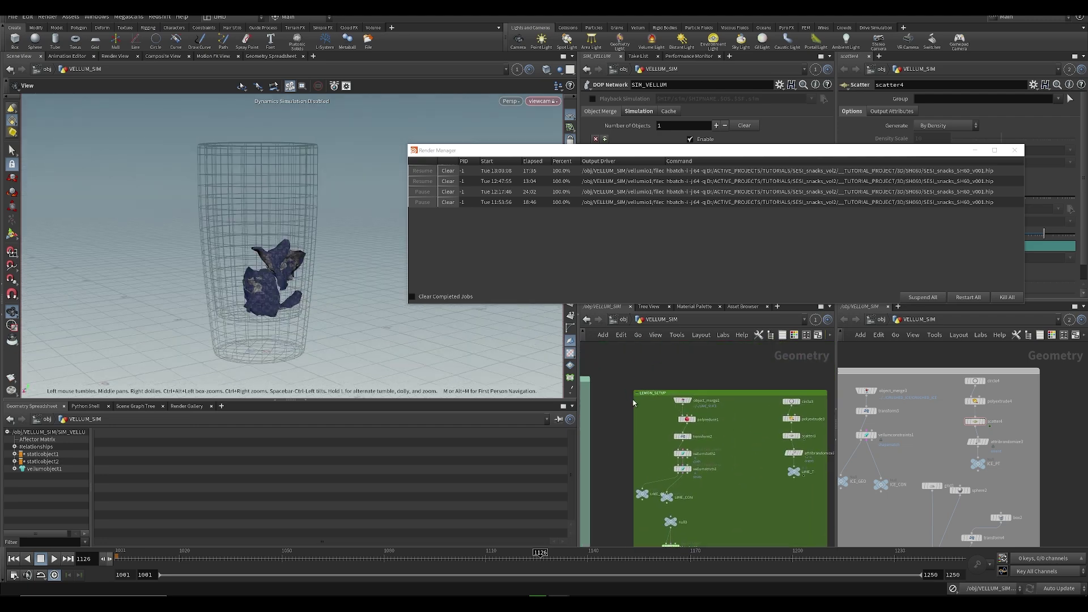
middle_drag(667, 431, 785, 439)
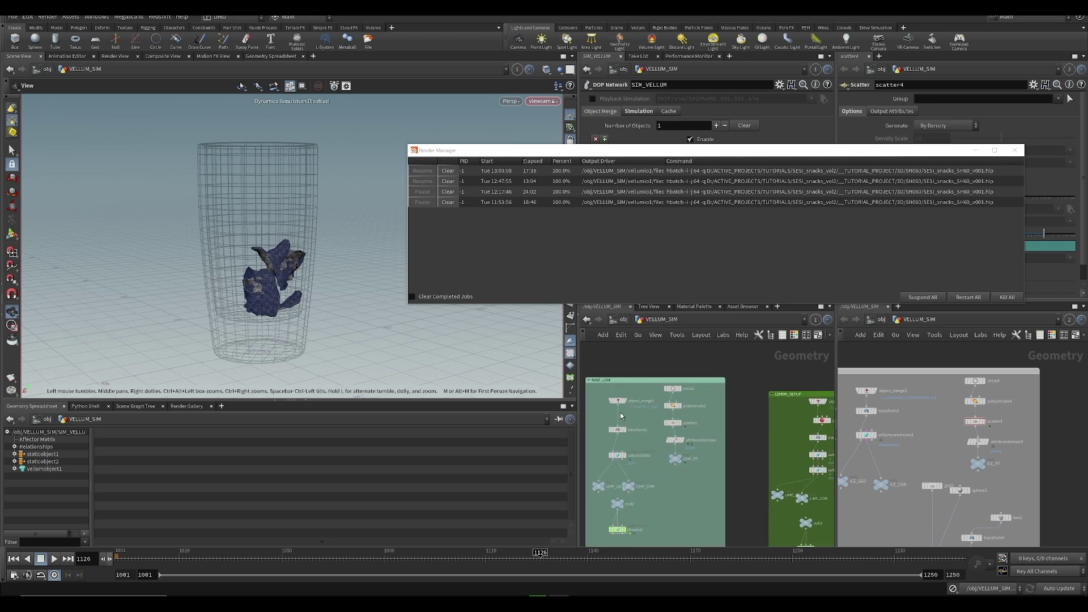
click(618, 455)
drag(589, 151, 103, 205)
scroll(708, 226, down, 5)
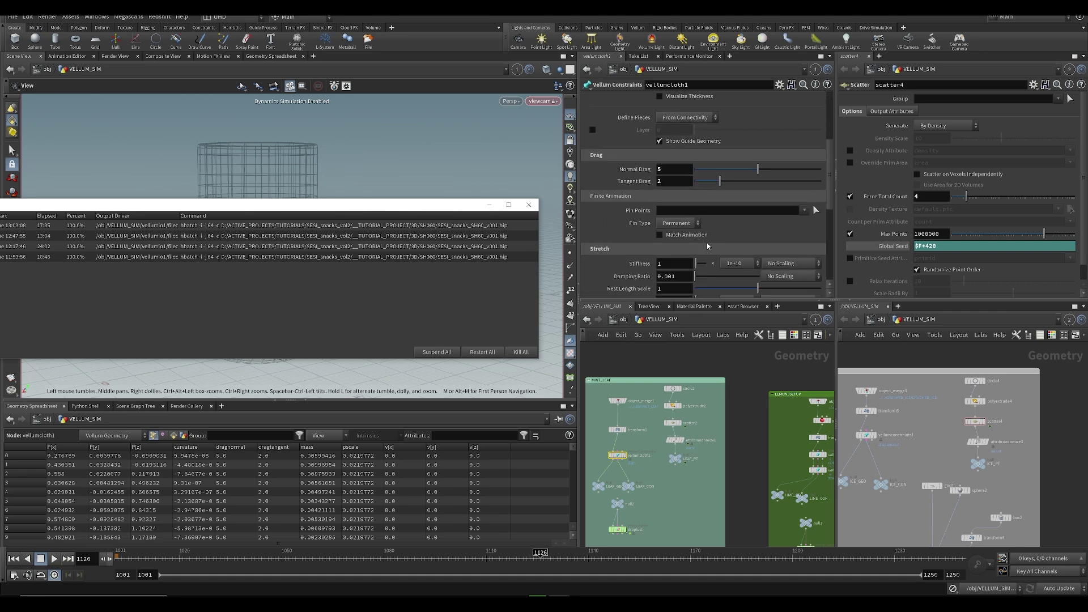
scroll(713, 257, down, 5)
click(738, 233)
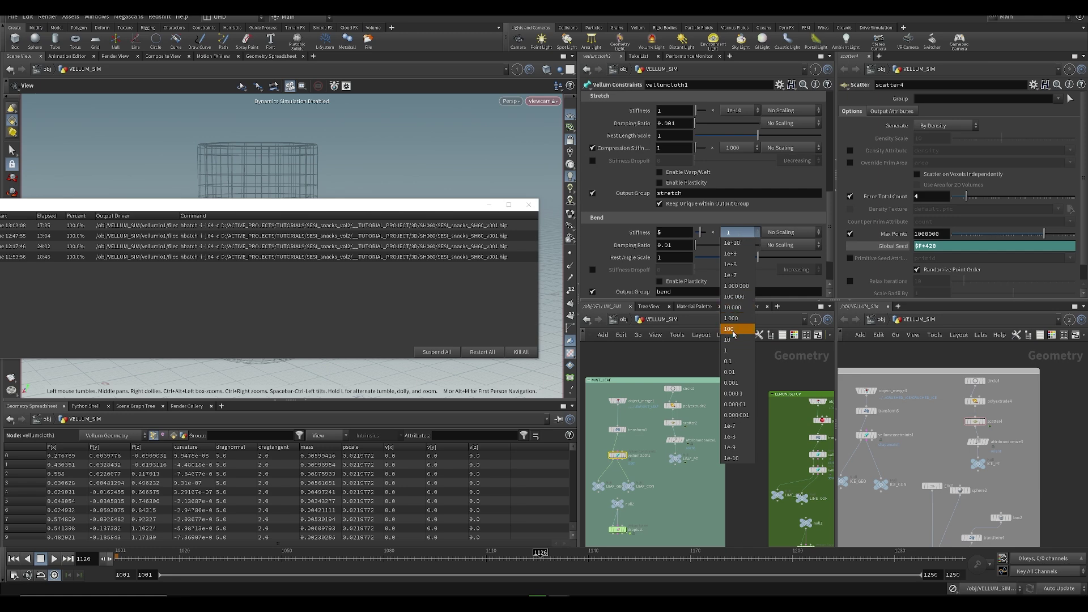
click(731, 330)
drag(396, 212, 705, 313)
click(739, 232)
click(730, 340)
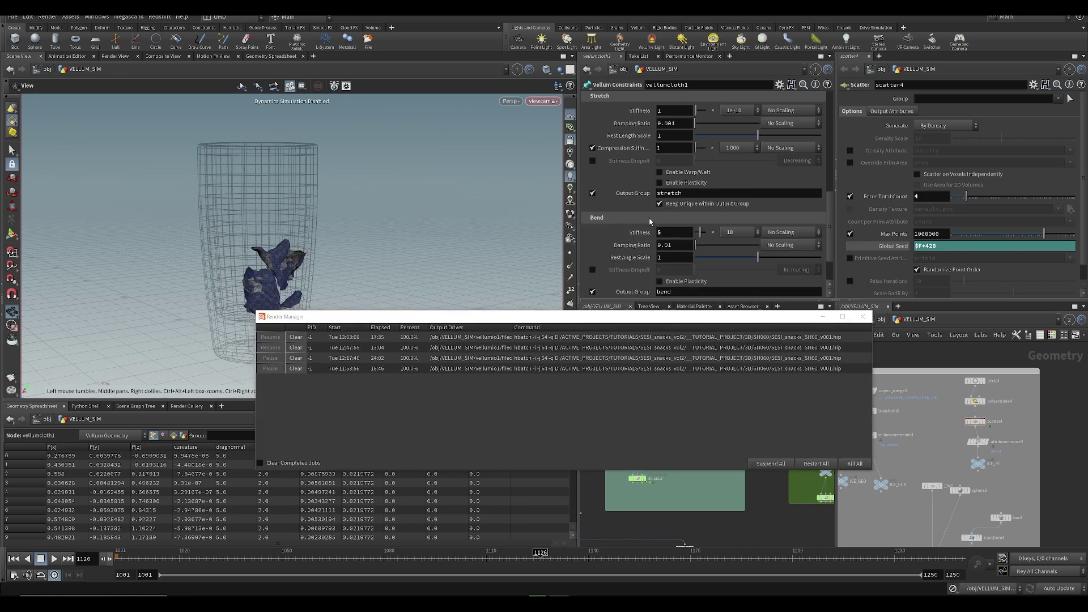
- Set the bend stiffness value of the mint cloth to 7.5 and save the scene
key(ctrl+s)
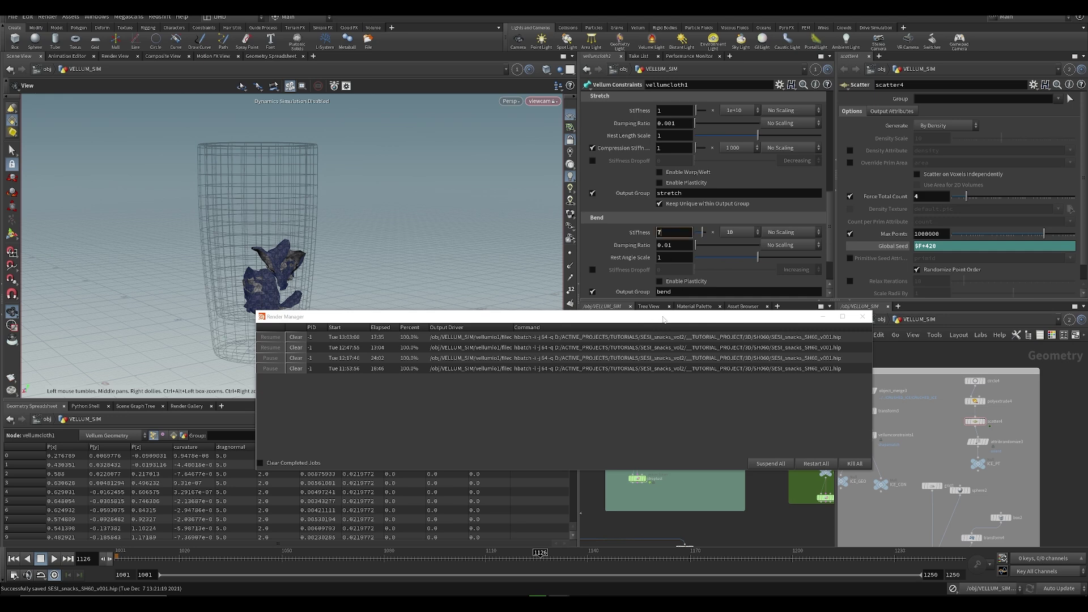
text(7.5)
key(Return)
key(ctrl+s)
- Display the ice output and the fluid output in turn to check them, and save the scene
drag(661, 317, 718, 213)
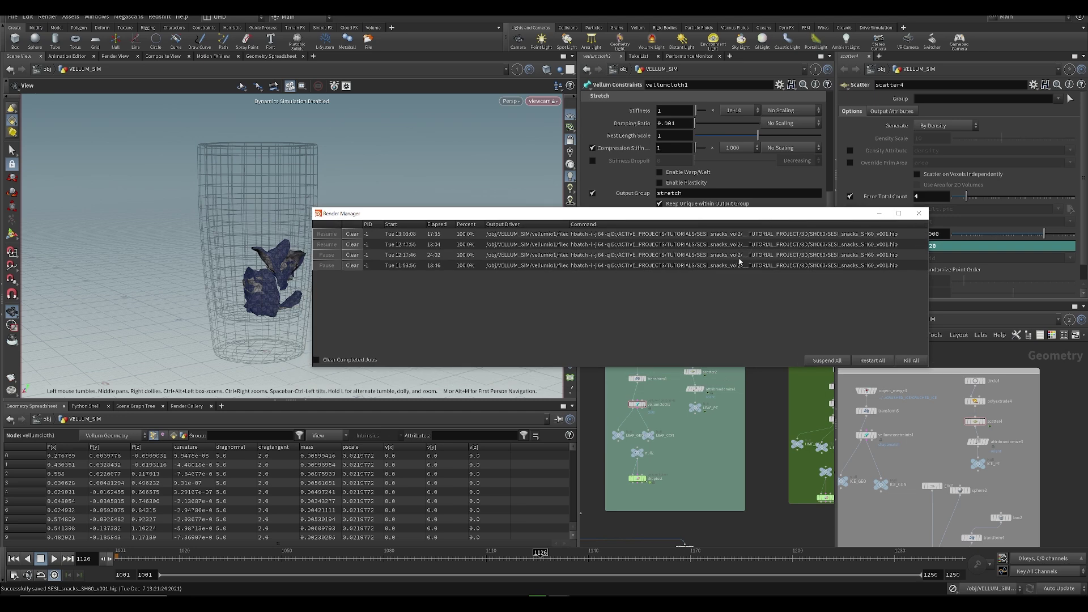
scroll(721, 419, down, 4)
scroll(663, 521, up, 5)
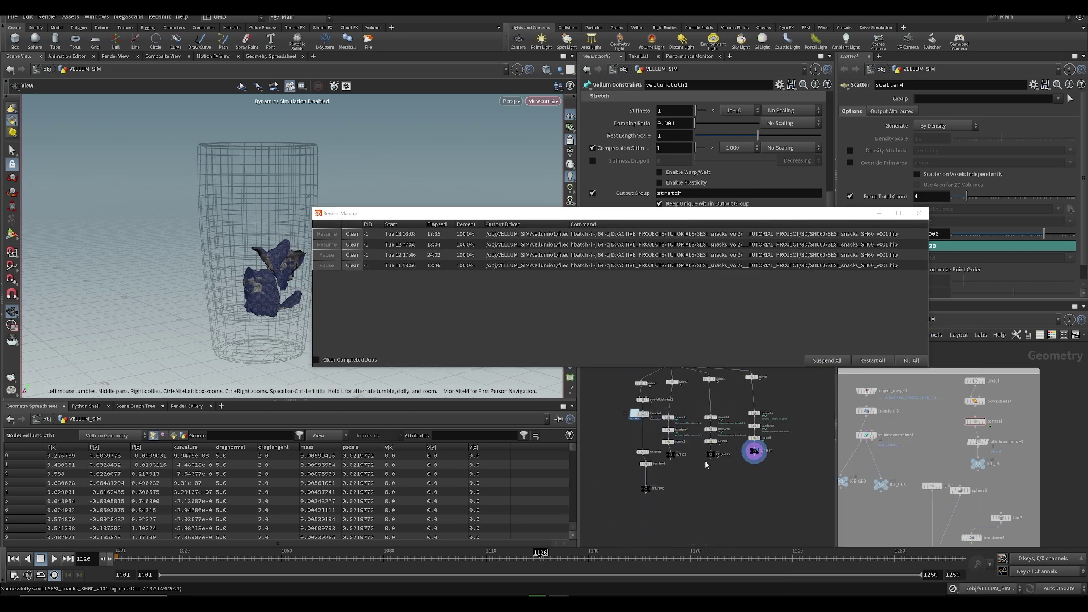
click(669, 449)
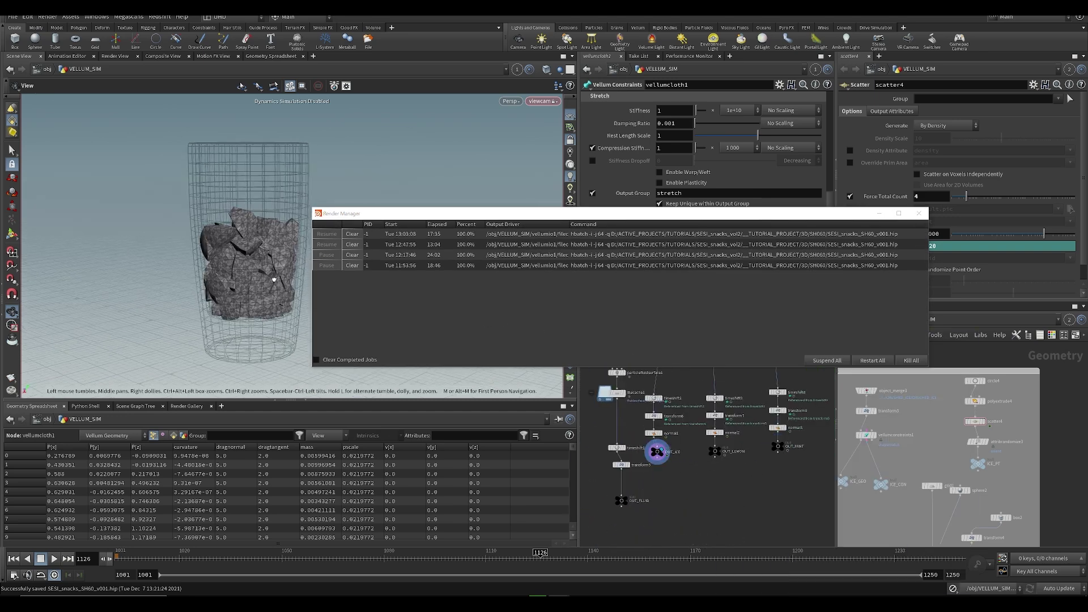
drag(517, 216, 711, 187)
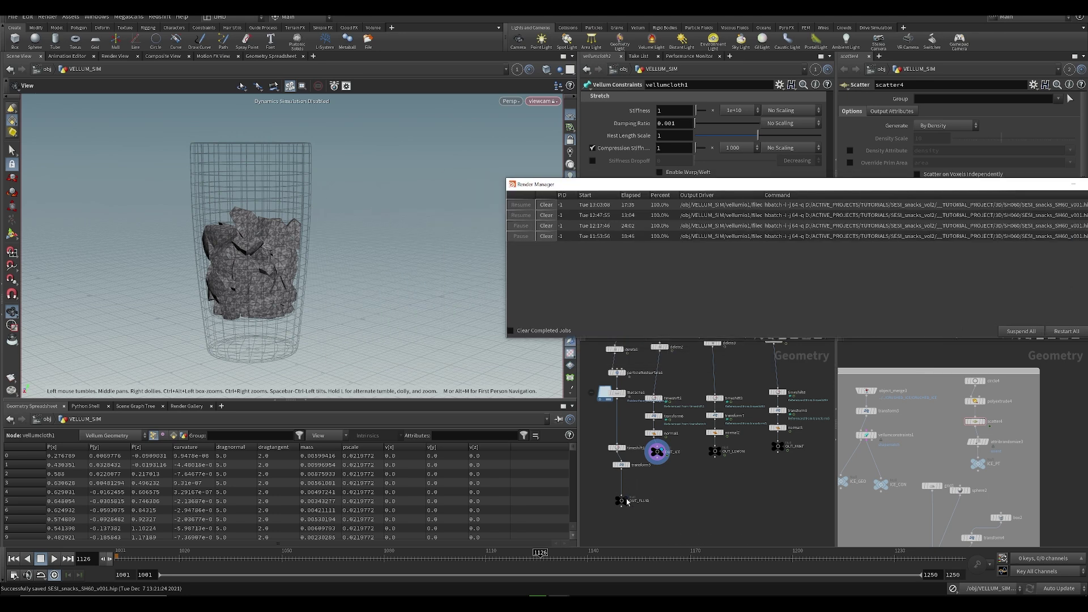
click(627, 501)
middle_drag(680, 365, 687, 463)
key(ctrl+s)
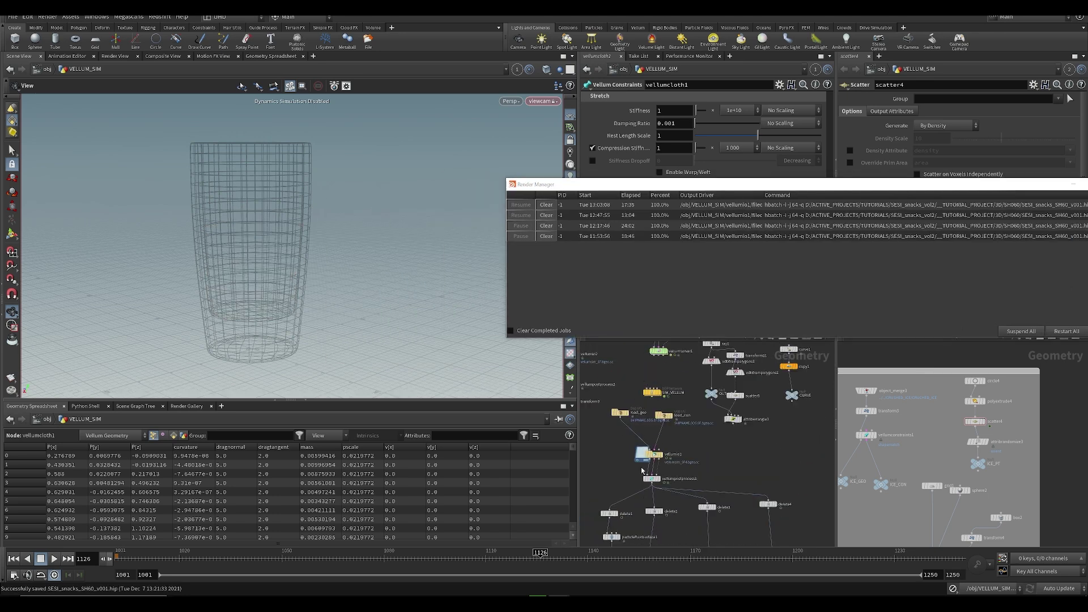
- Display the post-processed Vellum simulation at frame 1045 and examine the falling fluid and ice up close
drag(311, 223, 255, 215)
drag(237, 558, 263, 563)
click(263, 562)
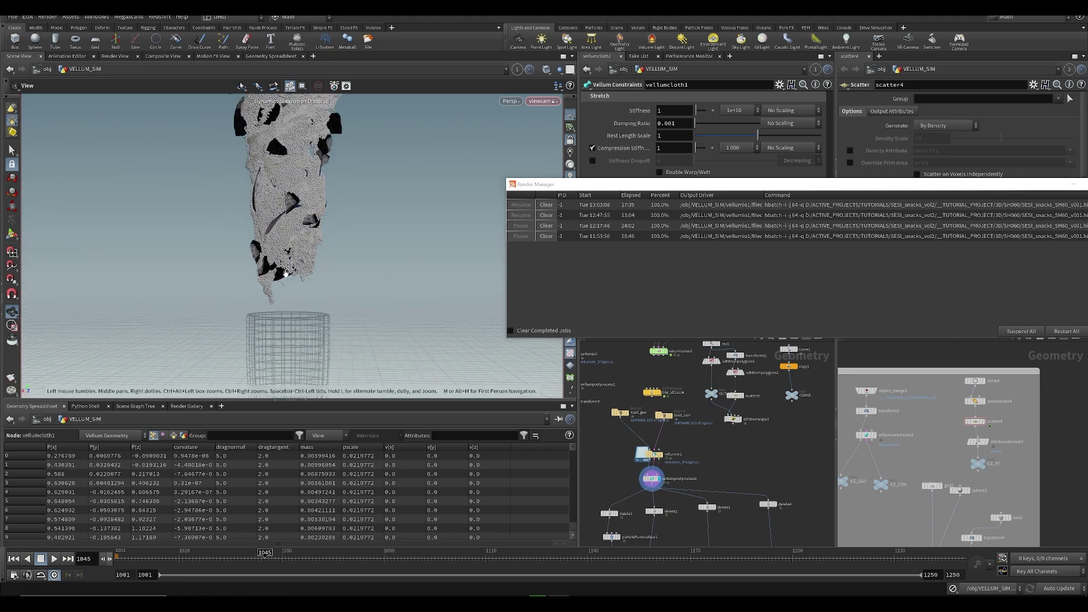
drag(331, 294, 366, 308)
right_drag(366, 309, 301, 325)
middle_drag(301, 326, 361, 248)
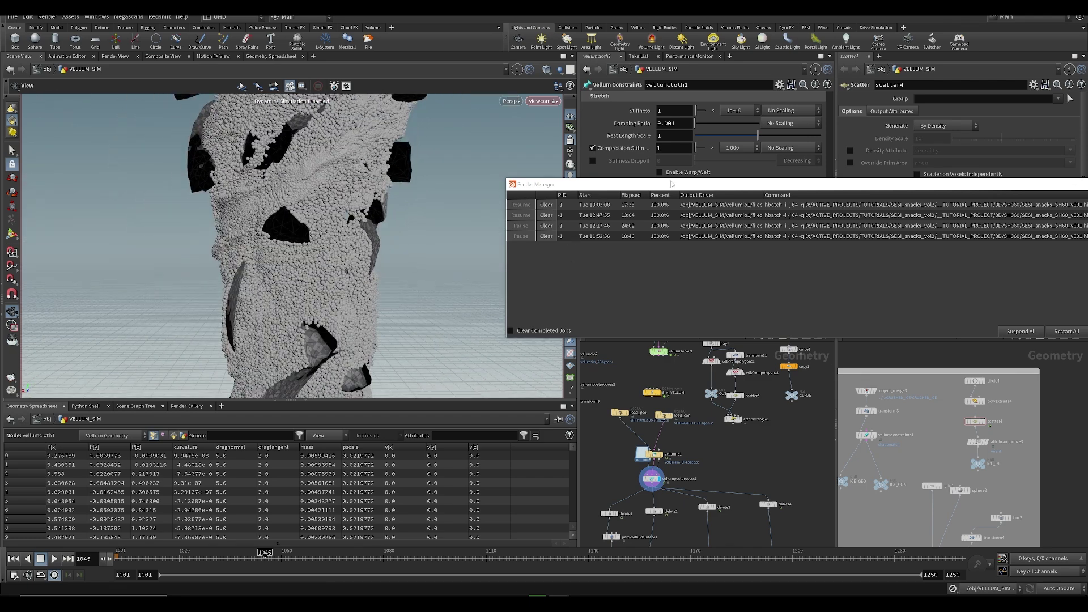
- Display the velocity field trails from the grey network box and examine their full extent around the glass
drag(672, 184, 706, 136)
key(h)
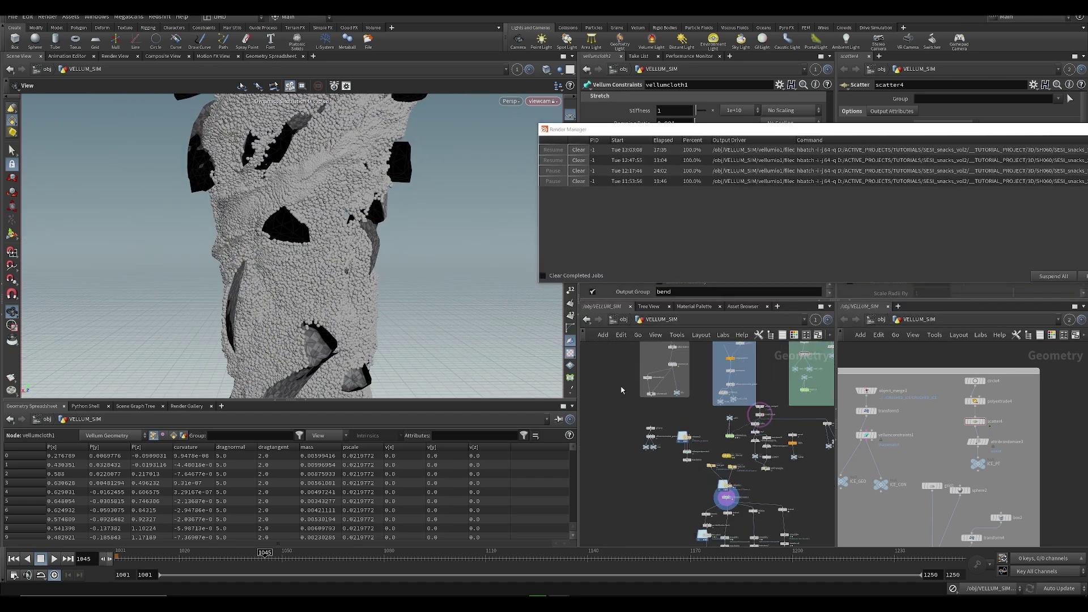
click(661, 393)
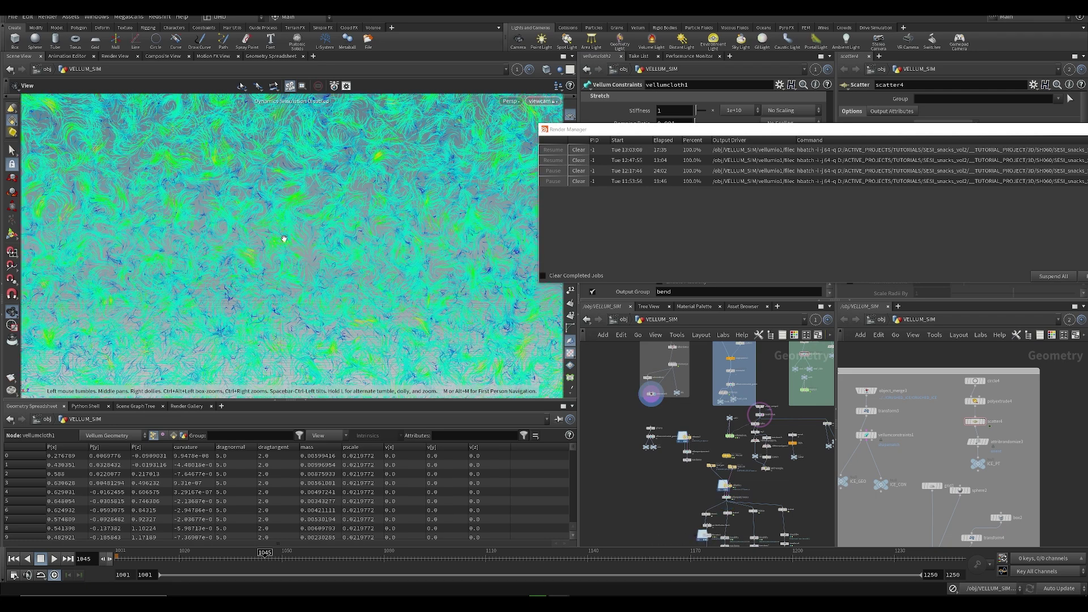
right_drag(277, 251, 262, 171)
scroll(703, 448, up, 5)
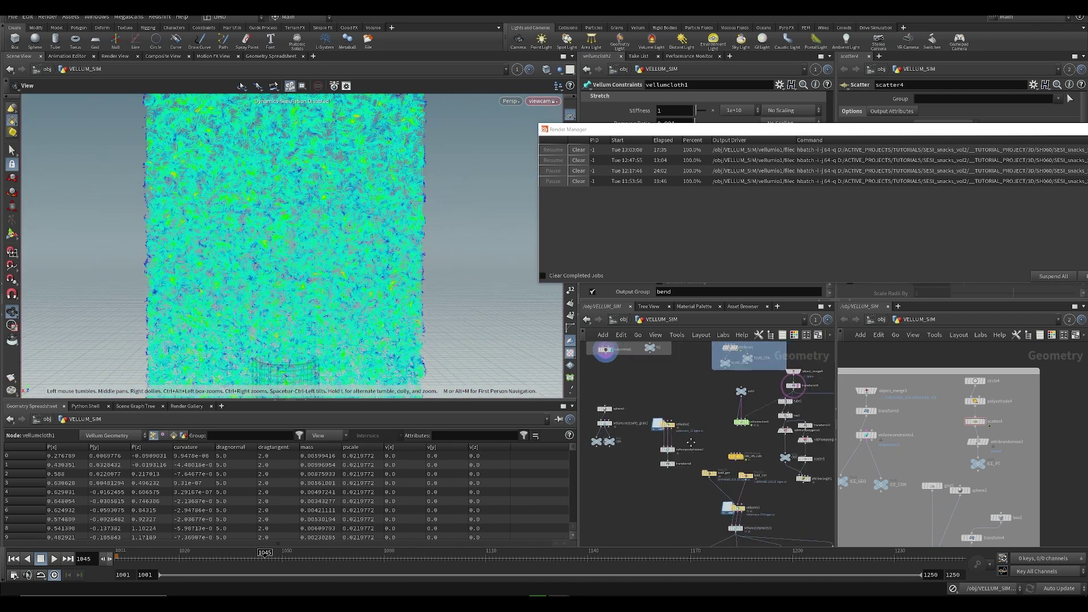
- Open the SIM_VELLUM dynamics network and review the POP Curve Force settings
middle_drag(746, 460, 665, 425)
double_click(664, 424)
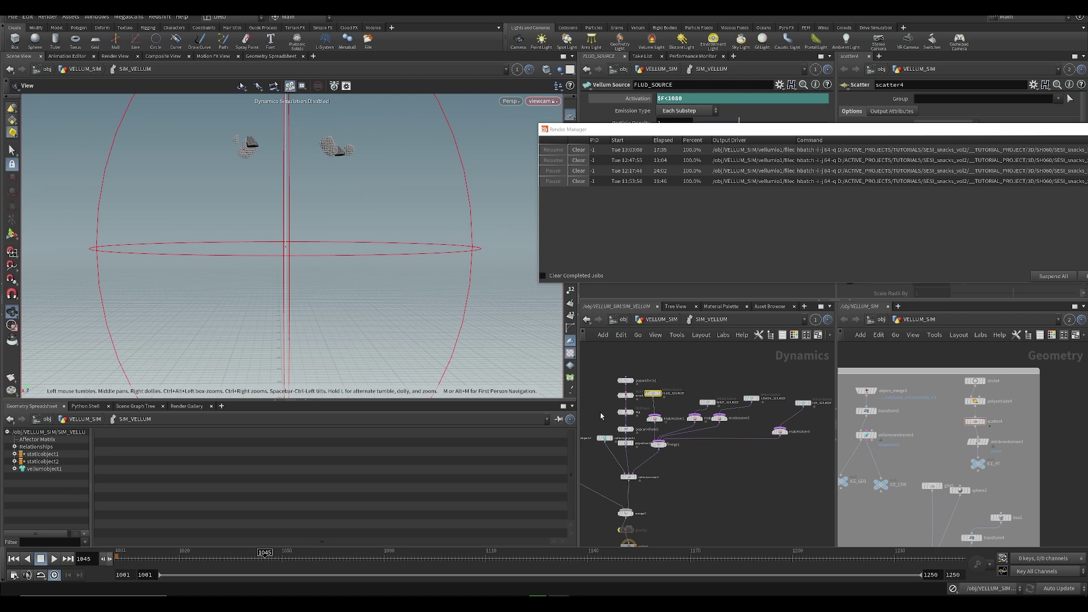
drag(625, 433, 629, 434)
drag(684, 129, 298, 436)
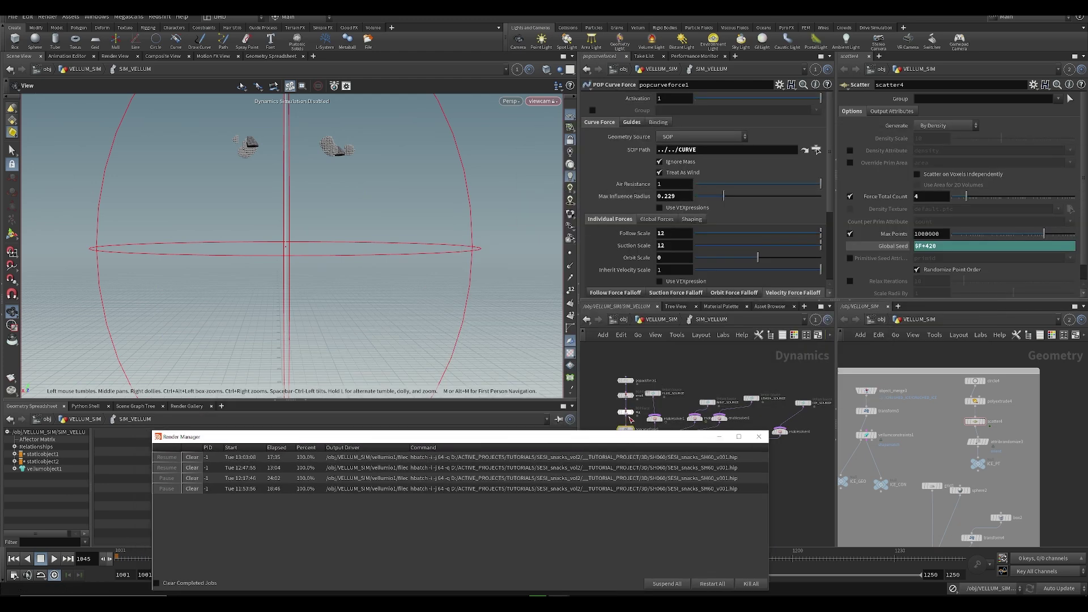
click(625, 380)
drag(610, 436, 523, 519)
- Set the velocity scale of popadvectbyvolumes1 to 4 after locating its VEL source in the geometry network
click(627, 444)
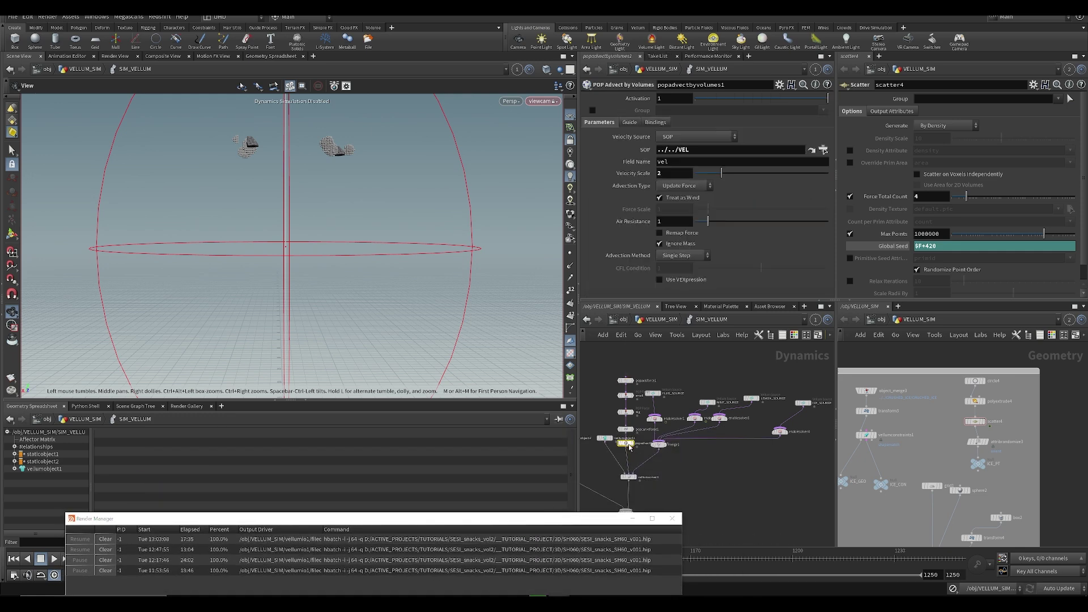
scroll(905, 417, down, 5)
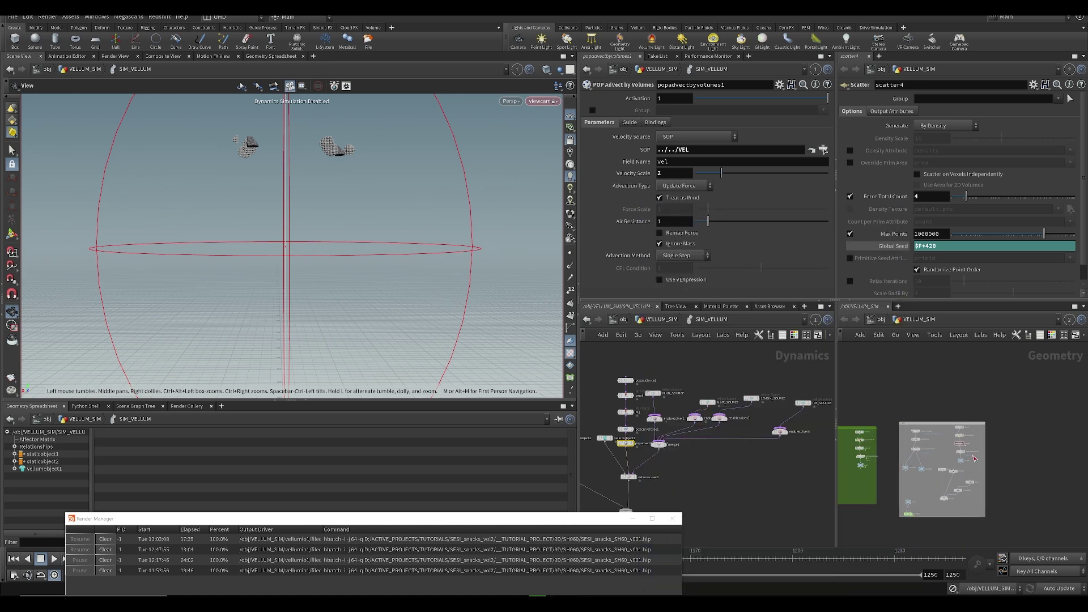
scroll(894, 520, up, 5)
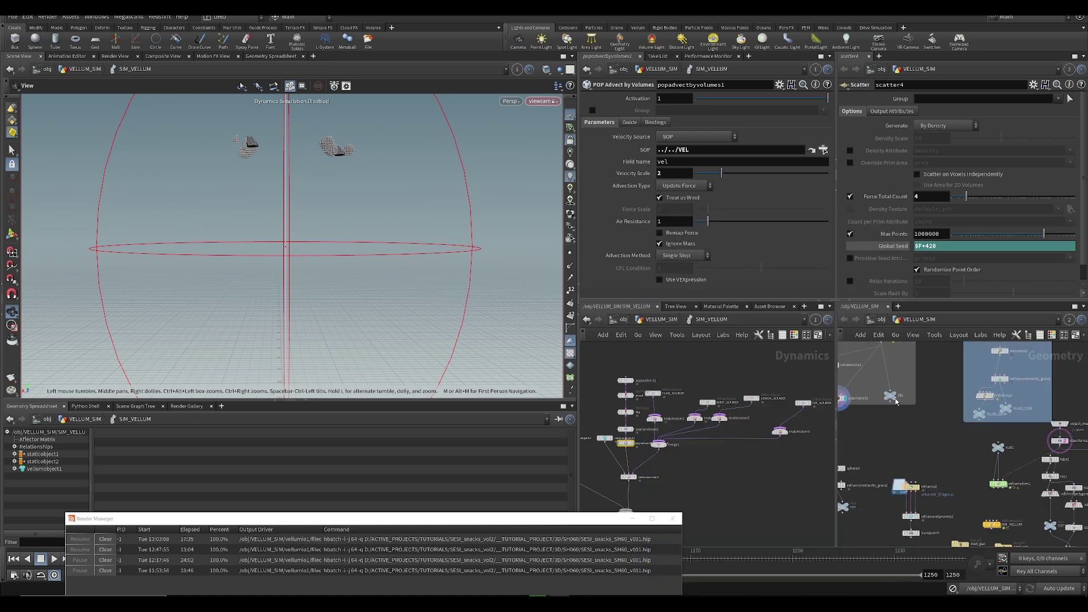
middle_drag(731, 443, 762, 466)
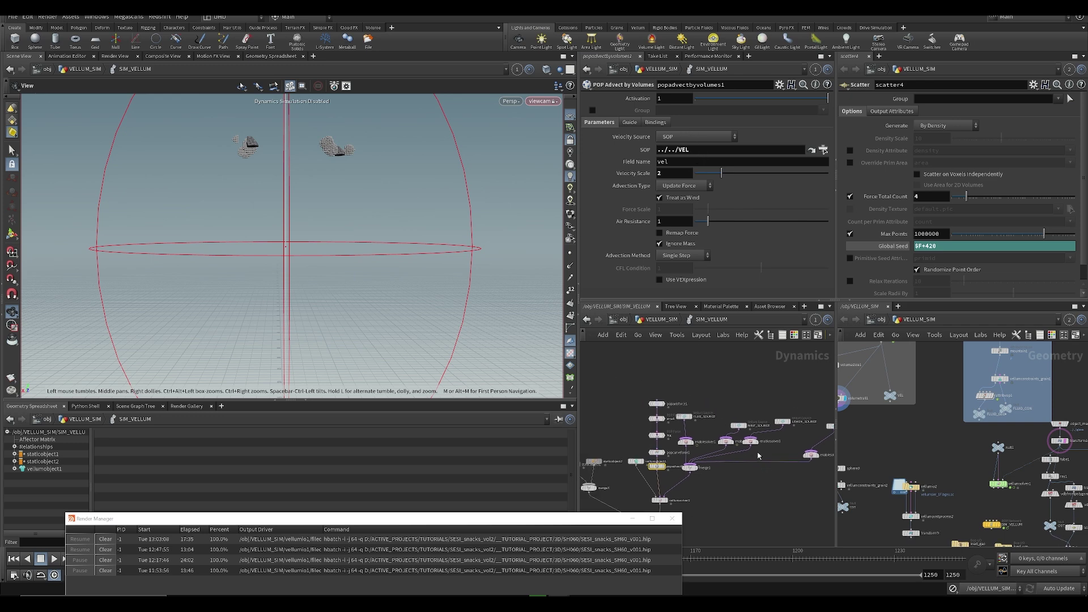
key(ctrl+s)
drag(671, 174, 623, 183)
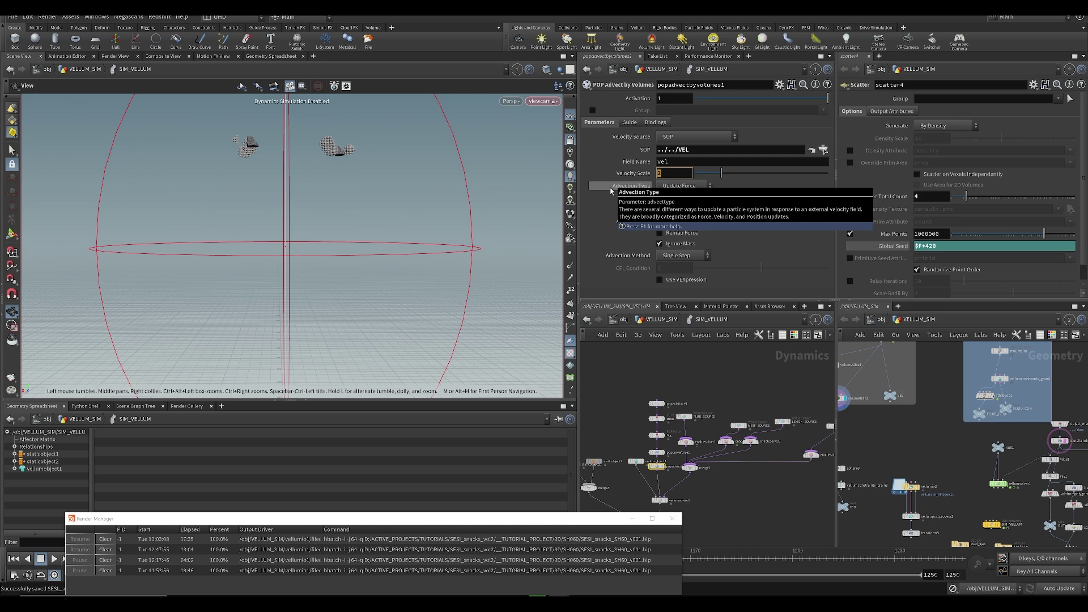
text(4)
key(Return)
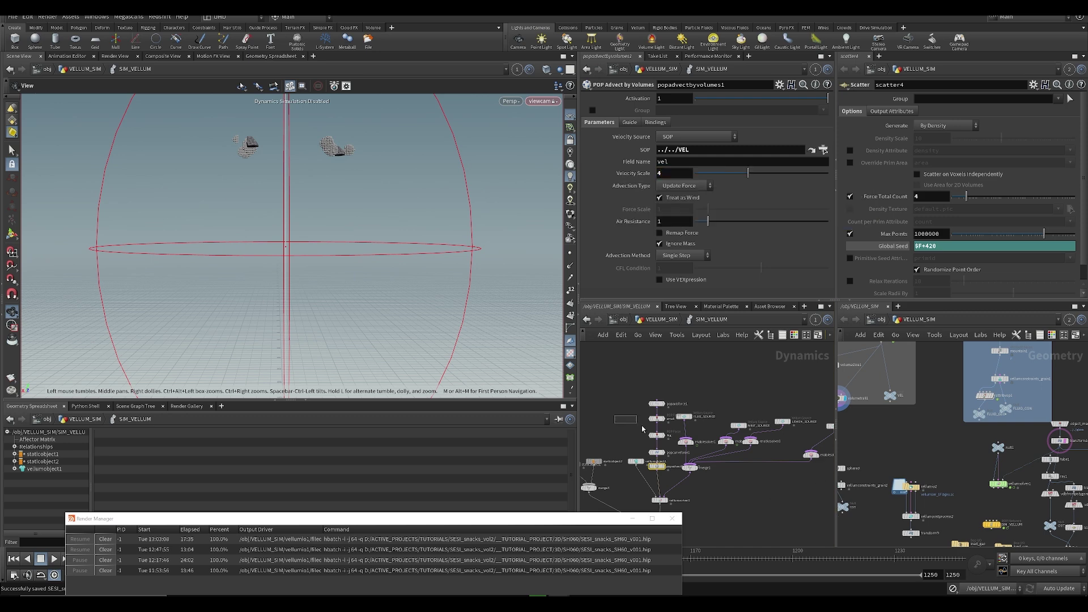
- Set the noise amplitude to 16 on the small and big POP Force nodes, save, and return to the geometry network
click(657, 418)
text(16)
click(656, 436)
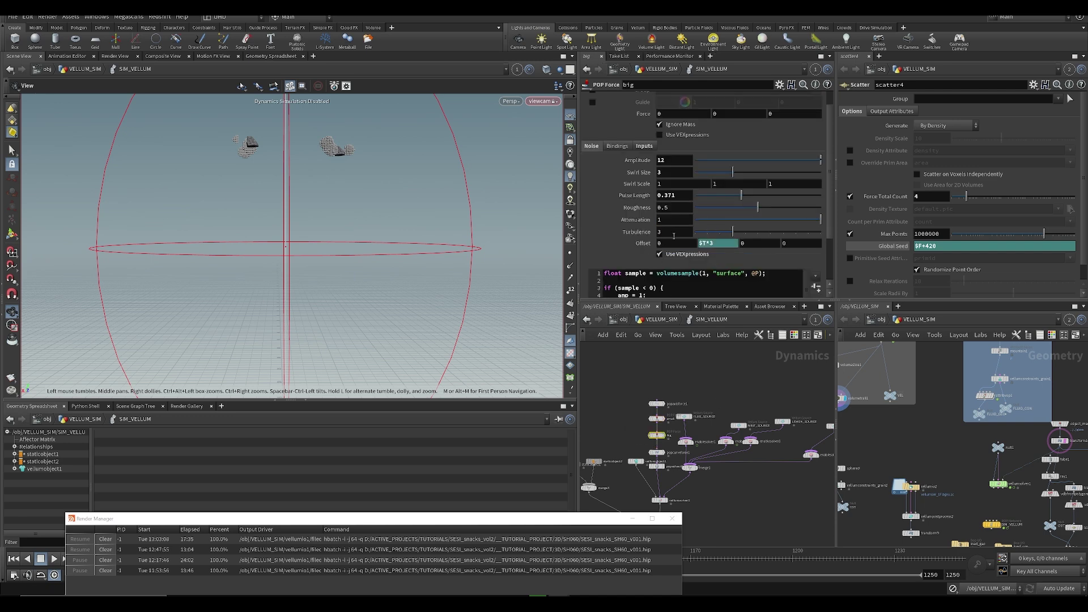
drag(674, 161, 579, 197)
text(1)
key(ctrl+s)
scroll(707, 470, up, 2)
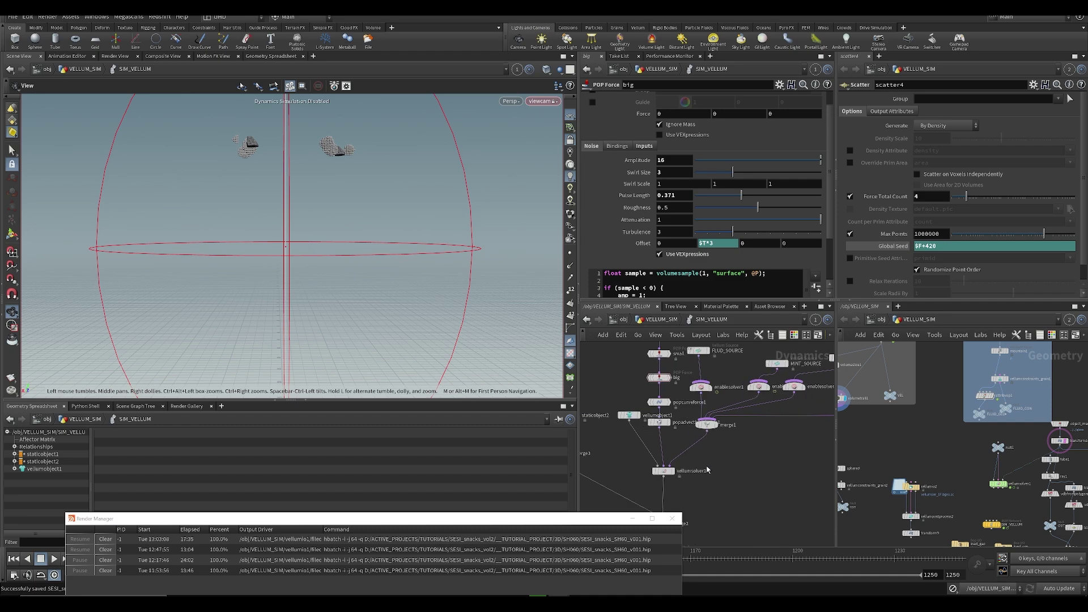
key(u)
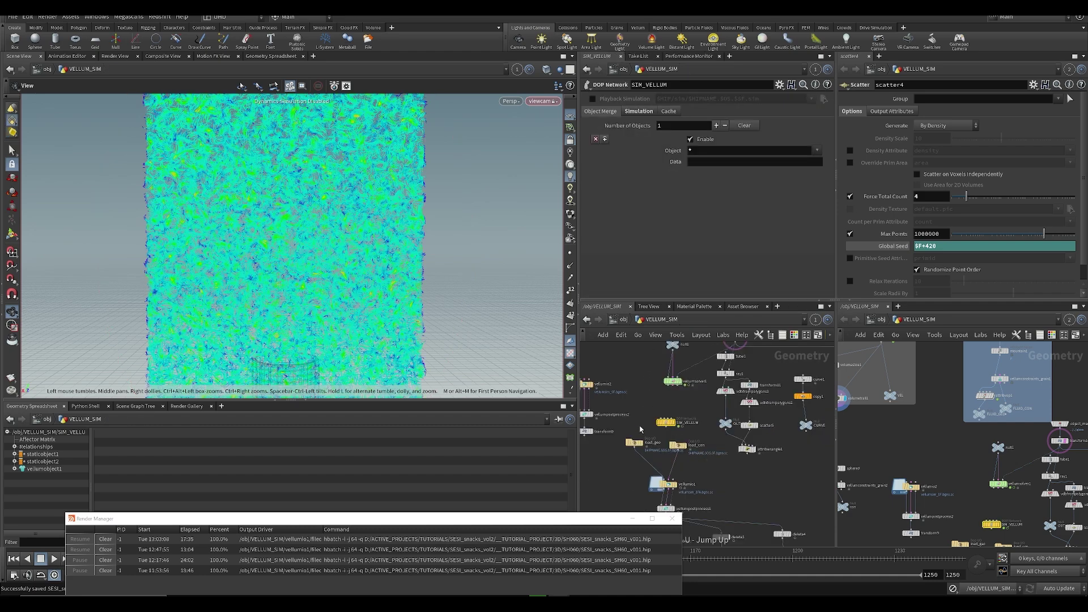
- Close the Render Manager and display the vellumpostprocess1 result
drag(559, 518, 463, 248)
middle_drag(673, 435, 676, 375)
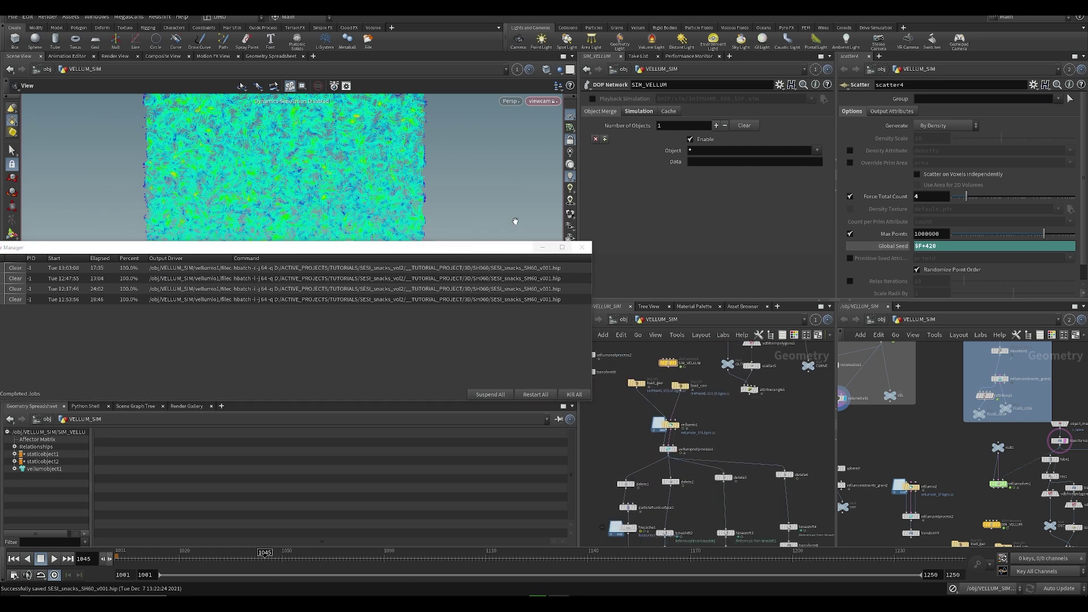
drag(114, 258, 375, 261)
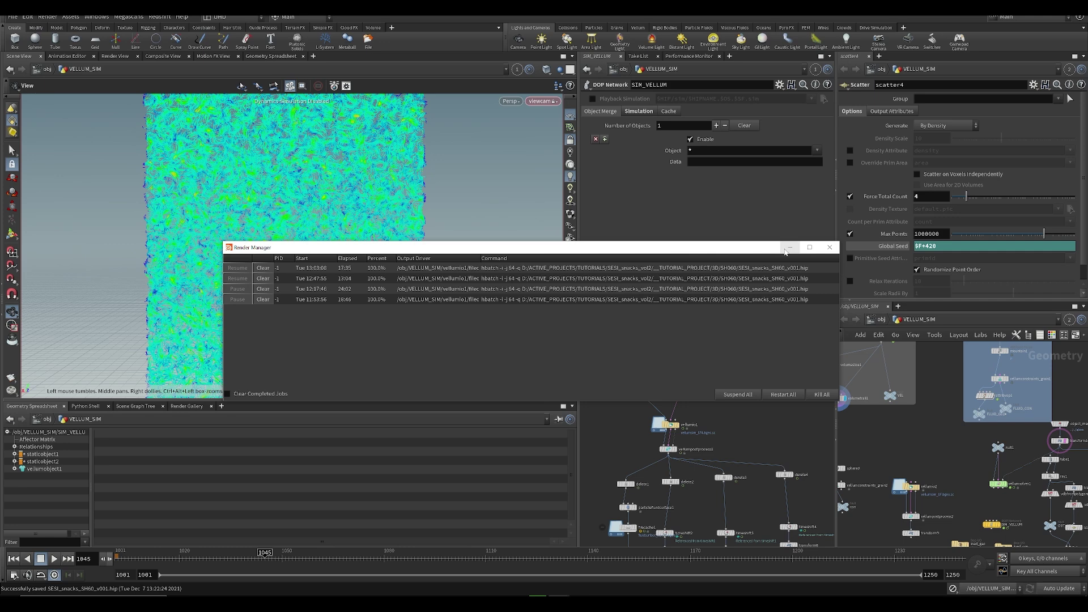
click(830, 247)
scroll(661, 496, up, 4)
click(685, 413)
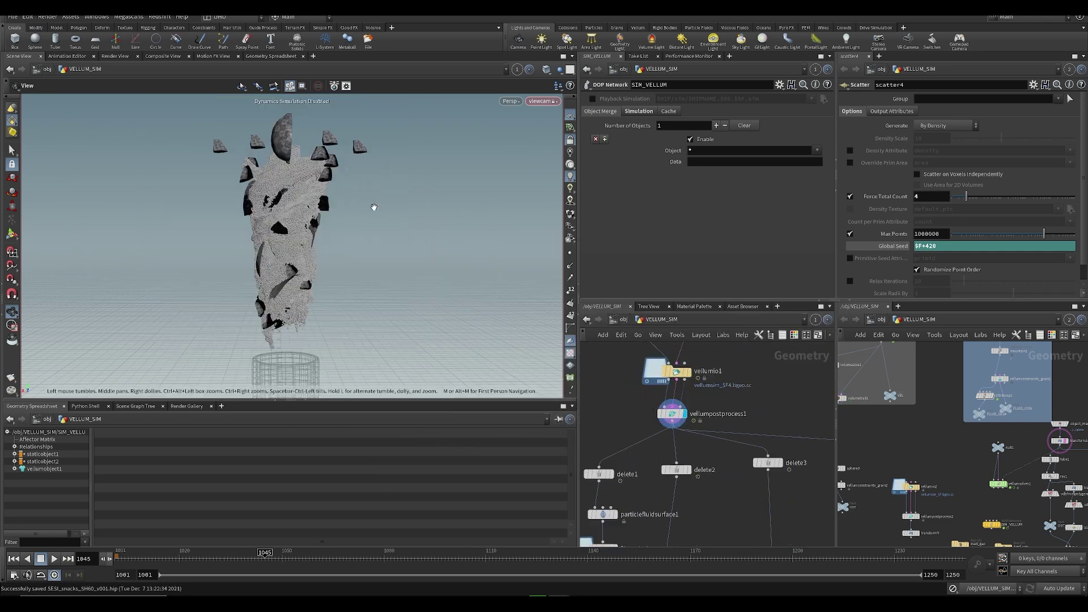
- Scrub the cached drink simulation to frame 1065 and examine how the stream falls into the glass
scroll(435, 231, down, 5)
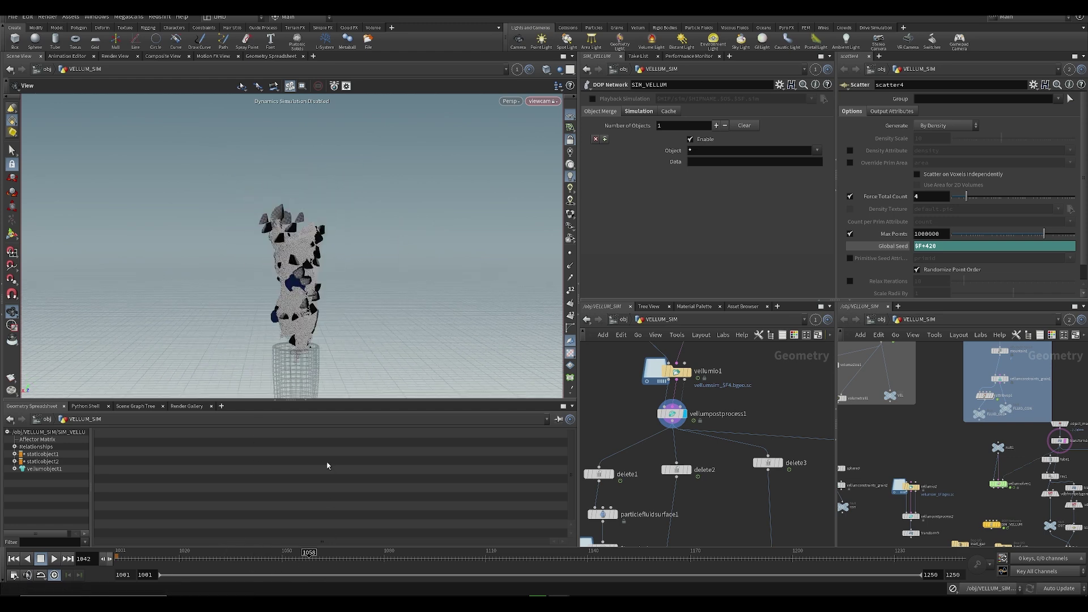
drag(428, 293, 376, 257)
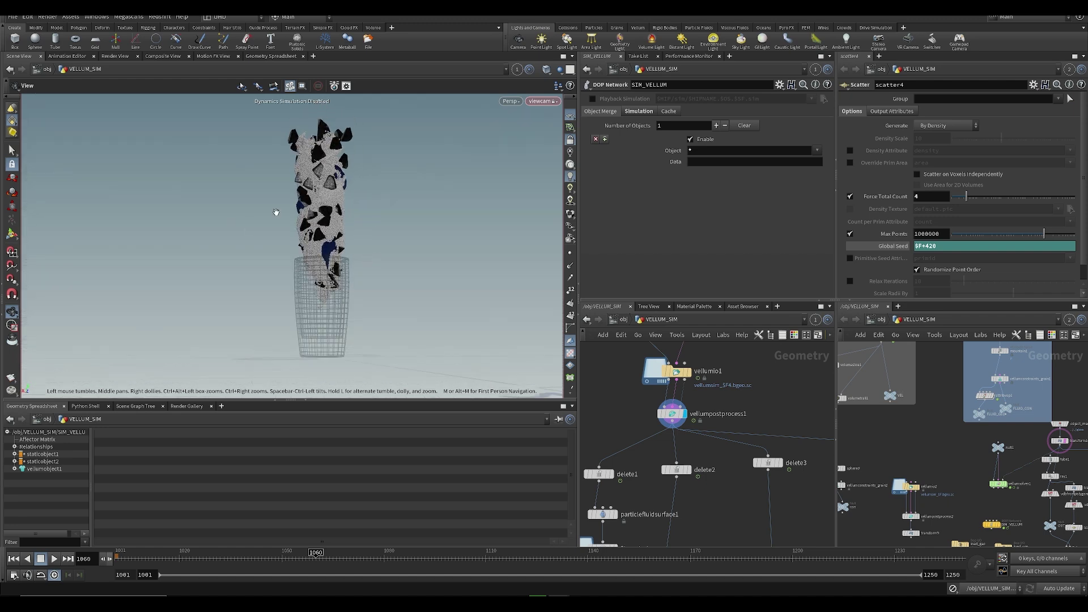
middle_drag(374, 314, 363, 325)
drag(329, 262, 340, 301)
middle_drag(709, 413, 670, 439)
scroll(672, 448, down, 3)
click(653, 445)
drag(203, 561, 333, 561)
middle_drag(749, 423, 643, 521)
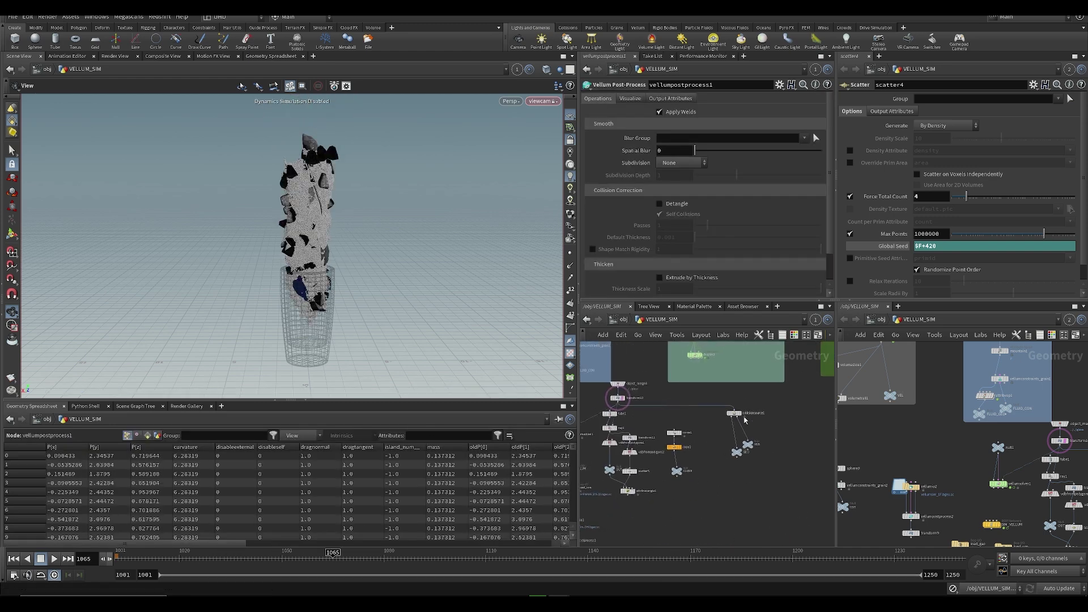
middle_drag(722, 442, 676, 485)
middle_drag(676, 420, 778, 396)
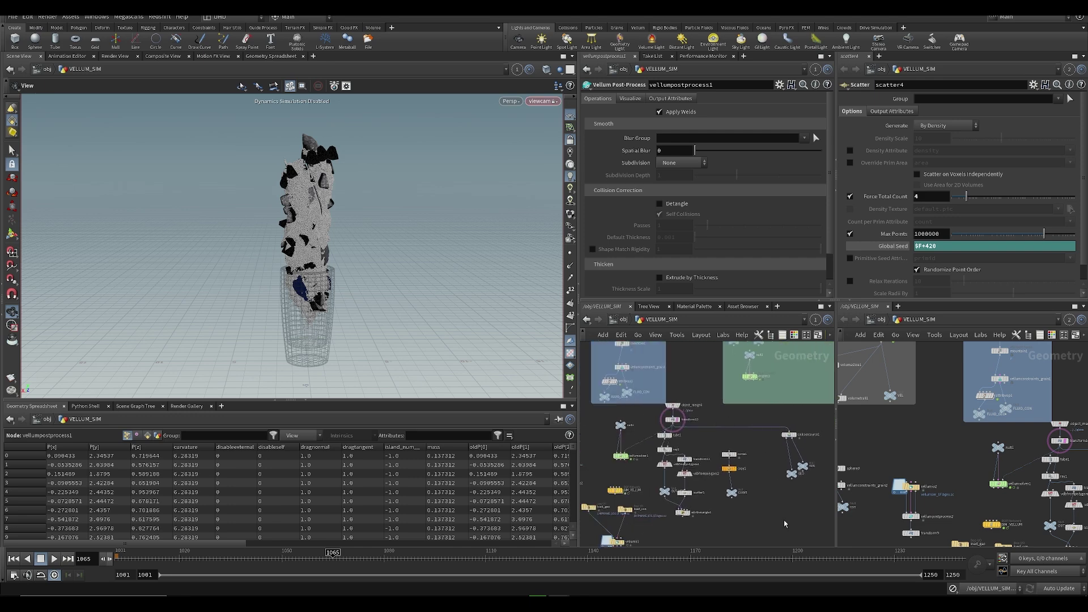
middle_drag(777, 506, 809, 465)
drag(281, 320, 283, 301)
middle_drag(686, 481, 715, 450)
scroll(666, 470, up, 3)
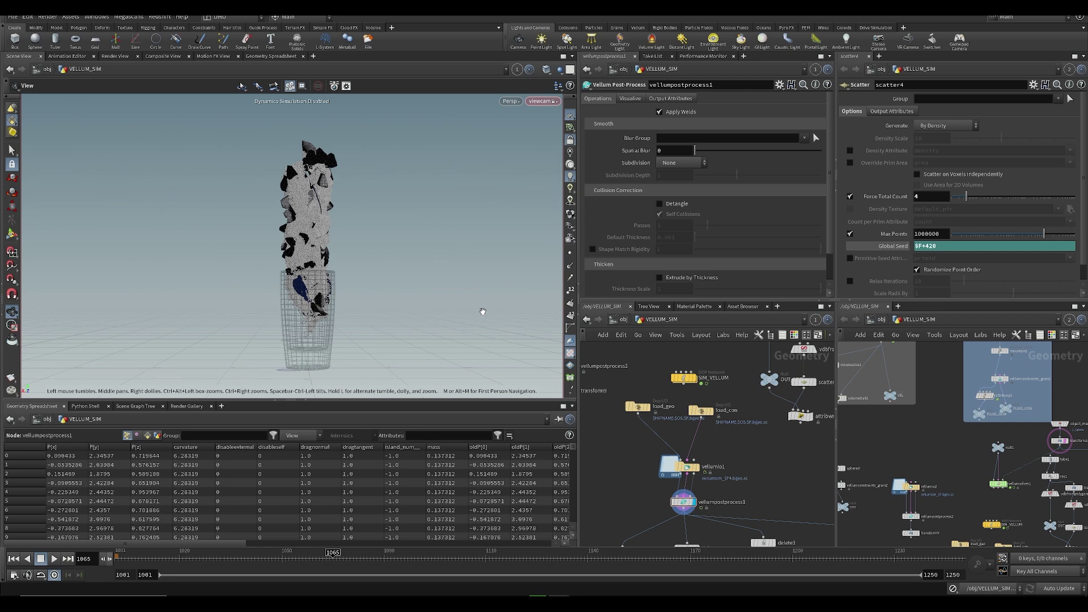
- Save the scene, re-cache the simulation from vellumio1 to disk in the background, and minimise the Render Manager
middle_drag(655, 470, 618, 446)
click(618, 449)
key(ctrl+s)
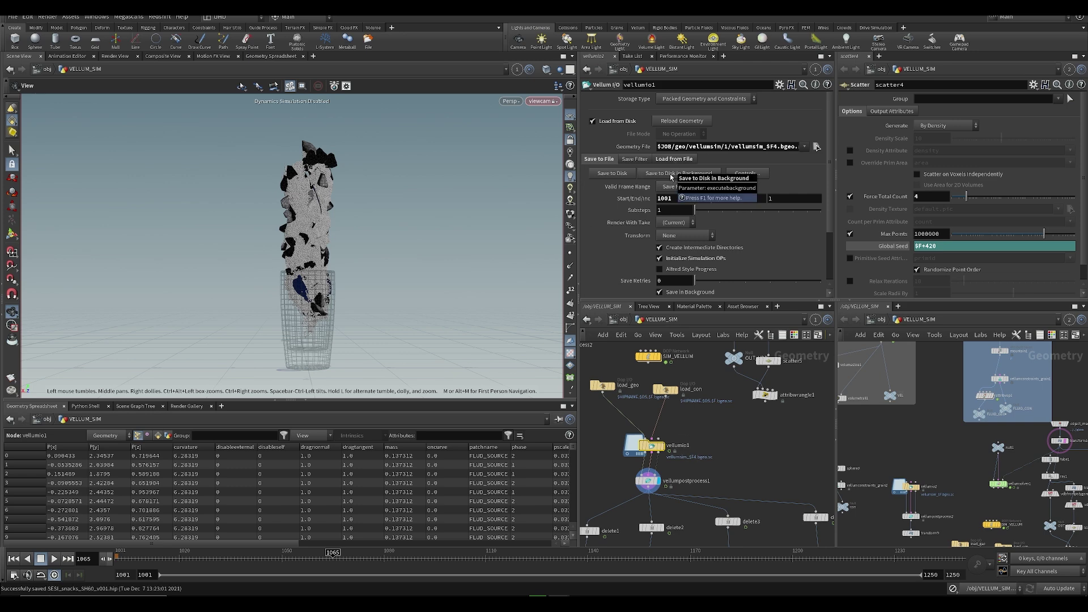
click(671, 174)
click(663, 191)
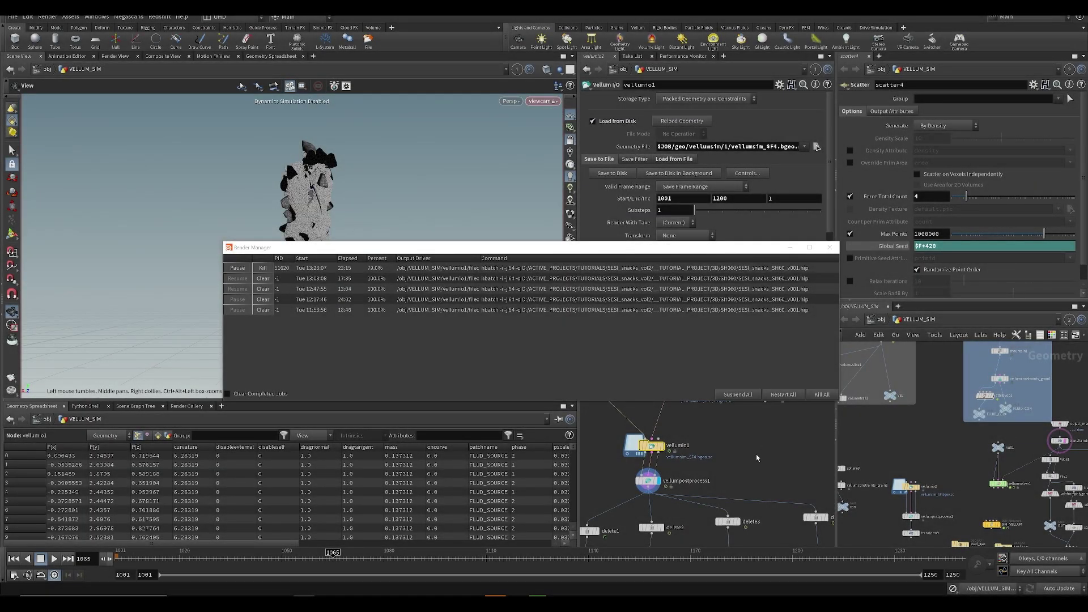
middle_drag(757, 447, 744, 426)
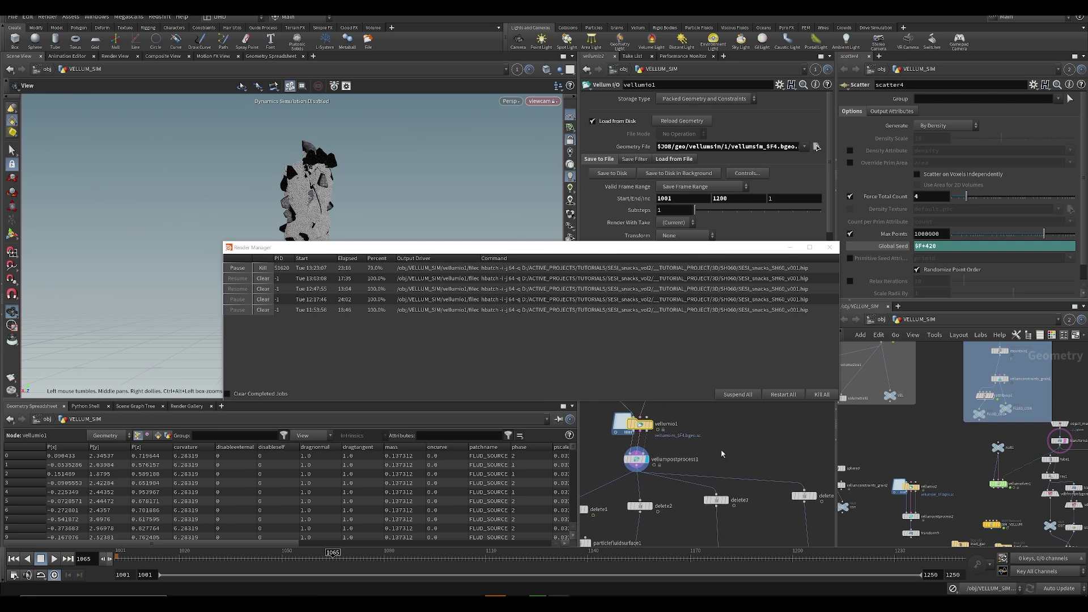
click(788, 247)
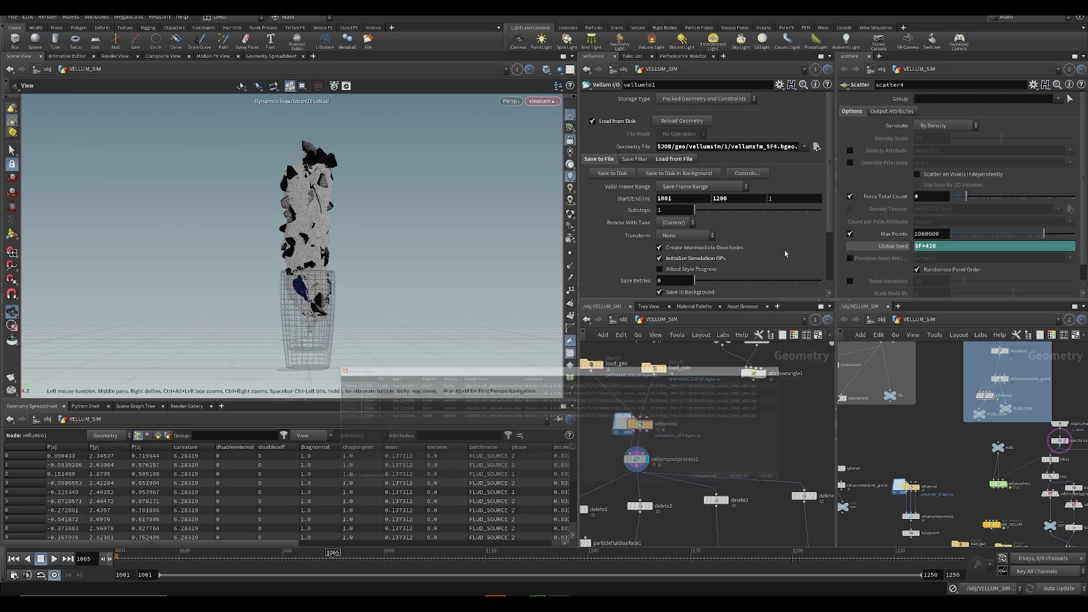
- Select vellumpostprocess1 and review the new cache by playing and scrubbing from about frame 1025 onward
click(637, 459)
click(182, 567)
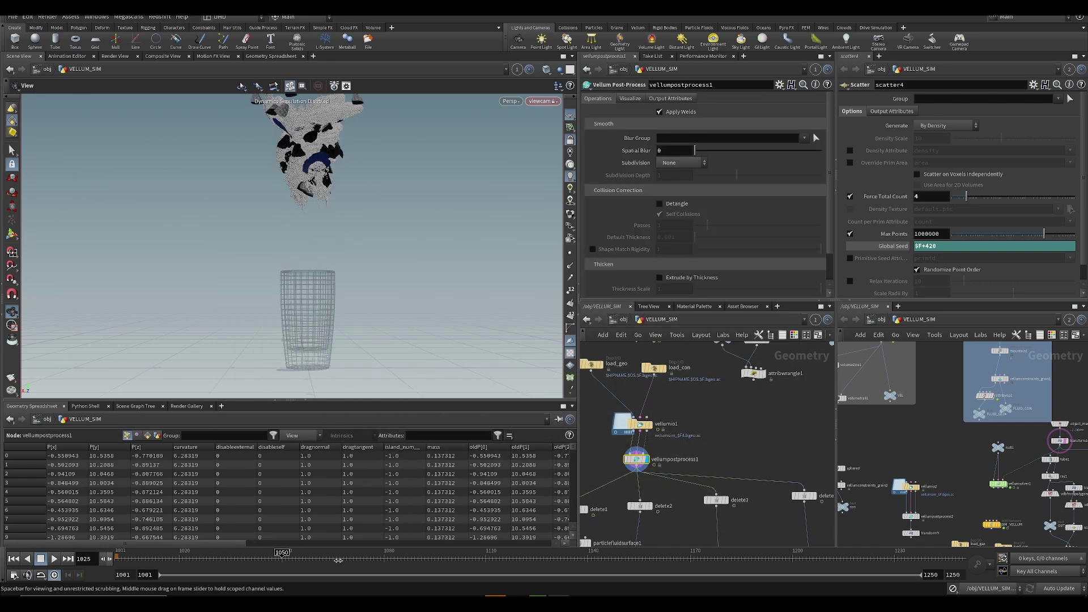
scroll(337, 233, up, 3)
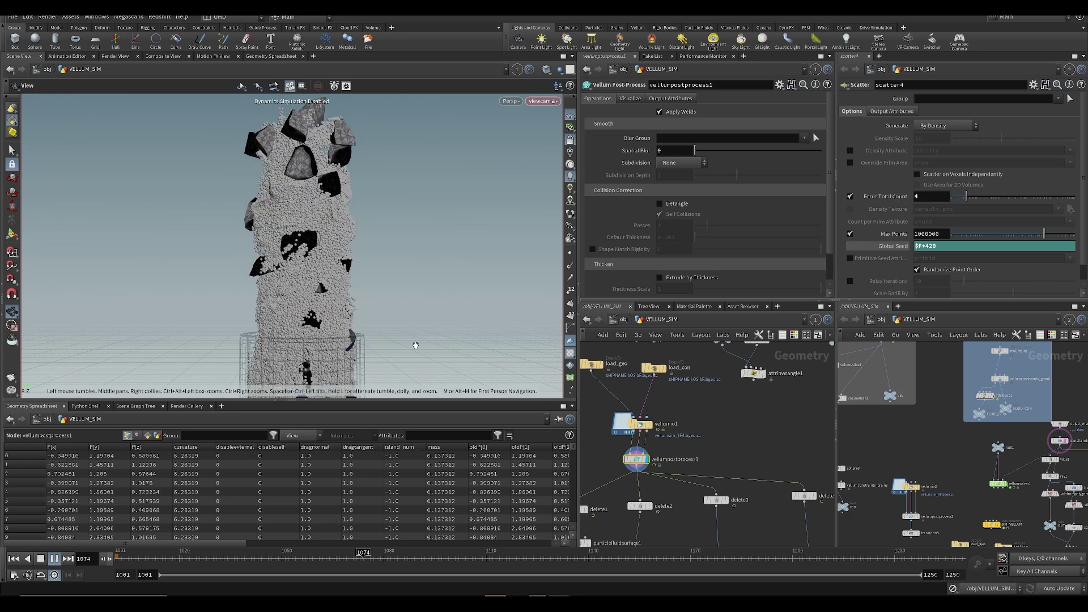
click(414, 560)
drag(414, 559, 476, 560)
scroll(360, 293, down, 3)
- Examine the falling fluid and ice up close from several angles between frames 1059 and 1043
click(300, 554)
drag(299, 554, 312, 554)
middle_drag(397, 193, 400, 260)
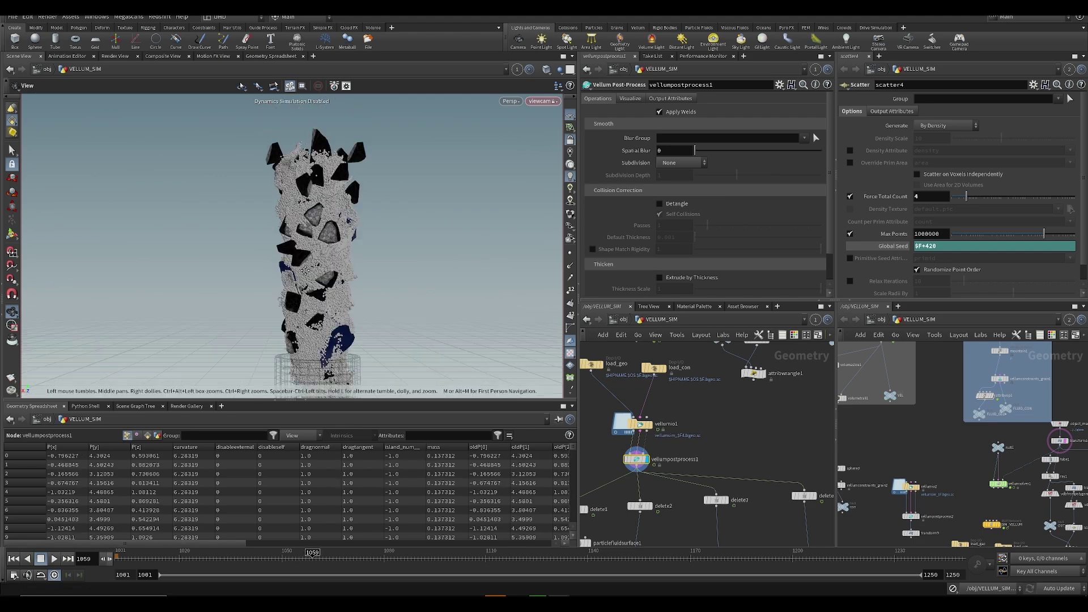
drag(399, 261, 349, 218)
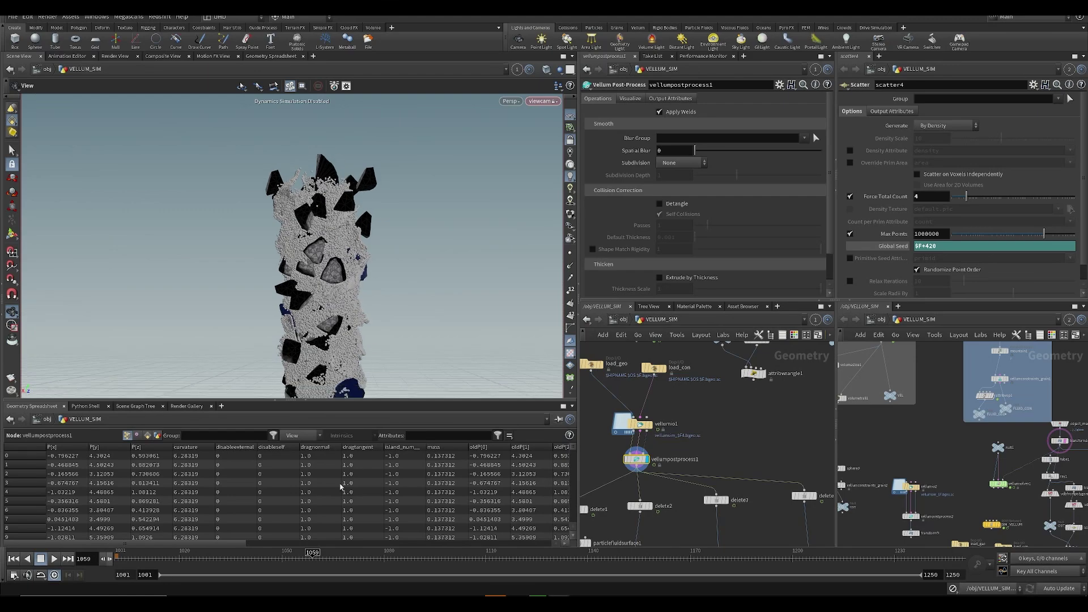
drag(298, 288, 315, 234)
middle_drag(315, 241, 277, 228)
right_drag(276, 228, 290, 222)
drag(290, 222, 260, 169)
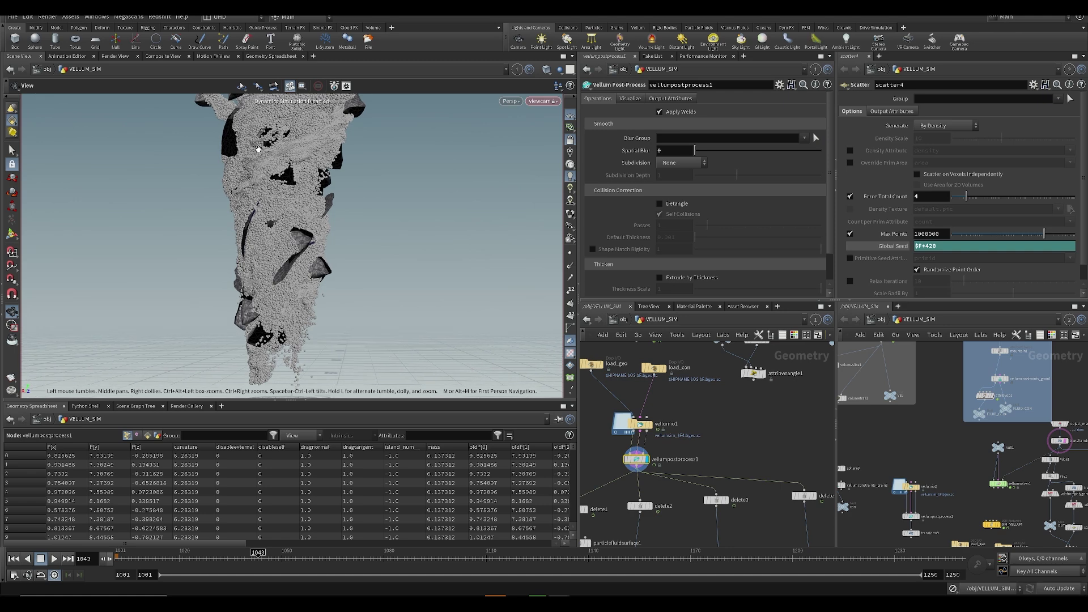
- Display FLUID_GEO from the blue network box, frame the fluid source blobs above the glass, and save the scene
middle_drag(665, 412, 702, 519)
scroll(702, 517, down, 5)
middle_drag(704, 348, 735, 395)
scroll(727, 433, up, 5)
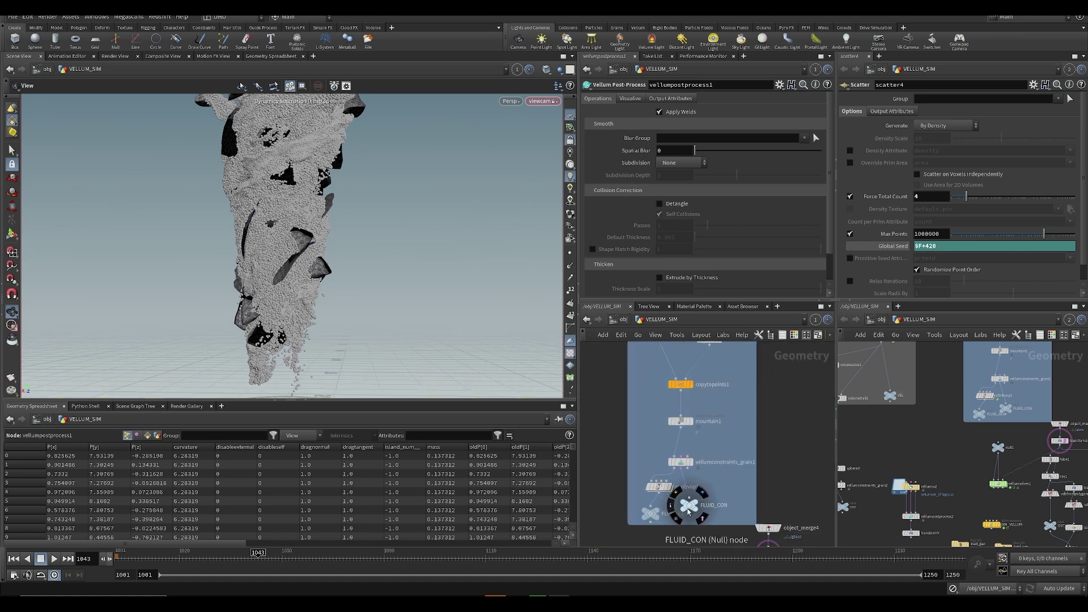
click(662, 508)
key(f)
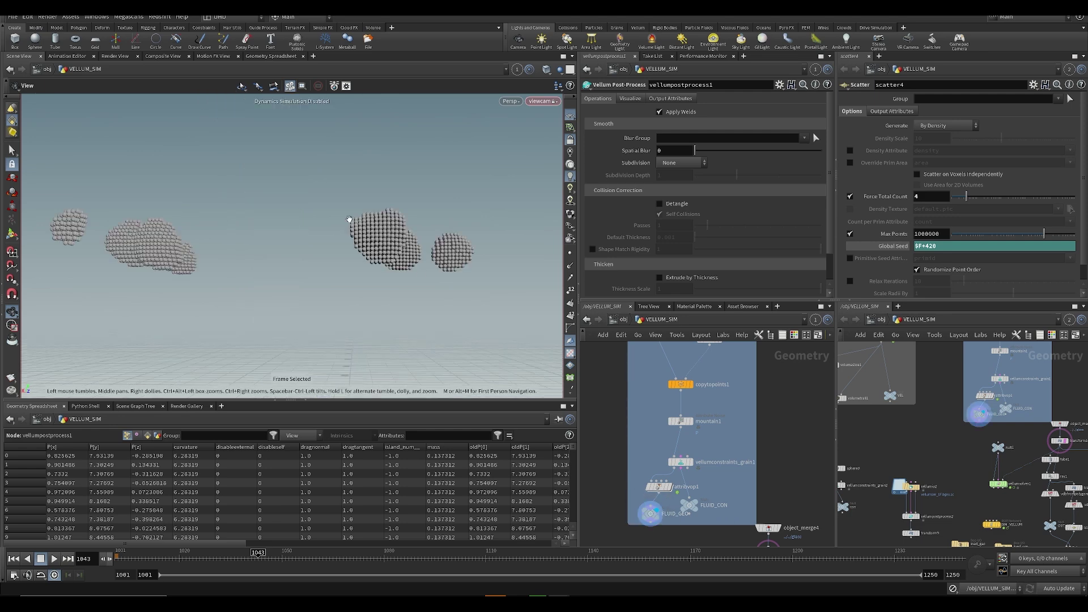
key(ctrl+s)
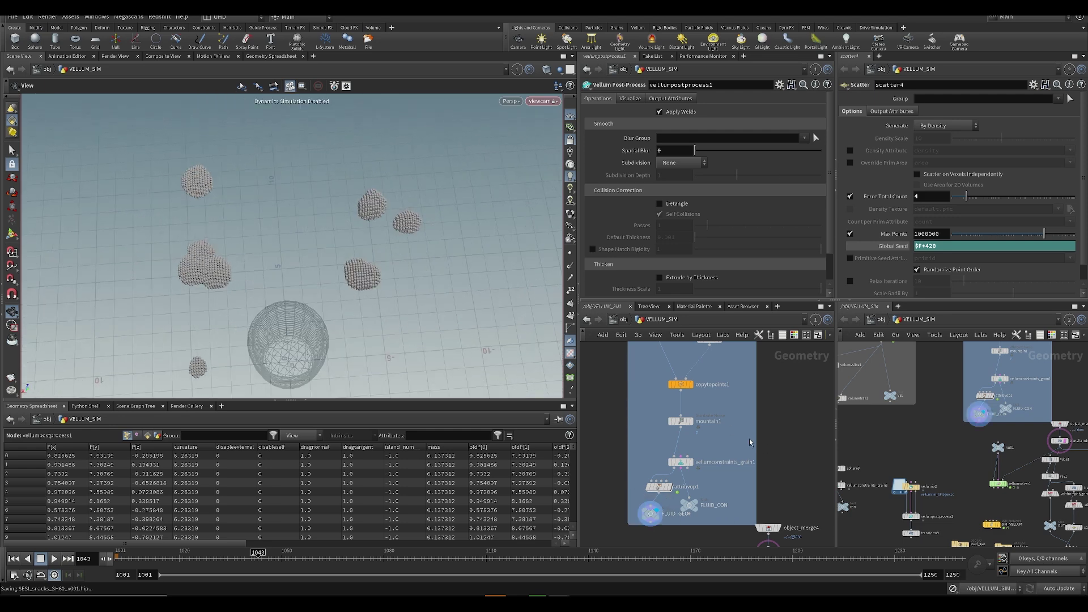
key(h)
- Set the scatter1 Force Total Count to 7 and its Global Seed to 1.78, checking the blob distribution around the glass
click(715, 436)
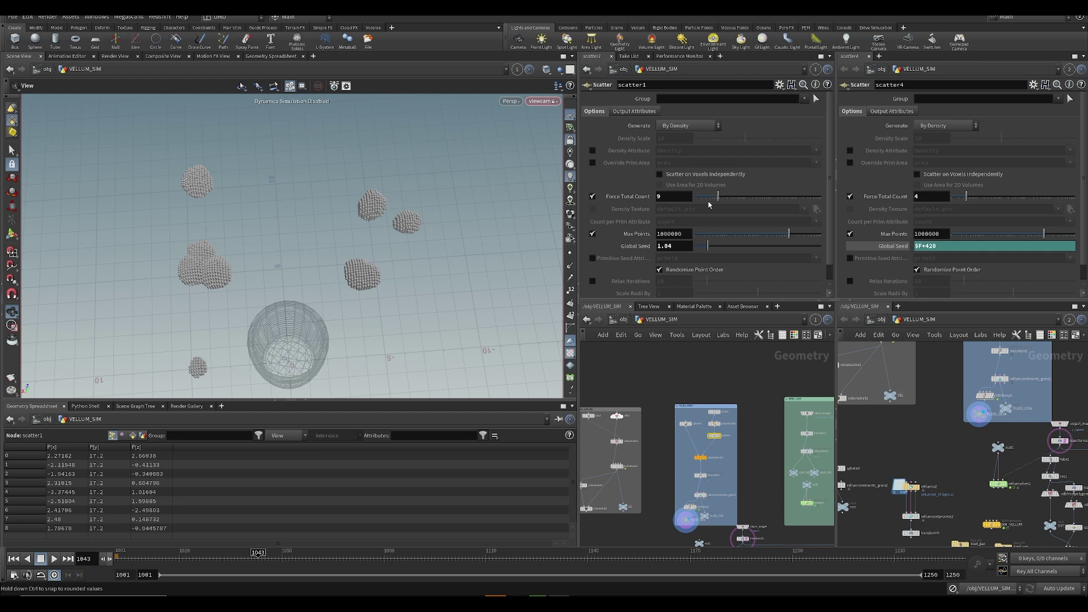
drag(700, 249, 711, 251)
key(ctrl+z)
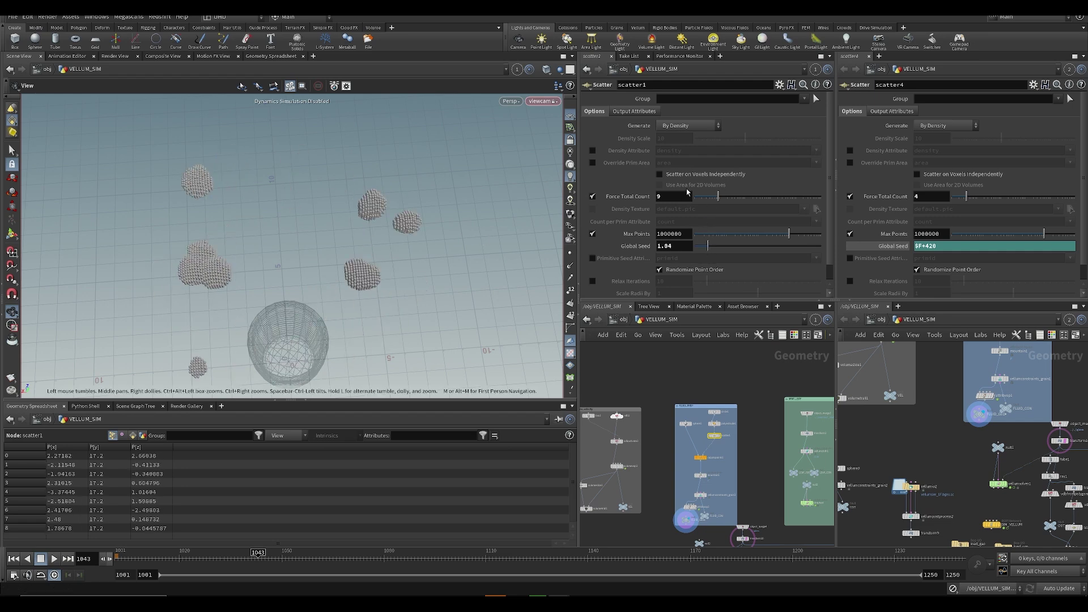
drag(723, 196, 717, 196)
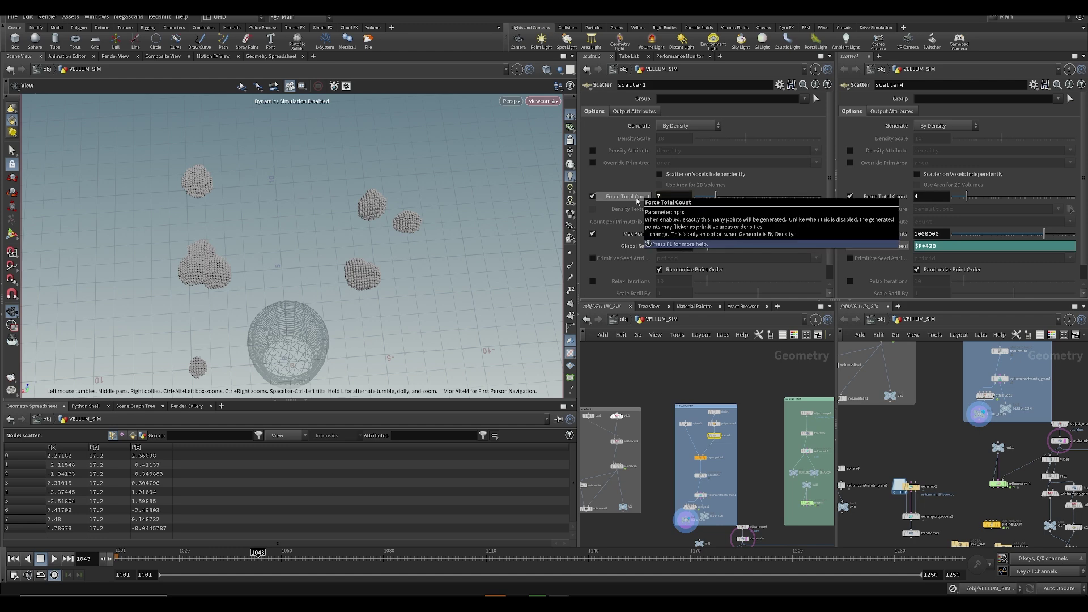
key(ctrl+s)
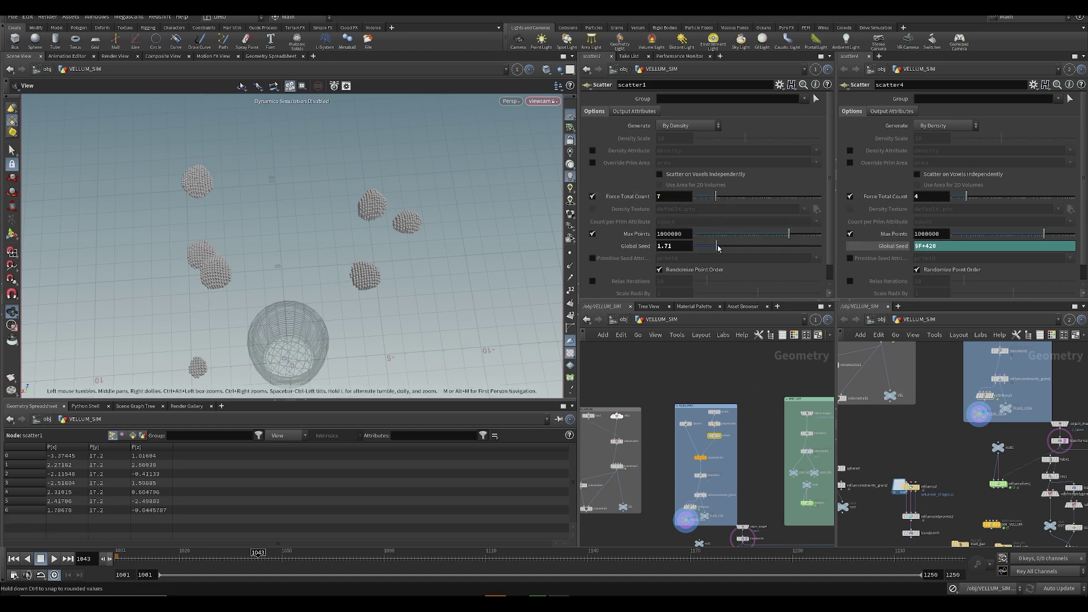
drag(717, 248, 719, 248)
drag(333, 297, 340, 216)
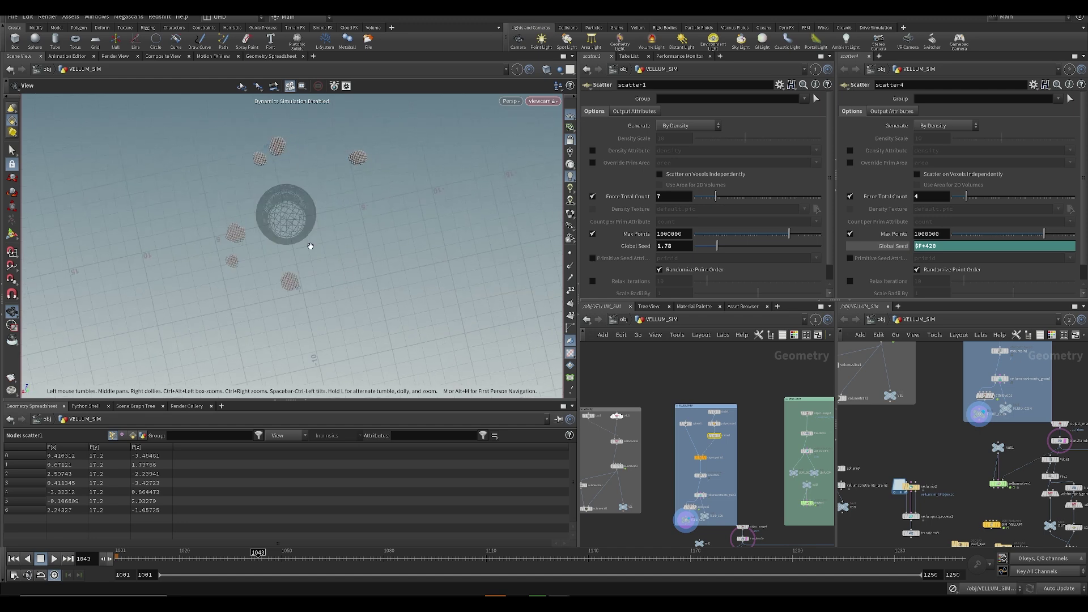
drag(433, 290, 335, 334)
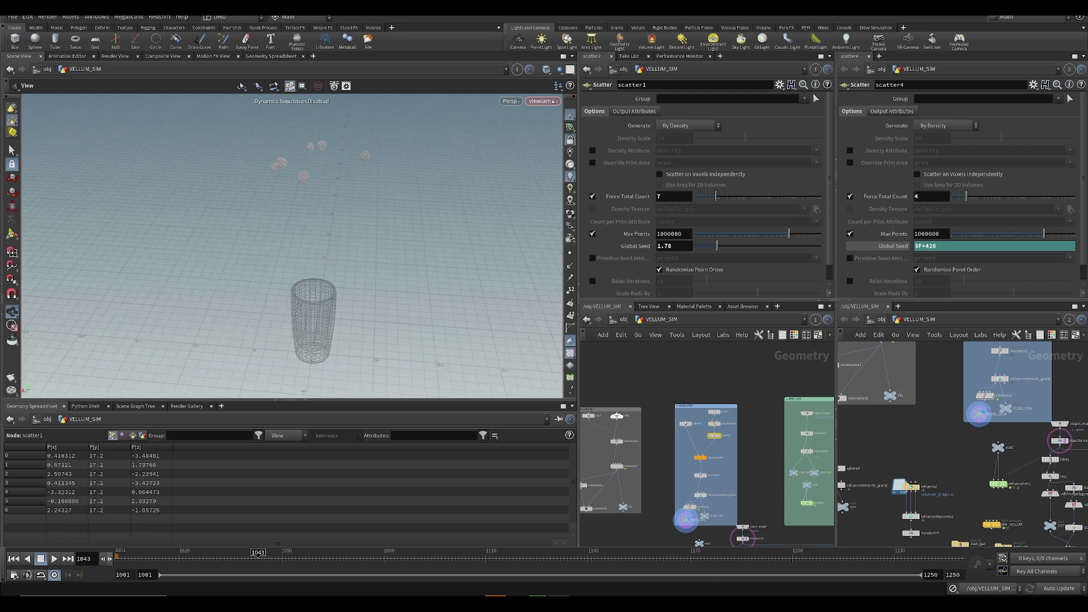
- Check the progress of the background caching job in the Render Manager and minimise it
click(602, 604)
click(602, 604)
mouse_move(559, 604)
click(605, 567)
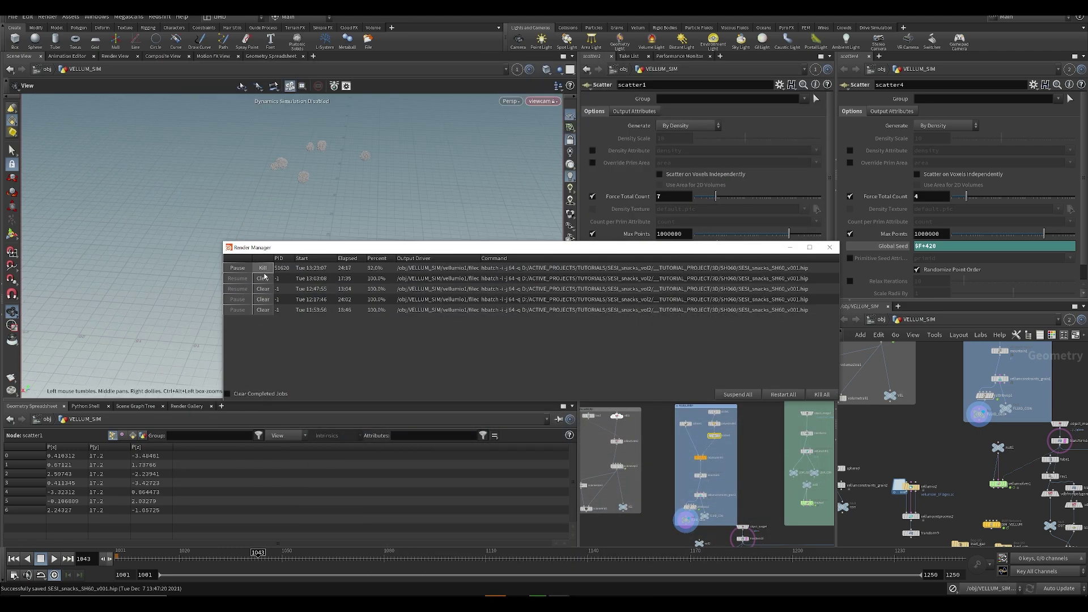
click(791, 250)
- Save the scene, display the vellumio1 cache, and scrub the timeline to frame 1155
middle_drag(715, 452, 730, 295)
key(ctrl+s)
scroll(712, 479, up, 3)
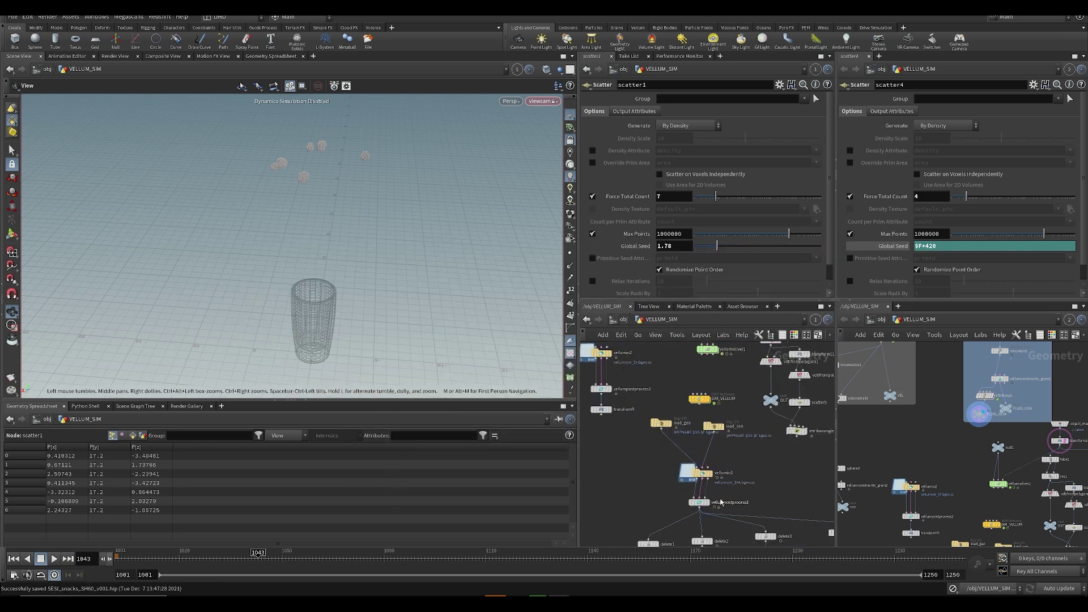
click(709, 473)
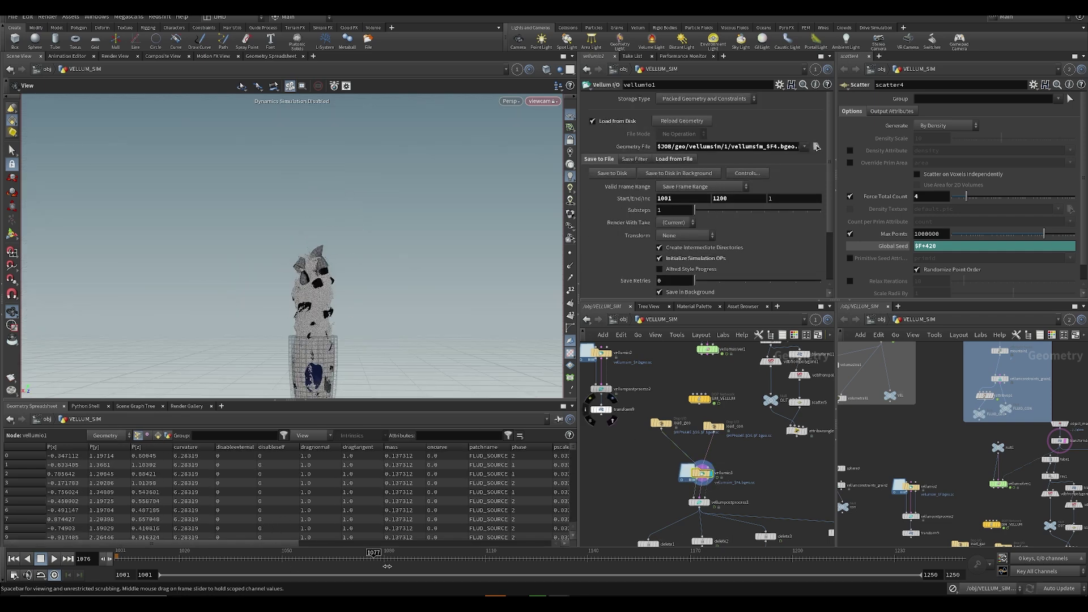
drag(318, 585, 315, 591)
drag(615, 595, 639, 593)
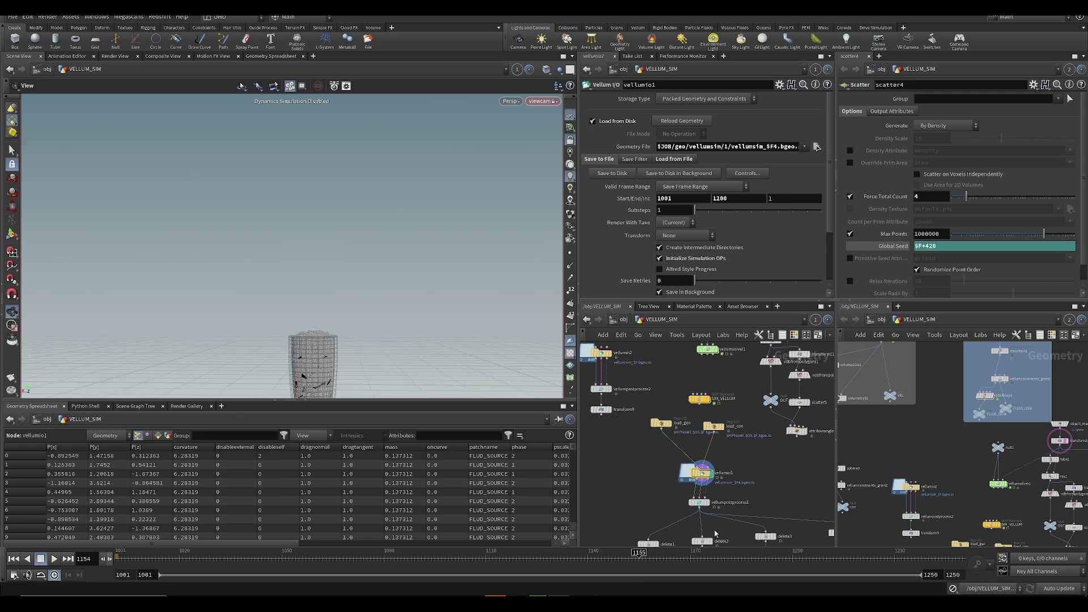
- Display OUT_LEMON and inspect the lemon slices inside the glass from above and up close
middle_drag(801, 501, 741, 321)
scroll(758, 468, up, 1)
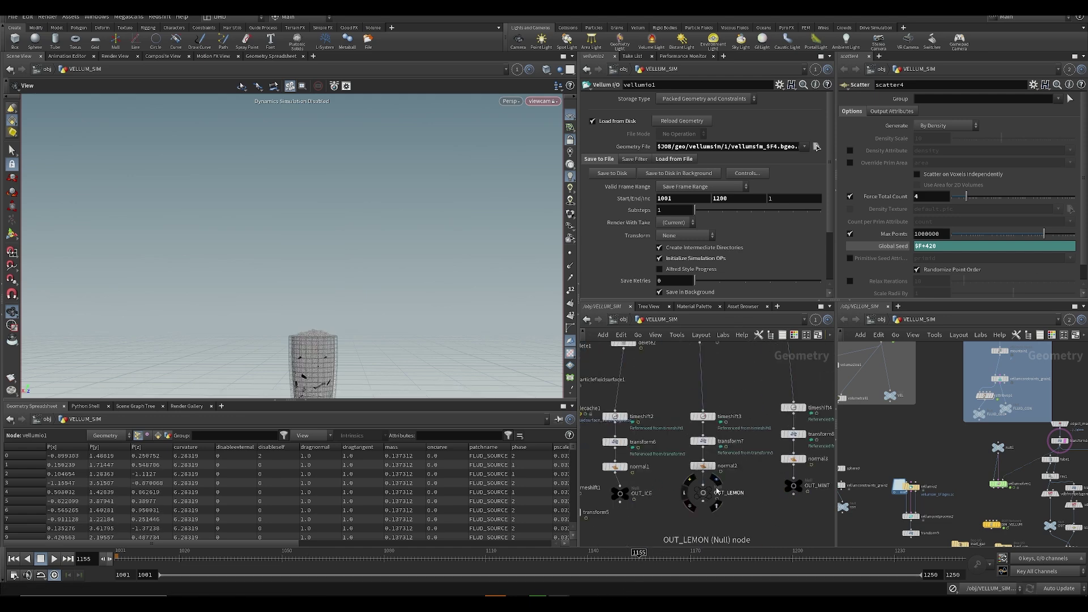
click(715, 492)
drag(413, 304, 376, 338)
middle_drag(345, 343, 350, 311)
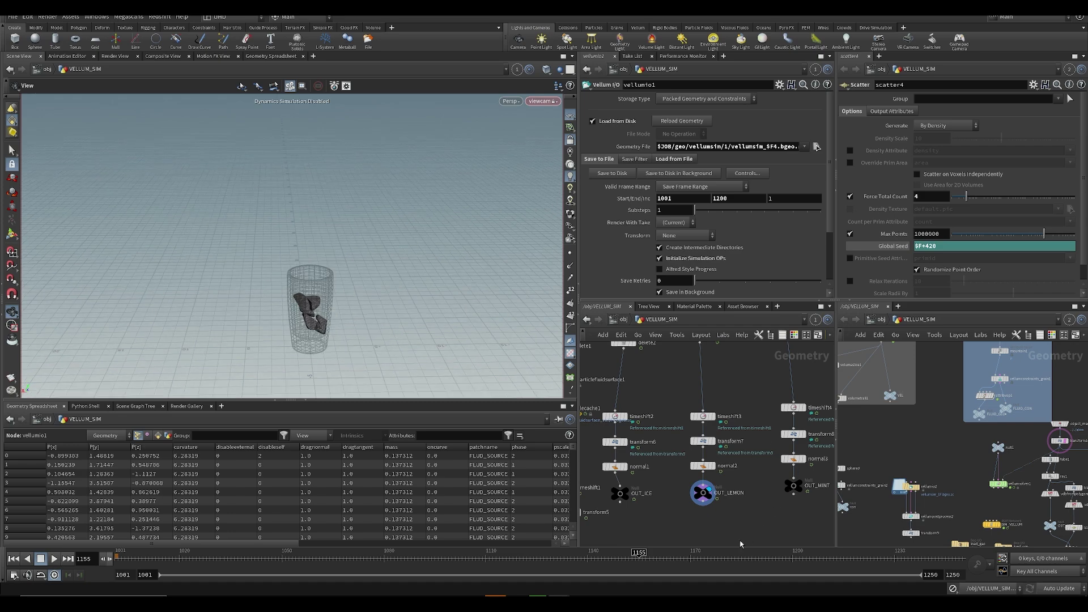
scroll(294, 294, up, 5)
drag(295, 300, 238, 317)
scroll(655, 425, down, 4)
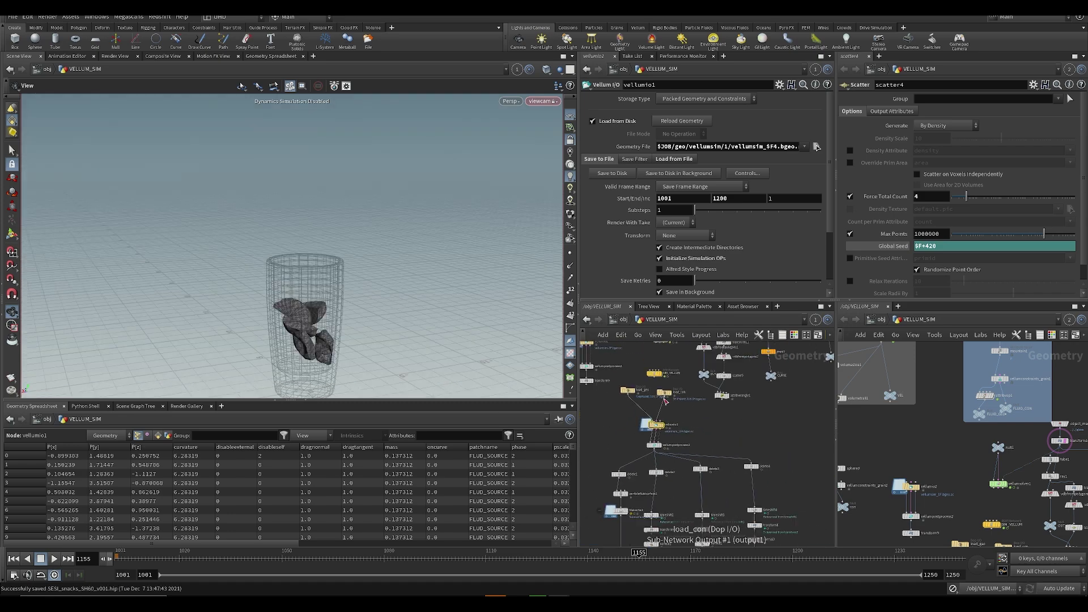
- Select the SIM_VELLUM network and display OUT_MINT to view the mint leaves in the glass
click(655, 375)
middle_drag(724, 452, 680, 351)
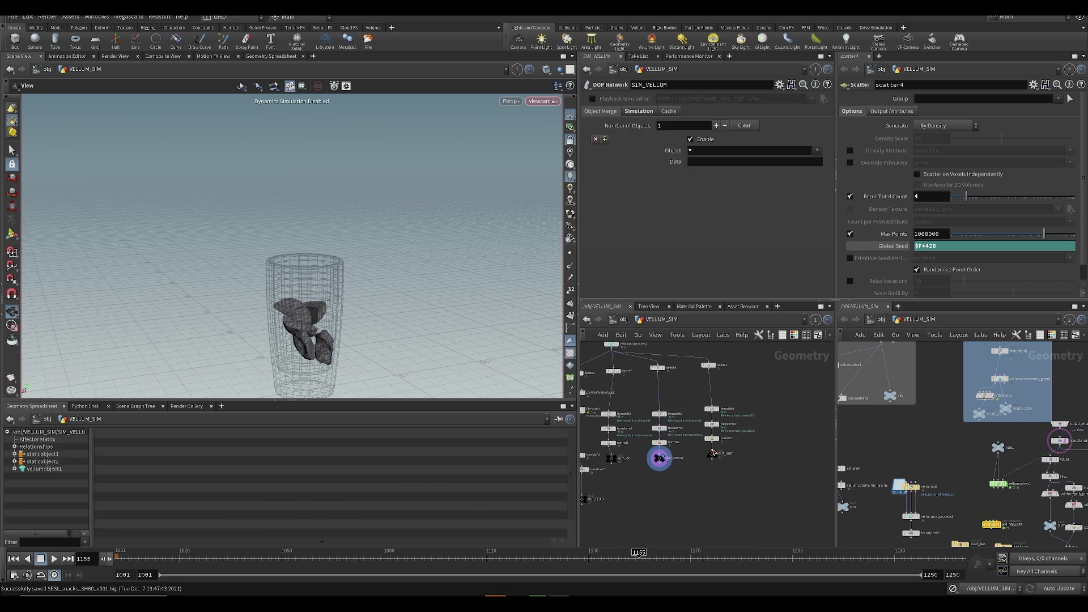
click(719, 456)
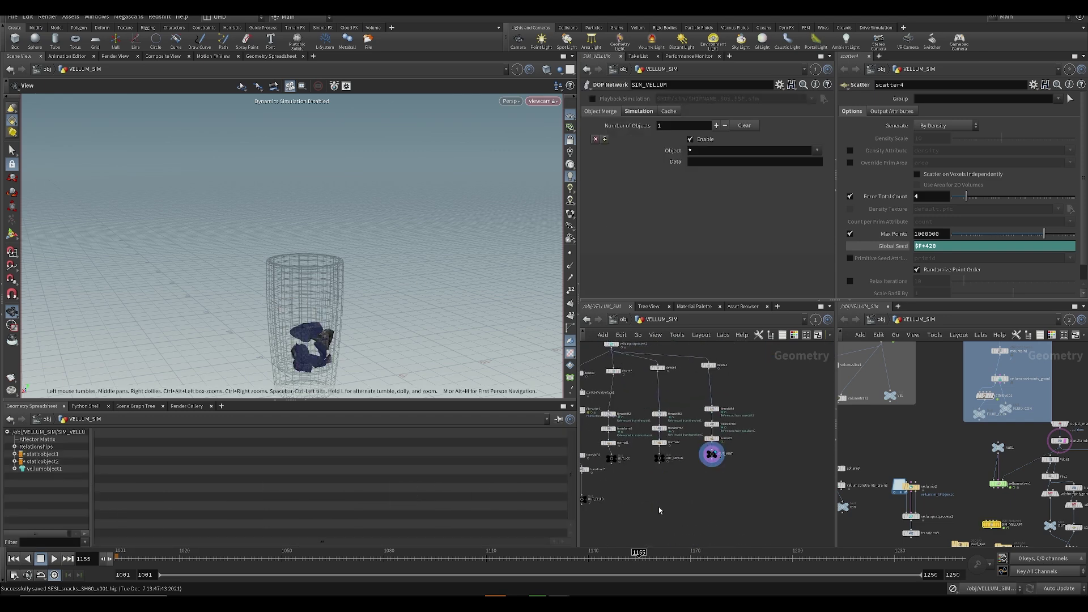
- Display OUT_ICE and inspect the ice chunks inside the glass
click(621, 451)
drag(321, 346, 318, 316)
middle_drag(708, 526, 799, 488)
middle_drag(694, 368, 682, 489)
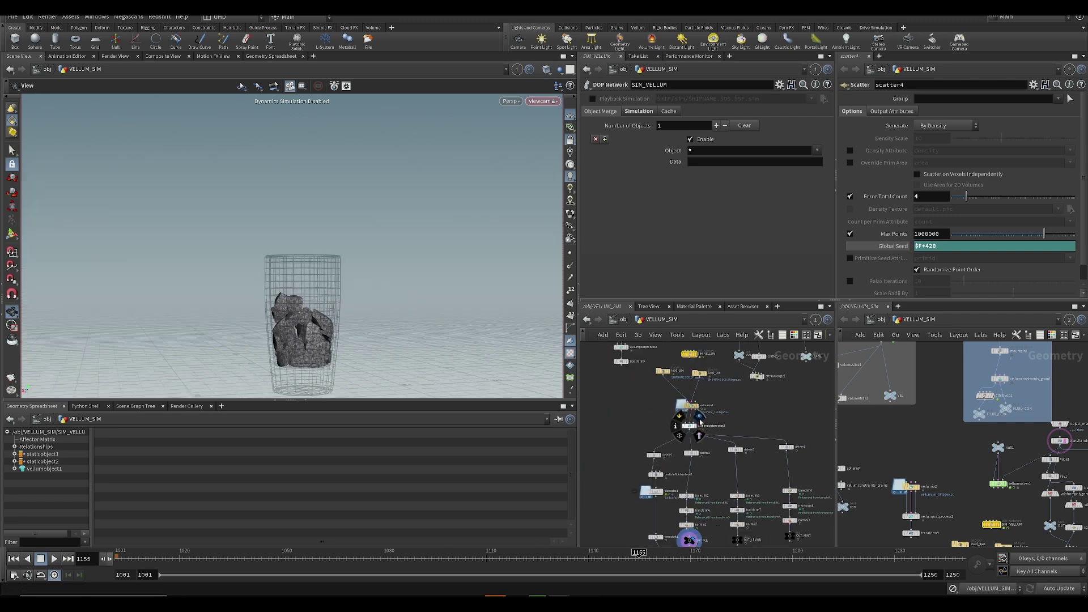
- Display vellumpostprocess1, scrub the full simulation to frame 1094, and save the scene
click(701, 421)
drag(487, 561, 412, 569)
key(ctrl+s)
mouse_move(344, 251)
mouse_down()
mouse_move(486, 335)
mouse_move(350, 277)
mouse_move(346, 255)
mouse_up()
key(ctrl+s)
- Select vellumcloth2 in LEMON_SETUP, change its uniform mass, and save the scene
middle_drag(782, 426, 636, 486)
middle_drag(754, 350, 714, 505)
scroll(708, 465, down, 3)
scroll(708, 465, up, 5)
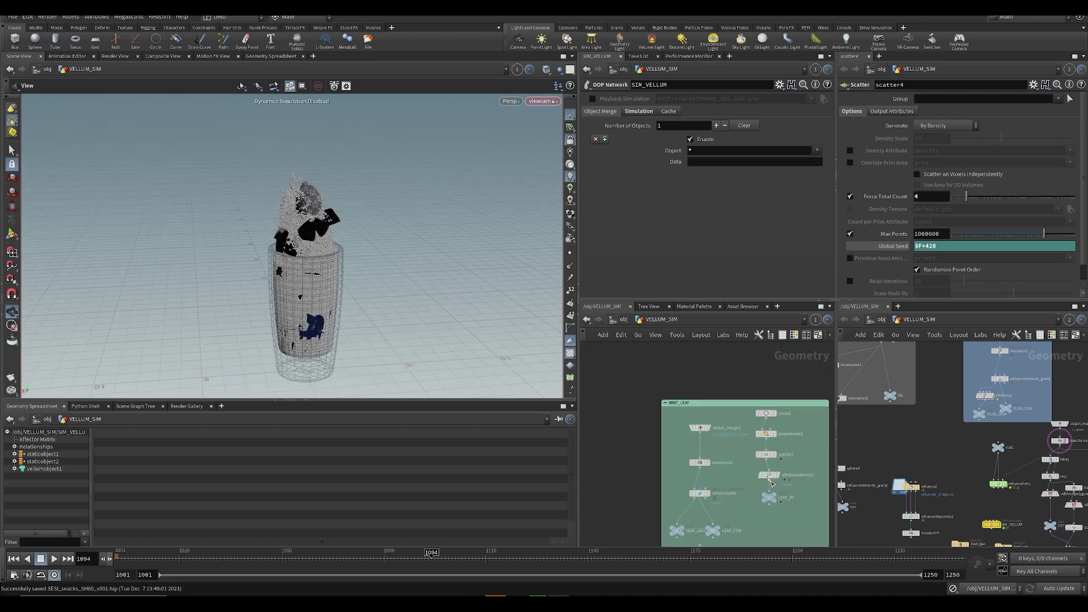
middle_drag(657, 449, 644, 424)
click(700, 430)
scroll(727, 168, up, 6)
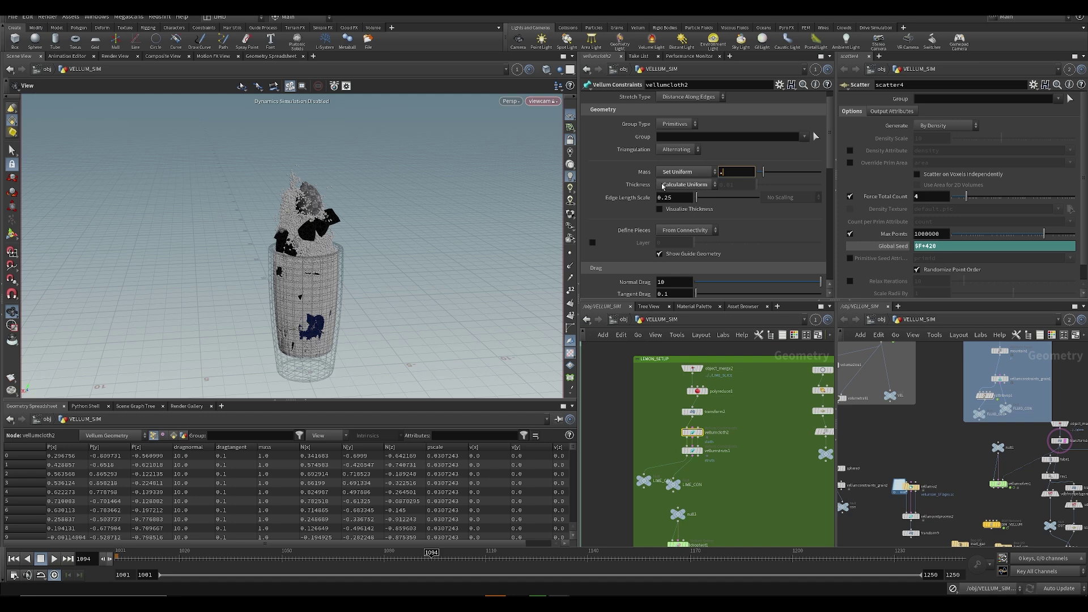
scroll(722, 460, down, 4)
key(ctrl+s)
- Set the uniform mass of the ice shape-match node vellumconstraints1 to 0.05 and save the scene
middle_drag(699, 520, 513, 469)
scroll(688, 384, up, 3)
click(663, 393)
click(745, 159)
text(0.05)
key(Return)
key(ctrl+s)
- Return to the vellumpostprocess1 output, save the scene, and scrub the cached simulation to frame 1114
scroll(713, 432, down, 6)
middle_drag(714, 431, 807, 395)
middle_drag(660, 427, 698, 311)
scroll(705, 406, up, 4)
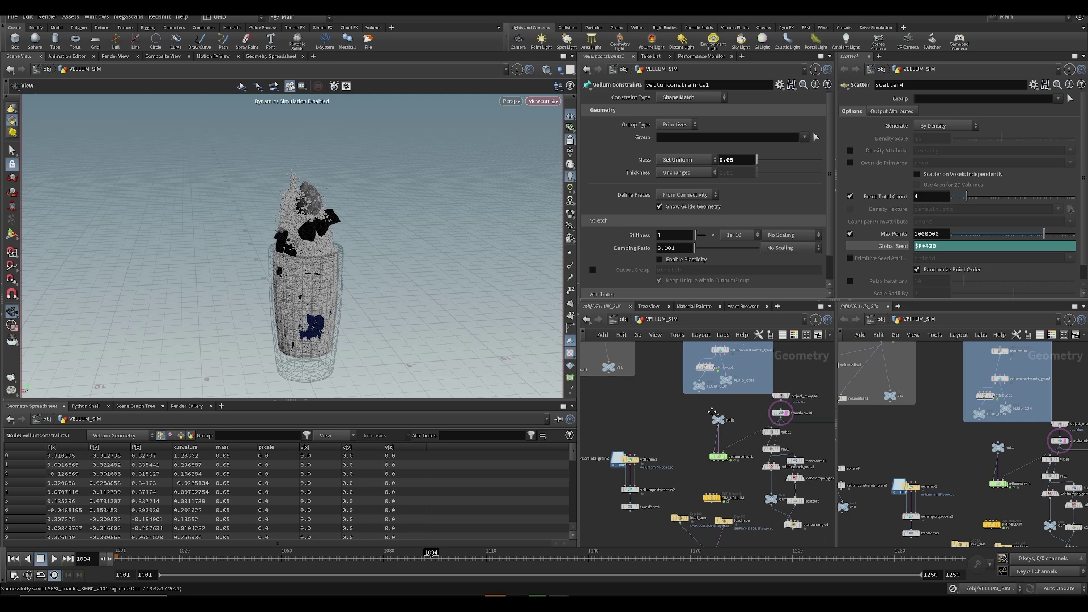
scroll(737, 403, down, 4)
middle_drag(737, 403, 624, 438)
key(ctrl+s)
scroll(671, 520, up, 4)
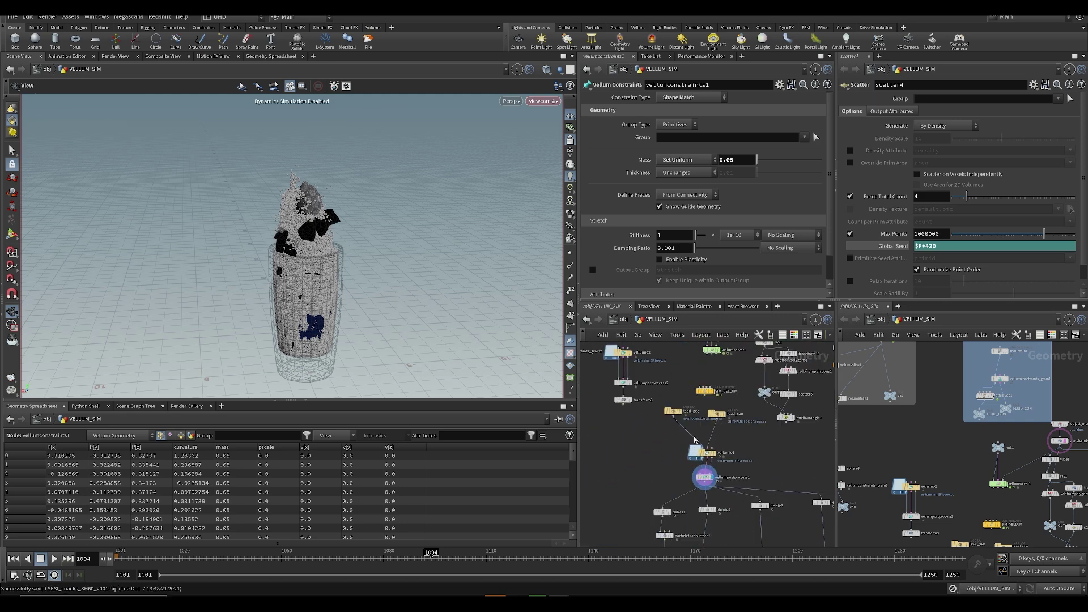
drag(473, 565, 499, 558)
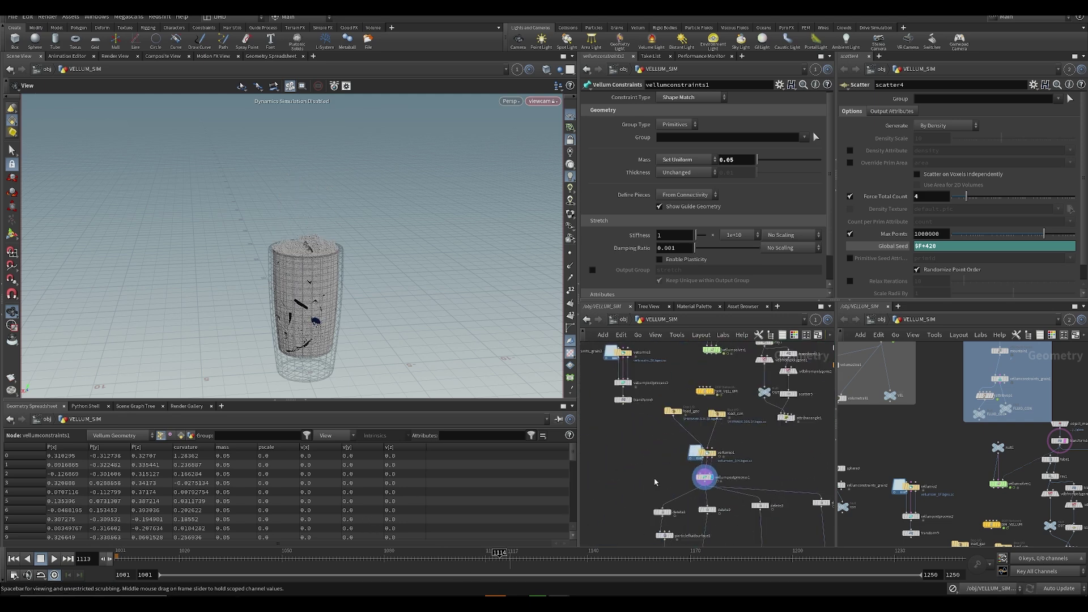
- Turn off the template display of the glass wireframe on its transform node
middle_drag(661, 471, 592, 505)
middle_drag(680, 363, 653, 508)
middle_drag(743, 363, 717, 432)
scroll(707, 473, down, 1)
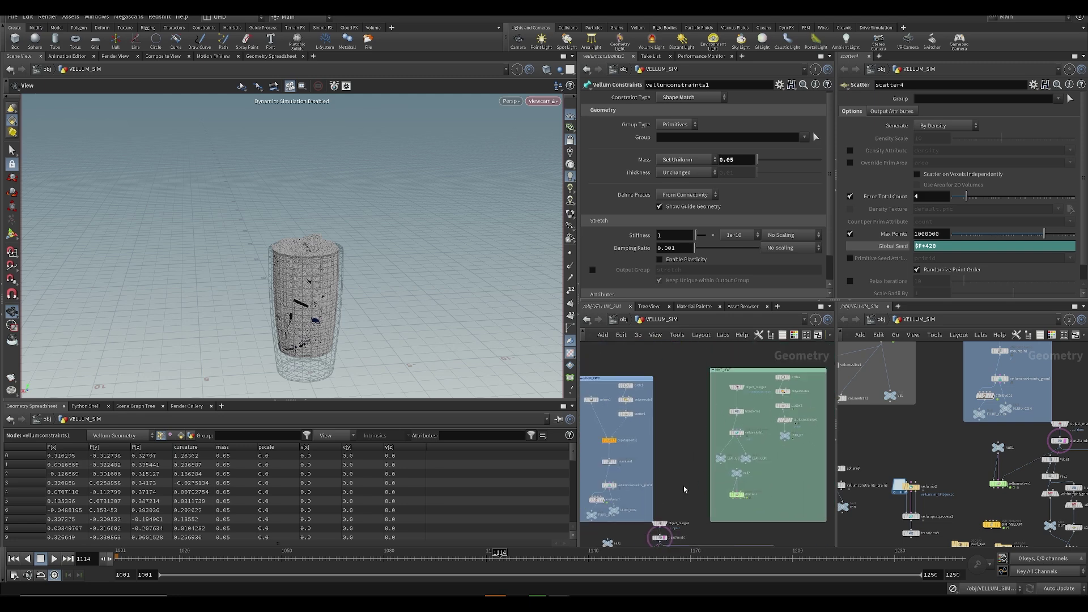
middle_drag(685, 488, 718, 407)
scroll(696, 462, up, 2)
click(711, 464)
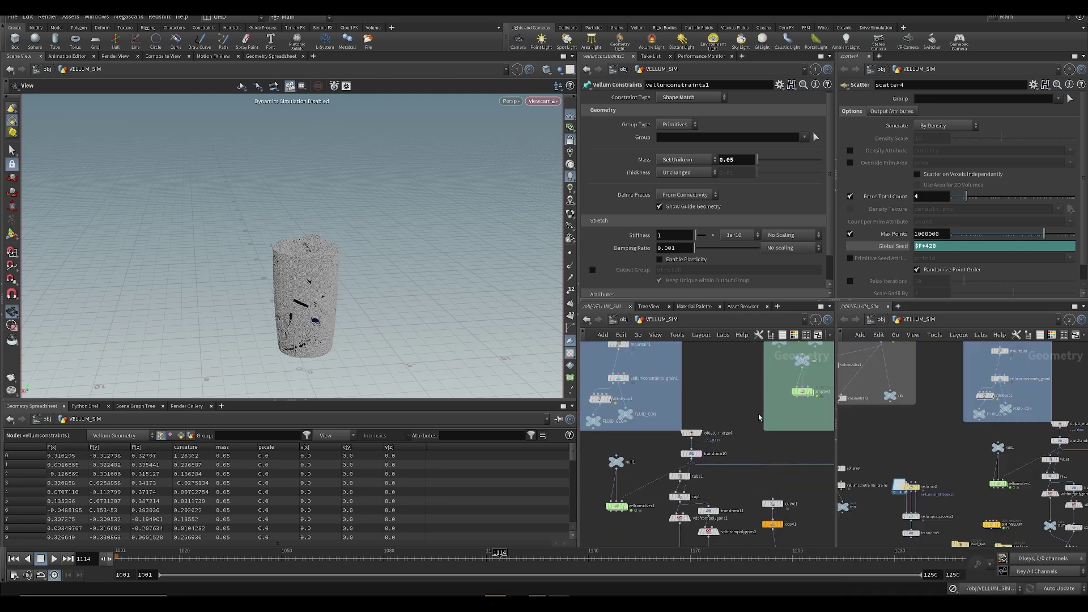
- Scrub to frame 1060 and inspect the falling fluid, ice and mint from several angles
drag(303, 563, 315, 563)
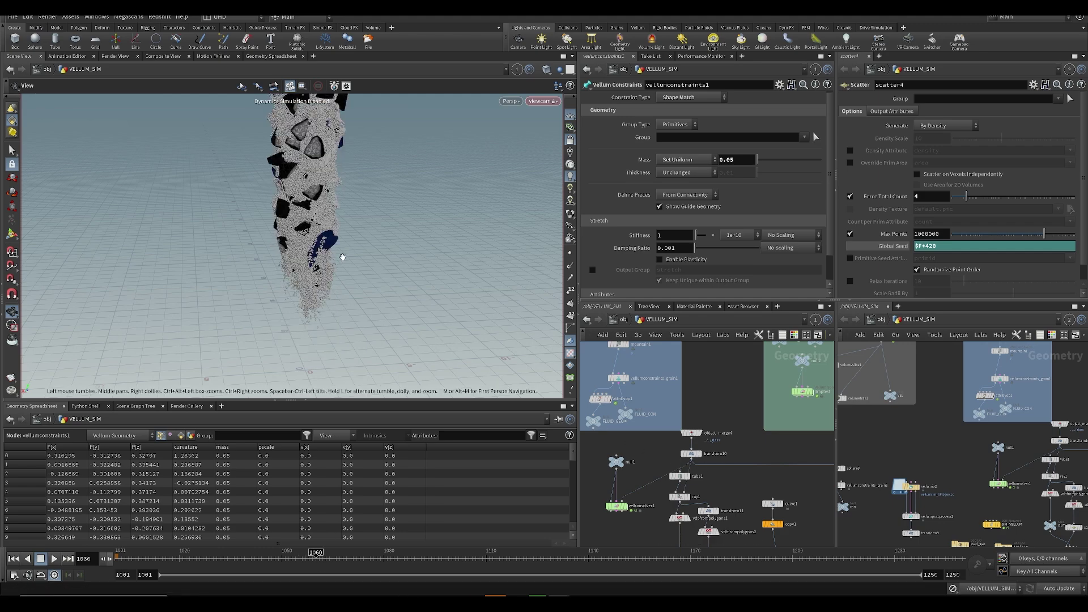
drag(331, 185, 316, 219)
right_drag(315, 219, 388, 195)
drag(388, 196, 267, 159)
middle_drag(306, 335, 296, 178)
- Display LEAF_GEO in the MINT_LEAF group to view the mint leaf source geometry
middle_drag(766, 452, 661, 537)
click(660, 522)
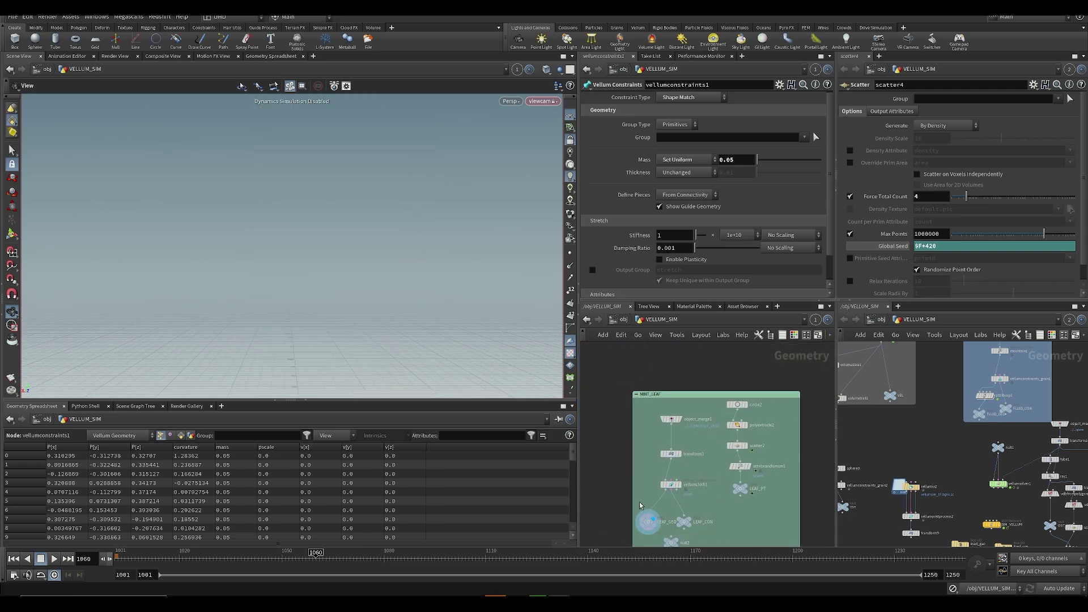
click(652, 524)
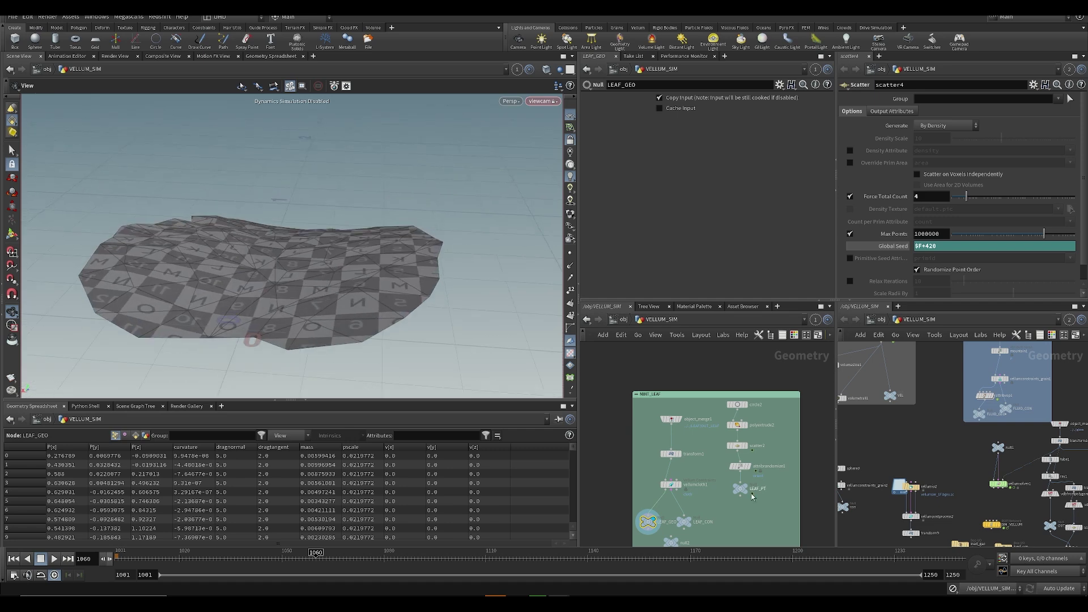
- Display the fluid source geometry null, frame its particle clusters in the view, and save the scene
scroll(717, 481, down, 5)
scroll(688, 527, up, 5)
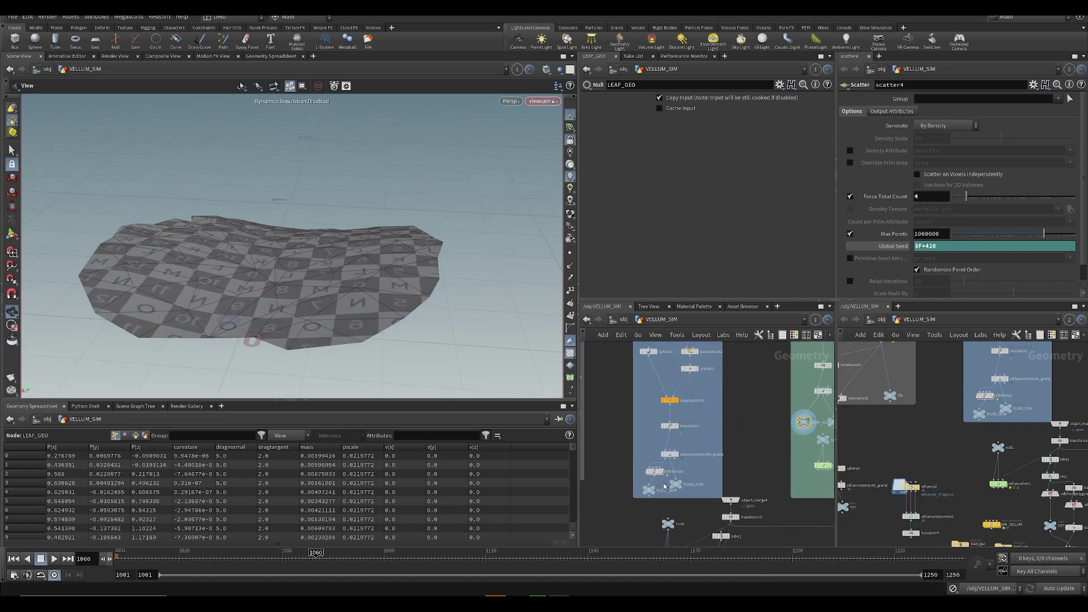
click(649, 488)
key(f)
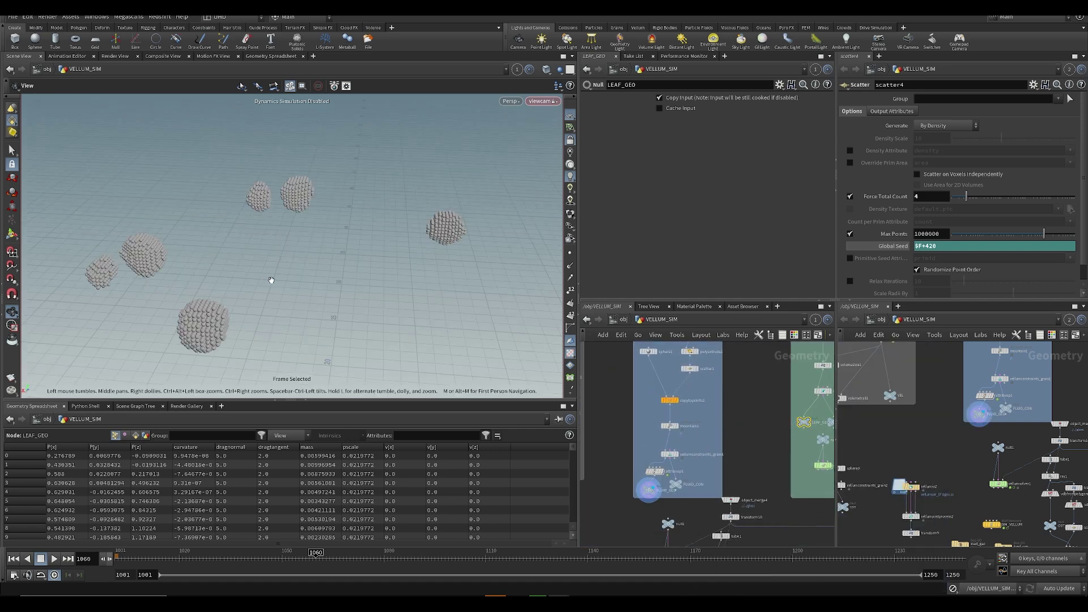
key(ctrl+s)
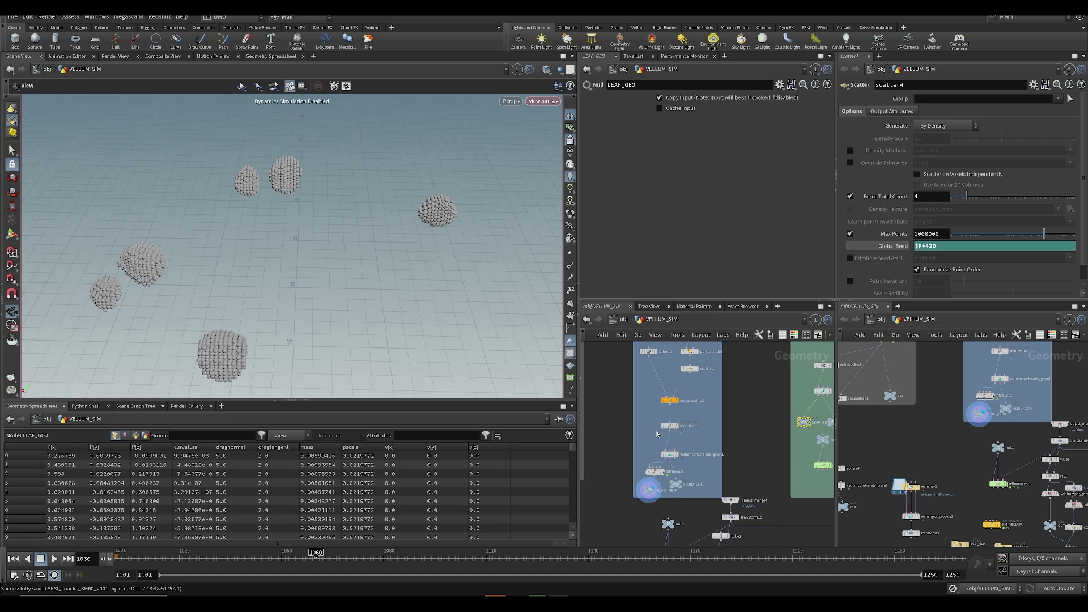
- Set the Particle Size of vellumconstraints_grain1 to 0.06 and save the scene
click(669, 454)
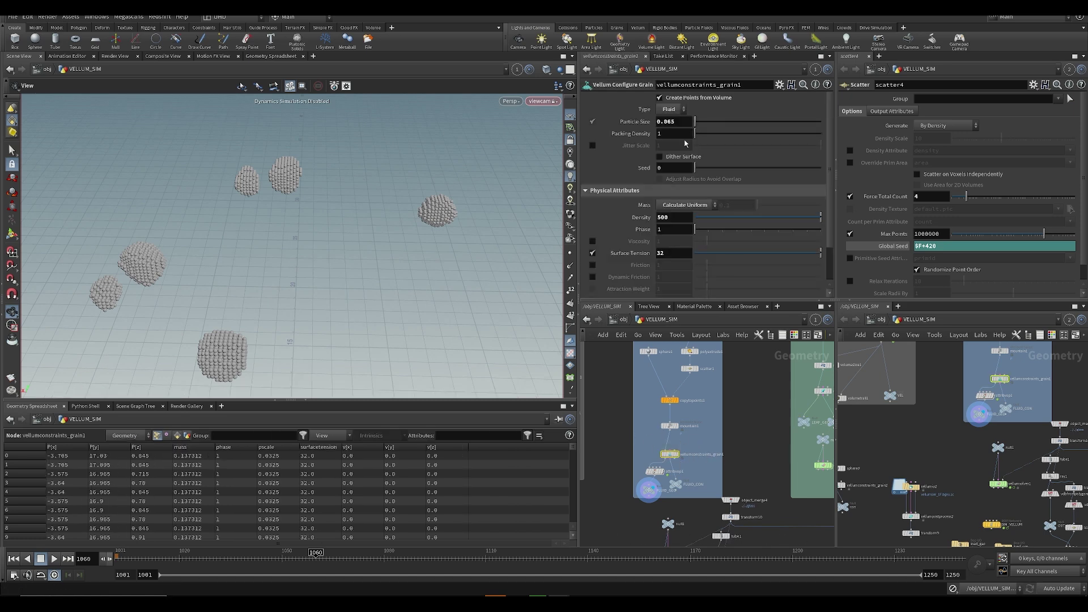
key(BackSpace)
key(Return)
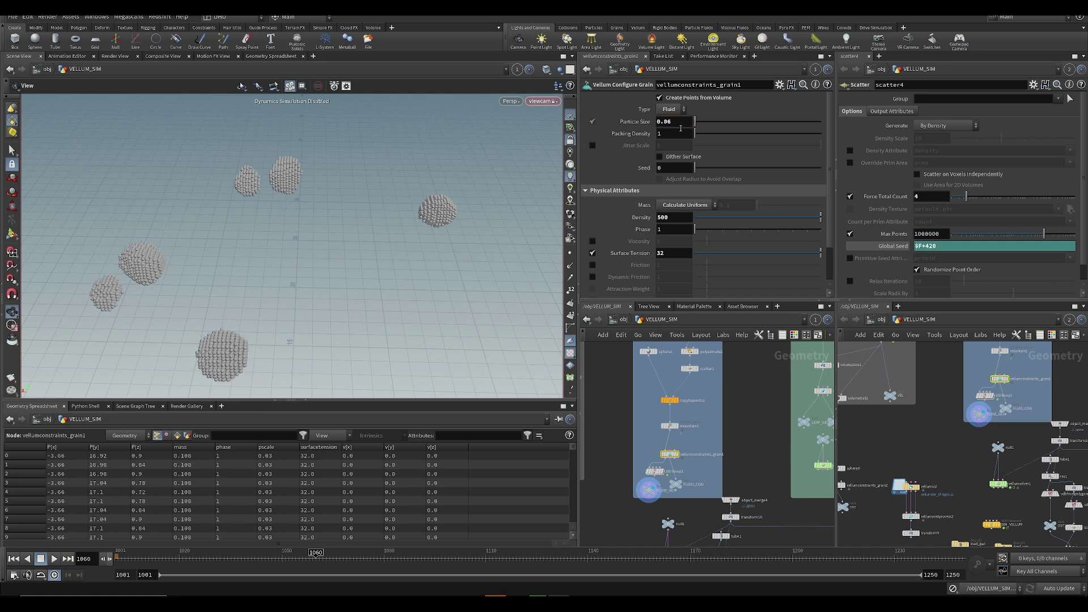
key(ctrl+s)
- Select vellumio1, re-cache the simulation in the background, and display vellumpostprocess1
right_drag(403, 274, 346, 309)
middle_drag(755, 433, 767, 333)
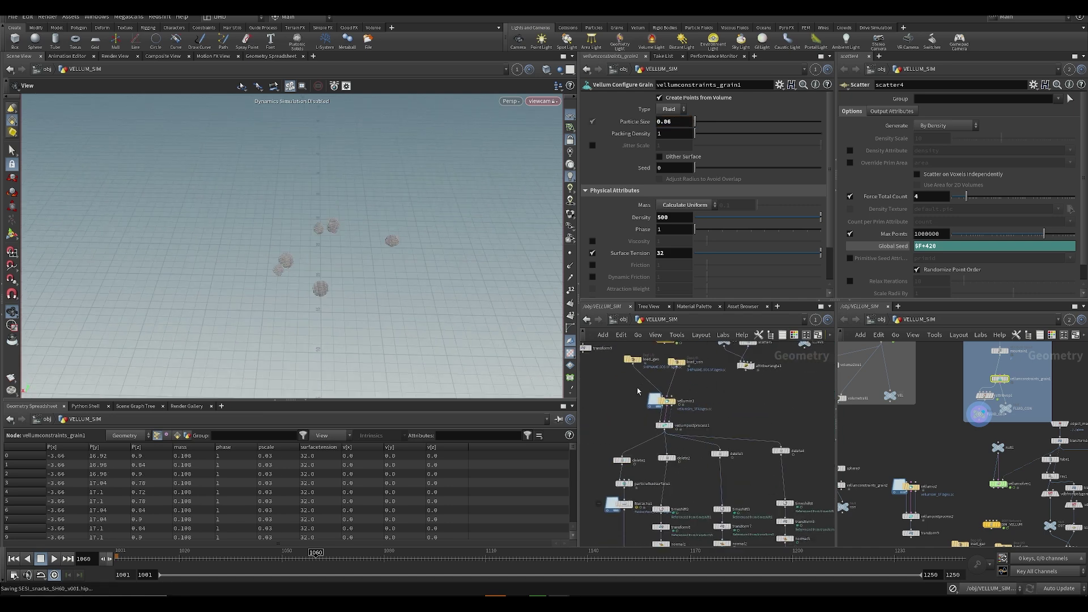
click(661, 402)
middle_drag(680, 419, 671, 433)
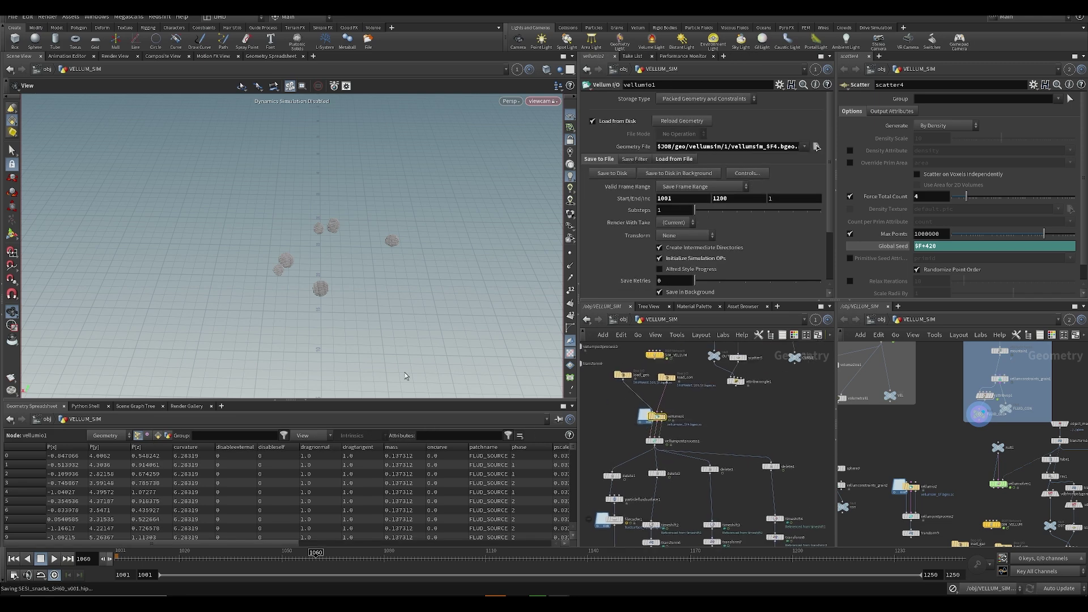
drag(376, 319, 372, 267)
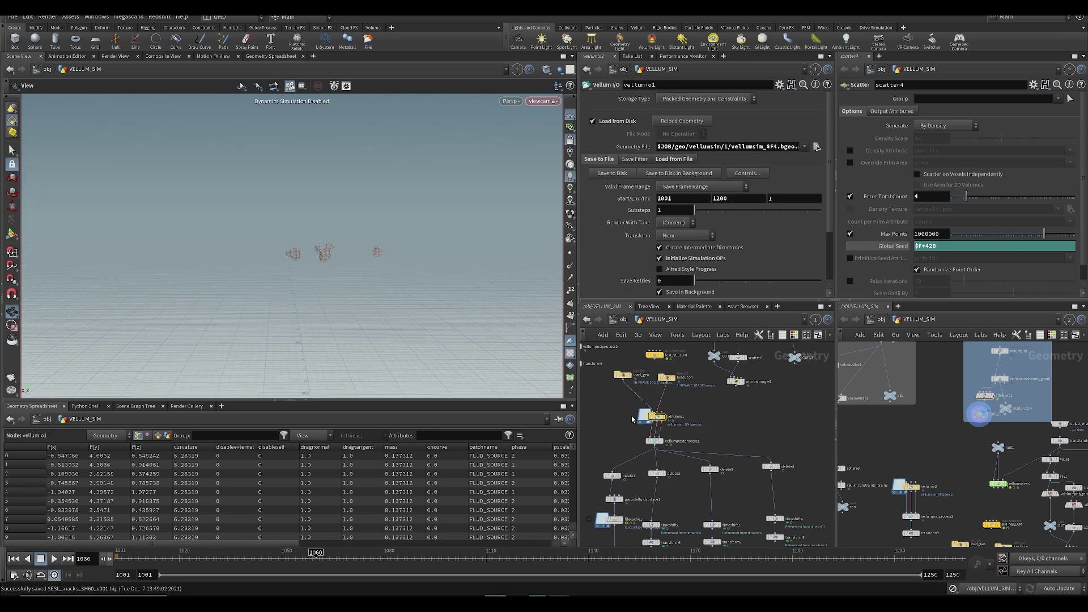
middle_click(658, 417)
middle_drag(731, 424, 687, 423)
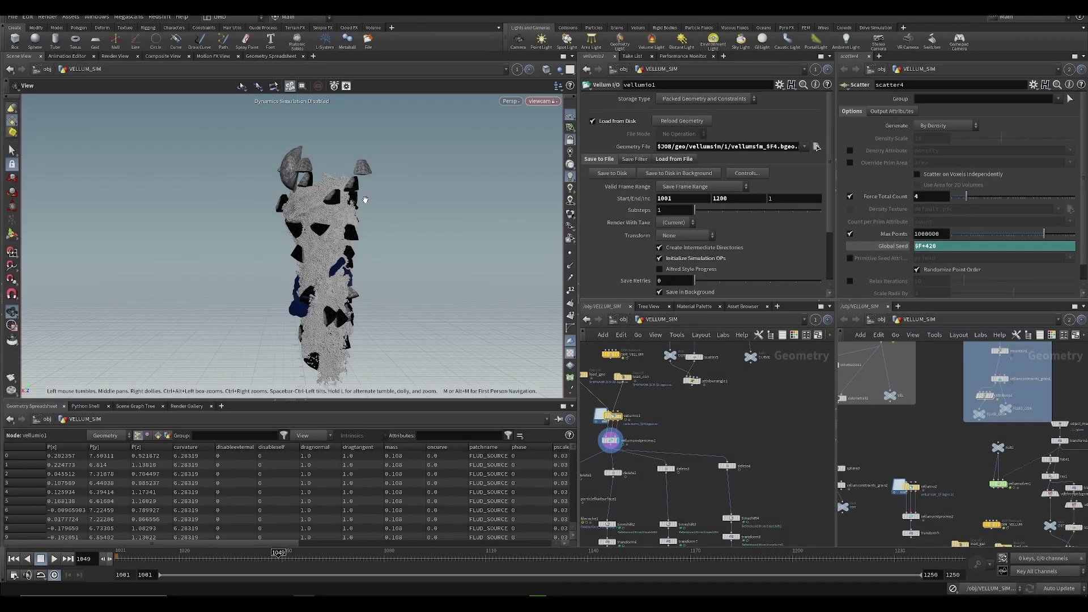
- Check the progress of the new caching job in the Render Manager and minimise it
click(594, 591)
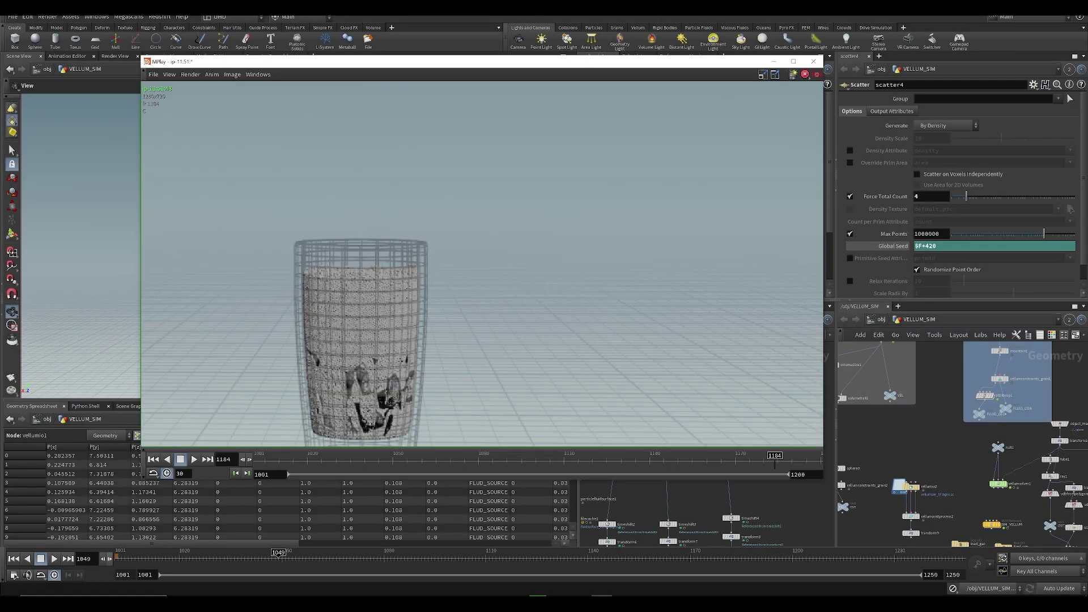
click(595, 567)
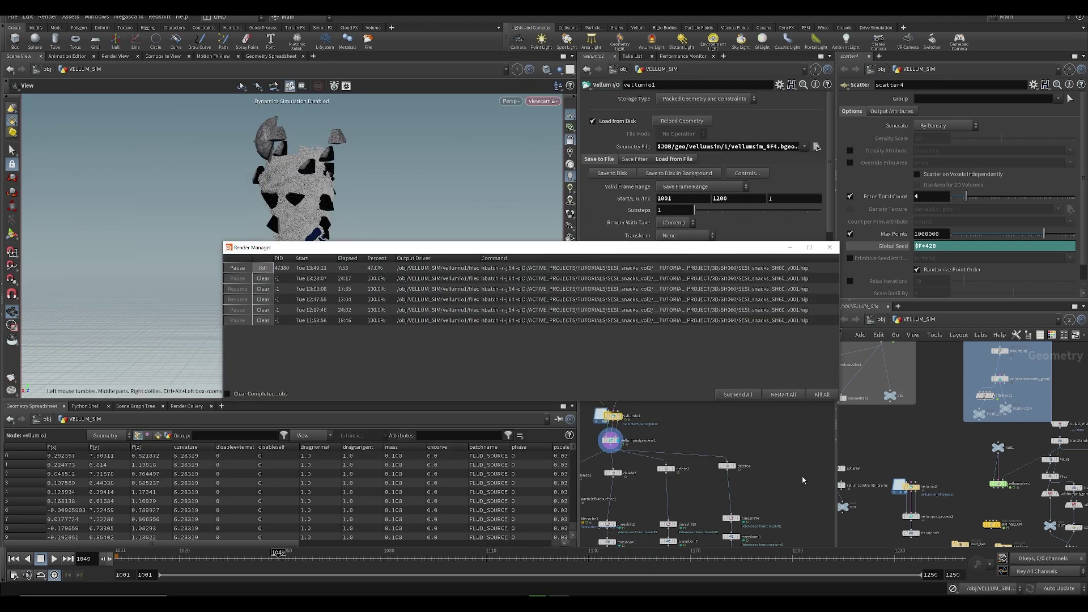
click(199, 564)
click(798, 250)
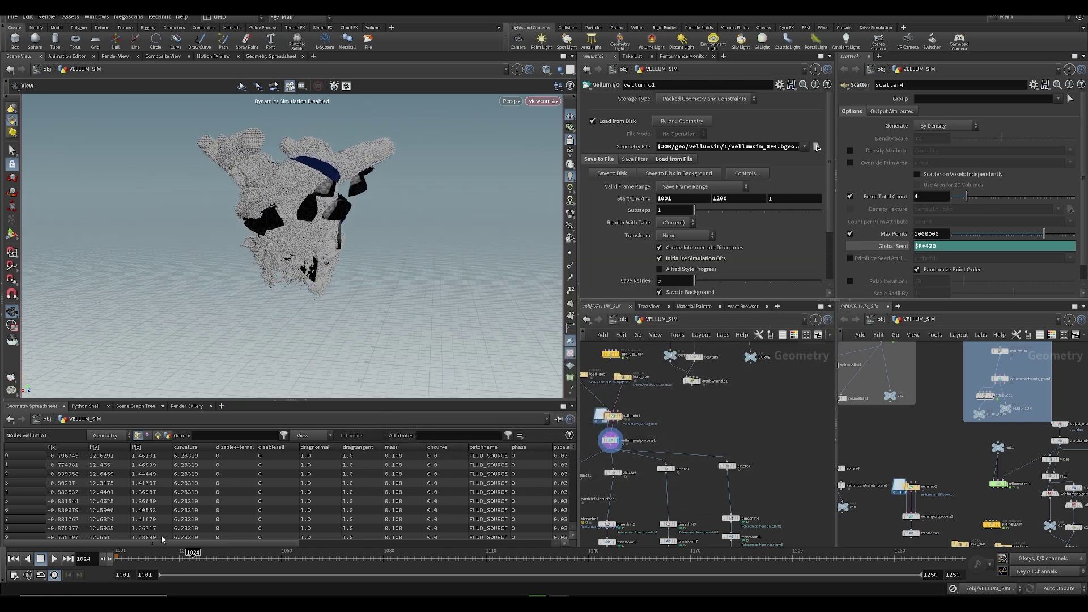
- Scrub through the early frames of the new cache and examine the fluid streams up close and from above
scroll(268, 300, up, 1)
middle_drag(287, 294, 340, 217)
scroll(326, 238, up, 2)
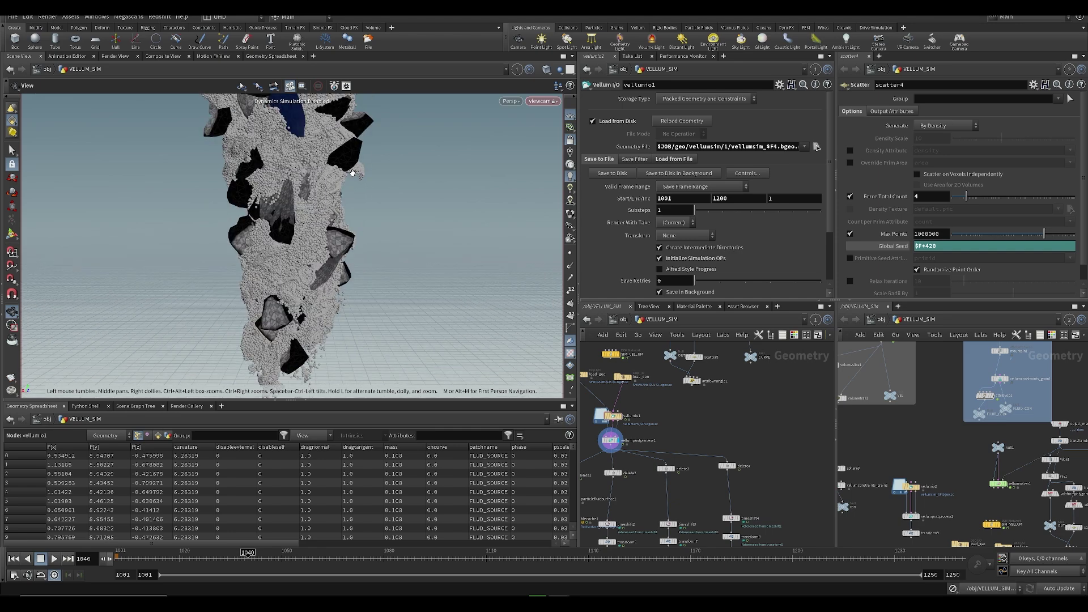
drag(271, 556, 279, 556)
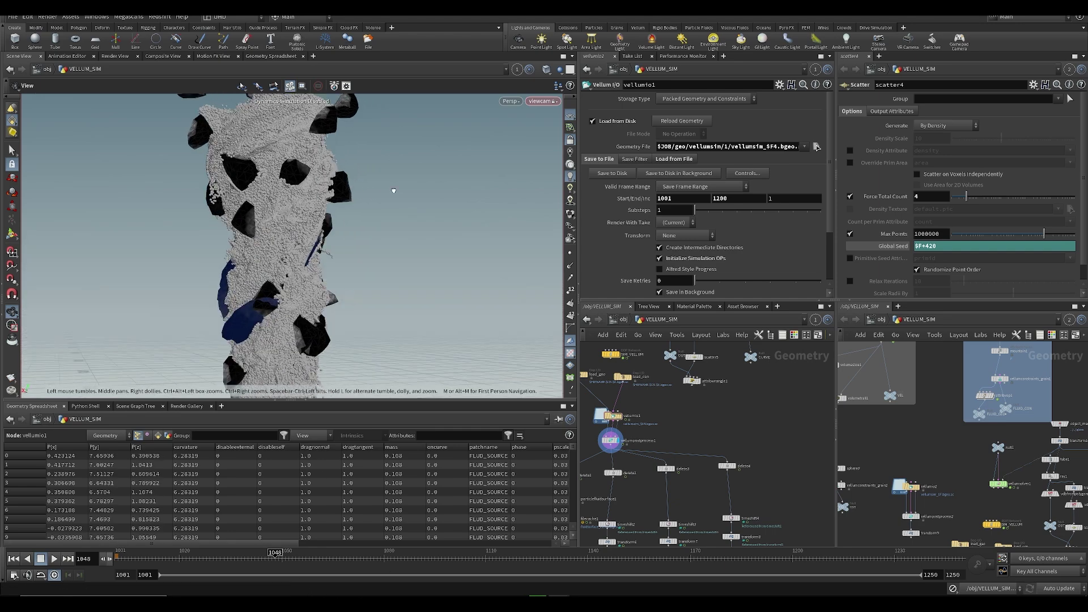
drag(276, 187, 203, 239)
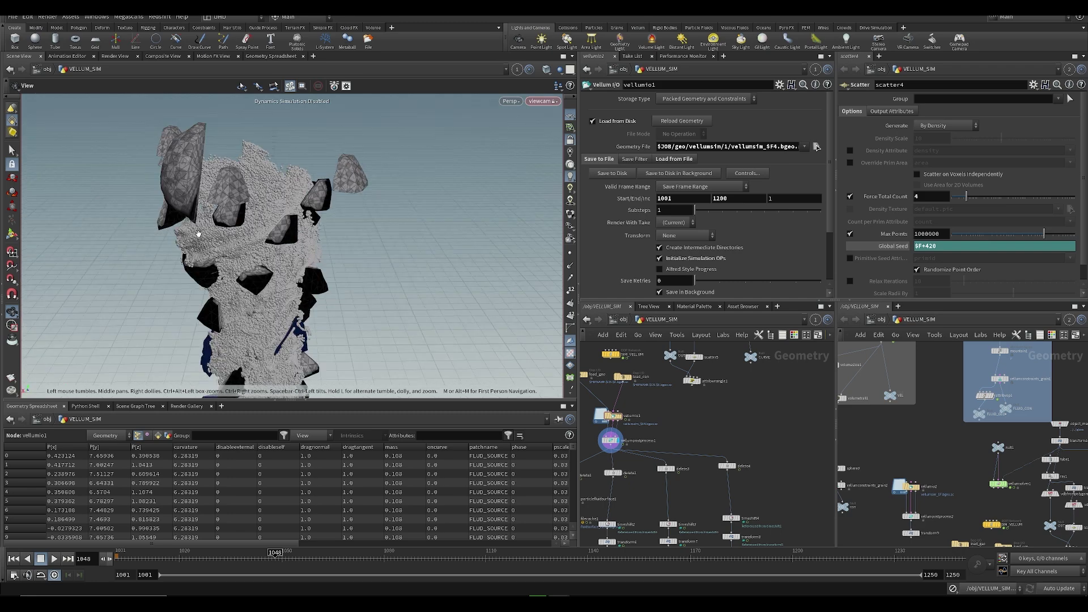
drag(318, 251, 312, 198)
scroll(311, 199, down, 3)
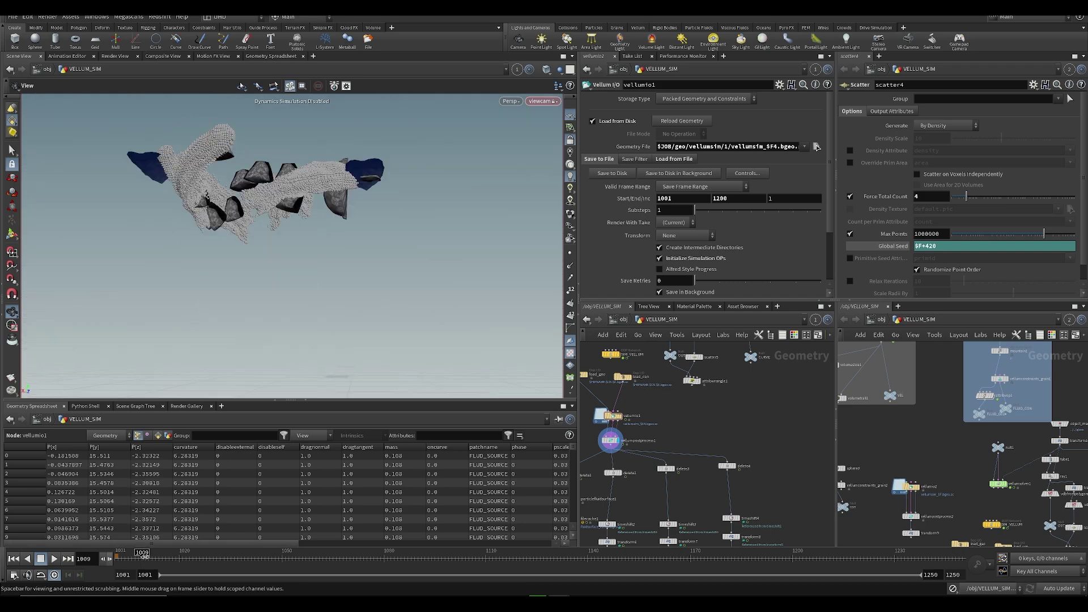
drag(267, 216, 389, 159)
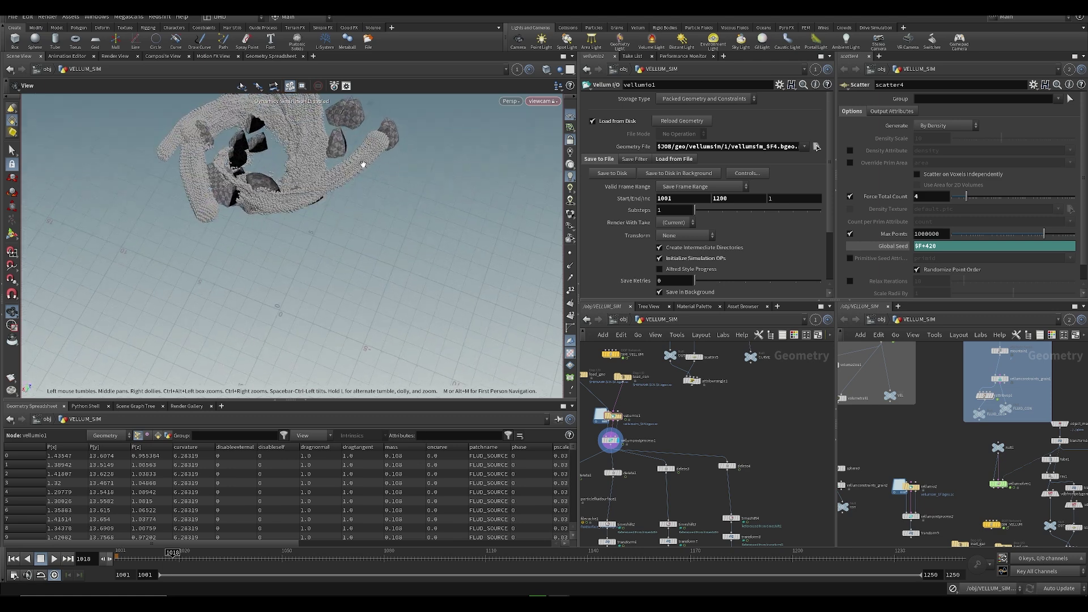
drag(284, 189, 306, 198)
- Template copytopoints1 in the fluid setup to compare the source spheres with the simulated fluid
scroll(625, 417, down, 5)
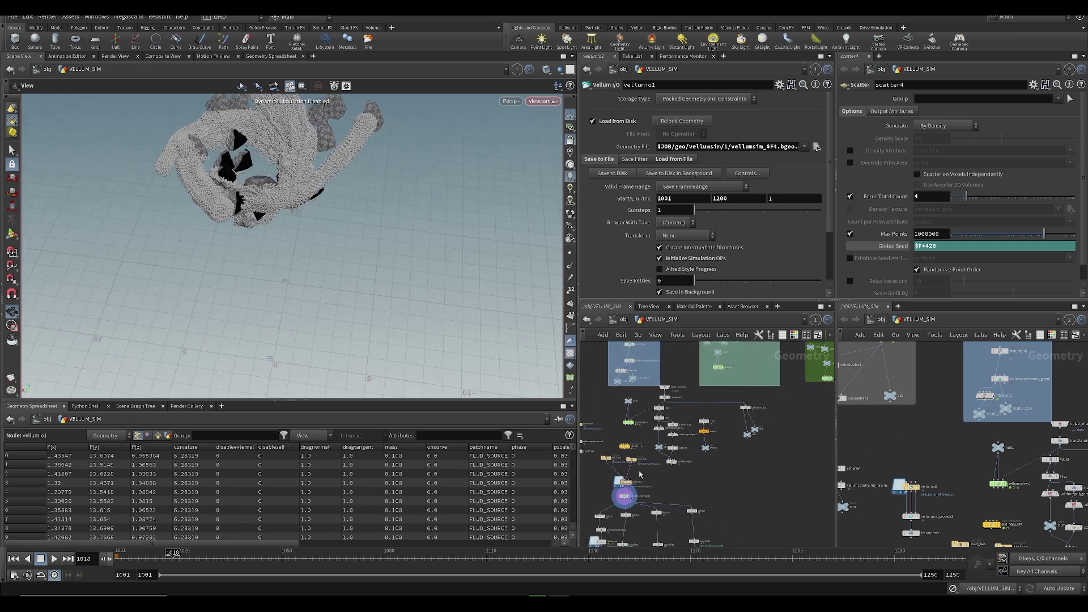
scroll(626, 417, up, 5)
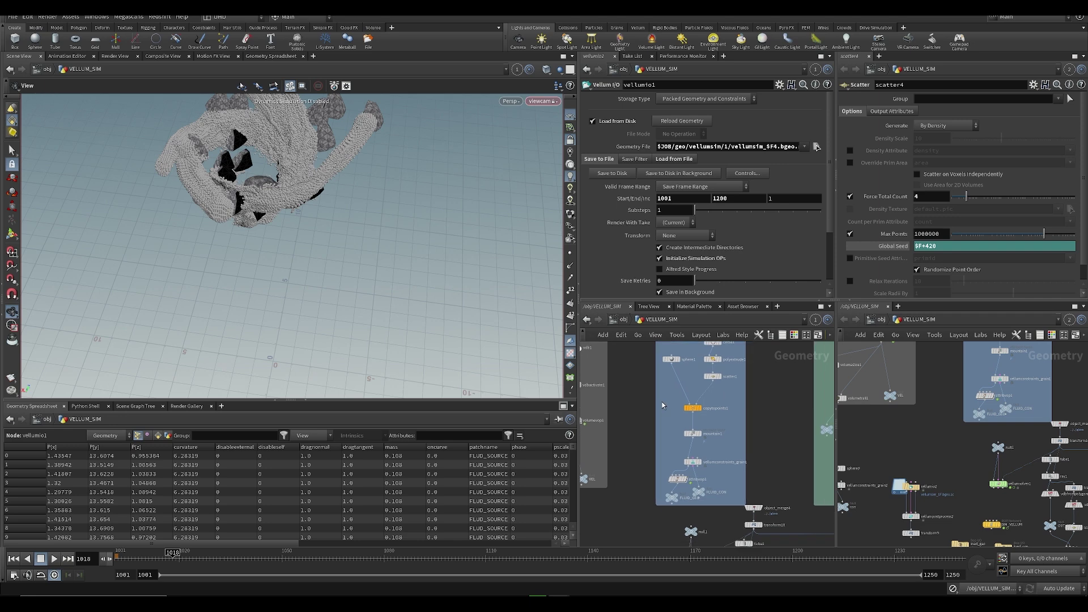
click(703, 417)
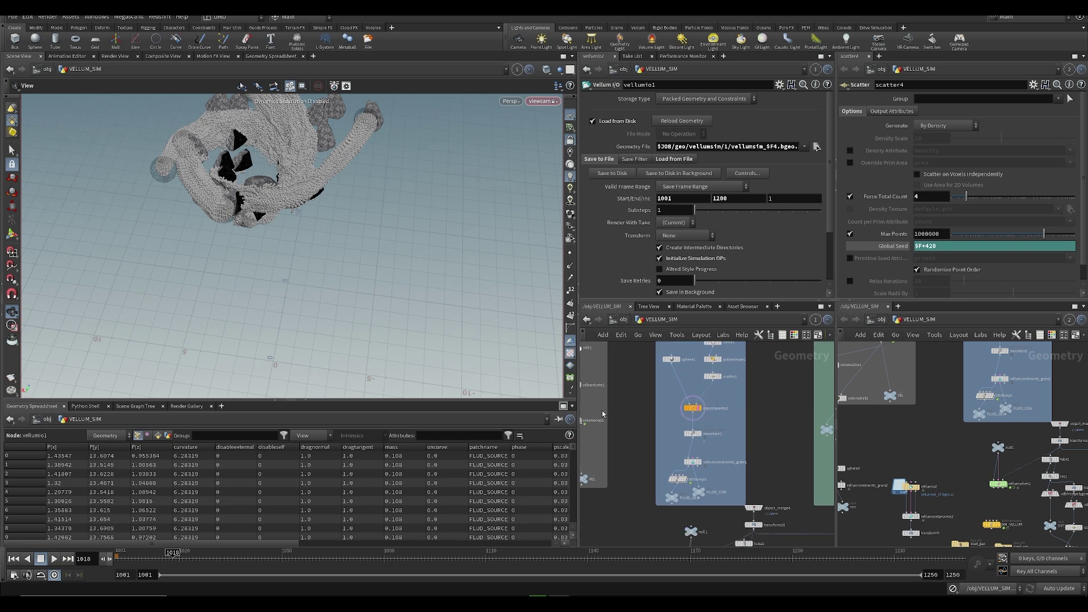
middle_drag(591, 419, 655, 393)
middle_drag(677, 436, 689, 488)
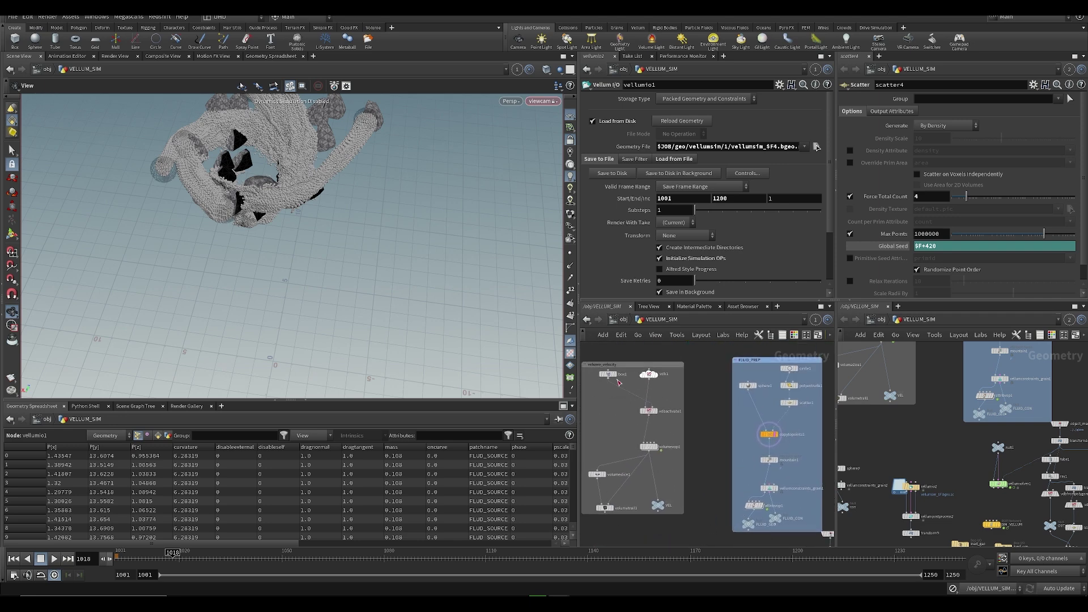
- Template box1 of the velocity volume setup to compare its bounds with the simulation
mouse_move(612, 378)
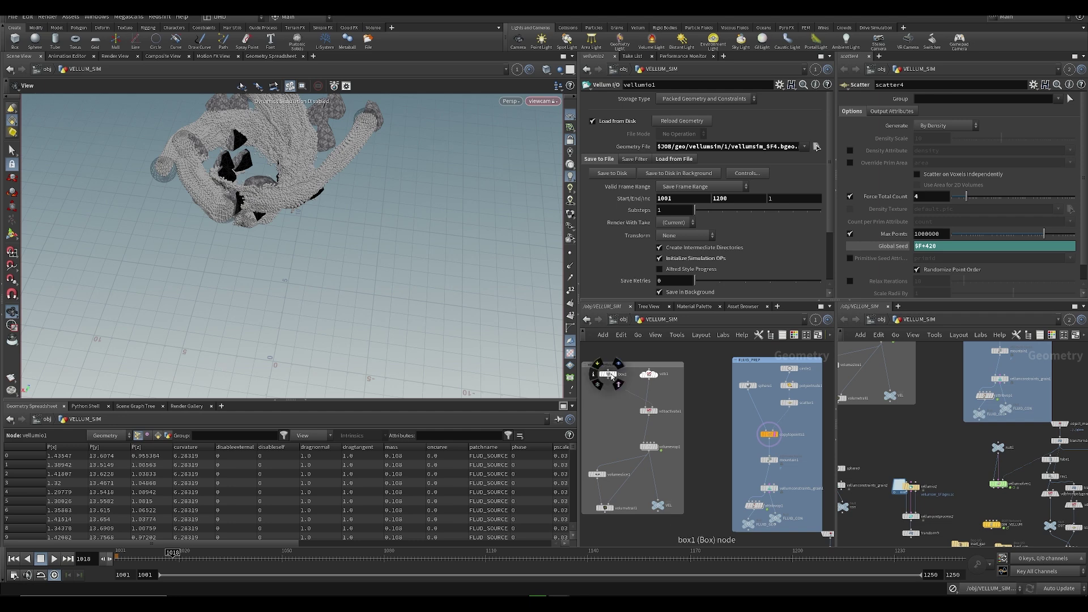
drag(499, 283, 372, 333)
scroll(372, 333, down, 2)
middle_drag(727, 461, 672, 464)
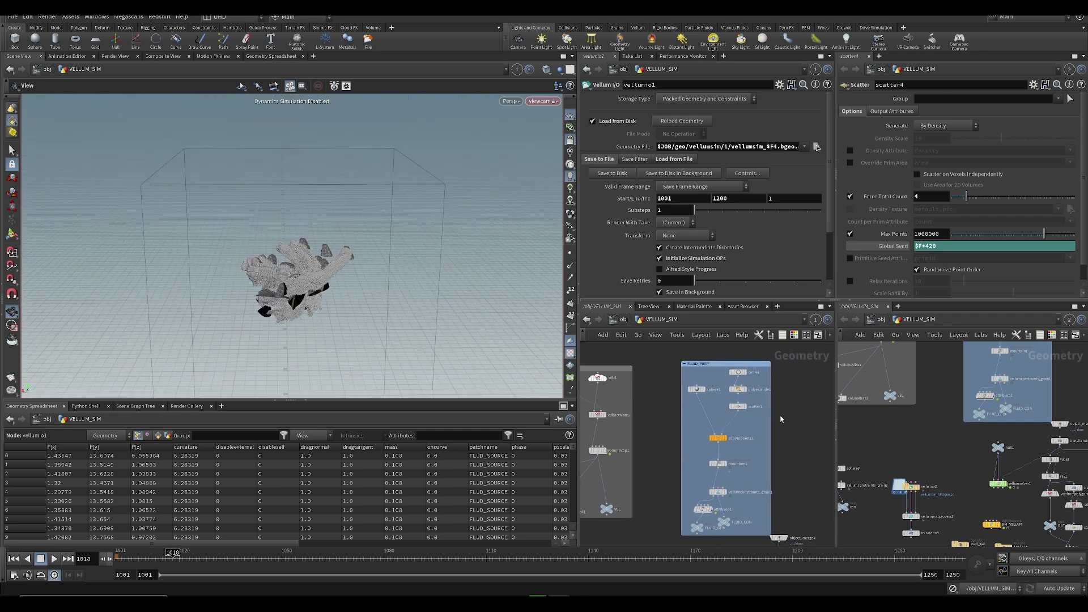
middle_drag(795, 421, 714, 449)
scroll(714, 449, down, 1)
middle_drag(685, 487, 692, 452)
scroll(693, 452, up, 3)
key(Tab)
text(a)
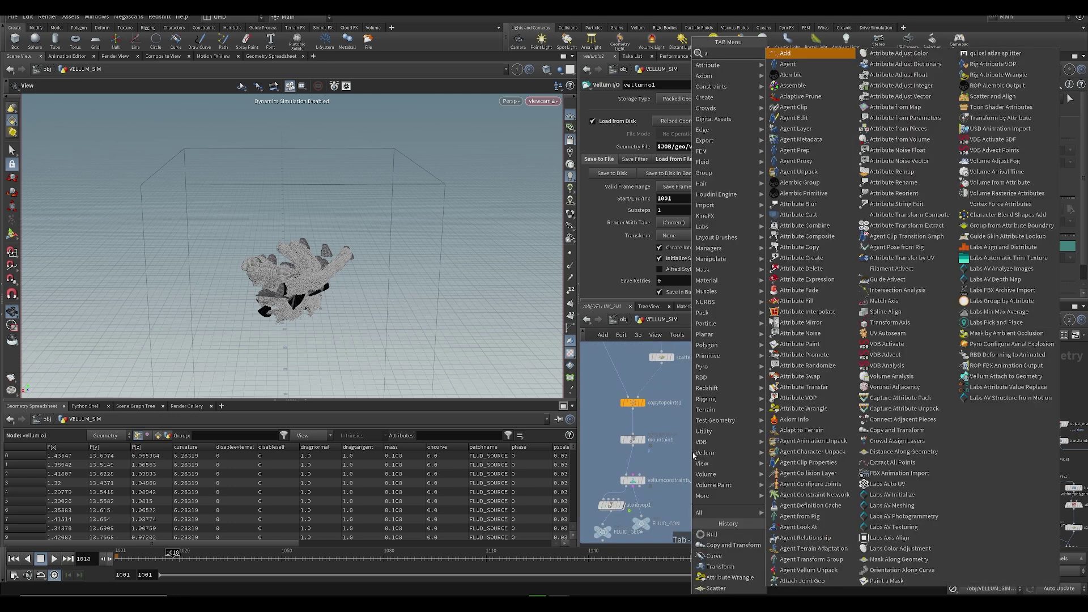
click(590, 464)
middle_drag(590, 464, 608, 433)
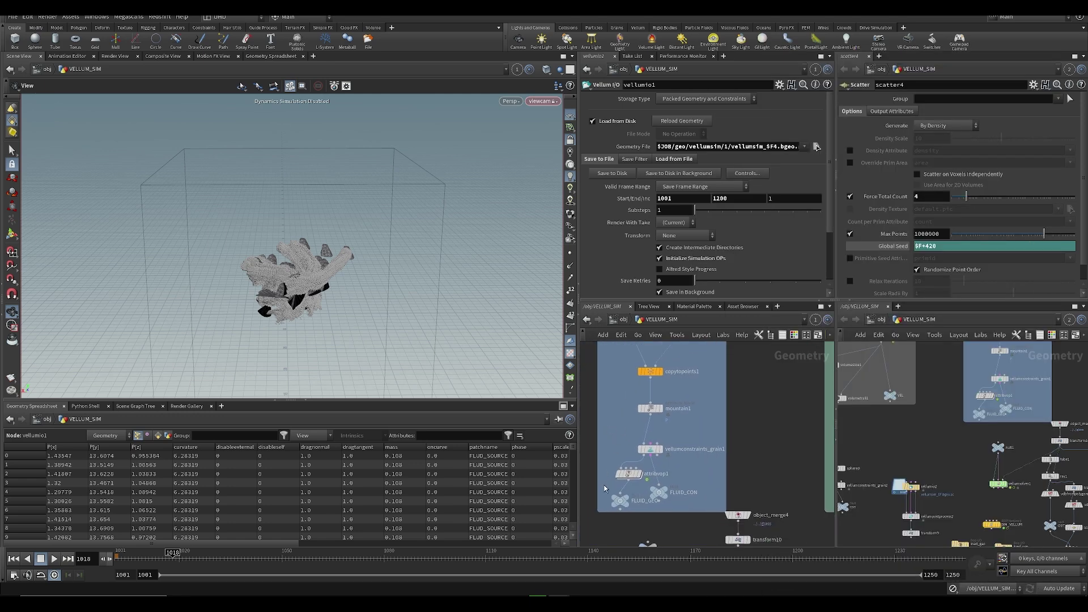
scroll(604, 483, up, 1)
key(Escape)
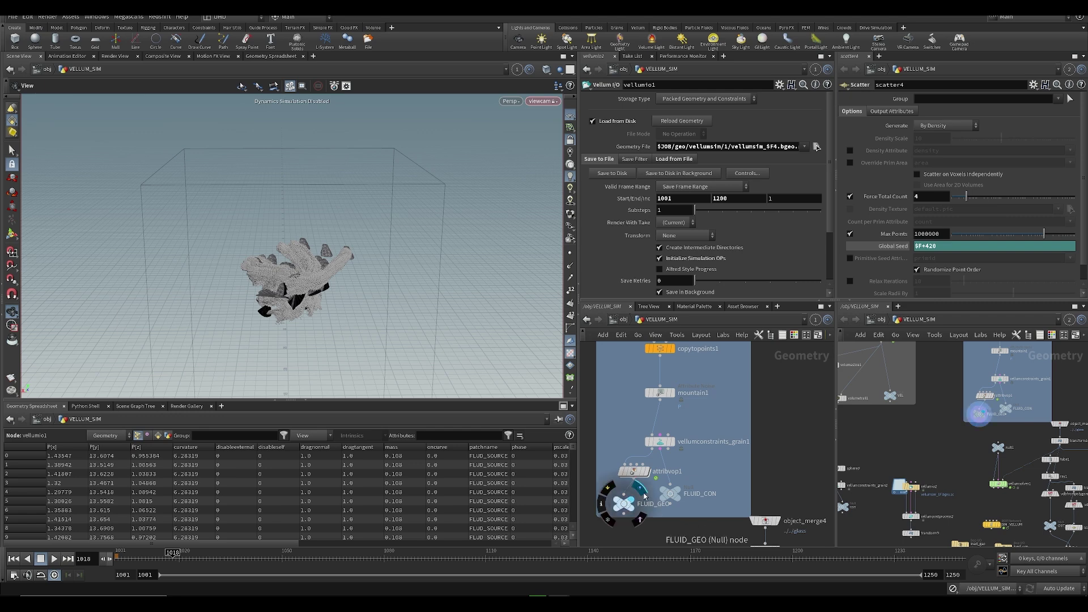
- Display and frame the FLUID_GEO null, and save the scene by overwriting the existing file
click(641, 494)
key(space+f)
key(ctrl+s)
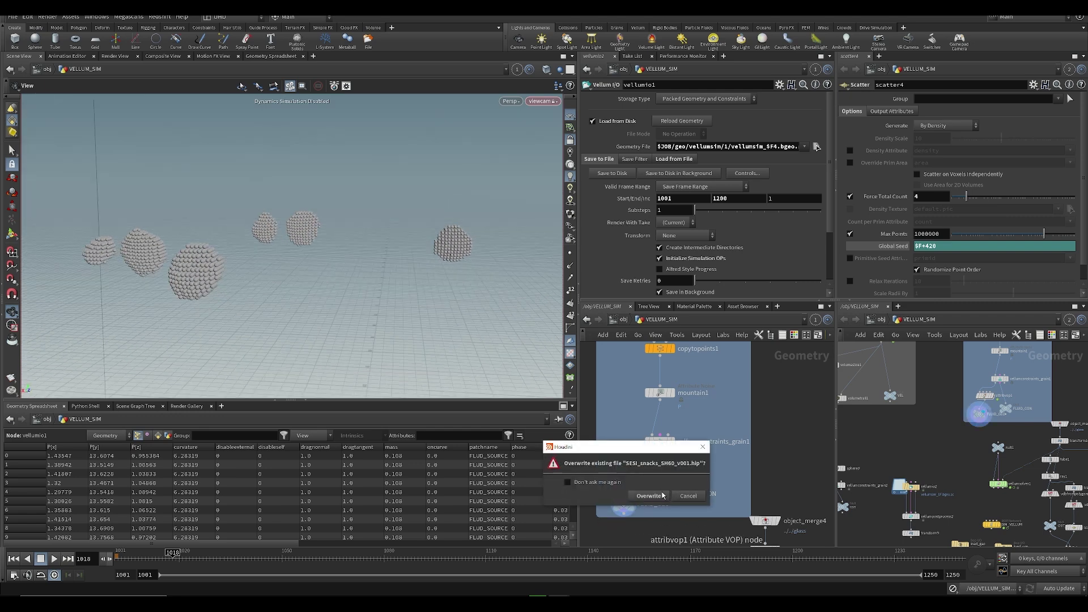
click(649, 496)
- Examine the VOP network inside attribvop1 and return to the geometry network
double_click(638, 465)
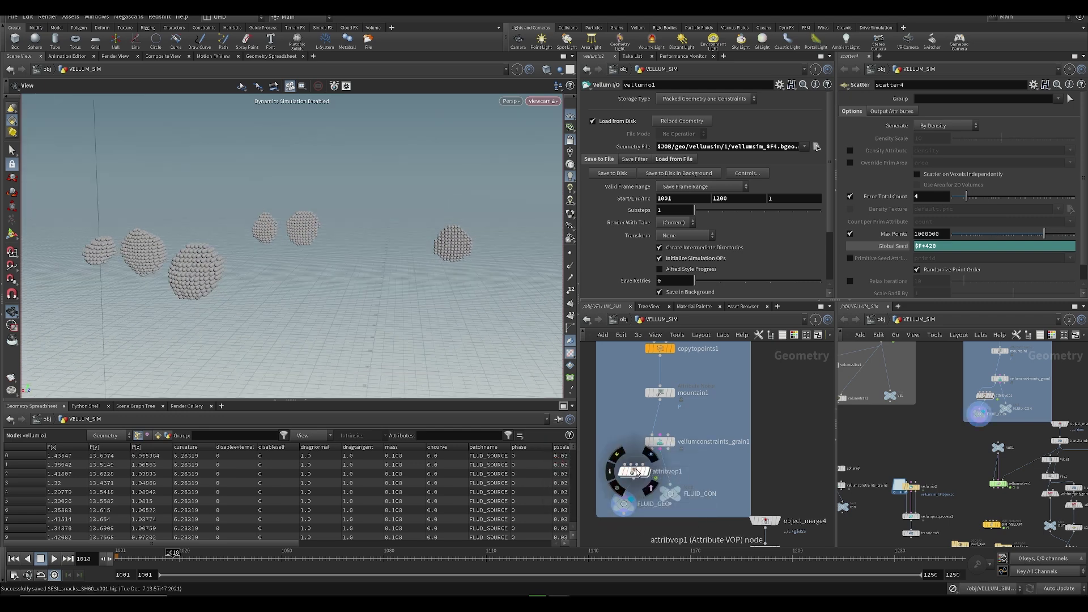
scroll(724, 445, up, 3)
middle_drag(733, 447, 695, 442)
scroll(695, 441, down, 2)
middle_drag(651, 377, 724, 409)
key(u)
- Add a second Attribute VOP between attribvop1 and FLUID_GEO and open its network
middle_drag(699, 453, 735, 412)
key(Tab)
text(a)
key(Return)
scroll(660, 446, up, 1)
click(660, 457)
double_click(661, 458)
- Add a Turbulent Noise node next to the global variables node in the new VOP network
key(Tab)
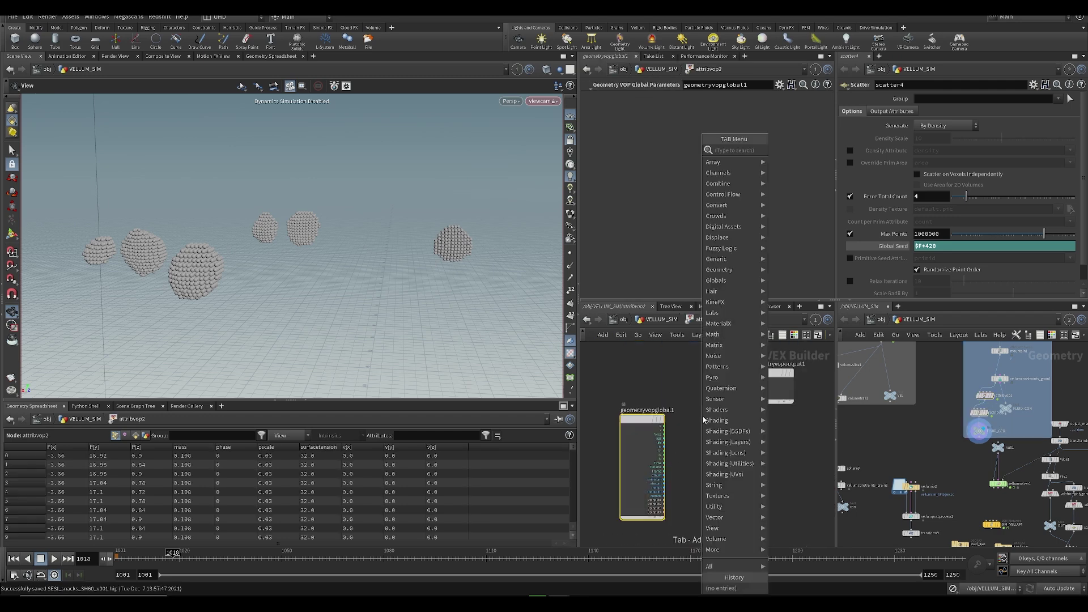
text(cur)
key(BackSpace)
key(BackSpace)
key(BackSpace)
key(BackSpace)
key(Return)
click(703, 416)
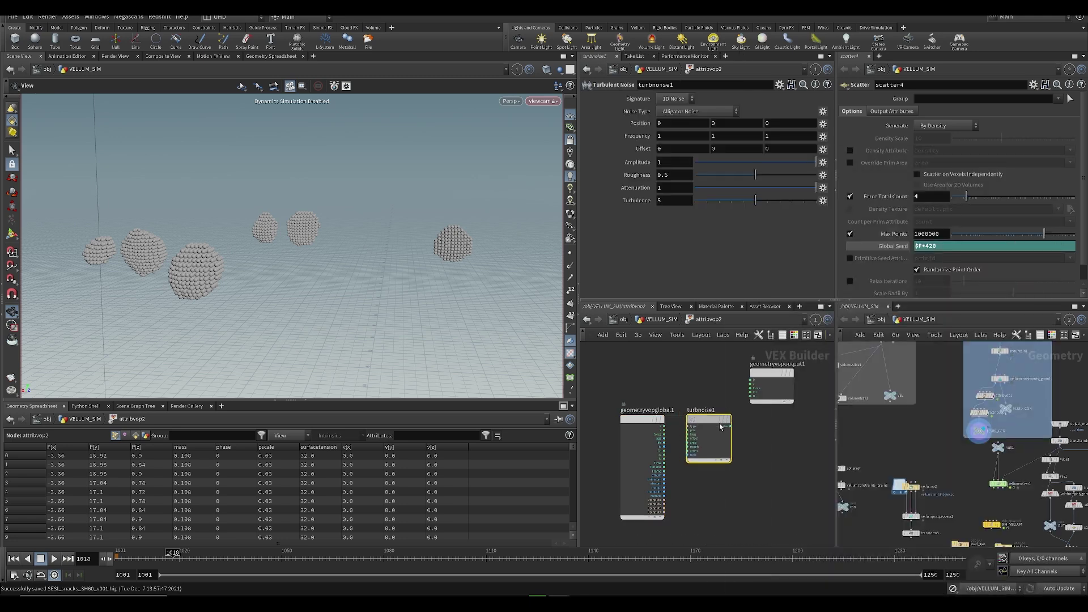
- Wire P through the Turbulent Noise position input into the v output, with the noise signature set to 3D Noise
scroll(666, 428, up, 3)
drag(746, 457, 664, 429)
scroll(722, 381, down, 3)
middle_drag(771, 398, 690, 440)
scroll(690, 440, up, 5)
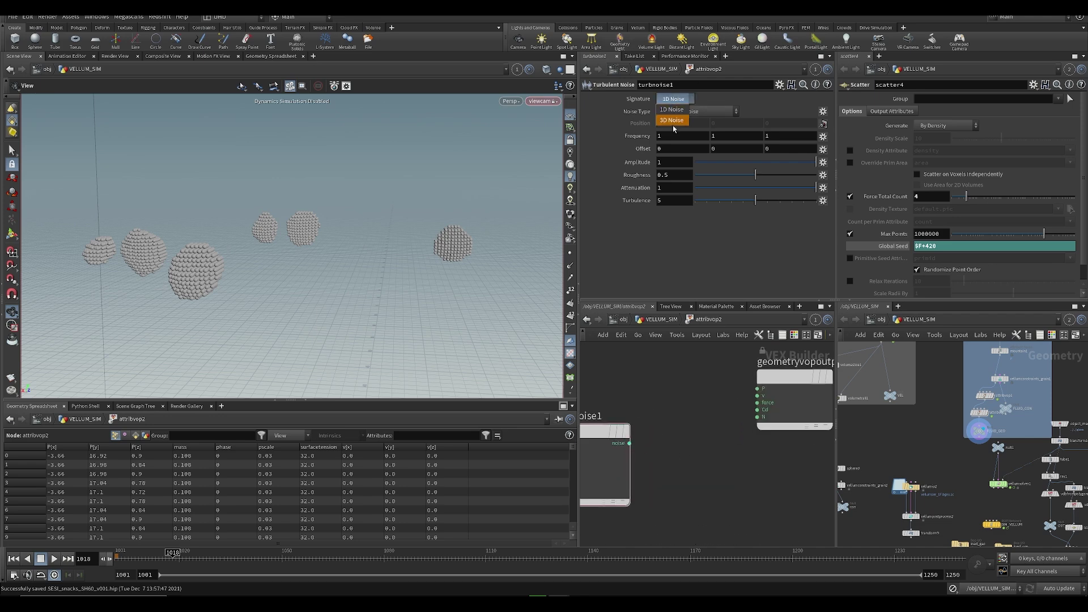
middle_drag(617, 350, 662, 347)
click(676, 440)
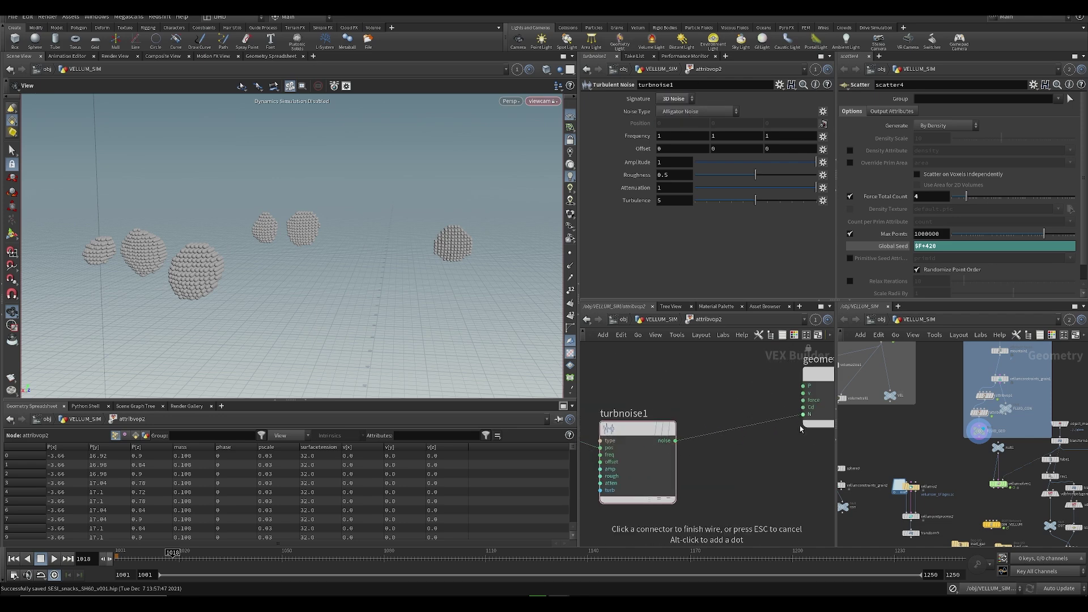
click(804, 394)
- Promote the type, frequency, offset, amplitude and roughness inputs of turbnoise1 to parameters of the Attribute VOP
scroll(754, 460, down, 1)
middle_drag(727, 460, 744, 437)
scroll(623, 426, up, 3)
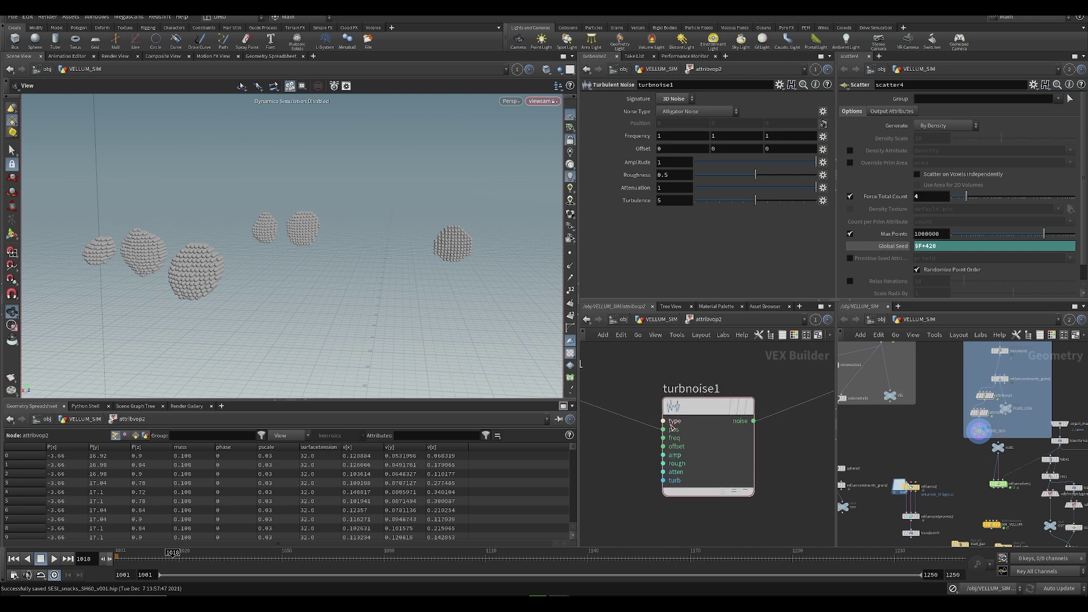
right_click(664, 420)
click(686, 413)
right_click(664, 438)
click(685, 413)
right_click(663, 446)
click(686, 413)
right_click(663, 454)
click(686, 413)
right_click(663, 463)
click(686, 414)
- Rewire the turbnoise1 output from v to the force input of the geometry output and save the scene
scroll(705, 413, down, 3)
middle_drag(821, 368, 734, 409)
scroll(735, 411, up, 3)
key(ctrl+s)
click(740, 434)
scroll(705, 479, down, 3)
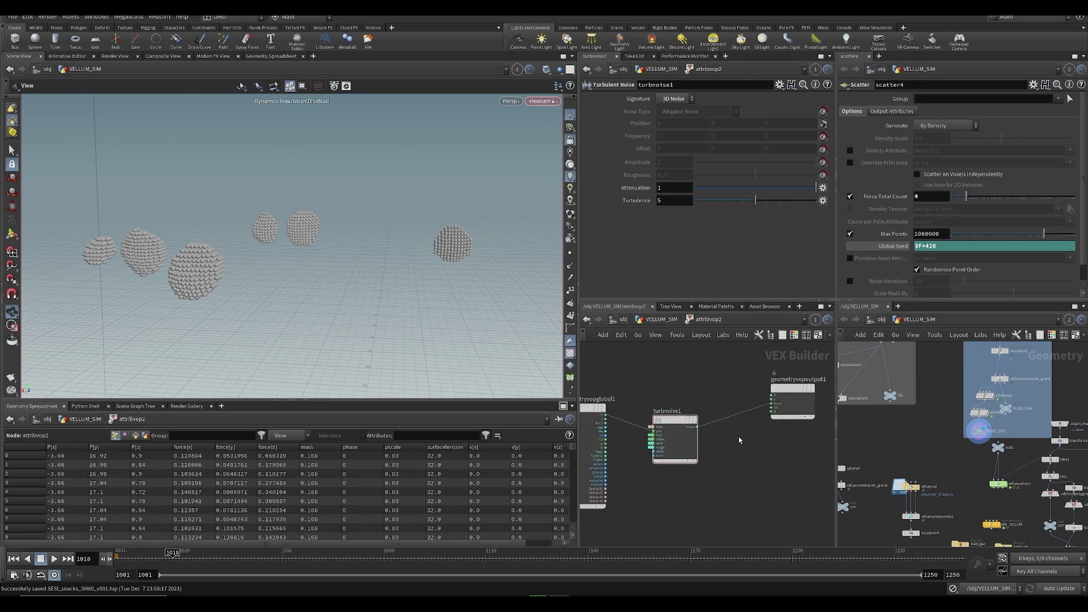
key(u)
key(ctrl+s)
scroll(648, 270, down, 1)
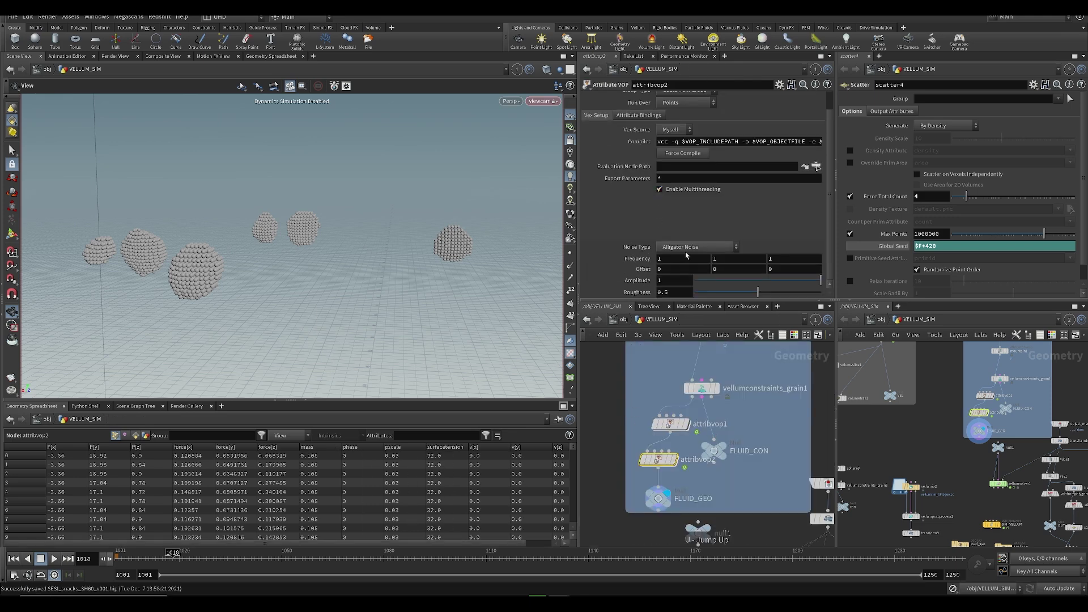
double_click(667, 461)
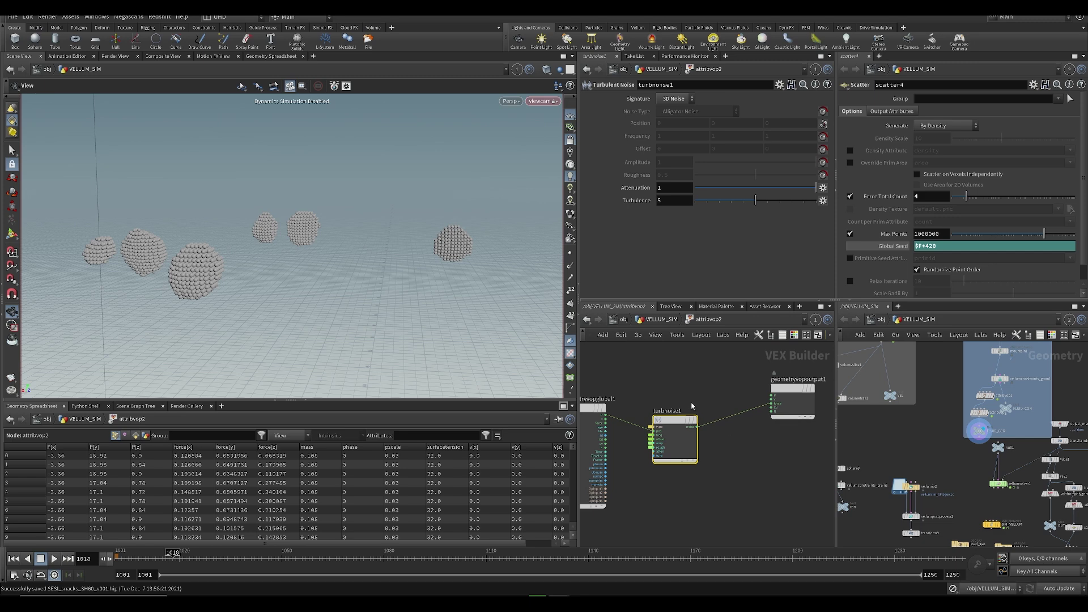
scroll(693, 405, up, 1)
scroll(697, 401, down, 2)
middle_drag(697, 402, 633, 409)
drag(712, 399, 767, 429)
key(Tab)
text(vtf)
click(764, 151)
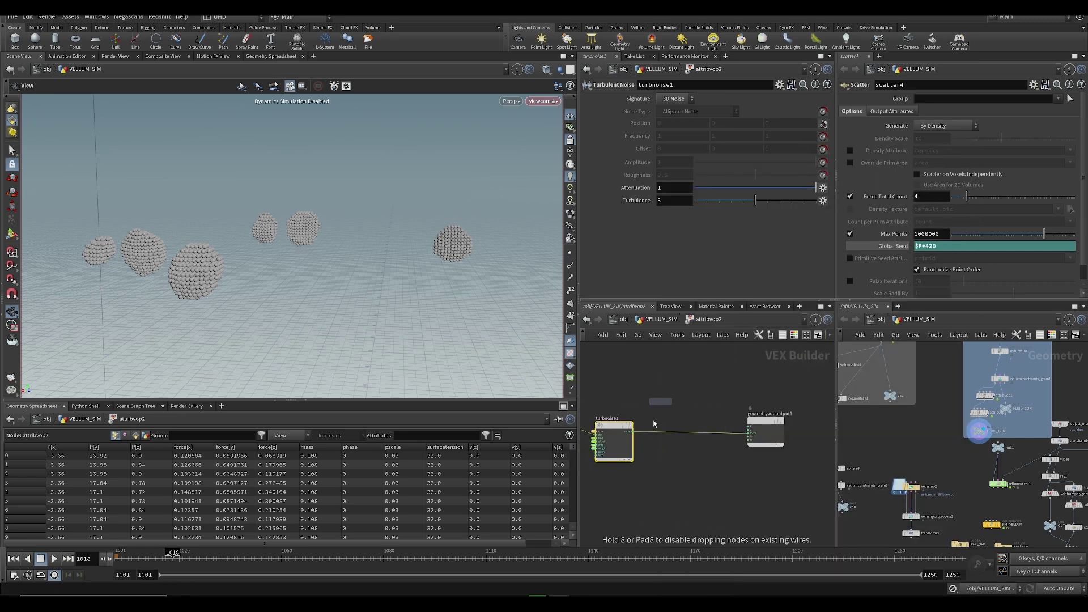
scroll(666, 388, up, 2)
click(672, 347)
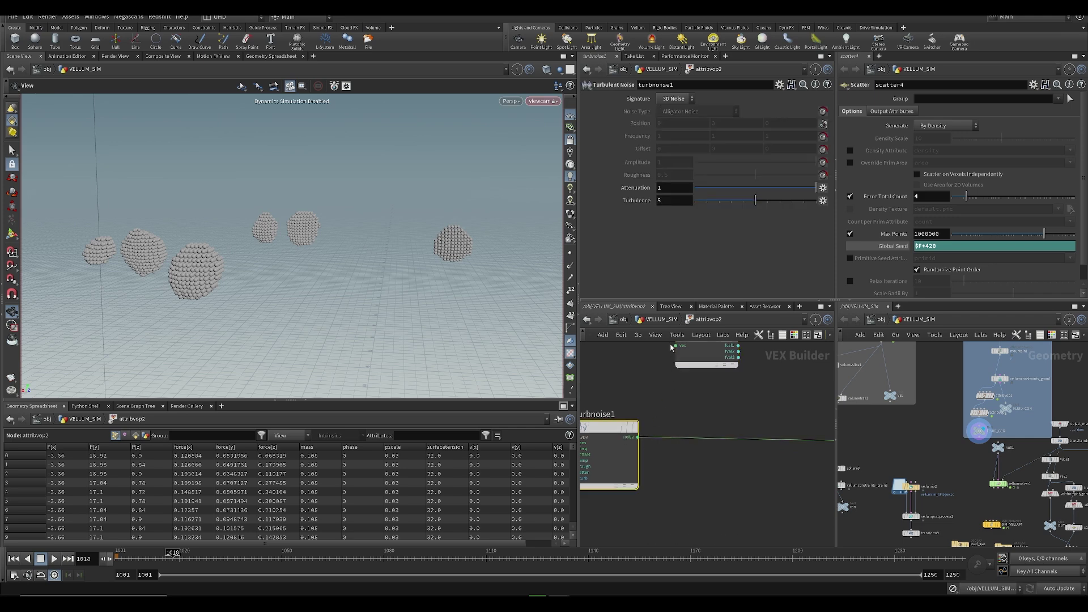
- Add a Length node, feed it the noise output and connect its result to Cd to visualise the noise
key(Tab)
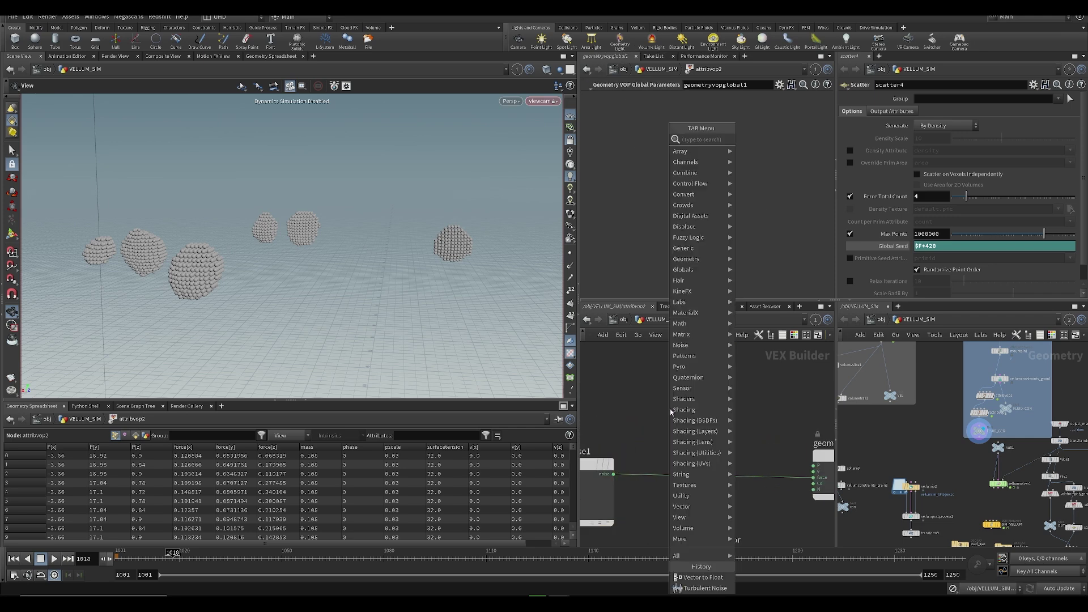
text(leng)
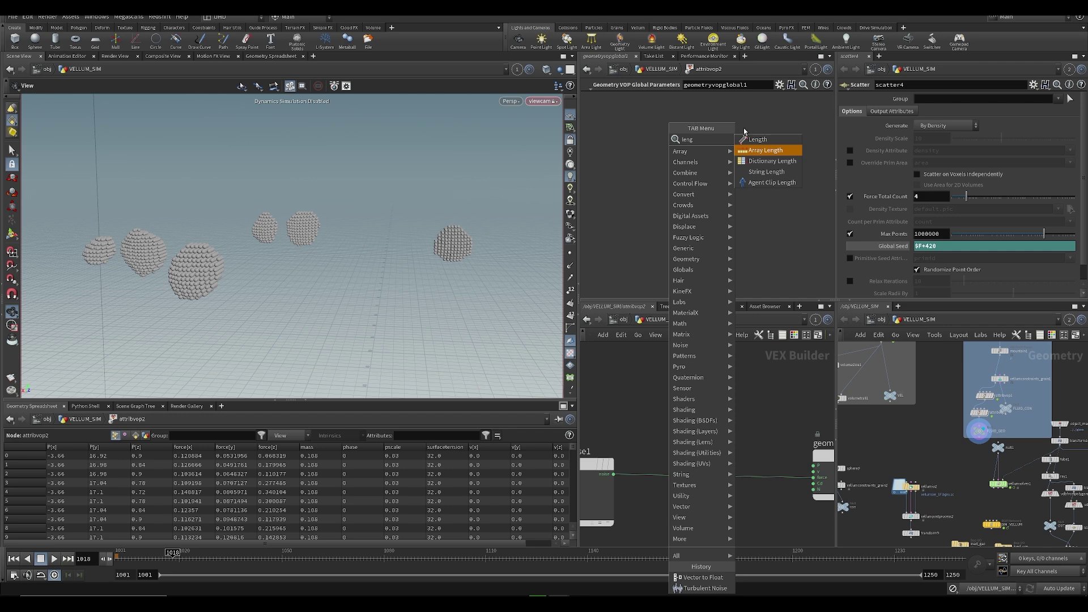
key(Return)
click(677, 403)
click(613, 474)
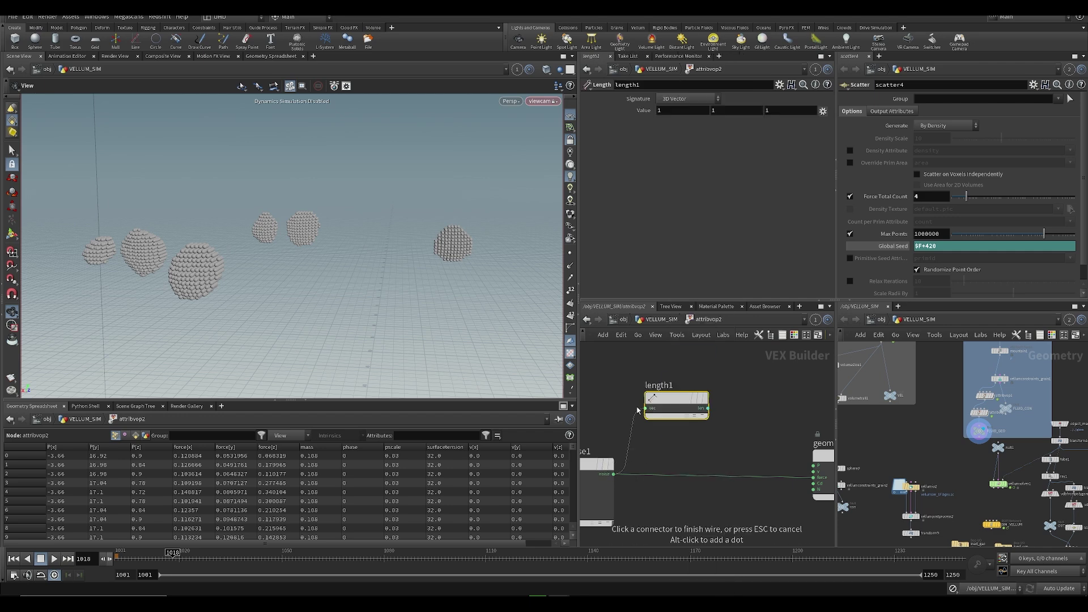
click(646, 408)
click(707, 408)
click(815, 483)
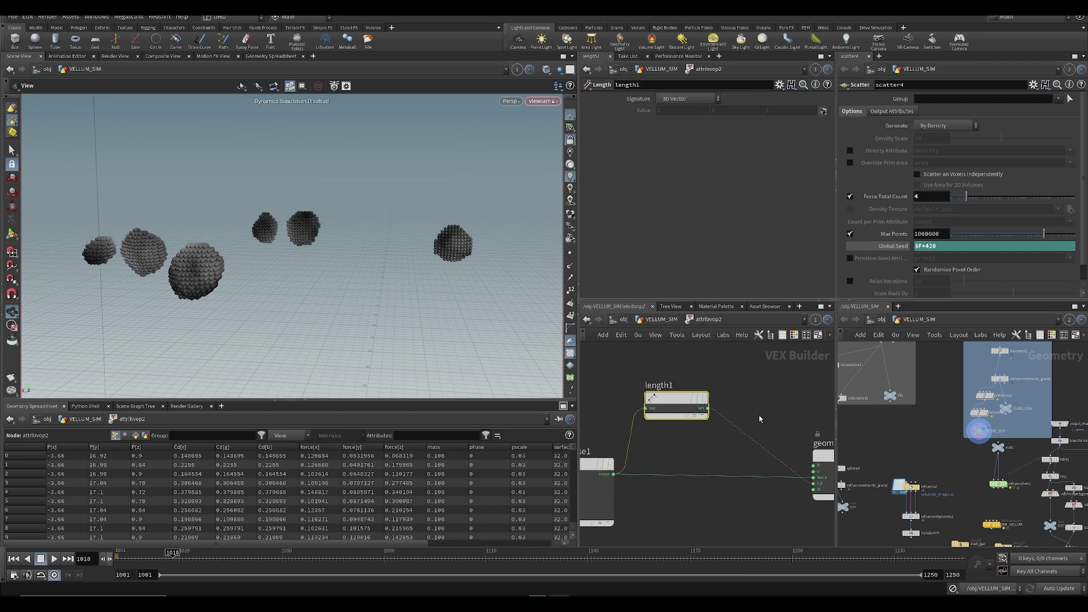
- Set the attribvop2 noise frequency to 5.8 on all axes, amplitude to 1.4 and roughness to 0.33, and save the scene
key(u)
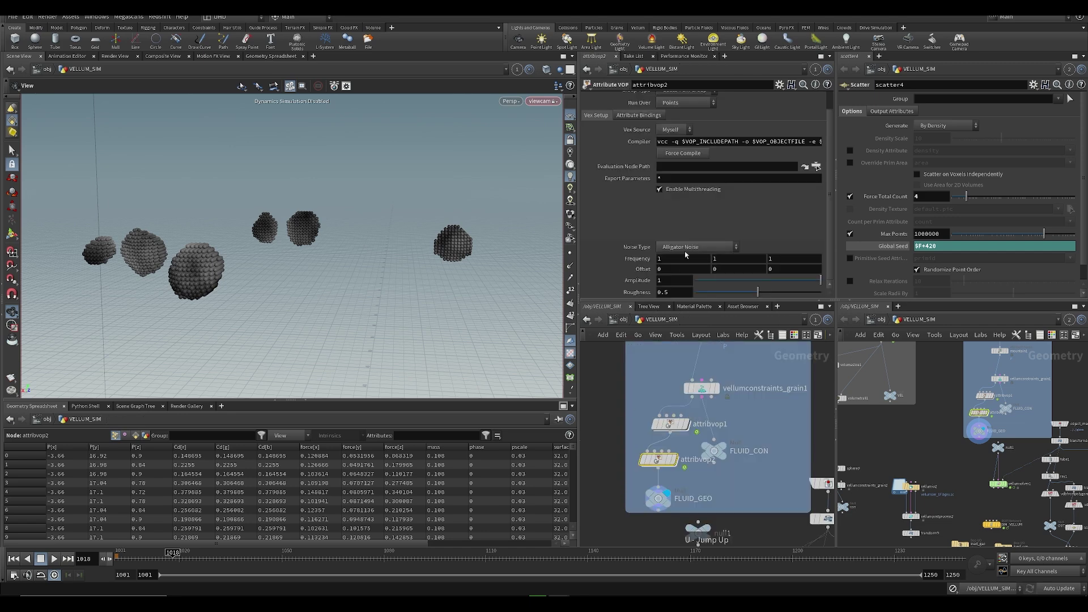
middle_drag(629, 262, 666, 266)
key(ctrl+s)
drag(758, 292, 737, 292)
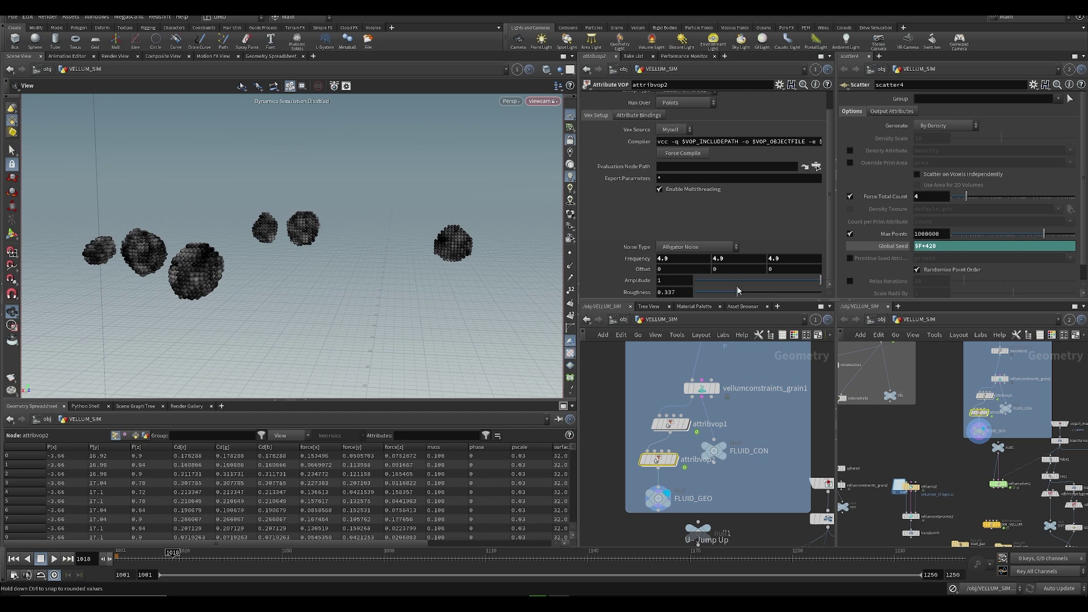
middle_drag(648, 260, 652, 284)
key(ctrl+s)
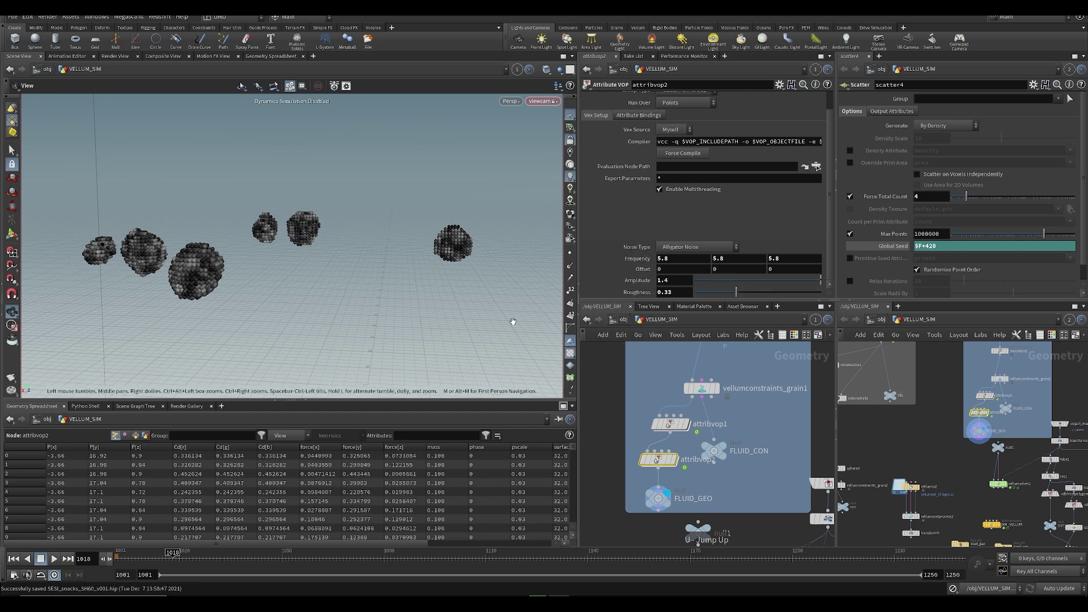
scroll(387, 293, down, 2)
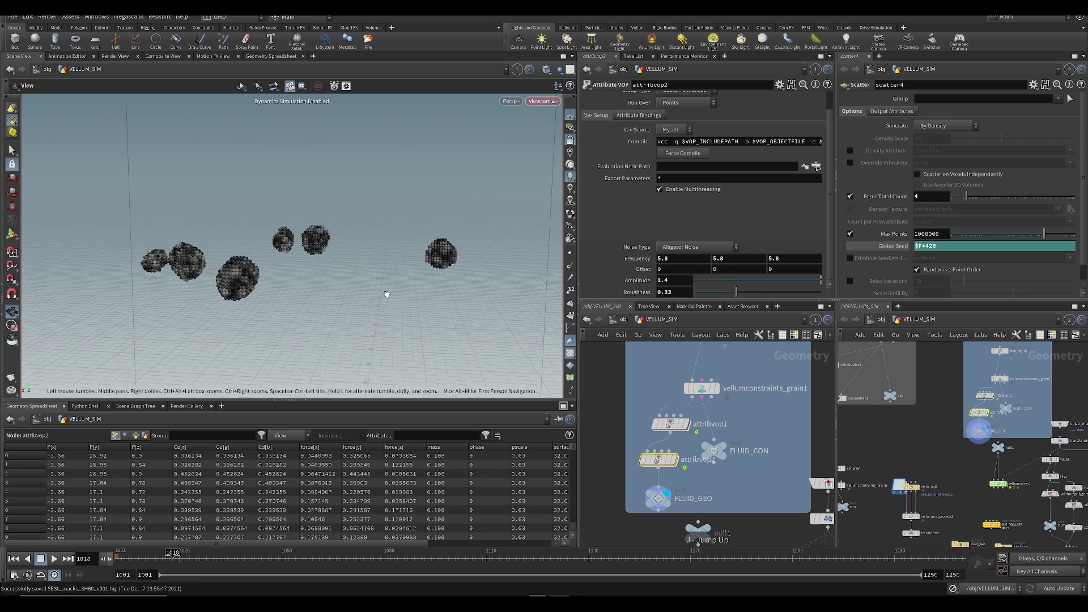
- Cut the wire from the Length node to Cd in attribvop2 and save the scene
double_click(664, 461)
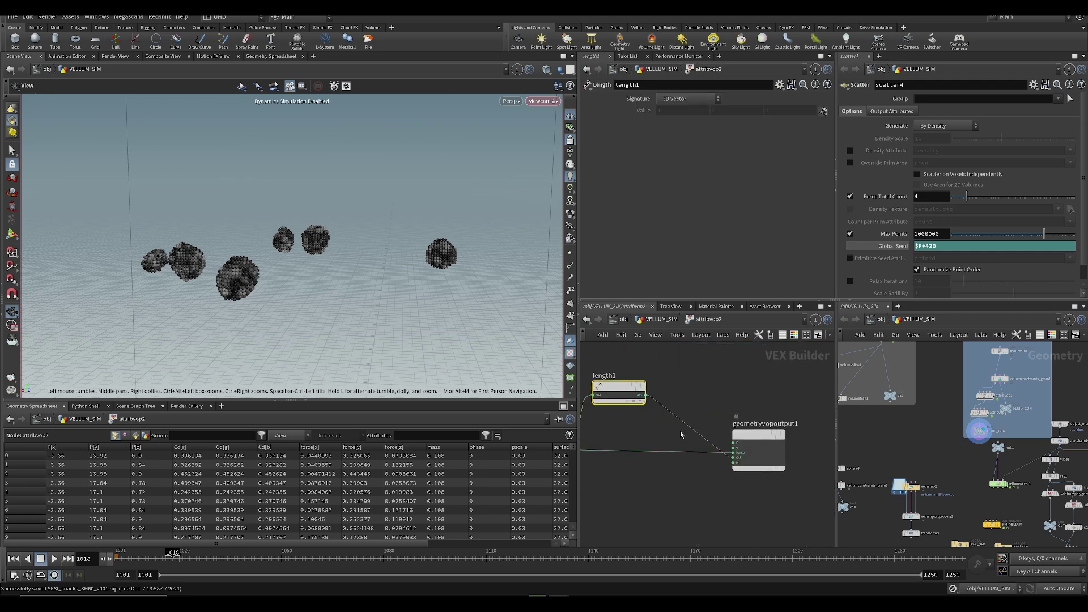
key(y)
drag(684, 414, 663, 427)
middle_drag(663, 427, 700, 347)
key(ctrl+s)
scroll(662, 458, down, 5)
key(u)
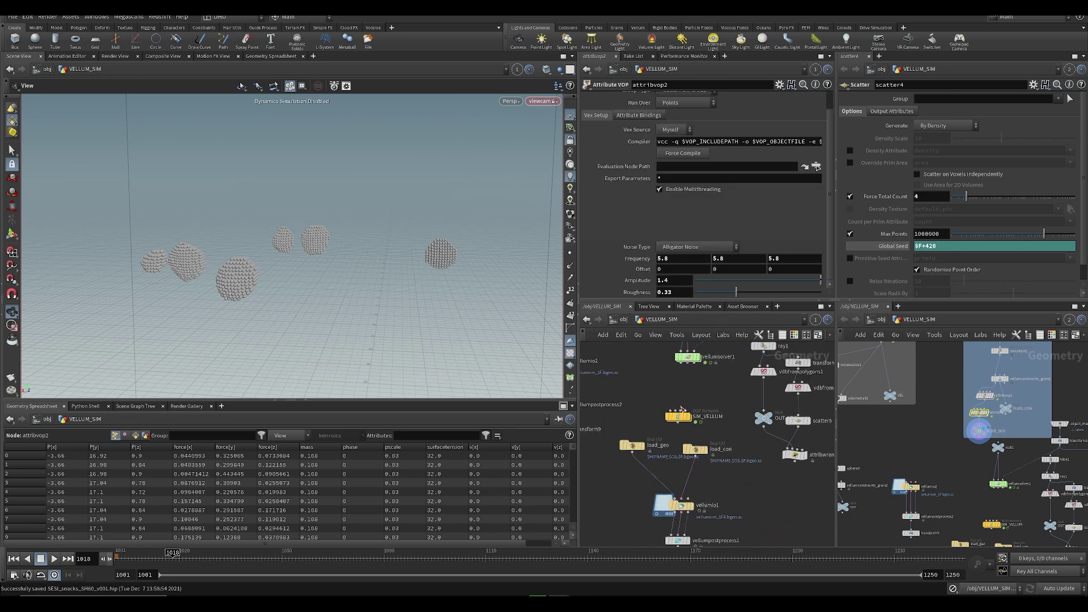
- Open SIM_VELLUM, play the first frames of the simulation and rewind to frame 1001
double_click(680, 418)
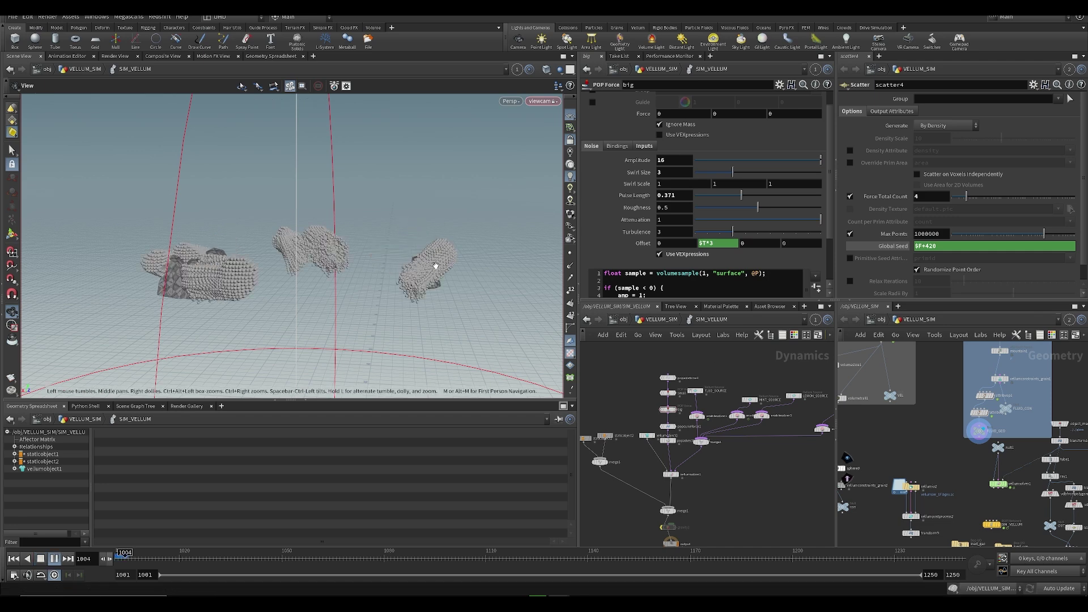
key(Escape)
key(ctrl+Left)
scroll(958, 442, up, 2)
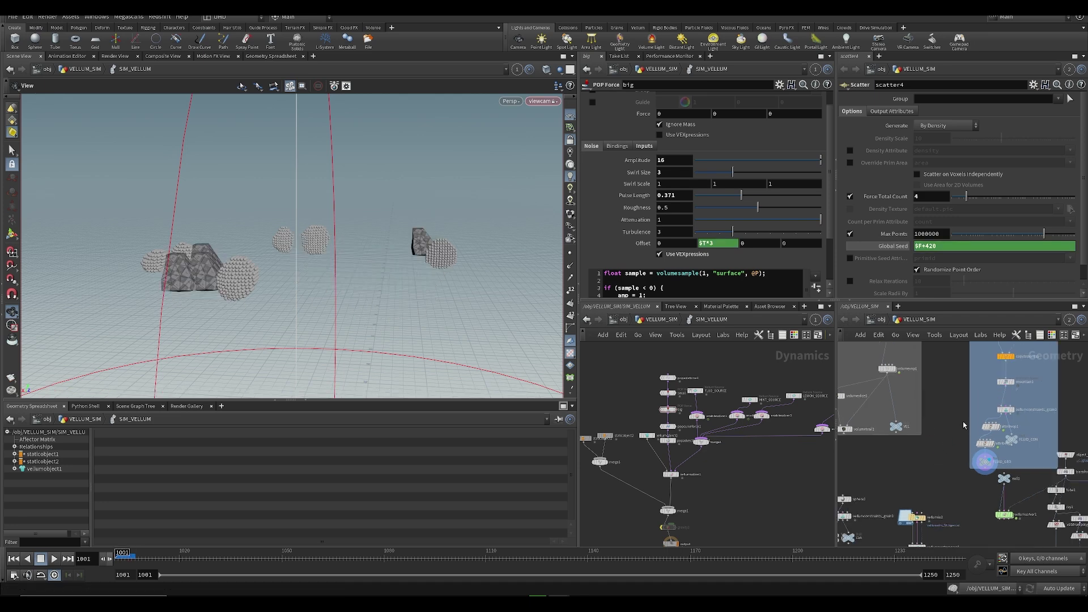
- Set the attribvop2 noise amplitude to 12 and replay the first frames of the simulation
click(990, 447)
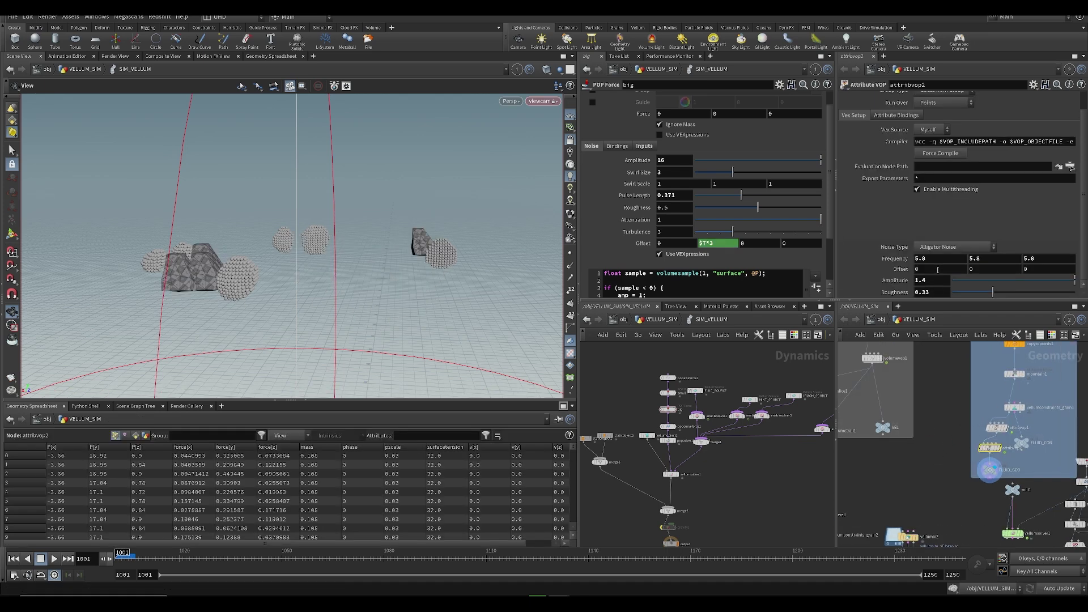
text(2)
key(Return)
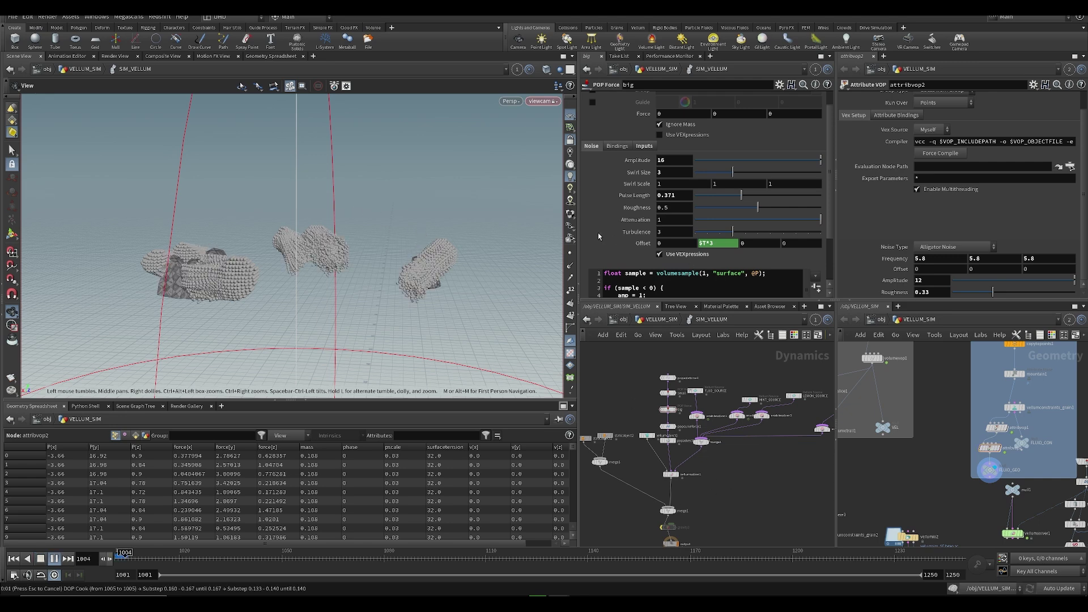
key(ctrl+Up)
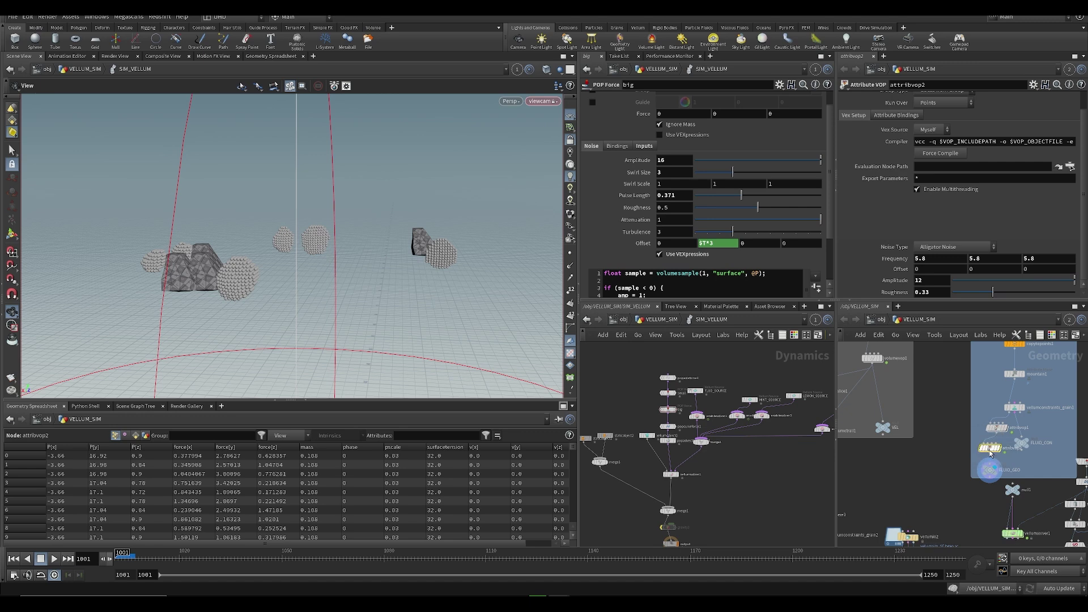
- Cut the noise wire to force in attribvop2, connect the noise output to v instead and replay the simulation
double_click(990, 448)
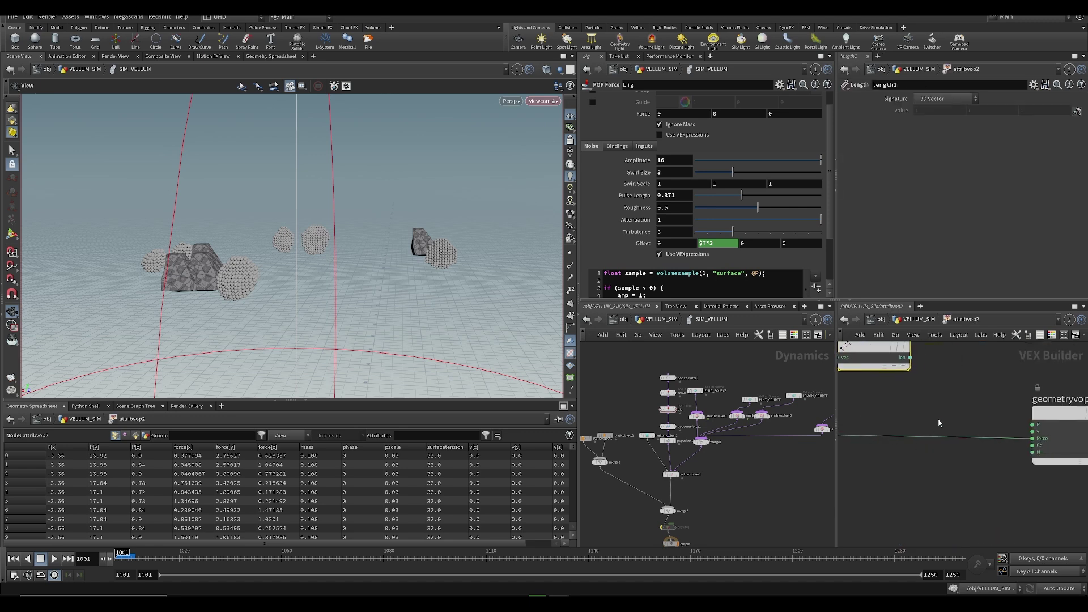
scroll(947, 425, down, 3)
key(y)
drag(950, 423, 975, 472)
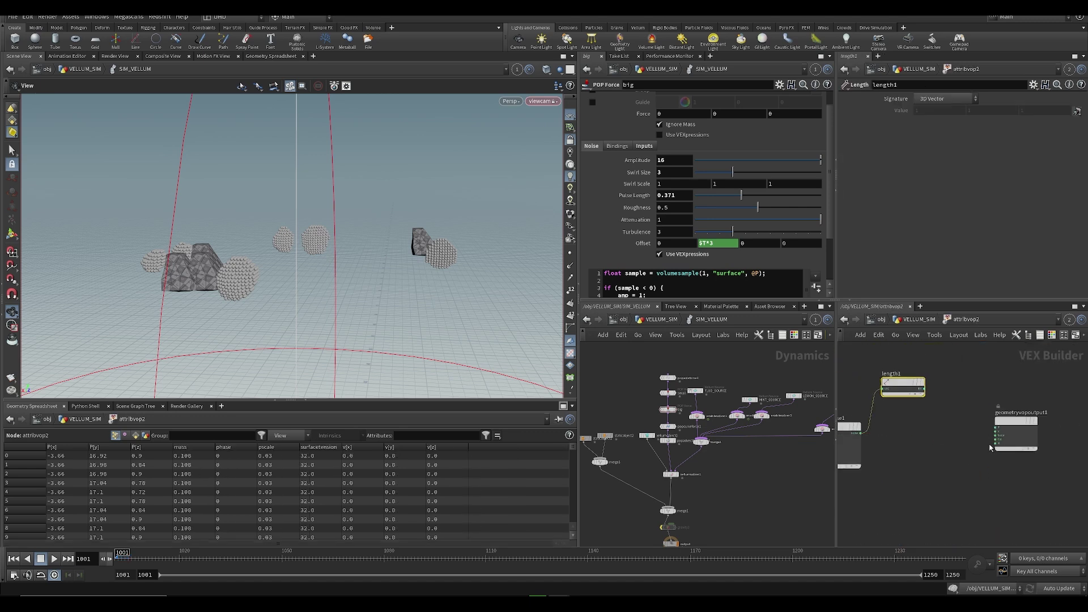
scroll(991, 437, up, 4)
click(997, 414)
middle_drag(872, 445, 979, 418)
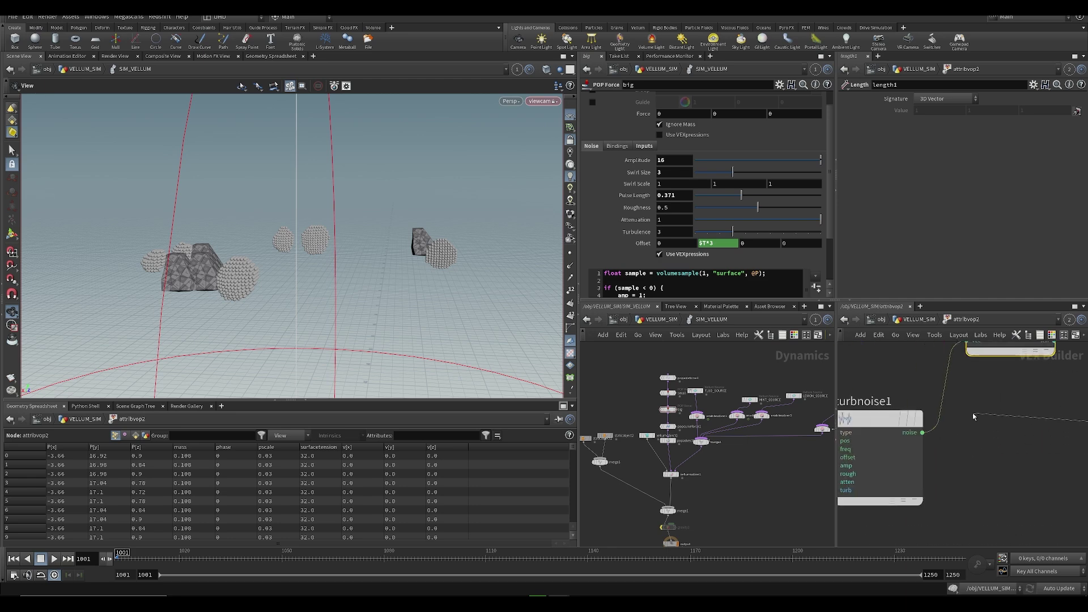
click(922, 433)
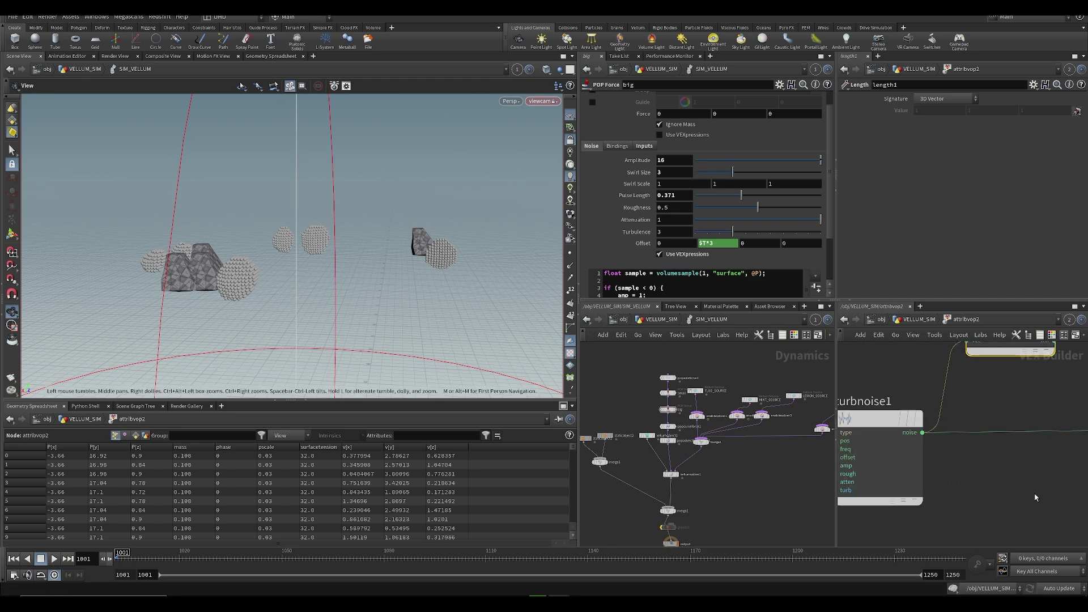
middle_drag(781, 488, 749, 493)
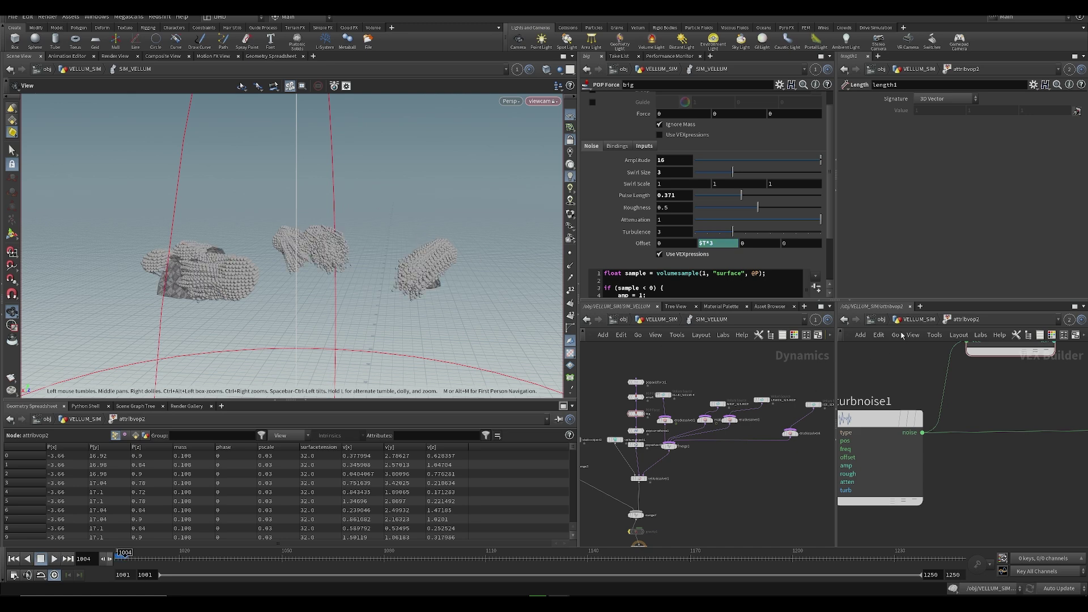
- Set the attribvop2 noise amplitude to 50 and replay the first frames of the simulation
key(ctrl+Up)
click(914, 321)
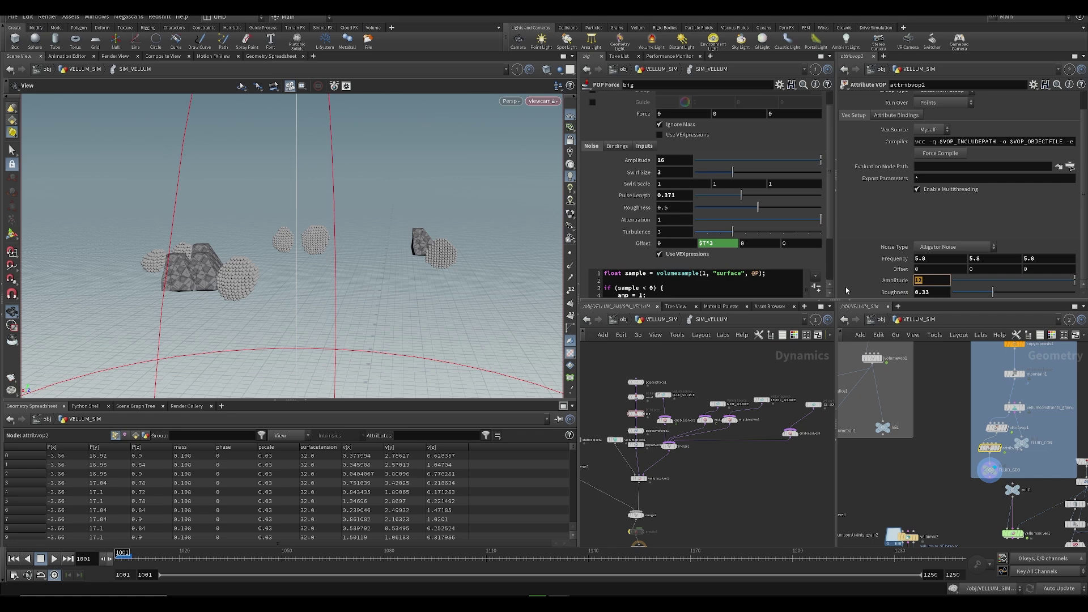
text(50)
key(Return)
key(Up)
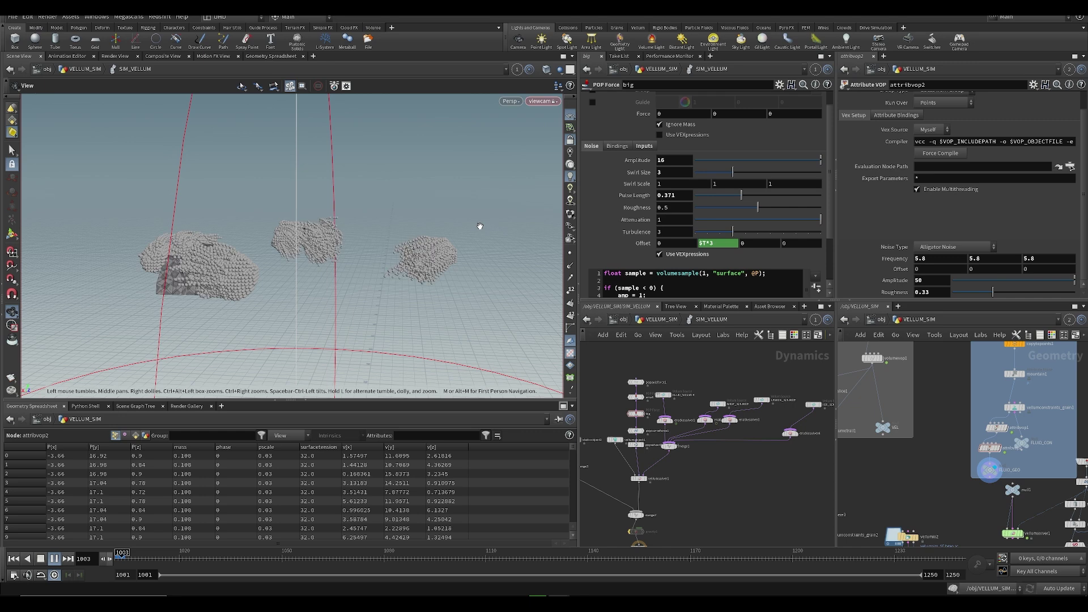
key(Up)
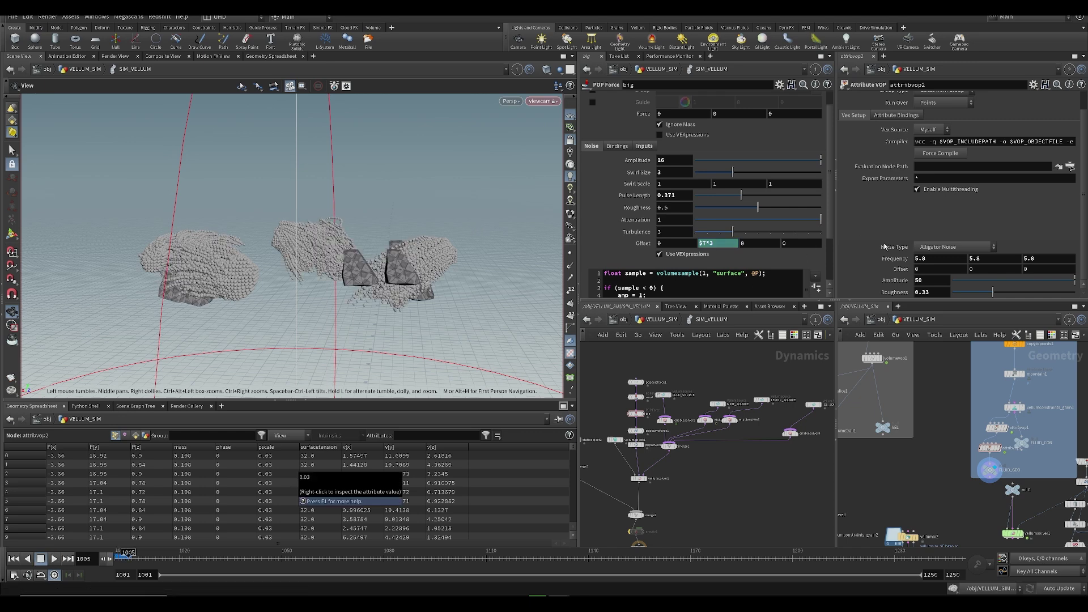
- Set the attribvop2 noise frequency to 12 on all axes, raise its roughness to about 0.45, save the scene and replay
key(ctrl+Up)
drag(931, 259, 883, 267)
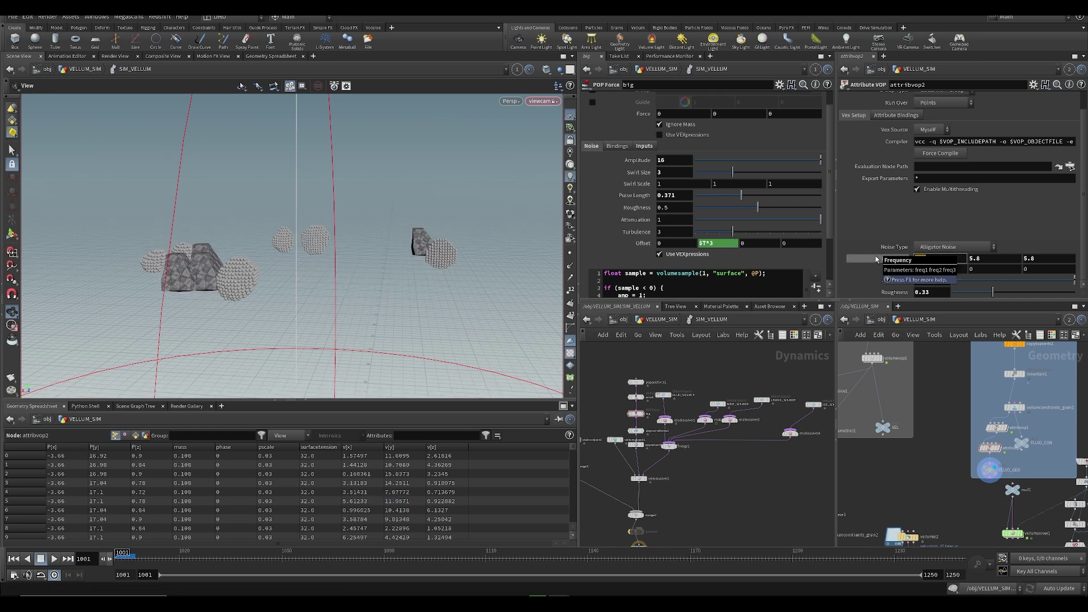
text(12)
key(Return)
key(ctrl+s)
key(Up)
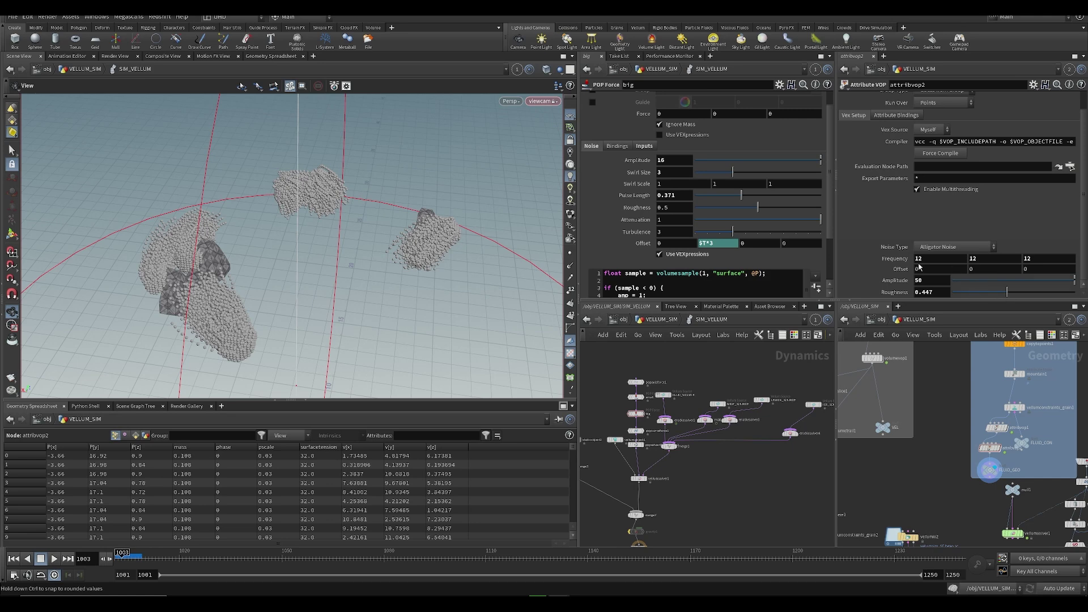
- Set the attribvop2 noise amplitude to 30 and replay the opening frames, checking the fluid and solids from several angles
double_click(929, 281)
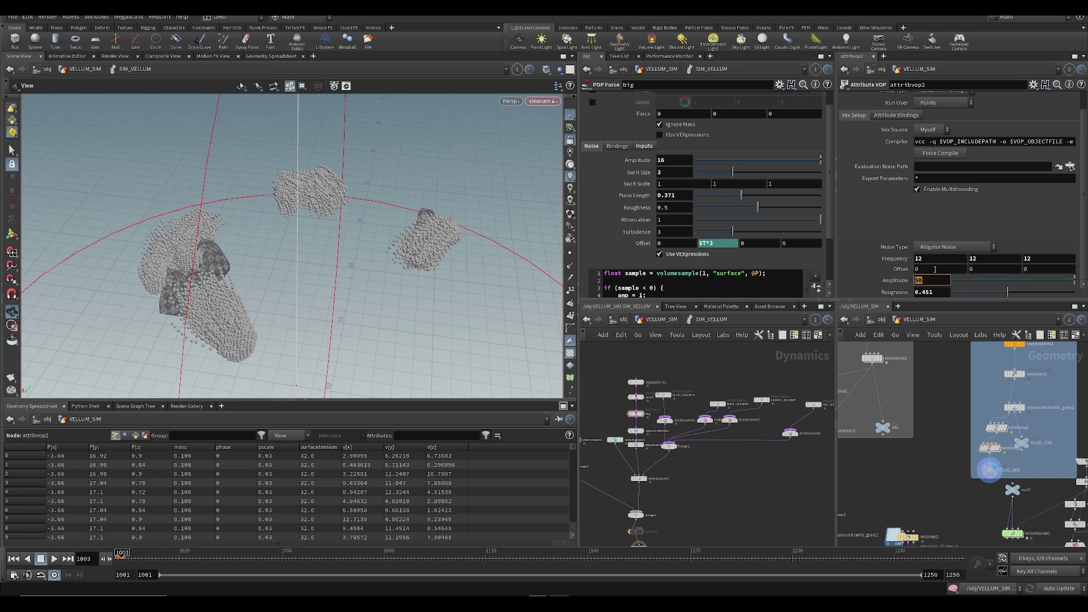
drag(342, 260, 333, 177)
right_drag(333, 177, 369, 272)
key(ctrl+Up)
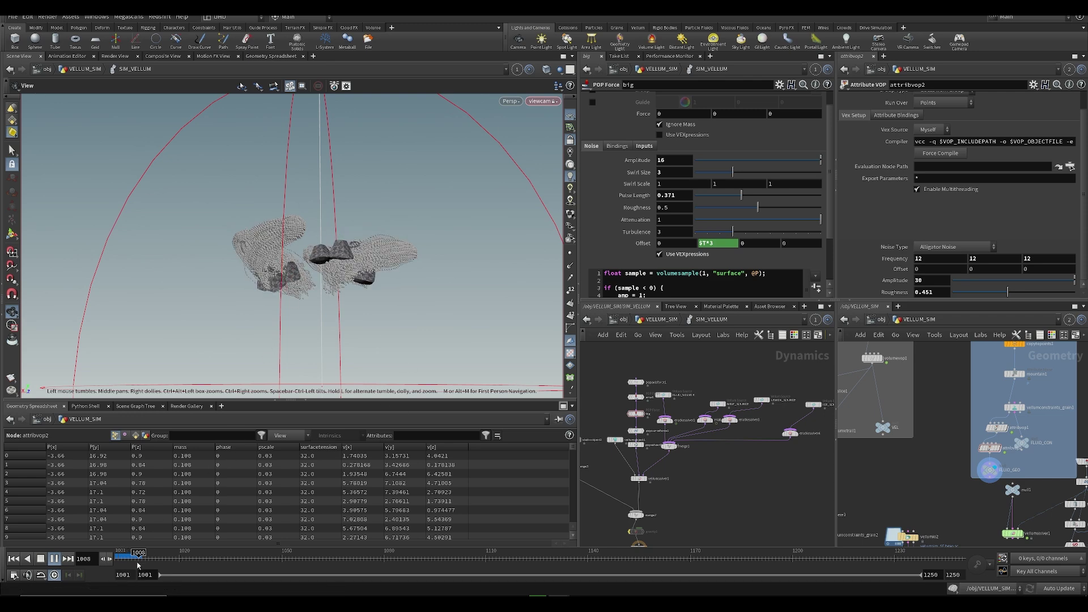
drag(285, 261, 302, 242)
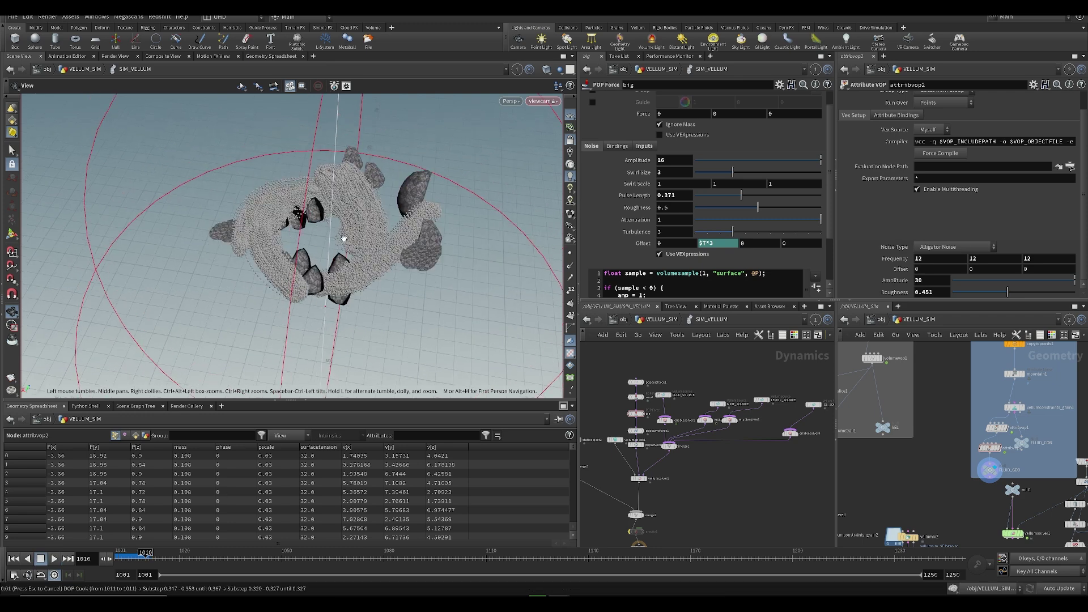
drag(346, 274, 353, 185)
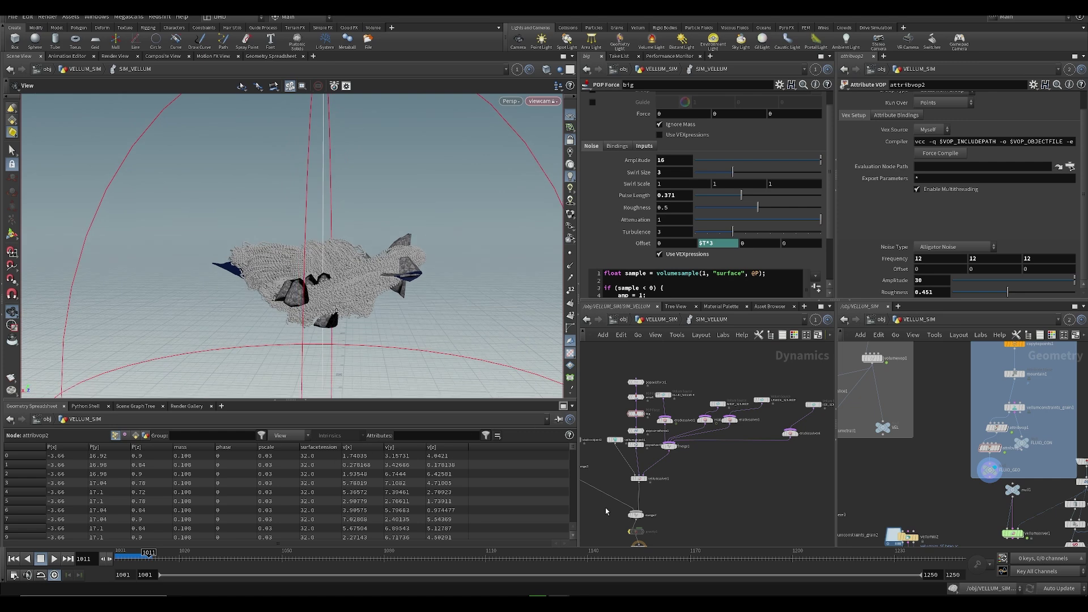
- Rewind to frame 1001 and set the velocity scale of popadvectbyvolumes1 to 6
drag(158, 558, 97, 561)
scroll(636, 444, up, 2)
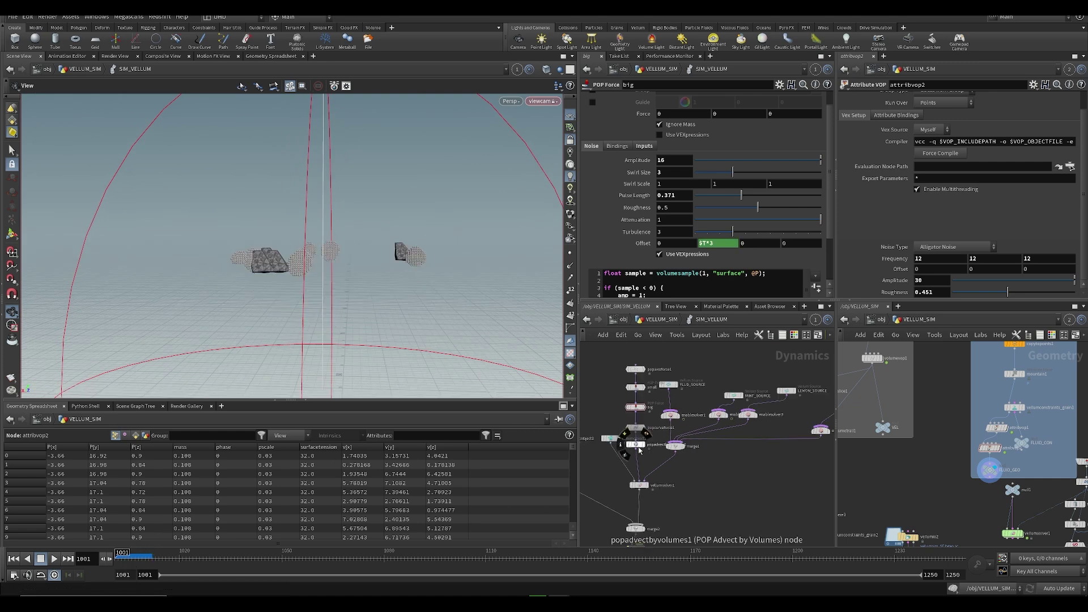
click(634, 445)
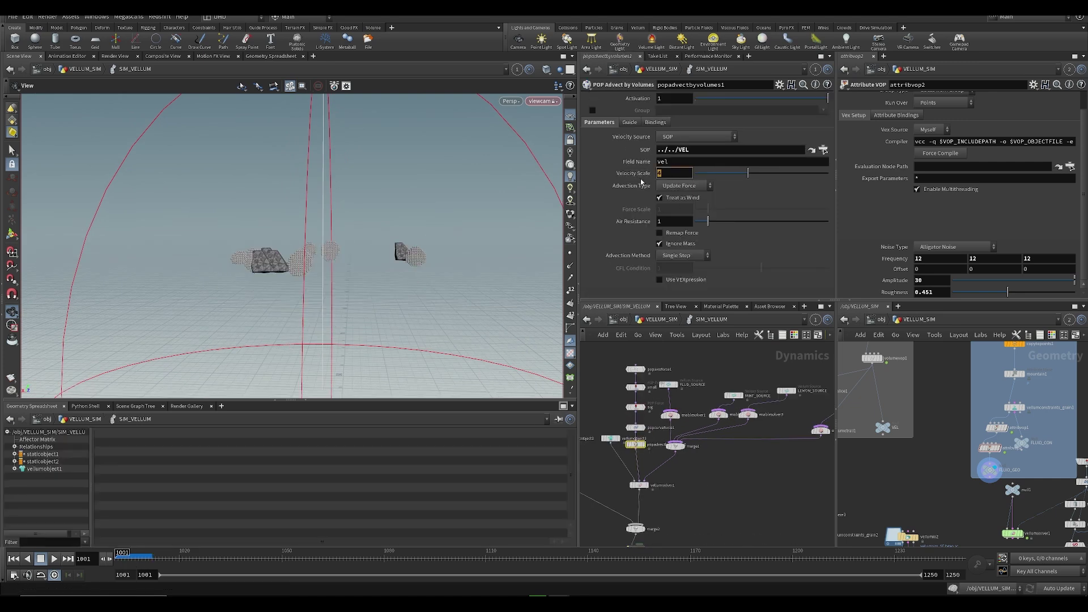
key(u)
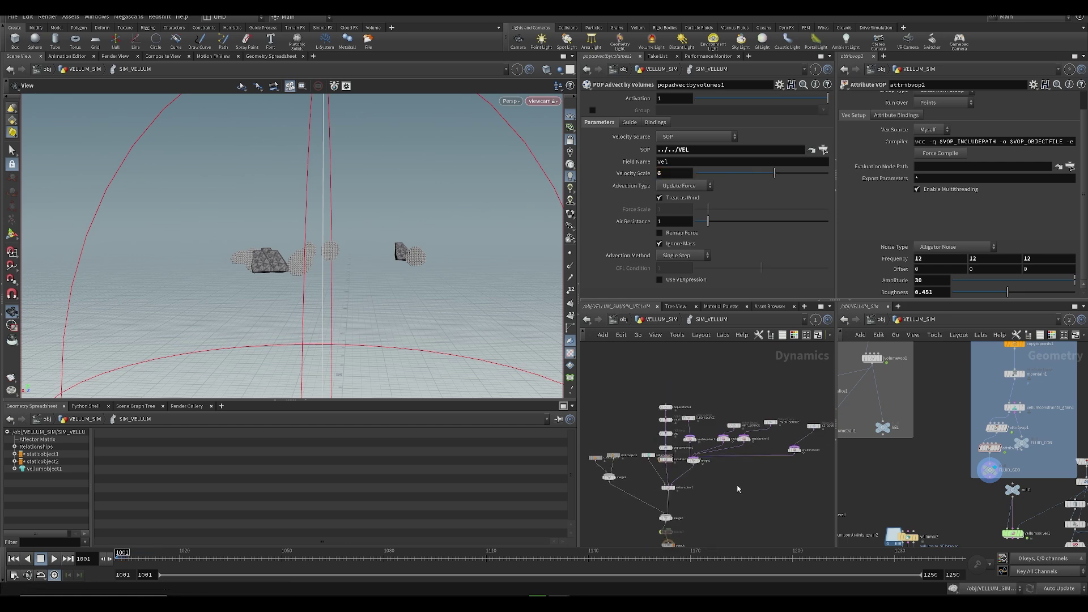
- Return to the VELLUM_SIM network, save the scene and cache the simulation to disk with vellumio1
drag(649, 492, 683, 507)
middle_drag(683, 498, 655, 431)
key(ctrl+s)
click(656, 176)
click(647, 192)
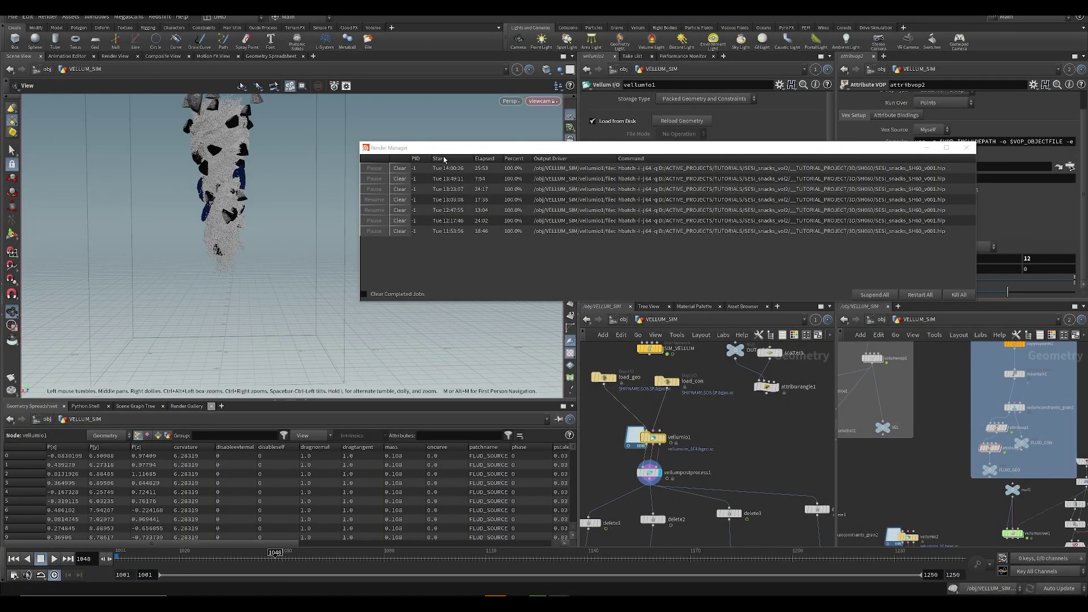
- Uncover the viewport, review the cached simulation and save the scene
drag(447, 153, 642, 153)
drag(391, 204, 295, 191)
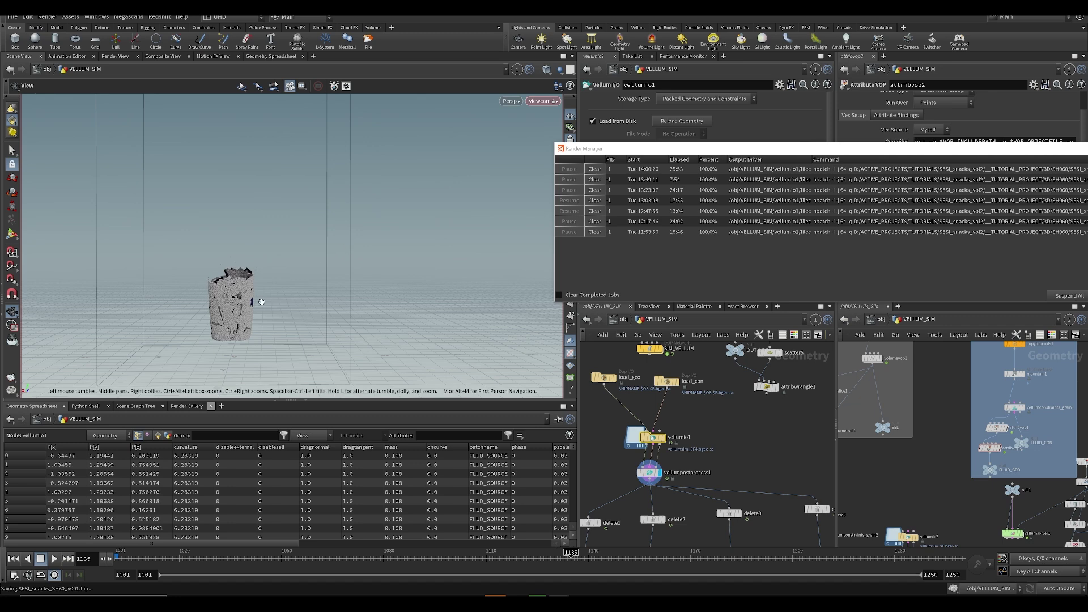
key(ctrl+s)
- Show the glass from transform10 as a wireframe template around the cached simulation
scroll(303, 275, up, 2)
middle_drag(727, 342, 665, 435)
scroll(658, 429, down, 1)
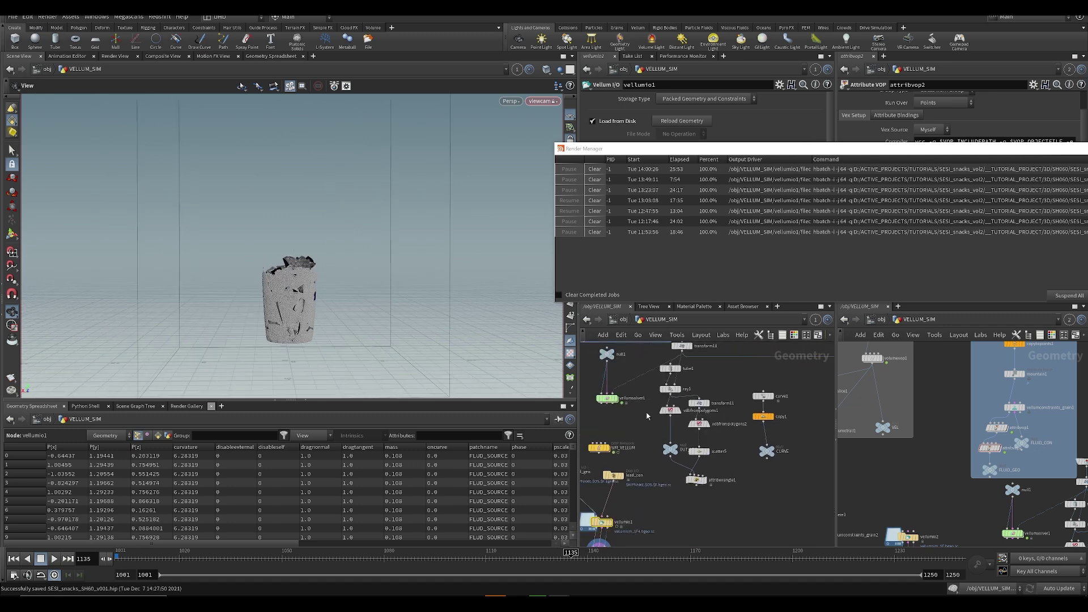
middle_drag(682, 377, 691, 464)
click(661, 404)
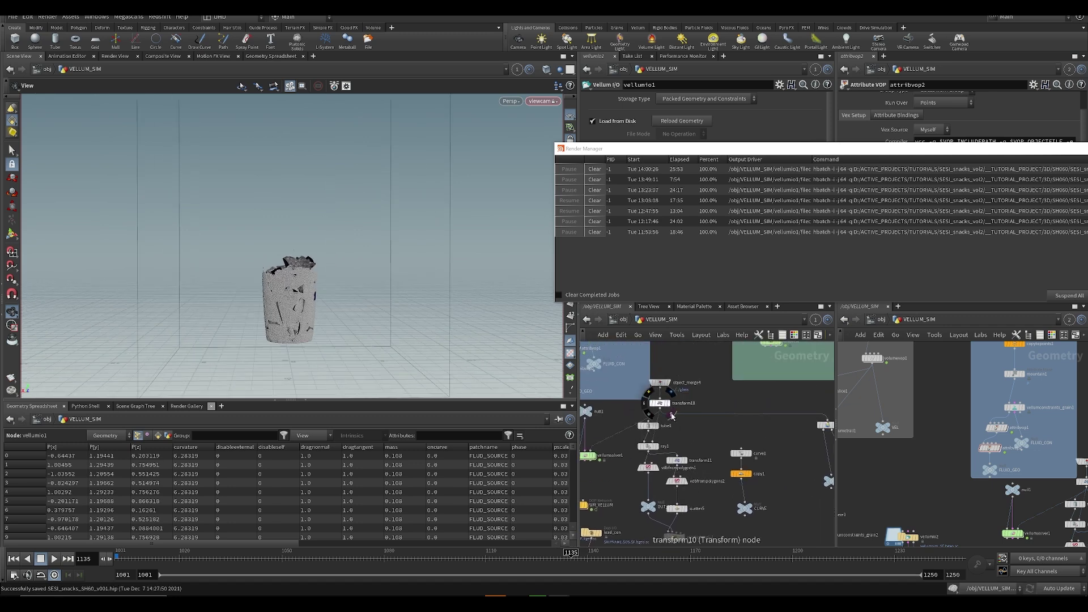
drag(298, 285, 302, 283)
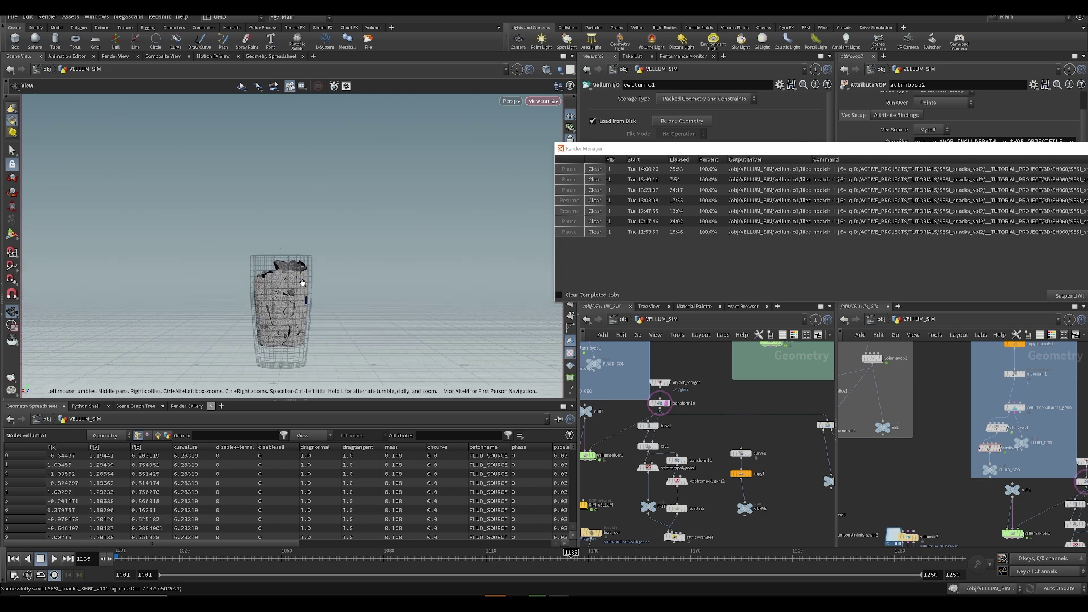
- Create a viewport flipbook of the glass filling and examine the splash around frame 1097 up close
click(11, 377)
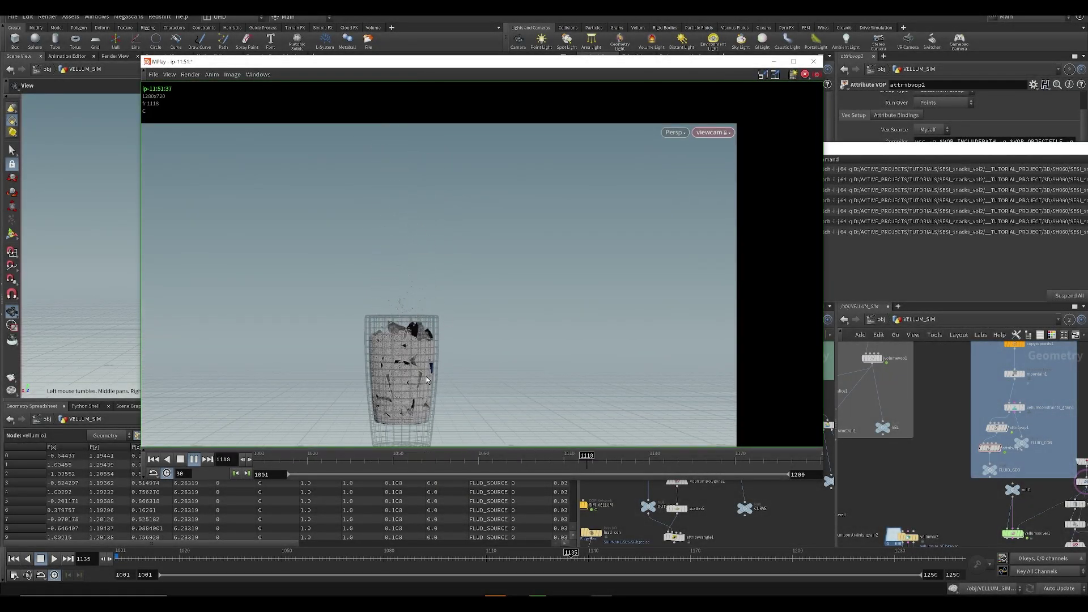
mouse_move(348, 463)
mouse_down()
mouse_move(543, 485)
mouse_move(510, 503)
mouse_move(527, 499)
mouse_up()
scroll(420, 288, up, 5)
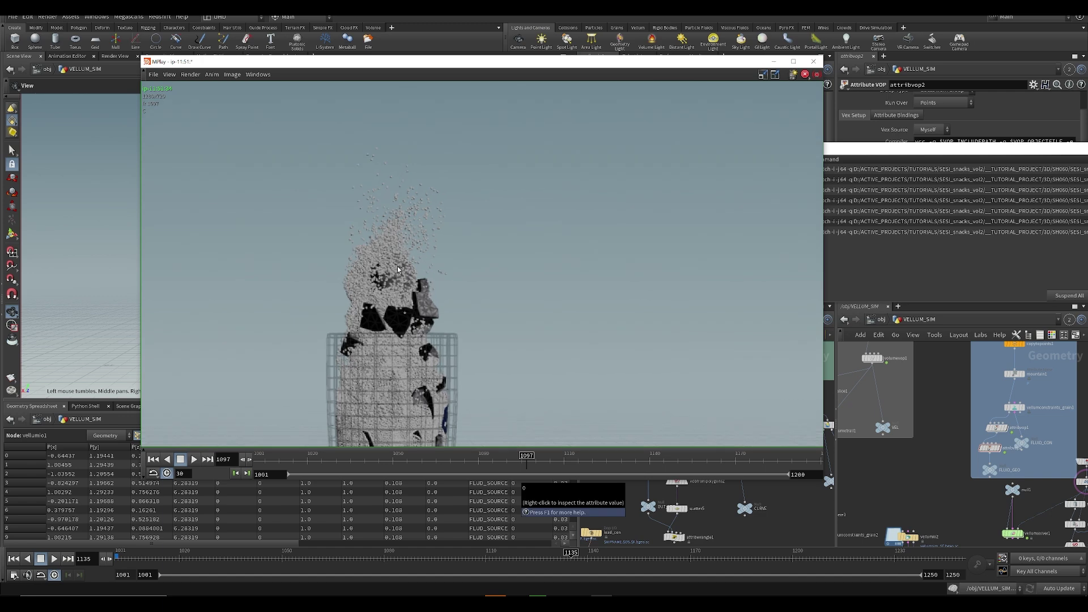
scroll(419, 288, down, 5)
key(Up)
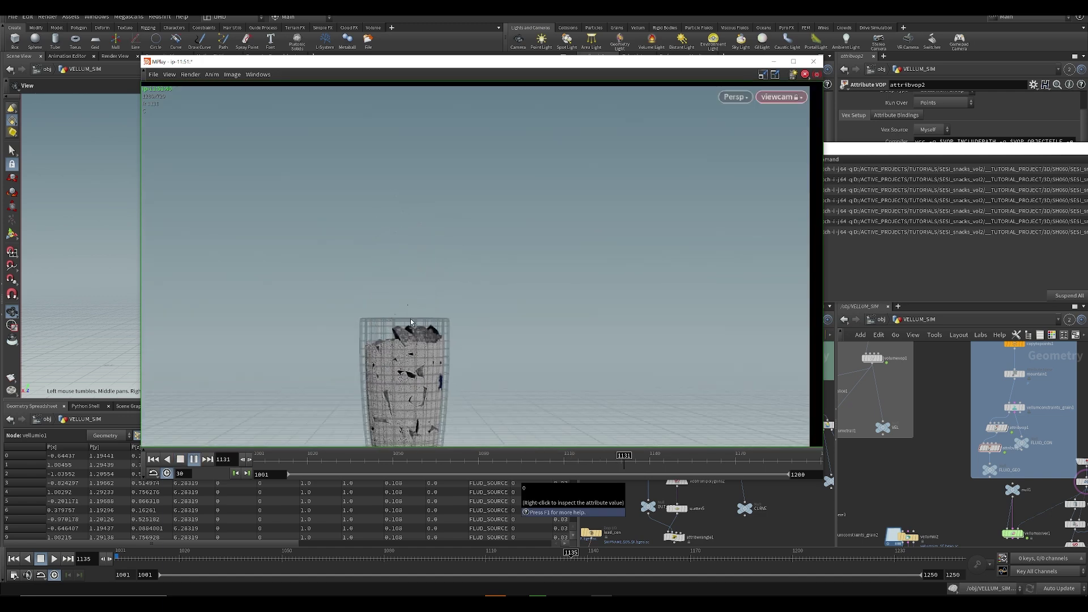
- Scrub and replay the flipbook, examining how the fluid and ice spill above the glass rim and settle
drag(518, 460, 412, 461)
middle_drag(452, 357, 449, 419)
scroll(451, 405, down, 1)
key(Up)
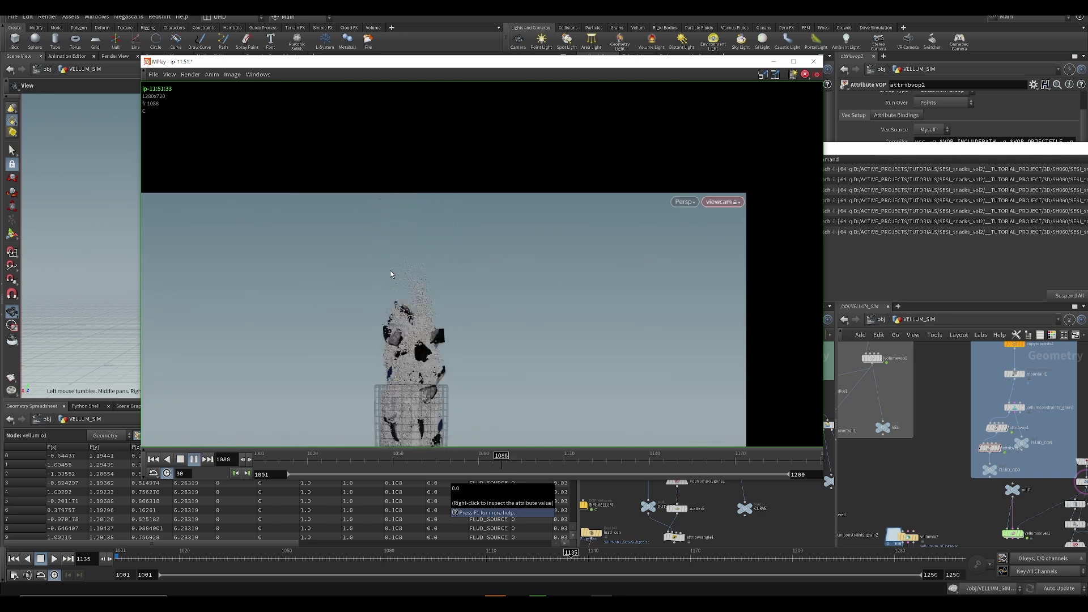
key(Up)
scroll(449, 335, up, 2)
scroll(449, 334, up, 2)
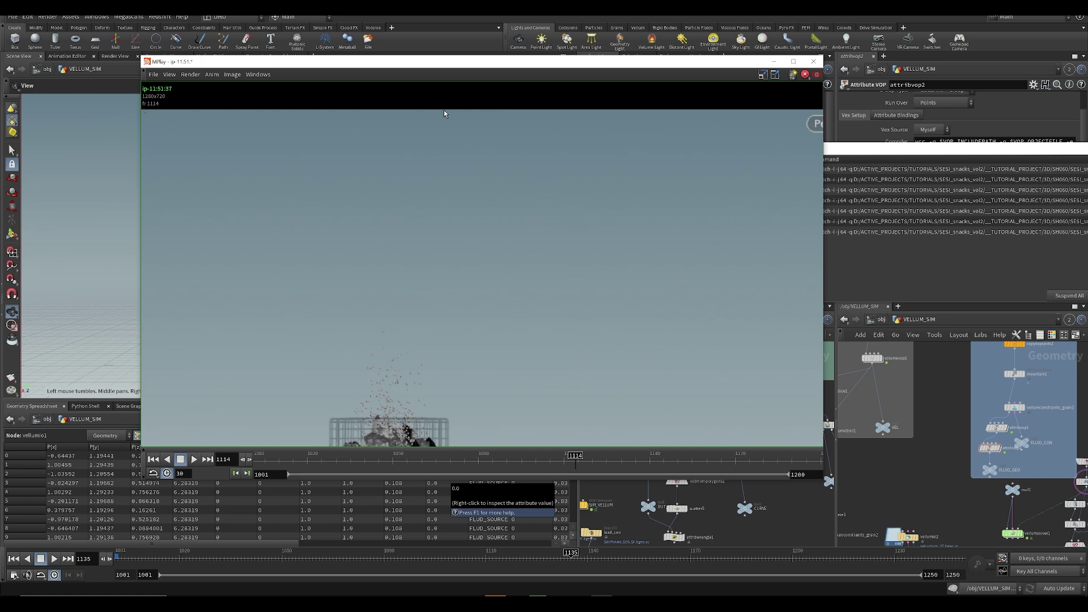
middle_drag(481, 403, 466, 309)
scroll(466, 308, down, 6)
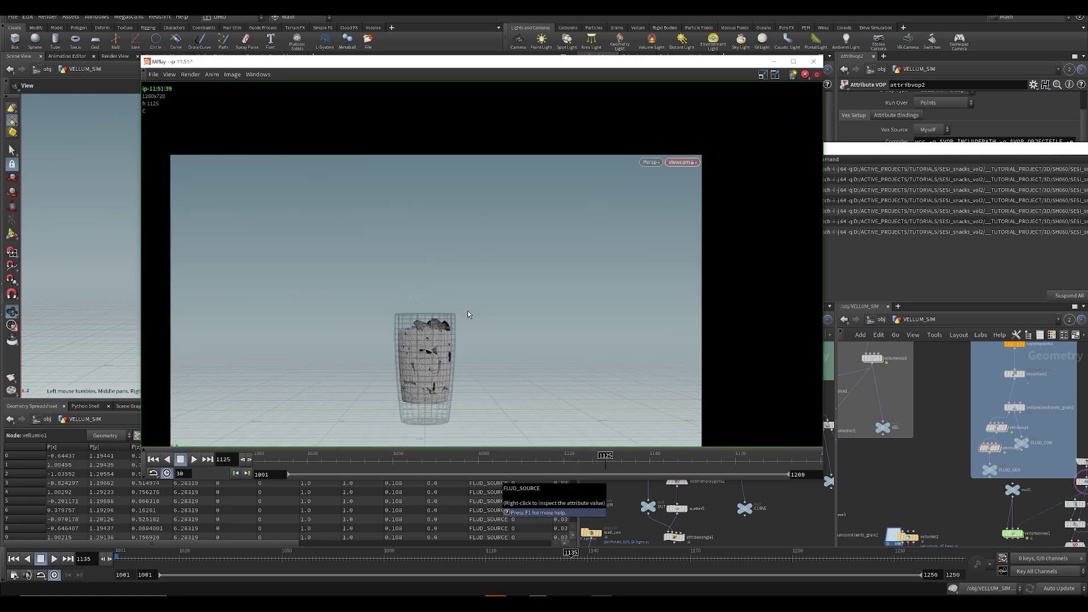
key(Up)
scroll(429, 353, up, 5)
key(Up)
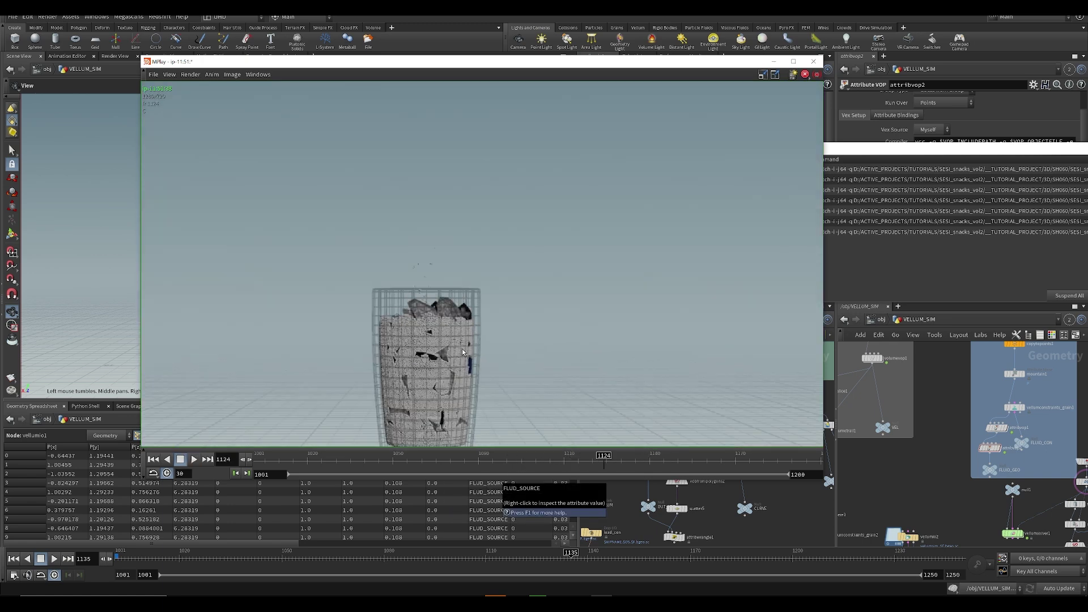
- Leave the flipbook and display only the cached ice from the OUT_ICE output inside the glass
middle_drag(737, 518, 714, 399)
scroll(668, 480, down, 3)
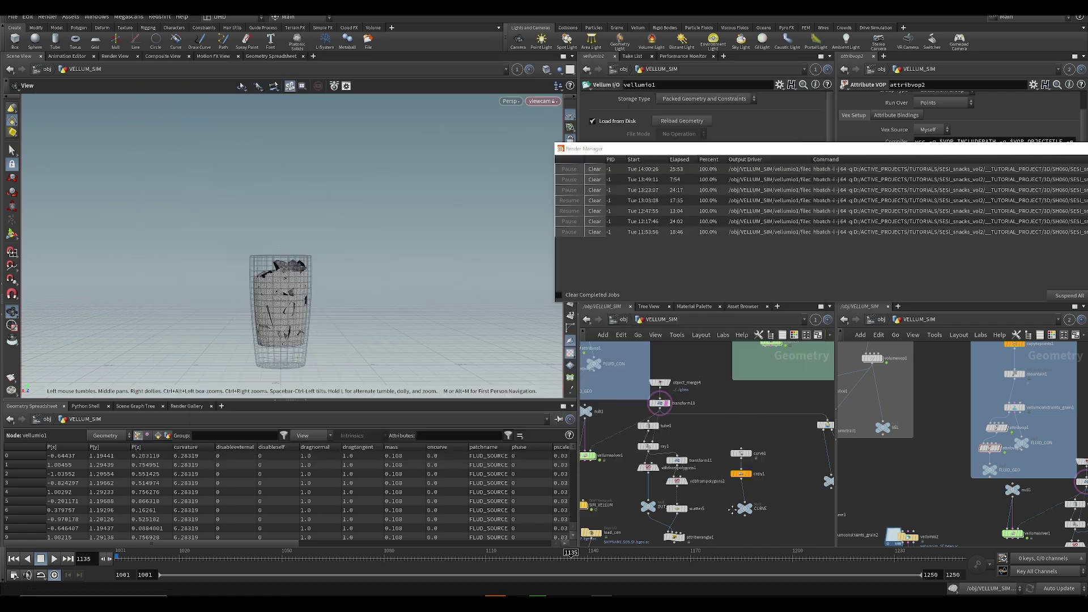
middle_drag(669, 480, 701, 373)
scroll(667, 473, up, 3)
middle_drag(631, 501, 752, 492)
click(653, 482)
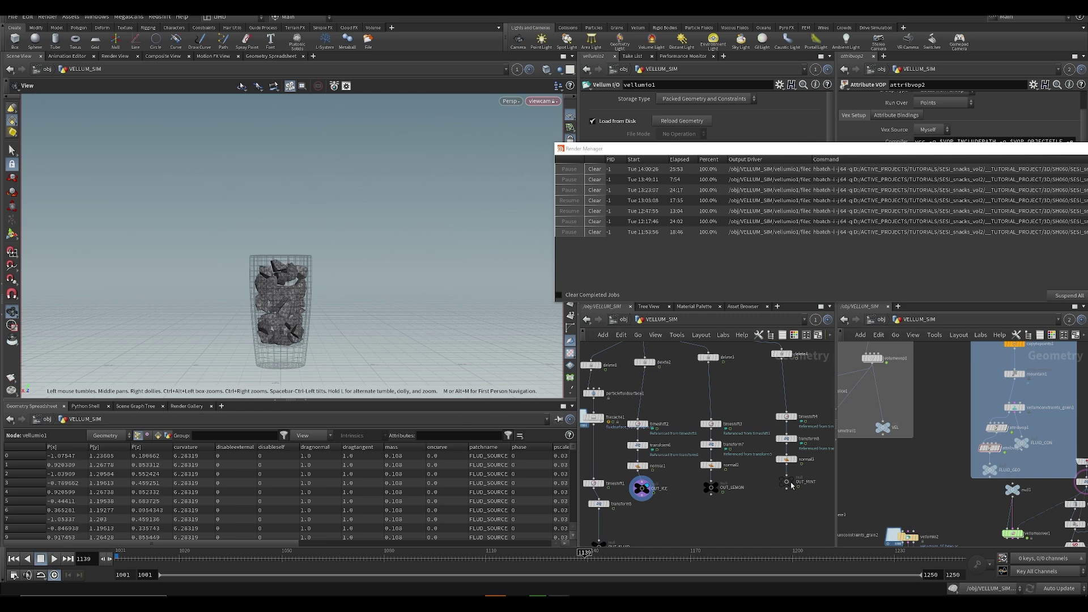
- Try a uniform mass of 0.1 on vellumconstraints1 in the ICE network box, then restore it to 0.12
scroll(701, 498, down, 3)
scroll(701, 499, down, 3)
middle_drag(701, 498, 611, 494)
middle_drag(767, 351, 734, 429)
scroll(813, 434, up, 4)
middle_drag(828, 463, 707, 447)
scroll(633, 419, up, 2)
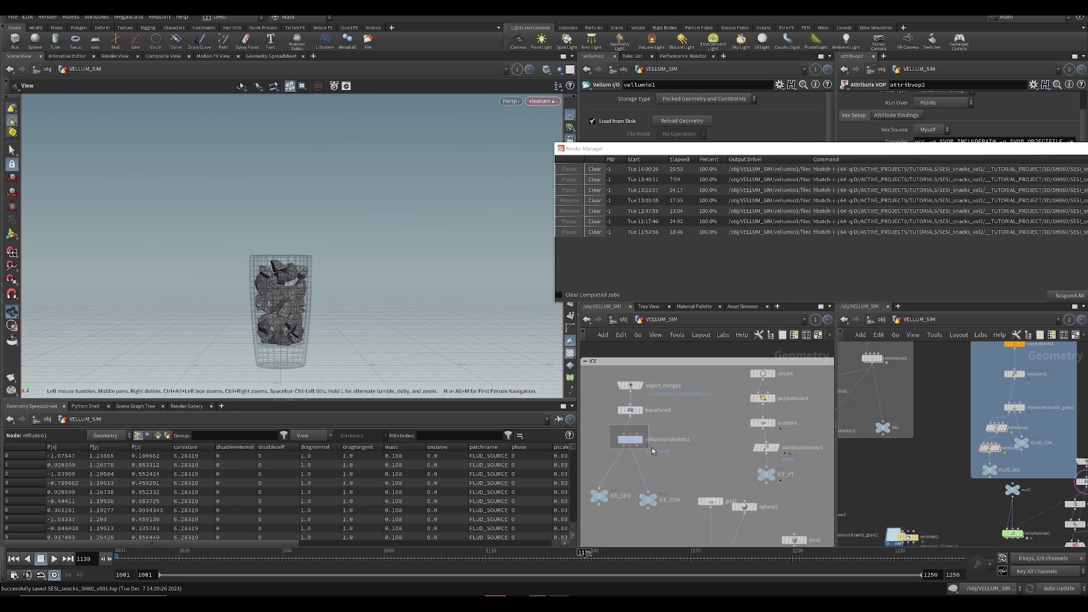
click(635, 441)
drag(821, 152, 573, 352)
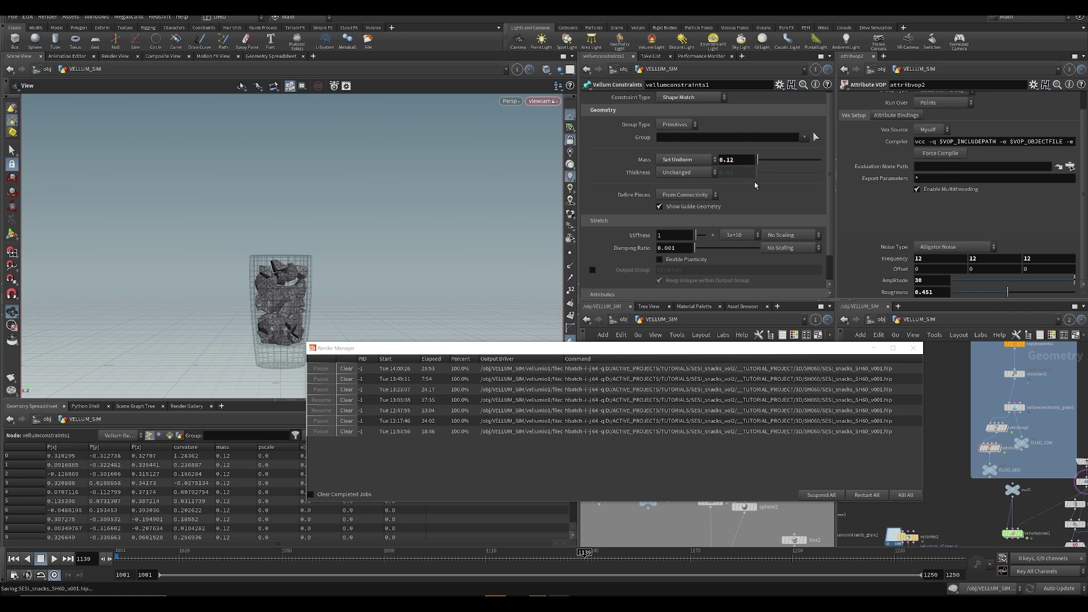
click(876, 348)
key(BackSpace)
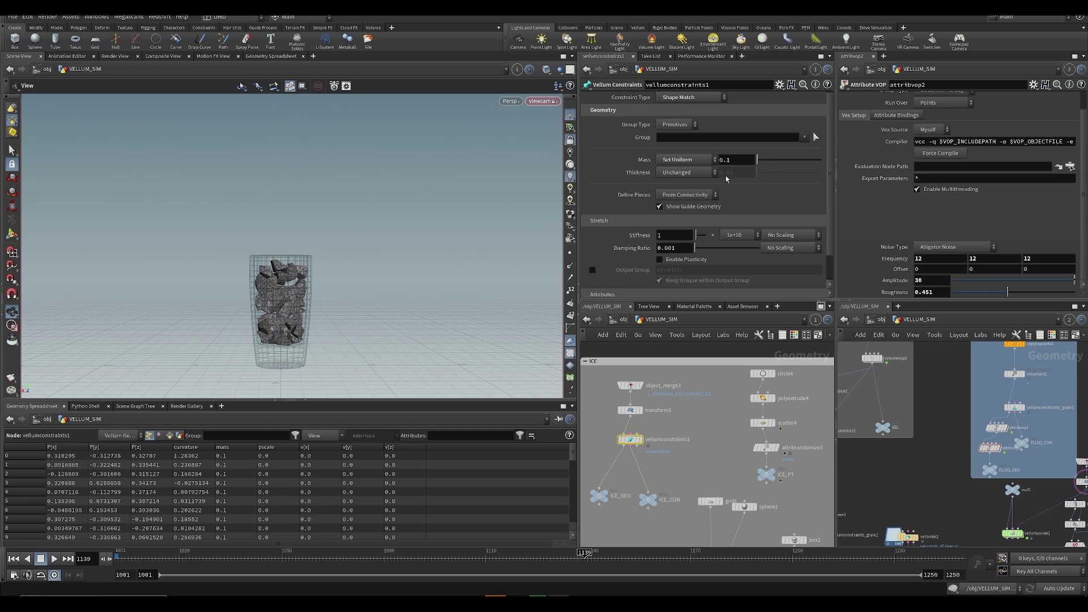
- Open SIM_VELLUM again and set the noise amplitude of the POP Force named big to 10, dismissing the console
scroll(717, 442, down, 4)
middle_drag(718, 442, 906, 424)
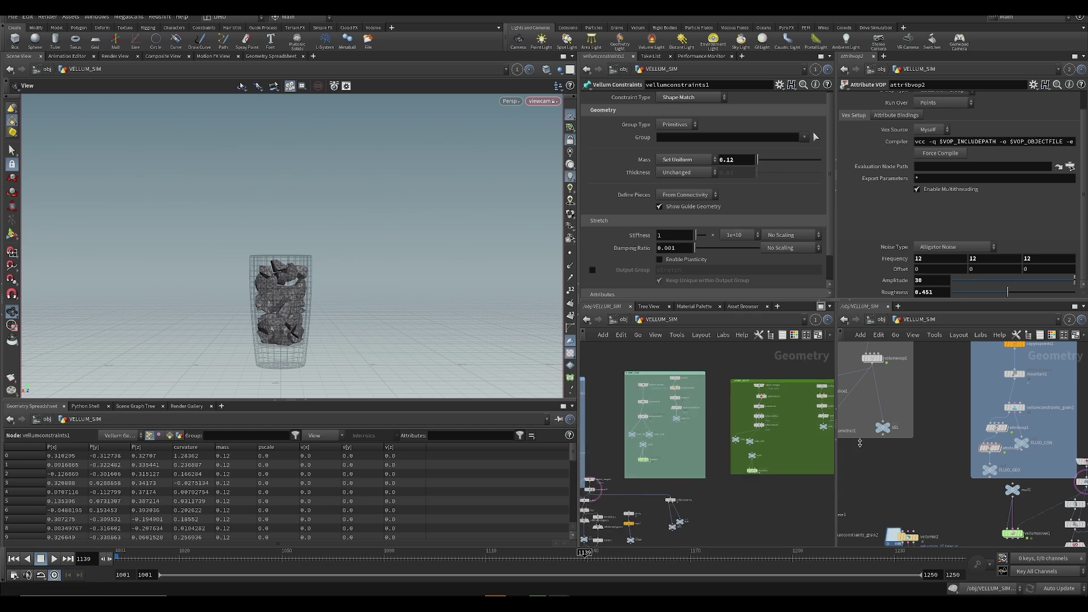
middle_drag(652, 457, 738, 414)
scroll(690, 469, up, 3)
middle_drag(645, 421, 702, 473)
middle_drag(641, 513, 659, 588)
double_click(655, 494)
scroll(714, 465, up, 2)
click(682, 448)
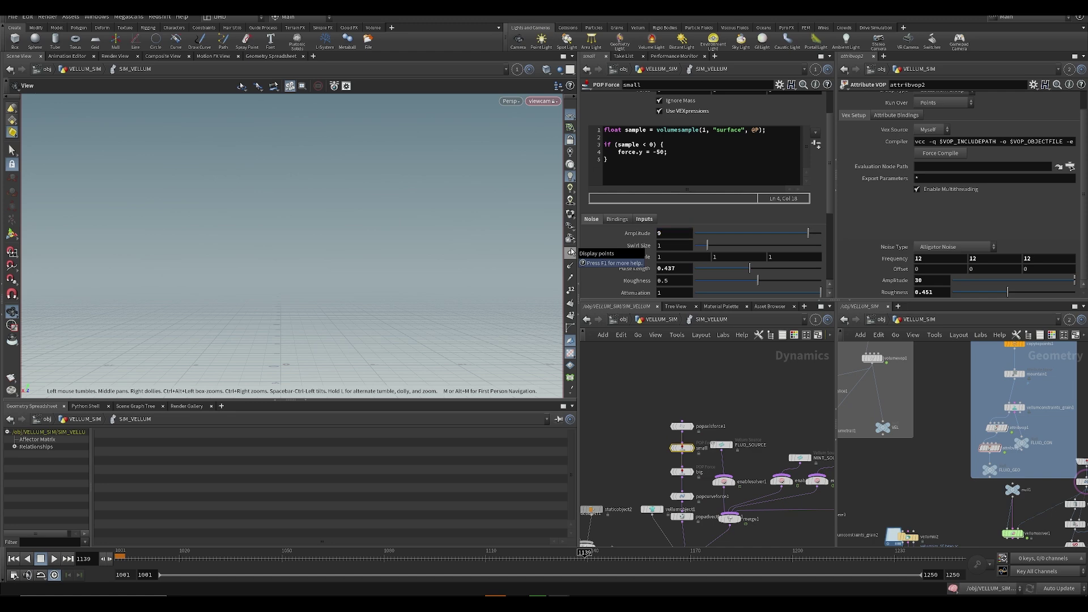
click(683, 472)
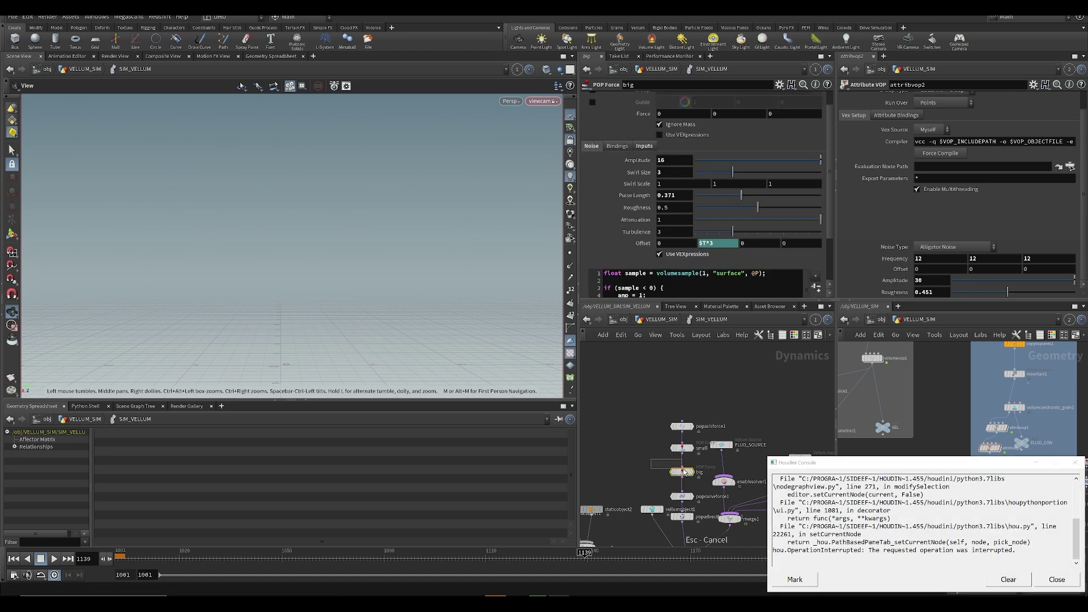
click(1043, 463)
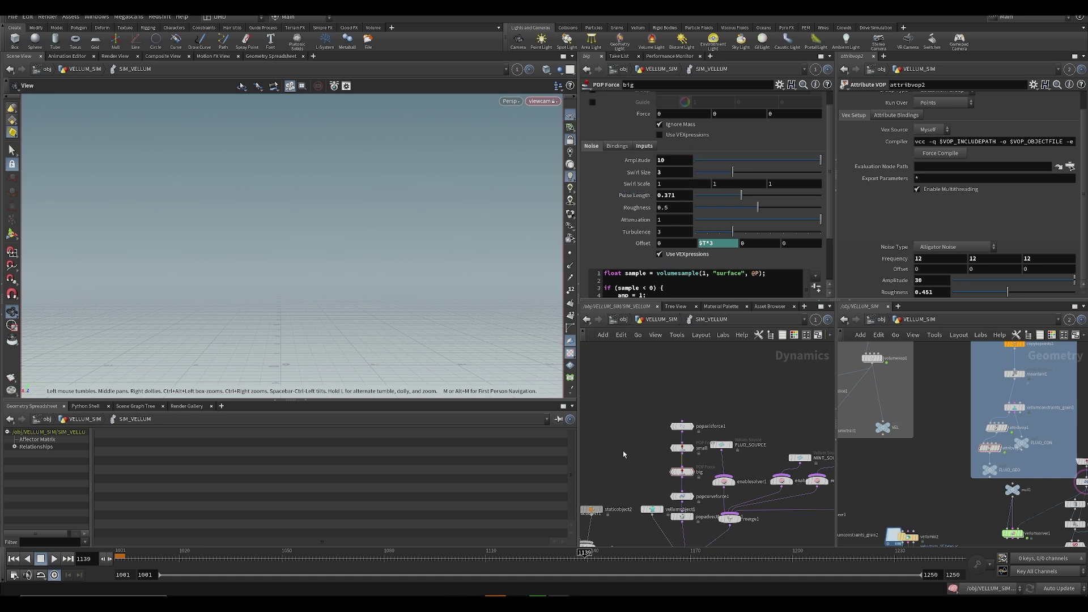
- Set the velocity scale of popadvectbyvolumes1 to 4
click(682, 517)
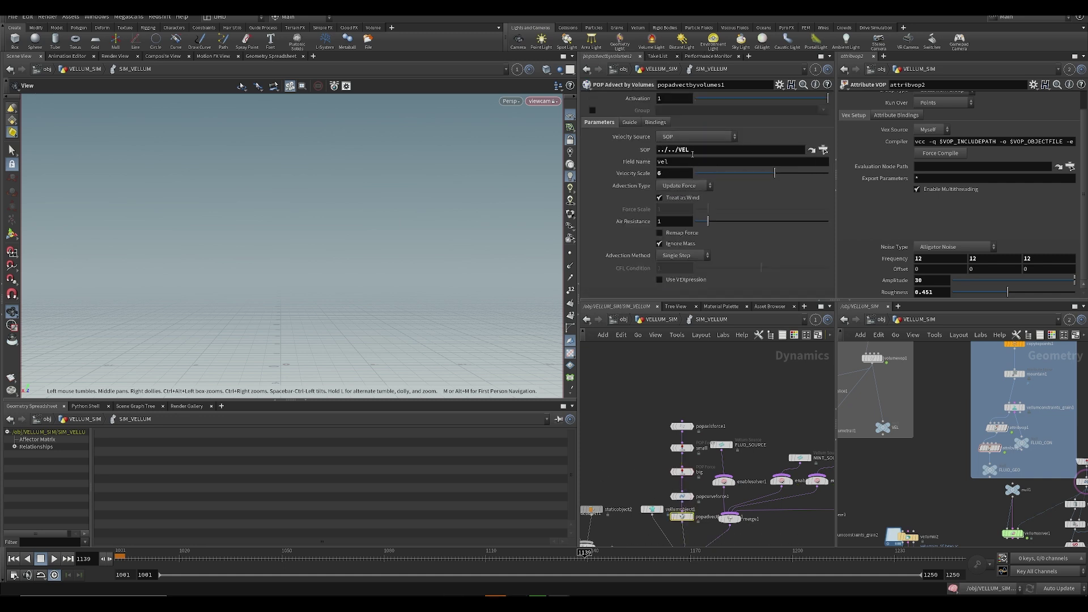
click(687, 173)
text(4)
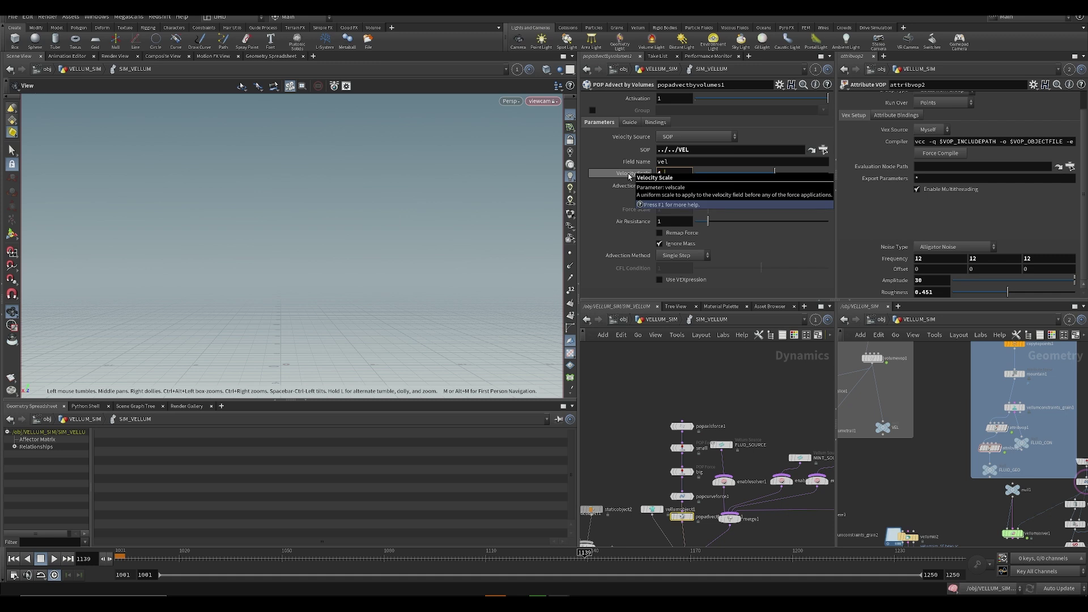
- Save the scene, leave SIM_VELLUM and select vellumpostprocess1 in the VELLUM_SIM network to check the simulated drink
drag(644, 414, 642, 421)
scroll(637, 433, down, 3)
key(ctrl+s)
middle_drag(637, 423, 654, 378)
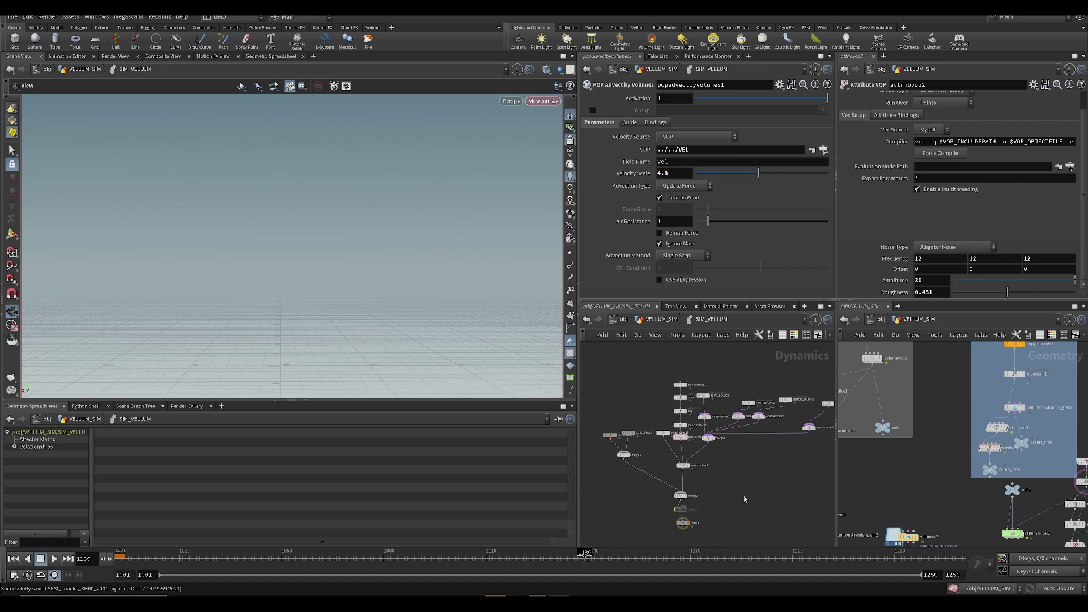
key(u)
key(ctrl+s)
middle_drag(709, 539, 693, 475)
scroll(685, 493, up, 3)
click(635, 490)
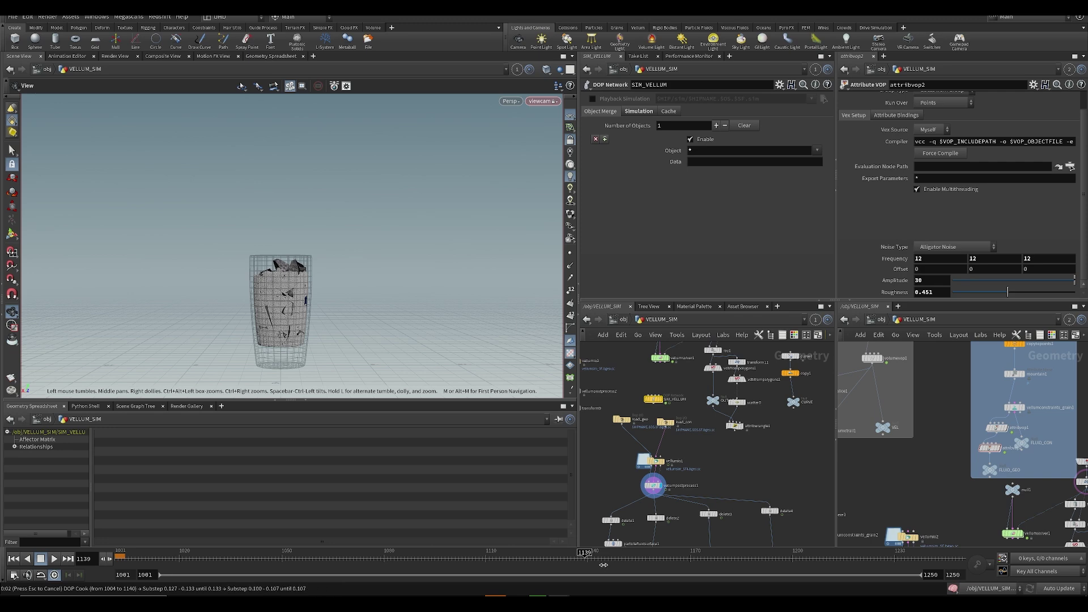
click(641, 484)
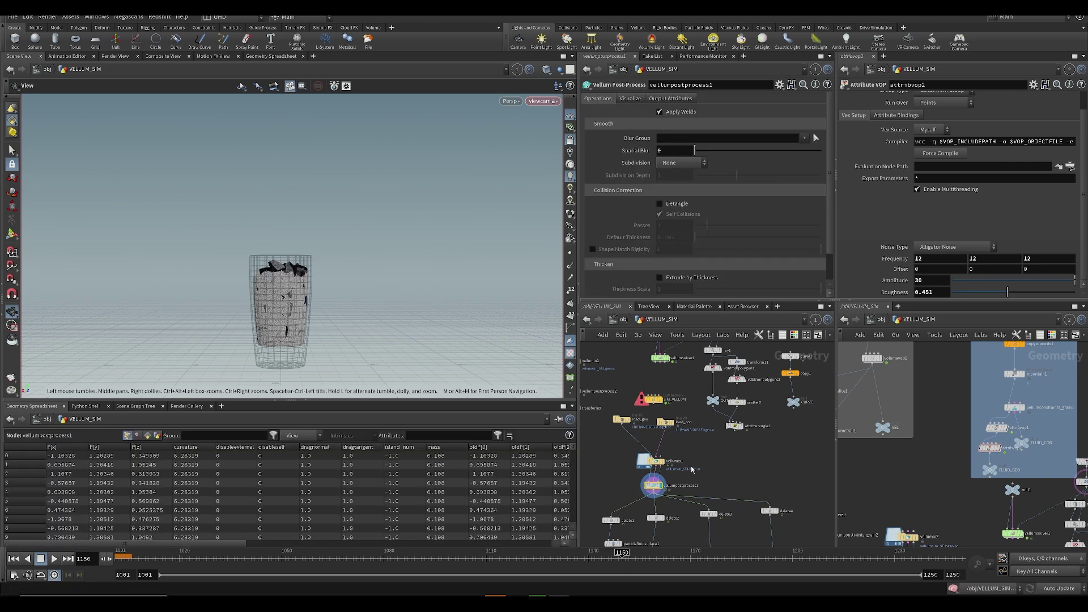
- Change the frame limit in the fluid source's activation expression inside SIM_VELLUM, save the scene and return to VELLUM_SIM
middle_drag(690, 415, 685, 468)
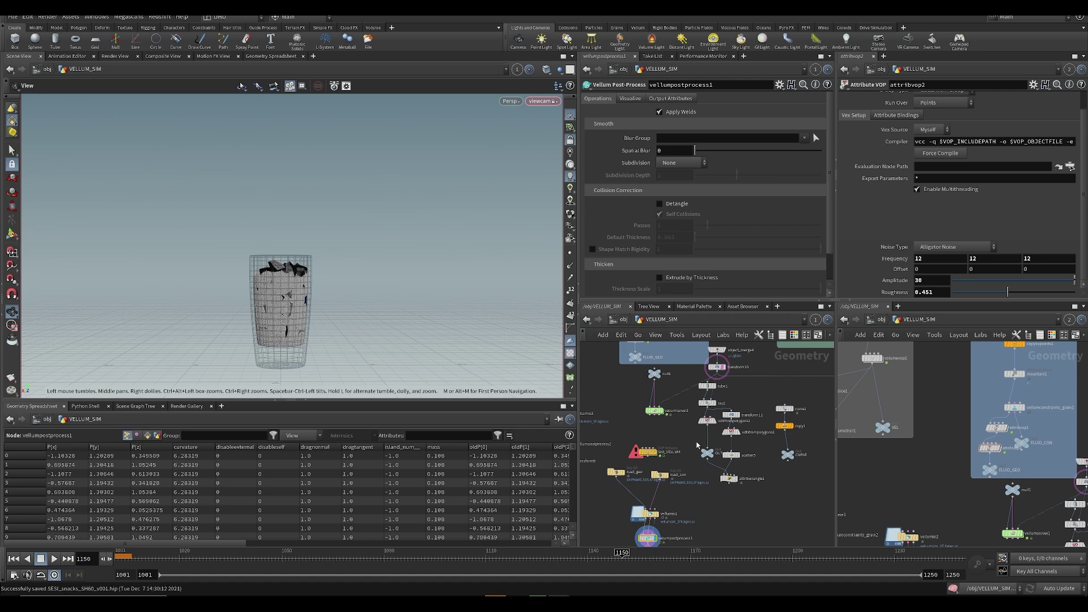
double_click(647, 452)
click(719, 403)
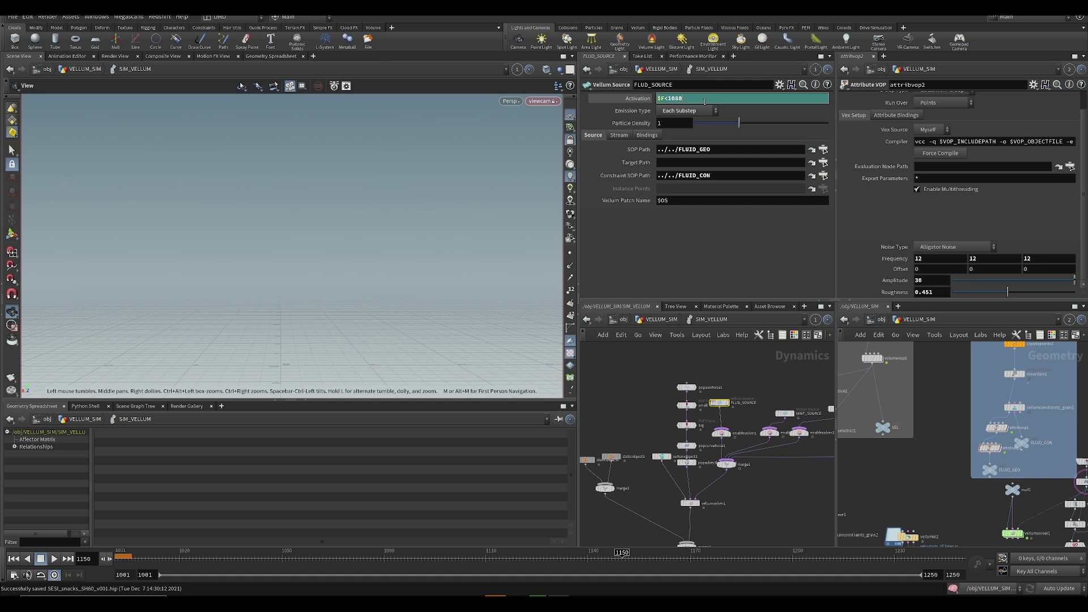
text(6)
key(Return)
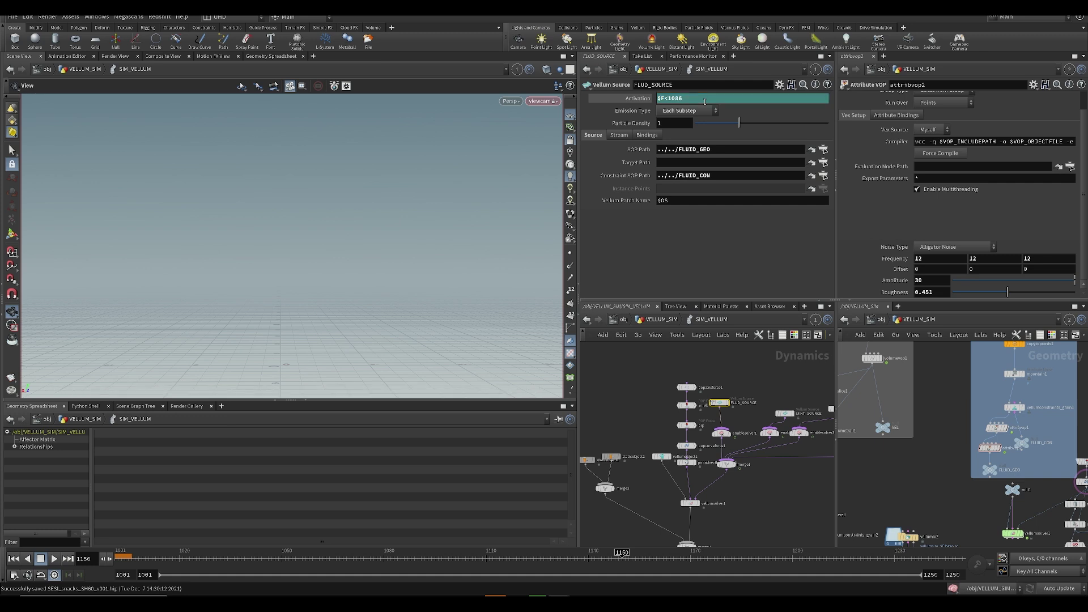
key(ctrl+s)
key(h)
scroll(683, 465, up, 3)
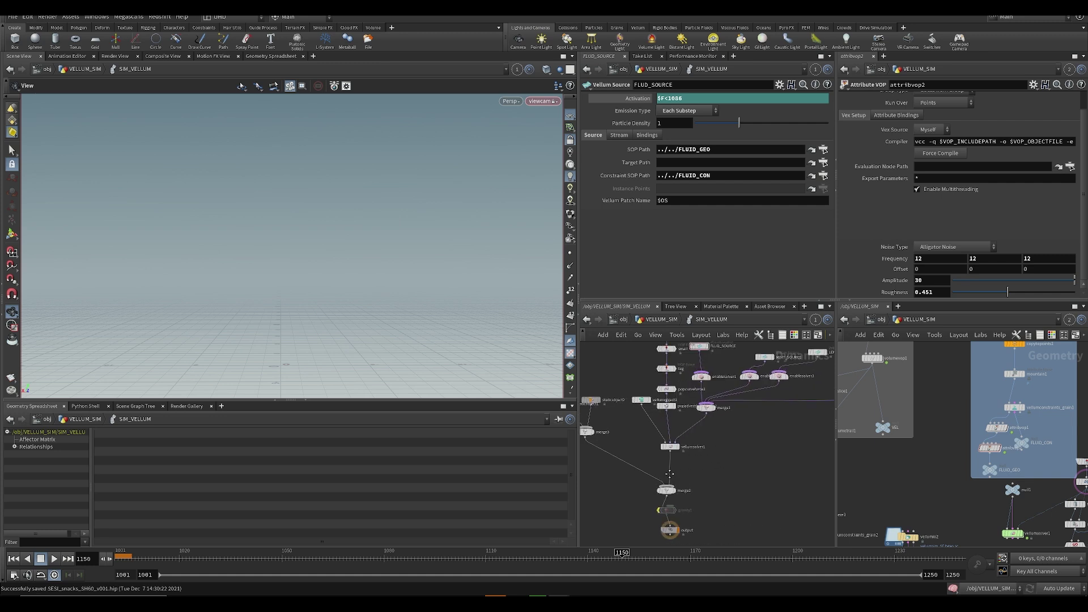
key(u)
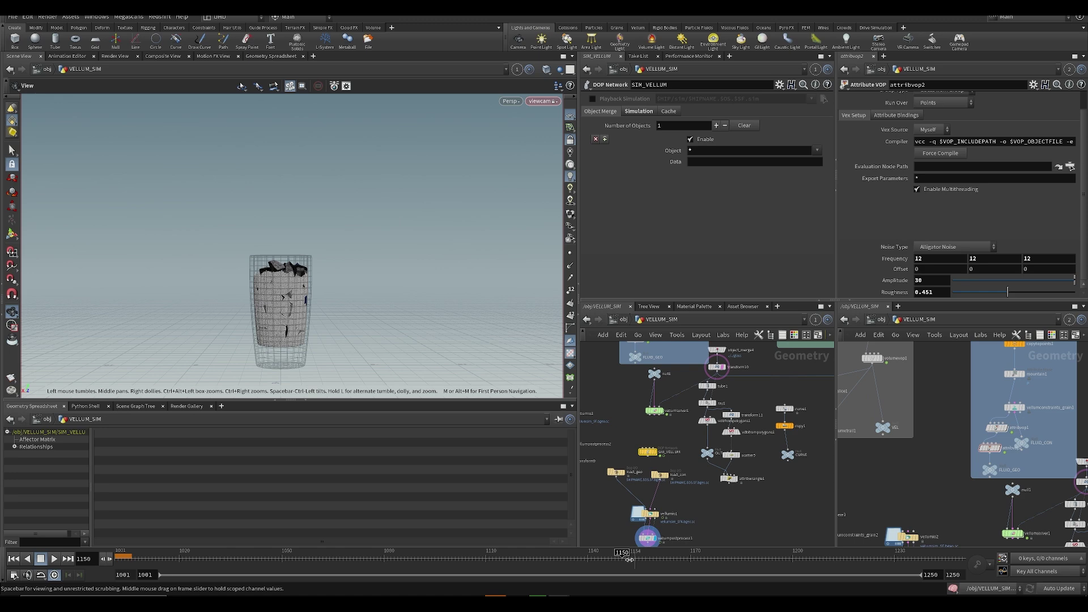
- Review the cached drink at vellumpostprocess1 with simulation disabled, scrubbing from the pour to the filled glass and saving the scene
click(401, 560)
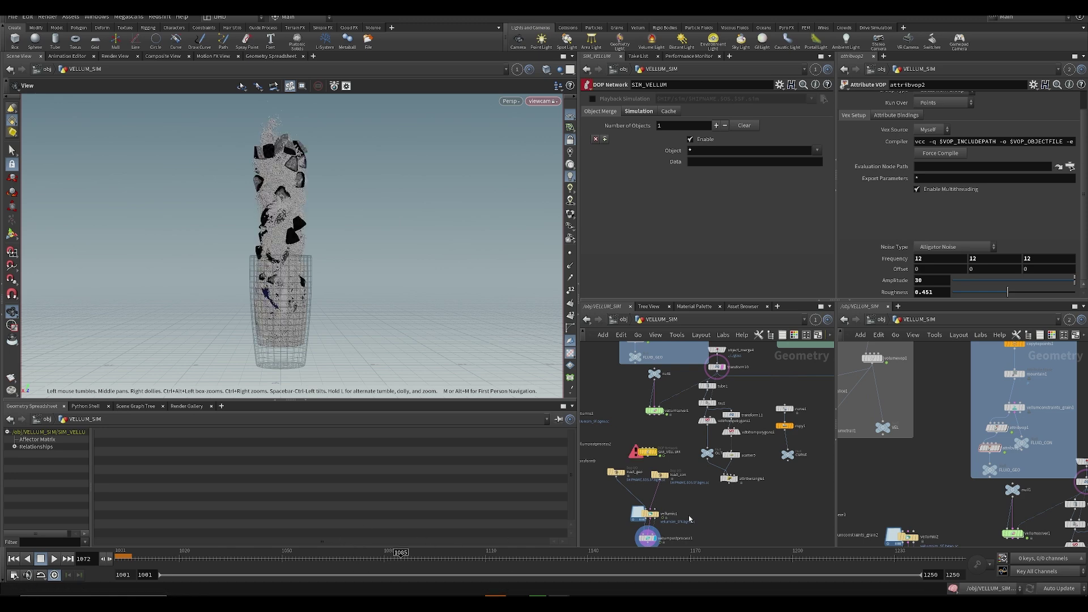
click(647, 538)
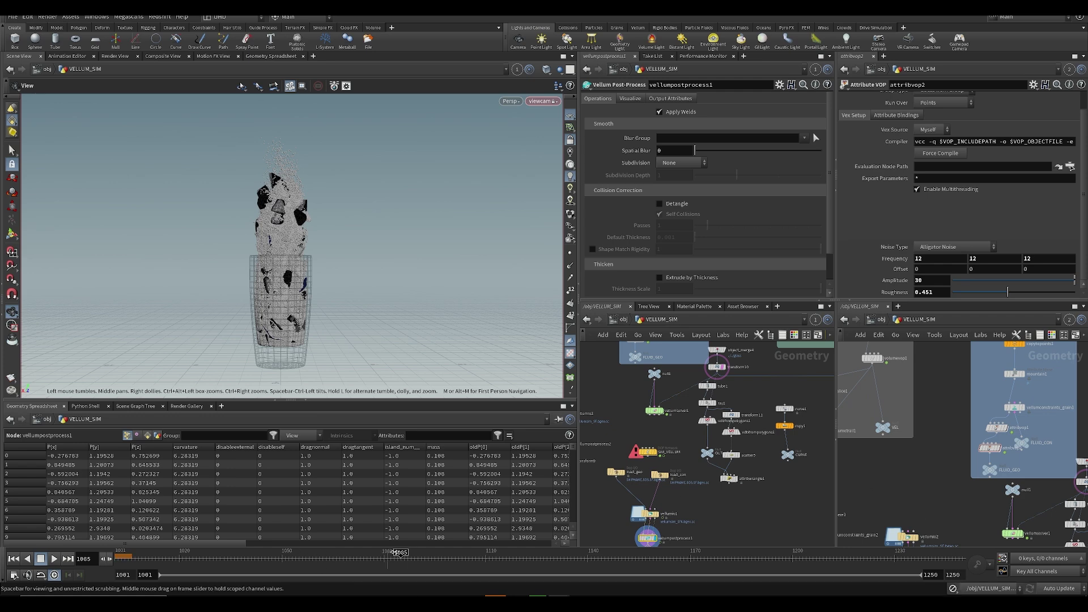
drag(455, 564, 642, 591)
key(ctrl+s)
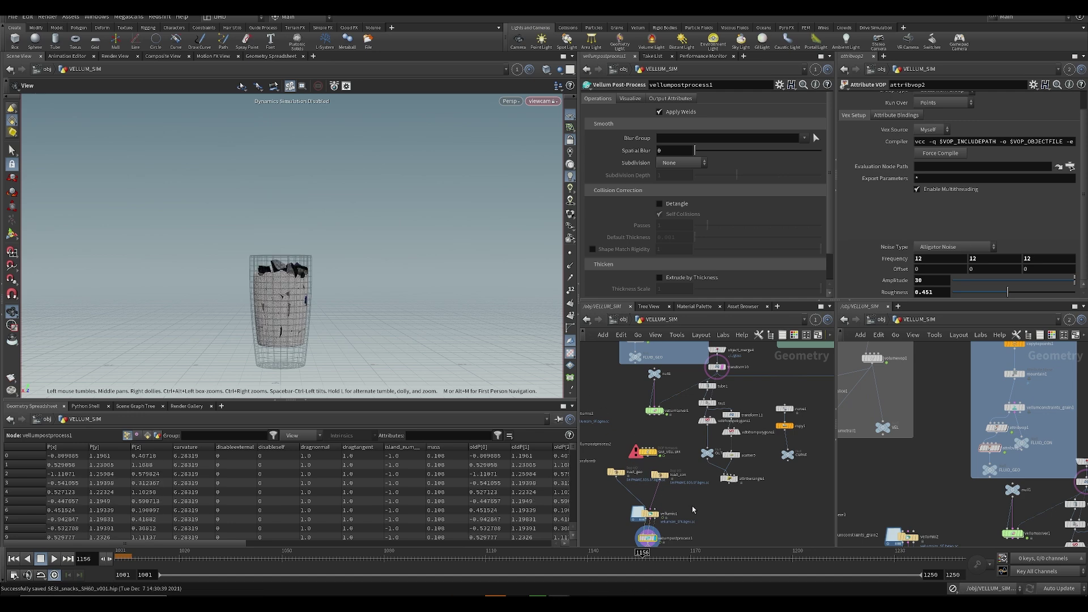
middle_drag(661, 522, 673, 444)
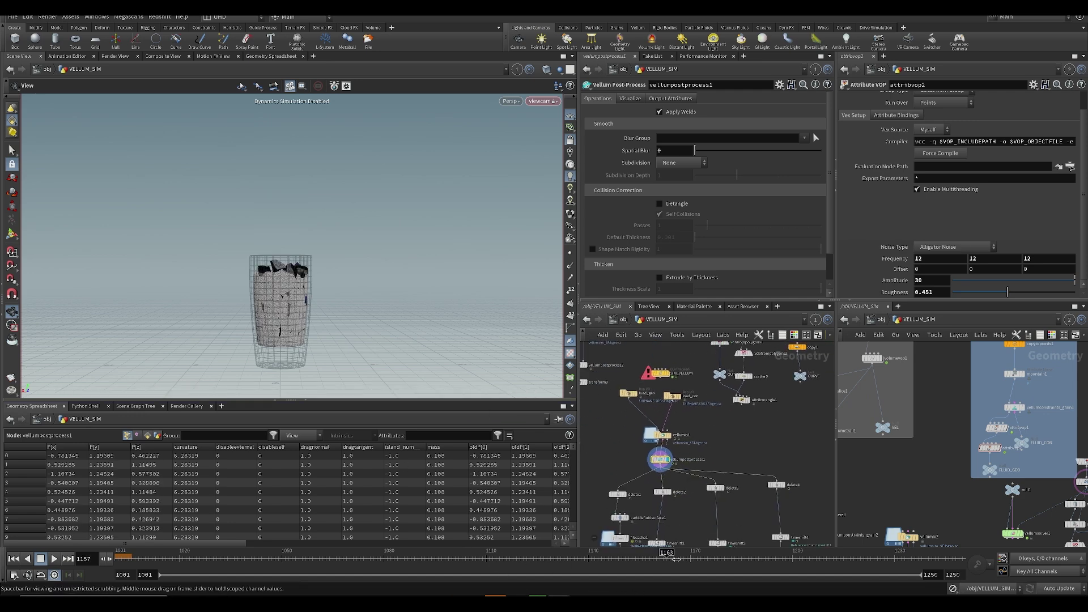
scroll(747, 472, down, 5)
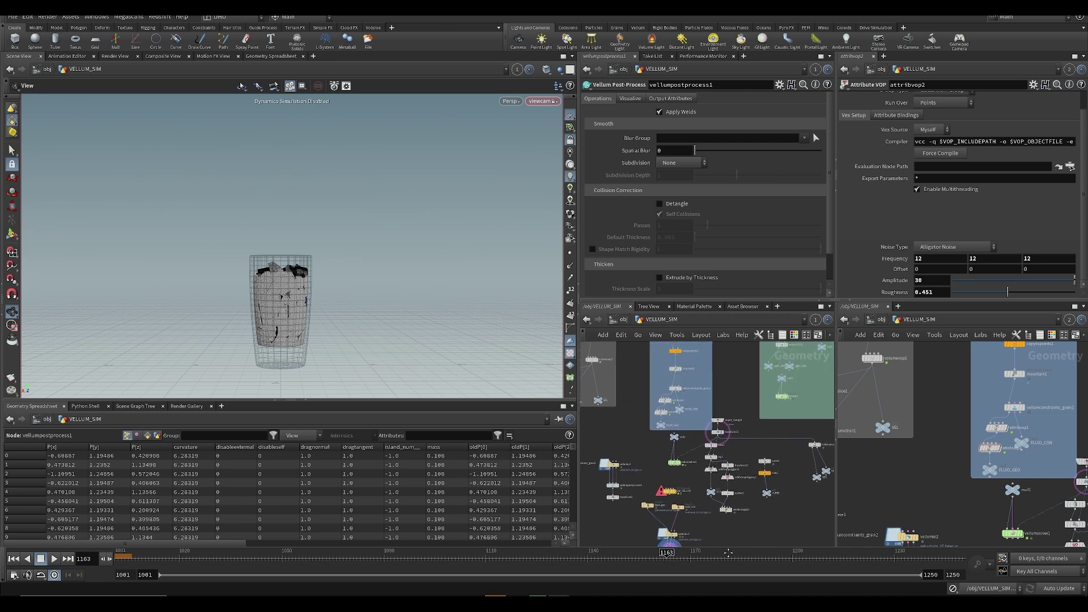
drag(551, 558, 598, 558)
- Save the scene and cache vellumio1 to disk in the background for frames 1001 to 1200
middle_drag(680, 511, 677, 368)
key(ctrl+s)
middle_drag(683, 457, 722, 529)
scroll(635, 453, up, 4)
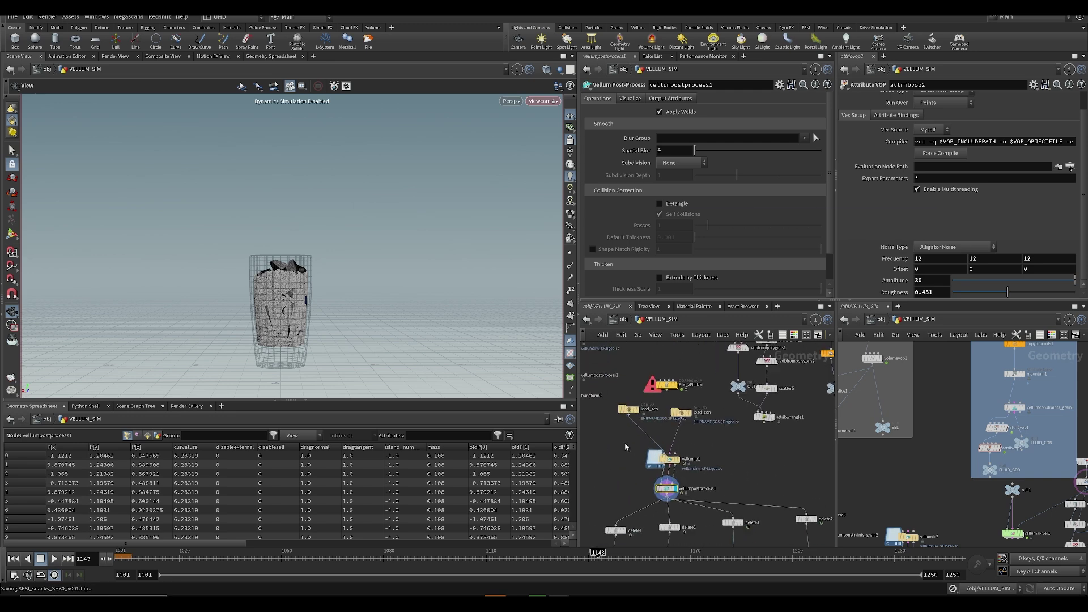
click(667, 459)
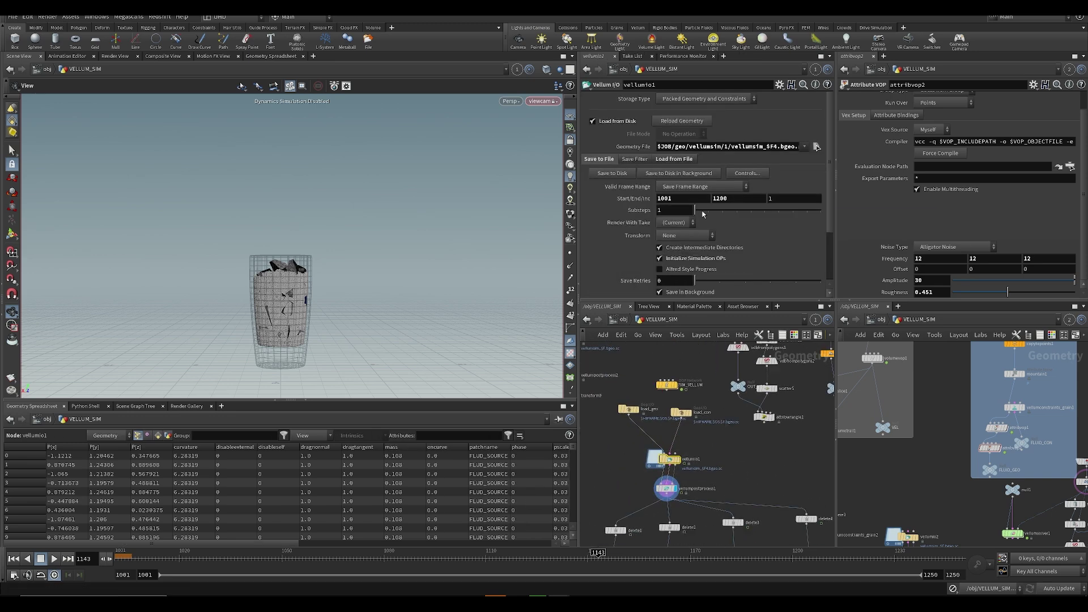
click(677, 173)
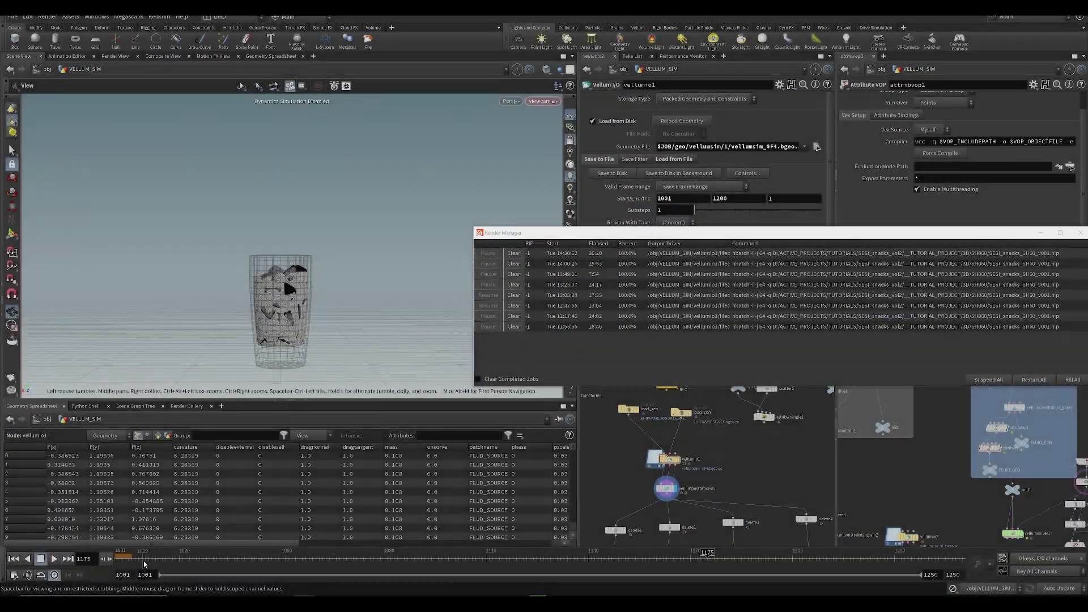
- Scrub the new cache, render a flipbook of frames 1001 to 1200 and bring it to the front
drag(144, 565, 295, 559)
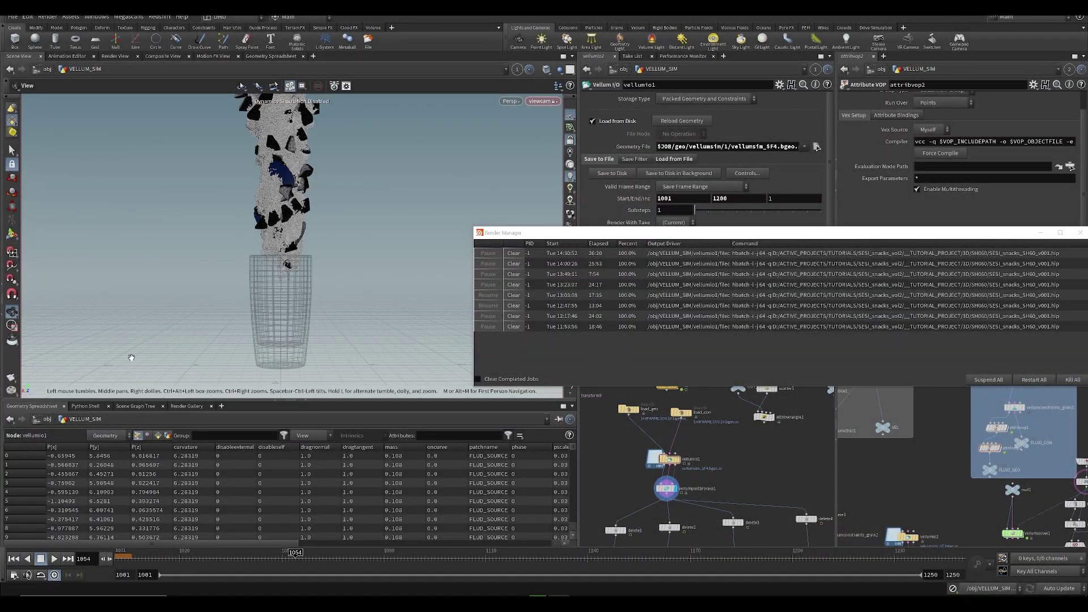
click(11, 377)
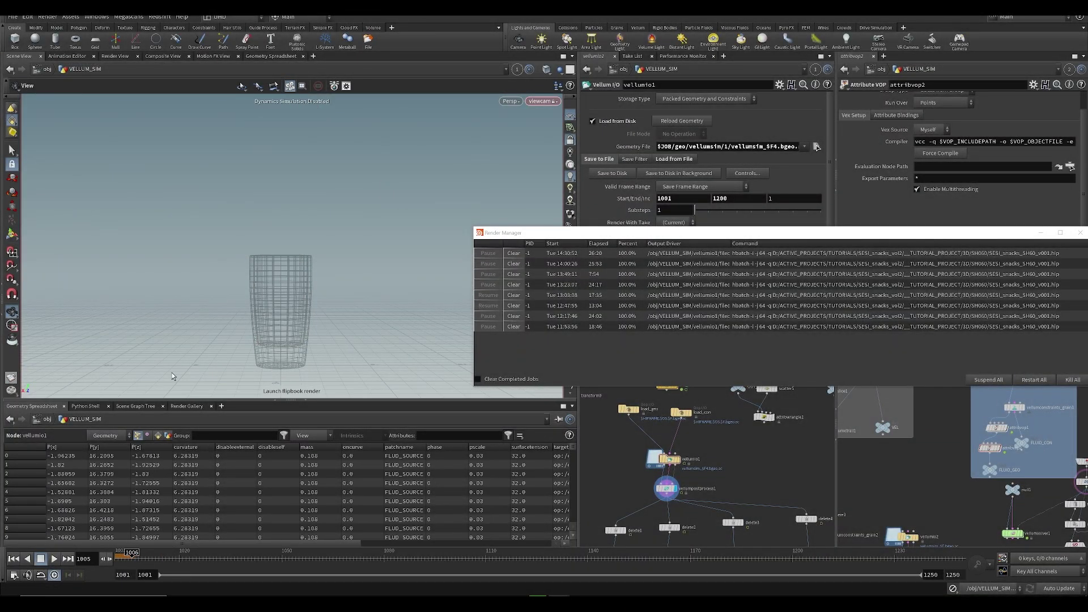
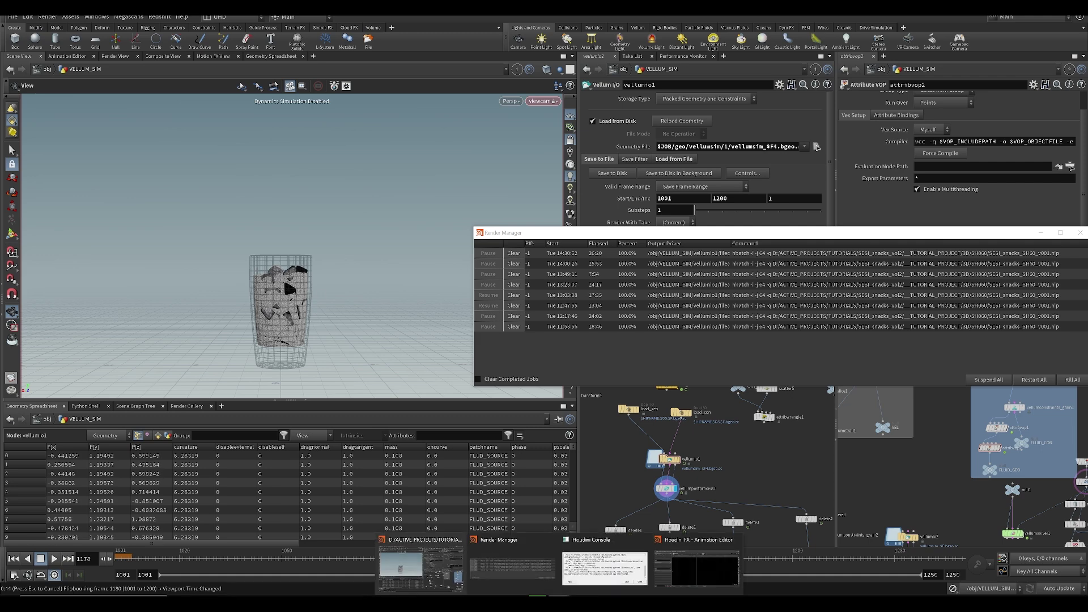
click(580, 602)
- Play and scrub the flipbook close up on the glass to examine how the fluid and ice pour and settle
scroll(501, 309, down, 3)
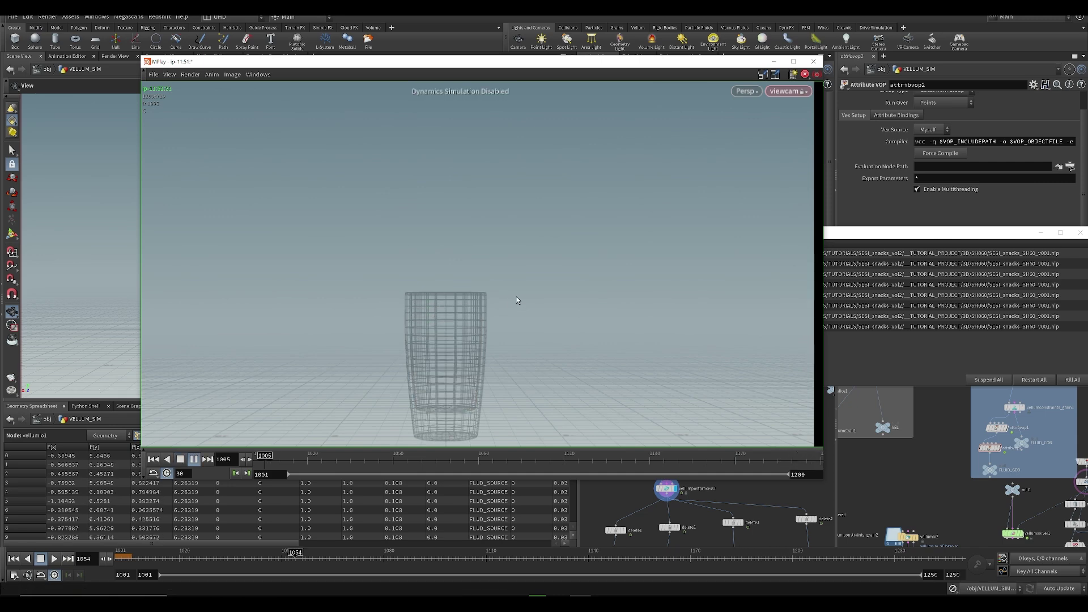
scroll(501, 264, down, 2)
middle_drag(508, 247, 498, 241)
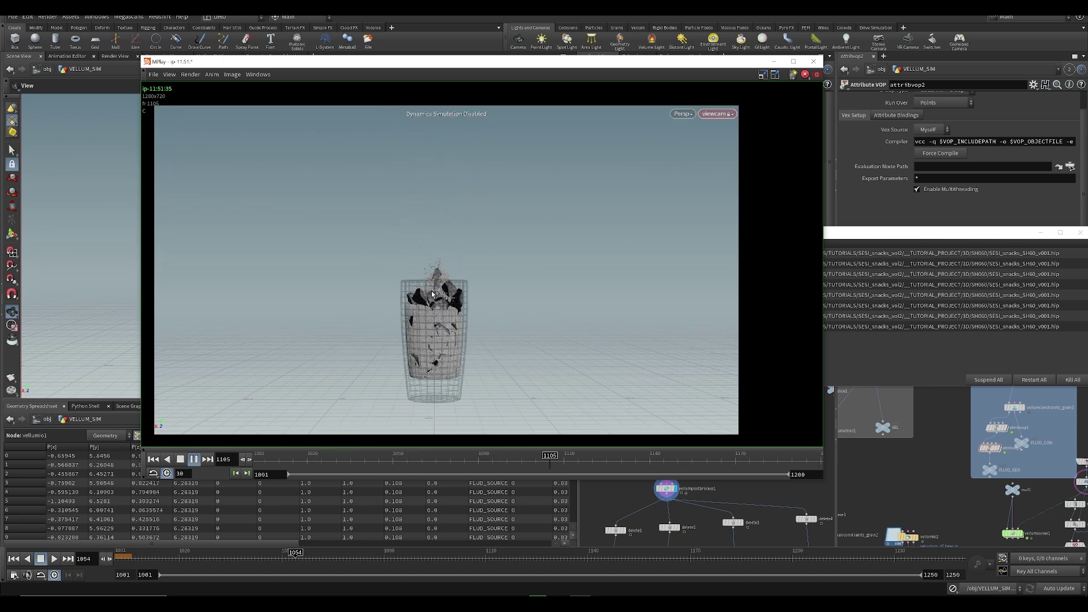
scroll(445, 298, up, 2)
scroll(445, 298, down, 2)
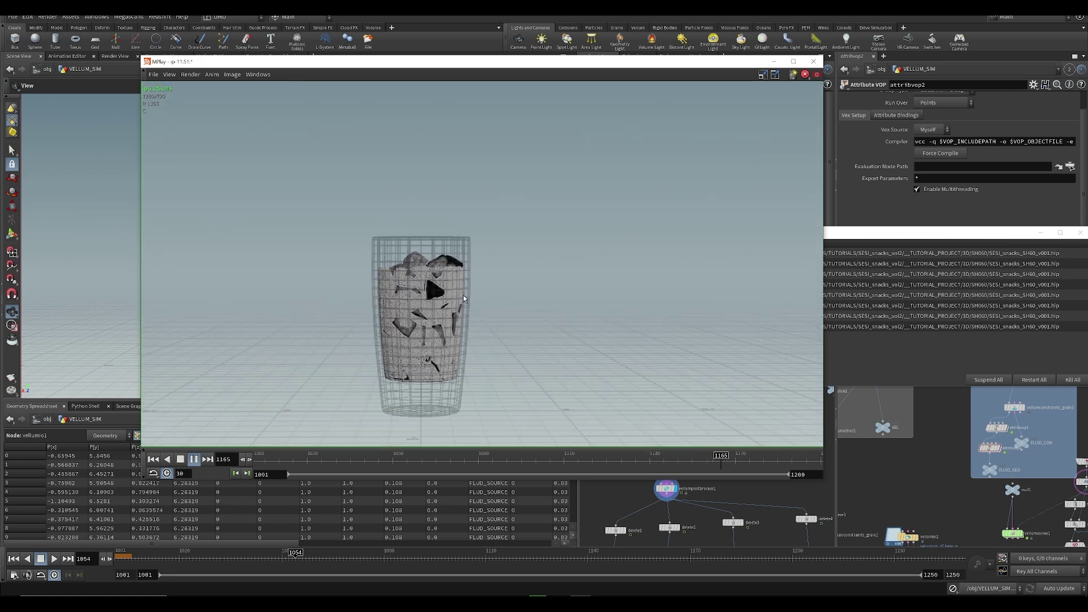
mouse_move(315, 458)
mouse_down()
mouse_move(624, 461)
mouse_move(368, 463)
mouse_move(630, 498)
mouse_up()
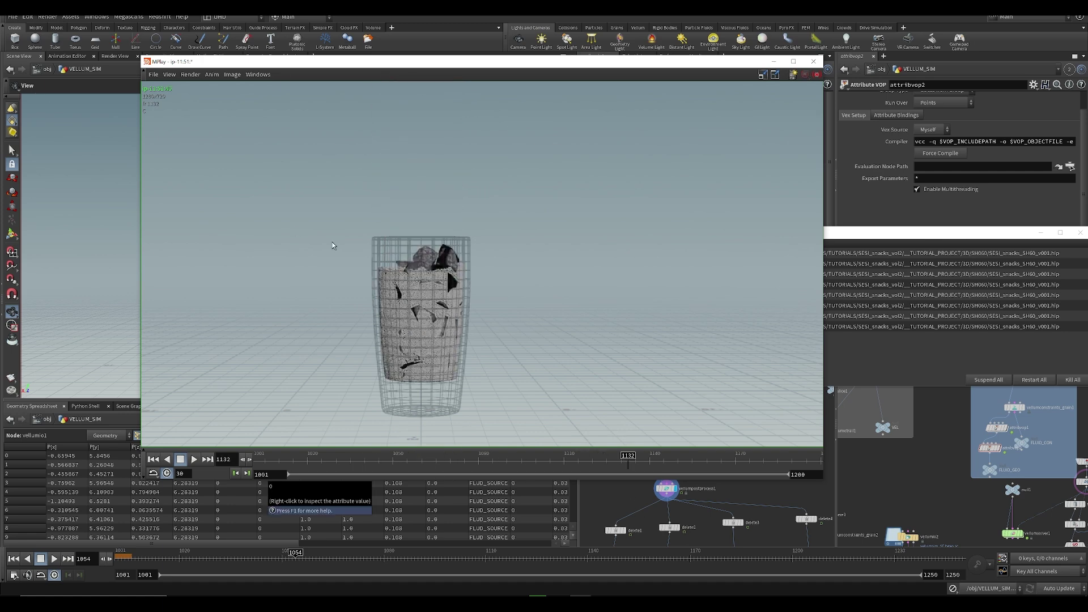
scroll(488, 367, down, 3)
middle_drag(471, 352, 505, 419)
- Put away the flipbook and Render Manager windows to return to the VELLUM_SIM network
middle_drag(615, 488, 640, 439)
drag(676, 228, 529, 236)
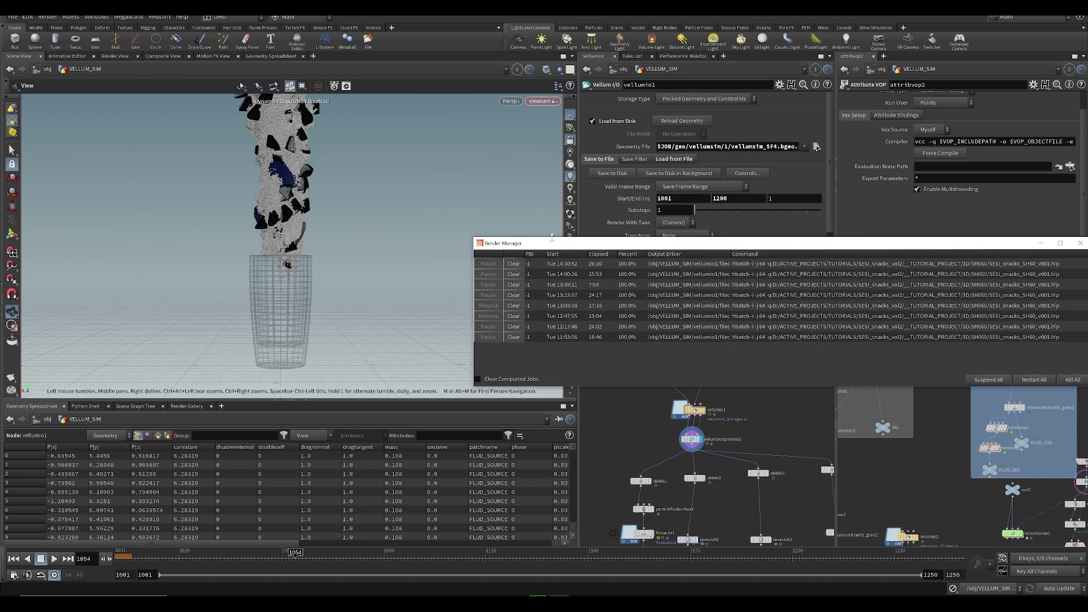
drag(657, 244, 283, 214)
click(666, 214)
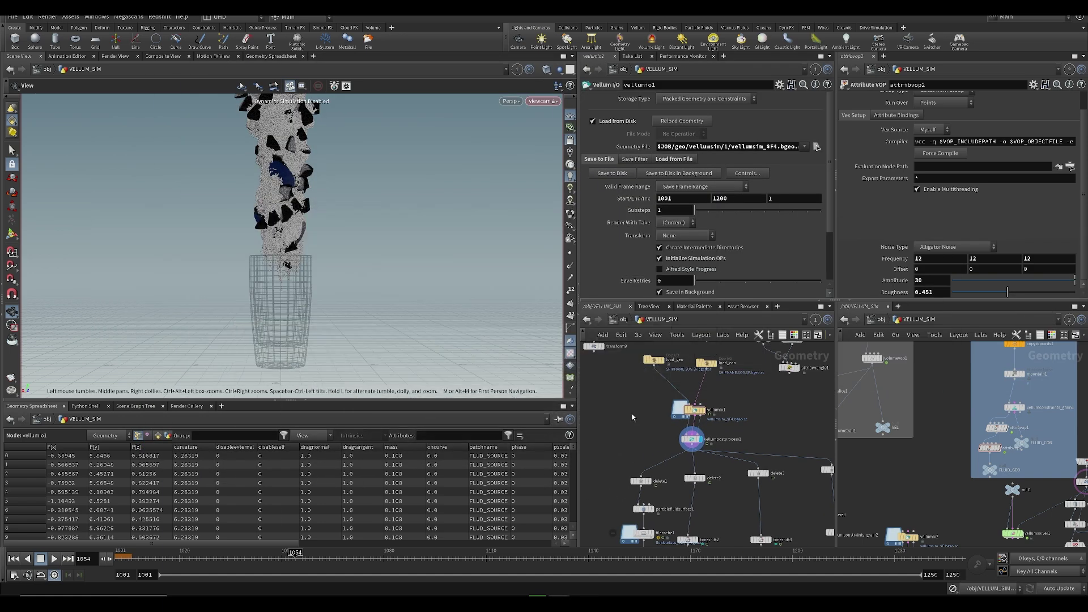
- Add an Object Merge node in an empty area of the VELLUM_SIM network
scroll(648, 460, down, 5)
middle_drag(670, 437, 523, 427)
middle_drag(728, 447, 755, 430)
key(Tab)
text(null)
key(Return)
middle_drag(655, 451, 763, 420)
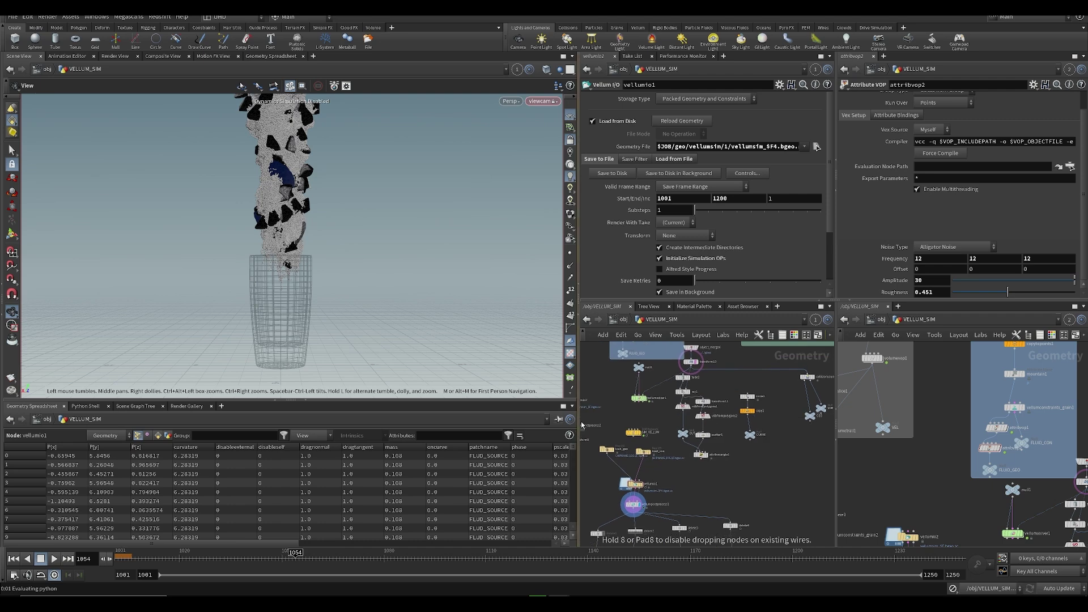
middle_drag(823, 396, 378, 467)
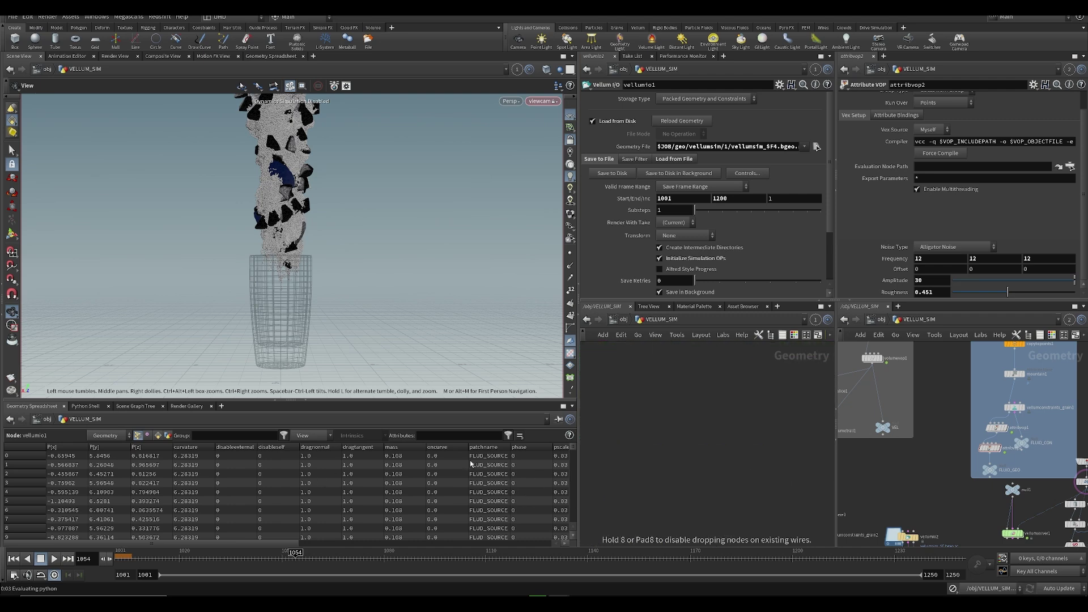
middle_drag(639, 439, 669, 462)
click(688, 389)
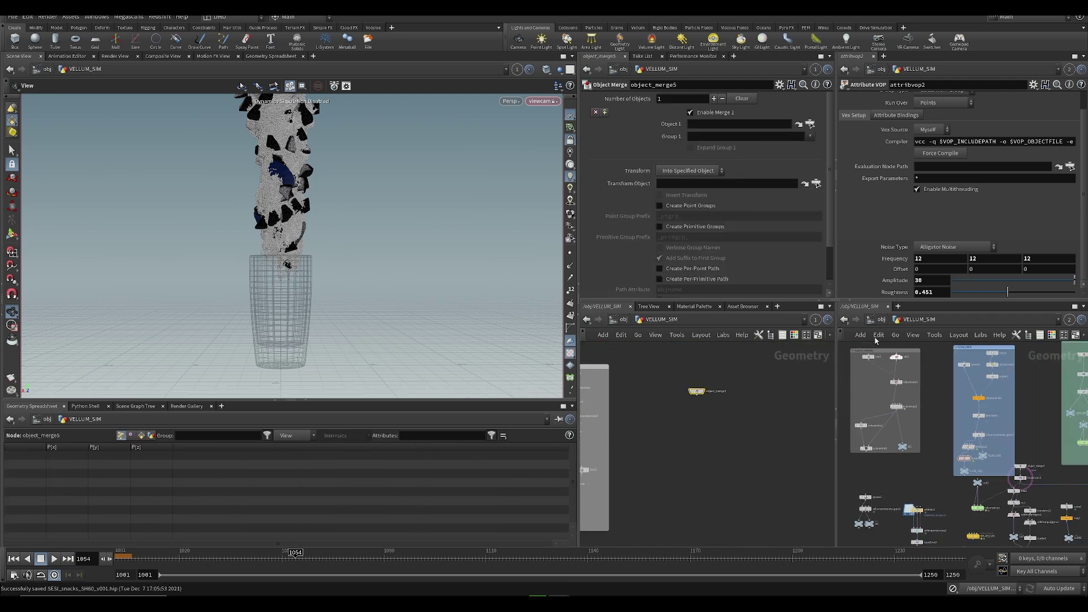
- In the second network view, open RNDR_straw from the object level, copy its tube and autouv1 nodes and go back up
key(u)
middle_drag(891, 461, 935, 451)
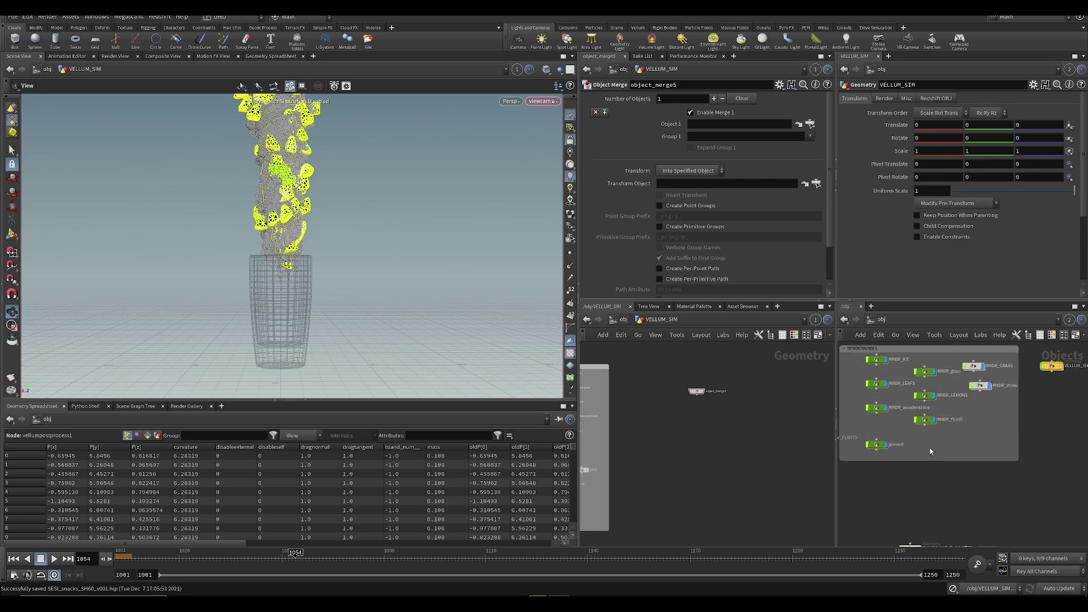
double_click(979, 389)
drag(979, 389, 914, 468)
key(ctrl+c)
scroll(726, 401, up, 3)
key(ctrl+c)
scroll(926, 430, down, 2)
key(u)
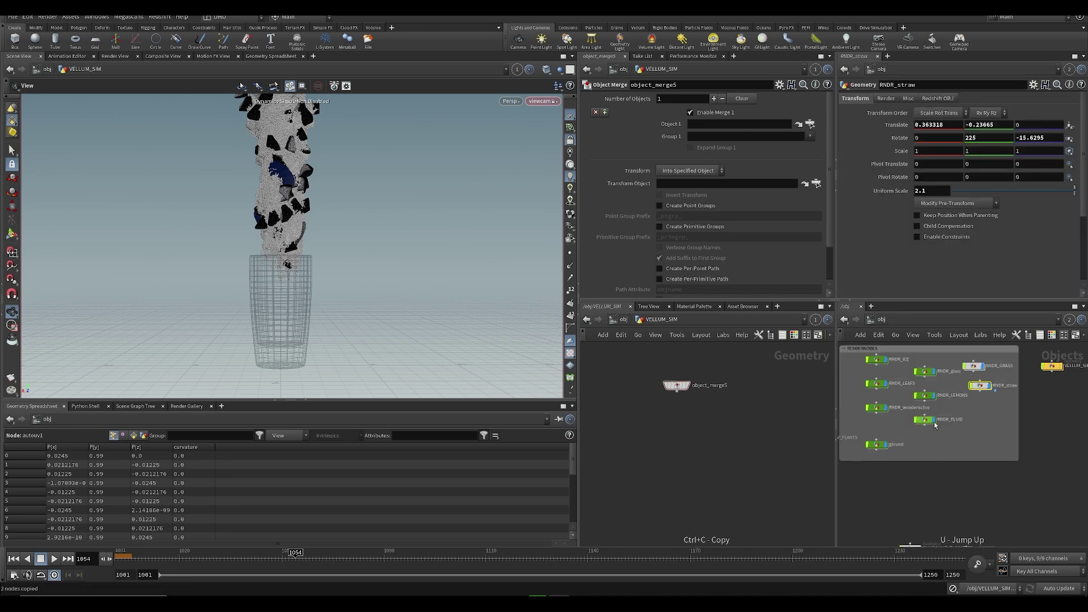
- Reopen RNDR_straw, cut its two nodes, paste them back and return to the object level
click(986, 398)
key(ctrl+a)
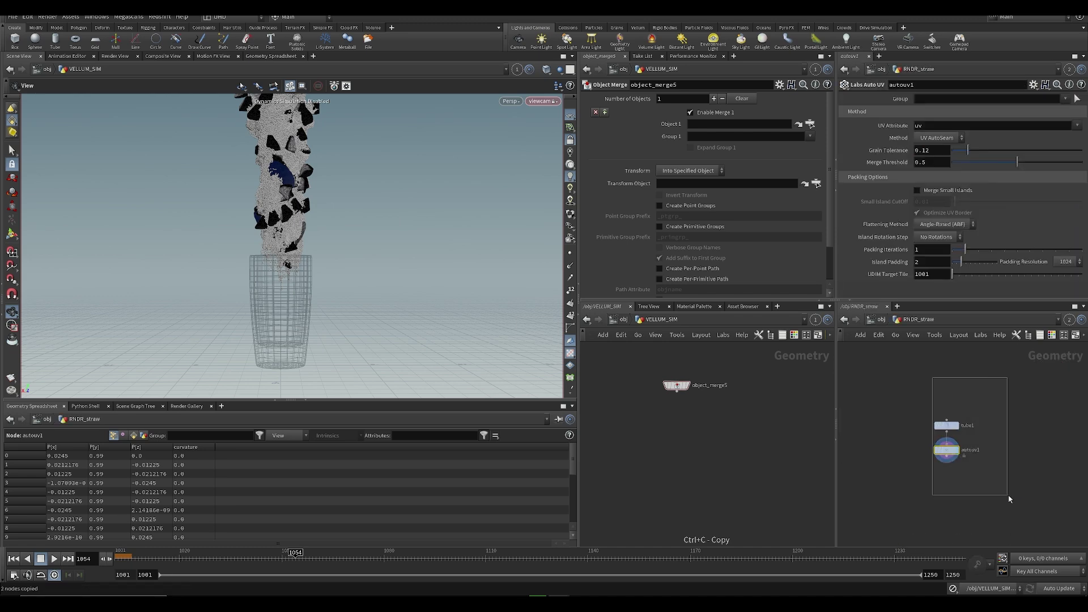
key(ctrl+x)
key(ctrl+v)
key(u)
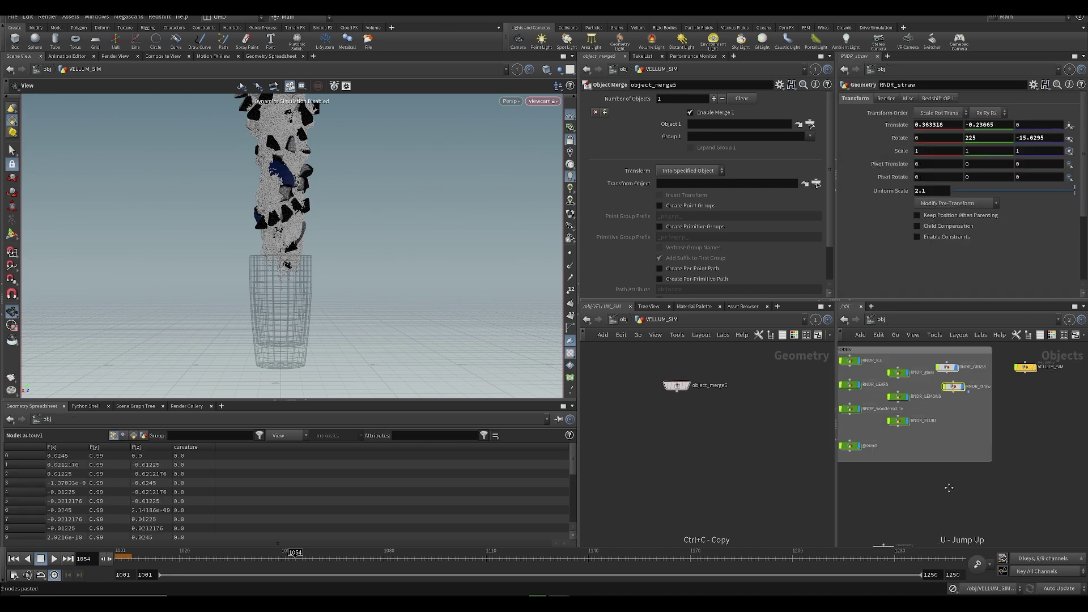
- Add a Geometry object at the object level and place it in the 3D models network box
key(Tab)
text(ge)
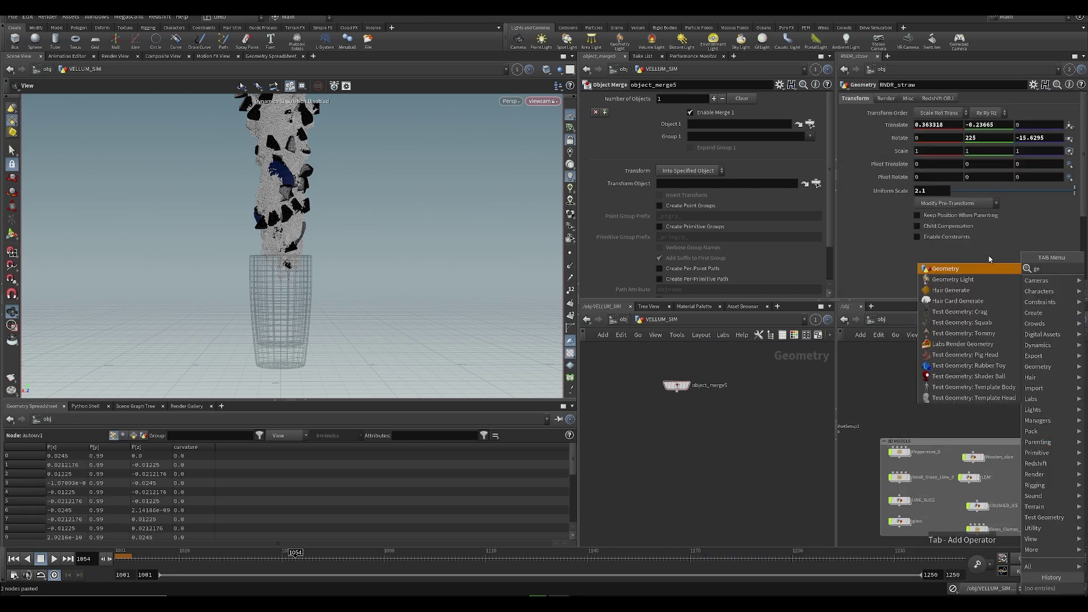
click(980, 270)
click(970, 403)
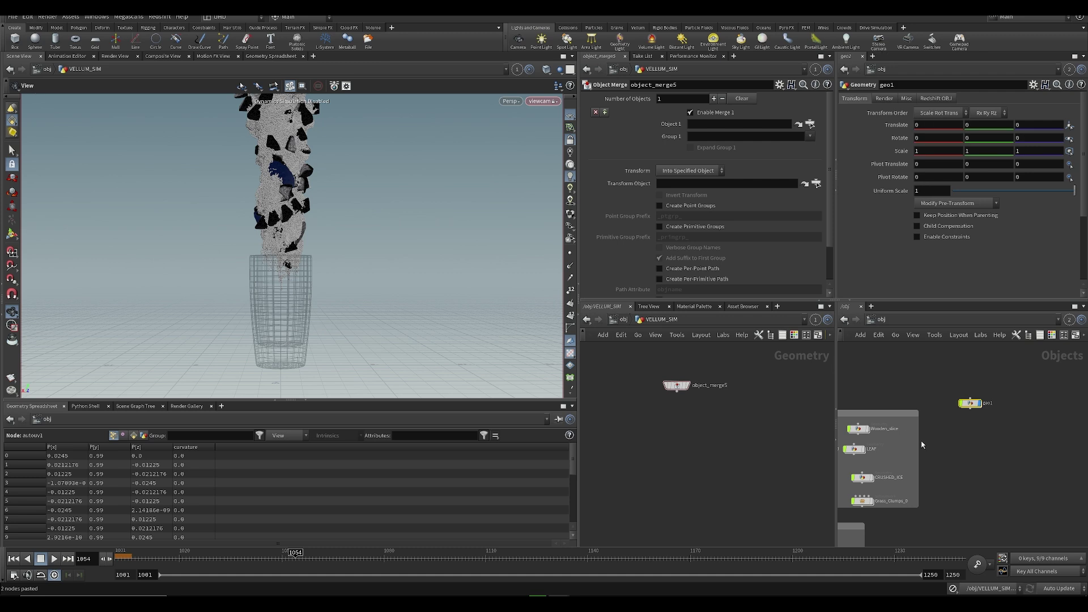
mouse_move(921, 442)
mouse_down()
mouse_move(985, 433)
mouse_move(901, 434)
mouse_move(921, 434)
mouse_up()
- Rename the new object STRAW_GEO and paste the copied tube and autouv nodes inside it
double_click(938, 432)
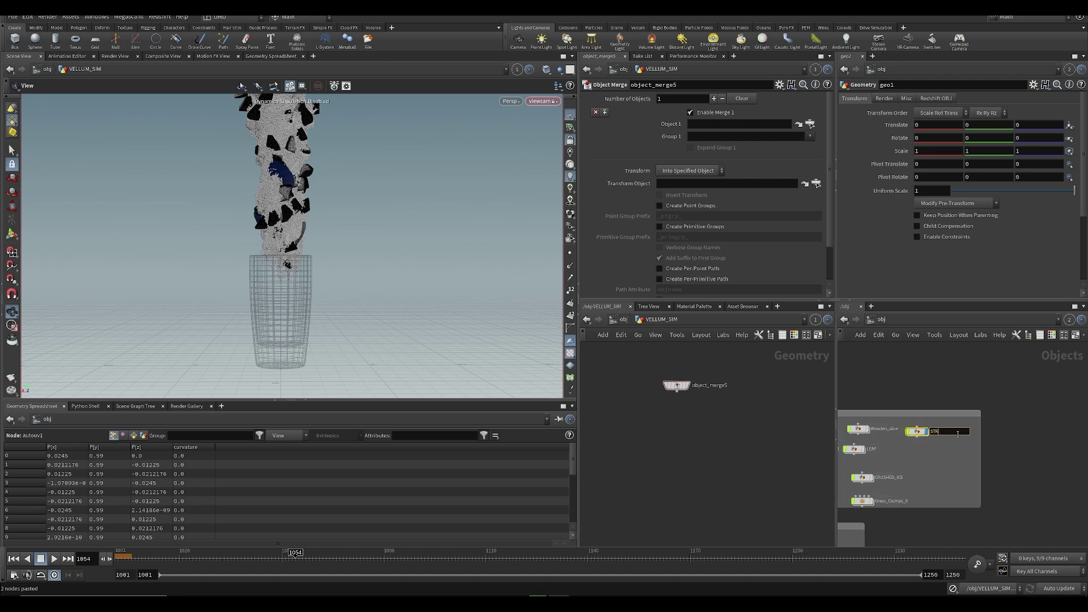
text(STRAW_GEO)
key(Return)
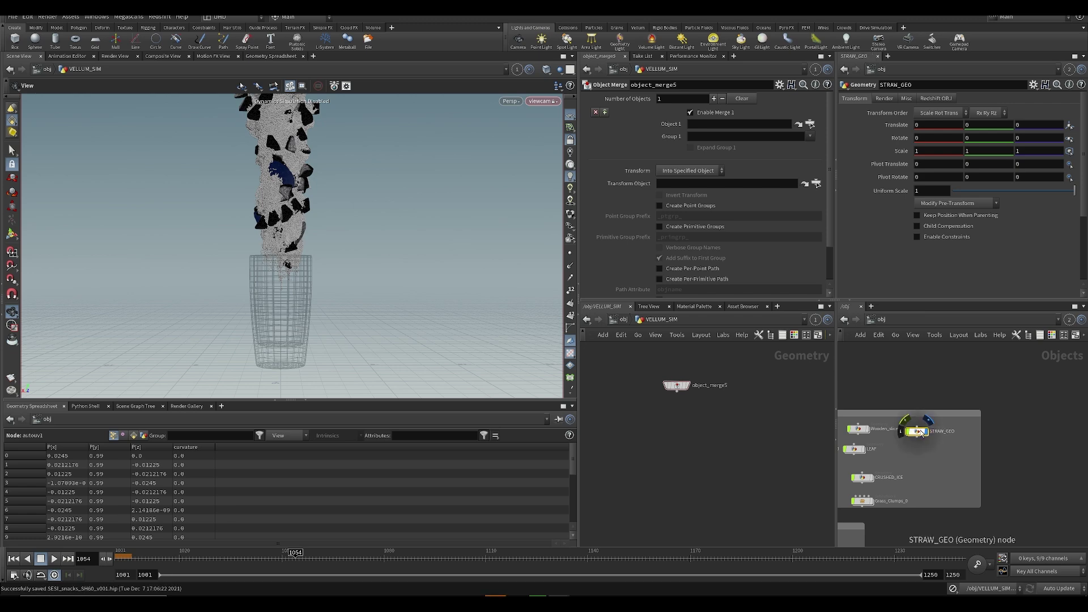
double_click(917, 432)
key(ctrl+v)
key(Tab)
text(nl)
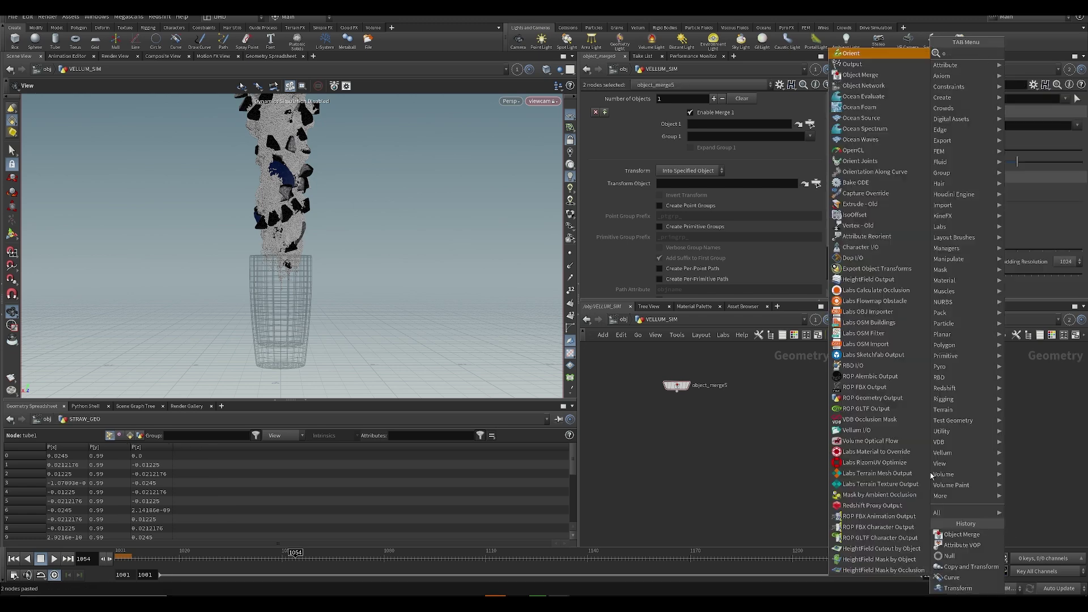
key(BackSpace)
key(BackSpace)
text(nb)
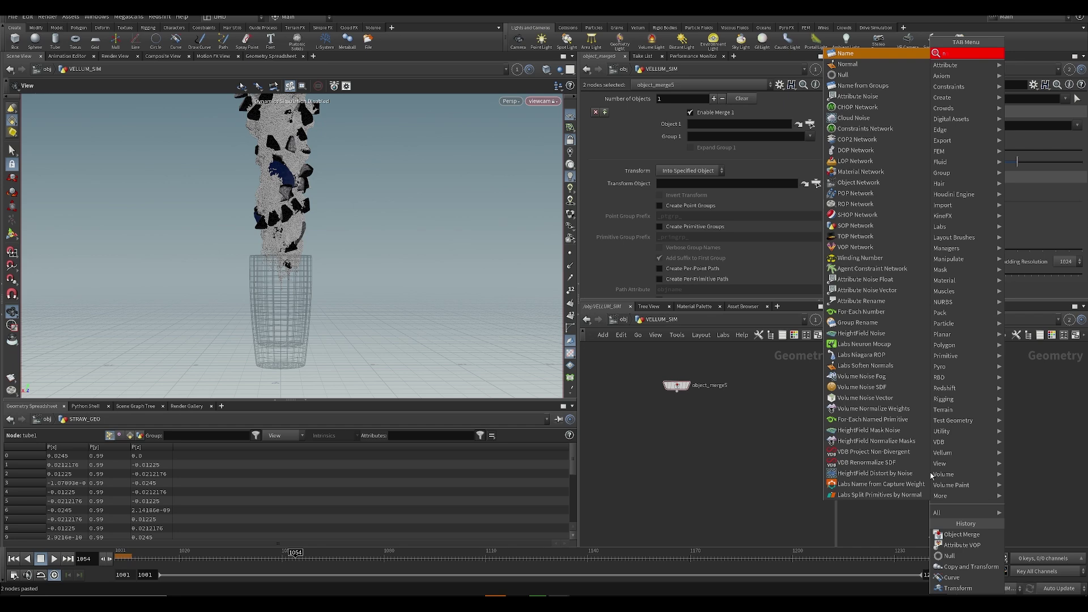
key(Return)
key(Return)
scroll(932, 452, up, 1)
scroll(932, 451, up, 1)
key(ctrl+z)
- Add a Null node below autouv1, name it OUT_straw, and save the scene
key(Tab)
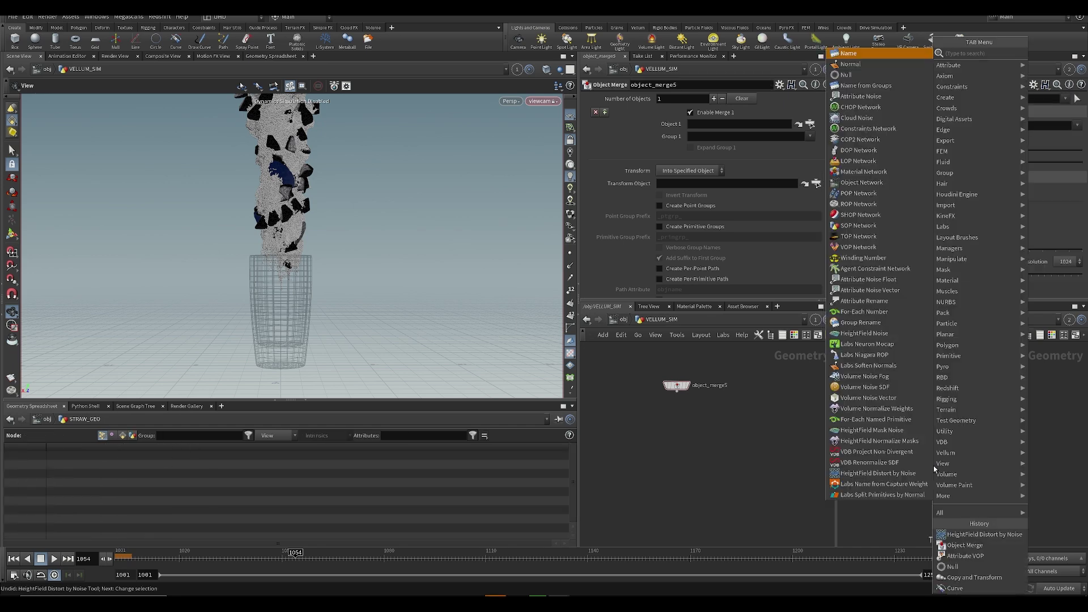
text(nu)
key(Return)
key(Return)
double_click(931, 466)
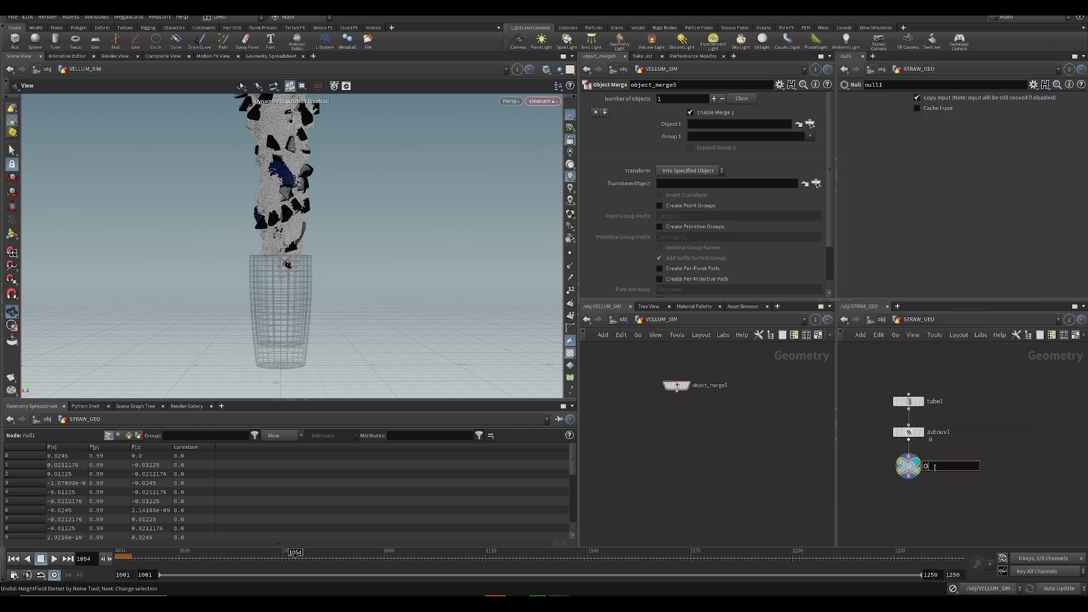
text(OUT_straw)
key(Return)
key(ctrl+s)
- Reference OUT_straw in VELLUM_SIM's new Object Merge and attach a copy of the Shape Match Vellum Constraints node below it
drag(909, 466, 737, 124)
middle_drag(673, 427, 737, 416)
scroll(833, 407, down, 4)
click(618, 407)
key(ctrl+c)
key(ctrl+v)
click(744, 382)
click(738, 418)
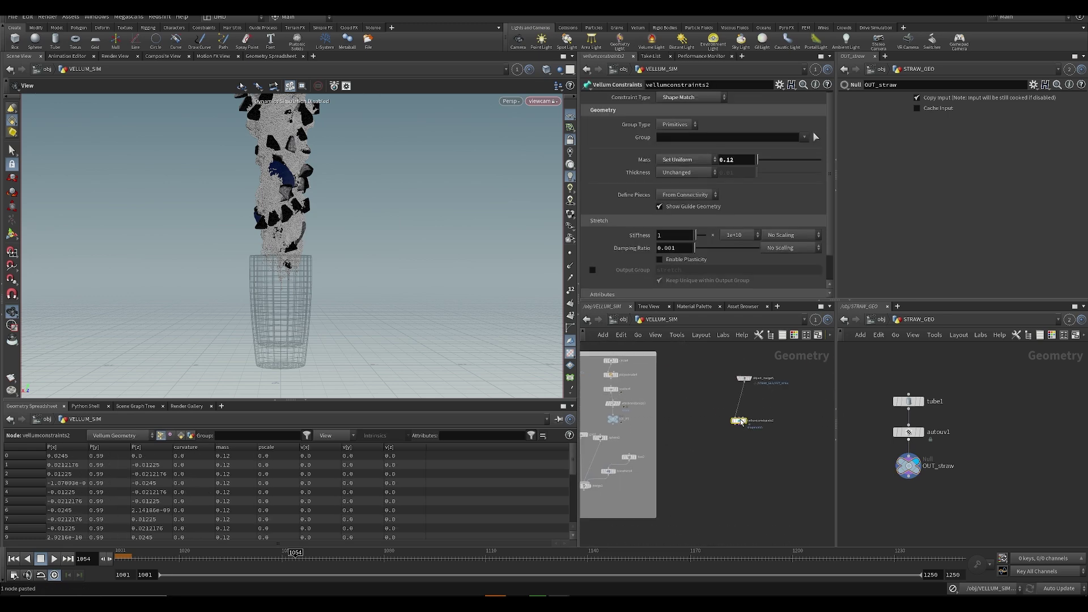
click(746, 420)
key(ctrl+s)
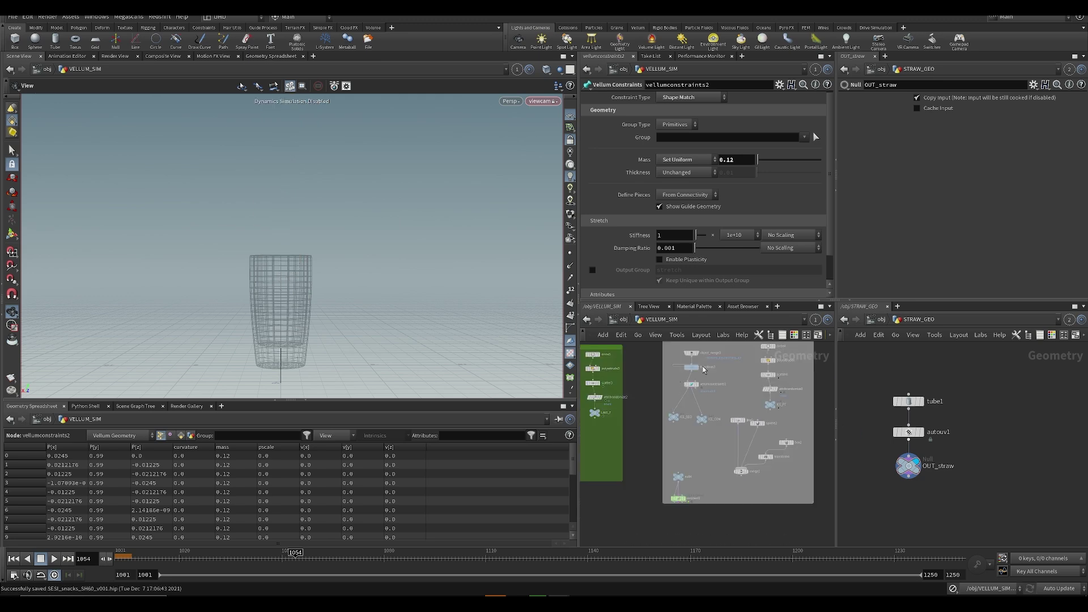
- Copy an existing Transform node and insert it between the straw's Object Merge and Vellum Constraints nodes, saving the scene
click(695, 368)
key(ctrl+c)
middle_drag(754, 385, 590, 402)
key(ctrl+v)
drag(720, 398, 729, 403)
middle_drag(710, 500, 743, 444)
key(ctrl+s)
- Examine the main simulation and collision branches of the VELLUM_SIM network
scroll(739, 484, down, 4)
middle_drag(628, 510, 771, 442)
middle_drag(702, 461, 808, 461)
scroll(708, 398, up, 3)
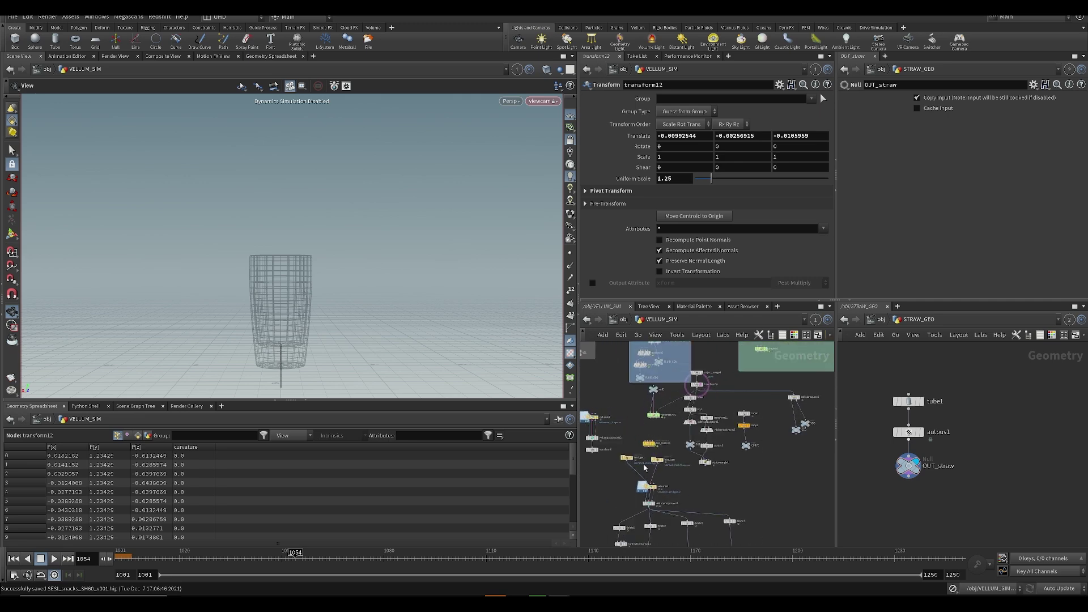
scroll(668, 441, up, 3)
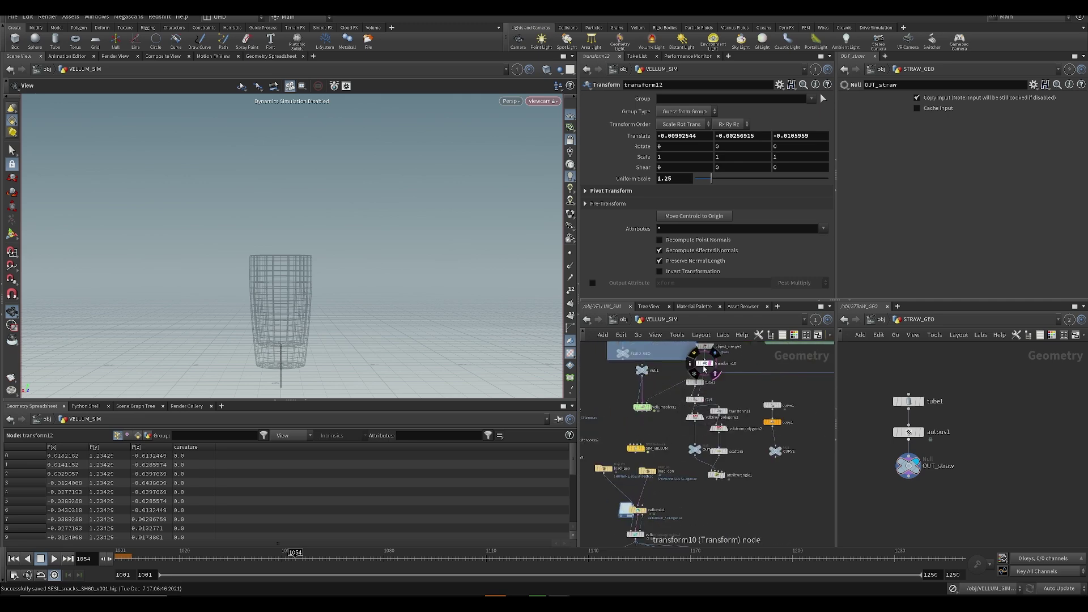
middle_click(697, 453)
middle_drag(823, 461, 652, 471)
scroll(713, 468, down, 3)
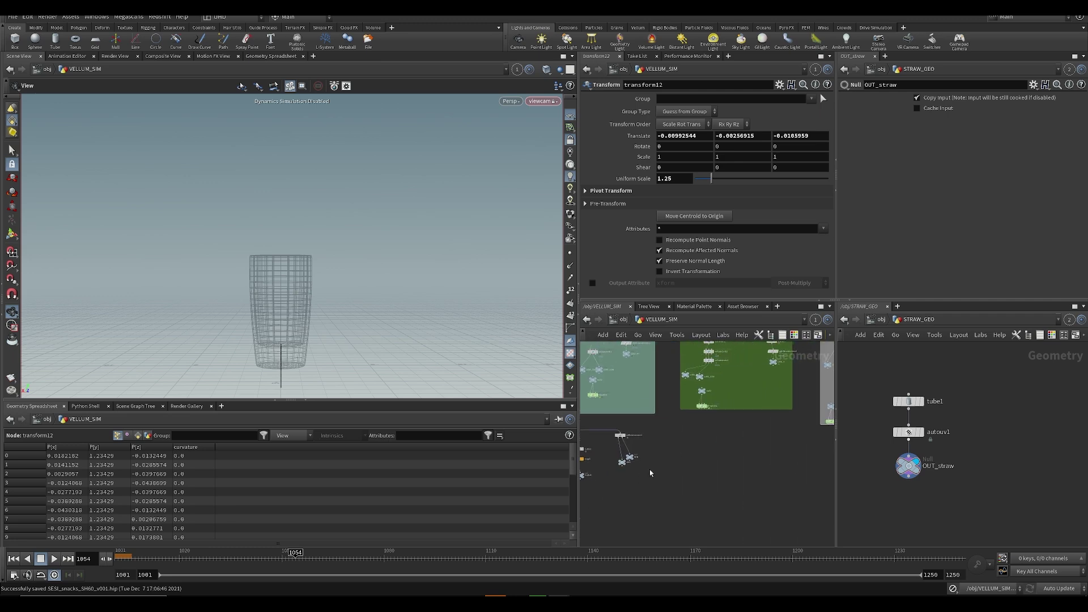
- Lean the straw in the glass with its Transform: uniform scale 6.3, Y scale 0.59, Z rotation -15, translate X 1.02807 and Y 4.99743
middle_drag(823, 392, 683, 426)
scroll(735, 415, up, 2)
middle_drag(786, 418, 624, 459)
click(693, 432)
click(696, 415)
drag(715, 184, 778, 180)
middle_drag(670, 154, 732, 142)
key(ctrl+z)
middle_click(740, 137)
key(ctrl+z)
key(ctrl+s)
key(ctrl+s)
key(ctrl+z)
middle_click(668, 155)
middle_drag(665, 146, 929, 160)
key(ctrl+z)
middle_drag(787, 147, 654, 175)
- Open the SIM_VELLUM network, check the collision settings of staticobject2 and return to VELLUM_SIM
middle_drag(686, 436, 760, 456)
scroll(760, 456, down, 3)
middle_drag(635, 516, 737, 430)
scroll(693, 471, up, 3)
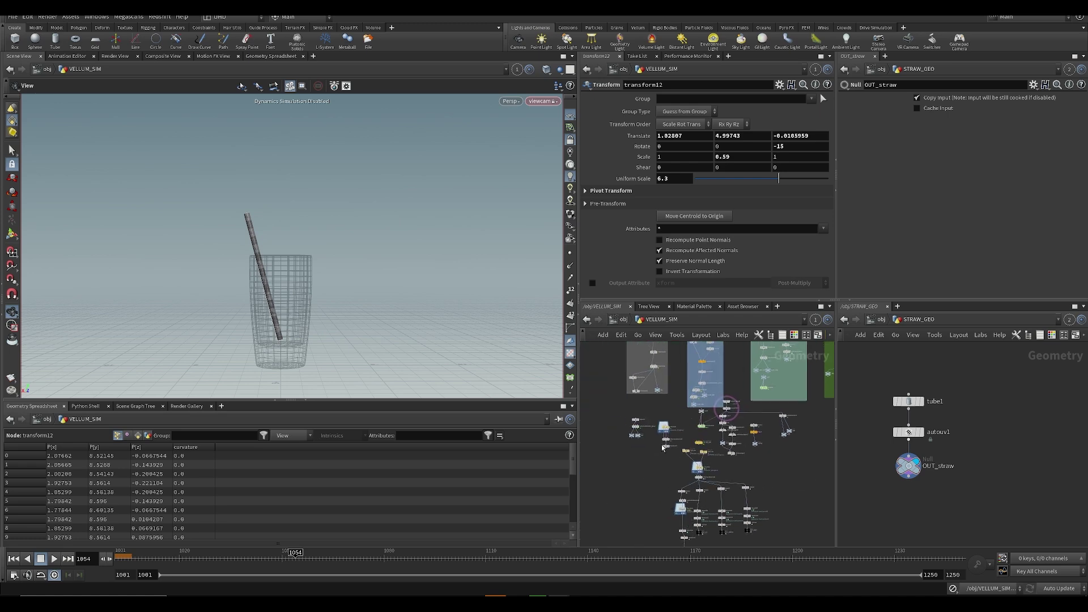
double_click(752, 441)
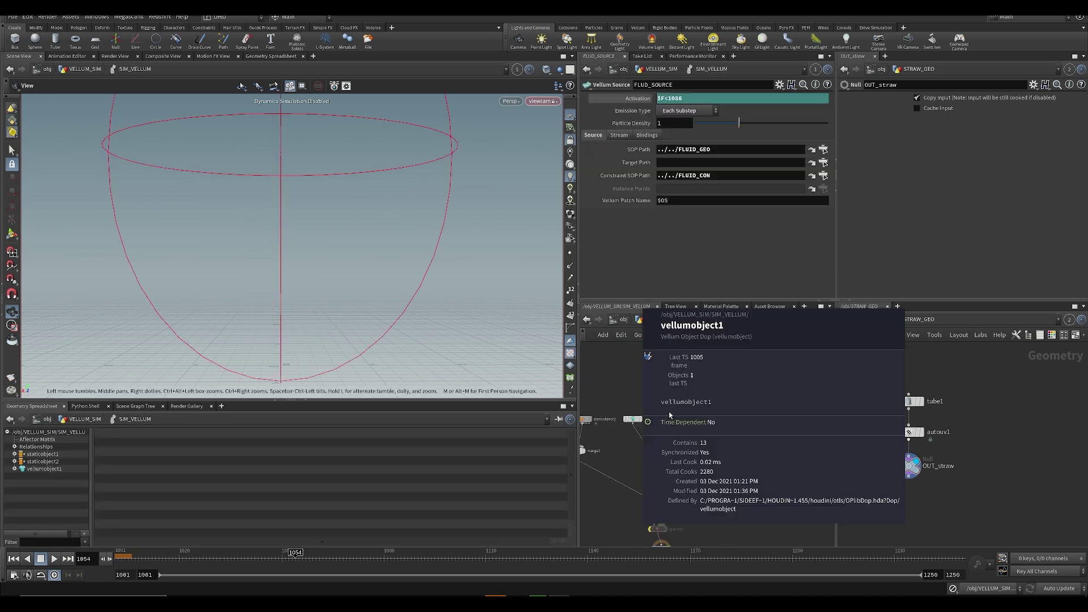
middle_drag(587, 373, 645, 365)
click(641, 410)
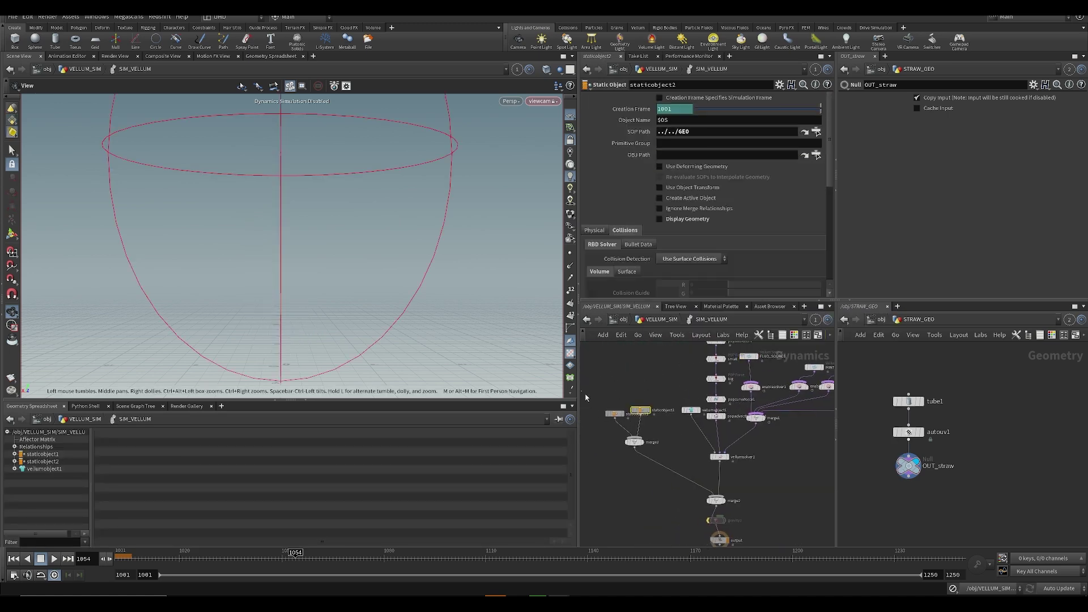
key(u)
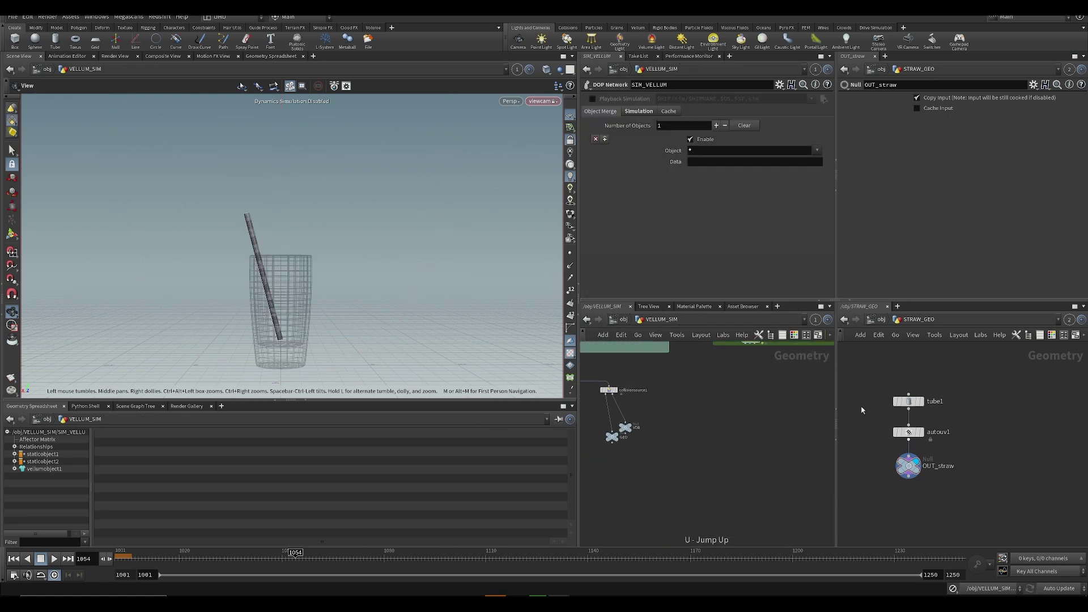
- Add a Null node below the straw's Vellum Constraints and wire it to the geometry output
middle_drag(786, 419, 649, 445)
middle_drag(726, 442, 670, 540)
scroll(669, 538, down, 1)
scroll(740, 463, up, 4)
scroll(752, 450, down, 3)
middle_drag(765, 462, 618, 450)
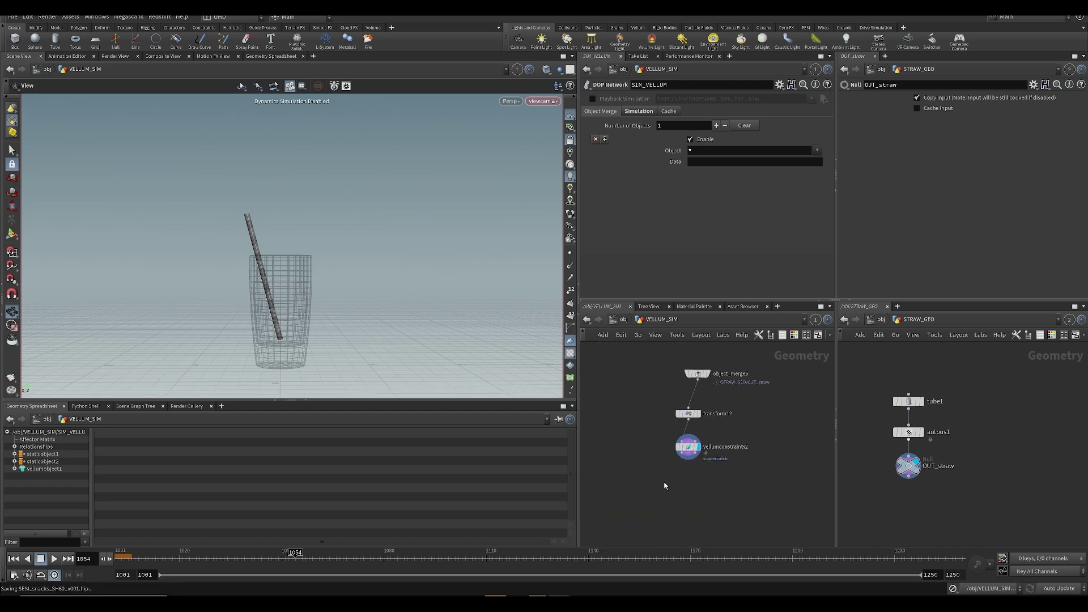
key(Tab)
click(694, 535)
click(649, 482)
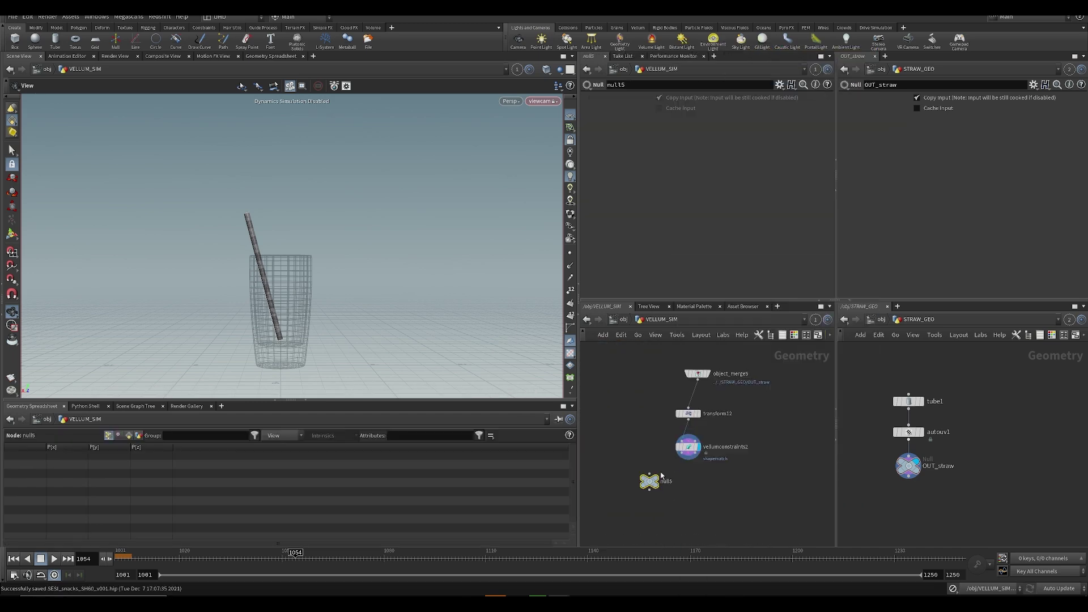
drag(682, 454, 649, 473)
- Set the uniform mass of the straw's Vellum Constraints to 50
click(685, 446)
drag(736, 160, 715, 168)
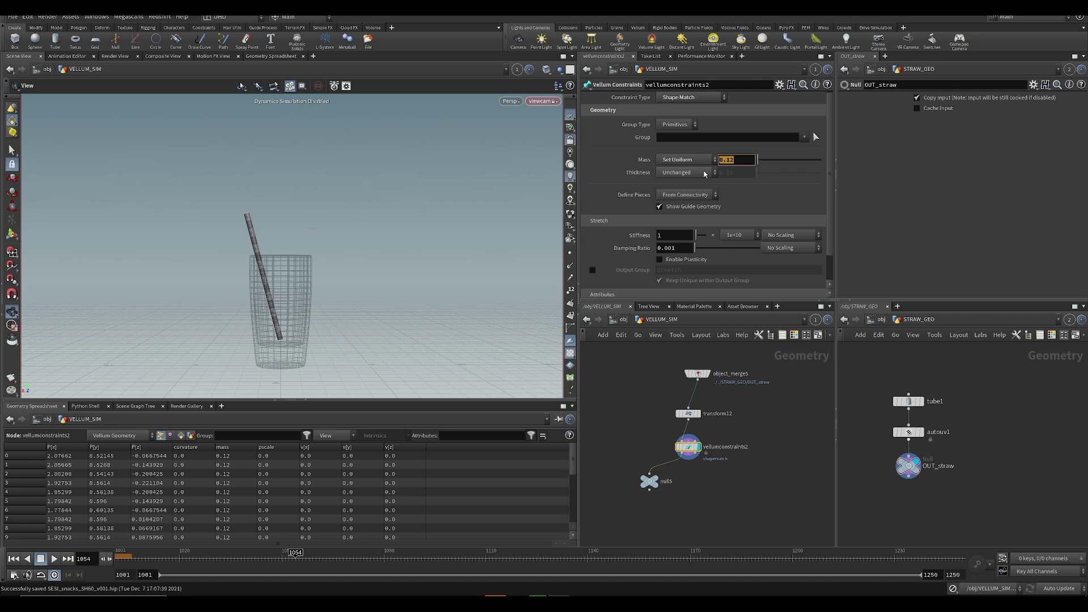
text(50)
key(Return)
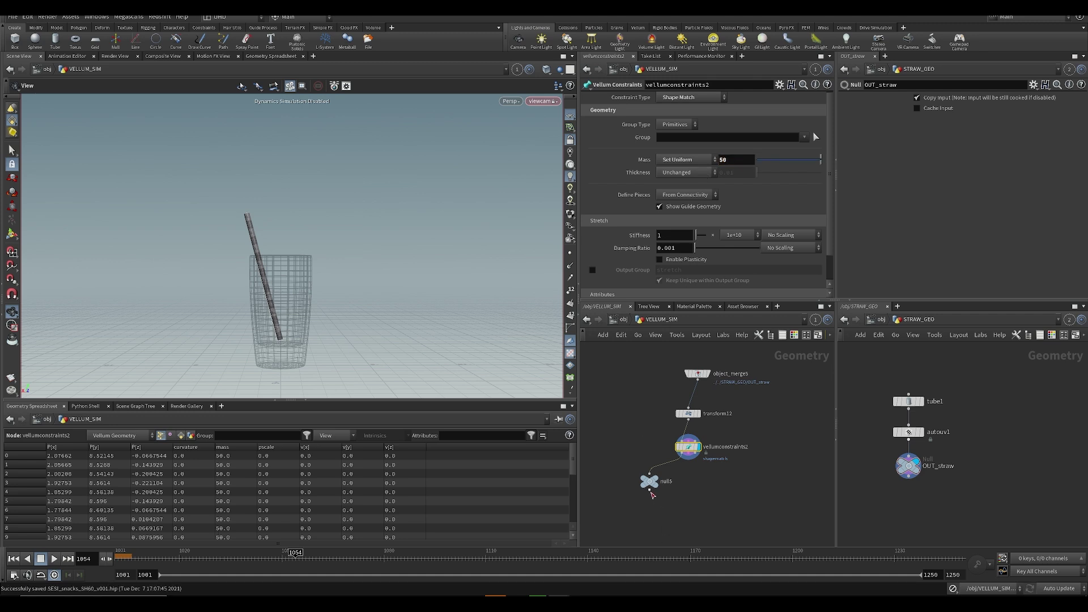
- Rename the Null STRAW_GEO, wire a duplicate named STRAW_CON to the Vellum Constraints' constraint output, and save the scene
double_click(670, 482)
text(STR)
click(647, 485)
key(ctrl+c)
key(ctrl+v)
click(703, 494)
click(705, 487)
drag(738, 496, 783, 508)
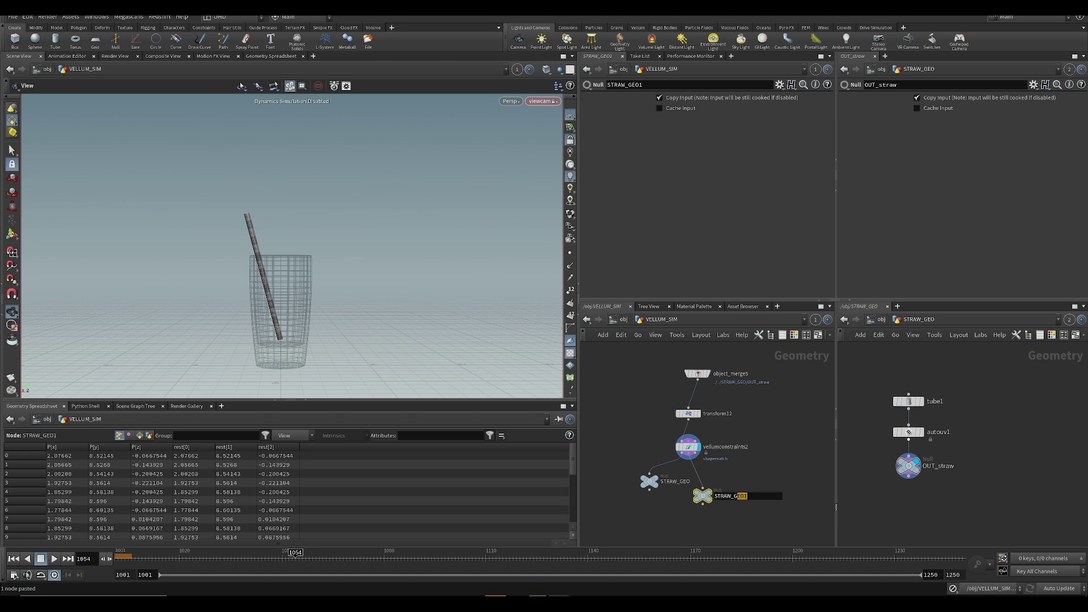
key(Return)
key(ctrl+s)
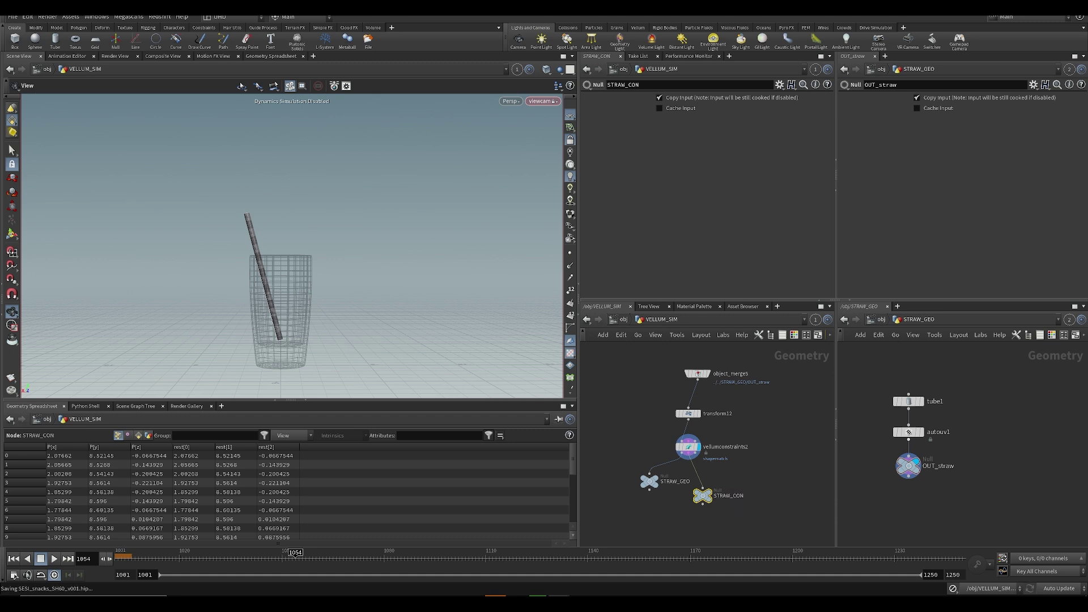
- Open SIM_VELLUM and add a Vellum Source node in the empty area beside ICE_SOURCE
key(h)
scroll(660, 450, up, 6)
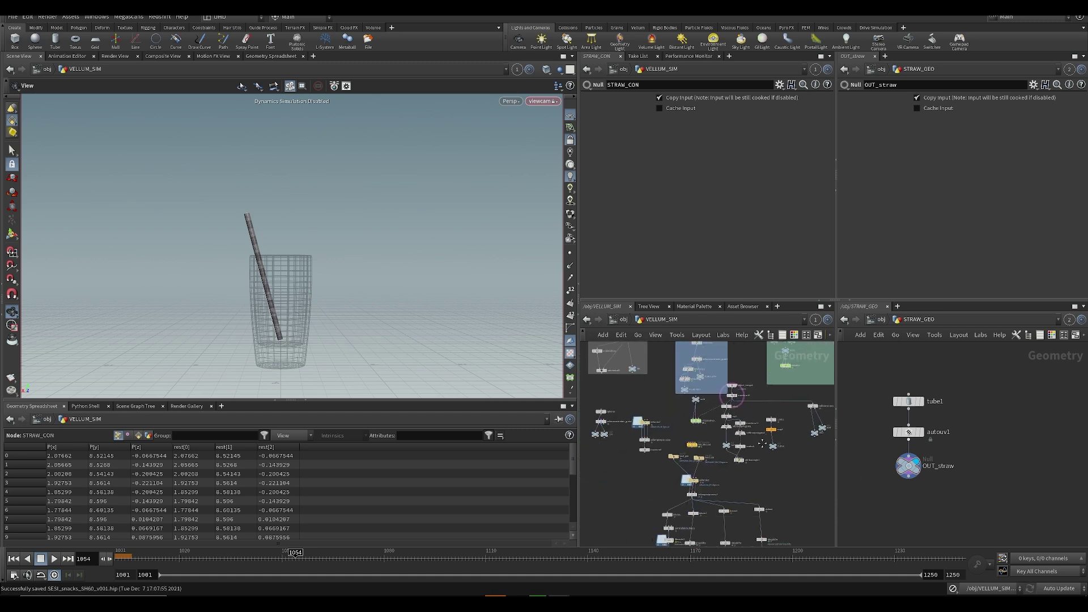
scroll(658, 446, down, 2)
middle_drag(639, 363, 688, 472)
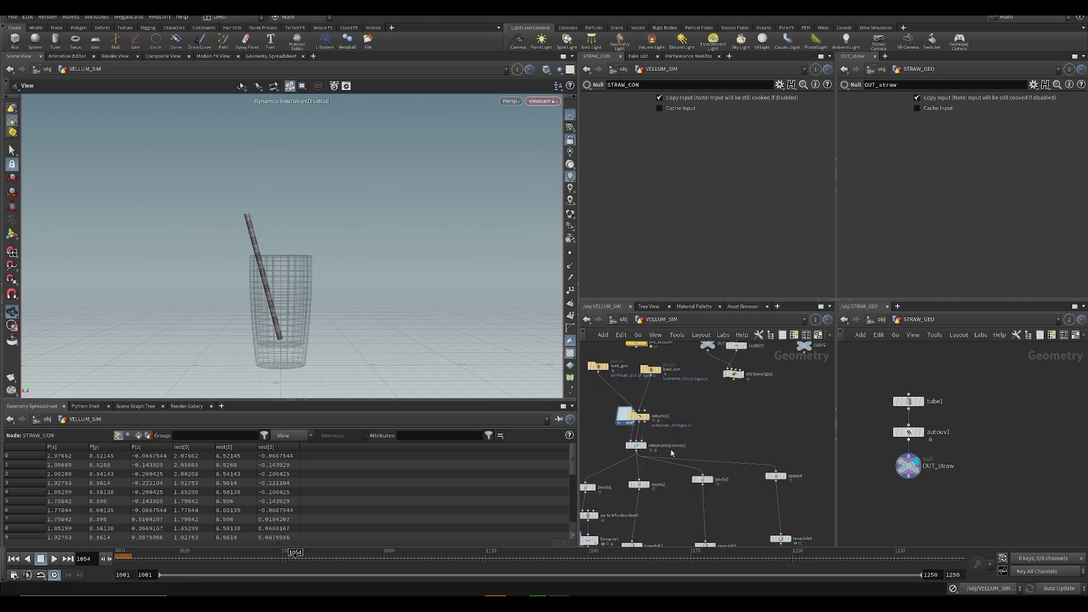
middle_drag(637, 423, 652, 485)
double_click(651, 403)
middle_drag(803, 392, 715, 427)
scroll(715, 426, up, 4)
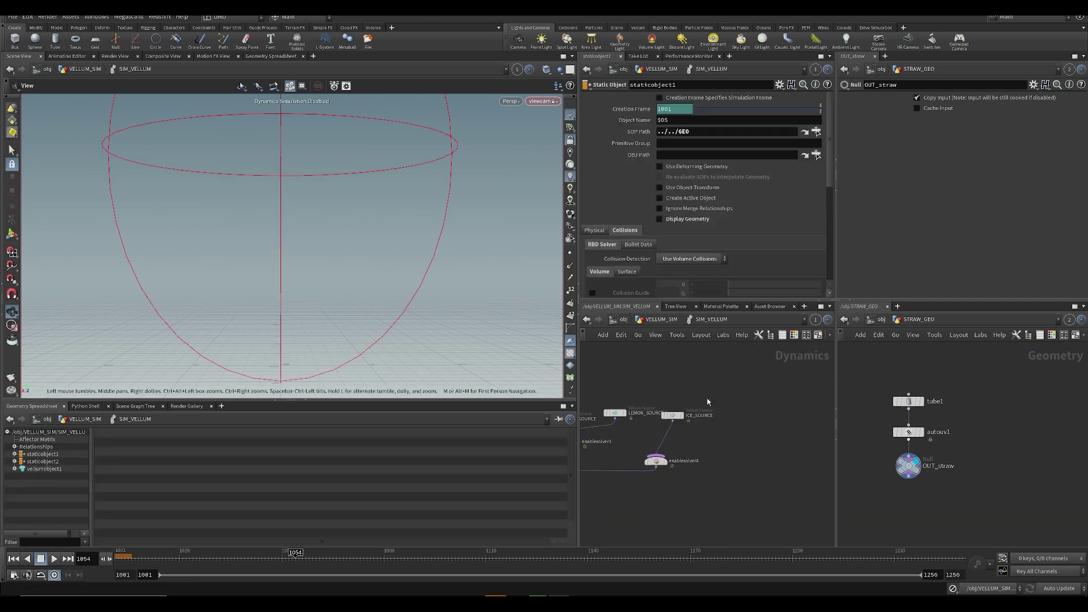
key(Tab)
text(vellum)
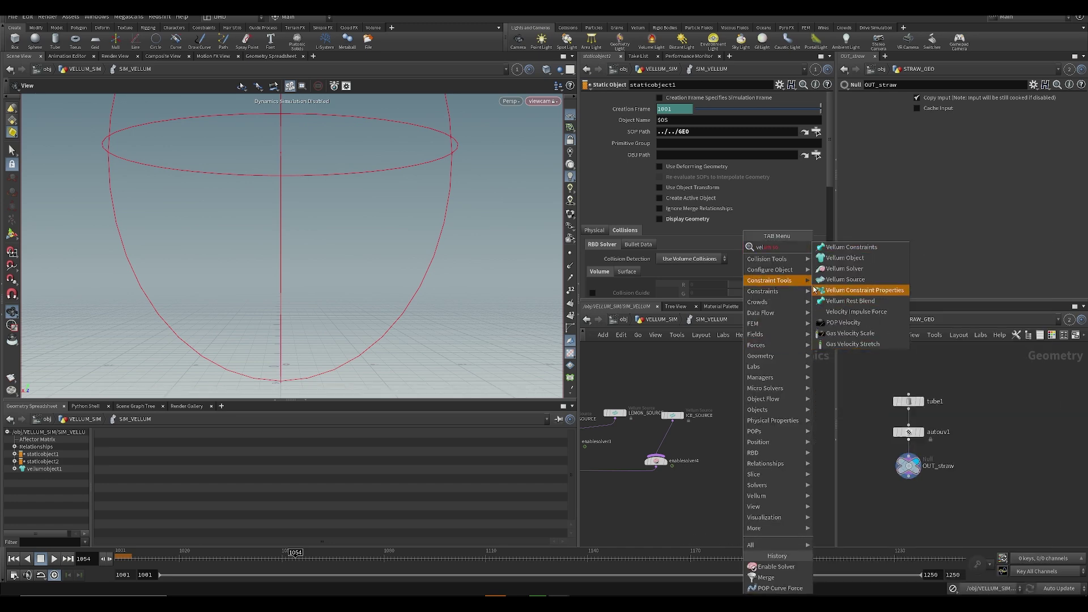
click(844, 279)
click(759, 446)
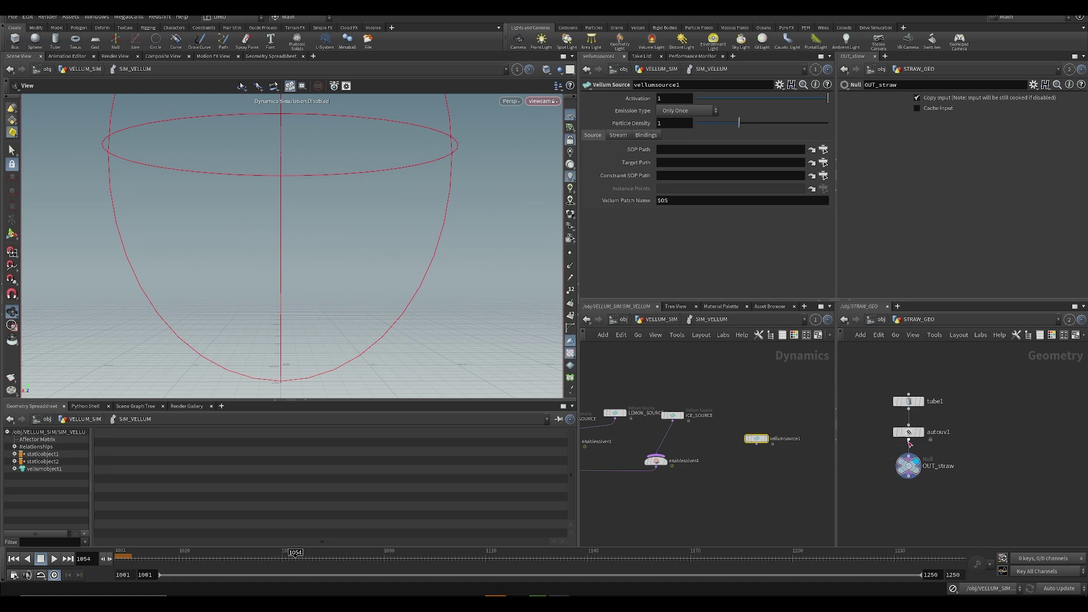
- Show VELLUM_SIM in the second network view, set the new source's SOP Path to STRAW_GEO and Constraint SOP Path to STRAW_CON, and save
scroll(958, 450, down, 2)
key(u)
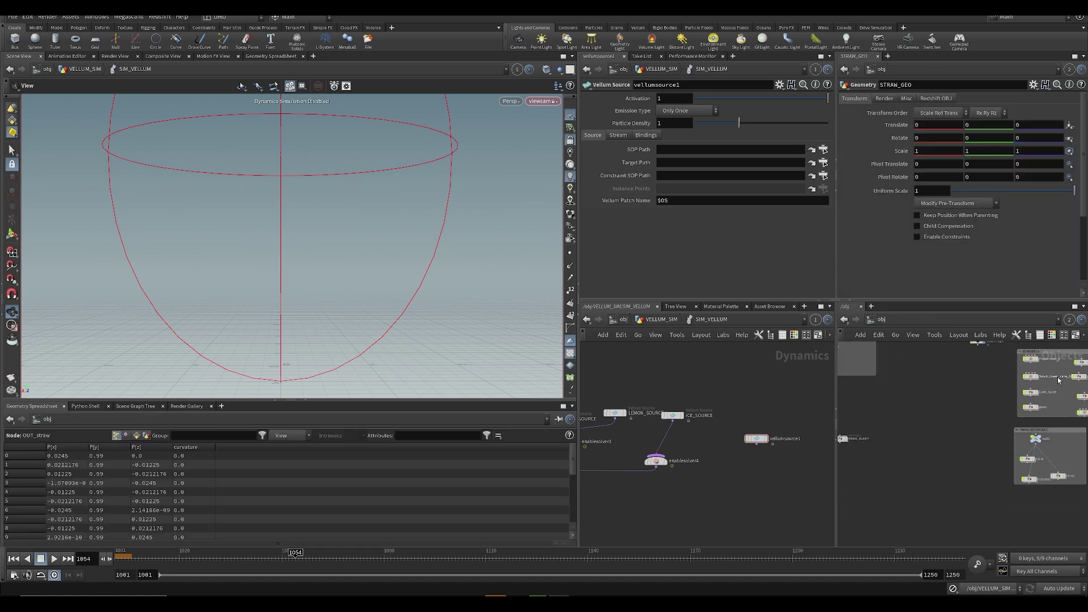
double_click(1020, 416)
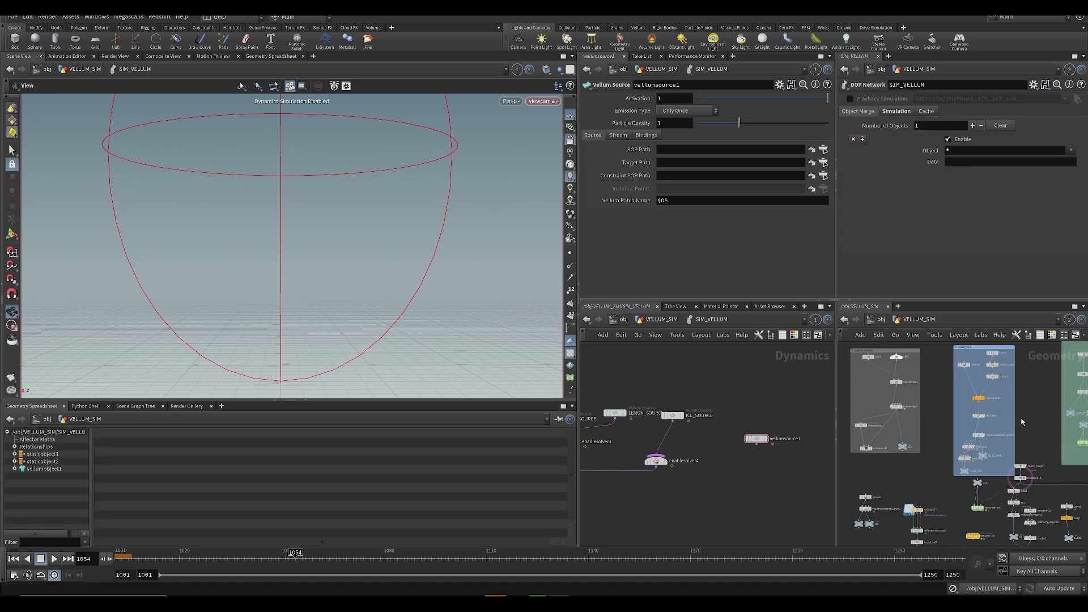
middle_drag(1031, 421, 982, 474)
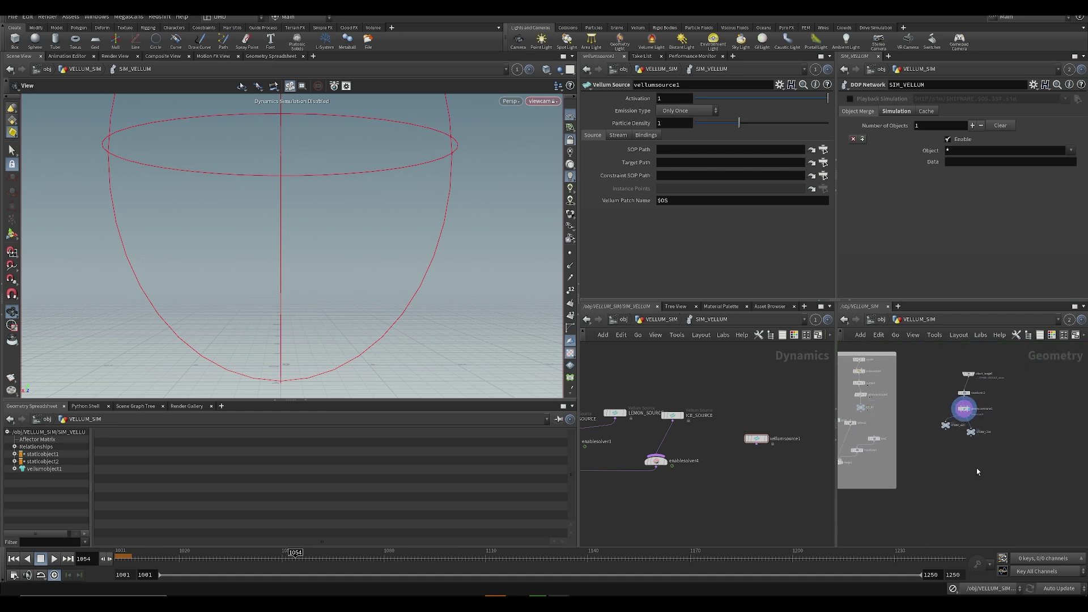
scroll(972, 472, up, 3)
click(936, 396)
drag(667, 153, 669, 176)
click(974, 362)
middle_drag(1028, 389, 1013, 409)
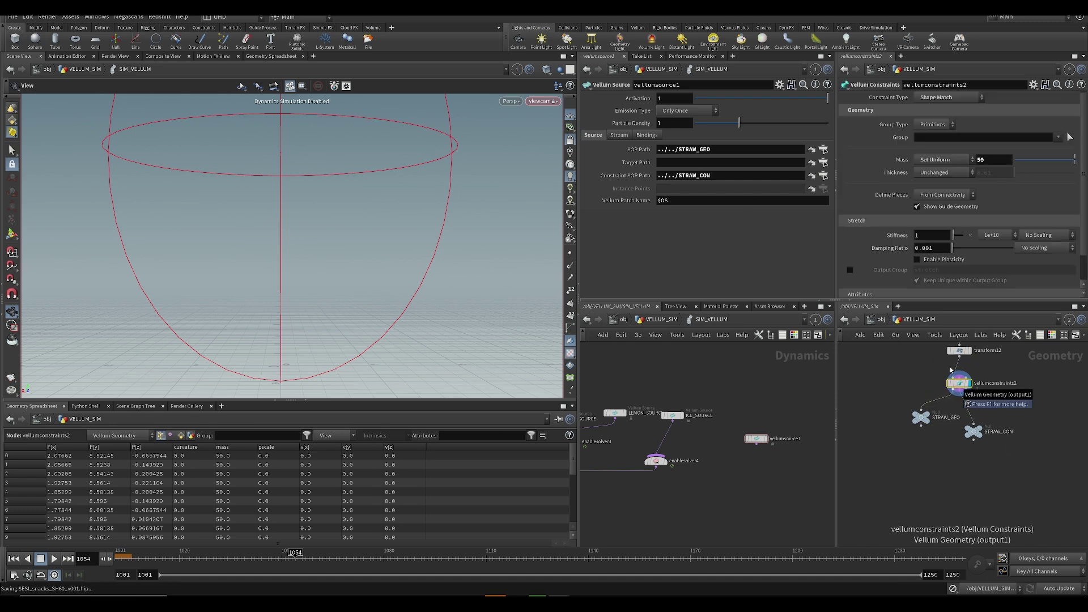
scroll(1017, 225, down, 2)
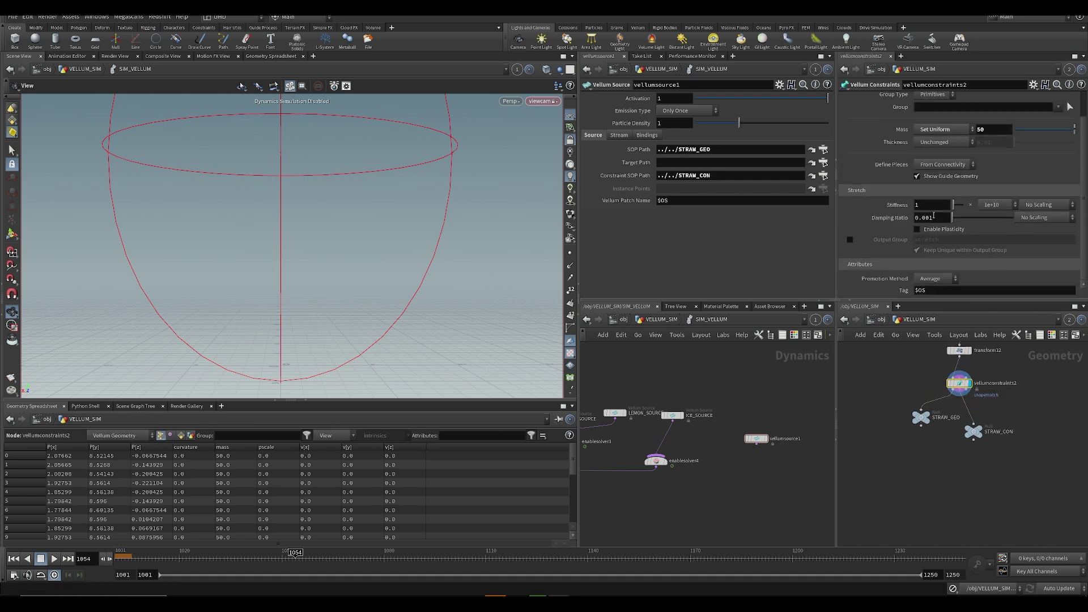
middle_drag(743, 478, 779, 483)
key(ctrl+s)
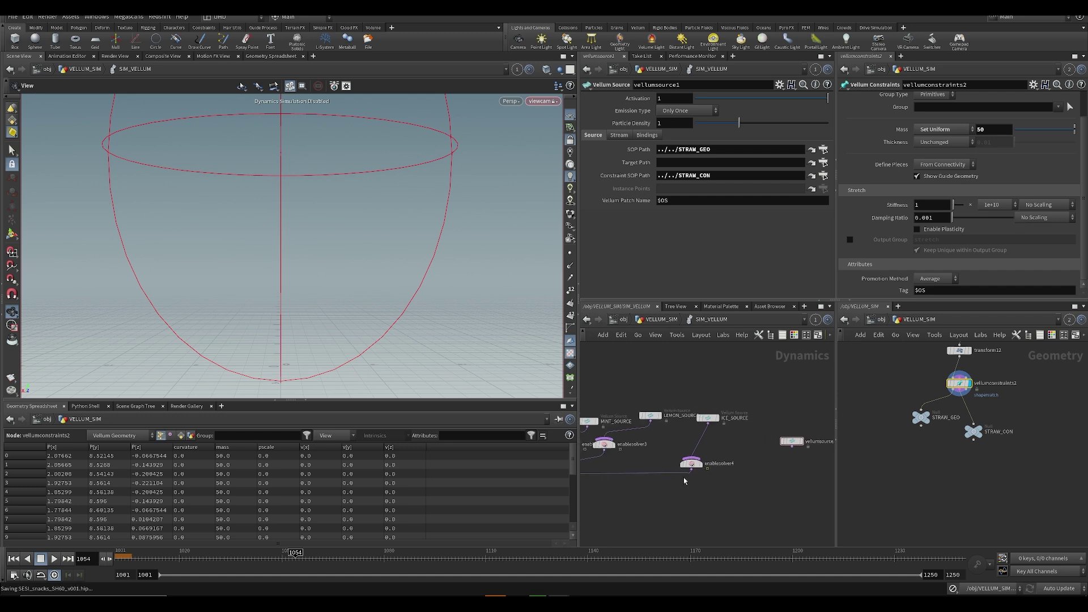
- Wire the straw's new Vellum Source through a dot into the merge that collects the other sources, and save the scene
middle_drag(680, 478, 786, 475)
scroll(786, 475, down, 4)
scroll(713, 482, up, 3)
middle_drag(715, 476, 549, 460)
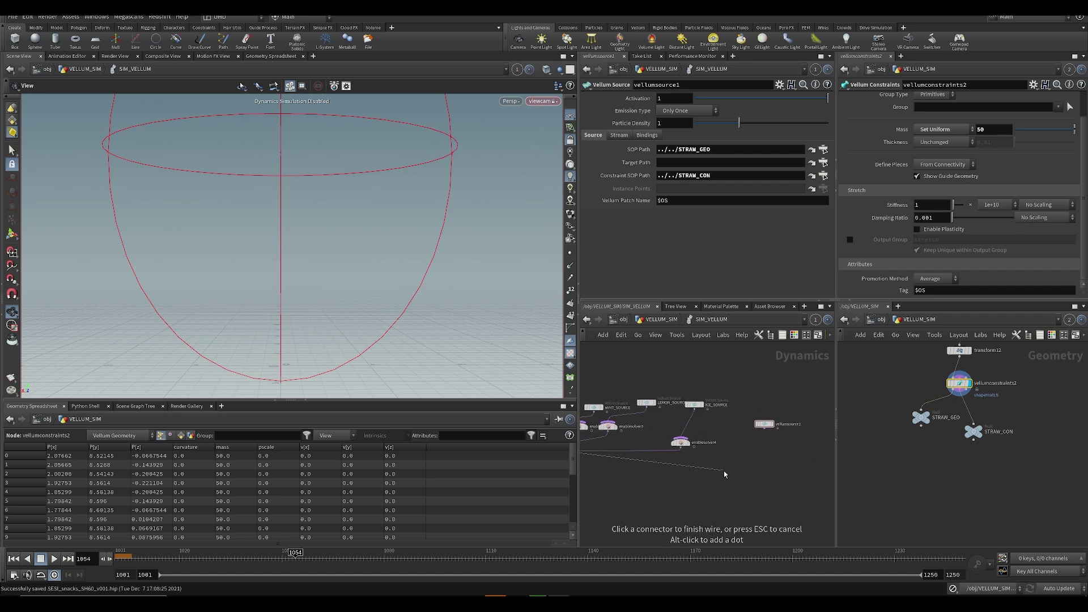
click(765, 429)
key(h)
click(751, 440)
middle_drag(816, 435, 735, 426)
alt+drag(736, 426, 753, 442)
click(768, 449)
key(ctrl+s)
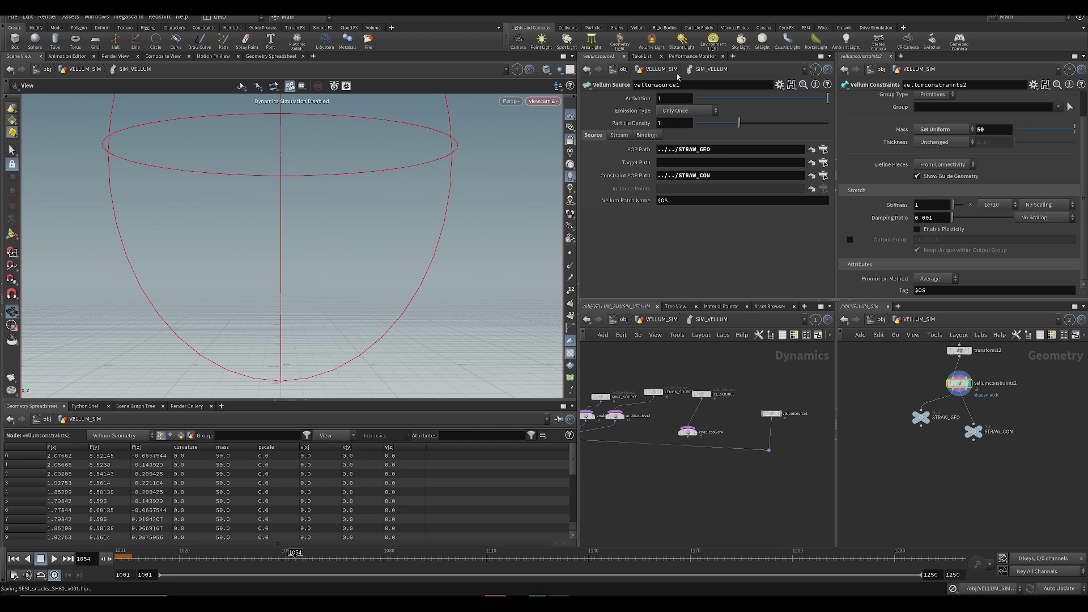
- Rewind to frame 1001, enable the simulation, and play the opening frames with the staticobject2 glass displayed, then save
middle_drag(607, 509, 828, 419)
click(131, 554)
drag(129, 553, 121, 553)
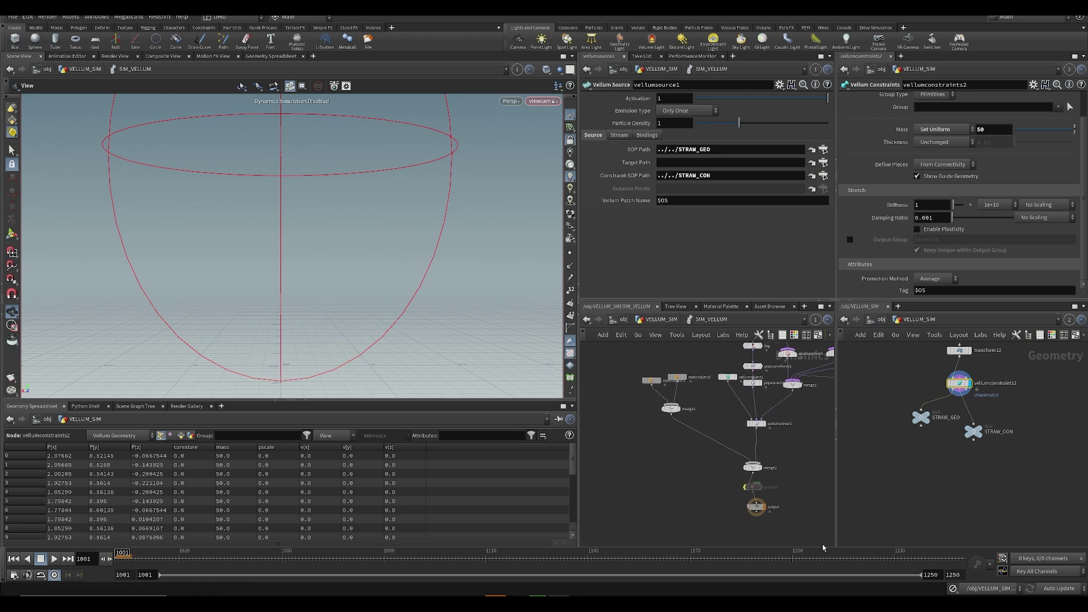
click(951, 589)
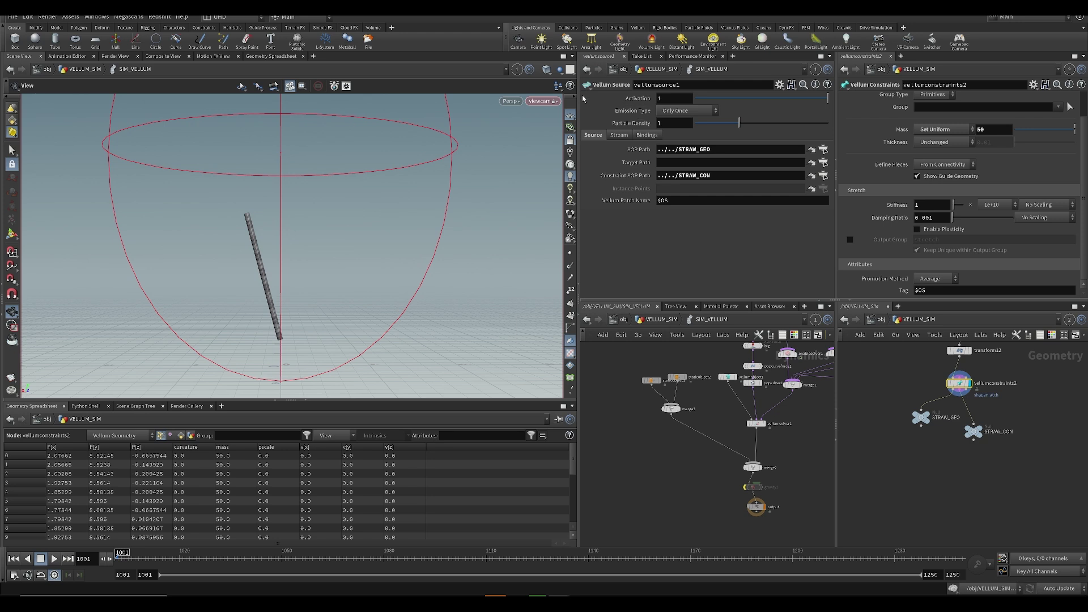
click(678, 377)
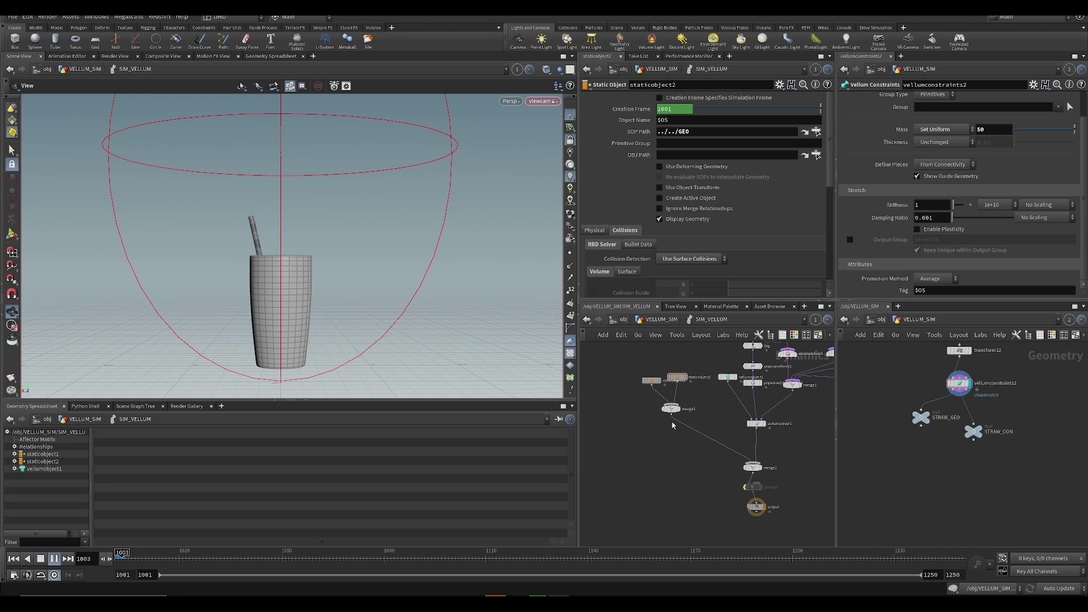
key(Up)
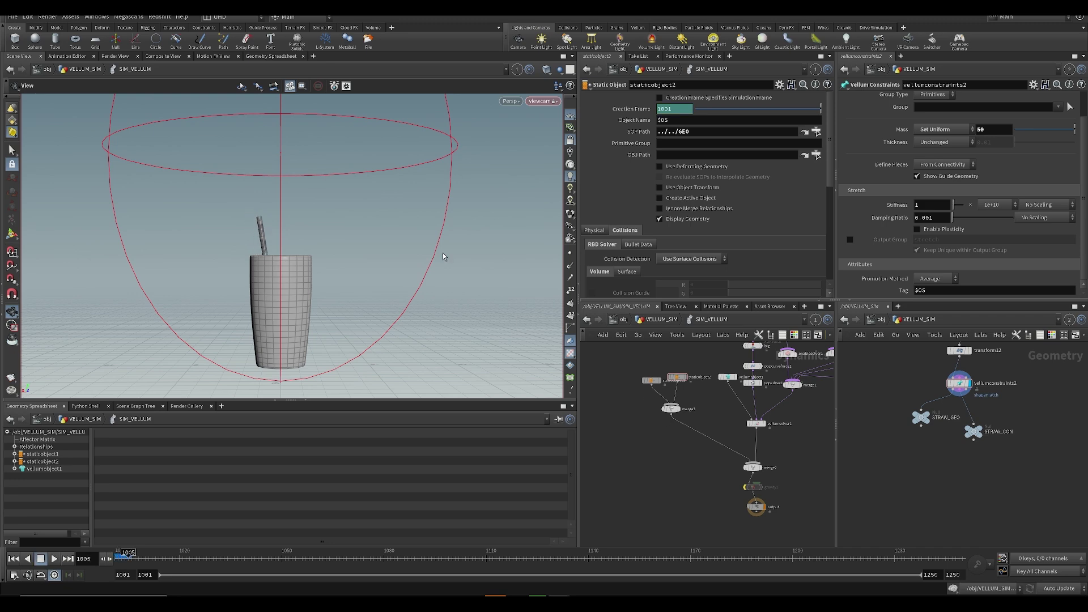
key(ctrl+s)
- Return to frame 1001 and enable the Group of popaxisforce1 with the pattern *
middle_drag(706, 356, 637, 405)
drag(631, 365, 682, 392)
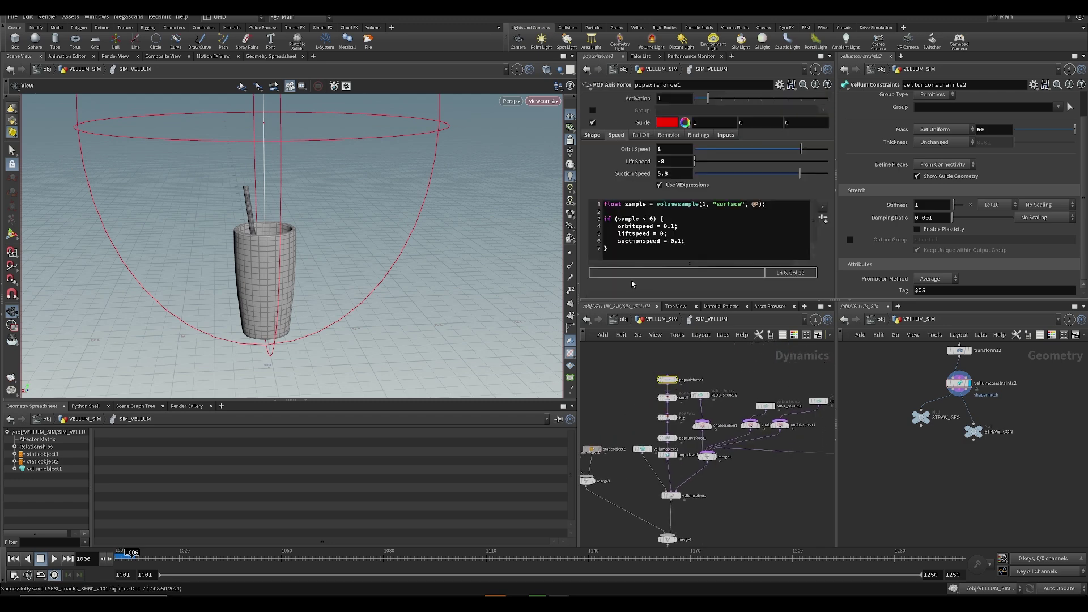
click(117, 558)
key(ctrl+s)
drag(281, 252, 317, 244)
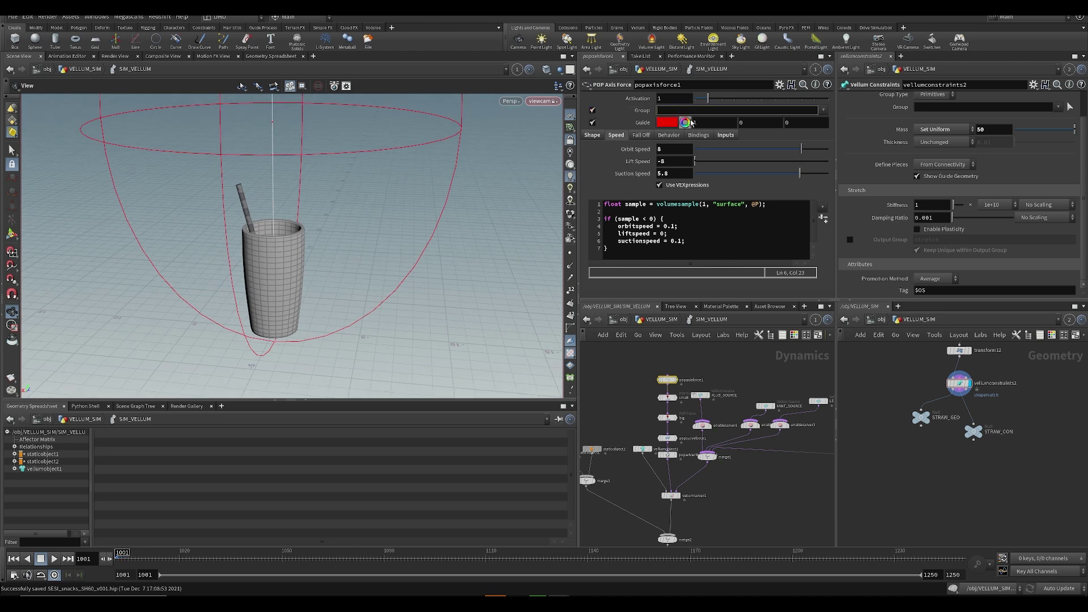
click(823, 110)
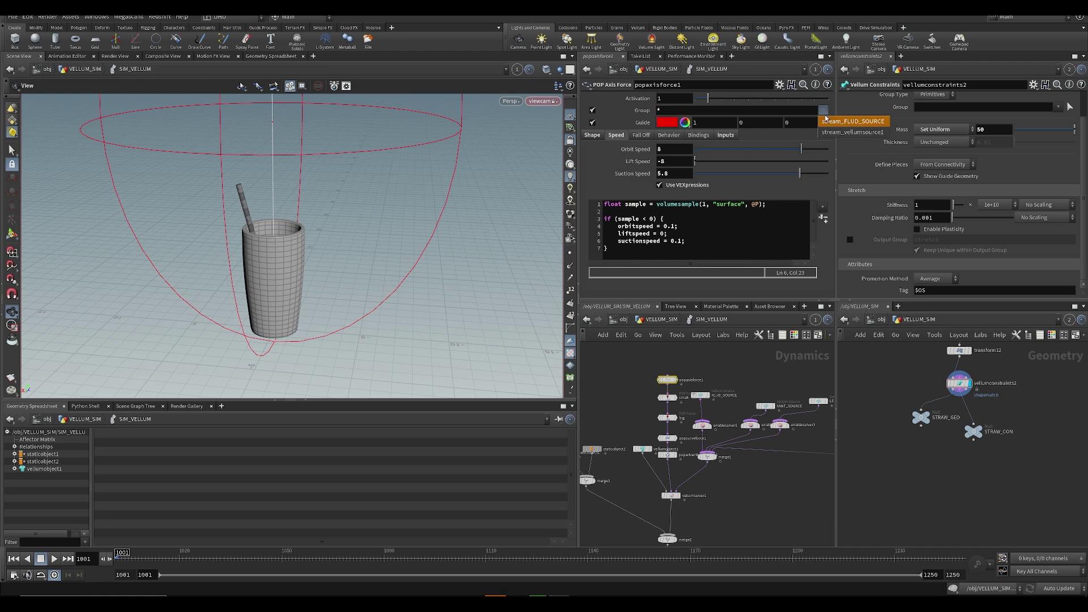
- Rename the straw's Vellum Source straw, set the Group of popaxisforce1 to * ^stream_straw, and save
middle_drag(811, 431, 536, 457)
click(695, 450)
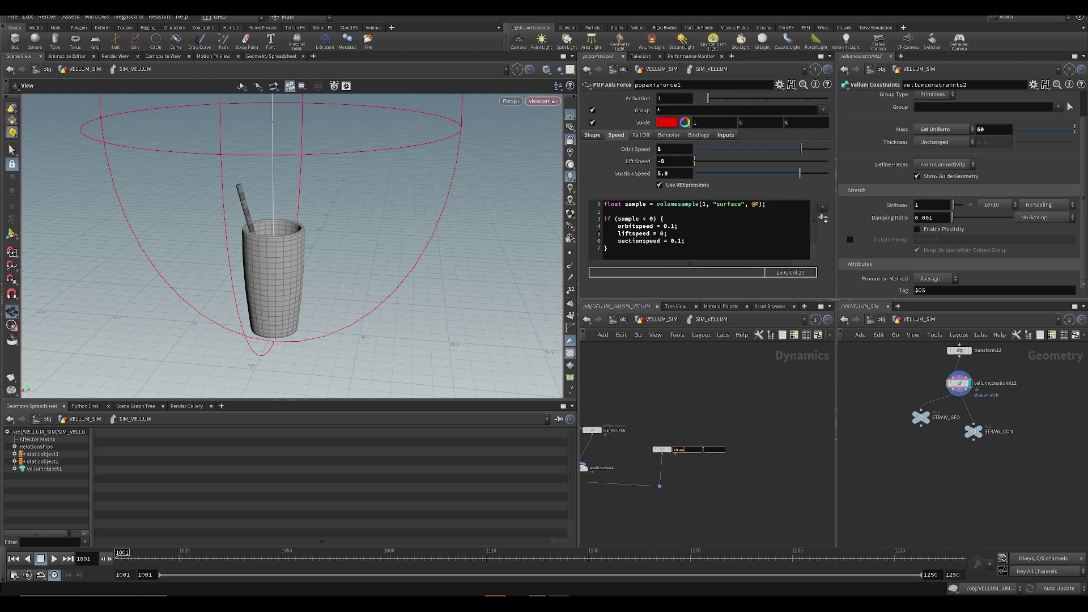
click(823, 110)
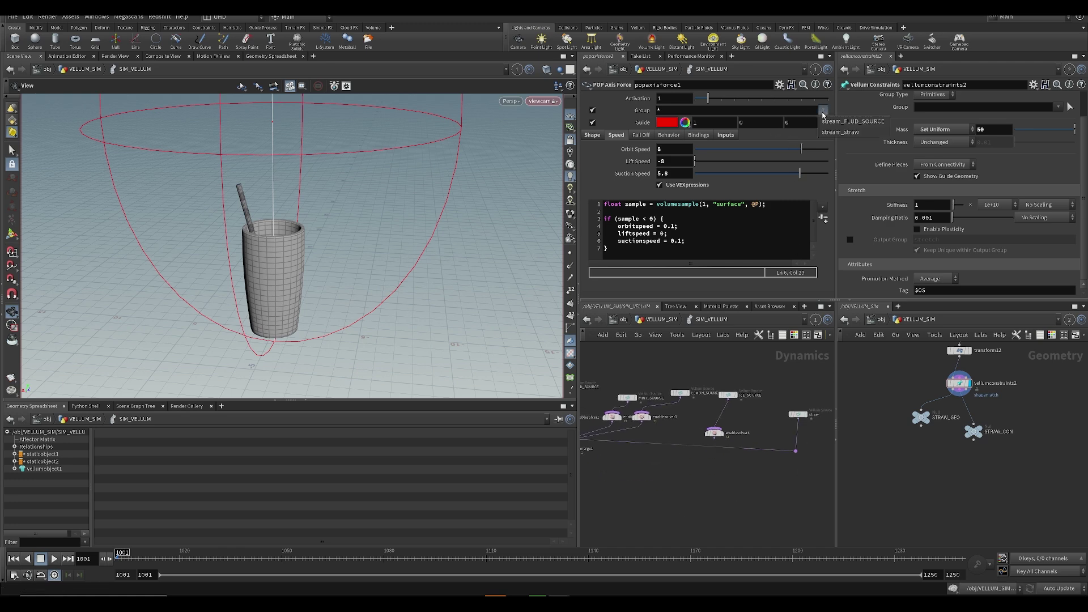
click(835, 134)
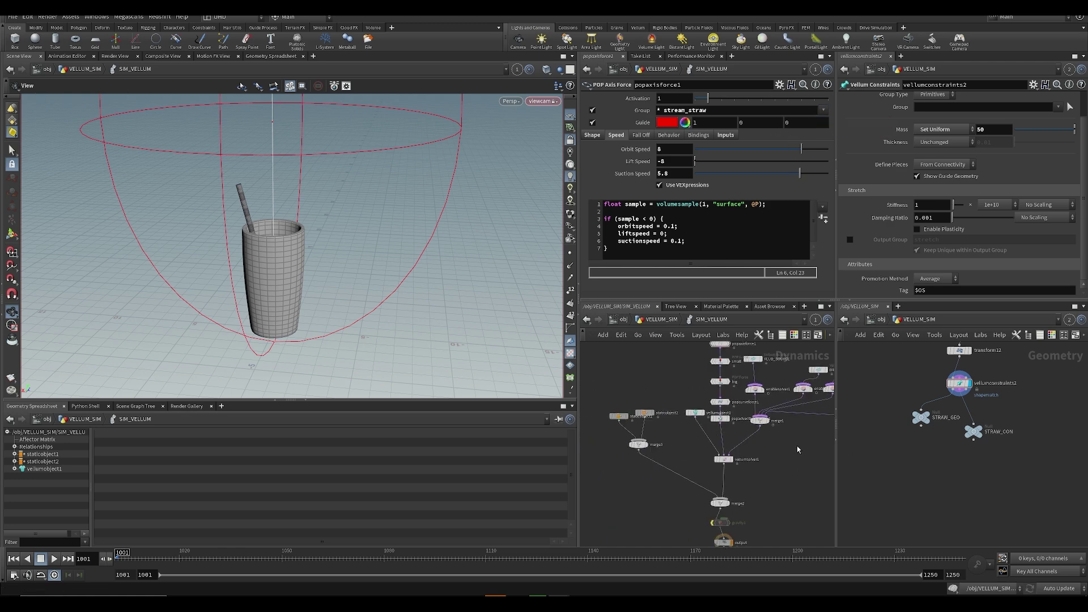
click(658, 111)
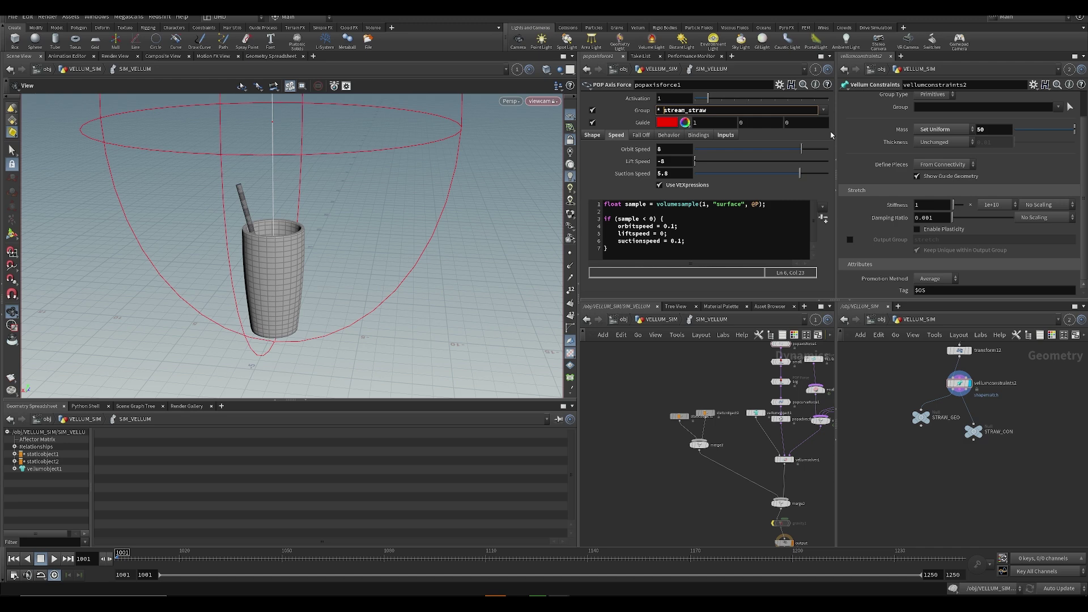
text(^)
key(Return)
key(ctrl+s)
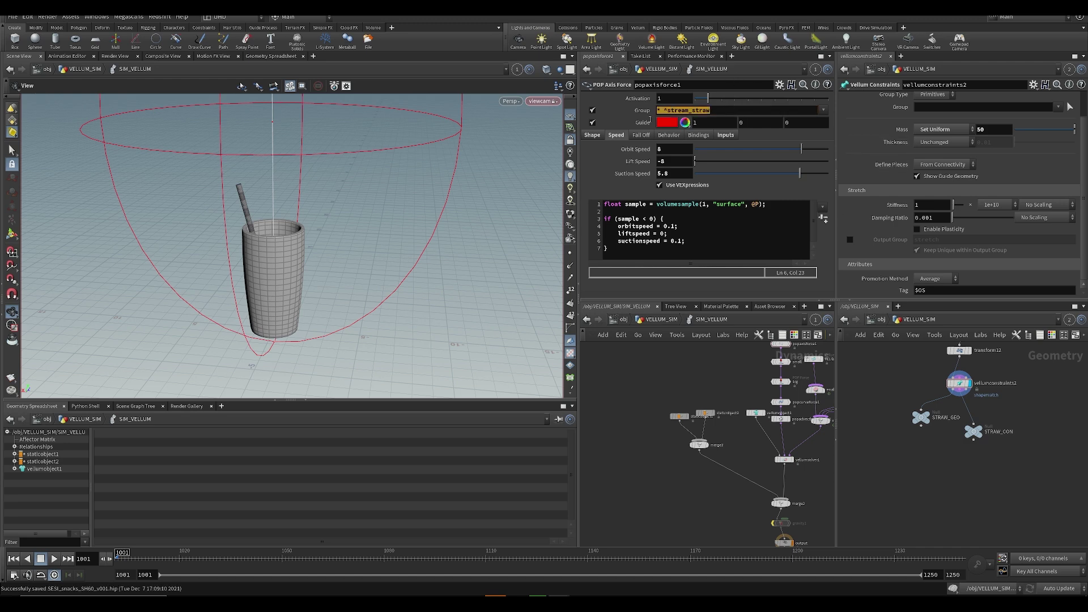
- Enable the Group on the small and big POP Force nodes and set both to * ^stream_straw
middle_drag(719, 372, 665, 388)
drag(663, 382, 736, 383)
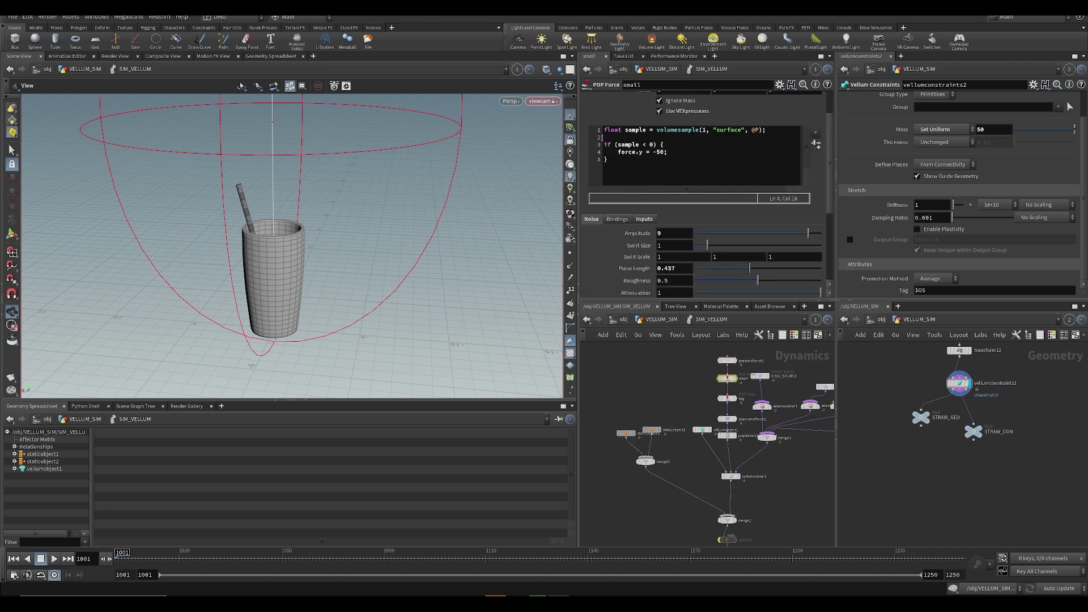
click(593, 112)
click(668, 111)
text(* ^stream_straw)
key(Return)
click(727, 399)
click(592, 110)
click(680, 110)
text(* ^stream_straw)
key(Return)
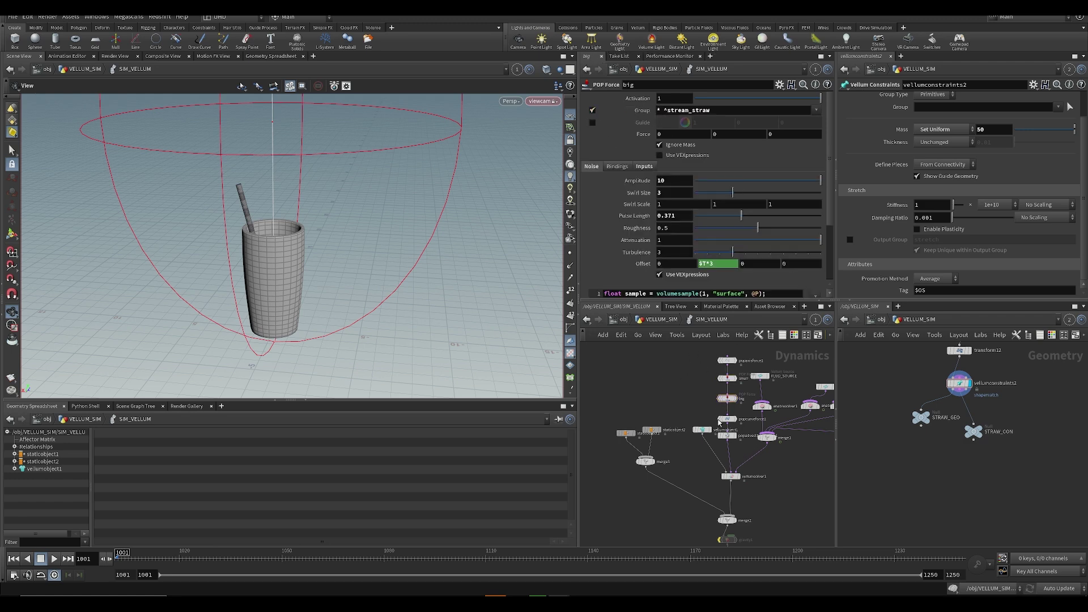
- Enable the Group on the POP Curve Force and POP Advect by Volumes nodes and set both to * ^stream_straw
click(727, 419)
click(593, 110)
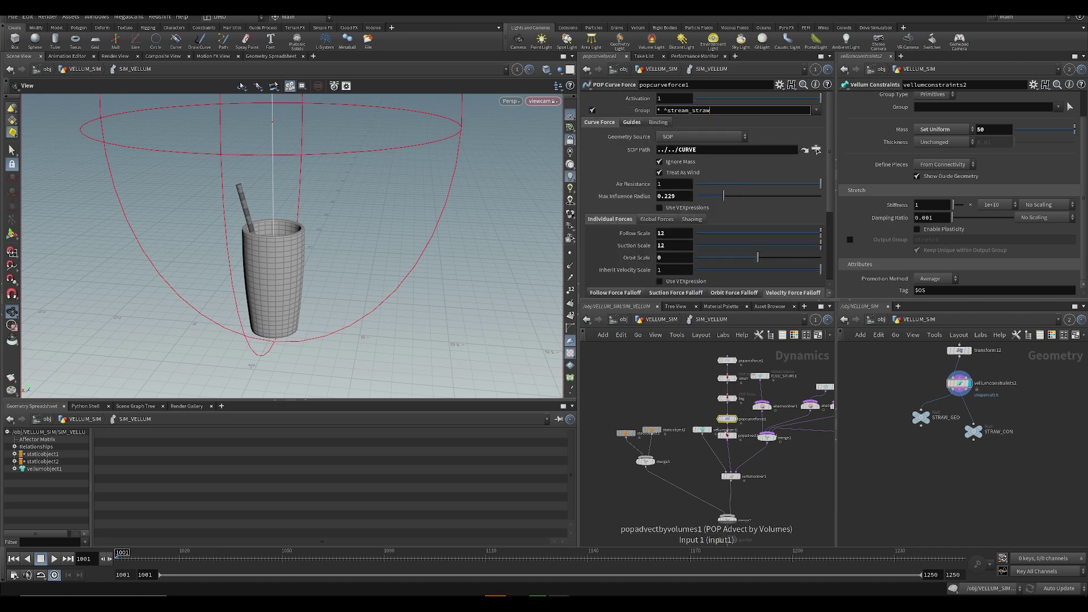
click(727, 435)
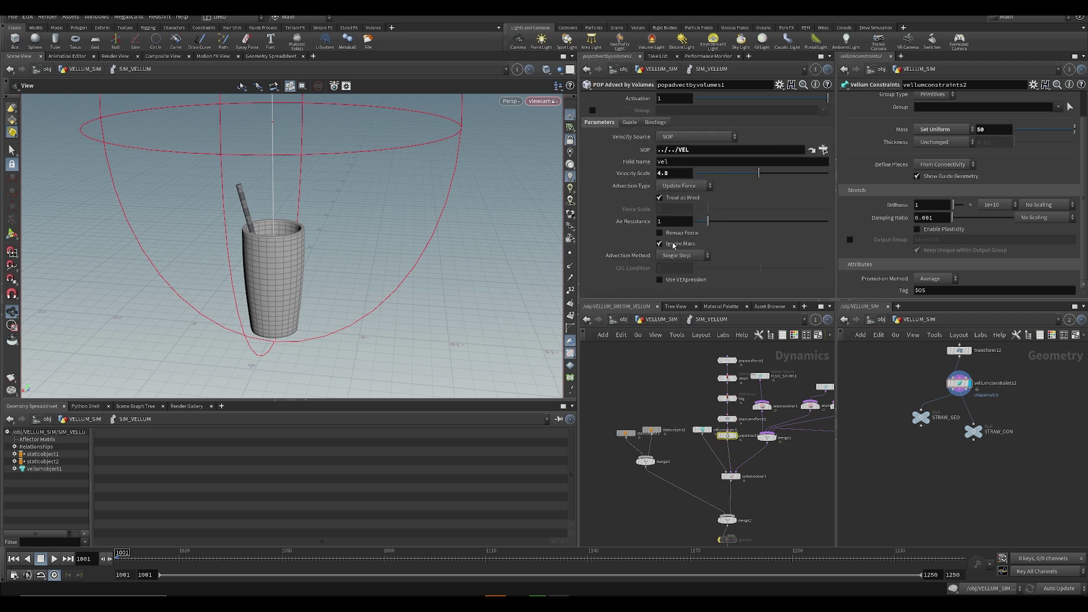
click(593, 109)
click(666, 110)
text(* ^stream_straw)
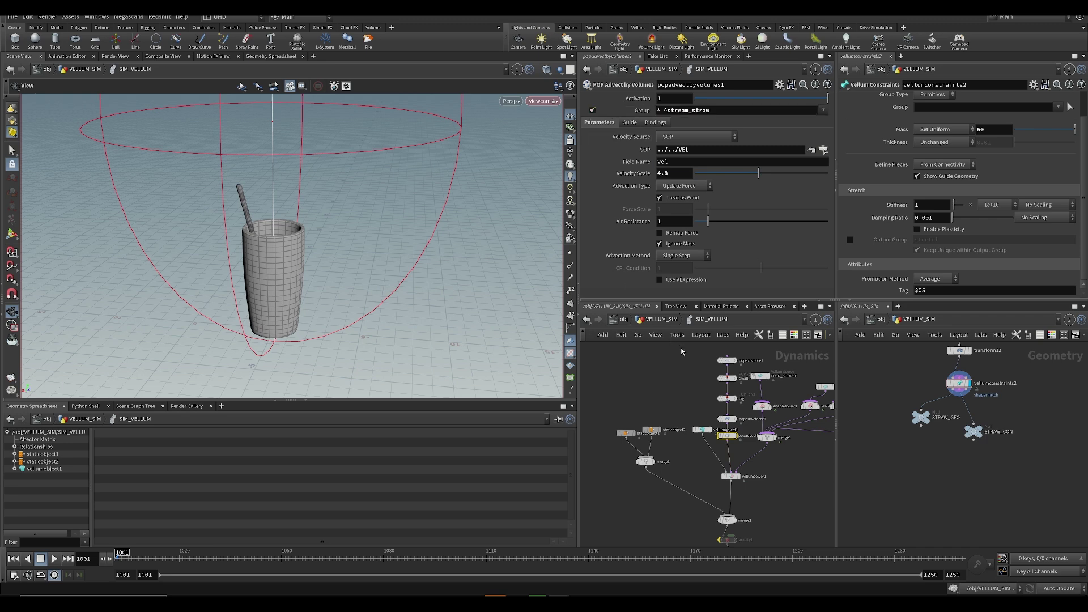
- Play the opening frames to check the straw in the glass, rewind to frame 1001, and view the glass up close
drag(295, 227, 282, 223)
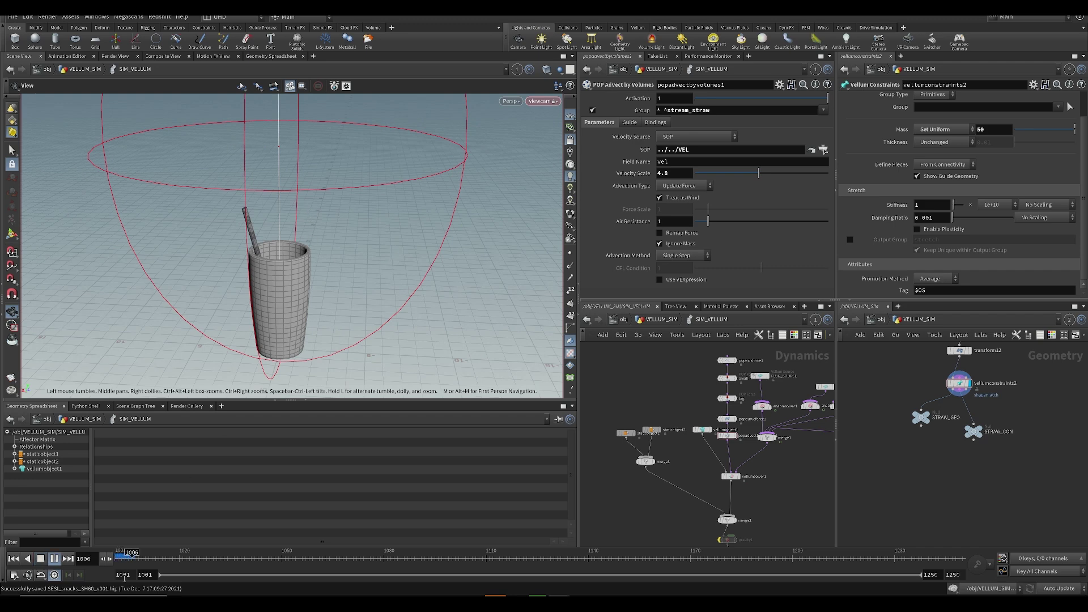
drag(130, 559, 122, 555)
key(ctrl+Up)
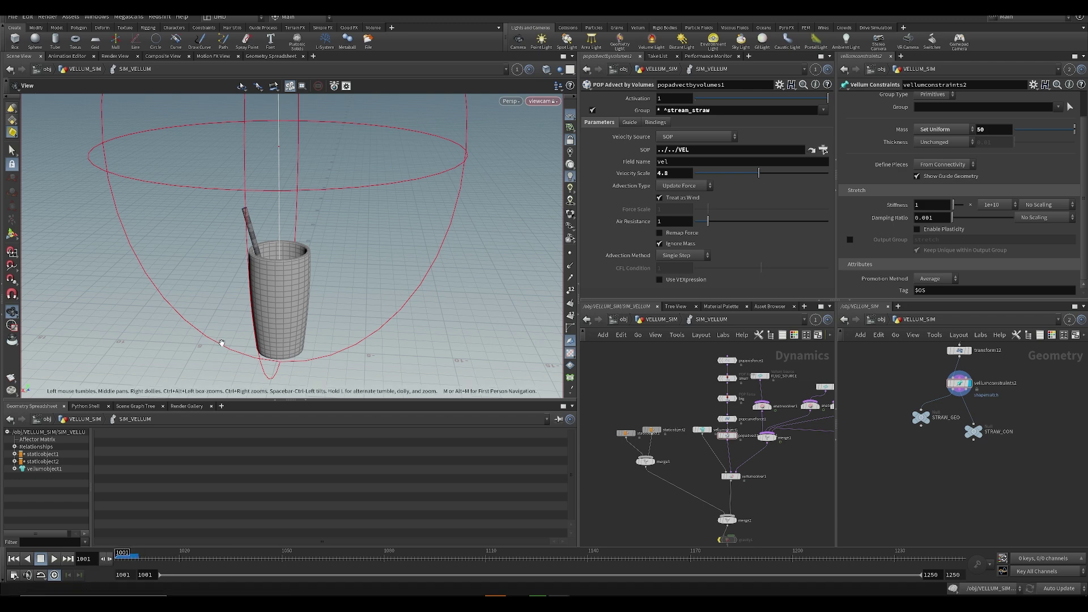
scroll(234, 298, up, 4)
drag(263, 260, 304, 229)
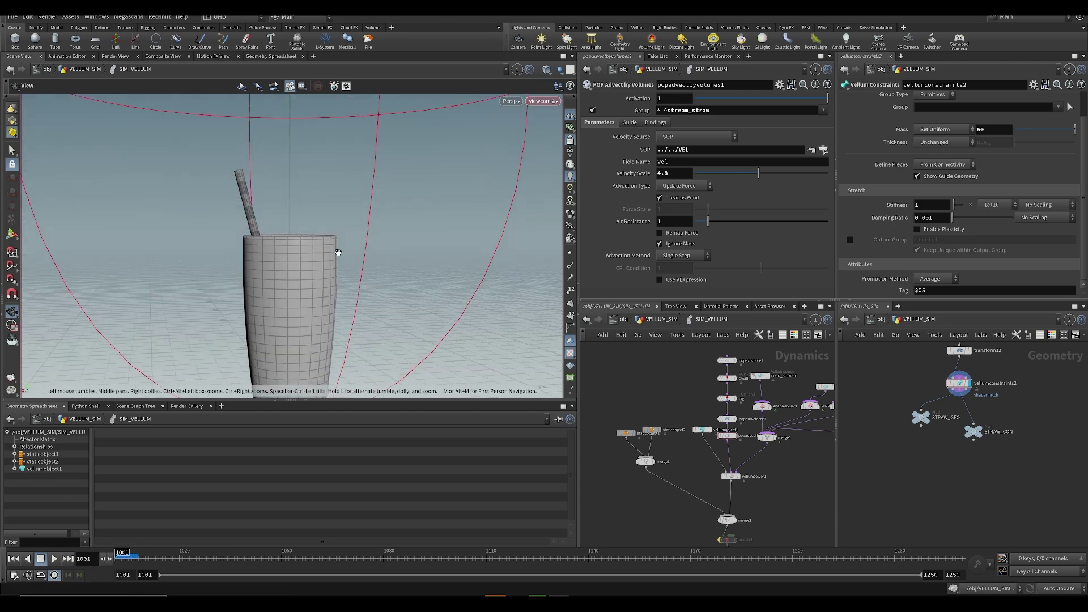
- Save the scene, check the small and big forces, and insert a POP Force between popadvectbyvolumes1 and the Vellum Solver
middle_drag(680, 437, 628, 429)
key(ctrl+s)
click(675, 371)
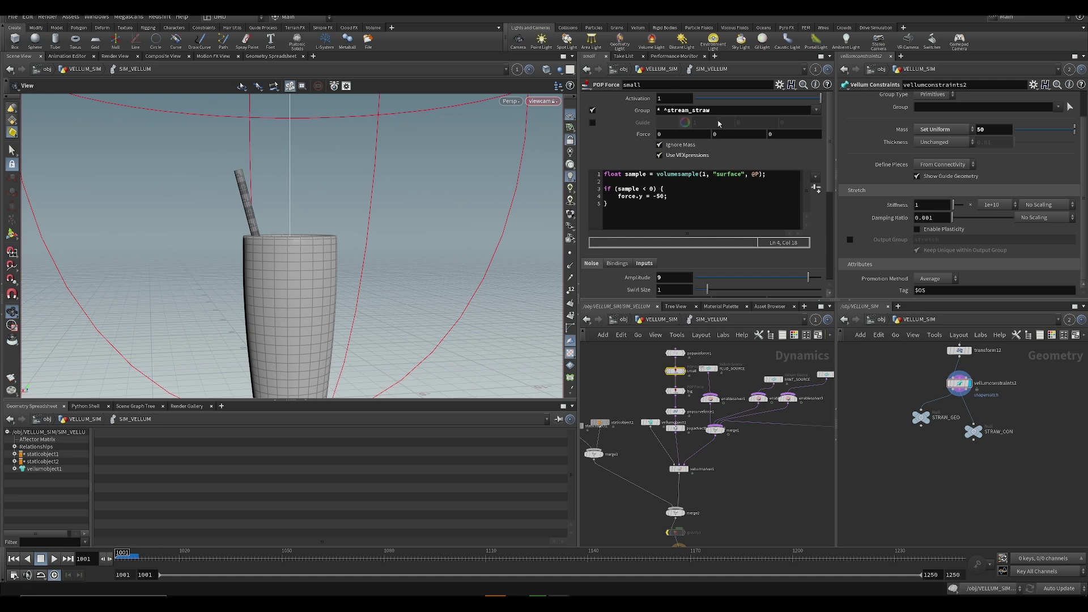
click(675, 390)
scroll(774, 226, down, 4)
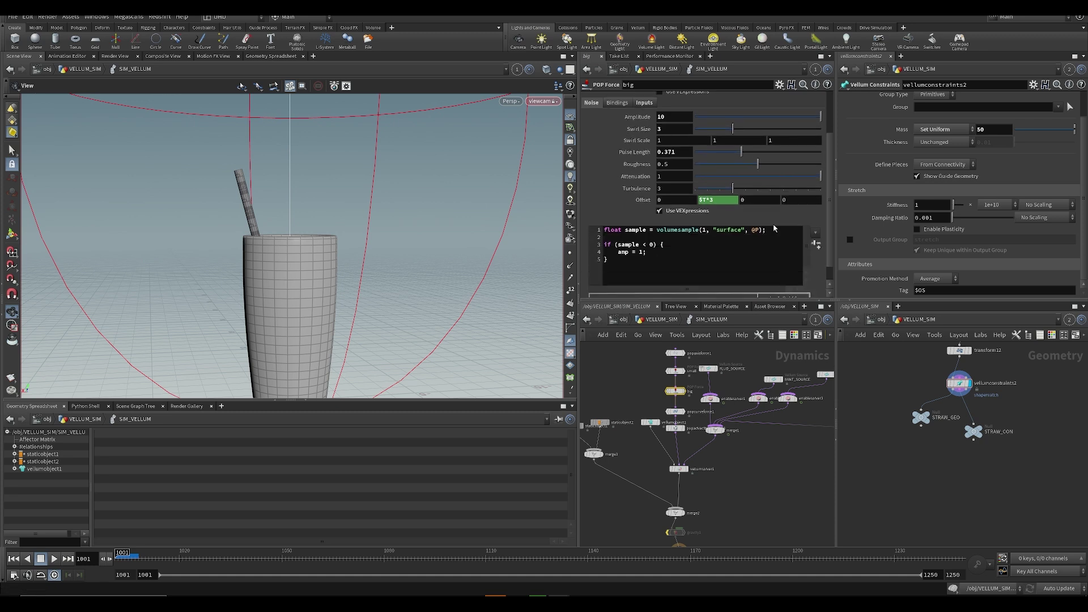
click(675, 371)
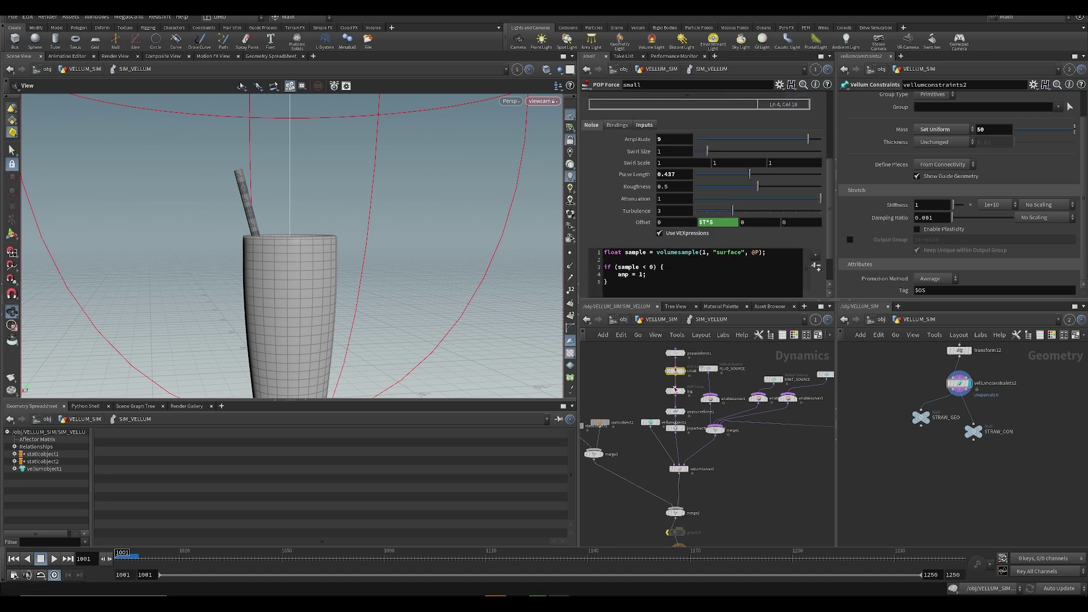
scroll(627, 419, up, 3)
key(Tab)
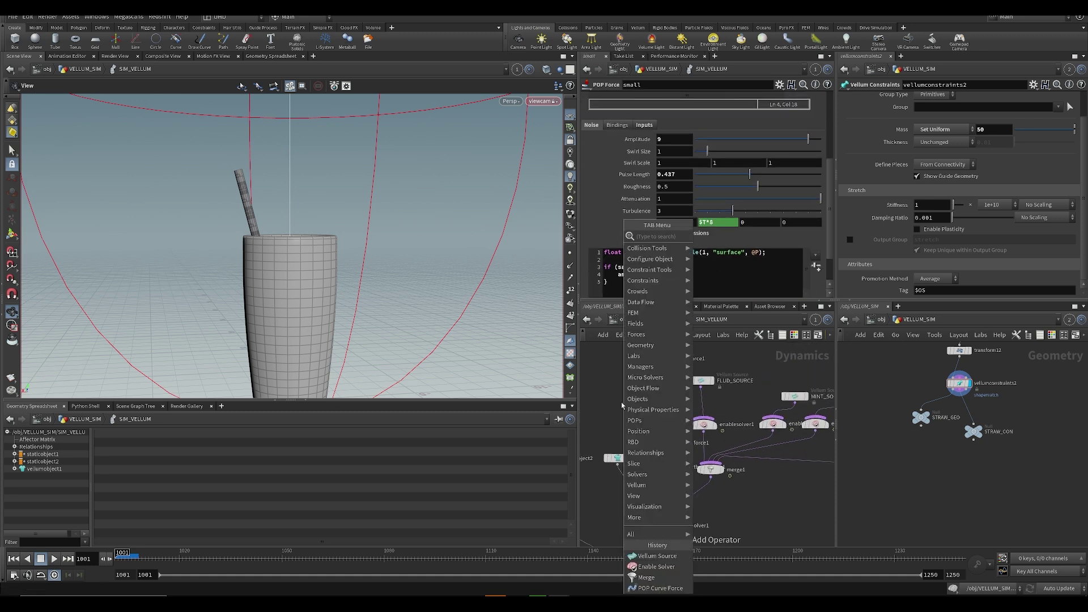
text(pop for)
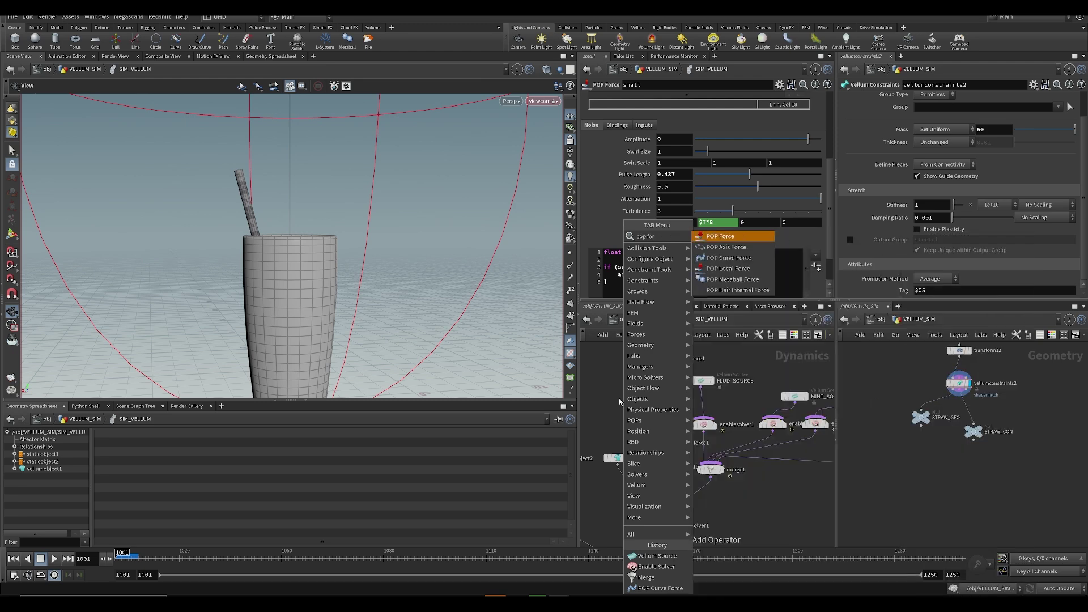
key(Return)
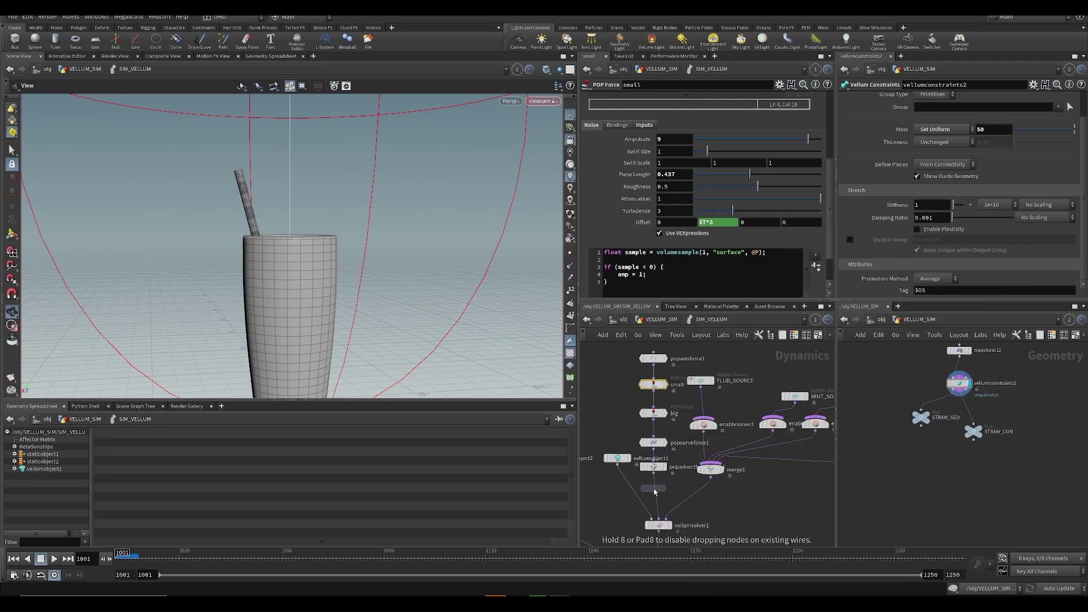
click(664, 494)
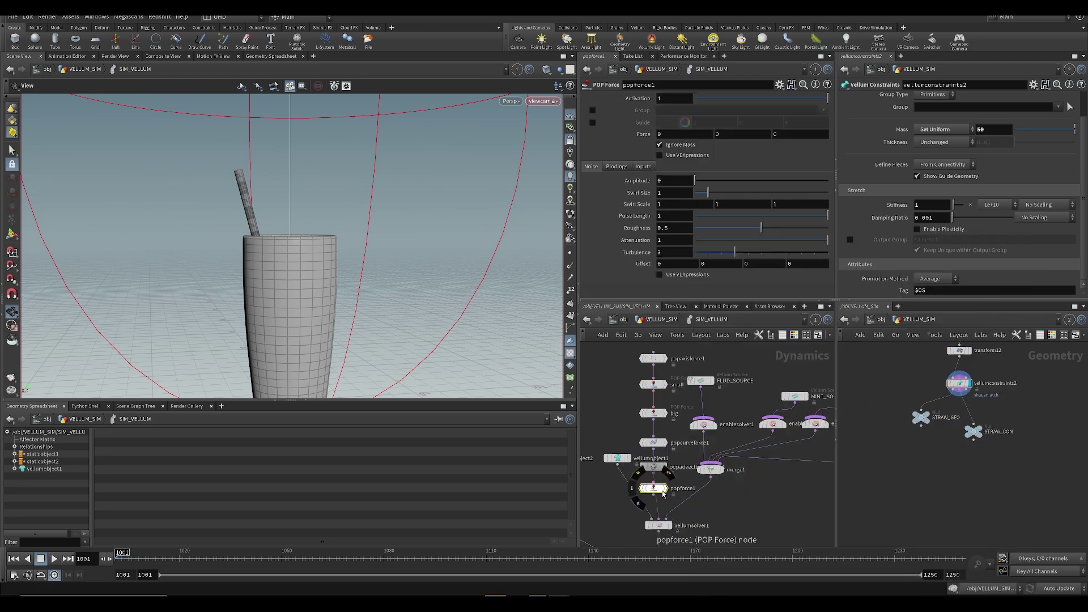
- Limit the new POP Force to the stream_straw group, set its Y force to -20, and save the scene
click(592, 110)
click(825, 110)
click(850, 120)
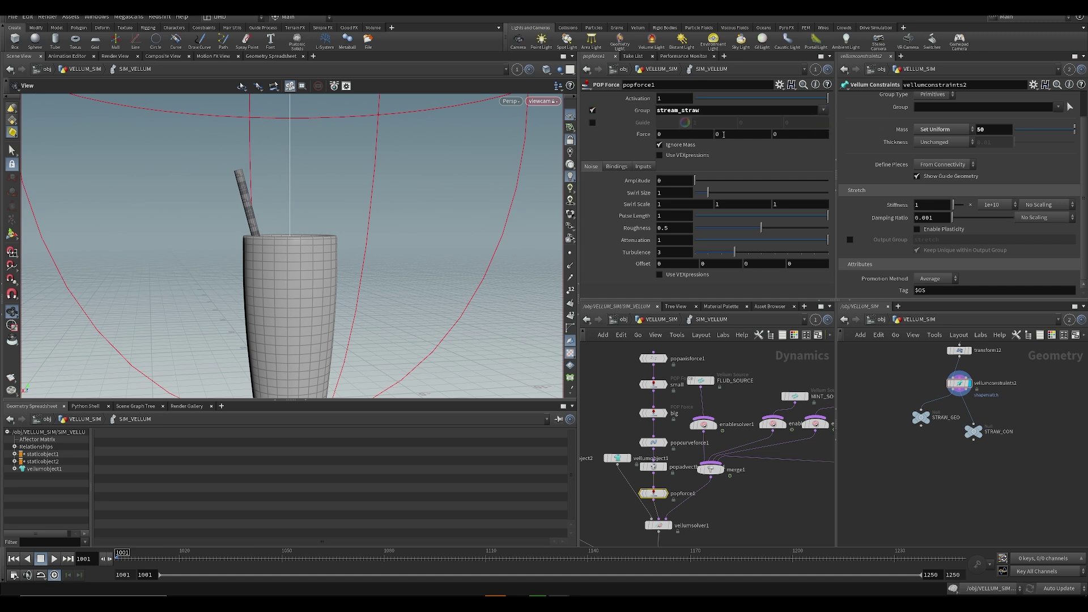
text(-20)
key(Return)
key(ctrl+s)
click(687, 123)
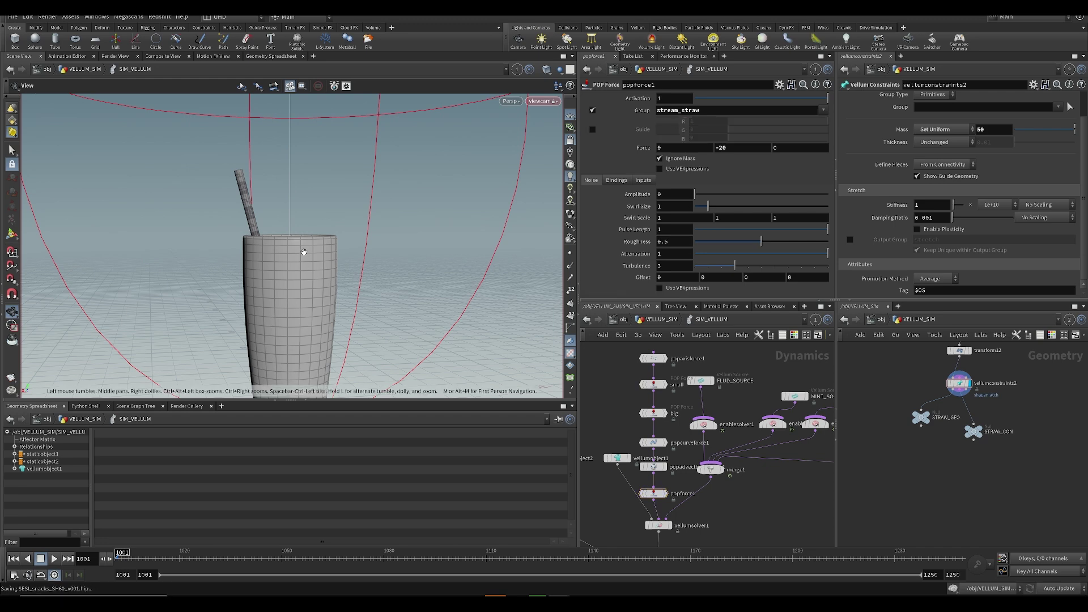
- Play the simulation up to frame 1008 and check how the straw behaves in the glass
scroll(304, 255, down, 5)
drag(304, 253, 276, 246)
scroll(285, 223, up, 2)
key(Up)
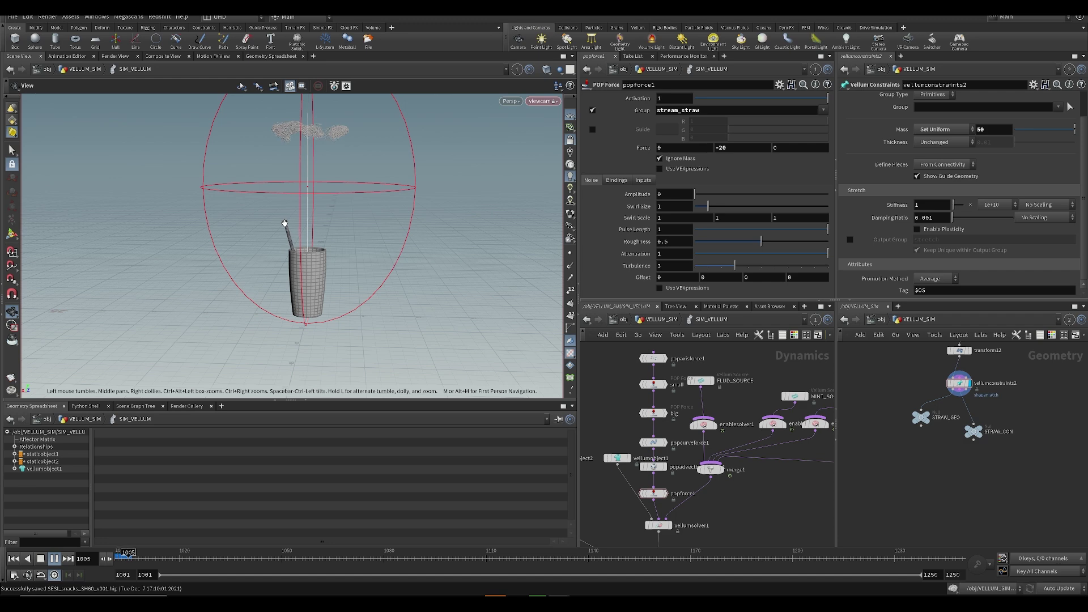
key(Up)
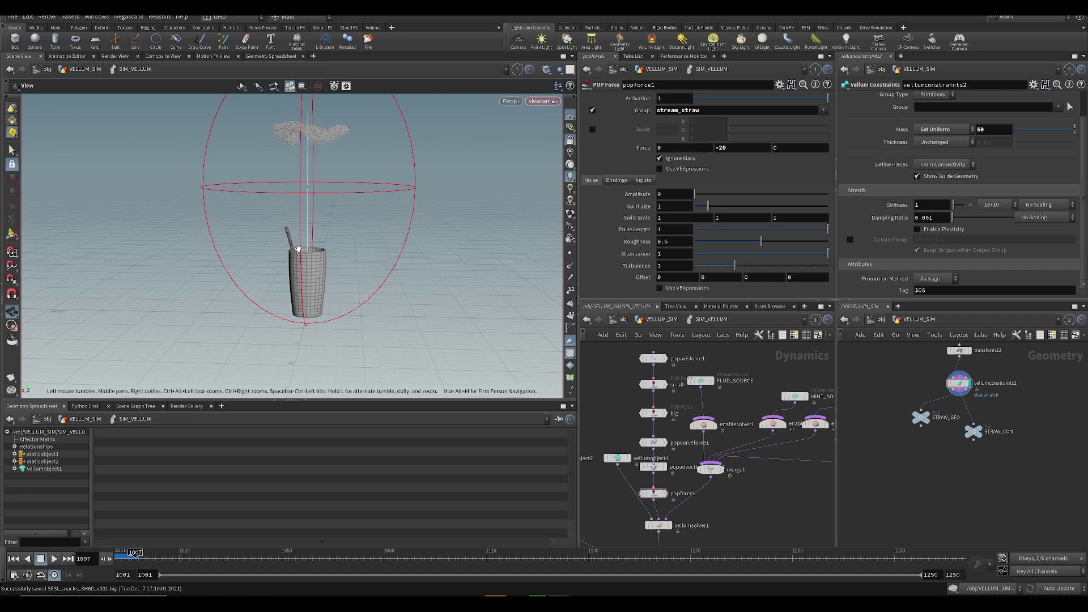
key(Right)
- Rename the new POP Force straw_gravity, adjust its position in the node chain, and save the scene
double_click(683, 494)
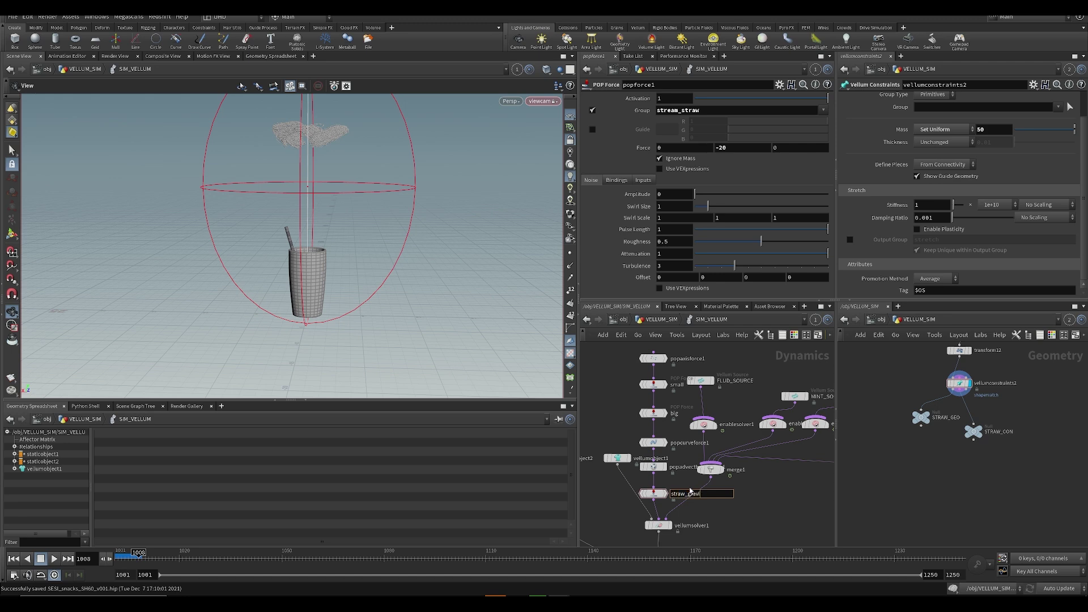
text(straw_gravity)
key(Return)
shift+drag(653, 494, 656, 474)
key(ctrl+s)
- Replay the simulation briefly, rewind to frame 1001, and go up to the VELLUM_SIM network and save
drag(350, 259, 324, 262)
key(Up)
key(ctrl+Up)
click(661, 319)
key(ctrl+s)
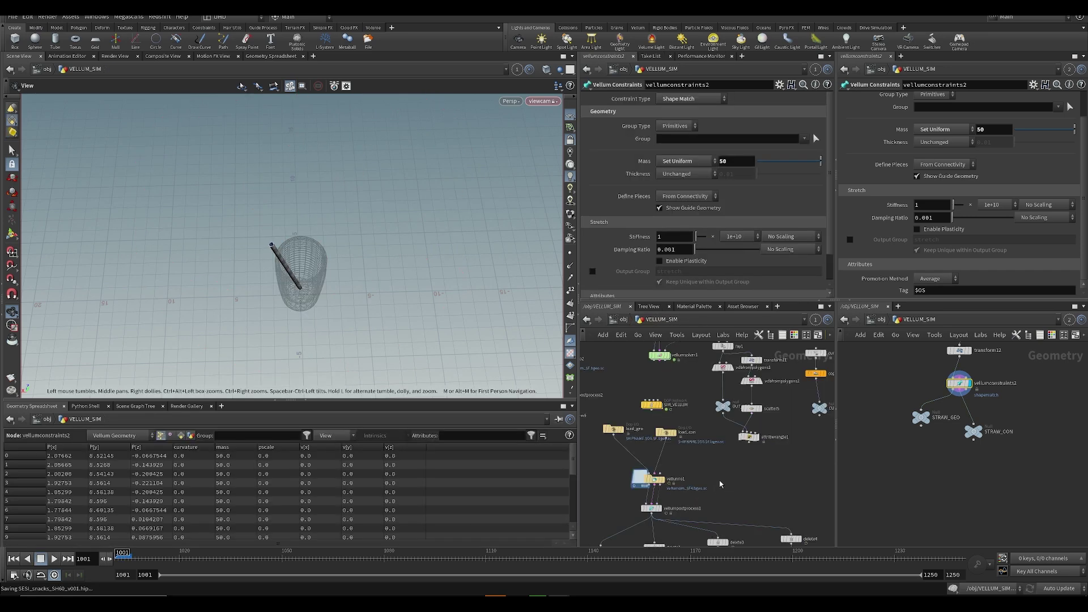
- Display the OUT_ICE result in the viewport and move the timeline ahead to frame 1099 to check the ice in the glass
middle_drag(719, 542, 730, 422)
scroll(754, 456, down, 3)
middle_drag(747, 513, 705, 463)
scroll(704, 464, up, 2)
click(713, 456)
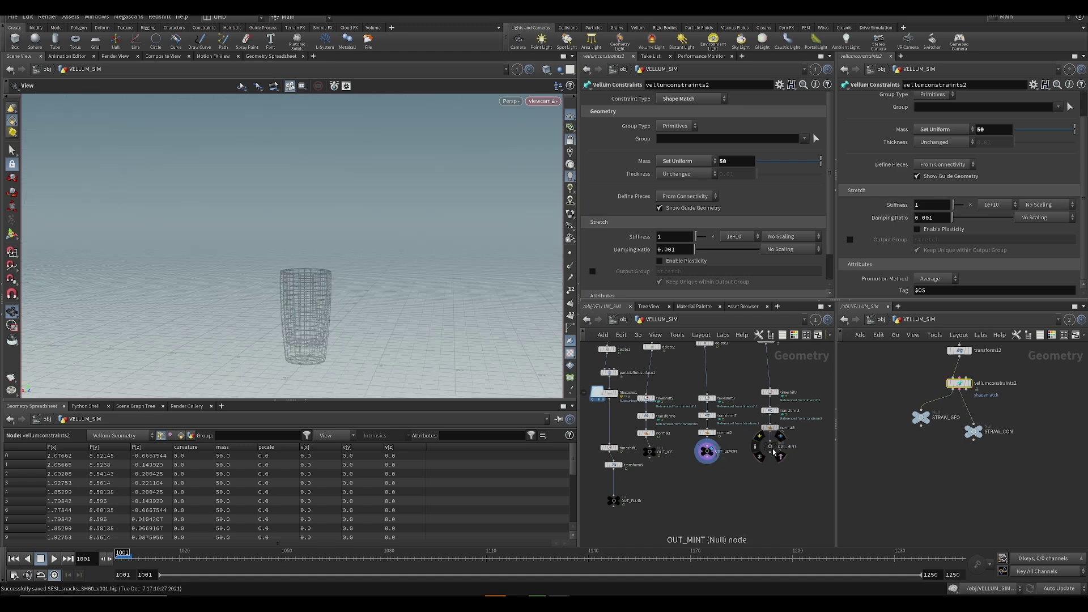
click(651, 452)
drag(239, 558, 477, 572)
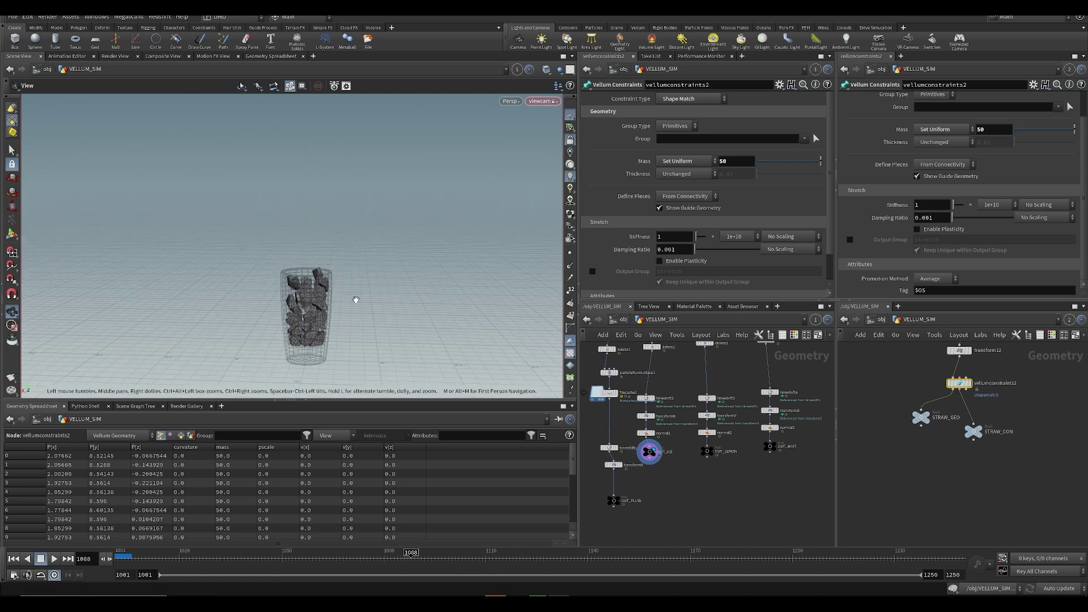
- Examine the ice setup's mass in vellumconstraints1 and its point count and seed in scatter4
scroll(706, 460, down, 5)
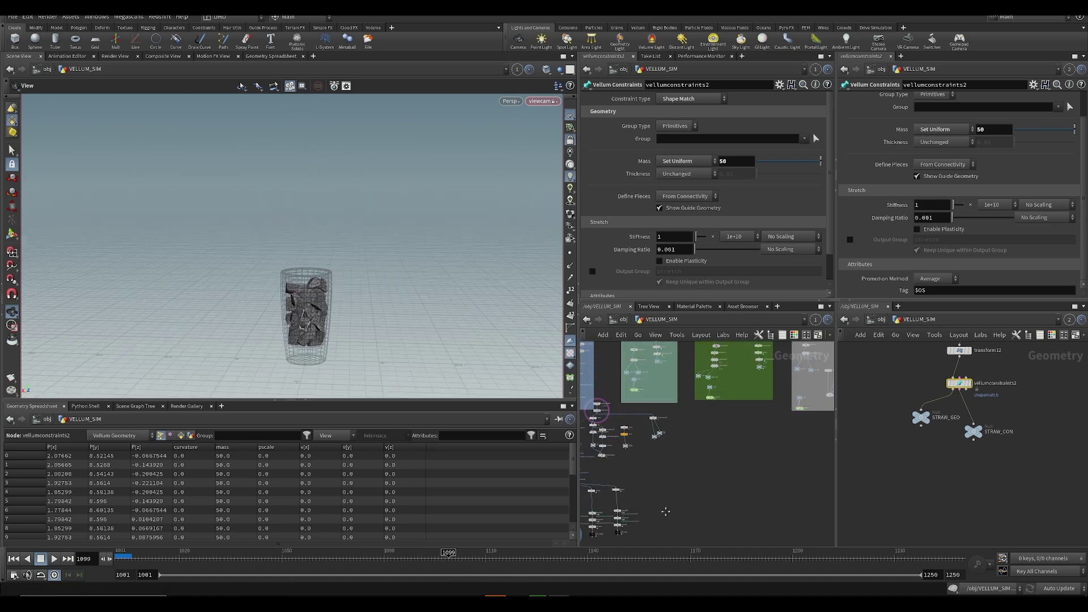
scroll(706, 460, up, 6)
scroll(600, 448, down, 3)
middle_drag(644, 433, 671, 435)
scroll(604, 452, up, 2)
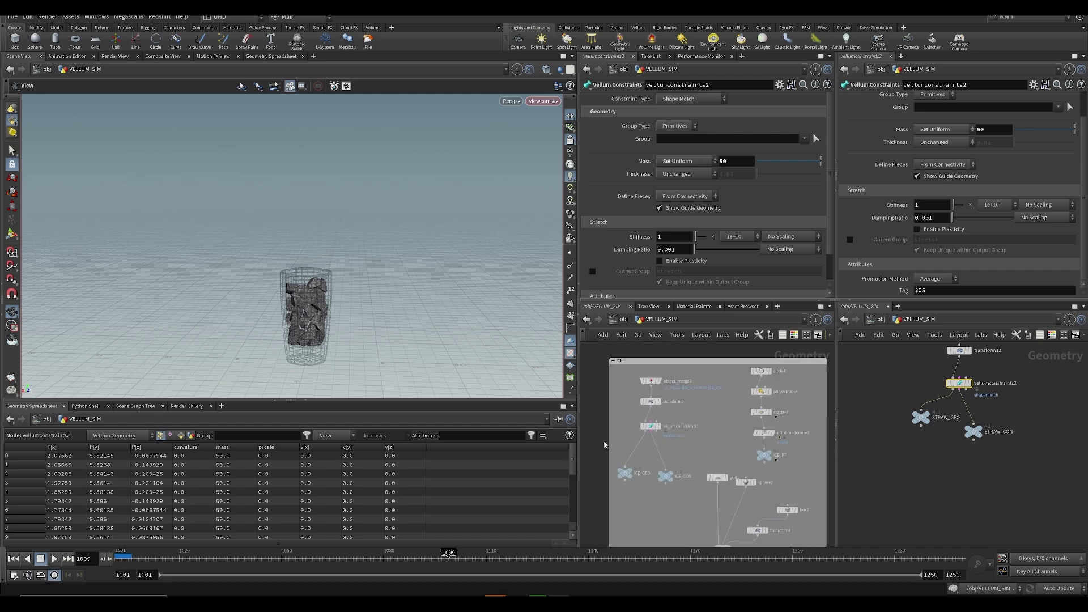
click(651, 426)
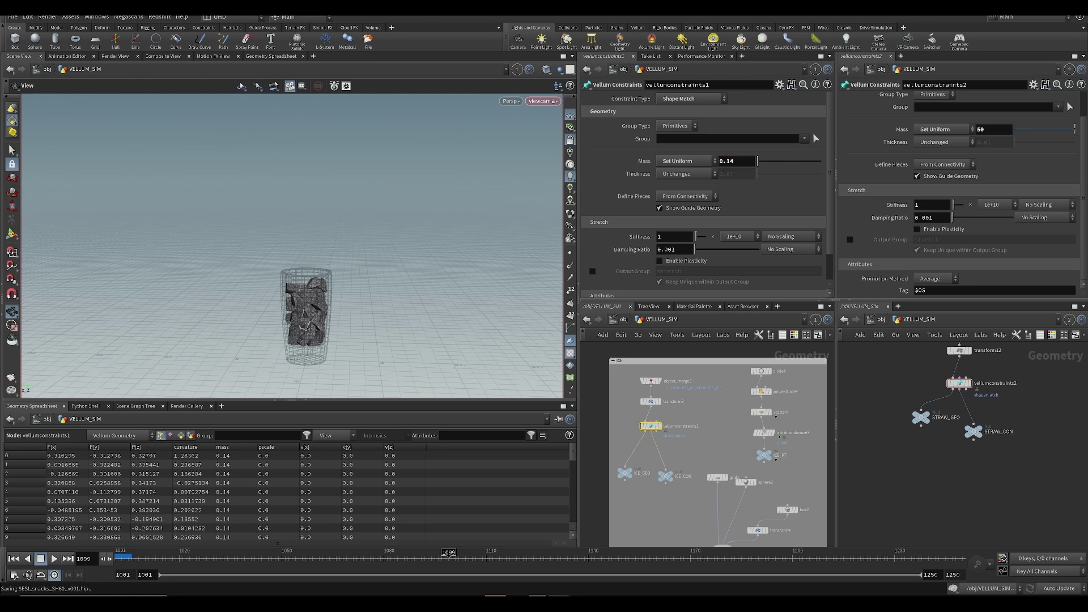
scroll(664, 438, down, 1)
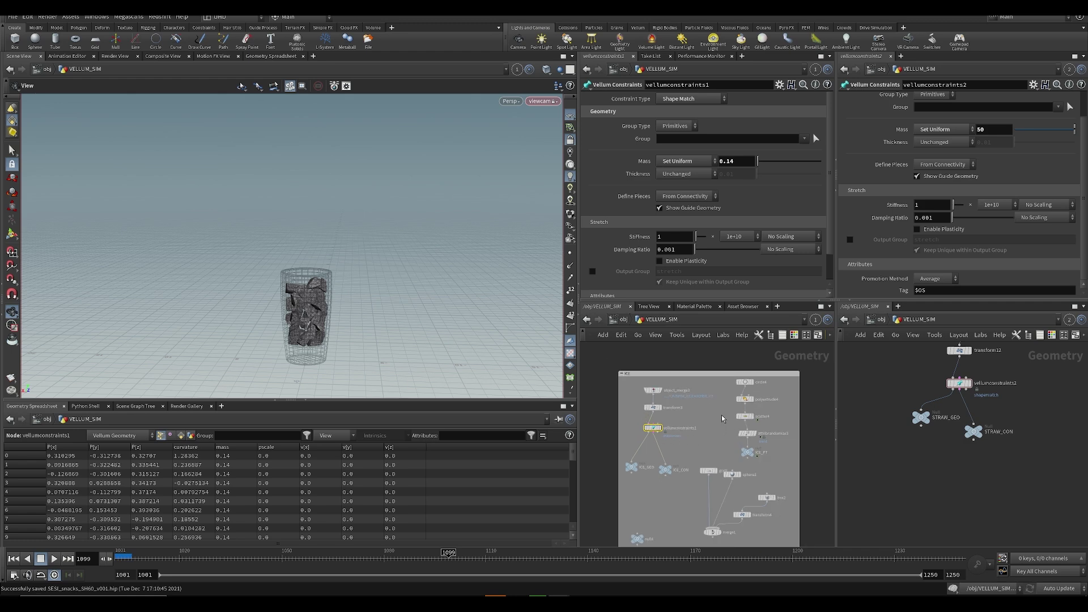
click(744, 416)
- Enter the SIM_VELLUM network and examine the straw Vellum Source's emission type and geometry paths
scroll(612, 447, down, 2)
middle_drag(624, 448, 728, 437)
middle_drag(642, 489, 731, 456)
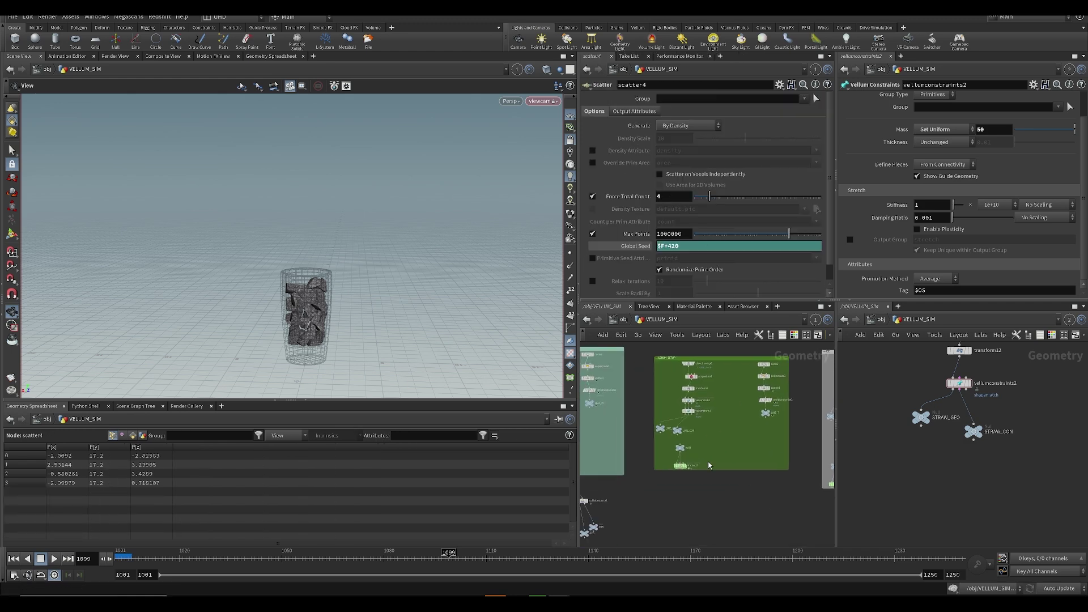
scroll(731, 456, down, 2)
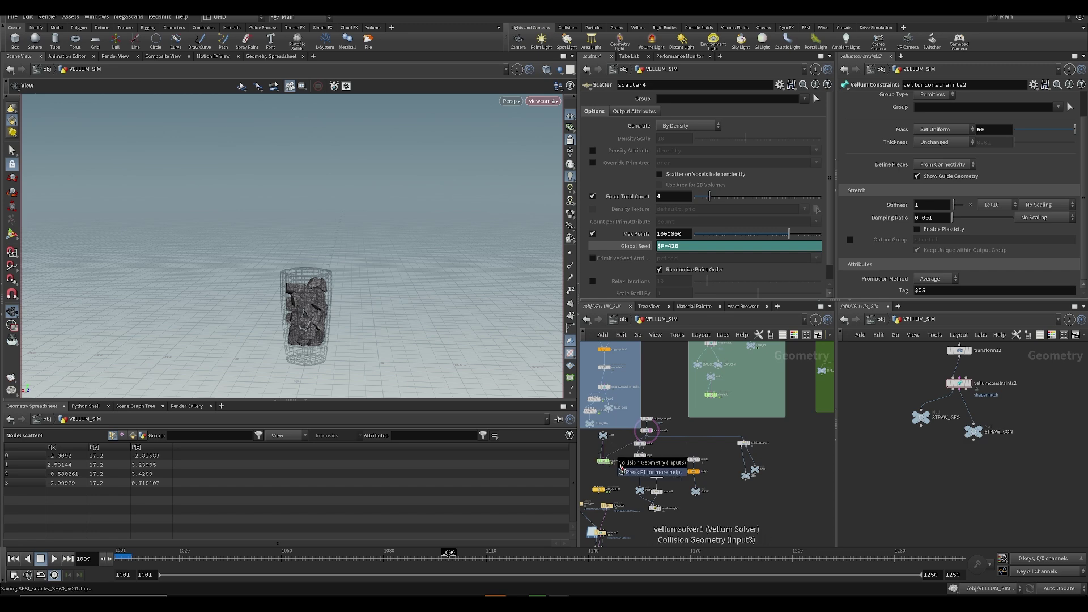
double_click(611, 489)
scroll(665, 456, up, 3)
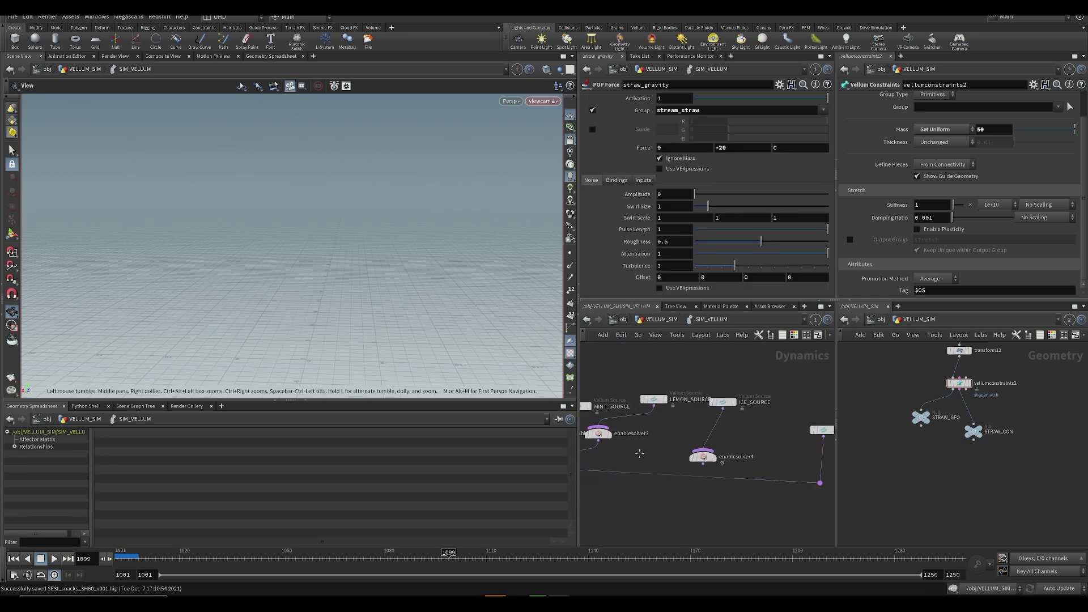
middle_drag(665, 457, 609, 451)
middle_drag(750, 414, 759, 446)
click(794, 428)
middle_drag(673, 481, 764, 467)
scroll(722, 478, down, 3)
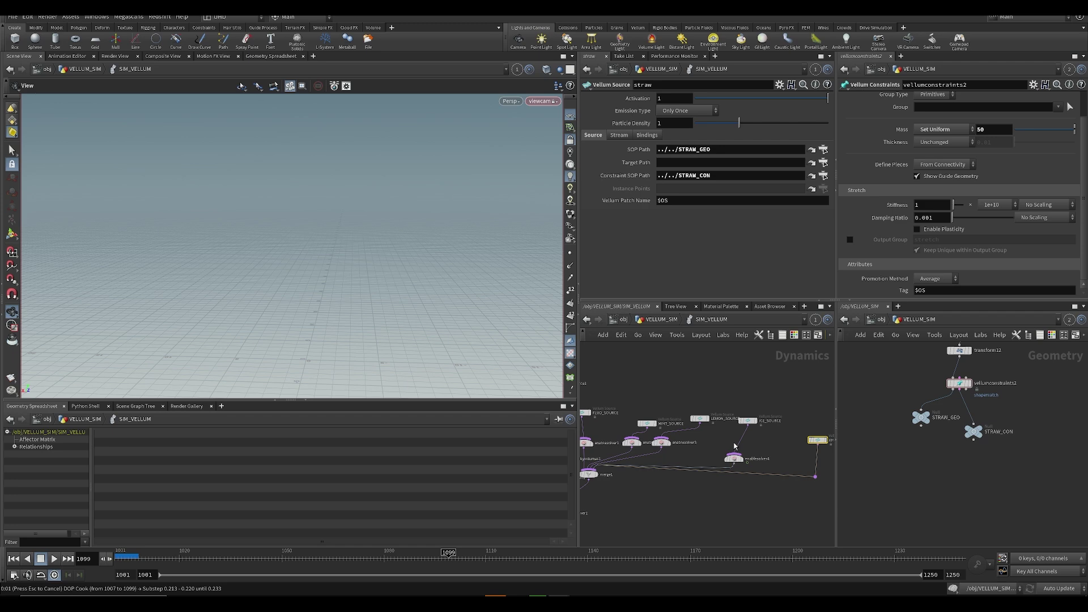
- Move enablesolver4 closer to the other Enable Solver nodes in the source chain and save the scene
drag(733, 457, 687, 447)
middle_drag(688, 448, 706, 444)
key(ctrl+s)
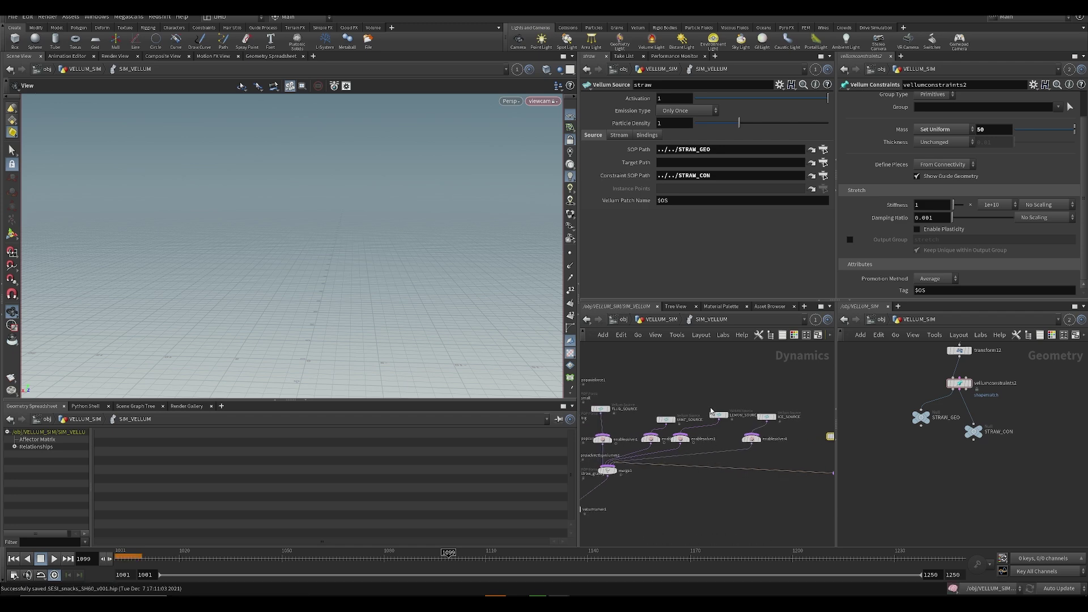
- Examine the activation expression of ICE_SOURCE and the Enable Solvers expression of enablesolver4
middle_drag(654, 403, 680, 397)
click(745, 427)
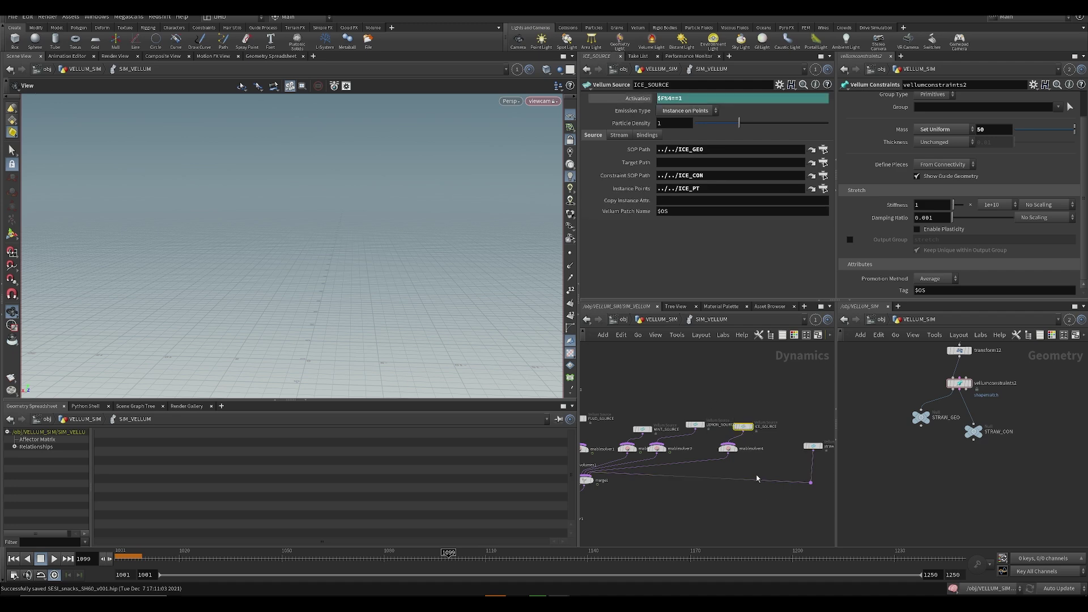
click(728, 448)
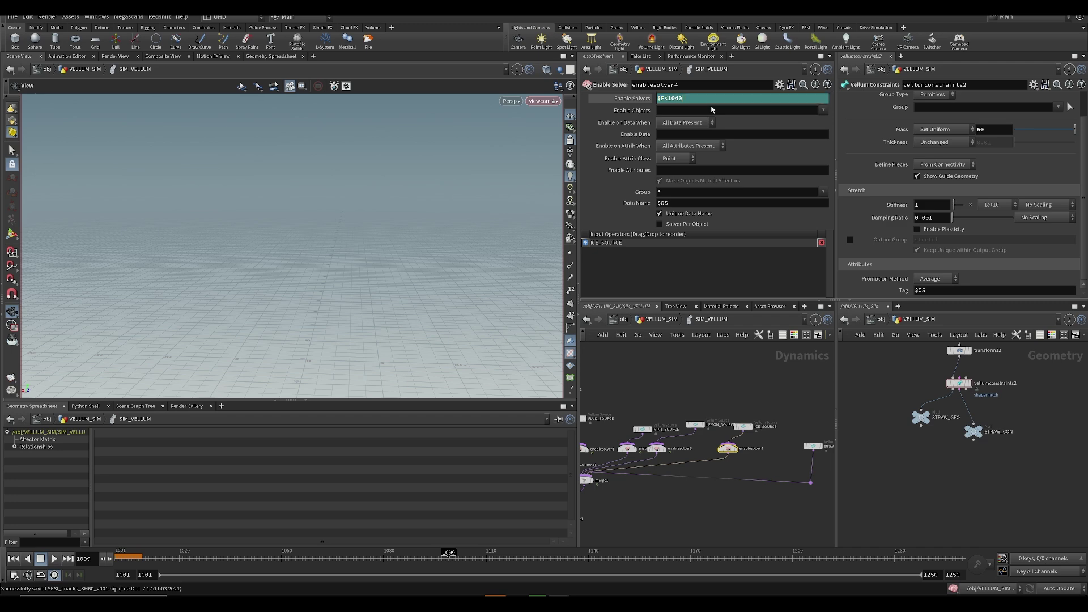
scroll(727, 480, down, 5)
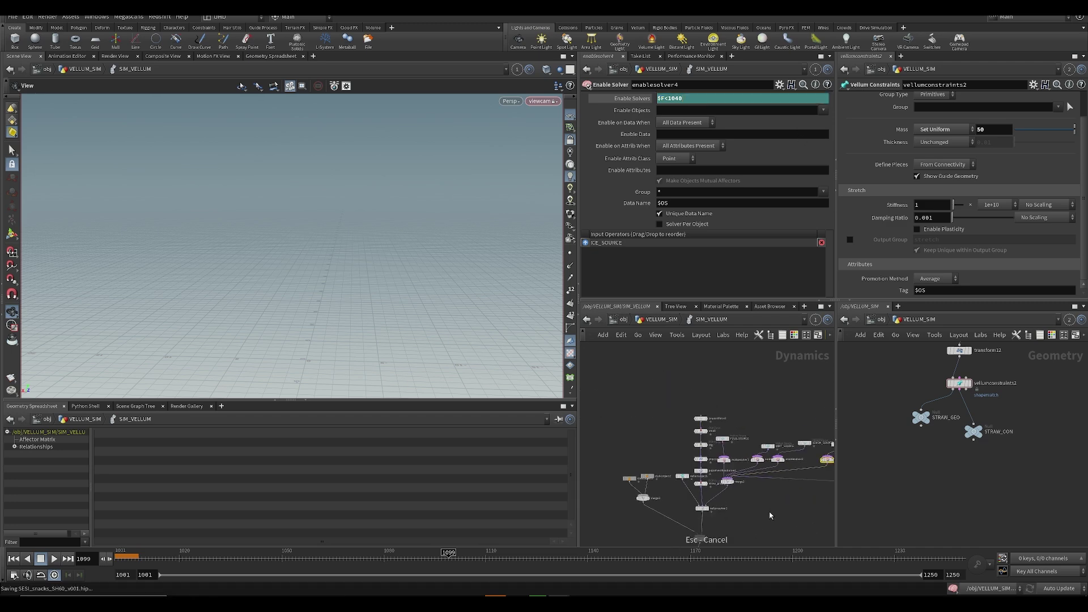
- Return to VELLUM_SIM, display the fluid output and the delete1 particles, and advance to frame 1100 to check the fluid
key(u)
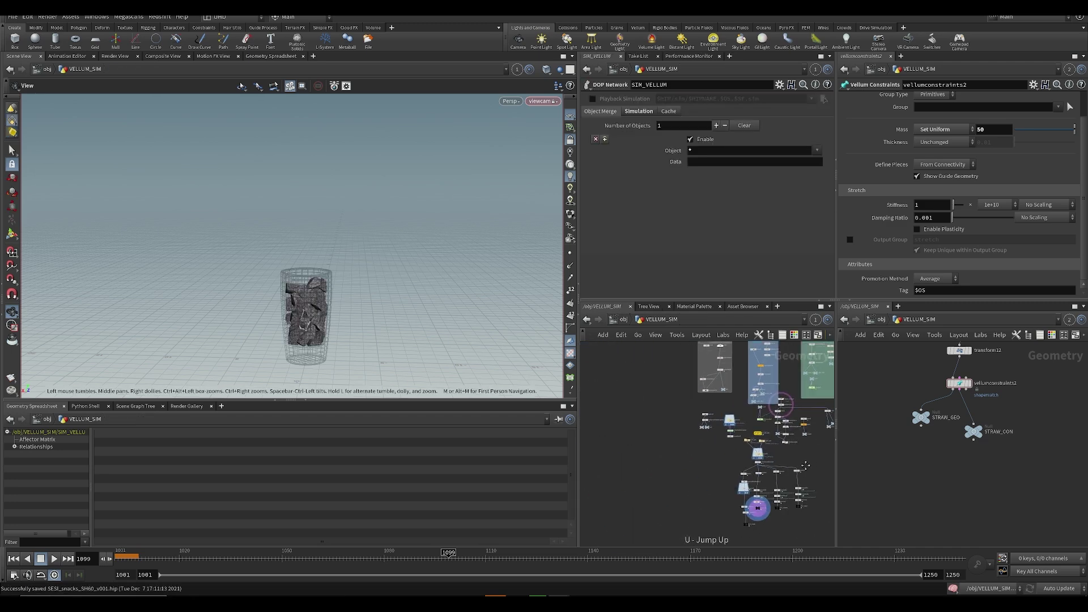
scroll(765, 520, up, 3)
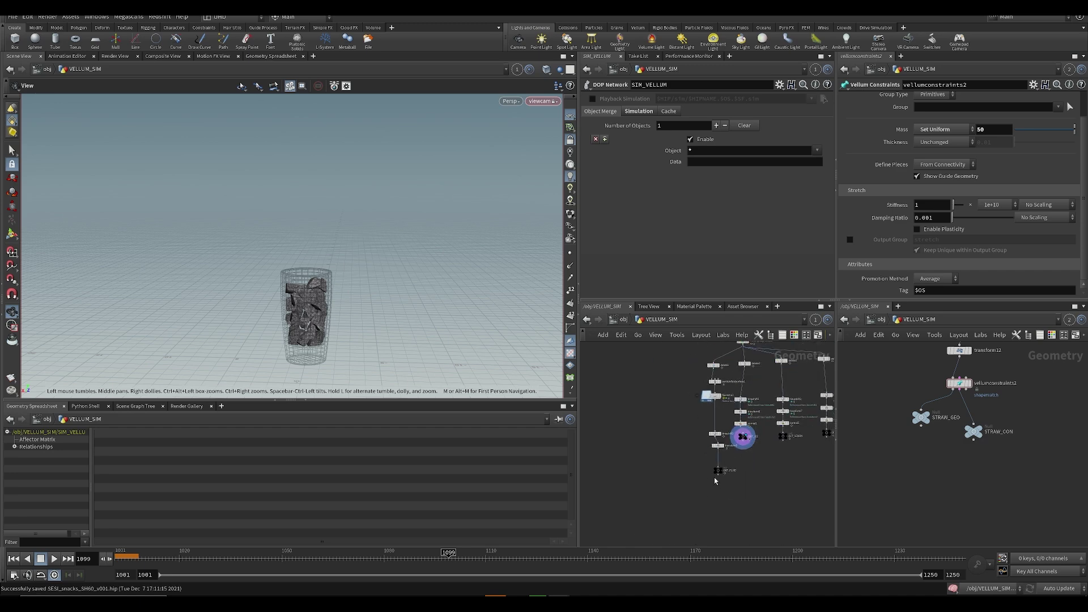
click(725, 471)
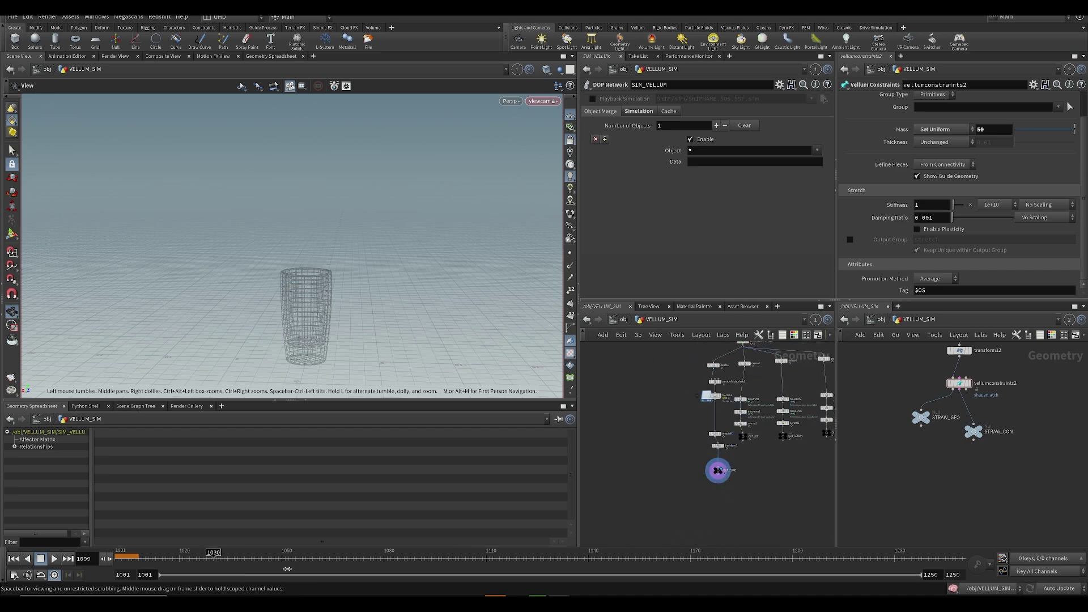
click(335, 564)
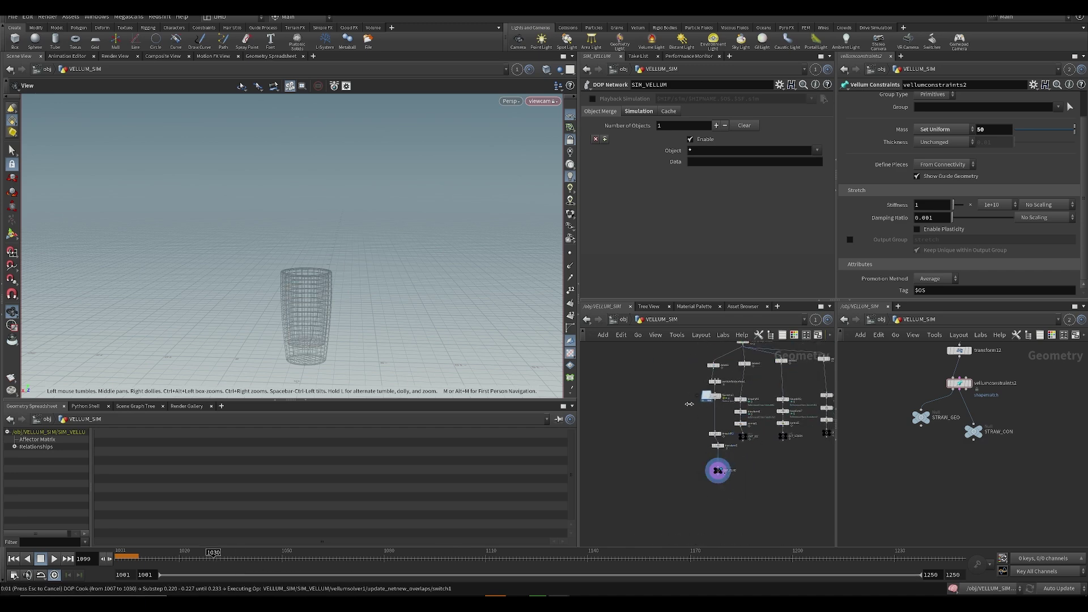
click(724, 356)
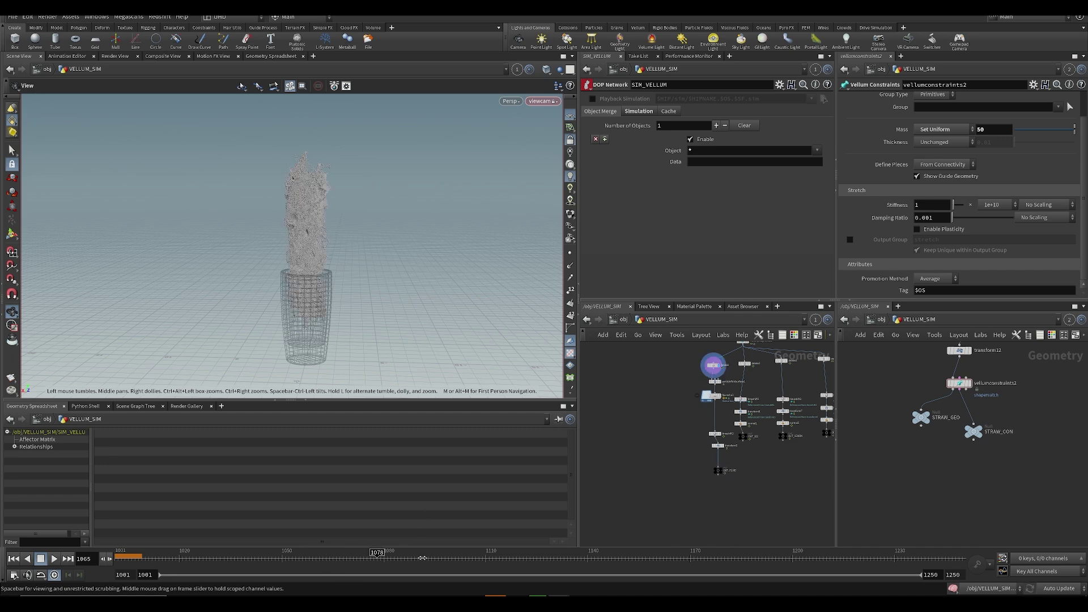
click(450, 557)
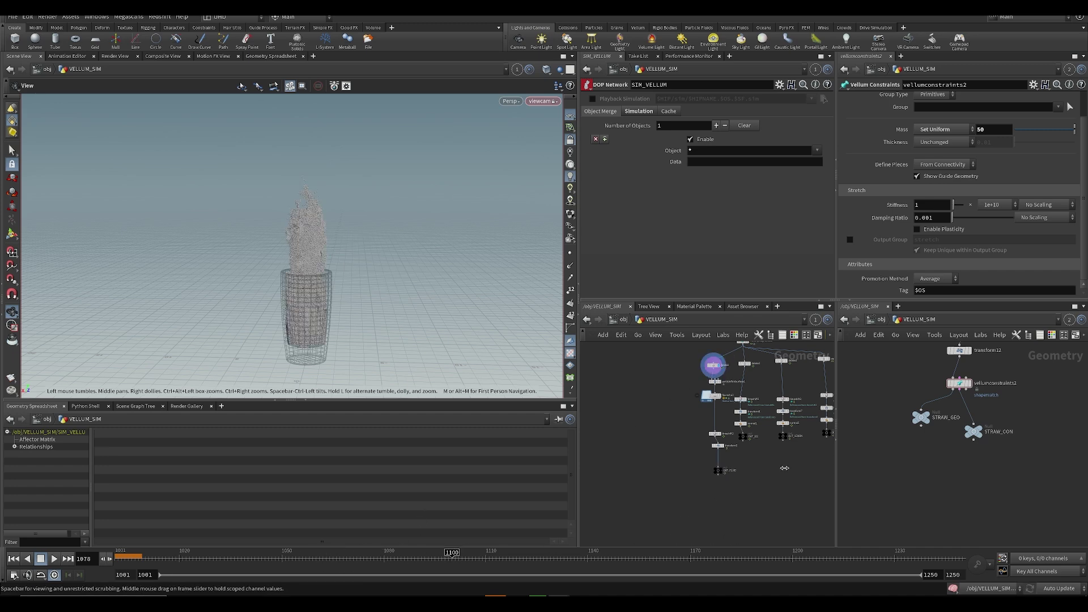
- Display vellumpostprocess1, advance to frame 1163, inspect the filled glass from another angle, and save the scene
middle_drag(772, 349, 729, 437)
scroll(728, 435, up, 4)
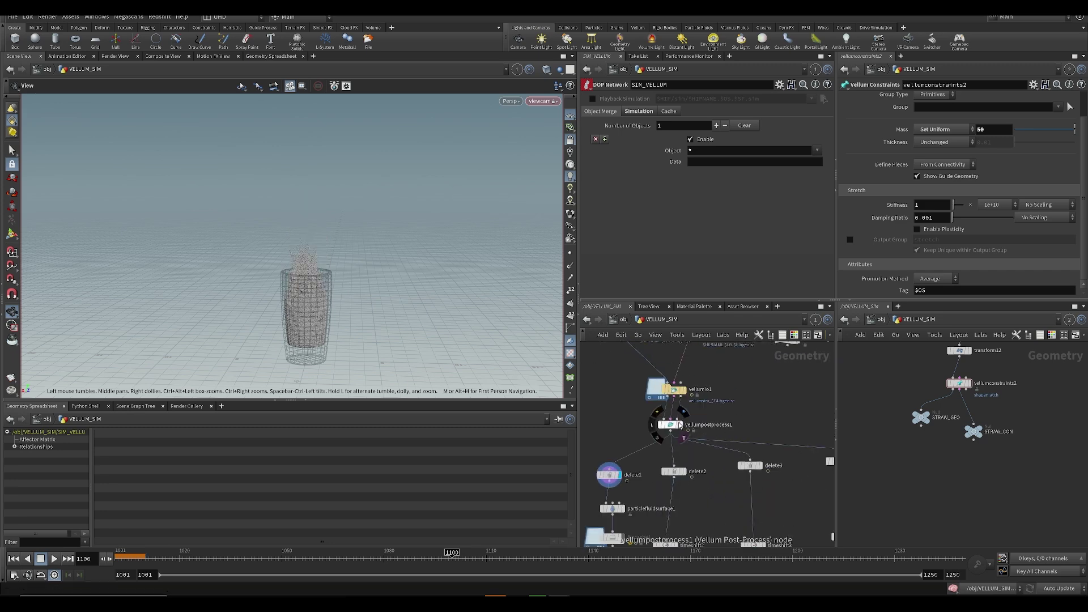
click(682, 425)
click(670, 425)
drag(457, 560, 625, 571)
key(ctrl+s)
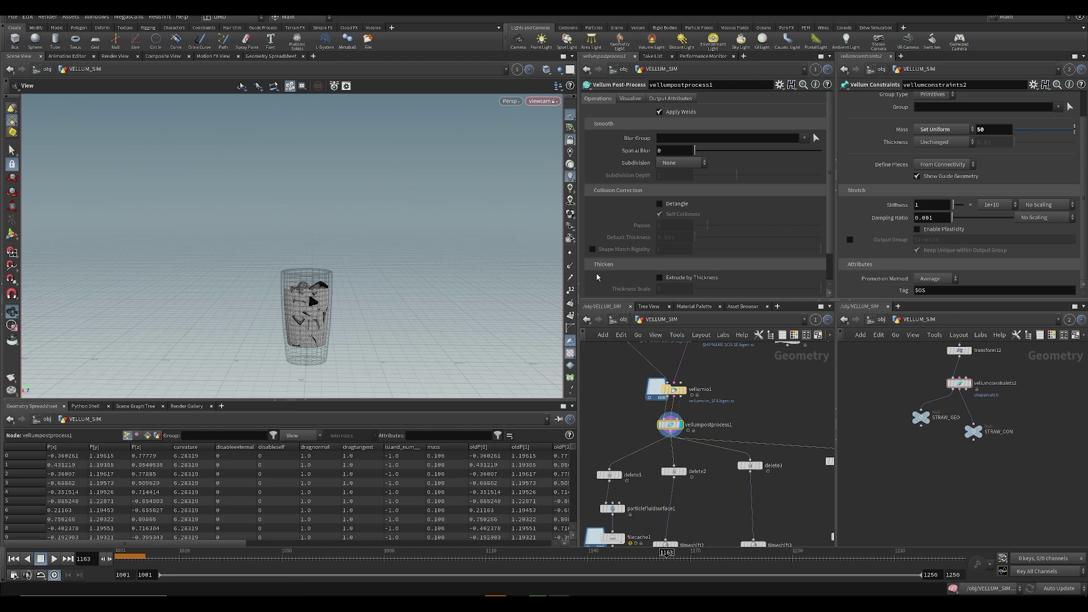
drag(376, 291, 354, 251)
key(ctrl+s)
- Display the OUT_MINT result and inspect the mint leaves up close inside the glass
middle_drag(751, 500, 748, 391)
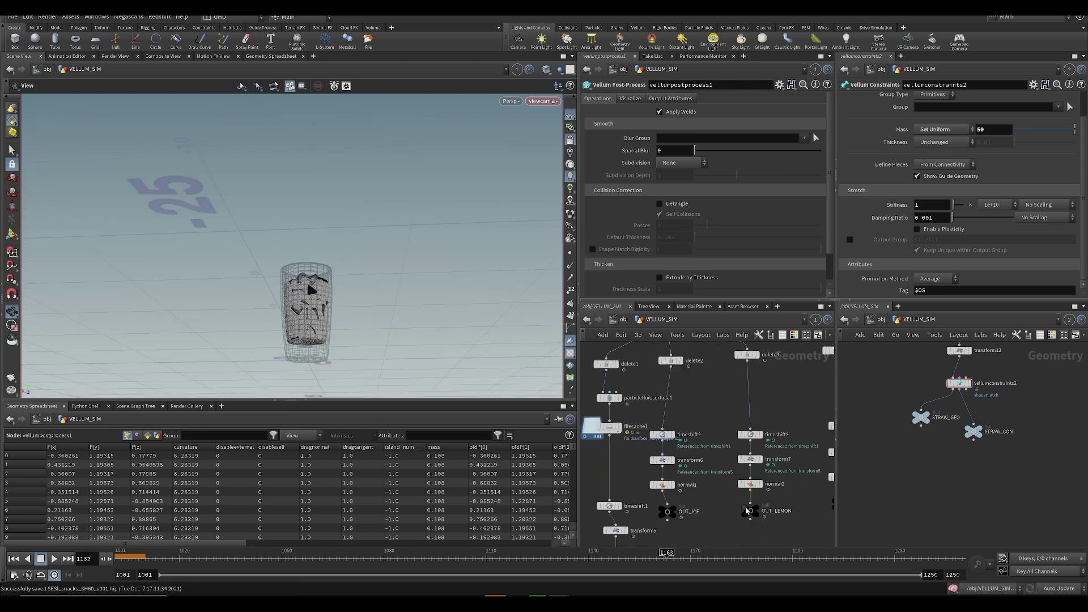
middle_drag(762, 512, 663, 495)
click(760, 482)
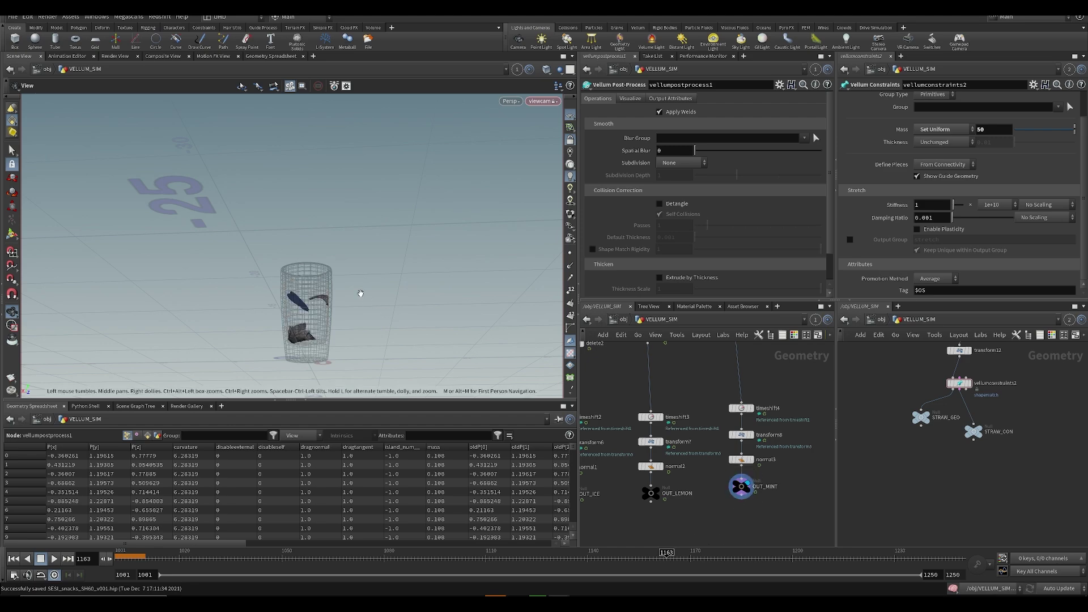
scroll(351, 301, up, 5)
drag(338, 296, 213, 329)
right_drag(328, 300, 379, 233)
drag(363, 244, 401, 237)
scroll(570, 340, down, 1)
- Locate the mint leaf setup and examine the point count and seed of its scatter2 node
middle_drag(708, 369, 608, 544)
scroll(612, 448, down, 5)
scroll(769, 439, up, 4)
middle_drag(747, 425, 782, 440)
middle_drag(589, 448, 827, 456)
middle_drag(641, 437, 822, 391)
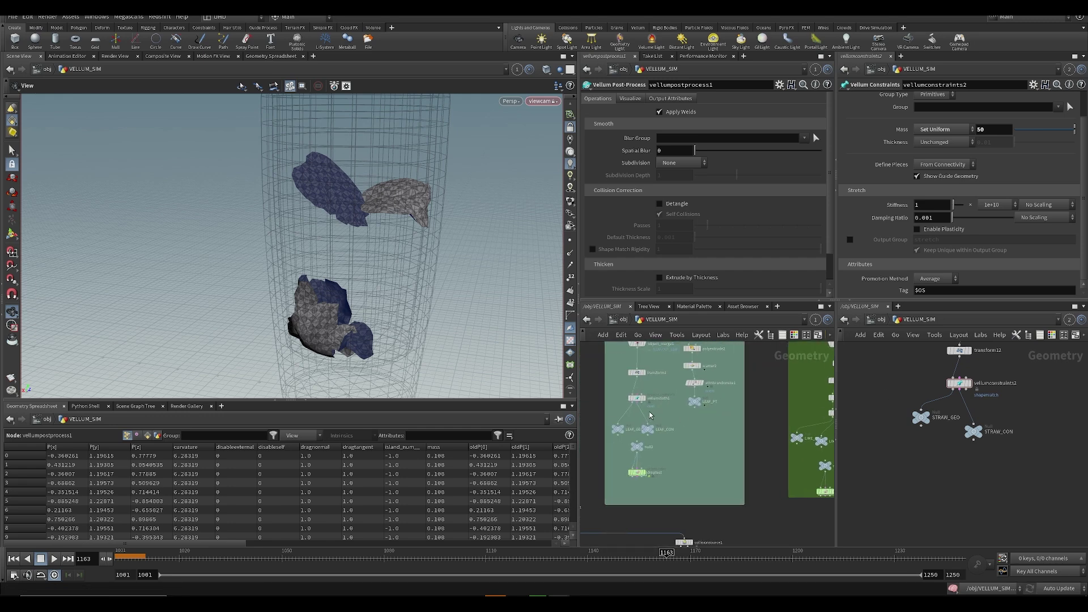
middle_drag(668, 395, 708, 481)
click(733, 452)
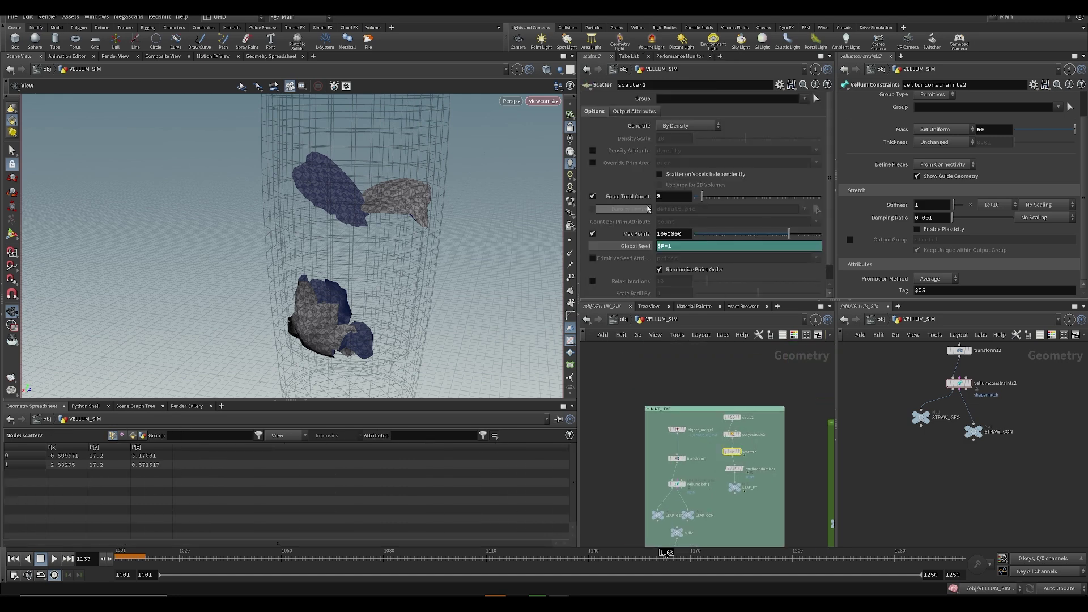
key(3)
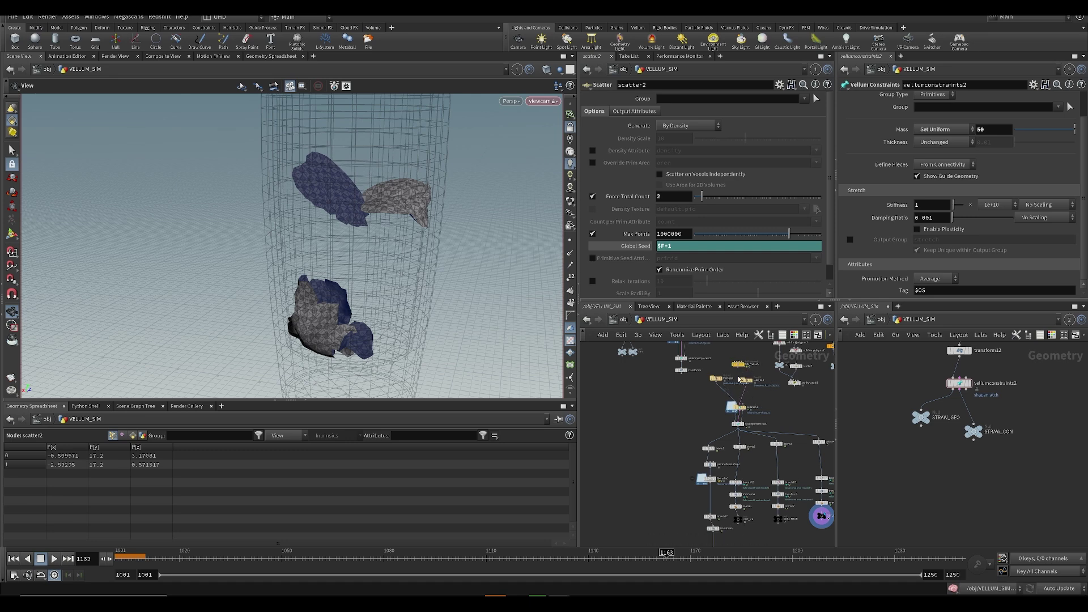
- Inside SIM_VELLUM, set the MINT_SOURCE Enable Solver expression to $F<1050, save the scene, and check the source's activation interval
double_click(739, 365)
scroll(765, 380, up, 4)
key(ctrl+s)
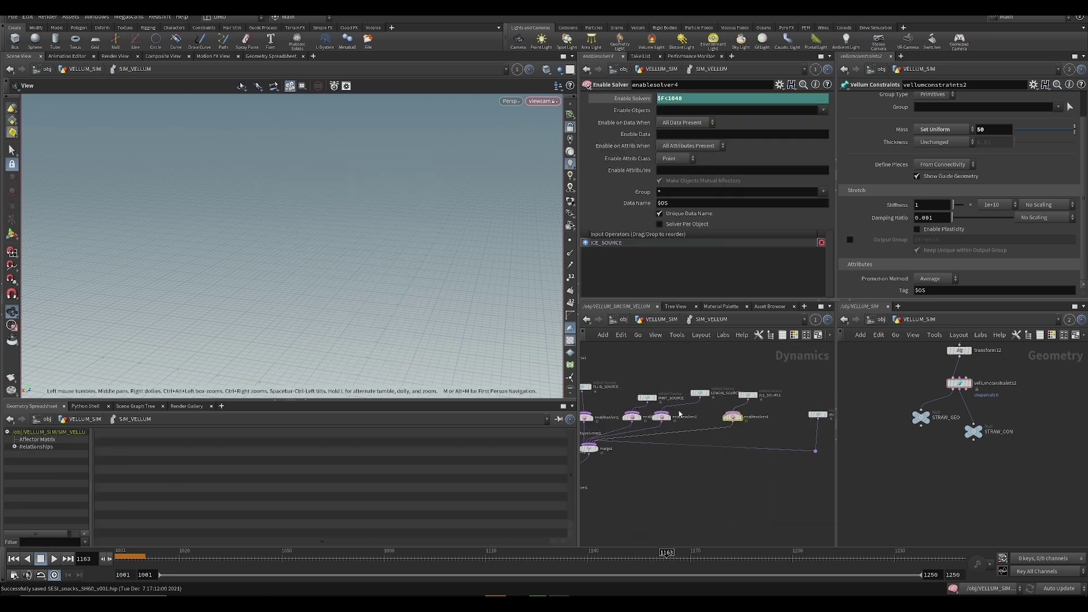
scroll(632, 417, up, 1)
click(632, 417)
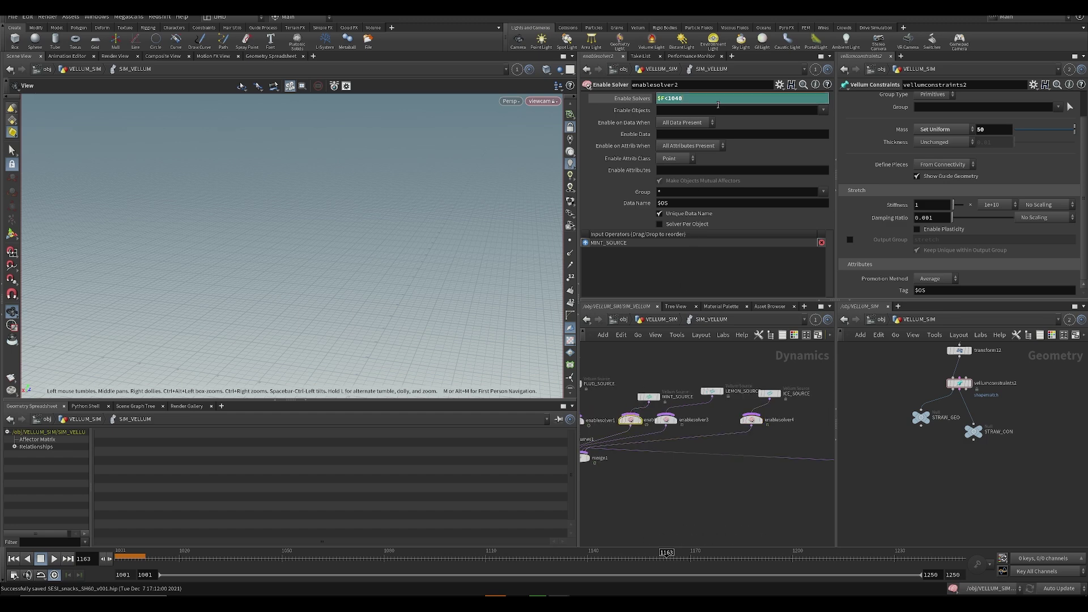
text(0)
key(Return)
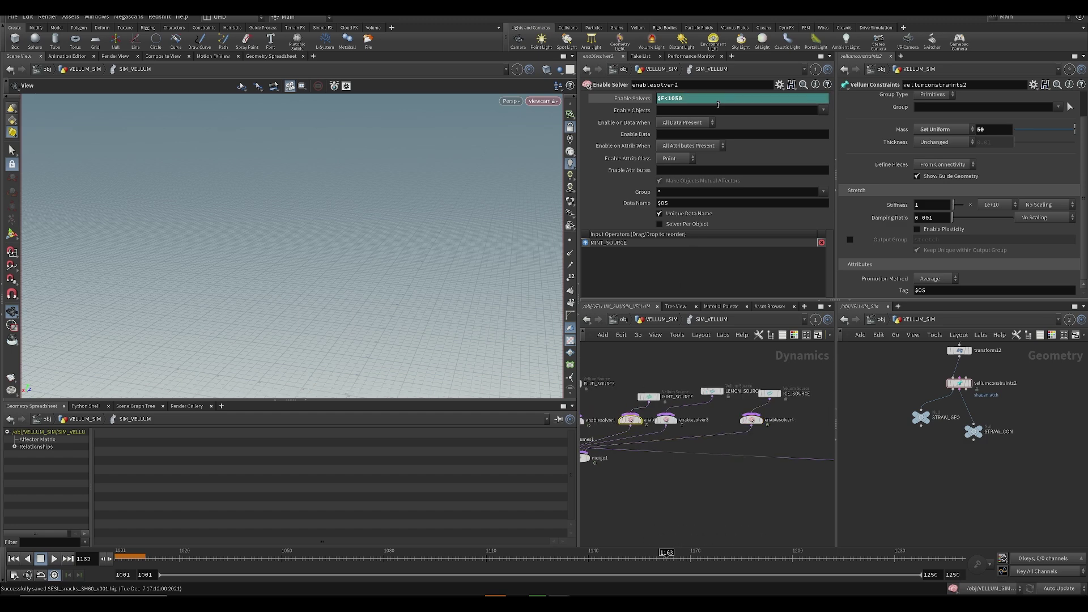
key(ctrl+s)
click(649, 398)
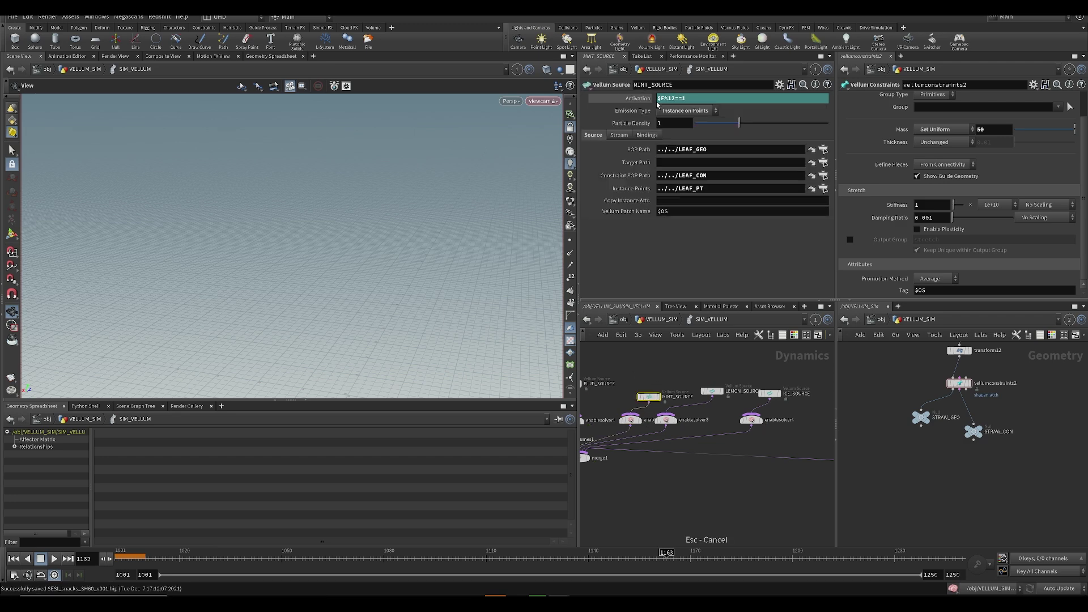
click(631, 420)
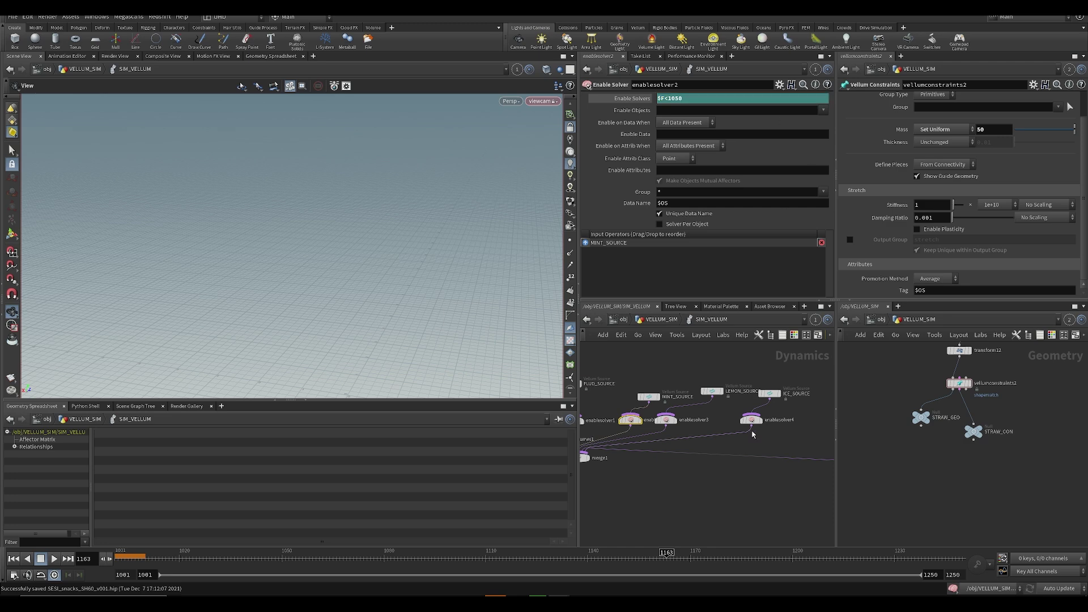
- Leave the SIM_VELLUM network and show the vellumio1 node's save settings
scroll(736, 482, down, 5)
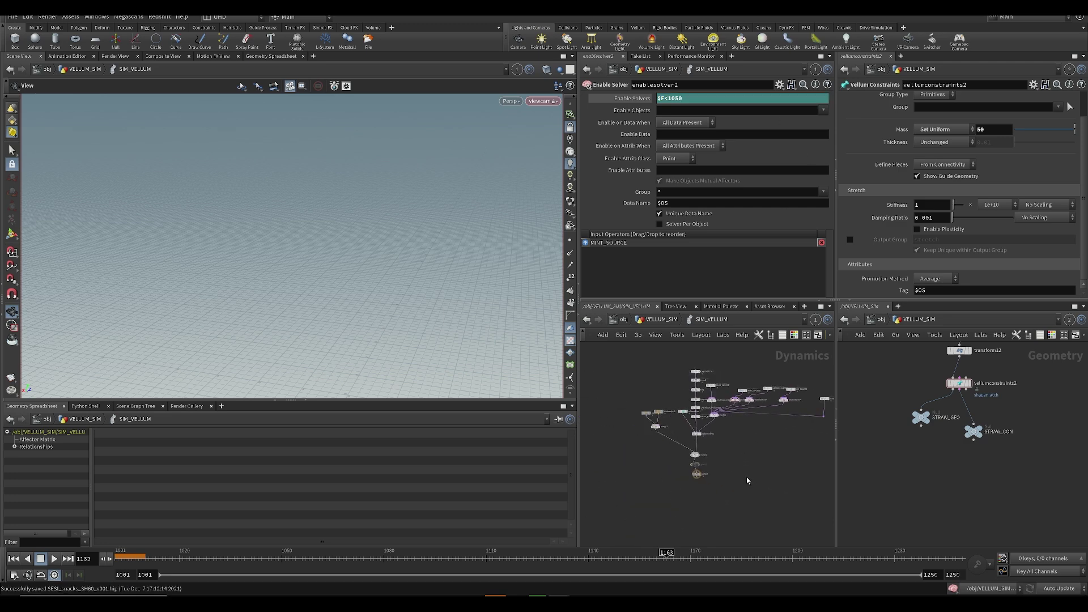
key(u)
scroll(666, 410, up, 4)
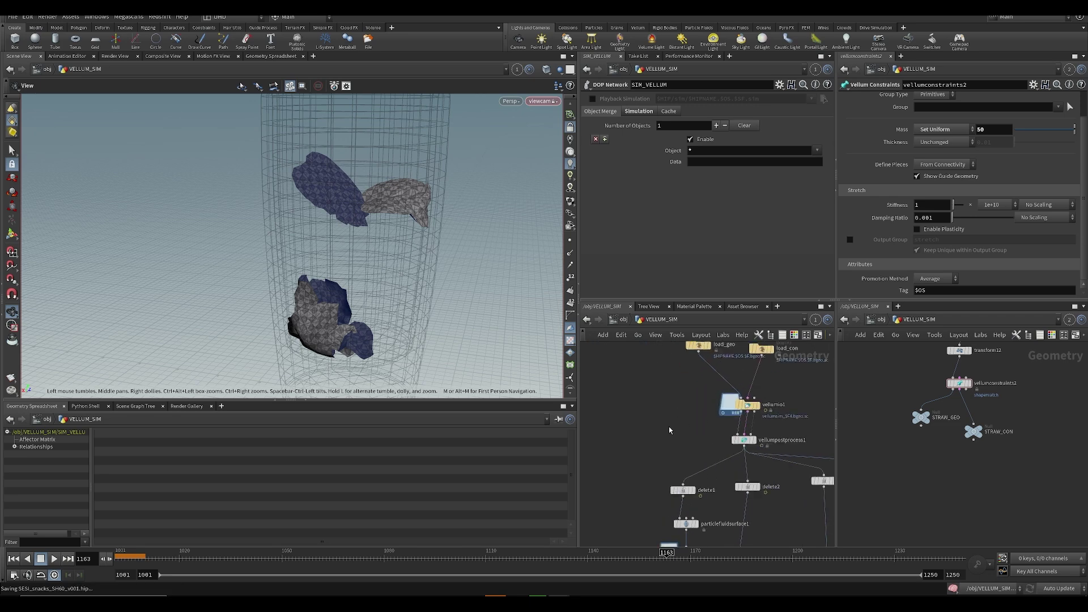
click(697, 422)
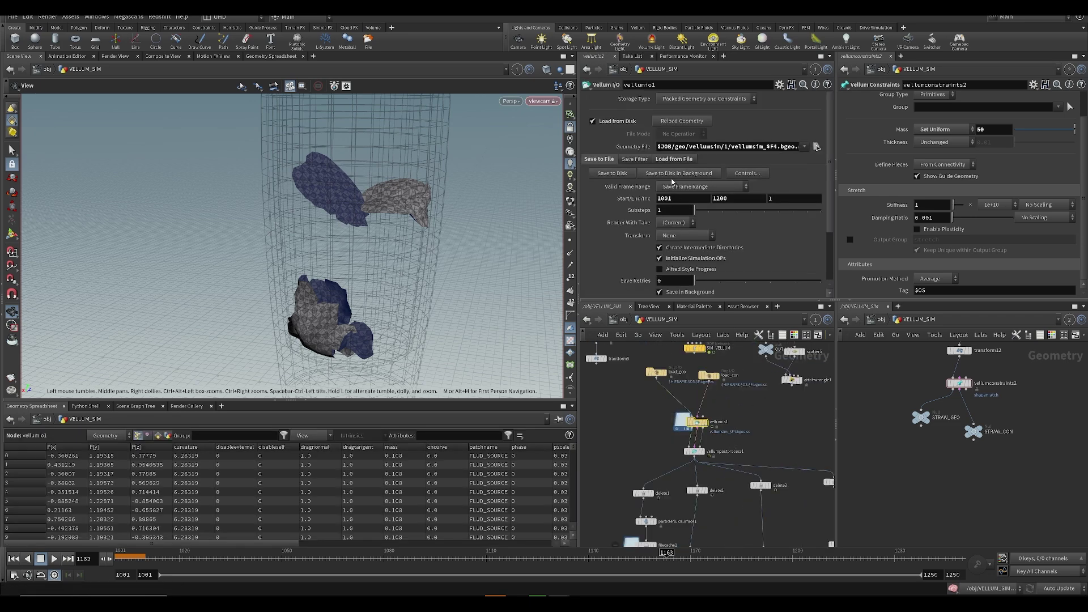
- Play the existing MPlay flipbook of the drink simulation and scrub back to frame 1045
click(581, 602)
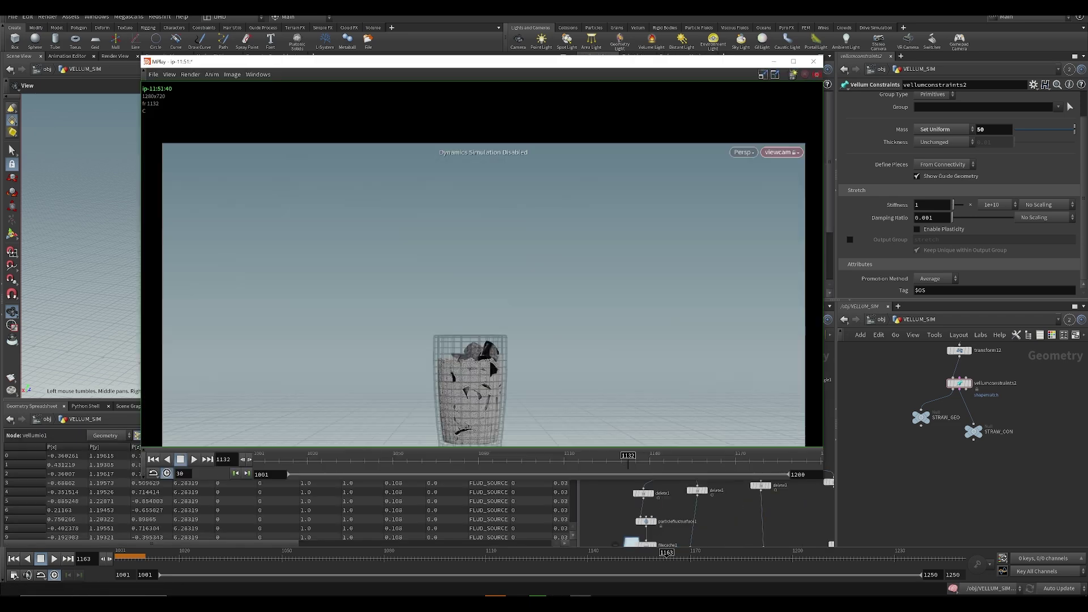
scroll(553, 278, down, 2)
middle_drag(547, 316, 526, 250)
scroll(526, 250, up, 3)
click(194, 459)
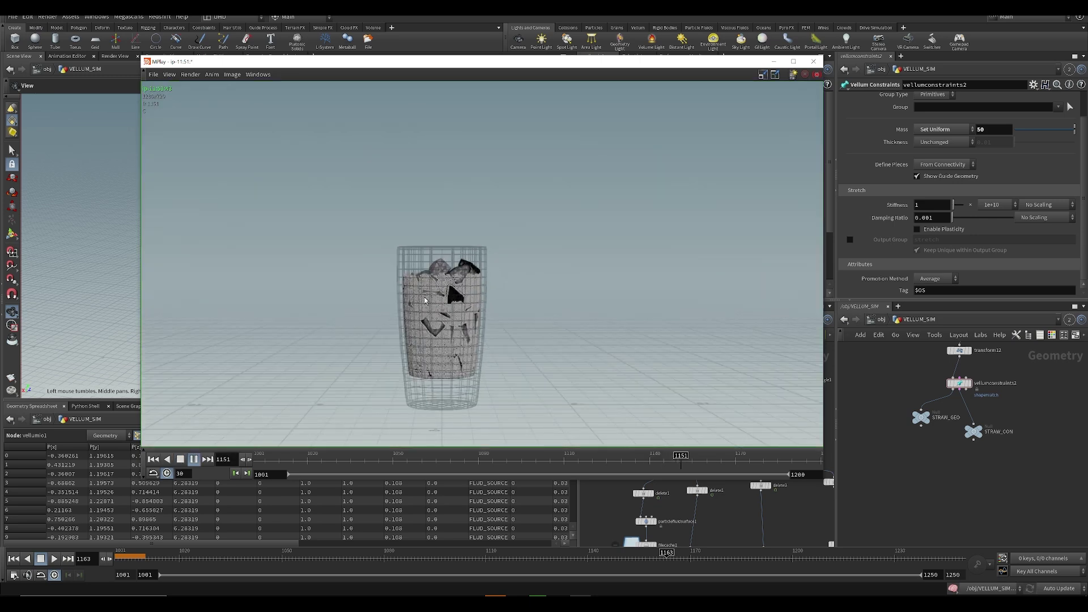
scroll(424, 279, down, 3)
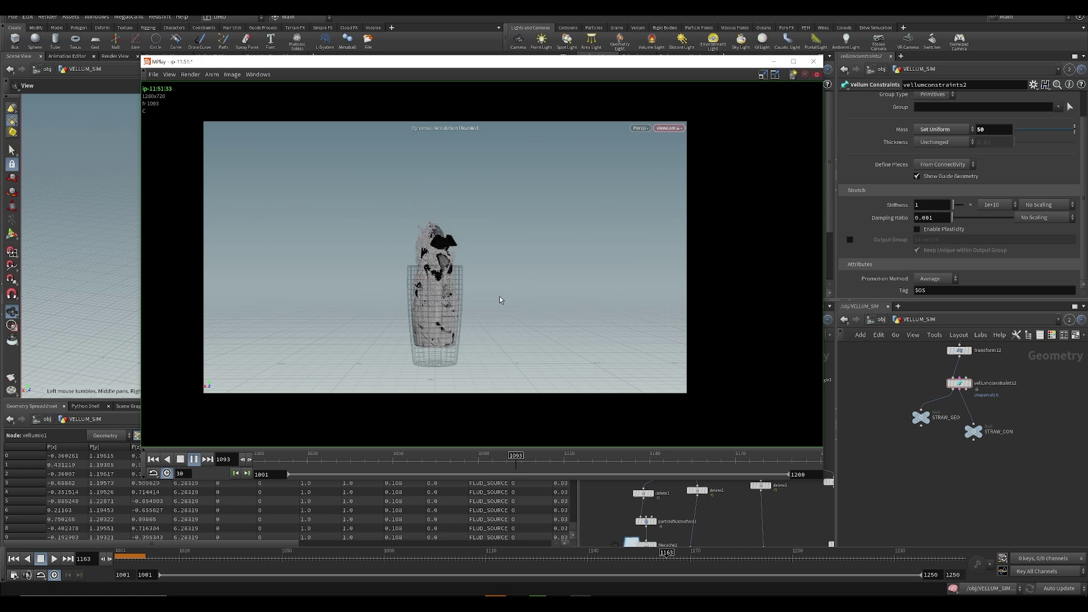
mouse_move(530, 462)
mouse_down()
mouse_move(553, 477)
mouse_move(301, 500)
mouse_move(452, 494)
mouse_move(307, 517)
mouse_move(465, 505)
mouse_move(378, 499)
mouse_up()
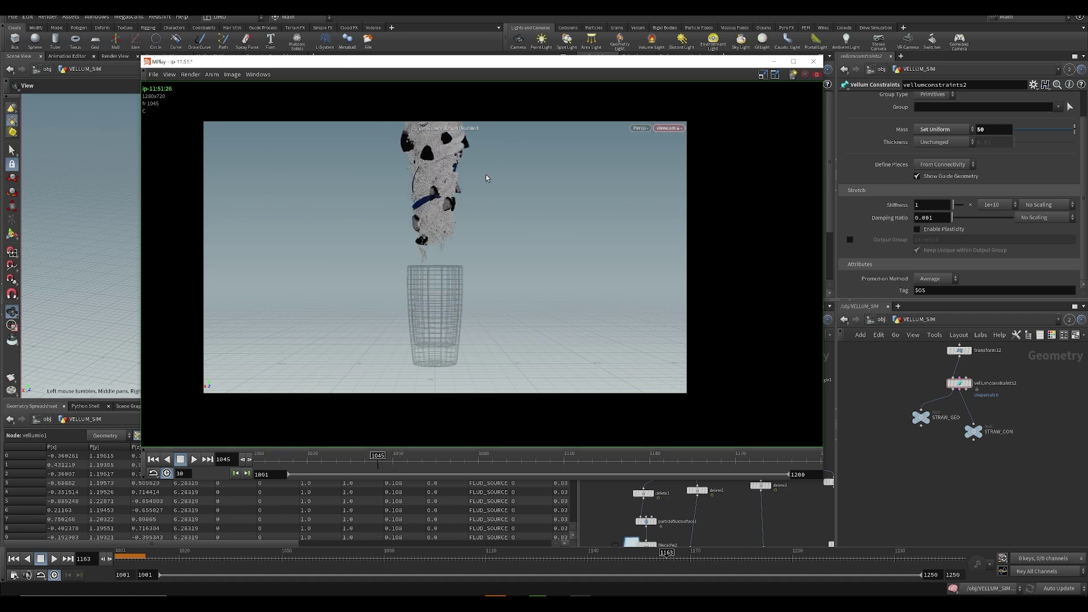
- Examine the falling mint and ice up close at frame 1045, and scrub the flipbook to frame 1063
scroll(434, 198, up, 6)
scroll(426, 186, down, 2)
middle_drag(431, 192, 504, 226)
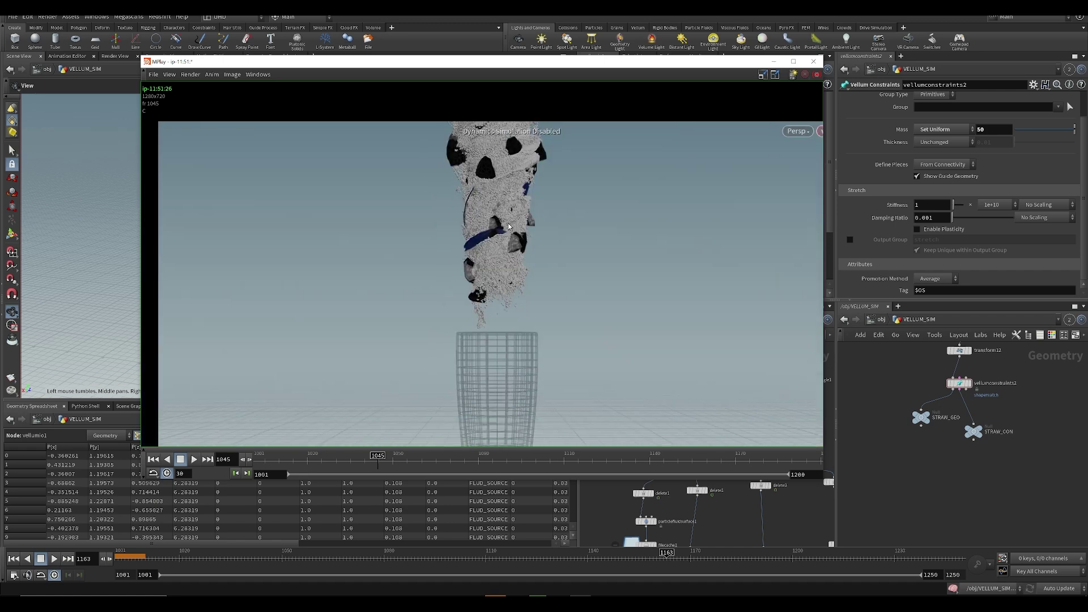
scroll(506, 225, down, 5)
scroll(487, 276, up, 1)
drag(371, 460, 429, 460)
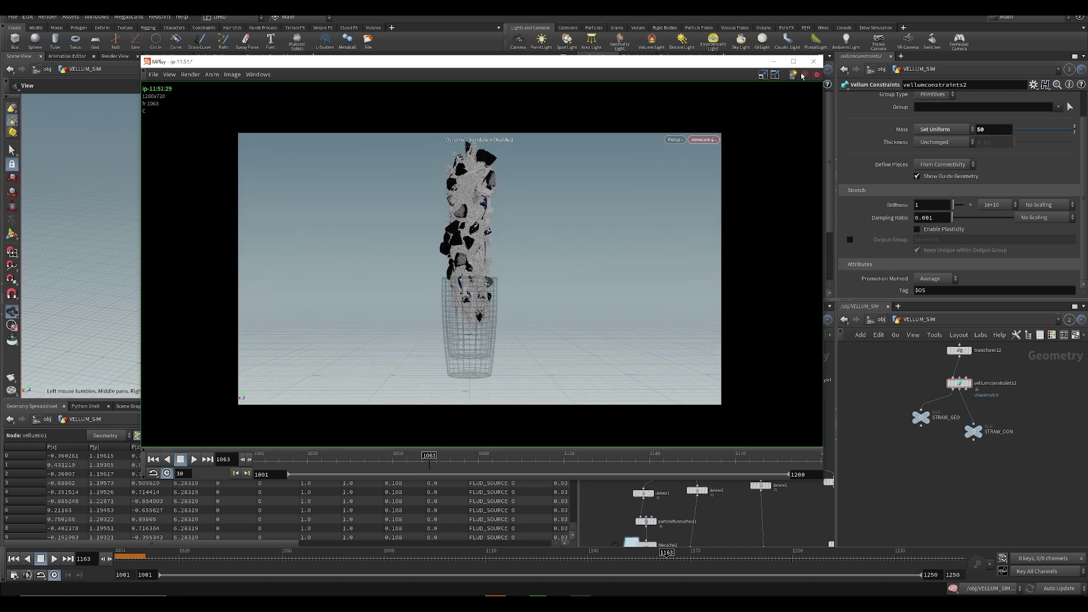
- Put the flipbook viewer away, save the scene, and cache vellumio1 to disk in the background for frames 1001 to 1200
click(777, 62)
middle_drag(787, 451, 775, 388)
key(ctrl+s)
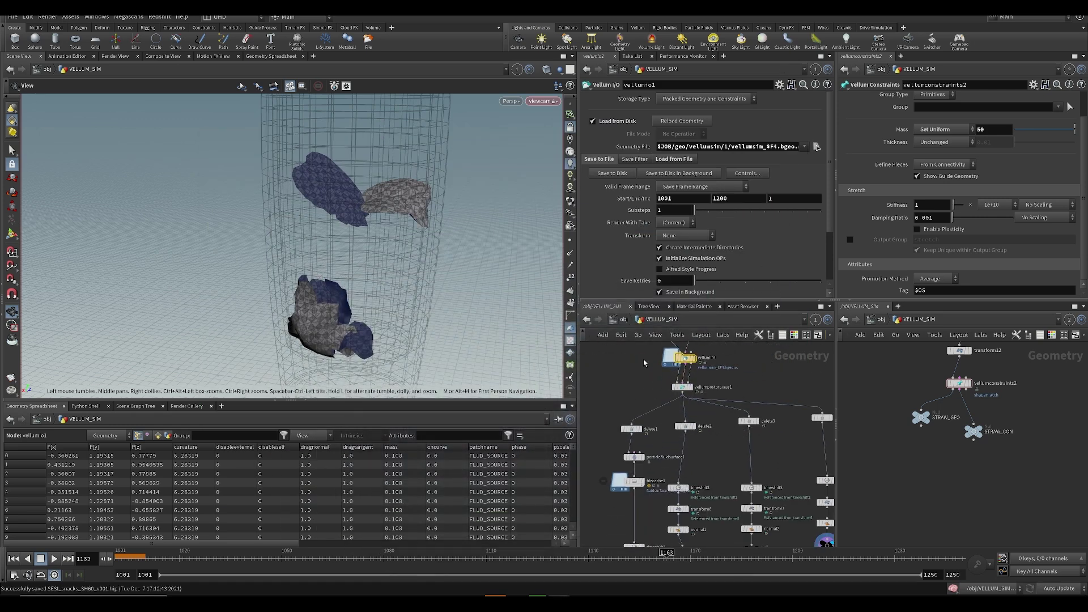
drag(643, 358, 761, 403)
click(685, 359)
click(673, 175)
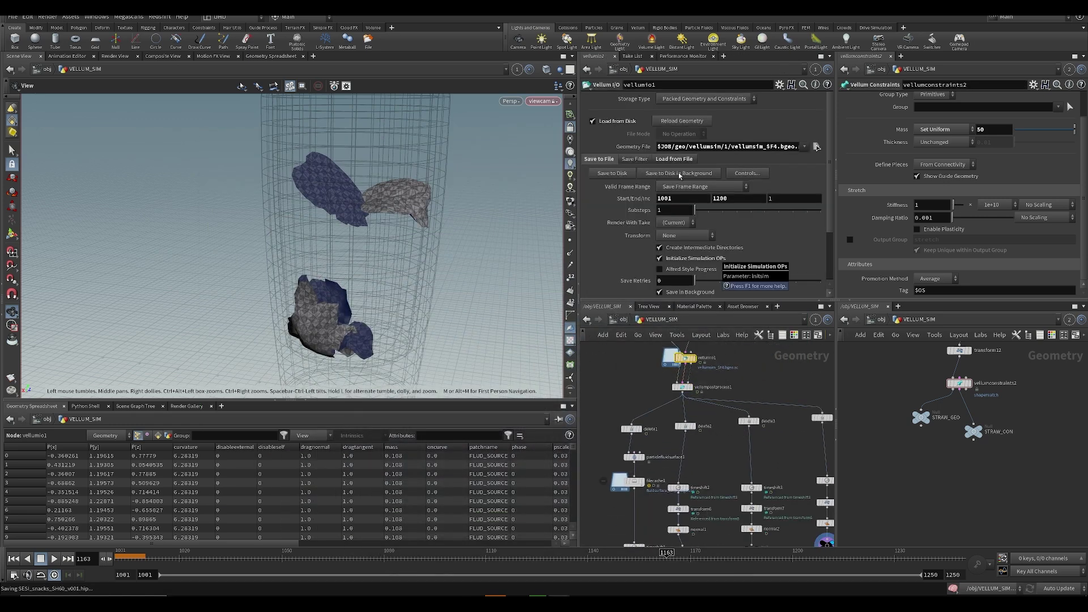
click(672, 191)
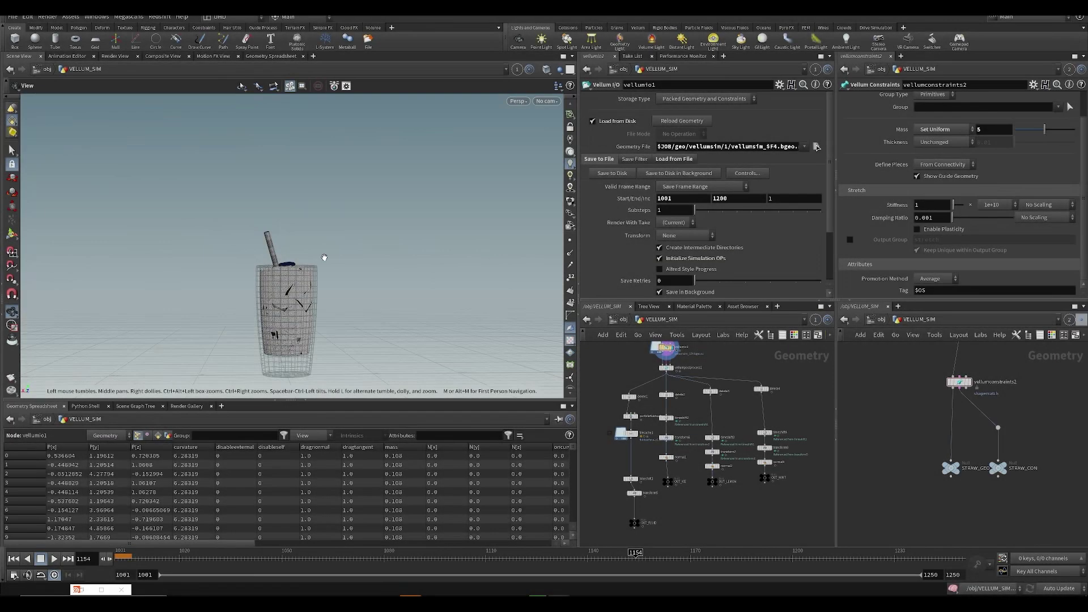
- Locate the lime setup and check the stretch and bend settings of its vellumcloth2 node
middle_drag(716, 405, 612, 534)
middle_drag(688, 360, 644, 438)
middle_drag(757, 429, 686, 485)
scroll(731, 386, up, 4)
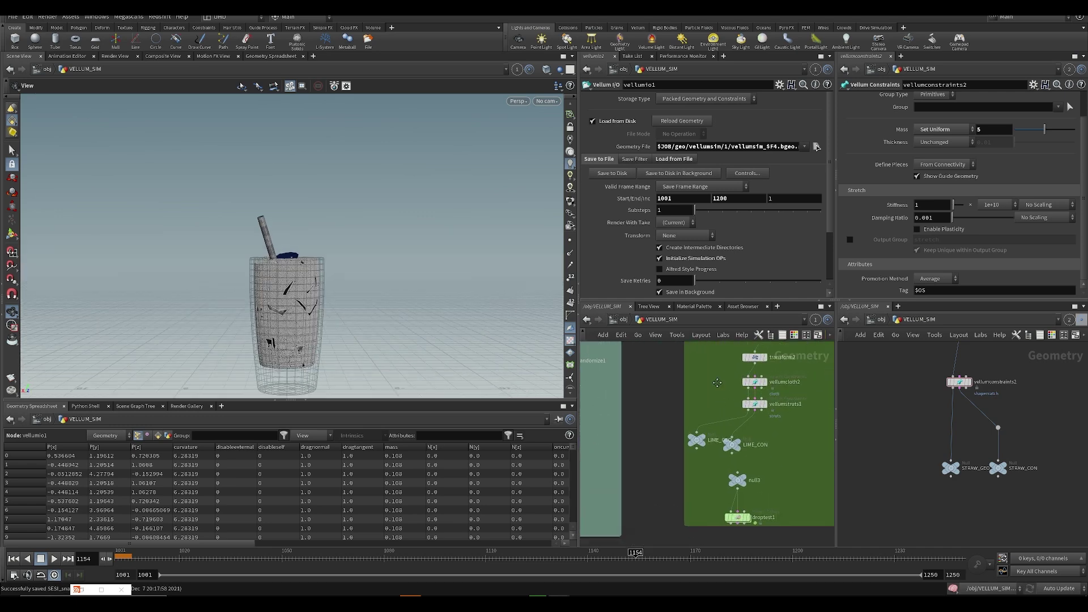
middle_drag(739, 393, 689, 437)
click(717, 424)
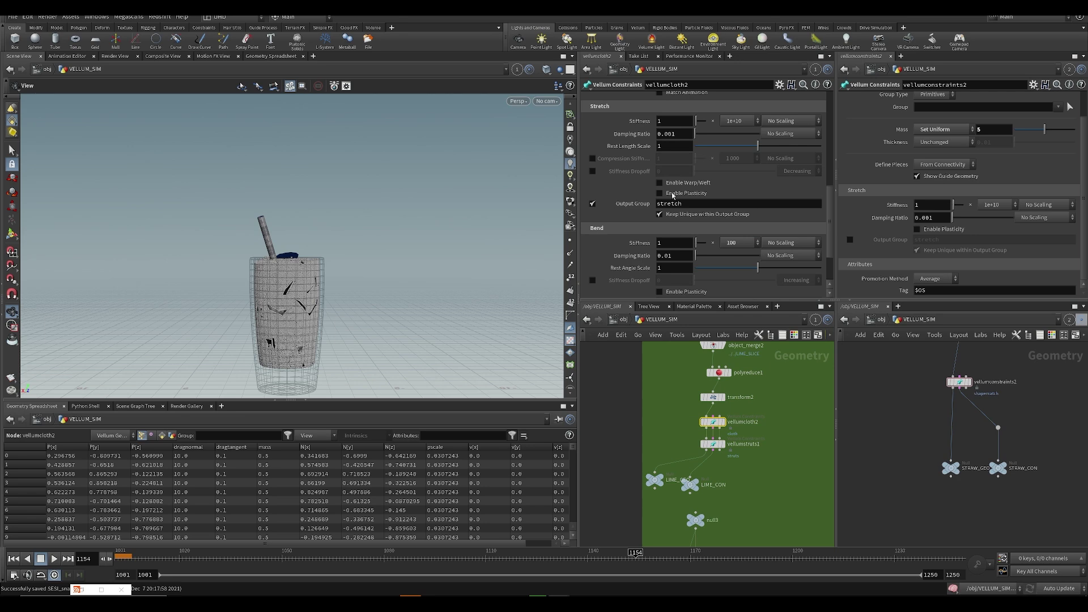
- Find the ice setup and check the mass and stiffness of its vellumconstraints1 node
scroll(758, 464, down, 4)
middle_drag(765, 475, 703, 508)
middle_drag(807, 460, 690, 443)
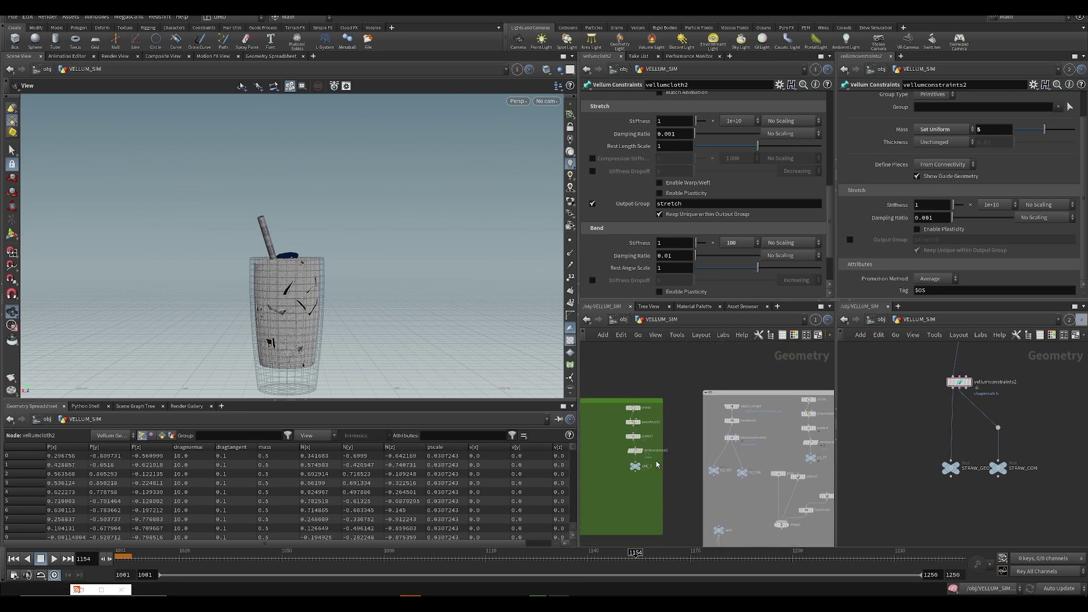
scroll(690, 442, up, 4)
click(771, 438)
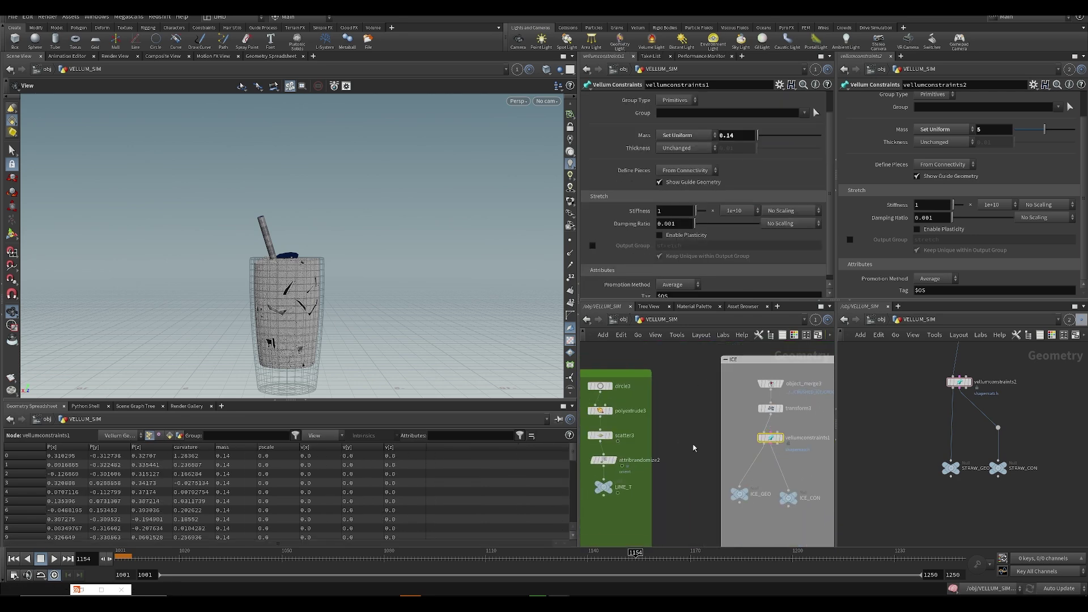
- Enter SIM_VELLUM, review the vellumsolver1 iteration and collision settings, and return to the VELLUM_SIM level
middle_drag(689, 478, 799, 396)
scroll(777, 429, down, 4)
middle_drag(640, 465, 786, 390)
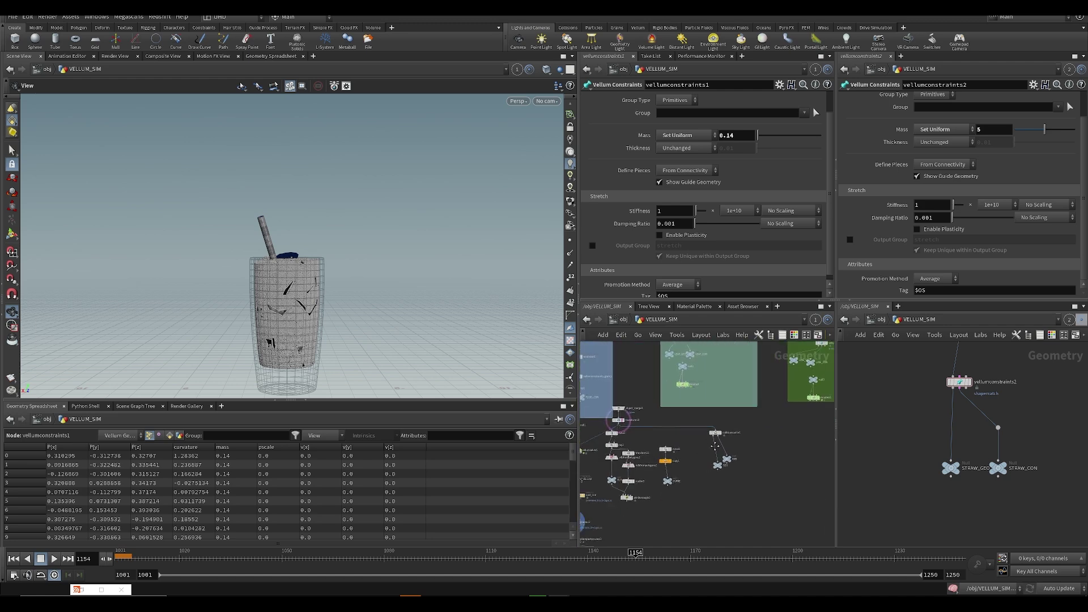
middle_drag(598, 501, 745, 424)
scroll(704, 432, up, 3)
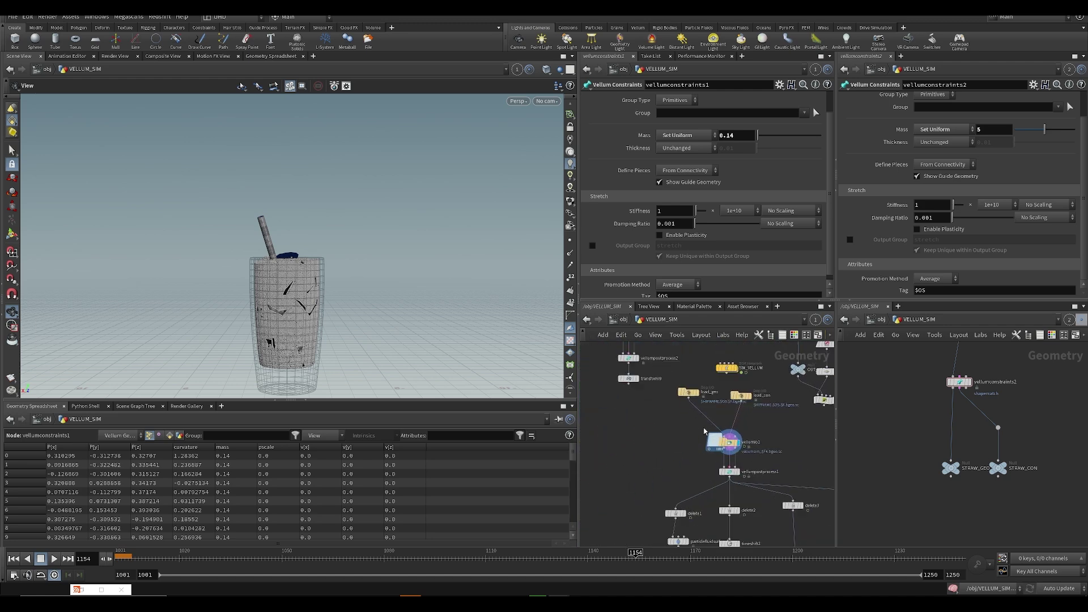
double_click(731, 369)
middle_drag(724, 491, 740, 458)
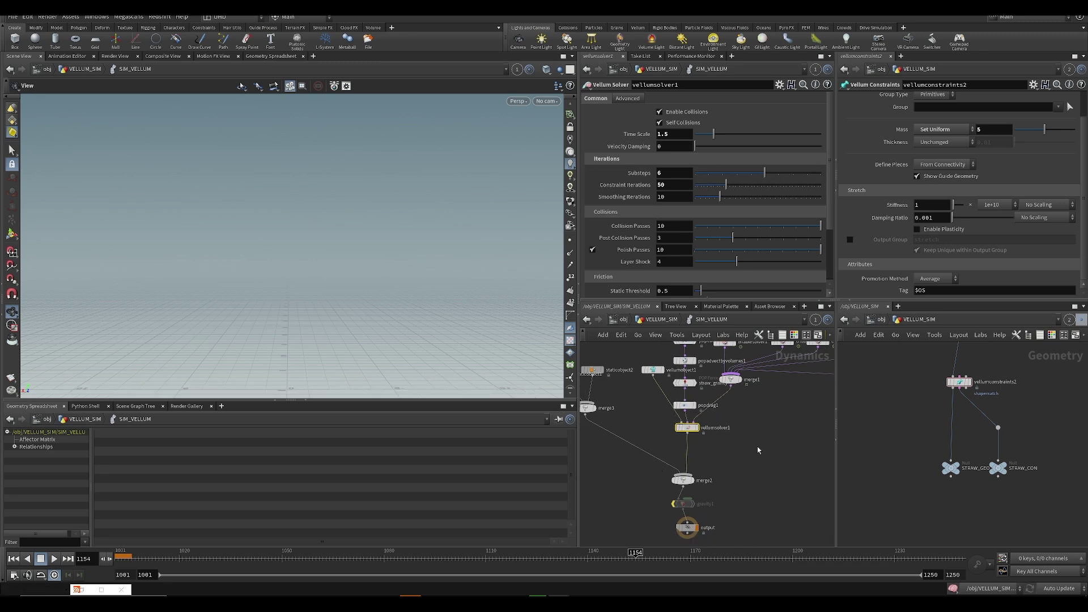
key(u)
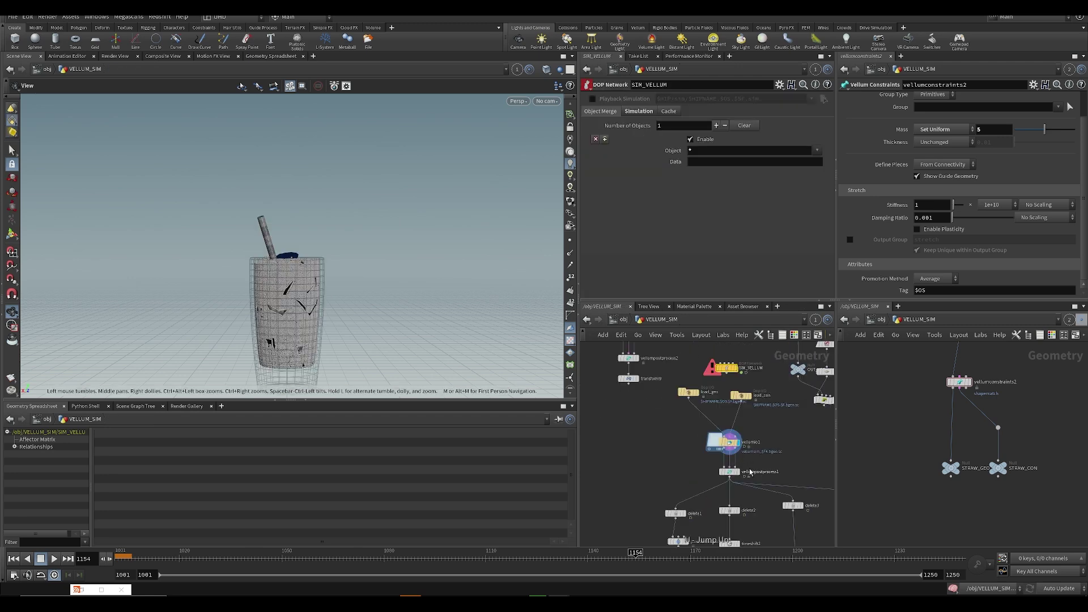
- Turn off the glass wireframe's template display at transform10 and return to the vellumio1 node
middle_drag(677, 457, 614, 479)
middle_drag(688, 378, 636, 503)
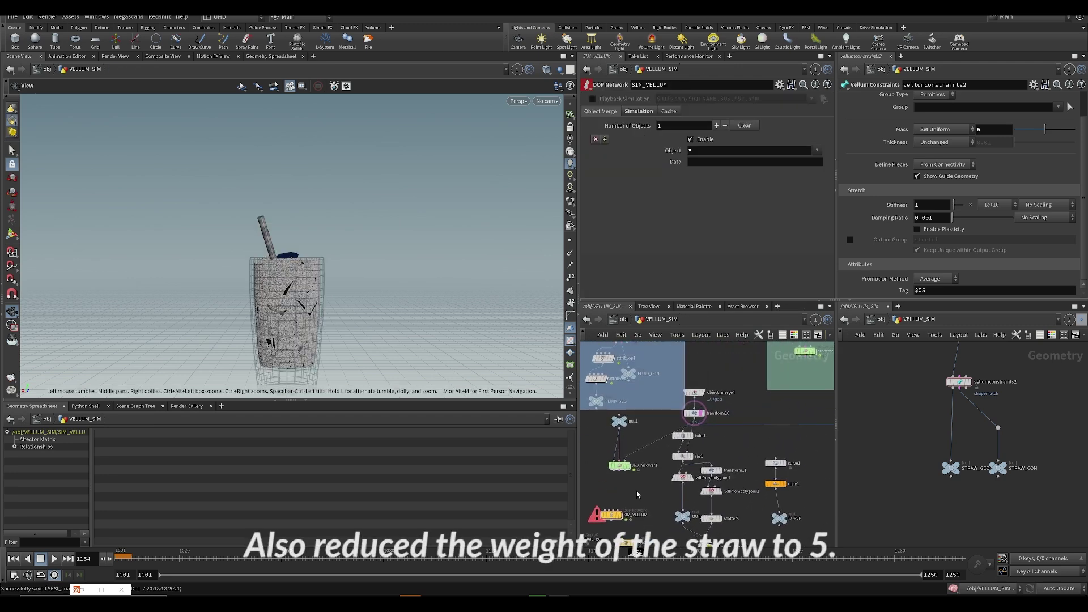
click(706, 425)
scroll(728, 440, down, 4)
middle_drag(614, 524, 605, 426)
scroll(604, 426, up, 3)
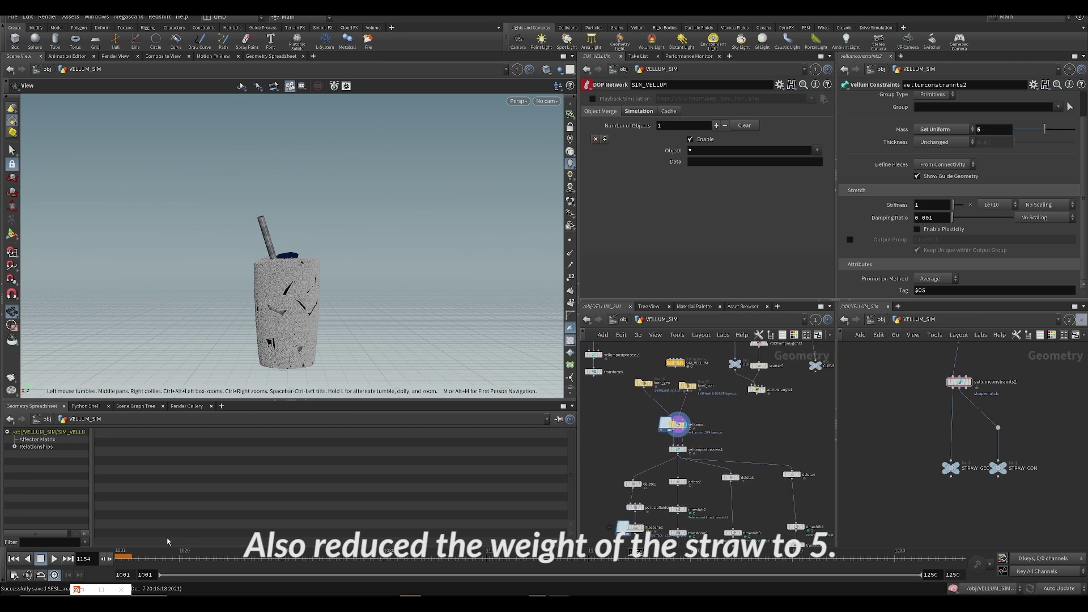
- Go to frame 1053, frame the straw and falling drink, and render a flipbook to MPlay for frames 1001 to 1200
drag(211, 562, 222, 564)
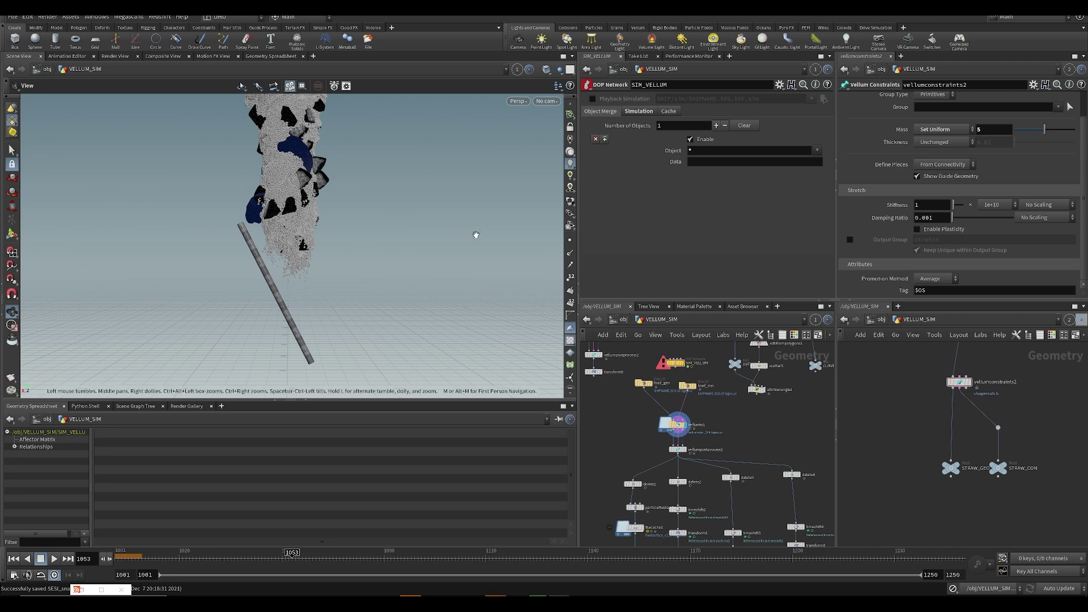
scroll(407, 227, down, 4)
middle_drag(386, 227, 323, 250)
scroll(332, 250, up, 2)
click(12, 377)
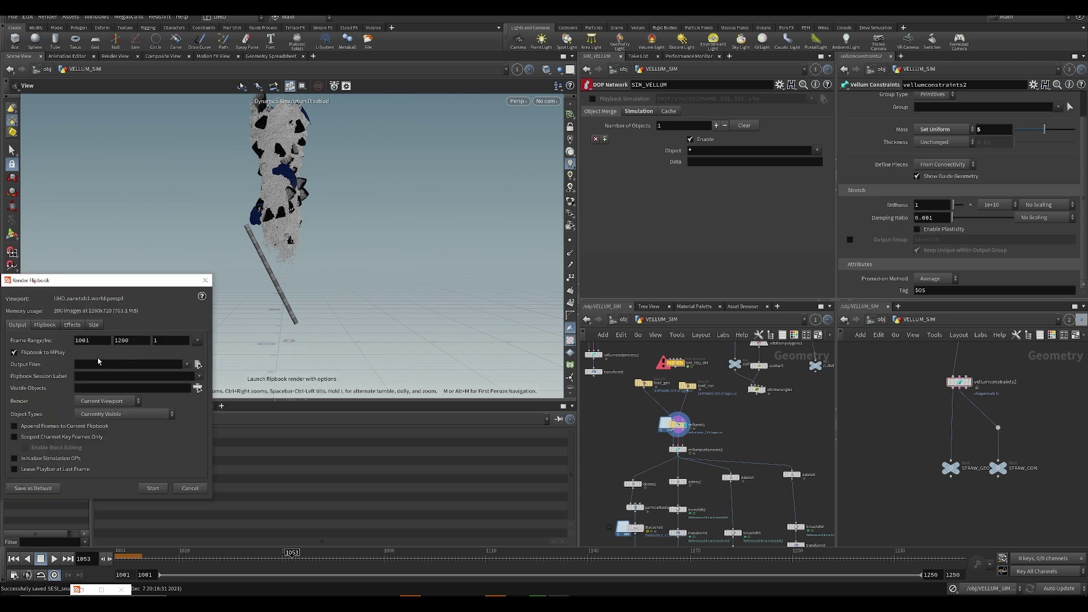
click(159, 486)
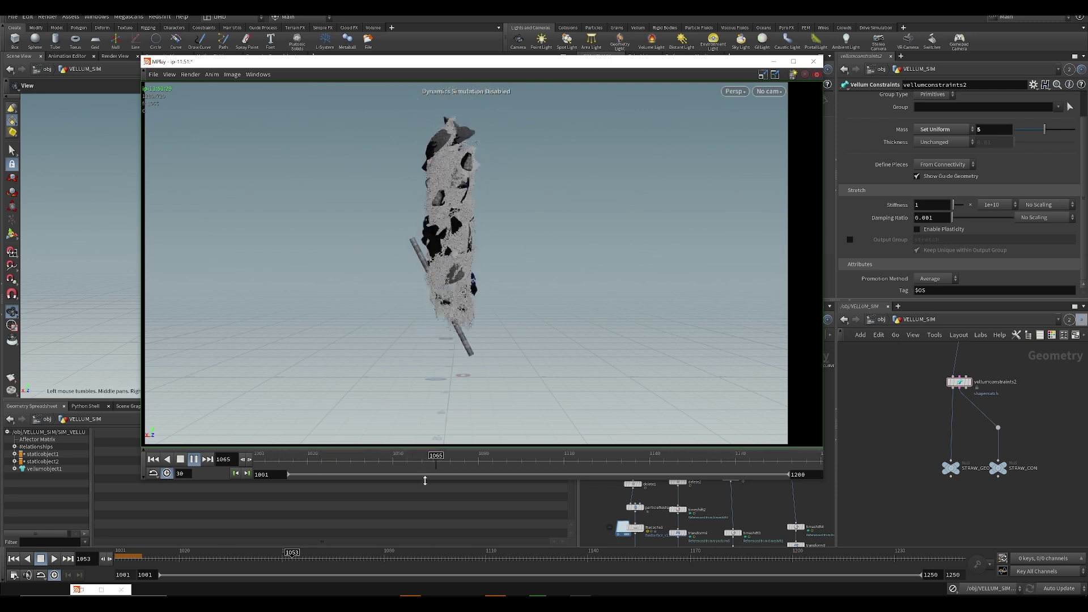
- Scrub the new flipbook around frames 1141 to 1152 to check the settled straw, and replay the pour
drag(516, 465, 529, 472)
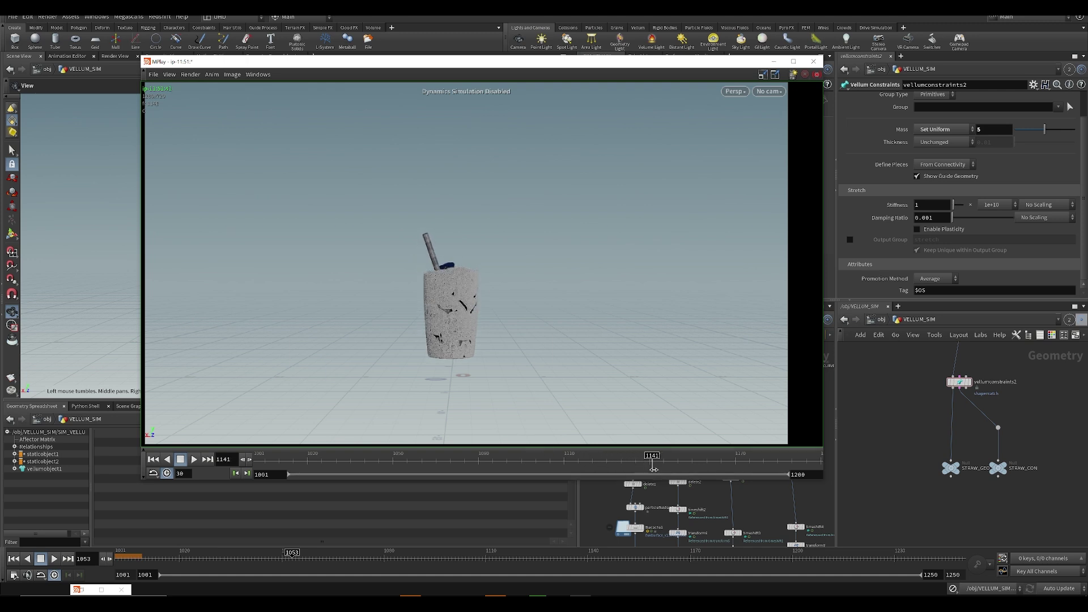
drag(680, 467, 644, 472)
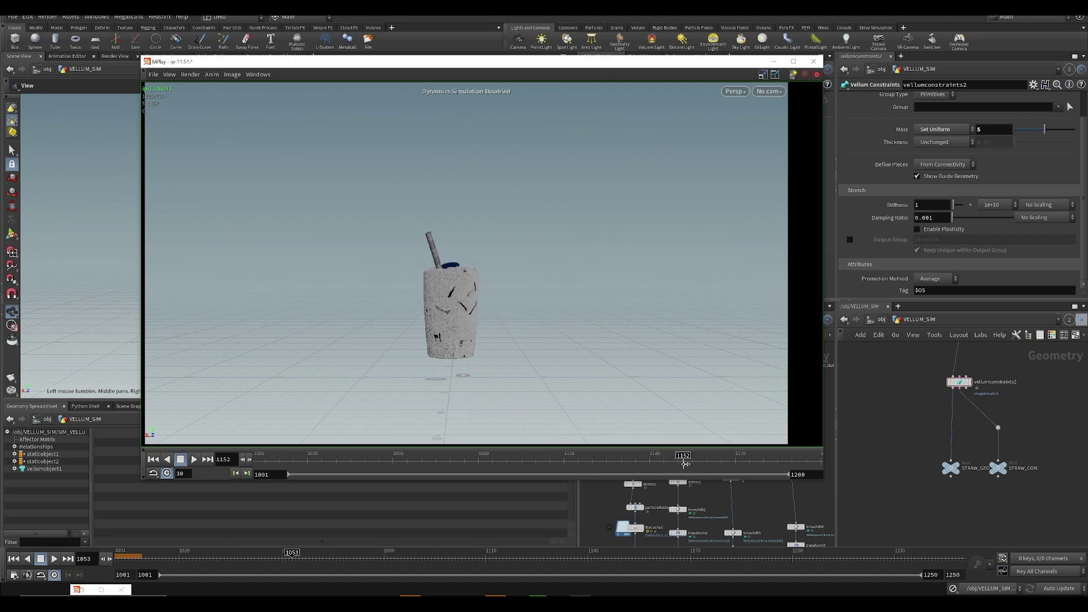
drag(708, 462, 450, 465)
key(Up)
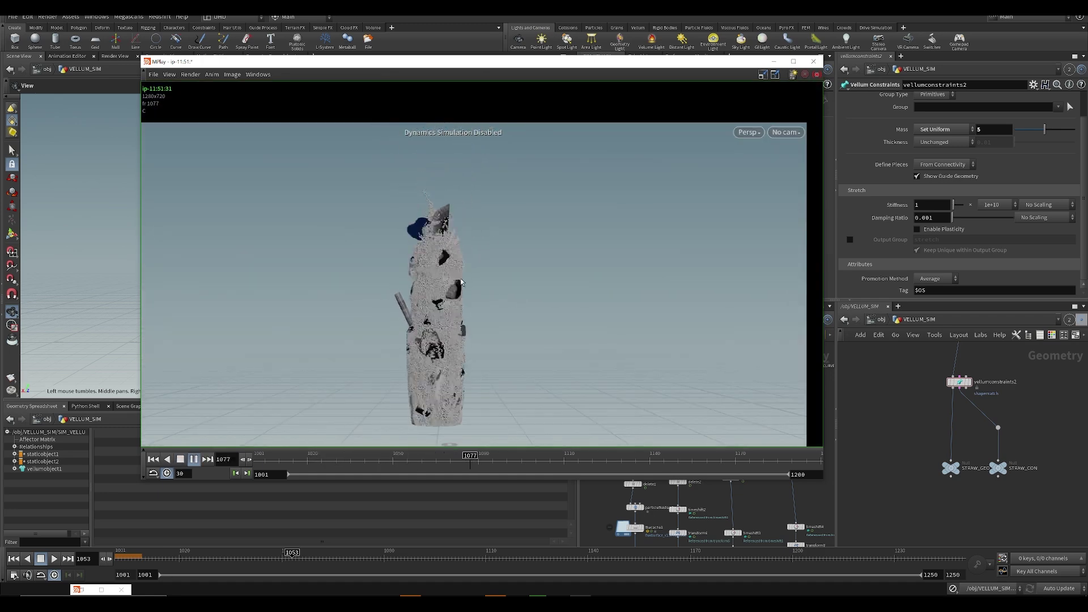
- Pause the flipbook at frame 1059, examine the falling ingredients up close, and resume playback from an earlier frame
click(418, 464)
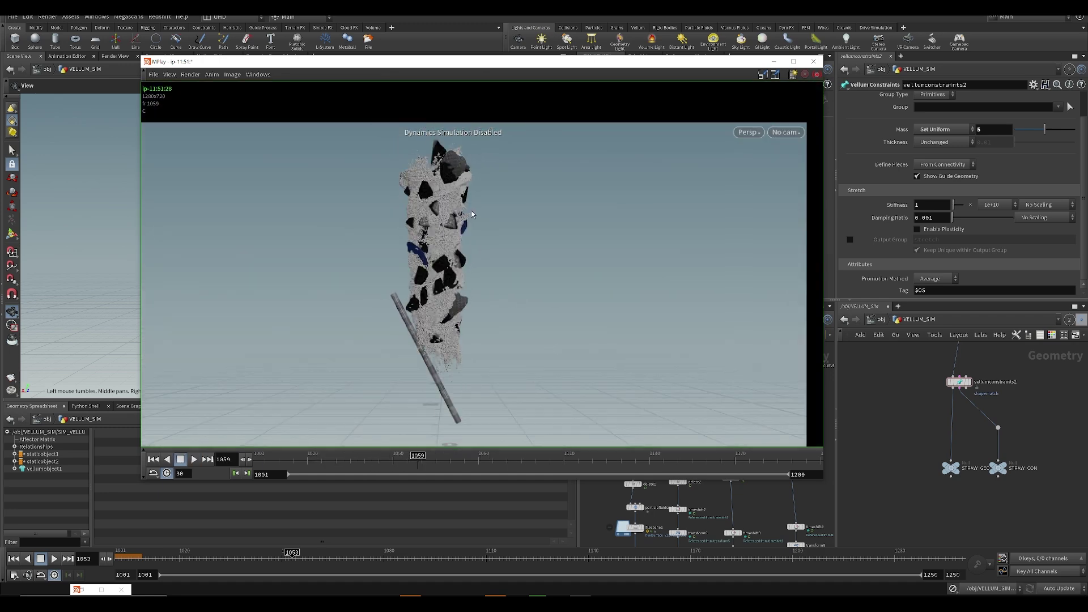
scroll(472, 215, up, 2)
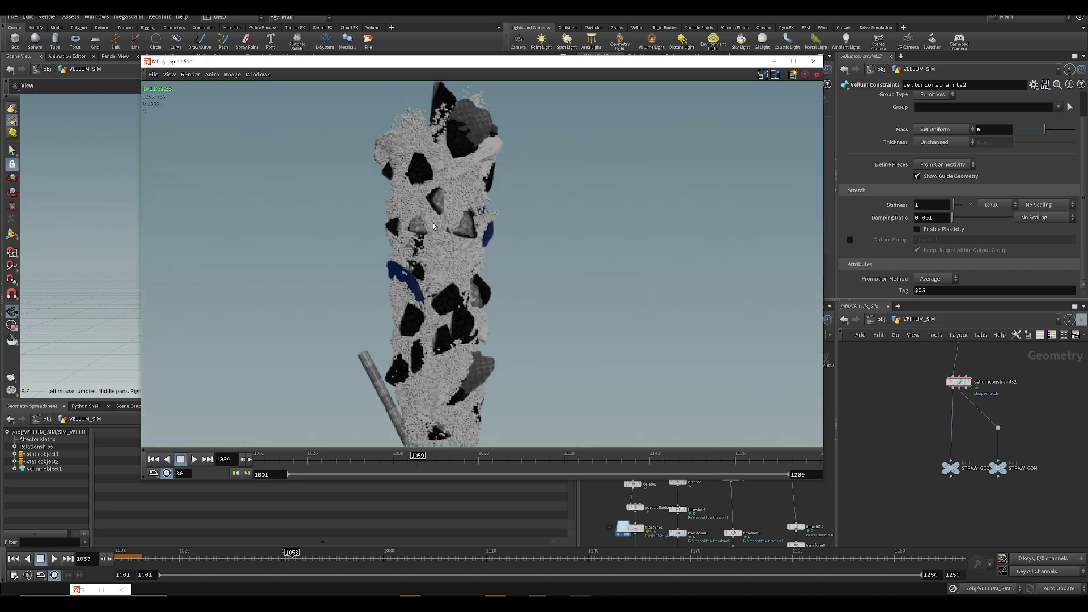
scroll(469, 239, down, 2)
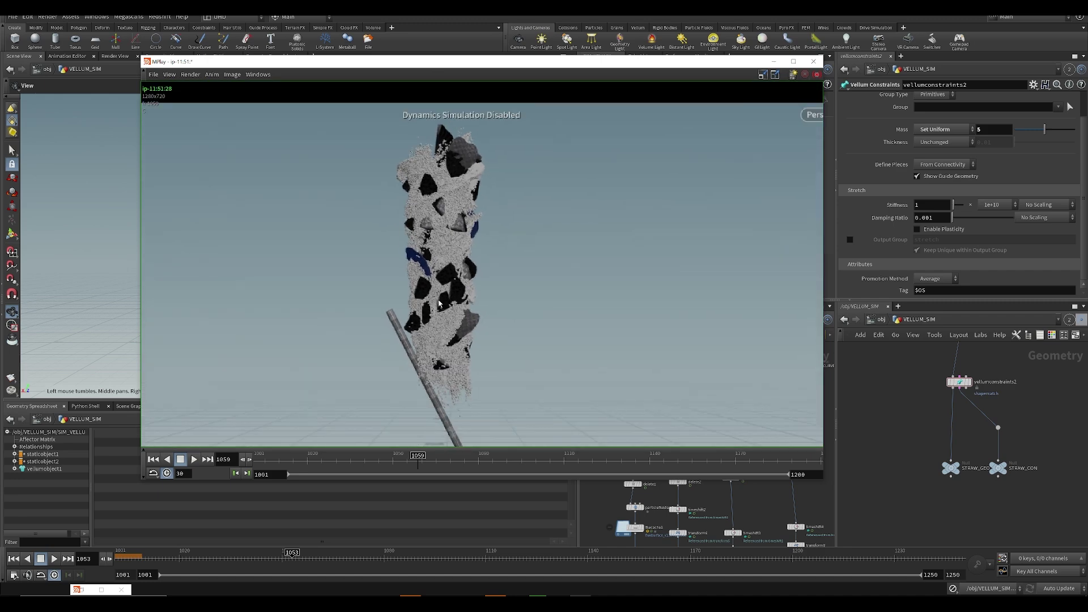
middle_drag(483, 339, 478, 322)
scroll(478, 322, down, 1)
click(379, 463)
key(Up)
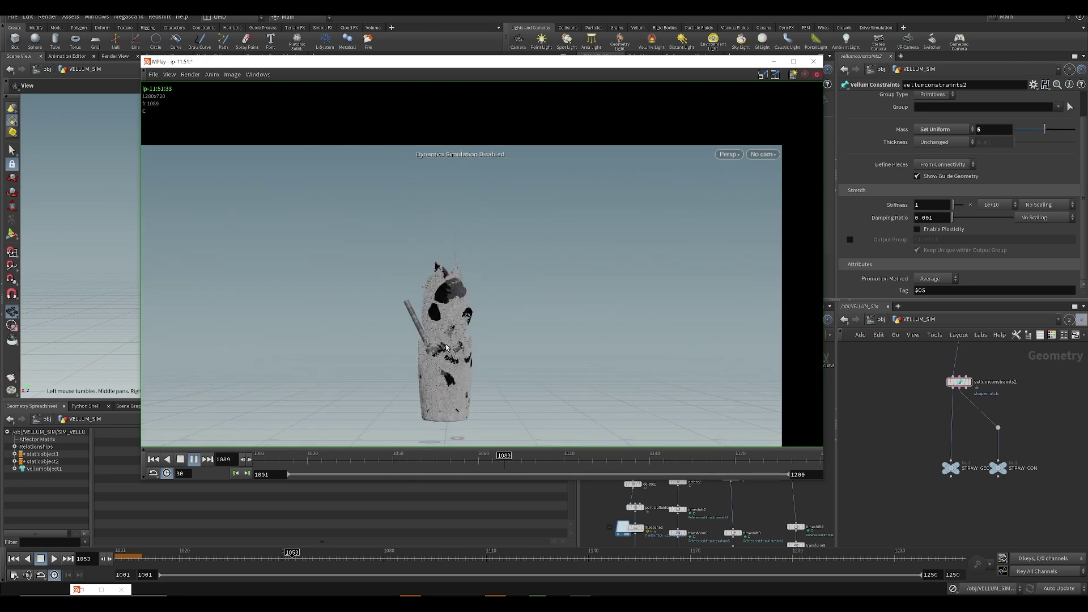
- Zoom in on the flipbook and scrub through the pour to check how the ingredients and straw settle
scroll(471, 338, up, 2)
middle_drag(503, 330, 458, 330)
drag(352, 461, 593, 462)
middle_drag(407, 313, 423, 310)
scroll(423, 311, down, 2)
mouse_move(485, 494)
mouse_down()
mouse_move(409, 491)
mouse_move(635, 495)
mouse_move(491, 501)
mouse_move(606, 516)
mouse_move(474, 501)
mouse_move(778, 494)
mouse_up()
- Return to the output branches, save the scene, go to frame 1132, and display the ice and lemon outputs in turn
middle_drag(726, 496, 670, 404)
scroll(671, 404, down, 2)
key(ctrl+s)
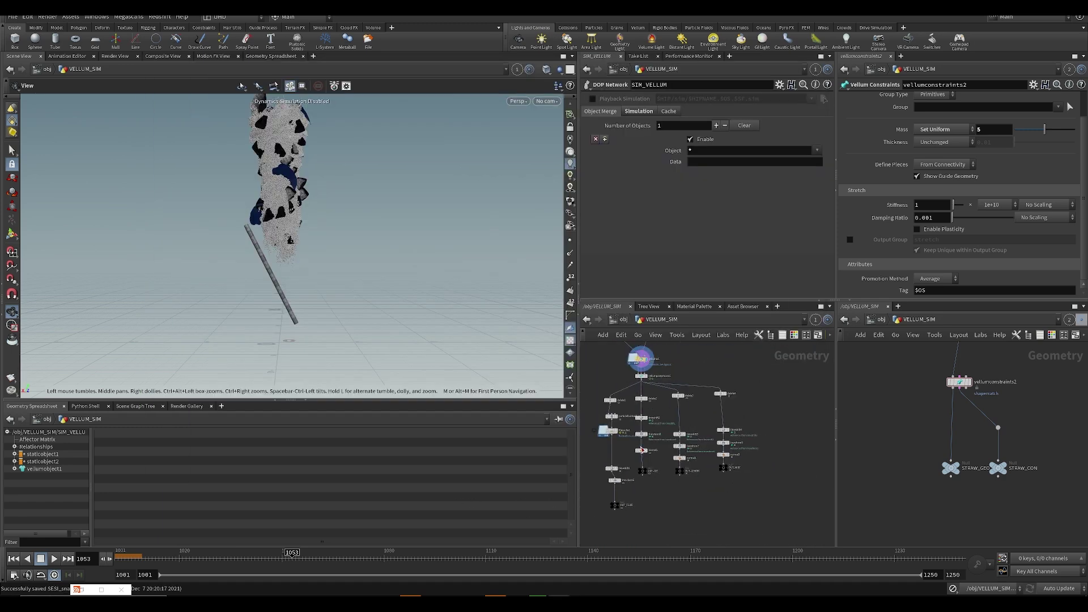
scroll(641, 447, up, 2)
drag(486, 559, 561, 560)
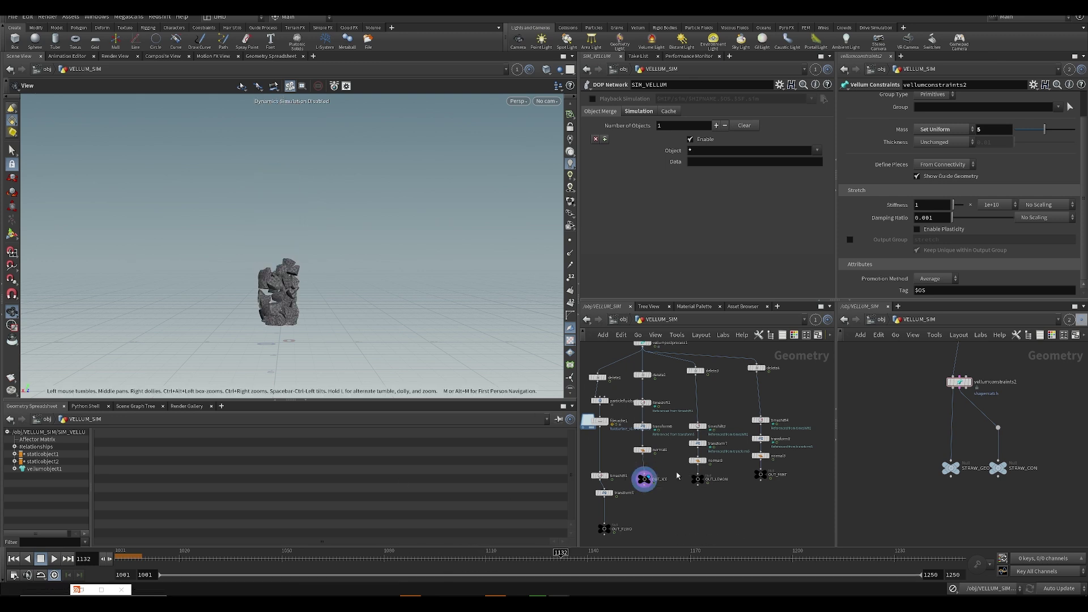
click(708, 468)
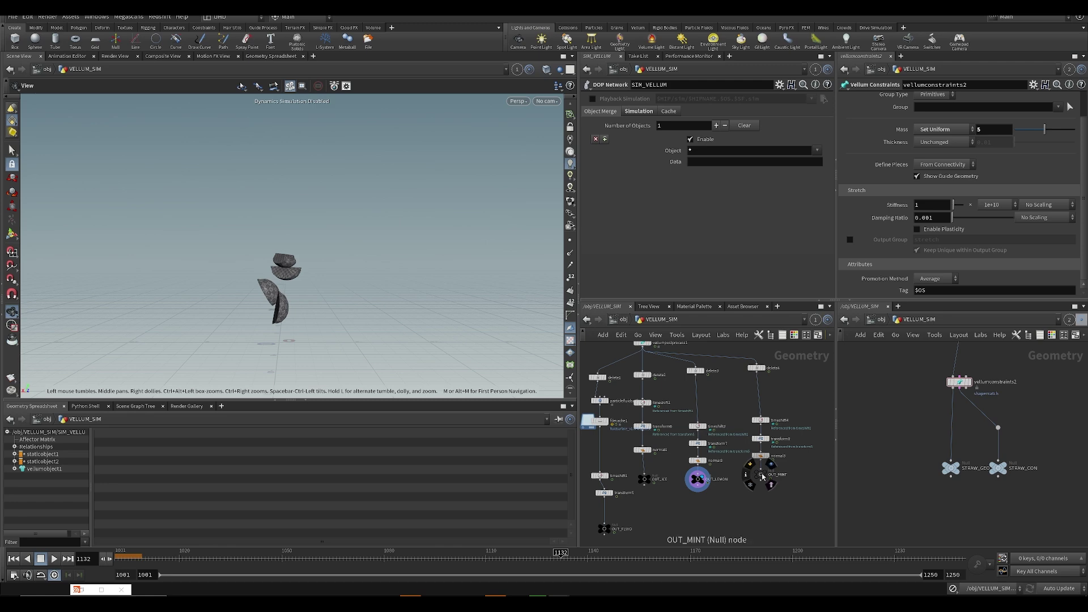
- Display the mint output and the fluid branch's Delete node in turn, and inspect each result in the viewport
click(772, 464)
drag(303, 309, 285, 291)
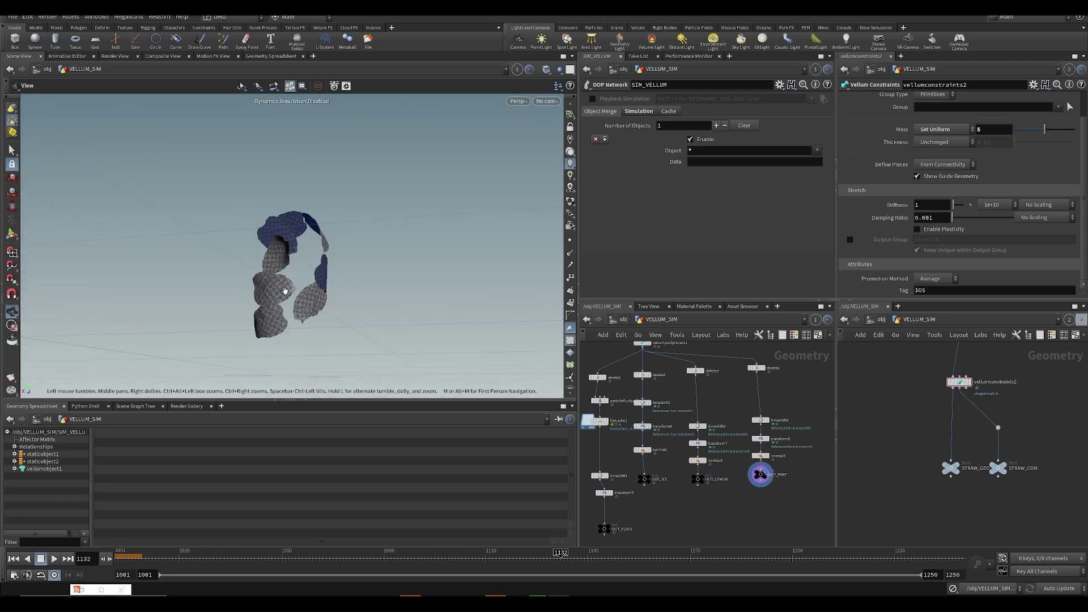
click(608, 367)
mouse_move(292, 254)
mouse_down()
mouse_move(314, 301)
mouse_move(301, 258)
mouse_up()
- Duplicate the whole mint branch, from its Delete node to its output null, beside the existing branches
middle_drag(763, 466, 675, 482)
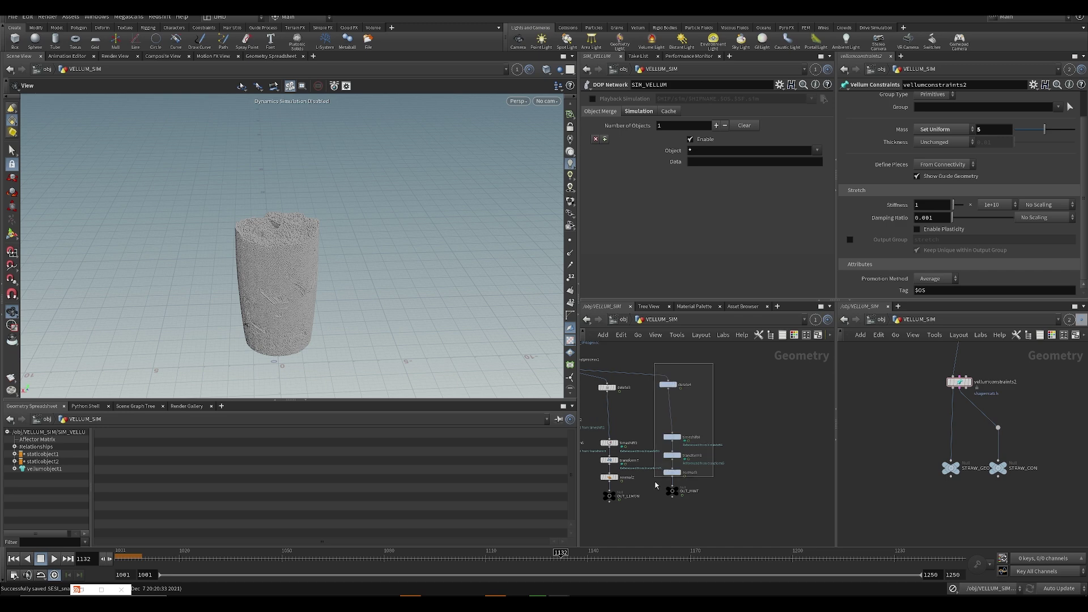
drag(655, 468, 655, 466)
key(ctrl+c)
key(ctrl+v)
- Set the duplicated Delete node's group to stream_straw, save the scene, and display that node
click(753, 394)
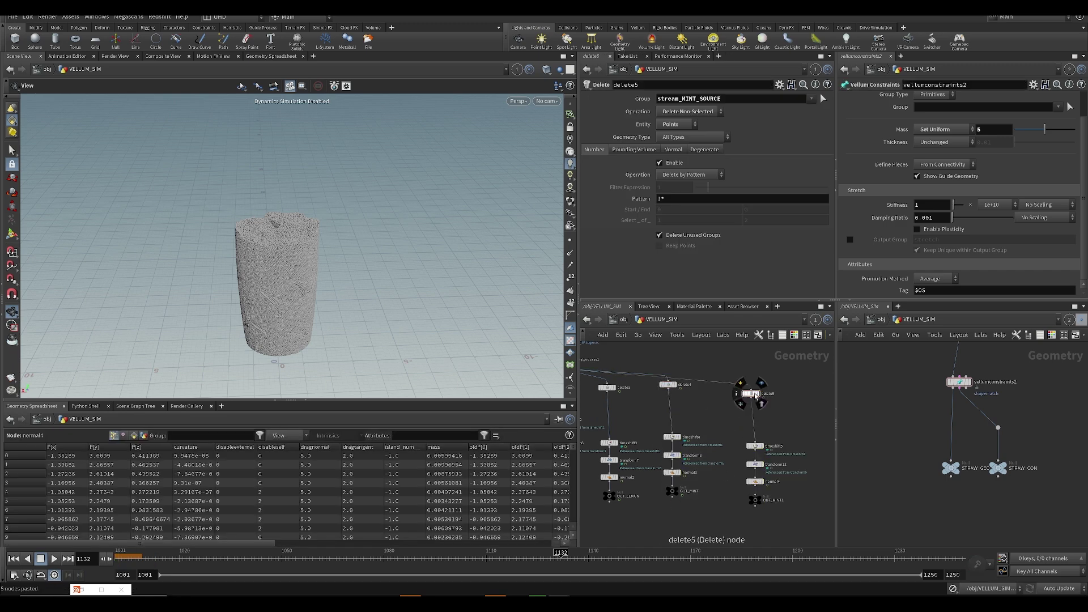
key(BackSpace)
click(811, 99)
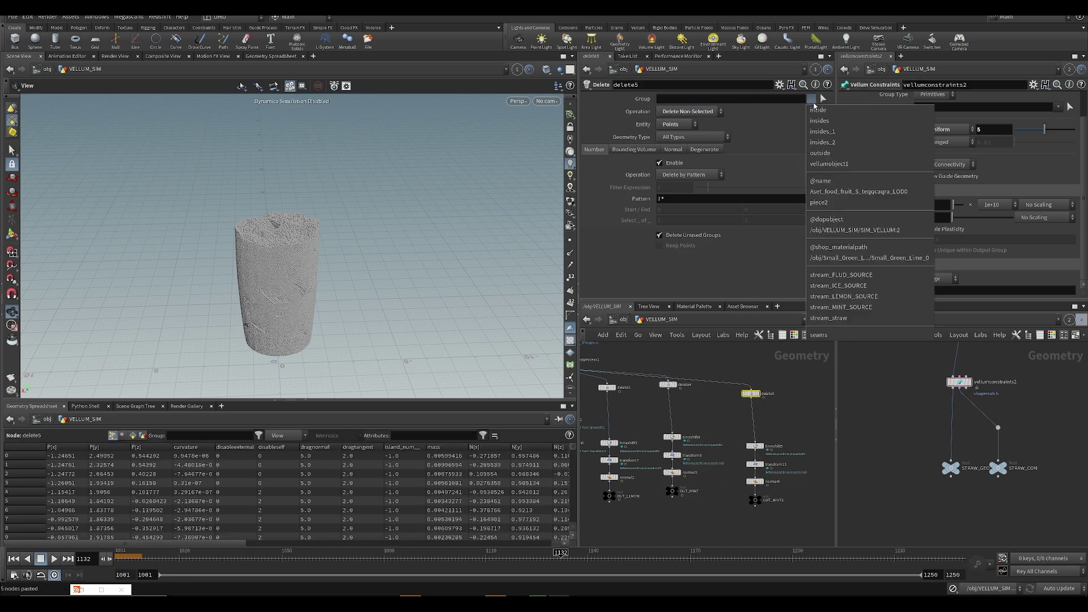
click(742, 270)
key(ctrl+v)
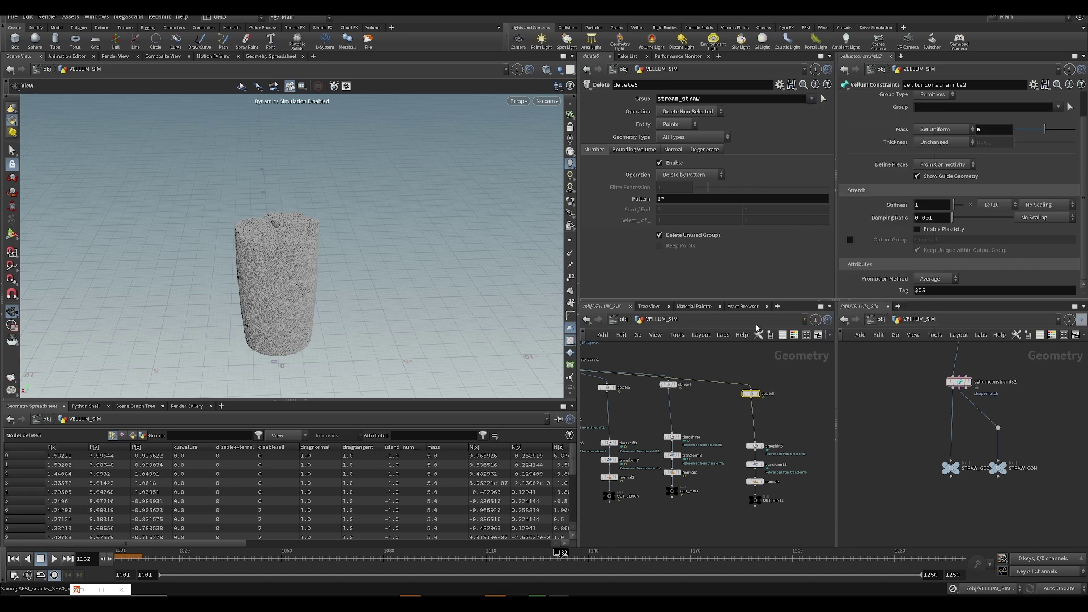
click(761, 385)
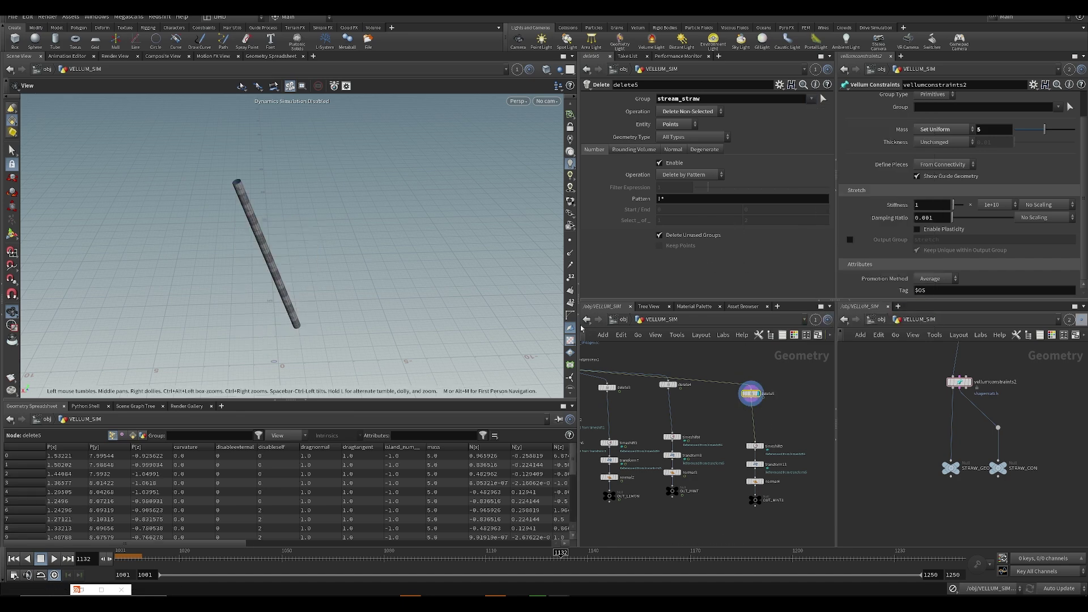
- Display the new straw branch's output null and review how all the output branches connect to vellumpostprocess1
middle_drag(681, 541, 713, 501)
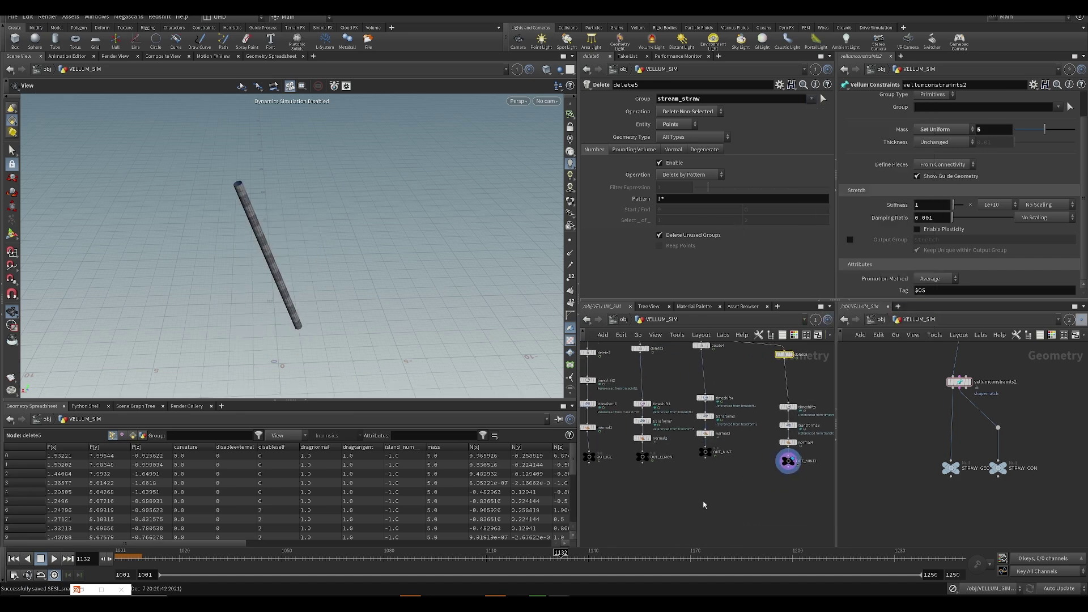
middle_drag(588, 464, 675, 462)
scroll(668, 461, down, 2)
middle_drag(671, 365, 655, 389)
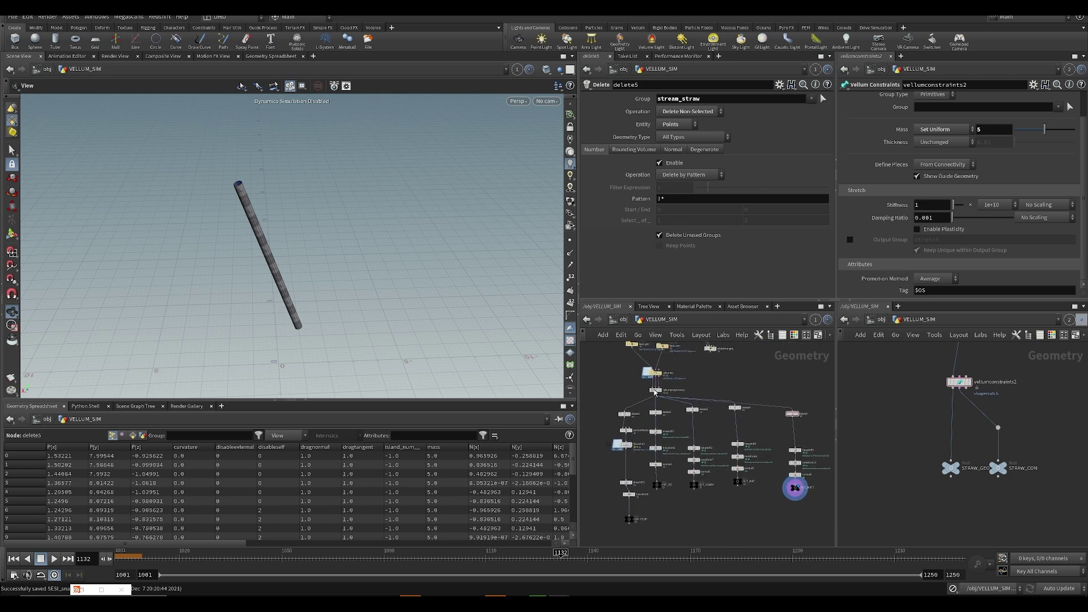
scroll(654, 388, up, 4)
- Look through SH060_CAM and go to frame 1069 to check the straw in the shot
click(546, 101)
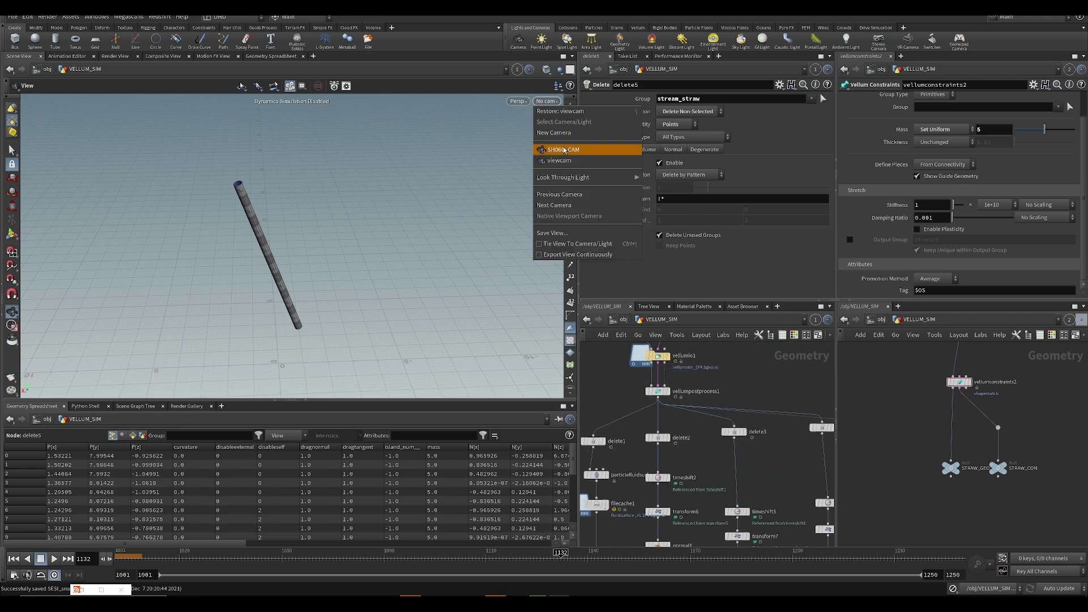
click(561, 150)
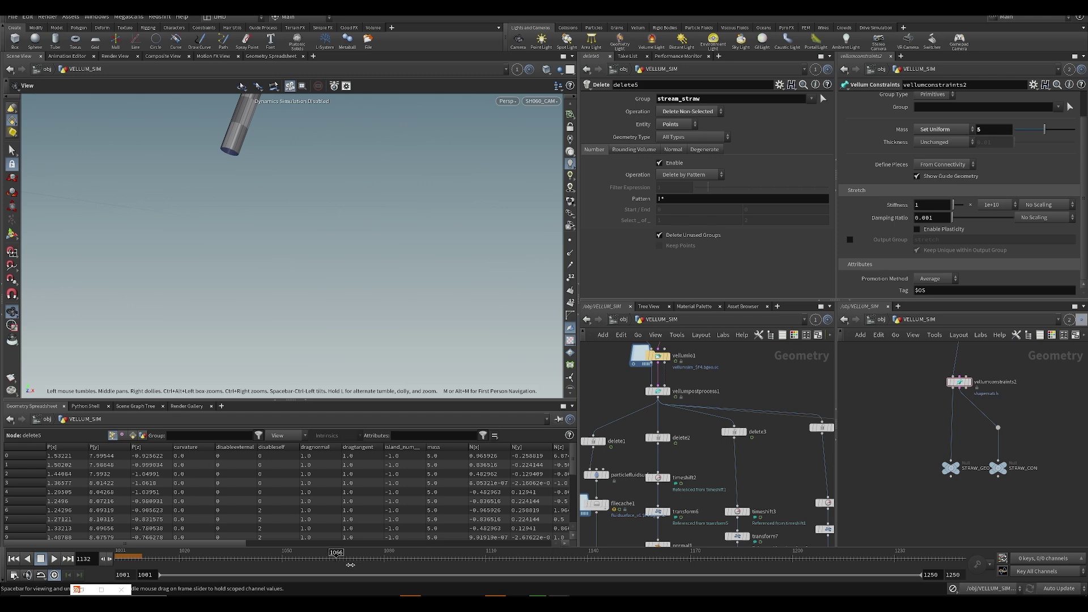
click(350, 563)
- Display vellumpostprocess1 at frame 1130 and view the complete drink from farther away
click(660, 392)
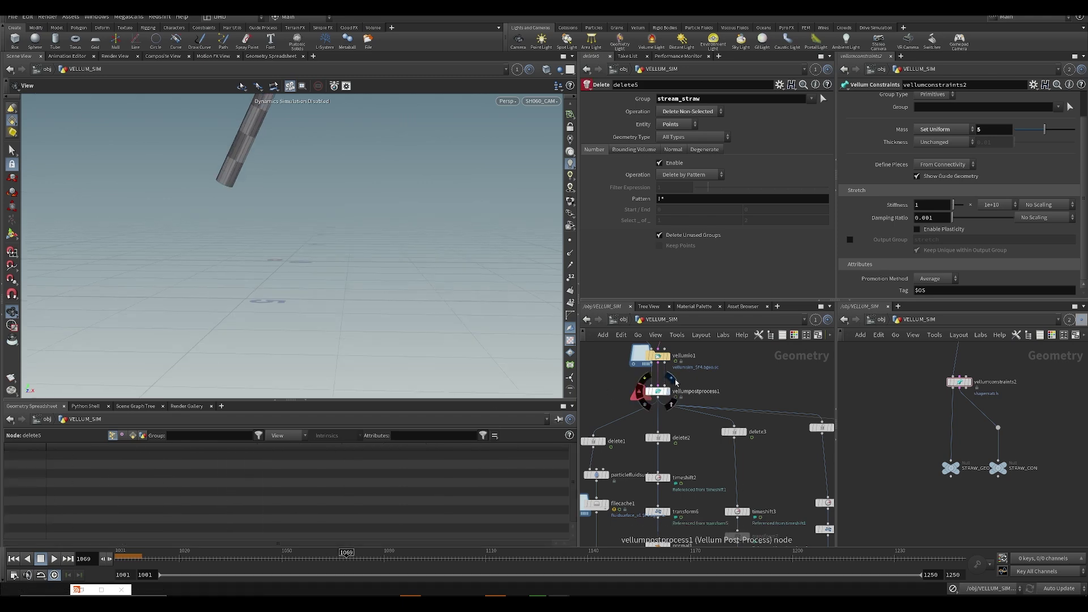
click(555, 561)
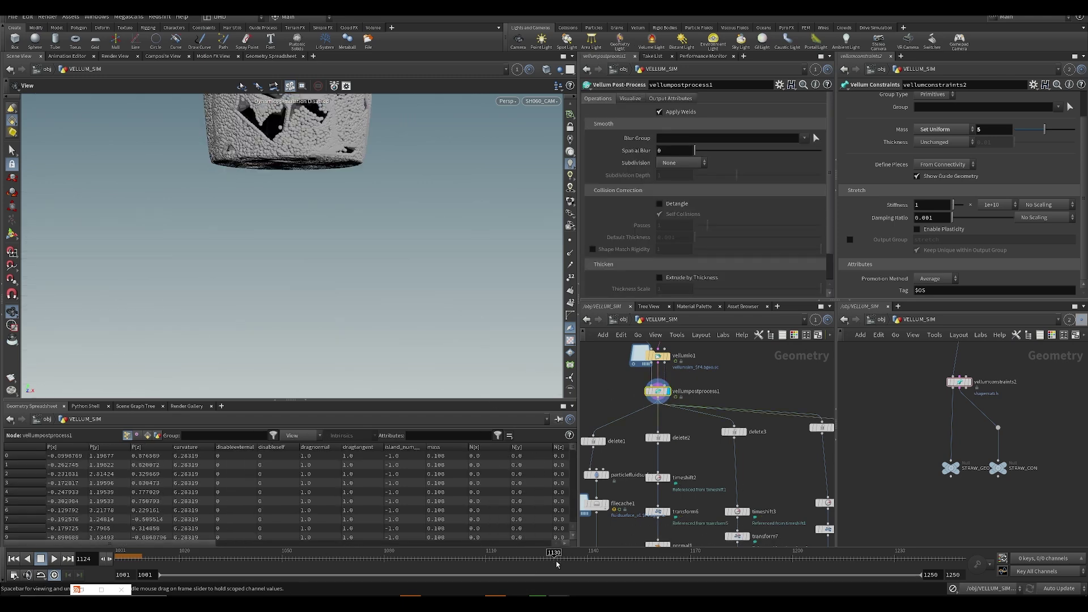
drag(399, 276, 324, 217)
scroll(325, 217, down, 5)
middle_drag(325, 217, 310, 284)
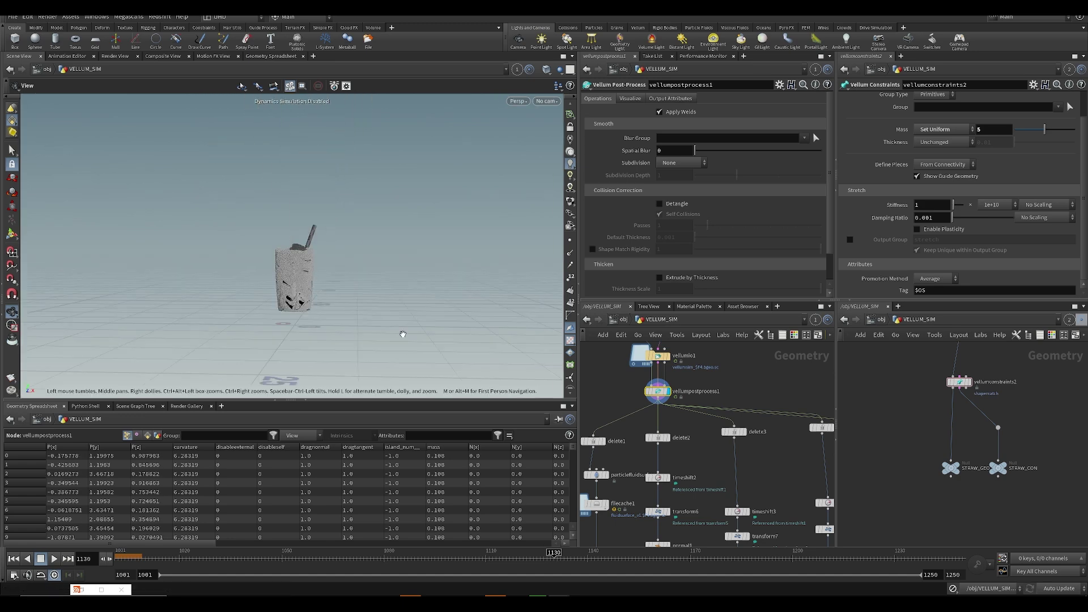
scroll(641, 390, up, 2)
- Open the parameters of the fluid branch's Time Shift node to examine its frame offset
key(Tab)
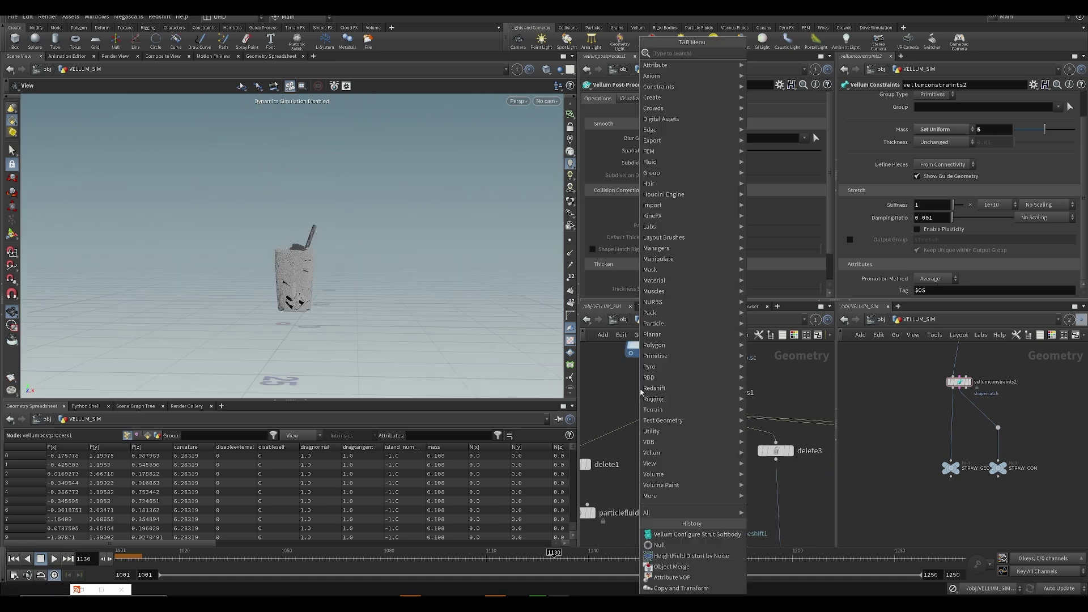
key(Escape)
scroll(621, 402, down, 3)
middle_click(645, 394)
middle_drag(684, 474, 740, 334)
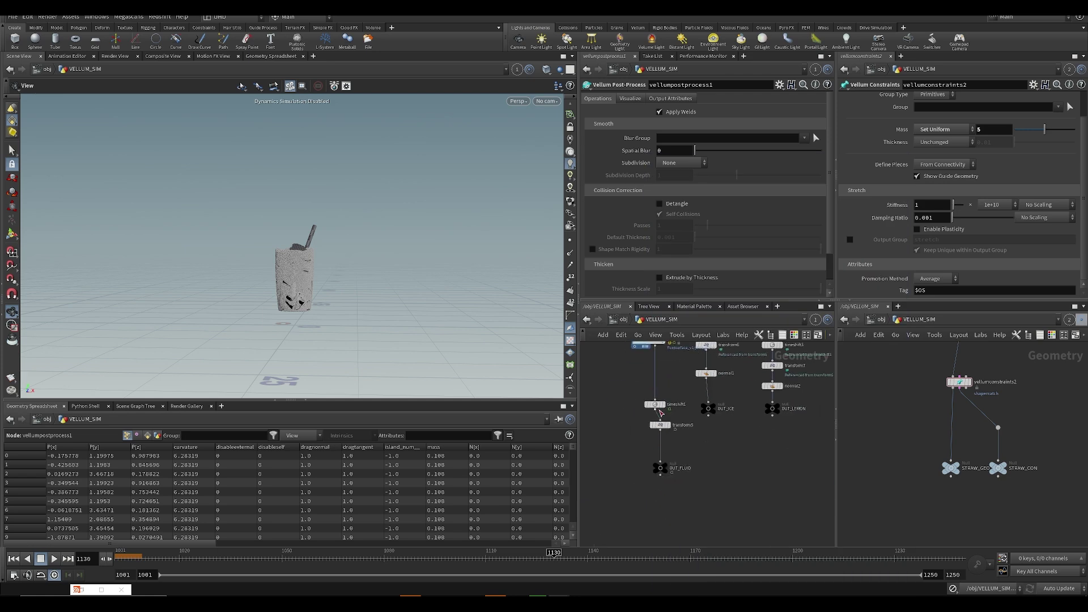
click(653, 404)
middle_drag(682, 385, 668, 432)
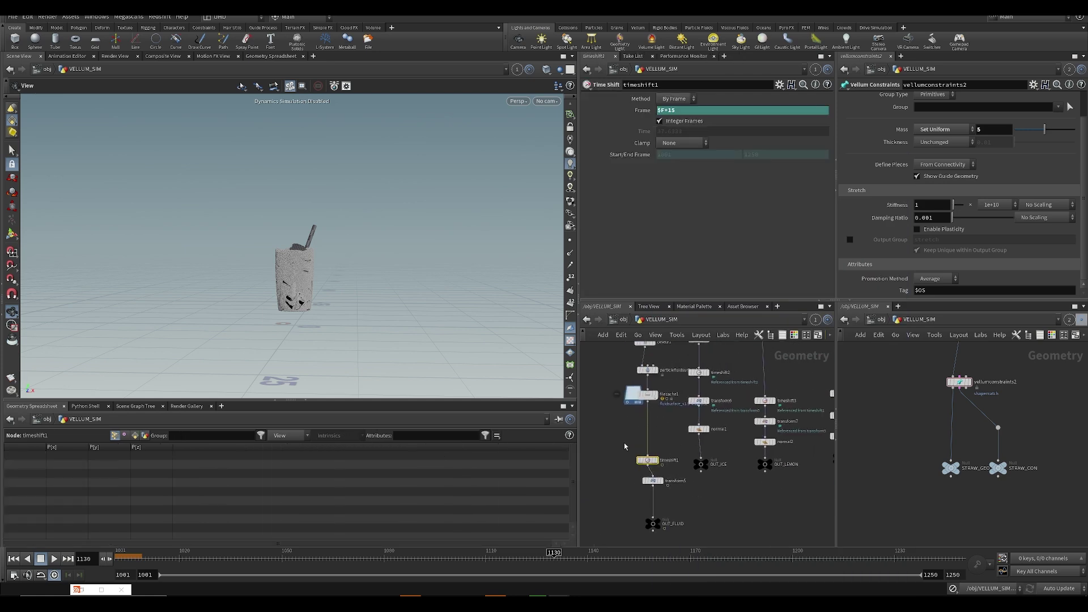
- Delete the existing time shift nodes from the fluid, lemon, mint and straw branches
scroll(624, 446, down, 2)
scroll(634, 449, up, 2)
key(Delete)
click(761, 395)
key(Delete)
middle_drag(793, 391, 697, 410)
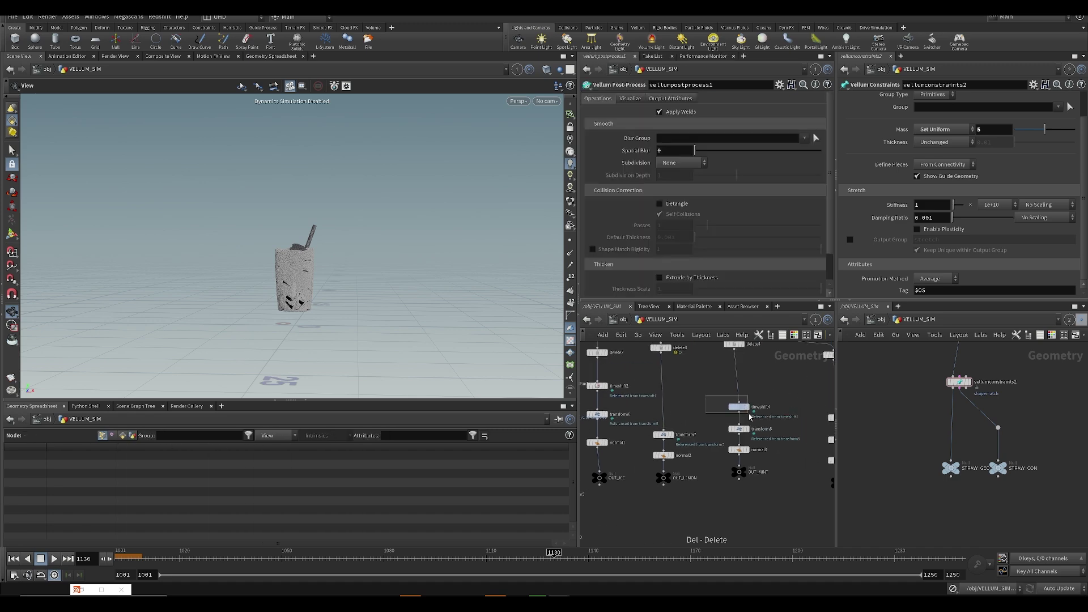
key(Delete)
middle_drag(781, 401, 700, 421)
drag(770, 446, 770, 447)
key(Delete)
middle_drag(663, 392, 828, 509)
- Switch updating to Manual and insert a Time Shift node between vellumpostprocess1 and the delete branches
scroll(694, 452, up, 2)
key(ctrl+s)
key(Tab)
key(Return)
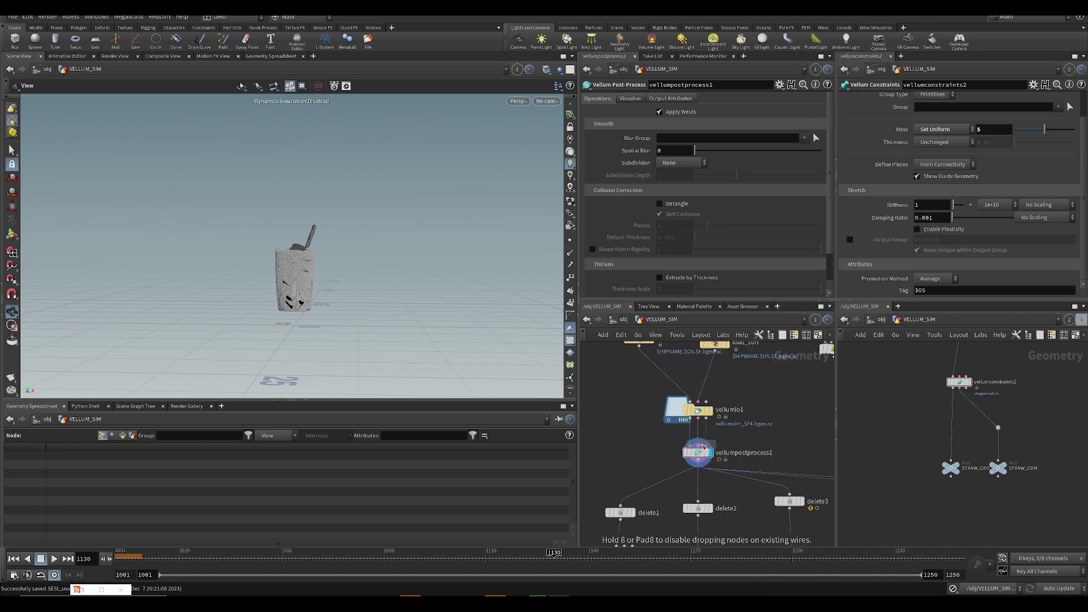
click(656, 463)
drag(656, 463, 673, 482)
middle_drag(714, 499, 691, 450)
click(1067, 592)
click(1056, 590)
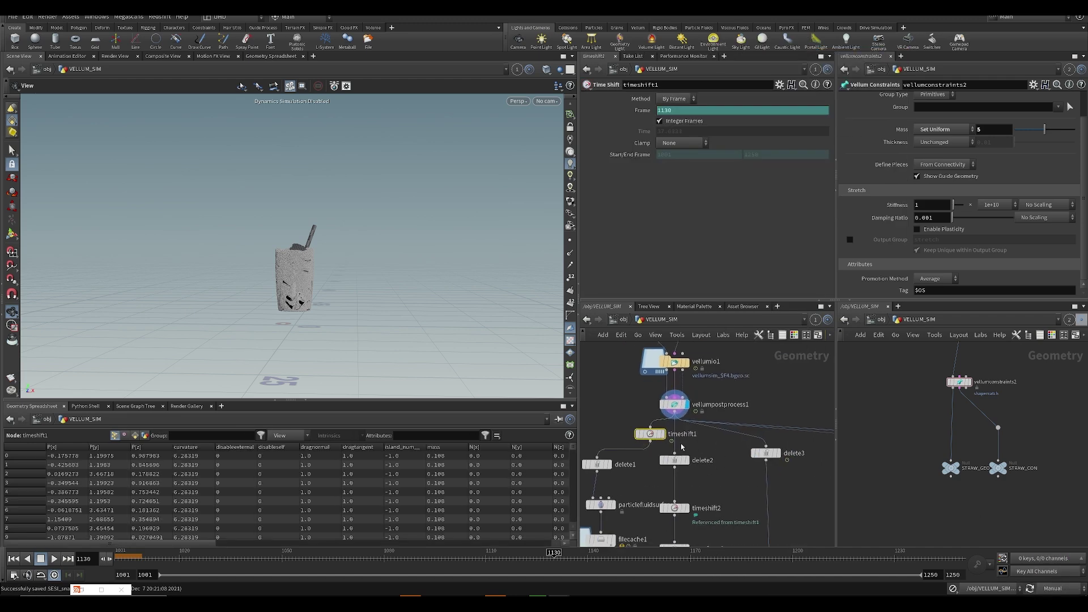
drag(655, 435, 663, 436)
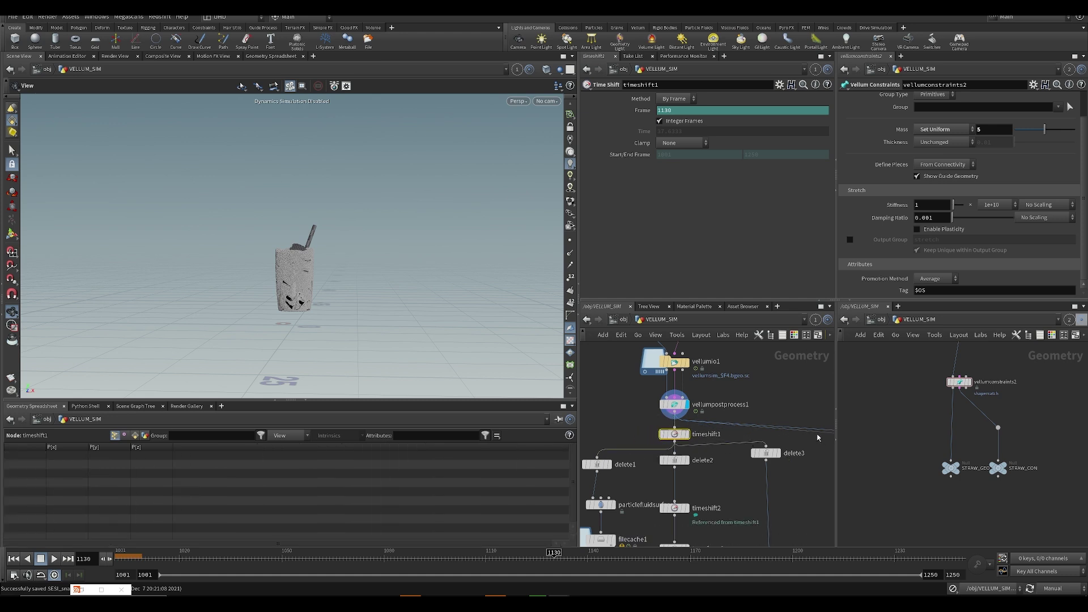
drag(723, 426, 676, 442)
- Turn off Integer Frames on timeshift1 and make it the displayed node, spaced apart from vellumpostprocess1
click(668, 121)
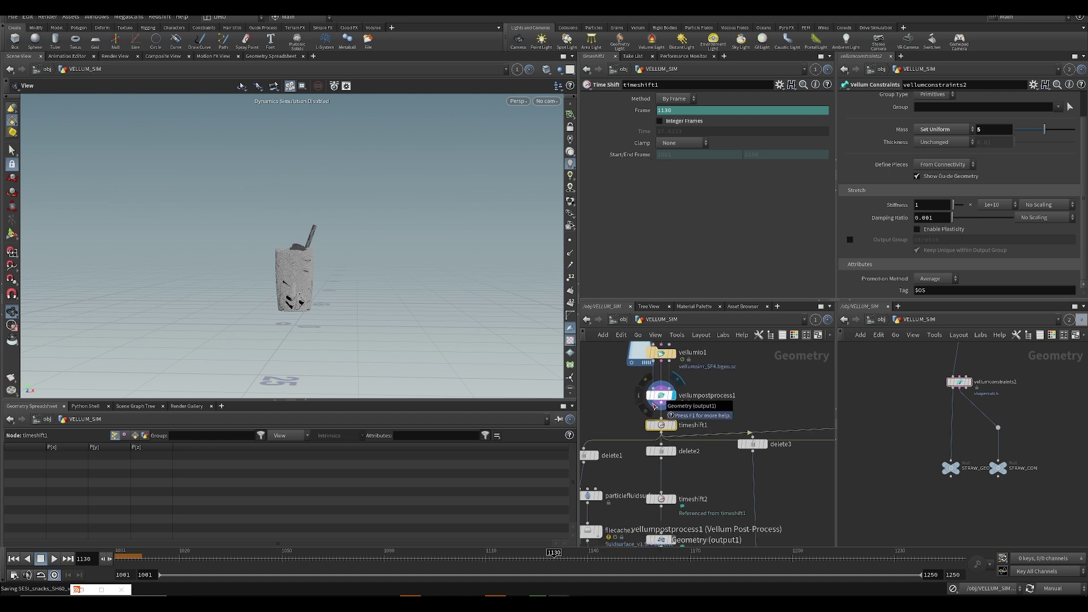
shift+drag(668, 395, 674, 365)
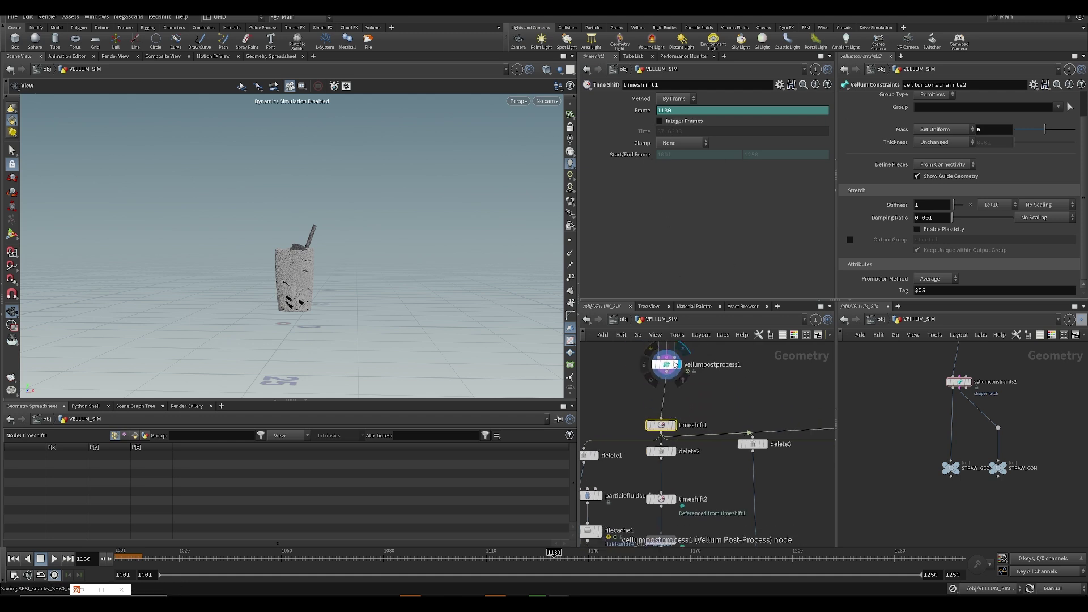
click(672, 425)
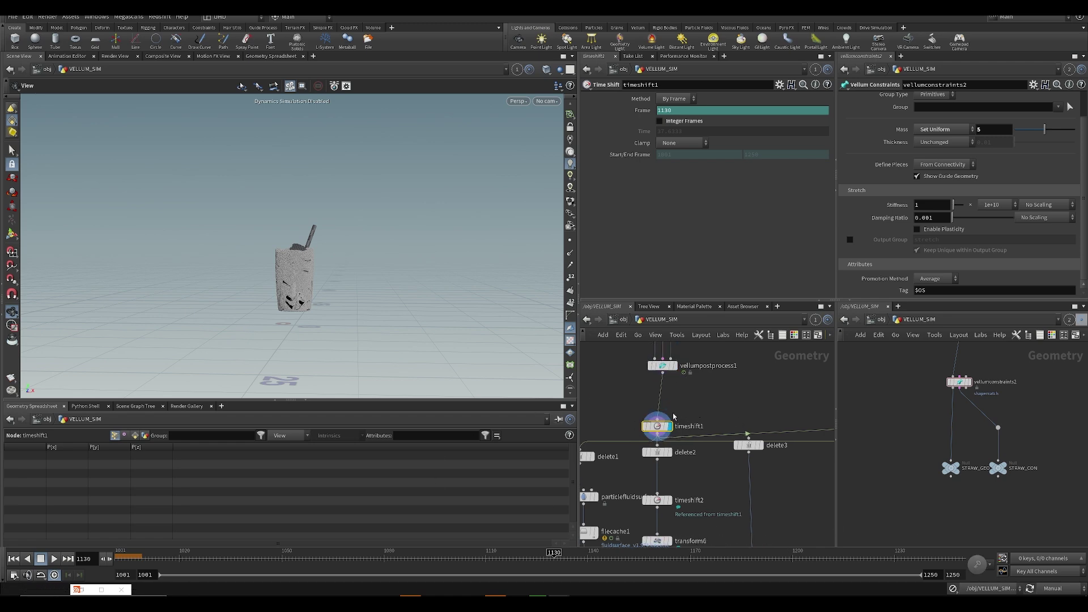
- Insert a Retime node between vellumpostprocess1 and timeshift1
key(Tab)
text(ti)
key(Return)
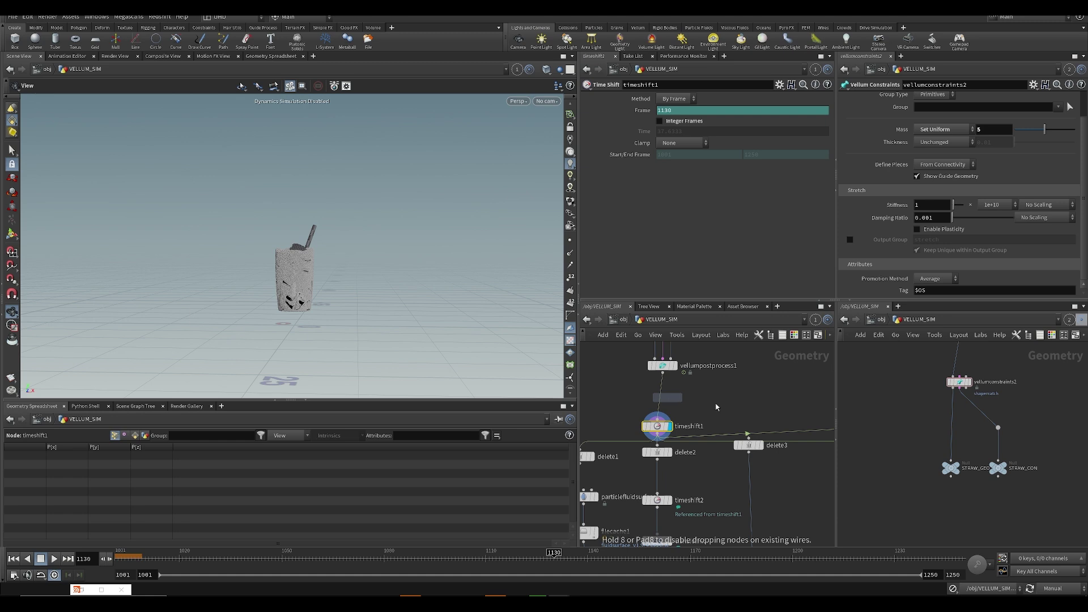
click(669, 407)
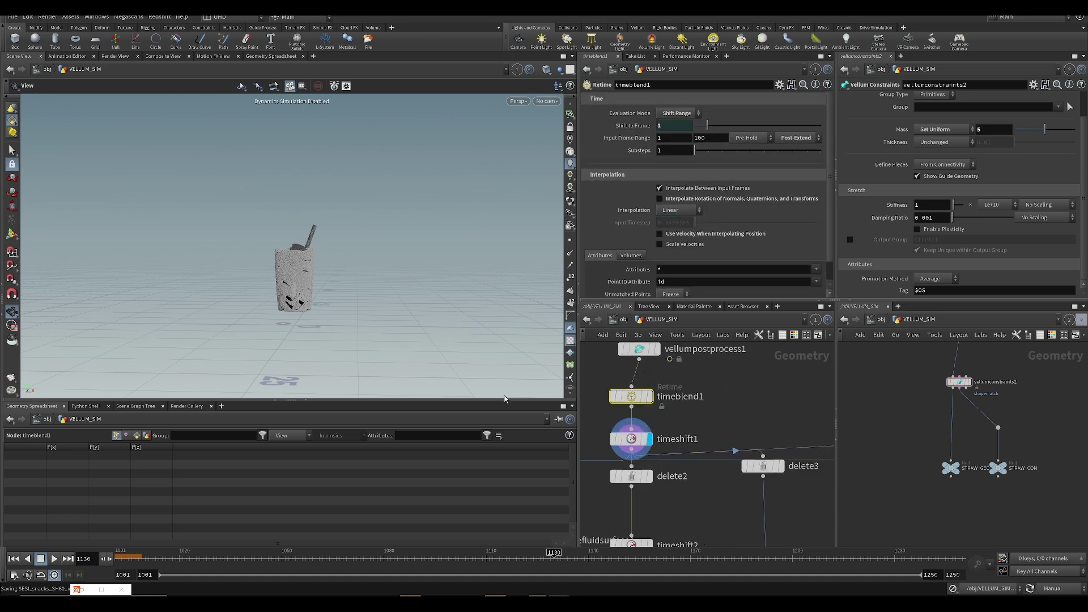
- At frame 1001, delete the channel on timeshift1's Frame parameter and switch scene updating back to Auto Update
drag(136, 556, 91, 559)
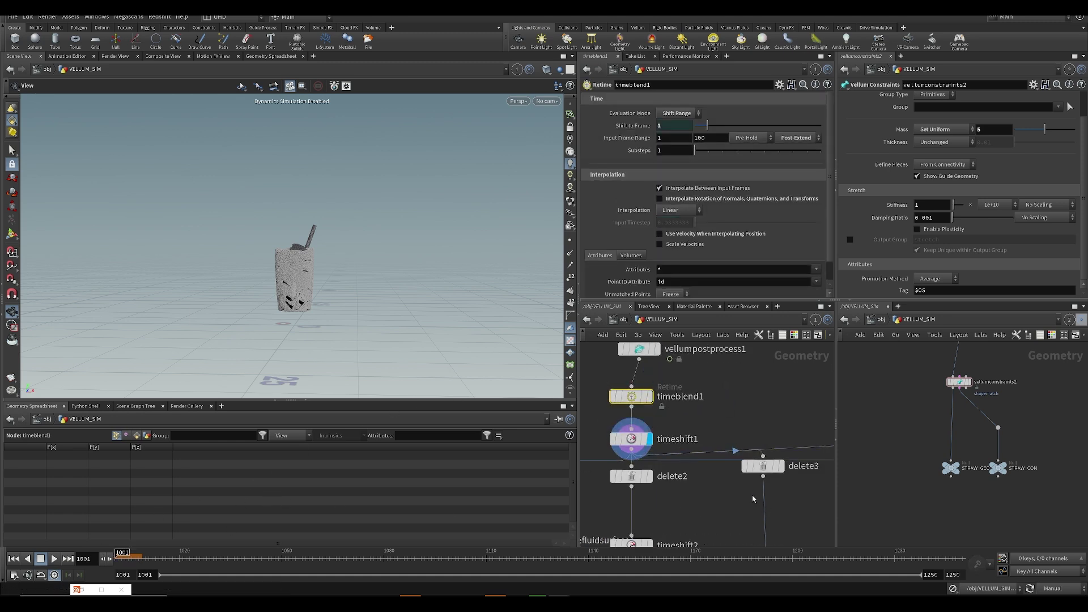
click(631, 439)
right_click(642, 111)
click(709, 210)
click(1054, 588)
click(1058, 556)
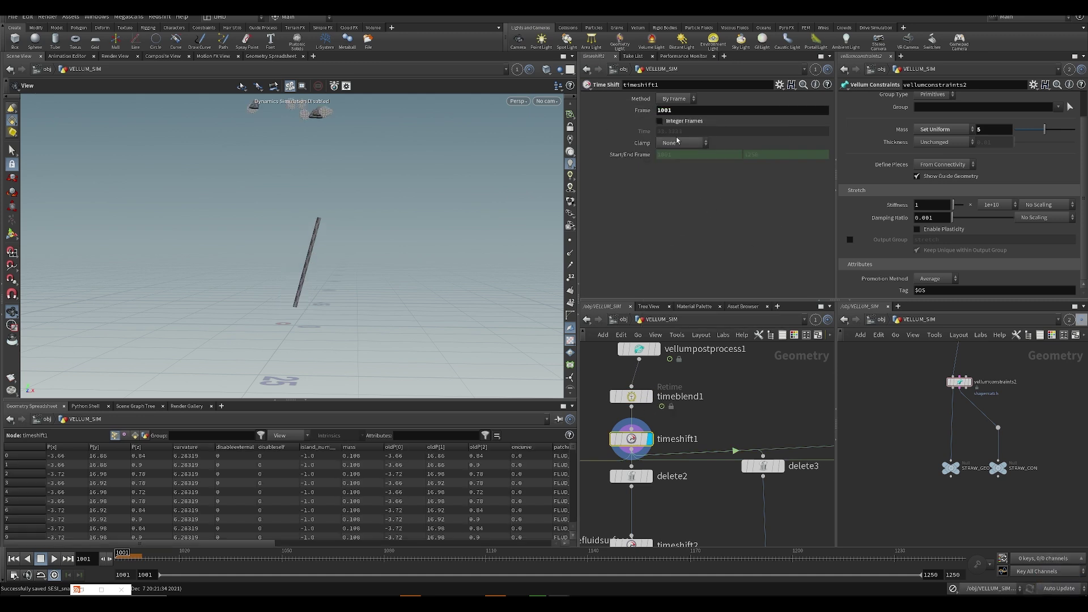
- Keyframe timeshift1's Frame parameter at 1001 on frame 1001 and at 1120 on frame 1120
alt+click(644, 113)
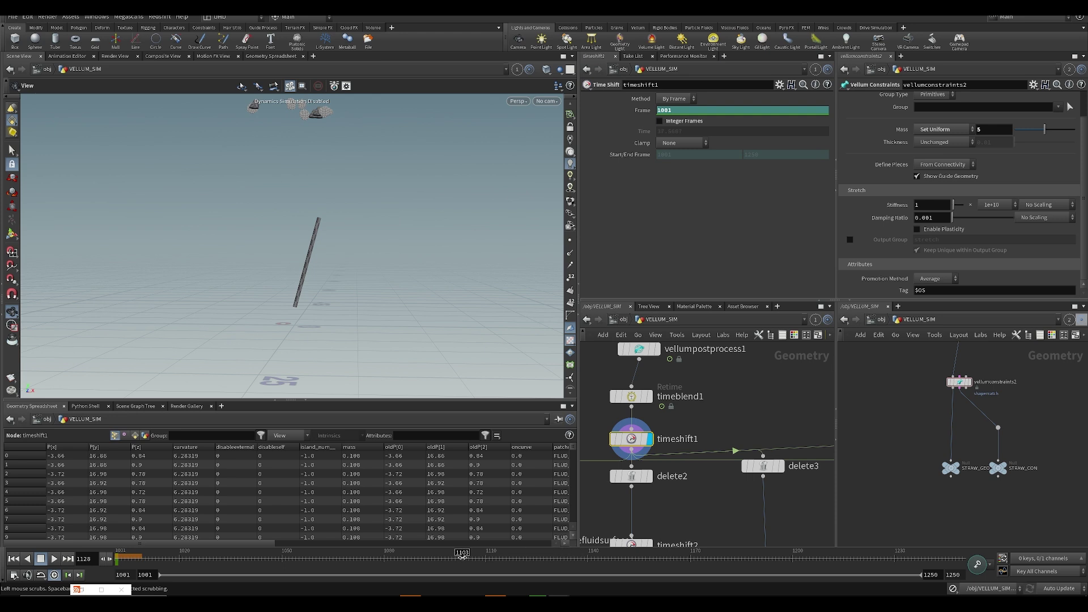
text(10)
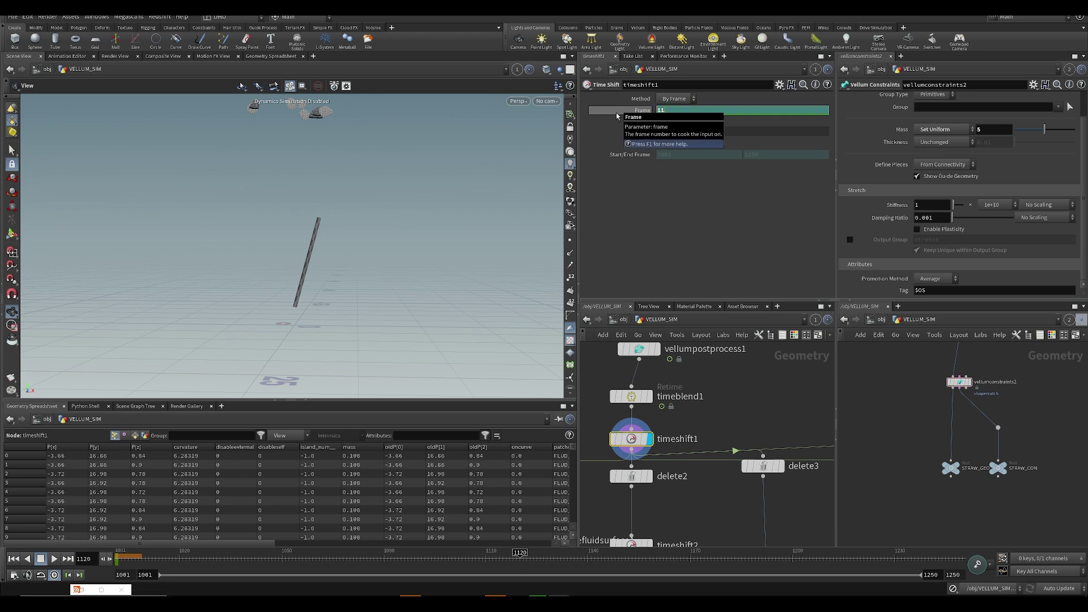
text(20)
key(Return)
alt+click(645, 111)
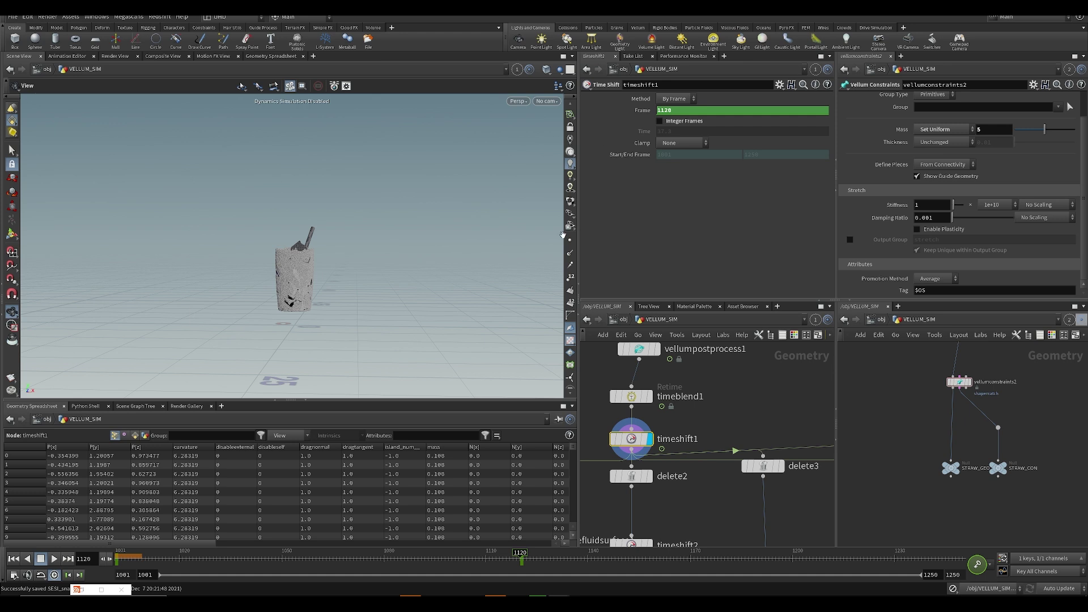
- Open the Animation Editor and make timeshift1's frame curve linear between its two keys
click(87, 590)
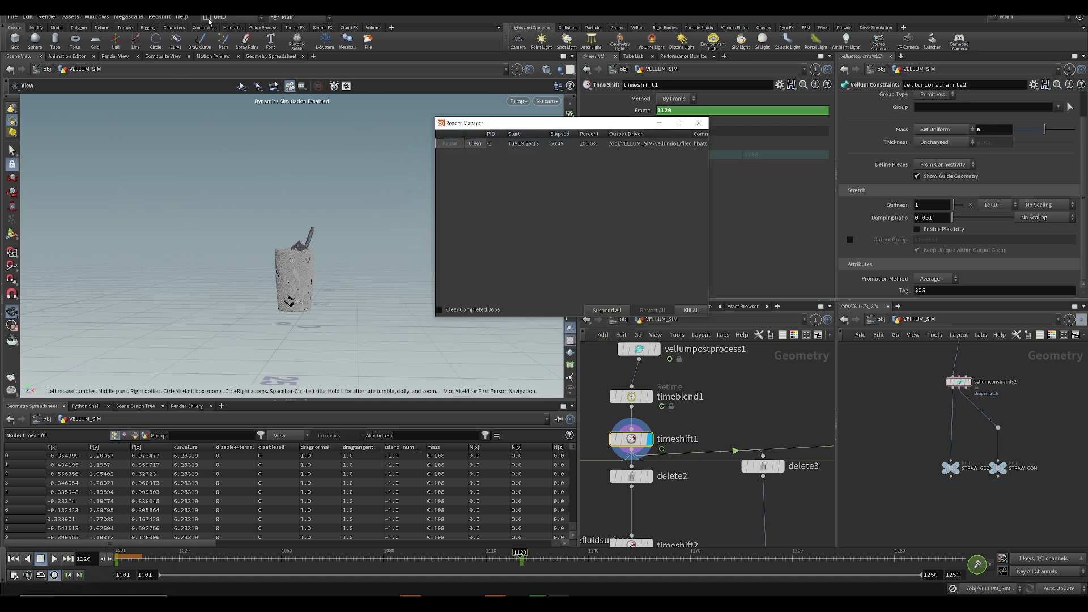
click(106, 19)
click(110, 40)
click(656, 568)
click(491, 82)
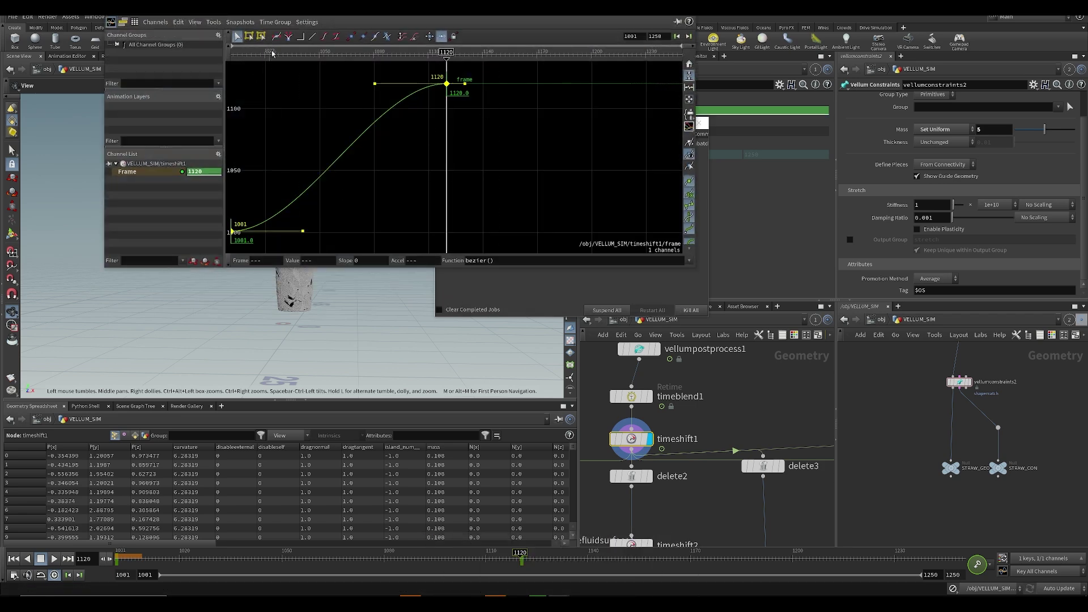
click(304, 39)
click(566, 164)
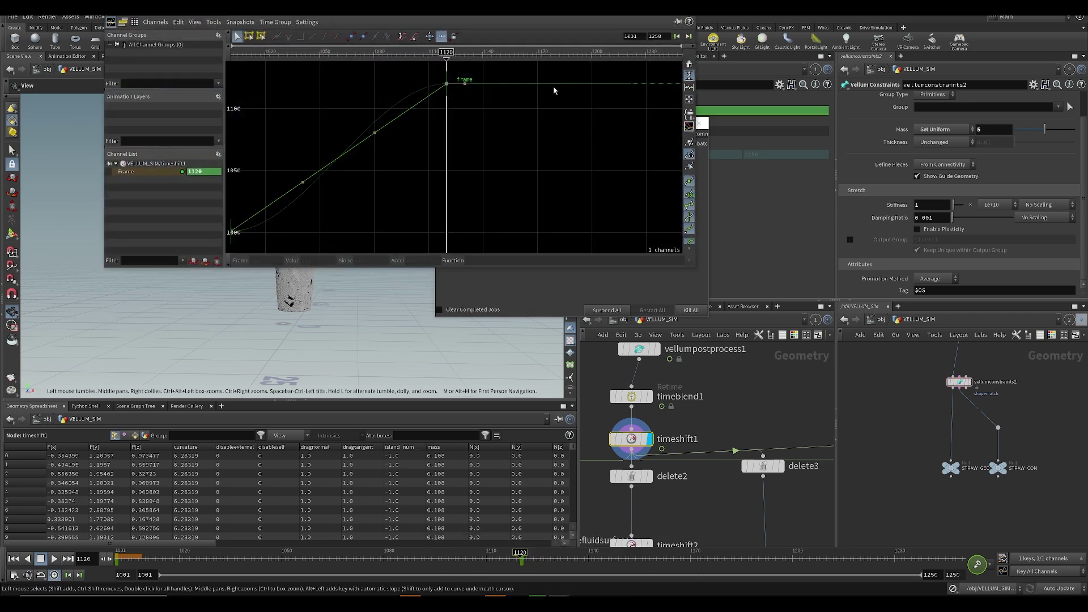
- Add a third key at about frame 1200 with a value of about 1150, shaping the handle at 1120 into a smooth slowdown
middle_drag(553, 86, 530, 128)
alt+click(551, 121)
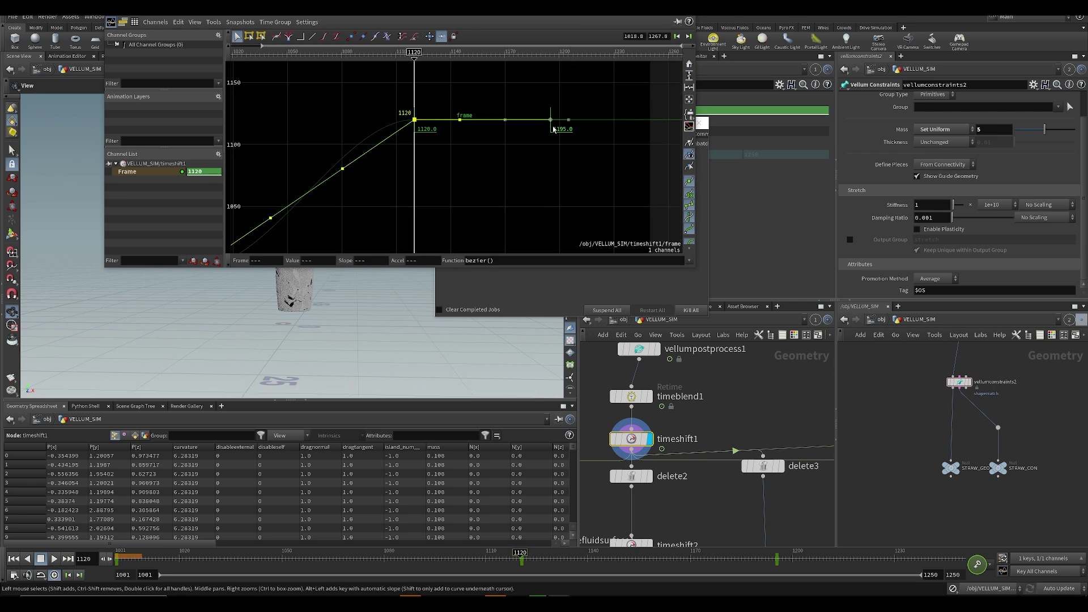
click(553, 130)
drag(564, 128, 550, 99)
drag(467, 120, 464, 101)
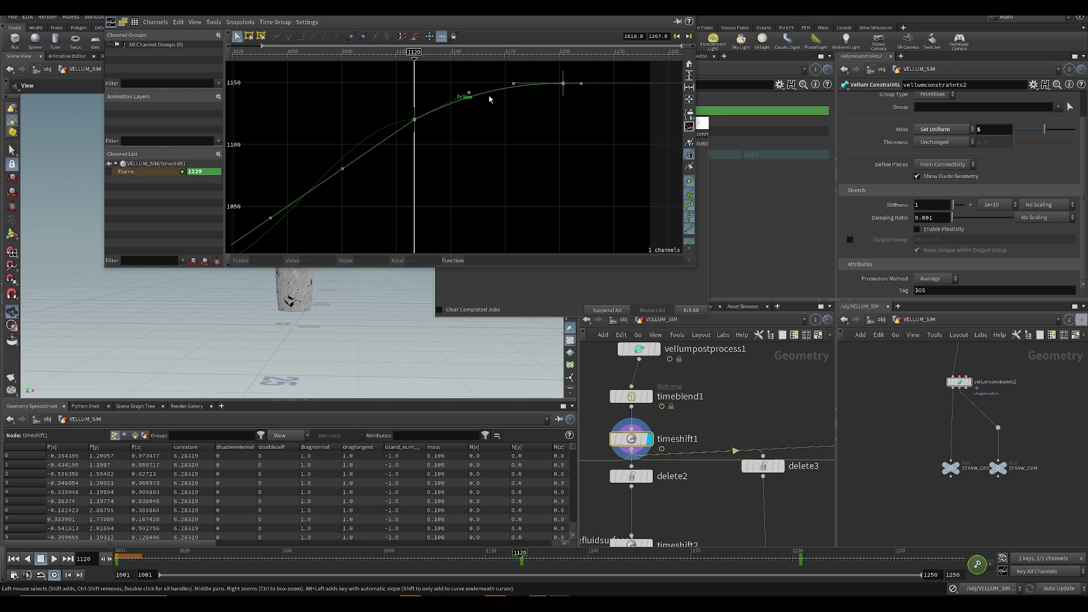
- Save the scene and scrub the timeline past frame 1120 to check the slowed motion
click(685, 9)
key(ctrl+s)
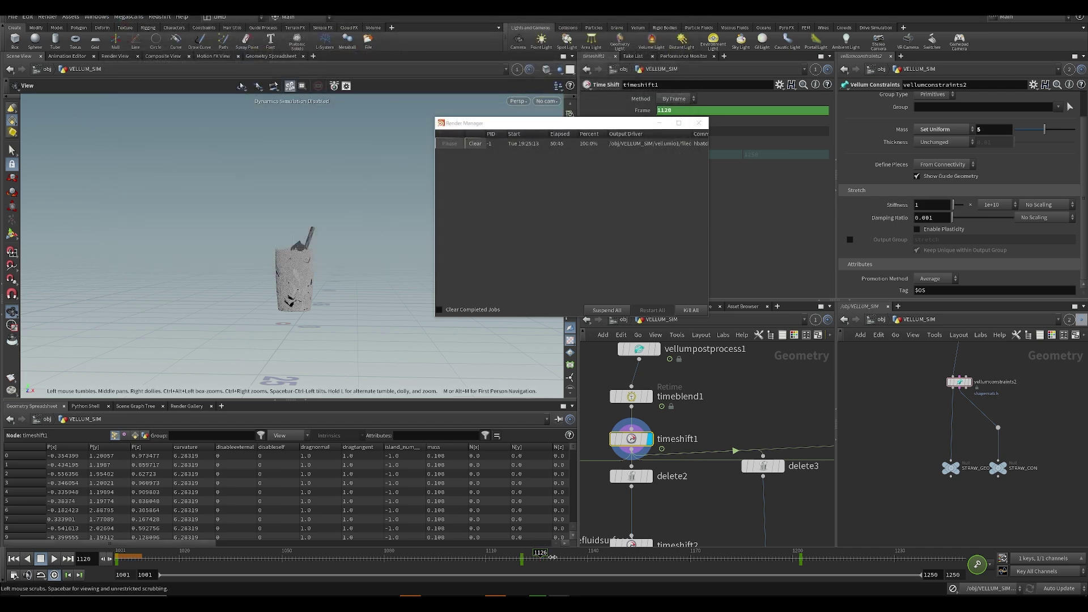
click(578, 557)
drag(587, 557, 625, 554)
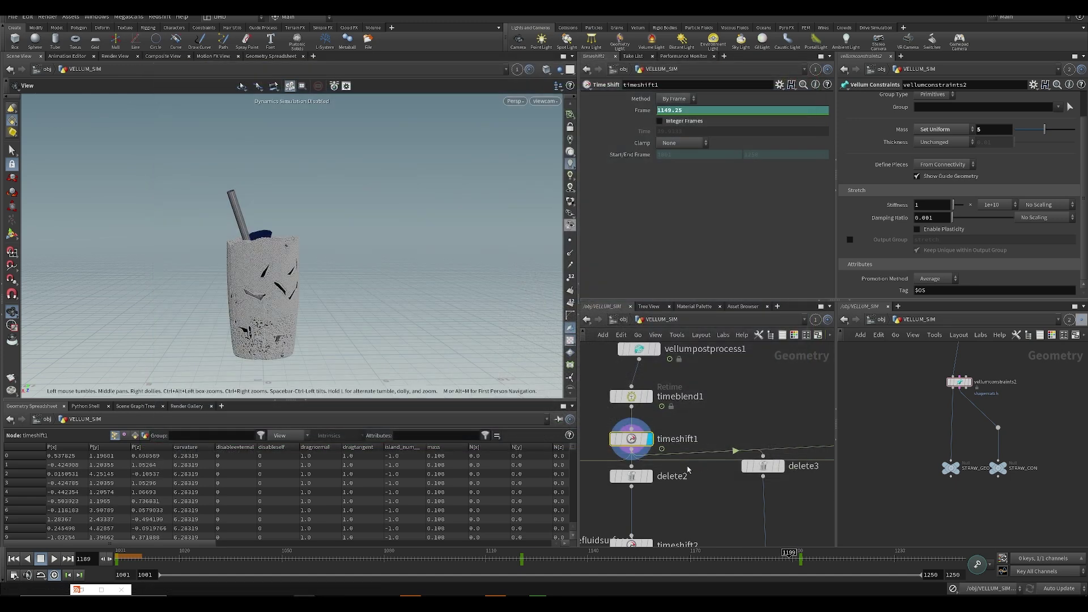
- Move the keyframed timeshift1 from the main stream to directly below delete1 in the fluid branch
scroll(712, 391, down, 2)
key(ctrl+c)
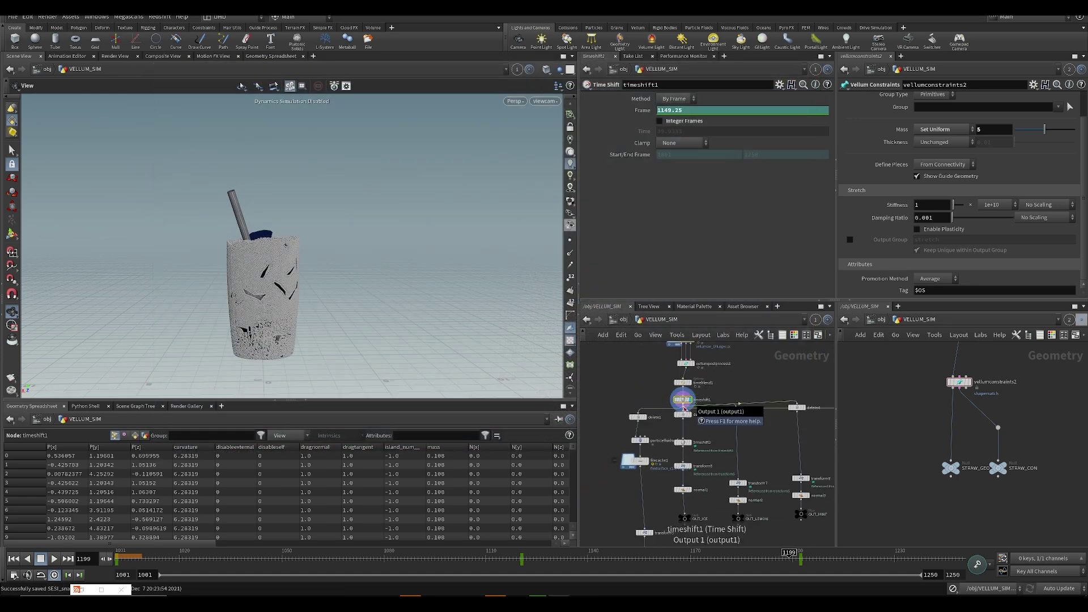
key(Delete)
scroll(641, 440, up, 4)
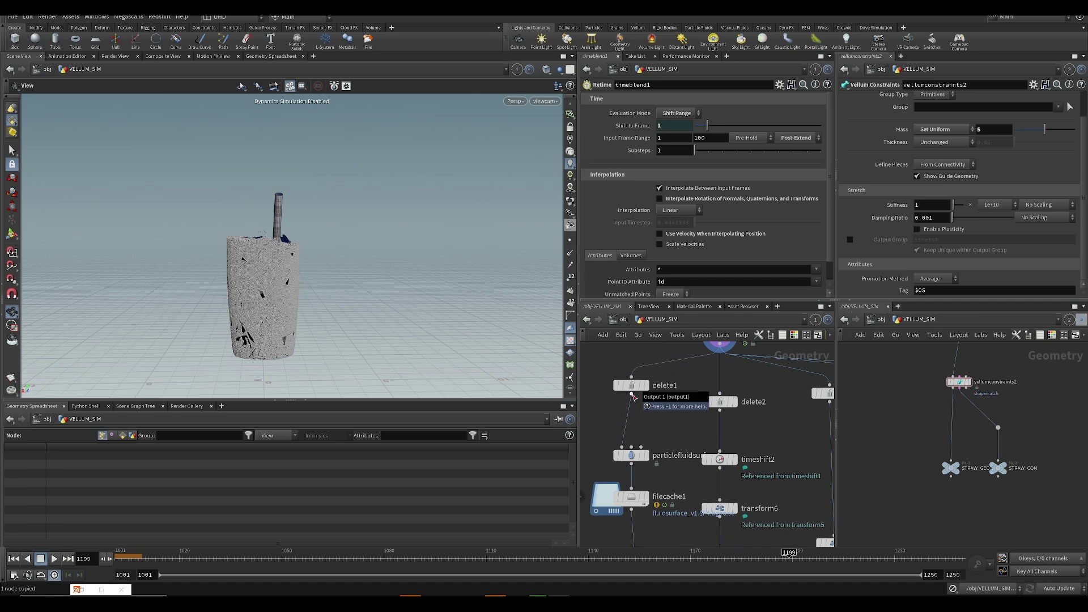
drag(627, 417, 631, 420)
right_click(630, 420)
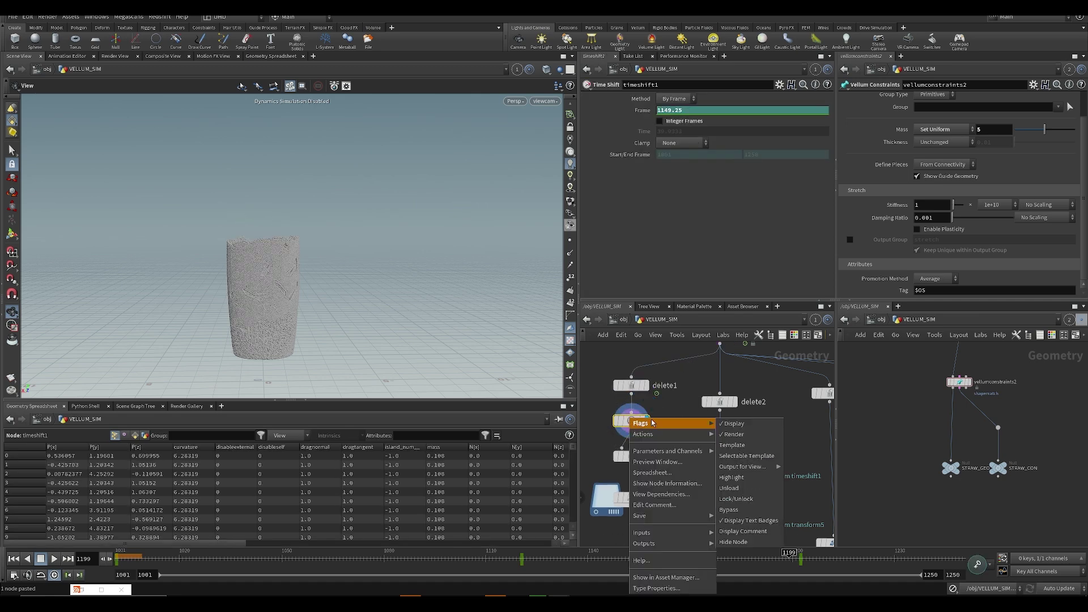
- Create a reference copy of timeshift1 and insert it below delete2 in the ice branch
mouse_move(669, 435)
click(741, 478)
drag(705, 456, 724, 437)
middle_drag(781, 399, 729, 404)
scroll(729, 404, down, 2)
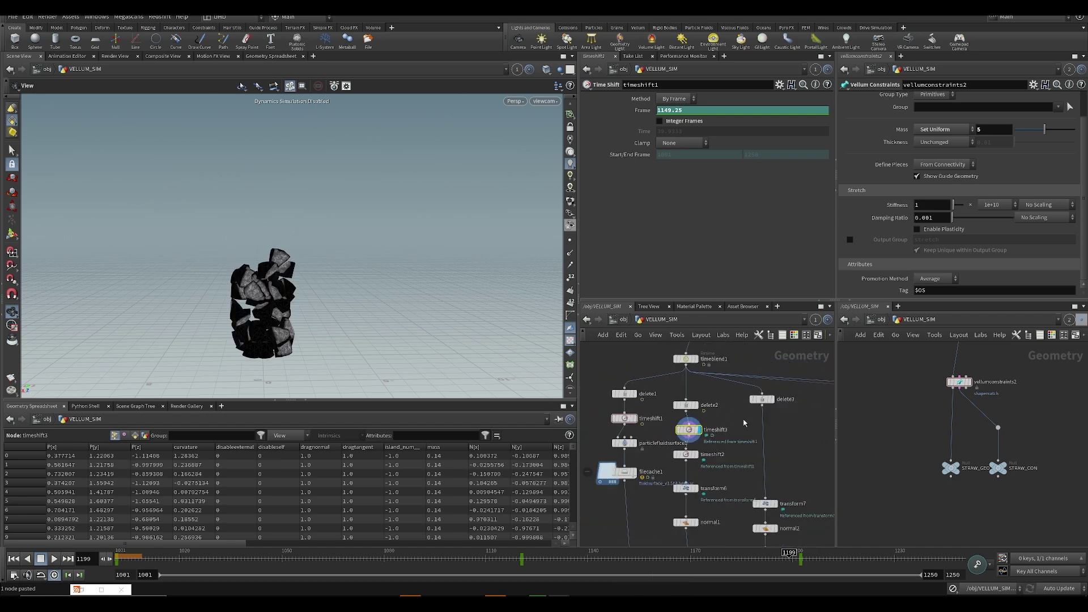
- Duplicate the time shift into the lemon, mint and straw branches below their delete nodes, and save the scene
alt+drag(694, 432, 766, 436)
middle_drag(797, 426, 732, 424)
scroll(730, 422, down, 2)
alt+drag(702, 429, 767, 440)
middle_drag(759, 451, 692, 449)
scroll(765, 456, down, 2)
middle_drag(779, 435, 741, 417)
alt+drag(680, 413, 763, 419)
middle_drag(669, 431, 740, 425)
key(ctrl+s)
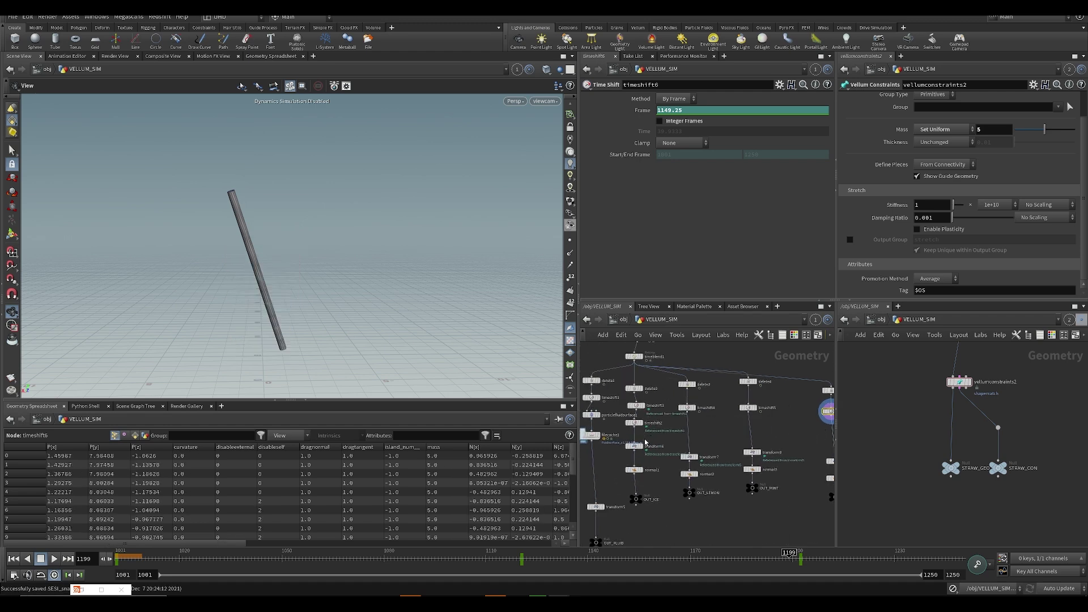
- Delete the old timeshift2 from the ice branch and bypass particlefluidsurface1 and filecache1 in the fluid branch
middle_drag(627, 432, 641, 435)
scroll(638, 452, up, 2)
drag(632, 423, 666, 414)
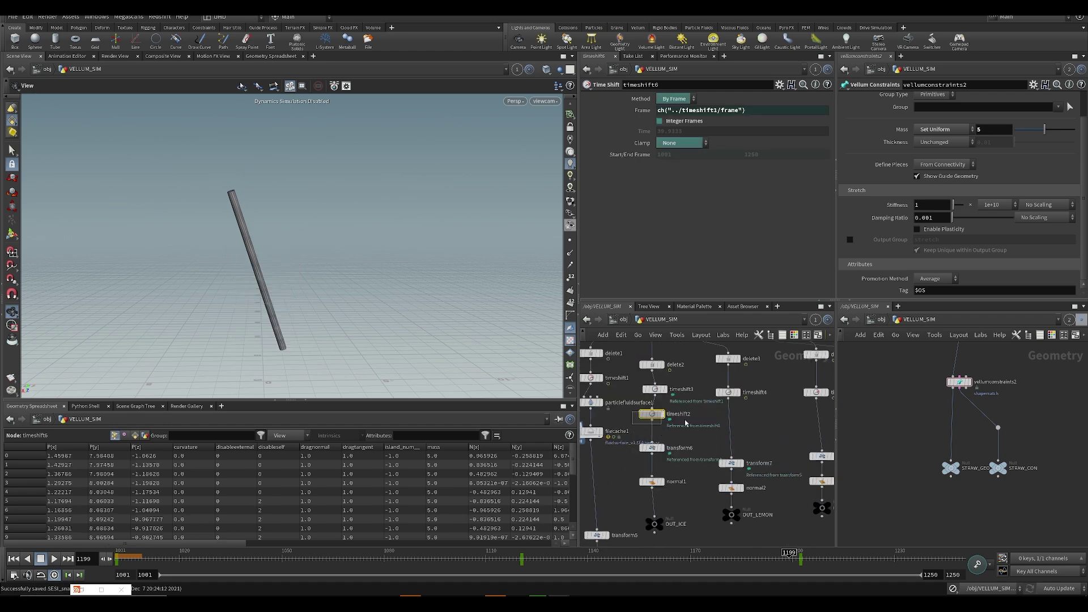
key(Delete)
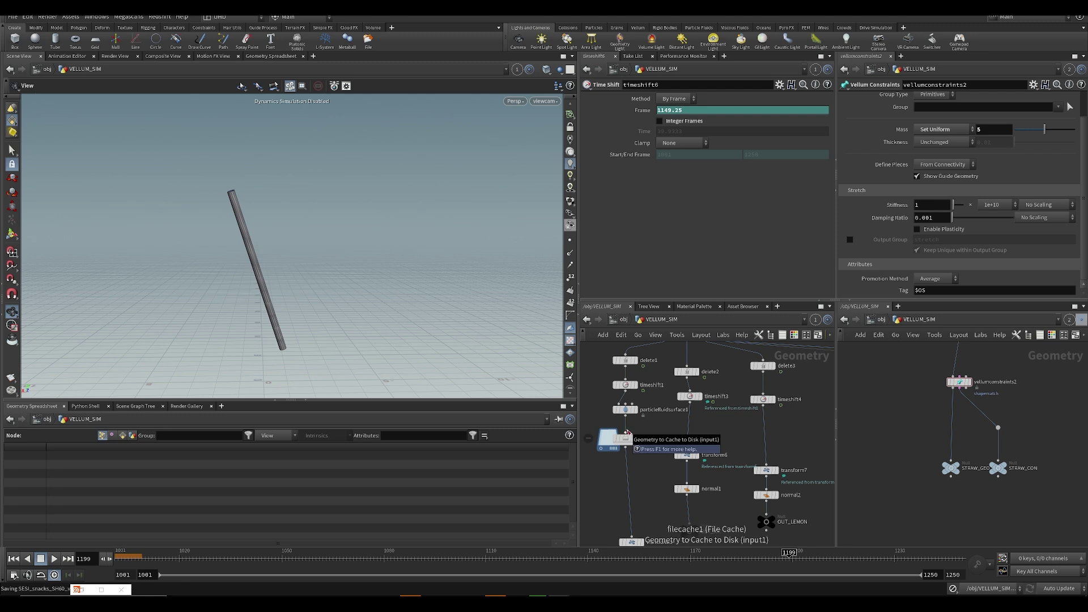
click(613, 397)
key(b)
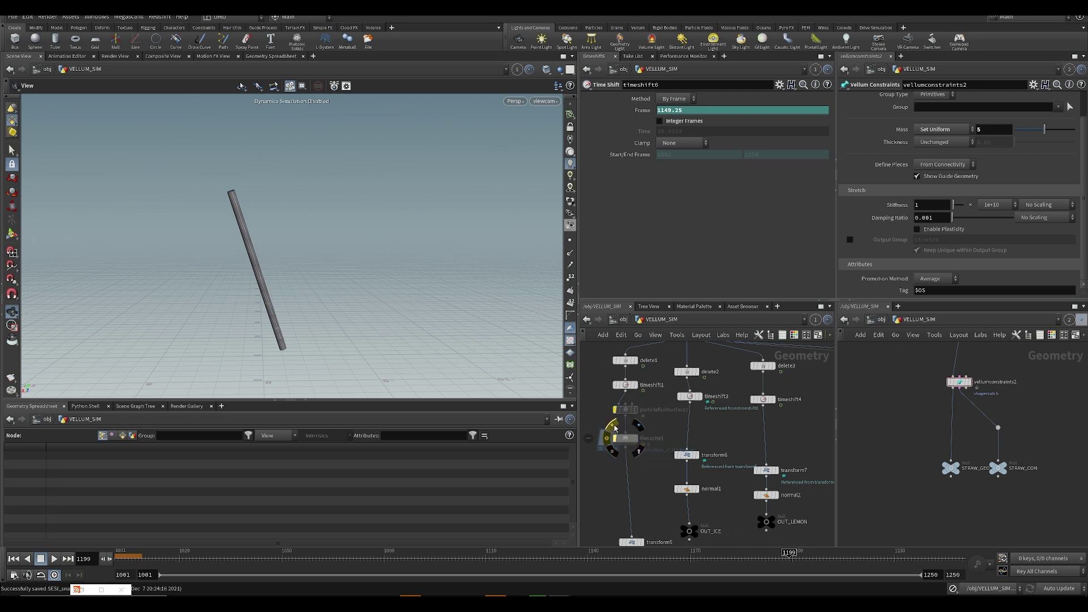
- Add a Merge node and connect the outputs of the branches' time shift nodes to it
scroll(623, 431, down, 4)
key(Tab)
text(merge)
key(Return)
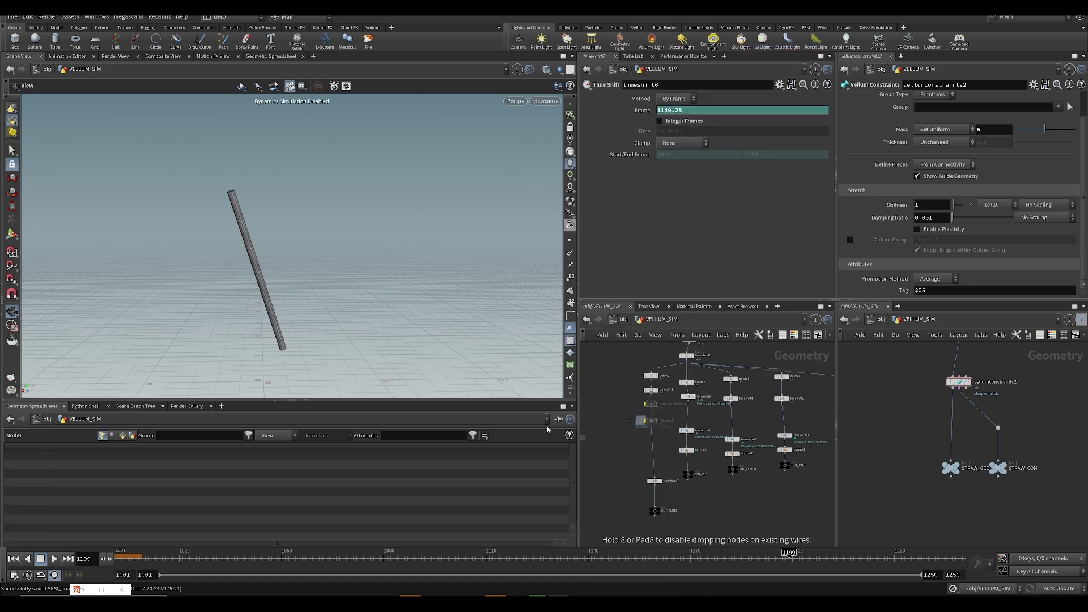
click(611, 450)
drag(652, 395, 611, 446)
click(611, 445)
click(686, 387)
click(611, 448)
click(782, 383)
click(611, 448)
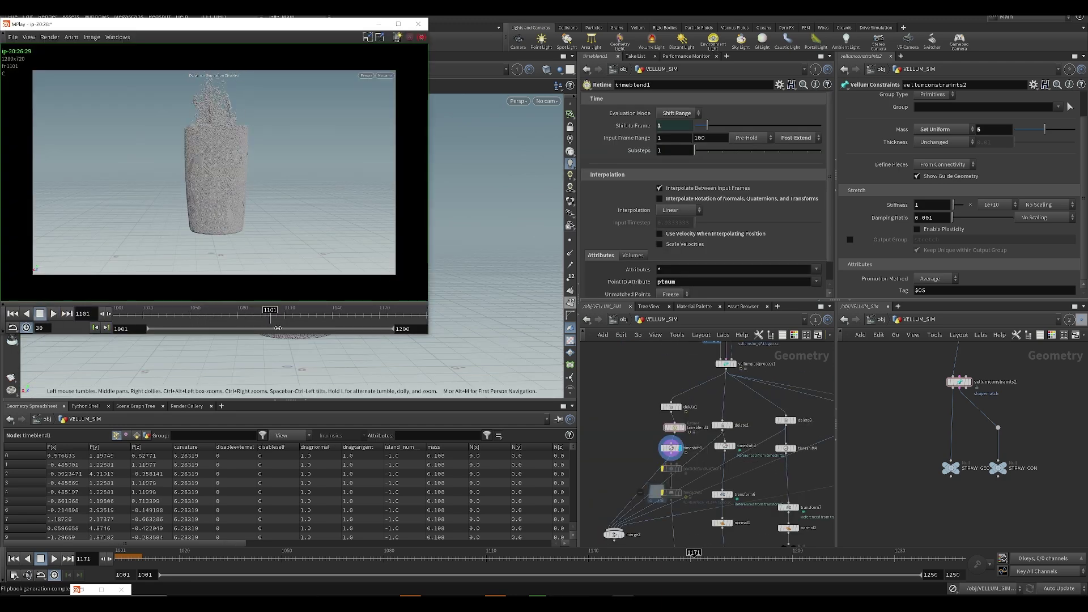
- Play the flipbook zoomed in on the glass and step through it frame by frame to examine the retimed fluid particles
drag(278, 327, 255, 323)
key(Up)
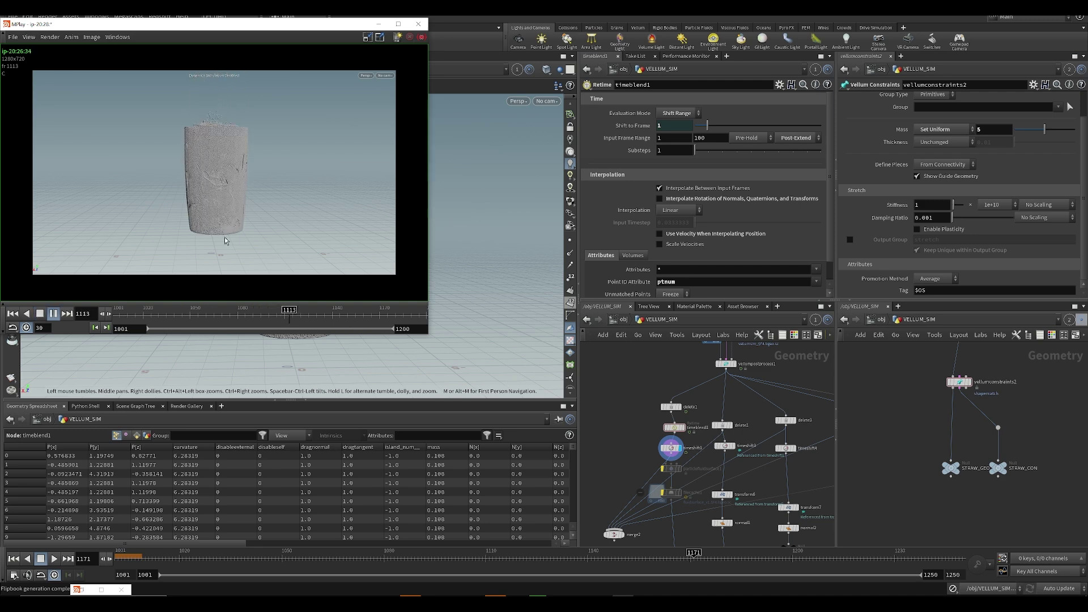
scroll(230, 242, up, 2)
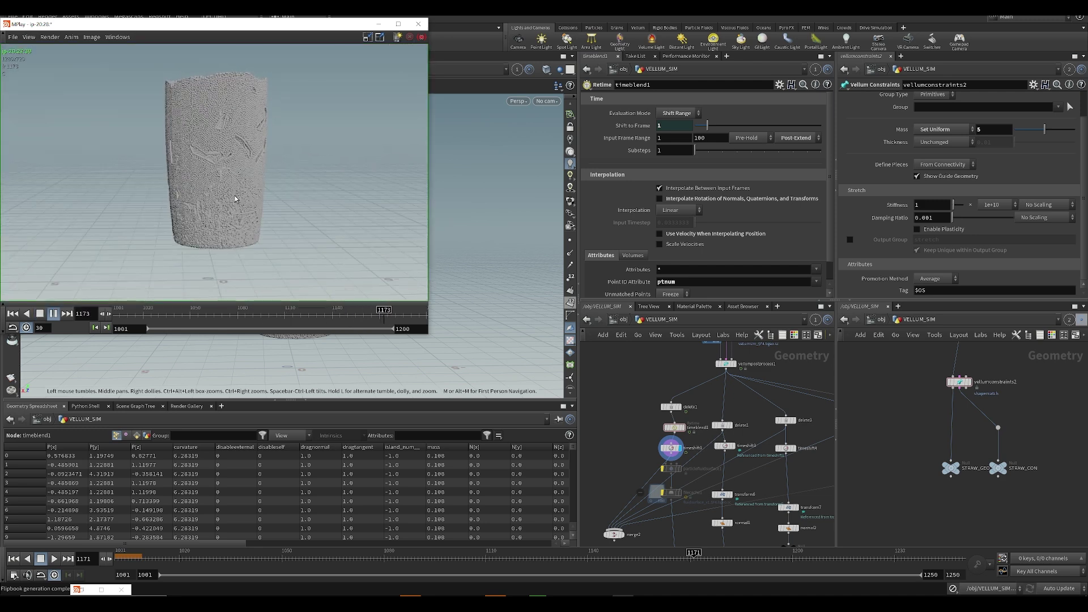
middle_drag(231, 175, 238, 197)
drag(267, 316, 324, 312)
key(Page_Up)
key(Right)
key(Right)
key(Right)
key(Right)
key(Right)
key(Right)
key(Right)
key(Right)
key(Right)
key(Right)
key(Right)
key(Right)
key(Right)
key(Right)
key(Right)
key(Right)
key(Right)
key(Right)
key(Right)
key(Right)
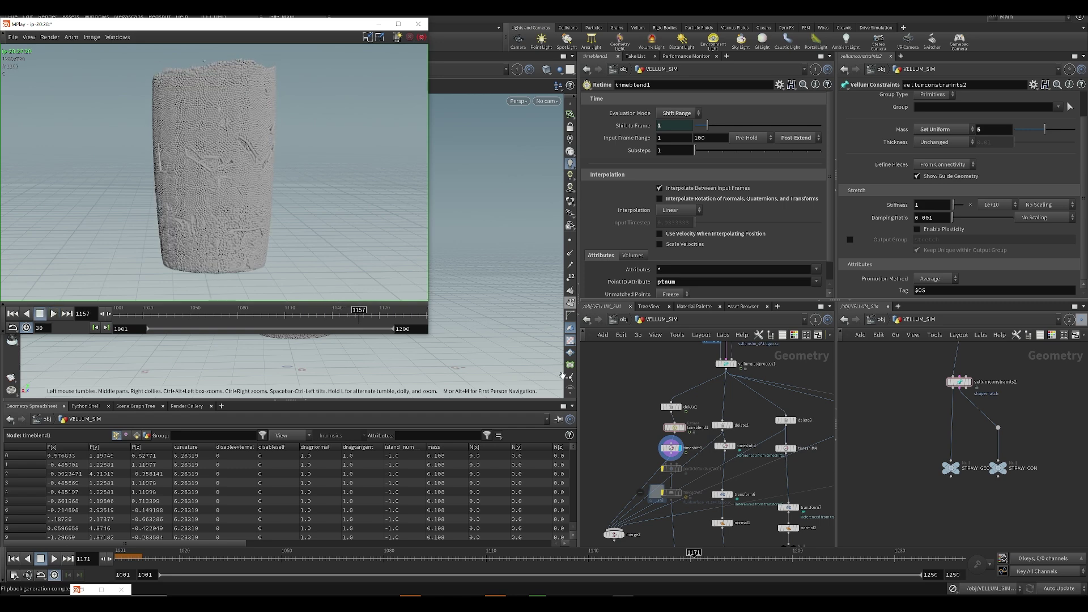
middle_drag(628, 425, 610, 370)
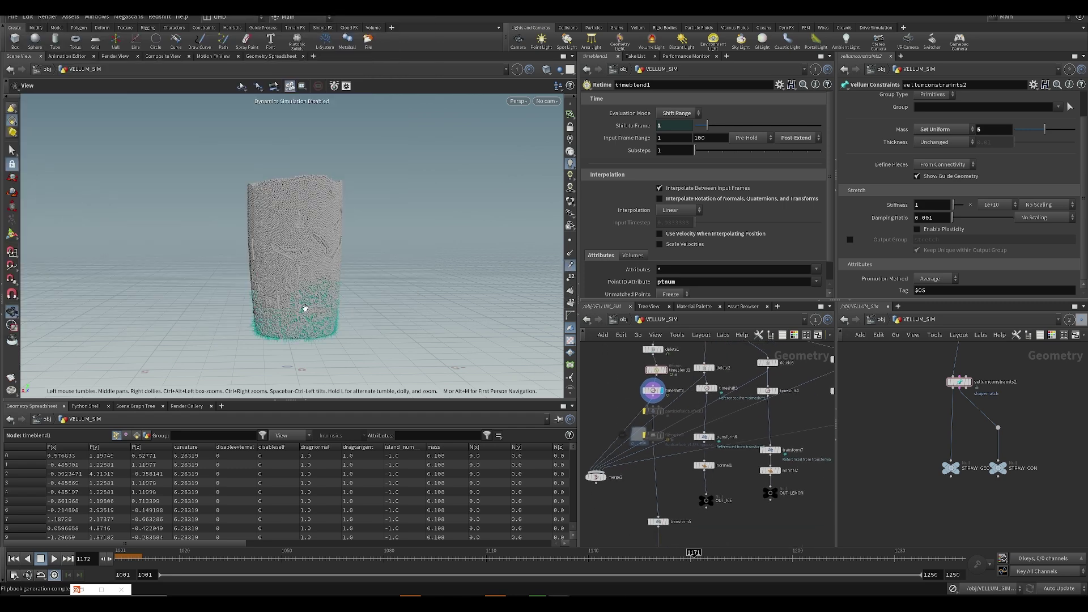
- Set the unmatched points handling of the timeblend1 retime node to Delete
key(Right)
key(Right)
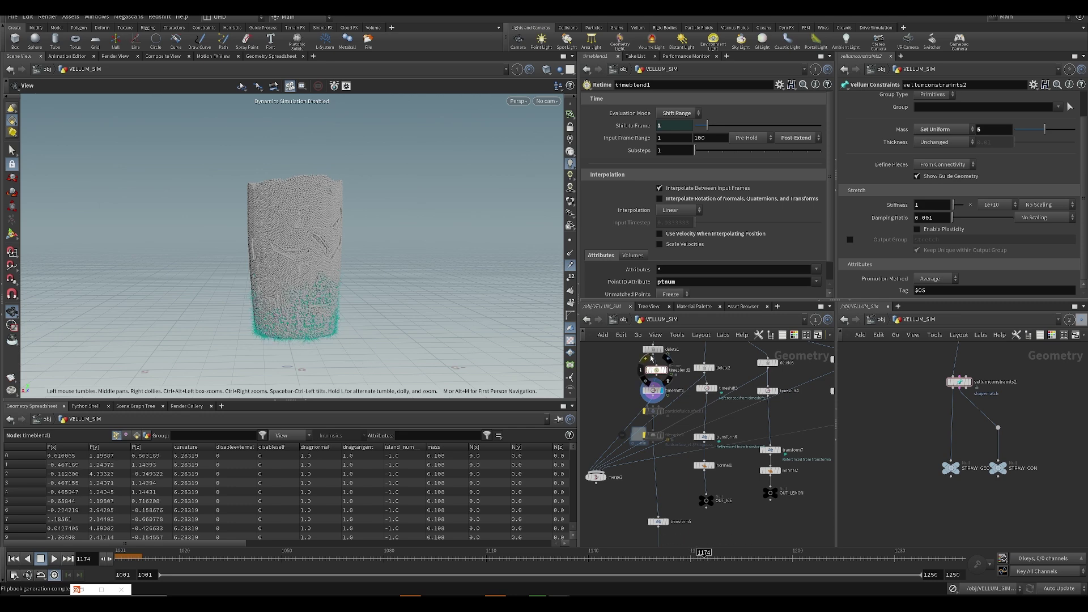
scroll(676, 299, down, 1)
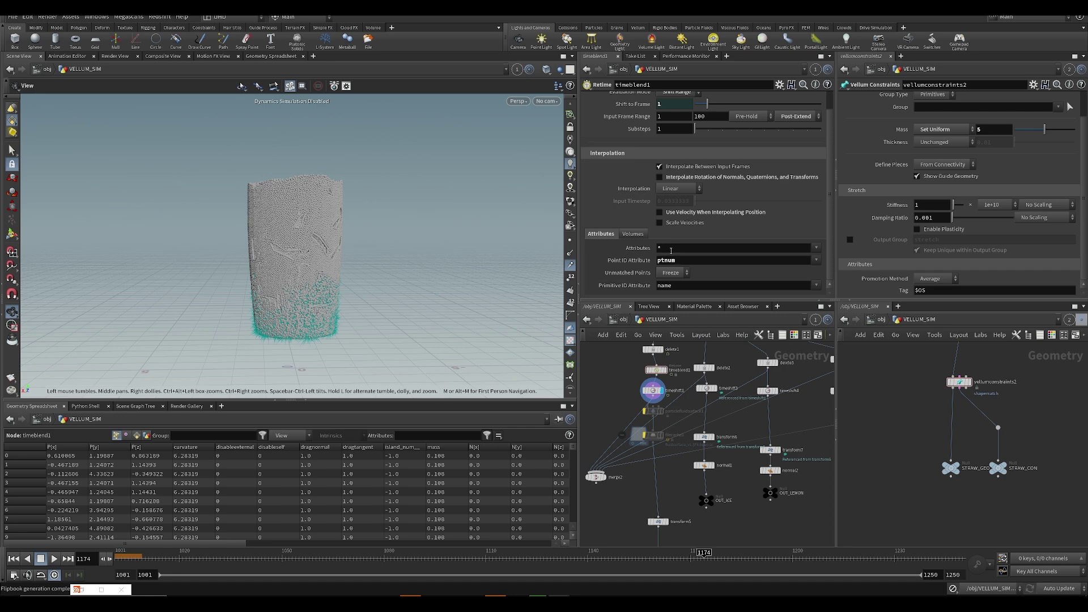
click(671, 273)
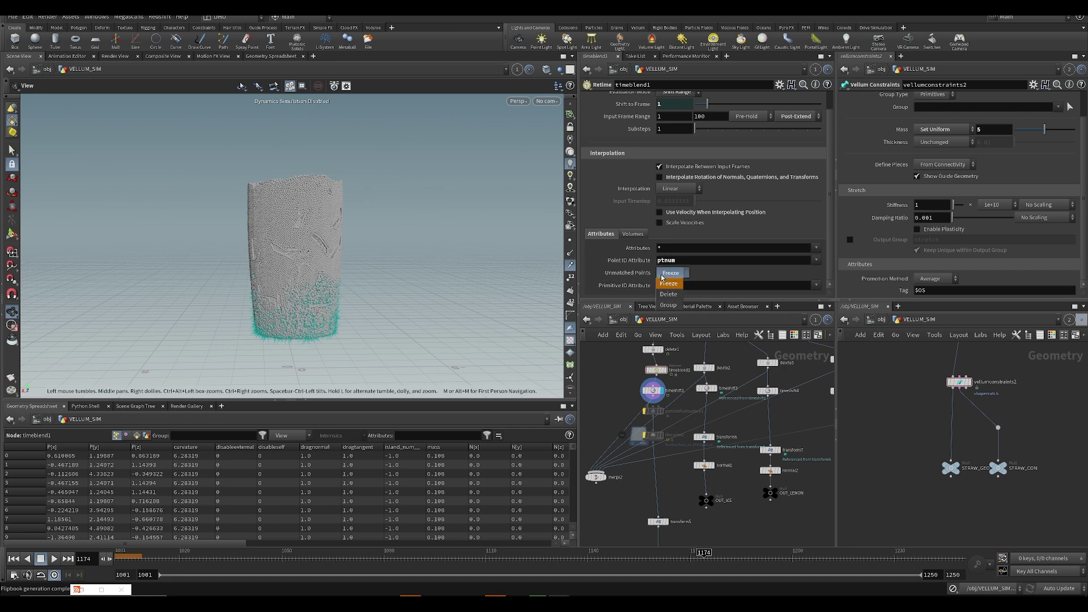
click(658, 294)
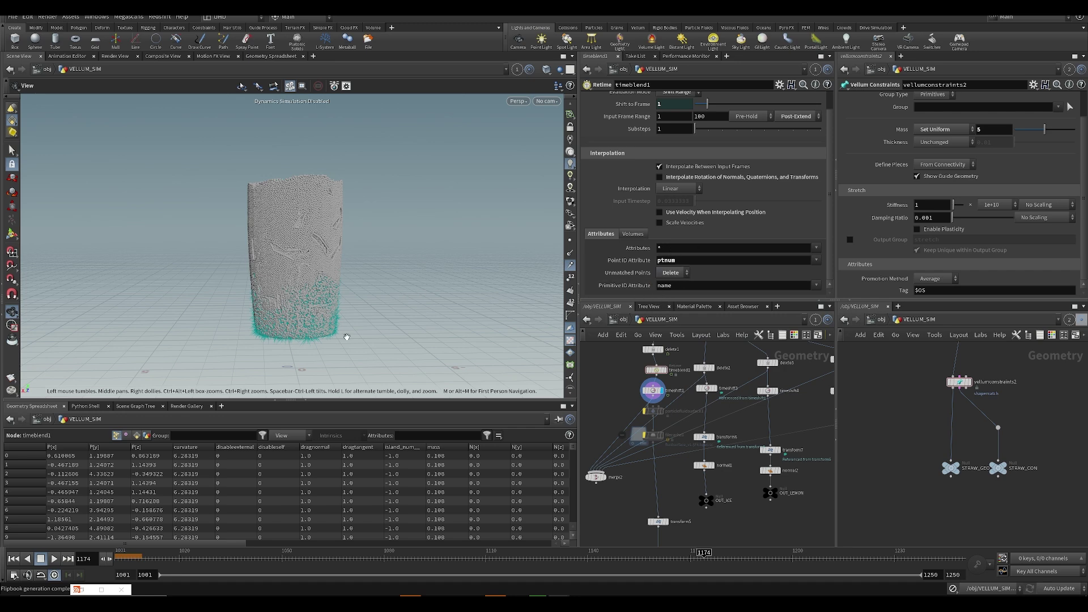
middle_drag(587, 396, 569, 411)
click(670, 273)
click(667, 304)
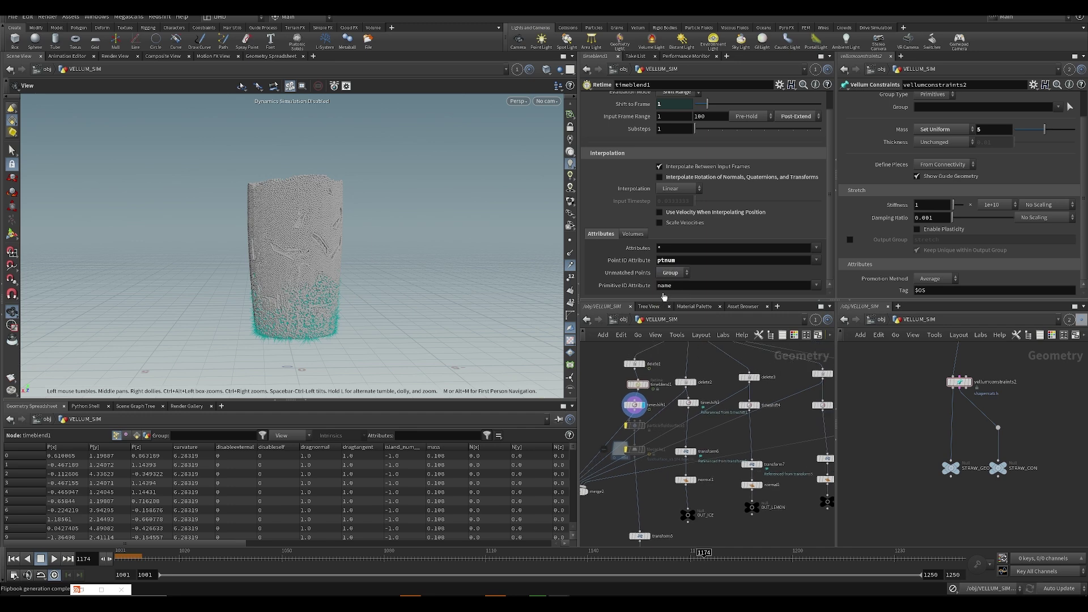
click(667, 273)
click(661, 294)
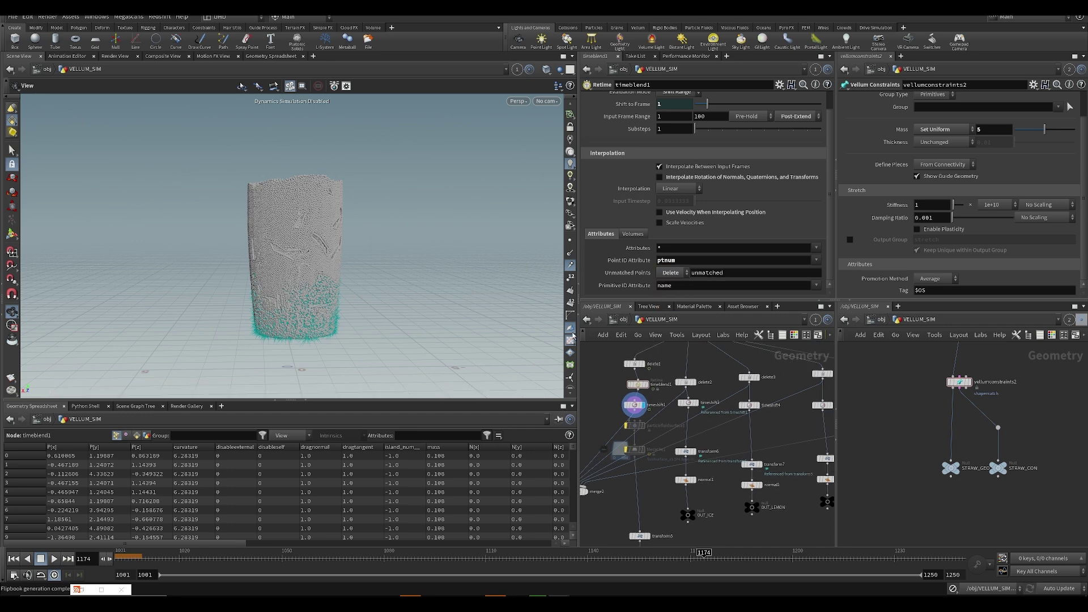
- Display timeblend1 and timeshift1 in turn to compare the fluid particles before and after the time shift
middle_drag(607, 394, 610, 414)
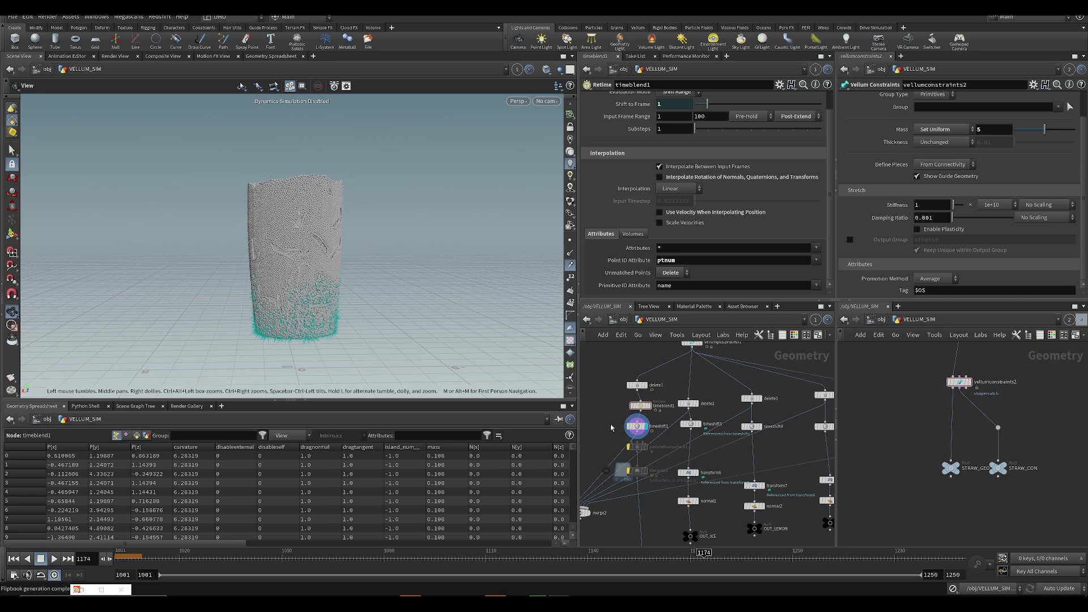
click(649, 406)
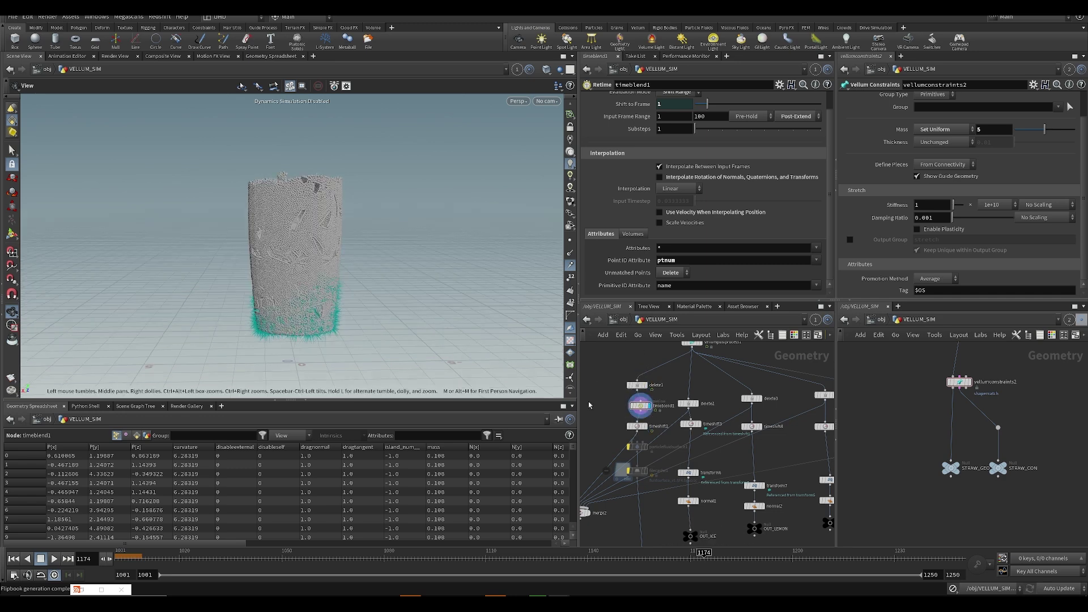
click(645, 426)
middle_drag(598, 393, 583, 390)
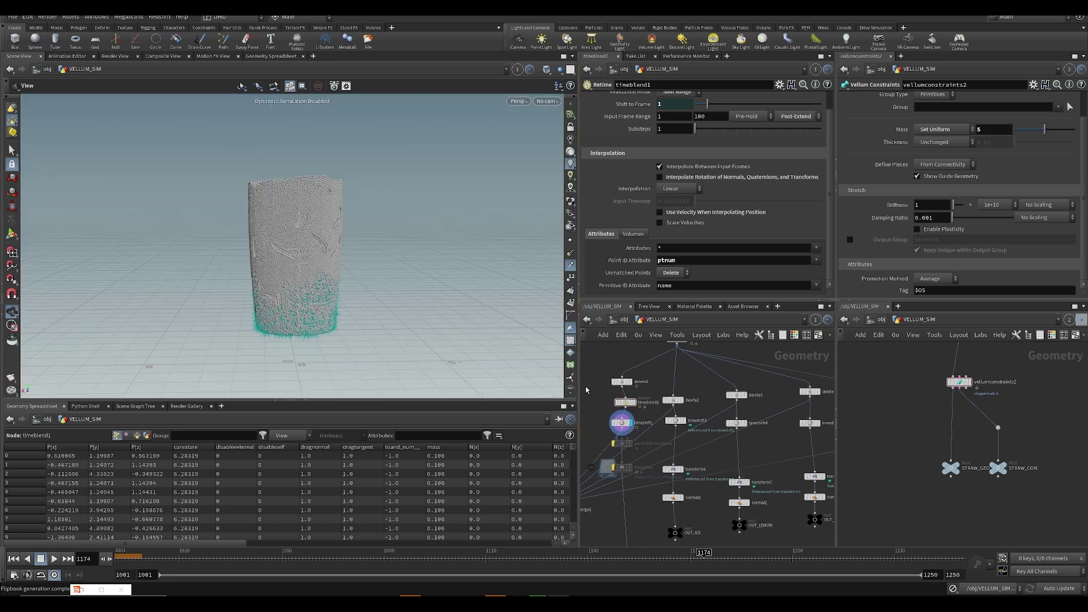
scroll(605, 408, down, 3)
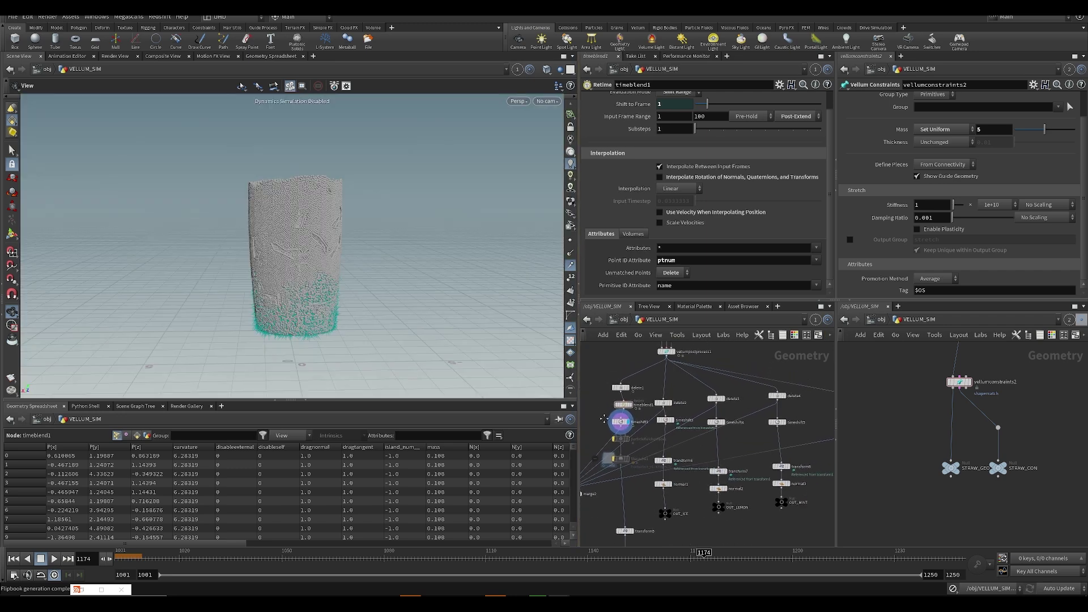
- Display the delete2 node of the ice branch in the viewport
scroll(646, 380, up, 3)
click(667, 398)
click(670, 391)
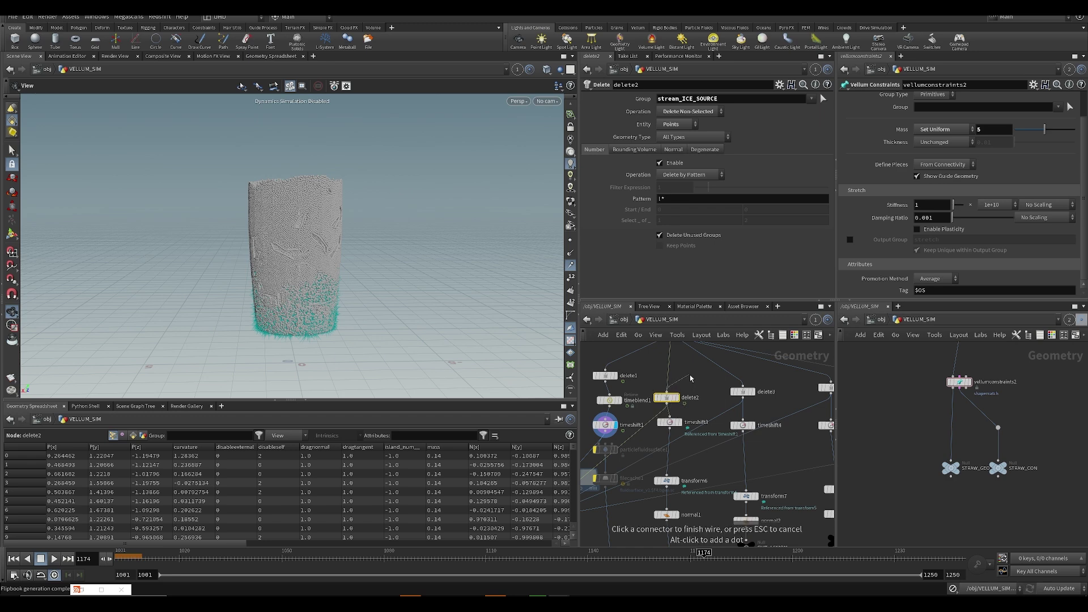
click(676, 398)
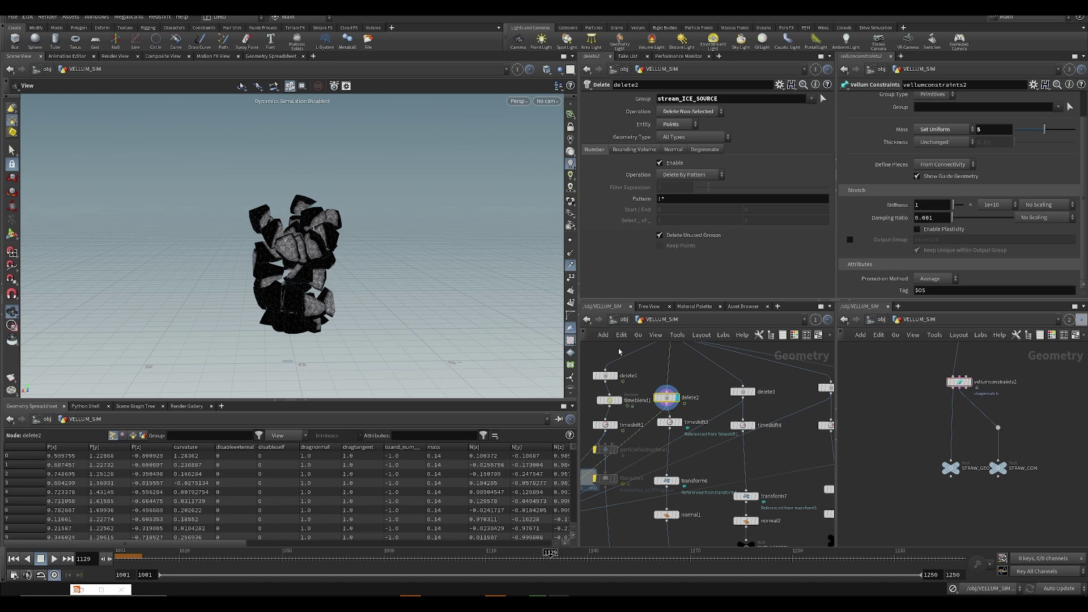
- Insert a Normal node between delete2 and timeshift3 in the ice branch, display it and check the ice at frame 1152
key(Tab)
key(Return)
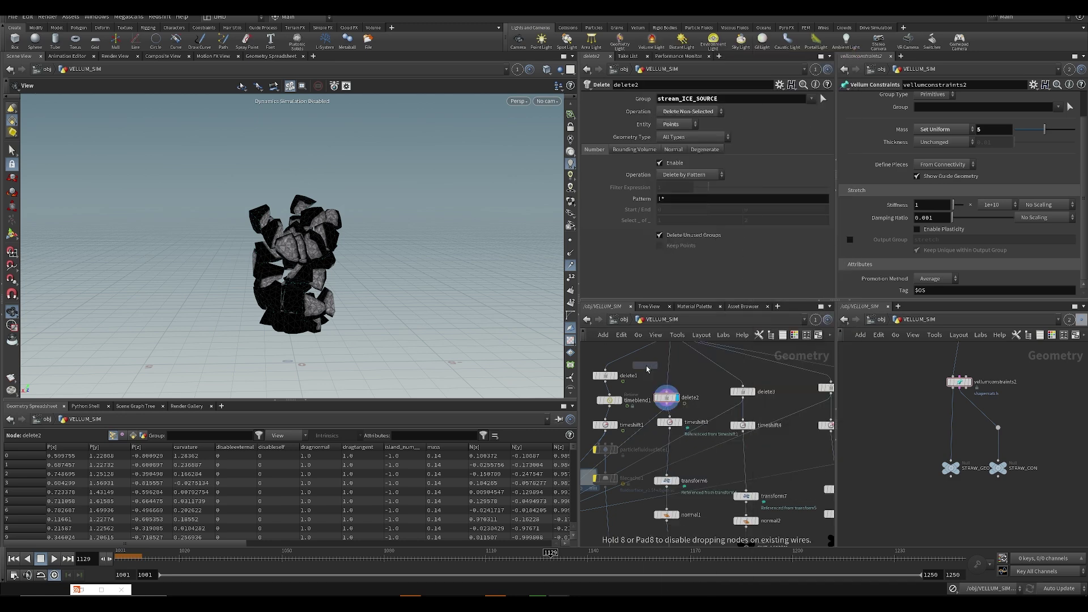
scroll(766, 397, up, 2)
click(607, 434)
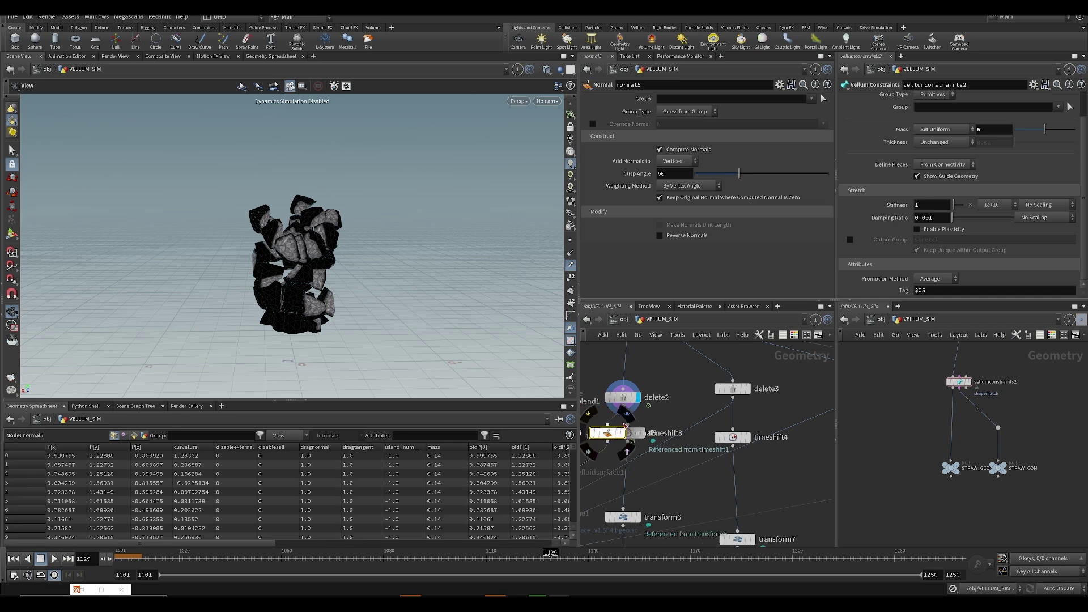
click(607, 425)
click(617, 438)
key(Up)
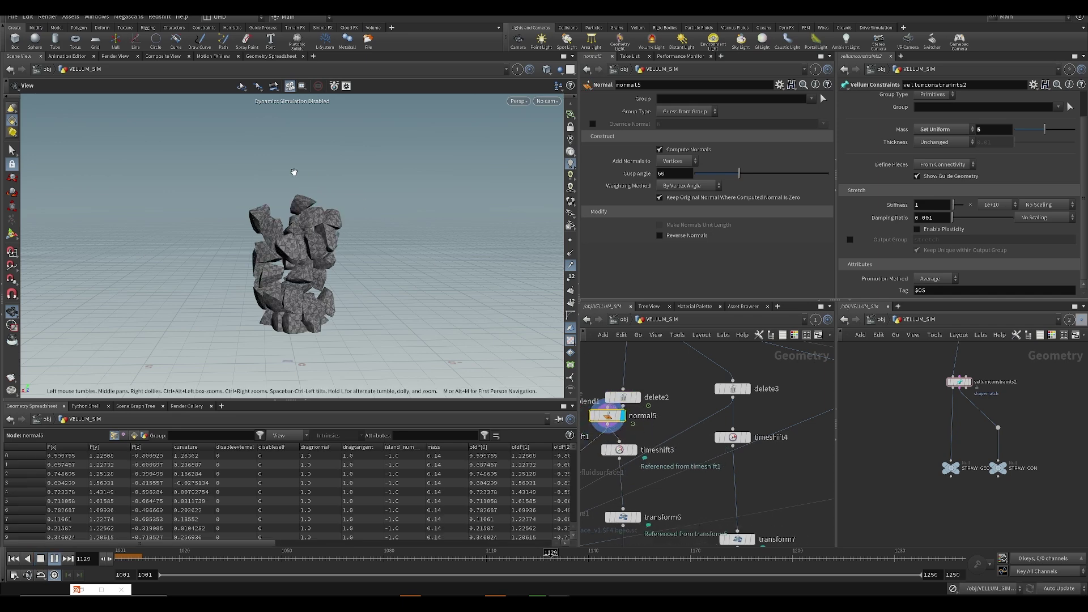
click(628, 559)
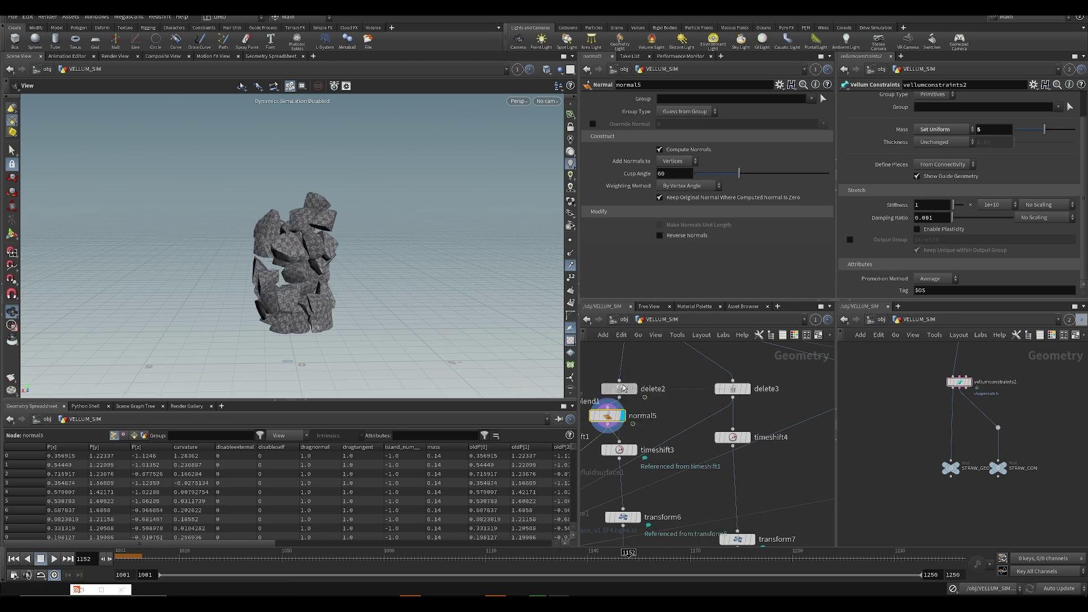
- Move the ice branch's Normal node from above timeshift3 to directly below it by copying, deleting and pasting it
key(ctrl+c)
scroll(717, 414, down, 3)
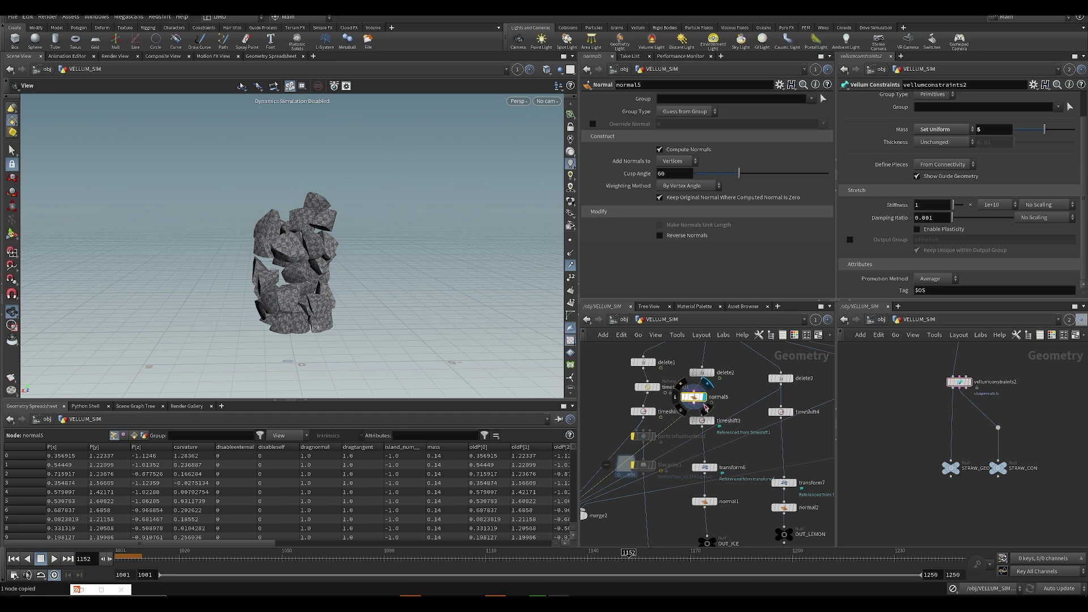
mouse_move(717, 414)
middle_down()
mouse_move(718, 446)
mouse_move(732, 398)
middle_up()
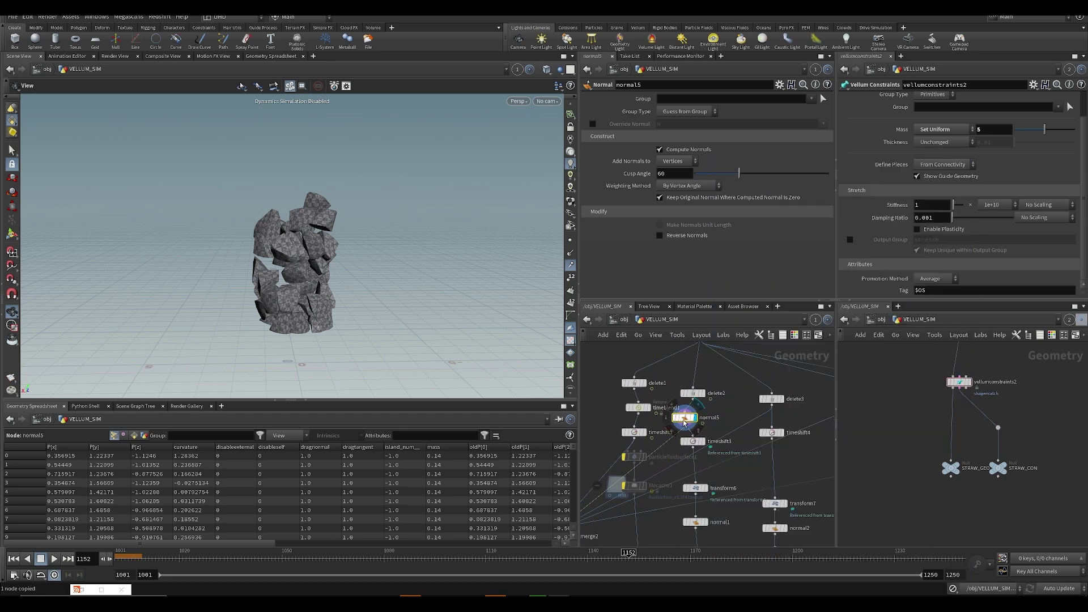
key(Delete)
mouse_move(693, 442)
mouse_down()
mouse_move(693, 420)
mouse_move(683, 449)
mouse_up()
key(ctrl+v)
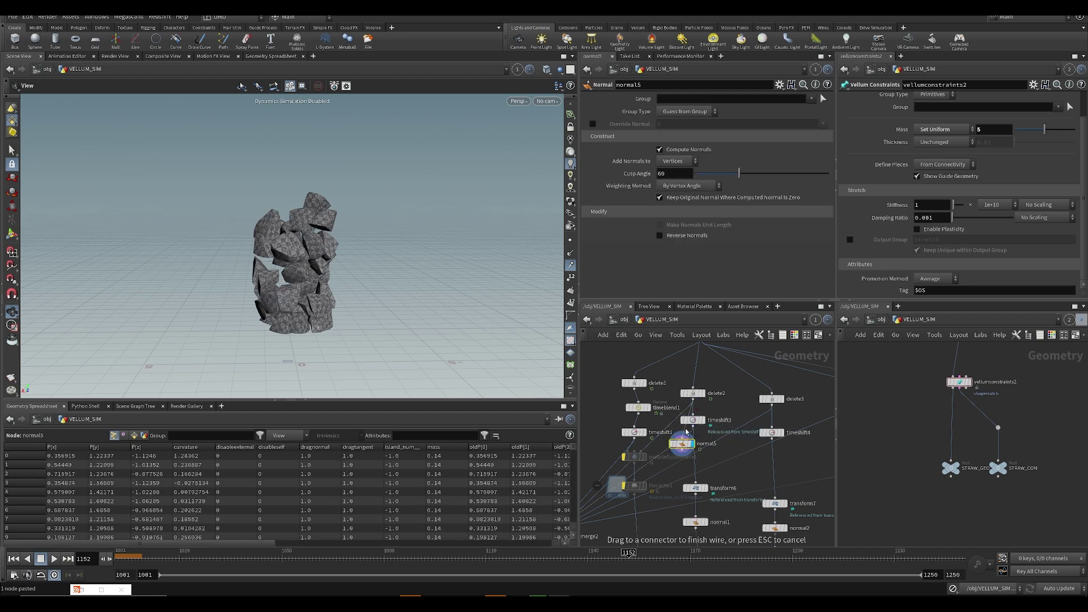
scroll(678, 422, up, 5)
drag(690, 471, 678, 474)
drag(713, 511, 674, 486)
drag(650, 561, 661, 561)
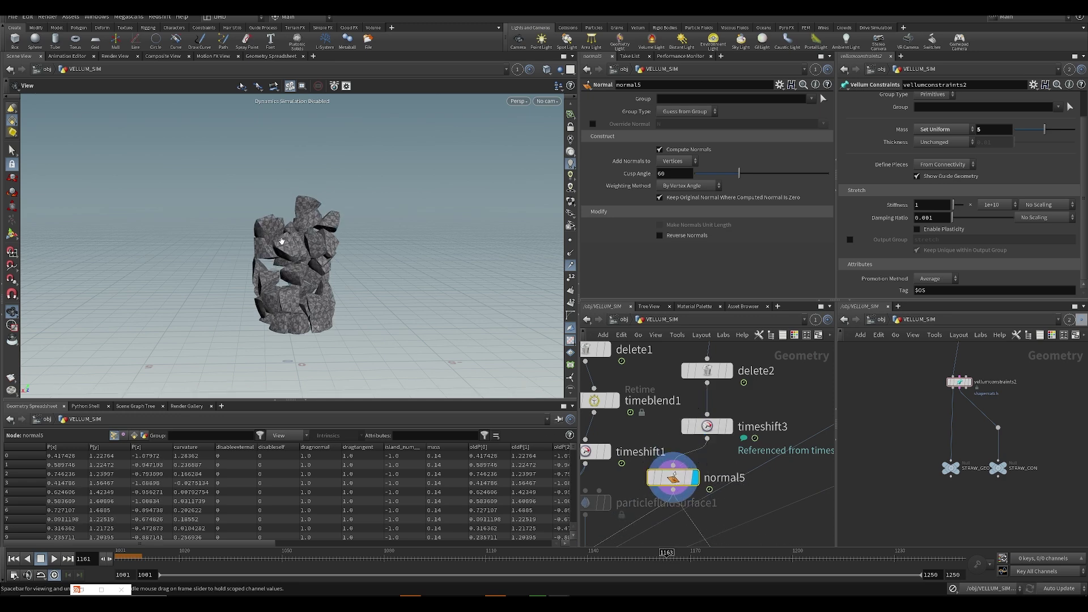
- Paste copies of the Normal node below the time shift nodes in the lemon, mint and straw branches, and save the scene
scroll(665, 439, down, 3)
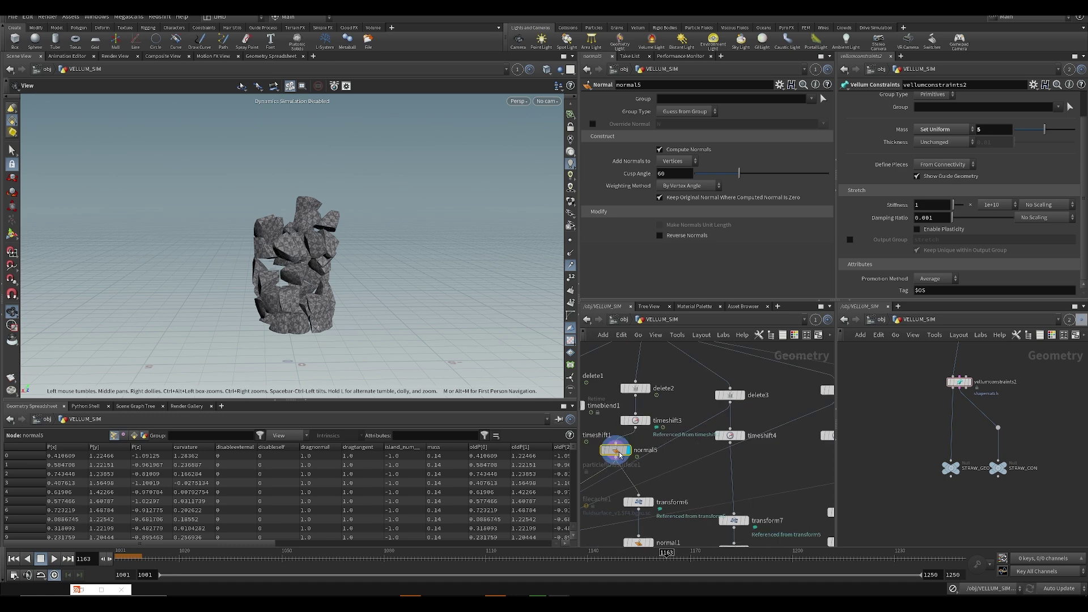
key(ctrl+v)
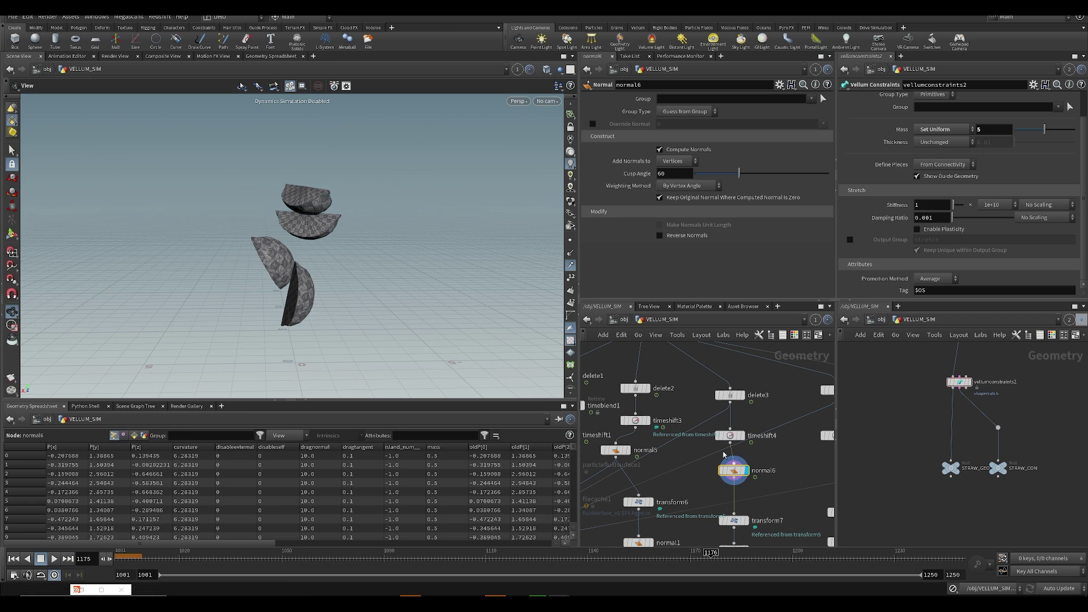
middle_drag(798, 472, 712, 476)
key(ctrl+v)
drag(753, 473, 750, 474)
mouse_move(303, 250)
mouse_down()
mouse_move(369, 265)
mouse_move(317, 256)
mouse_up()
middle_drag(754, 452, 555, 399)
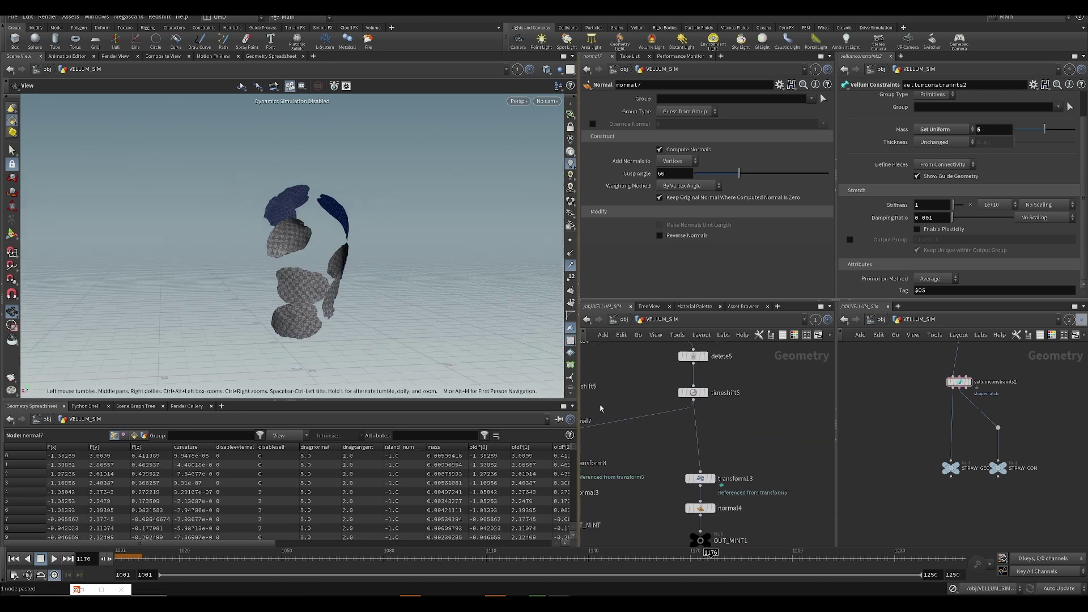
key(ctrl+v)
key(ctrl+s)
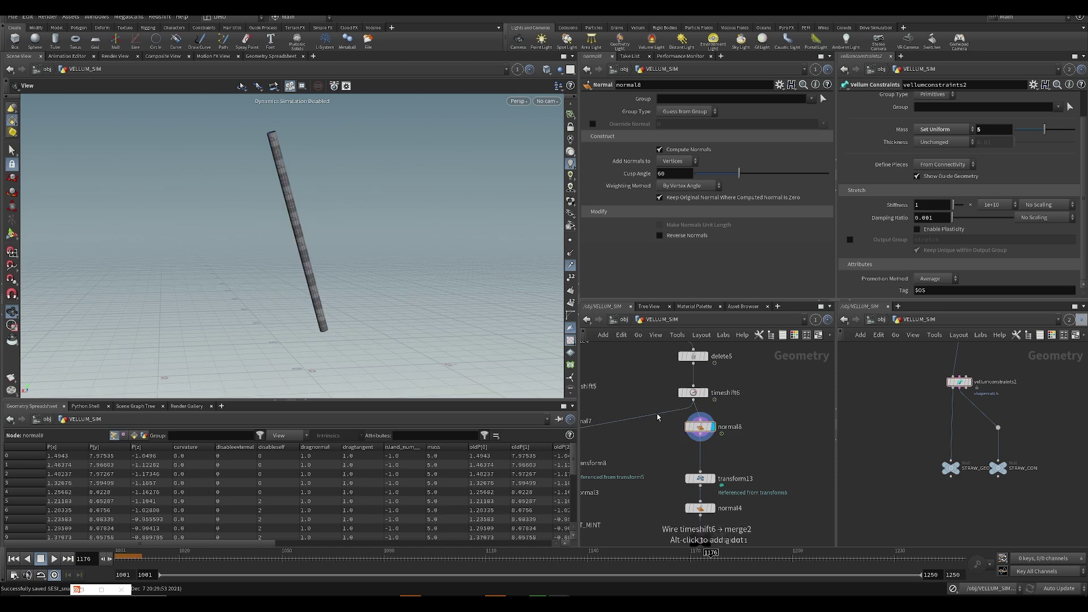
- Display the merge2 node with all branches combined, orbit around the glass and launch a flipbook render
middle_drag(658, 417, 765, 397)
scroll(704, 418, down, 4)
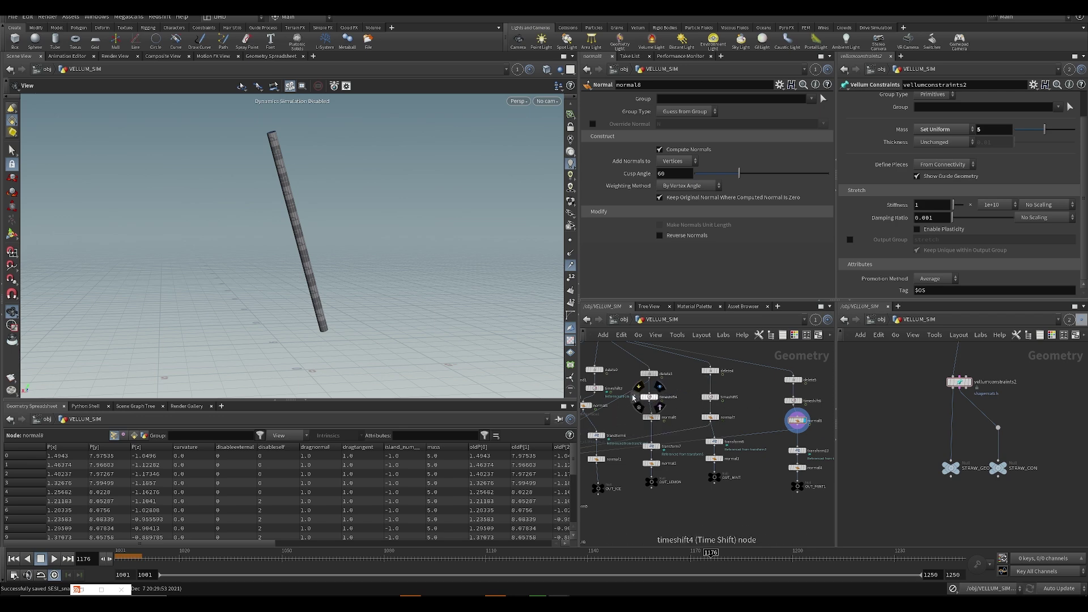
click(638, 424)
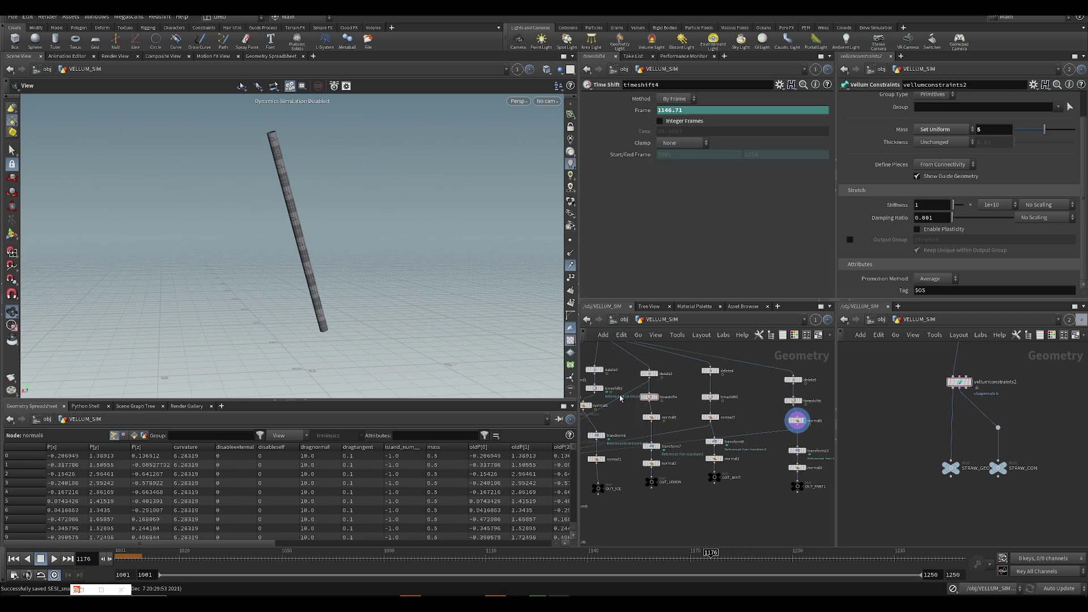
middle_drag(650, 428, 709, 421)
scroll(630, 407, up, 3)
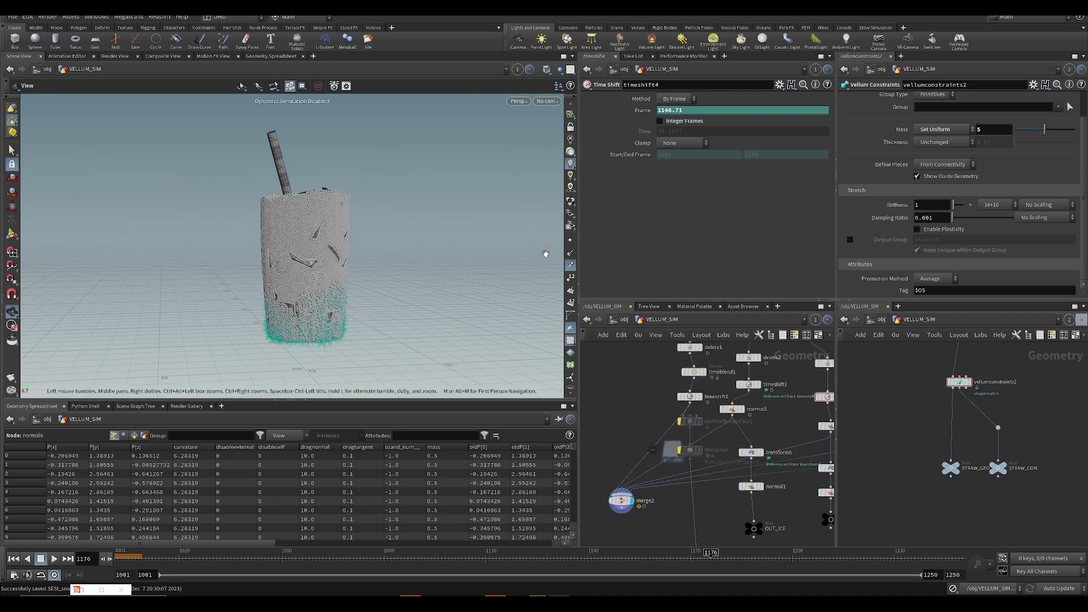
drag(358, 249, 315, 271)
click(11, 377)
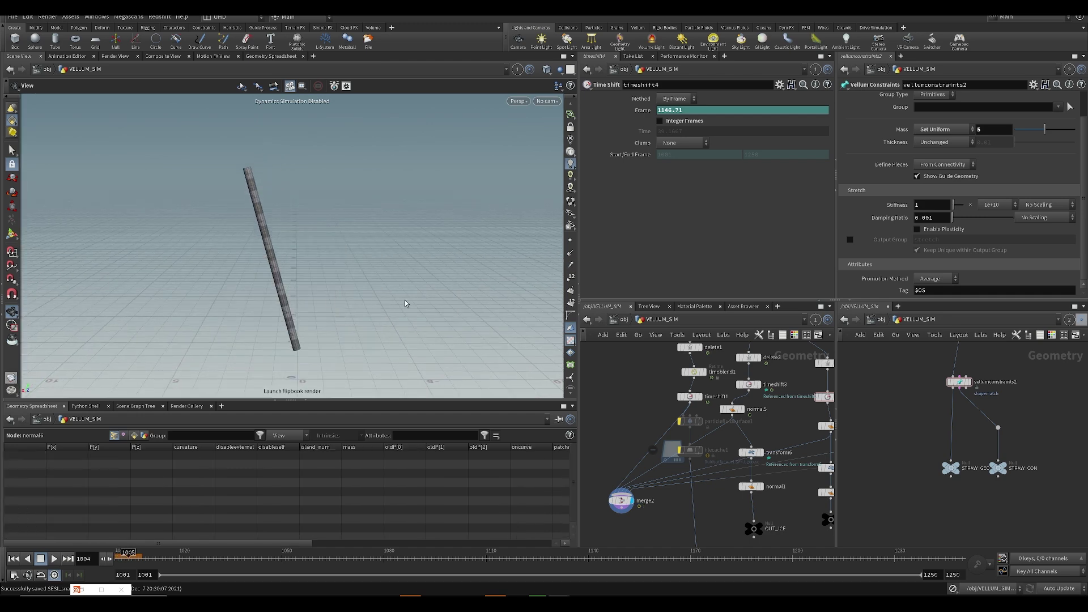
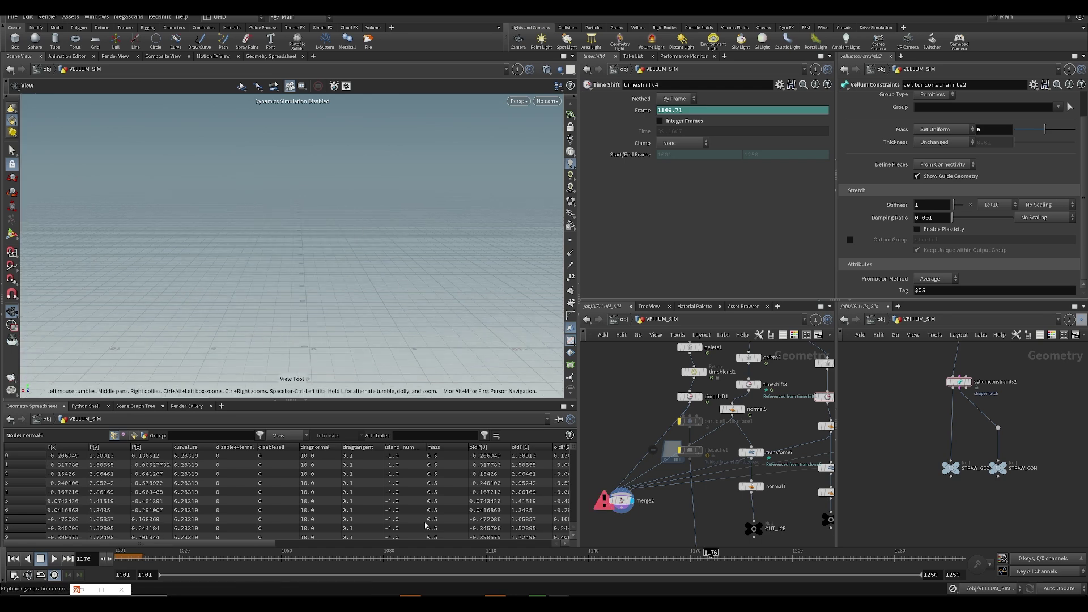
- Go to frame 1014, reframe the view to include the falling ingredients and render the flipbook again
drag(146, 559, 158, 558)
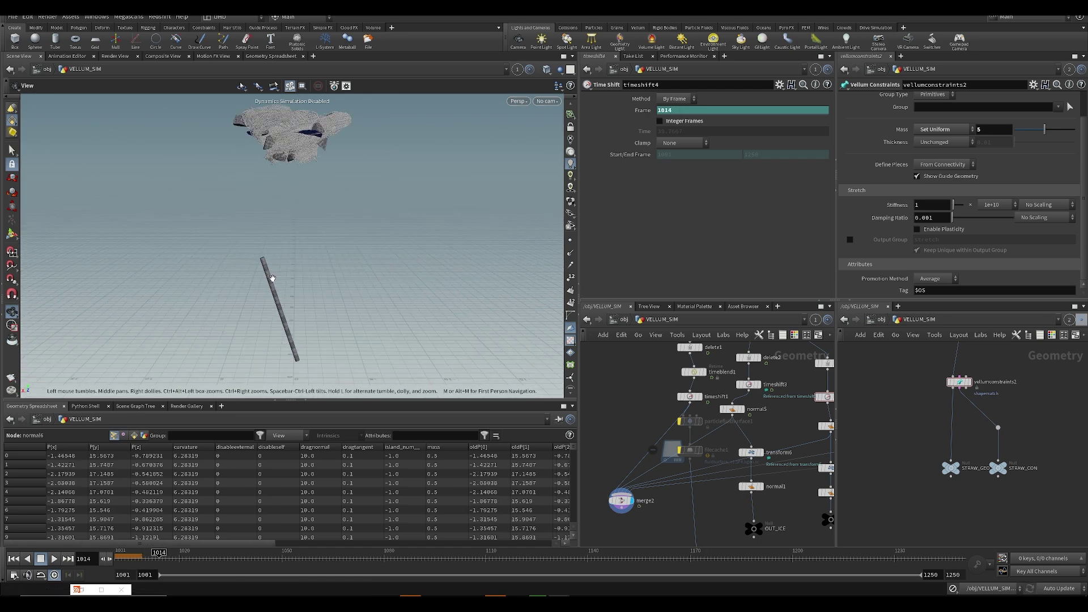
middle_drag(279, 264, 283, 233)
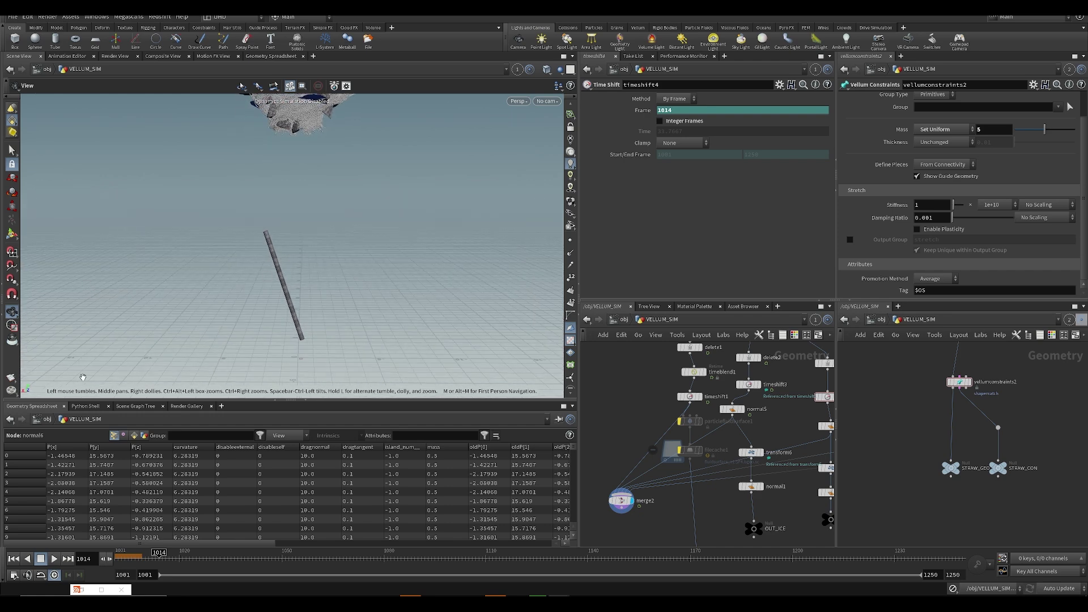
click(11, 378)
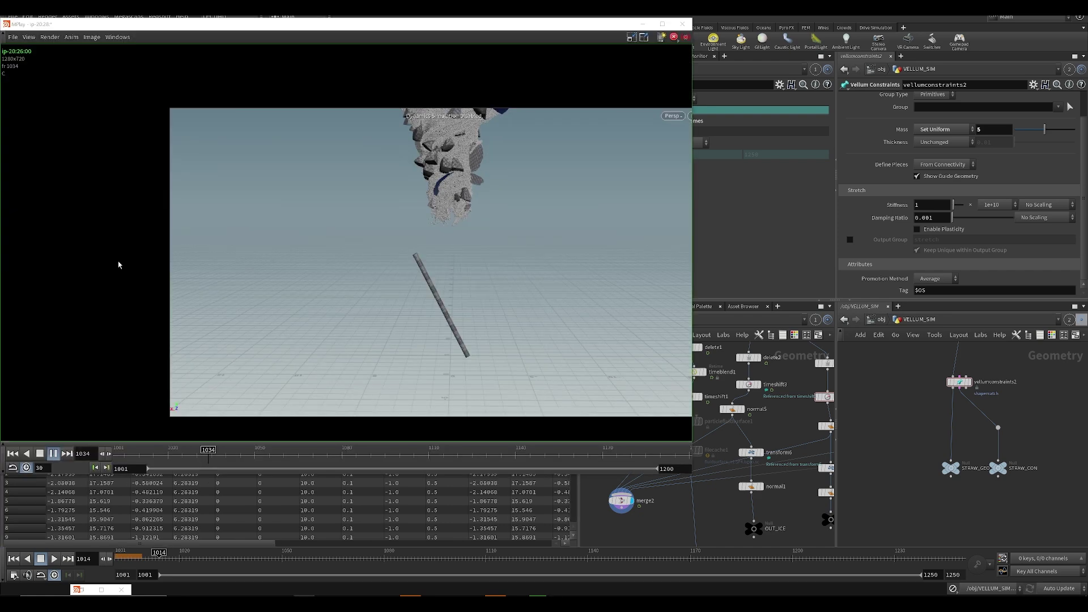
- Enlarge the flipbook player, play the sequence and scrub through it to examine the retimed motion of all merged ingredients
middle_drag(481, 112, 489, 130)
scroll(490, 129, up, 3)
mouse_move(467, 30)
mouse_down()
mouse_move(479, 36)
mouse_move(481, 16)
mouse_up()
scroll(567, 305, down, 4)
middle_drag(695, 401, 669, 363)
scroll(624, 302, up, 4)
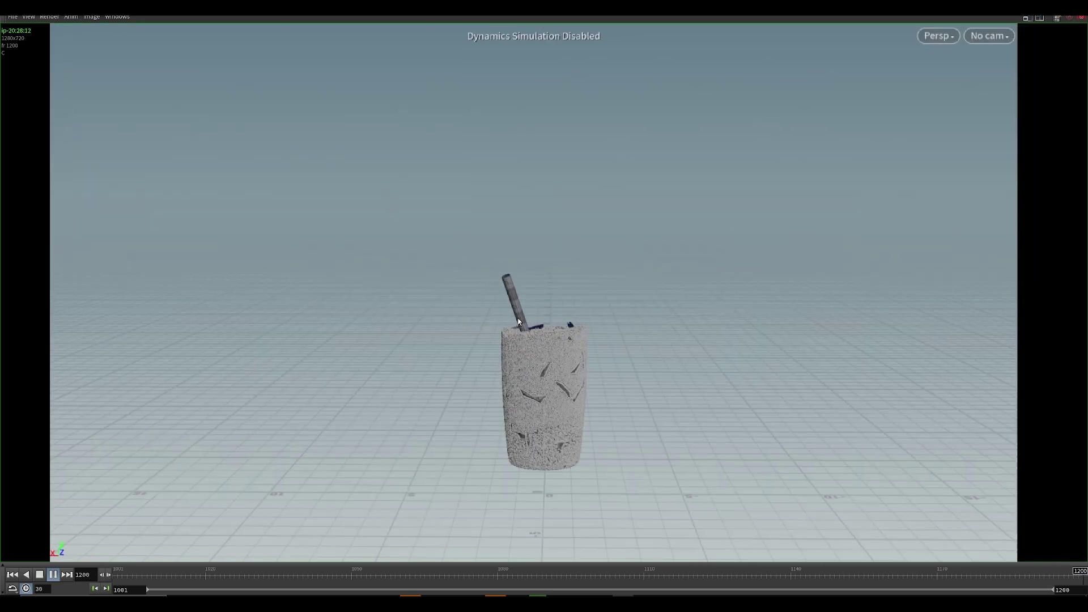
drag(530, 575, 992, 576)
scroll(620, 388, up, 4)
scroll(580, 397, down, 5)
key(Up)
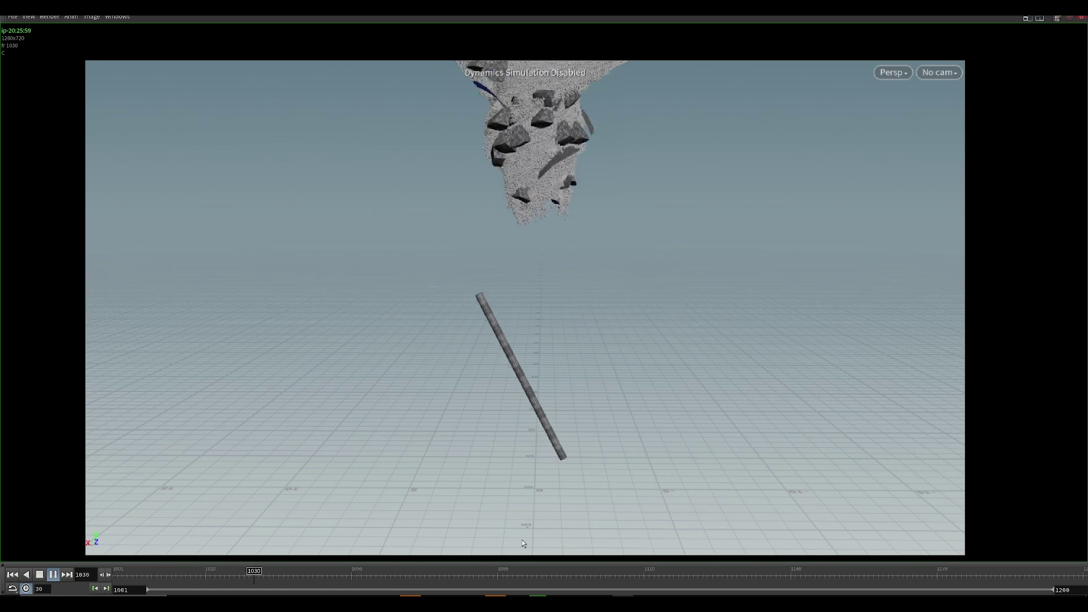
drag(519, 574, 679, 576)
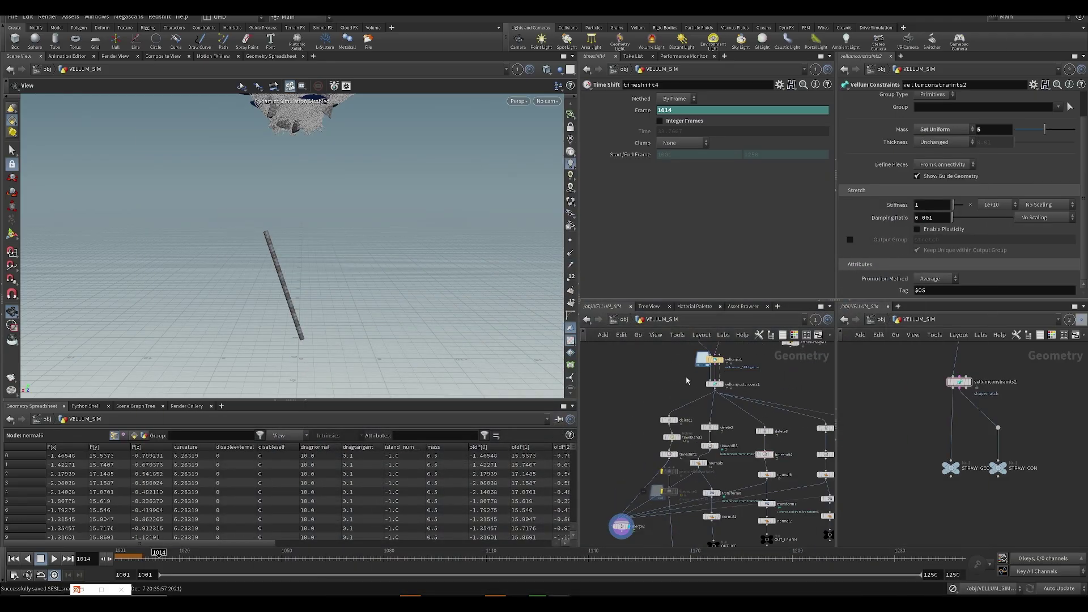
- Open the SIM_VELLUM network and look over its Vellum solver and surrounding nodes
middle_drag(687, 380, 669, 420)
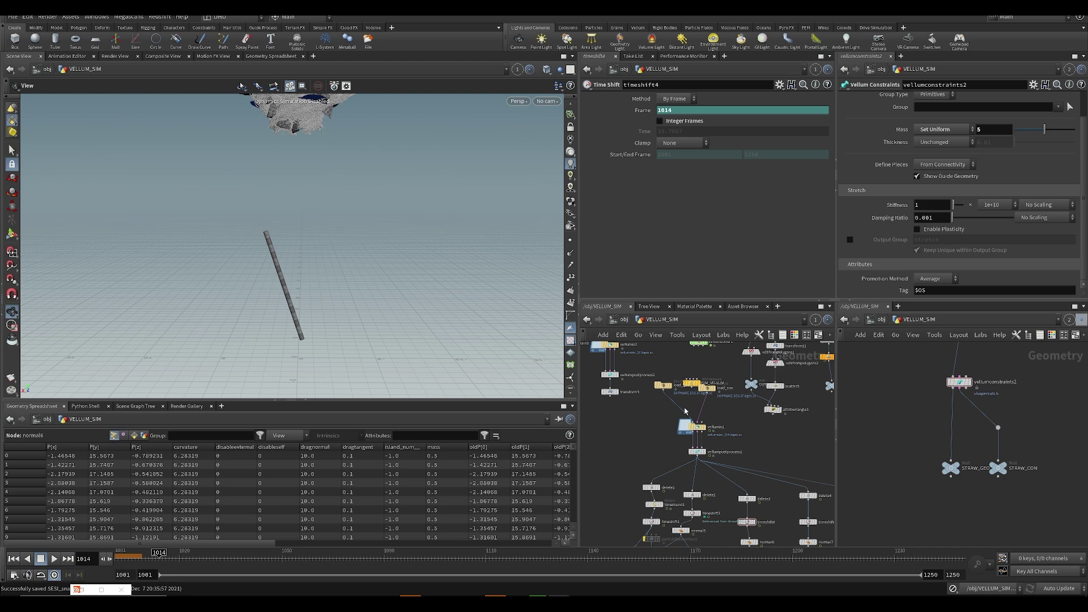
scroll(676, 374, up, 3)
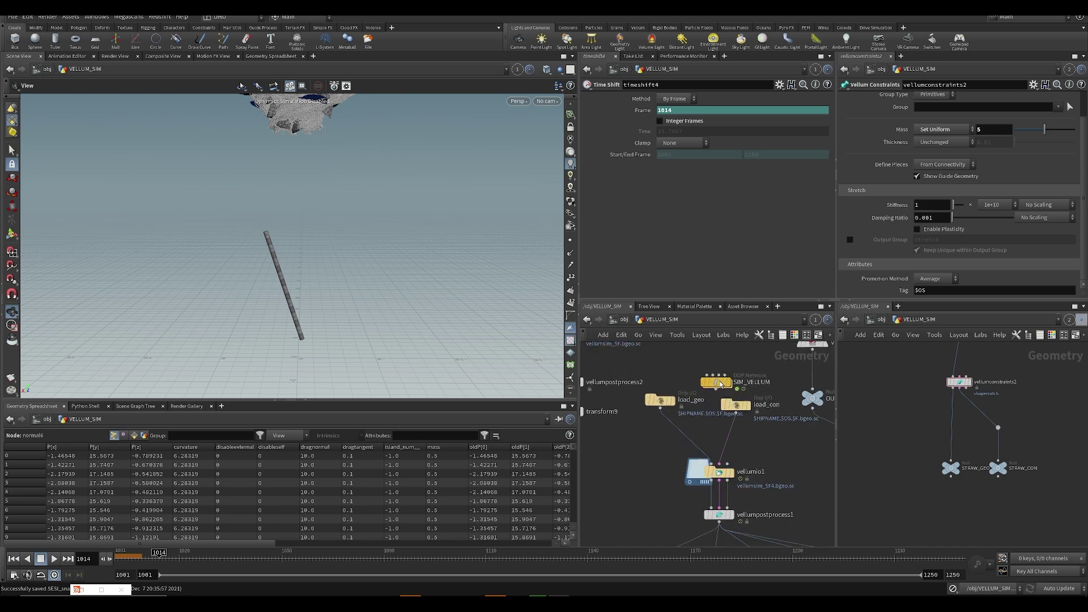
click(730, 383)
double_click(726, 383)
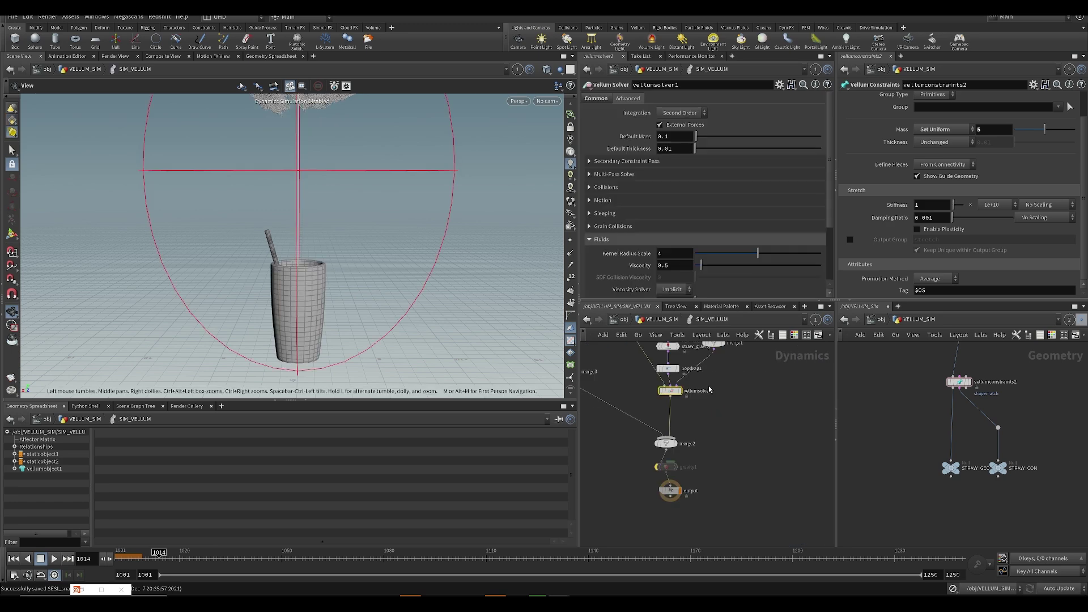
mouse_move(647, 409)
middle_down()
mouse_move(660, 446)
mouse_move(643, 413)
middle_up()
scroll(652, 418, down, 3)
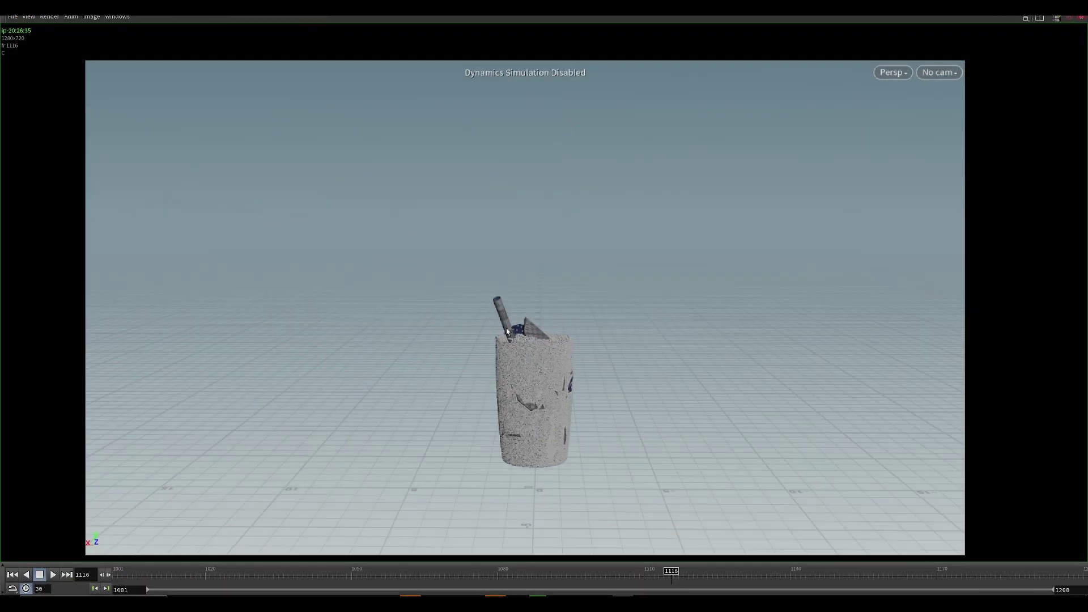
- Play the rendered flipbook and view the drink stream filling the glass up close
key(Up)
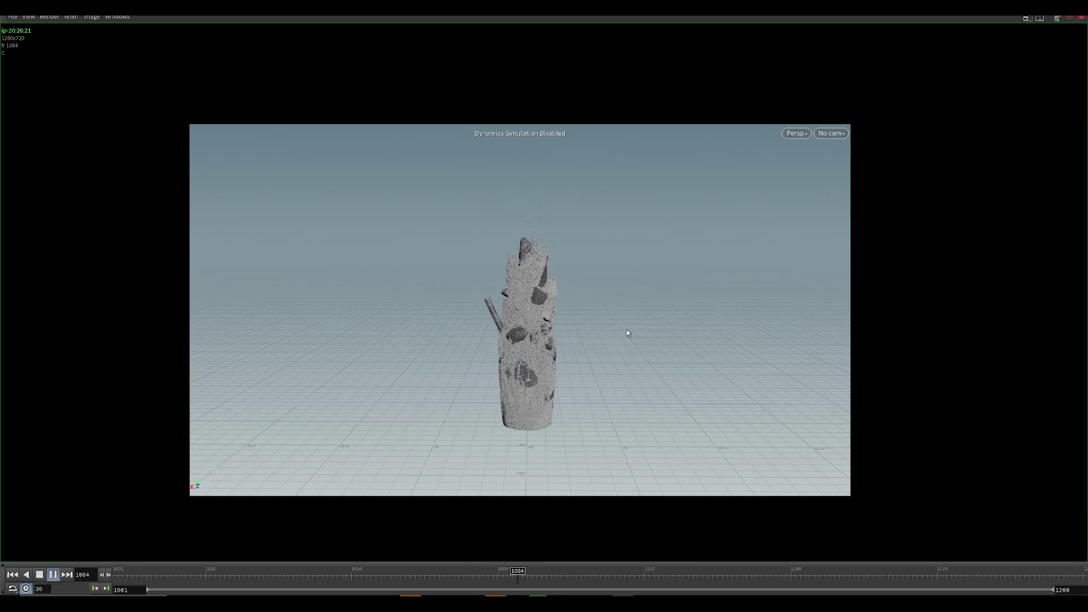
scroll(543, 338, up, 4)
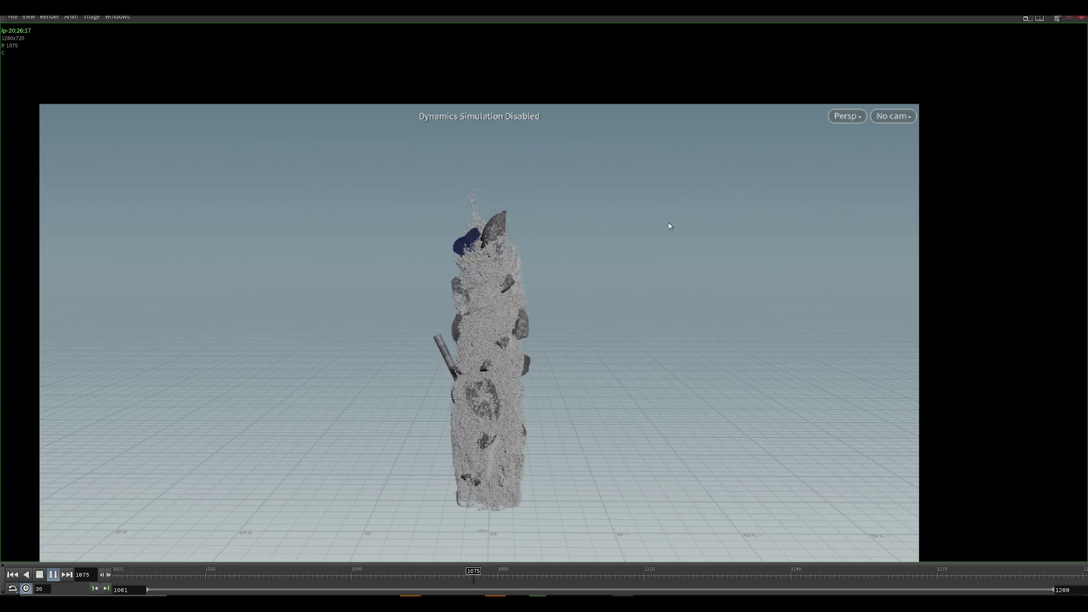
key(Up)
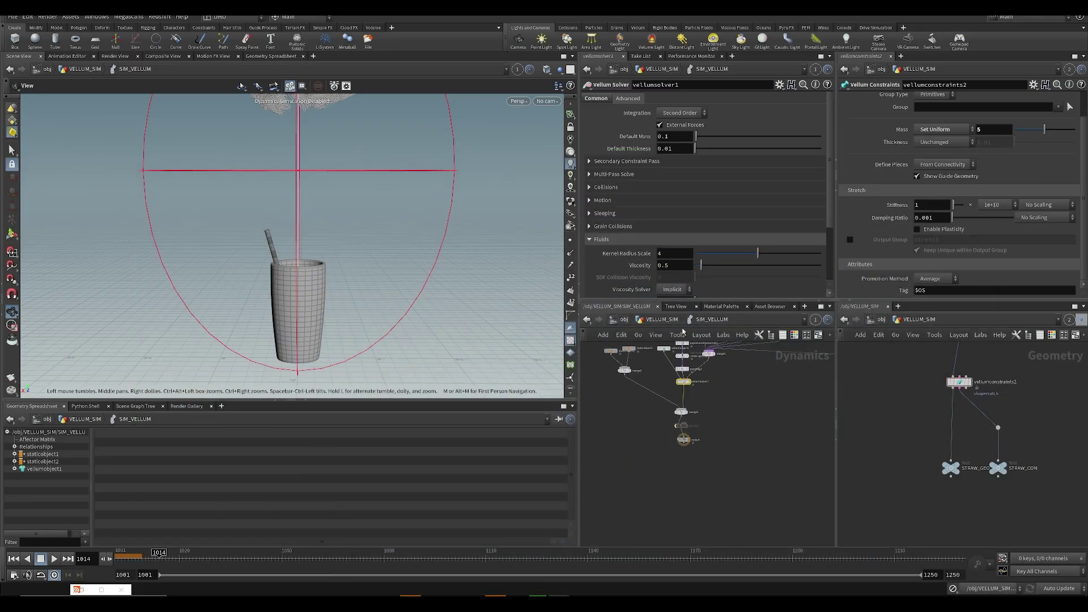
- Return to the VELLUM_SIM network, save the scene and go to frame 1041
click(660, 322)
key(ctrl+s)
middle_drag(591, 490, 634, 417)
middle_drag(614, 476, 635, 448)
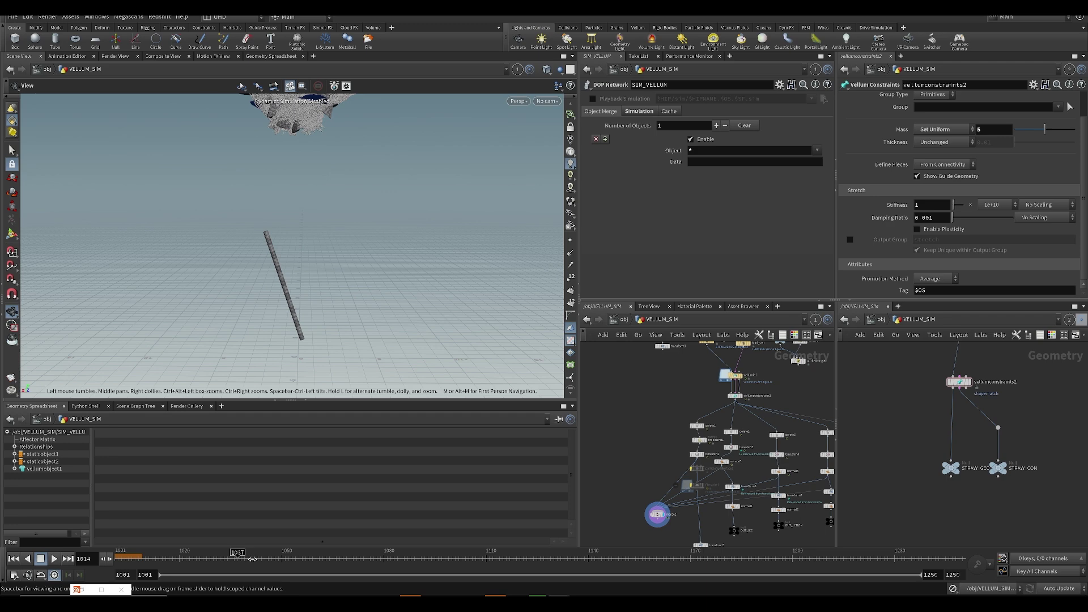
drag(364, 301, 377, 301)
middle_drag(737, 418, 703, 436)
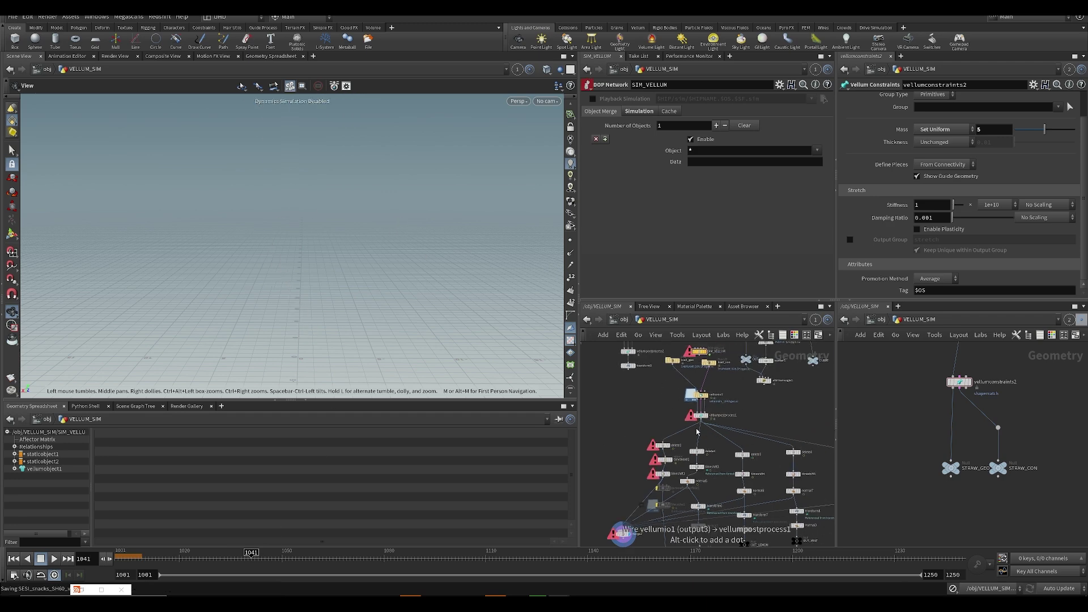
- Display the vellumpostprocess1 node and view the falling ingredients above the straw up close
click(712, 405)
drag(449, 214, 328, 266)
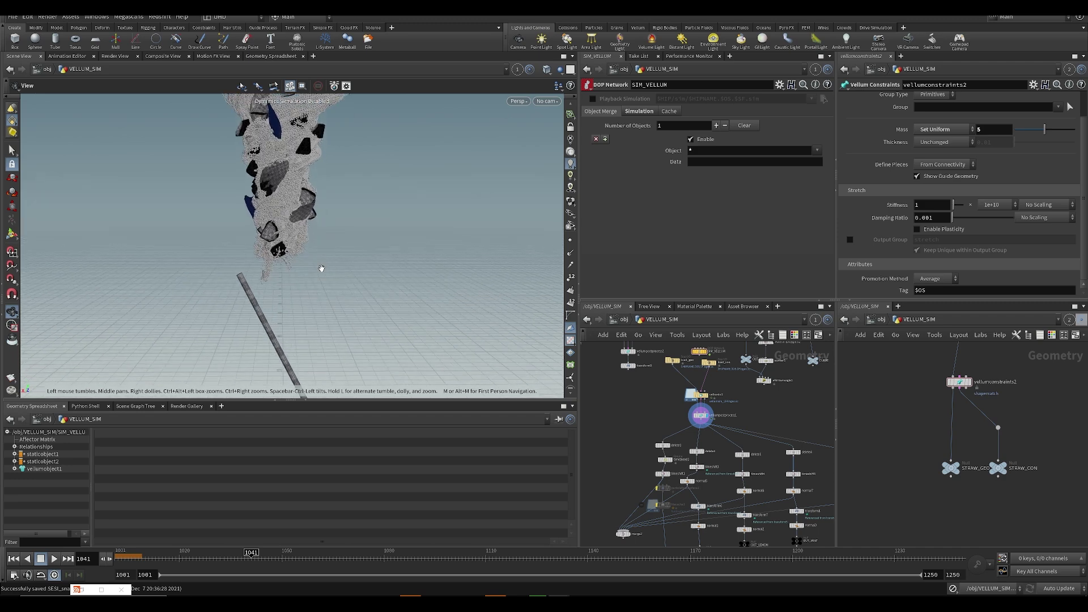
right_drag(327, 267, 413, 272)
scroll(738, 427, up, 3)
click(689, 413)
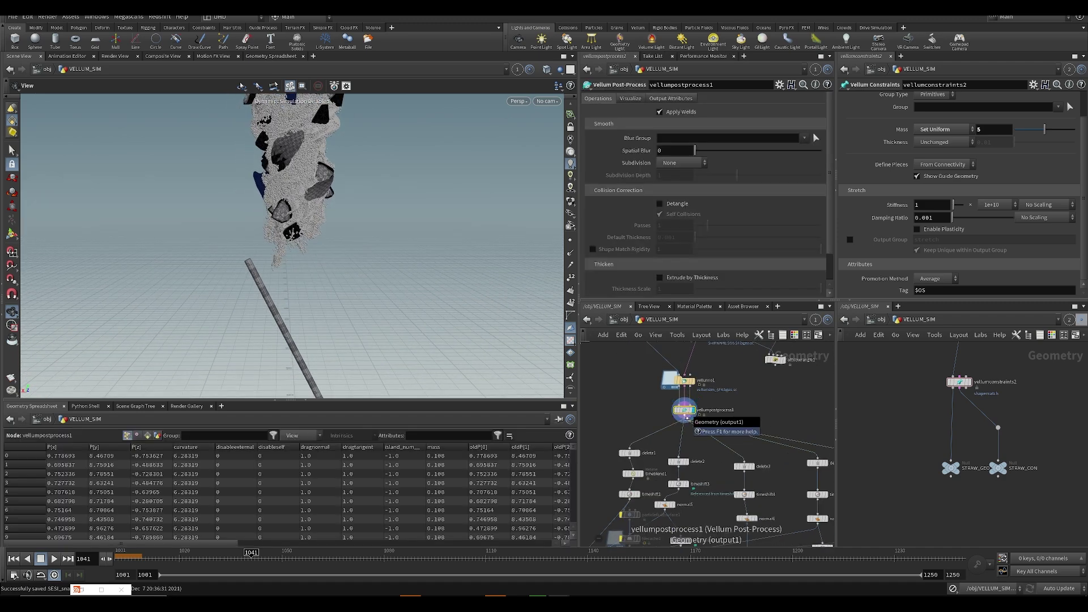
- Insert a Linear Taper node between vellumpostprocess1 and all the ingredient branches, and display it
key(p)
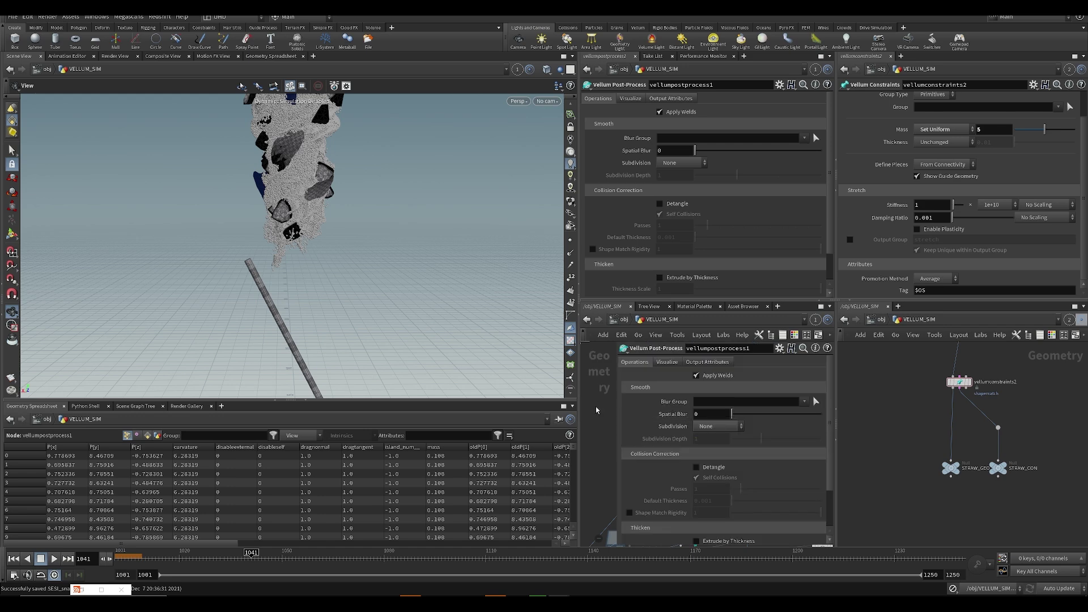
key(p)
key(Tab)
text(tap)
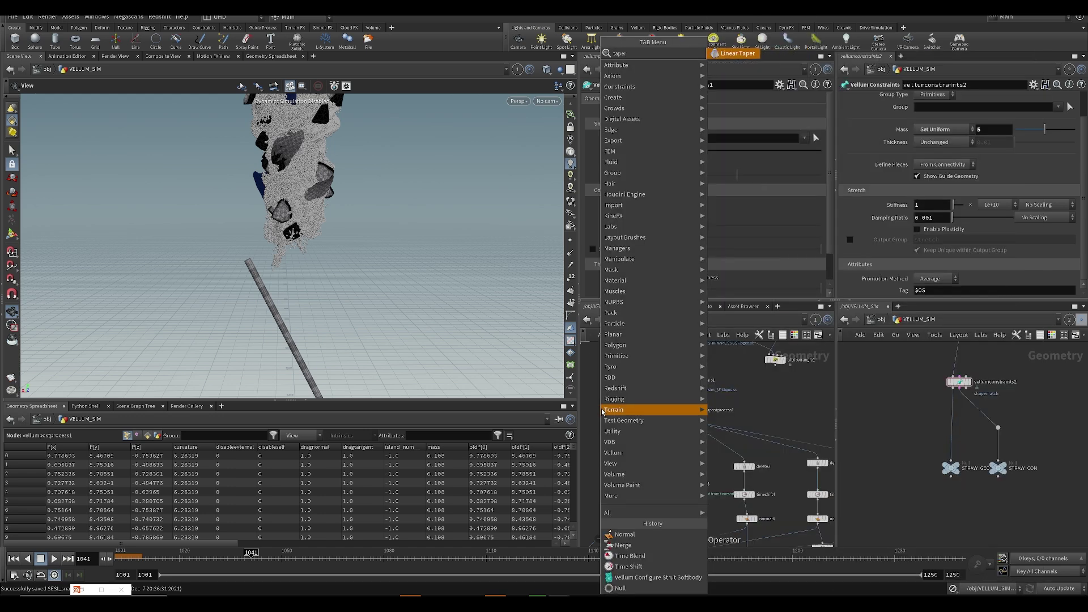
key(Return)
click(661, 419)
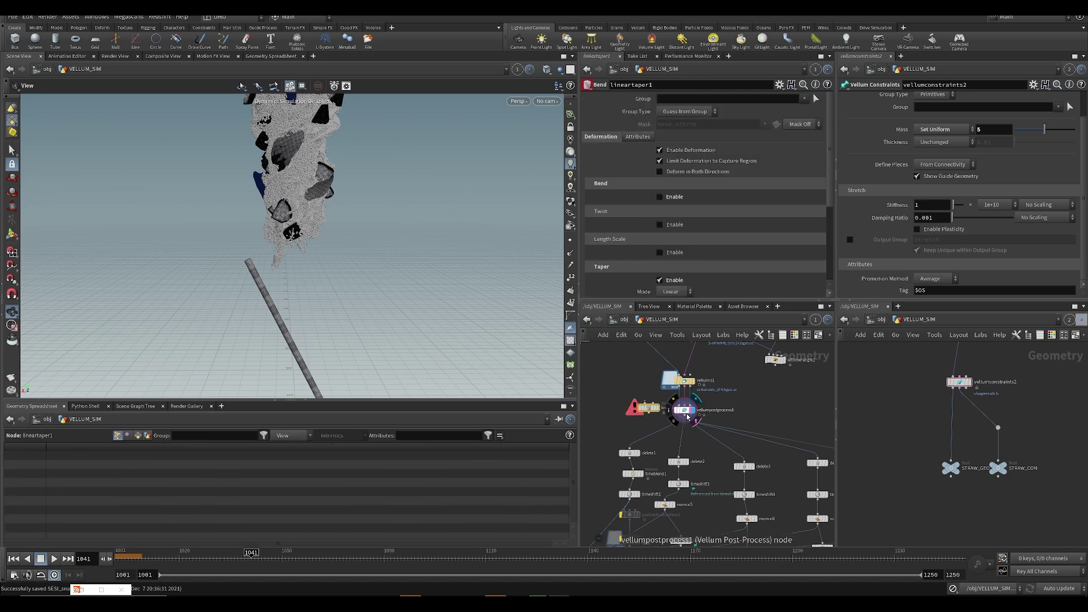
drag(644, 417, 680, 444)
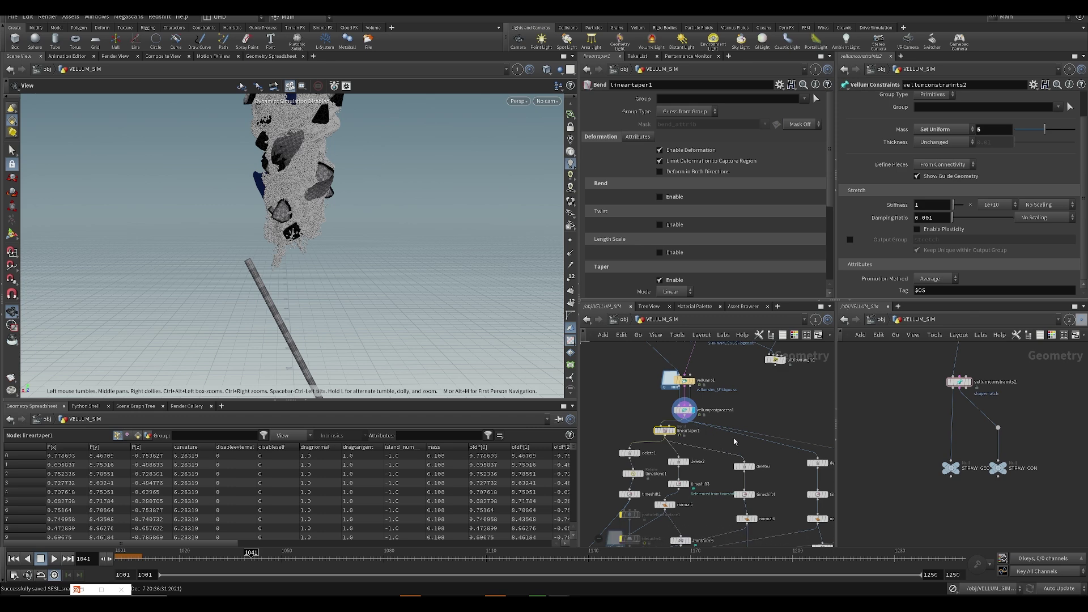
drag(741, 435, 666, 438)
drag(739, 431, 685, 438)
scroll(356, 228, down, 6)
scroll(345, 209, up, 4)
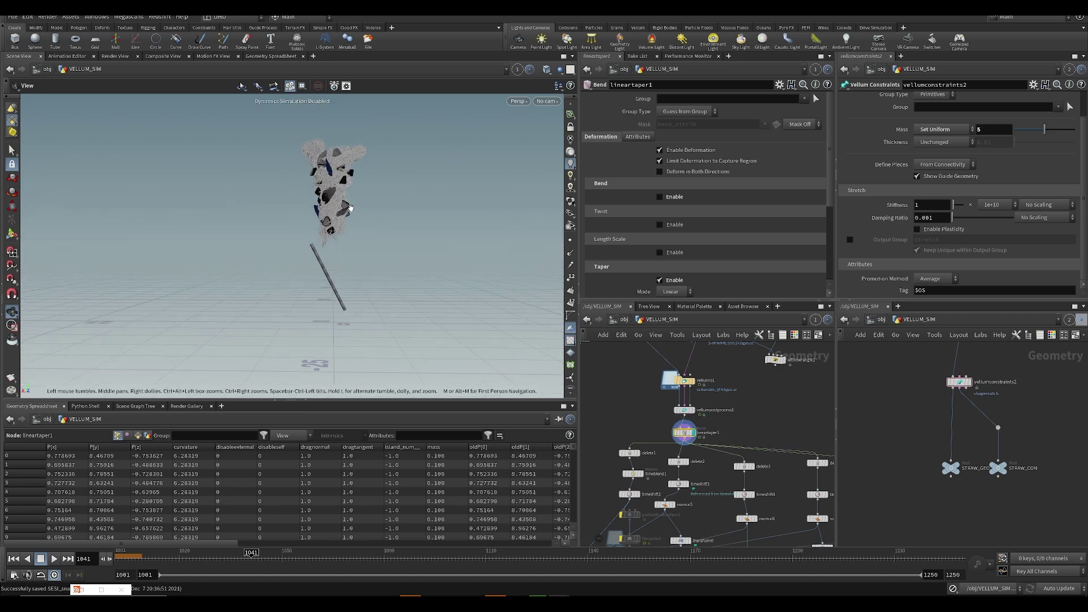
scroll(432, 207, up, 3)
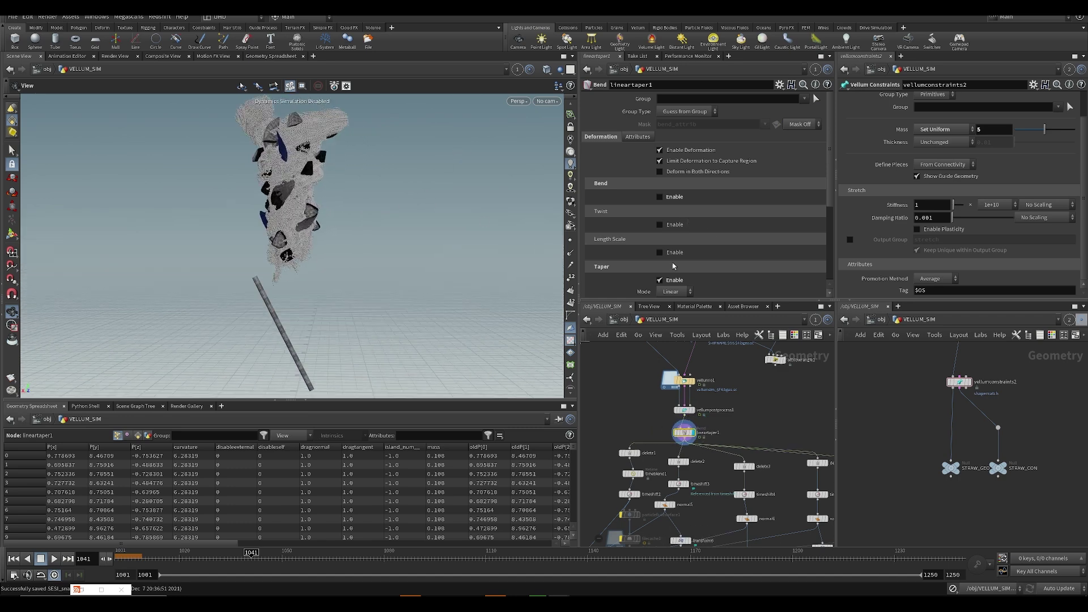
- Set the Linear Taper's capture length to 9.65 and its capture origin Y to 3
scroll(674, 265, down, 3)
scroll(725, 255, down, 2)
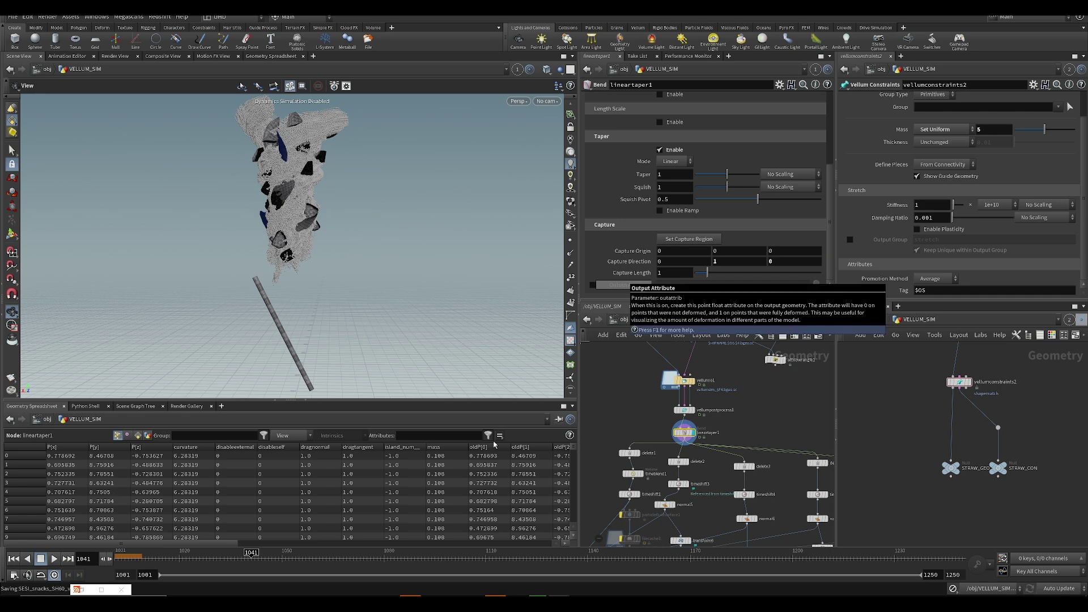
drag(710, 276, 765, 276)
key(Return)
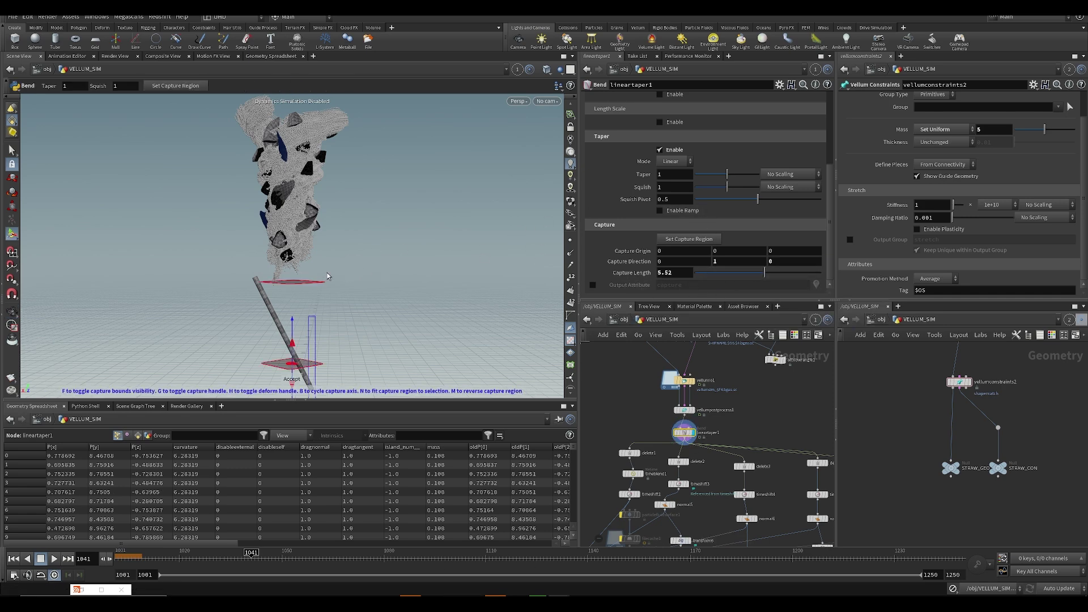
scroll(329, 276, down, 3)
key(ctrl+s)
drag(768, 276, 816, 276)
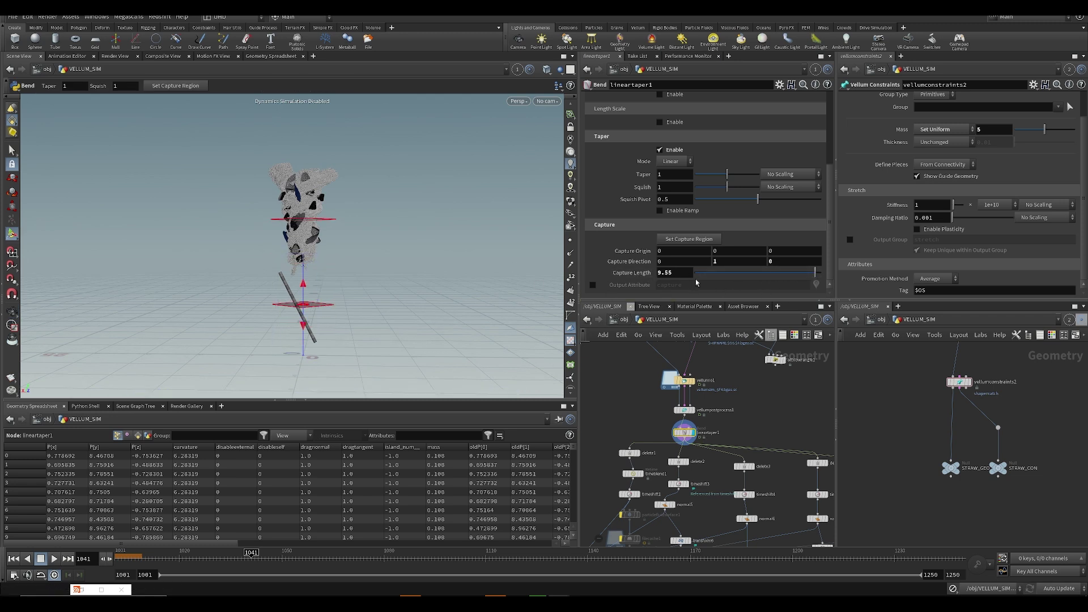
middle_drag(683, 275, 751, 233)
- Show the transformed glass as a template reference and set the taper's capture origin Y to 1.83 and capture length to 16.65
middle_drag(747, 395, 749, 470)
scroll(723, 470, down, 3)
scroll(732, 422, up, 2)
middle_drag(754, 433, 676, 491)
scroll(712, 419, up, 2)
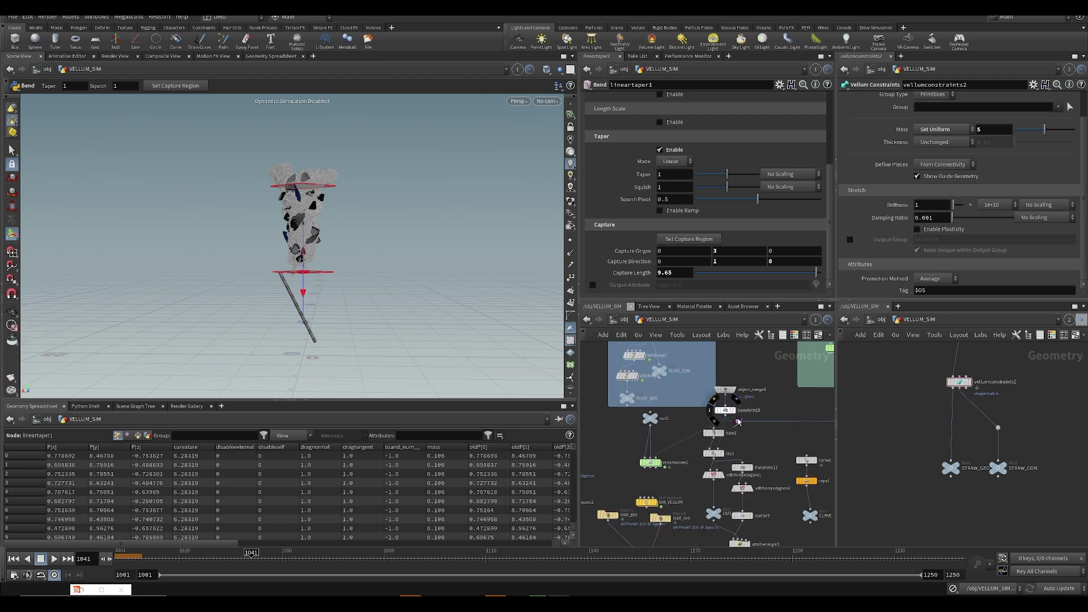
click(738, 421)
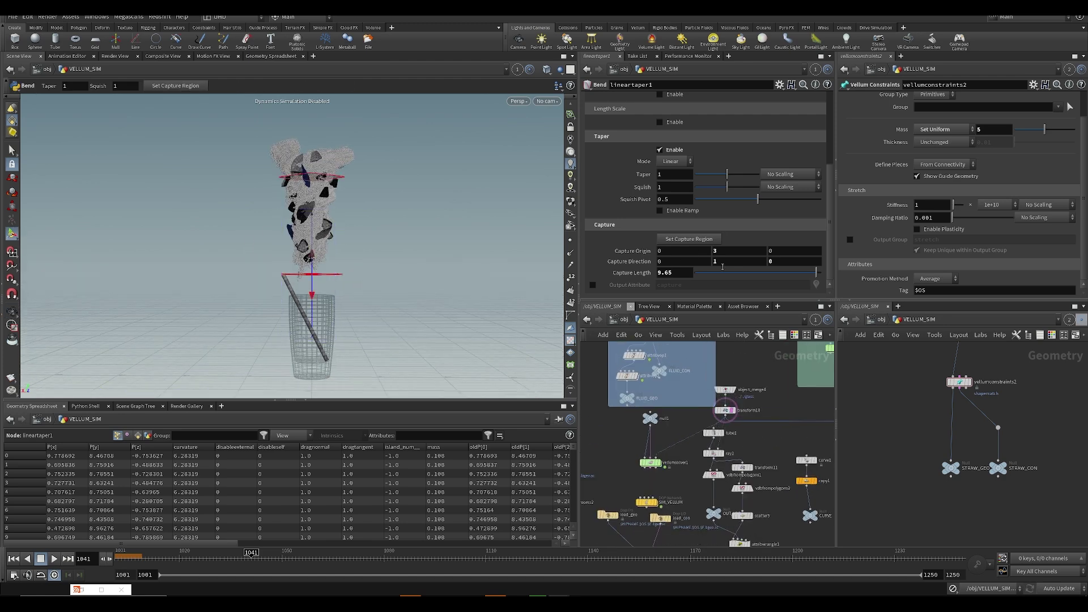
middle_drag(734, 264, 717, 240)
scroll(714, 148, up, 5)
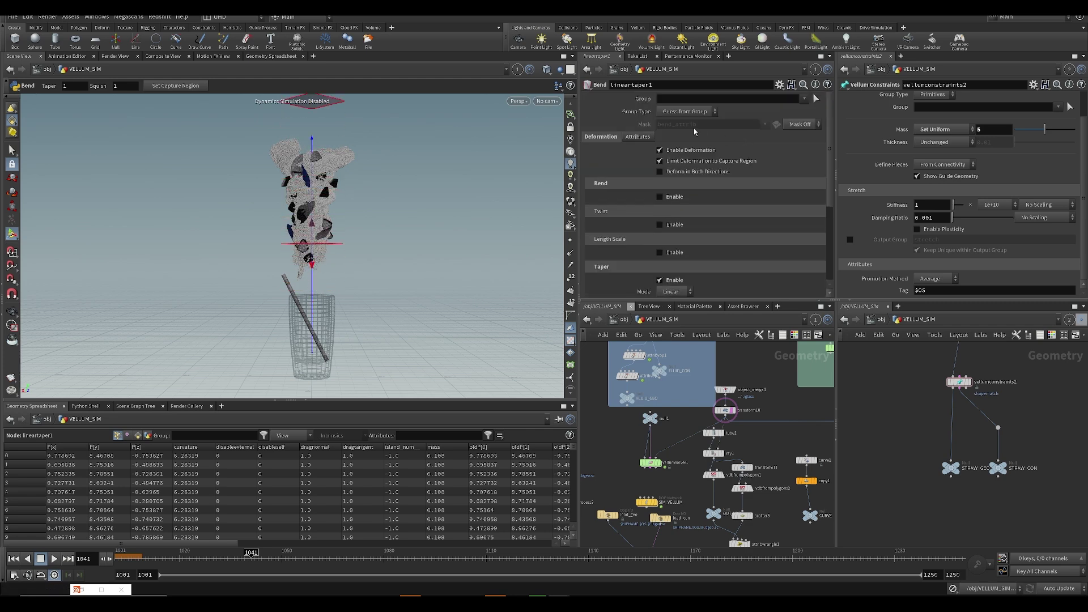
- Exclude the straw from the taper with the group "* ^stream_straw", and turn off the glass template
click(803, 99)
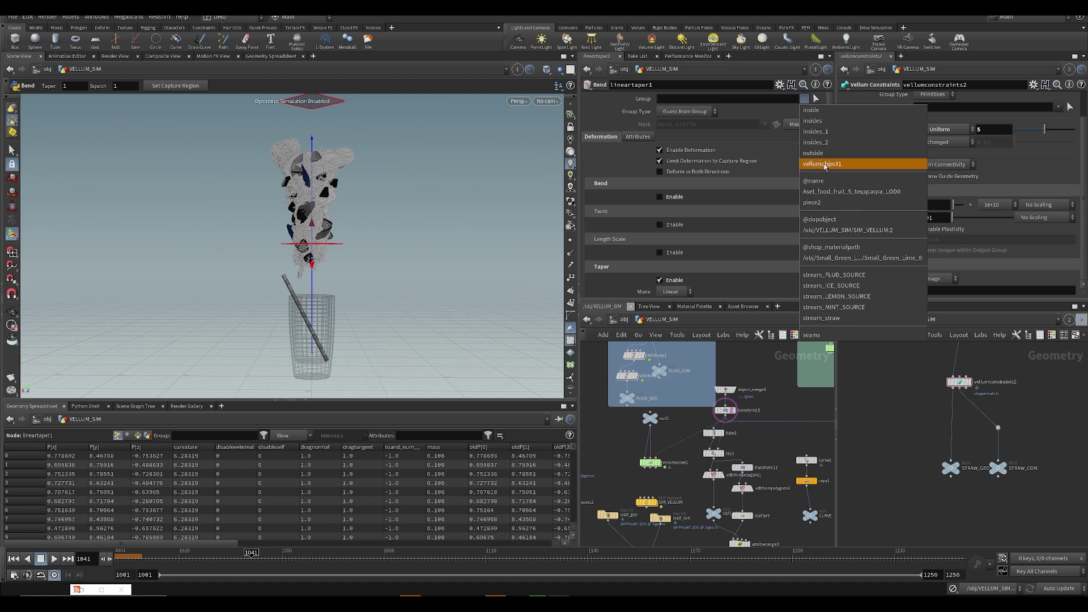
click(822, 318)
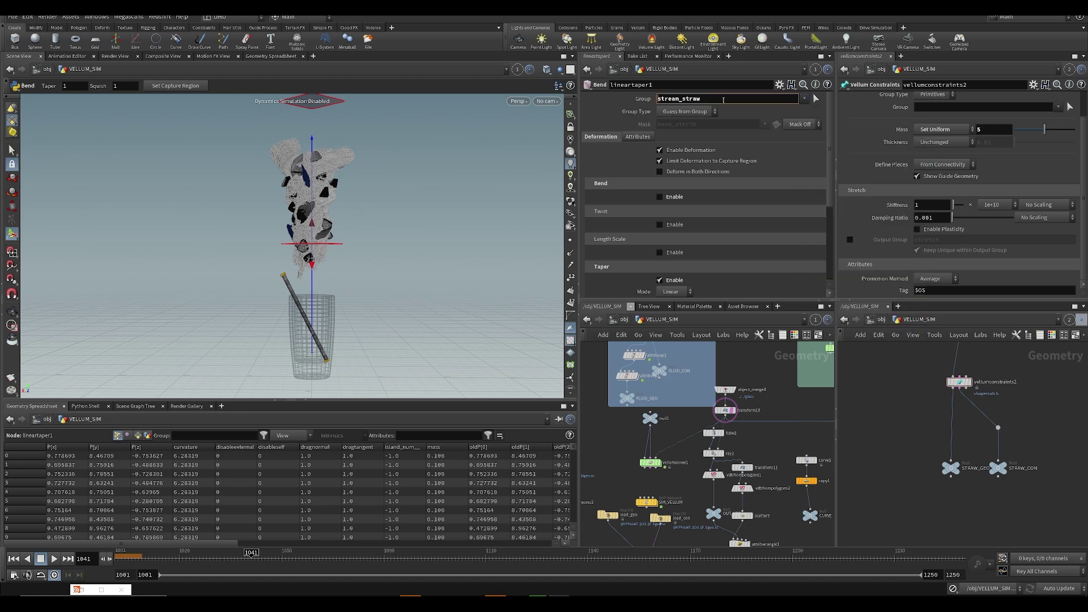
text(^)
key(Return)
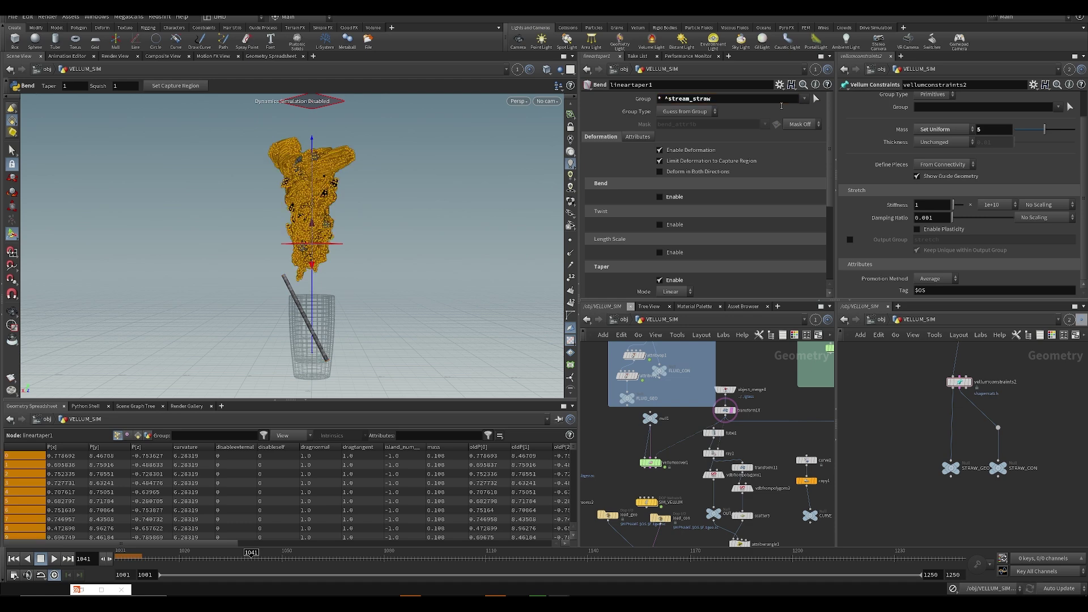
click(732, 410)
scroll(715, 464, down, 3)
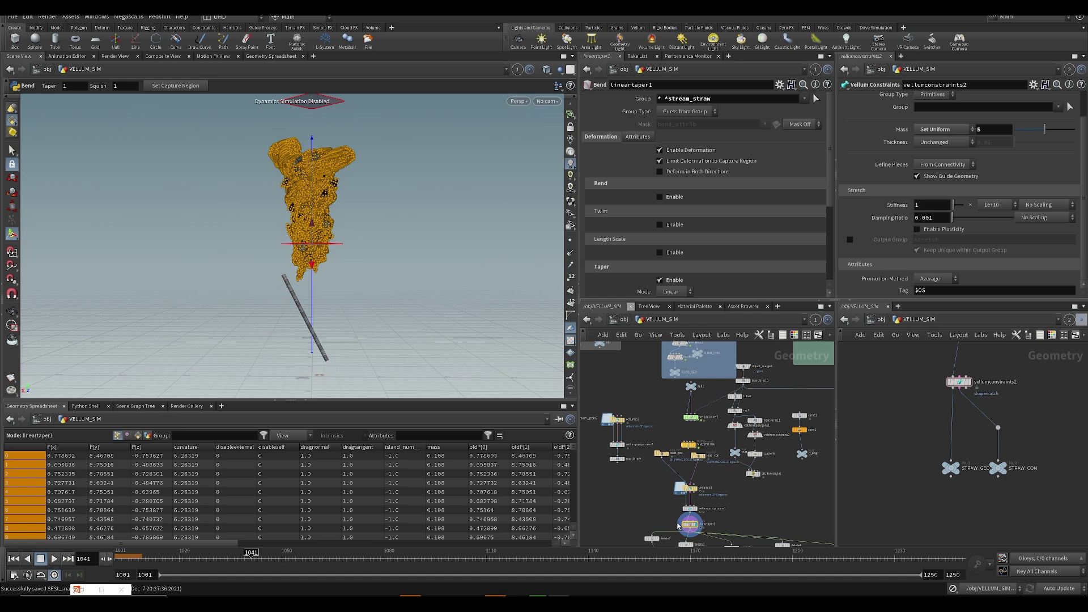
- Set the Linear Taper's Taper to 1.996 and Squish to 0.735, checking the shape at frame 1053, and save the scene
scroll(712, 207, down, 3)
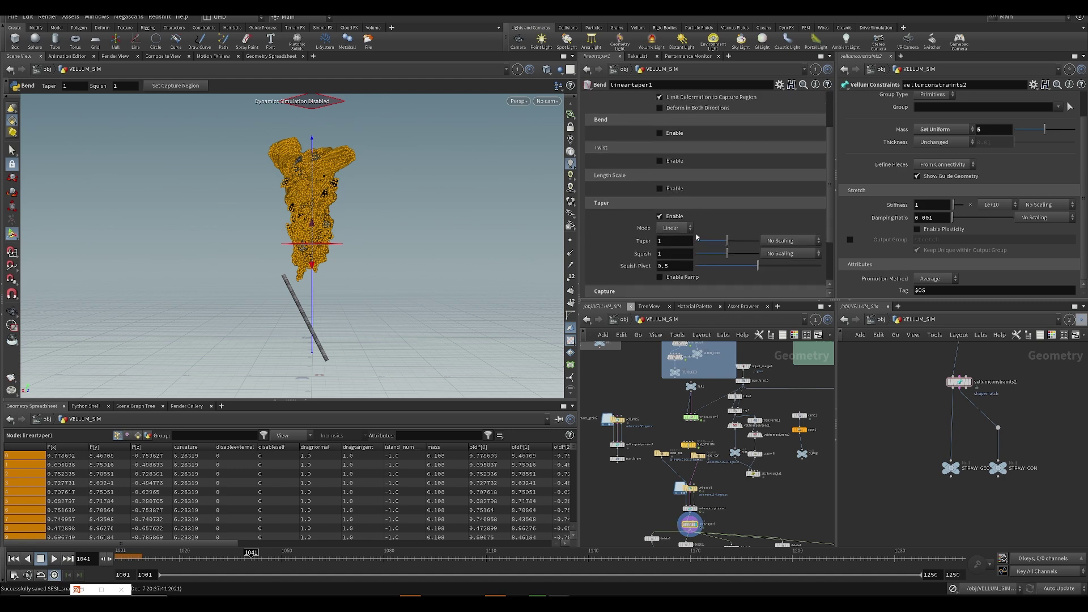
drag(732, 241, 737, 242)
key(Escape)
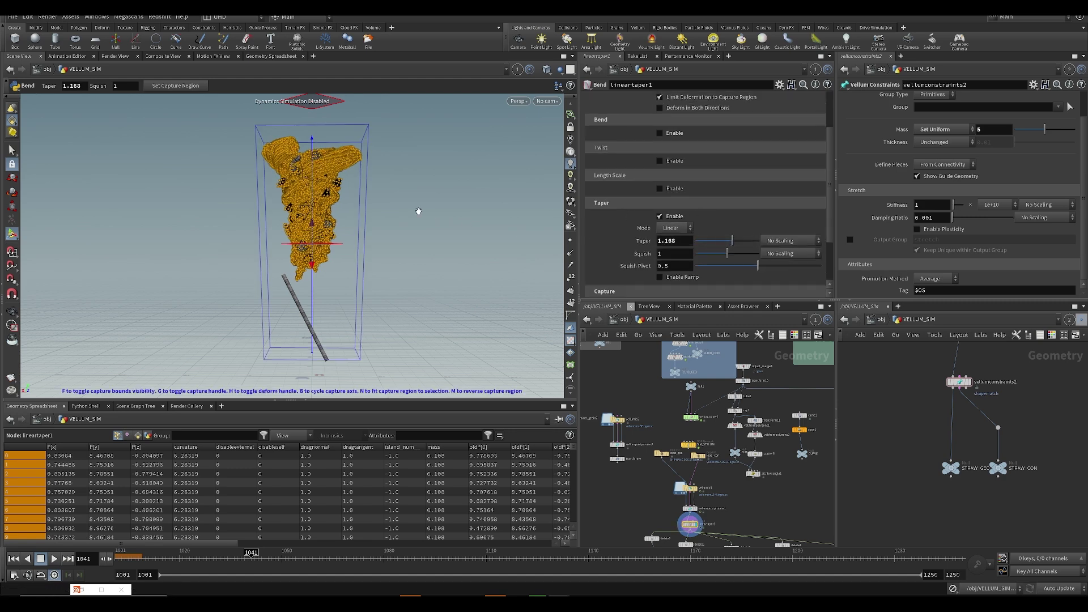
middle_drag(671, 508, 678, 427)
scroll(678, 427, up, 3)
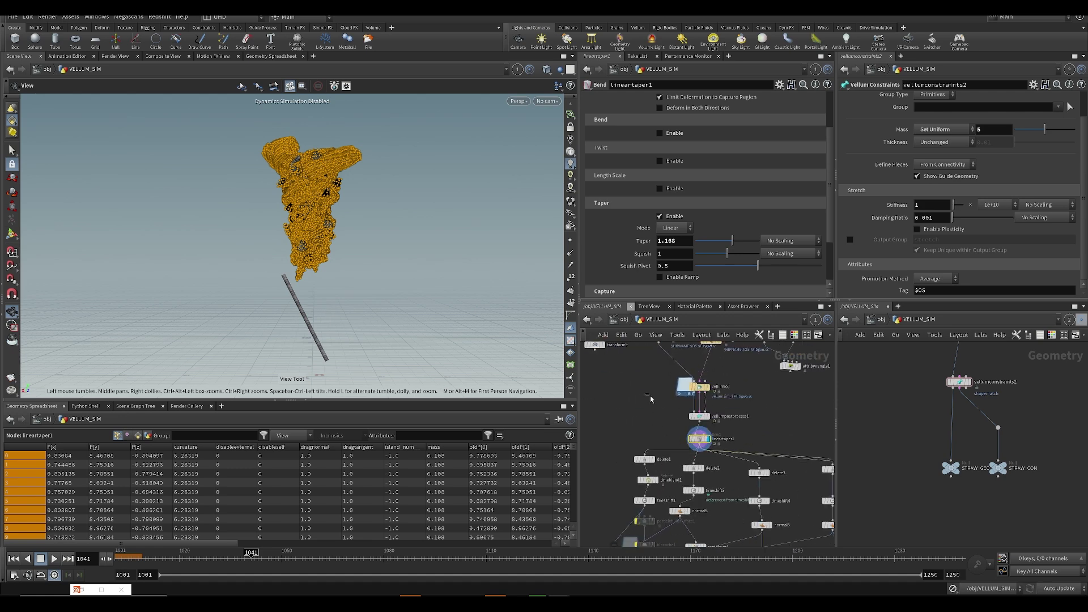
drag(742, 238, 725, 254)
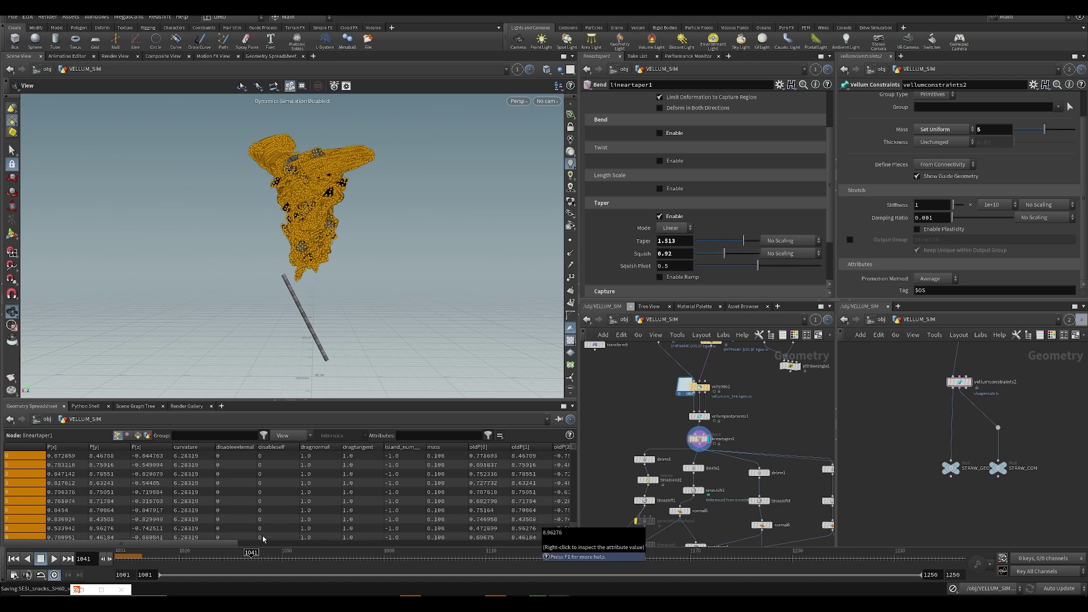
drag(273, 560, 292, 559)
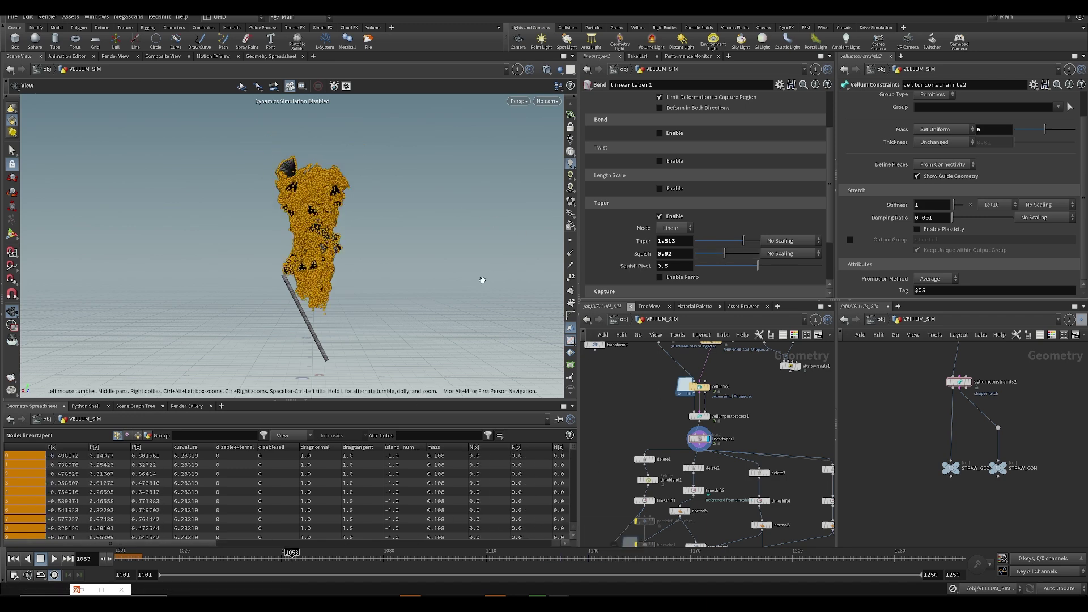
key(s)
drag(746, 244, 721, 255)
mouse_move(669, 244)
middle_down()
mouse_move(682, 227)
mouse_move(651, 241)
middle_up()
key(ctrl+s)
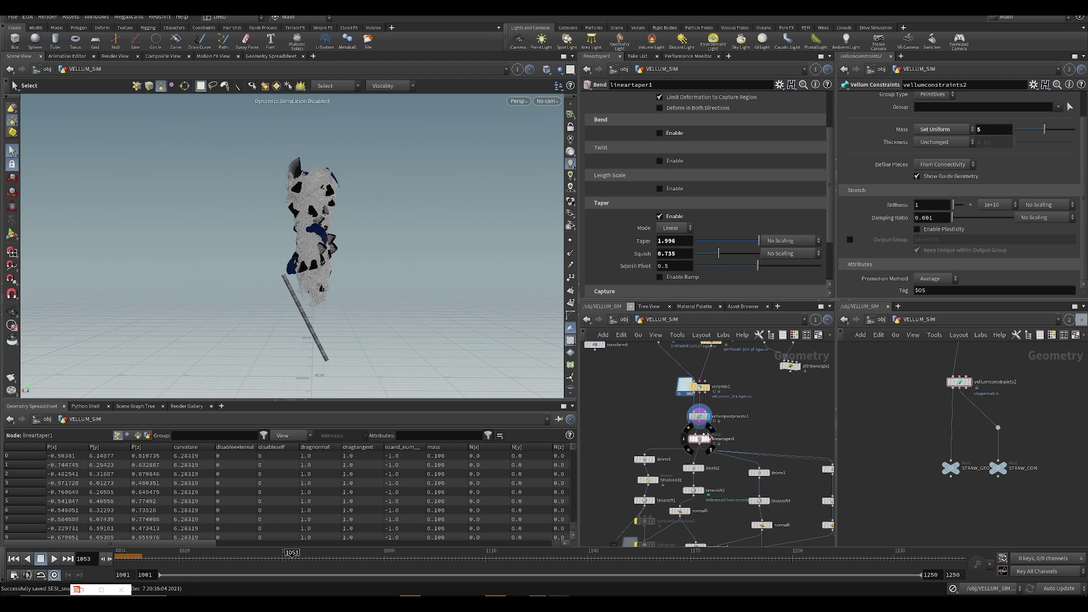
- Try a capture origin Y of 1.07 and a Squish Pivot of 0.489 on the Linear Taper
click(546, 101)
click(562, 161)
key(Escape)
right_drag(312, 239, 307, 278)
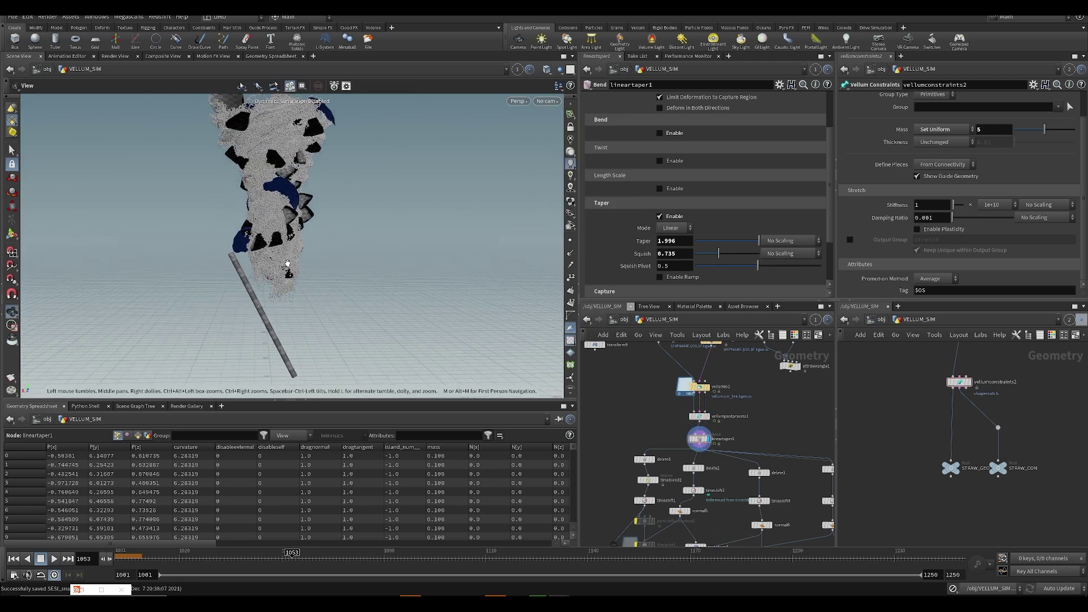
scroll(711, 267, down, 3)
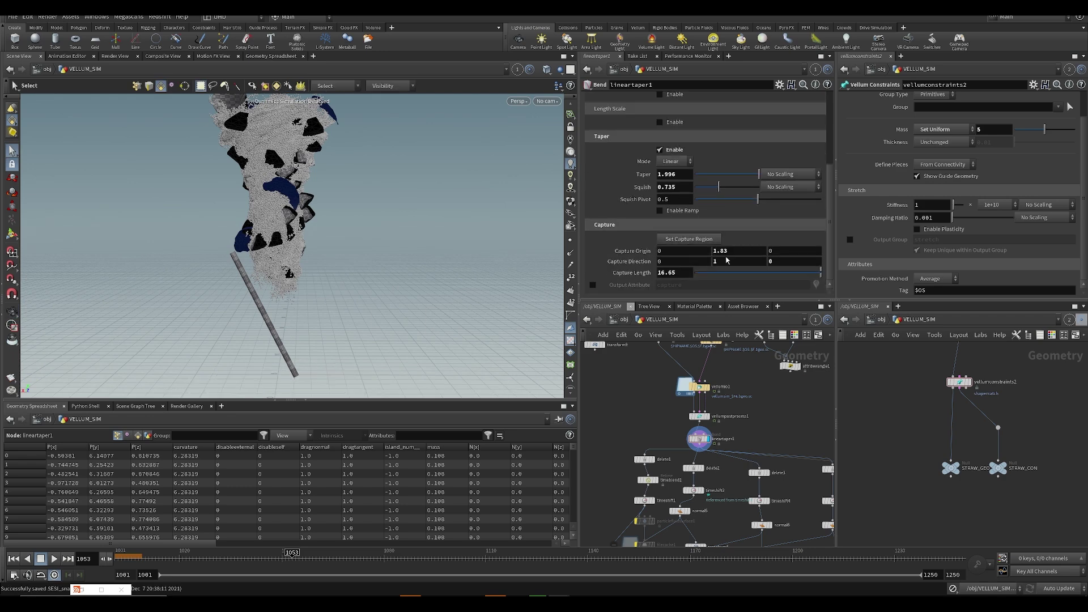
middle_drag(731, 255, 721, 267)
middle_drag(625, 261, 595, 260)
drag(718, 187, 759, 204)
key(ctrl+z)
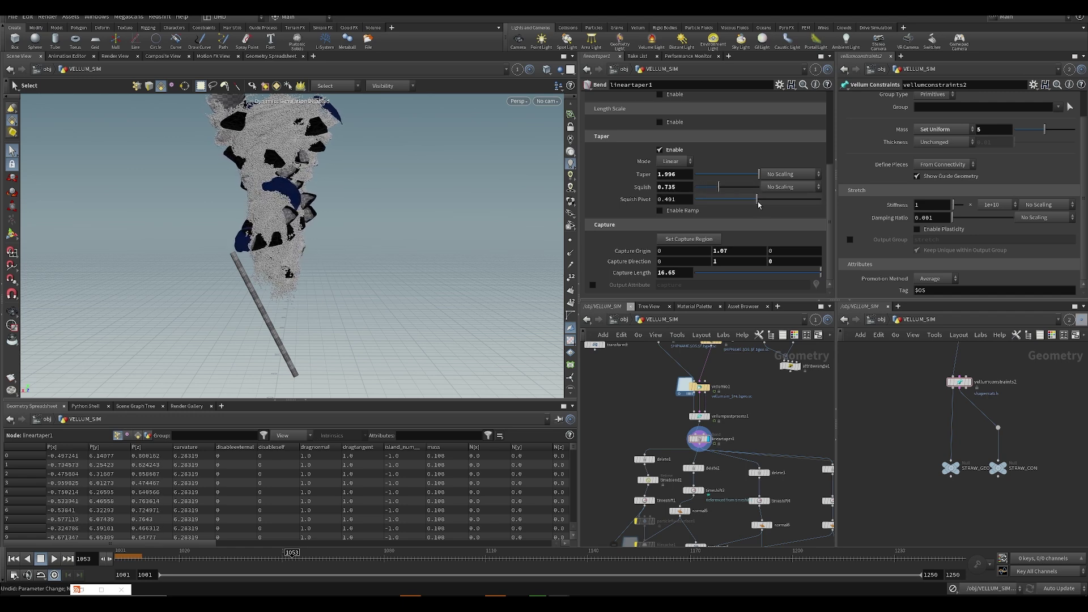
key(ctrl+z)
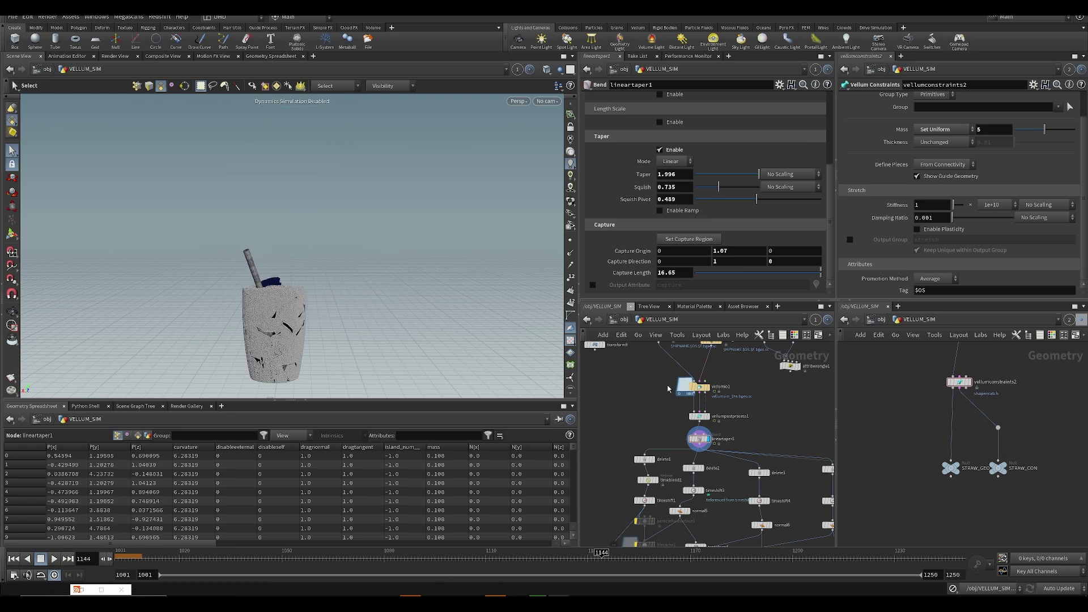
- Compare the drink's shape with and without the Linear Taper at frame 1144 by displaying lineartaper1 and vellumpostprocess1
middle_drag(729, 416, 735, 390)
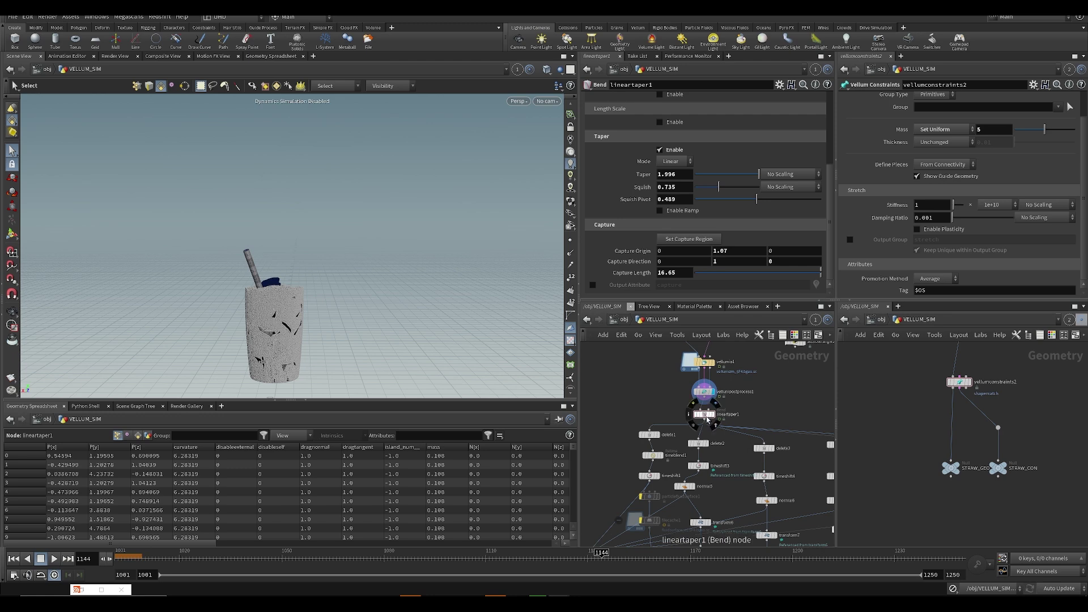
click(720, 403)
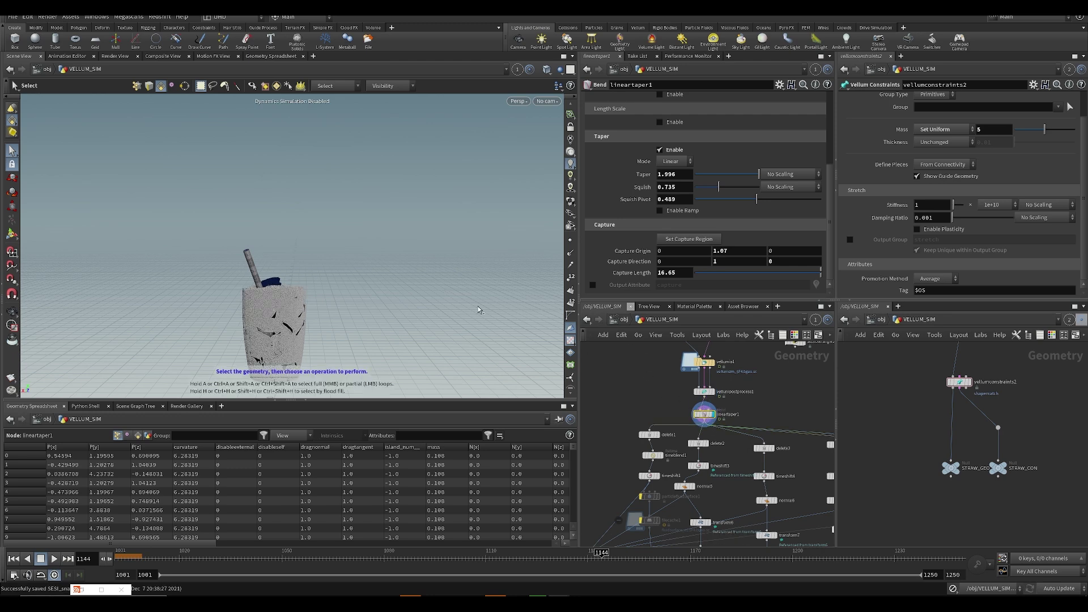
key(n)
key(Escape)
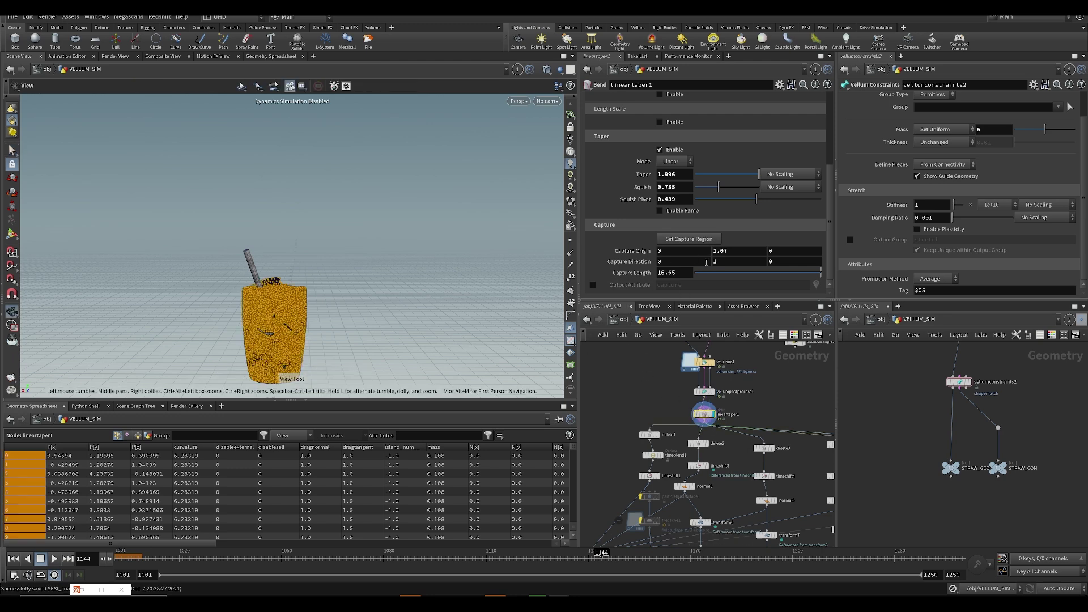
middle_drag(665, 384, 667, 390)
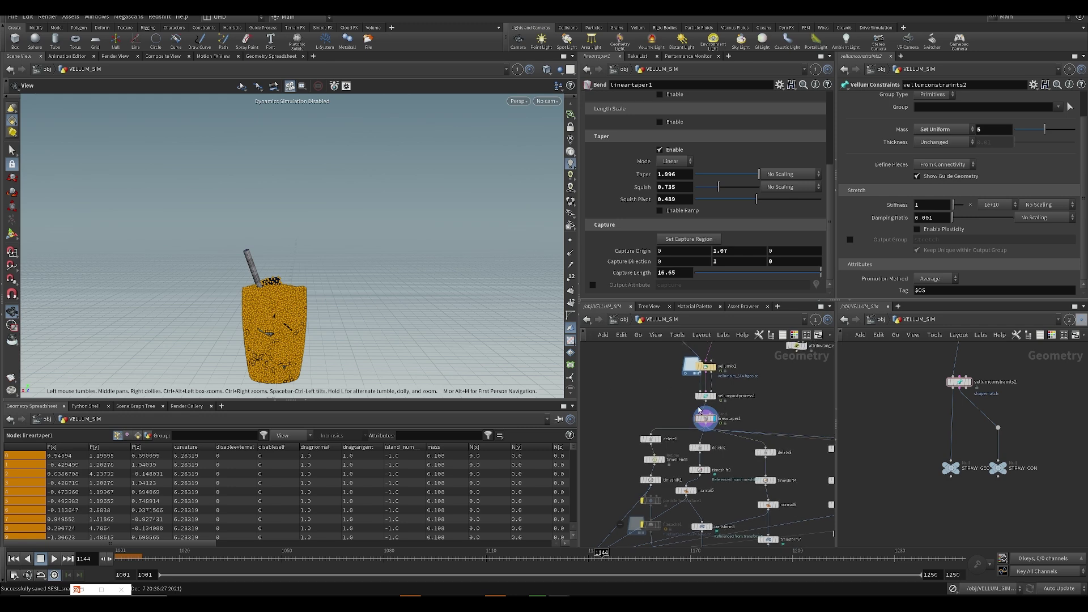
click(712, 396)
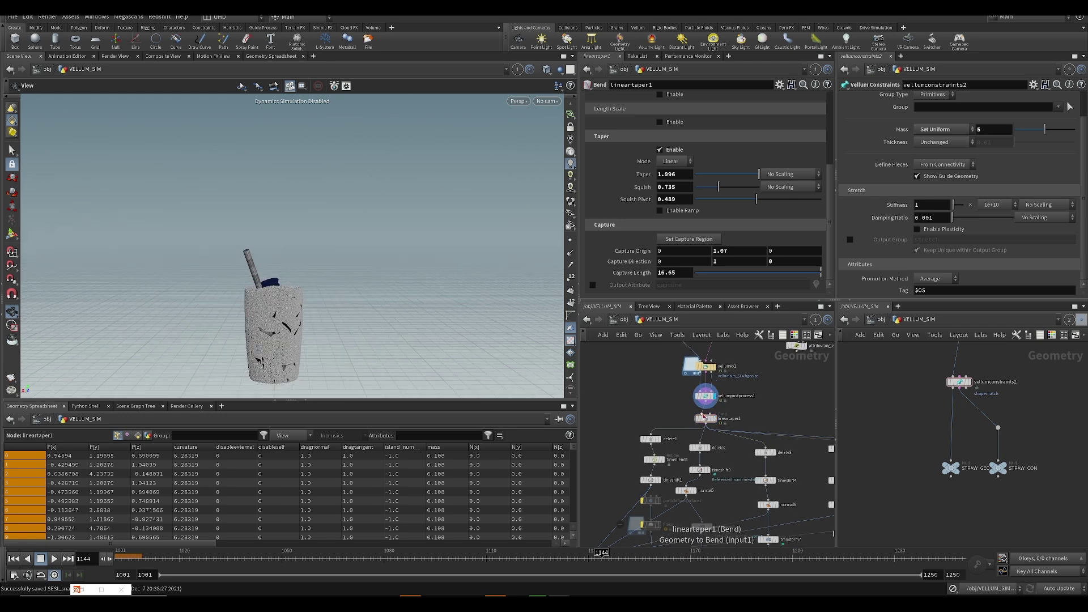
- Set the Linear Taper's Squish Pivot to 0.078 and capture origin Y to 5.95, with the tapered result displayed
middle_drag(731, 263, 760, 271)
drag(756, 199, 703, 209)
drag(711, 209, 706, 209)
middle_drag(730, 253, 796, 262)
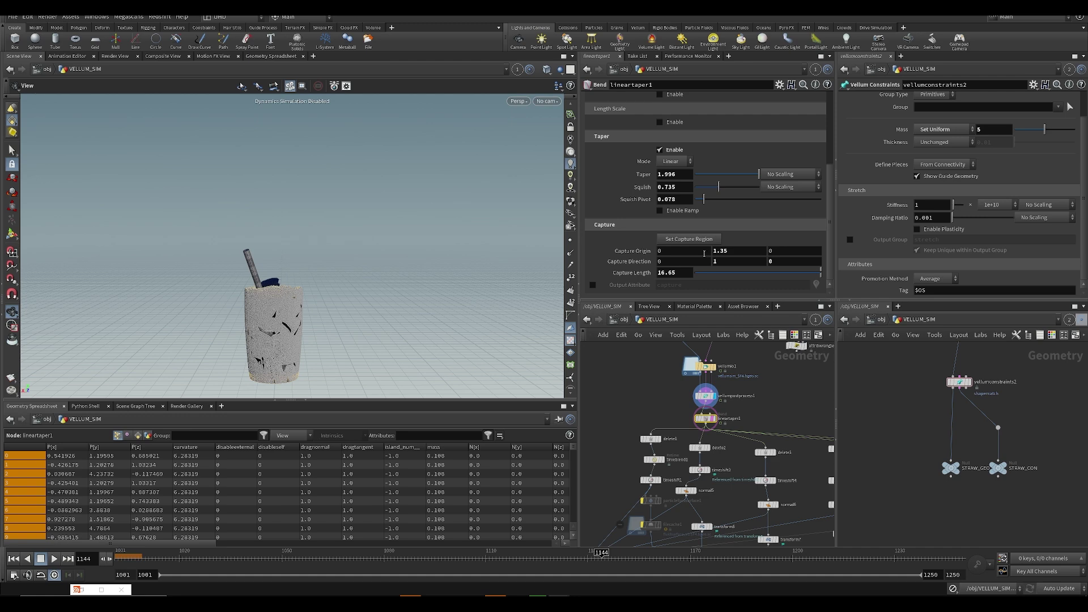
click(714, 419)
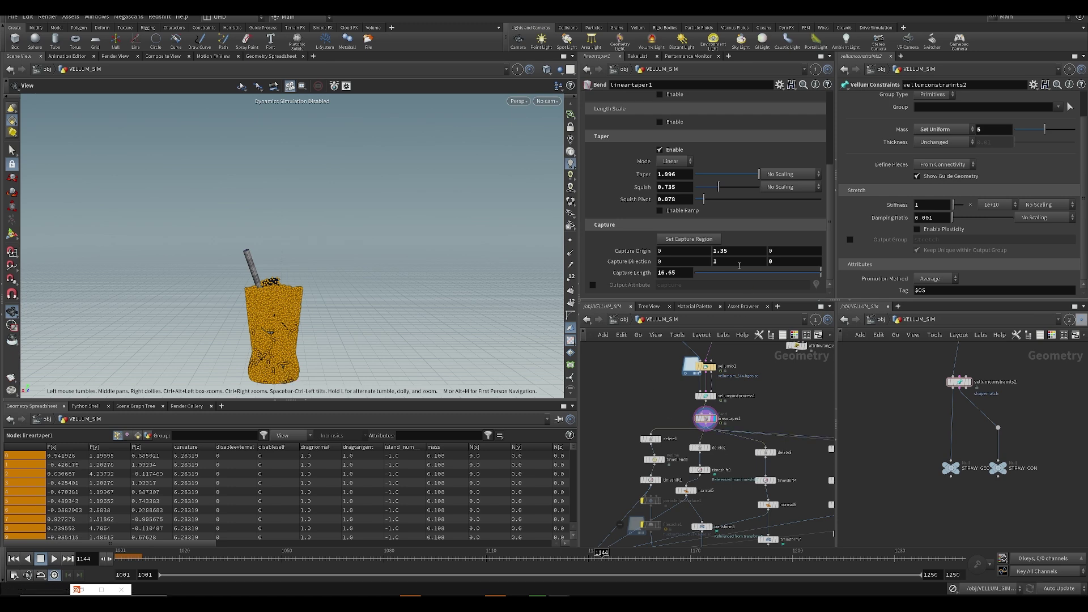
drag(701, 208, 721, 190)
key(ctrl+z)
key(ctrl+z)
middle_drag(731, 252, 824, 250)
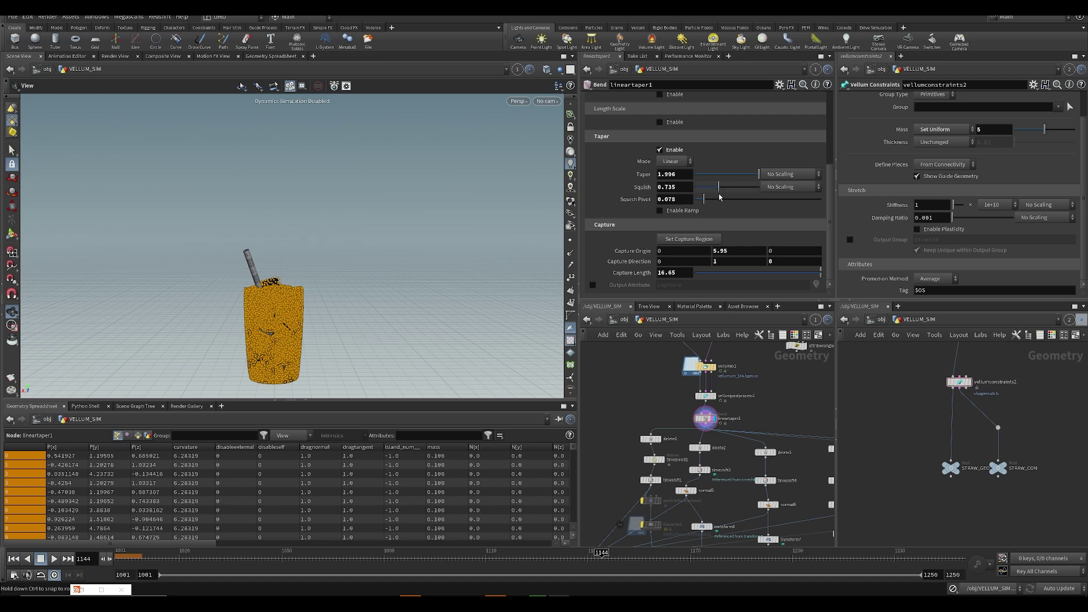
- Set the Linear Taper's Taper to 2.196 at frame 1051 and compare the tapered and untapered drink at frame 1116
click(285, 554)
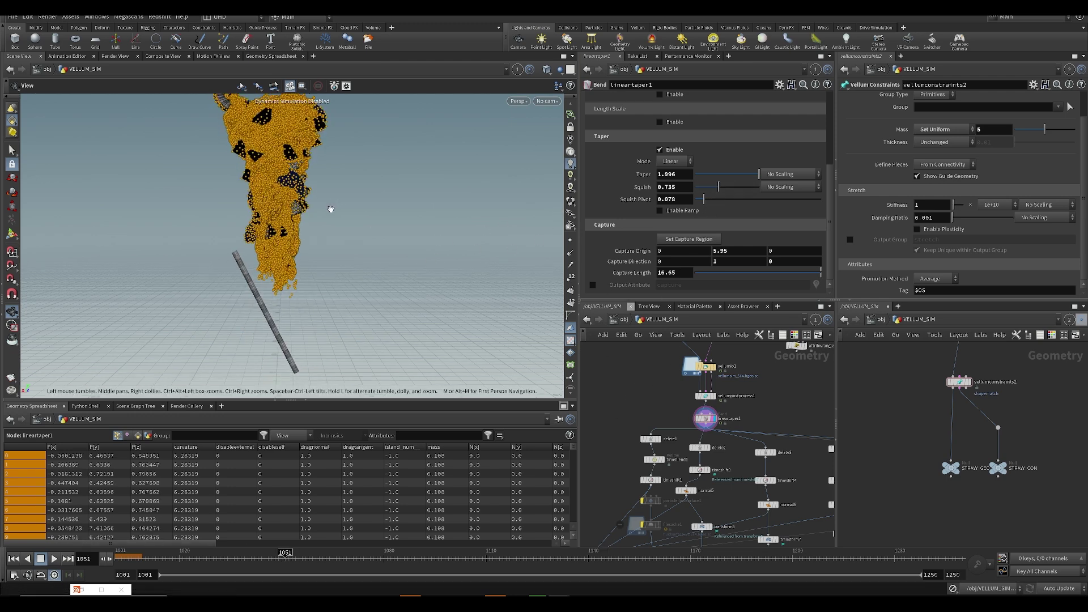
middle_drag(676, 177, 700, 170)
drag(341, 563, 505, 584)
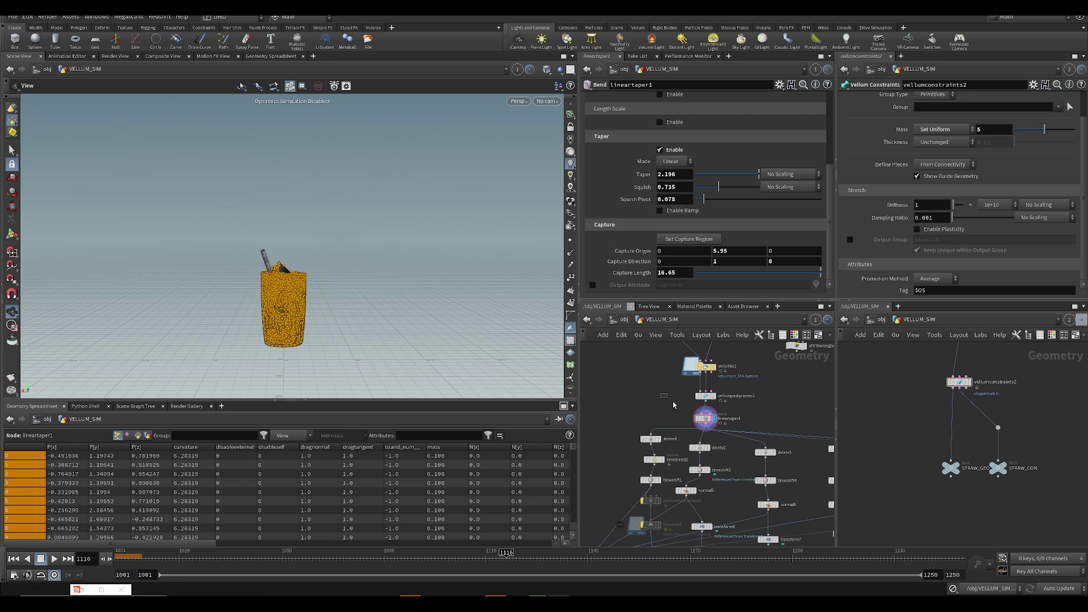
scroll(666, 400, up, 3)
click(722, 381)
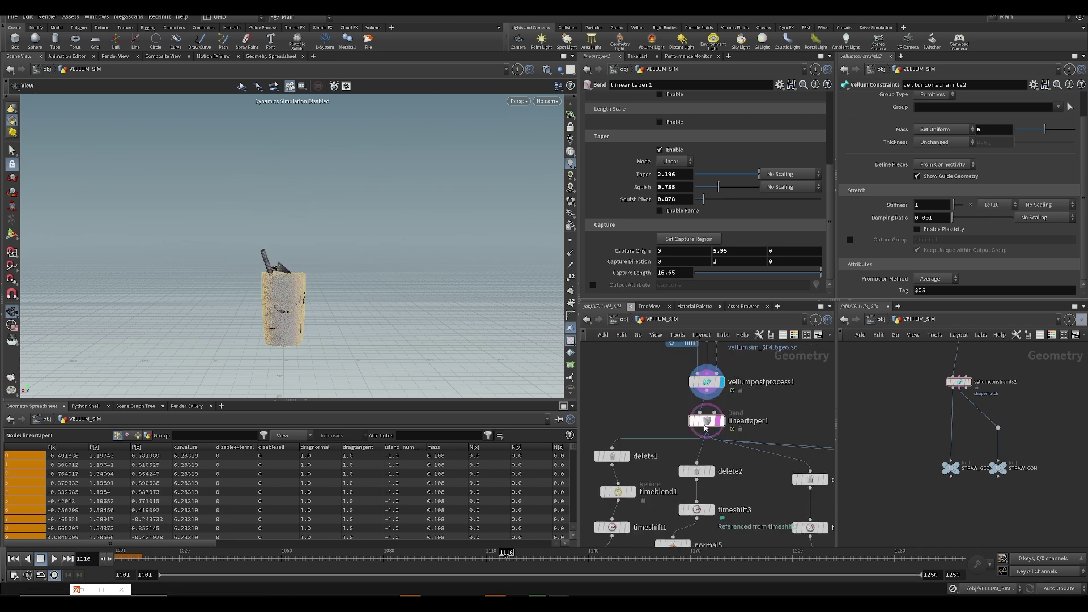
click(721, 420)
- Display the merge2 output and examine the retimed drink closely around frame 1093
middle_drag(675, 397, 668, 390)
scroll(669, 390, down, 4)
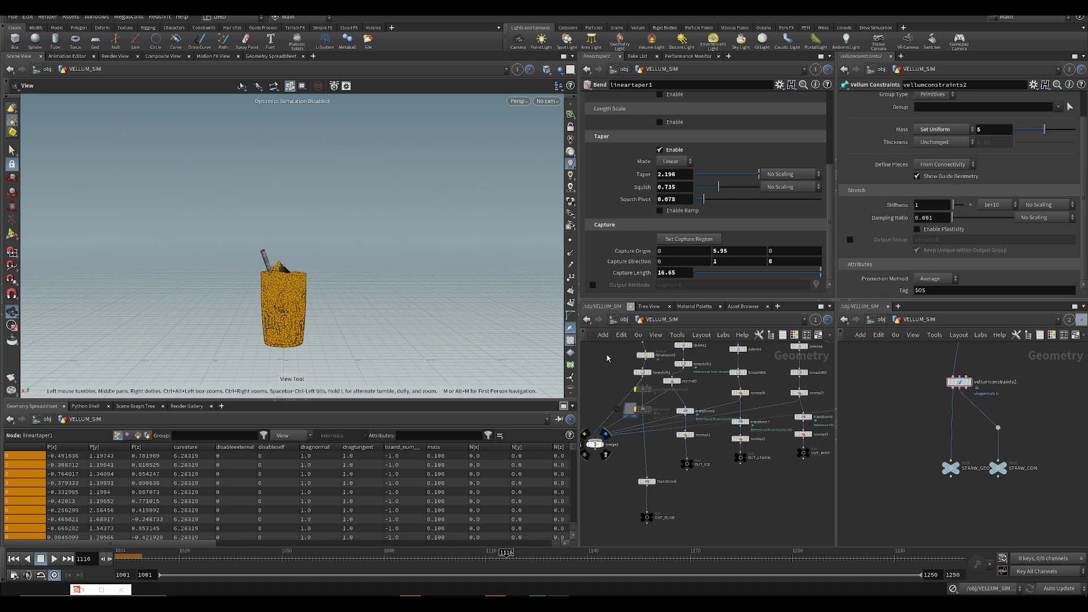
click(604, 444)
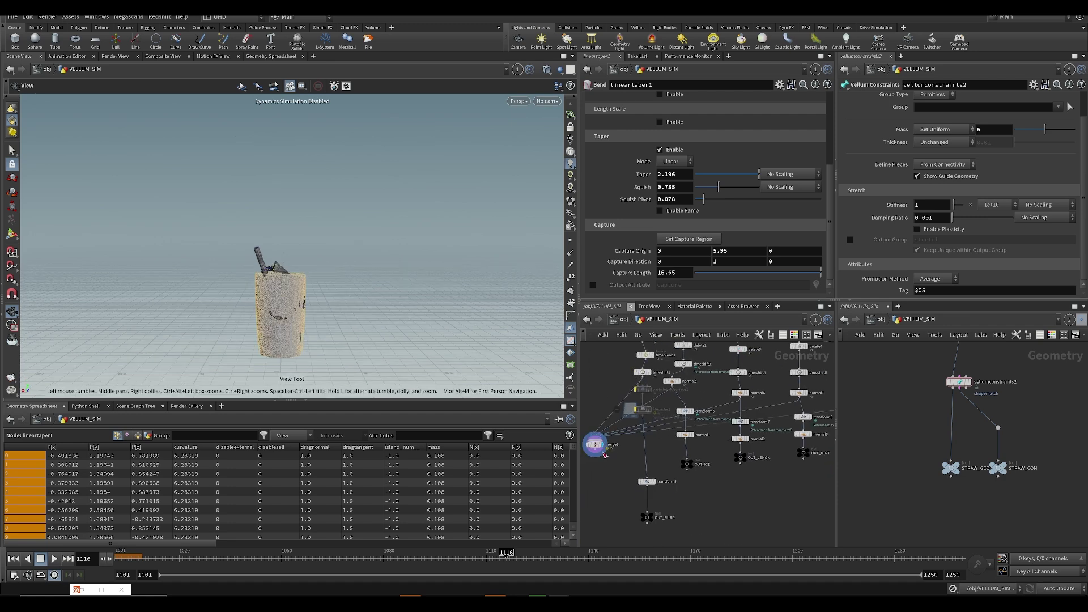
scroll(241, 292, up, 5)
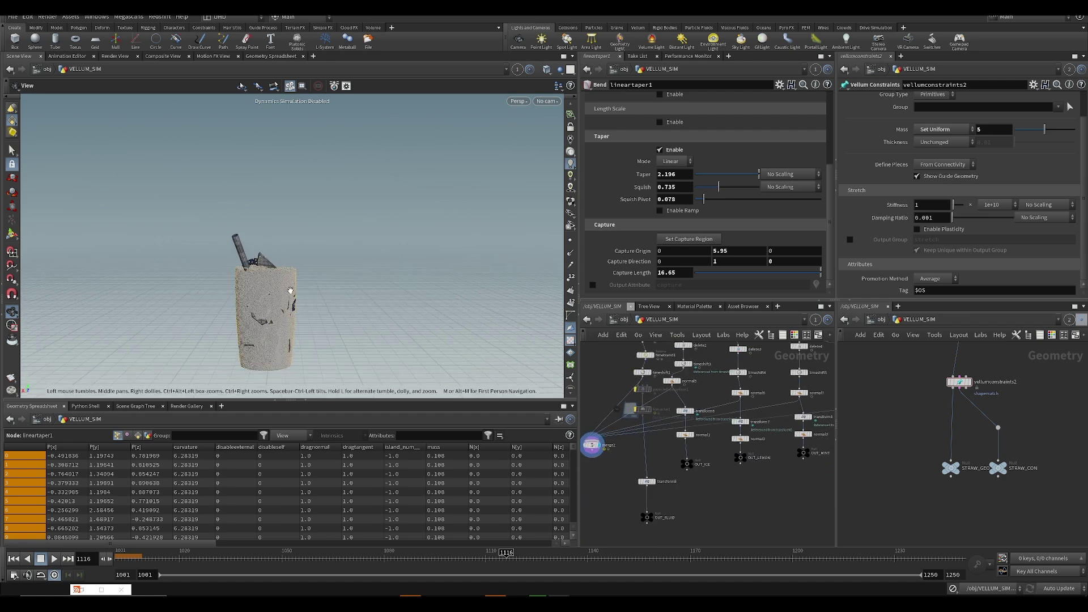
click(321, 558)
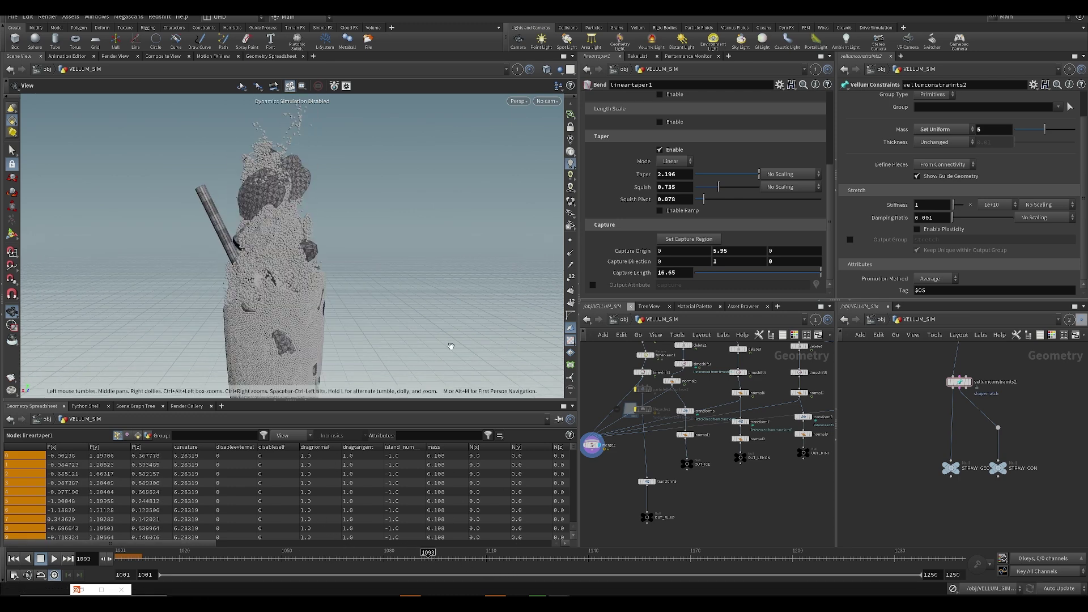
scroll(624, 381, up, 3)
drag(363, 280, 388, 311)
scroll(396, 315, down, 3)
- Display the lineartaper1 result and examine the stream's taper at frames 1076 and 1055
middle_drag(615, 391, 619, 495)
scroll(622, 485, down, 5)
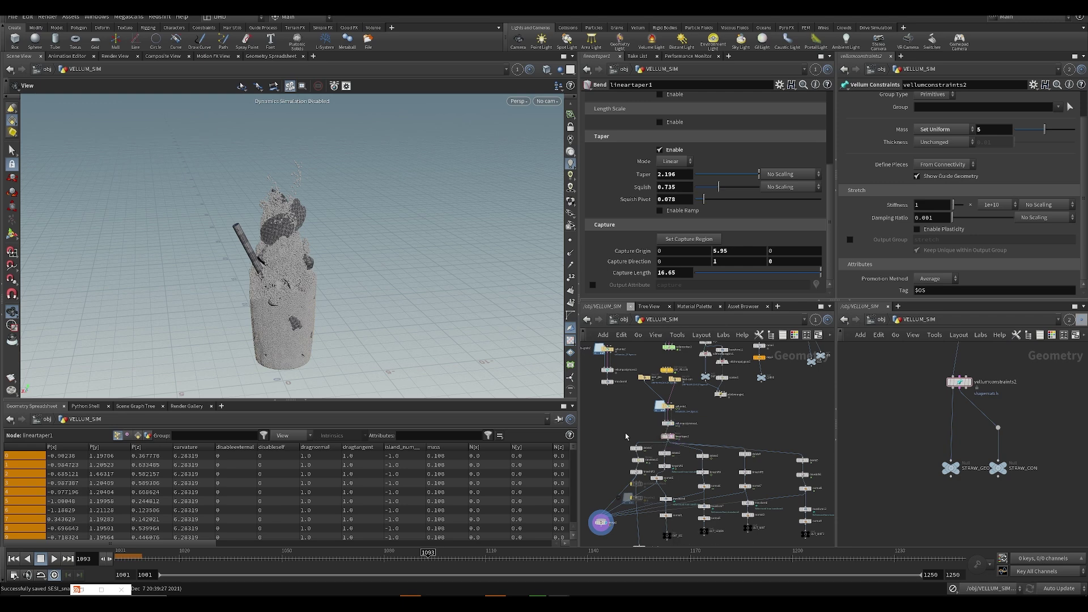
click(676, 437)
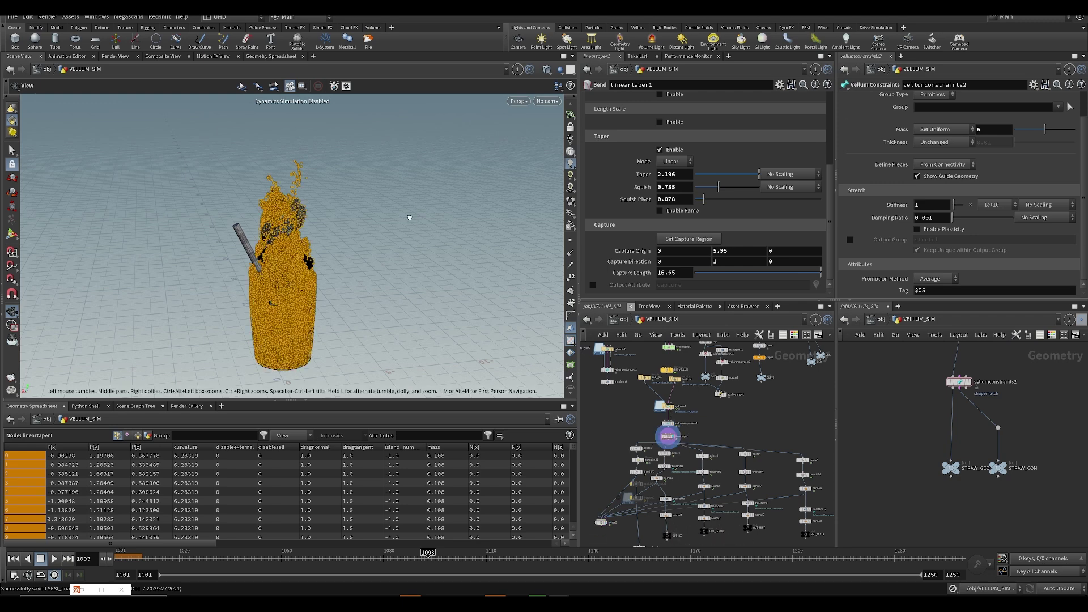
click(370, 555)
key(s)
click(372, 277)
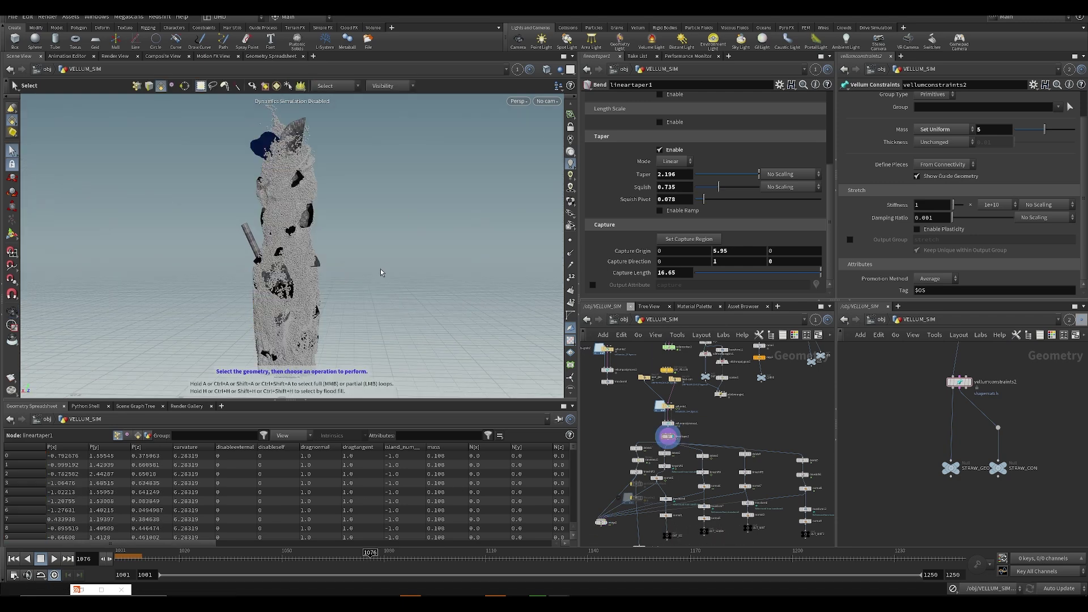
click(298, 555)
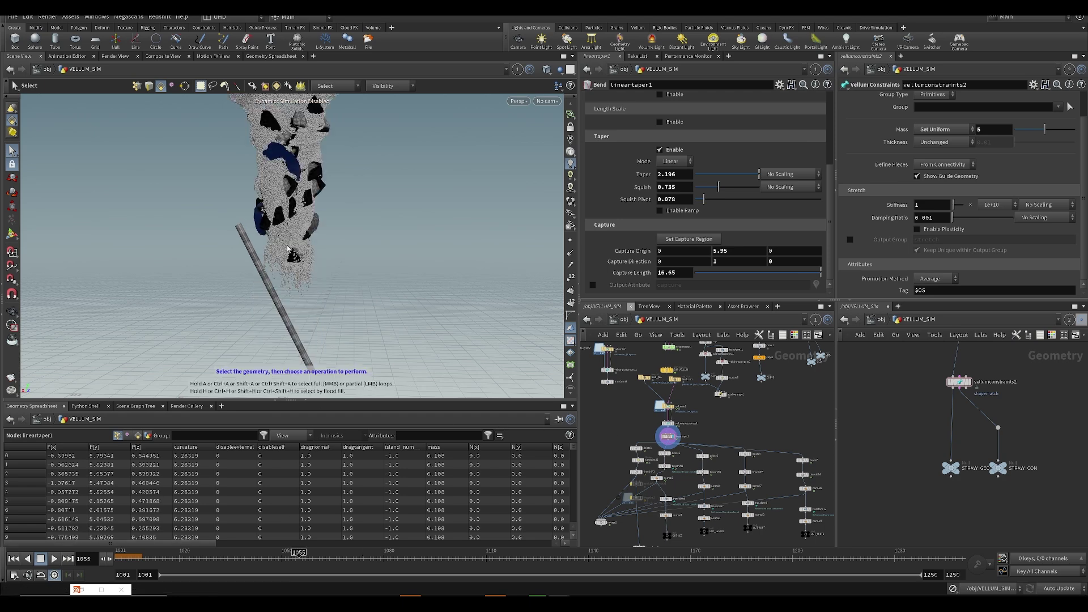
- Display the untapered vellumpostprocess1 result for comparison at frame 1055, scrub to frame 1124, and save the scene
click(679, 418)
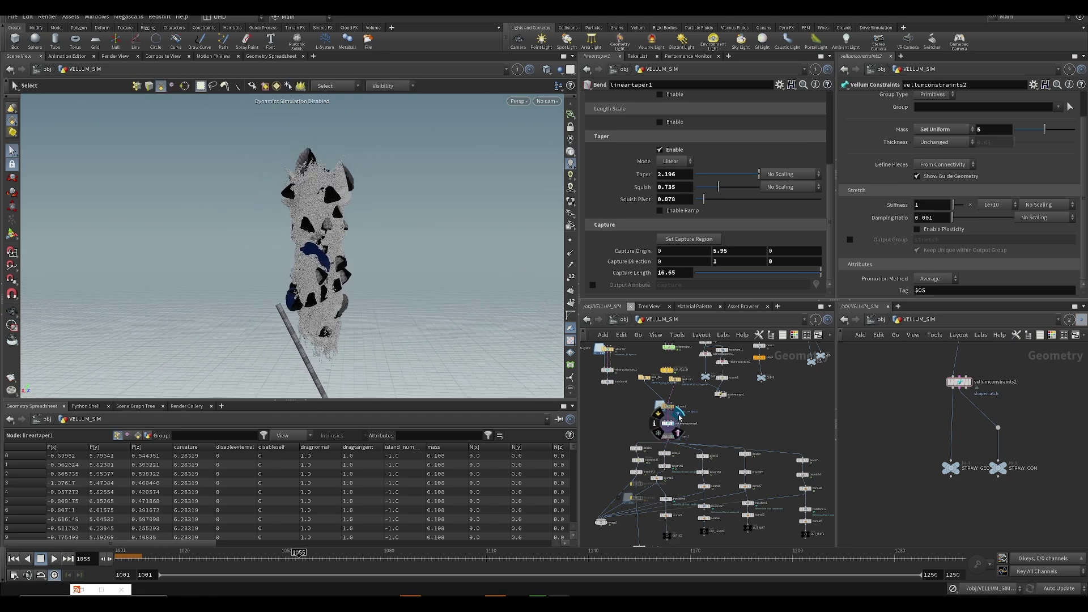
scroll(668, 442, up, 4)
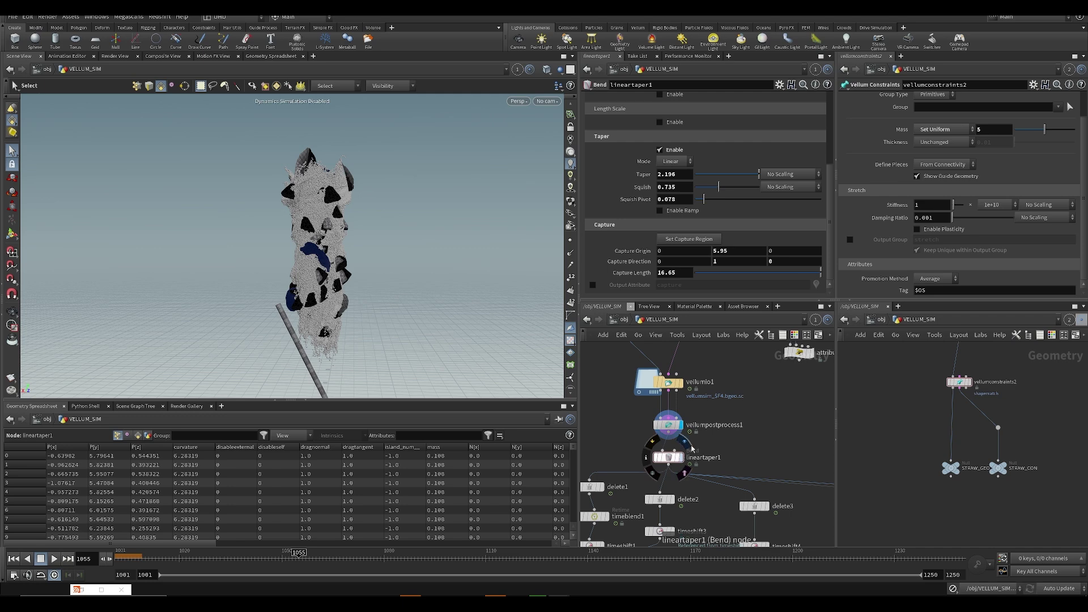
drag(375, 561, 533, 559)
key(Escape)
middle_drag(639, 380, 757, 346)
scroll(757, 346, down, 1)
key(ctrl+s)
- Copy the timeblend1 Retime node and insert a duplicate between delete2 and timeshift3
middle_drag(636, 509, 627, 409)
scroll(631, 416, down, 5)
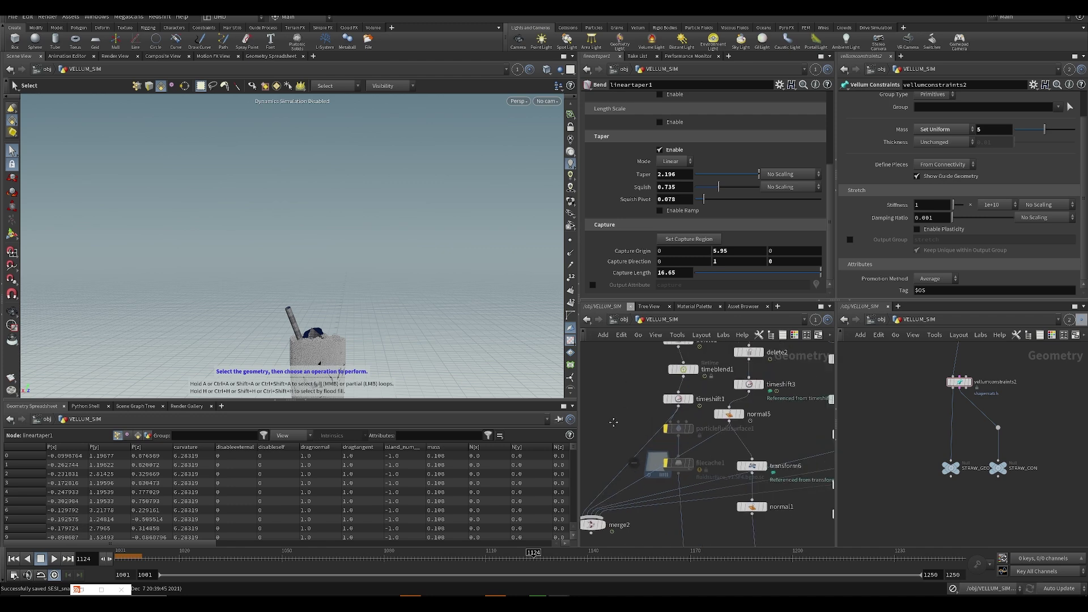
scroll(633, 422, up, 4)
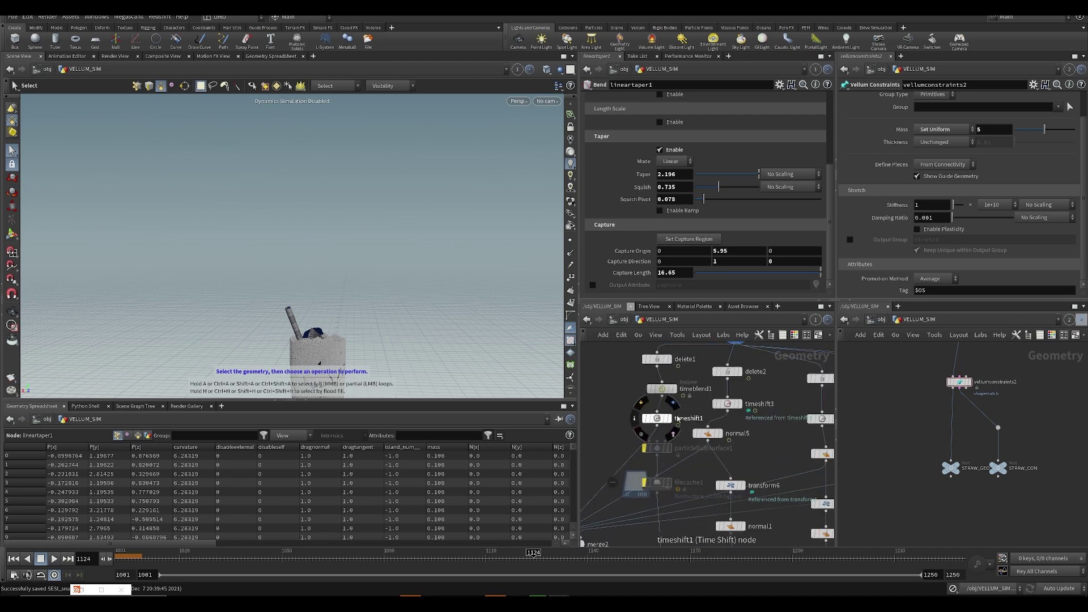
drag(690, 393, 694, 392)
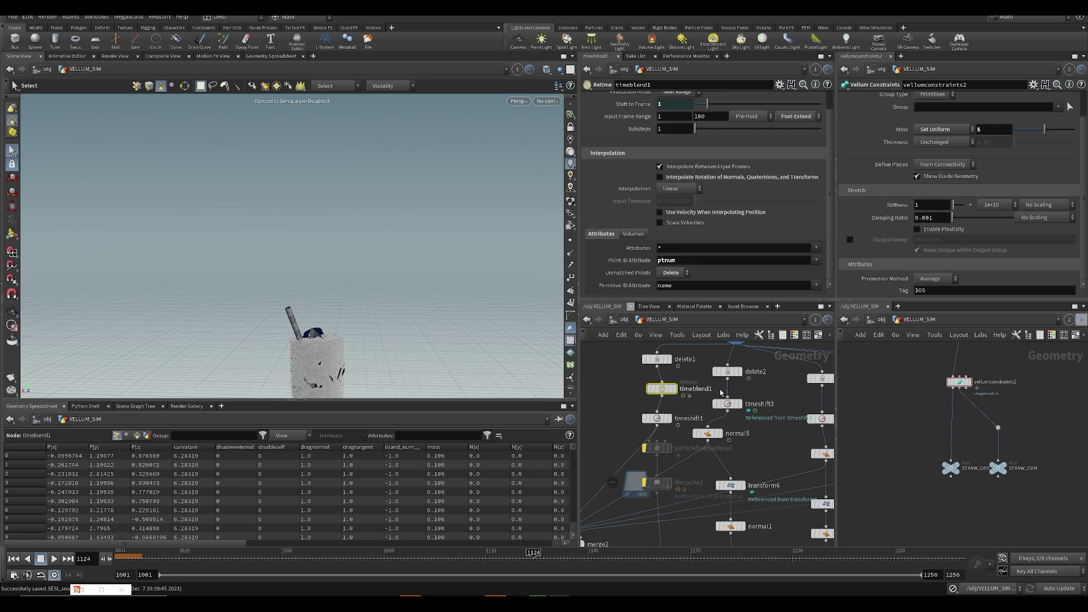
key(ctrl+c)
middle_drag(756, 399, 724, 422)
scroll(724, 422, down, 1)
key(ctrl+v)
drag(705, 421, 694, 423)
- Insert two more copies of the timeblend node above the time shifts in the delete3 and delete4 branches
key(ctrl+v)
drag(768, 427, 773, 428)
middle_drag(823, 421, 771, 427)
key(ctrl+v)
drag(773, 427, 812, 435)
- Insert another timeblend copy between delete5 and its time shift, and save the scene
scroll(775, 458, down, 1)
middle_drag(829, 454, 713, 440)
key(ctrl+v)
drag(779, 430, 770, 438)
middle_drag(720, 456, 771, 417)
key(ctrl+s)
- Display timeshift6 at frame 1150, and switch the display to timeshift5 in the mint branch
mouse_move(732, 411)
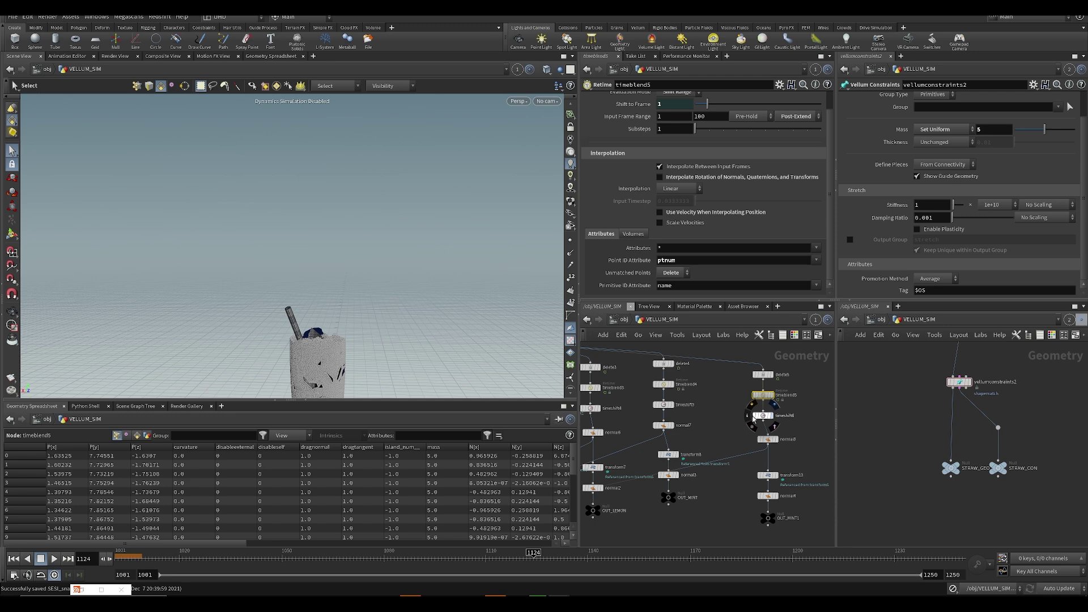
click(763, 417)
click(626, 560)
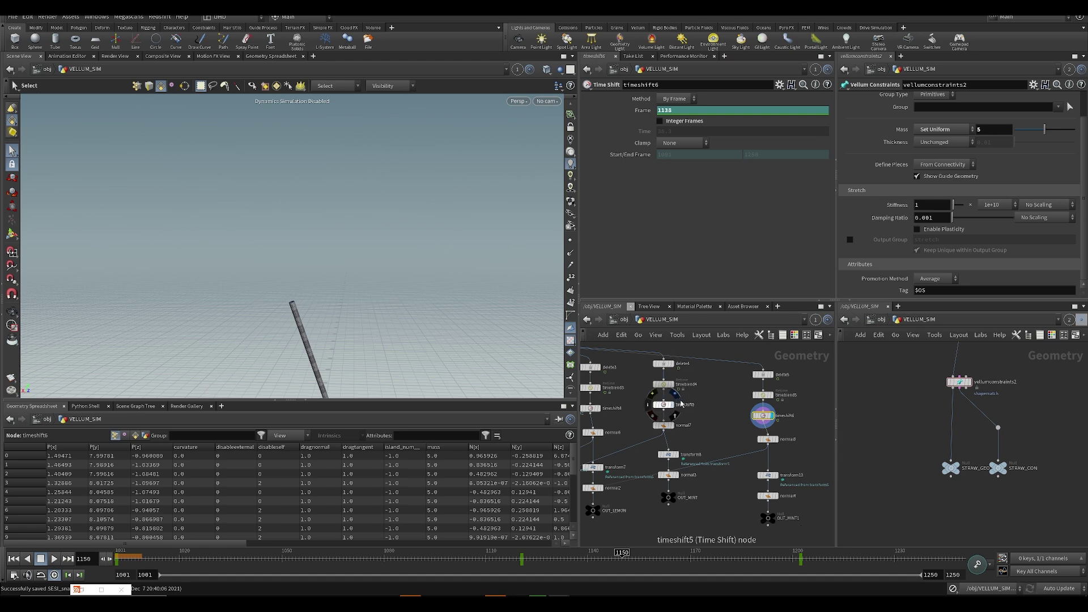
click(680, 401)
click(675, 520)
middle_drag(675, 520, 826, 459)
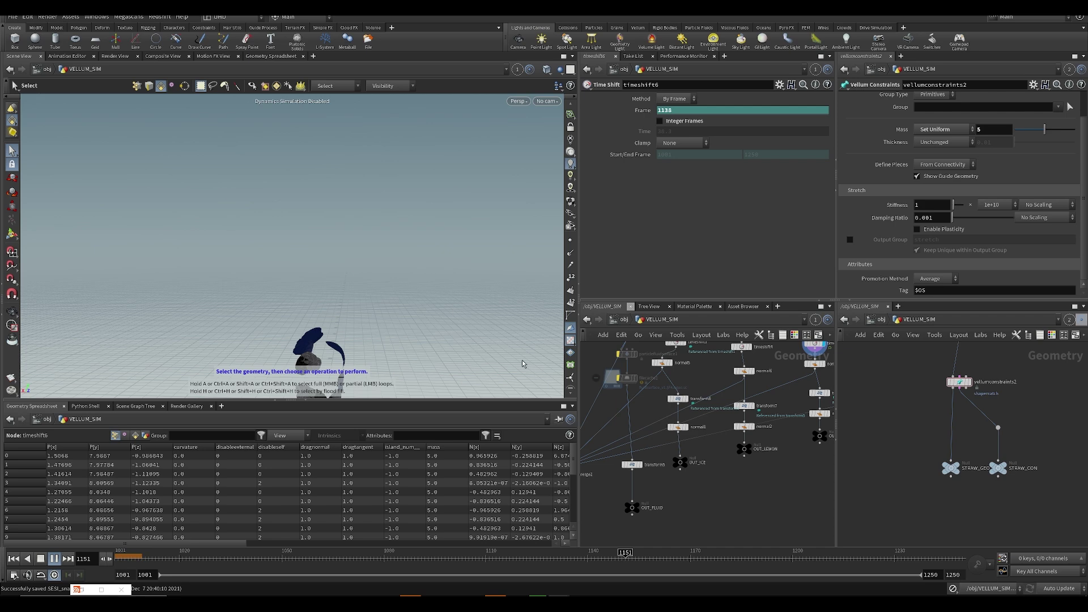
- Step through frames 1152 to 1155 and examine the timeshift5 geometry up close for smooth retimed motion
key(Up)
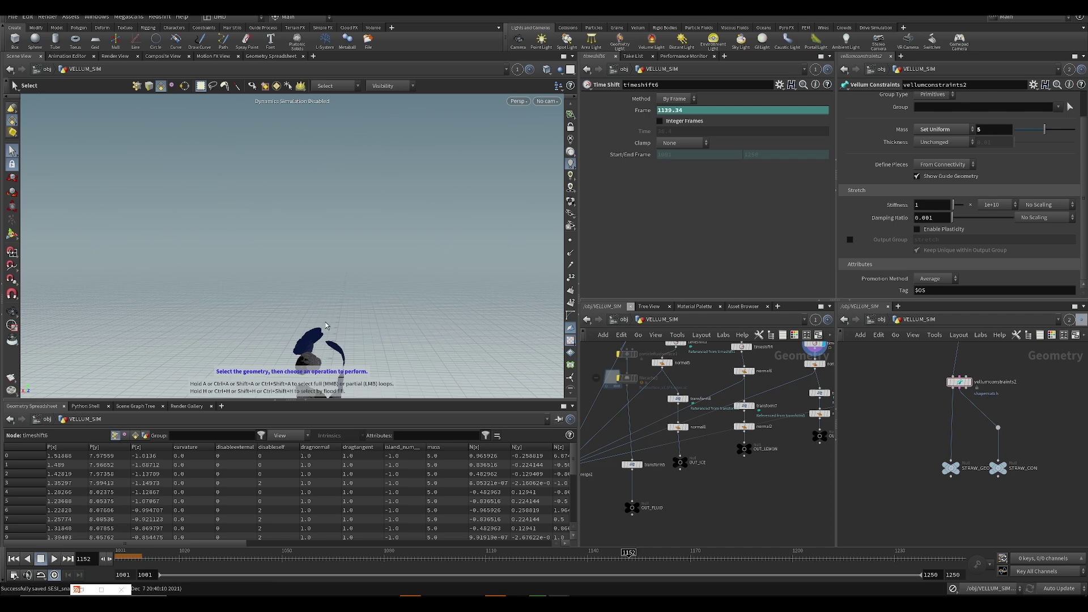
key(Escape)
scroll(325, 341, up, 3)
middle_drag(325, 341, 360, 267)
scroll(369, 271, up, 3)
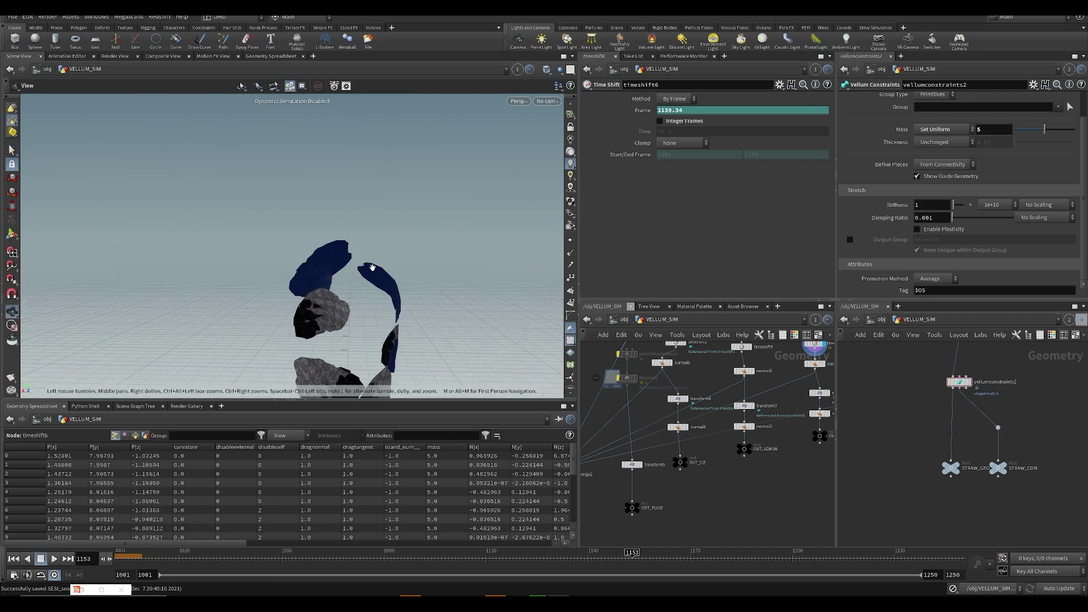
key(s)
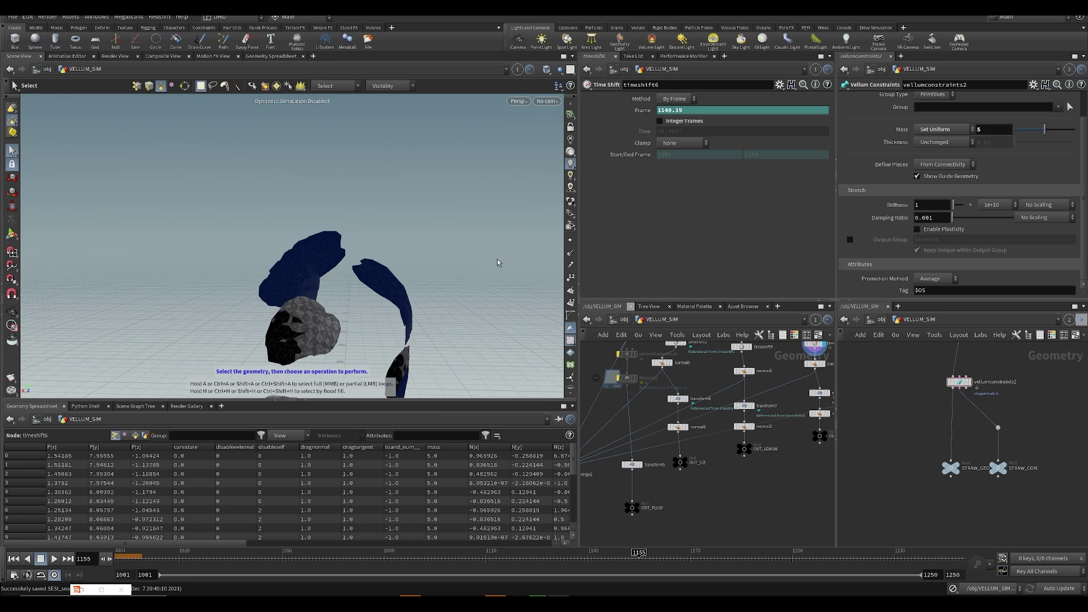
key(Escape)
scroll(281, 318, up, 5)
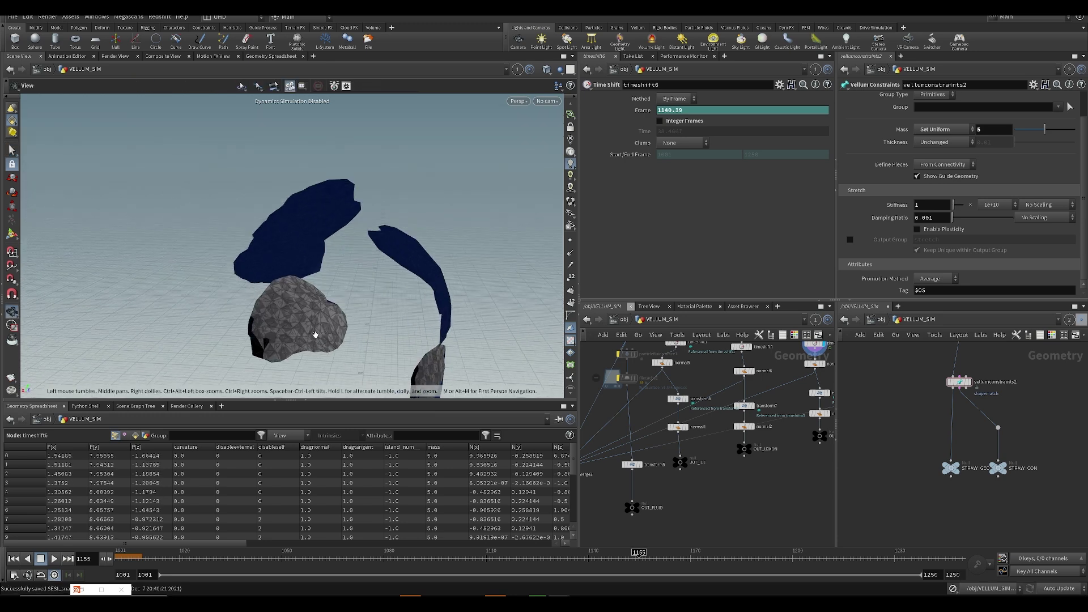
- Limit the attributes interpolated by timeblend6 in the mint branch to P, and check the leaf geometry
key(s)
drag(281, 319, 430, 295)
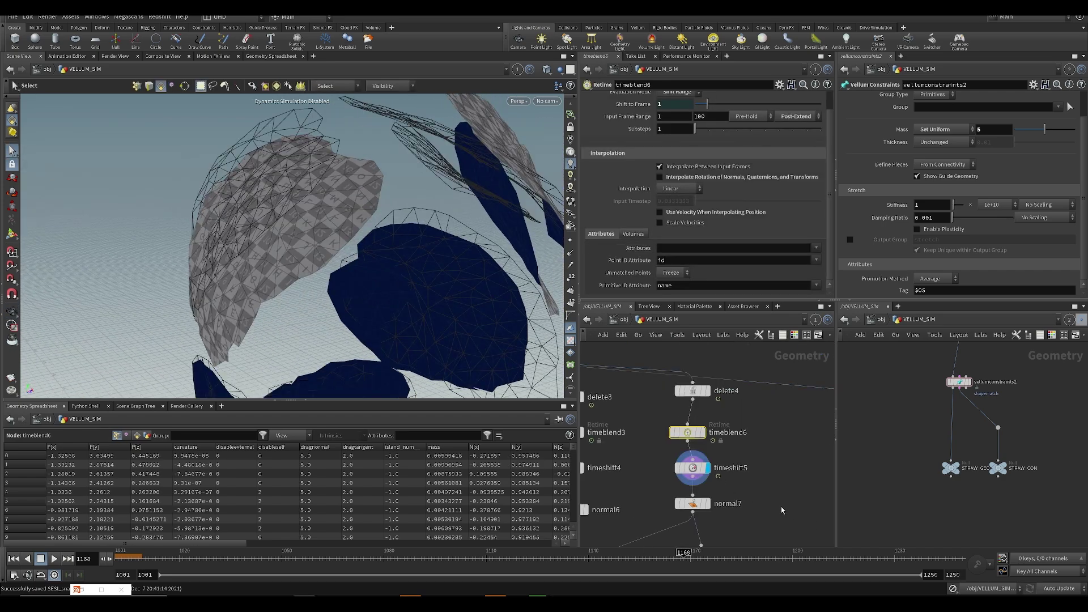
click(781, 506)
drag(688, 432, 693, 432)
click(692, 467)
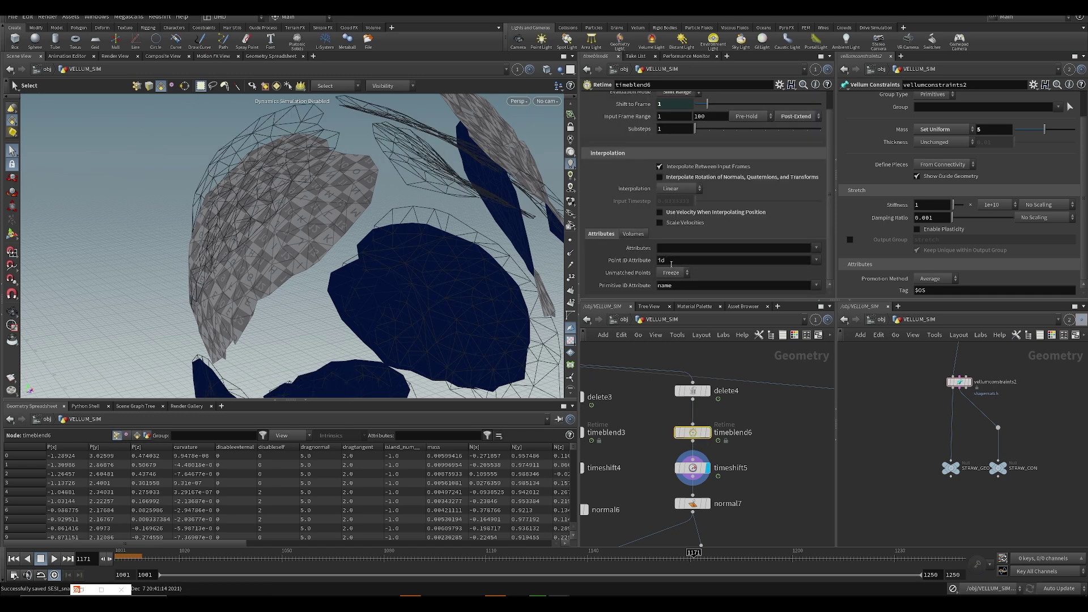
click(671, 247)
key(Return)
click(761, 453)
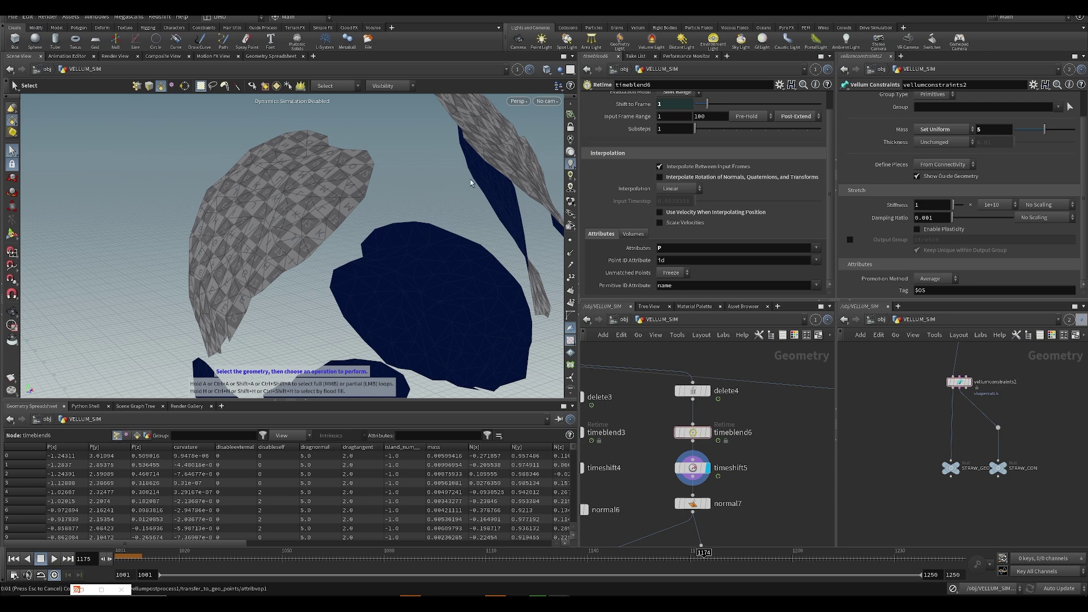
key(Escape)
drag(424, 209, 447, 275)
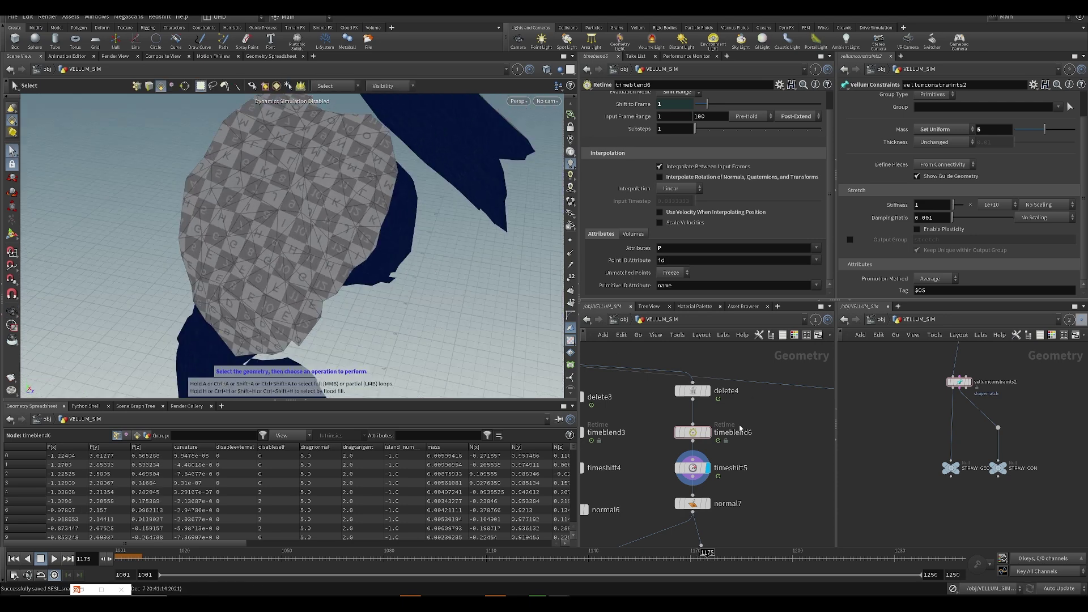
- Replace timeblend5 between delete5 and its time shift with a copy of timeblend6
click(695, 434)
key(ctrl+c)
middle_drag(765, 459, 676, 446)
scroll(674, 439, down, 1)
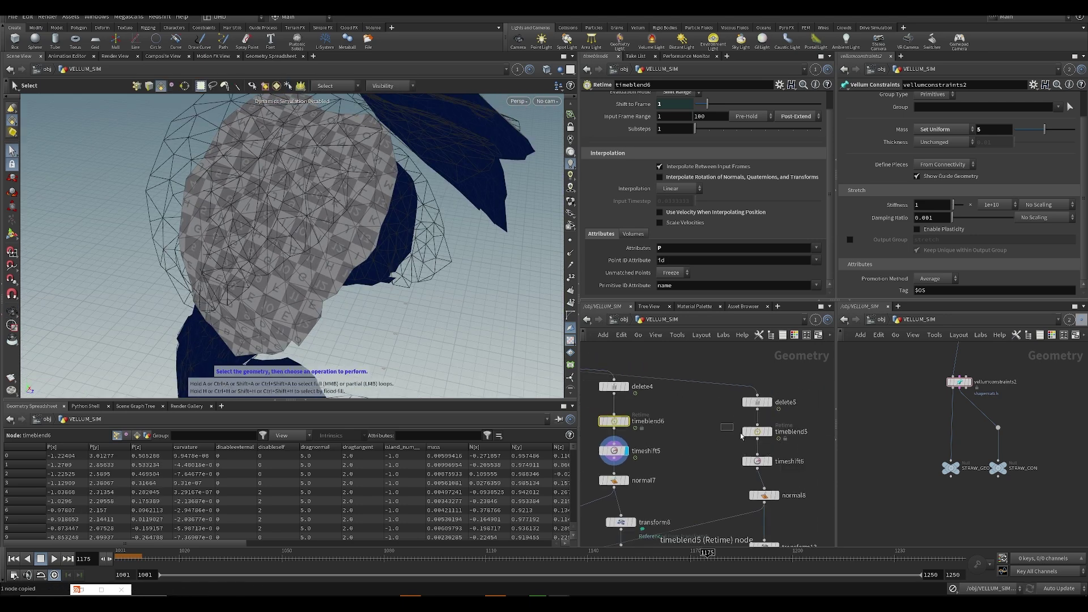
click(759, 434)
key(Delete)
scroll(746, 441, up, 3)
key(ctrl+v)
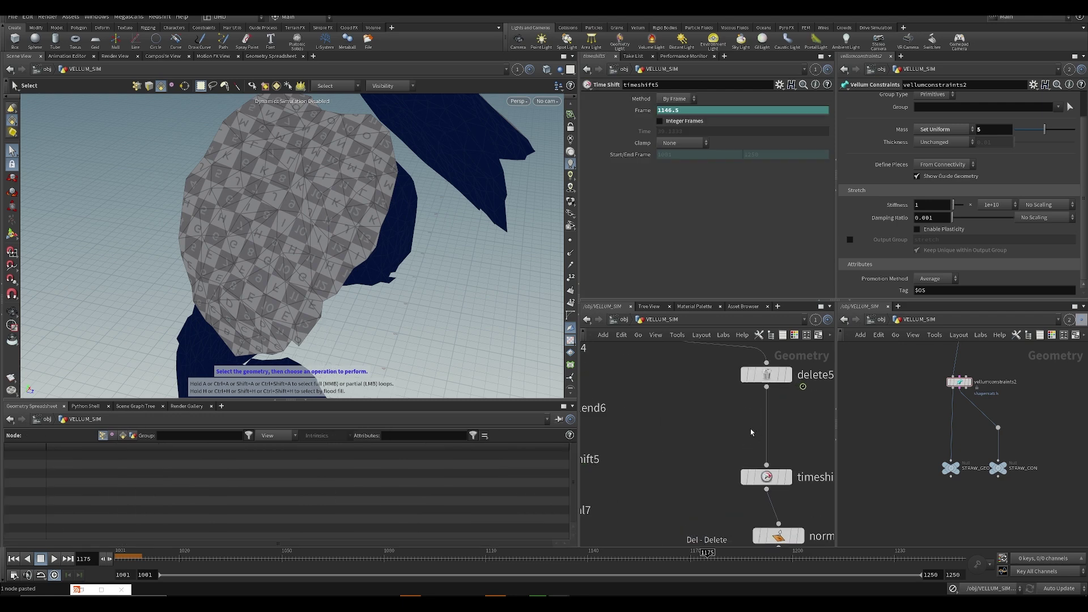
click(753, 433)
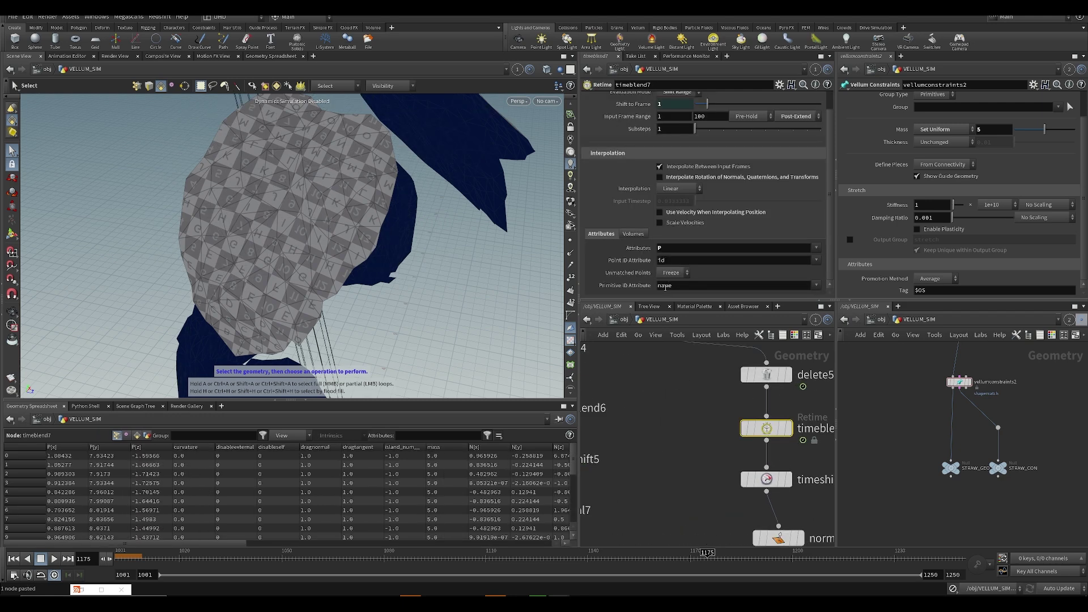
- Replace the timeblend node between delete3 and timeshift4 with a copy of timeblend6
scroll(660, 426, down, 5)
middle_drag(629, 453, 709, 445)
middle_drag(648, 427, 689, 433)
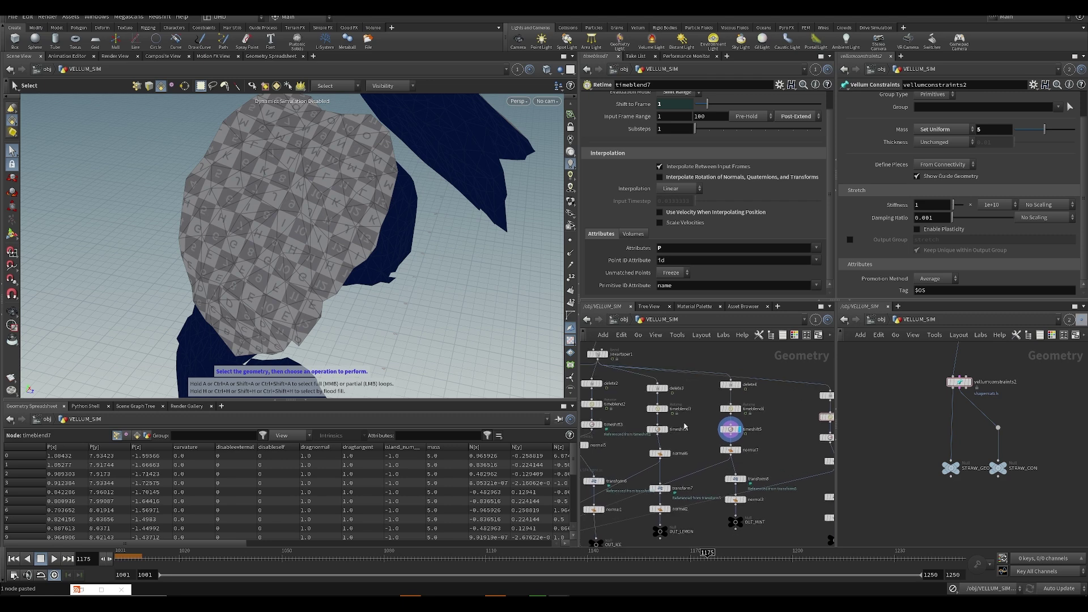
scroll(666, 413, up, 3)
drag(617, 403, 669, 426)
key(Delete)
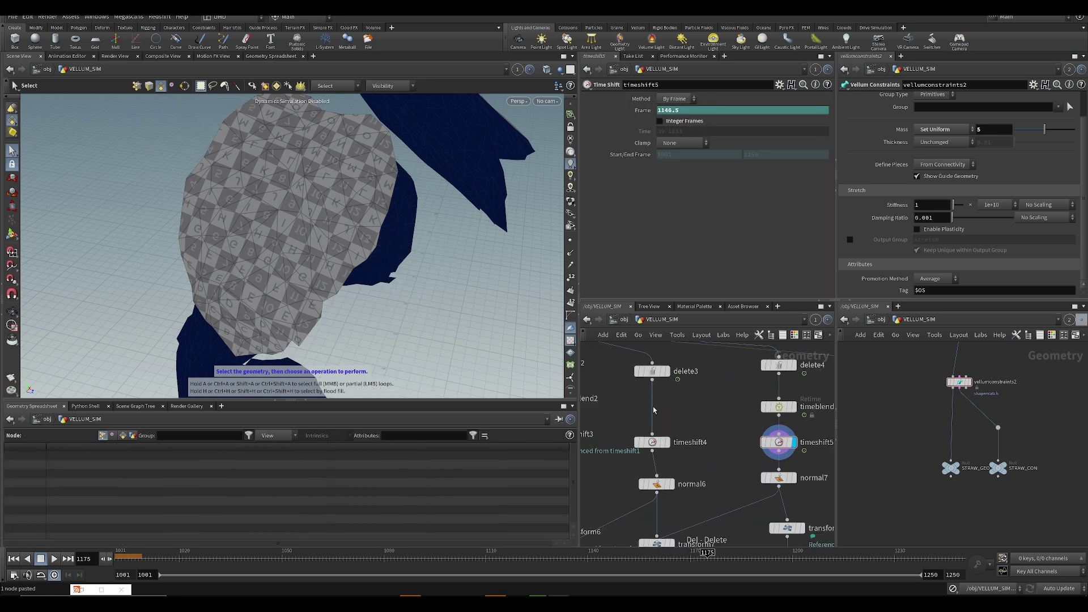
key(ctrl+v)
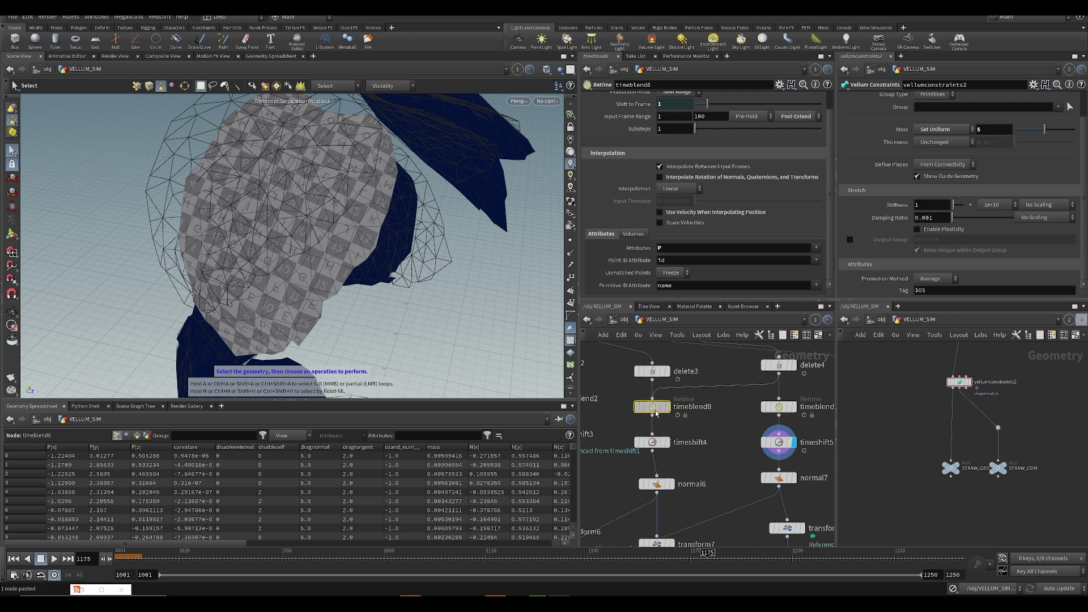
drag(657, 413, 652, 413)
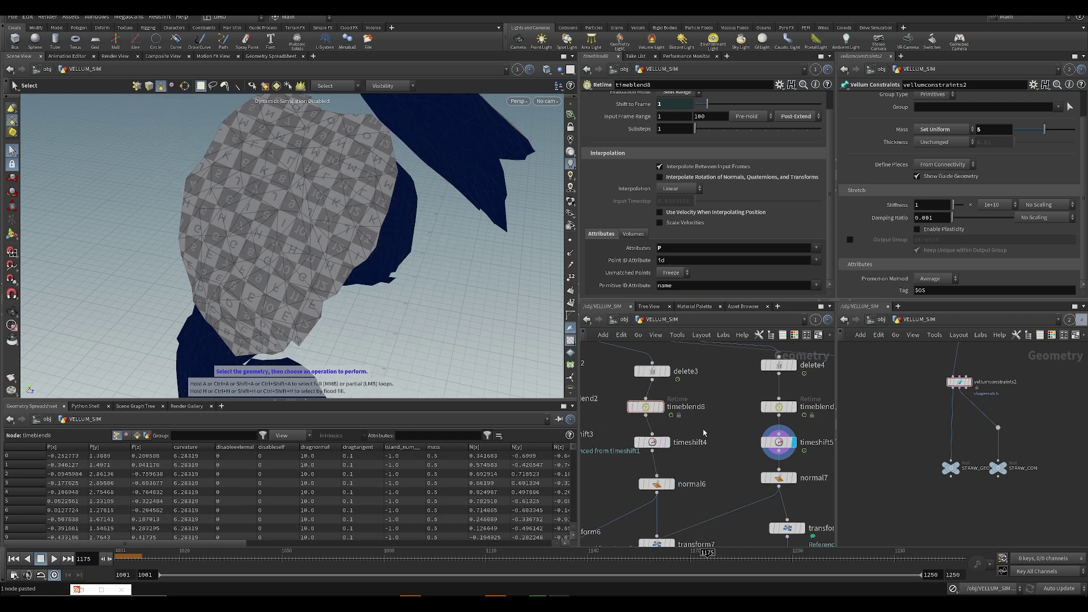
- Check the lemon branch's normal6 output around frame 1178, and display the merge of all ingredients
middle_drag(705, 454, 733, 415)
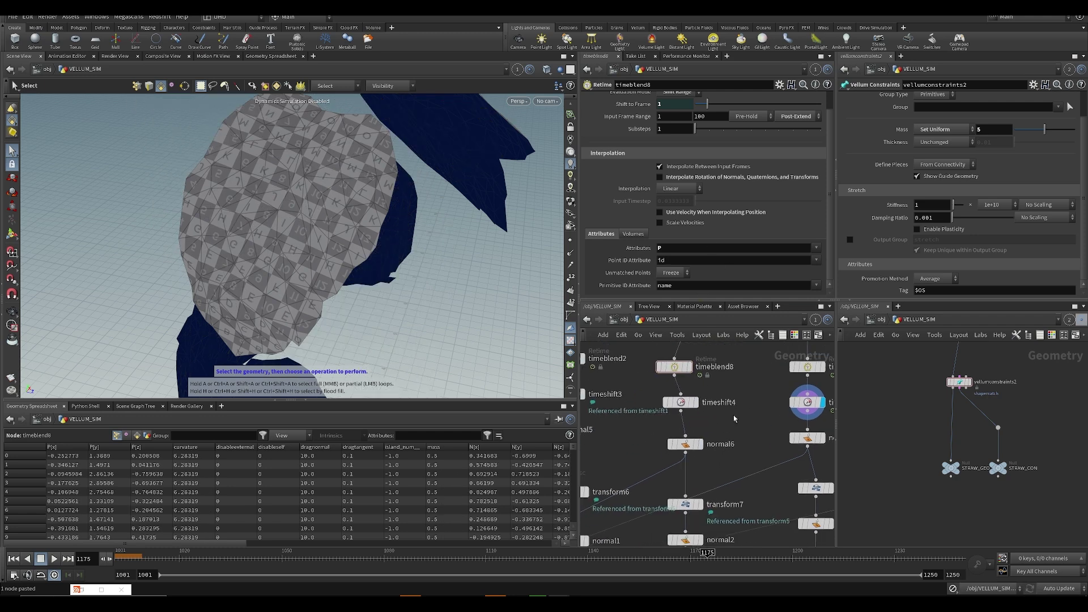
click(698, 444)
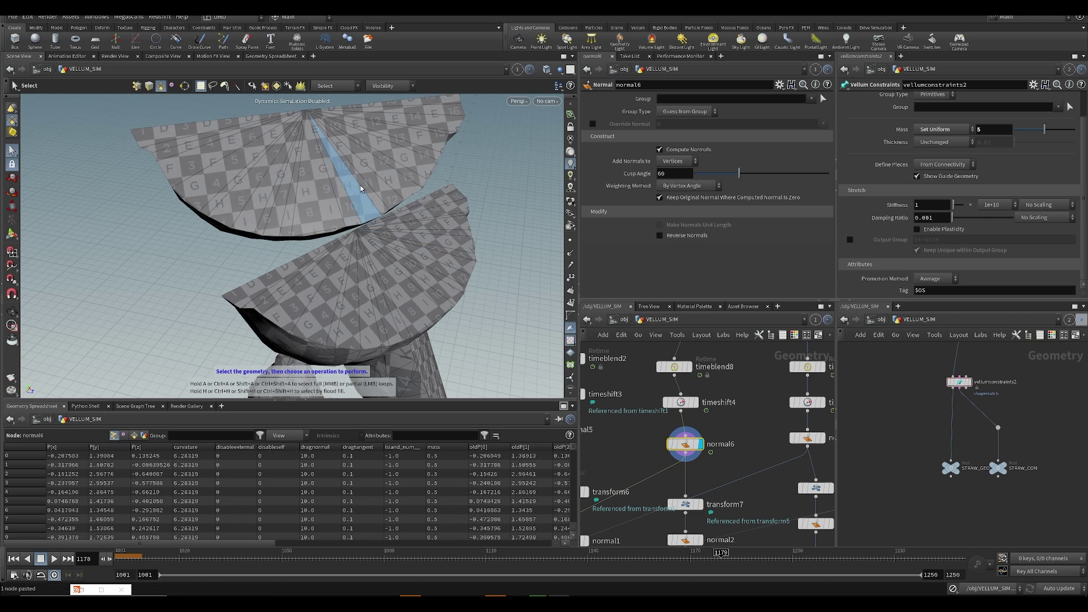
key(Left)
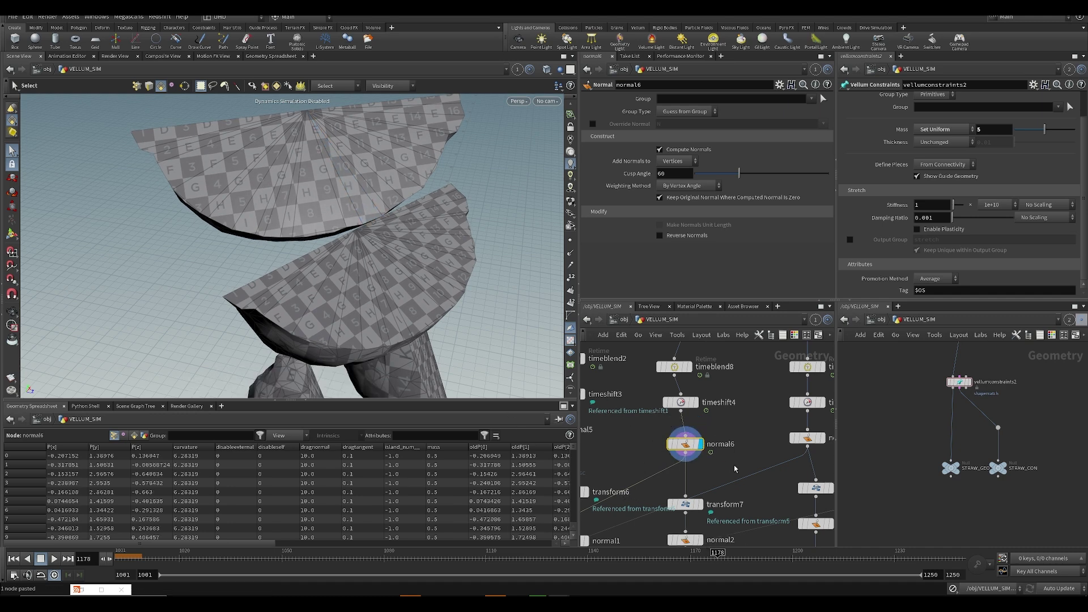
key(h)
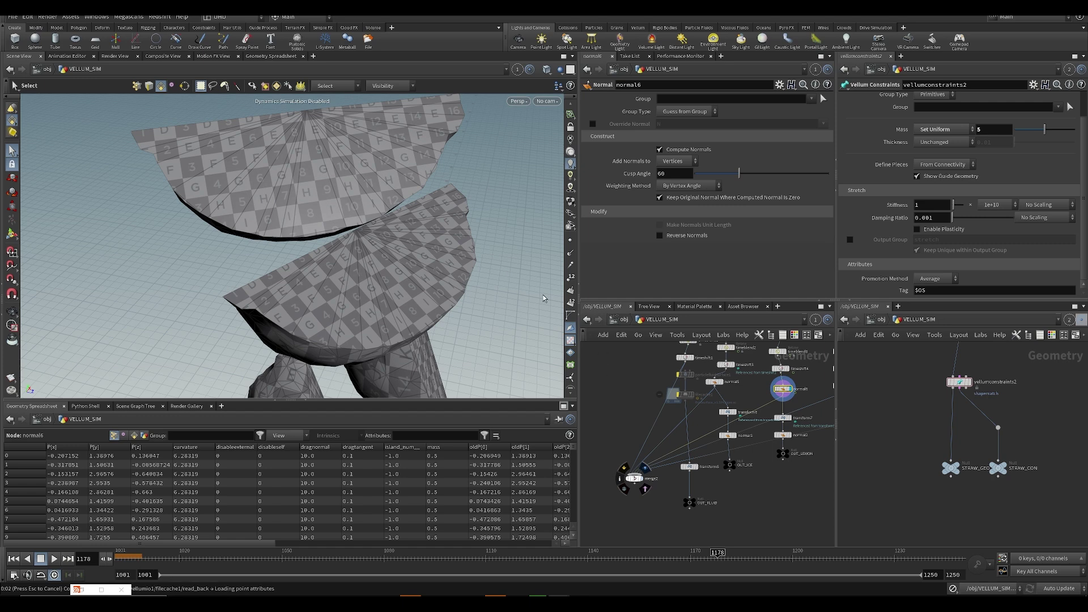
middle_drag(816, 368, 708, 374)
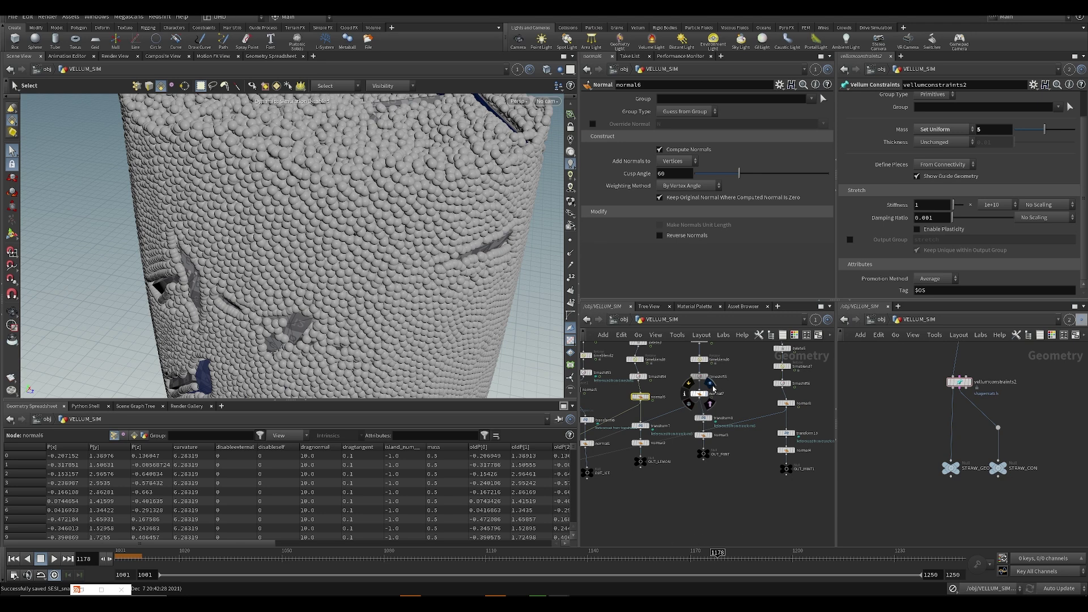
- Display normal7 in the mint branch and frame the whole group of leaves in the viewport
click(706, 393)
scroll(322, 259, down, 3)
click(718, 497)
middle_drag(722, 481, 703, 484)
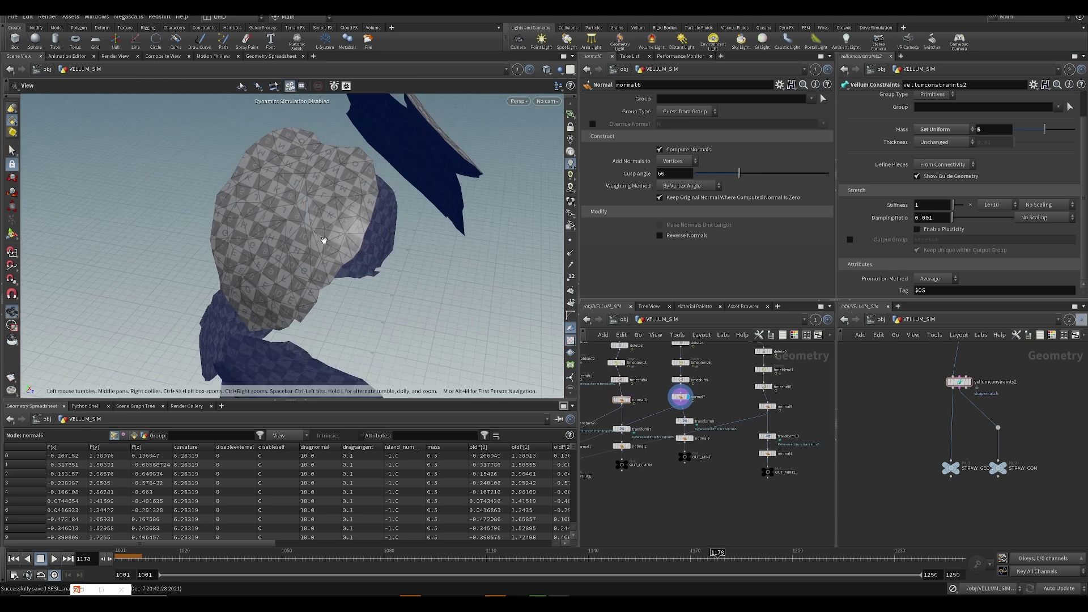
scroll(340, 262, down, 5)
drag(354, 262, 362, 217)
key(s)
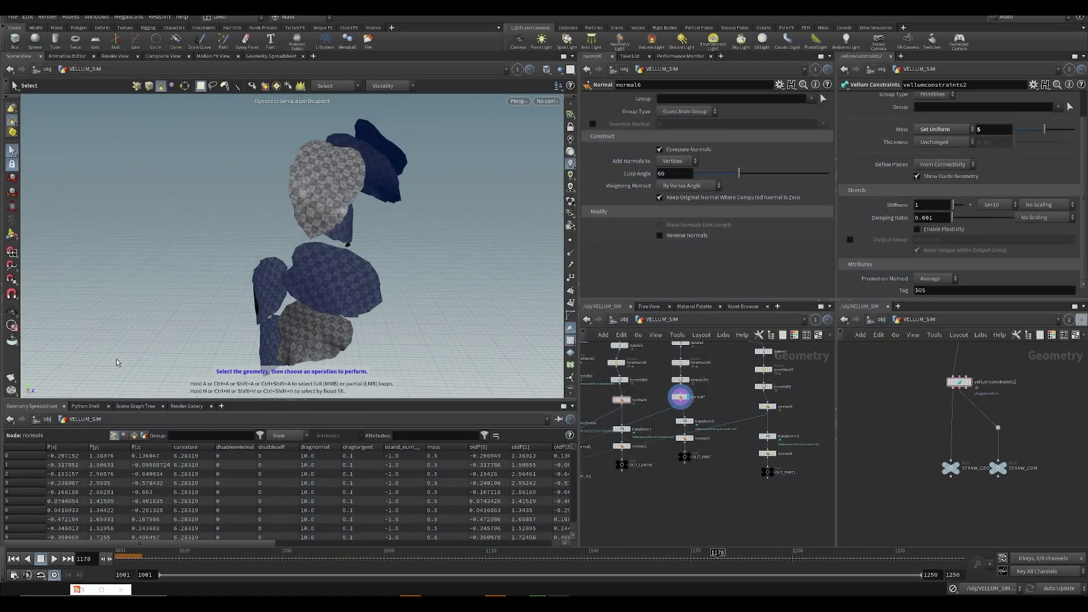
- Start a flipbook of the mint leaves over frames 1100 to 1200
click(11, 385)
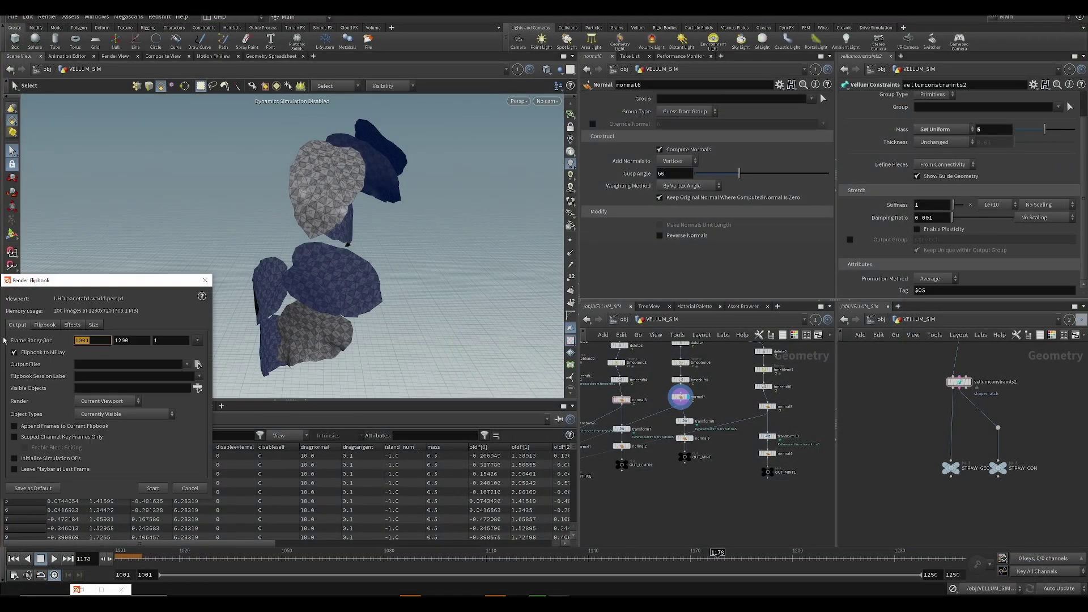
text(1100)
key(Tab)
click(152, 489)
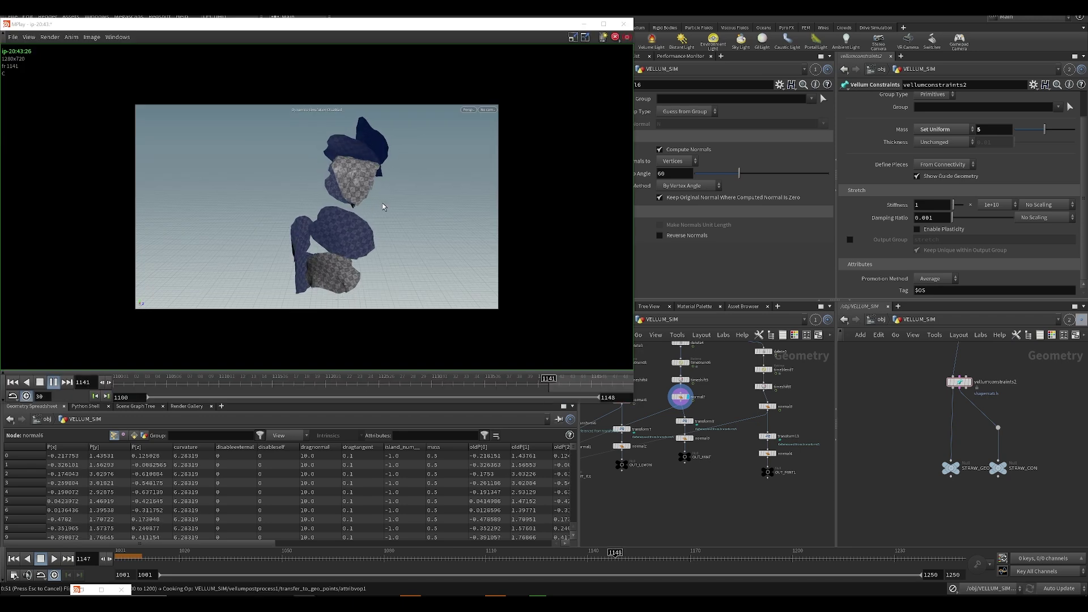
- Examine the mint leaves' slow motion in the flipbook up close and from afar, and close the player
scroll(363, 183, up, 4)
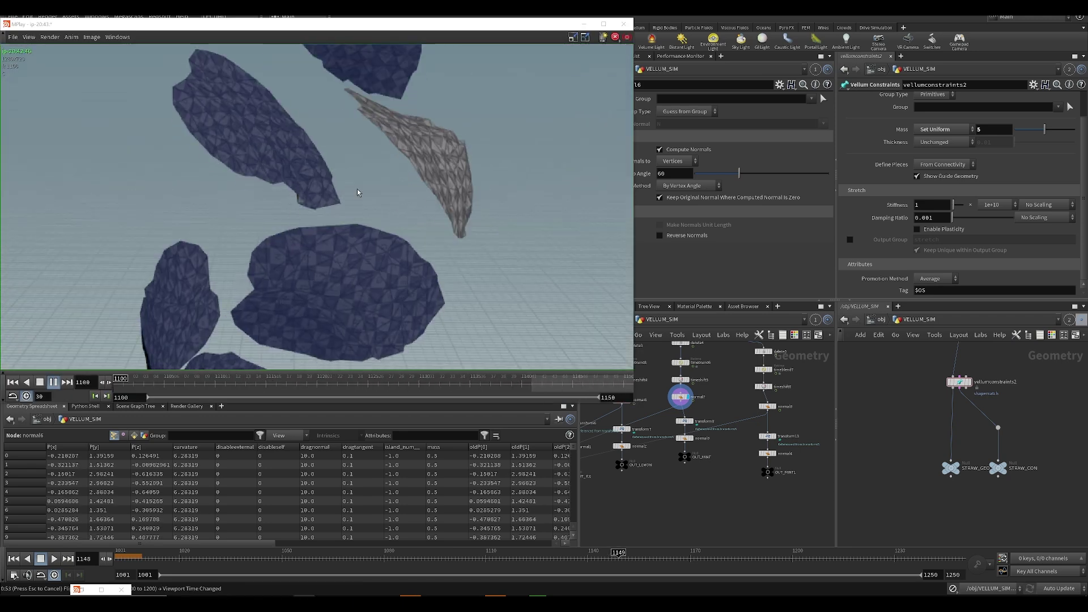
scroll(357, 272, down, 3)
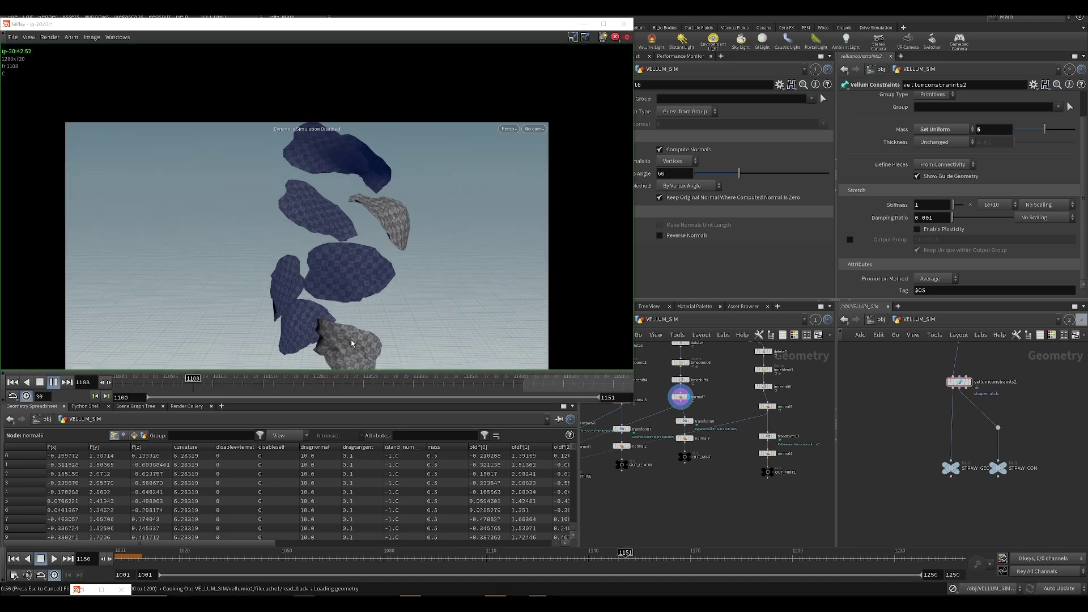
scroll(354, 323, up, 4)
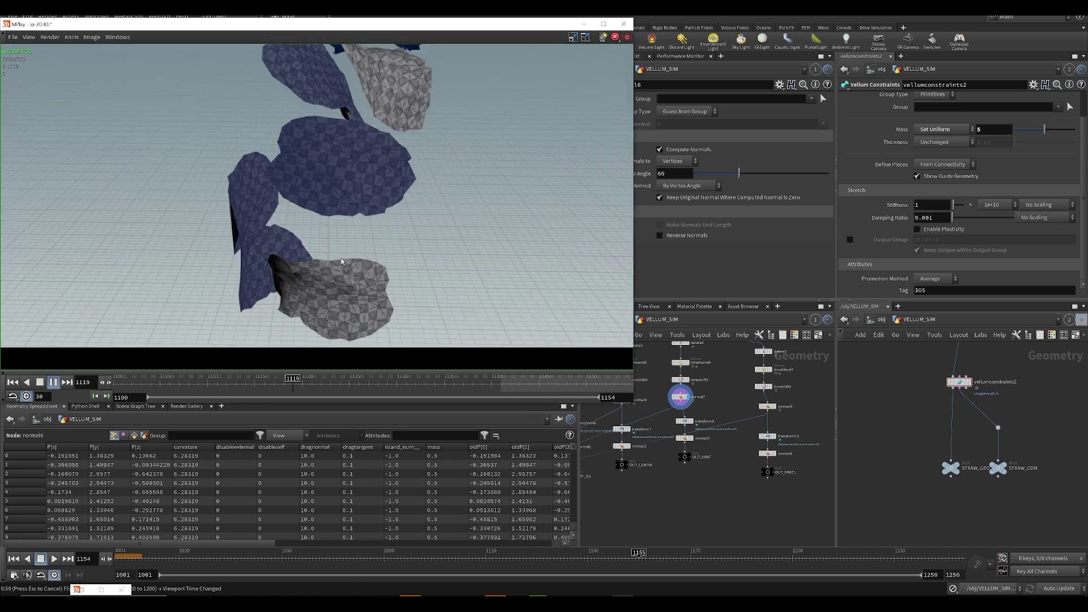
scroll(335, 294, down, 3)
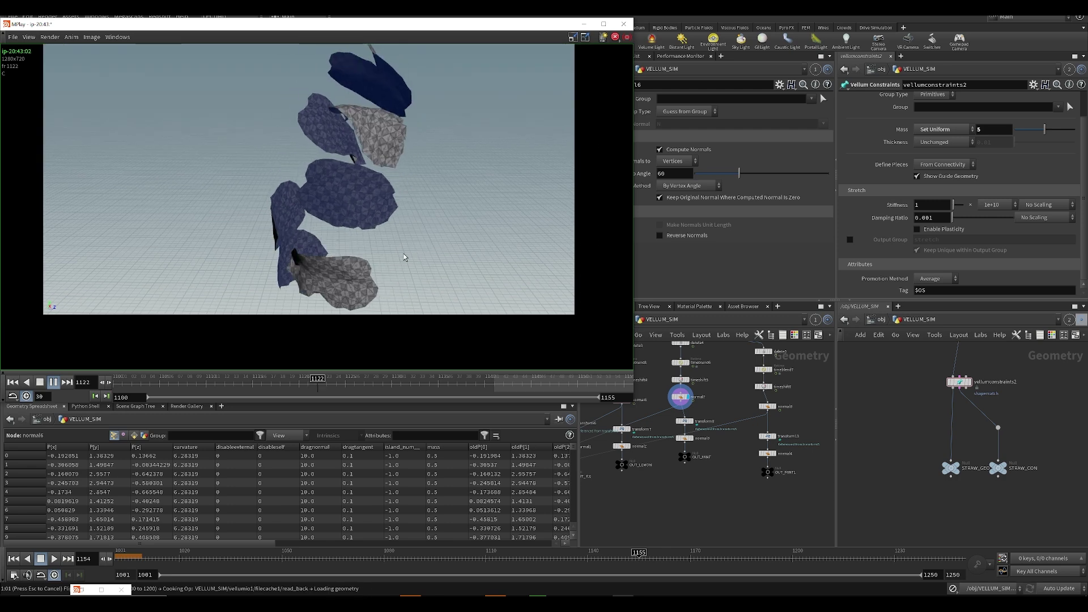
middle_drag(412, 189, 376, 244)
scroll(395, 225, down, 3)
scroll(375, 244, up, 3)
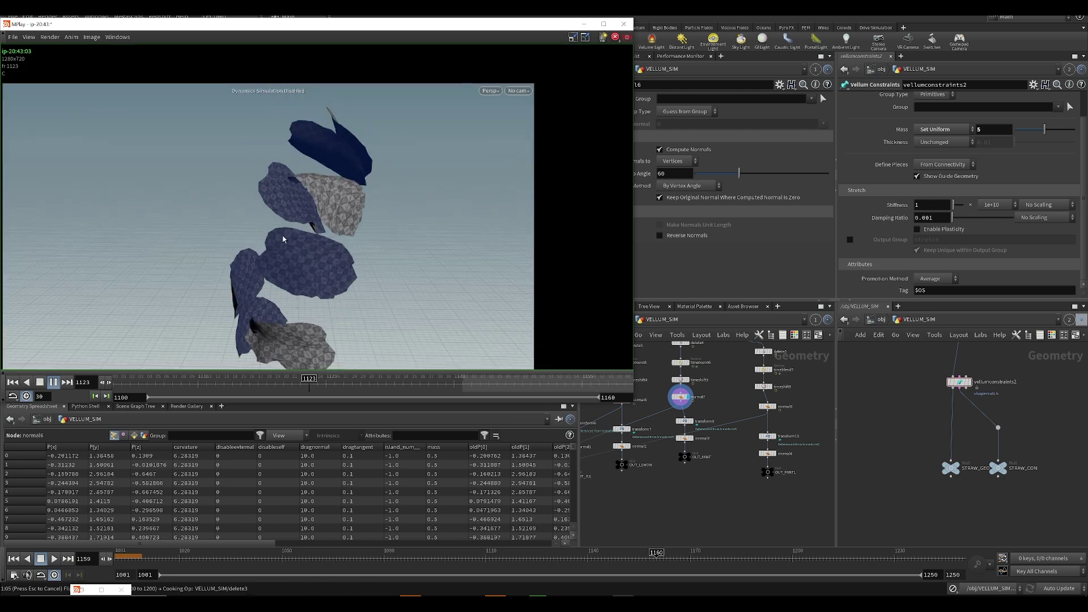
scroll(299, 177, down, 2)
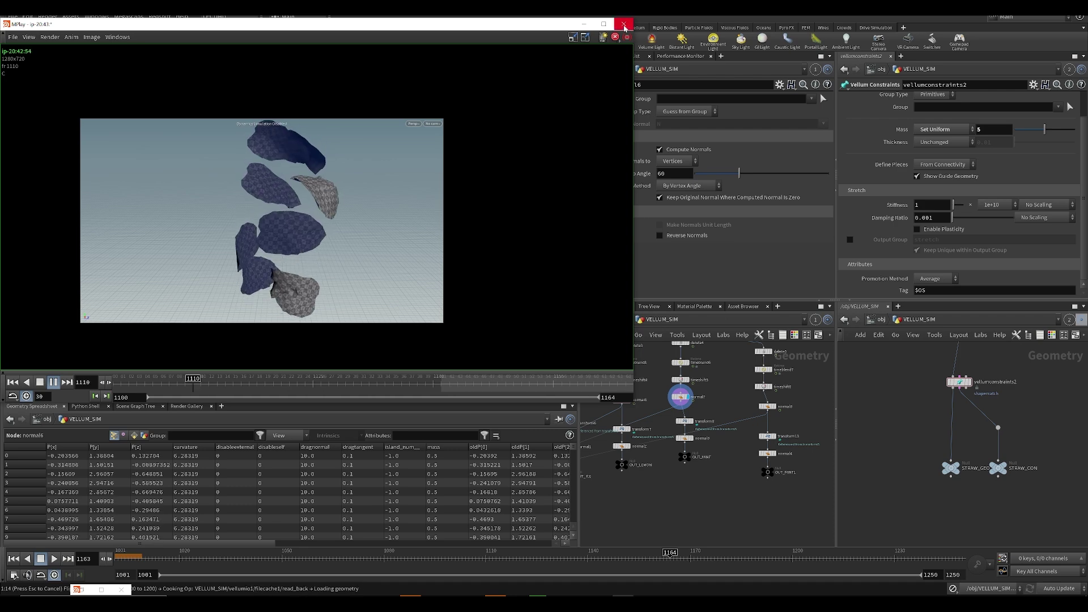
click(623, 23)
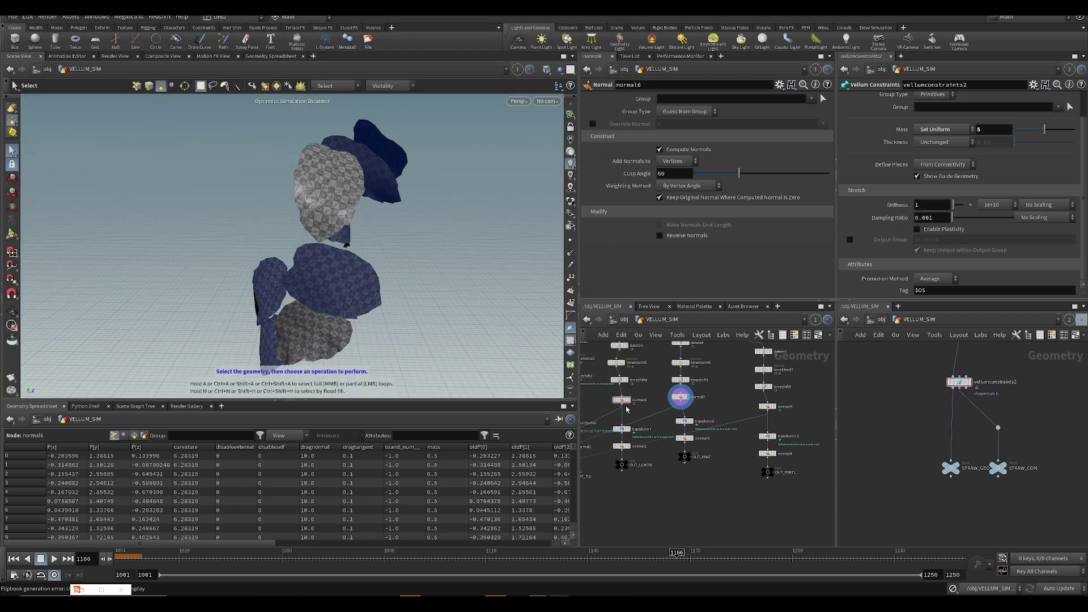
- Re-enable and display particlefluidsurface1 in the fluid branch, and save the scene
scroll(581, 374, up, 5)
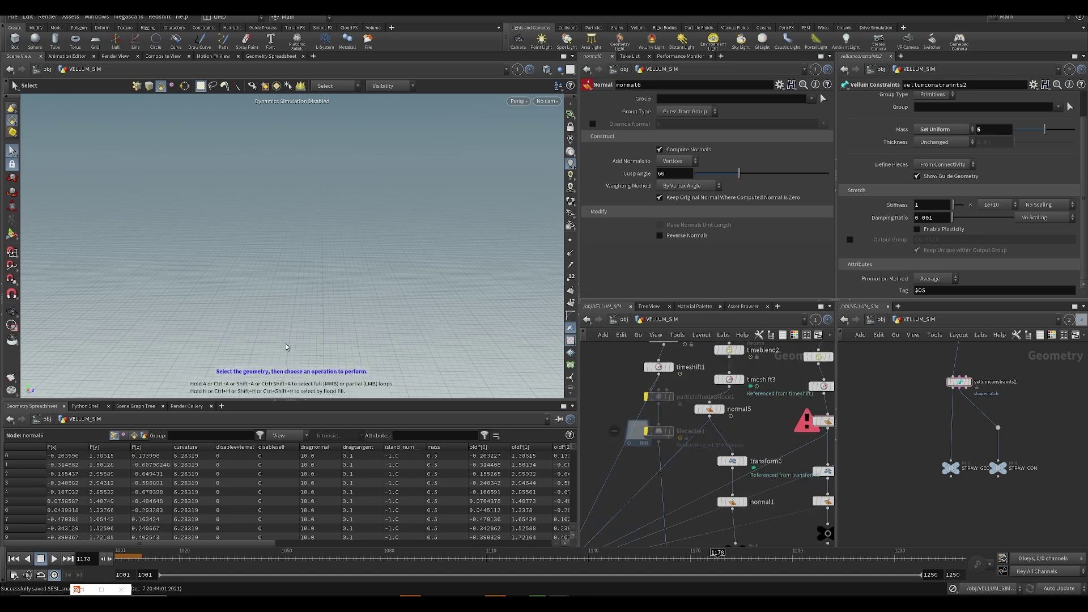
scroll(680, 408, down, 2)
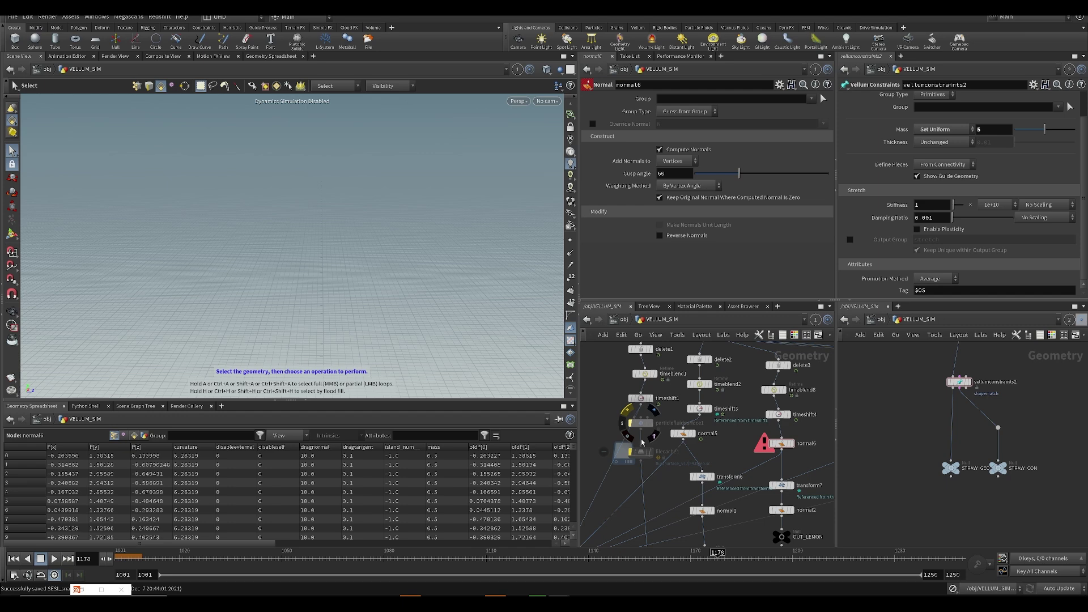
click(653, 412)
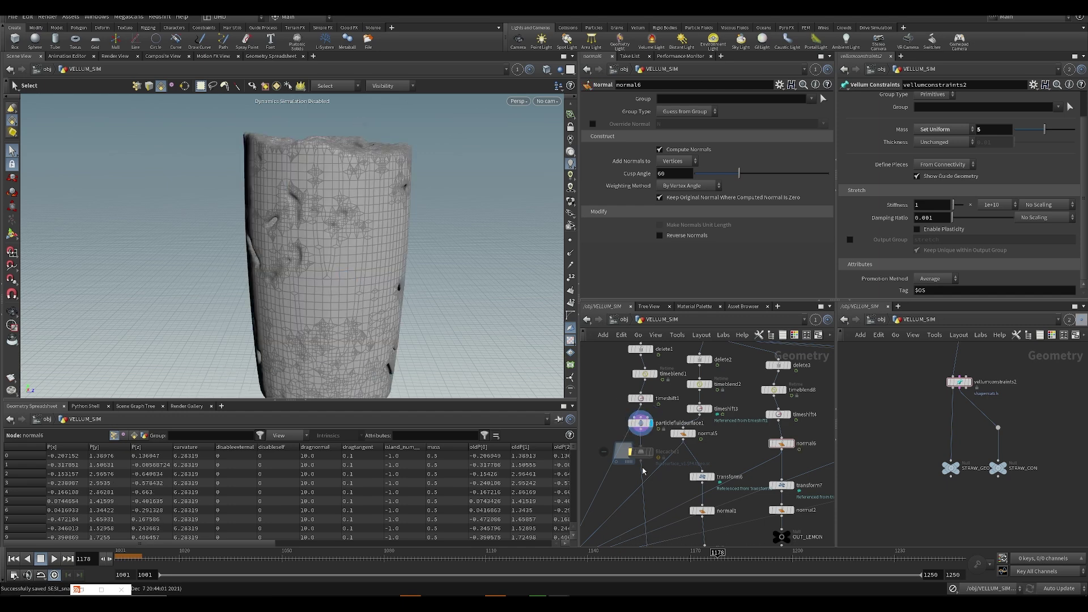
key(ctrl+s)
- Switch the viewport to Smooth Shaded and view the fluid surface at frame 1049
click(547, 70)
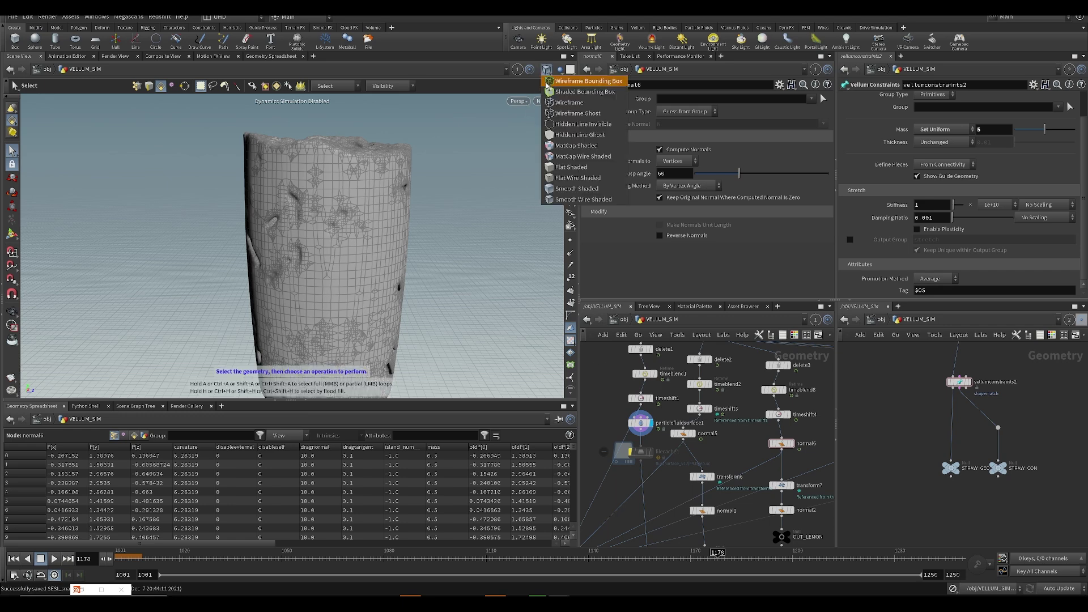
click(569, 188)
alt+drag(352, 223, 335, 267)
alt+right_drag(335, 267, 364, 291)
alt+drag(365, 291, 342, 383)
key(s)
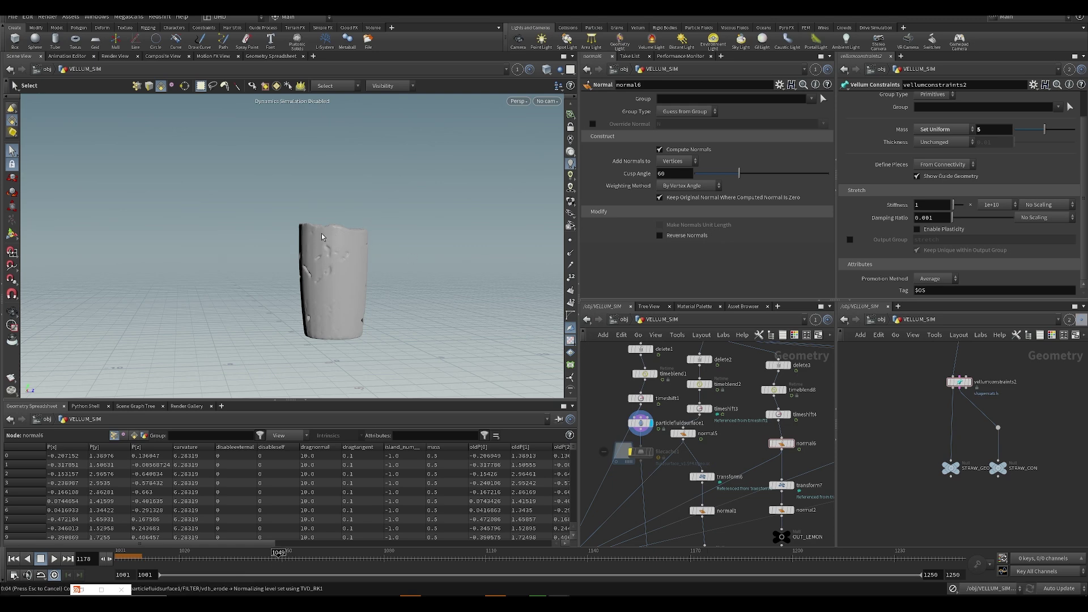
key(Escape)
alt+right_drag(317, 318, 347, 340)
alt+drag(347, 340, 397, 335)
- Show the point trails on the fluid surface to inspect its velocities, hide them again, and save the scene
click(571, 265)
alt+right_drag(295, 236, 340, 249)
alt+drag(340, 249, 385, 257)
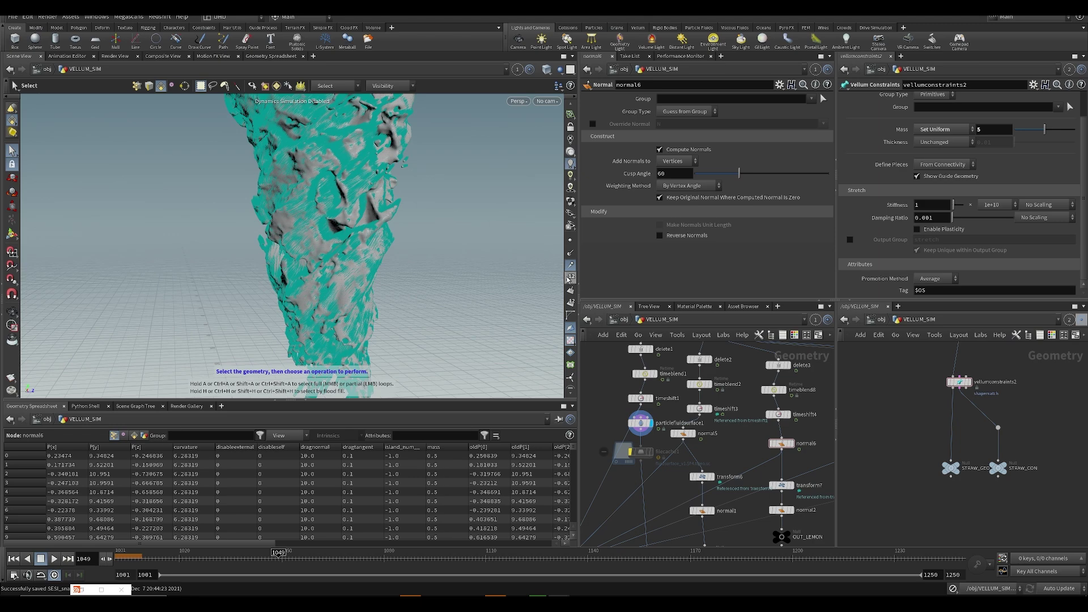
click(570, 265)
alt+right_drag(388, 258, 493, 189)
key(ctrl+s)
- Switch the viewport to Smooth Wire Shaded and open the parameters of particlefluidsurface1
click(546, 69)
click(573, 199)
mouse_move(425, 284)
alt+mouse_down()
mouse_move(390, 273)
mouse_move(267, 276)
mouse_move(391, 269)
alt+mouse_up()
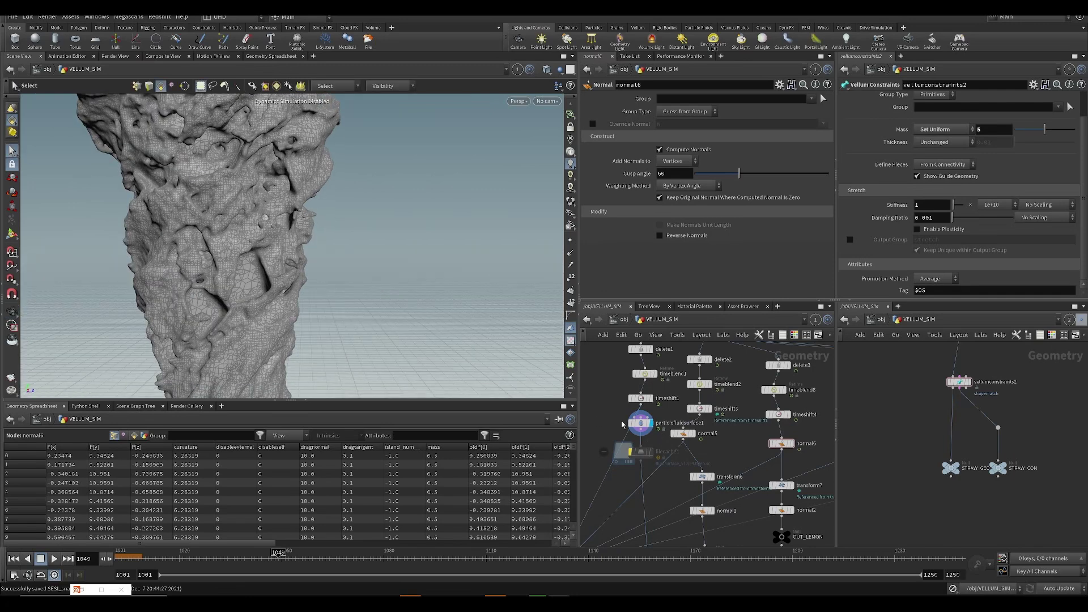
click(641, 423)
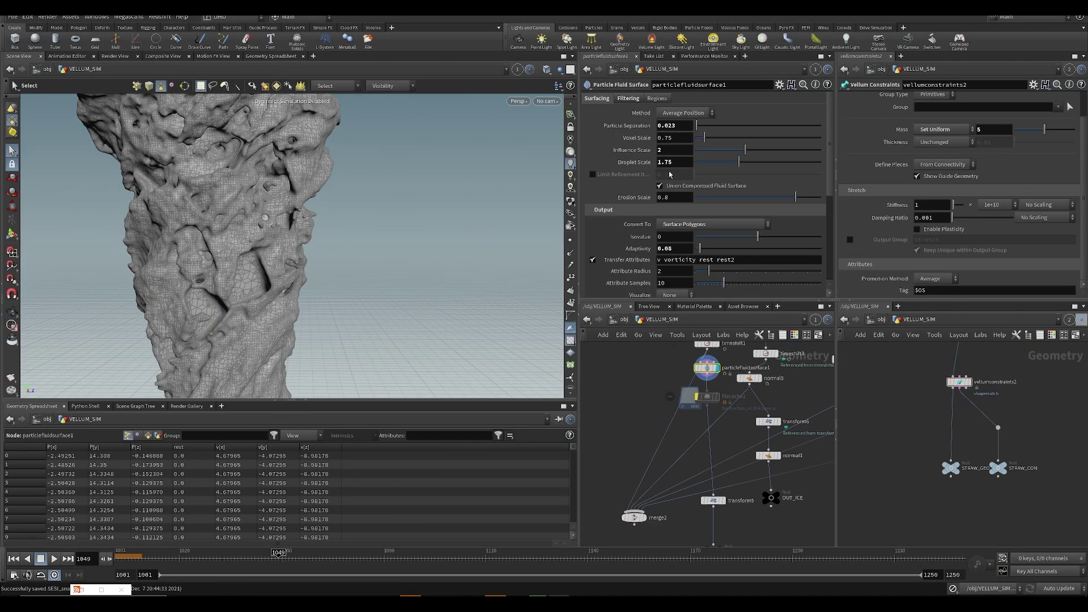
- Set the Influence Scale of particlefluidsurface1 to 1.5 and its Droplet Scale to 1.4
mouse_move(633, 153)
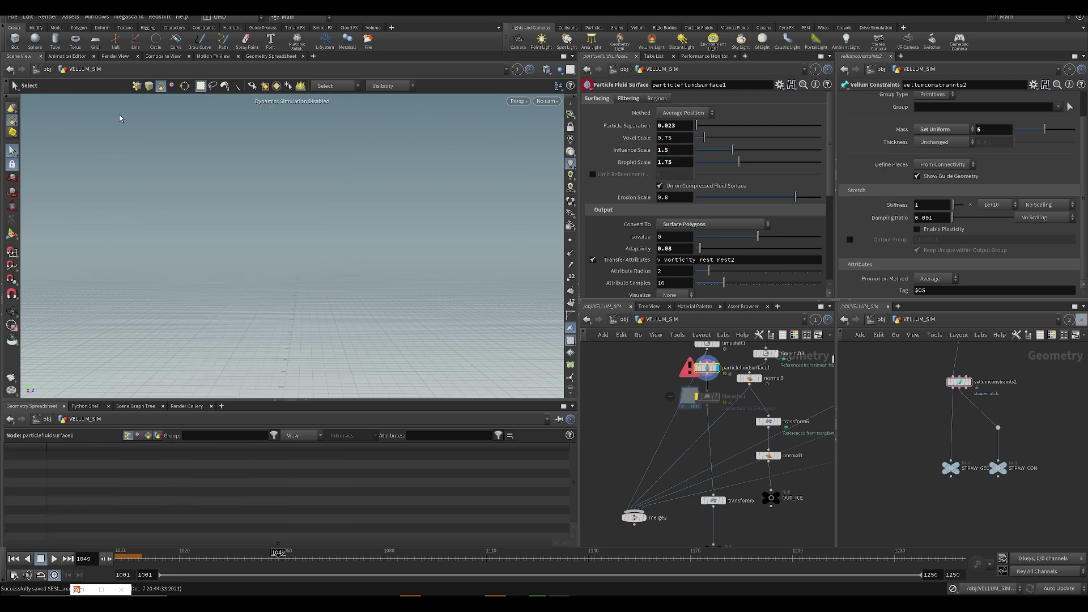
double_click(673, 162)
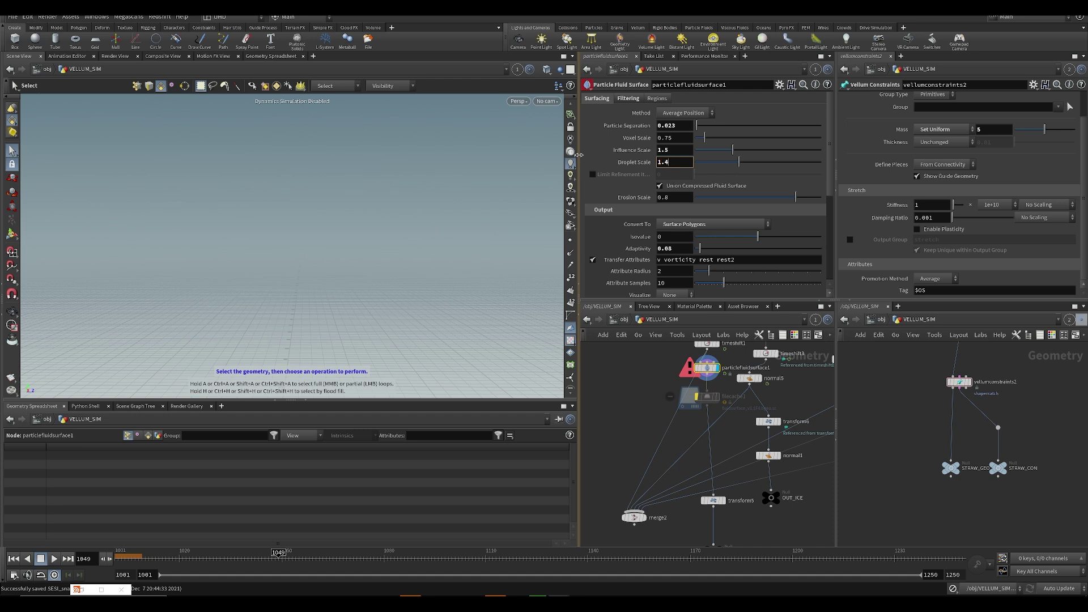
key(Return)
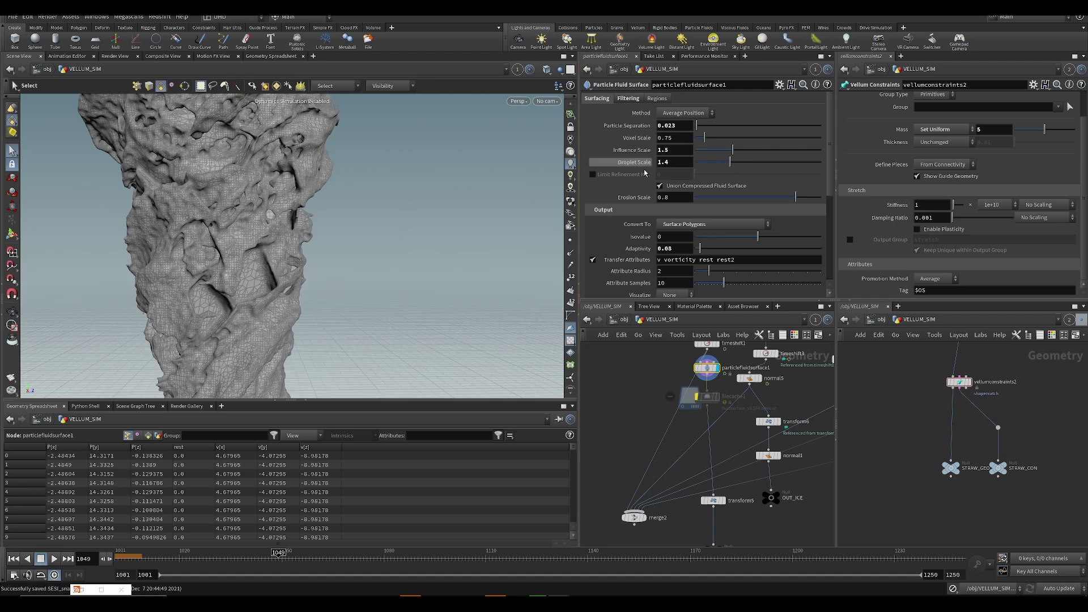
- Switch the viewport to Smooth Shaded, view the fluid surface at frame 1144, and save the scene
scroll(369, 272, down, 5)
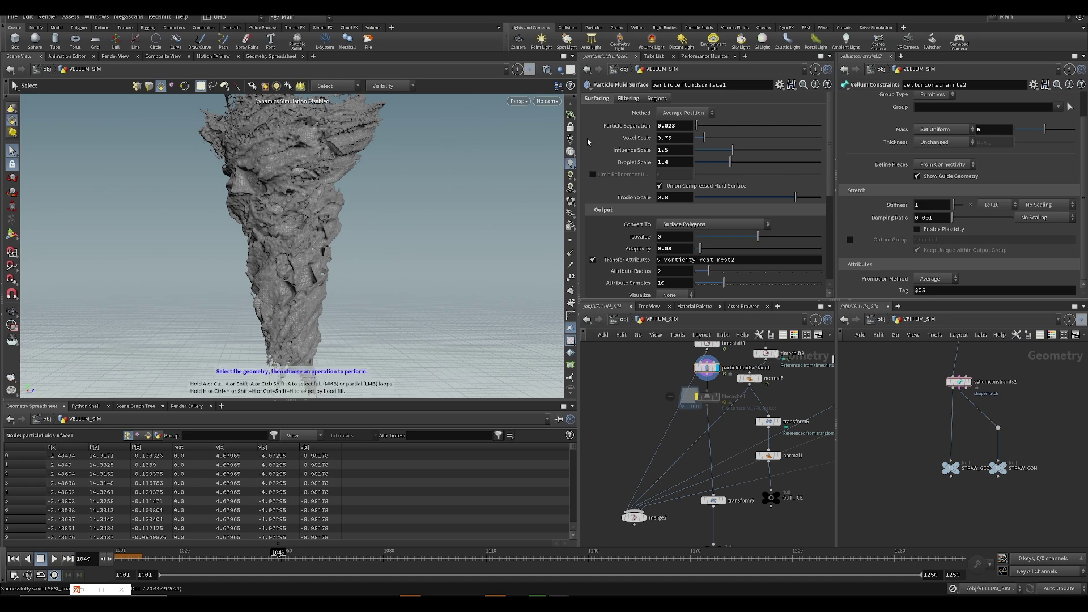
click(557, 73)
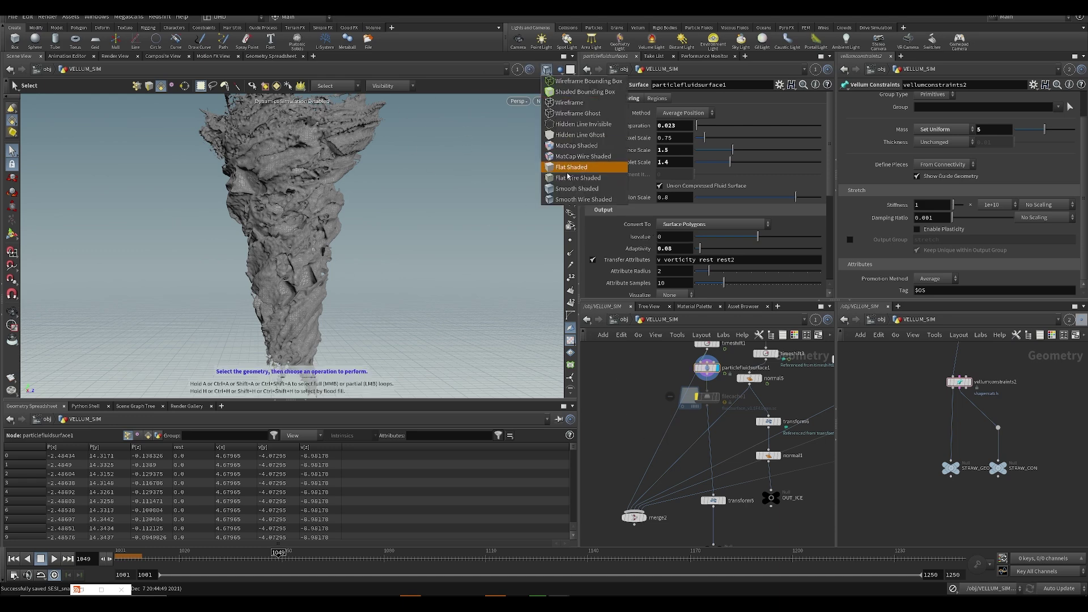
click(584, 189)
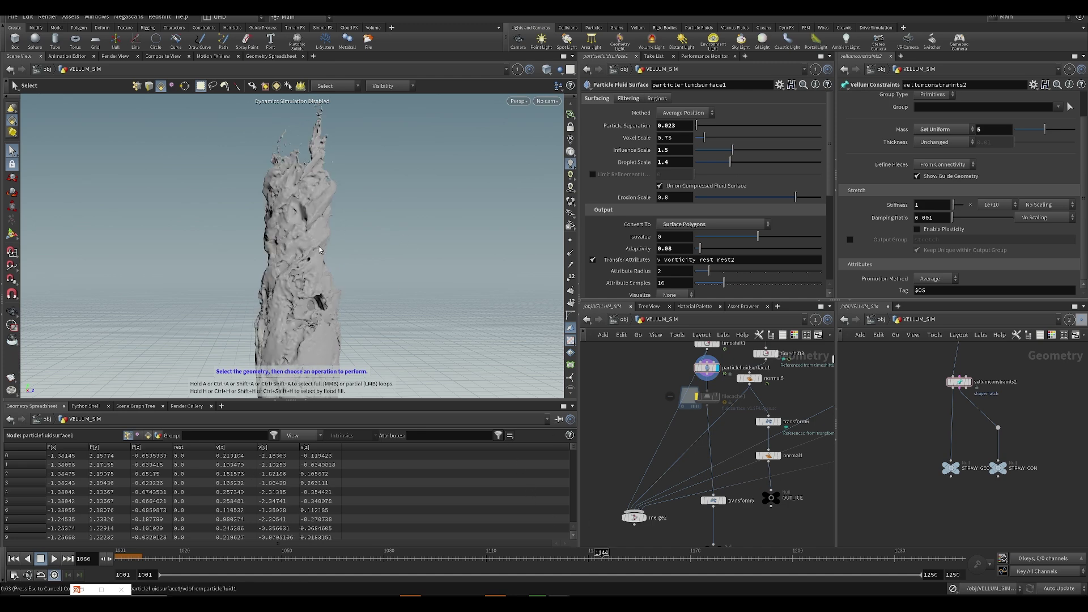
alt+drag(318, 262, 317, 321)
key(ctrl+s)
- Examine the Regions and Filtering settings of particlefluidsurface1 and inspect the fluid surface from another angle
middle_drag(712, 401, 681, 411)
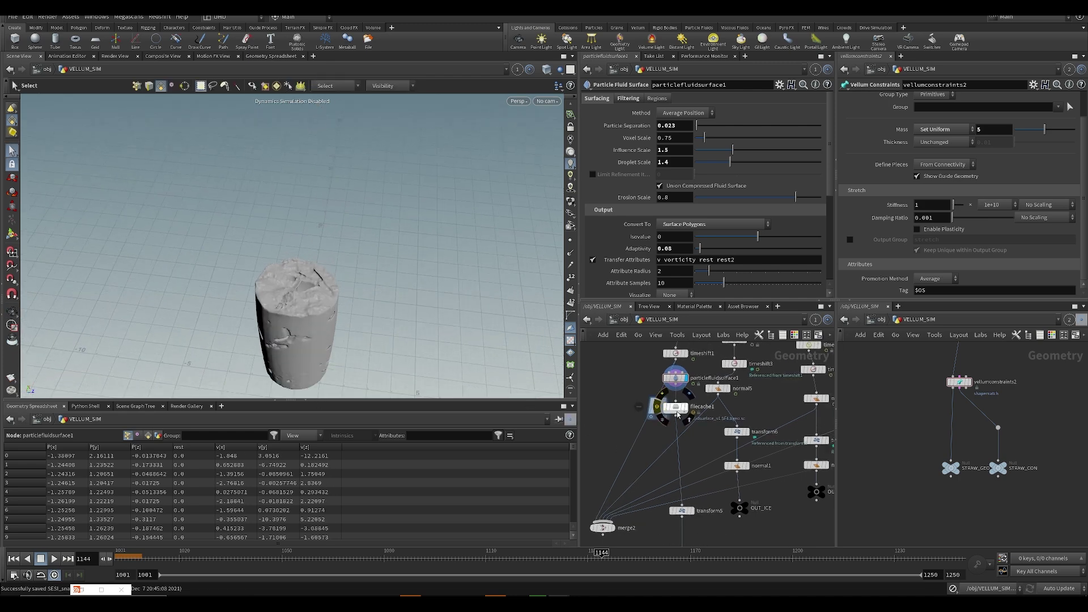
click(659, 100)
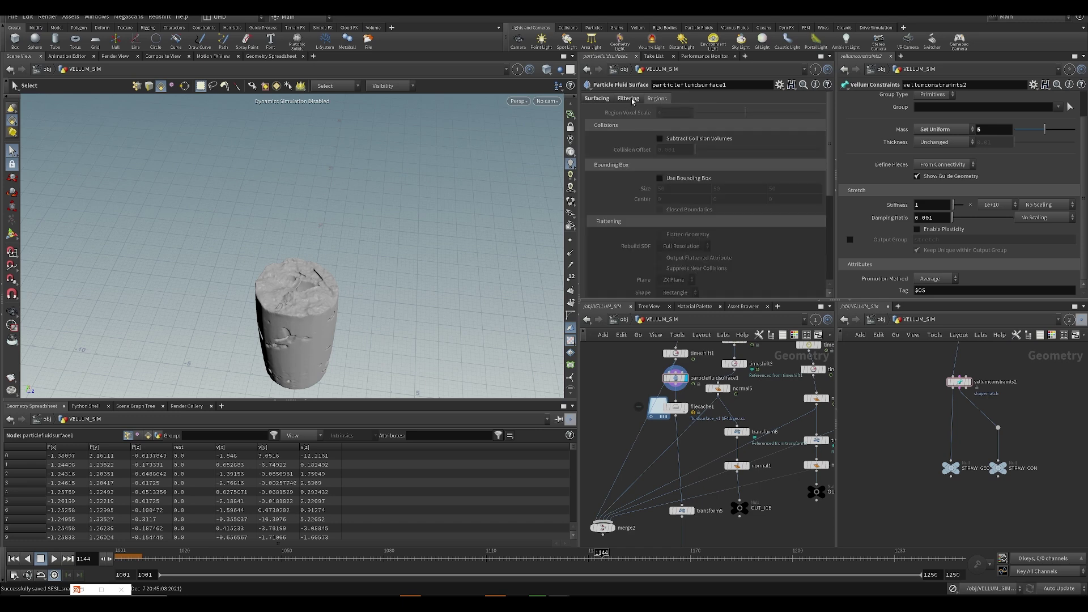
click(629, 99)
alt+drag(326, 252, 360, 221)
- Open filecache1 in the fluid branch and scrub through the cached fluid to frame 1073
click(677, 407)
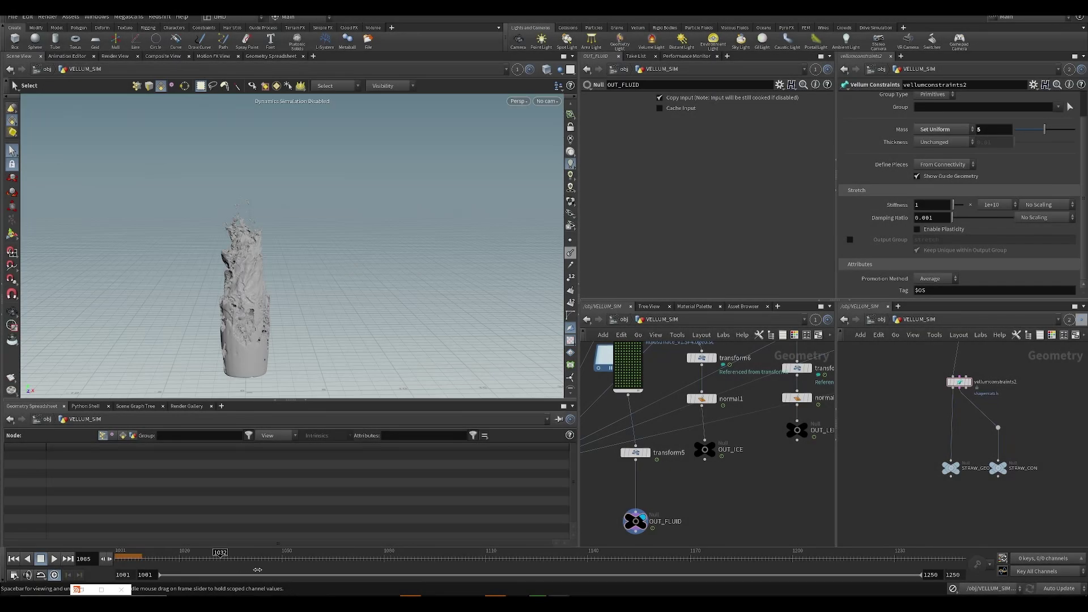
drag(257, 570, 354, 564)
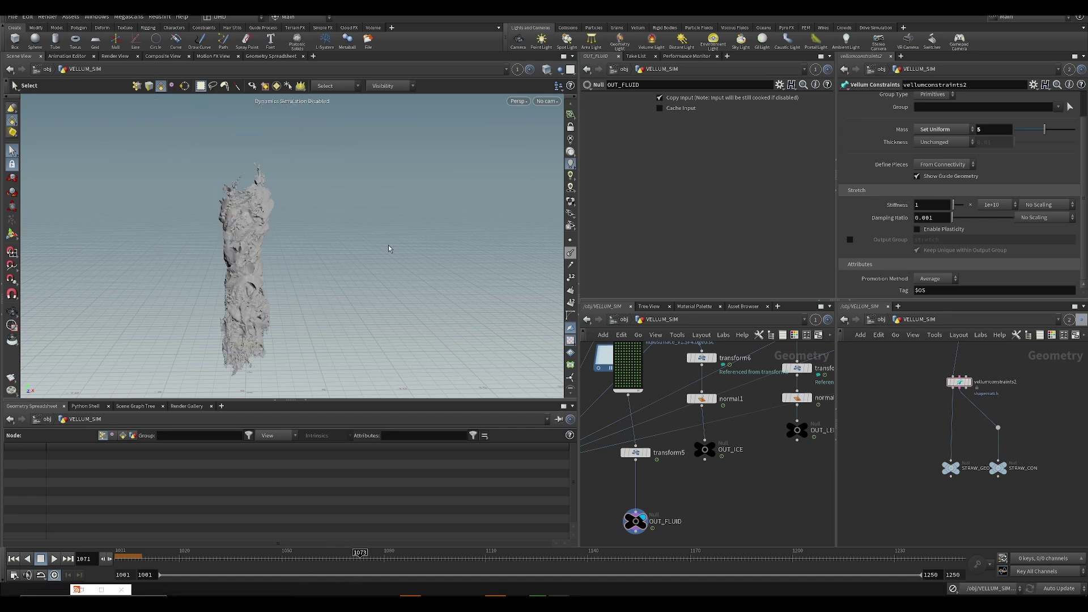
scroll(636, 517, down, 5)
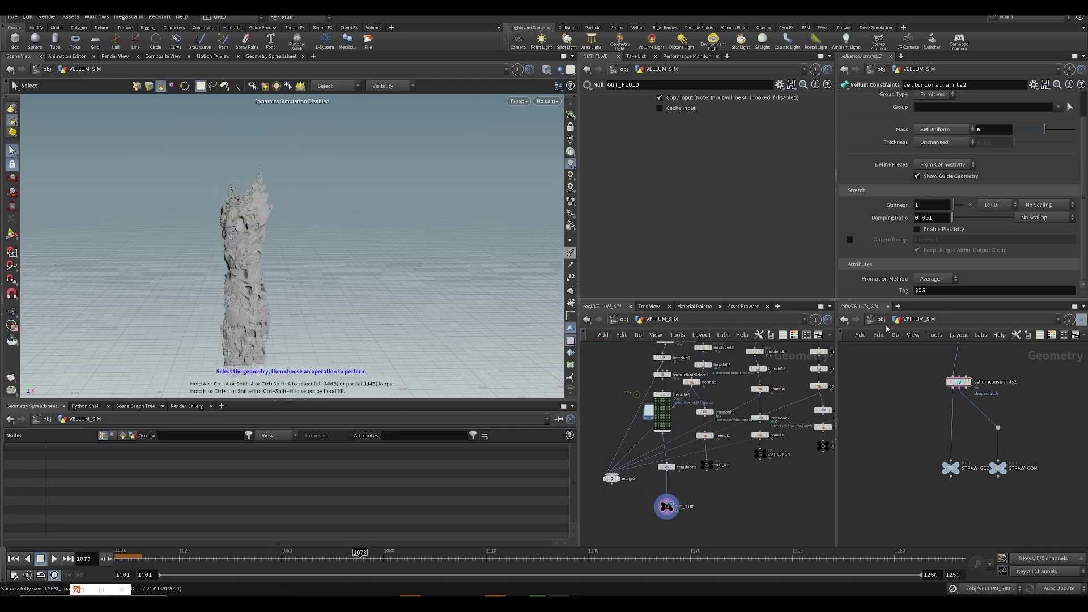
- Go up to the object level in the second network, enter RNDR_straw, and delete its existing tube and output nodes
key(u)
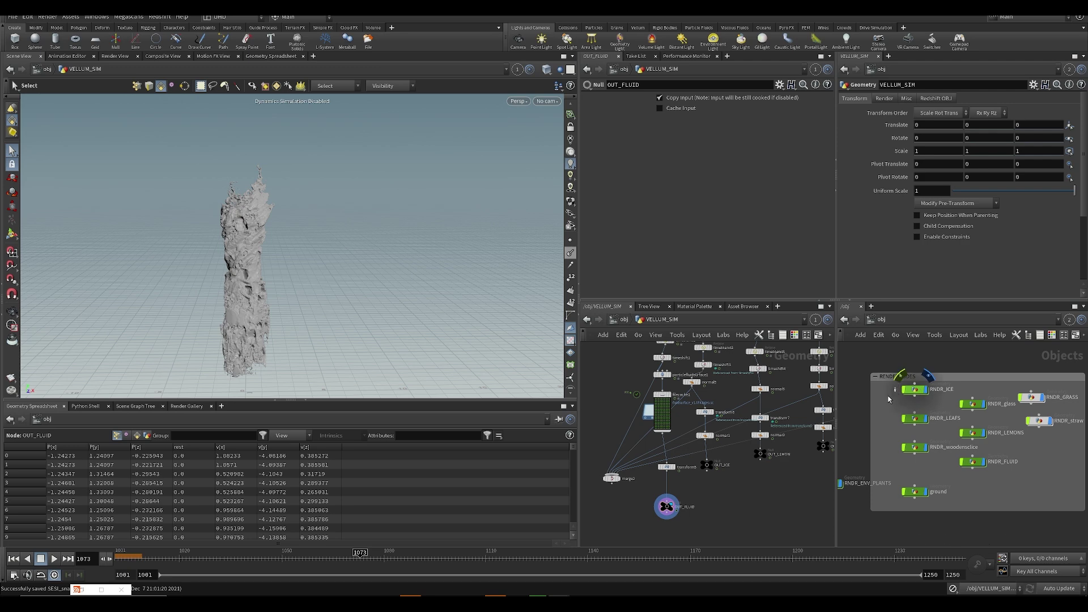
middle_drag(699, 432, 713, 453)
middle_drag(1005, 458, 923, 432)
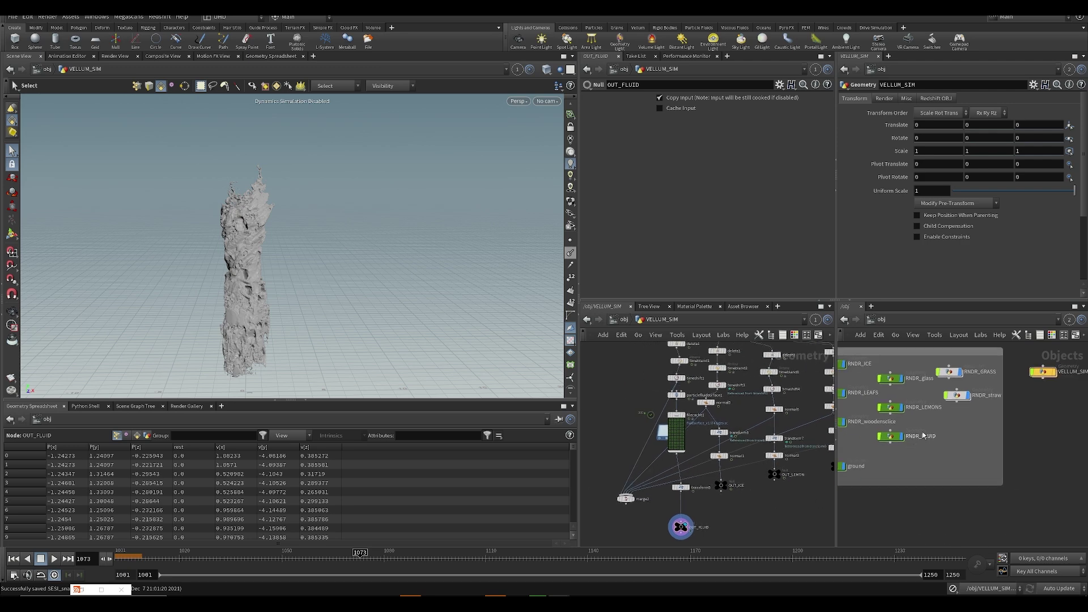
double_click(951, 401)
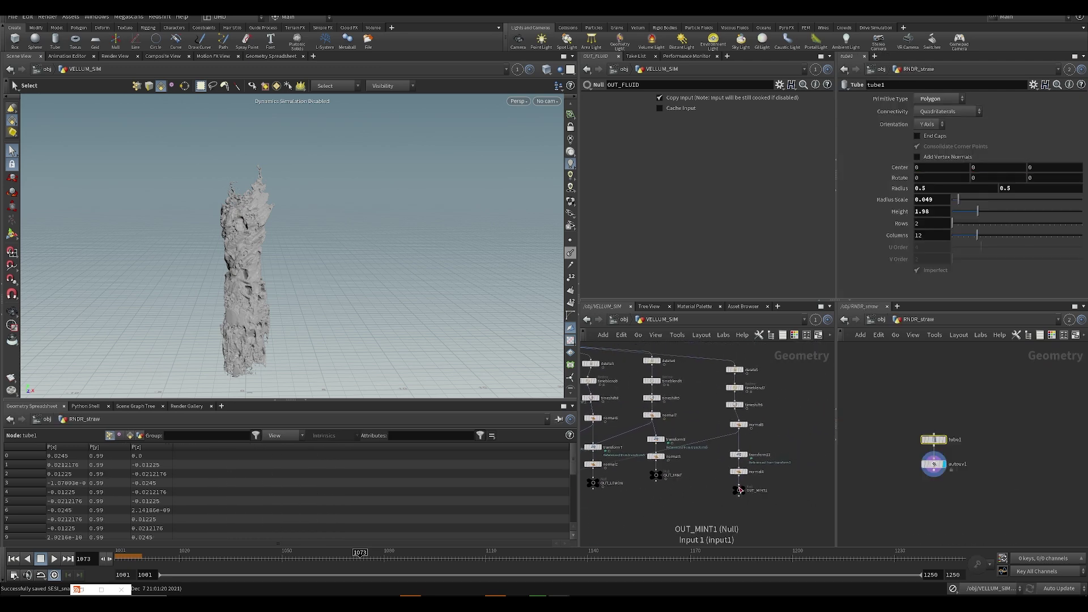
drag(890, 431, 972, 484)
key(Delete)
- Add an Object Merge in RNDR_straw that references OUT_MINT1 from VELLUM_SIM, and save the scene
key(Tab)
text(ib)
key(BackSpace)
key(BackSpace)
text(ob)
key(Return)
click(943, 440)
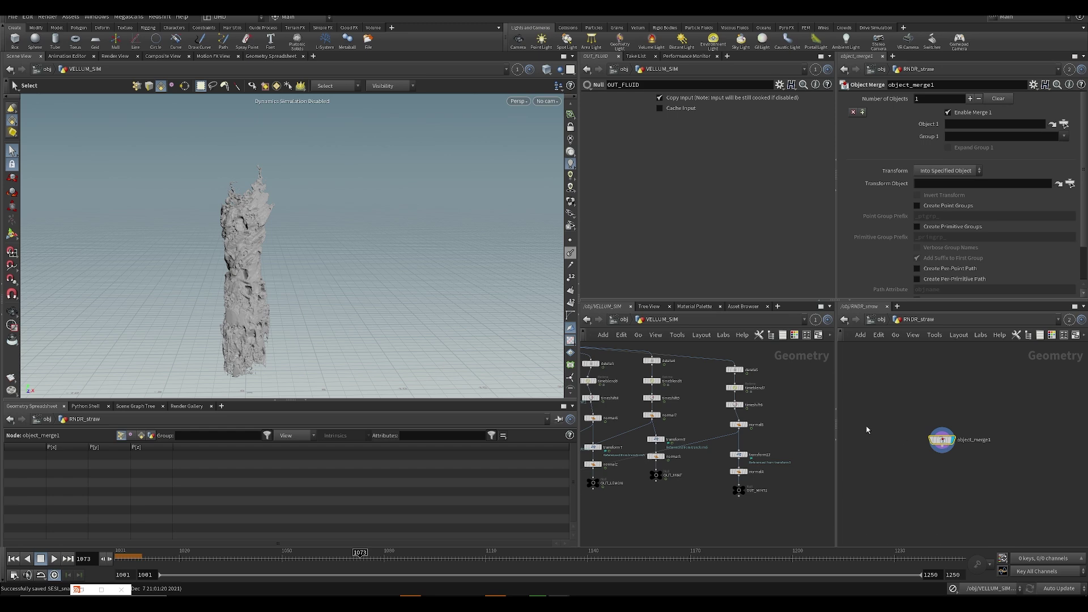
drag(739, 491, 963, 124)
middle_drag(726, 475, 818, 402)
key(ctrl+s)
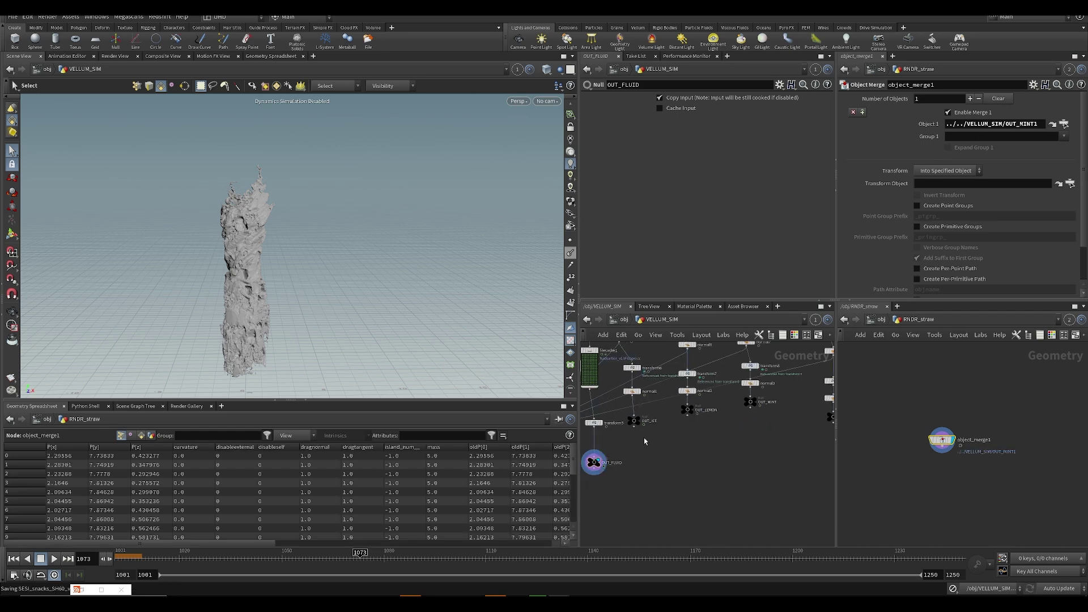
middle_drag(644, 437, 682, 456)
- Show the other scene objects in the viewport, return to the object level, and check the transform of RNDR_FLUID
click(560, 69)
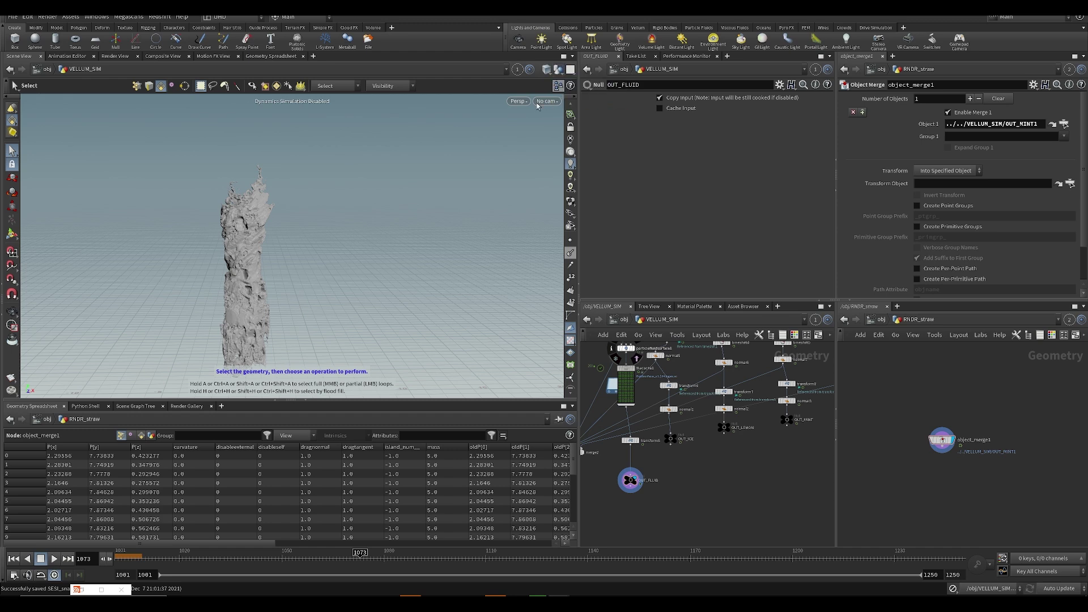
click(880, 321)
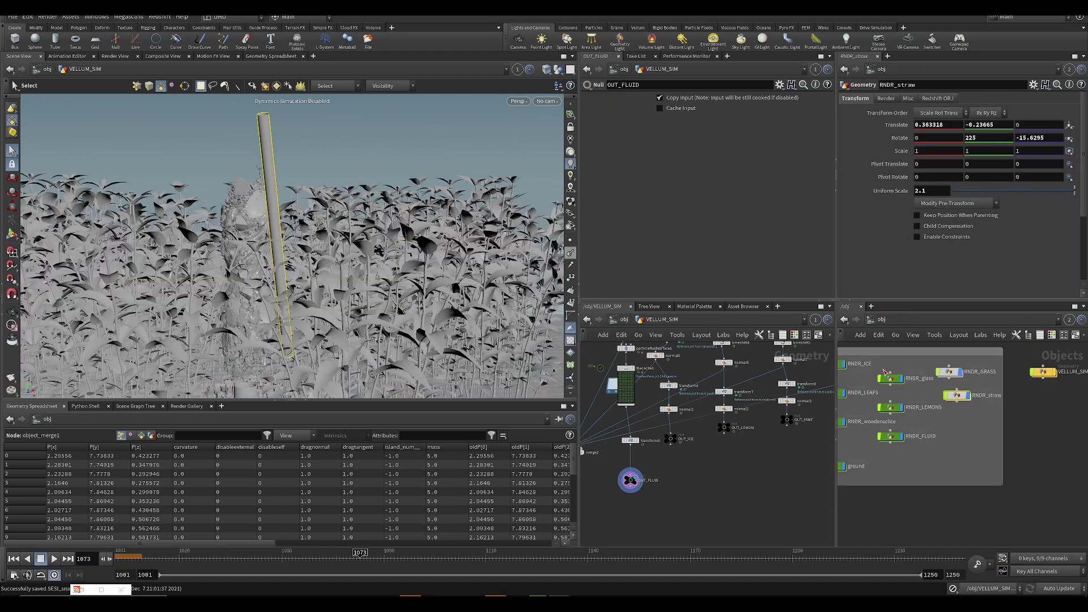
click(886, 441)
middle_drag(887, 445, 897, 453)
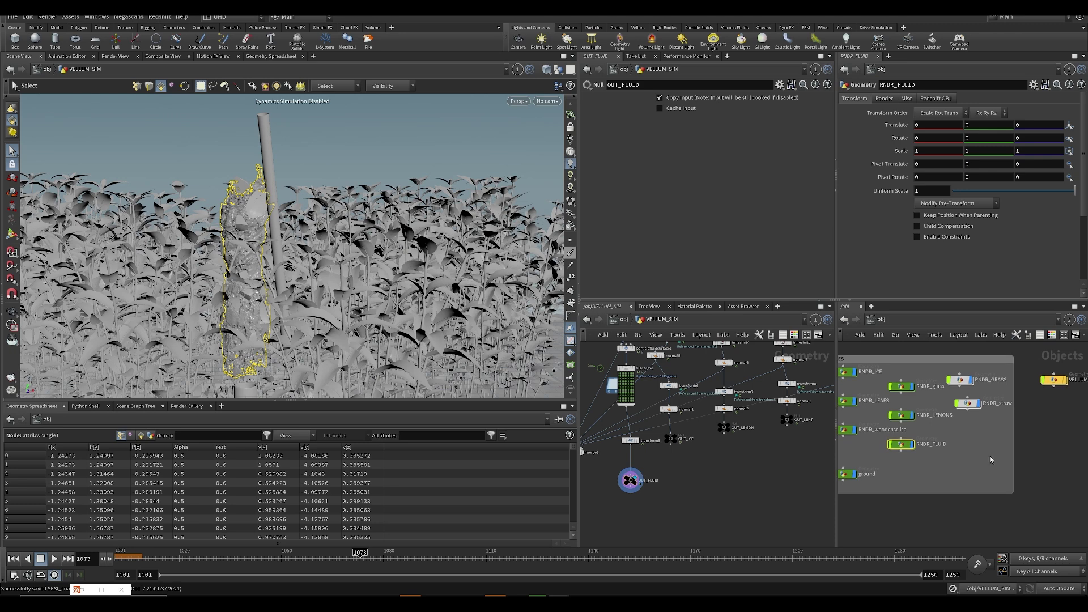
- Reset RNDR_straw's translate and rotate values to 0 and its uniform scale to 1
click(968, 403)
text(0)
key(Tab)
text(0)
key(Tab)
key(Tab)
text(0)
key(Tab)
text(0)
key(Return)
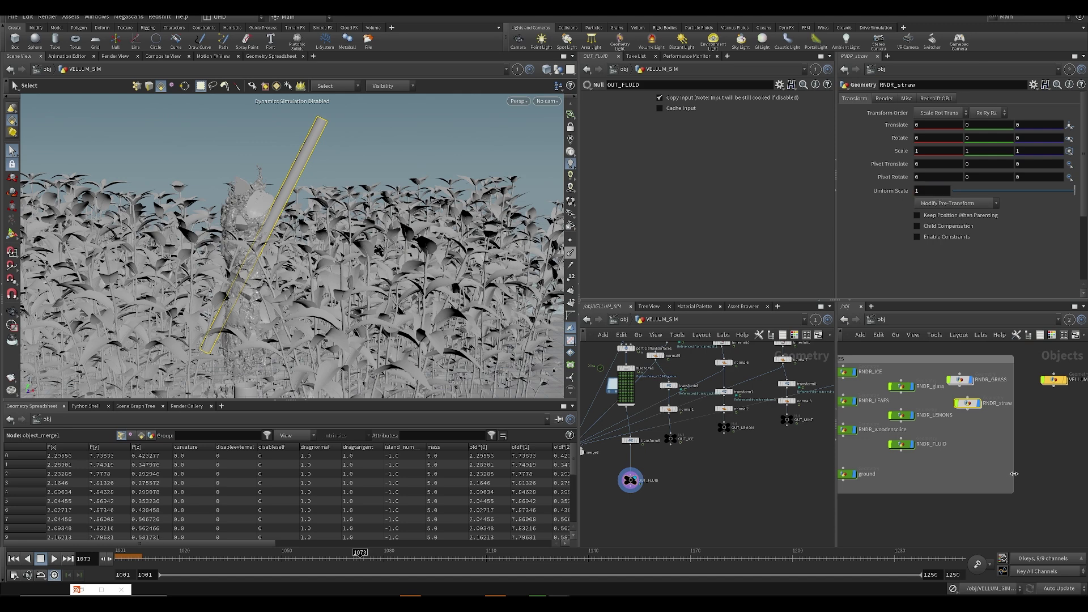
- Inspect the transform parameters of RNDR_glass and save the scene
click(901, 386)
middle_drag(912, 496, 986, 448)
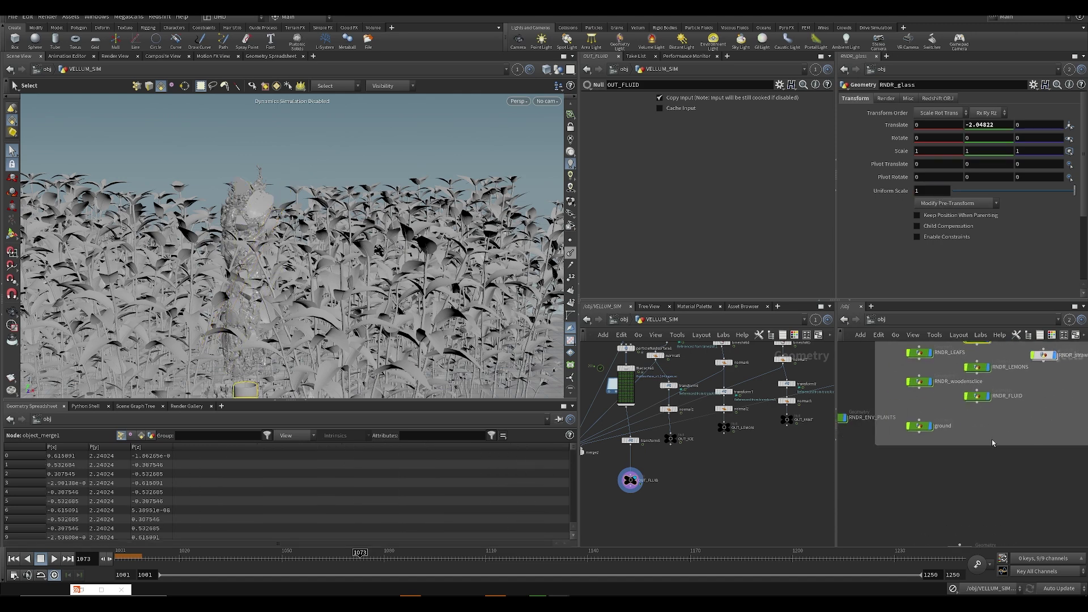
middle_drag(1039, 399, 1024, 437)
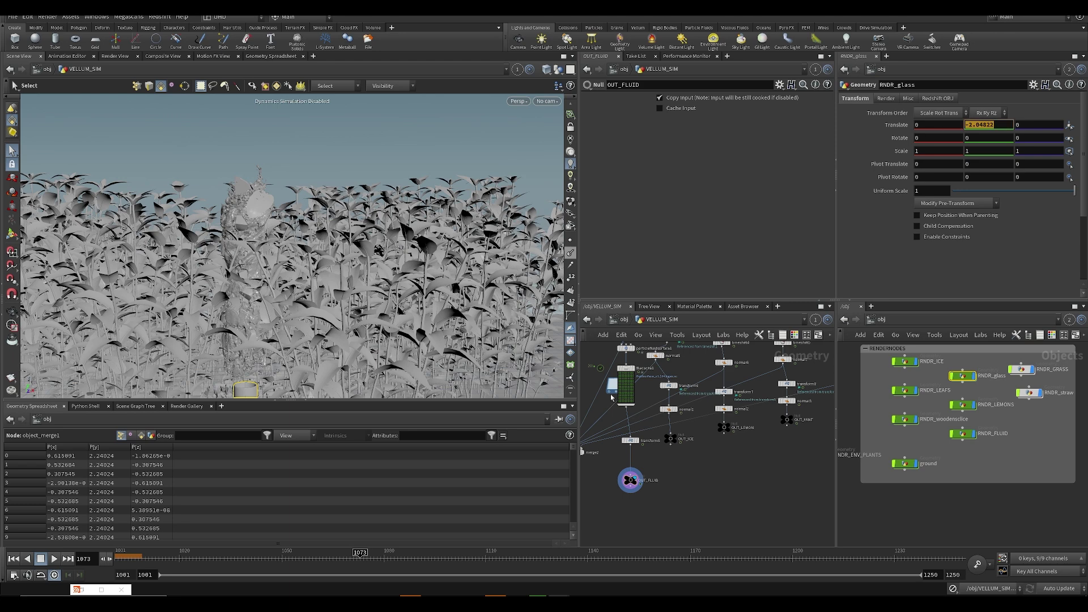
key(h)
key(ctrl+s)
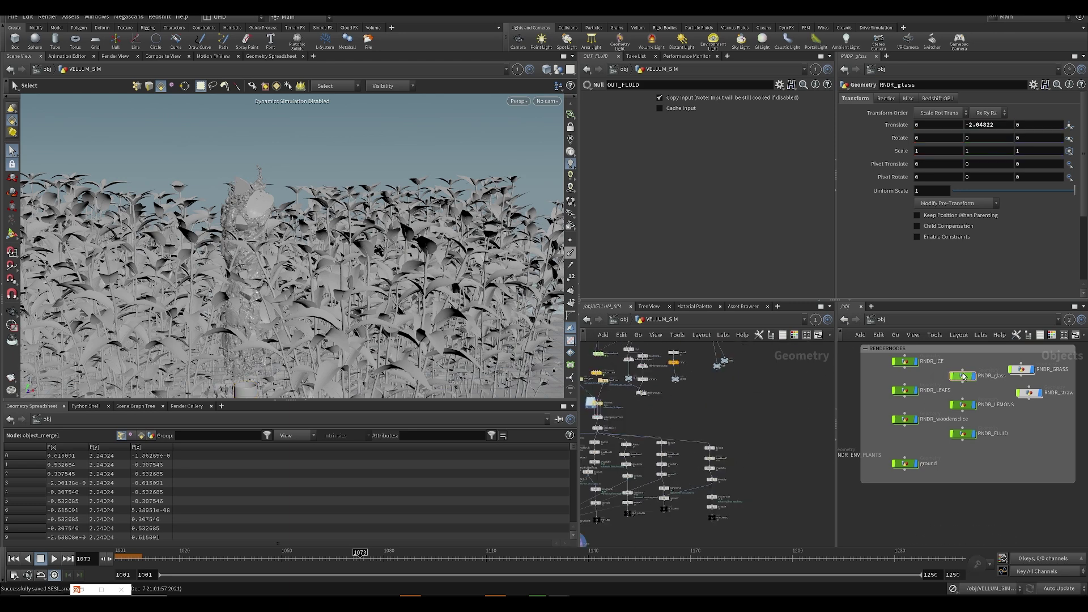
- Replace the contents of RNDR_glass with a new Object Merge node and save the scene
double_click(964, 376)
key(Delete)
key(Tab)
text(obj)
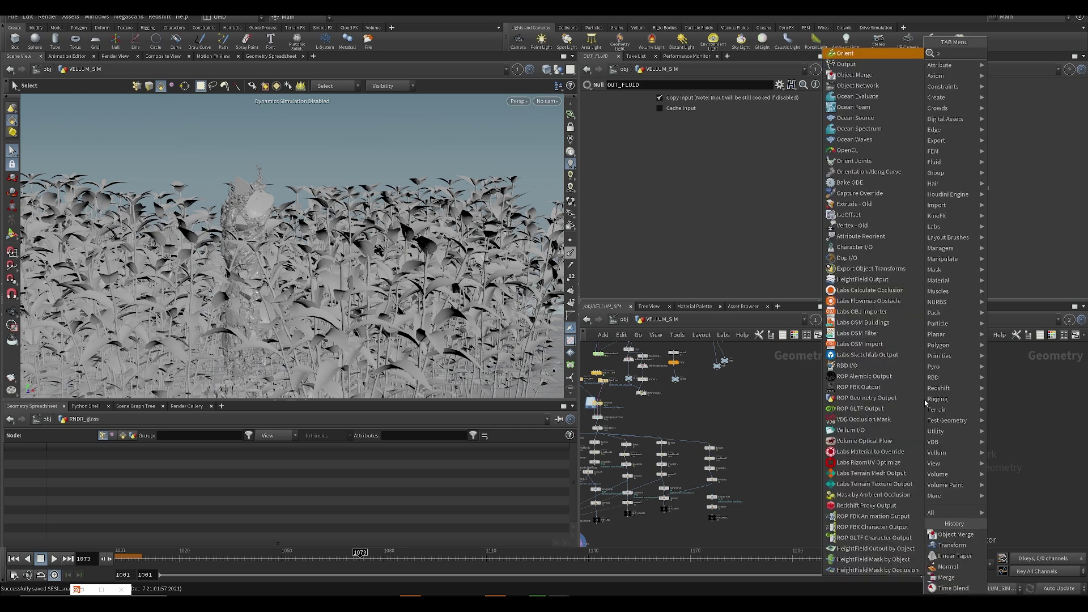
key(Return)
click(924, 400)
key(ctrl+s)
- In VELLUM_SIM, add a Null connected to transform10 and name it glass
middle_drag(719, 393, 744, 485)
scroll(746, 486, up, 3)
scroll(744, 486, up, 5)
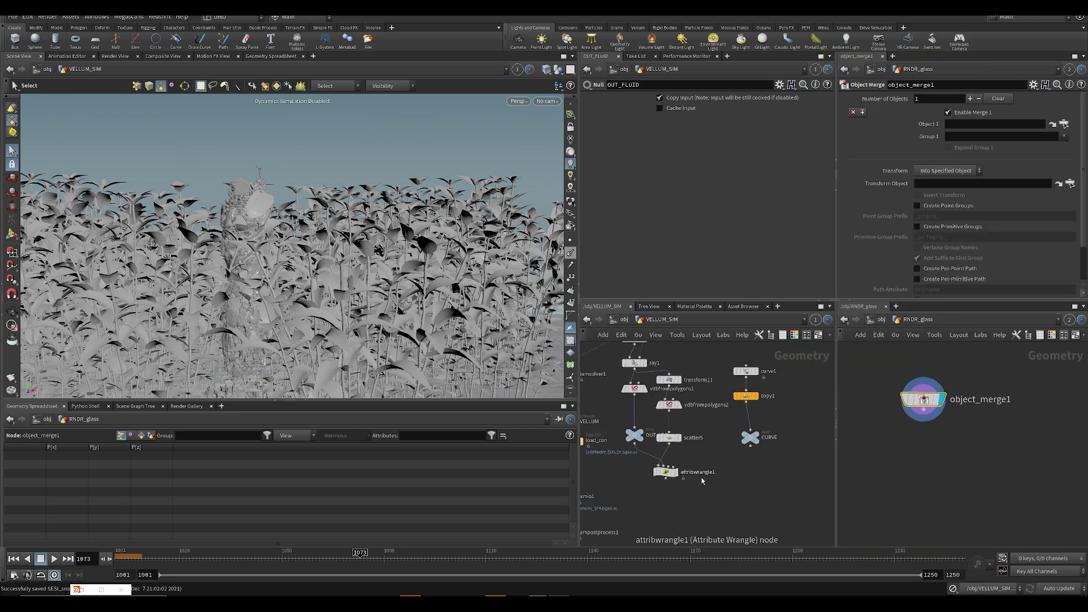
middle_drag(737, 423, 720, 425)
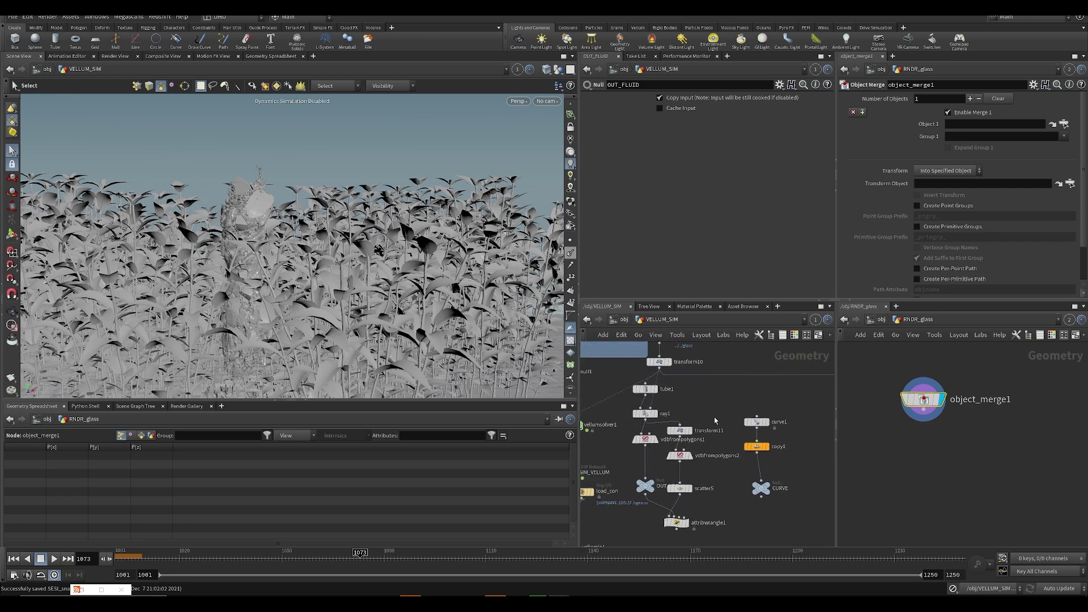
key(Tab)
text(null)
key(Return)
click(706, 419)
click(659, 369)
click(705, 409)
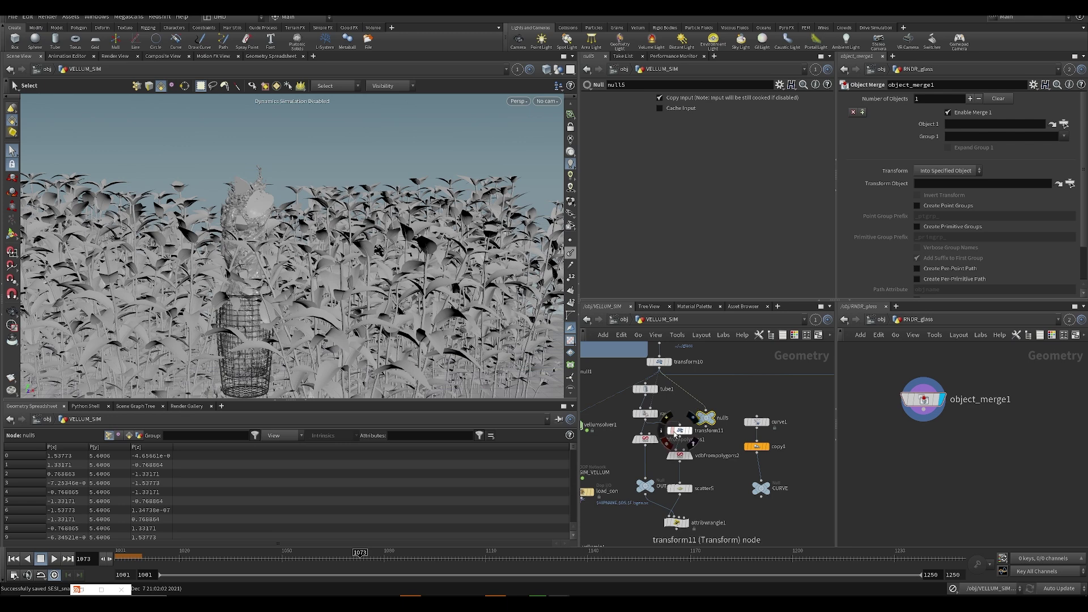
double_click(723, 417)
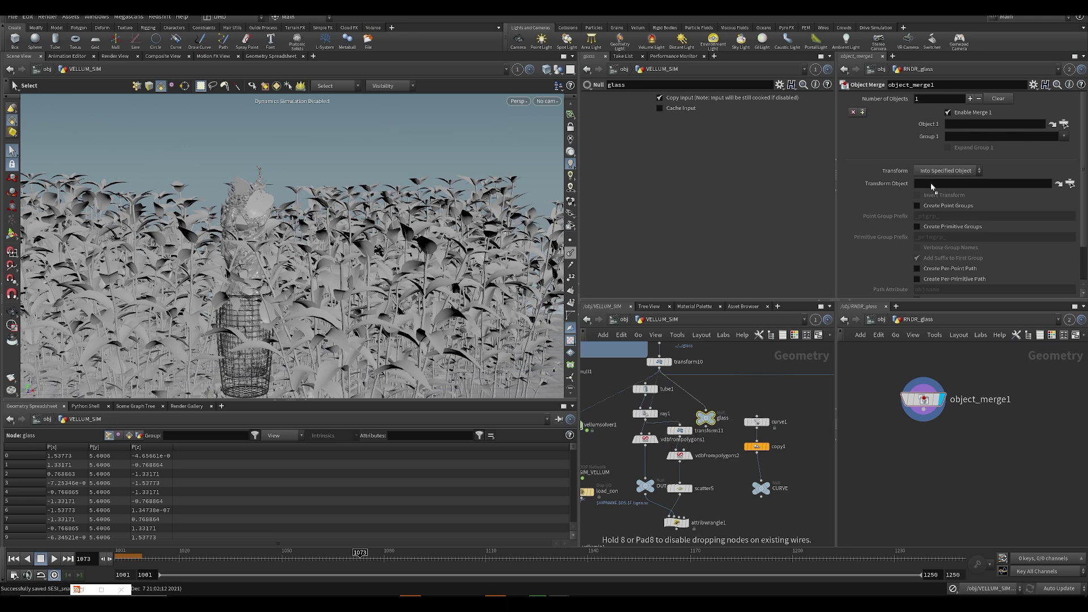
- Point the Object Merge in RNDR_glass to the glass null and set its Transform to Into This Object
drag(963, 132, 965, 132)
click(981, 530)
middle_drag(929, 460, 913, 392)
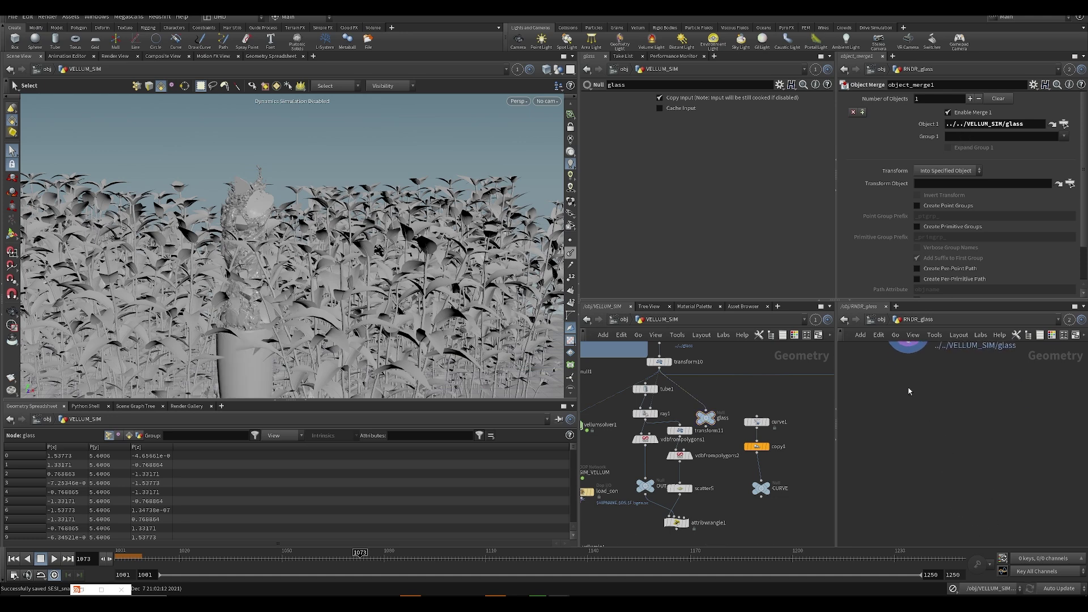
key(h)
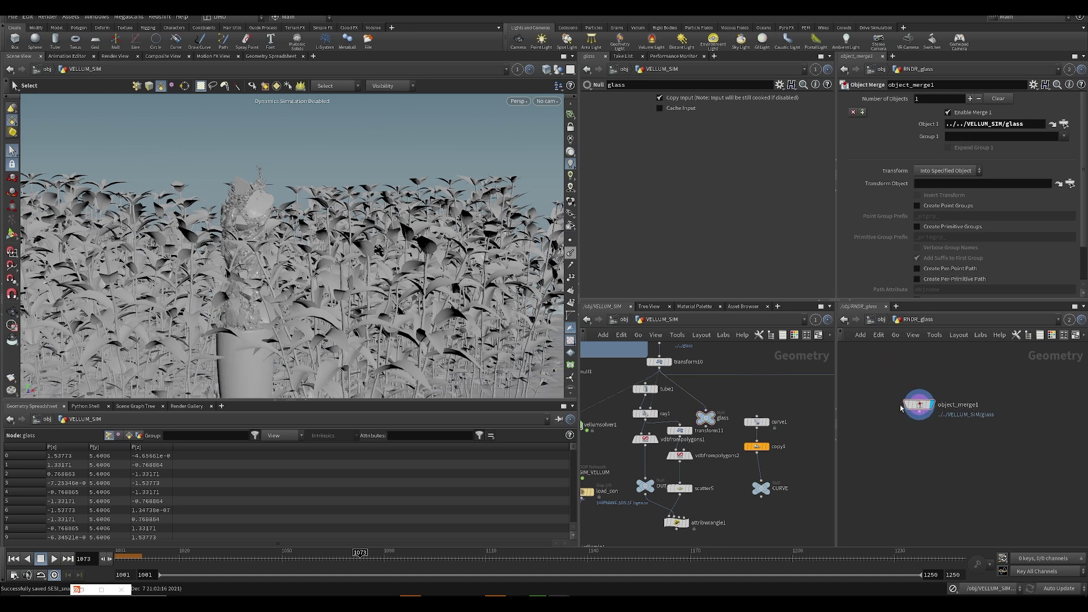
click(948, 171)
click(948, 188)
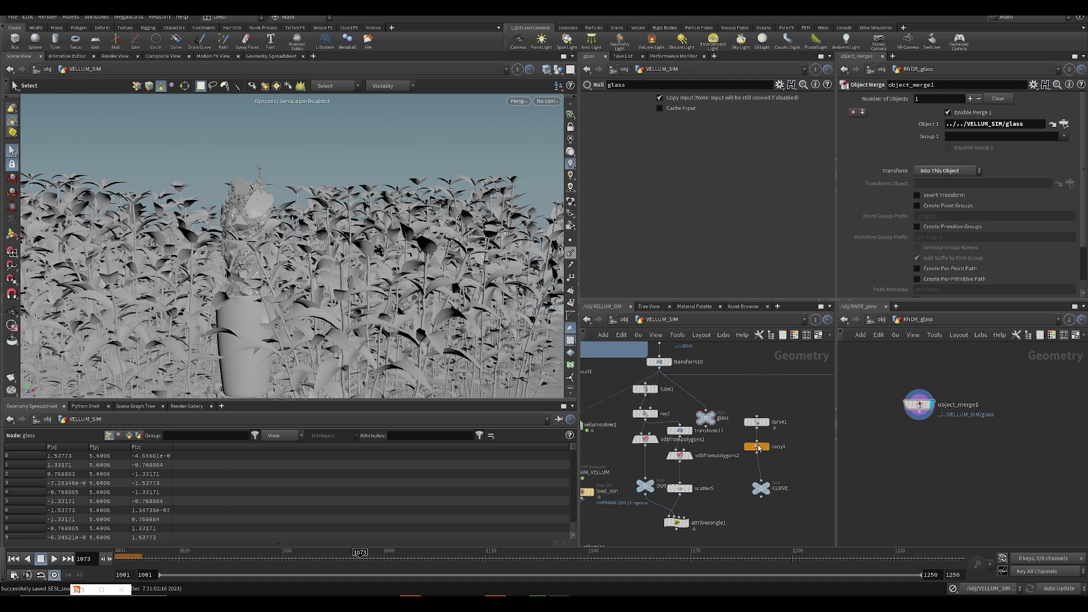
- Copy a referenced Transform node from an ingredient branch and insert the copy into the glass branch of VELLUM_SIM
scroll(760, 452, down, 2)
scroll(762, 455, down, 3)
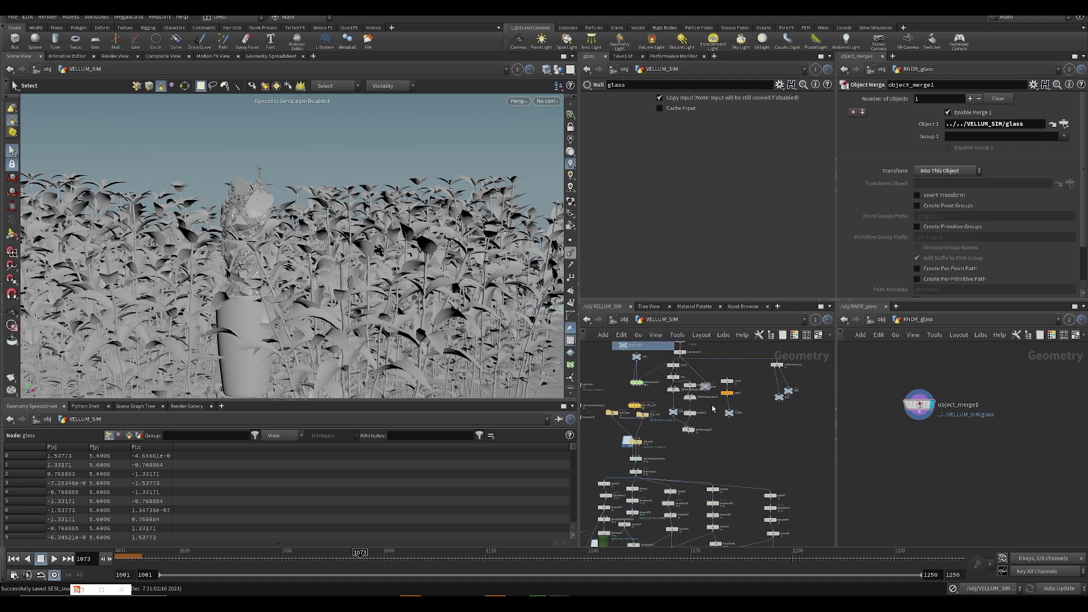
scroll(801, 512, up, 3)
click(721, 493)
key(ctrl+c)
scroll(721, 488, down, 3)
key(ctrl+v)
drag(726, 477, 698, 479)
drag(744, 509, 697, 507)
middle_drag(699, 505, 753, 377)
scroll(753, 377, down, 3)
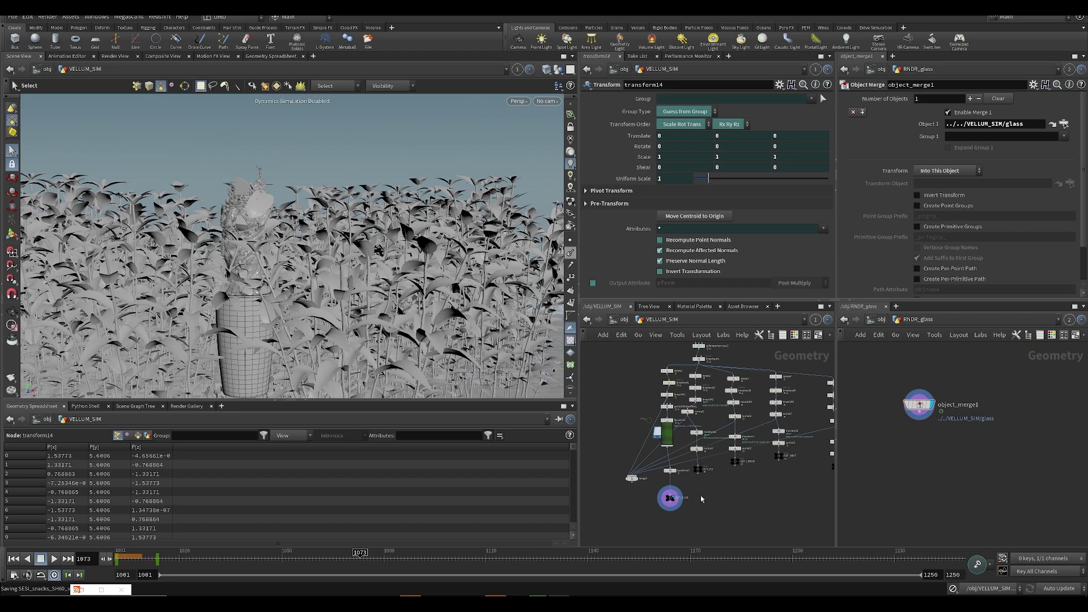
- Open the parameters of transform5 in the fluid branch and bring the base of the glass into view
scroll(695, 495, up, 3)
click(670, 470)
alt+middle_drag(314, 383, 340, 208)
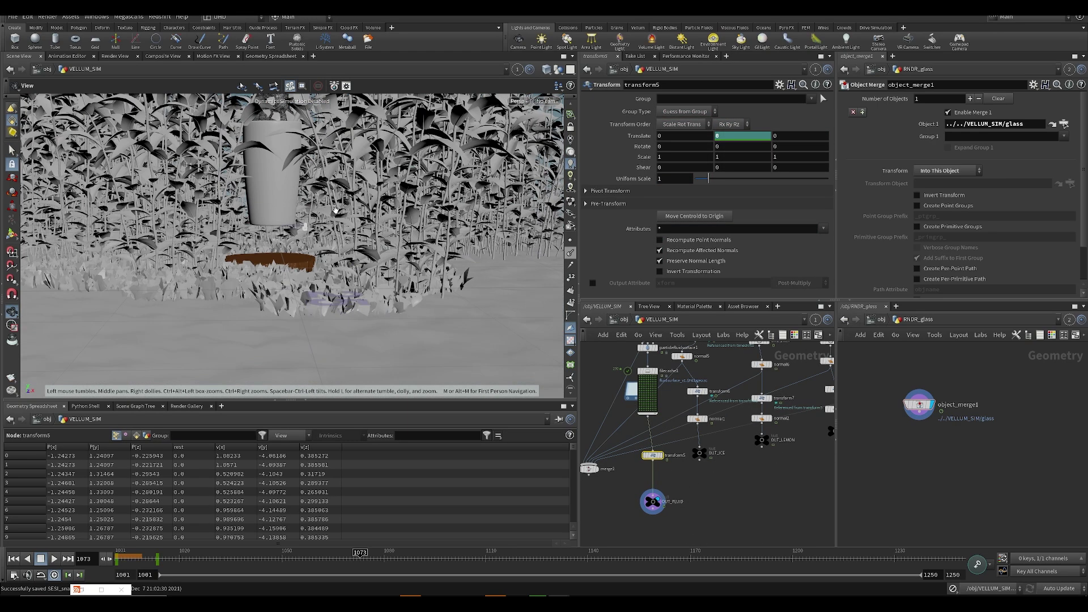
- Try reducing the uniform scale of transform5, and undo the change
scroll(340, 207, up, 3)
key(s)
drag(709, 179, 706, 180)
key(ctrl+z)
- Ghost the other objects in the viewport and set the uniform scale of transform5 to 0.58
alt+right_drag(87, 233, 67, 286)
click(561, 70)
click(566, 91)
alt+drag(323, 207, 402, 199)
drag(707, 179, 702, 180)
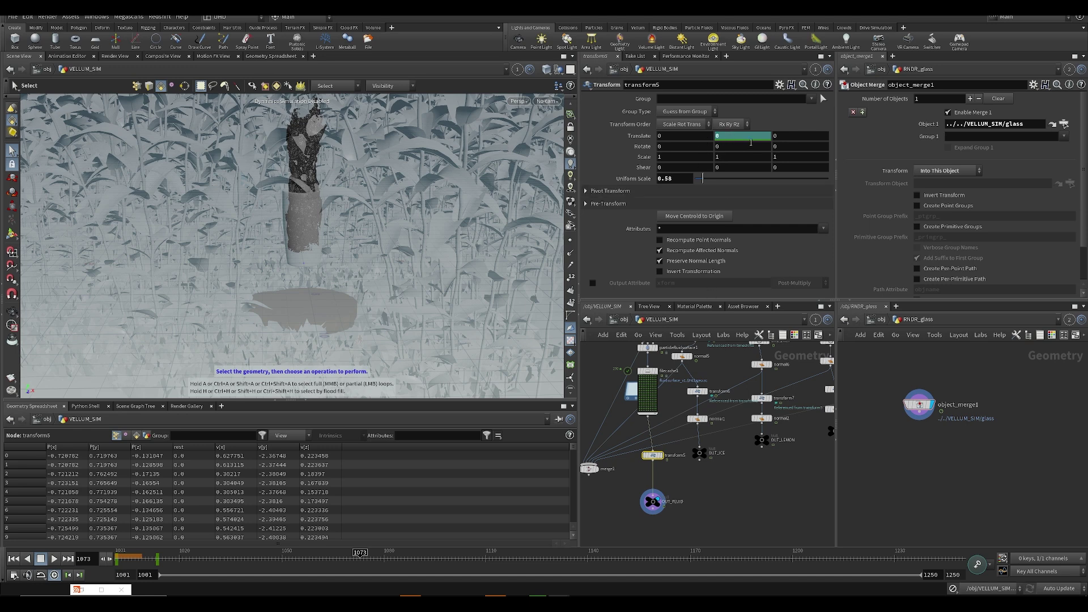
- Set the translation of transform5 to -0.08 in X and -2.2 in Y, and save the scene
right_click(733, 138)
key(Escape)
middle_drag(731, 138, 585, 157)
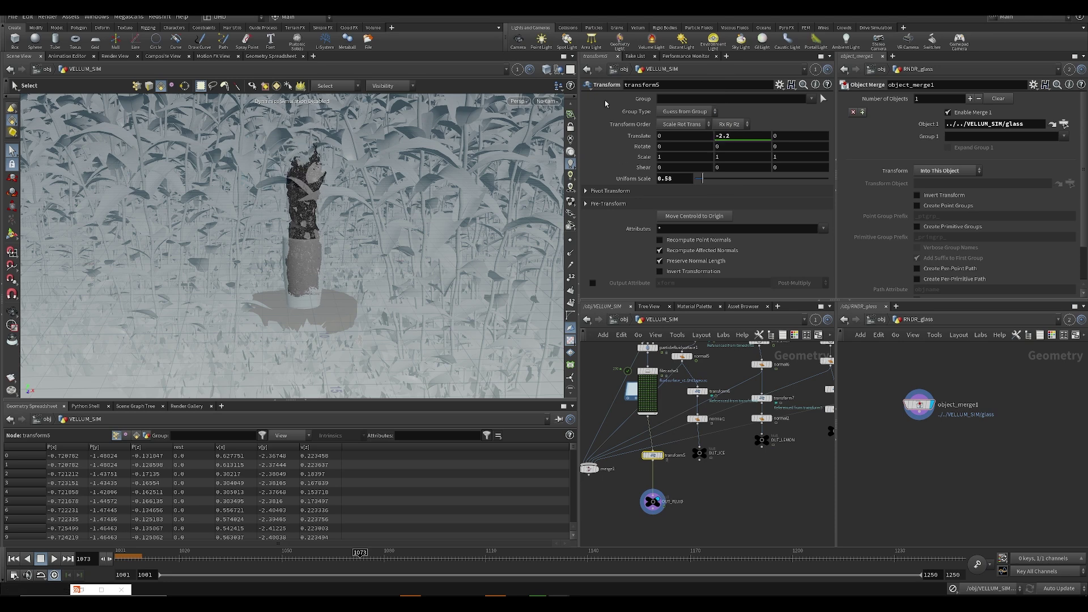
middle_drag(669, 136, 674, 150)
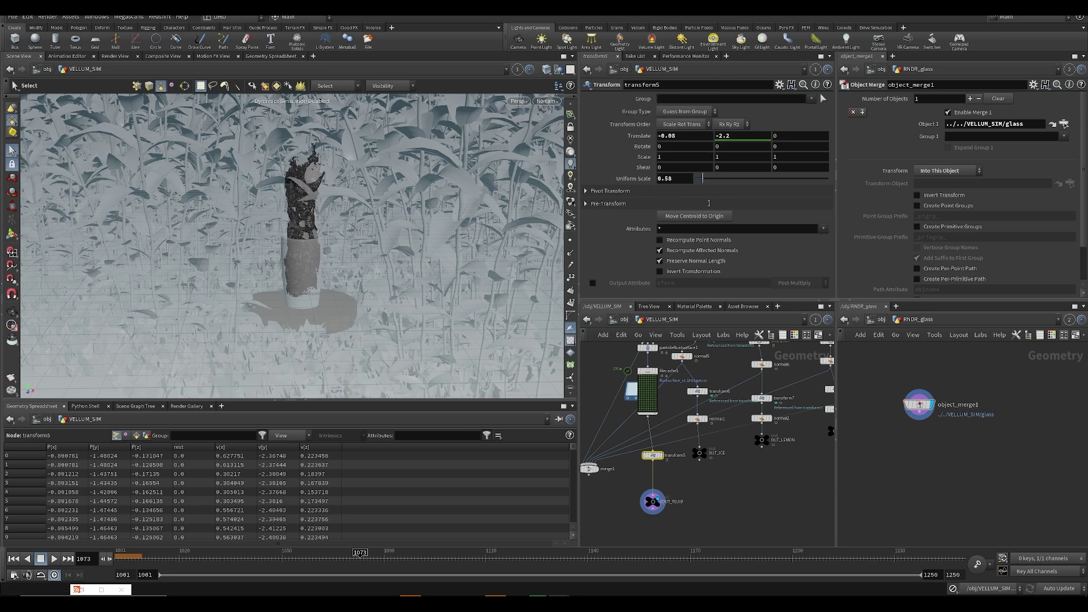
key(ctrl+s)
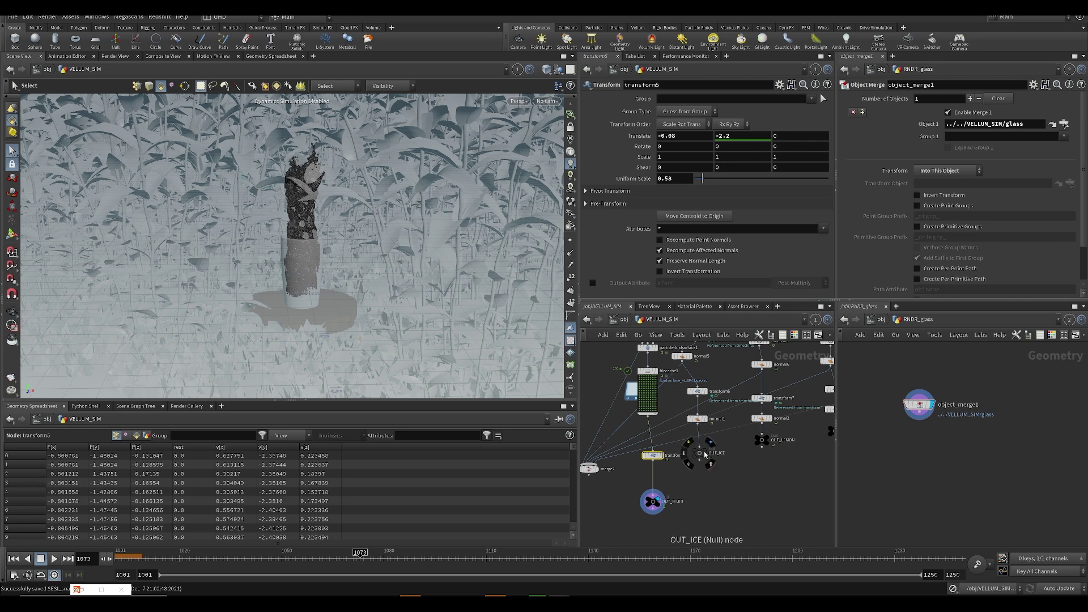
- Examine how the fluid sits at the base of the glass, and switch the view to SH060_CAM
click(710, 454)
click(663, 490)
middle_drag(700, 396, 669, 430)
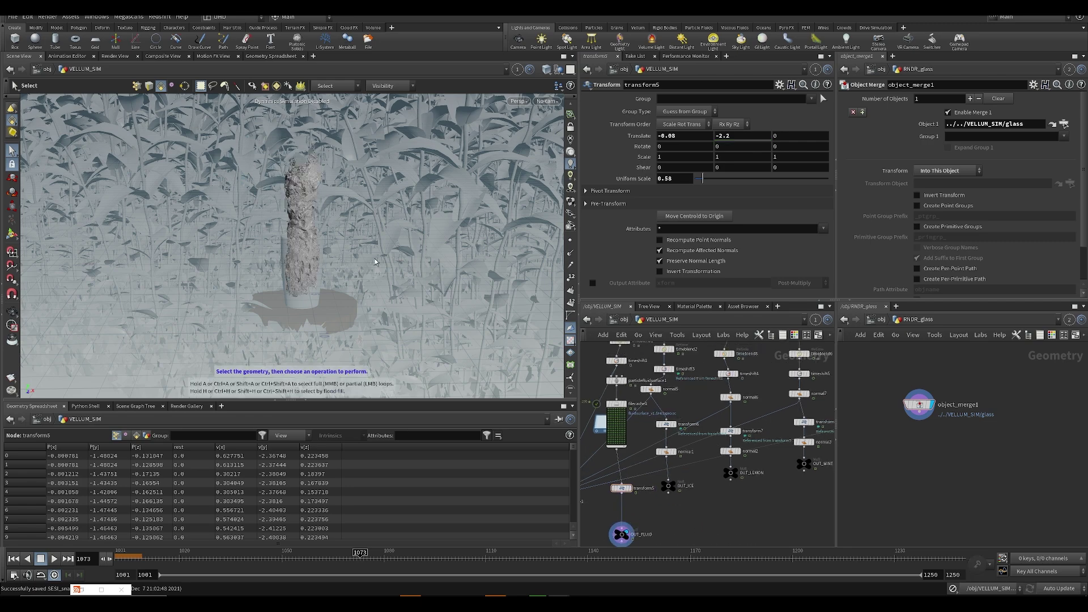
alt+right_drag(396, 316, 307, 268)
alt+middle_drag(308, 268, 326, 213)
alt+drag(326, 213, 375, 248)
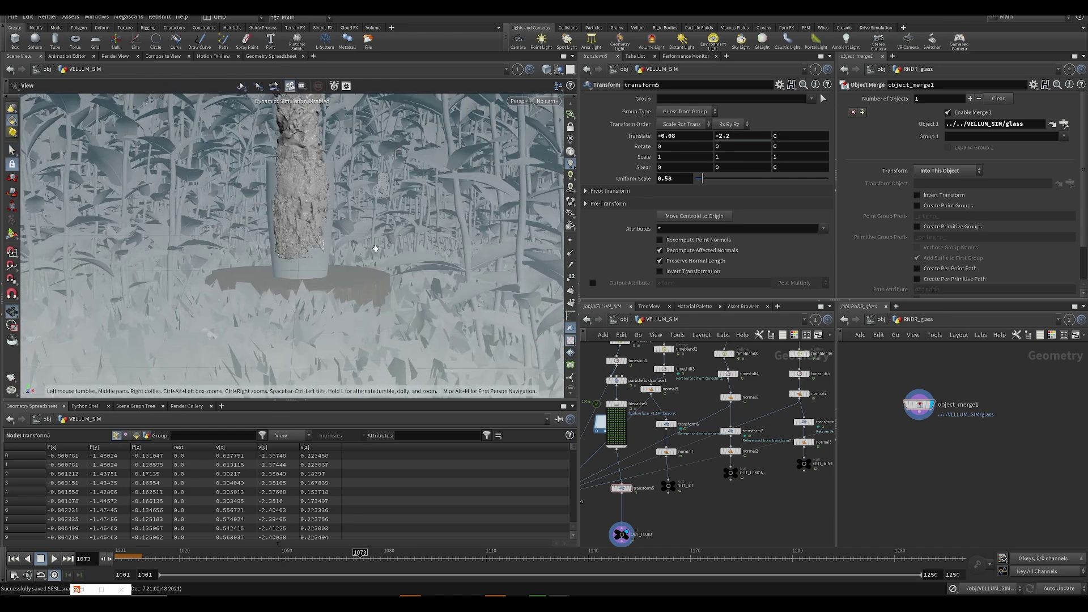
click(547, 102)
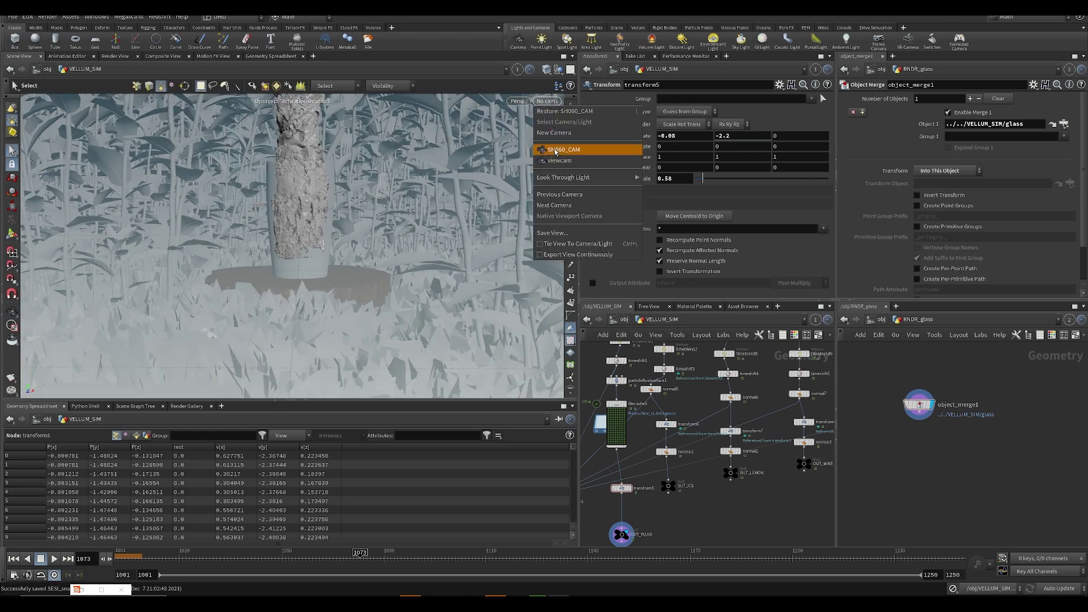
click(609, 147)
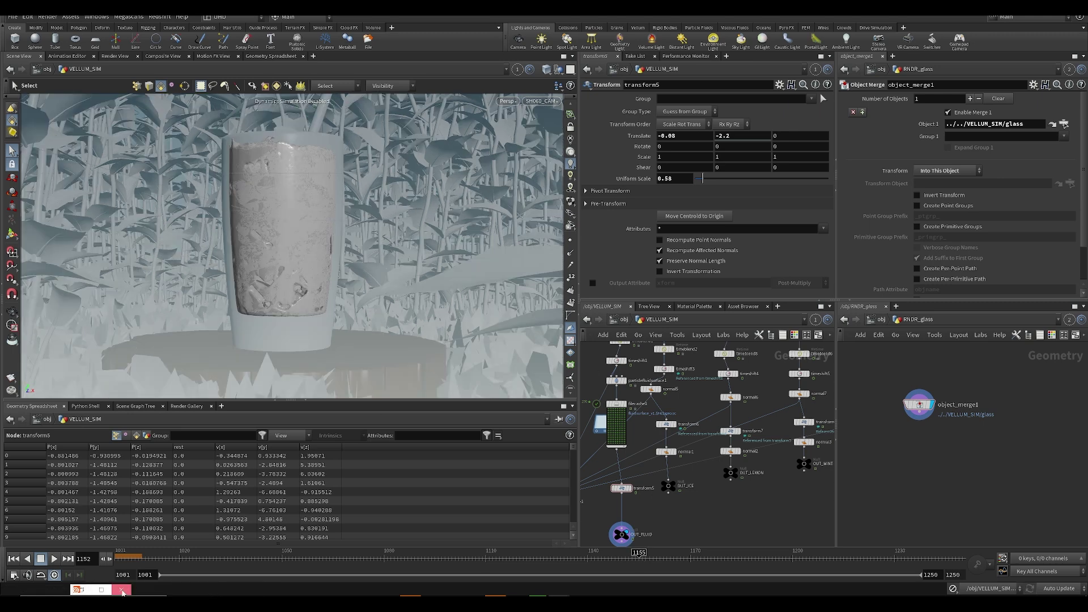
- Set the uniform scale of transform5 to 0.4 and compare the fluid with the RNDR_glass object
click(676, 182)
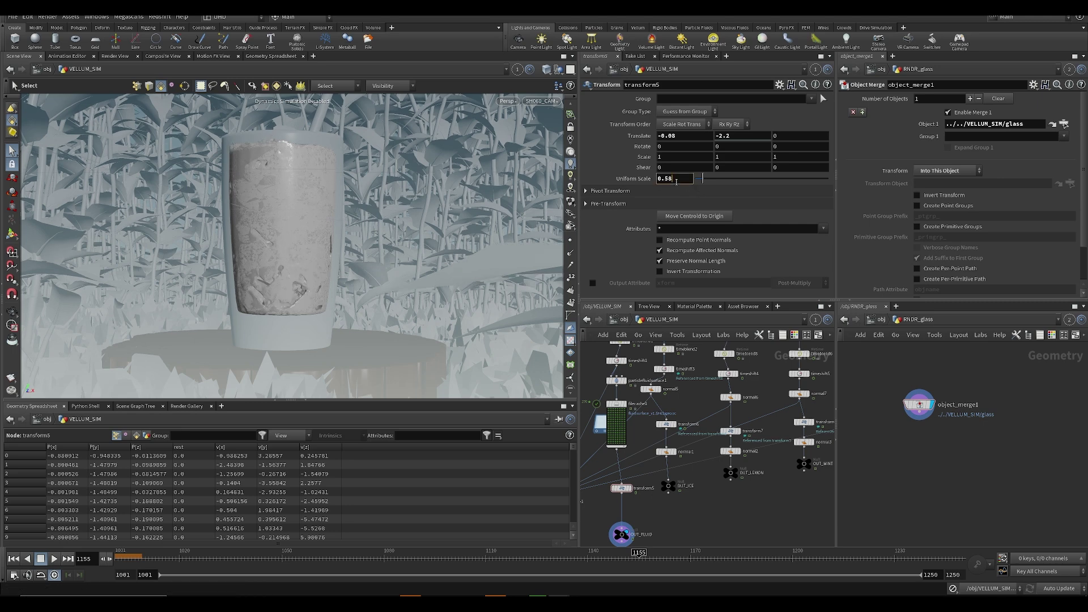
key(Return)
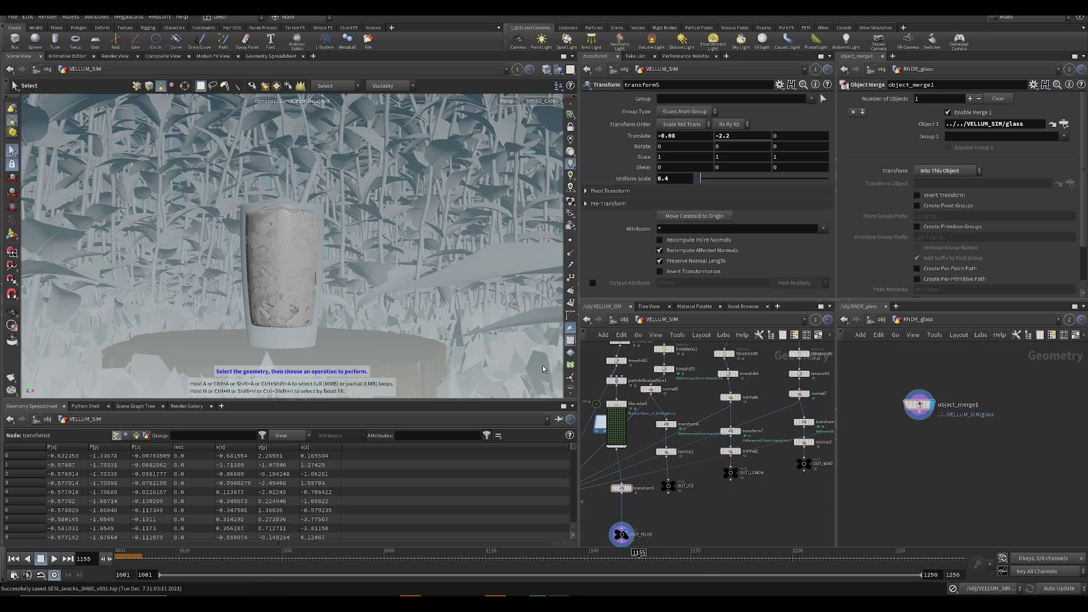
click(616, 321)
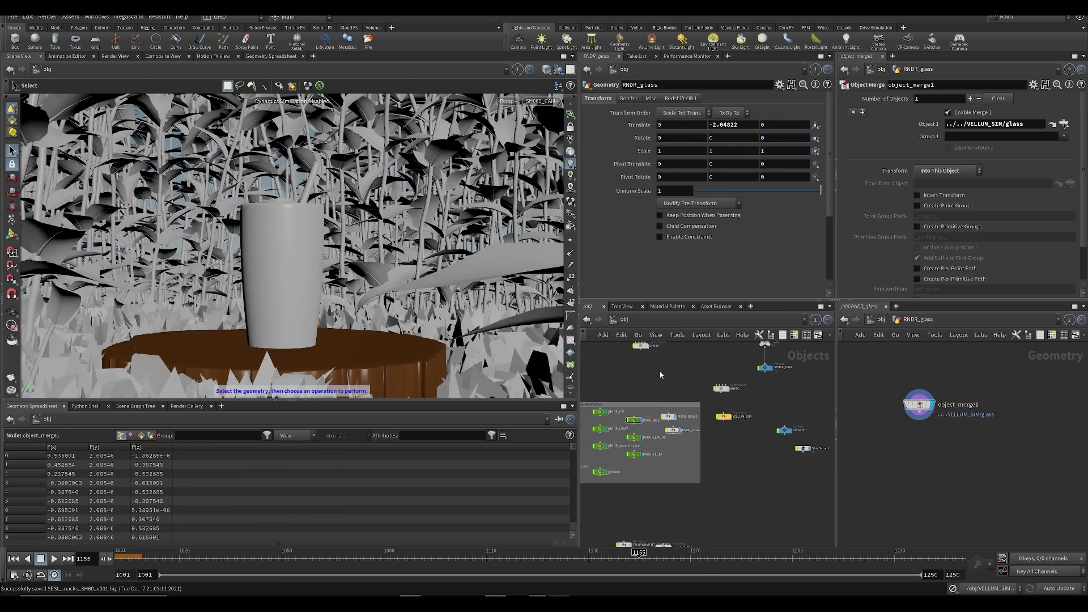
double_click(639, 422)
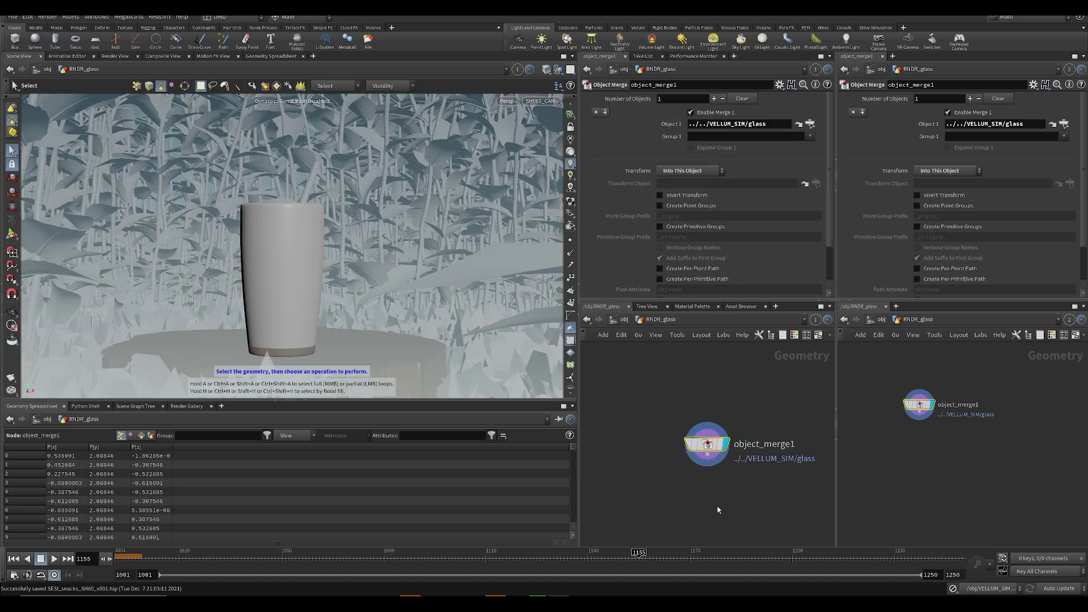
click(624, 320)
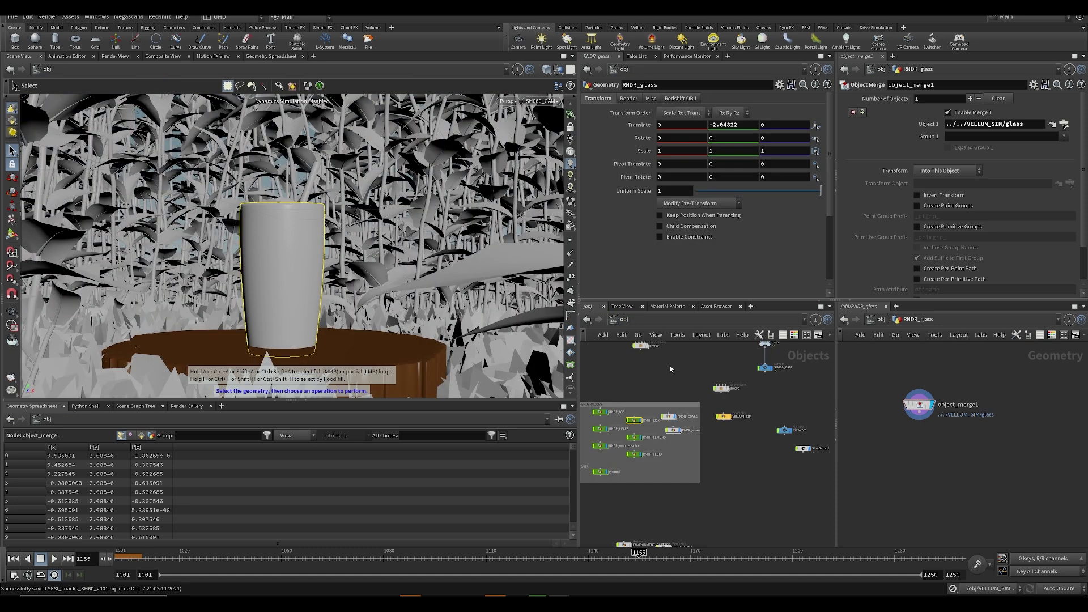
- Set the translation of transform5 in VELLUM_SIM to -0.24 in X and -2.07 in Y, checking it at an early frame
double_click(725, 417)
middle_drag(735, 136, 775, 158)
click(559, 70)
middle_drag(674, 136, 603, 168)
click(152, 560)
click(172, 559)
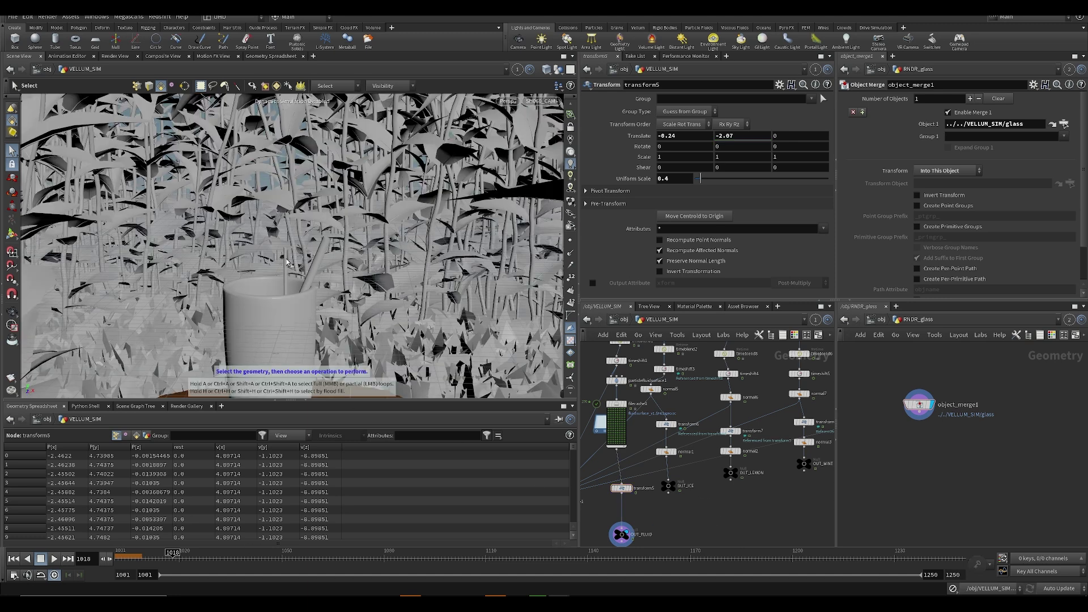
- Return to the object level, save the scene and scrub the timeline to review the pour's timing
click(623, 319)
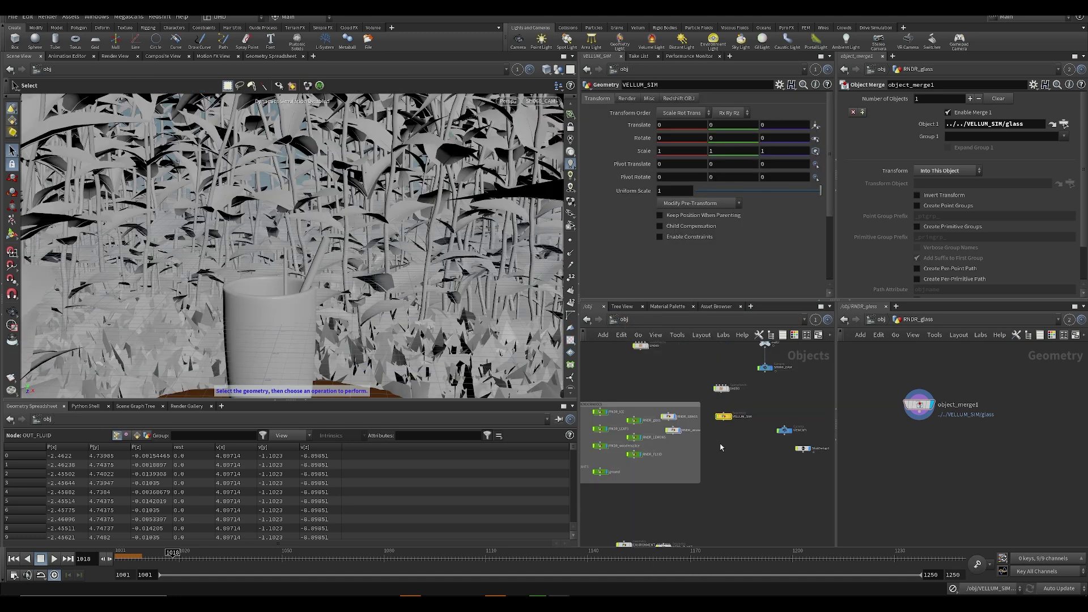
click(747, 397)
middle_drag(731, 468, 744, 432)
key(ctrl+s)
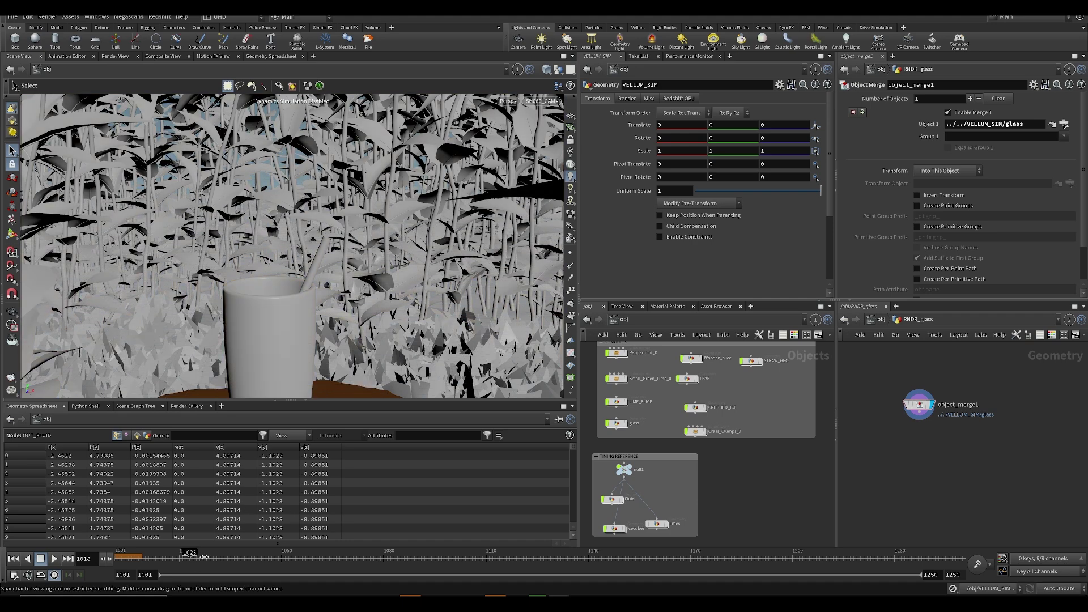
drag(265, 569, 414, 558)
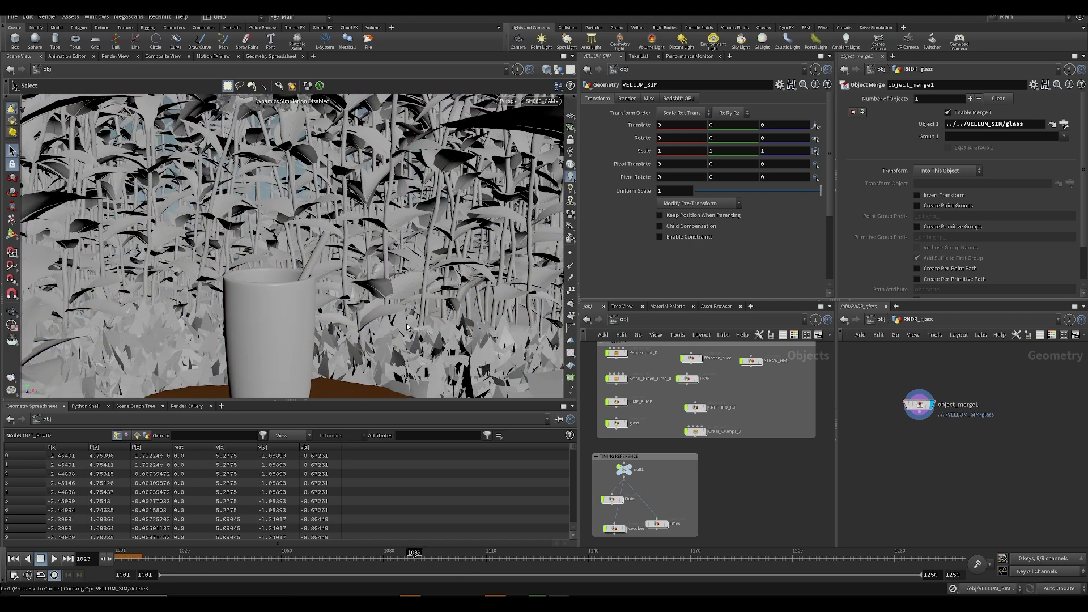
click(174, 560)
click(137, 562)
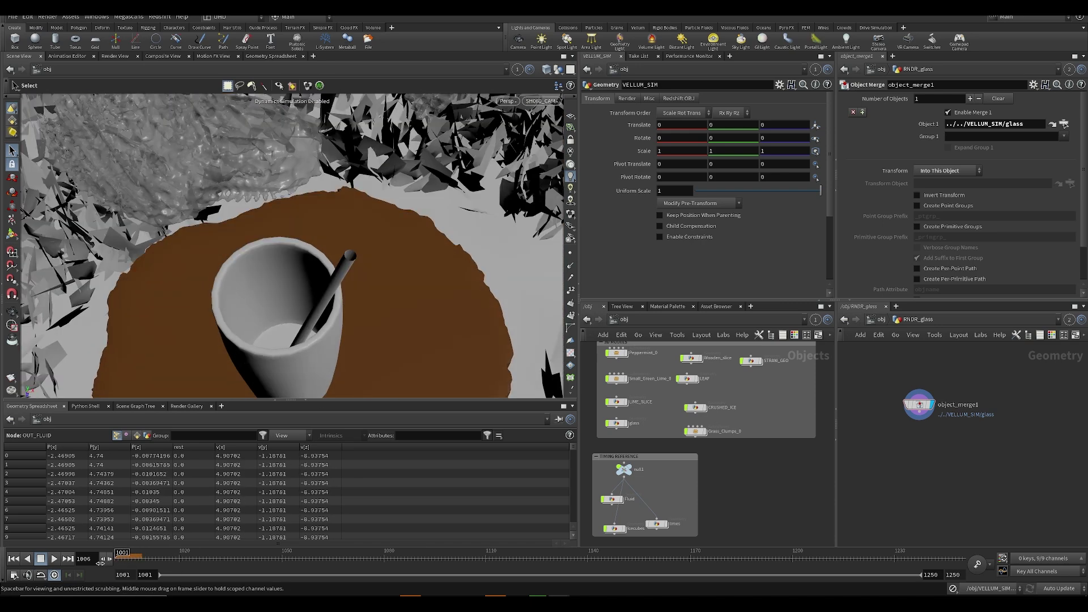
- Examine the fluid entering the glass around frame 1015 from a free view, restore the SH060_CAM view and save the scene
middle_drag(699, 496, 780, 481)
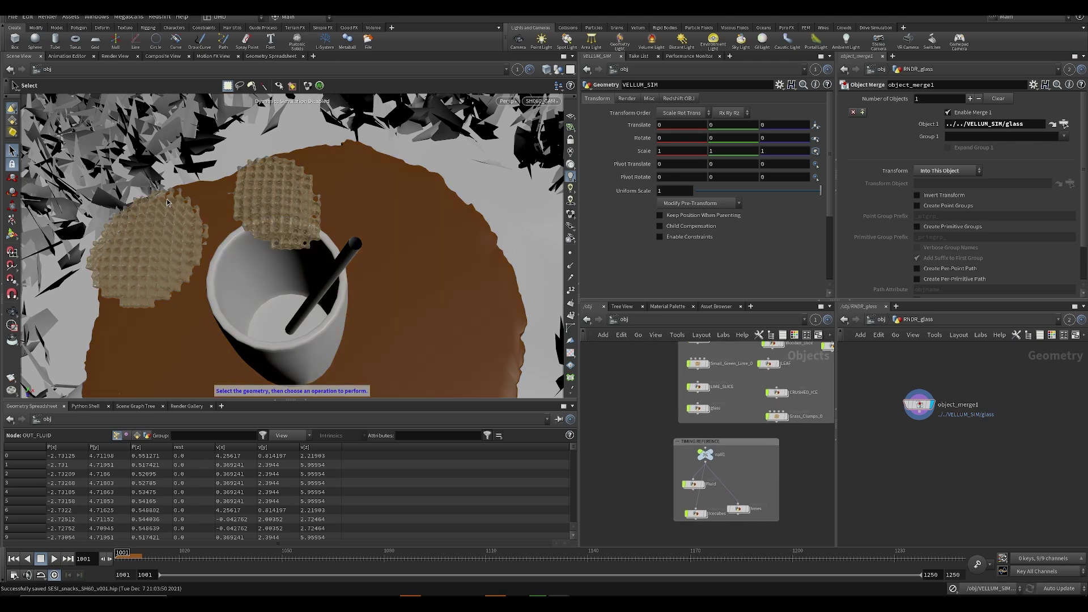
alt+drag(264, 225, 283, 250)
scroll(284, 251, up, 5)
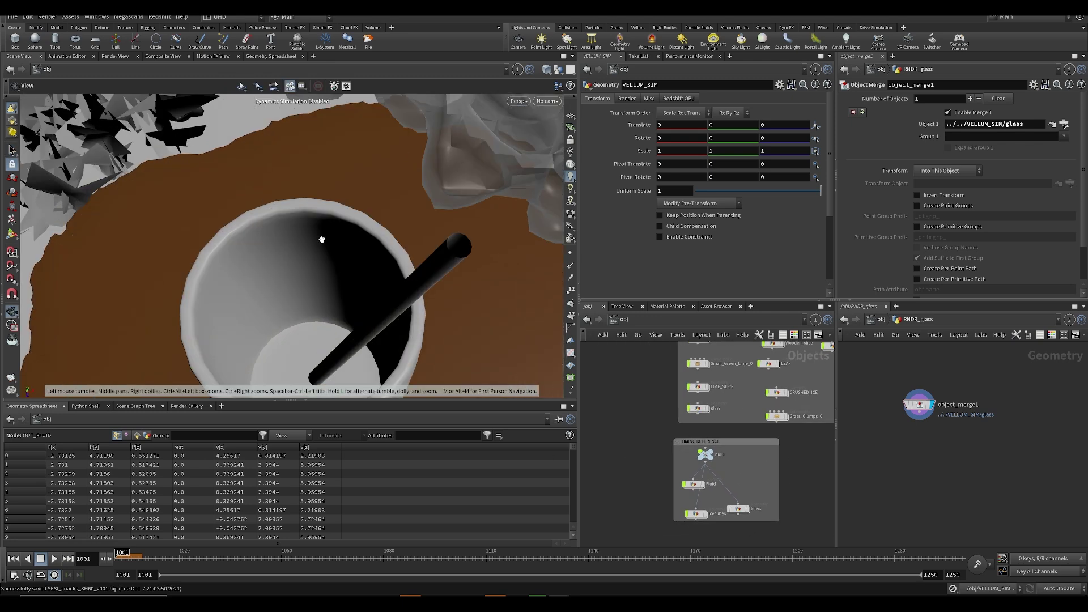
scroll(322, 240, down, 1)
click(162, 556)
key(Right)
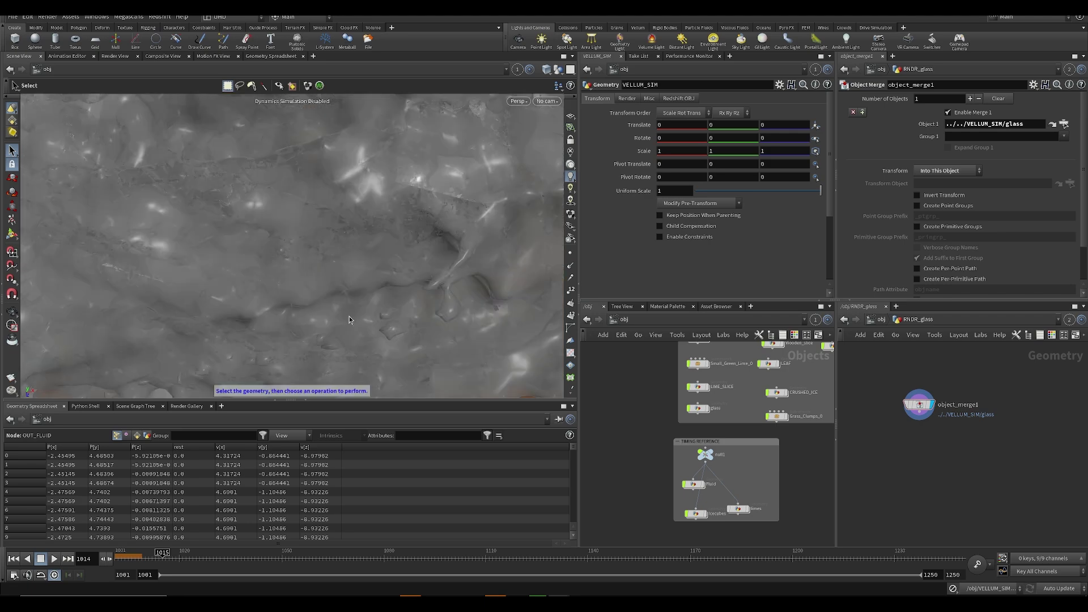
middle_drag(640, 397, 634, 449)
alt+right_drag(443, 334, 318, 281)
alt+drag(318, 281, 457, 209)
click(546, 101)
click(590, 147)
key(ctrl+s)
- Open the VELLUM_SIM network, save the scene and move OUT_FLUID to make room below transform5
middle_drag(628, 411, 565, 450)
scroll(690, 493, down, 6)
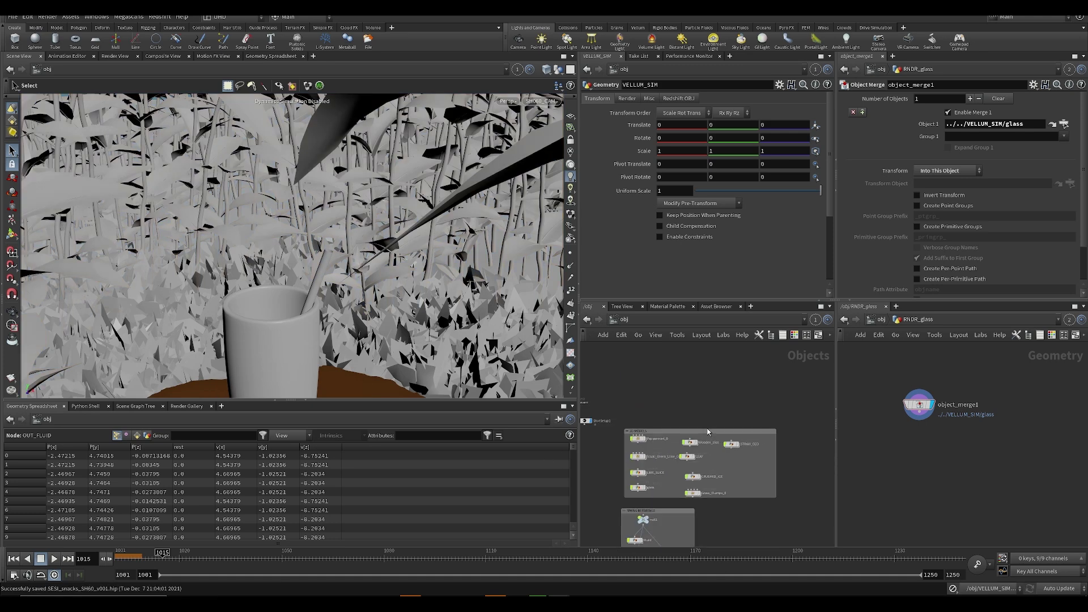
middle_drag(718, 459, 821, 429)
scroll(688, 435, up, 5)
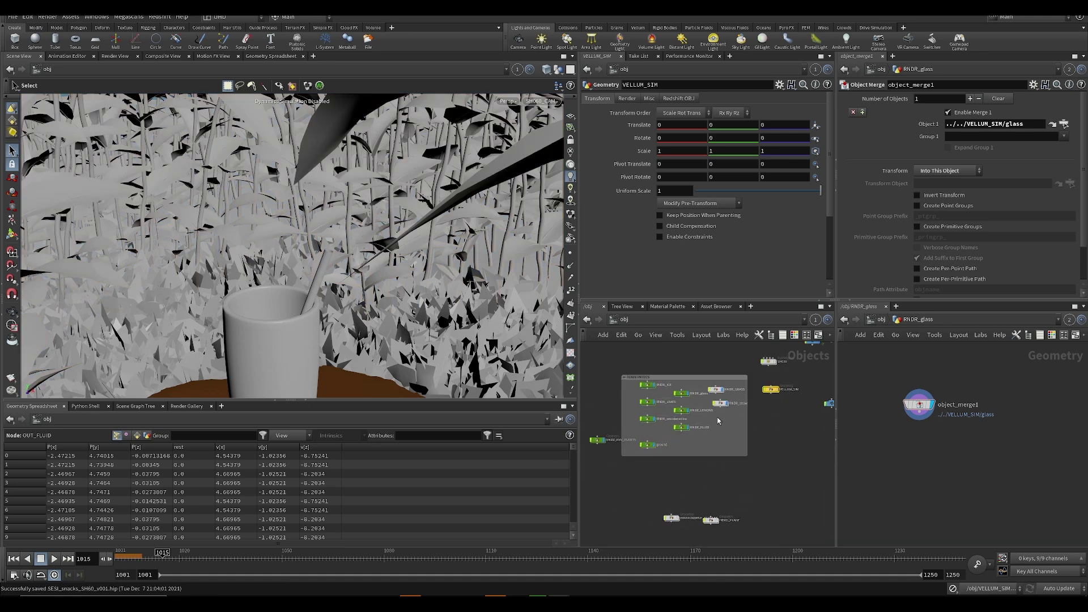
double_click(771, 390)
middle_drag(685, 527, 726, 471)
key(ctrl+s)
middle_drag(661, 352, 638, 437)
scroll(643, 415, down, 3)
scroll(635, 368, up, 3)
middle_drag(635, 368, 639, 389)
middle_drag(737, 510, 722, 493)
drag(638, 499, 645, 525)
key(Tab)
text(nor)
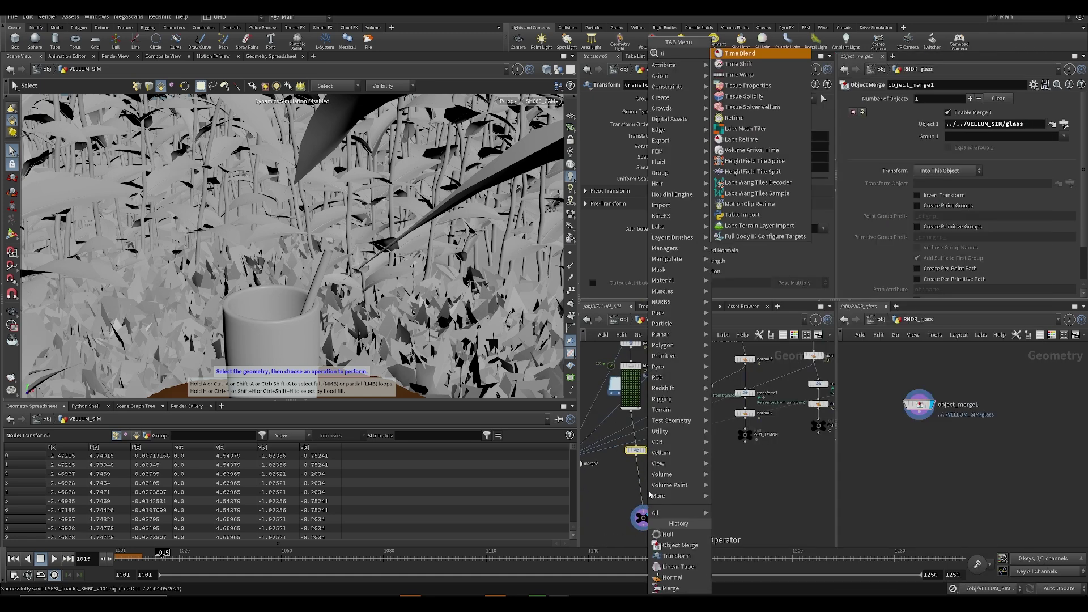
key(Return)
scroll(647, 490, up, 2)
click(646, 490)
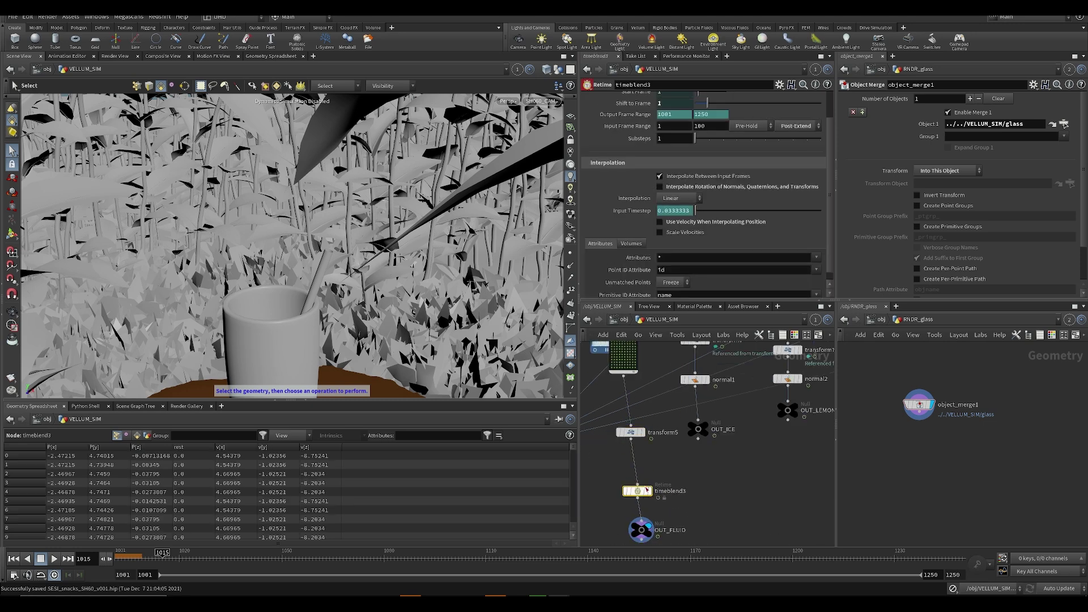
key(ctrl+x)
- Insert a Time Shift node between transform5 and OUT_FLUID and display it
key(Tab)
text(nor)
key(Return)
scroll(657, 454, up, 1)
click(618, 477)
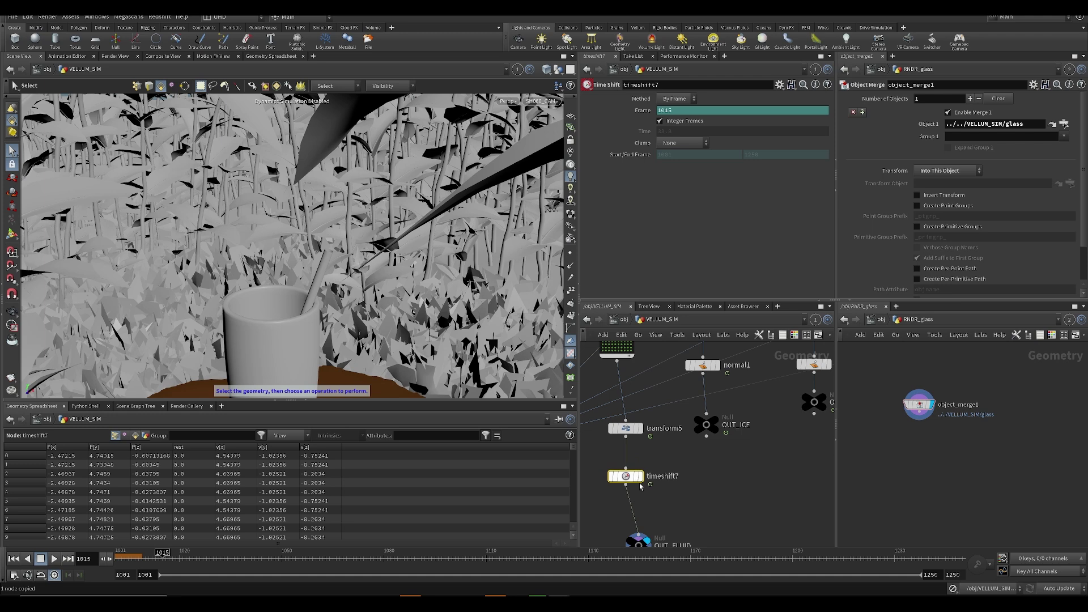
click(640, 476)
- Try a frame offset of $F+15 on timeshift7 at the first frame, settle on $F+20 and save the scene
key(ctrl+s)
key(ctrl+Up)
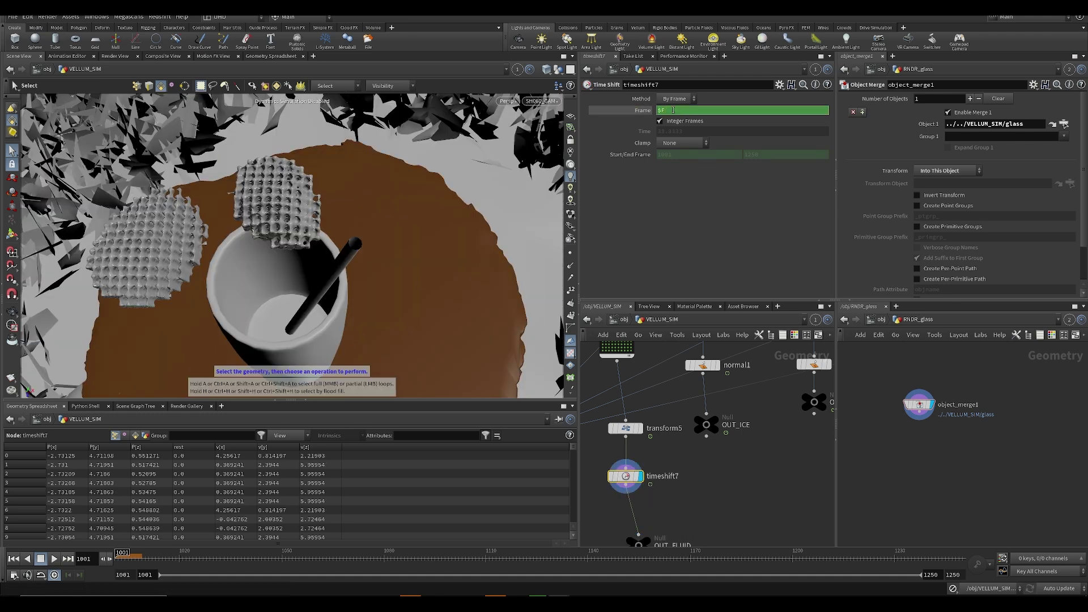
text($F+15)
key(Return)
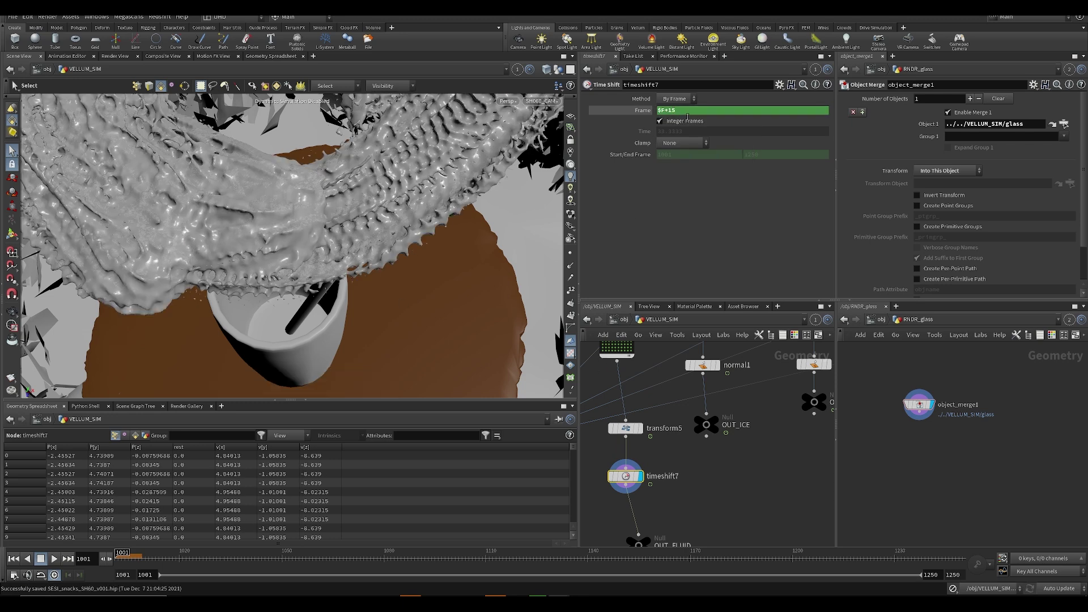
key(Return)
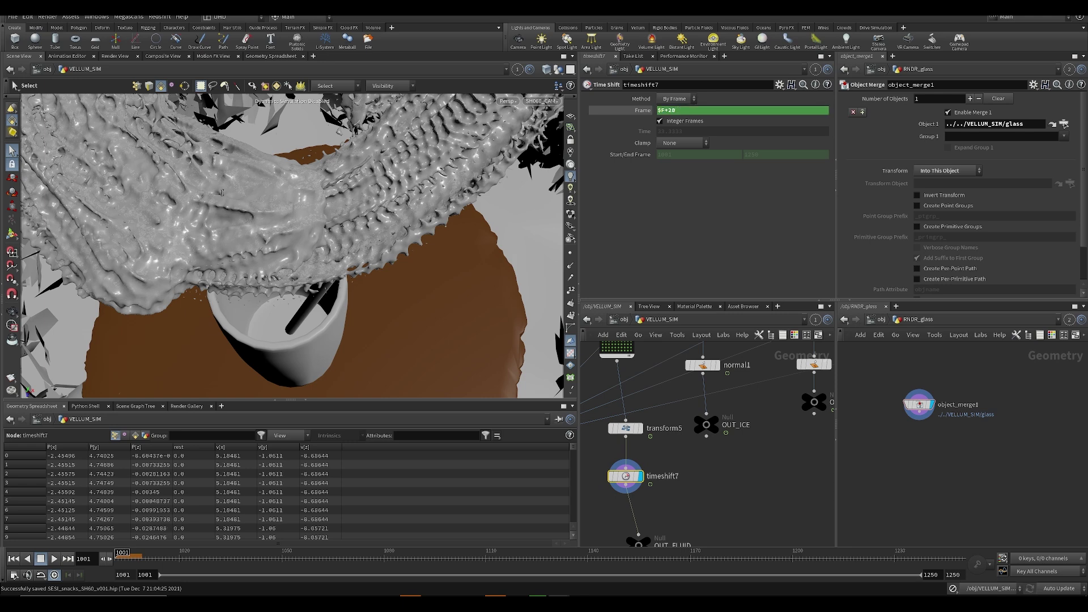
key(ctrl+s)
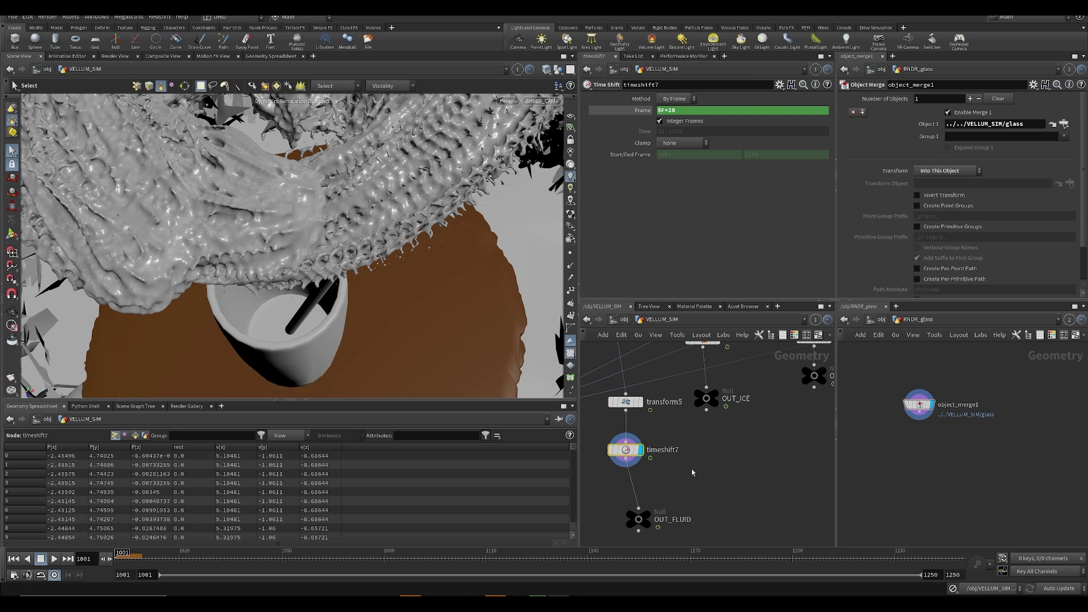
- Create a reference copy of timeshift7 and insert it between normal1 and OUT_ICE
key(h)
scroll(706, 516, up, 2)
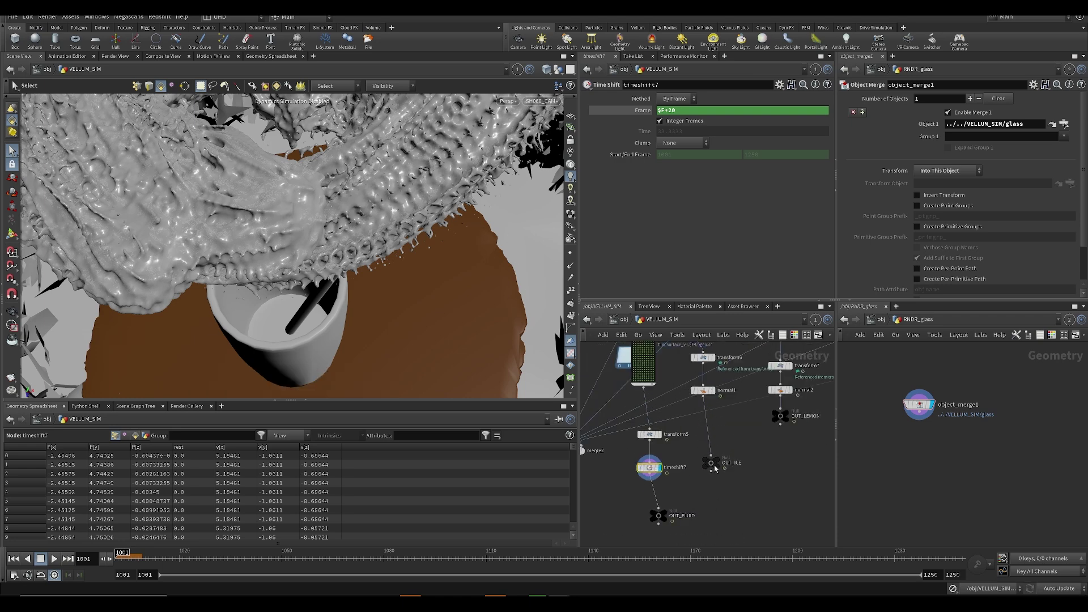
right_click(650, 467)
mouse_move(680, 434)
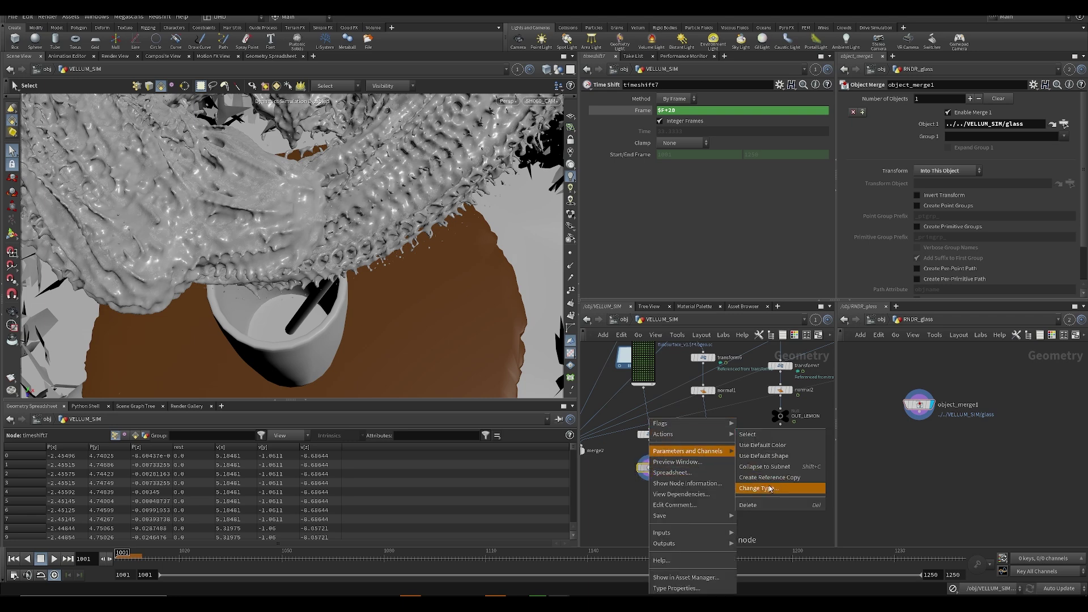
click(770, 477)
click(709, 440)
- Make room above OUT_LEMON and insert a copy of the referenced Time Shift between normal2 and OUT_LEMON
drag(788, 421, 787, 462)
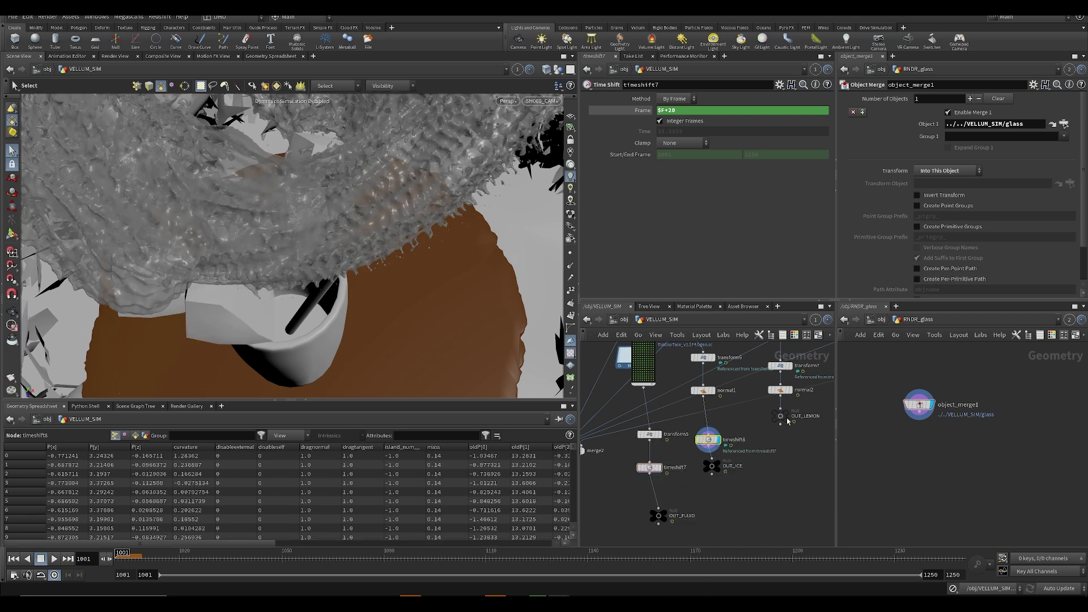
drag(704, 445, 703, 444)
middle_drag(704, 445, 655, 449)
key(ctrl+v)
key(Delete)
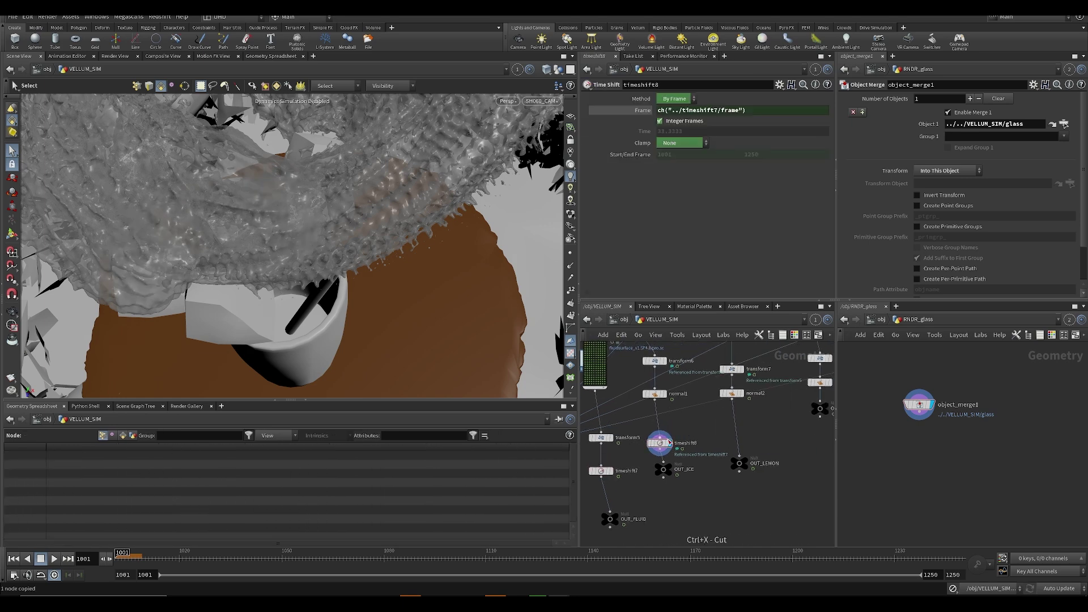
alt+drag(670, 438, 753, 433)
middle_drag(753, 432, 692, 453)
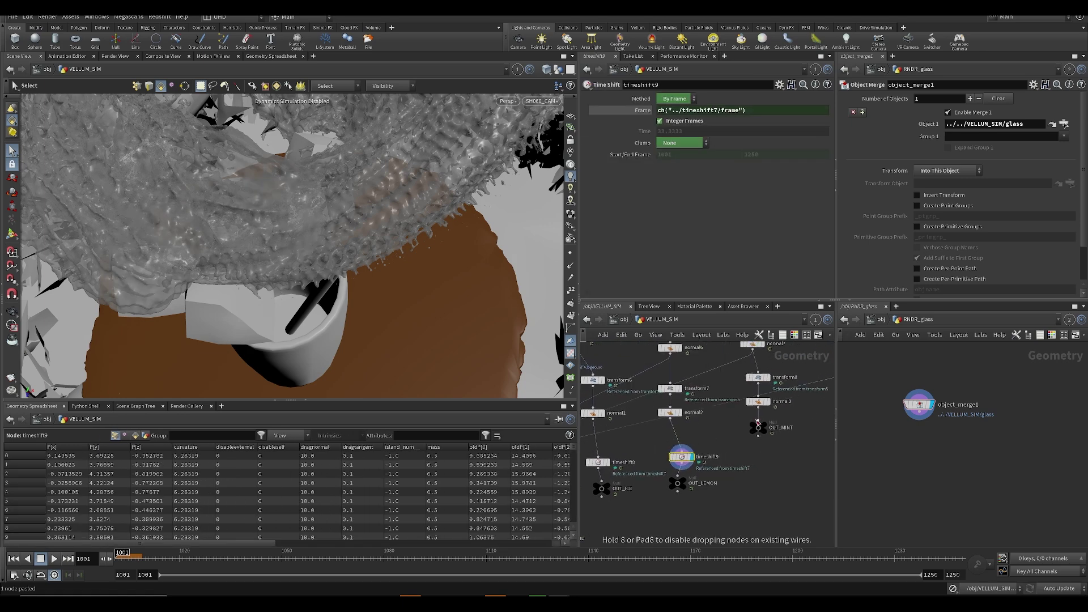
- Insert another copy of the referenced Time Shift into the mint branch directly above OUT_MINT
key(ctrl+v)
mouse_move(758, 428)
mouse_down()
mouse_move(758, 468)
mouse_move(765, 435)
mouse_up()
middle_drag(786, 452, 692, 456)
scroll(692, 456, down, 3)
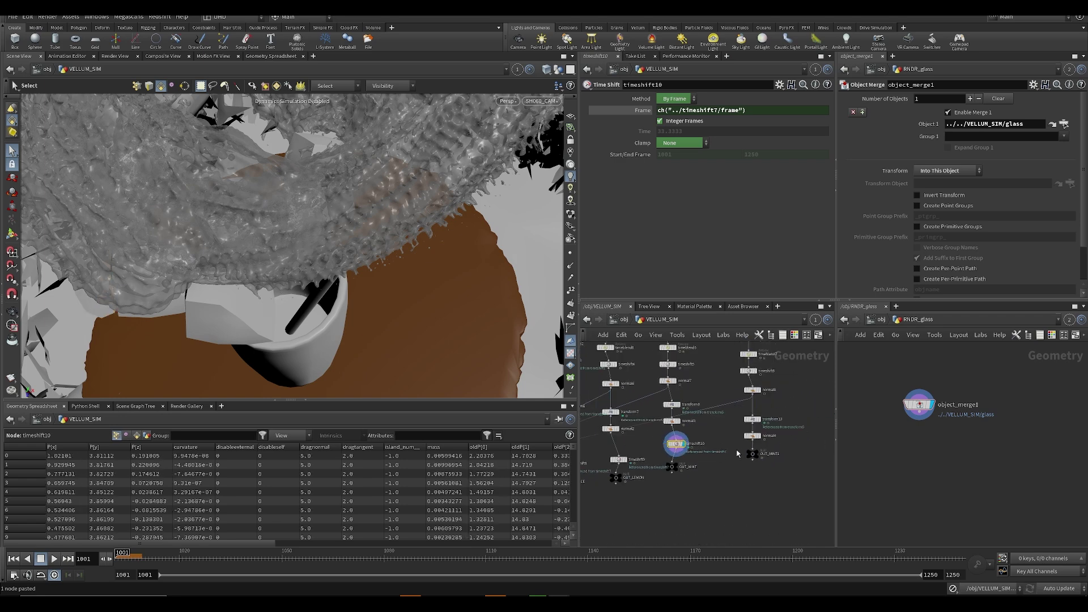
- Insert another copy of the referenced Time Shift directly above the output null of the last ingredient branch
mouse_move(751, 454)
mouse_down()
mouse_move(751, 467)
mouse_move(754, 455)
mouse_up()
key(ctrl+v)
middle_drag(756, 456, 759, 392)
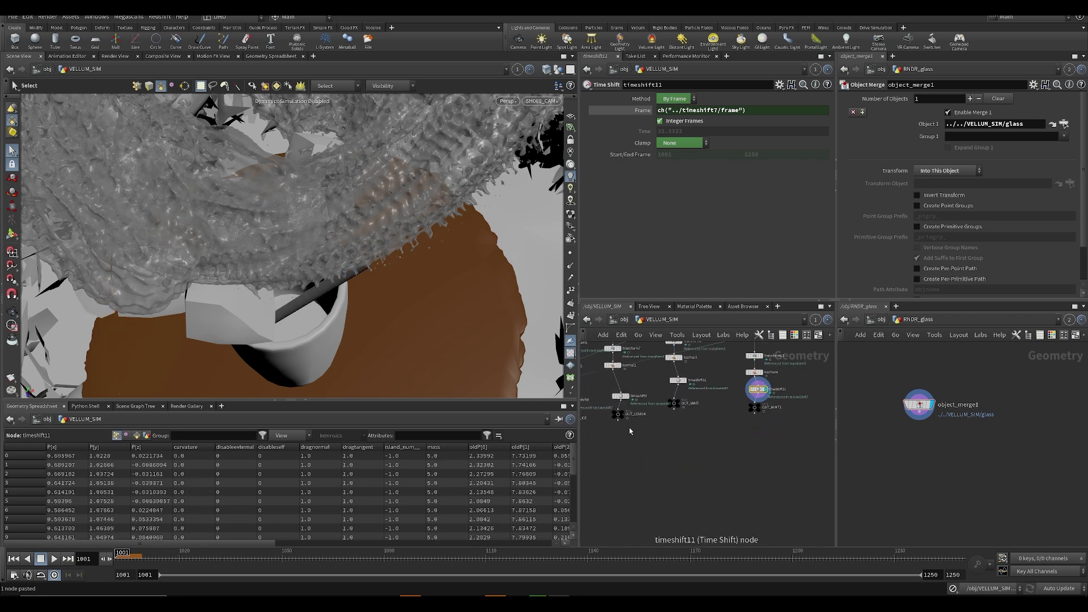
- Return to the object level and render a flipbook of frames 1001 to 1180 from the current viewport
click(142, 559)
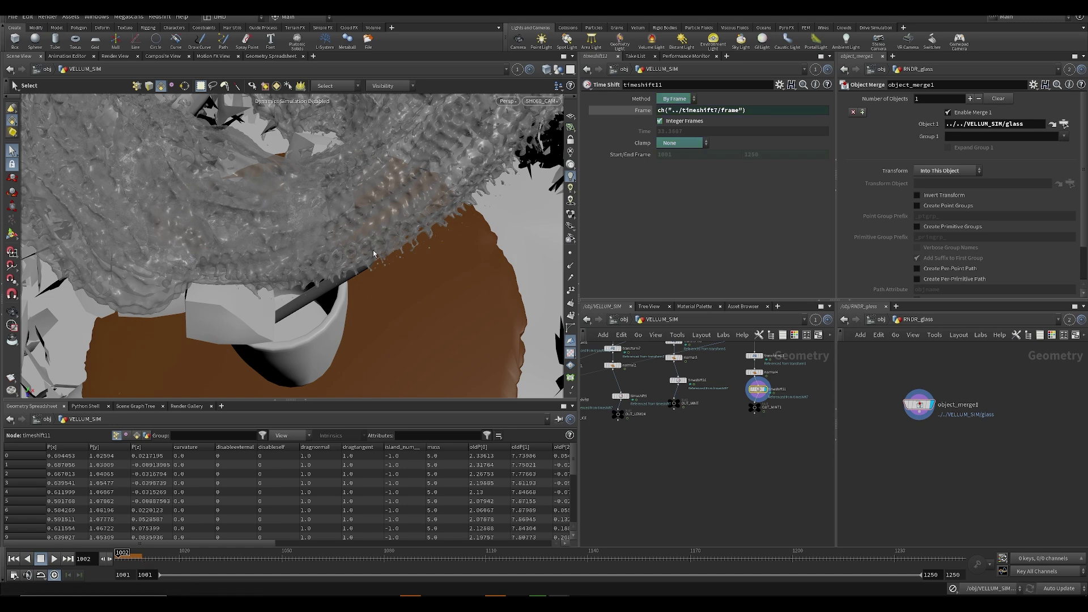
click(622, 321)
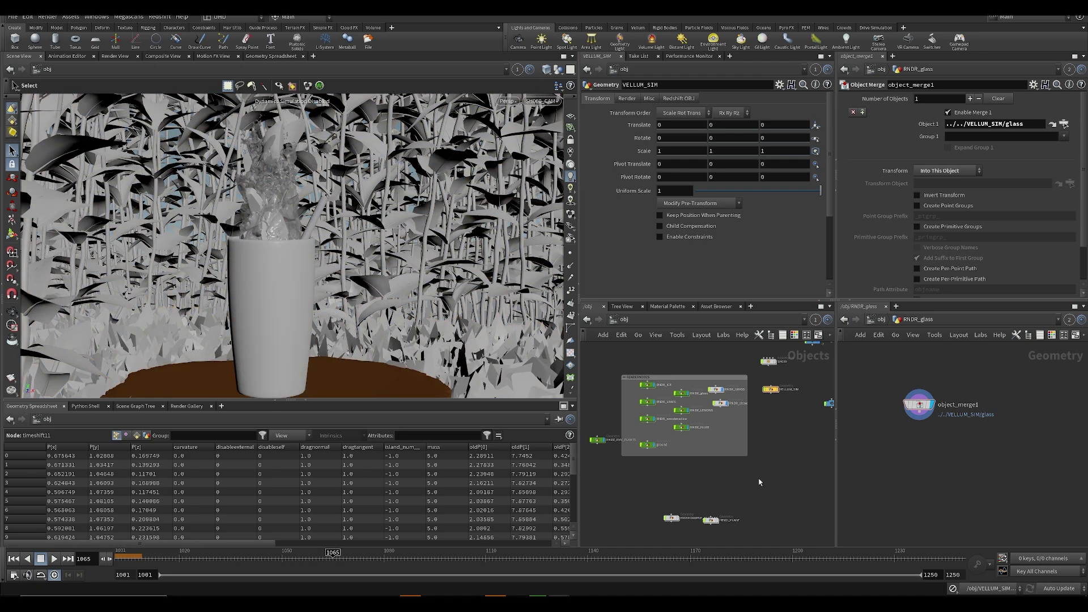
click(11, 390)
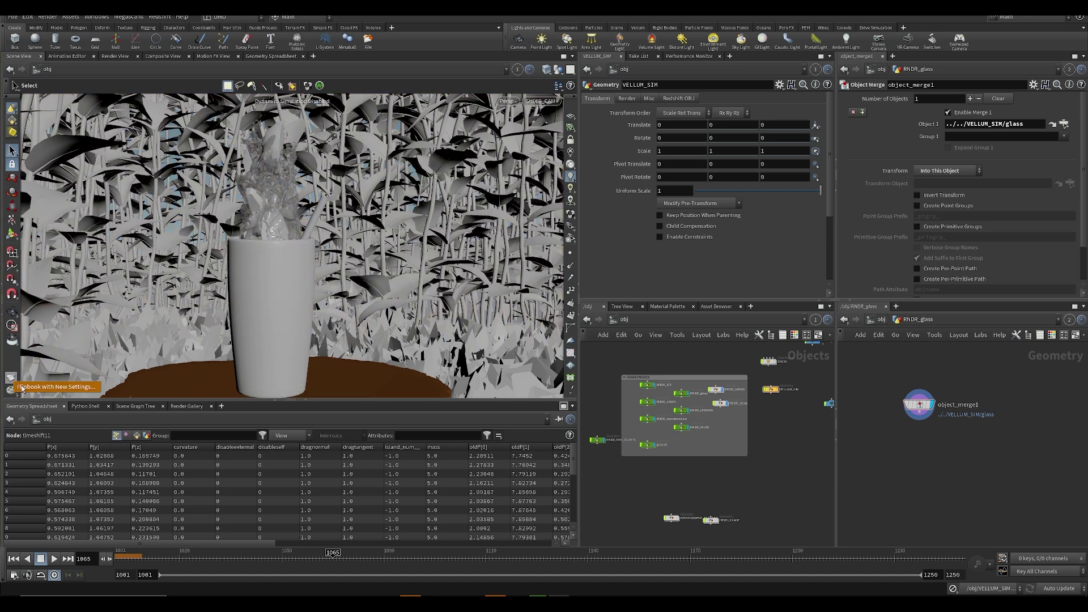
click(38, 388)
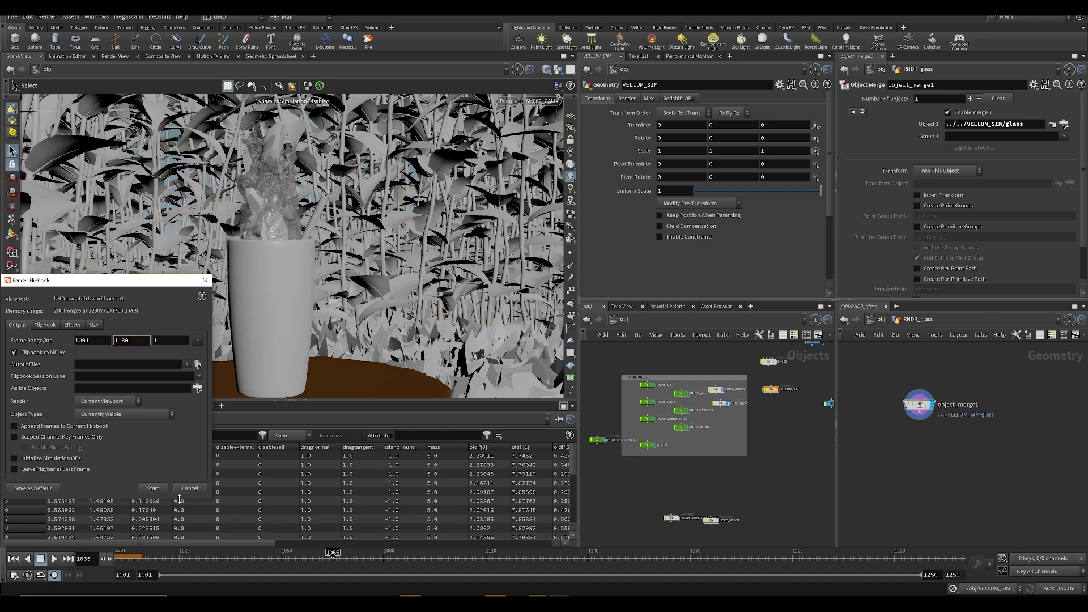
click(559, 596)
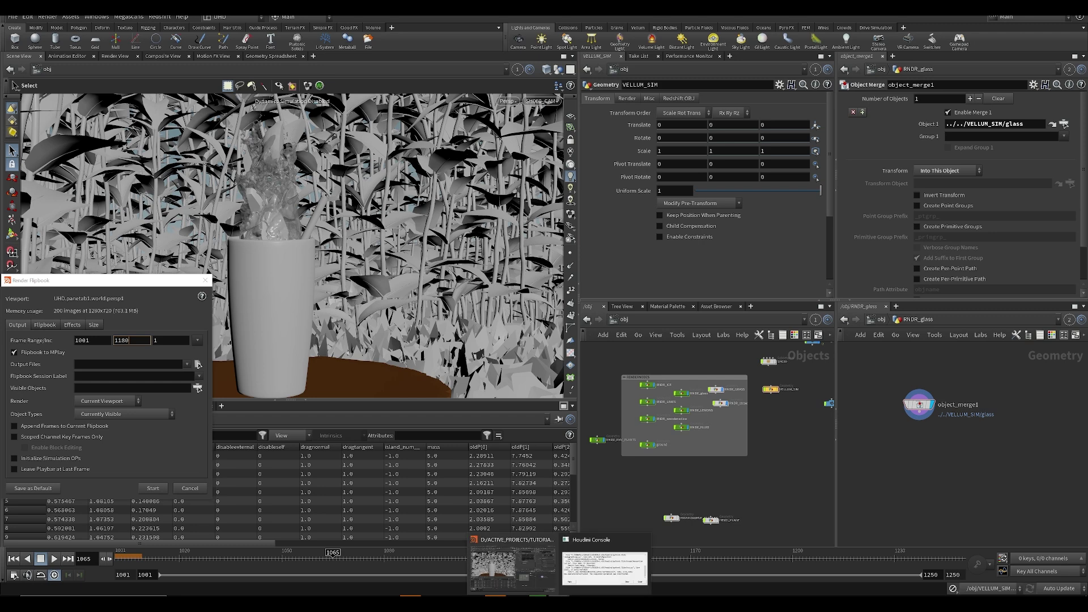
click(708, 502)
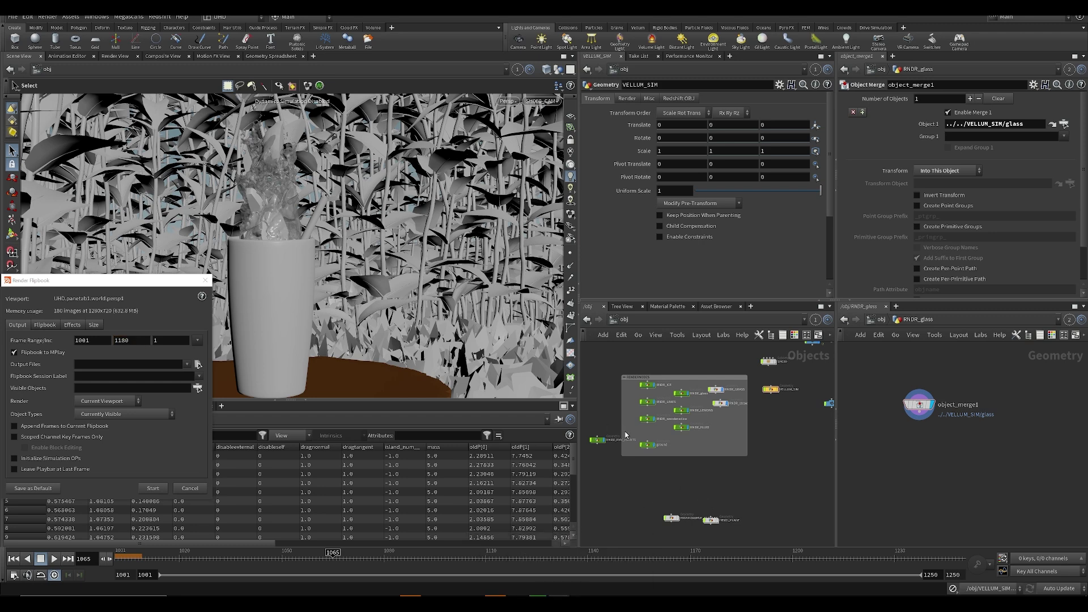
click(155, 488)
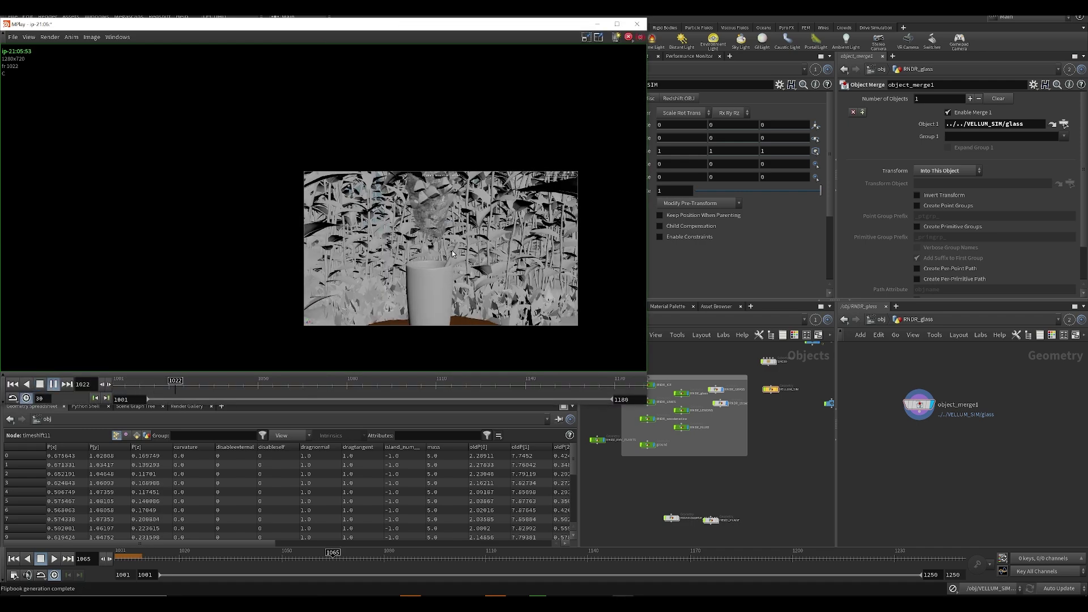
- Enlarge the flipbook player and review the rendered shot by playing and scrubbing through its frames
scroll(472, 245, up, 3)
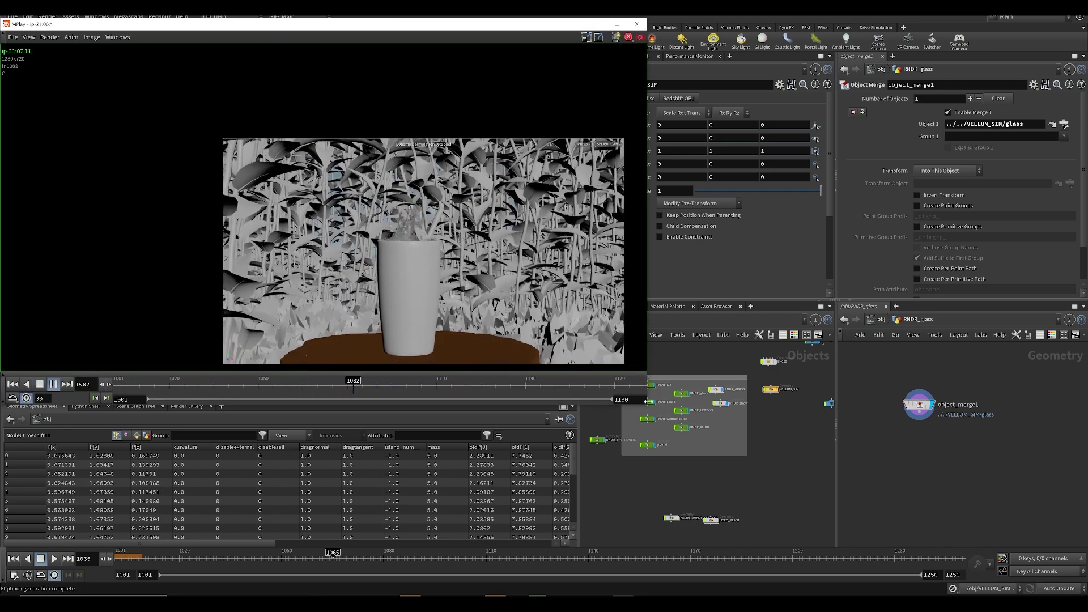
drag(646, 403, 803, 480)
scroll(579, 339, down, 3)
drag(522, 461, 306, 465)
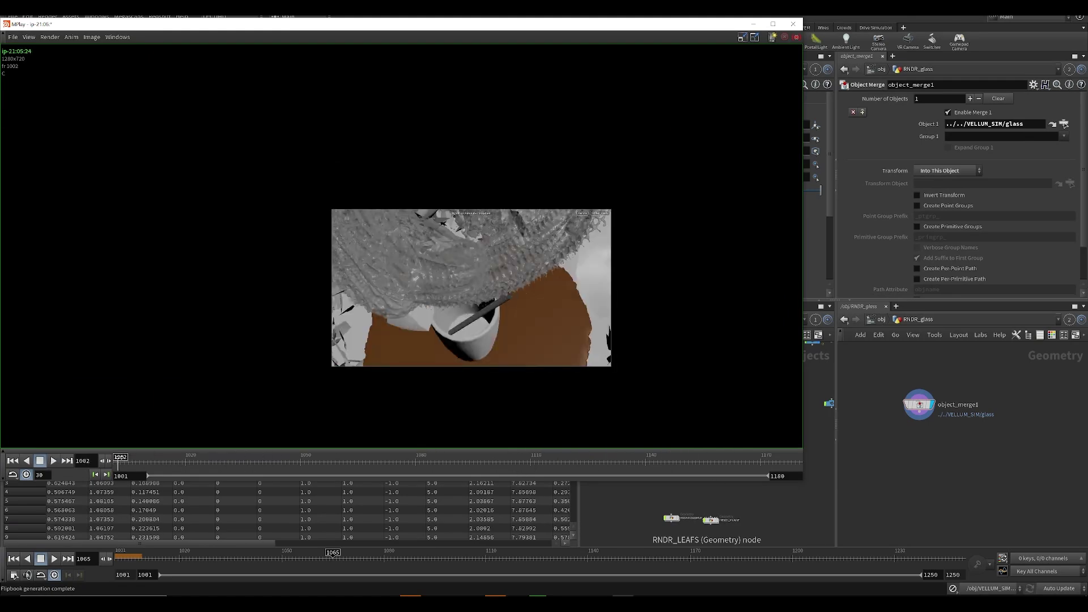
scroll(508, 292, up, 7)
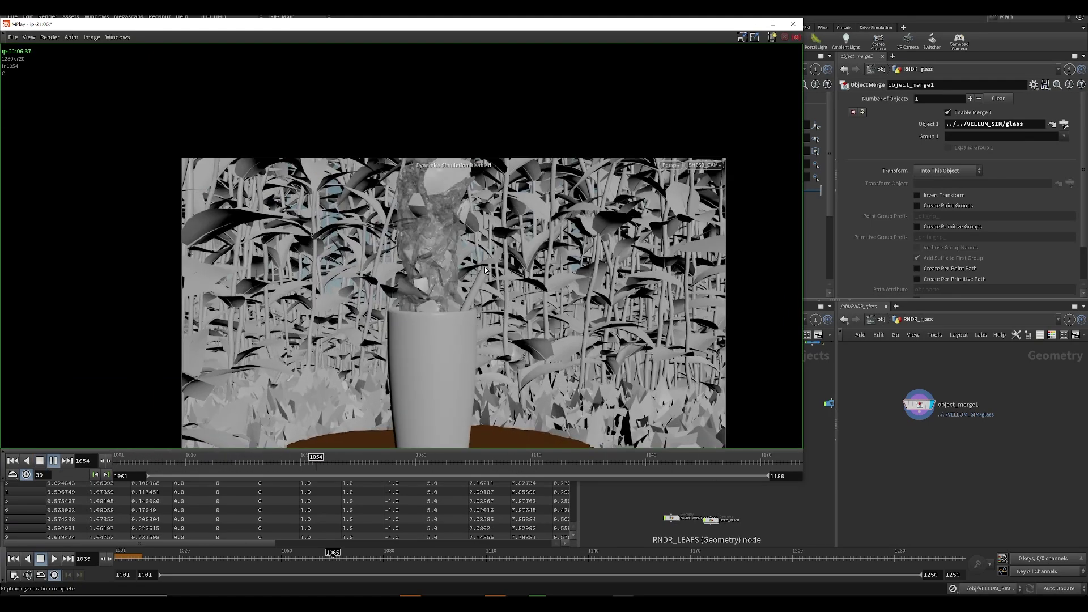
scroll(599, 294, up, 1)
scroll(554, 312, down, 3)
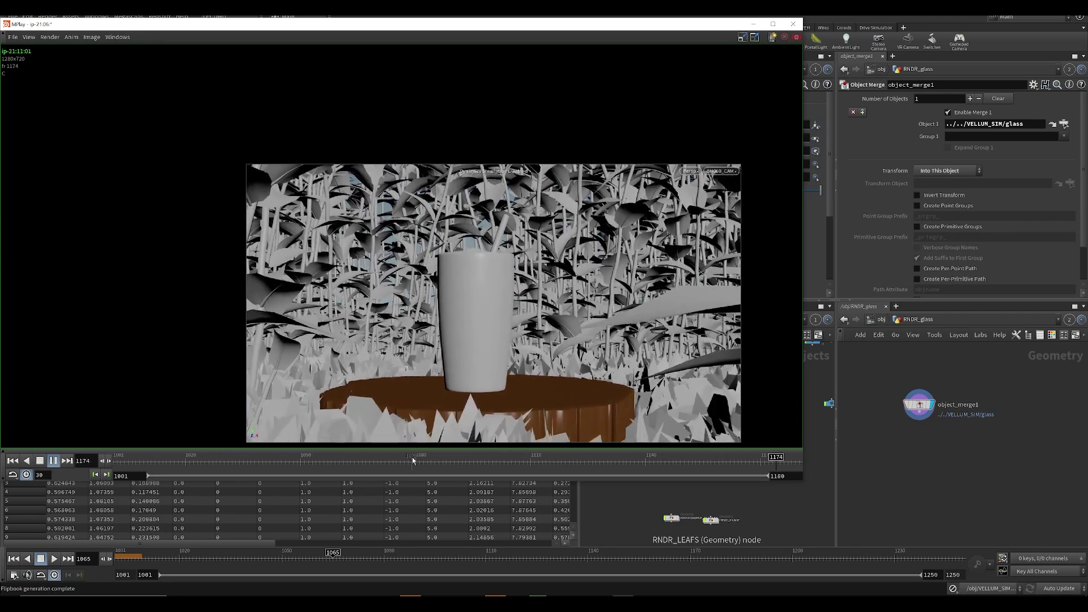
drag(467, 470, 595, 462)
- Set up an FFmpeg MP4 export of the flipbook for frames 1001 to 1180 at 1920 x 1080
click(12, 37)
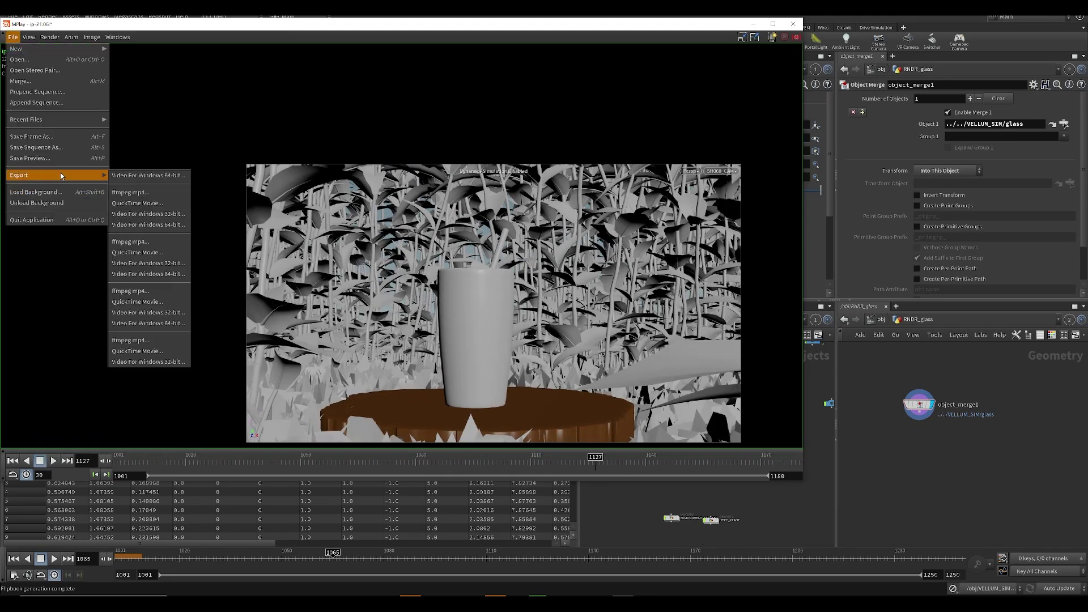
mouse_move(58, 178)
click(147, 203)
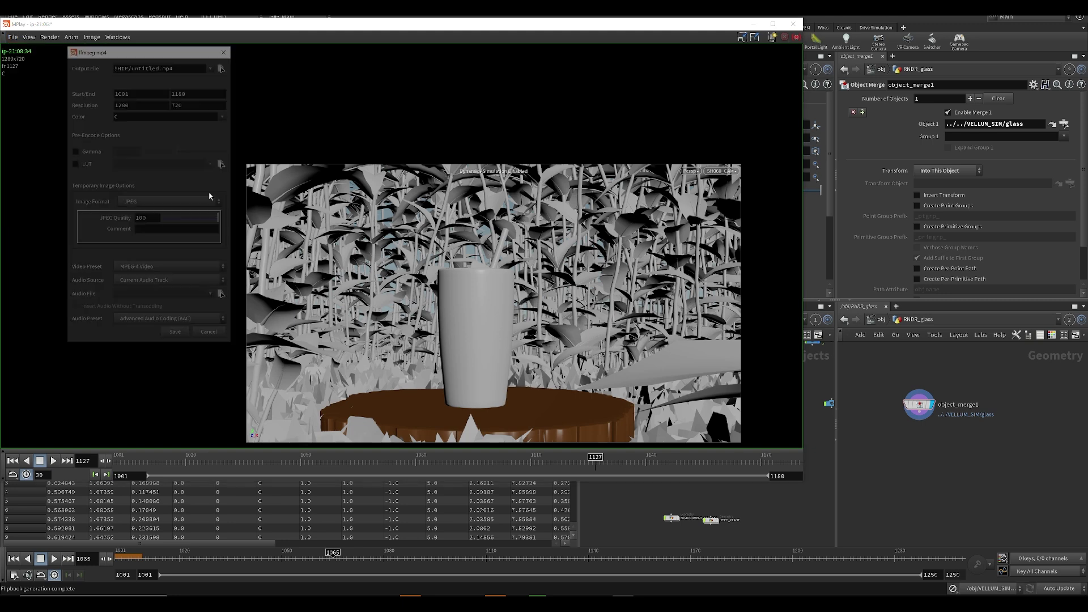
click(223, 67)
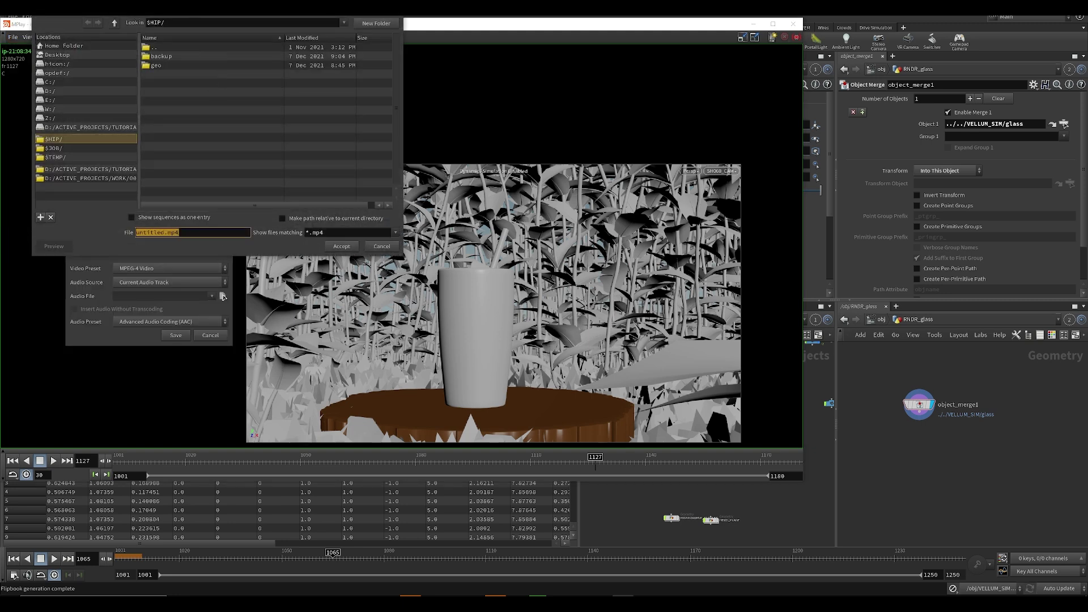
key(Return)
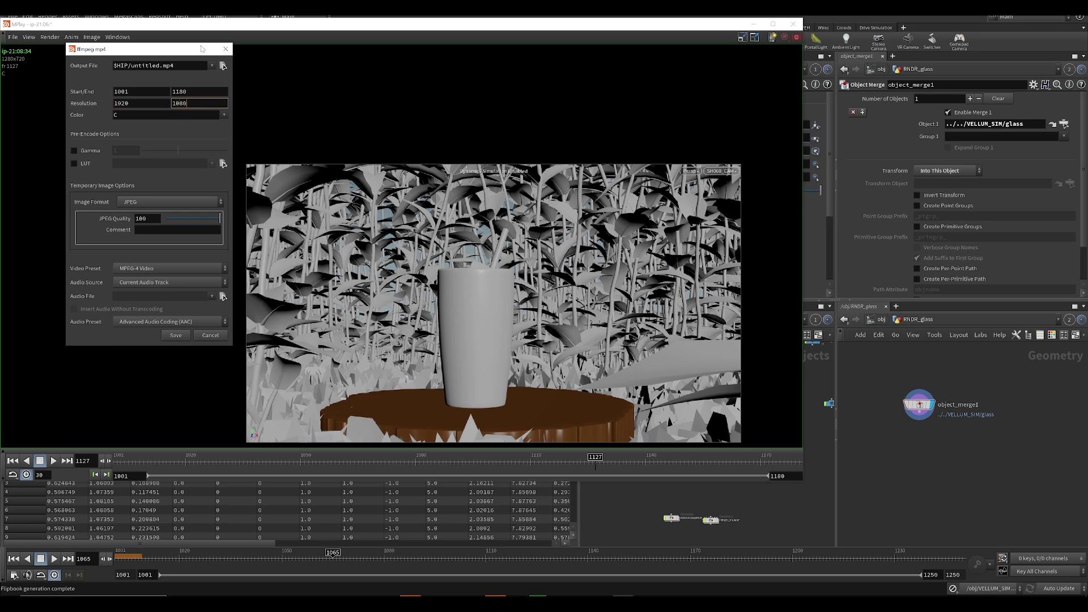
- Create a folder named FLIP inside $HIP for the exported video
click(222, 66)
click(377, 24)
key(Return)
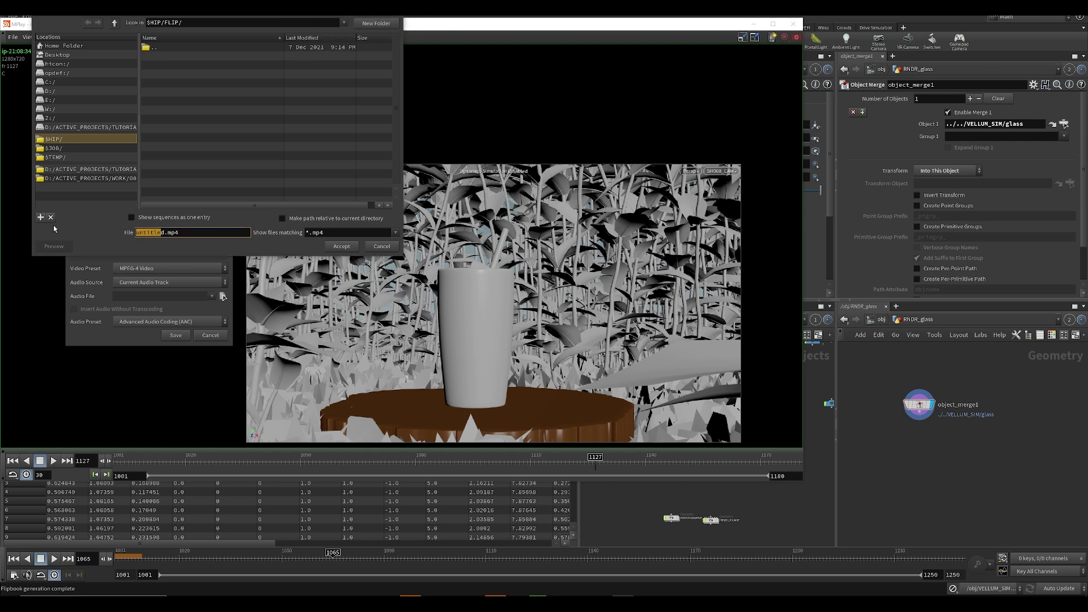
- Check the neighbouring shot folders for the naming and set the export output to SH060_v001.mp4 in $HIP/FLIP
double_click(159, 49)
double_click(161, 49)
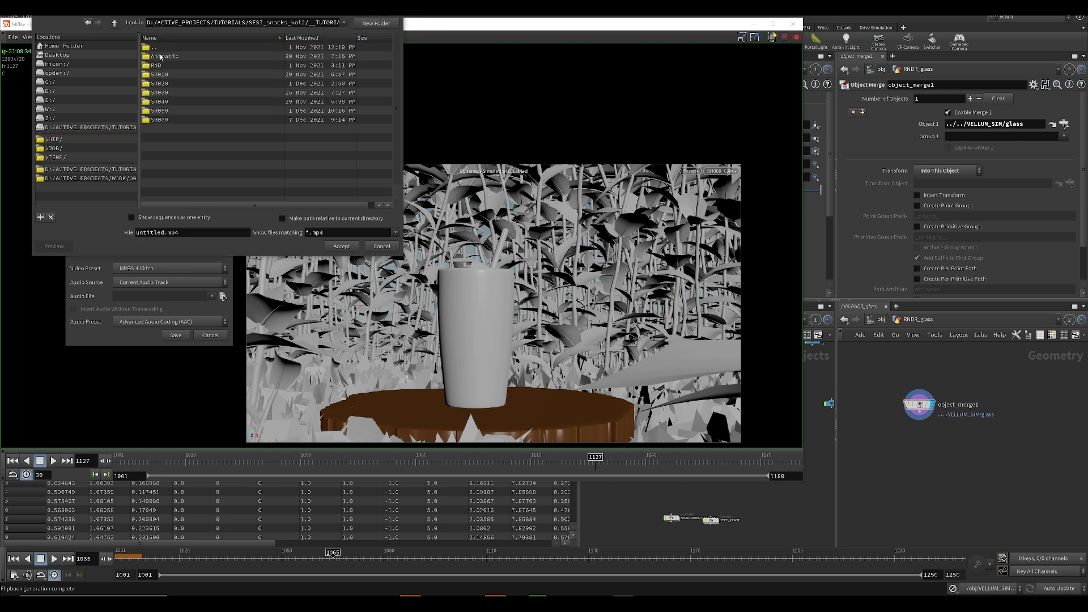
double_click(160, 110)
click(169, 56)
click(144, 48)
double_click(145, 48)
double_click(160, 120)
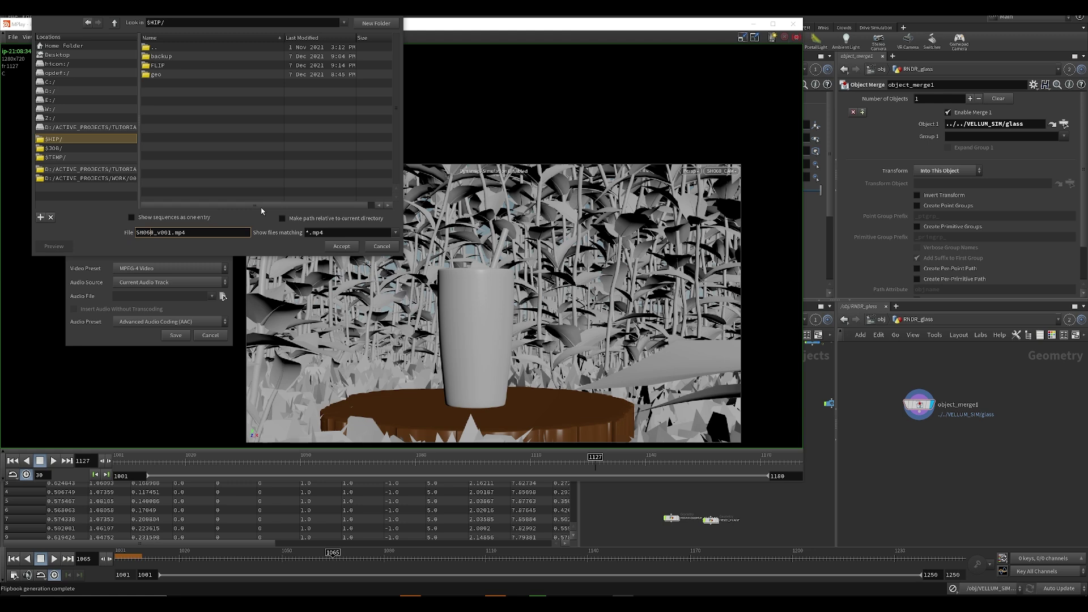
double_click(157, 65)
click(342, 246)
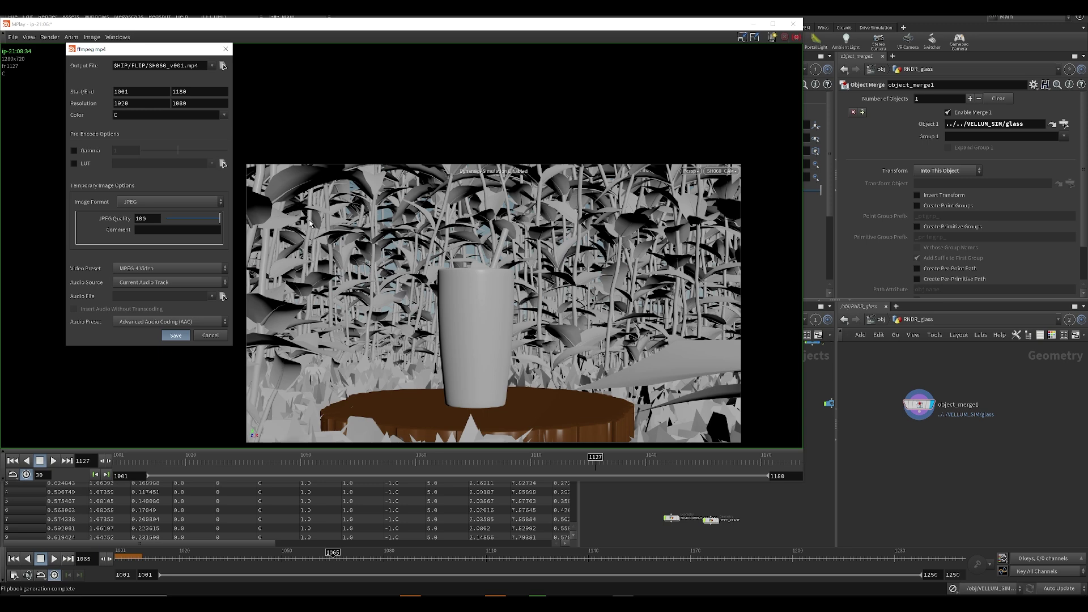
- Return to the main Houdini window and save the scene
key(alt+Tab)
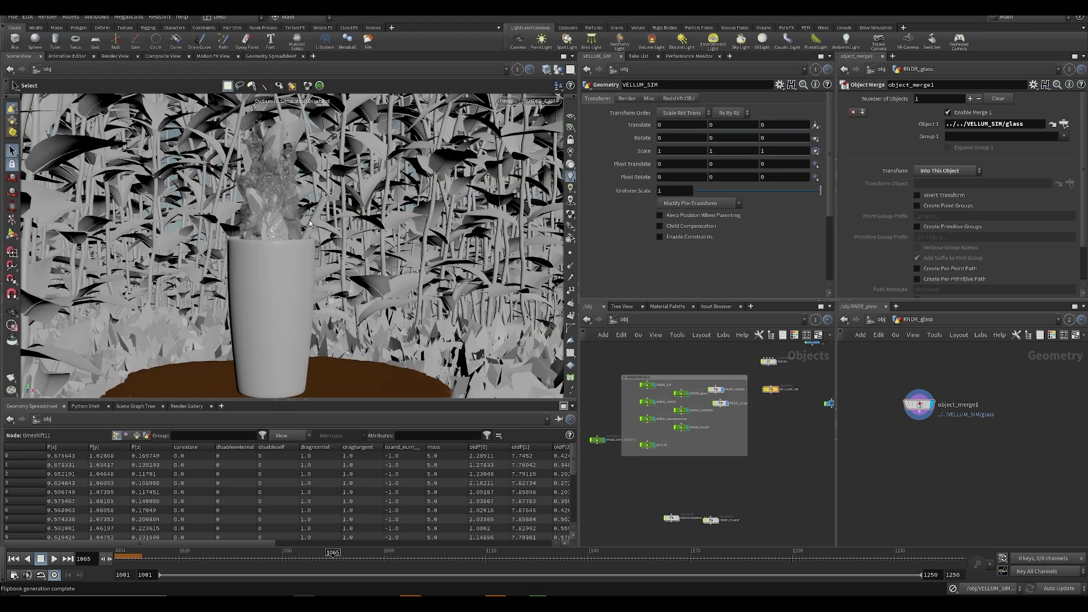
key(ctrl+s)
middle_drag(698, 460, 721, 438)
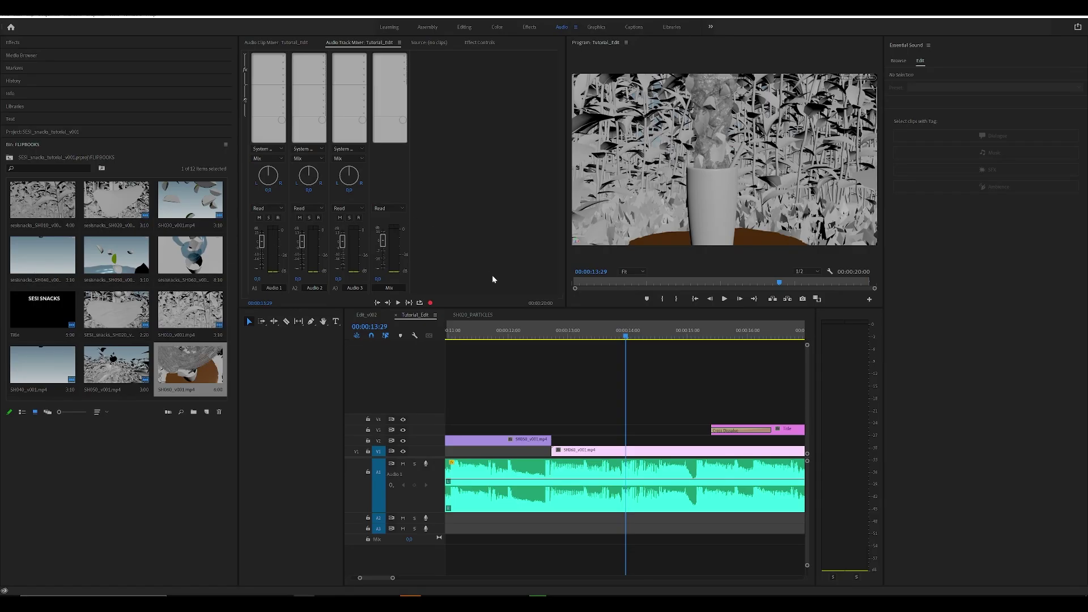
- Switch to Premiere Pro and play the Tutorial_Edit sequence across the cut from SH050_v001.mp4 to SH060_v001.mp4
click(535, 487)
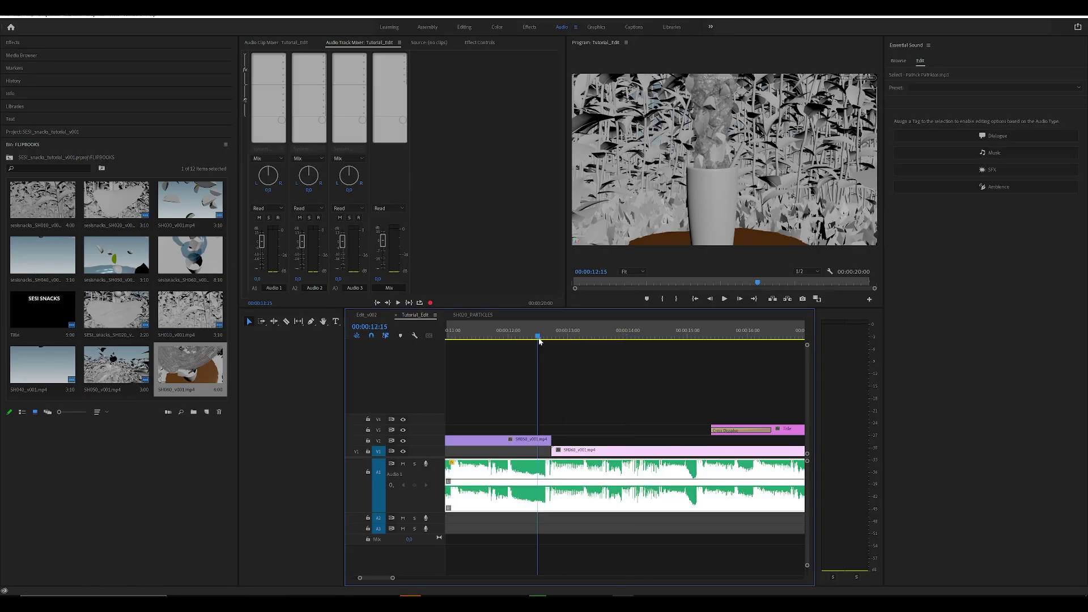
key(space)
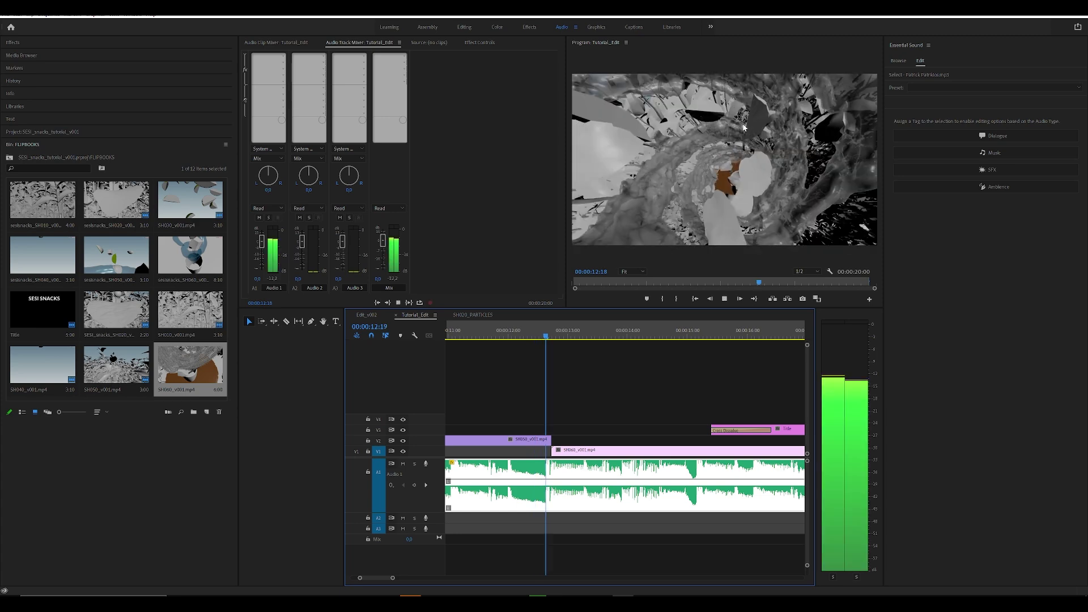
click(487, 336)
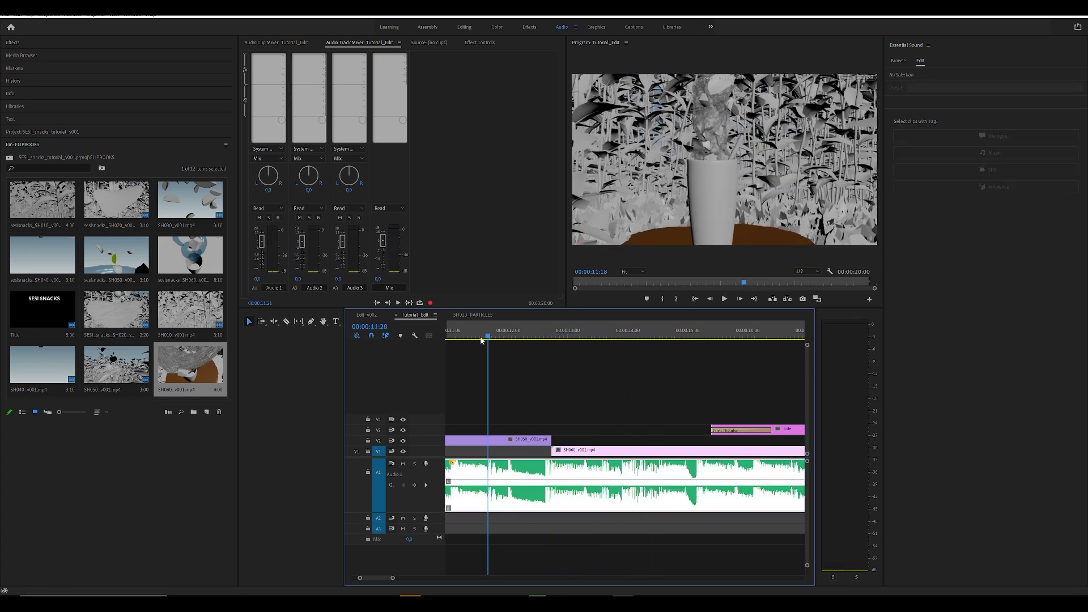
click(721, 148)
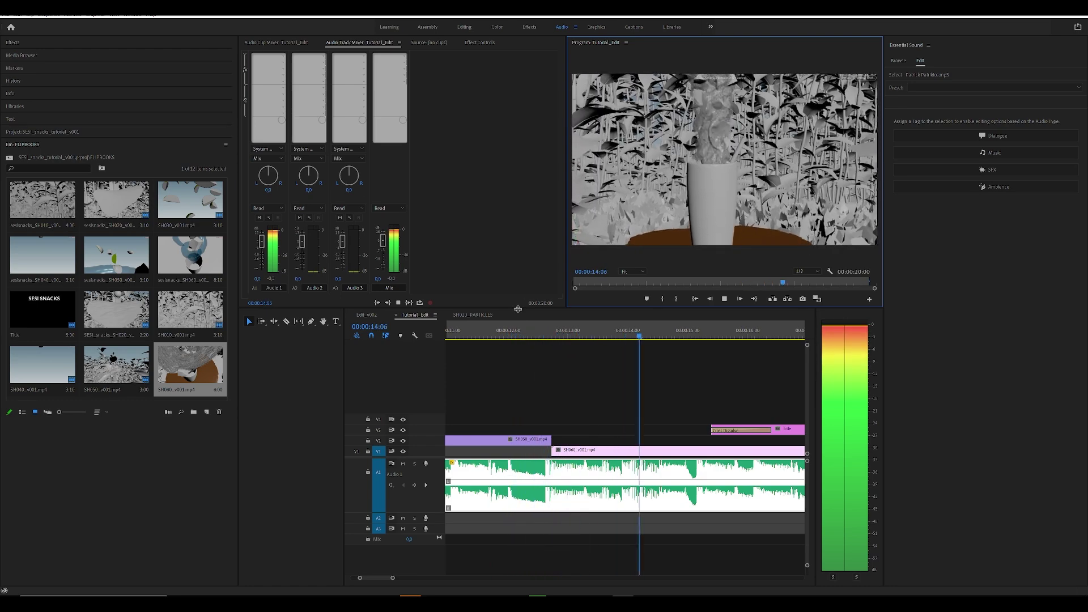
click(538, 336)
key(space)
mouse_move(546, 336)
mouse_down()
mouse_move(560, 337)
mouse_move(546, 338)
mouse_up()
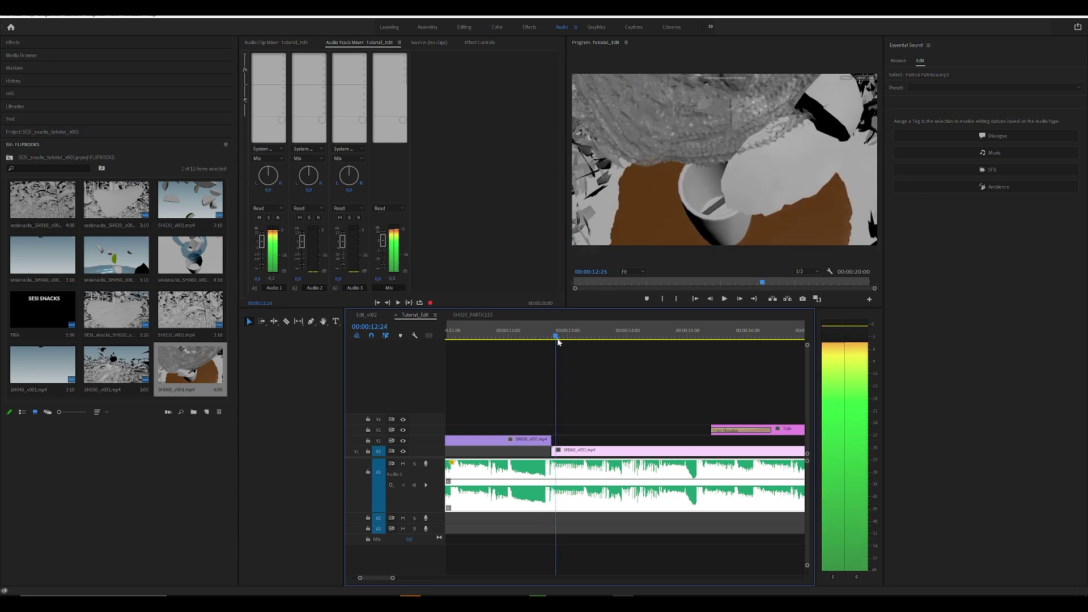
- Replay the transition into SH060_v001.mp4 several times to check how the two shots match, and save the project
drag(548, 339, 557, 338)
key(space)
key(space)
click(547, 333)
key(space)
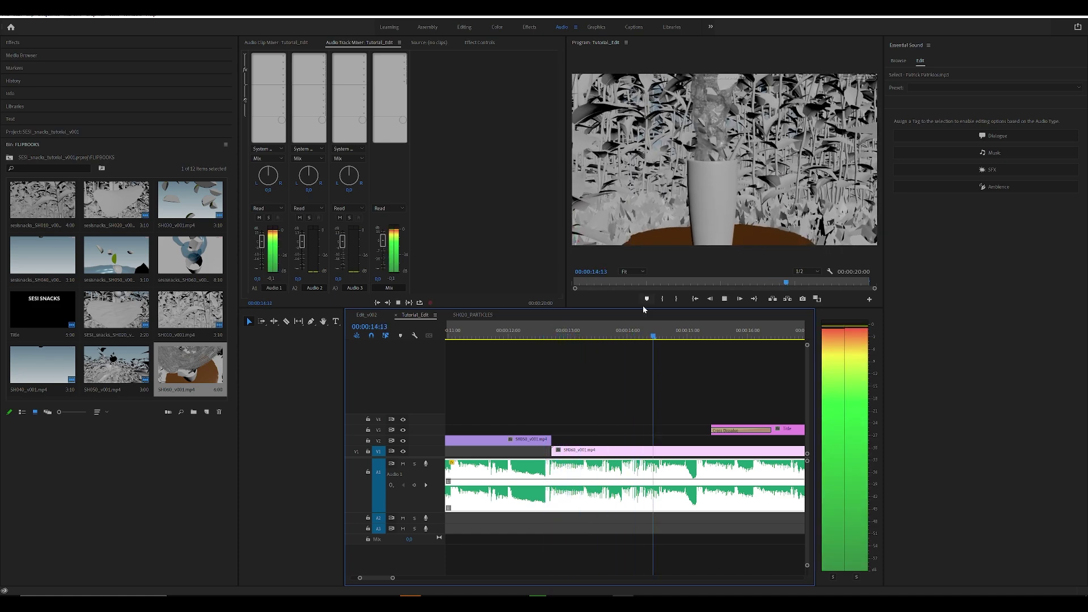
key(space)
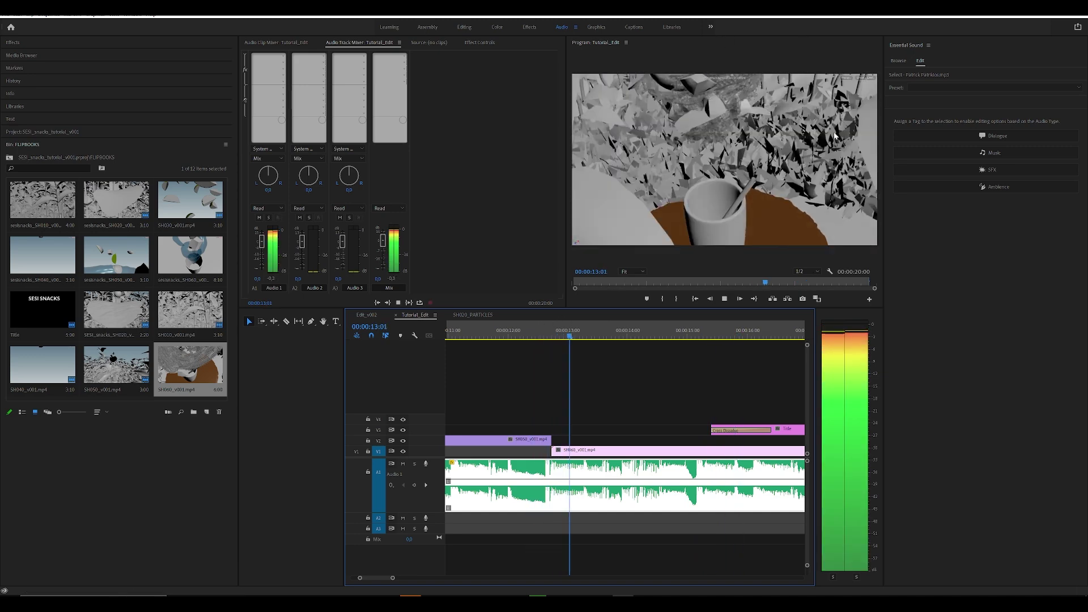
key(space)
key(space)
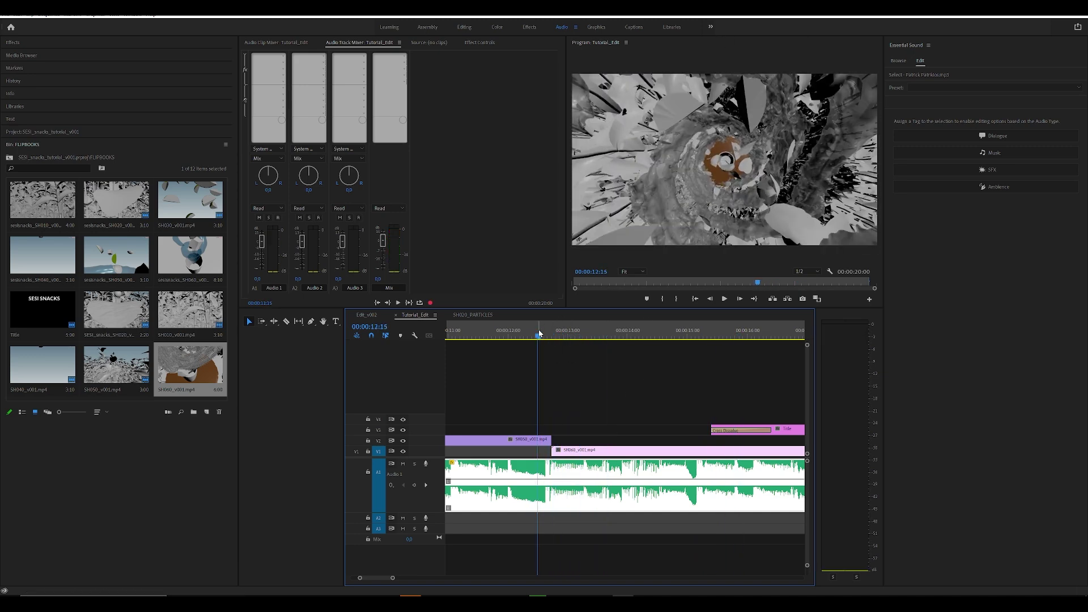
drag(561, 337, 546, 340)
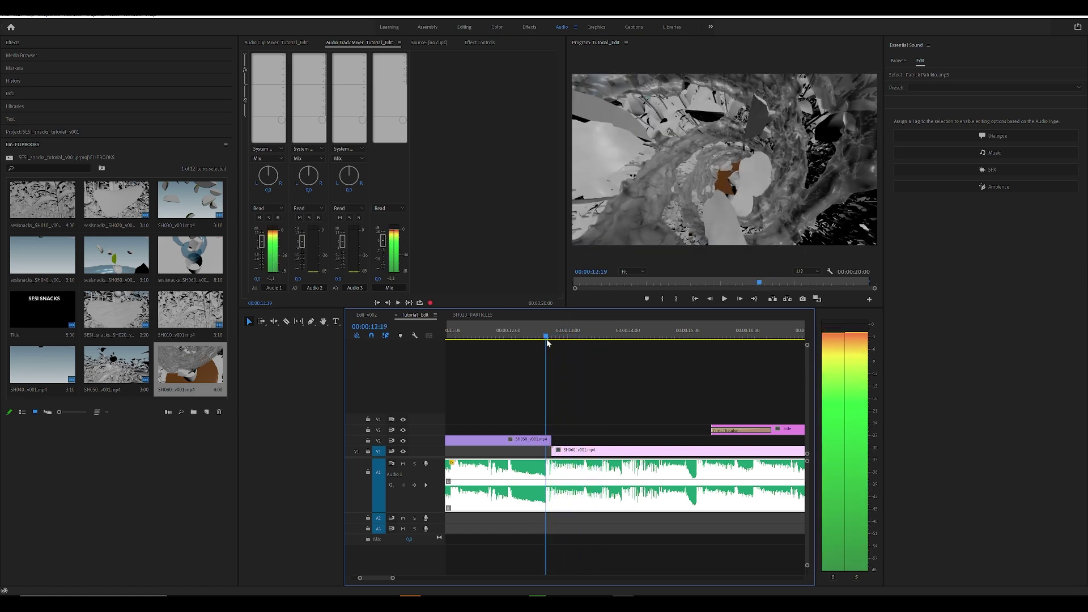
key(ctrl+s)
- Switch back to Houdini and show the Rotate X animation curve of the null2 camera control in the channel editor
mouse_move(558, 603)
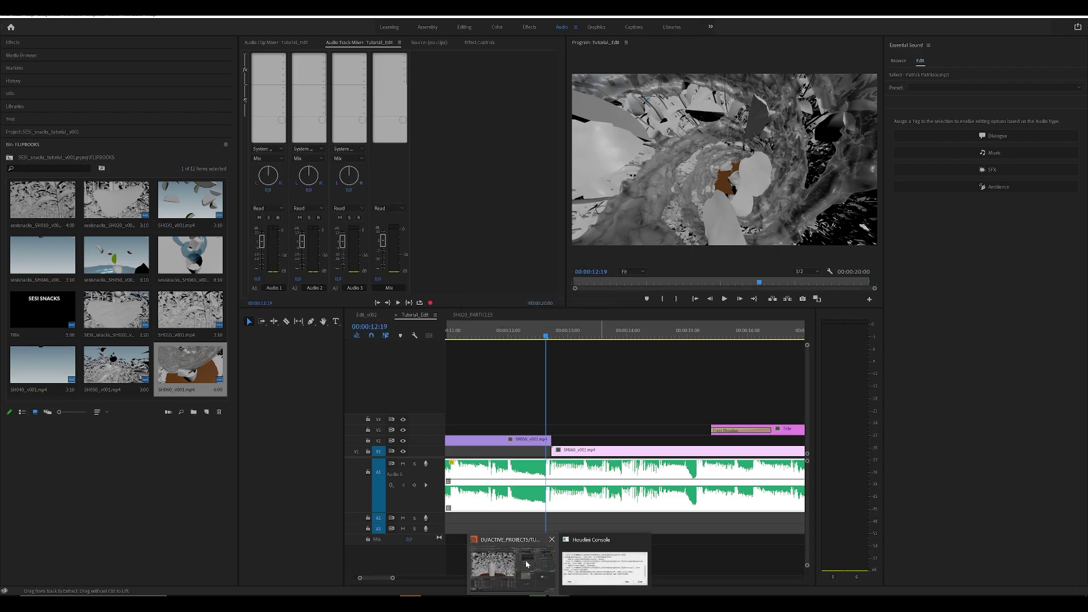
click(527, 564)
middle_drag(728, 410, 629, 496)
scroll(629, 497, down, 2)
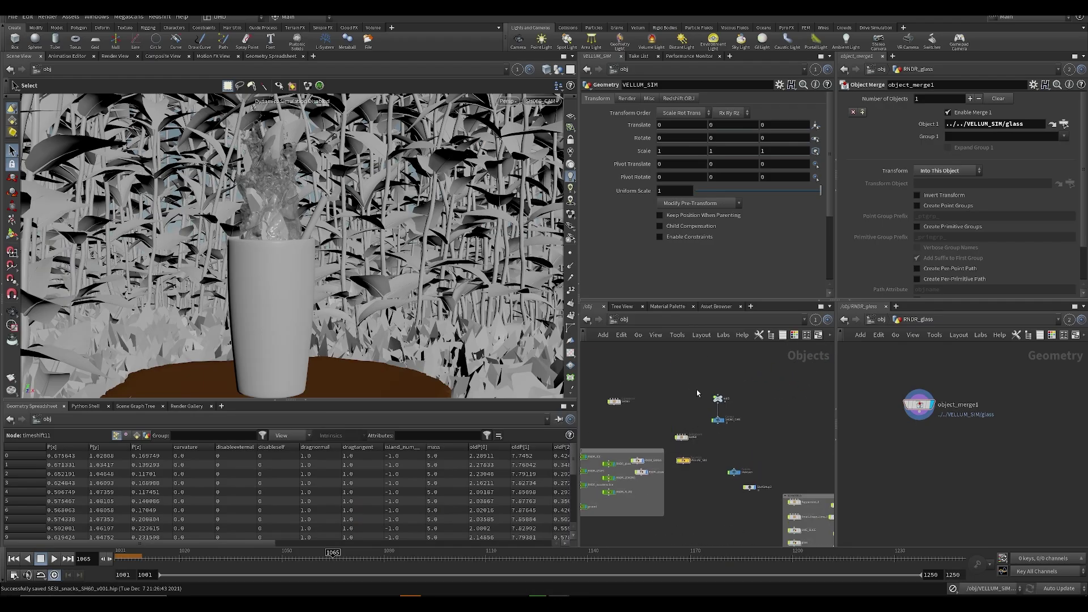
drag(735, 409, 734, 409)
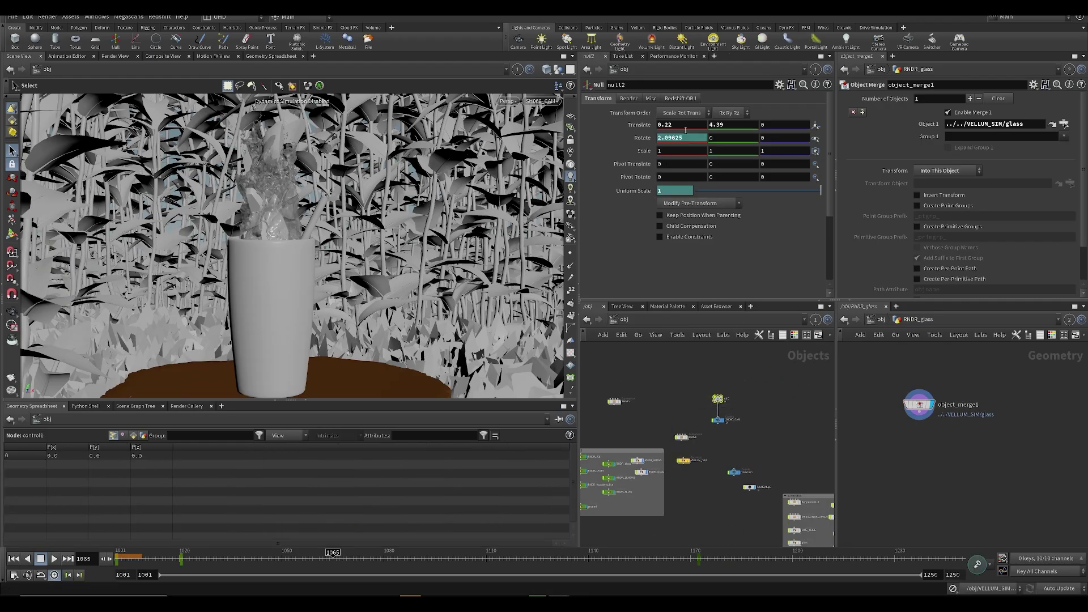
shift+click(682, 137)
key(h)
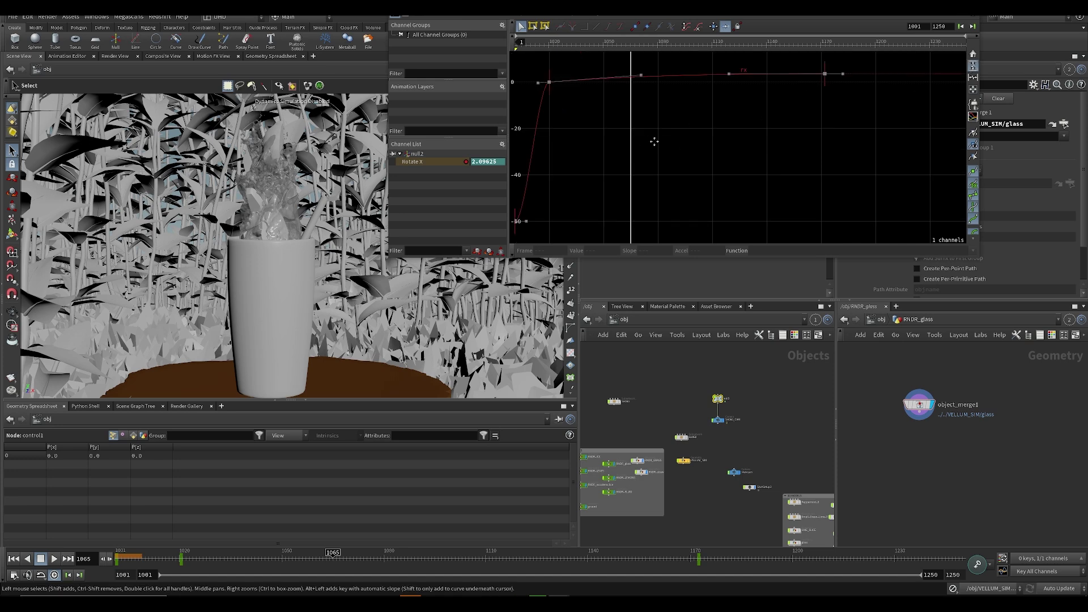
- Save the scene and steepen the tangent leaving the first keyframe of null2's Rotate X curve so the rotation starts fast
key(ctrl+s)
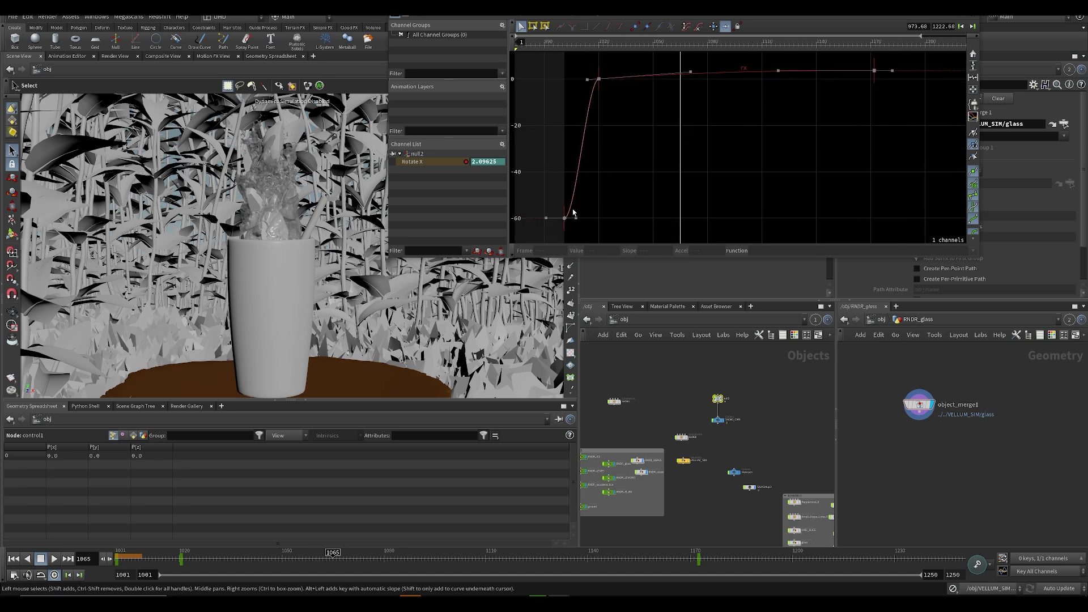
drag(575, 221, 567, 178)
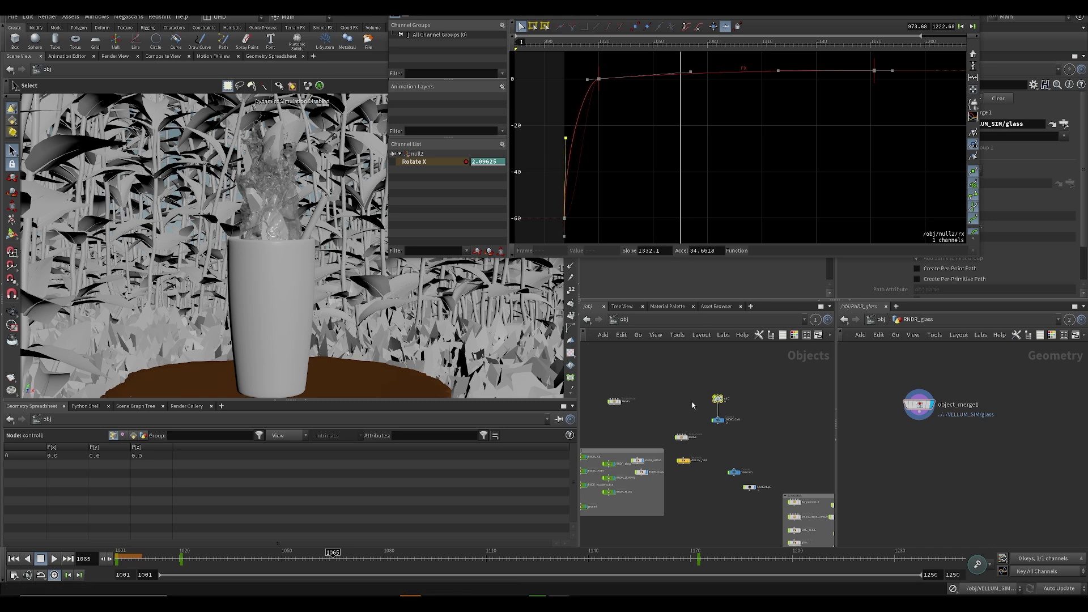
- Steepen the tangent leaving the first keyframe of null2's Uniform Scale curve in the same way, and save the scene
mouse_move(724, 430)
mouse_down()
mouse_move(681, 389)
mouse_move(719, 406)
mouse_up()
drag(651, 1, 752, 201)
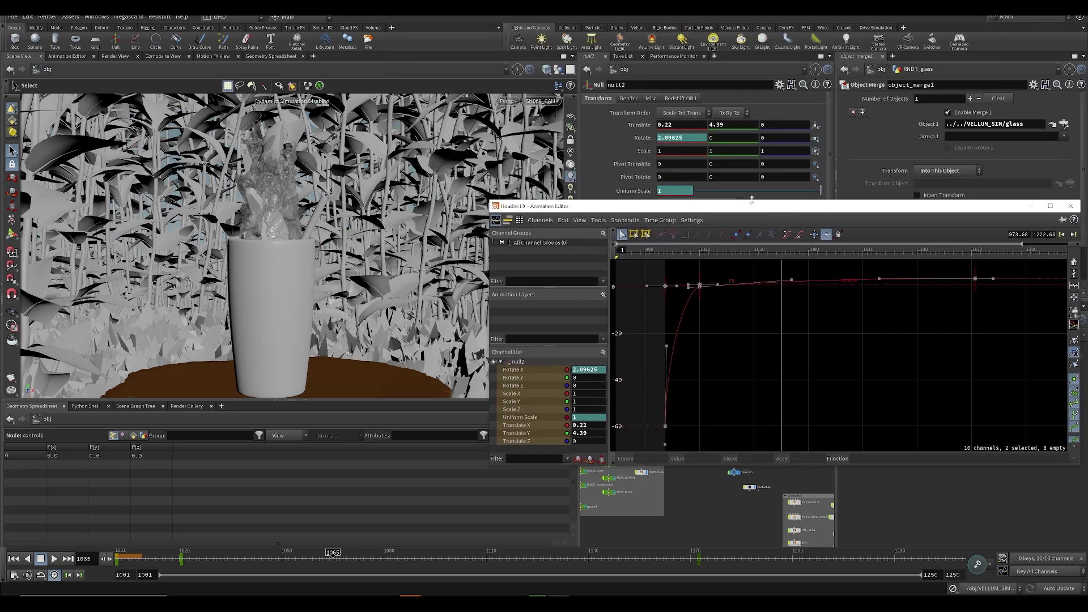
click(643, 137)
key(ctrl+s)
click(641, 190)
click(1072, 275)
drag(677, 431, 666, 314)
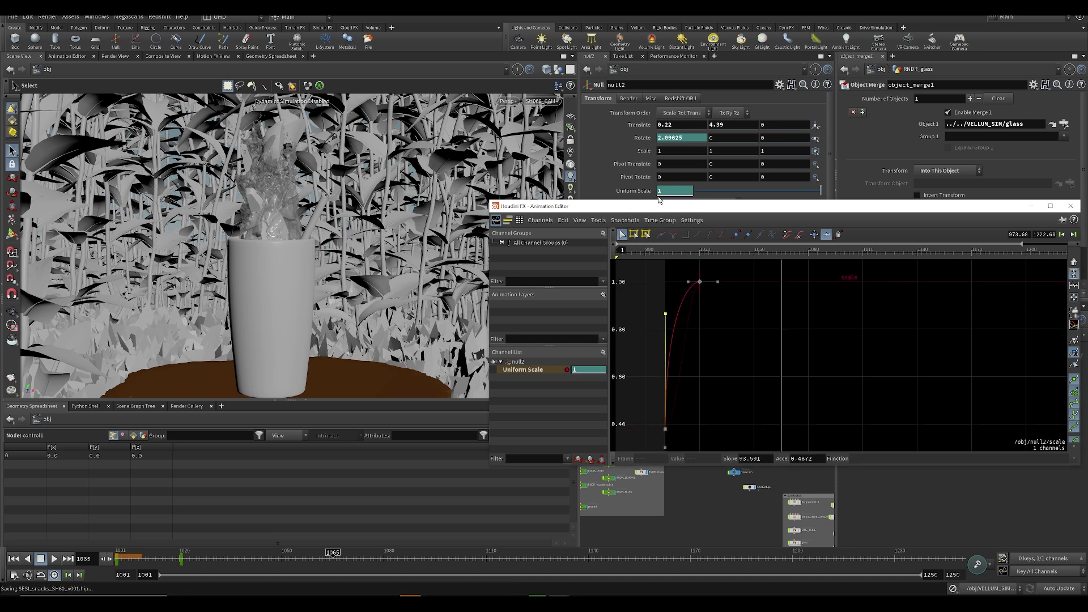
- Show the rotation curves of SH060_CAM in the animation editor and select the Rotate X keyframe at frame 1001
drag(658, 207, 329, 227)
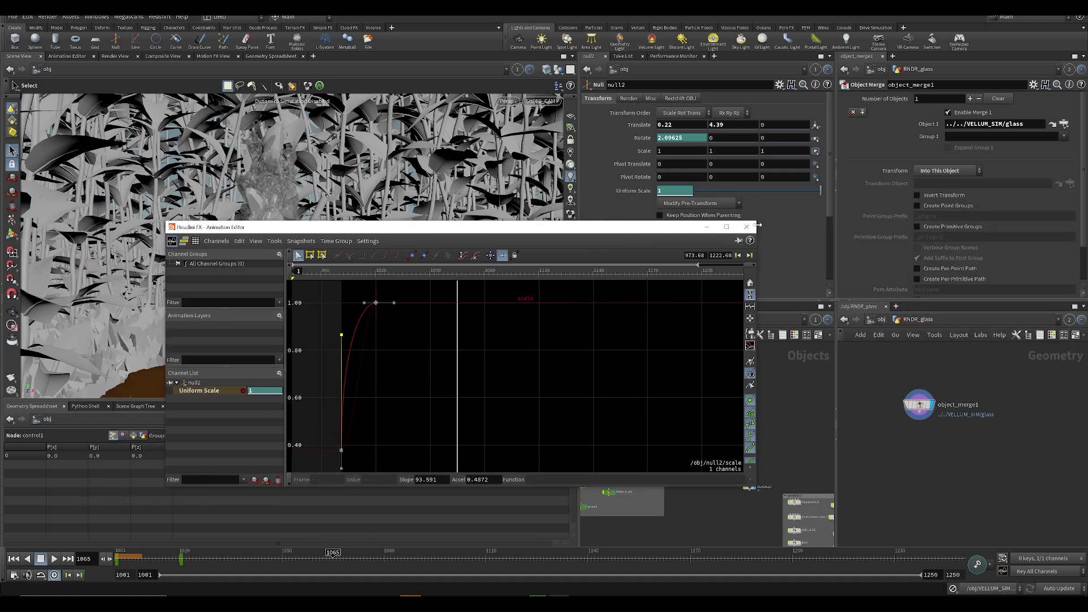
drag(671, 229, 542, 210)
click(718, 420)
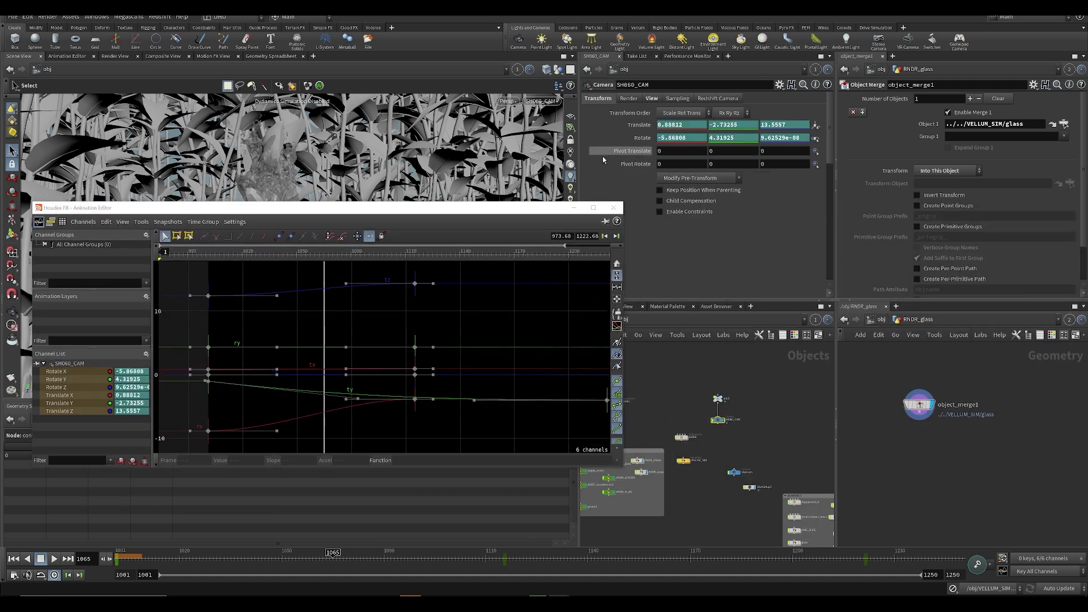
click(639, 139)
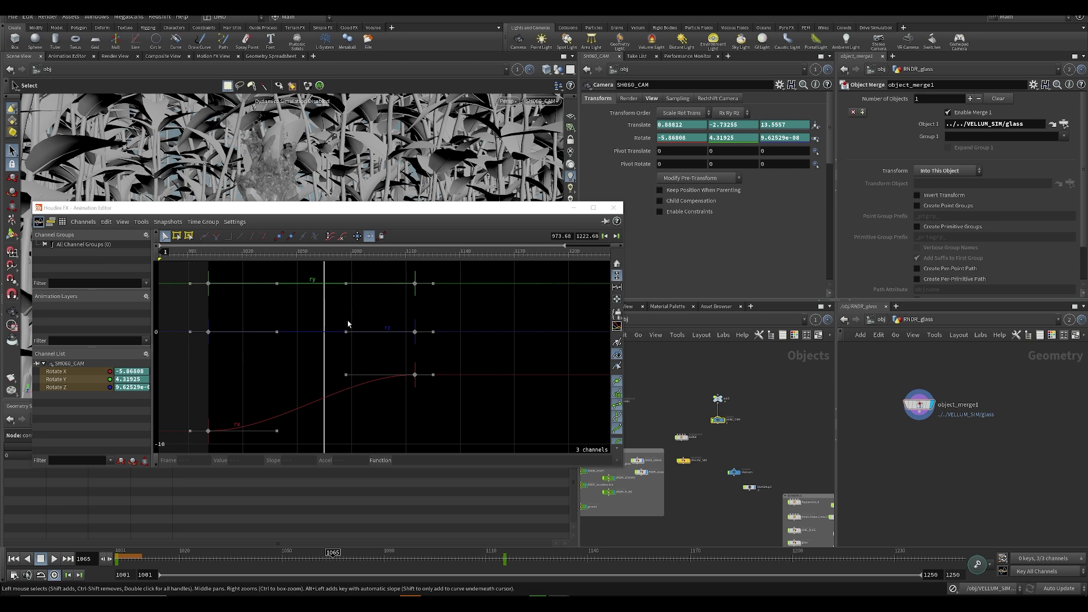
middle_drag(344, 323, 421, 307)
drag(258, 377, 352, 448)
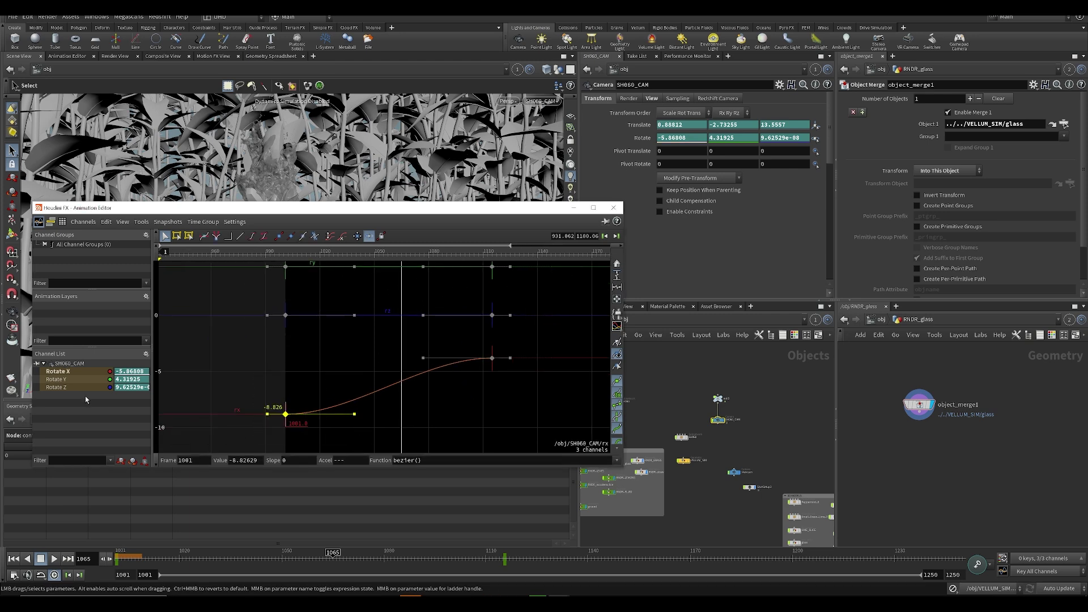
click(617, 276)
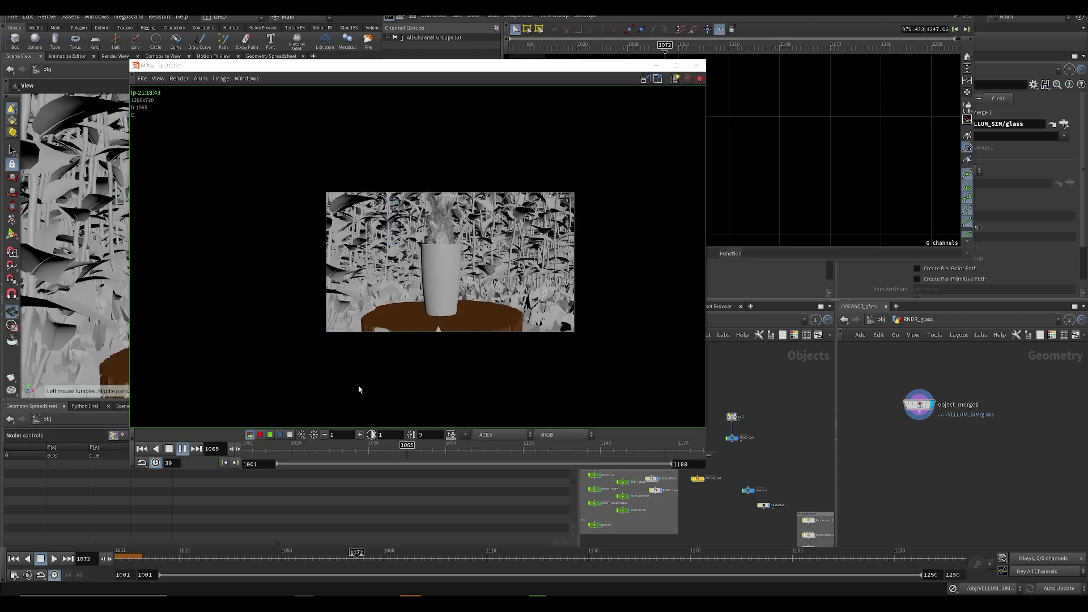
- Play the new flipbook in MPlay and scrub ahead to frame 1145, examining the glass framing and the splash
click(183, 449)
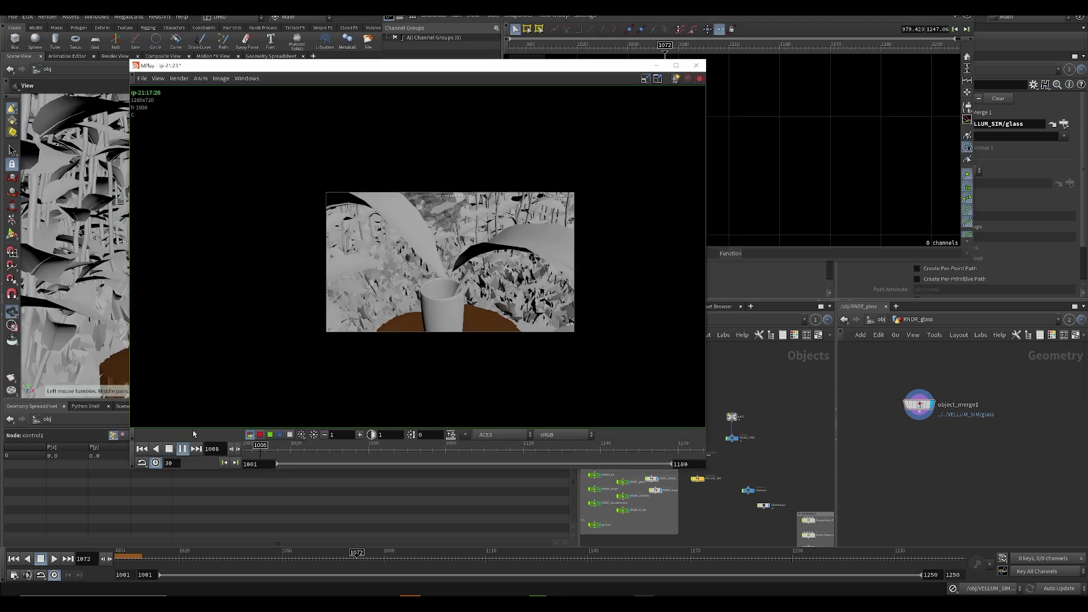
mouse_move(312, 455)
mouse_down()
mouse_move(253, 455)
mouse_move(300, 459)
mouse_move(279, 465)
mouse_move(335, 452)
mouse_move(306, 453)
mouse_up()
scroll(420, 289, up, 1)
key(Up)
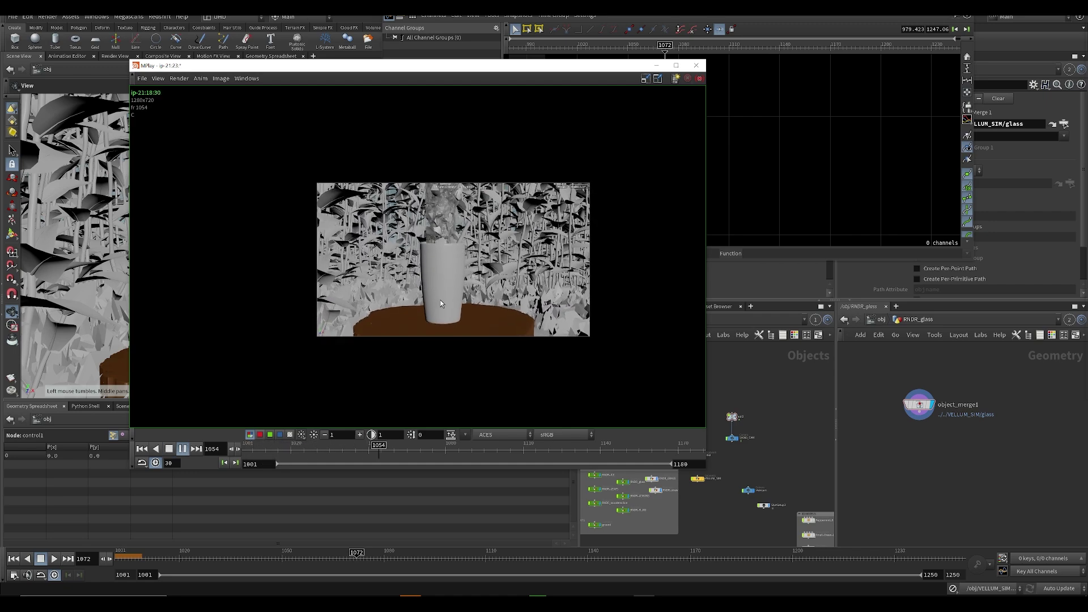
middle_drag(421, 298, 573, 317)
middle_drag(487, 261, 414, 239)
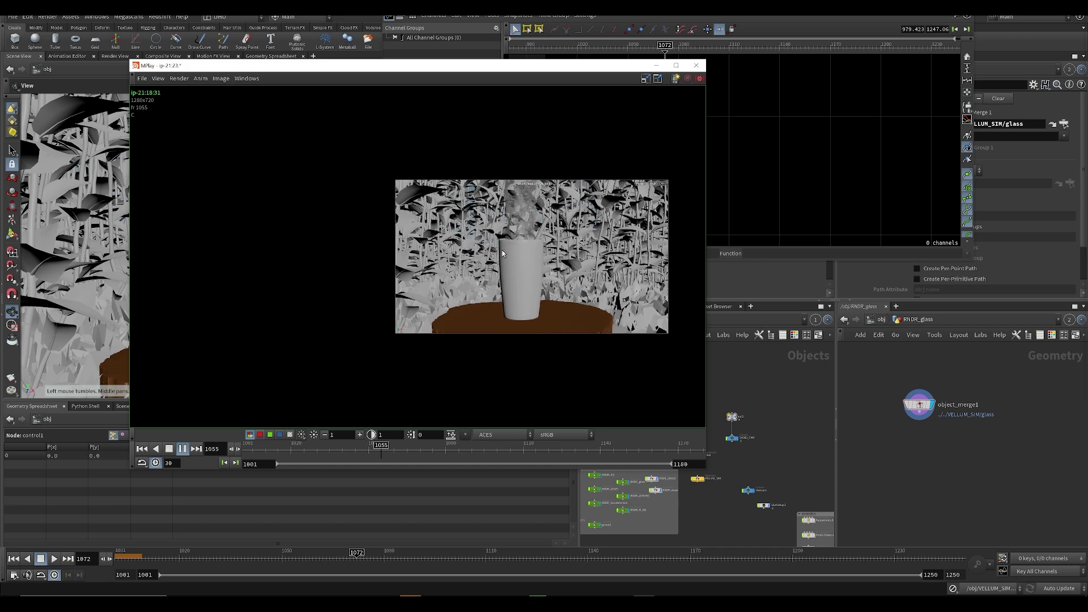
scroll(512, 244, up, 3)
right_drag(506, 258, 448, 221)
drag(300, 451, 613, 453)
scroll(442, 245, up, 1)
middle_drag(440, 244, 514, 262)
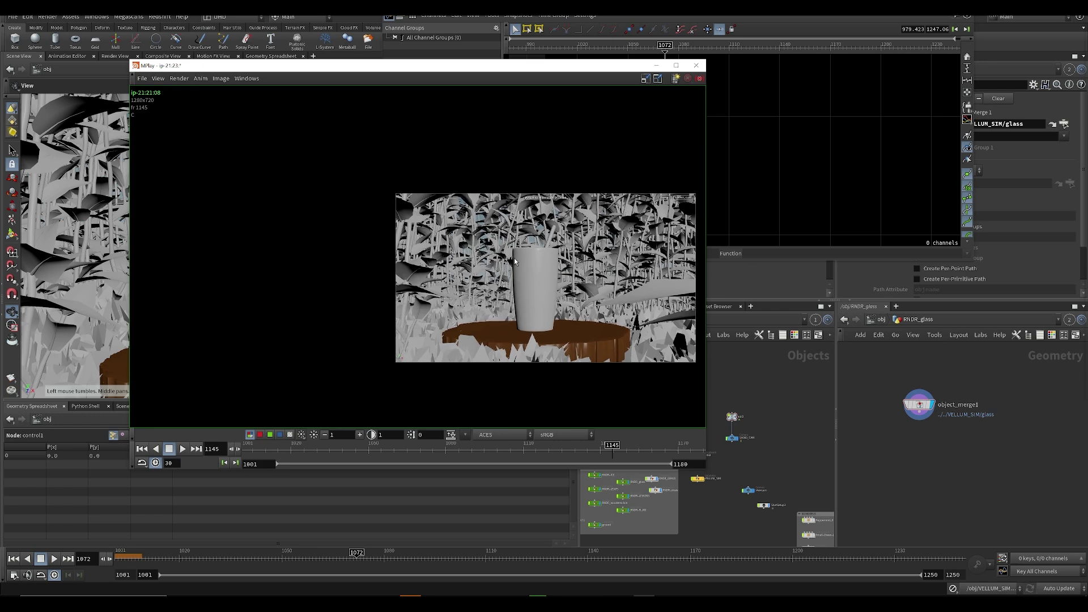
- Return to the main Houdini window, save the scene and close the animation editor
click(786, 389)
scroll(748, 407, up, 3)
key(ctrl+s)
click(967, 16)
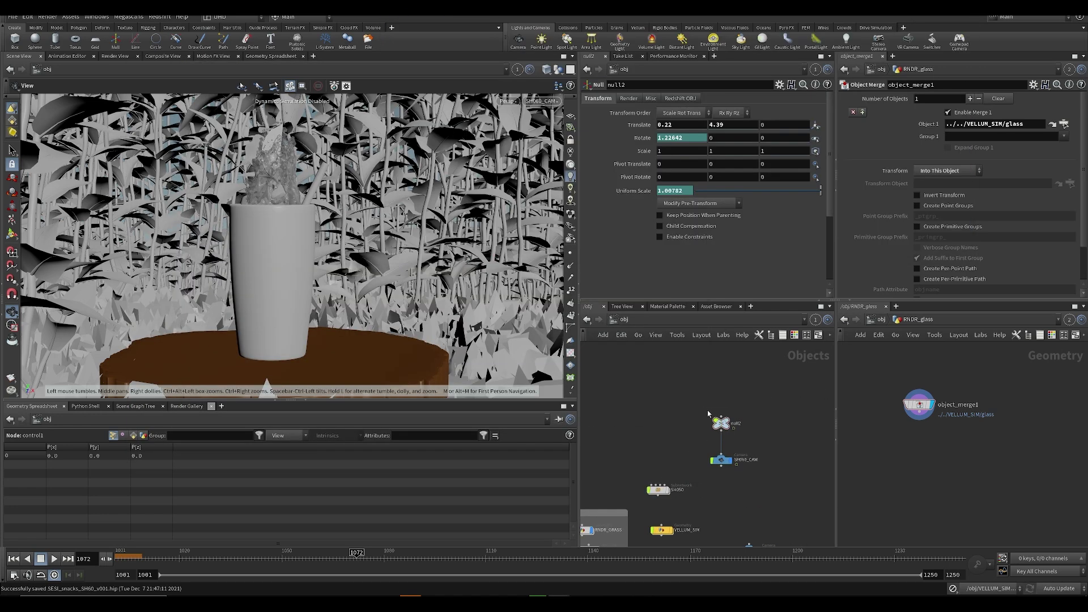
- Set the Translate X of the null2 camera control to -0.09 to shift the glass in the frame
click(717, 421)
middle_drag(664, 124, 578, 148)
click(705, 407)
middle_drag(670, 398, 641, 343)
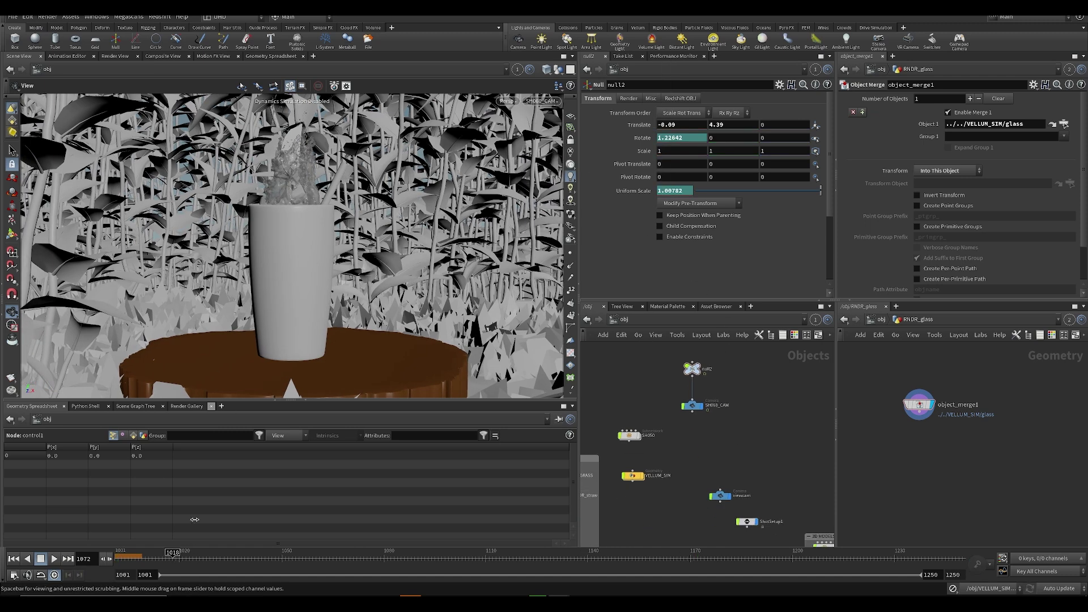
- Go to frame 1026, inspect the splash above the glass from a free view, and look through SH060_CAM again
click(198, 563)
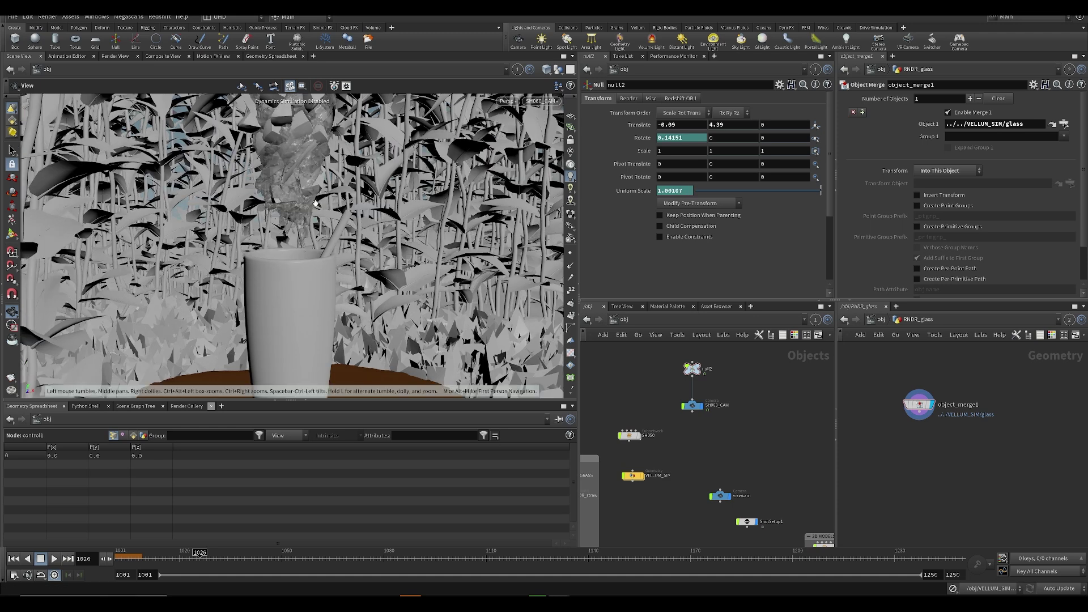
drag(319, 204, 504, 134)
click(547, 102)
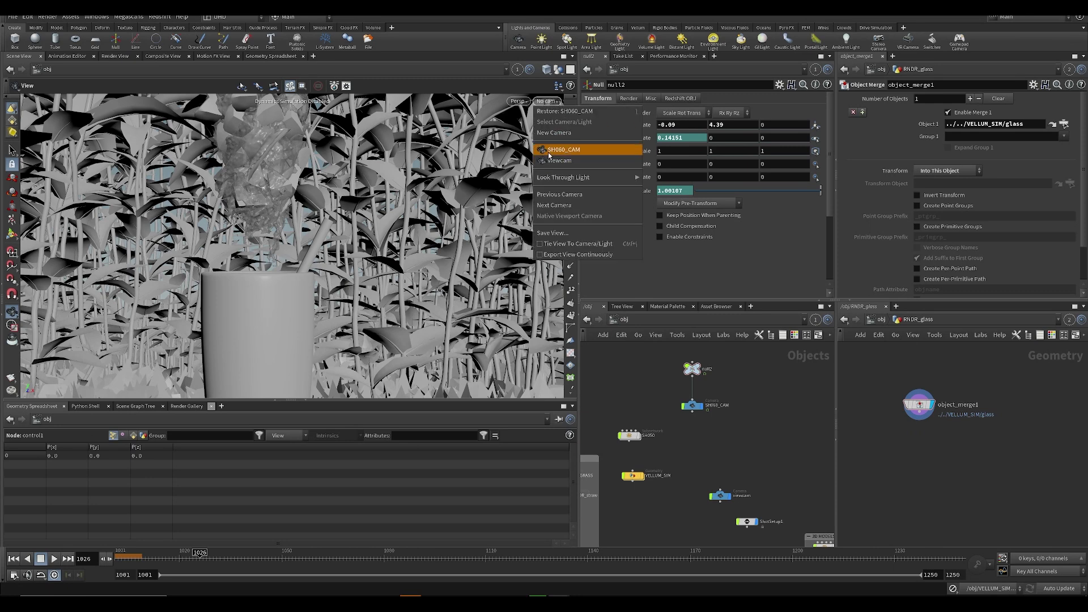
click(537, 154)
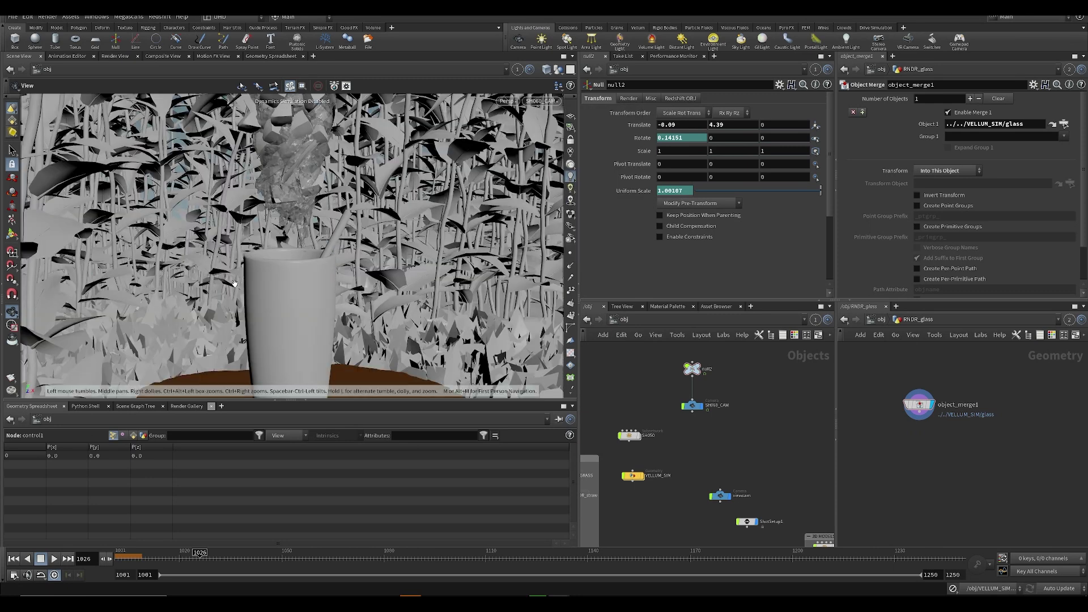
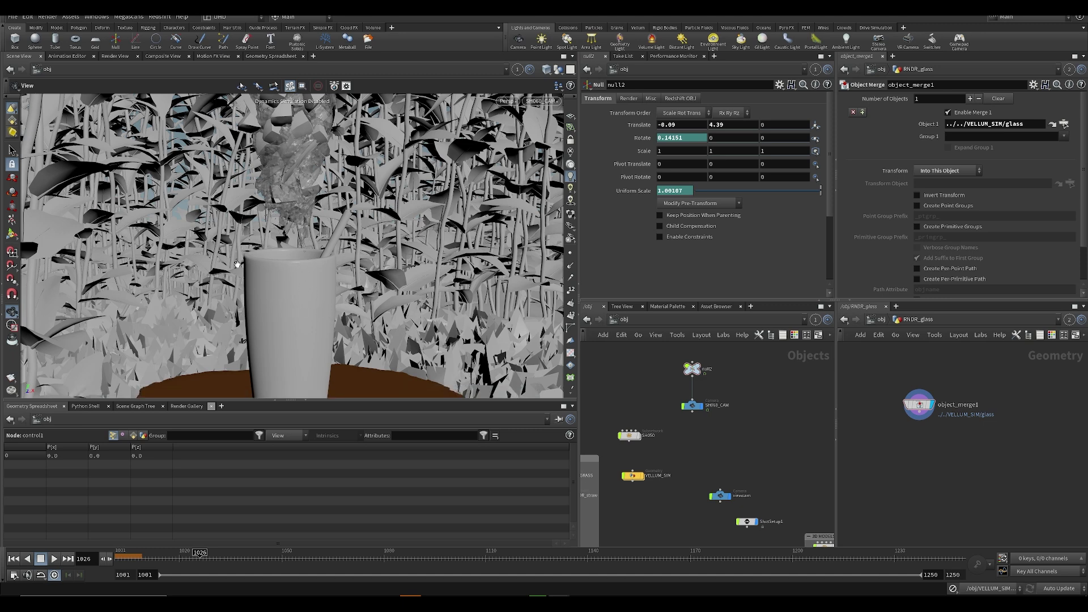
- Bring the MPlay flipbook back up and replay it to examine the glass and the camera move
middle_drag(667, 403, 652, 420)
scroll(652, 420, down, 2)
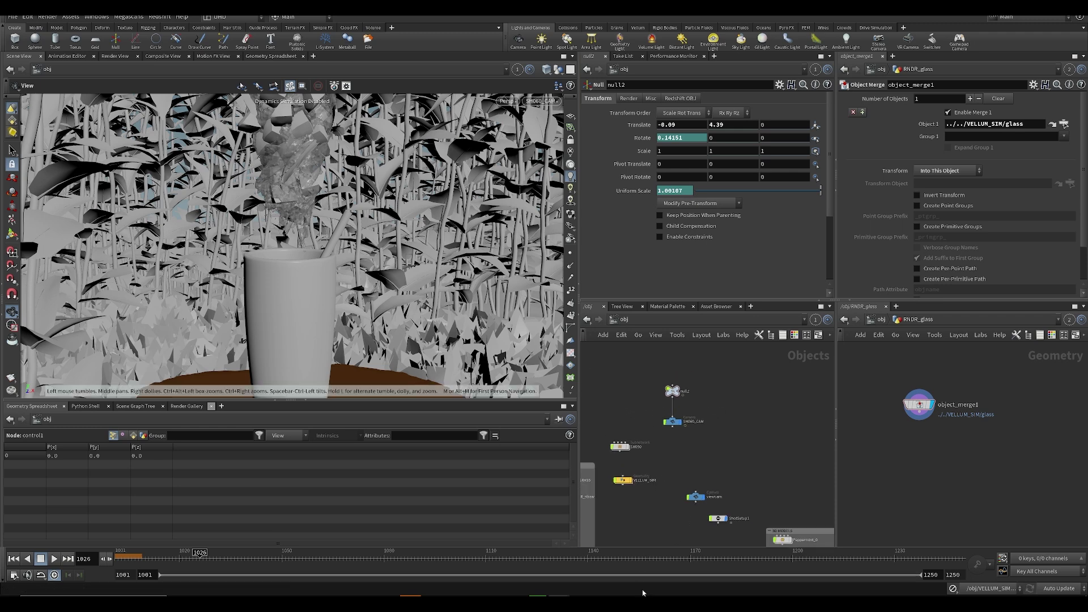
middle_drag(670, 468, 651, 487)
scroll(637, 488, down, 2)
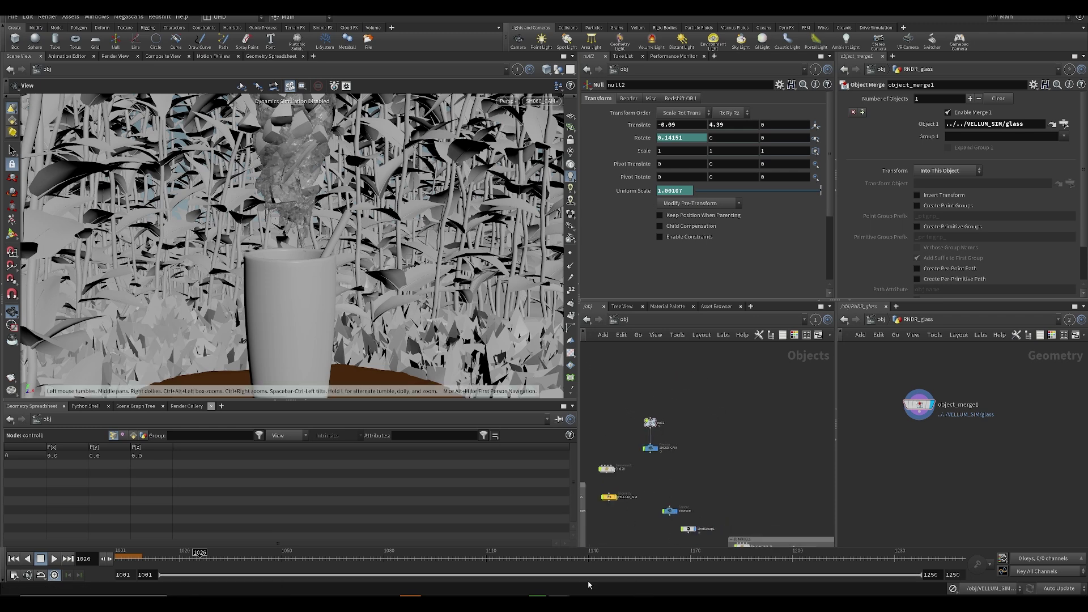
click(644, 595)
scroll(461, 405, up, 3)
middle_drag(561, 354, 452, 334)
scroll(452, 335, down, 2)
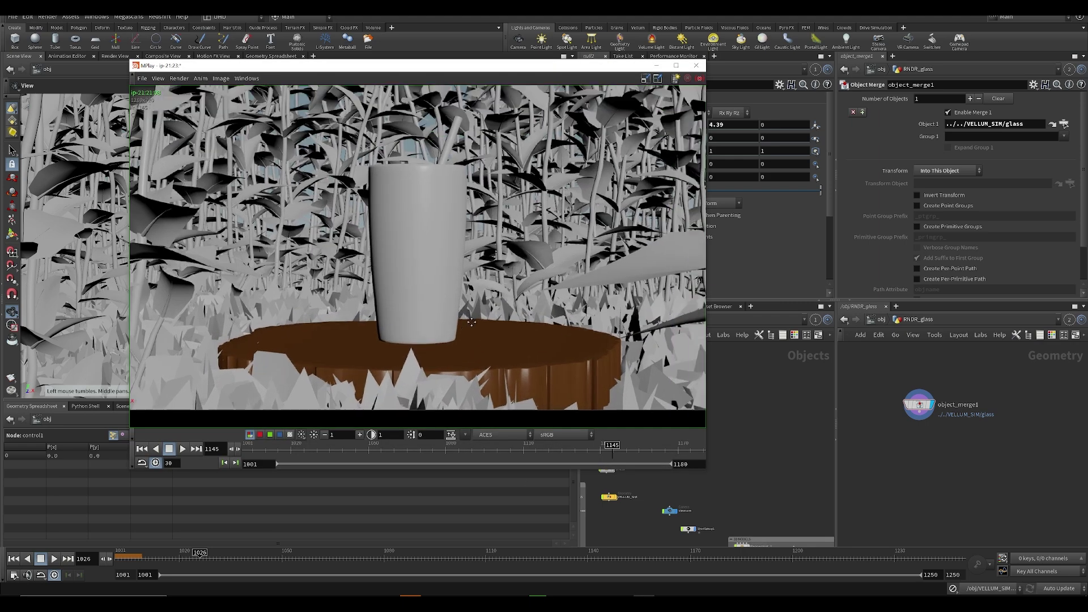
scroll(441, 321, up, 4)
scroll(447, 318, down, 3)
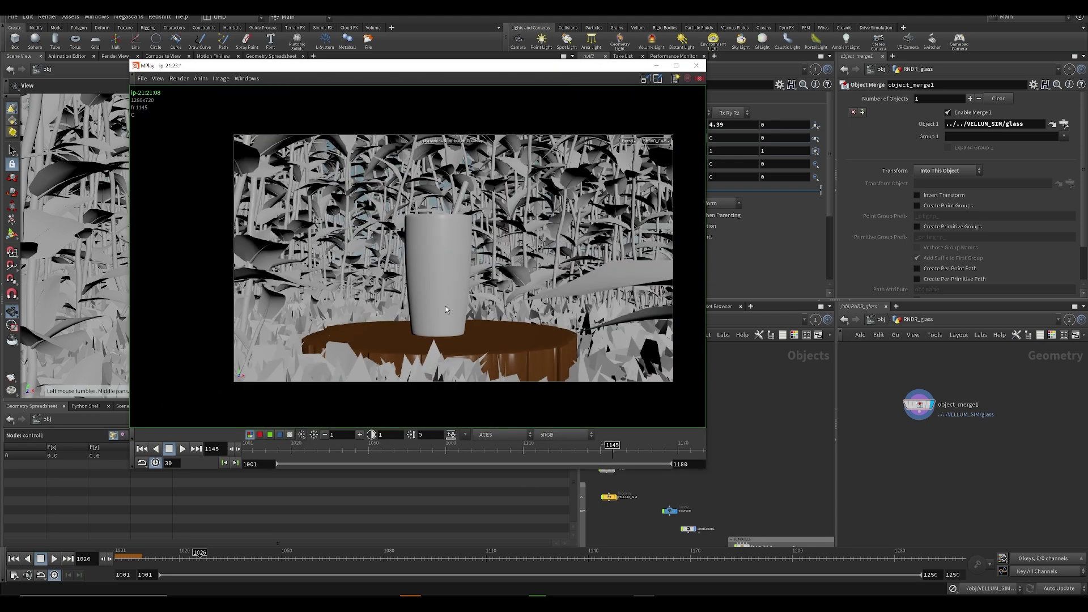
middle_drag(446, 306, 436, 321)
key(Up)
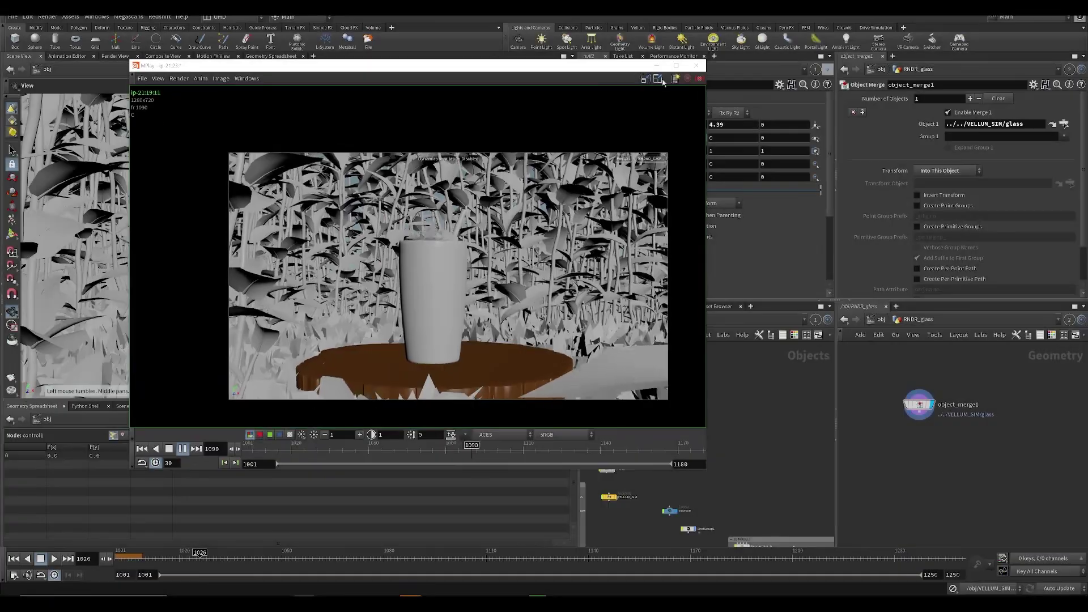
- Return to the Houdini object network and add a new Geometry object below VELLUM_SIM
click(734, 457)
middle_drag(724, 454, 884, 486)
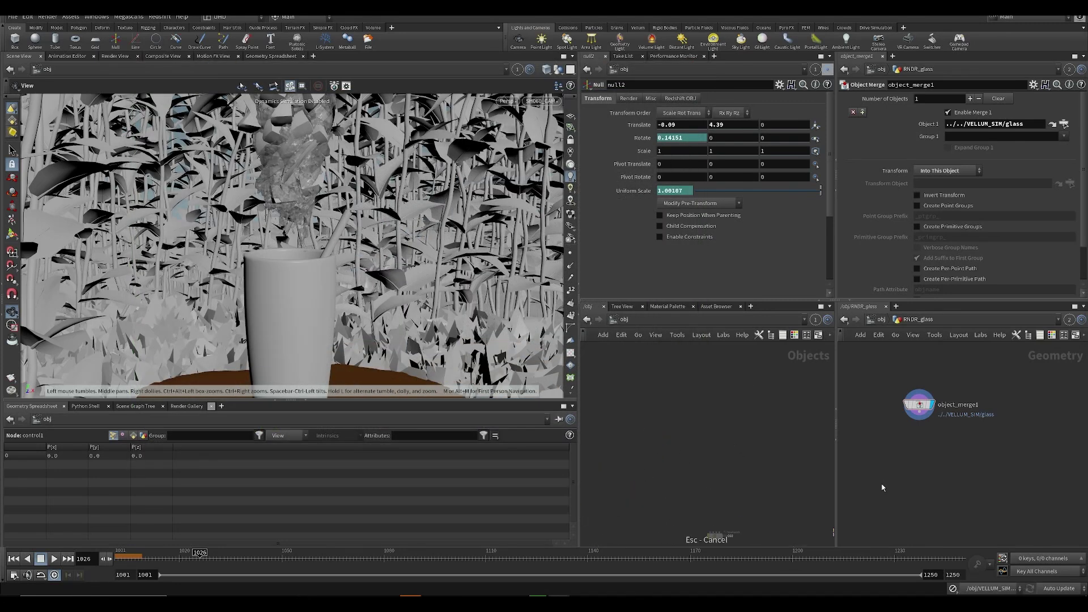
scroll(850, 486, down, 2)
middle_drag(805, 454, 698, 397)
middle_drag(742, 496, 737, 461)
scroll(690, 400, up, 3)
key(Tab)
mouse_move(699, 333)
click(757, 270)
click(738, 382)
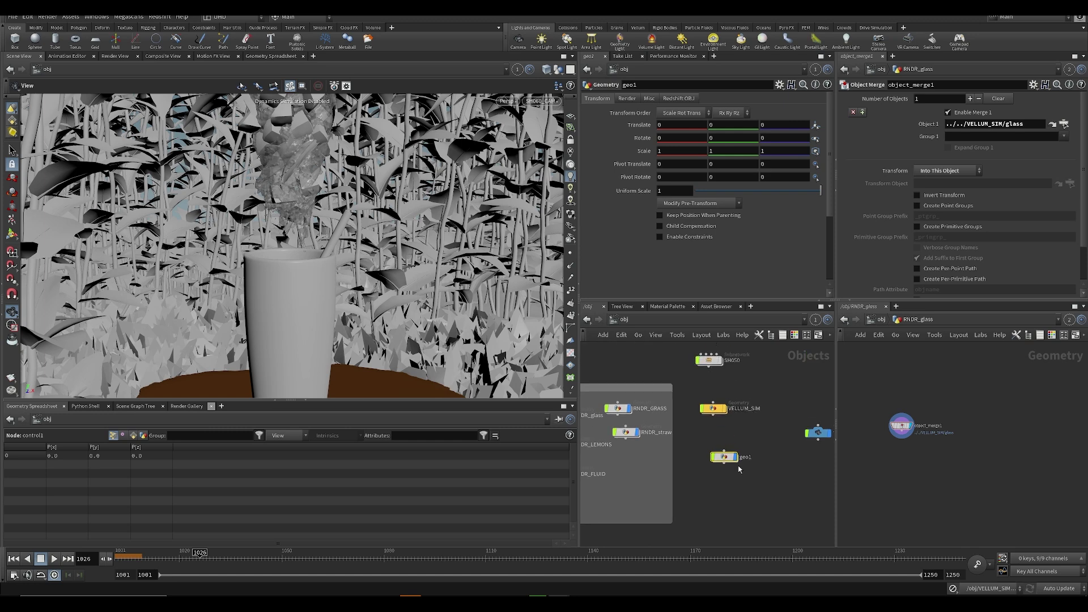
- Align the new Geometry object under VELLUM_SIM, rename it Bubble_sim, and save the scene
drag(731, 458, 716, 448)
click(735, 447)
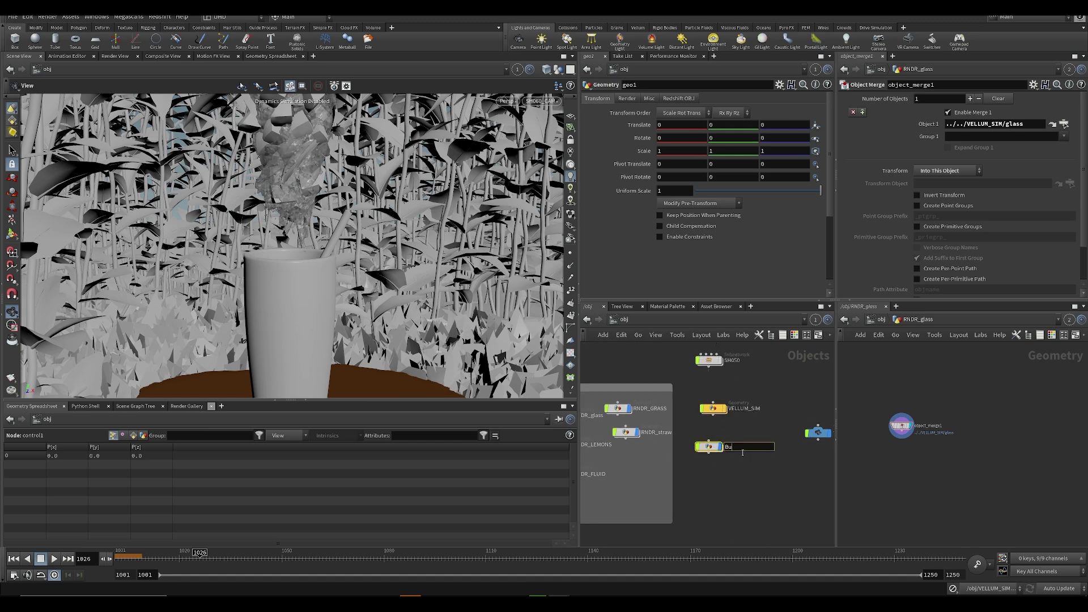
key(Return)
key(ctrl+s)
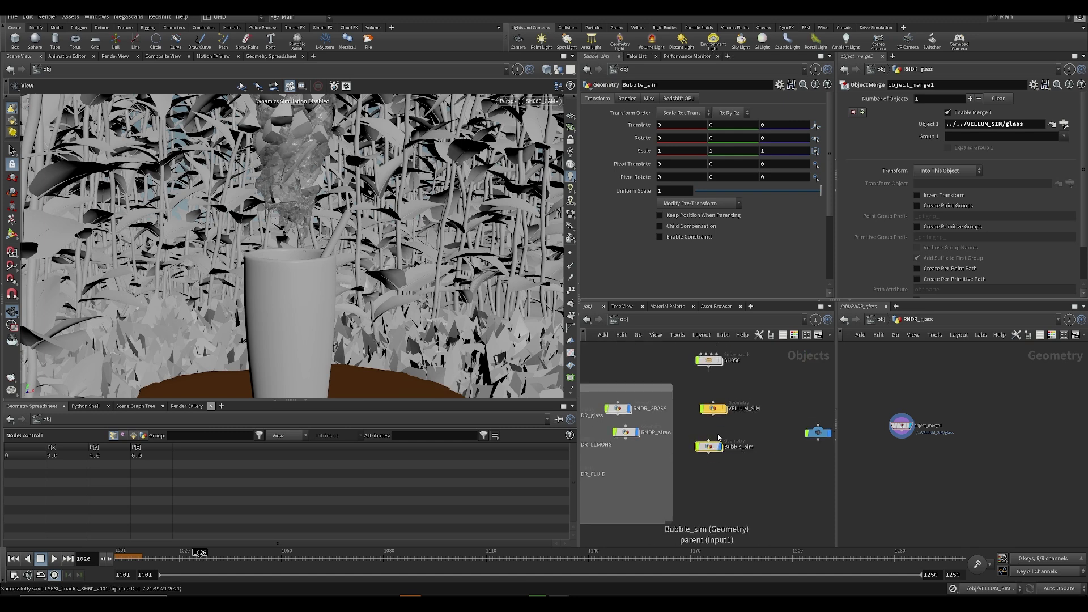
- Open the Bubble_sim network for editing and show the VELLUM_SIM network in the second network pane
double_click(714, 408)
key(u)
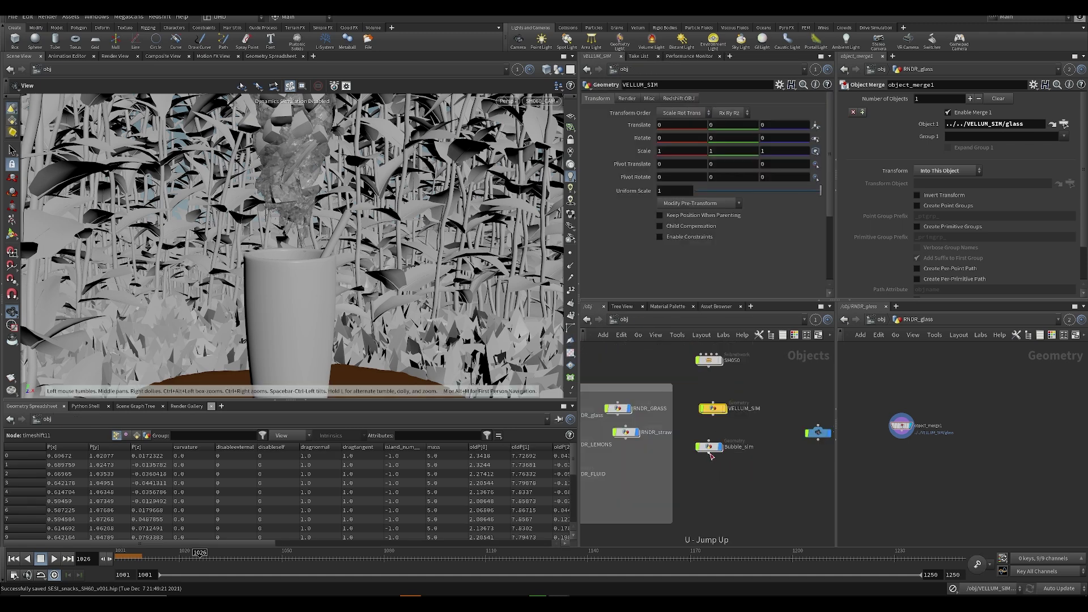
double_click(709, 446)
click(873, 321)
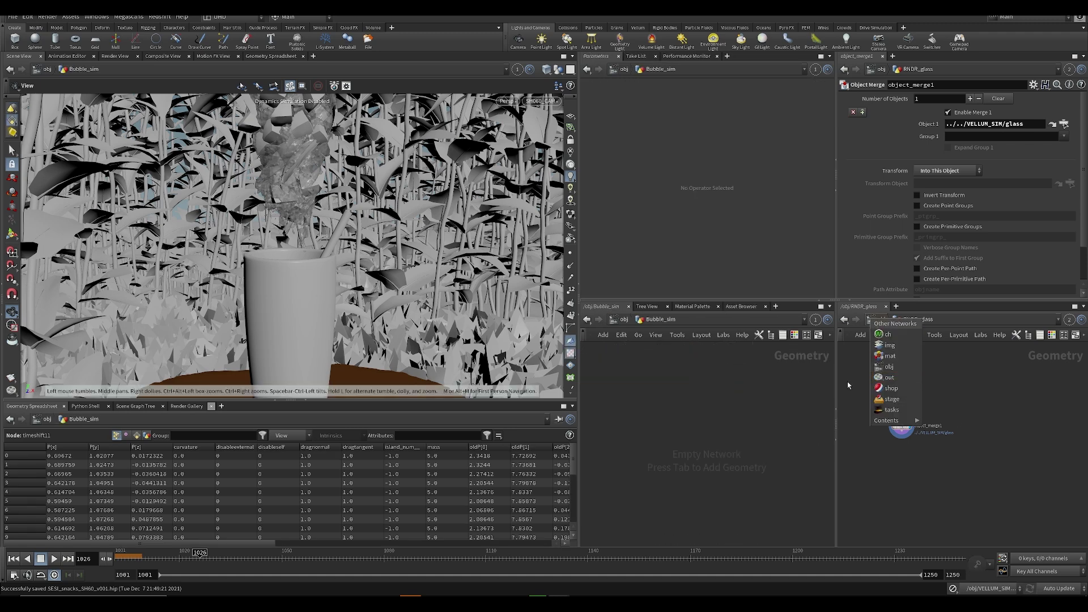
middle_drag(861, 424, 979, 422)
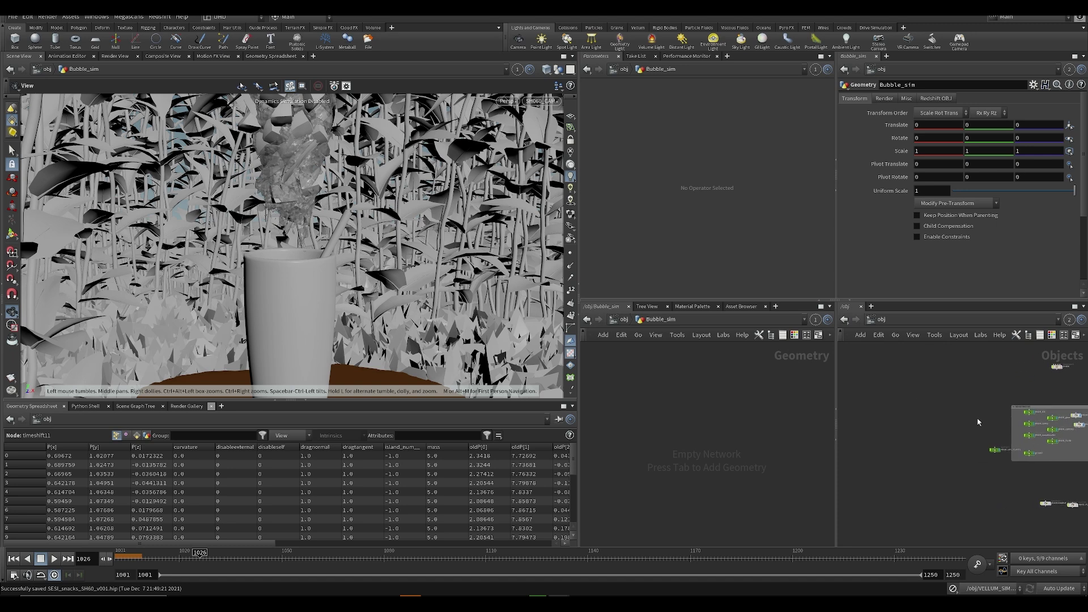
middle_drag(1080, 432, 894, 462)
scroll(896, 462, up, 3)
double_click(942, 432)
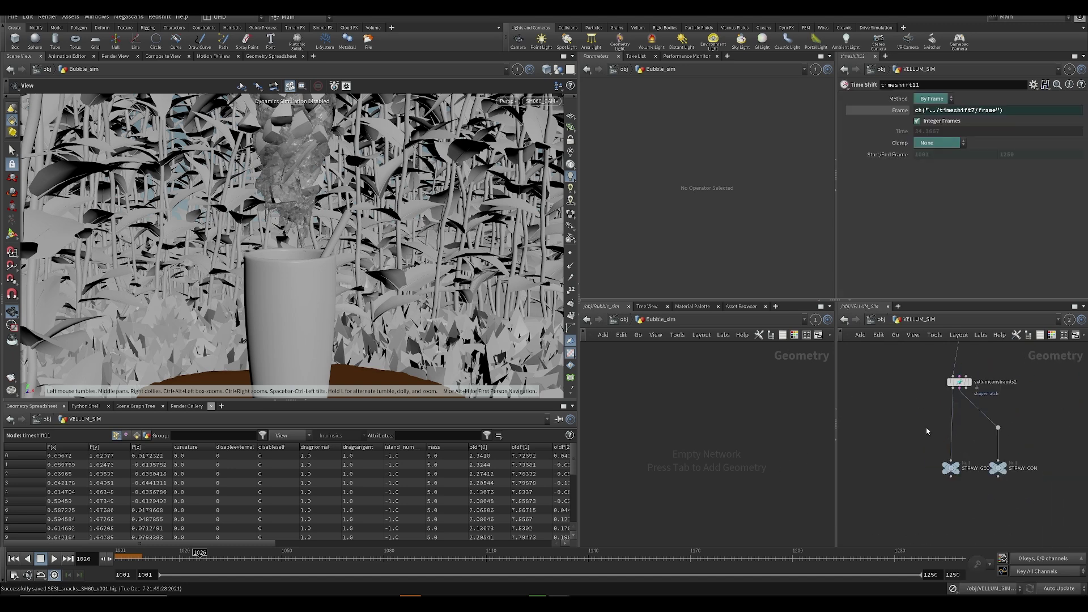
- Add an Object Merge node inside Bubble_sim
key(Tab)
text(obj)
key(Return)
click(670, 396)
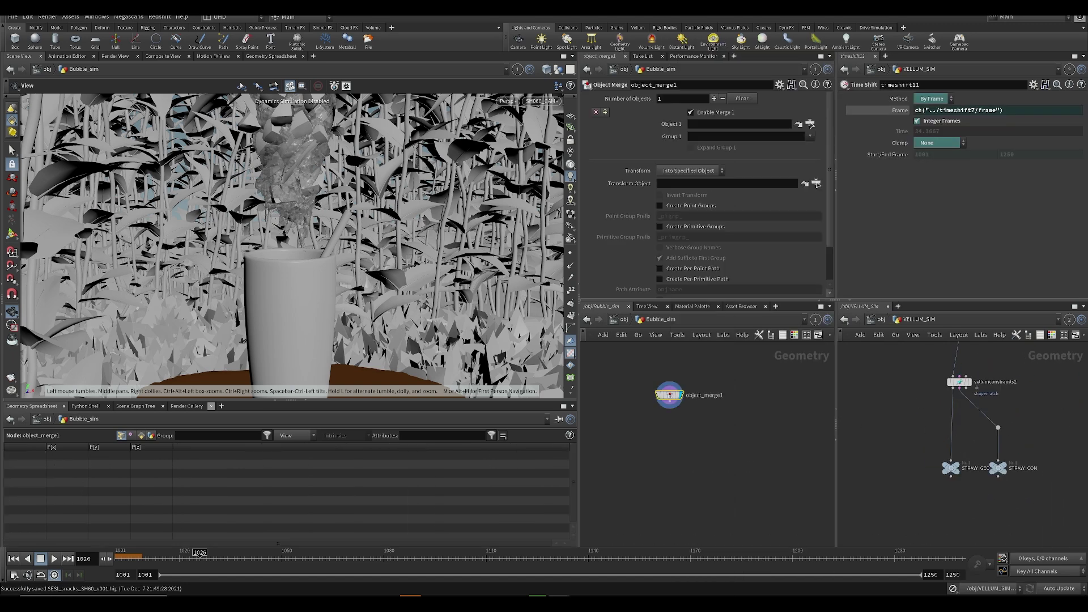
- Add a Null node in the VELLUM_SIM network beside the particlefluidsurface1 node, branching from the particle stream, and save the scene
scroll(930, 453, down, 3)
middle_drag(931, 452, 1081, 435)
middle_drag(935, 483, 1040, 379)
middle_drag(969, 467, 1011, 456)
scroll(913, 435, up, 5)
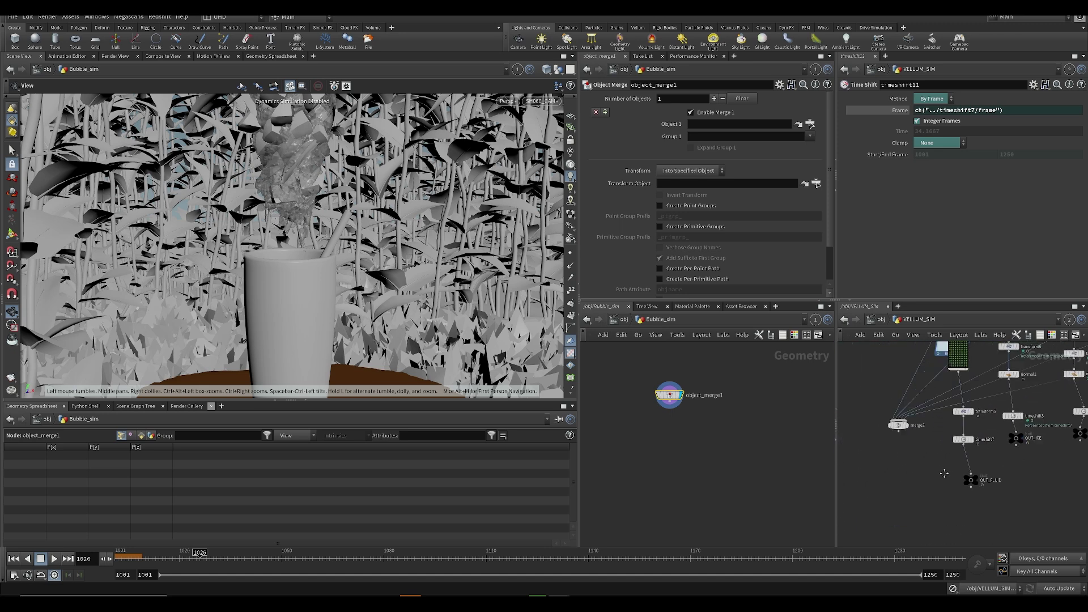
scroll(933, 430, up, 2)
middle_drag(913, 435, 932, 488)
key(Tab)
text(n)
key(Return)
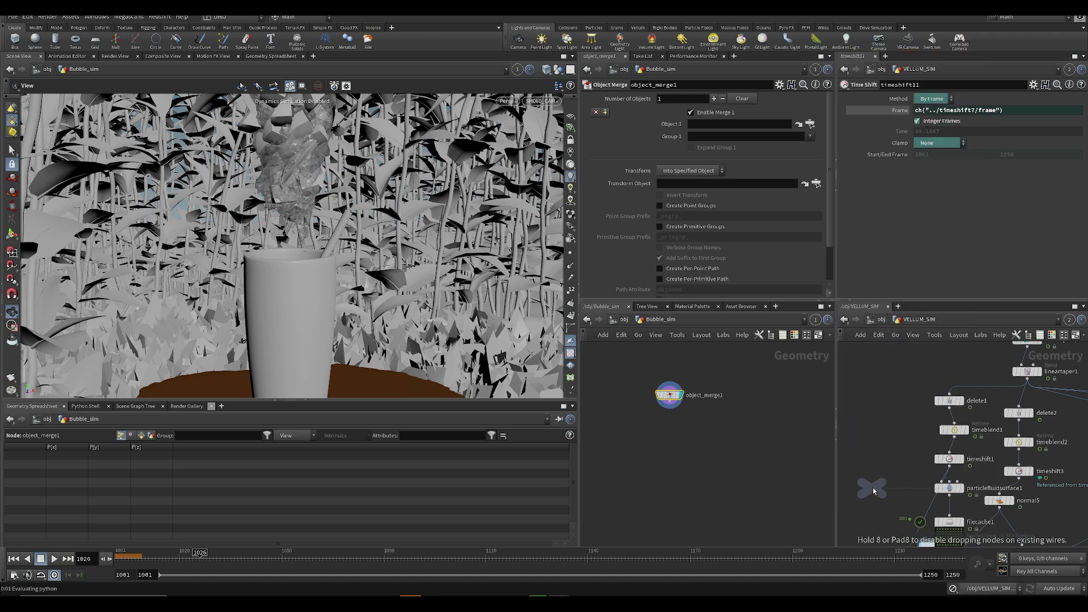
click(874, 491)
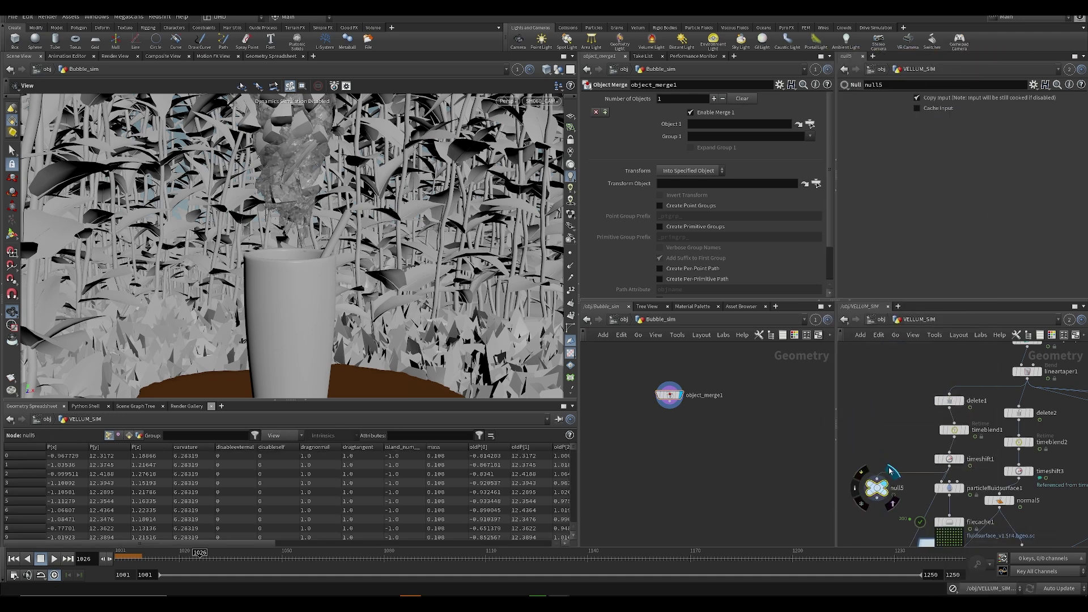
key(ctrl+s)
- Reference the new VELLUM_SIM null in object_merge1, set its transform to Into This Object, and hide the other objects in the viewport
drag(877, 487, 702, 129)
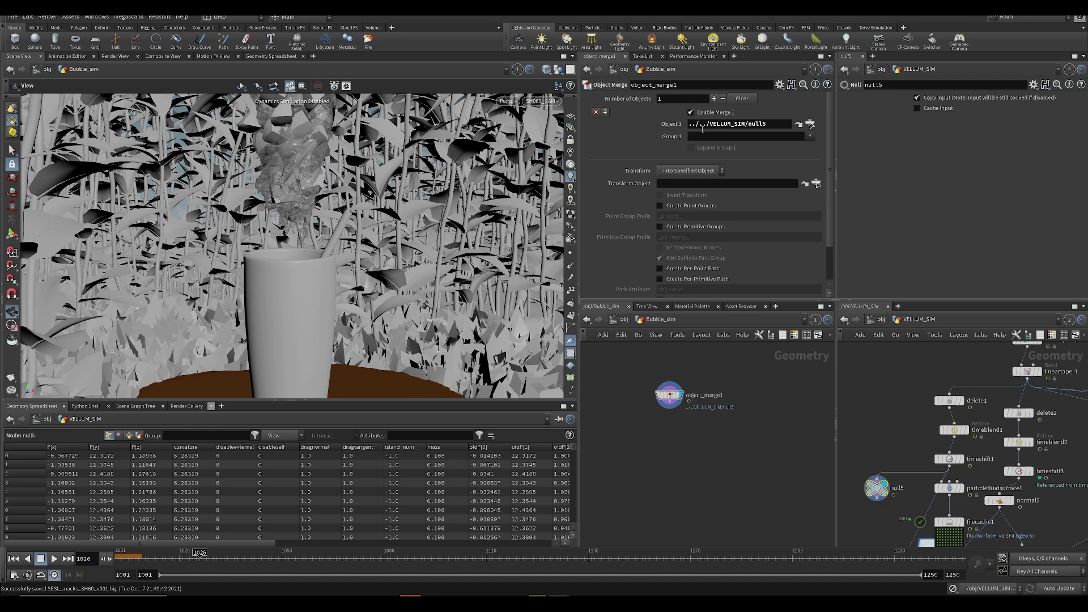
click(690, 174)
click(686, 171)
click(517, 69)
click(554, 69)
click(558, 70)
click(564, 103)
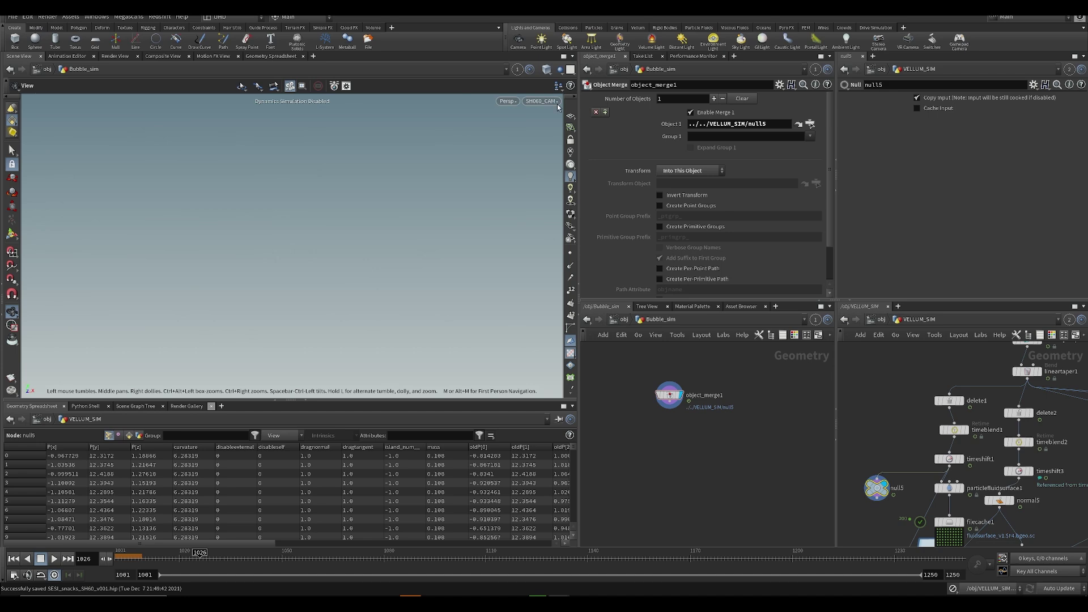
- Scrub through the simulation and inspect the merged particles from outside the shot camera, stopping at frame 1052
drag(243, 557, 363, 509)
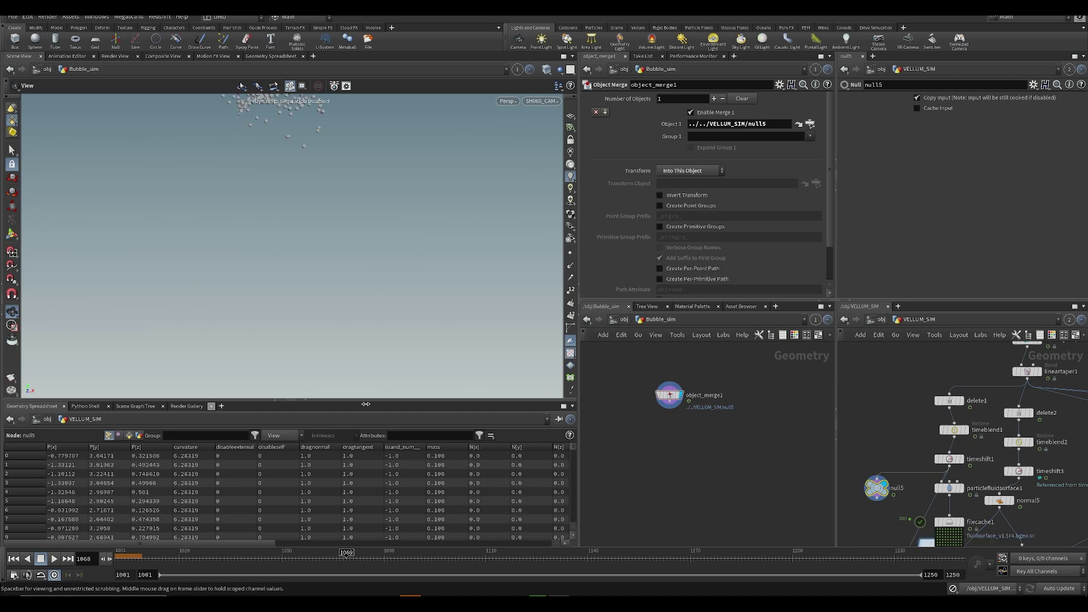
drag(453, 559, 492, 559)
middle_drag(304, 158, 298, 289)
right_drag(299, 289, 298, 176)
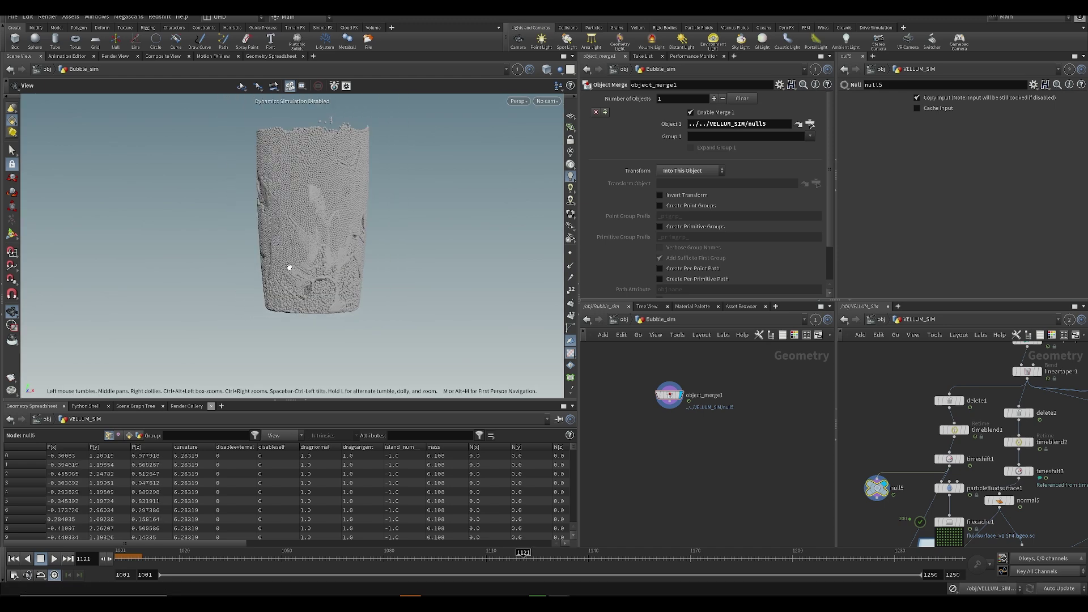
middle_drag(298, 175, 263, 248)
drag(245, 559, 289, 559)
drag(304, 196, 246, 238)
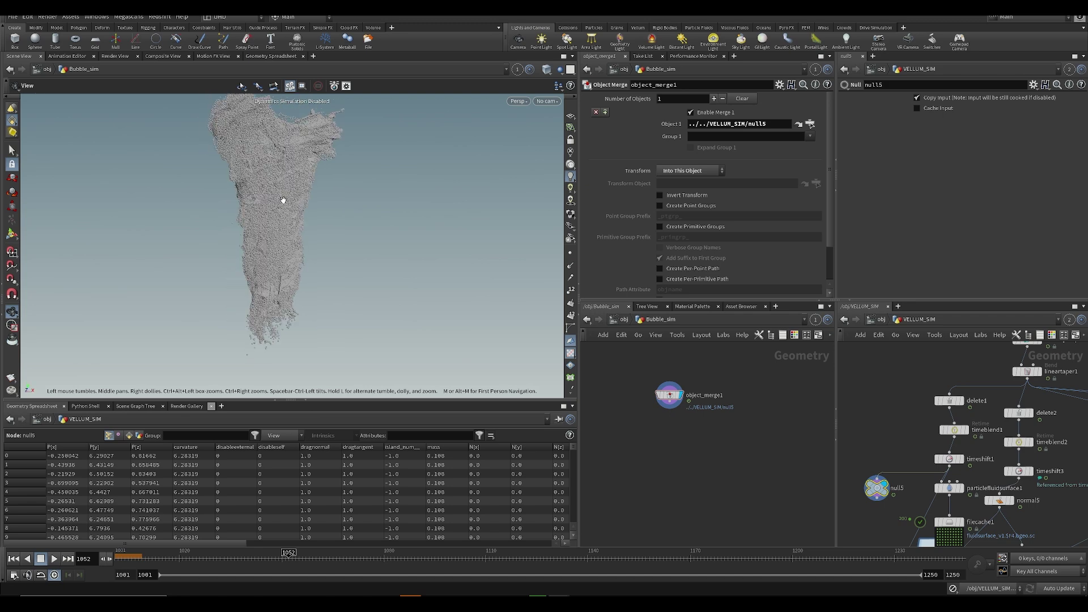
- Check the merged particles' attributes, hide all attributes in the geometry spreadsheet, and save the scene
middle_click(675, 399)
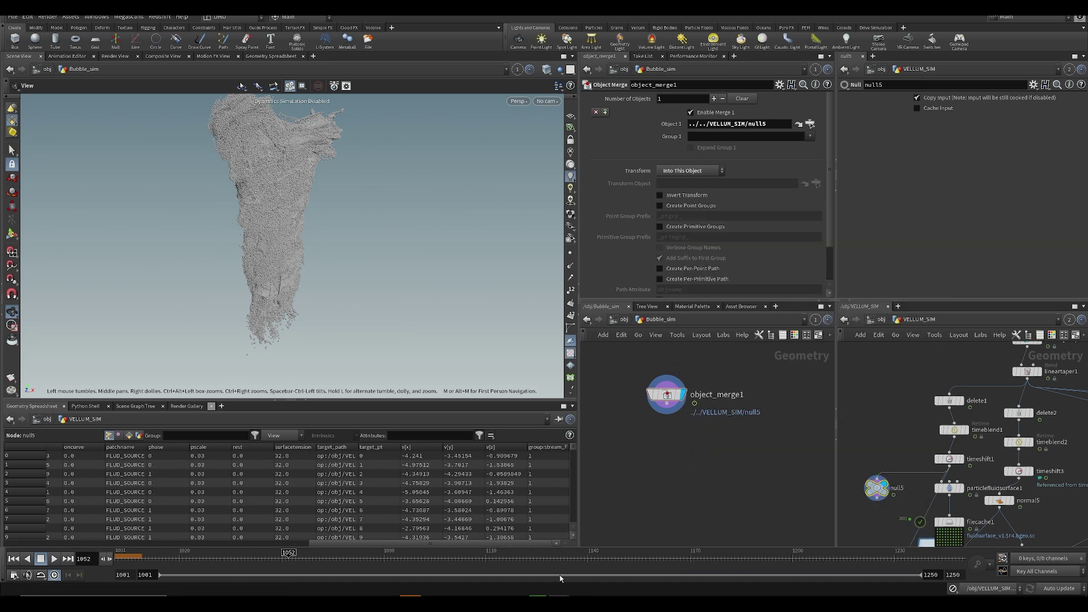
click(280, 434)
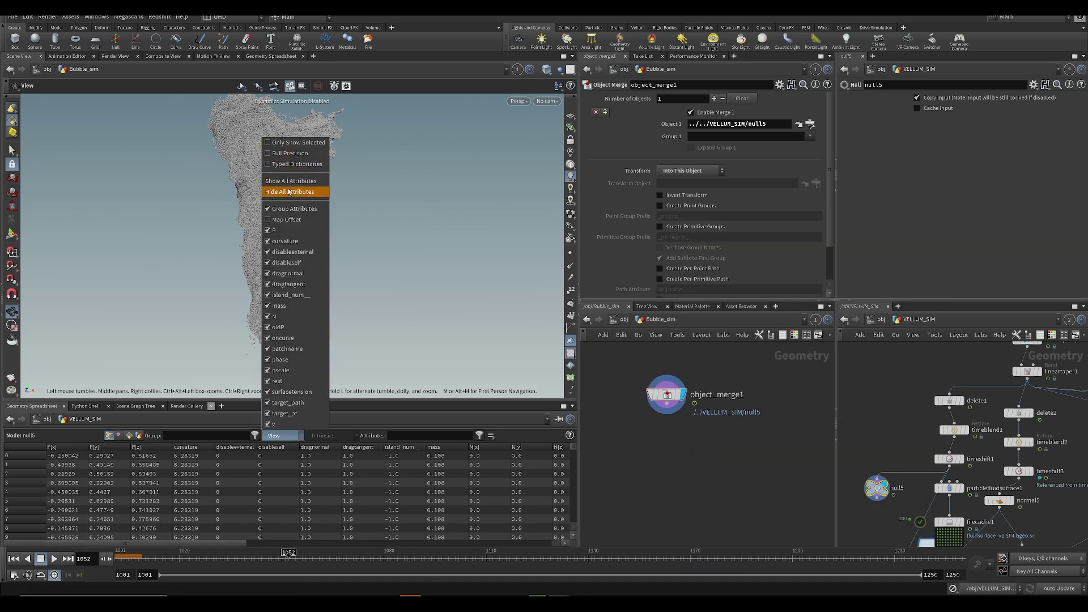
click(272, 295)
click(284, 435)
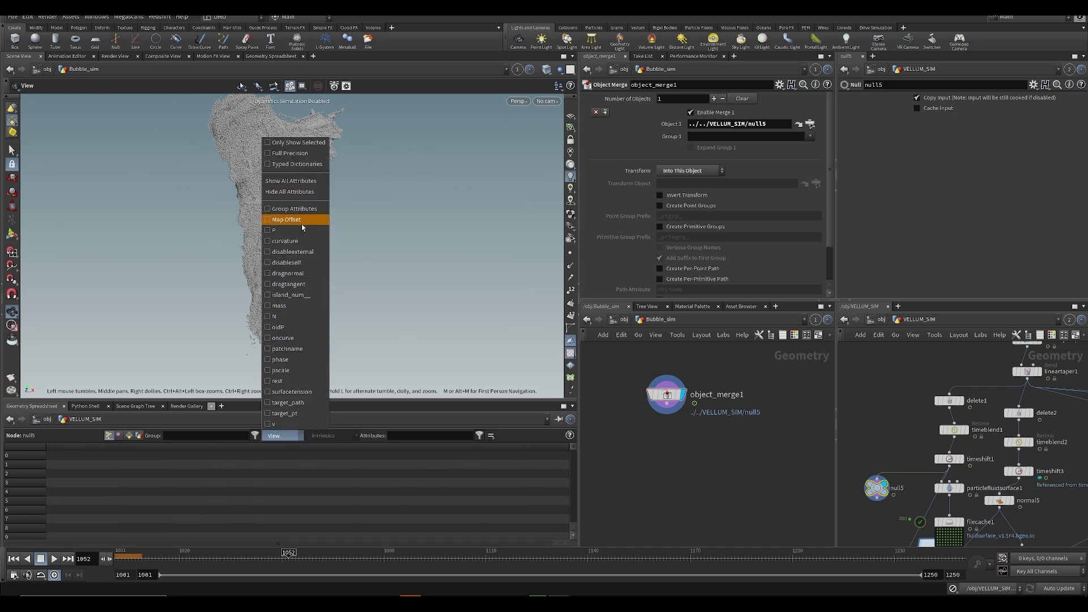
click(671, 475)
middle_drag(695, 503, 690, 461)
scroll(691, 461, down, 3)
key(ctrl+s)
- Set the scene's update mode to Manual and open the SIM_VELLUM DOP network inside VELLUM_SIM
scroll(900, 437, down, 2)
middle_drag(1041, 507, 1018, 593)
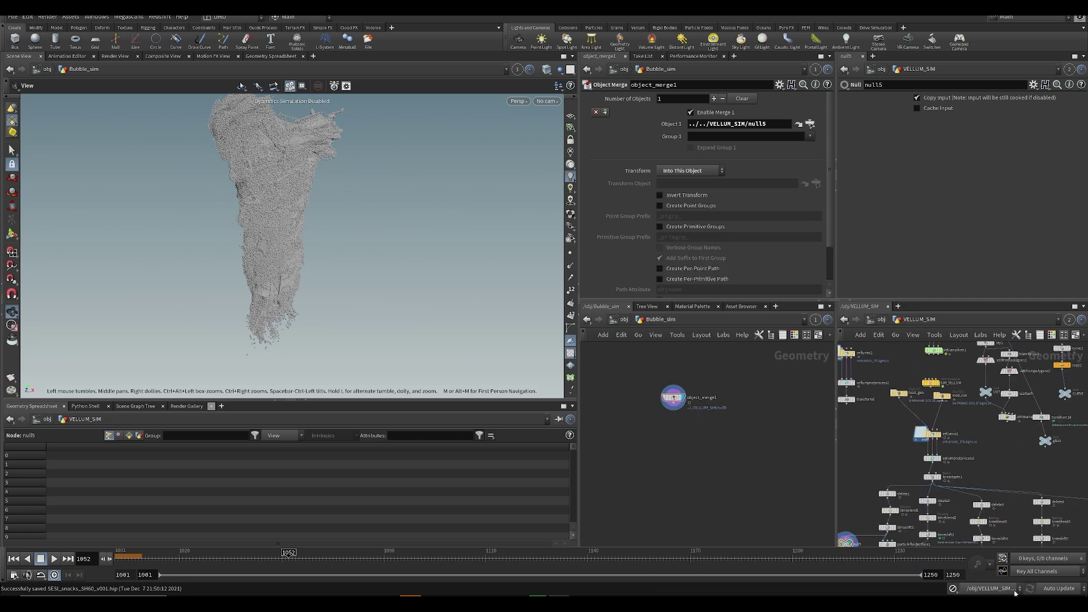
click(1059, 588)
click(1044, 558)
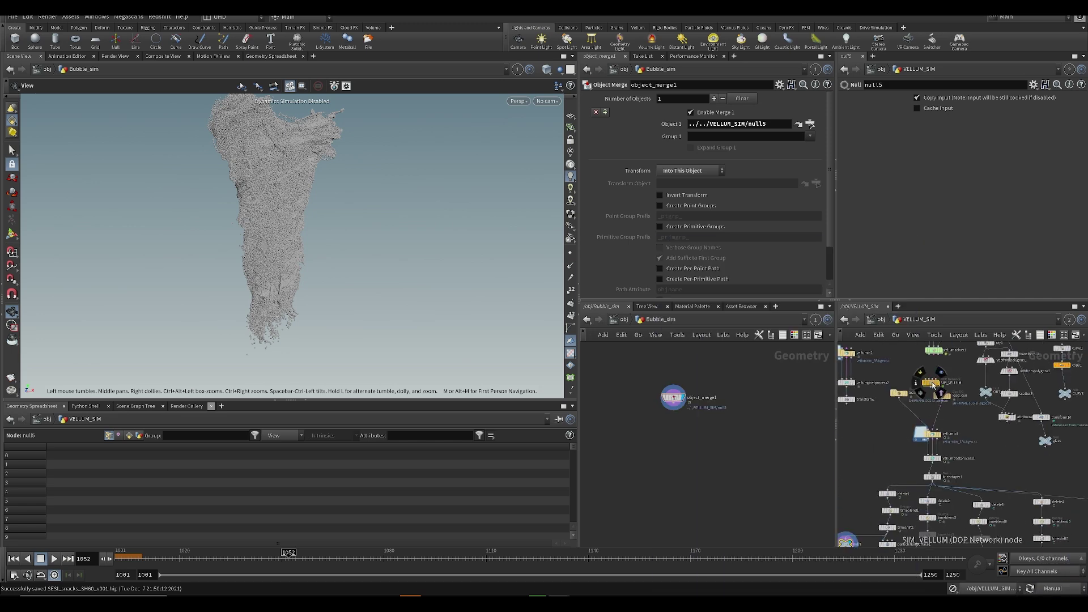
double_click(930, 383)
scroll(902, 462, up, 4)
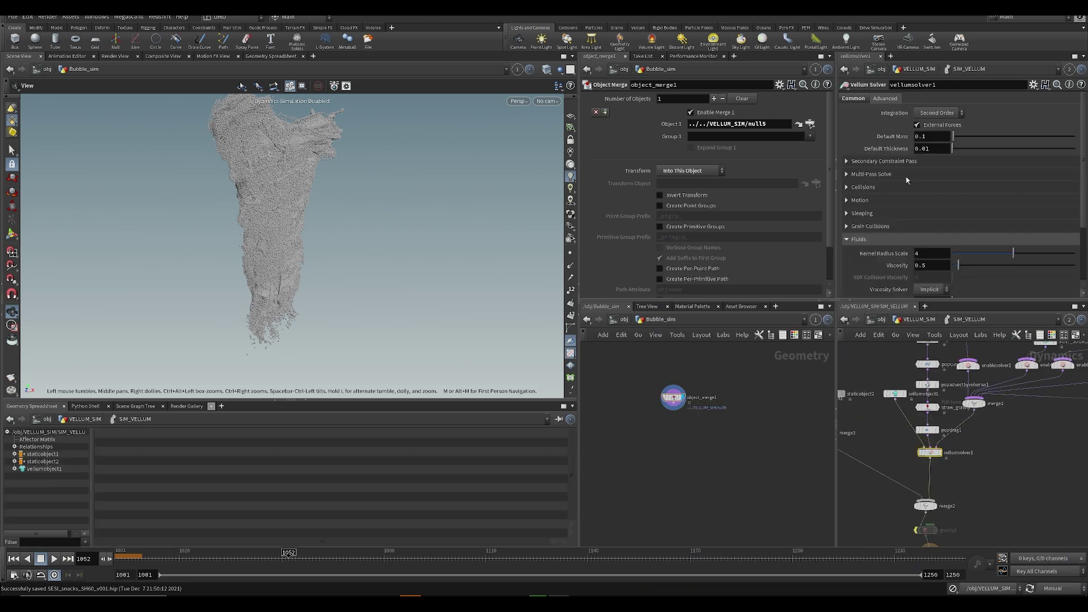
- Review the Vellum Solver's common settings and its advanced Multi-Pass Solve, Collisions, Motion and Sleeping sections
key(ctrl+s)
scroll(899, 205, up, 5)
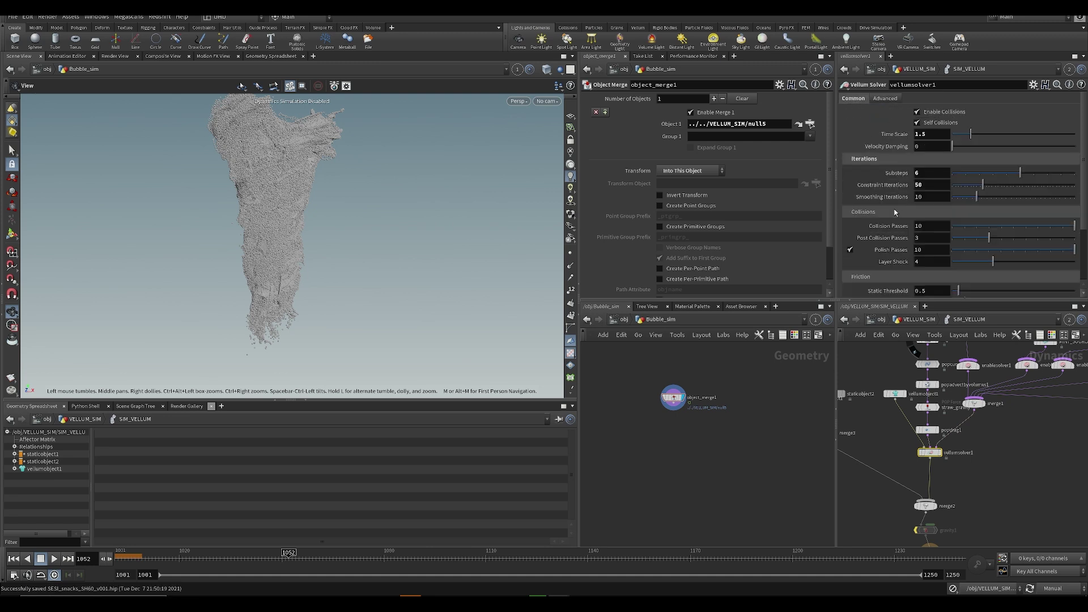
scroll(909, 208, down, 3)
scroll(1015, 229, up, 3)
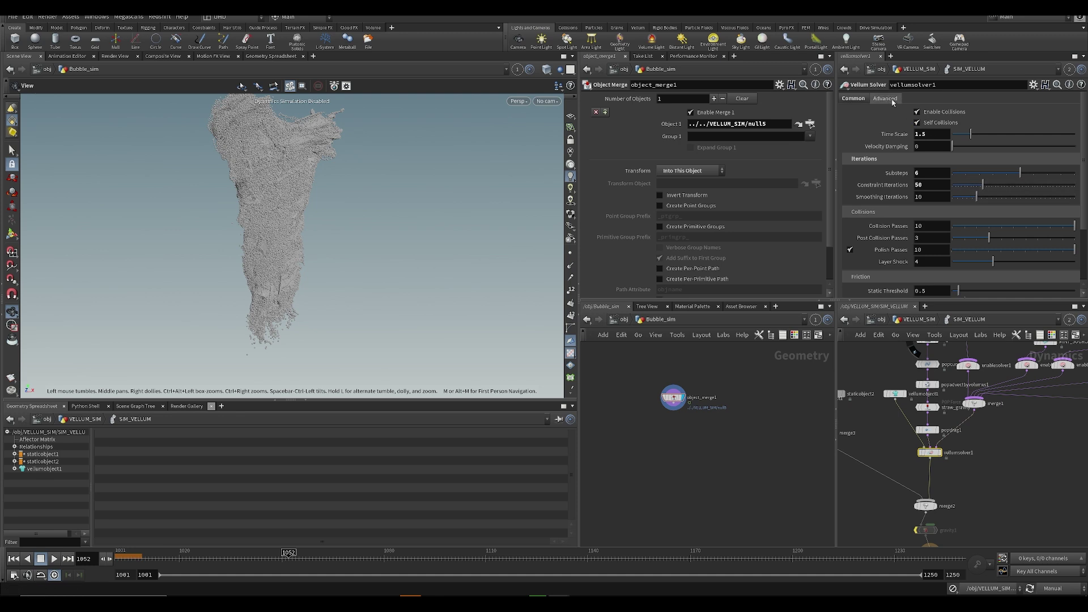
click(892, 100)
click(845, 162)
click(845, 162)
click(847, 176)
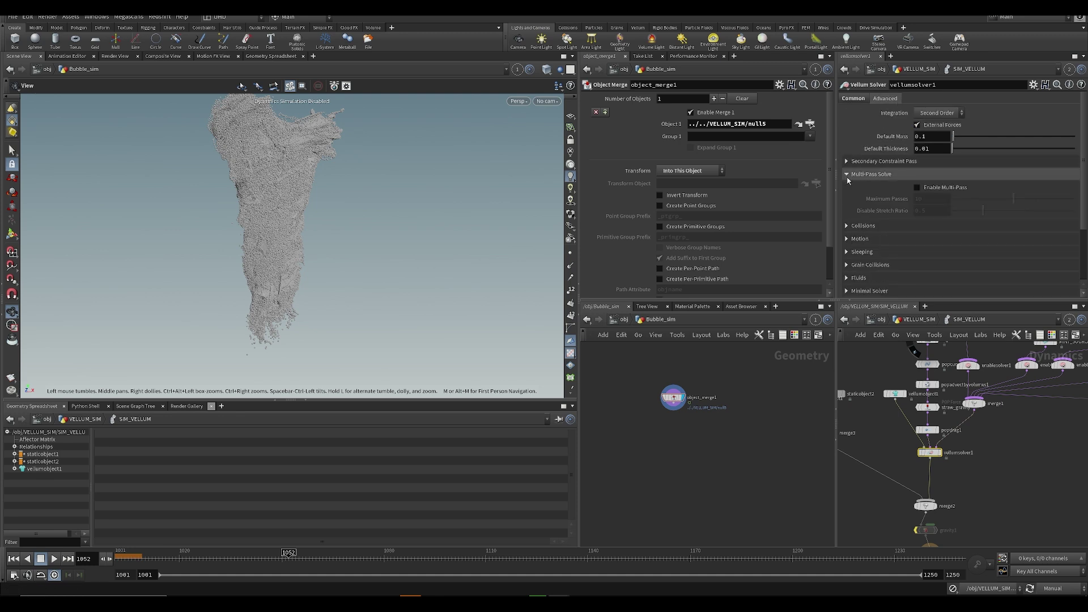
click(847, 178)
click(847, 191)
click(848, 190)
click(848, 205)
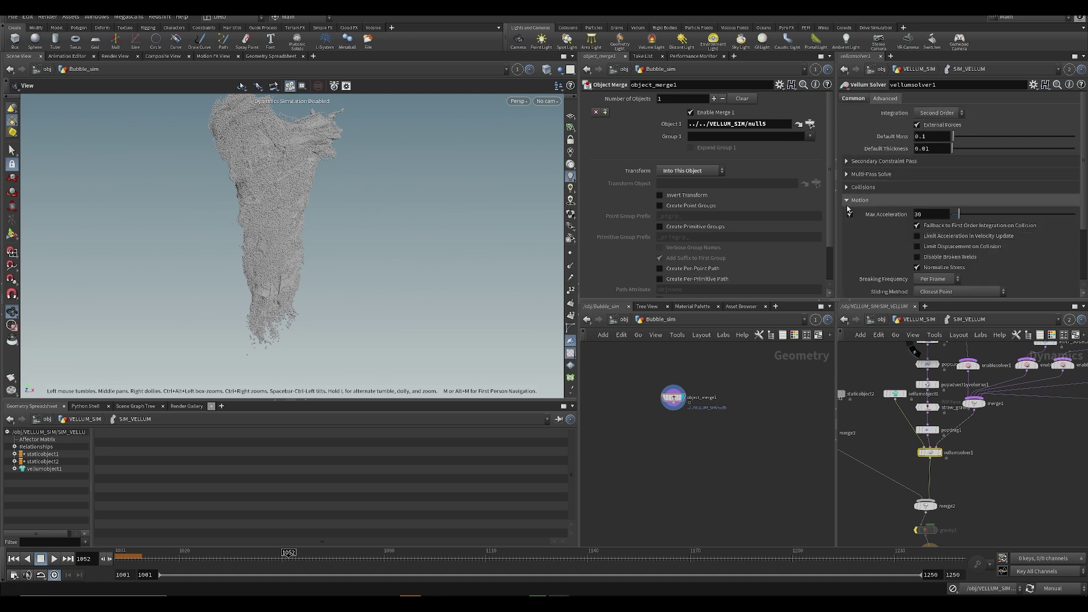
scroll(891, 238, down, 1)
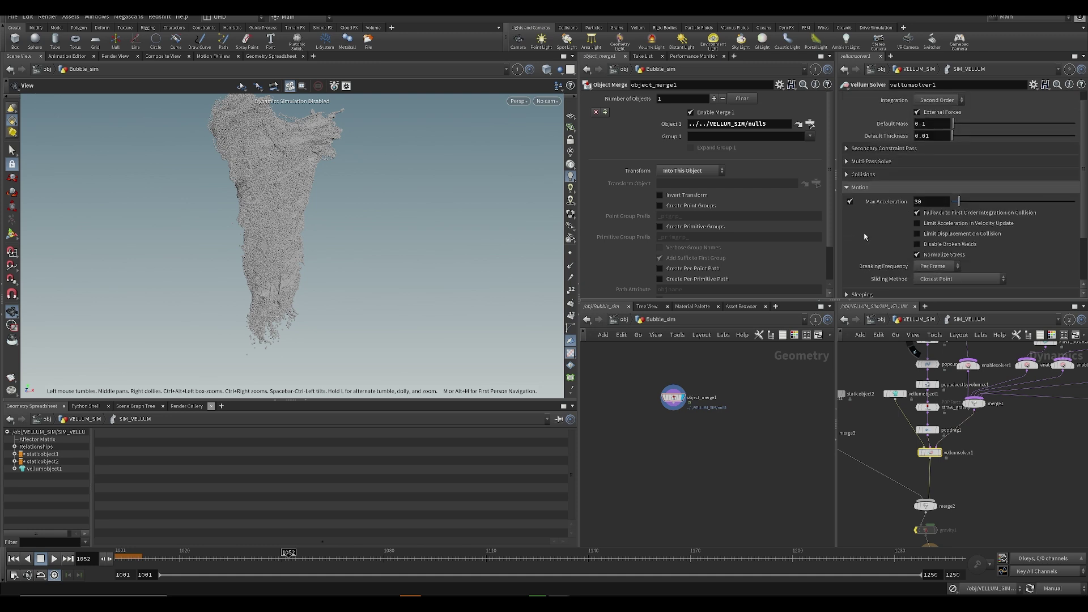
click(847, 187)
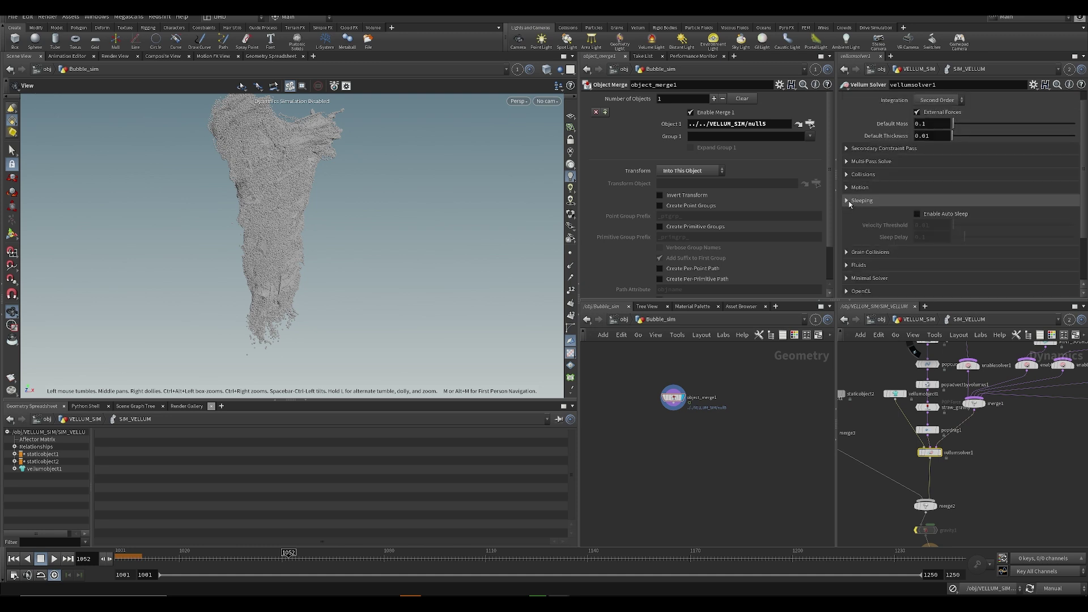
key(ctrl+s)
- Examine the shape and density of the falling particle column up close in the viewport
drag(387, 202, 350, 205)
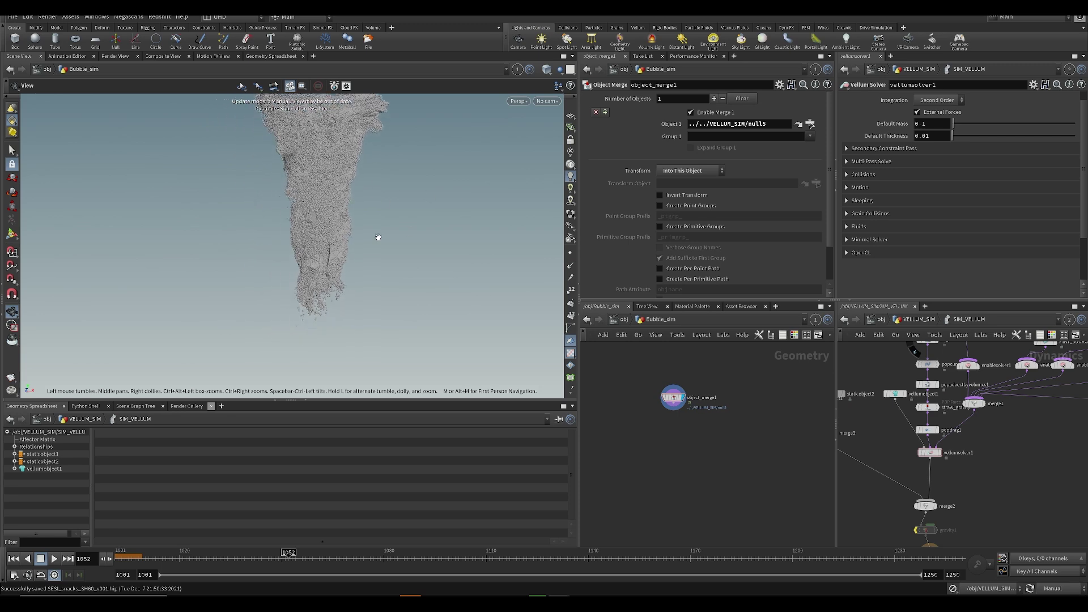
key(ctrl+s)
scroll(277, 219, up, 4)
scroll(690, 430, up, 4)
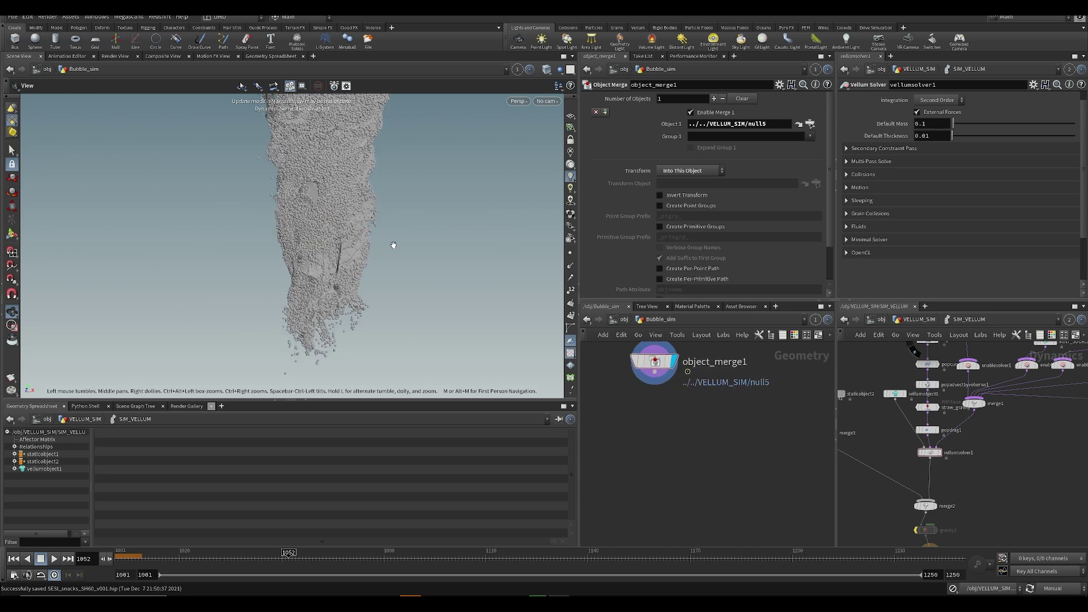
drag(326, 259, 318, 173)
drag(329, 336, 268, 216)
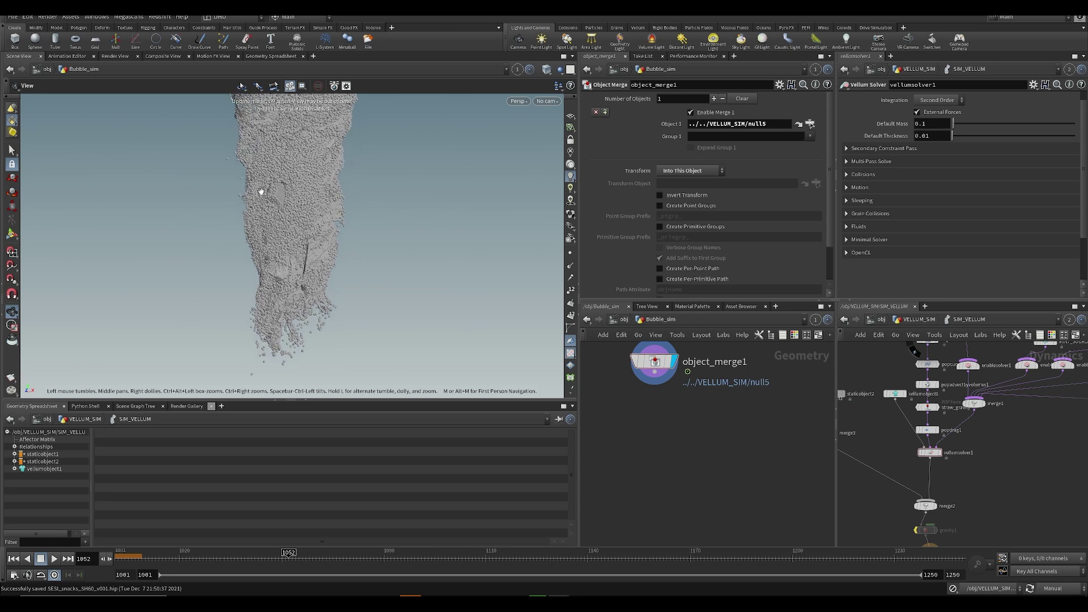
middle_drag(654, 444, 699, 473)
scroll(625, 441, down, 1)
mouse_move(299, 287)
mouse_down()
mouse_move(334, 285)
mouse_move(305, 293)
mouse_move(276, 199)
mouse_move(300, 284)
mouse_up()
key(ctrl+s)
middle_drag(694, 505, 676, 473)
middle_drag(681, 372, 696, 442)
scroll(694, 442, down, 2)
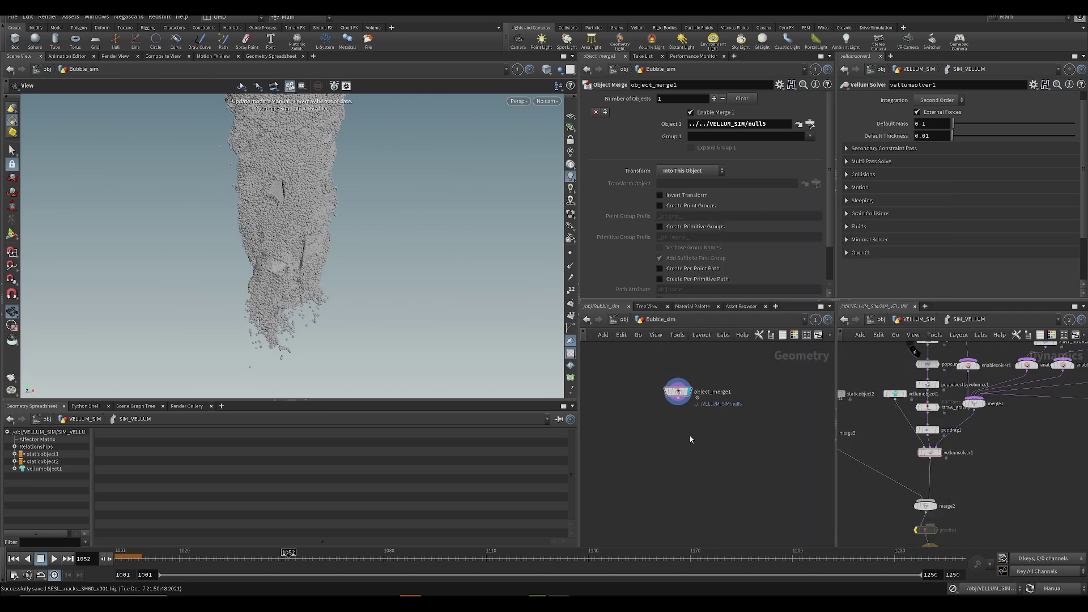
- Display the normals on the merged particles and inspect their directions up close
click(570, 277)
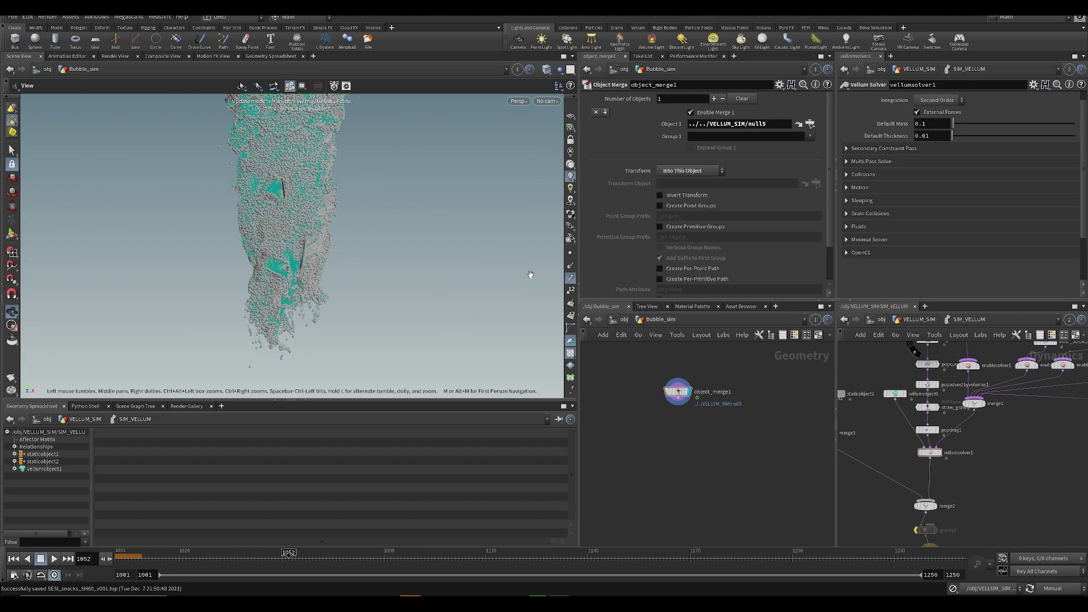
scroll(280, 243, up, 5)
drag(273, 253, 343, 248)
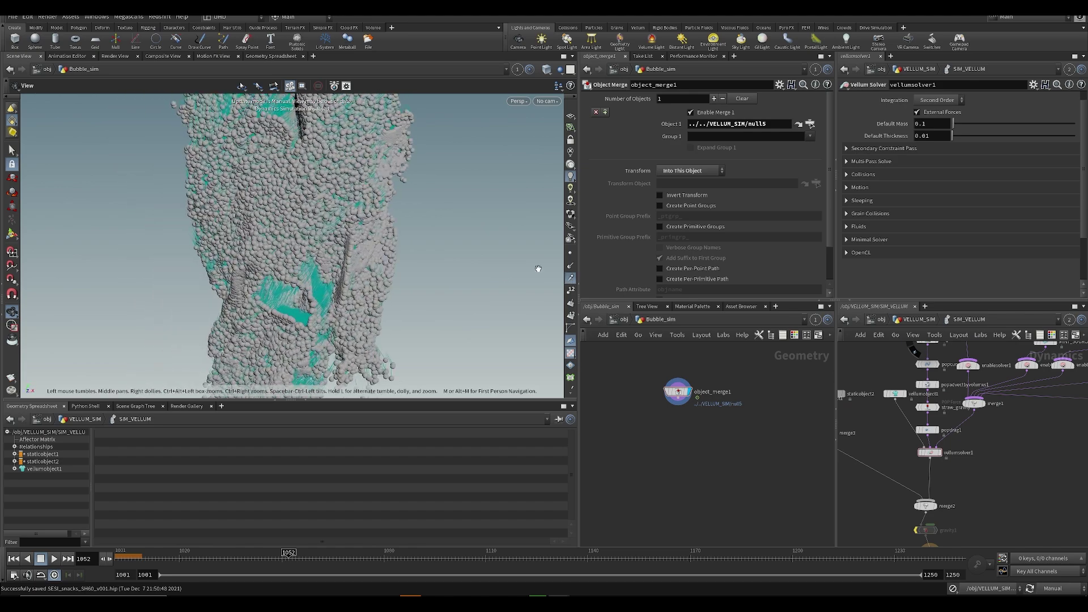
- Add a VDB from Particles node below object_merge1 in the Bubble_sim network and display it
key(Tab)
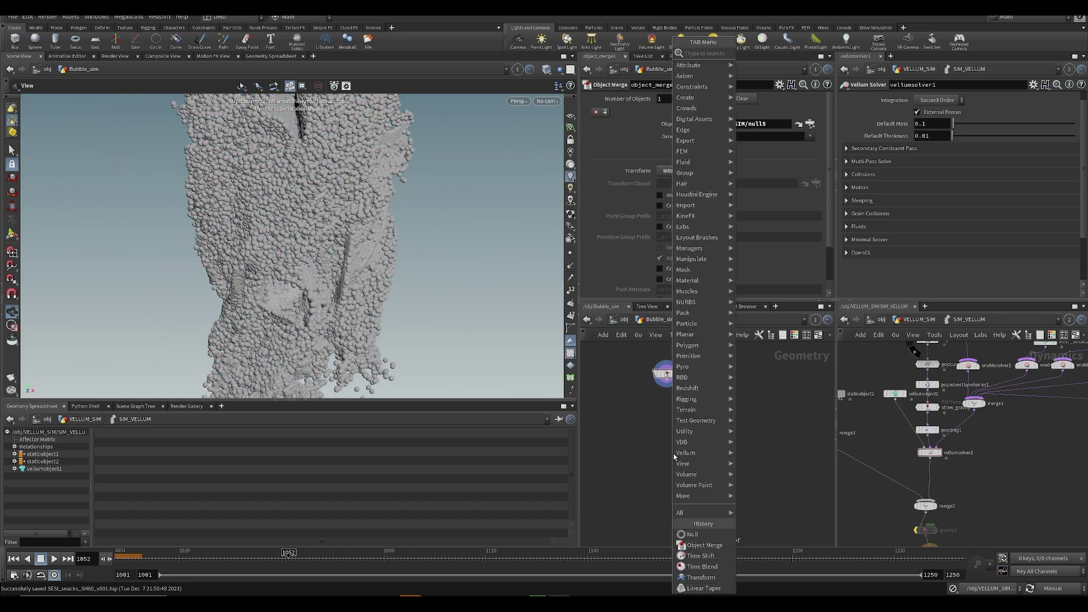
text(vdb fr)
key(Down)
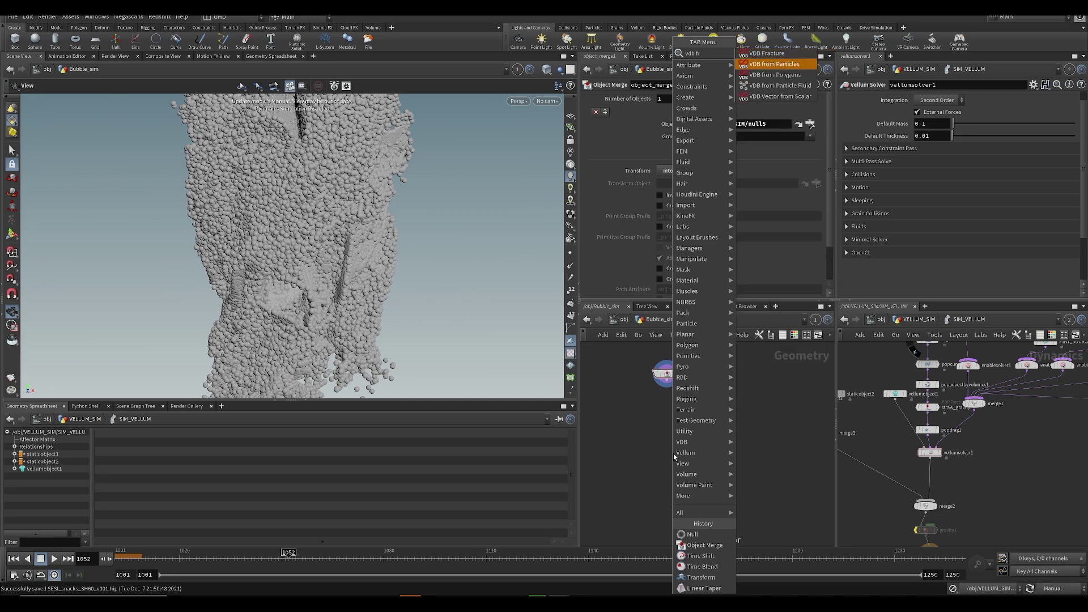
key(Return)
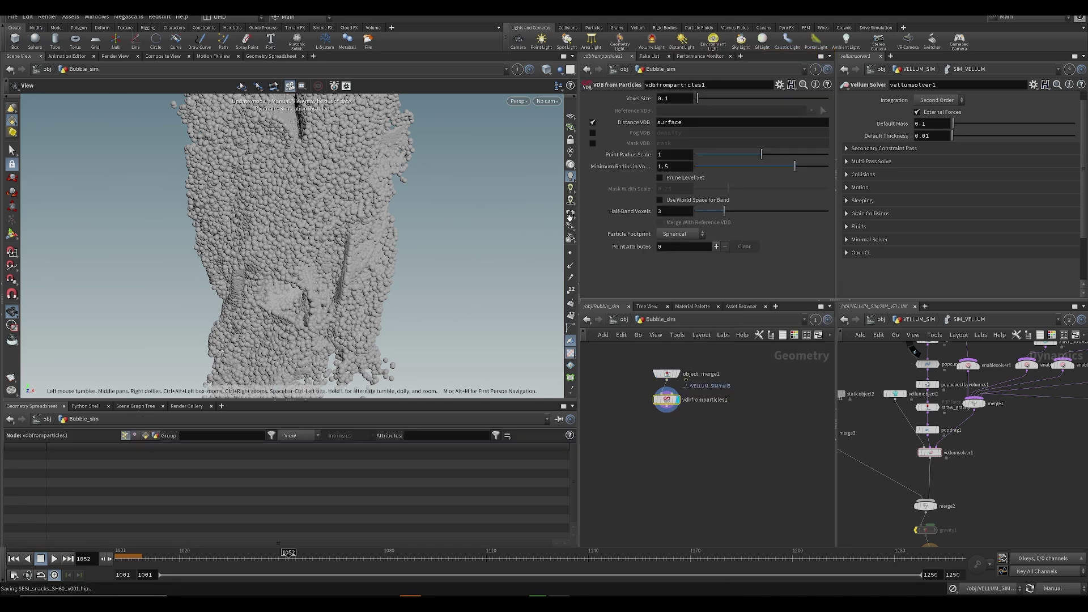
- Set the VDB from Particles voxel size to 0.03, save the scene, and inspect the node's info
click(674, 98)
text(0.03)
key(Return)
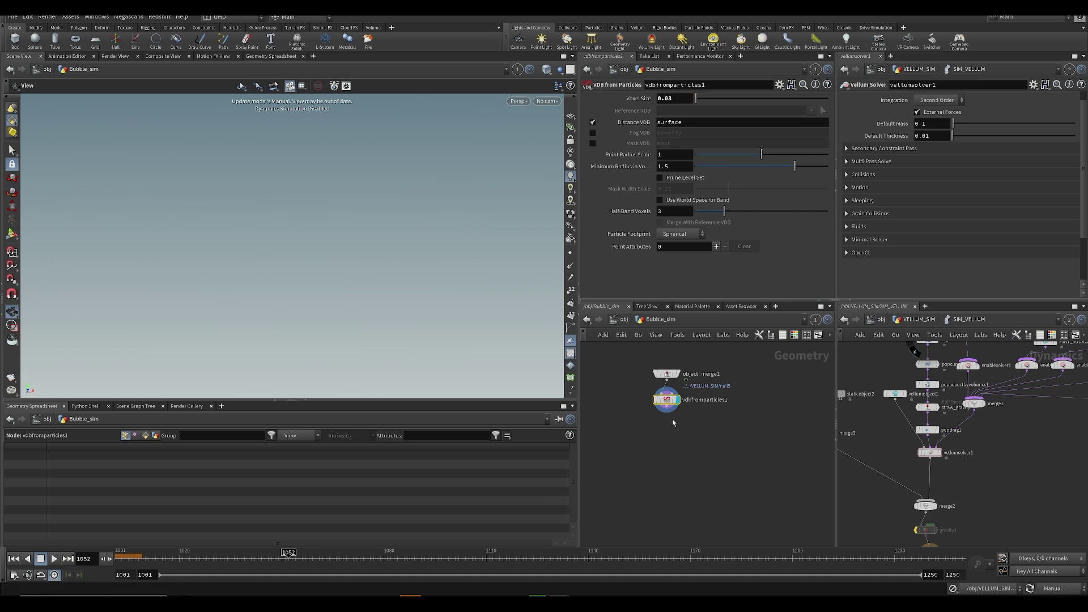
key(f)
key(ctrl+s)
middle_click(668, 400)
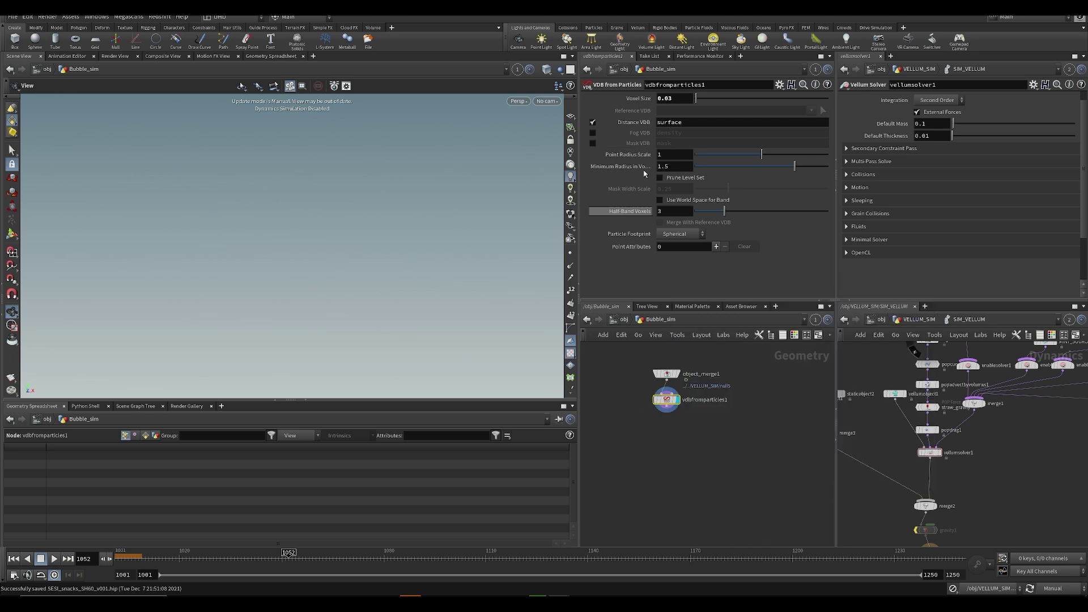
- Try a voxel size of 0.01, point radius scale of 0.124 and minimum radius of 0.072, and undo these changes
click(678, 98)
text(1)
key(Return)
drag(761, 154, 704, 169)
key(ctrl+z)
click(675, 98)
key(ctrl+z)
key(ctrl+z)
key(ctrl+z)
key(ctrl+z)
key(ctrl+z)
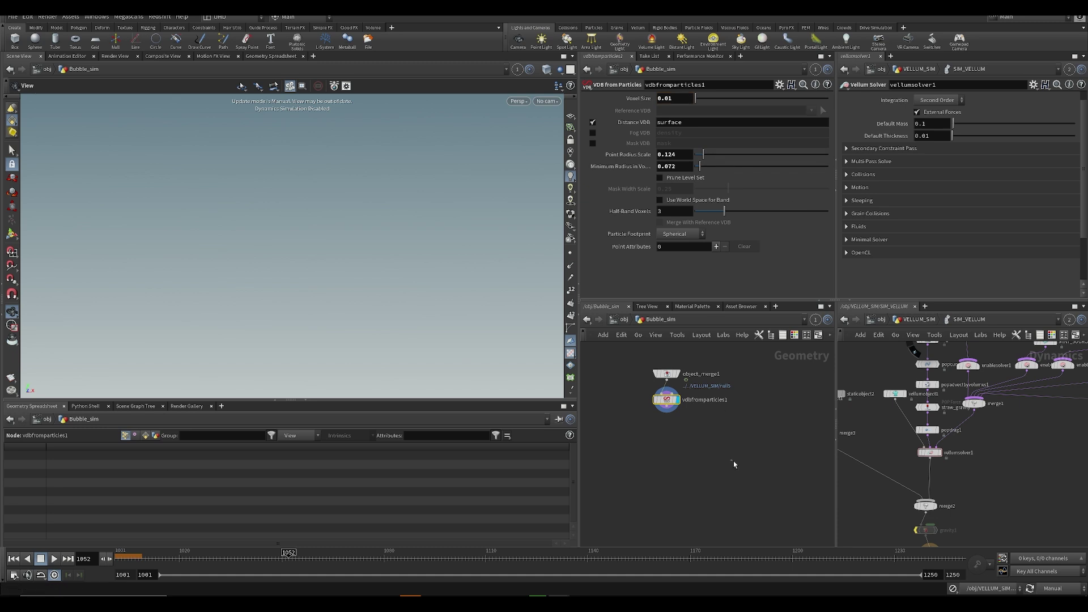
- Save the scene, switch the update mode back to Auto Update, and check the VDB from Particles node's info for warnings
key(ctrl+s)
click(1053, 588)
click(1054, 563)
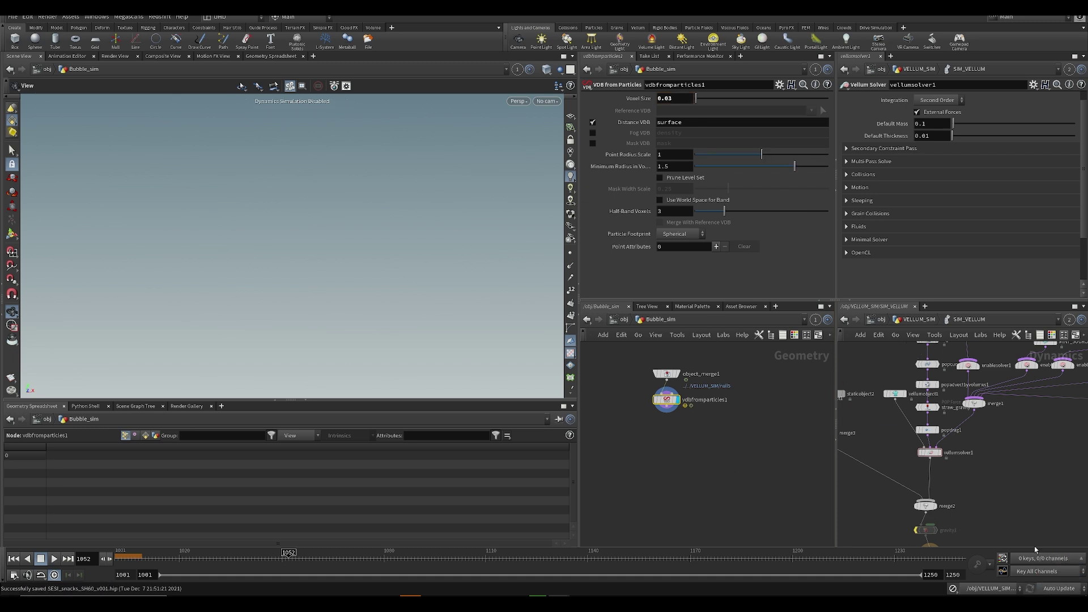
middle_click(667, 399)
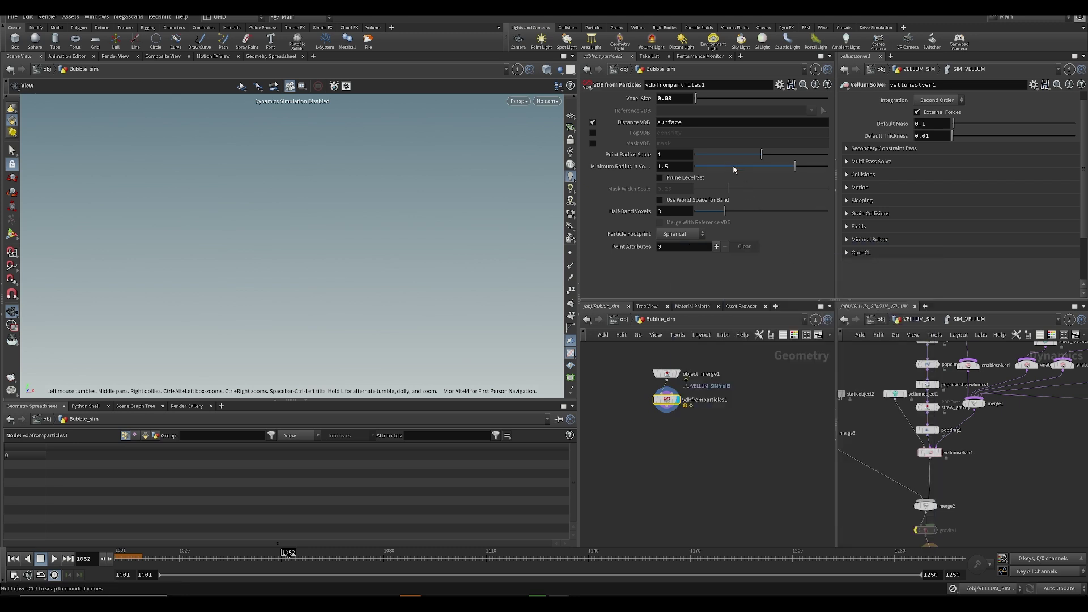
middle_click(670, 403)
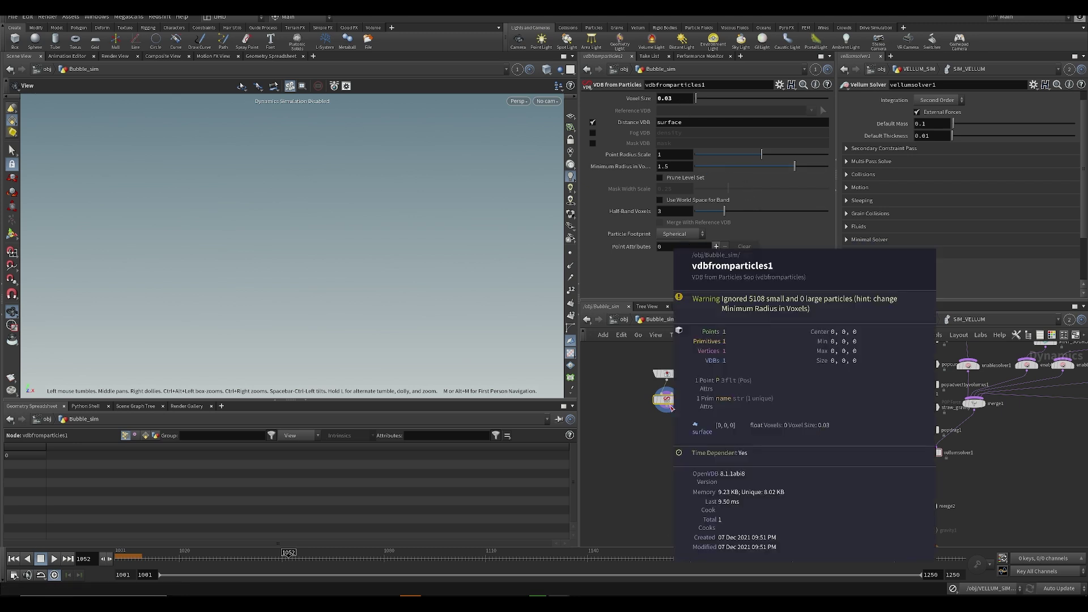
- Try a voxel size of 0.01, point radius scale of 0.06 and minimum radius of 0.004 on the VDB from Particles node, and save
click(706, 154)
click(706, 166)
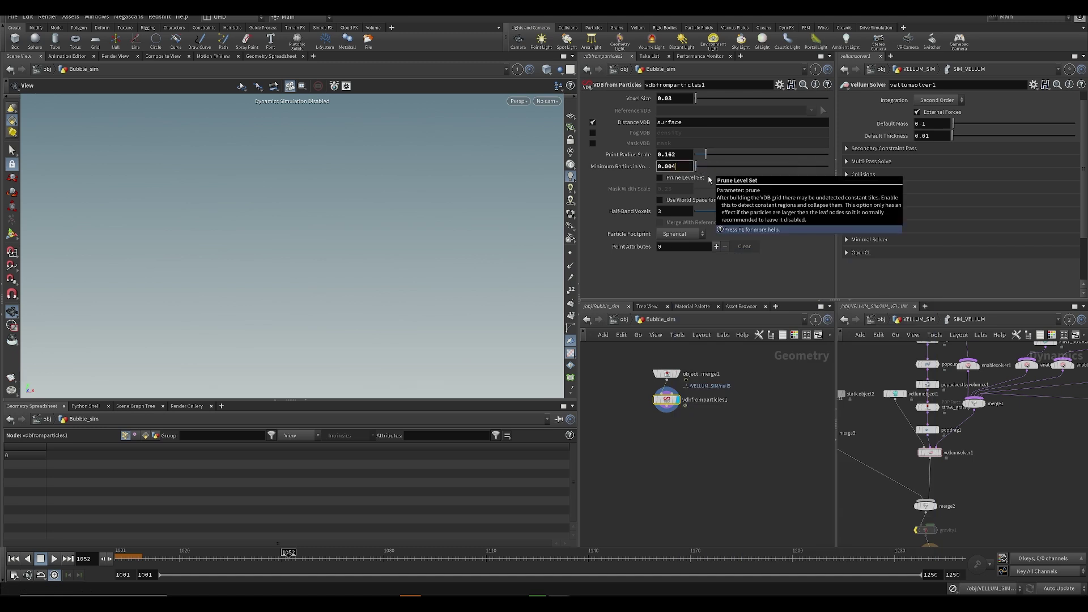
drag(705, 154, 698, 160)
click(682, 98)
key(BackSpace)
text(1)
key(Return)
key(ctrl+s)
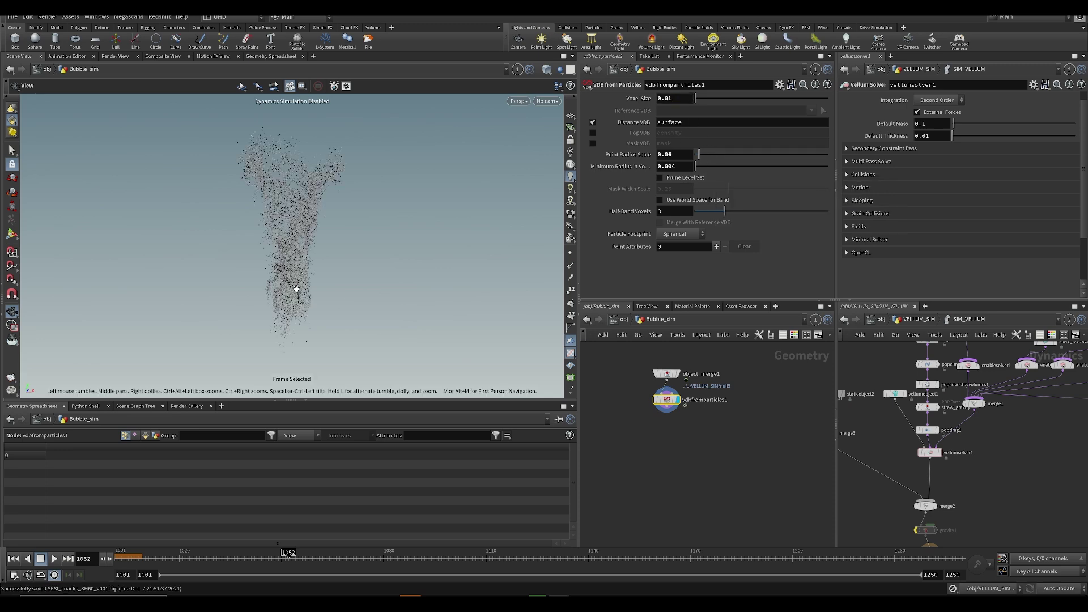
right_drag(157, 243, 422, 199)
key(ctrl+s)
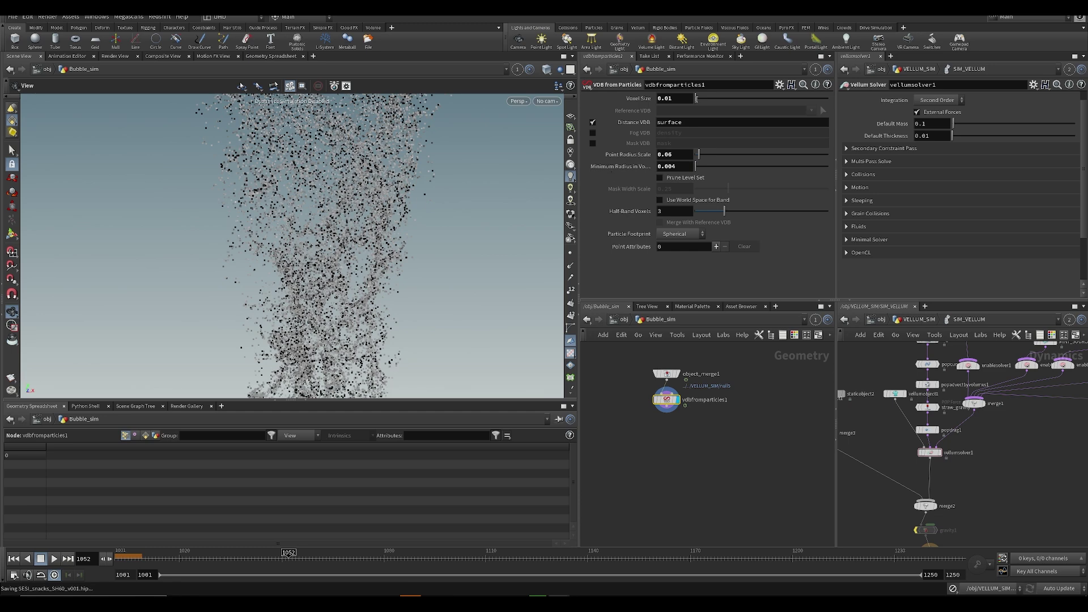
- Raise the point radius scale to 0.286 and the minimum radius in voxels to 0.077, and save the scene
drag(703, 152, 718, 157)
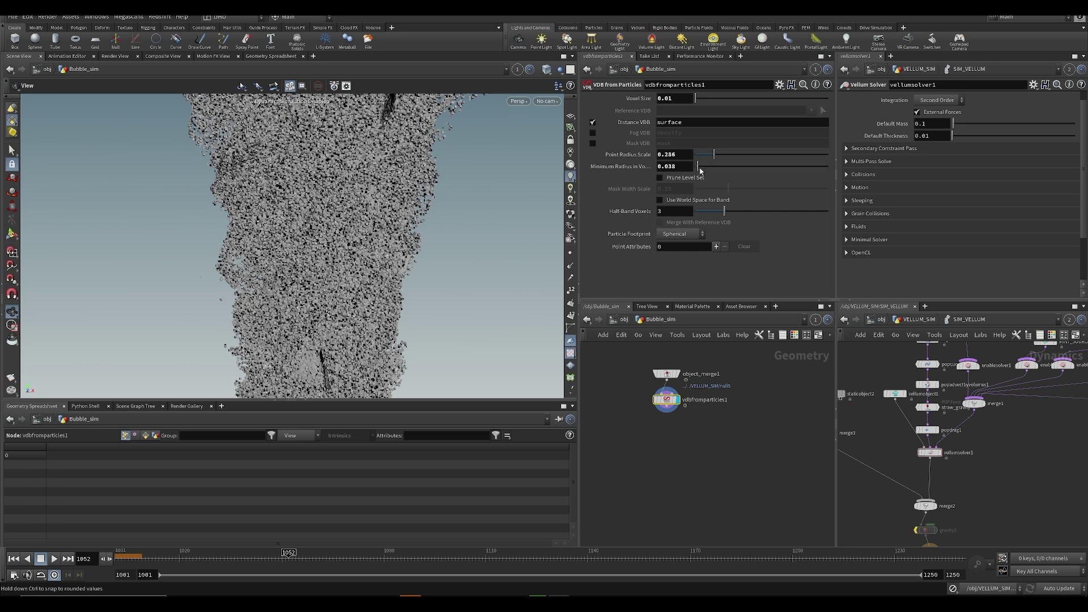
drag(702, 172, 703, 170)
key(ctrl+s)
- Set the voxel size to 0.02 and the point radius scale to 1.104, inspect the resulting surface, and save the scene
click(677, 100)
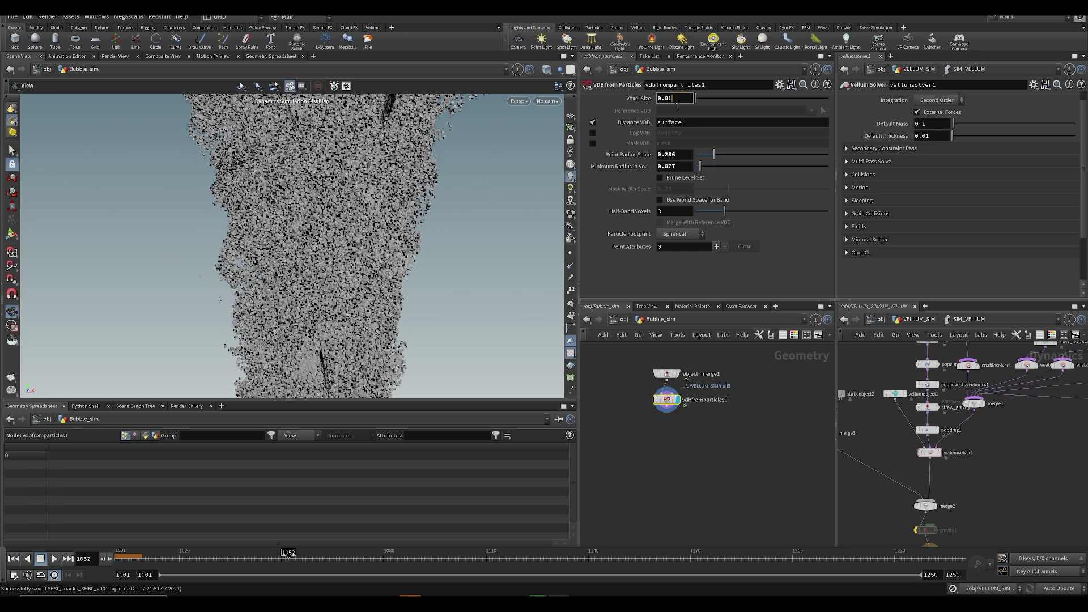
key(Return)
key(ctrl+s)
key(BackSpace)
text(2)
key(Return)
drag(714, 154, 768, 154)
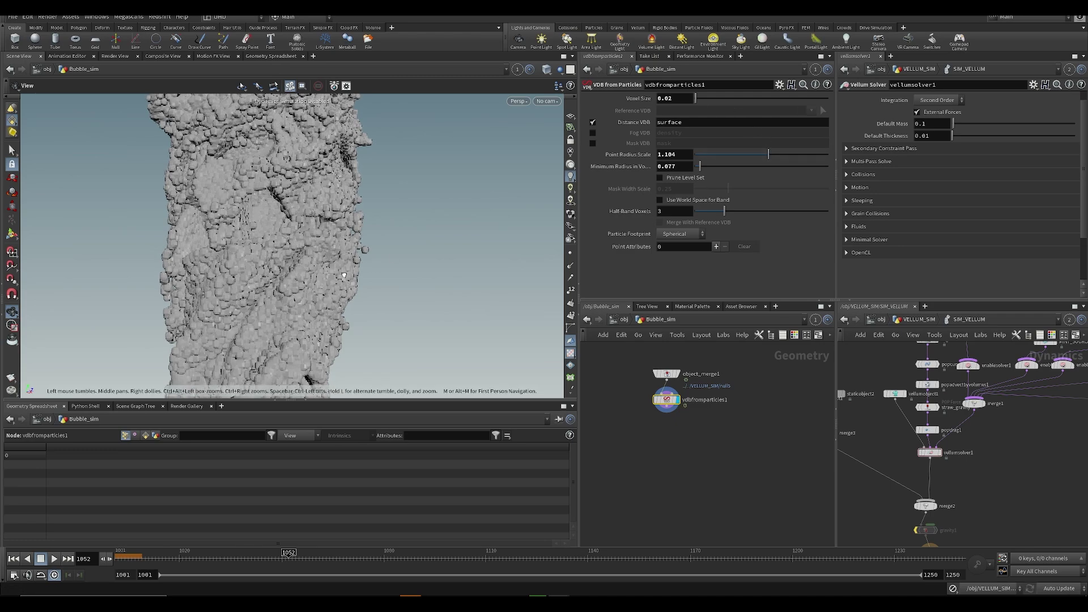
drag(397, 266, 256, 305)
right_drag(257, 304, 242, 275)
key(ctrl+s)
drag(308, 229, 326, 247)
key(ctrl+s)
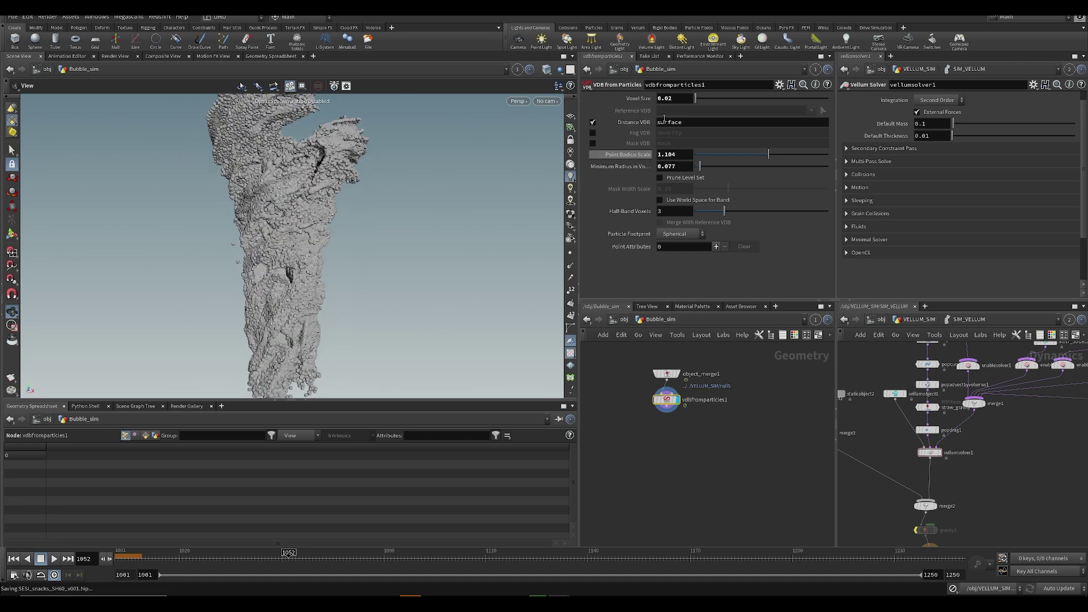
- Add point attribute v as a VDB named vel with vector type Displacement/Velocity/Acceleration, save the scene, and check the node's info
click(718, 247)
click(716, 264)
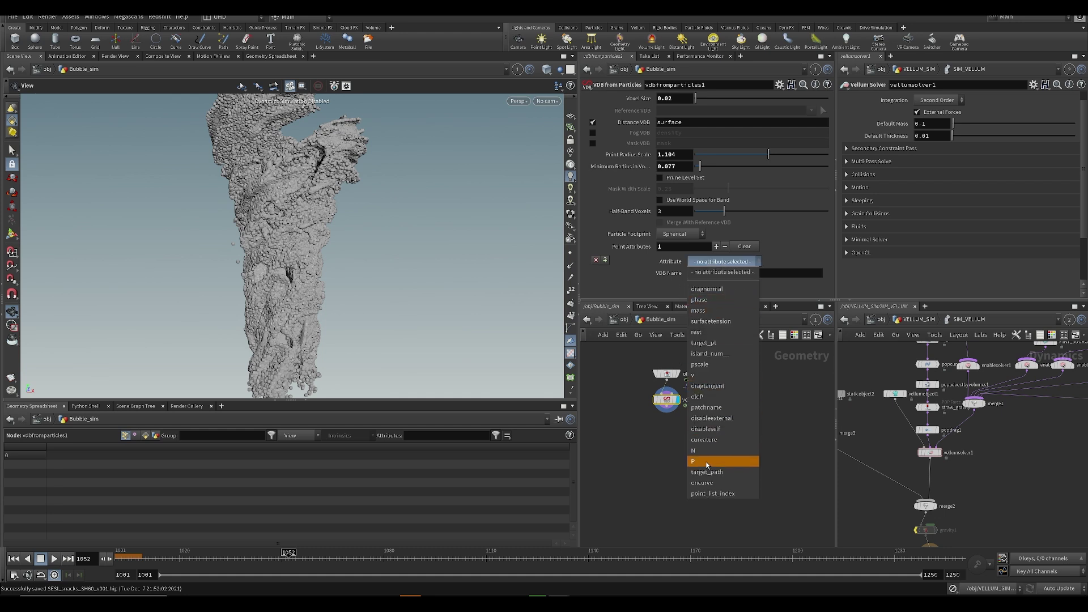
click(696, 376)
click(701, 284)
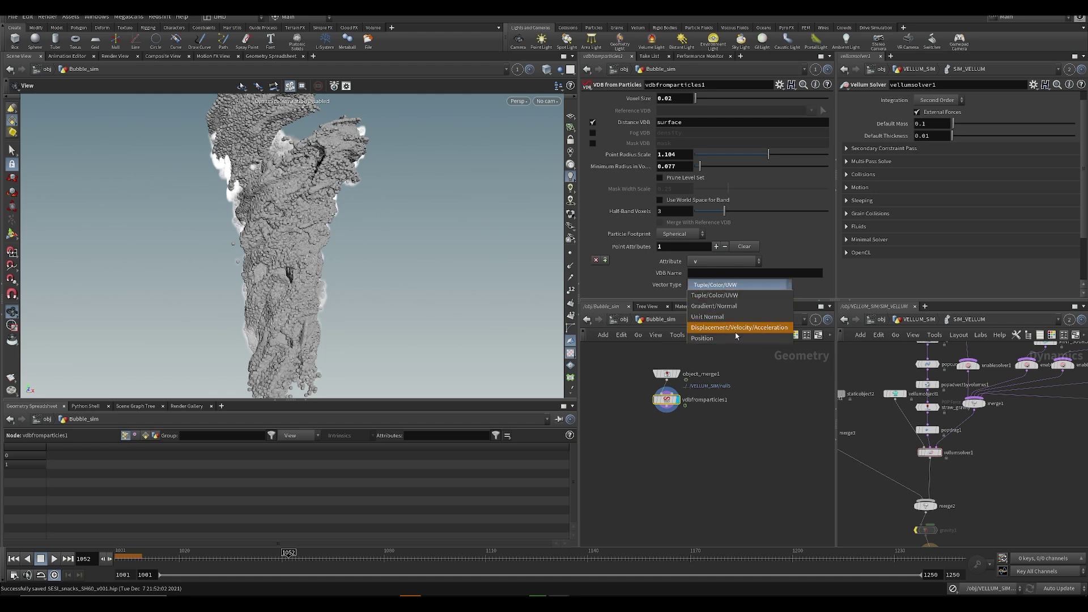
click(733, 330)
click(701, 275)
text(vel)
key(Return)
key(ctrl+s)
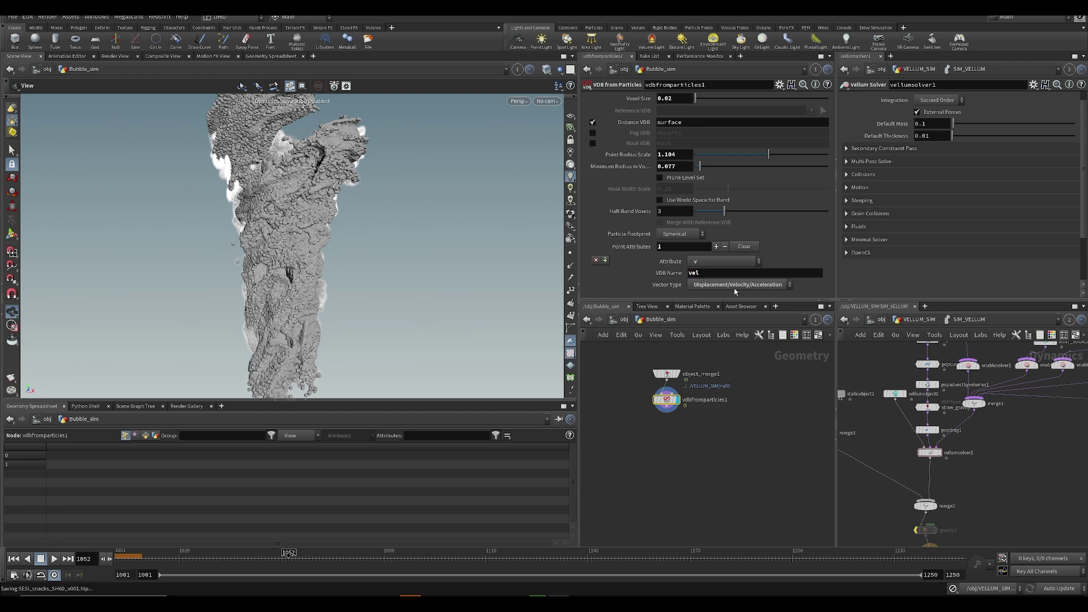
middle_click(667, 401)
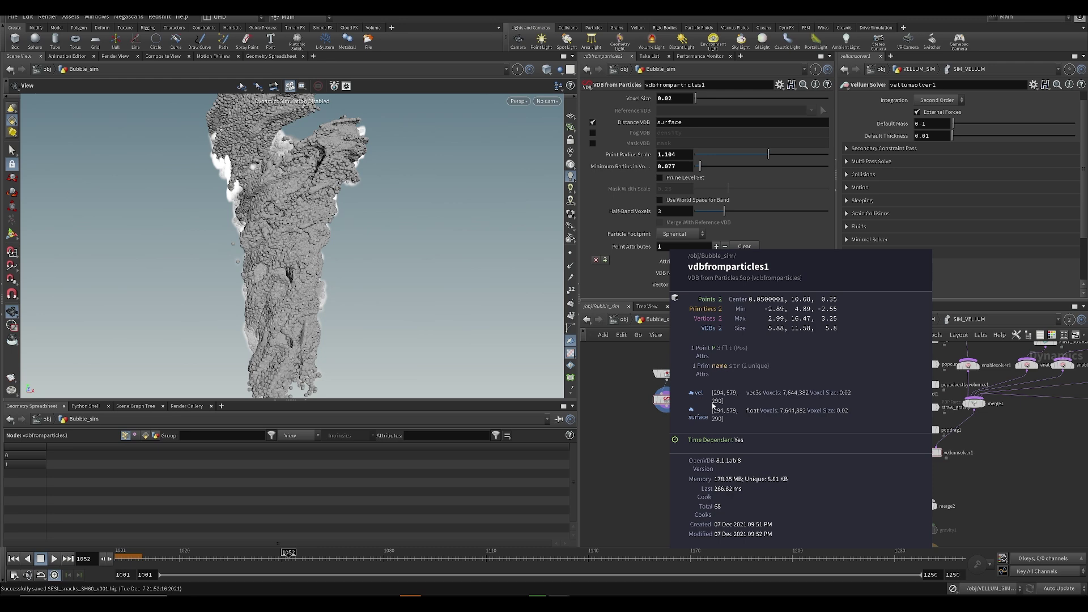
middle_click(676, 408)
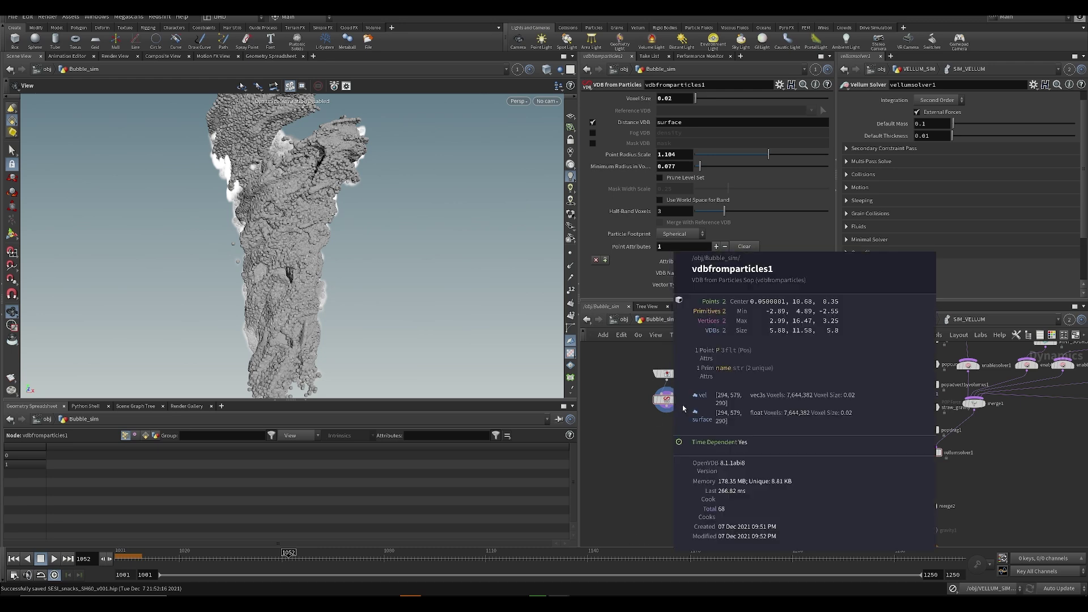
- Save the scene file
key(ctrl+s)
key(Tab)
text(sca)
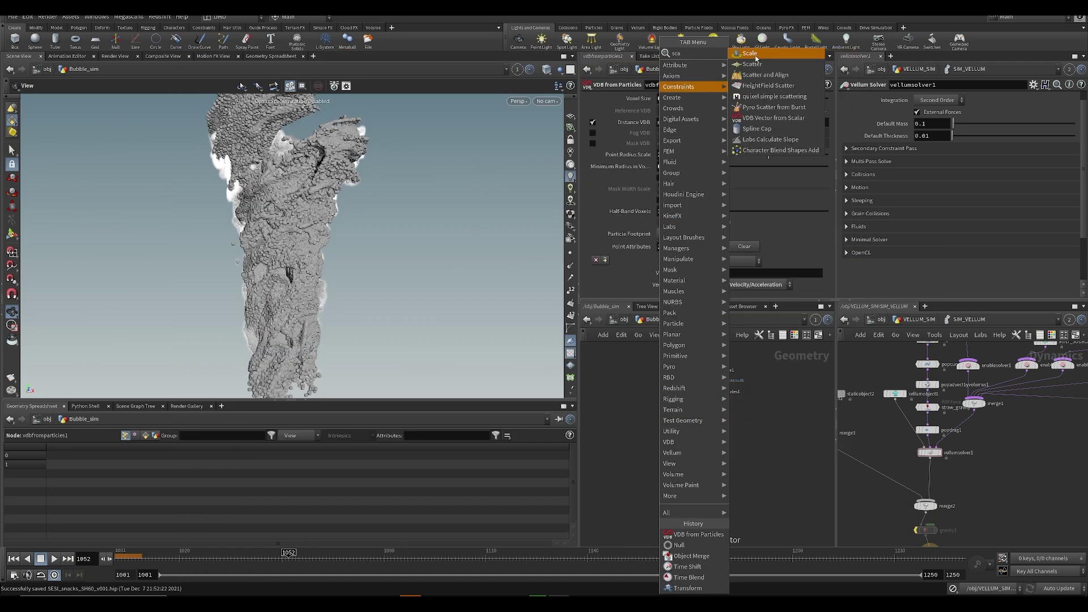
key(Escape)
- Add a Volume Trail node below the VDB from Particles node
key(Tab)
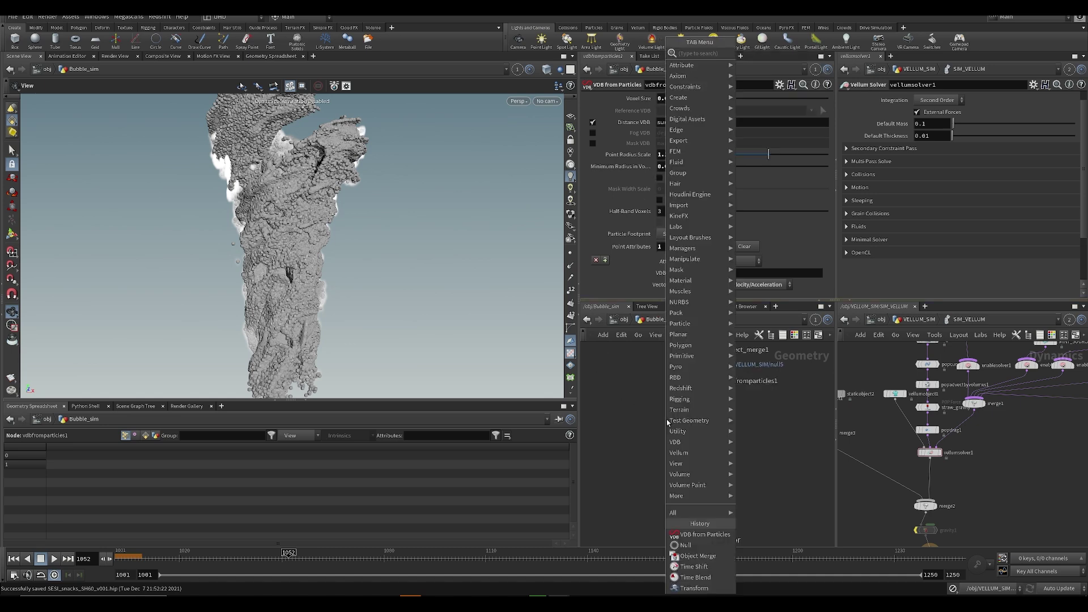
text(vt)
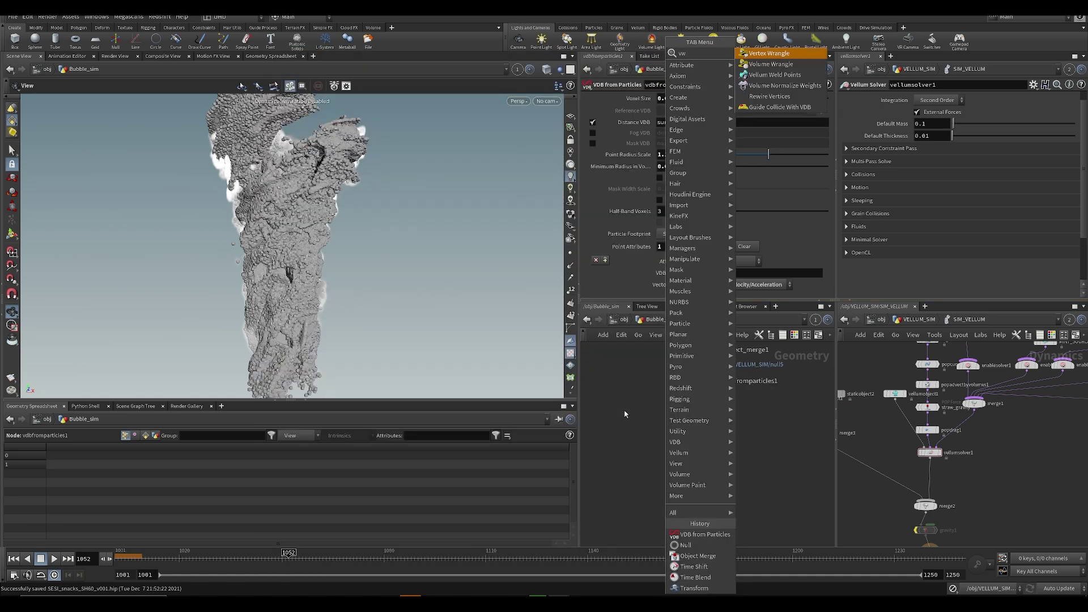
key(Return)
click(678, 473)
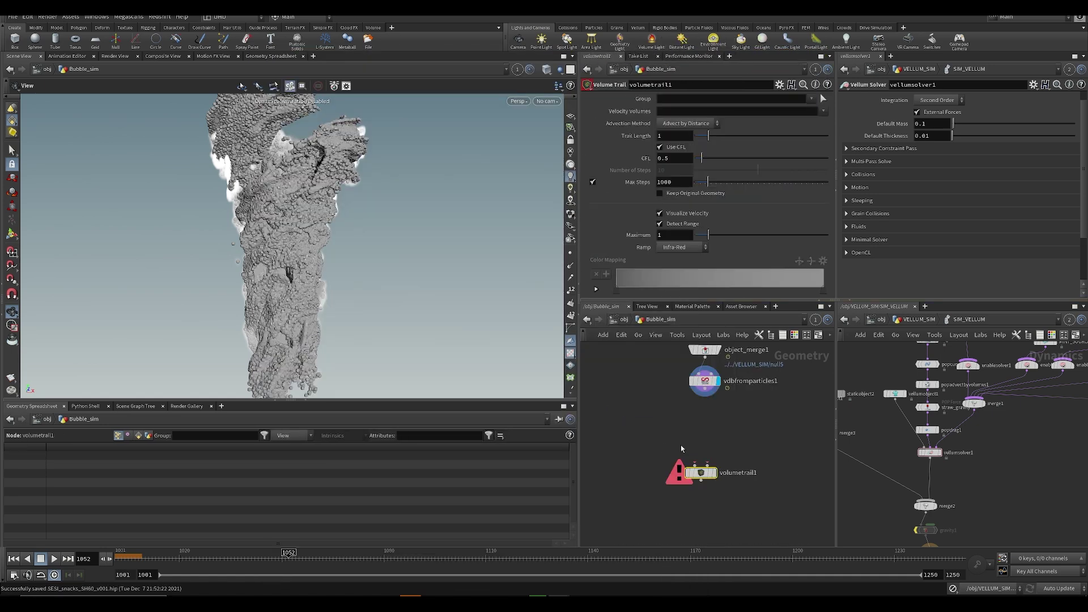
- Add an Attribute Wrangle node fed by object_merge1, display its output and save the scene
key(Tab)
text(z)
key(BackSpace)
text(aw)
key(Return)
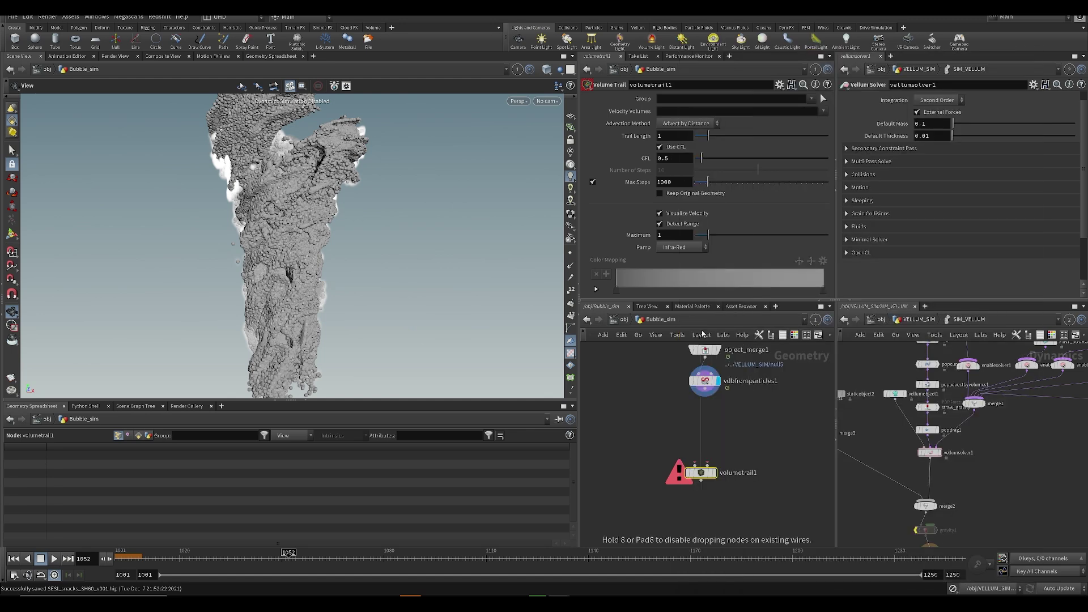
click(647, 430)
key(ctrl+s)
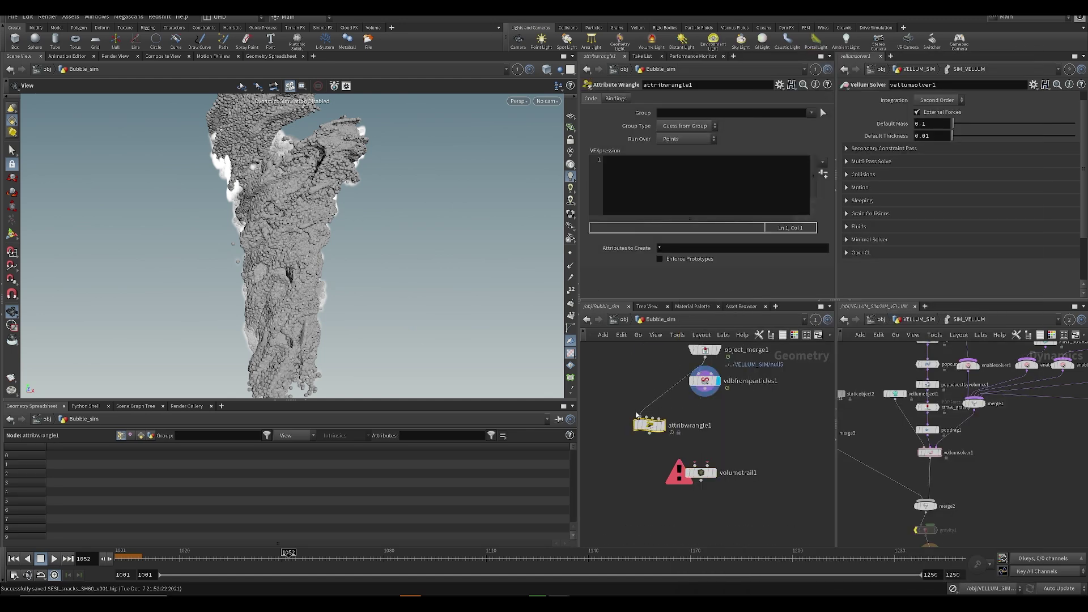
click(662, 424)
key(ctrl+s)
- Switch the wrangle's Run Over setting to Detail (only once) and back to Points
click(686, 139)
click(686, 149)
click(696, 202)
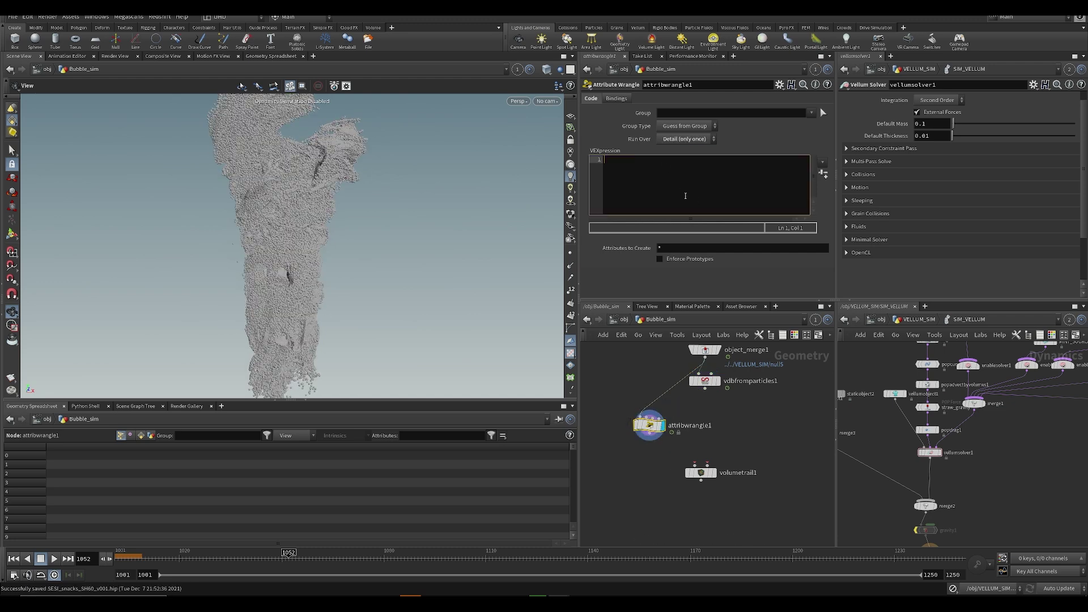
click(686, 139)
click(683, 171)
click(669, 199)
text(float r = rand()
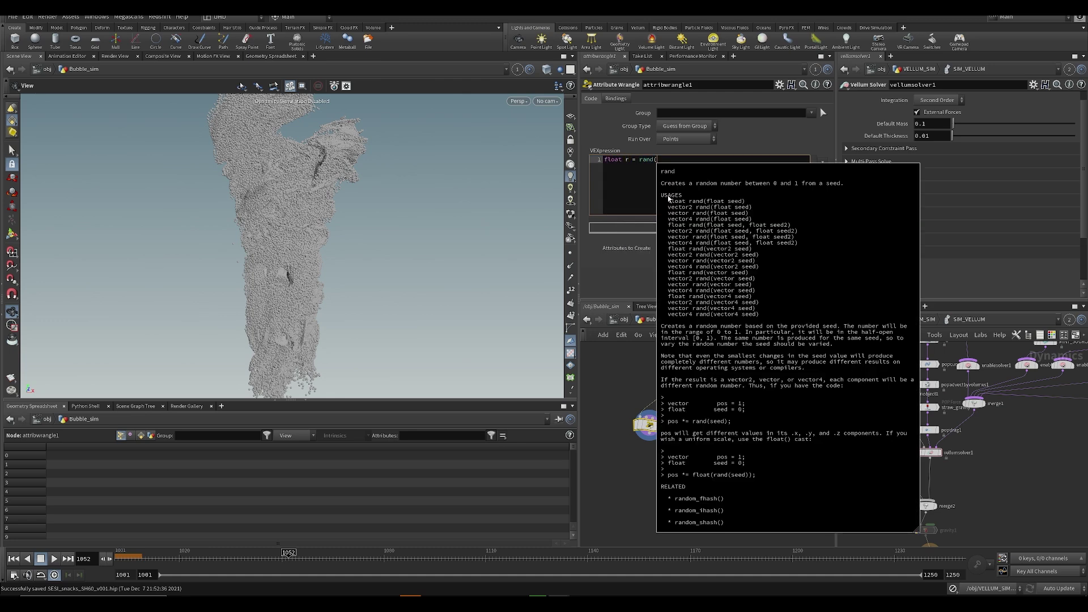
text(@ptnum);)
key(Return)
key(Return)
text(if (r)
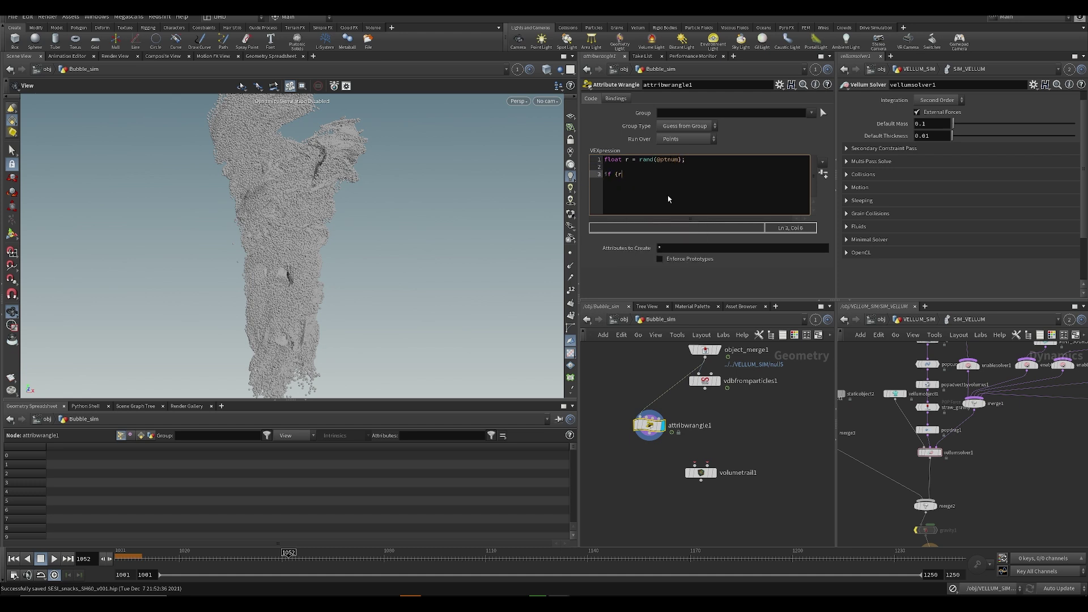
text(<)
text(0.03) removepoint(0,@ptnum);)
key(ctrl+s)
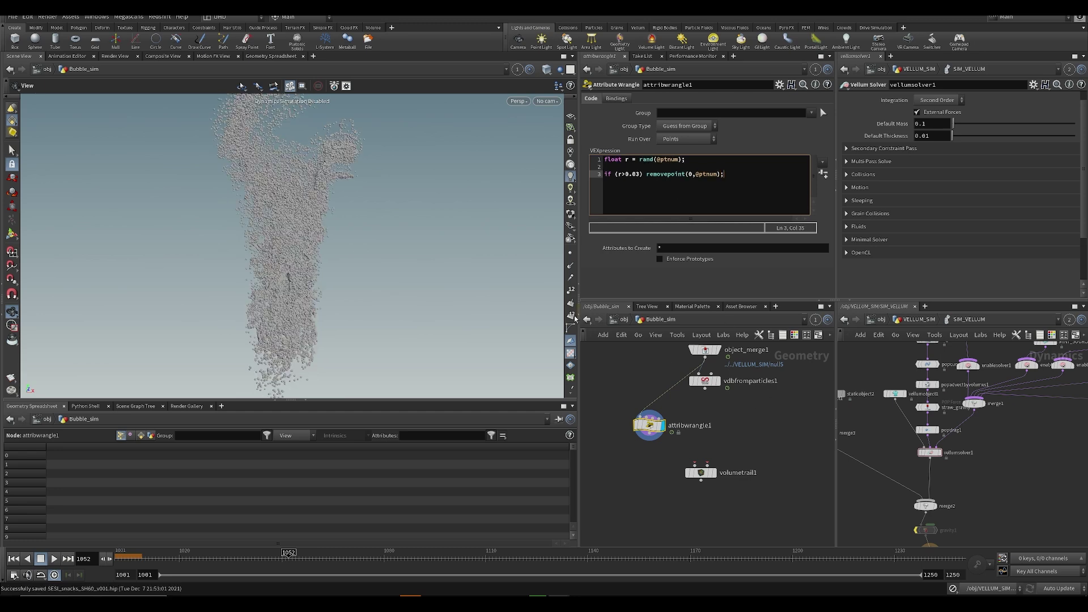
- Lower the random threshold in the wrangle code to 0.01 and save the scene
key(Delete)
text(1)
key(ctrl+s)
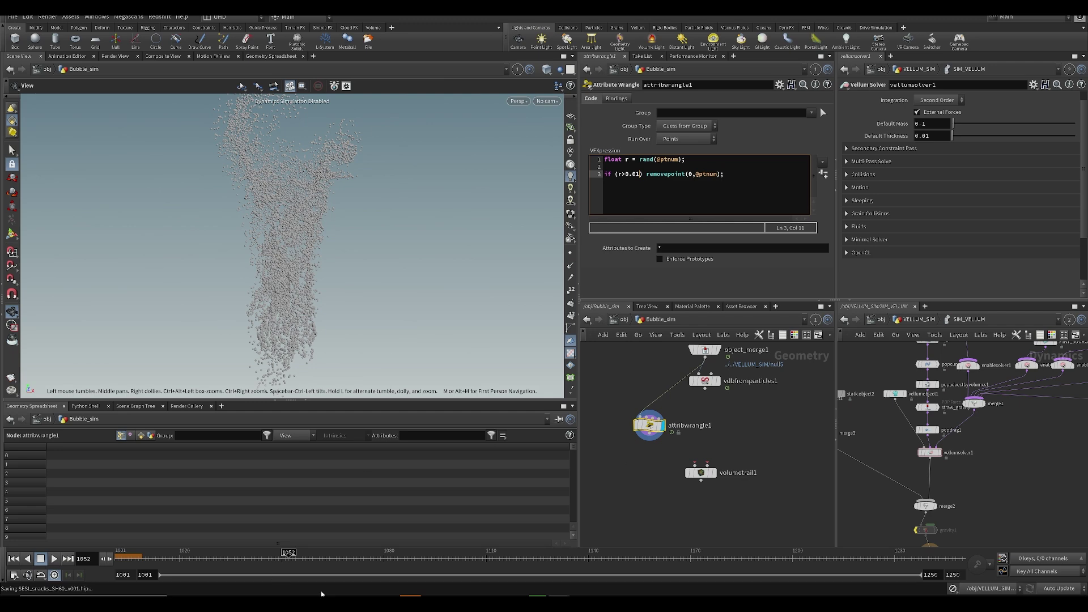
- Review the thinned particles at different times along the timeline, ending at frame 1015
drag(317, 532, 309, 531)
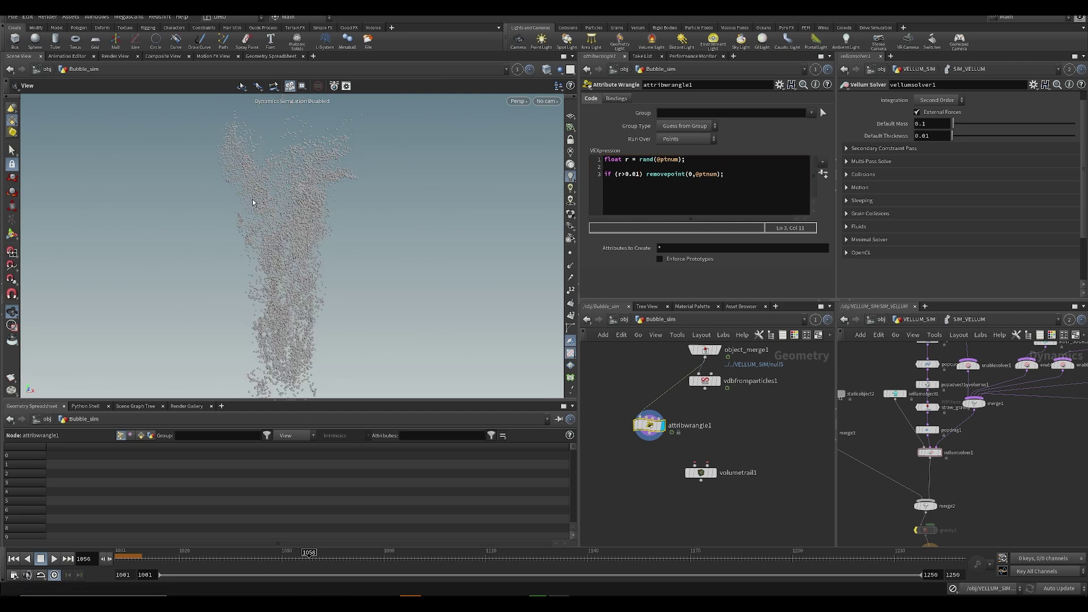
right_drag(251, 262, 287, 224)
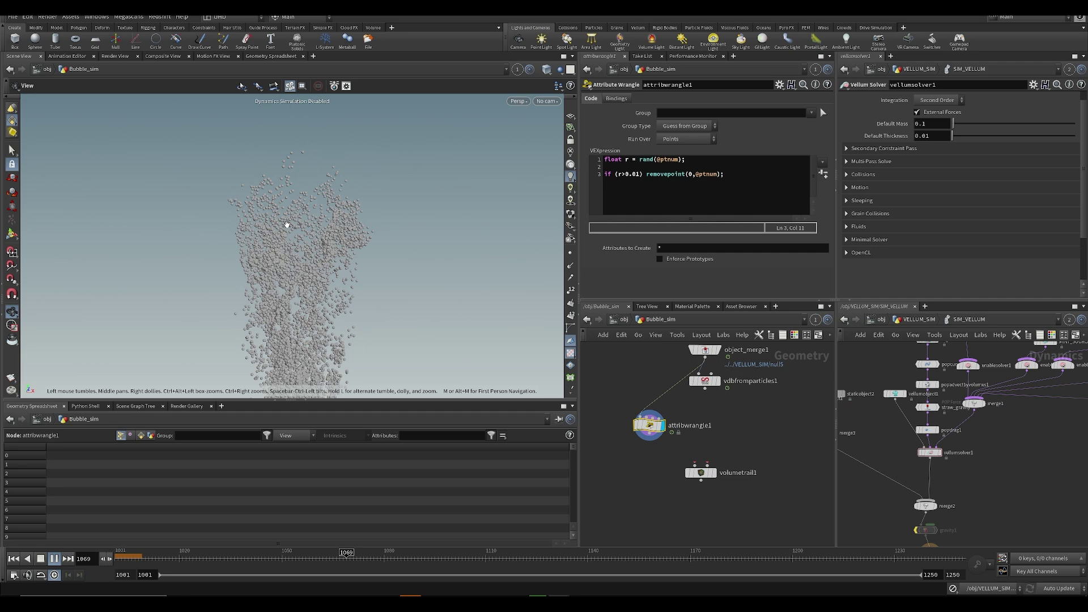
drag(142, 558, 162, 557)
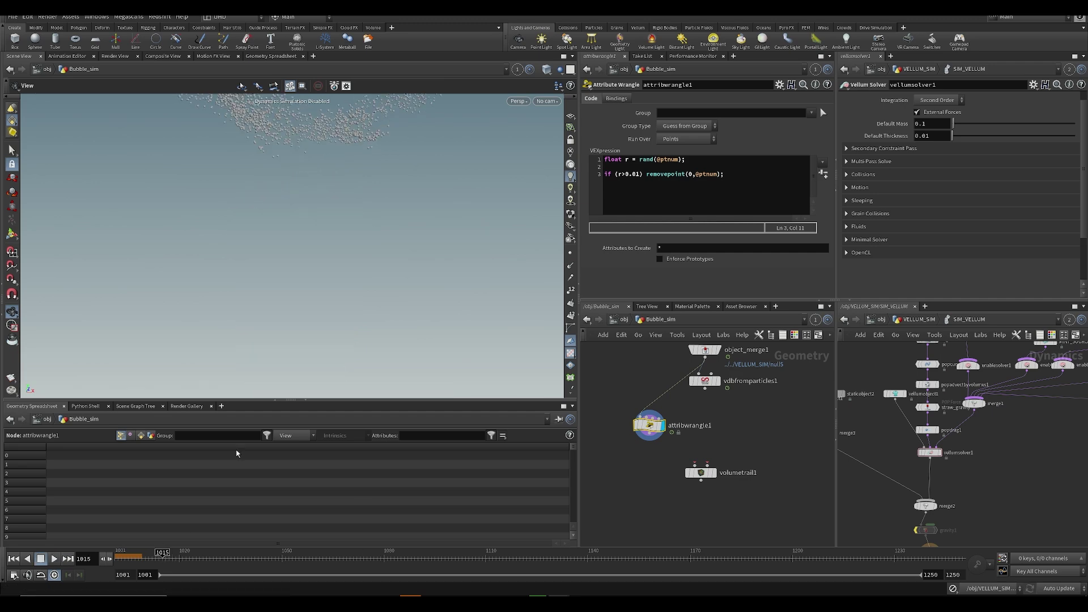
- Connect attribwrangle1 to the first and vdbfromparticles1 to the second input of volumetrail1, and display the trail output
key(ctrl+s)
click(649, 434)
click(695, 465)
click(707, 465)
click(705, 389)
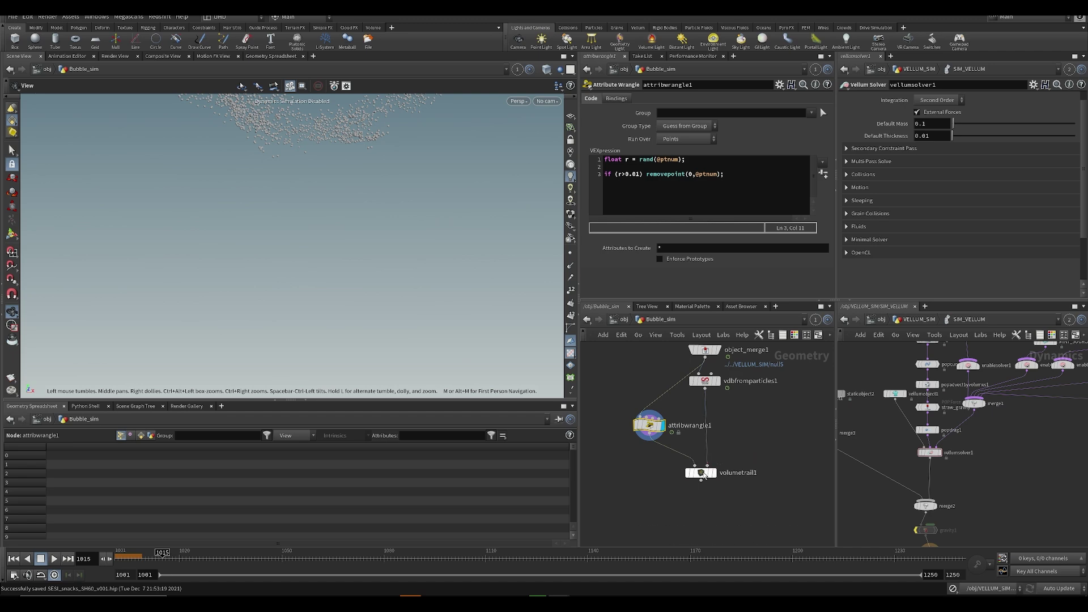
click(713, 473)
drag(308, 201, 333, 369)
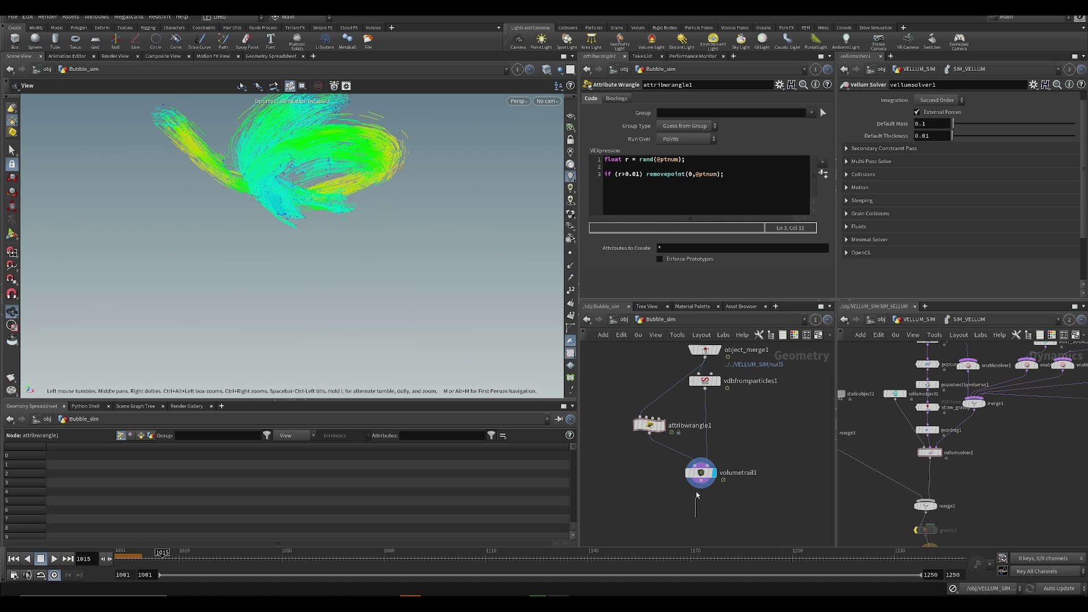
click(701, 474)
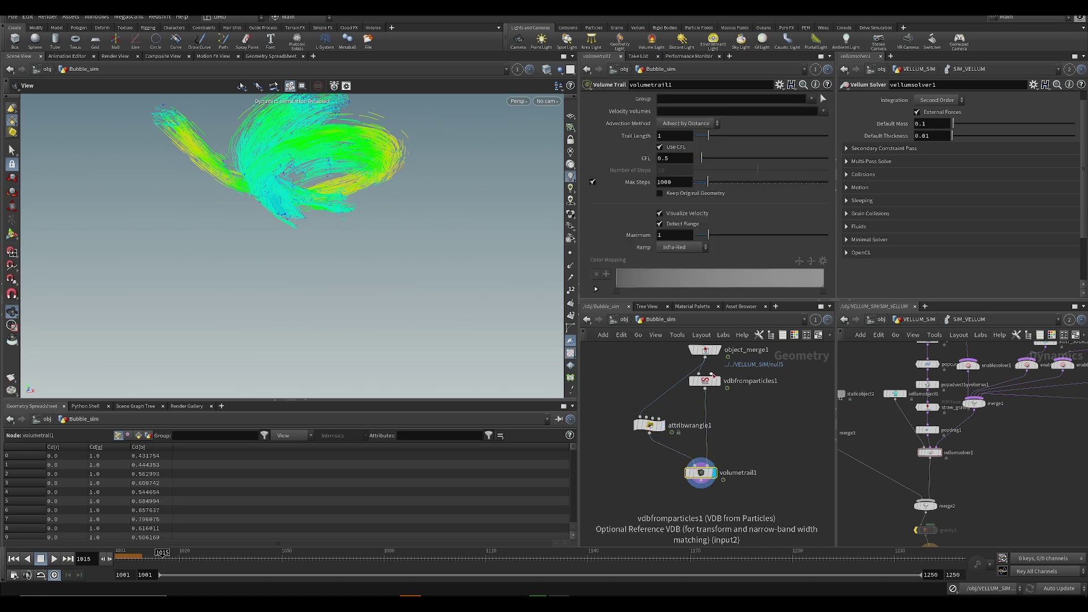
- Display vdbfromparticles1 and object_merge1 in turn to compare the velocity volume with its source points
click(717, 378)
click(721, 367)
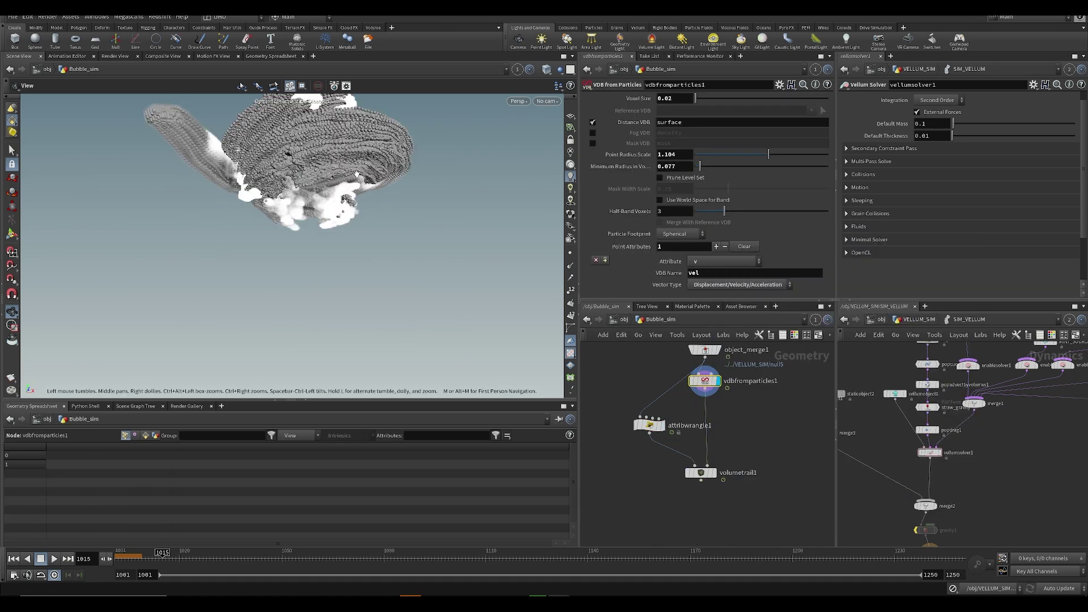
scroll(306, 215, up, 2)
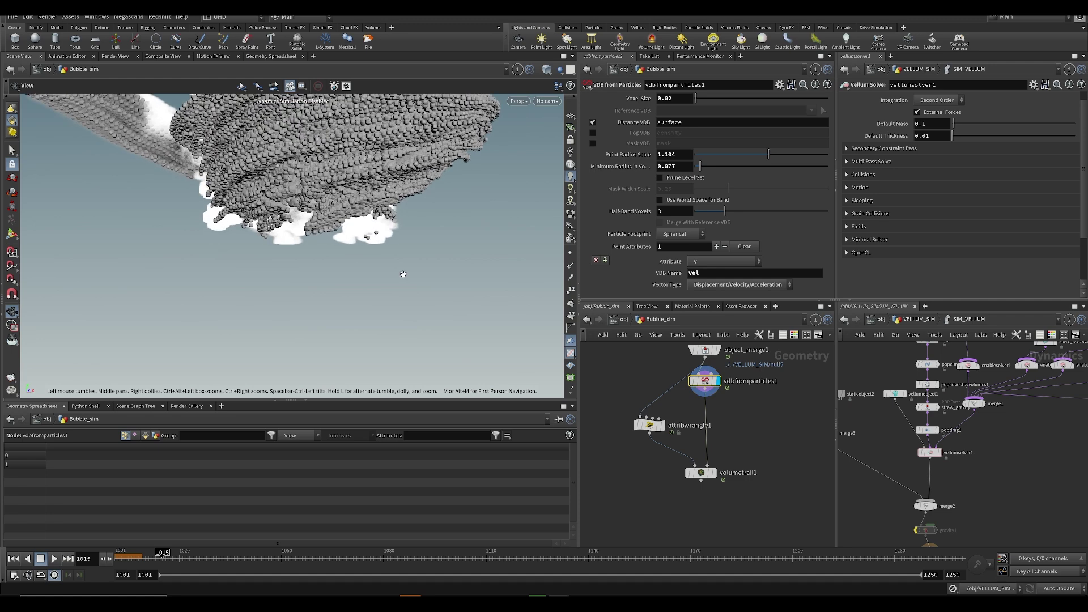
middle_drag(720, 355, 709, 392)
click(712, 370)
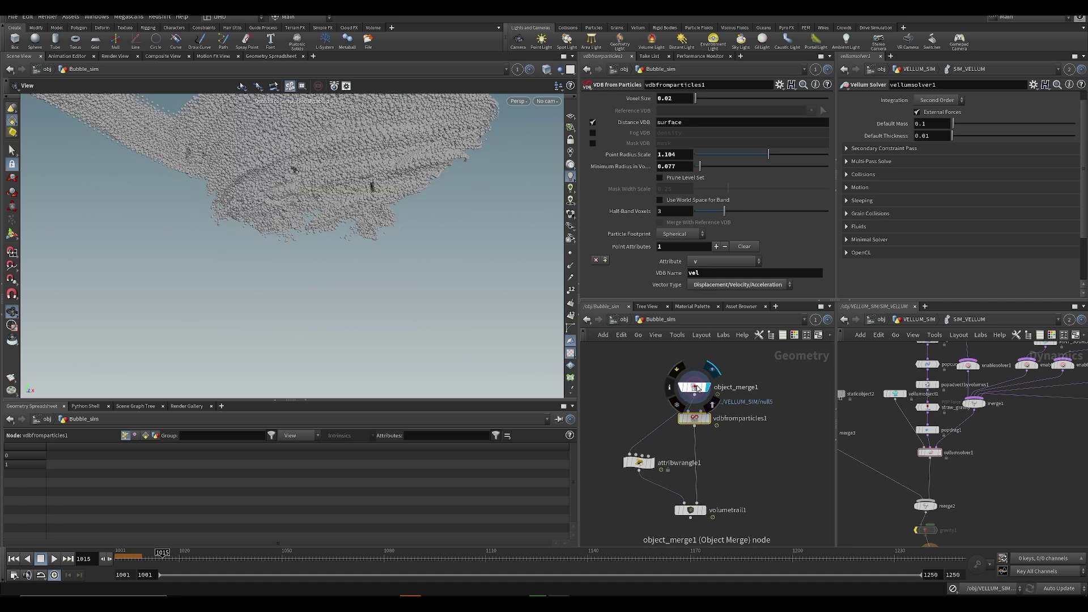
click(571, 278)
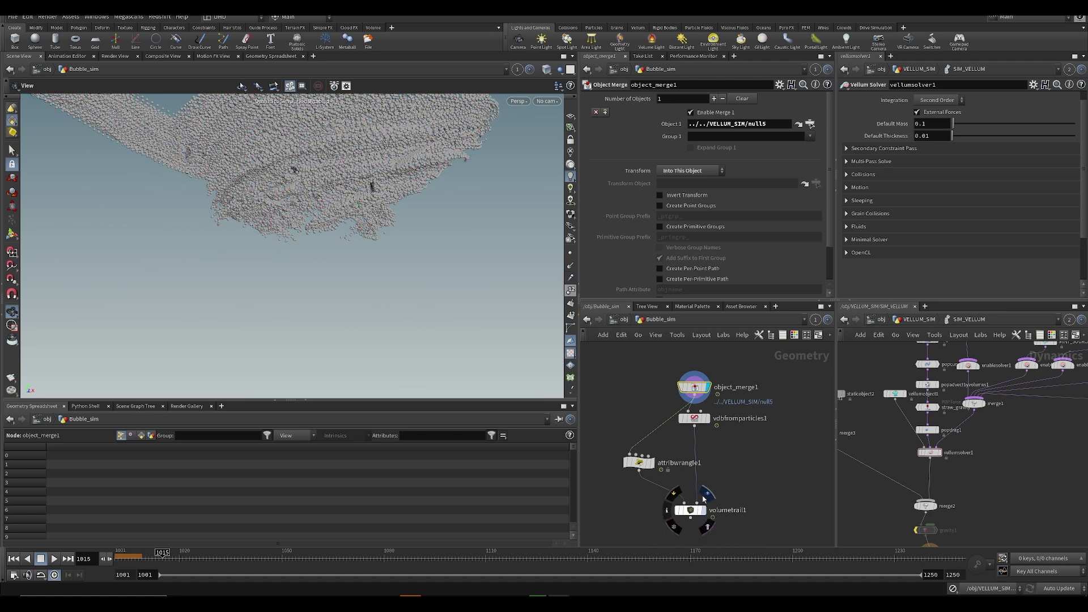
- Display the Volume Trail output, examine the velocity streaks along the particle column and save the scene
click(702, 510)
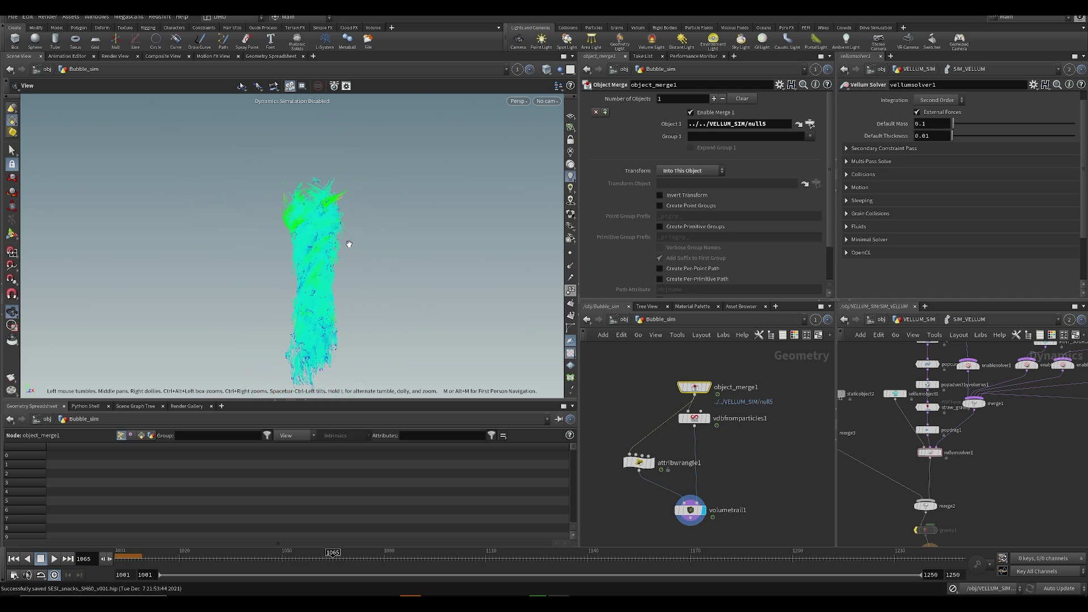
scroll(320, 262, up, 4)
mouse_move(318, 261)
mouse_down()
mouse_move(297, 238)
mouse_move(301, 265)
mouse_move(309, 243)
mouse_move(340, 231)
mouse_move(309, 244)
mouse_up()
key(ctrl+s)
- Rearrange volumetrail1 and attribwrangle1 in the network, placing them below and to one side of vdbfromparticles1
middle_drag(758, 488, 753, 437)
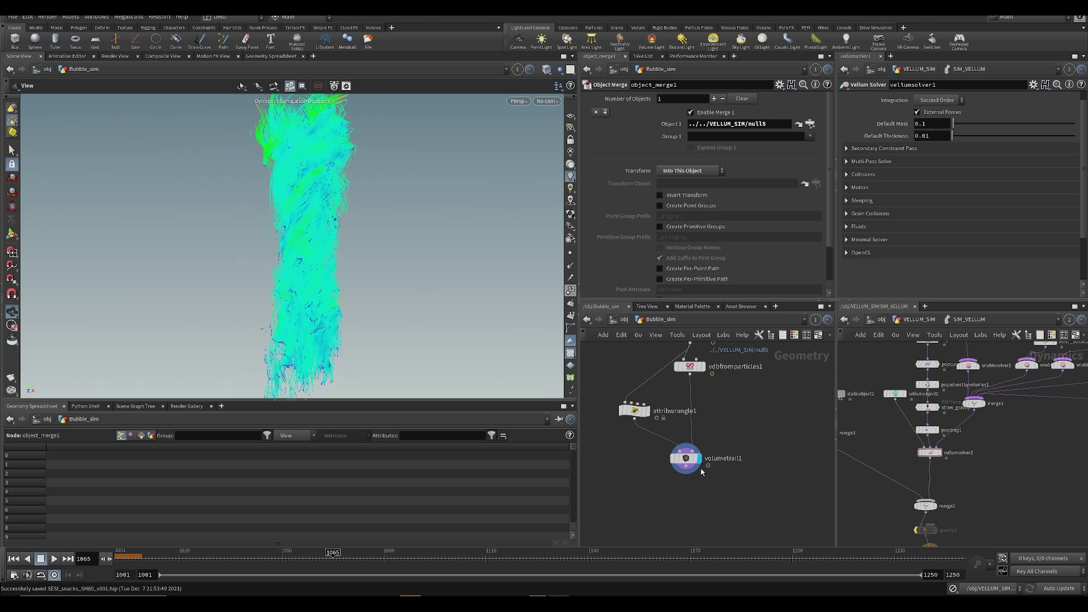
drag(685, 459, 627, 477)
middle_drag(705, 446, 690, 487)
drag(622, 452, 608, 441)
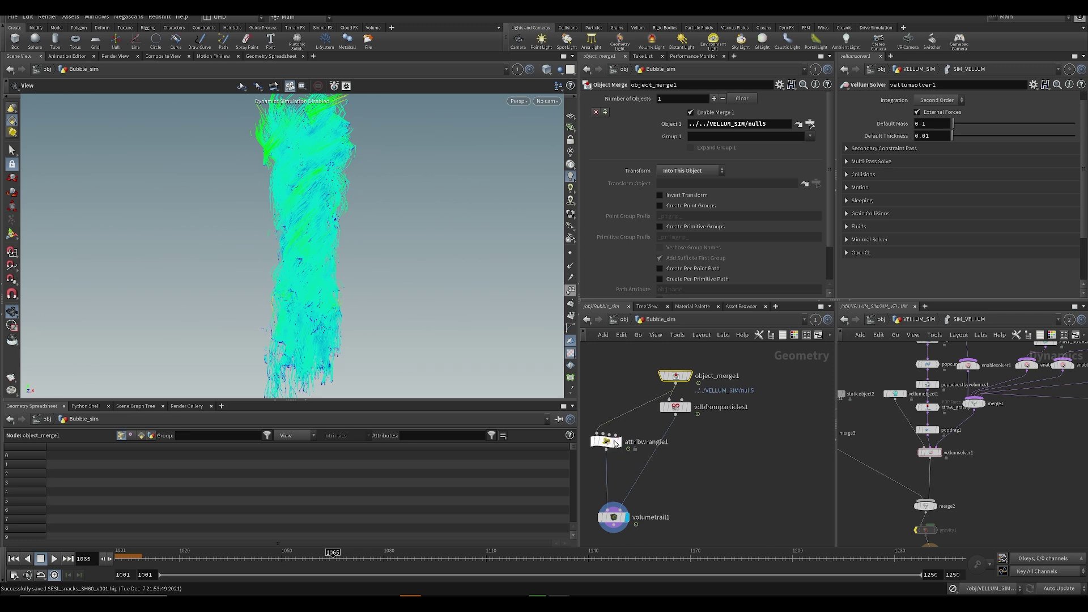
- Display the wrangle's points and lower the random threshold in its code to 0.003
click(619, 429)
drag(314, 251, 331, 289)
key(ctrl+s)
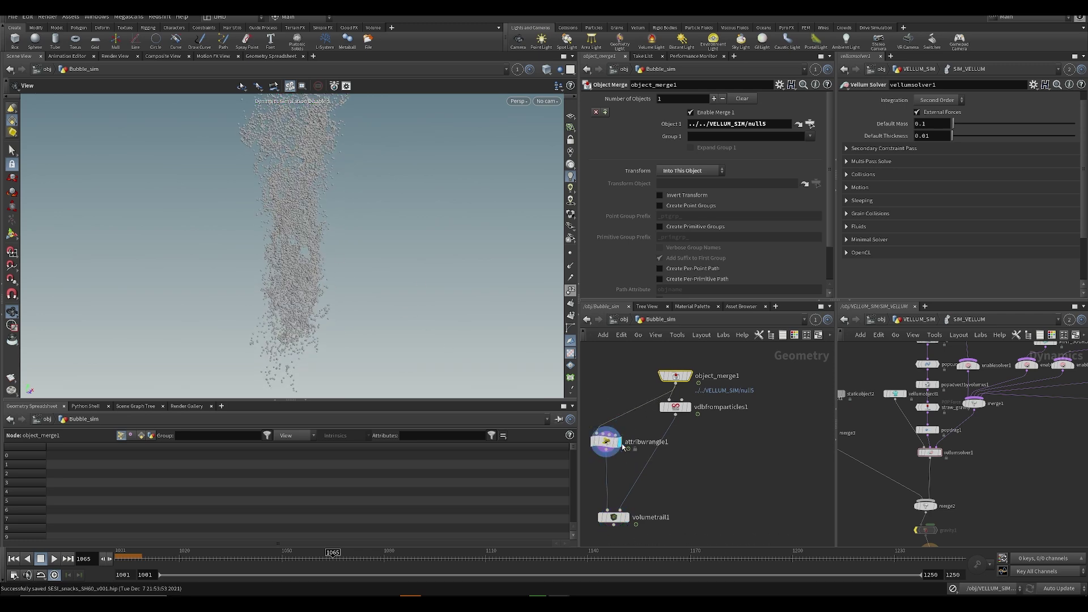
right_drag(308, 262, 348, 280)
click(606, 441)
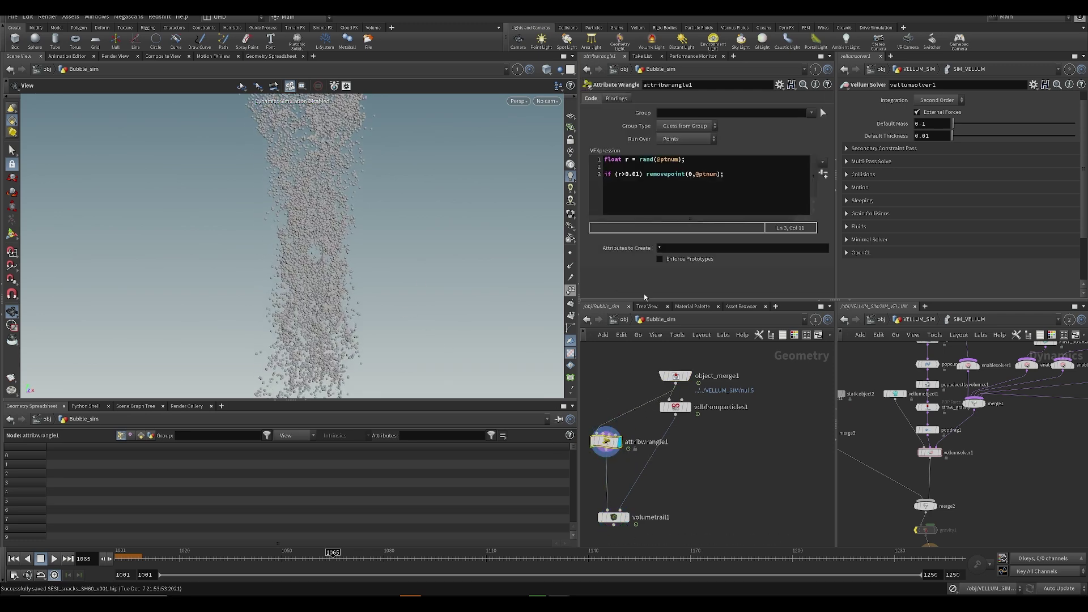
click(635, 177)
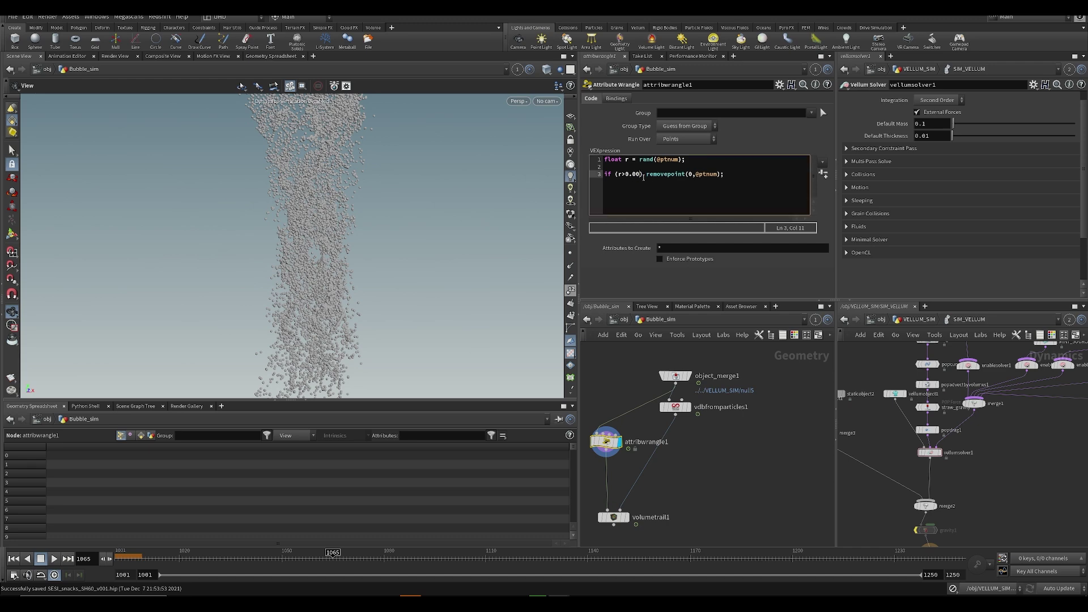
key(ctrl+s)
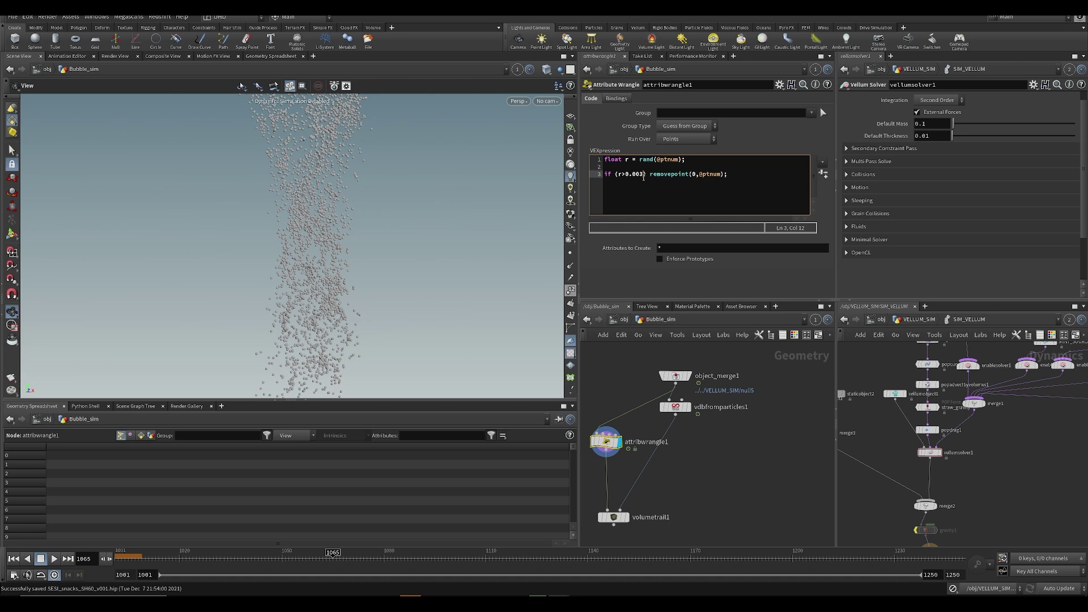
- Save the scene and examine the particle column from different angles and distances
middle_drag(707, 486, 712, 433)
key(ctrl+s)
drag(355, 273, 403, 301)
key(ctrl+s)
middle_drag(713, 456, 714, 440)
scroll(714, 440, down, 3)
drag(403, 281, 380, 249)
scroll(676, 366, up, 5)
scroll(677, 366, down, 3)
- Enable the Fog VDB output named density on vdbfromparticles1, check the node's info and save the scene
click(710, 386)
key(ctrl+s)
click(593, 134)
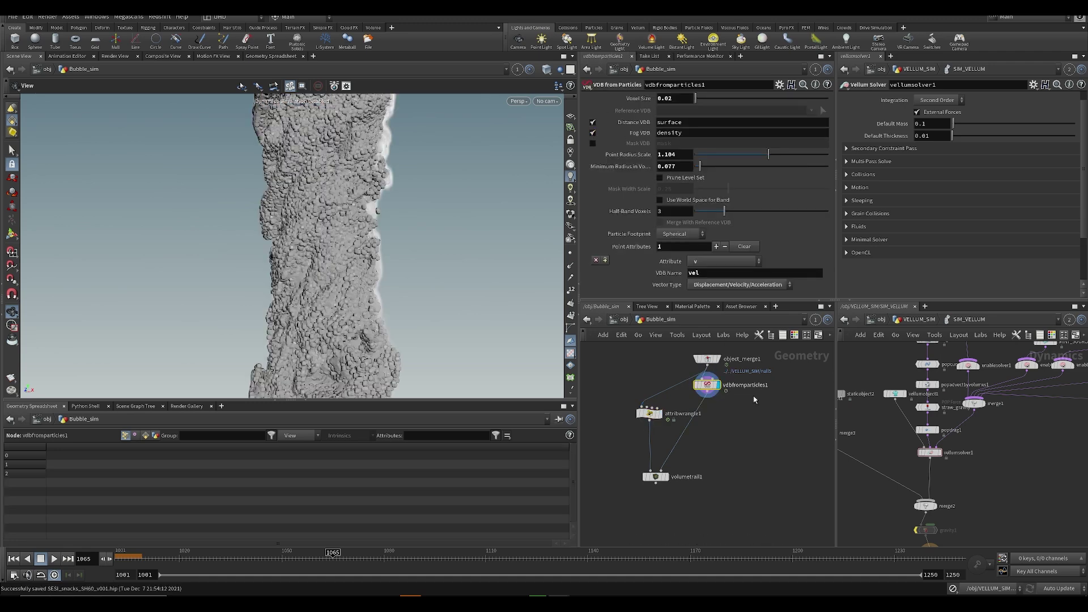
middle_click(708, 389)
key(ctrl+s)
key(Tab)
text(null)
key(Return)
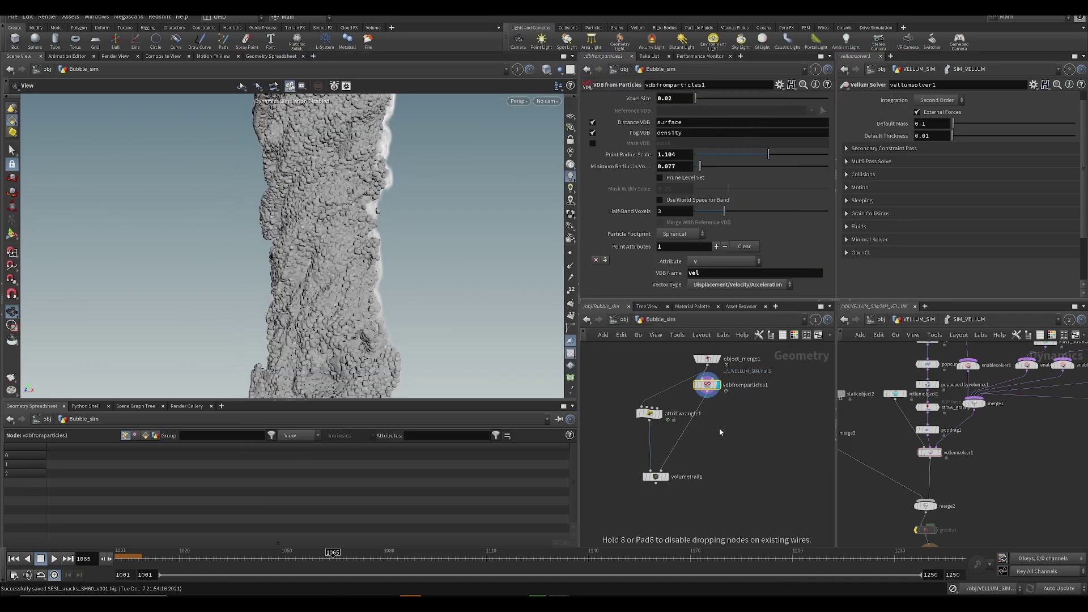
click(720, 432)
key(ctrl+z)
- Add a Scatter node fed by vdbfromparticles1 and display its points
key(Tab)
text(sca)
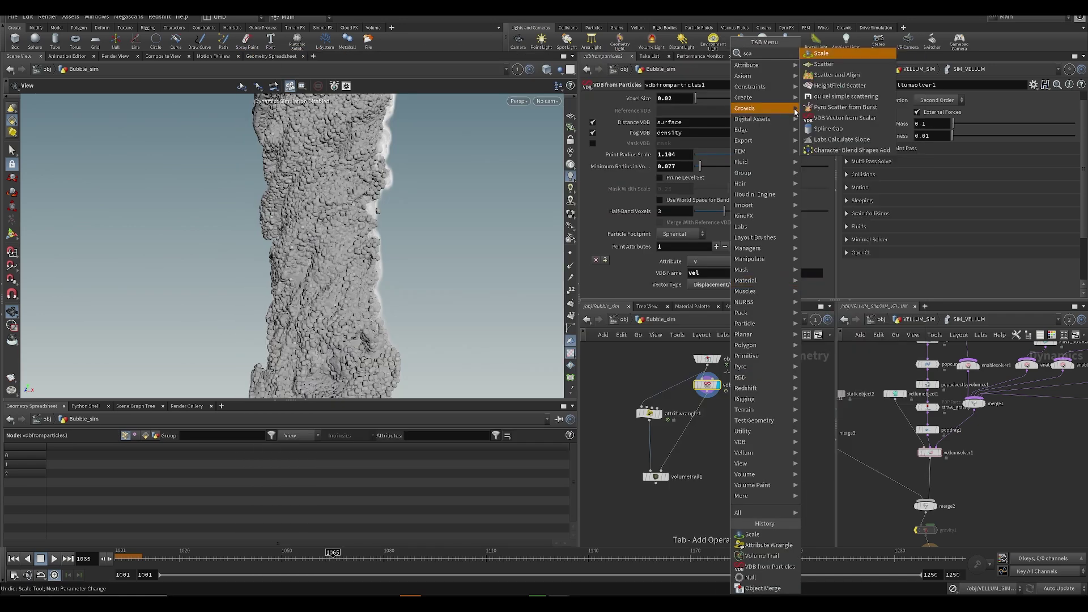
click(823, 64)
click(719, 432)
click(717, 424)
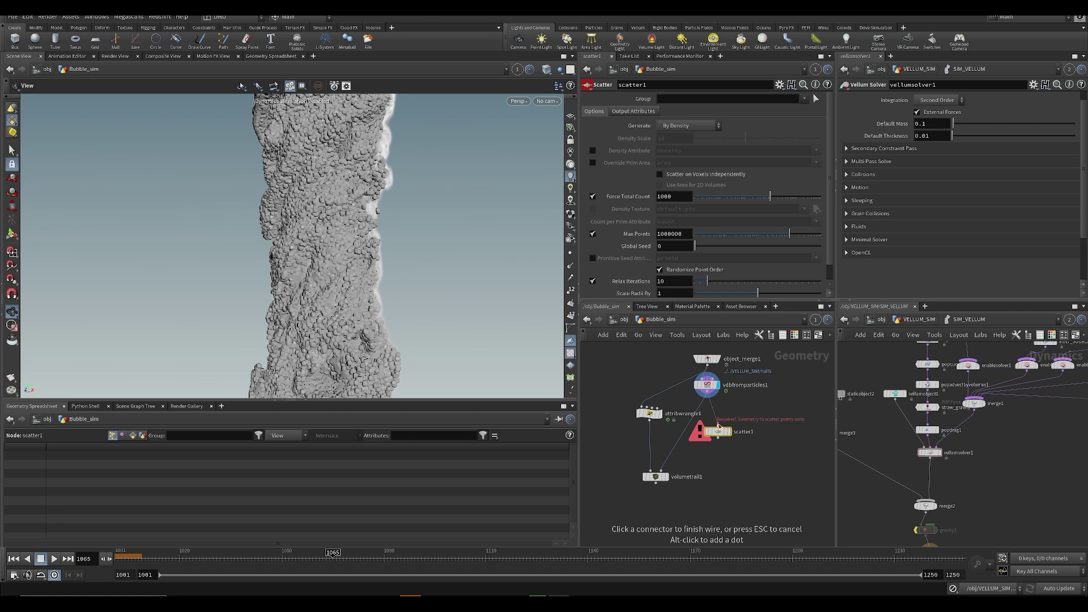
click(707, 396)
click(729, 432)
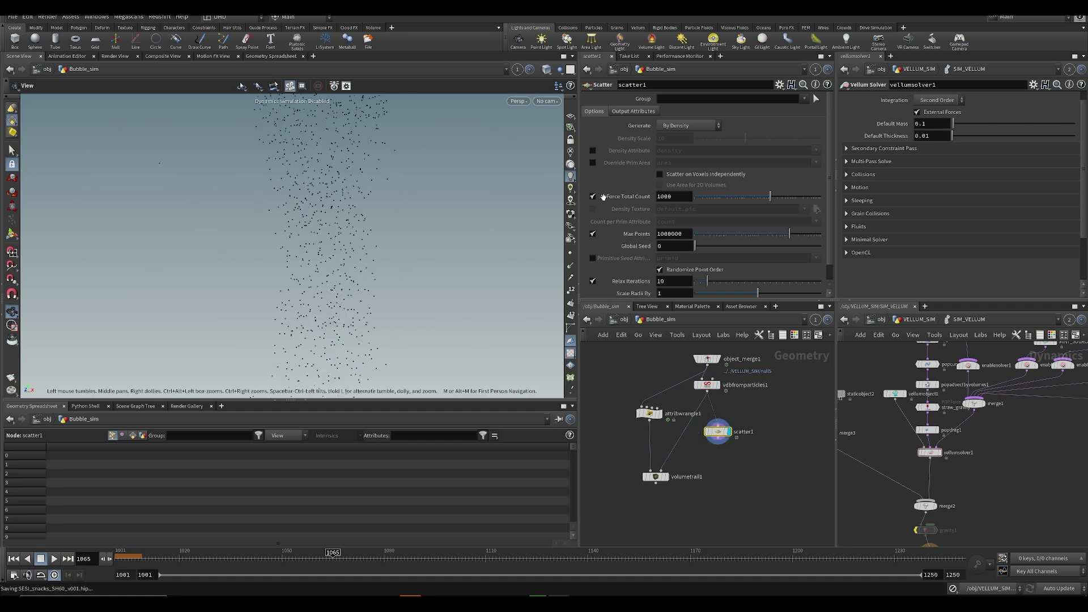
- Turn off Relax Iterations on the Scatter node and raise Force Total Count to over 2000
click(593, 281)
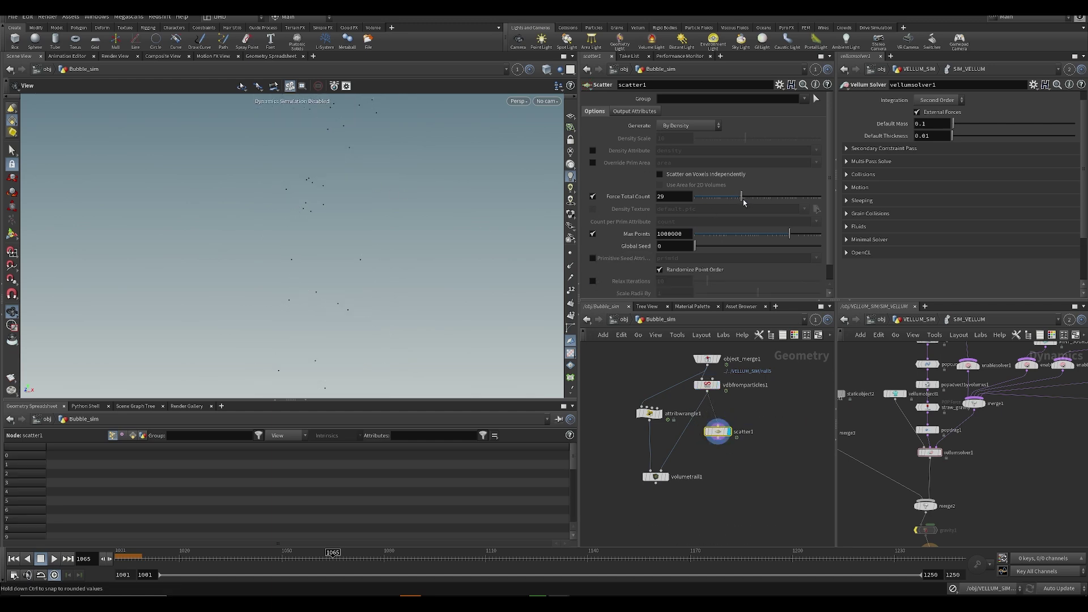
drag(780, 199, 782, 199)
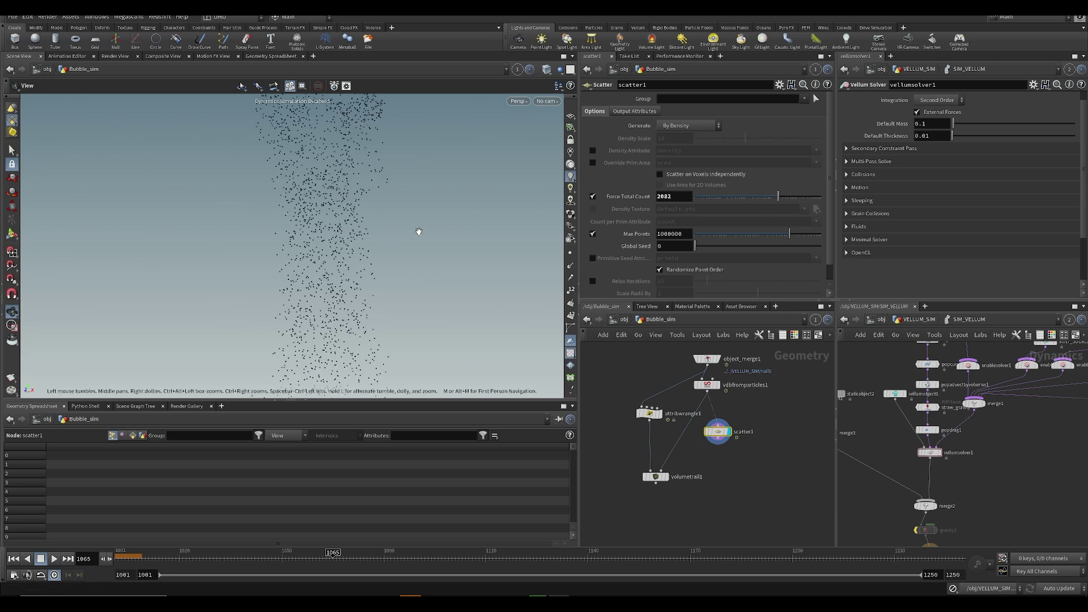
- Check the scatter1 node's info, move the node aside in the network and save the scene
drag(322, 239, 380, 261)
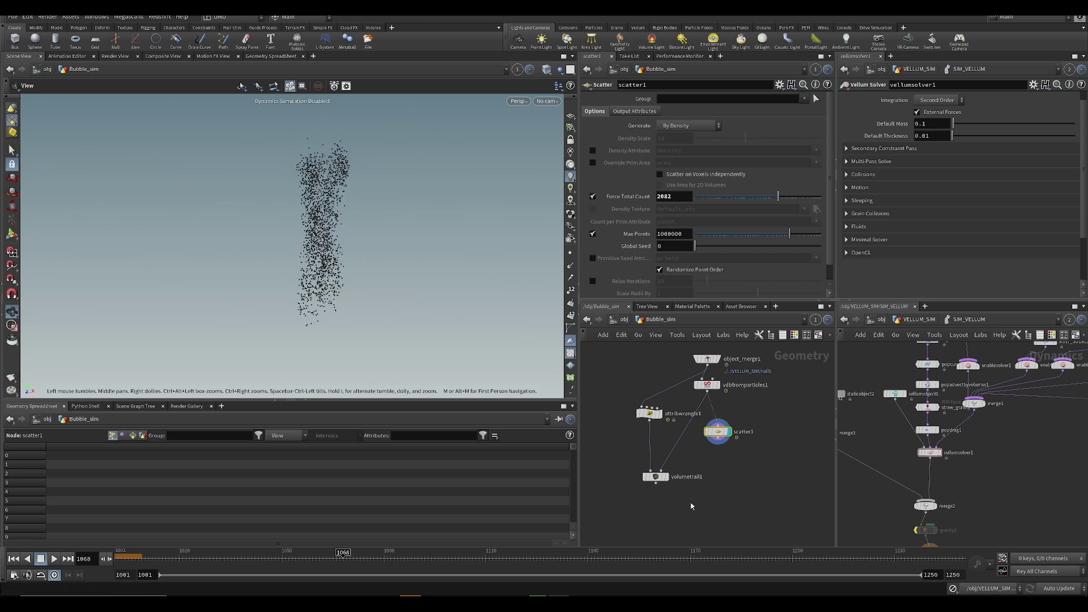
middle_click(716, 438)
drag(716, 437, 760, 435)
key(ctrl+s)
- Compare the vdbfromparticles1 surface at frame 1081 with the scatter1 points, leave scatter1 displayed and save the scene
drag(397, 238, 277, 370)
scroll(332, 250, up, 3)
click(716, 385)
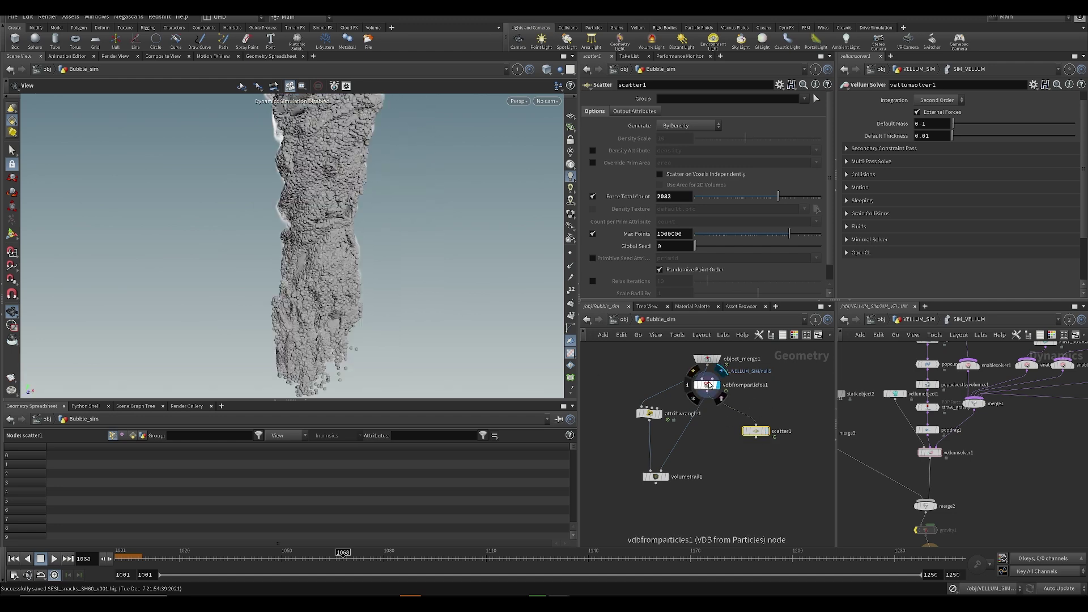
click(707, 385)
click(386, 559)
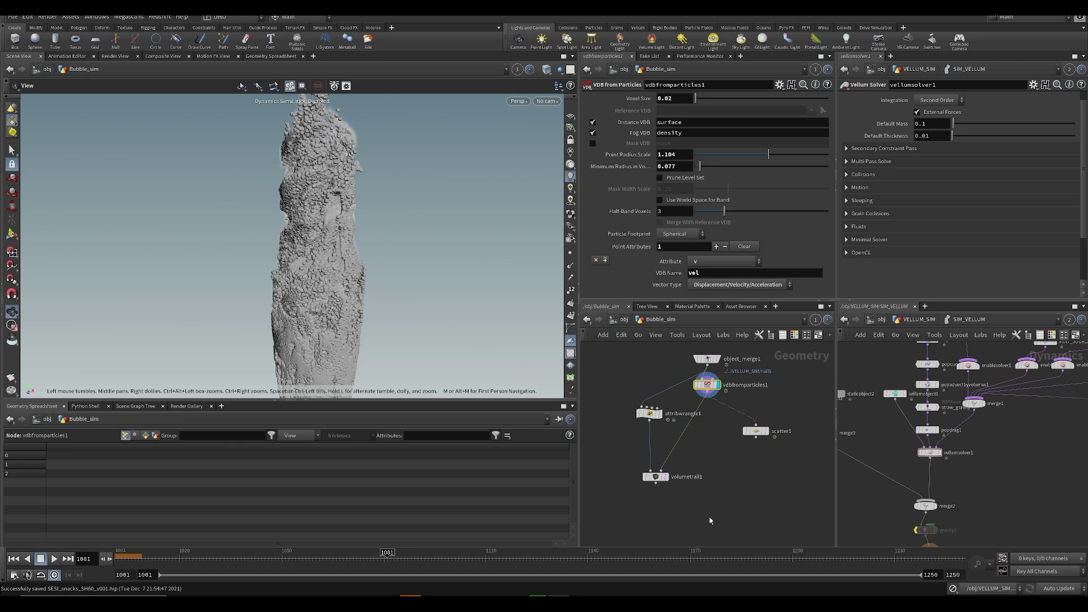
drag(331, 276, 439, 318)
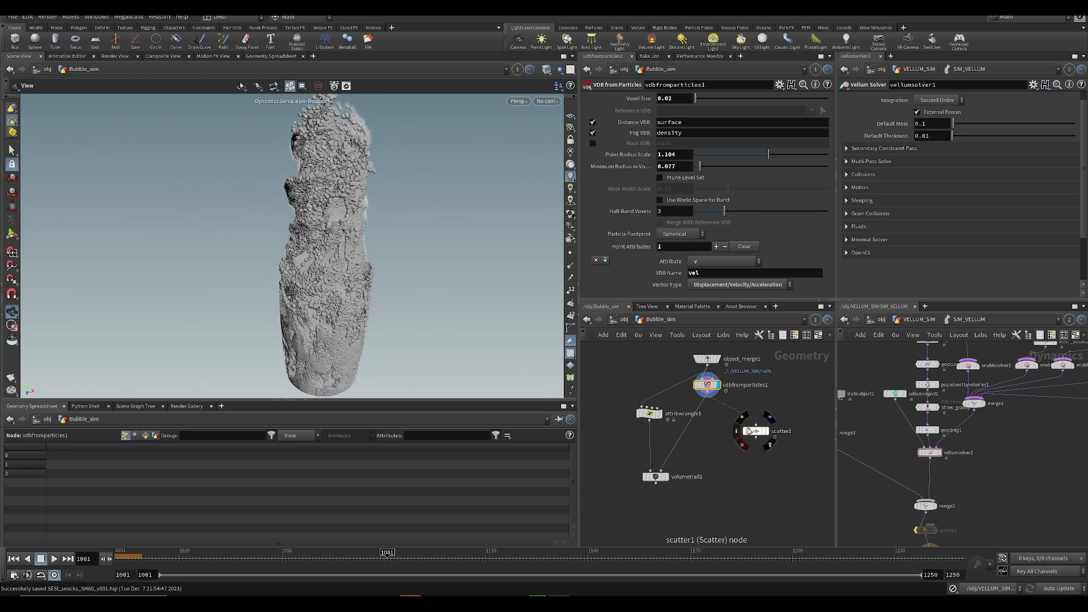
click(770, 418)
key(ctrl+s)
middle_drag(702, 447, 685, 443)
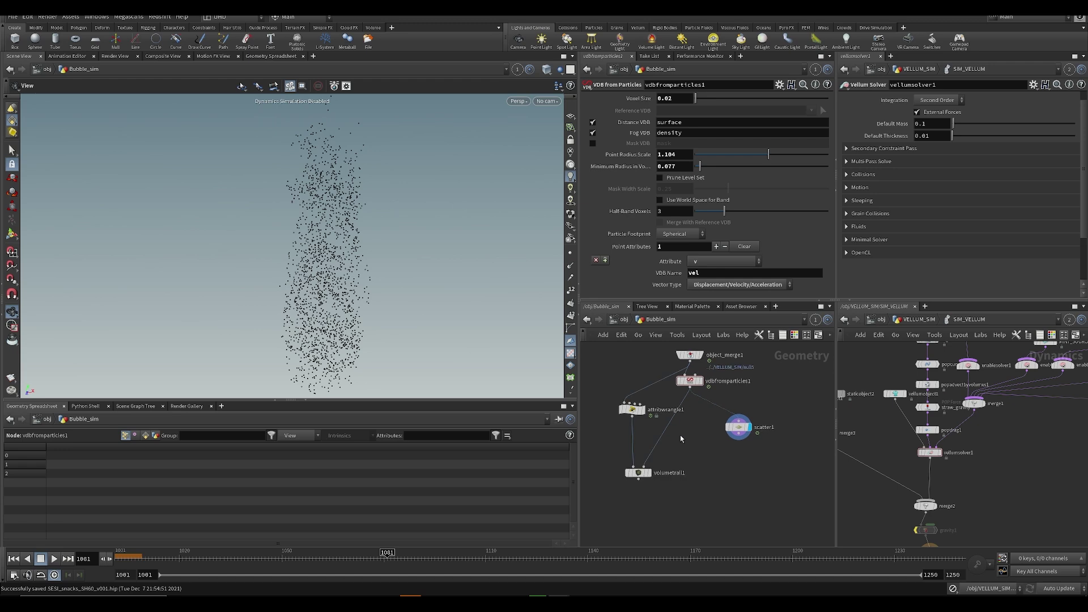
- Add a File Cache node fed by vdbfromparticles1 and save the scene
key(Tab)
text(file)
key(Return)
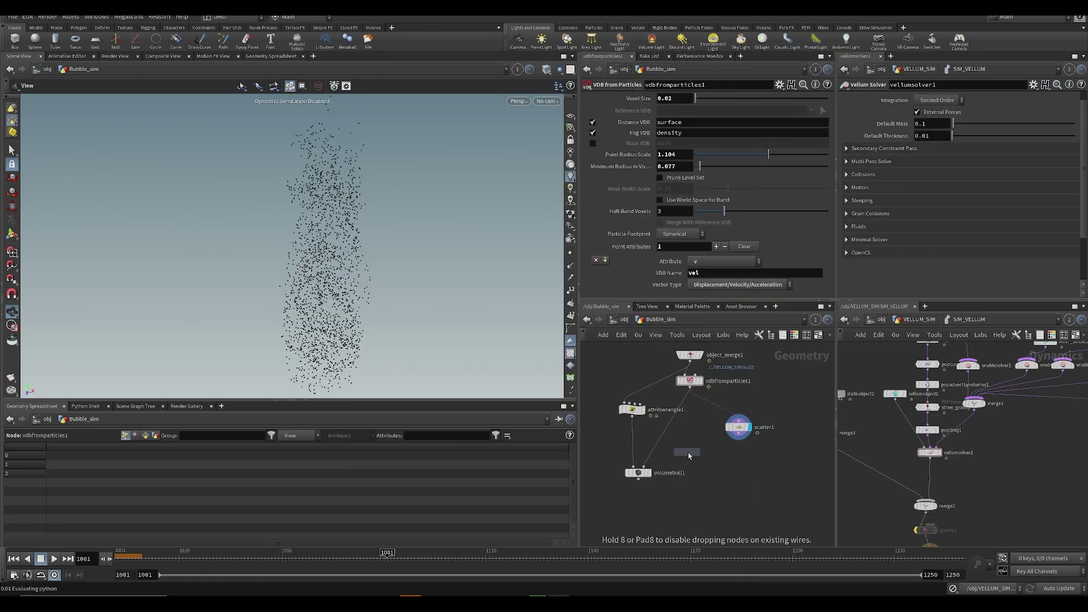
click(688, 452)
drag(688, 458, 687, 449)
key(ctrl+s)
- Set filecache1's base folder to $JOB/geo and its base name to vel_vdb
click(672, 137)
key(BackSpace)
key(BackSpace)
key(BackSpace)
key(BackSpace)
text($JOB/geo)
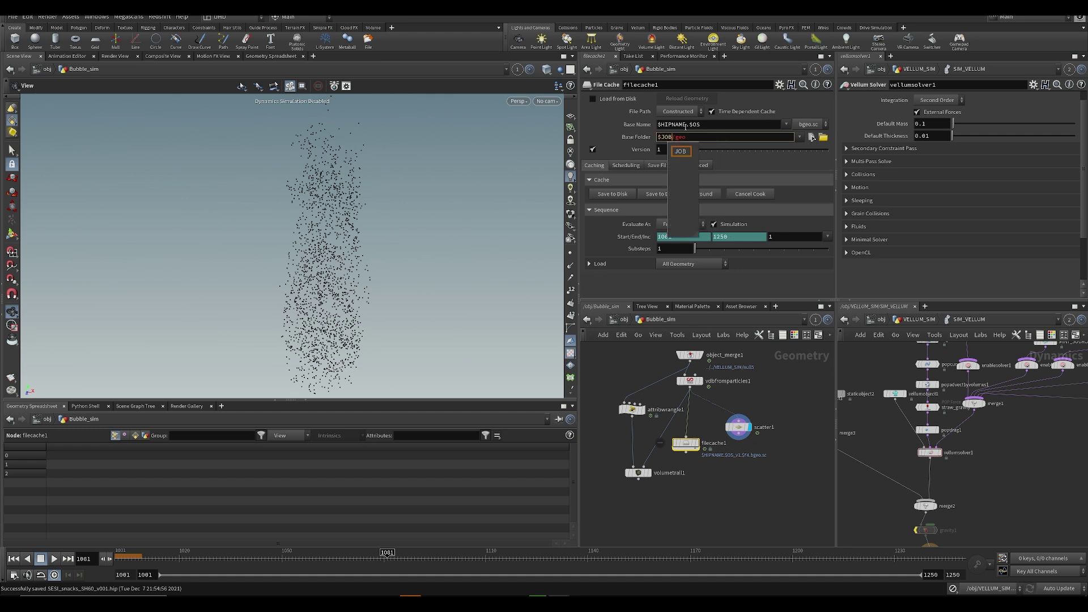
drag(703, 125, 567, 111)
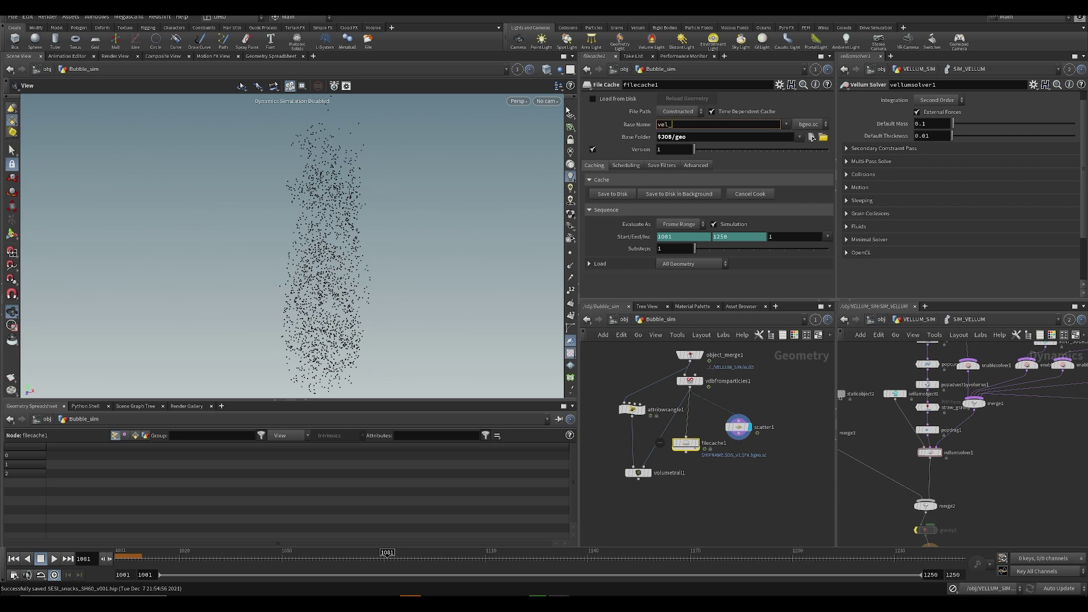
text(vel_vdb)
key(Return)
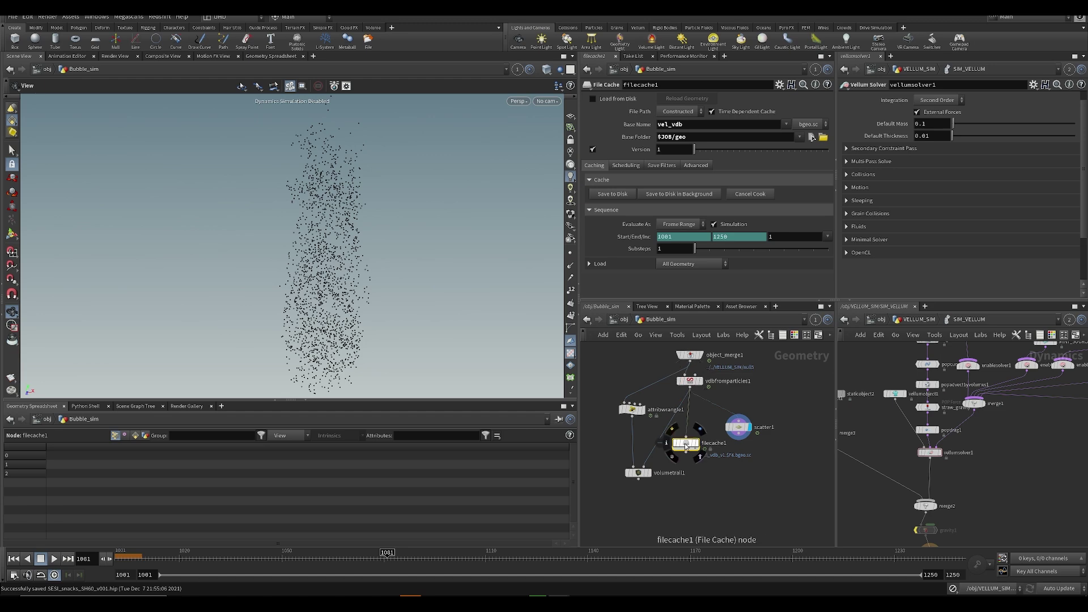
key(ctrl+v)
key(ctrl+z)
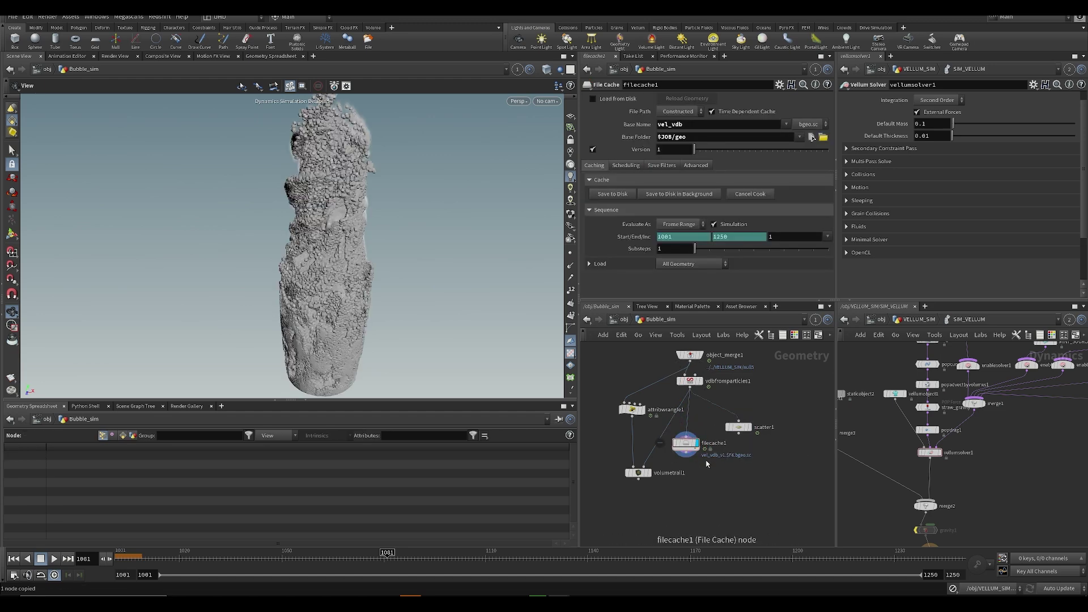
key(ctrl+v)
drag(691, 446, 739, 445)
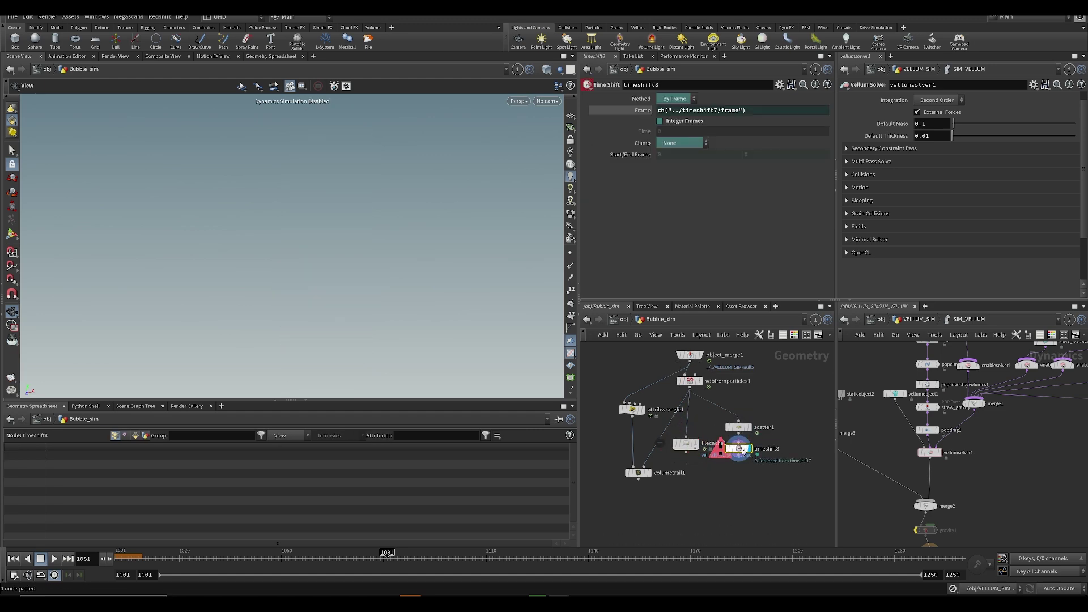
key(ctrl+z)
- Paste a copy of filecache1, wire it below scatter1 and set its base name to particles_from_fluid
key(ctrl+v)
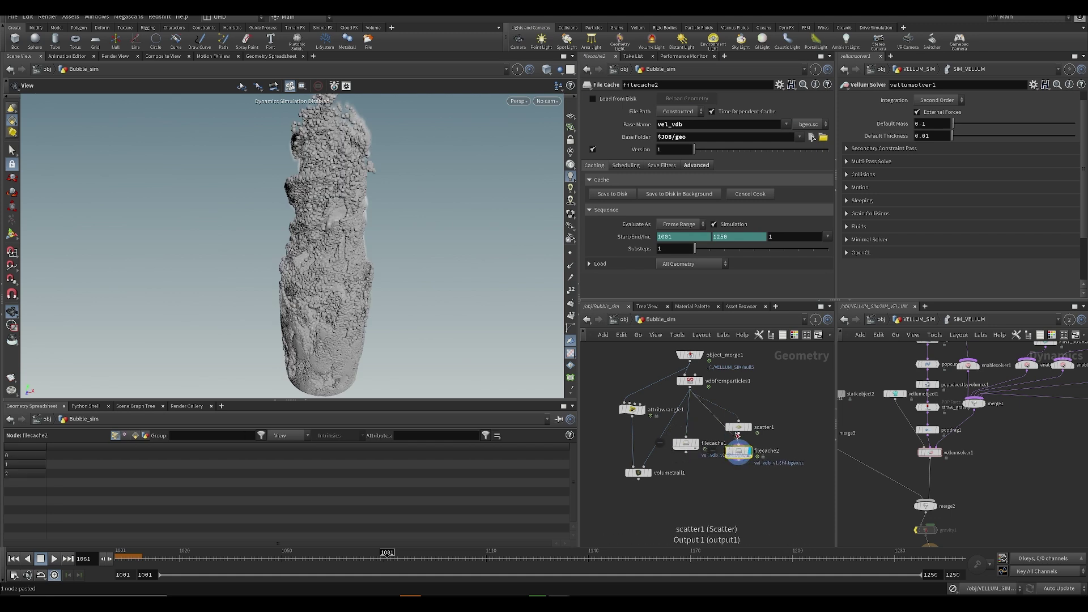
click(739, 451)
key(ctrl+s)
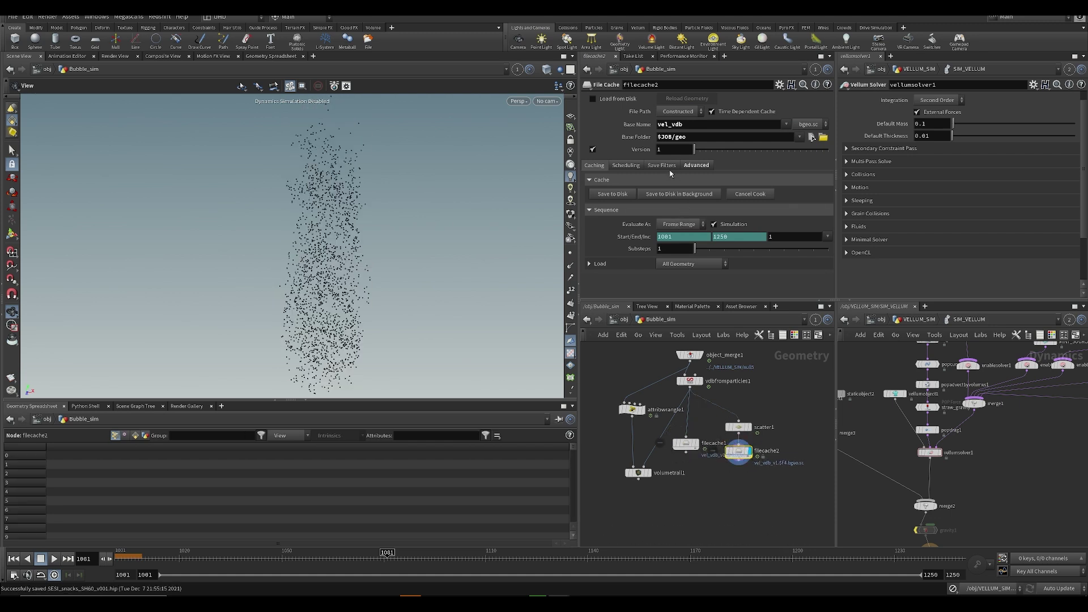
double_click(698, 129)
text(particles_from)
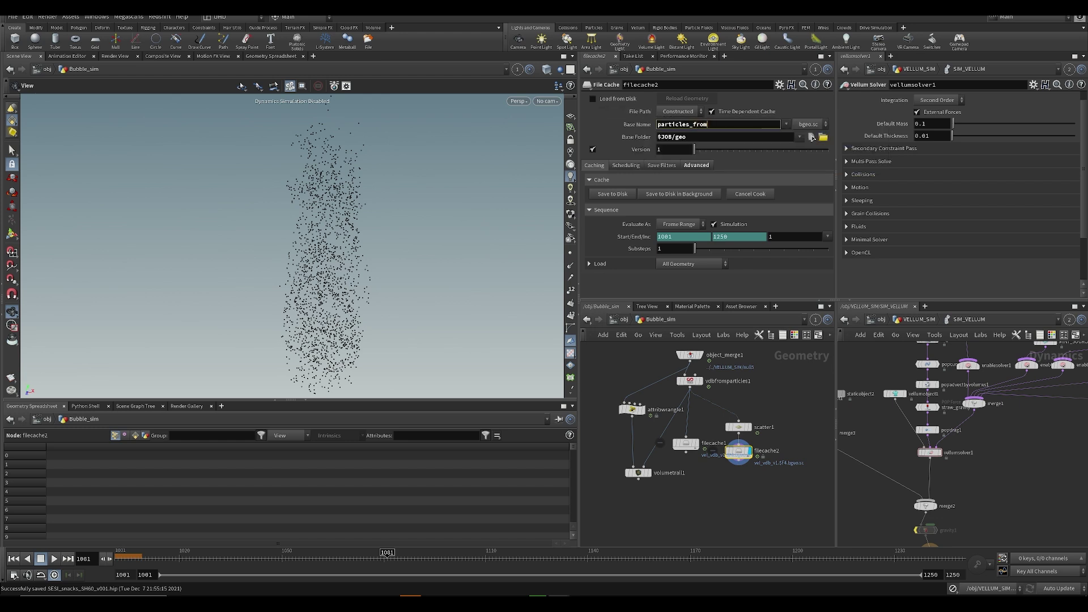
text(_fluid)
key(Return)
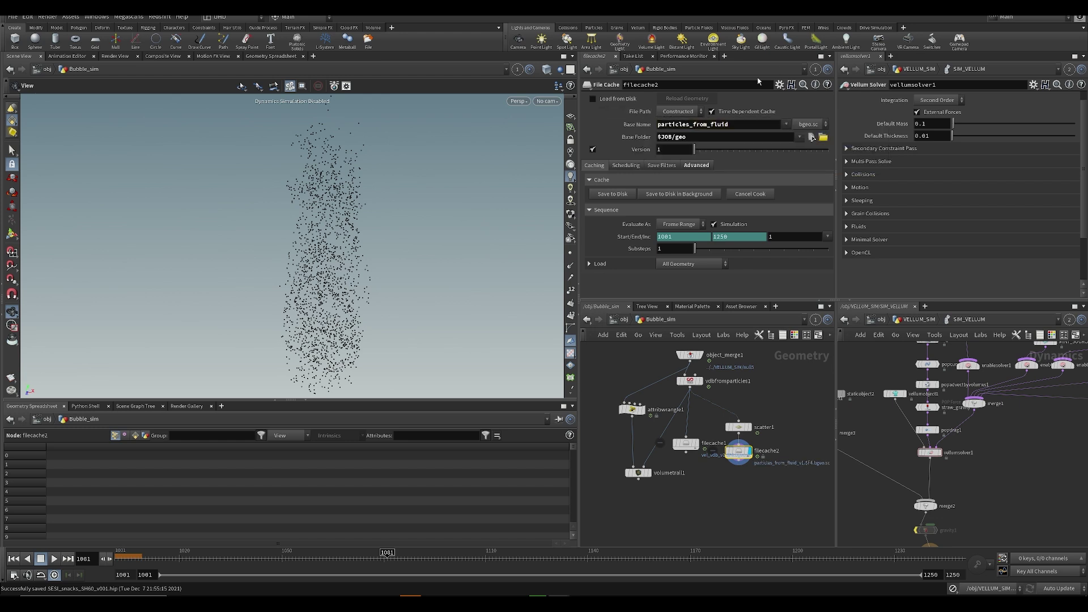
- Delete the frame range channels on filecache2 and filecache1 and set both end frames to 1200
right_click(639, 238)
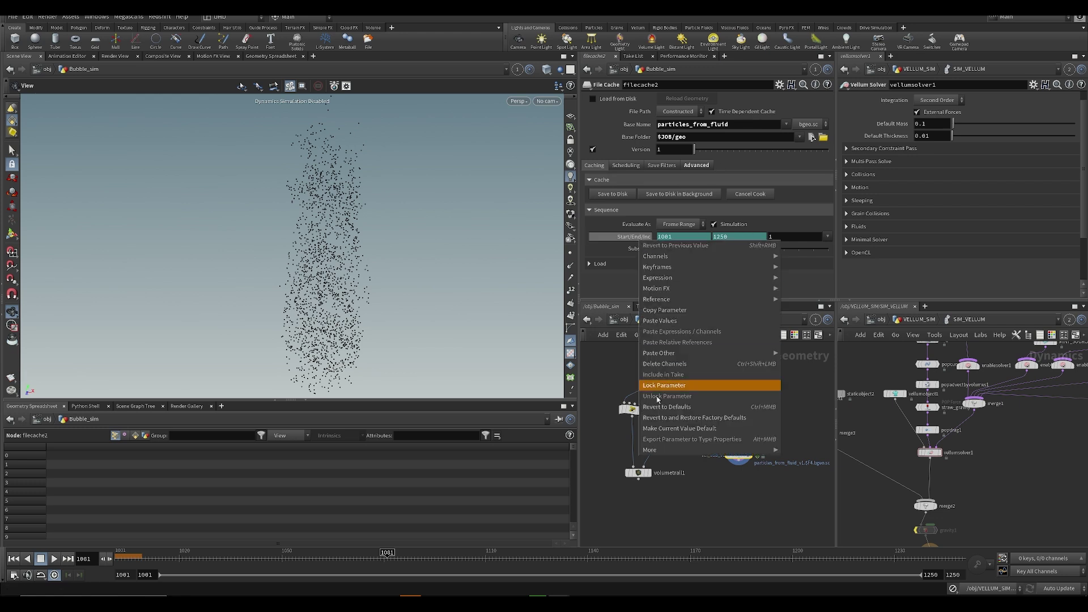
click(671, 364)
text(12)
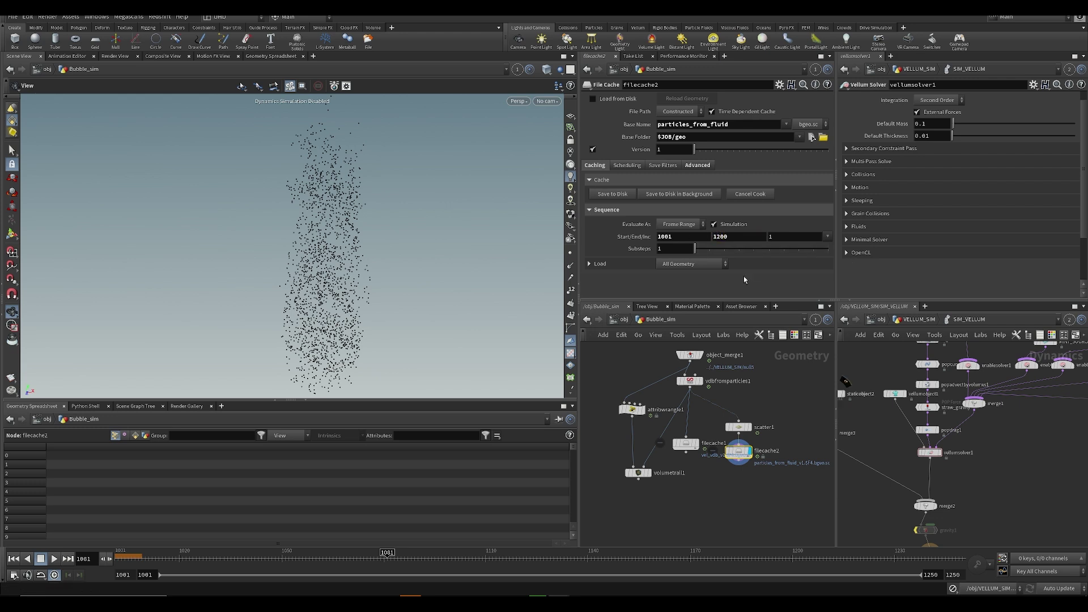
click(686, 445)
right_click(632, 236)
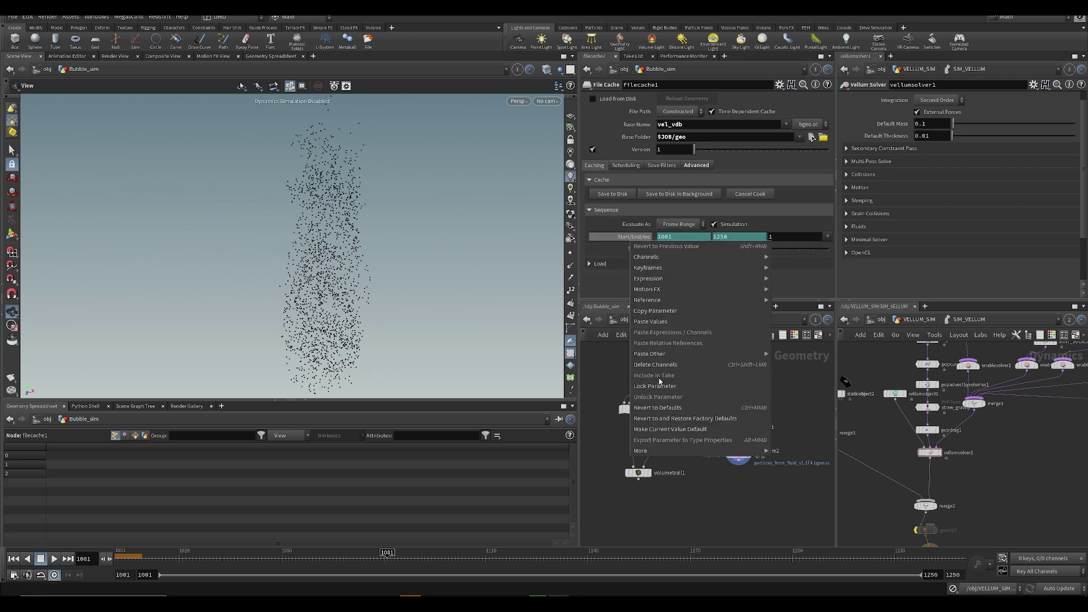
click(674, 364)
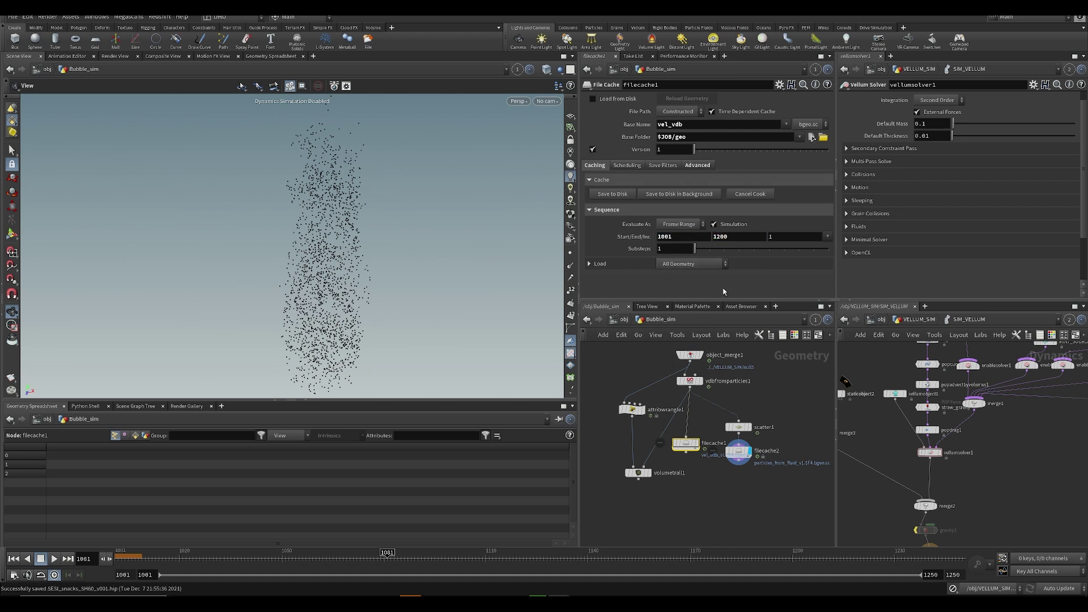
- Turn off Simulation on filecache1 and filecache2 and save the scene
click(713, 224)
key(ctrl+s)
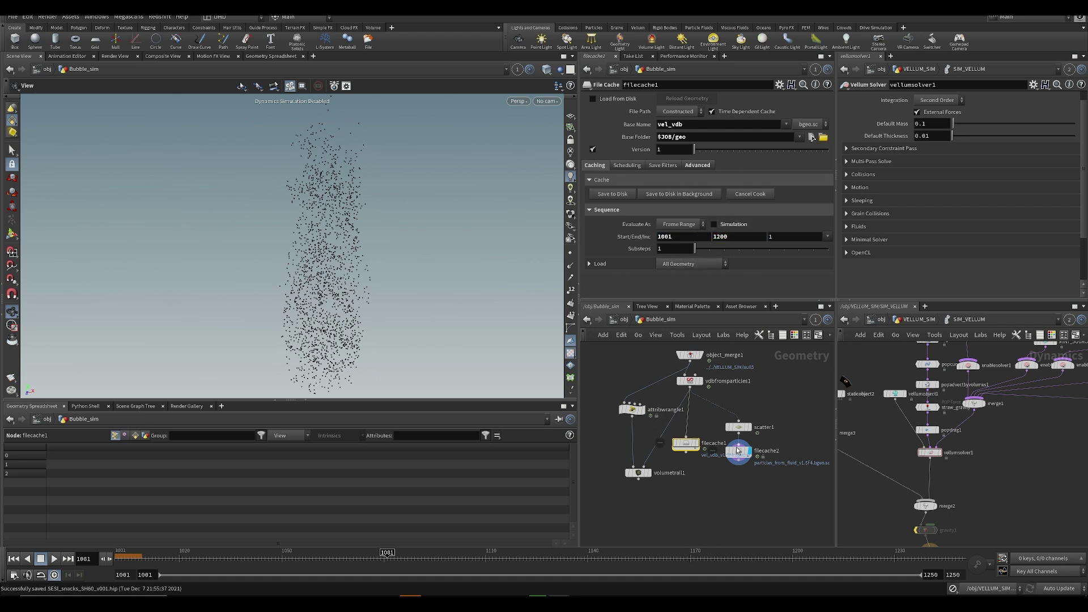
click(738, 451)
click(733, 225)
key(ctrl+s)
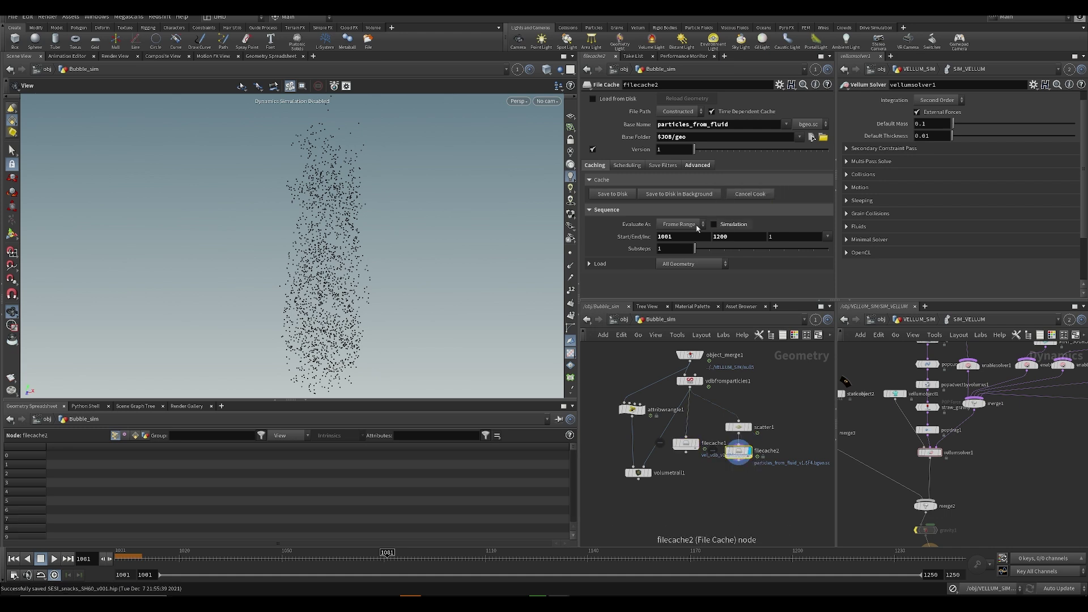
- Save the filecache1 and filecache2 sequences to disk in the background, saving the scene before cooking
click(686, 444)
click(666, 196)
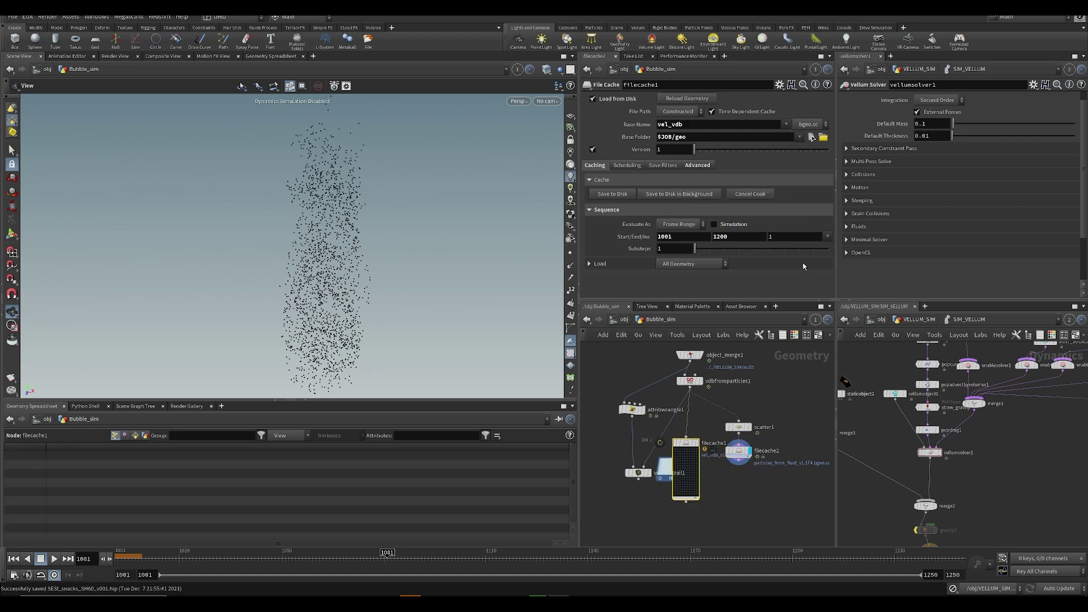
click(740, 452)
click(681, 195)
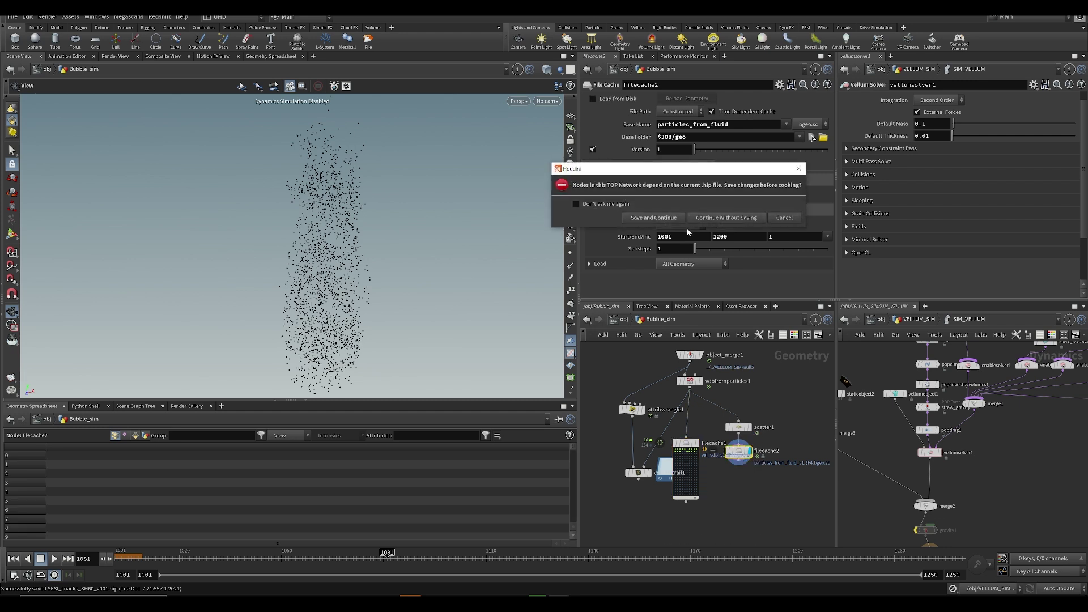
click(653, 217)
middle_drag(729, 450, 726, 420)
scroll(726, 420, up, 3)
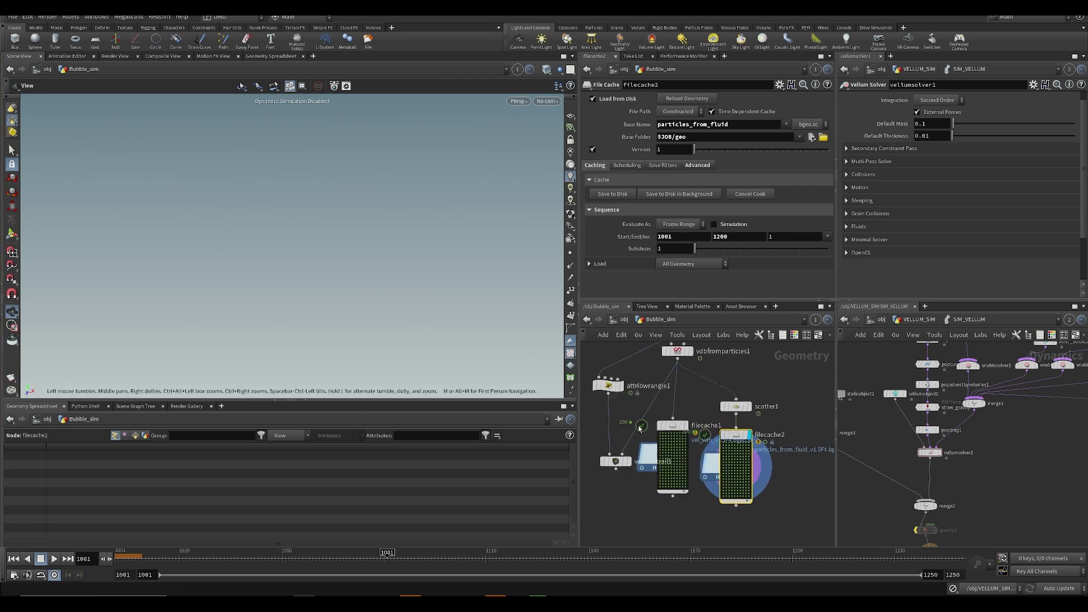
- Check the info on filecache1 and review the settings of both file caches
middle_click(672, 426)
middle_drag(662, 514, 708, 455)
click(723, 461)
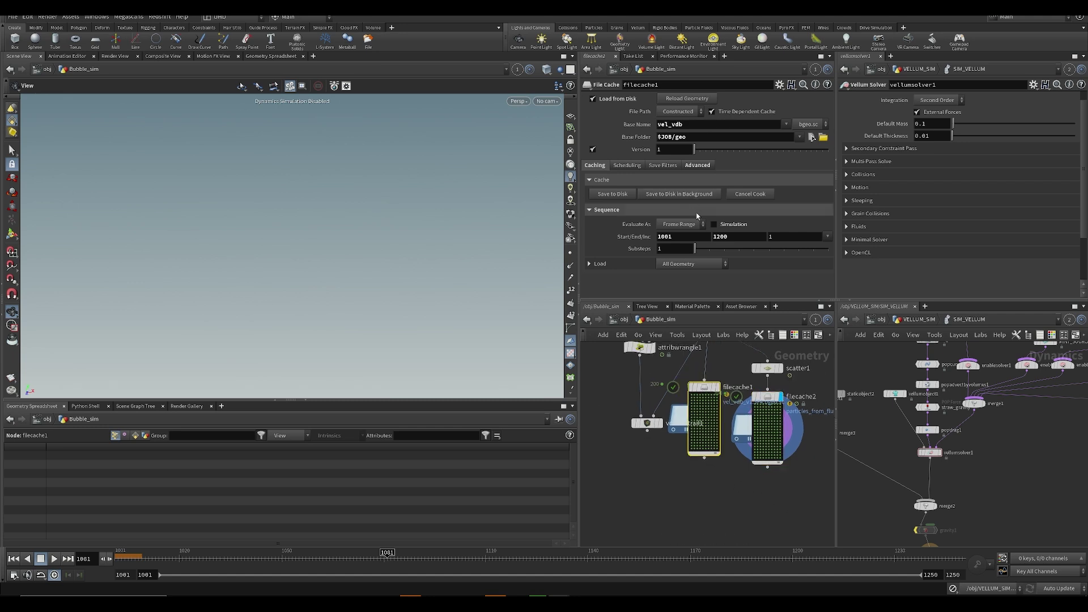
click(766, 396)
middle_drag(745, 506, 688, 507)
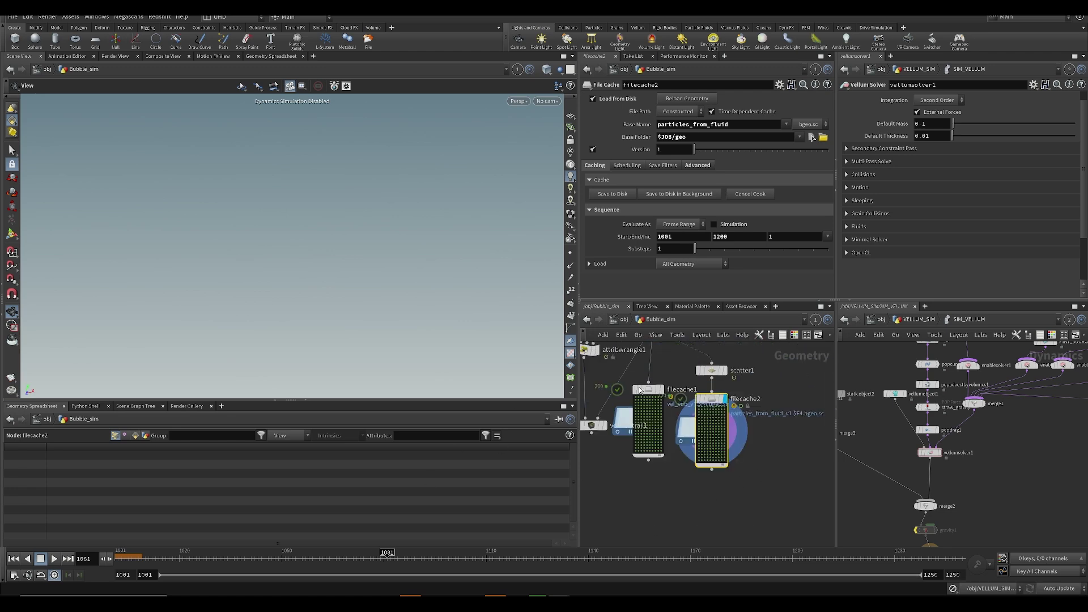
- Scrub through the timeline to examine the cached particles from filecache2 at different frames
drag(149, 557, 340, 558)
scroll(332, 255, down, 5)
mouse_move(333, 255)
mouse_down()
mouse_move(384, 267)
mouse_move(343, 243)
mouse_up()
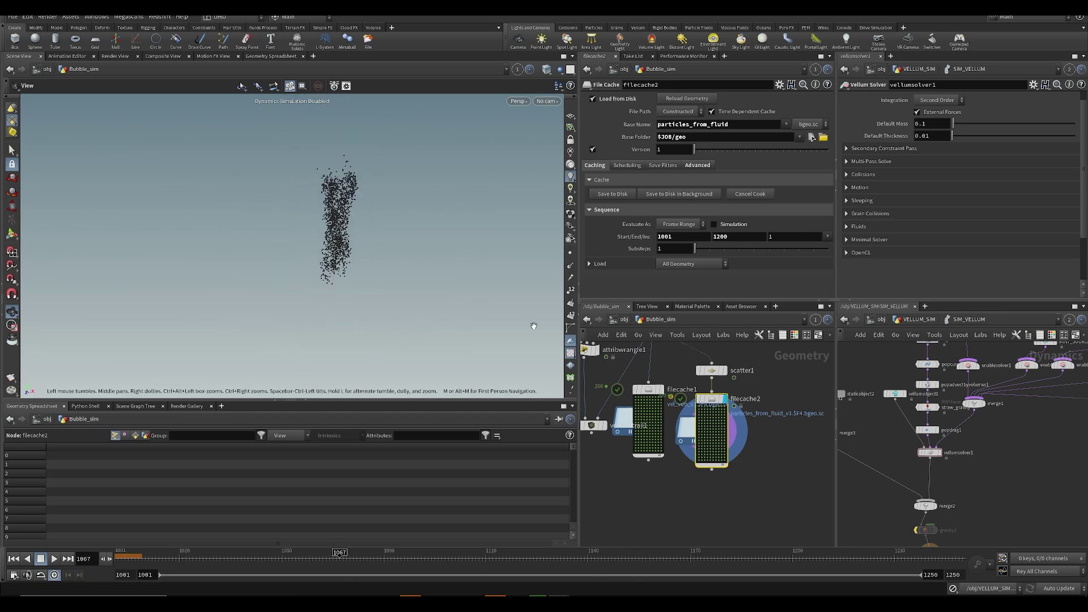
drag(173, 560, 210, 567)
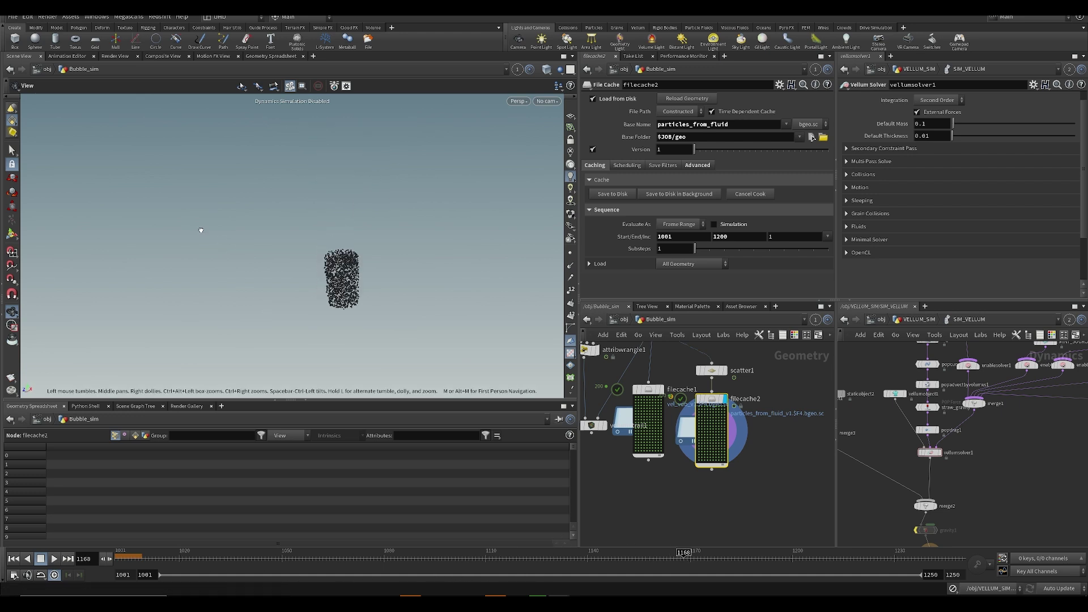
scroll(621, 486, down, 2)
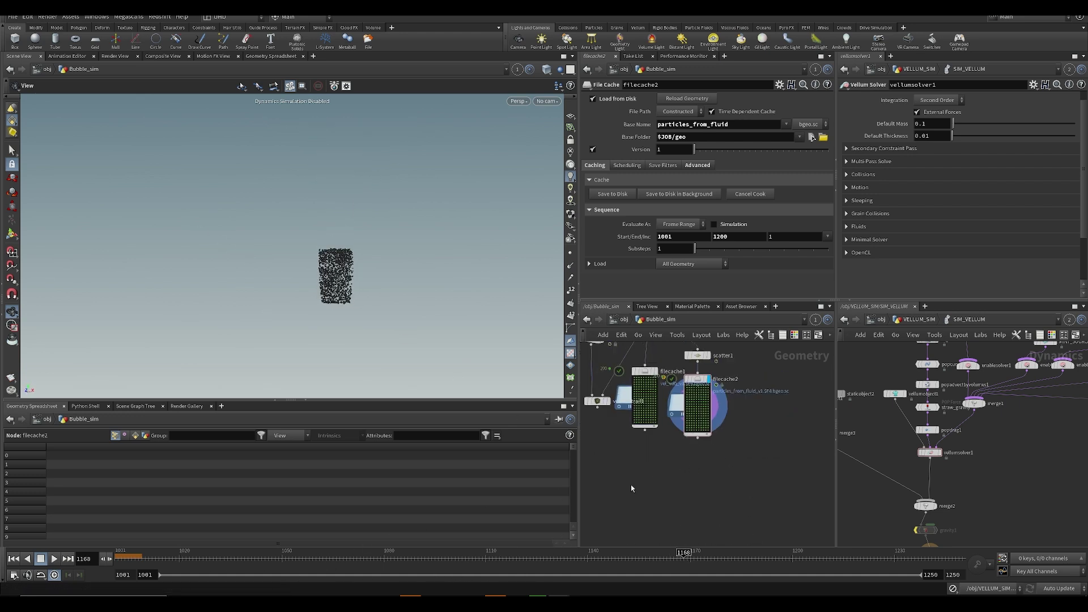
- Add a POP Network and wire filecache2 into its first input and filecache1 into its second
key(Tab)
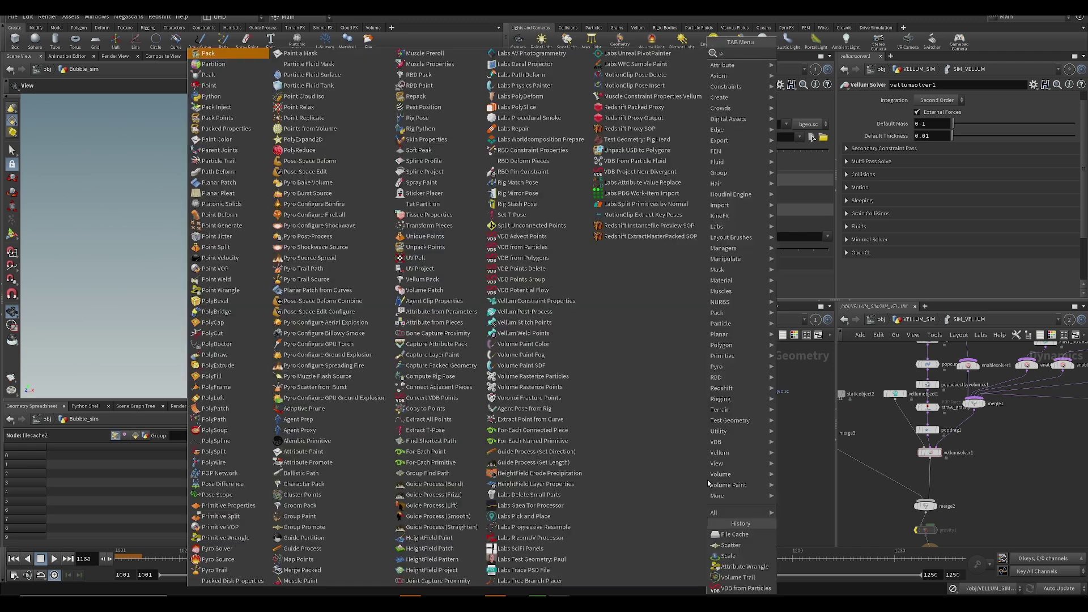
text(popnet)
key(Return)
click(698, 476)
click(698, 438)
click(689, 470)
click(645, 430)
click(695, 470)
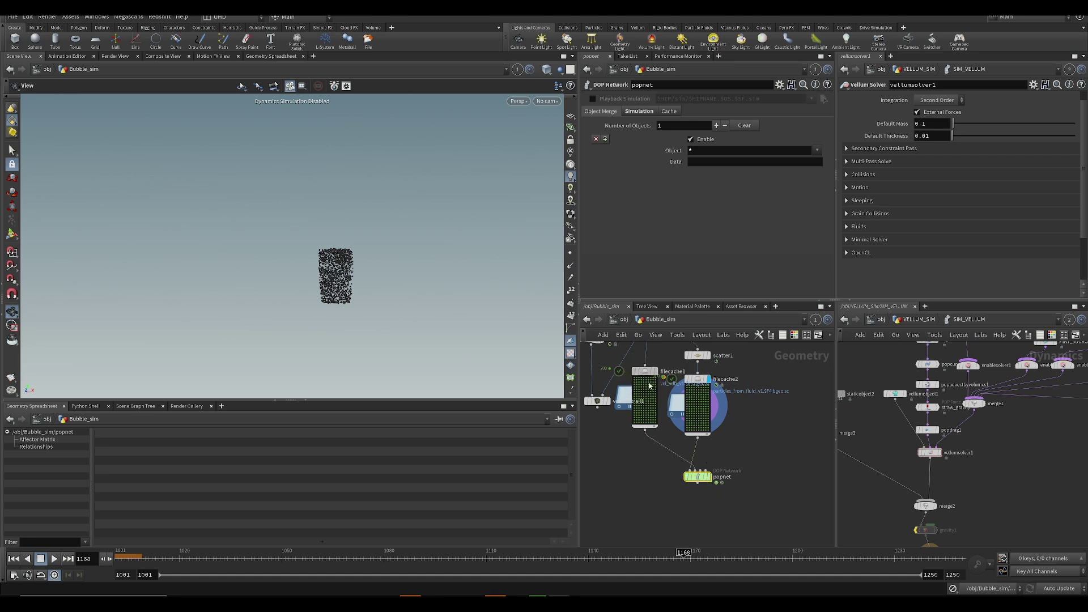
- Enter the popnet network and add a POP Advect by Volumes node above popsolver
double_click(697, 476)
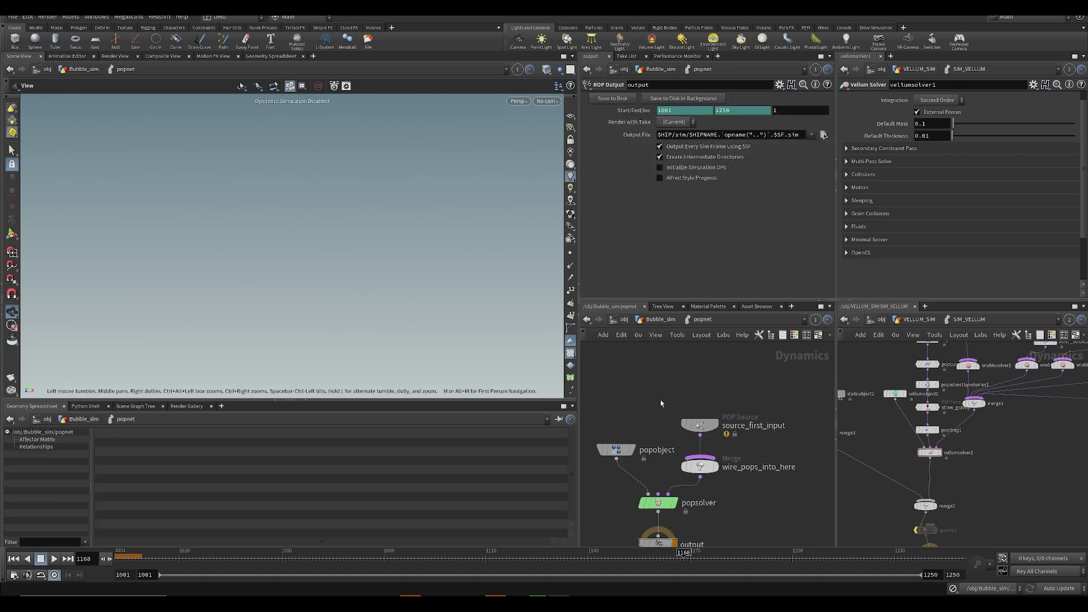
key(Tab)
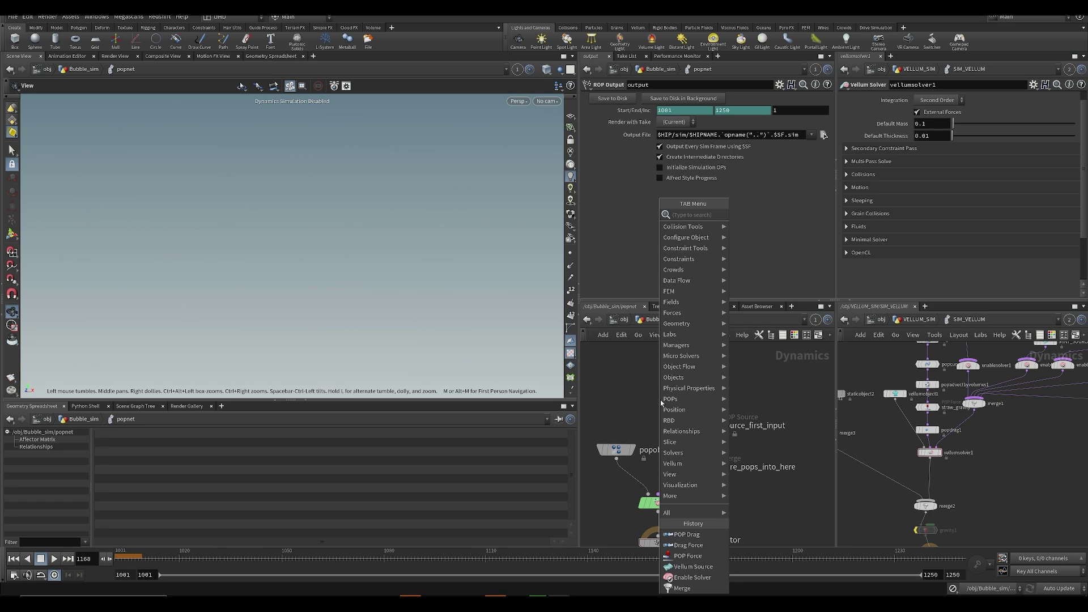
text(poby vol)
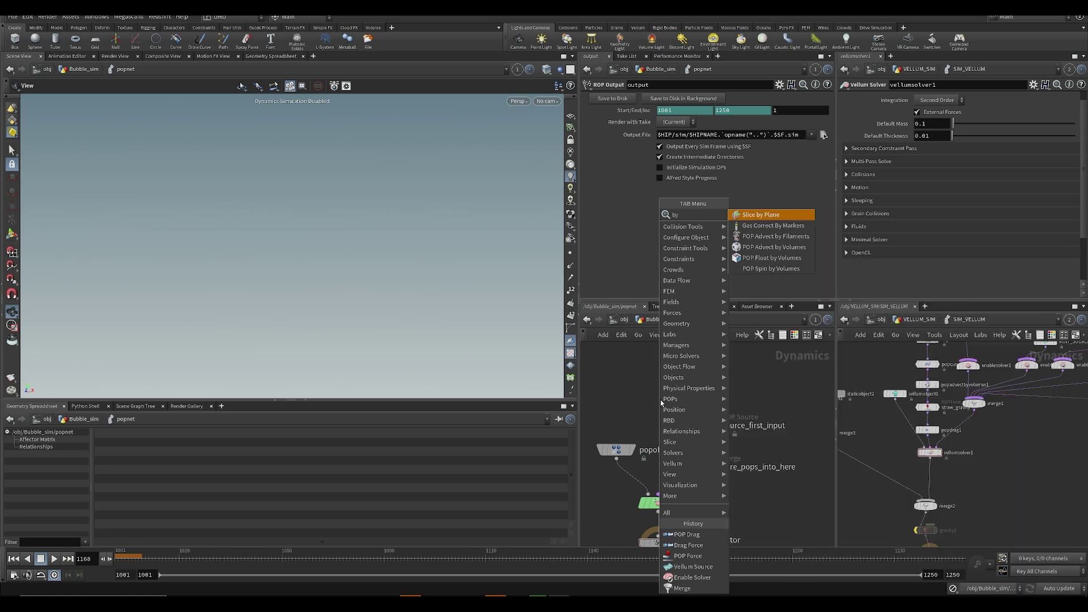
key(Return)
click(658, 399)
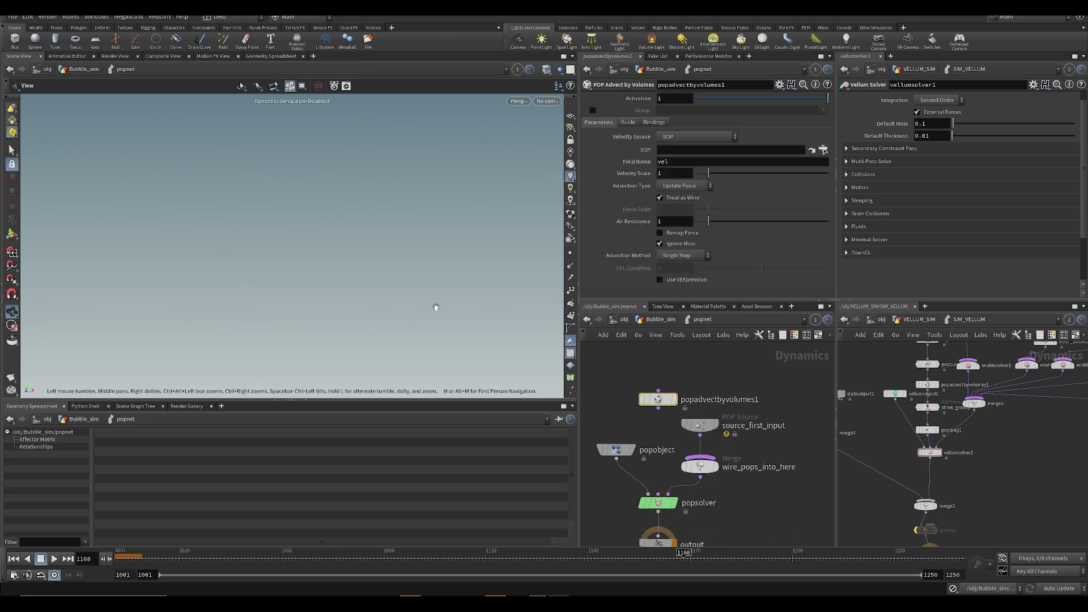
- Wire popadvectbyvolumes1 into popsolver, save the scene, and set its Velocity Source to Second Context Geometry
drag(659, 406, 658, 495)
key(ctrl+s)
click(694, 136)
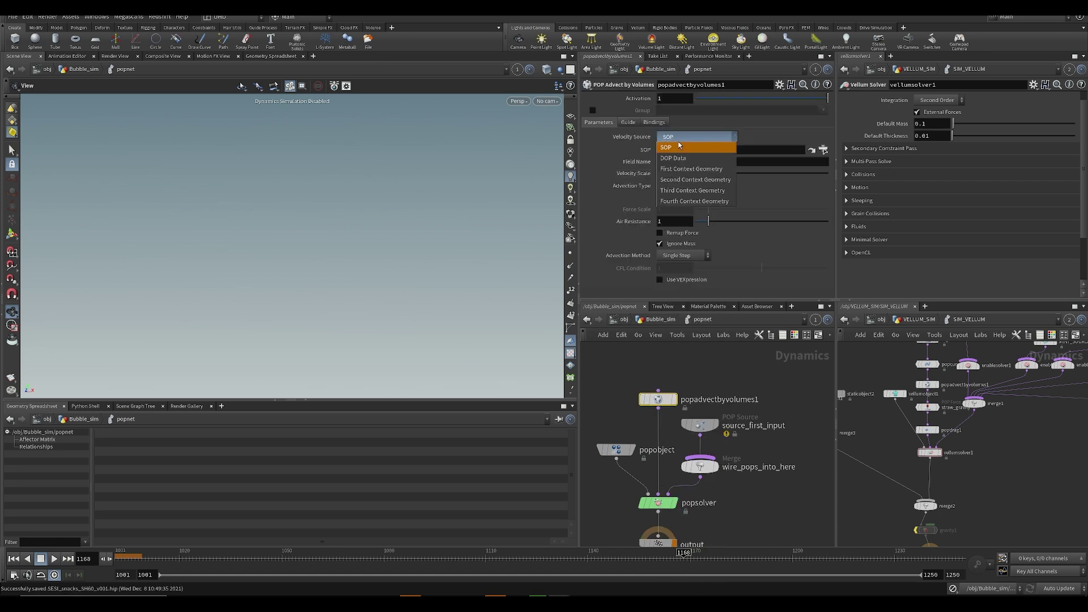
click(686, 180)
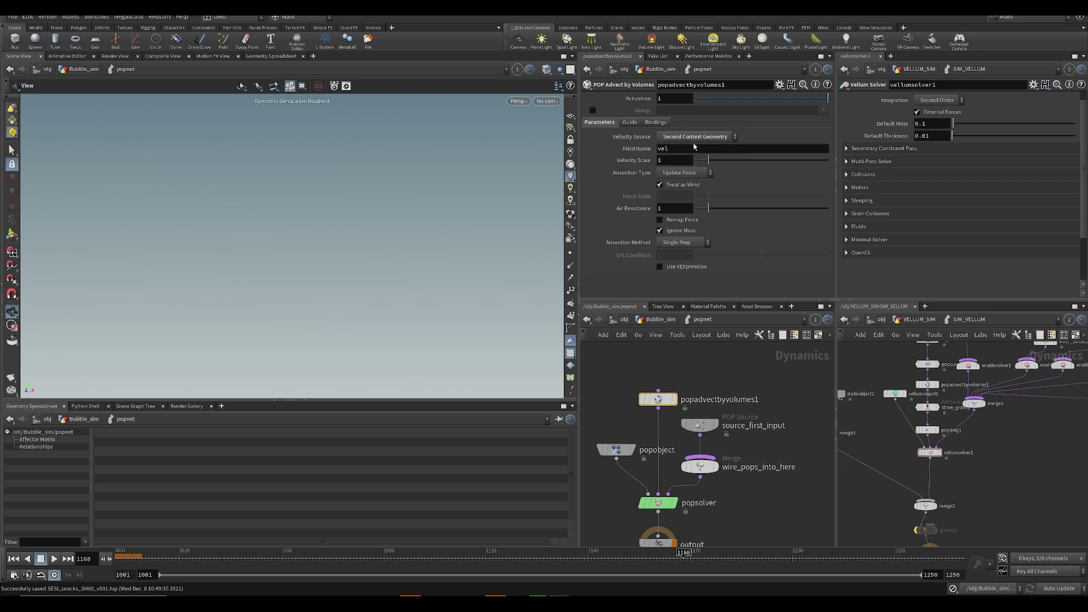
- Return to the Bubble_sim network, display popnet, and reset the timeline to frame 1001
key(u)
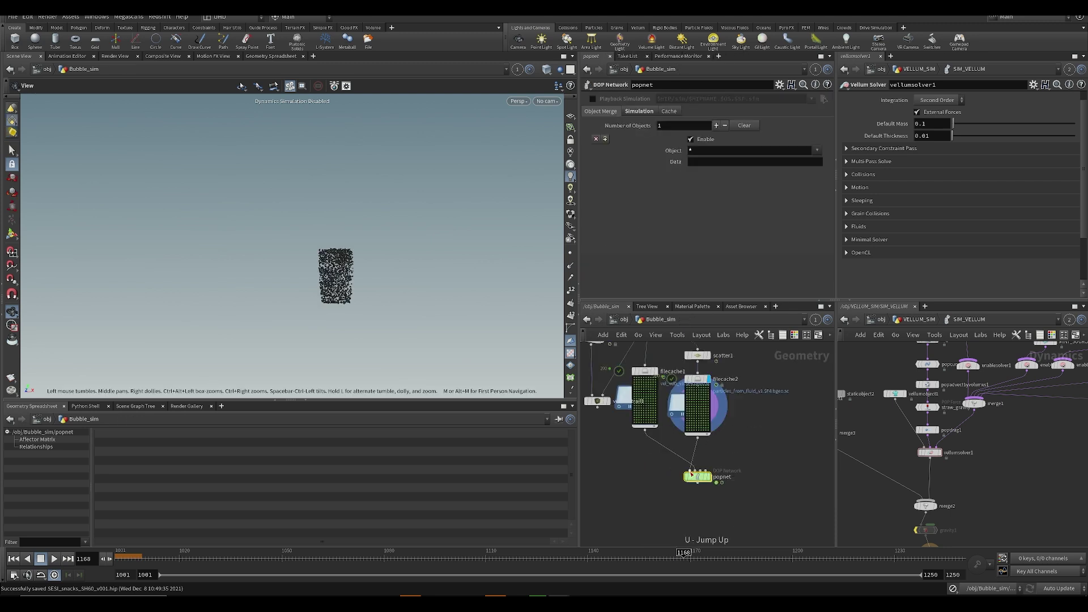
click(691, 474)
click(712, 474)
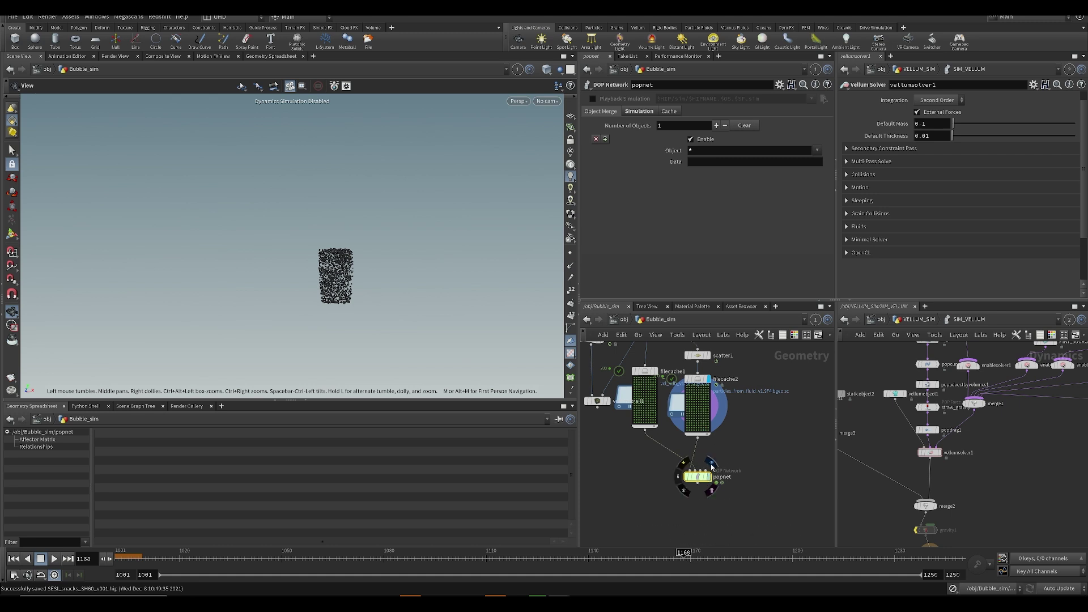
click(712, 464)
click(14, 559)
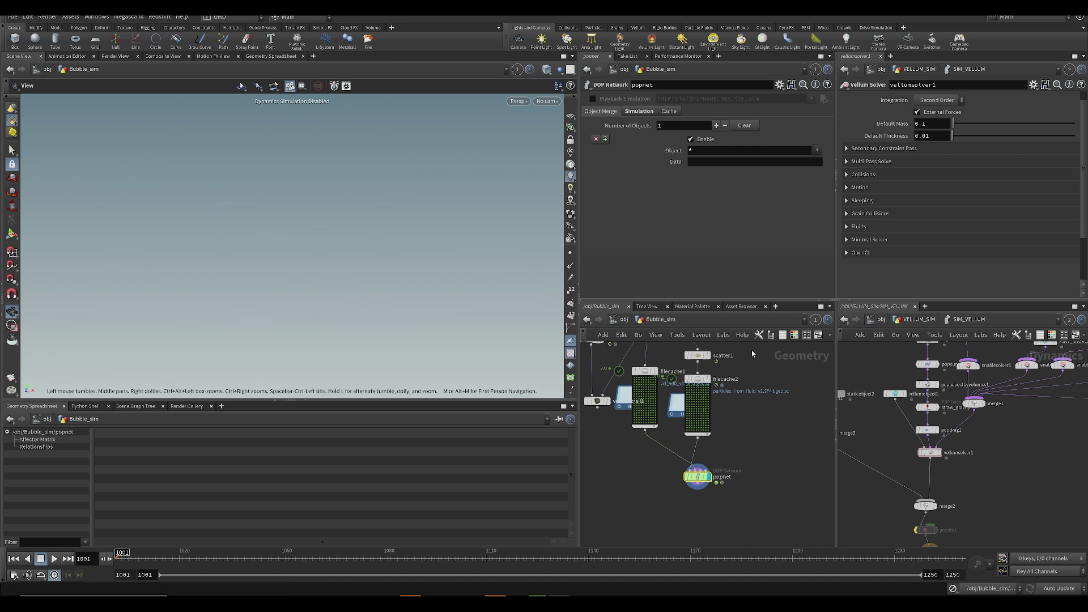
- Inside popnet, set the Emission Type of source_first_input to All Geometry
double_click(698, 480)
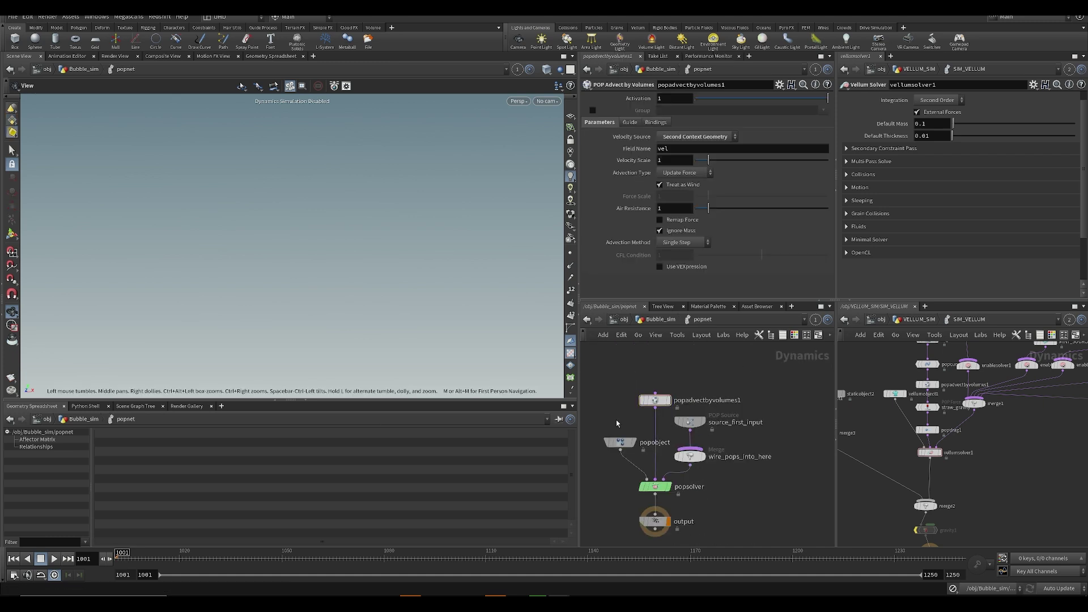
click(690, 422)
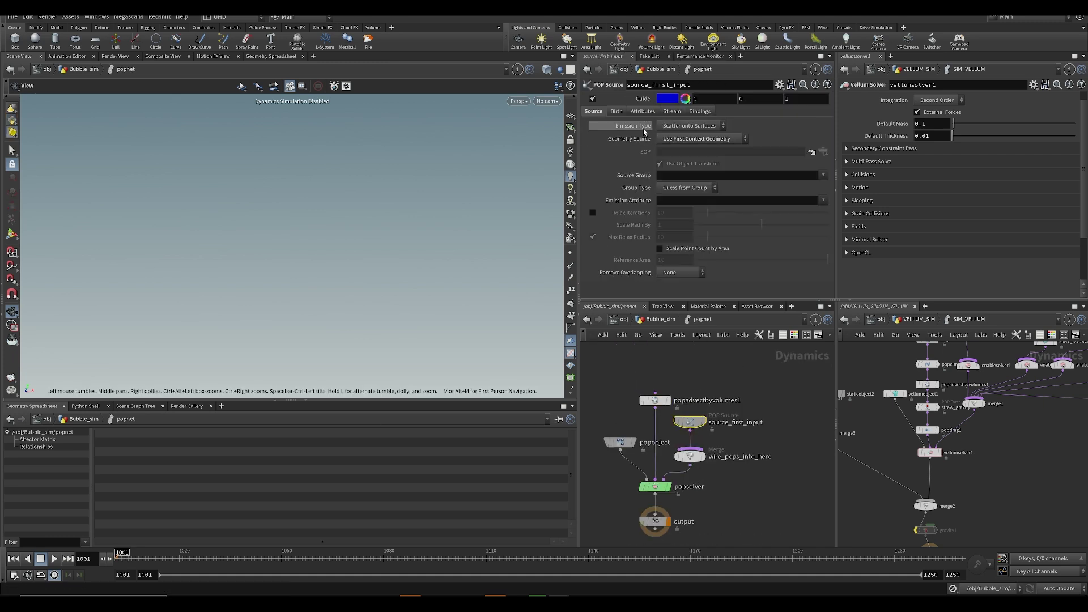
click(690, 126)
click(689, 141)
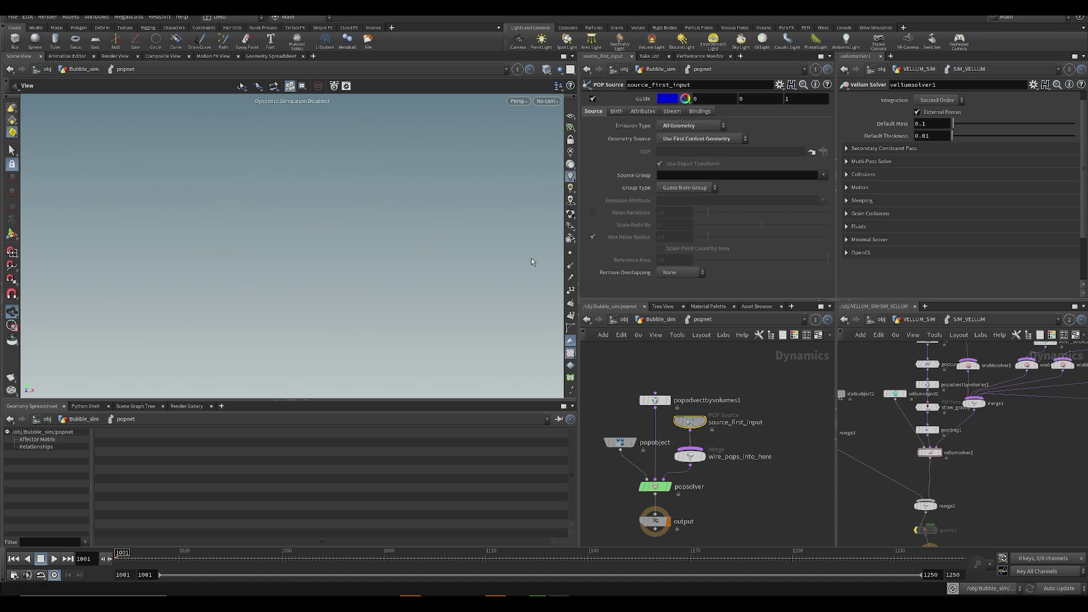
- Play the particle simulation while framing the particles, then rewind to the first frame and save the scene
scroll(267, 299, down, 3)
middle_drag(265, 200, 303, 204)
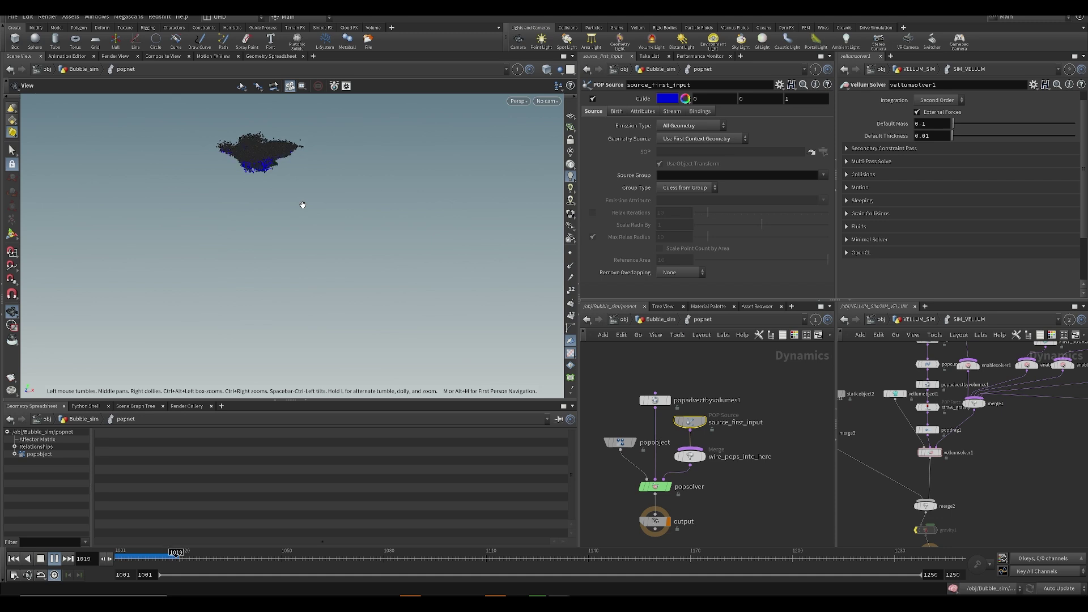
key(Up)
drag(260, 158, 306, 223)
key(Up)
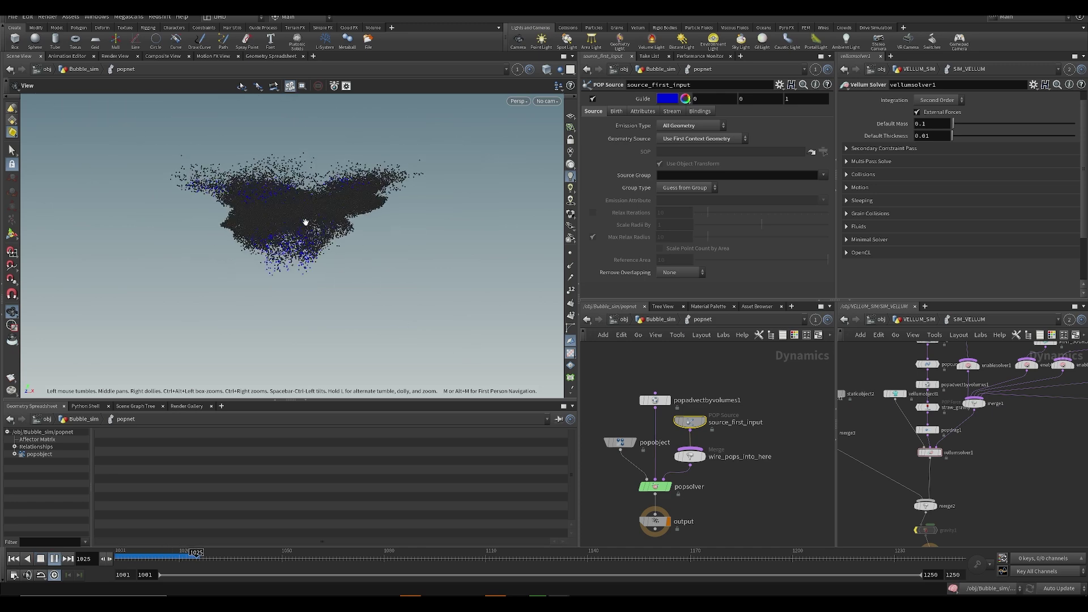
key(ctrl+Up)
key(ctrl+s)
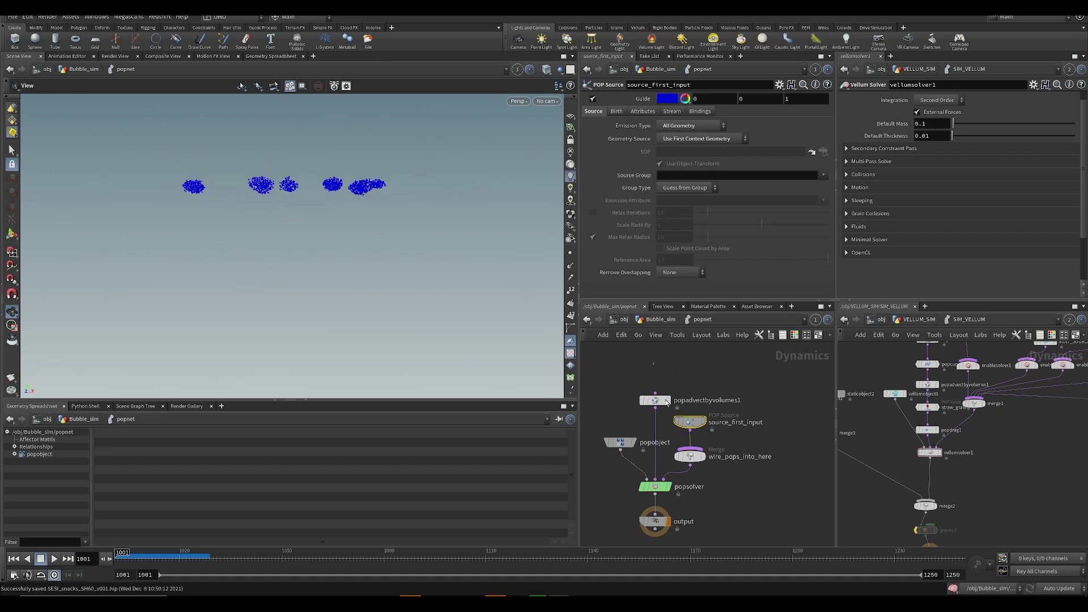
- Review the advection type options of popadvectbyvolumes1 and scrub to frame 1014 to examine the Update Force motion
click(666, 402)
click(686, 174)
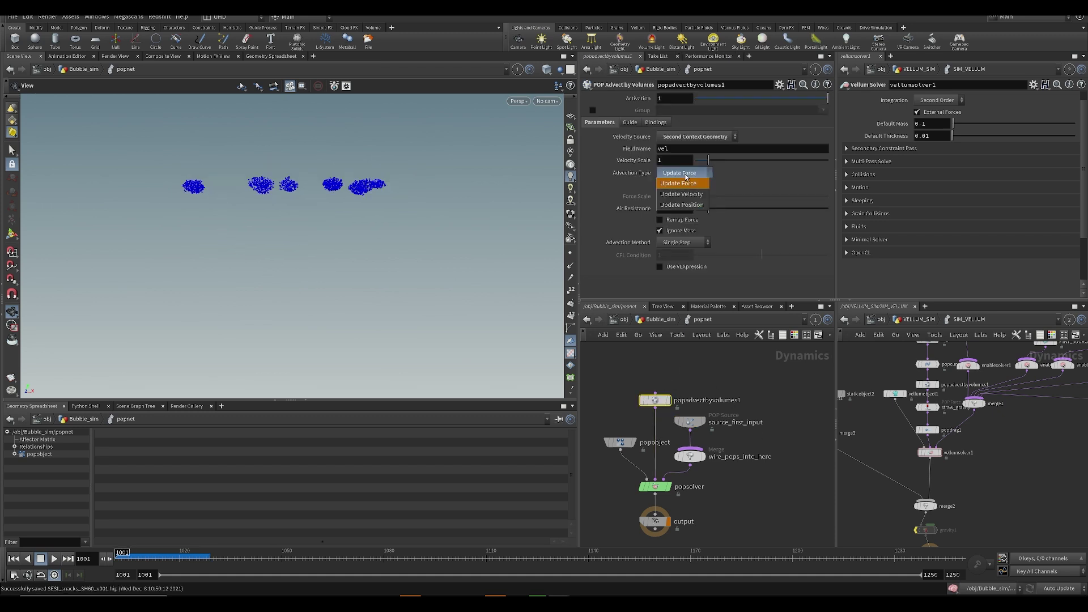
click(351, 228)
drag(142, 558, 159, 560)
mouse_move(333, 214)
mouse_down()
mouse_move(318, 198)
mouse_move(368, 283)
mouse_move(340, 238)
mouse_move(313, 223)
mouse_up()
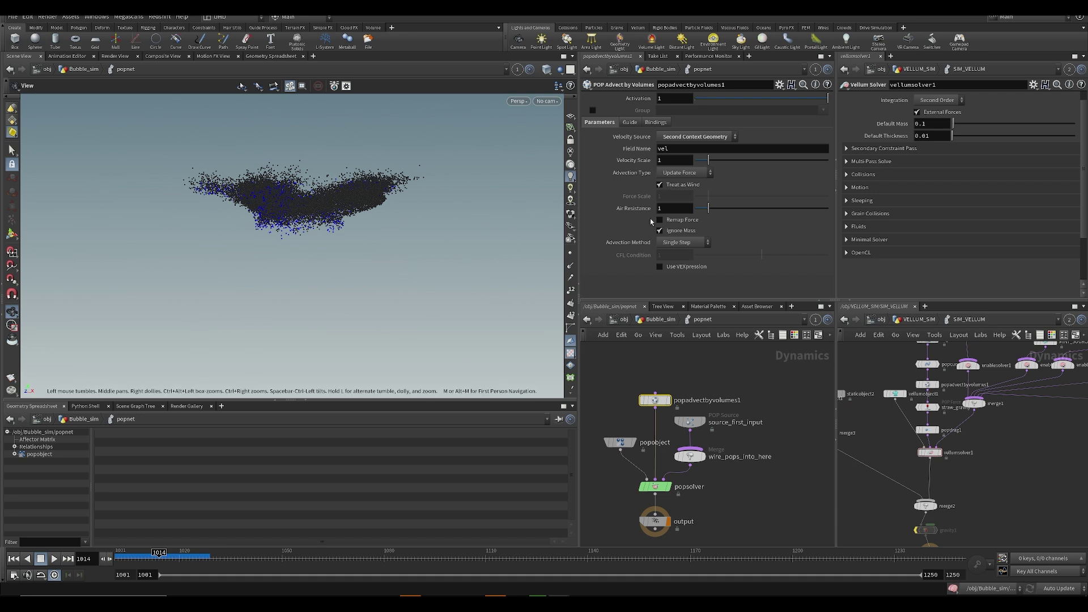
- Set the advection type of popadvectbyvolumes1 to Update Velocity and play the simulation from the first frame
click(683, 175)
click(685, 189)
key(ctrl+Up)
key(Up)
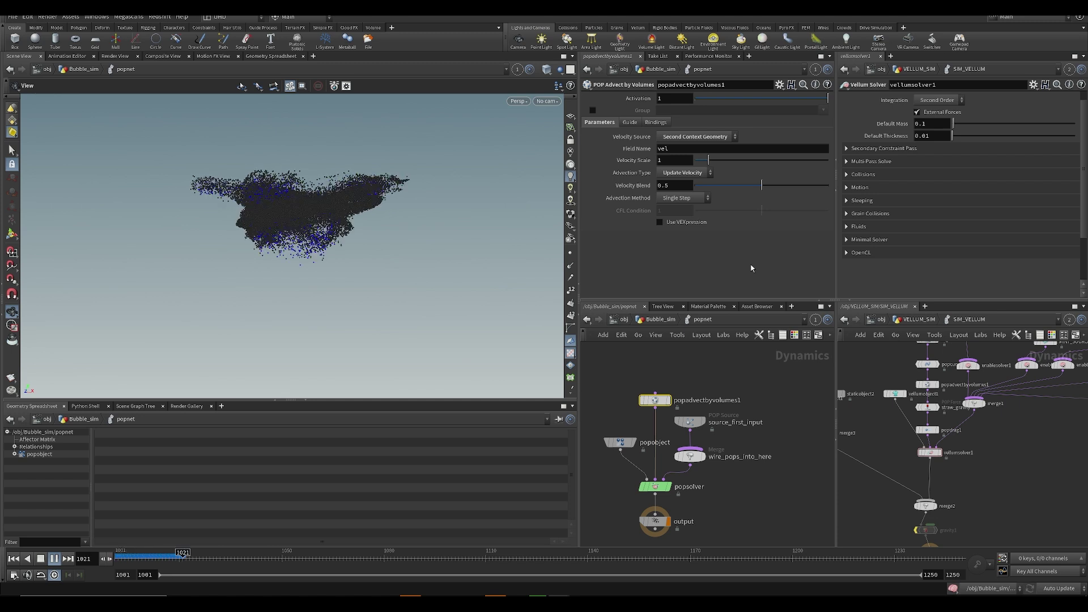
key(Up)
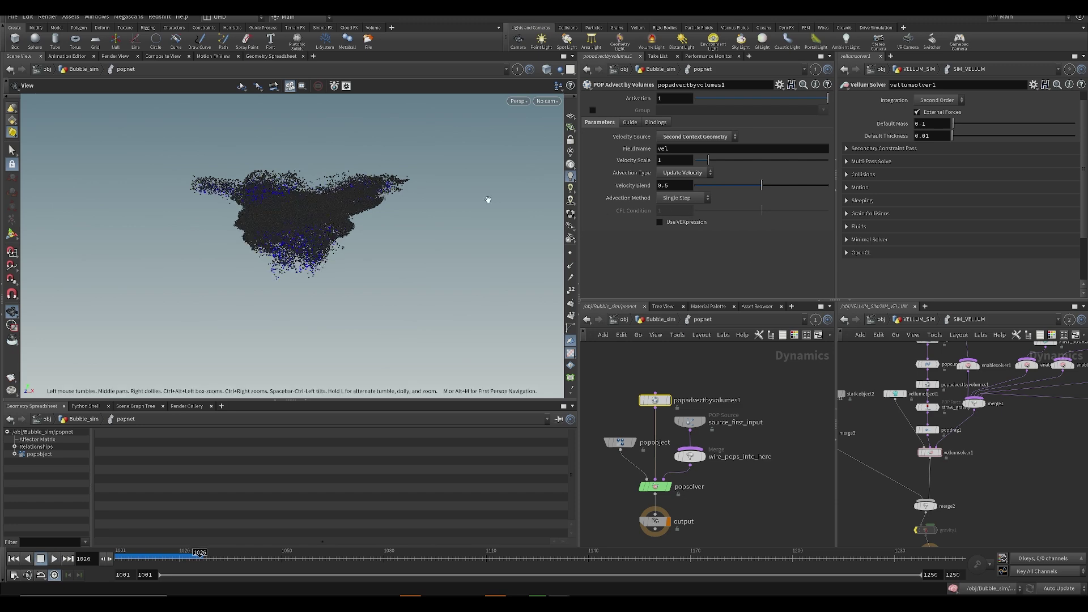
- Scrub and replay the simulation to examine the Update Velocity motion, then rewind and save the scene
right_drag(300, 220, 199, 204)
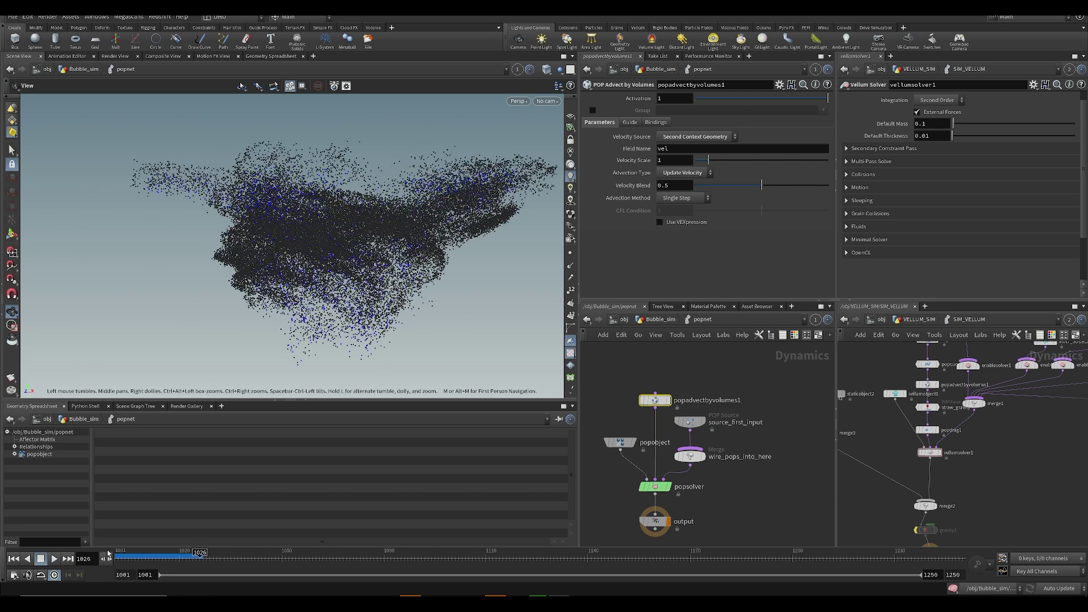
click(129, 557)
drag(132, 557, 169, 573)
right_drag(249, 227, 303, 244)
key(Up)
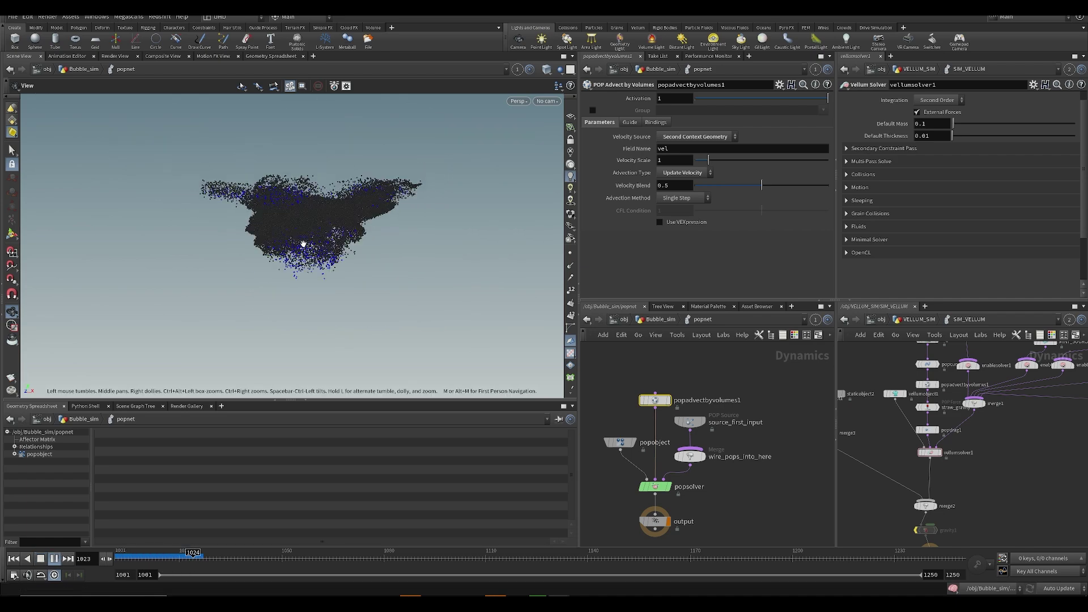
key(Up)
key(ctrl+Up)
key(ctrl+s)
- Set the advection type of popadvectbyvolumes1 to Update Position and play the simulation
click(683, 173)
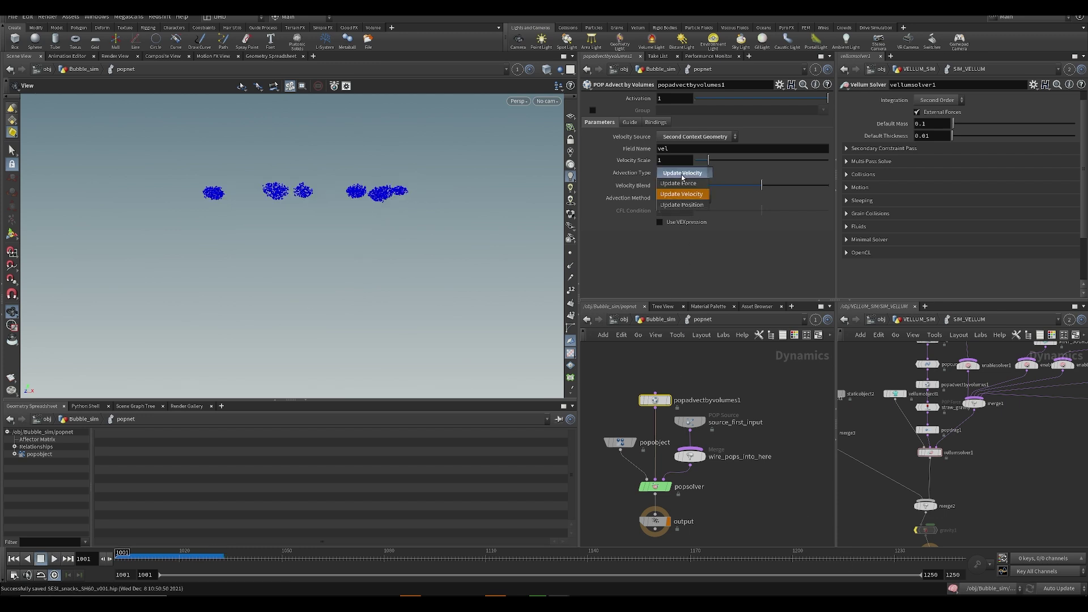
click(681, 205)
key(Up)
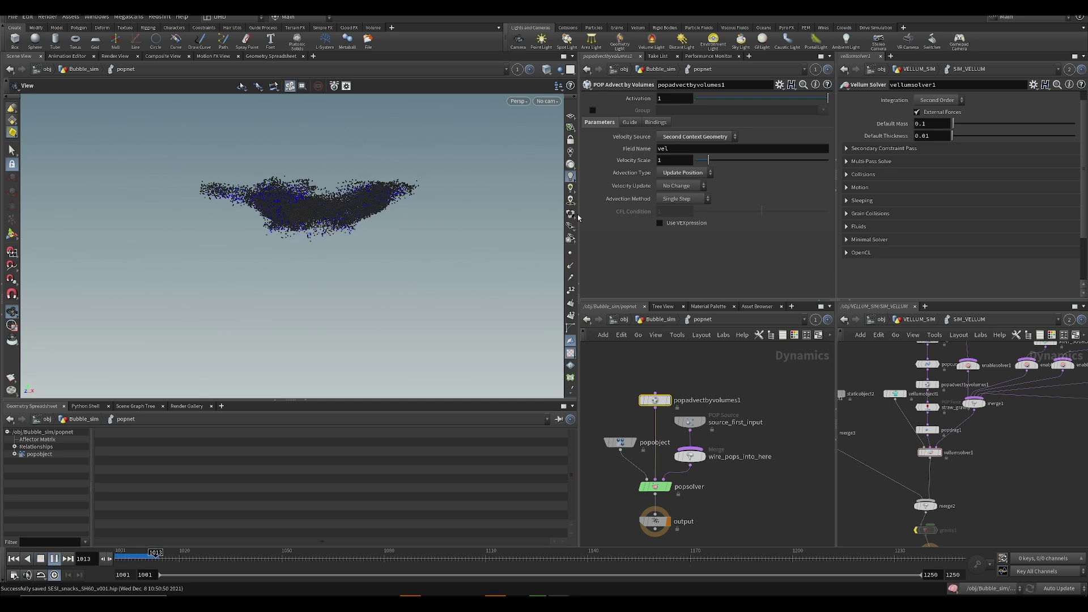
key(Up)
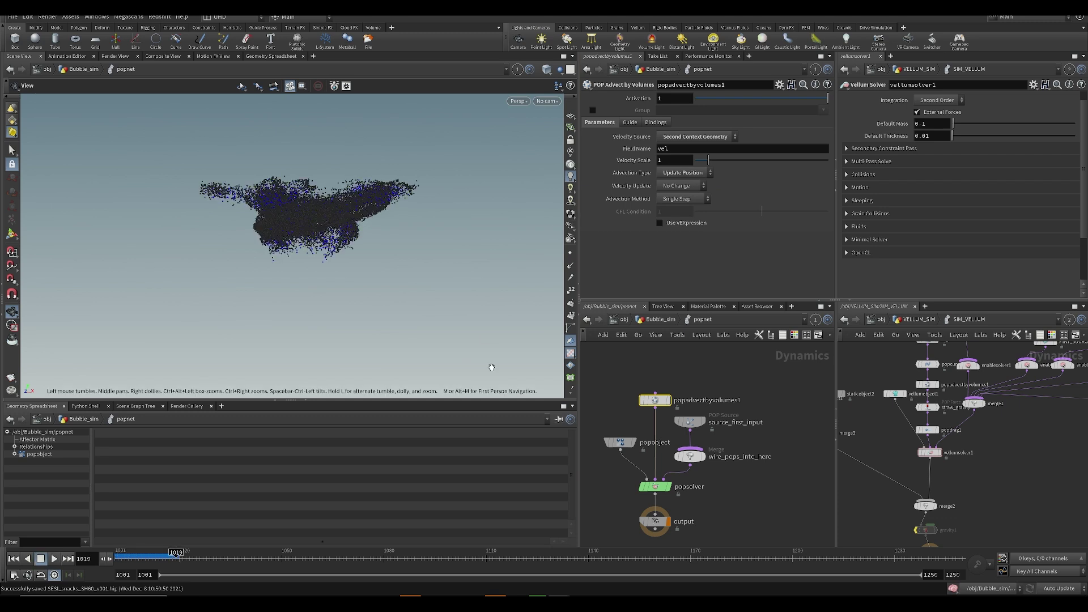
- Back in the Bubble_sim network, add a Null below popnet, wire popnet into it, and display it
key(u)
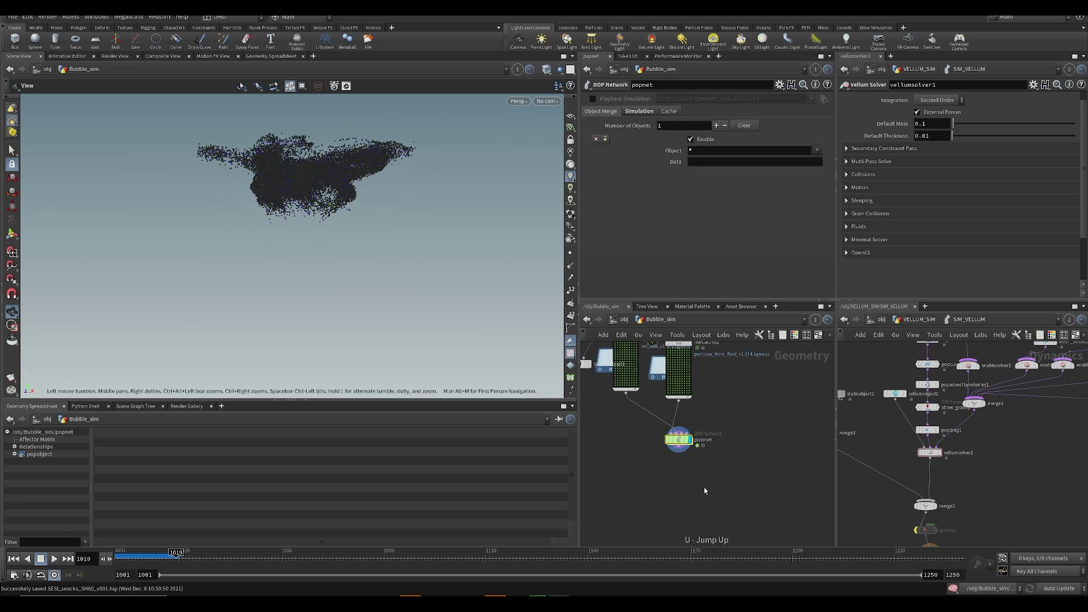
key(Tab)
text(null)
key(Return)
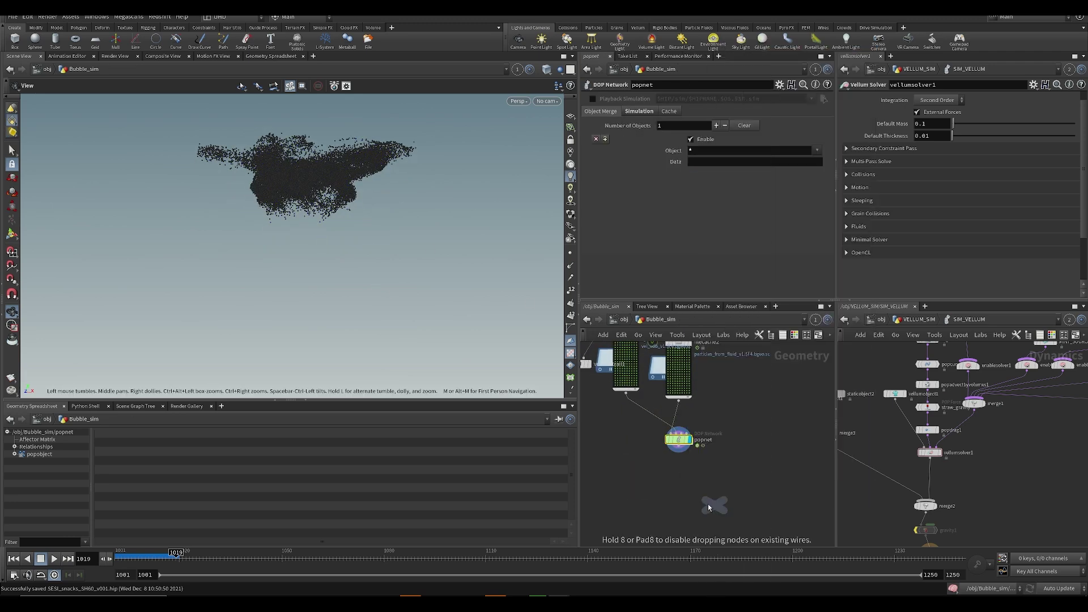
click(679, 503)
drag(678, 446, 679, 495)
click(686, 502)
- Play the simulation from the first frame, examine the particle swirls up close around frame 1020, and save the scene
key(ctrl+s)
key(ctrl+Up)
key(Up)
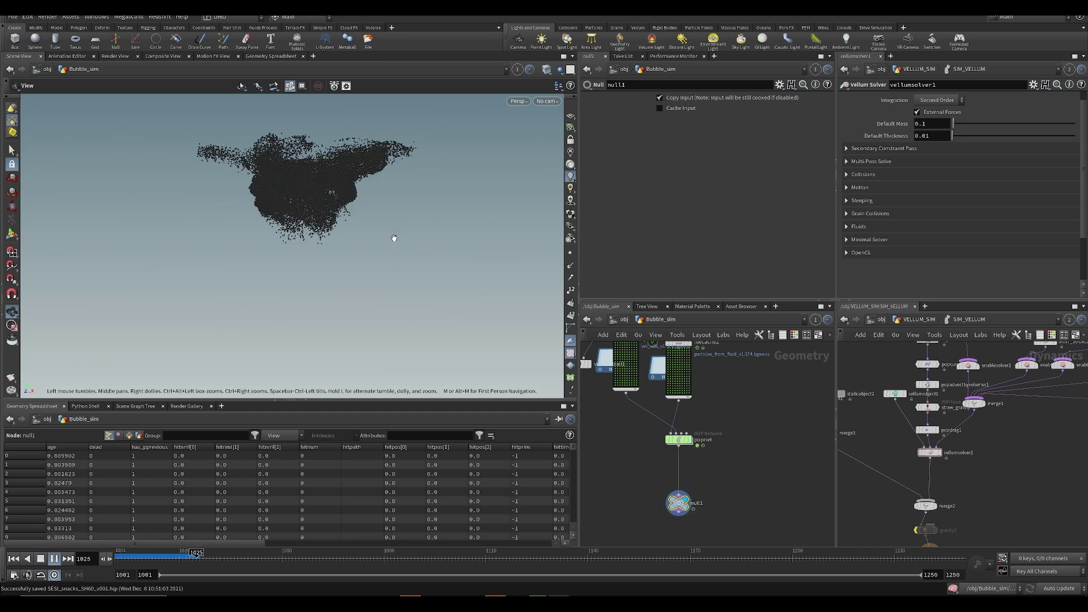
key(Up)
key(ctrl+s)
drag(296, 185, 314, 243)
right_drag(315, 244, 366, 225)
drag(365, 226, 306, 250)
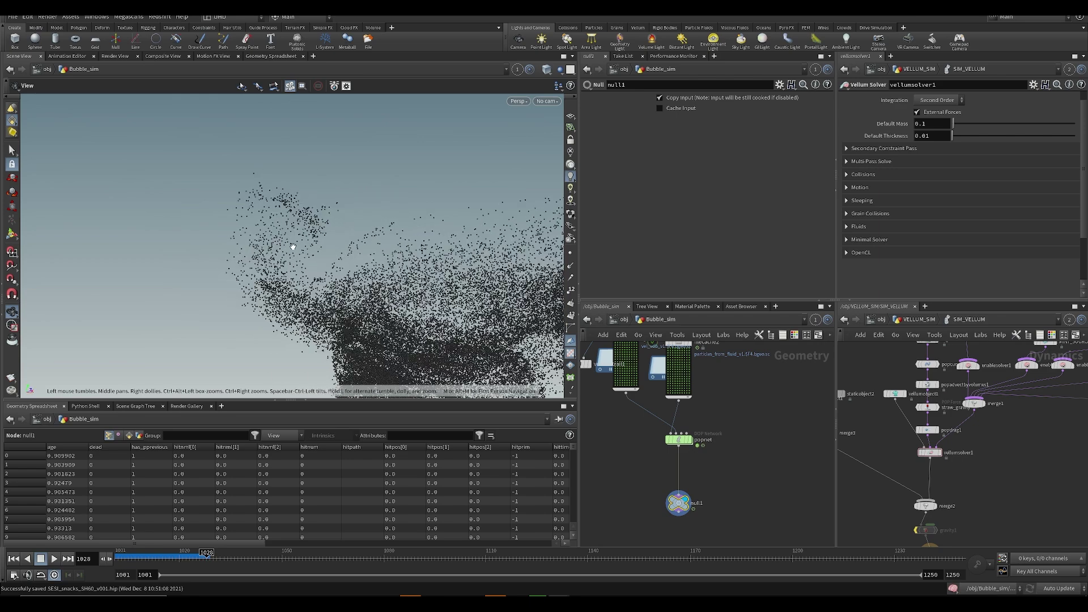
drag(228, 245, 521, 375)
drag(322, 258, 510, 348)
drag(175, 558, 179, 560)
key(ctrl+s)
- Insert an Attribute Wrangle between popnet and null1 and save the scene
middle_drag(658, 489, 642, 432)
key(Tab)
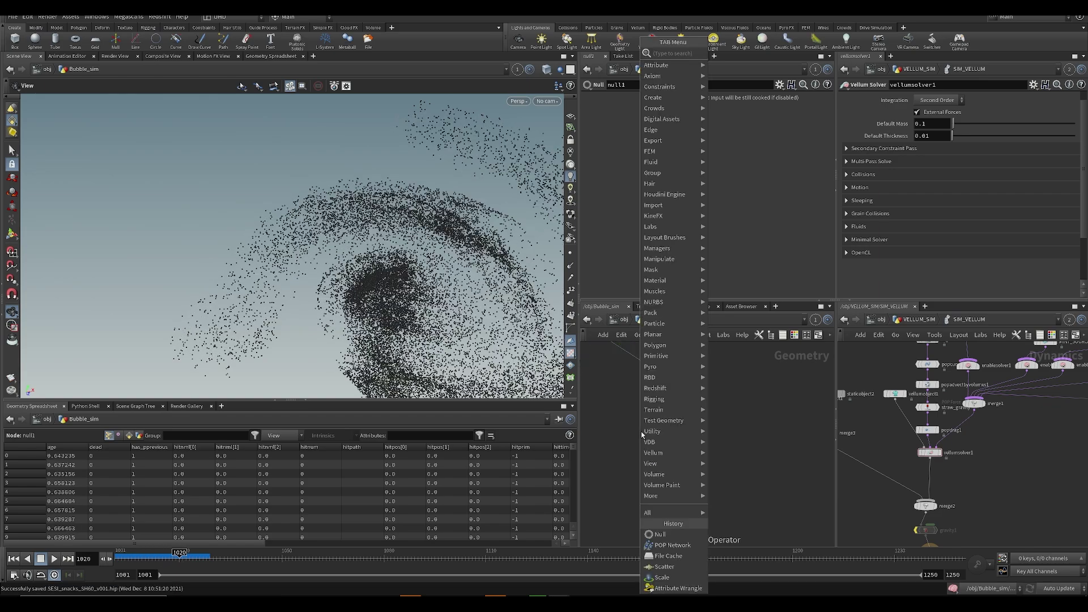
text(awr)
click(741, 55)
click(656, 425)
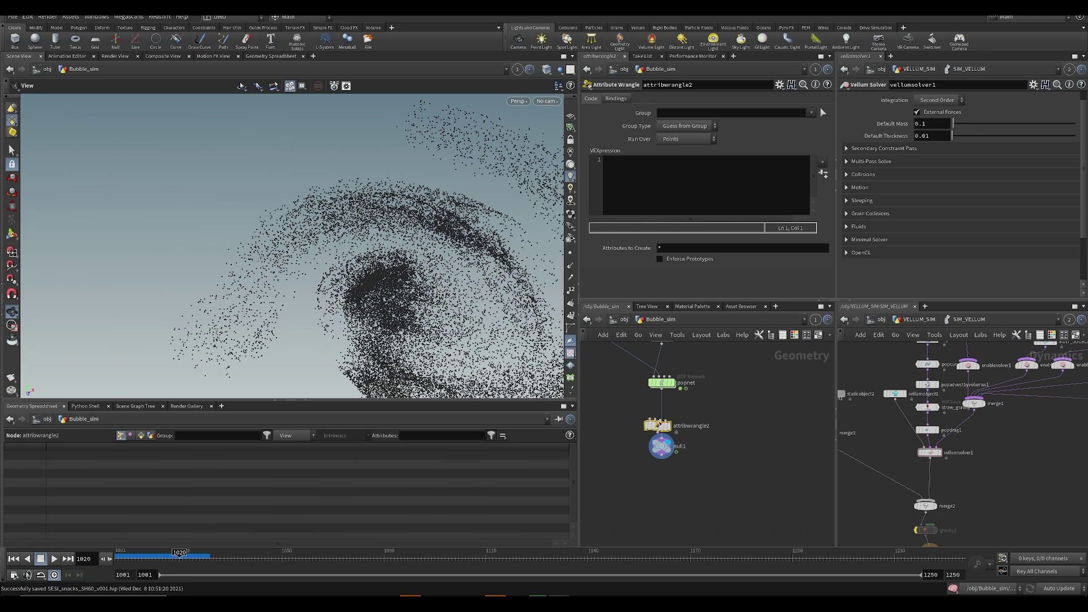
drag(656, 424, 663, 427)
middle_drag(680, 397, 711, 508)
key(ctrl+s)
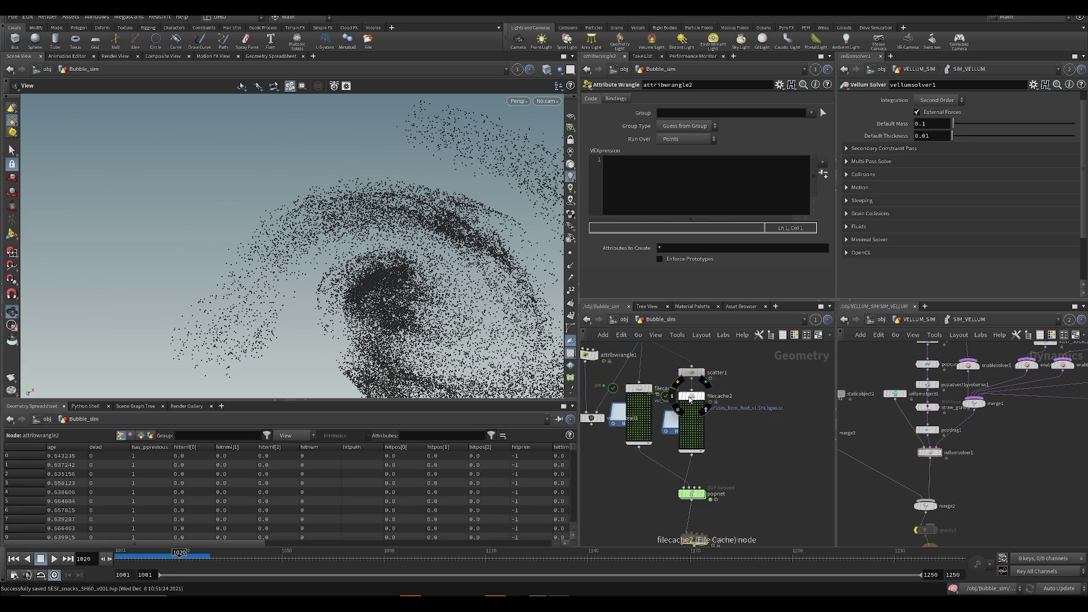
- Check the info of both file caches and wire filecache1 into the second input of attribwrangle2
middle_click(688, 398)
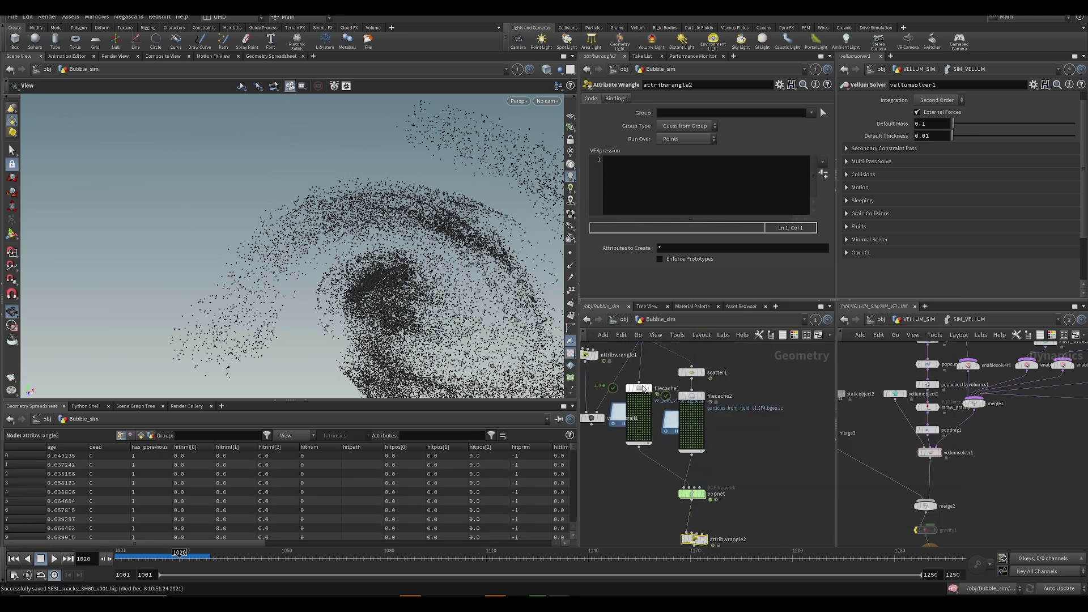
middle_click(638, 390)
middle_drag(663, 481, 639, 449)
click(694, 452)
click(652, 415)
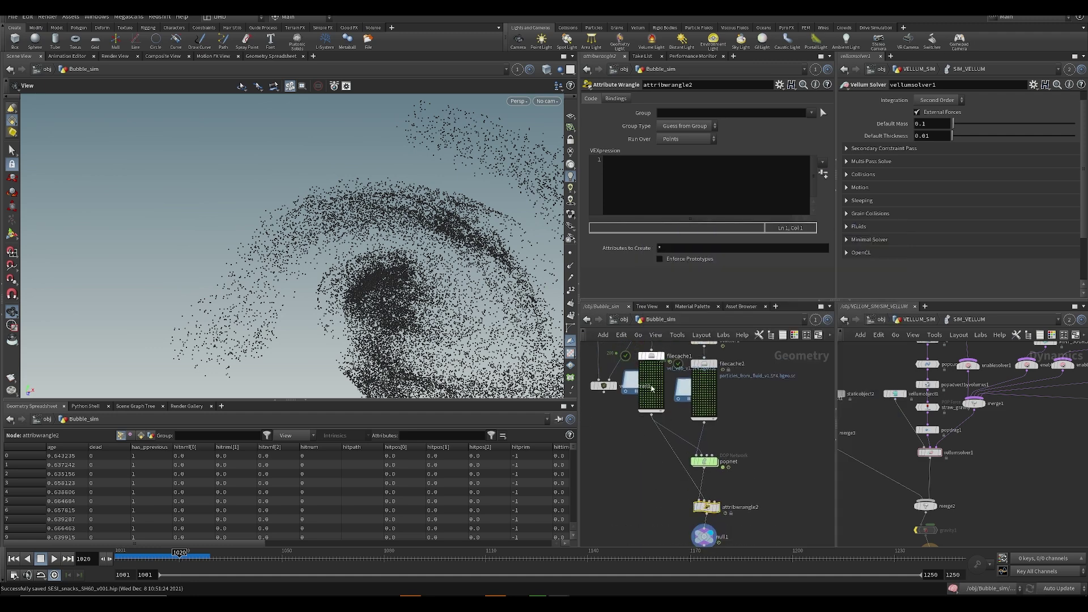
- In attribwrangle2, write the VEX line float sample = volumesample(1, "surface", @P); and save the scene
click(670, 200)
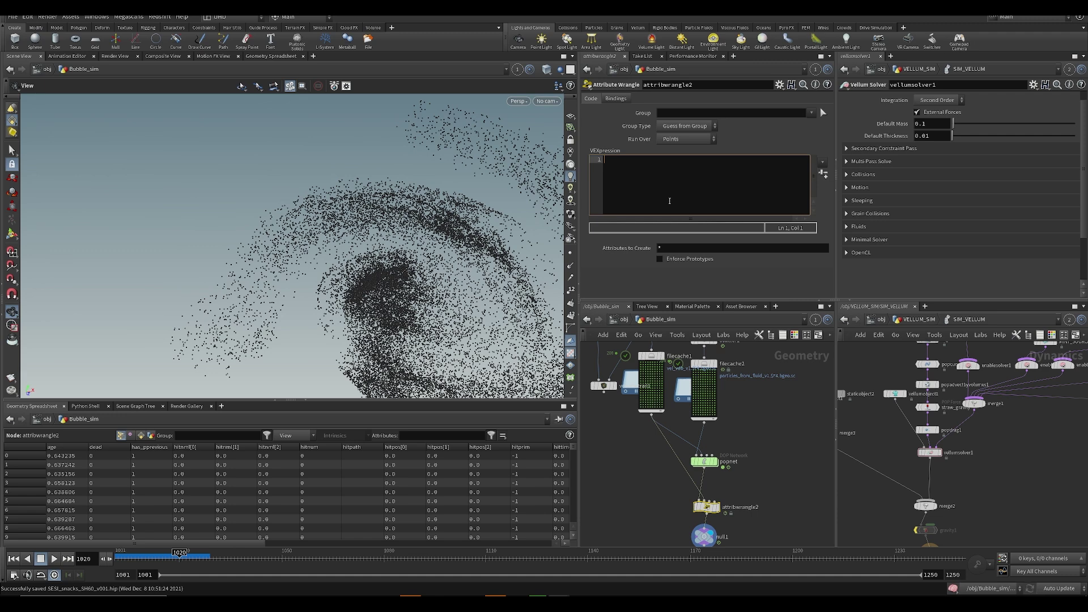
text(float samle = volumesample(1, "surface", @P)
text(;)
key(ctrl+s)
key(Return)
text(p)
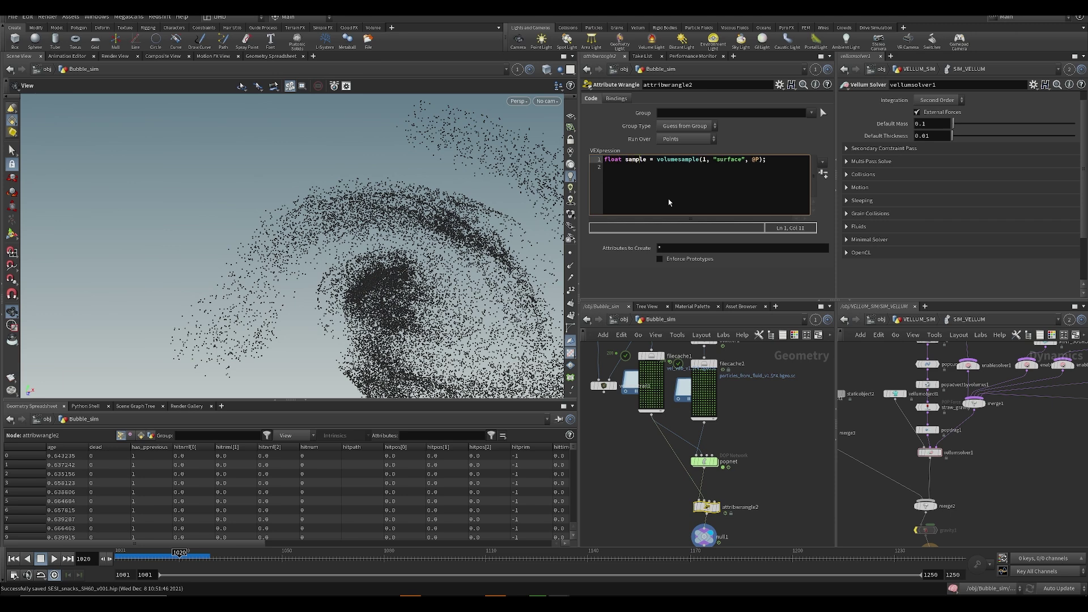
click(793, 186)
key(Return)
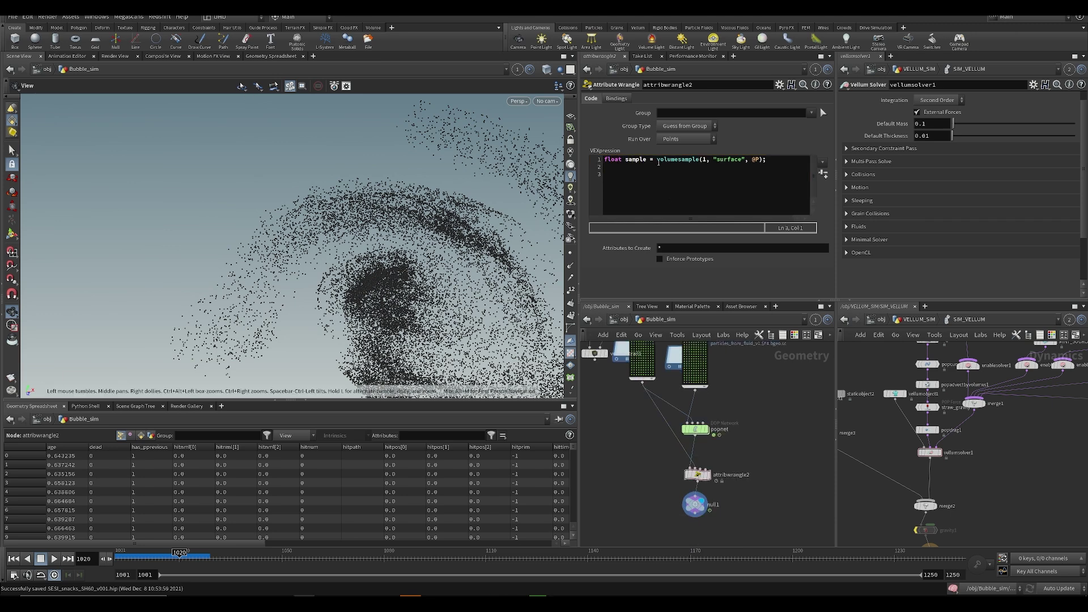
text(san)
key(BackSpace)
key(BackSpace)
key(BackSpace)
text(ff (sample < chf*)
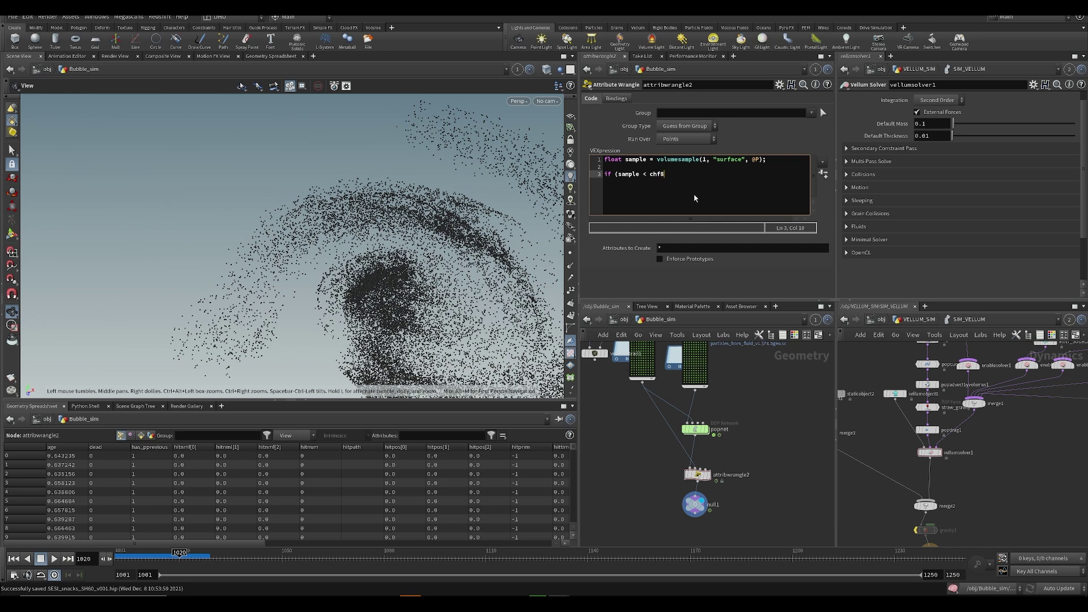
text(('remove')) remove)
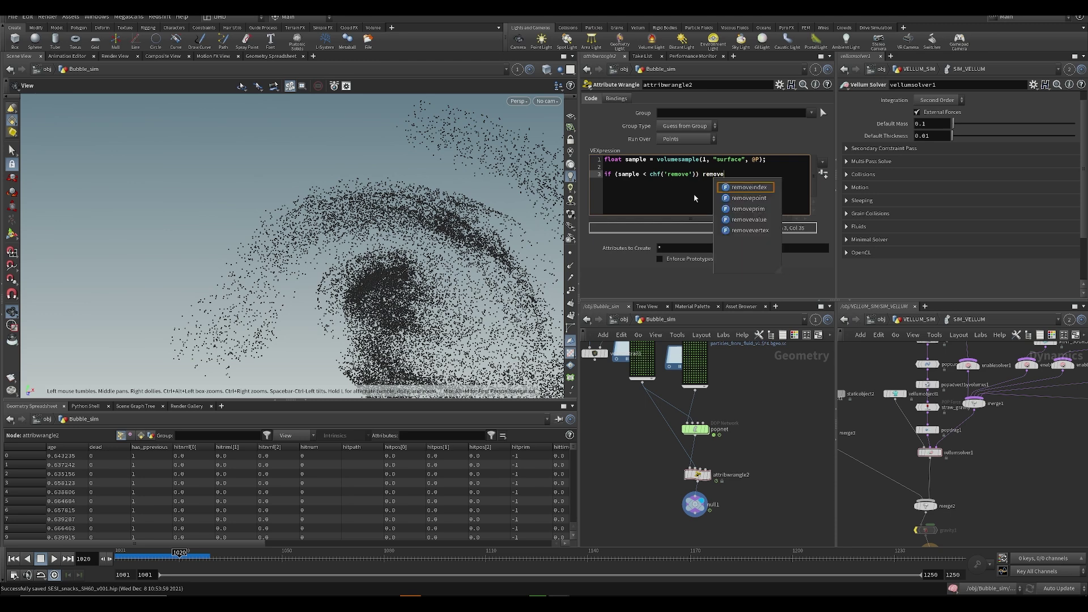
text(o)
key(BackSpace)
text(point(0,@Ptnum)
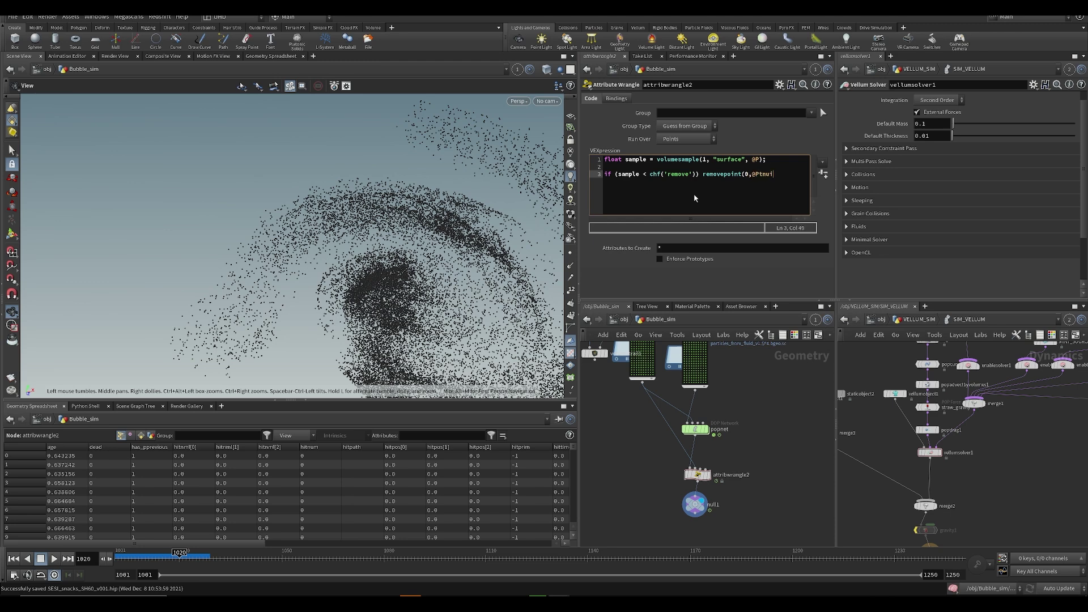
text();)
key(ctrl+s)
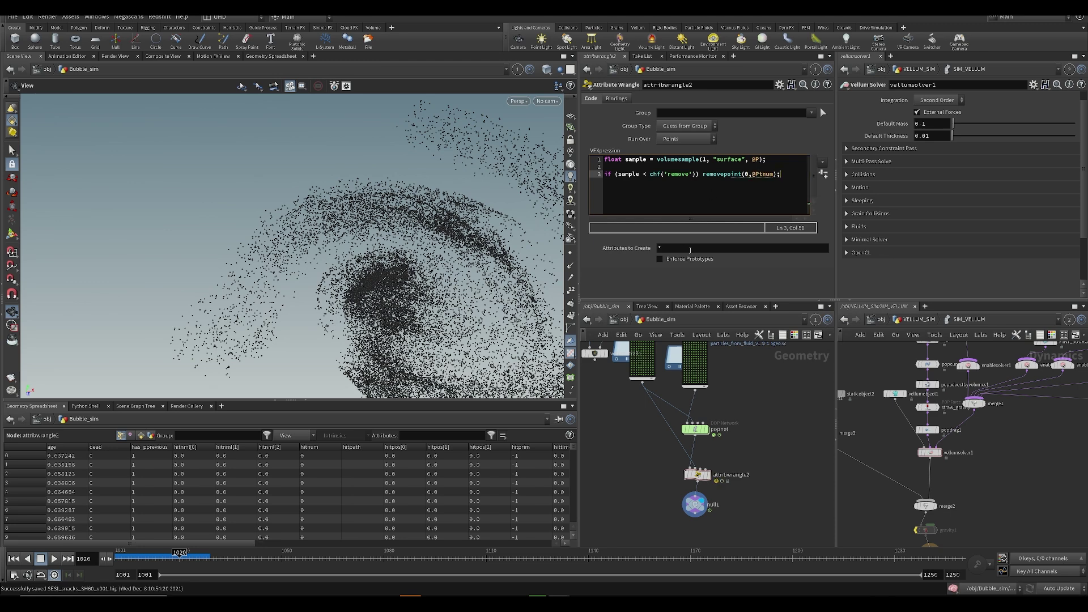
click(755, 174)
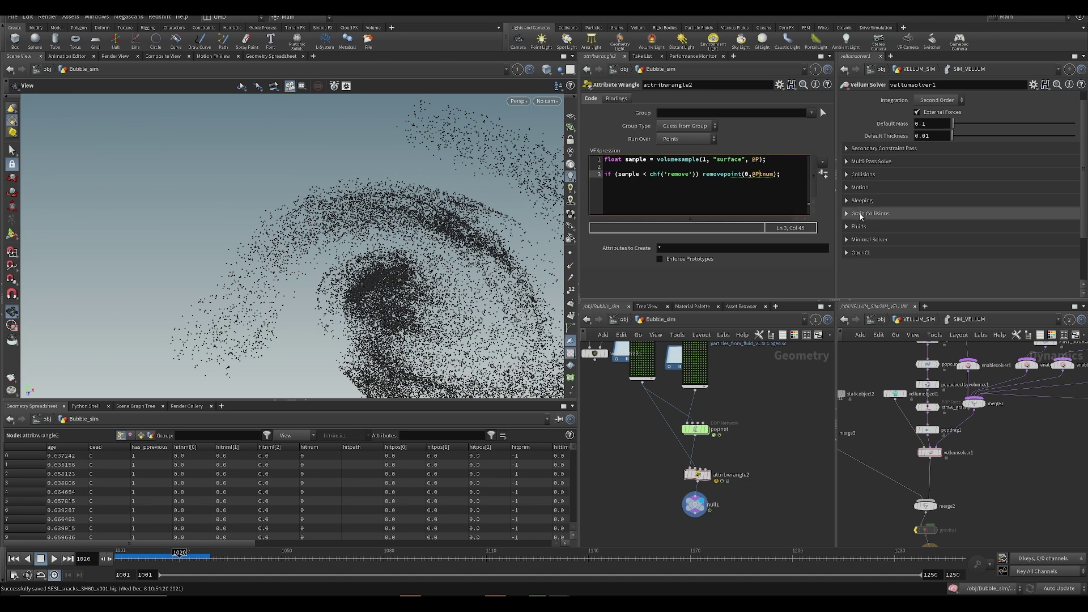
key(ctrl+s)
key(ctrl+s)
- Create the Remove parameter from the attribwrangle2 code and raise it to 0.036 while checking the particles around frame 1027
click(823, 174)
middle_drag(666, 274, 685, 292)
drag(148, 560, 190, 563)
key(ctrl+s)
drag(303, 198, 400, 195)
drag(697, 275, 701, 281)
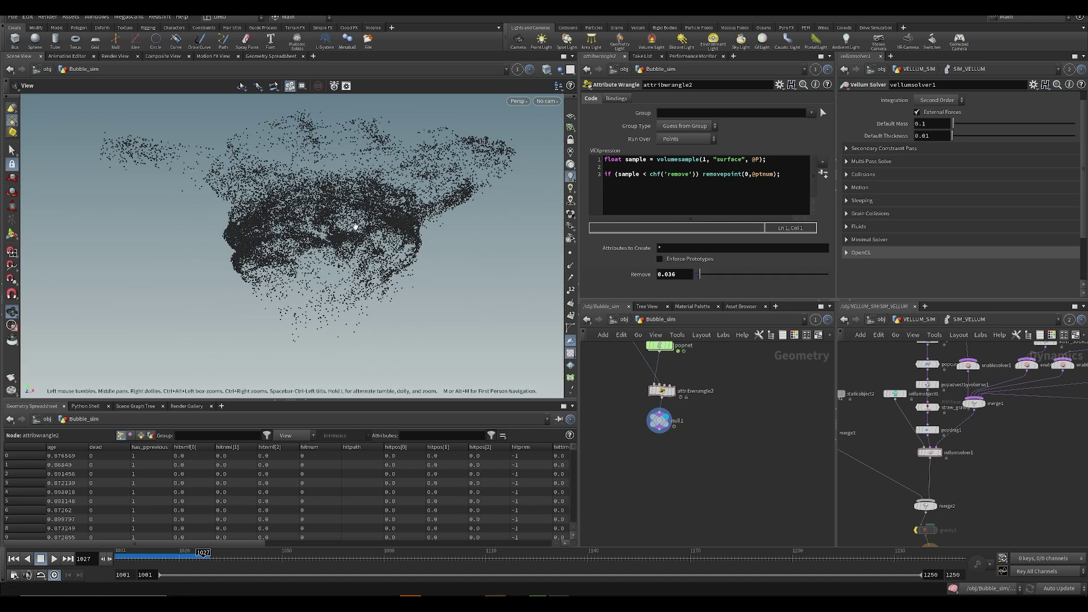
- Play the simulation to about frame 1035 to examine the particle removal, and return to the first frame
drag(470, 253, 356, 227)
key(Up)
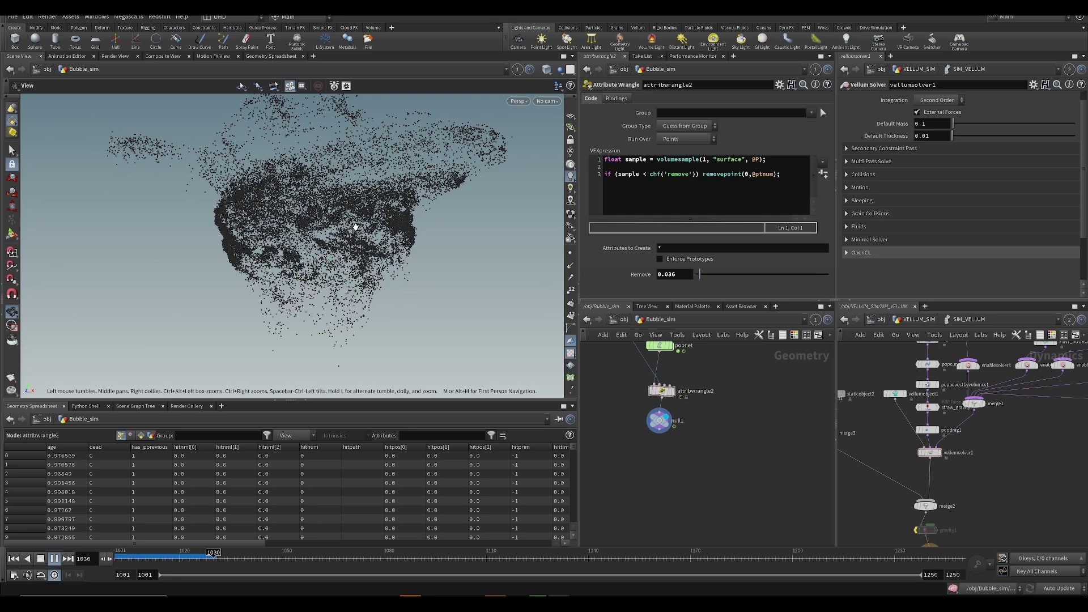
key(Up)
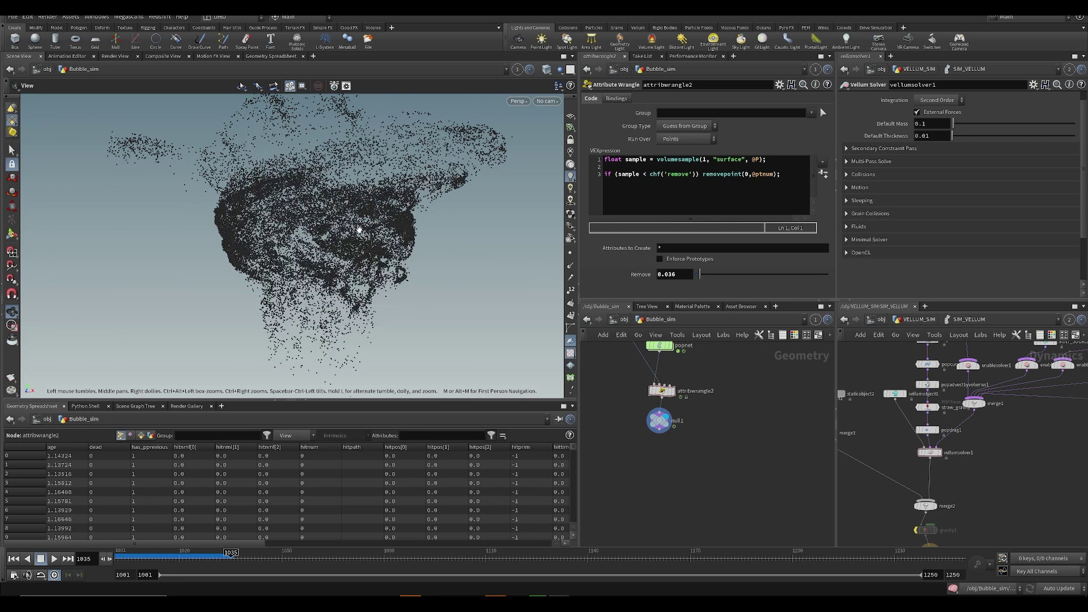
key(ctrl+Up)
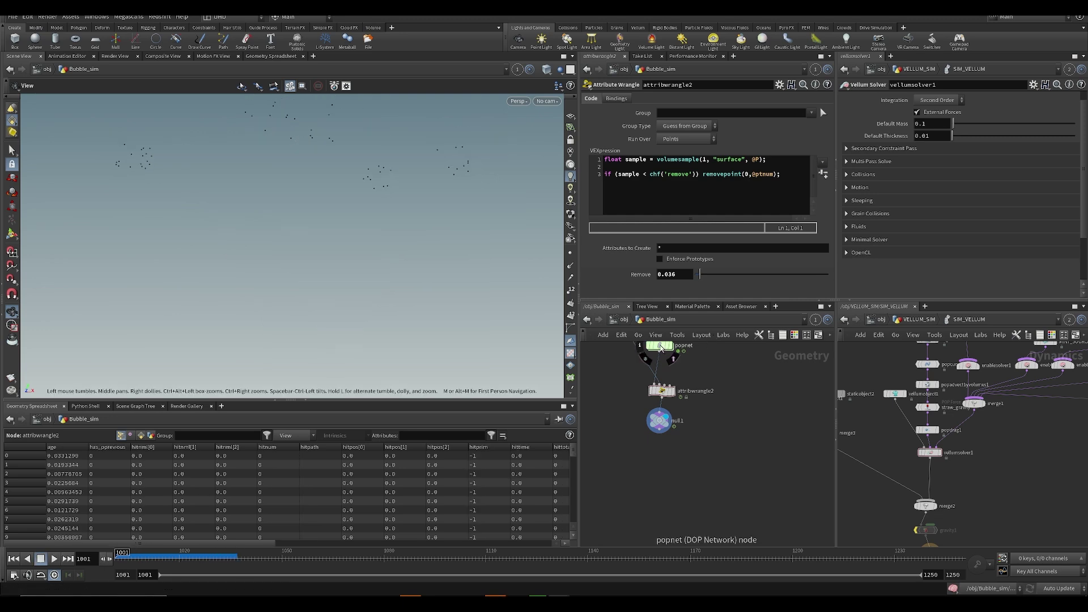
- In popnet, set popadvectbyvolumes1's advection type to Update Force and raise its air resistance, then replay the simulation and save
double_click(660, 345)
click(683, 173)
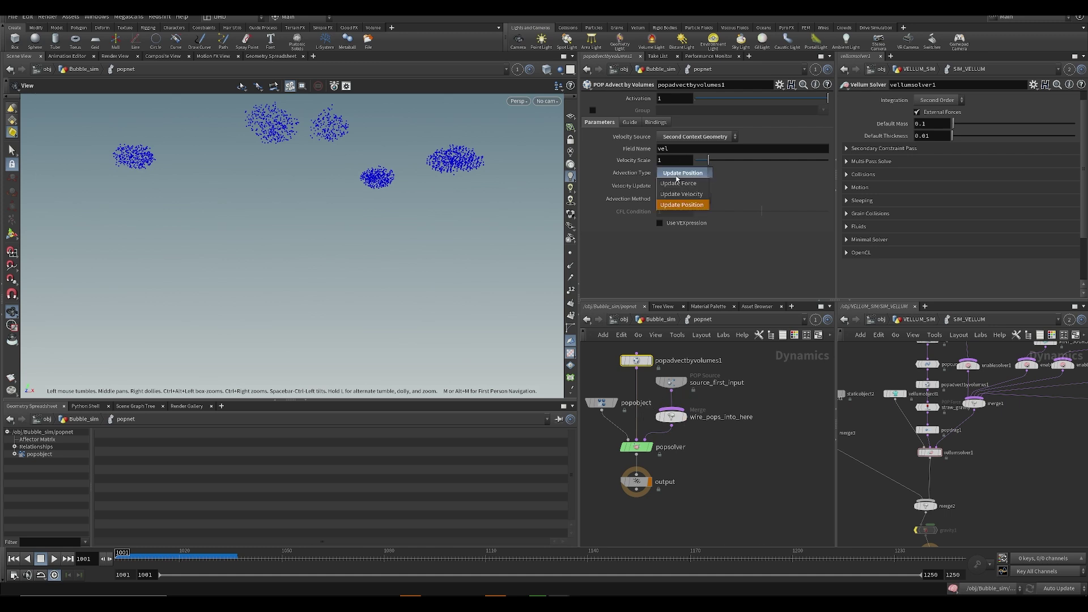
click(683, 184)
drag(762, 186, 829, 185)
key(u)
key(Up)
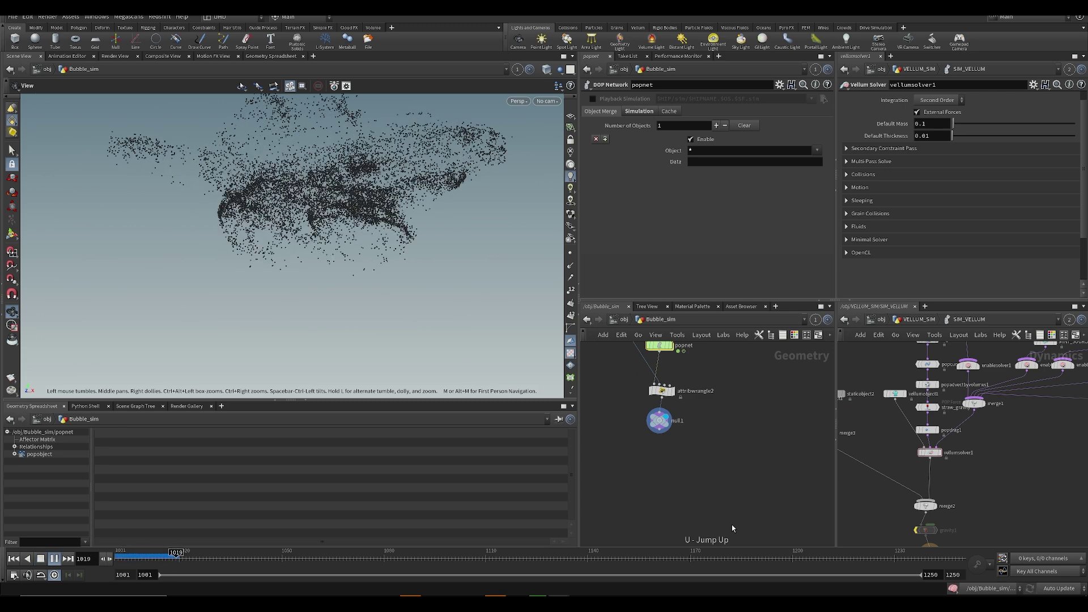
key(ctrl+s)
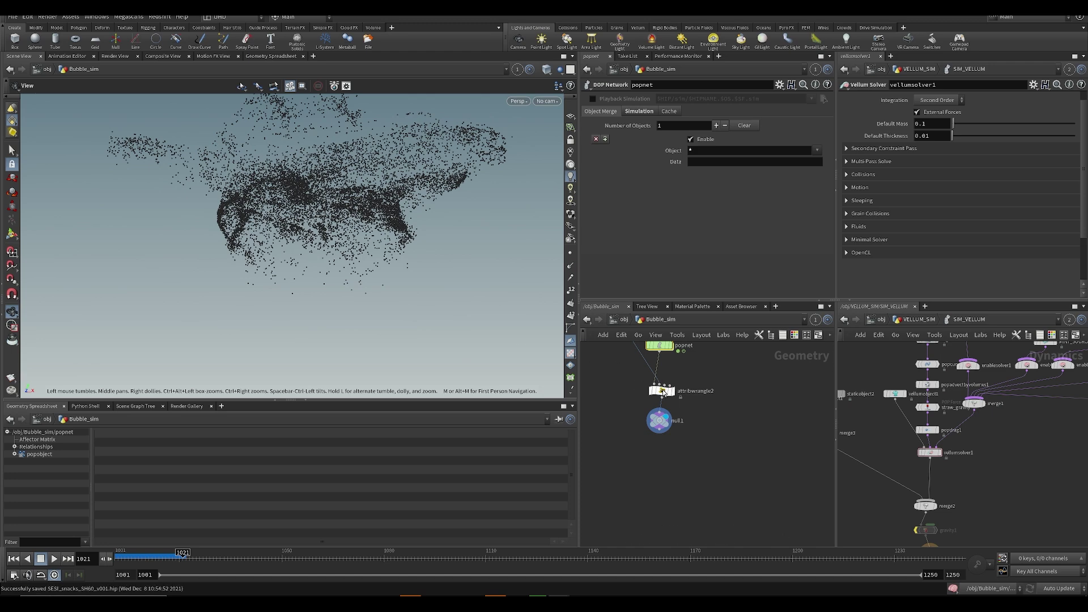
- In attribwrangle2, reset Remove to 0, change the comparison to sample > chf('remove'), and save the scene
click(661, 391)
drag(699, 274, 679, 270)
middle_drag(680, 272, 696, 293)
drag(417, 232, 466, 287)
key(ctrl+z)
drag(357, 231, 285, 304)
key(ctrl+s)
double_click(645, 175)
text(>)
key(ctrl+s)
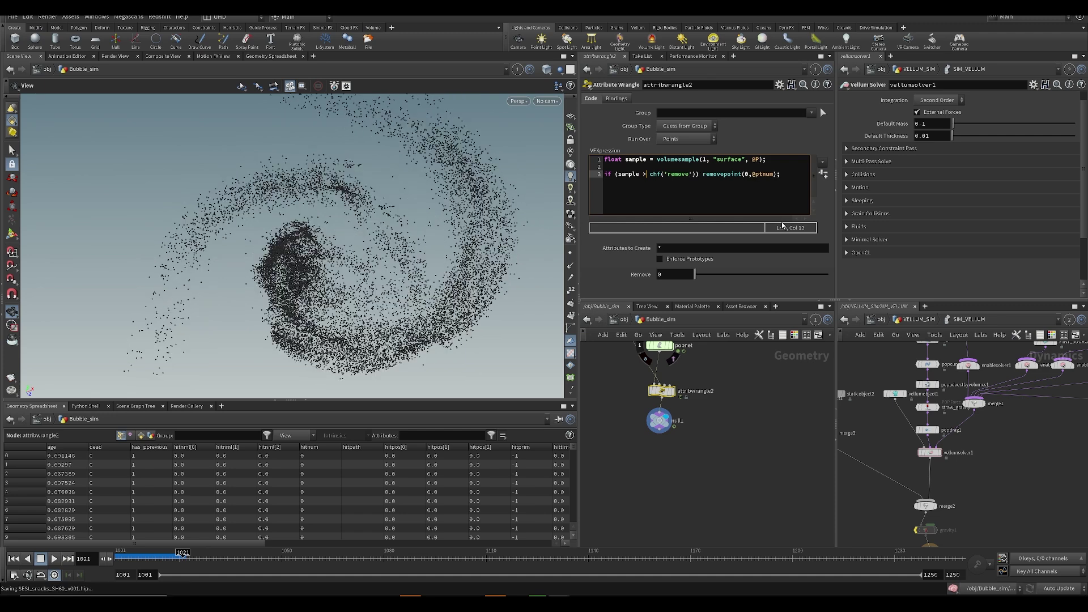
- Set attribwrangle2's Remove value to 0.045 and save the scene
drag(695, 275, 703, 274)
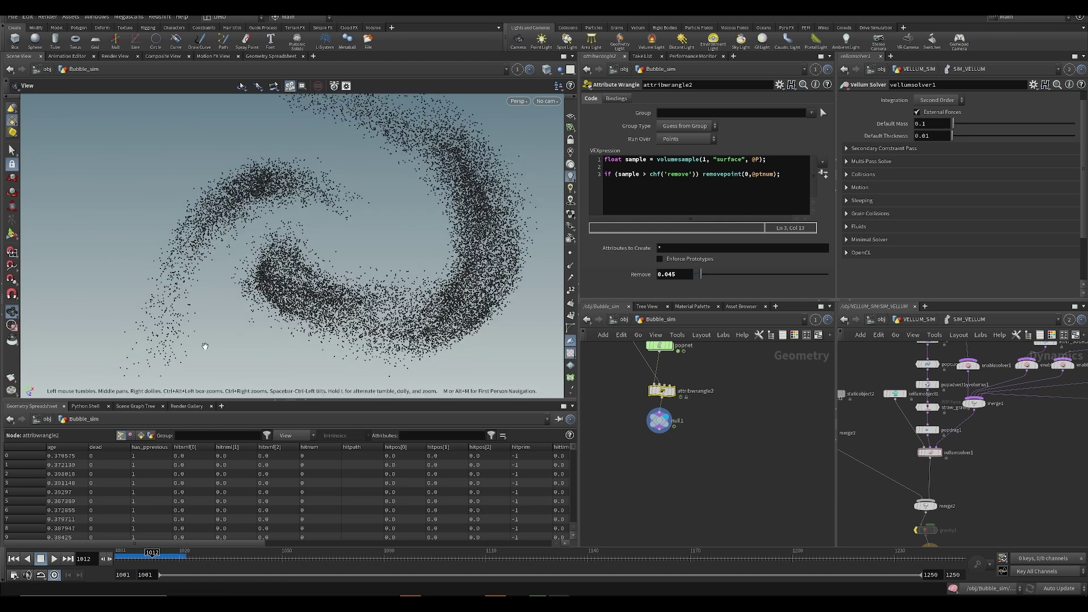
key(ctrl+s)
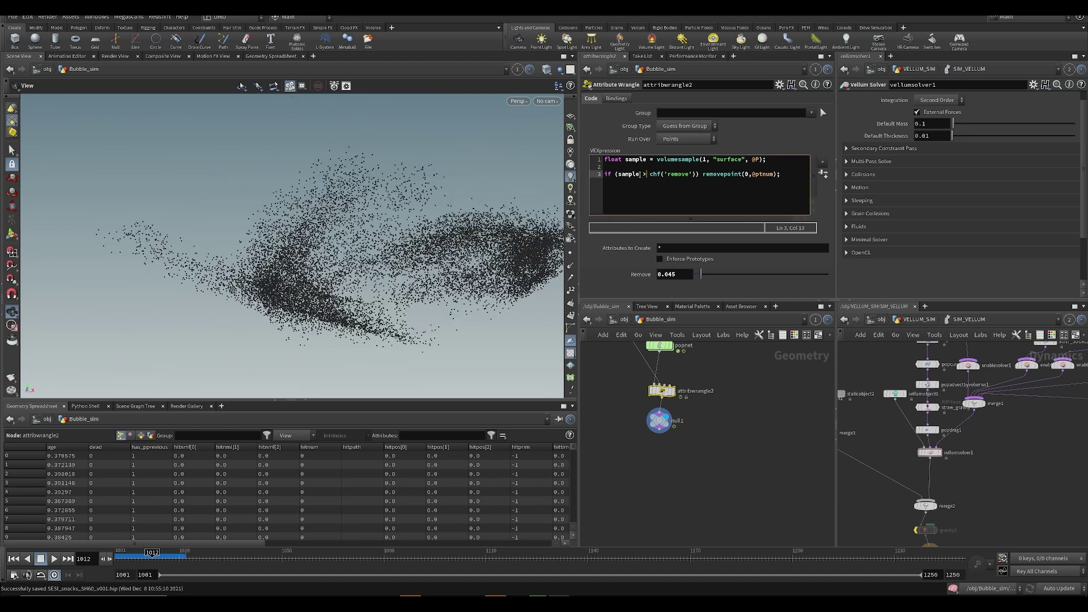
middle_drag(628, 350, 622, 367)
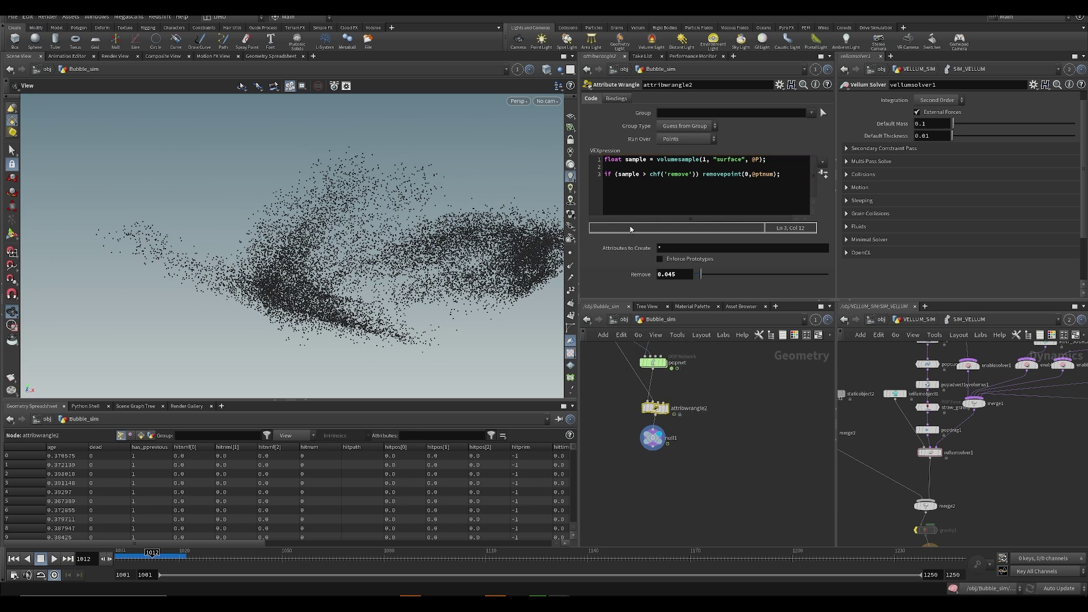
- Replay the particle simulation from the early frames, examine its shape from near and far, and save the scene
click(132, 558)
click(55, 558)
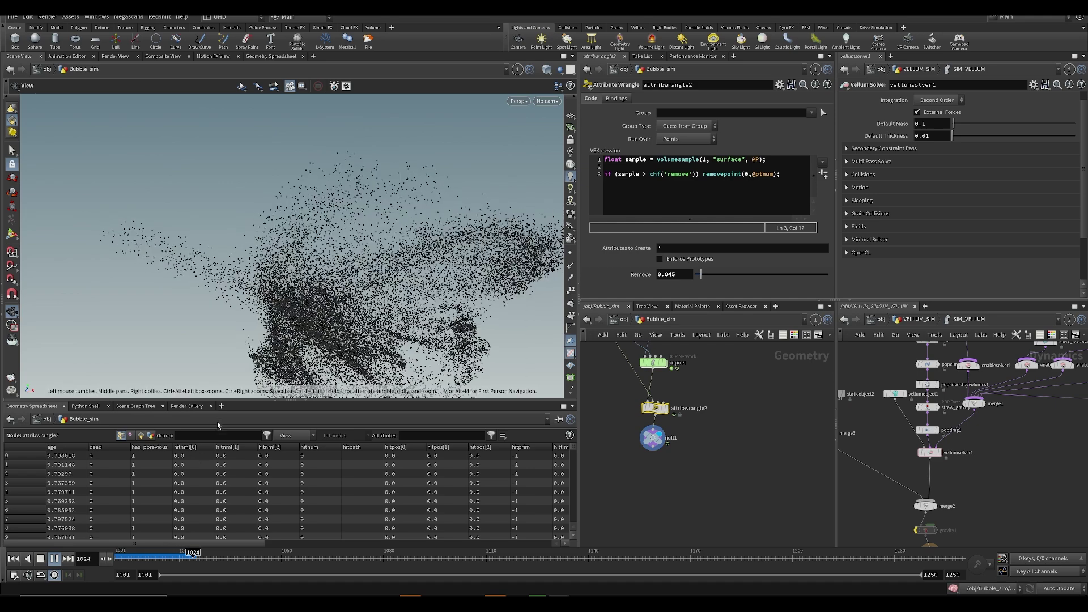
drag(149, 555, 176, 558)
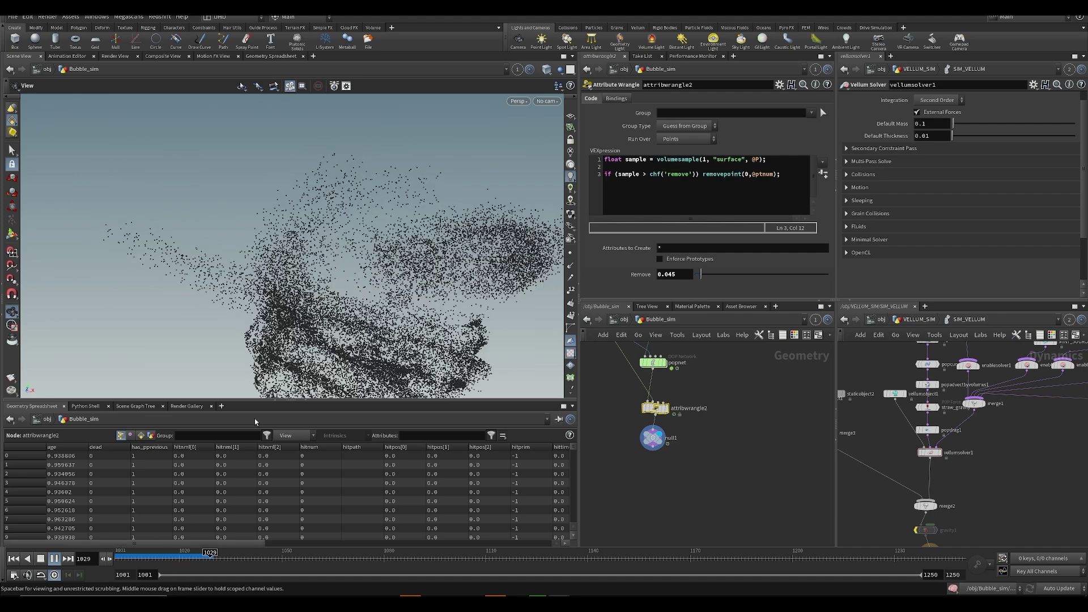
drag(278, 289, 251, 257)
drag(255, 263, 252, 266)
key(Up)
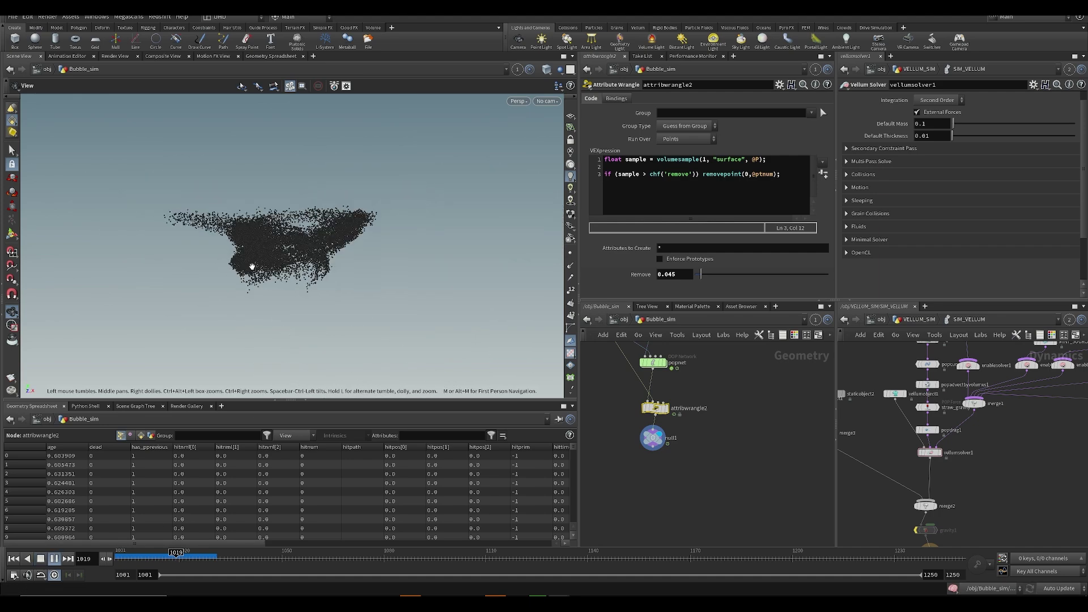
key(Up)
key(ctrl+s)
- Duplicate the vel_vdb file cache, place the copy below null1, and feed null1 into it
mouse_move(725, 368)
middle_down()
mouse_move(719, 448)
mouse_move(735, 536)
mouse_move(707, 363)
middle_up()
key(ctrl+s)
click(611, 426)
key(ctrl+c)
key(ctrl+v)
drag(670, 409, 674, 437)
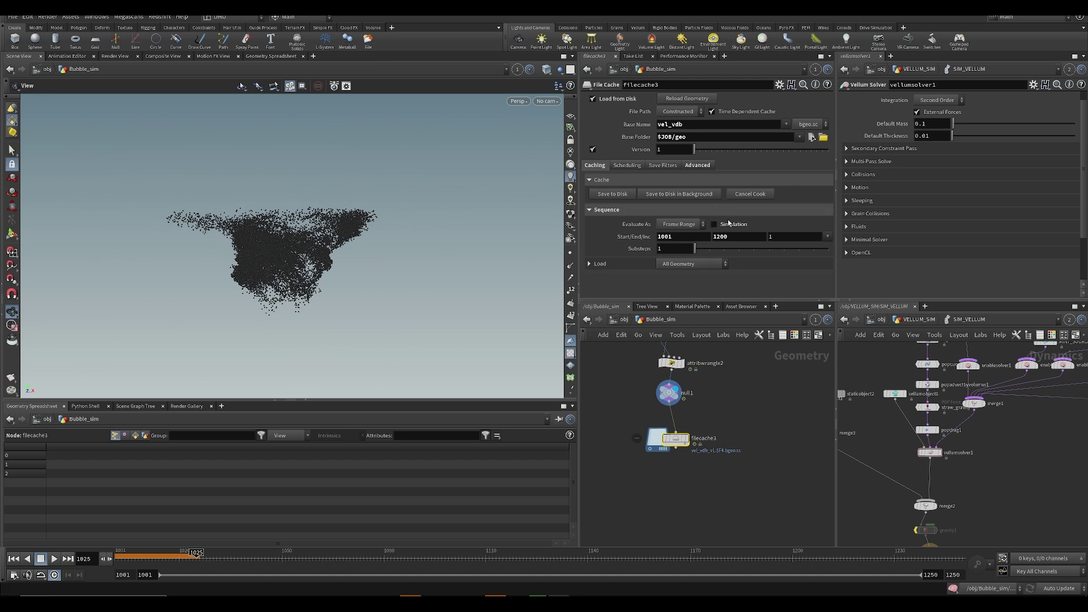
- Enable Simulation on filecache3 and set its base name to bubblesim1
double_click(691, 125)
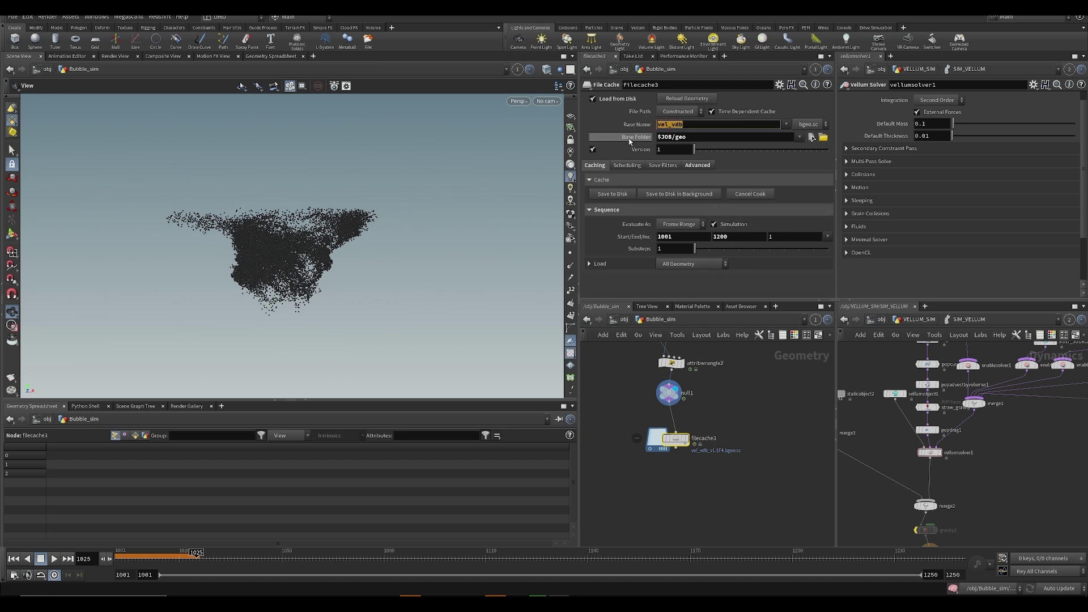
mouse_move(630, 141)
text(bubblesim1)
key(Return)
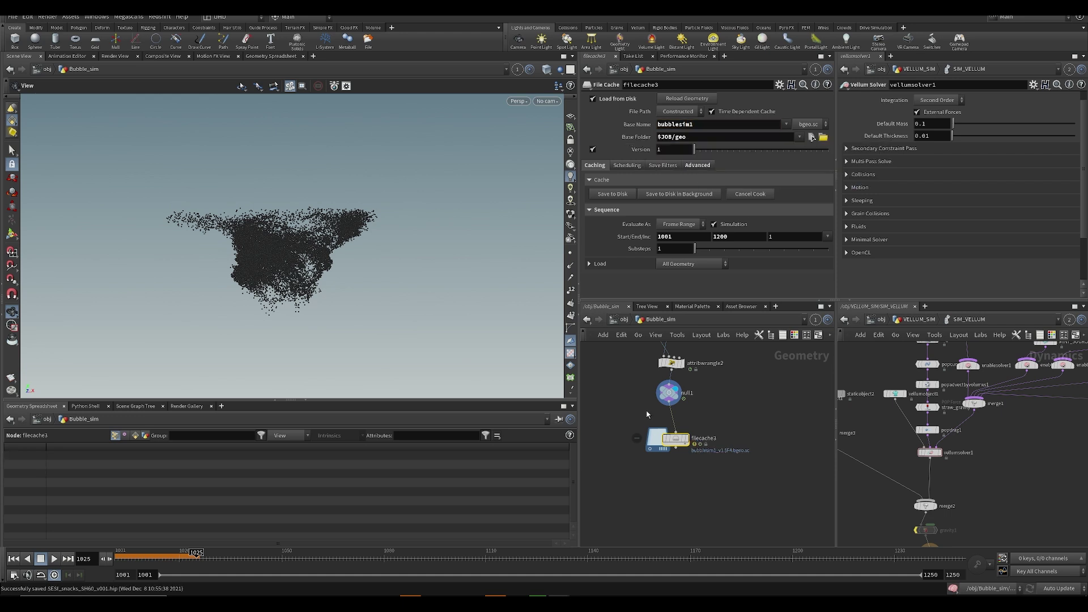
- Align filecache3 under null1, save its particle sequence to disk, and display the cached result
drag(673, 435, 663, 434)
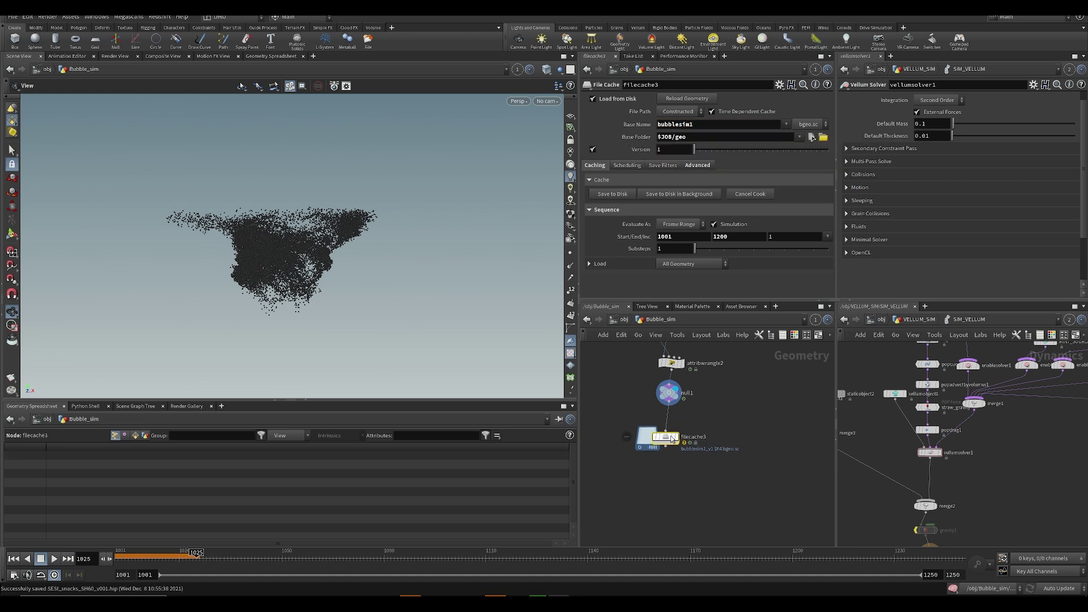
click(611, 195)
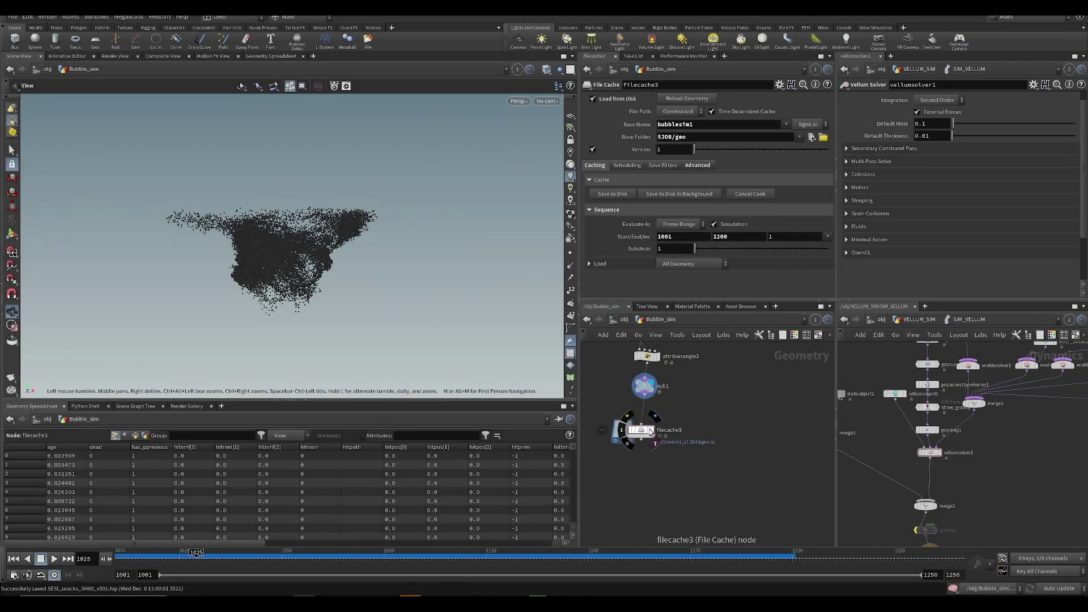
click(651, 431)
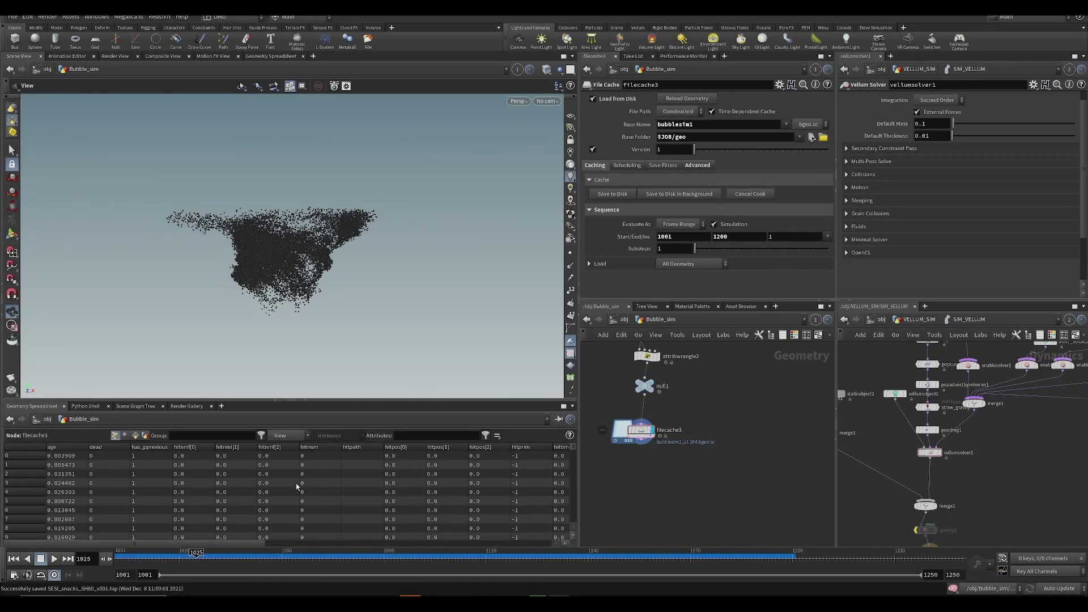
- Scrub and play the cached bubble particles from the first frame, examine the falling column, and save the scene
drag(211, 561, 442, 559)
middle_drag(320, 357, 317, 272)
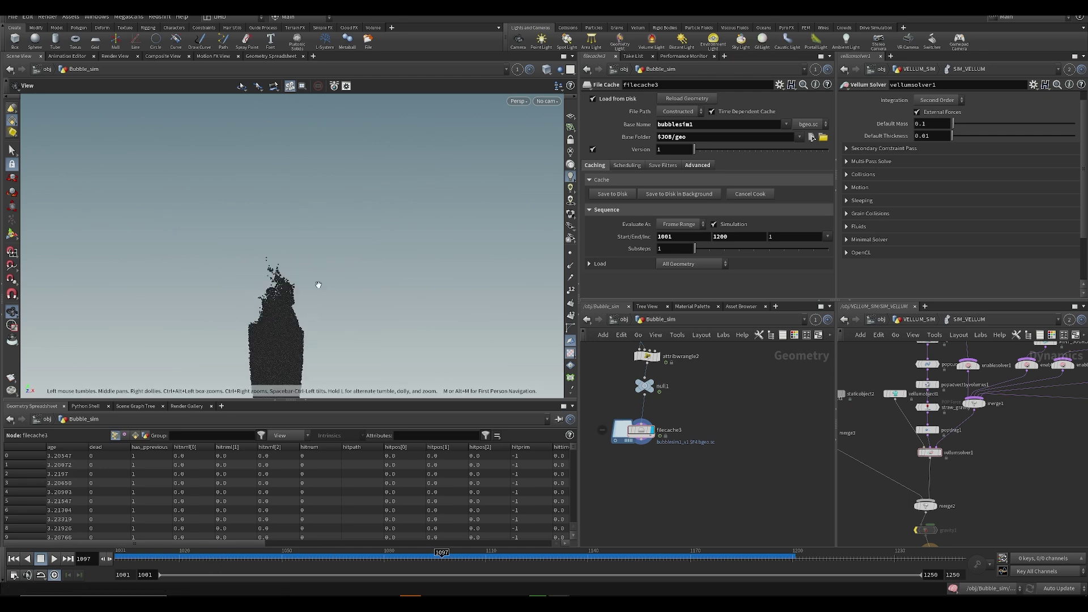
right_drag(317, 272, 309, 296)
middle_drag(309, 296, 334, 252)
key(ctrl+Up)
key(Up)
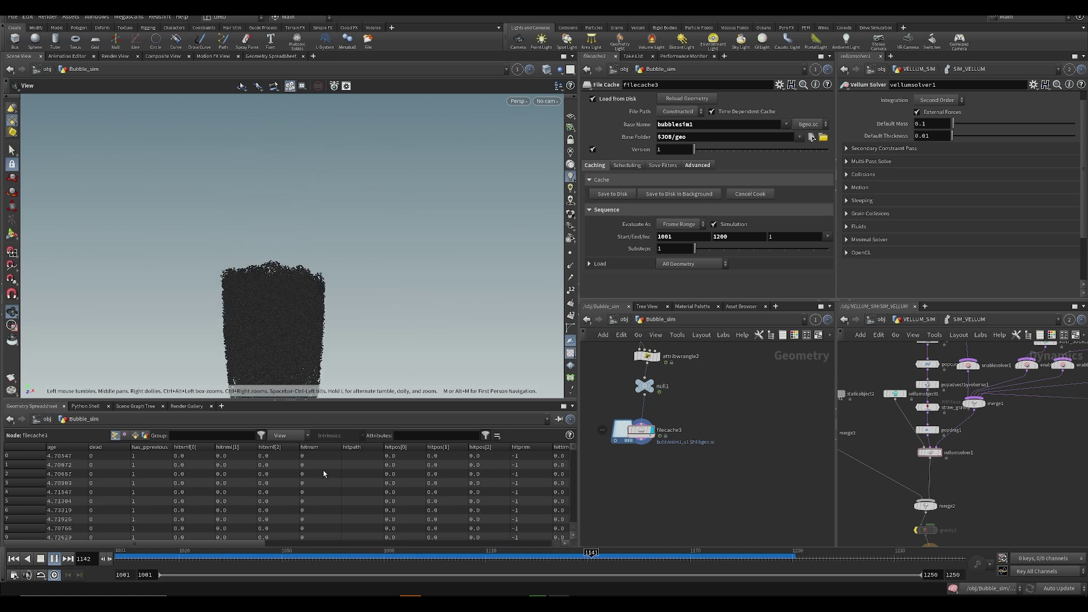
drag(352, 558, 327, 566)
key(ctrl+s)
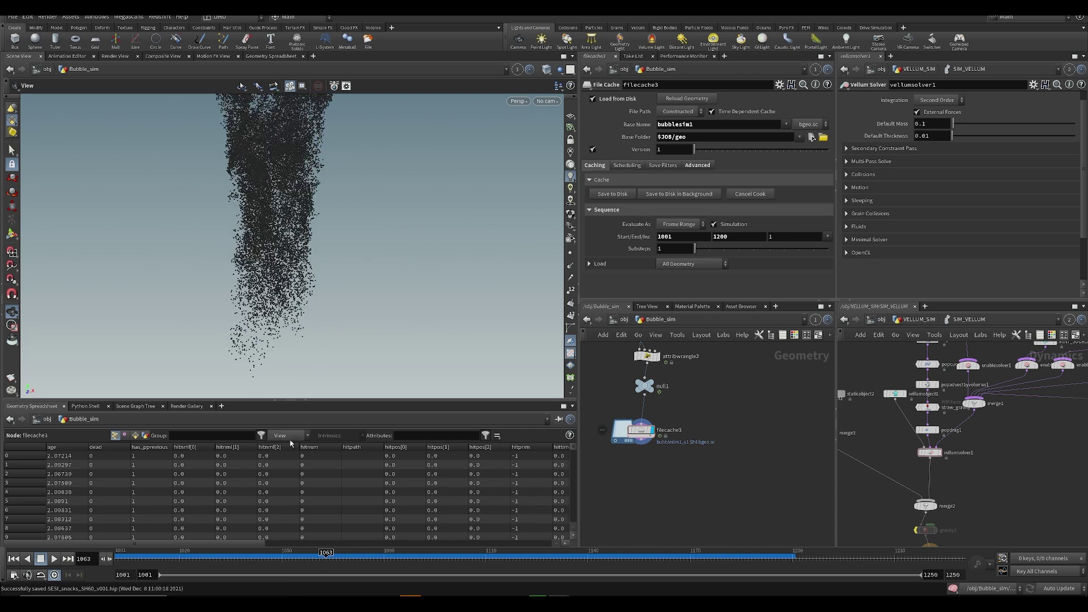
click(288, 439)
- Add an Attribute Wrangle after filecache3 and display it
click(690, 483)
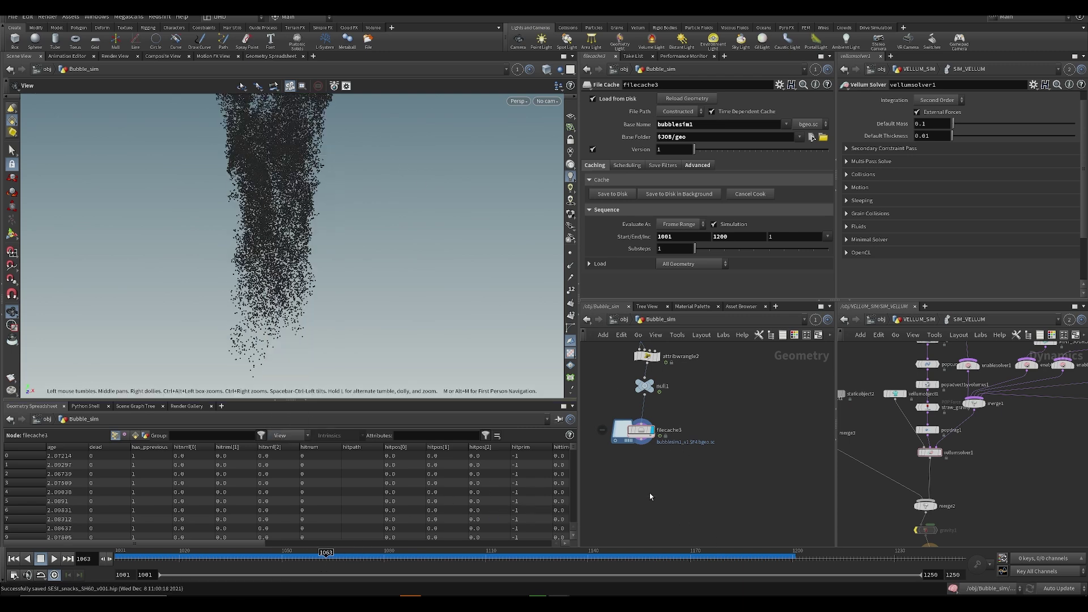
key(Tab)
text(attribwrangle)
key(Return)
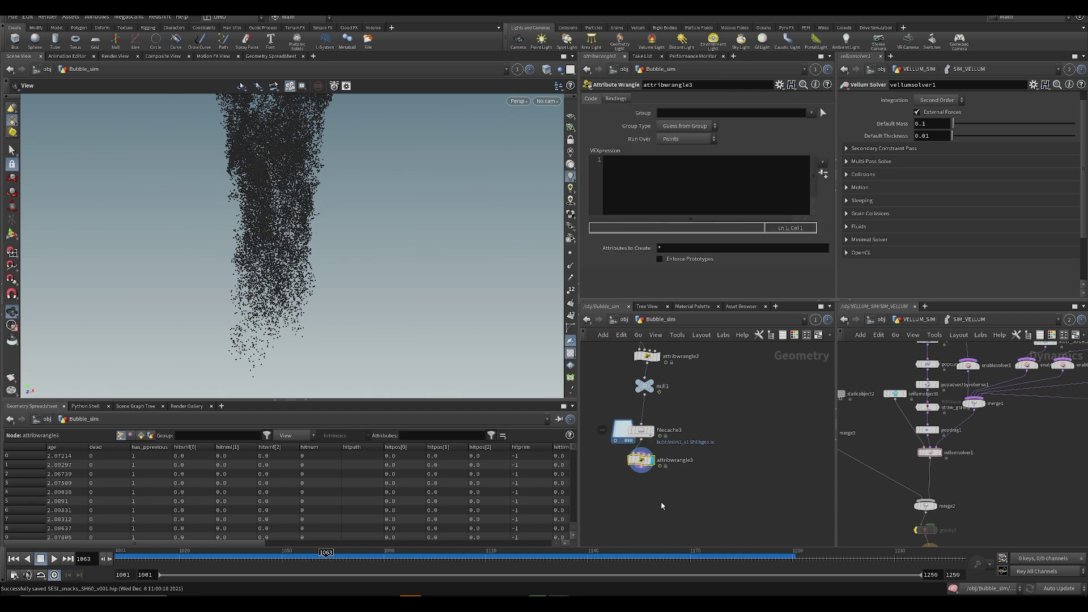
click(646, 180)
text(fl)
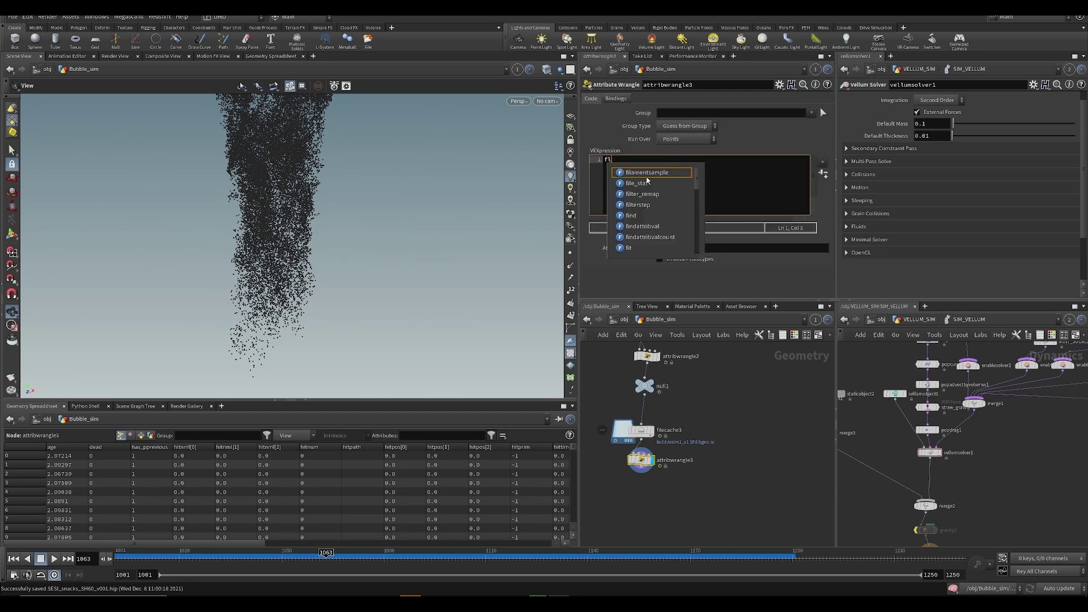
text(oat r  -r)
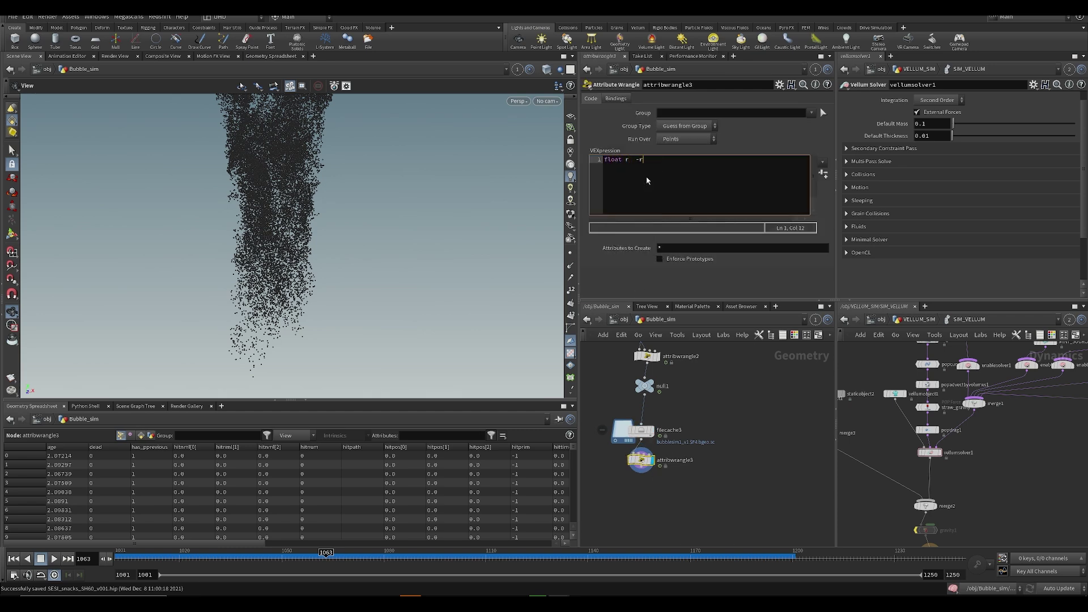
key(BackSpace)
text(rand(@ptnum)
text(ovepoint(0,@ptnum))
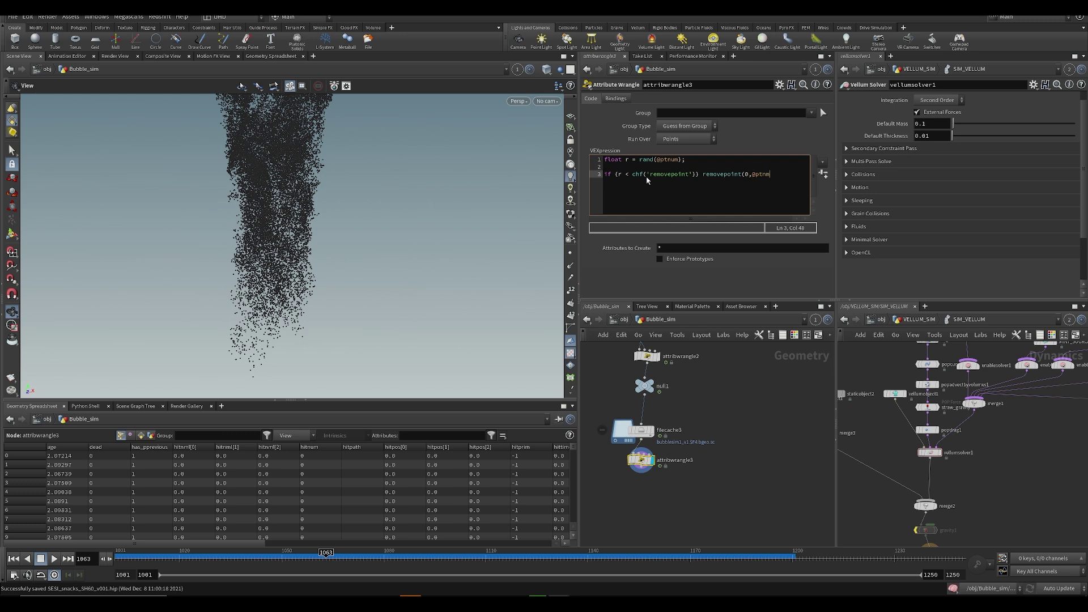
text(;)
key(ctrl+s)
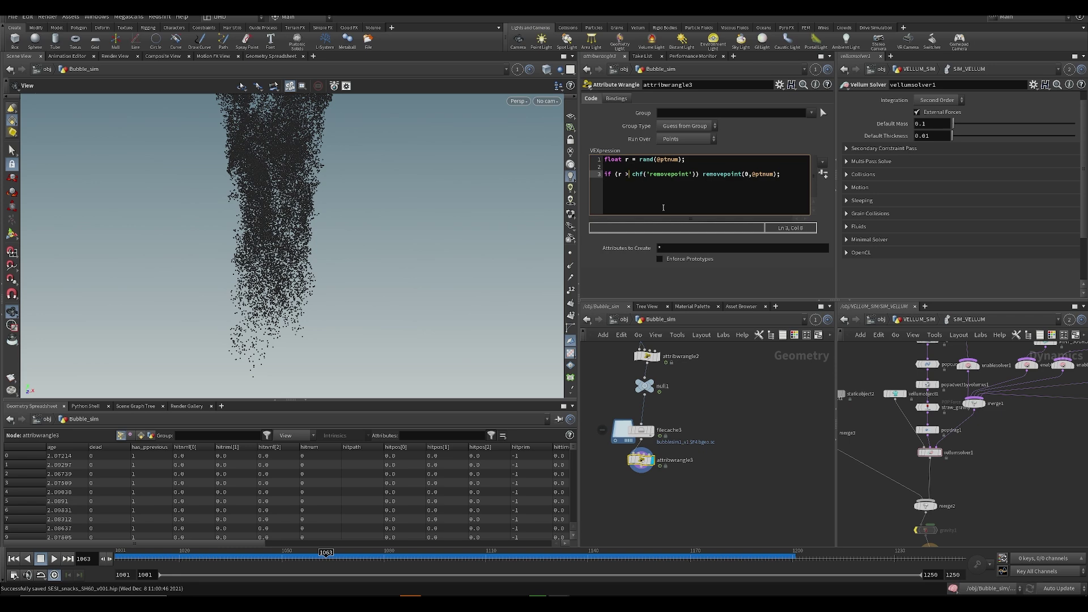
- Create the Removepoint parameter on attribwrangle3 and set it to 0.33
click(823, 173)
mouse_move(733, 275)
mouse_down()
mouse_move(848, 282)
mouse_move(712, 286)
mouse_move(738, 281)
mouse_up()
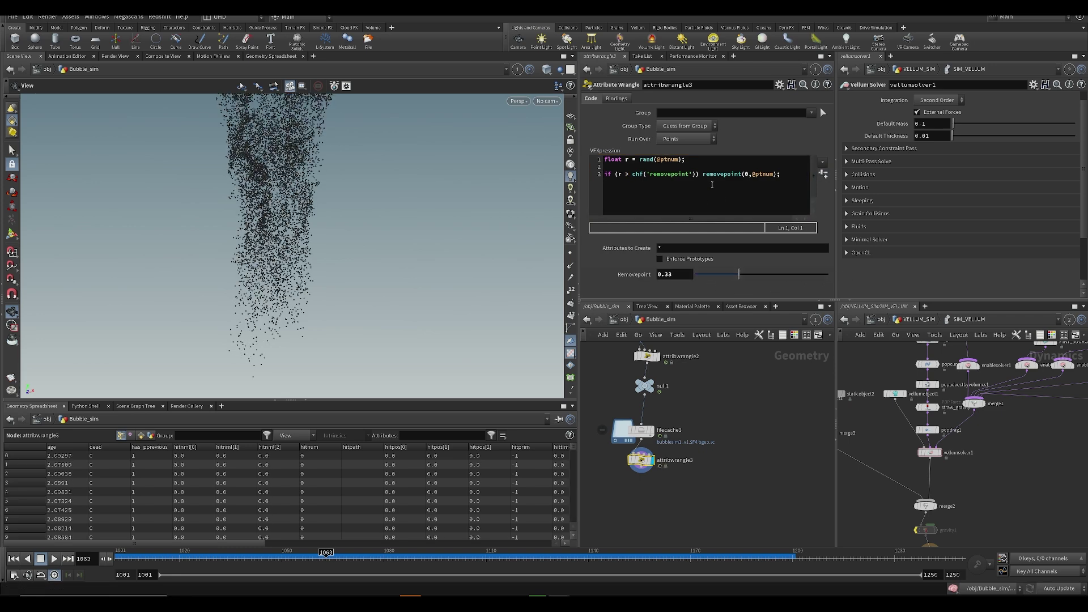
click(679, 161)
key(BackSpace)
key(BackSpace)
key(BackSpace)
key(BackSpace)
key(BackSpace)
text(id)
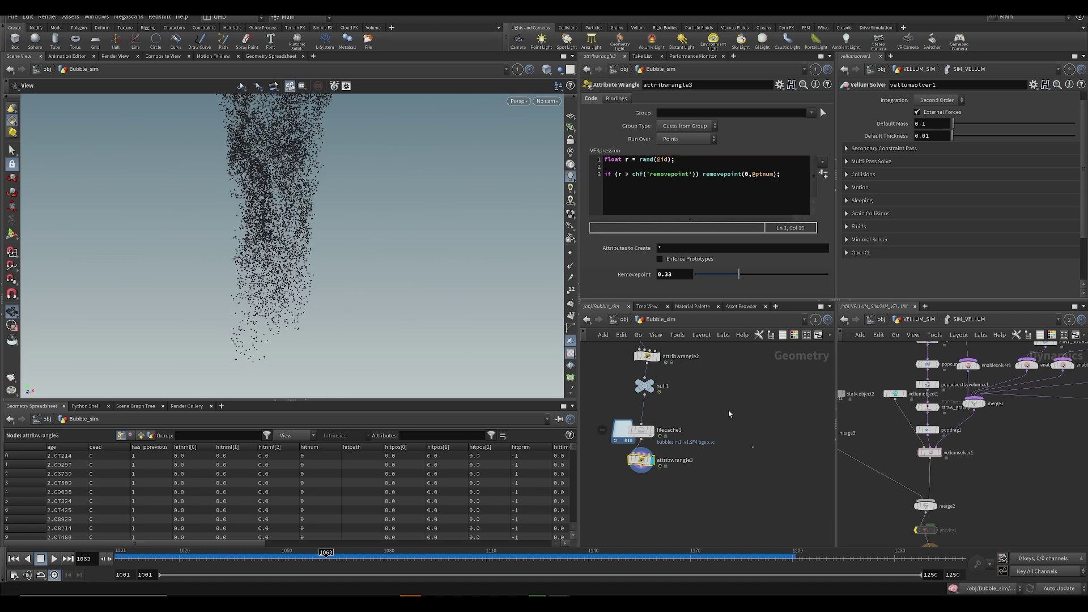
drag(750, 280, 752, 277)
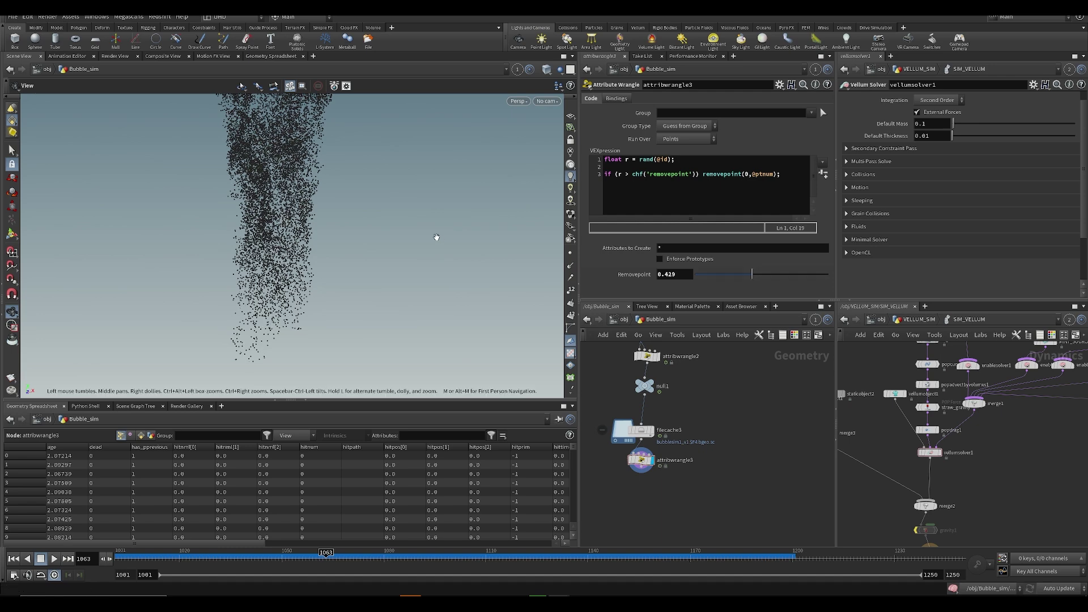
- Scrub and play the thinned bubble particles while orbiting around them to examine how they fill the glass
middle_drag(358, 229, 342, 238)
key(Up)
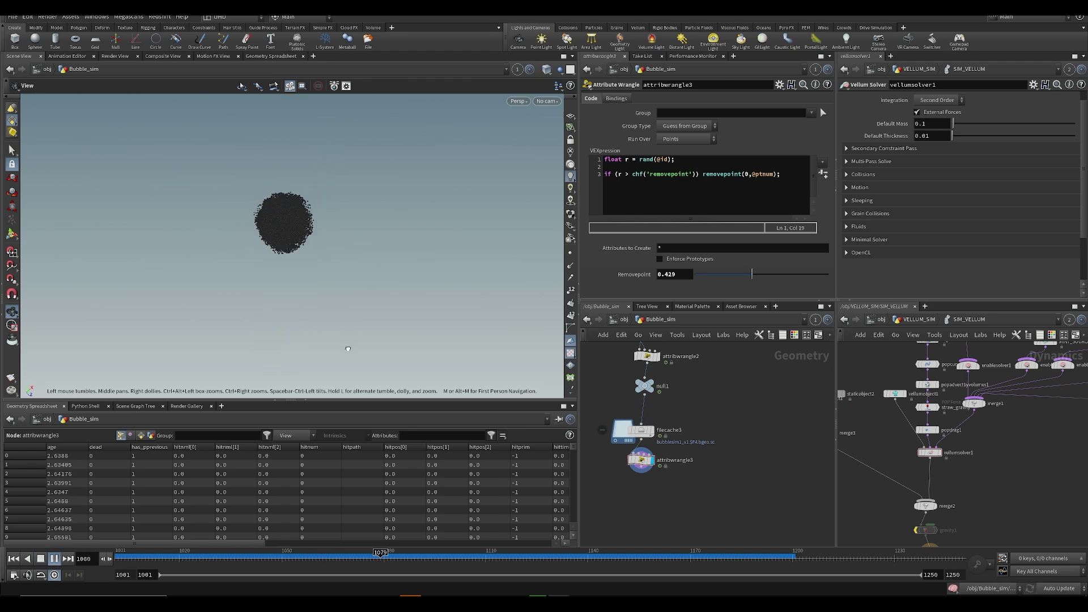
drag(348, 348, 323, 240)
drag(204, 560, 455, 546)
drag(337, 557, 251, 557)
drag(300, 207, 297, 163)
key(Up)
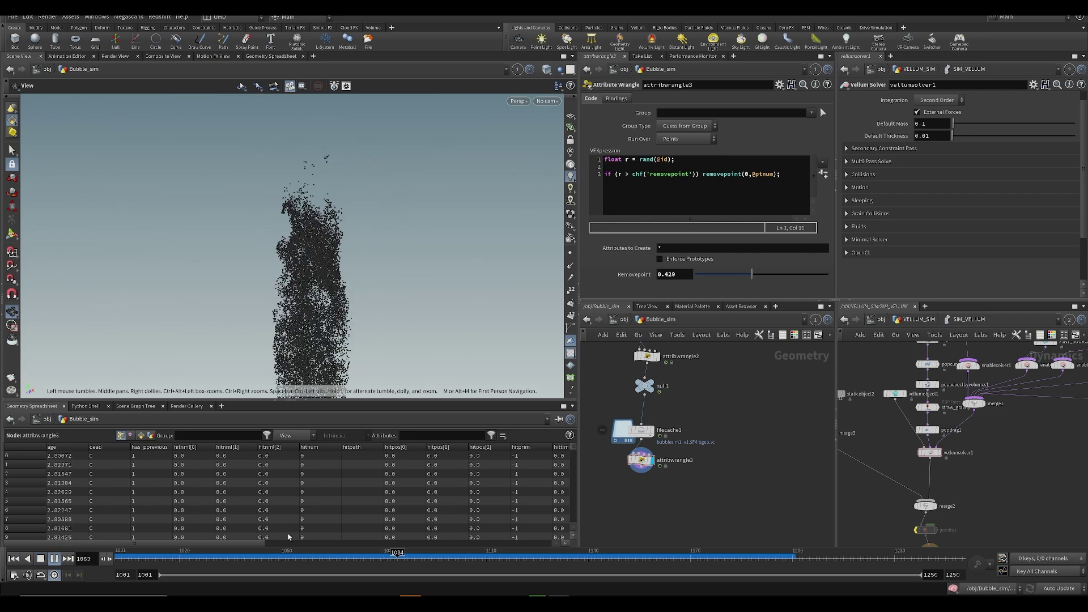
drag(302, 211, 317, 331)
drag(239, 559, 285, 558)
middle_drag(318, 116, 345, 287)
key(Up)
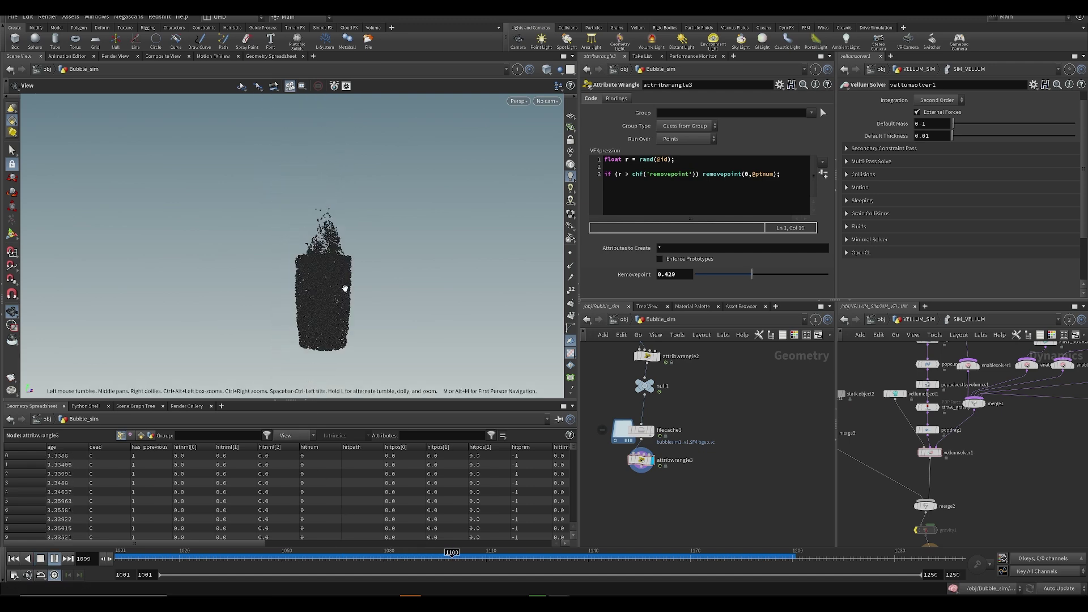
drag(377, 564, 483, 561)
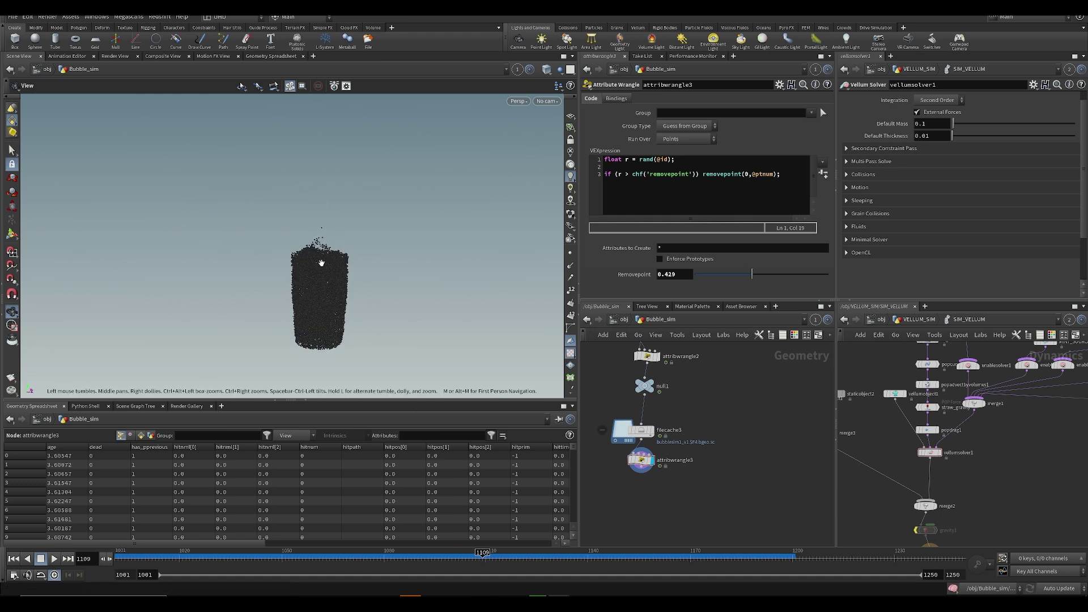
drag(304, 225, 316, 264)
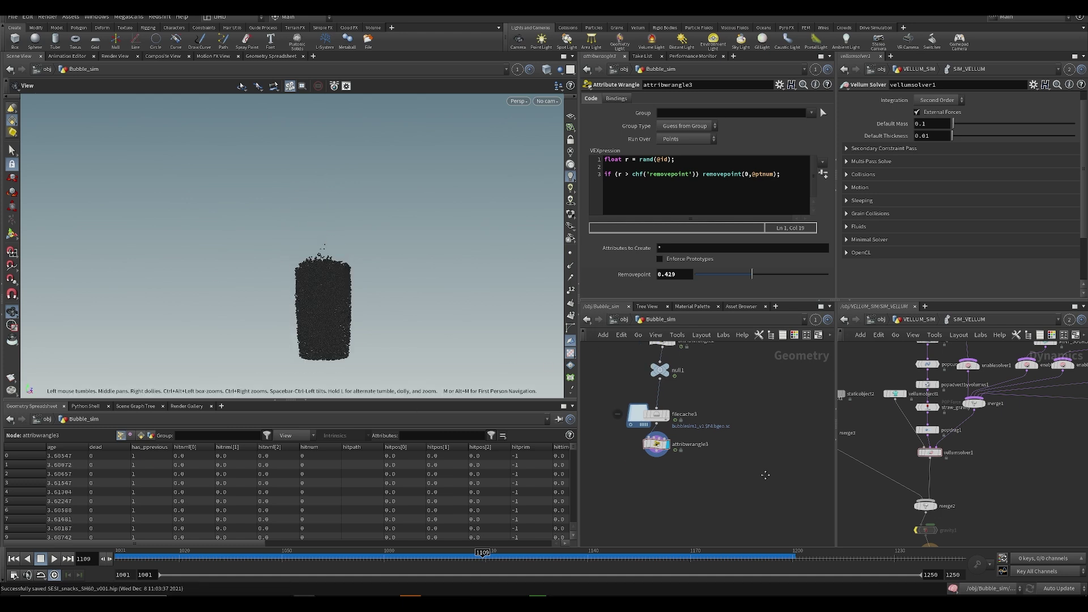
- Show the object level in the second network editor and add an Object Merge node beside the particle chain in Bubble_sim
middle_drag(765, 475, 729, 537)
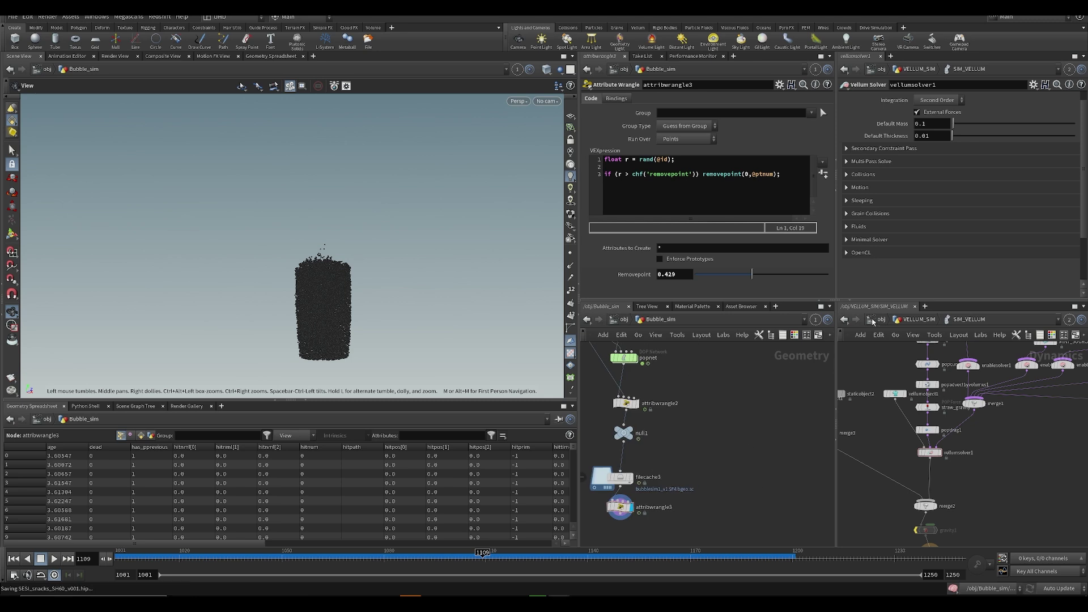
click(880, 319)
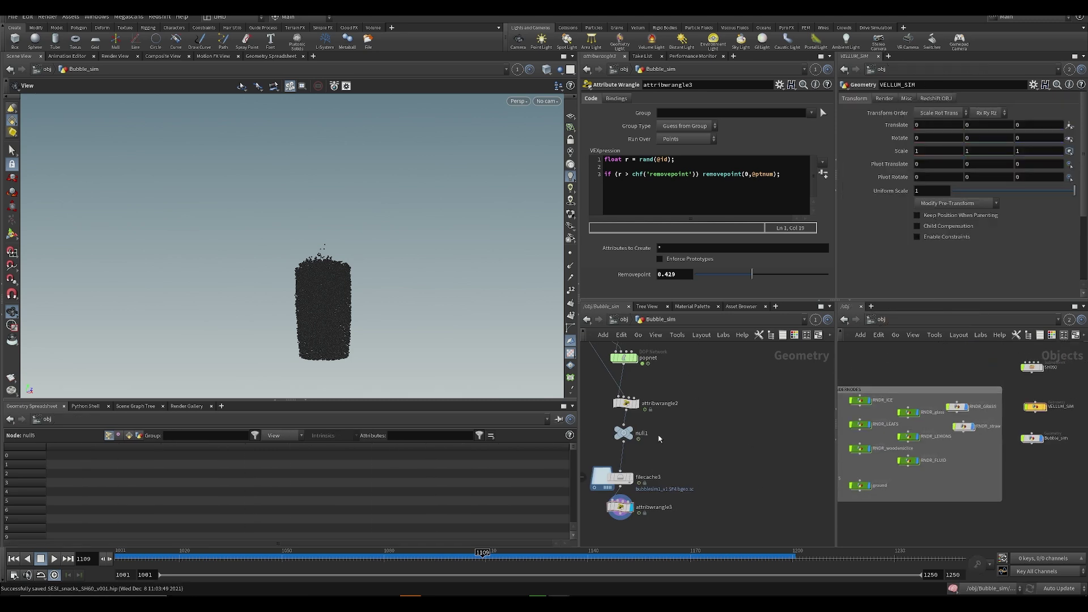
scroll(701, 434, down, 5)
middle_drag(1022, 469, 921, 461)
key(Tab)
text(obj)
key(Return)
click(611, 451)
middle_drag(975, 478, 1019, 482)
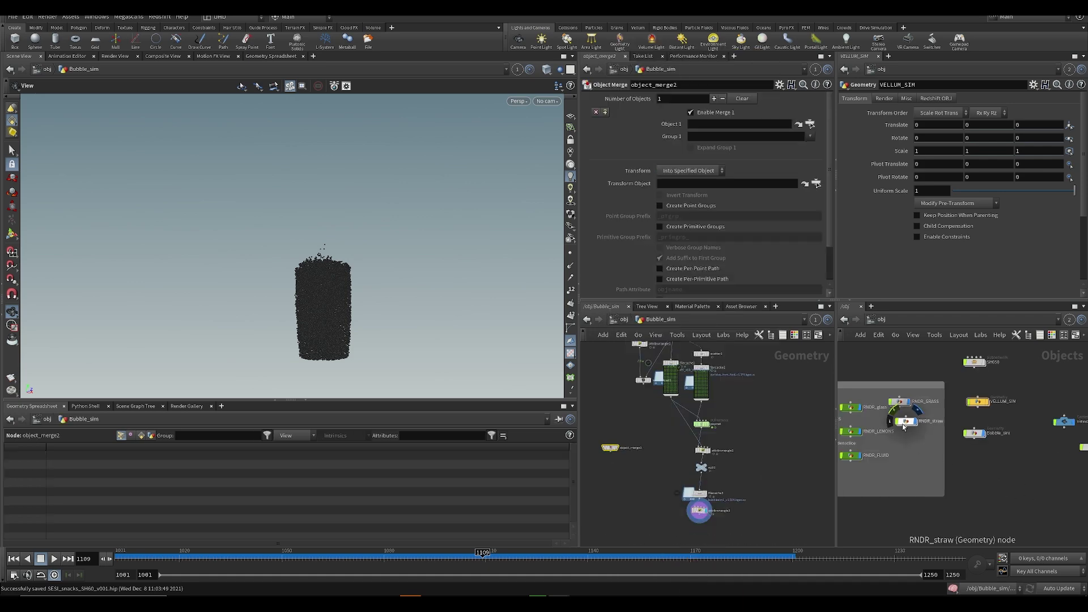
- Look inside the RNDR_GRASS and RNDR_glass objects to find the glass geometry
middle_drag(903, 426, 930, 422)
scroll(930, 405, up, 3)
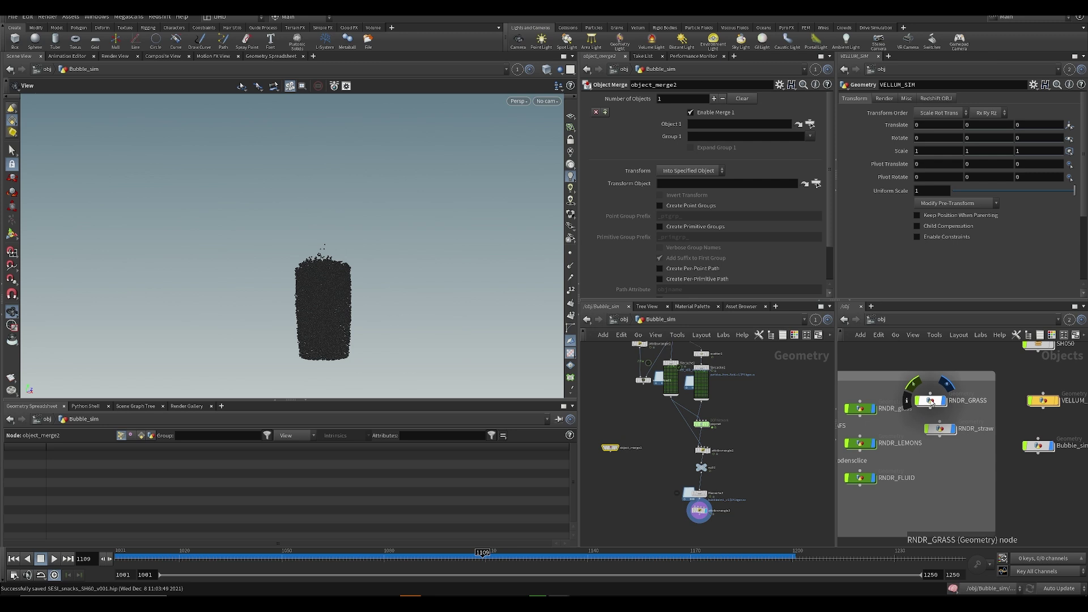
scroll(904, 458, down, 1)
mouse_move(931, 482)
middle_down()
mouse_move(959, 452)
mouse_move(971, 465)
mouse_move(937, 486)
mouse_move(971, 468)
mouse_move(928, 479)
middle_up()
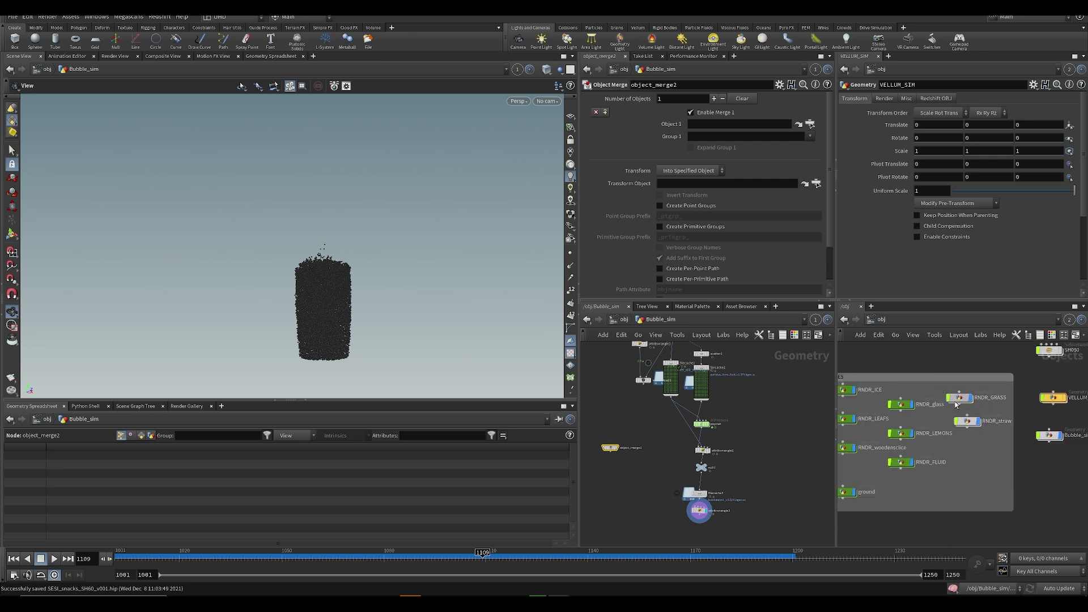
double_click(956, 402)
middle_drag(983, 440, 874, 433)
middle_drag(888, 395, 927, 408)
key(u)
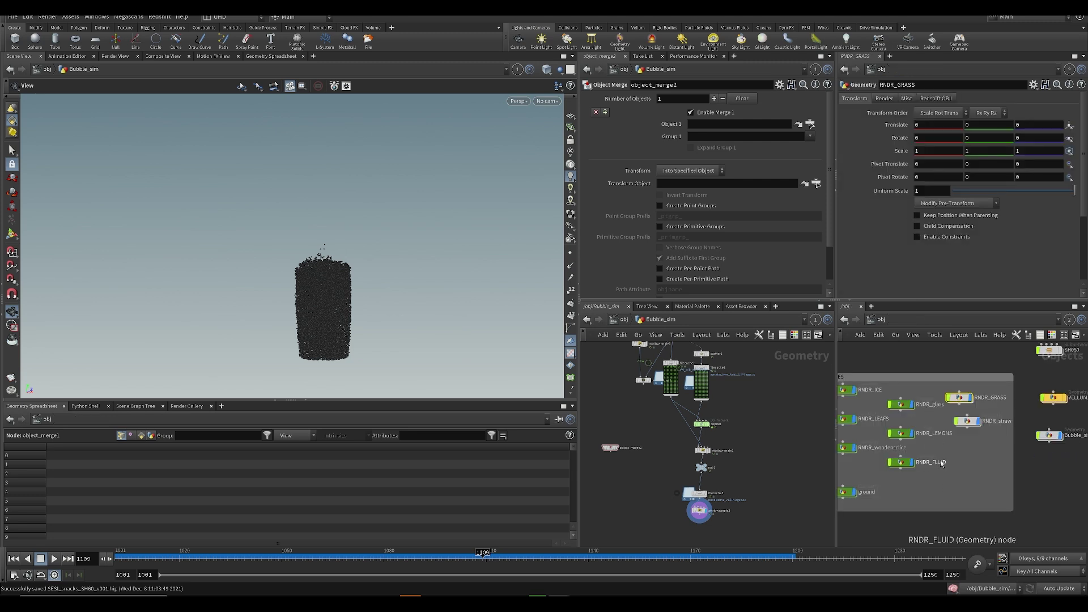
double_click(900, 404)
key(u)
- Point object_merge2 at RNDR_glass, set its Transform to Into This Object, and display the node
drag(898, 407, 731, 124)
click(689, 171)
click(687, 180)
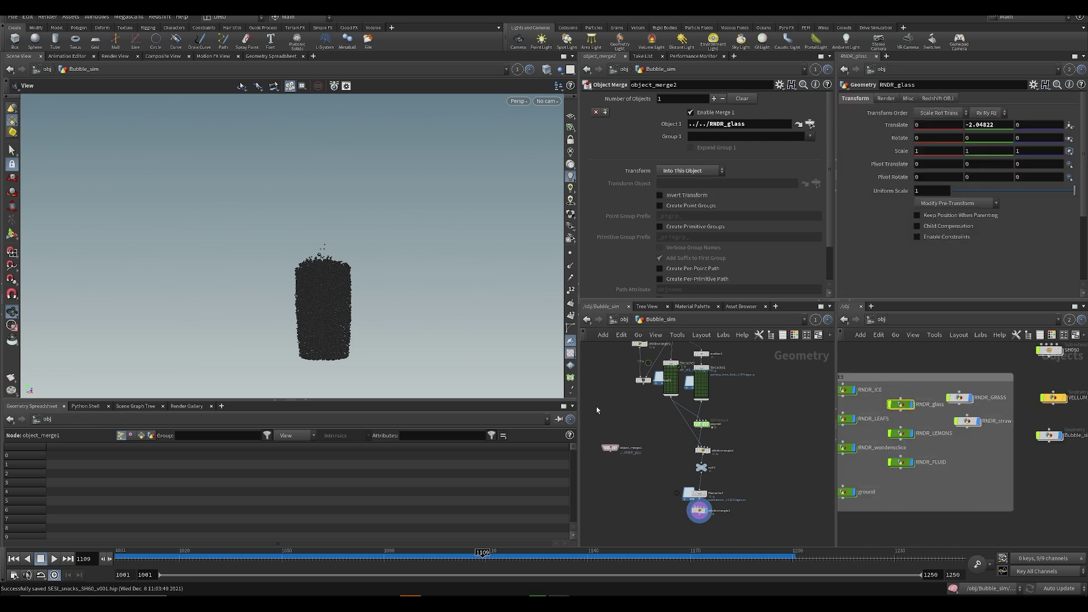
click(618, 447)
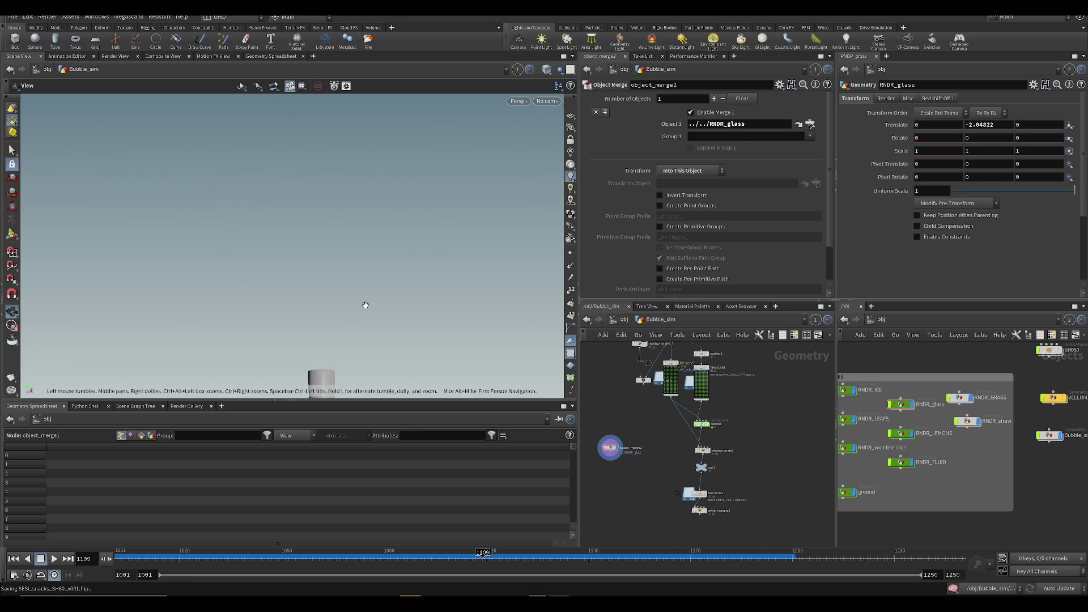
- Frame the merged glass from above and set the viewport shading to Smooth Wire Shaded
key(f)
drag(347, 421, 287, 289)
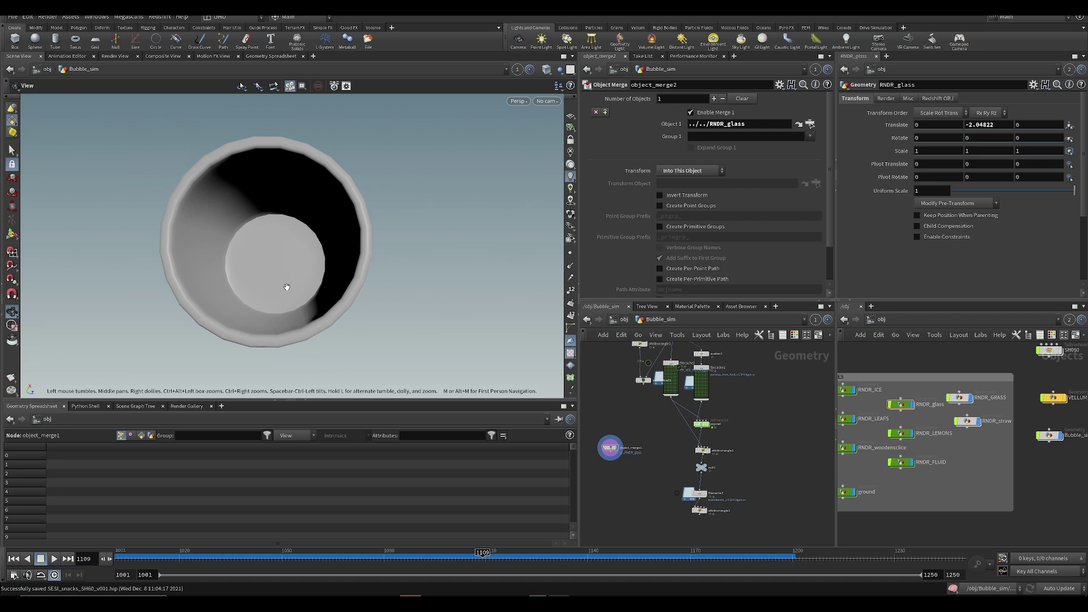
right_drag(287, 289, 310, 323)
key(s)
drag(261, 306, 326, 277)
click(547, 70)
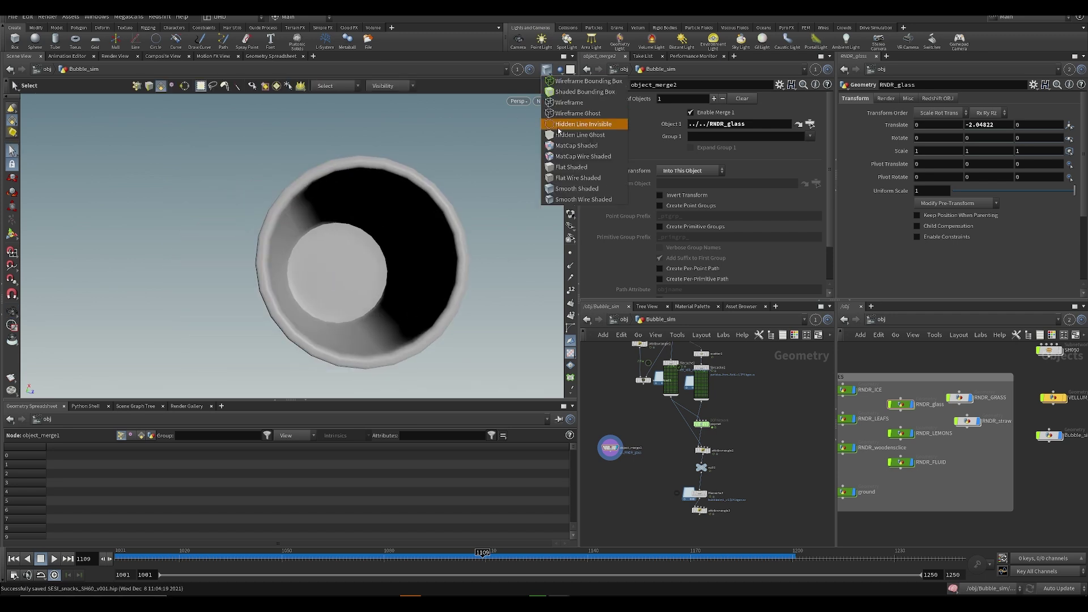
click(581, 187)
scroll(298, 325, up, 3)
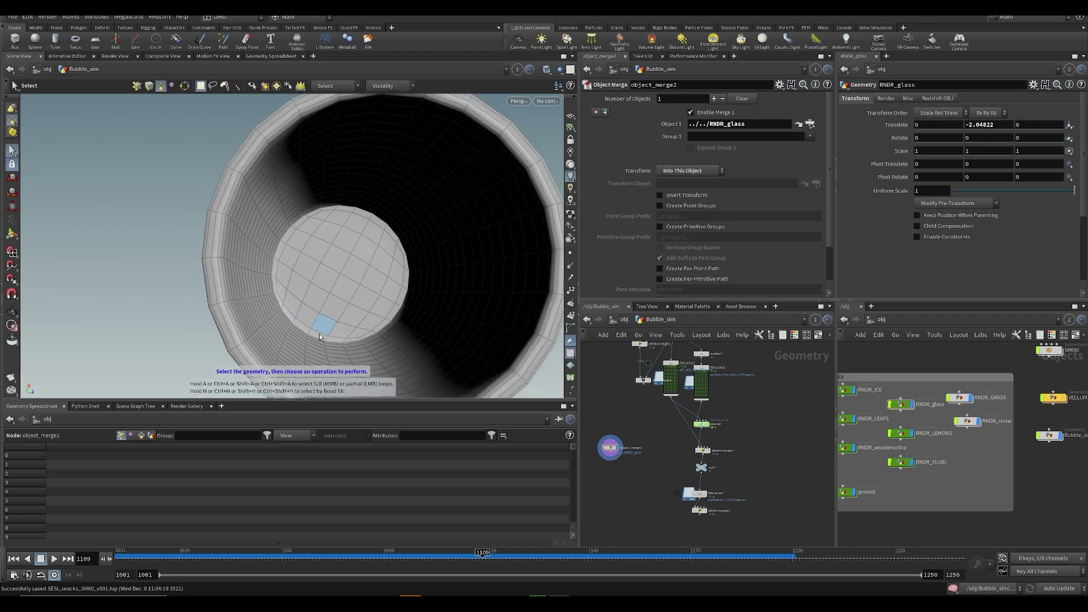
key(4)
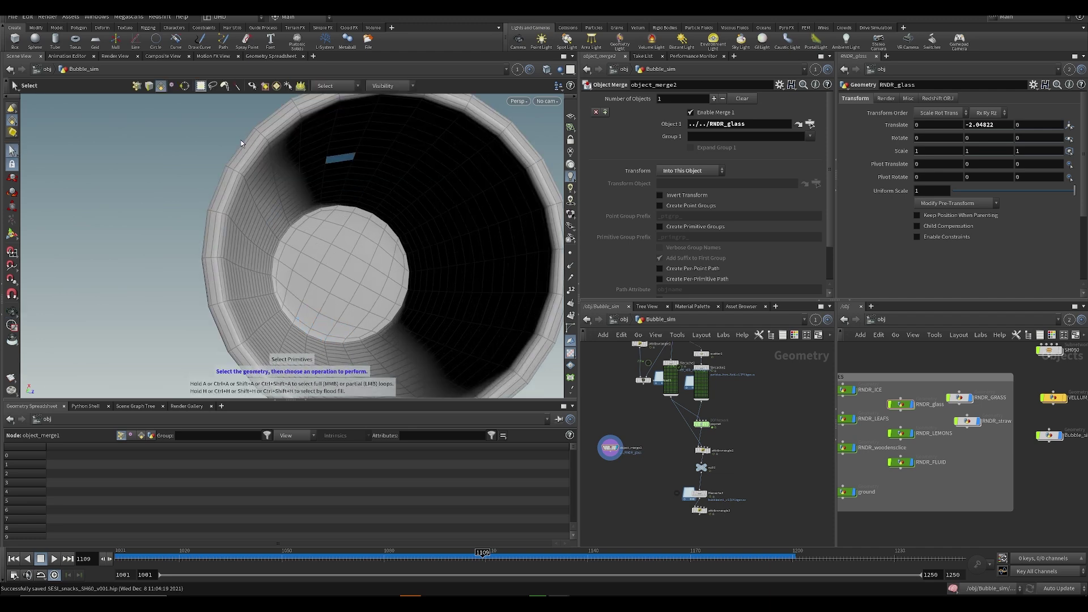
key(Escape)
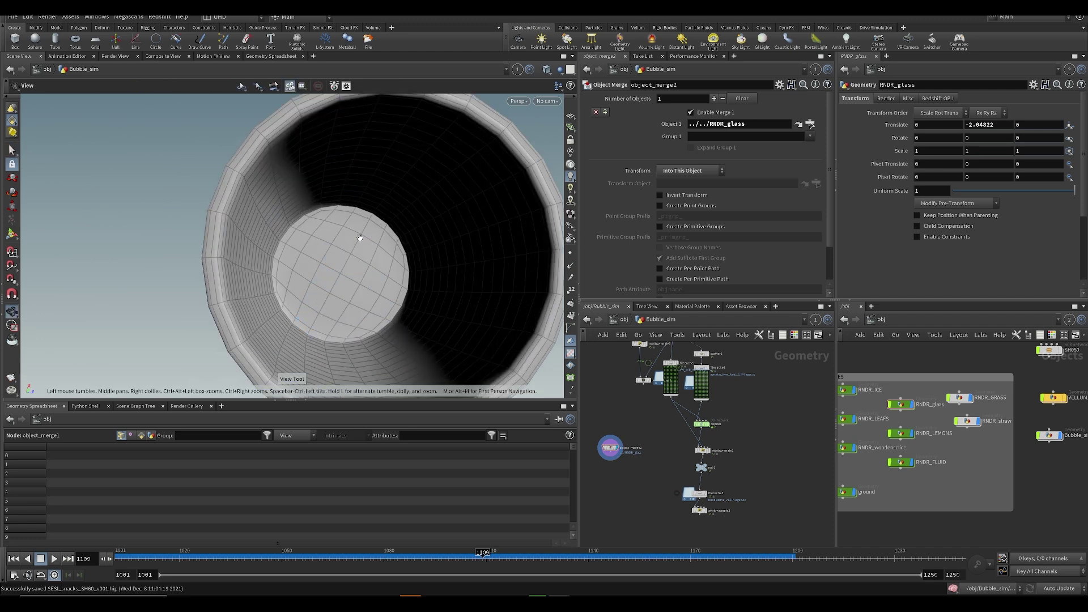
- Save the scene and replace the current Scene View with a newly created Scene View pane
key(ctrl+s)
click(41, 56)
click(271, 56)
mouse_move(282, 78)
mouse_move(368, 182)
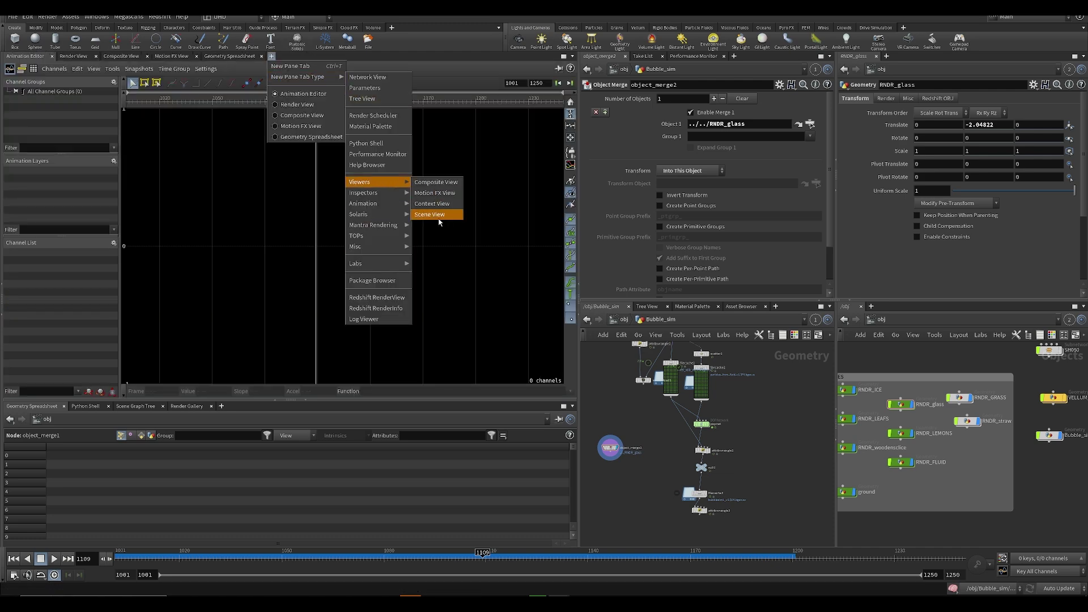
click(438, 217)
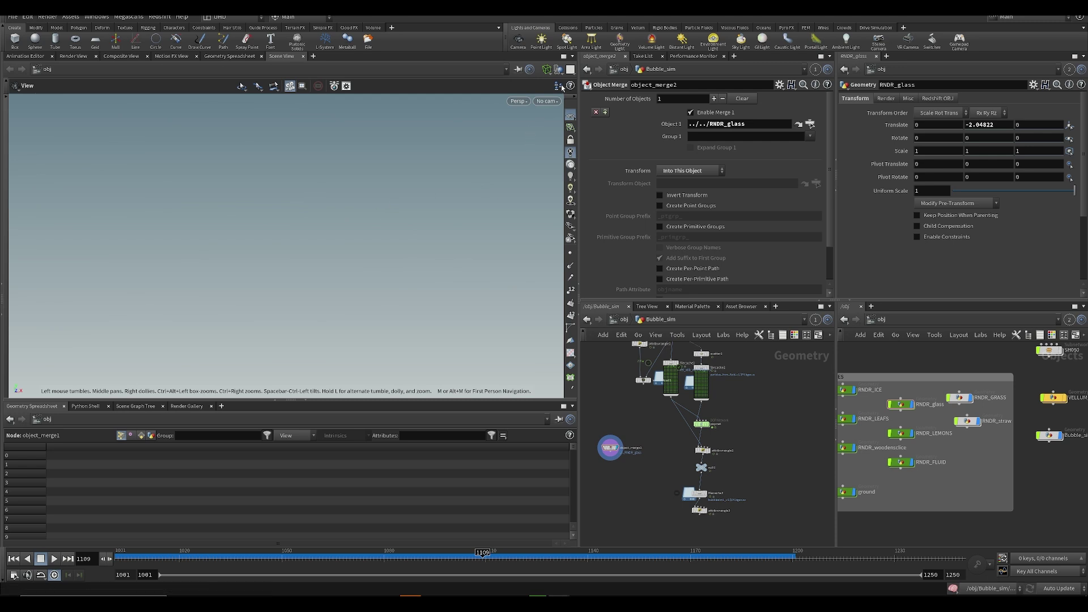
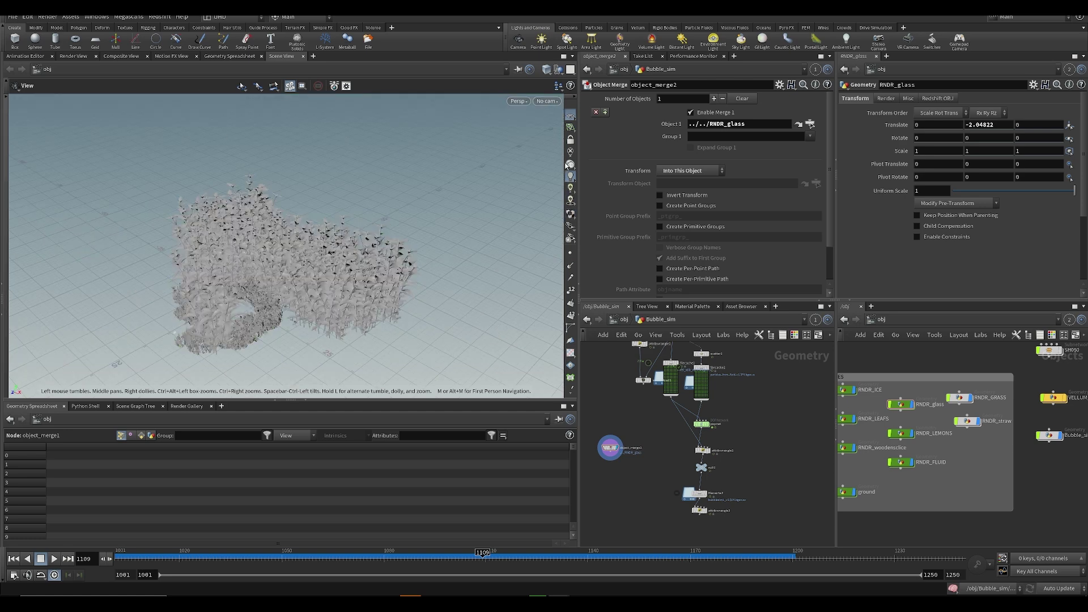
- Link the new Scene View to pane group 1 and frame the inside base of the glass
click(558, 70)
click(569, 103)
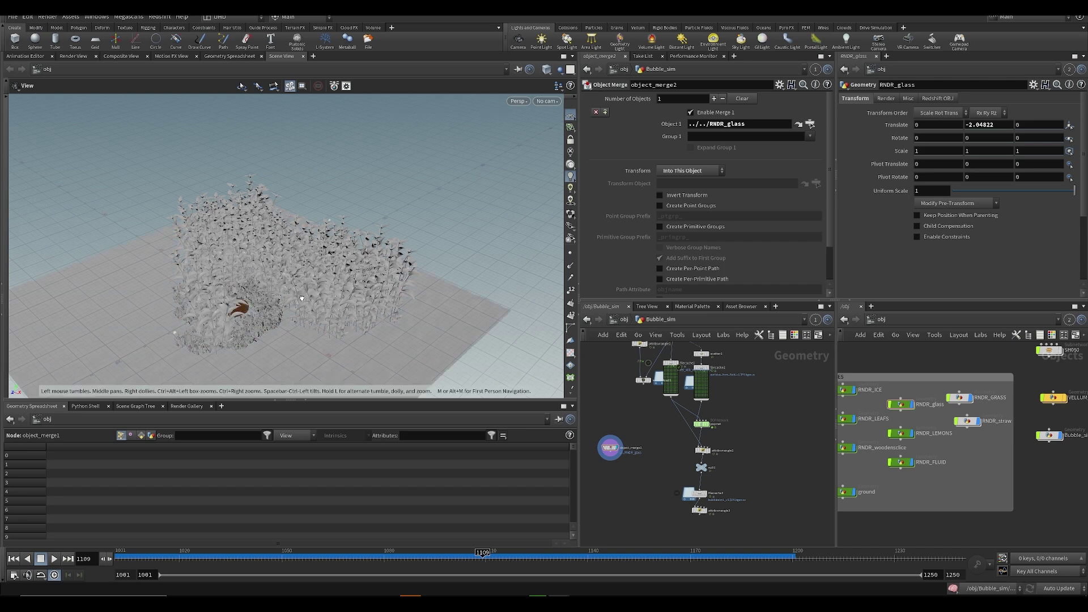
drag(302, 298, 306, 340)
click(528, 68)
click(538, 120)
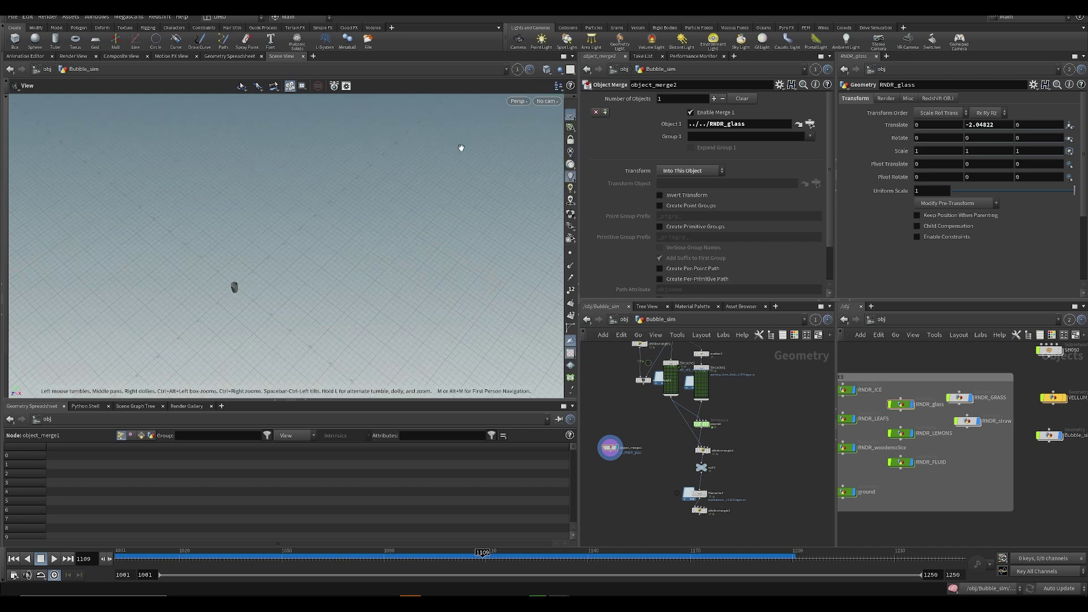
key(space+g)
drag(311, 223, 281, 287)
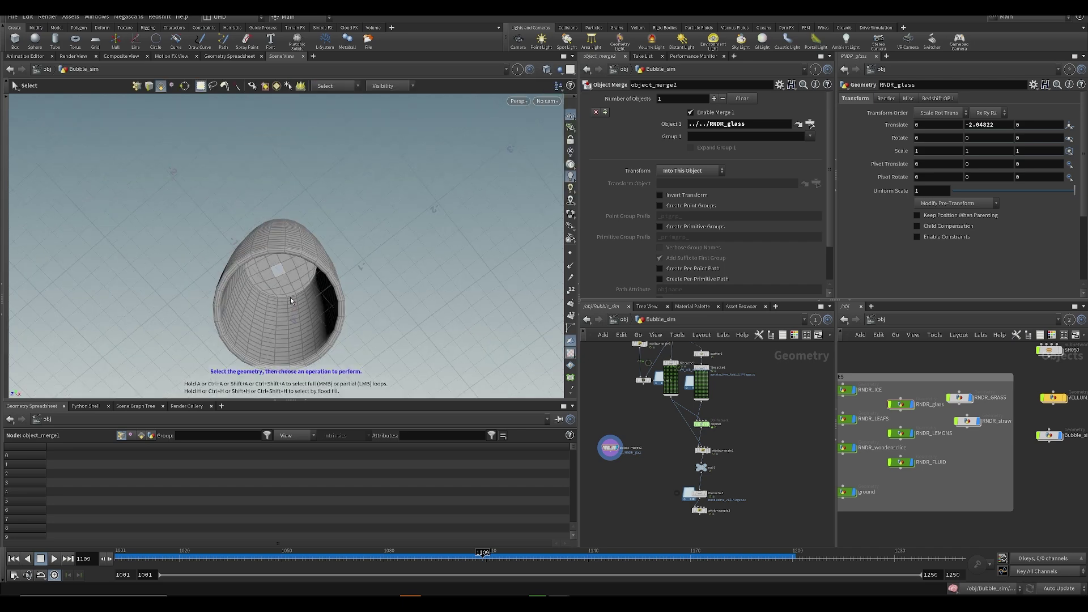
drag(279, 247, 306, 239)
scroll(306, 239, up, 10)
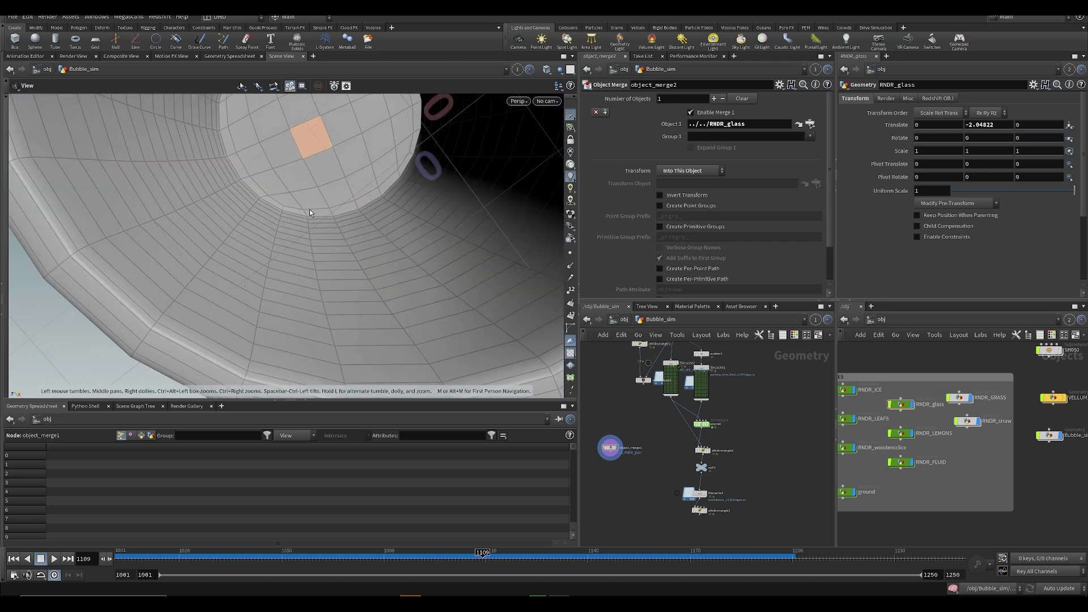
- Select all primitives of the round base inside the glass, starting with its outer ring
key(s)
click(298, 216)
middle_click(385, 191)
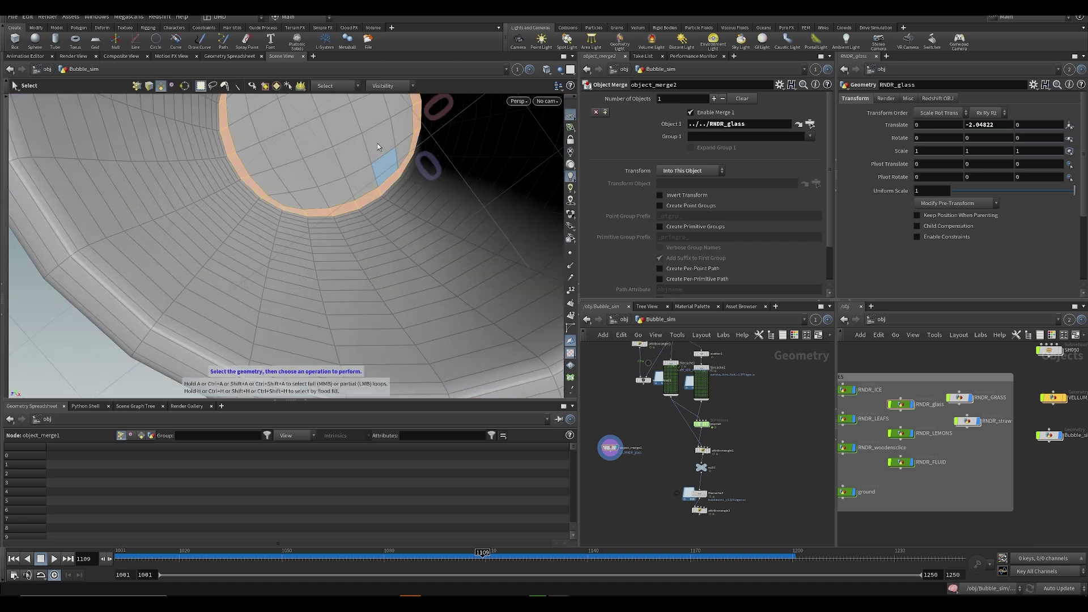
alt+drag(382, 162, 371, 222)
shift+click(399, 241)
key(ctrl+z)
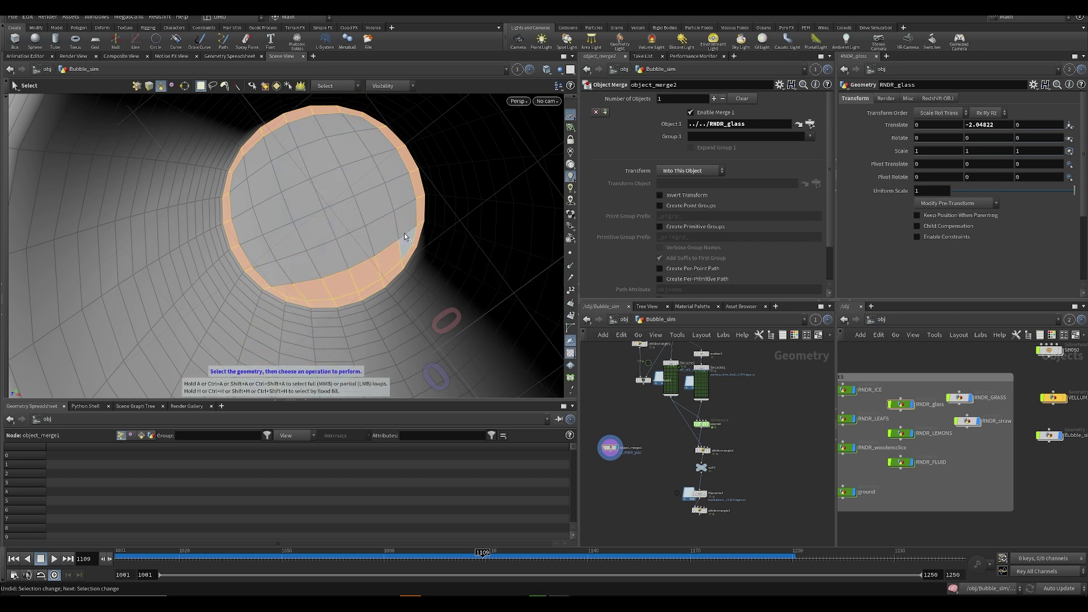
shift+click(275, 278)
shift+click(284, 249)
shift+click(261, 254)
shift+click(307, 236)
shift+click(338, 217)
mouse_move(395, 217)
shift+mouse_down()
mouse_move(385, 169)
mouse_move(299, 212)
mouse_move(249, 208)
mouse_move(295, 167)
mouse_move(374, 152)
mouse_move(299, 137)
shift+mouse_up()
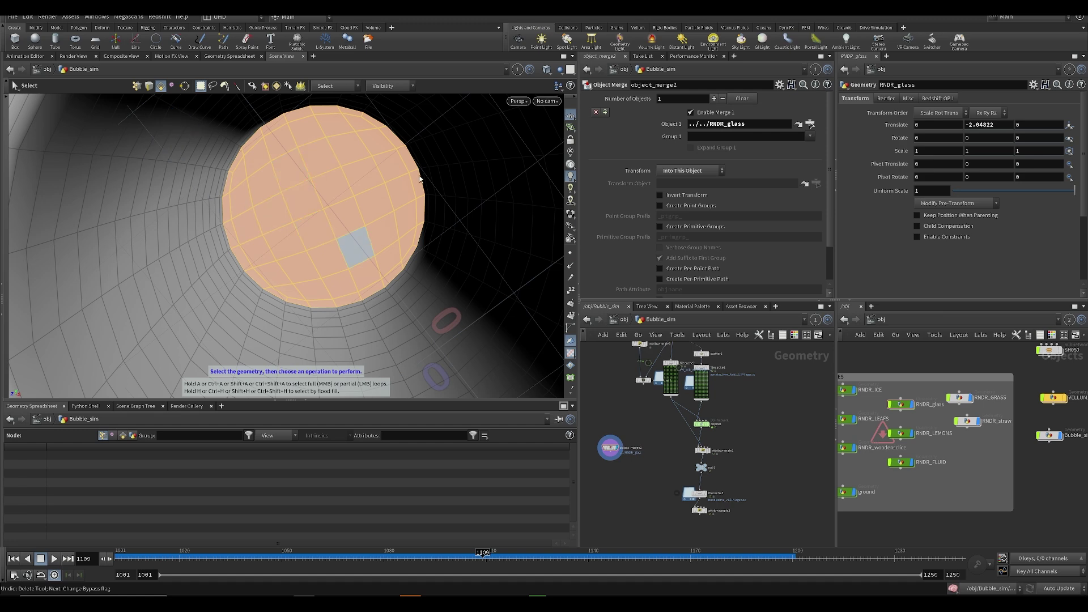
- Blast the selected base primitives with Delete Non Selected enabled, keeping only the glass's round base
alt+drag(365, 195, 345, 189)
key(Delete)
scroll(621, 446, up, 3)
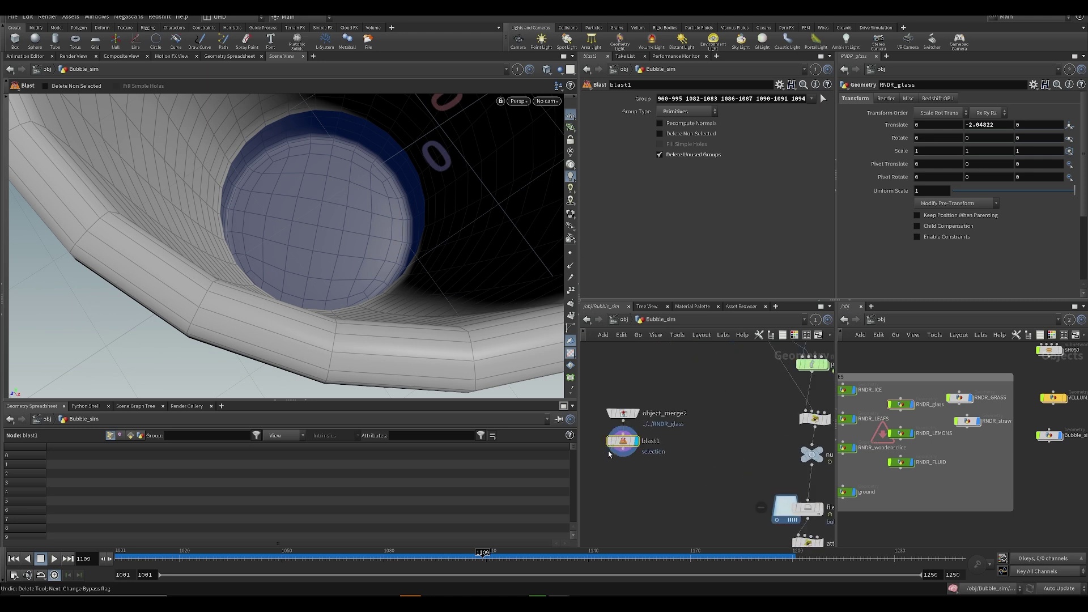
click(691, 133)
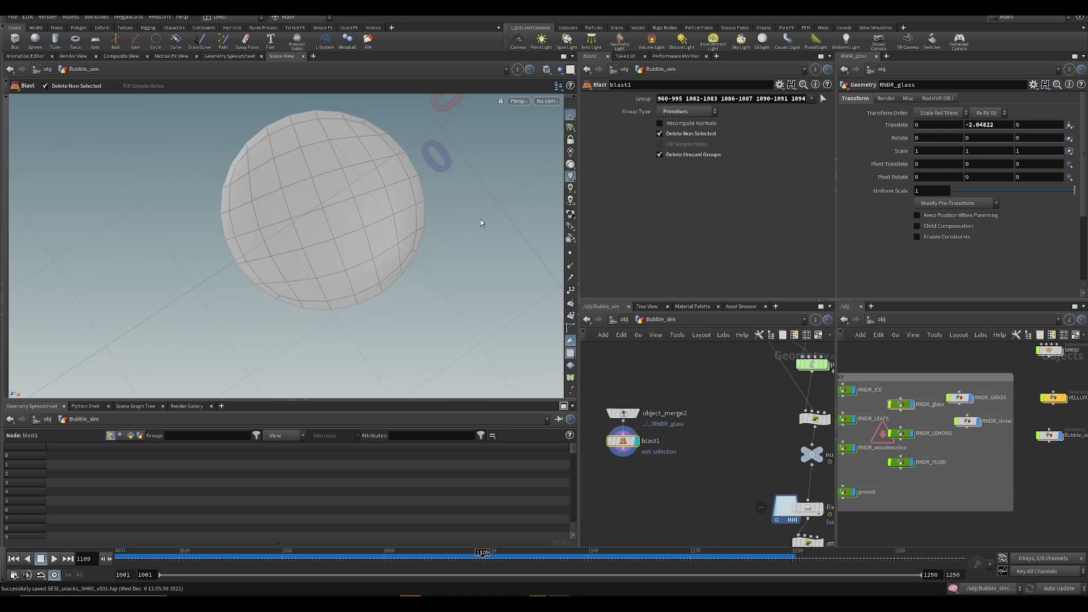
key(Escape)
mouse_move(369, 263)
mouse_down()
mouse_move(339, 144)
mouse_move(360, 257)
mouse_up()
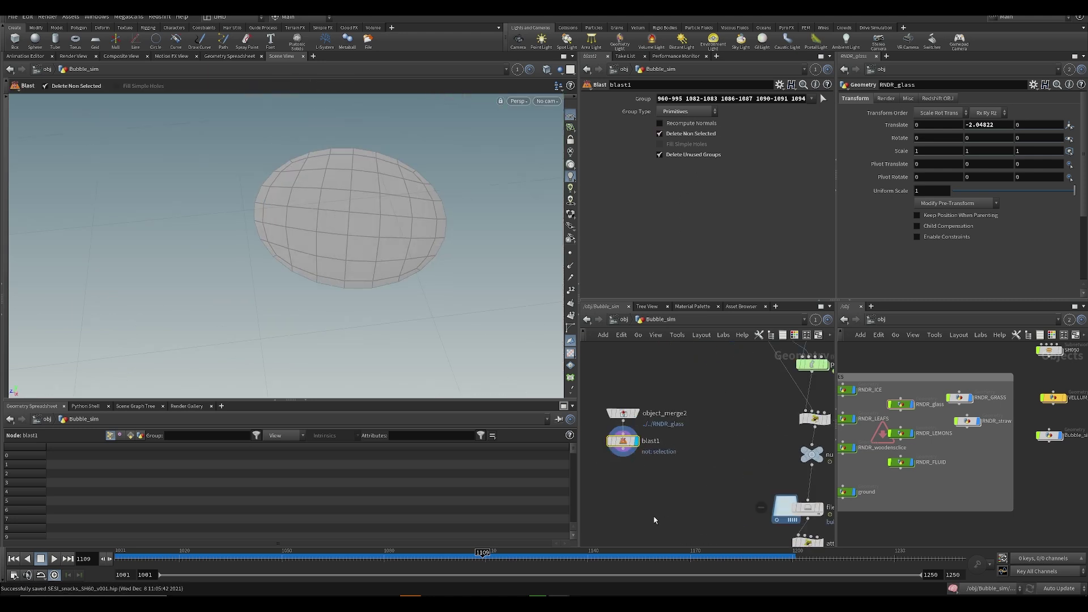
- Add a POP Network node below blast1 in the Bubble_sim network
scroll(662, 464, down, 3)
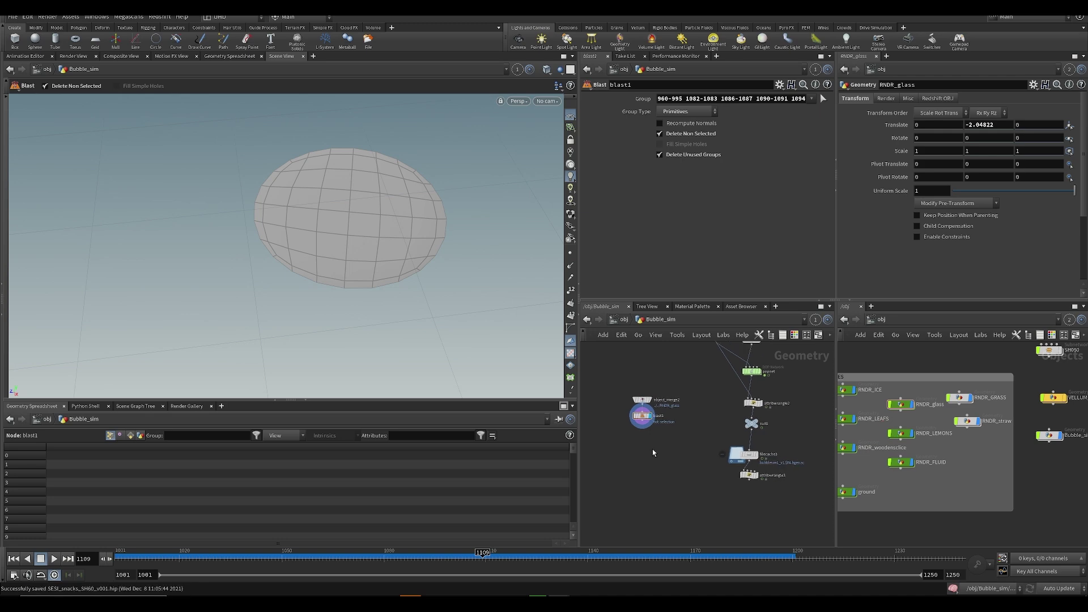
key(Tab)
text(pop n)
key(Return)
click(652, 449)
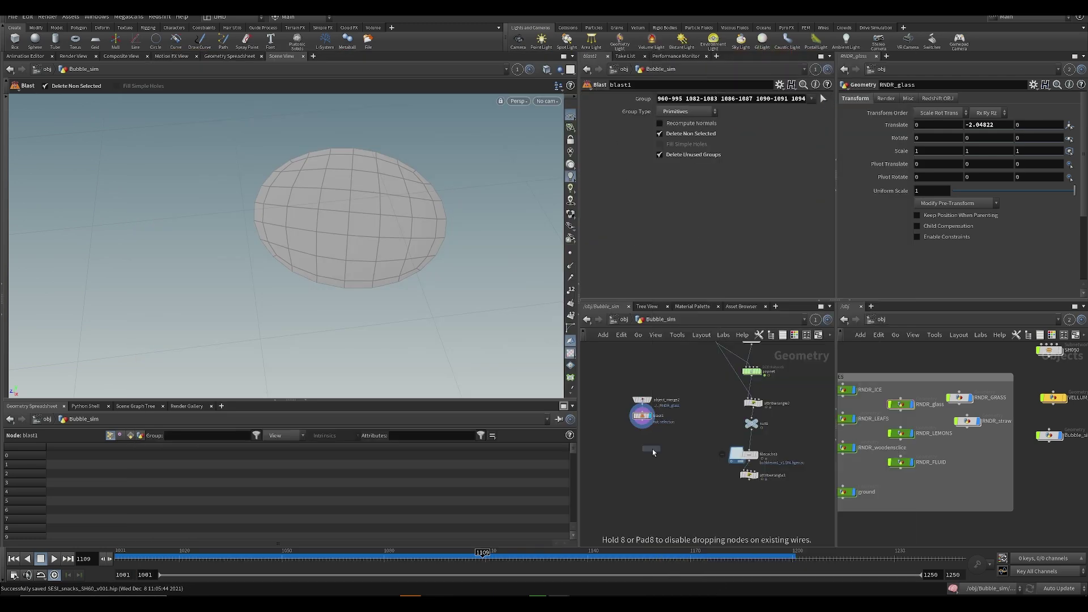
- Place the POP network below blast1, play its simulation from the first frame, and save the scene
scroll(652, 449, up, 3)
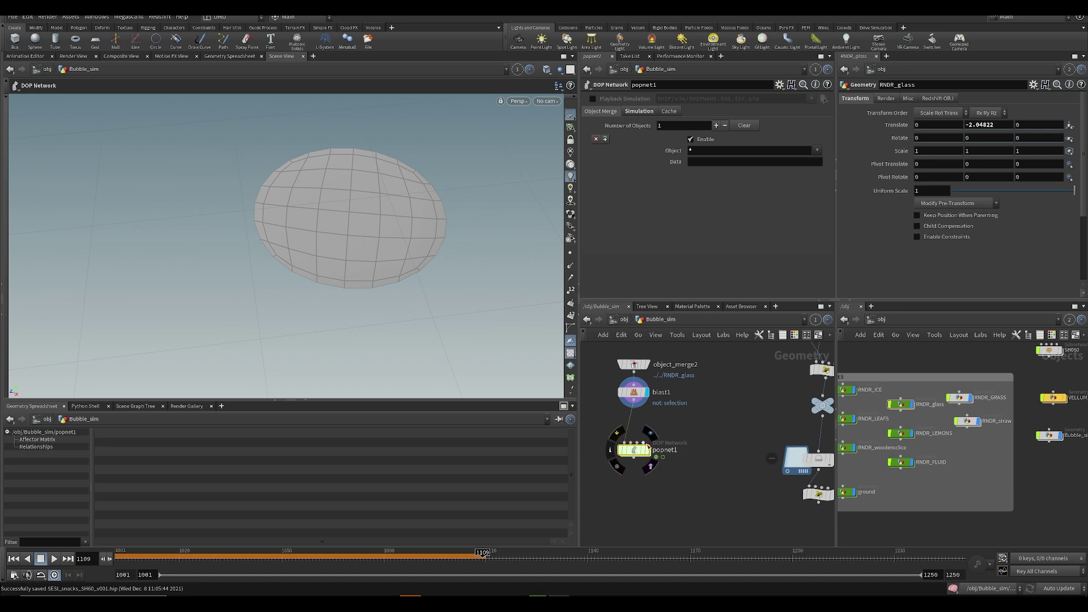
click(647, 450)
key(ctrl+s)
key(ctrl+Up)
key(Up)
key(ctrl+Up)
key(ctrl+s)
- Open the POP network and examine the source settings of source_first_input
scroll(327, 230, down, 5)
middle_drag(728, 460, 782, 472)
double_click(689, 462)
middle_drag(723, 364, 702, 391)
click(728, 413)
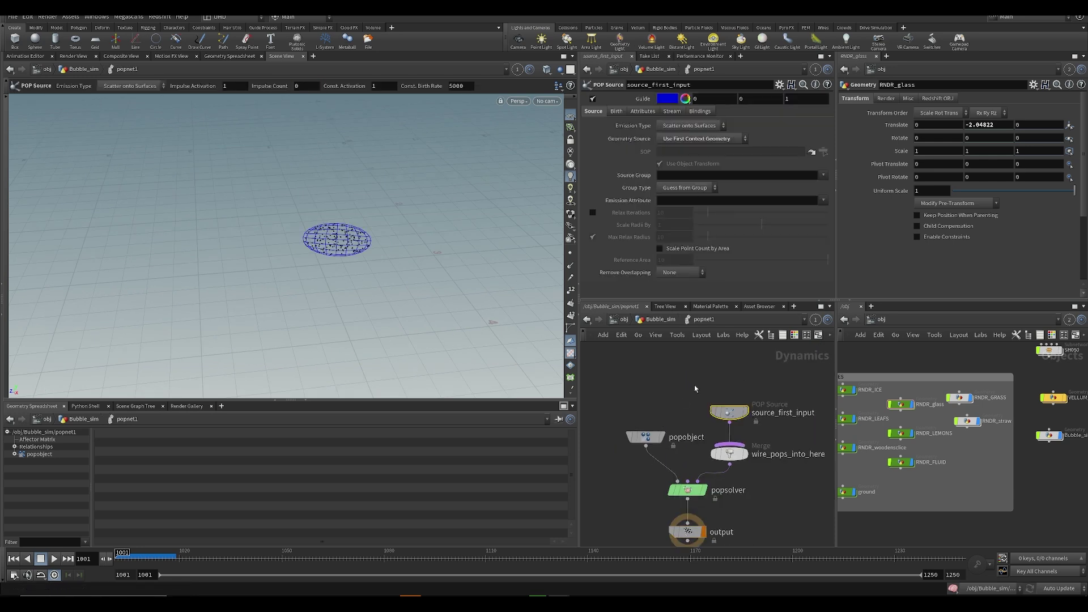
key(u)
double_click(689, 462)
- Add a POP Force feeding popsolver, set its Y force to 3, preview the simulation and save the scene
key(Tab)
text(popfo)
key(Return)
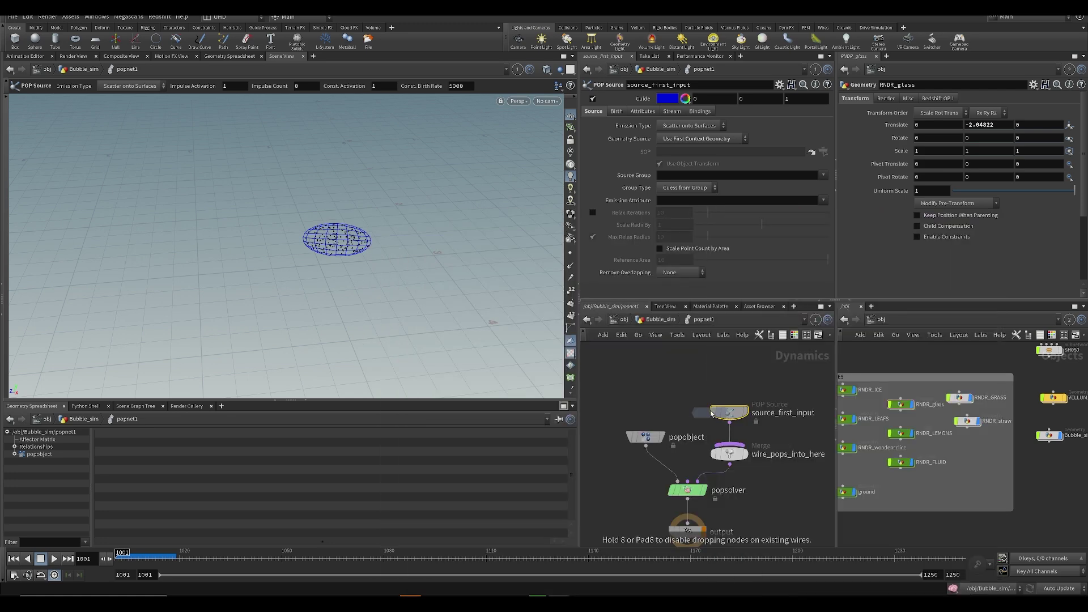
click(675, 380)
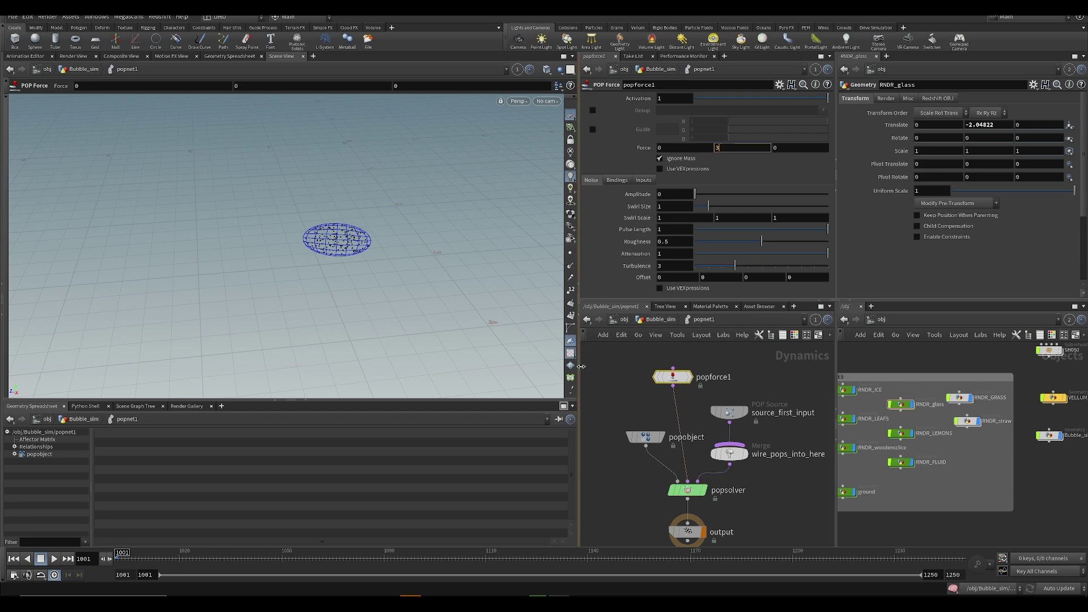
text(3)
key(Return)
key(Up)
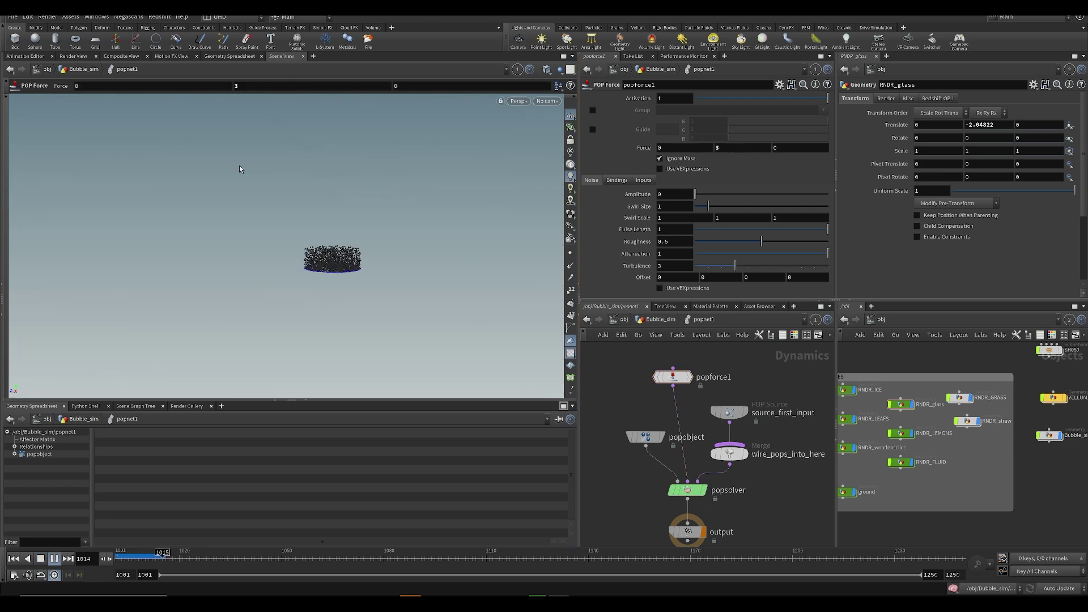
key(ctrl+Up)
key(ctrl+s)
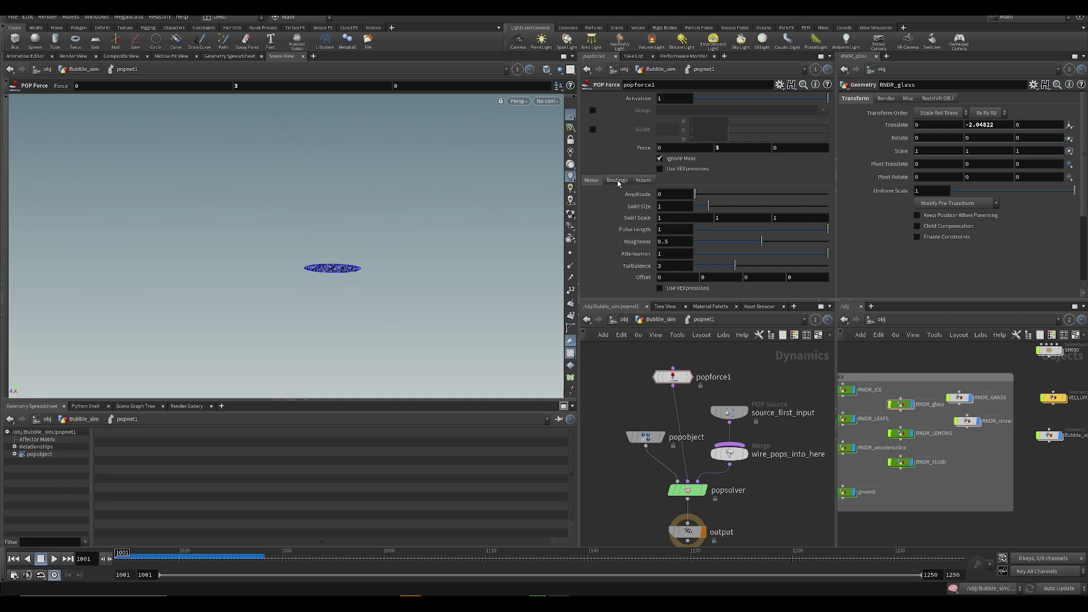
- Set popforce1's noise amplitude to 0.92 and preview the particles from the first frame
drag(701, 198, 705, 197)
key(Up)
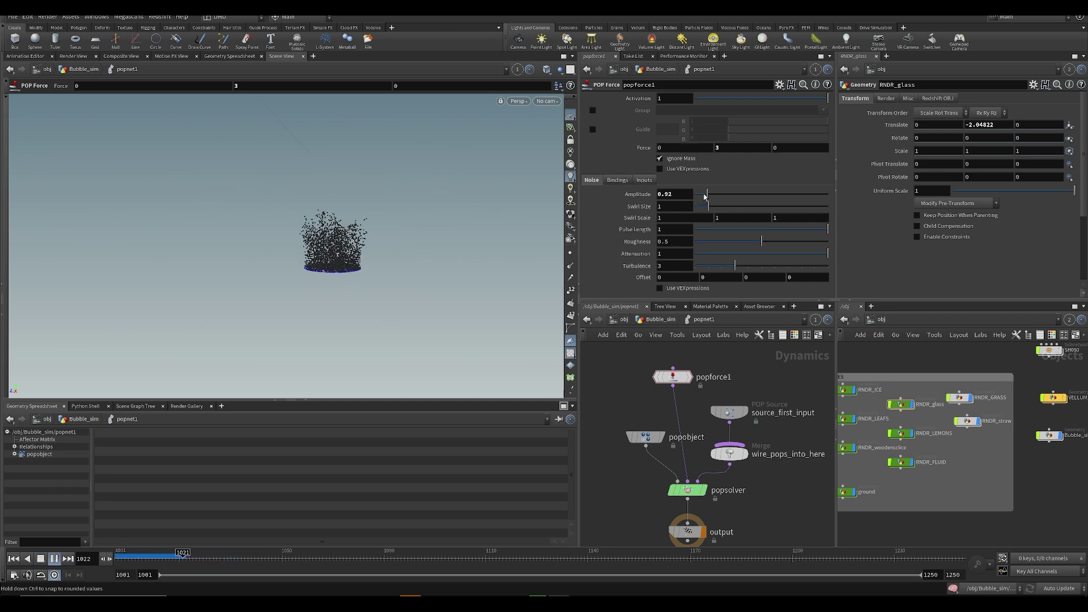
key(ctrl+Up)
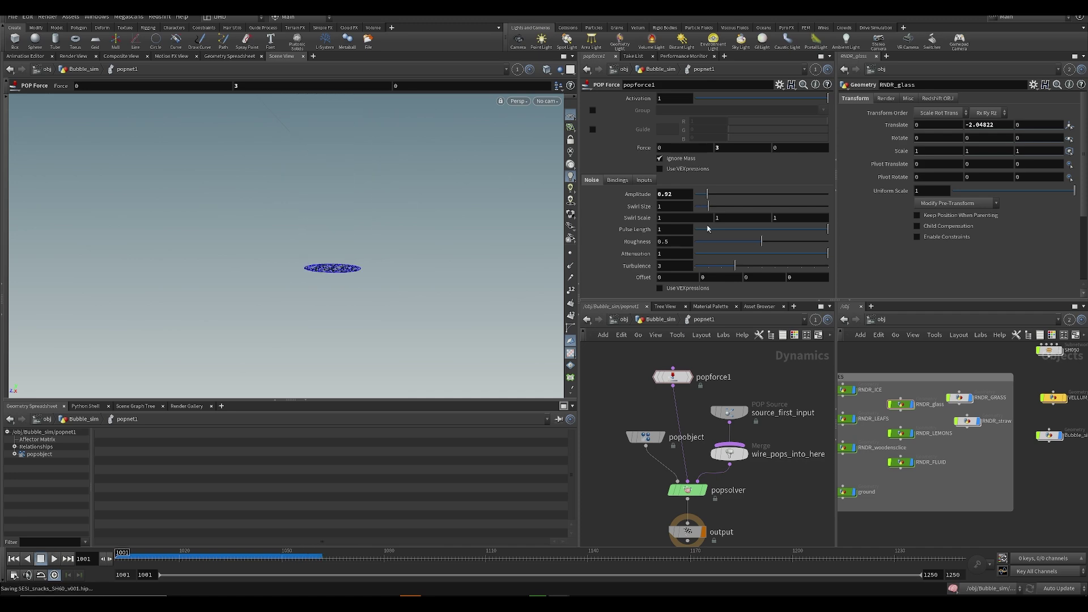
- Duplicate popforce1 in the wire to popsolver, give the copy a noise amplitude of 0.32 and swirl size of 0.47, and preview
drag(673, 376, 682, 376)
key(ctrl+v)
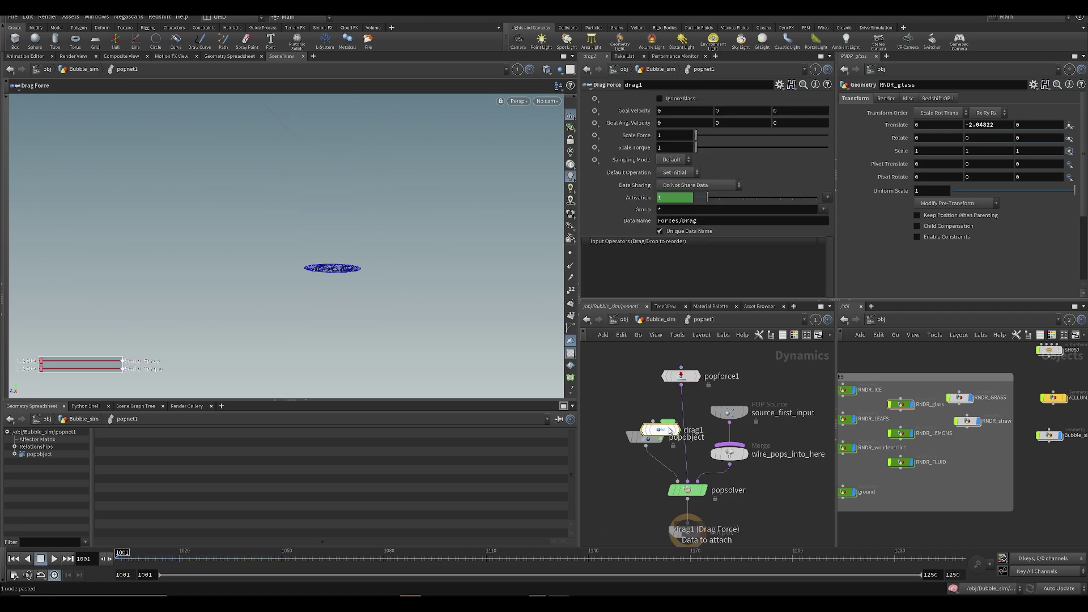
key(ctrl+z)
click(685, 376)
key(ctrl+c)
key(ctrl+v)
click(681, 413)
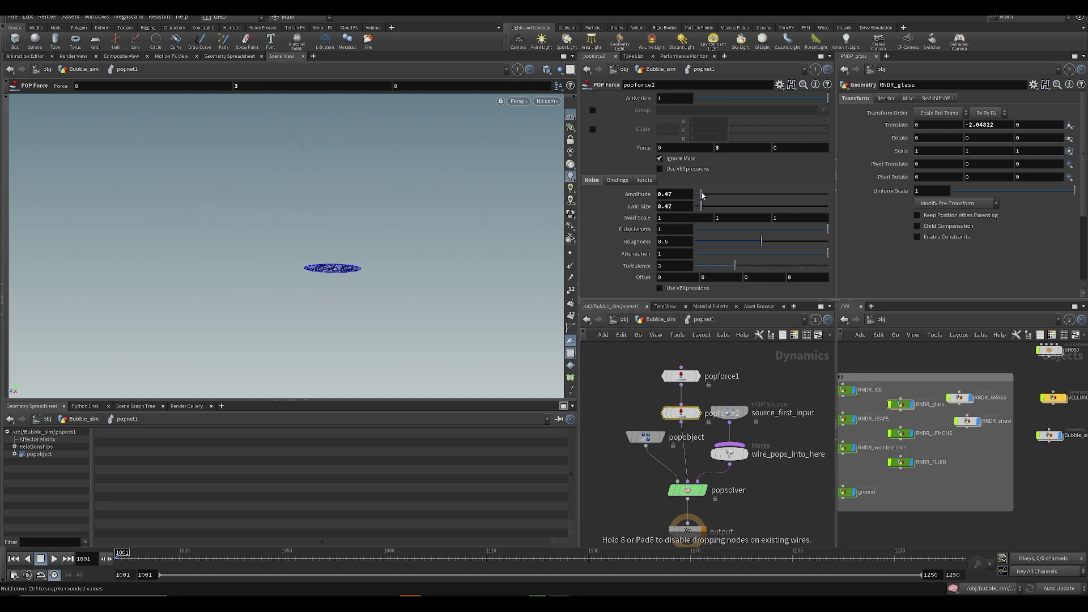
key(Up)
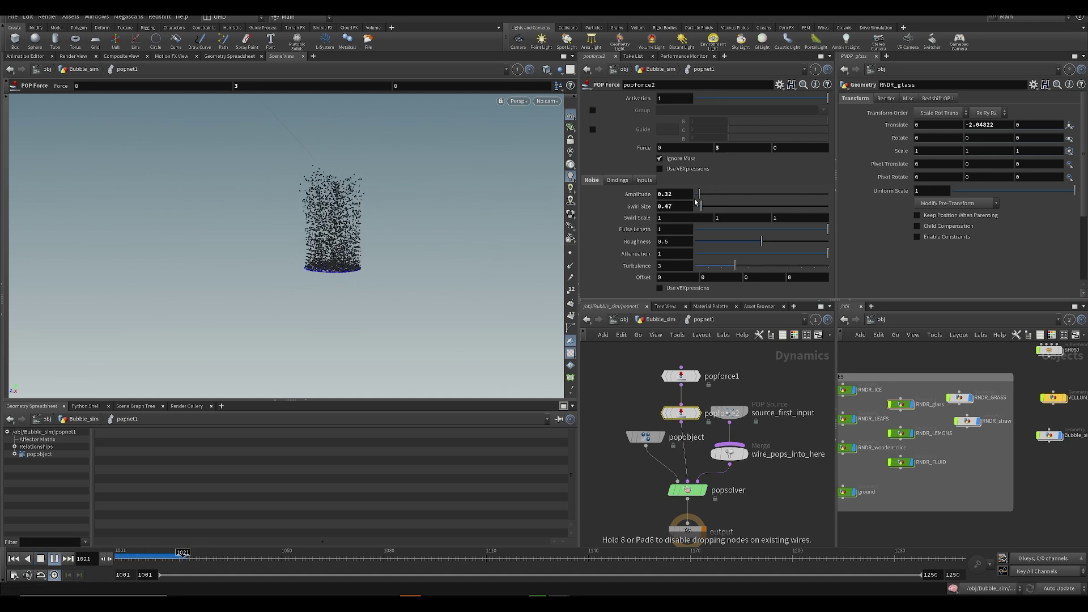
key(ctrl+Up)
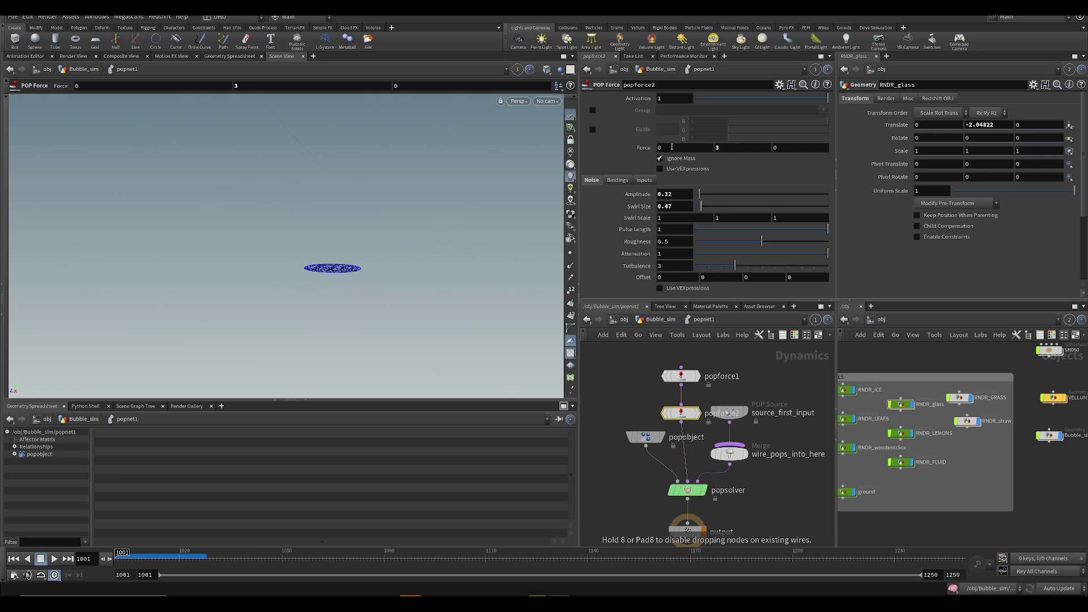
- Set popforce2's Y force to 0 and play the simulation
drag(736, 151, 623, 127)
text(0)
key(Return)
click(614, 365)
key(Up)
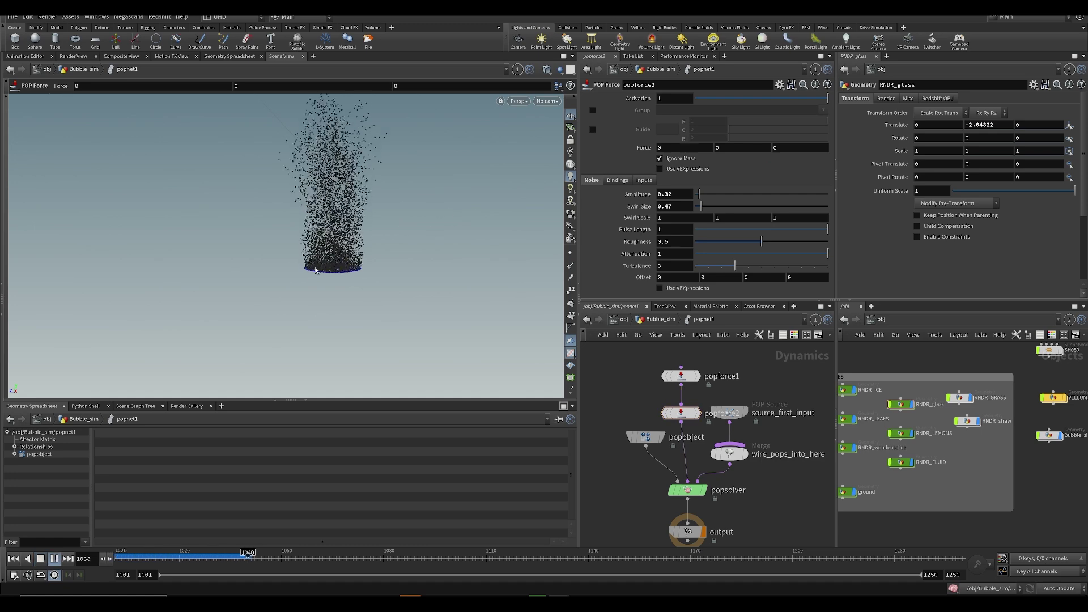
key(Up)
- Set popforce2's noise amplitude to 0.62 and swirl size to 0.3, preview the particles and save the scene
click(710, 195)
key(ctrl+Up)
key(Up)
key(ctrl+Up)
drag(702, 207, 703, 195)
key(Up)
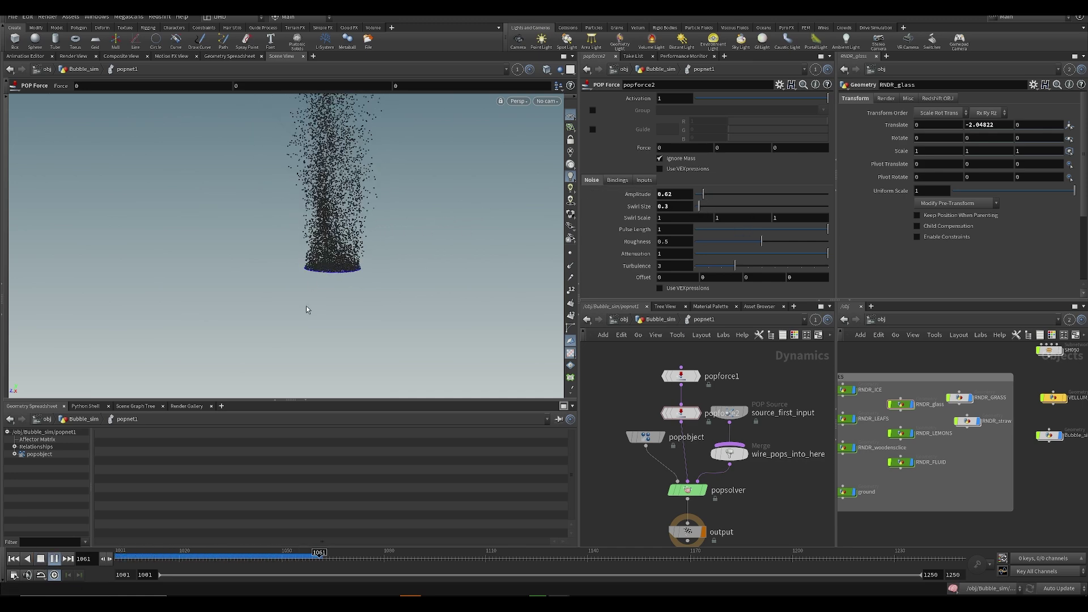
drag(282, 558, 313, 557)
key(ctrl+s)
- Add a Static Object node beside the POP forces in the POP network
scroll(737, 417, down, 2)
scroll(615, 462, down, 1)
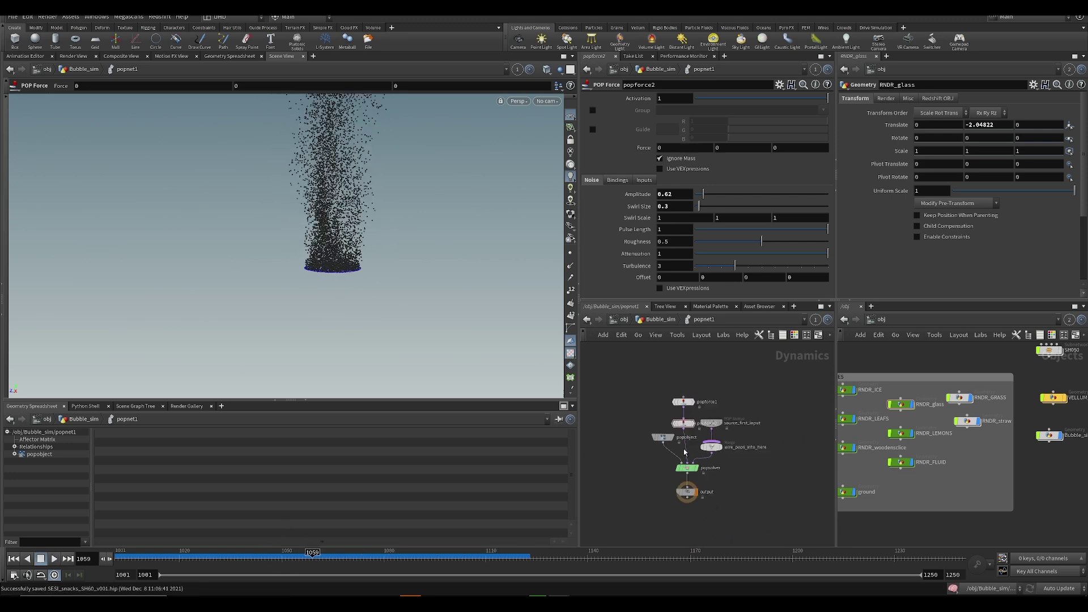
scroll(846, 410, up, 2)
middle_drag(1001, 506, 1030, 451)
scroll(986, 456, down, 3)
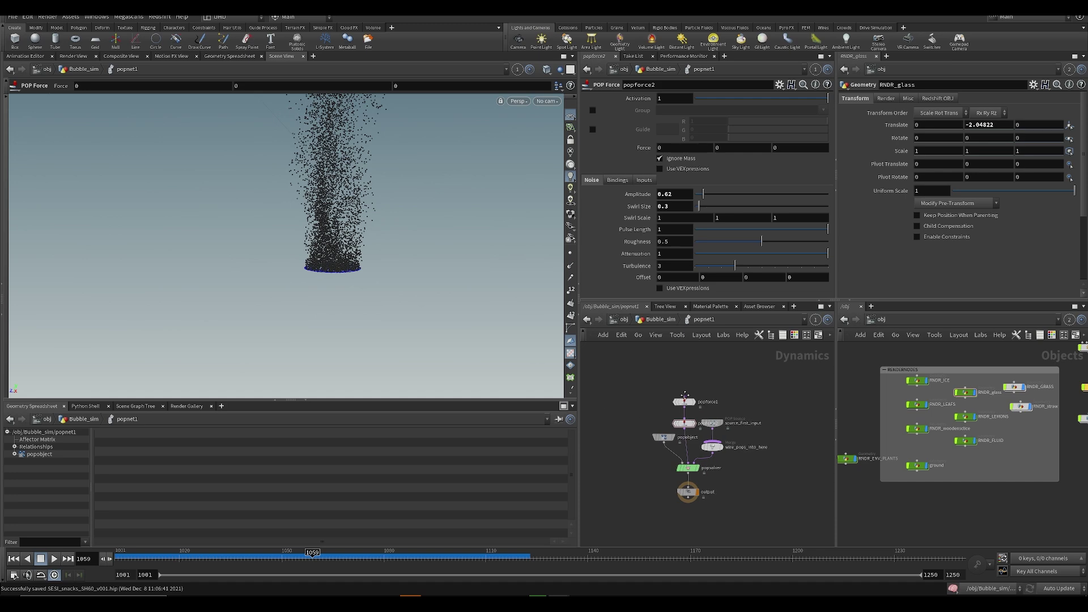
key(ctrl+s)
key(Tab)
text(sta)
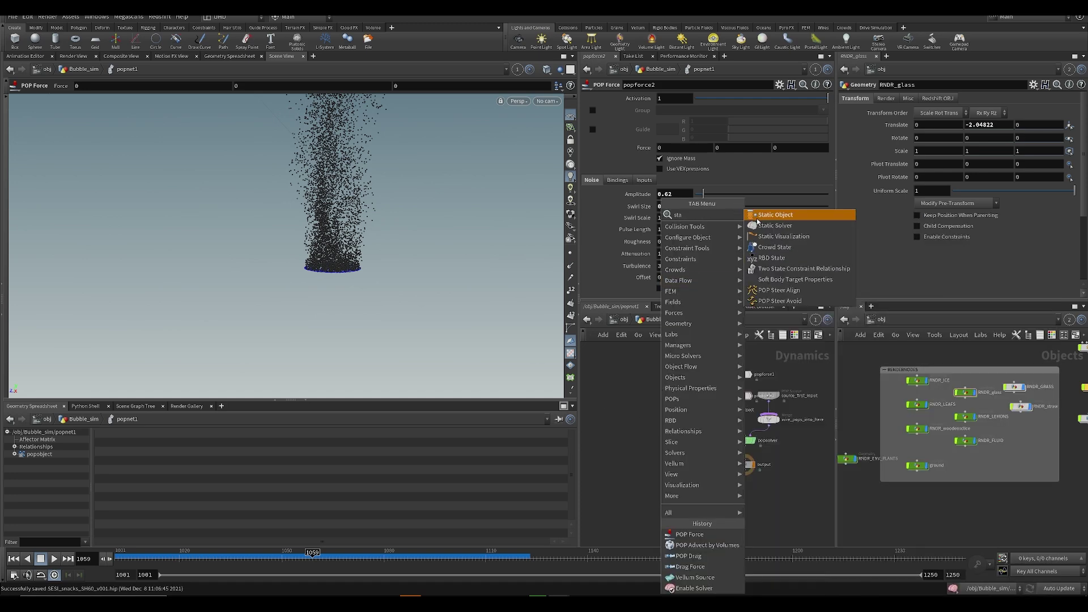
key(Return)
click(666, 382)
- Insert a Merge node between popsolver and output, with the static object wired in as its first input, and save
drag(747, 467, 751, 510)
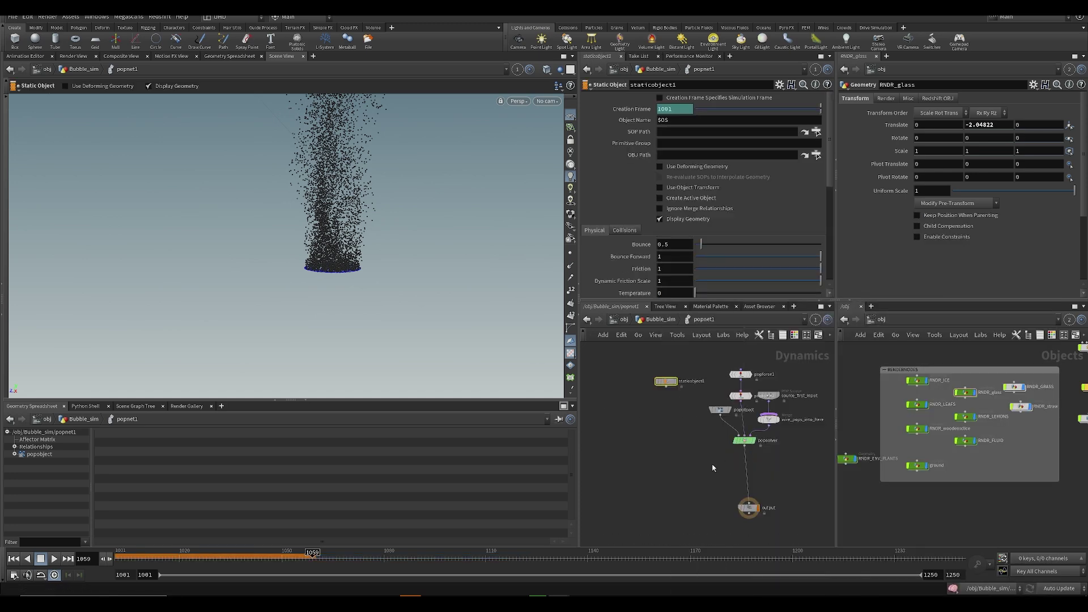
key(Tab)
text(mer)
key(Return)
scroll(713, 466, up, 2)
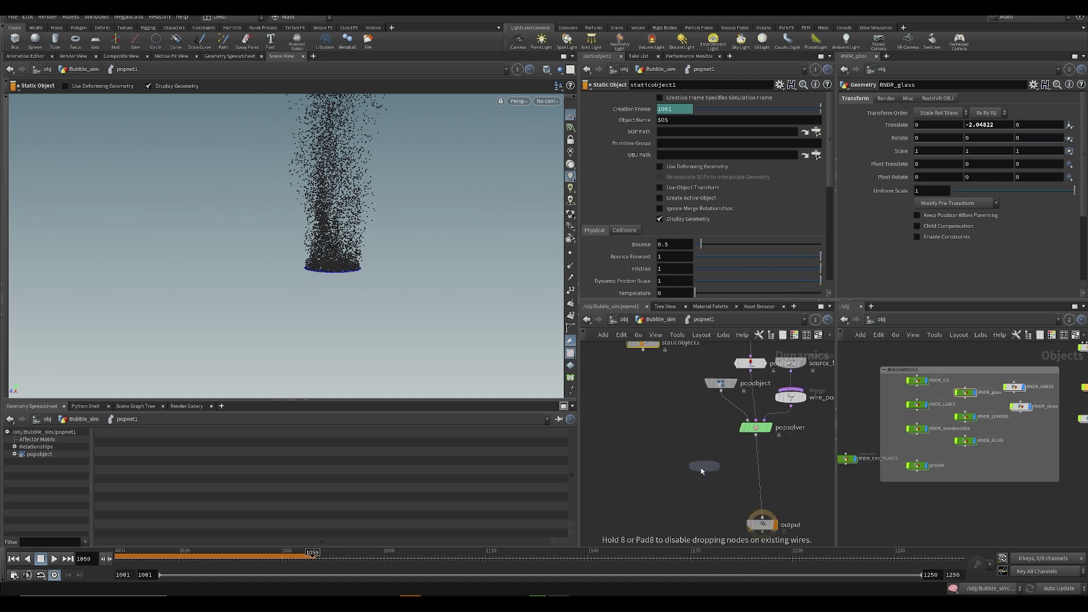
click(701, 467)
drag(643, 350, 700, 462)
drag(756, 434, 740, 475)
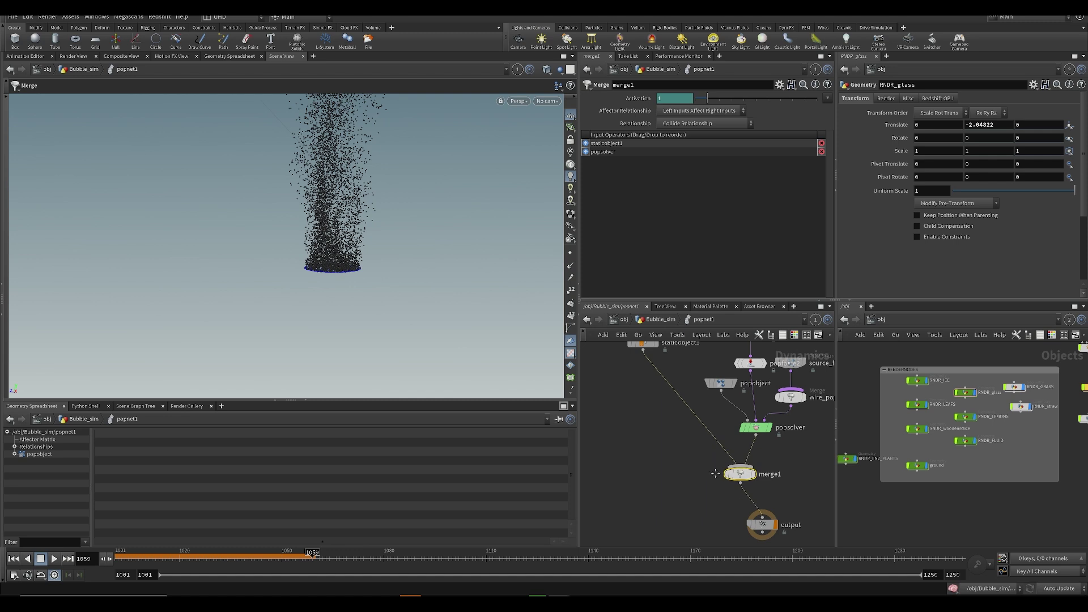
middle_drag(700, 409, 716, 437)
key(ctrl+s)
- Set the static object's SOP Path to ../../../RNDR_glass and check the contents of the RNDR_glass object
click(659, 372)
scroll(991, 447, up, 3)
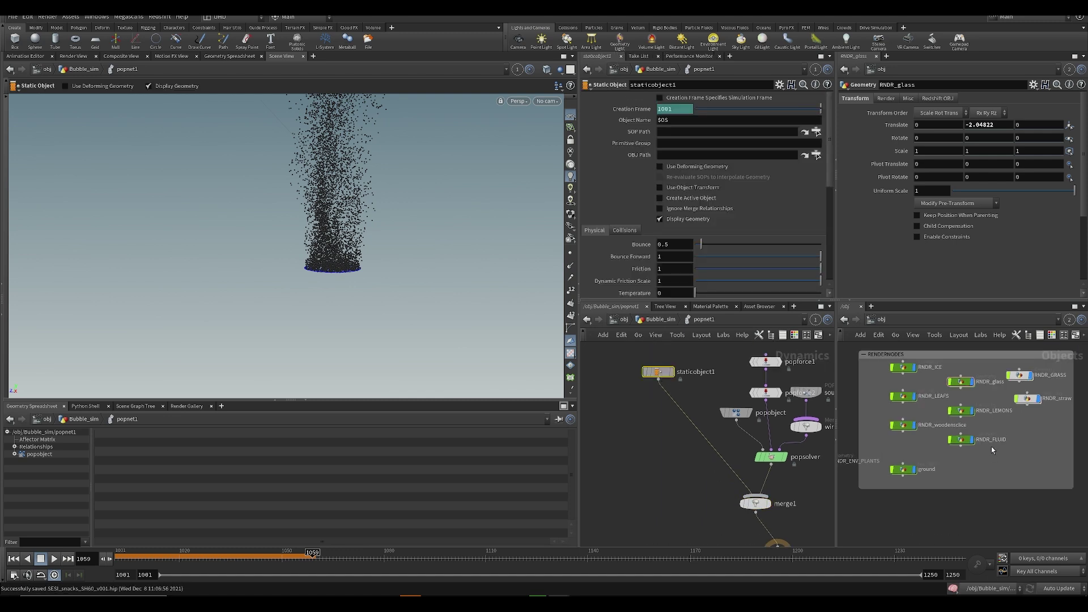
middle_drag(891, 476, 922, 463)
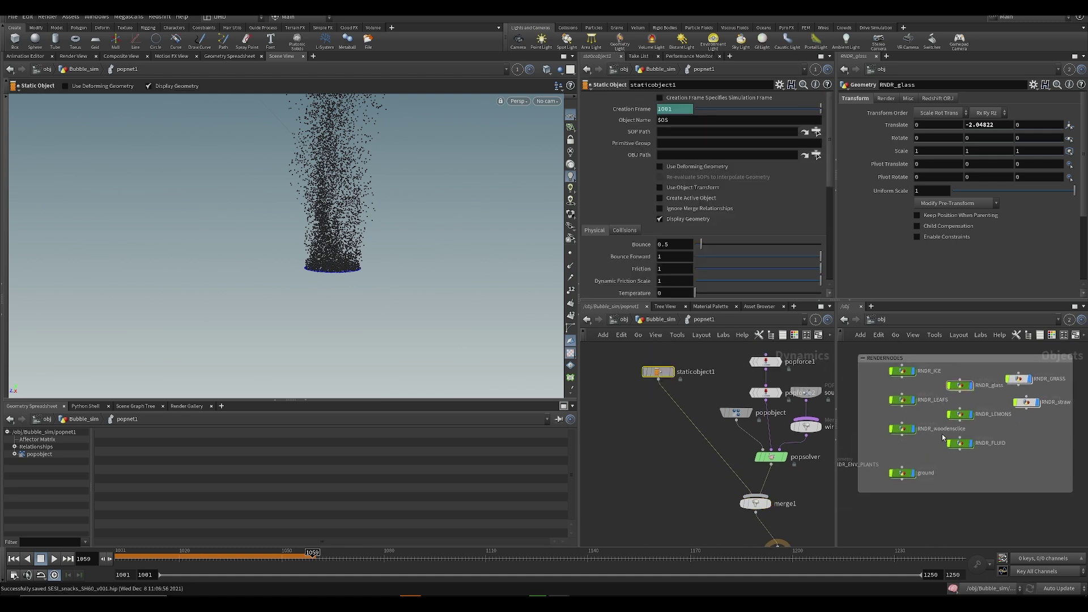
mouse_move(951, 393)
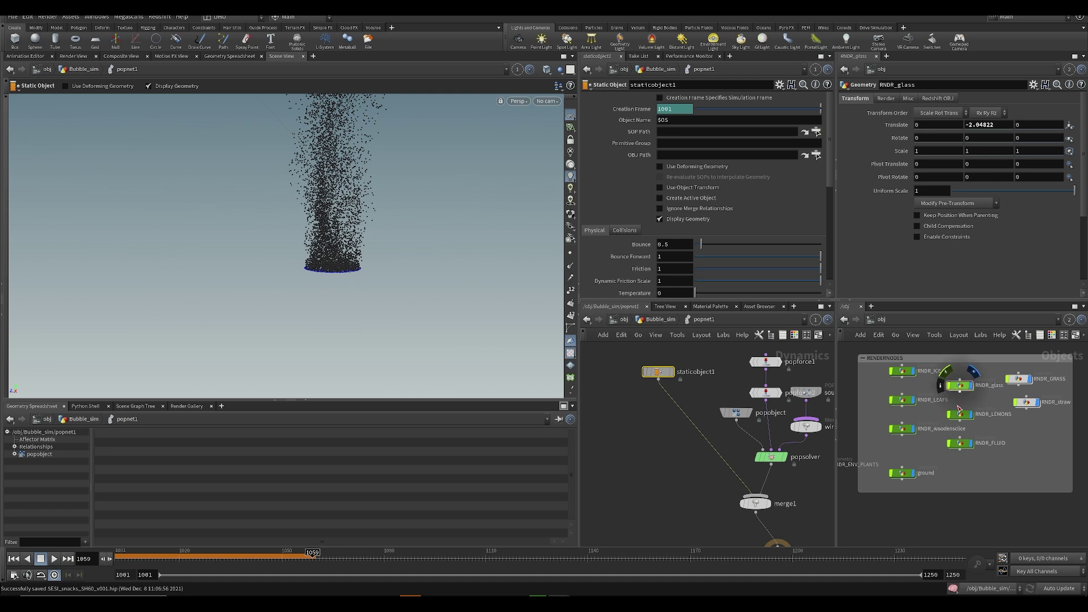
middle_drag(898, 400, 944, 404)
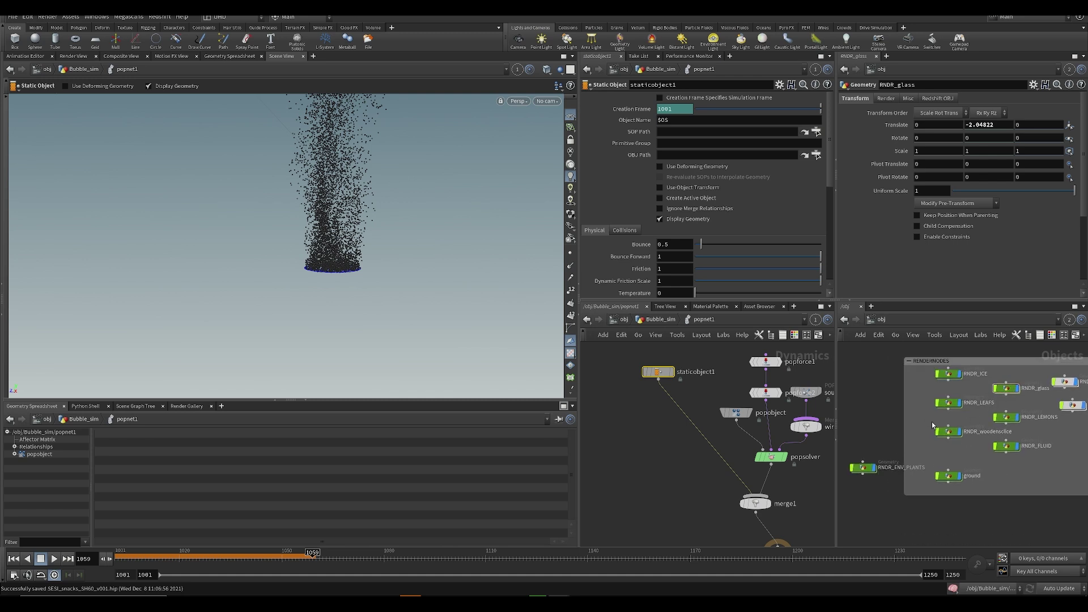
mouse_move(1024, 450)
middle_down()
mouse_move(976, 449)
mouse_move(1007, 436)
mouse_move(956, 444)
mouse_move(1039, 450)
middle_up()
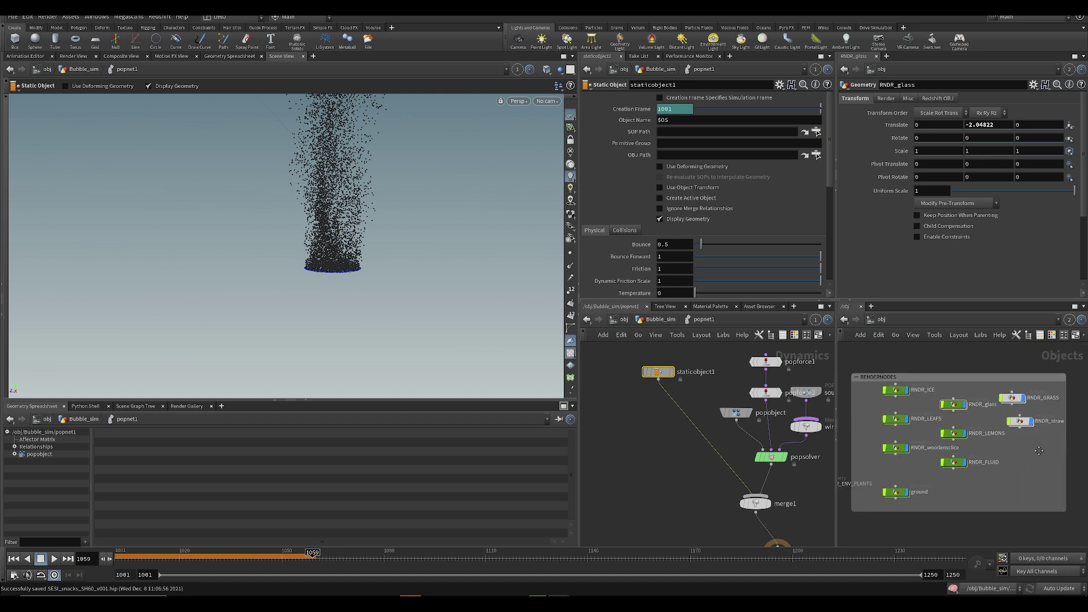
mouse_move(956, 405)
drag(959, 407, 1011, 398)
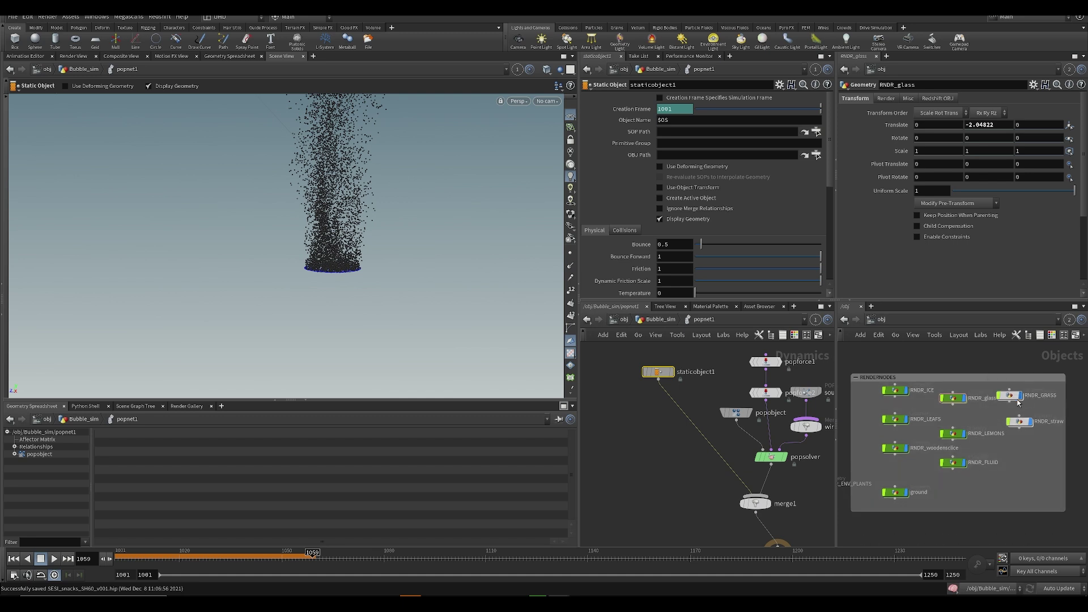
double_click(958, 400)
scroll(915, 446, up, 3)
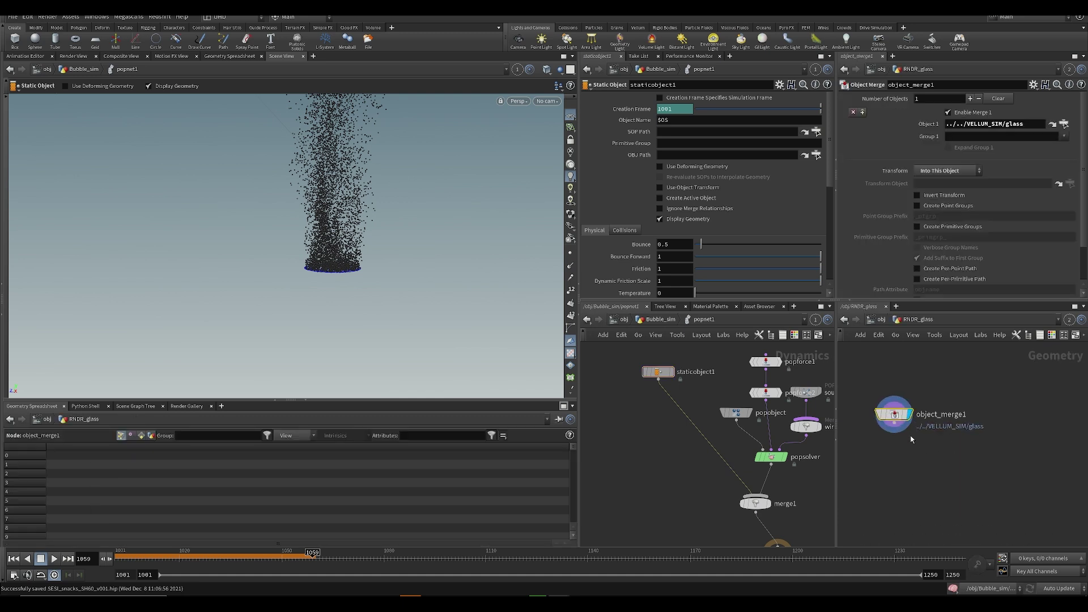
key(u)
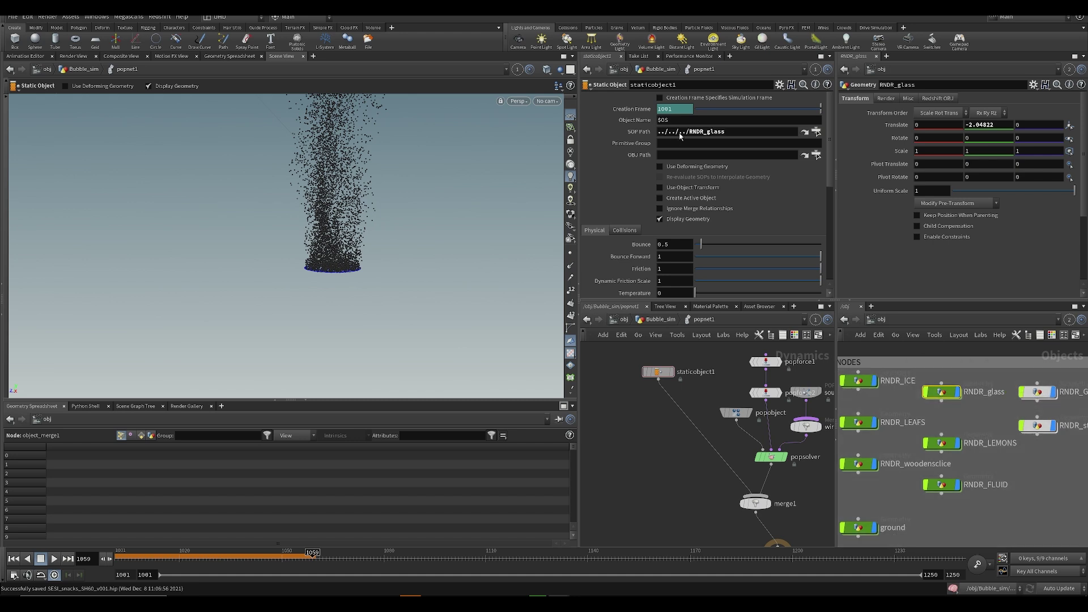
- Set the static object's OBJ Path to ../../../RNDR_glass, return to the first frame and save the scene
key(ctrl+s)
drag(938, 391, 675, 156)
key(ctrl+Up)
alt+drag(304, 281, 355, 277)
key(ctrl+s)
- Turn off Display Geometry for the static object, play and scrub the simulation to frame 1044, and save
click(668, 221)
key(Up)
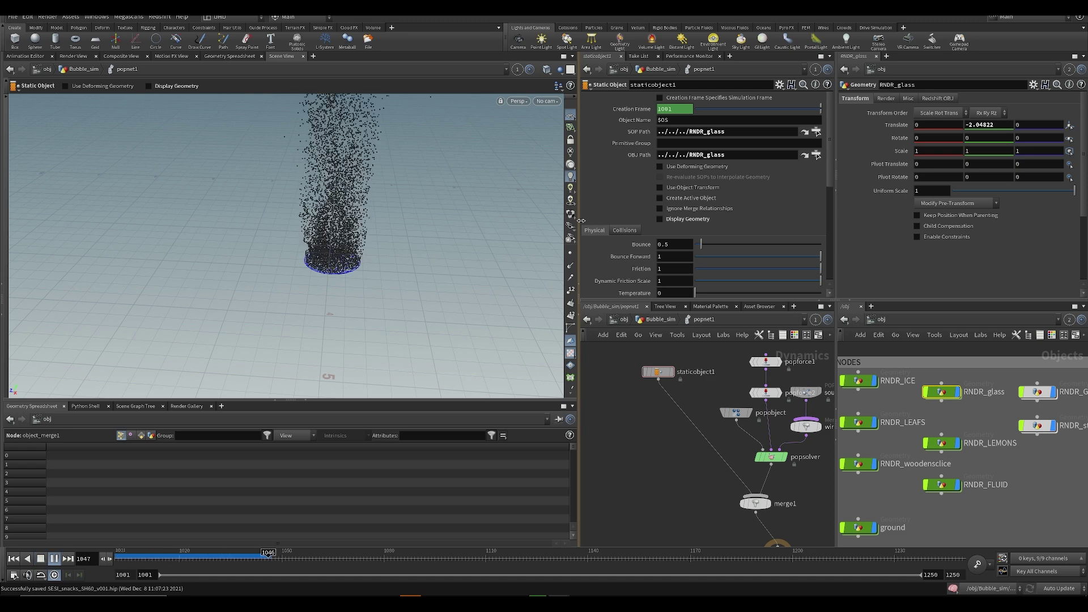
key(Up)
key(ctrl+s)
alt+drag(435, 206, 373, 260)
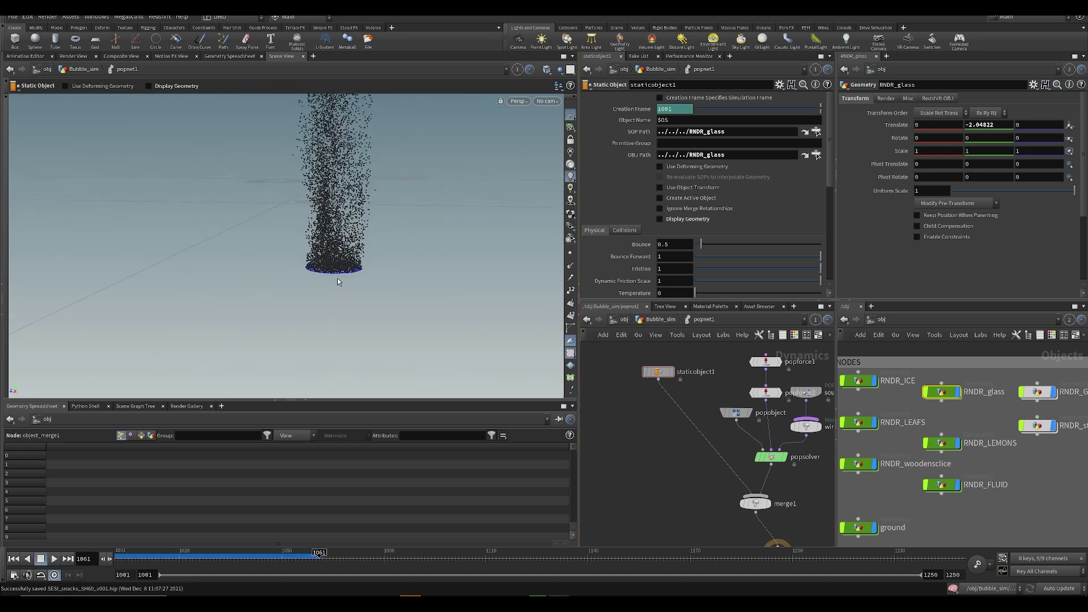
alt+middle_drag(339, 293, 307, 316)
drag(307, 317, 305, 317)
drag(136, 558, 261, 558)
key(ctrl+s)
- Move the static object farther from the POP nodes and rename it as glass
scroll(1019, 472, down, 3)
drag(658, 372, 596, 371)
double_click(640, 374)
text(glass)
key(Return)
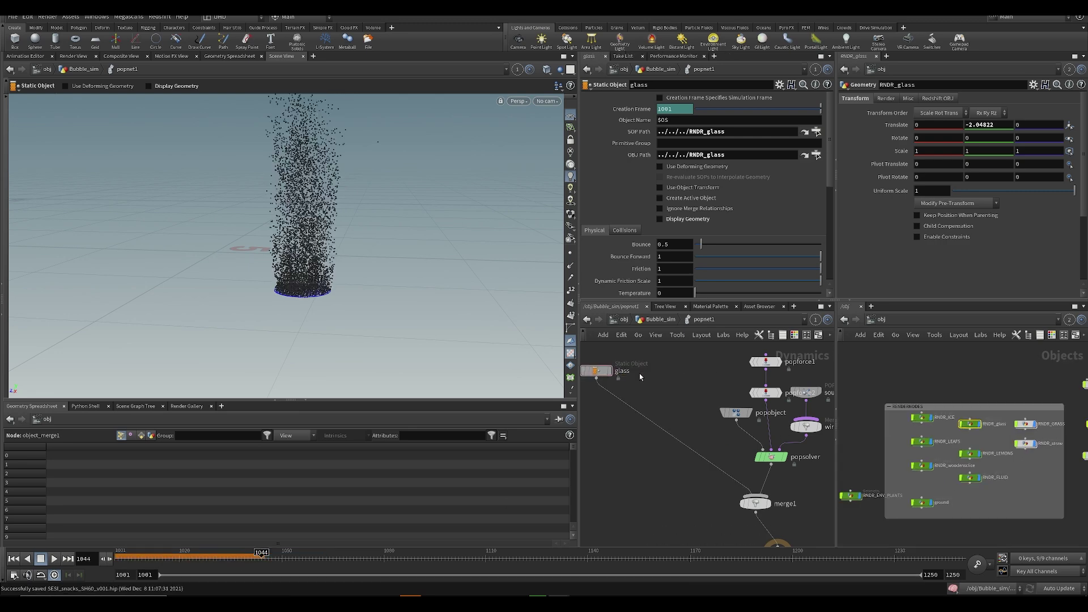
- Add a second Static Object beside glass and combine both through a new Merge node feeding merge1
key(Tab)
click(793, 216)
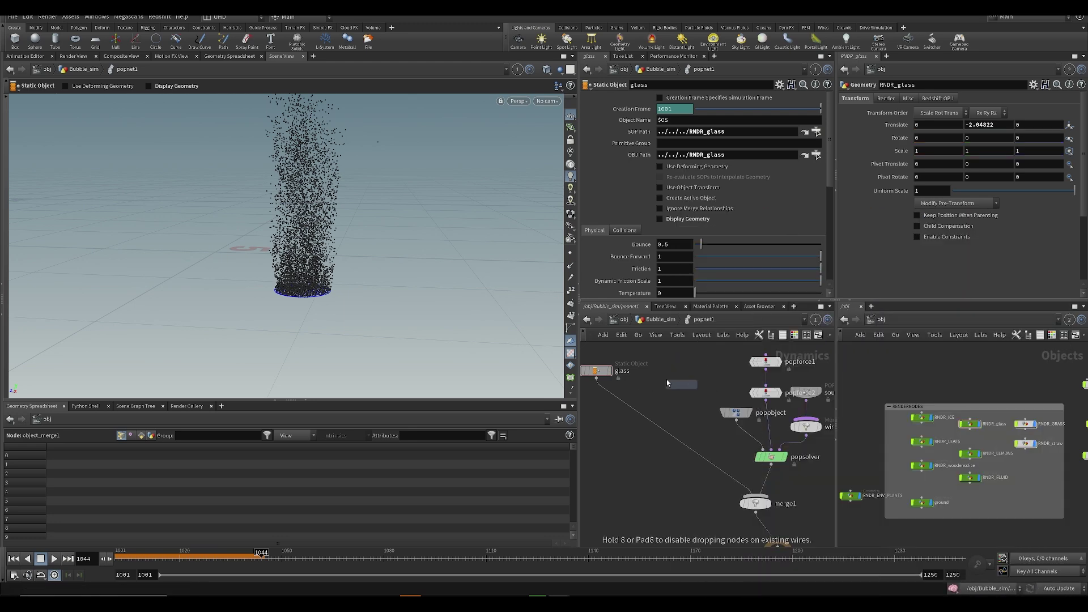
click(659, 371)
key(Tab)
text(me)
key(Return)
click(640, 418)
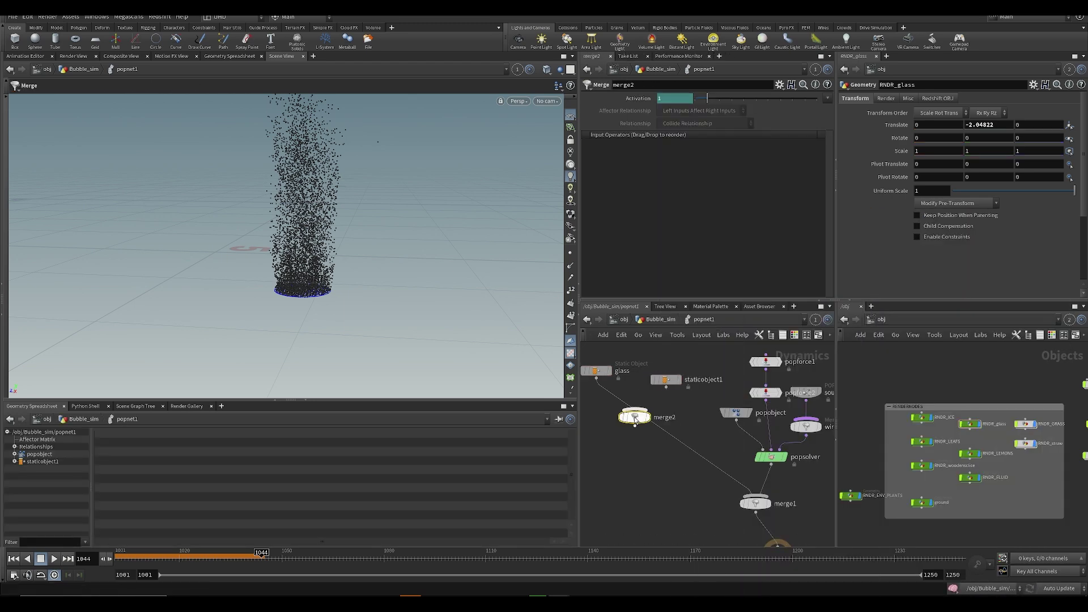
drag(644, 422, 661, 375)
- Rename the second static object as ice and shift the RNDR_ICE node slightly within the render nodes box
double_click(692, 372)
text(ice)
key(Return)
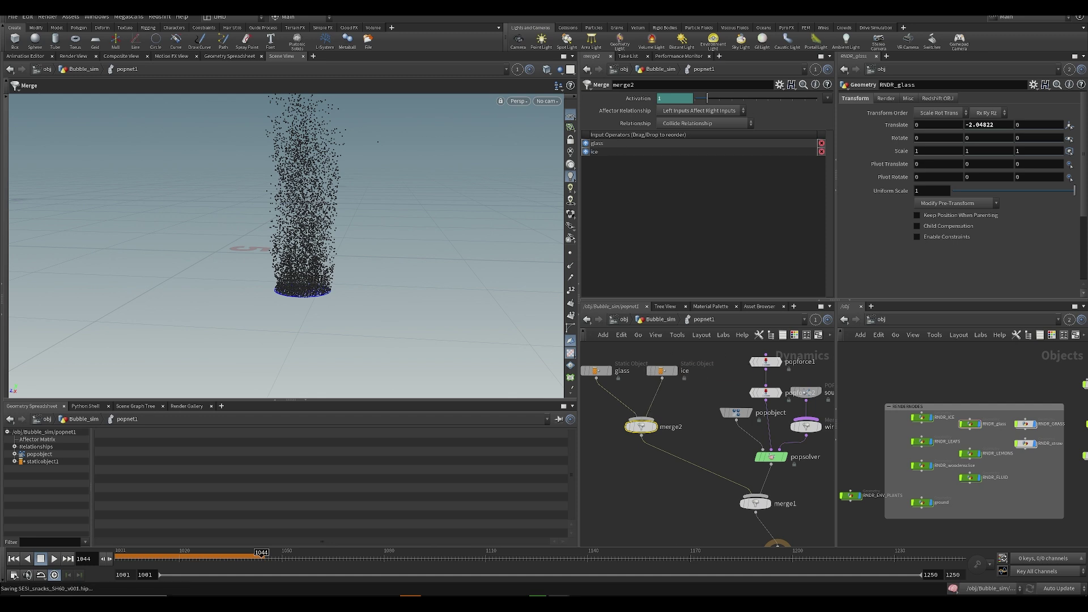
drag(922, 424, 917, 417)
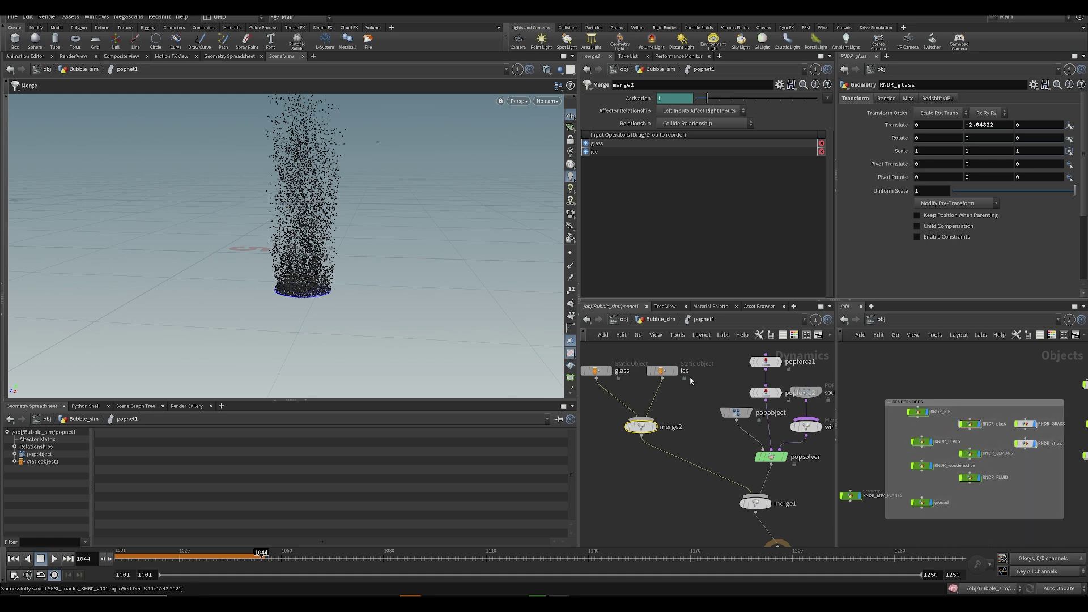
- Set the ice static object's OBJ Path to RNDR_ICE, enable Use Deforming Geometry and Re-evaluate SOPs to Interpolate Geometry, and save
click(662, 371)
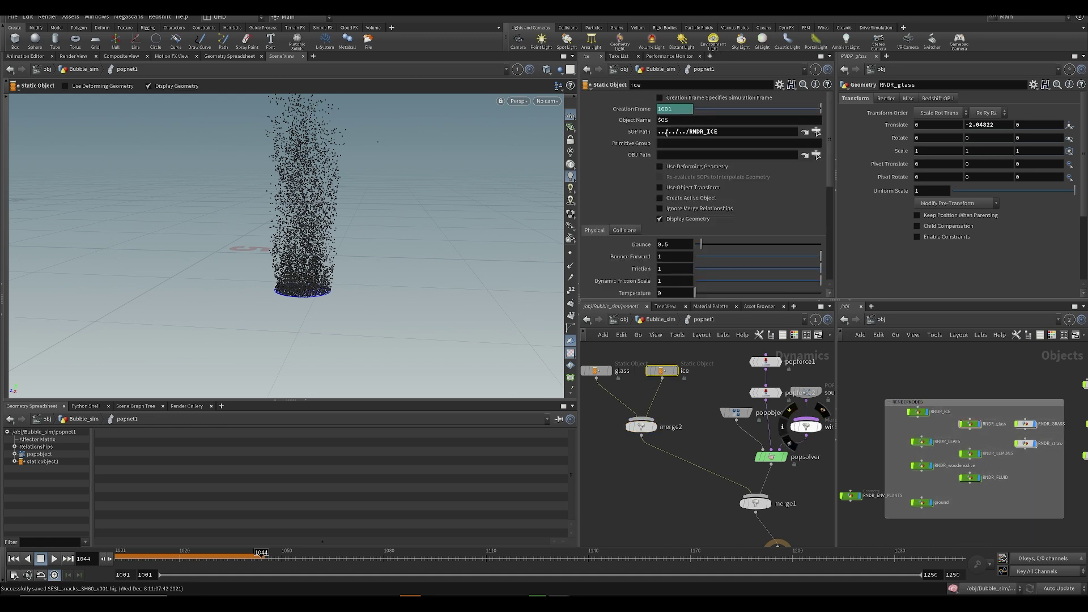
key(ctrl+s)
drag(671, 163, 672, 158)
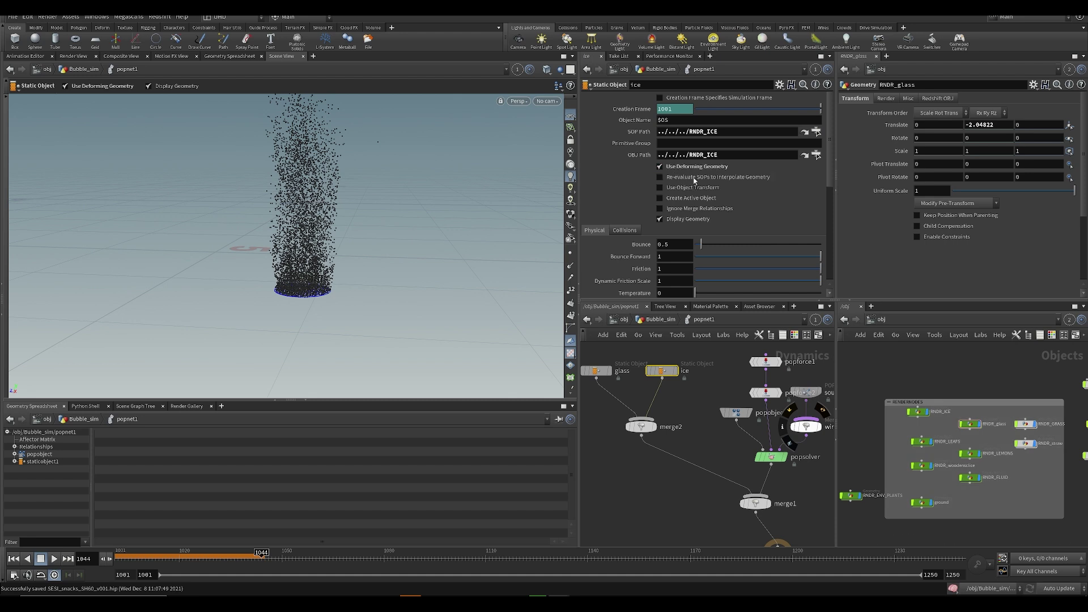
key(ctrl+Up)
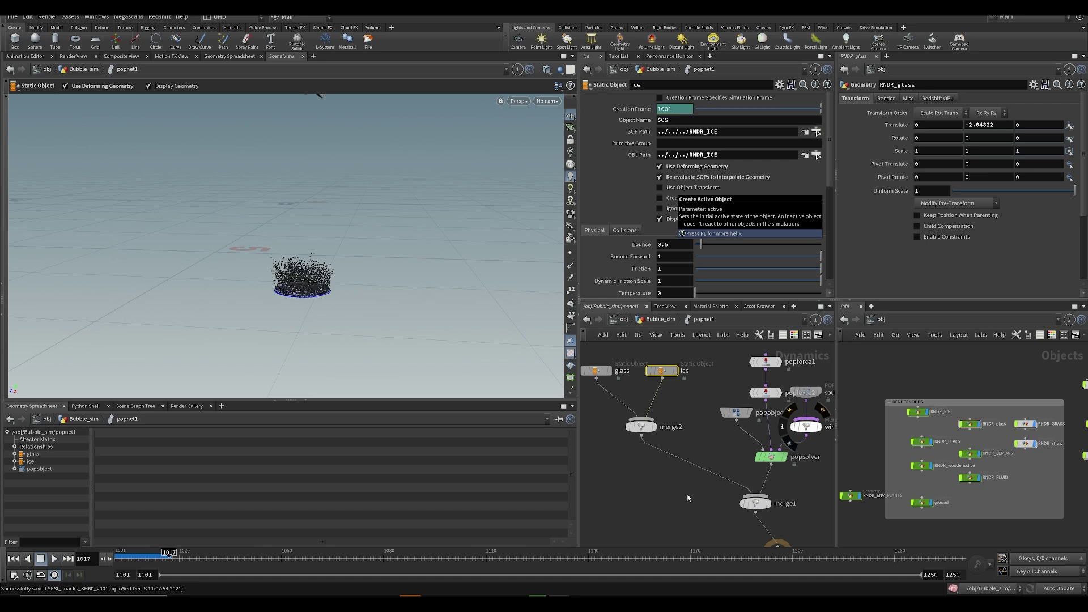
key(ctrl+s)
- Duplicate the ice object into merge2 as lemon, with SOP Path RNDR_LEMONS and OBJ Path RNDR_glass, and save
middle_drag(687, 354, 672, 399)
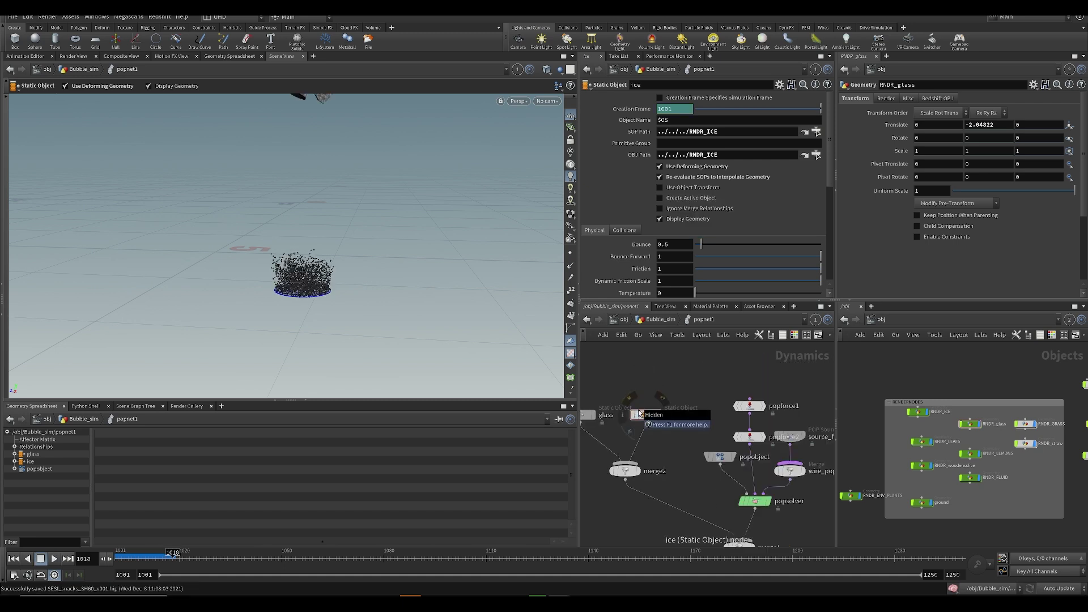
key(ctrl+v)
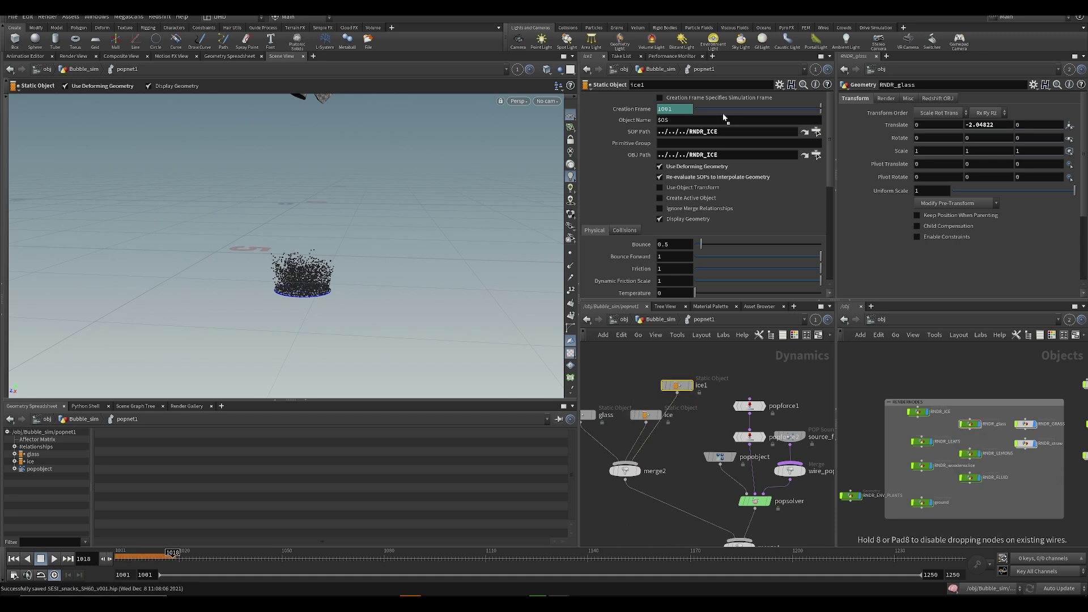
drag(714, 130, 714, 131)
drag(966, 424, 715, 158)
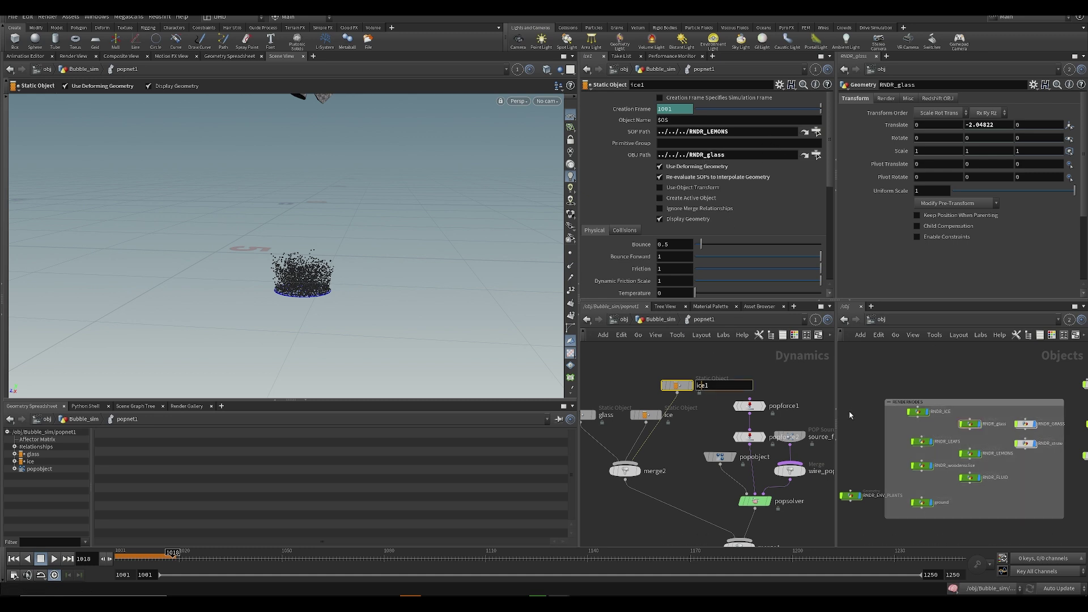
key(Return)
key(ctrl+s)
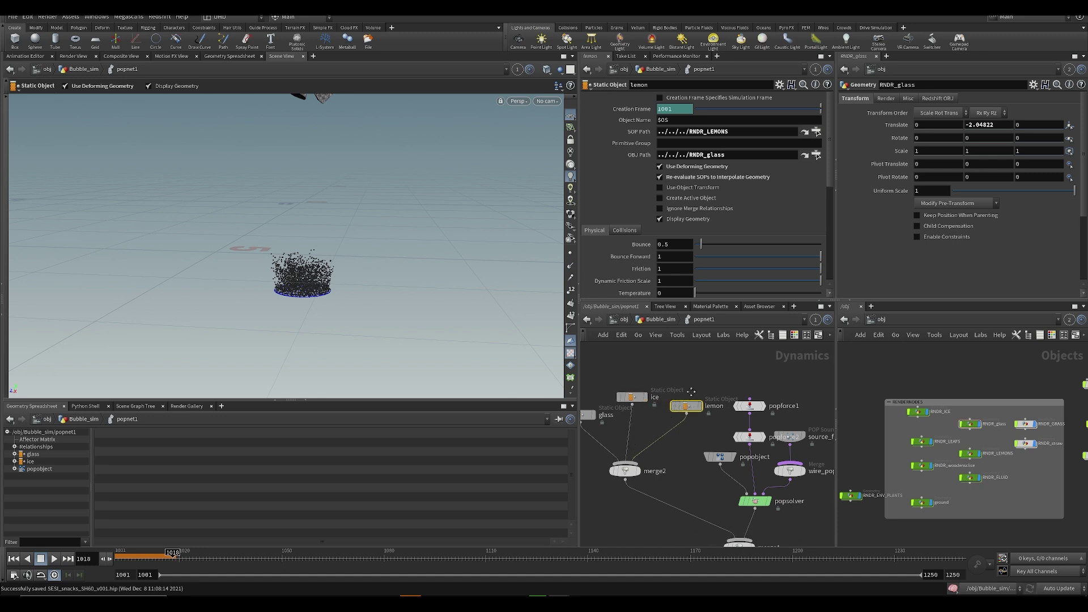
- Set the Life Expectancy of the source_first_input POP Source in popnet1 to 3 and save the scene
scroll(692, 425, down, 4)
middle_drag(688, 462, 667, 450)
key(u)
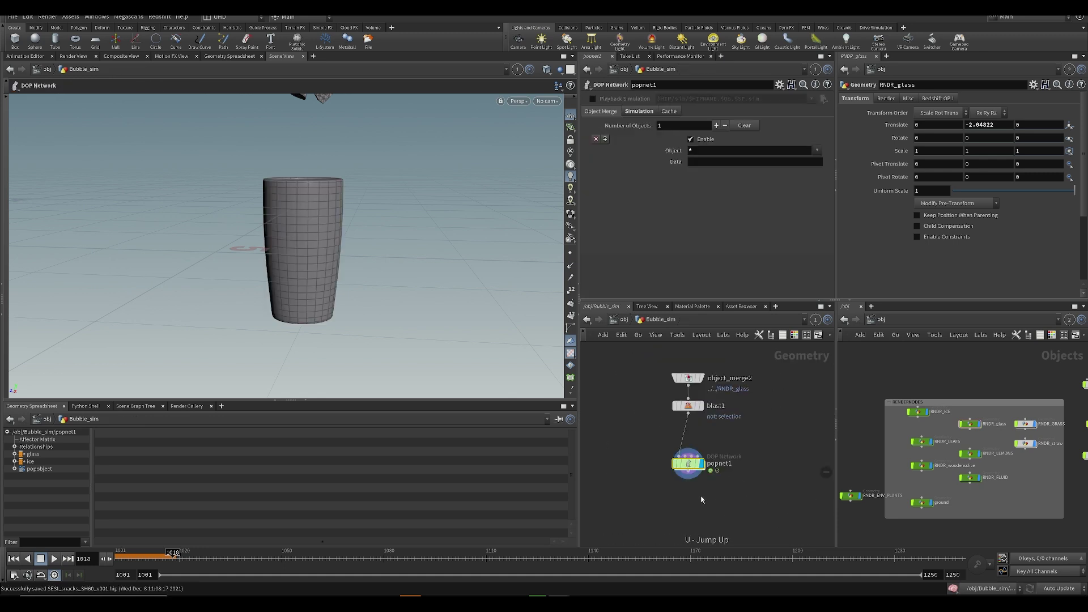
double_click(687, 463)
alt+drag(289, 296, 287, 282)
scroll(726, 352, up, 5)
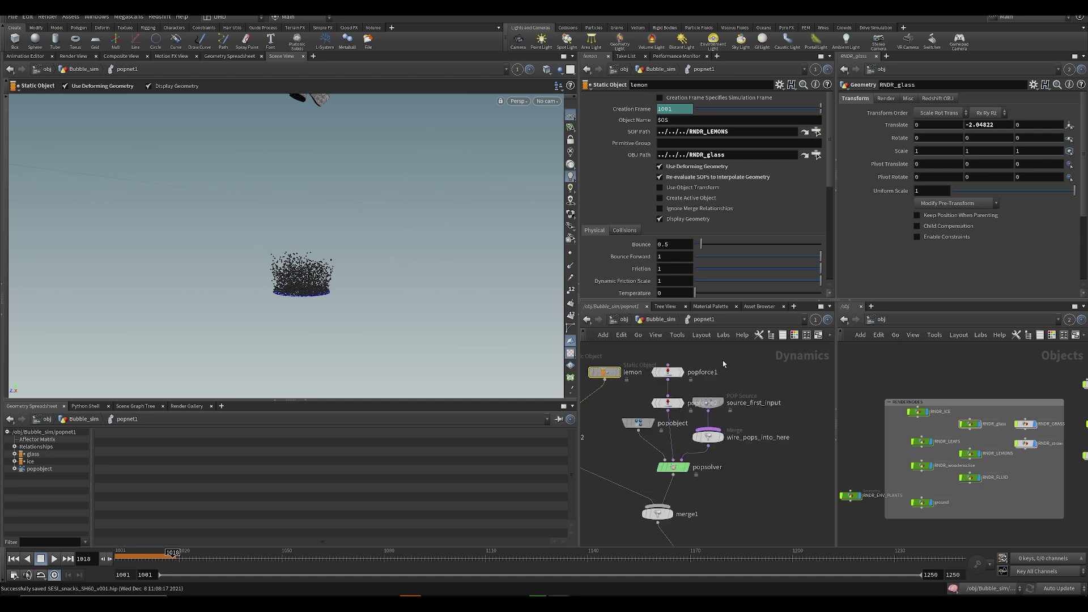
click(704, 413)
click(771, 335)
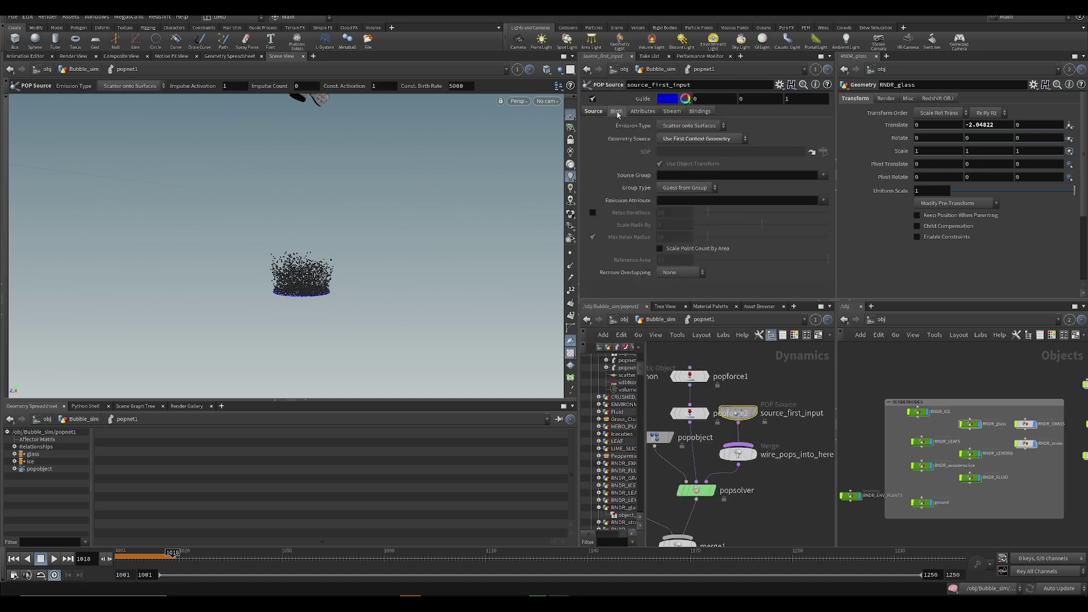
click(744, 378)
drag(672, 233, 634, 246)
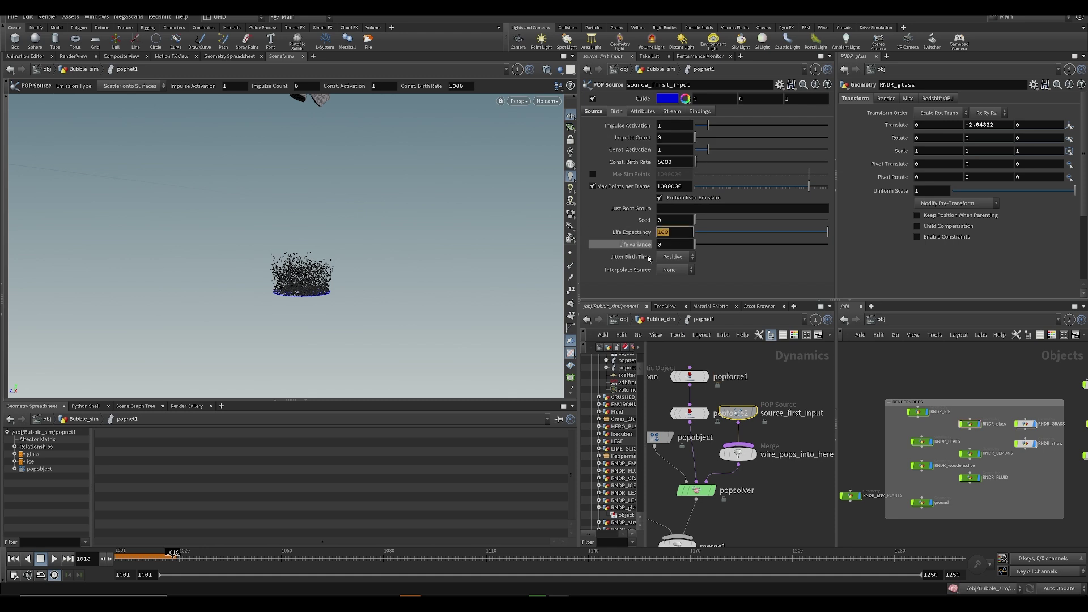
key(ctrl+s)
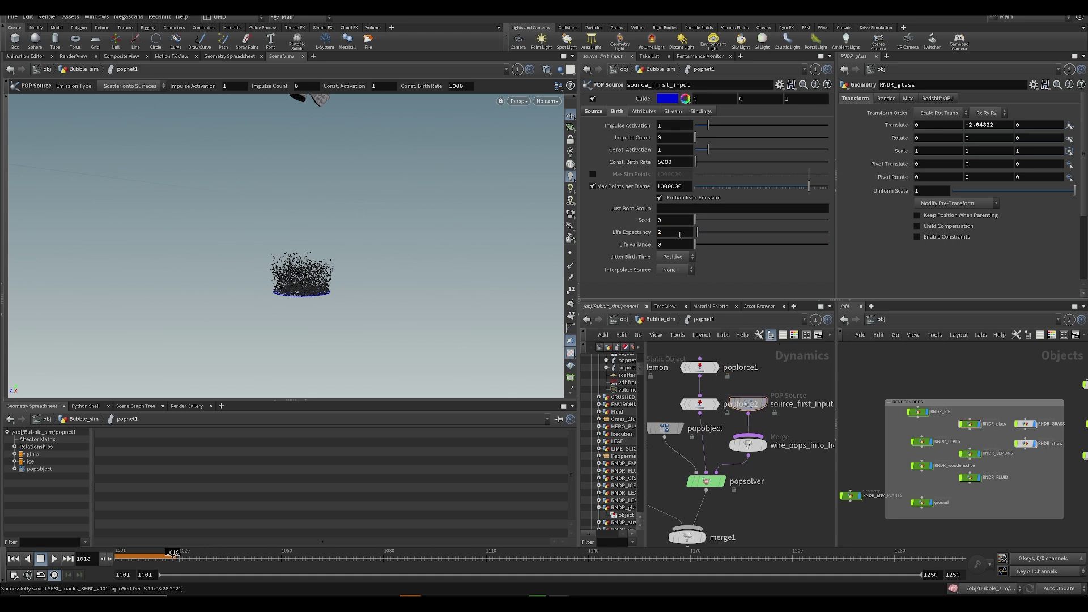
key(ctrl+s)
- Examine the bubble emission beneath the falling ice from several angles and return to the Bubble_sim geometry network
alt+drag(347, 329, 308, 239)
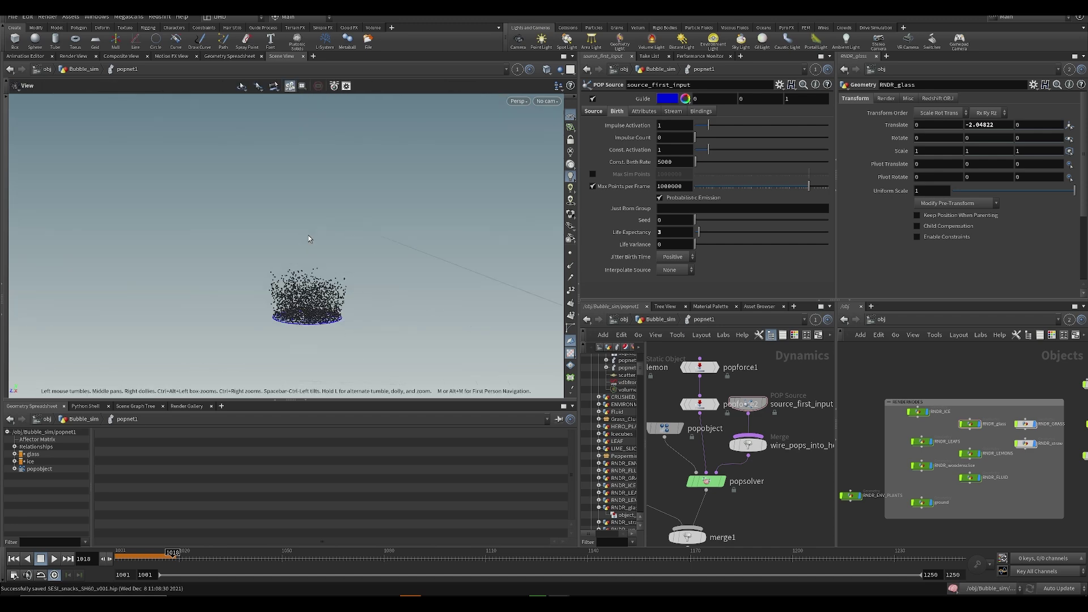
alt+right_drag(295, 252, 289, 268)
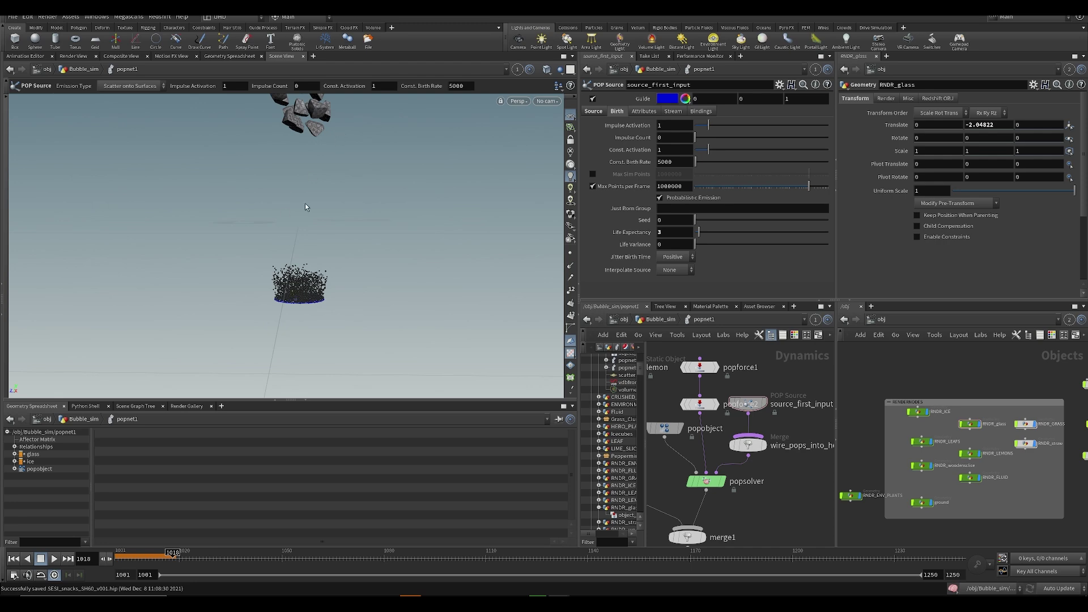
alt+drag(259, 294, 285, 319)
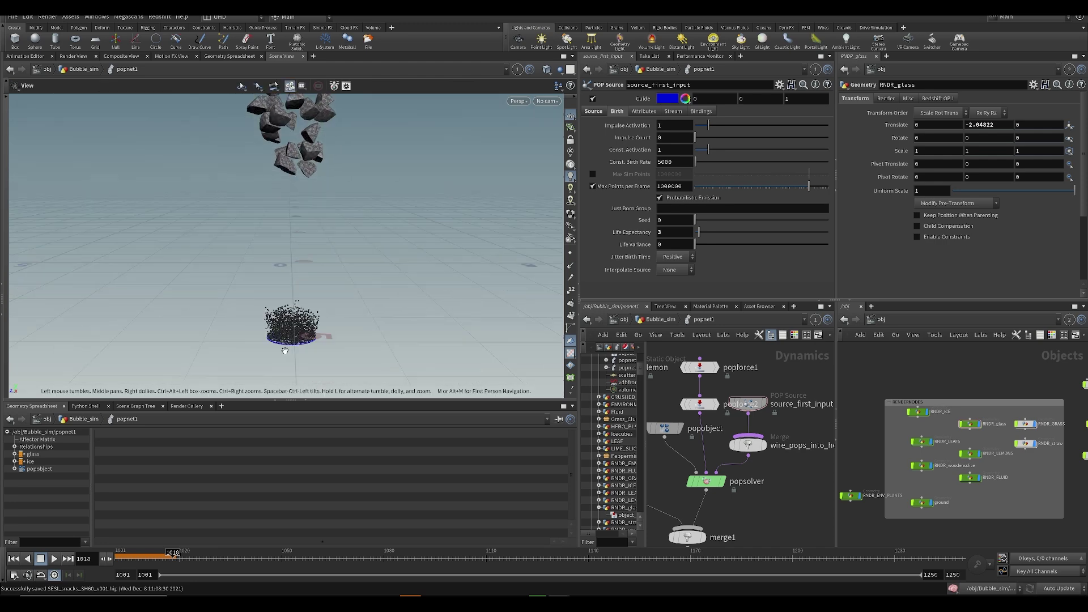
alt+right_drag(285, 319, 280, 294)
middle_drag(711, 414, 715, 415)
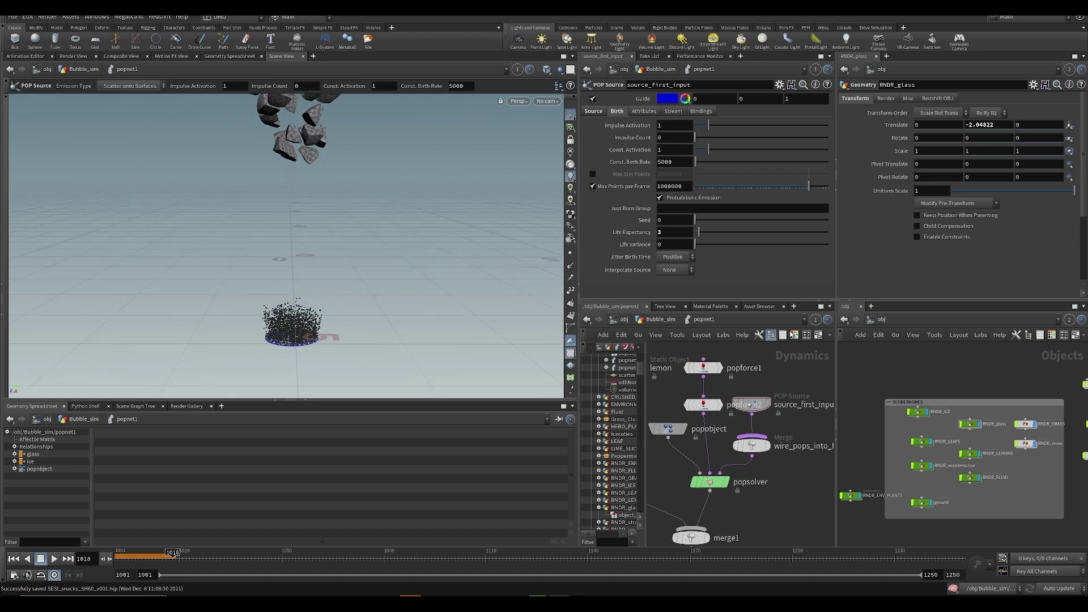
click(771, 335)
scroll(744, 419, down, 3)
alt+drag(306, 317, 368, 347)
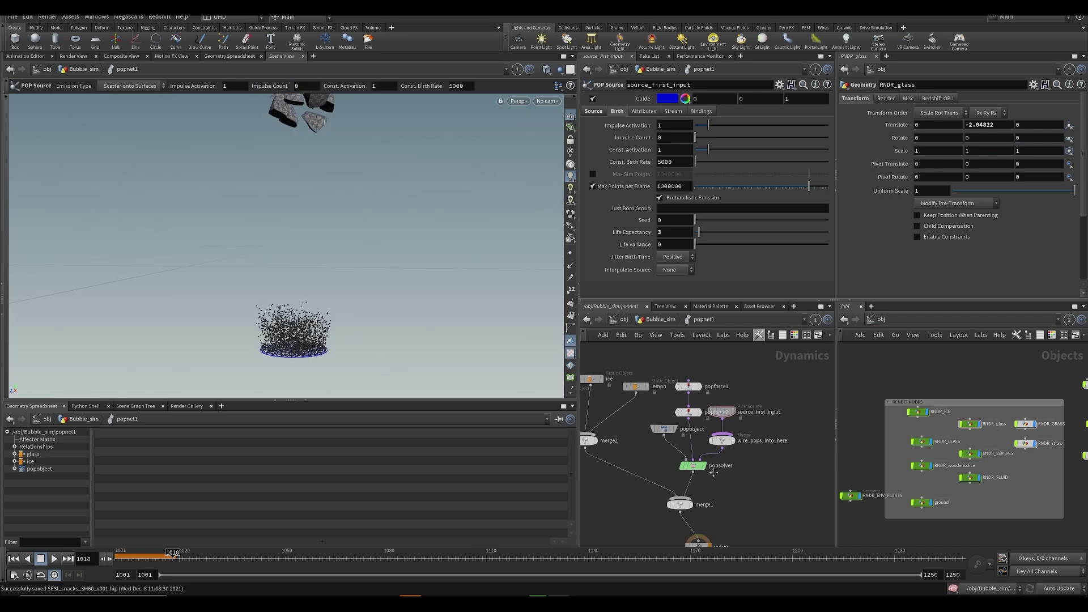
scroll(681, 429, down, 3)
key(u)
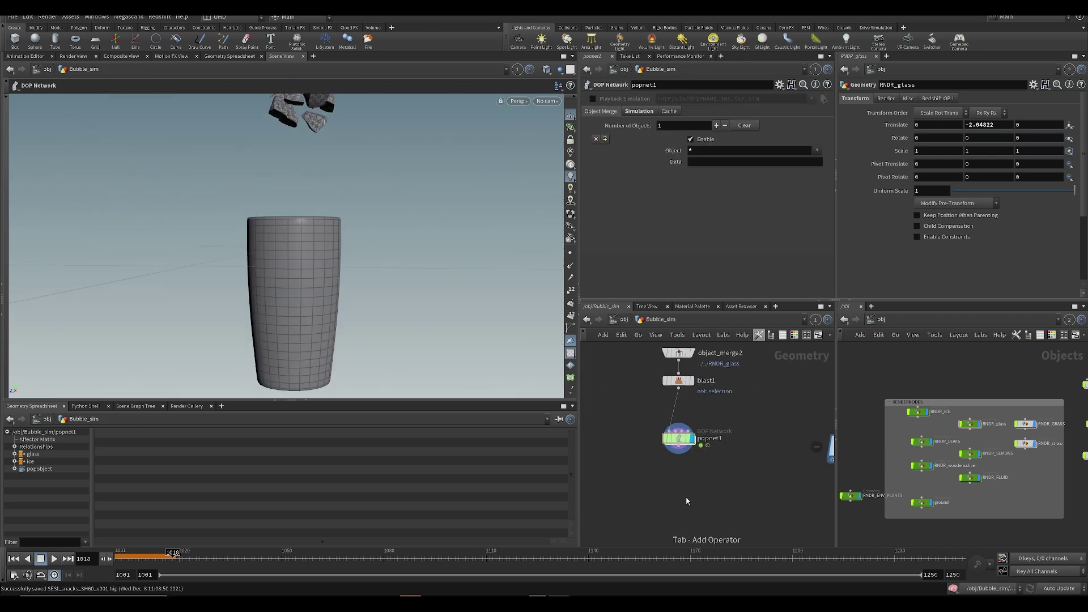
key(Tab)
text(f)
click(713, 577)
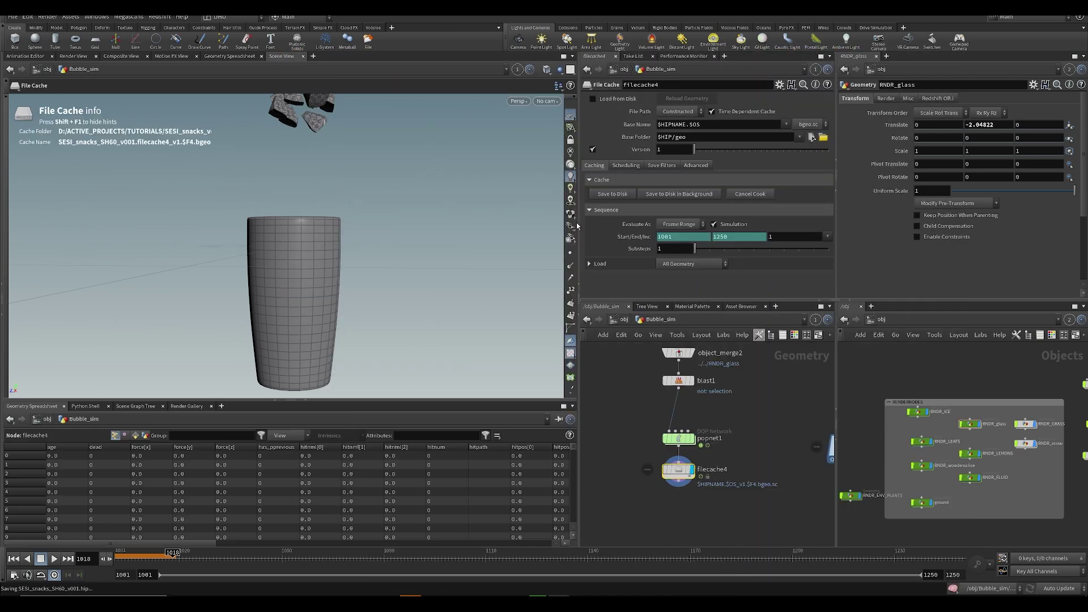
middle_drag(796, 469, 701, 479)
drag(592, 484, 595, 500)
key(Delete)
- Duplicate filecache3 beneath popnet1, connected to its output, and set the copy's Base Name to bubblesim2
click(773, 458)
key(ctrl+c)
key(ctrl+v)
click(713, 125)
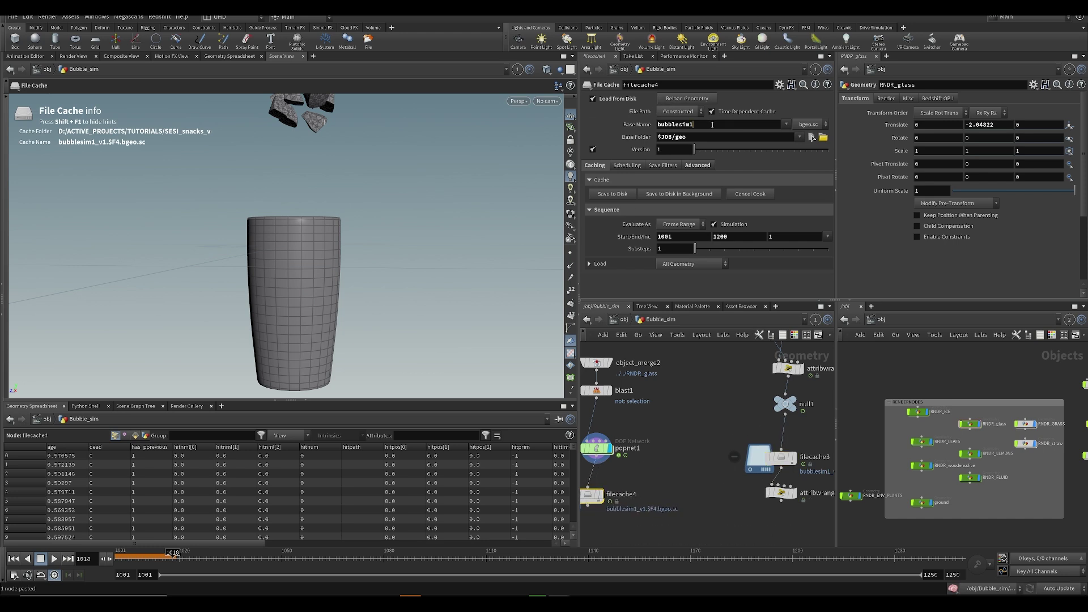
key(BackSpace)
text(2)
key(Return)
- Align filecache4 under popnet1, save the scene, and cache the bubble simulation to disk
middle_drag(716, 453, 749, 378)
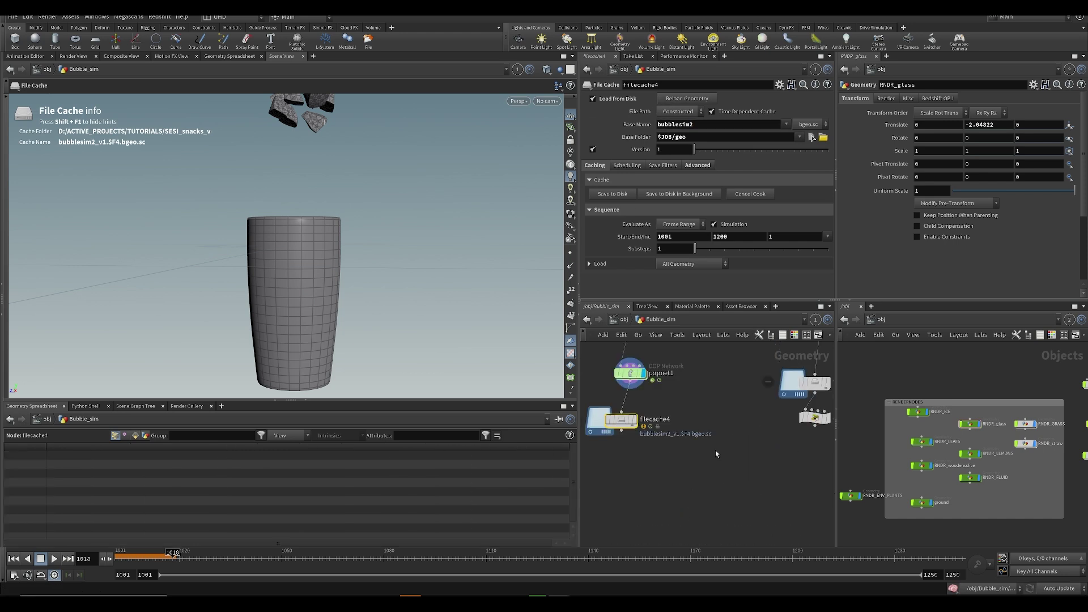
drag(620, 417, 634, 425)
alt+drag(288, 278, 382, 295)
key(ctrl+s)
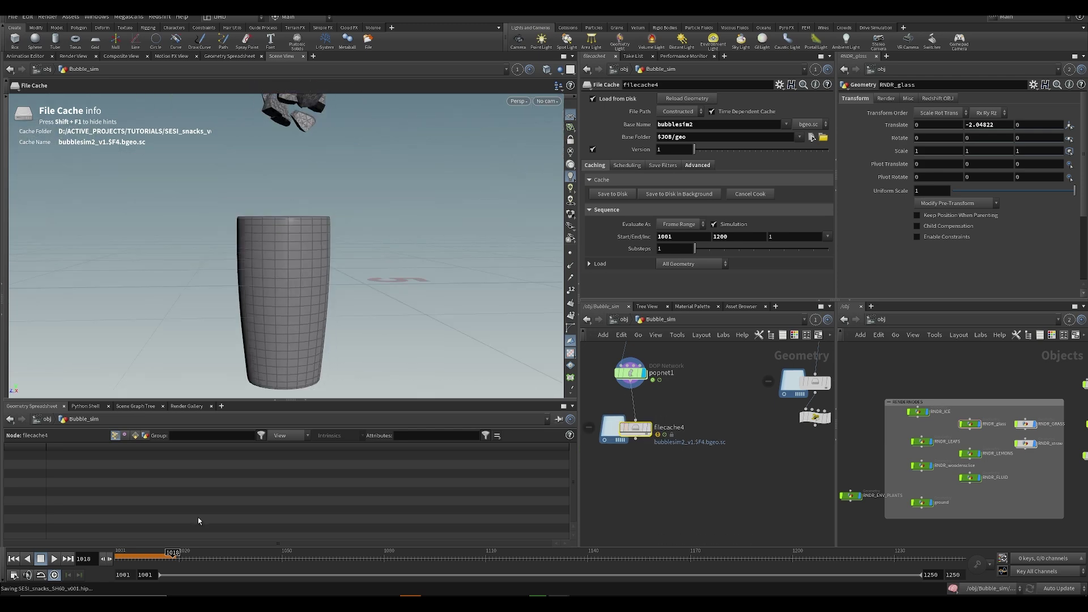
drag(638, 431, 633, 431)
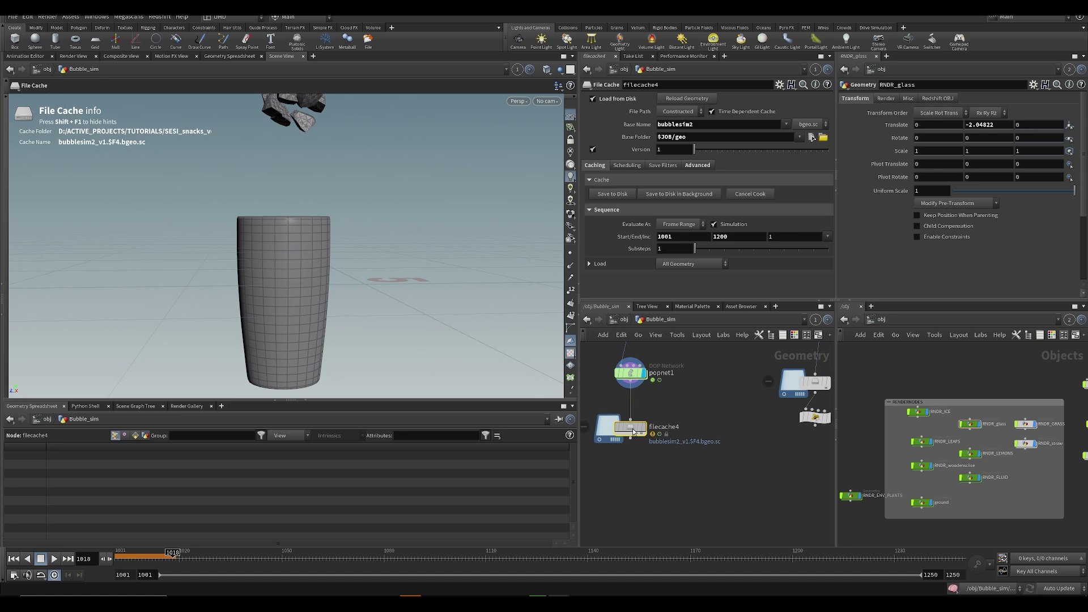
click(620, 195)
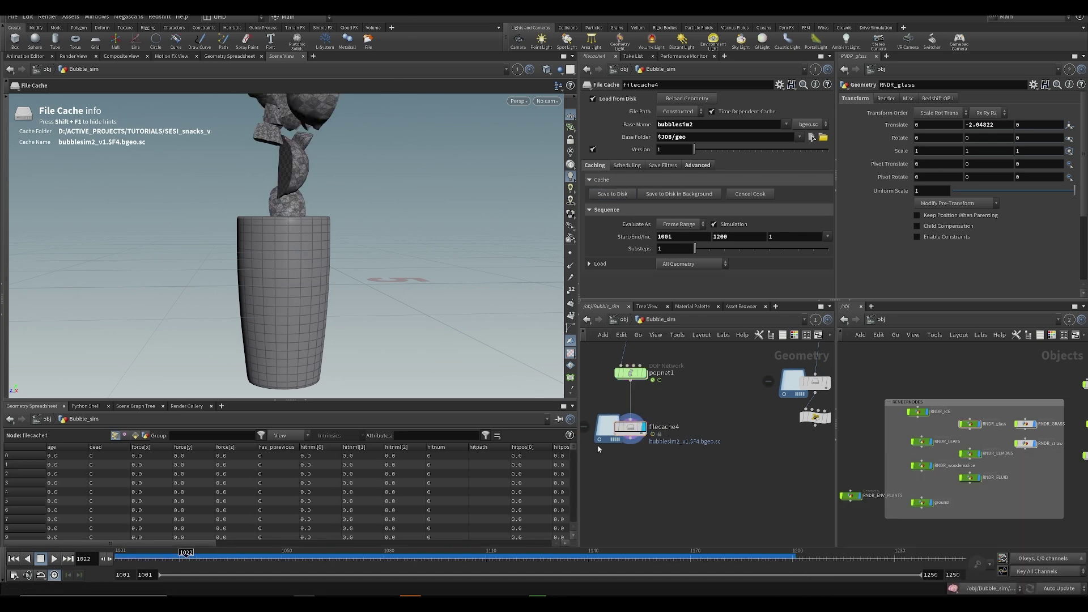
- Restrict popnet1's Object Merge output to popobject, save the scene, and display popnet1
middle_drag(674, 396, 708, 483)
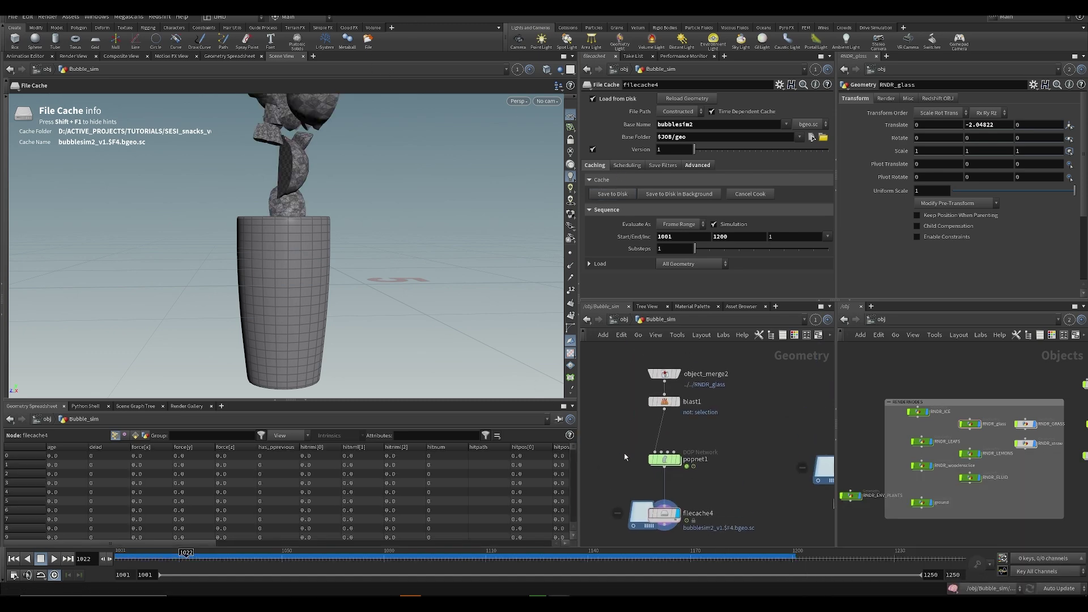
click(665, 459)
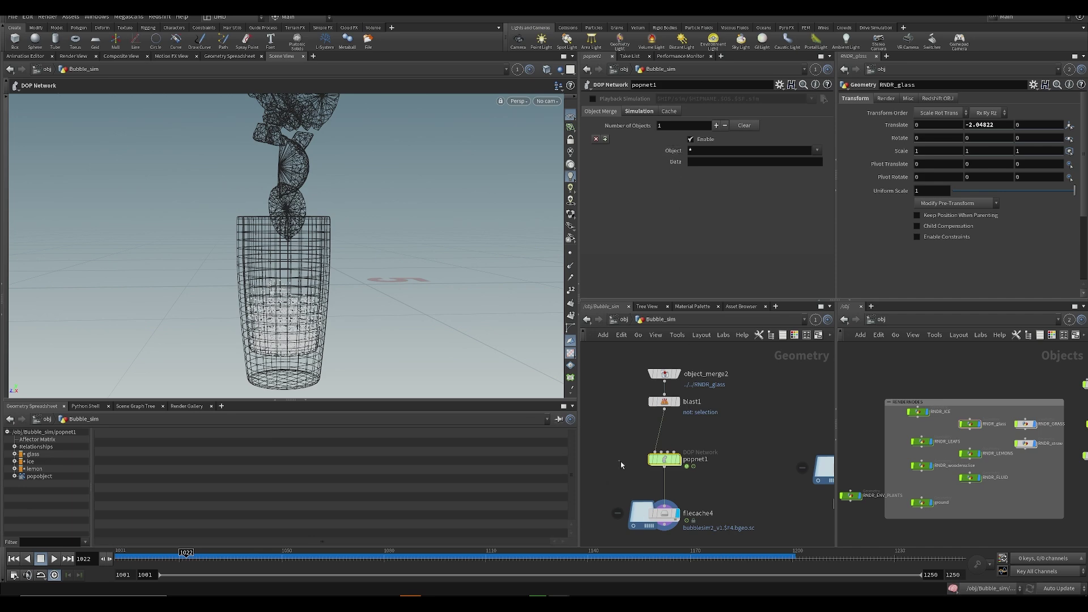
double_click(664, 460)
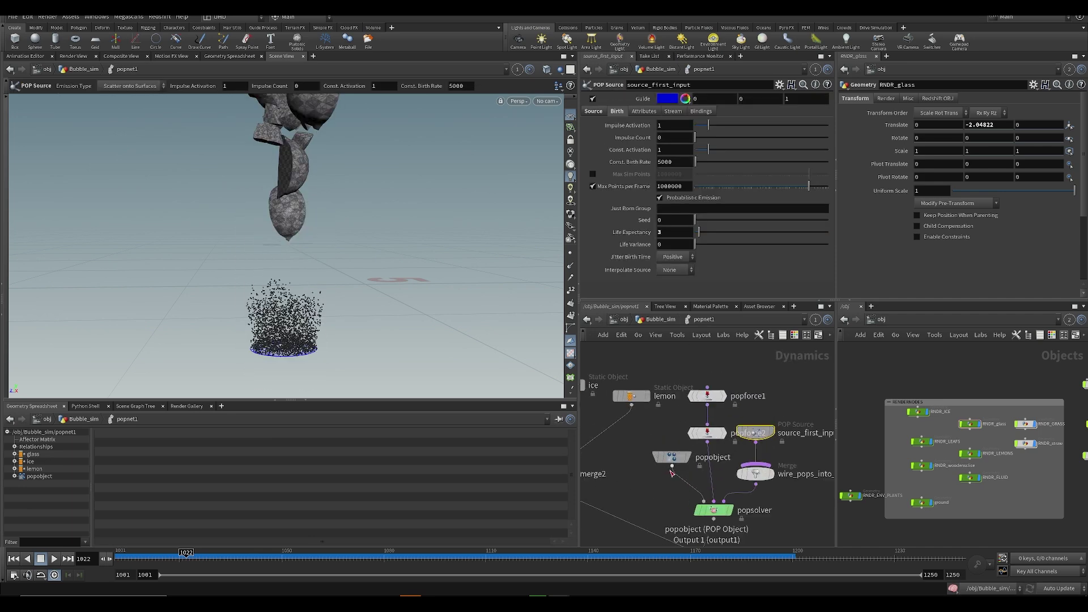
key(u)
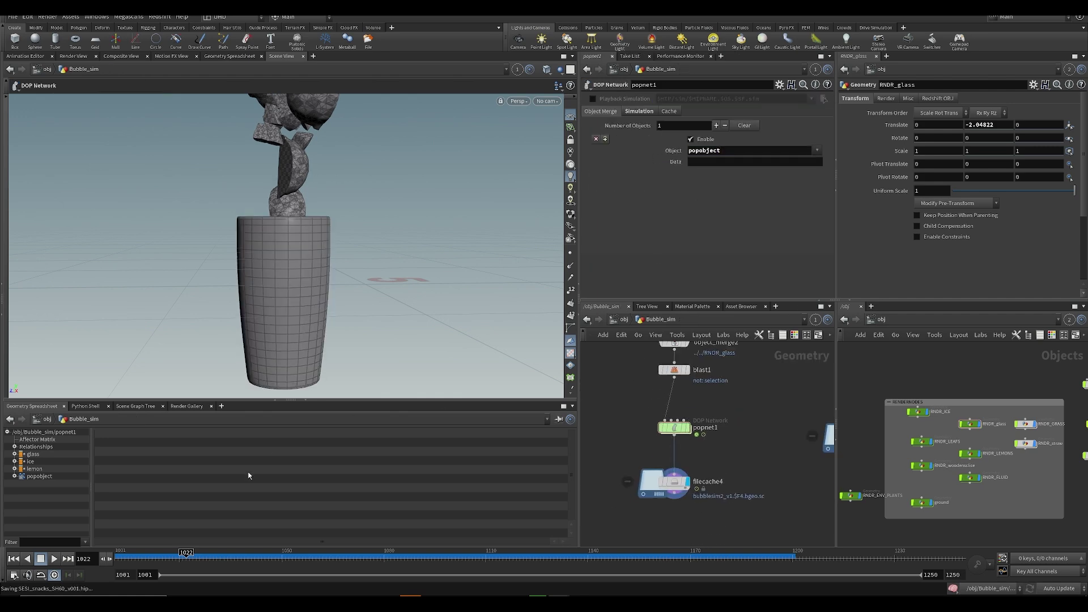
click(677, 431)
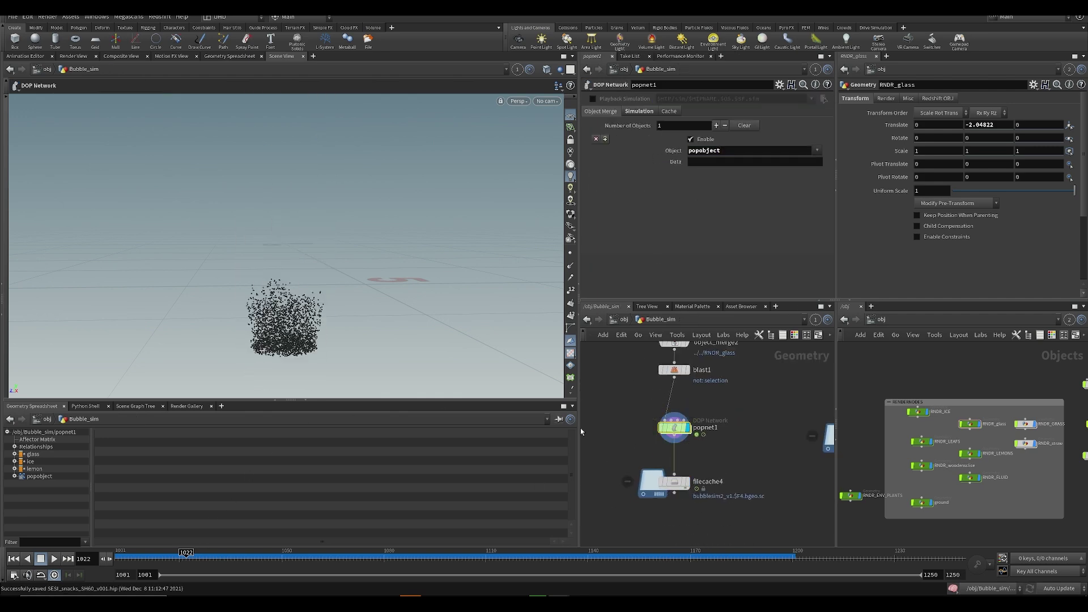
- Examine popnet1's particles from several angles while scrubbing to frames 1042 and 1119, and reopen its dynamics network
drag(708, 510, 709, 508)
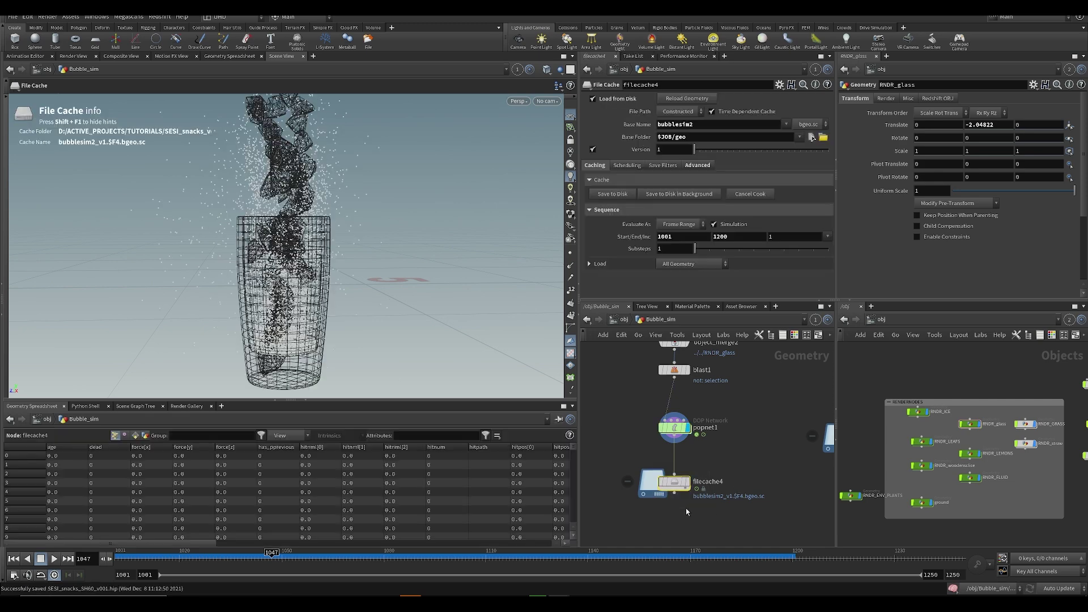
click(640, 470)
click(680, 428)
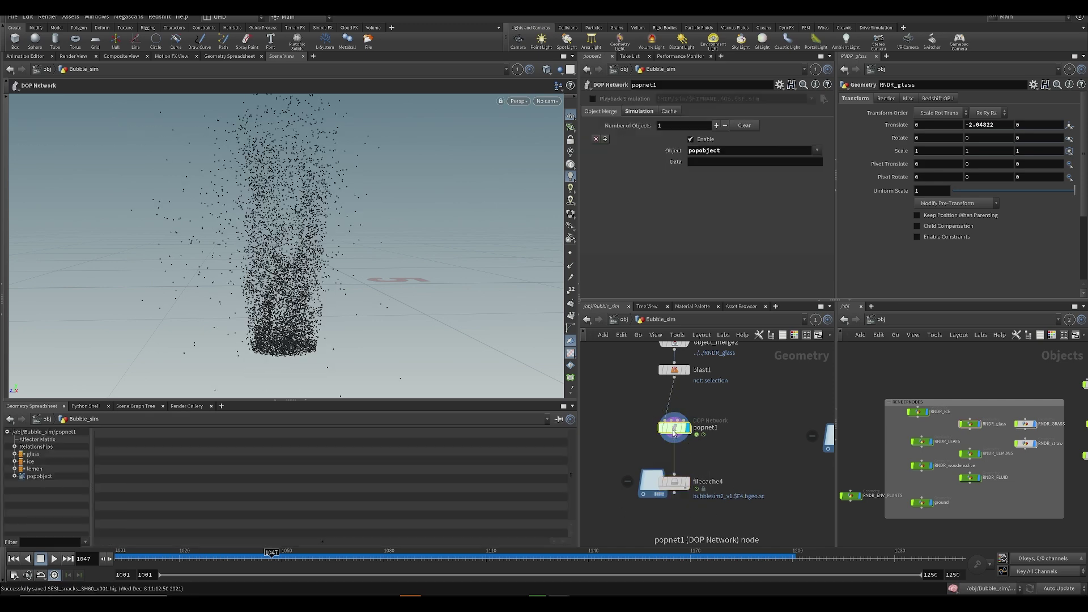
click(278, 566)
drag(278, 566, 254, 569)
alt+drag(347, 260, 319, 276)
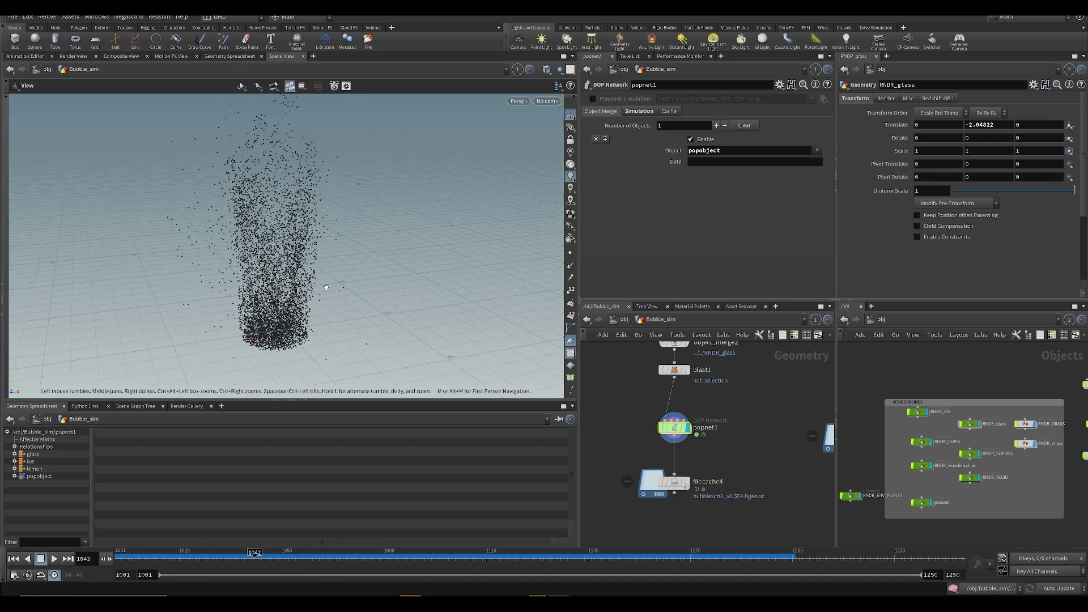
alt+drag(352, 368, 431, 374)
mouse_move(679, 435)
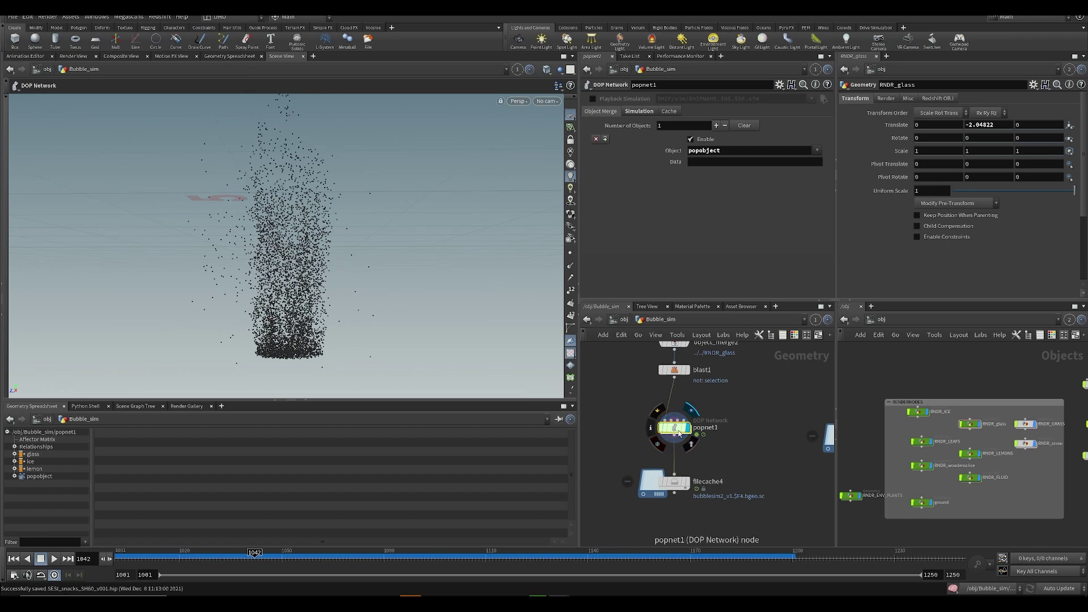
alt+drag(392, 306, 372, 345)
mouse_move(253, 561)
mouse_down()
mouse_move(236, 562)
mouse_move(488, 572)
mouse_move(623, 561)
mouse_move(258, 551)
mouse_move(518, 556)
mouse_up()
alt+drag(340, 249, 290, 272)
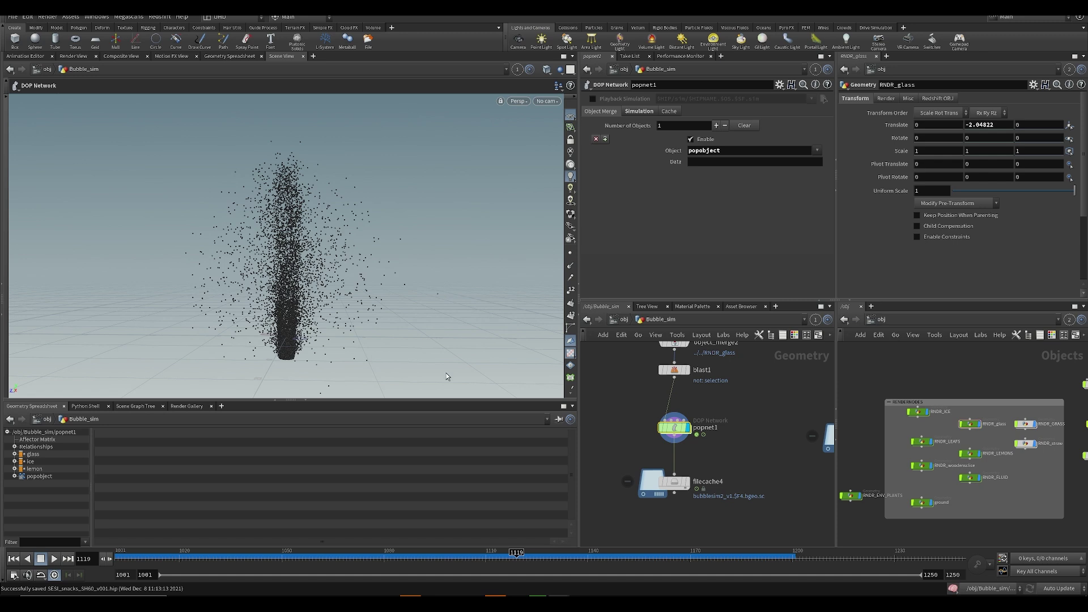
double_click(674, 427)
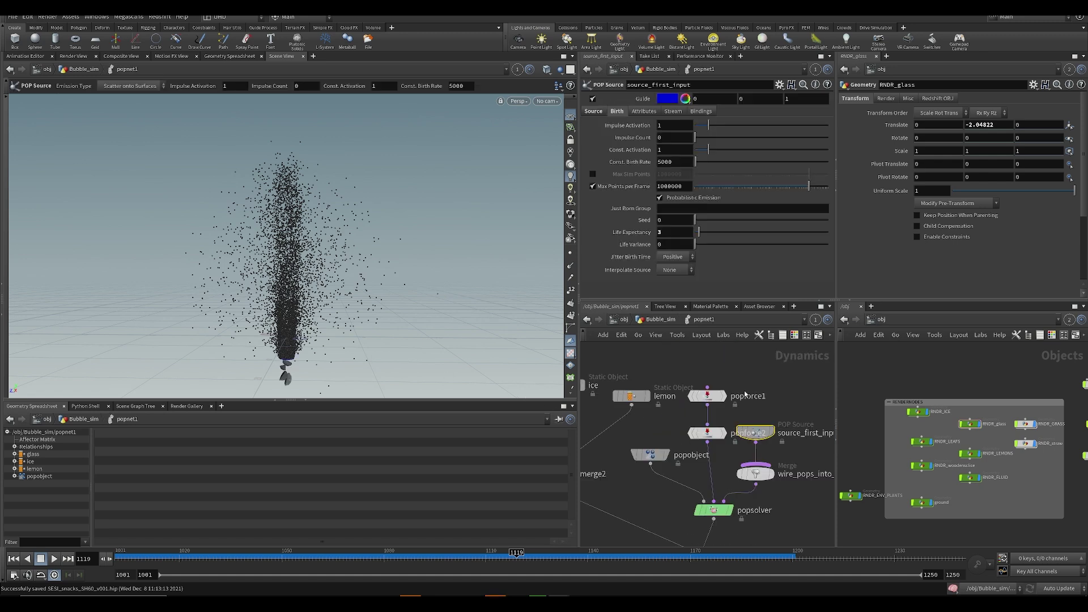
- Set source_first_input's Life Expectancy to 1.5 in popnet1 and save the scene
text(.5)
key(Return)
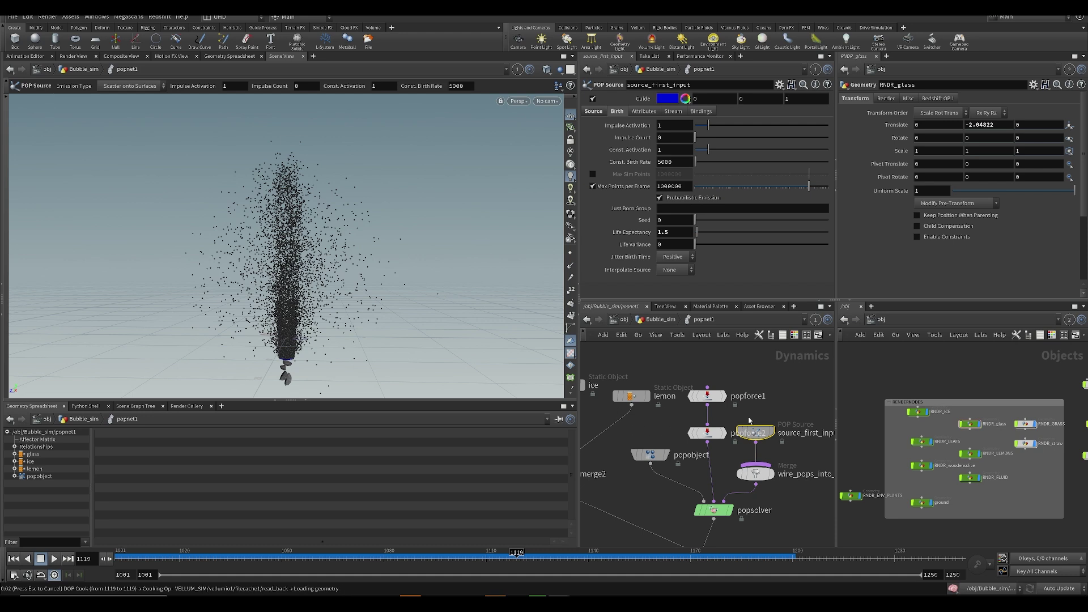
middle_drag(732, 410, 716, 371)
key(ctrl+s)
- Set popsolver's Max Substeps to 3, return to Bubble_sim, and recache the bubbles with filecache4
click(710, 472)
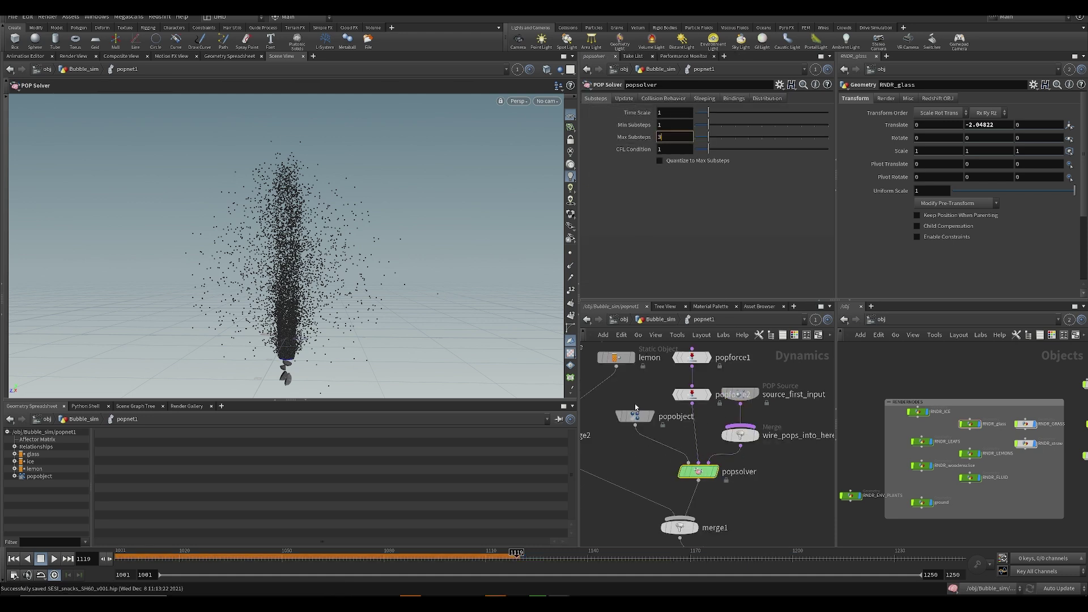
key(u)
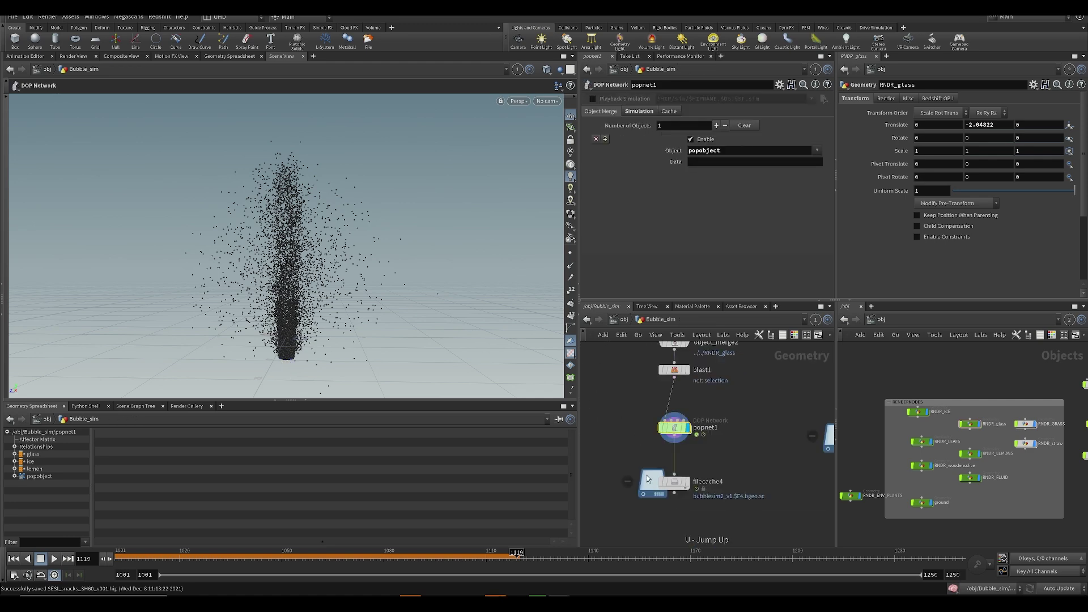
click(674, 482)
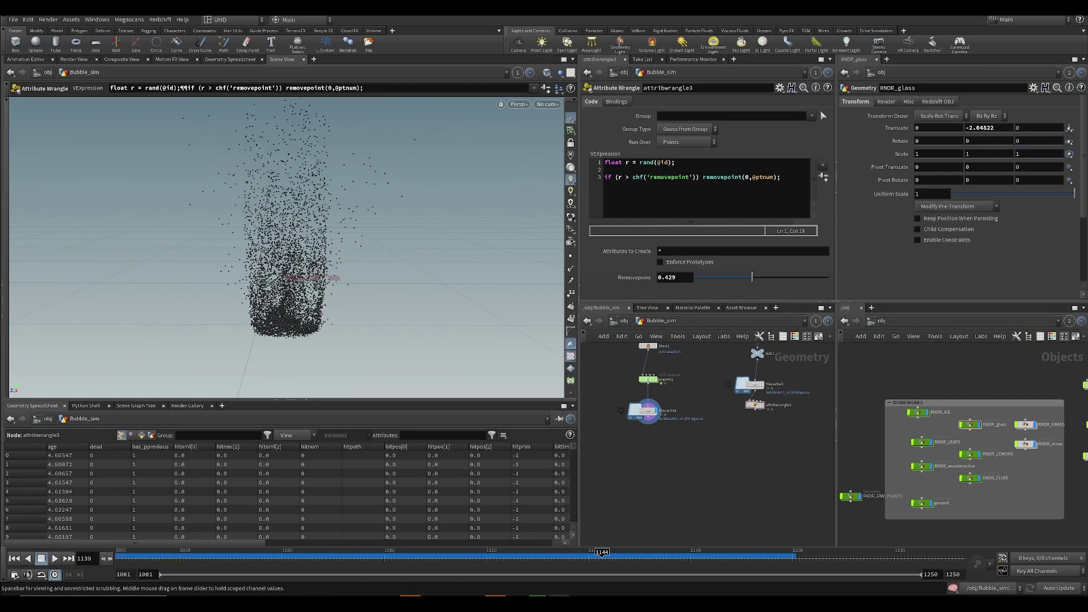
- Play and scrub through filecache4's cached bubbles, examine them from several angles around frame 1108, and save the scene
drag(602, 557, 285, 557)
alt+right_drag(306, 243, 295, 273)
key(Up)
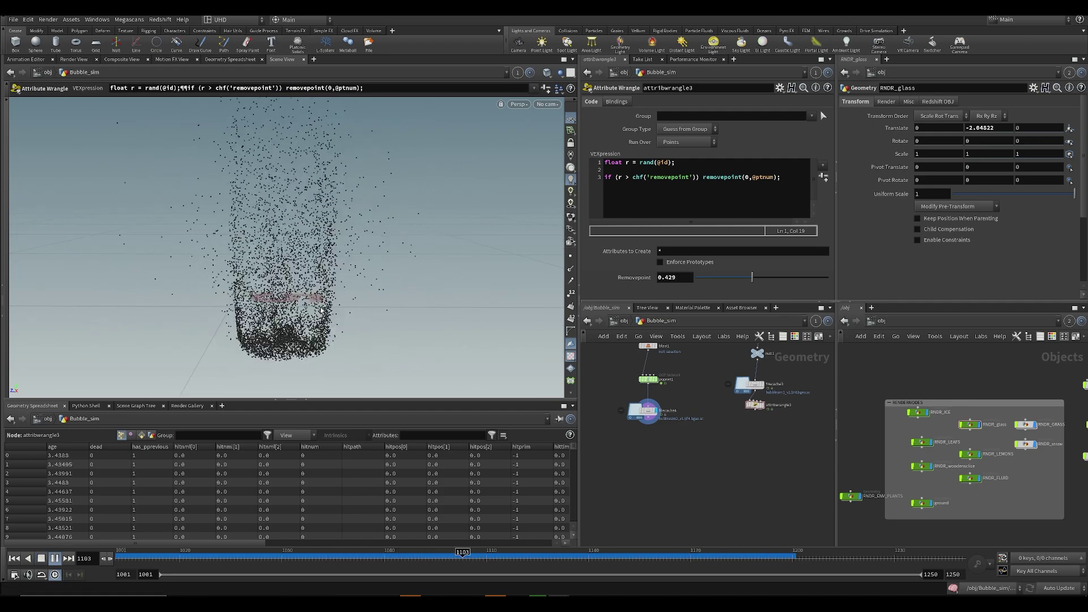
key(Up)
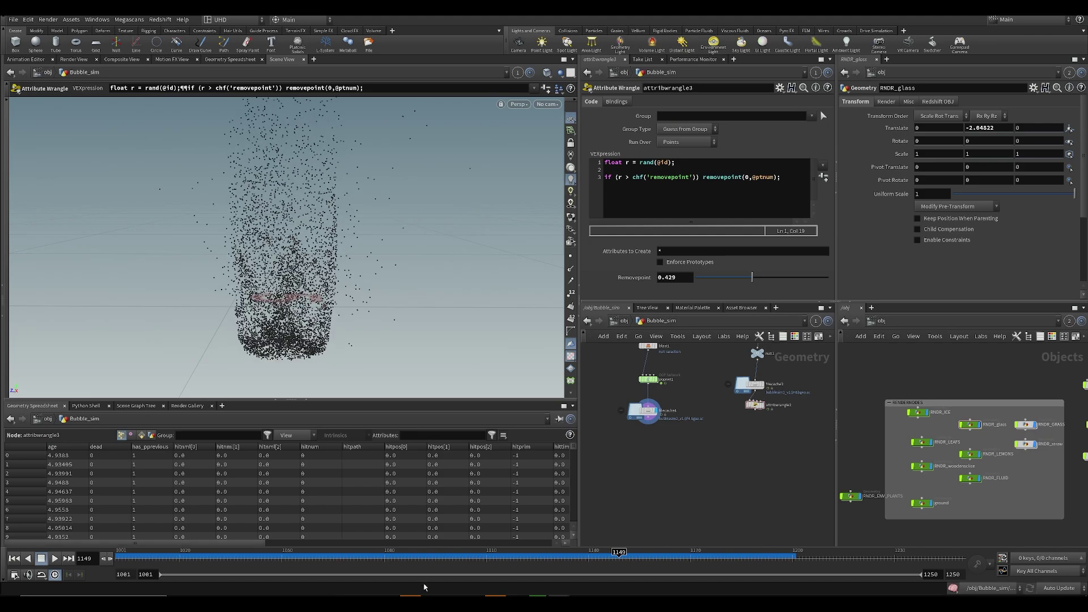
click(479, 556)
alt+right_drag(317, 284, 295, 317)
mouse_move(295, 300)
alt+mouse_down()
mouse_move(257, 334)
mouse_move(259, 272)
mouse_move(296, 281)
alt+mouse_up()
key(ctrl+s)
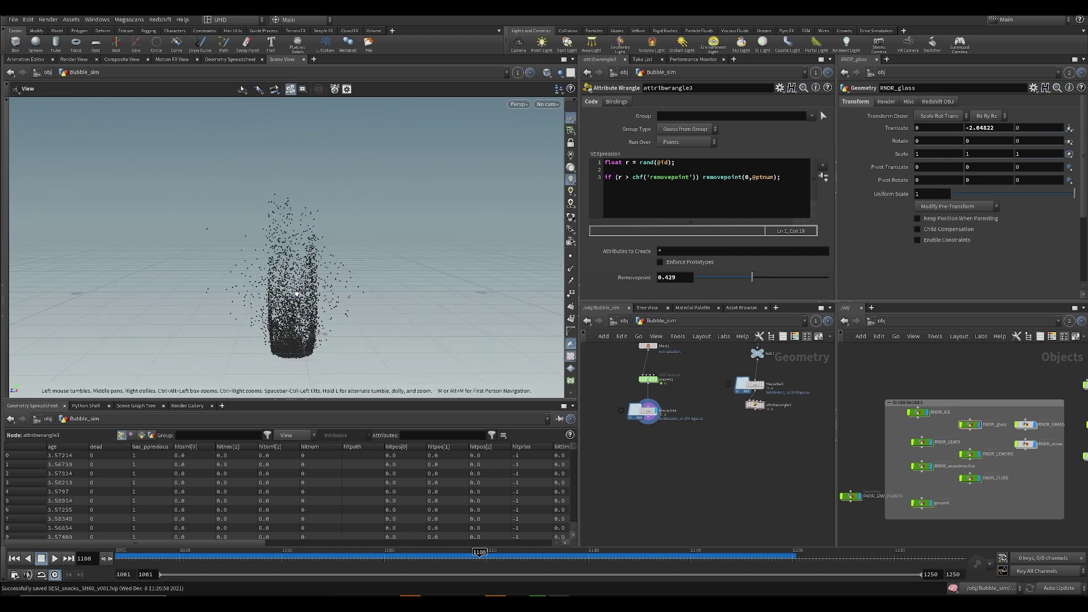
alt+drag(299, 440, 307, 280)
- Add an Object Merge beside popnet1 that brings in RNDR_glass with Transform set to Into This Object, and display it
middle_drag(672, 481, 661, 510)
scroll(660, 510, down, 1)
scroll(658, 431, up, 3)
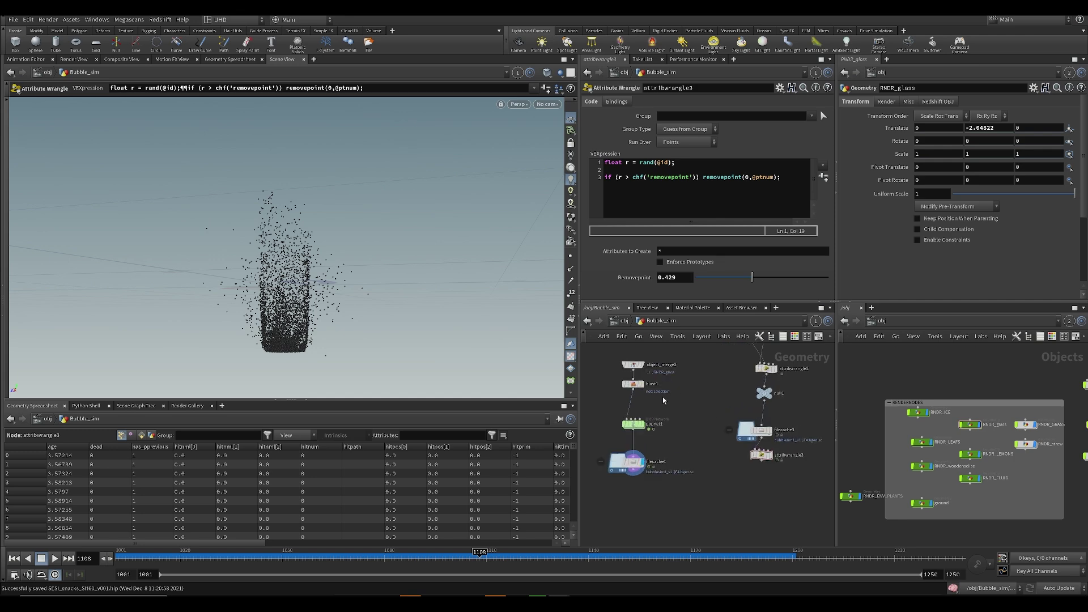
key(Tab)
click(694, 546)
click(661, 396)
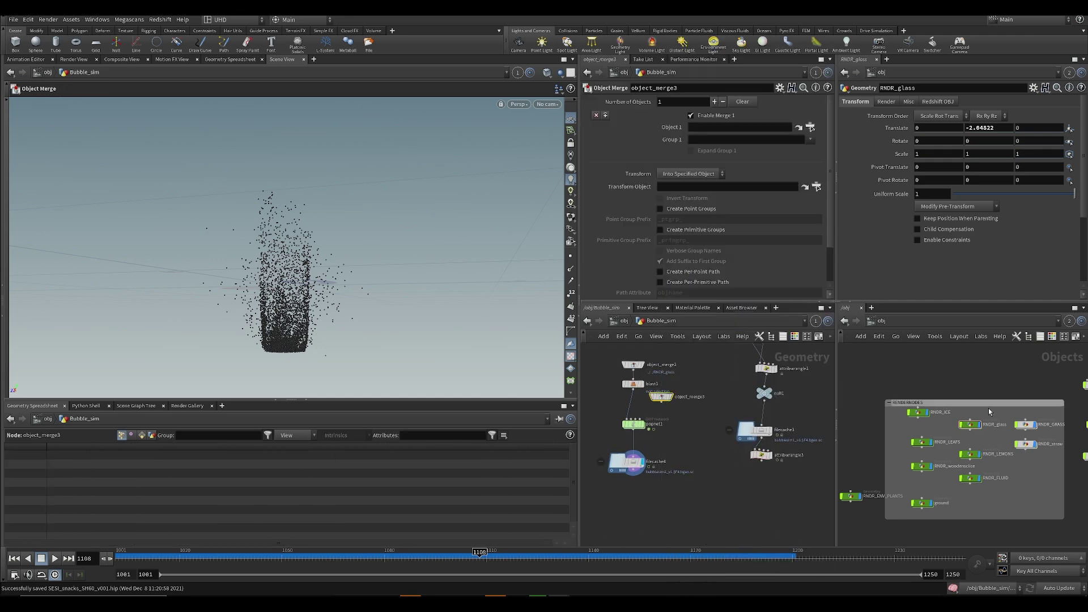
drag(970, 425, 736, 127)
click(690, 174)
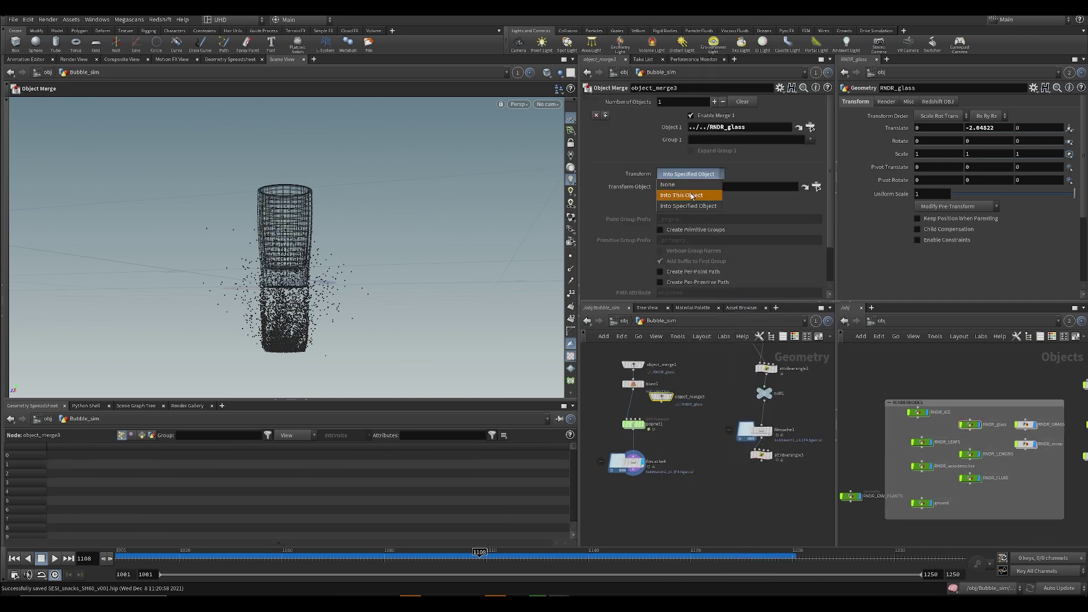
click(688, 187)
click(672, 384)
- Replace the new Object Merge's source object with RNDR_FLUID
alt+drag(317, 272, 430, 309)
scroll(900, 427, up, 3)
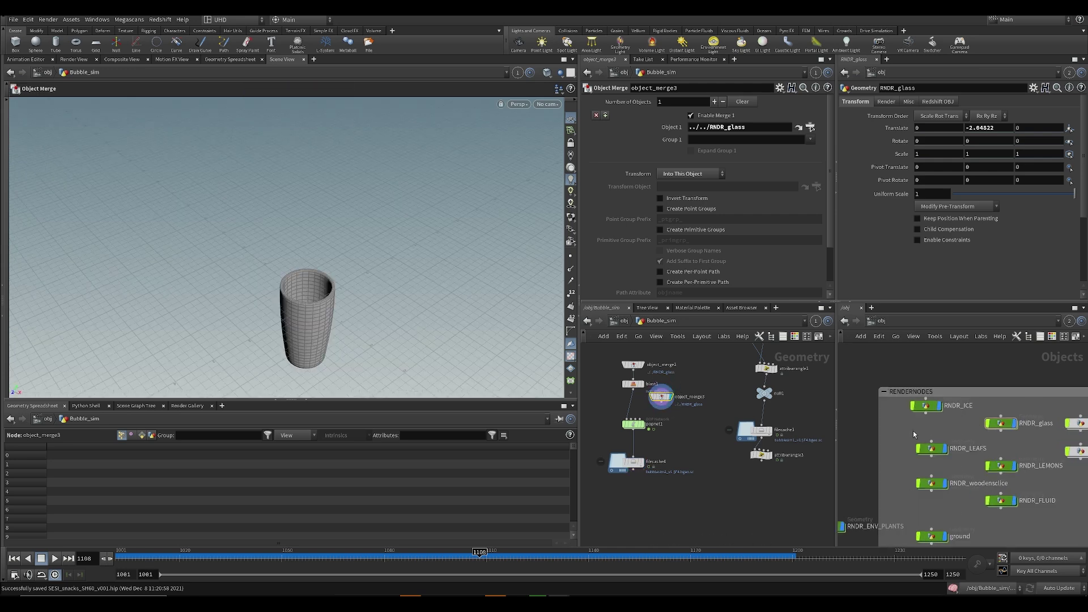
scroll(957, 521, down, 2)
middle_drag(959, 527, 936, 461)
middle_drag(1000, 487, 930, 498)
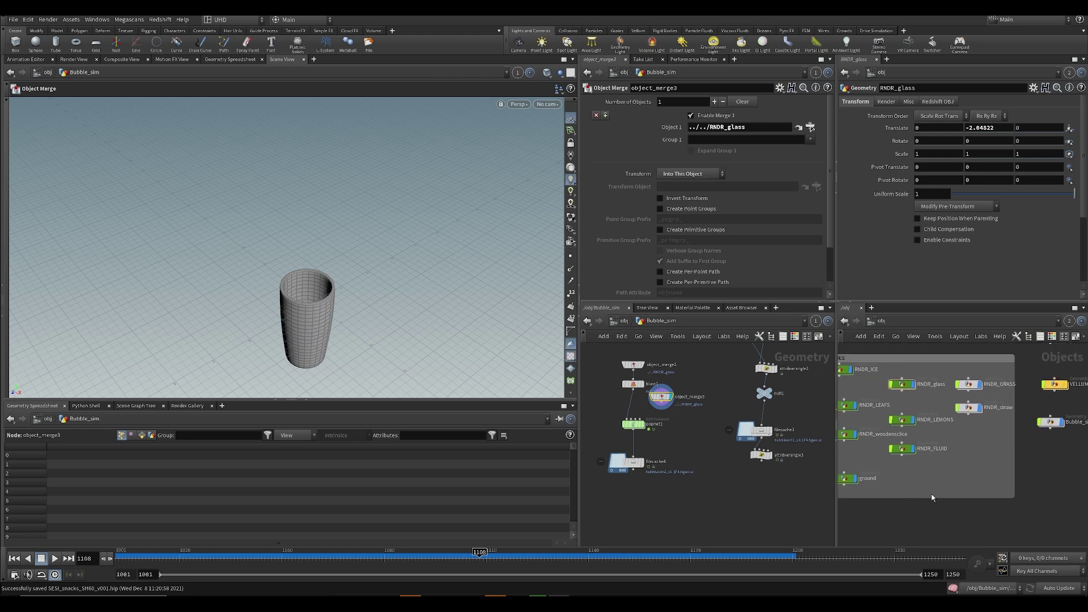
drag(902, 448, 736, 127)
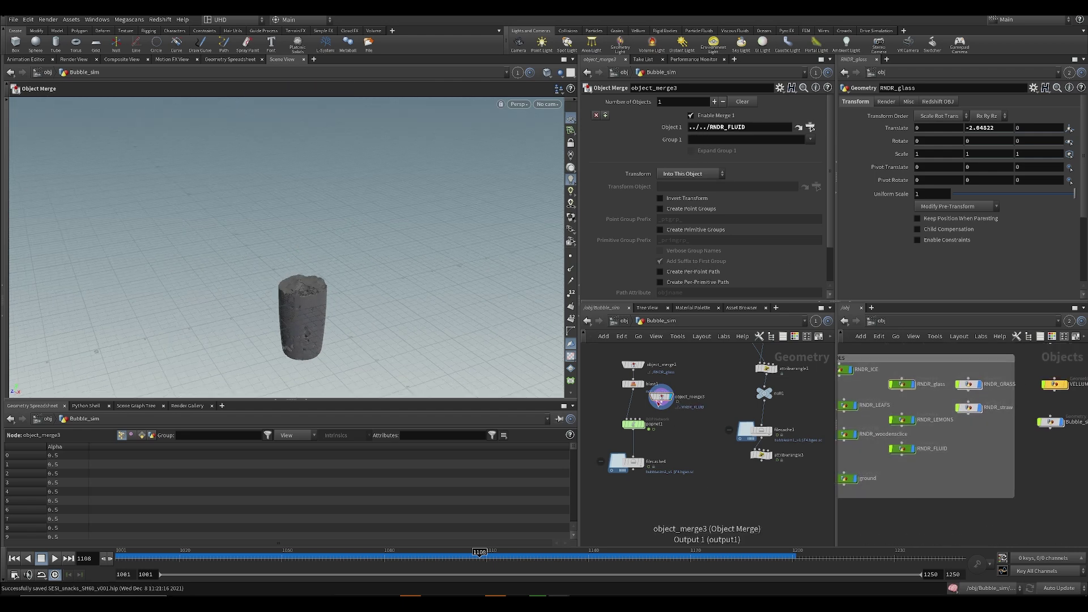
- Convert the merged fluid with a VDB from Polygons node at Voxel Size 0.05, and check the displayed volume up to frame 1119
key(Tab)
text(vdb fr)
key(Down)
key(Return)
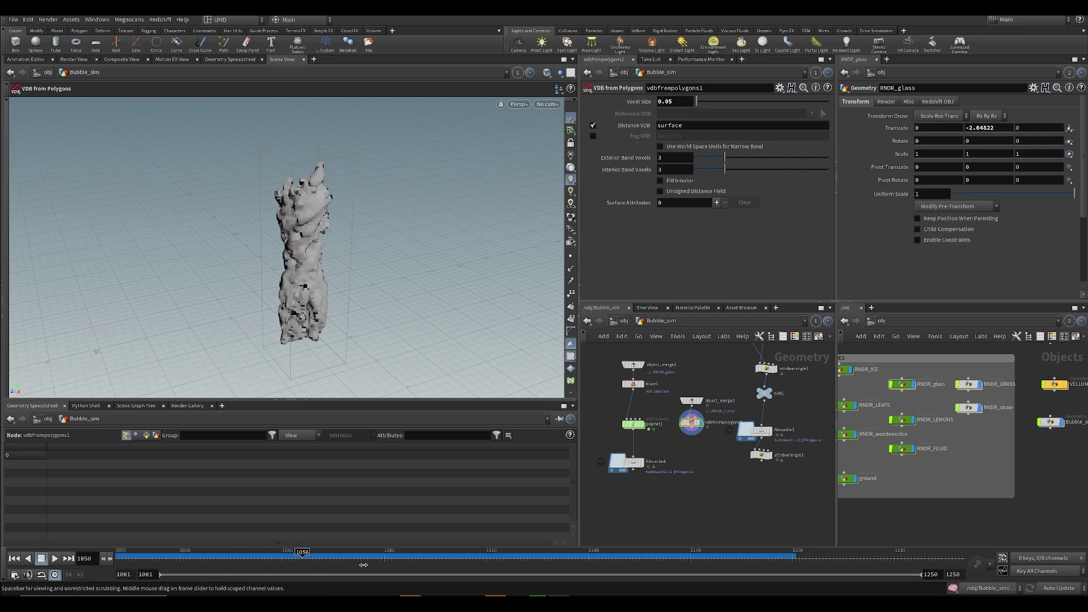
alt+drag(345, 270, 321, 227)
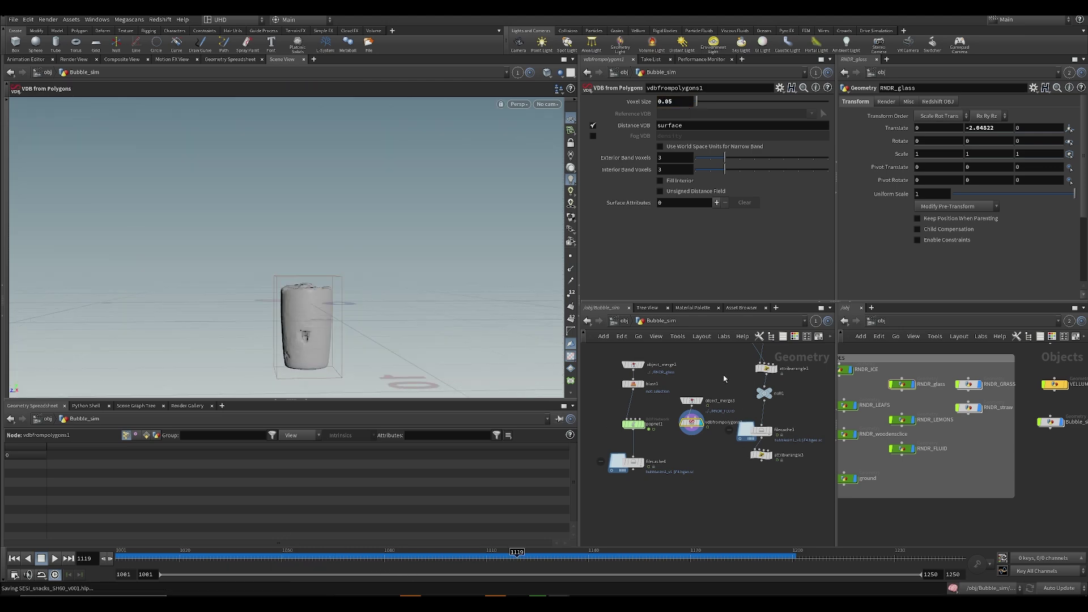
- Copy the volume-sampling Attribute Wrangle under filecache4, wire the cache and vdbfrompolygons1 into its first two inputs, and display it
middle_drag(731, 373, 688, 409)
drag(750, 420, 757, 415)
key(ctrl+c)
middle_drag(610, 538, 636, 453)
key(ctrl+v)
mouse_move(611, 450)
mouse_down()
mouse_move(661, 421)
mouse_move(729, 415)
mouse_up()
scroll(623, 448, up, 3)
scroll(699, 432, down, 2)
middle_drag(718, 492, 721, 429)
click(681, 437)
key(Escape)
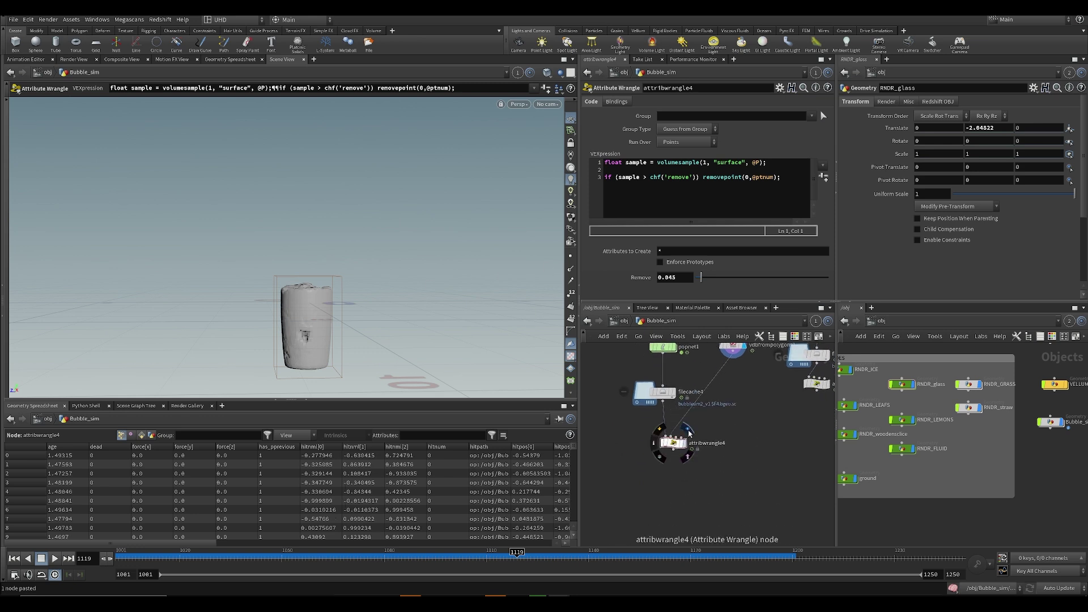
click(684, 443)
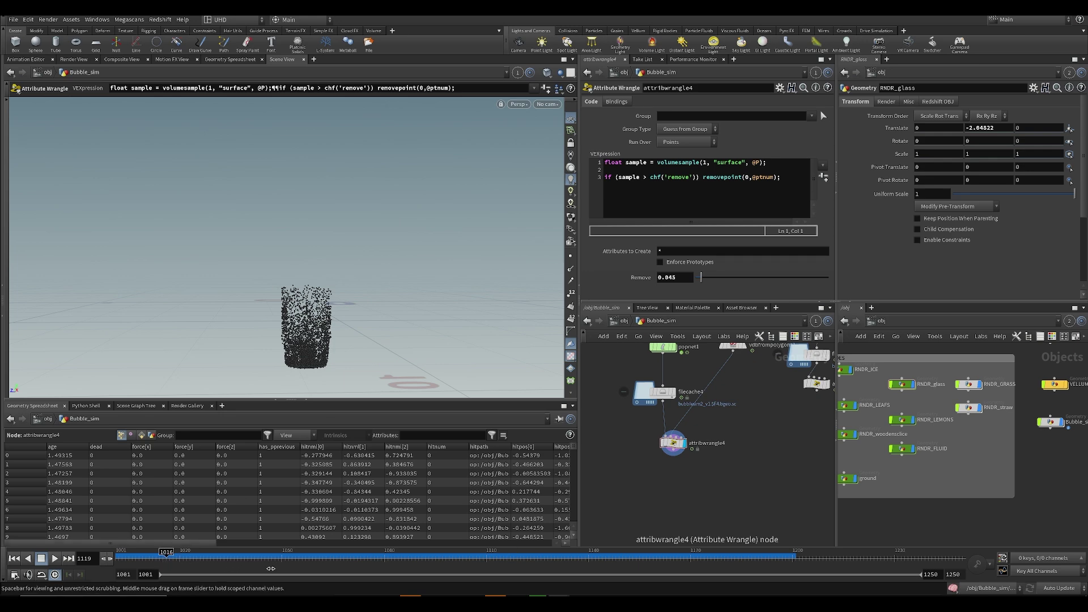
- Examine attribwrangle4's trimmed bubbles from several angles across frames, and compare them with filecache4's output
drag(498, 583, 518, 567)
alt+drag(342, 277, 319, 297)
scroll(320, 297, up, 3)
alt+right_drag(319, 297, 349, 347)
key(ctrl+s)
alt+drag(349, 347, 335, 255)
alt+middle_drag(334, 255, 352, 297)
alt+right_drag(351, 297, 306, 272)
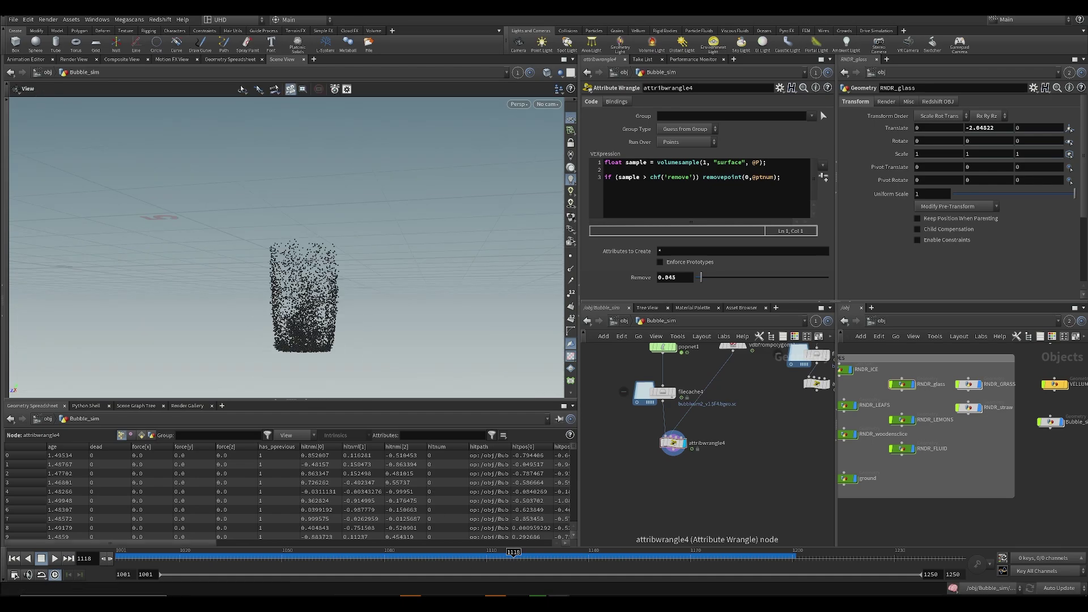
key(Return)
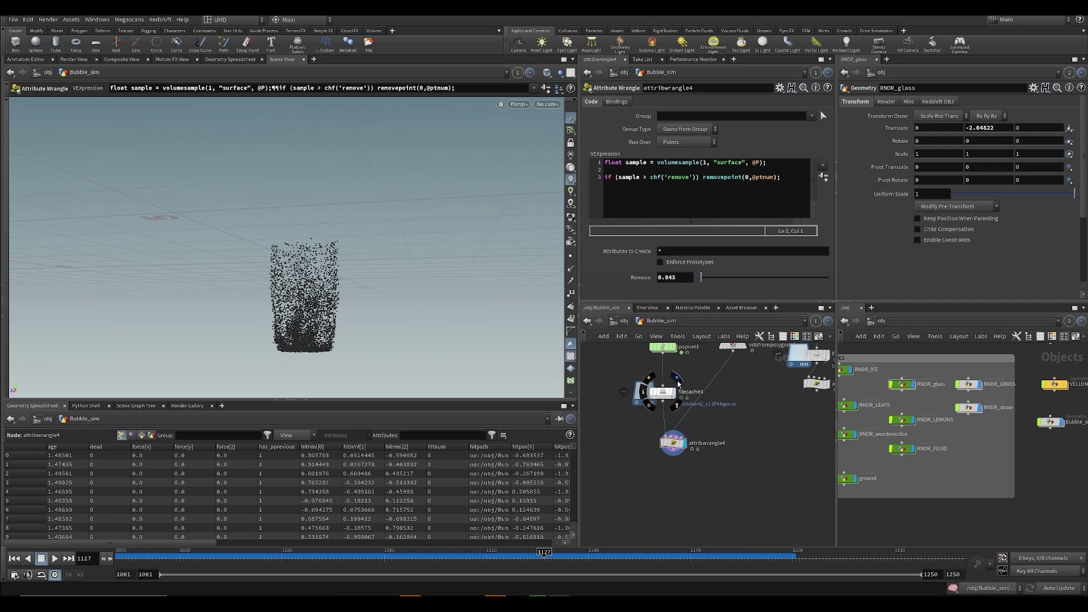
click(674, 391)
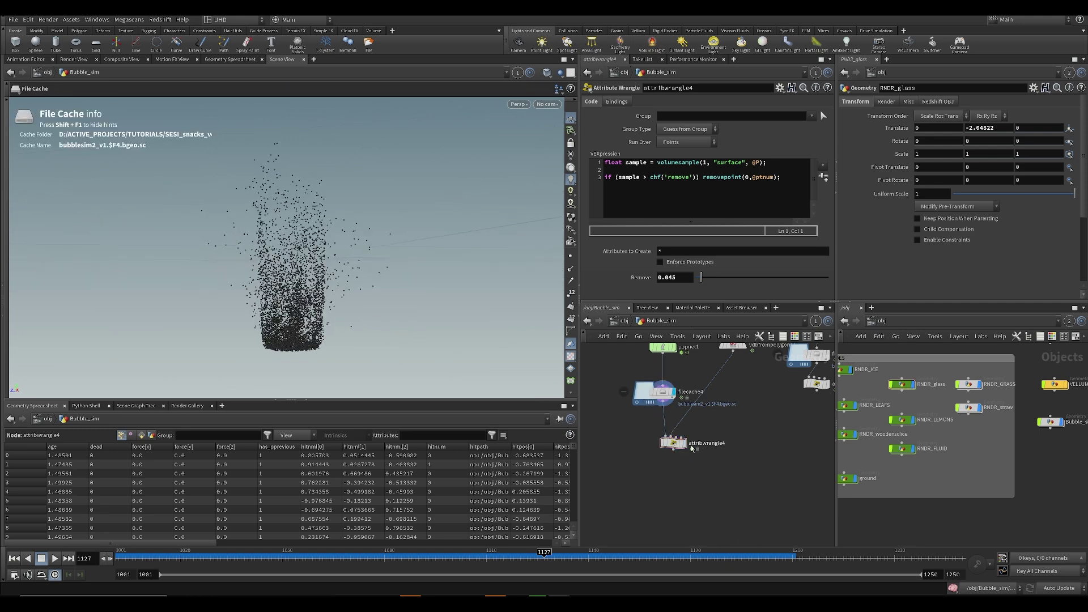
click(689, 443)
- Inside popnet1, set source_first_input's Const. Birth Rate to 15000
middle_drag(701, 414, 705, 473)
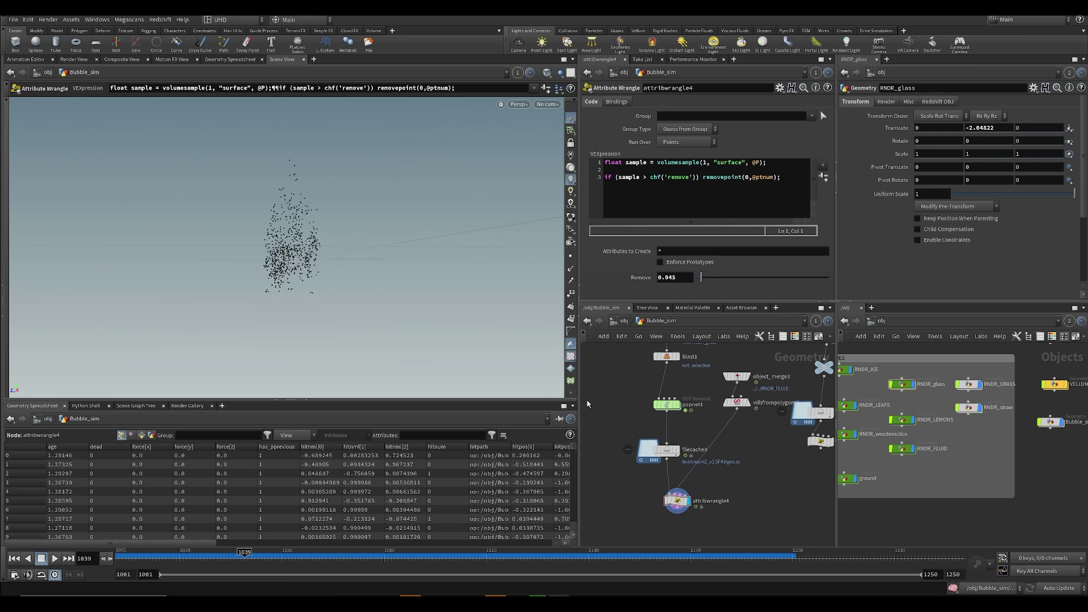
double_click(662, 407)
key(ctrl+s)
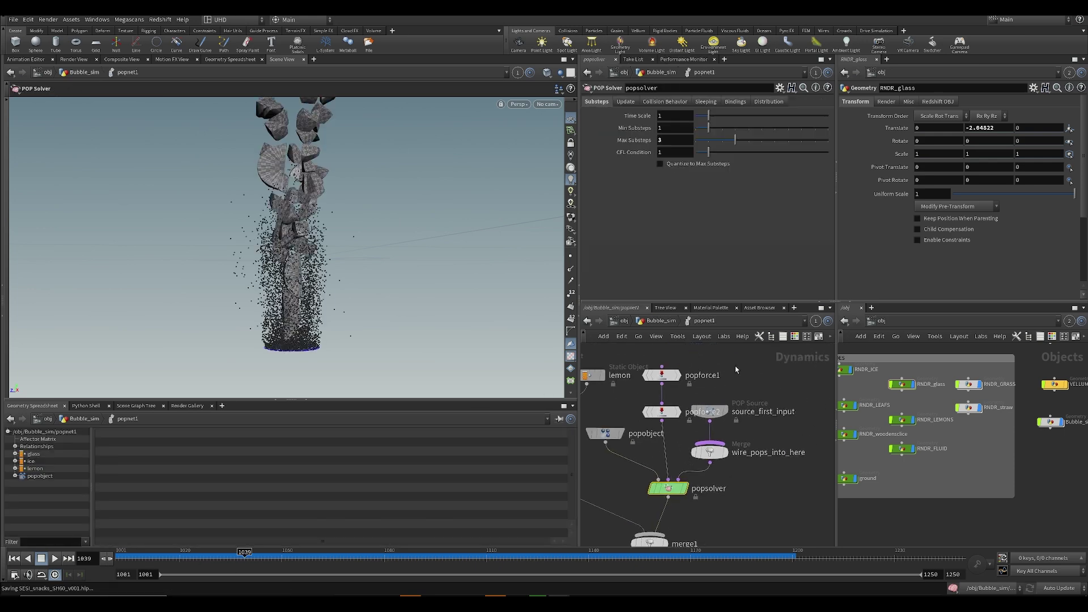
drag(701, 428, 700, 426)
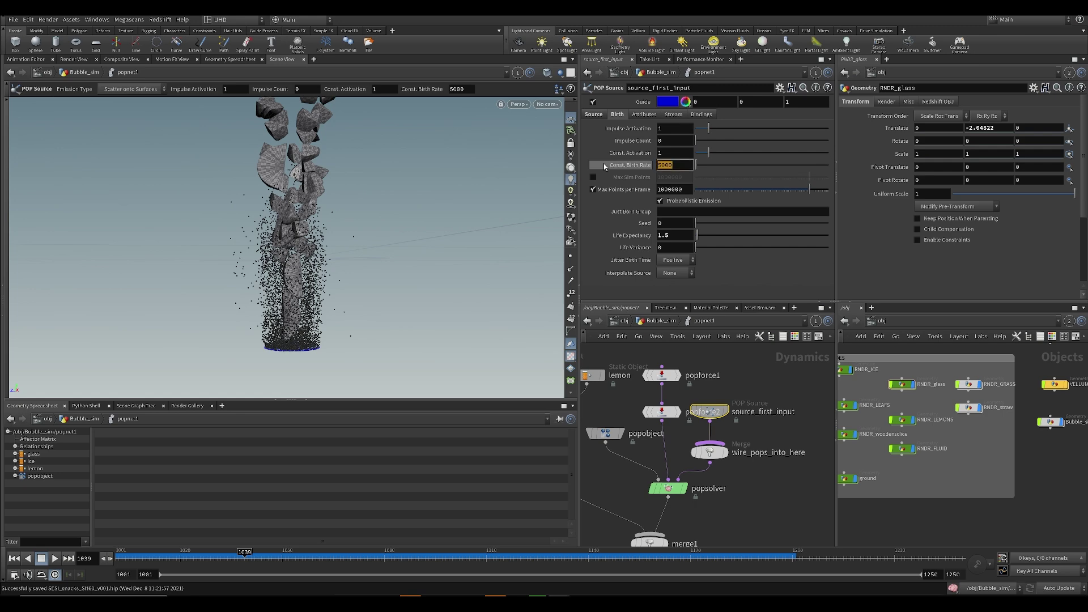
text(15000)
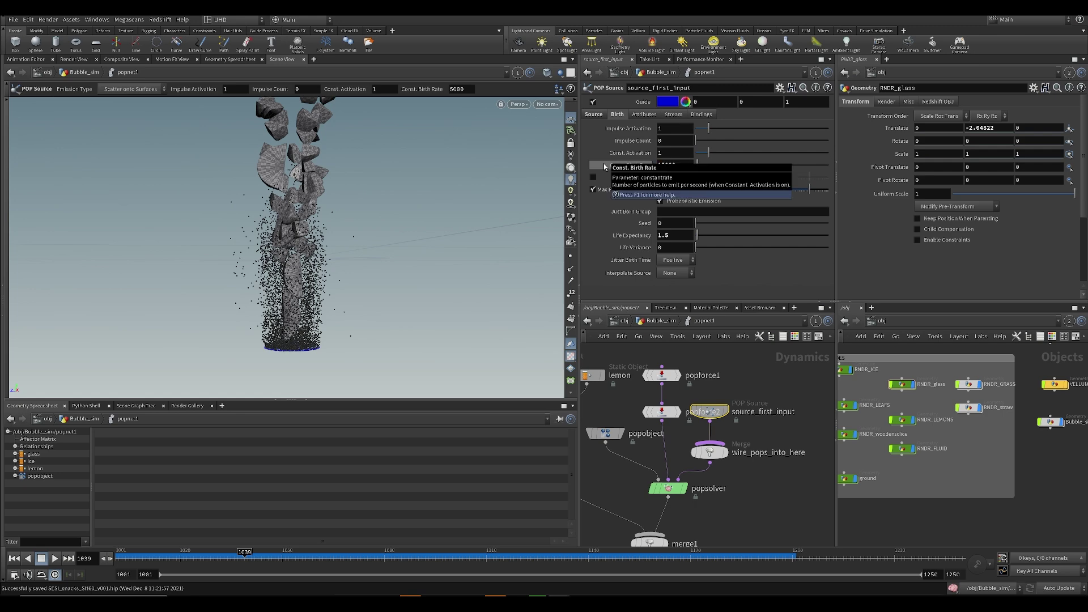
key(Return)
middle_drag(734, 508, 740, 444)
- Return to Bubble_sim, save the scene, and recache the denser bubble simulation with filecache4
key(u)
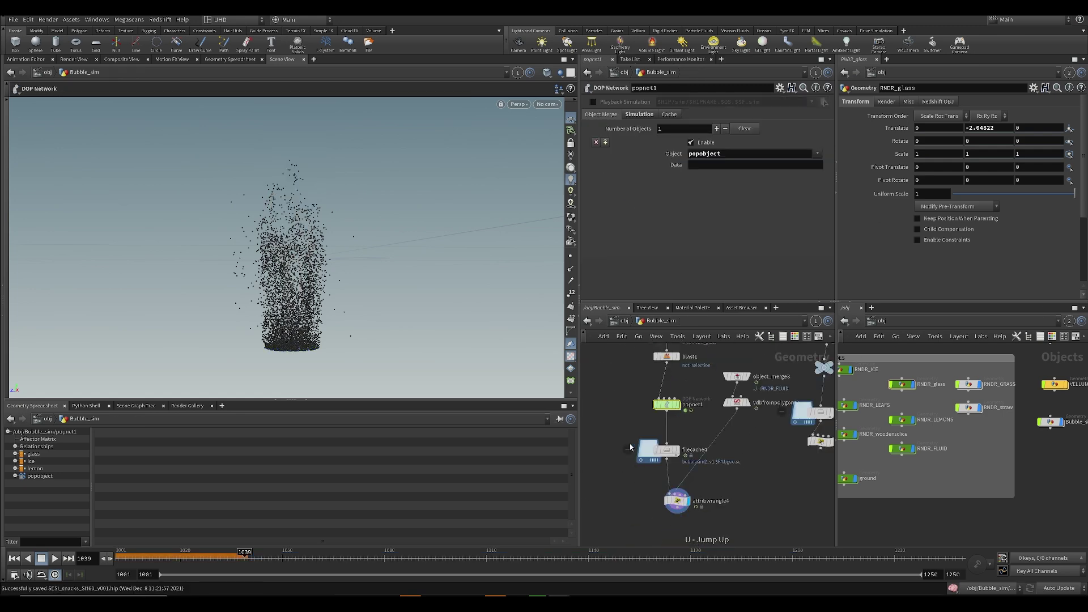
click(667, 451)
key(ctrl+s)
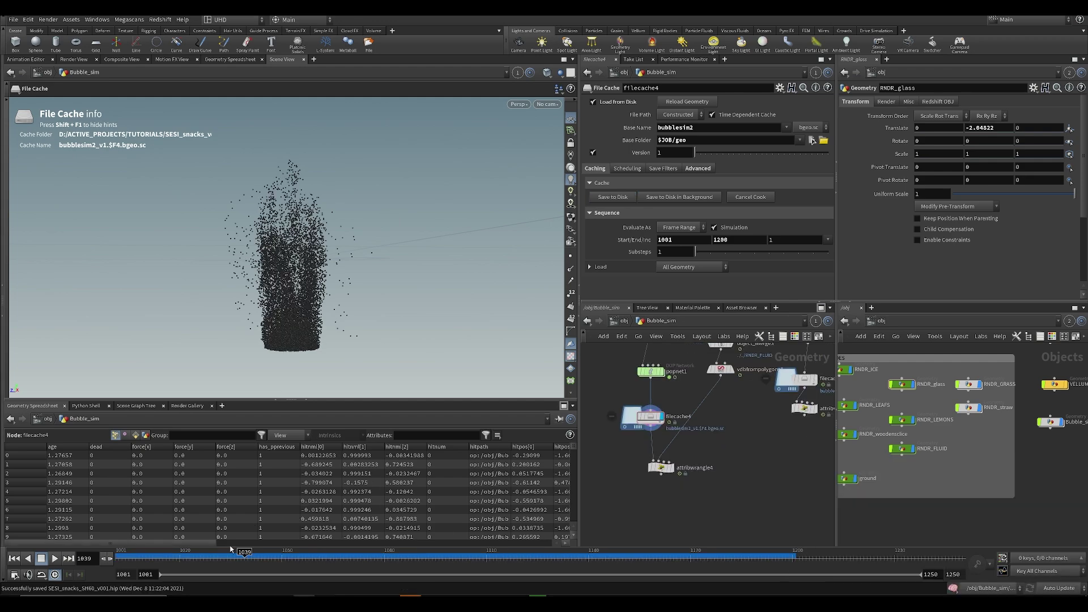
- Scrub the recached bubbles to frame 1108, display attribwrangle4, and play the trimmed result
drag(230, 549, 479, 551)
click(676, 456)
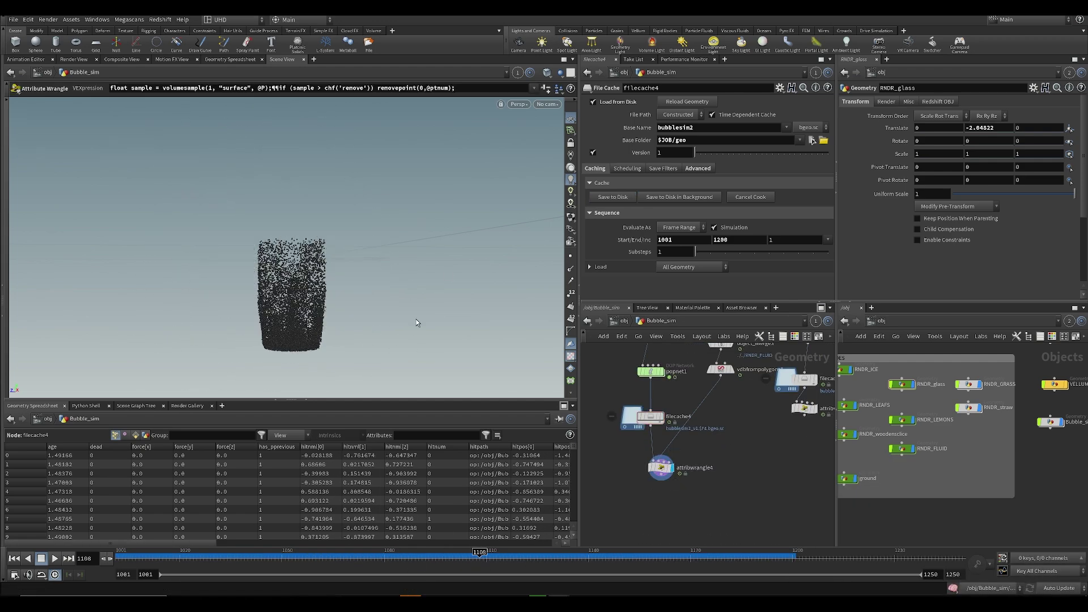
key(Up)
- Add a Null below attribwrangle4, name it OUT_bubbles_fluid, and save the scene
middle_drag(711, 526, 692, 474)
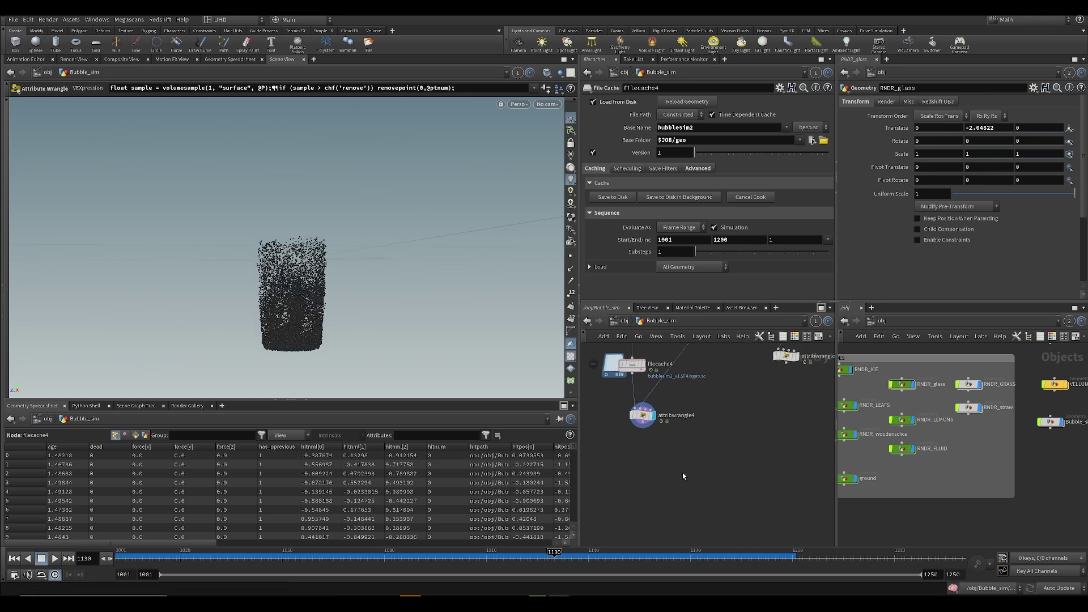
key(Tab)
text(null)
key(Return)
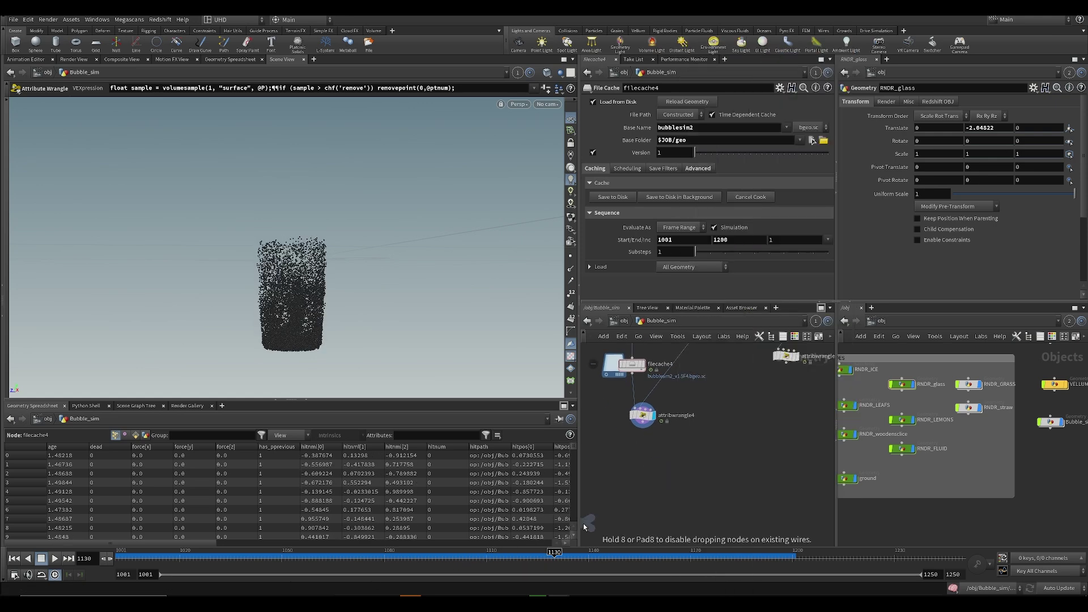
click(625, 481)
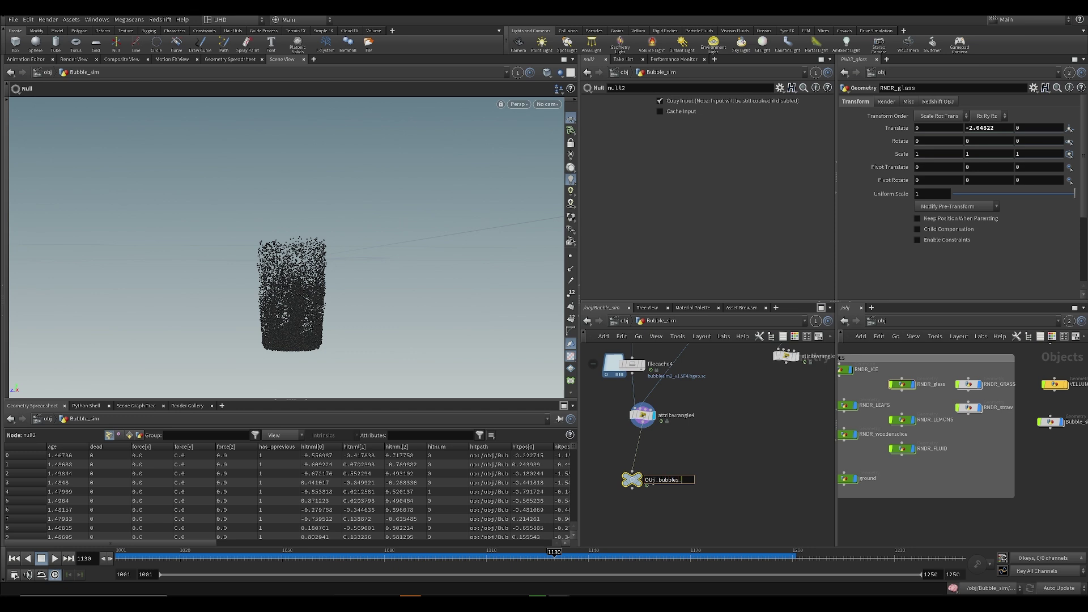
text(d)
key(Return)
key(ctrl+s)
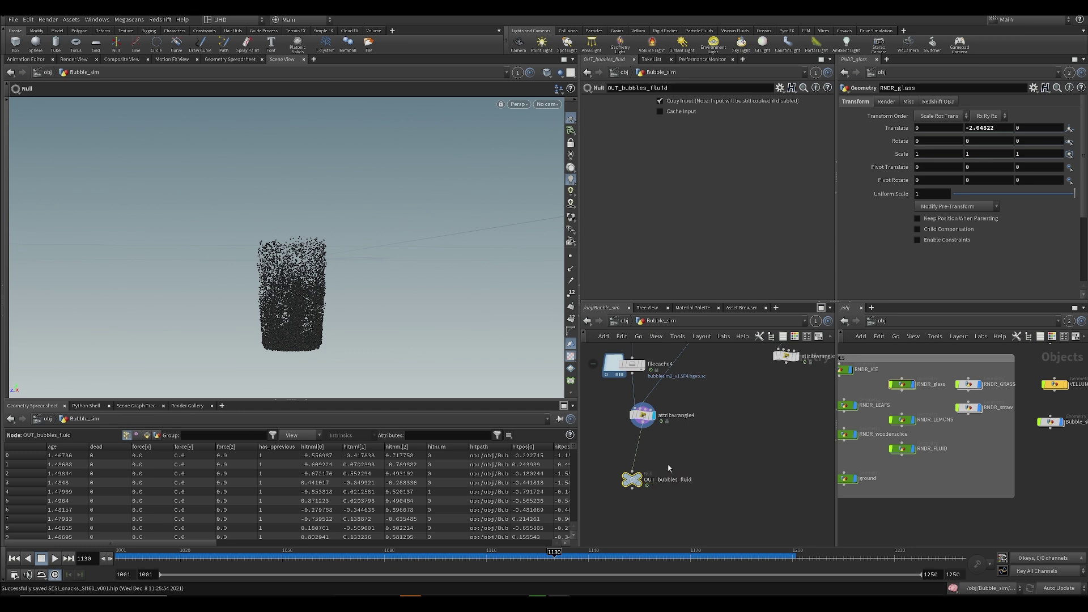
- Duplicate the OUT_bubbles_fluid null, connect the copy to attribwrangle3, display it, and save the scene
key(ctrl+c)
key(ctrl+v)
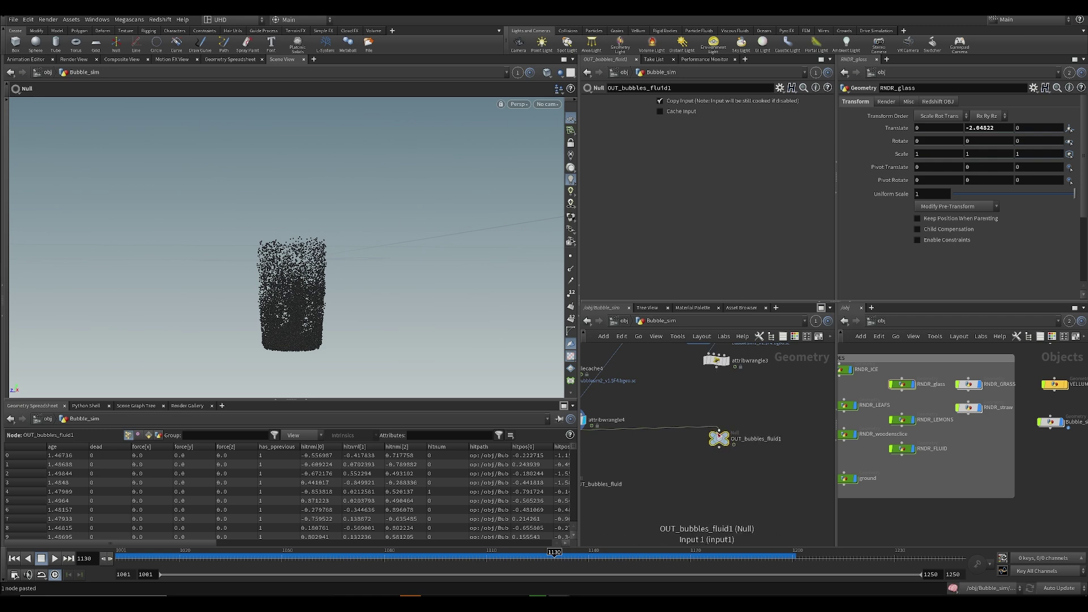
drag(715, 391, 719, 431)
click(737, 432)
key(ctrl+s)
- Rename the null below attribwrangle3 as out_bubbles_stream and save the scene
click(753, 440)
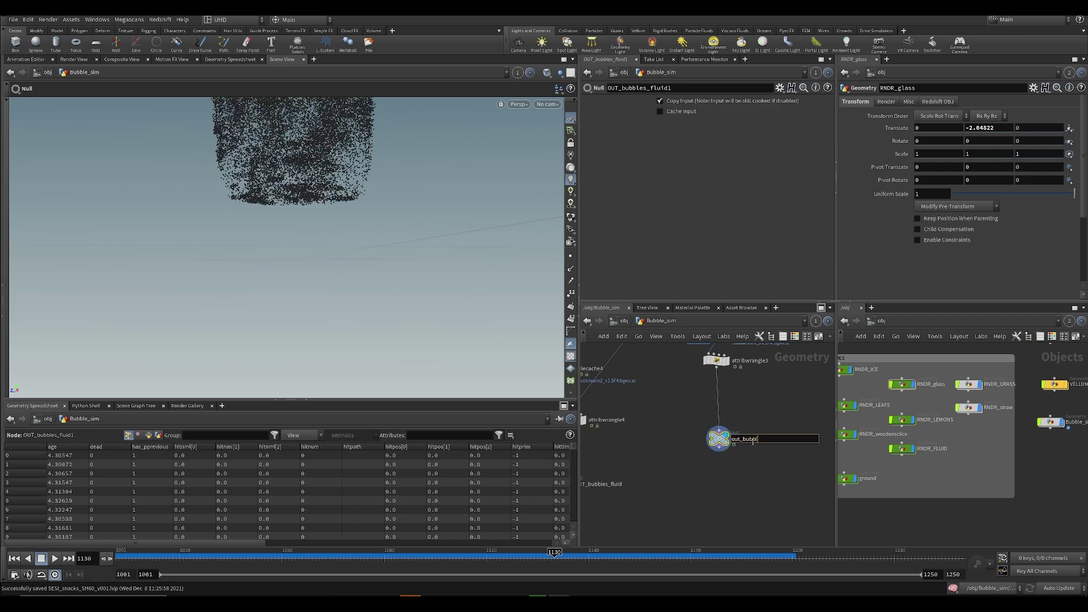
text(out_bubbles_stream)
key(Return)
key(ctrl+s)
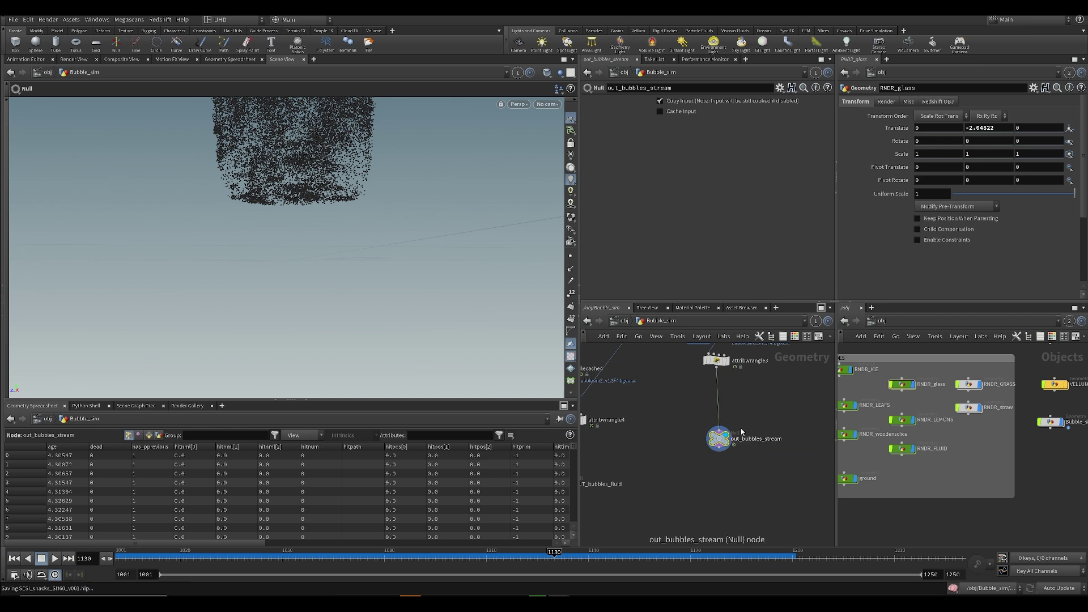
scroll(935, 471, down, 3)
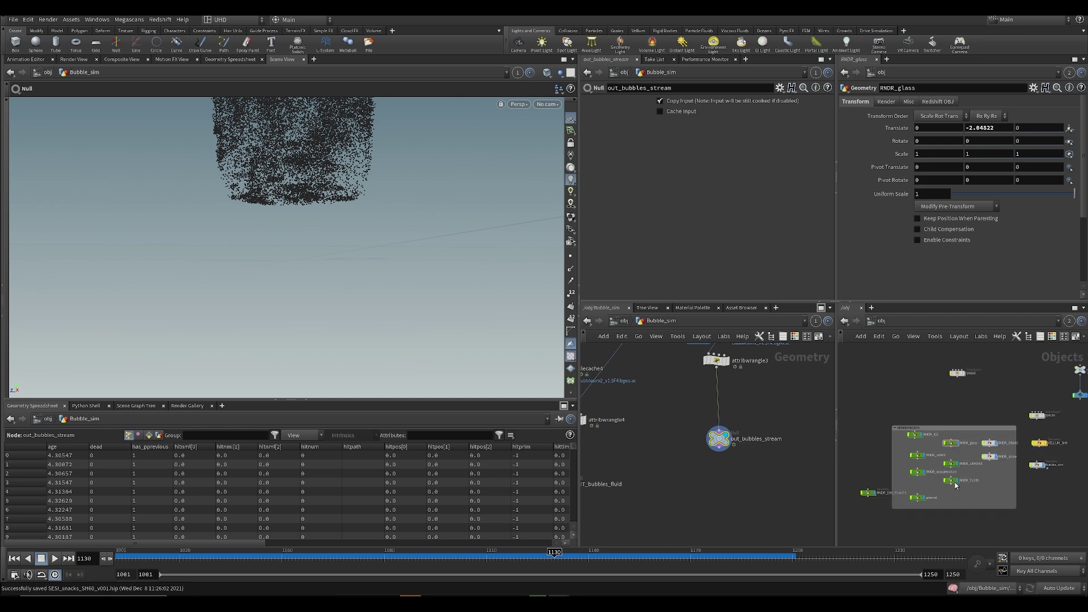
- Open the VELLUM_SIM network in the second network view and bring its OUT_FLUID branch into view
scroll(964, 452, up, 3)
middle_drag(974, 424, 941, 432)
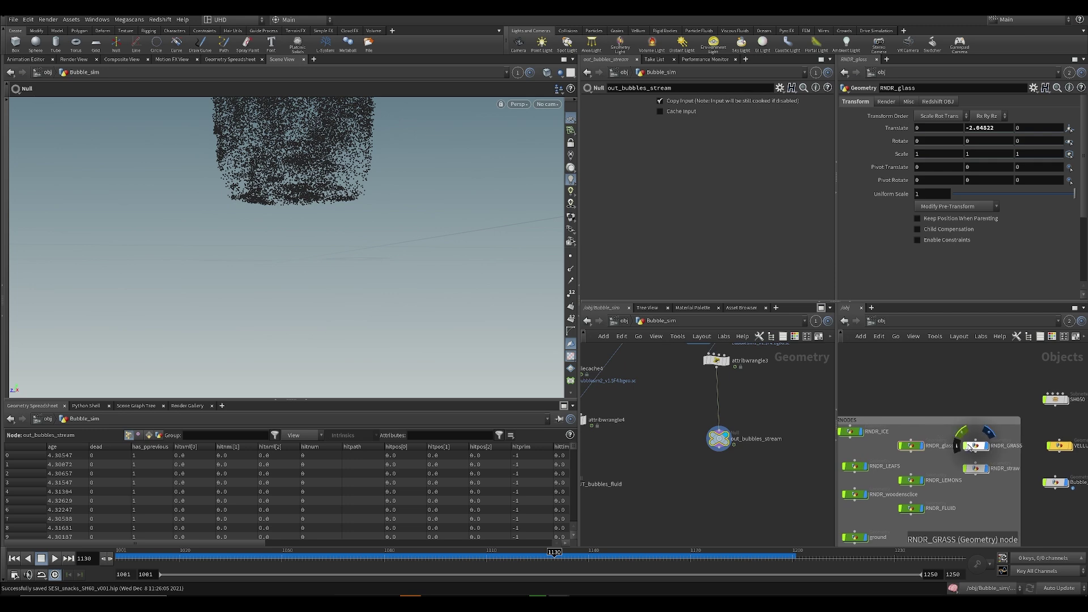
middle_drag(1044, 515, 973, 492)
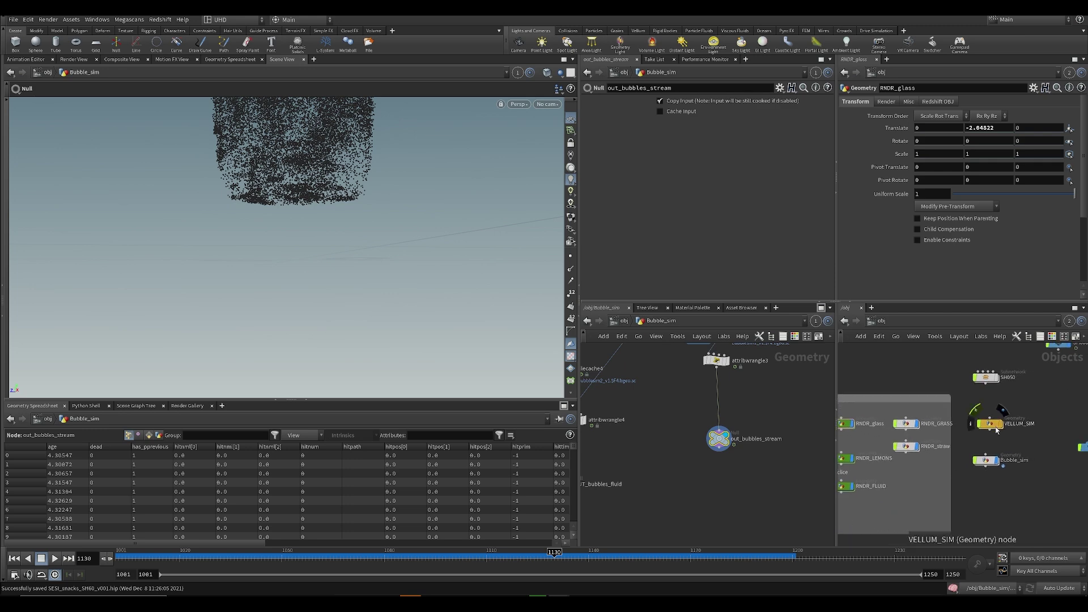
double_click(990, 423)
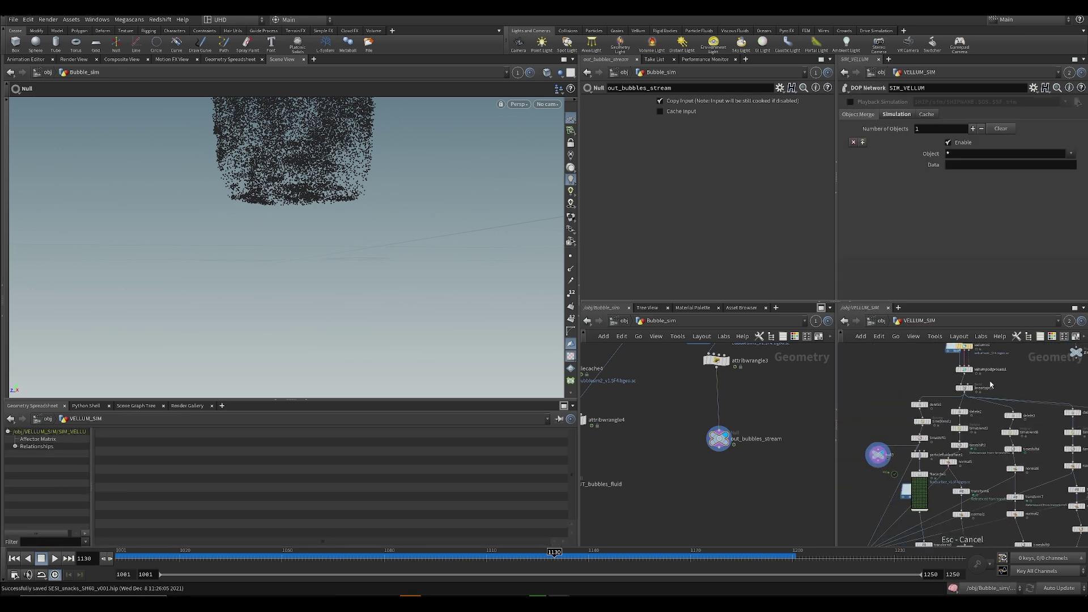
middle_drag(868, 500, 872, 351)
scroll(912, 436, up, 2)
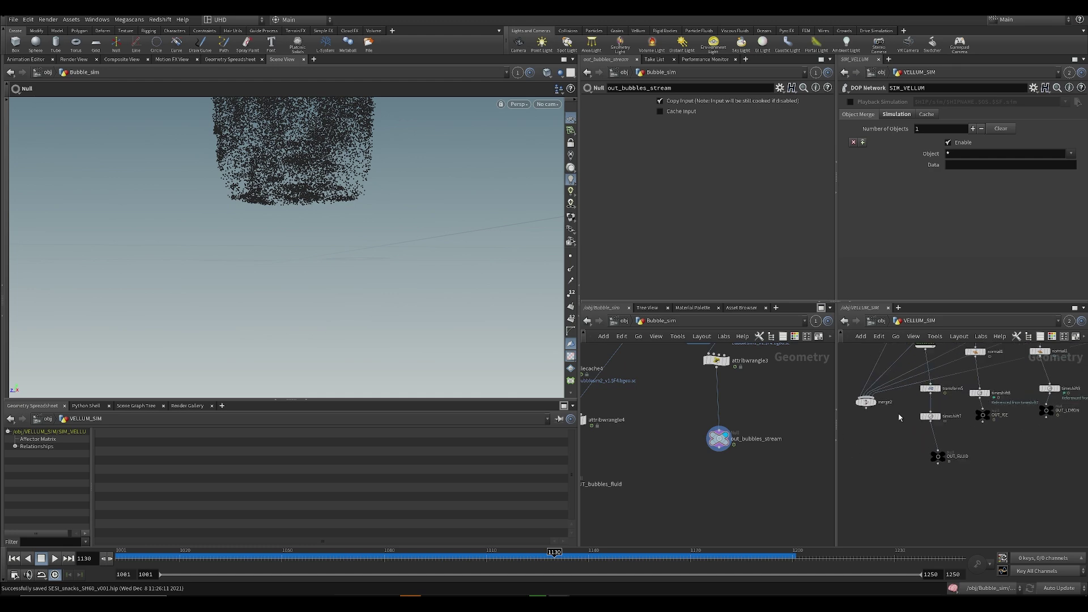
- Insert a Transform node between attribwrangle3 and out_bubbles_stream in the Bubble_sim network
key(Tab)
text(trans)
key(Return)
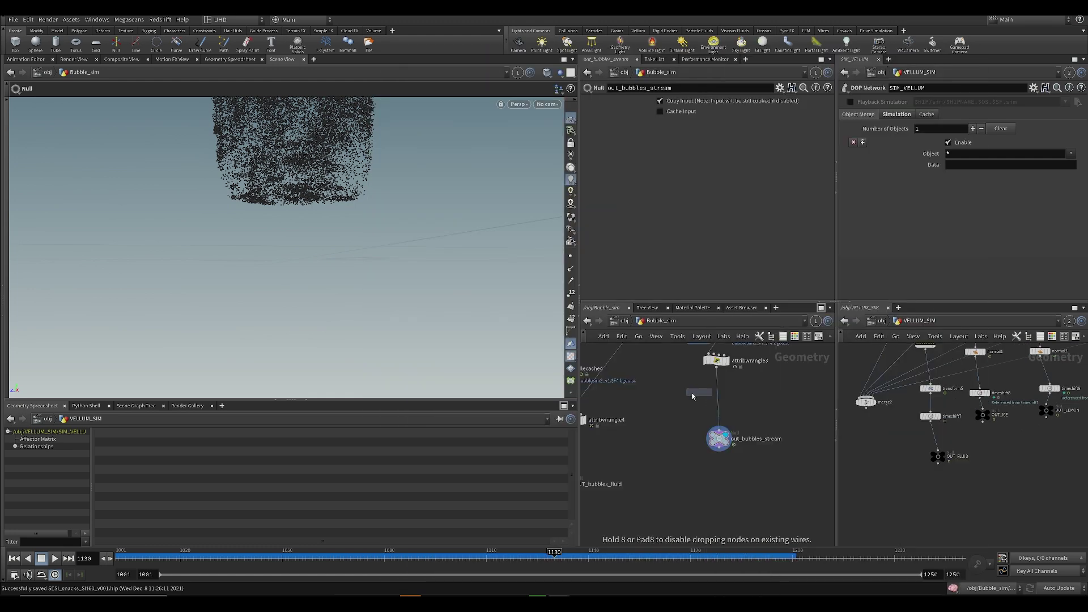
scroll(705, 399, up, 3)
click(706, 403)
- Link the new transform's uniform scale to VELLUM_SIM's transform5 with a relative reference
click(930, 389)
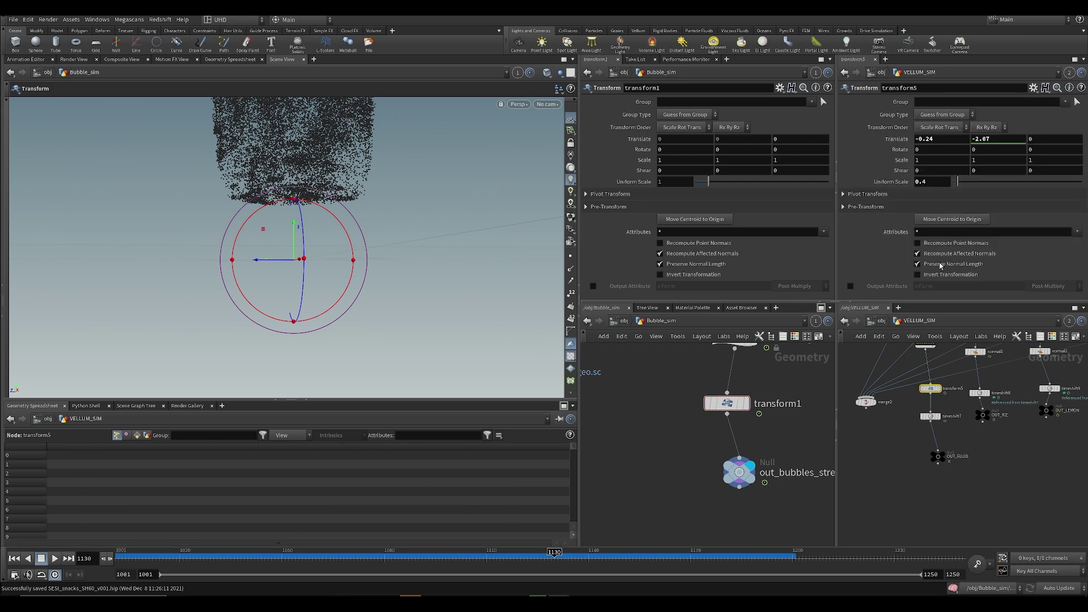
right_click(902, 183)
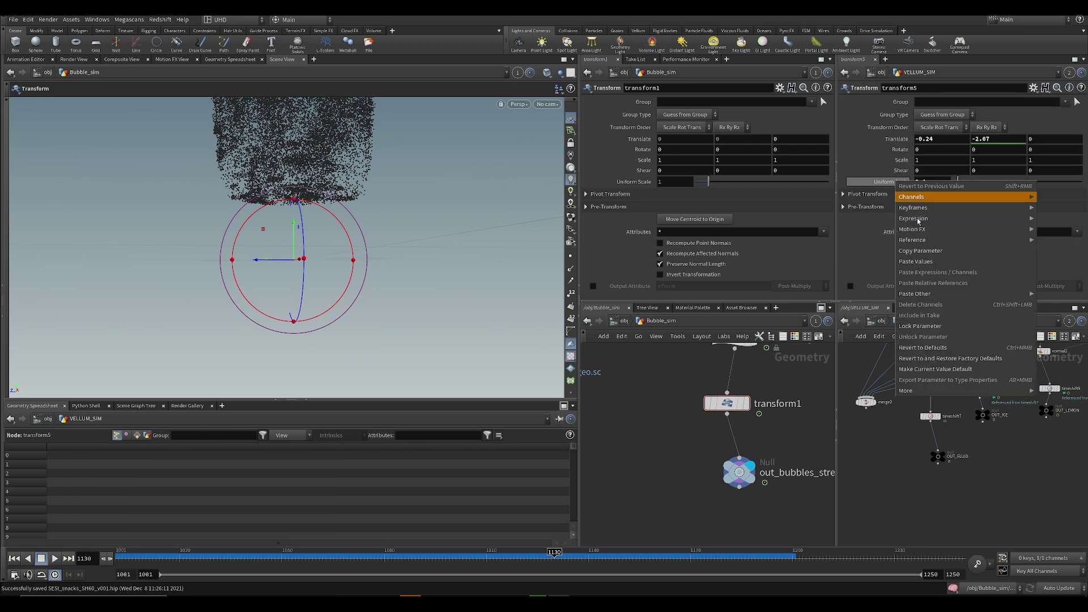
click(915, 252)
right_click(633, 183)
click(689, 288)
- Link transform1's translate values to VELLUM_SIM's transform5 with relative references
right_click(891, 139)
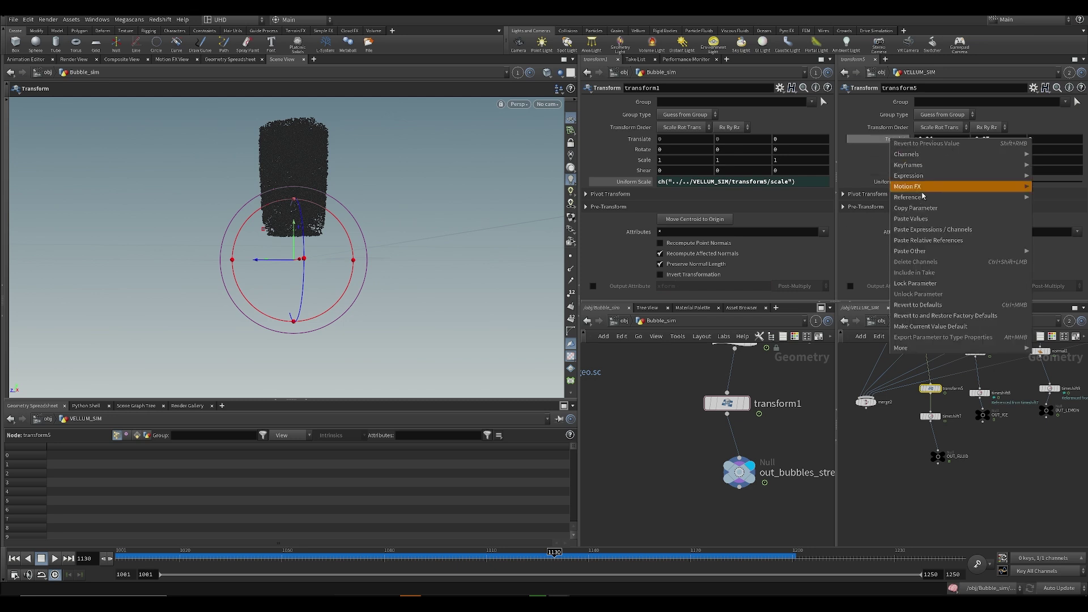
click(921, 208)
right_click(633, 140)
click(671, 241)
- Compare OUT_bubbles_fluid with out_bubbles_stream by displaying each in turn, and scrub the bubbles to frame 1107
scroll(676, 456, down, 2)
middle_drag(679, 474, 735, 469)
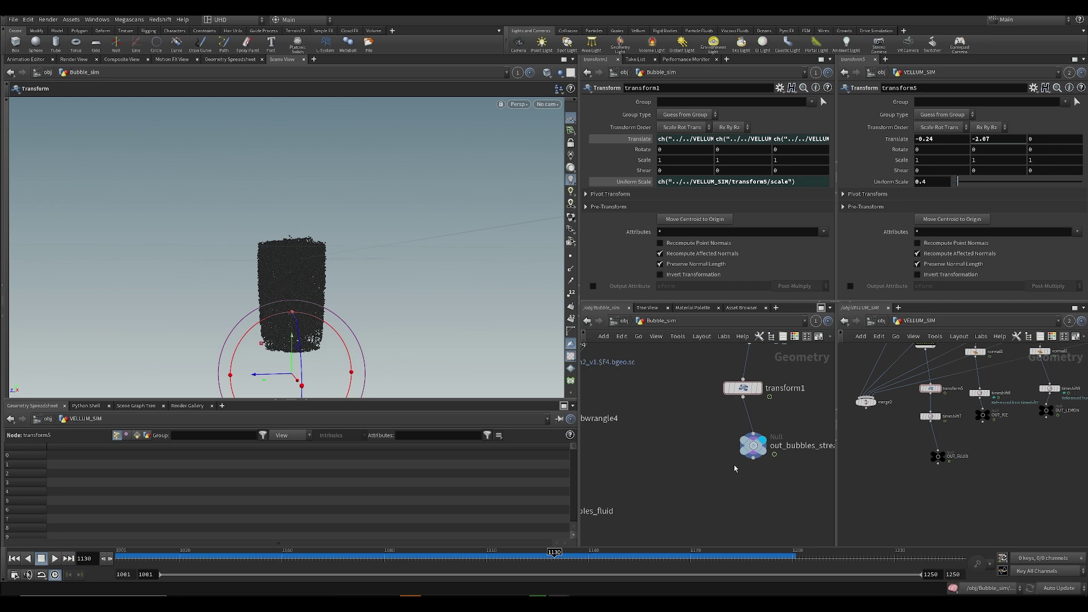
middle_drag(605, 498, 709, 444)
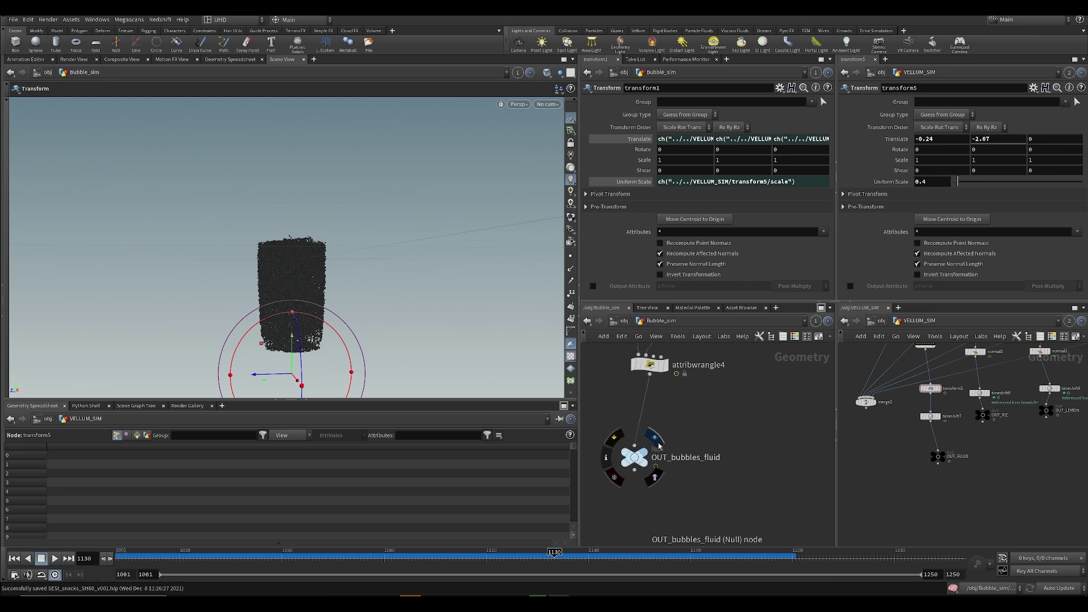
click(659, 443)
middle_drag(808, 400, 715, 442)
click(785, 415)
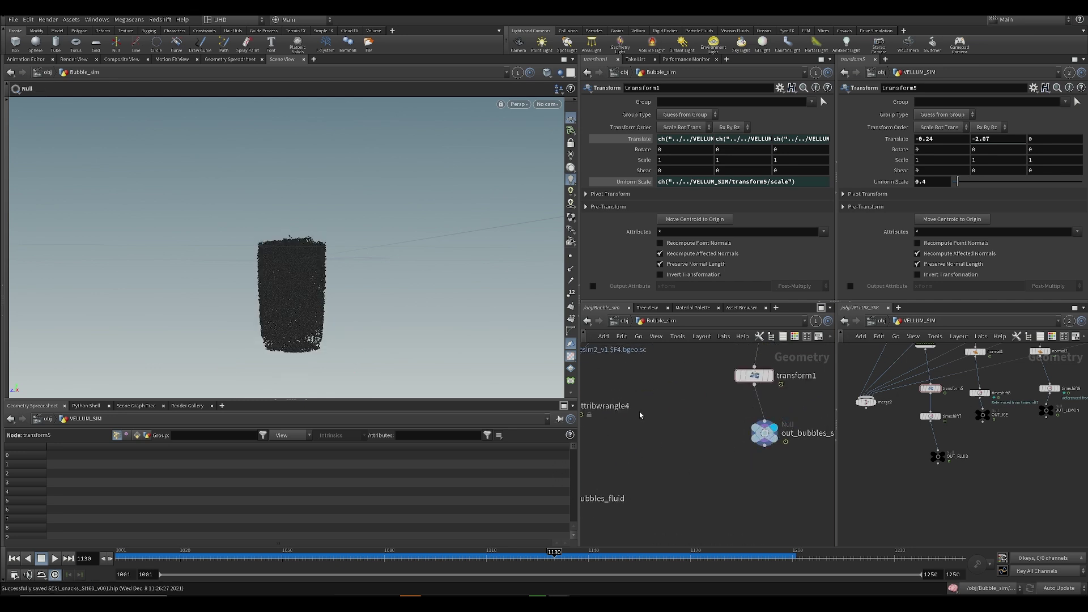
click(336, 557)
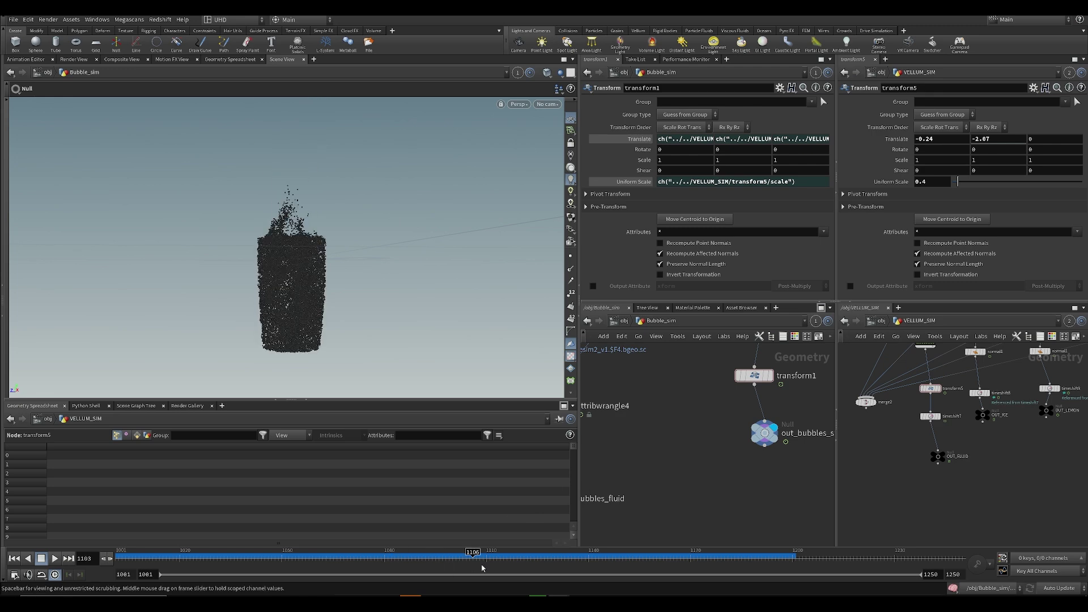
- Return to the object level and hide the Bubble_sim object in the viewport
scroll(714, 504, down, 4)
key(u)
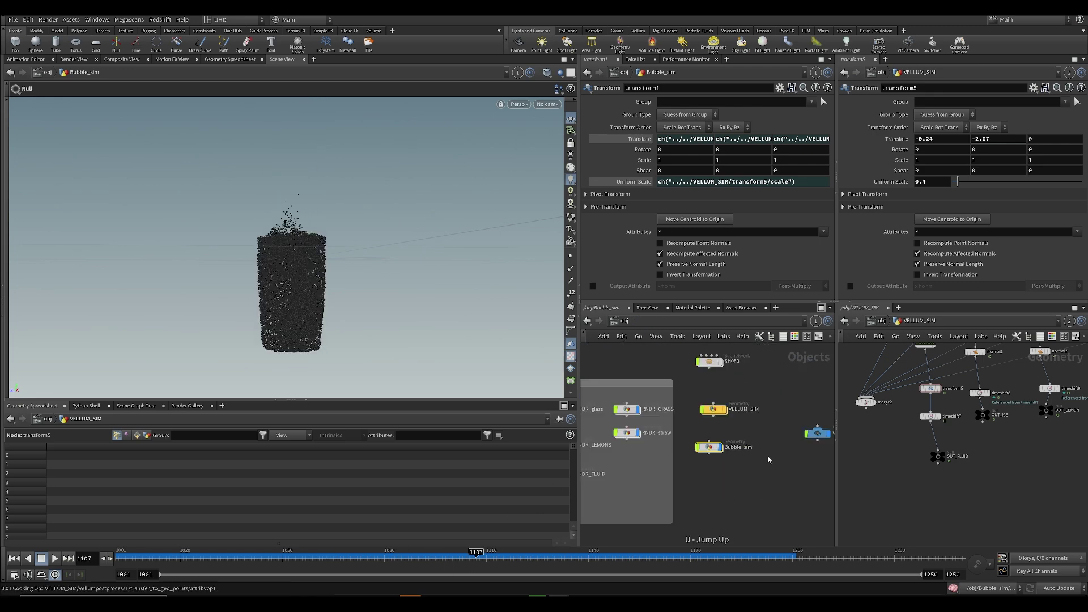
click(710, 447)
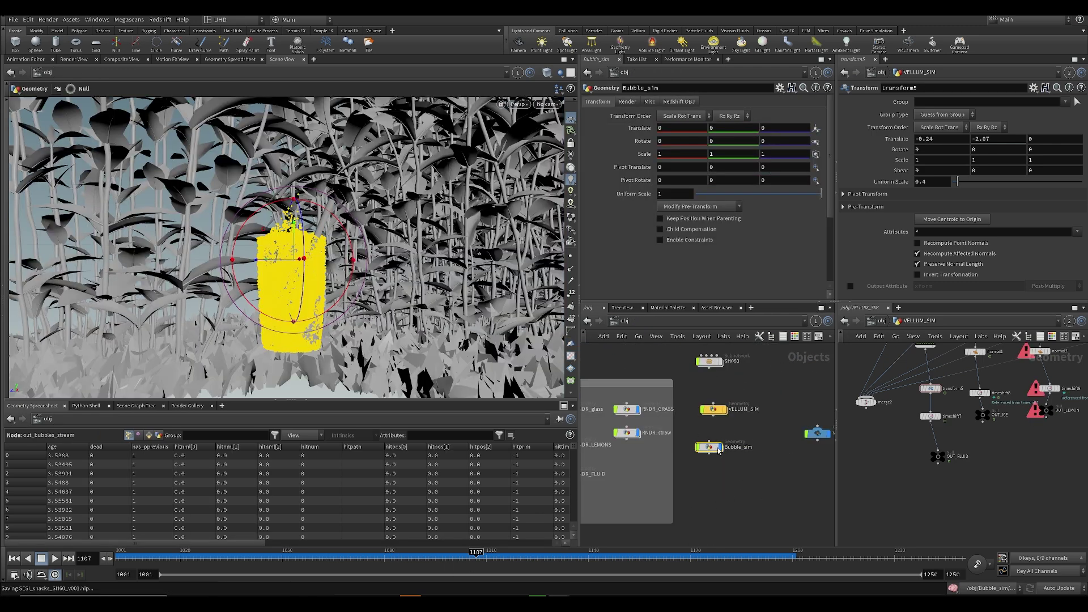
middle_drag(650, 486, 722, 445)
click(722, 444)
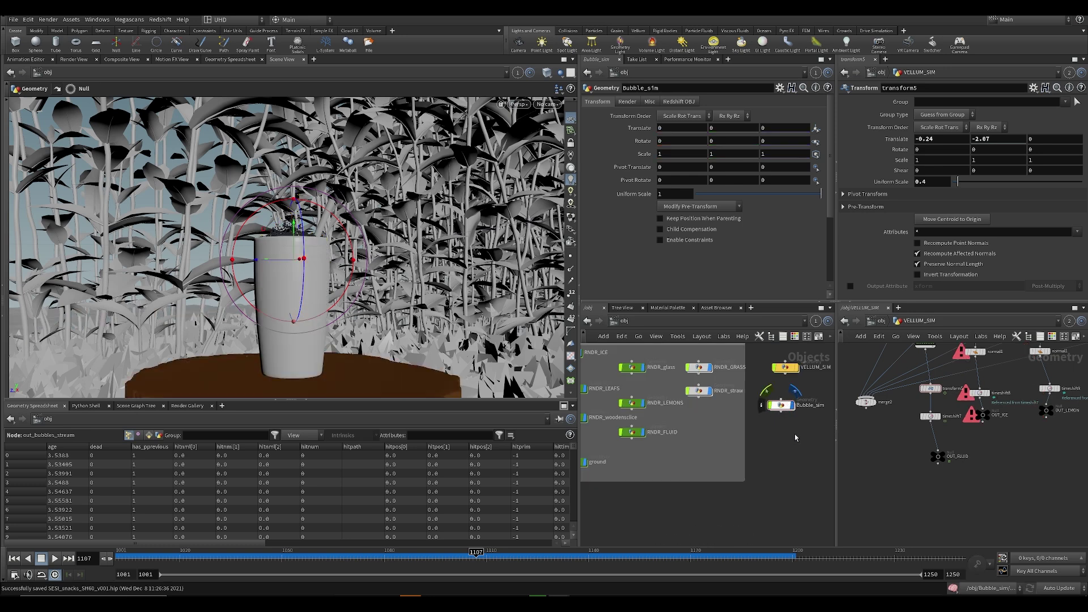
- Color the Bubble_sim object yellow to match VELLUM_SIM
key(c)
key(c)
middle_drag(838, 490, 803, 509)
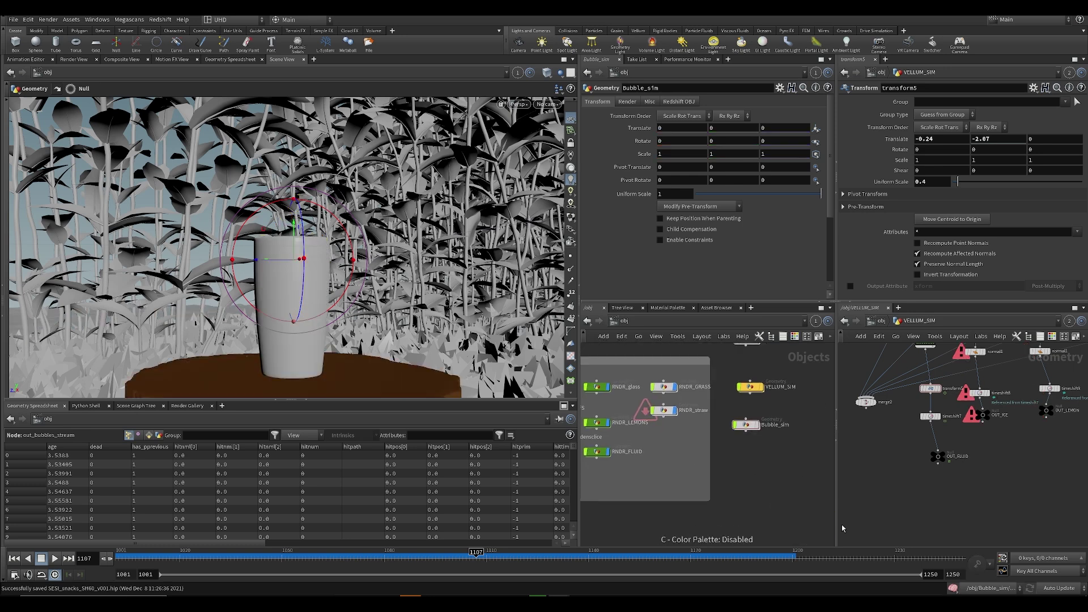
click(746, 425)
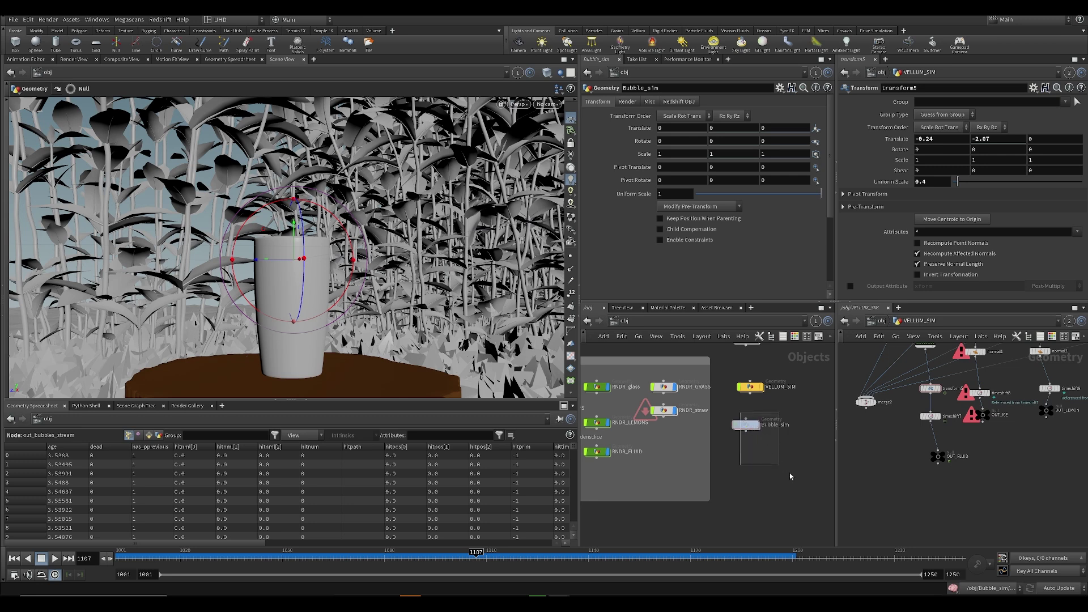
key(c)
- Switch the update mode to Manual and save the scene
click(1058, 587)
click(1064, 577)
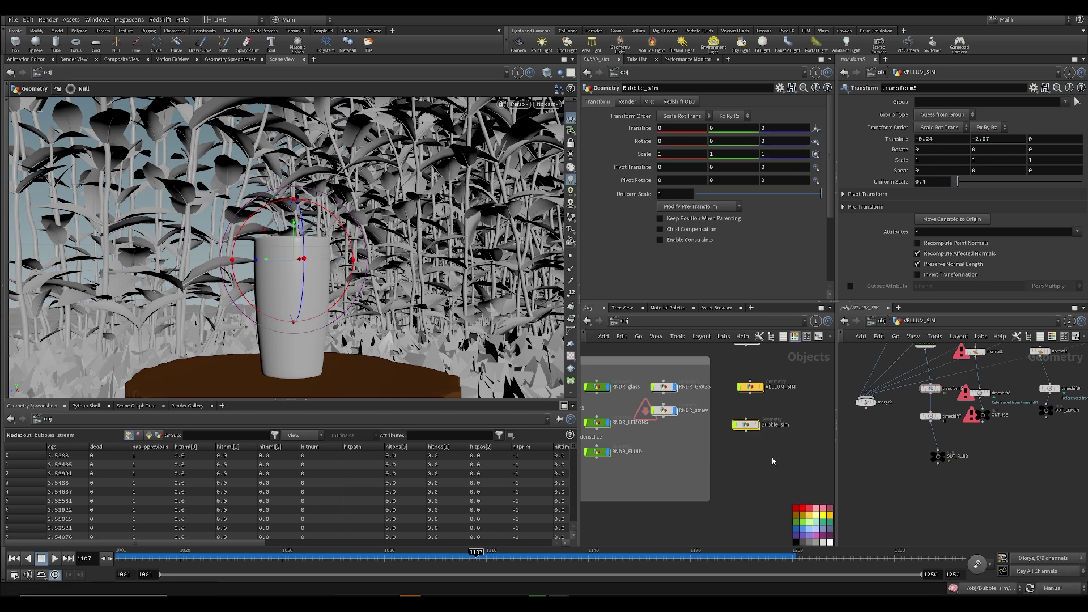
middle_drag(653, 447, 694, 448)
key(ctrl+s)
- Add a new Geometry object beside the render objects
key(Tab)
text(geo)
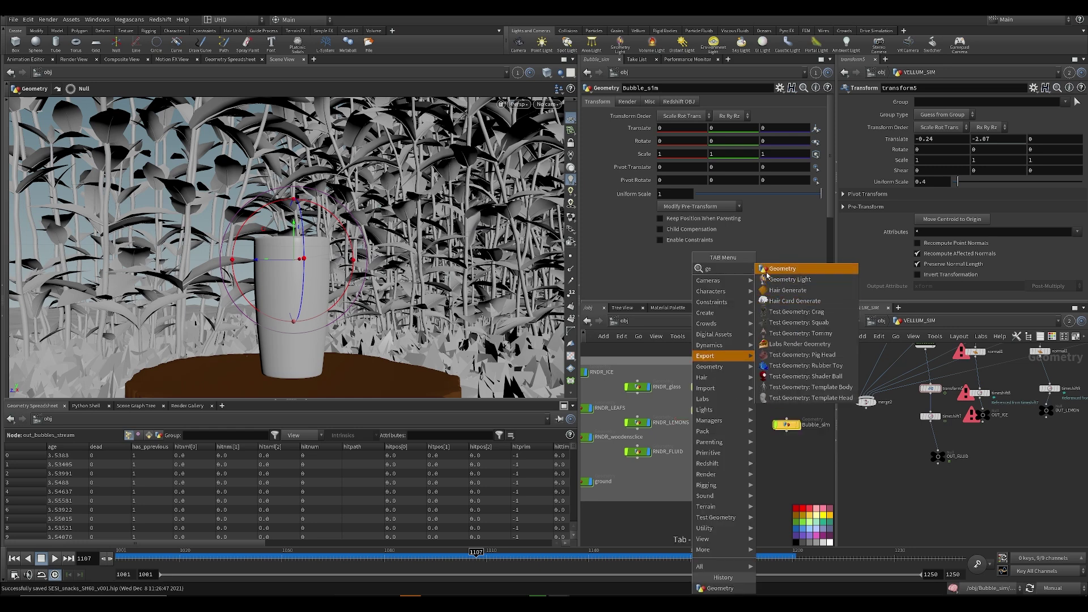
key(Return)
click(713, 488)
- Color the RNDR_GRASS and RNDR_straw objects green like the other render objects
drag(732, 457, 692, 367)
key(c)
key(c)
key(c)
- Place the new geometry object beside RNDR_FLUID, rename it FX_RNDR_bubbleFluid, and color it teal
drag(734, 491, 715, 462)
double_click(714, 459)
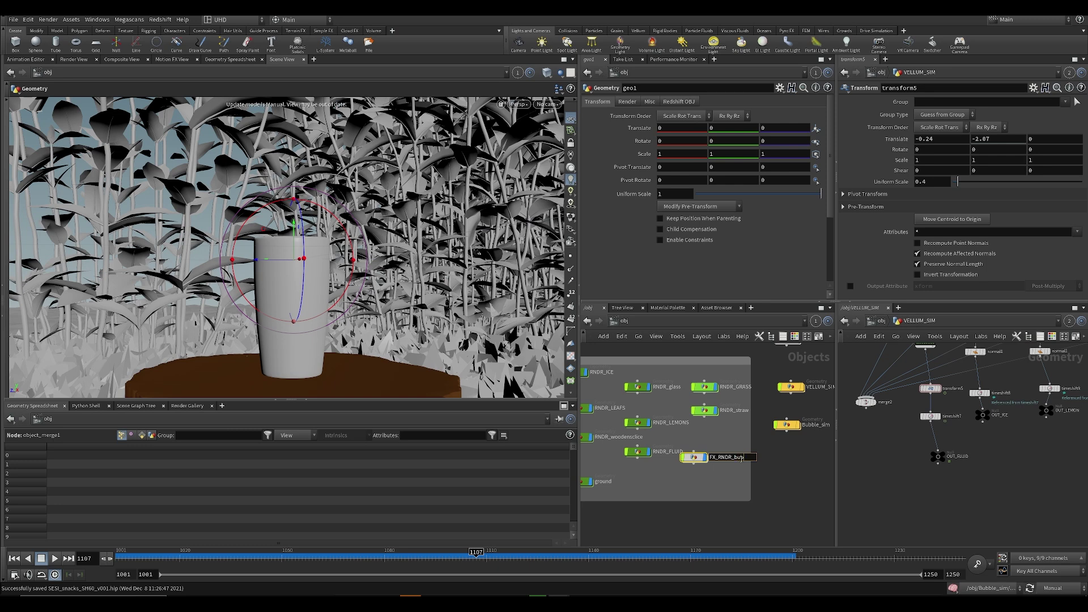
text(uiod)
key(Return)
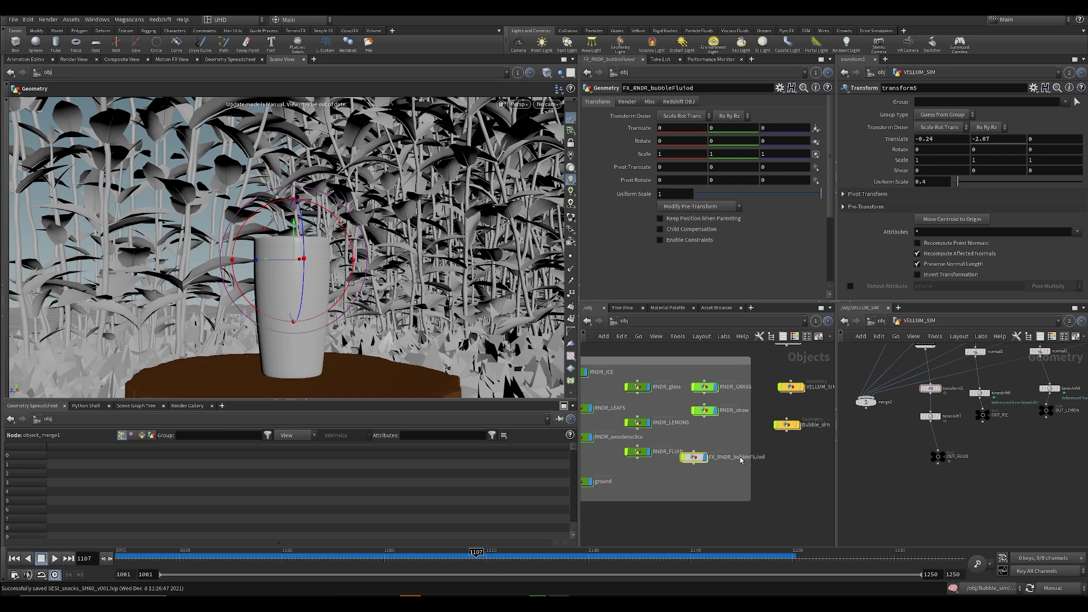
double_click(765, 458)
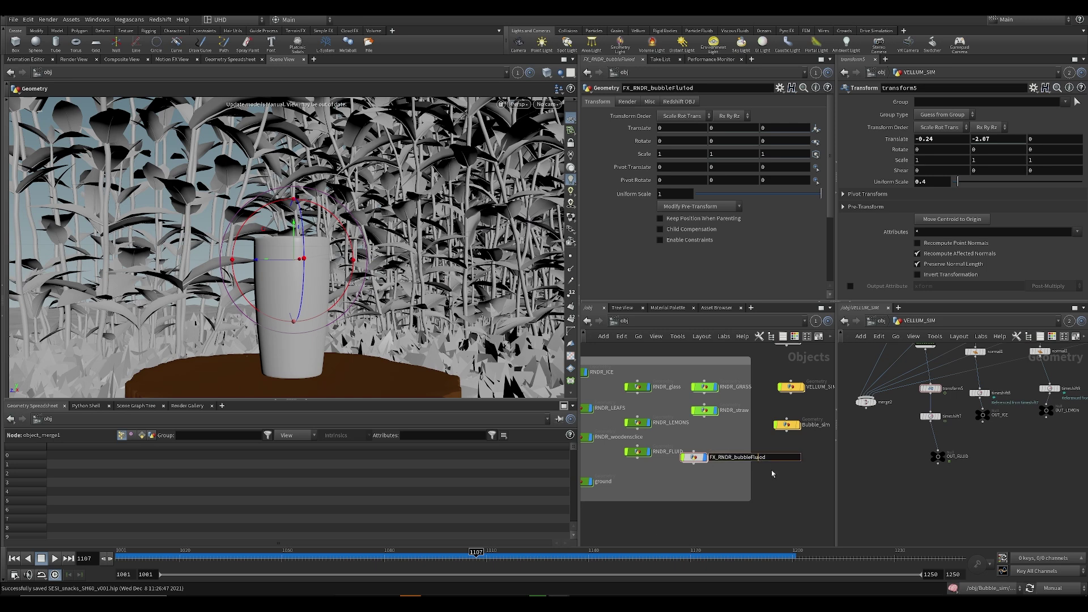
key(Return)
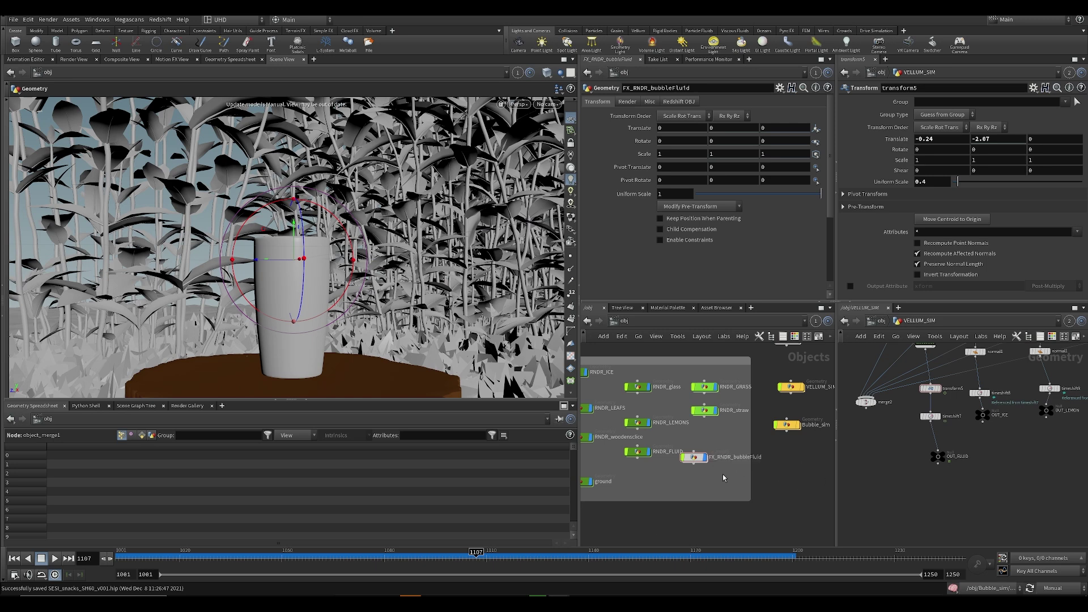
key(c)
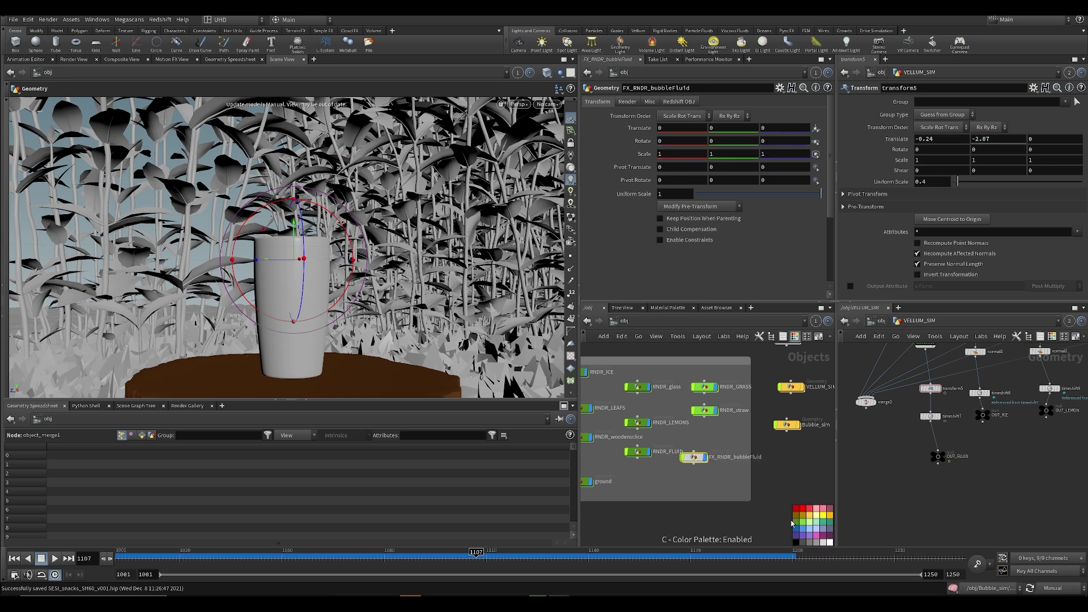
click(829, 522)
- Duplicate FX_RNDR_bubbleFluid, place the copy below it, rename it FX_RNDR_bubblestream, and save the scene
key(ctrl+c)
key(ctrl+v)
drag(712, 463, 825, 490)
click(755, 477)
key(BackSpace)
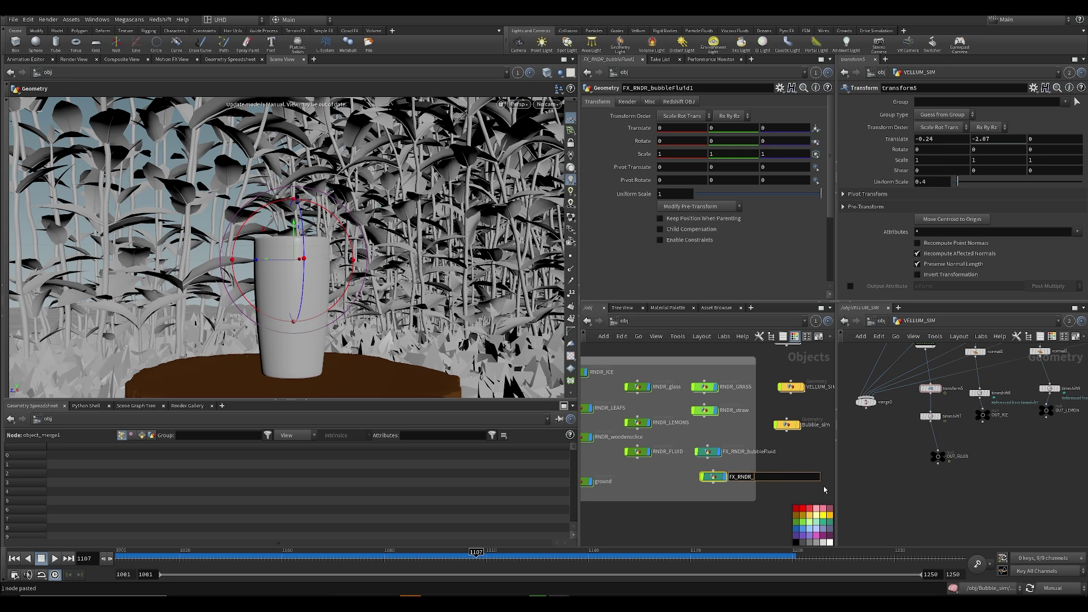
text(bubblestream)
key(Return)
key(ctrl+s)
key(c)
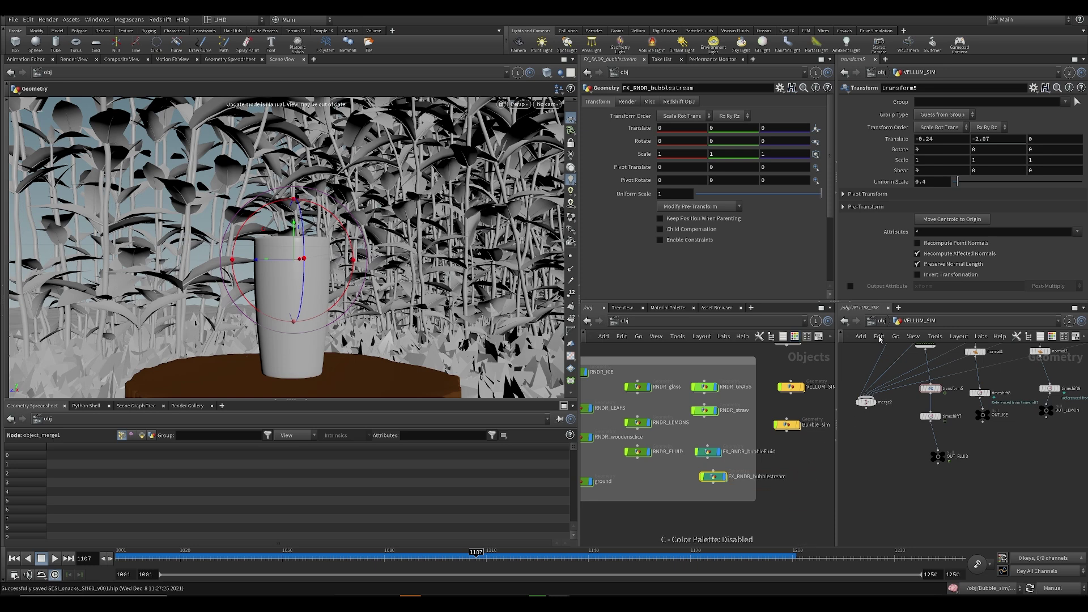
- Open the Bubble_sim network in the second network view
click(880, 322)
drag(936, 483, 929, 480)
double_click(1004, 423)
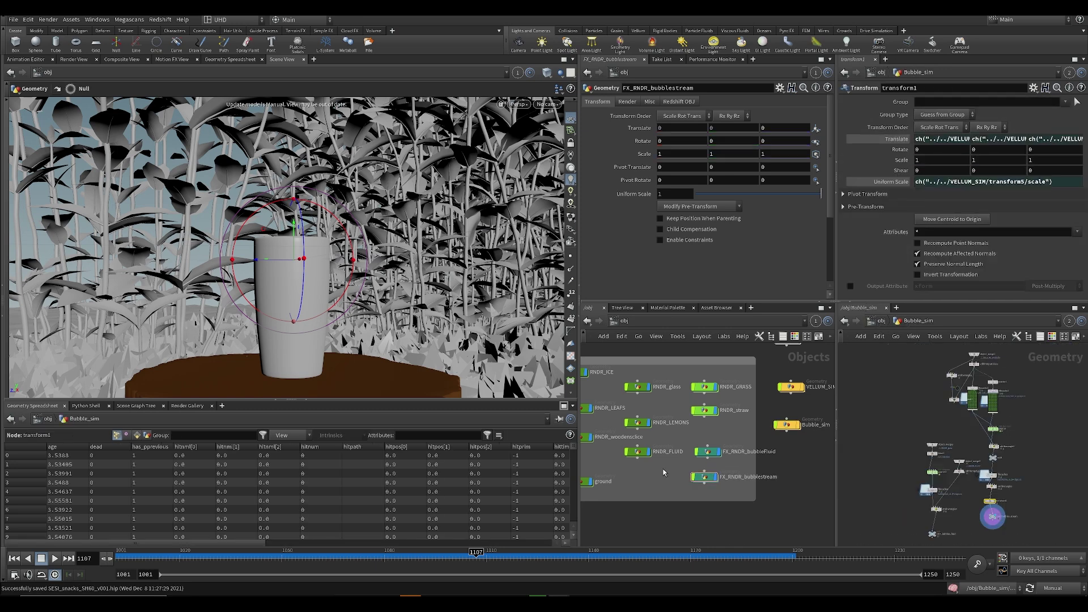
- Add an Object Merge node inside FX_RNDR_bubbleFluid
double_click(713, 451)
key(Tab)
text(obj)
key(Return)
key(Return)
- Reference OUT_bubbles_fluid as the merge's Object 1, set Transform to Into This Object, and save the scene
scroll(869, 517, up, 5)
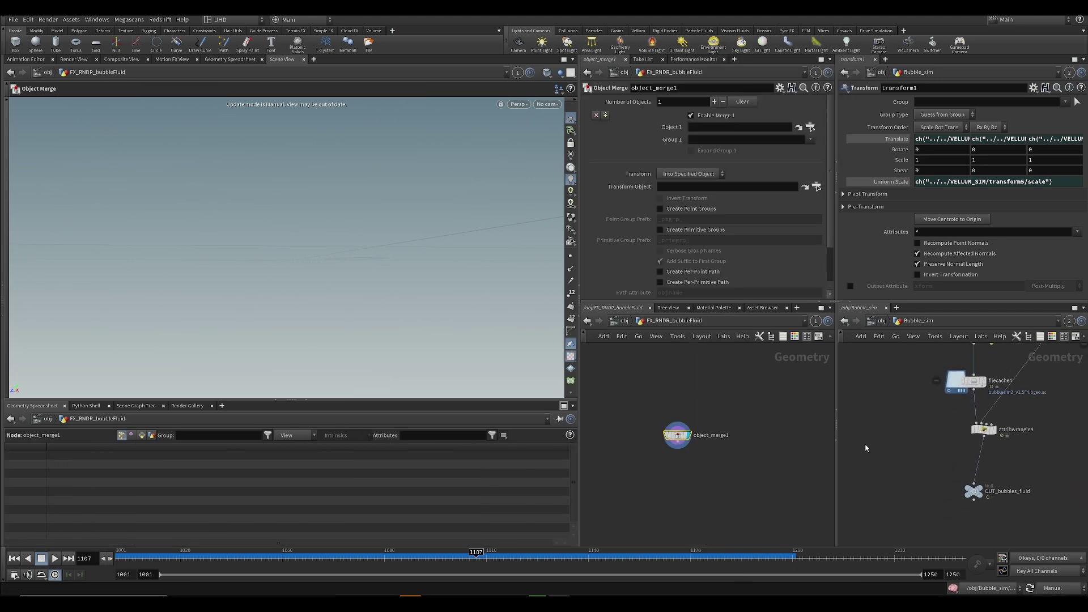
drag(973, 496, 706, 131)
click(690, 174)
click(686, 187)
middle_drag(707, 494, 693, 482)
key(ctrl+s)
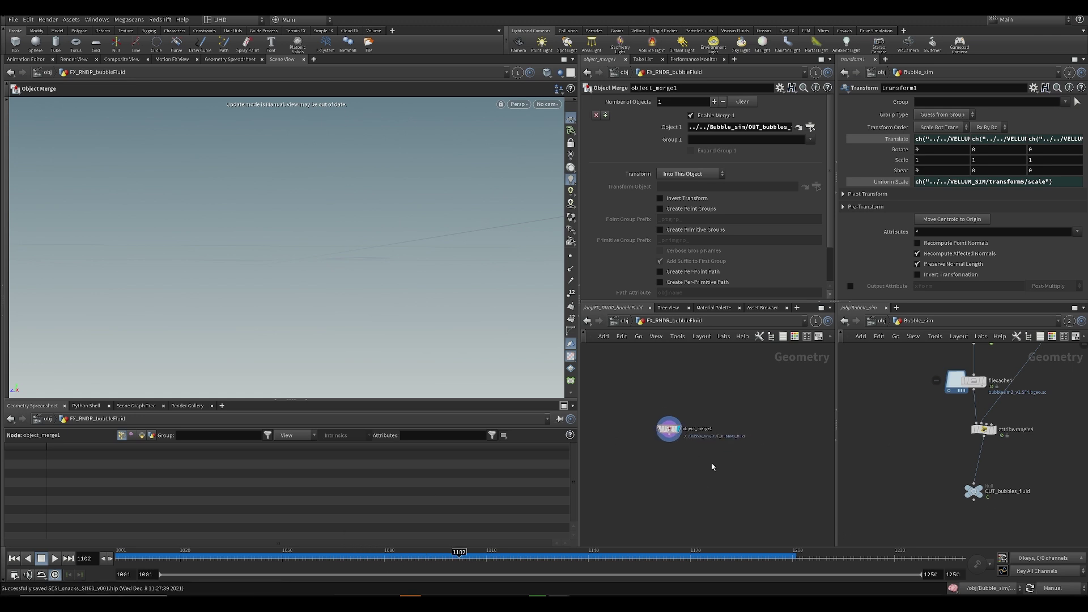
- Add an Object Merge node inside FX_RNDR_bubblestream
key(u)
double_click(705, 476)
key(Tab)
text(obj)
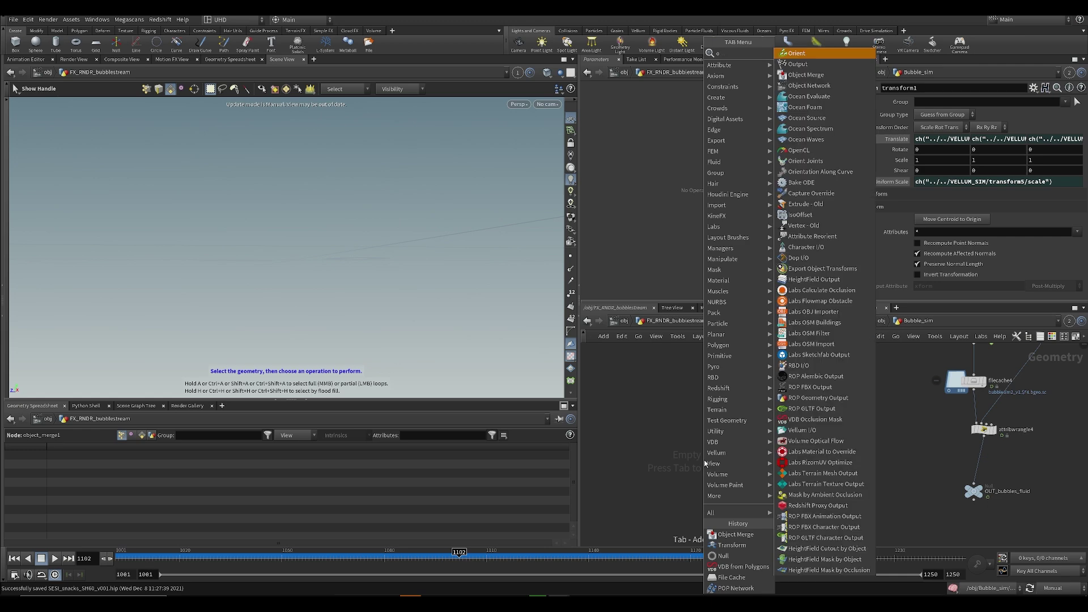
key(Return)
click(704, 460)
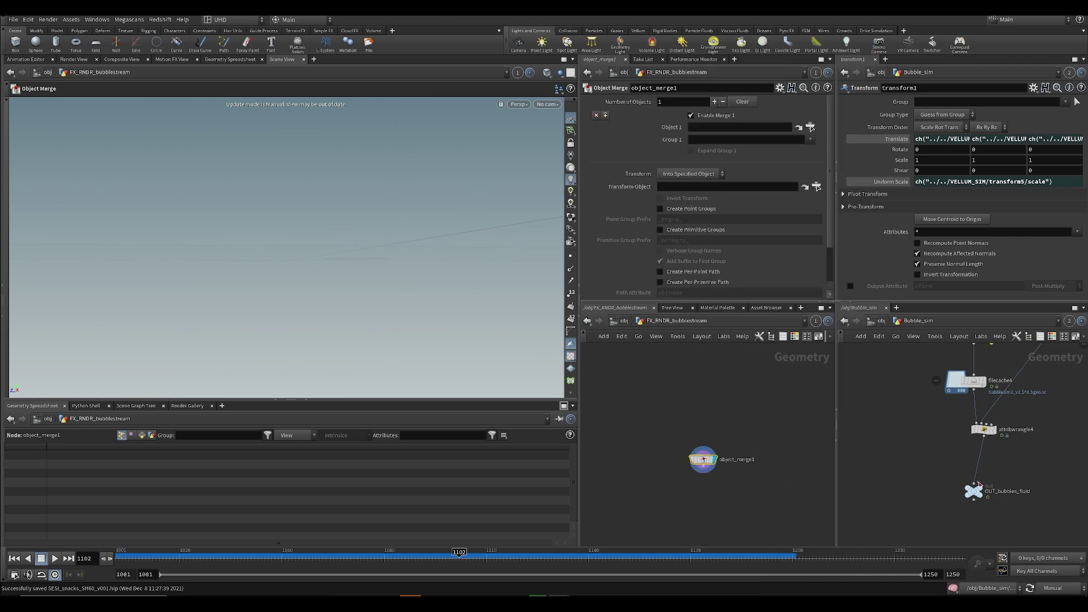
- Reference out_bubbles_stream as the merge's Object 1 and set Transform to Into This Object
middle_drag(1012, 462, 892, 450)
drag(997, 435, 703, 128)
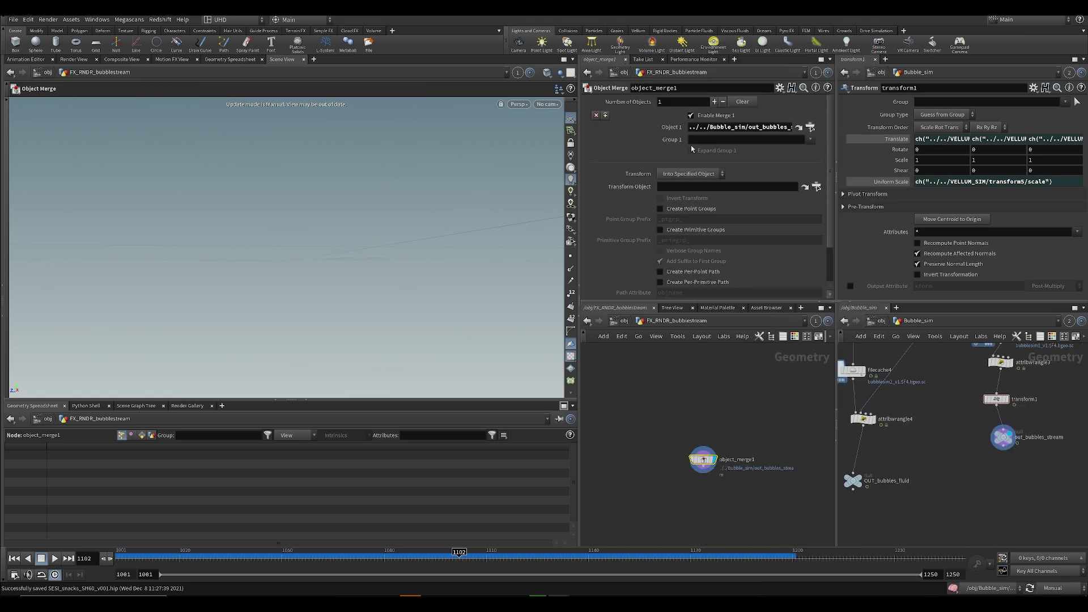
click(688, 174)
click(686, 195)
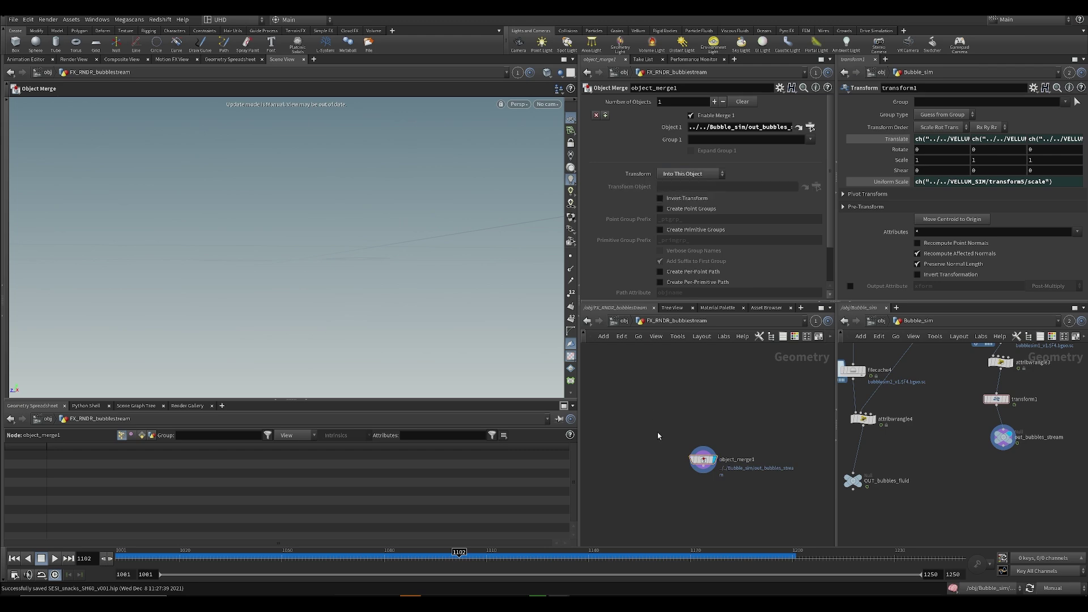
- Return to the object level, save the scene, and switch the update mode to Auto Update
key(u)
key(ctrl+s)
click(1069, 590)
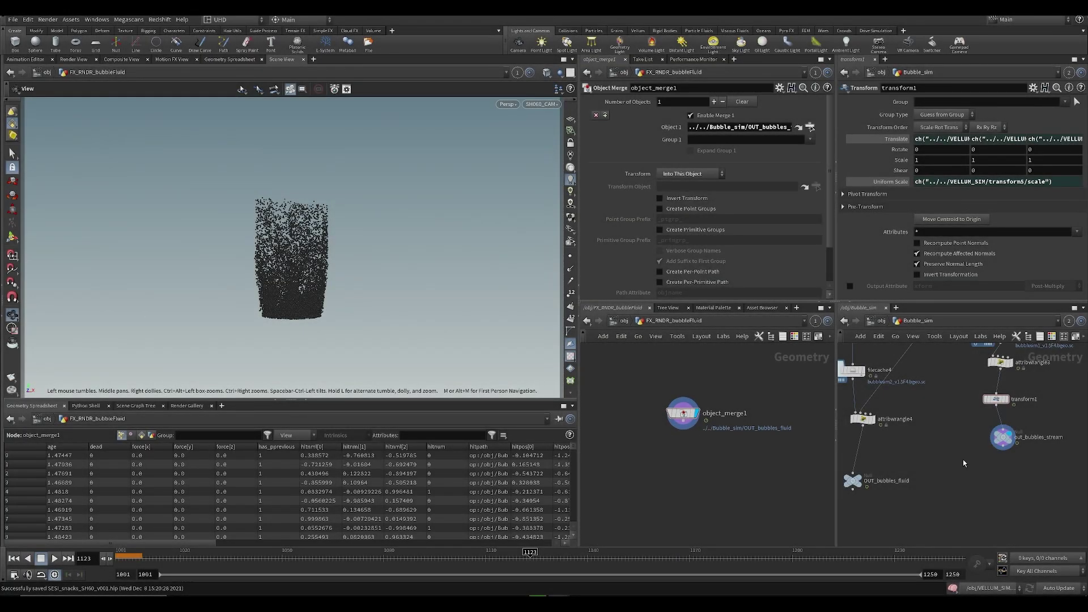
key(h)
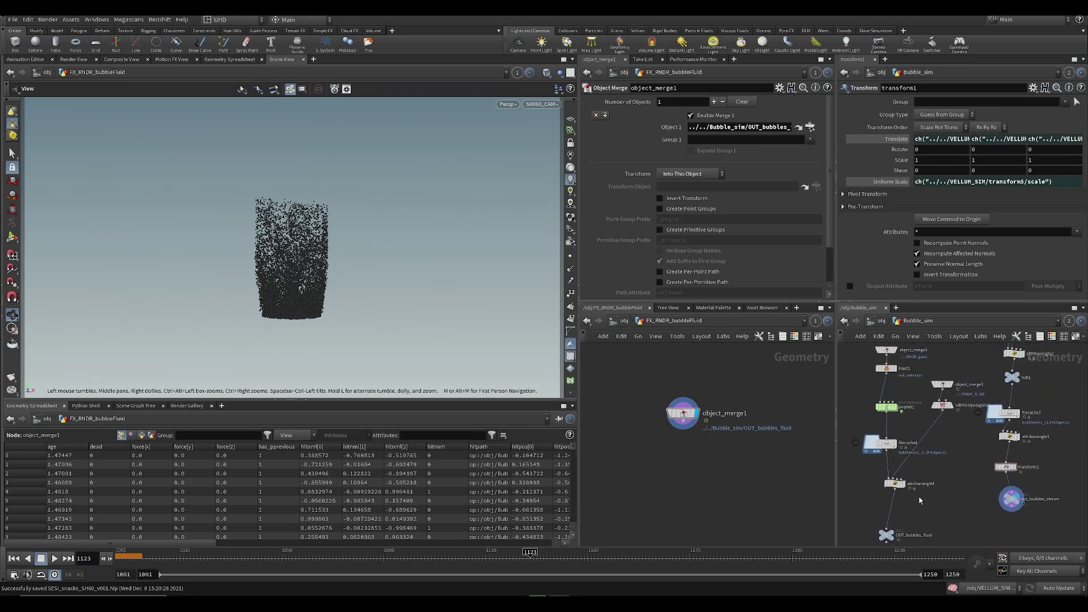
- Return the Bubble_sim network to the object level, switch the update mode to Manual, and save the scene
click(881, 322)
click(1059, 588)
click(1059, 578)
middle_drag(1004, 414, 1018, 414)
key(ctrl+s)
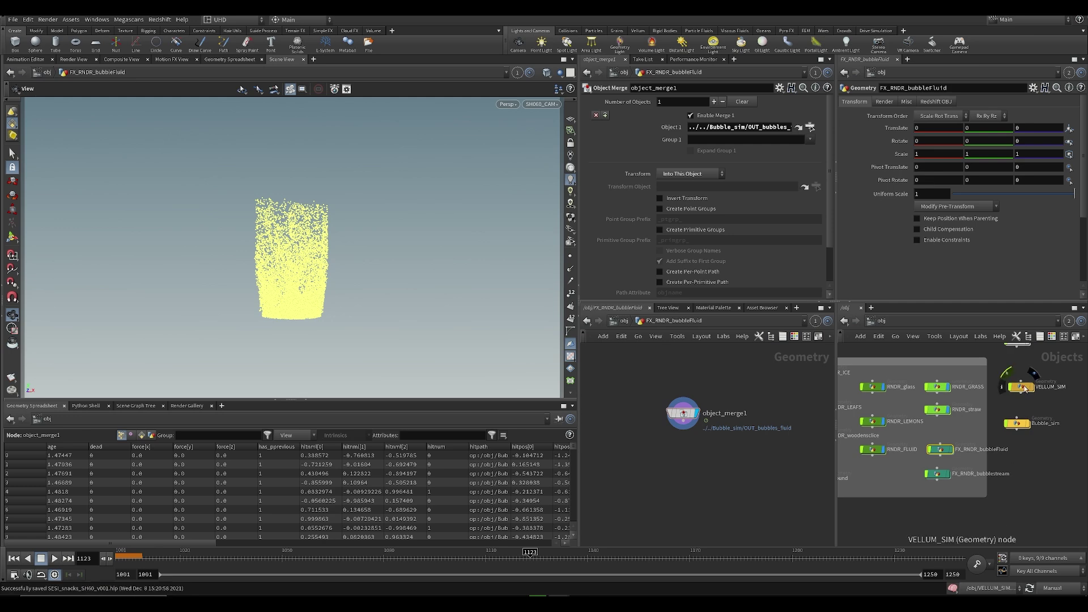
- Show timeshift7 inside VELLUM_SIM and add a Time Shift node below object_merge1 in FX_RNDR_bubbleFluid
double_click(1021, 387)
scroll(944, 449, up, 4)
click(914, 368)
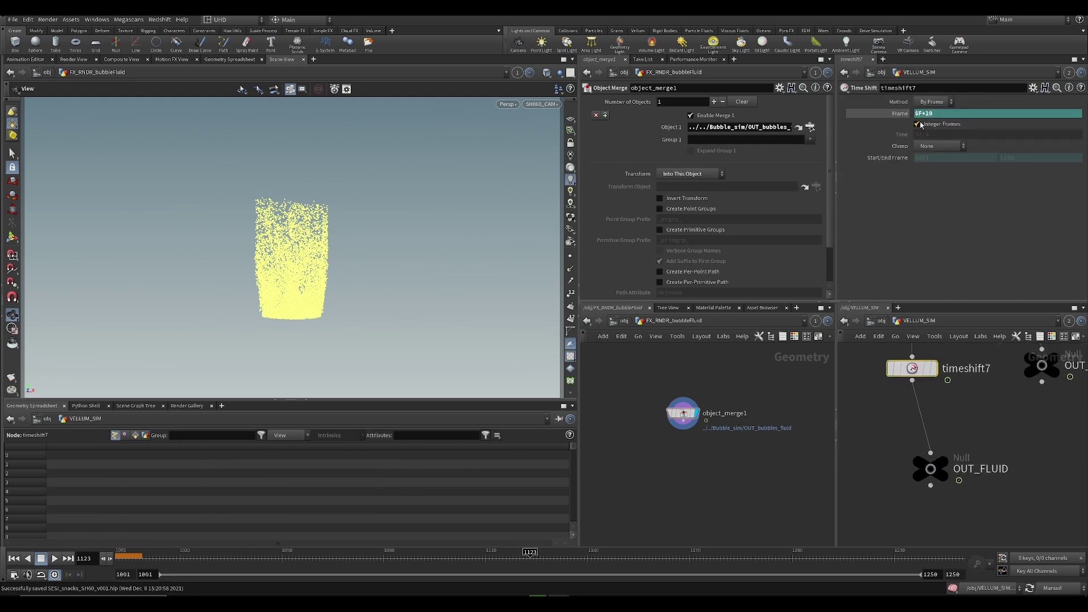
key(Tab)
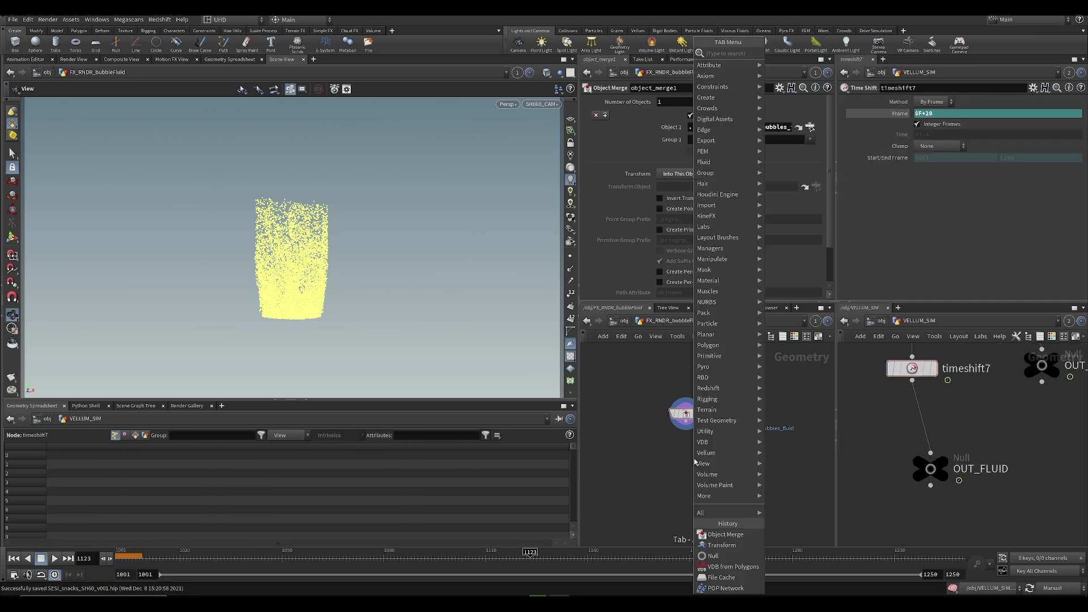
text(times)
key(Return)
click(687, 445)
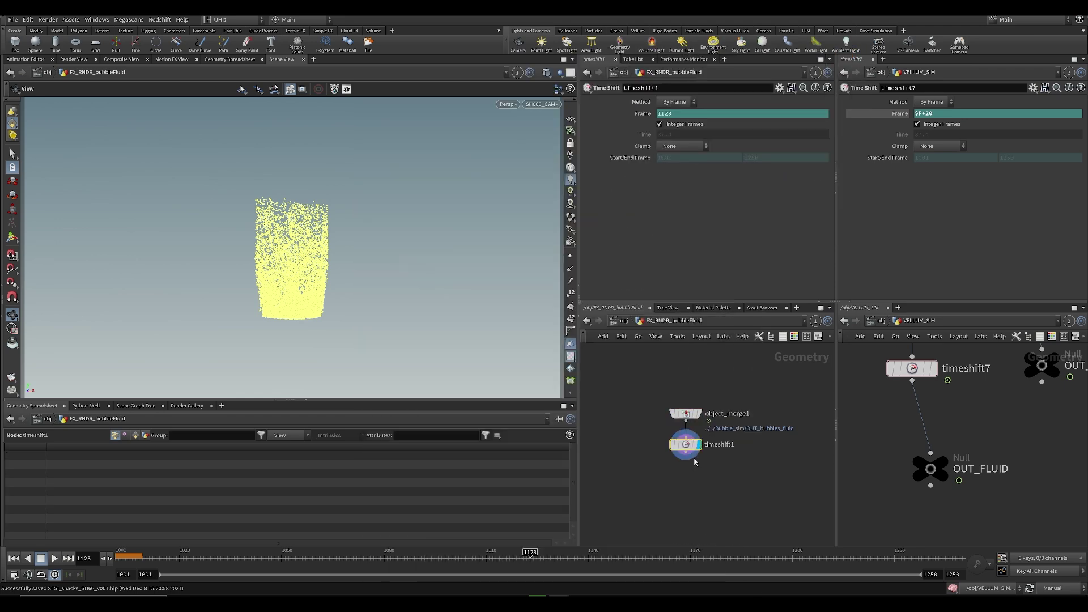
- Link the Frame of FX_RNDR_bubbleFluid's timeshift1 to the Frame of VELLUM_SIM's timeshift7 with a relative reference
right_click(905, 113)
click(915, 182)
right_click(630, 113)
click(698, 206)
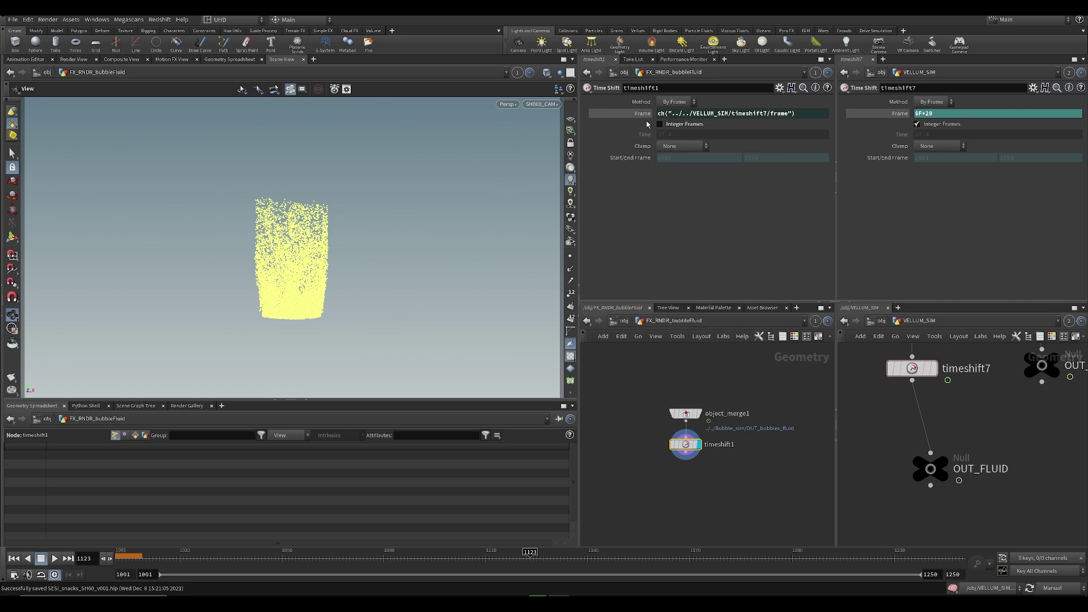
key(ctrl+z)
right_click(641, 113)
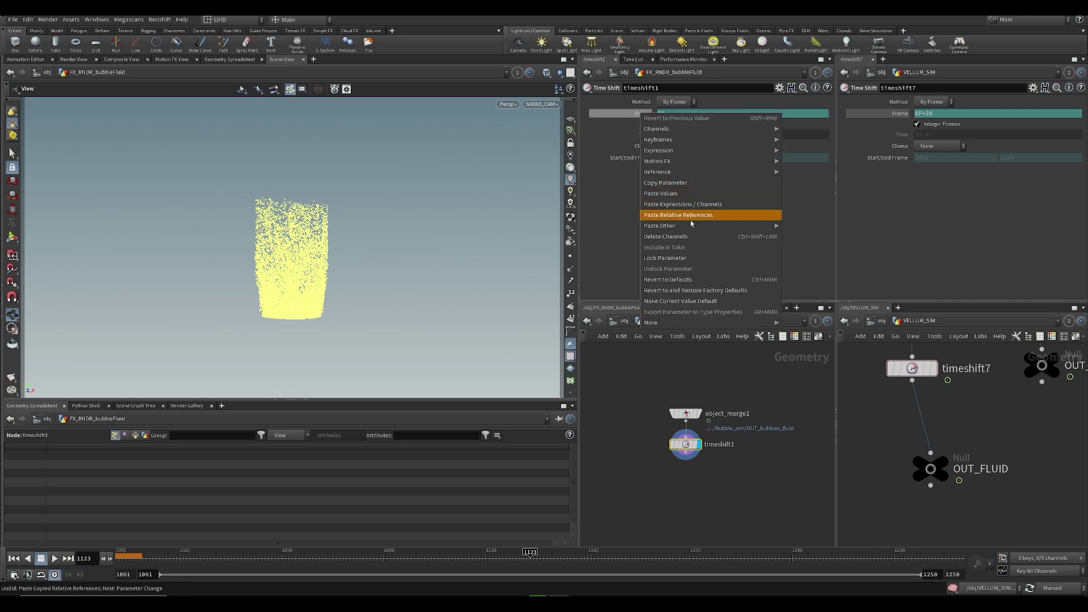
click(690, 218)
- Add a Time Shift node below the Object Merge inside FX_RNDR_bubblestream
key(u)
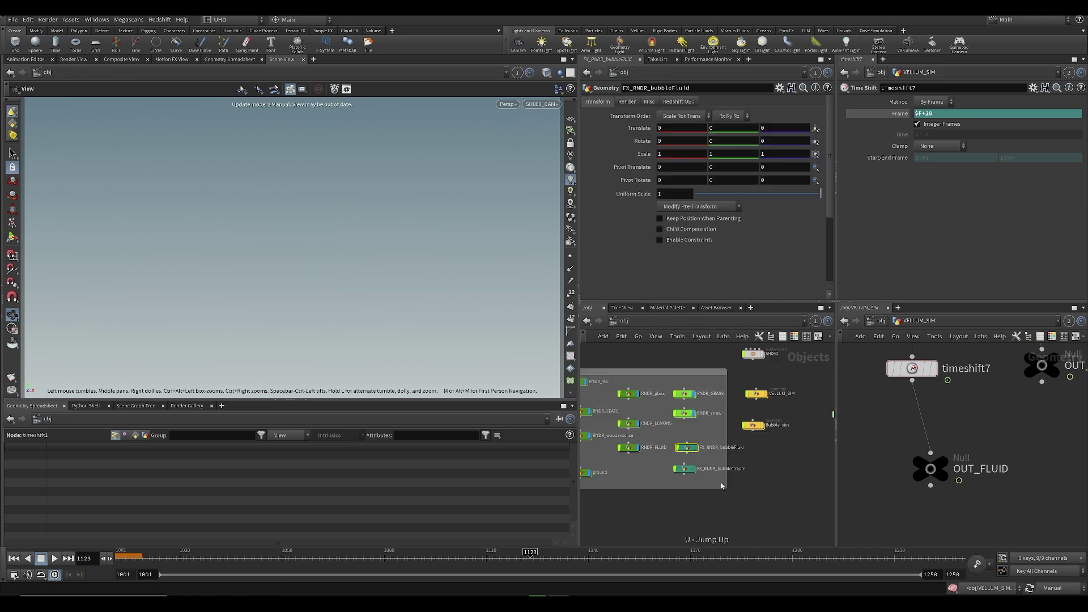
double_click(684, 471)
key(Tab)
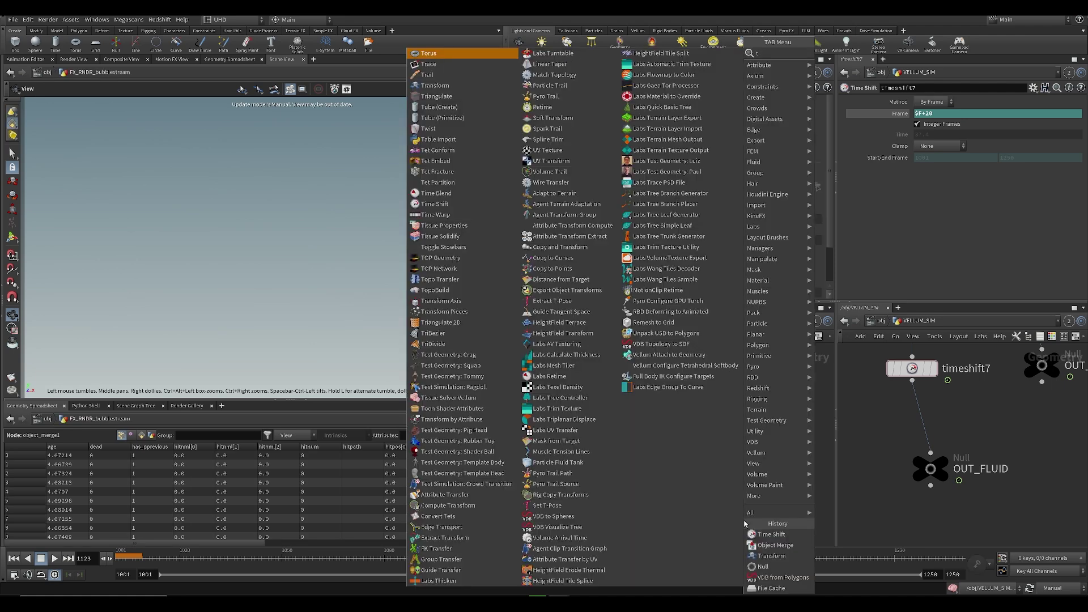
key(Escape)
key(Return)
- Clear the channel on the Frame of FX_RNDR_bubblestream's timeshift1 and reference the Frame of VELLUM_SIM's timeshift7 instead
click(910, 369)
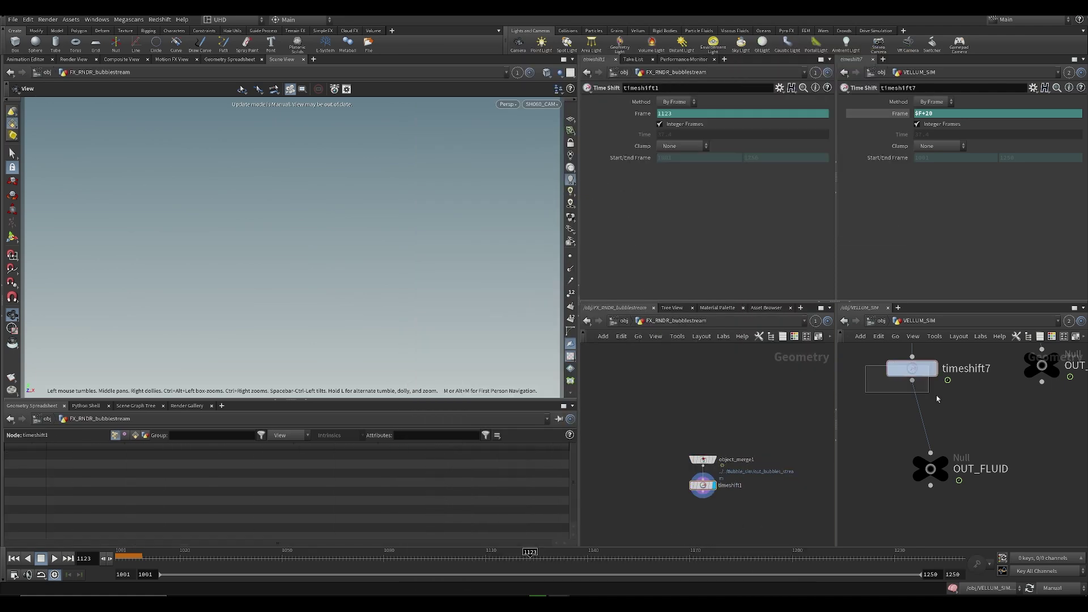
right_click(899, 115)
click(924, 185)
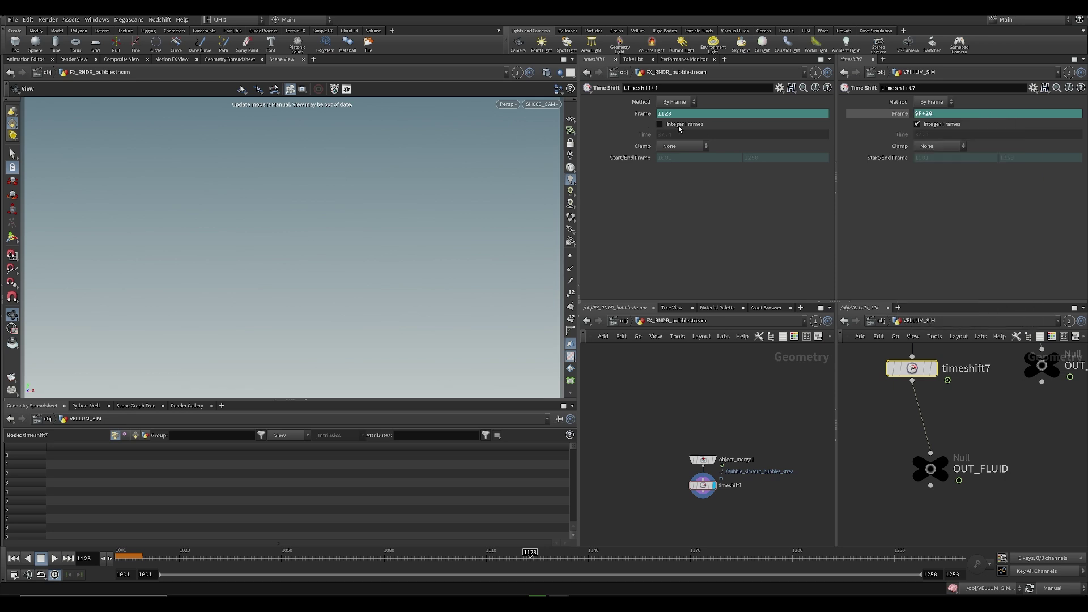
right_click(680, 115)
click(677, 184)
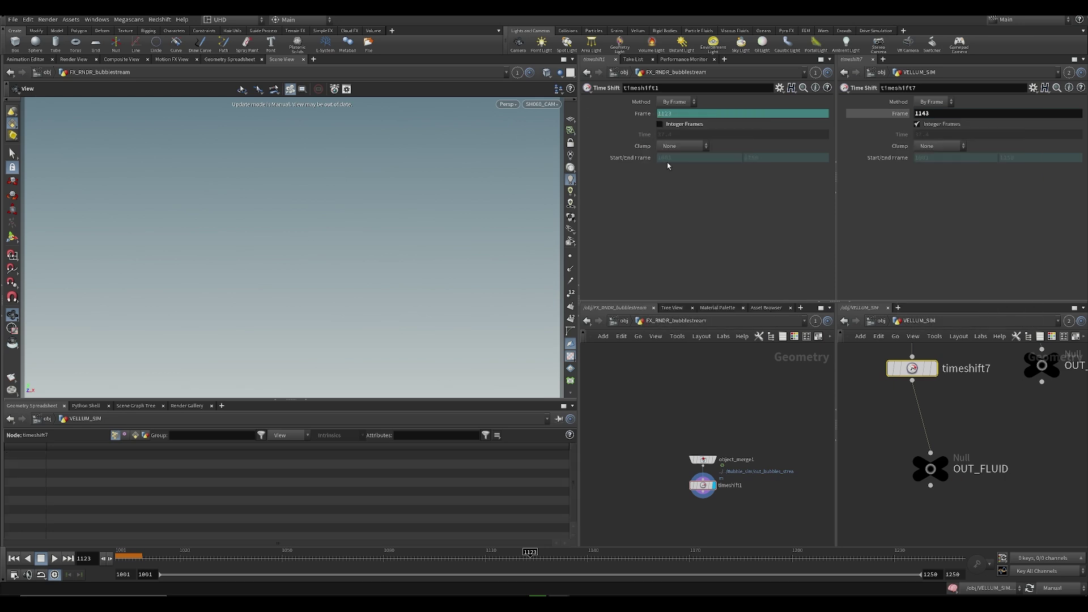
key(ctrl+z)
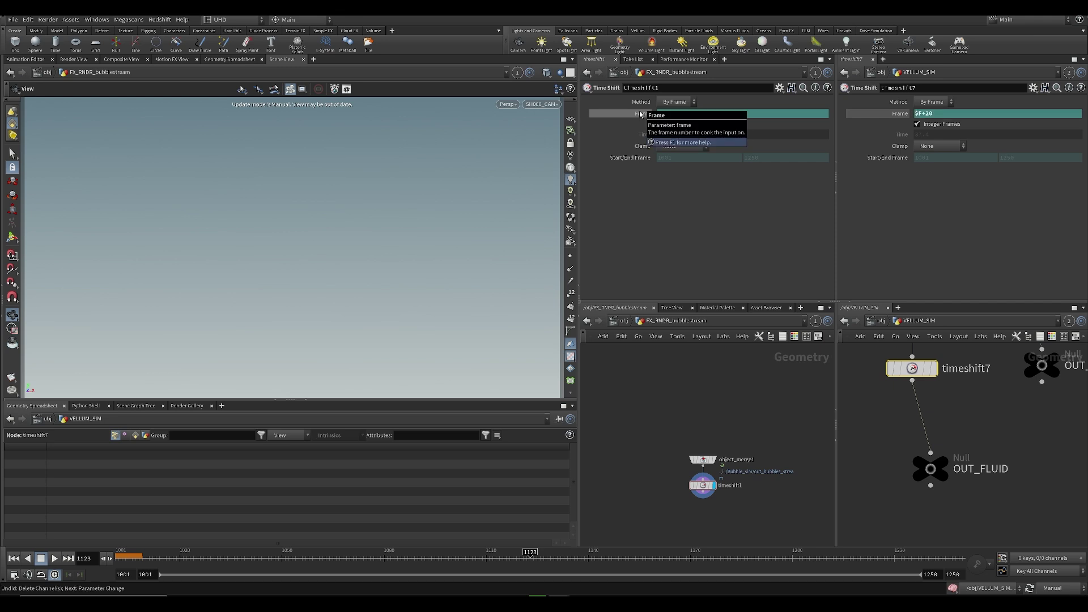
right_click(640, 114)
click(657, 240)
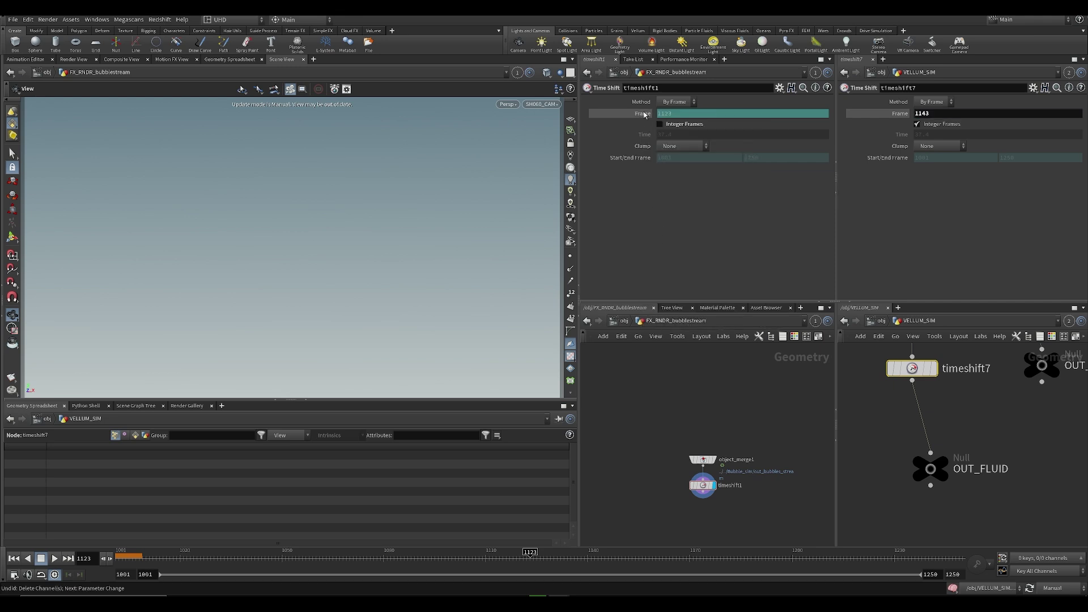
right_click(642, 113)
mouse_move(670, 229)
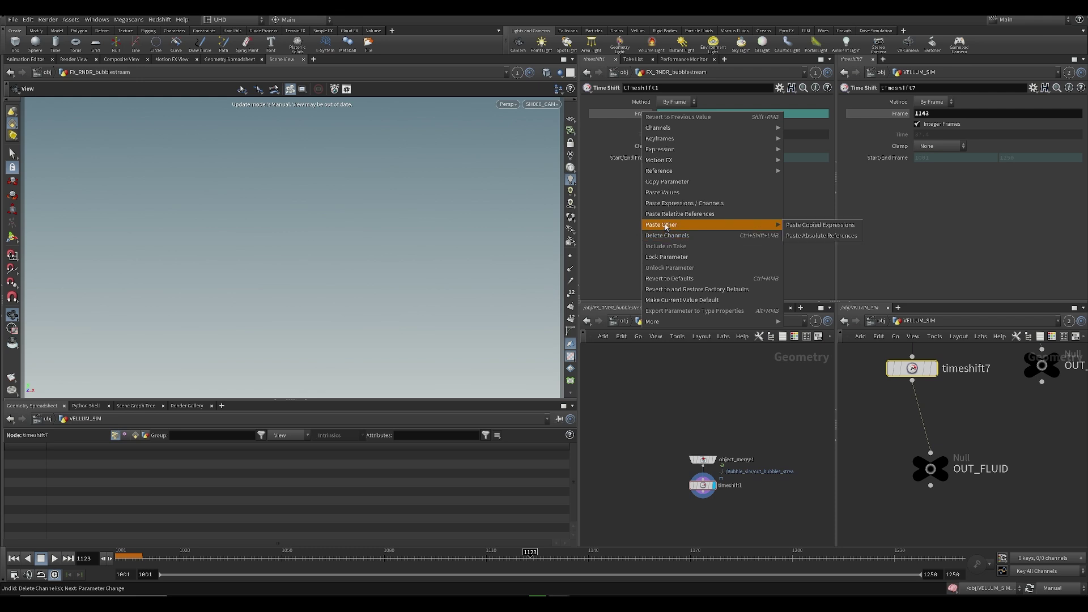
click(671, 235)
right_click(669, 116)
click(690, 242)
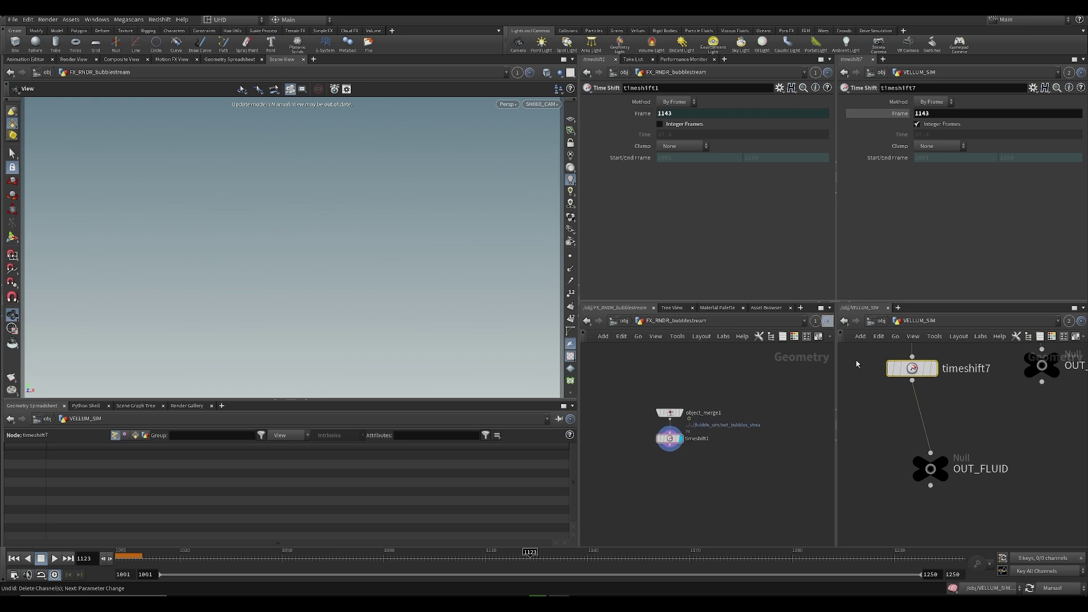
- Examine the nodes around timeshift7 in the VELLUM_SIM network and the bubble-stream network
scroll(889, 447, down, 5)
middle_drag(880, 400, 885, 478)
click(886, 428)
click(928, 411)
drag(864, 379, 897, 440)
middle_drag(898, 440, 875, 383)
middle_drag(977, 414, 899, 499)
middle_drag(864, 463, 902, 410)
middle_drag(744, 479, 741, 444)
scroll(729, 443, down, 2)
- Return to the object level, save the scene, and look through the SH060 camera
key(u)
key(ctrl+s)
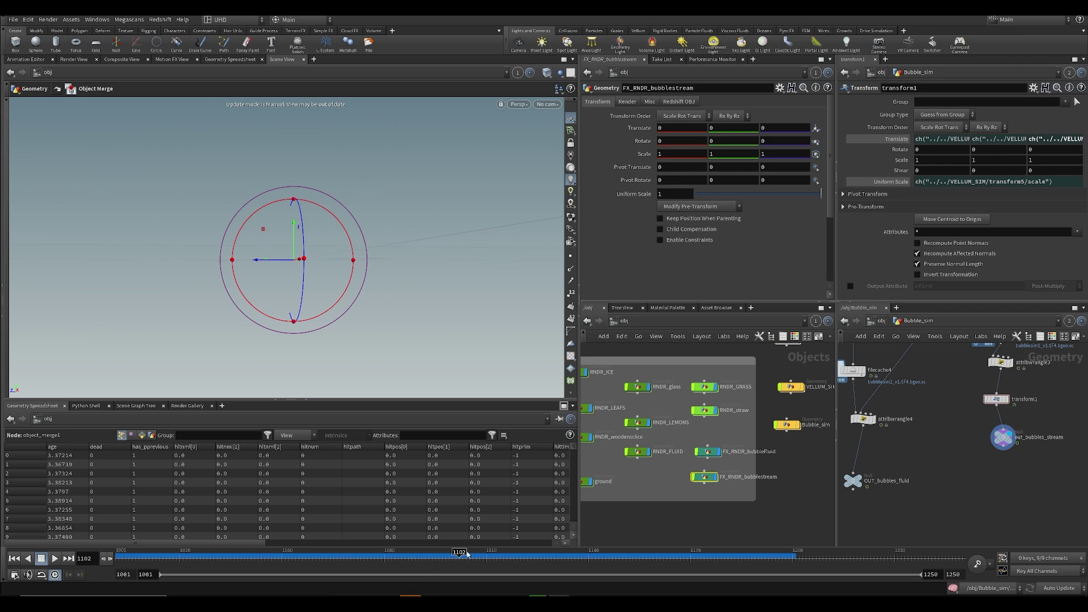
click(703, 499)
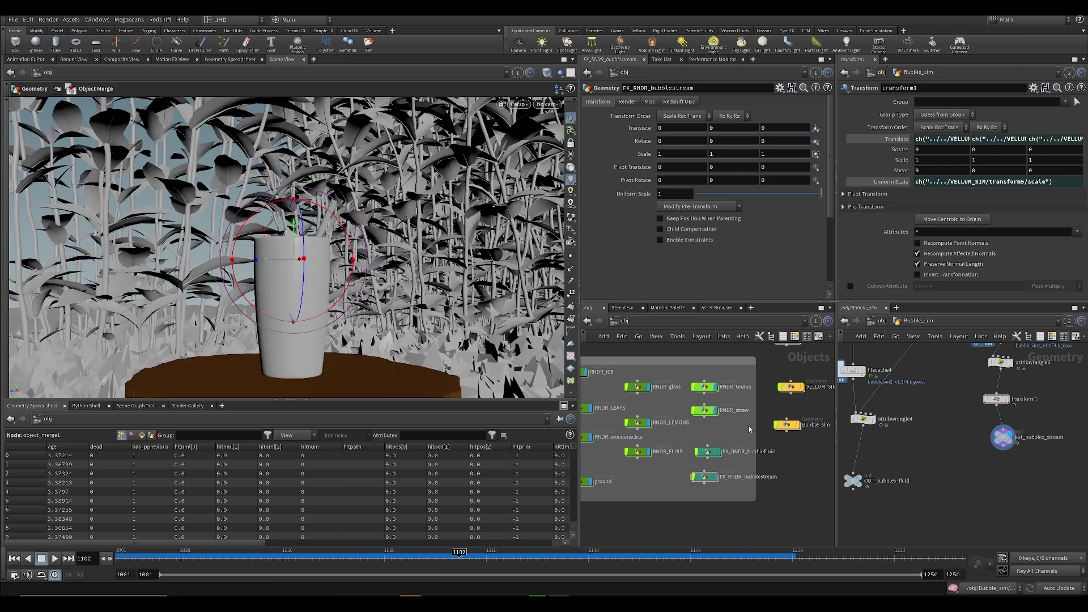
key(Escape)
key(ctrl+s)
click(548, 104)
click(567, 140)
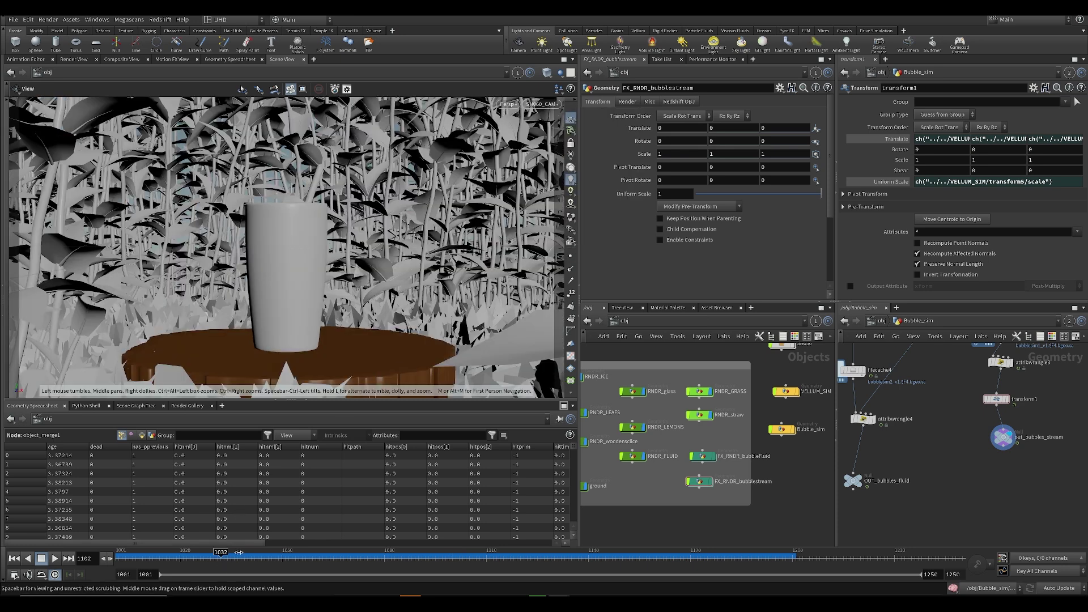
- Scrub the timeline to check the pour through the shot camera and save the scene
drag(260, 556, 293, 559)
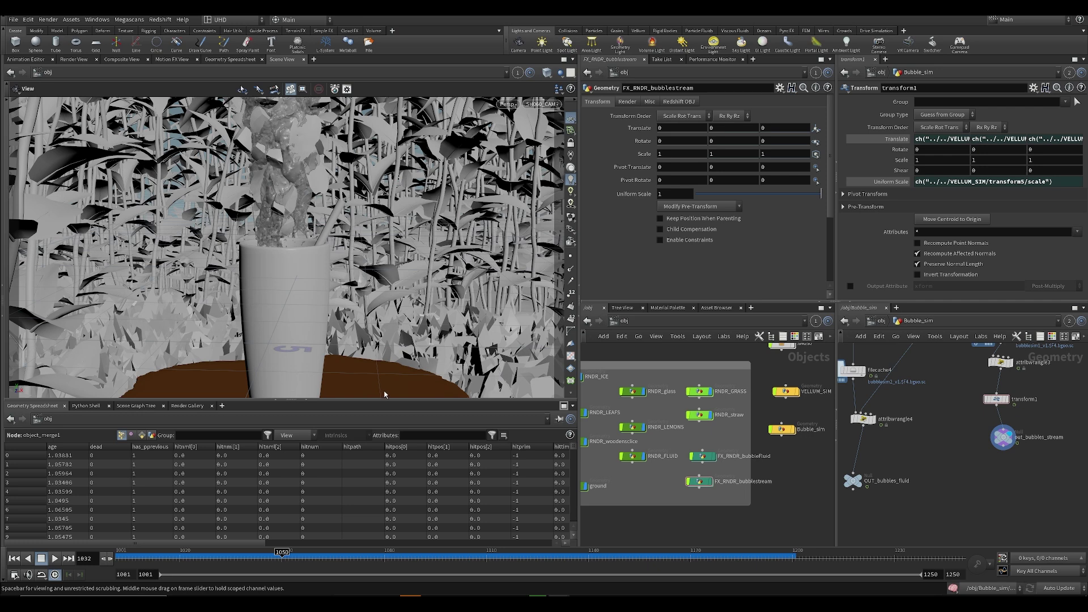
click(287, 556)
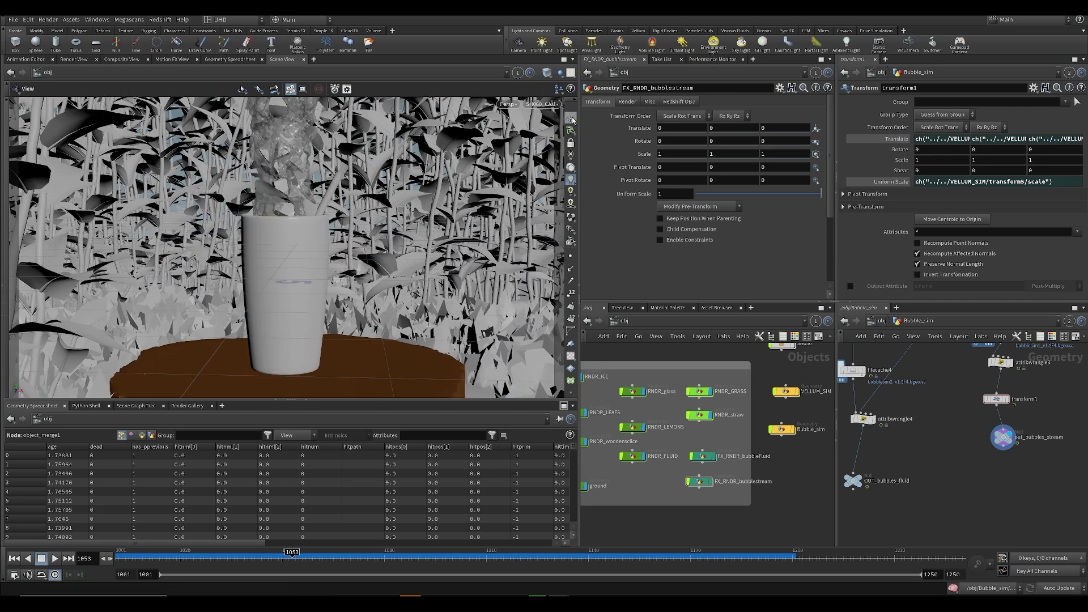
key(ctrl+s)
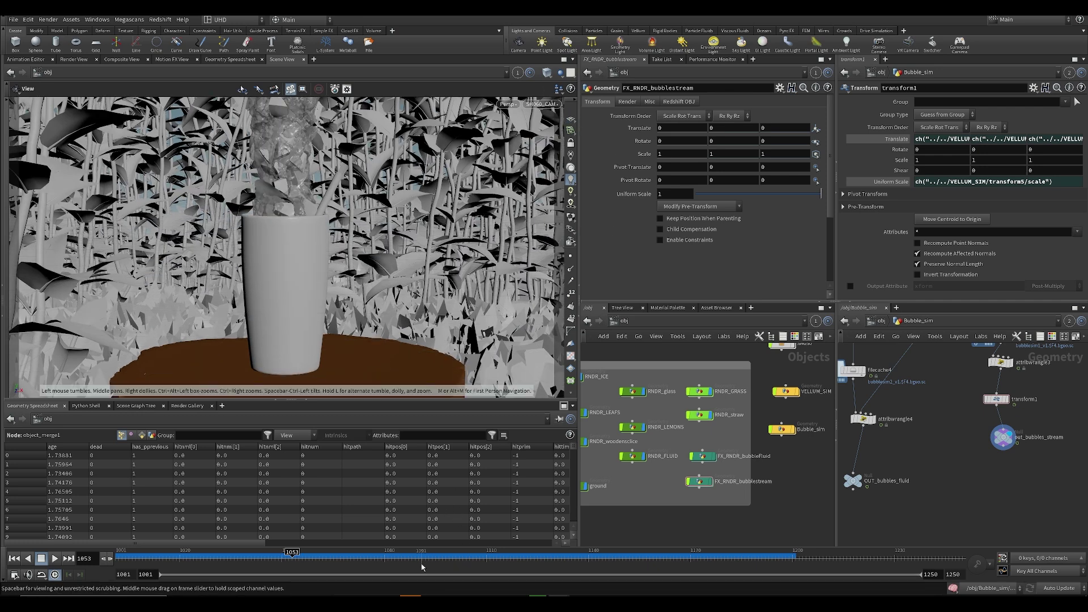
click(429, 557)
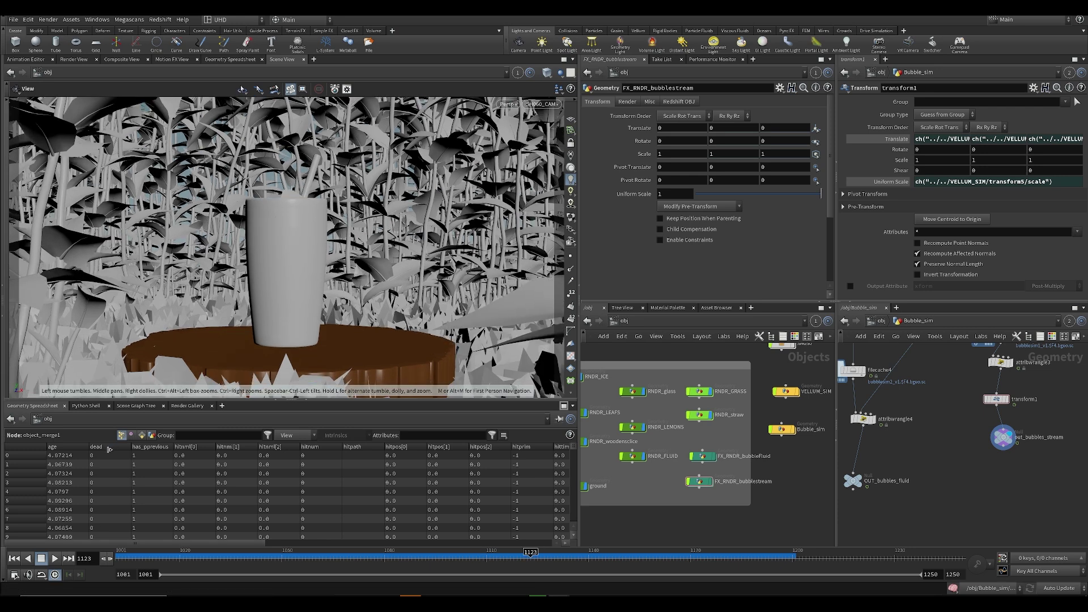
- Open the flipbook render options and set the resolution to 1920 by 1080
click(6, 389)
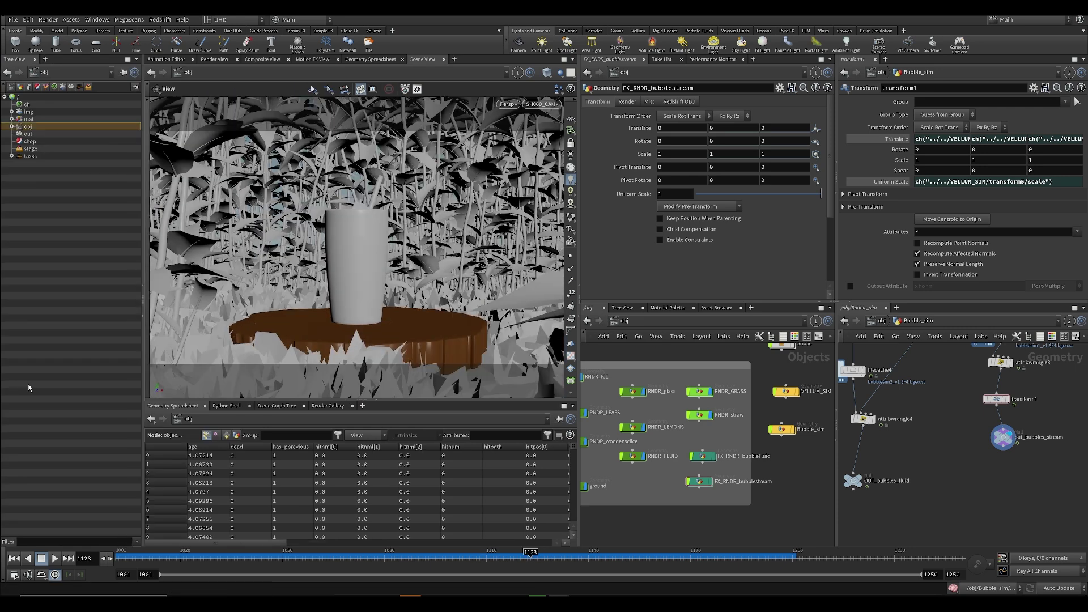
click(140, 286)
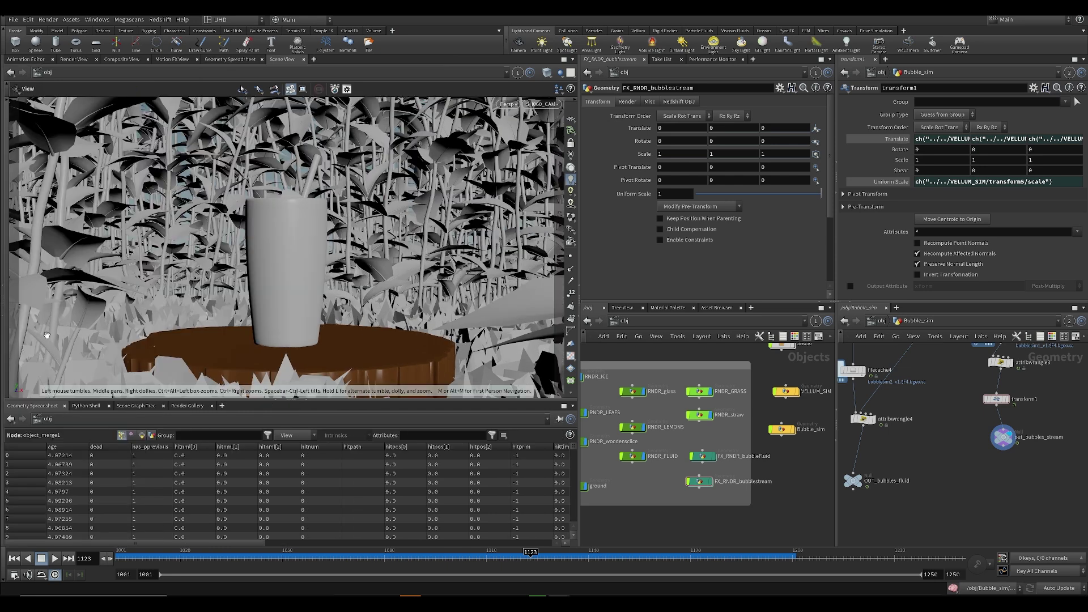
click(6, 371)
click(12, 377)
click(34, 378)
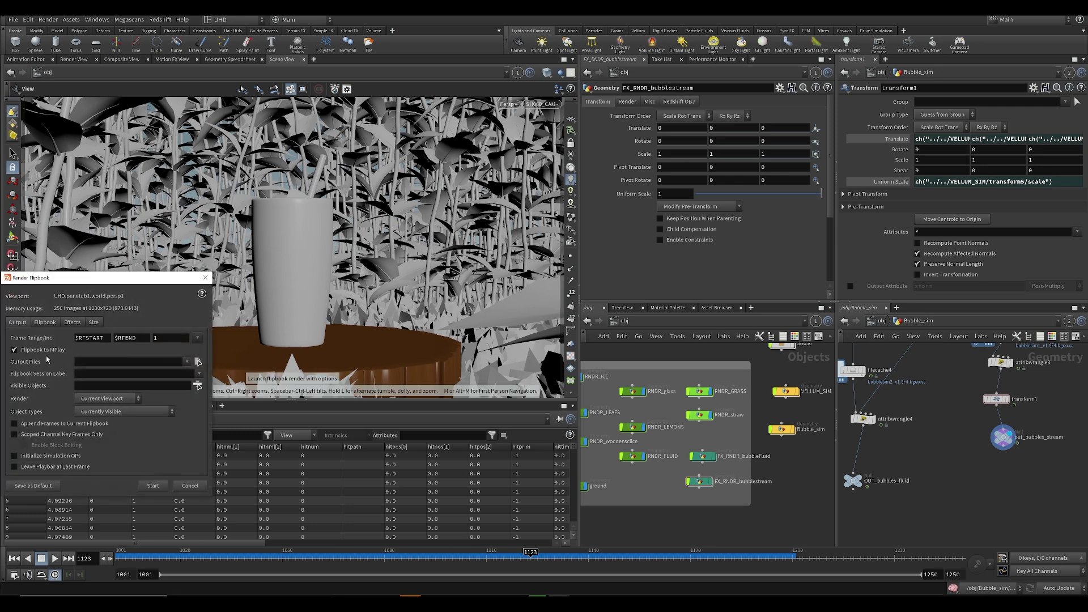
click(93, 322)
double_click(108, 353)
text(1920)
key(Tab)
text(1)
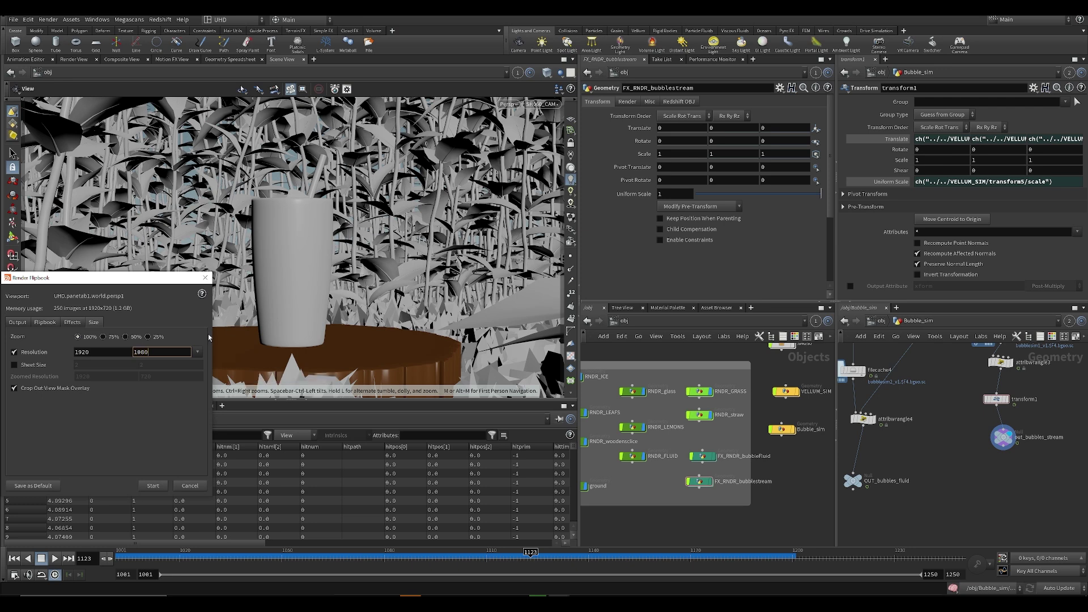
key(Return)
- Set the flipbook frame range to 1001–1180 and start the flipbook render
click(21, 322)
double_click(100, 340)
text(1001)
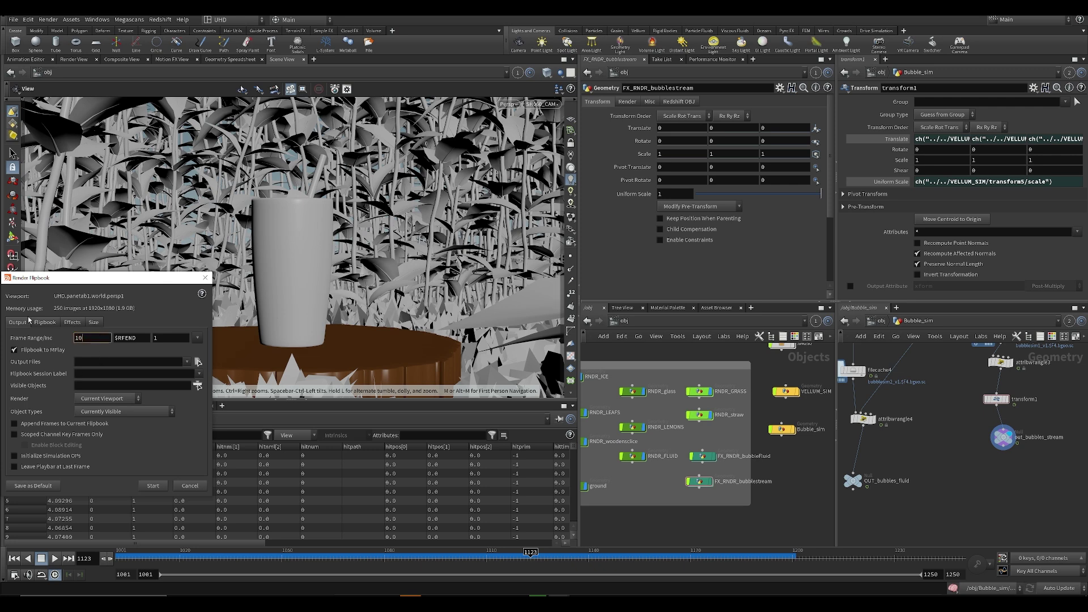
key(Tab)
text(1080)
click(152, 486)
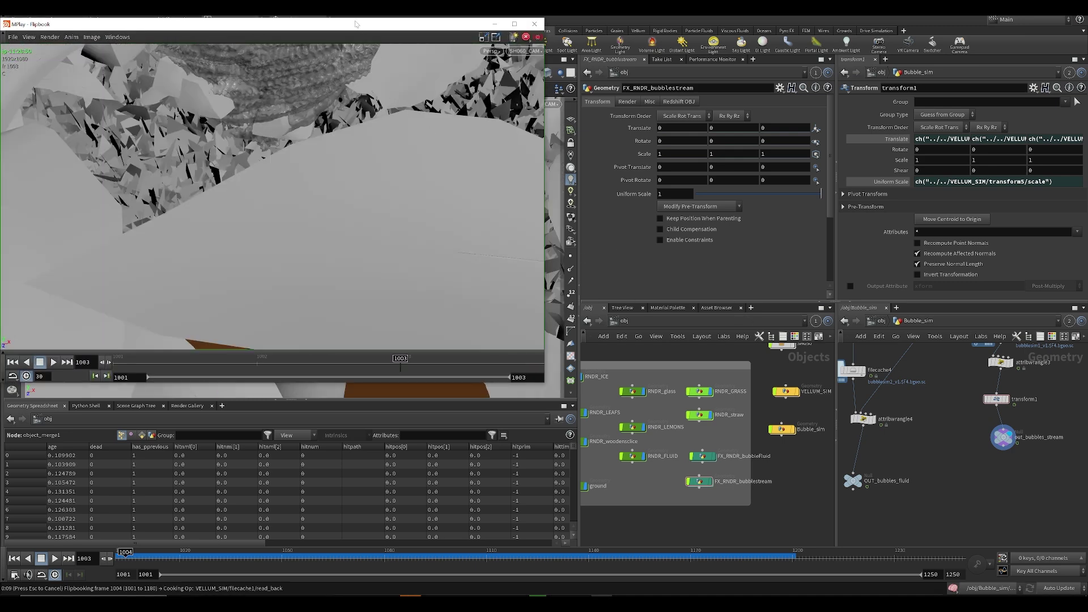
- Enlarge the flipbook player and examine the rendered frames
double_click(355, 23)
scroll(553, 275, down, 1)
scroll(554, 277, up, 3)
middle_drag(553, 277, 545, 286)
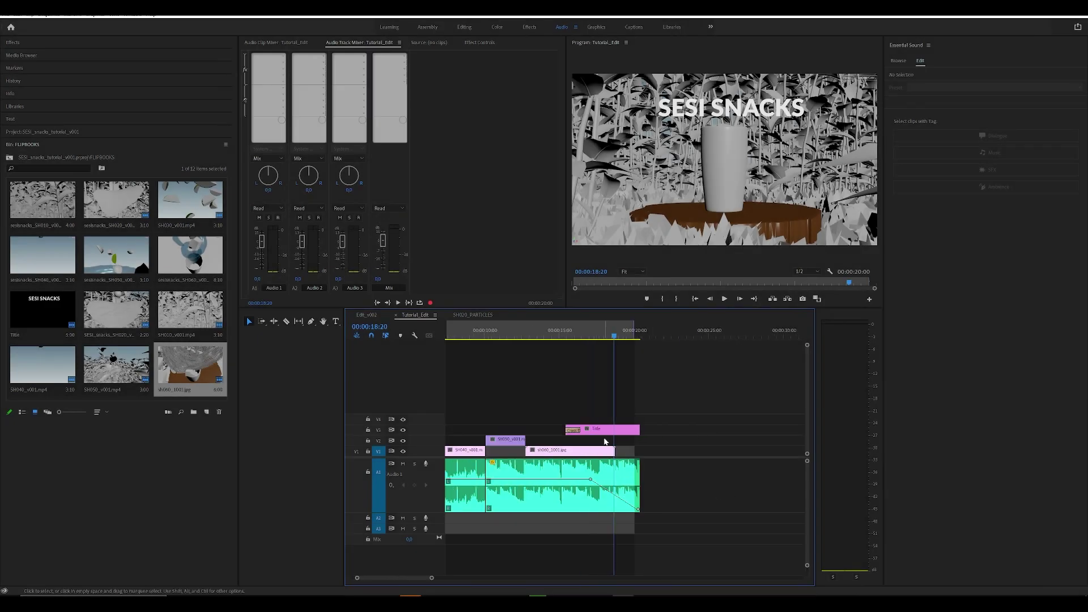
- In Premiere Pro, move the closing audio fade keyframes earlier and trim the title and music clips to the last shot's end at 00:00:18:20
drag(615, 450, 613, 450)
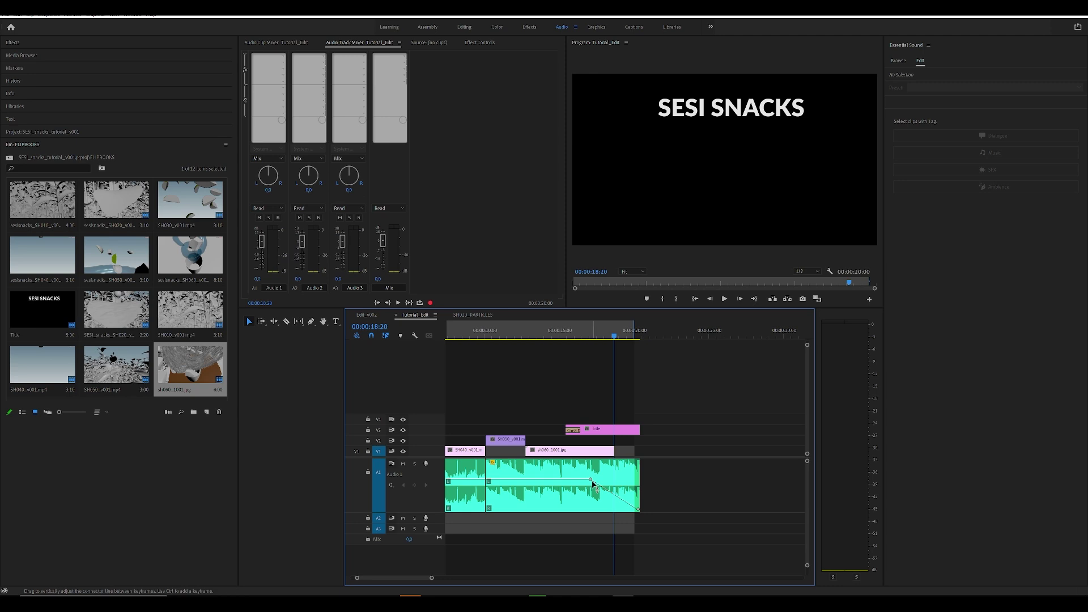
click(591, 486)
drag(590, 480, 553, 483)
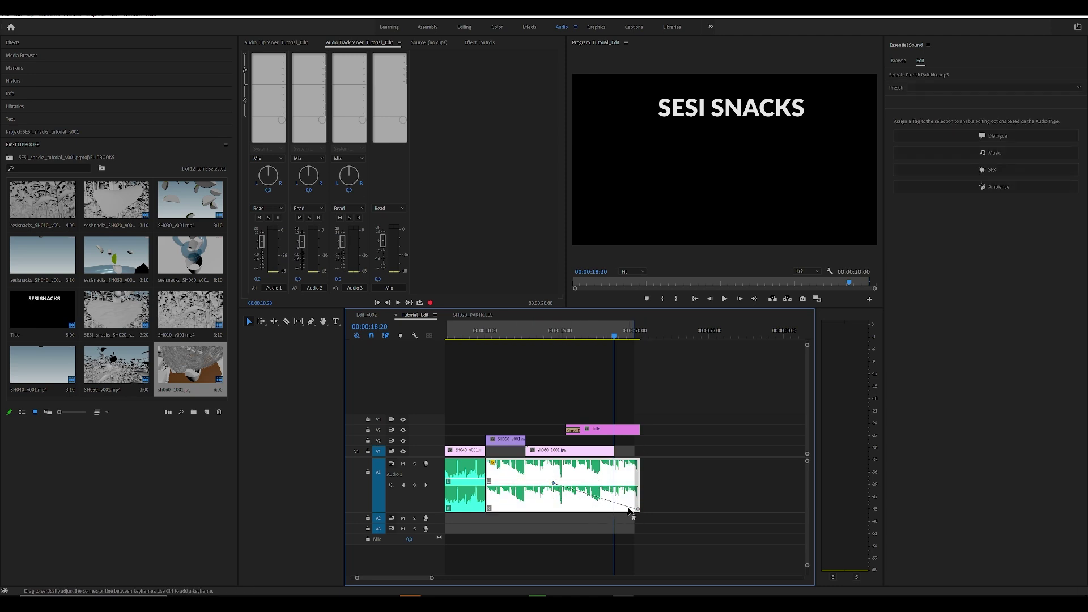
drag(638, 508, 617, 509)
drag(639, 430, 614, 430)
drag(639, 478, 614, 478)
- Play back the final shots to check the title and audio fade, and save the project
drag(635, 334, 544, 336)
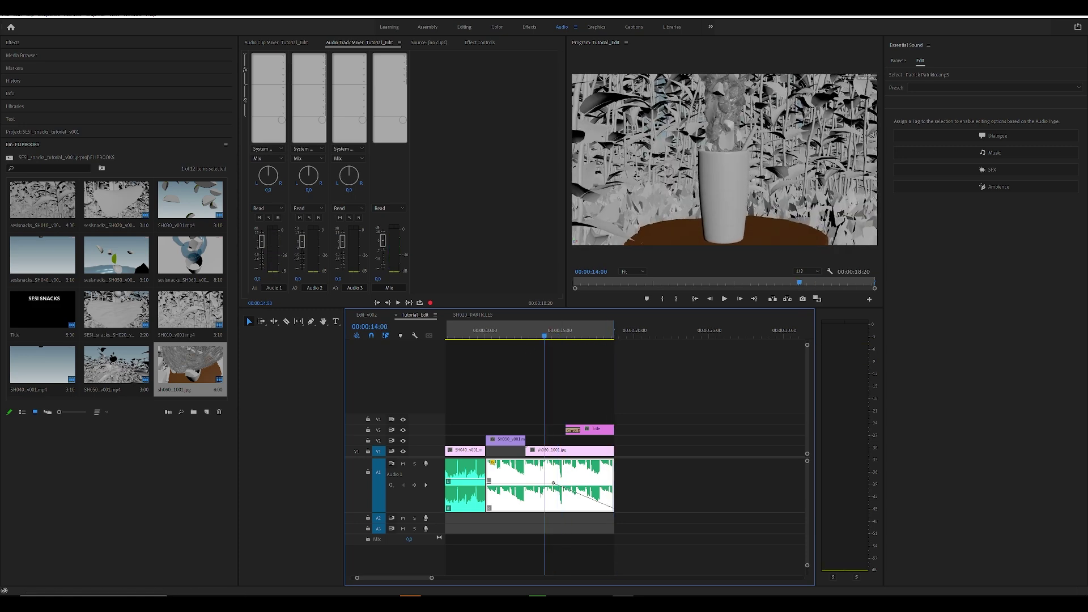
key(space)
click(500, 334)
key(space)
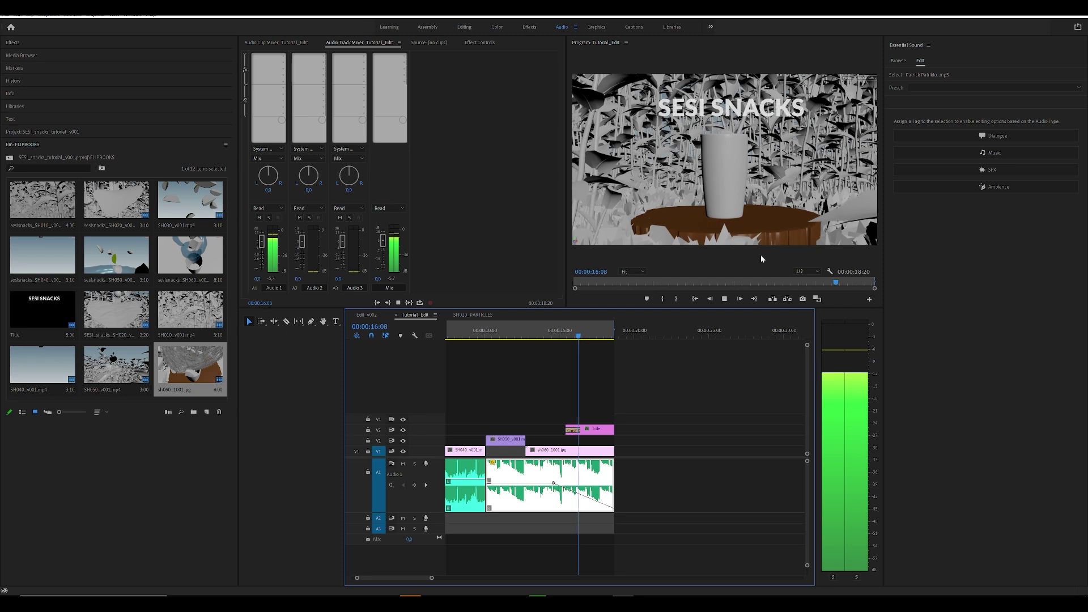
click(657, 419)
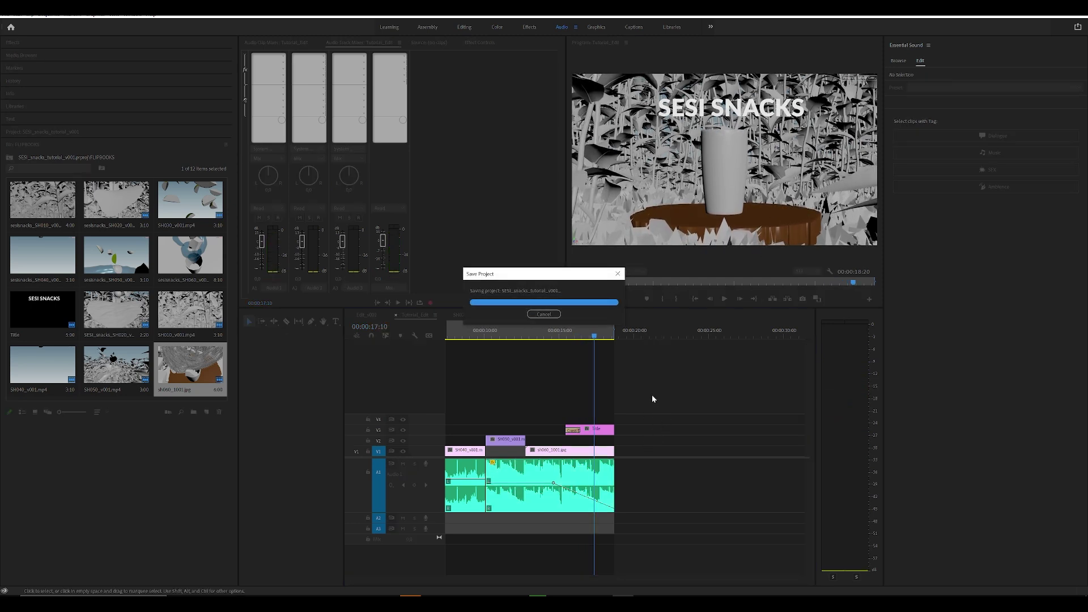
- Show the whole edit in the timeline and return the playhead to the start of the sequence
key(minus)
key(minus)
drag(466, 334, 409, 318)
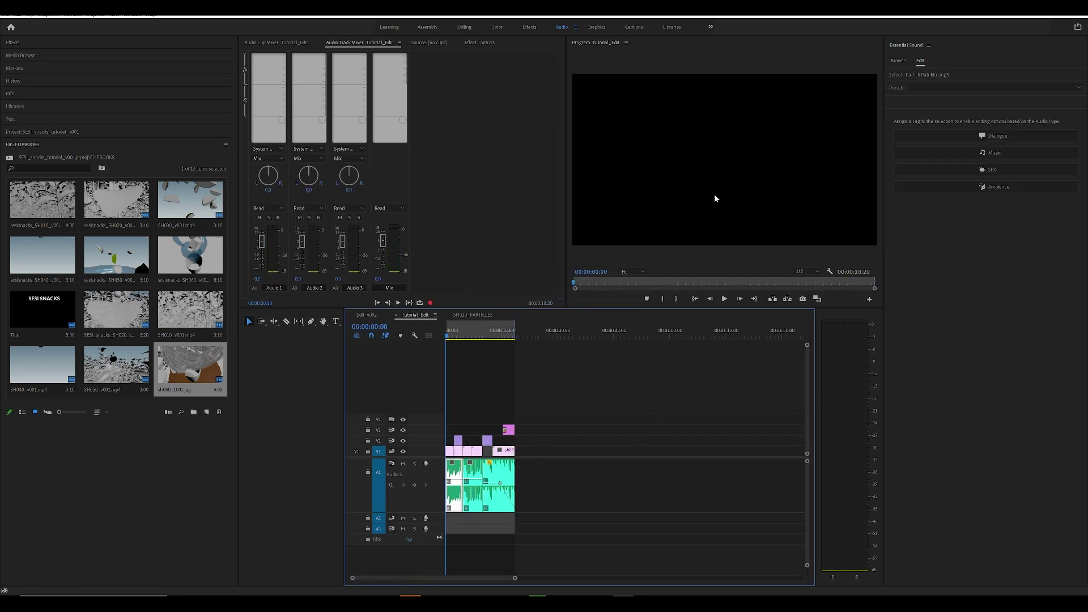
- Play back the whole edit in the maximized program monitor, save the project, and park the playhead at 00:00:03:19
key(grave)
key(space)
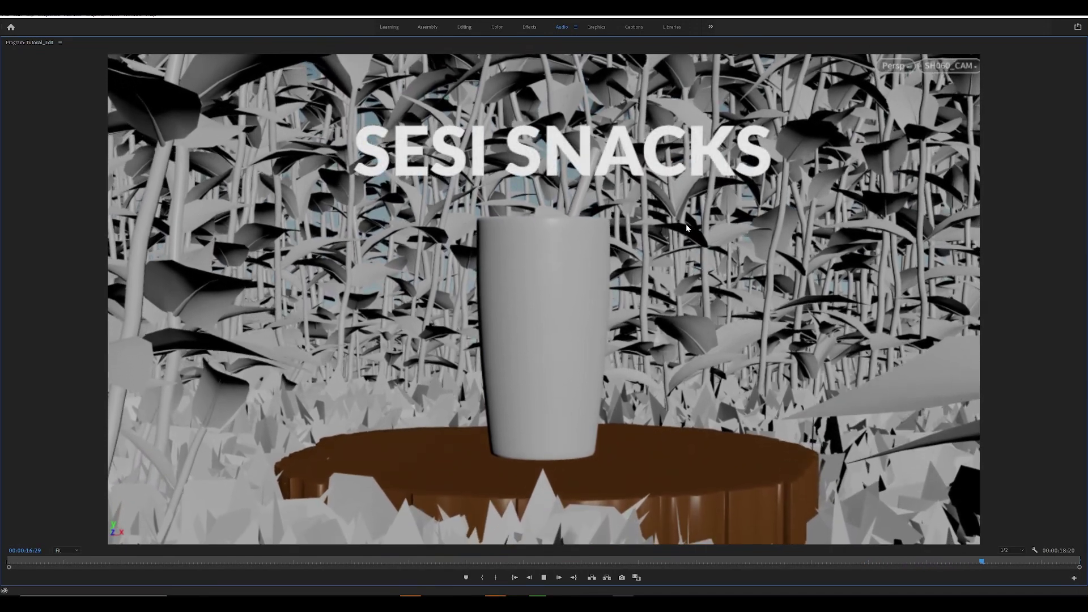
key(grave)
key(ctrl+s)
click(458, 331)
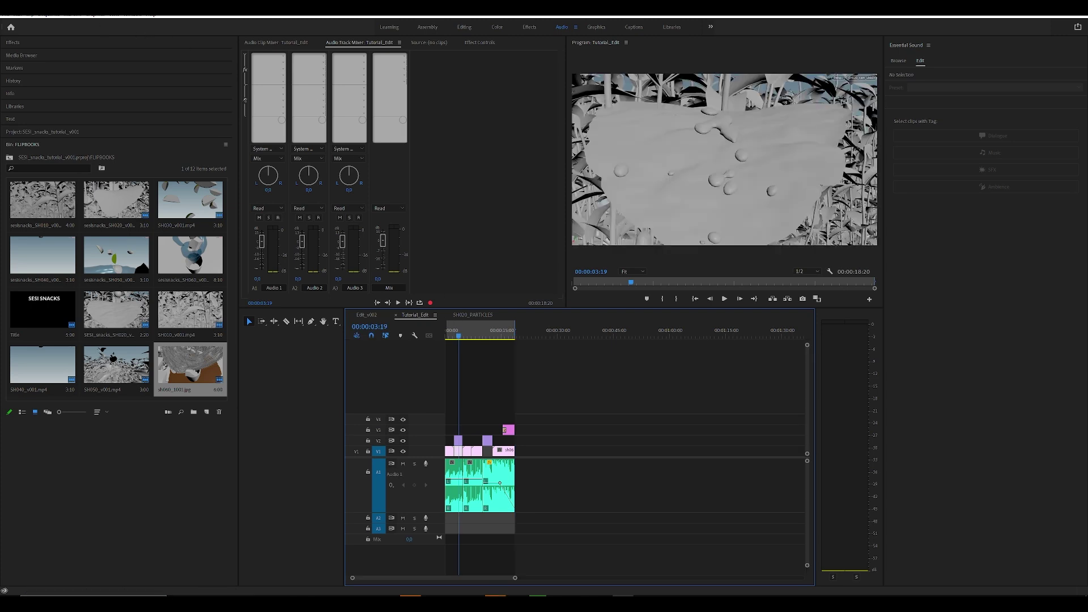
- Start a media export of the sequence and add a new folder inside the project's RENDER directory
click(7, 8)
mouse_move(57, 248)
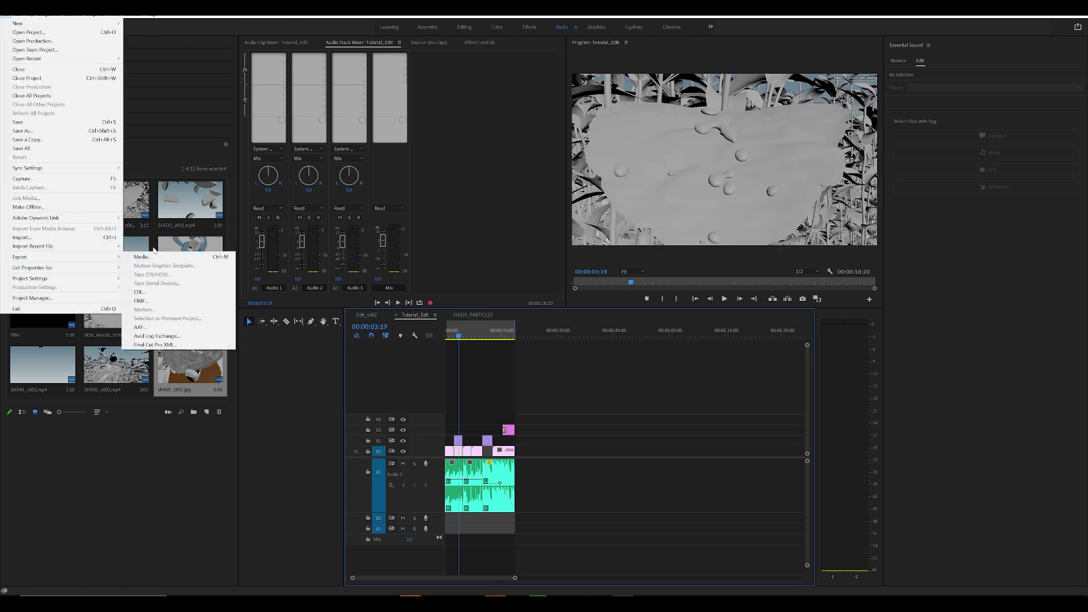
click(160, 260)
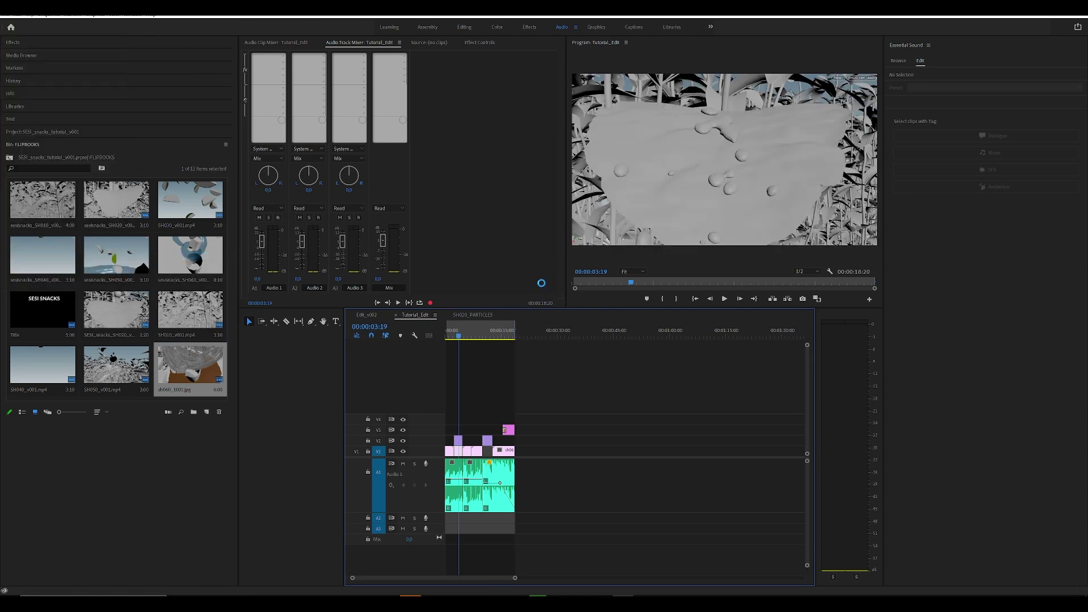
click(520, 206)
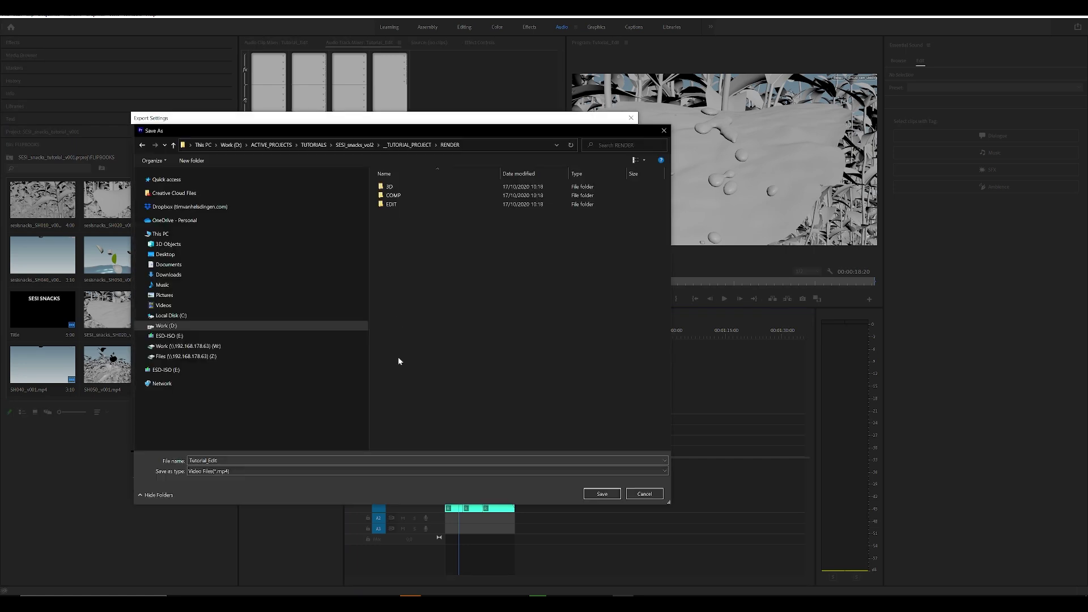
right_click(454, 272)
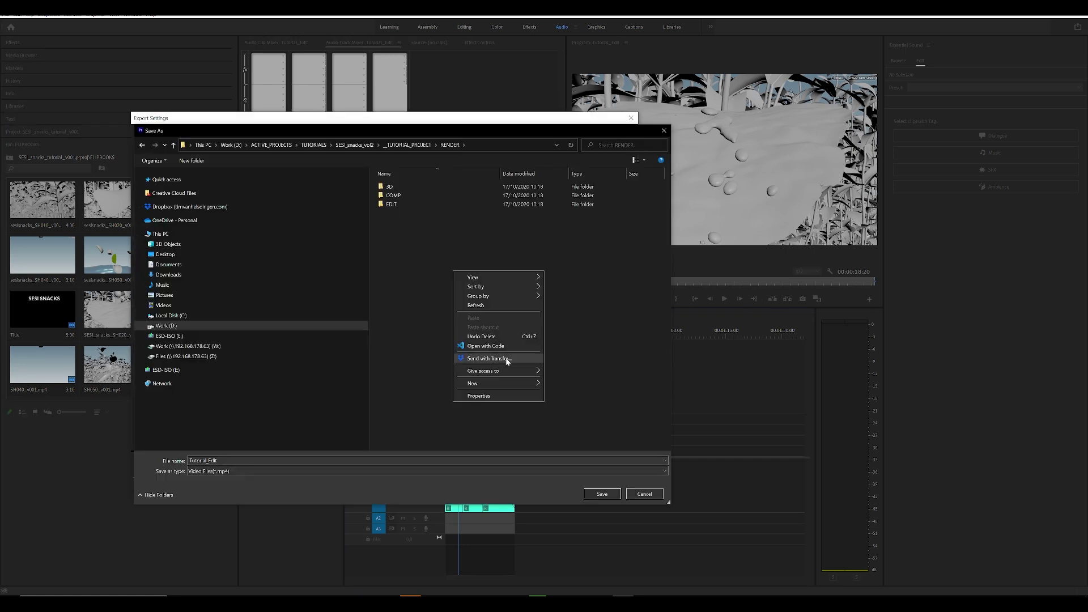
mouse_move(509, 386)
click(571, 383)
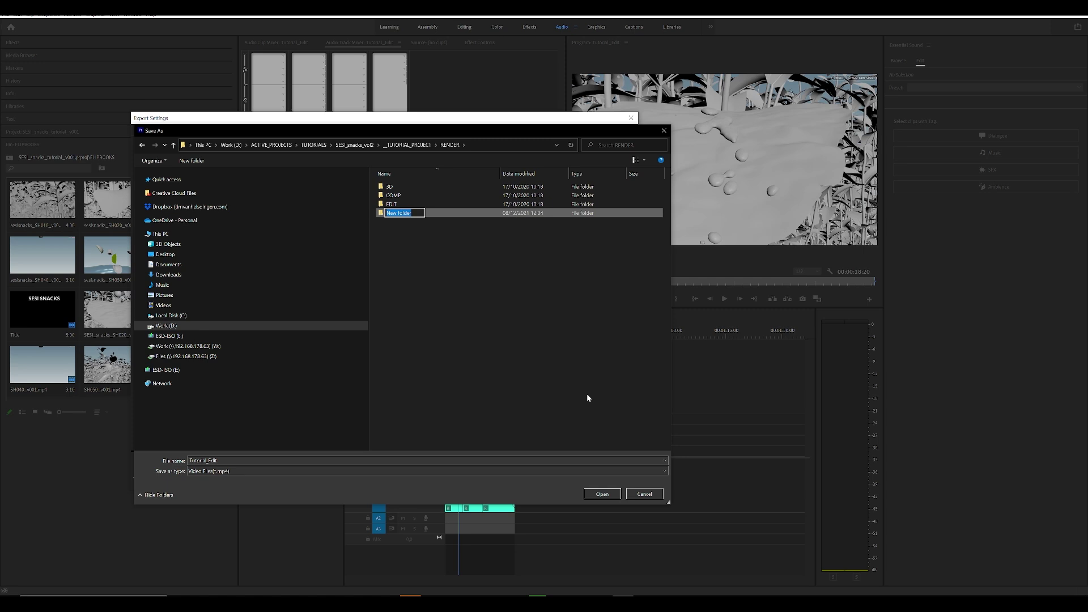
key(Return)
- Export the sequence to the RENDER/EDIT folder as SESI_snacks_edit_v001.mp4
double_click(391, 205)
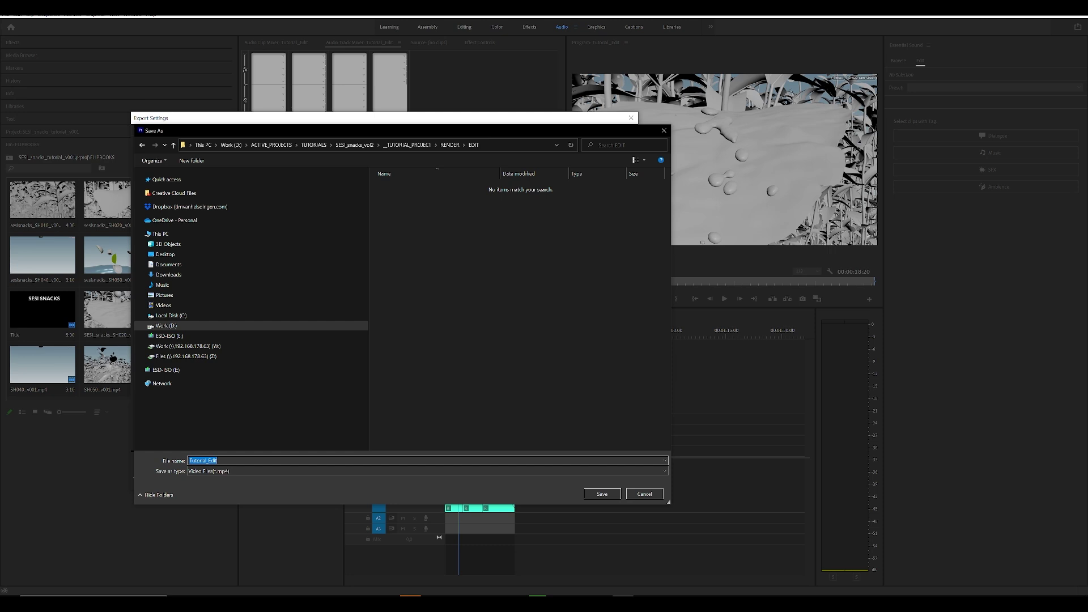
text(SESI_snacks_edit_v001)
key(Return)
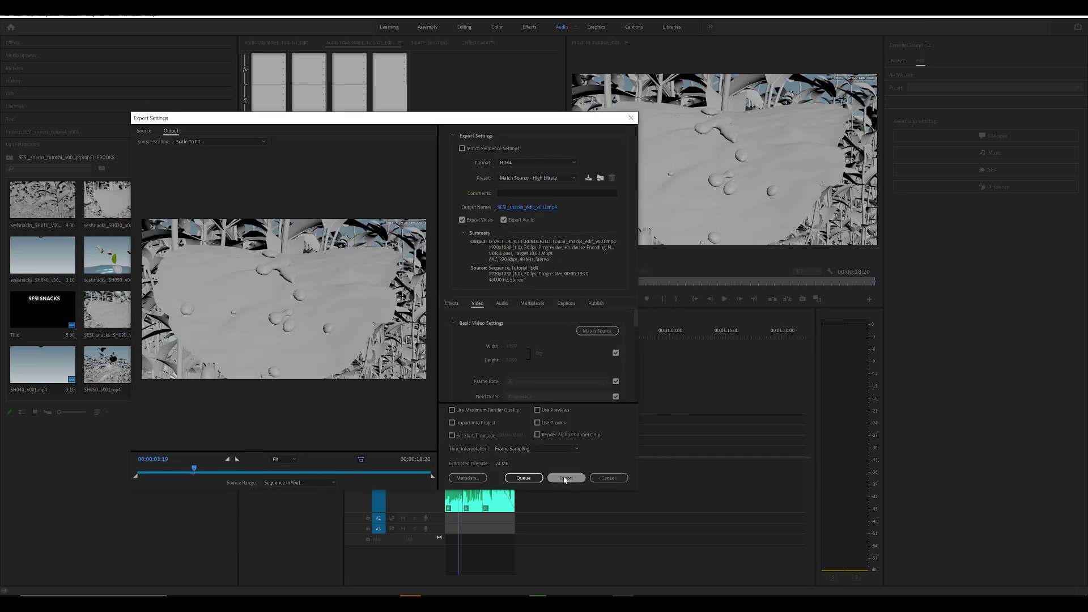
click(566, 478)
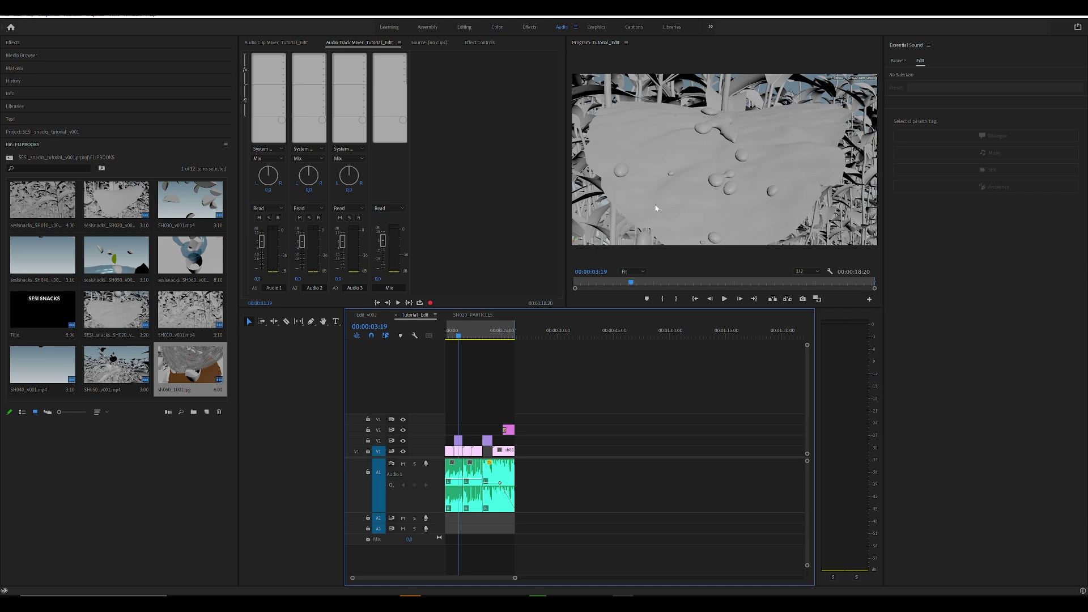
- Zoom the timeline in around the playhead to show the opening shots in detail
key(=)
key(=)
key(=)
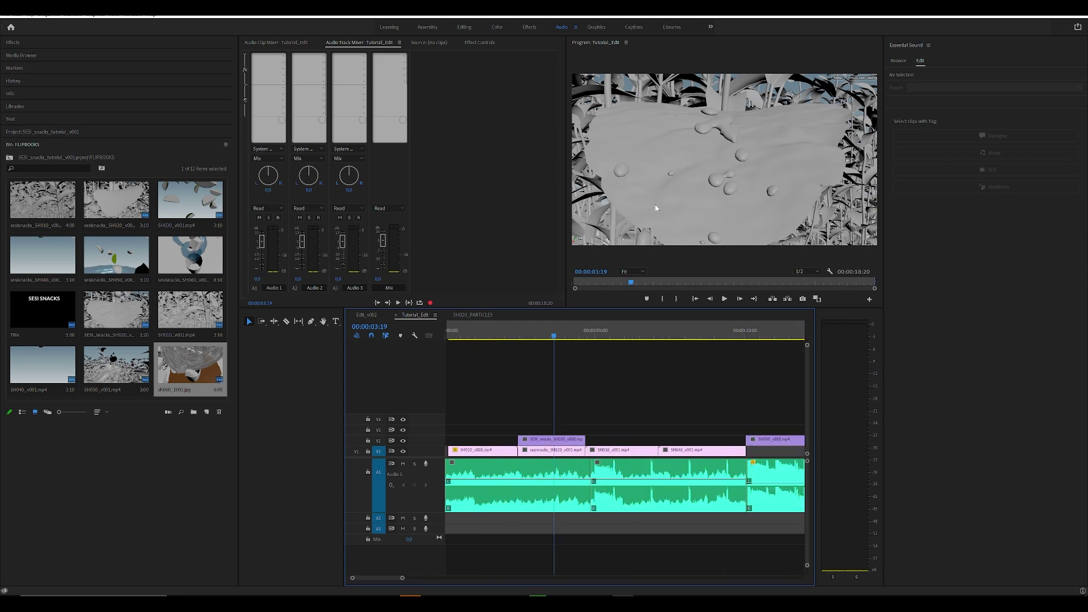